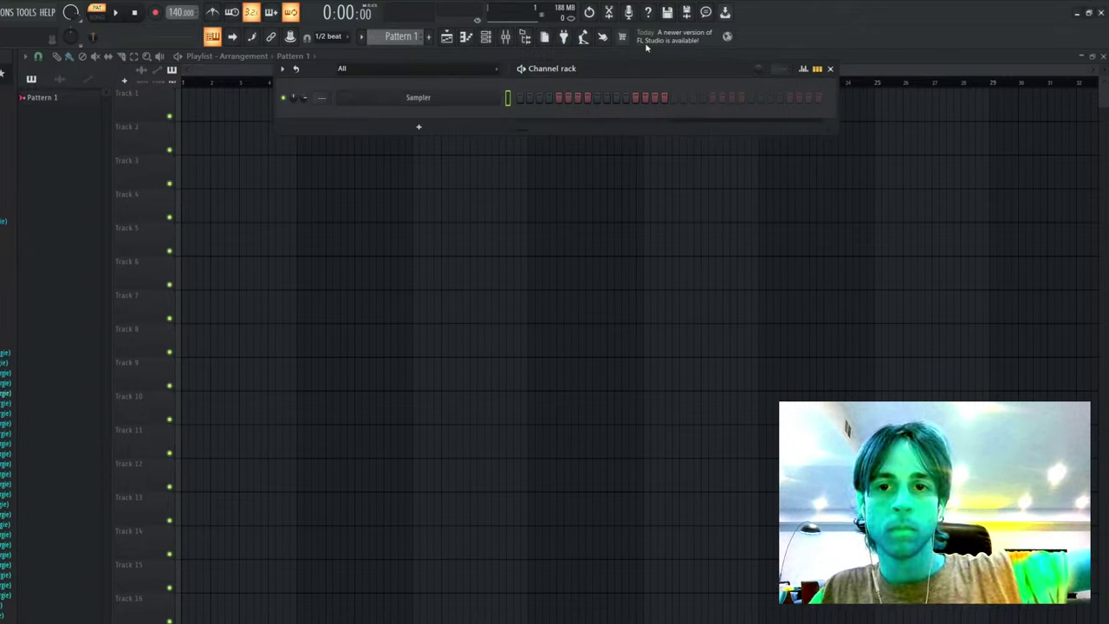
- Add the KEY_expectation sample from the browser as a new channel and open its piano roll
{"action": "left_click", "coordinate": [3, 212]}
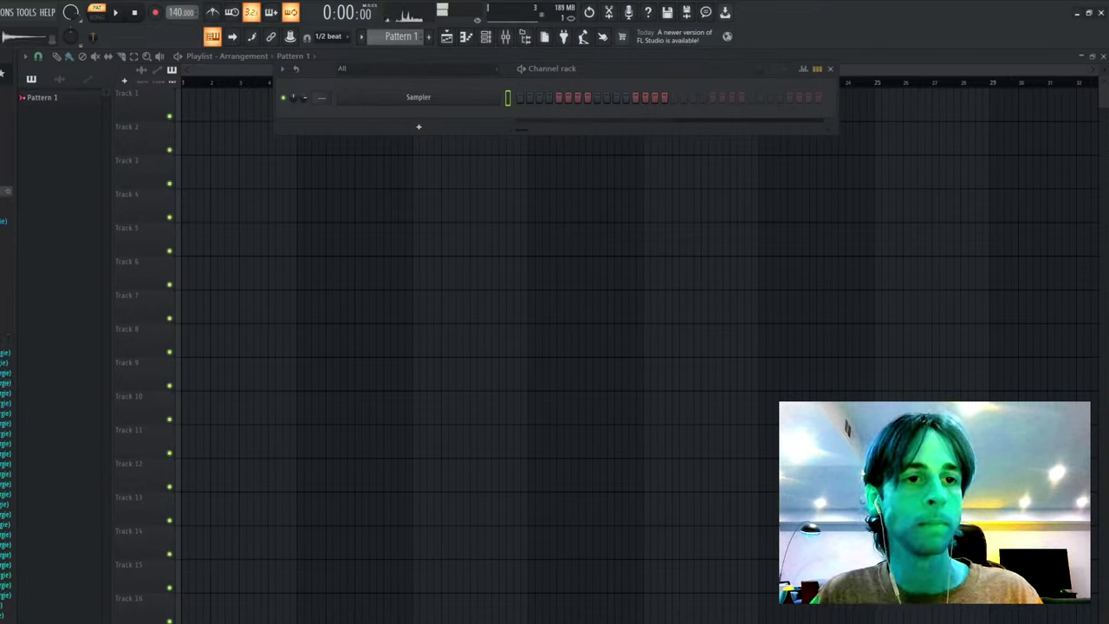
{"action": "left_click_drag", "start_coordinate": [5, 201], "coordinate": [445, 113]}
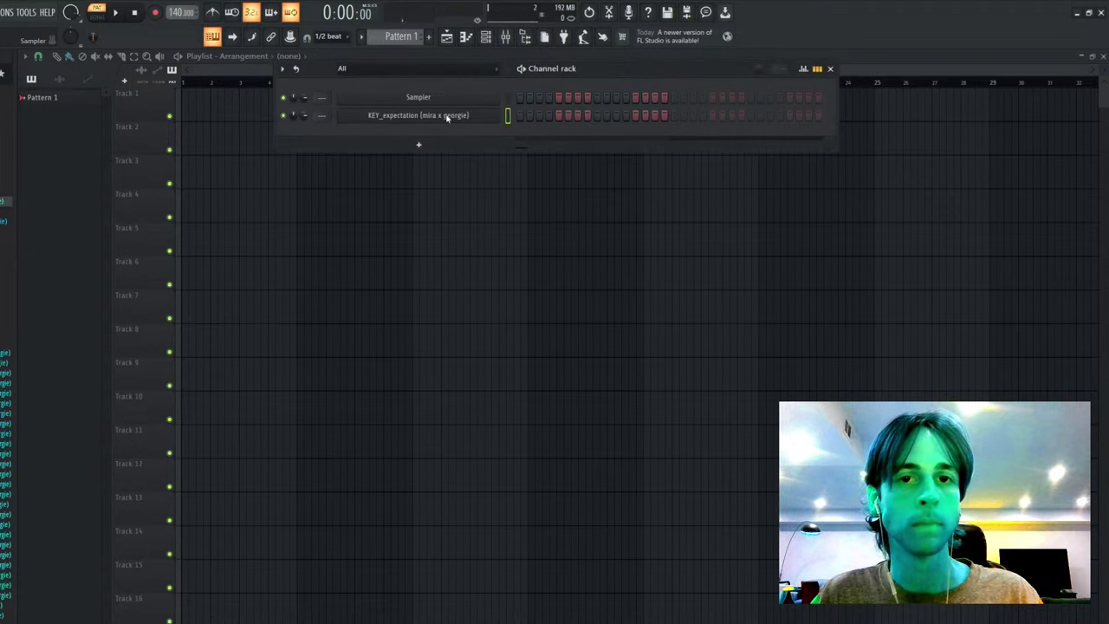
{"action": "key", "text": "F7"}
- Draw a four-note chord of C#5, F5, G#5 and C6 at the start of bar 1, slightly over one bar long
{"action": "left_click", "coordinate": [70, 287]}
{"action": "left_click_drag", "start_coordinate": [86, 287], "coordinate": [280, 287]}
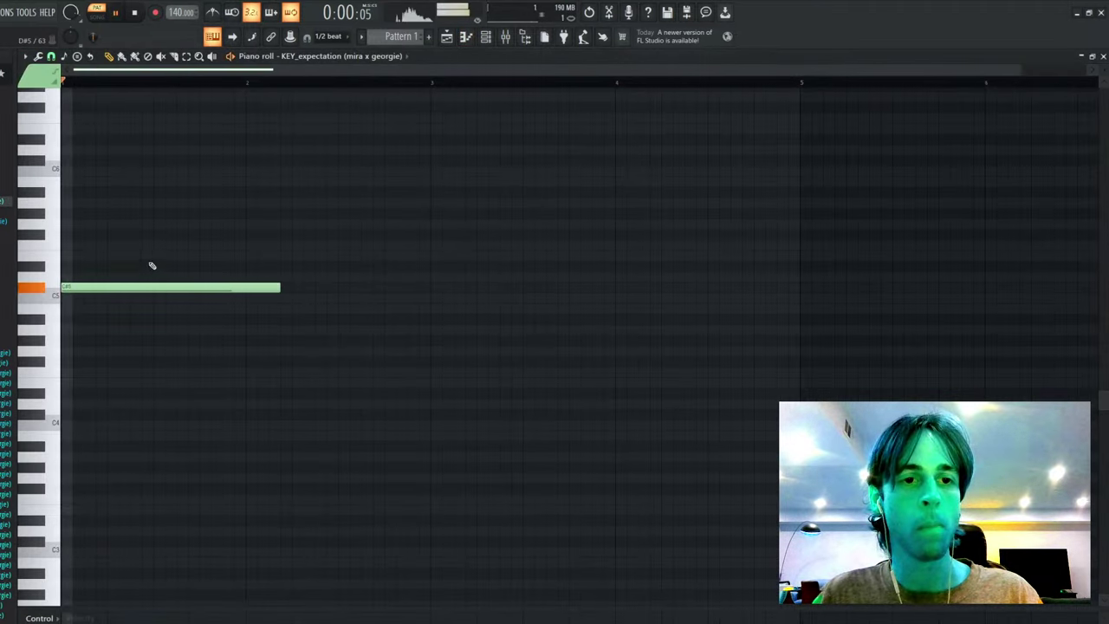
{"action": "left_click", "coordinate": [70, 256]}
{"action": "left_click_drag", "start_coordinate": [64, 244], "coordinate": [64, 244]}
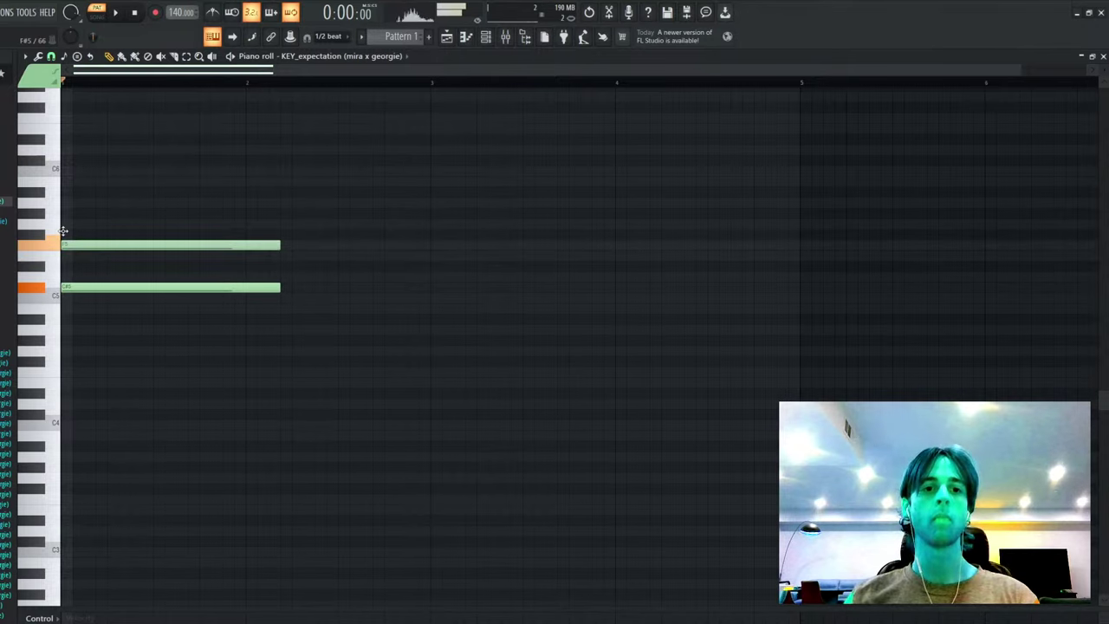
{"action": "left_click", "coordinate": [65, 205]}
{"action": "left_click_drag", "start_coordinate": [65, 205], "coordinate": [65, 214]}
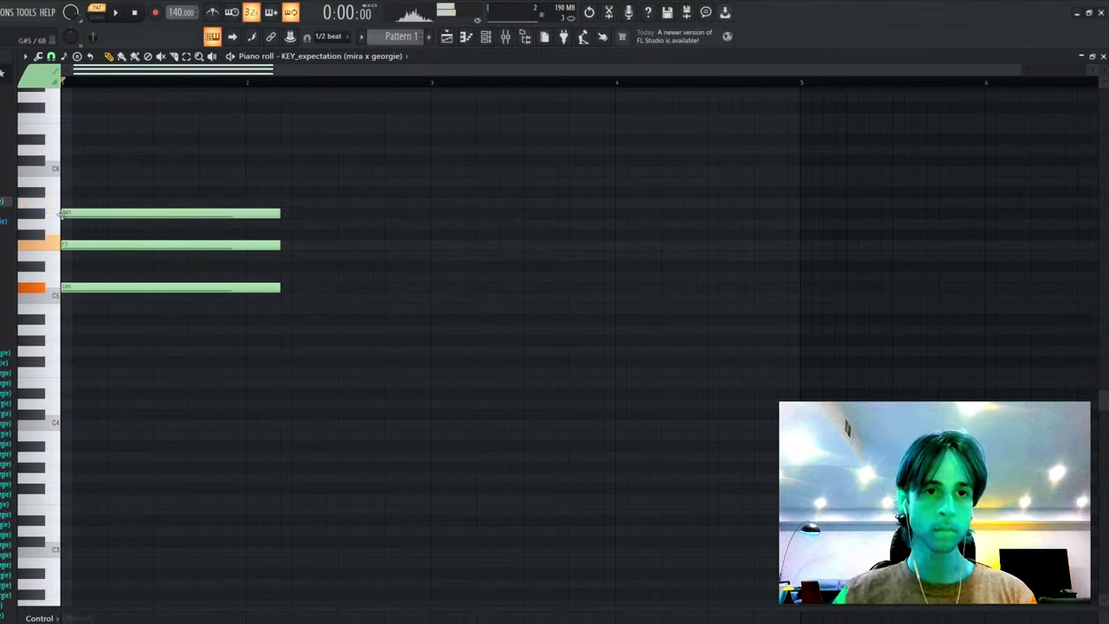
{"action": "left_click", "coordinate": [68, 171]}
- Transpose the whole chord up two semitones and down one octave, and play it back
{"action": "key", "text": "shift+Up"}
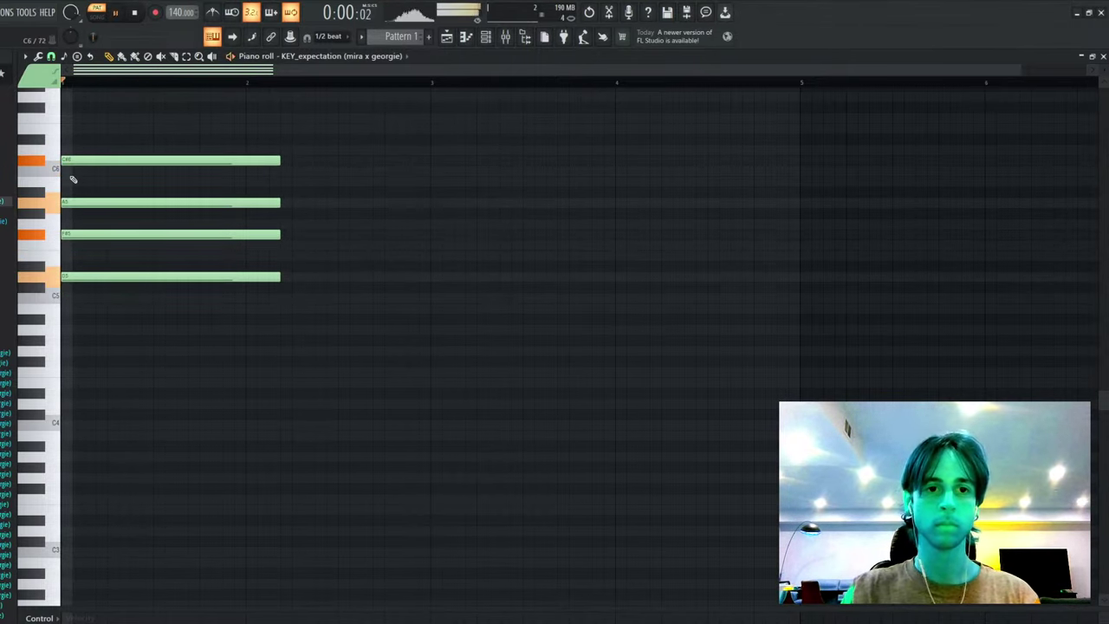
{"action": "key", "text": "shift+Up"}
{"action": "key", "text": "ctrl+Down"}
{"action": "key", "text": "space"}
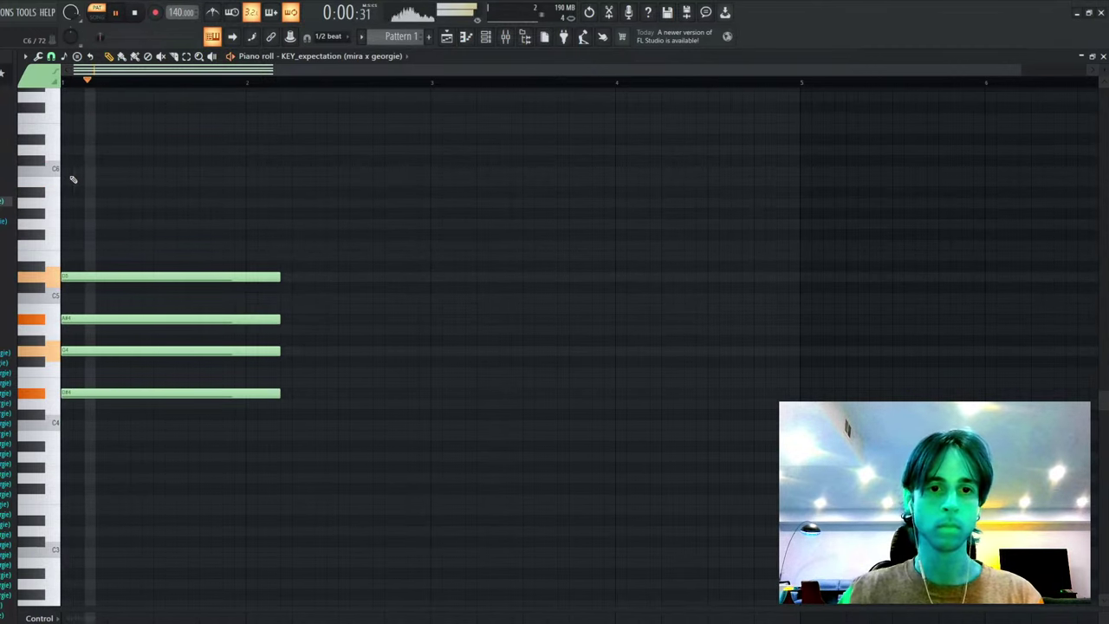
- Shorten all four chord notes to exactly one bar
{"action": "key", "text": "ctrl+a"}
{"action": "left_click", "coordinate": [282, 280]}
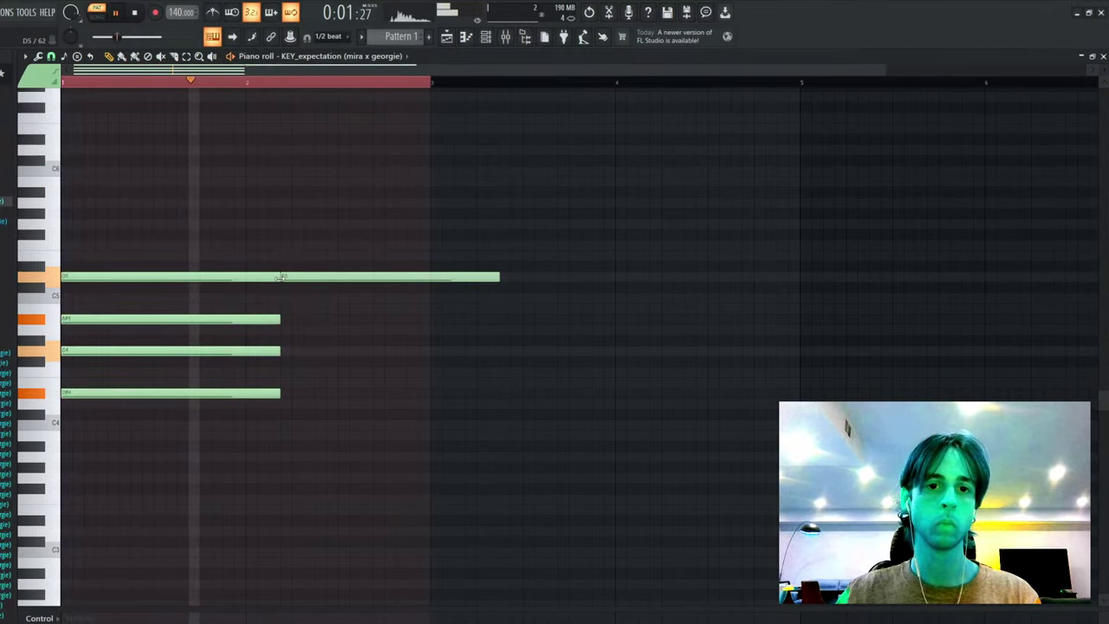
{"action": "key", "text": "ctrl+z"}
{"action": "key", "text": "space"}
{"action": "left_click_drag", "start_coordinate": [279, 278], "coordinate": [248, 279]}
{"action": "key", "text": "space"}
{"action": "key", "text": "ctrl+d"}
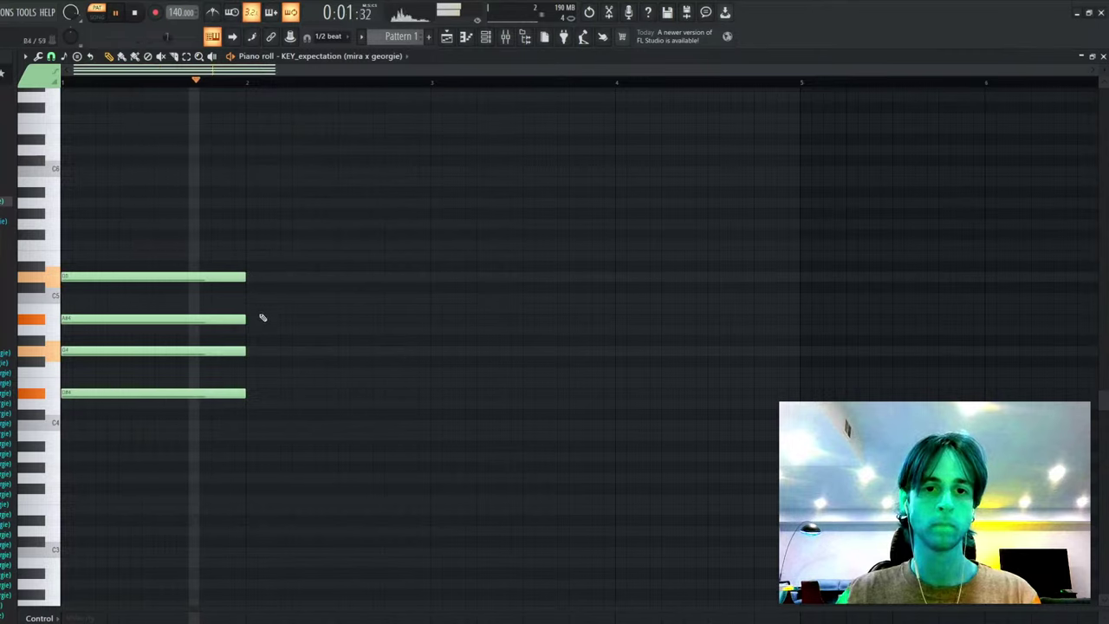
- Add a G4 note and a following D4 note in bar 2, each one and a half beats long
{"action": "key", "text": "space"}
{"action": "left_click", "coordinate": [249, 351]}
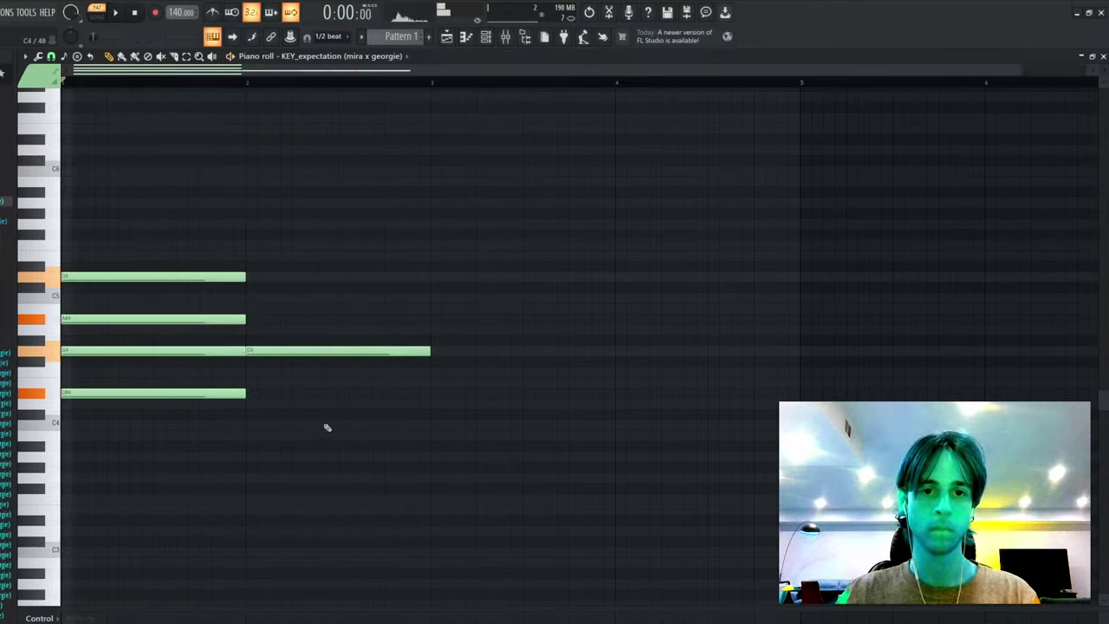
{"action": "left_click", "coordinate": [319, 406]}
{"action": "key", "text": "space"}
{"action": "left_click_drag", "start_coordinate": [321, 315], "coordinate": [418, 452]}
{"action": "left_click_drag", "start_coordinate": [429, 351], "coordinate": [318, 351]}
{"action": "key", "text": "space"}
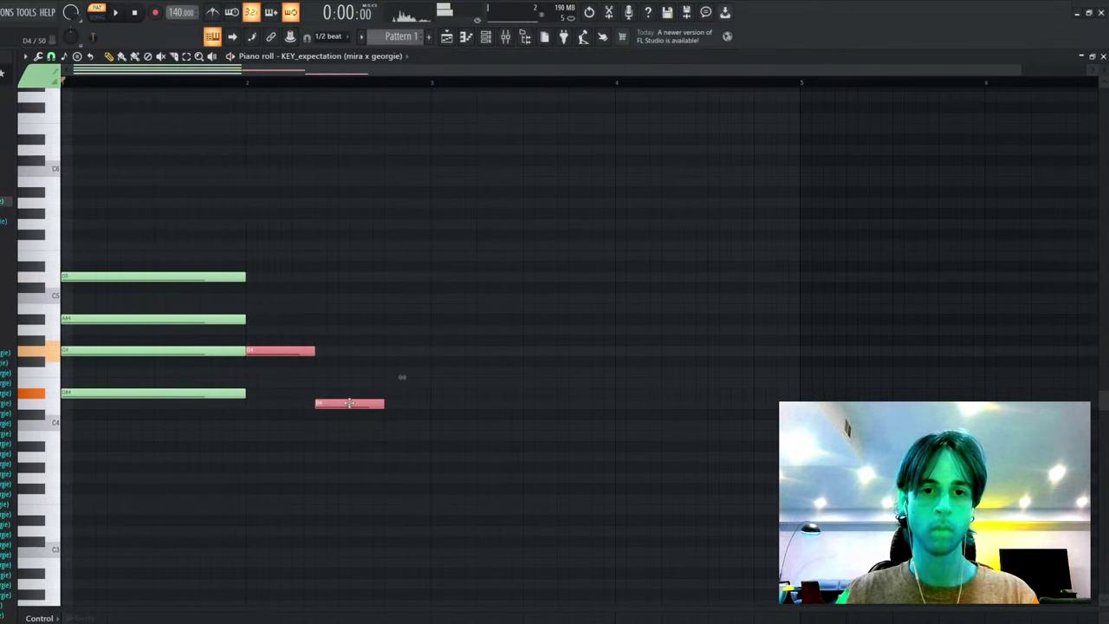
- Duplicate the G4 and D4 notes in bar 2 and transpose the copies to D5 and A4
{"action": "left_click", "coordinate": [350, 403], "text": "shift"}
{"action": "key", "text": "shift+Down"}
{"action": "key", "text": "shift+Down"}
{"action": "key", "text": "shift+Down"}
{"action": "key", "text": "shift+Down"}
{"action": "key", "text": "shift+Down"}
{"action": "key", "text": "ctrl+Up"}
{"action": "key", "text": "space"}
- Turn on the volume envelope of the KEY_expectation channel with its attack at zero
{"action": "key", "text": "F7"}
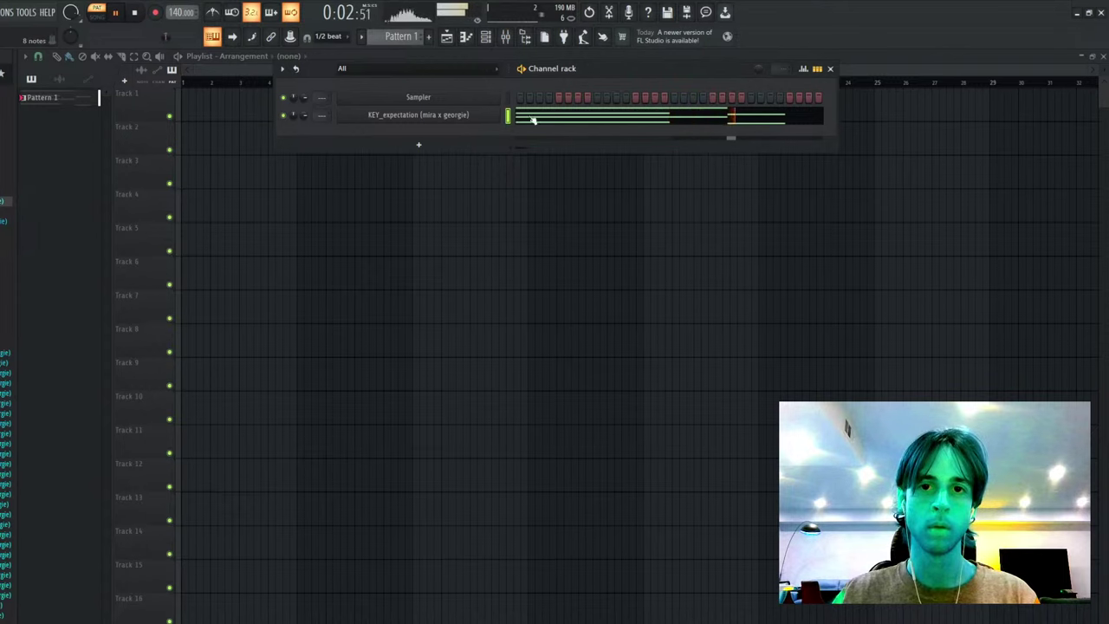
{"action": "left_click", "coordinate": [448, 114]}
{"action": "left_click", "coordinate": [120, 154]}
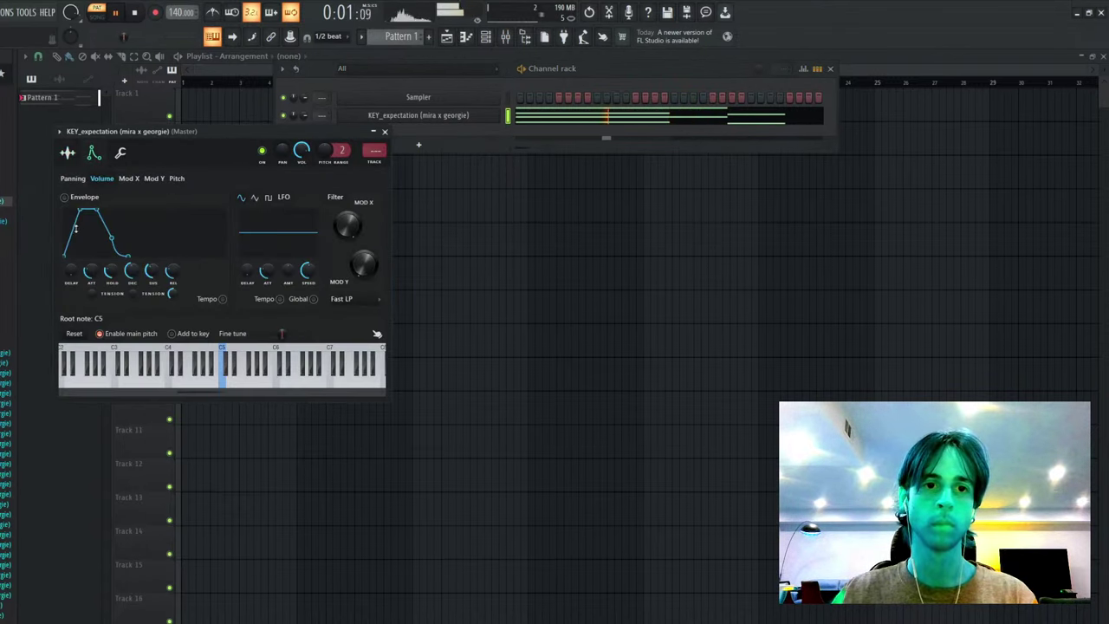
- Fill out the bar 2 chords with copies at A#4, F5, F4 and C5, and extend the second chord to the bar's end
{"action": "key", "text": "F7"}
{"action": "mouse_move", "coordinate": [272, 240]}
{"action": "left_mouse_down"}
{"action": "mouse_move", "coordinate": [299, 317]}
{"action": "mouse_move", "coordinate": [394, 420]}
{"action": "mouse_move", "coordinate": [344, 405]}
{"action": "mouse_move", "coordinate": [343, 385]}
{"action": "left_mouse_up"}
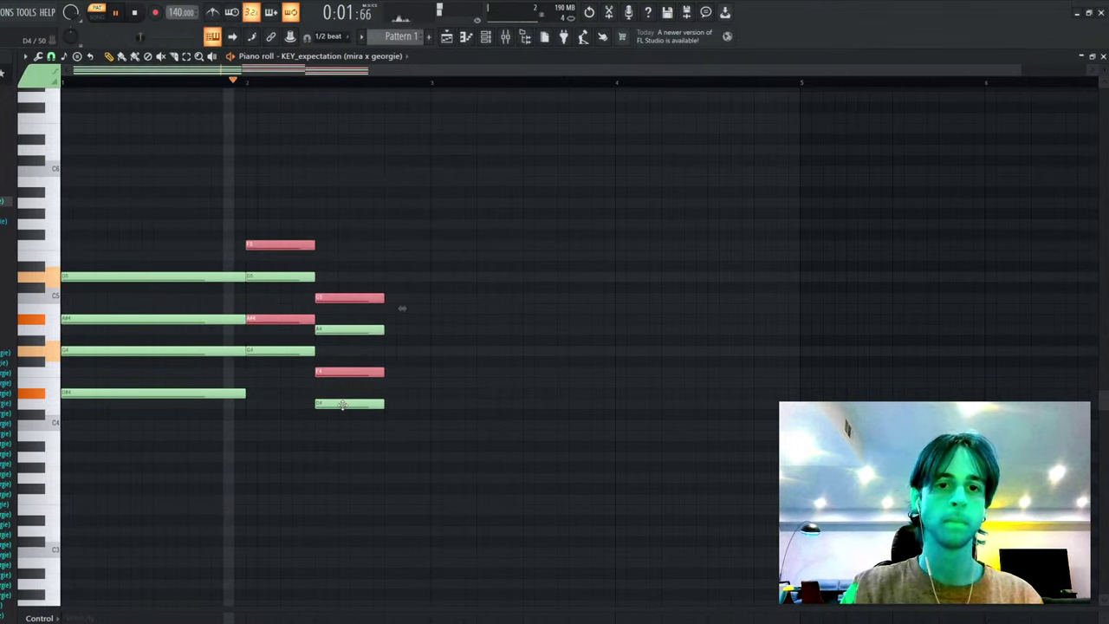
{"action": "left_click", "coordinate": [335, 229]}
{"action": "left_click_drag", "start_coordinate": [335, 229], "coordinate": [430, 404]}
- Draw a melody above the first chord with G5 at the start of bar 1 and F5 on beat three
{"action": "left_click_drag", "start_coordinate": [149, 234], "coordinate": [87, 203]}
{"action": "key", "text": "space"}
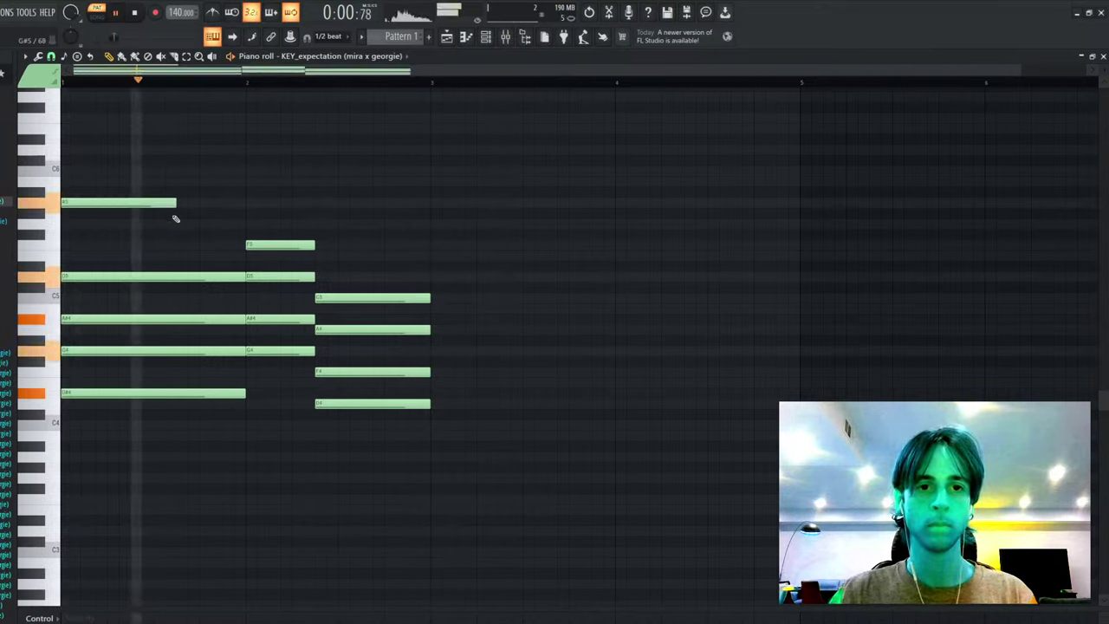
{"action": "left_click", "coordinate": [178, 224]}
{"action": "left_click_drag", "start_coordinate": [292, 222], "coordinate": [245, 223]}
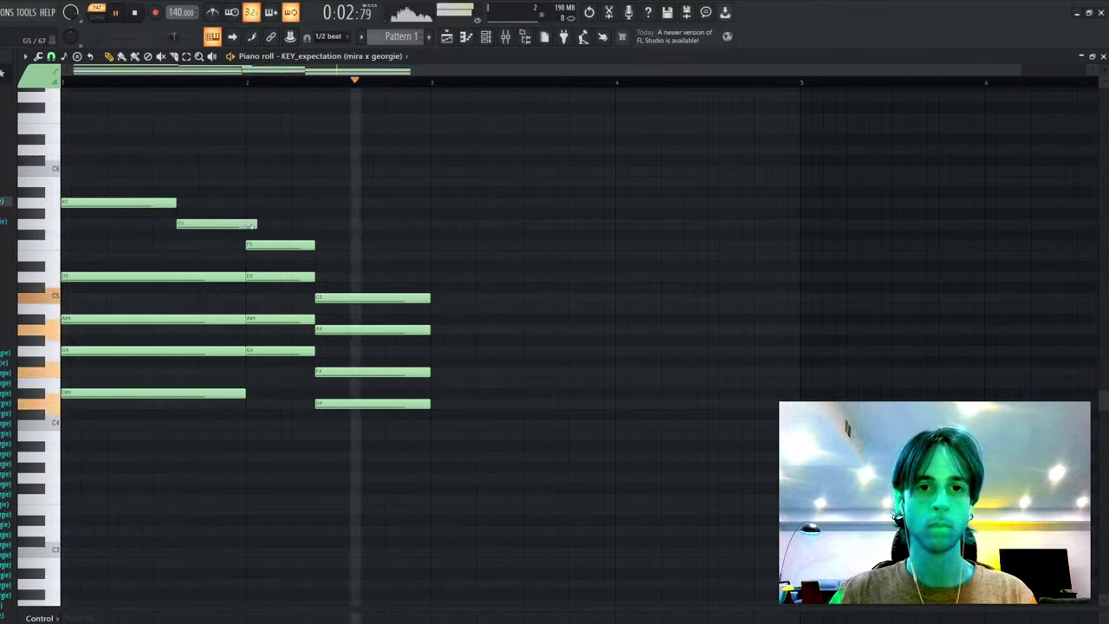
{"action": "left_click", "coordinate": [91, 223]}
{"action": "right_click", "coordinate": [88, 205]}
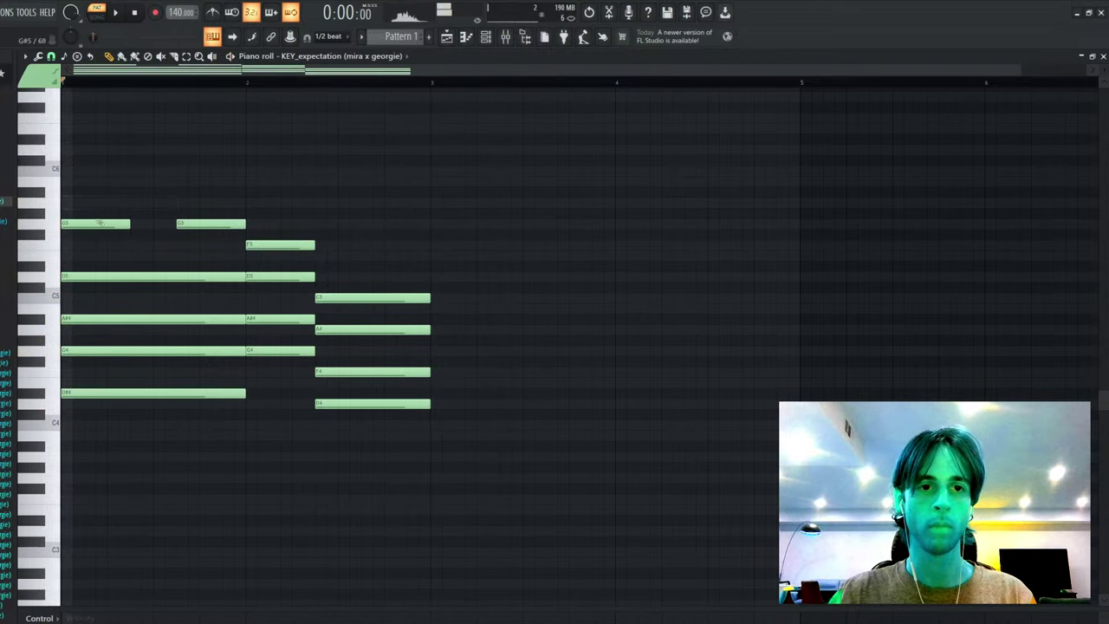
{"action": "left_click", "coordinate": [134, 244]}
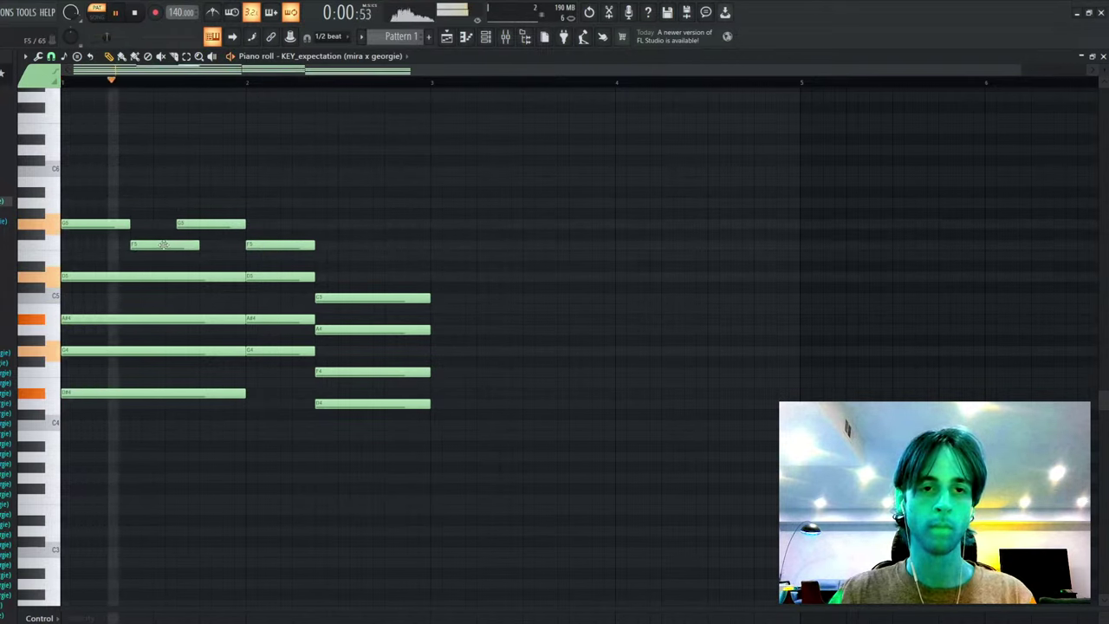
{"action": "left_click_drag", "start_coordinate": [135, 244], "coordinate": [158, 244]}
{"action": "right_click", "coordinate": [221, 226]}
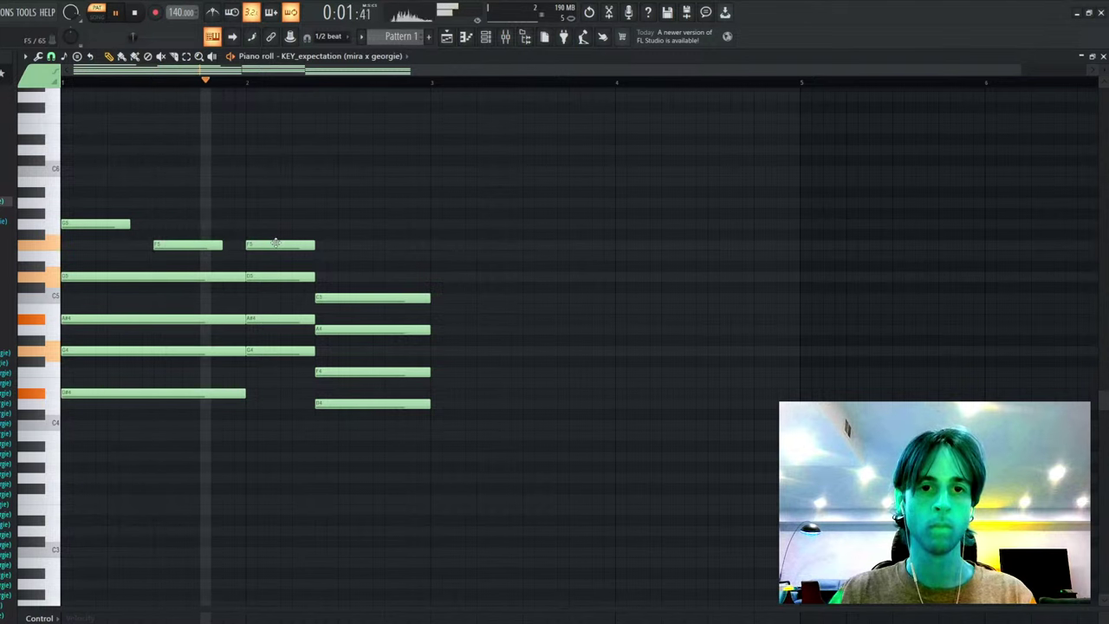
- Duplicate the two-bar chord and melody part into bars 3 and 4
{"action": "key", "text": "ctrl+b"}
{"action": "key", "text": "ctrl+d"}
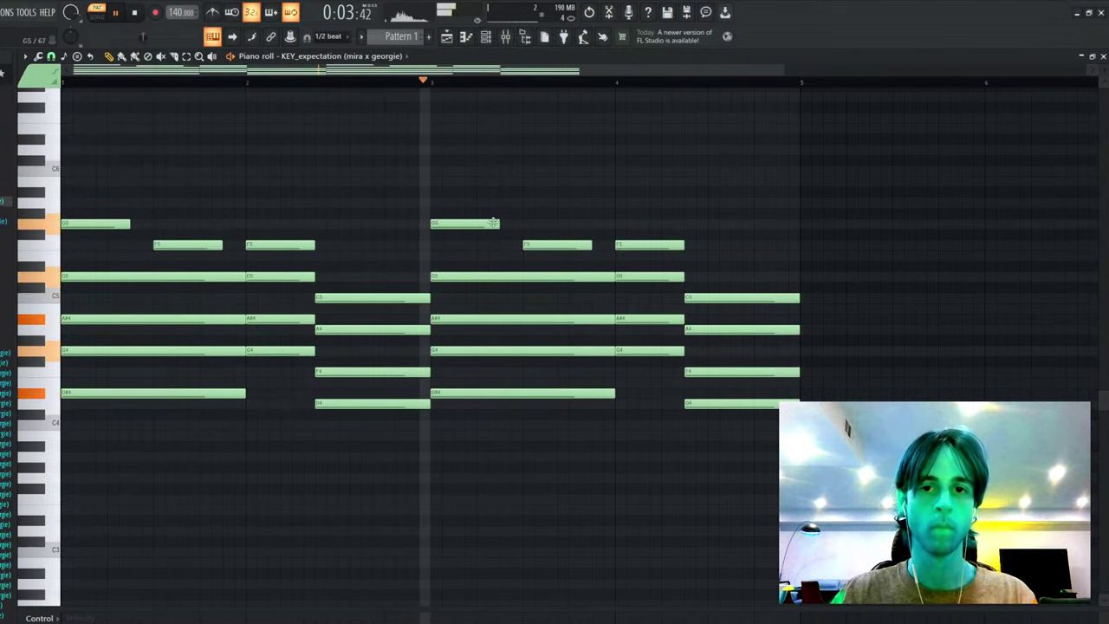
{"action": "key", "text": "F7"}
- Add the KEY_oblivion sample as a new channel and open its piano roll
{"action": "left_click_drag", "start_coordinate": [4, 262], "coordinate": [467, 138]}
{"action": "key", "text": "space"}
{"action": "key", "text": "F7"}
- Draw a C6 note on beat two of bar 1 with a one-step D6 slide note above it
{"action": "left_click", "coordinate": [108, 171]}
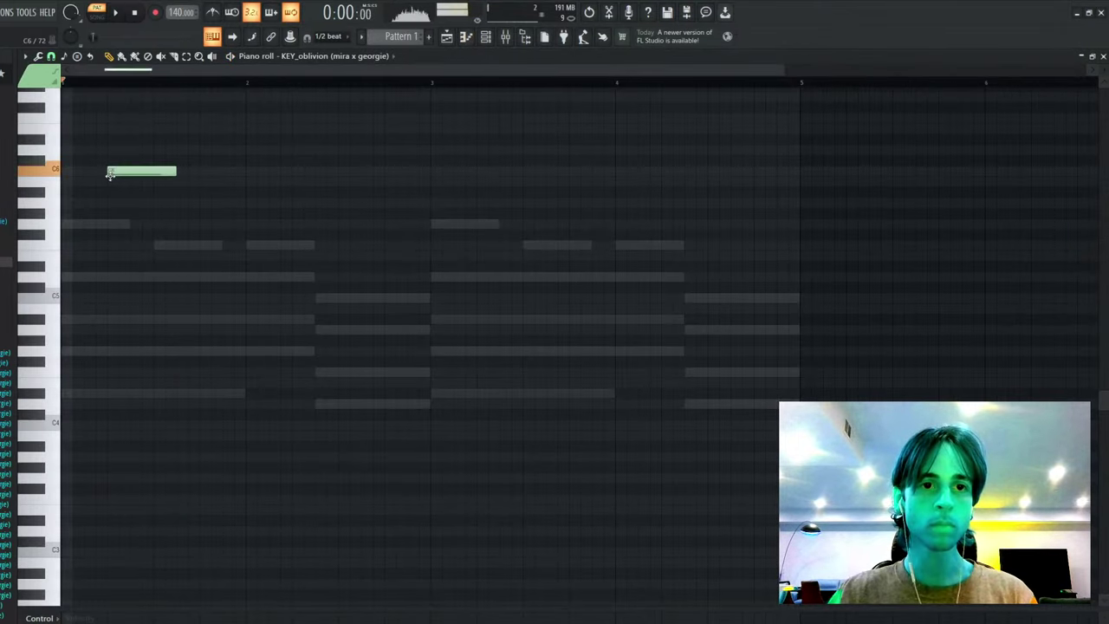
{"action": "left_click", "coordinate": [132, 150]}
{"action": "left_click", "coordinate": [148, 150], "text": "ctrl"}
{"action": "key", "text": "space"}
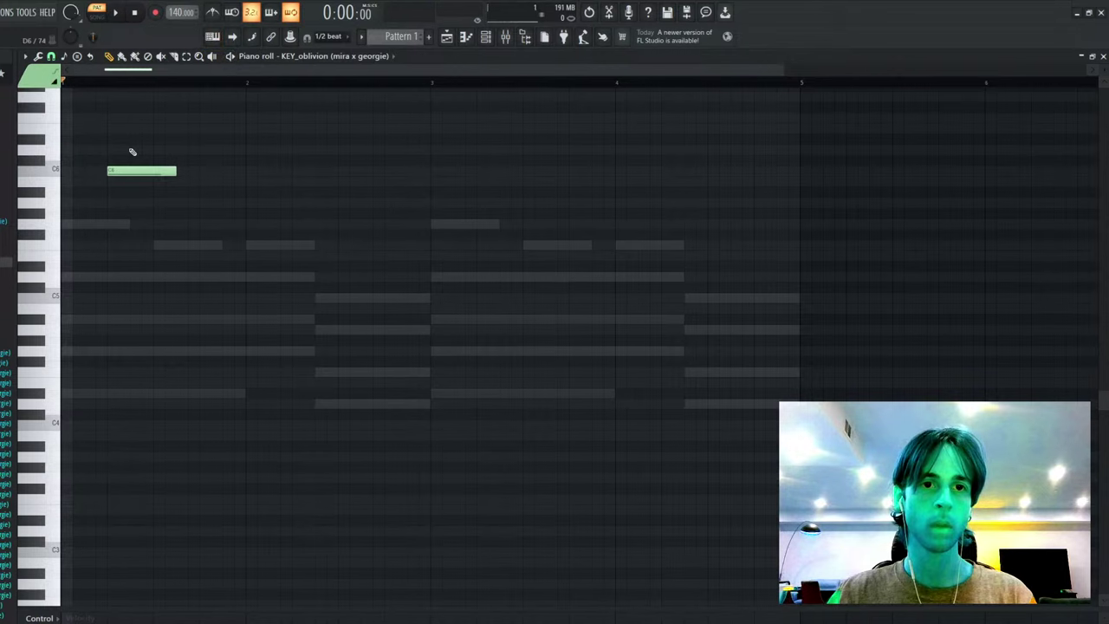
{"action": "left_click", "coordinate": [137, 149]}
{"action": "key", "text": "space"}
{"action": "left_click_drag", "start_coordinate": [186, 150], "coordinate": [134, 149]}
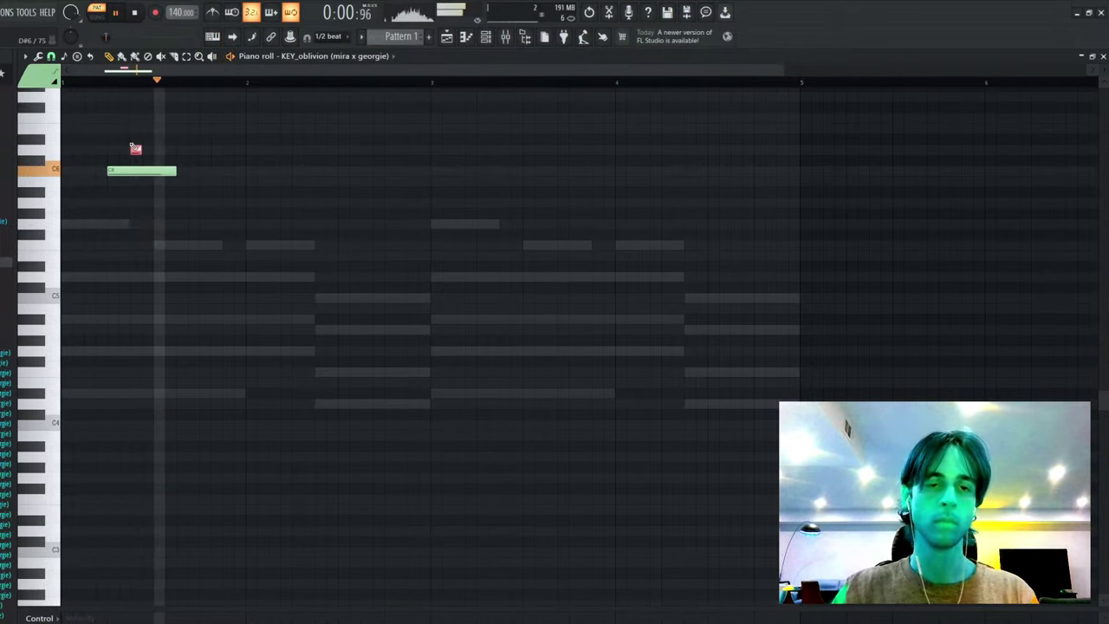
- Transpose both KEY_oblivion notes down one octave
{"action": "key", "text": "ctrl+a"}
{"action": "key", "text": "ctrl+Down"}
{"action": "key", "text": "space"}
{"action": "key", "text": "space"}
{"action": "key", "text": "ctrl+d"}
- Turn on the volume envelope of the KEY_oblivion channel with its attack at zero
{"action": "key", "text": "F7"}
{"action": "key", "text": "F5"}
{"action": "left_click", "coordinate": [418, 132]}
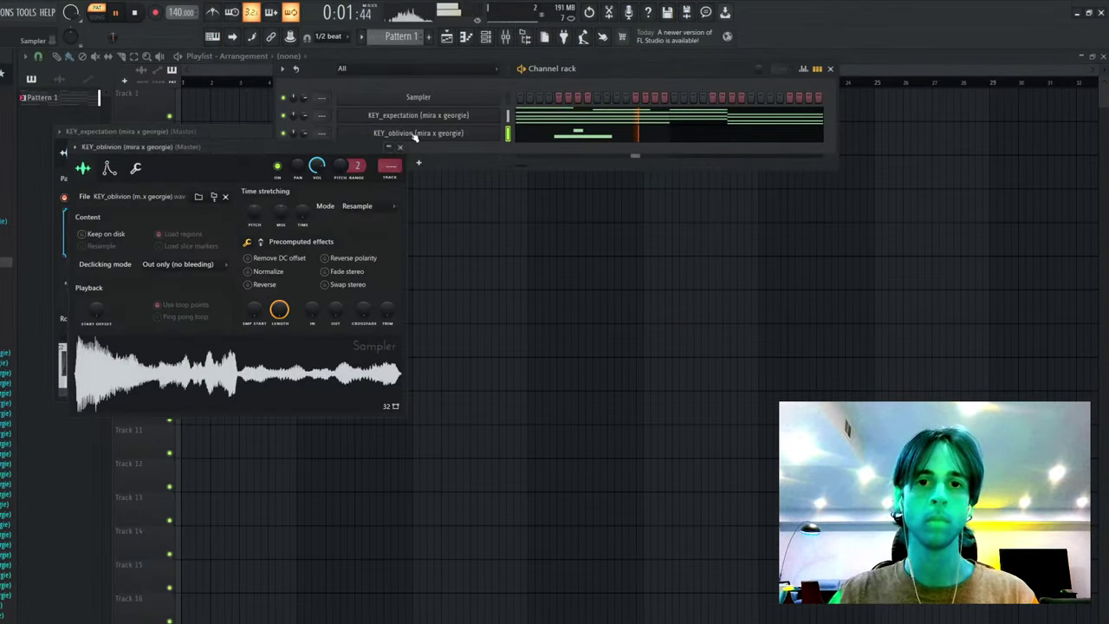
{"action": "left_click", "coordinate": [109, 167]}
- Duplicate the KEY_oblivion slide phrase into bar 4 and transpose the copy up five semitones to F5 and G5
{"action": "left_click", "coordinate": [600, 137]}
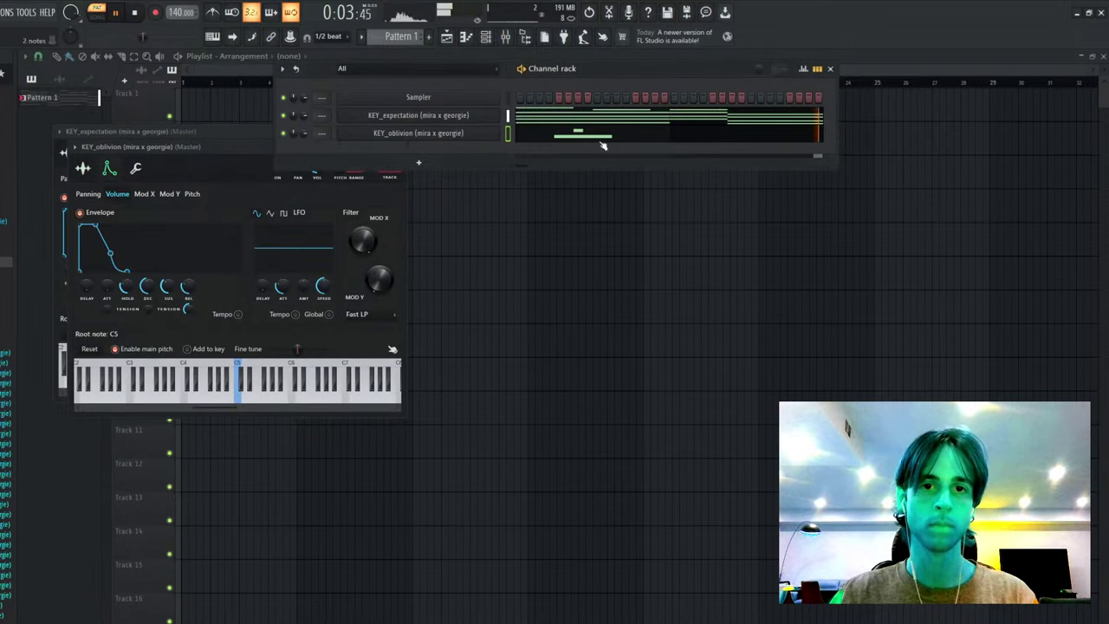
{"action": "key", "text": "ctrl+a"}
{"action": "mouse_move", "coordinate": [144, 298]}
{"action": "left_mouse_down"}
{"action": "mouse_move", "coordinate": [825, 332]}
{"action": "mouse_move", "coordinate": [752, 328]}
{"action": "left_mouse_up"}
{"action": "key", "text": "shift+Up"}
{"action": "key", "text": "shift+Up"}
{"action": "key", "text": "shift+Up"}
{"action": "key", "text": "shift+Up"}
{"action": "key", "text": "shift+Up"}
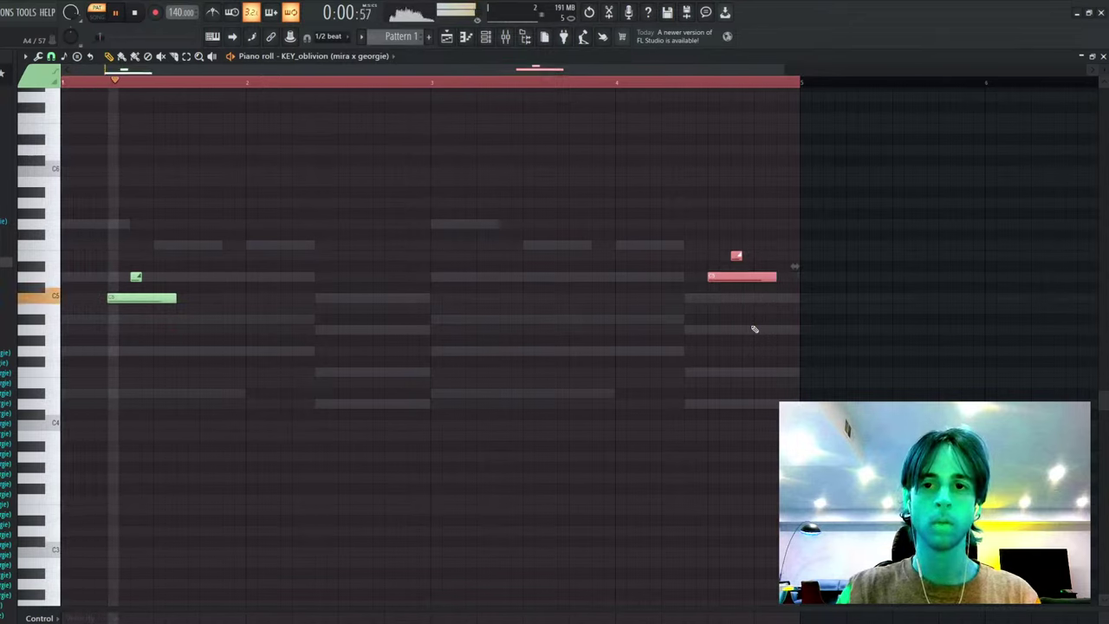
{"action": "key", "text": "ctrl+d"}
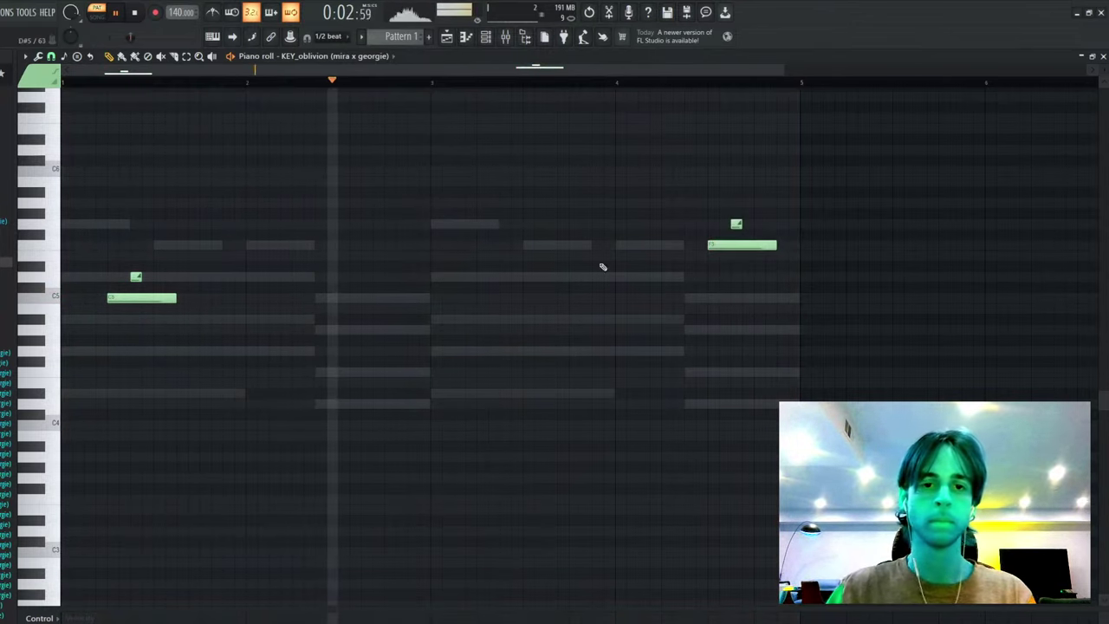
- Move the copied slide phrase to beat four of bar 3 and transpose the first phrase up one octave
{"action": "left_click_drag", "start_coordinate": [716, 214], "coordinate": [593, 246]}
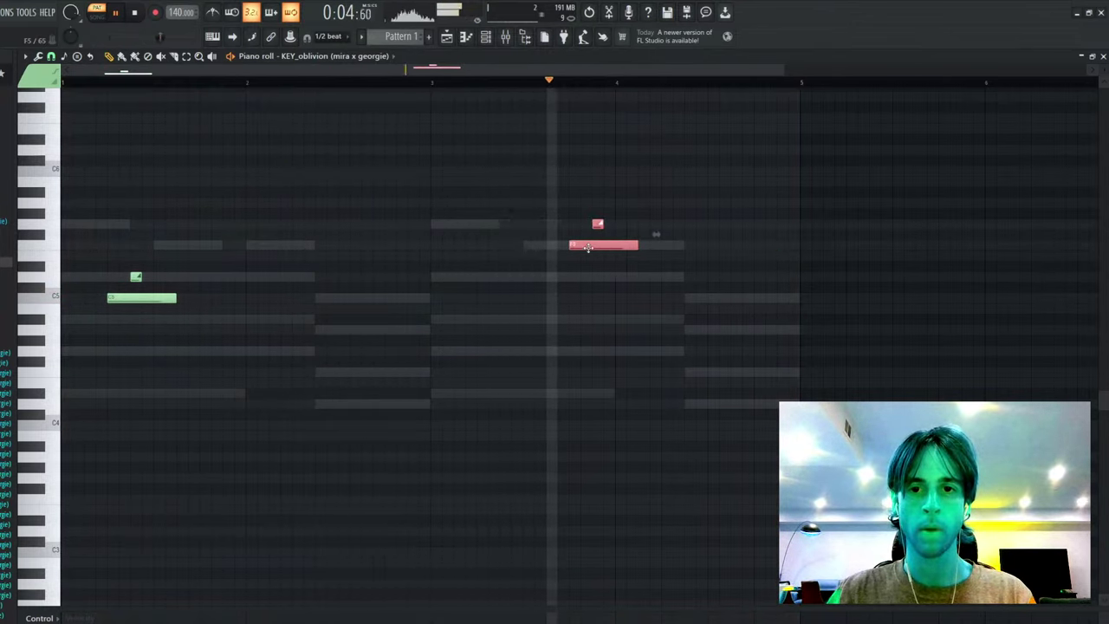
{"action": "key", "text": "ctrl+d"}
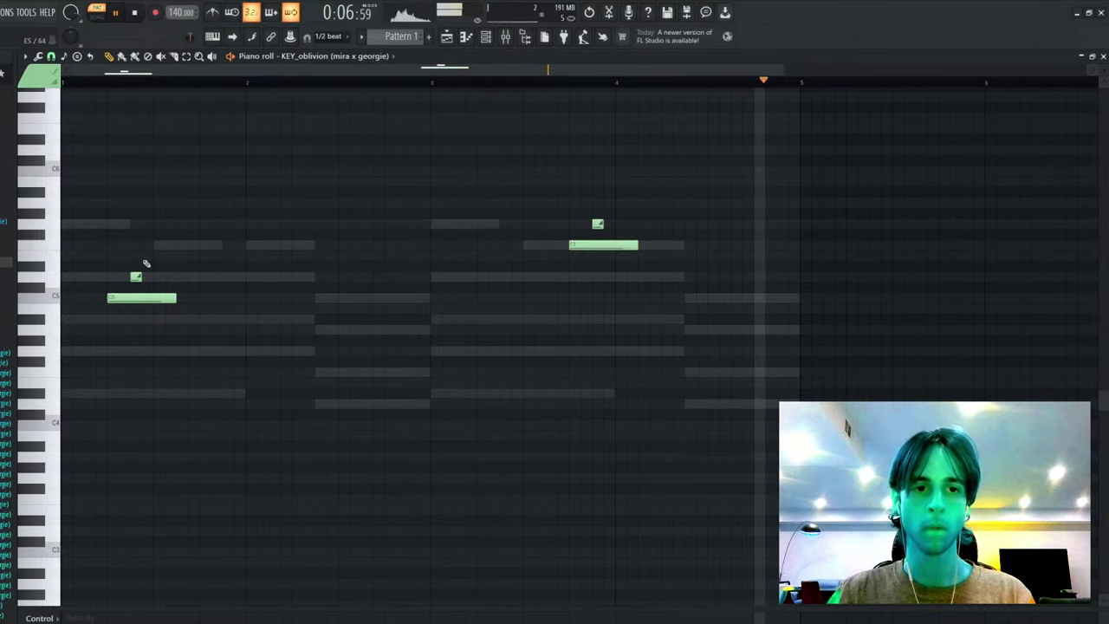
{"action": "left_click_drag", "start_coordinate": [144, 263], "coordinate": [77, 315]}
{"action": "key", "text": "ctrl+Up"}
{"action": "key", "text": "ctrl+Down"}
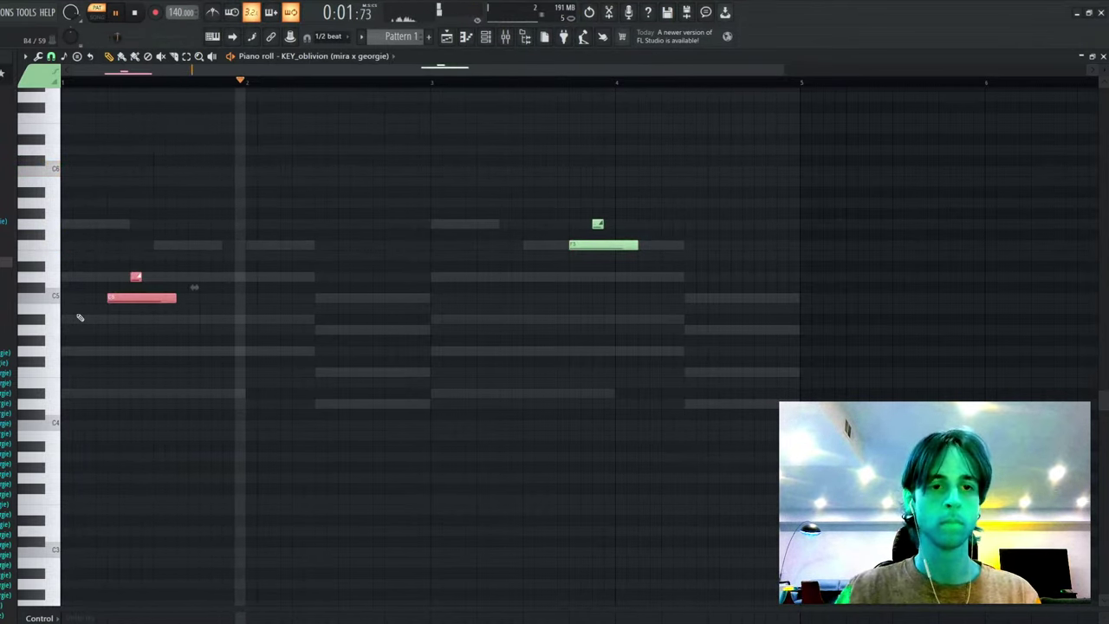
{"action": "key", "text": "ctrl+Up"}
{"action": "key", "text": "Escape"}
- Close the settings windows of the KEY_oblivion and KEY_expectation channels
{"action": "left_click", "coordinate": [487, 136]}
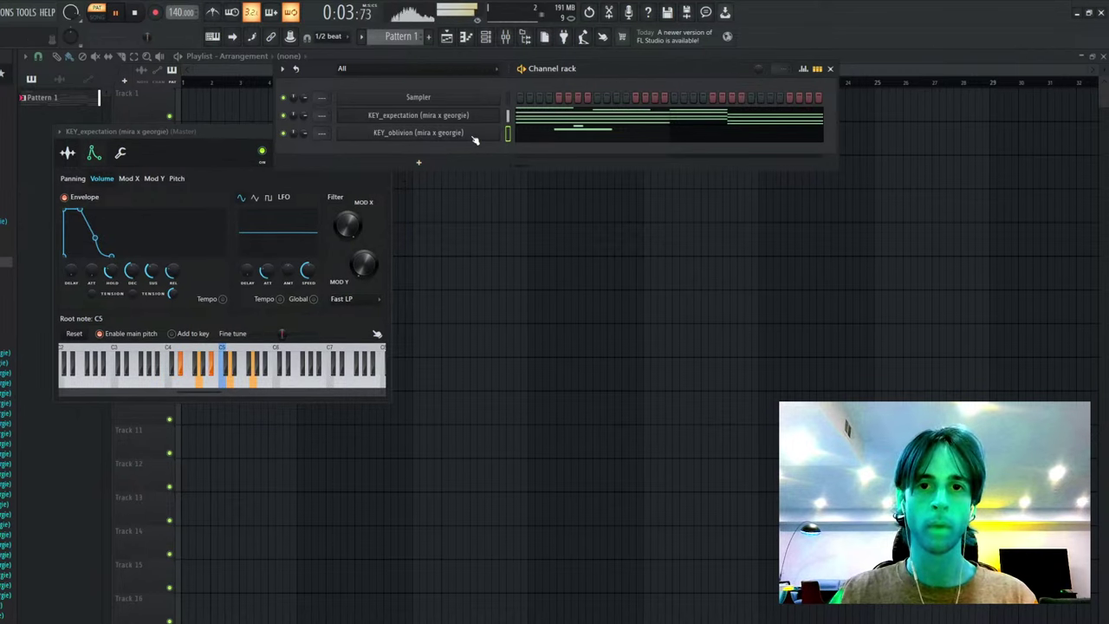
{"action": "left_click", "coordinate": [474, 136]}
{"action": "key", "text": "Escape"}
{"action": "left_click", "coordinate": [126, 136]}
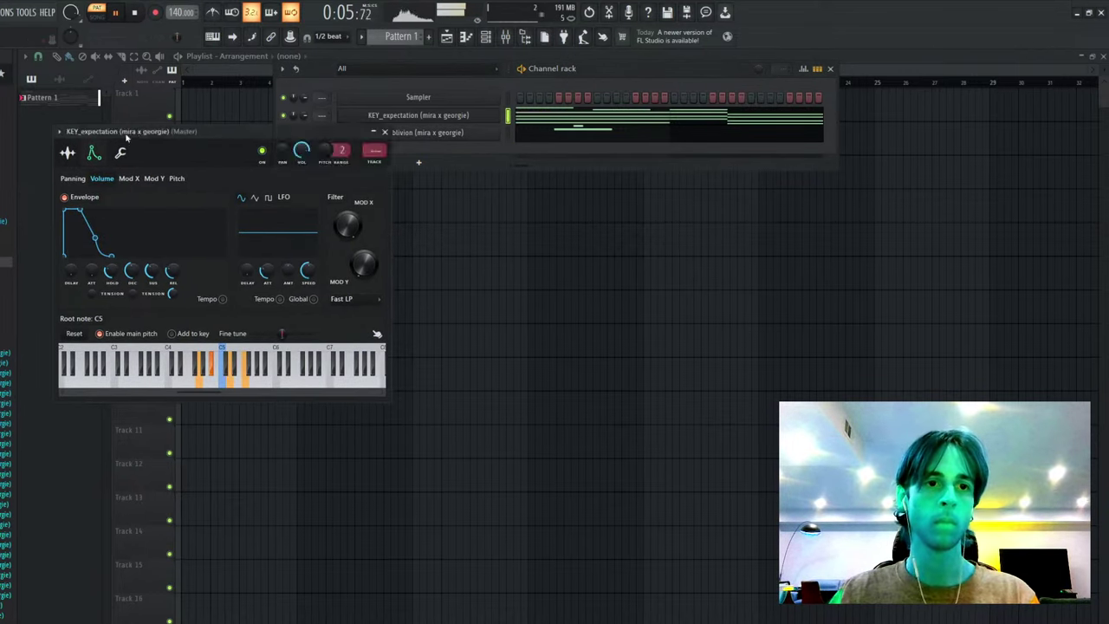
{"action": "key", "text": "Escape"}
- Add the PHRASE_Cmin_Crunchyroll sample as a new channel, open its piano roll and stop playback
{"action": "scroll", "coordinate": [5, 331], "scroll_direction": "down", "scroll_amount": 1}
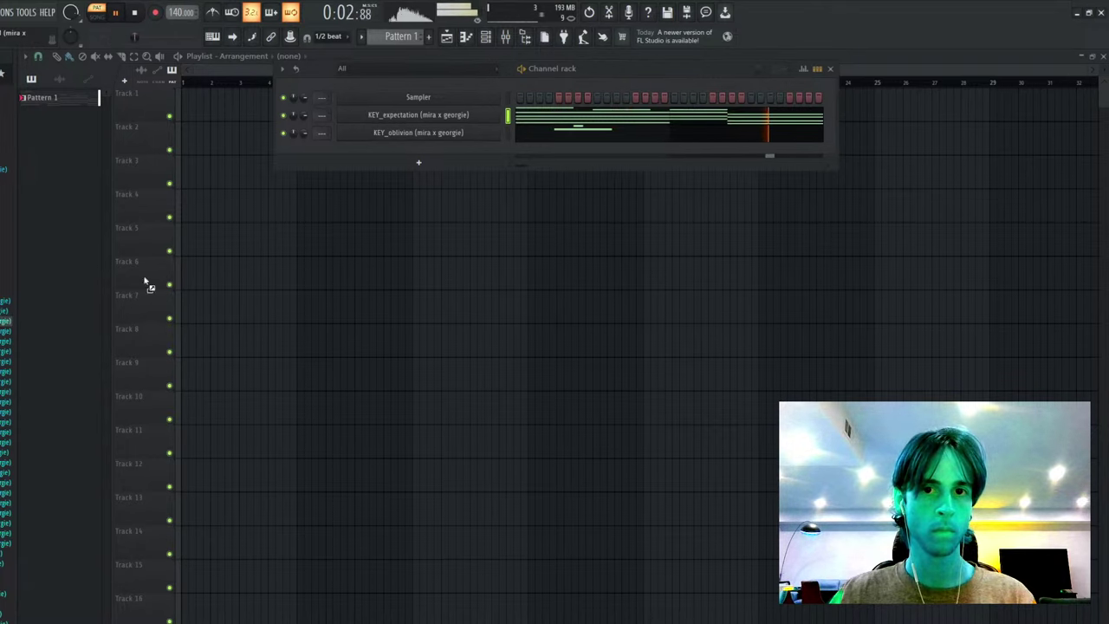
{"action": "left_click_drag", "start_coordinate": [146, 281], "coordinate": [488, 154]}
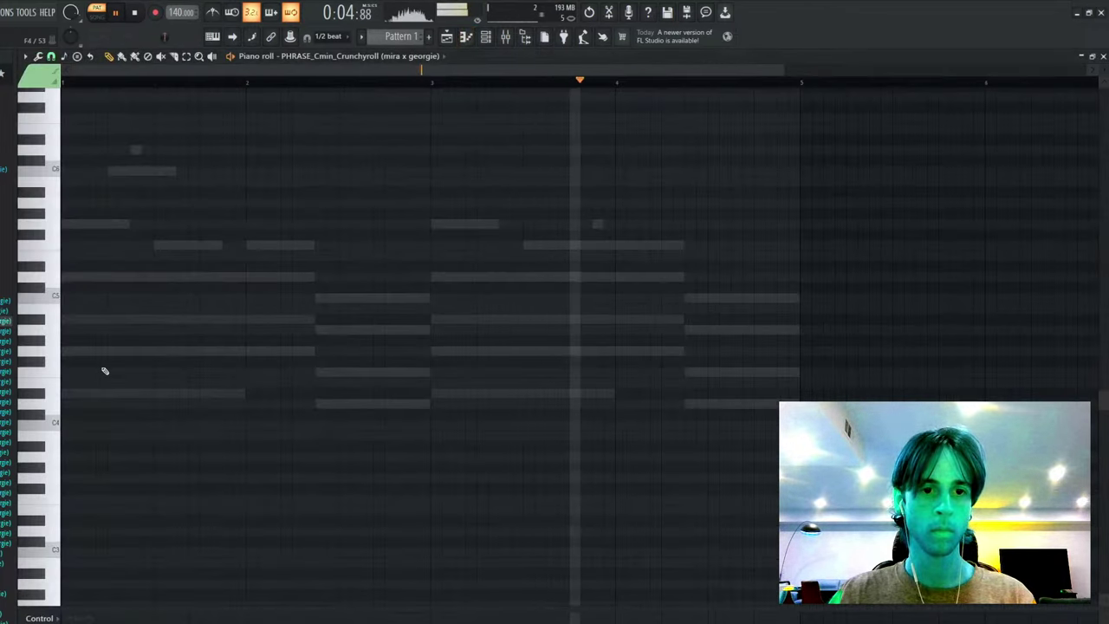
{"action": "key", "text": "space"}
- Place a one-bar note at the start of PHRASE_Cmin_Crunchyroll, transpose it up to G4 and play the pattern
{"action": "left_click", "coordinate": [64, 393]}
{"action": "double_click", "coordinate": [99, 353]}
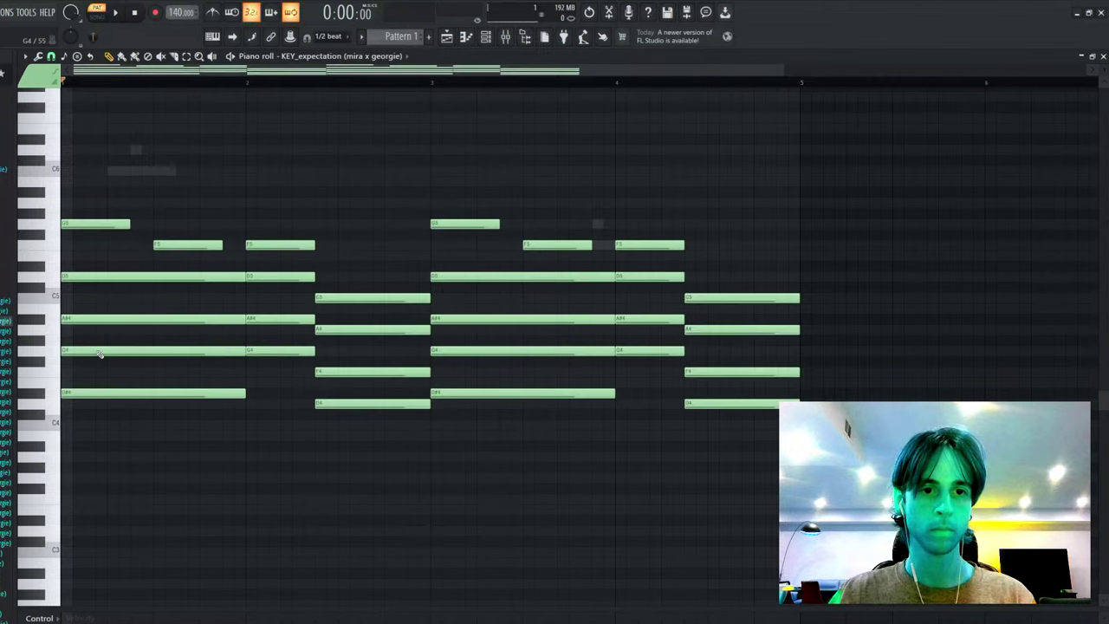
{"action": "key", "text": "F7"}
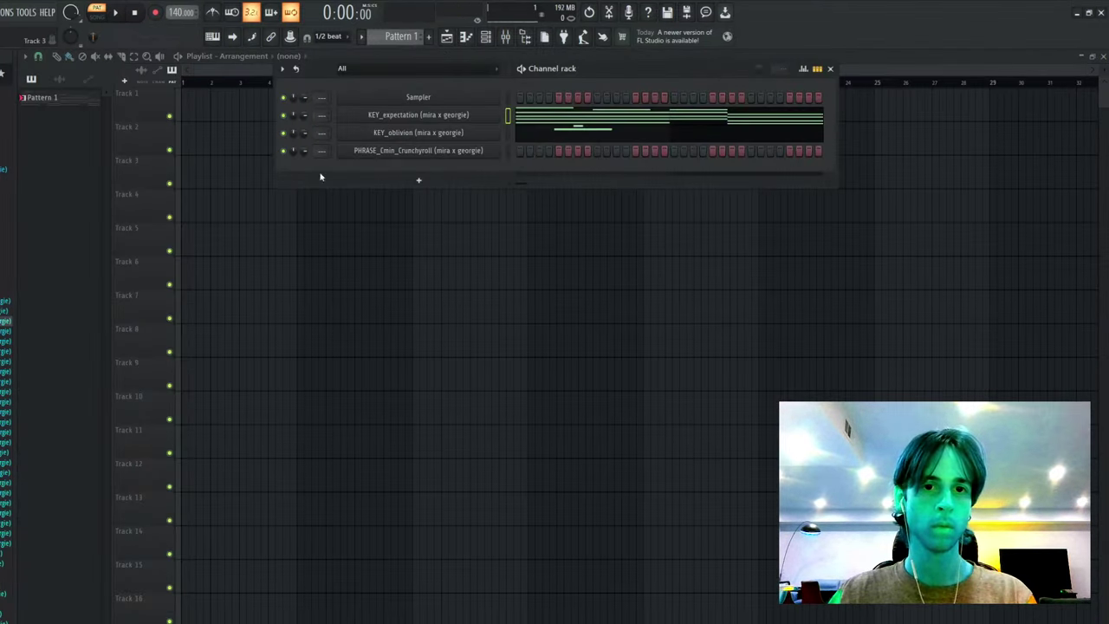
{"action": "key", "text": "F7"}
{"action": "left_click", "coordinate": [97, 422]}
{"action": "key", "text": "ctrl+a"}
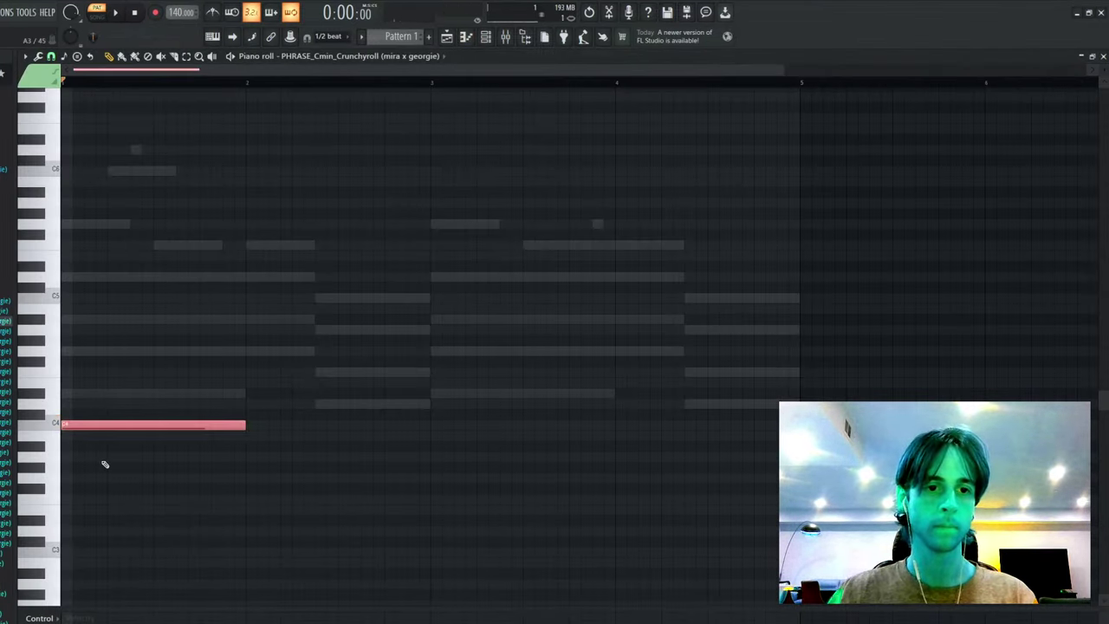
{"action": "key", "text": "shift+Down"}
{"action": "key", "text": "shift+Down"}
{"action": "key", "text": "shift+Down"}
{"action": "key", "text": "shift+Down"}
{"action": "key", "text": "shift+Down"}
{"action": "key", "text": "ctrl+Up"}
{"action": "key", "text": "space"}
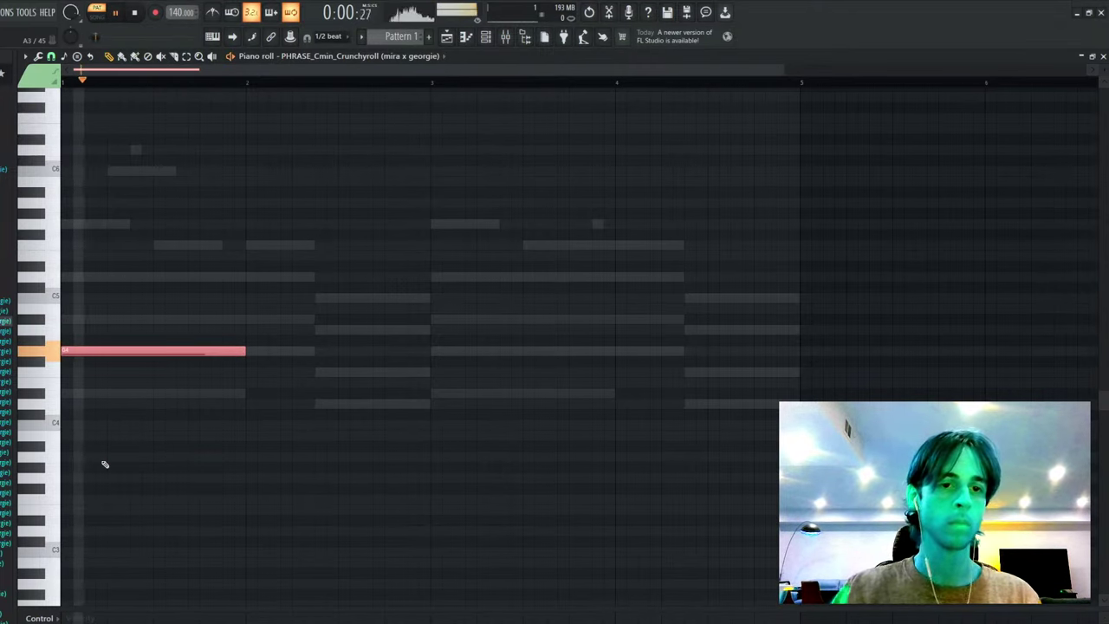
- Lengthen the PHRASE_Cmin_Crunchyroll G4 note to two bars and duplicate it into bars 3 and 4
{"action": "key", "text": "ctrl+d"}
{"action": "left_click_drag", "start_coordinate": [244, 351], "coordinate": [424, 355]}
{"action": "key", "text": "ctrl+b"}
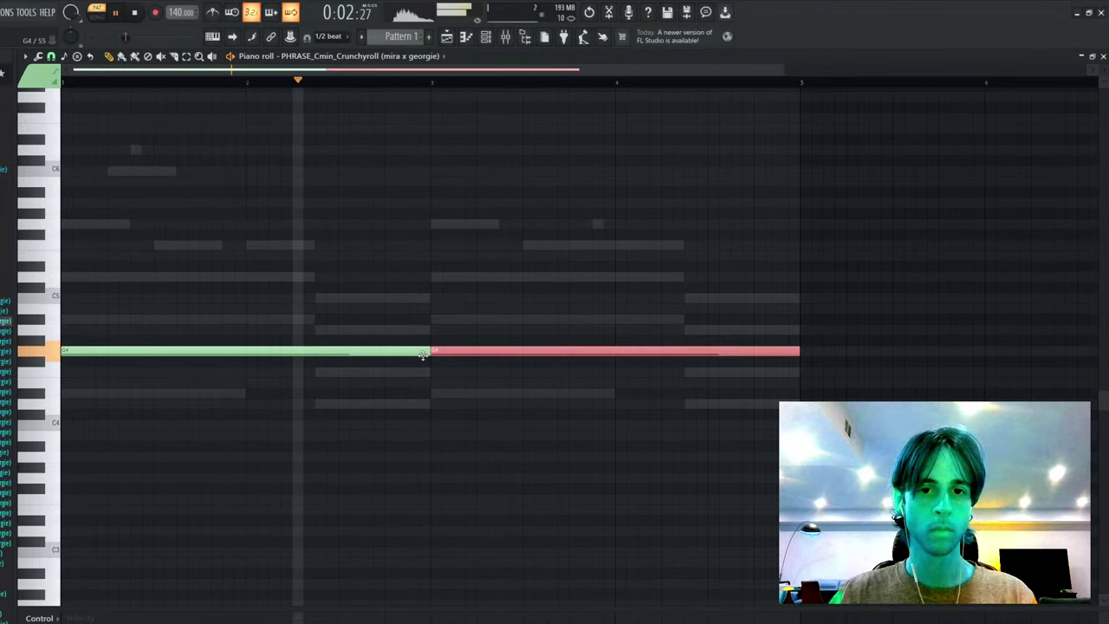
{"action": "key", "text": "ctrl+d"}
- Check the volume envelope settings of the PHRASE_Cmin_Crunchyroll channel, close its window and start playback
{"action": "key", "text": "F7"}
{"action": "left_click", "coordinate": [445, 154]}
{"action": "left_click", "coordinate": [126, 184]}
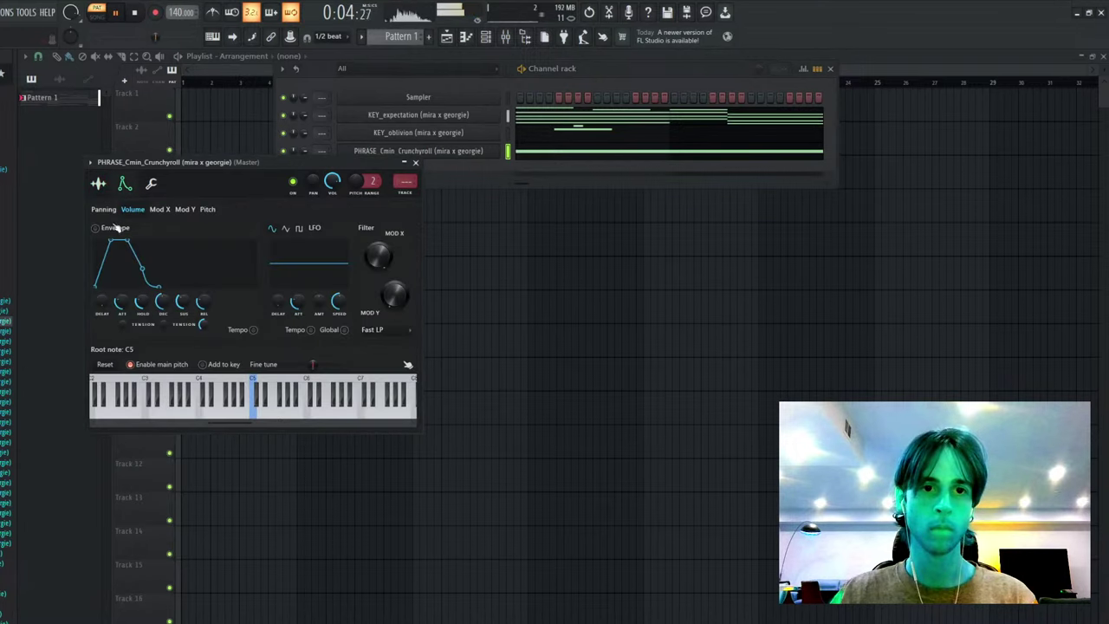
{"action": "left_click", "coordinate": [416, 163]}
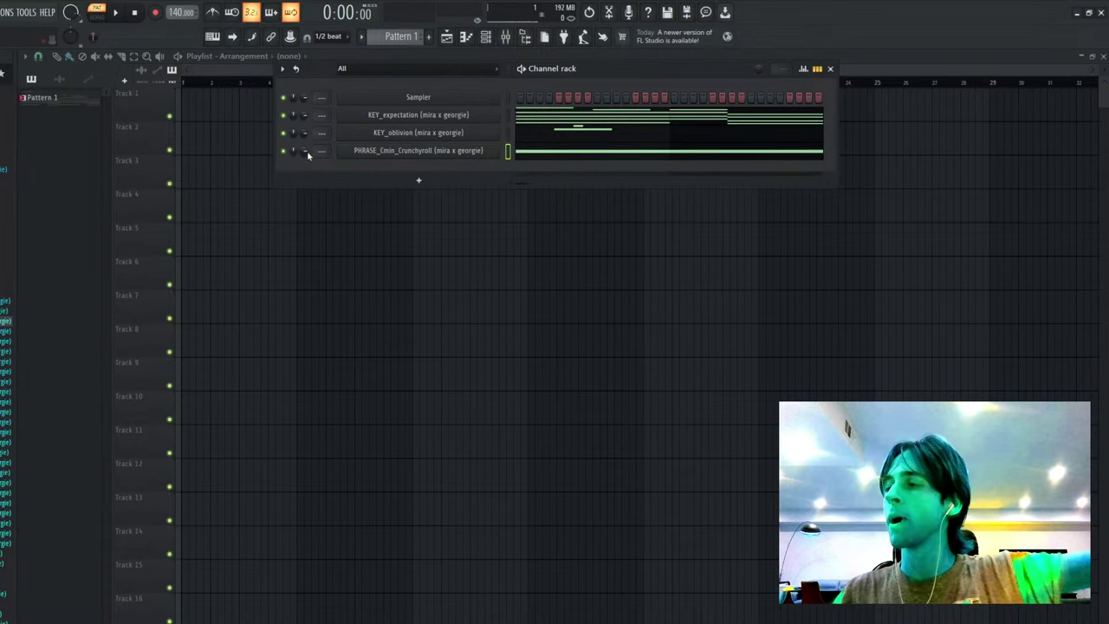
{"action": "key", "text": "space"}
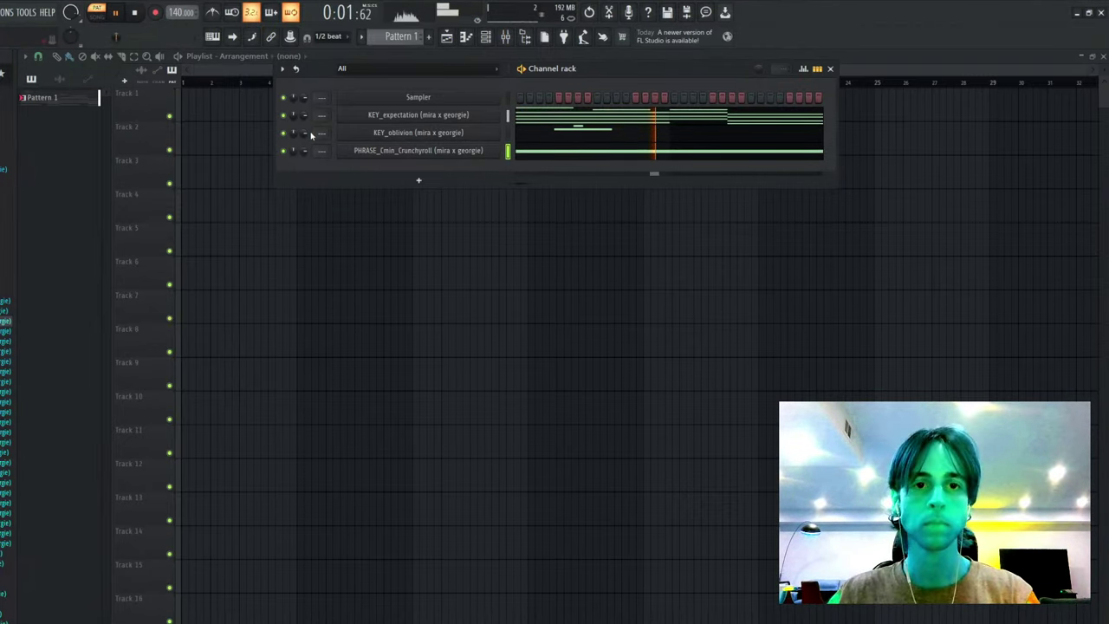
- Add the gg_synth_trance sample as a new channel, open its piano roll and stop playback
{"action": "scroll", "coordinate": [5, 321], "scroll_direction": "up", "scroll_amount": 5}
{"action": "left_click", "coordinate": [3, 214]}
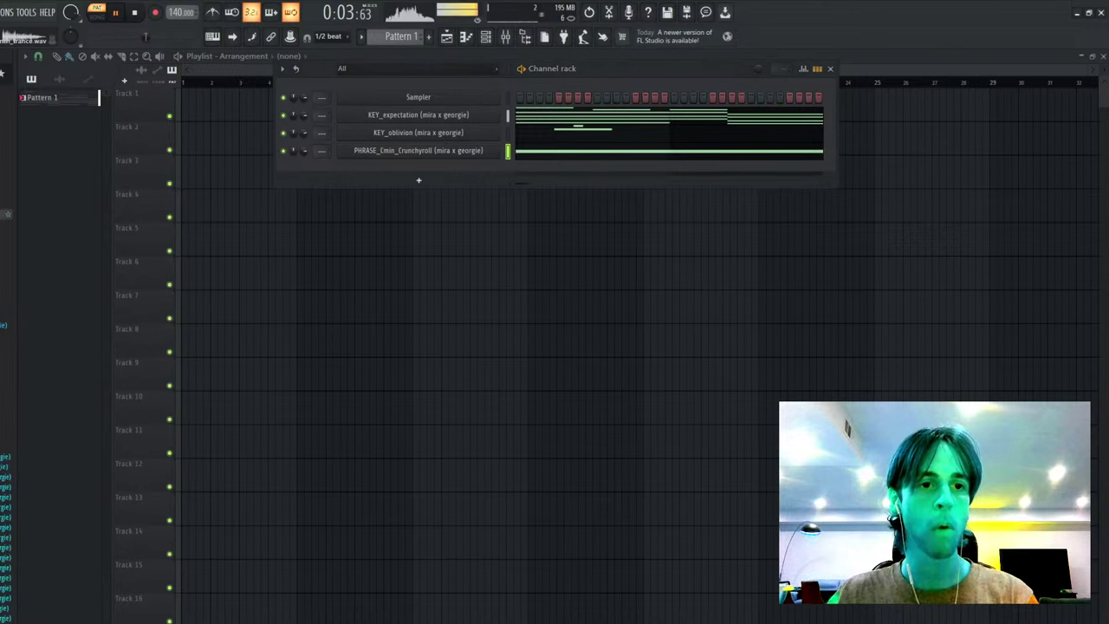
{"action": "left_click_drag", "start_coordinate": [629, 171], "coordinate": [490, 173]}
{"action": "key", "text": "F7"}
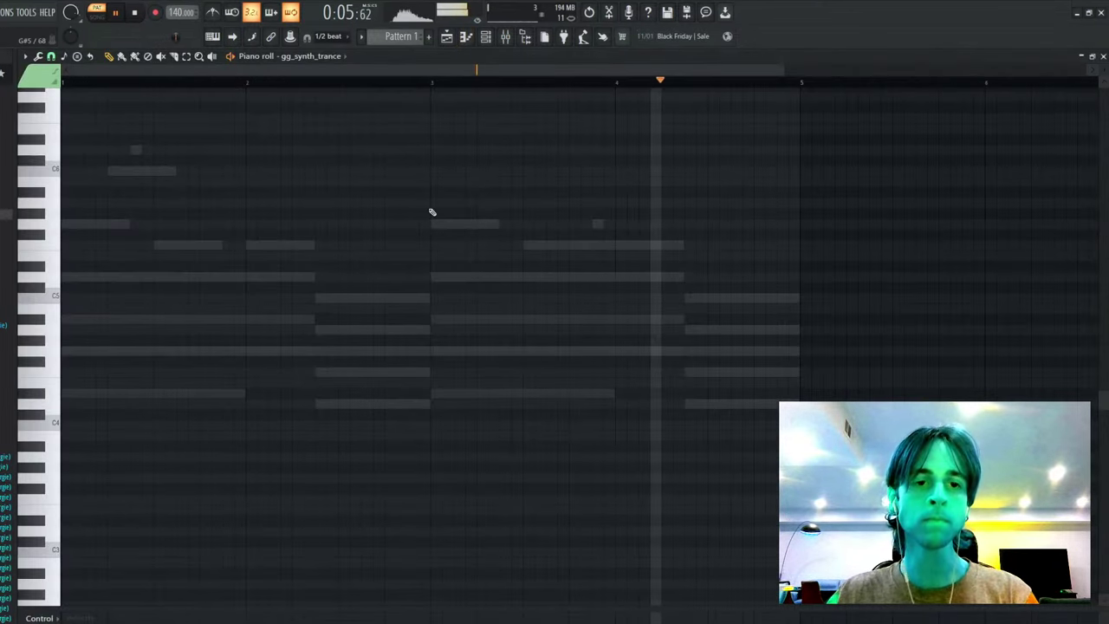
{"action": "key", "text": "space"}
{"action": "mouse_move", "coordinate": [286, 214]}
{"action": "left_mouse_down"}
{"action": "mouse_move", "coordinate": [264, 161]}
{"action": "mouse_move", "coordinate": [250, 173]}
{"action": "left_mouse_up"}
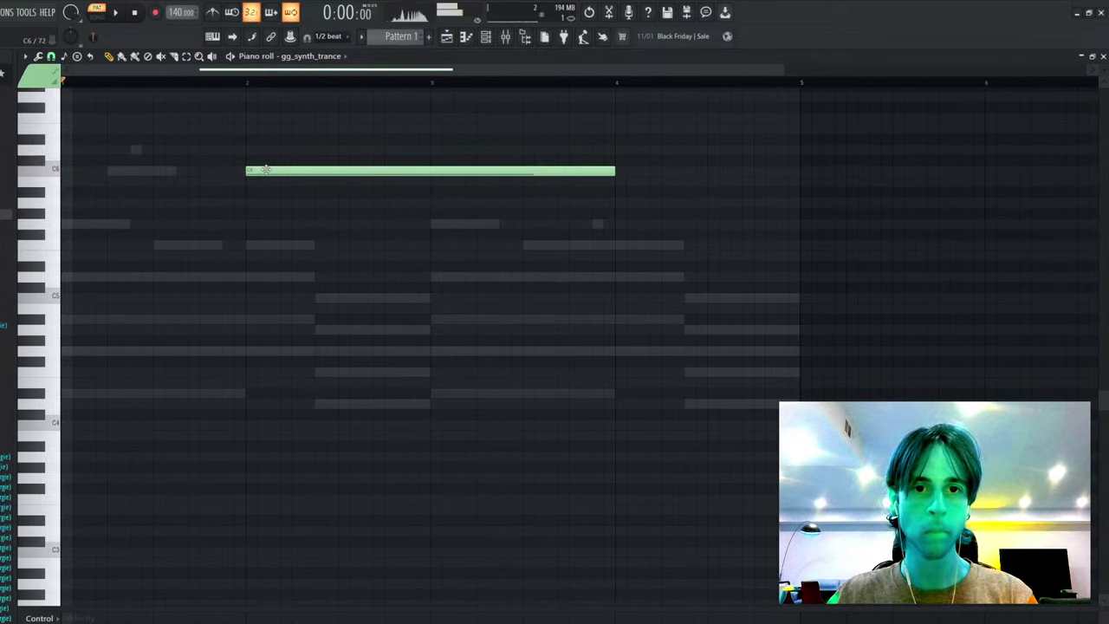
{"action": "key", "text": "space"}
{"action": "key", "text": "F7"}
{"action": "left_click", "coordinate": [391, 169]}
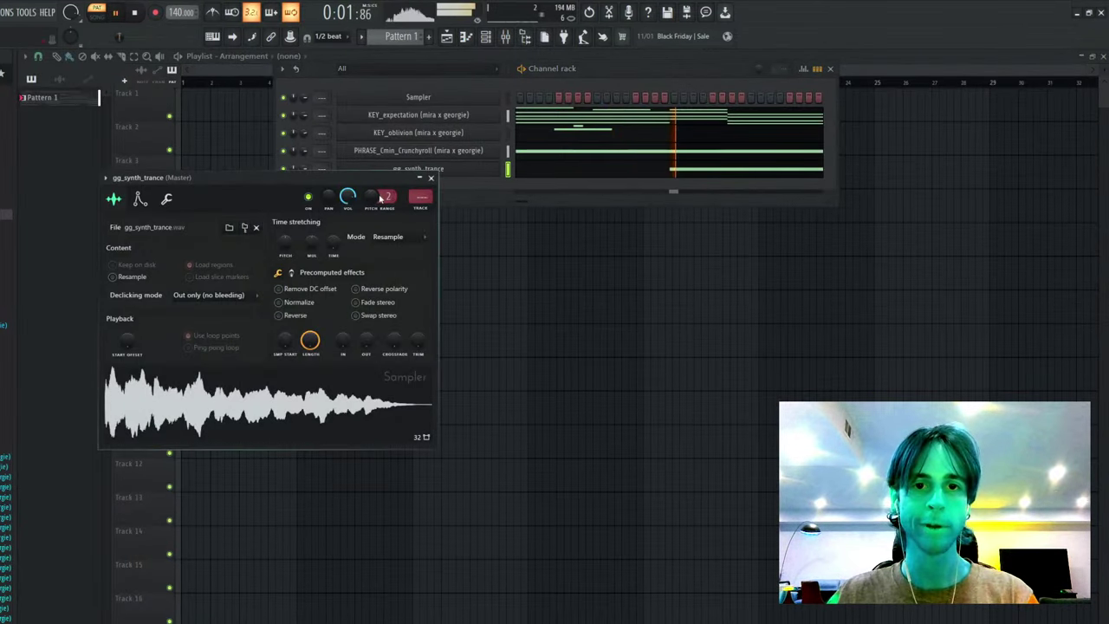
{"action": "left_click", "coordinate": [565, 172]}
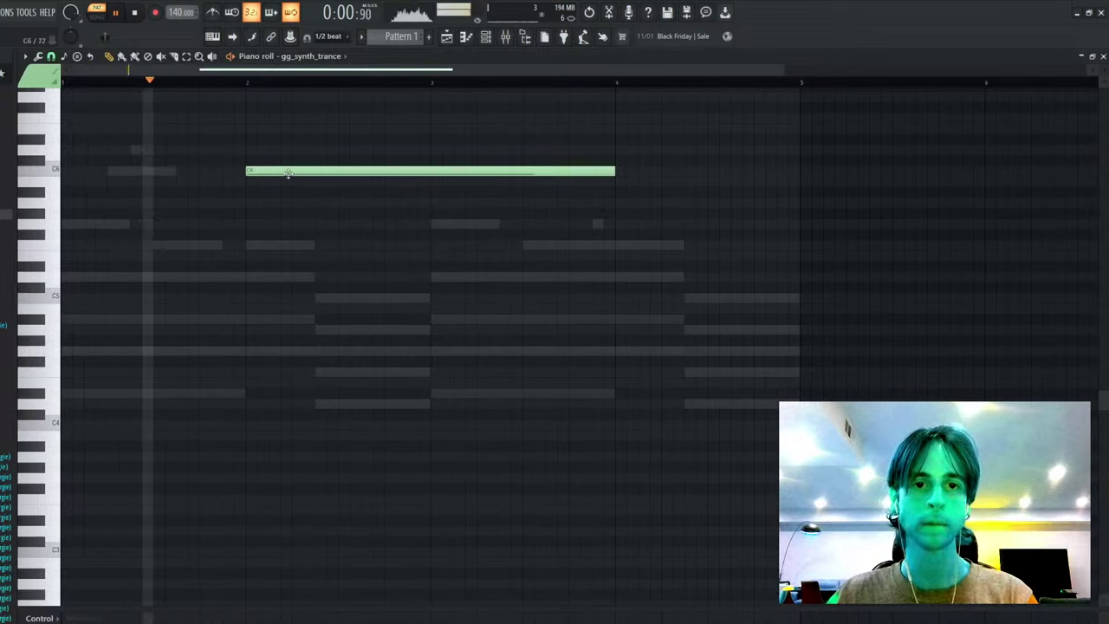
{"action": "key", "text": "ctrl+a"}
{"action": "key", "text": "Delete"}
- Place a short gg_synth_trance melody of C6, C6, A#5, A5 and F5 in bar 2, with equally short notes
{"action": "left_click", "coordinate": [260, 173]}
{"action": "key", "text": "space"}
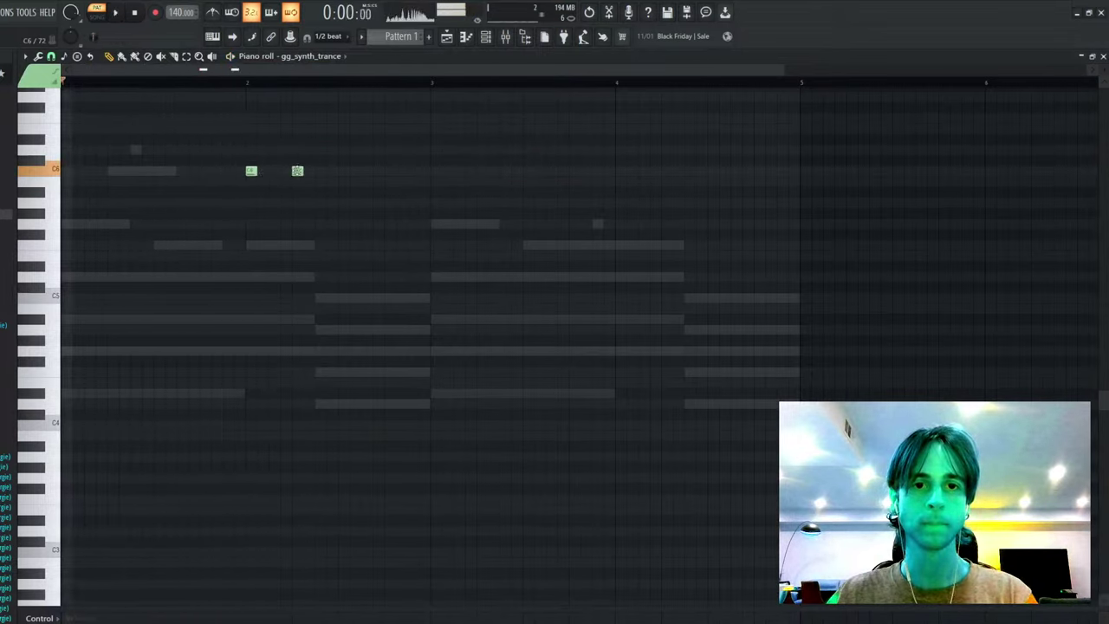
{"action": "key", "text": "space"}
{"action": "left_click_drag", "start_coordinate": [302, 170], "coordinate": [326, 171]}
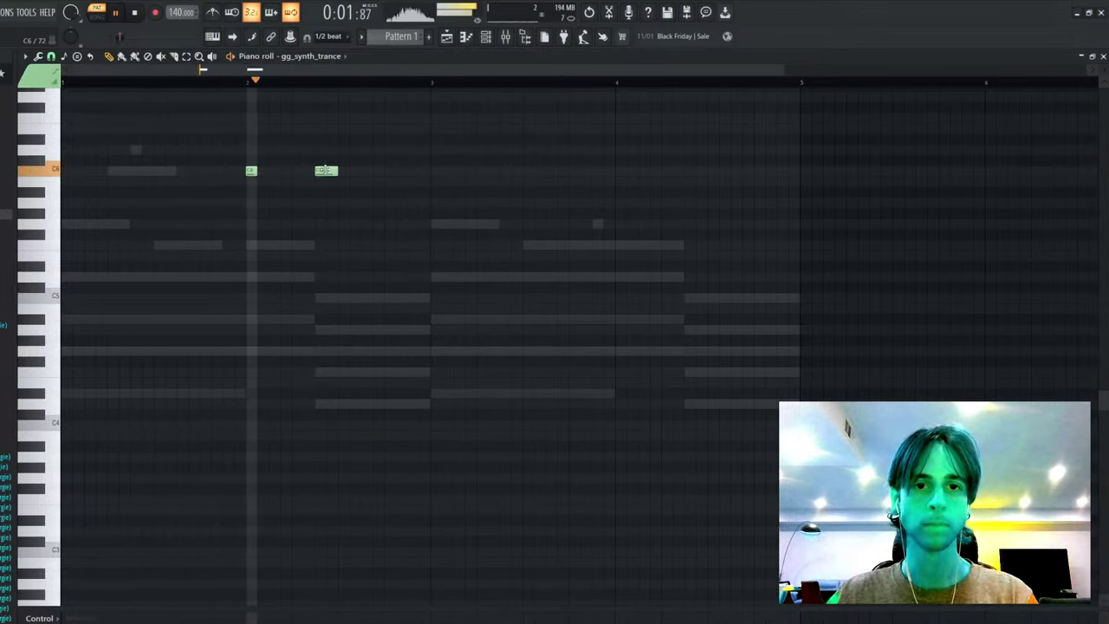
{"action": "left_click", "coordinate": [368, 192]}
{"action": "key", "text": "space"}
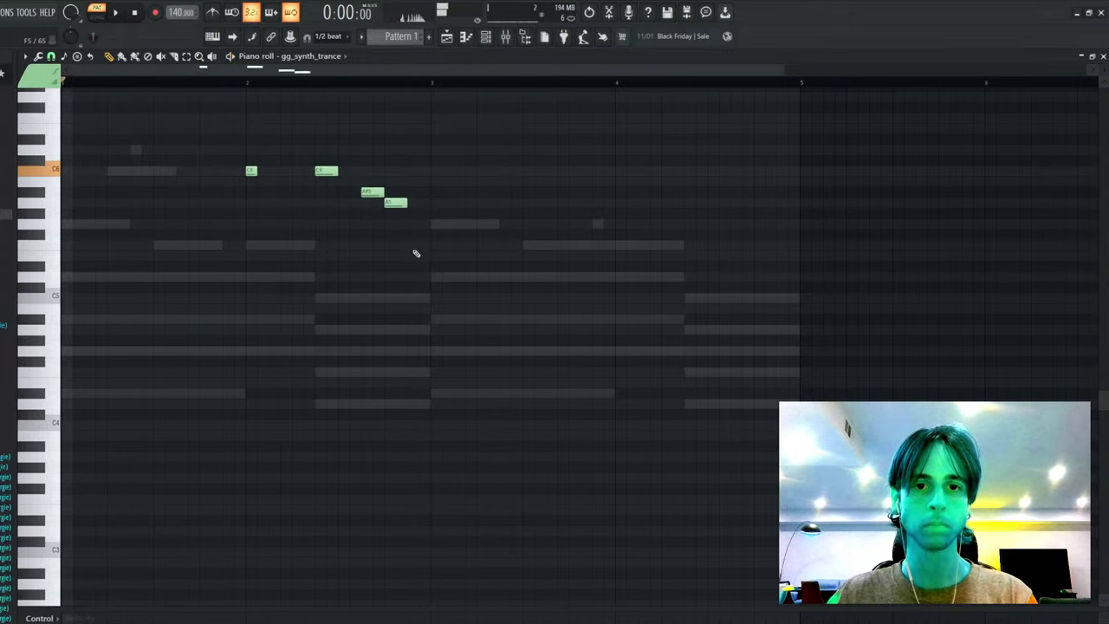
{"action": "left_click", "coordinate": [416, 247]}
{"action": "key", "text": "space"}
{"action": "key", "text": "shift+d"}
- Duplicate the gg_synth_trance melody from bar 2 into bar 4
{"action": "key", "text": "ctrl+a"}
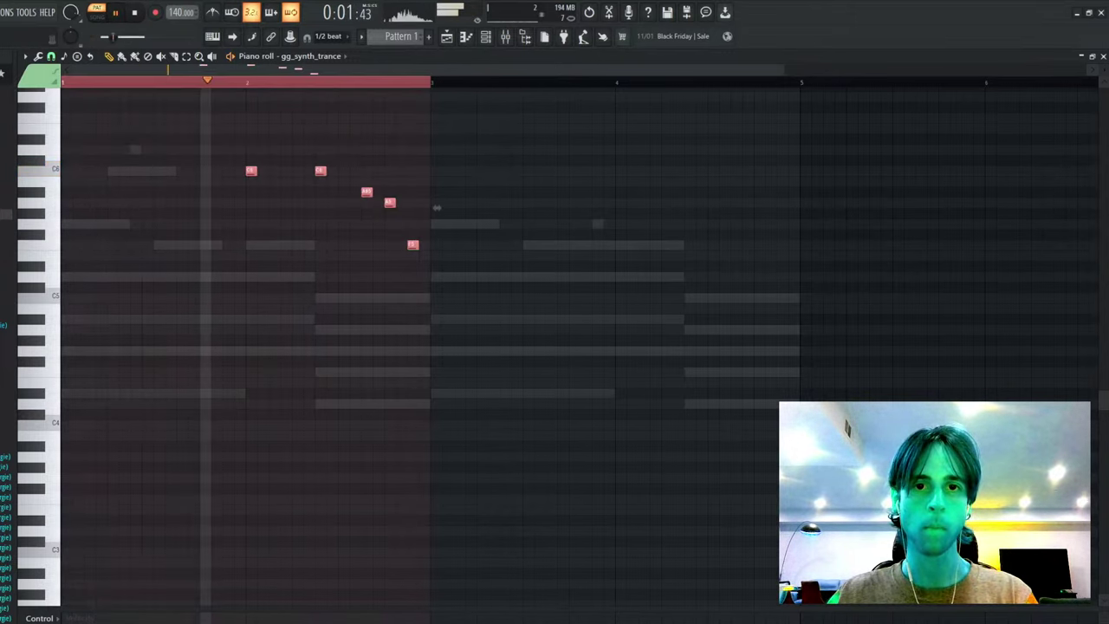
{"action": "key", "text": "ctrl+b"}
{"action": "key", "text": "ctrl+d"}
{"action": "key", "text": "space"}
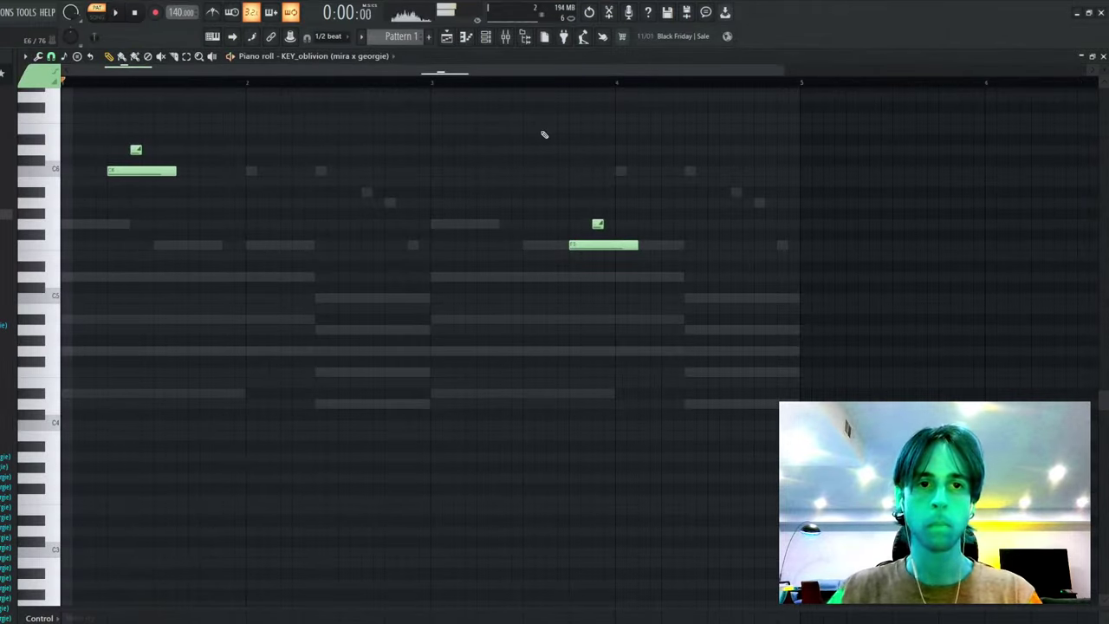
- Transpose all KEY_oblivion notes down one octave and raise the second slide phrase back up one octave
{"action": "key", "text": "ctrl+Down"}
{"action": "key", "text": "space"}
{"action": "left_click_drag", "start_coordinate": [532, 314], "coordinate": [790, 516]}
{"action": "key", "text": "ctrl+Up"}
{"action": "key", "text": "Escape"}
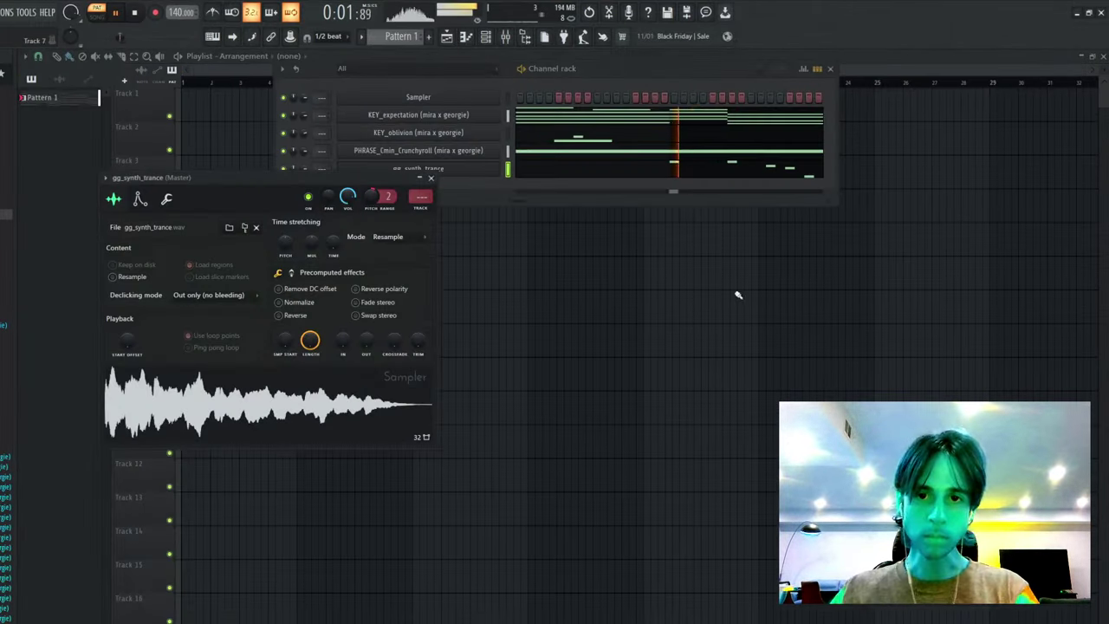
- Delete the gg_synth_trance melody in bar 2, keeping the bar 4 copy
{"action": "left_click", "coordinate": [416, 166]}
{"action": "left_click", "coordinate": [432, 170]}
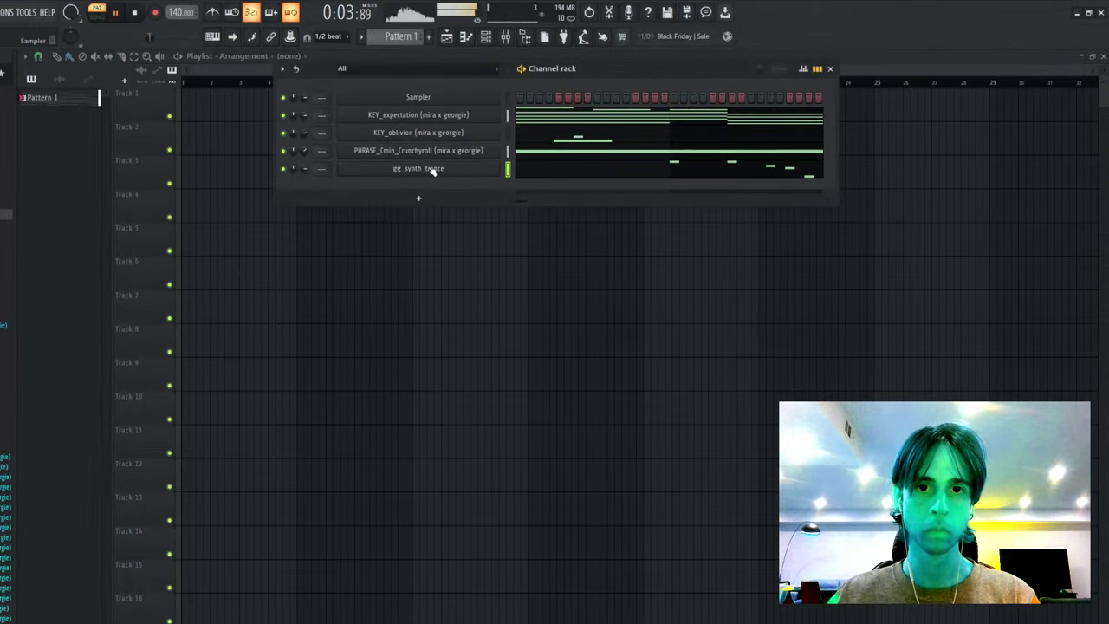
{"action": "left_click", "coordinate": [431, 170]}
{"action": "left_click", "coordinate": [573, 170]}
{"action": "left_click_drag", "start_coordinate": [227, 143], "coordinate": [438, 258]}
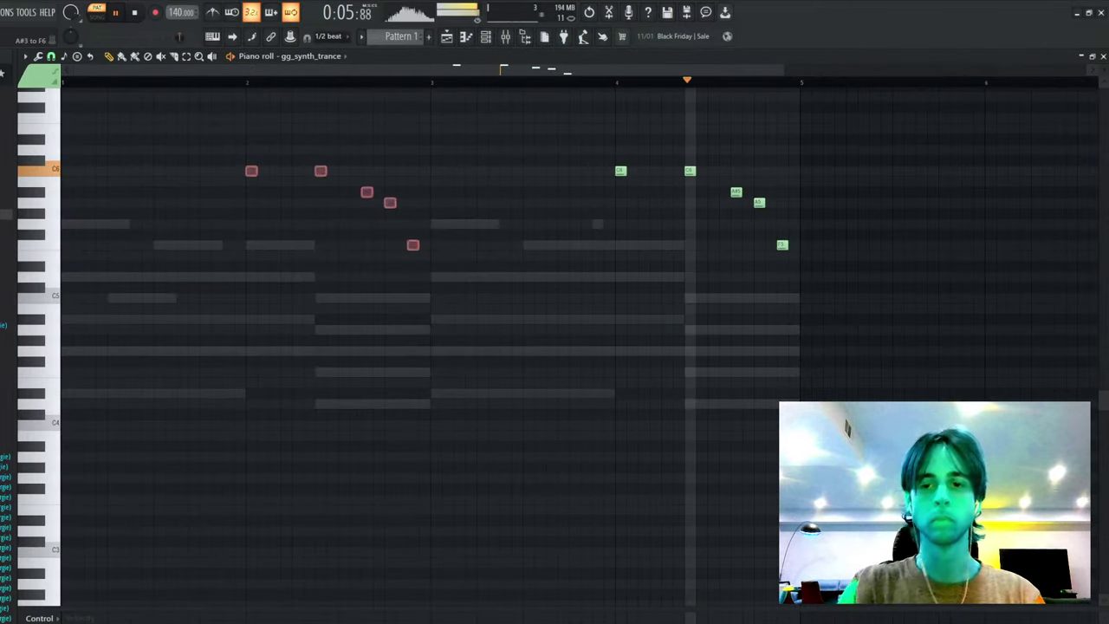
{"action": "key", "text": "Delete"}
{"action": "key", "text": "Escape"}
- Check the envelope settings of the gg_synth_trance channel and close its window
{"action": "left_click", "coordinate": [419, 168]}
{"action": "left_click", "coordinate": [419, 168]}
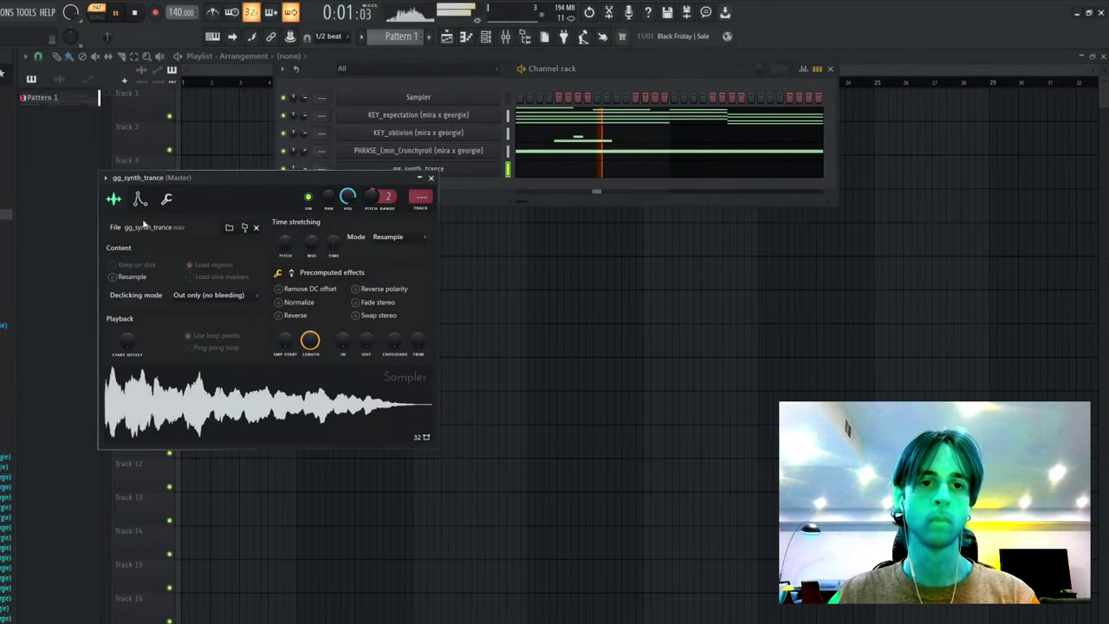
{"action": "left_click", "coordinate": [139, 198]}
{"action": "left_click", "coordinate": [418, 169]}
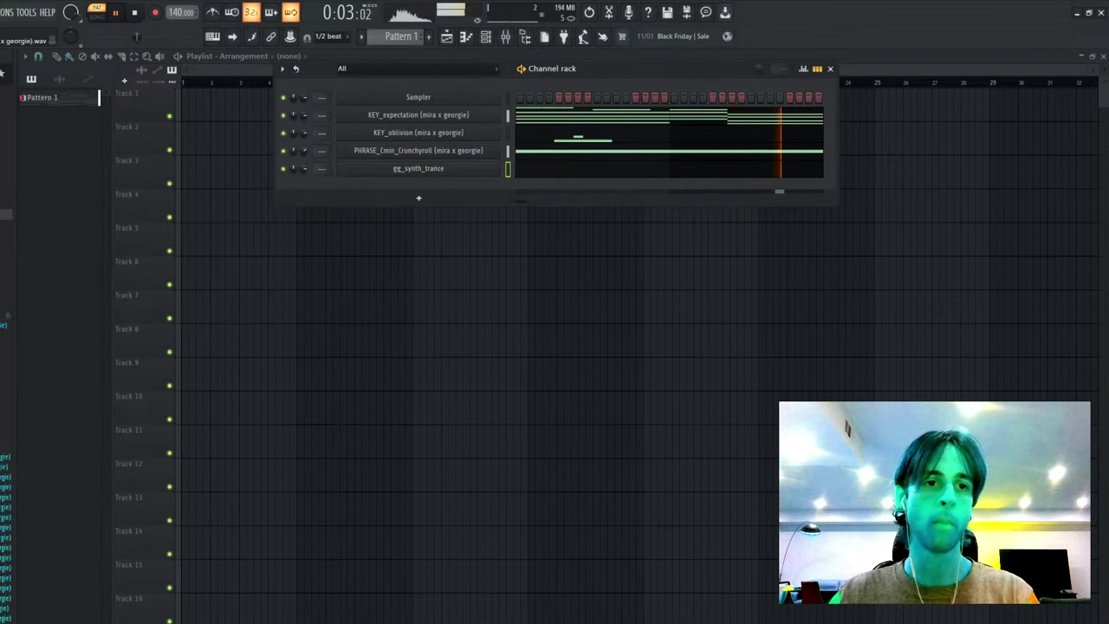
- Add the KEY_fawkumean sample as a new channel and copy the KEY_expectation notes into it
{"action": "left_click_drag", "start_coordinate": [5, 315], "coordinate": [520, 120]}
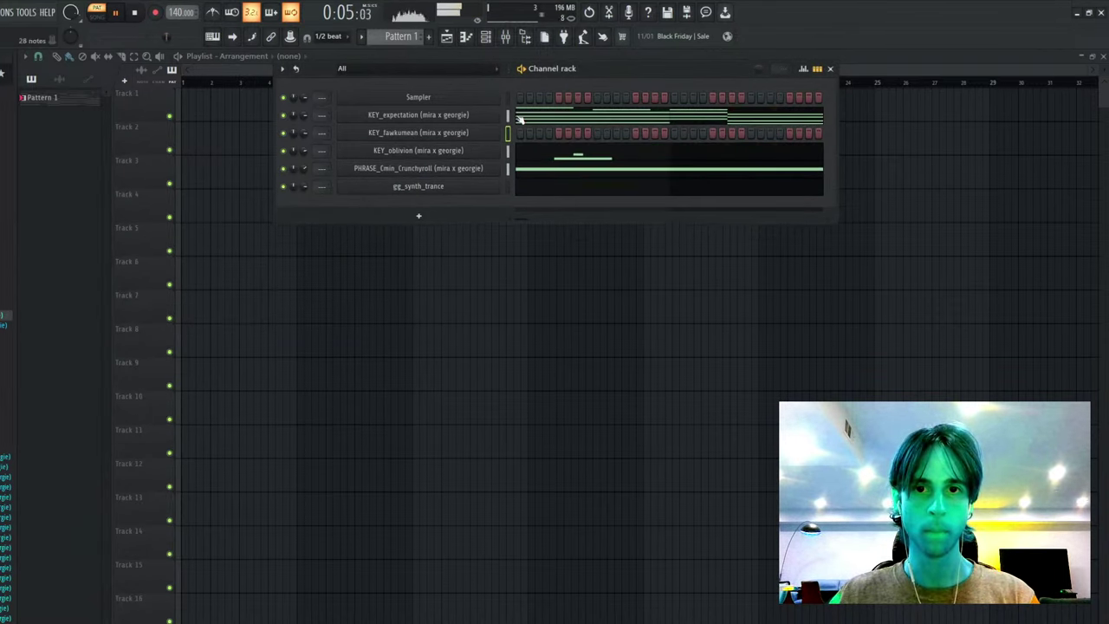
{"action": "left_click", "coordinate": [508, 134]}
{"action": "key", "text": "ctrl+v"}
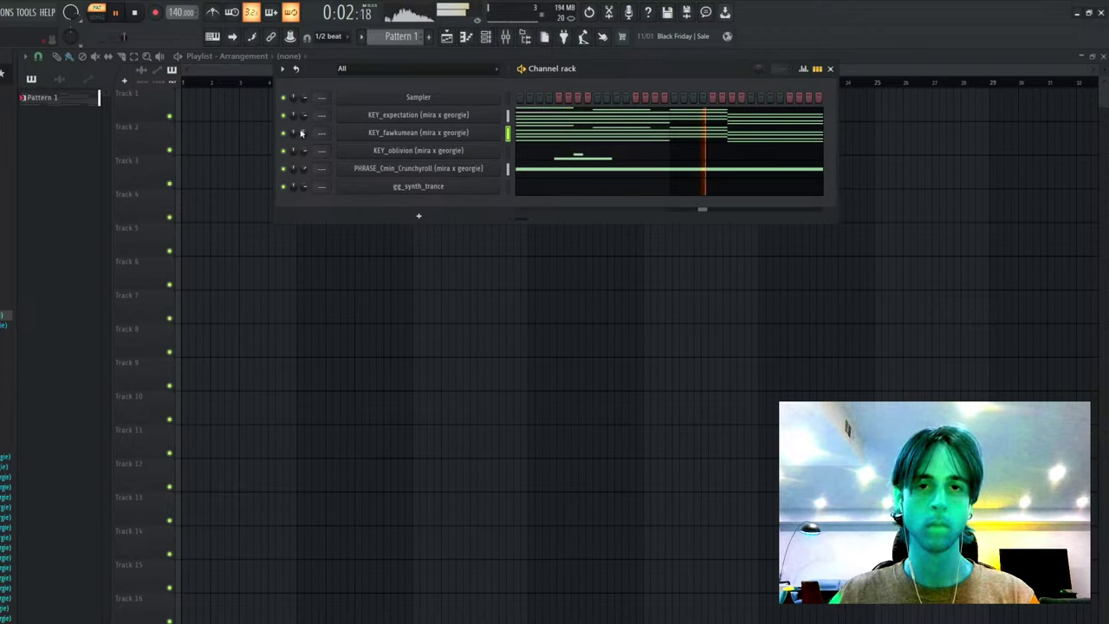
- Add the gg_bass_incorporated sample as a new channel and open its piano roll
{"action": "scroll", "coordinate": [3, 301], "scroll_direction": "up", "scroll_amount": 10}
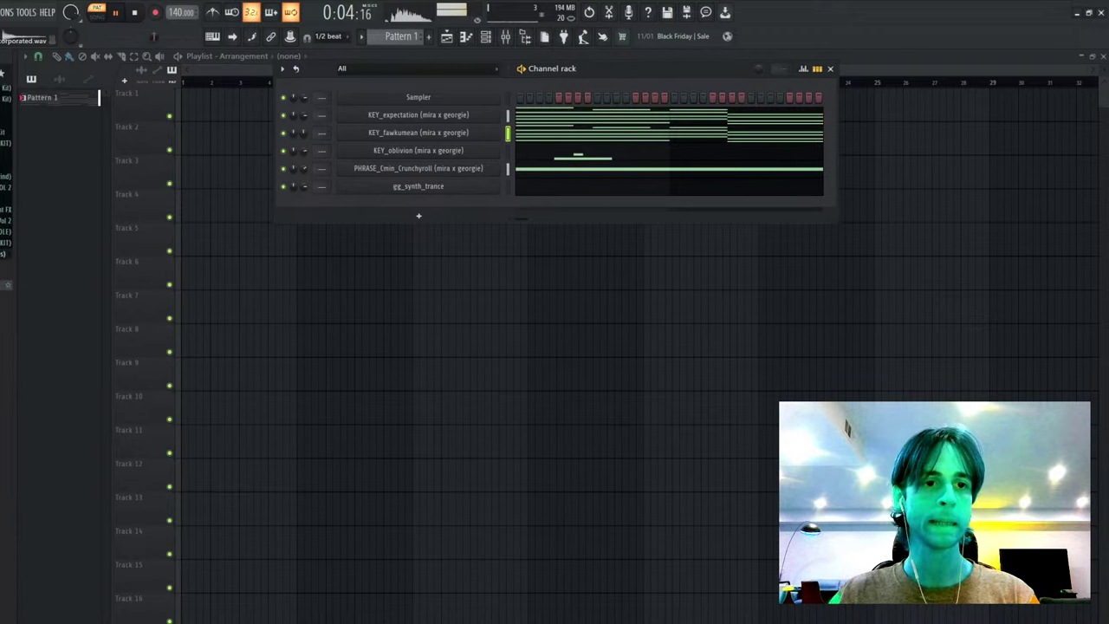
{"action": "left_click_drag", "start_coordinate": [5, 286], "coordinate": [480, 150]}
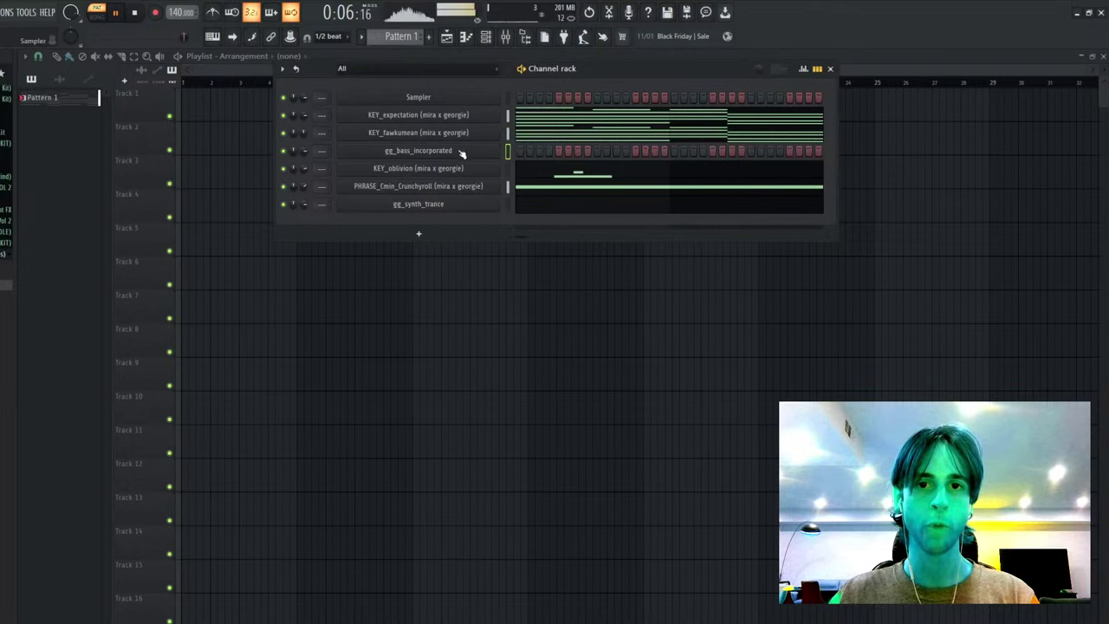
{"action": "left_click", "coordinate": [508, 133]}
{"action": "left_click", "coordinate": [508, 150]}
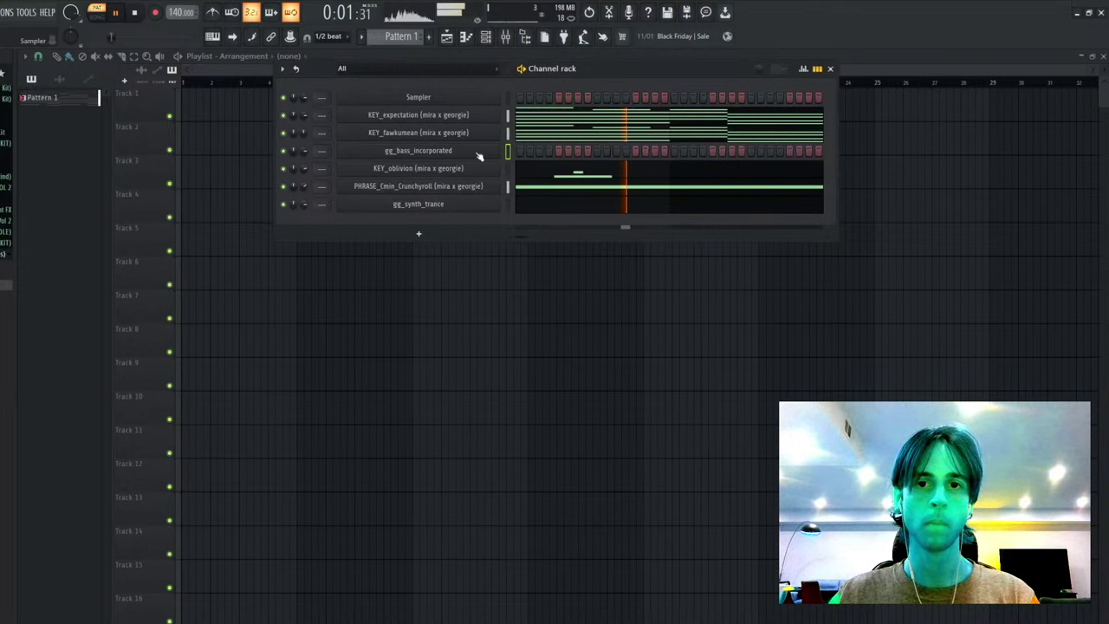
{"action": "key", "text": "F7"}
- Place D#4, G4 and D4 bass notes across bars 1 and 2 and transpose them up one octave
{"action": "scroll", "coordinate": [290, 229], "scroll_direction": "down", "scroll_amount": 3}
{"action": "left_click", "coordinate": [67, 267]}
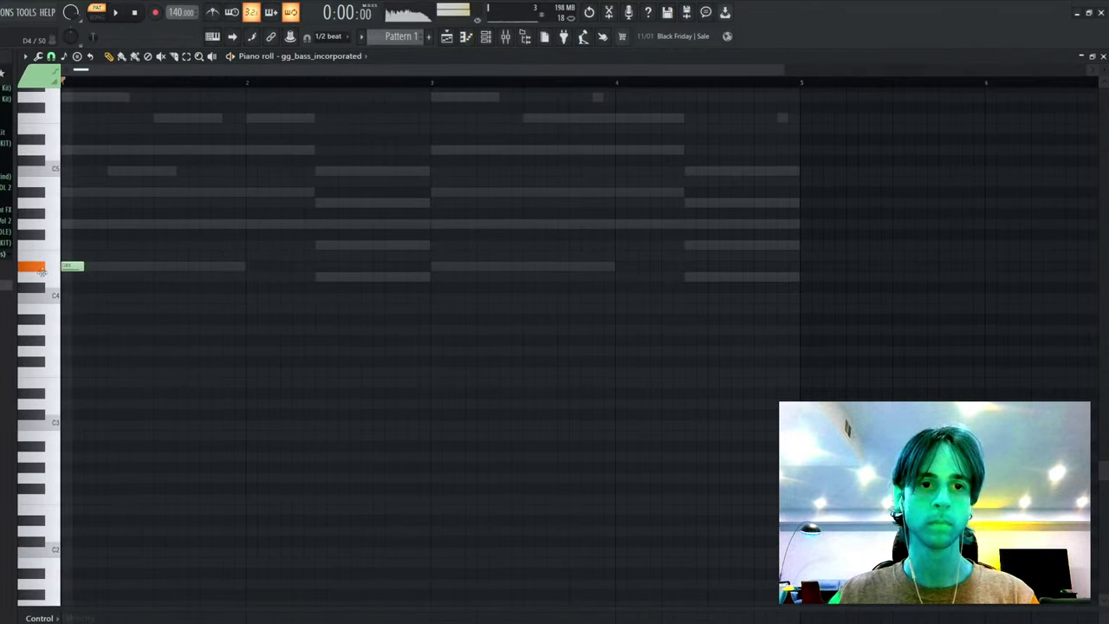
{"action": "left_click", "coordinate": [252, 226]}
{"action": "left_click", "coordinate": [319, 276]}
{"action": "key", "text": "ctrl+a"}
{"action": "key", "text": "ctrl+Up"}
{"action": "scroll", "coordinate": [335, 256], "scroll_direction": "up", "scroll_amount": 3}
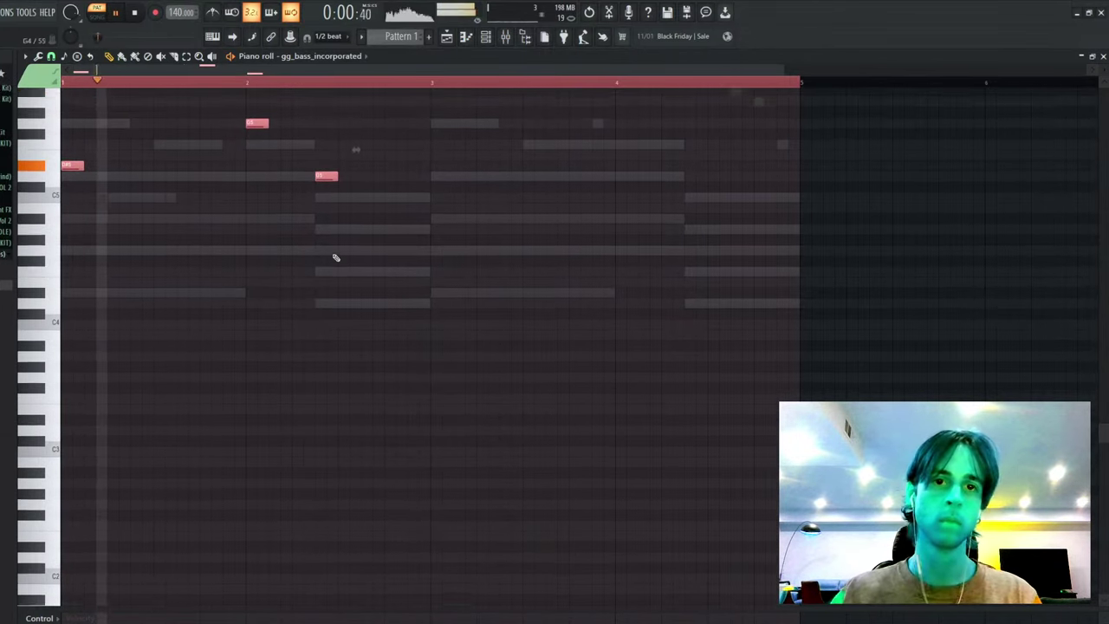
- Lengthen the bass notes, ending G5 where D5 starts, and duplicate the two-bar bass pattern into bars 3 and 4
{"action": "left_click_drag", "start_coordinate": [337, 251], "coordinate": [428, 252]}
{"action": "left_click", "coordinate": [384, 205]}
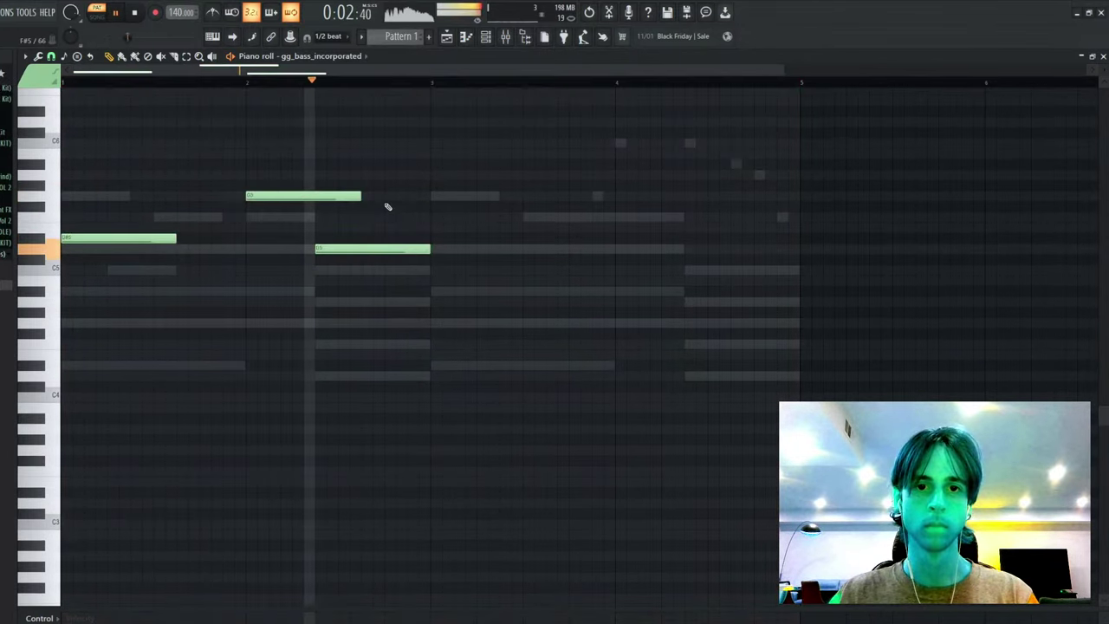
{"action": "left_click_drag", "start_coordinate": [361, 197], "coordinate": [318, 201]}
{"action": "key", "text": "ctrl+b"}
- Shorten the D#5 bass note at the start of bar 3 and fill the rest of the bar with A#5 and D#5 notes
{"action": "left_click", "coordinate": [520, 210], "text": "ctrl"}
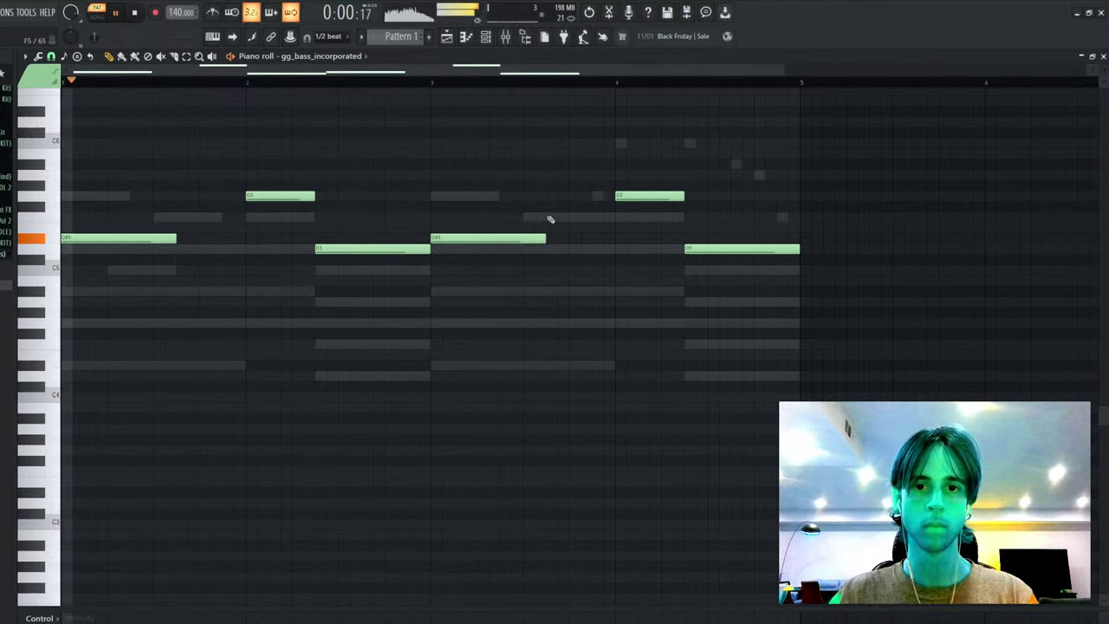
{"action": "left_click_drag", "start_coordinate": [549, 218], "coordinate": [507, 262]}
{"action": "left_click", "coordinate": [506, 241]}
{"action": "key", "text": "shift+Down"}
{"action": "key", "text": "shift+Down"}
{"action": "key", "text": "shift+Down"}
{"action": "key", "text": "ctrl+Up"}
{"action": "key", "text": "ctrl+d"}
{"action": "key", "text": "ctrl+l"}
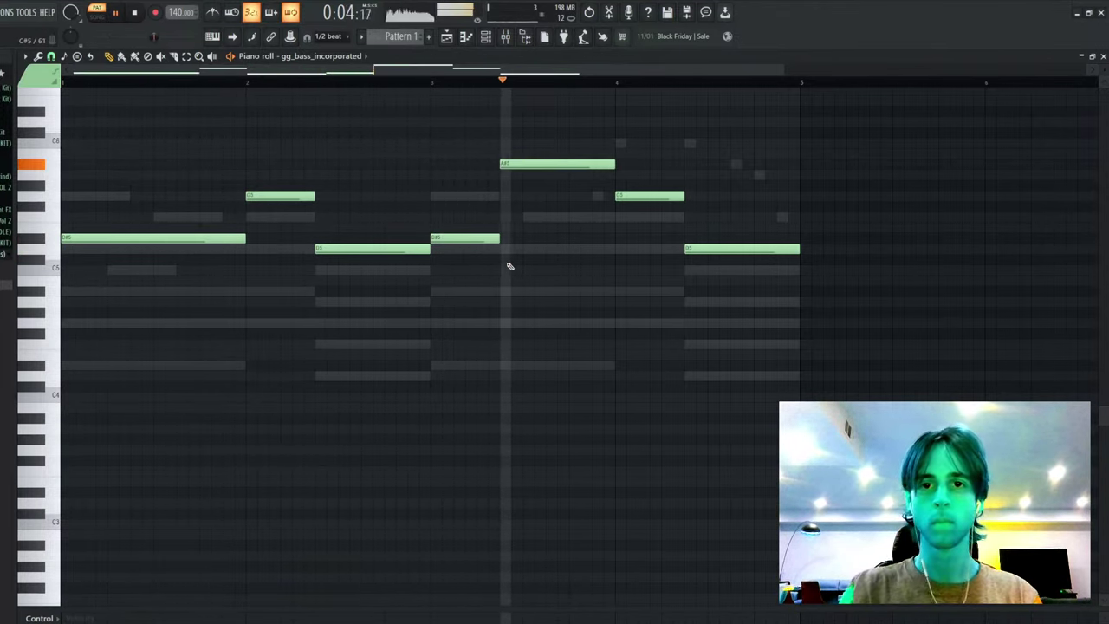
{"action": "key", "text": "space"}
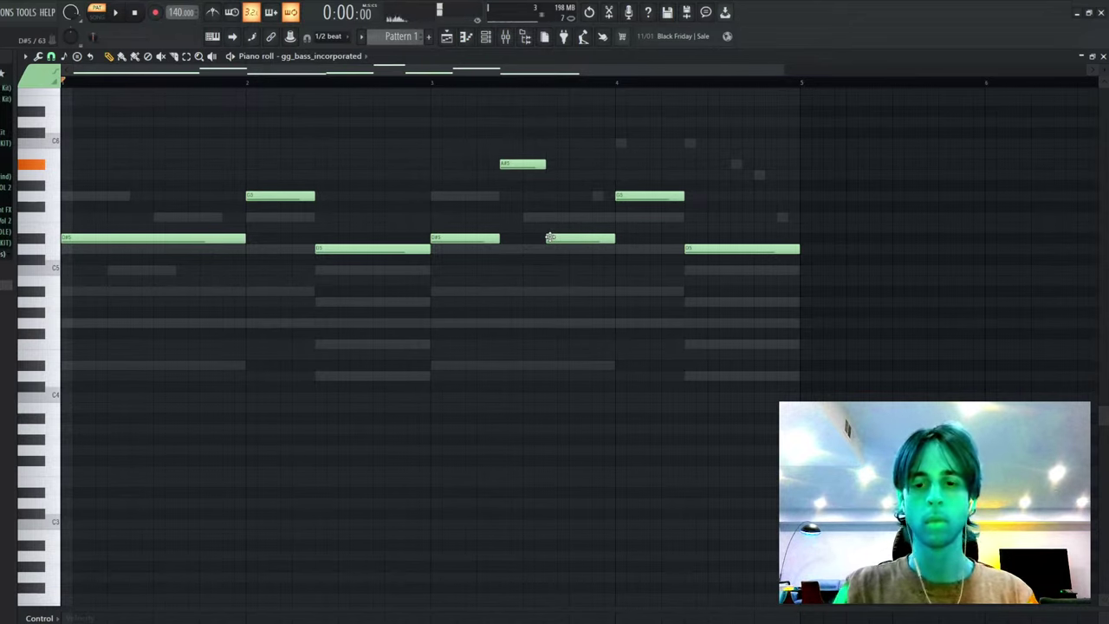
{"action": "key", "text": "space"}
- Shift the bar 4 bass notes one beat later and add a D#5 note at the start of bar 4
{"action": "left_click_drag", "start_coordinate": [616, 136], "coordinate": [896, 376]}
{"action": "left_click_drag", "start_coordinate": [647, 188], "coordinate": [686, 188]}
{"action": "key", "text": "ctrl+d"}
{"action": "left_click", "coordinate": [626, 238]}
{"action": "left_click_drag", "start_coordinate": [624, 229], "coordinate": [652, 620]}
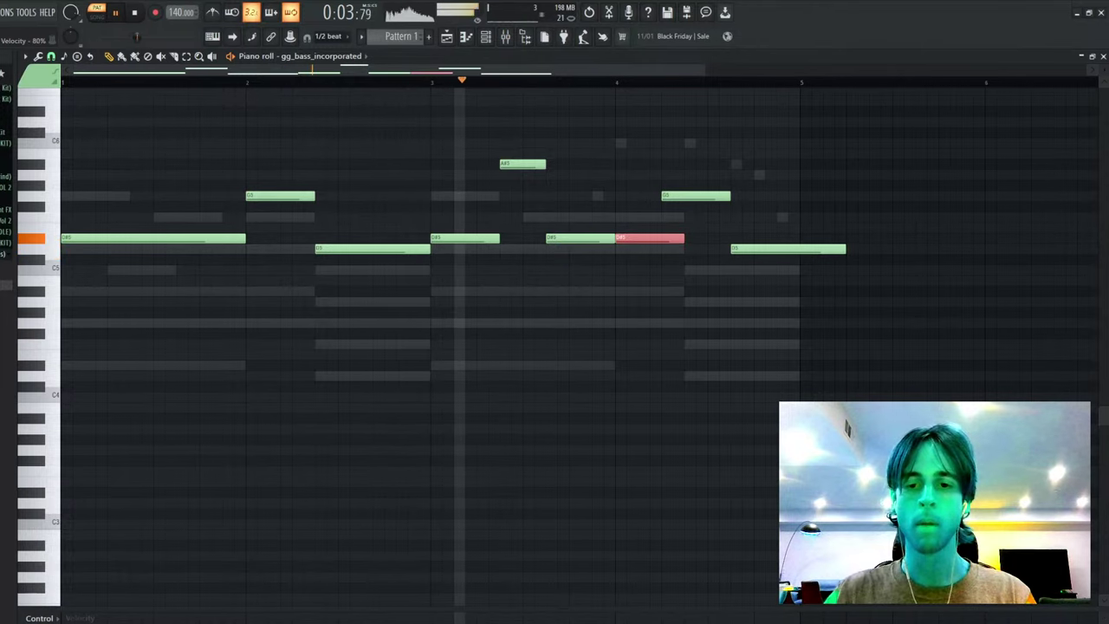
- Lengthen the A#5 bass note in bar 3, shorten the D#5 notes around bar 4's start, and end the last D5 at bar 4's end
{"action": "left_click", "coordinate": [618, 622]}
{"action": "key", "text": "ctrl+d"}
{"action": "left_click", "coordinate": [596, 238], "text": "ctrl"}
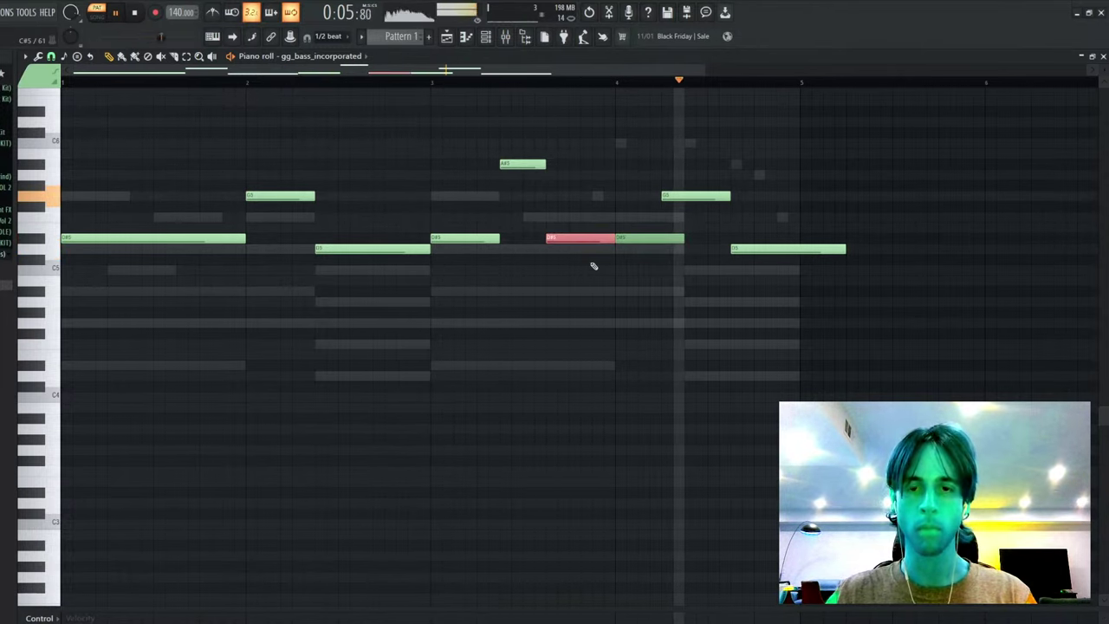
{"action": "key", "text": "shift+Right"}
{"action": "key", "text": "shift+Right"}
{"action": "key", "text": "ctrl+d"}
{"action": "key", "text": "ctrl+l"}
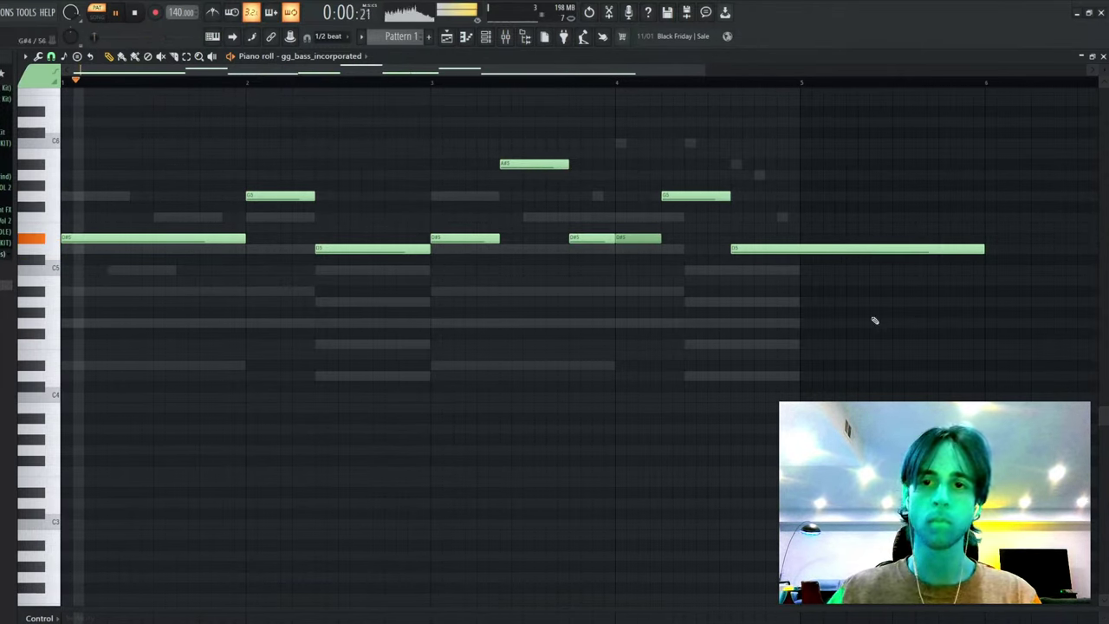
{"action": "left_click_drag", "start_coordinate": [983, 249], "coordinate": [798, 256]}
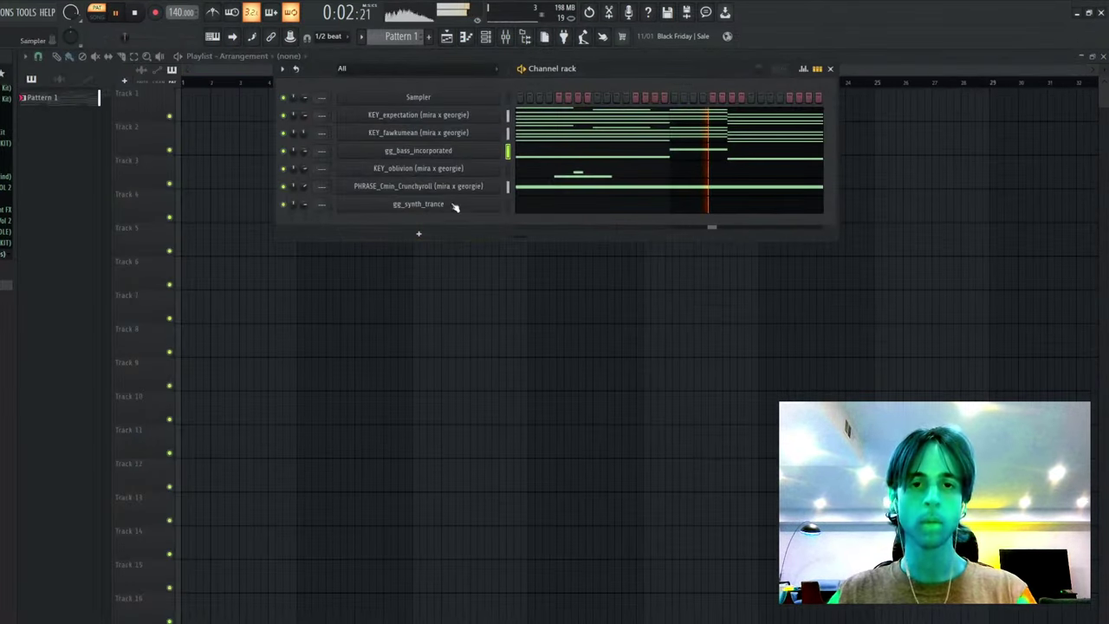
{"action": "right_click", "coordinate": [404, 114]}
{"action": "left_click", "coordinate": [560, 241]}
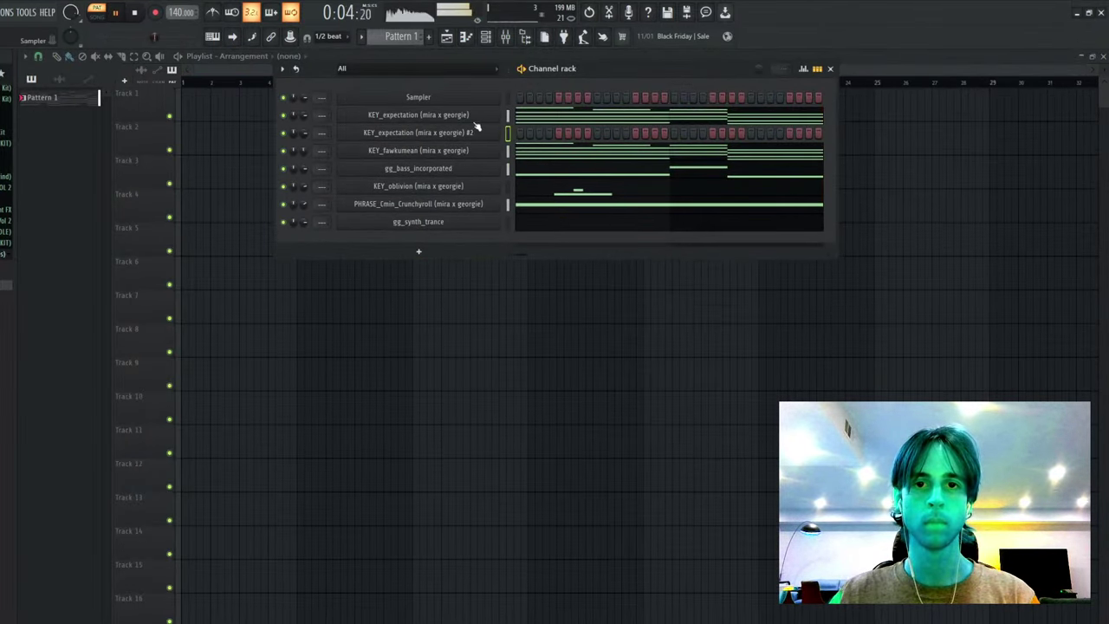
{"action": "key", "text": "ctrl+z"}
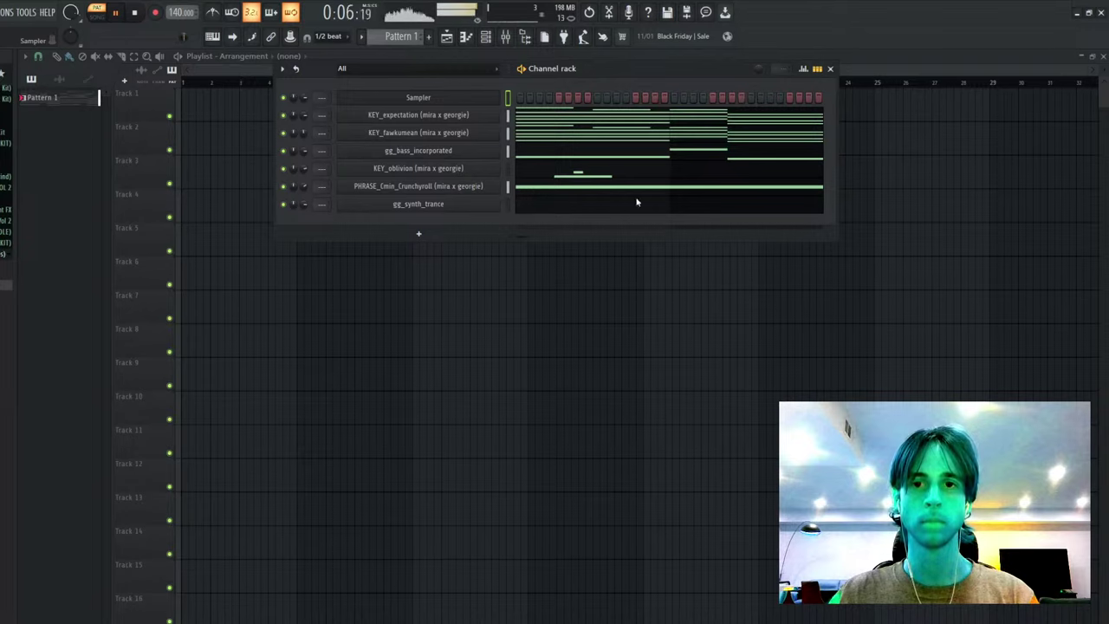
{"action": "key", "text": "ctrl+z"}
- Replace the Sampler channel with Nexus and place its window below the channel rack
{"action": "key", "text": "space"}
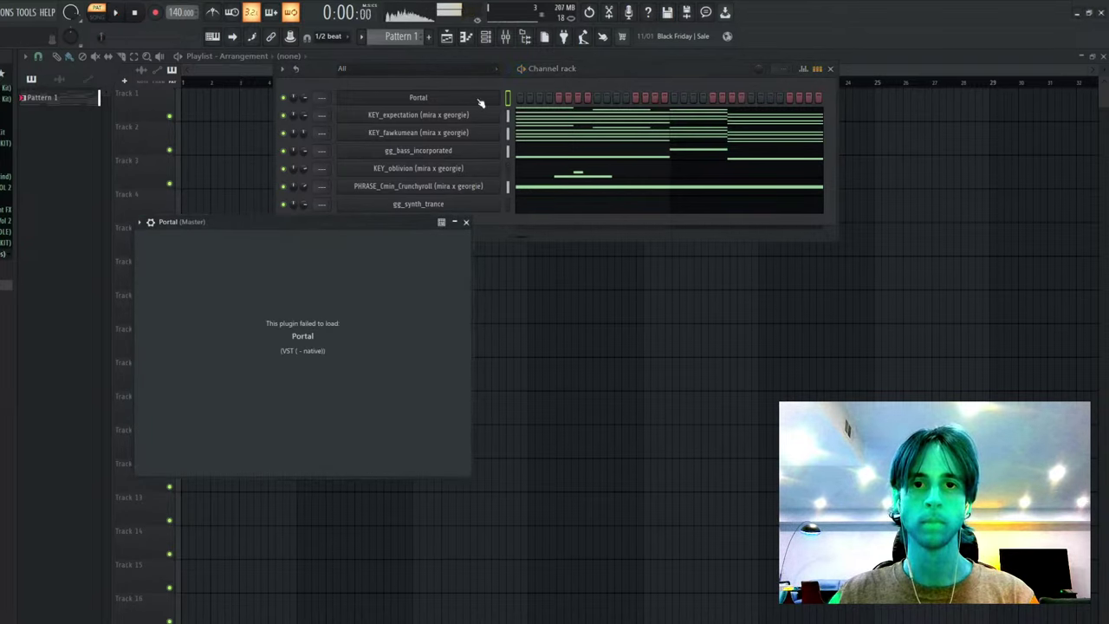
{"action": "key", "text": "ctrl+z"}
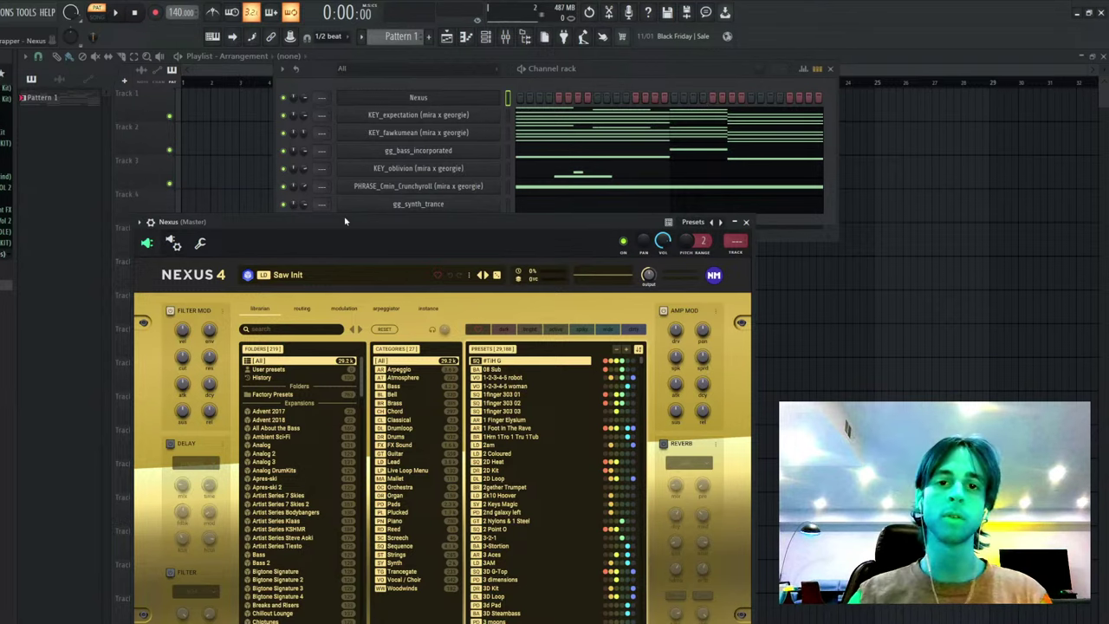
{"action": "left_click_drag", "start_coordinate": [378, 222], "coordinate": [424, 258]}
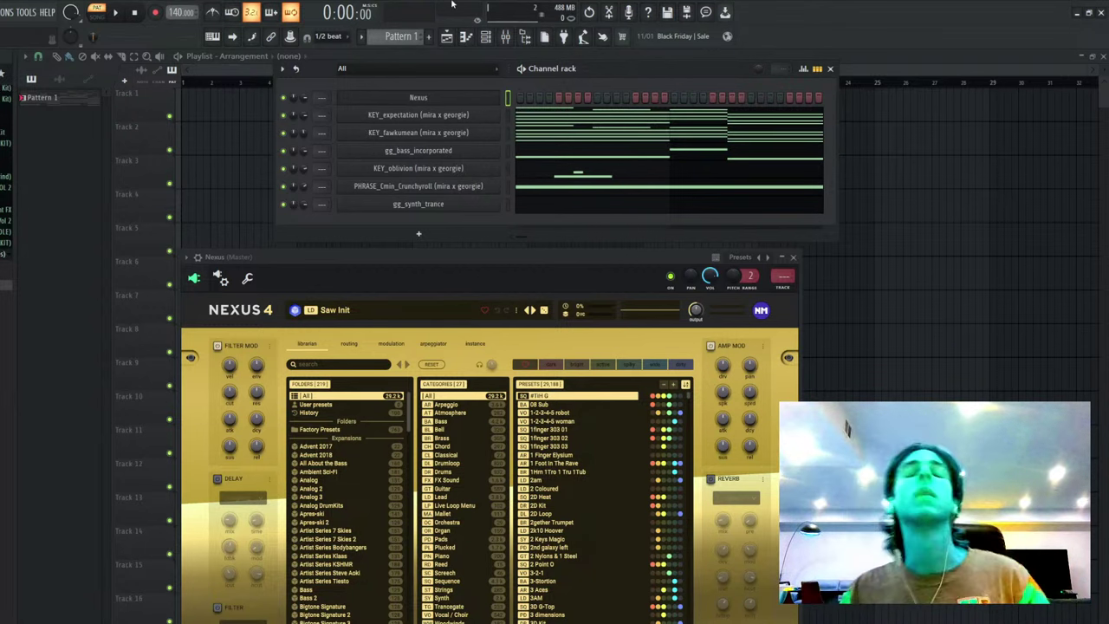
- Play the pattern and mute the KEY_fawkumean channel
{"action": "key", "text": "space"}
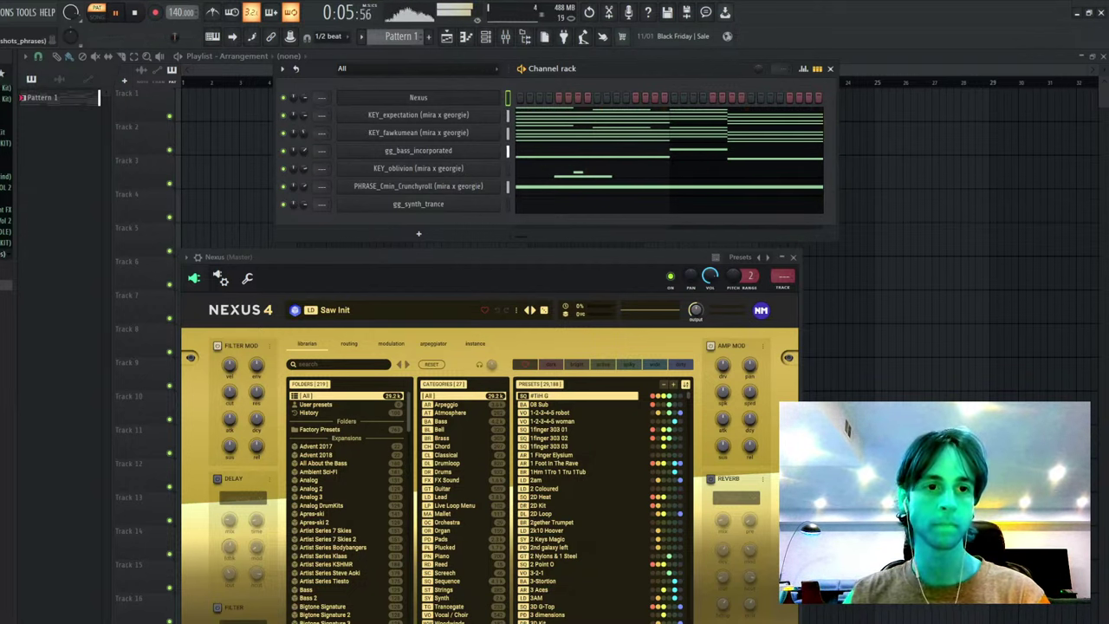
{"action": "scroll", "coordinate": [5, 285], "scroll_direction": "down", "scroll_amount": 10}
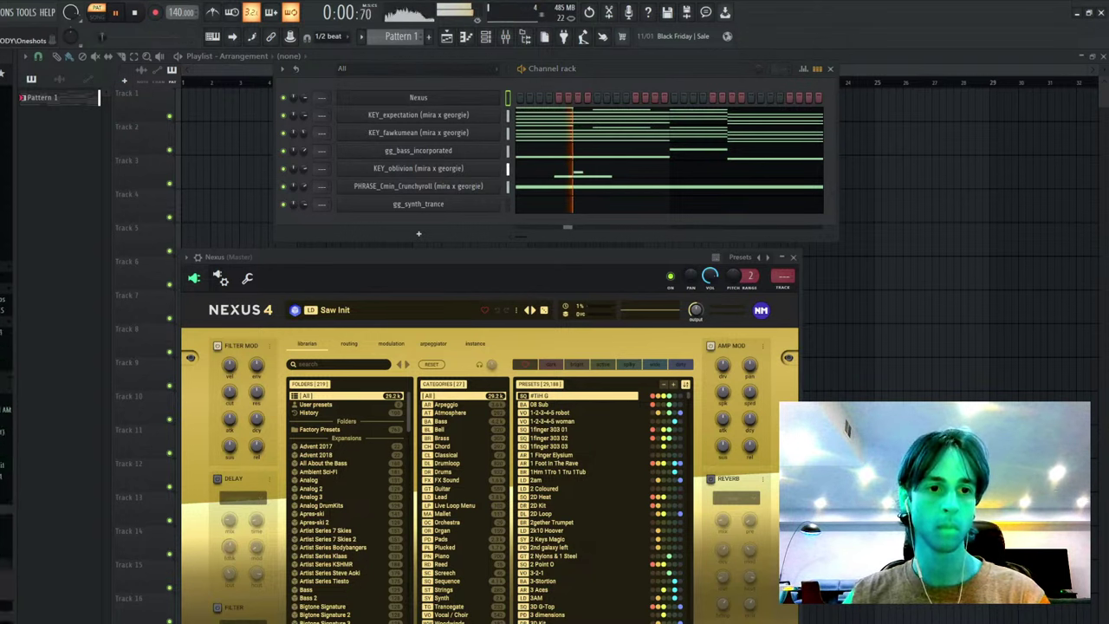
{"action": "scroll", "coordinate": [5, 347], "scroll_direction": "down", "scroll_amount": 5}
{"action": "left_click", "coordinate": [284, 132]}
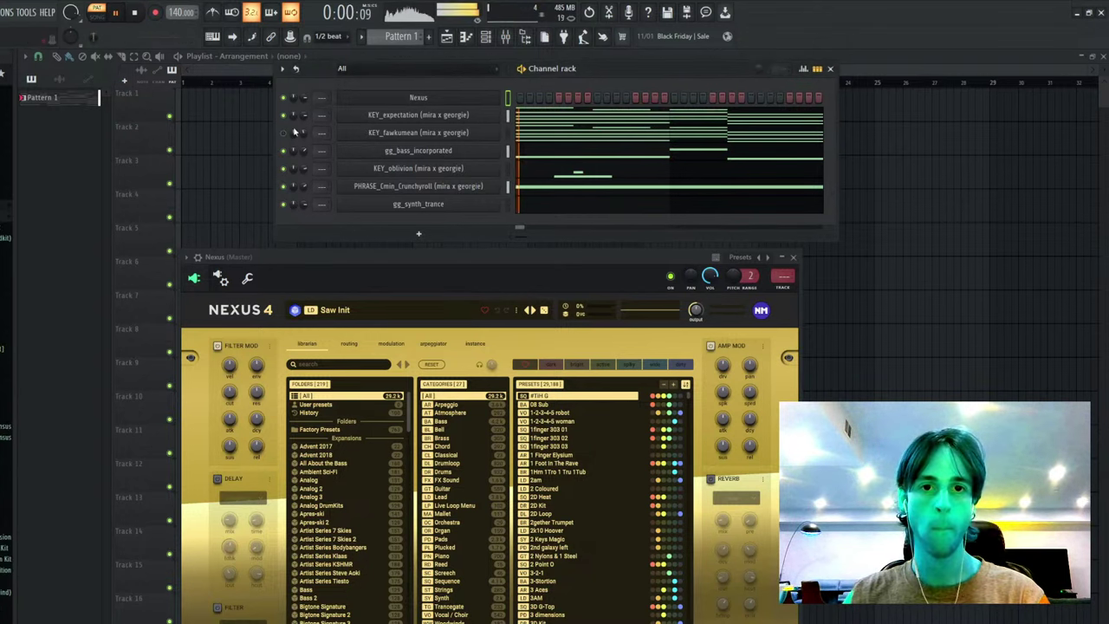
- Delete the F5 and G5 melody notes in bar 1 of the KEY_expectation channel
{"action": "left_click", "coordinate": [561, 116]}
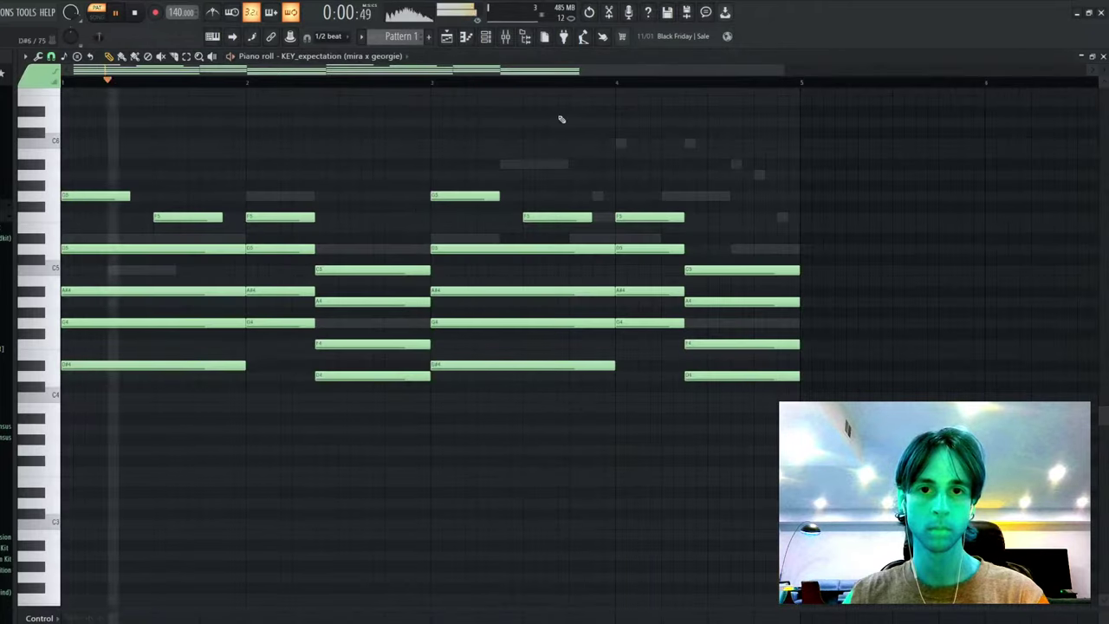
{"action": "right_click", "coordinate": [188, 217]}
{"action": "left_click_drag", "start_coordinate": [131, 197], "coordinate": [243, 197]}
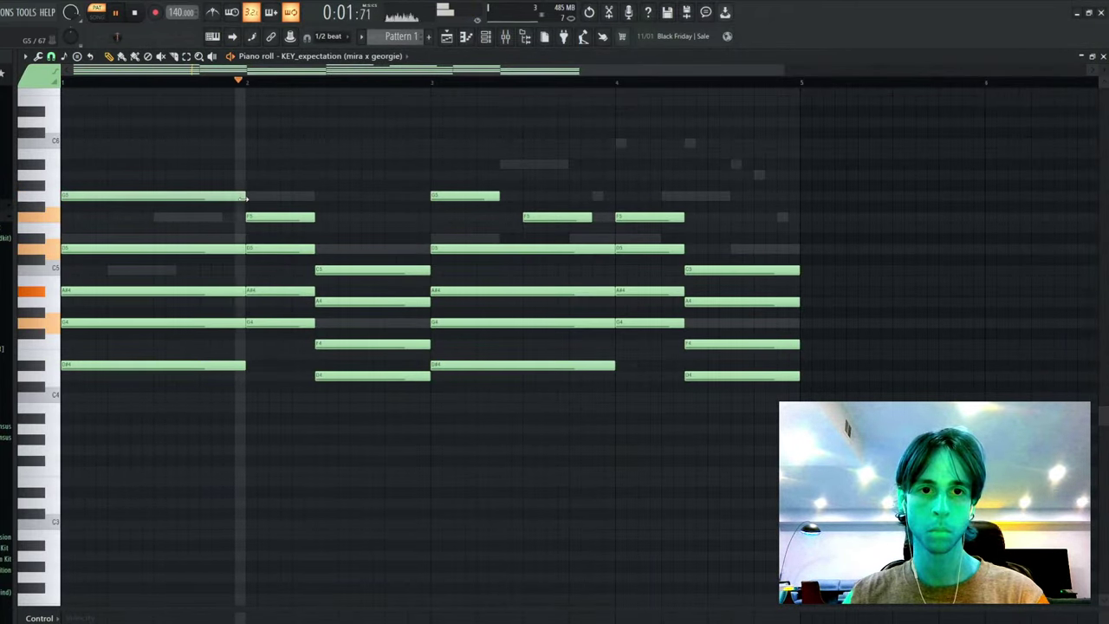
{"action": "right_click", "coordinate": [208, 197]}
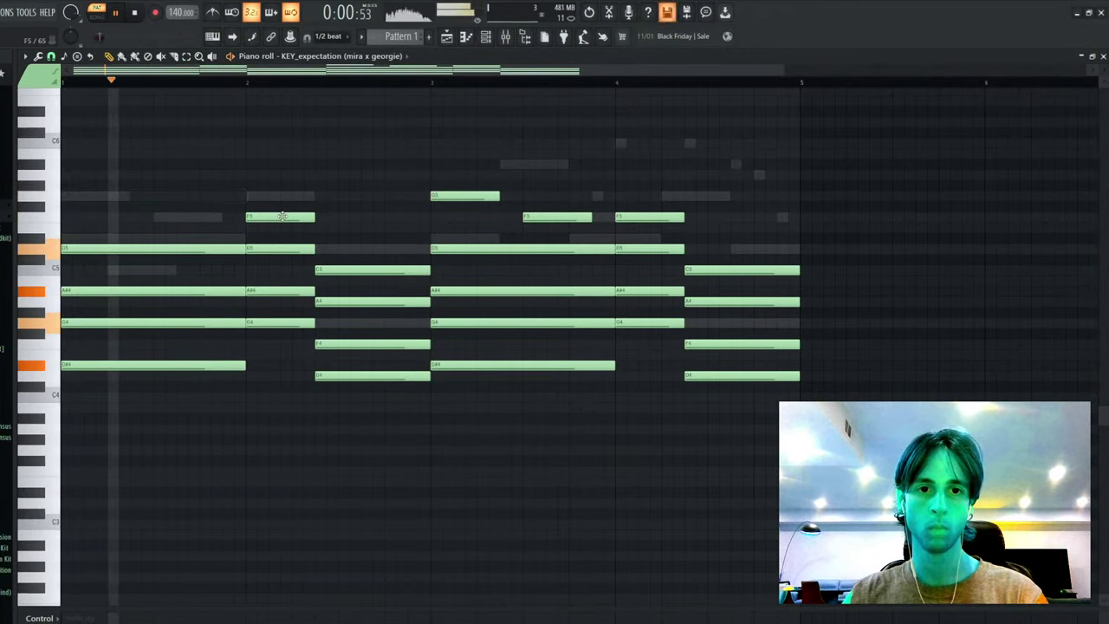
{"action": "key", "text": "F7"}
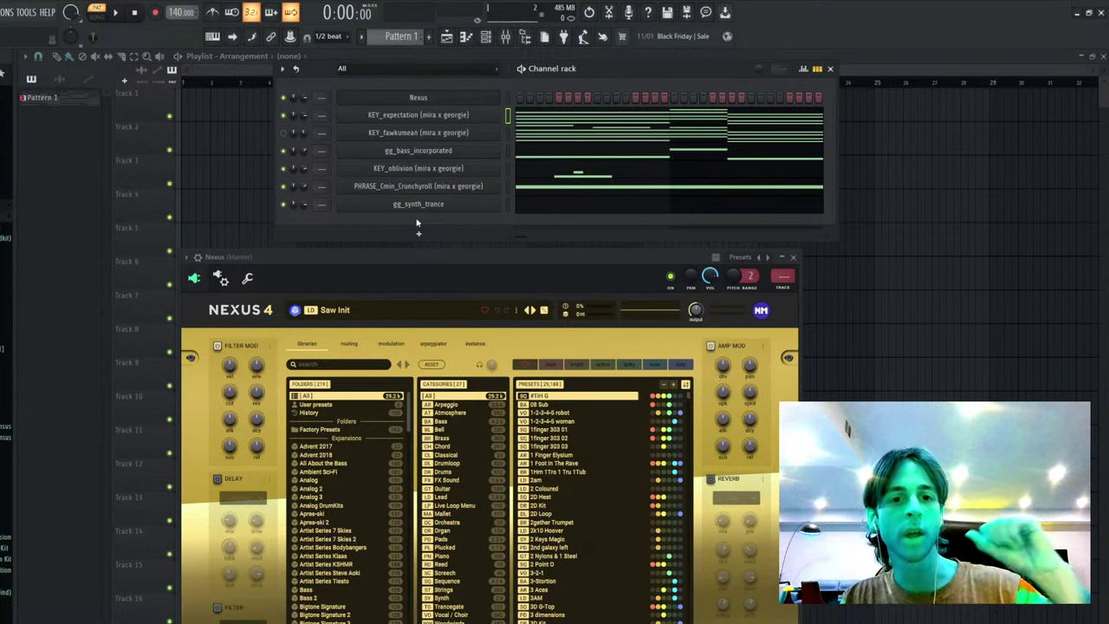
- Filter the Nexus presets to the Piano category and load the preset Questions at random
{"action": "key", "text": "space"}
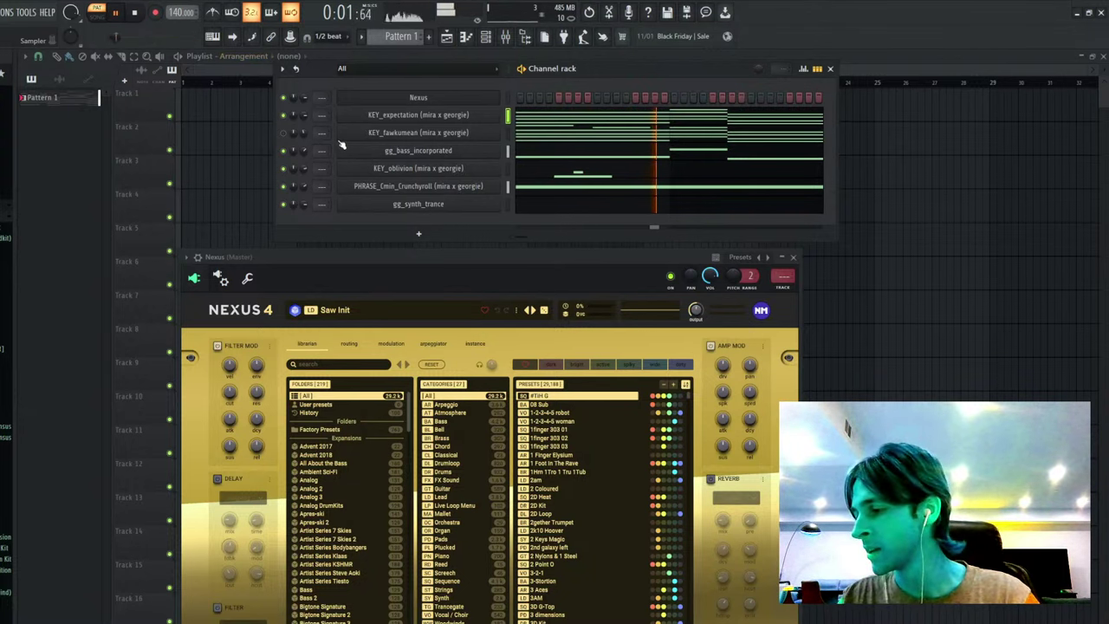
{"action": "key", "text": "space"}
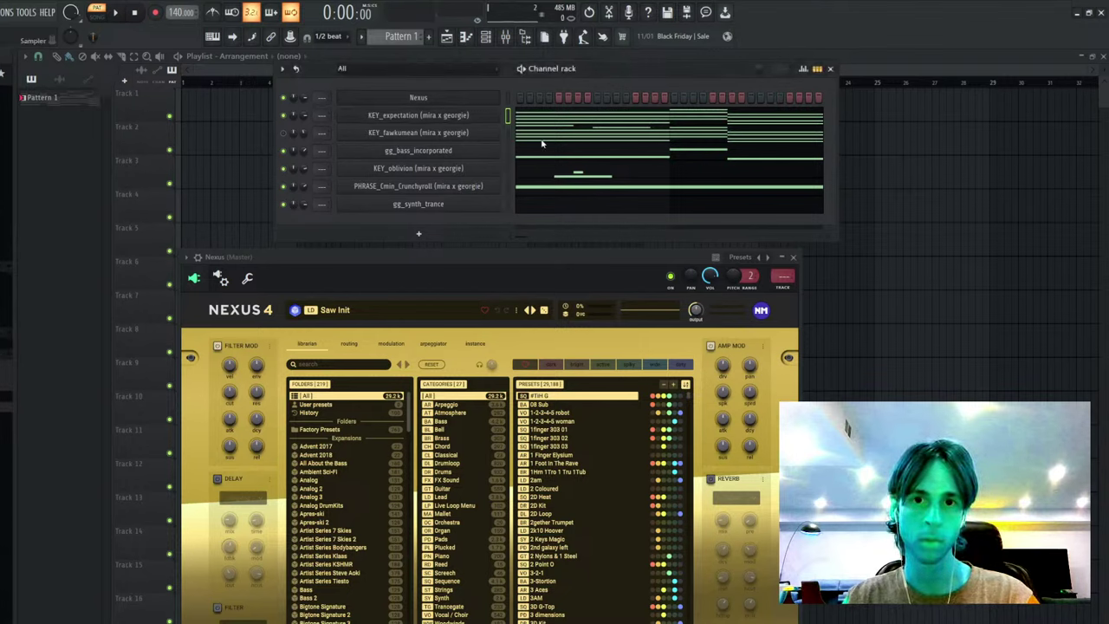
{"action": "key", "text": "space"}
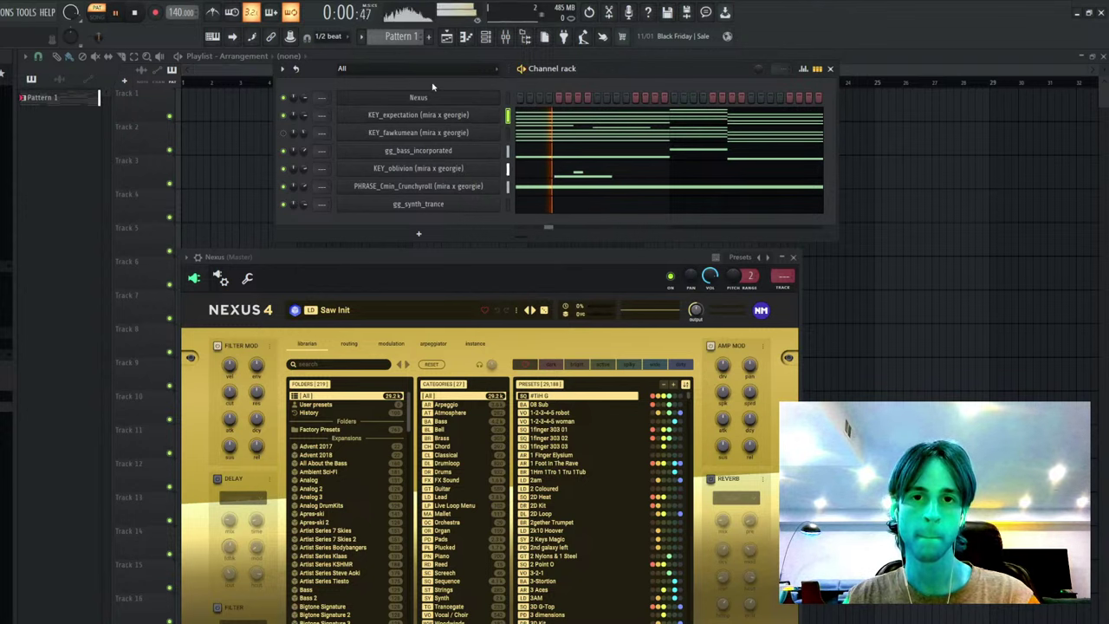
{"action": "left_click", "coordinate": [472, 102]}
{"action": "left_click", "coordinate": [470, 104]}
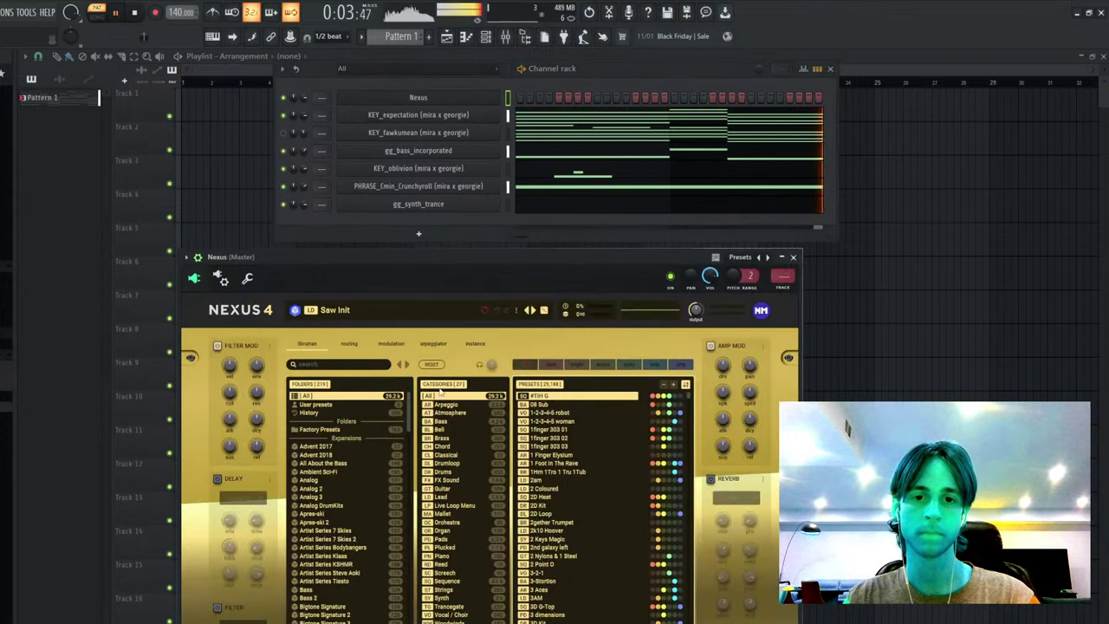
{"action": "left_click", "coordinate": [446, 557]}
{"action": "scroll", "coordinate": [585, 560], "scroll_direction": "down", "scroll_amount": 5}
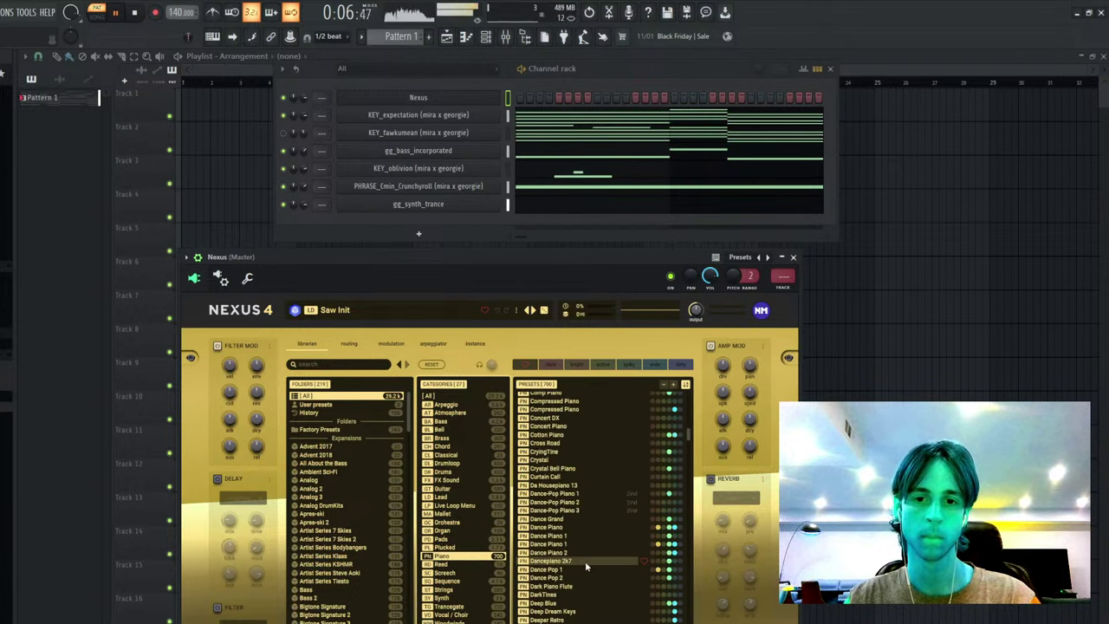
{"action": "left_click", "coordinate": [545, 311]}
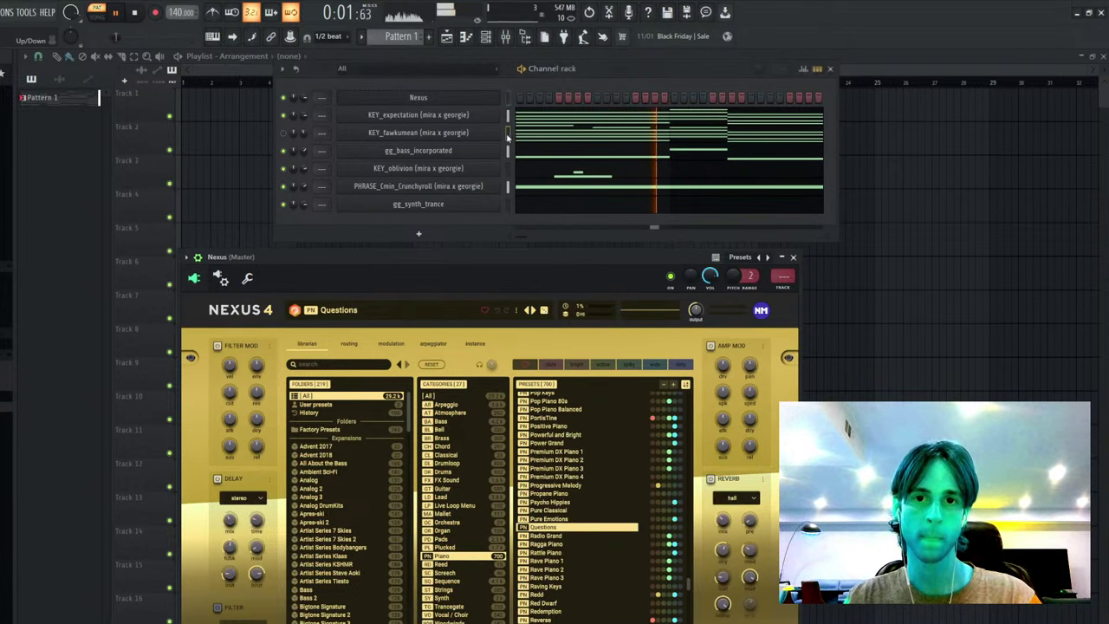
- Copy the KEY_fawkumean notes into the Nexus channel, mute KEY_expectation, and play the pattern
{"action": "left_click", "coordinate": [284, 114]}
{"action": "key", "text": "space"}
{"action": "left_click", "coordinate": [283, 133]}
{"action": "key", "text": "space"}
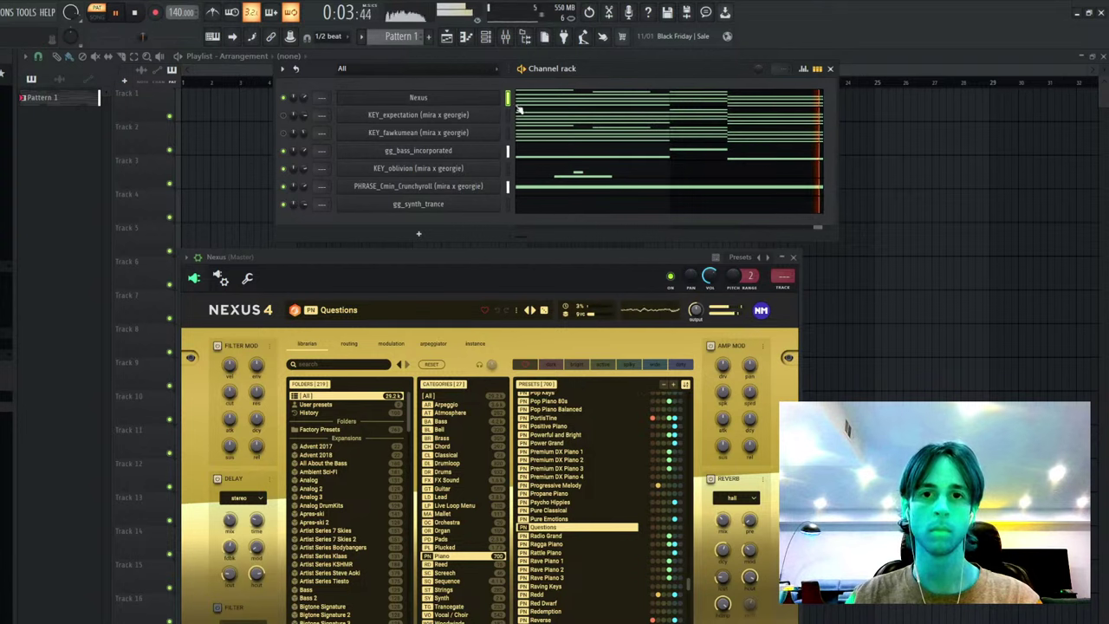
{"action": "key", "text": "space"}
{"action": "key", "text": "space"}
{"action": "key", "text": "space"}
{"action": "key", "text": "space"}
{"action": "key", "text": "space"}
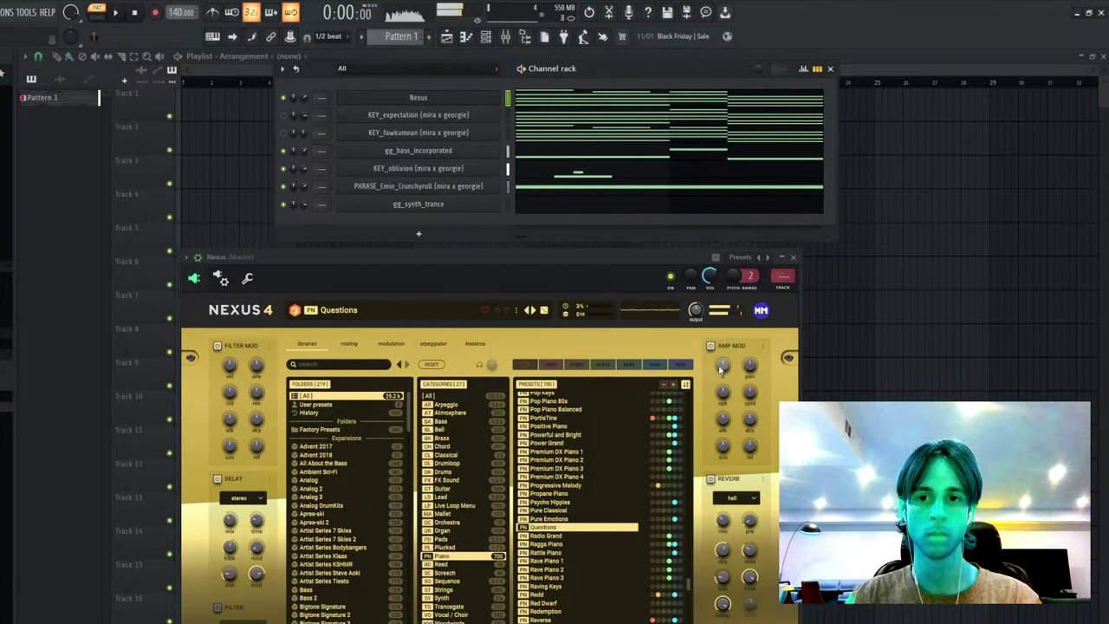
- Load the random piano preset Bimhuis 2 in Nexus and play the pattern with it
{"action": "left_click", "coordinate": [543, 310]}
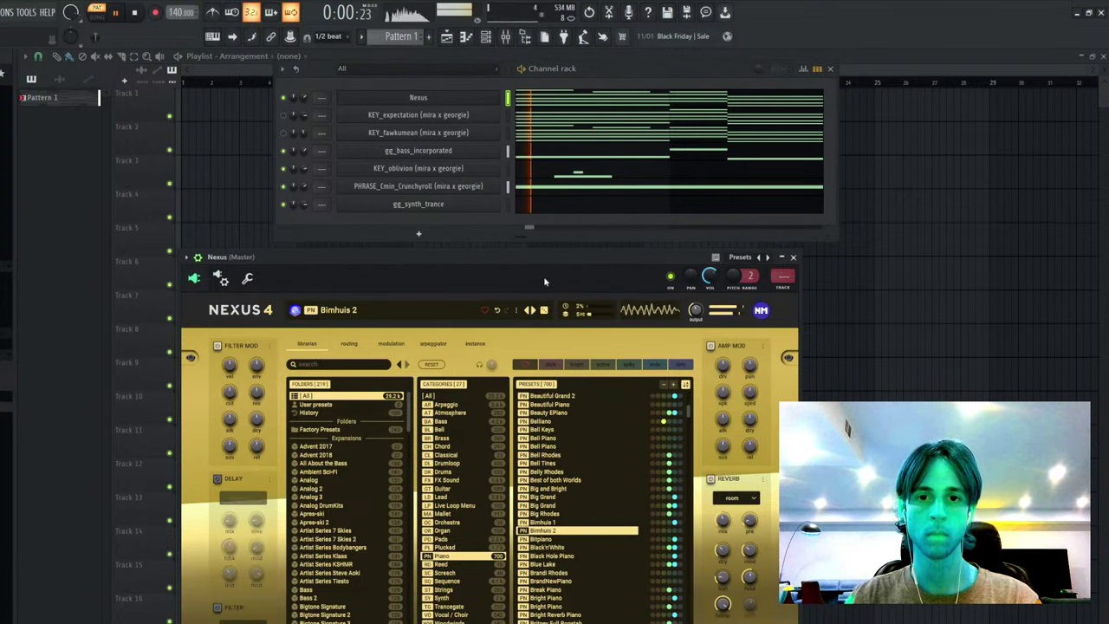
{"action": "left_click", "coordinate": [306, 100]}
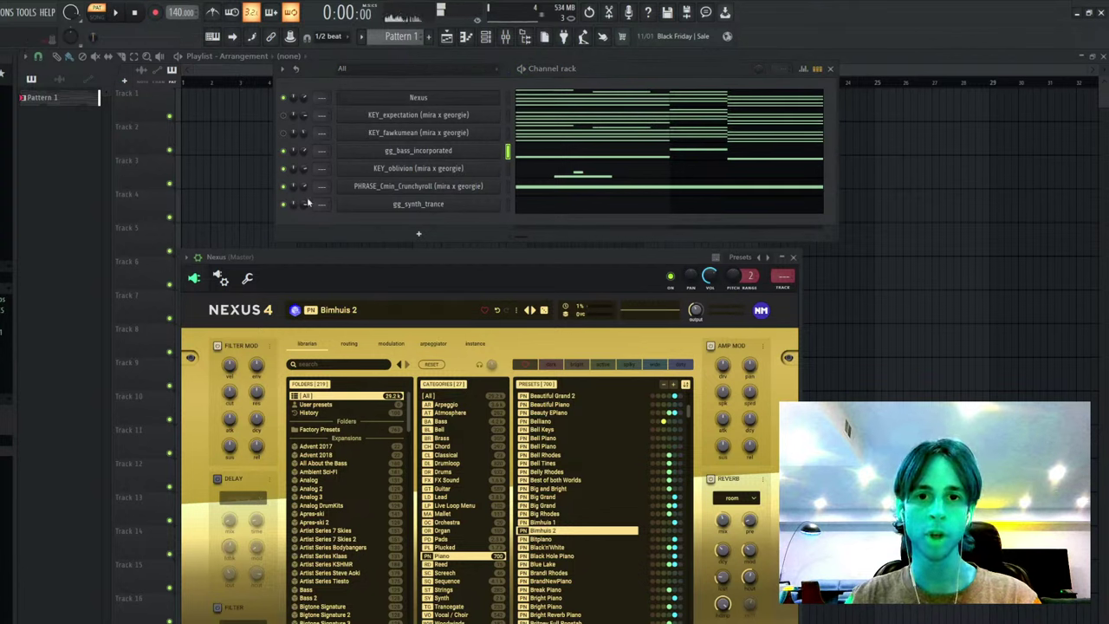
{"action": "key", "text": "space"}
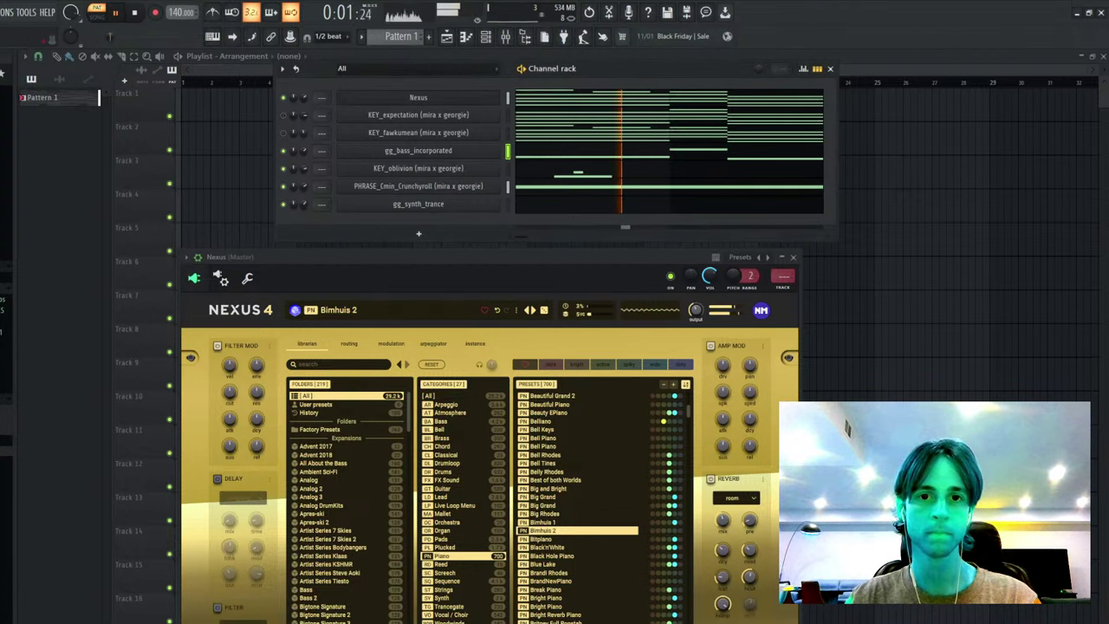
- Solo the PHRASE_Cmin_Crunchyroll channel, enable KEY_expectation alongside it, and listen to the two together
{"action": "right_click", "coordinate": [283, 186]}
{"action": "key", "text": "space"}
{"action": "left_click", "coordinate": [283, 115]}
{"action": "key", "text": "space"}
{"action": "key", "text": "space"}
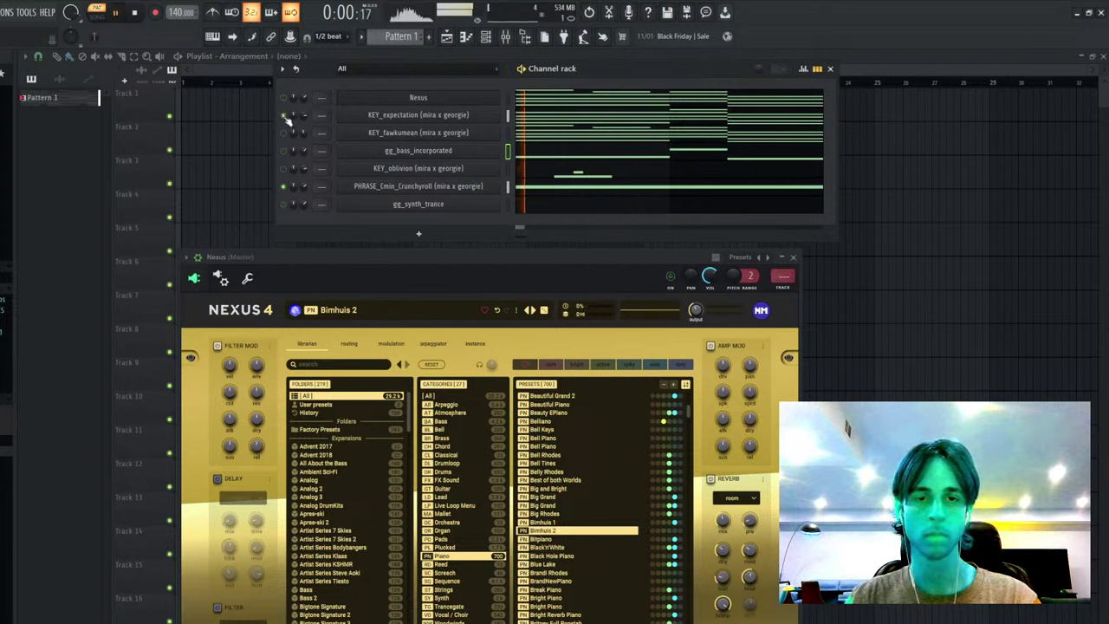
{"action": "key", "text": "space"}
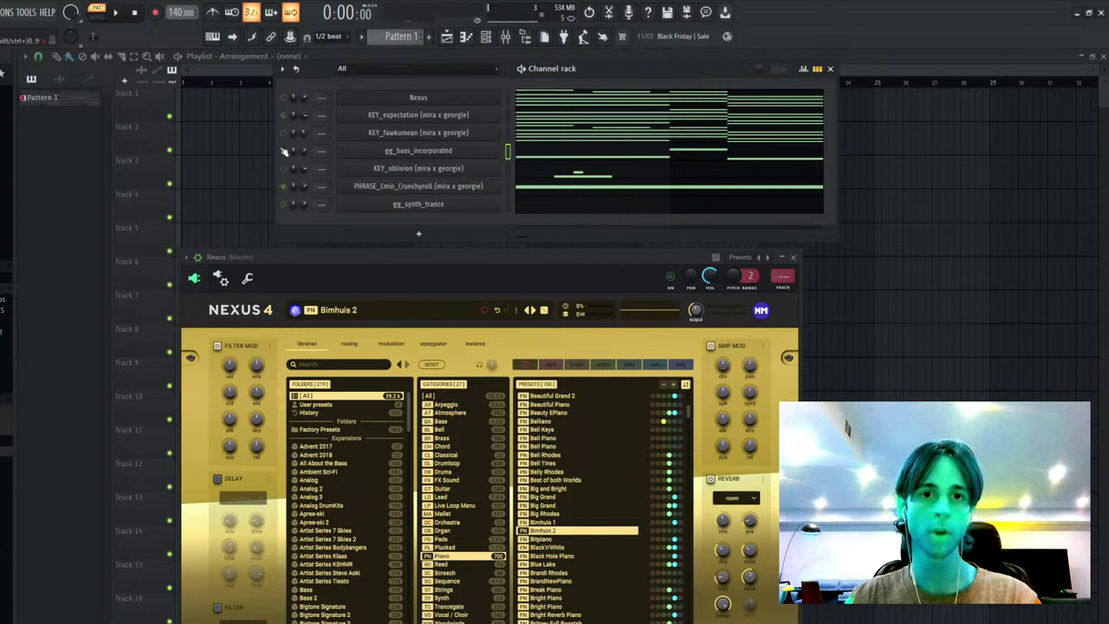
- Replace the bass channel's sample with gg_bass_blessed and unmute all channels
{"action": "scroll", "coordinate": [6, 346], "scroll_direction": "down", "scroll_amount": 5}
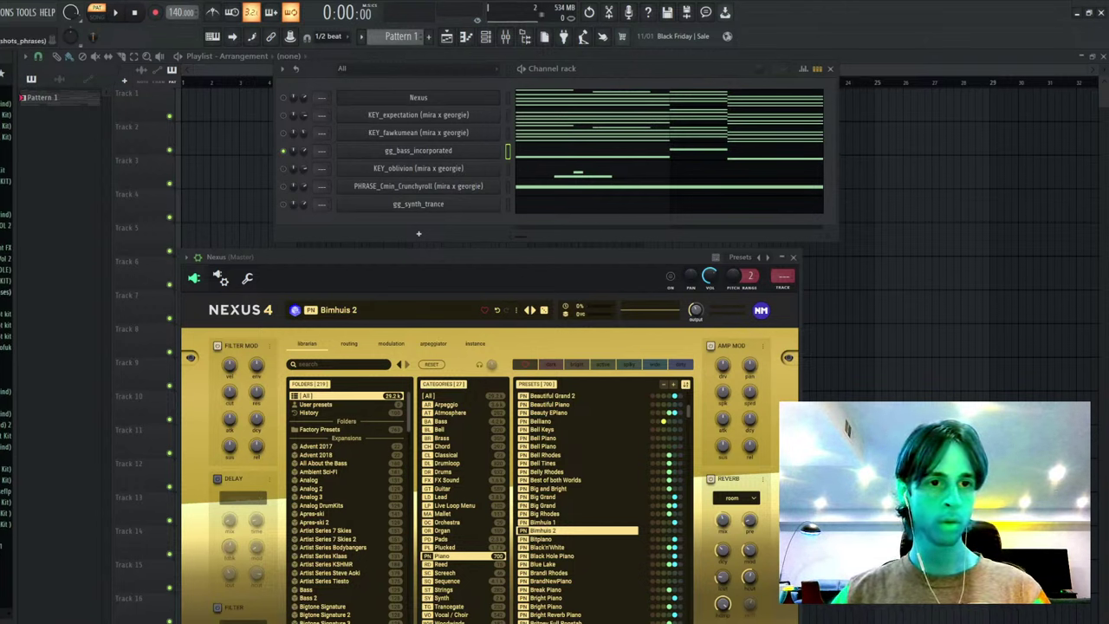
{"action": "scroll", "coordinate": [7, 258], "scroll_direction": "down", "scroll_amount": 5}
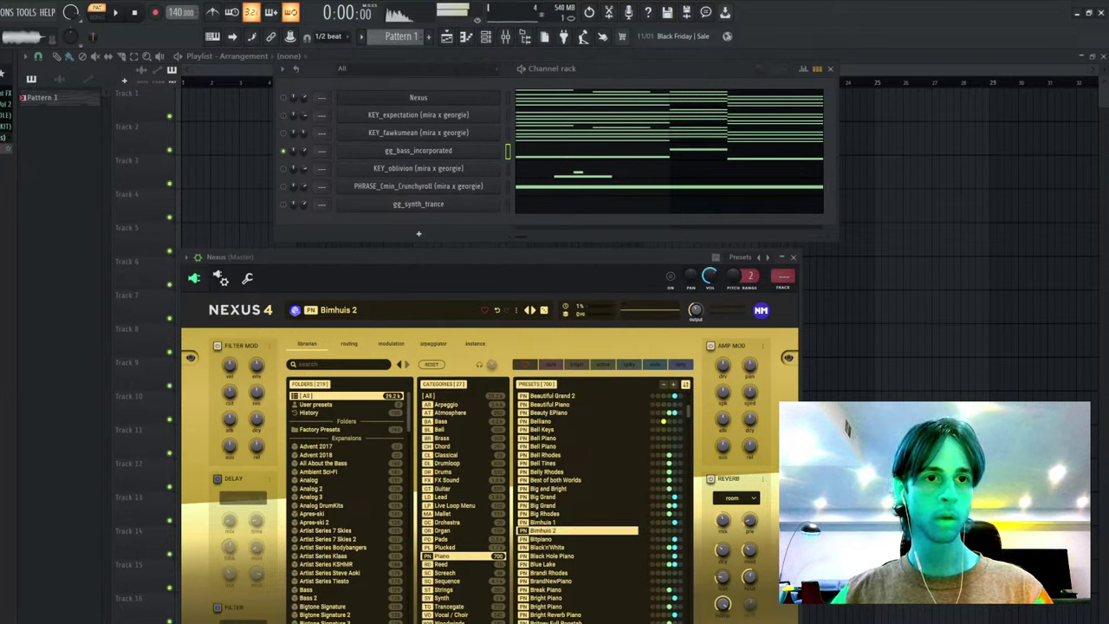
{"action": "key", "text": "space"}
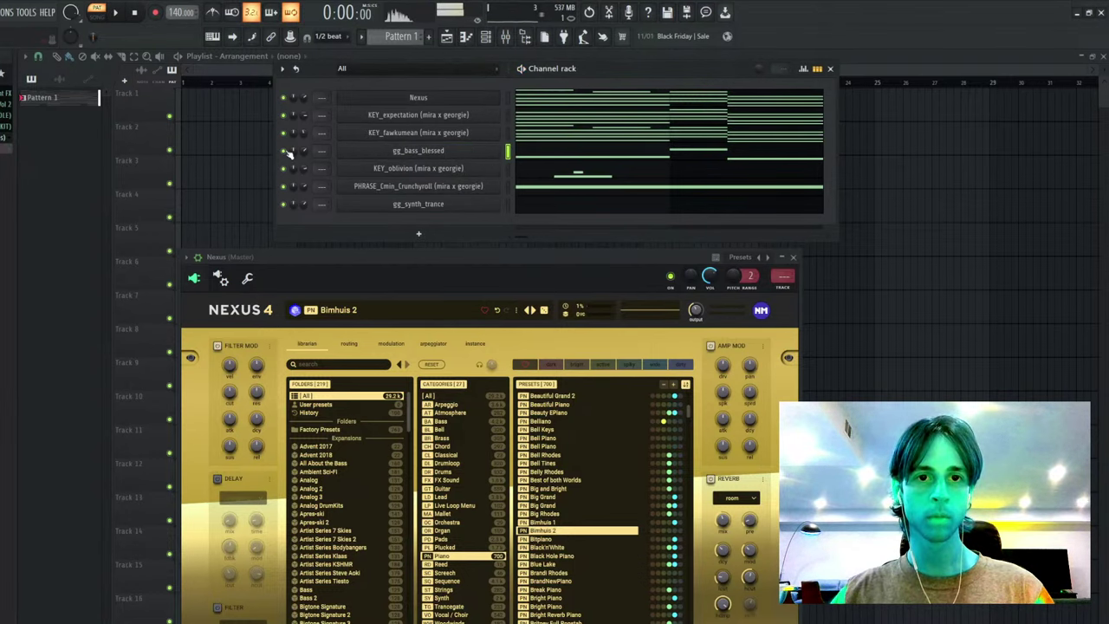
- Transpose the gg_bass_ipod notes in bars 1 and 2 and the A#5 and G5 notes in bars 3 and 4 down one octave
{"action": "left_click", "coordinate": [555, 158]}
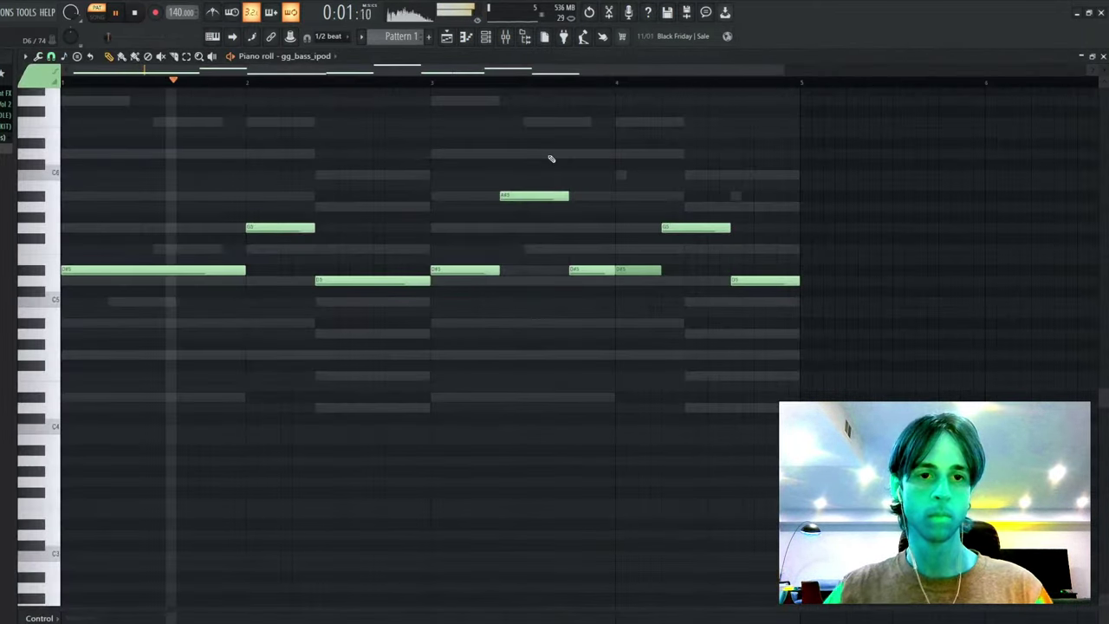
{"action": "key", "text": "ctrl+Up"}
{"action": "left_click_drag", "start_coordinate": [271, 211], "coordinate": [297, 249]}
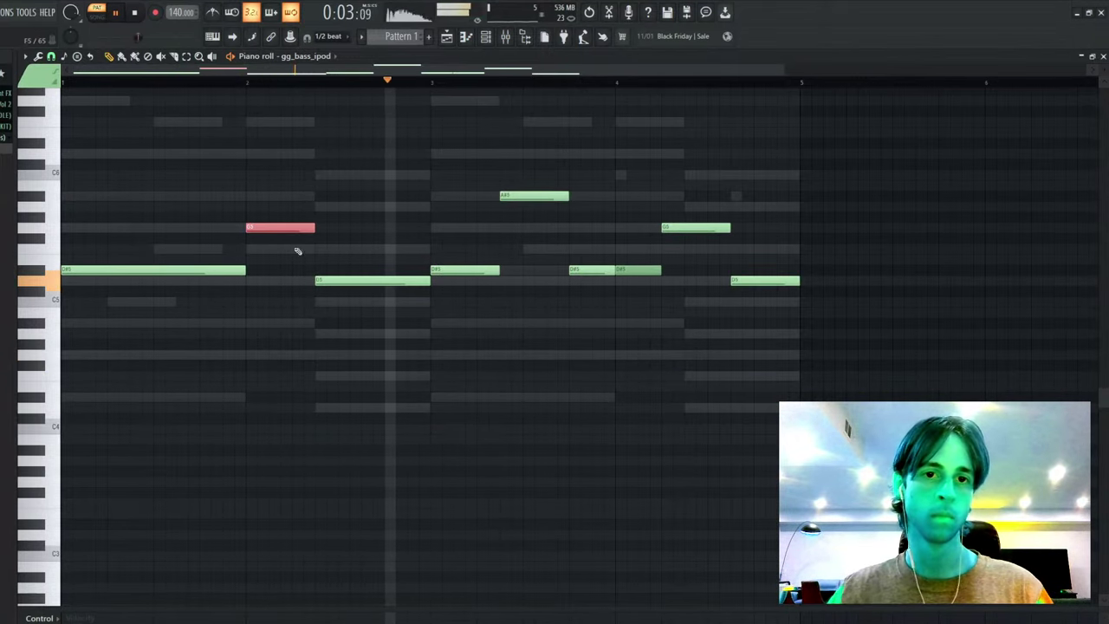
{"action": "key", "text": "ctrl+Down"}
{"action": "left_click_drag", "start_coordinate": [481, 166], "coordinate": [792, 255]}
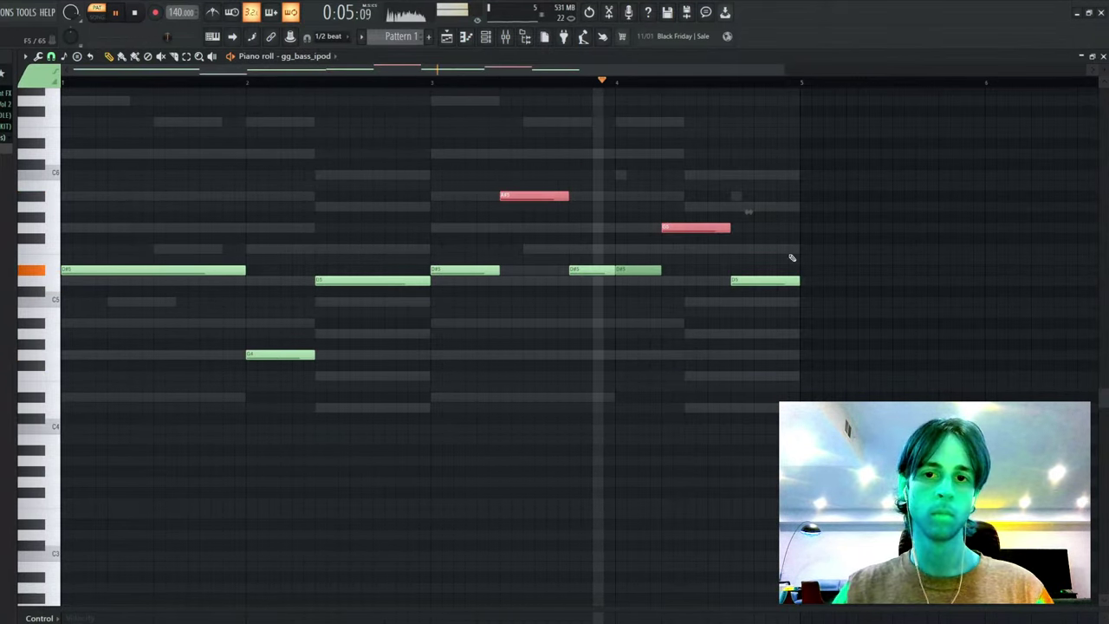
{"action": "key", "text": "ctrl+Down"}
{"action": "left_click_drag", "start_coordinate": [188, 235], "coordinate": [370, 314]}
{"action": "key", "text": "ctrl+Down"}
{"action": "key", "text": "ctrl+d"}
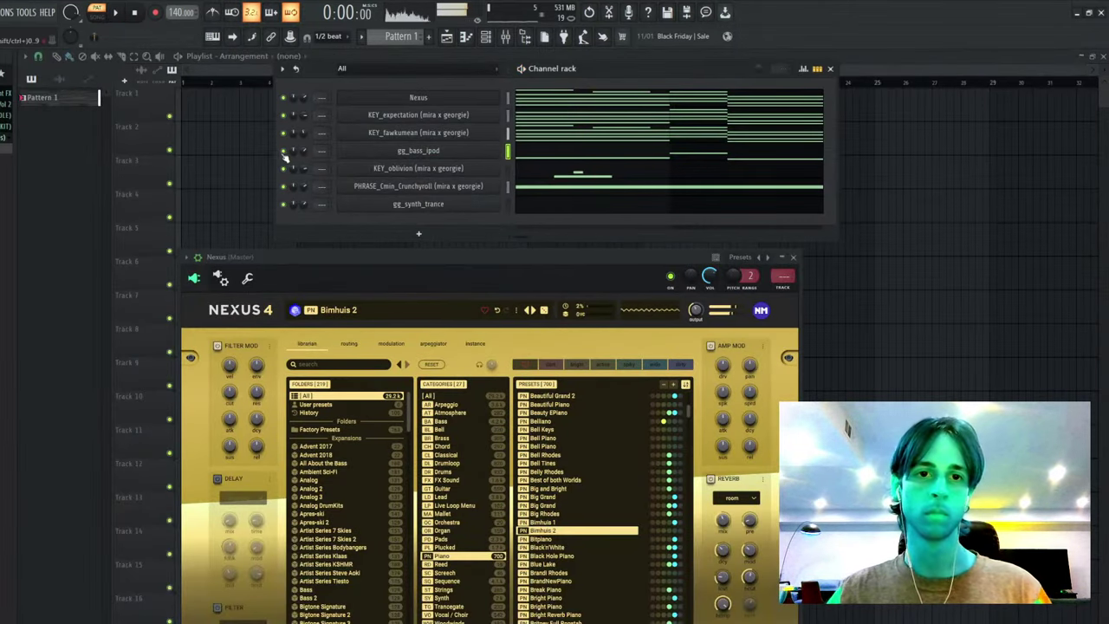
- Listen to the gg_bass_ipod channel soloed with its sampler open, and play it again with all channels enabled
{"action": "left_click", "coordinate": [403, 151]}
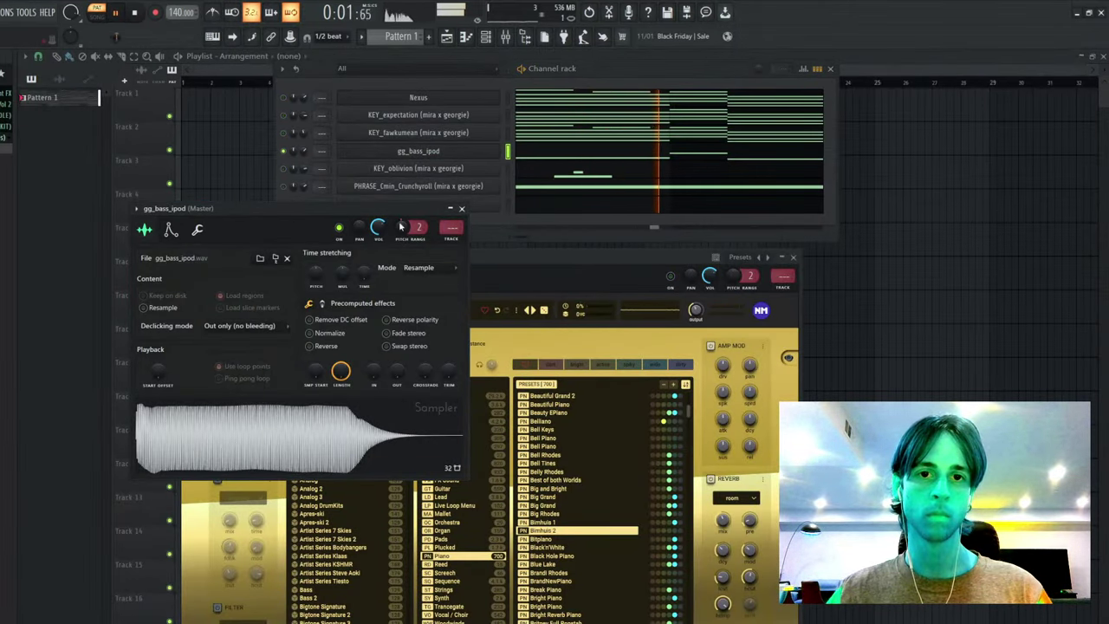
{"action": "left_click", "coordinate": [290, 130]}
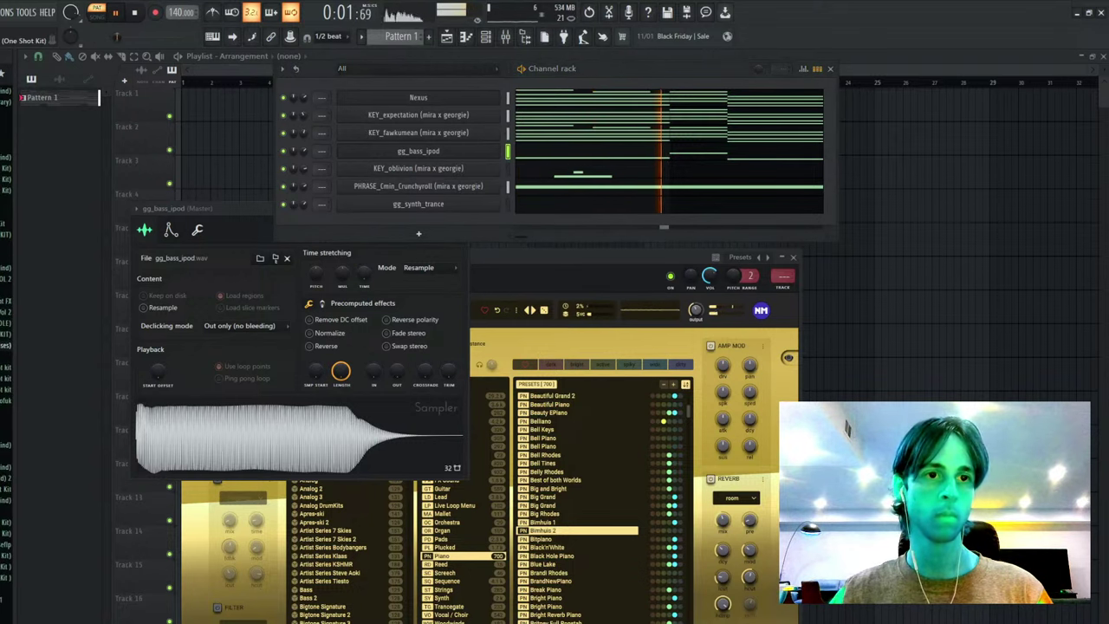
{"action": "key", "text": "space"}
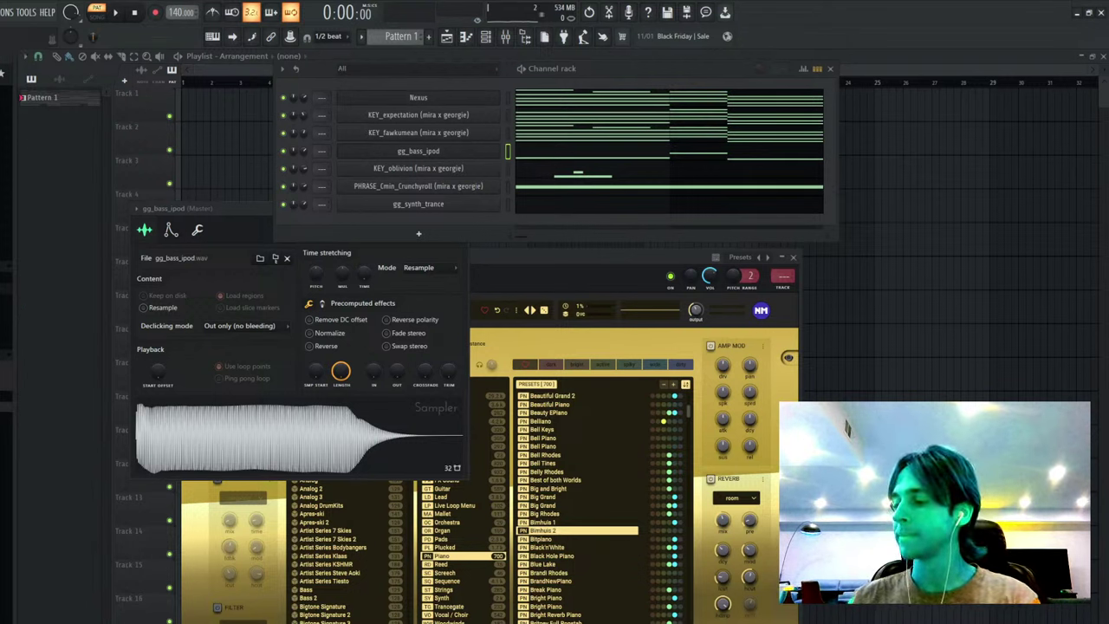
{"action": "key", "text": "space"}
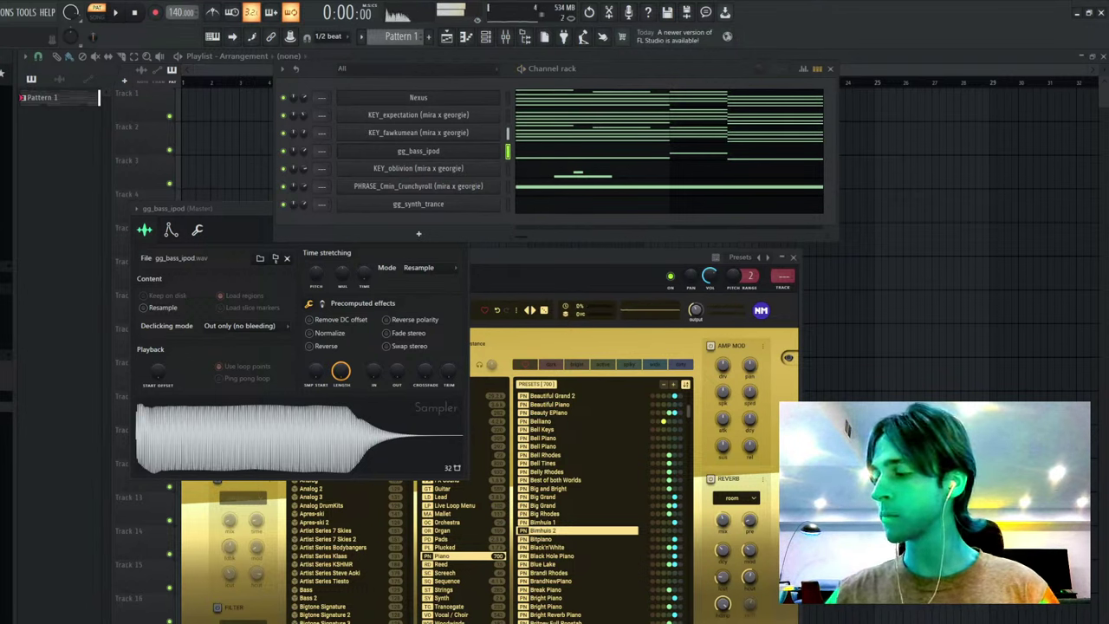
{"action": "key", "text": "space"}
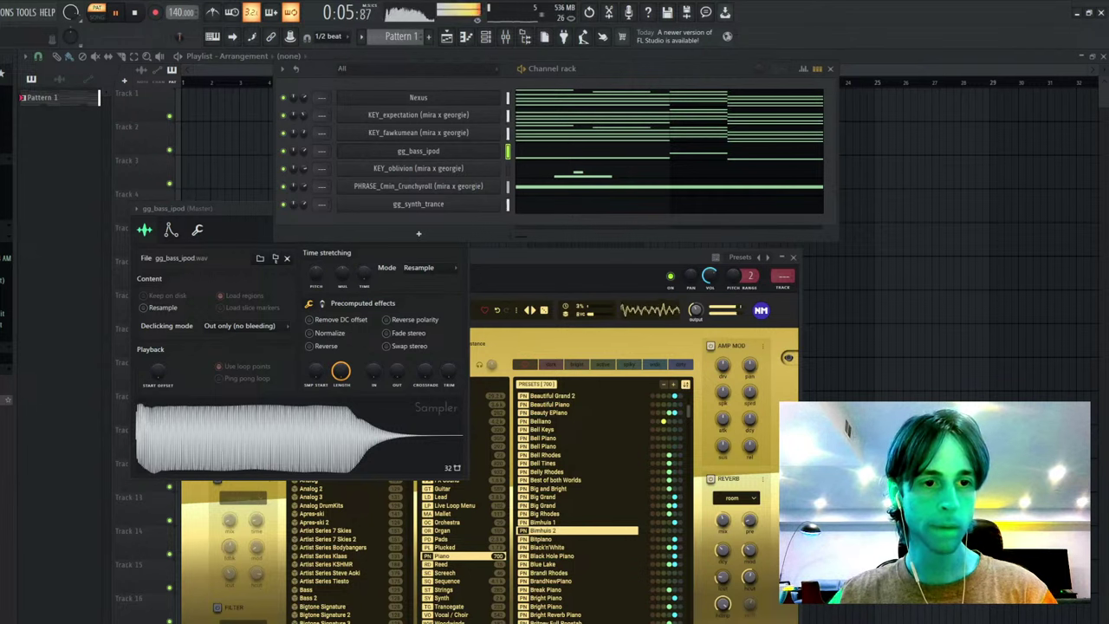
- Add the Clap_Beam sample as a channel with hits on beat 3 of bars 1 and 2, and duplicate them into bars 3 and 4
{"action": "left_click_drag", "start_coordinate": [6, 380], "coordinate": [428, 228]}
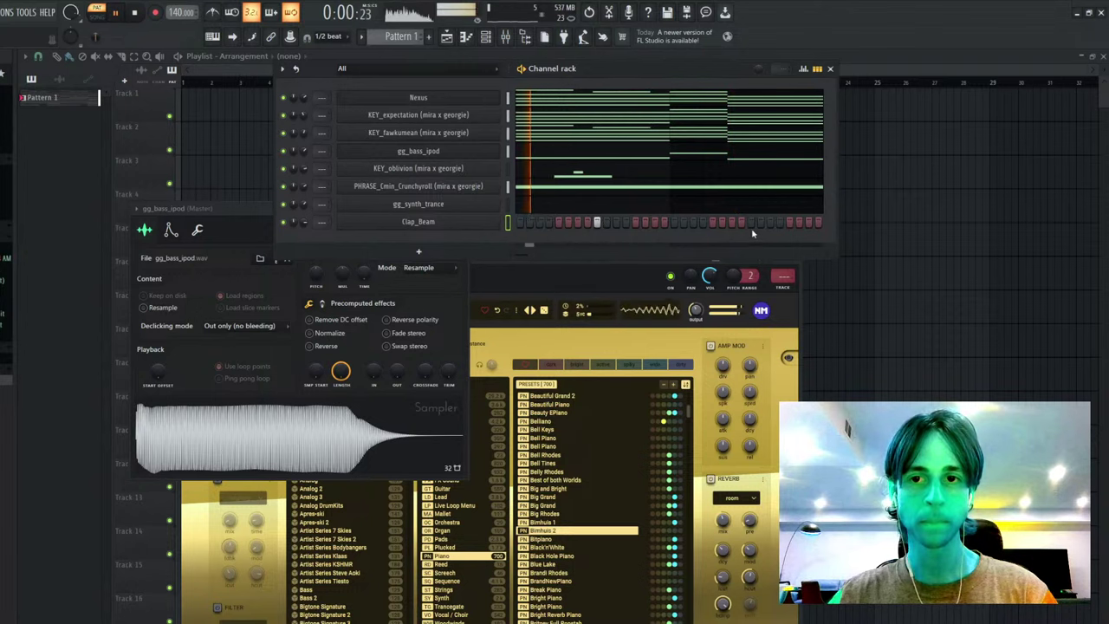
{"action": "key", "text": "F7"}
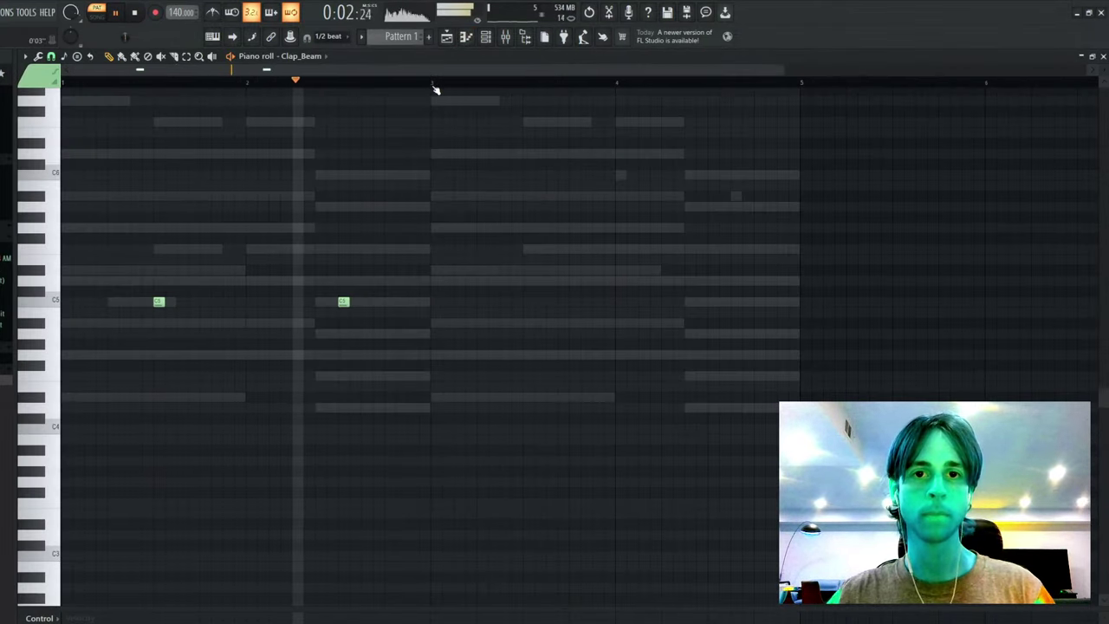
{"action": "left_click_drag", "start_coordinate": [434, 84], "coordinate": [64, 84]}
{"action": "key", "text": "ctrl+b"}
{"action": "key", "text": "ctrl+a"}
{"action": "key", "text": "space"}
{"action": "key", "text": "space"}
{"action": "key", "text": "ctrl+d"}
{"action": "key", "text": "ctrl+a"}
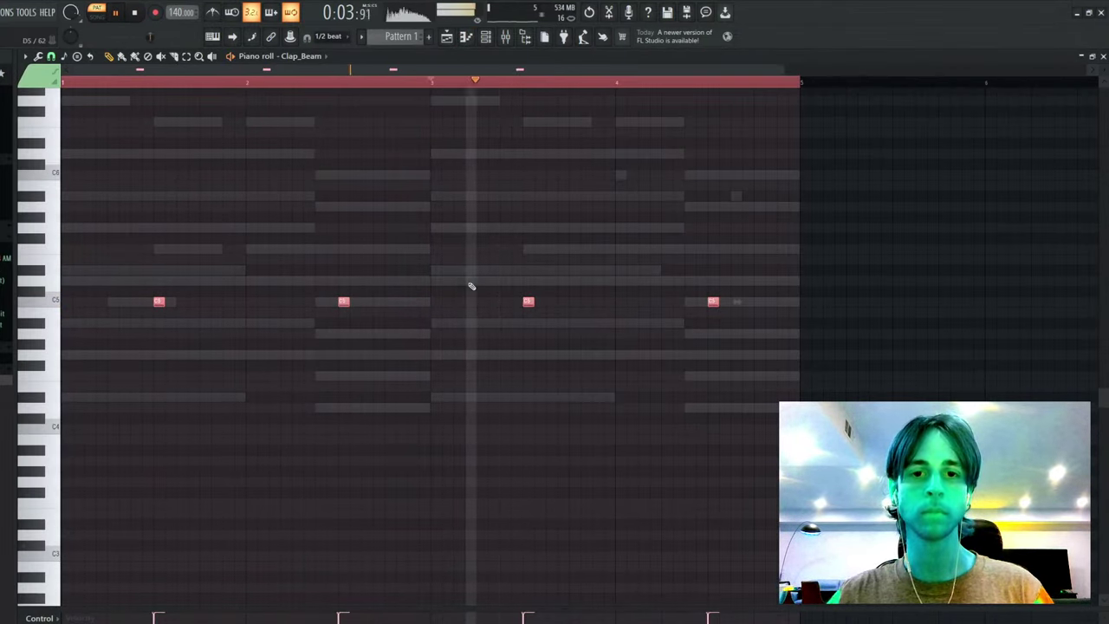
{"action": "key", "text": "space"}
{"action": "key", "text": "space"}
{"action": "key", "text": "ctrl+d"}
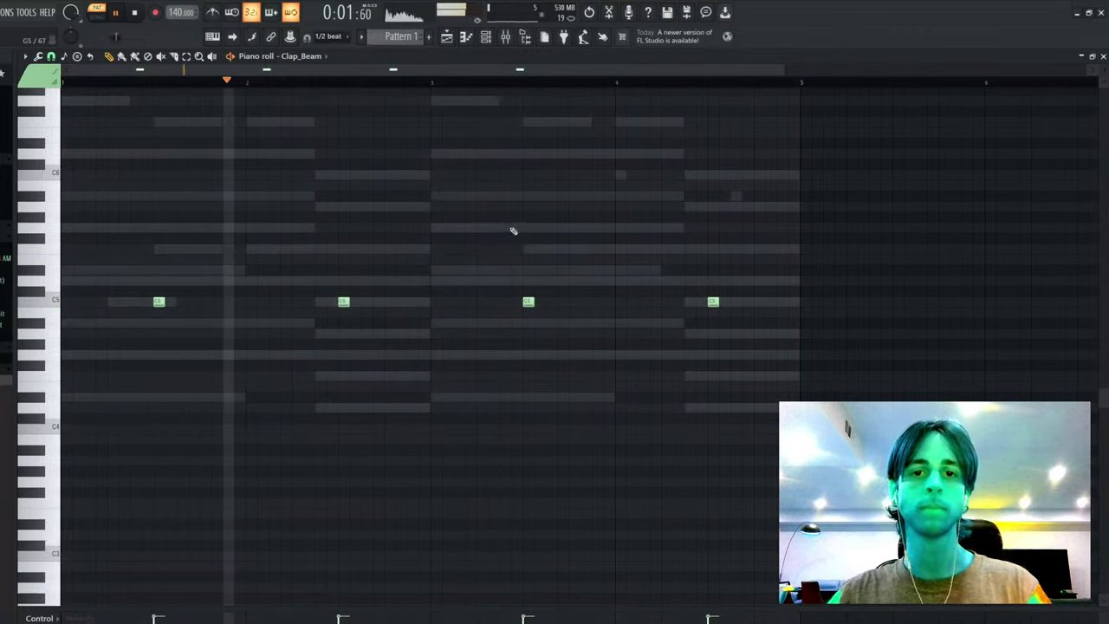
{"action": "key", "text": "F7"}
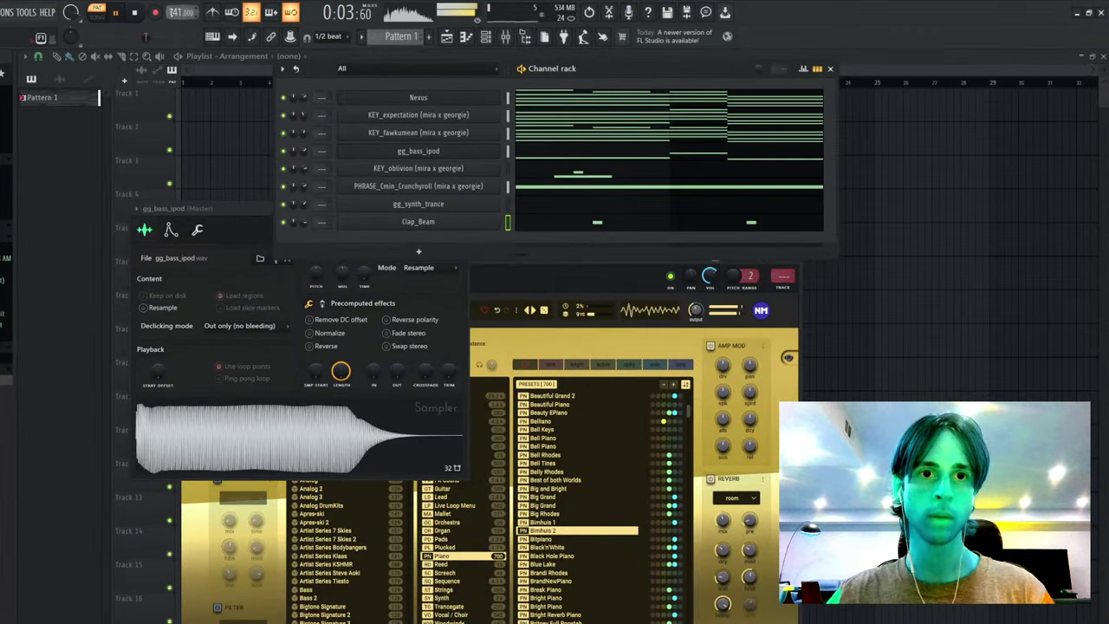
- Set the tempo to 144 and add the HH_Bakery sample as a channel with five C5 hits across bars 1 and 2
{"action": "left_click", "coordinate": [468, 223]}
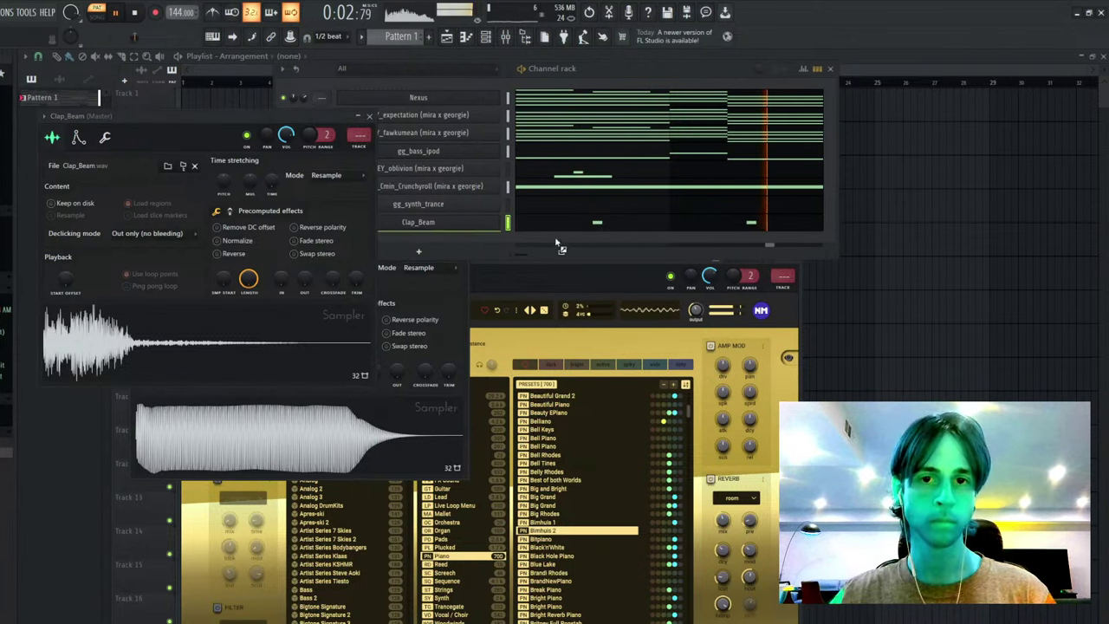
{"action": "left_click_drag", "start_coordinate": [559, 246], "coordinate": [500, 240]}
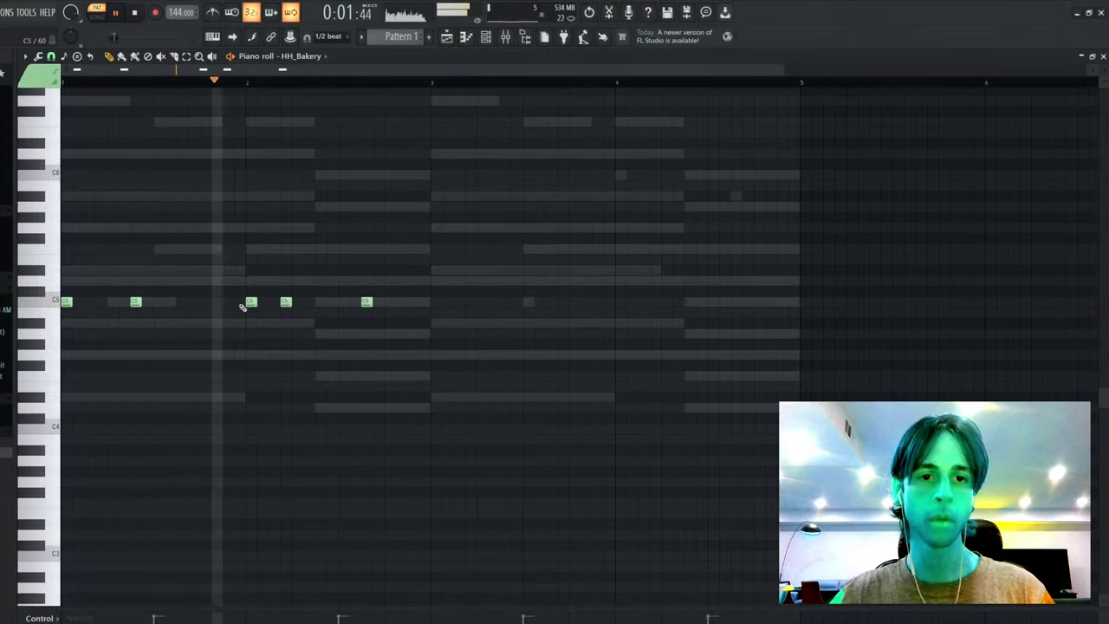
{"action": "left_click", "coordinate": [320, 302]}
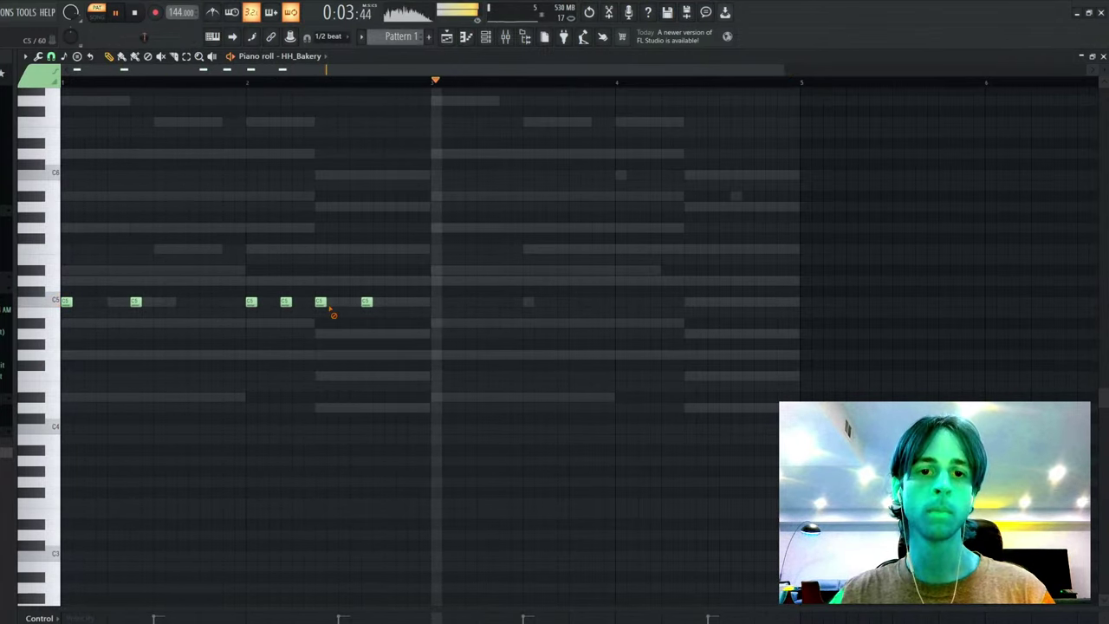
{"action": "right_click", "coordinate": [325, 304]}
- Duplicate the HH_Bakery hits into bars 3 and 4 and add two consecutive C5 hits at the end of bar 4
{"action": "left_click", "coordinate": [434, 302]}
{"action": "key", "text": "ctrl+l"}
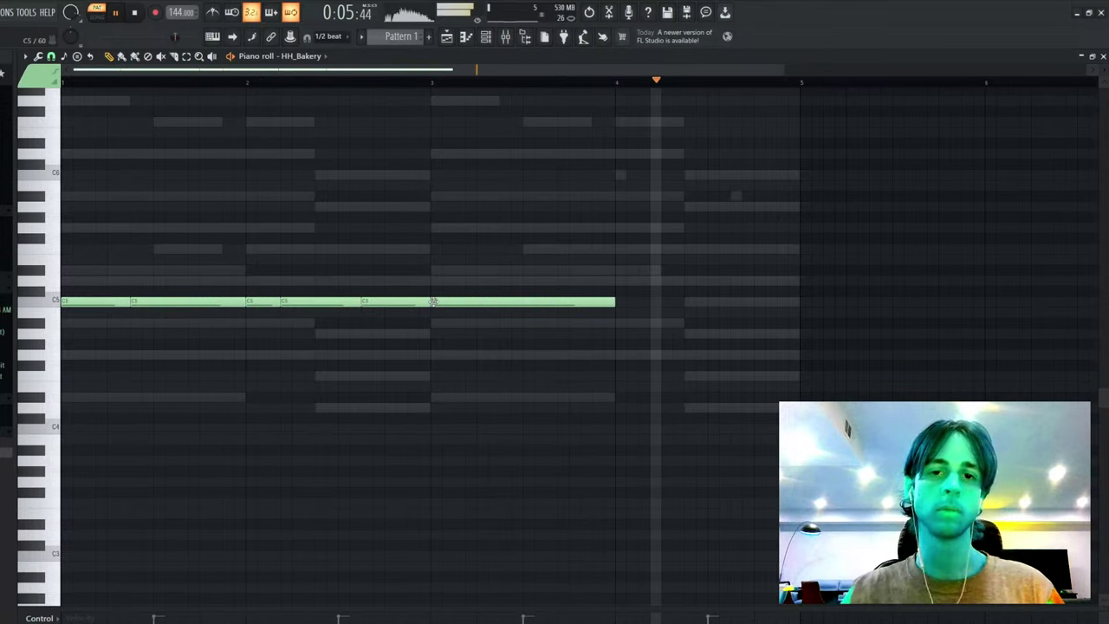
{"action": "right_click", "coordinate": [438, 303]}
{"action": "key", "text": "ctrl+b"}
{"action": "key", "text": "shift+d"}
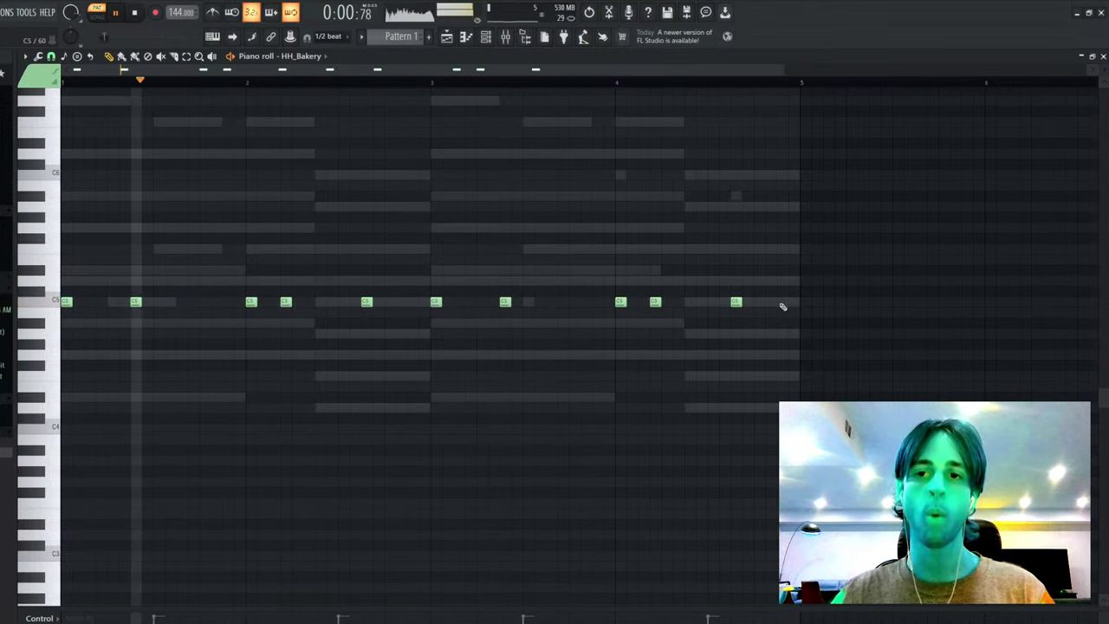
{"action": "left_click", "coordinate": [783, 303]}
{"action": "left_click", "coordinate": [793, 303]}
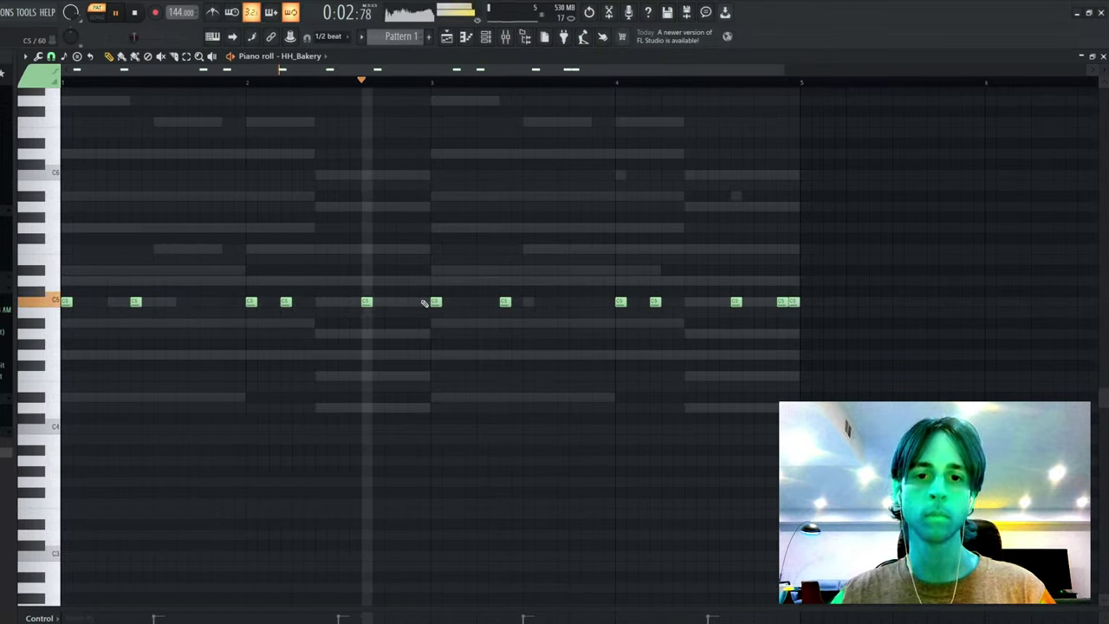
{"action": "left_click", "coordinate": [691, 303]}
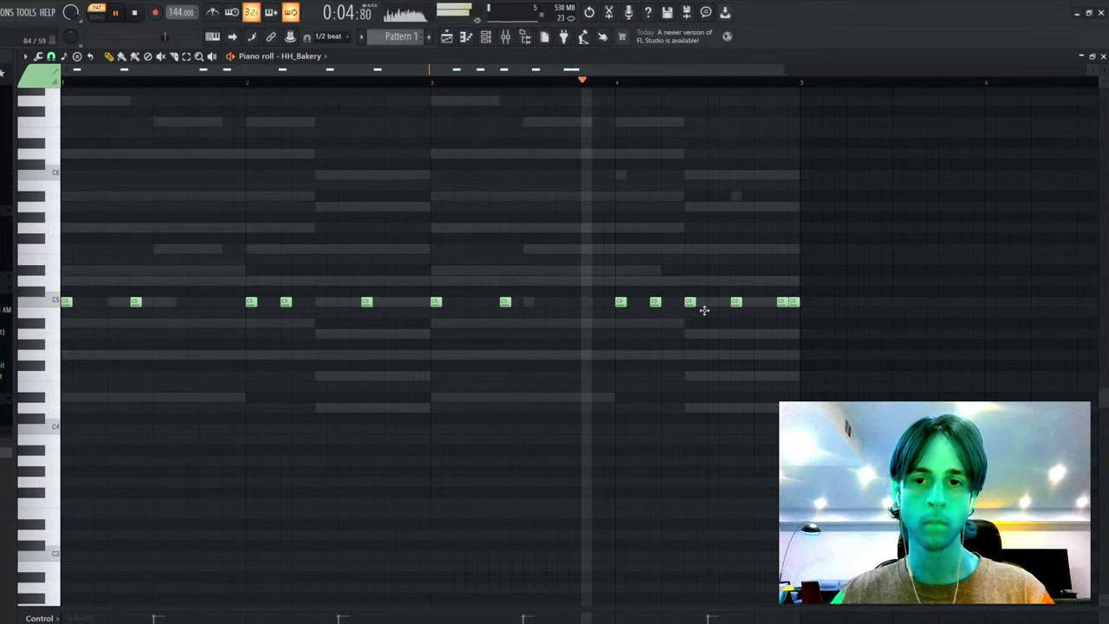
{"action": "right_click", "coordinate": [691, 303]}
{"action": "left_click", "coordinate": [899, 301]}
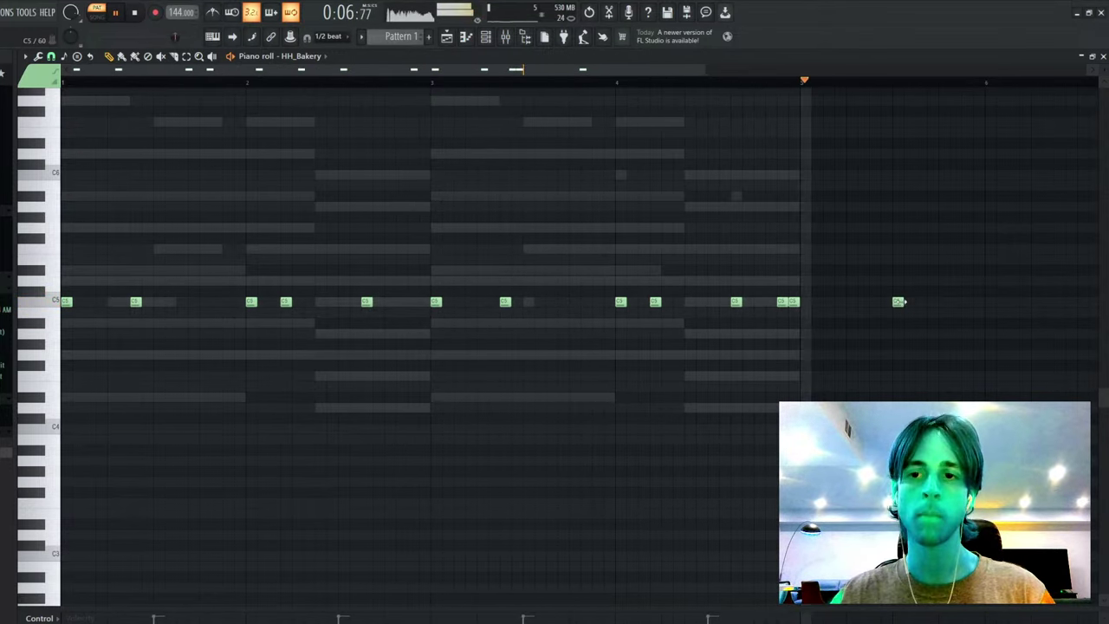
{"action": "right_click", "coordinate": [900, 301]}
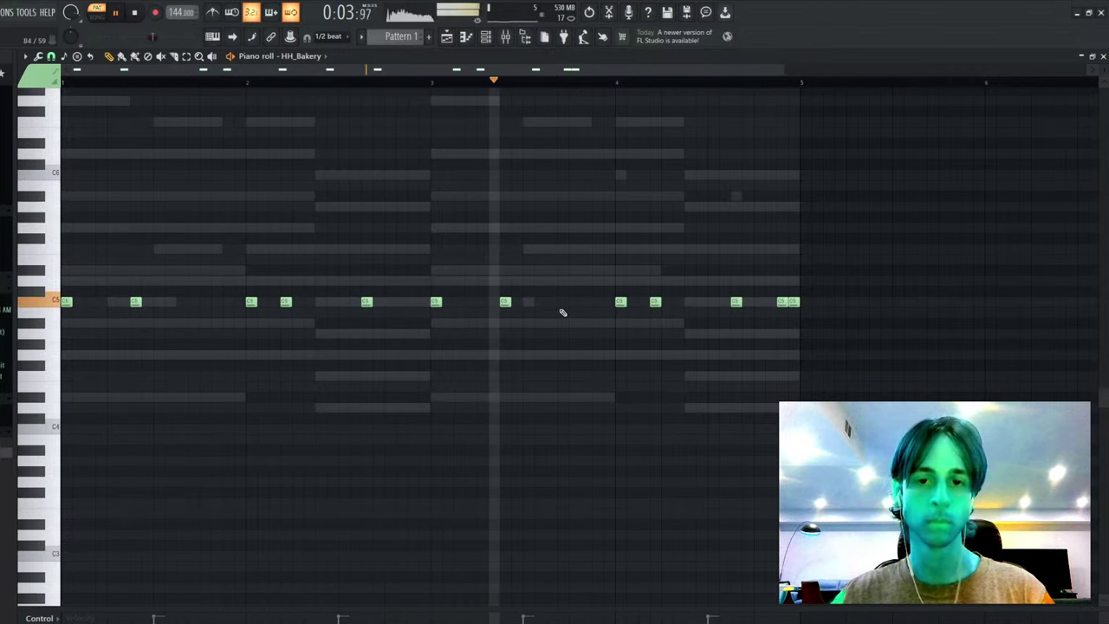
- Add an HH_Bakery C5 hit just before the end of bar 3 and another near the middle of bar 4
{"action": "left_click", "coordinate": [597, 302]}
{"action": "left_click", "coordinate": [699, 301]}
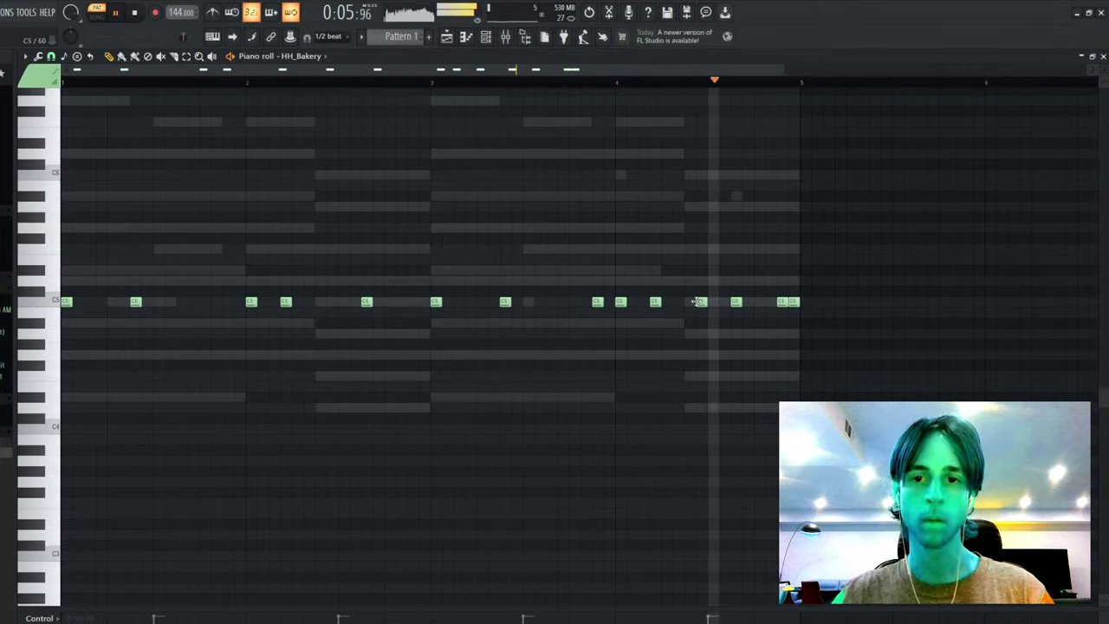
{"action": "left_click_drag", "start_coordinate": [696, 301], "coordinate": [689, 302]}
{"action": "key", "text": "Escape"}
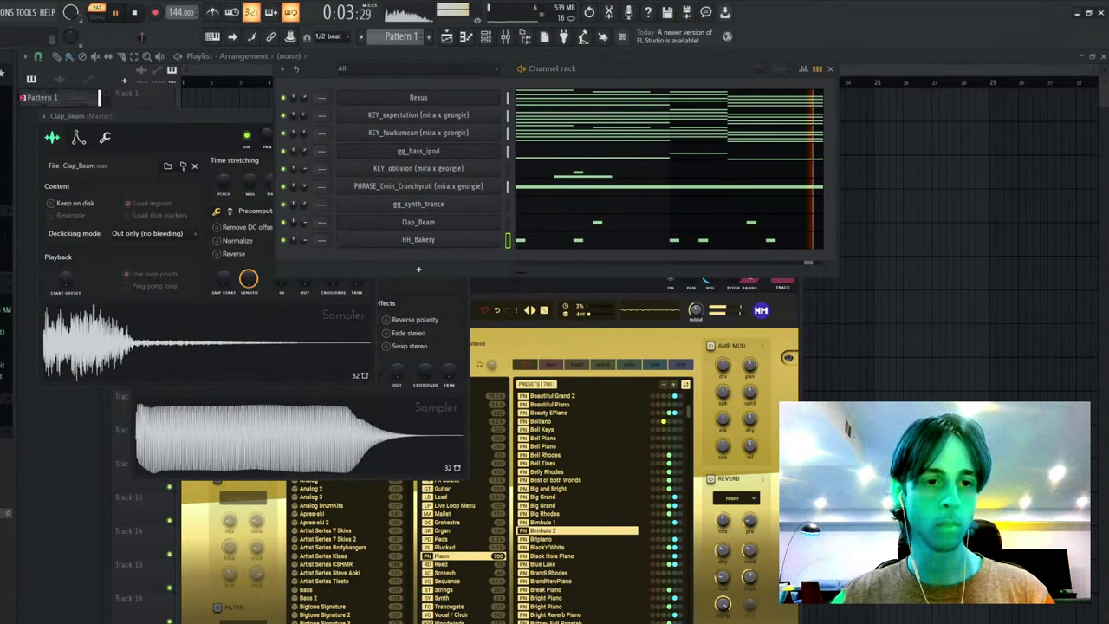
- Add the HH_DealNoDeal sample as a channel with hits on steps 4, 7, 11, 13 and 14 of bar 1
{"action": "left_click_drag", "start_coordinate": [464, 266], "coordinate": [472, 267]}
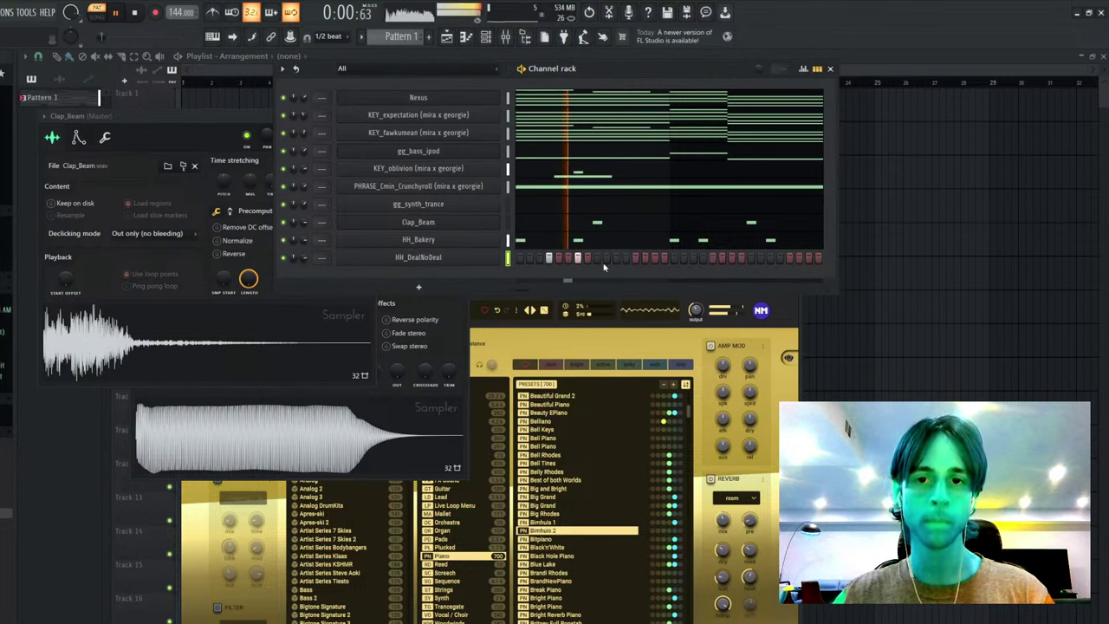
{"action": "key", "text": "space"}
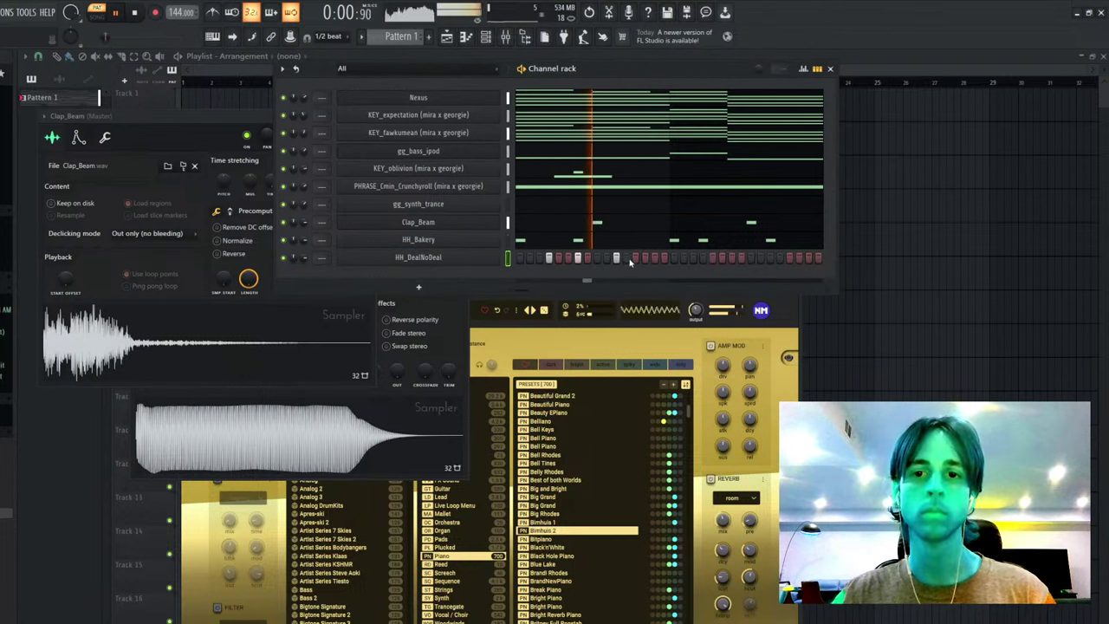
{"action": "key", "text": "F7"}
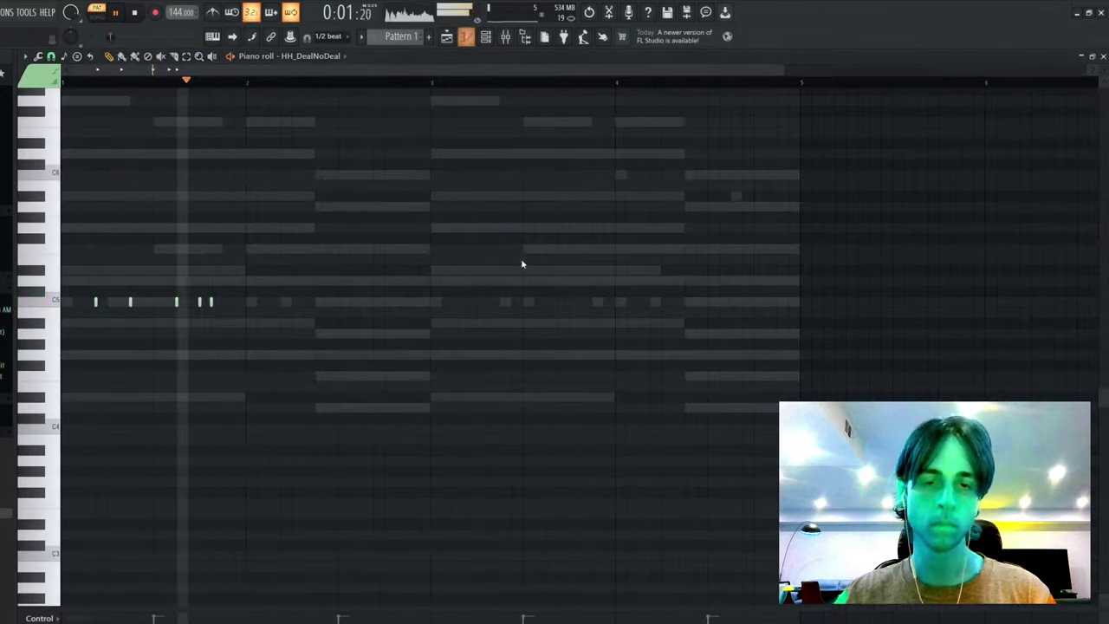
- Duplicate the two-bar HH_DealNoDeal hi-hat pattern into bars 3 and 4
{"action": "left_click_drag", "start_coordinate": [436, 85], "coordinate": [62, 84]}
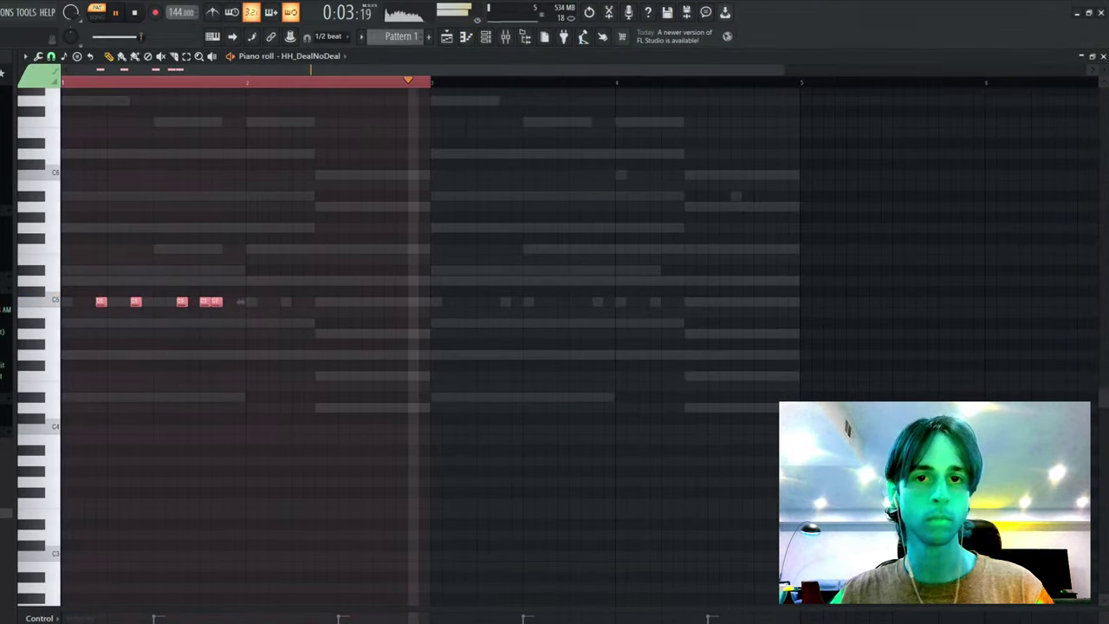
{"action": "key", "text": "ctrl+b"}
{"action": "key", "text": "ctrl+d"}
{"action": "key", "text": "ctrl+a"}
{"action": "key", "text": "space"}
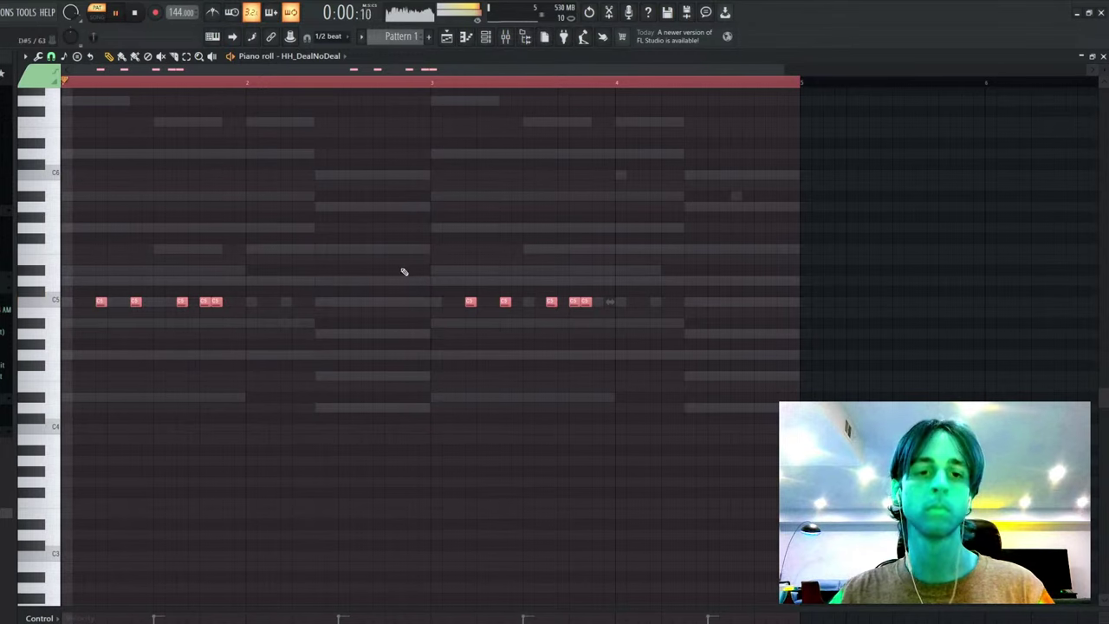
{"action": "key", "text": "ctrl+d"}
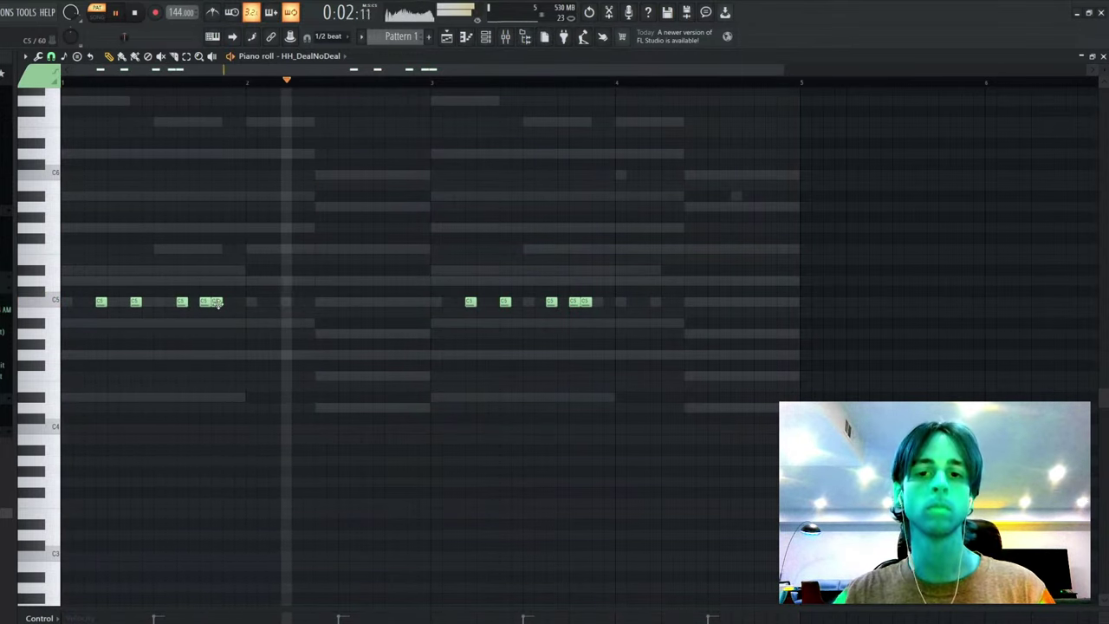
- Try regrouping the closing HH_DealNoDeal hits in bars 1 and 3 into a pair on steps 11 and 12 with a later final hit
{"action": "left_click", "coordinate": [563, 301]}
{"action": "right_click", "coordinate": [575, 303]}
{"action": "right_click", "coordinate": [587, 302]}
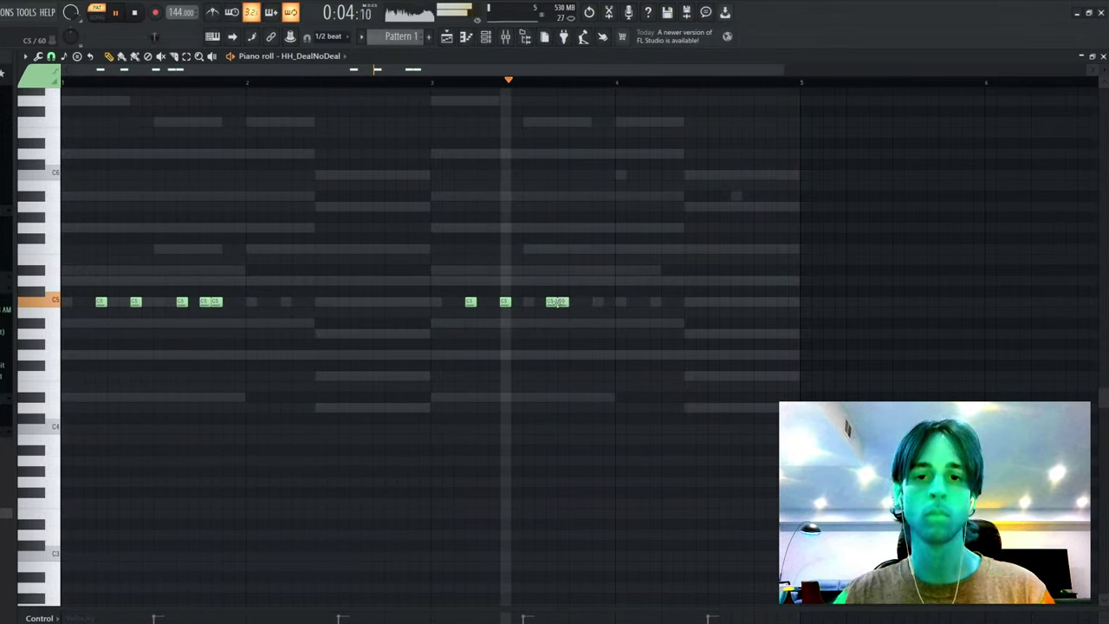
{"action": "left_click", "coordinate": [195, 303]}
{"action": "right_click", "coordinate": [206, 303]}
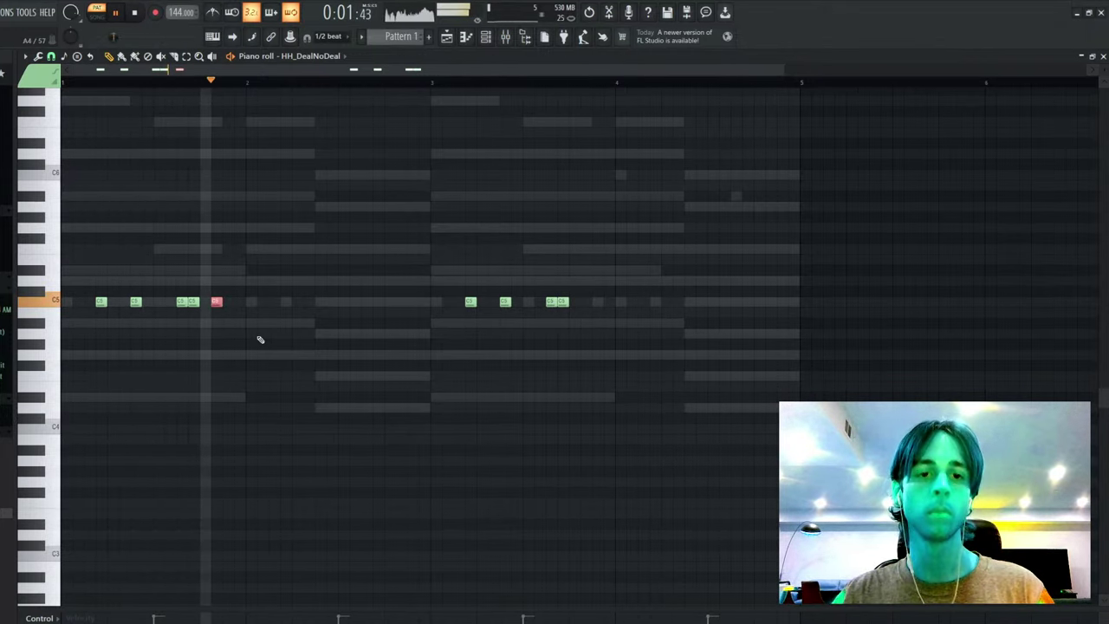
{"action": "left_click_drag", "start_coordinate": [217, 302], "coordinate": [228, 302]}
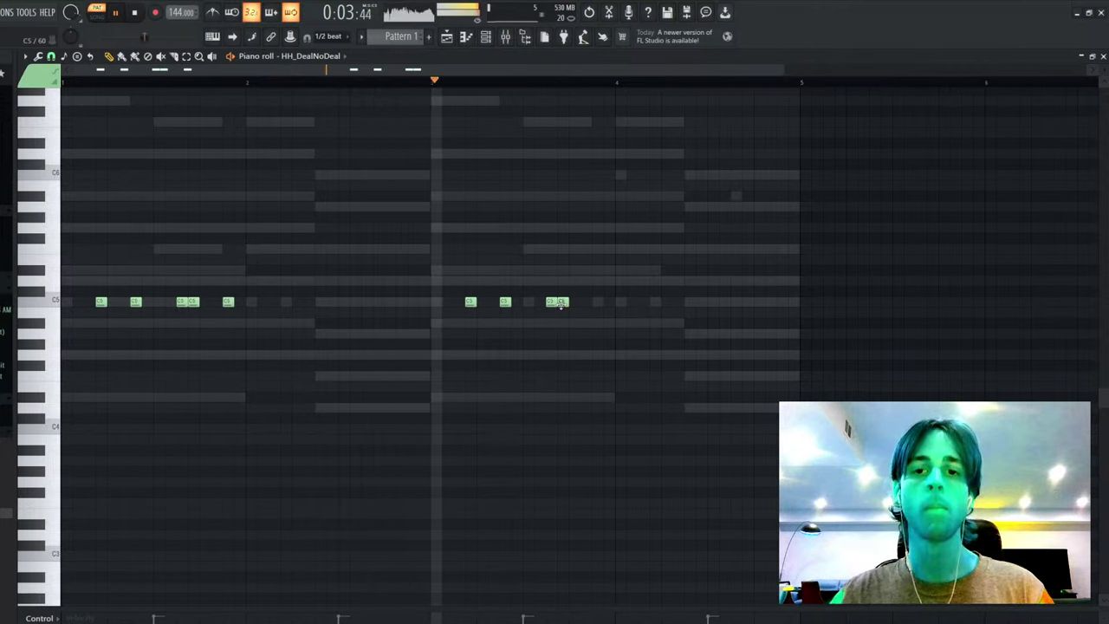
{"action": "left_click", "coordinate": [597, 301]}
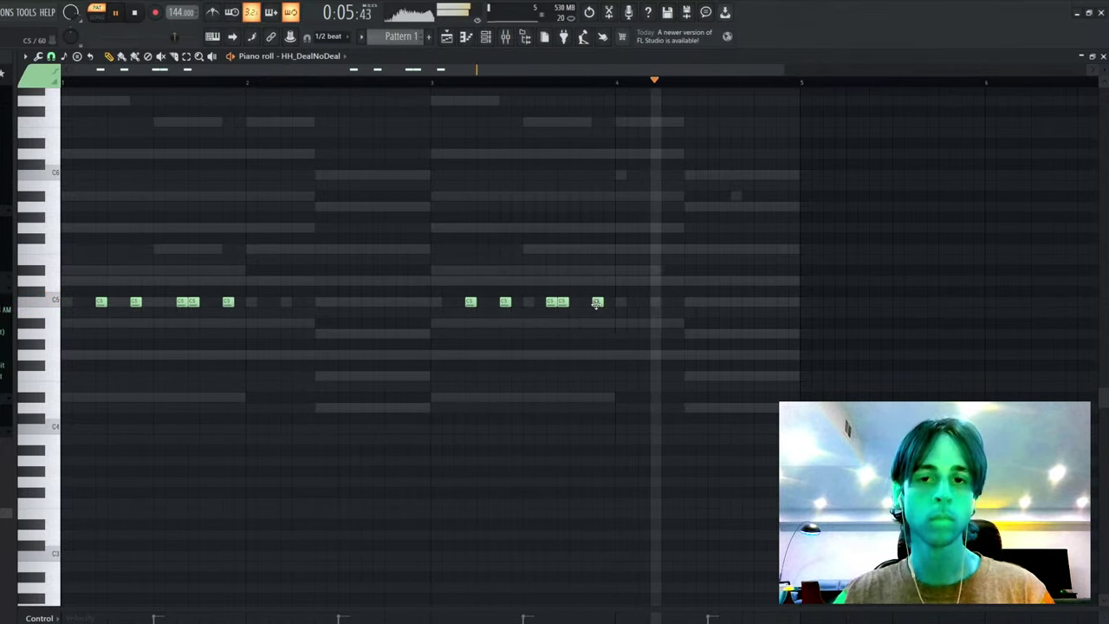
{"action": "right_click", "coordinate": [597, 302]}
- Rework the closing HH_DealNoDeal hits, placing bar 1's on steps 11, 13 and 14 and a hit on step 13 of bar 3
{"action": "right_click", "coordinate": [563, 302]}
{"action": "right_click", "coordinate": [552, 302]}
{"action": "left_click_drag", "start_coordinate": [175, 298], "coordinate": [217, 301]}
{"action": "left_click", "coordinate": [241, 308], "text": "ctrl"}
{"action": "right_click", "coordinate": [228, 303]}
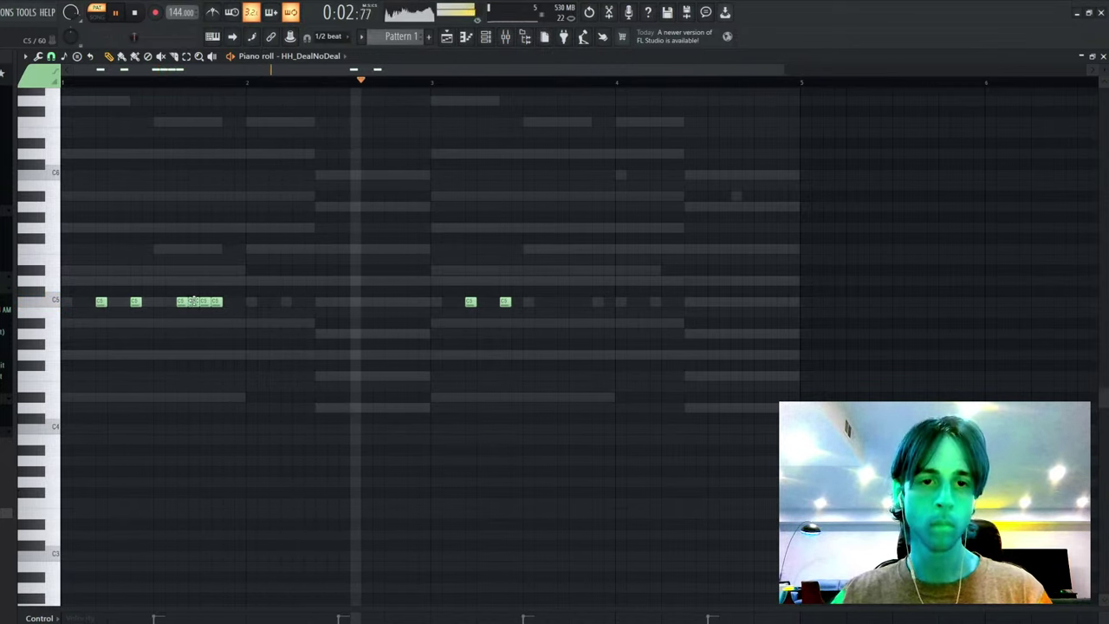
{"action": "left_click", "coordinate": [576, 302]}
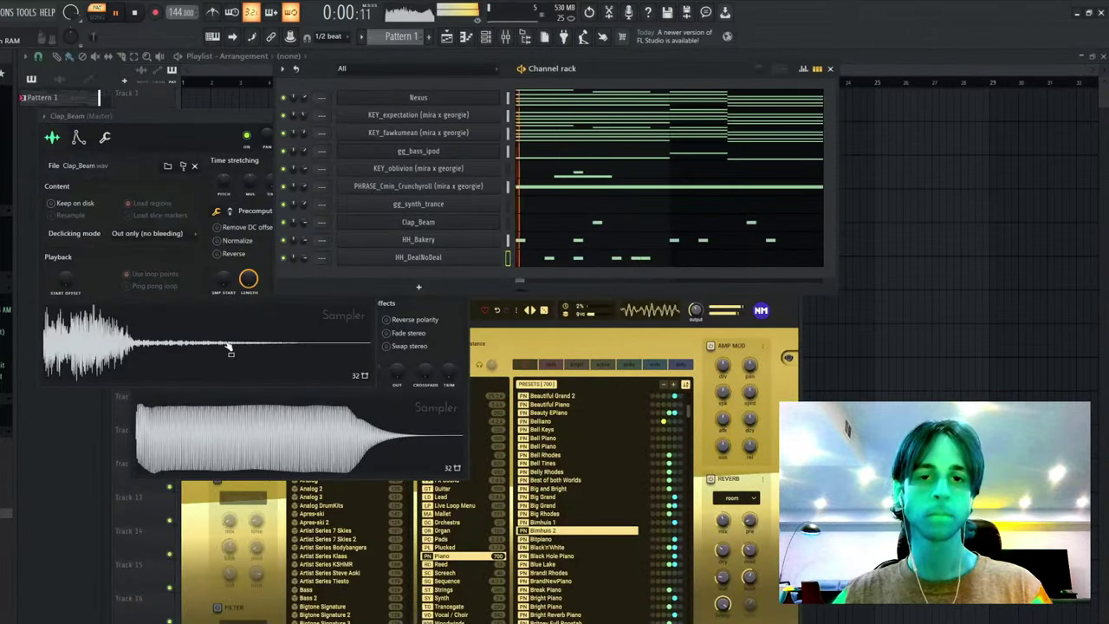
- Transpose all the KEY_fawkumean notes up one octave
{"action": "key", "text": "space"}
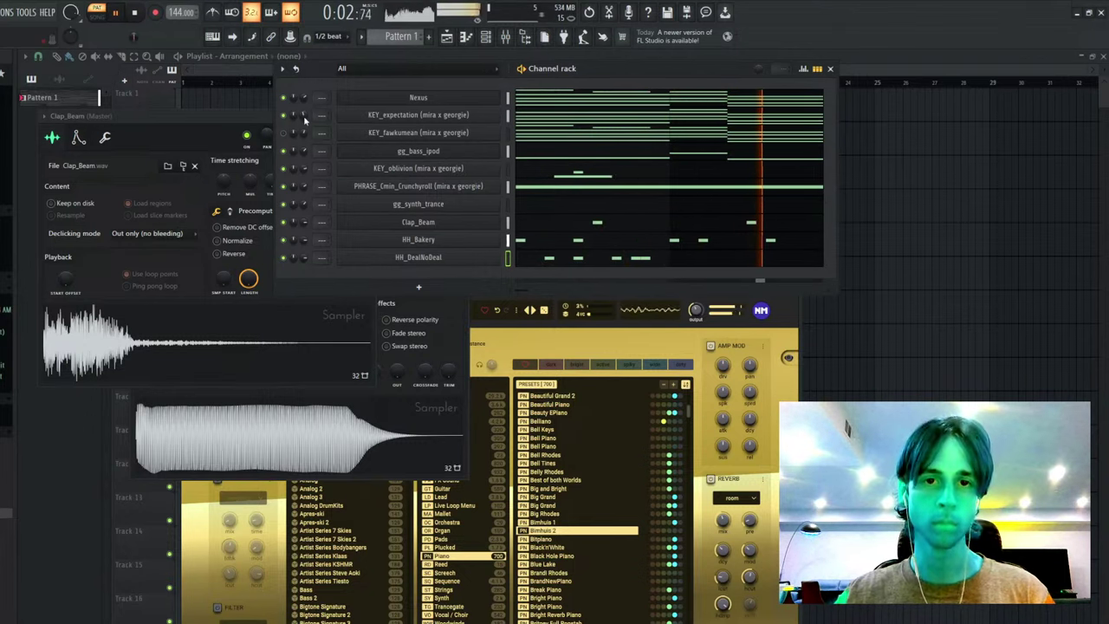
{"action": "left_click", "coordinate": [541, 132]}
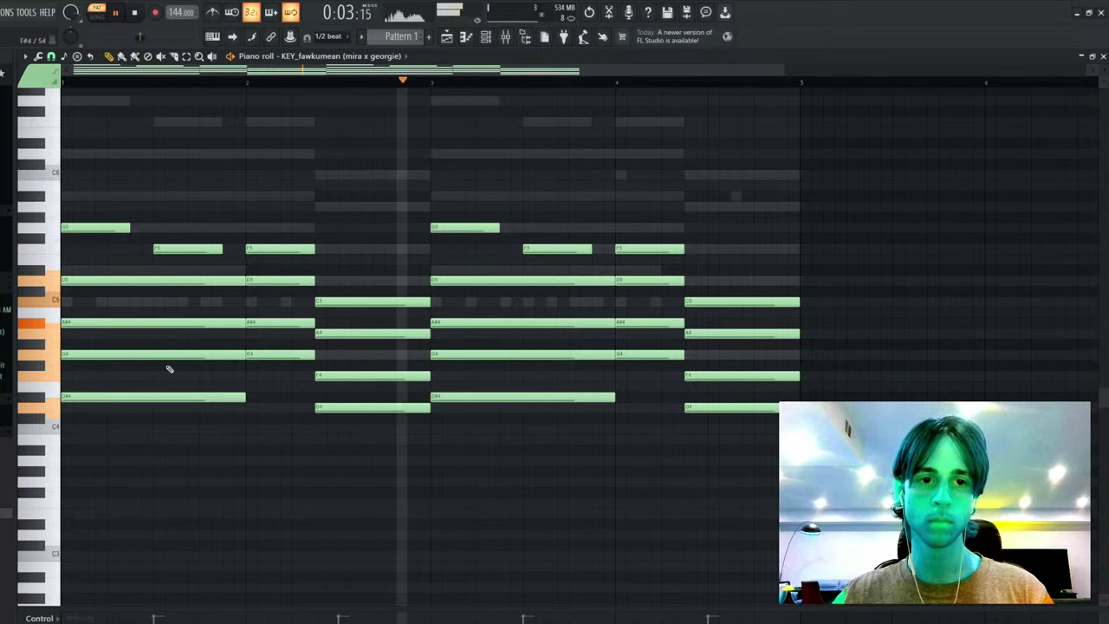
{"action": "key", "text": "ctrl+Up"}
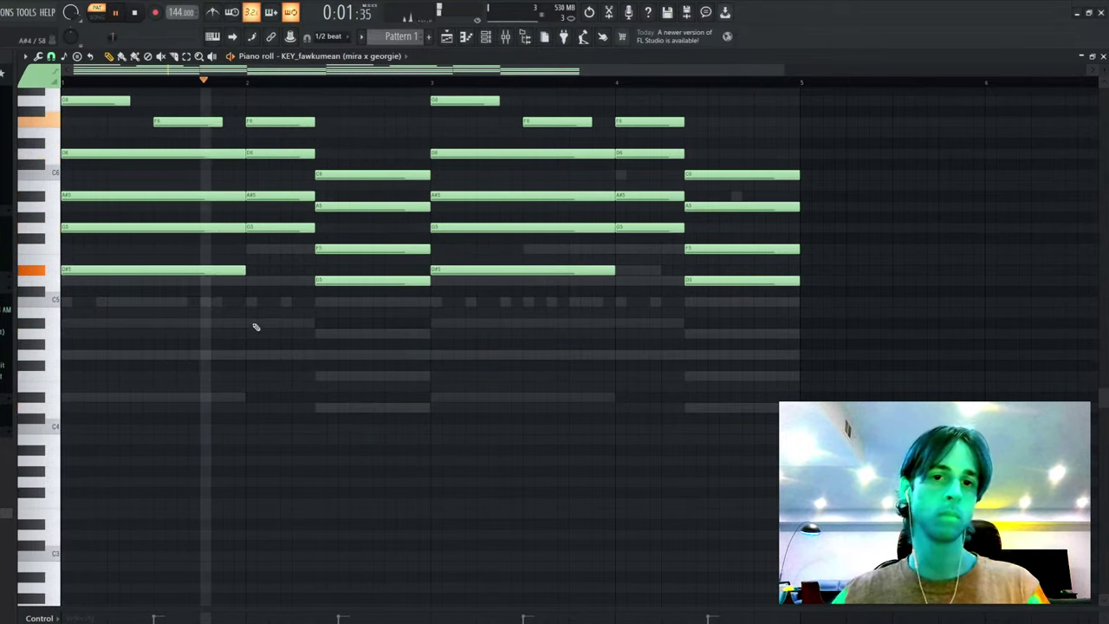
{"action": "key", "text": "Escape"}
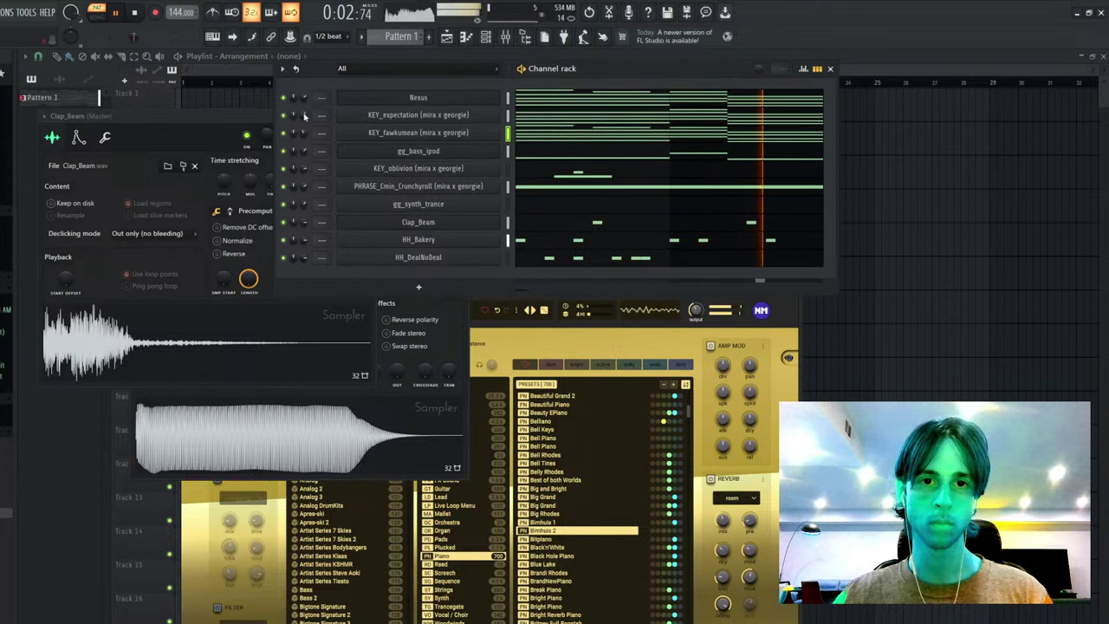
- Adjust the KEY_expectation channel's volume in its sampler settings
{"action": "left_click", "coordinate": [387, 119]}
{"action": "left_click", "coordinate": [68, 155]}
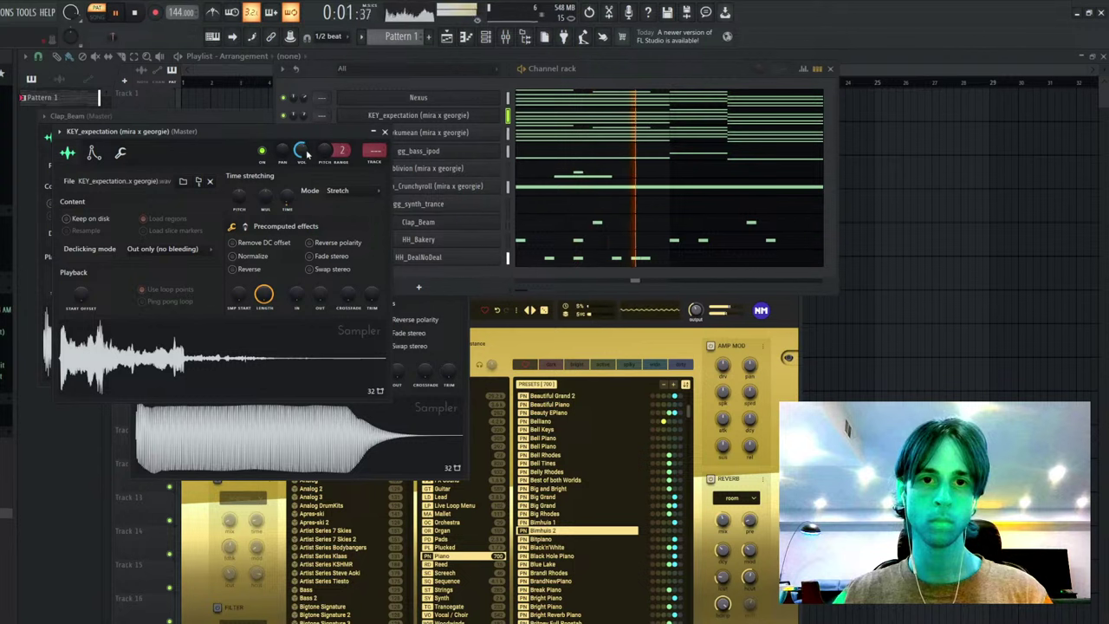
{"action": "left_click", "coordinate": [385, 132]}
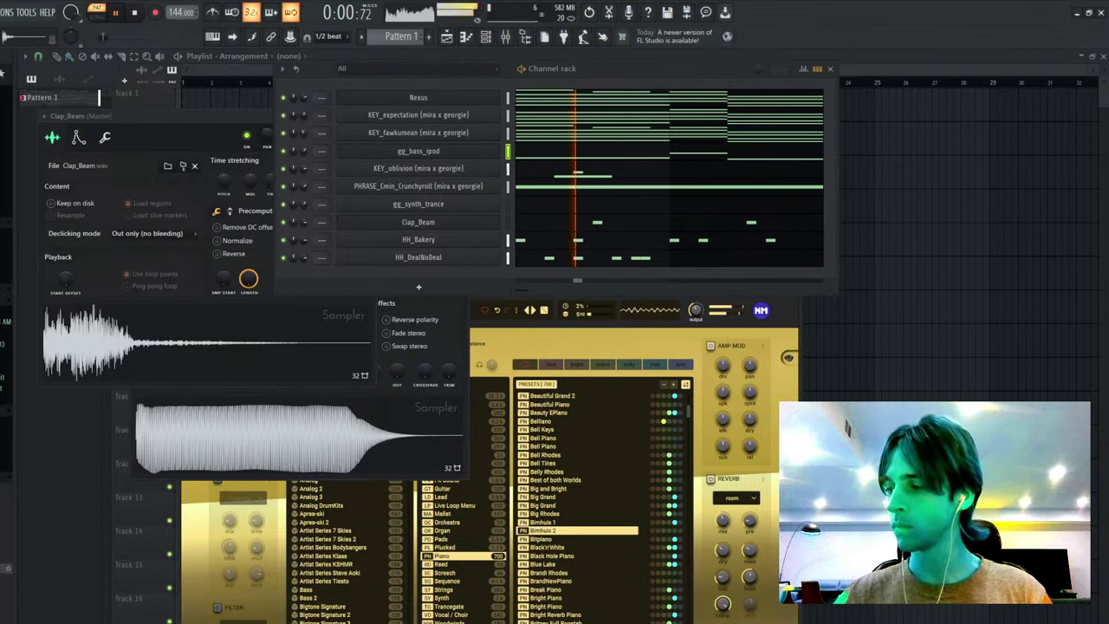
- Add the OH_Sizzler sample as a channel with hits on steps 7 and 11, shortening its length and fading it out
{"action": "left_click_drag", "start_coordinate": [5, 568], "coordinate": [423, 279]}
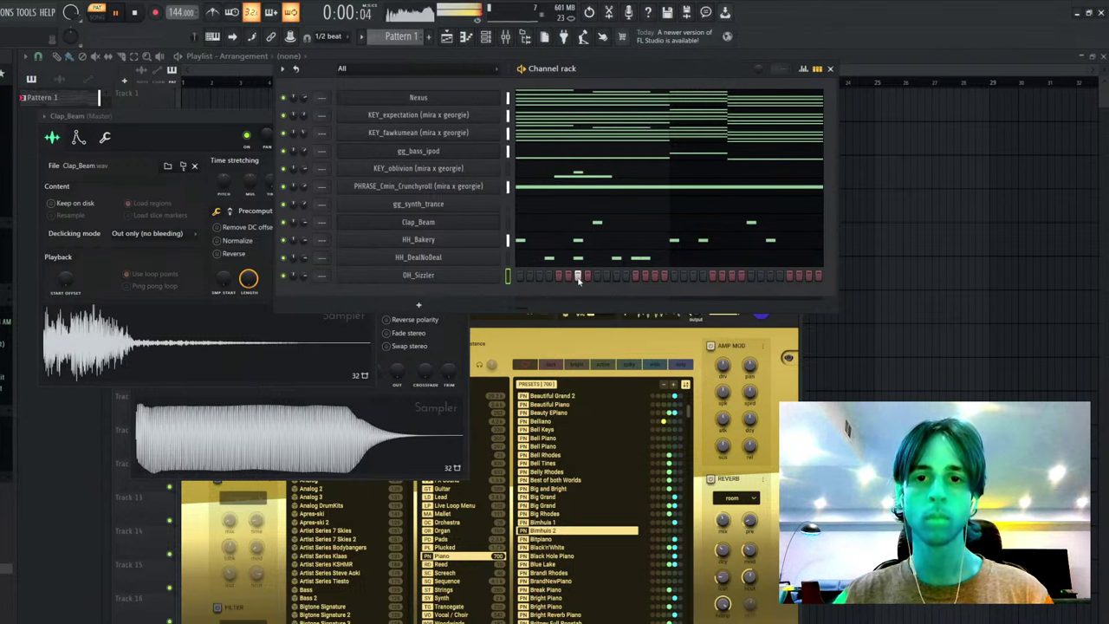
{"action": "left_click", "coordinate": [495, 278]}
{"action": "left_click_drag", "start_coordinate": [293, 330], "coordinate": [344, 328]}
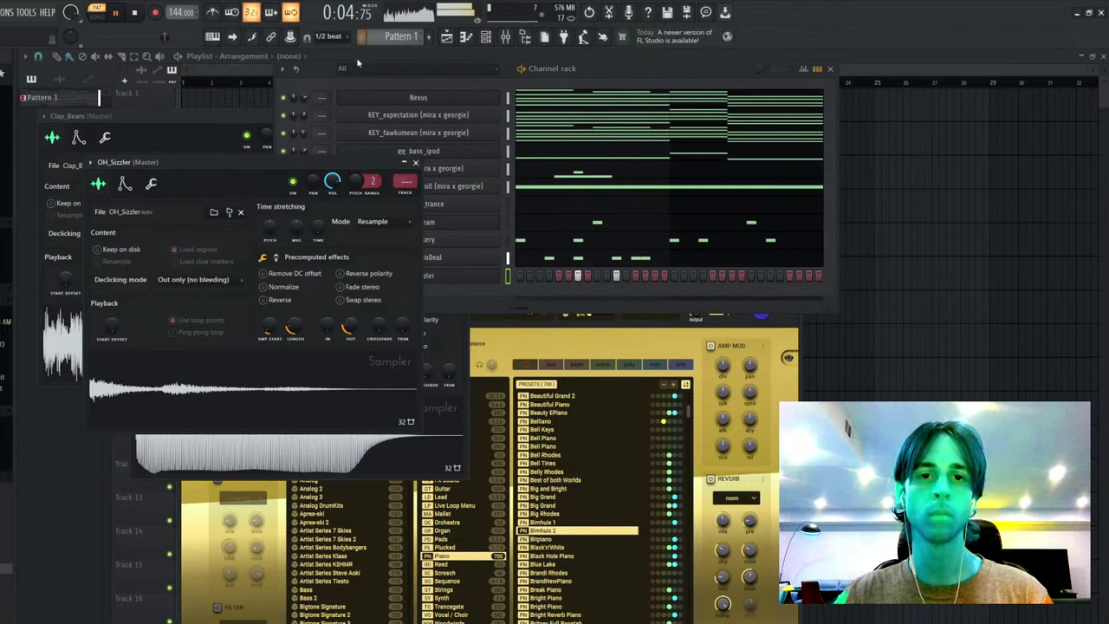
- Convert the two OH_Sizzler hits to piano-roll notes and copy them from bar 1 into bar 3
{"action": "left_click", "coordinate": [509, 276]}
{"action": "key", "text": "F7"}
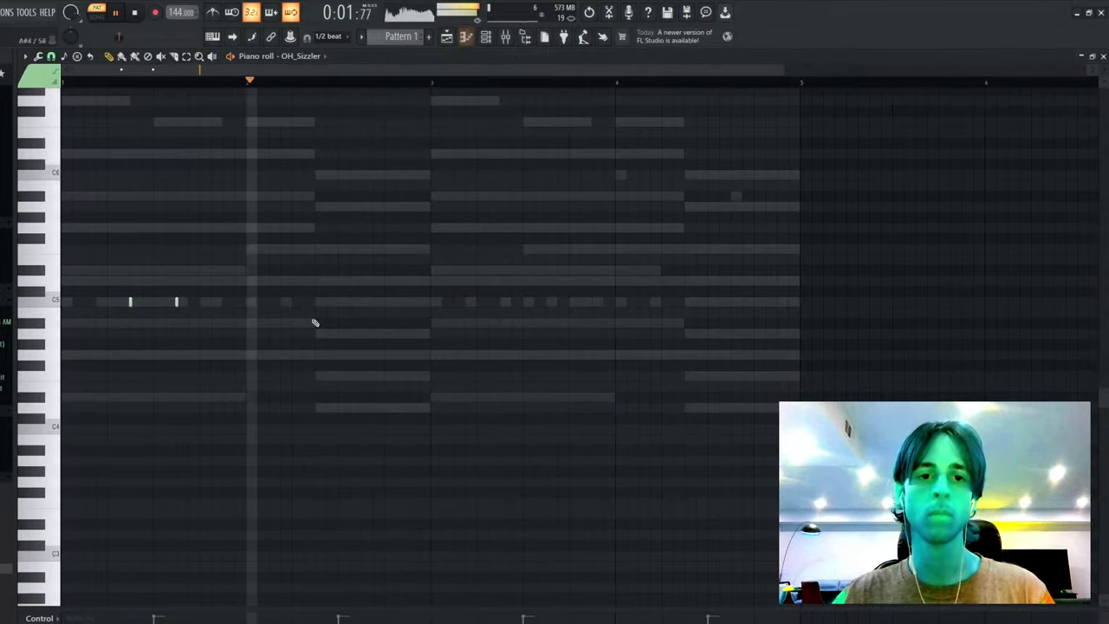
{"action": "left_click_drag", "start_coordinate": [432, 83], "coordinate": [62, 84]}
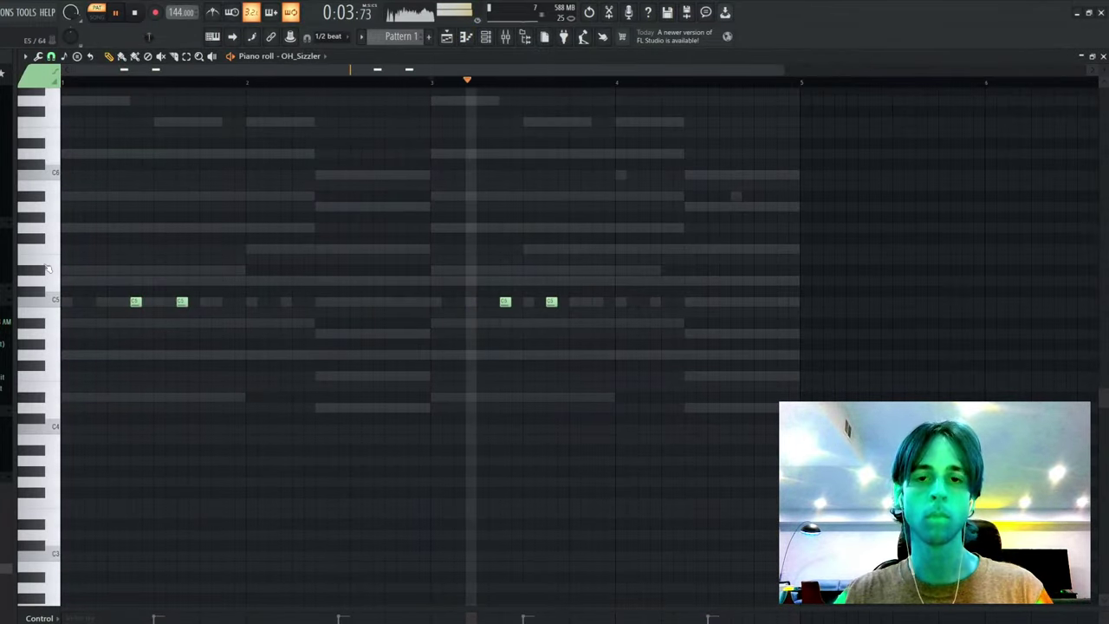
{"action": "key", "text": "F7"}
- Normalize the OH_Sizzler sample and raise its fade-out to the maximum
{"action": "left_click", "coordinate": [473, 277]}
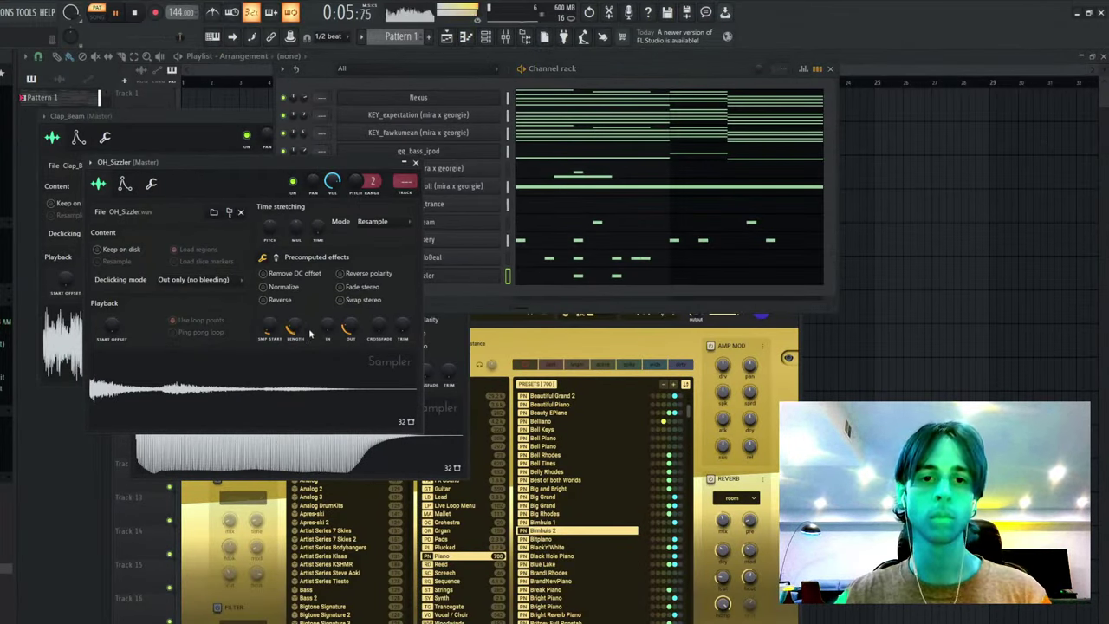
{"action": "left_click", "coordinate": [279, 287]}
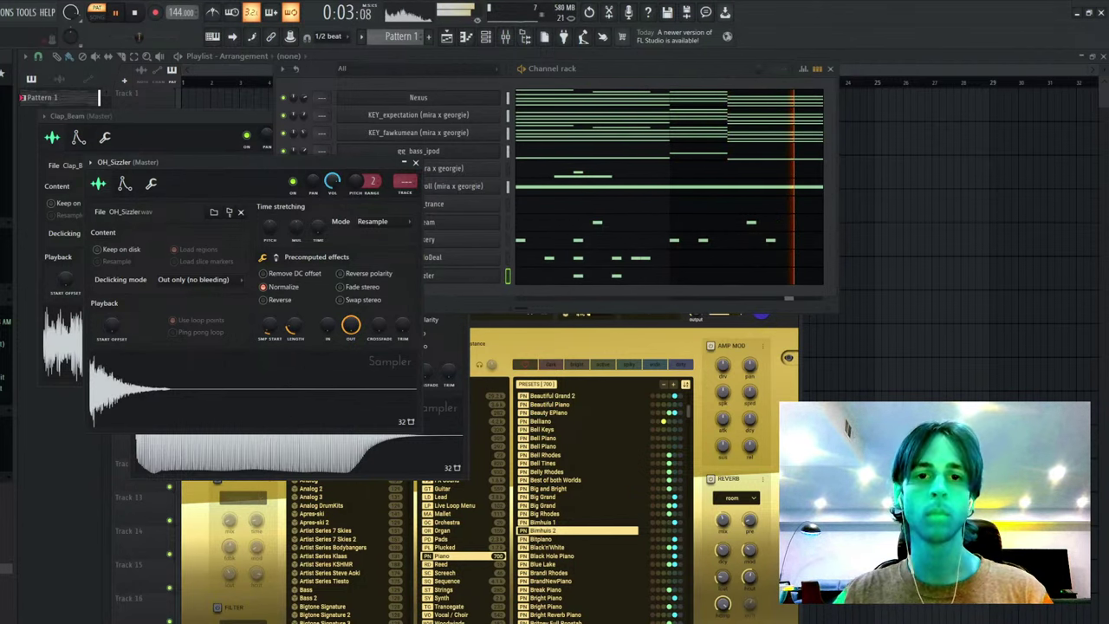
{"action": "key", "text": "Escape"}
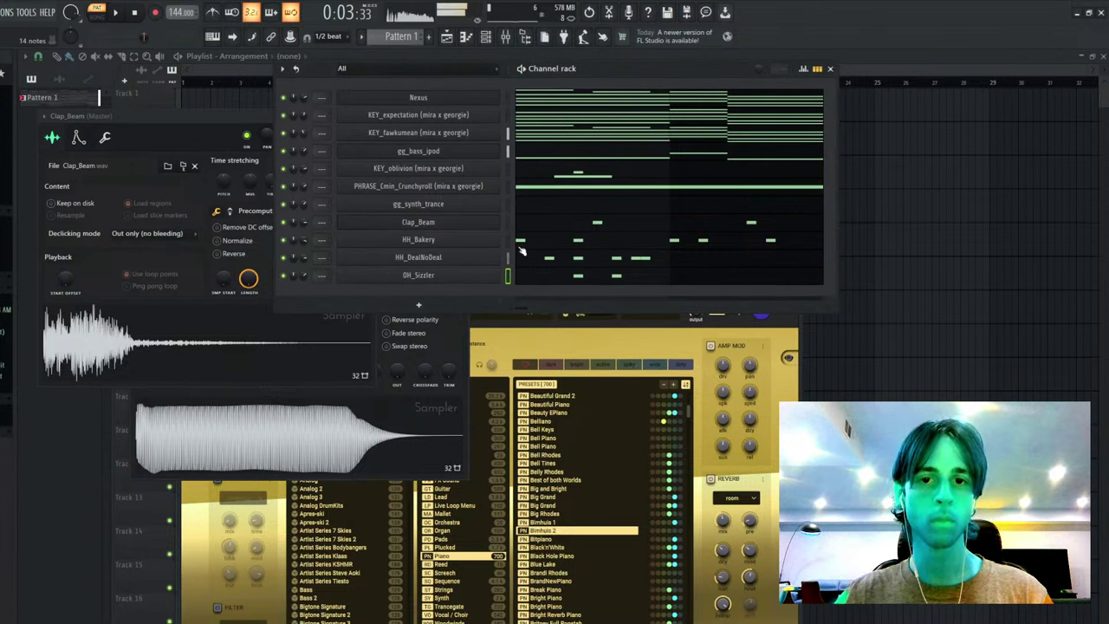
- Open the gg_bass_ipod sampler and audition the loop with KEY_expectation and KEY_fawkumean muted
{"action": "key", "text": "space"}
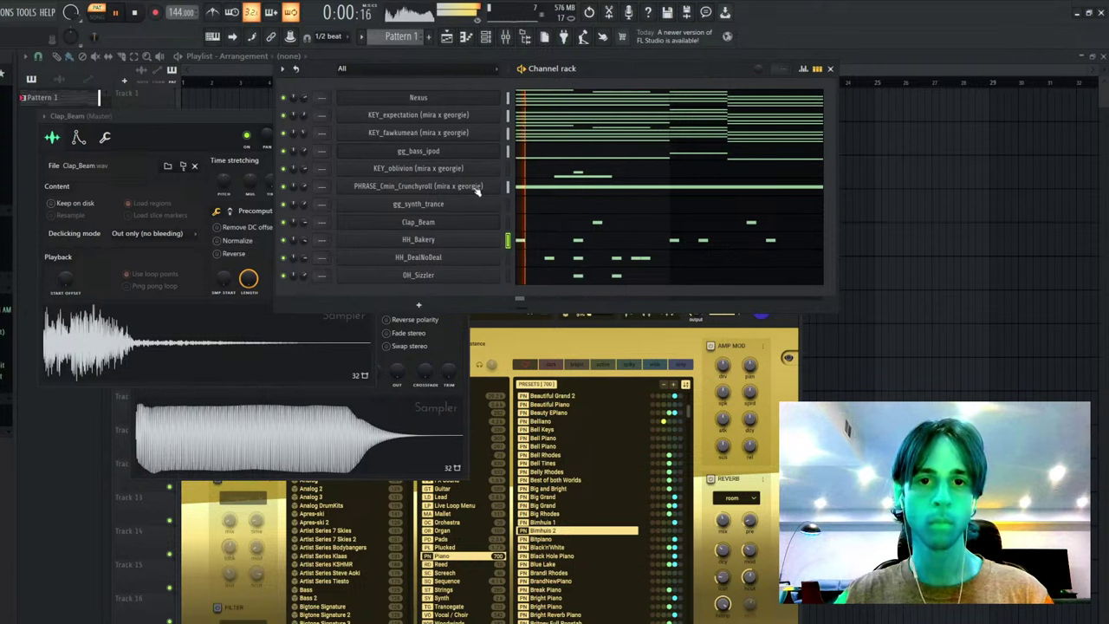
{"action": "left_click", "coordinate": [428, 154]}
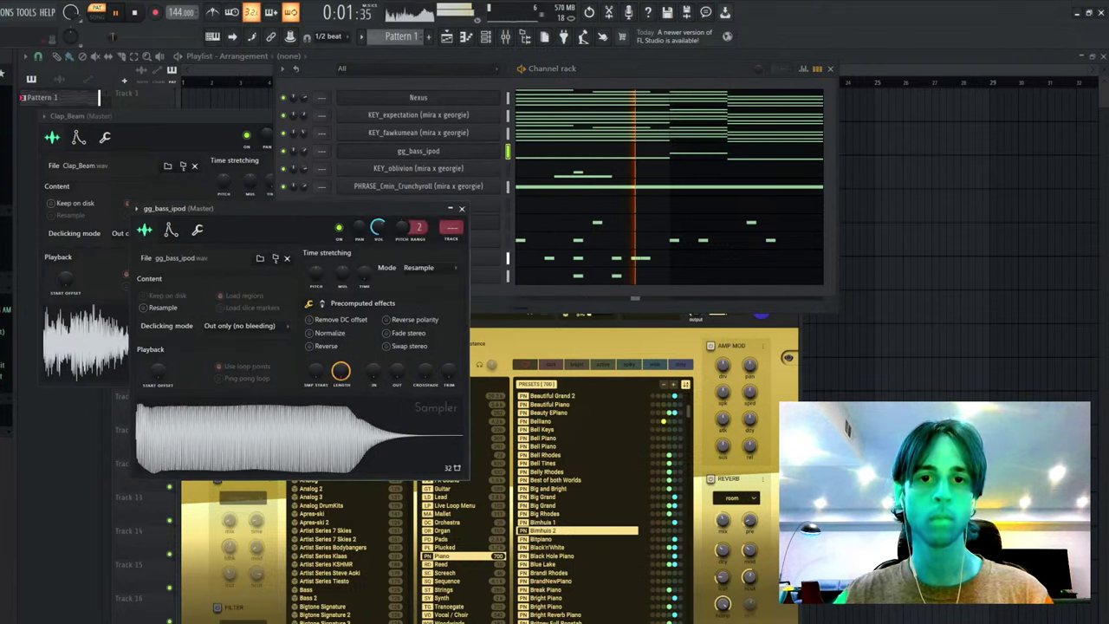
{"action": "left_click", "coordinate": [284, 115]}
{"action": "key", "text": "space"}
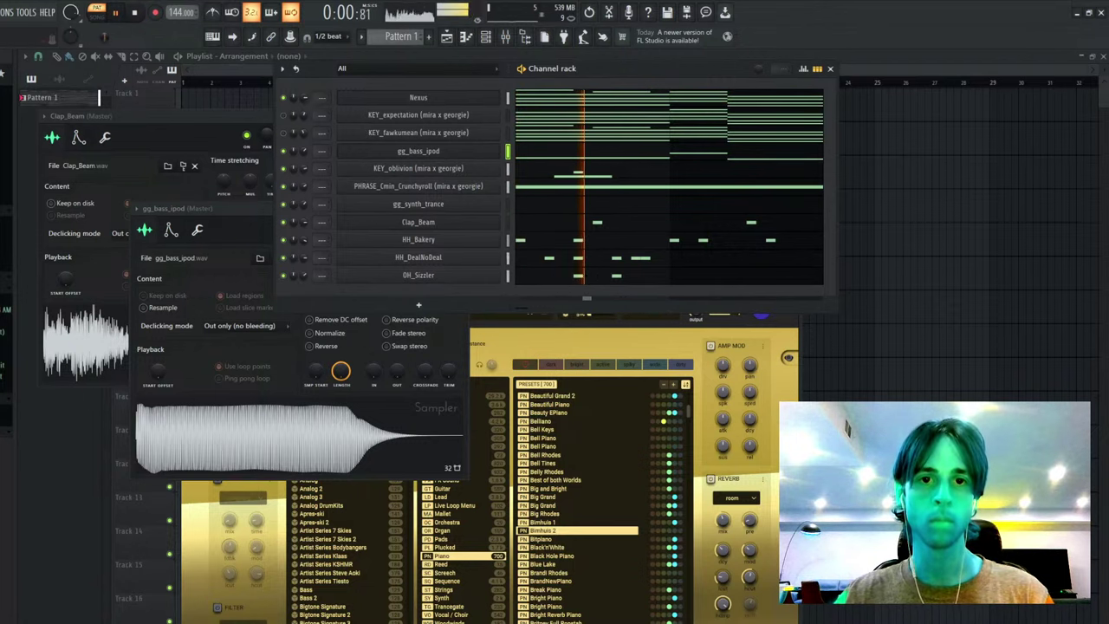
{"action": "key", "text": "space"}
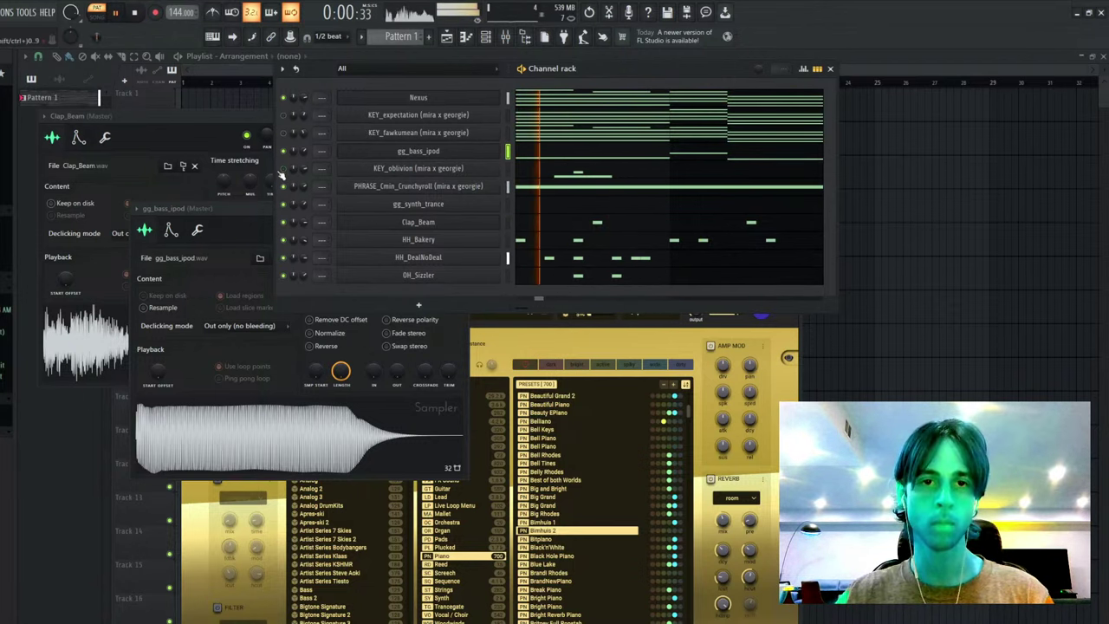
- Transpose the second KEY_oblivion phrase, spanning bars 3 and 4, down one octave
{"action": "left_click", "coordinate": [549, 171]}
{"action": "scroll", "coordinate": [451, 287], "scroll_direction": "down", "scroll_amount": 3}
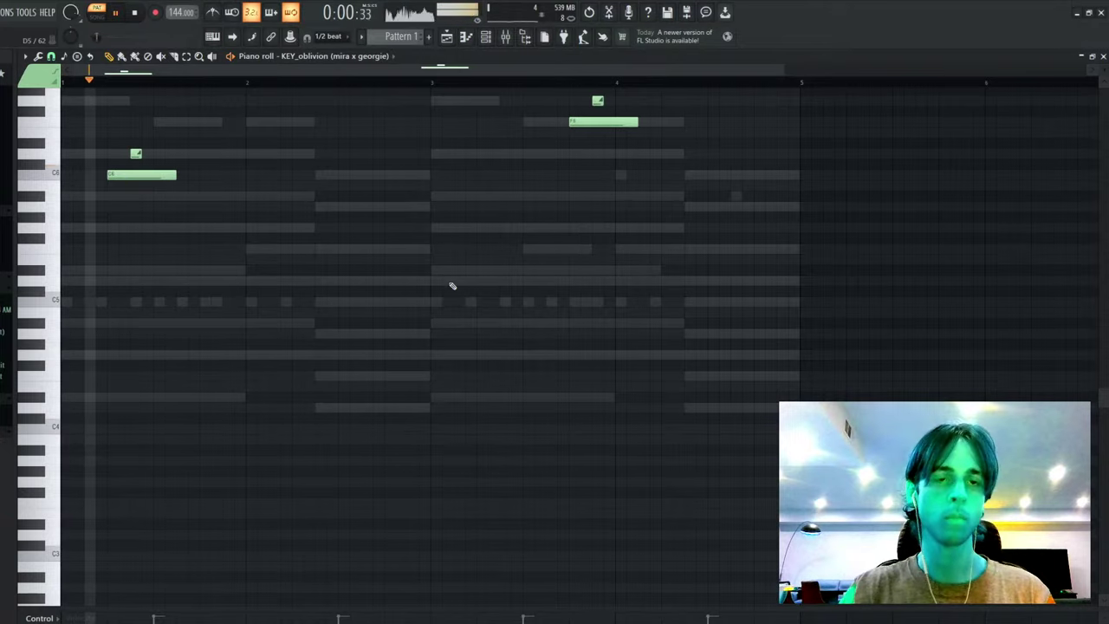
{"action": "left_click_drag", "start_coordinate": [659, 169], "coordinate": [560, 77]}
{"action": "key", "text": "ctrl+Down"}
{"action": "key", "text": "Escape"}
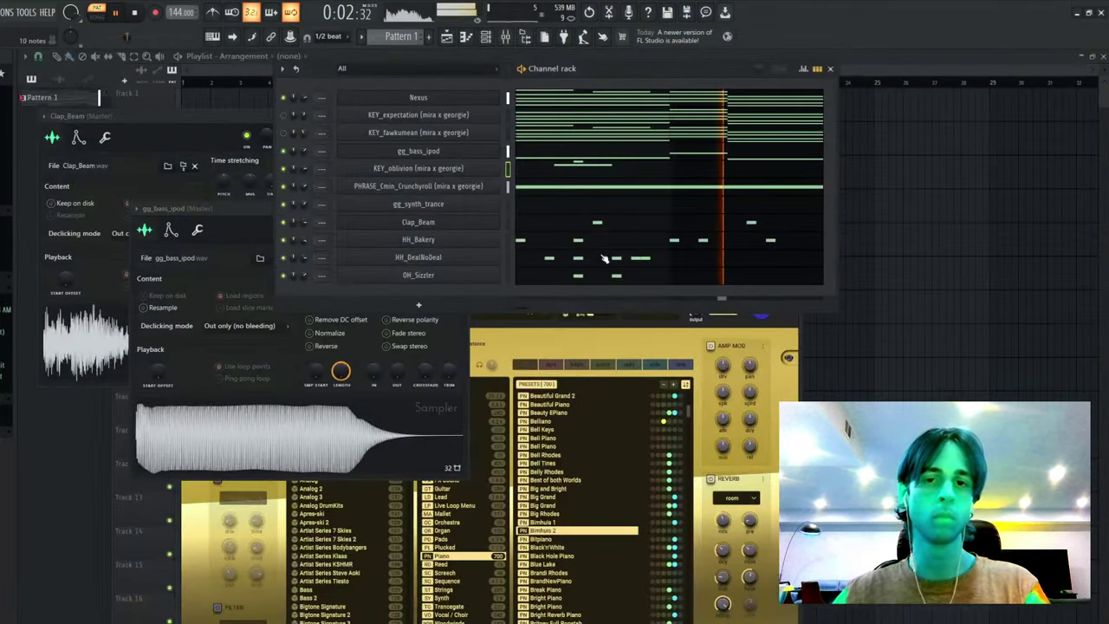
- Route KEY_oblivion to mixer track 1 with Fruity Reeverb 2 and a Fruity Parametric EQ 2 cutting its lows and highs
{"action": "key", "text": "ctrl+l"}
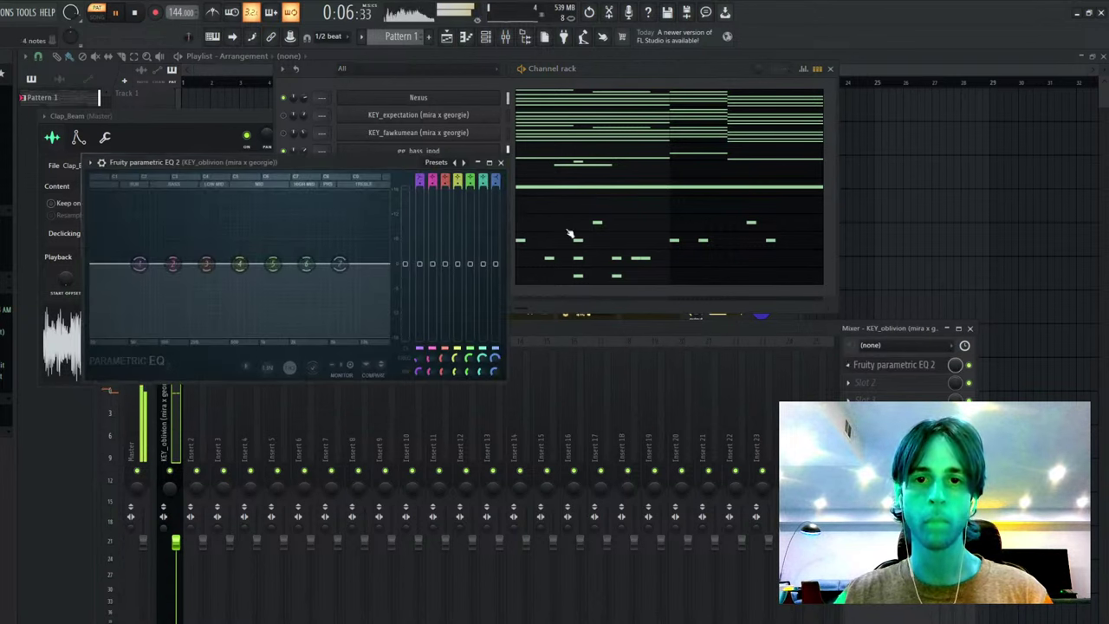
{"action": "left_click_drag", "start_coordinate": [102, 264], "coordinate": [187, 265]}
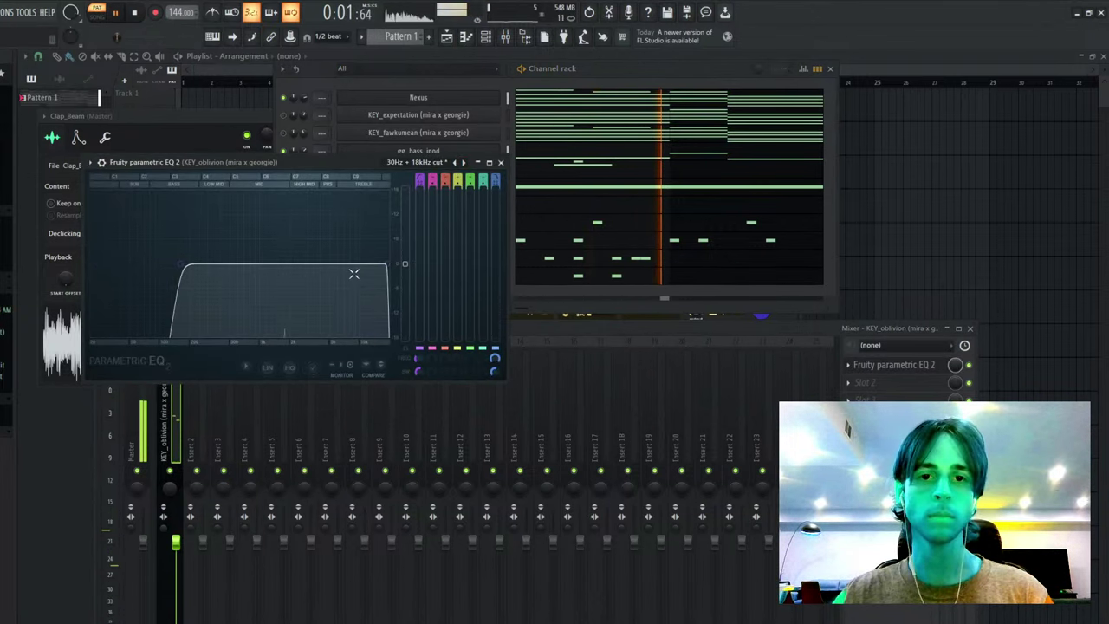
{"action": "left_click_drag", "start_coordinate": [384, 265], "coordinate": [328, 265]}
{"action": "left_click", "coordinate": [901, 367]}
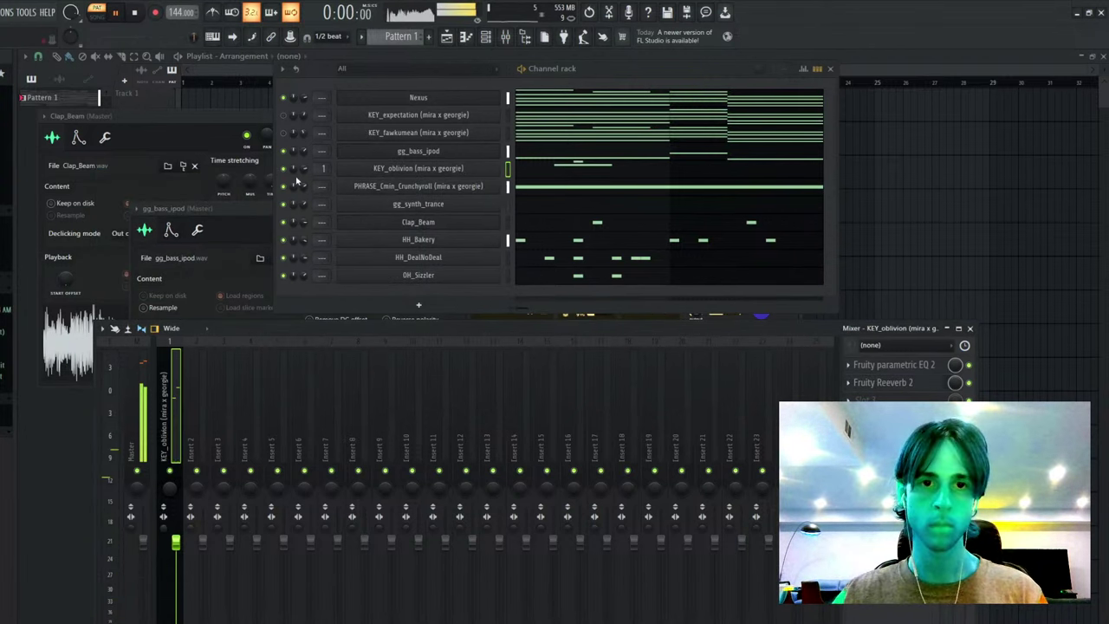
- Add Fruity Soft Clipper to the Master mixer track and play the loop
{"action": "key", "text": "space"}
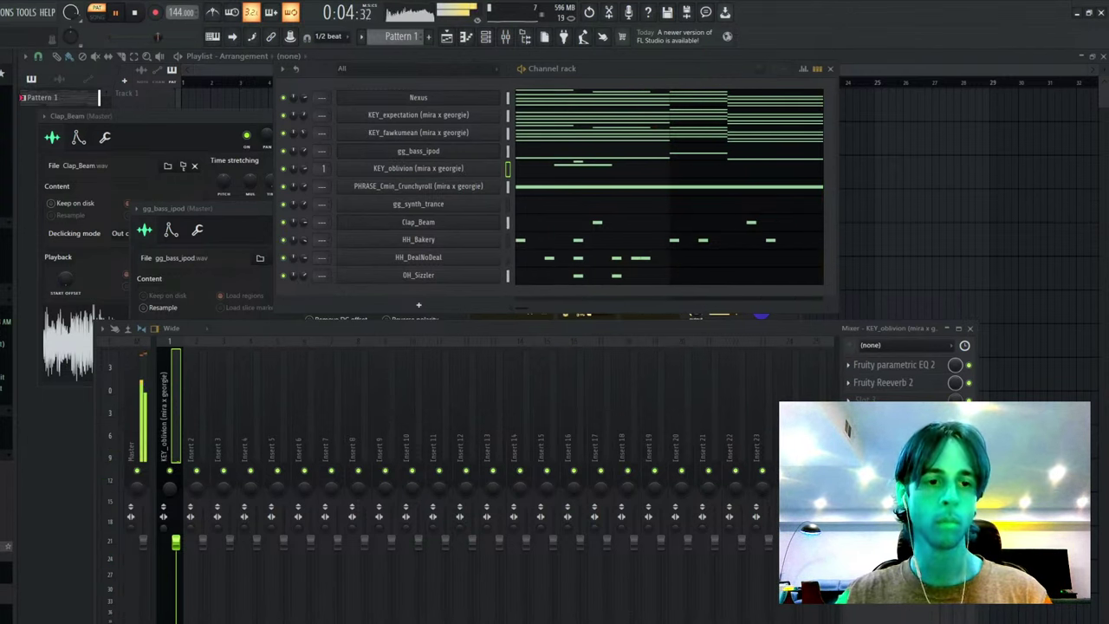
{"action": "left_click", "coordinate": [146, 420]}
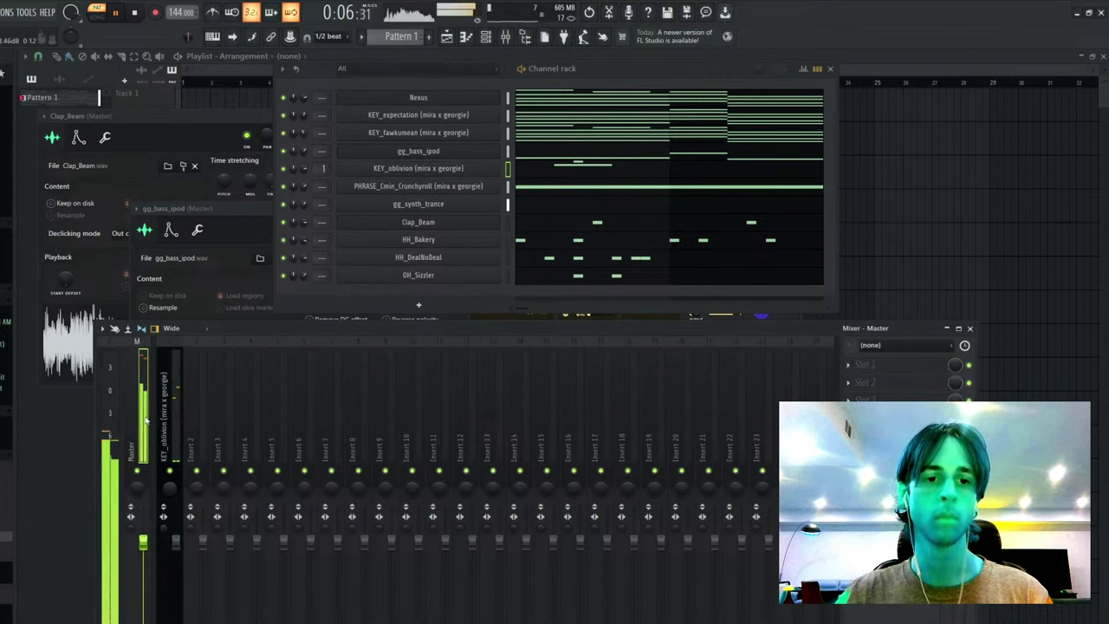
{"action": "left_click", "coordinate": [719, 431]}
{"action": "key", "text": "space"}
{"action": "key", "text": "space"}
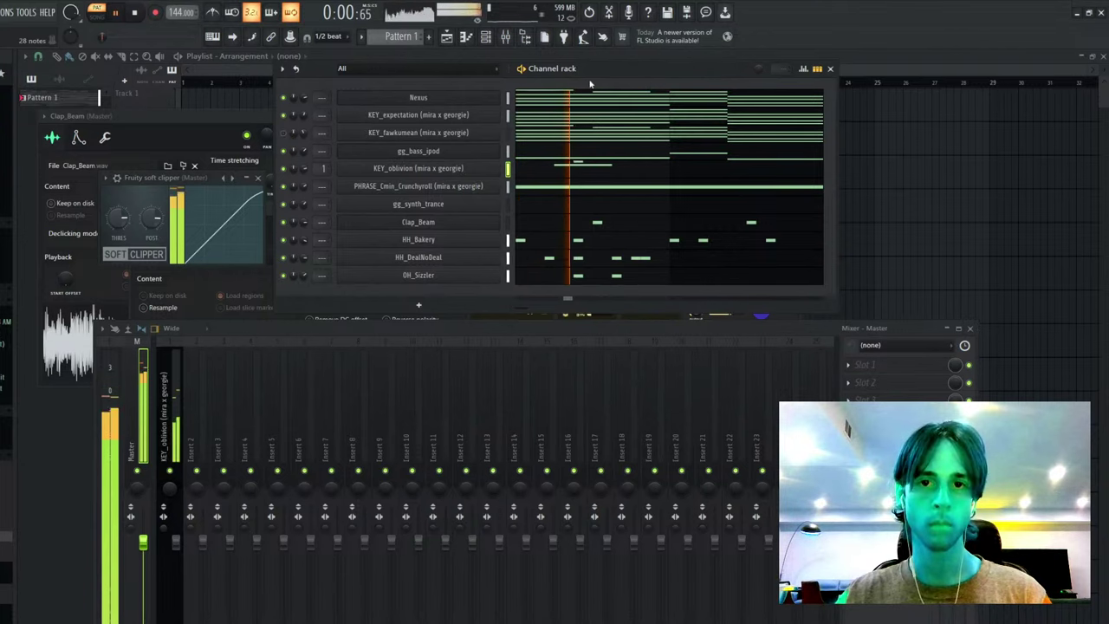
- Replace the opening G6 of the Nexus part with a C7 and add a D7 on step 7 of bar 1
{"action": "left_click", "coordinate": [591, 97]}
{"action": "key", "text": "space"}
{"action": "key", "text": "space"}
{"action": "key", "text": "space"}
{"action": "scroll", "coordinate": [91, 173], "scroll_direction": "up", "scroll_amount": 3}
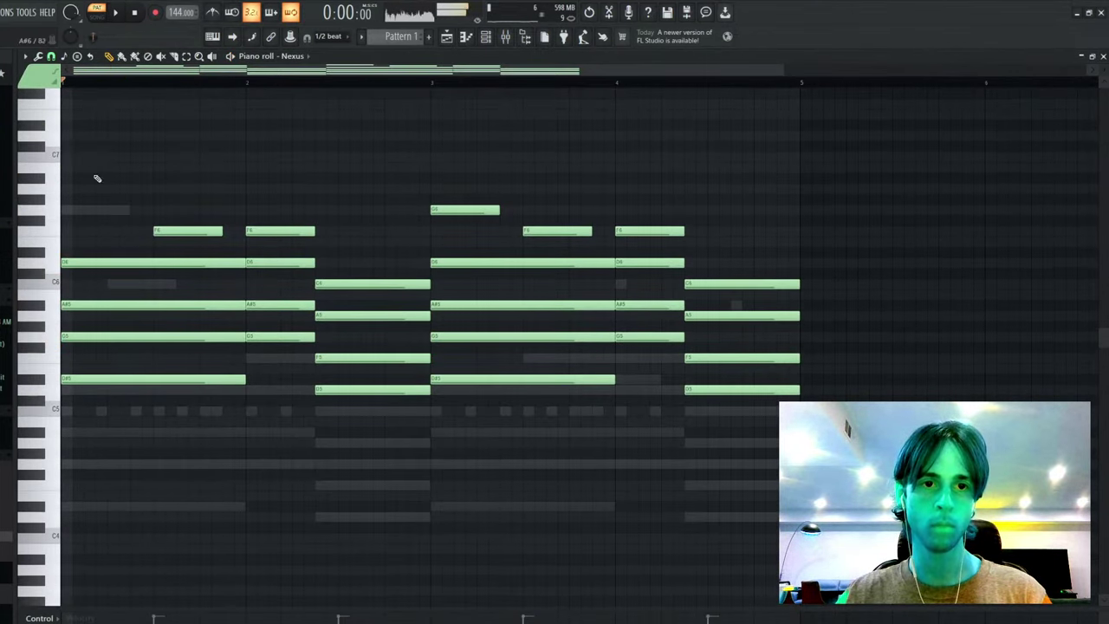
{"action": "key", "text": "space"}
{"action": "left_click", "coordinate": [143, 135]}
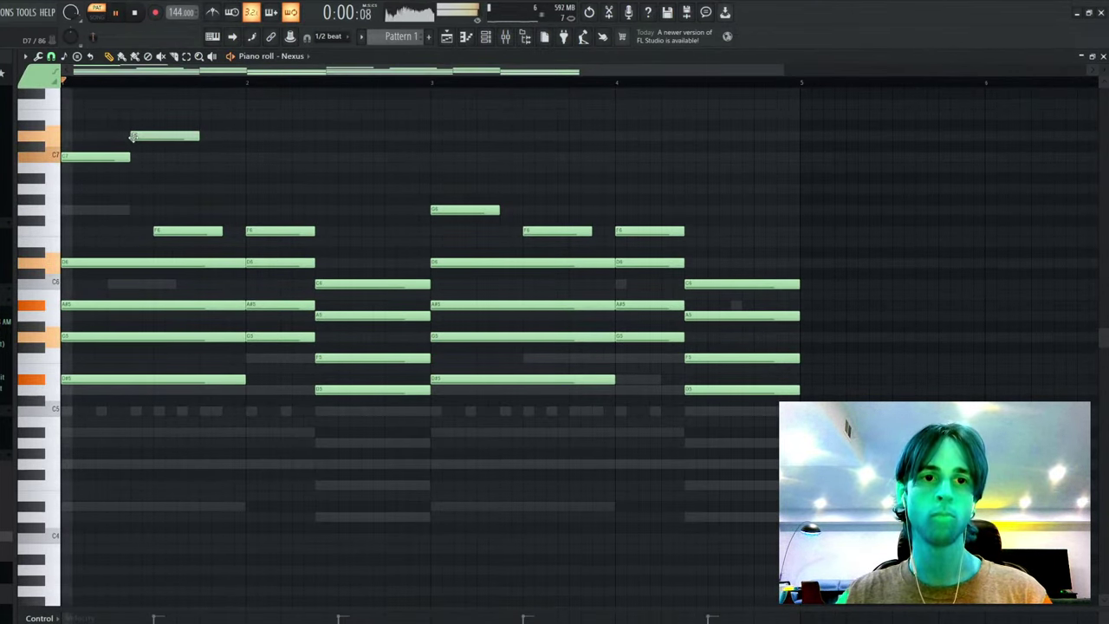
- Add G7 and A7 notes to the Nexus melody, starting on steps 1 and 3 of bar 2
{"action": "scroll", "coordinate": [198, 230], "scroll_direction": "up", "scroll_amount": 4}
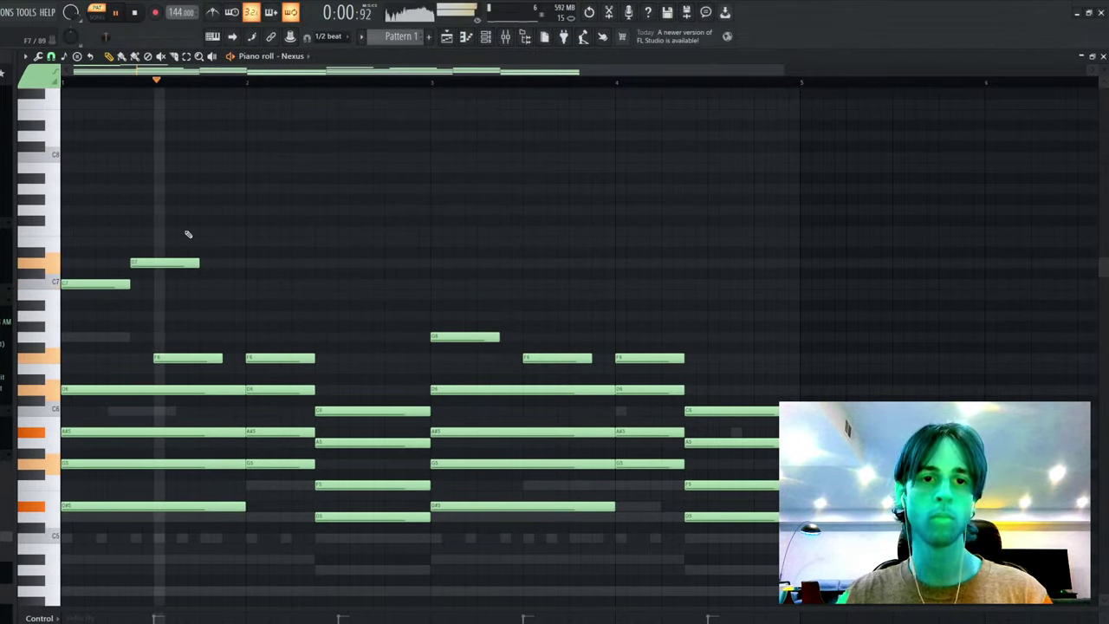
{"action": "key", "text": "space"}
{"action": "left_click", "coordinate": [202, 211]}
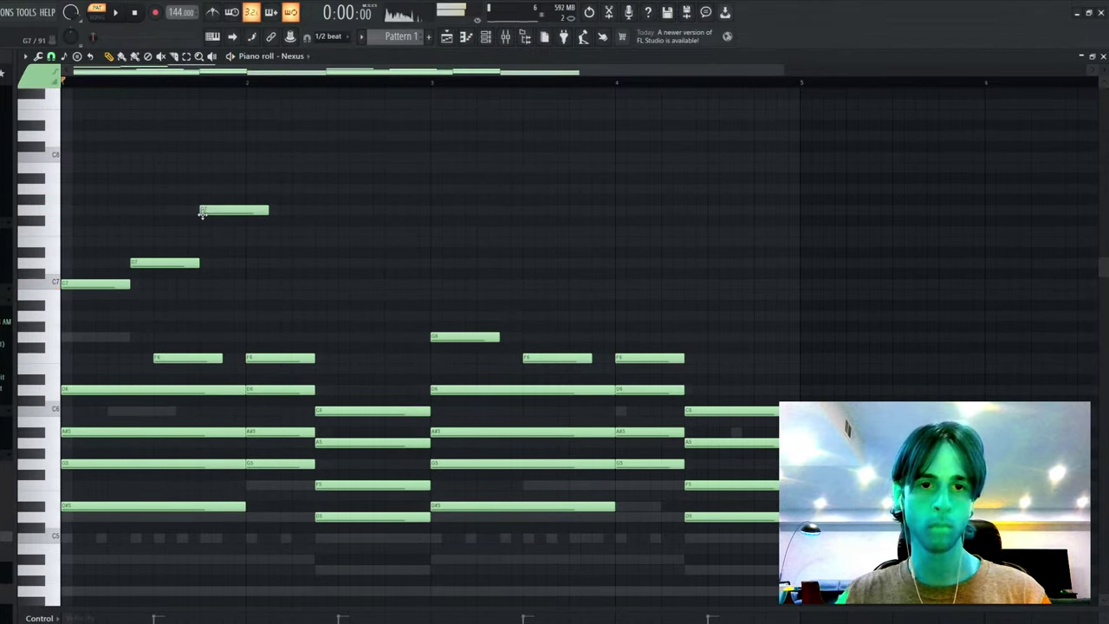
{"action": "left_click", "coordinate": [251, 189]}
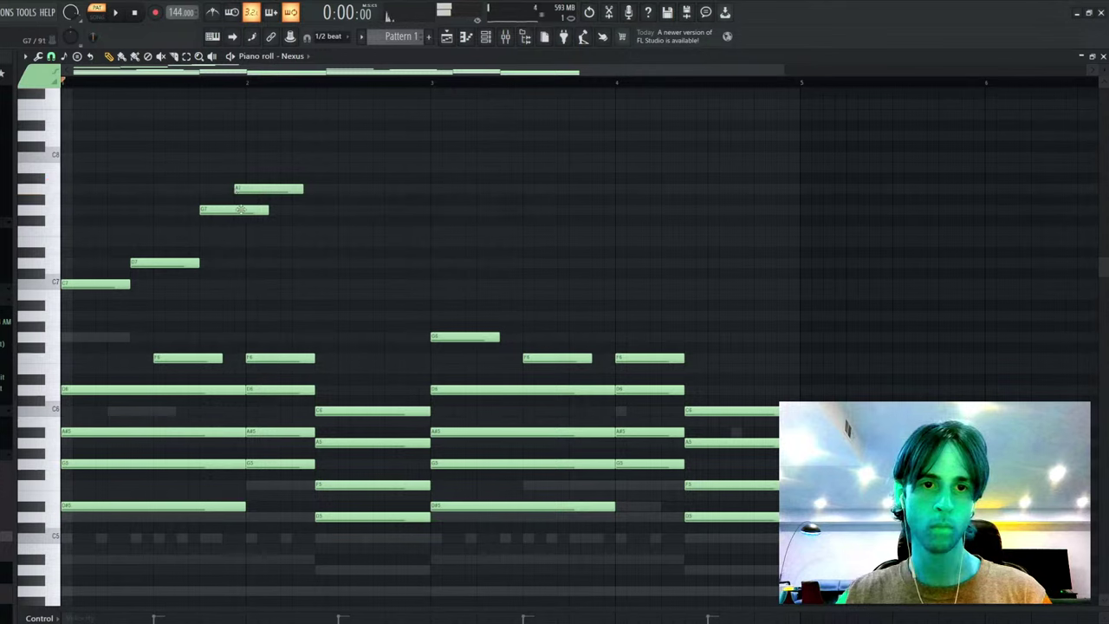
{"action": "key", "text": "space"}
{"action": "left_click_drag", "start_coordinate": [241, 210], "coordinate": [278, 211]}
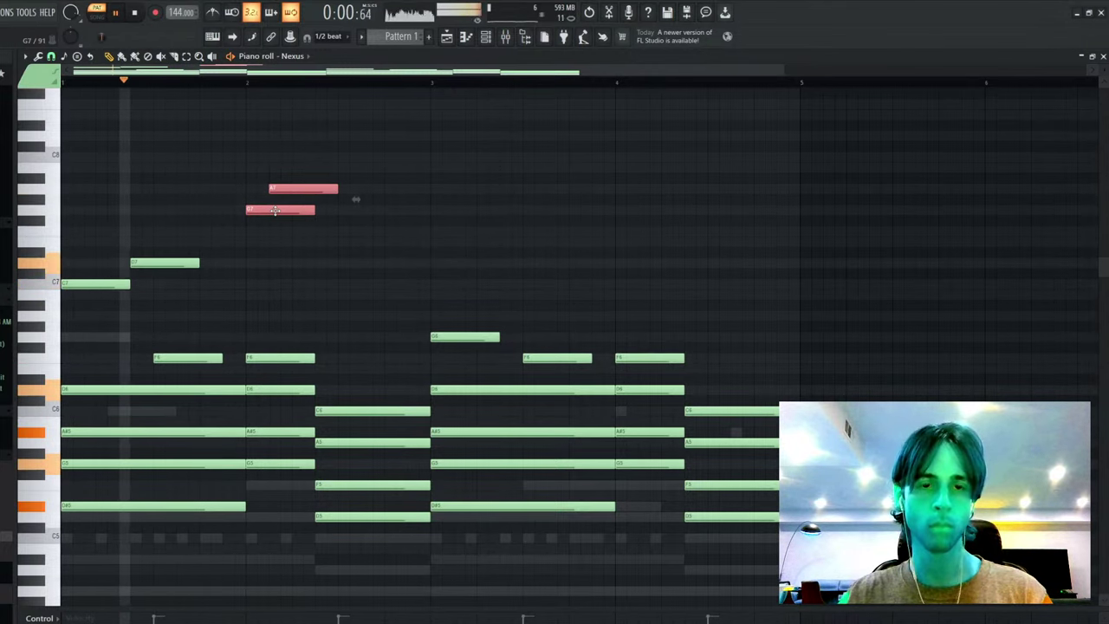
- Add a D7 on step 5 of bar 2 in the Nexus melody and close its piano roll
{"action": "left_click", "coordinate": [347, 234], "text": "ctrl"}
{"action": "key", "text": "space"}
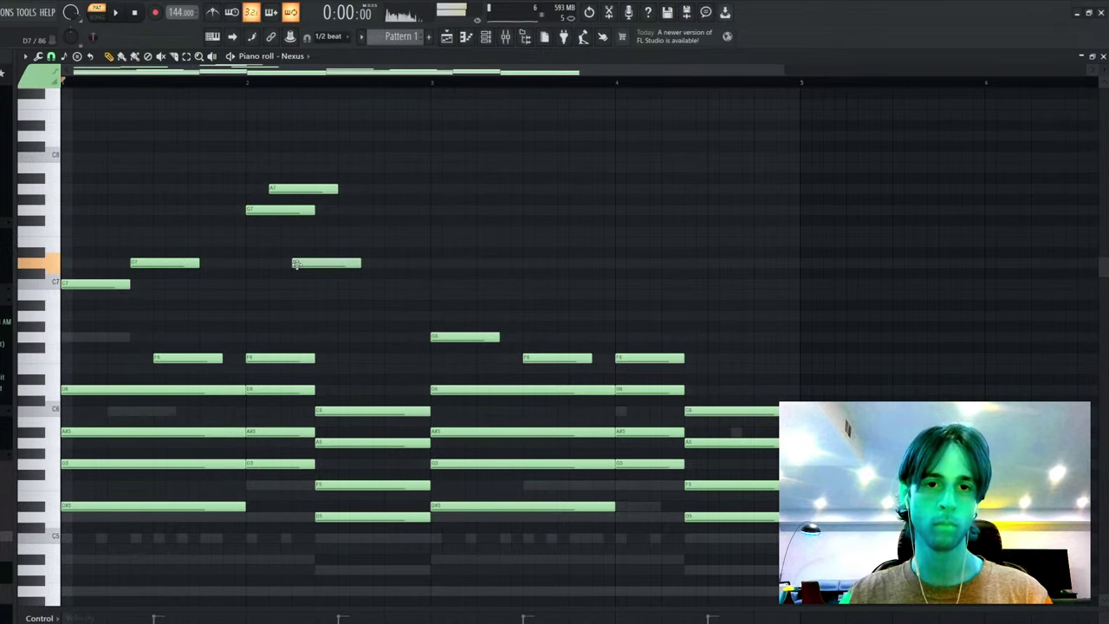
{"action": "key", "text": "space"}
{"action": "key", "text": "F7"}
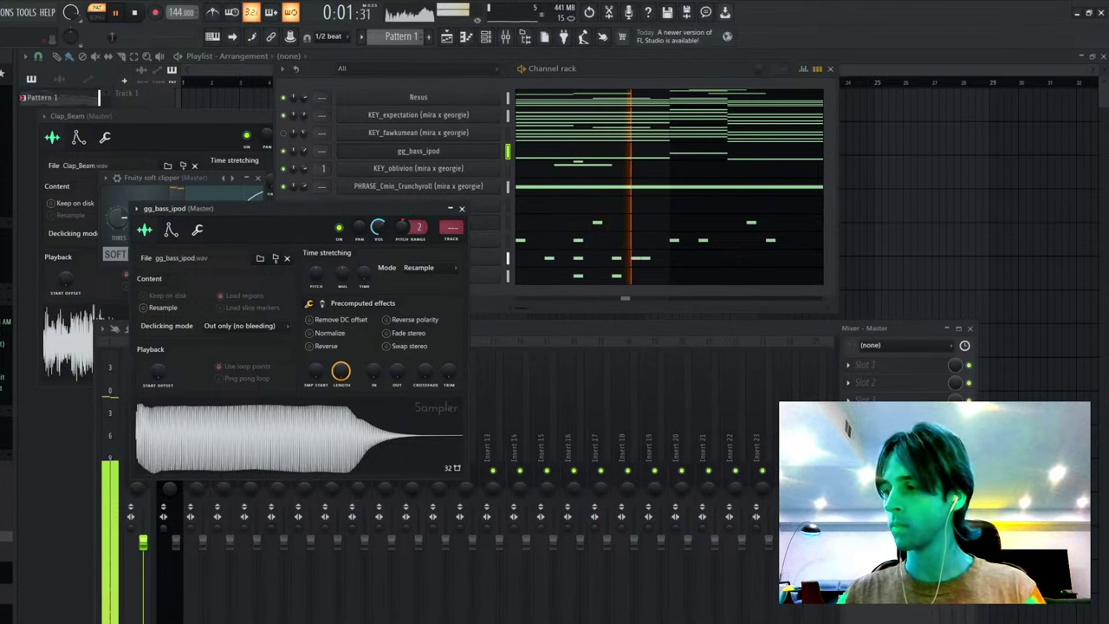
- In the HH_Bills part, add a C5 hit on step 7 of bar 2 and delete the one on step 11
{"action": "key", "text": "Escape"}
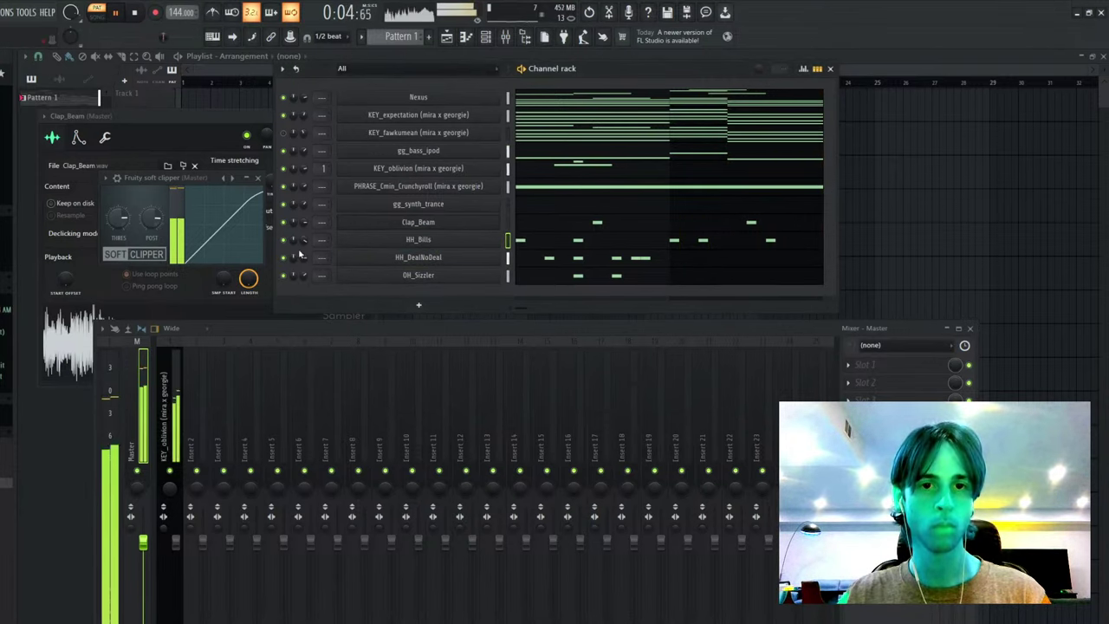
{"action": "left_click", "coordinate": [570, 240]}
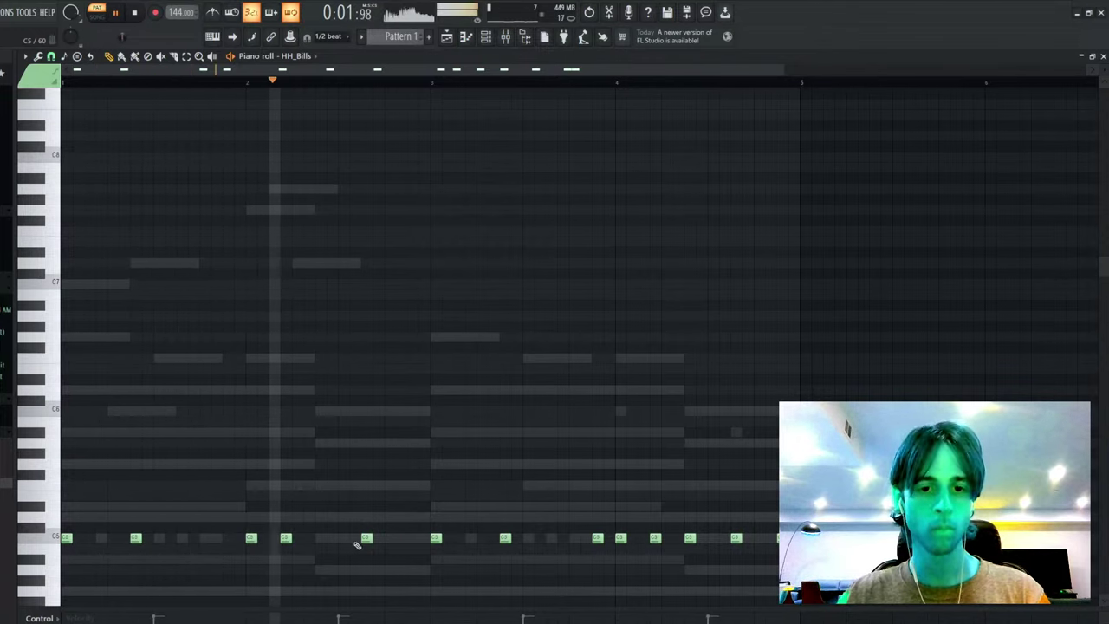
{"action": "left_click", "coordinate": [321, 538]}
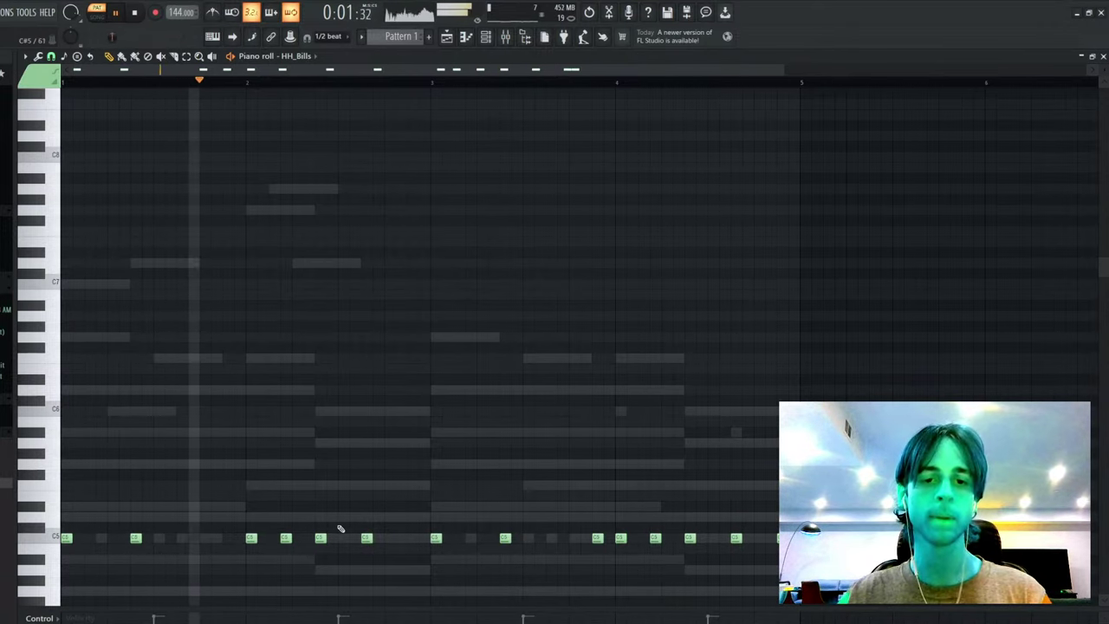
{"action": "right_click", "coordinate": [367, 538]}
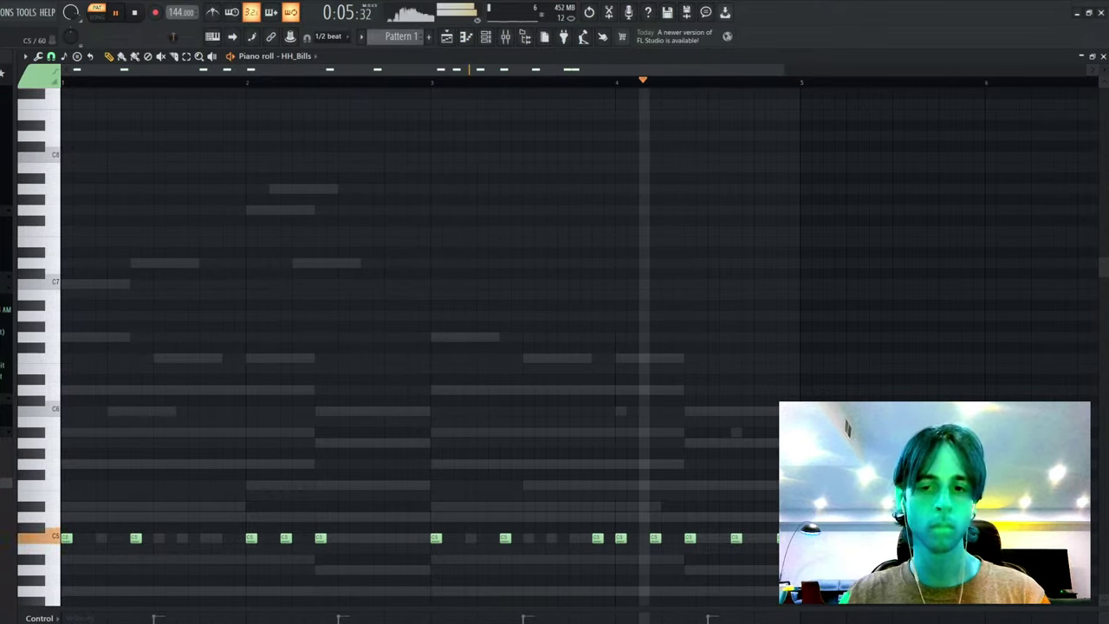
{"action": "key", "text": "F7"}
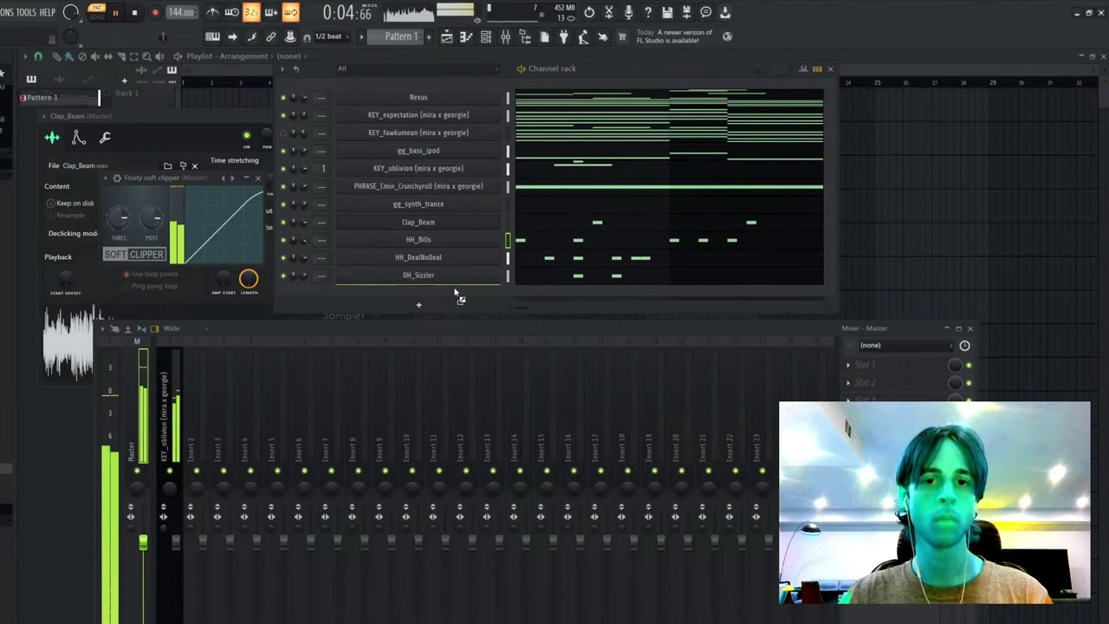
- Add the Snare_Outta sample as a new channel and place hits on step 11 of all four bars
{"action": "left_click_drag", "start_coordinate": [455, 295], "coordinate": [659, 312]}
{"action": "left_click", "coordinate": [617, 294]}
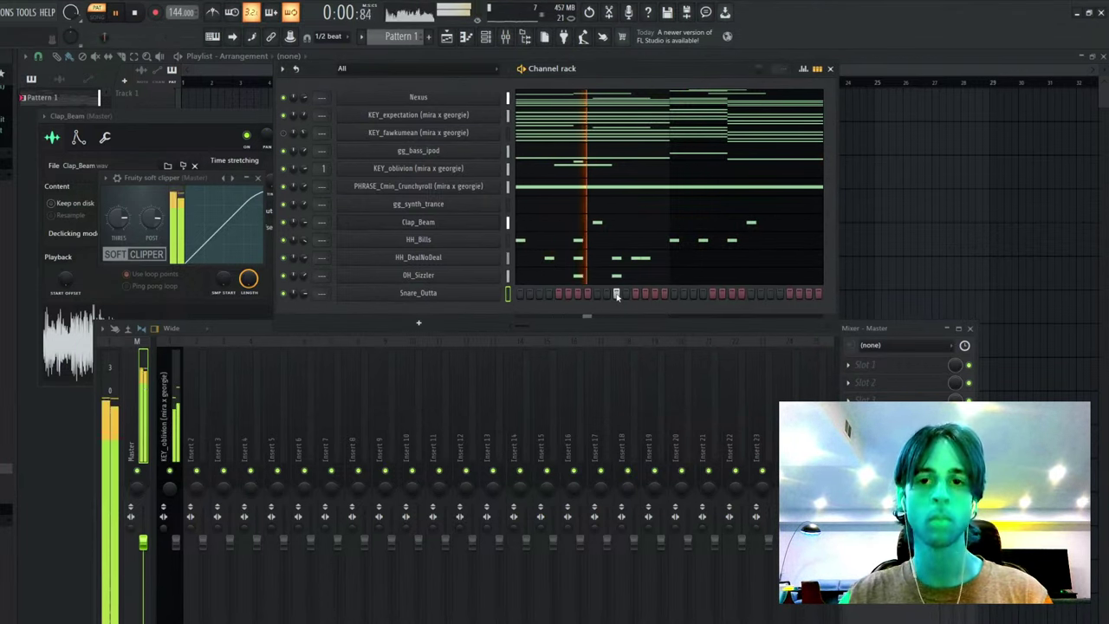
{"action": "left_click", "coordinate": [810, 295]}
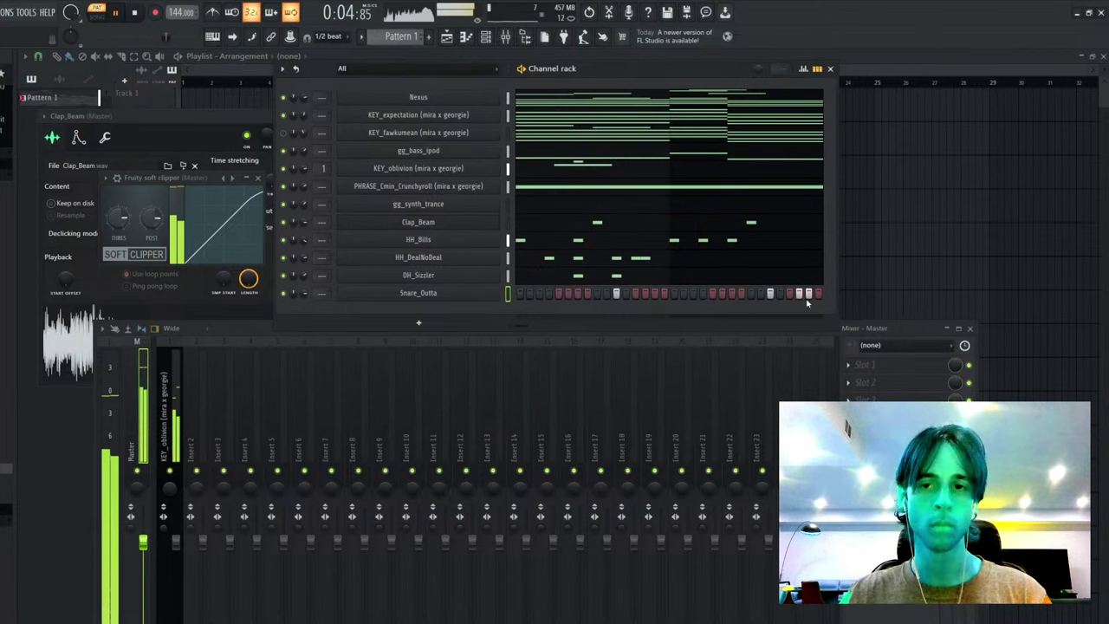
- Delete the Snare_Outta hits in bars 2 and 4
{"action": "key", "text": "F7"}
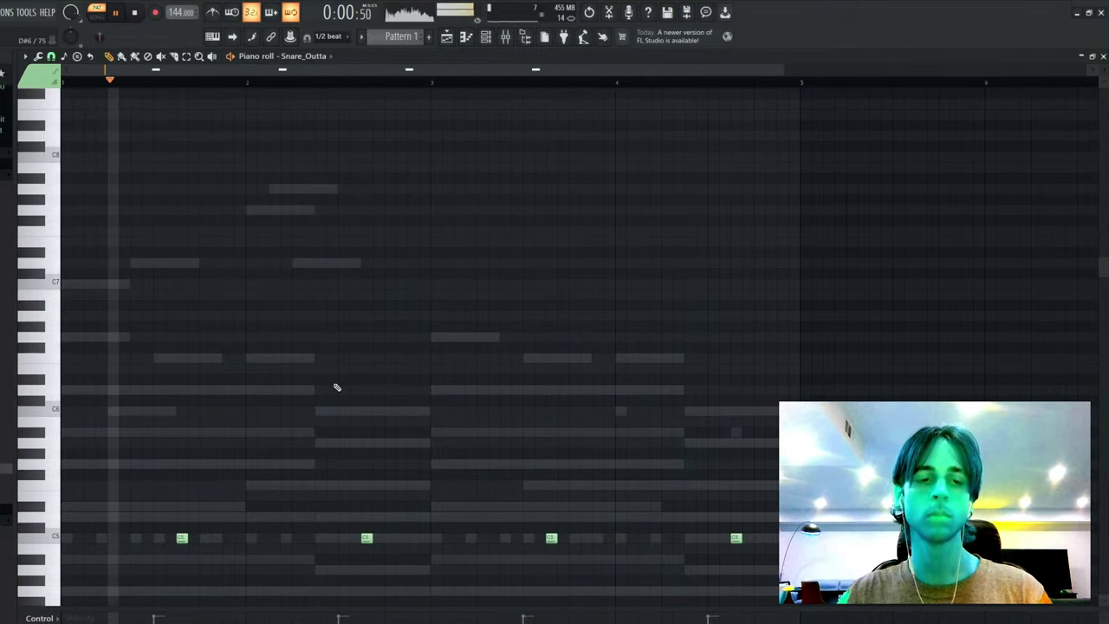
{"action": "right_click", "coordinate": [183, 538]}
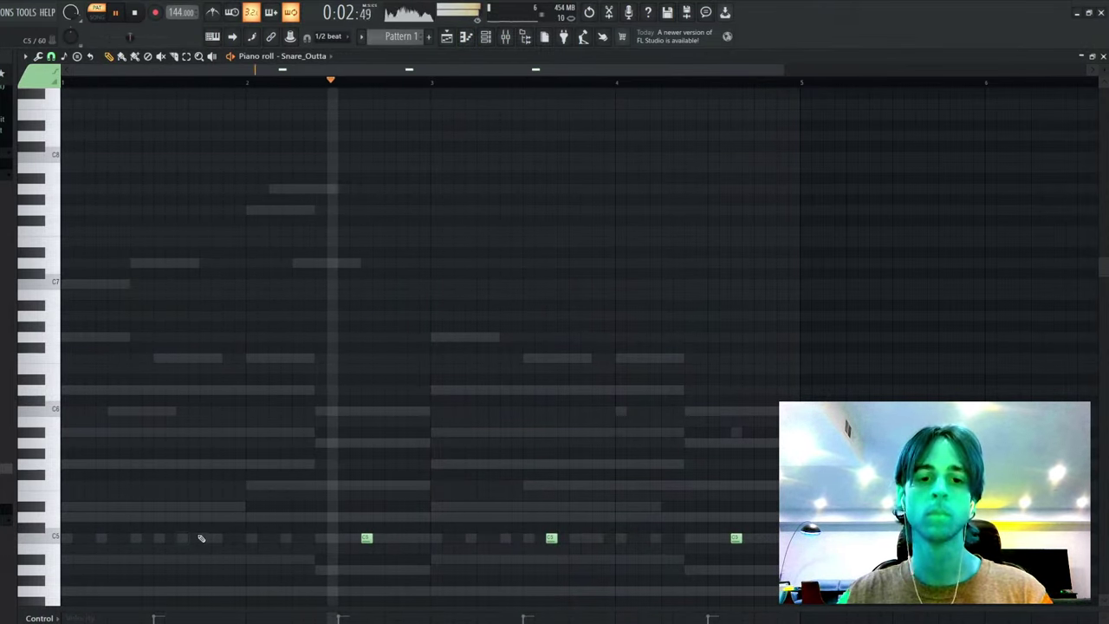
{"action": "key", "text": "ctrl+z"}
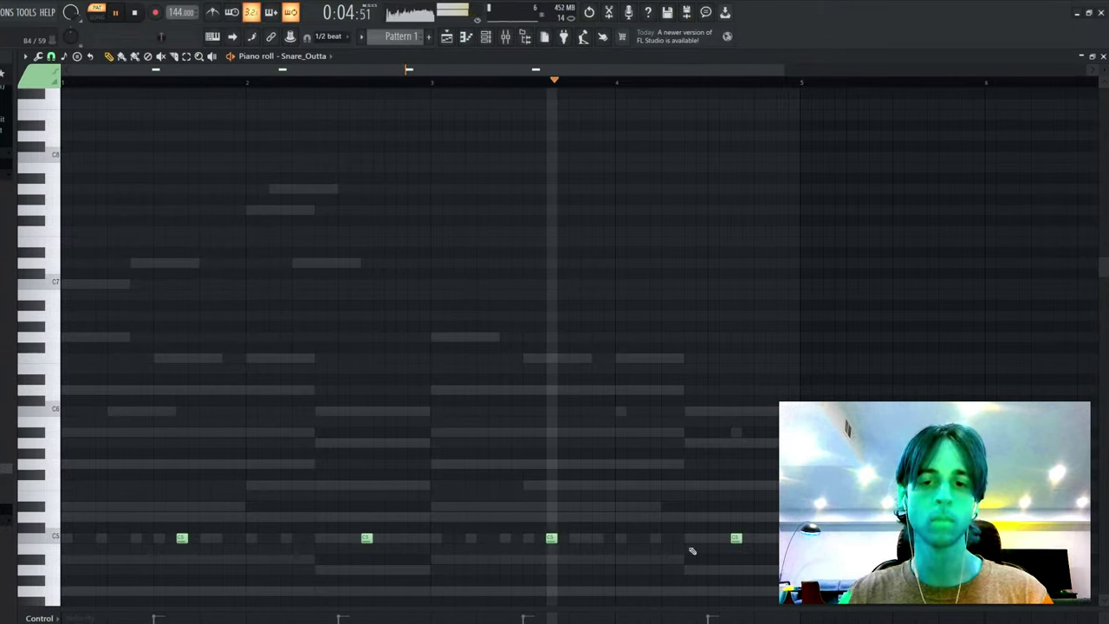
{"action": "right_click", "coordinate": [736, 539]}
{"action": "right_click", "coordinate": [367, 538]}
- Transpose the remaining Snare_Outta hits up four semitones to E5
{"action": "key", "text": "ctrl+a"}
{"action": "key", "text": "shift+Up"}
{"action": "key", "text": "shift+Up"}
{"action": "key", "text": "shift+Up"}
{"action": "key", "text": "shift+Up"}
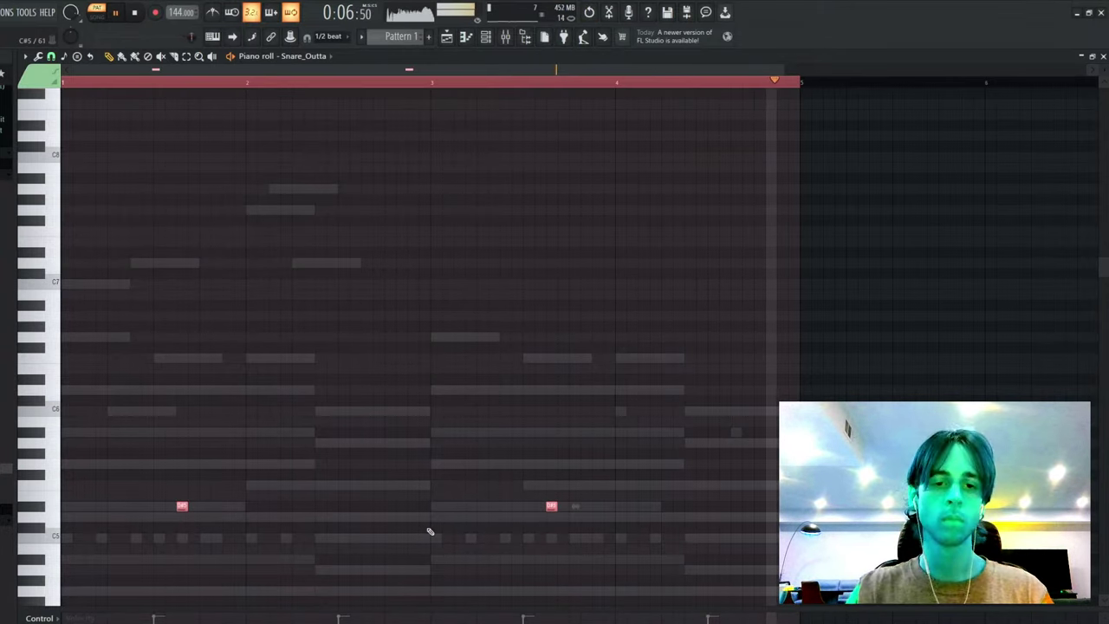
- Copy the E5 snare hits onto steps 12 and 15 of bars 1 and 3 and close the piano roll
{"action": "left_click_drag", "start_coordinate": [183, 496], "coordinate": [245, 488]}
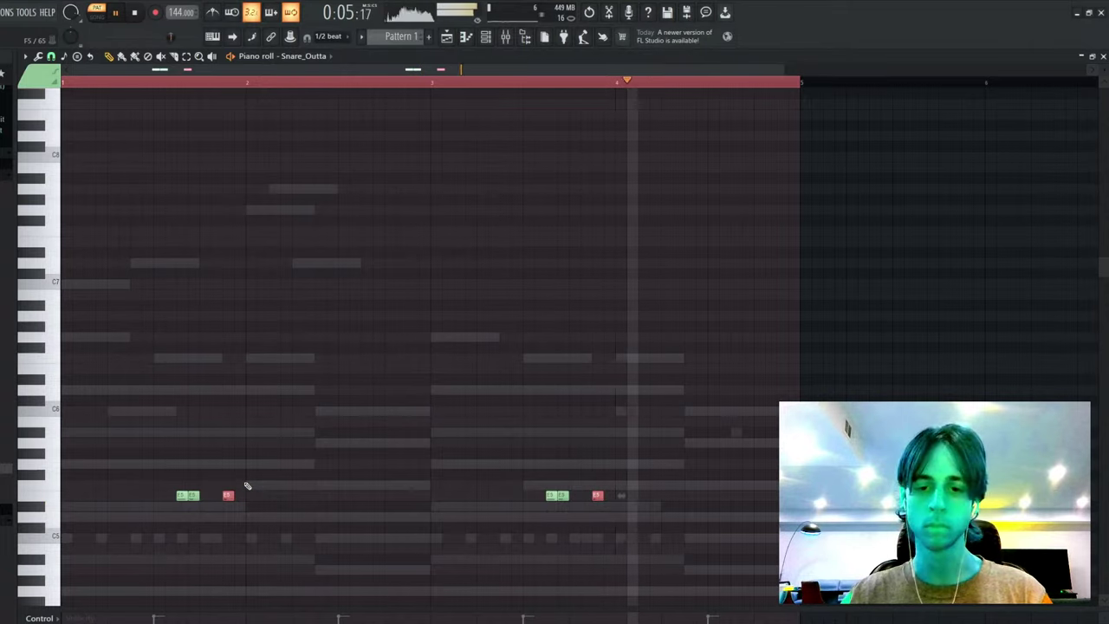
{"action": "key", "text": "ctrl+d"}
{"action": "key", "text": "Escape"}
{"action": "key", "text": "space"}
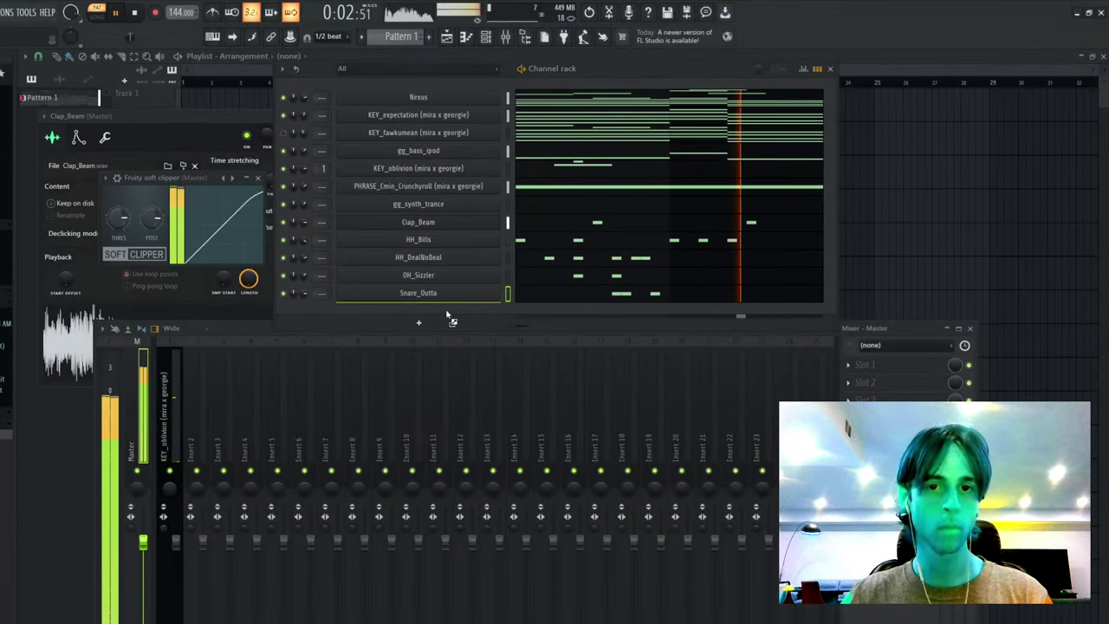
- Add the 808_5iveGuys sample as a new channel and set the tempo to 147 BPM
{"action": "left_click_drag", "start_coordinate": [447, 317], "coordinate": [448, 334]}
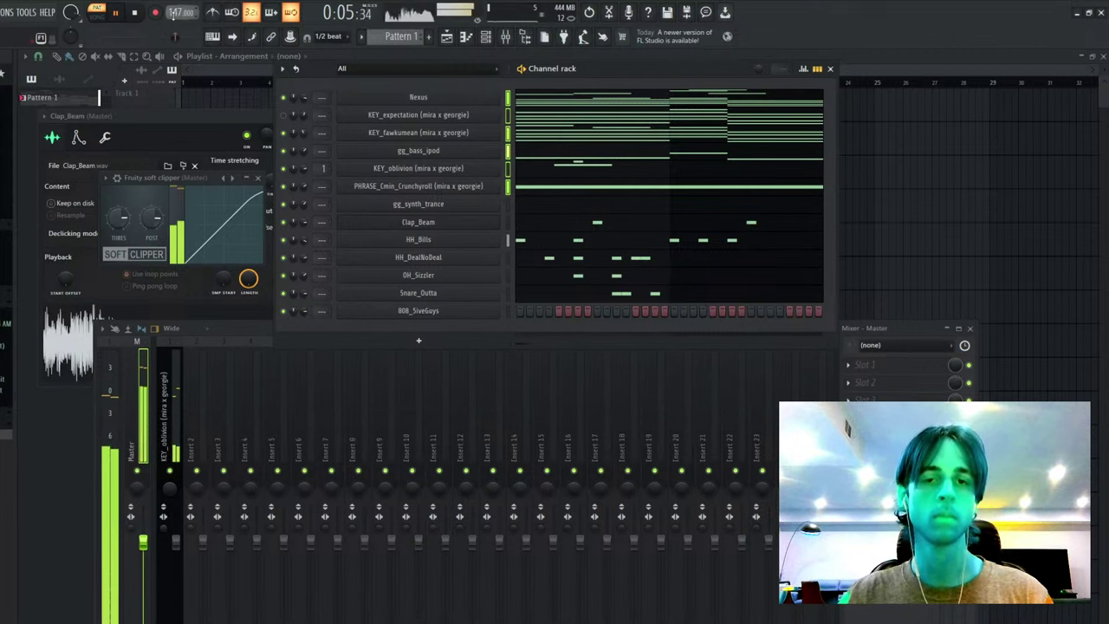
- Copy the gg_bass_ipod notes into the 808_5iveGuys channel and open its piano roll
{"action": "left_click", "coordinate": [424, 151]}
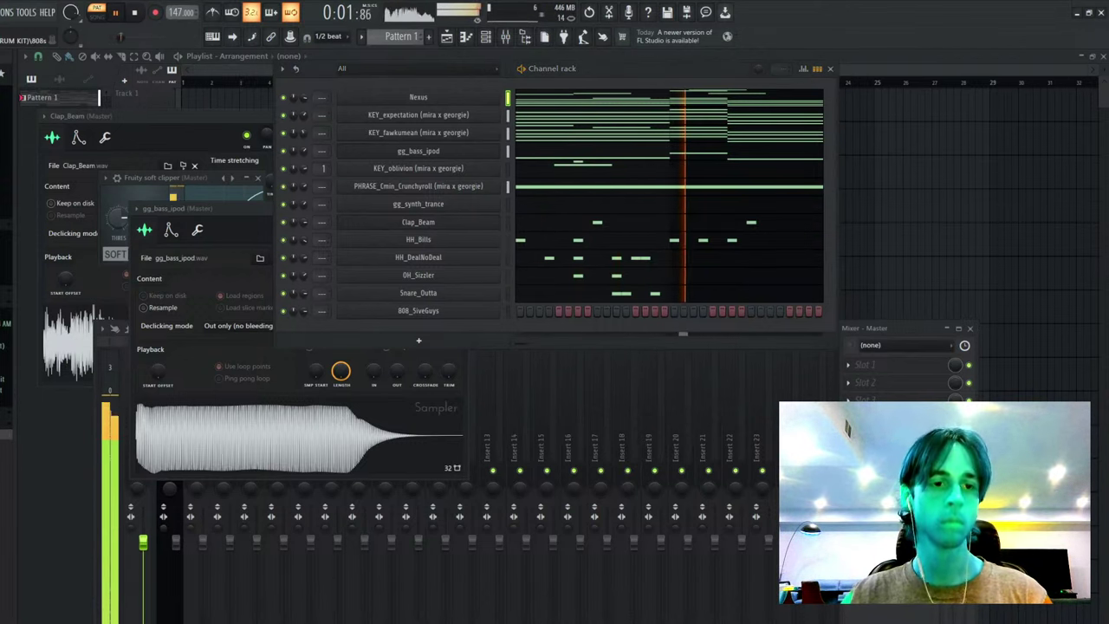
{"action": "key", "text": "F7"}
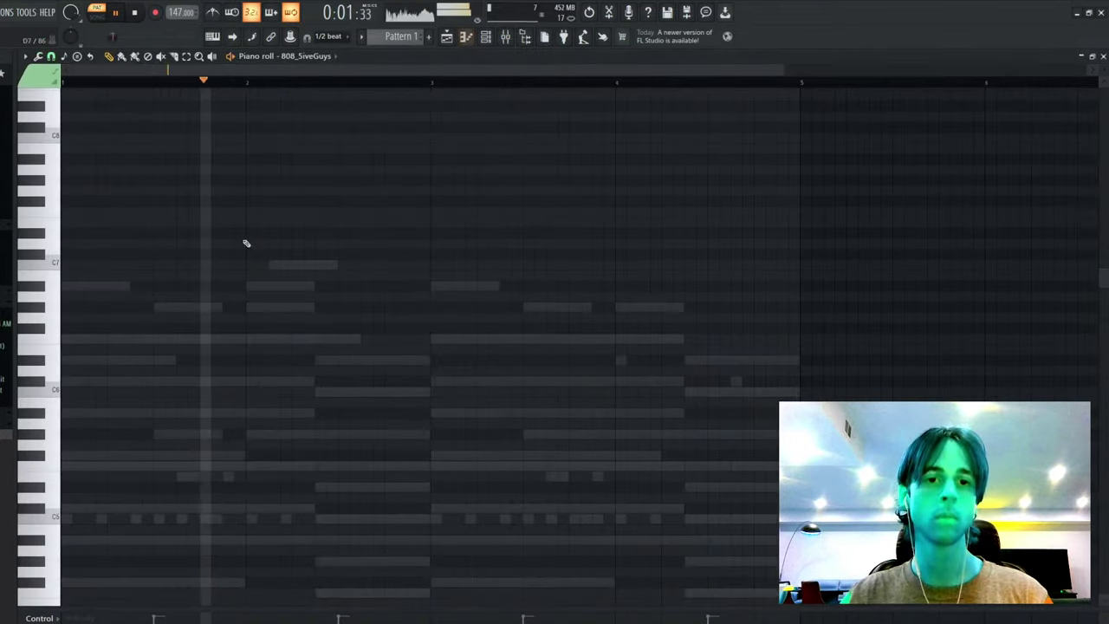
{"action": "key", "text": "F7"}
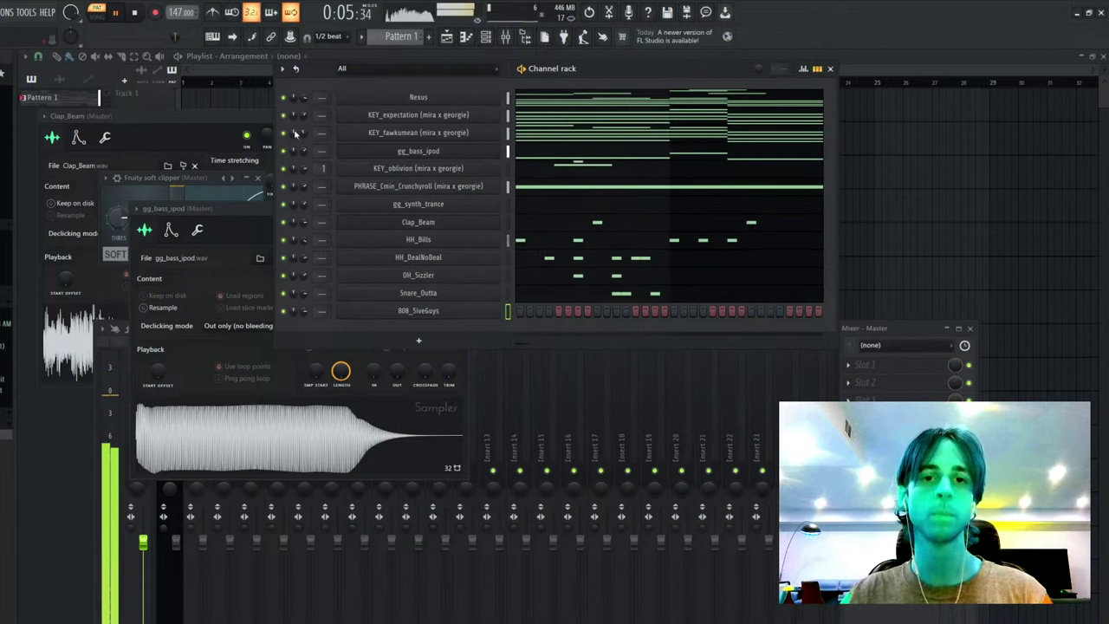
{"action": "key", "text": "ctrl+v"}
{"action": "key", "text": "F7"}
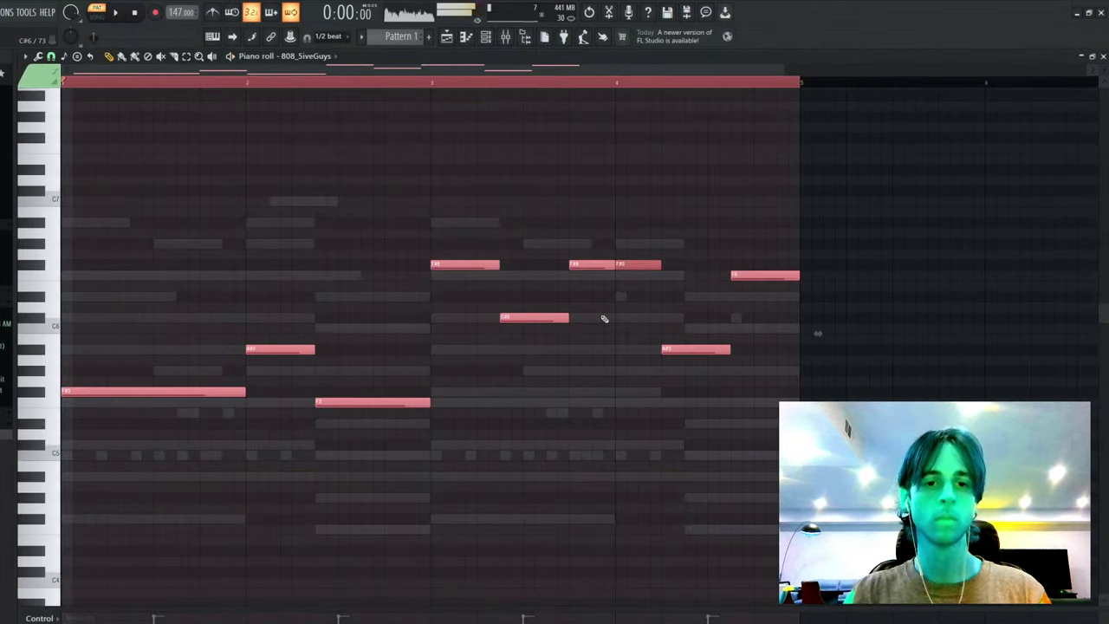
- Raise the velocity of all pasted 808 notes and mute the gg_bass_ipod channel
{"action": "key", "text": "space"}
{"action": "key", "text": "space"}
{"action": "key", "text": "ctrl+d"}
{"action": "key", "text": "ctrl+a"}
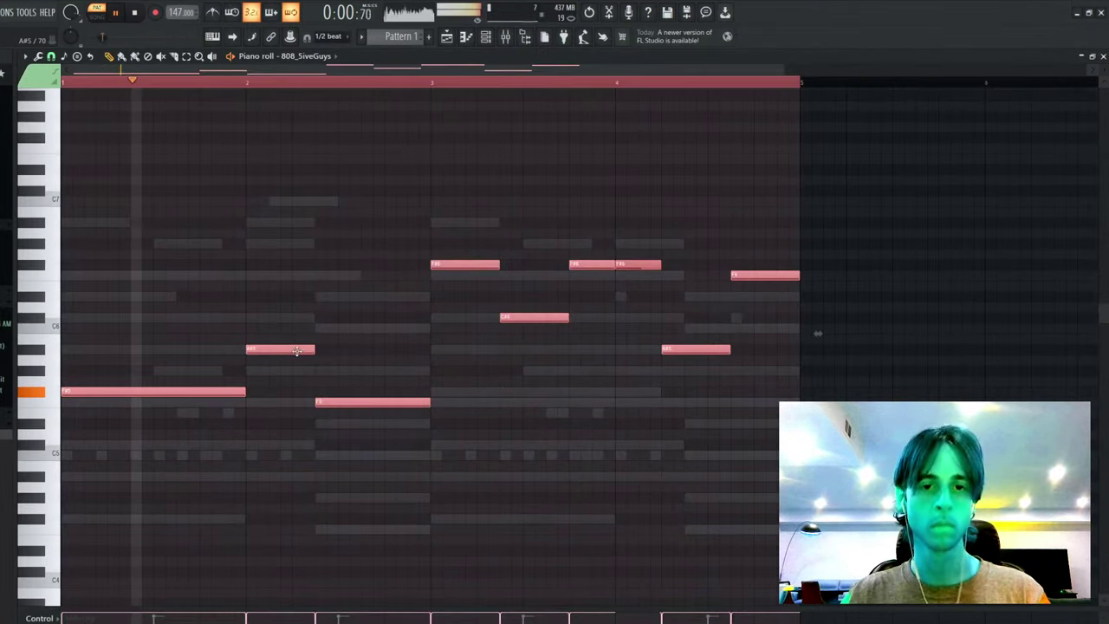
{"action": "key", "text": "ctrl+d"}
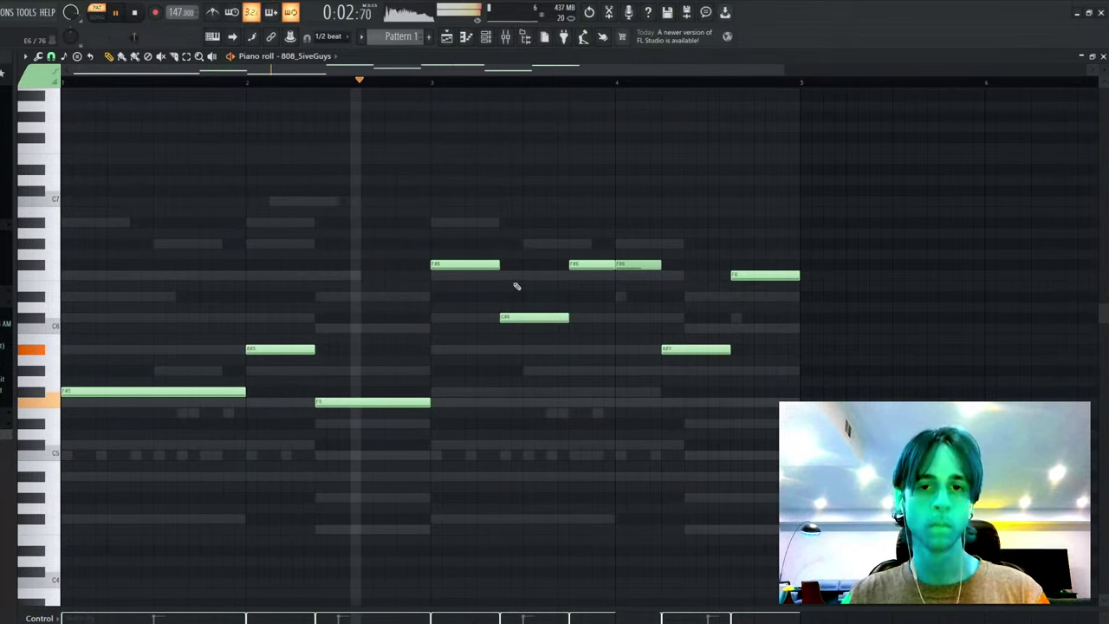
{"action": "key", "text": "F7"}
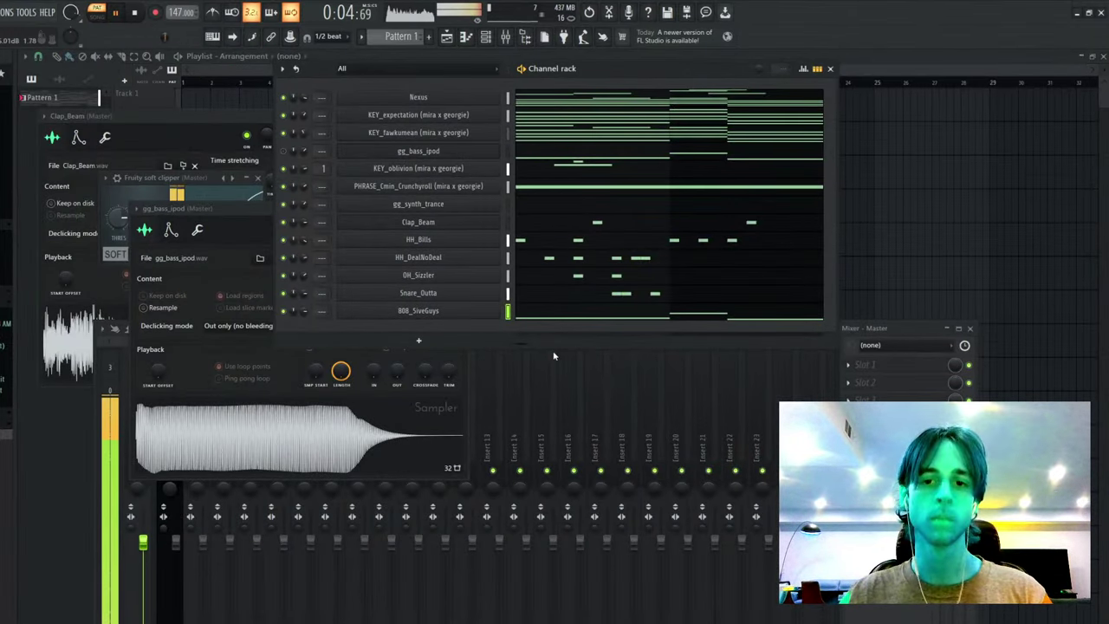
- Delete the 808 note at the start of bar 4 and try the whole part one octave lower
{"action": "key", "text": "F7"}
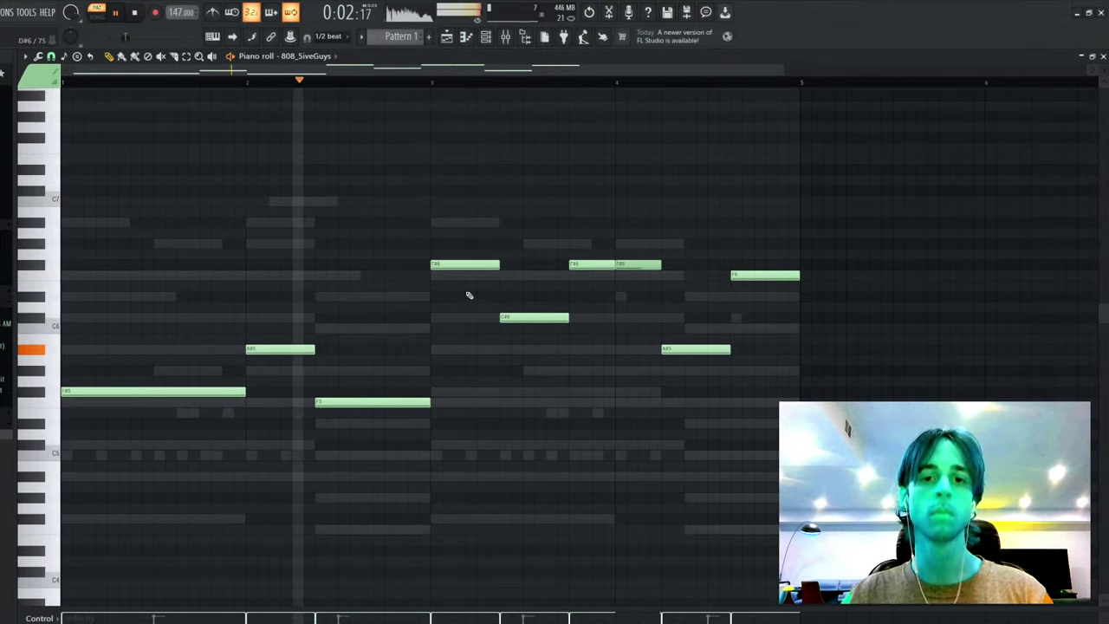
{"action": "left_click", "coordinate": [468, 326]}
{"action": "key", "text": "ctrl+Down"}
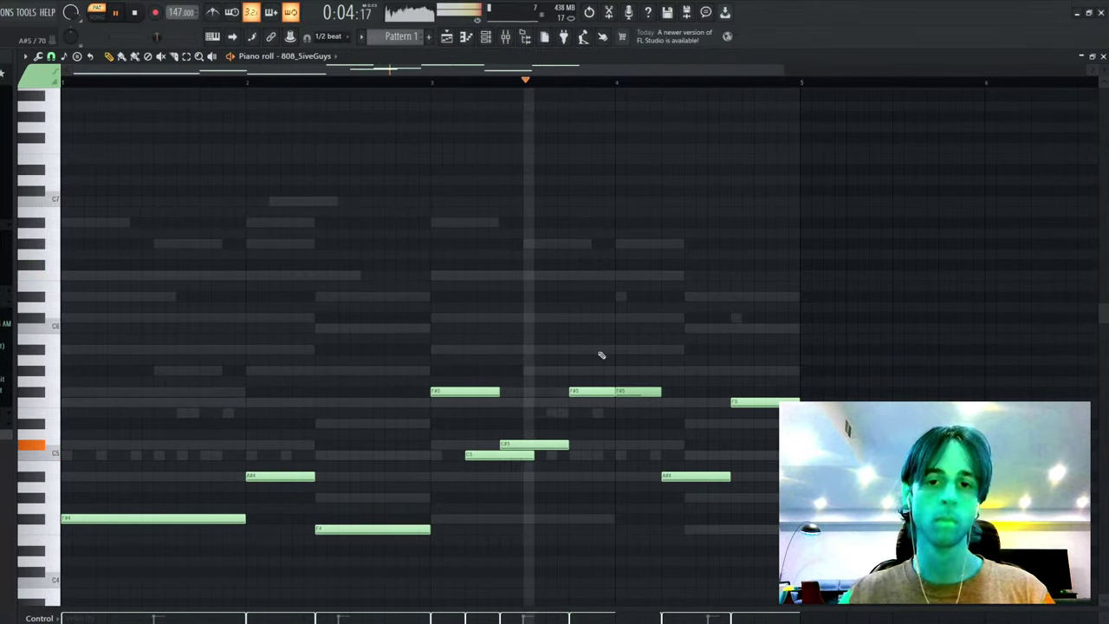
{"action": "right_click", "coordinate": [492, 456]}
{"action": "right_click", "coordinate": [636, 392]}
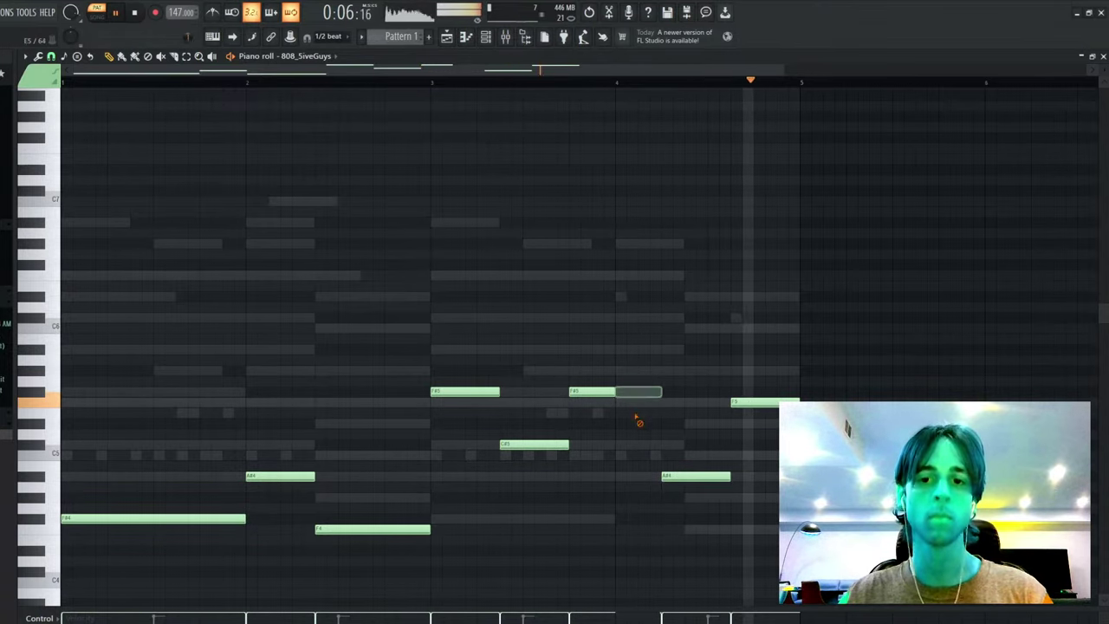
{"action": "key", "text": "ctrl+Up"}
{"action": "key", "text": "space"}
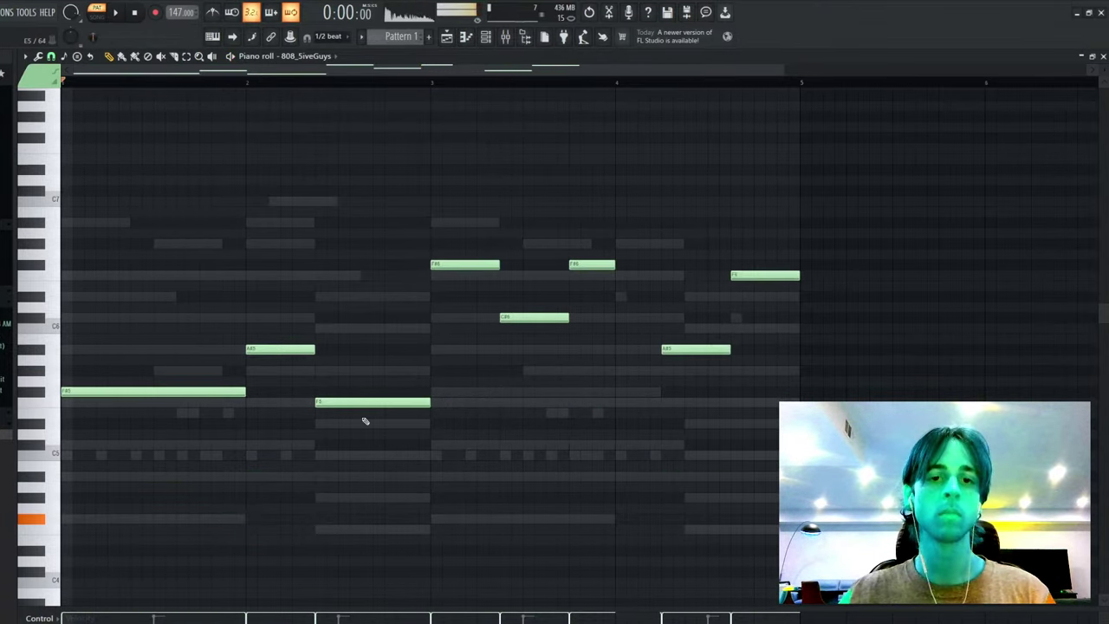
- Transpose the 808 notes in bars 2 to 4 down one octave and close the piano roll
{"action": "key", "text": "space"}
{"action": "left_click_drag", "start_coordinate": [296, 491], "coordinate": [807, 197]}
{"action": "key", "text": "ctrl+Down"}
{"action": "key", "text": "F7"}
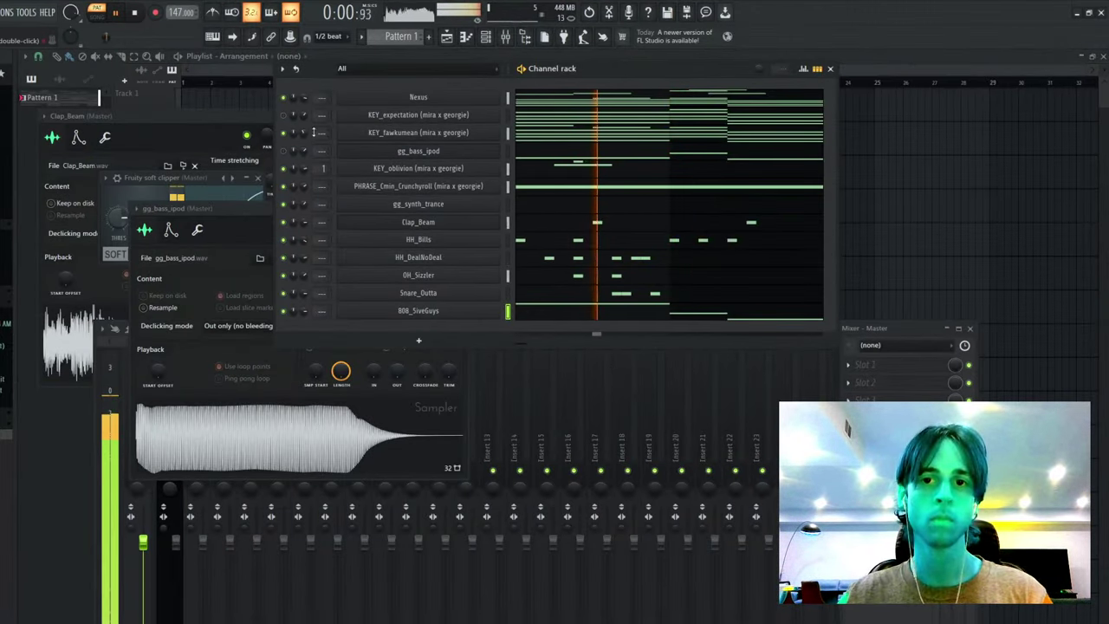
- Check the KEY_fawkumean notes and delete that channel from the pattern
{"action": "key", "text": "F7"}
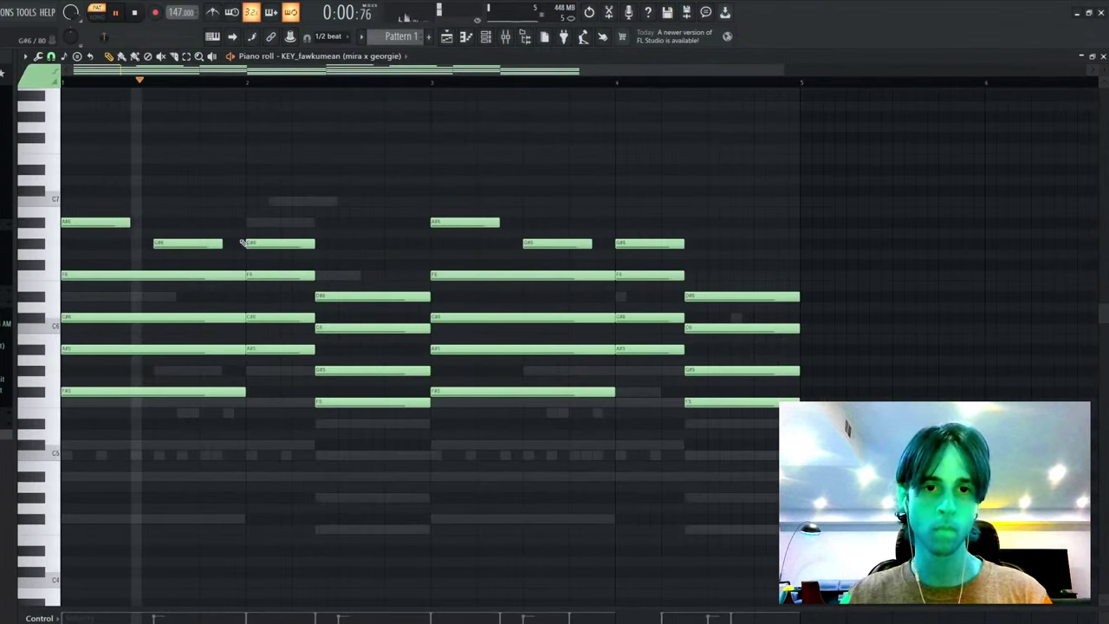
{"action": "key", "text": "F7"}
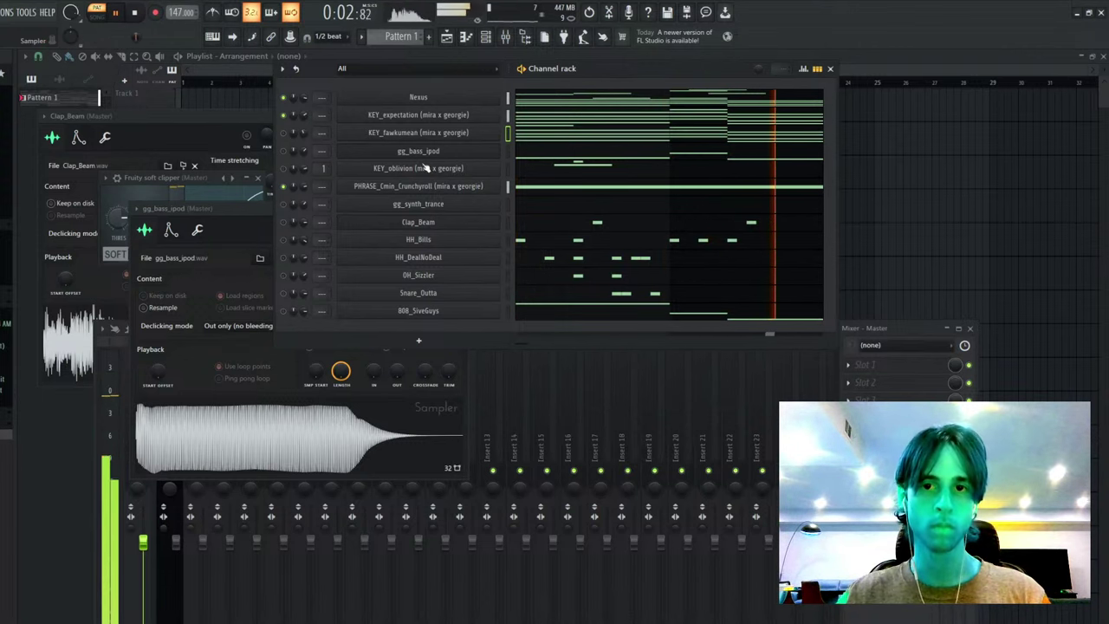
{"action": "key", "text": "alt+Delete"}
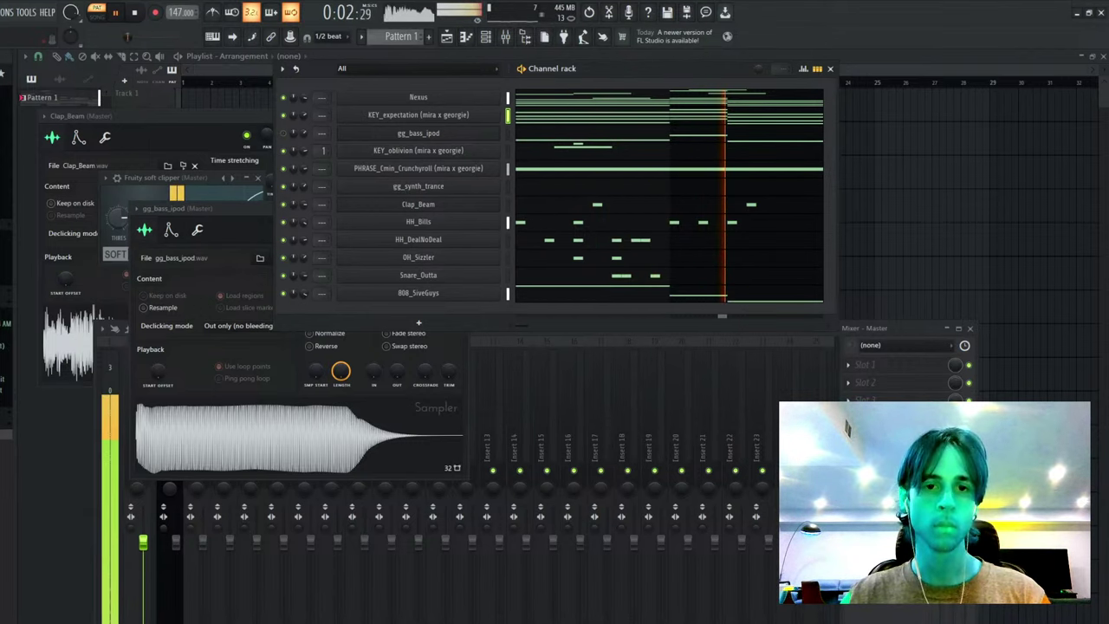
- Raise the F4 in bar 2 and the A#4 in bar 4 of the 808 part by one octave
{"action": "left_click", "coordinate": [606, 295]}
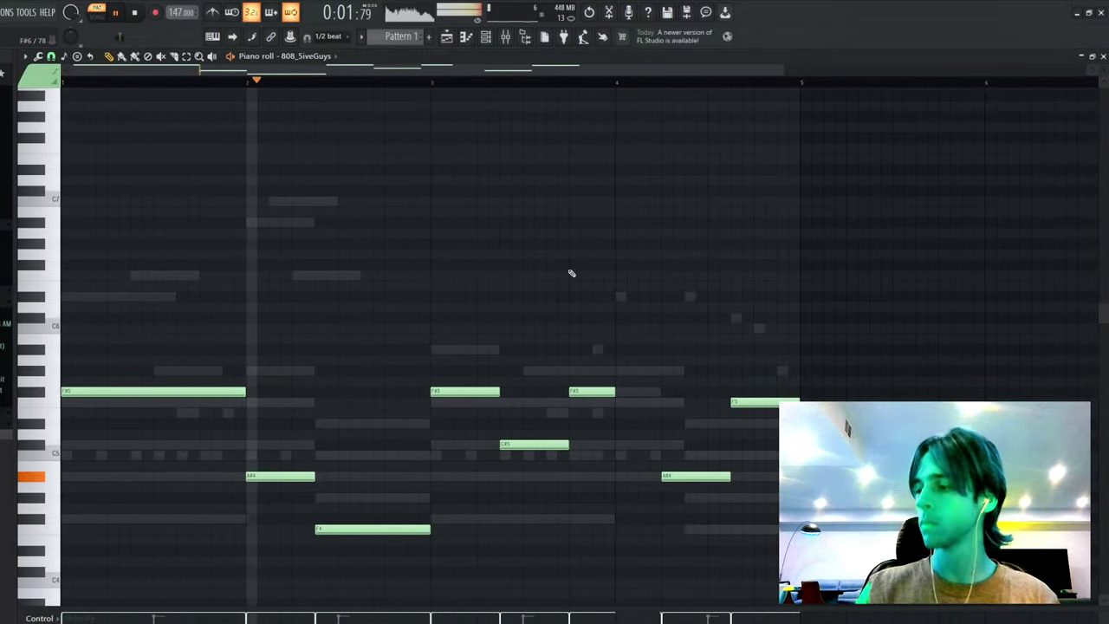
{"action": "left_click_drag", "start_coordinate": [275, 419], "coordinate": [737, 546]}
{"action": "key", "text": "ctrl+Up"}
{"action": "key", "text": "ctrl+d"}
{"action": "left_click_drag", "start_coordinate": [590, 293], "coordinate": [297, 339]}
{"action": "key", "text": "ctrl+Down"}
{"action": "key", "text": "ctrl+d"}
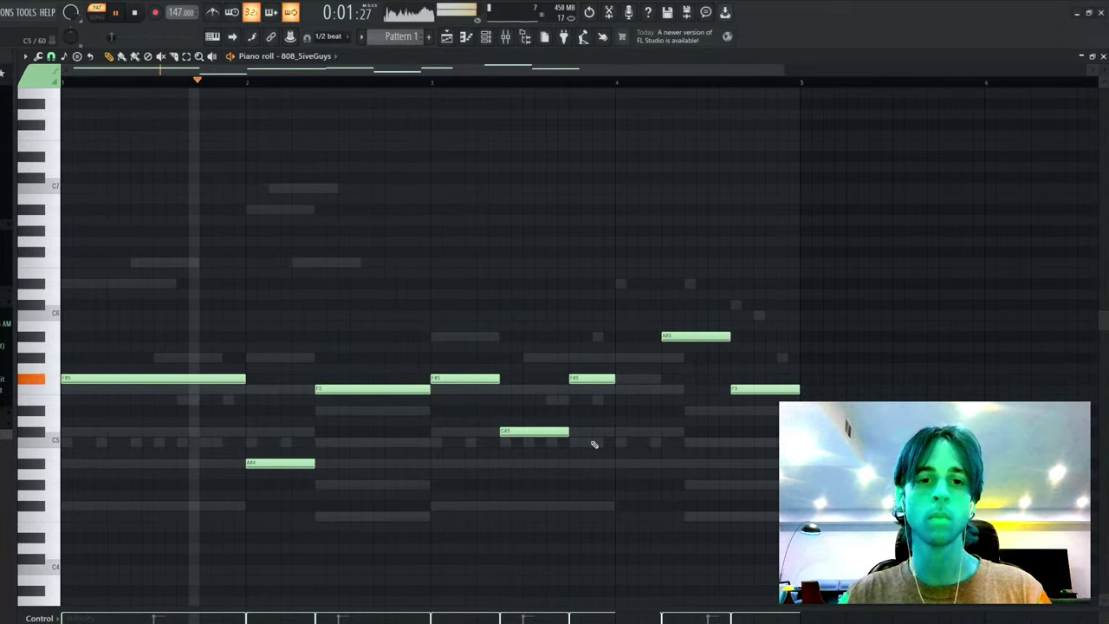
{"action": "key", "text": "F7"}
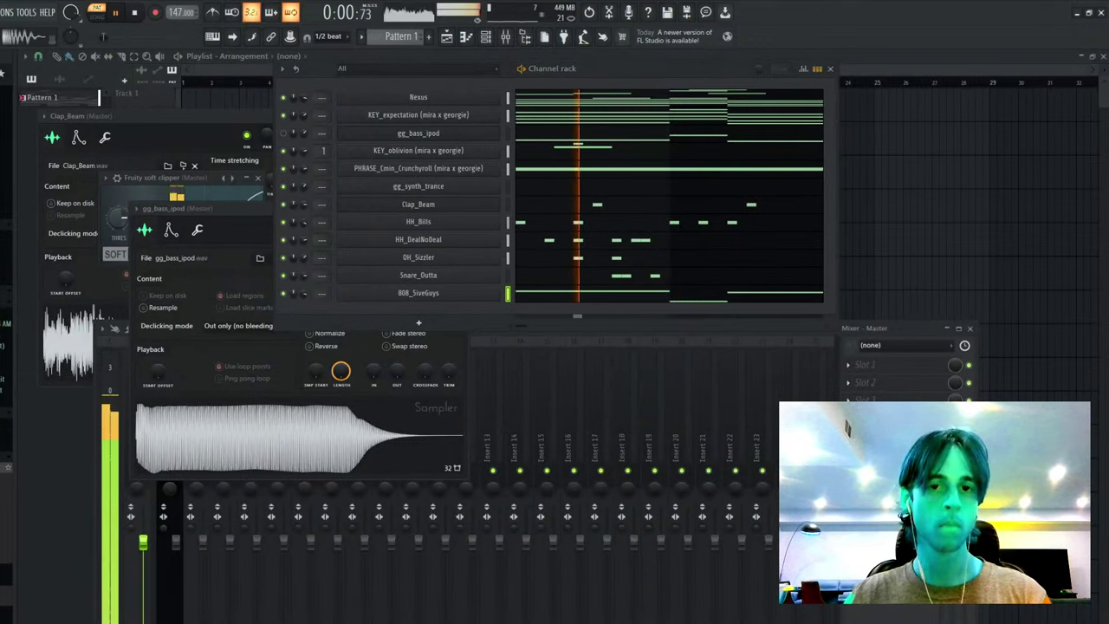
- Add the Kick_Arcteryx sample as a channel with kicks on steps 1, 7, 17, 20 and 23, and open its piano roll
{"action": "left_click_drag", "start_coordinate": [482, 305], "coordinate": [483, 322]}
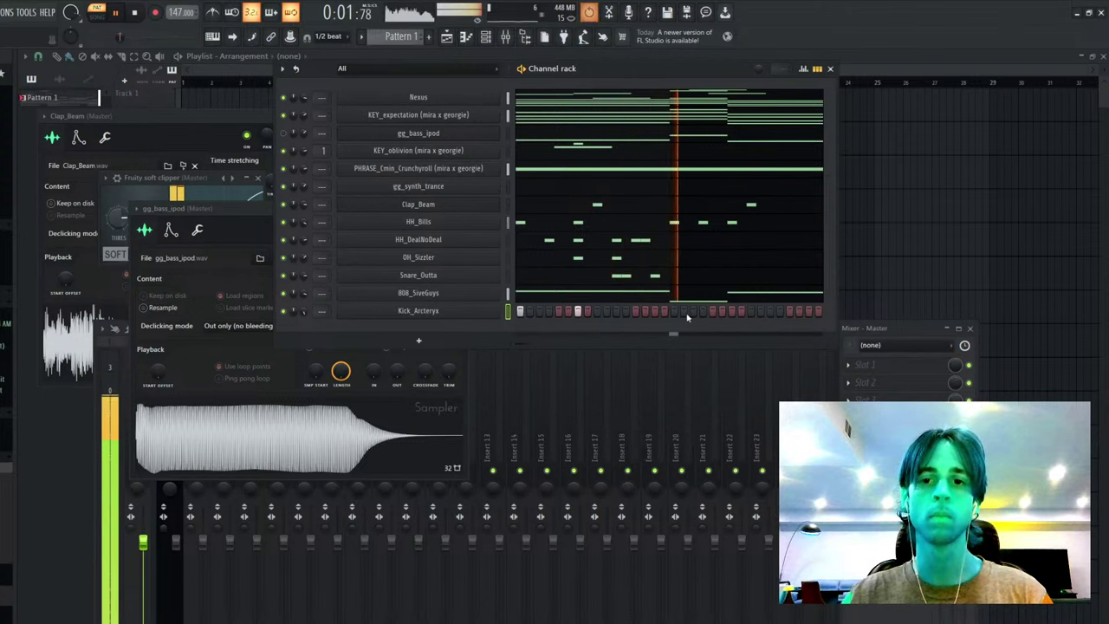
{"action": "left_click_drag", "start_coordinate": [733, 312], "coordinate": [740, 312]}
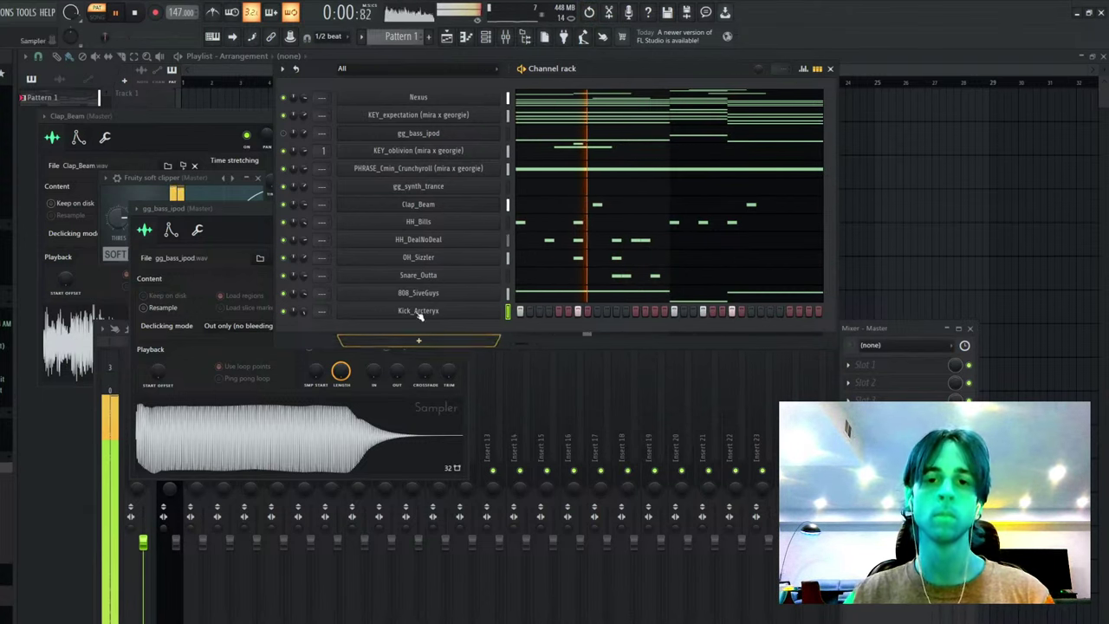
{"action": "key", "text": "F7"}
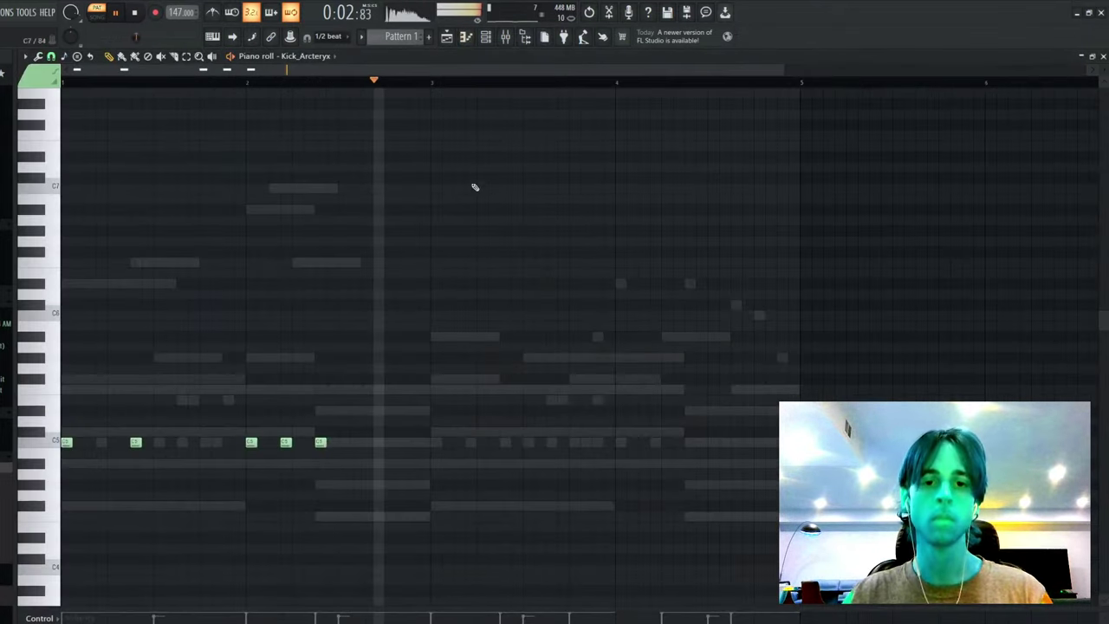
- Duplicate the kick notes of bars 1 and 2 into bars 3 and 4 and clear the selection
{"action": "left_click_drag", "start_coordinate": [436, 84], "coordinate": [63, 84]}
{"action": "key", "text": "ctrl+b"}
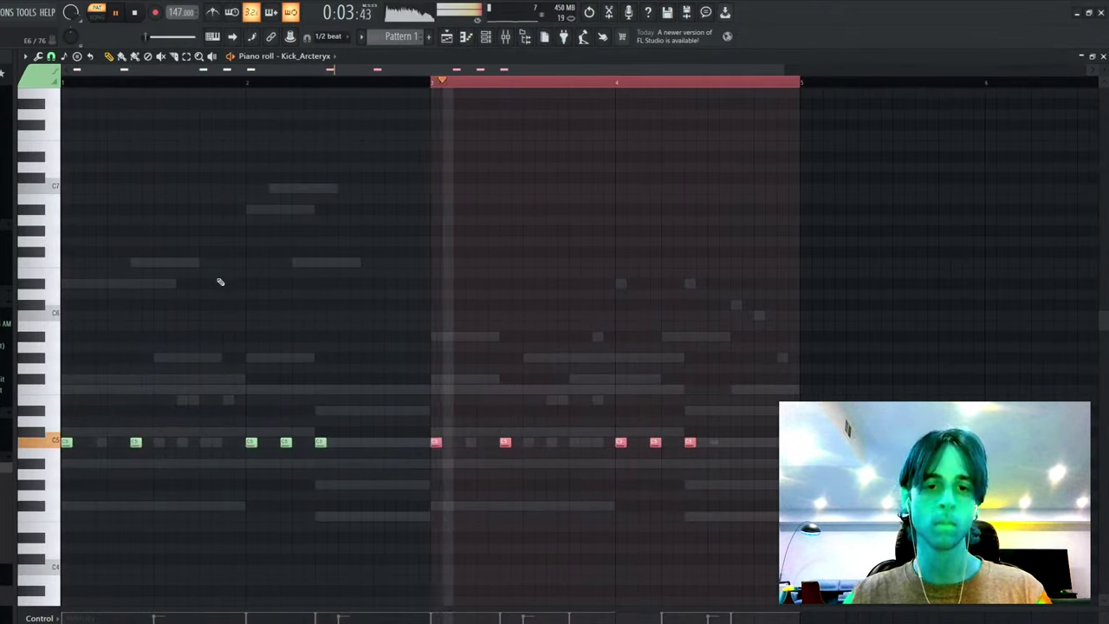
{"action": "key", "text": "ctrl+d"}
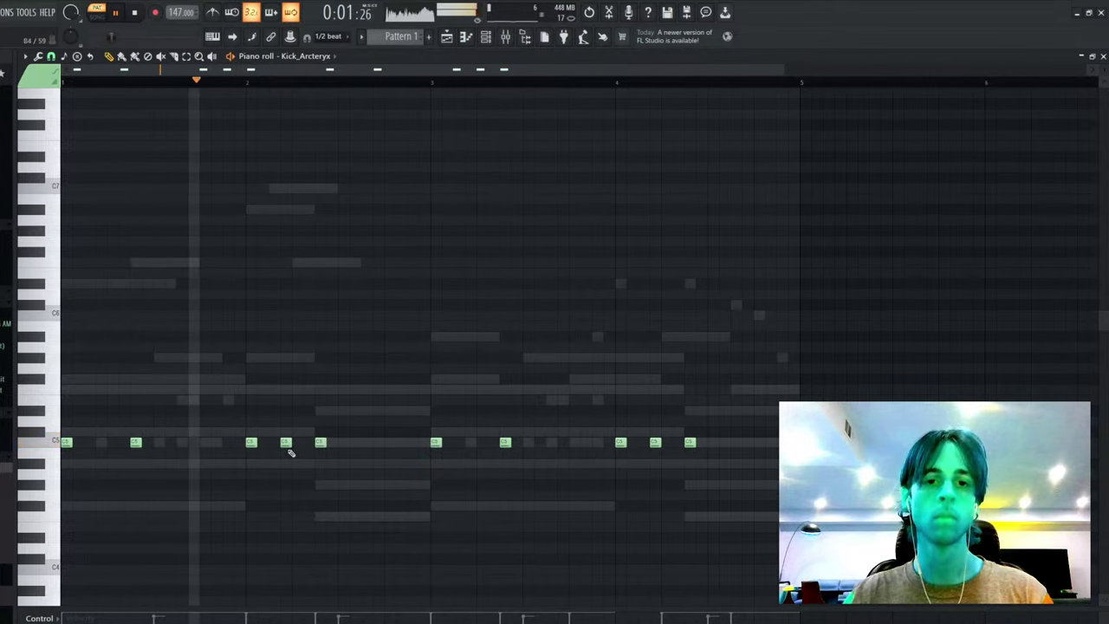
- Replace the bar 2 step 4 kick with one on step 13, and add kicks on bar 3 step 4 and bar 4 steps 11 and 13
{"action": "right_click", "coordinate": [288, 443]}
{"action": "left_click", "coordinate": [390, 443]}
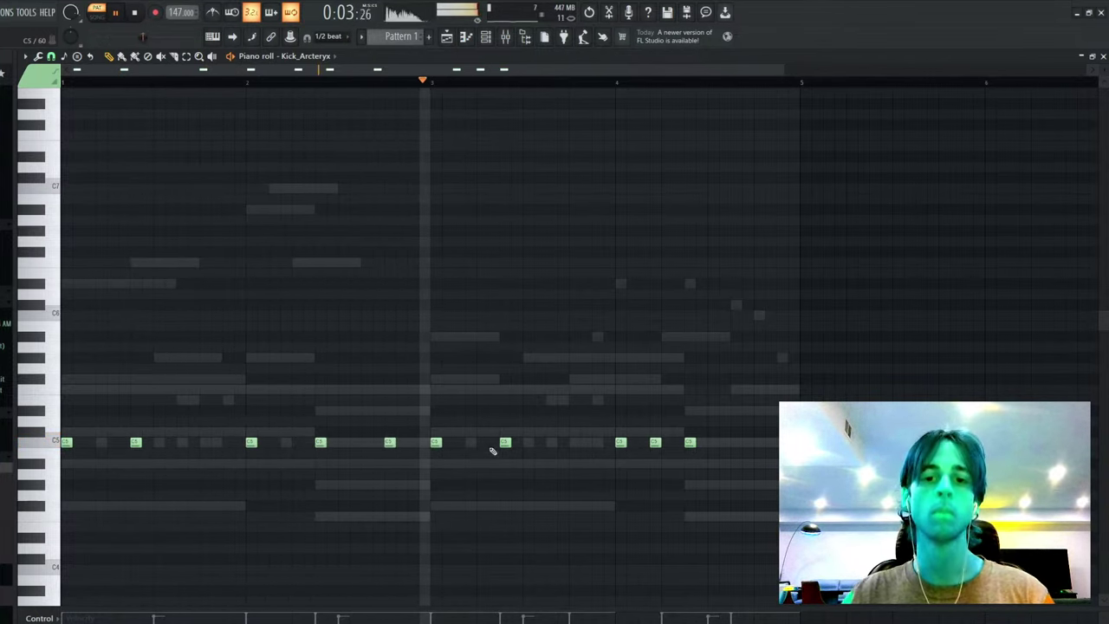
{"action": "left_click", "coordinate": [735, 443]}
{"action": "left_click", "coordinate": [759, 443]}
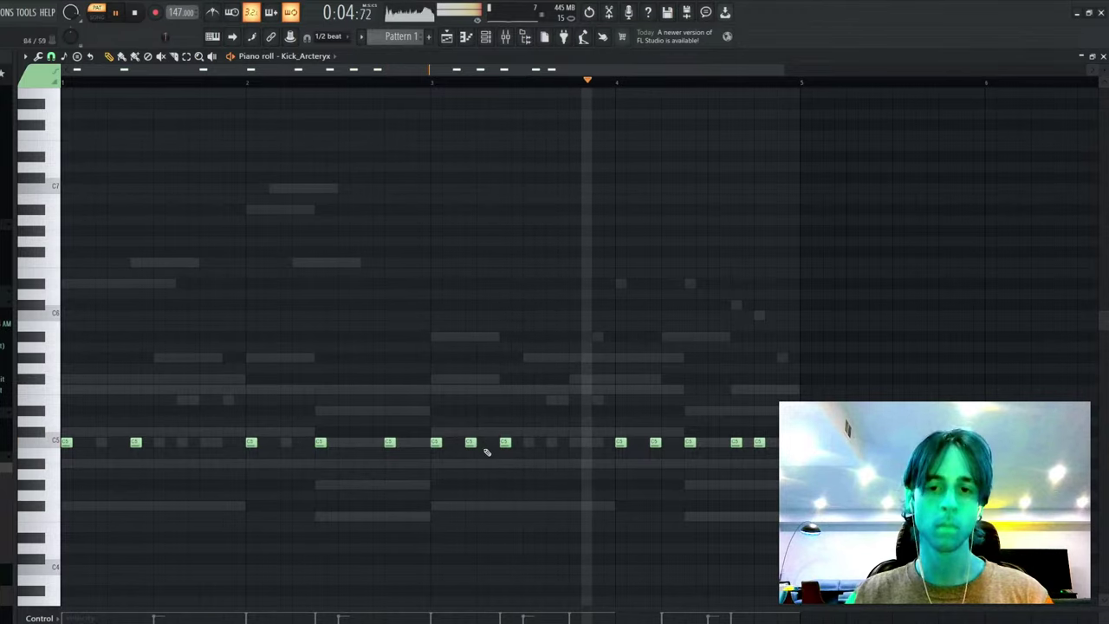
{"action": "key", "text": "F7"}
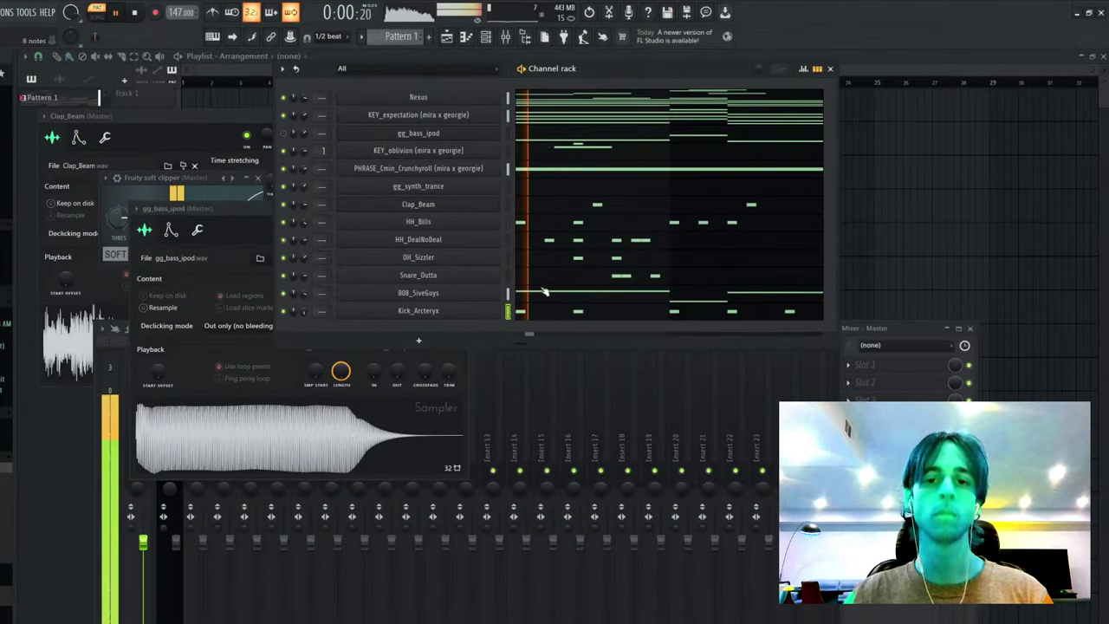
{"action": "key", "text": "F7"}
{"action": "key", "text": "F7"}
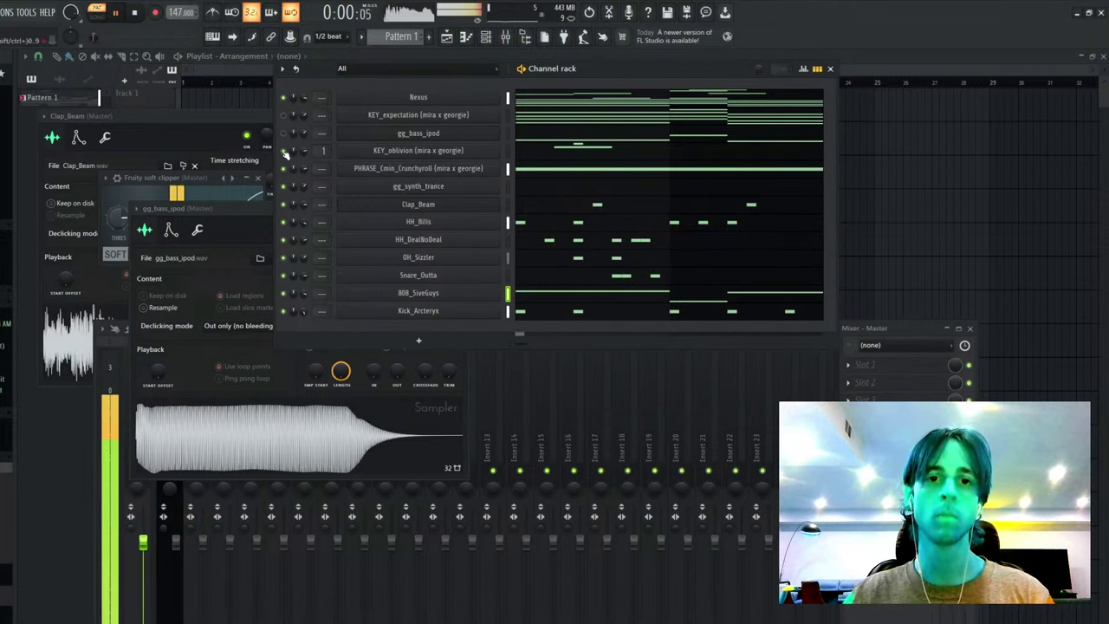
- Lower the A#6 and C7 notes in bar 2 of the Nexus melody by one octave
{"action": "key", "text": "space"}
{"action": "key", "text": "space"}
{"action": "left_click", "coordinate": [601, 103]}
{"action": "left_click_drag", "start_coordinate": [336, 226], "coordinate": [290, 178]}
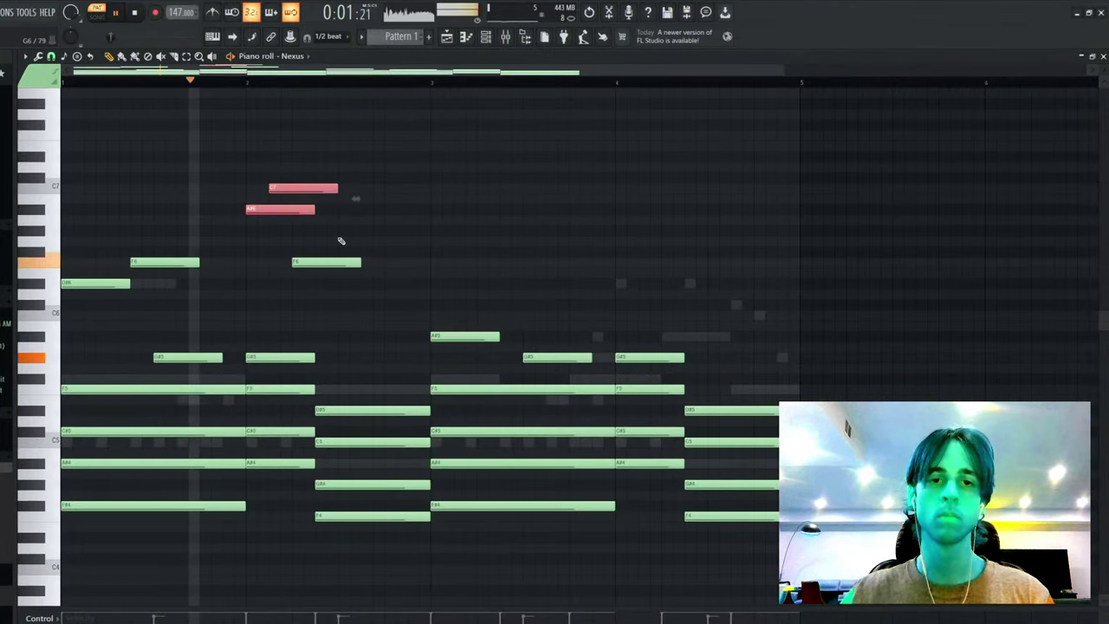
{"action": "key", "text": "ctrl+Down"}
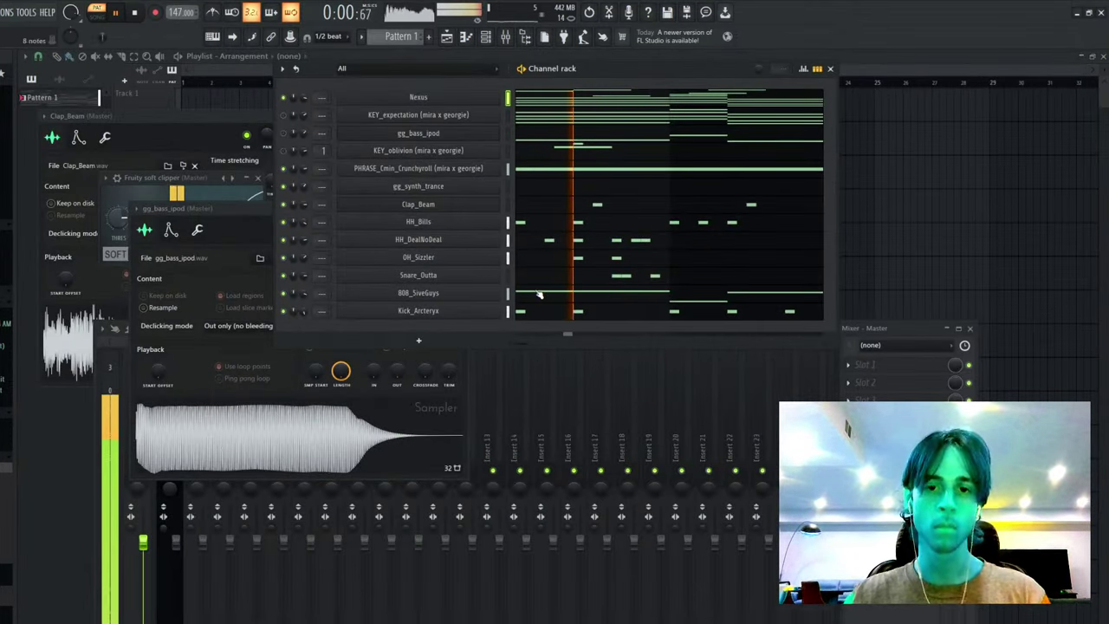
- Replace the long F#5 in bar 1 of the 808 part with three consecutive F#5 notes of 6, 6 and 4 steps
{"action": "left_click", "coordinate": [538, 295]}
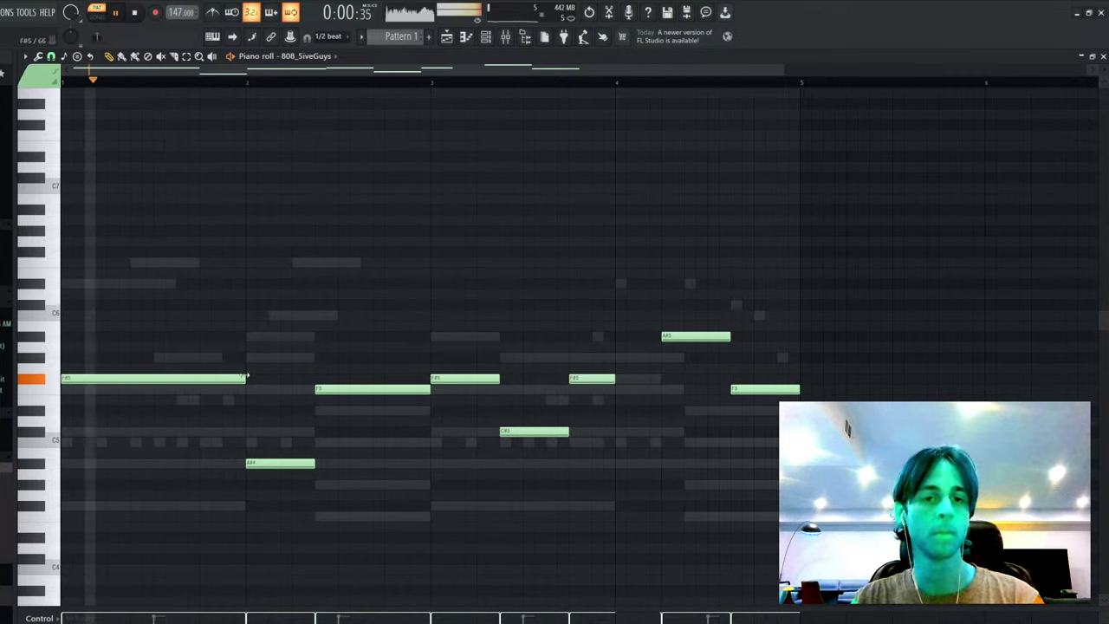
{"action": "left_click_drag", "start_coordinate": [245, 379], "coordinate": [130, 380]}
{"action": "left_click", "coordinate": [131, 379]}
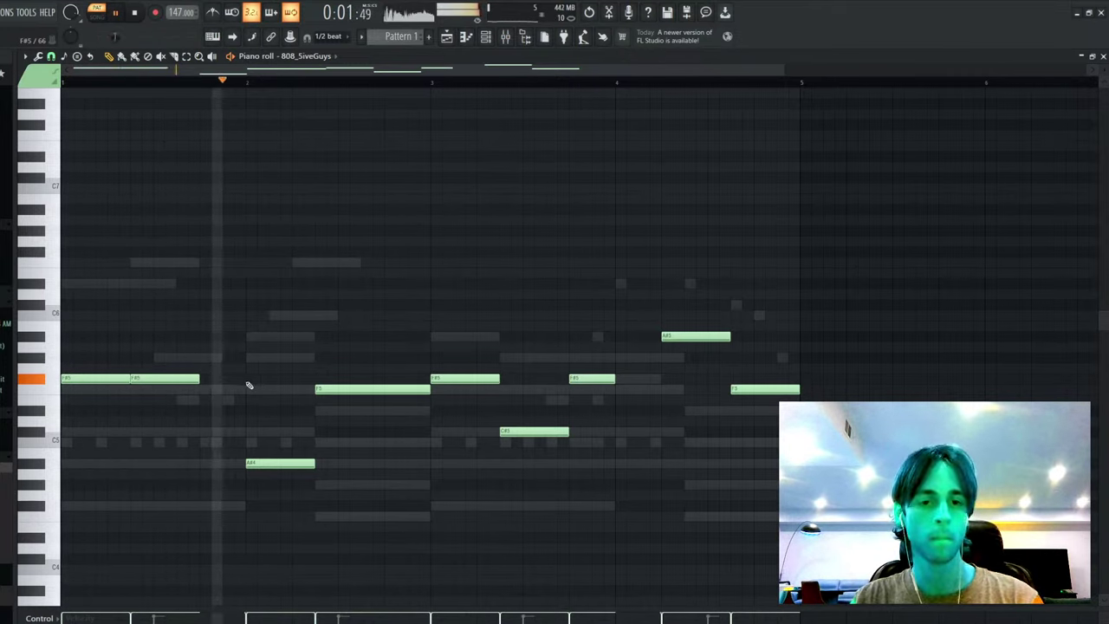
{"action": "left_click", "coordinate": [201, 378]}
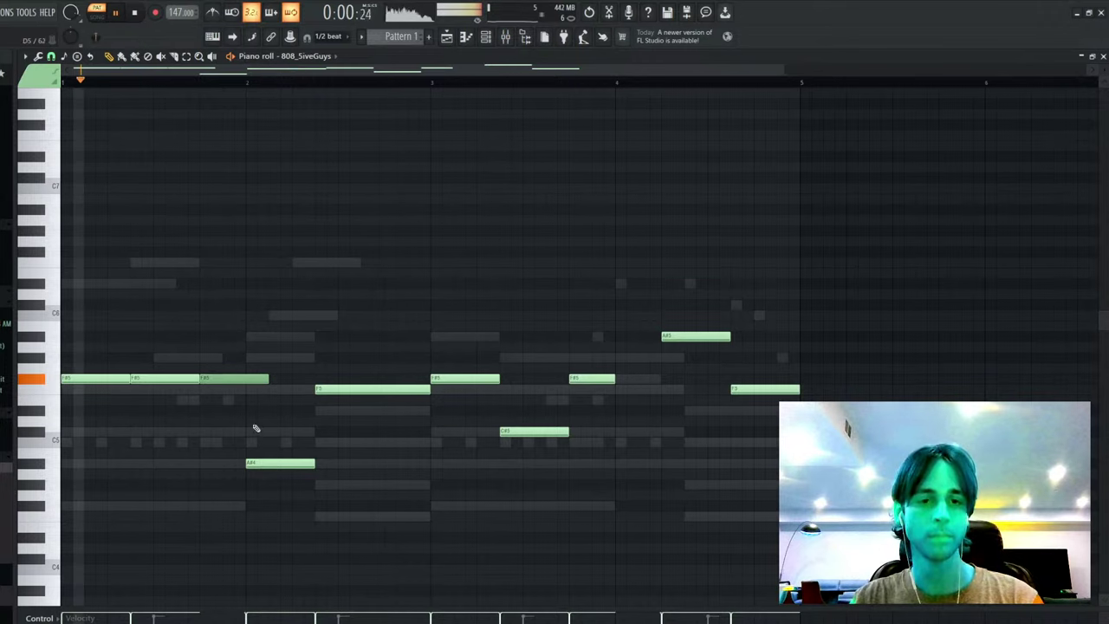
{"action": "left_click_drag", "start_coordinate": [268, 379], "coordinate": [246, 379]}
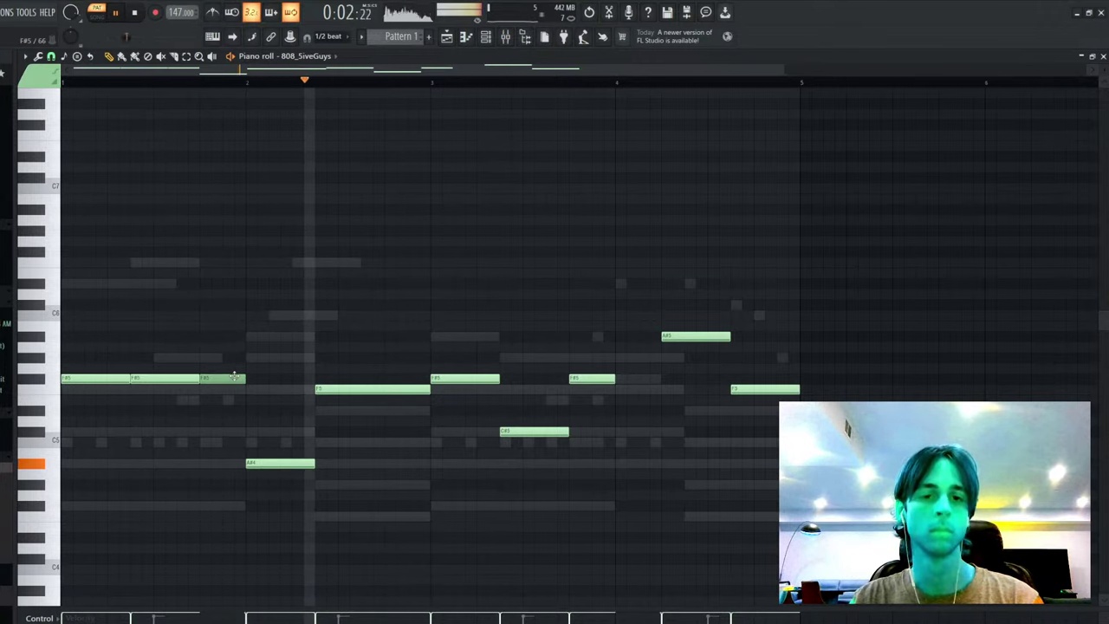
- Shorten the F5 in bar 2 of the 808 part to four steps and play the pattern
{"action": "mouse_move", "coordinate": [429, 390]}
{"action": "left_mouse_down"}
{"action": "mouse_move", "coordinate": [357, 390]}
{"action": "mouse_move", "coordinate": [424, 389]}
{"action": "mouse_move", "coordinate": [414, 390]}
{"action": "left_mouse_up"}
{"action": "left_click", "coordinate": [367, 391]}
{"action": "right_click", "coordinate": [403, 390]}
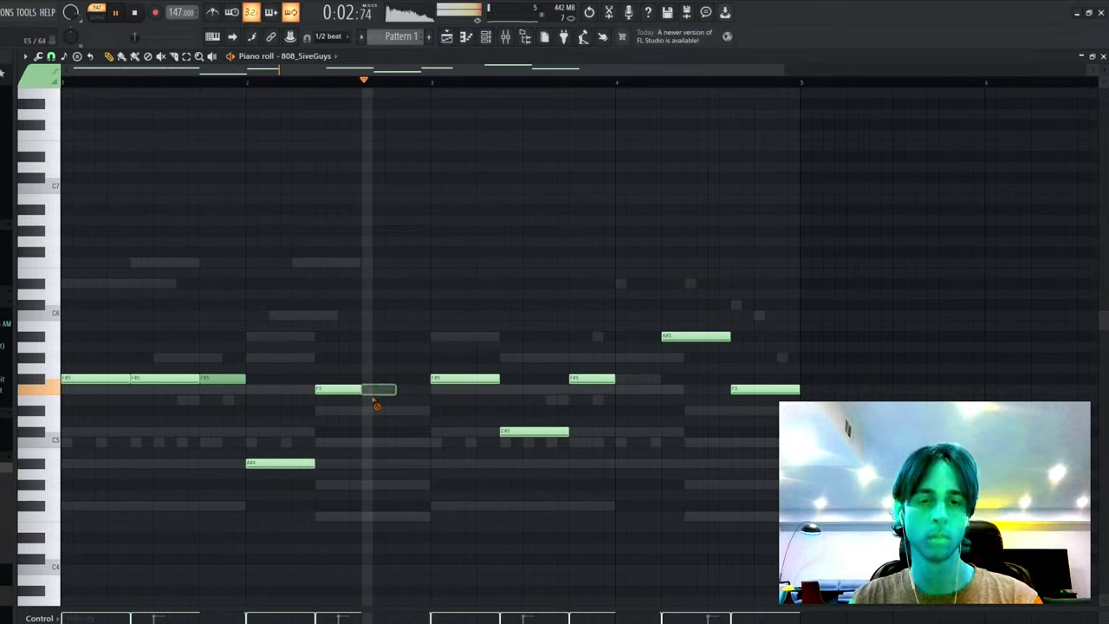
{"action": "key", "text": "space"}
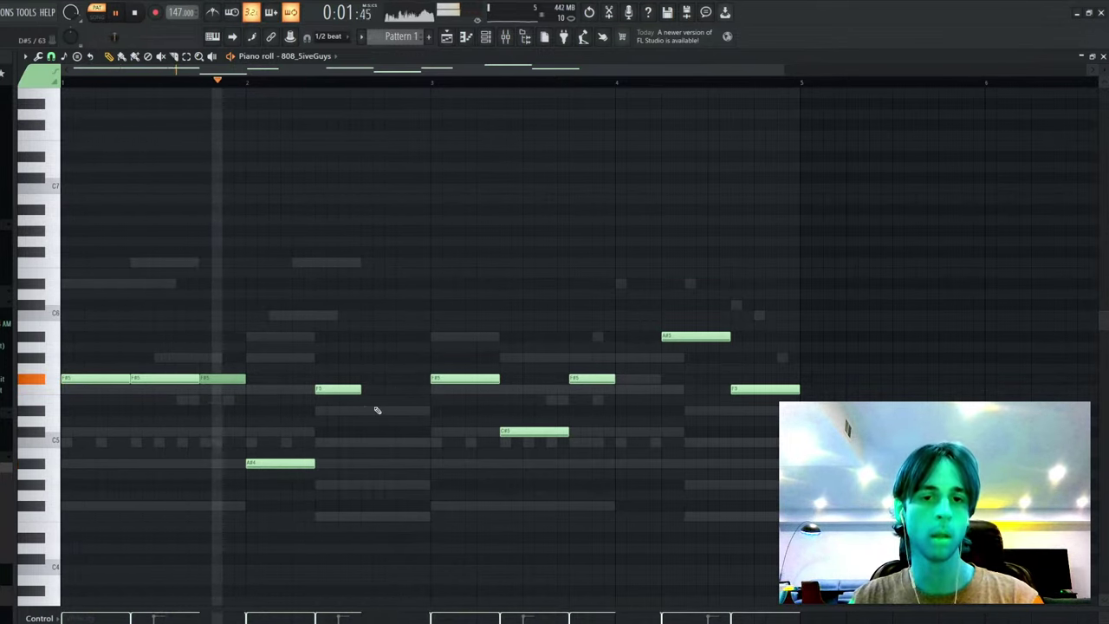
- Rework the Kick_Arcteryx notes: add kicks on bar 2 steps 4 and 15, and remove those on bar 2 step 13 and bar 3 step 4
{"action": "key", "text": "F6"}
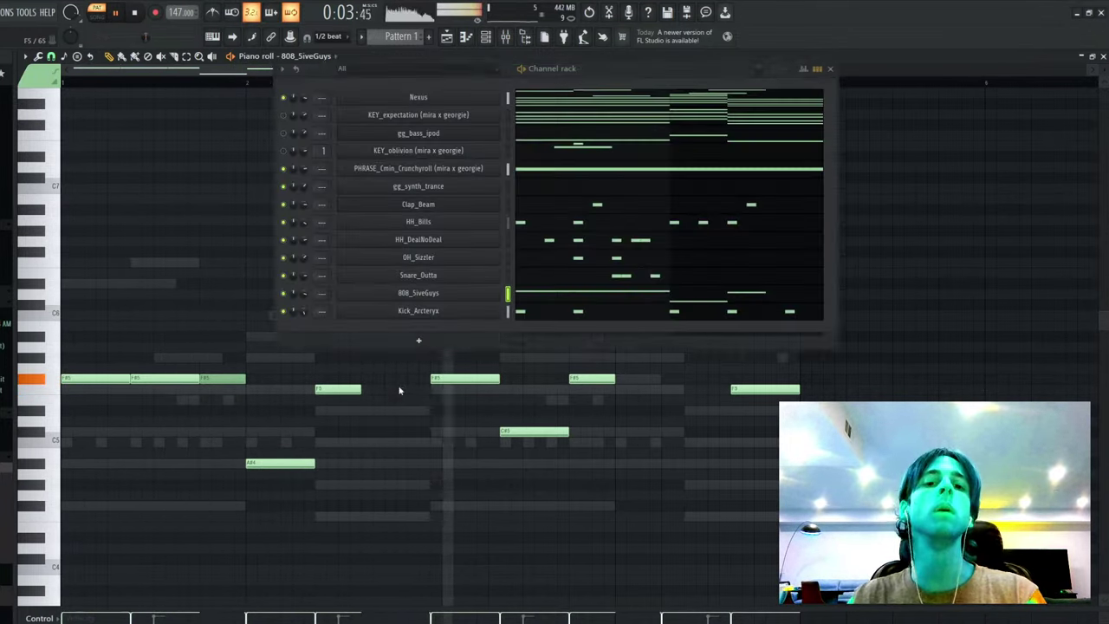
{"action": "key", "text": "F7"}
{"action": "key", "text": "F7"}
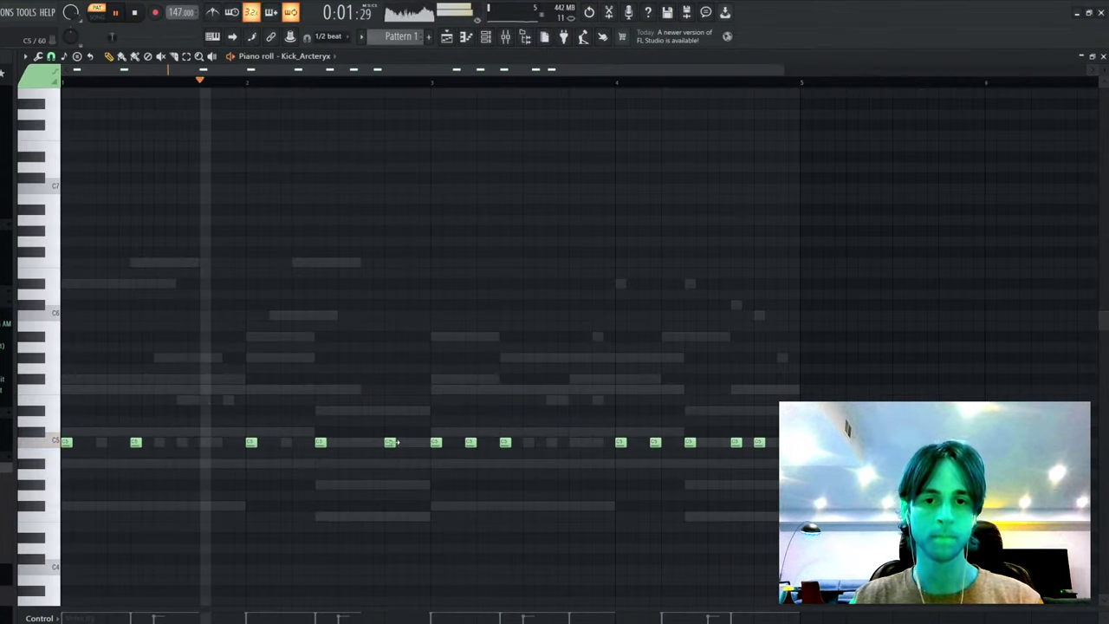
{"action": "left_click", "coordinate": [287, 443]}
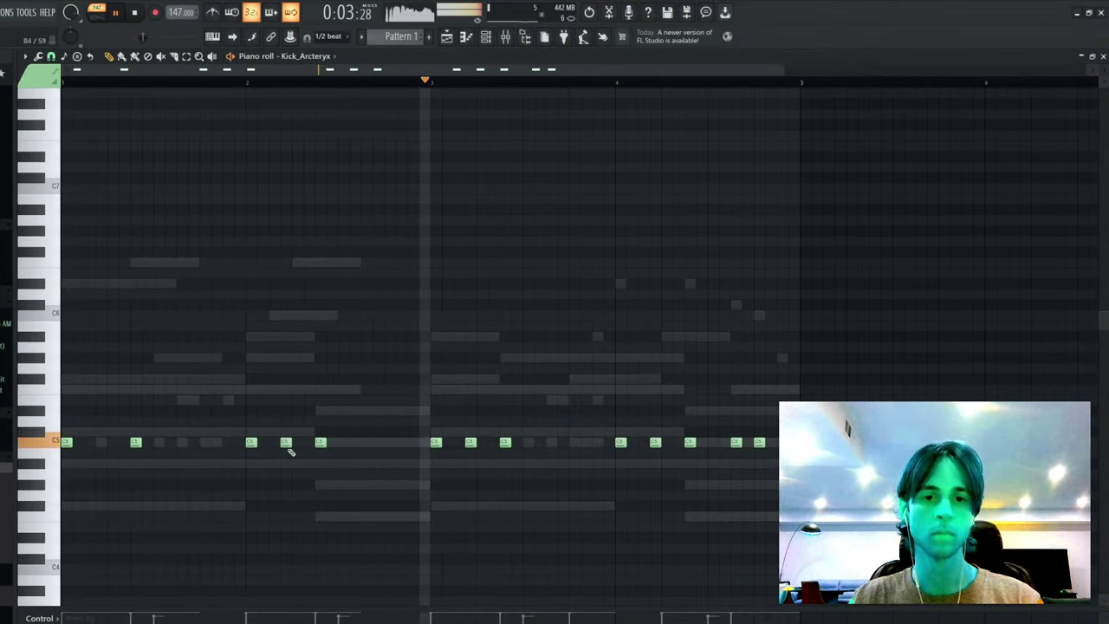
{"action": "left_click", "coordinate": [413, 443]}
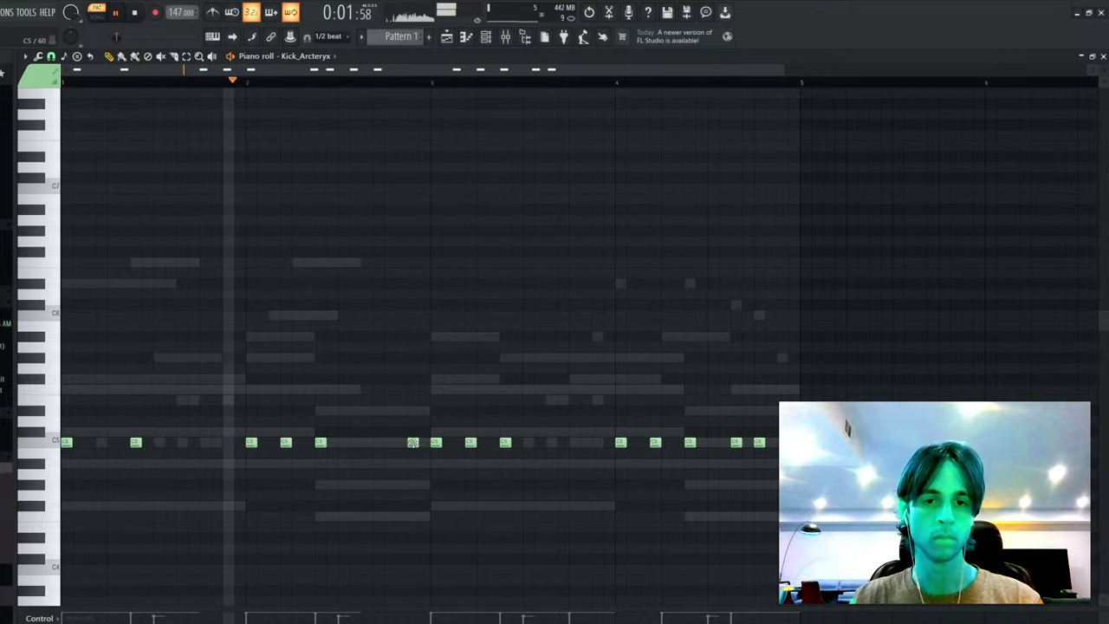
{"action": "key", "text": "ctrl+a"}
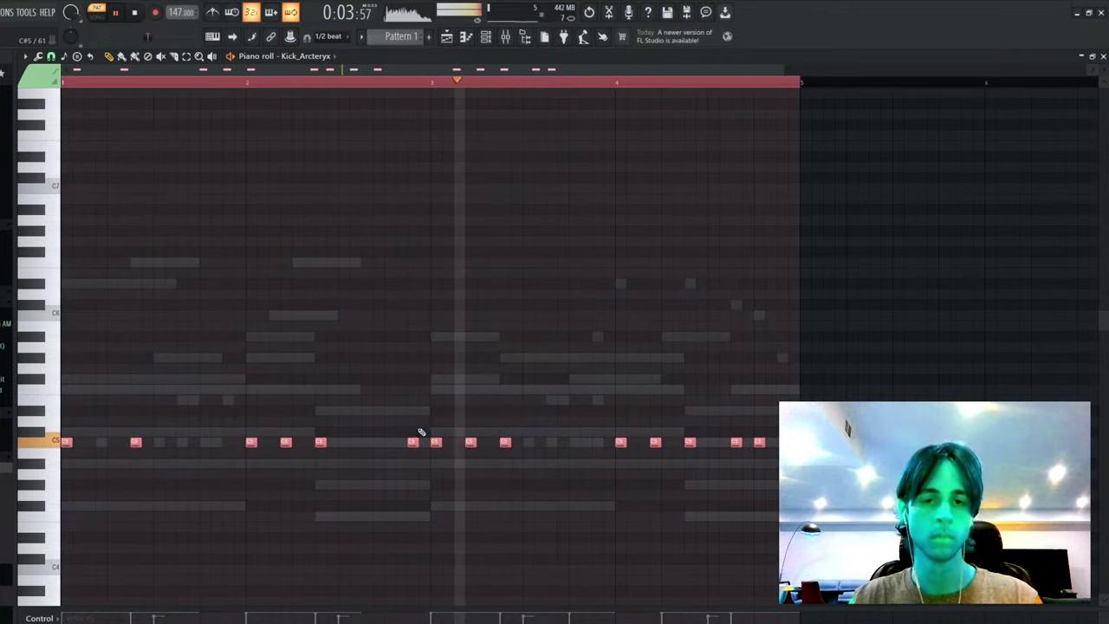
{"action": "key", "text": "ctrl+d"}
{"action": "right_click", "coordinate": [472, 443]}
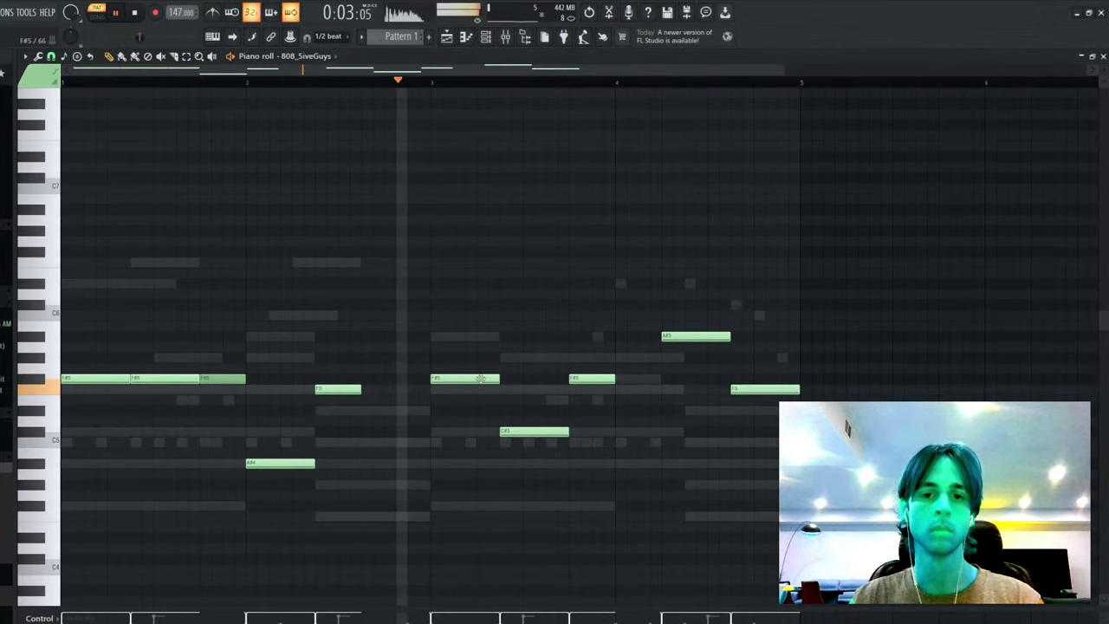
- Delete the F#5 at the end of bar 3 in the 808 part and split the bar's opening F#5 into two three-step notes
{"action": "right_click", "coordinate": [589, 379]}
{"action": "left_click_drag", "start_coordinate": [469, 390], "coordinate": [500, 379]}
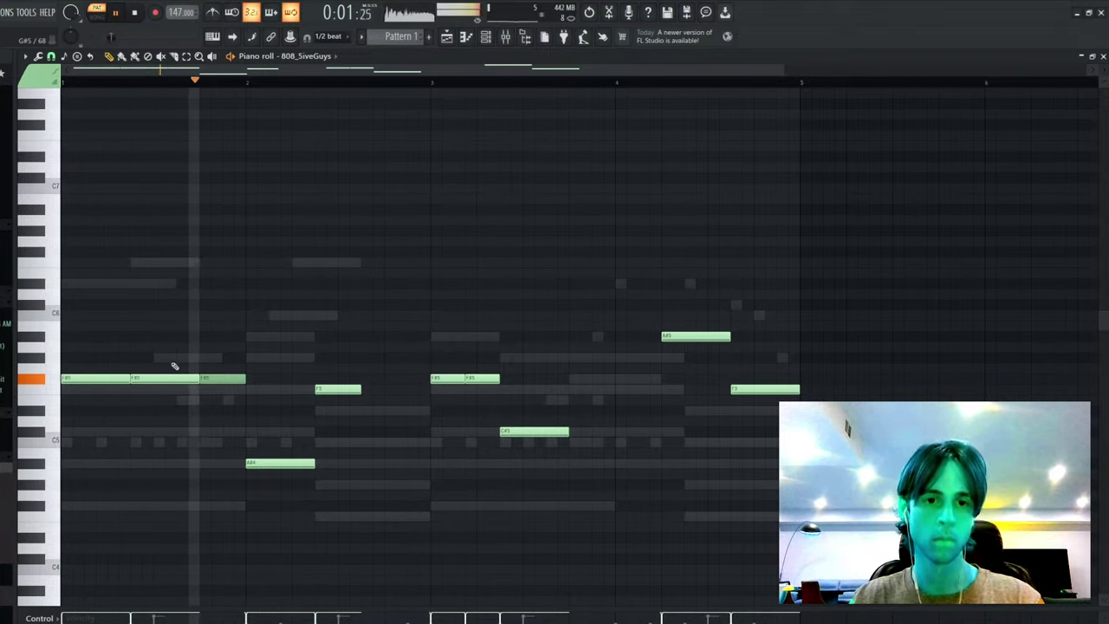
{"action": "left_click_drag", "start_coordinate": [174, 366], "coordinate": [76, 418]}
- Raise the A#4 at the start of bar 2 in the 808 part by one octave, keeping the following notes at their pitch
{"action": "left_click_drag", "start_coordinate": [271, 301], "coordinate": [752, 556]}
{"action": "key", "text": "ctrl+Up"}
{"action": "left_click", "coordinate": [817, 272], "text": "ctrl"}
{"action": "left_click_drag", "start_coordinate": [347, 186], "coordinate": [767, 463]}
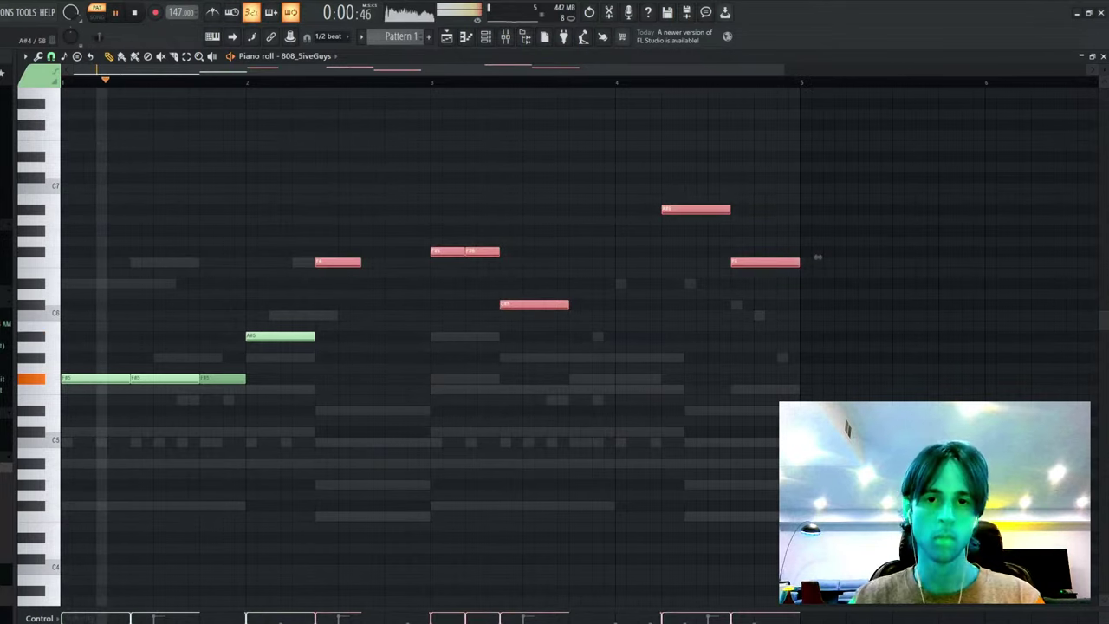
{"action": "key", "text": "ctrl+Down"}
{"action": "left_click", "coordinate": [818, 384], "text": "ctrl"}
- Raise the C#5 in bar 3 of the 808 part by one octave and move the bar 4 A#5 to the start of that bar
{"action": "left_click_drag", "start_coordinate": [535, 414], "coordinate": [606, 462]}
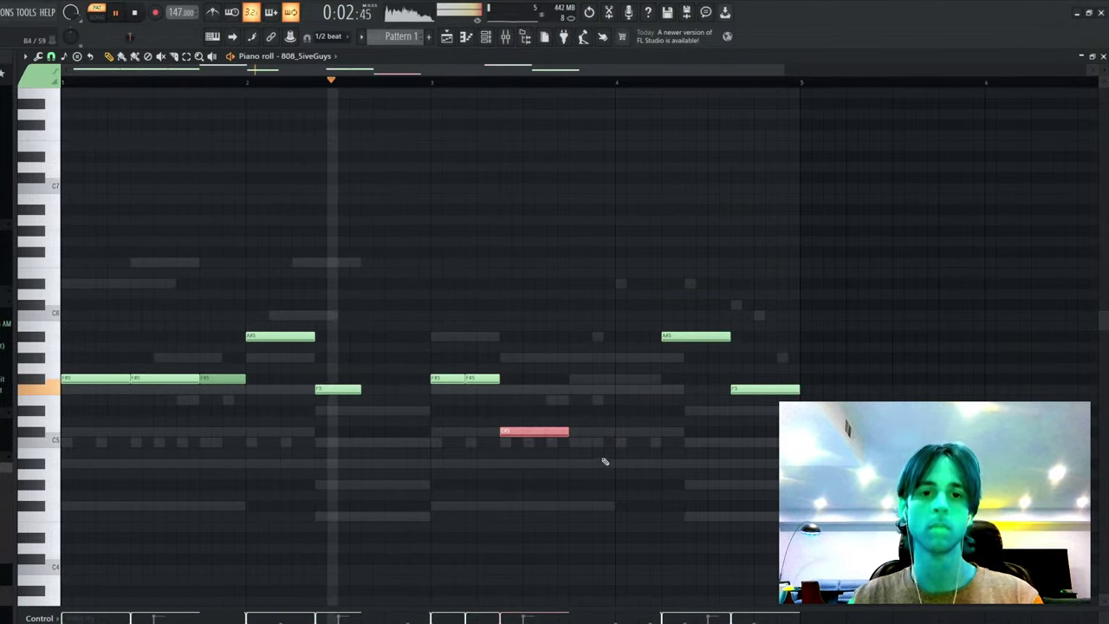
{"action": "left_click", "coordinate": [606, 462], "text": "ctrl"}
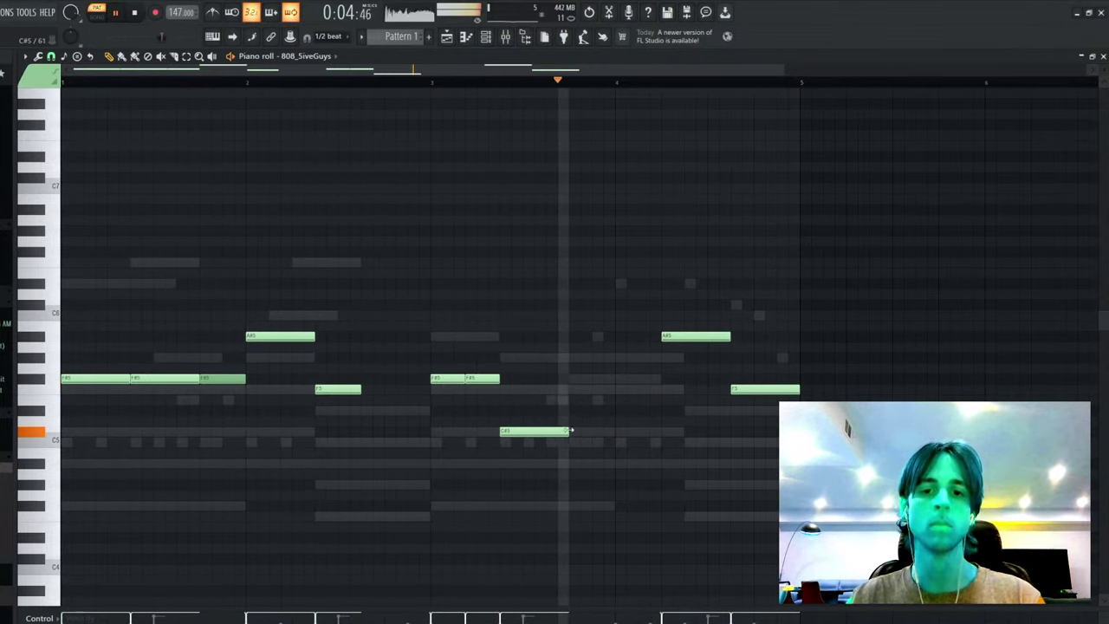
{"action": "left_click_drag", "start_coordinate": [575, 436], "coordinate": [553, 441]}
{"action": "key", "text": "ctrl+Up"}
{"action": "left_click", "coordinate": [555, 442], "text": "ctrl"}
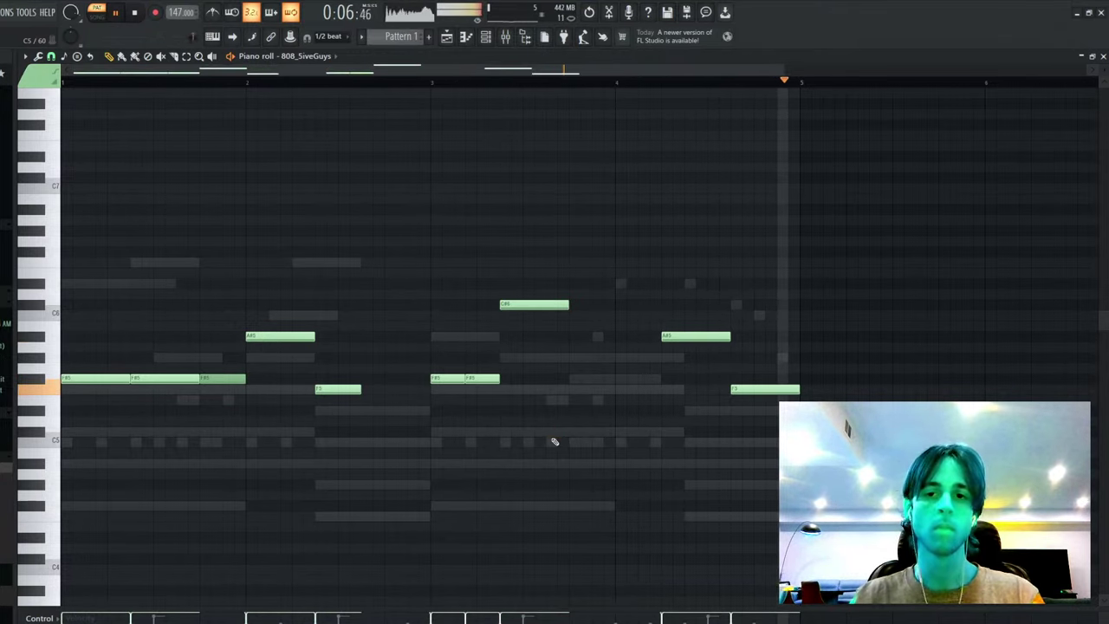
{"action": "left_click_drag", "start_coordinate": [701, 339], "coordinate": [646, 341]}
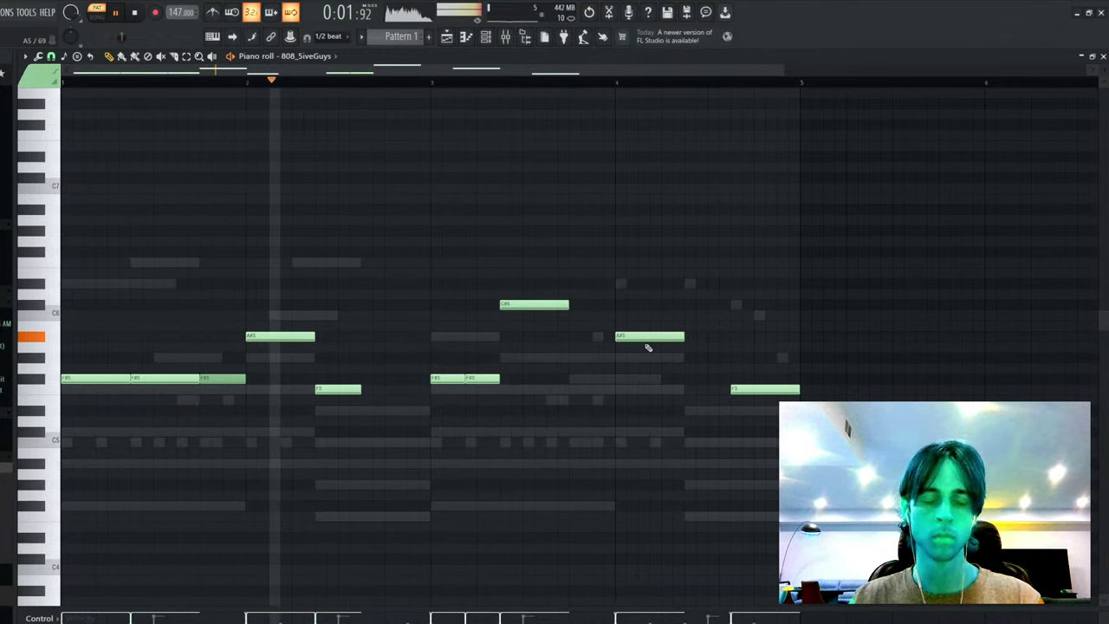
{"action": "key", "text": "Escape"}
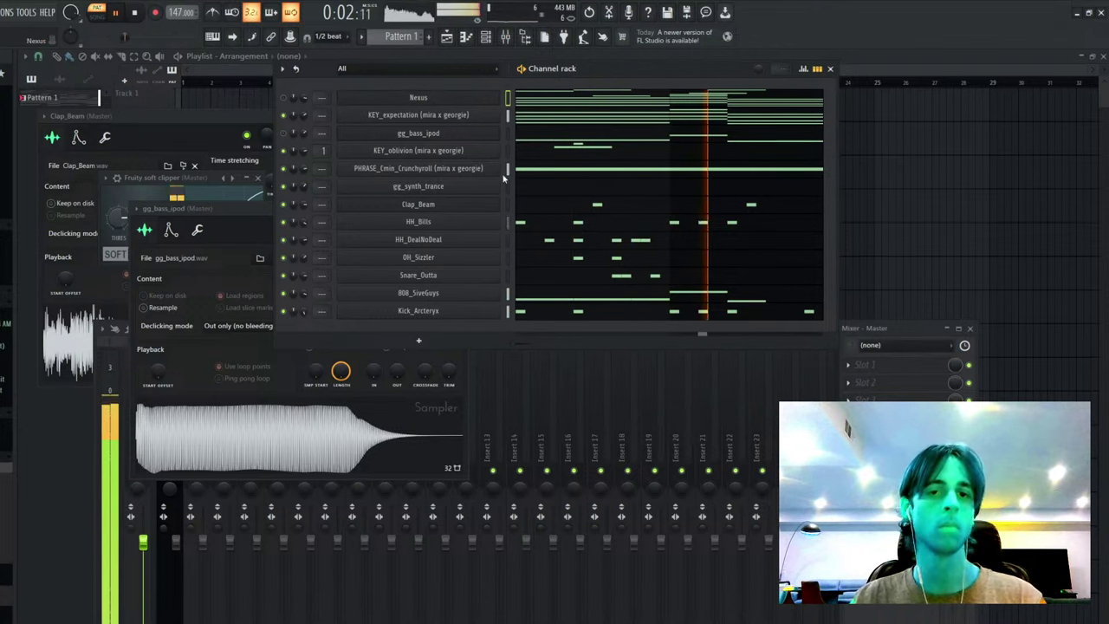
- Open the OH_Sizzler sampler settings and check the Kick_Arcteryx notes
{"action": "left_click", "coordinate": [435, 257]}
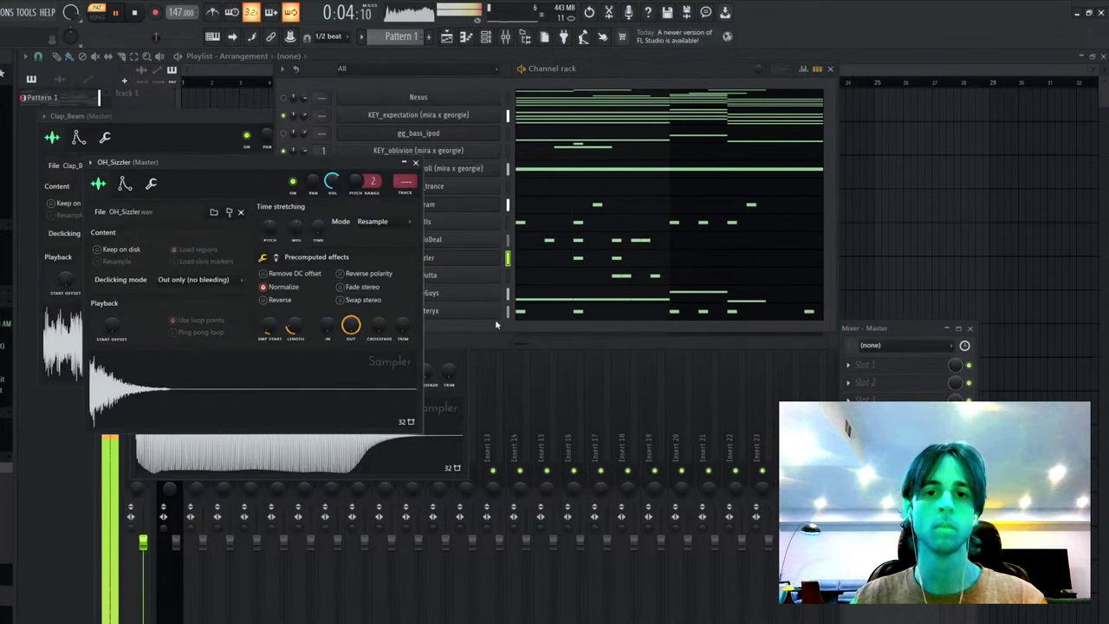
{"action": "left_click", "coordinate": [560, 311]}
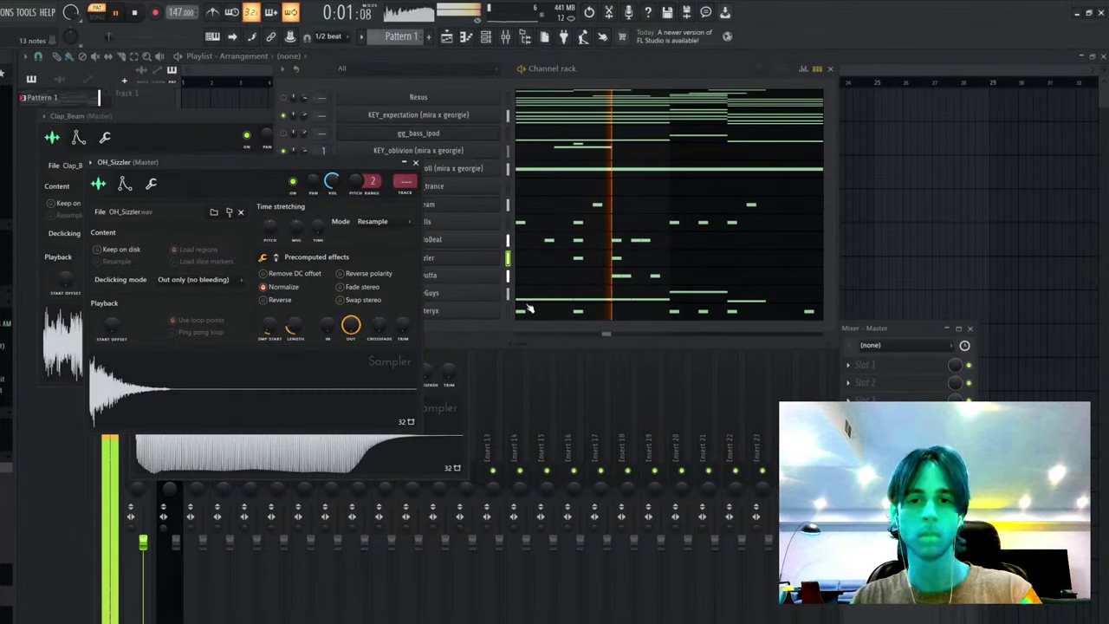
- Replace the 808's A#5 in bar 4 with three three-step A#5 notes and the one in bar 2 with two three-step notes
{"action": "left_click", "coordinate": [529, 295]}
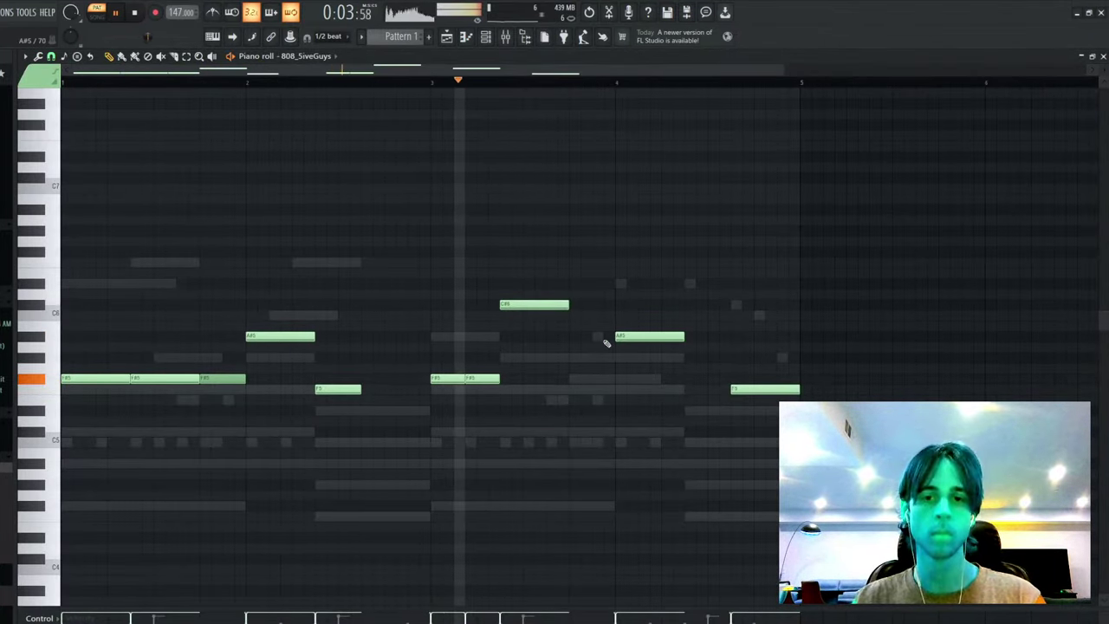
{"action": "left_click_drag", "start_coordinate": [683, 337], "coordinate": [719, 345]}
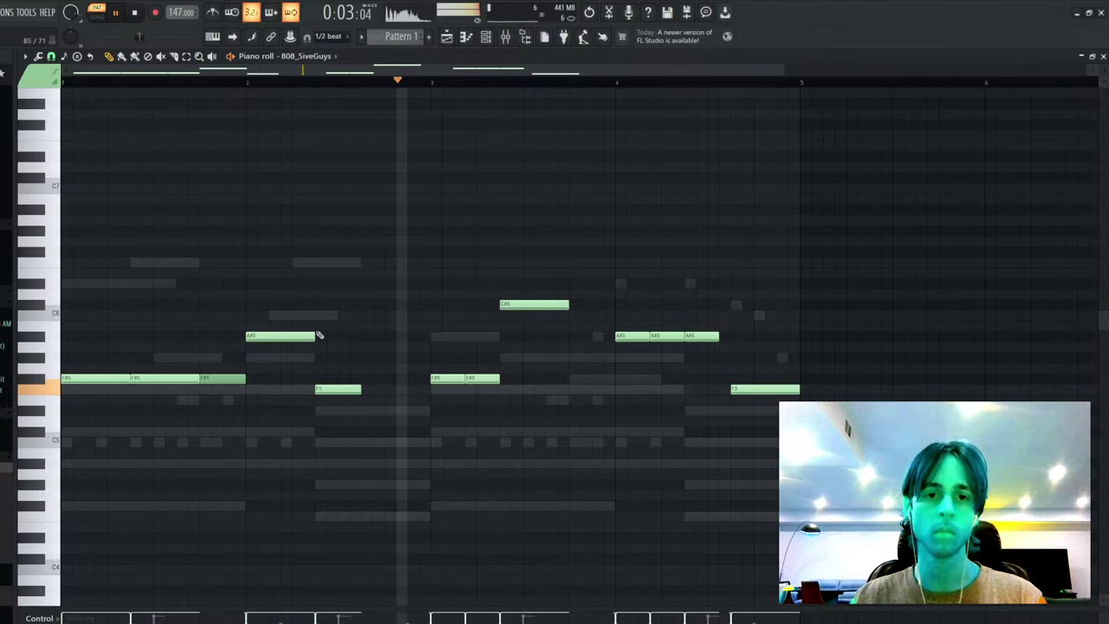
{"action": "left_click_drag", "start_coordinate": [314, 336], "coordinate": [279, 337]}
{"action": "key", "text": "ctrl+b"}
{"action": "key", "text": "ctrl+d"}
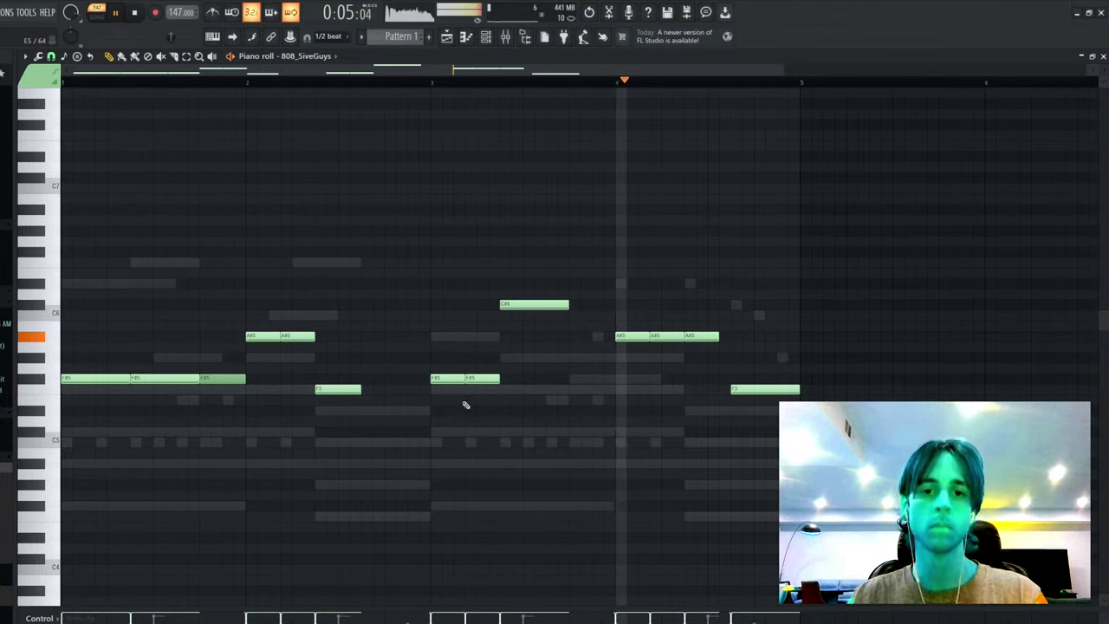
- Delete the second F#5 in bar 3 of the 808 part and open the HH_DealNoDeal and HH_Bills piano rolls
{"action": "right_click", "coordinate": [481, 382]}
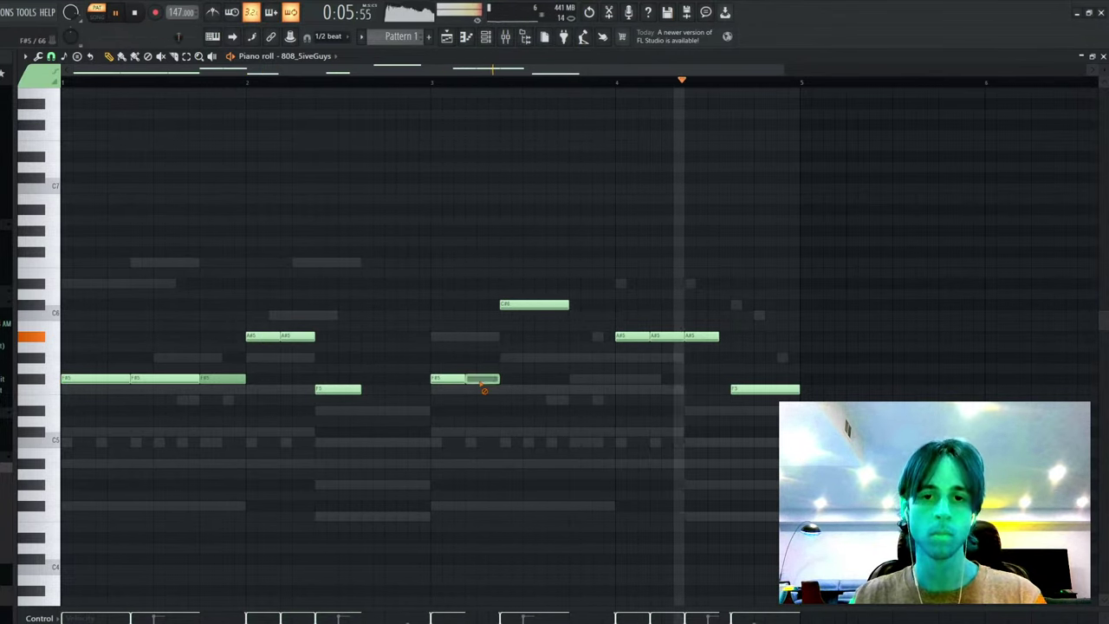
{"action": "double_click", "coordinate": [471, 443]}
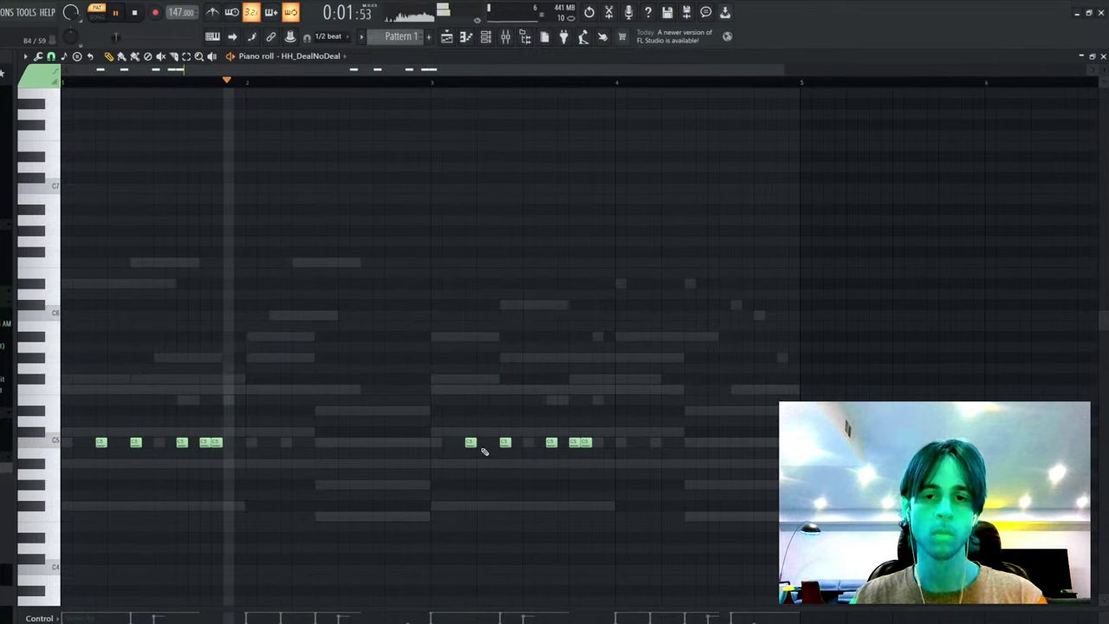
{"action": "double_click", "coordinate": [436, 443]}
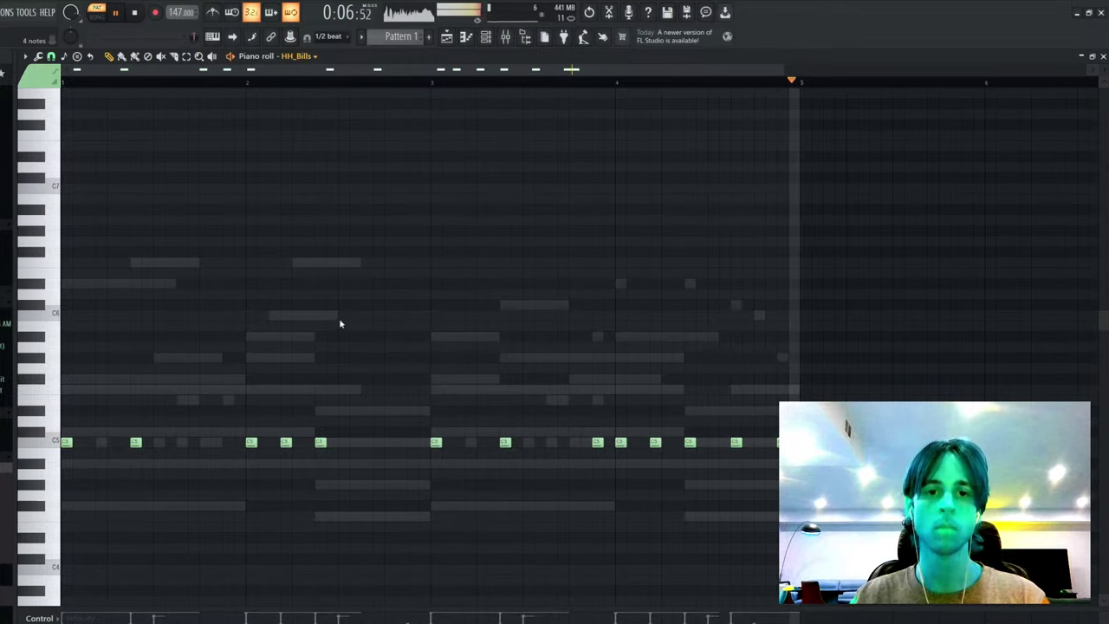
- Move the first KEY_oblivion note pair to the end of bar 2 and trim its D#6 at the bar 3 line
{"action": "key", "text": "Down"}
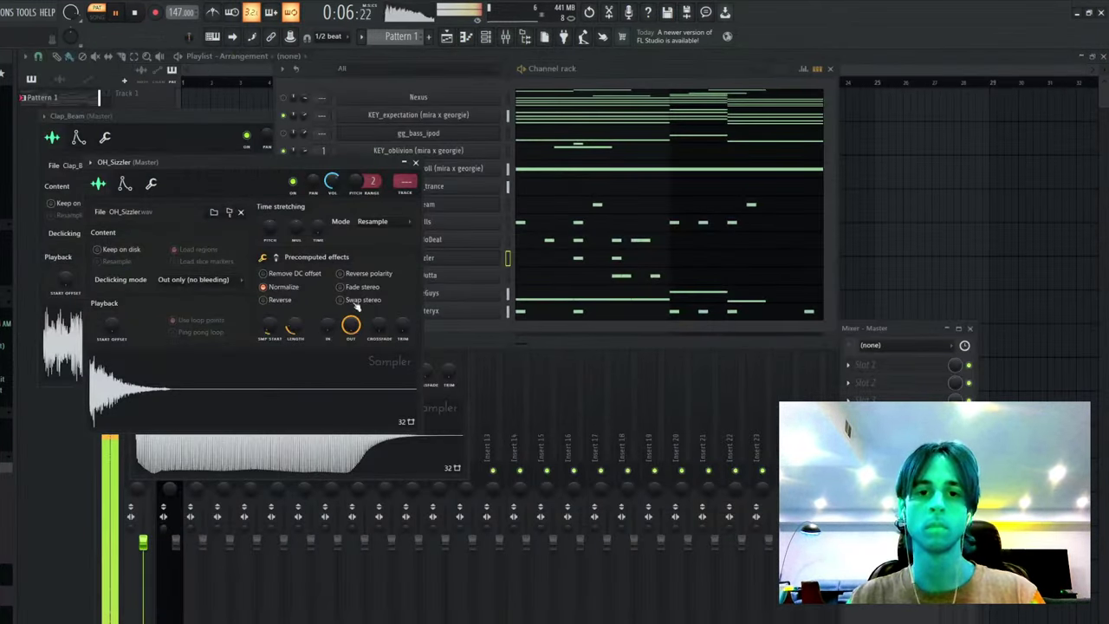
{"action": "left_click", "coordinate": [416, 163]}
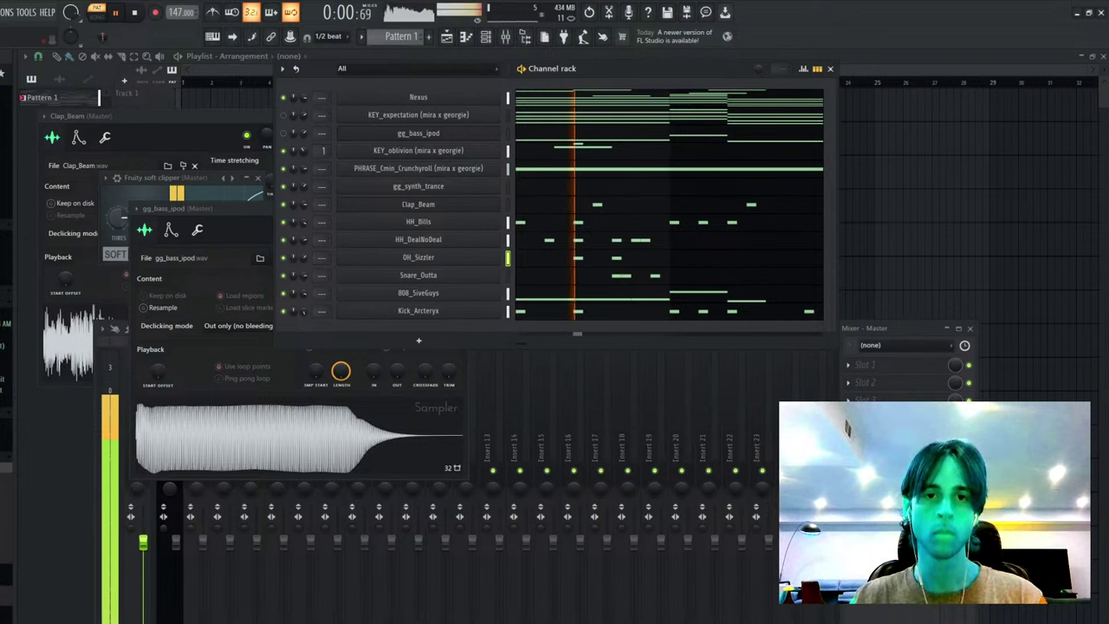
{"action": "left_click", "coordinate": [583, 149]}
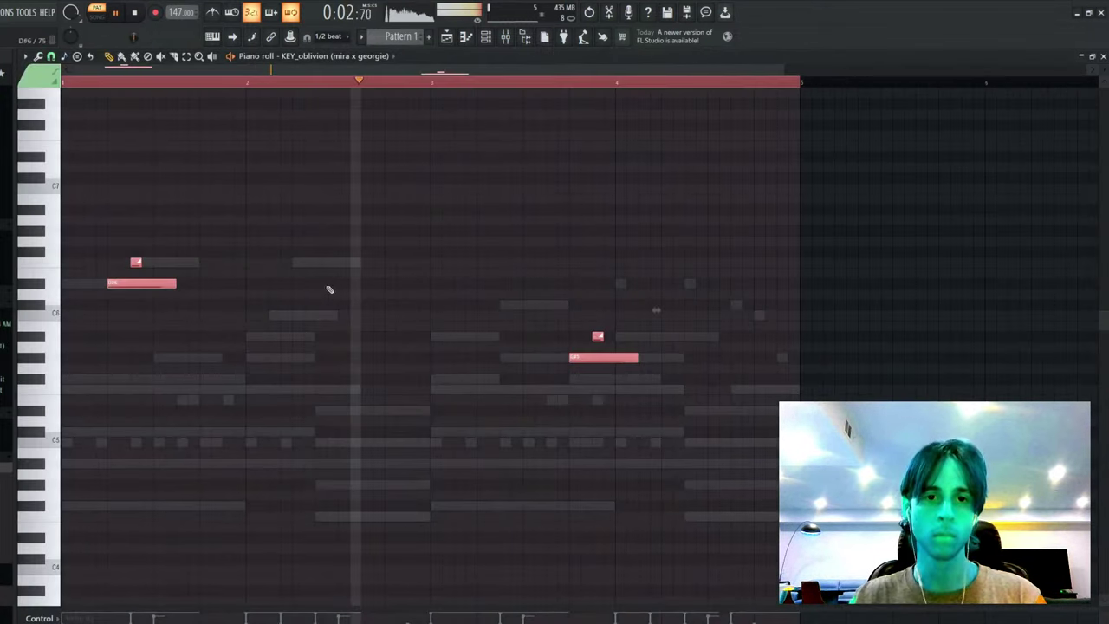
{"action": "key", "text": "space"}
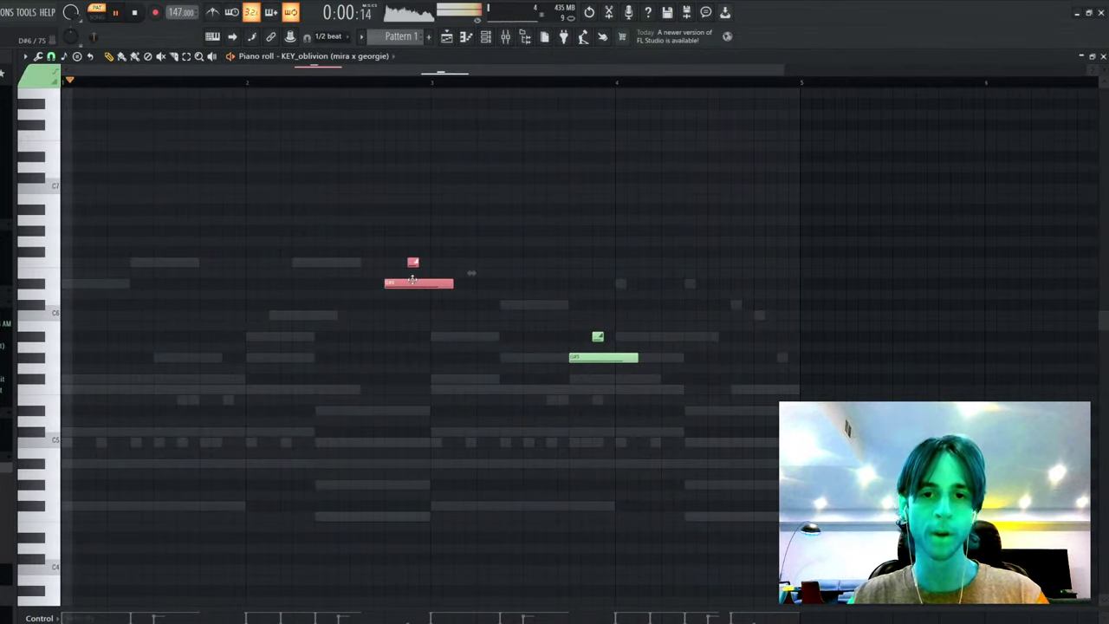
{"action": "left_click", "coordinate": [502, 268], "text": "ctrl"}
{"action": "left_click_drag", "start_coordinate": [449, 284], "coordinate": [430, 282]}
- Move the second KEY_oblivion note pair to the end of bar 4 and trim its G#5 at the bar line
{"action": "left_click_drag", "start_coordinate": [657, 310], "coordinate": [542, 406]}
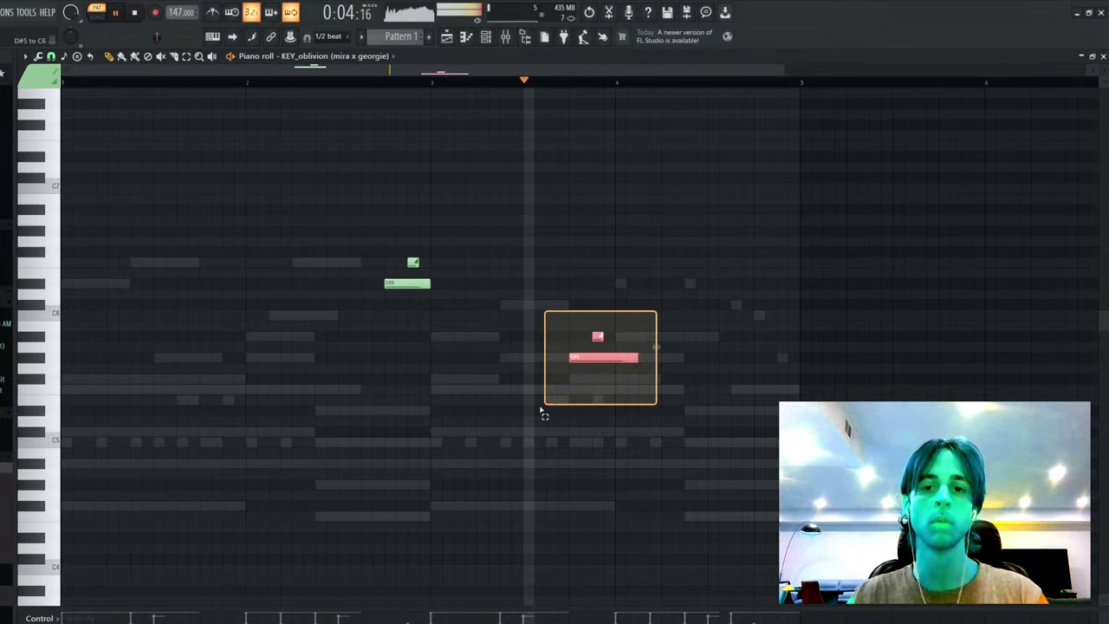
{"action": "key", "text": "ctrl+b"}
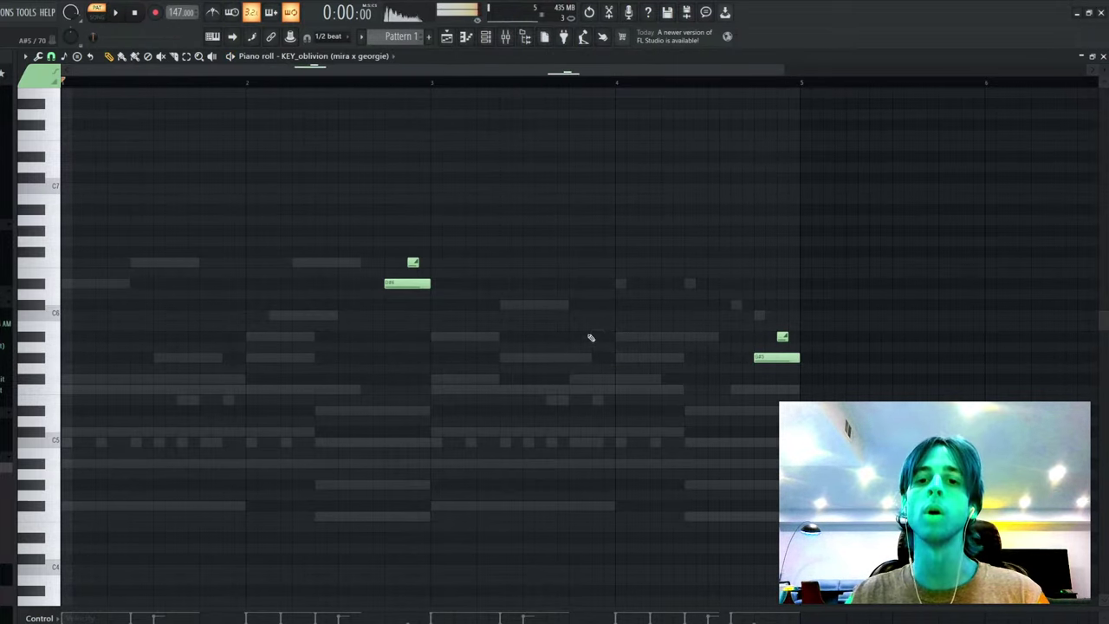
{"action": "key", "text": "space"}
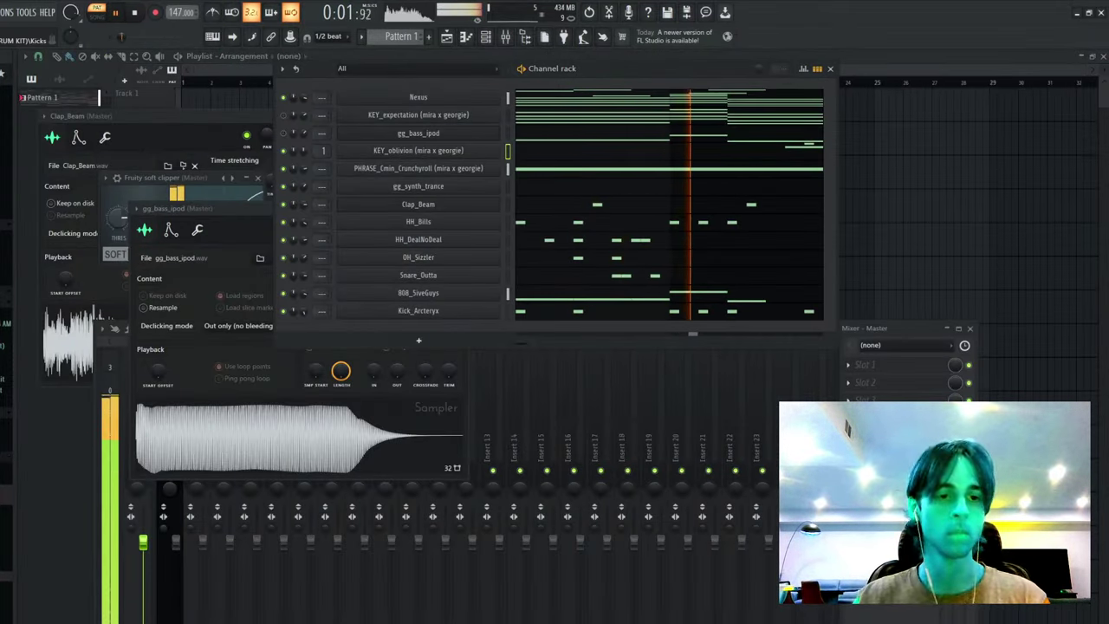
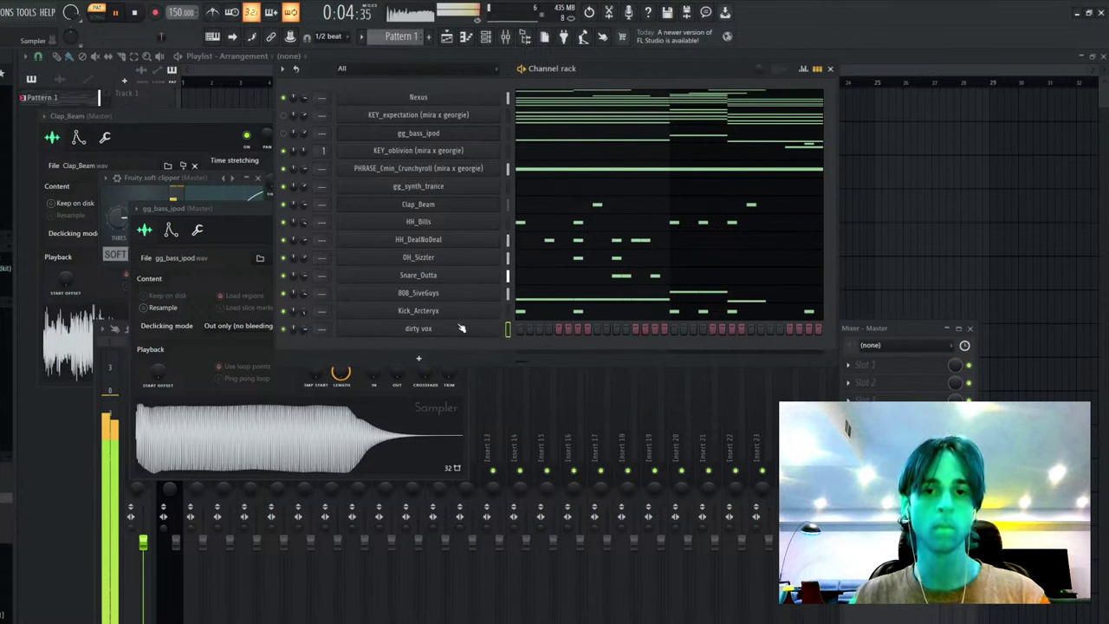
- Place short C5 notes for dirty vox at the start of bars 1 and 3 and on the last beat of bars 2 and 4
{"action": "key", "text": "F7"}
{"action": "left_click", "coordinate": [766, 401]}
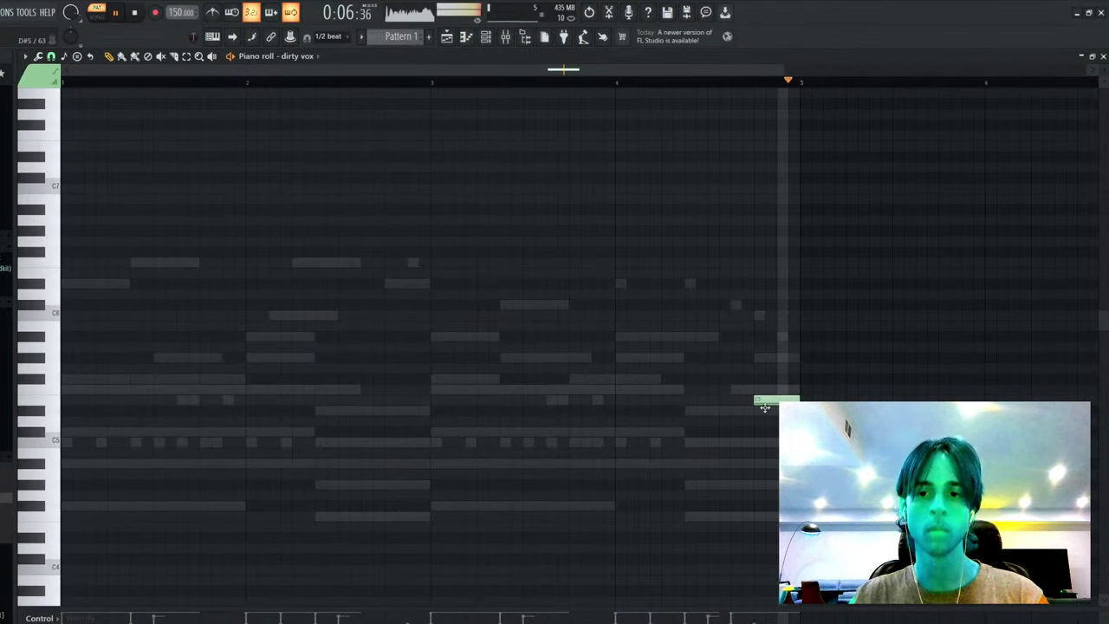
{"action": "left_click_drag", "start_coordinate": [766, 401], "coordinate": [433, 443]}
{"action": "key", "text": "ctrl+a"}
{"action": "key", "text": "ctrl+a"}
{"action": "left_click", "coordinate": [355, 471], "text": "ctrl"}
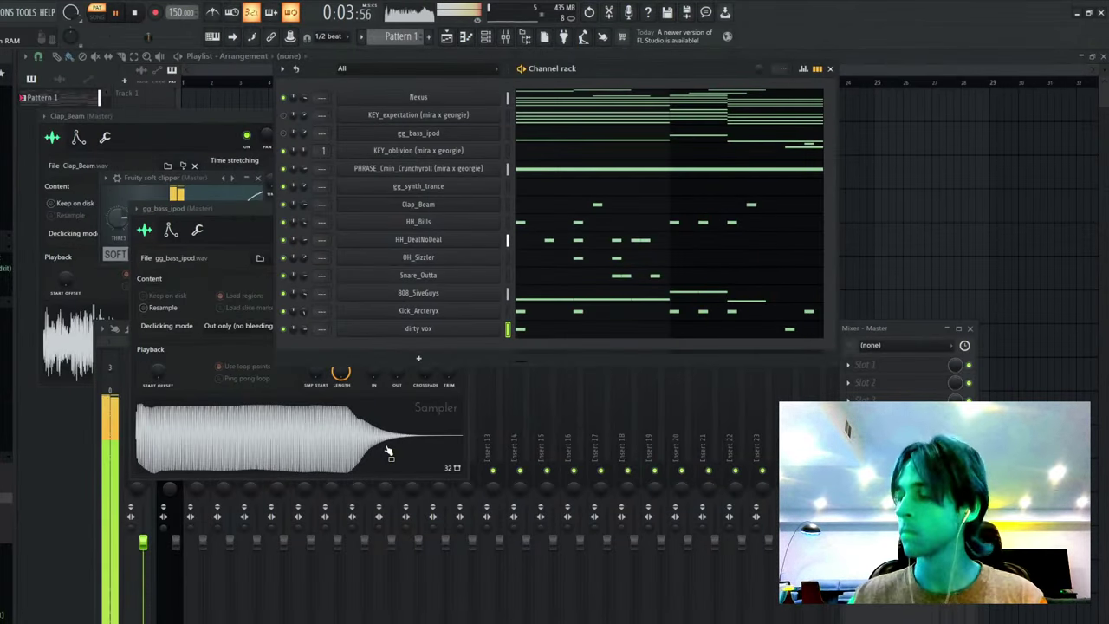
{"action": "left_click", "coordinate": [541, 331]}
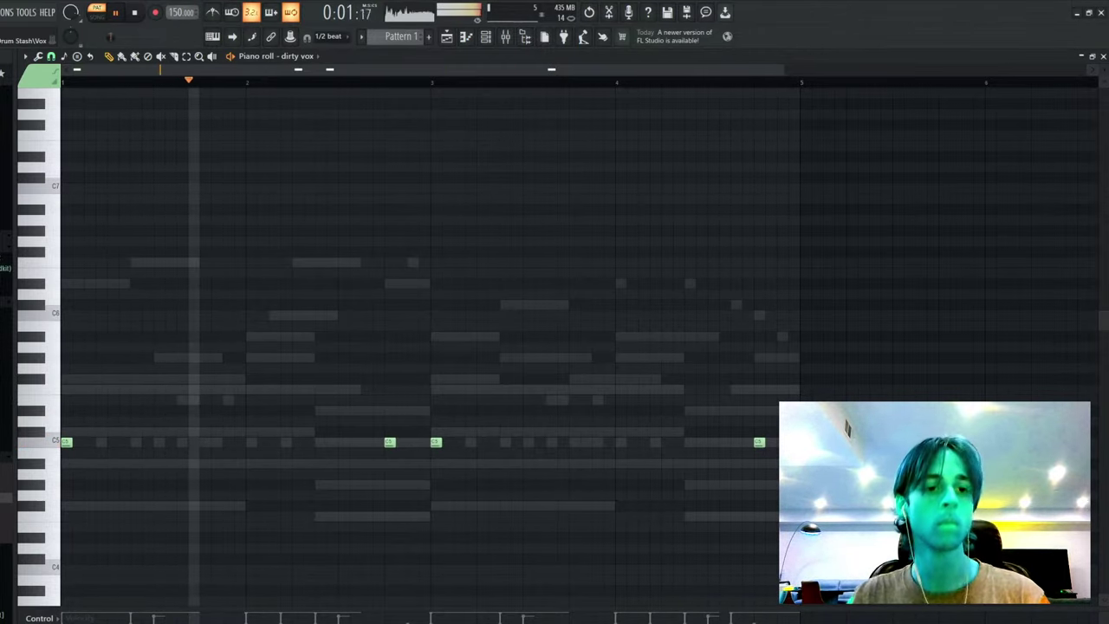
{"action": "key", "text": "F7"}
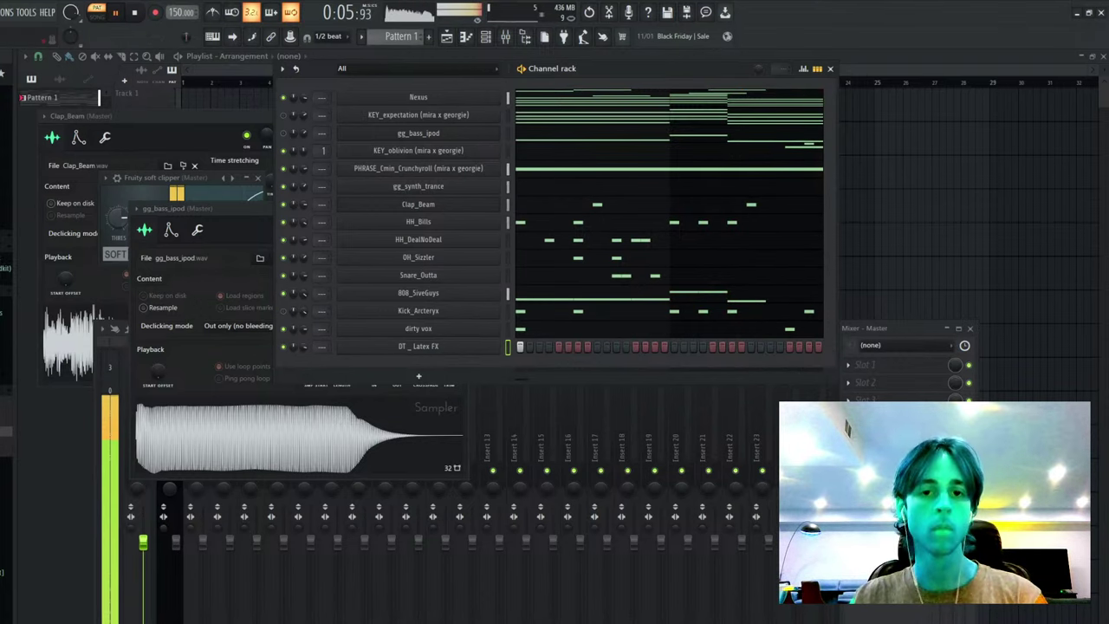
- Add an F5 at the end of bar 2 in the 808 part and change the third A#5 of bar 4 to F6
{"action": "left_click", "coordinate": [584, 296]}
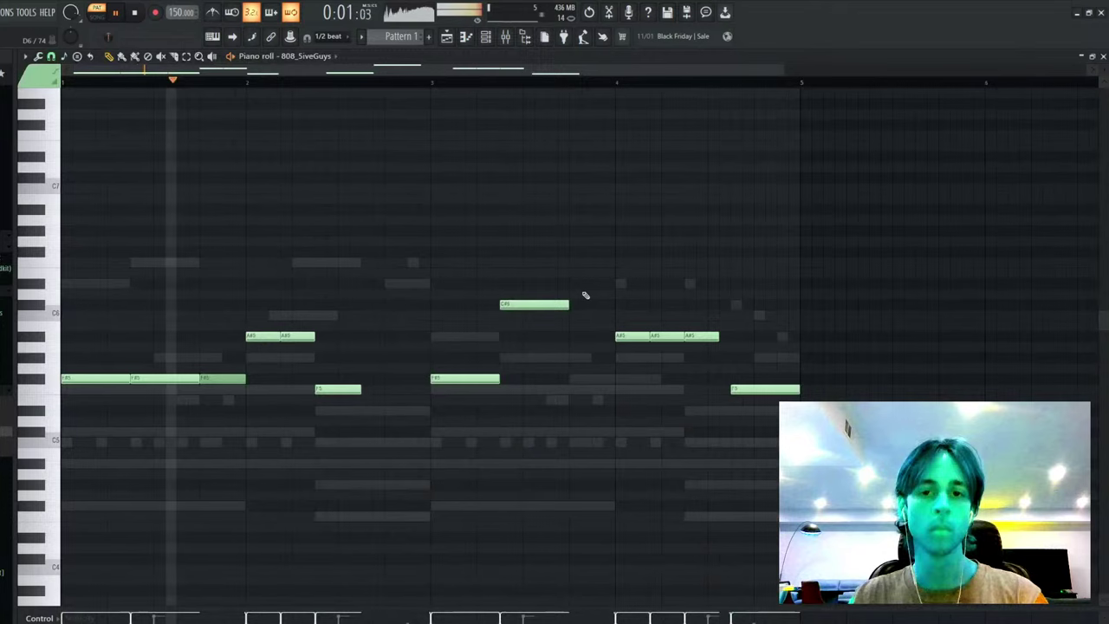
{"action": "left_click", "coordinate": [394, 389]}
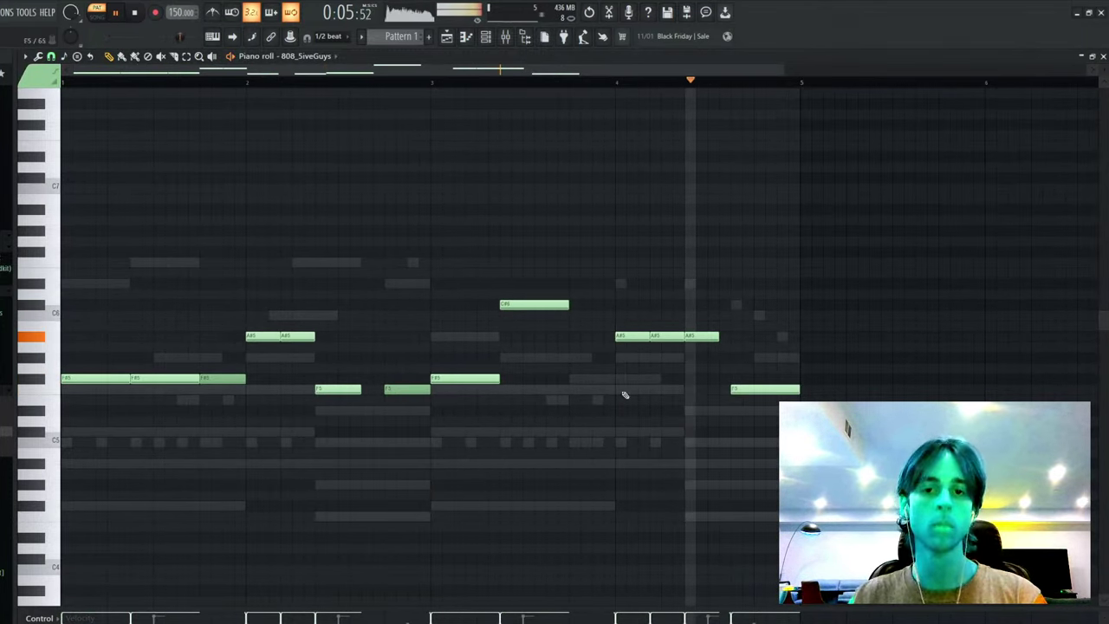
{"action": "left_click_drag", "start_coordinate": [694, 327], "coordinate": [701, 347]}
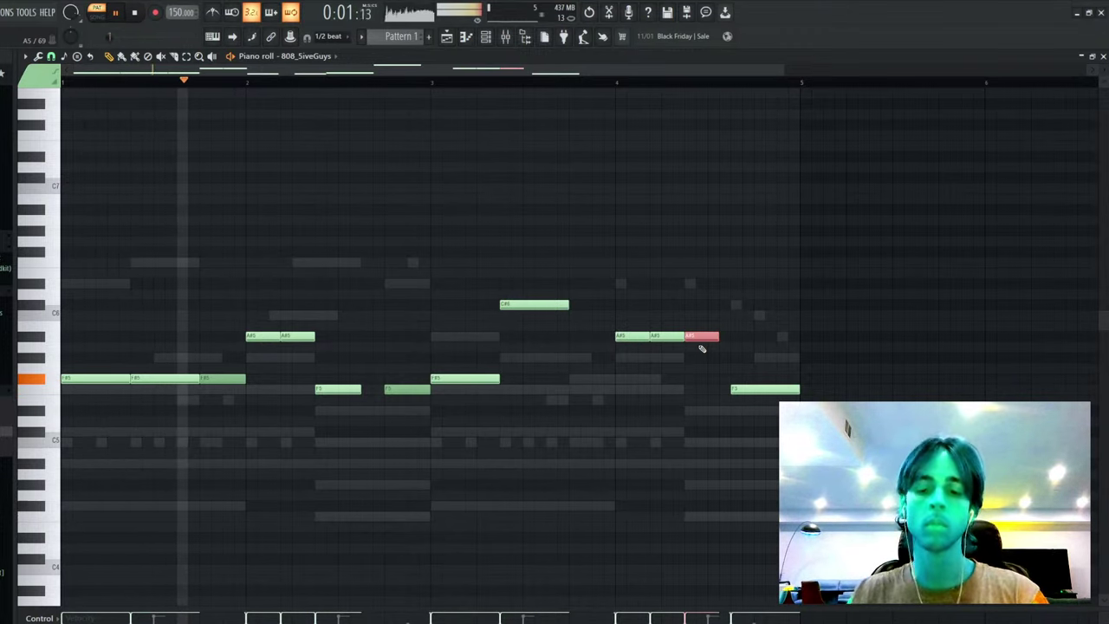
{"action": "key", "text": "shift+Down"}
{"action": "key", "text": "shift+Down"}
{"action": "key", "text": "shift+Down"}
{"action": "key", "text": "shift+Down"}
{"action": "key", "text": "shift+Down"}
{"action": "key", "text": "ctrl+Up"}
{"action": "key", "text": "ctrl+d"}
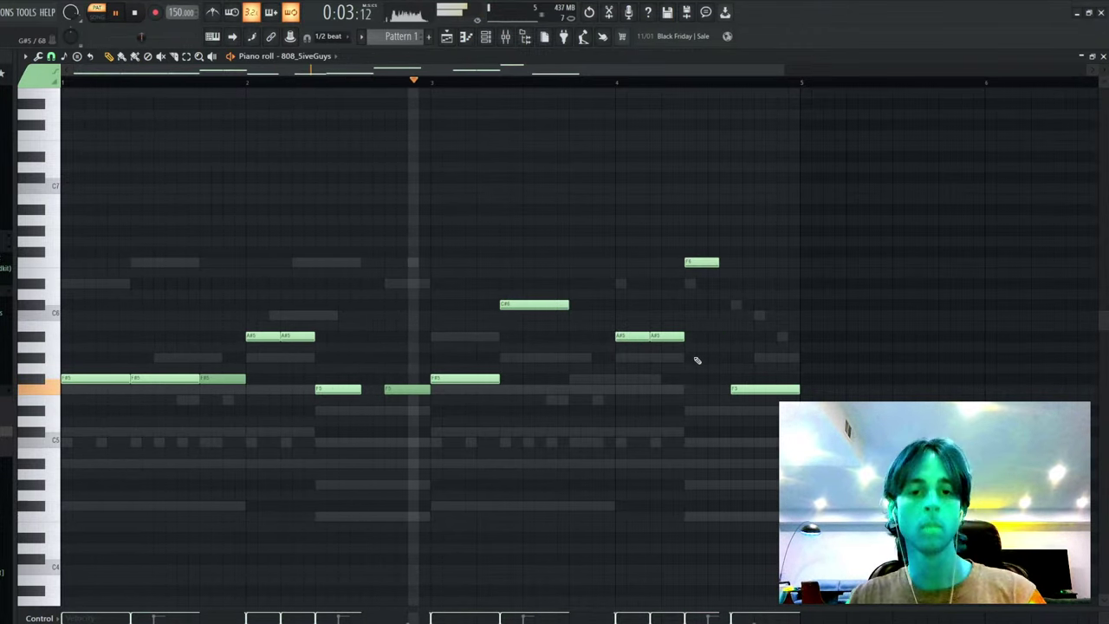
- Lower the 808's C#6 in bar 3 by one octave and add an F#5 that fills the last beat of that bar
{"action": "right_click", "coordinate": [561, 378]}
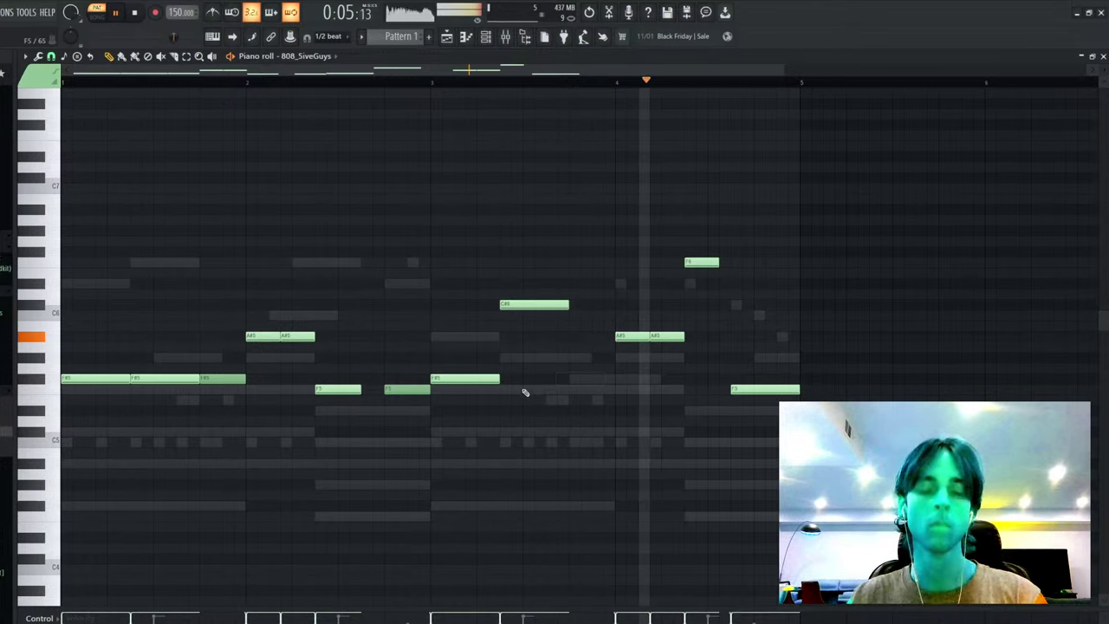
{"action": "left_click_drag", "start_coordinate": [557, 291], "coordinate": [525, 324]}
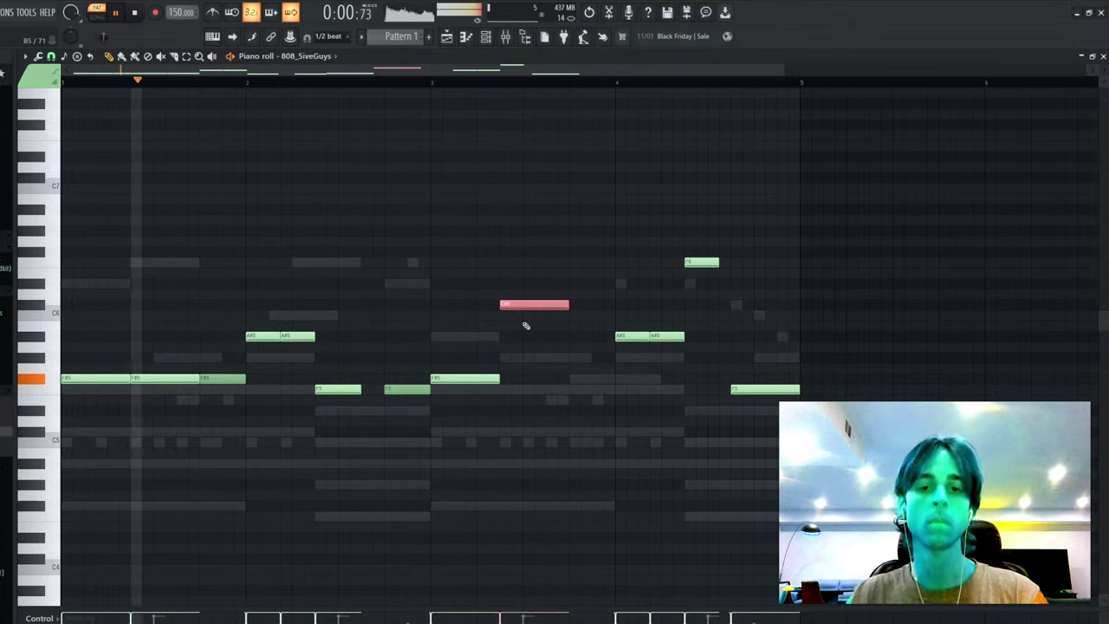
{"action": "key", "text": "ctrl+Down"}
{"action": "left_click", "coordinate": [525, 325], "text": "ctrl"}
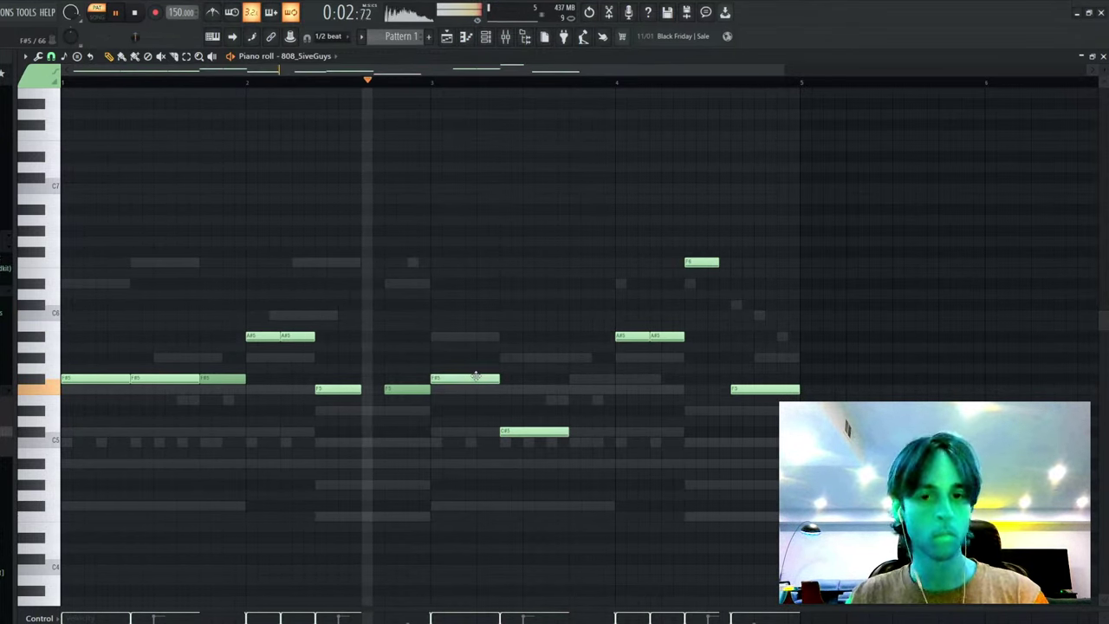
{"action": "left_click", "coordinate": [574, 379]}
{"action": "left_click_drag", "start_coordinate": [639, 382], "coordinate": [615, 382]}
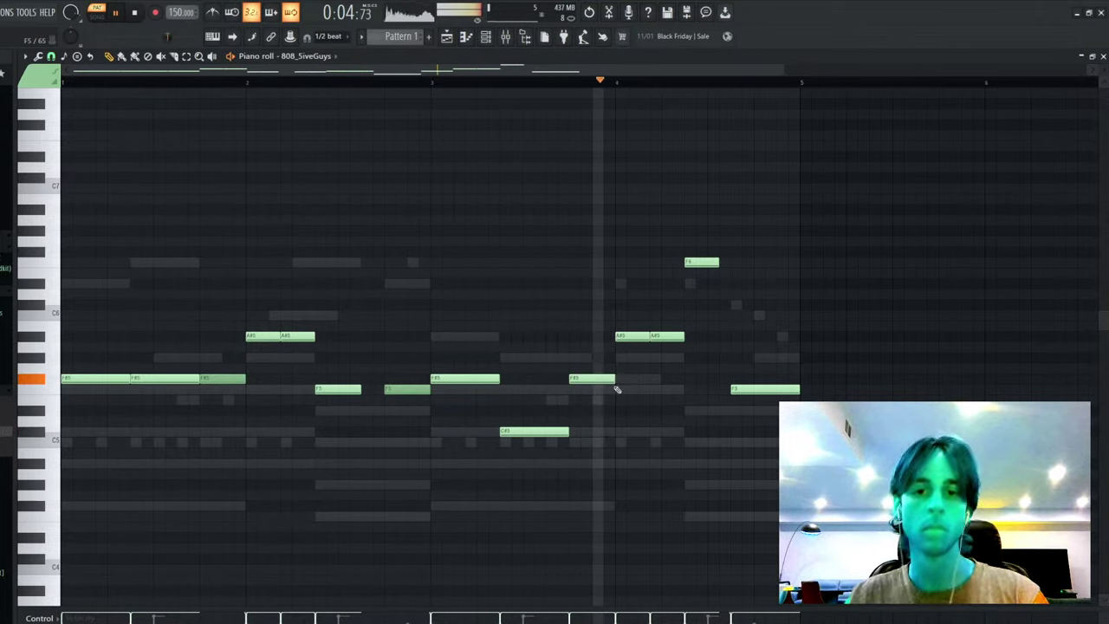
- Slice the 808's final F5 in bar 4 after its second step and lower that bar's F6 by one octave
{"action": "key", "text": "c"}
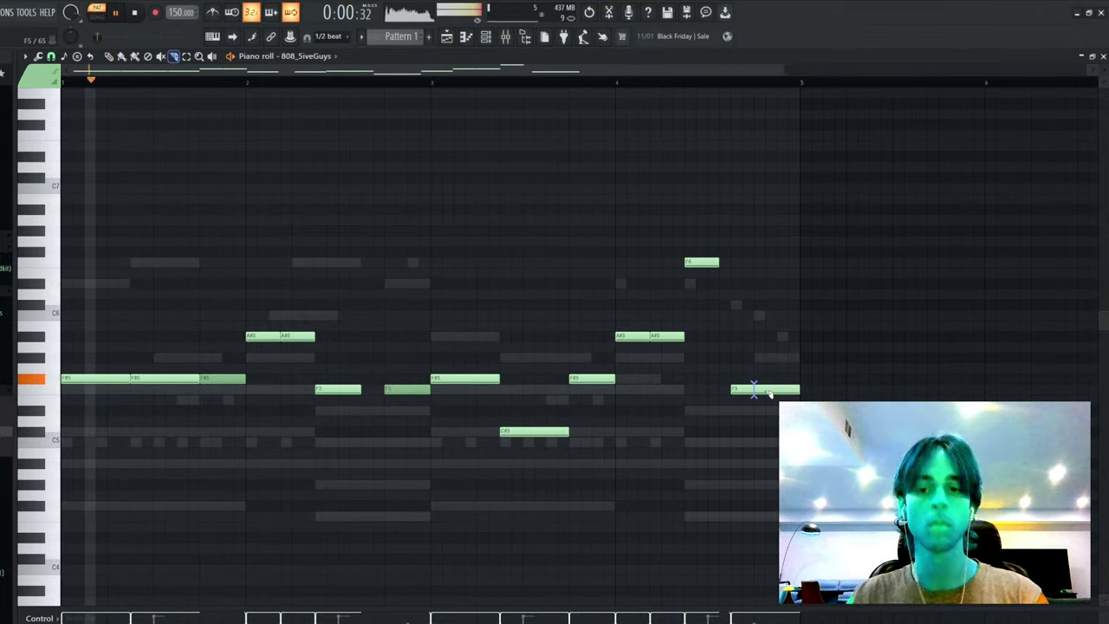
{"action": "left_click_drag", "start_coordinate": [755, 384], "coordinate": [757, 397]}
{"action": "key", "text": "p"}
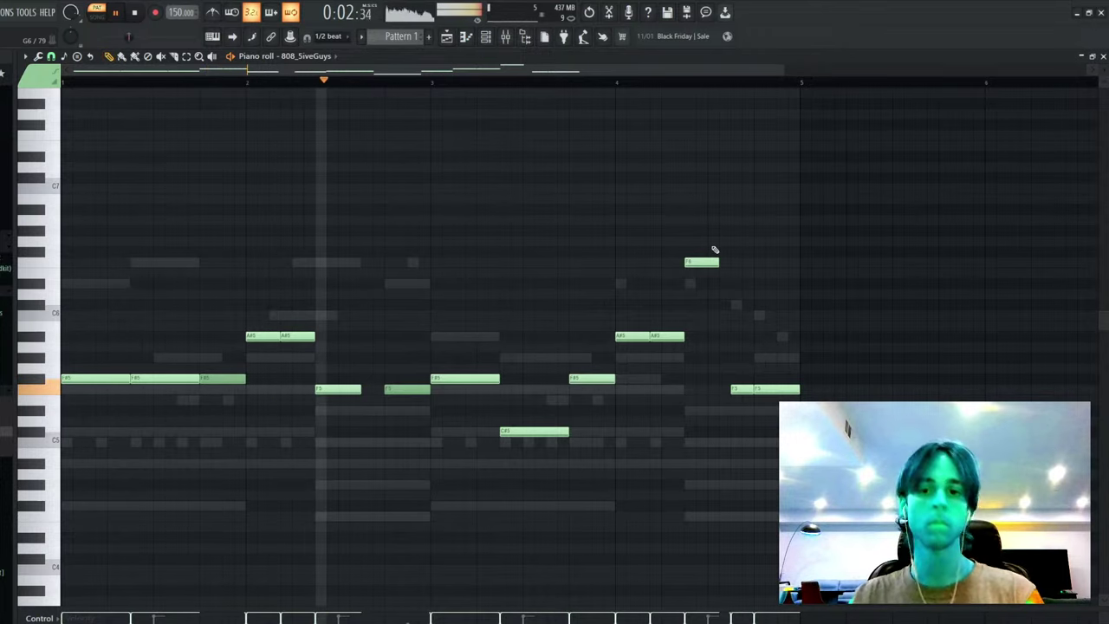
{"action": "left_click_drag", "start_coordinate": [716, 249], "coordinate": [711, 289]}
{"action": "key", "text": "ctrl+Down"}
{"action": "key", "text": "ctrl+d"}
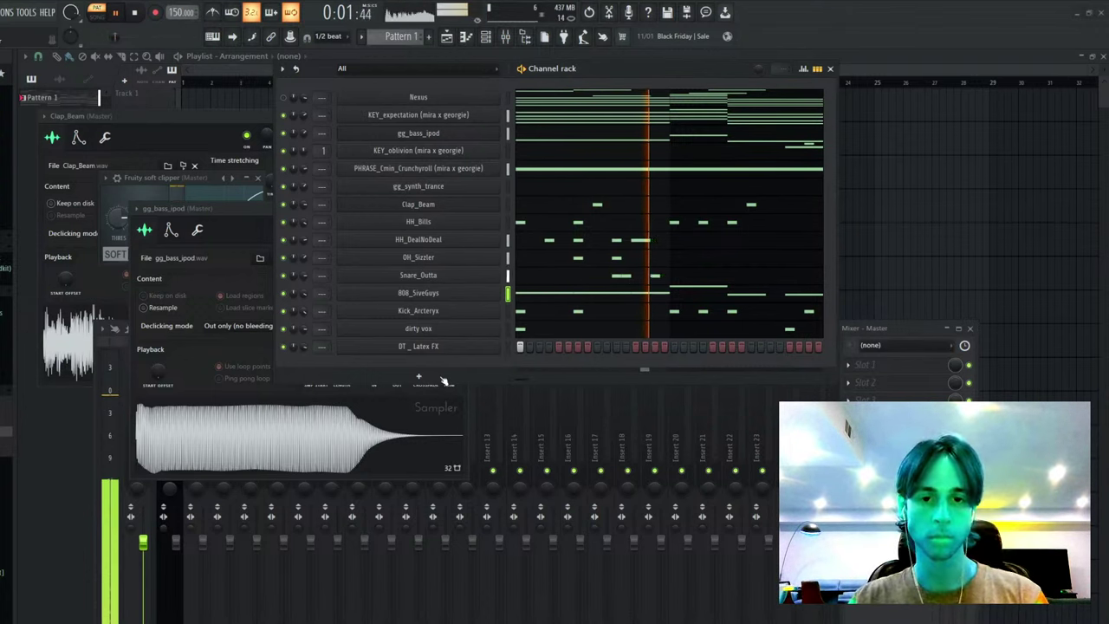
- Play back the pattern and compare the KEY_expectation and Nexus channels by soloing each of them
{"action": "key", "text": "space"}
{"action": "key", "text": "space"}
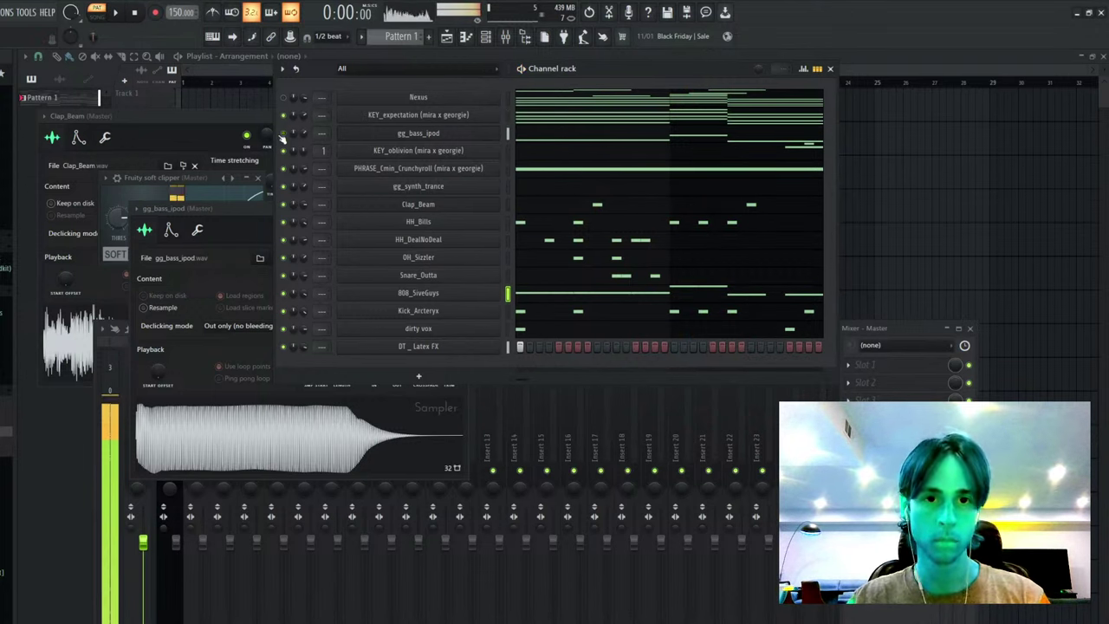
{"action": "key", "text": "space"}
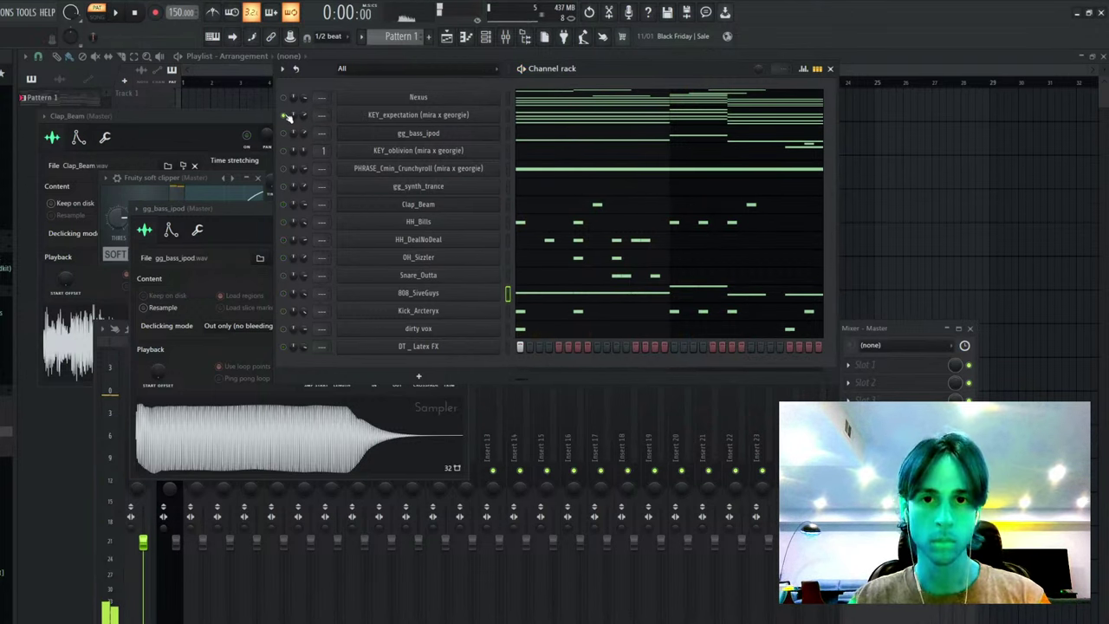
{"action": "key", "text": "space"}
{"action": "left_click", "coordinate": [284, 98]}
{"action": "key", "text": "space"}
{"action": "key", "text": "space"}
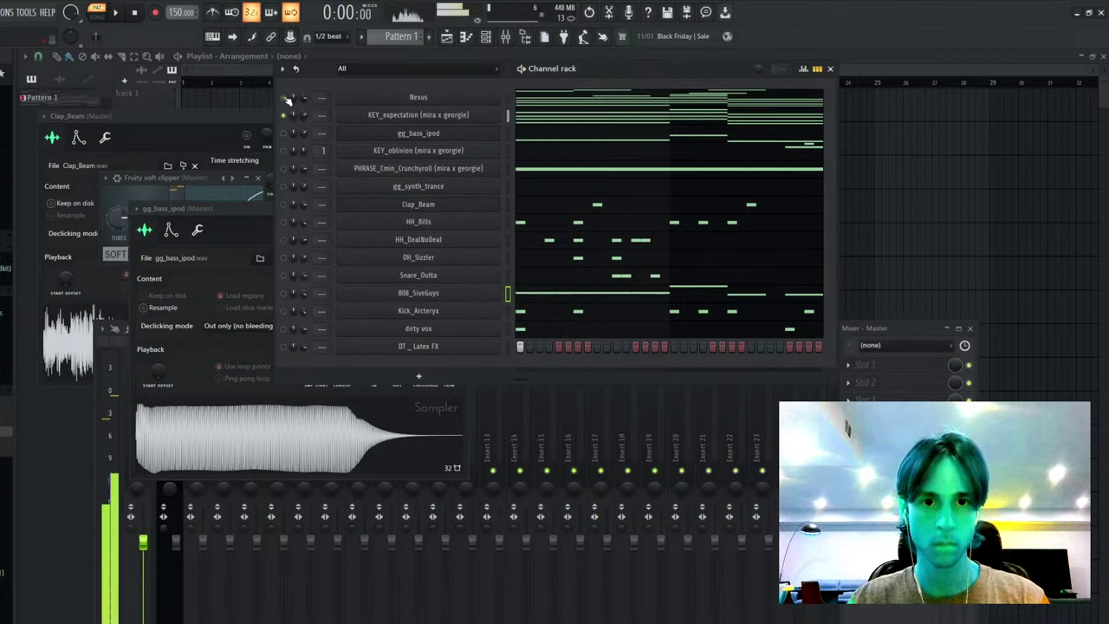
{"action": "key", "text": "space"}
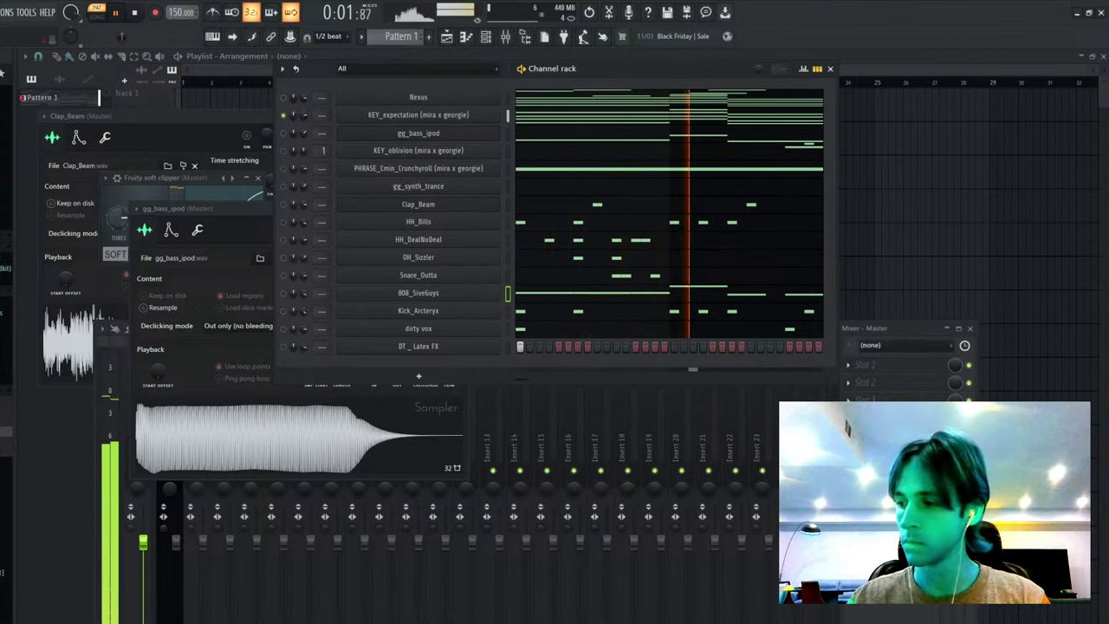
{"action": "key", "text": "space"}
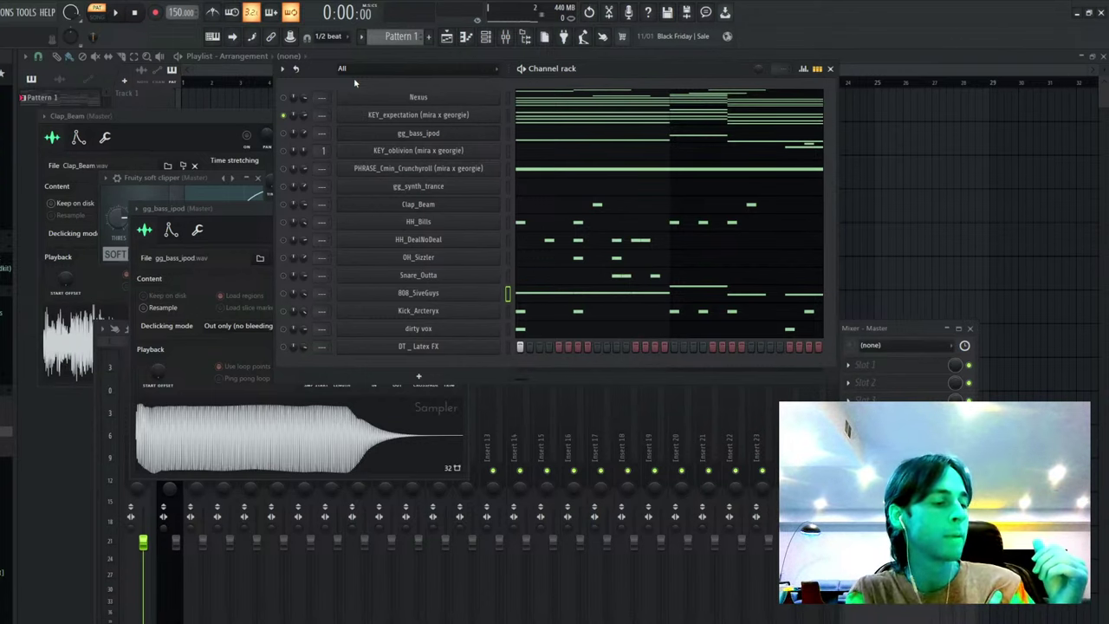
{"action": "key", "text": "space"}
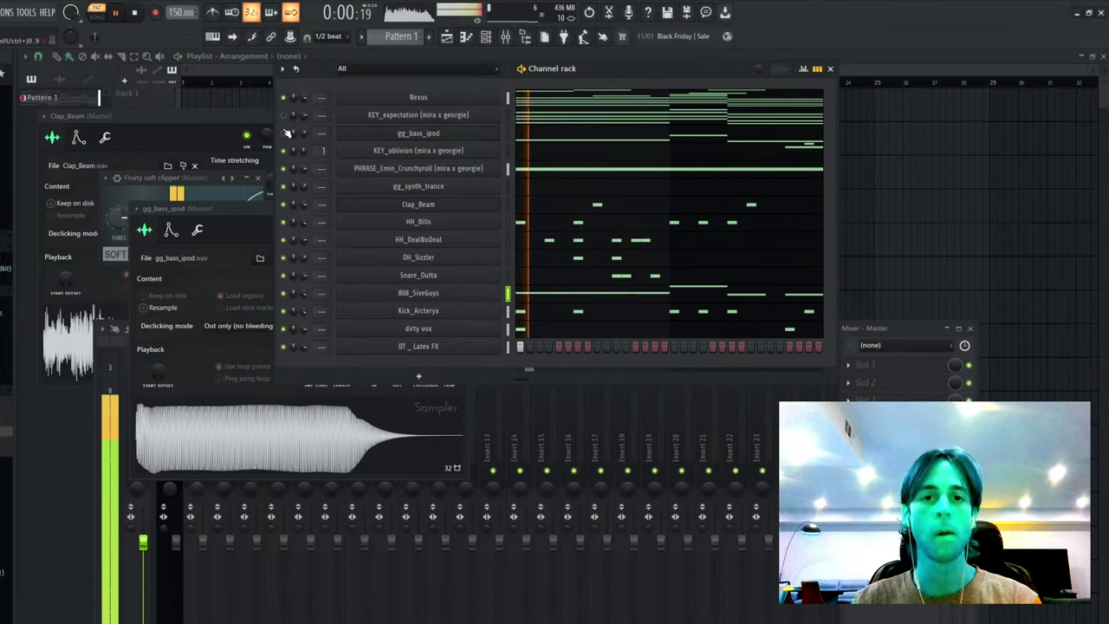
{"action": "key", "text": "space"}
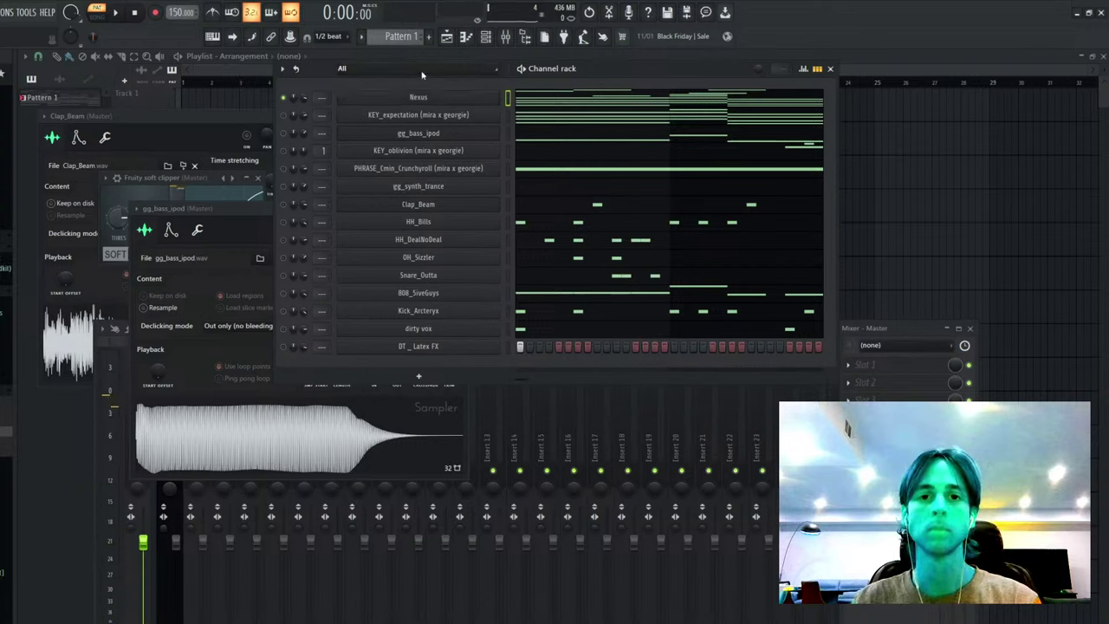
{"action": "key", "text": "space"}
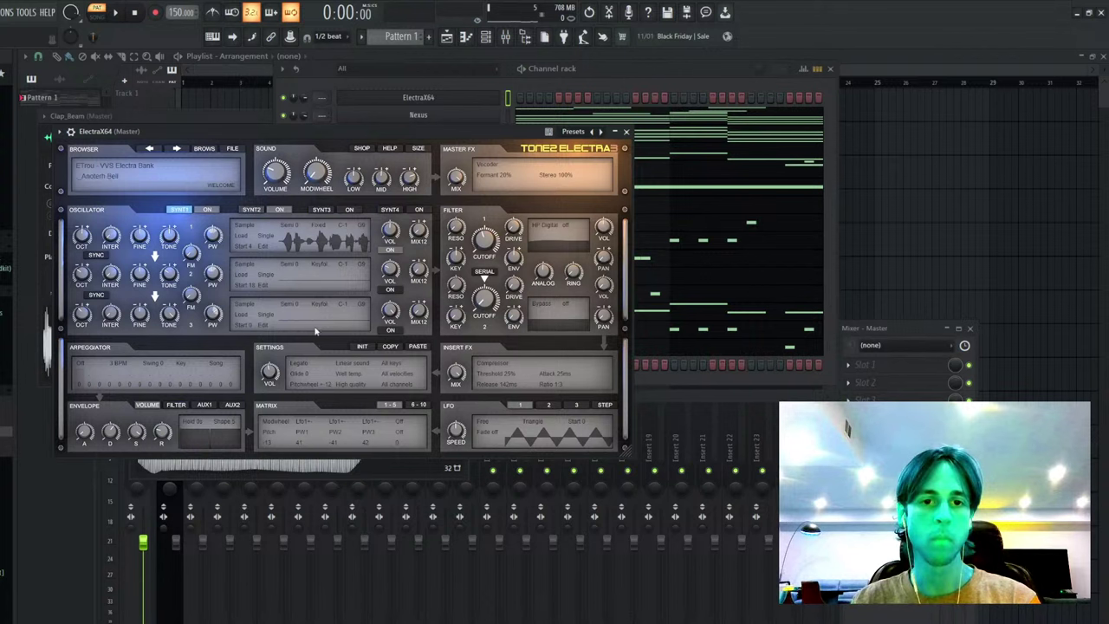
- Paste the copied notes into the ElectraX64 channel and mute Nexus to hear the new bell sound alone
{"action": "left_click", "coordinate": [627, 132]}
{"action": "key", "text": "ctrl+v"}
{"action": "key", "text": "space"}
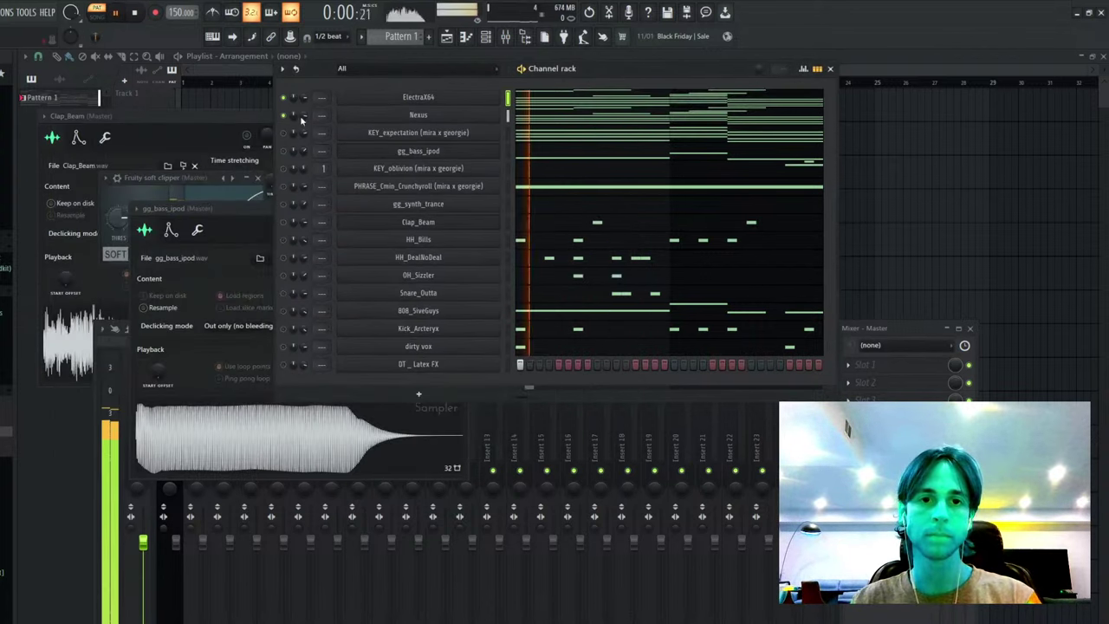
{"action": "left_click", "coordinate": [283, 116]}
{"action": "key", "text": "space"}
{"action": "key", "text": "space"}
{"action": "key", "text": "space"}
- Raise all notes of the ElectraX64 part by one octave
{"action": "left_click", "coordinate": [565, 99]}
{"action": "key", "text": "ctrl+Up"}
{"action": "key", "text": "space"}
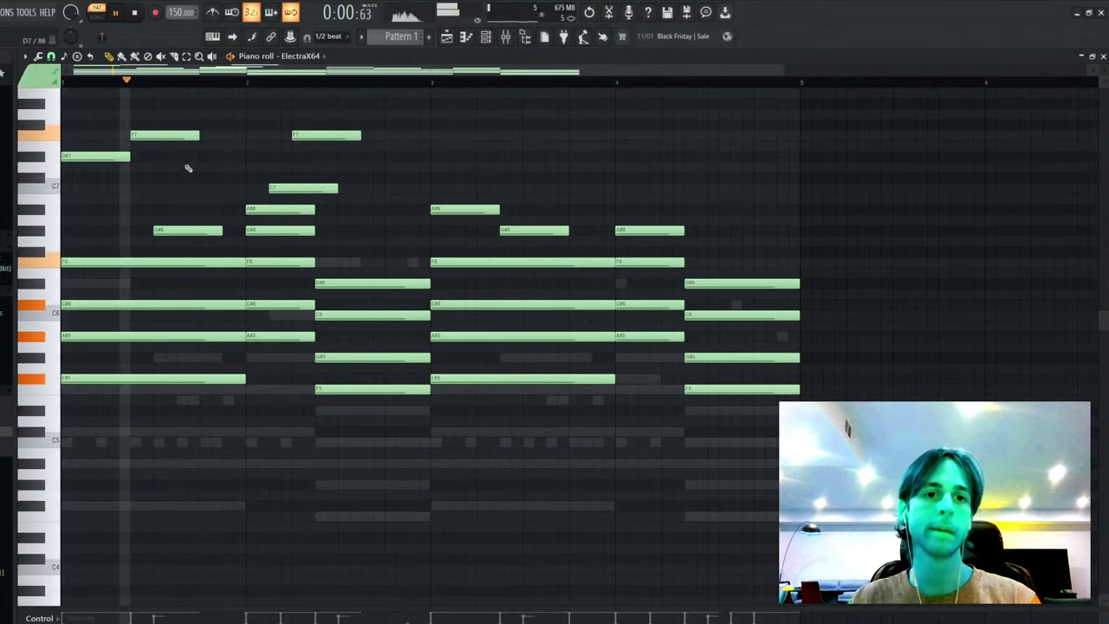
- In bar 1 of the ElectraX64 part, replace the F7 with a C#7 and a C7 and shift the G#6 to beat 4
{"action": "right_click", "coordinate": [164, 136]}
{"action": "left_click_drag", "start_coordinate": [113, 178], "coordinate": [137, 178]}
{"action": "key", "text": "space"}
{"action": "left_click", "coordinate": [185, 189]}
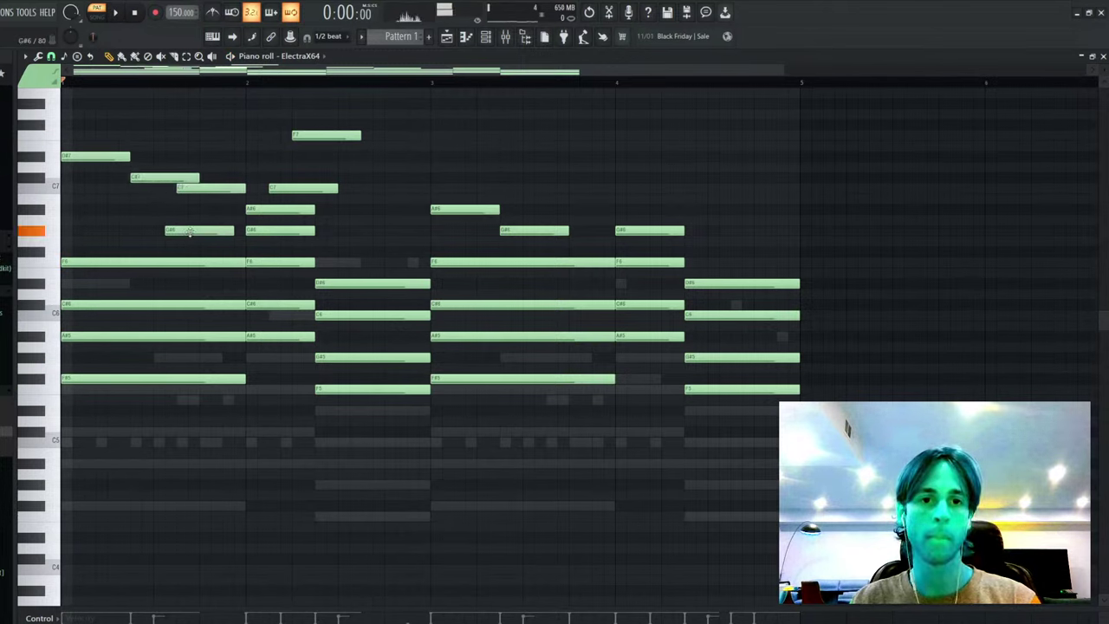
{"action": "left_click_drag", "start_coordinate": [190, 232], "coordinate": [225, 232]}
{"action": "key", "text": "space"}
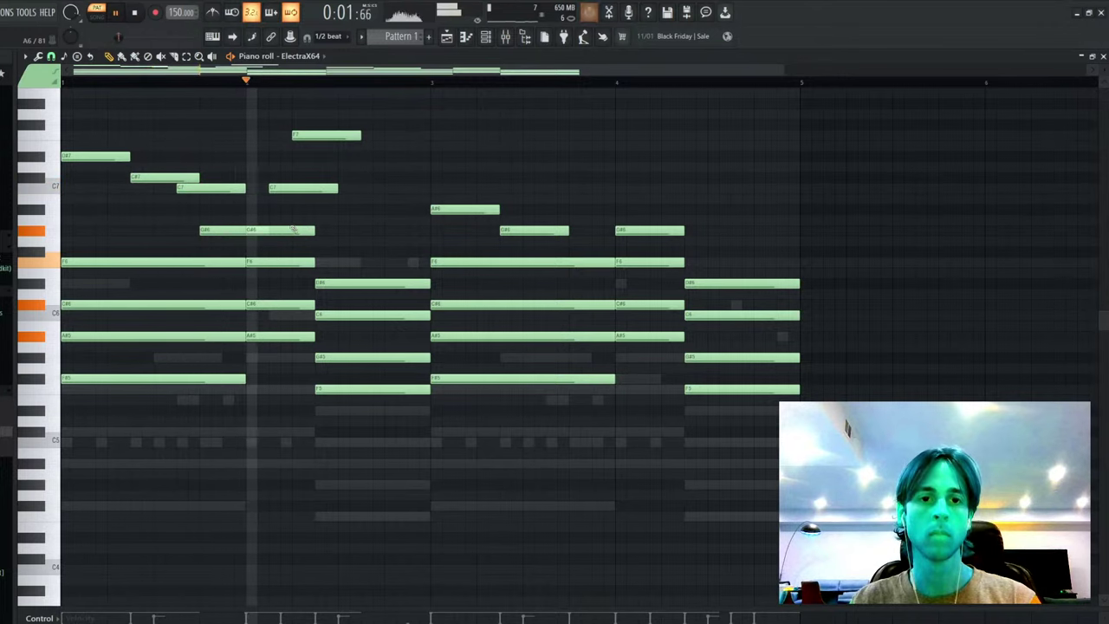
- Lower the F7 in bar 2 of the ElectraX64 part by one octave and deselect it
{"action": "key", "text": "space"}
{"action": "key", "text": "space"}
{"action": "left_click", "coordinate": [314, 136], "text": "ctrl"}
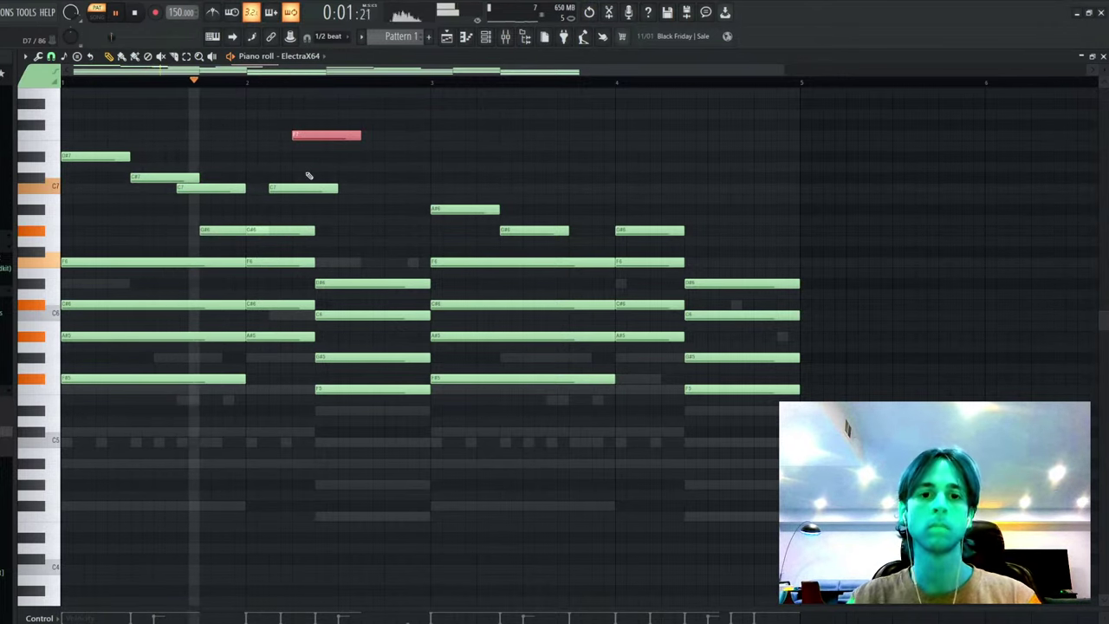
{"action": "key", "text": "ctrl+Down"}
{"action": "key", "text": "ctrl+d"}
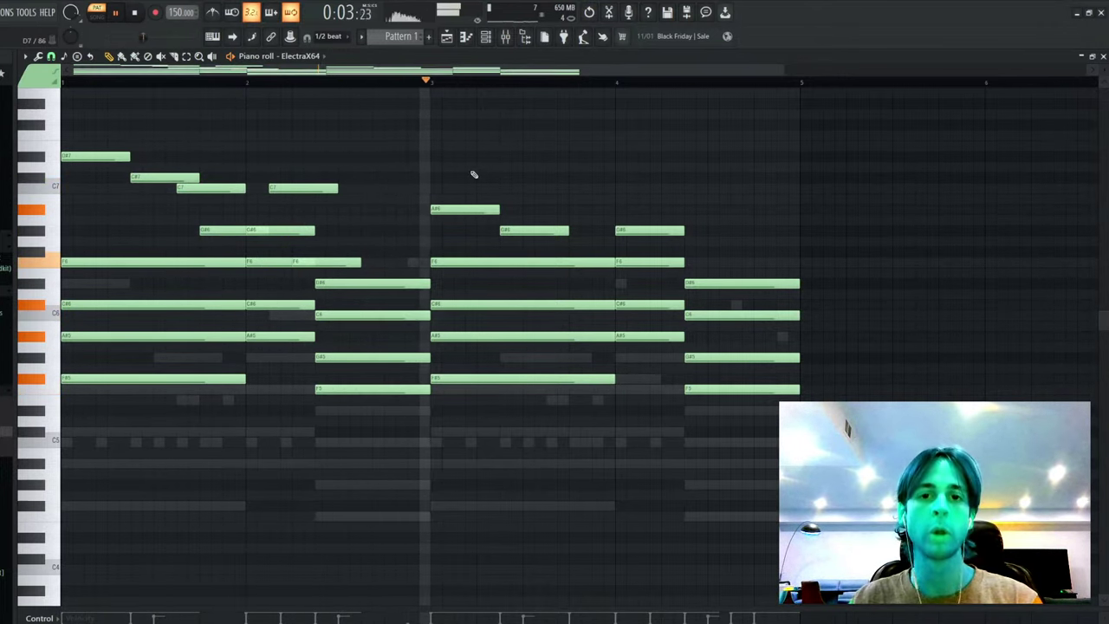
- Rework the ElectraX64 melody in bars 3 and 4: C#6 leading into bar 4, a delayed F6, and the last G#5 raised to G#6
{"action": "left_click_drag", "start_coordinate": [468, 171], "coordinate": [738, 407]}
{"action": "key", "text": "space"}
{"action": "left_click", "coordinate": [577, 270]}
{"action": "left_click", "coordinate": [577, 271]}
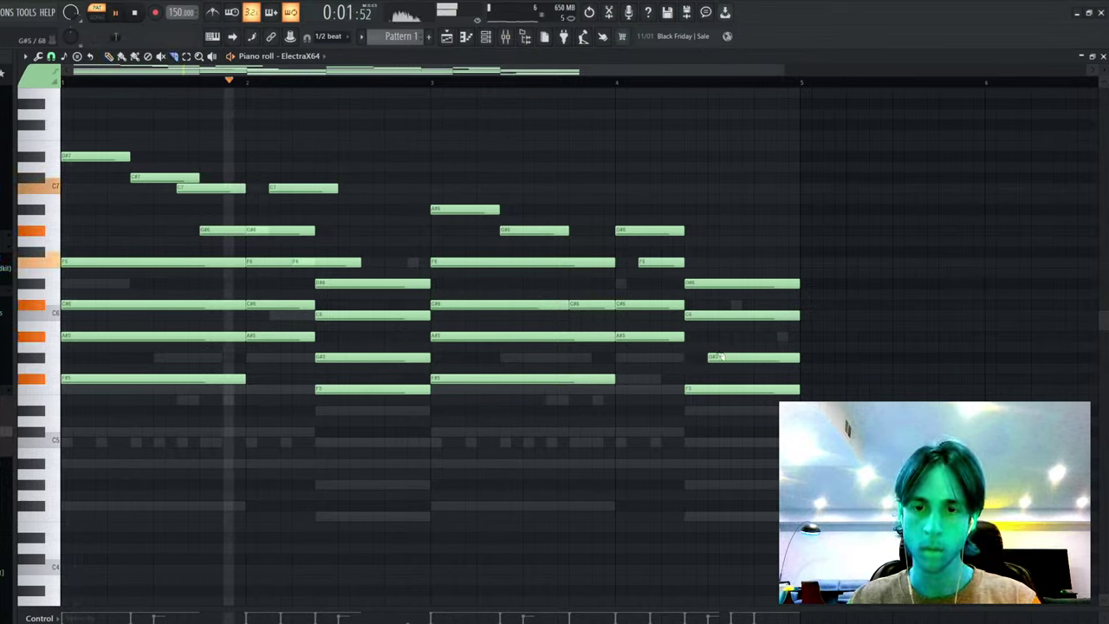
{"action": "key", "text": "p"}
{"action": "left_click_drag", "start_coordinate": [720, 350], "coordinate": [737, 370]}
{"action": "key", "text": "ctrl+Up"}
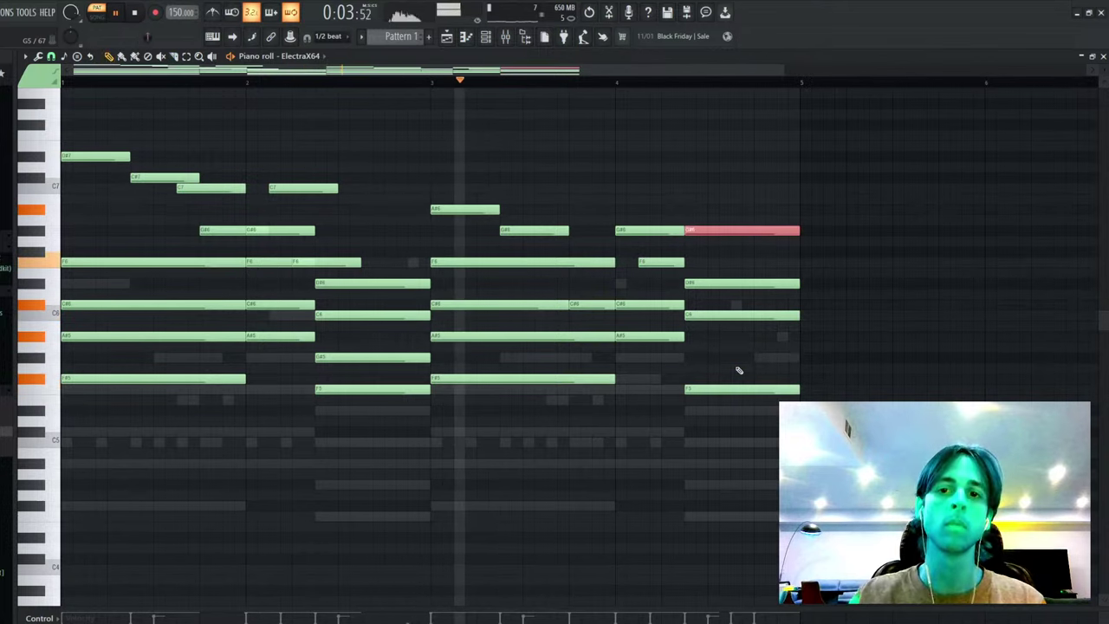
{"action": "left_click", "coordinate": [749, 346], "text": "ctrl"}
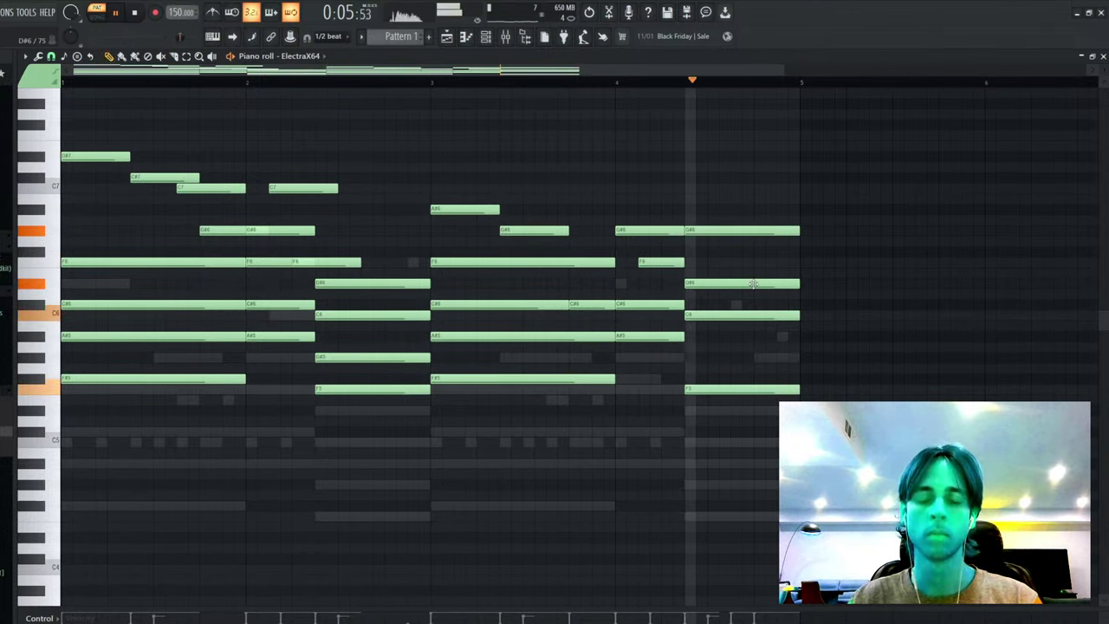
- Restart playback to listen through the edited ElectraX64 part
{"action": "key", "text": "space"}
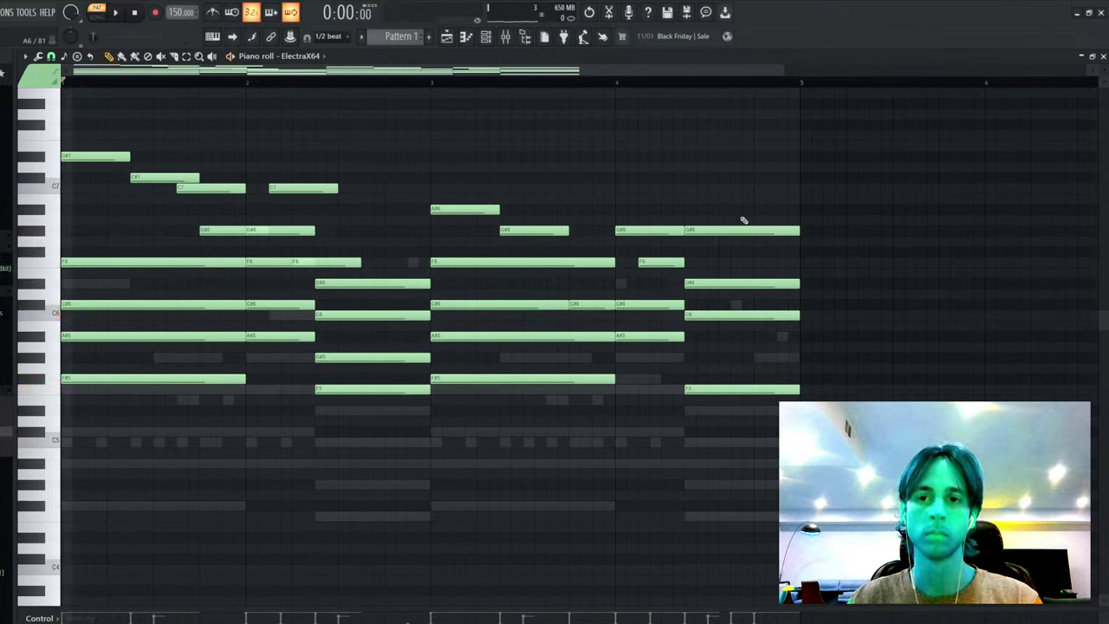
{"action": "left_click", "coordinate": [743, 214]}
{"action": "key", "text": "space"}
{"action": "mouse_move", "coordinate": [789, 212]}
{"action": "left_mouse_down"}
{"action": "mouse_move", "coordinate": [812, 212]}
{"action": "mouse_move", "coordinate": [811, 261]}
{"action": "left_mouse_up"}
{"action": "right_click", "coordinate": [854, 263]}
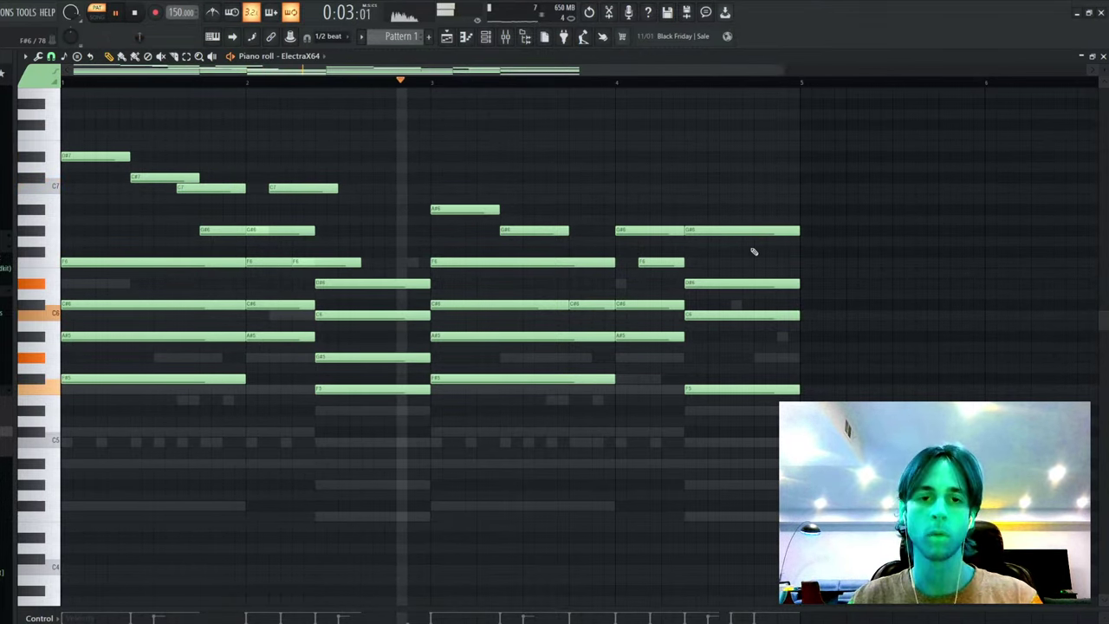
- Clone the ElectraX64 channel and copy only its top melody notes from all four bars into ElectraX64 #2
{"action": "key", "text": "F7"}
{"action": "key", "text": "alt+c"}
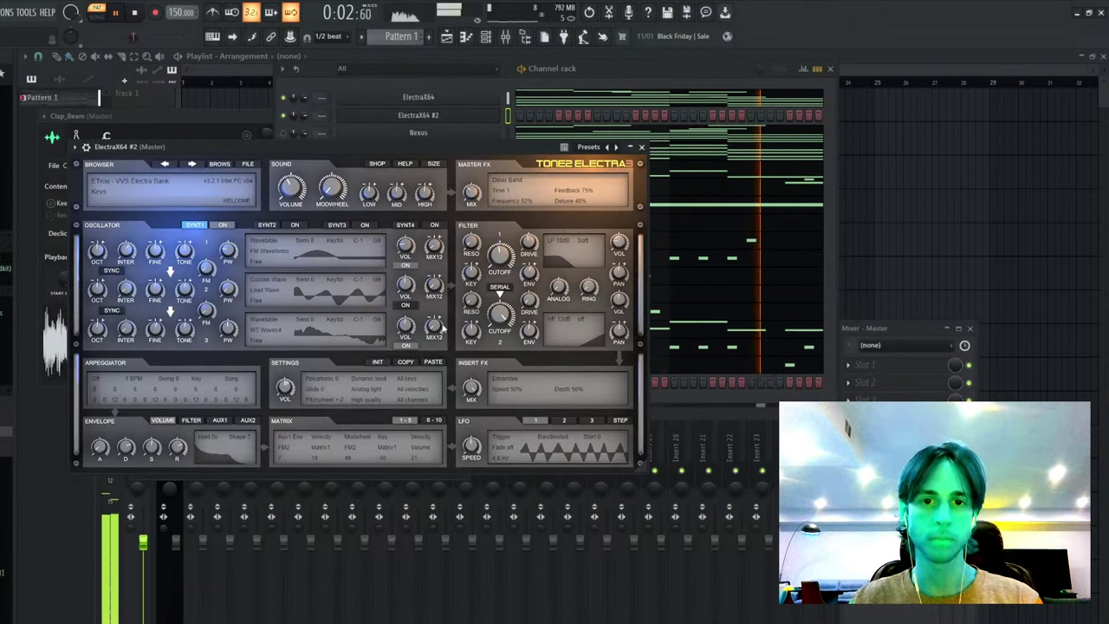
{"action": "left_click", "coordinate": [531, 102]}
{"action": "left_click_drag", "start_coordinate": [109, 144], "coordinate": [328, 236]}
{"action": "left_click", "coordinate": [351, 262], "text": "ctrl+shift"}
{"action": "left_click", "coordinate": [368, 284], "text": "ctrl+shift"}
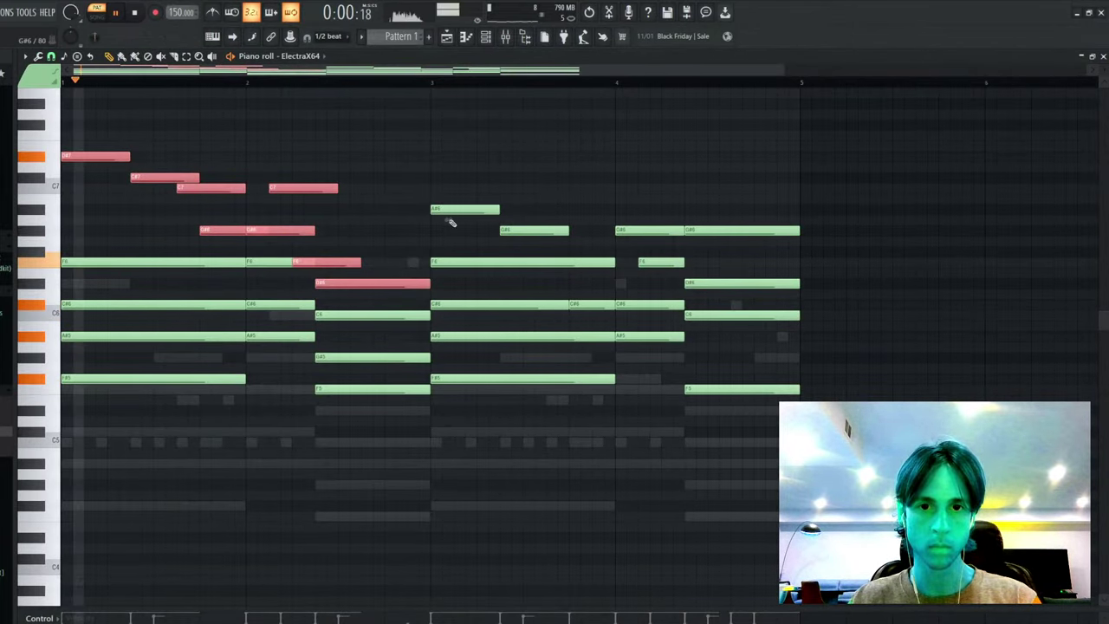
{"action": "left_click_drag", "start_coordinate": [454, 195], "coordinate": [752, 252]}
{"action": "left_click_drag", "start_coordinate": [672, 258], "coordinate": [711, 276]}
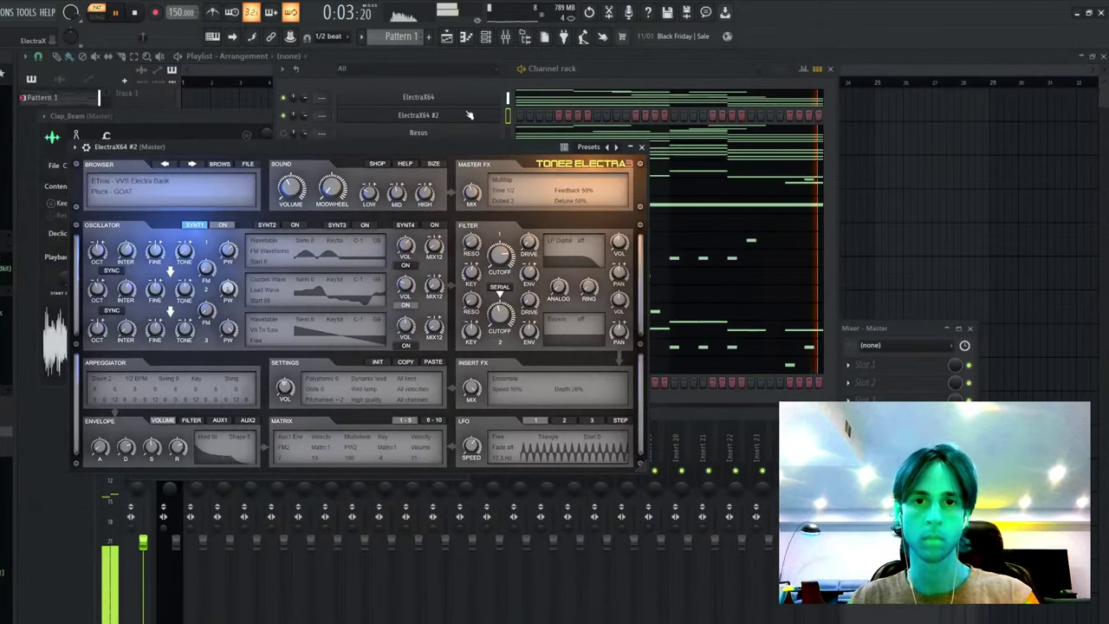
{"action": "left_click", "coordinate": [534, 113]}
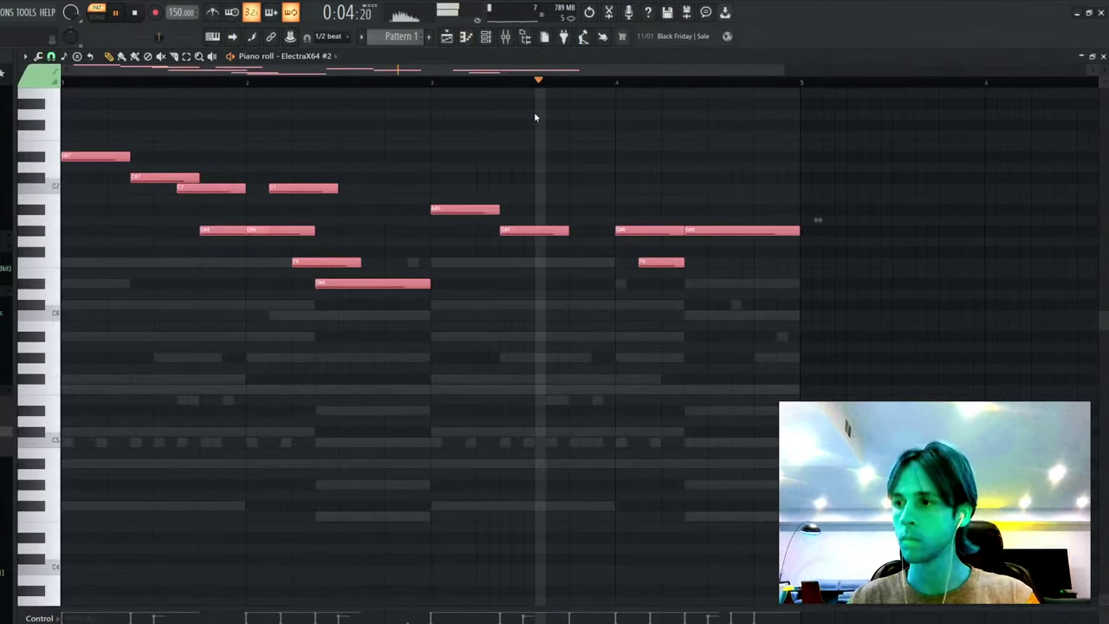
{"action": "left_click", "coordinate": [357, 179], "text": "ctrl"}
{"action": "key", "text": "Escape"}
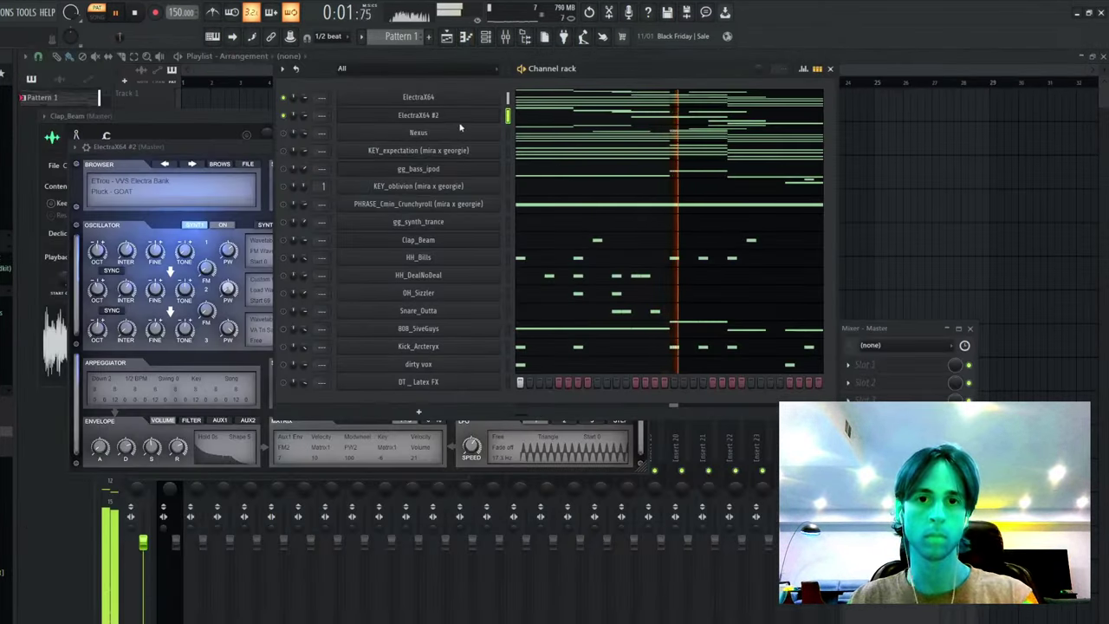
- Audition pluck presets of the VVS Electra Bank on ElectraX64 #2, including Pluck - Hollywood and PLUCK - Jumpin
{"action": "left_click", "coordinate": [453, 116]}
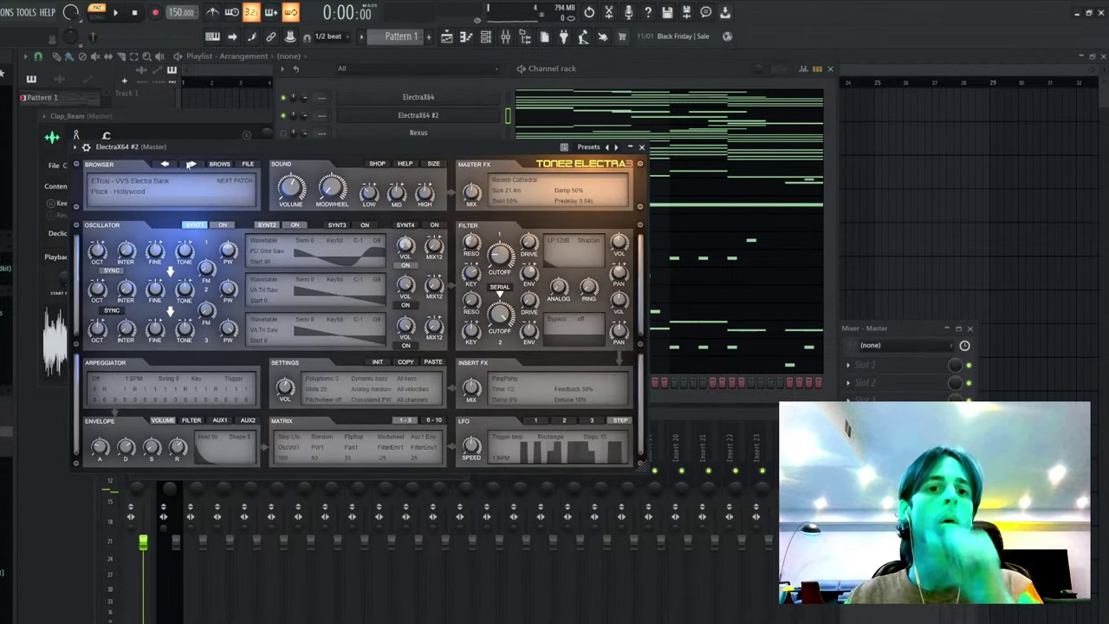
{"action": "left_click_drag", "start_coordinate": [198, 152], "coordinate": [201, 143]}
{"action": "key", "text": "space"}
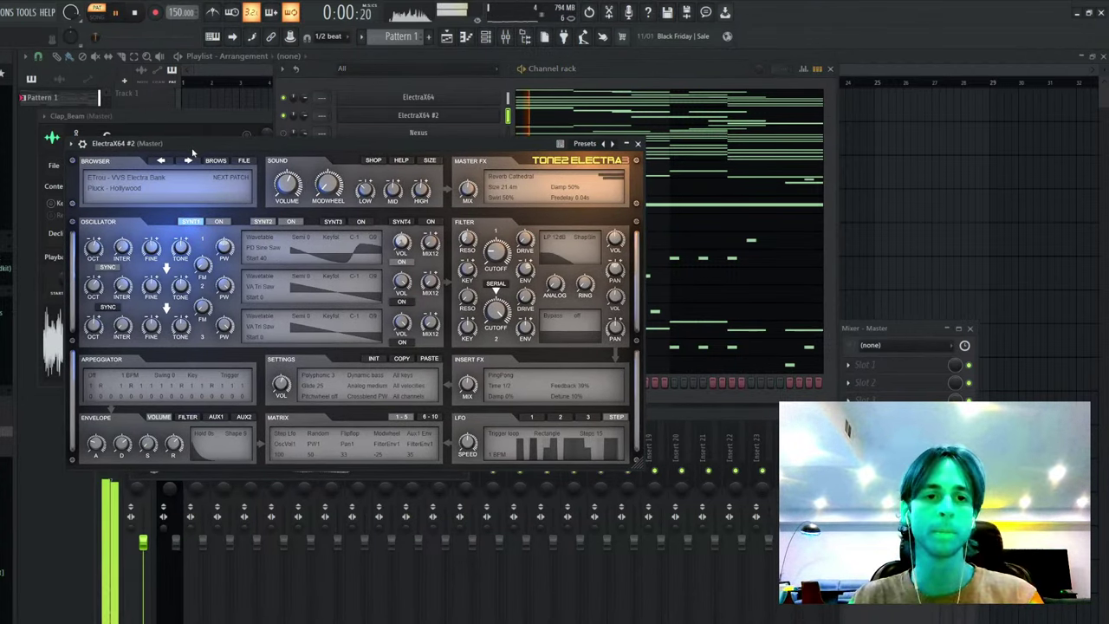
{"action": "key", "text": "F6"}
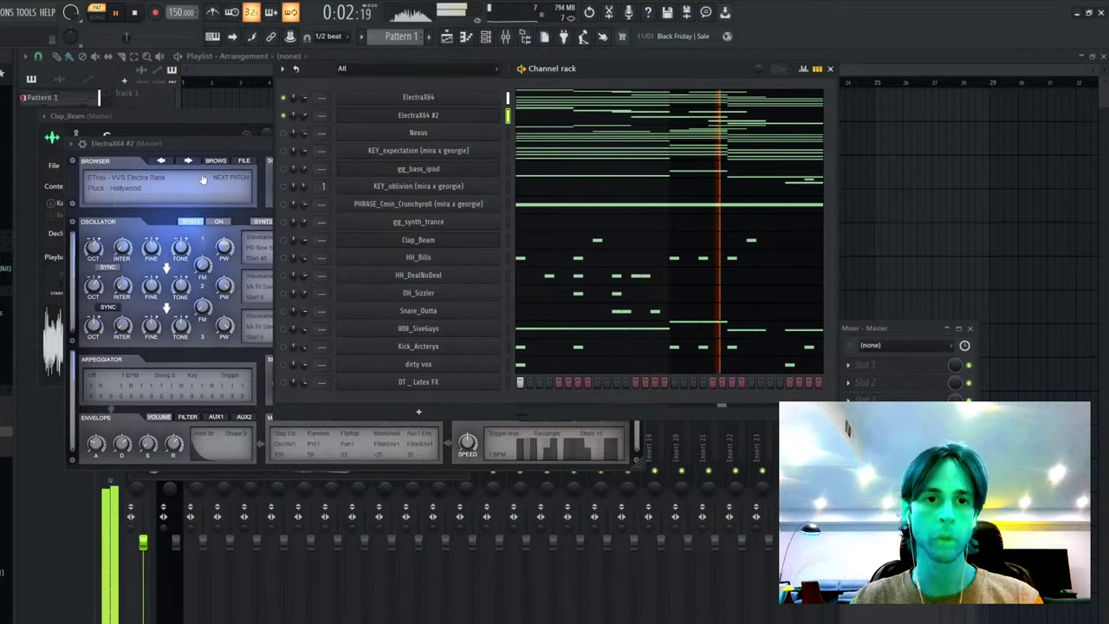
{"action": "left_click", "coordinate": [194, 144]}
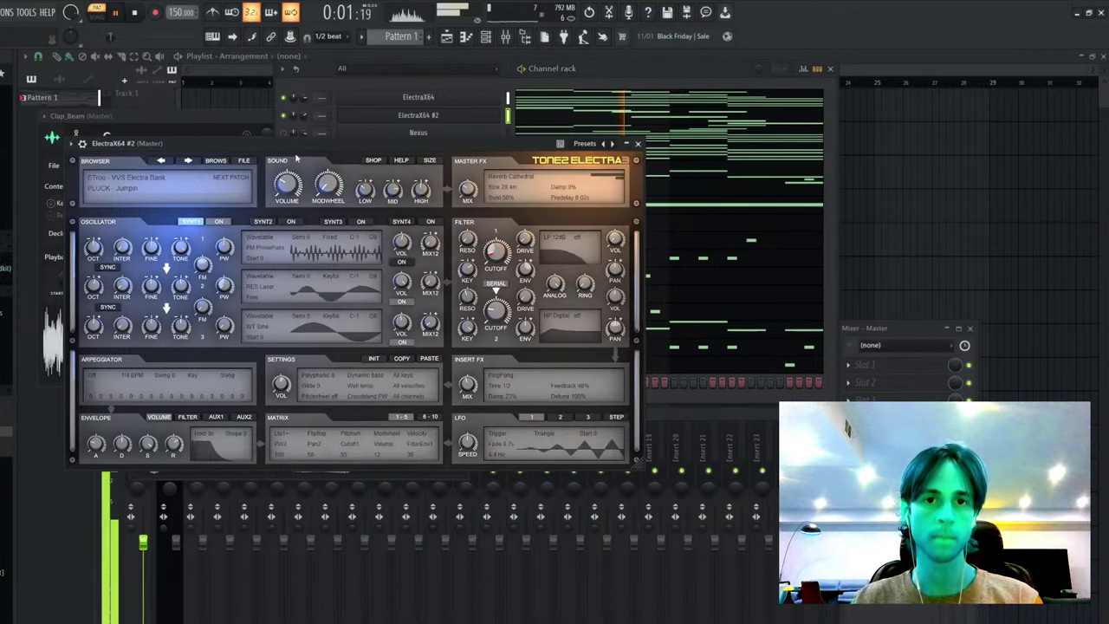
- Switch ElectraX64 #2 to the Anthrax bank, audition its presets and choose the lead just before lead - parasail
{"action": "left_click", "coordinate": [303, 116]}
{"action": "left_click", "coordinate": [391, 116]}
{"action": "left_click", "coordinate": [391, 116]}
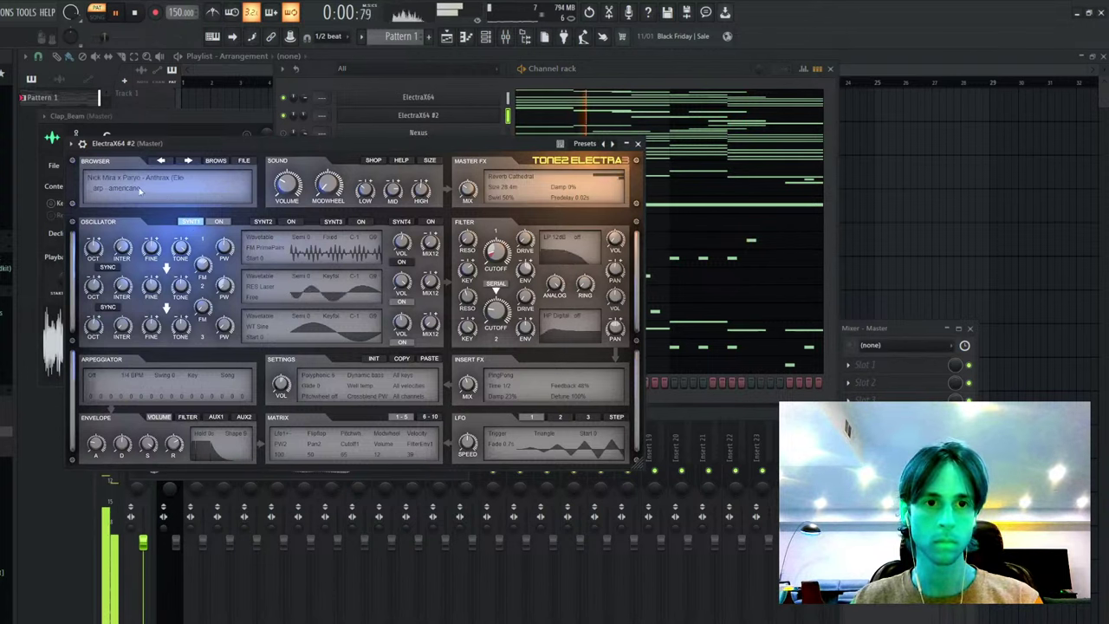
{"action": "left_click", "coordinate": [188, 160]}
{"action": "left_click", "coordinate": [188, 160]}
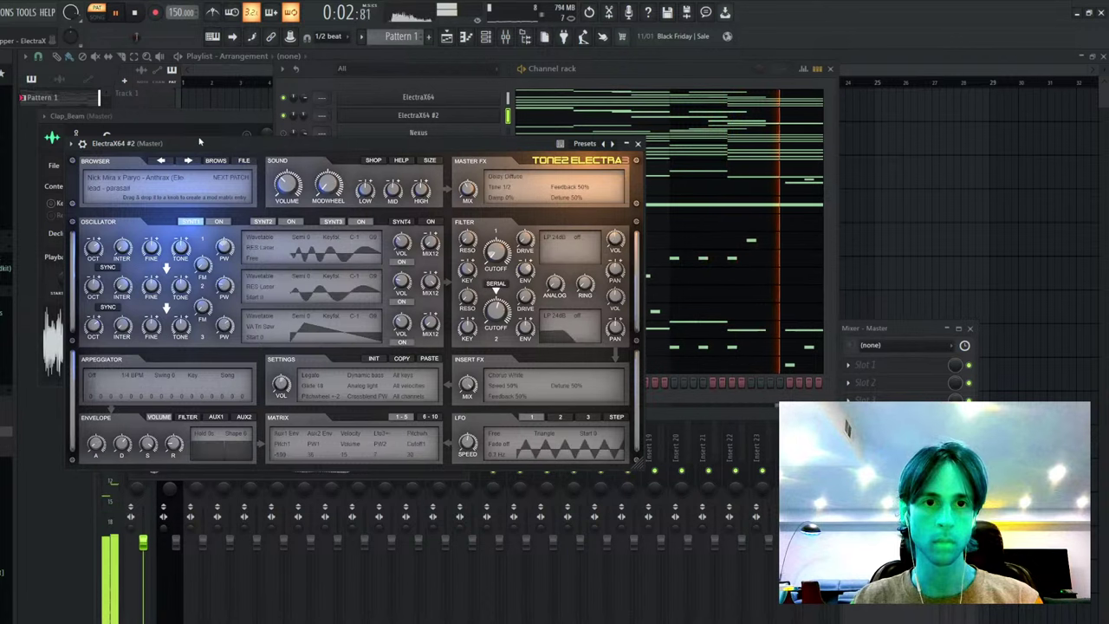
{"action": "left_click", "coordinate": [161, 160]}
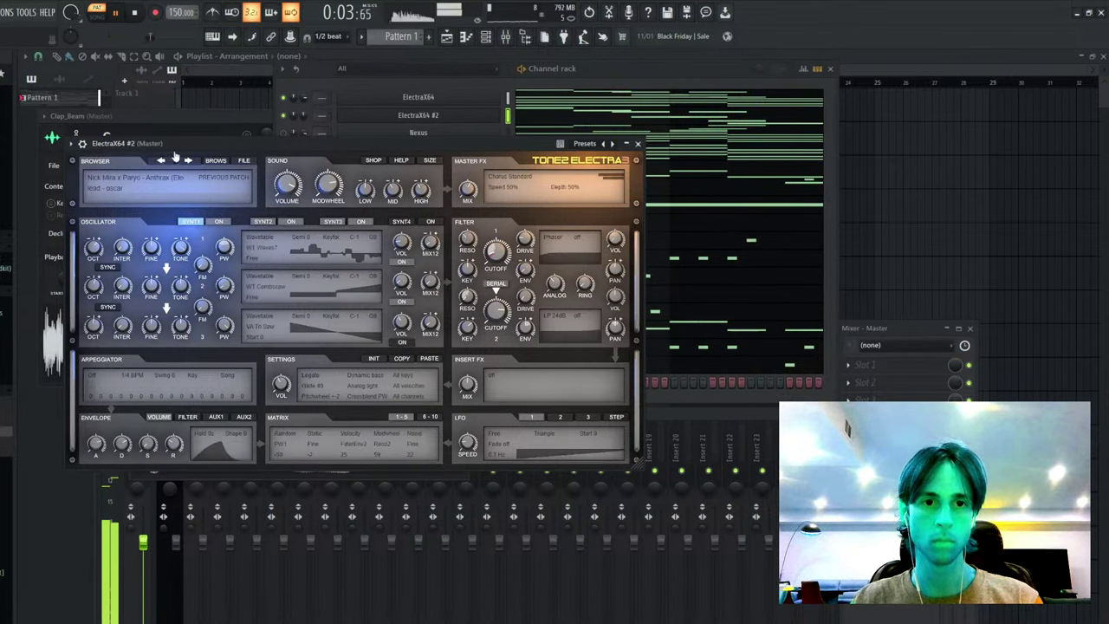
{"action": "left_click", "coordinate": [638, 144]}
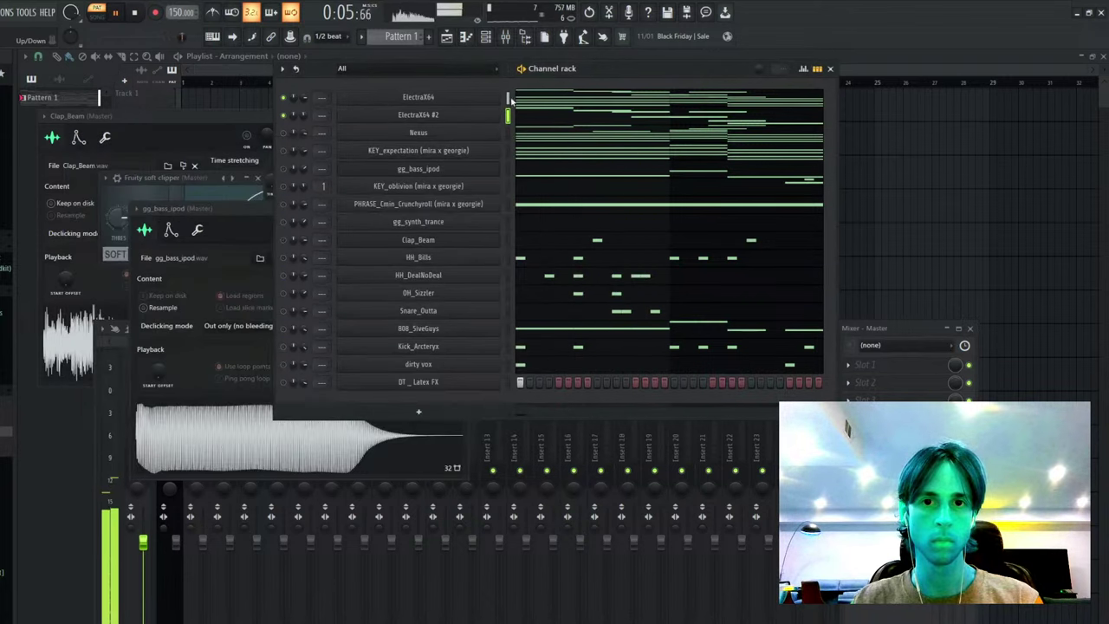
- Route the five channels from ElectraX64 through gg_bass_ipod to their own mixer tracks and select the ElectraX64 #2 track
{"action": "left_click_drag", "start_coordinate": [509, 97], "coordinate": [509, 169]}
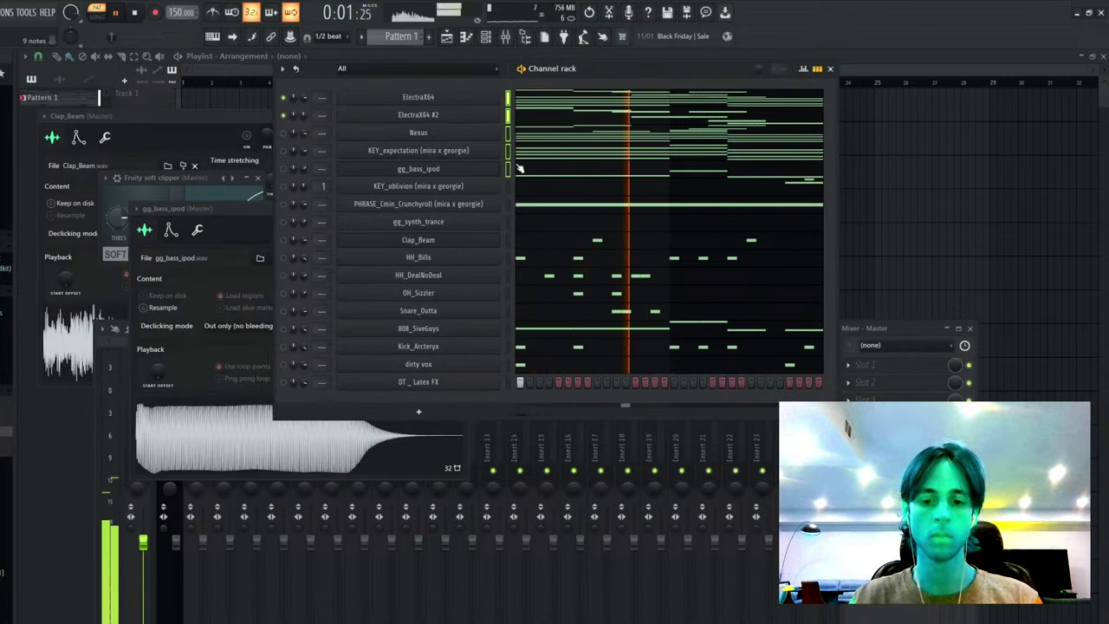
{"action": "key", "text": "ctrl+l"}
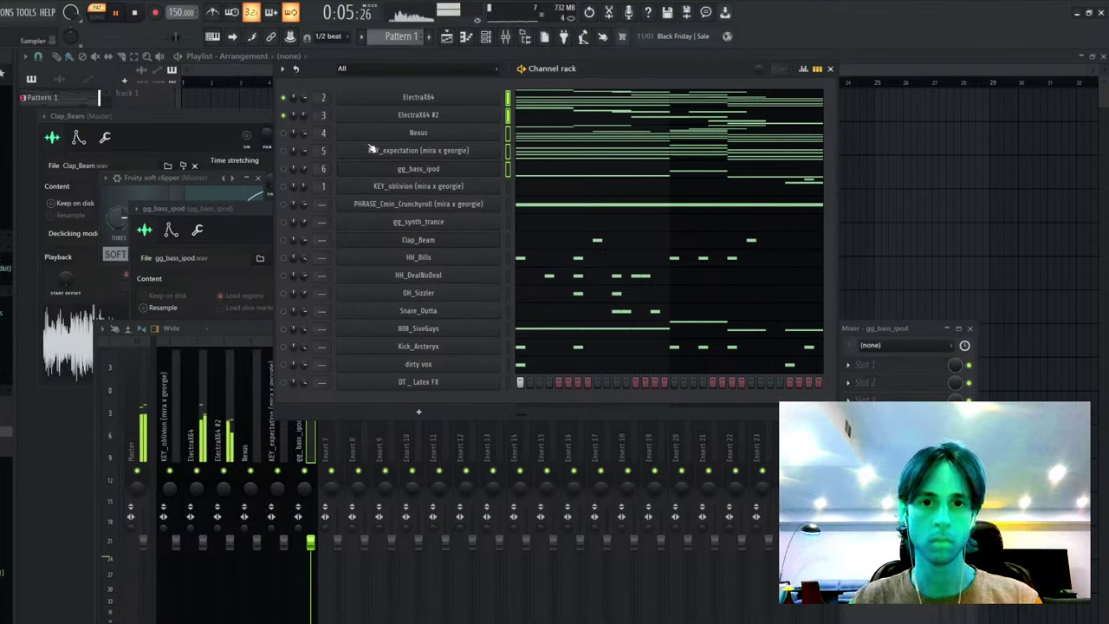
{"action": "left_click", "coordinate": [217, 410]}
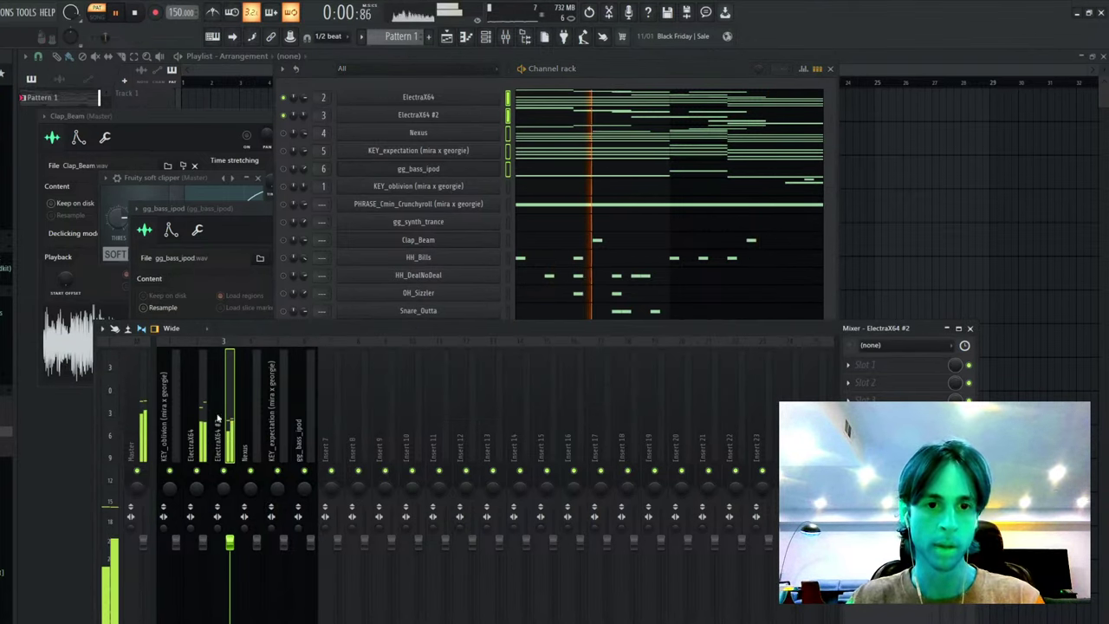
- Place Pattern 1 twice on playlist track 1 and render the armed ElectraX64 and ElectraX64 #2 mixer tracks over eight bars to audio clips
{"action": "key", "text": "F12"}
{"action": "left_click_drag", "start_coordinate": [59, 98], "coordinate": [190, 100]}
{"action": "left_click_drag", "start_coordinate": [414, 81], "coordinate": [182, 81]}
{"action": "left_click", "coordinate": [505, 37]}
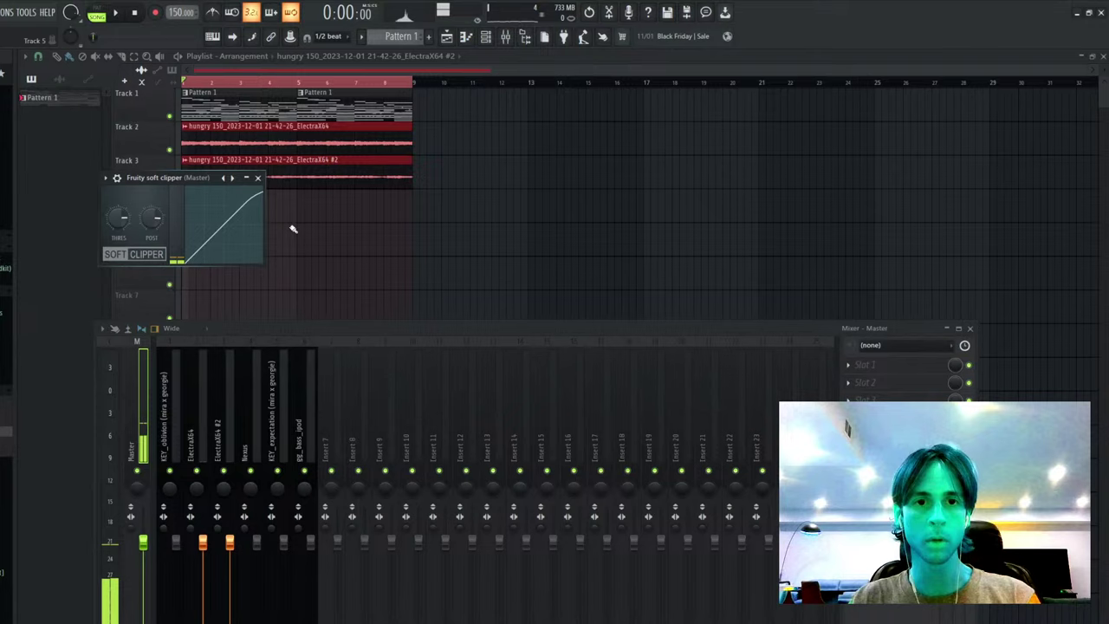
{"action": "left_click", "coordinate": [292, 228], "text": "ctrl"}
{"action": "right_click", "coordinate": [355, 104]}
{"action": "right_click", "coordinate": [240, 102]}
{"action": "key", "text": "ctrl+z"}
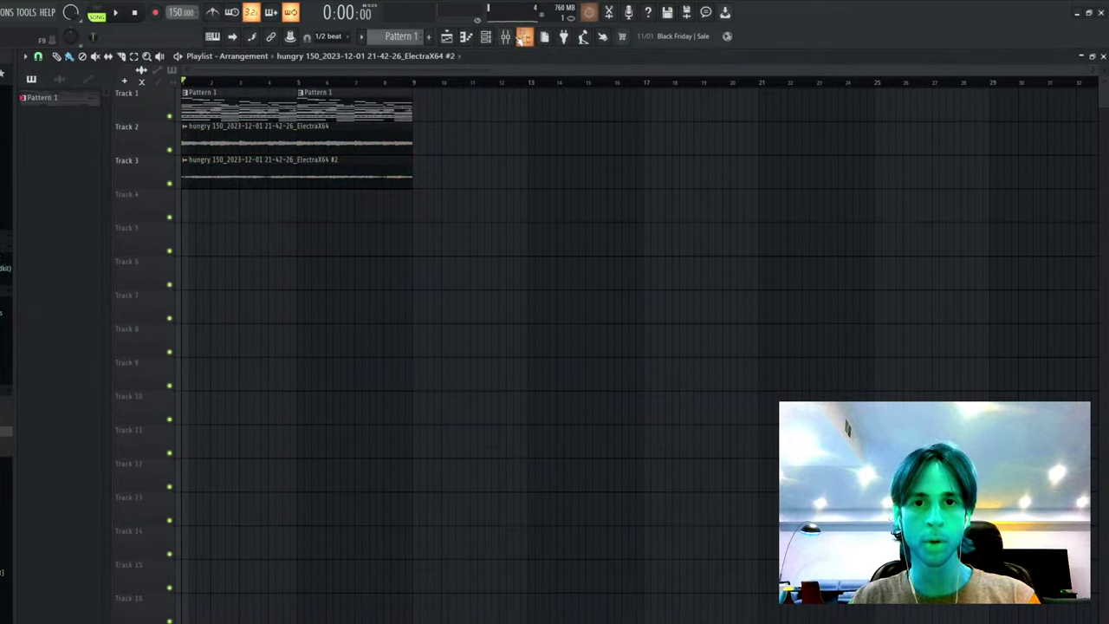
- Mute the ElectraX64, ElectraX64 #2 and gg_bass_ipod channels and play the arrangement with the rendered audio
{"action": "left_click", "coordinate": [522, 37]}
{"action": "left_click", "coordinate": [485, 36]}
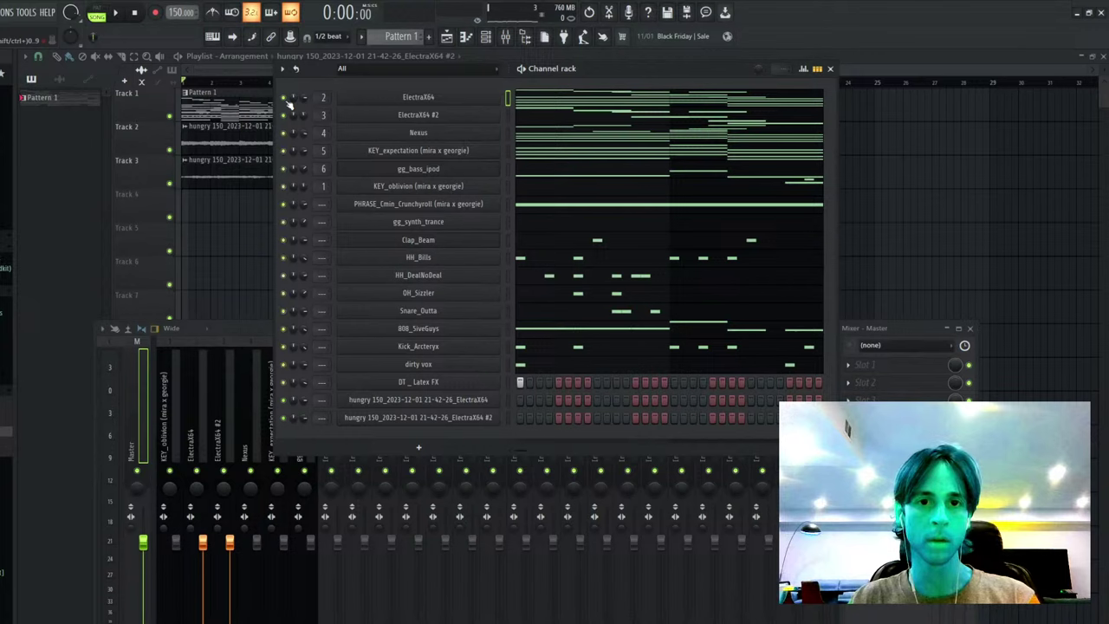
{"action": "key", "text": "space"}
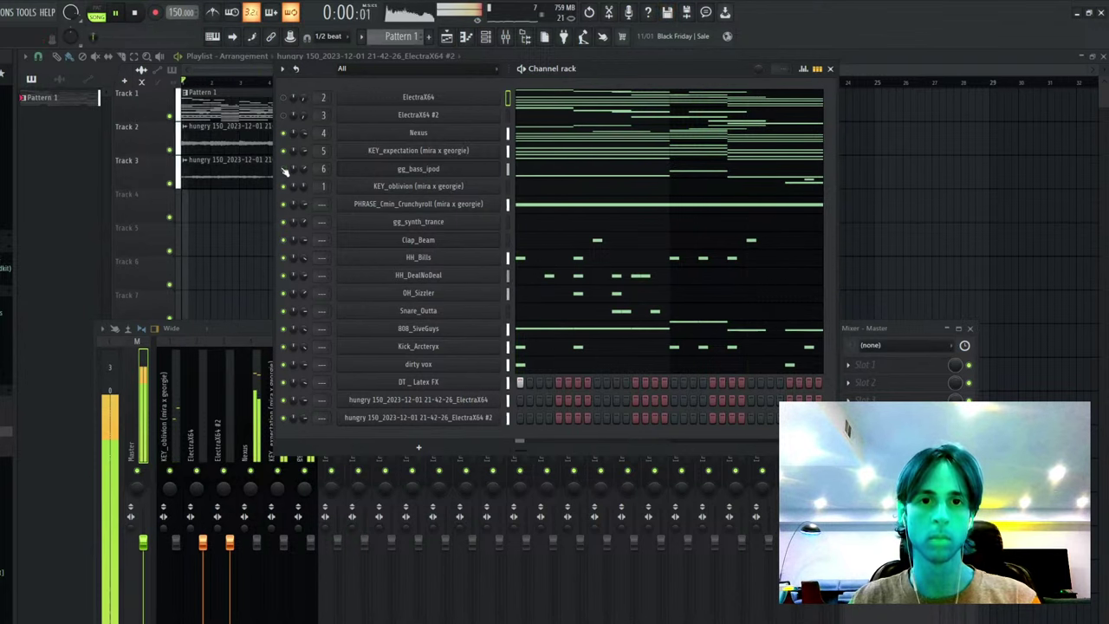
{"action": "left_click", "coordinate": [239, 227]}
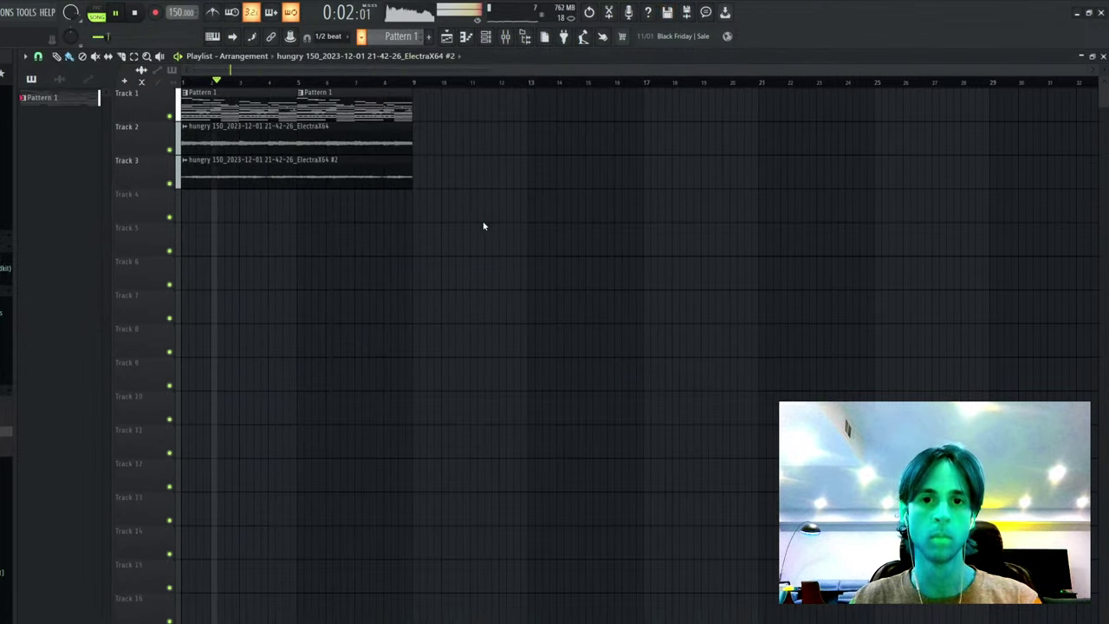
- Split Pattern 1 by channel, place the resulting patterns on playlist tracks 4 to 20 and delete the clips on track 1
{"action": "left_click", "coordinate": [73, 99]}
{"action": "left_click", "coordinate": [80, 394], "text": "shift"}
{"action": "left_click_drag", "start_coordinate": [79, 394], "coordinate": [185, 177]}
{"action": "left_click_drag", "start_coordinate": [117, 179], "coordinate": [122, 211]}
{"action": "left_click_drag", "start_coordinate": [491, 107], "coordinate": [282, 100]}
{"action": "key", "text": "Delete"}
{"action": "key", "text": "space"}
{"action": "key", "text": "space"}
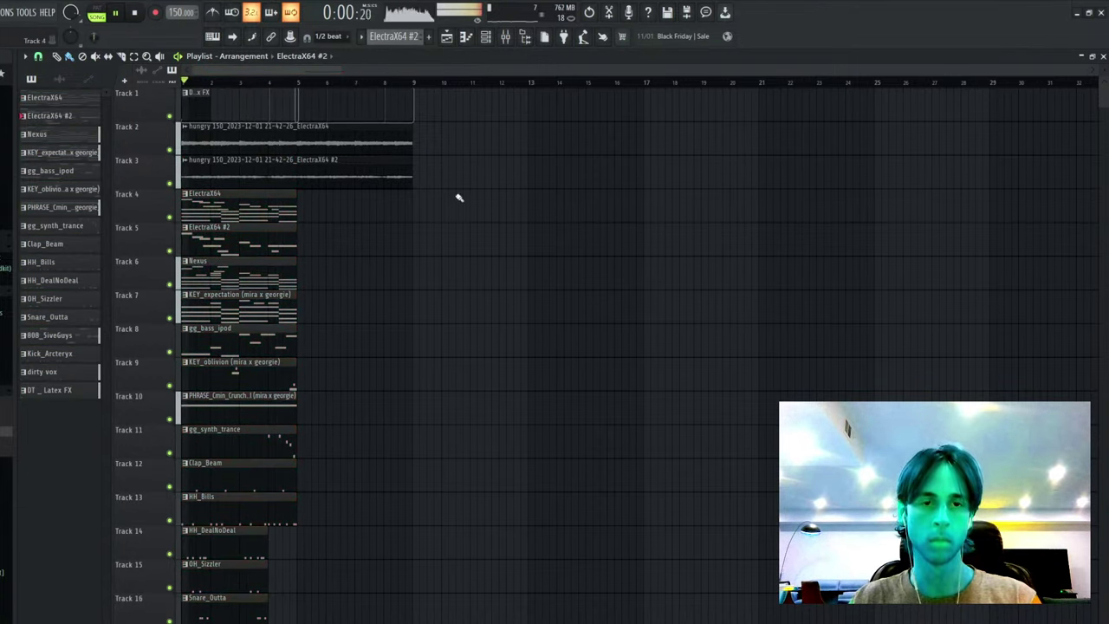
- Duplicate all the split pattern clips on tracks 4 to 20 into bars 5 to 8
{"action": "scroll", "coordinate": [381, 178], "scroll_direction": "down", "scroll_amount": 1}
{"action": "scroll", "coordinate": [313, 160], "scroll_direction": "down", "scroll_amount": 3}
{"action": "key", "text": "ctrl+a"}
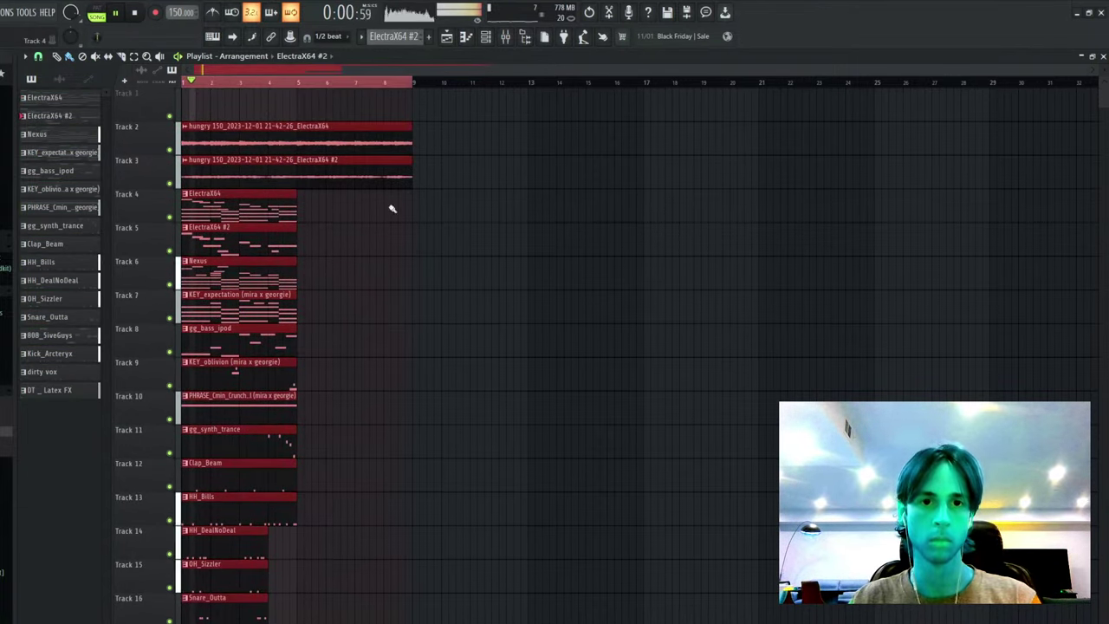
{"action": "scroll", "coordinate": [317, 180], "scroll_direction": "up", "scroll_amount": 3}
{"action": "key", "text": "ctrl+b"}
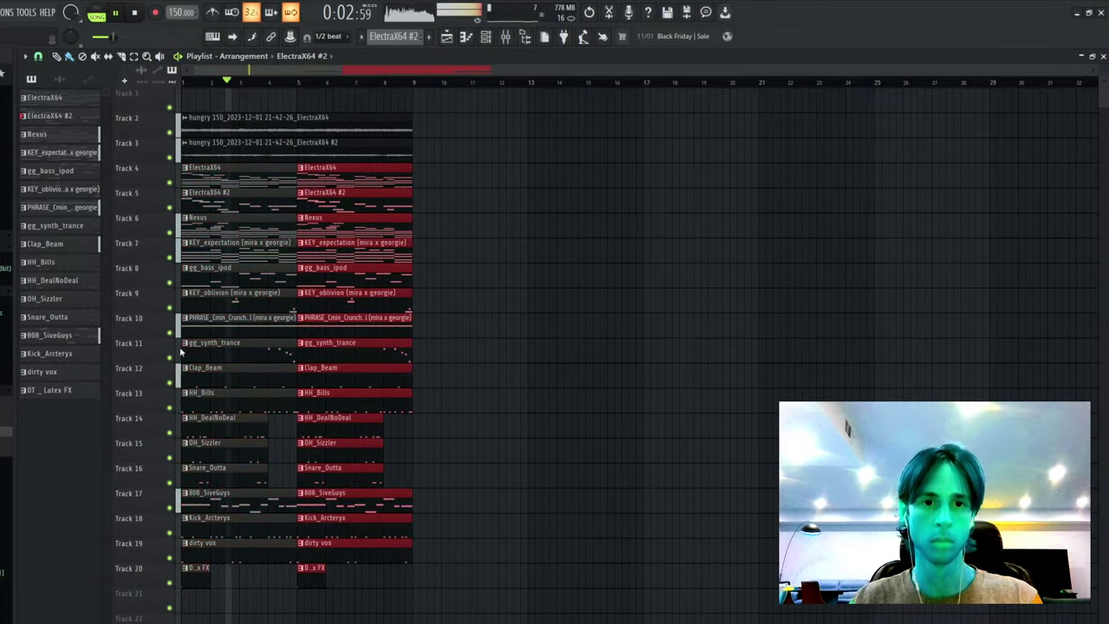
{"action": "key", "text": "ctrl+a"}
{"action": "scroll", "coordinate": [319, 232], "scroll_direction": "down", "scroll_amount": 2}
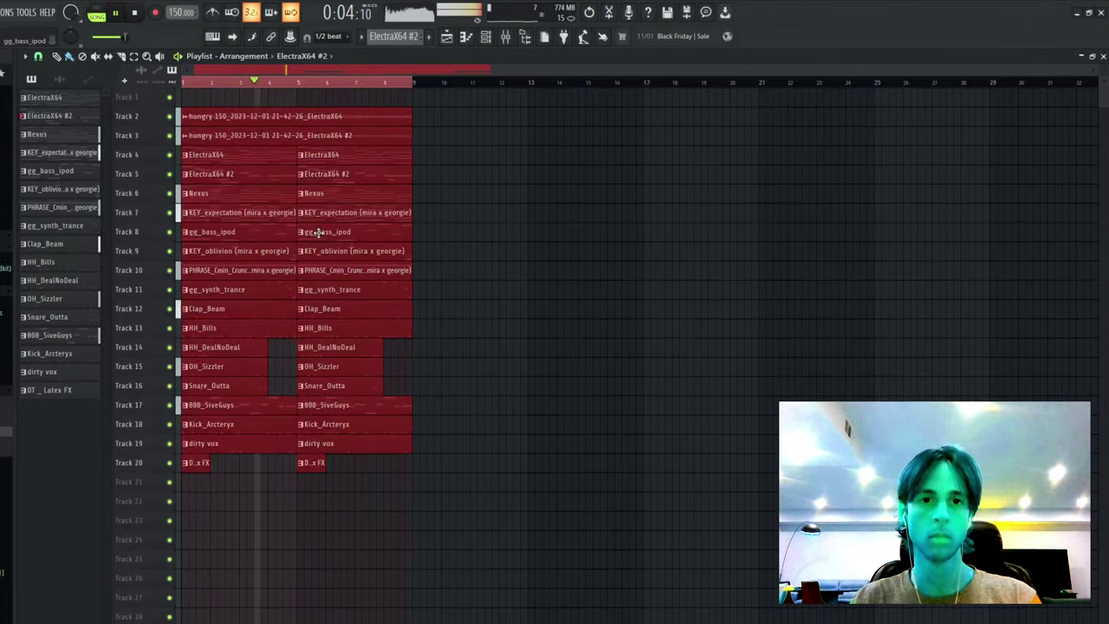
{"action": "scroll", "coordinate": [274, 227], "scroll_direction": "up", "scroll_amount": 2}
{"action": "key", "text": "ctrl+d"}
- Solo the KEY_expectation playlist track, restart playback to hear it alone and open the channel rack
{"action": "right_click", "coordinate": [261, 248]}
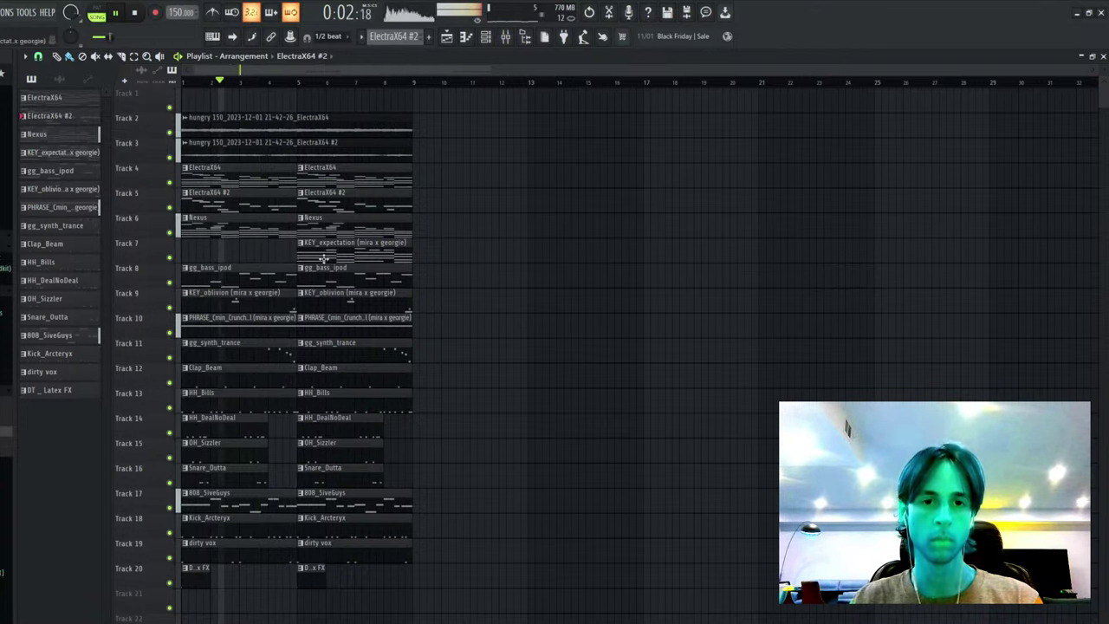
{"action": "key", "text": "ctrl+z"}
{"action": "key", "text": "space"}
{"action": "key", "text": "space"}
{"action": "right_click", "coordinate": [170, 258]}
{"action": "key", "text": "space"}
{"action": "key", "text": "space"}
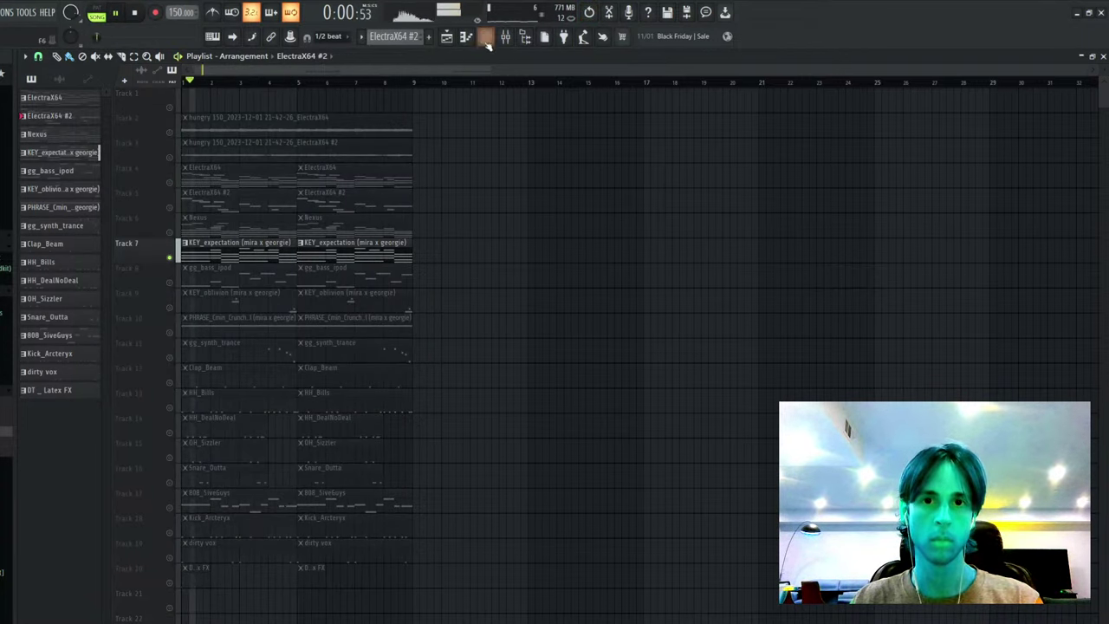
{"action": "left_click", "coordinate": [487, 43]}
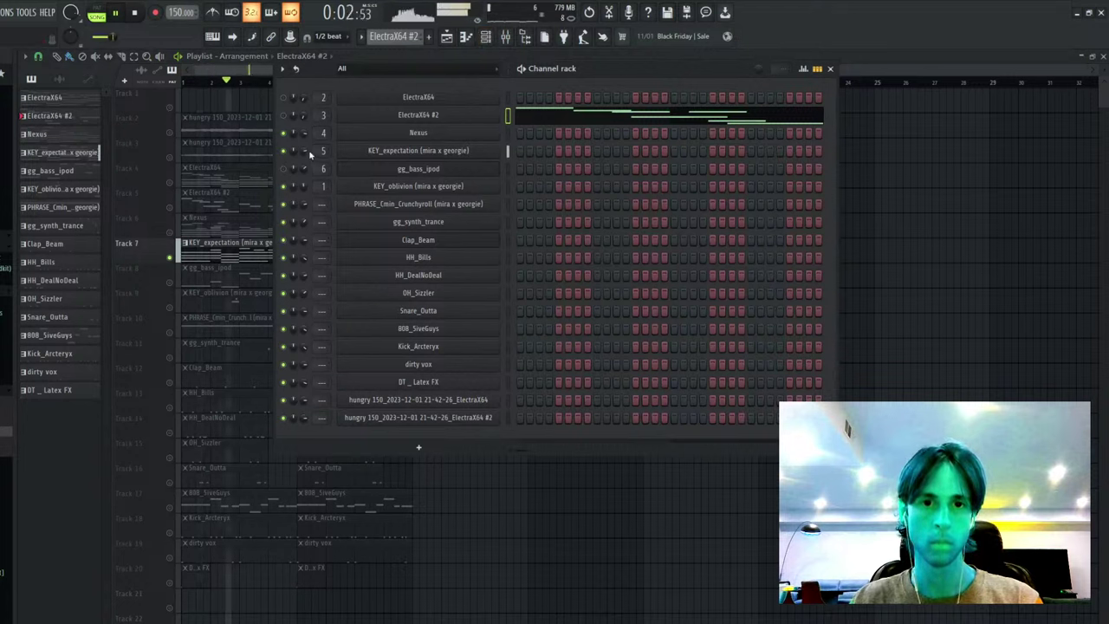
- Adjust the KEY_expectation sampler's sample start slightly, replay the soloed track and check its volume envelope
{"action": "left_click", "coordinate": [432, 156]}
{"action": "key", "text": "space"}
{"action": "key", "text": "space"}
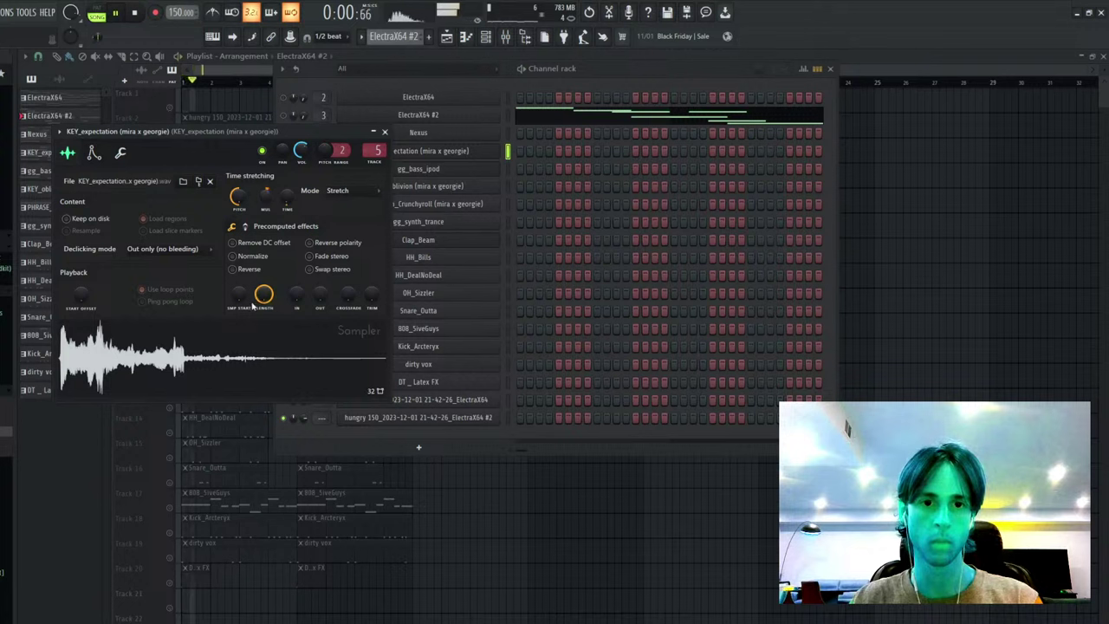
{"action": "left_click_drag", "start_coordinate": [239, 299], "coordinate": [238, 296]}
{"action": "key", "text": "space"}
{"action": "key", "text": "space"}
{"action": "left_click", "coordinate": [95, 154]}
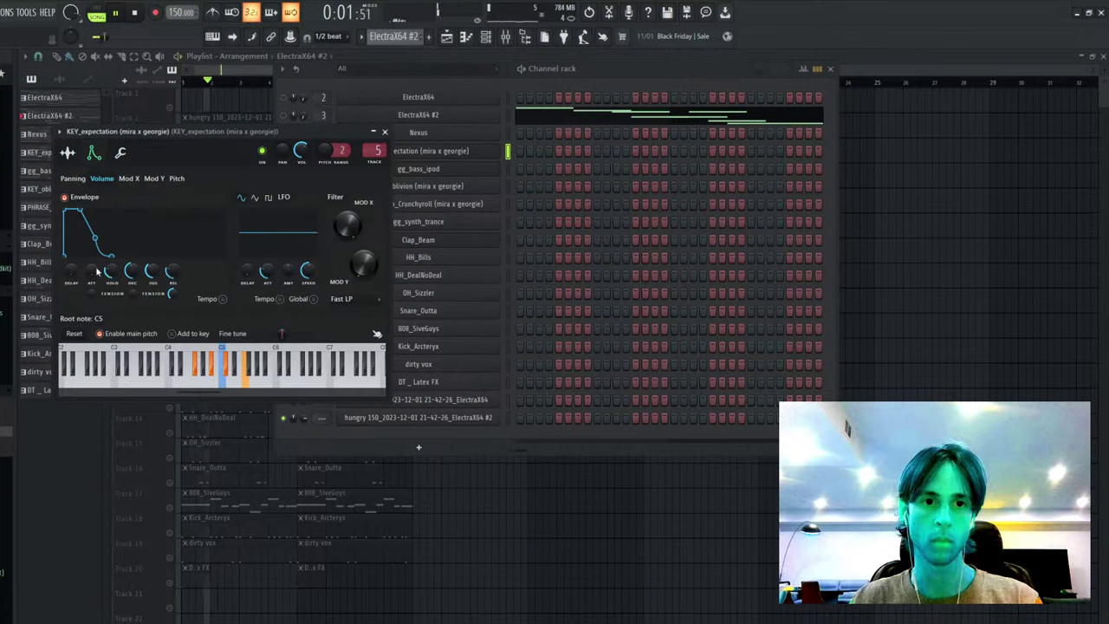
{"action": "left_click", "coordinate": [69, 153]}
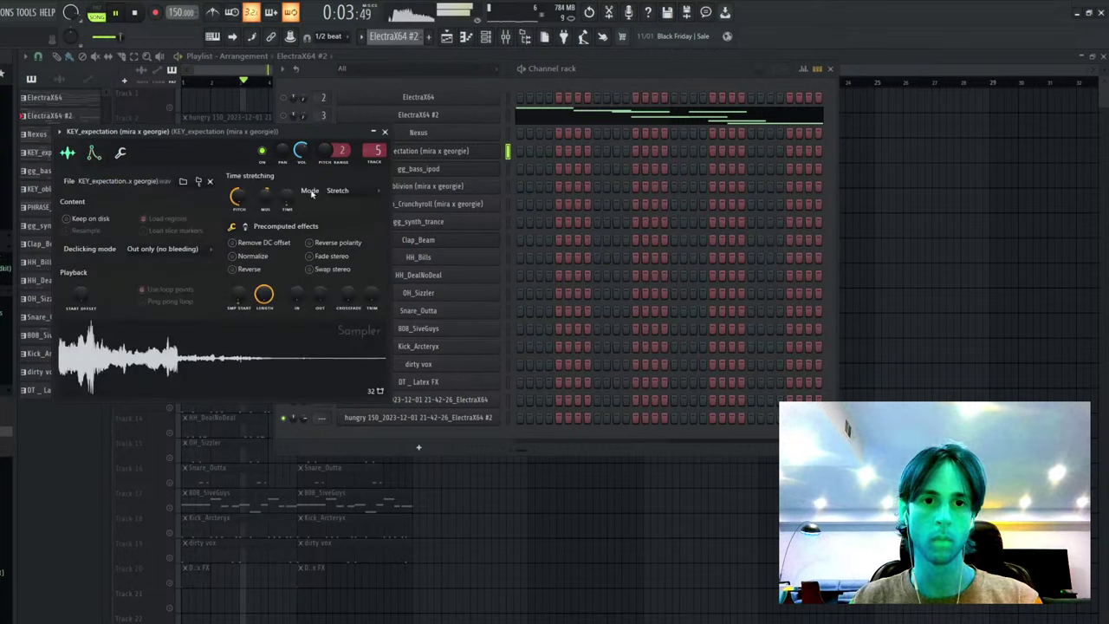
- Unsolo the KEY_expectation playlist track, stop playback and duplicate all clips on tracks 2 to 20 into bars 9 to 16
{"action": "key", "text": "F5"}
{"action": "right_click", "coordinate": [169, 259]}
{"action": "key", "text": "space"}
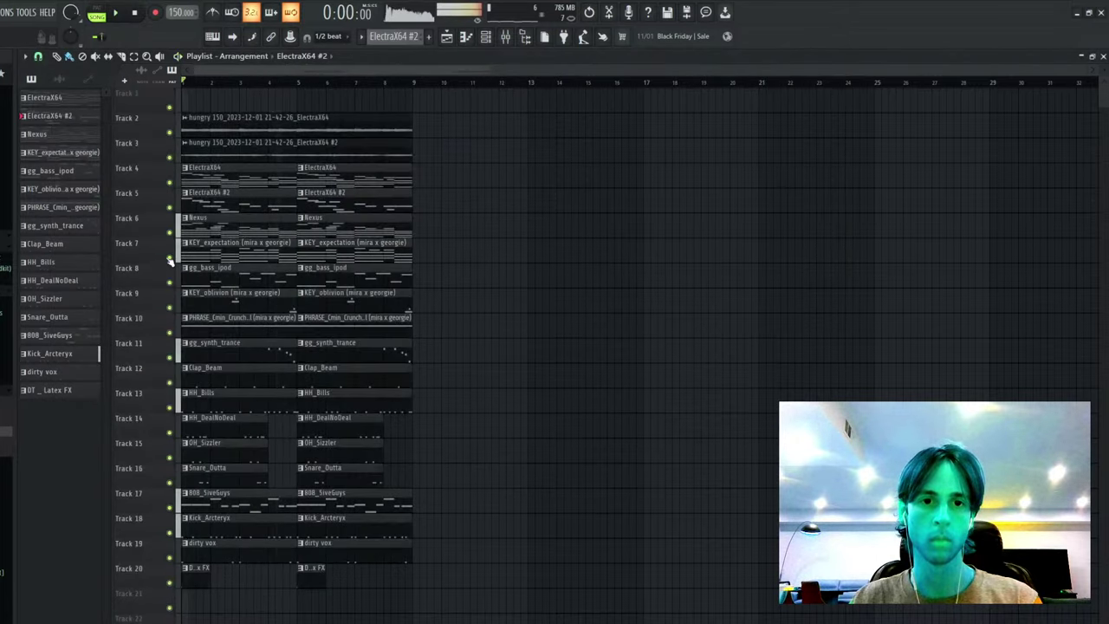
{"action": "left_click_drag", "start_coordinate": [203, 118], "coordinate": [381, 579]}
{"action": "key", "text": "ctrl+b"}
{"action": "key", "text": "ctrl+d"}
- Try the opening bars without the ElectraX64, ElectraX64 #2 and Nexus clips, and undo the deletions
{"action": "right_click", "coordinate": [214, 175]}
{"action": "key", "text": "space"}
{"action": "key", "text": "space"}
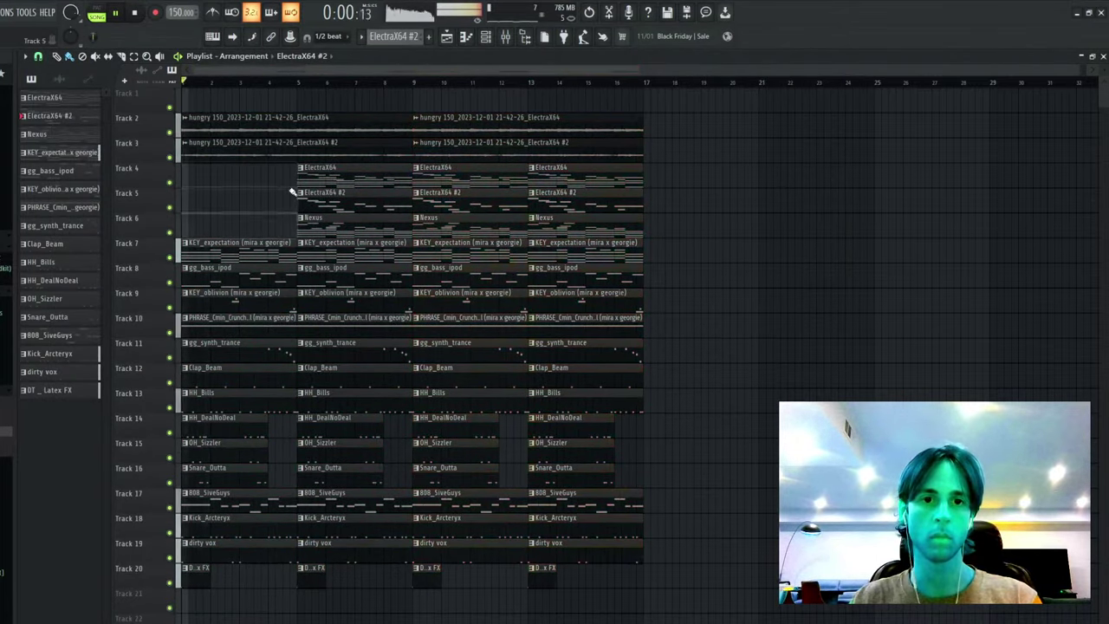
{"action": "right_click", "coordinate": [322, 179]}
{"action": "right_click", "coordinate": [328, 223]}
{"action": "key", "text": "ctrl+z"}
{"action": "key", "text": "ctrl+z"}
- Try playing the opening bars without the Nexus and KEY_expectation clips, and undo the deletions
{"action": "key", "text": "space"}
{"action": "key", "text": "space"}
{"action": "right_click", "coordinate": [270, 229]}
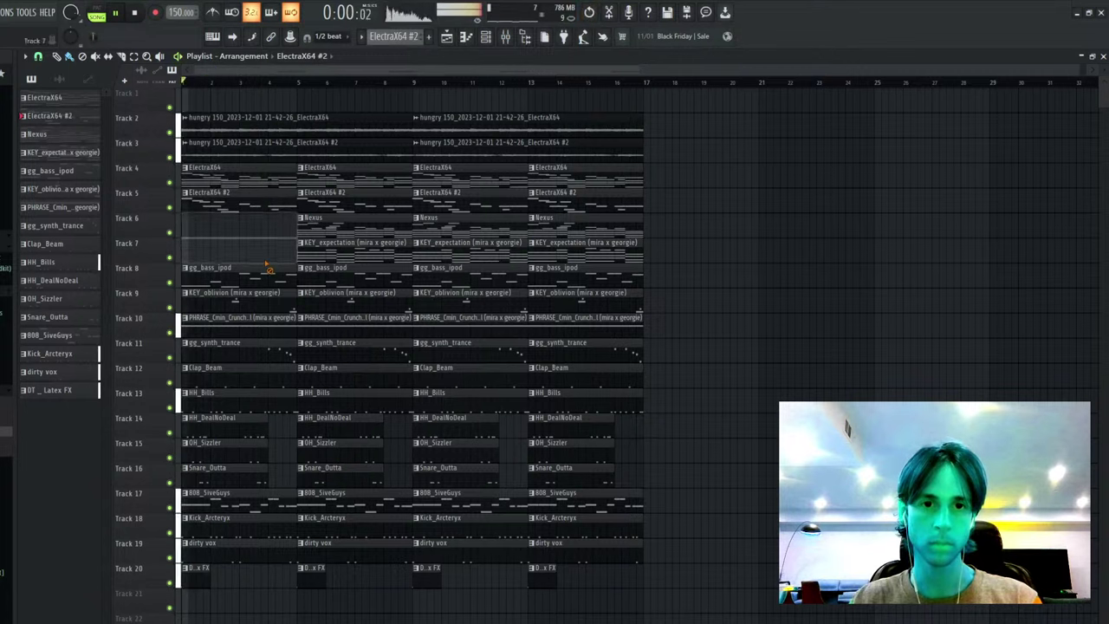
{"action": "right_click", "coordinate": [326, 230]}
{"action": "key", "text": "space"}
{"action": "key", "text": "space"}
{"action": "key", "text": "ctrl+z"}
{"action": "key", "text": "ctrl+z"}
- Delete all ElectraX64 and ElectraX64 #2 pattern clips from tracks 4 and 5 and restart playback
{"action": "right_click", "coordinate": [293, 204]}
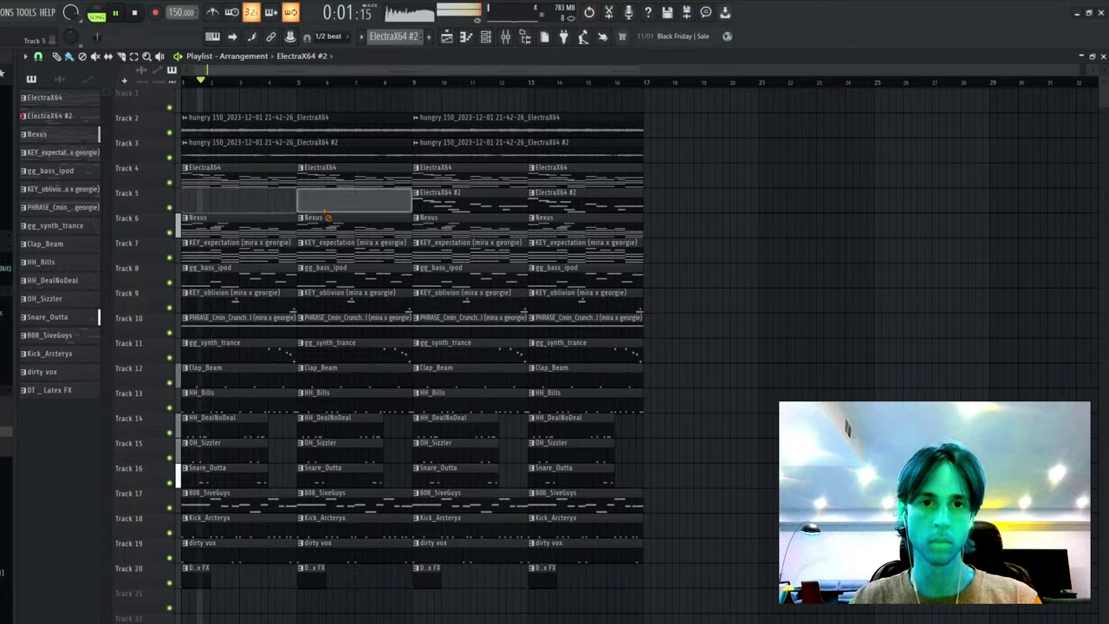
{"action": "right_click", "coordinate": [319, 179]}
{"action": "right_click", "coordinate": [505, 204]}
{"action": "key", "text": "space"}
{"action": "key", "text": "space"}
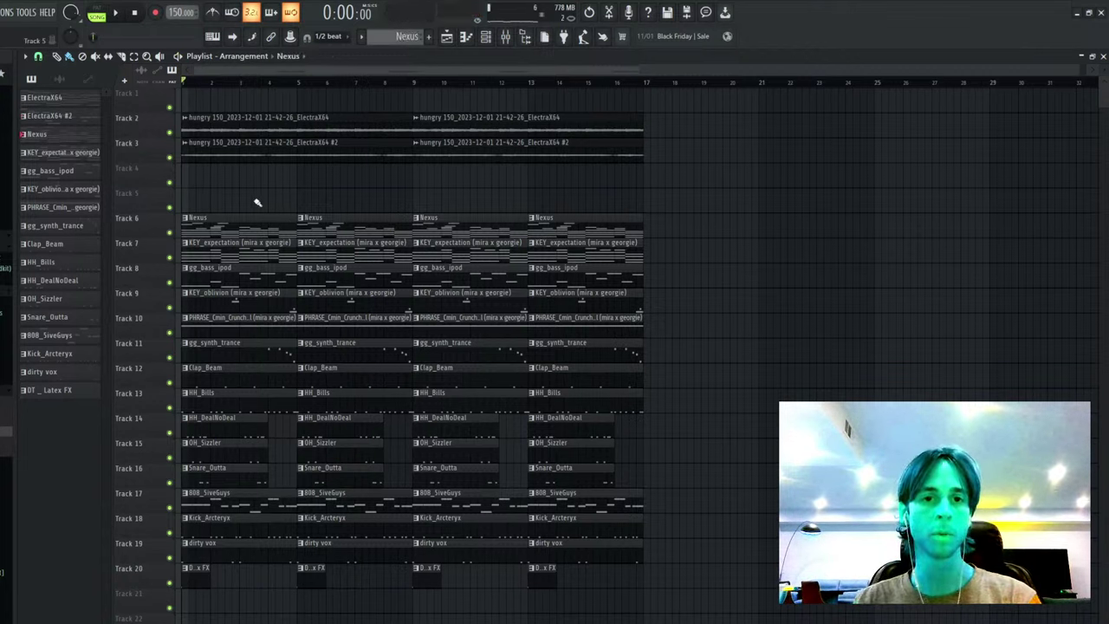
- Delete both rendered ElectraX64 audio clips and the KEY_expectation and Kick_Arcteryx pattern clips from bars 1 to 8 while auditioning the arrangement
{"action": "right_click", "coordinate": [275, 126]}
{"action": "right_click", "coordinate": [285, 146]}
{"action": "right_click", "coordinate": [282, 250]}
{"action": "right_click", "coordinate": [347, 248]}
{"action": "key", "text": "space"}
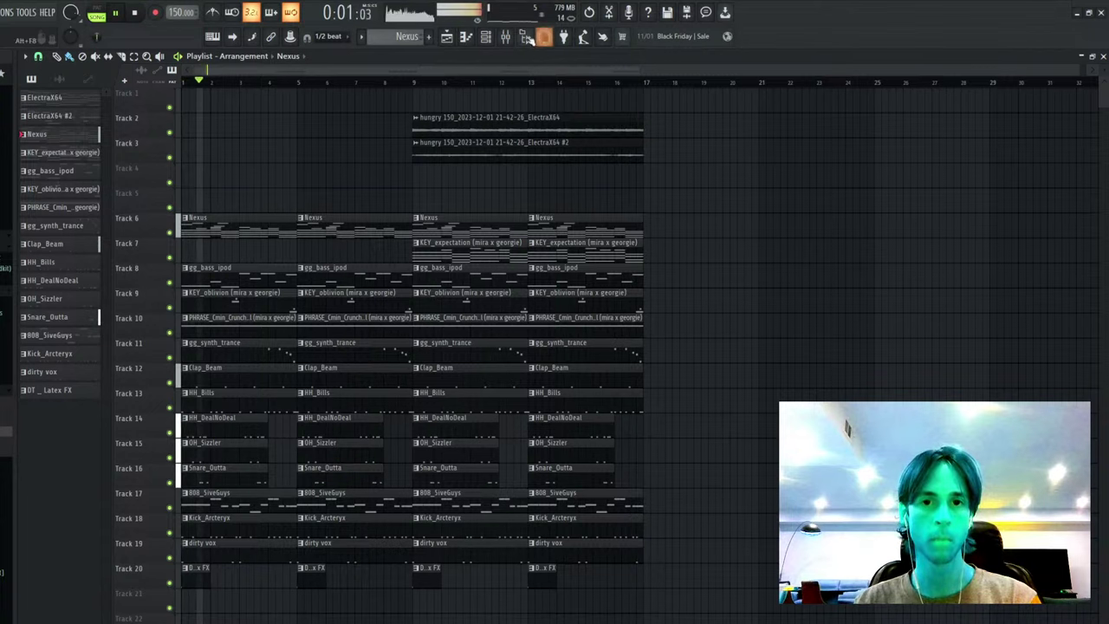
{"action": "right_click", "coordinate": [252, 524]}
{"action": "right_click", "coordinate": [326, 527]}
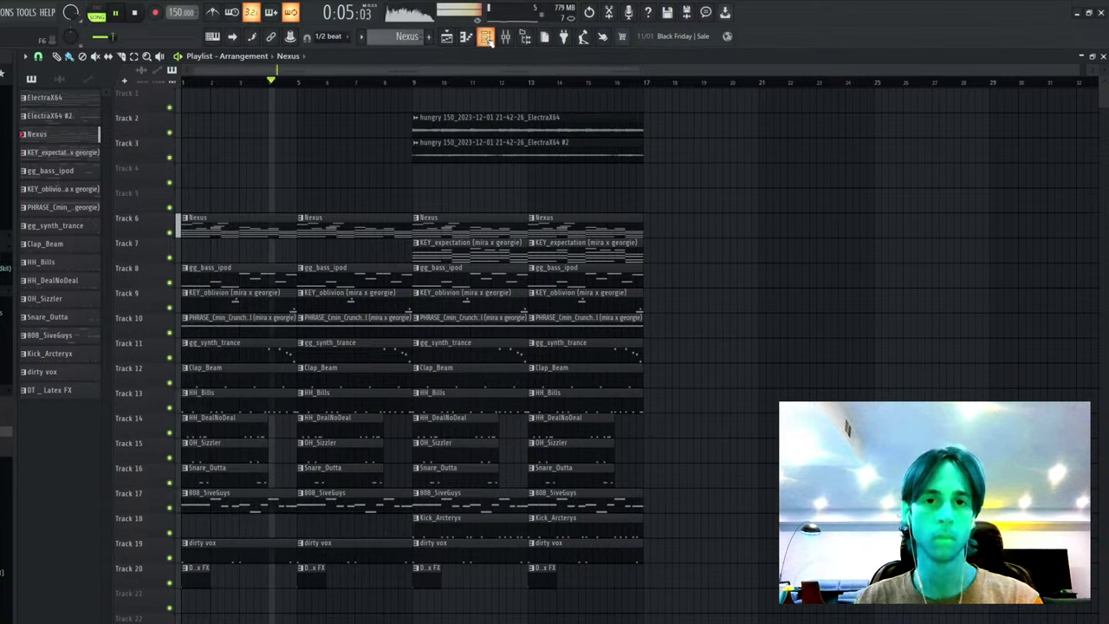
- Try bars 9 to 16 without the Nexus clips during playback, and undo their removal
{"action": "left_click", "coordinate": [486, 37]}
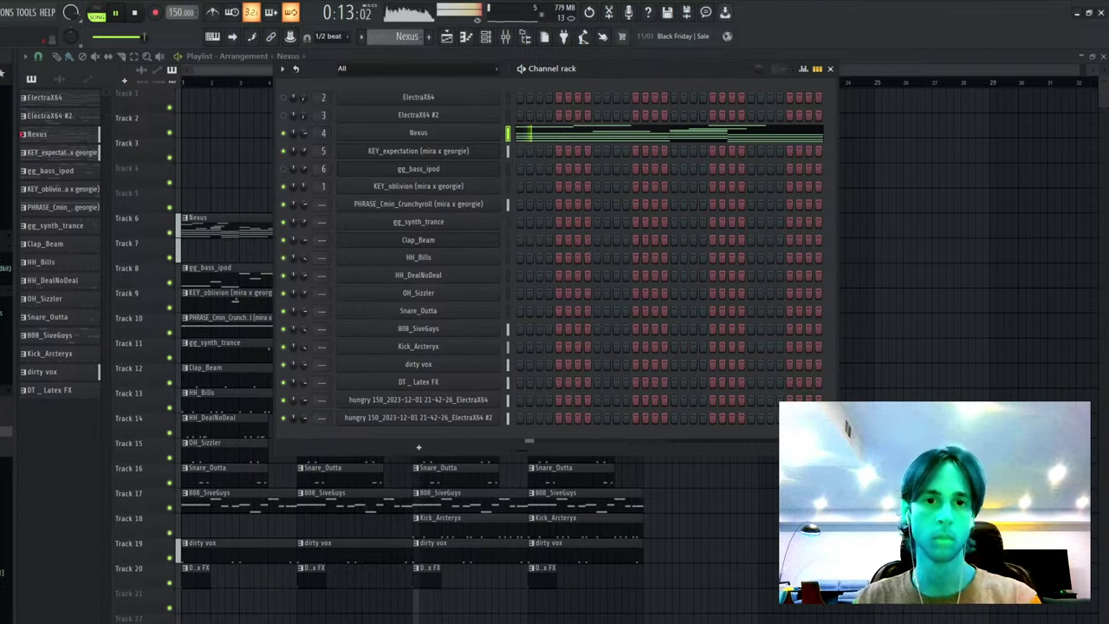
{"action": "key", "text": "F6"}
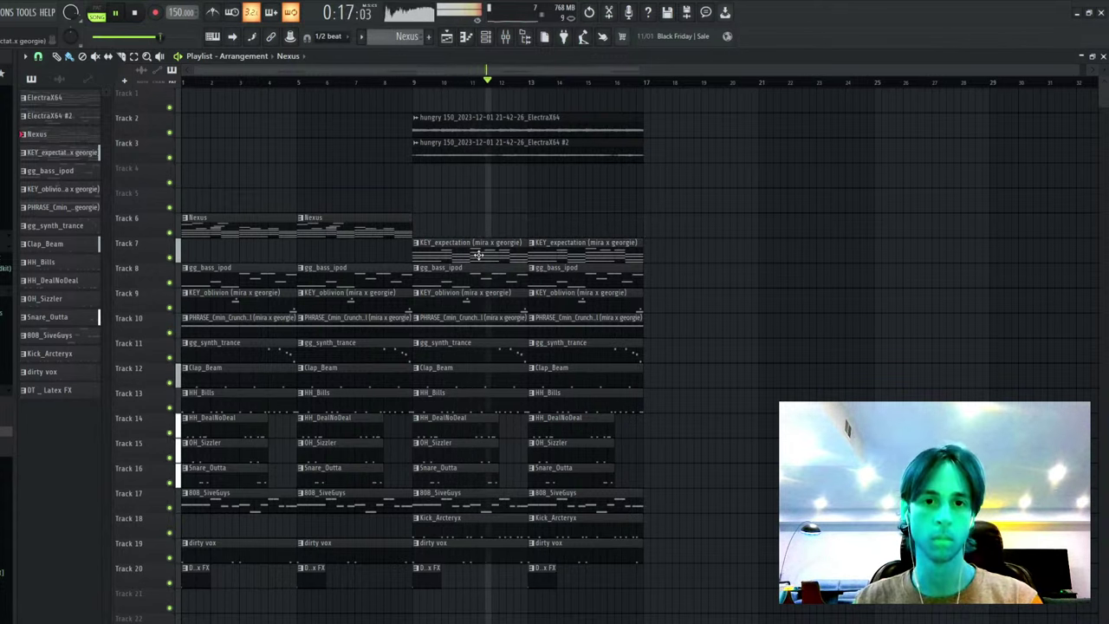
{"action": "key", "text": "ctrl+z"}
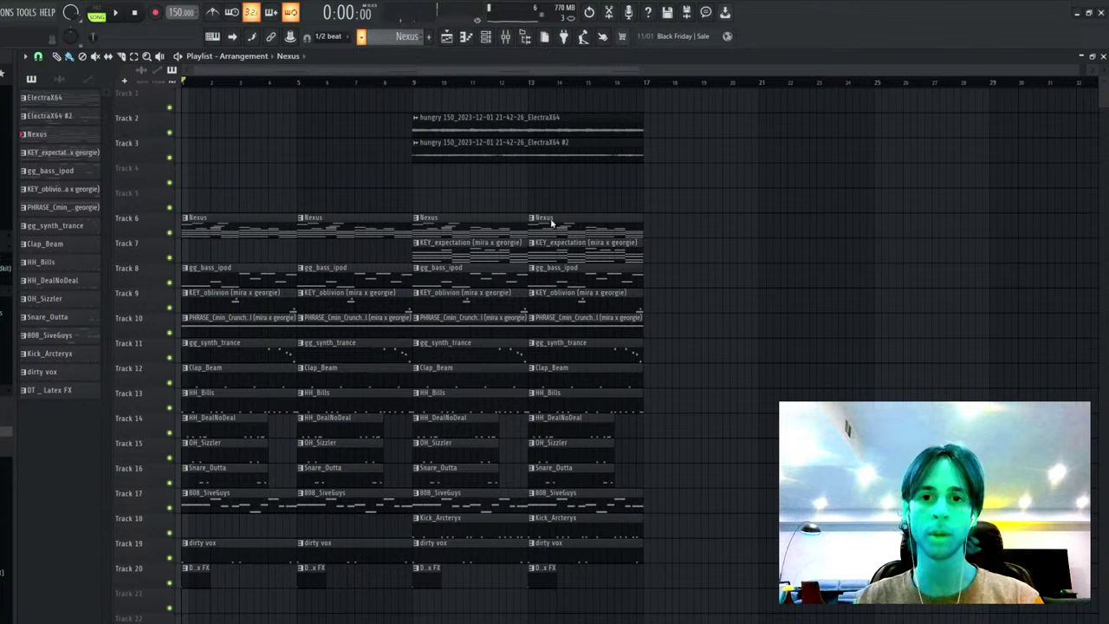
- Place a Nexus #2 audio clip in the empty area of track 3 near bar 20 and delete it
{"action": "left_click", "coordinate": [744, 151]}
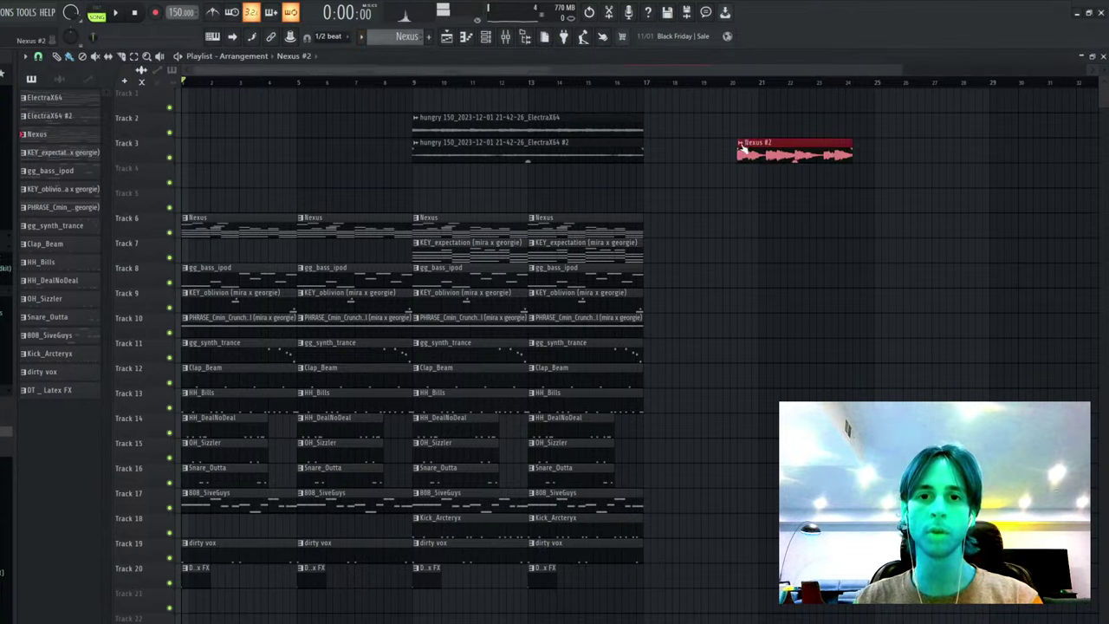
{"action": "right_click", "coordinate": [744, 152]}
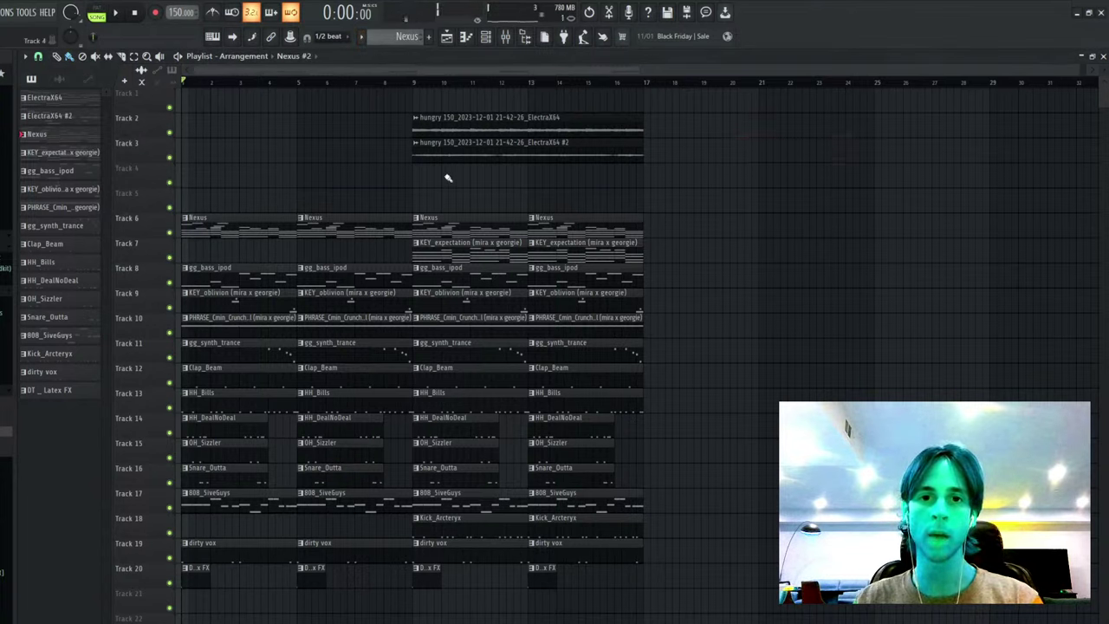
- Place the Nexus #2 audio clip on Track 4 at bars 9 and 13, replacing the Nexus pattern clips on Track 6
{"action": "left_click", "coordinate": [419, 178]}
{"action": "double_click", "coordinate": [459, 177]}
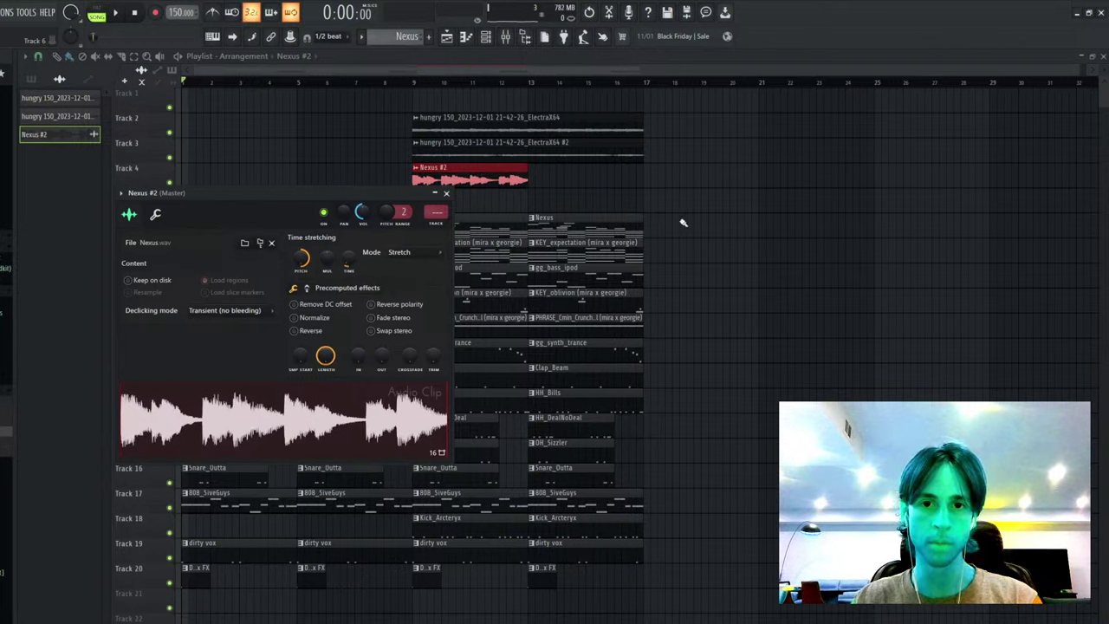
{"action": "right_click", "coordinate": [586, 224]}
{"action": "right_click", "coordinate": [482, 225]}
{"action": "key", "text": "space"}
{"action": "left_click", "coordinate": [532, 179]}
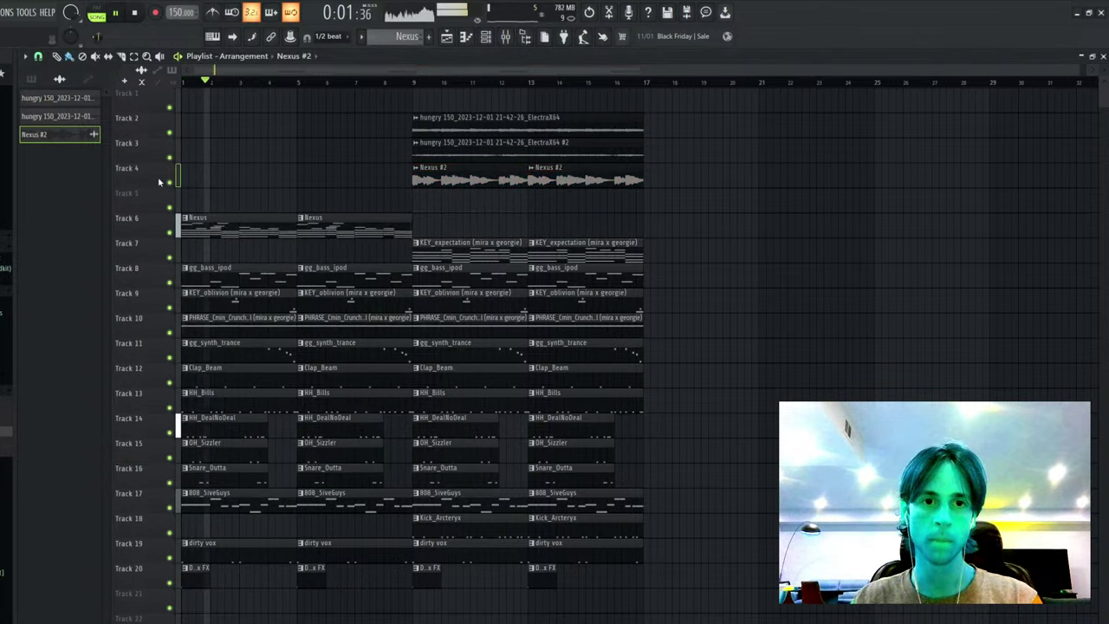
- Solo Track 4 and route the Nexus #2 audio clip to mixer track 7
{"action": "left_click", "coordinate": [169, 182], "text": "ctrl"}
{"action": "key", "text": "space"}
{"action": "double_click", "coordinate": [458, 167]}
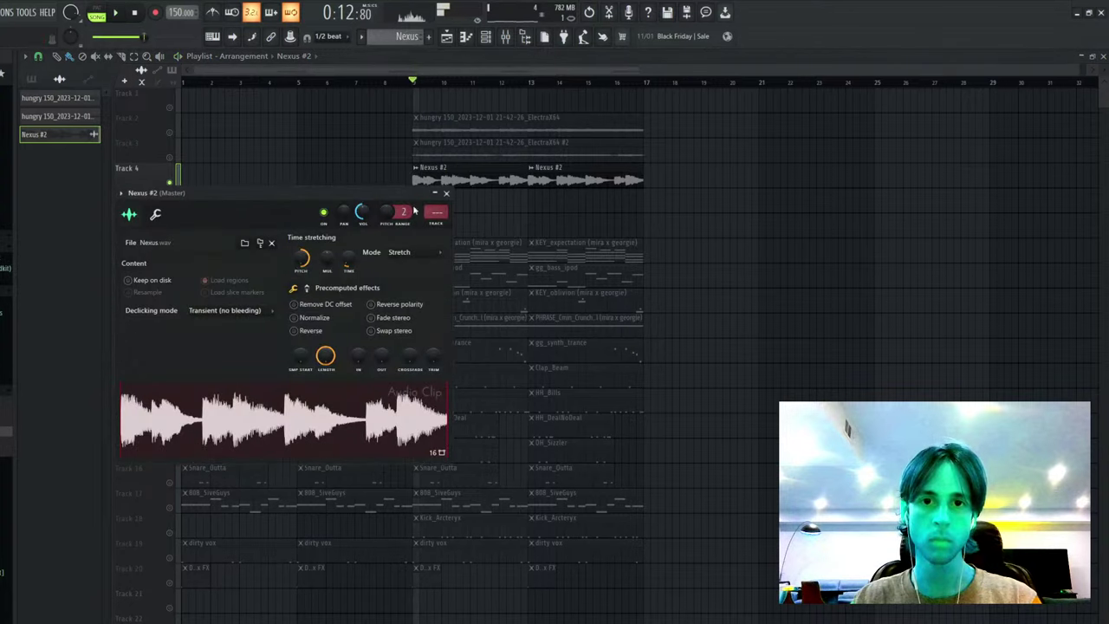
{"action": "left_click", "coordinate": [436, 224]}
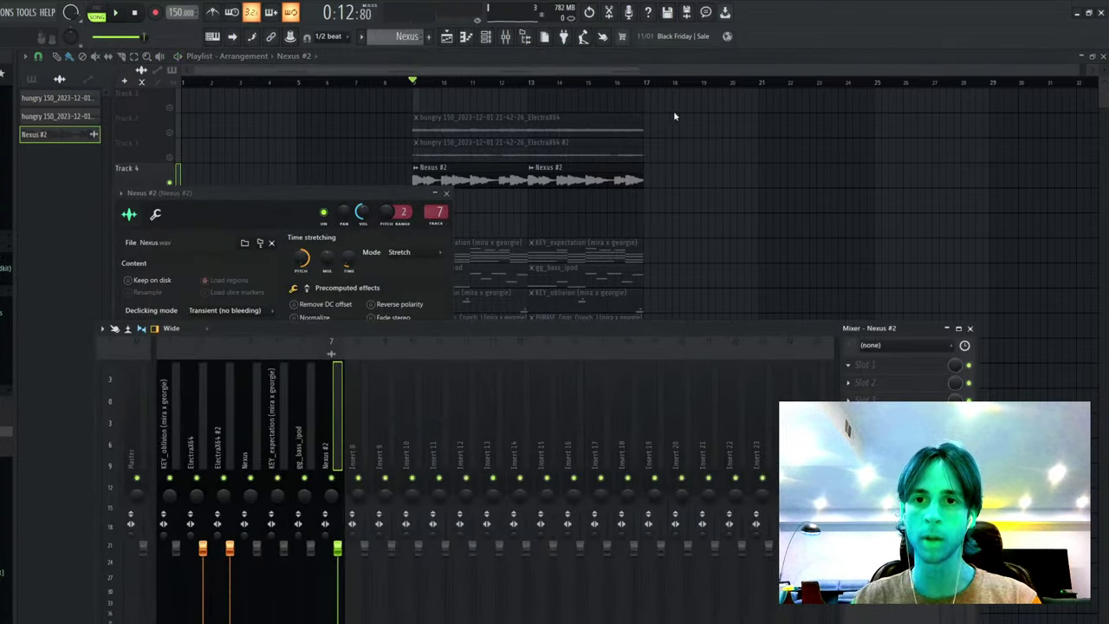
- Load Portal on the Nexus #2 mixer track and choose the RETRO preset from the Venexxi 3K Portal bank
{"action": "left_click", "coordinate": [148, 242]}
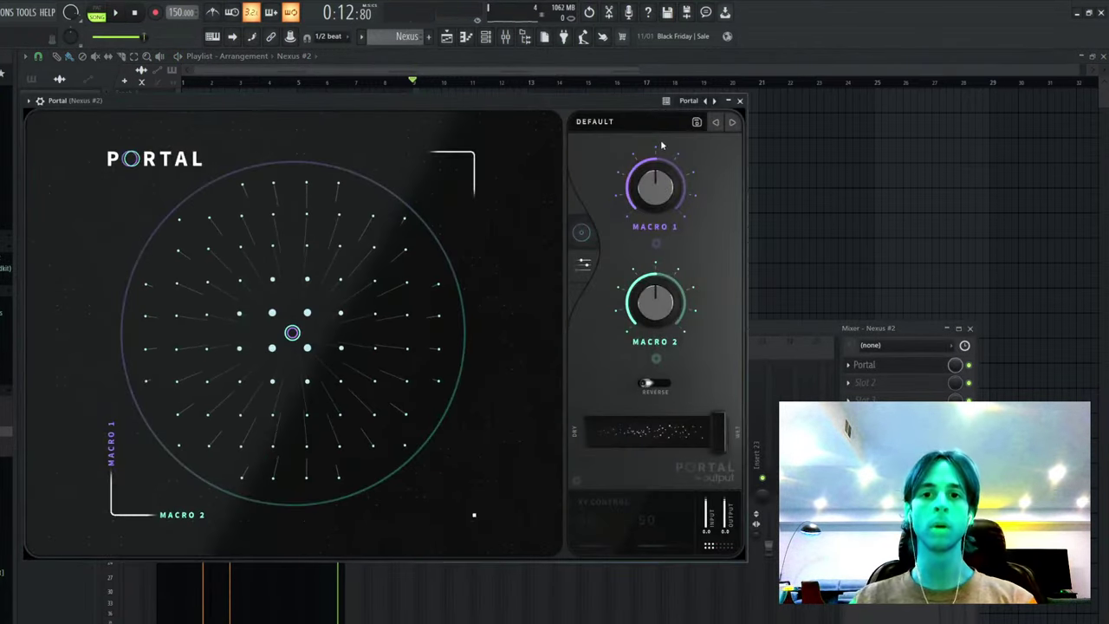
{"action": "key", "text": "space"}
{"action": "left_click", "coordinate": [604, 122]}
{"action": "scroll", "coordinate": [211, 295], "scroll_direction": "down", "scroll_amount": 3}
{"action": "scroll", "coordinate": [173, 292], "scroll_direction": "down", "scroll_amount": 6}
{"action": "scroll", "coordinate": [174, 292], "scroll_direction": "up", "scroll_amount": 3}
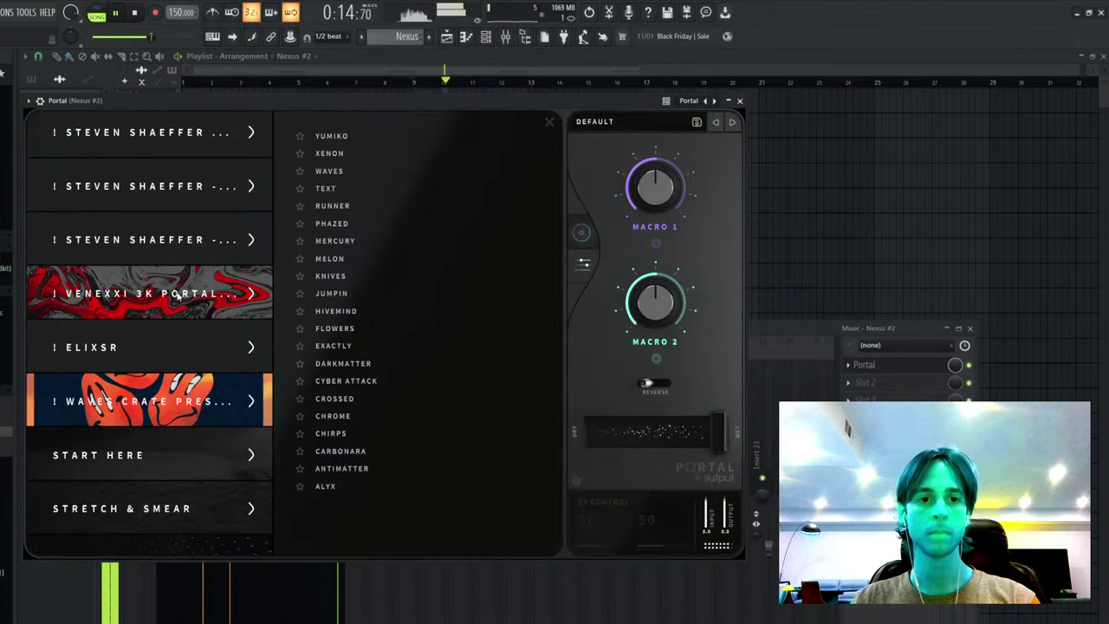
{"action": "left_click", "coordinate": [173, 293]}
{"action": "left_click", "coordinate": [413, 311]}
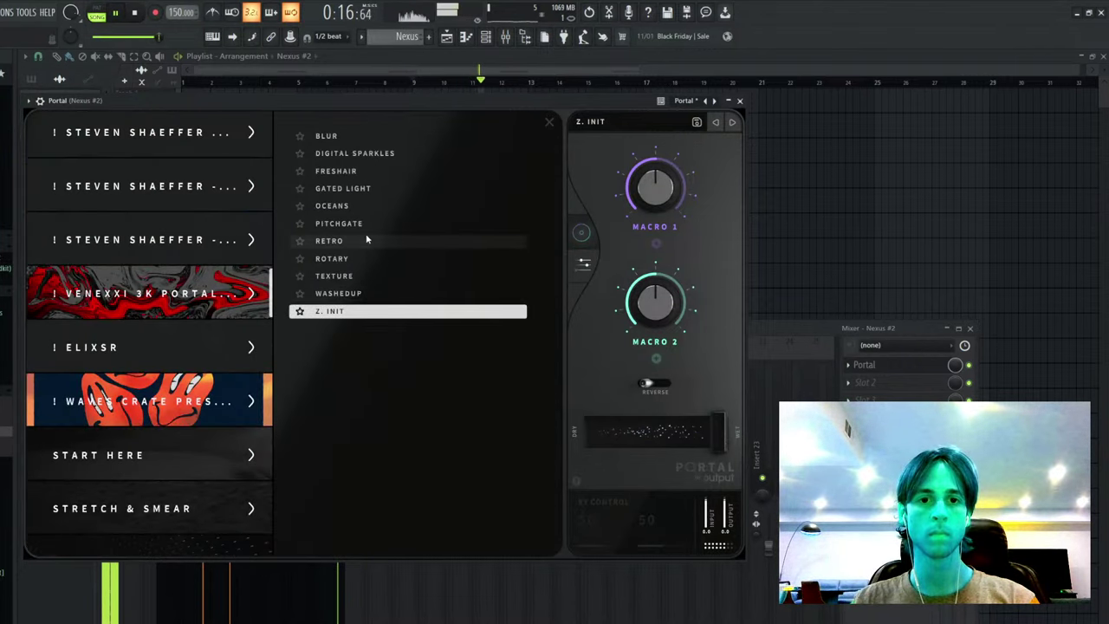
{"action": "left_click", "coordinate": [366, 240]}
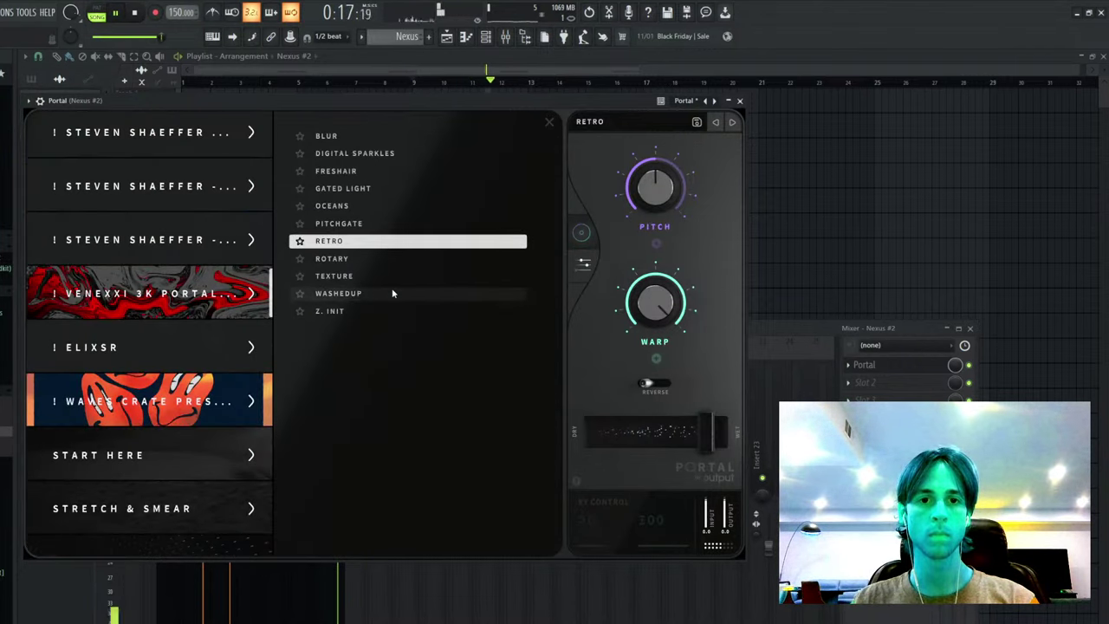
{"action": "left_click", "coordinate": [741, 101]}
{"action": "left_click", "coordinate": [776, 232]}
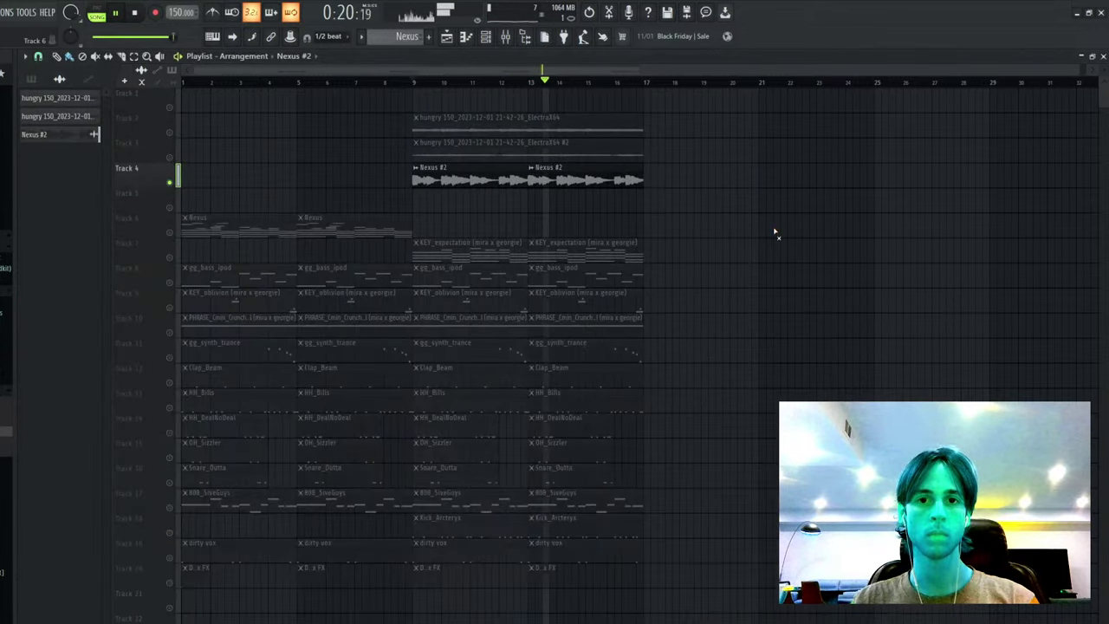
- Unsolo Track 4 and delete the gg_bass_ipod clips on Track 8 at bars 9 and 13
{"action": "key", "text": "space"}
{"action": "right_click", "coordinate": [170, 183]}
{"action": "left_click_drag", "start_coordinate": [466, 171], "coordinate": [583, 185]}
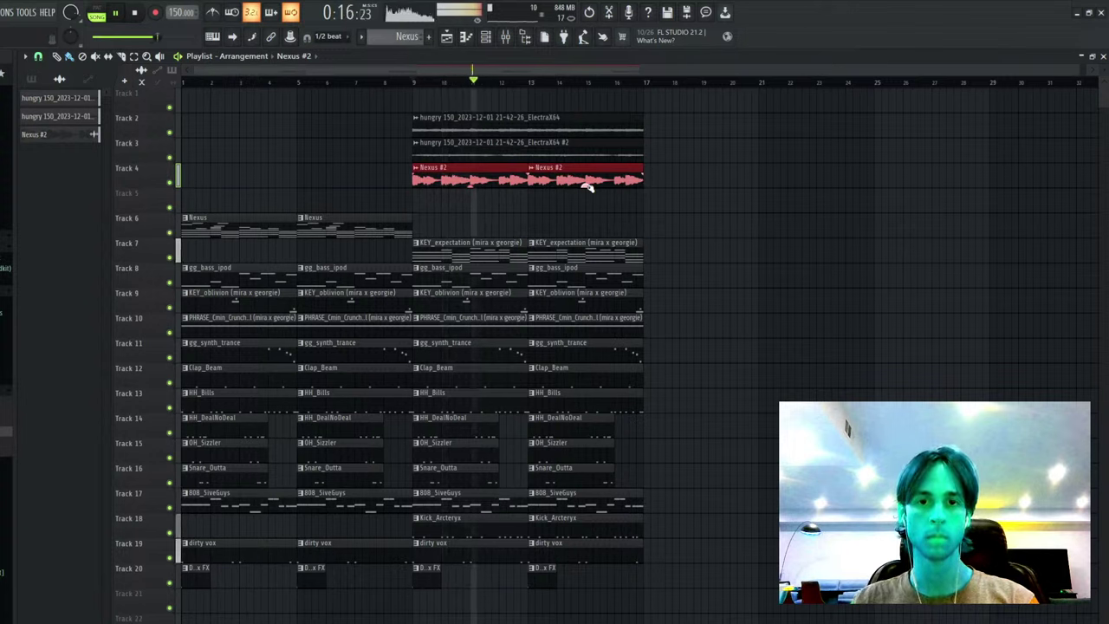
{"action": "key", "text": "ctrl+d"}
{"action": "right_click", "coordinate": [483, 274]}
{"action": "right_click", "coordinate": [572, 279]}
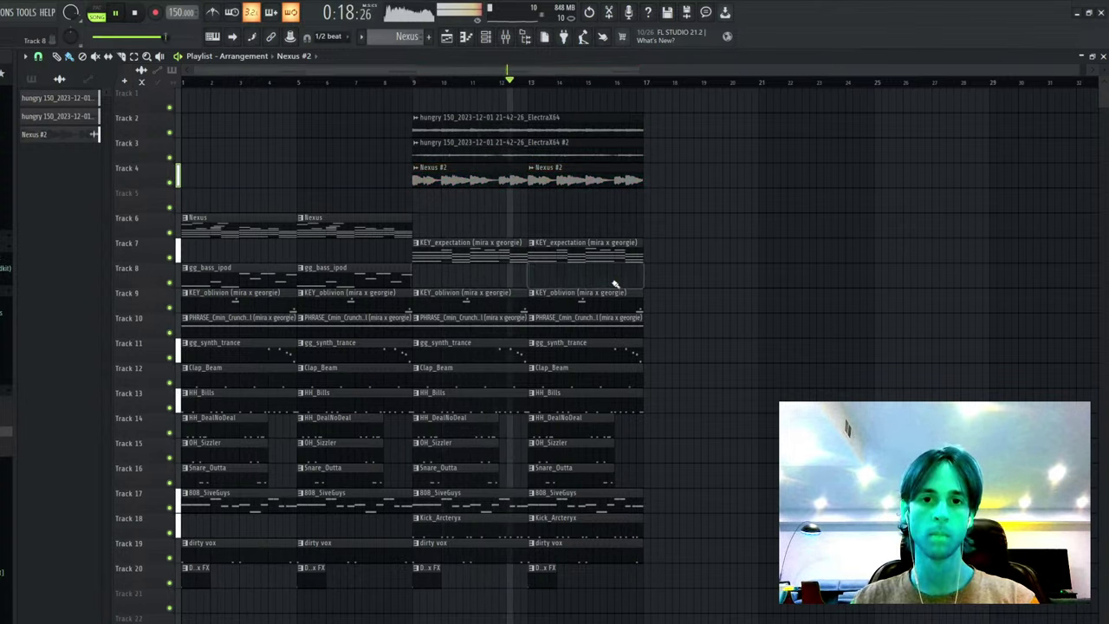
- Delete the 808_5iveGuys clips at bars 1 and 5 and the gg_bass_ipod clip at bar 1
{"action": "key", "text": "space"}
{"action": "right_click", "coordinate": [243, 501]}
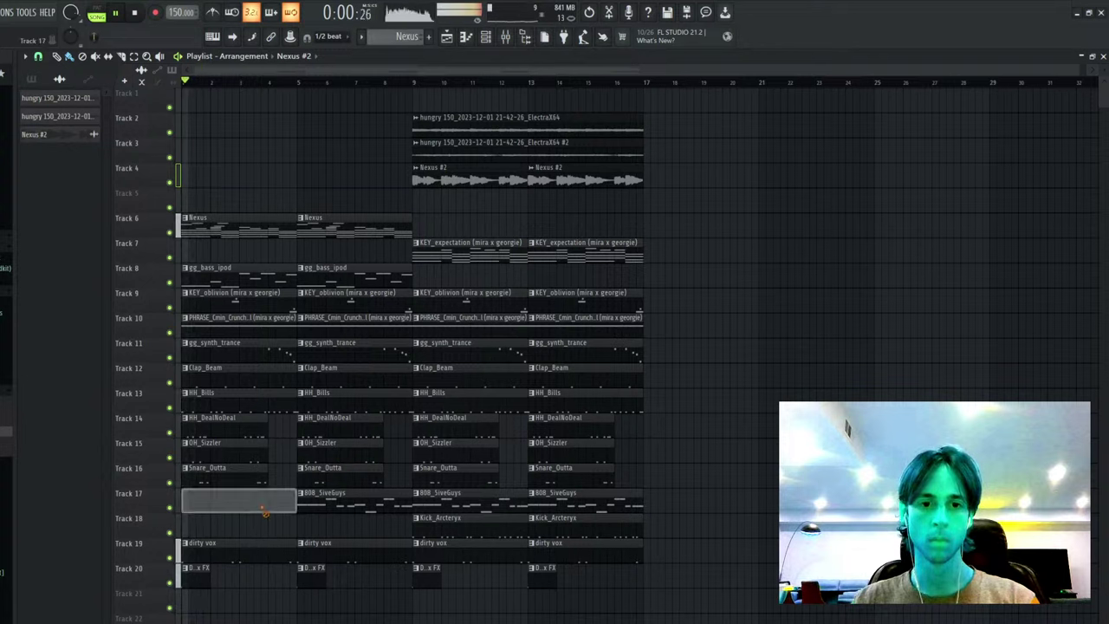
{"action": "right_click", "coordinate": [347, 504]}
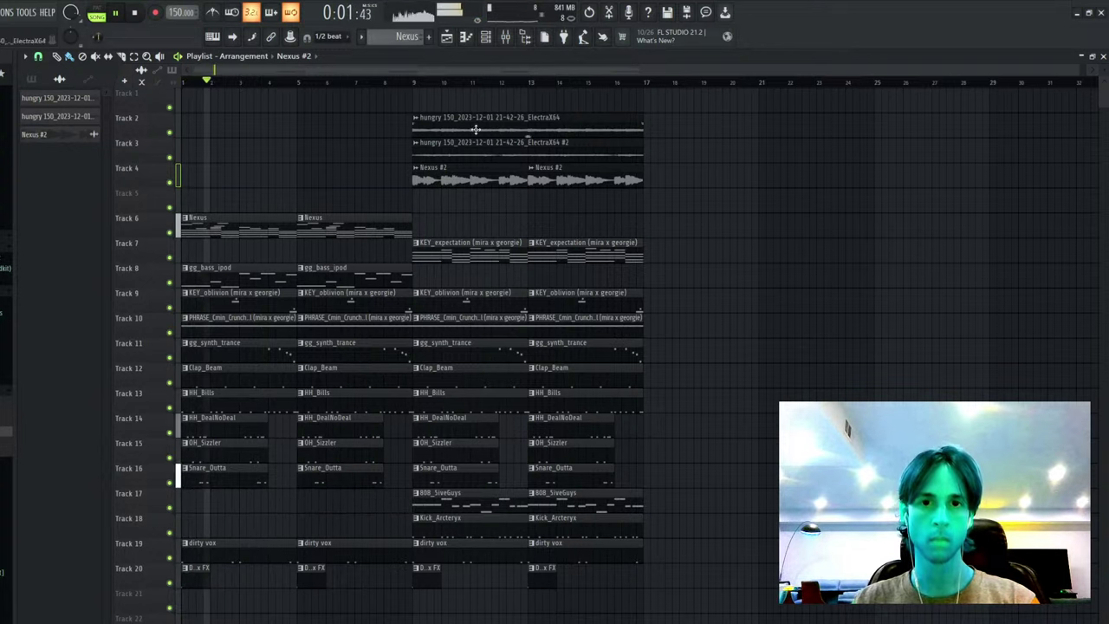
{"action": "left_click", "coordinate": [486, 36]}
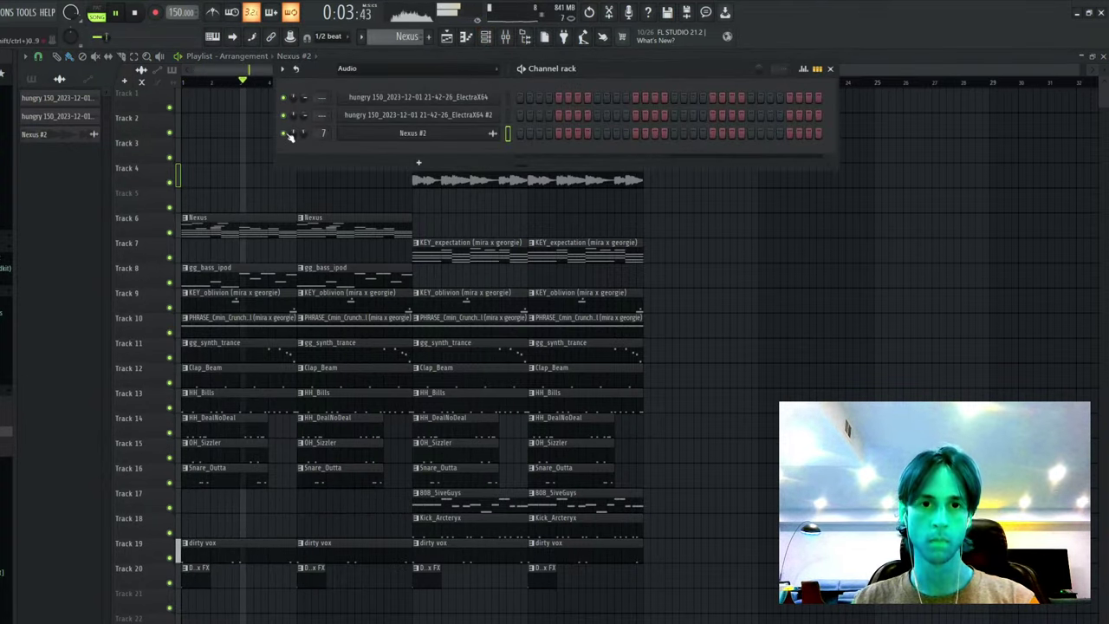
{"action": "left_click", "coordinate": [386, 84]}
{"action": "right_click", "coordinate": [896, 272]}
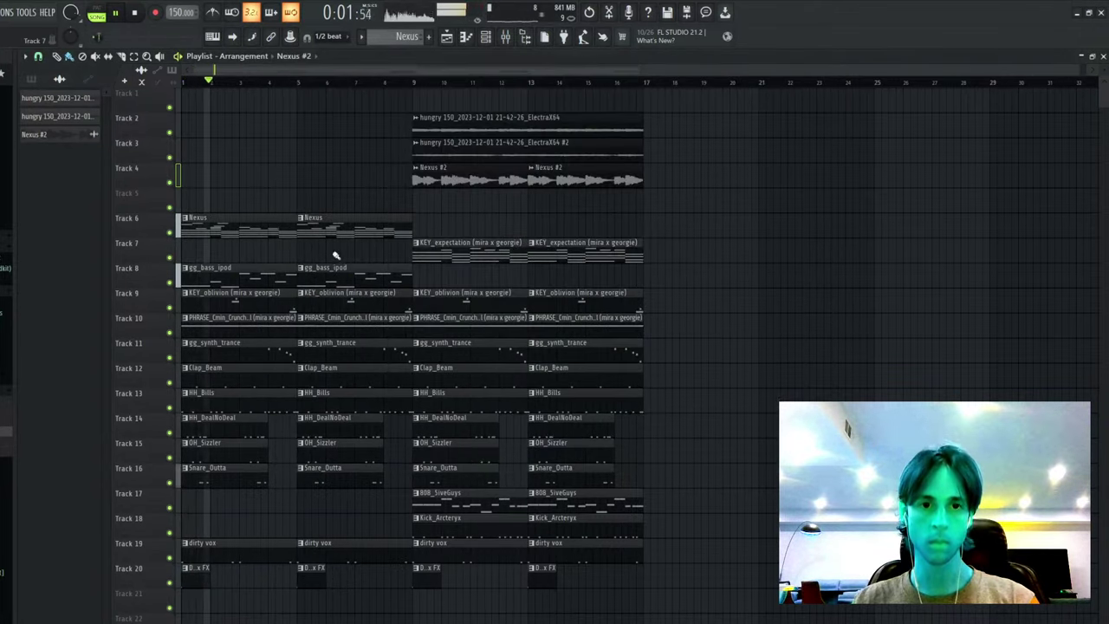
{"action": "right_click", "coordinate": [273, 272]}
{"action": "left_click", "coordinate": [377, 272]}
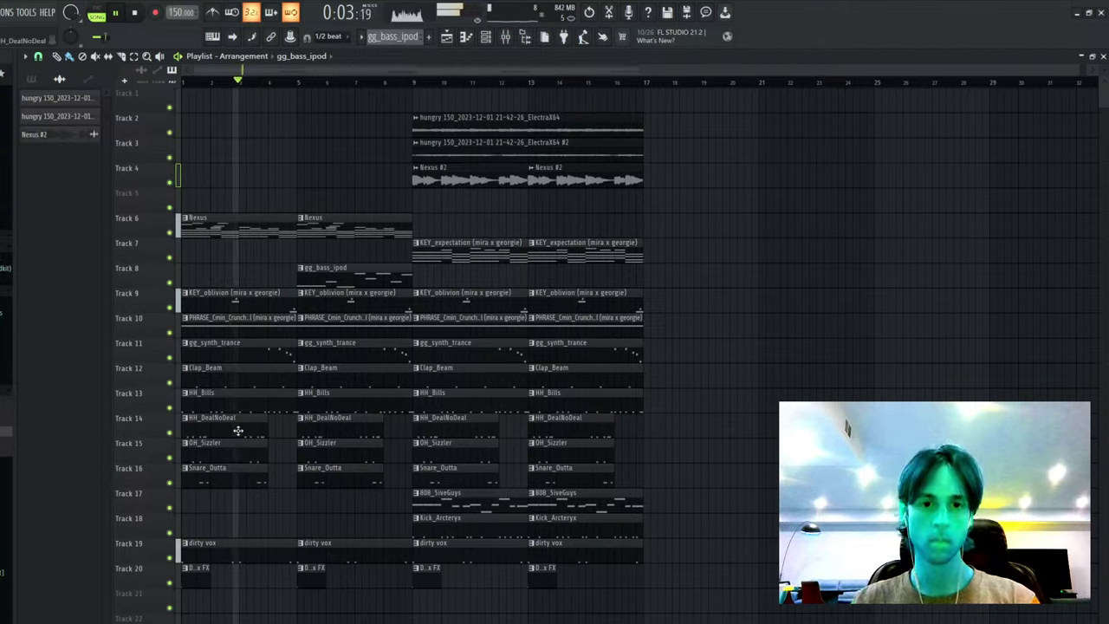
- Try to slice off the start of the first Snare_Outta clip on Track 16
{"action": "key", "text": "space"}
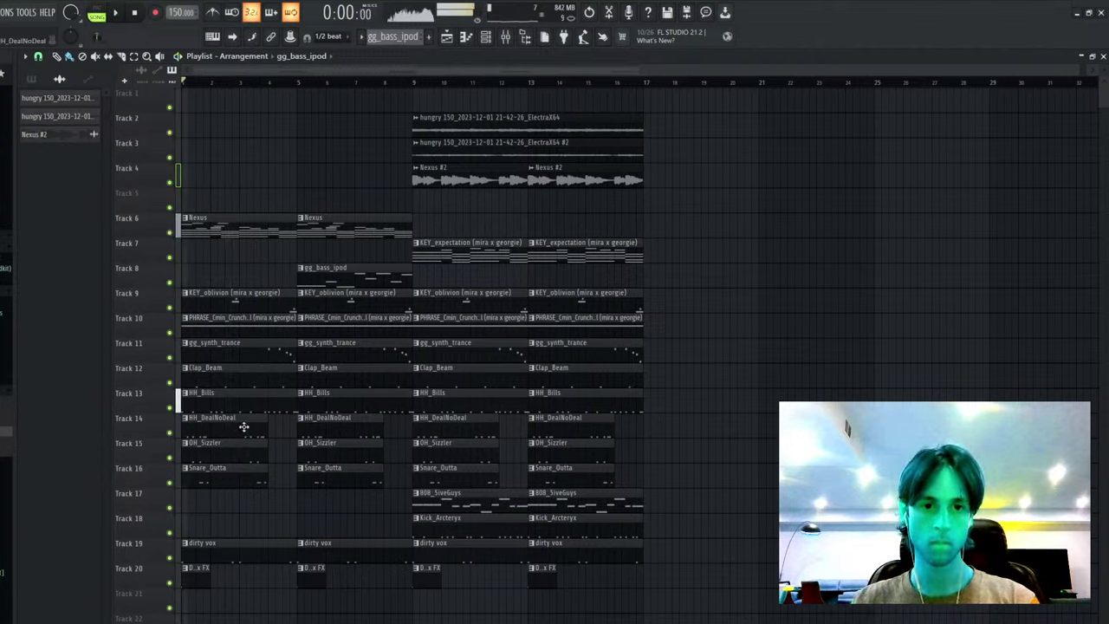
{"action": "left_click", "coordinate": [198, 433]}
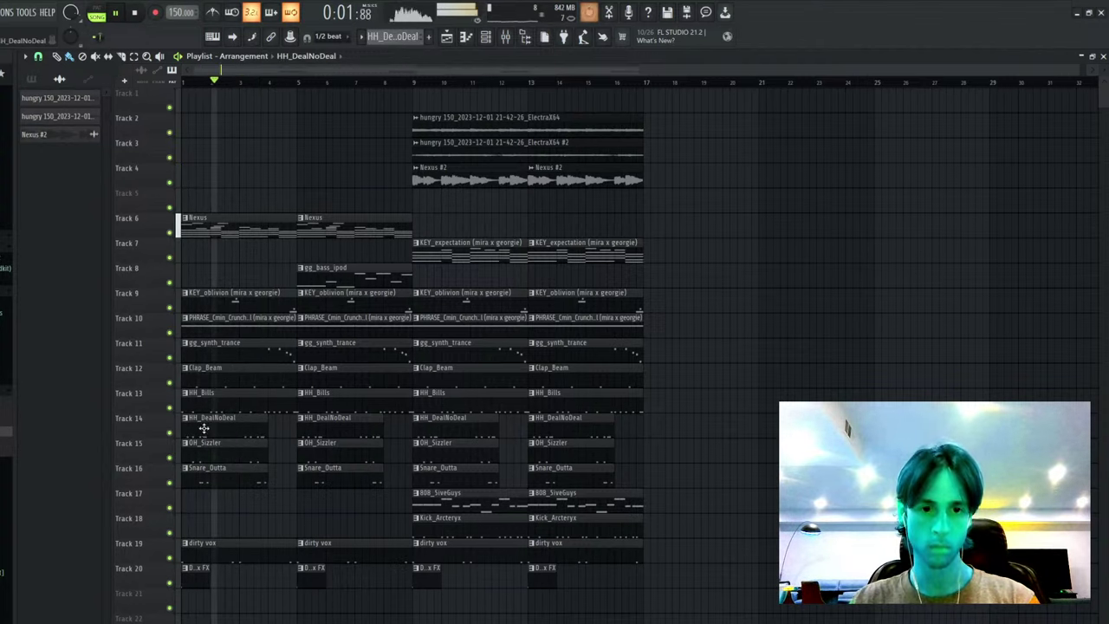
{"action": "key", "text": "space"}
{"action": "right_click", "coordinate": [220, 480]}
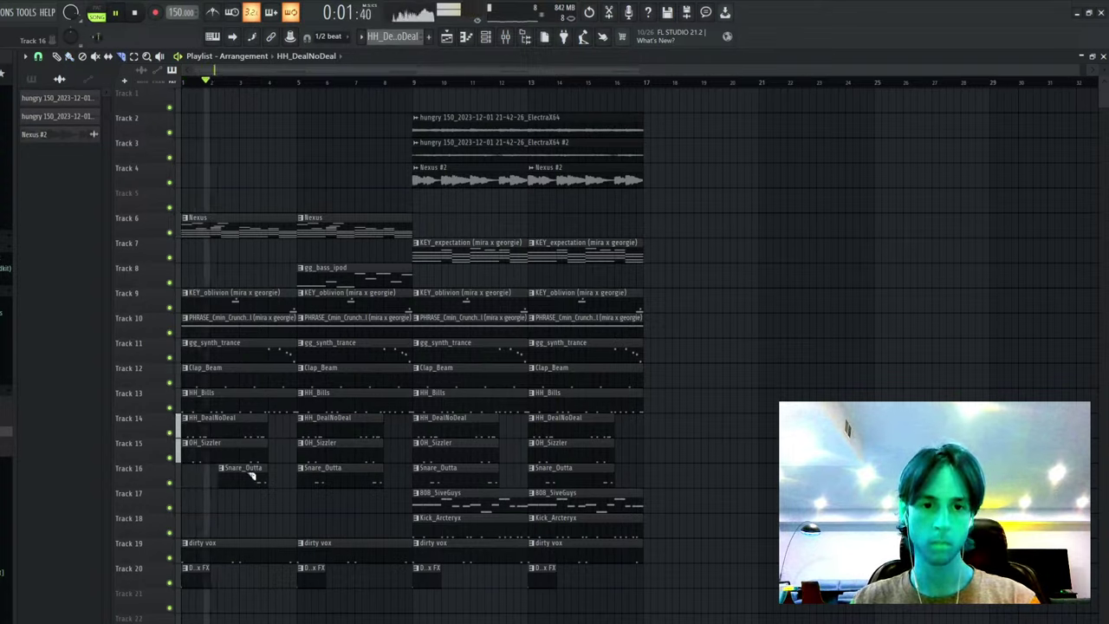
{"action": "key", "text": "p"}
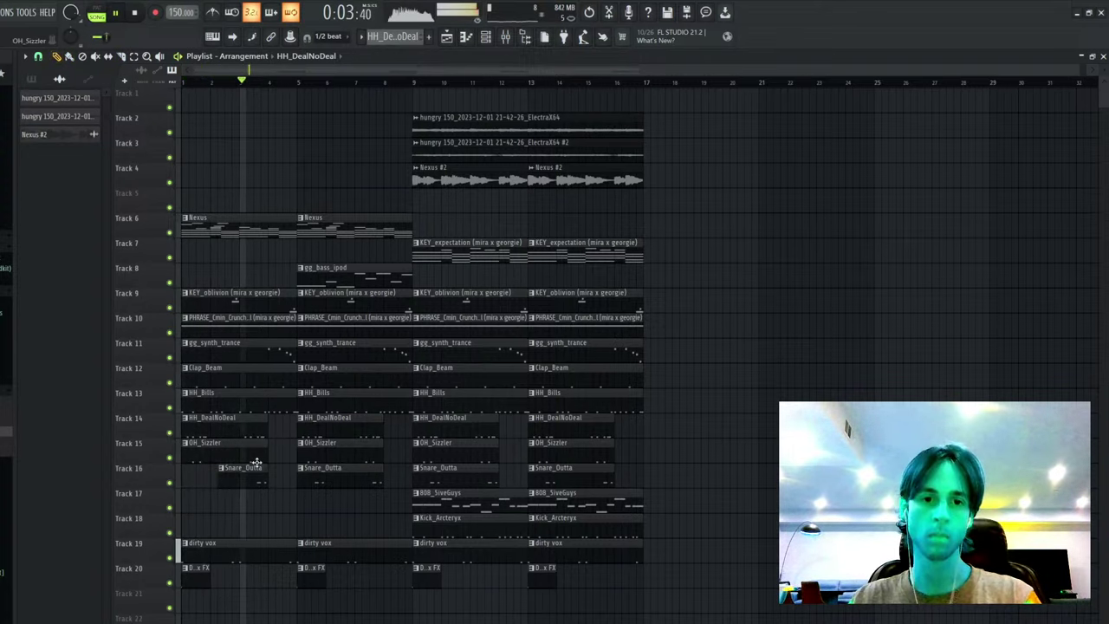
- Extend the first Snare_Outta clip to the end of bar 4 and delete the pattern's three snare notes in bar 1
{"action": "mouse_move", "coordinate": [257, 466]}
{"action": "left_mouse_down"}
{"action": "mouse_move", "coordinate": [262, 411]}
{"action": "mouse_move", "coordinate": [244, 477]}
{"action": "mouse_move", "coordinate": [296, 455]}
{"action": "left_mouse_up"}
{"action": "key", "text": "ctrl+d"}
{"action": "double_click", "coordinate": [230, 474]}
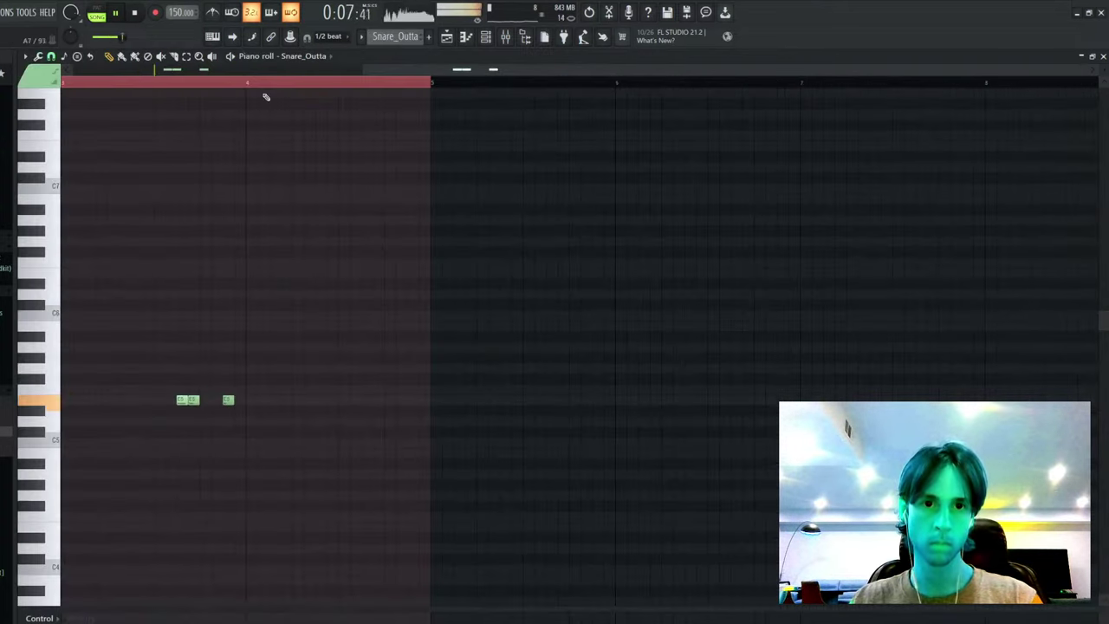
{"action": "key", "text": "Delete"}
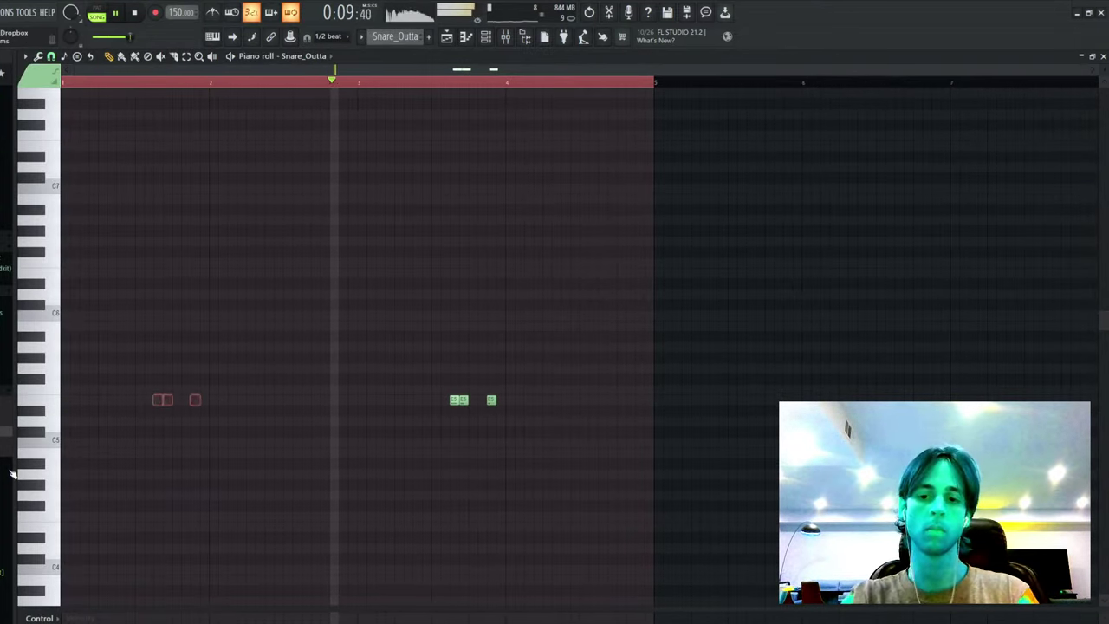
{"action": "key", "text": "Escape"}
- Move the gg_bass_ipod clip on Track 8 from bar 5 to bar 17
{"action": "left_click", "coordinate": [370, 275]}
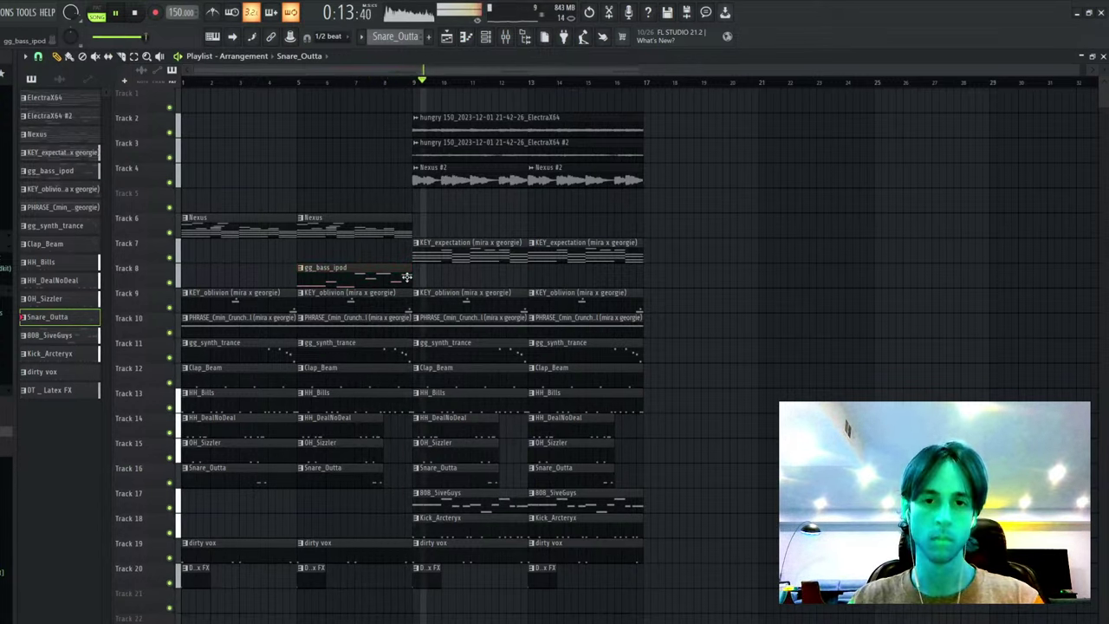
{"action": "key", "text": "space"}
{"action": "left_click_drag", "start_coordinate": [355, 277], "coordinate": [687, 272]}
{"action": "key", "text": "space"}
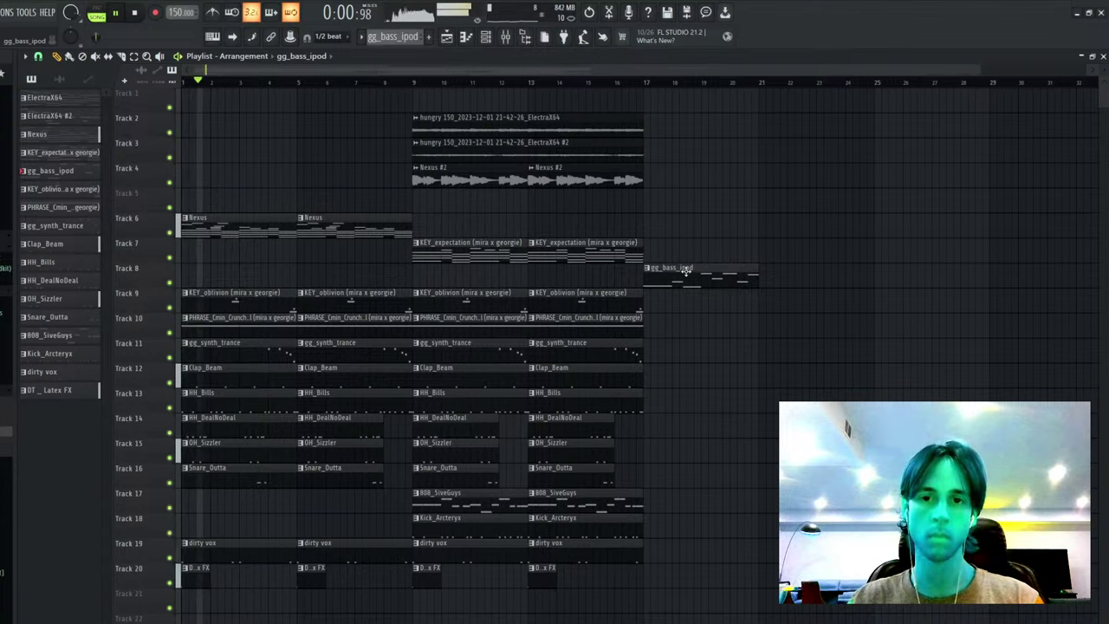
- Add a short note at the very end of bar 4 in the 808_5iveGuys pattern
{"action": "double_click", "coordinate": [602, 502]}
{"action": "left_click", "coordinate": [358, 420]}
{"action": "left_click_drag", "start_coordinate": [438, 421], "coordinate": [357, 422]}
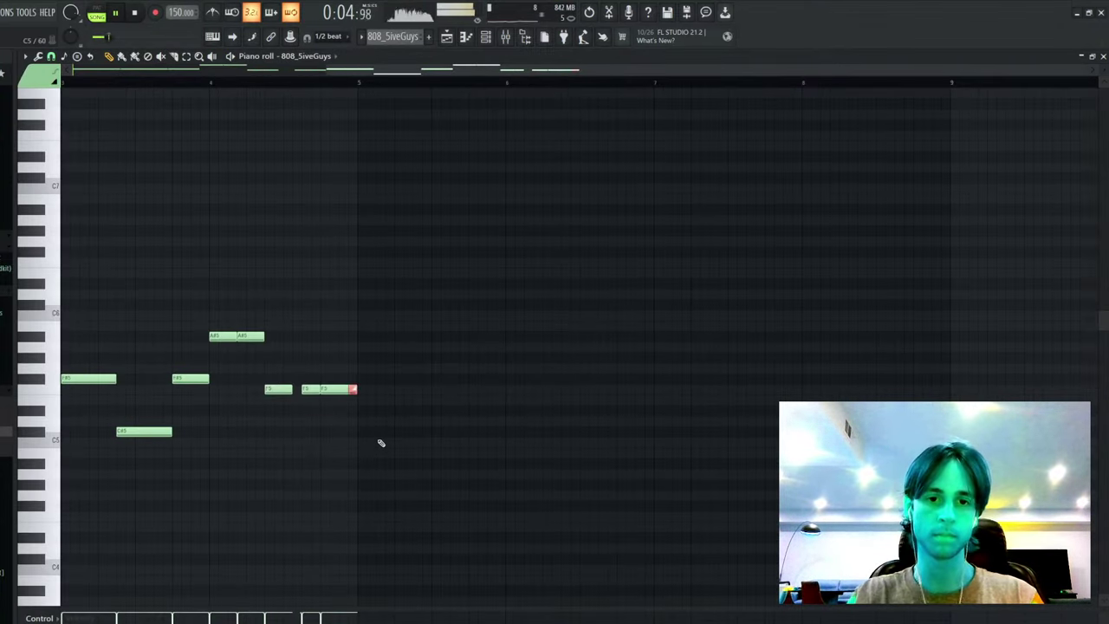
{"action": "key", "text": "Escape"}
- Add a short low F4 note at the very end of bar 4 in the gg_bass_ipod pattern
{"action": "double_click", "coordinate": [706, 268]}
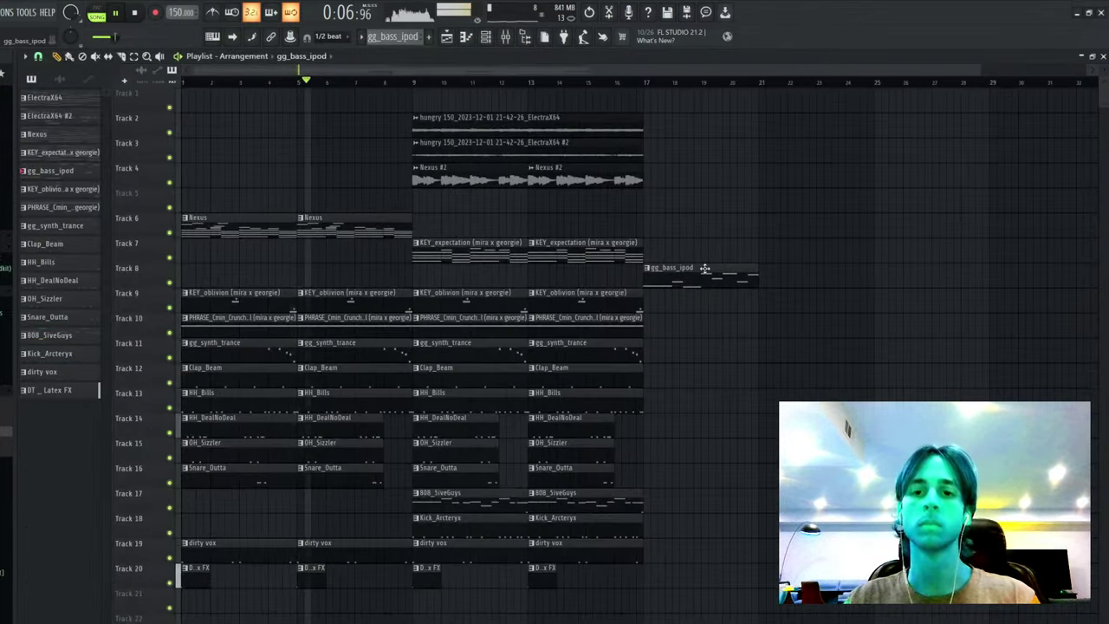
{"action": "left_click", "coordinate": [358, 430]}
{"action": "right_click", "coordinate": [357, 431]}
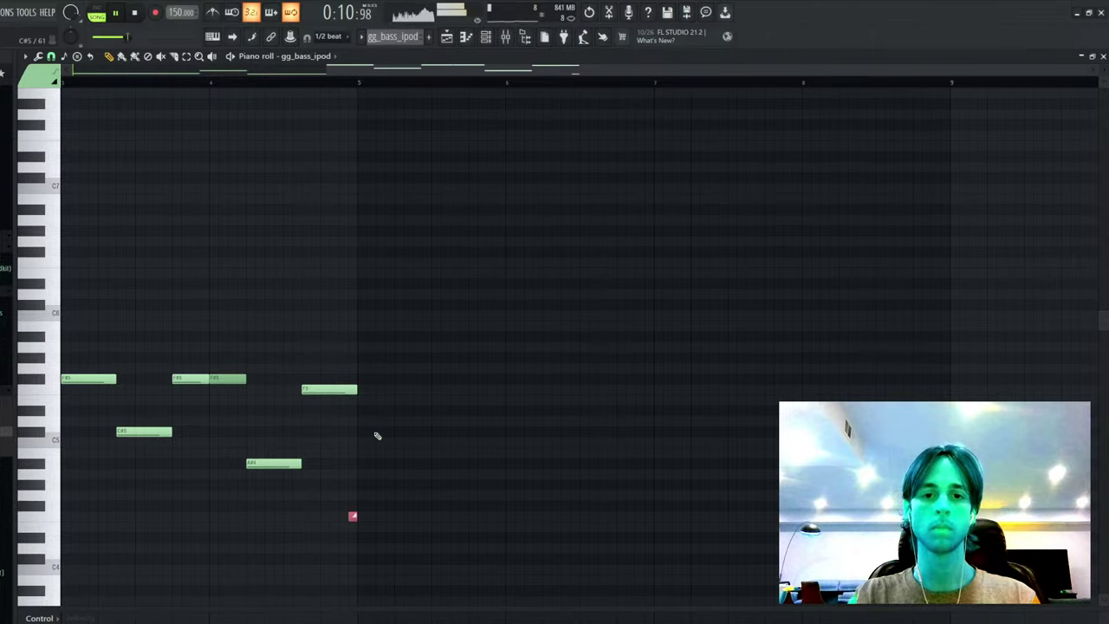
{"action": "key", "text": "F5"}
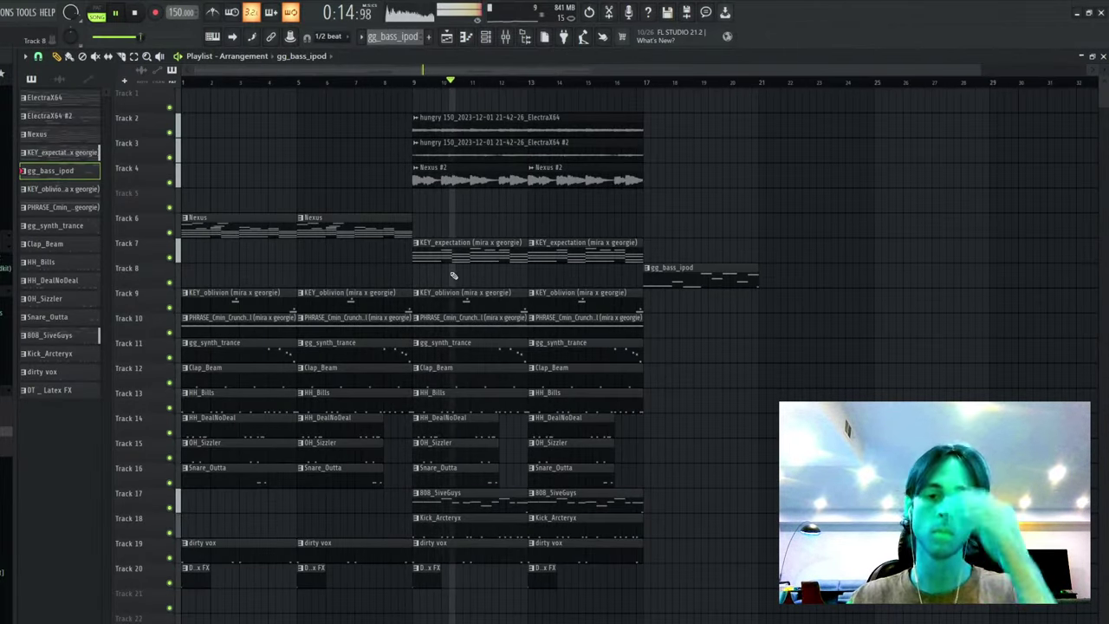
- Duplicate the two Kick_Arcteryx clips on Track 18 to bars 17 and 21, and delete the originals at bars 9 and 13
{"action": "right_click", "coordinate": [491, 528]}
{"action": "right_click", "coordinate": [552, 527]}
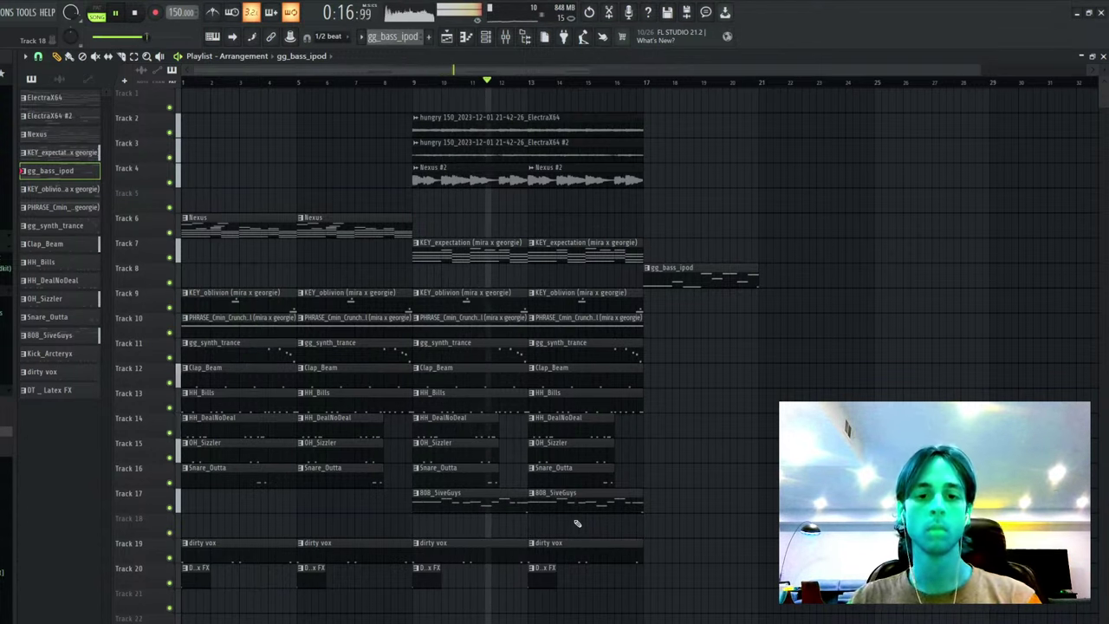
{"action": "key", "text": "ctrl+z"}
{"action": "key", "text": "ctrl+b"}
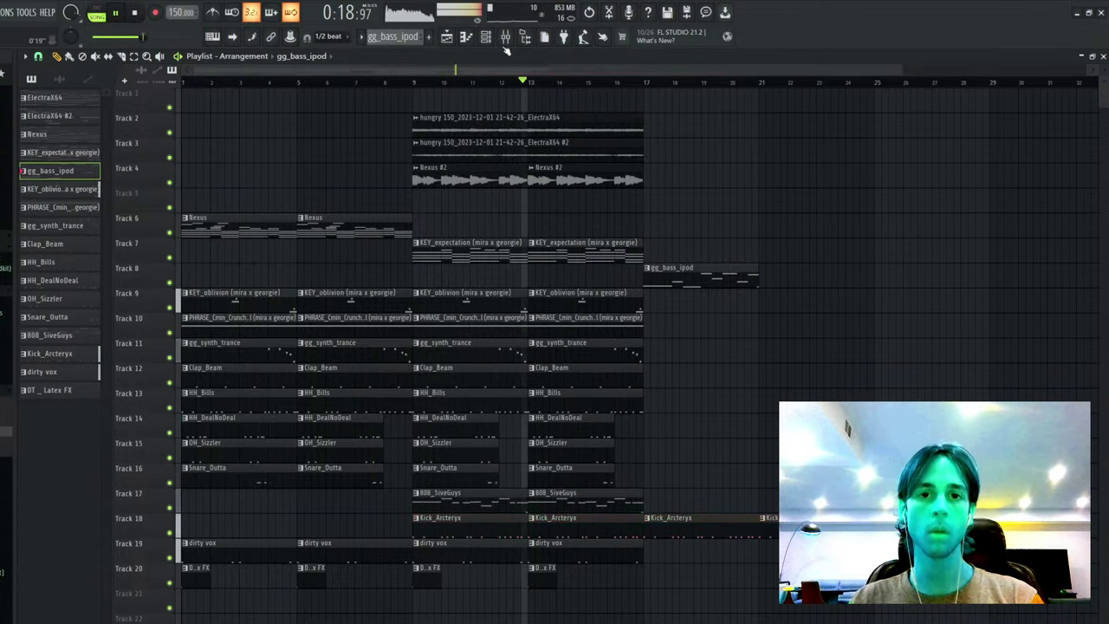
{"action": "left_click", "coordinate": [506, 38]}
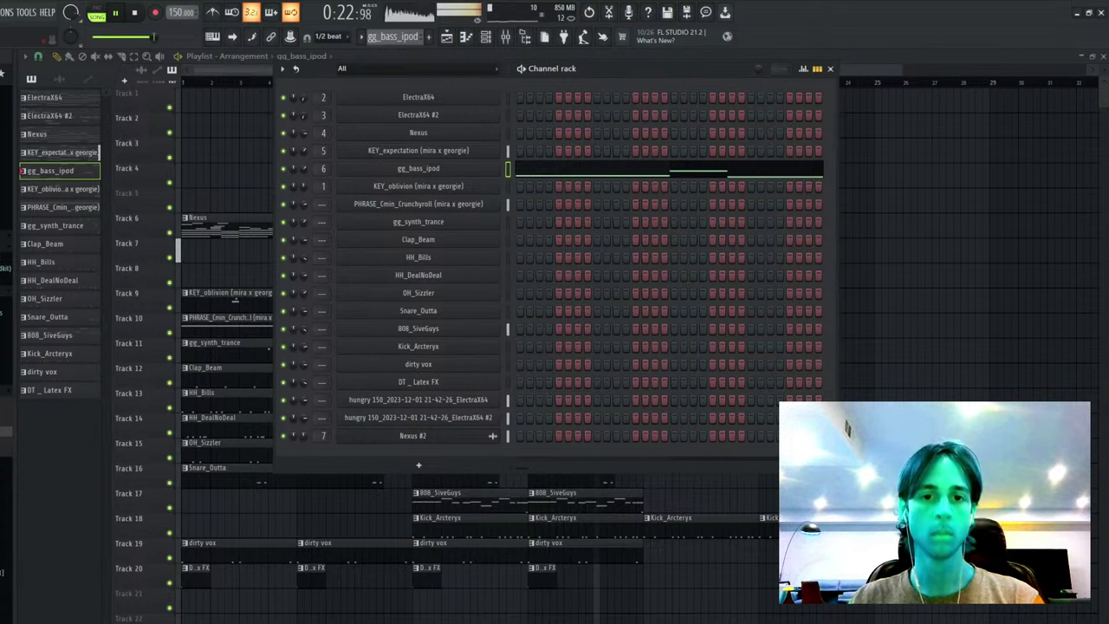
{"action": "key", "text": "F6"}
{"action": "right_click", "coordinate": [594, 526]}
{"action": "right_click", "coordinate": [498, 524]}
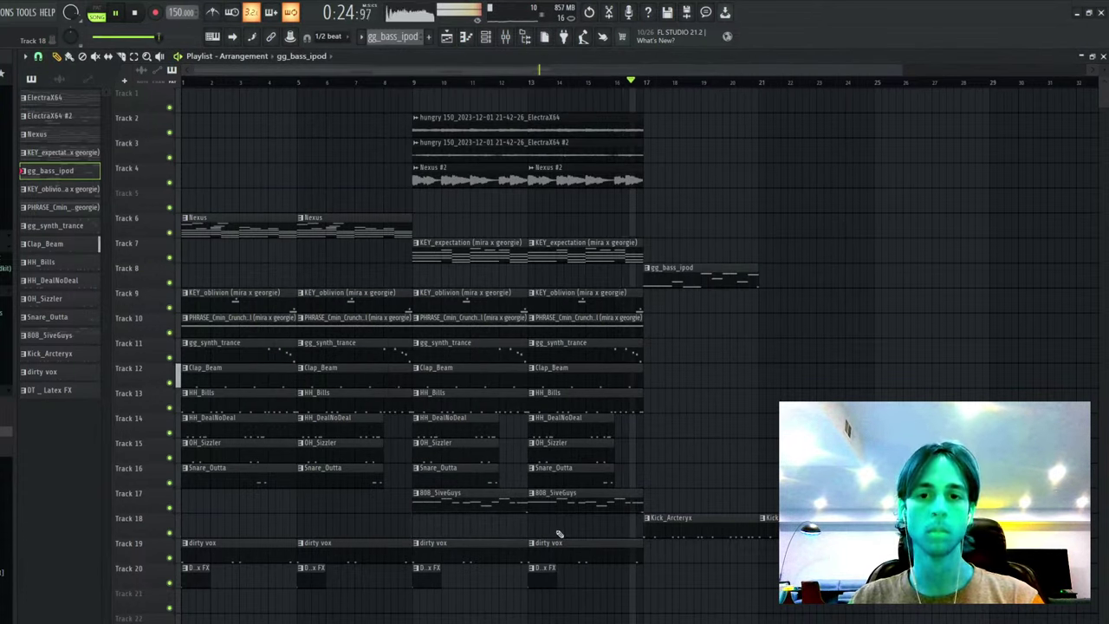
- Duplicate the bar 9 to 16 clips on Tracks 2, 3, 4, 7, 9 and 10 to bar 17, and the gg_bass_ipod clip to bar 21
{"action": "left_click", "coordinate": [584, 501]}
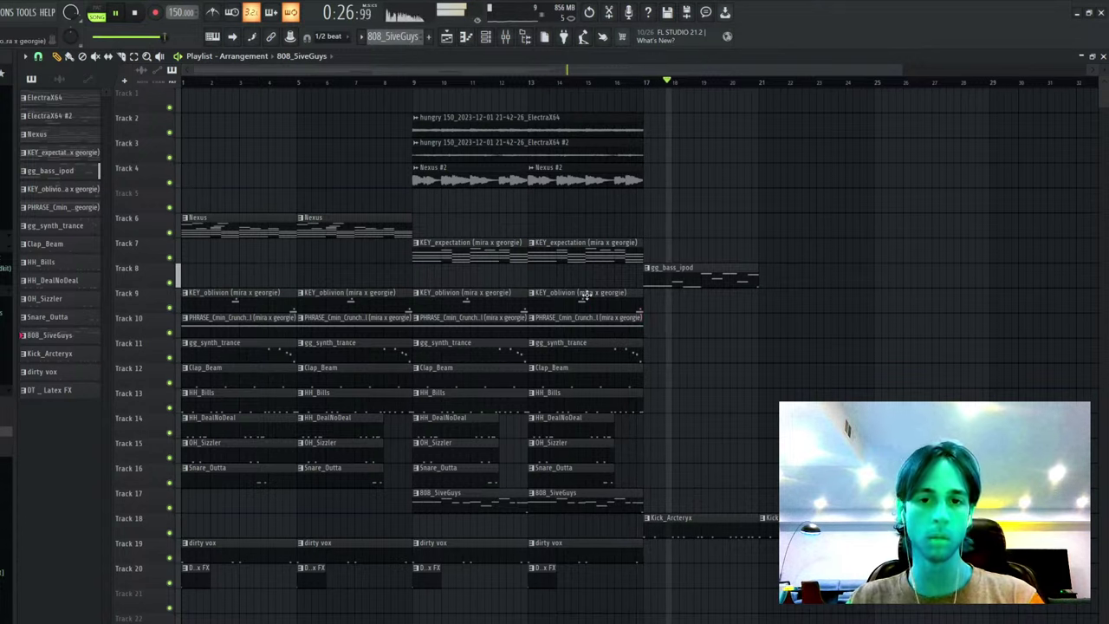
{"action": "left_click_drag", "start_coordinate": [586, 298], "coordinate": [508, 331]}
{"action": "key", "text": "ctrl+b"}
{"action": "left_click_drag", "start_coordinate": [586, 262], "coordinate": [413, 90]}
{"action": "key", "text": "ctrl+b"}
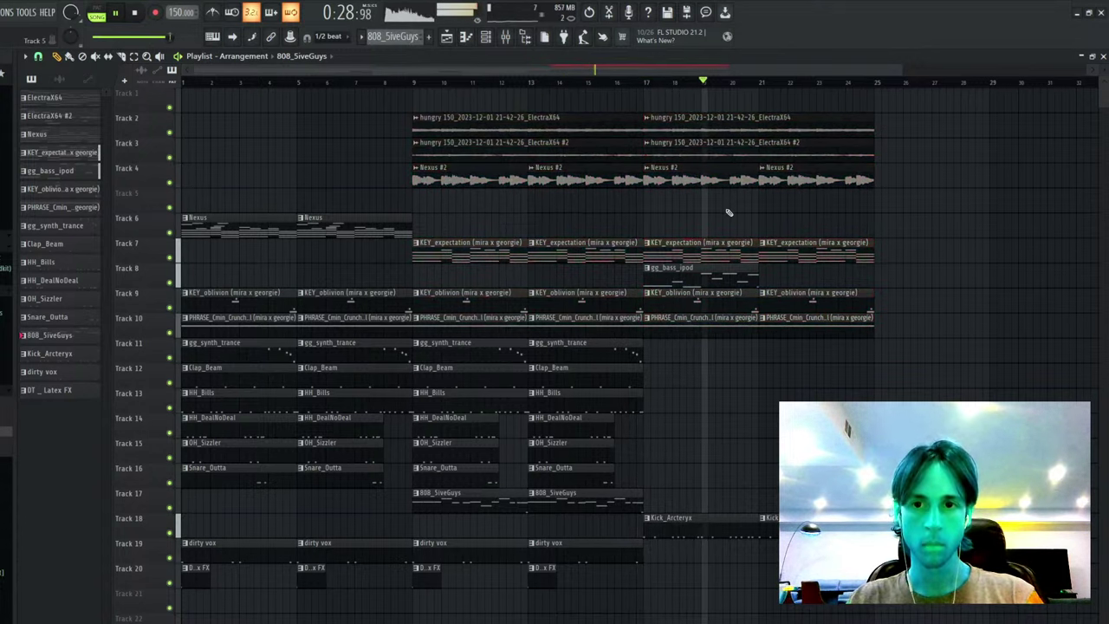
{"action": "left_click_drag", "start_coordinate": [749, 278], "coordinate": [711, 277]}
{"action": "key", "text": "ctrl+b"}
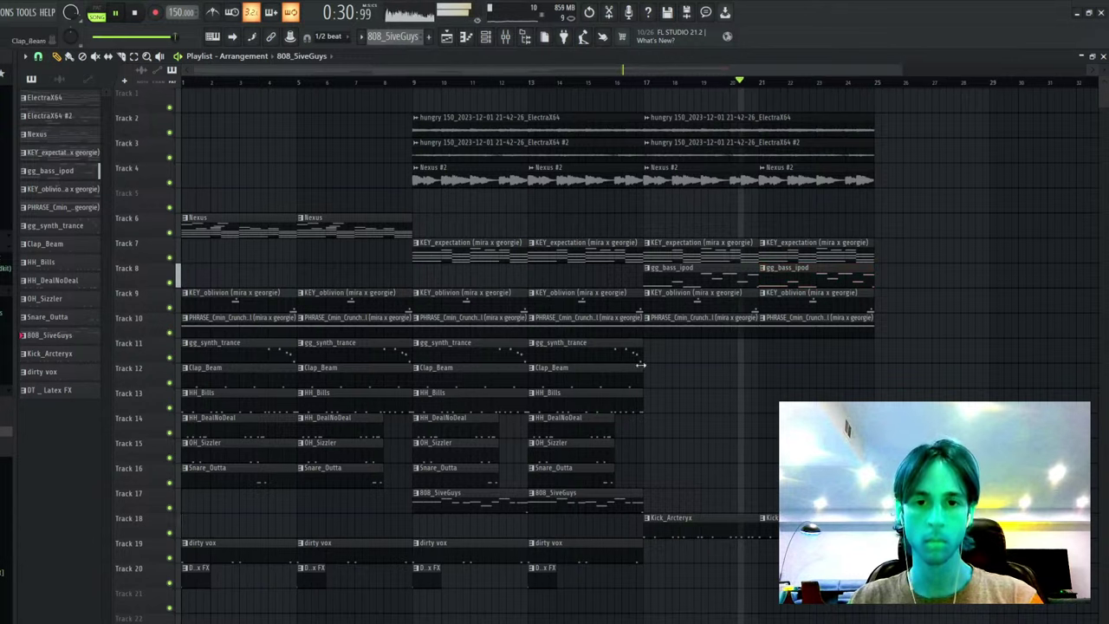
- Duplicate the bar 9 to 16 clips on Tracks 11 through 16 to bar 17
{"action": "left_click_drag", "start_coordinate": [668, 339], "coordinate": [510, 490]}
{"action": "key", "text": "ctrl+b"}
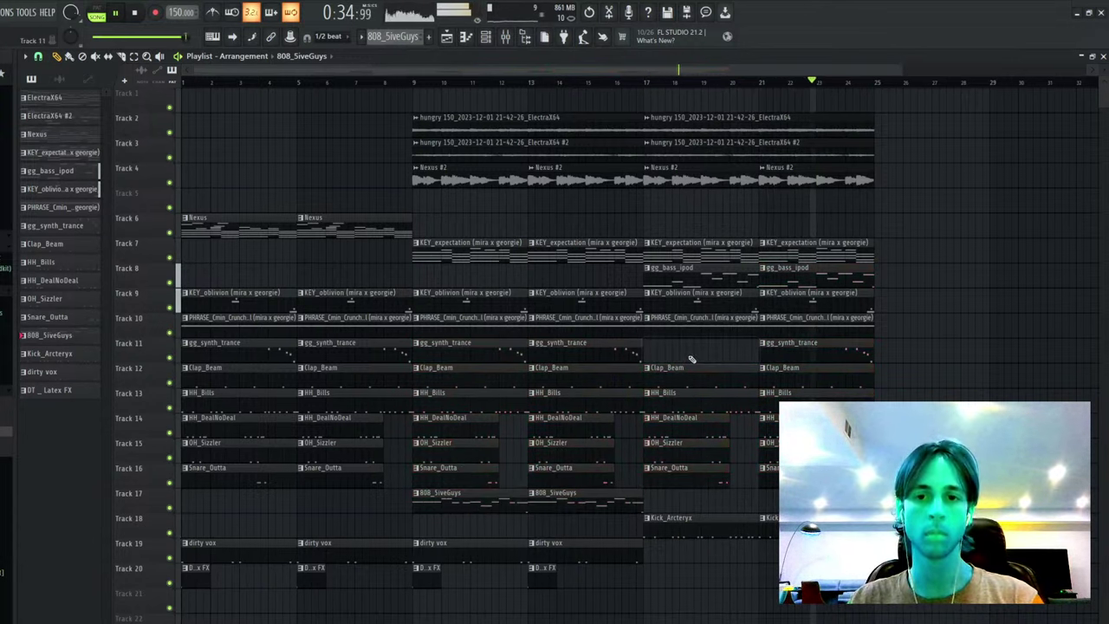
- Make the Kick_Arcteryx clip at bar 17 a unique pattern and open it in the piano roll
{"action": "left_click", "coordinate": [649, 519]}
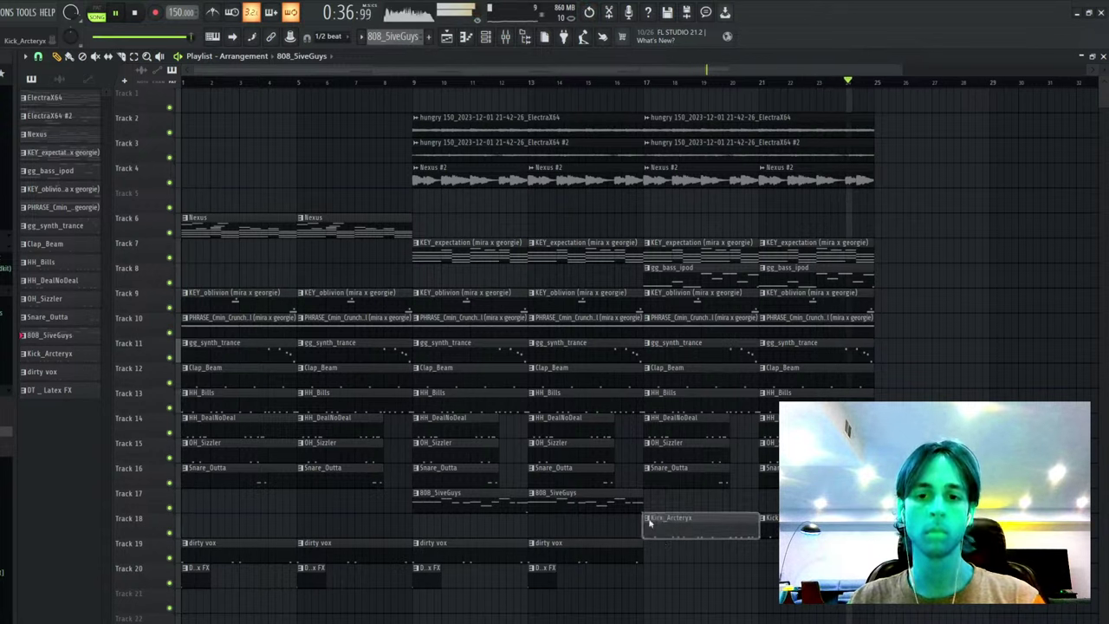
{"action": "left_click", "coordinate": [684, 604]}
{"action": "double_click", "coordinate": [698, 542]}
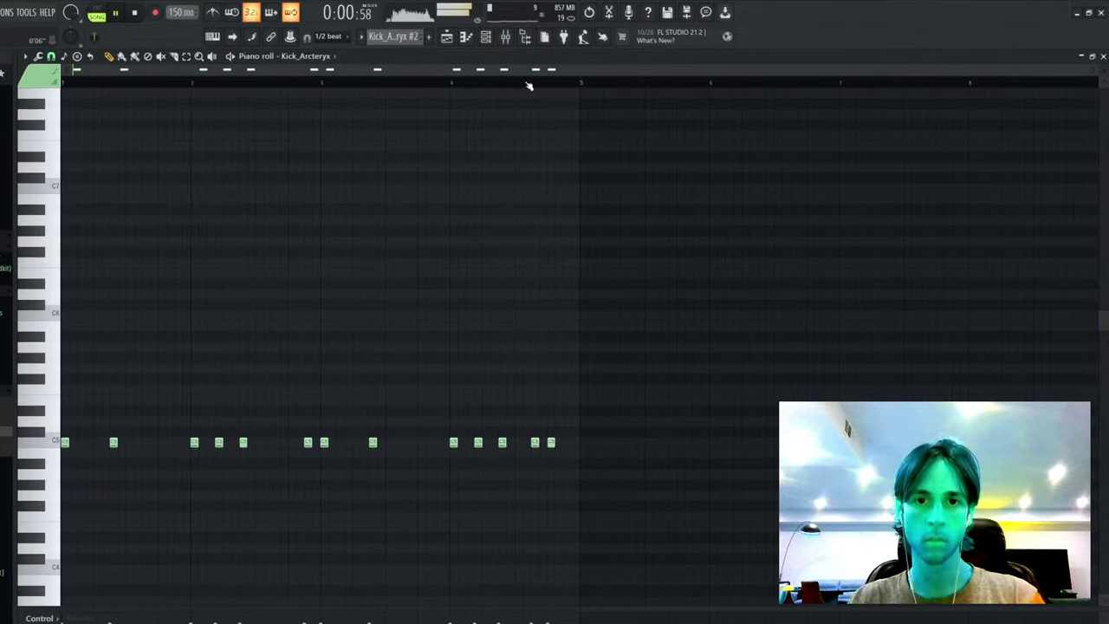
- Add a one-beat G#4 note at the start of bar 1 in the Kick_Arcteryx #2 pattern
{"action": "left_click", "coordinate": [49, 482]}
{"action": "key", "text": "space"}
{"action": "left_click_drag", "start_coordinate": [140, 484], "coordinate": [94, 482]}
{"action": "key", "text": "space"}
{"action": "key", "text": "space"}
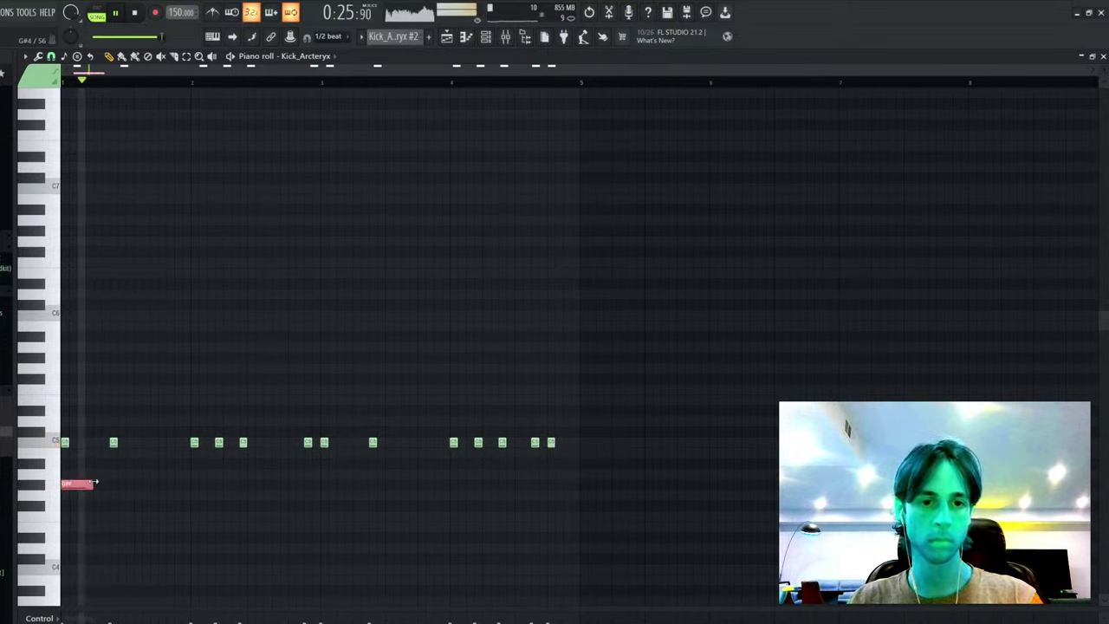
- Repeat the one-beat G#4 note across bars 1 to 4, removing the surplus copies beyond bar 4
{"action": "key", "text": "ctrl+b"}
{"action": "key", "text": "ctrl+b"}
{"action": "left_click", "coordinate": [54, 488], "text": "ctrl"}
{"action": "key", "text": "ctrl+b"}
{"action": "key", "text": "ctrl+b"}
{"action": "left_click", "coordinate": [54, 488], "text": "ctrl"}
{"action": "key", "text": "ctrl+b"}
{"action": "key", "text": "ctrl+b"}
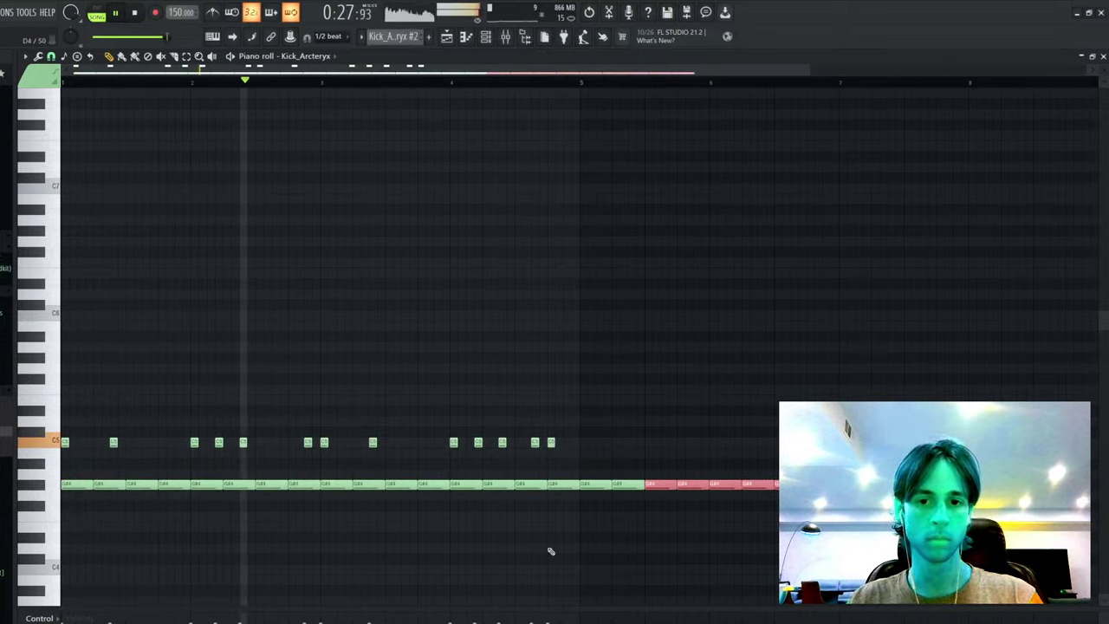
{"action": "left_click", "coordinate": [550, 551], "text": "ctrl"}
{"action": "right_click", "coordinate": [597, 487]}
{"action": "right_click", "coordinate": [725, 485]}
{"action": "left_click", "coordinate": [54, 488], "text": "ctrl"}
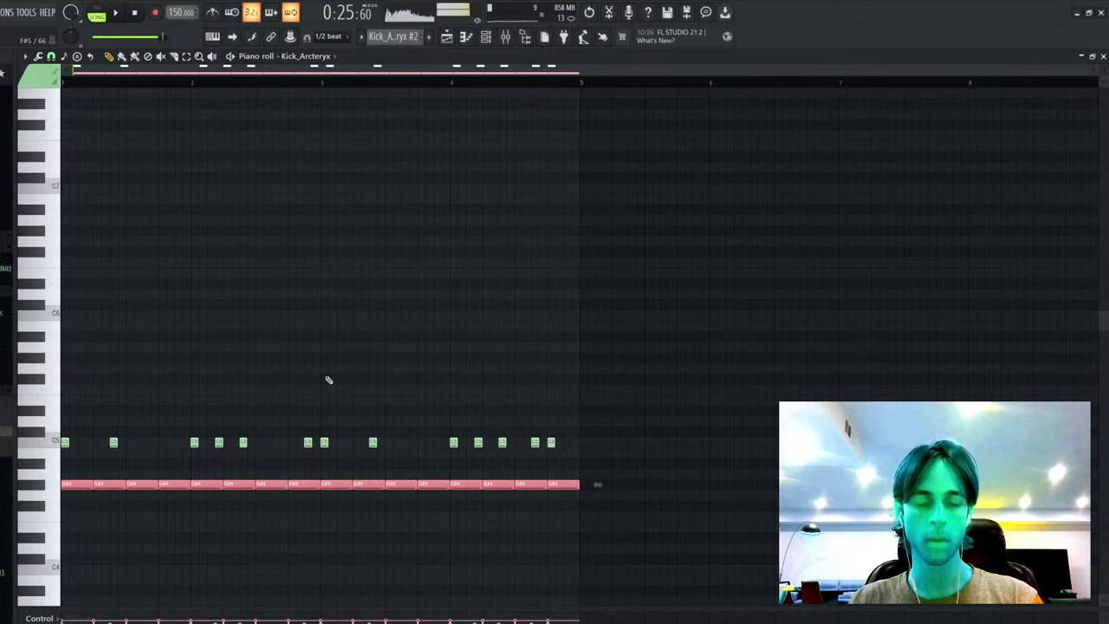
- Duplicate the row of G#4 notes to bars 5 through 8, and delete the originals in bars 1 to 4
{"action": "key", "text": "space"}
{"action": "key", "text": "ctrl+b"}
{"action": "right_click", "coordinate": [563, 485]}
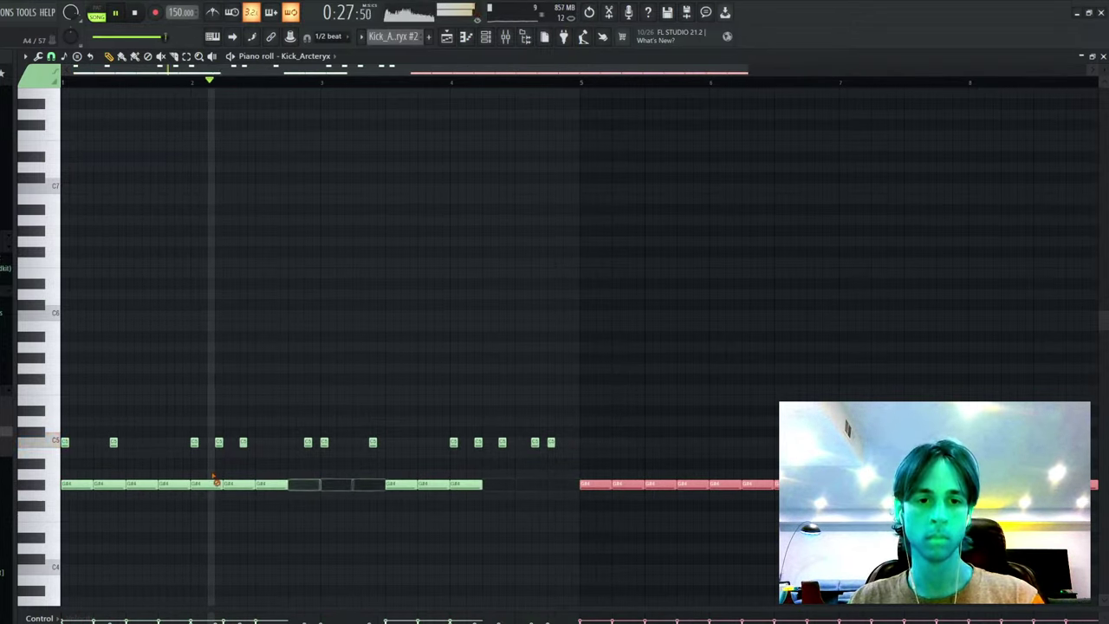
- Replace the Track 18 kick clips with a Kick_Arcteryx #2 clip on Track 19, cut at bar 21 with only its second half kept
{"action": "key", "text": "F5"}
{"action": "right_click", "coordinate": [702, 526]}
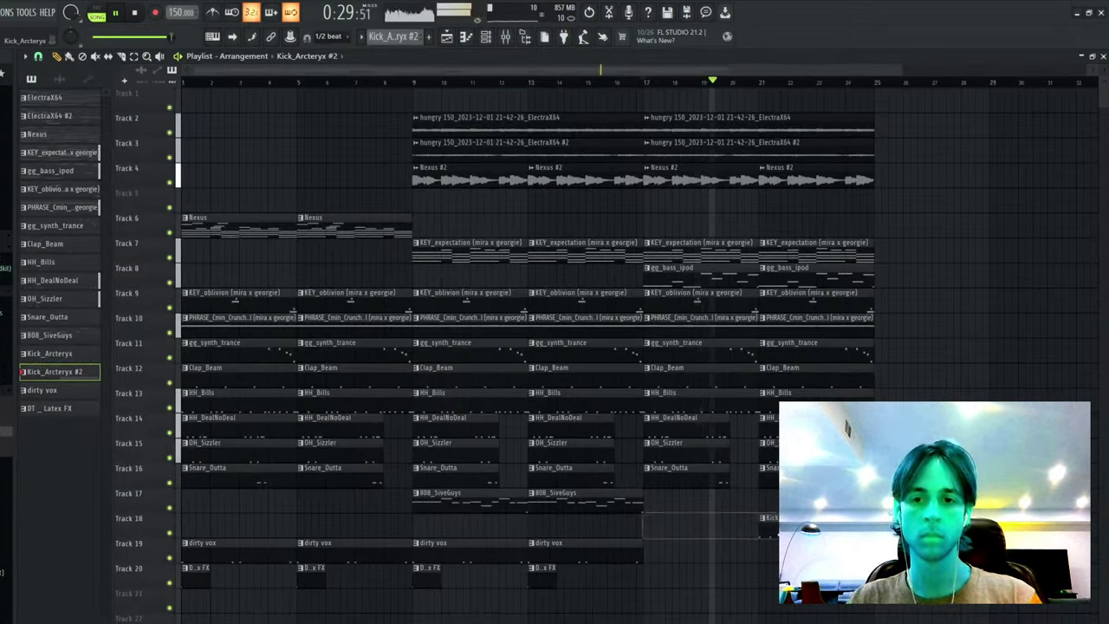
{"action": "left_click", "coordinate": [646, 525]}
{"action": "right_click", "coordinate": [772, 526]}
{"action": "left_click_drag", "start_coordinate": [731, 523], "coordinate": [769, 552]}
{"action": "key", "text": "c"}
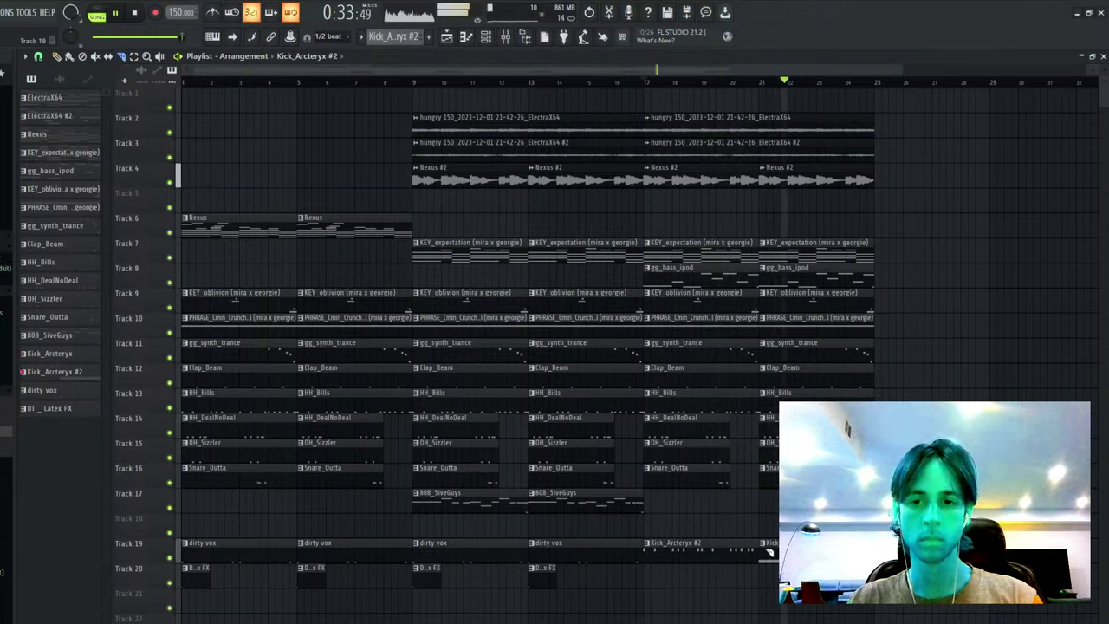
{"action": "right_click", "coordinate": [756, 543]}
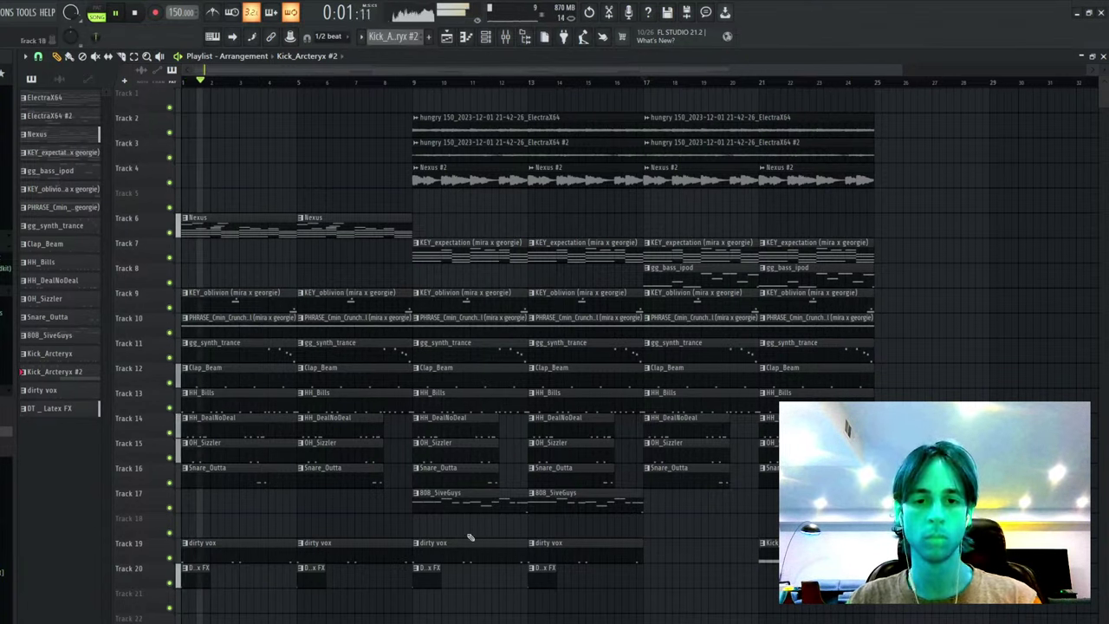
- Copy the two 808_5iveGuys clips on Track 17 into bars 1 to 8, with the first copy trimmed to start at bar 3
{"action": "left_click_drag", "start_coordinate": [476, 506], "coordinate": [232, 505]}
{"action": "key", "text": "ctrl+d"}
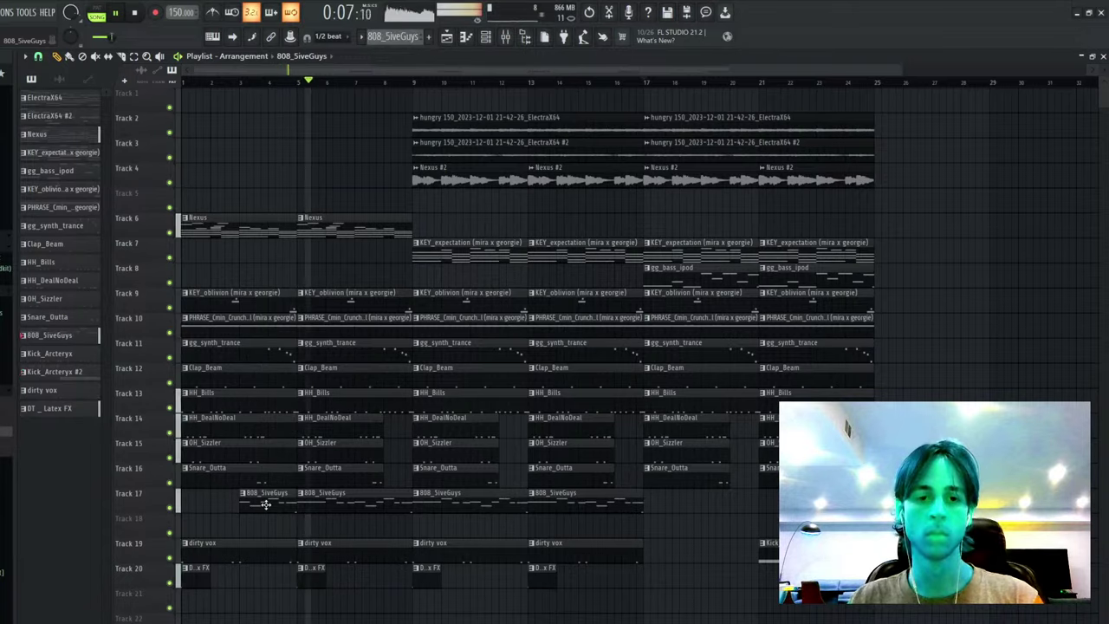
{"action": "double_click", "coordinate": [260, 503]}
{"action": "left_click", "coordinate": [484, 40]}
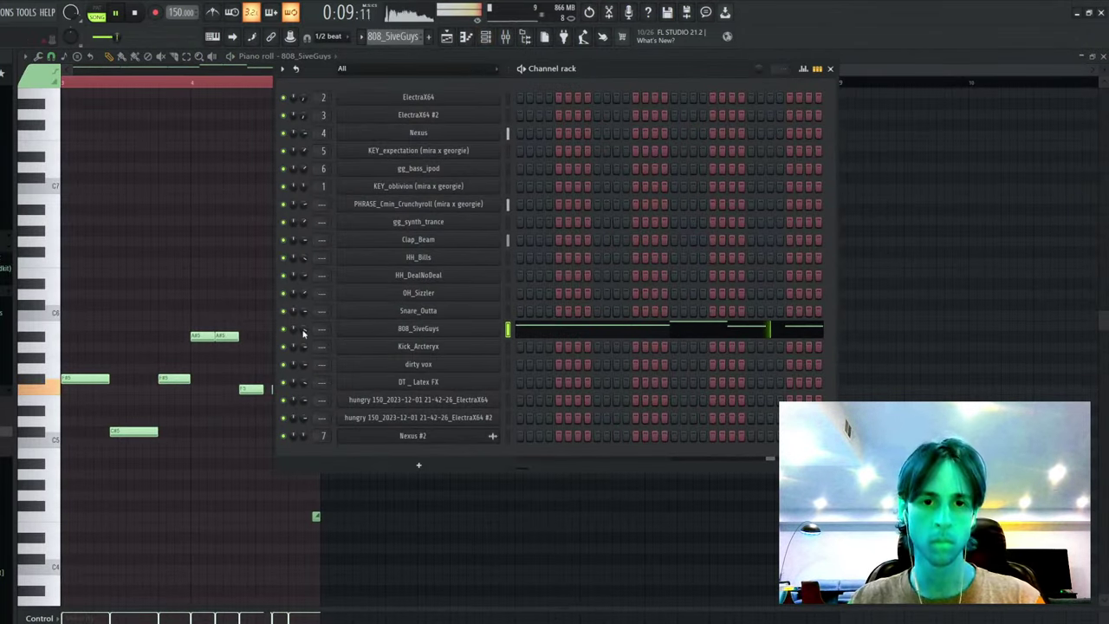
{"action": "key", "text": "F5"}
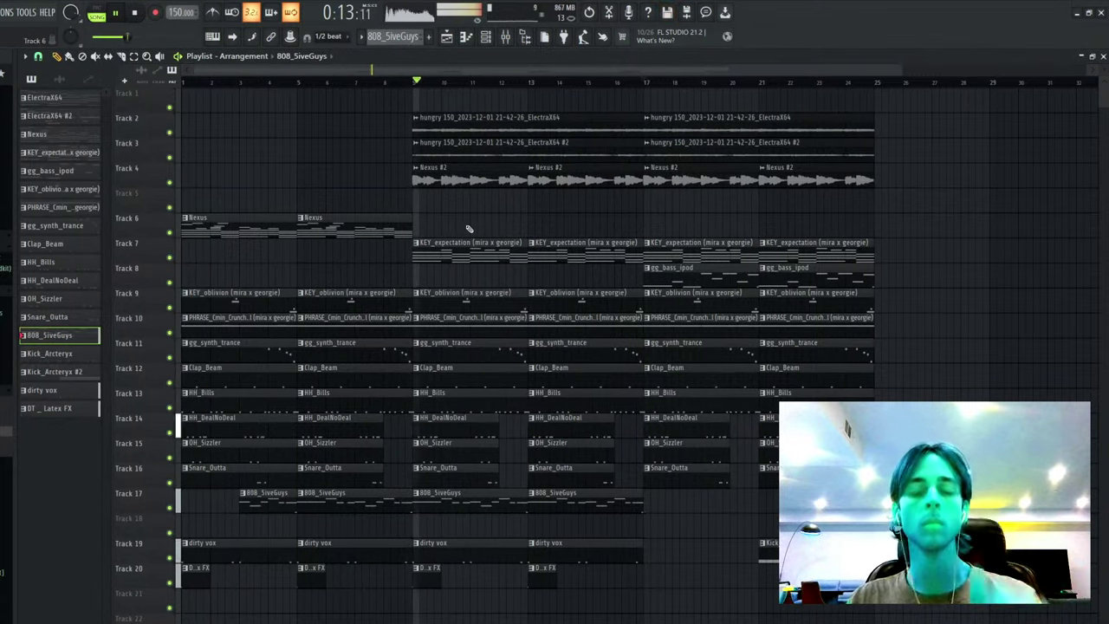
- Extend the Kick_Arcteryx #2 clip back to its full eight bars and move it to bar 9 on Track 18
{"action": "left_click", "coordinate": [764, 556]}
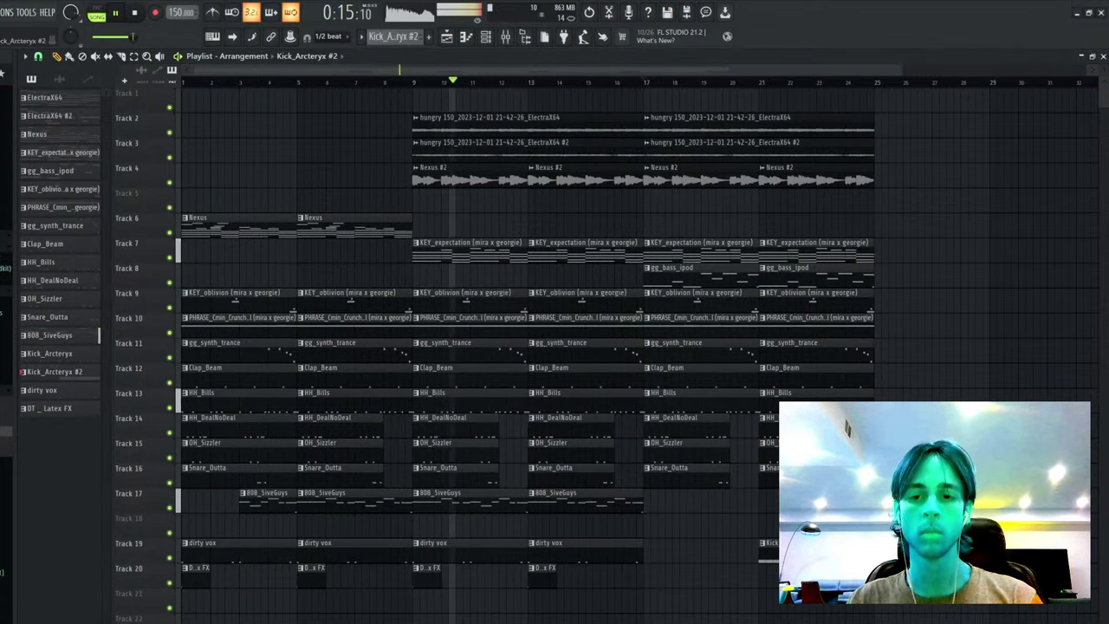
{"action": "left_click_drag", "start_coordinate": [764, 555], "coordinate": [657, 573]}
{"action": "left_click_drag", "start_coordinate": [705, 557], "coordinate": [454, 517]}
- Slice the Kick_Arcteryx #2 clip at bar 13, delete its second half, and duplicate the first half to bar 13
{"action": "key", "text": "c"}
{"action": "right_click", "coordinate": [615, 525]}
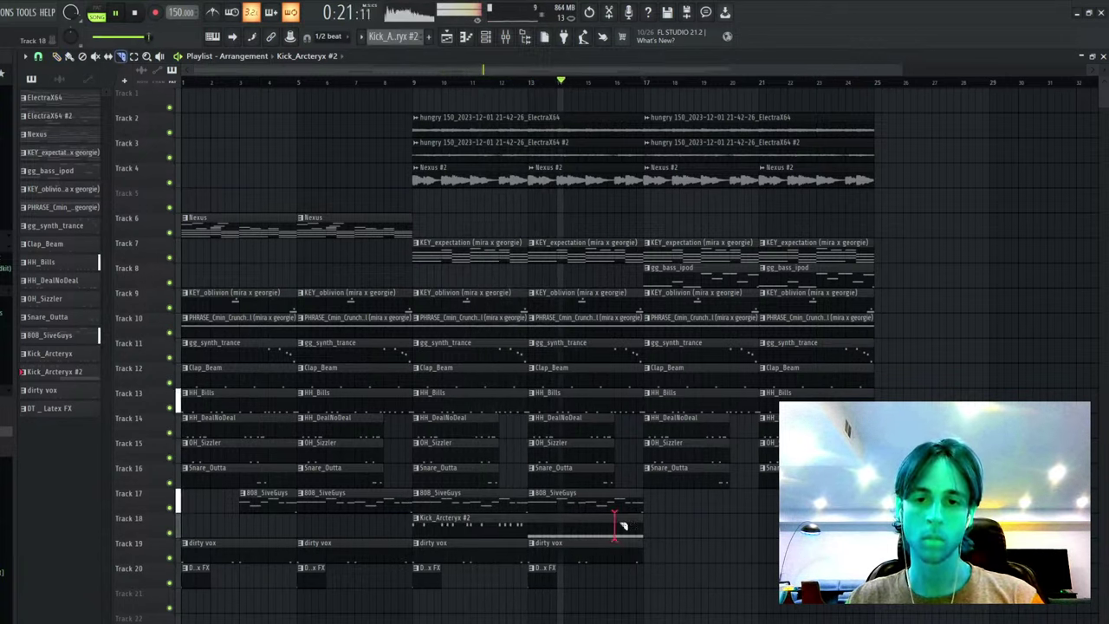
{"action": "right_click", "coordinate": [539, 531]}
{"action": "right_click", "coordinate": [530, 529]}
{"action": "left_click_drag", "start_coordinate": [555, 529], "coordinate": [468, 534]}
{"action": "key", "text": "ctrl+b"}
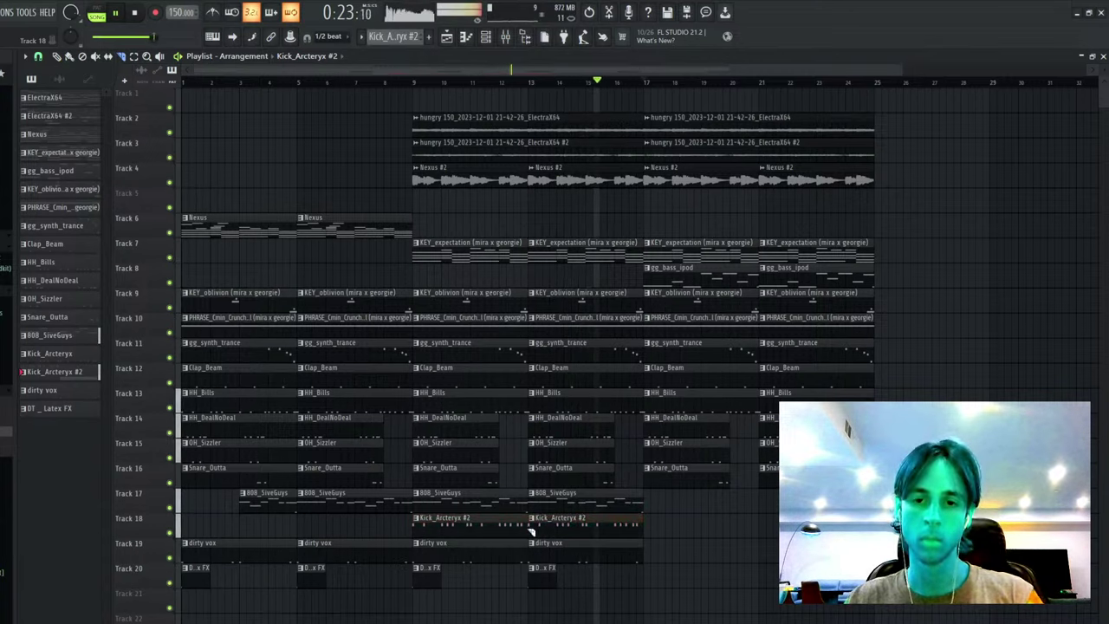
{"action": "double_click", "coordinate": [621, 521]}
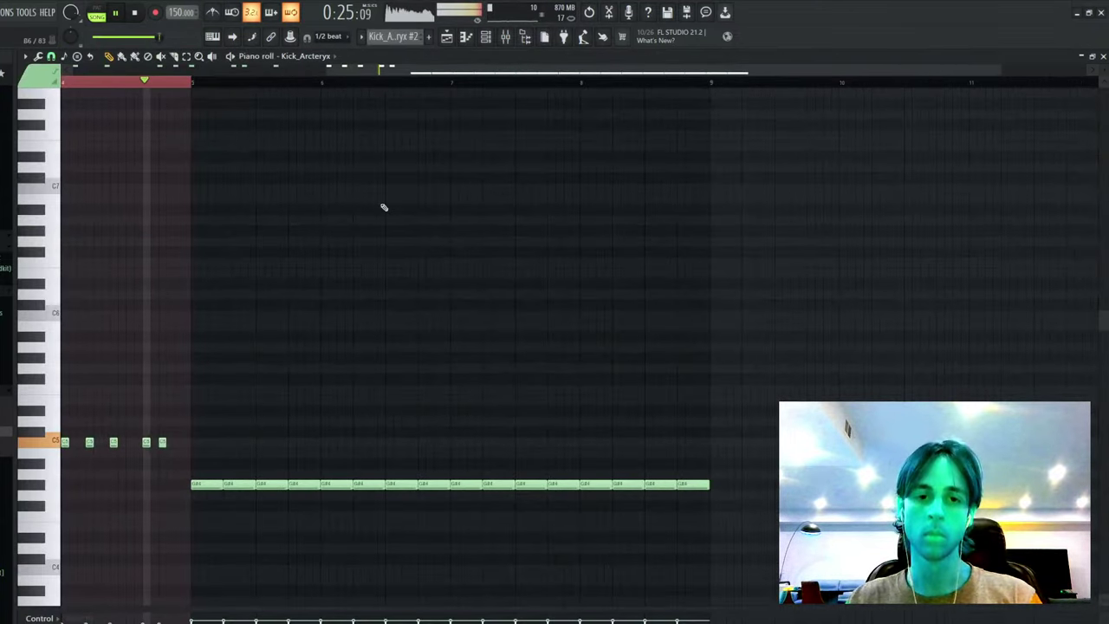
{"action": "scroll", "coordinate": [318, 89], "scroll_direction": "down", "scroll_amount": 2}
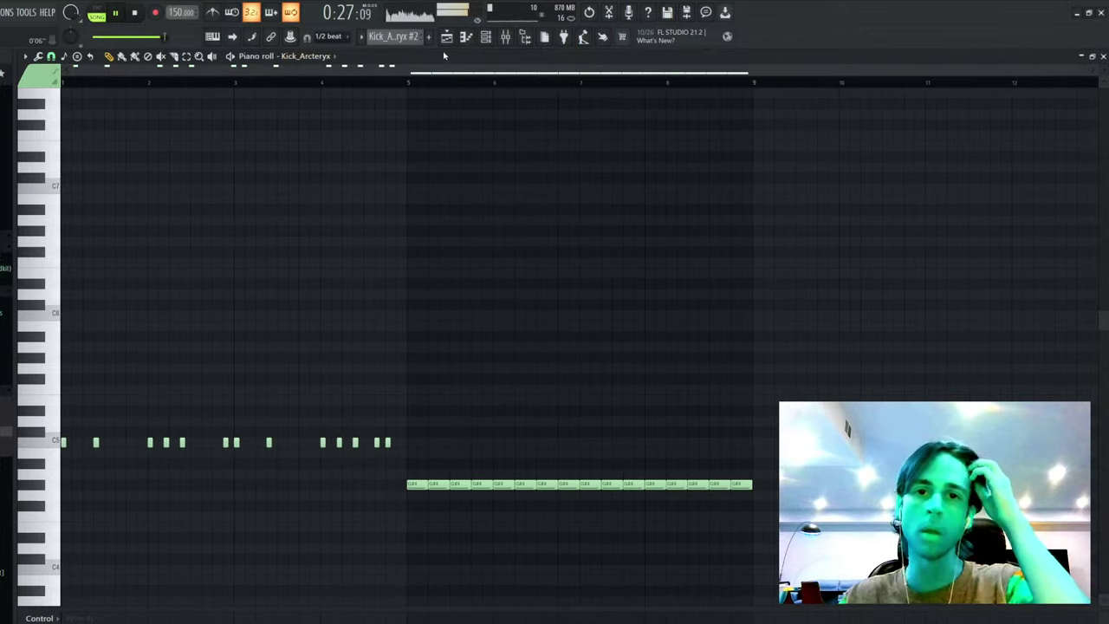
{"action": "left_click", "coordinate": [447, 38]}
- Duplicate the two Nexus clips on Track 6 to bars 17 and 21, deleting the intermediate copies at bars 9 to 16
{"action": "left_click_drag", "start_coordinate": [498, 214], "coordinate": [276, 233]}
{"action": "key", "text": "ctrl+b"}
{"action": "key", "text": "ctrl+b"}
{"action": "right_click", "coordinate": [513, 226]}
{"action": "right_click", "coordinate": [567, 223]}
{"action": "right_click", "coordinate": [693, 182]}
{"action": "right_click", "coordinate": [793, 181]}
{"action": "key", "text": "ctrl+z"}
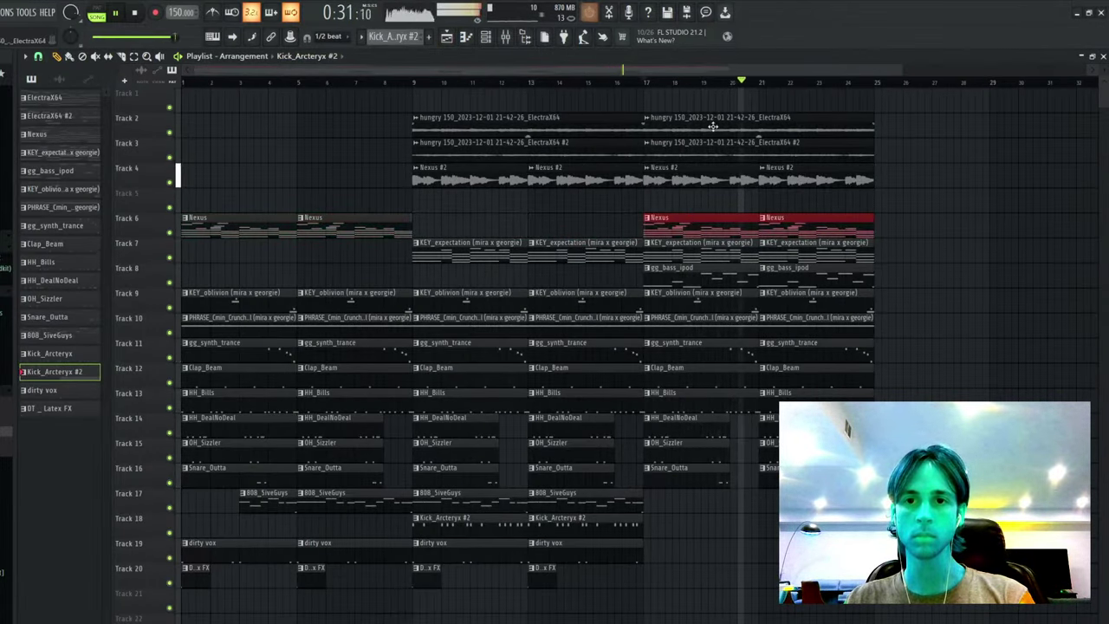
- Delete the ElectraX64 audio clips on Tracks 2 and 3 and the KEY_expectation clips on Track 7 from bar 17 onward
{"action": "right_click", "coordinate": [718, 125]}
{"action": "right_click", "coordinate": [816, 144]}
{"action": "left_click", "coordinate": [745, 123], "text": "ctrl"}
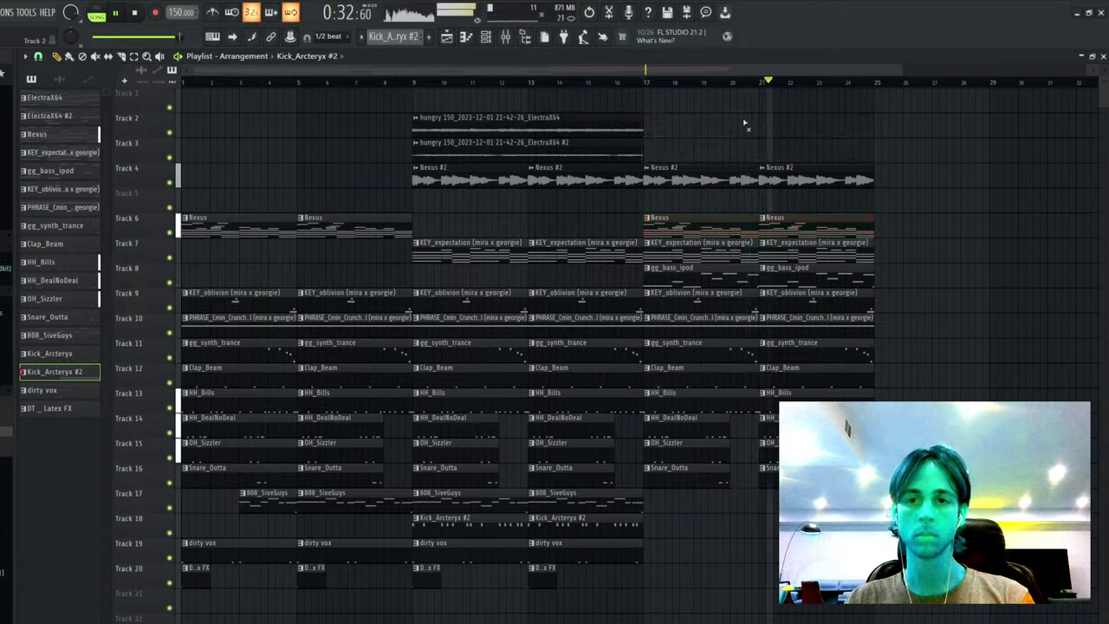
{"action": "right_click", "coordinate": [749, 256]}
{"action": "right_click", "coordinate": [815, 248]}
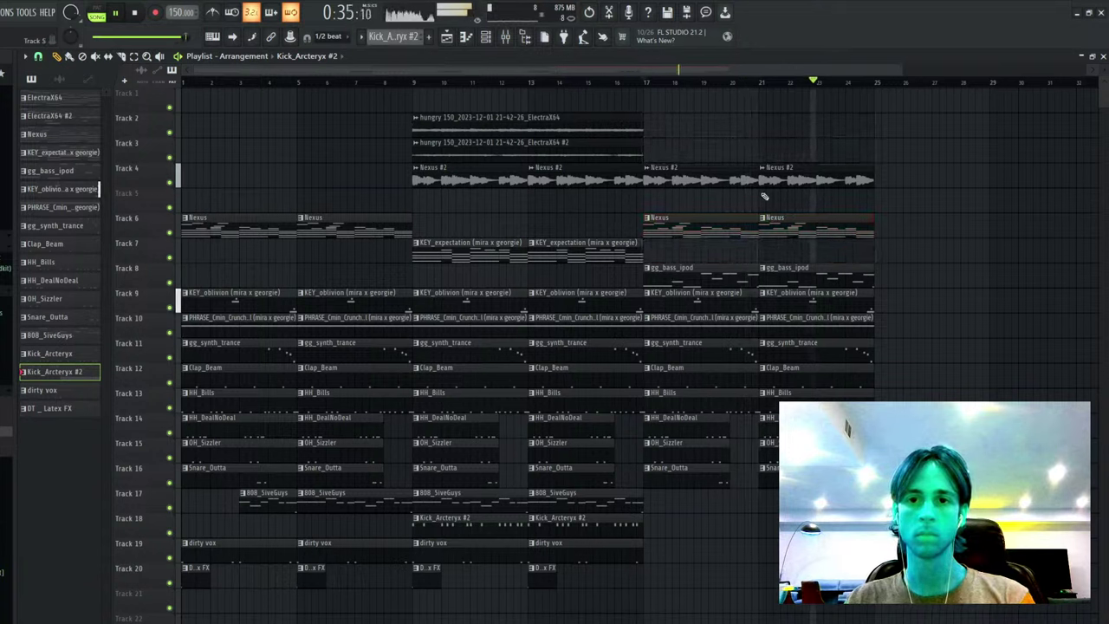
- Duplicate the entire 24-bar arrangement to bar 25
{"action": "left_click_drag", "start_coordinate": [951, 92], "coordinate": [295, 620]}
{"action": "key", "text": "ctrl+b"}
{"action": "left_click", "coordinate": [487, 147], "text": "ctrl"}
{"action": "scroll", "coordinate": [448, 87], "scroll_direction": "down", "scroll_amount": 1}
{"action": "scroll", "coordinate": [449, 88], "scroll_direction": "down", "scroll_amount": 2}
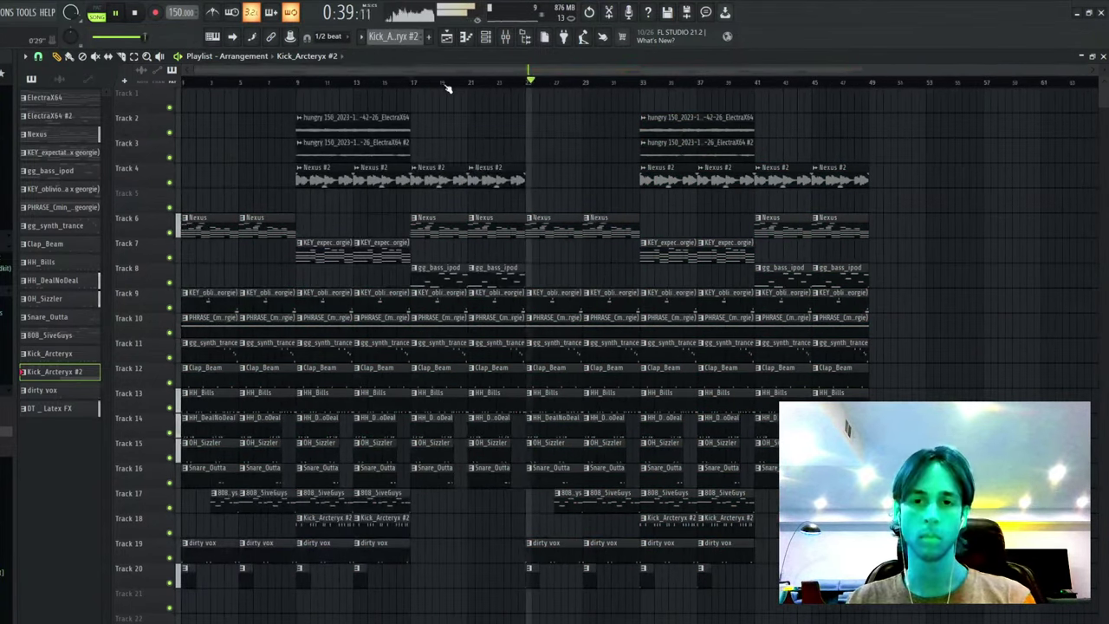
- Delete the PHRASE_Cmin_Crunchyroll clips on Track 10 and the gg_synth_trance clips on Track 11 in bars 25 to 32
{"action": "right_click", "coordinate": [564, 331]}
{"action": "right_click", "coordinate": [609, 323]}
{"action": "left_click", "coordinate": [611, 300]}
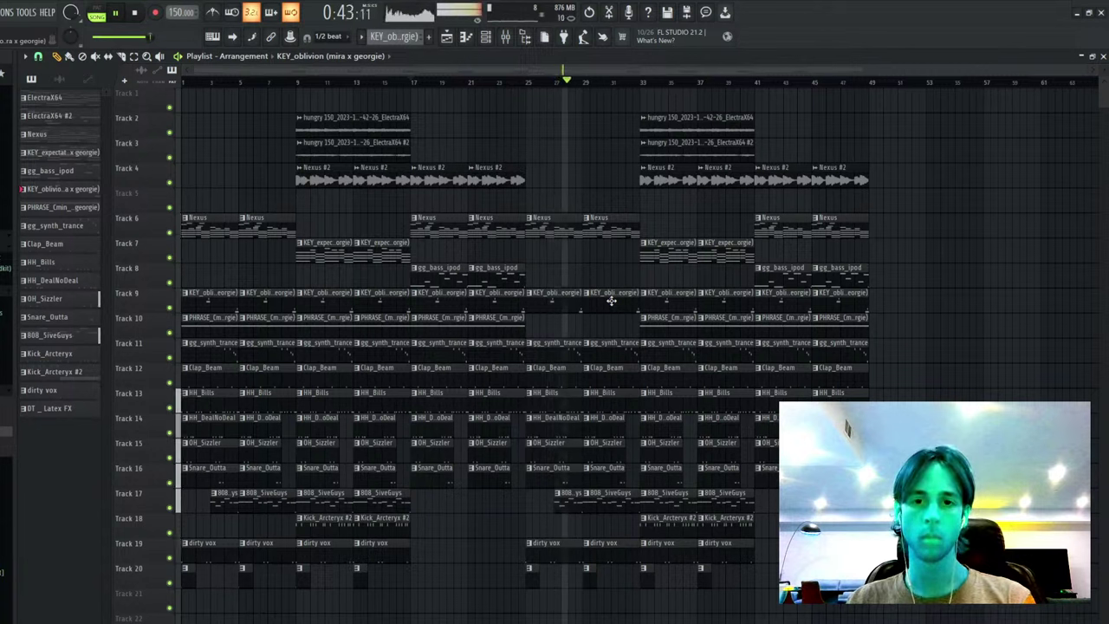
{"action": "right_click", "coordinate": [555, 348]}
{"action": "right_click", "coordinate": [611, 348]}
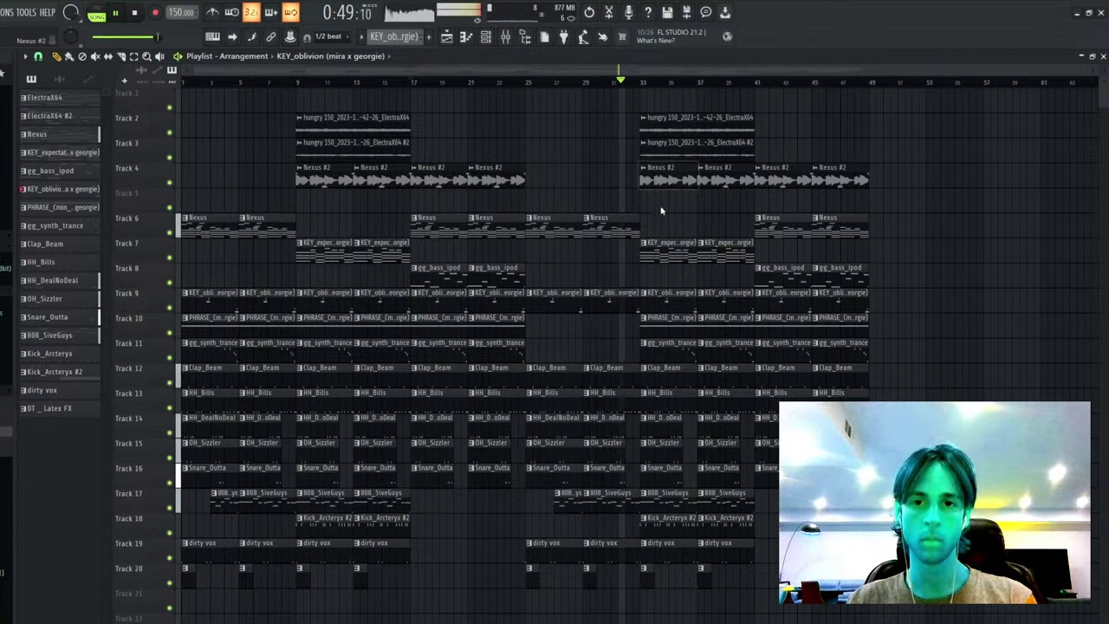
- Delete the two ElectraX64 audio clips at bar 33 on Tracks 2 and 3
{"action": "left_click", "coordinate": [668, 273]}
{"action": "right_click", "coordinate": [701, 148]}
{"action": "right_click", "coordinate": [703, 126]}
- Make the Nexus #2 audio clip at bar 33 unique, and replace the Nexus #2 clip at bar 37 with a copy of it
{"action": "double_click", "coordinate": [676, 180]}
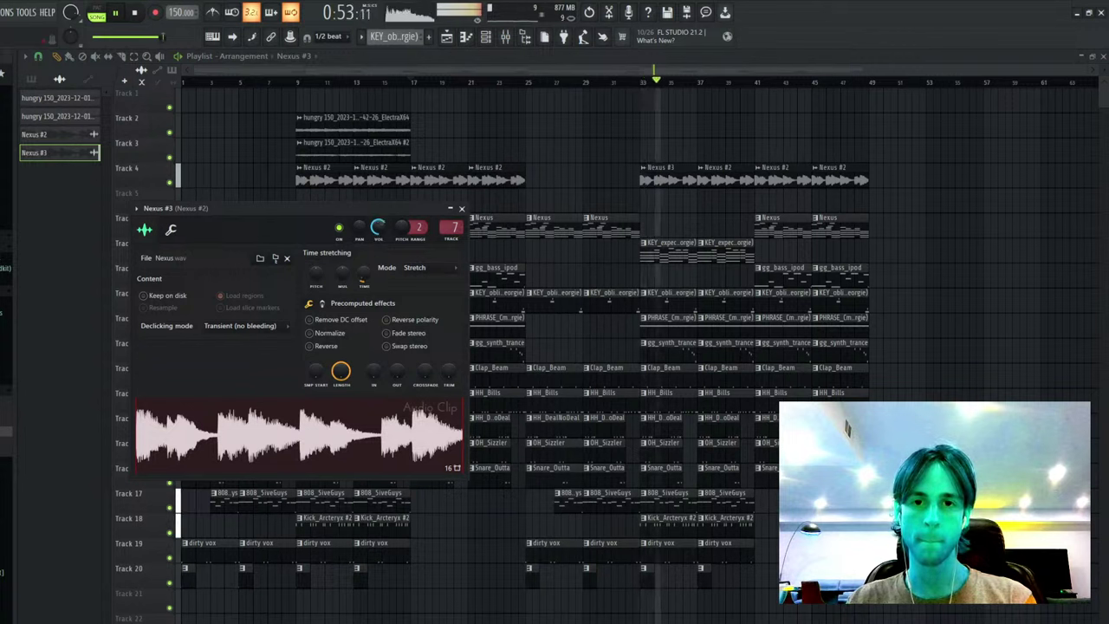
{"action": "right_click", "coordinate": [727, 180]}
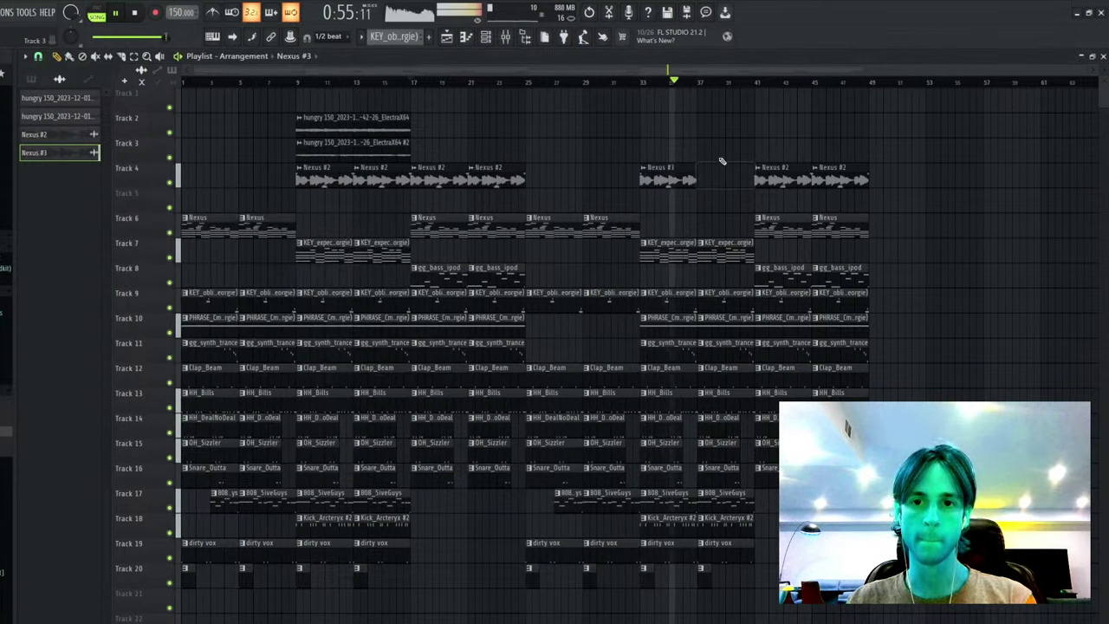
{"action": "left_click", "coordinate": [703, 176]}
{"action": "key", "text": "ctrl+d"}
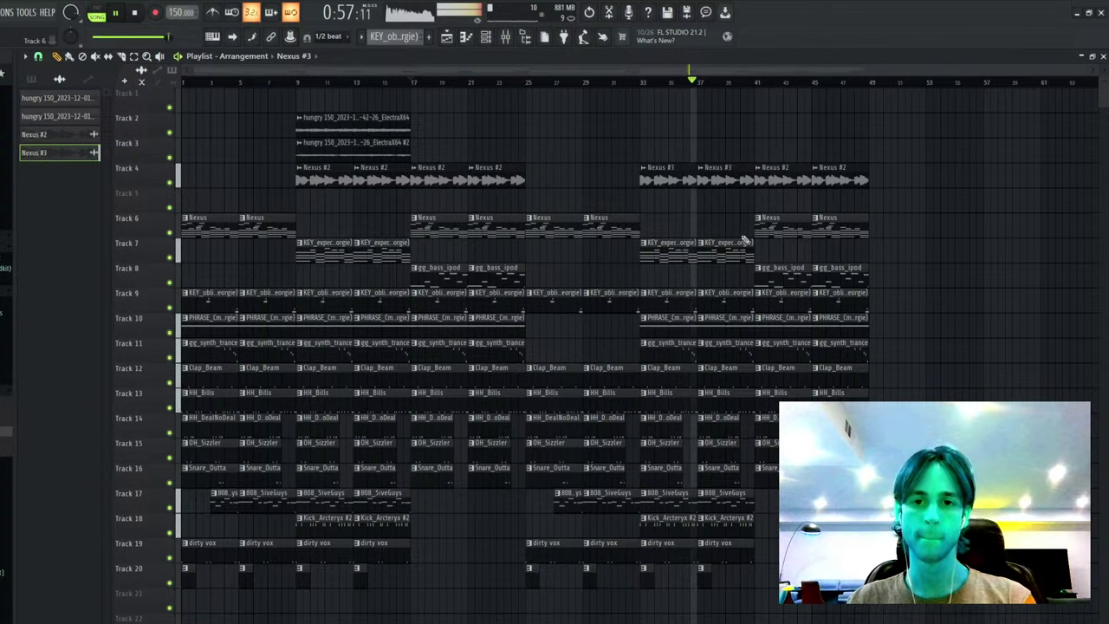
- Delete the second C5 kick note in bars 2 and 4 of the Kick_Arcteryx #2 pattern, and return to the playlist
{"action": "double_click", "coordinate": [724, 523]}
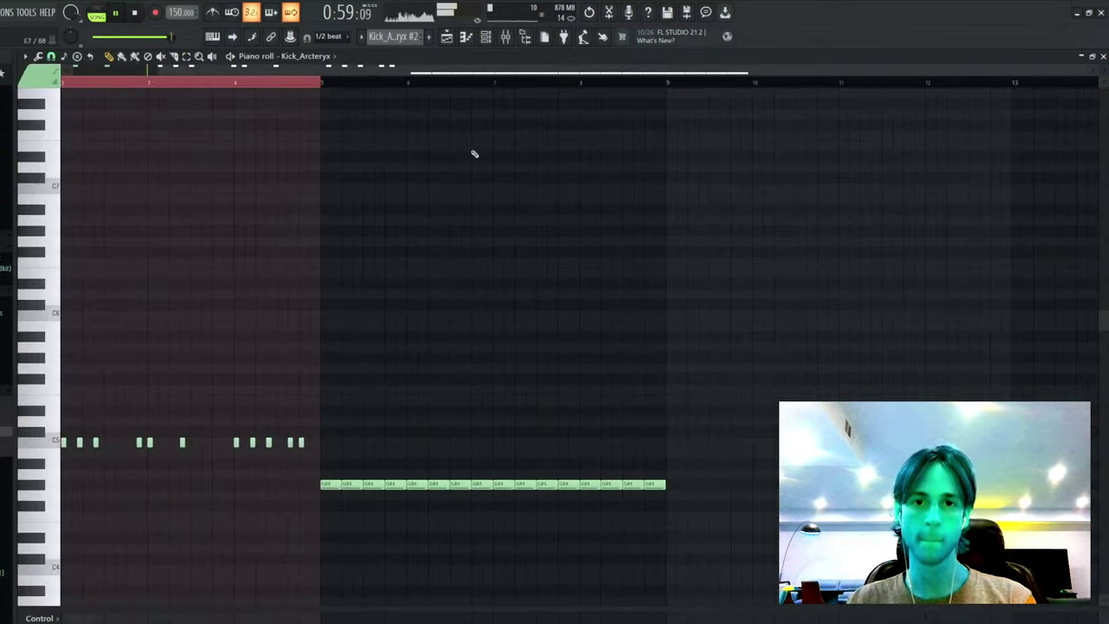
{"action": "right_click", "coordinate": [167, 443]}
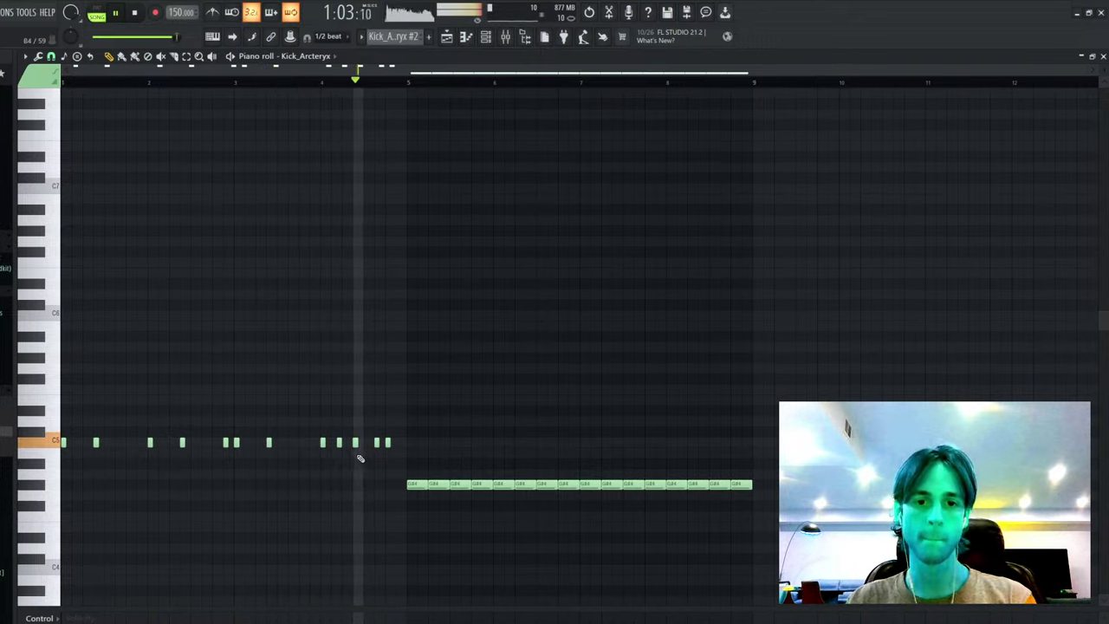
{"action": "key", "text": "ctrl+a"}
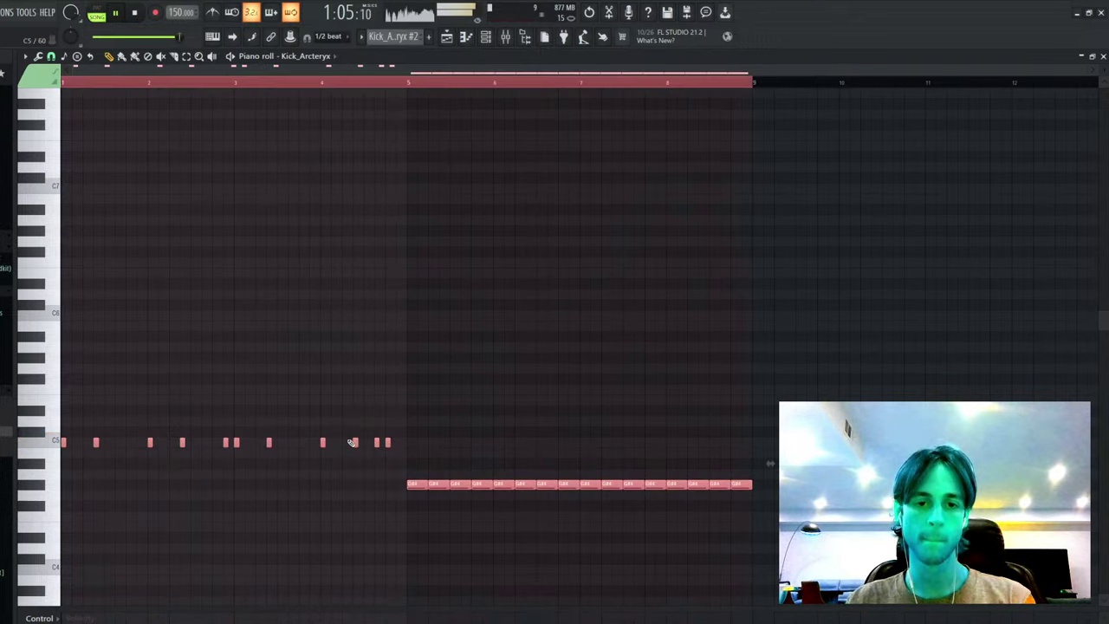
{"action": "scroll", "coordinate": [351, 448], "scroll_direction": "up", "scroll_amount": 3}
{"action": "key", "text": "ctrl+d"}
{"action": "key", "text": "F5"}
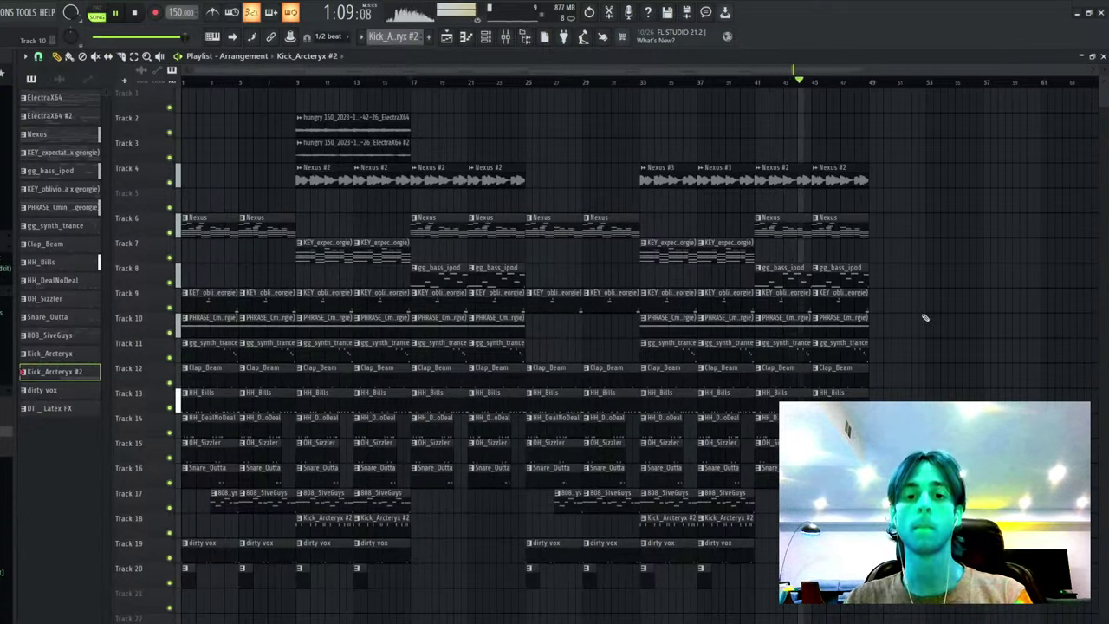
- Delete the bar 45 to 48 clips on Tracks 11 through 16
{"action": "right_click", "coordinate": [839, 343]}
{"action": "right_click", "coordinate": [839, 368]}
{"action": "right_click", "coordinate": [839, 393]}
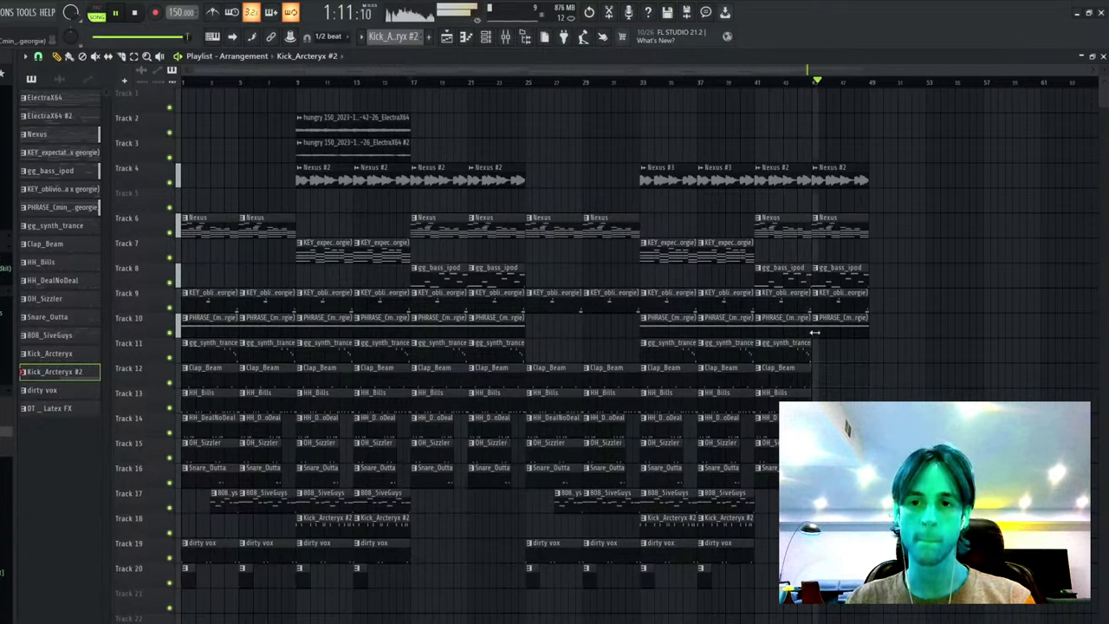
- Duplicate the whole 48-bar arrangement to bar 49 and clear the selection
{"action": "key", "text": "ctrl+a"}
{"action": "key", "text": "ctrl+b"}
{"action": "scroll", "coordinate": [448, 87], "scroll_direction": "down", "scroll_amount": 3}
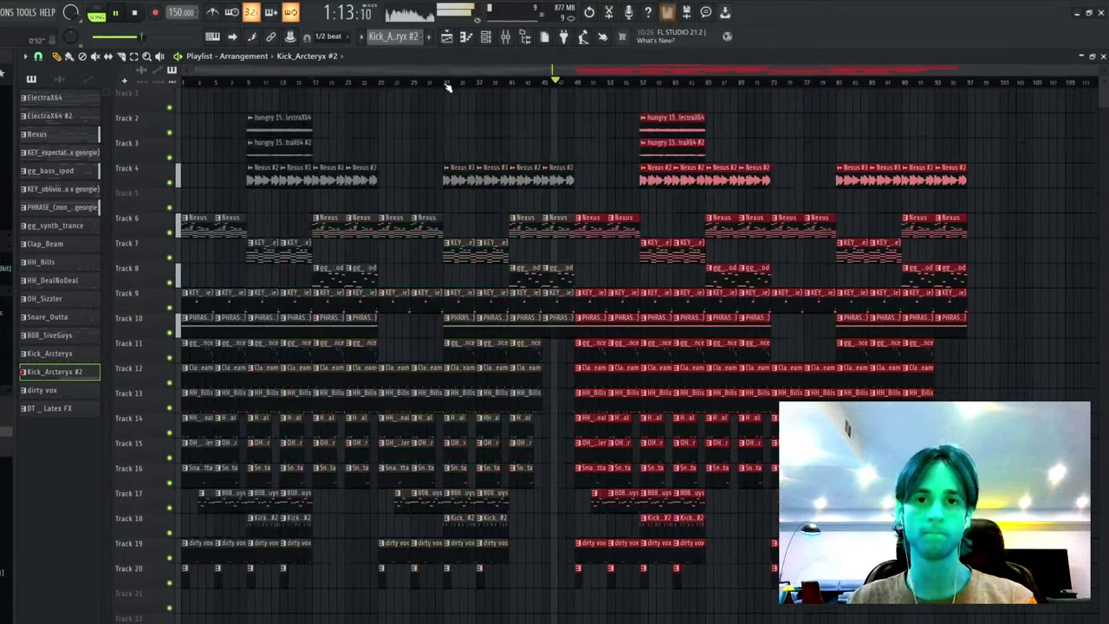
{"action": "scroll", "coordinate": [495, 220], "scroll_direction": "down", "scroll_amount": 3}
{"action": "scroll", "coordinate": [514, 296], "scroll_direction": "up", "scroll_amount": 3}
{"action": "key", "text": "ctrl+d"}
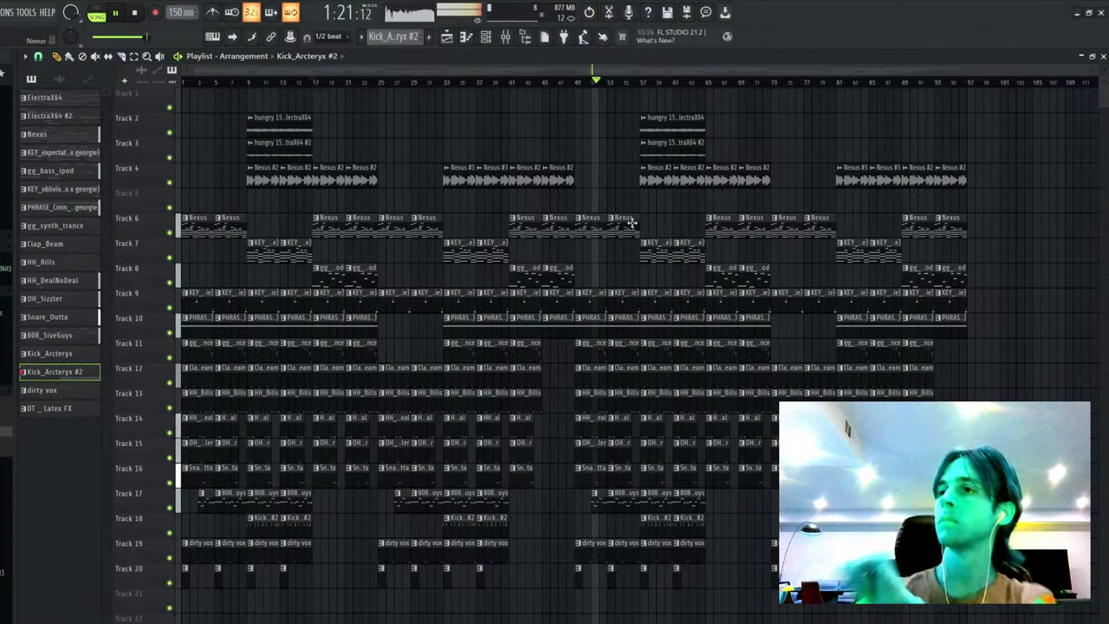
- Inspect the notes of the dirty vox pattern in the piano roll and return to the playlist
{"action": "double_click", "coordinate": [615, 543]}
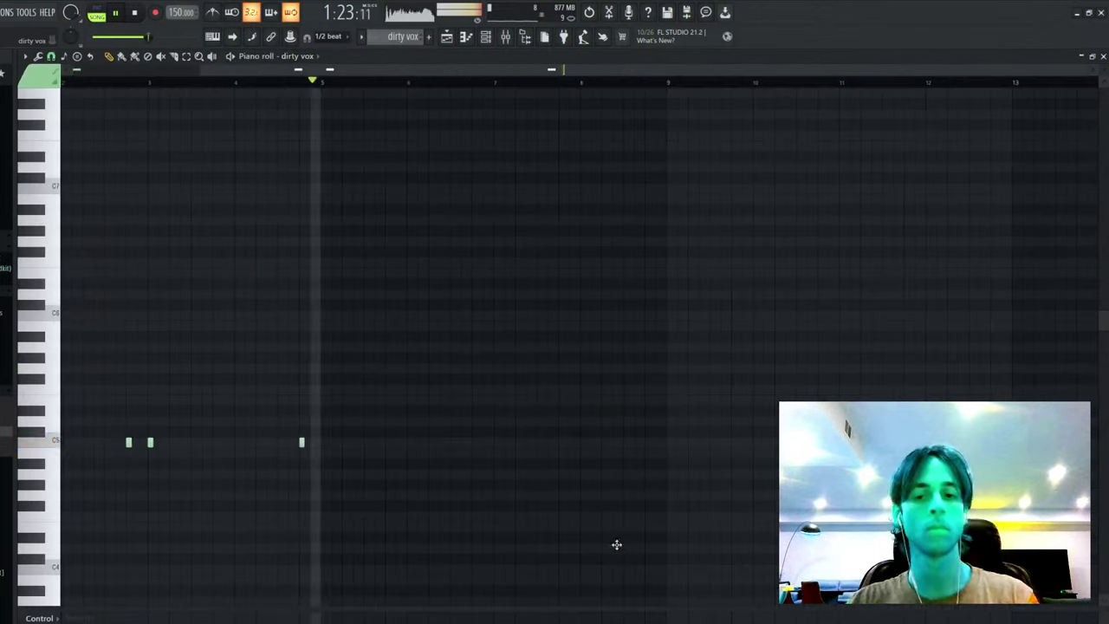
{"action": "key", "text": "ctrl+a"}
{"action": "key", "text": "ctrl+d"}
{"action": "key", "text": "Escape"}
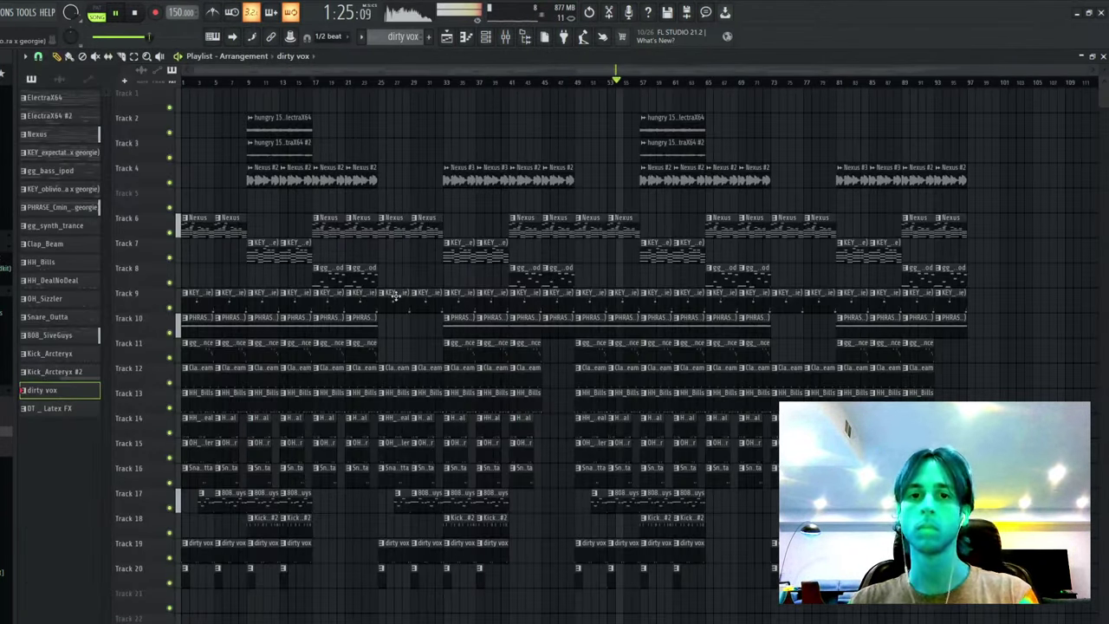
- Check the master level in the mixer and the sampler settings of the Kick_Arcteryx channel
{"action": "left_click", "coordinate": [507, 37]}
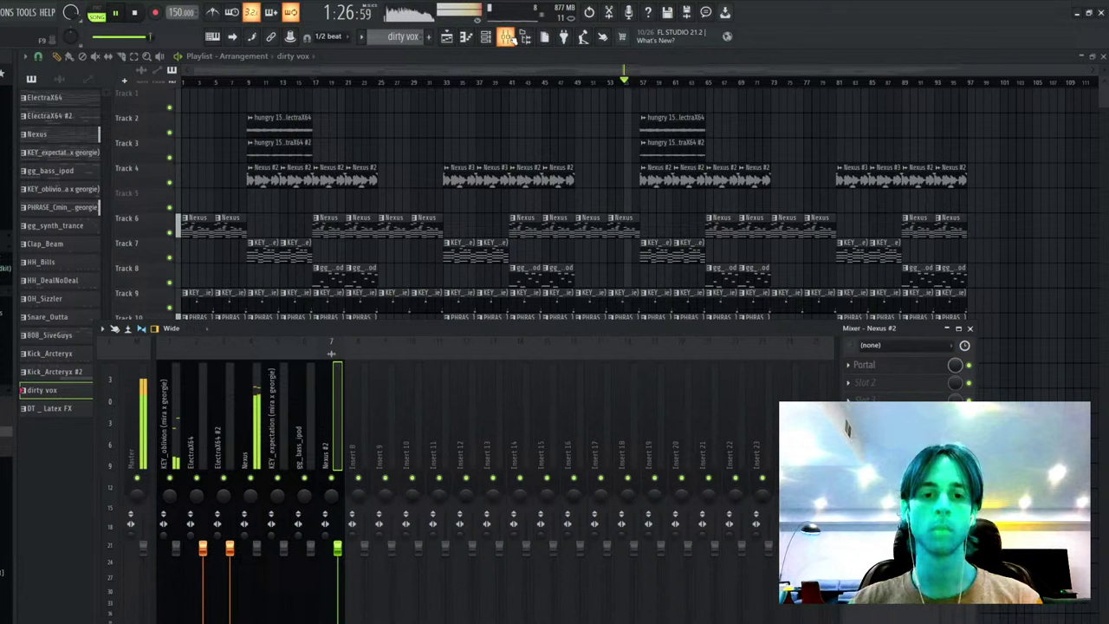
{"action": "left_click", "coordinate": [144, 407]}
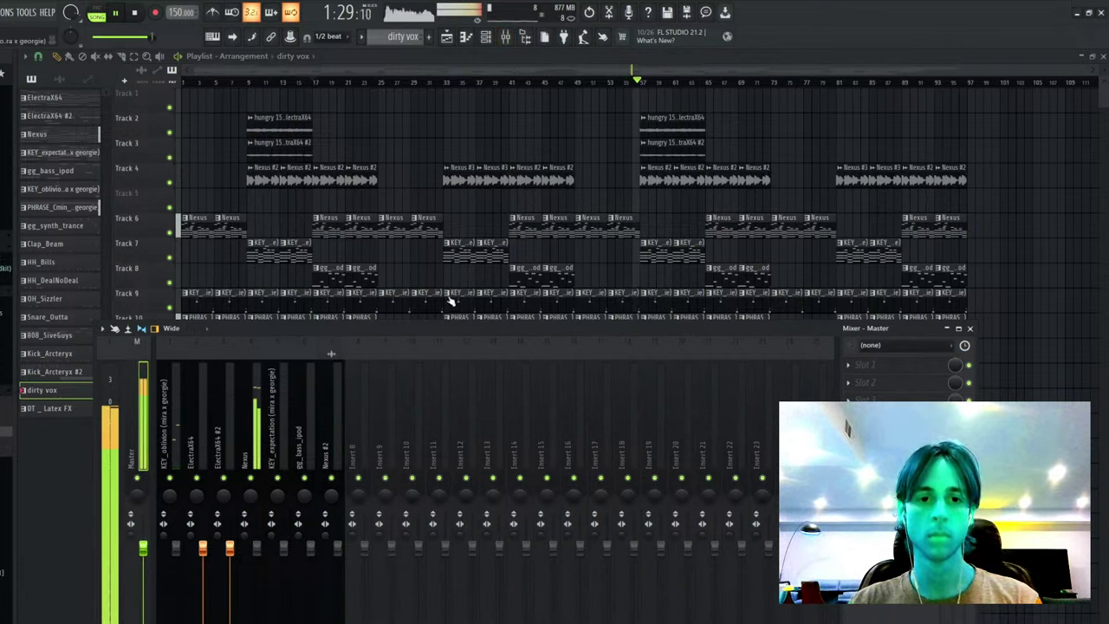
{"action": "left_click", "coordinate": [486, 37]}
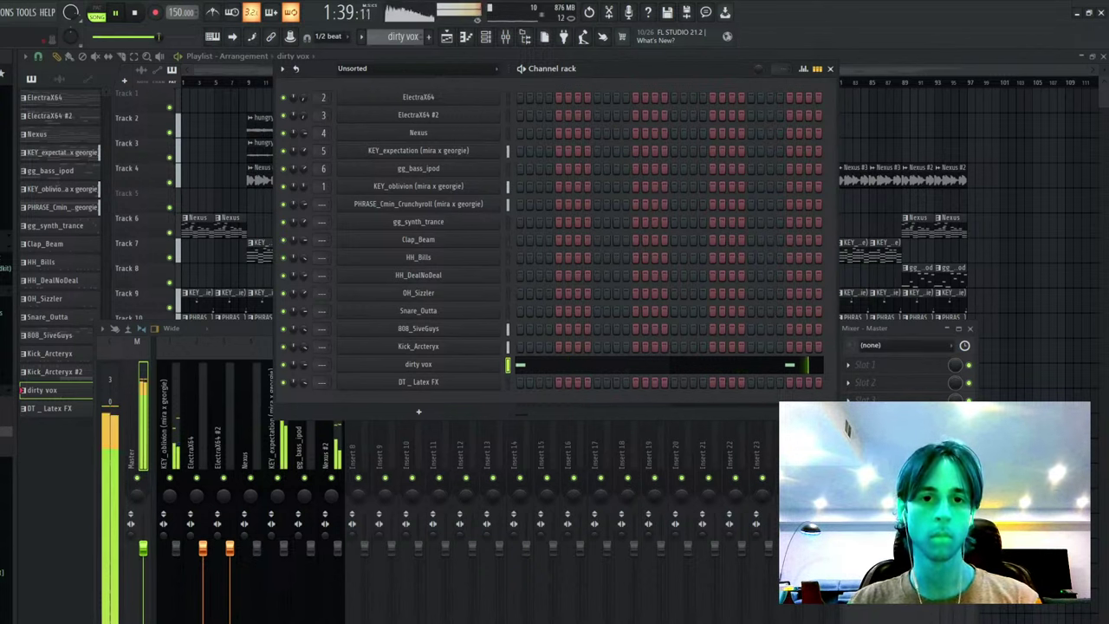
{"action": "left_click", "coordinate": [419, 346]}
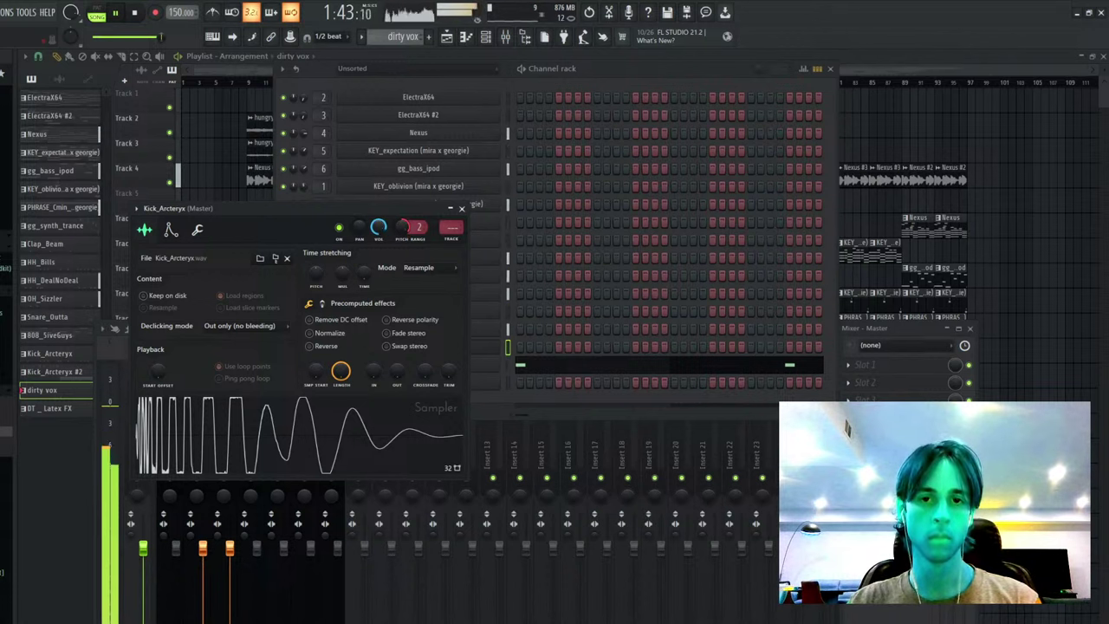
{"action": "key", "text": "Escape"}
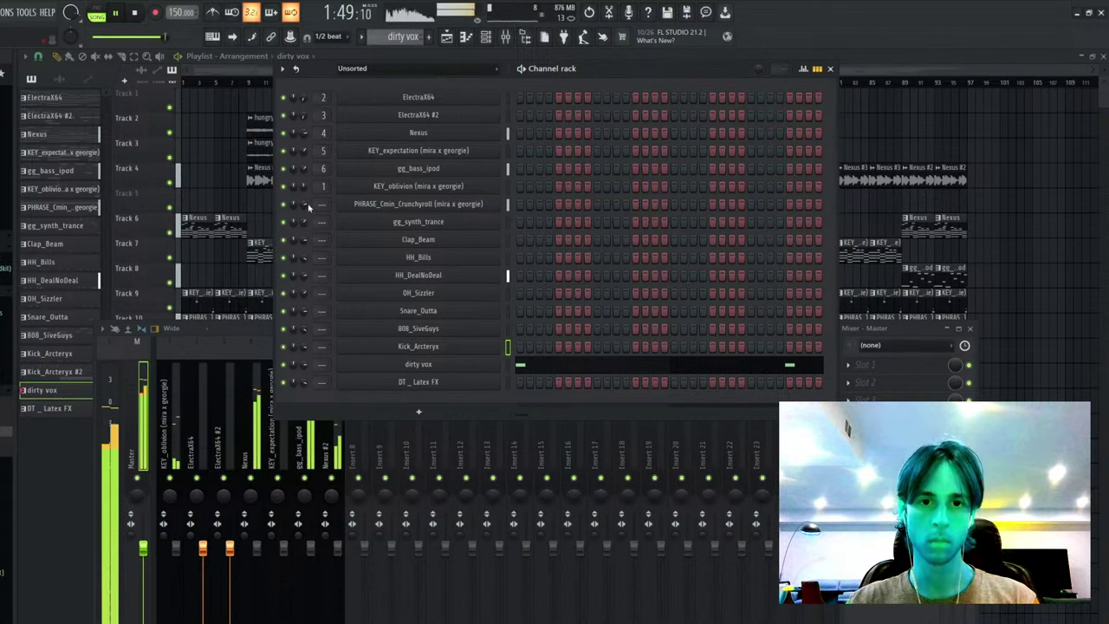
- Check the Nexus mixer track and the Nexus #2 audio clip's sample settings and mixer track
{"action": "left_click", "coordinate": [255, 459]}
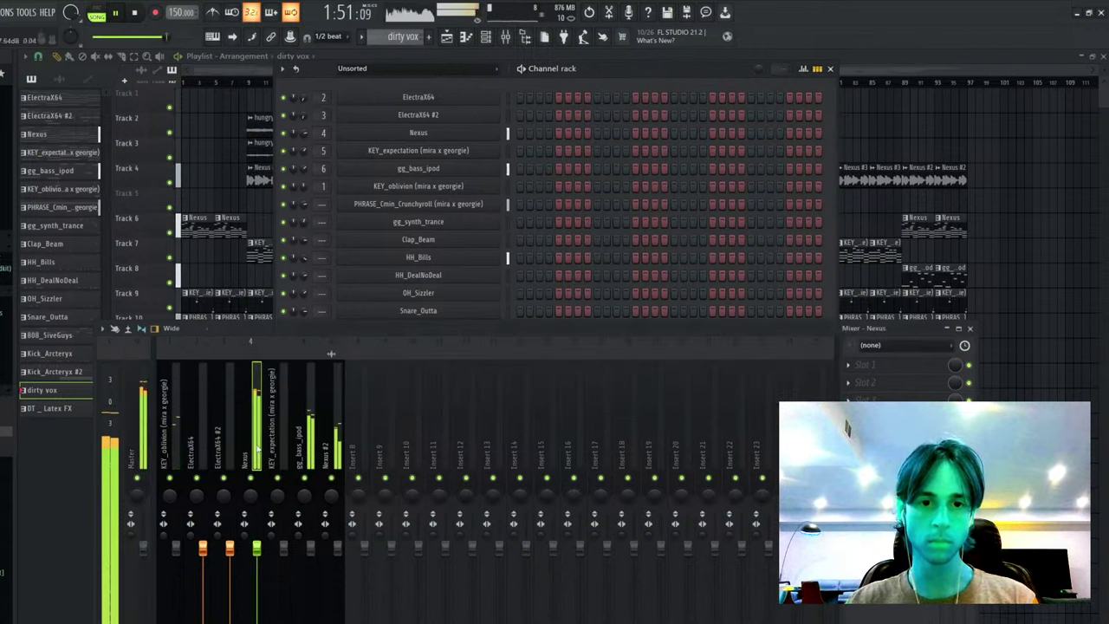
{"action": "left_click", "coordinate": [251, 478]}
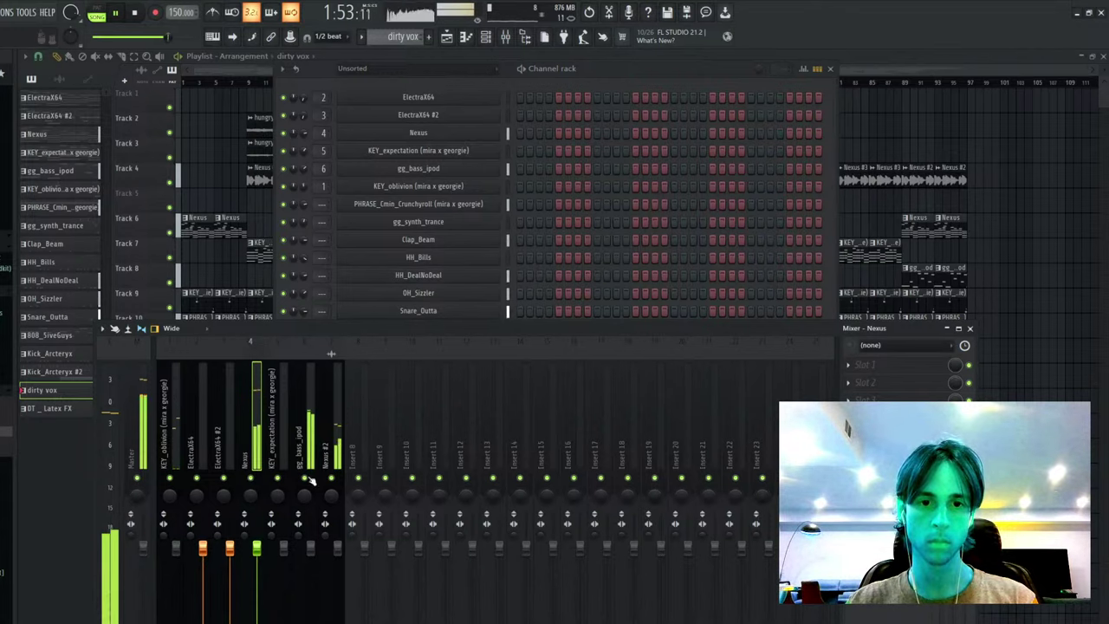
{"action": "left_click", "coordinate": [1010, 238]}
{"action": "double_click", "coordinate": [757, 182]}
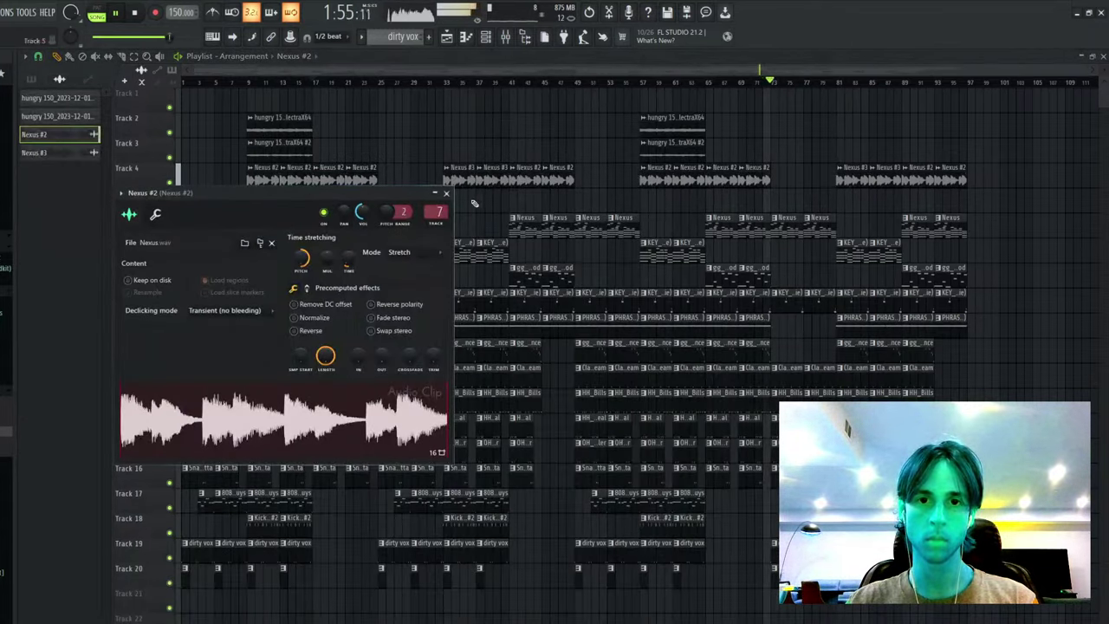
{"action": "left_click", "coordinate": [505, 37]}
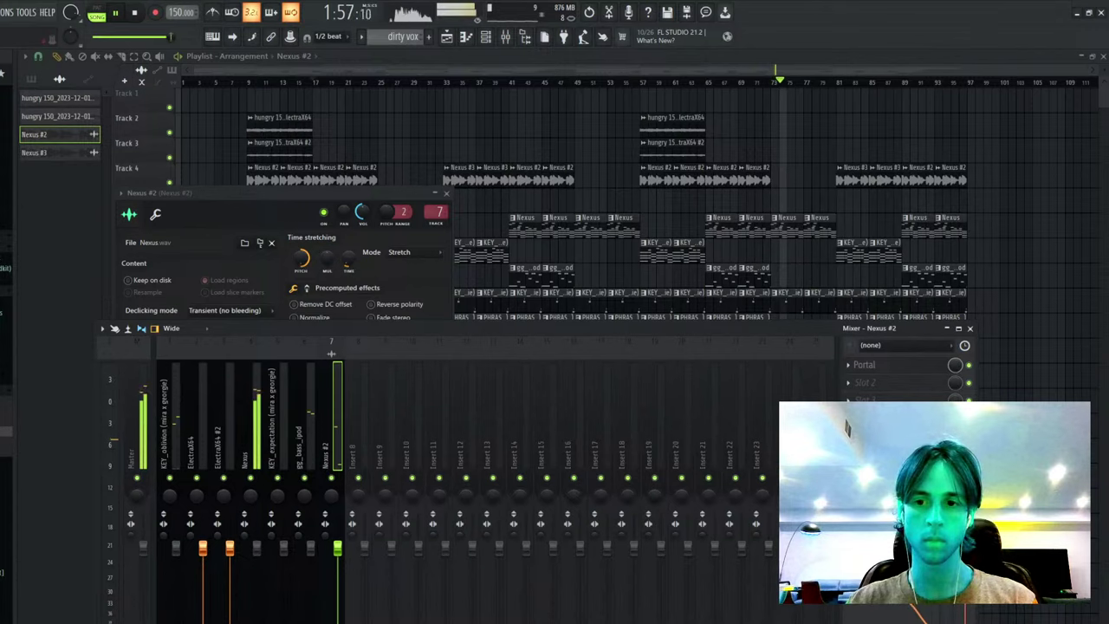
{"action": "left_click", "coordinate": [871, 287]}
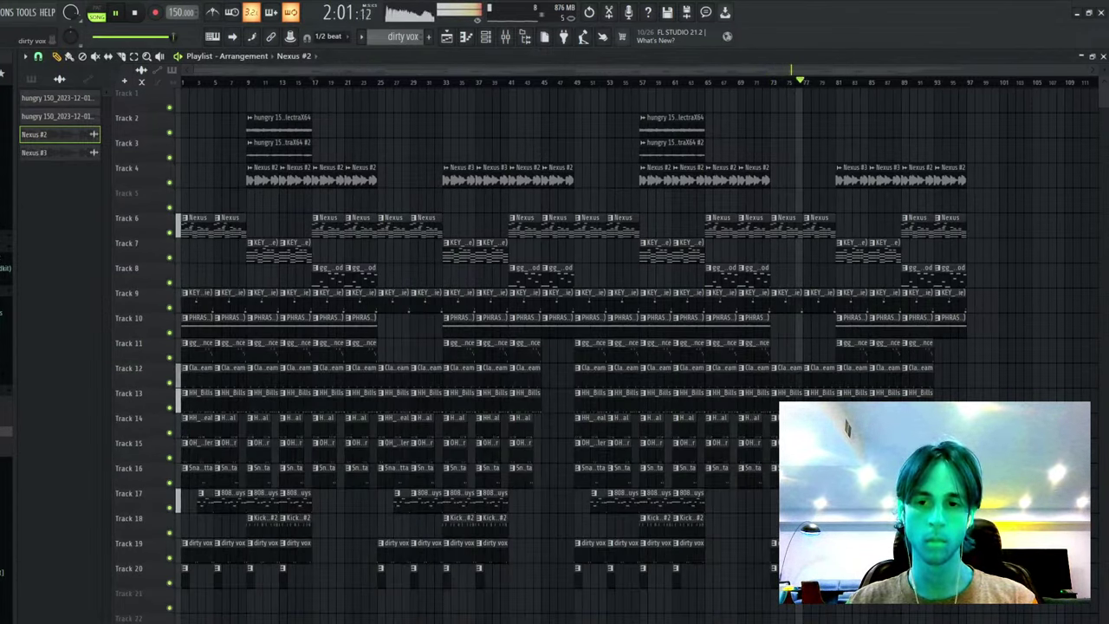
- Examine the 808_5iveGuys pattern's notes and listen to the arrangement through to its end
{"action": "double_click", "coordinate": [427, 501]}
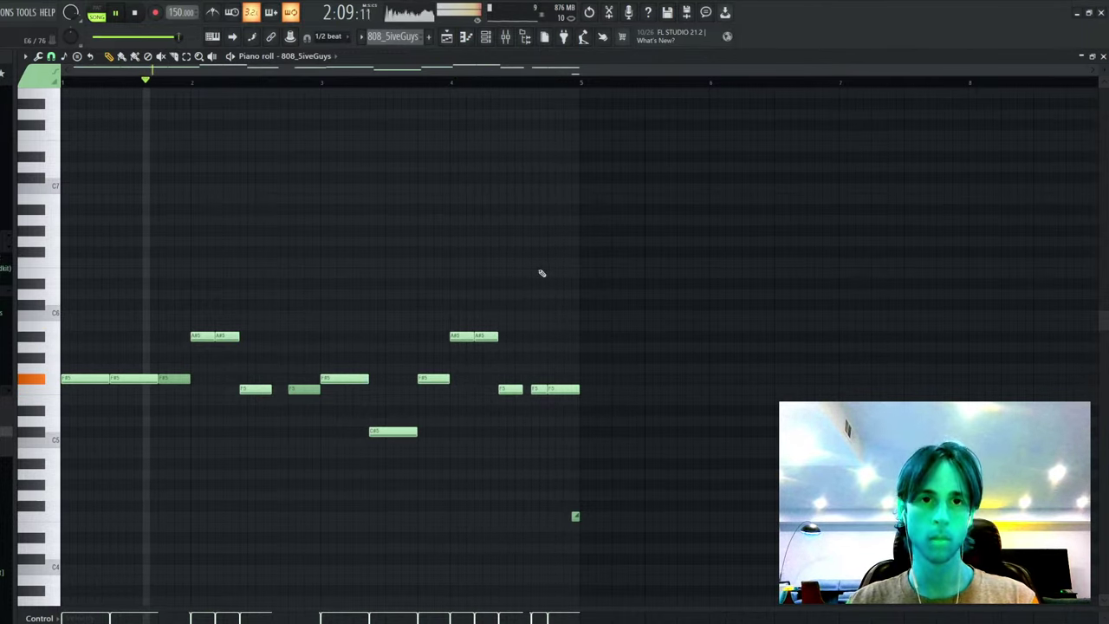
{"action": "key", "text": "F5"}
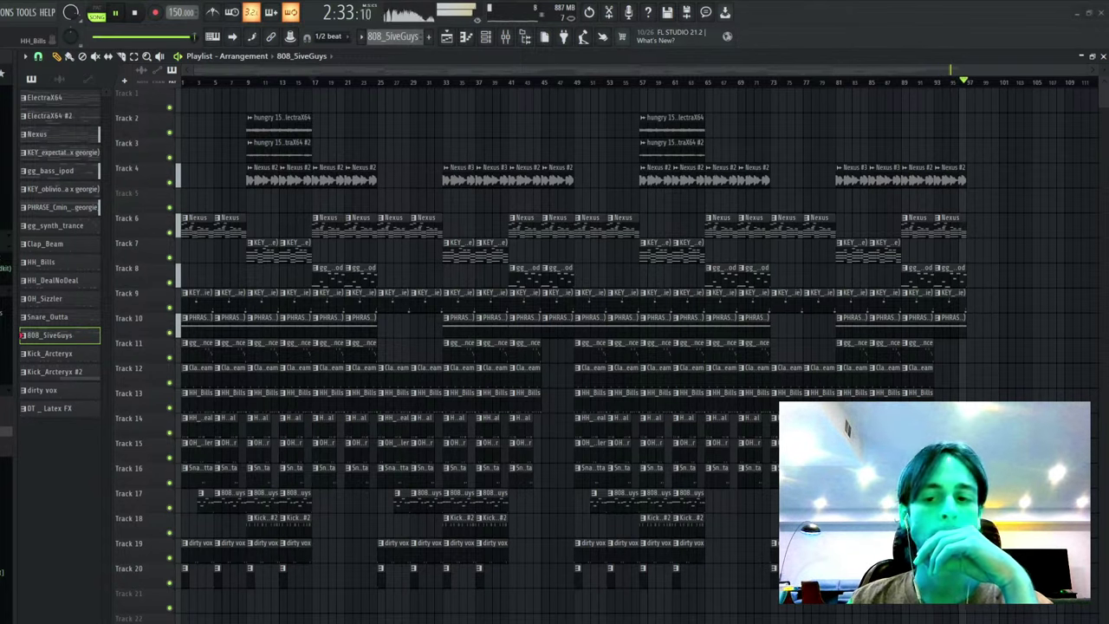
{"action": "key", "text": "space"}
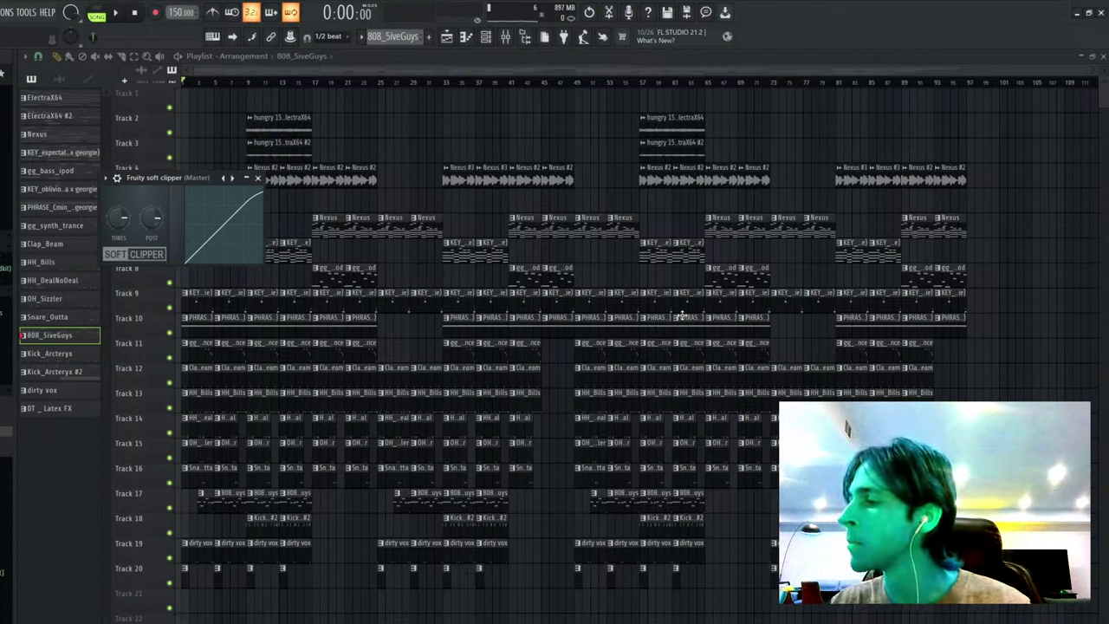
{"action": "left_click", "coordinate": [257, 178]}
- In a new empty 140 BPM project, add a Nexus channel and choose the piano preset Bimhuis 2
{"action": "right_click", "coordinate": [425, 145]}
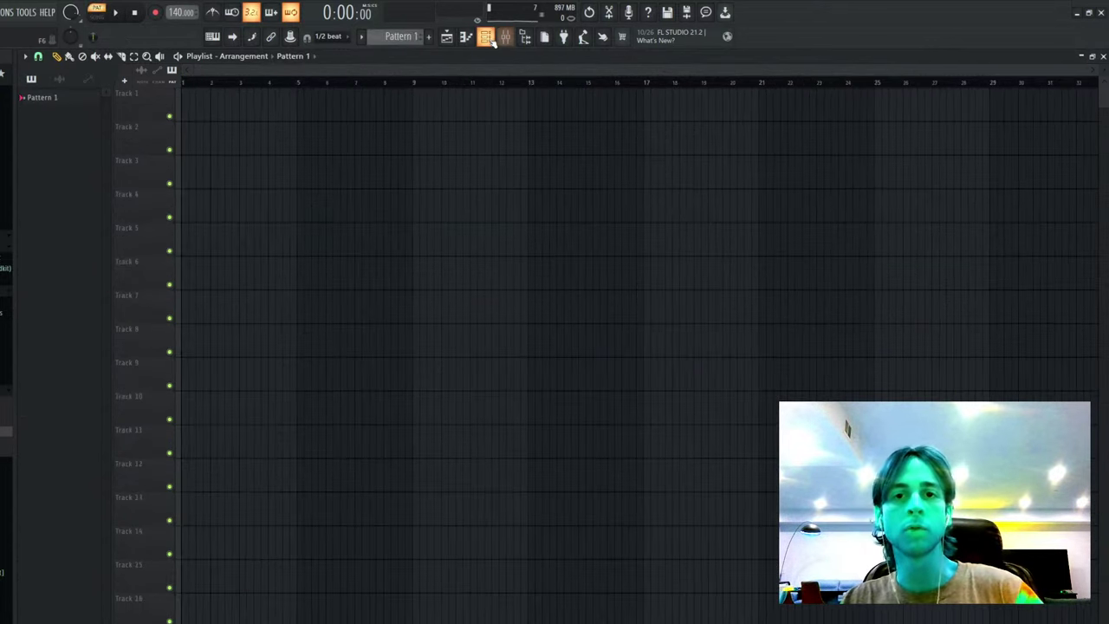
{"action": "left_click", "coordinate": [487, 37]}
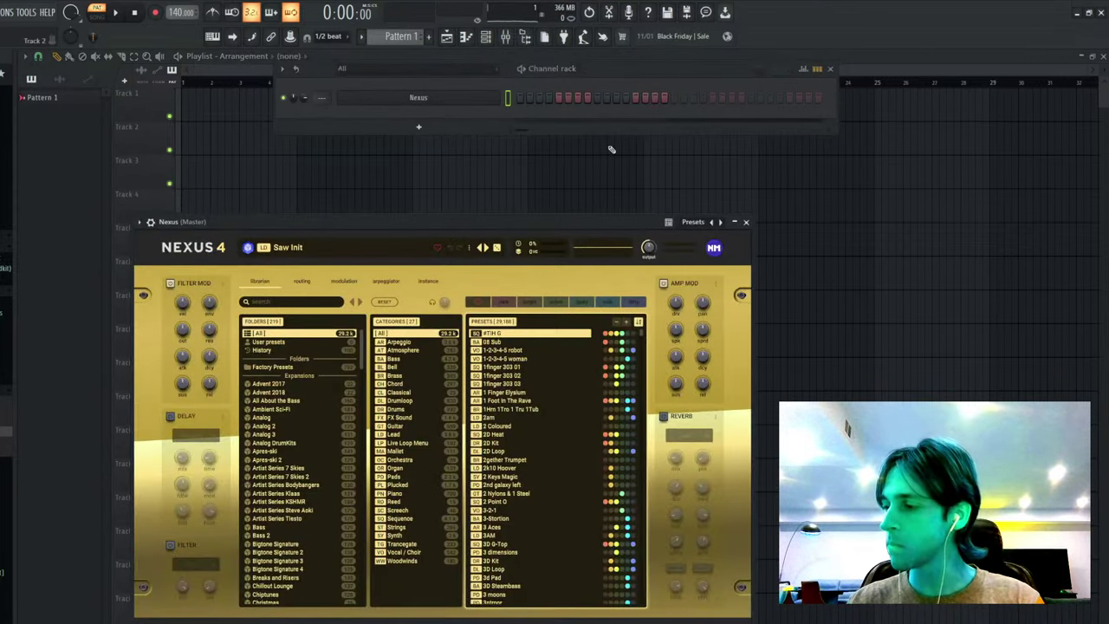
{"action": "scroll", "coordinate": [303, 468], "scroll_direction": "down", "scroll_amount": 5}
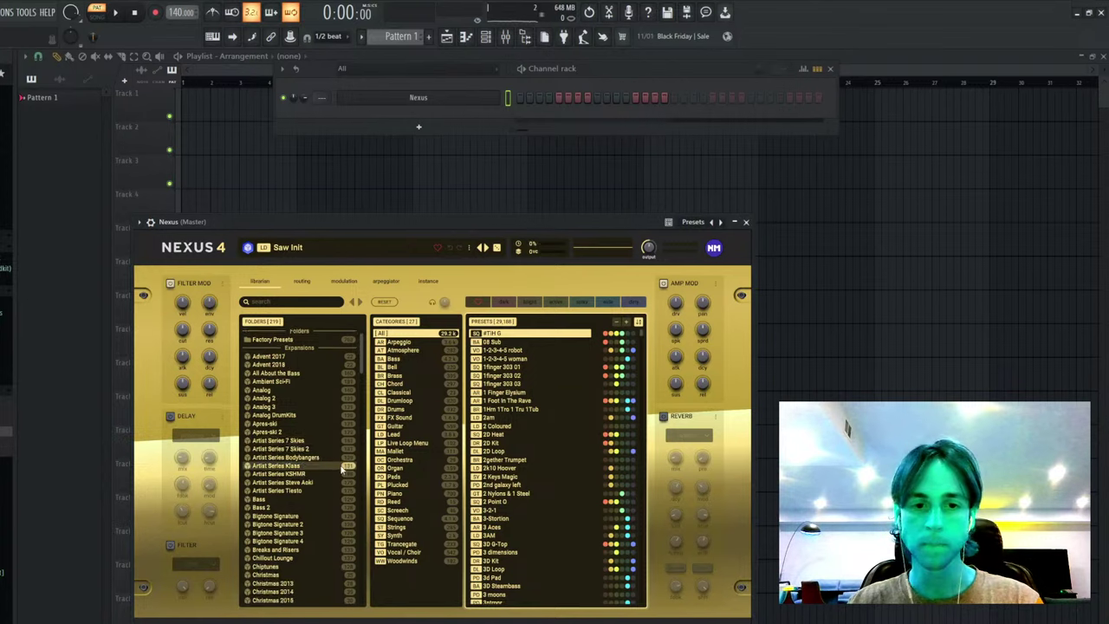
{"action": "left_click", "coordinate": [437, 495]}
{"action": "scroll", "coordinate": [534, 477], "scroll_direction": "down", "scroll_amount": 10}
{"action": "left_click", "coordinate": [520, 441]}
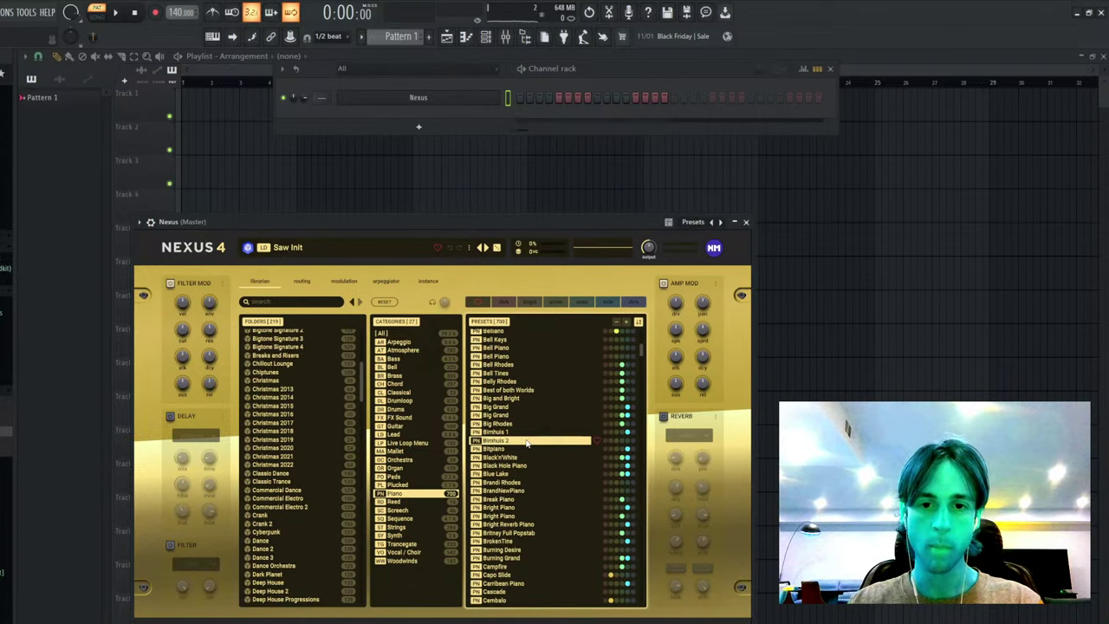
- Draw a two-bar F6 note at bar 1 of the Nexus pattern, plus equally long D7 and C7 notes starting in bar 2
{"action": "key", "text": "F7"}
{"action": "mouse_move", "coordinate": [129, 264]}
{"action": "left_mouse_down"}
{"action": "mouse_move", "coordinate": [67, 264]}
{"action": "mouse_move", "coordinate": [317, 265]}
{"action": "left_mouse_up"}
{"action": "key", "text": "space"}
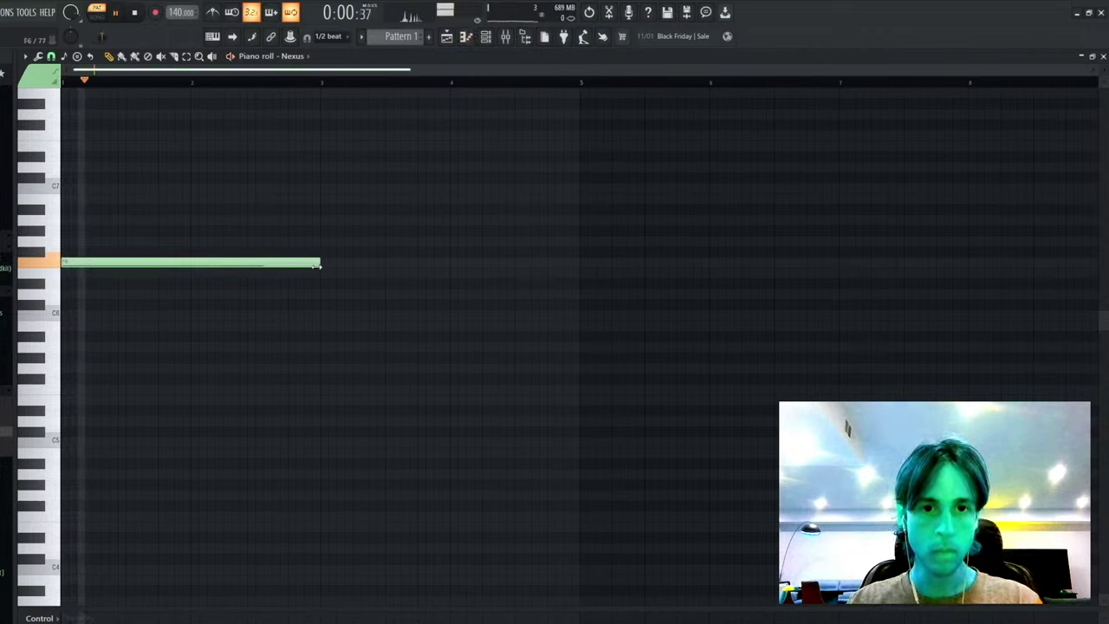
{"action": "left_click", "coordinate": [260, 165]}
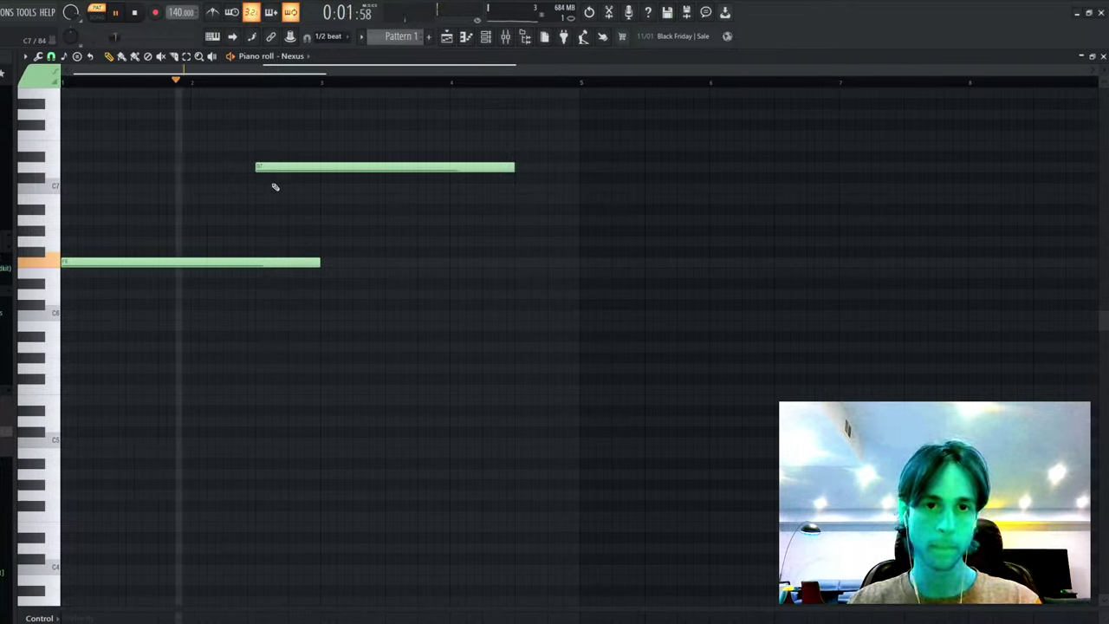
{"action": "left_click", "coordinate": [274, 187]}
{"action": "key", "text": "space"}
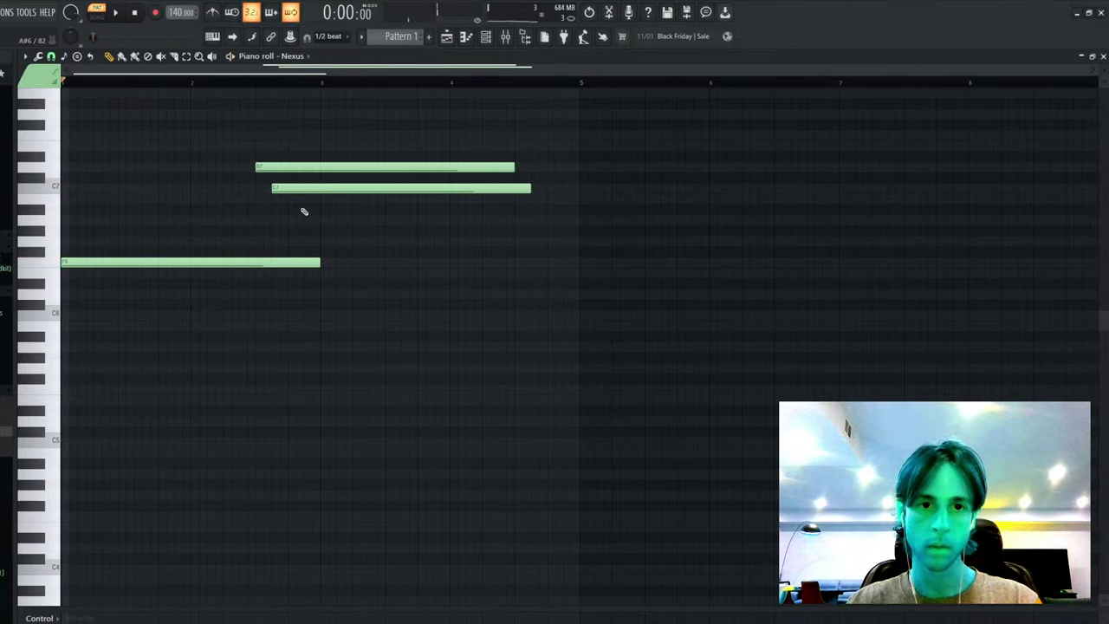
- Continue the staggered descending run with two-bar A#6, A6, F6 and D6 notes around the start of bar 3
{"action": "left_click", "coordinate": [301, 209]}
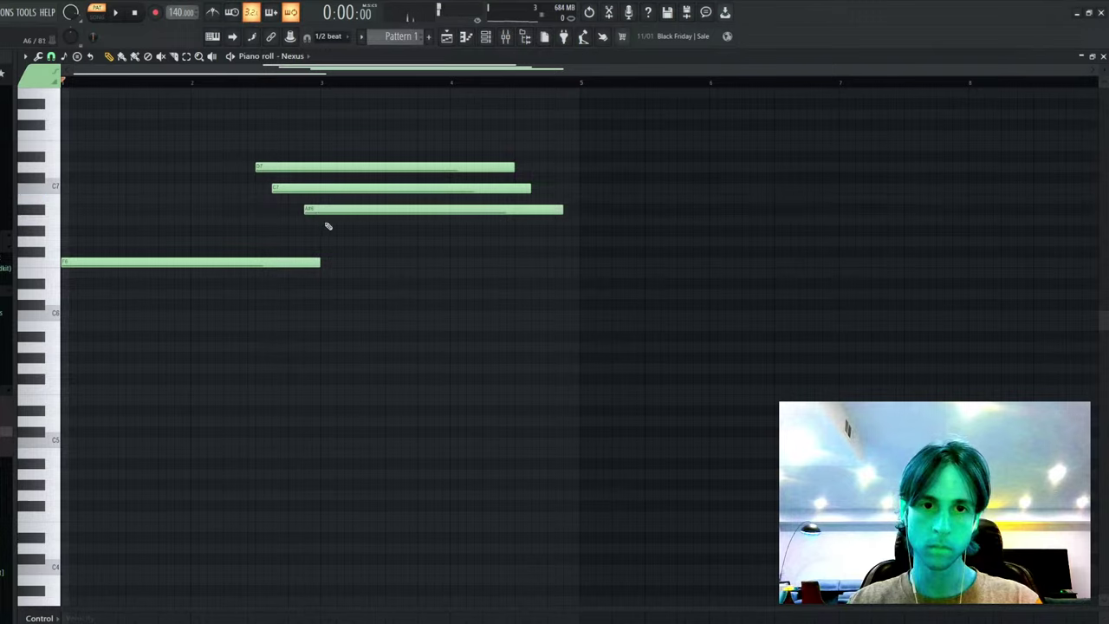
{"action": "right_click", "coordinate": [341, 245]}
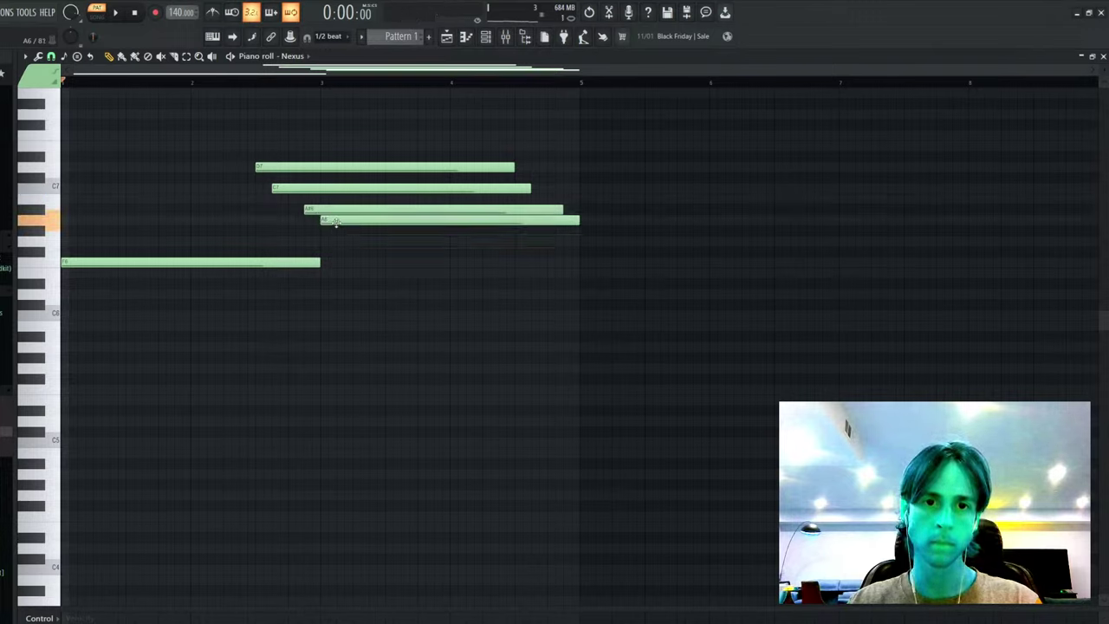
{"action": "mouse_move", "coordinate": [361, 289]}
{"action": "left_mouse_down"}
{"action": "mouse_move", "coordinate": [354, 304]}
{"action": "mouse_move", "coordinate": [354, 294]}
{"action": "left_mouse_up"}
{"action": "key", "text": "space"}
- Reduce the velocities of the run's D7 and C7 notes and move its A#6, A6, F6 and D6 notes half a beat earlier
{"action": "key", "text": "ctrl+a"}
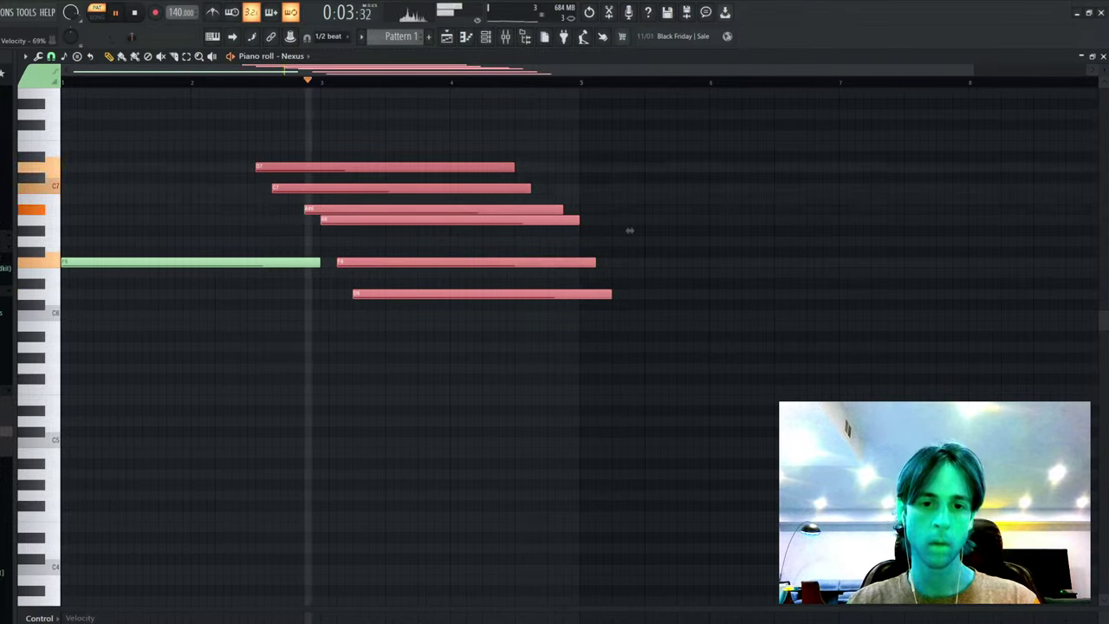
{"action": "key", "text": "space"}
{"action": "key", "text": "space"}
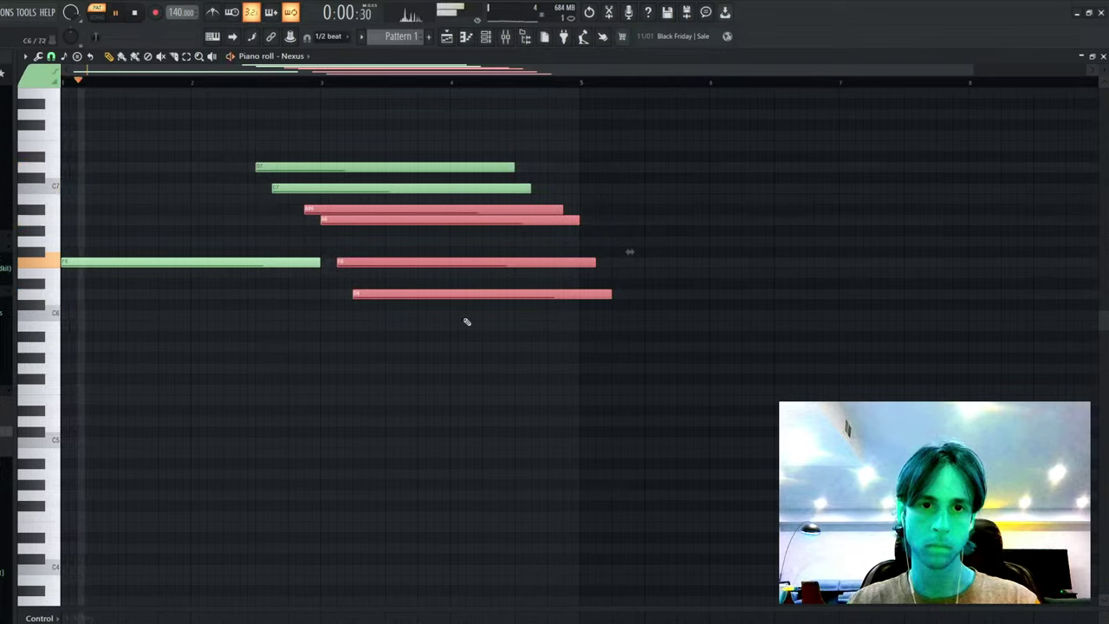
{"action": "left_click_drag", "start_coordinate": [343, 213], "coordinate": [326, 214]}
{"action": "key", "text": "ctrl+d"}
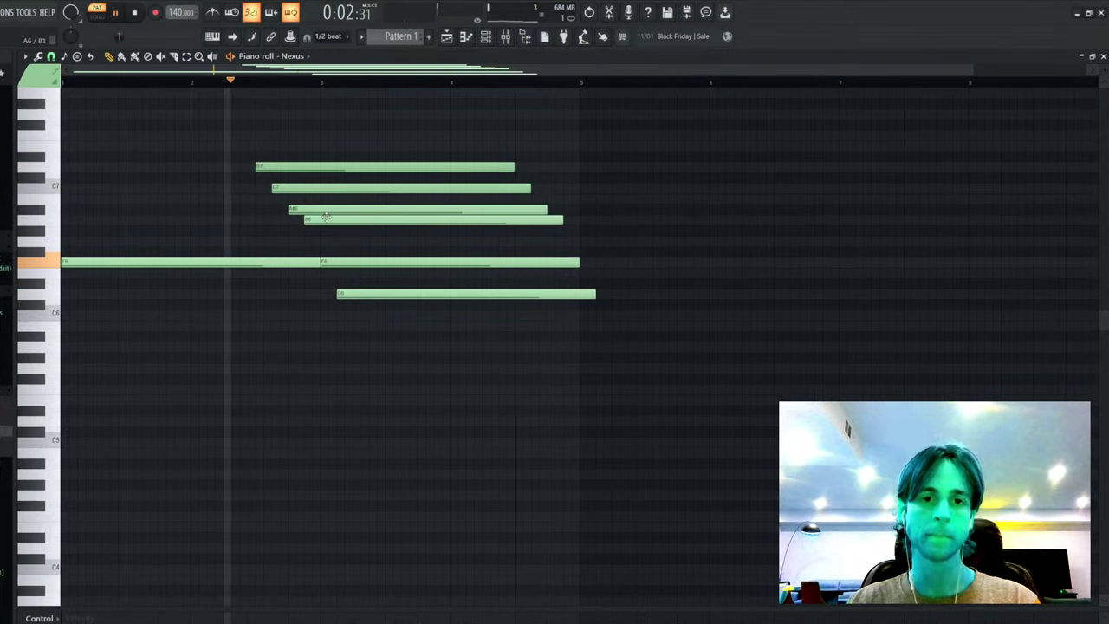
- Shorten the run's last D6 note so it ends at bar 5
{"action": "left_click", "coordinate": [287, 272]}
{"action": "right_click", "coordinate": [293, 272]}
{"action": "key", "text": "space"}
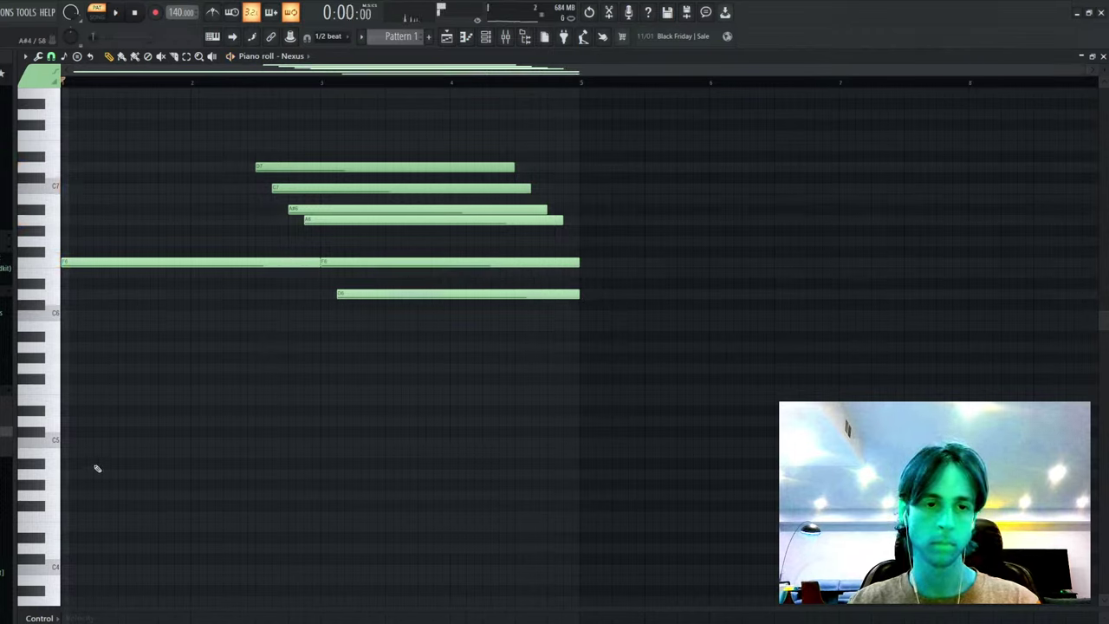
- Build a chord at bar 1 around the F6 note by adding two-bar G5, A#5, D6, A6, C7 and E7 notes
{"action": "left_click", "coordinate": [68, 389]}
{"action": "mouse_move", "coordinate": [67, 390]}
{"action": "left_mouse_down"}
{"action": "mouse_move", "coordinate": [68, 358]}
{"action": "mouse_move", "coordinate": [69, 368]}
{"action": "left_mouse_up"}
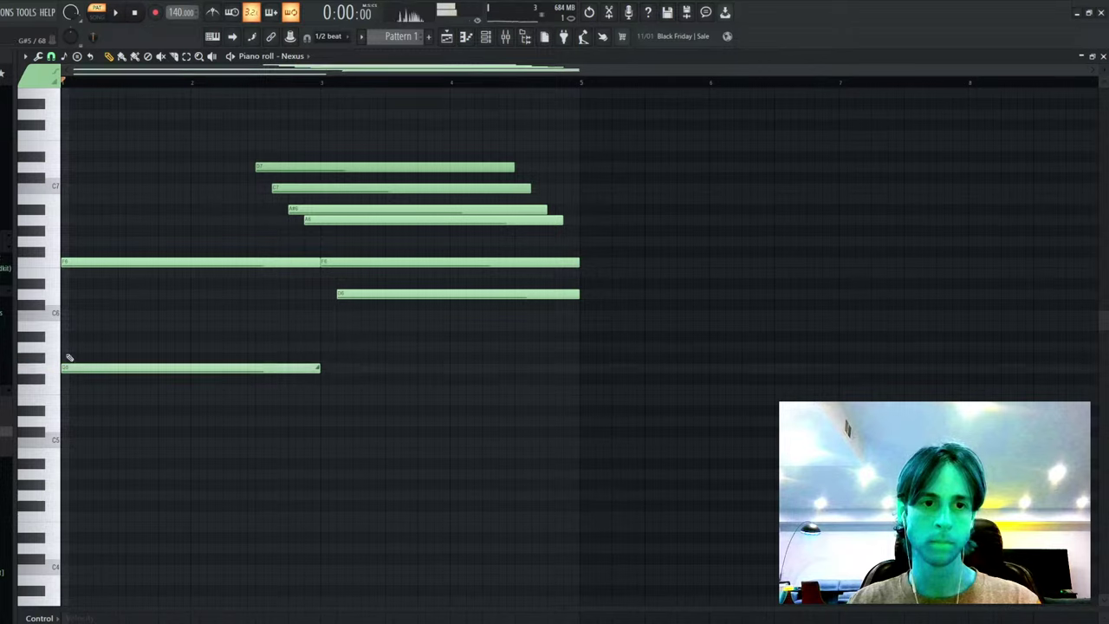
{"action": "left_click_drag", "start_coordinate": [60, 296], "coordinate": [59, 292]}
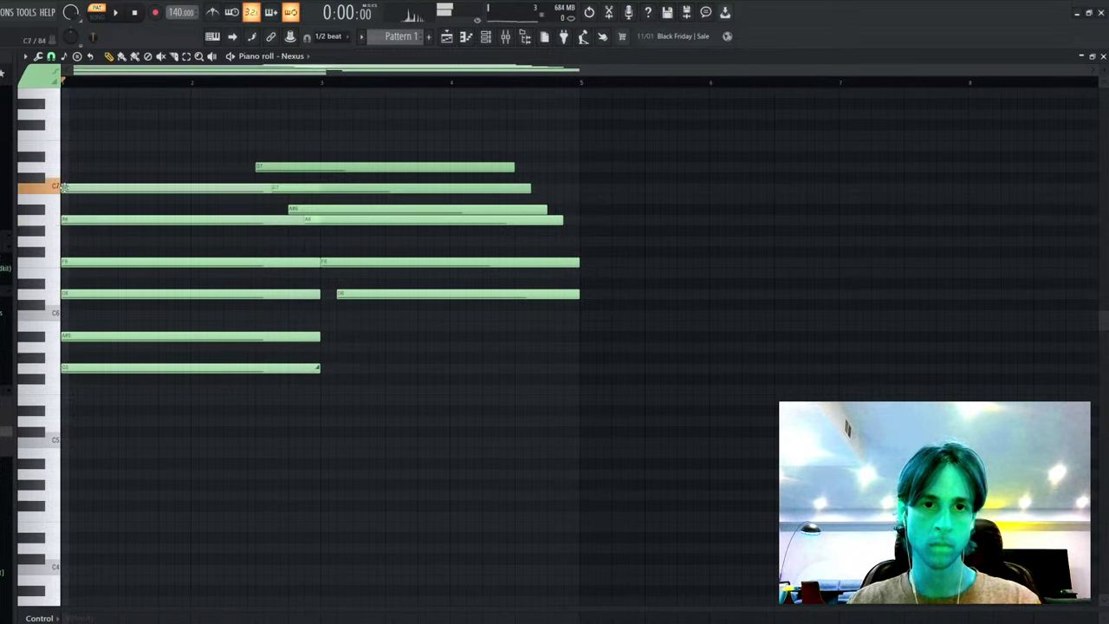
{"action": "mouse_move", "coordinate": [80, 134]}
{"action": "left_mouse_down"}
{"action": "mouse_move", "coordinate": [80, 124]}
{"action": "mouse_move", "coordinate": [80, 143]}
{"action": "left_mouse_up"}
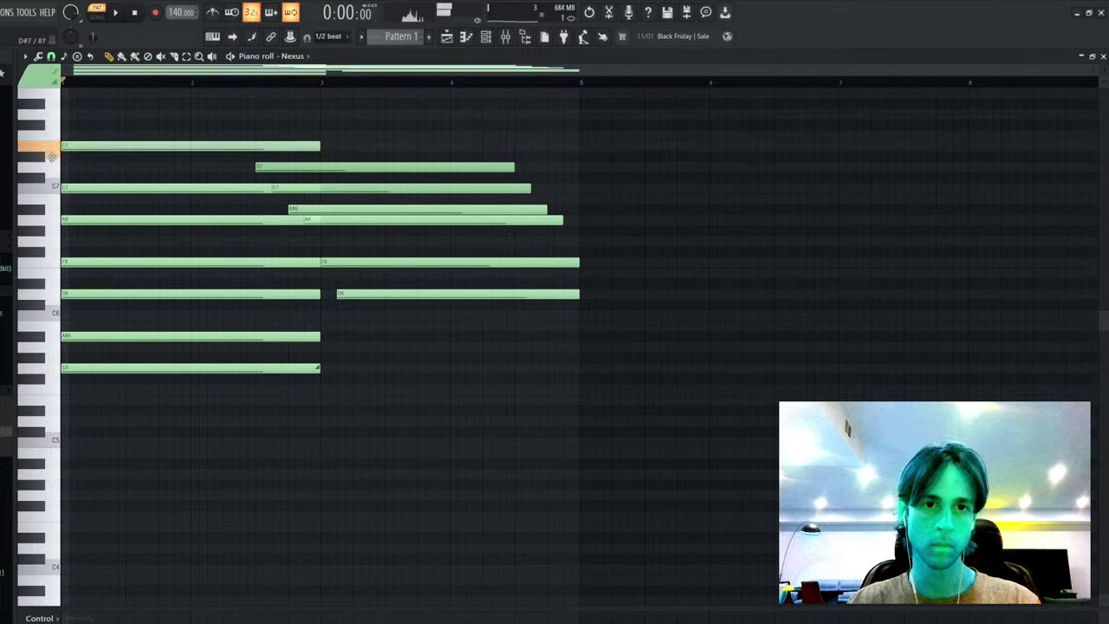
{"action": "key", "text": "space"}
- Strum the bar 1 chord so its notes start progressively later from the lowest to the highest
{"action": "key", "text": "alt+s"}
{"action": "left_click_drag", "start_coordinate": [457, 366], "coordinate": [458, 353]}
{"action": "left_click_drag", "start_coordinate": [230, 119], "coordinate": [144, 391]}
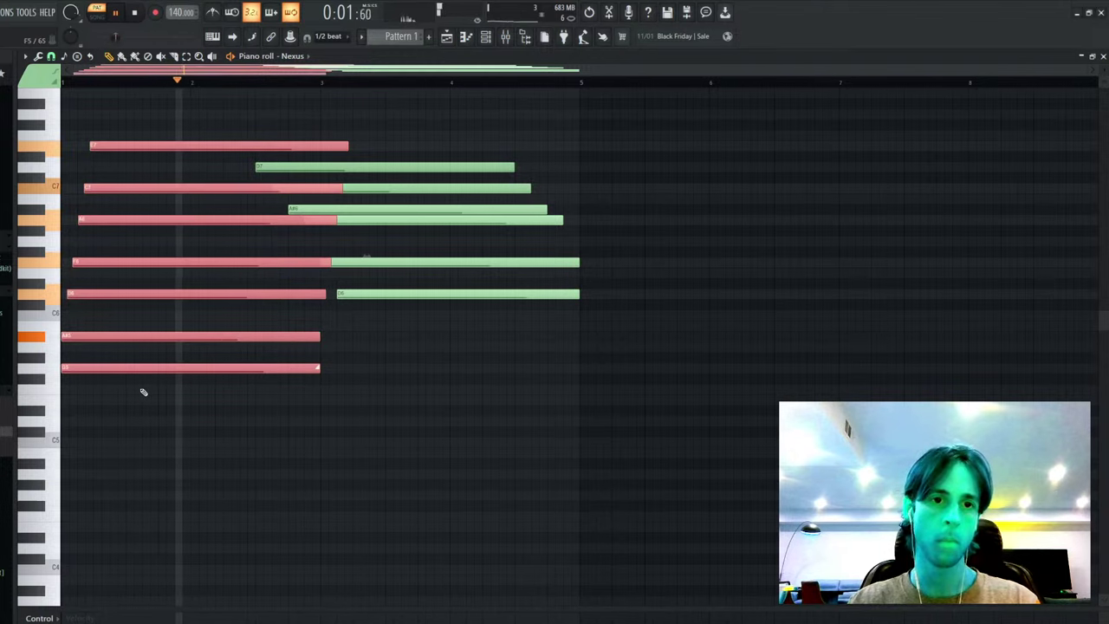
- Transpose the strummed chord down one octave and shorten its notes so the top one ends at bar 3
{"action": "key", "text": "ctrl+Down"}
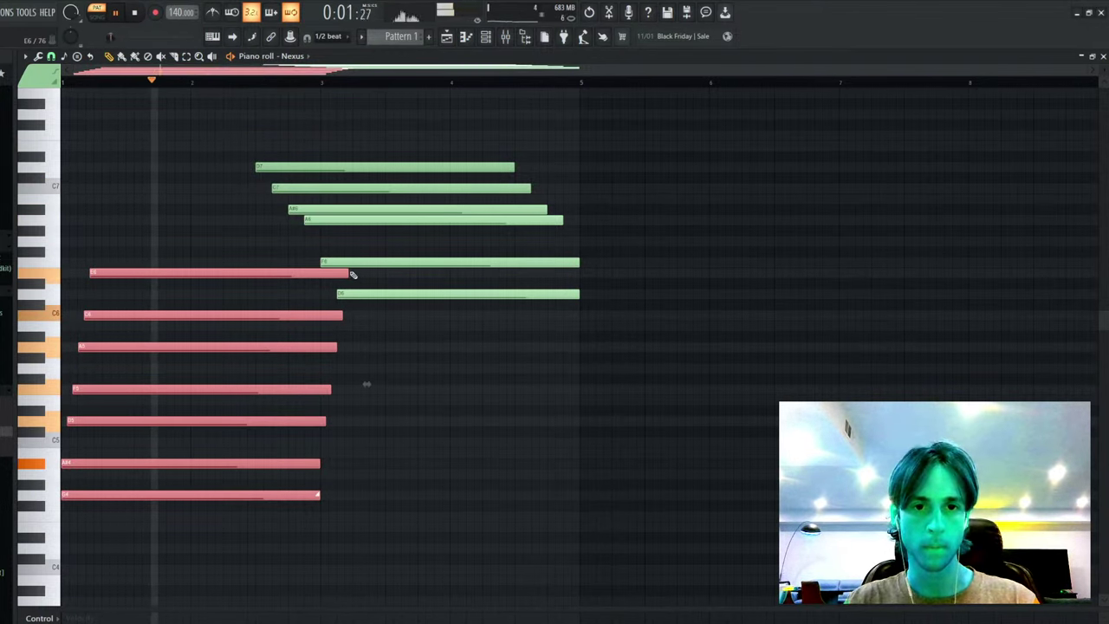
{"action": "left_click_drag", "start_coordinate": [349, 273], "coordinate": [321, 273]}
{"action": "left_click", "coordinate": [321, 286], "text": "ctrl"}
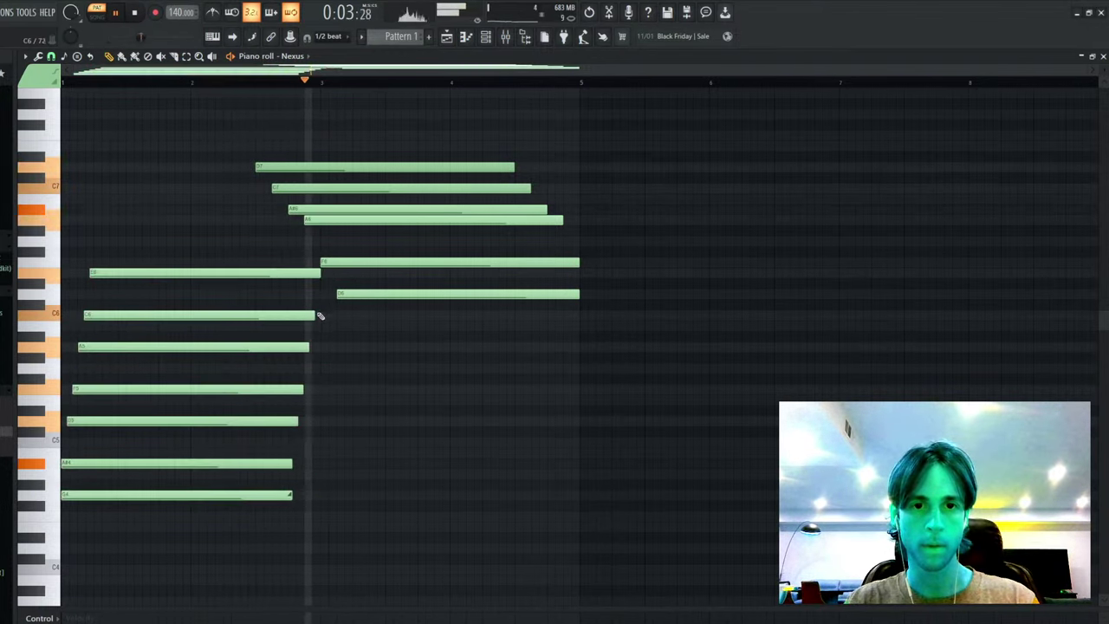
{"action": "key", "text": "space"}
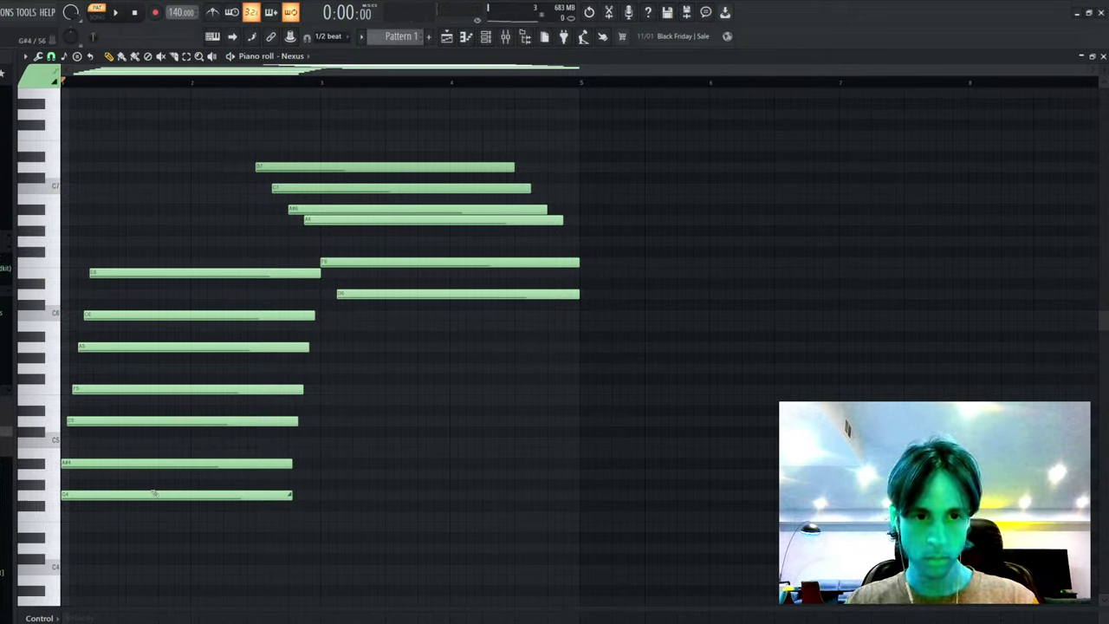
- Delete the G4 note from the bar 1 chord and play the pattern
{"action": "right_click", "coordinate": [155, 494]}
{"action": "key", "text": "ctrl+z"}
{"action": "right_click", "coordinate": [85, 496]}
{"action": "key", "text": "space"}
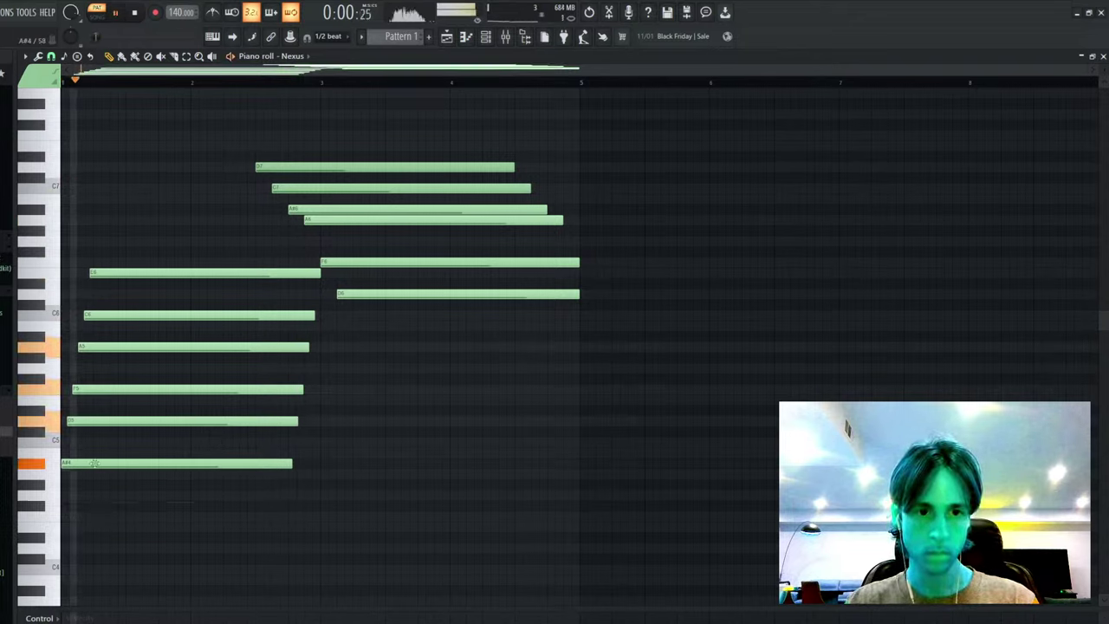
- Build a second chord at bar 3 from D5, F5, A5, C6 and E6 notes
{"action": "left_click", "coordinate": [323, 421]}
{"action": "key", "text": "space"}
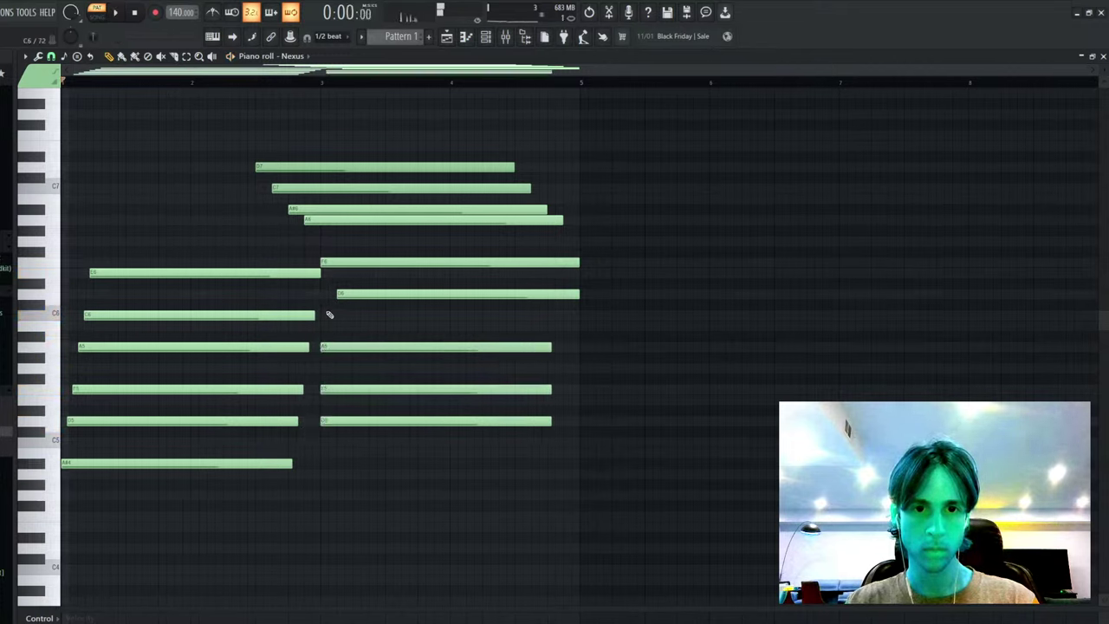
{"action": "left_click", "coordinate": [328, 316]}
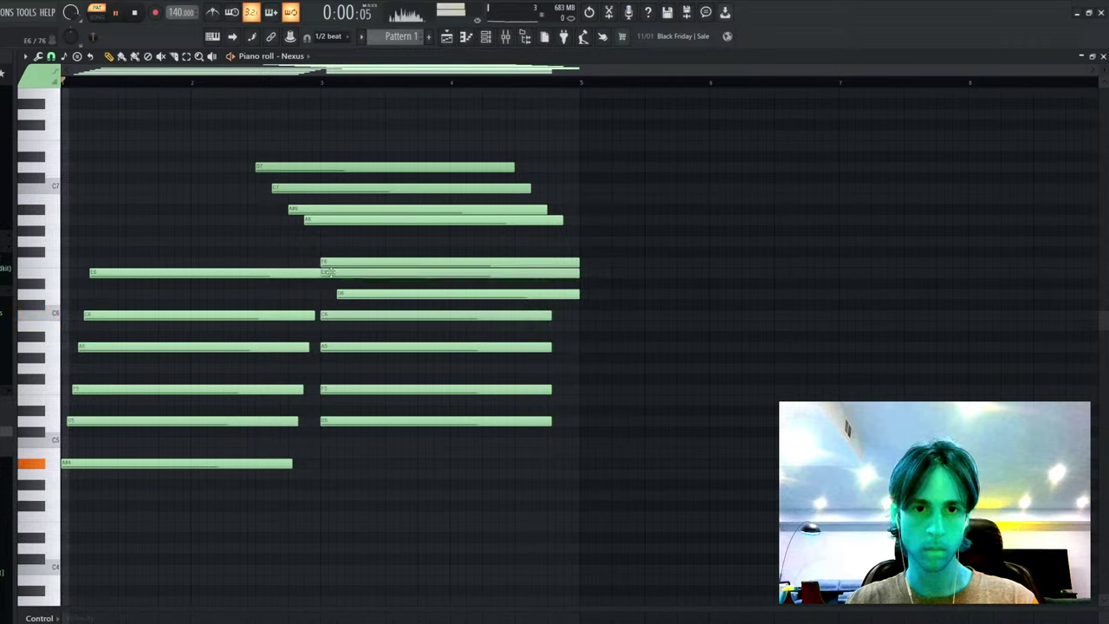
- Transpose the bar 3 chord down one octave and raise its F, A and C notes back up to F5, A5 and C6
{"action": "left_click_drag", "start_coordinate": [329, 269], "coordinate": [333, 443]}
{"action": "key", "text": "ctrl+Down"}
{"action": "key", "text": "ctrl+d"}
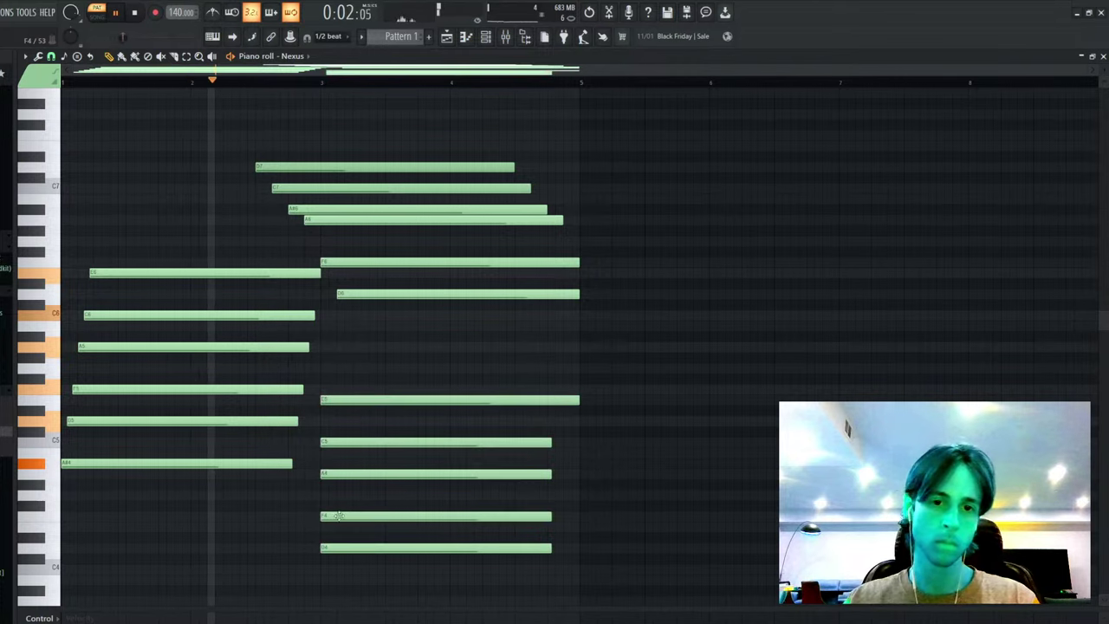
{"action": "left_click_drag", "start_coordinate": [348, 520], "coordinate": [379, 448]}
{"action": "key", "text": "ctrl+Up"}
{"action": "left_click", "coordinate": [436, 321]}
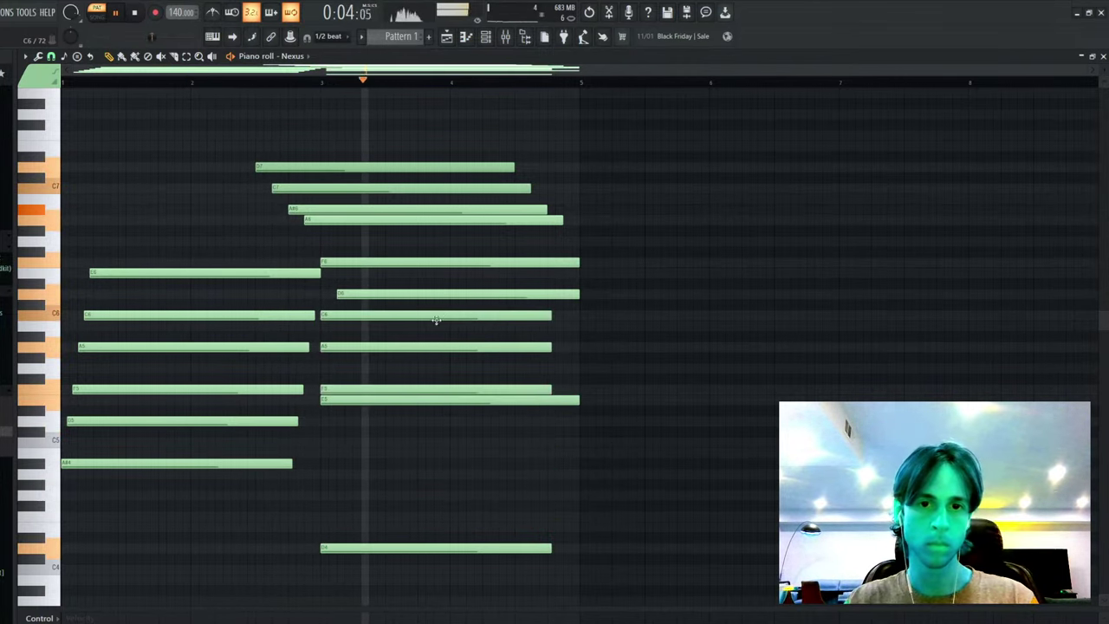
- Strum the bar 3 chord from its lowest to its highest note and trim its E5 note to end at bar 5
{"action": "left_click_drag", "start_coordinate": [436, 307], "coordinate": [355, 595]}
{"action": "key", "text": "alt+s"}
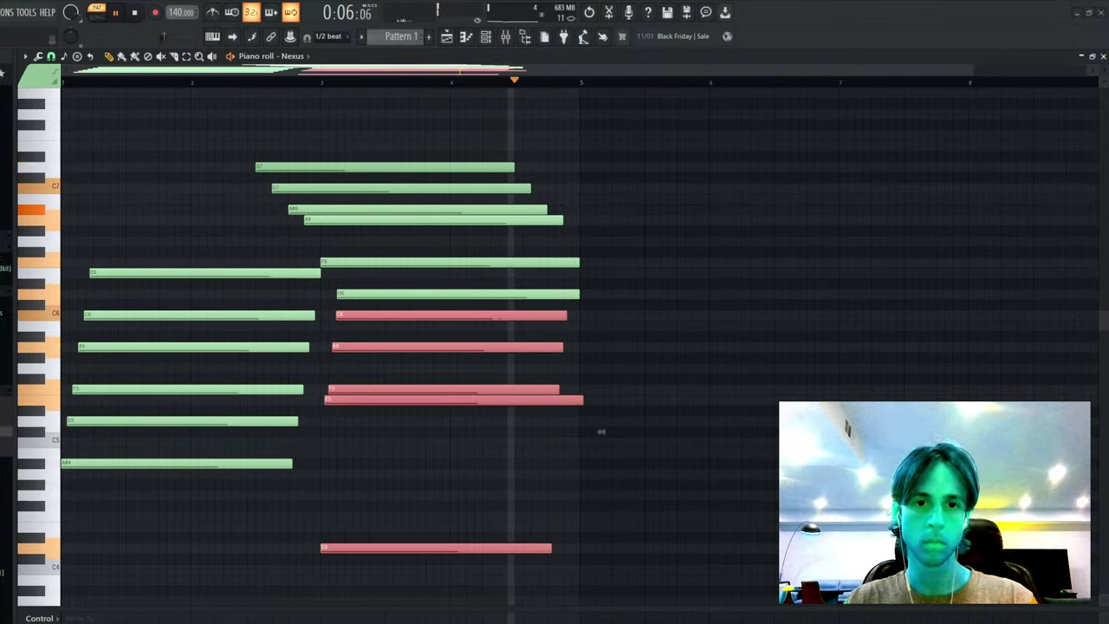
{"action": "left_click_drag", "start_coordinate": [458, 350], "coordinate": [457, 354]}
{"action": "left_click", "coordinate": [559, 408]}
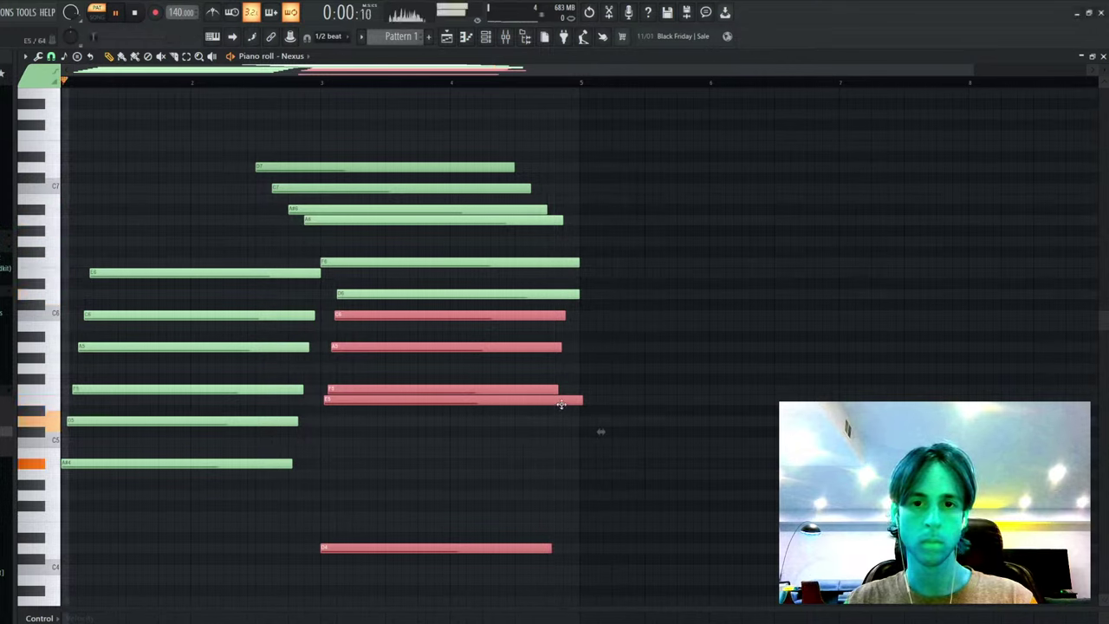
{"action": "left_click", "coordinate": [644, 396], "text": "ctrl"}
{"action": "key", "text": "c"}
{"action": "left_click_drag", "start_coordinate": [592, 384], "coordinate": [595, 414]}
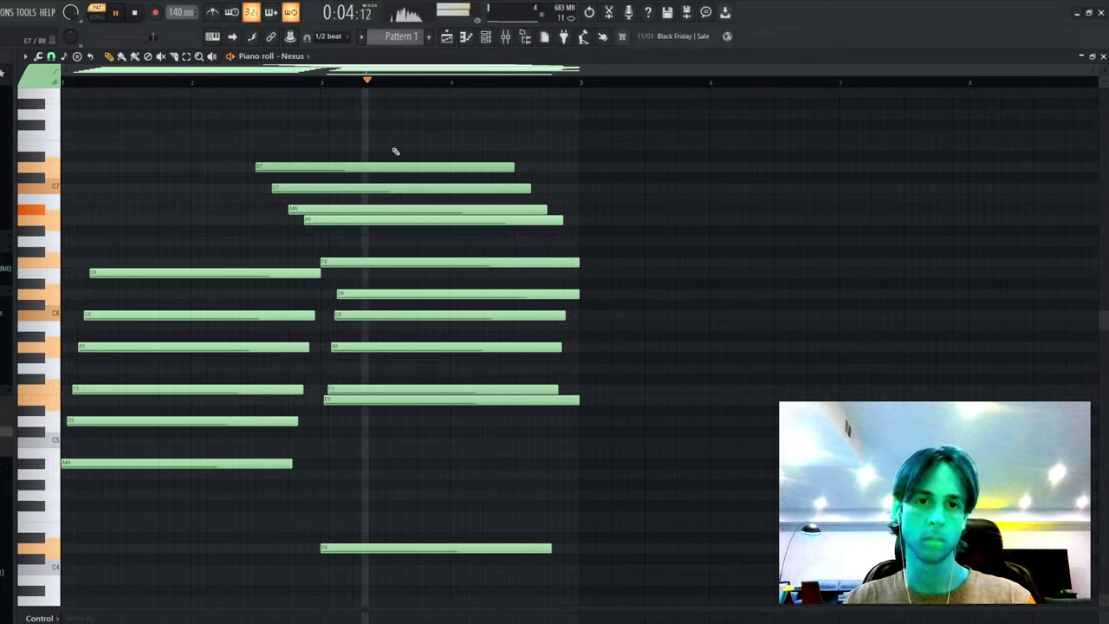
- Lower the D7 note's velocity and shift the D7 and C7 notes of the high run half a beat earlier
{"action": "left_click_drag", "start_coordinate": [396, 151], "coordinate": [289, 250]}
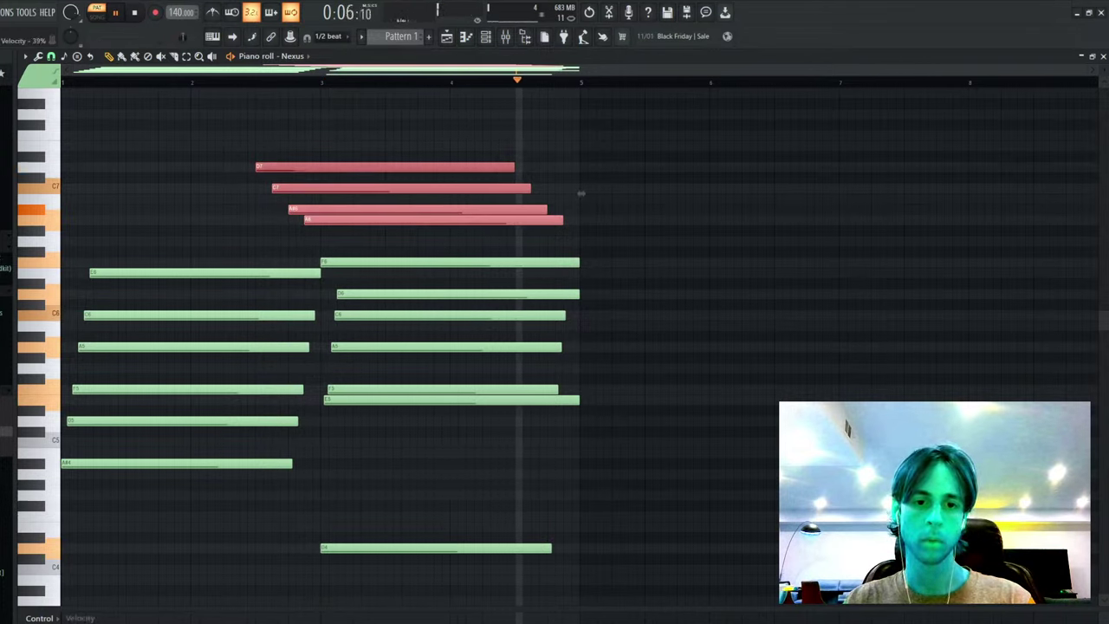
{"action": "left_click_drag", "start_coordinate": [302, 131], "coordinate": [275, 190]}
{"action": "left_click", "coordinate": [278, 185]}
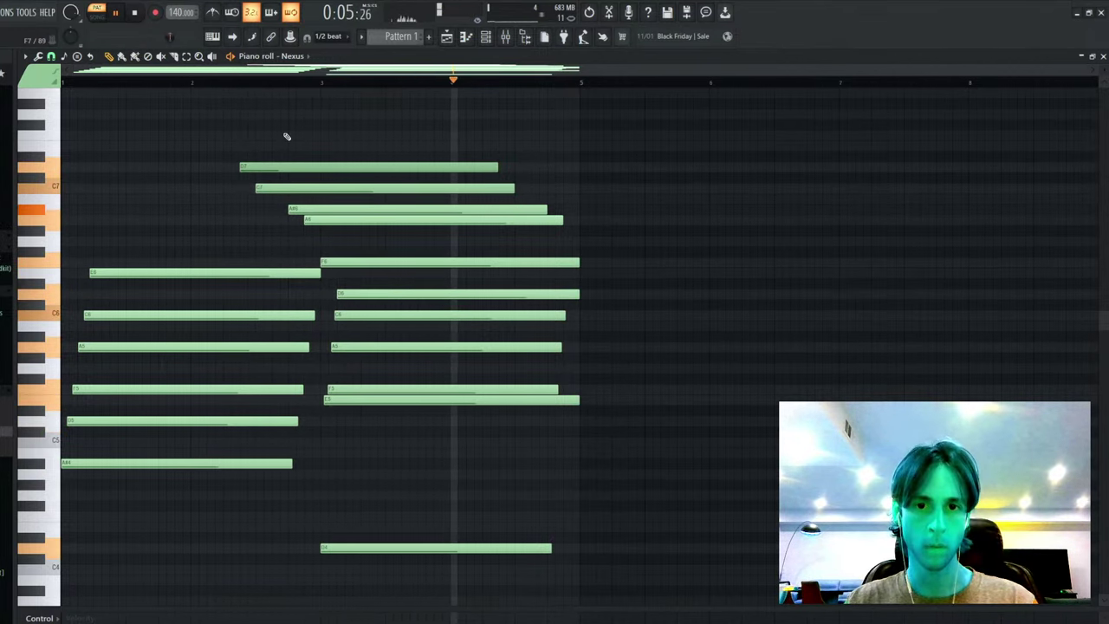
- Slice the first chord's A#4 and D5 notes during bar 2 and extend their end pieces to bar 3
{"action": "scroll", "coordinate": [372, 384], "scroll_direction": "up", "scroll_amount": 2}
{"action": "scroll", "coordinate": [206, 344], "scroll_direction": "down", "scroll_amount": 5}
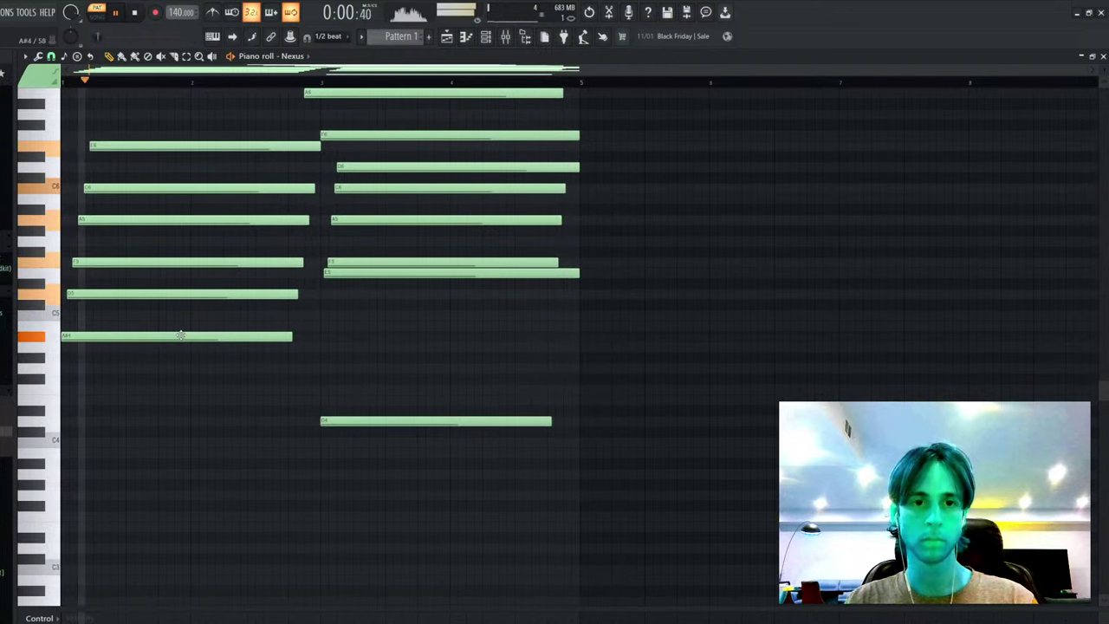
{"action": "left_click", "coordinate": [225, 337]}
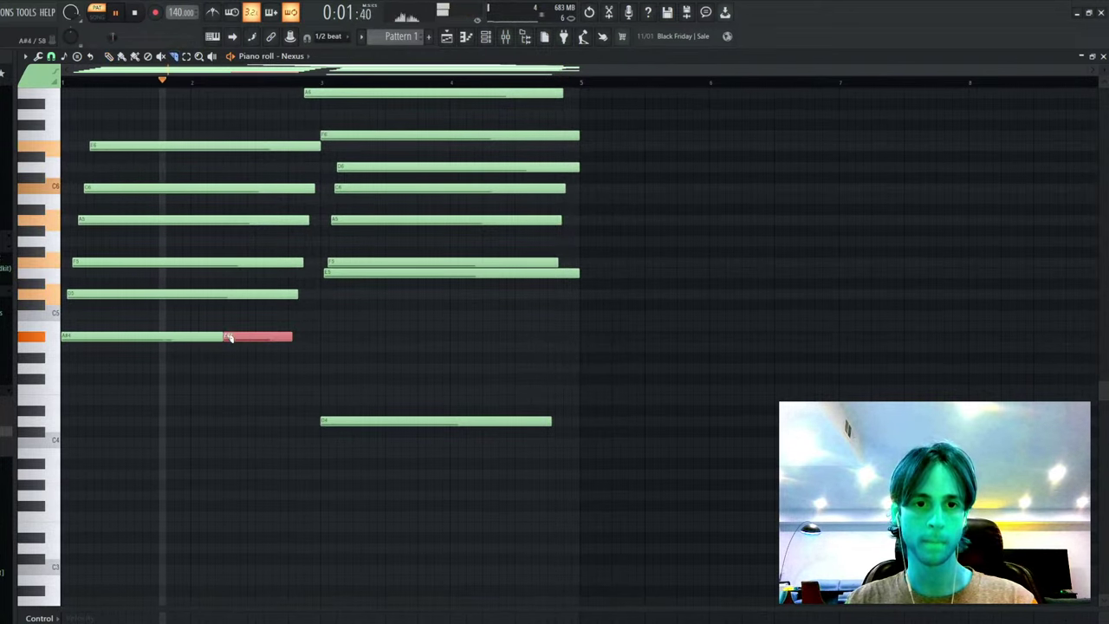
{"action": "left_click", "coordinate": [272, 293]}
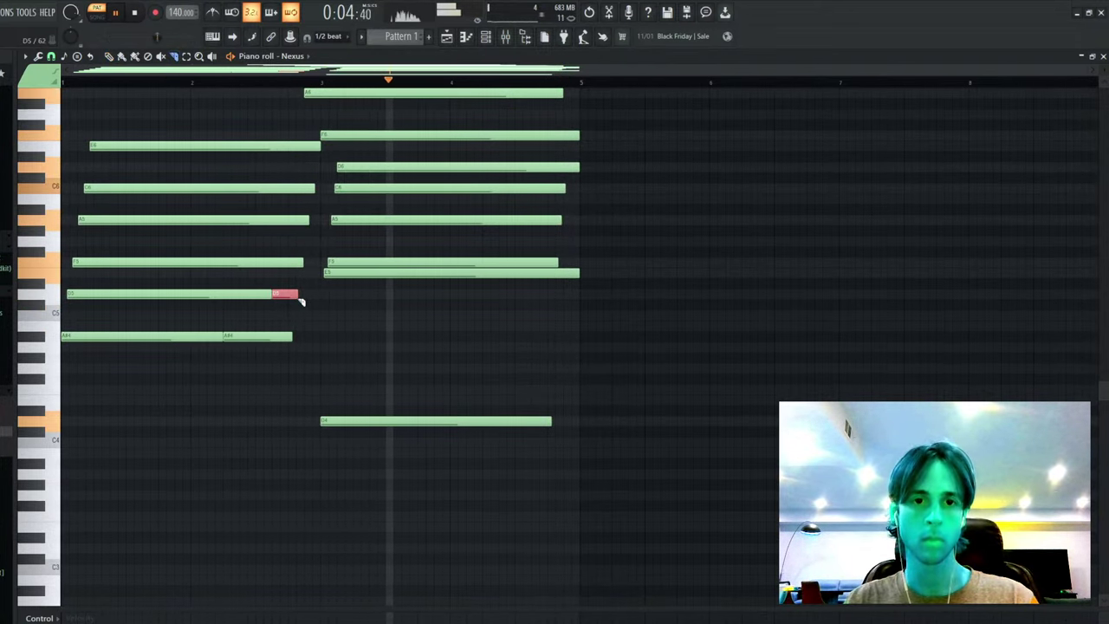
{"action": "left_click_drag", "start_coordinate": [300, 301], "coordinate": [284, 345]}
{"action": "key", "text": "p"}
{"action": "mouse_move", "coordinate": [297, 293]}
{"action": "left_mouse_down"}
{"action": "mouse_move", "coordinate": [330, 292]}
{"action": "mouse_move", "coordinate": [328, 357]}
{"action": "left_mouse_up"}
{"action": "key", "text": "ctrl+d"}
{"action": "key", "text": "c"}
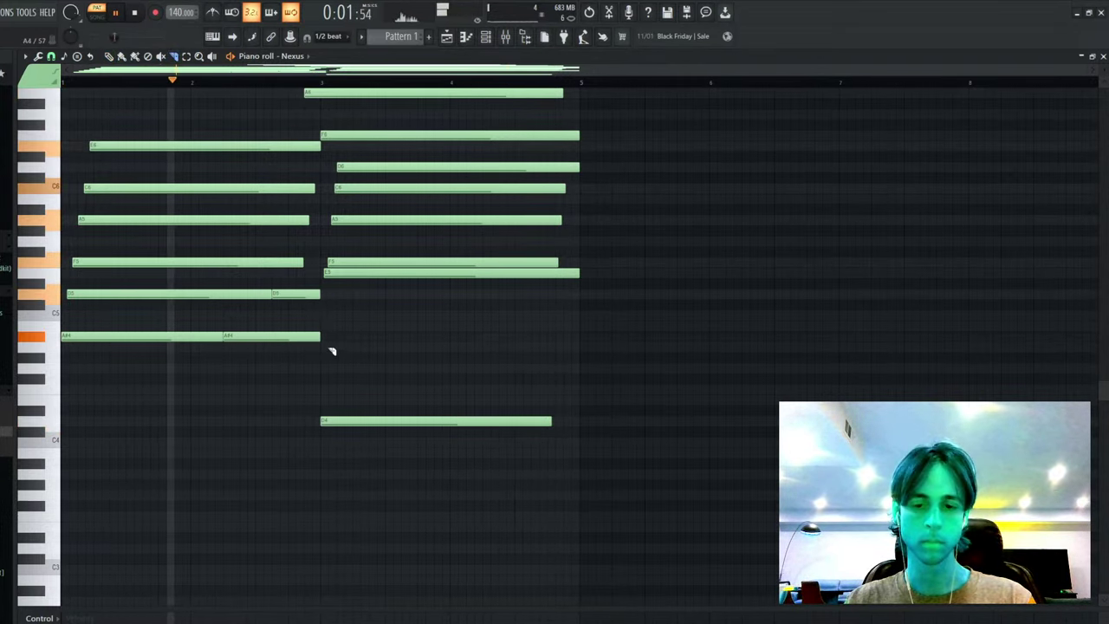
- Add a short F6 note at bar 1 that ends where the chord's E6 note starts
{"action": "scroll", "coordinate": [332, 351], "scroll_direction": "up", "scroll_amount": 4}
{"action": "key", "text": "space"}
{"action": "left_click_drag", "start_coordinate": [85, 189], "coordinate": [61, 230]}
{"action": "key", "text": "space"}
{"action": "left_click_drag", "start_coordinate": [292, 230], "coordinate": [87, 230]}
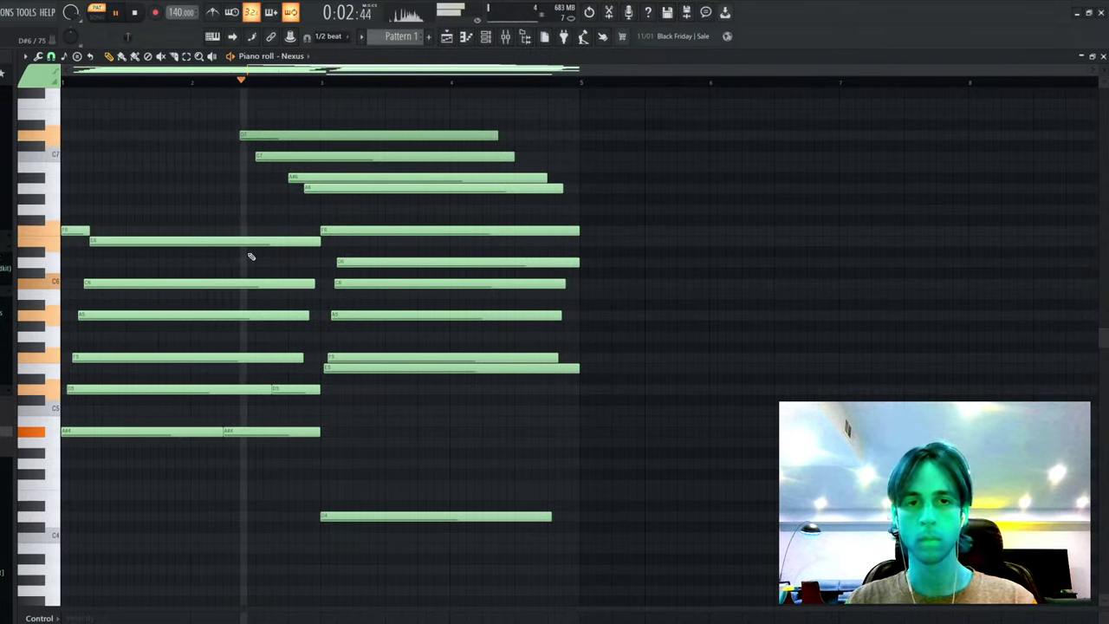
- Lower the velocities of the sliced D5 and A#4 end pieces before bar 3
{"action": "scroll", "coordinate": [248, 254], "scroll_direction": "up", "scroll_amount": 2}
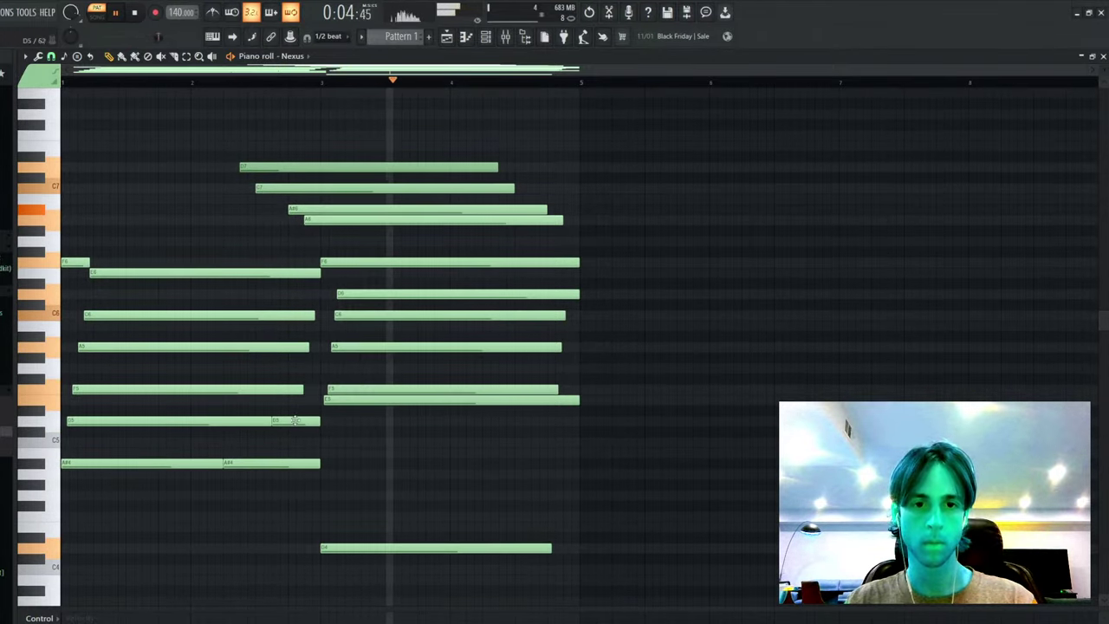
{"action": "left_click_drag", "start_coordinate": [319, 408], "coordinate": [285, 508]}
{"action": "key", "text": "ctrl+d"}
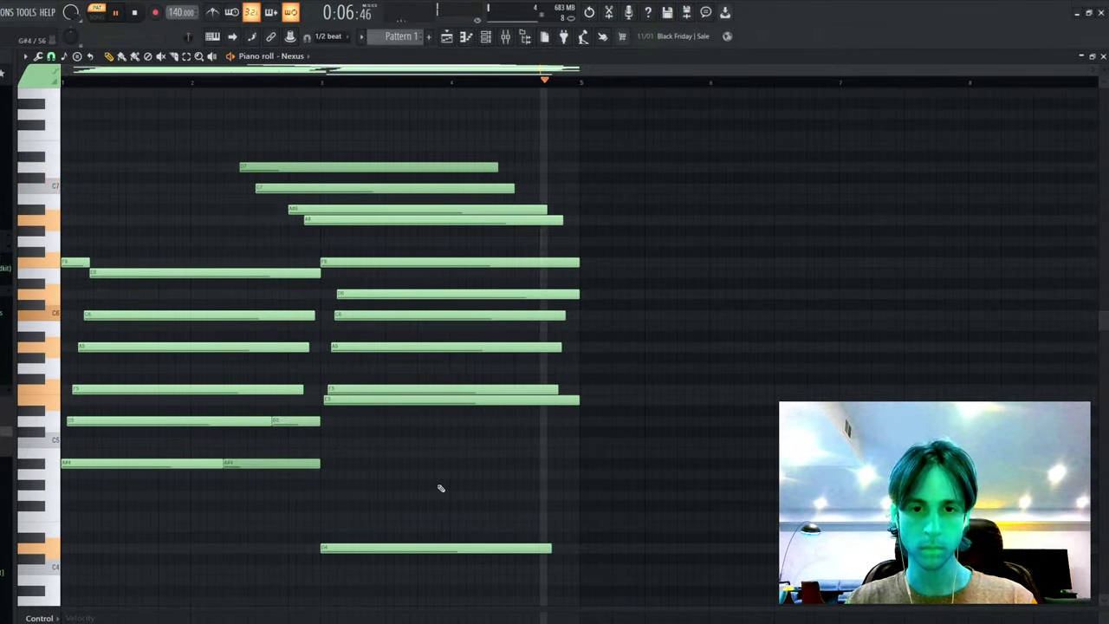
- Duplicate the four-bar melody and chords into bars 5 to 8
{"action": "key", "text": "ctrl+b"}
{"action": "scroll", "coordinate": [559, 388], "scroll_direction": "down", "scroll_amount": 4}
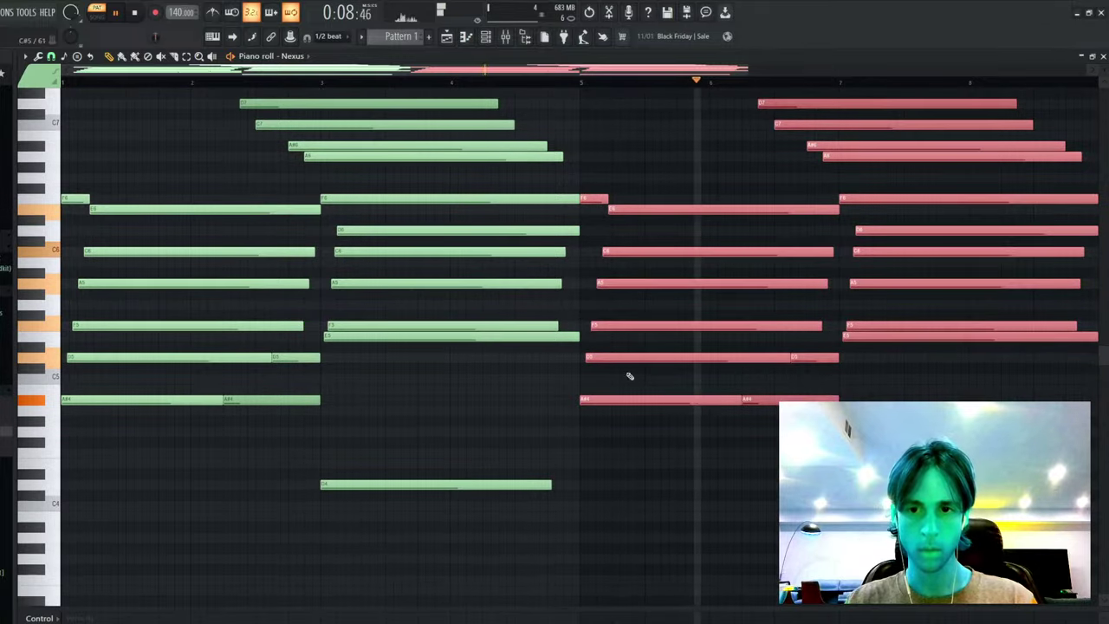
{"action": "key", "text": "ctrl+d"}
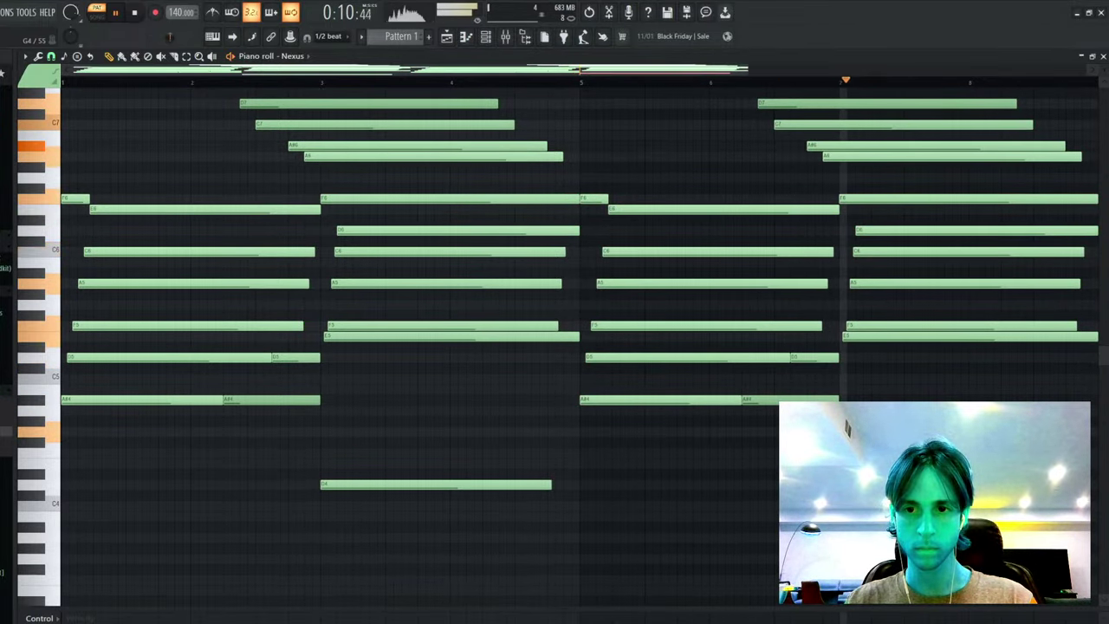
- Replace bar 7's lowest note with a shorter G4 and build a bar 8 chord from A4, C#5, E5, G5, C6 and E6
{"action": "scroll", "coordinate": [786, 337], "scroll_direction": "down", "scroll_amount": 2}
{"action": "key", "text": "space"}
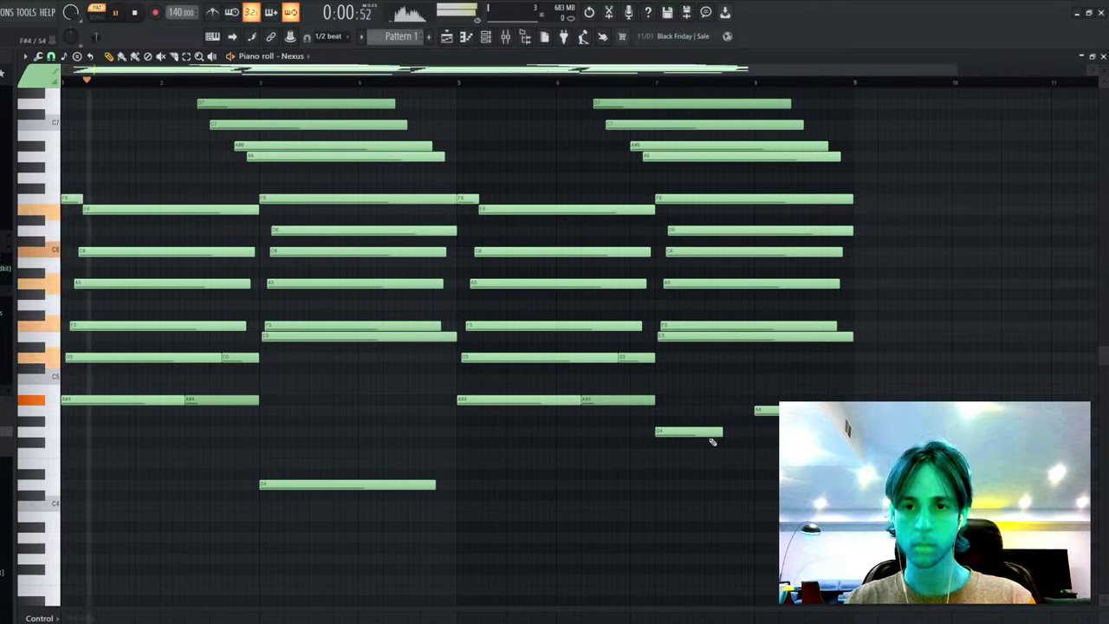
{"action": "key", "text": "space"}
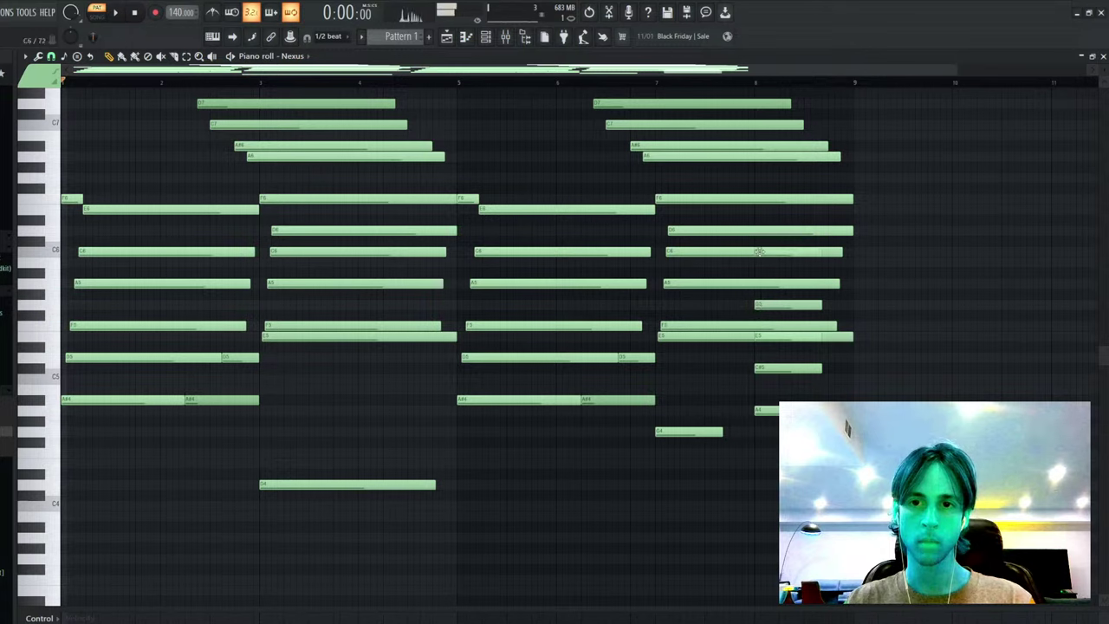
{"action": "left_click", "coordinate": [754, 208]}
{"action": "key", "text": "space"}
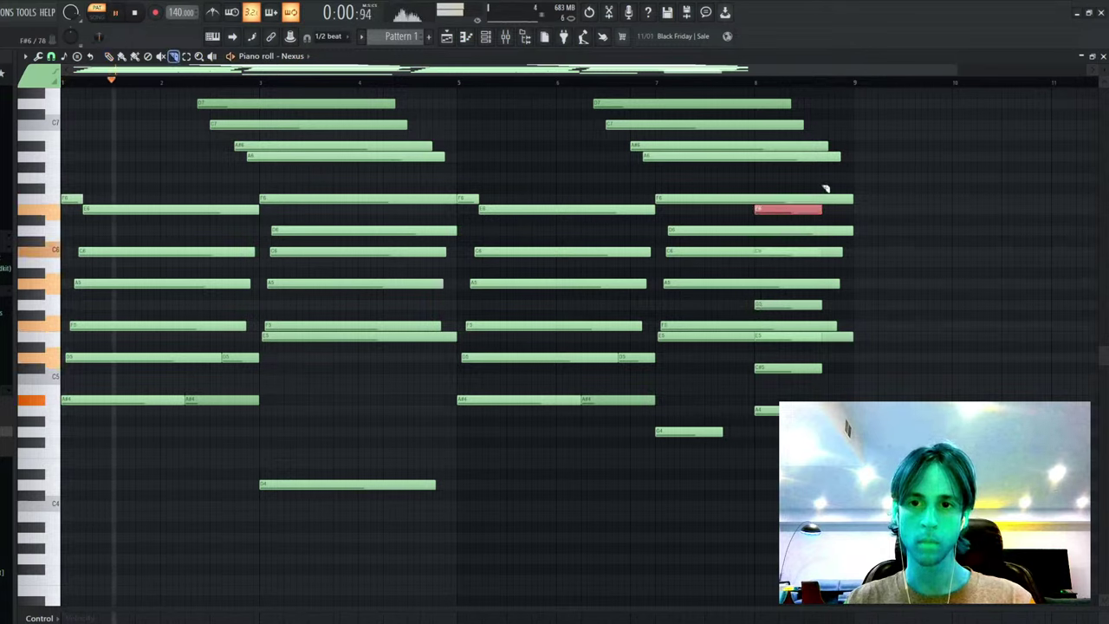
- Fit the bar 7 chord notes to end at bar 8 and strum the bar 8 chord from its lowest note to its highest
{"action": "left_click_drag", "start_coordinate": [806, 360], "coordinate": [832, 378]}
{"action": "left_click_drag", "start_coordinate": [756, 178], "coordinate": [757, 368]}
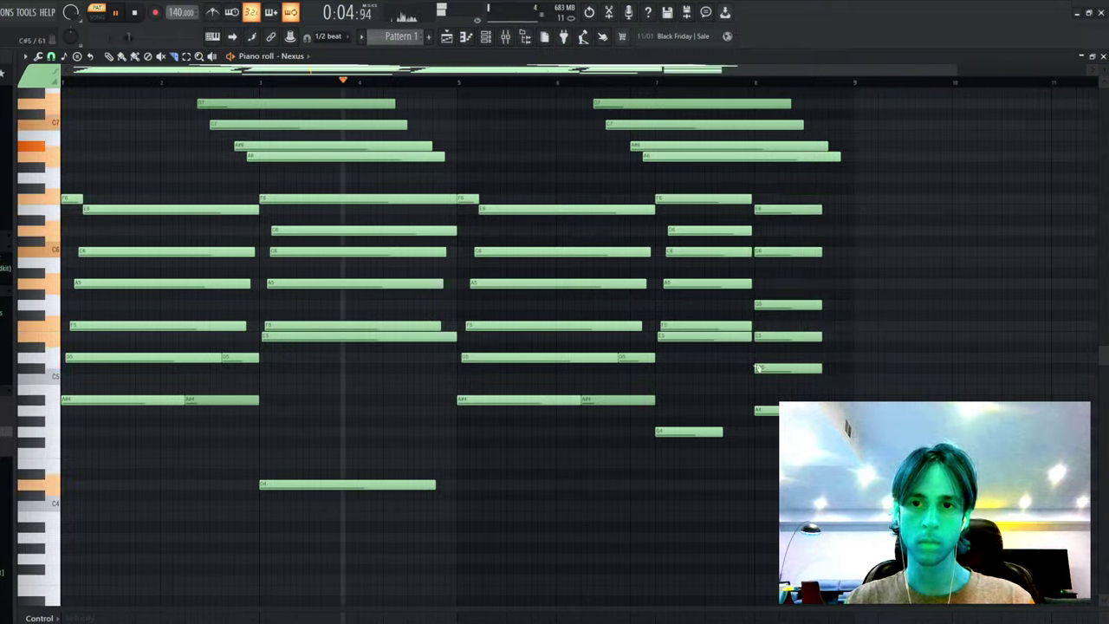
{"action": "left_click_drag", "start_coordinate": [835, 163], "coordinate": [790, 423]}
{"action": "key", "text": "alt+s"}
{"action": "key", "text": "Return"}
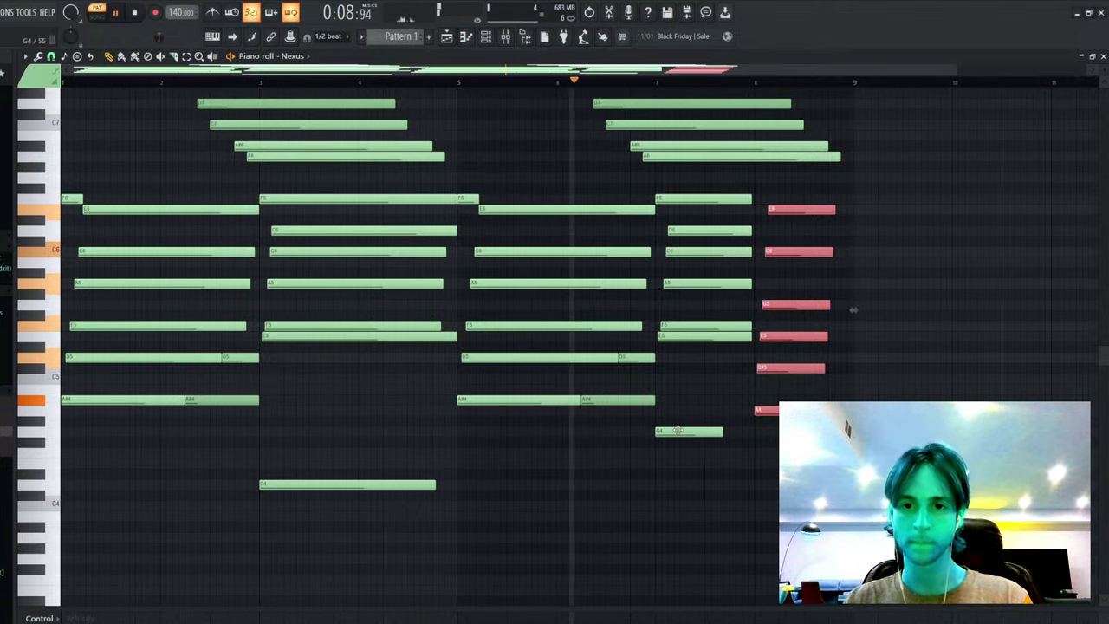
{"action": "left_click", "coordinate": [739, 435]}
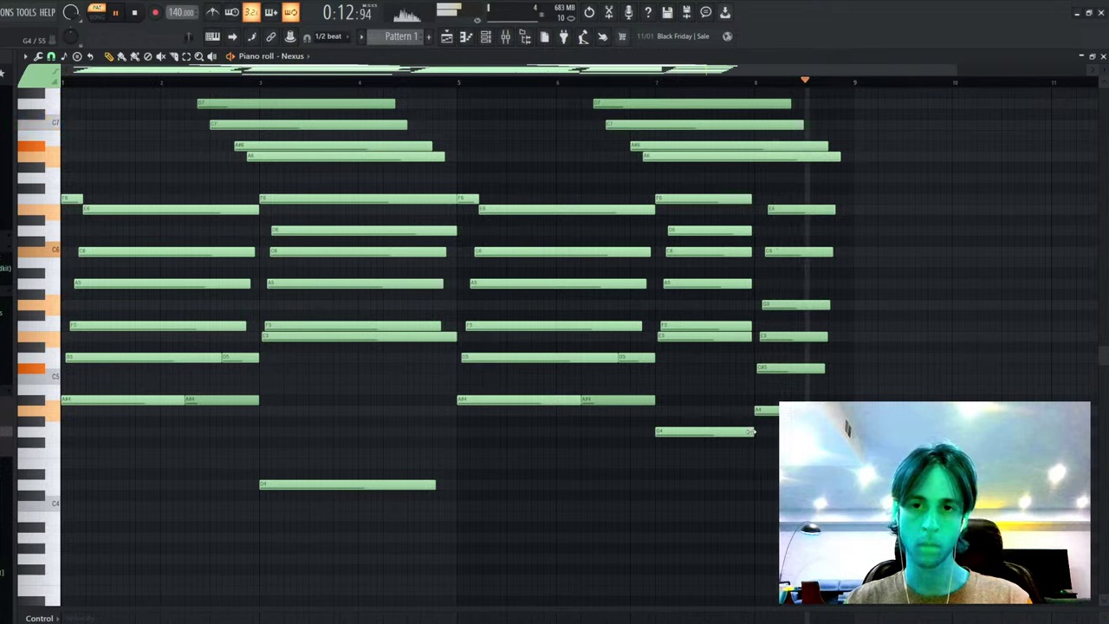
- Add short A#5 and A5 notes at the end of bar 8, both ending at bar 9
{"action": "key", "text": "space"}
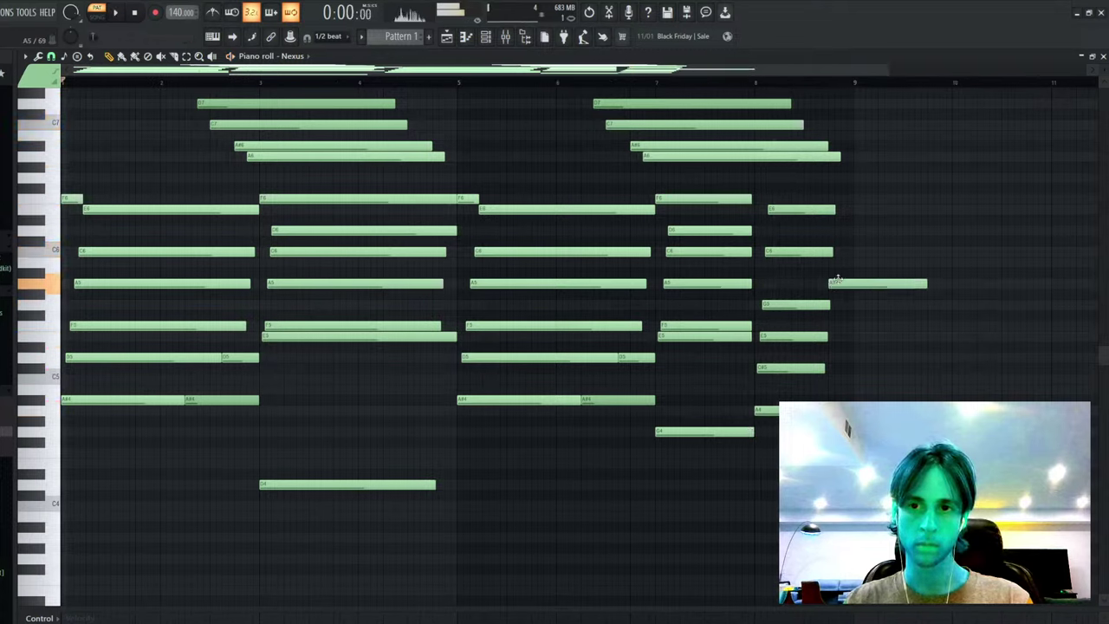
{"action": "right_click", "coordinate": [856, 272]}
{"action": "right_click", "coordinate": [844, 282]}
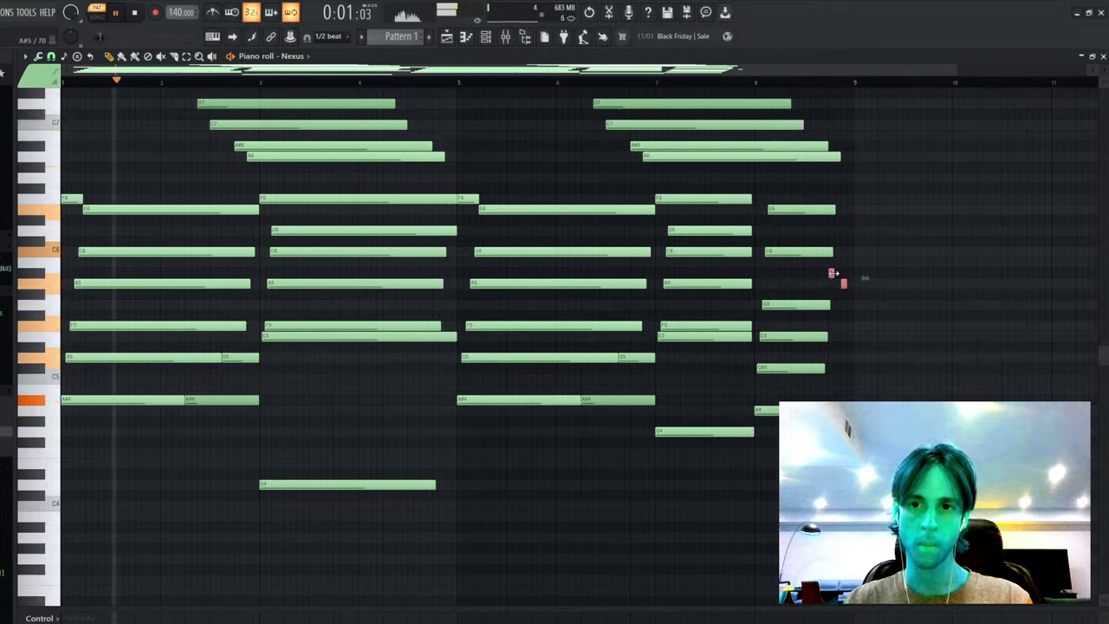
{"action": "left_click", "coordinate": [848, 275], "text": "ctrl"}
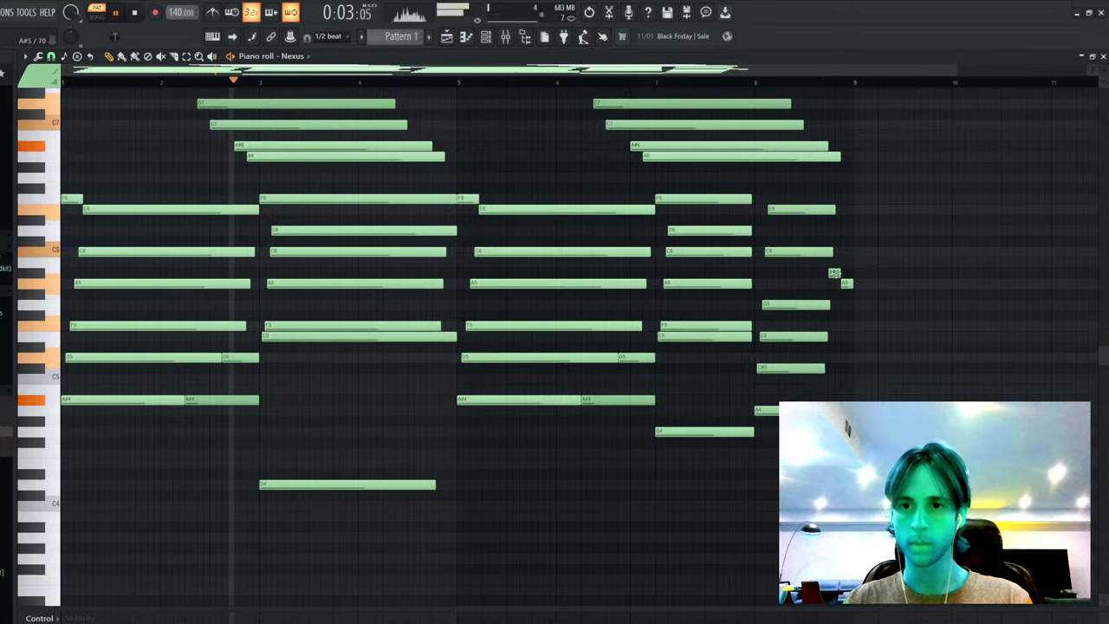
{"action": "left_click_drag", "start_coordinate": [839, 274], "coordinate": [848, 275]}
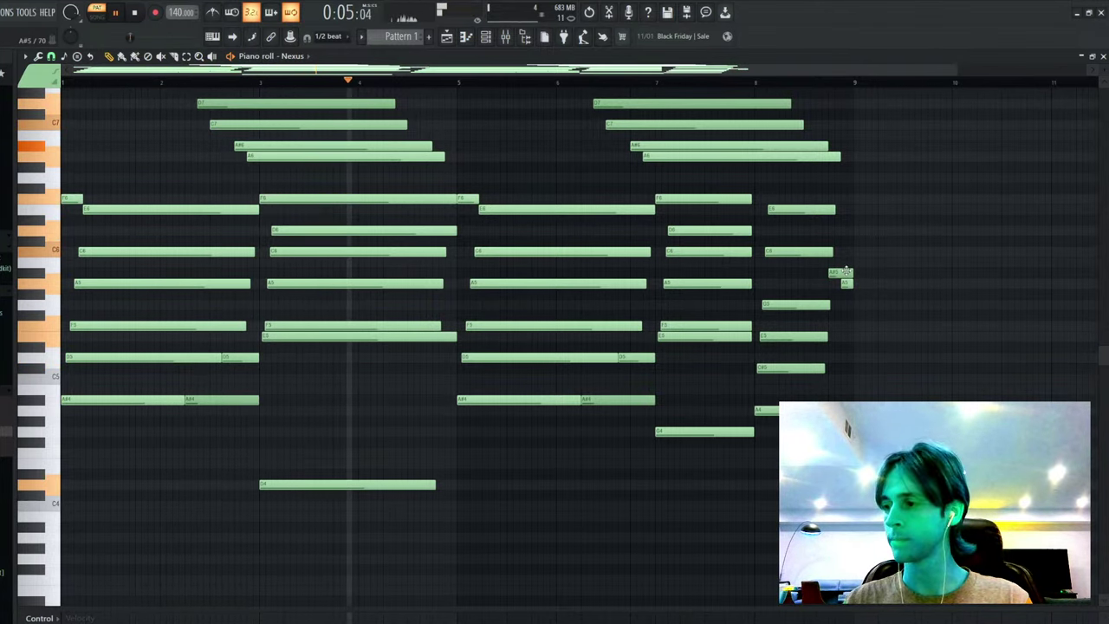
- Lower the velocities in the first high run, which starts in bar 2
{"action": "scroll", "coordinate": [549, 410], "scroll_direction": "up", "scroll_amount": 2}
{"action": "left_click_drag", "start_coordinate": [277, 142], "coordinate": [354, 248]}
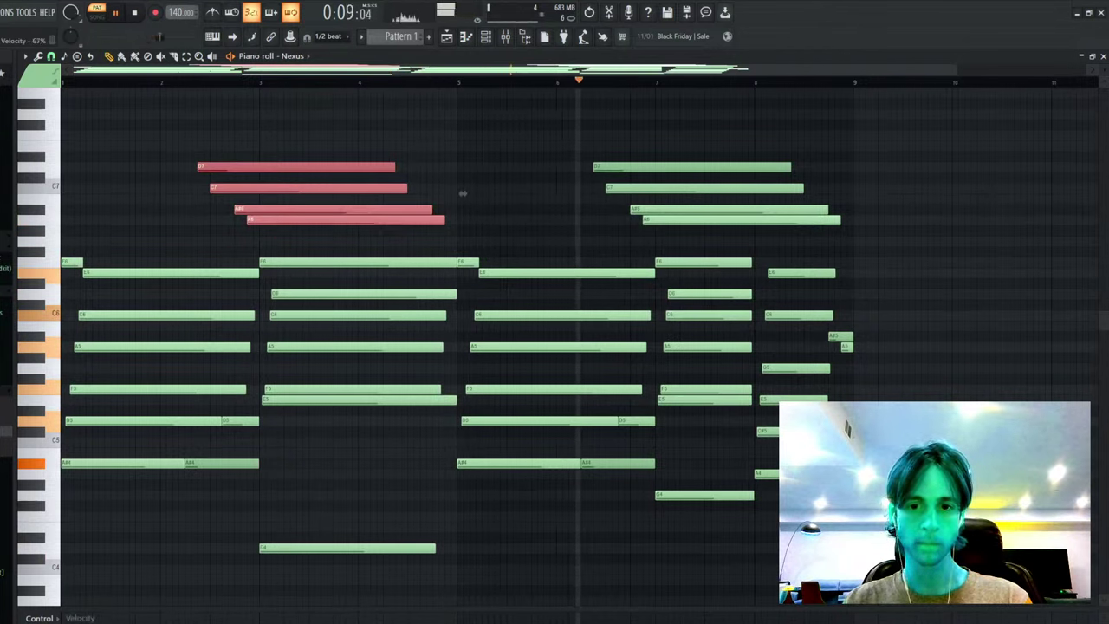
{"action": "left_click", "coordinate": [750, 584], "text": "ctrl"}
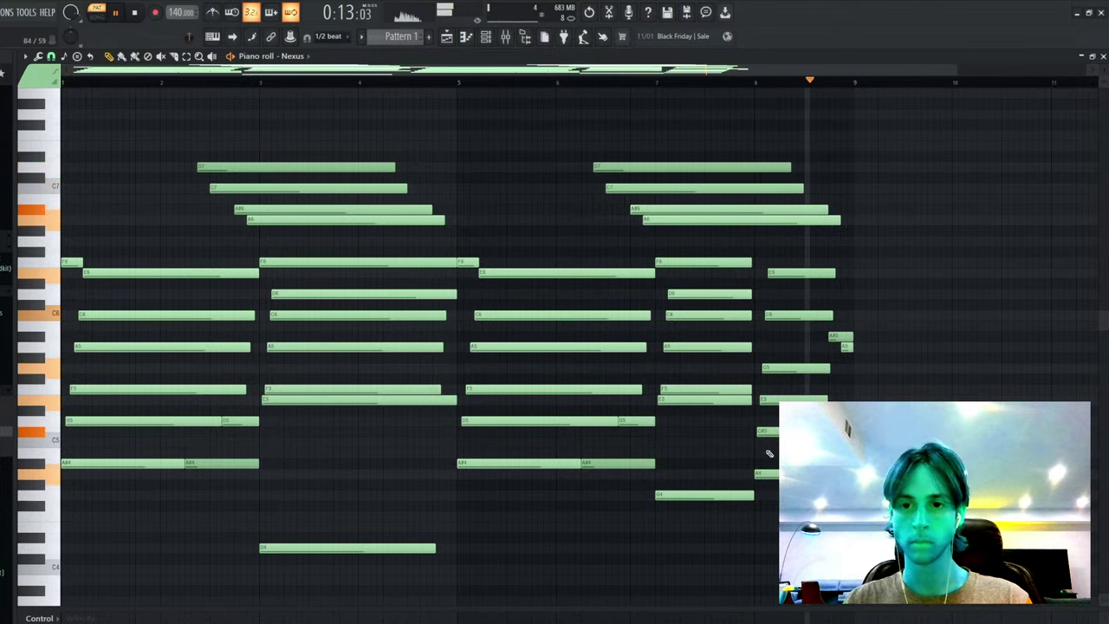
- Revoice the bar 7 chord as G4, A#4, D5, F5, G5, A#5, D6 and E6
{"action": "key", "text": "space"}
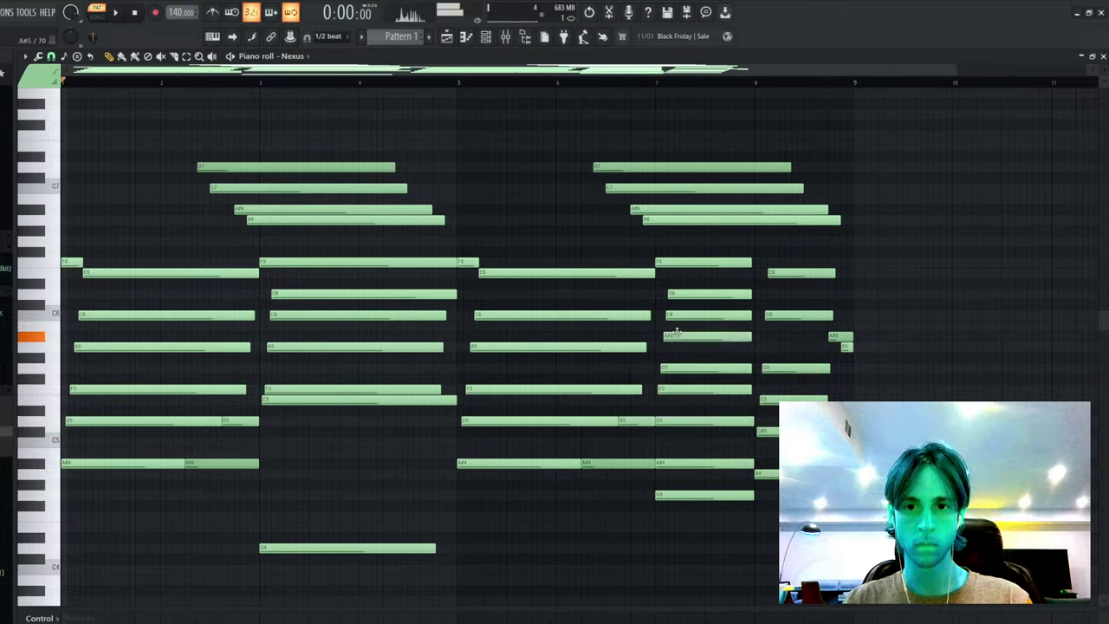
{"action": "key", "text": "space"}
{"action": "right_click", "coordinate": [691, 263]}
- Strum the revoiced bar 7 chord so its notes start at staggered times and play it back from bar 7
{"action": "left_click_drag", "start_coordinate": [716, 259], "coordinate": [681, 415]}
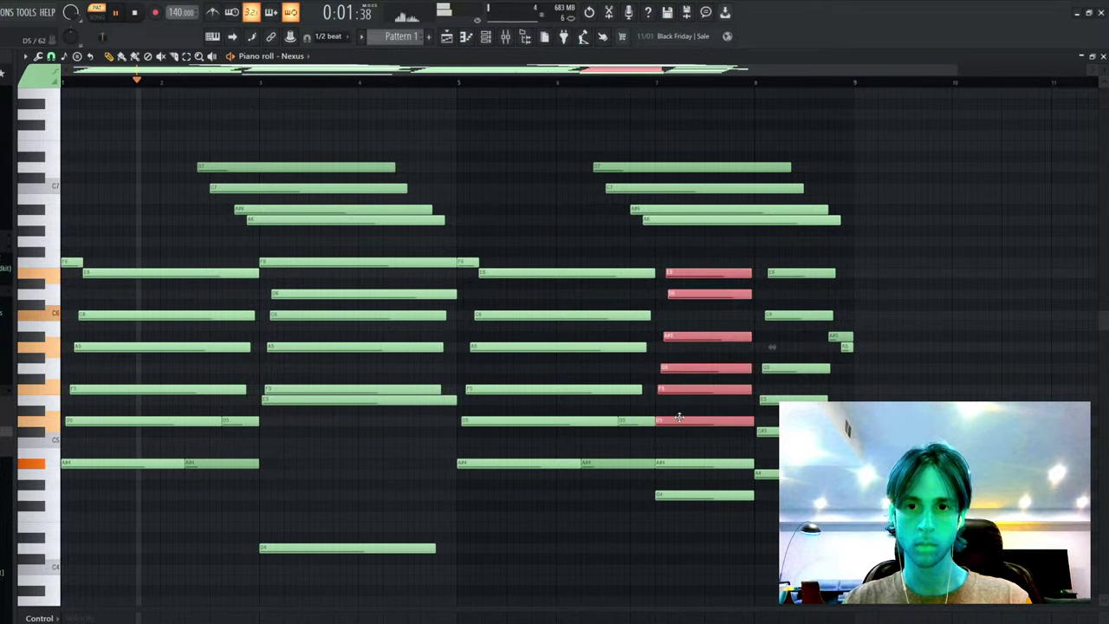
{"action": "key", "text": "shift+q"}
{"action": "left_click_drag", "start_coordinate": [718, 262], "coordinate": [688, 521]}
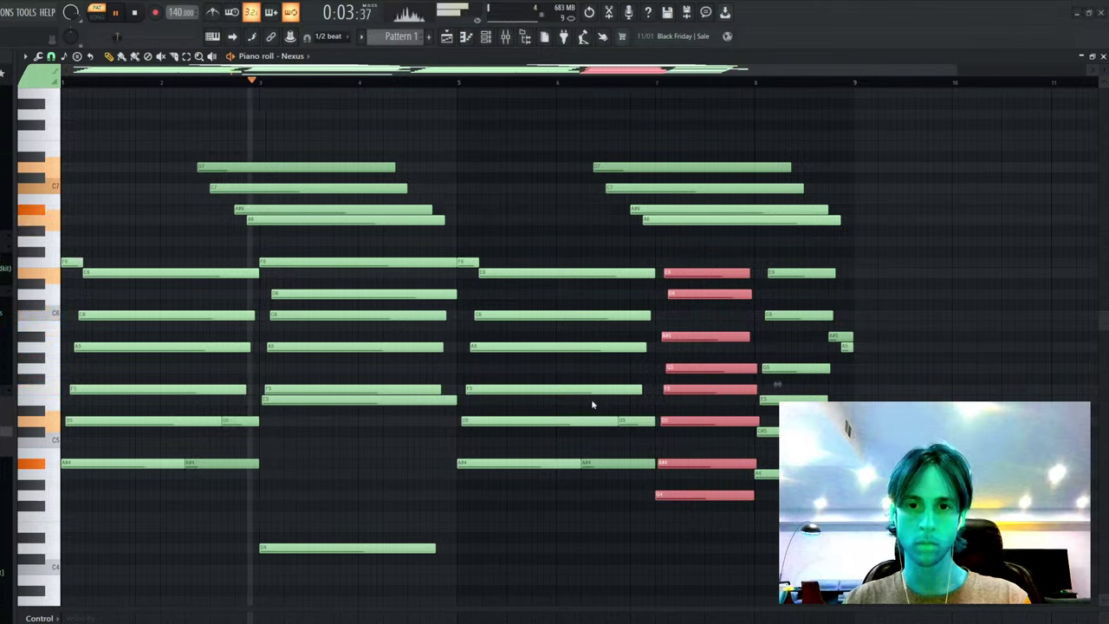
{"action": "key", "text": "alt+s"}
{"action": "left_click", "coordinate": [661, 84]}
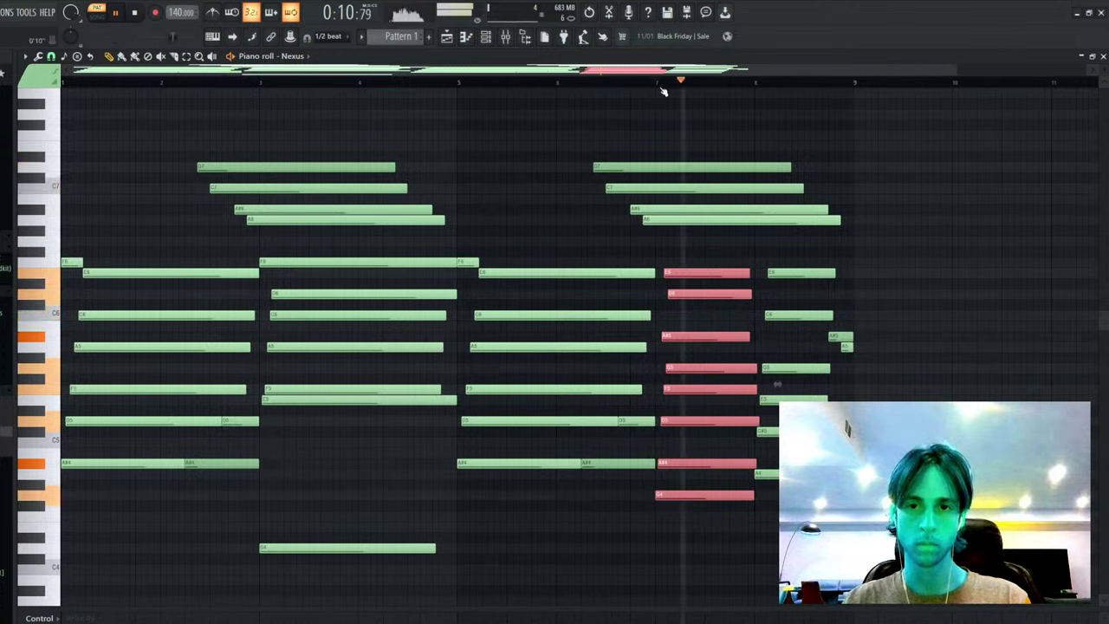
- Trim the bar 7 chord's note tails so they end at bar 8 and play the melody back from the start
{"action": "left_click", "coordinate": [787, 347], "text": "ctrl"}
{"action": "key", "text": "c"}
{"action": "mouse_move", "coordinate": [792, 246]}
{"action": "left_mouse_down"}
{"action": "mouse_move", "coordinate": [791, 503]}
{"action": "mouse_move", "coordinate": [759, 527]}
{"action": "left_mouse_up"}
{"action": "key", "text": "space"}
{"action": "key", "text": "space"}
{"action": "key", "text": "p"}
{"action": "scroll", "coordinate": [286, 390], "scroll_direction": "down", "scroll_amount": 2}
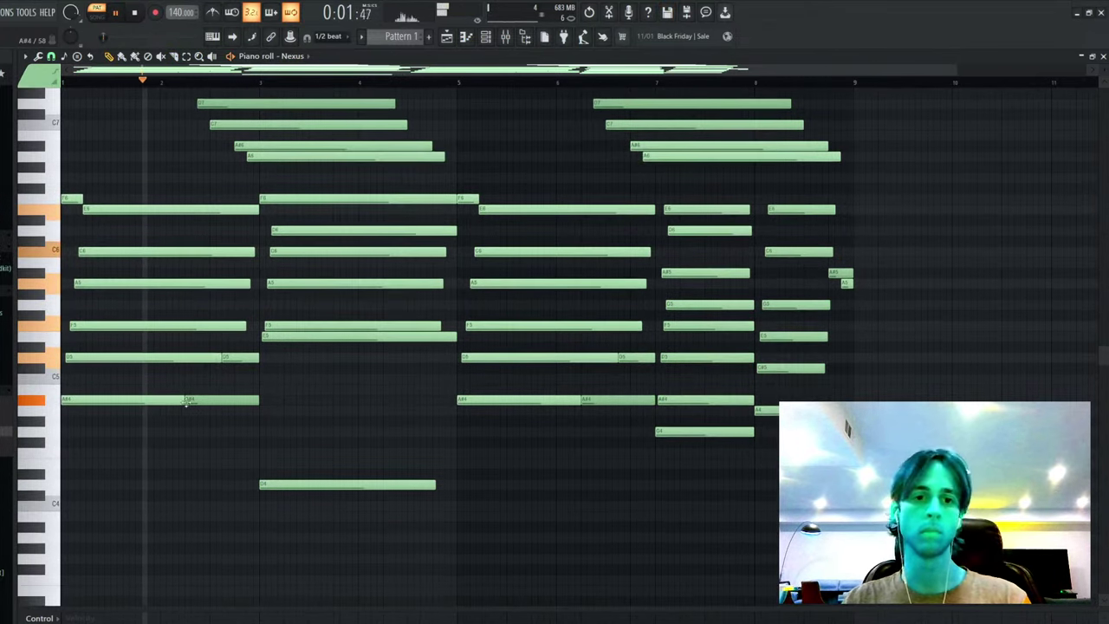
{"action": "left_click_drag", "start_coordinate": [153, 396], "coordinate": [159, 458]}
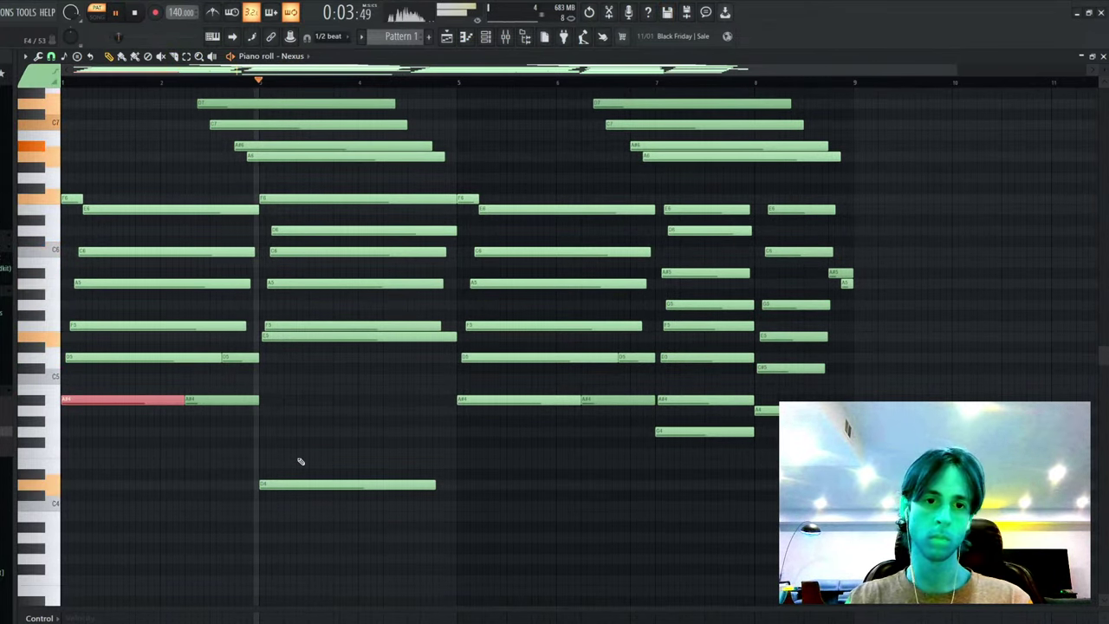
{"action": "left_click", "coordinate": [301, 461], "text": "ctrl"}
- Set the tempo to 135 BPM and add Rift with the MP - A Lost World preset to Nexus on mixer track 1
{"action": "key", "text": "F7"}
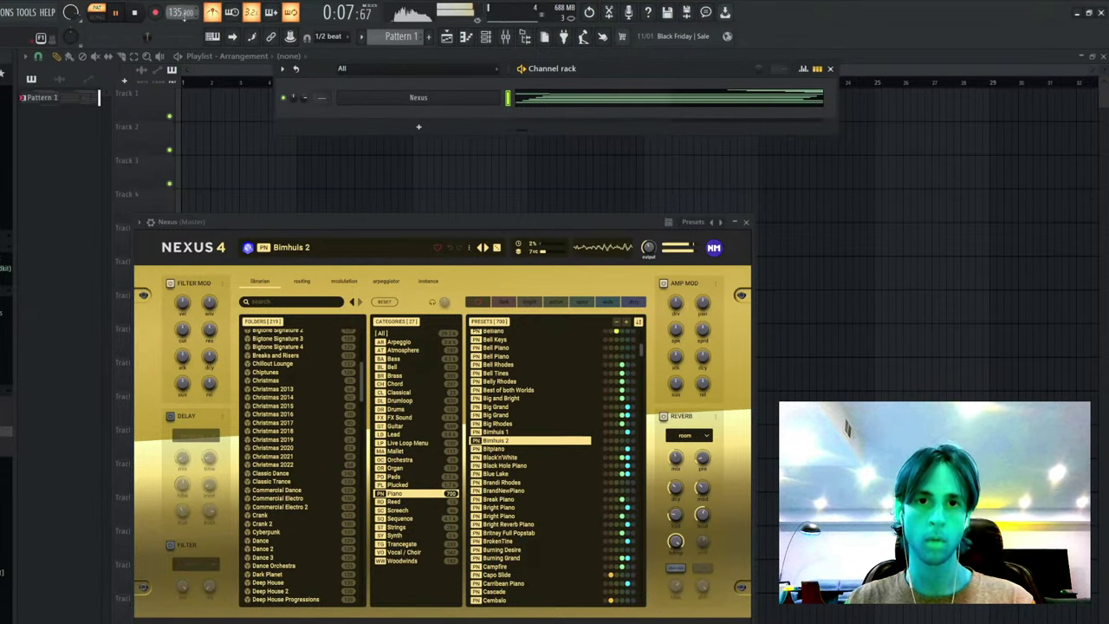
{"action": "left_click", "coordinate": [508, 42]}
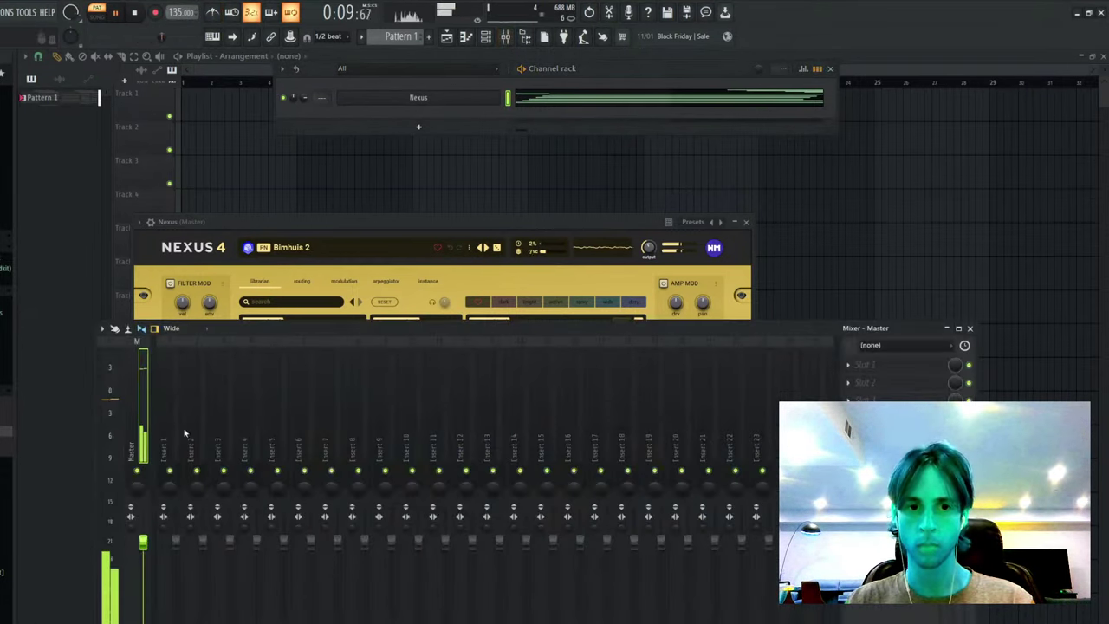
{"action": "key", "text": "ctrl+l"}
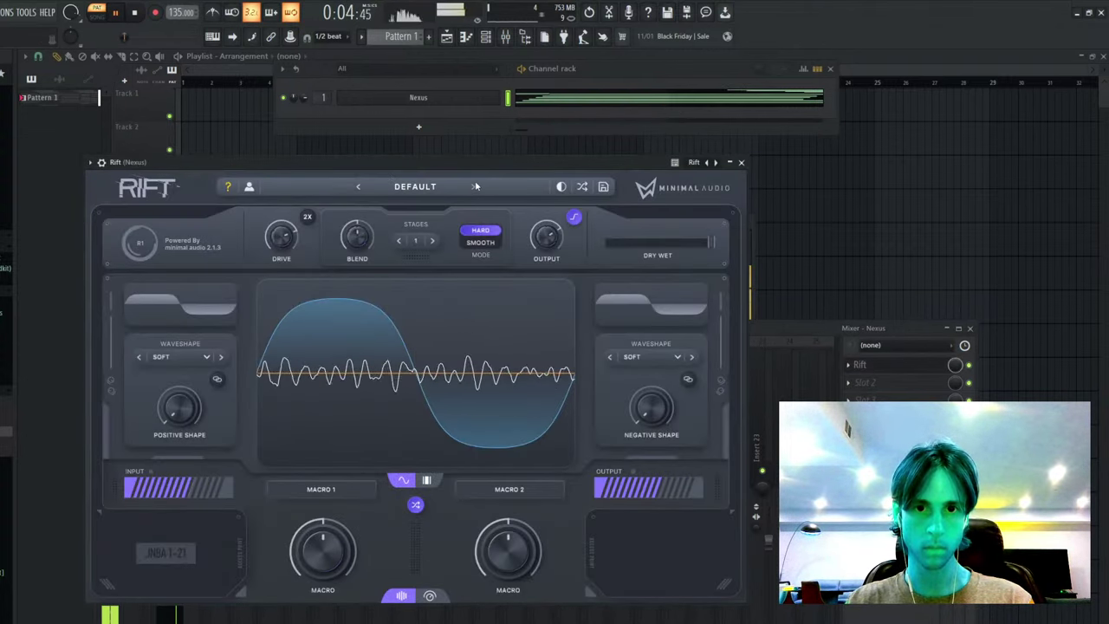
{"action": "left_click", "coordinate": [472, 186]}
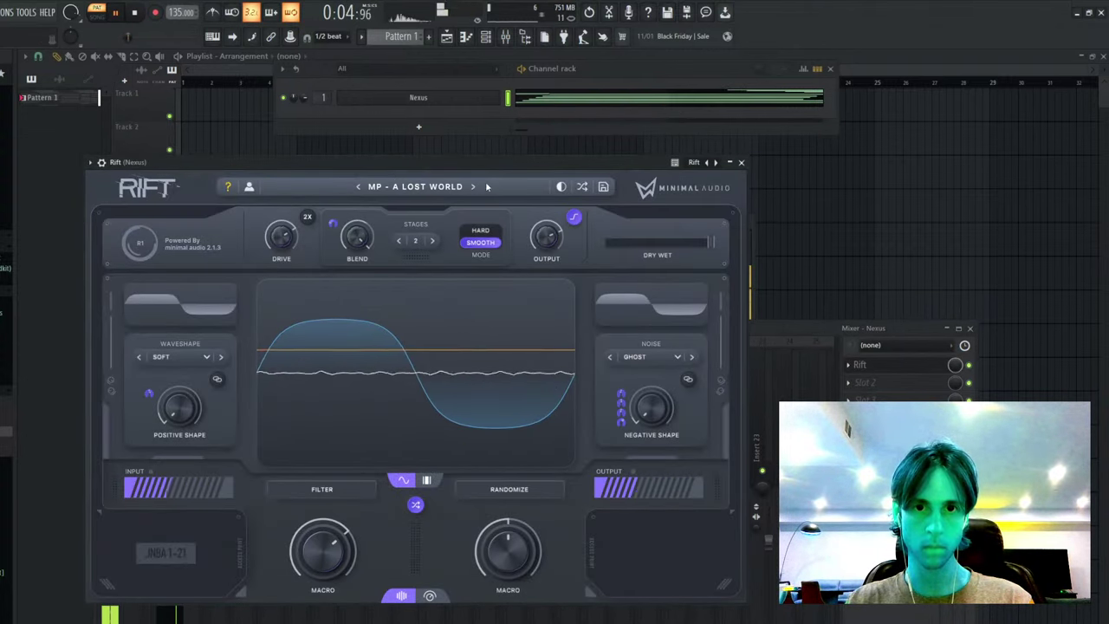
{"action": "left_click", "coordinate": [742, 163]}
- Place Pattern 1 on playlist track 1 at bar 1 and delete the stray copy on track 2
{"action": "left_click", "coordinate": [522, 150]}
{"action": "left_click", "coordinate": [186, 100]}
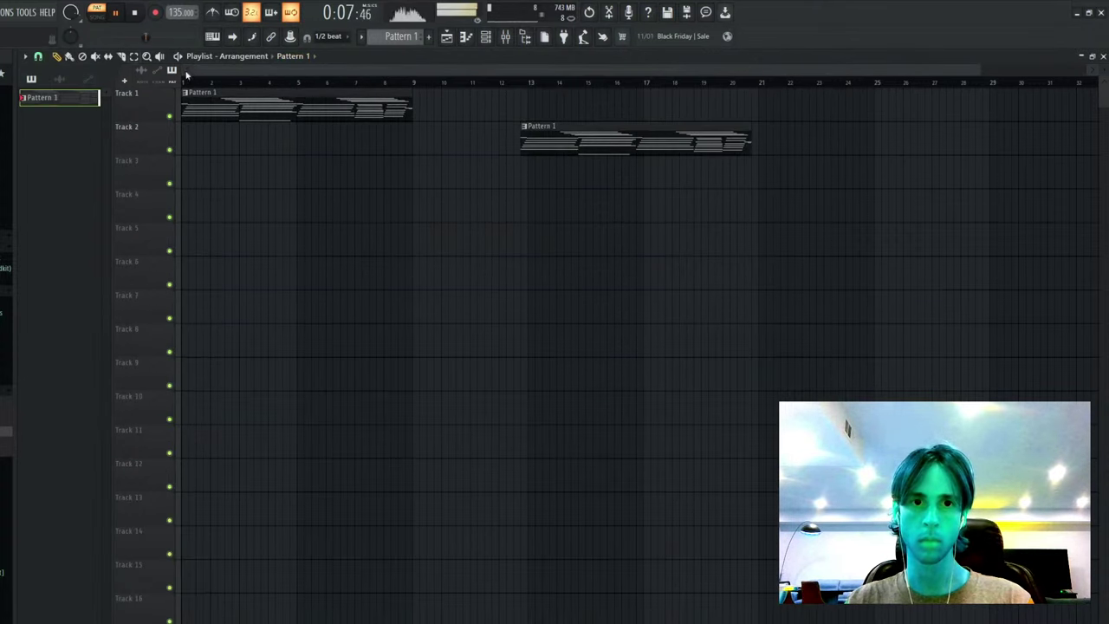
{"action": "right_click", "coordinate": [624, 146]}
- Create a Rift mix level automation clip on track 2, rising to a peak at bar 3 and curving back down
{"action": "left_click", "coordinate": [506, 38]}
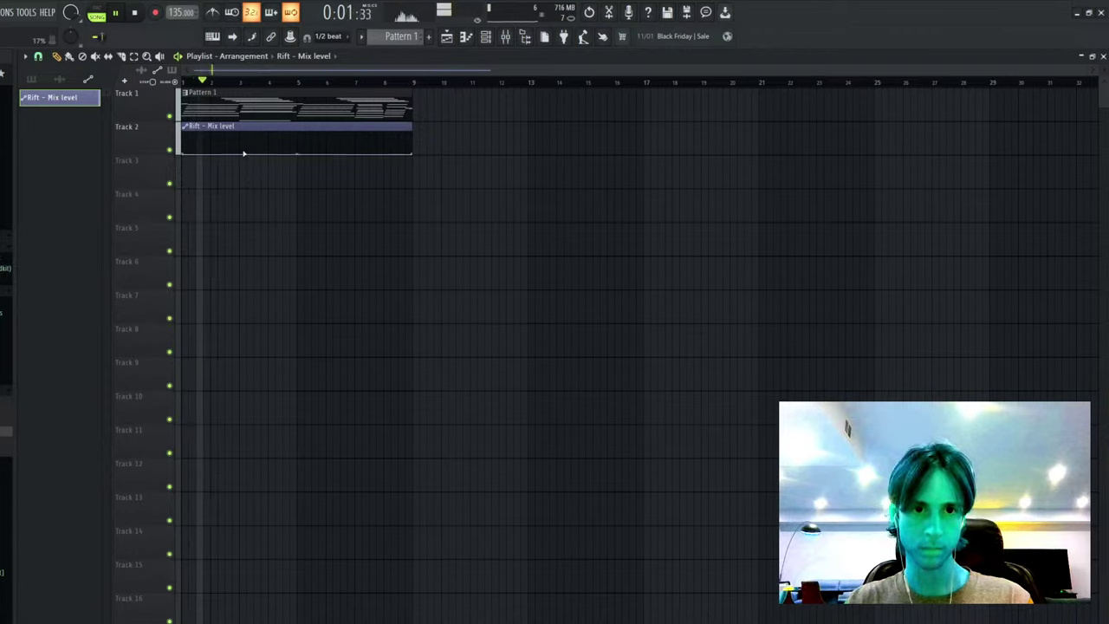
{"action": "right_click", "coordinate": [243, 153]}
{"action": "left_click_drag", "start_coordinate": [242, 154], "coordinate": [241, 114]}
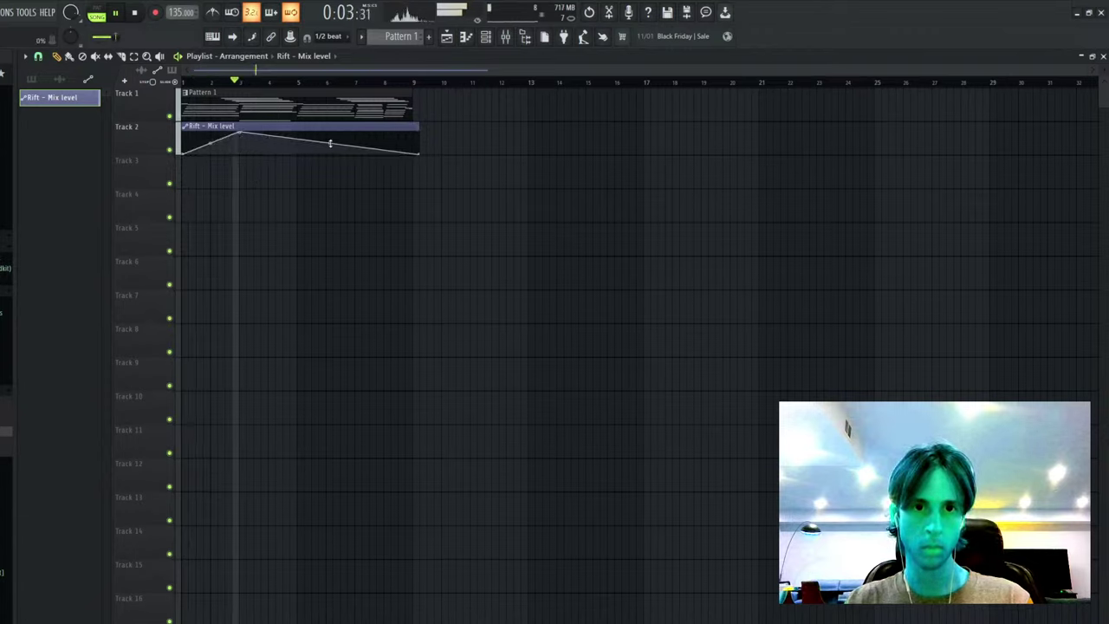
{"action": "left_click_drag", "start_coordinate": [330, 144], "coordinate": [330, 156]}
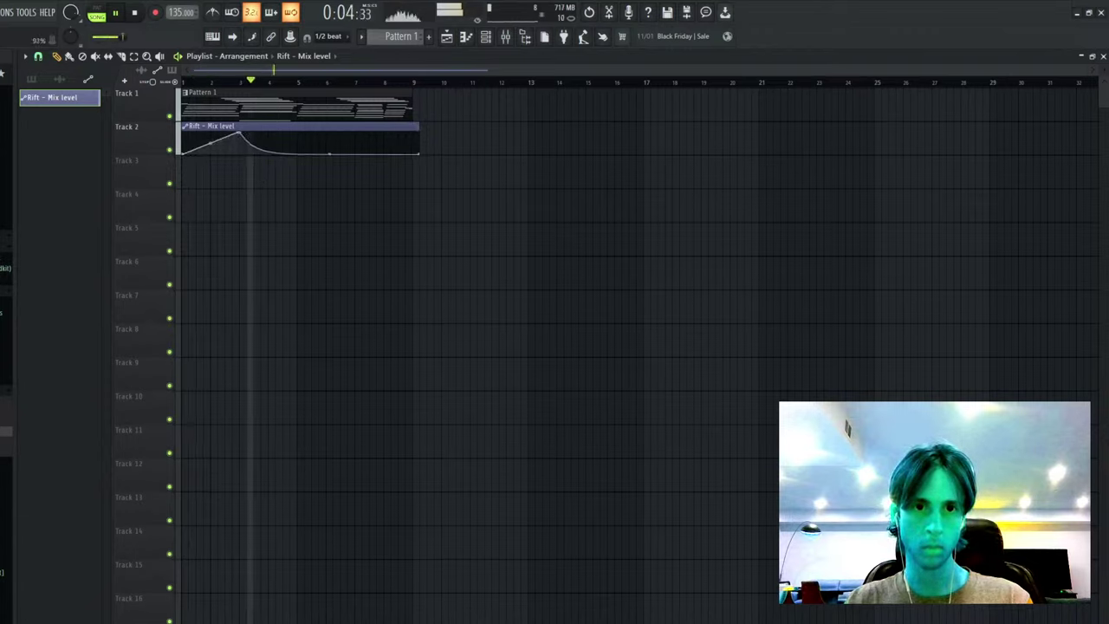
- Reshape the Rift automation to peak just before bar 3 and drop to zero at bar 3, then replay the song
{"action": "right_click", "coordinate": [248, 152]}
{"action": "left_click_drag", "start_coordinate": [240, 133], "coordinate": [245, 167]}
{"action": "key", "text": "space"}
{"action": "key", "text": "space"}
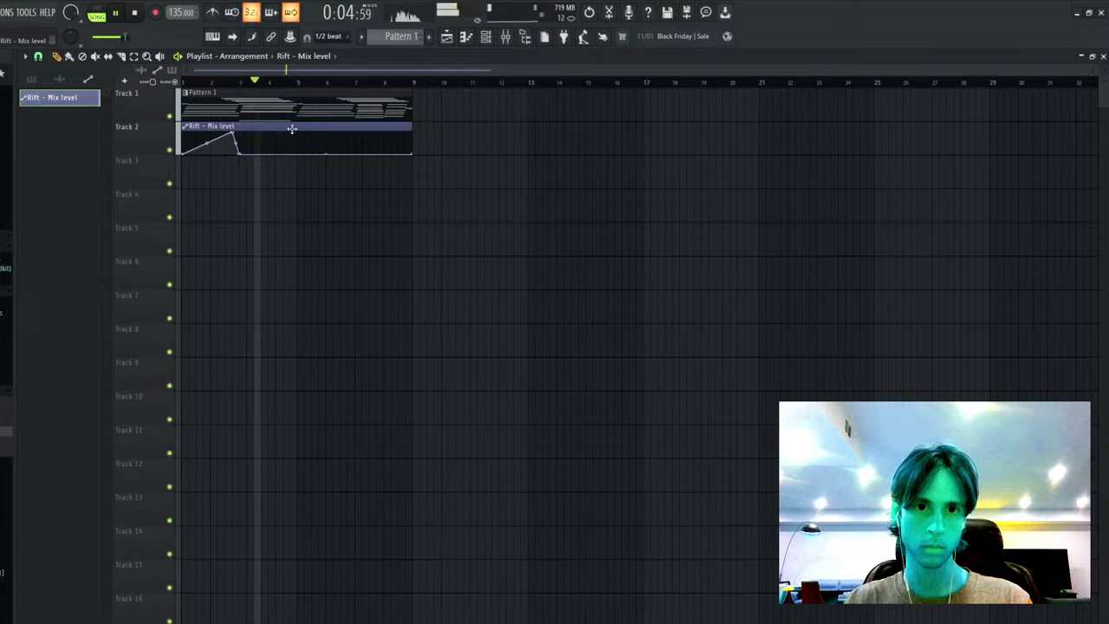
- Slice the Rift automation clip at bar 3, remove the remainder, and repeat the two-bar clip three times up to bar 9
{"action": "key", "text": "space"}
{"action": "left_click", "coordinate": [241, 134]}
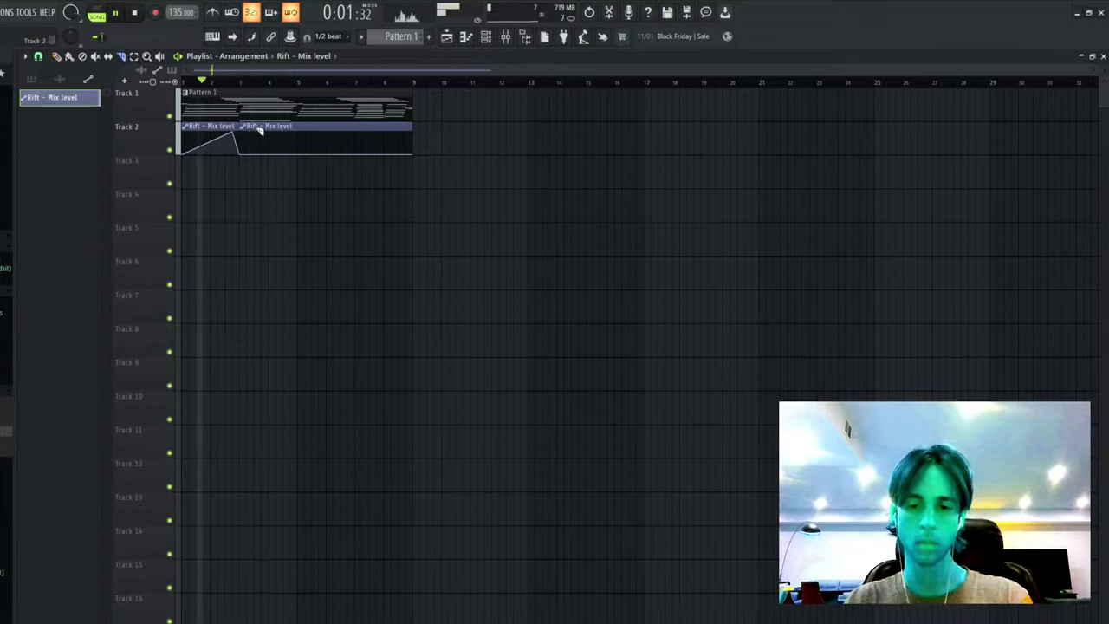
{"action": "key", "text": "p"}
{"action": "left_click_drag", "start_coordinate": [267, 128], "coordinate": [78, 134]}
{"action": "key", "text": "ctrl+b"}
{"action": "key", "text": "ctrl+b"}
{"action": "key", "text": "ctrl+b"}
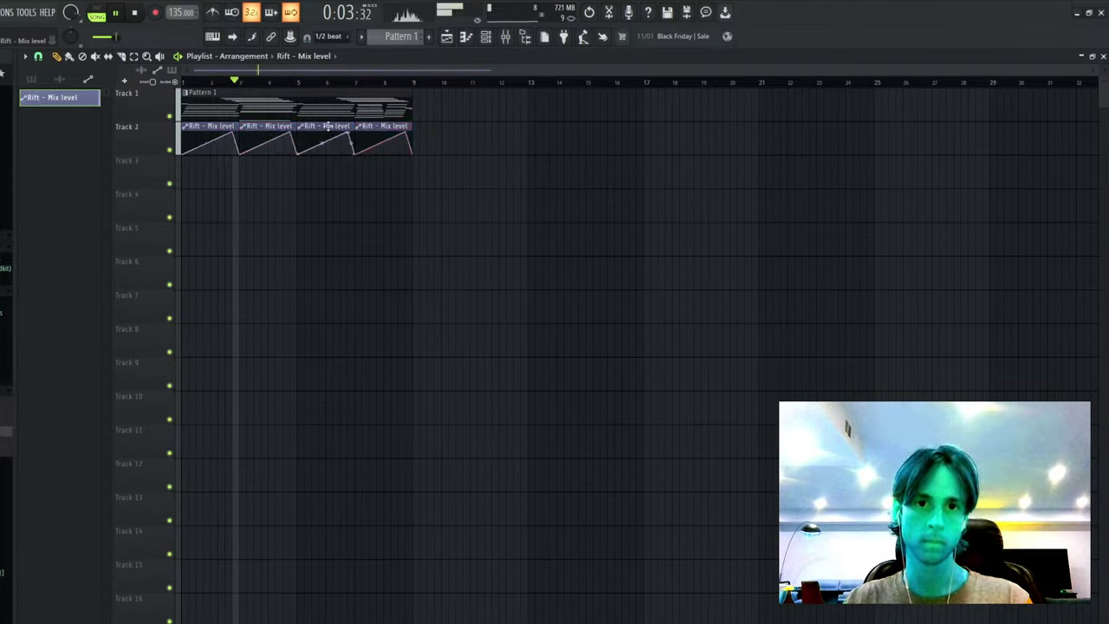
- Bend the rising slope of the Rift automation so the mix level climbs slowly at first and faster near the peak
{"action": "left_click", "coordinate": [505, 36]}
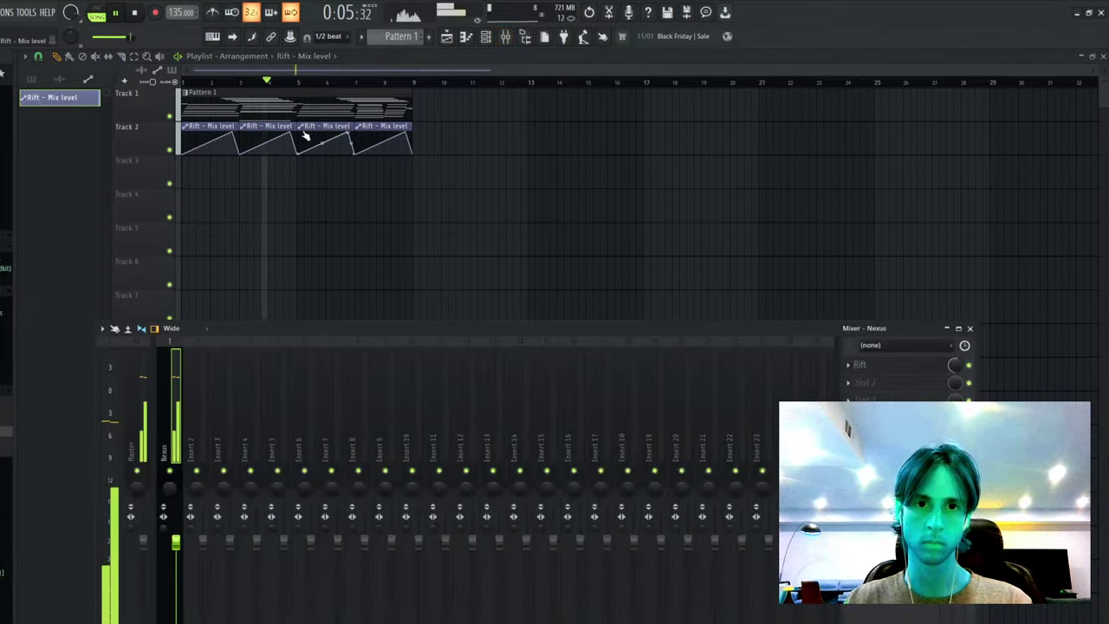
{"action": "key", "text": "F9"}
{"action": "left_click_drag", "start_coordinate": [267, 144], "coordinate": [264, 149]}
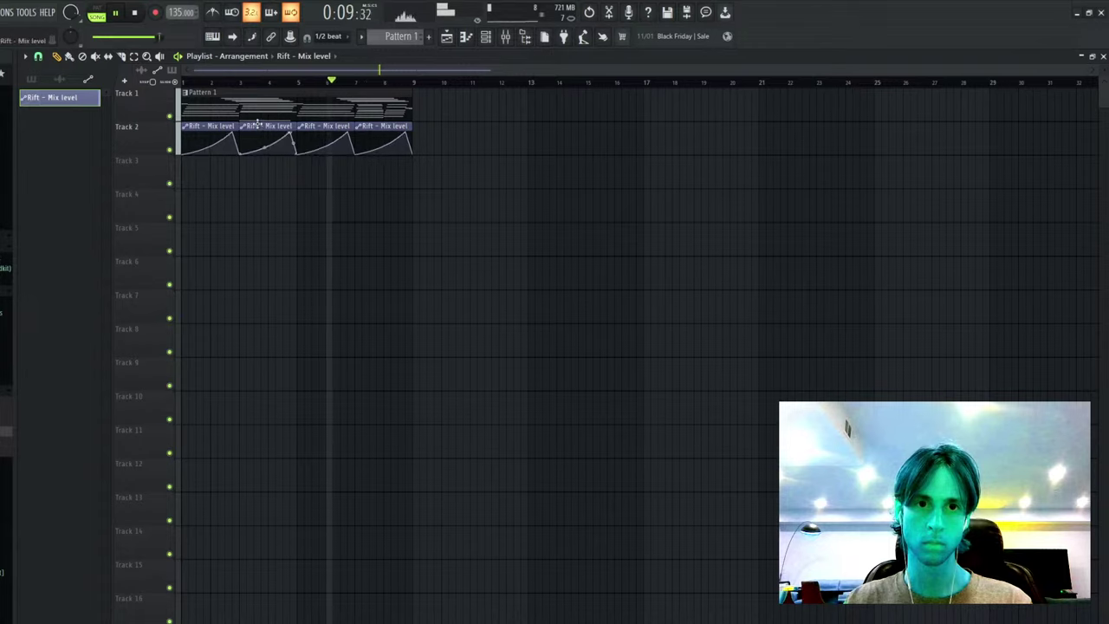
- Replace the second Rift clip by extending the first to bar 5, adding a rounded hump of about 35% at bar 4
{"action": "right_click", "coordinate": [245, 129]}
{"action": "left_click_drag", "start_coordinate": [238, 129], "coordinate": [297, 129]}
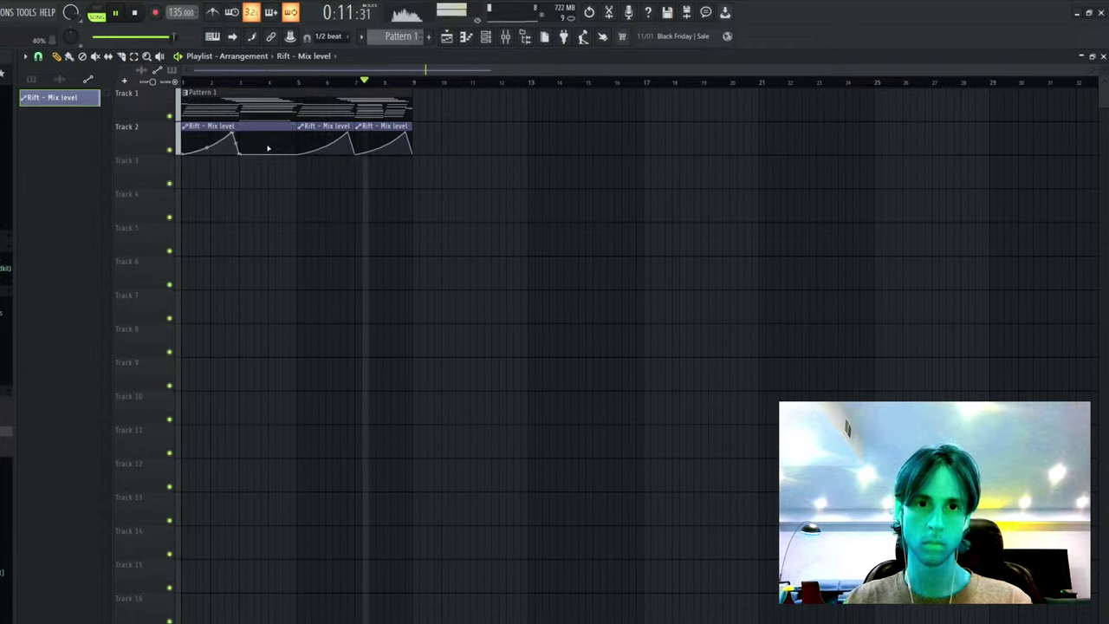
{"action": "right_click", "coordinate": [269, 143]}
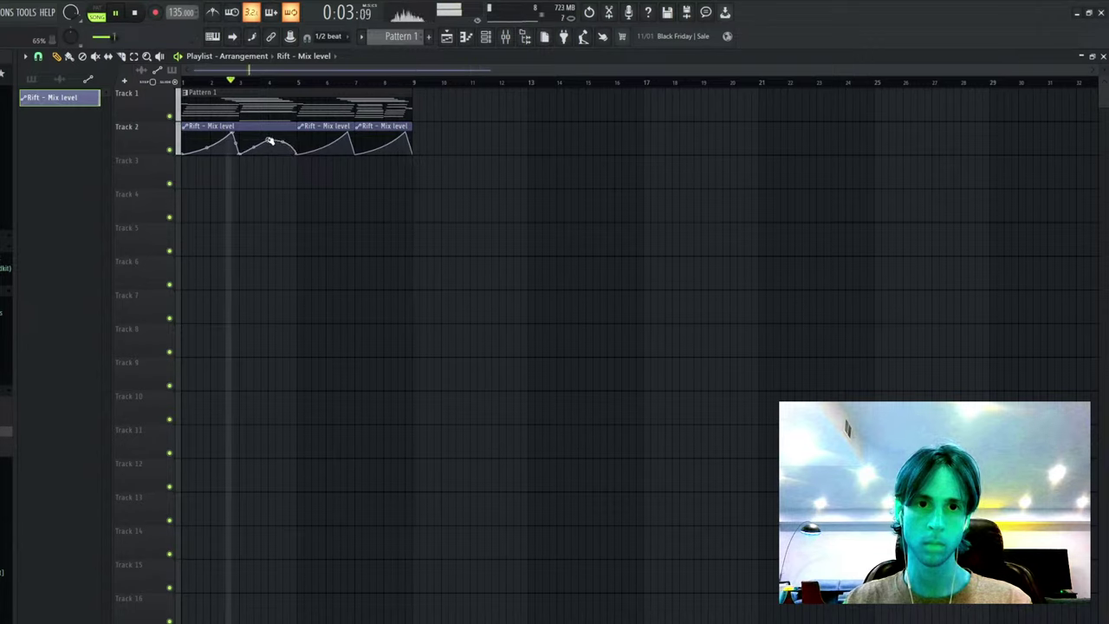
{"action": "left_click_drag", "start_coordinate": [269, 140], "coordinate": [270, 147]}
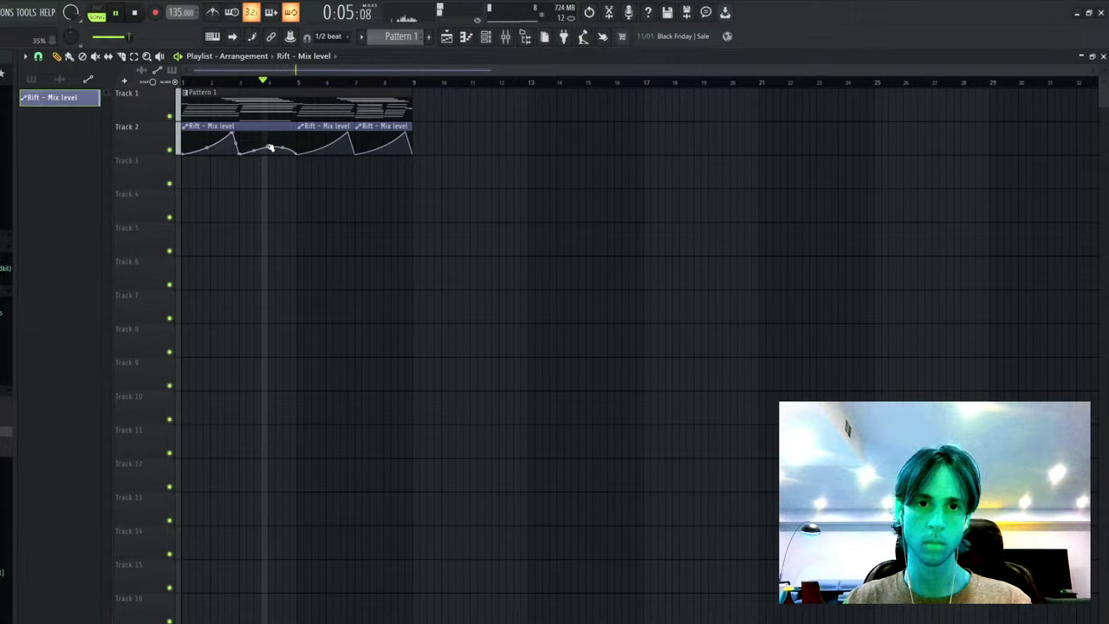
- Delete the two leftover Rift automation clips and duplicate the four-bar clip to fill bars 5 to 9
{"action": "right_click", "coordinate": [321, 134]}
{"action": "right_click", "coordinate": [373, 136]}
{"action": "left_click", "coordinate": [188, 138], "text": "ctrl"}
{"action": "key", "text": "ctrl+b"}
{"action": "left_click", "coordinate": [430, 148], "text": "ctrl"}
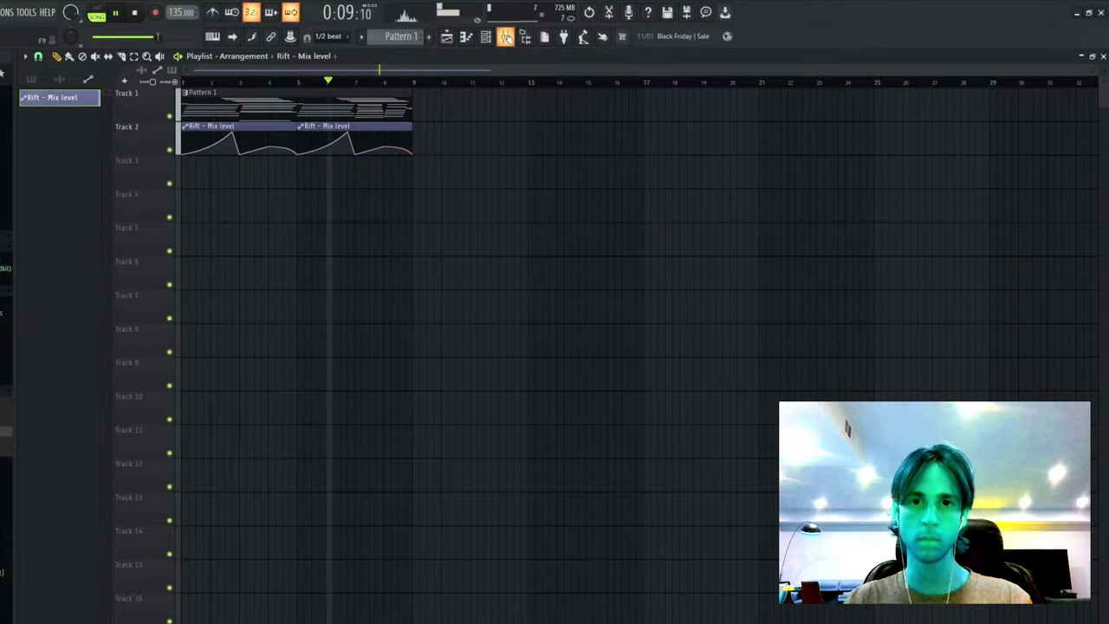
- Add Fruity Delay 2 to the Nexus mixer track and create an automation clip for its mix level on track 3
{"action": "left_click", "coordinate": [506, 38]}
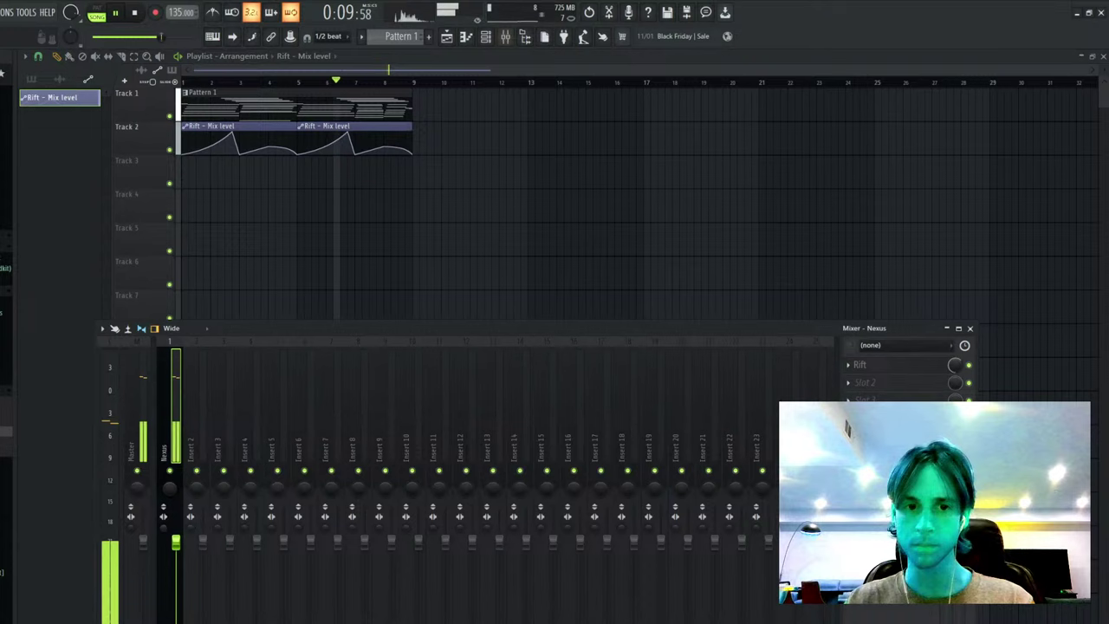
{"action": "left_click", "coordinate": [709, 272]}
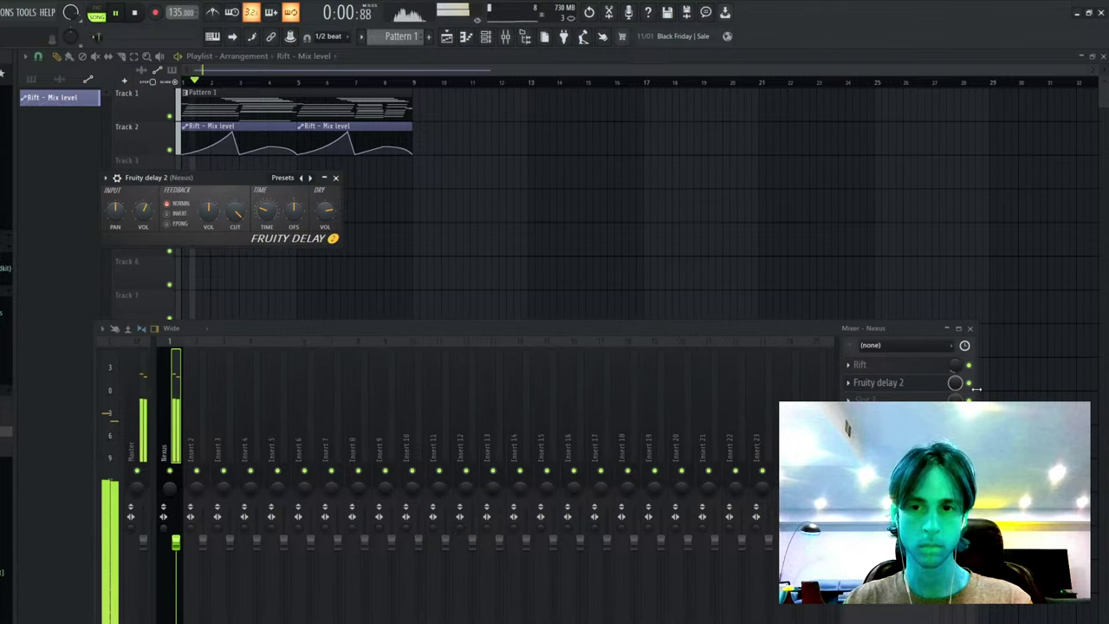
{"action": "left_click", "coordinate": [910, 371]}
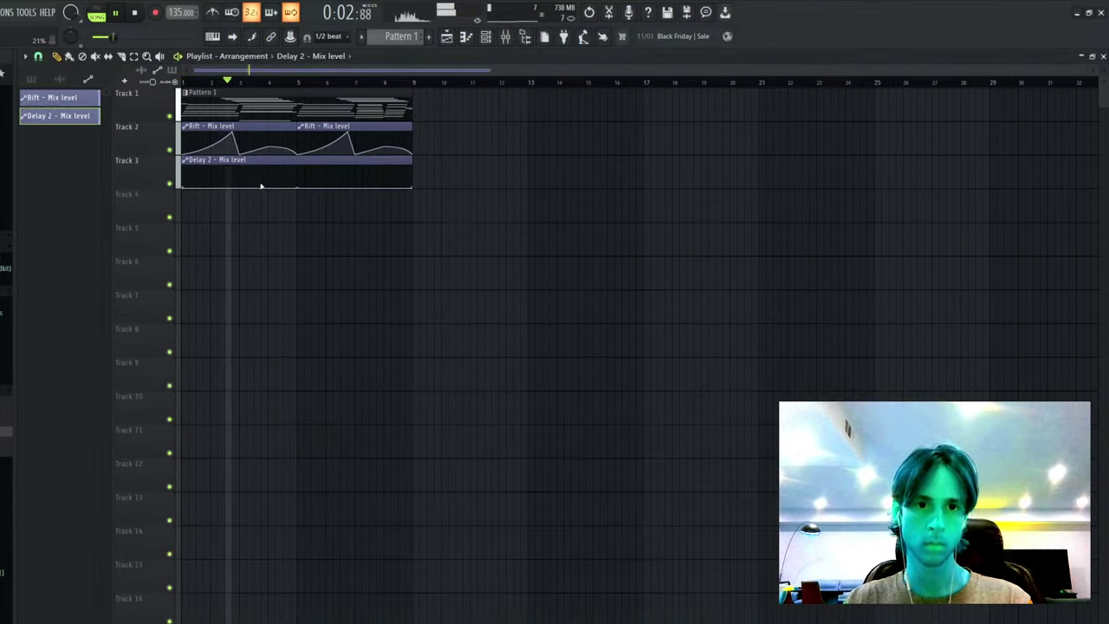
- Shape the delay mix automation to curve up to a peak at bar 5, drop to zero, and rise again until bar 9
{"action": "left_click_drag", "start_coordinate": [301, 175], "coordinate": [300, 164]}
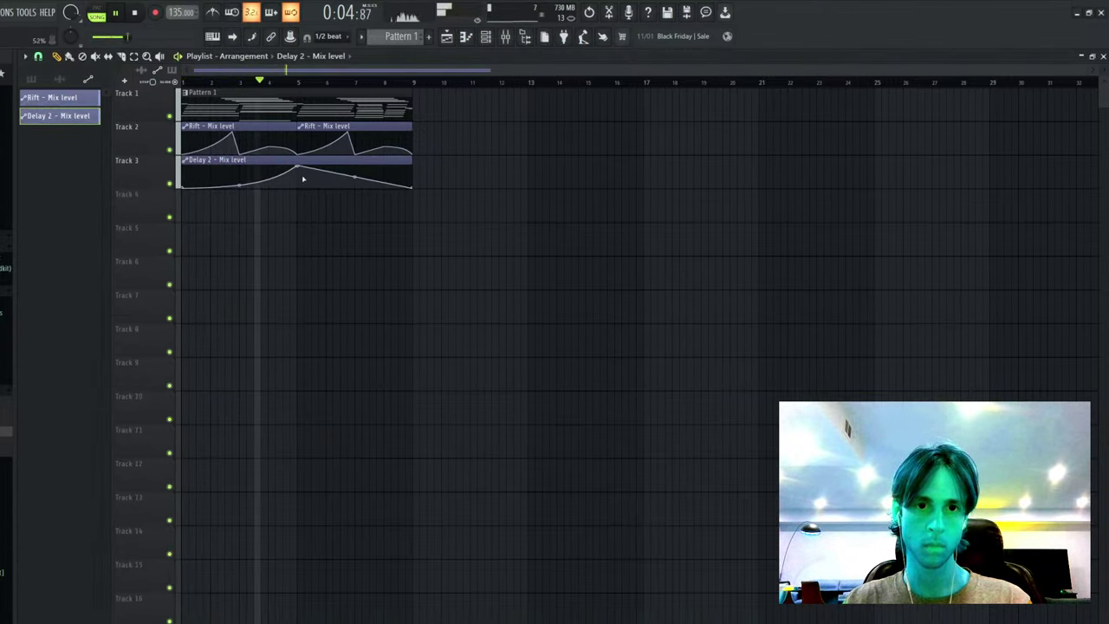
{"action": "right_click", "coordinate": [300, 187]}
{"action": "left_click_drag", "start_coordinate": [411, 185], "coordinate": [418, 156]}
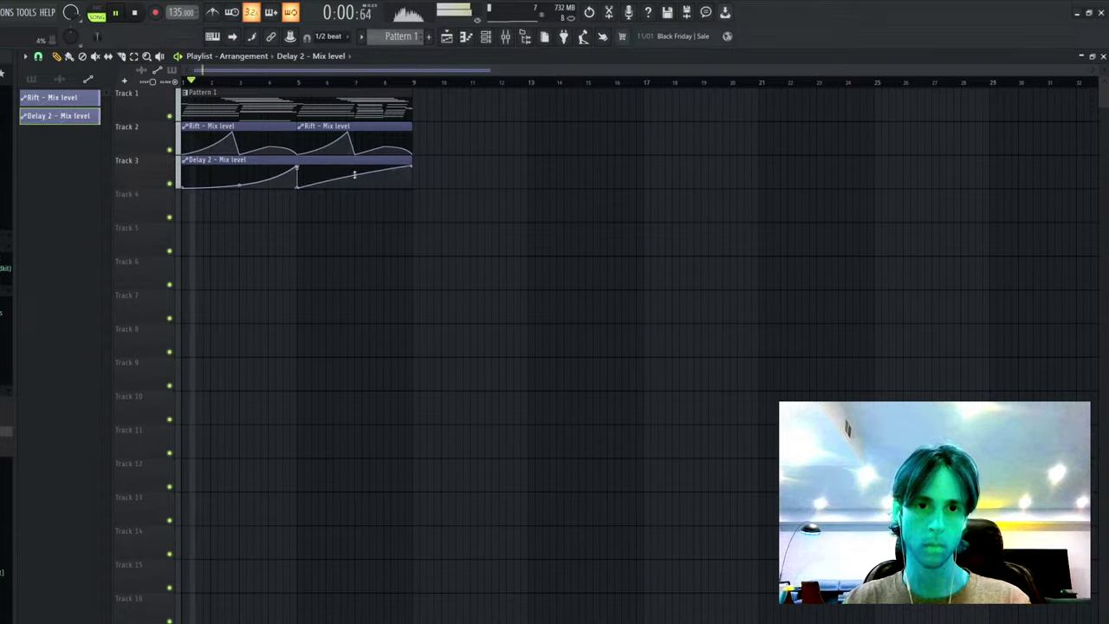
- Add Fruity Reeverb 2 to the Nexus mixer track, lower its dry level and create an automation clip for it
{"action": "left_click", "coordinate": [505, 35]}
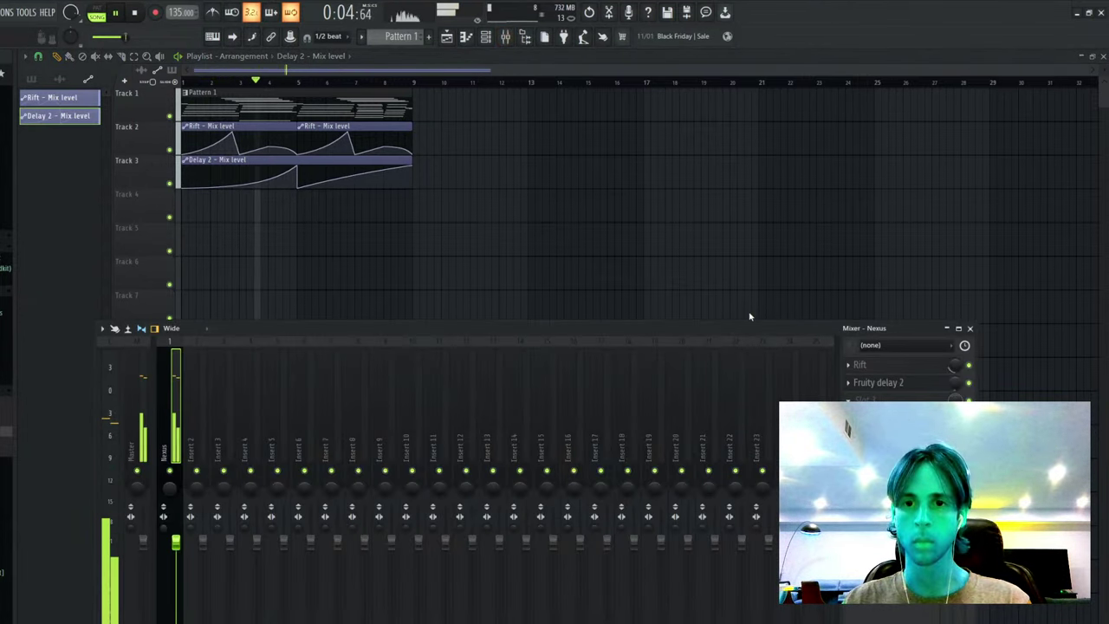
{"action": "key", "text": "space"}
{"action": "key", "text": "space"}
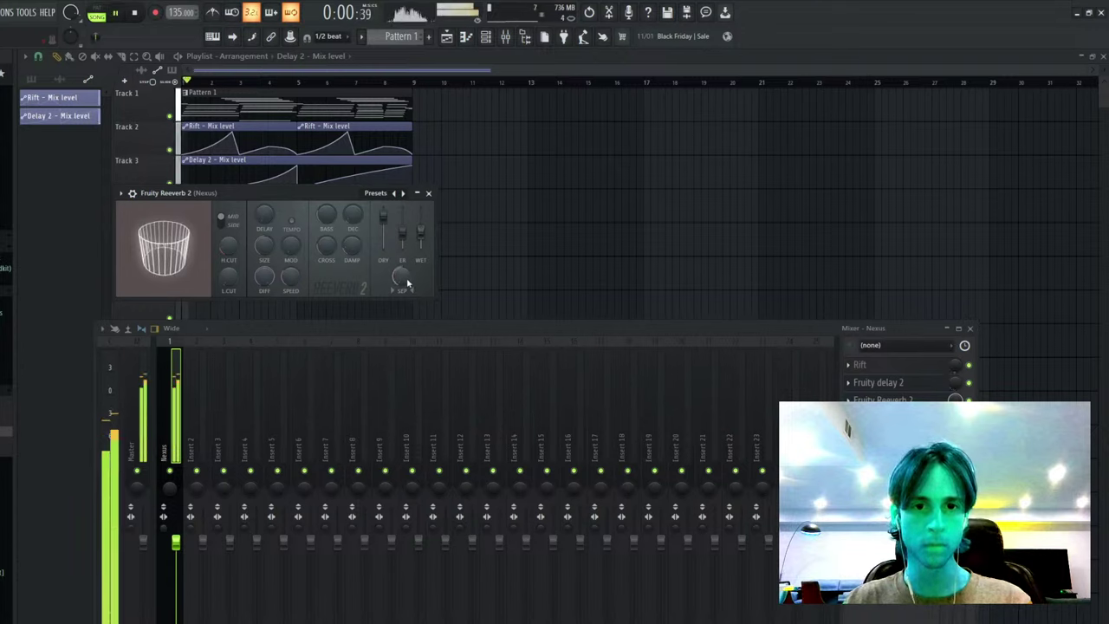
{"action": "key", "text": "space"}
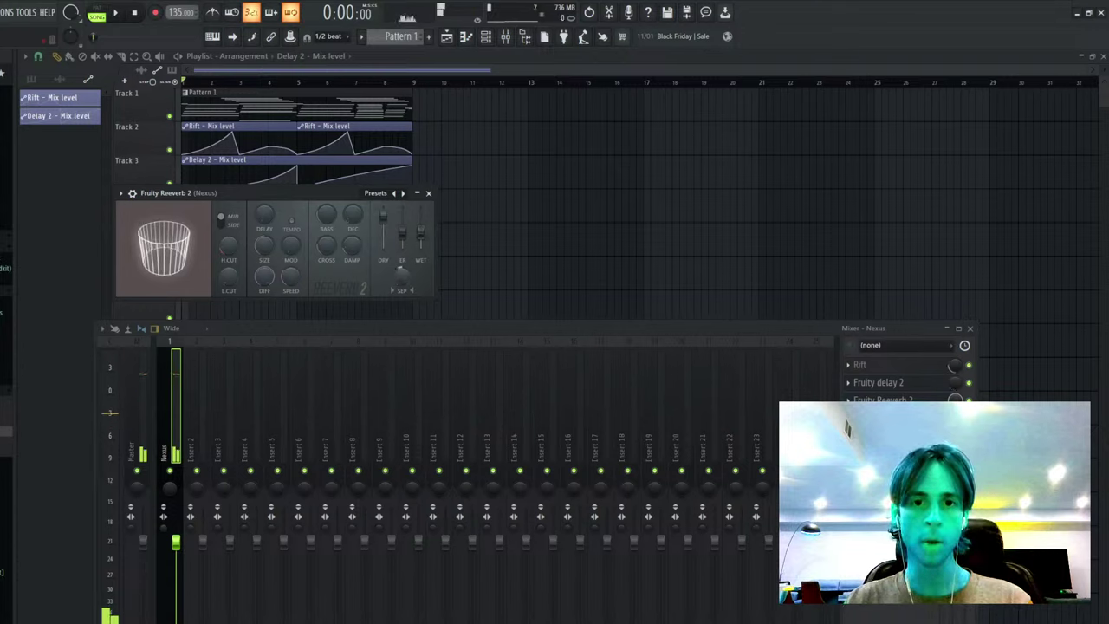
{"action": "key", "text": "space"}
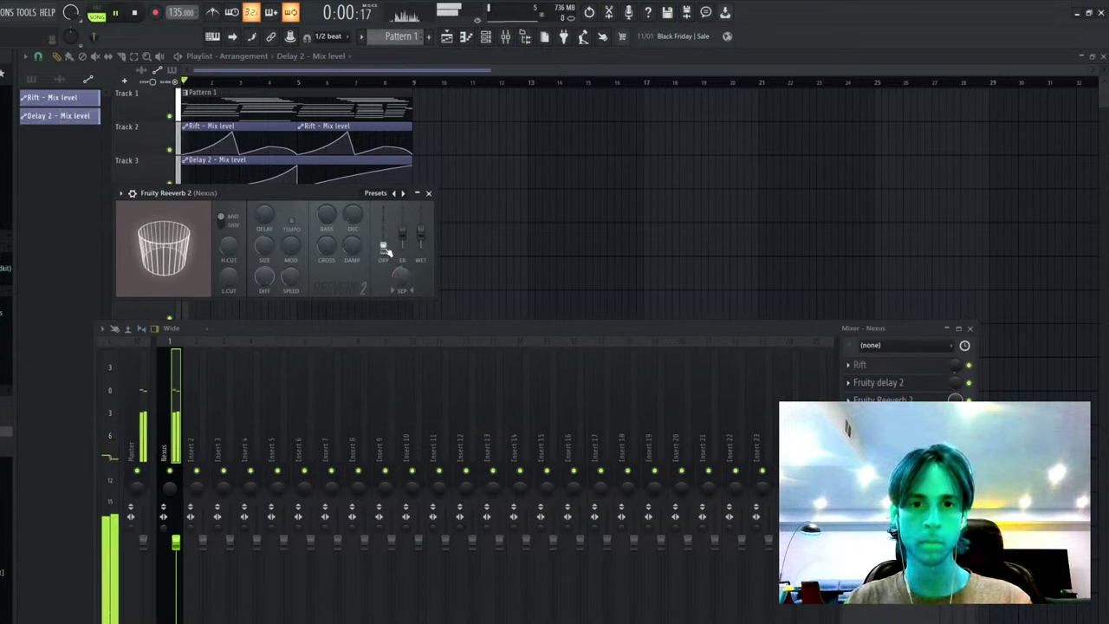
{"action": "right_click", "coordinate": [383, 249]}
{"action": "left_click", "coordinate": [433, 294]}
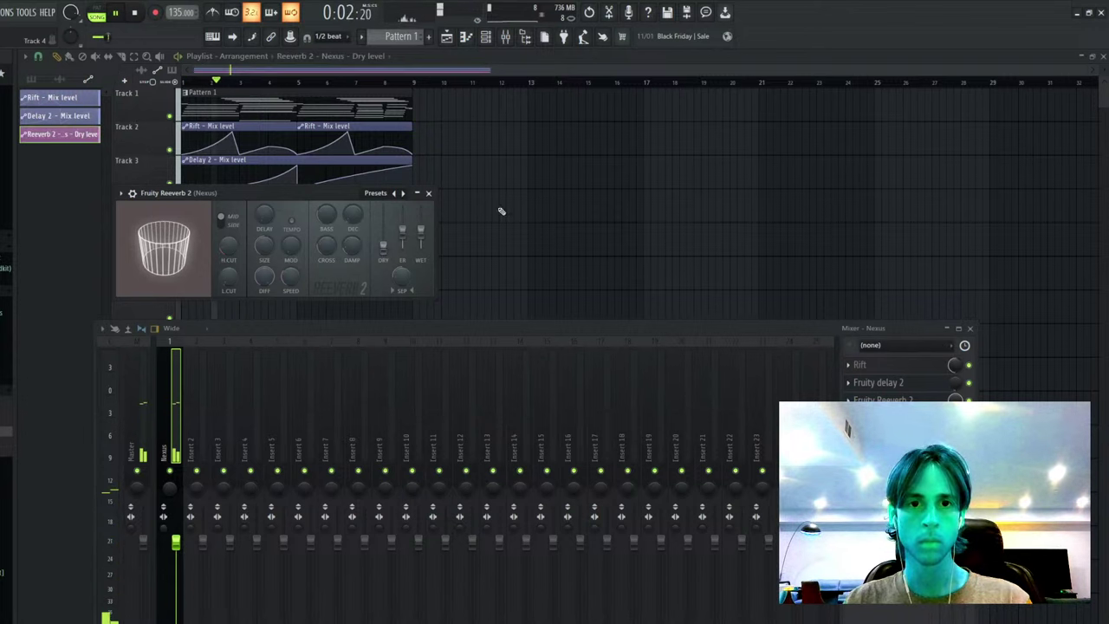
- Shape the reverb dry level automation to stay high from bar 1 until just before bar 5, then fall to a low level
{"action": "right_click", "coordinate": [502, 210]}
{"action": "left_click_drag", "start_coordinate": [183, 220], "coordinate": [177, 183]}
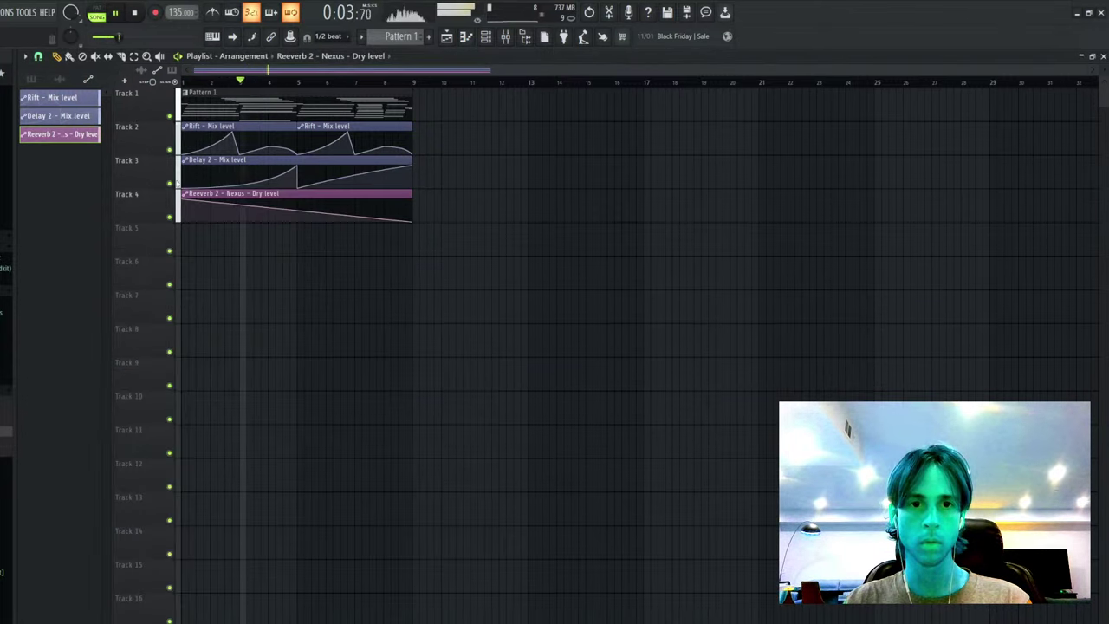
{"action": "right_click", "coordinate": [299, 218]}
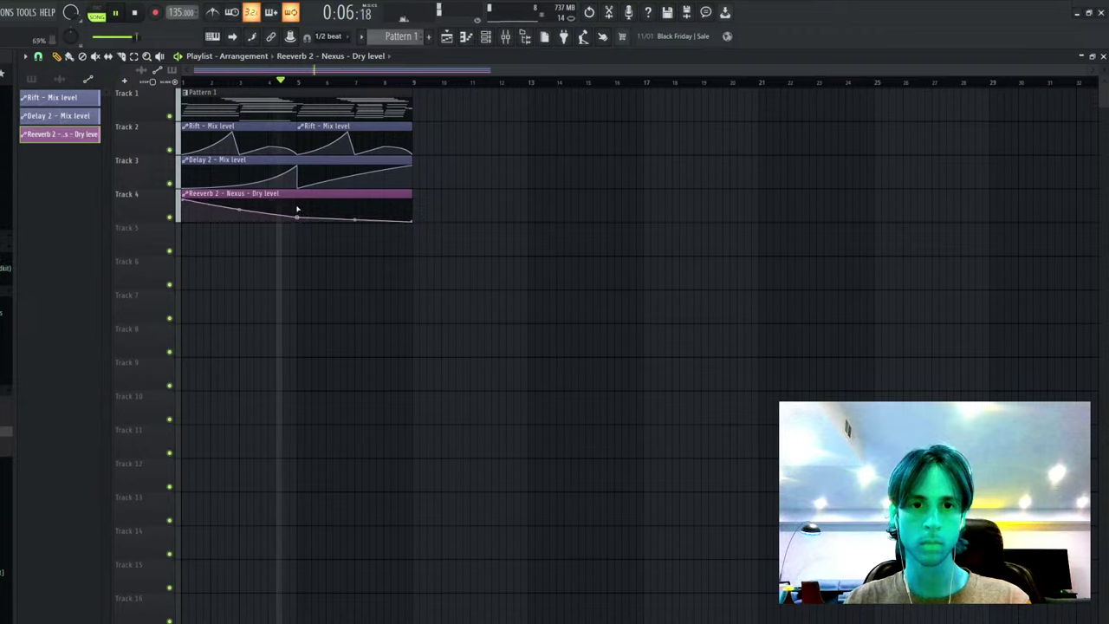
{"action": "right_click", "coordinate": [293, 205]}
{"action": "left_click_drag", "start_coordinate": [292, 206], "coordinate": [183, 204]}
{"action": "key", "text": "ctrl+z"}
{"action": "key", "text": "space"}
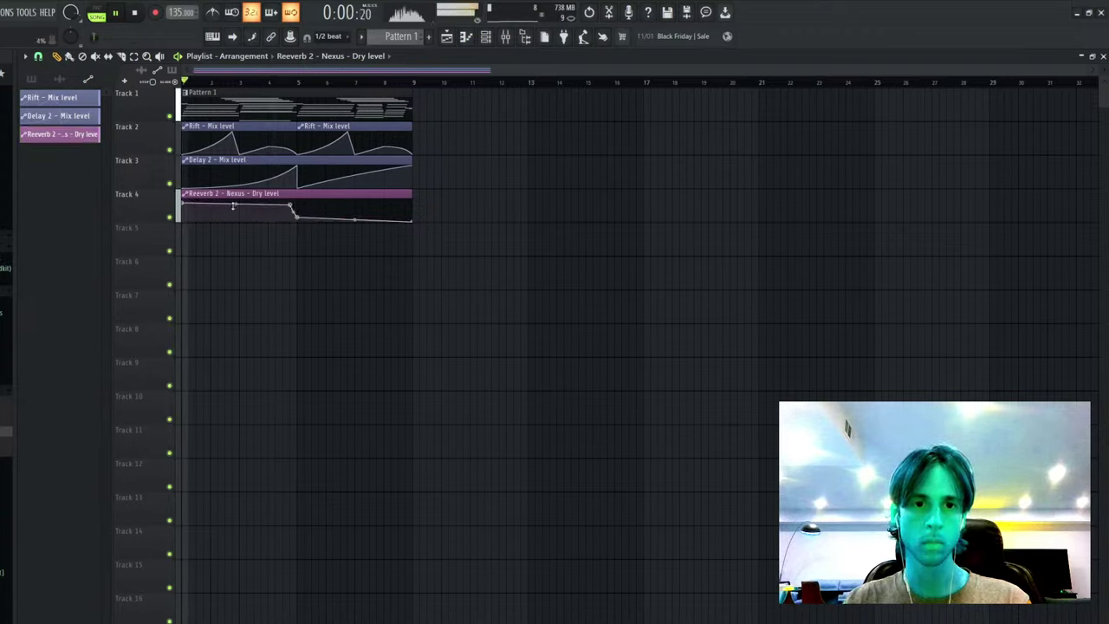
- Add points of about 52% at bars 3 and 7 of the reverb dry level automation
{"action": "right_click", "coordinate": [240, 213]}
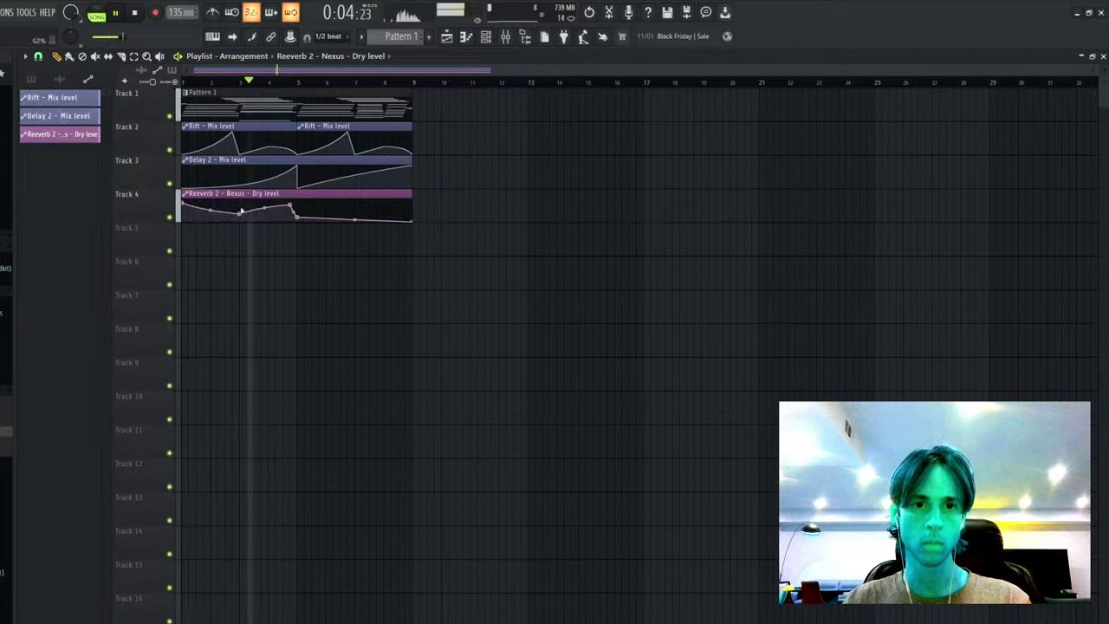
{"action": "left_click_drag", "start_coordinate": [240, 214], "coordinate": [242, 211]}
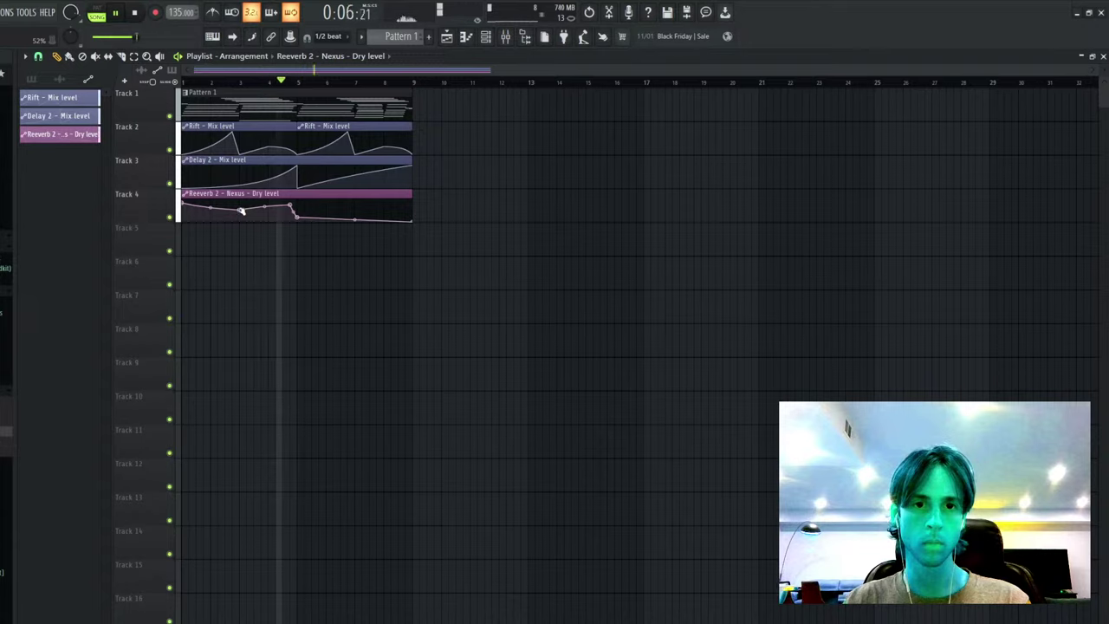
{"action": "right_click", "coordinate": [357, 211]}
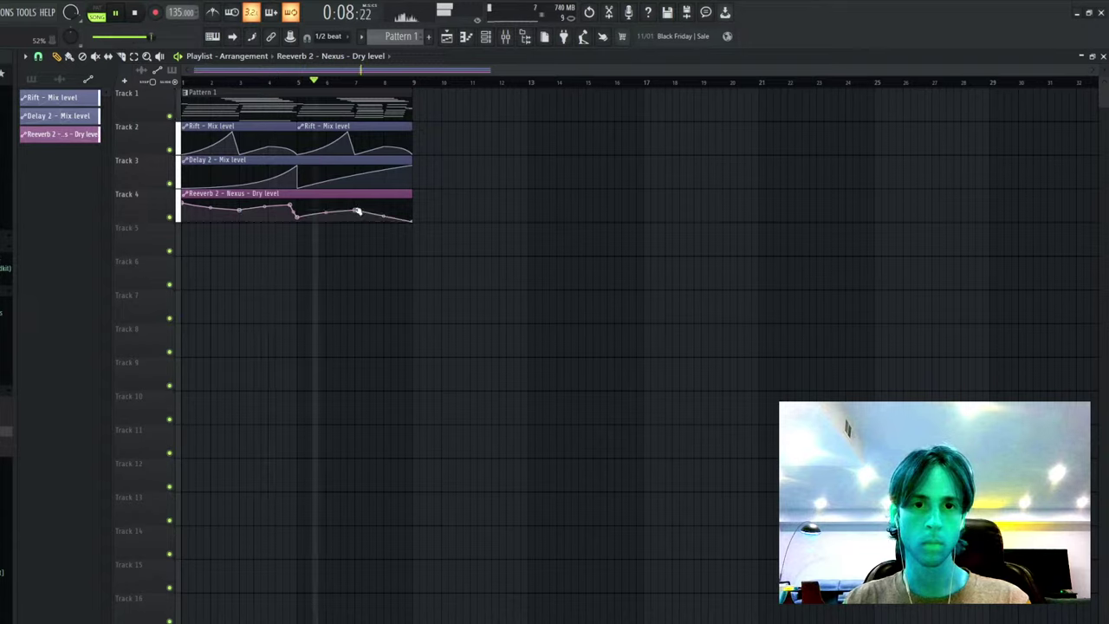
- Reshape the reverb dry level automation after bar 7 to dip at bar 8 and rise to a high level at bar 9
{"action": "left_click_drag", "start_coordinate": [413, 222], "coordinate": [414, 217]}
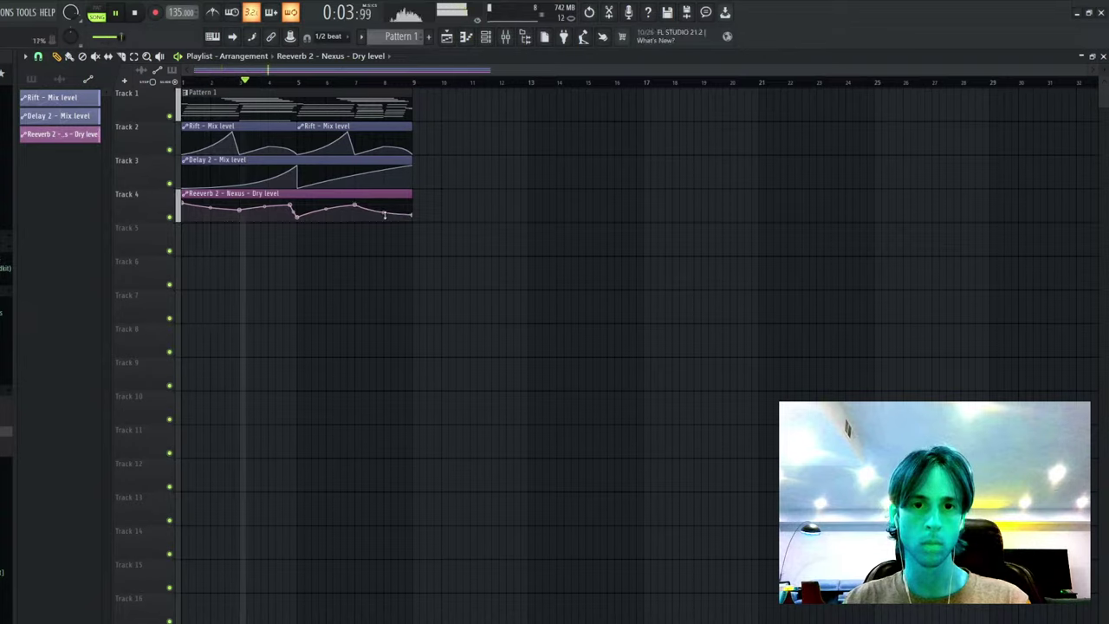
{"action": "right_click", "coordinate": [371, 212]}
{"action": "right_click", "coordinate": [397, 215]}
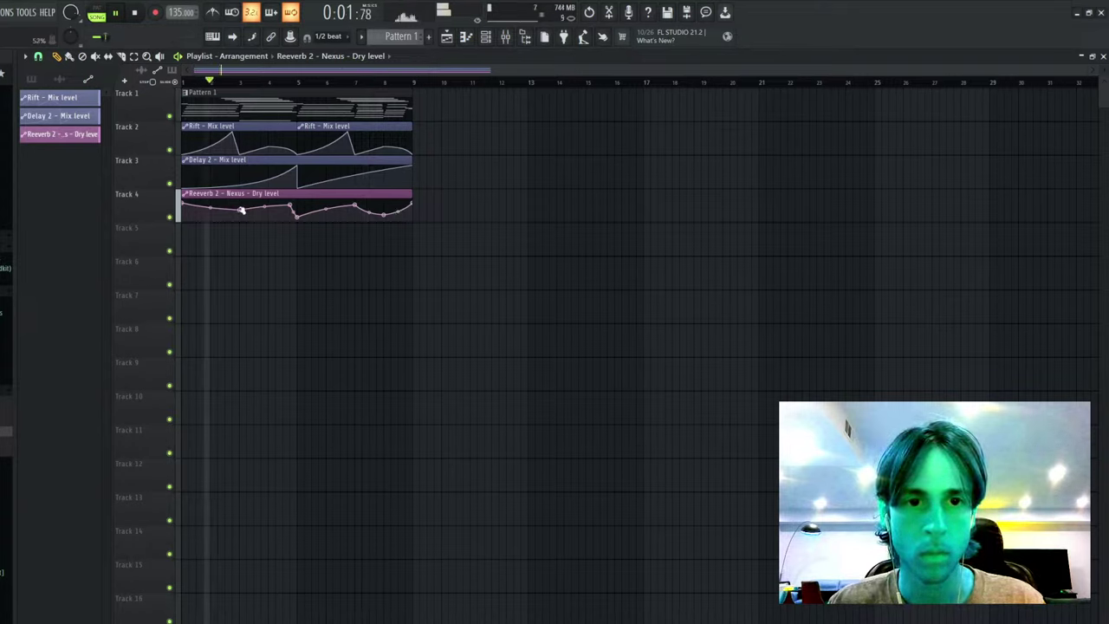
- Remove the reverb dry level point just before bar 5 and bow the curve between bars 3 and 5 upward
{"action": "right_click", "coordinate": [291, 206]}
{"action": "left_click", "coordinate": [311, 223]}
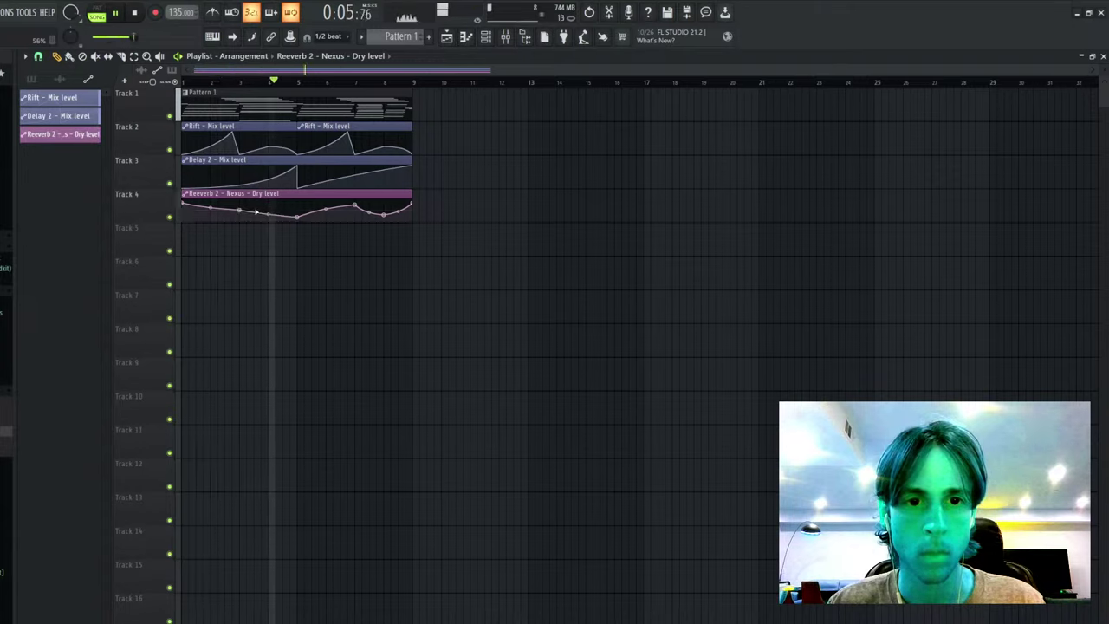
{"action": "left_click_drag", "start_coordinate": [268, 214], "coordinate": [268, 208]}
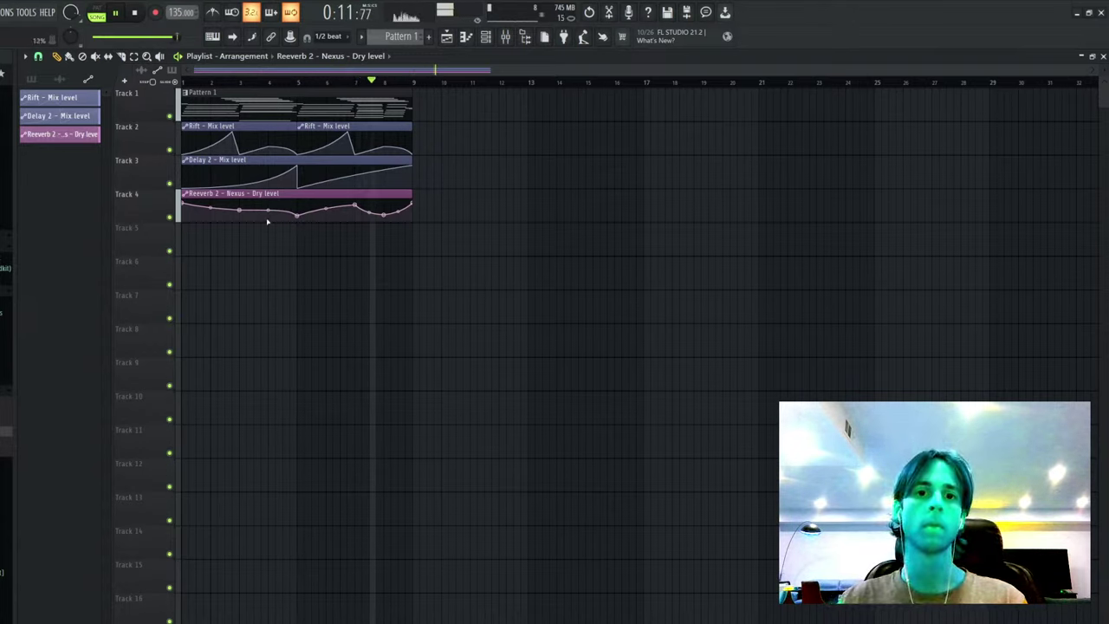
- Add a second Nexus channel and load the Alephtron preset from its Synth category
{"action": "left_click", "coordinate": [508, 37]}
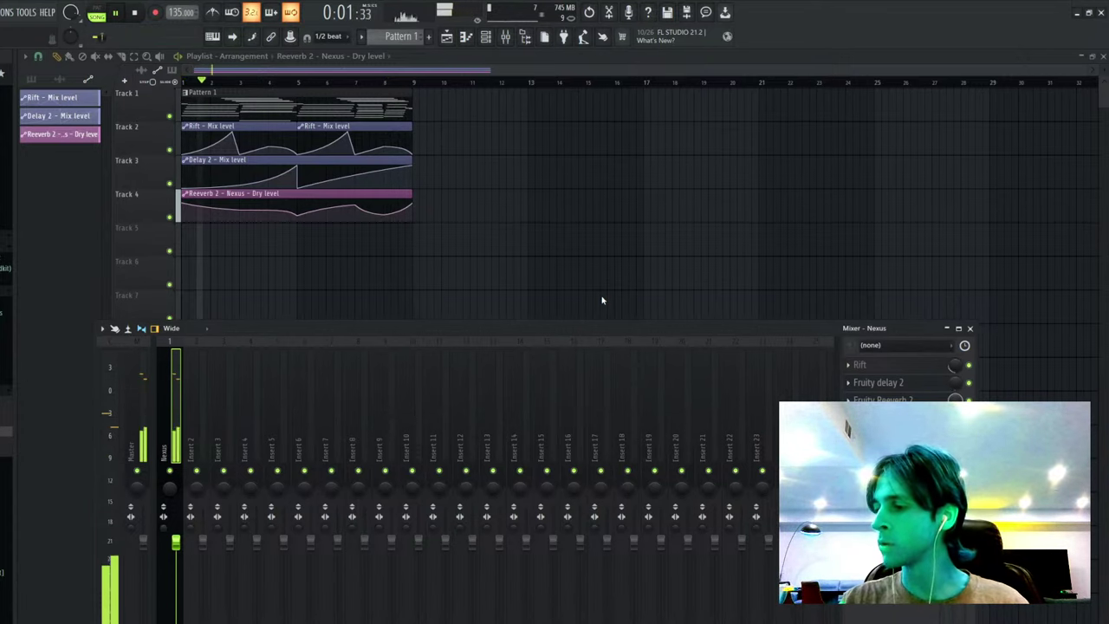
{"action": "key", "text": "F9"}
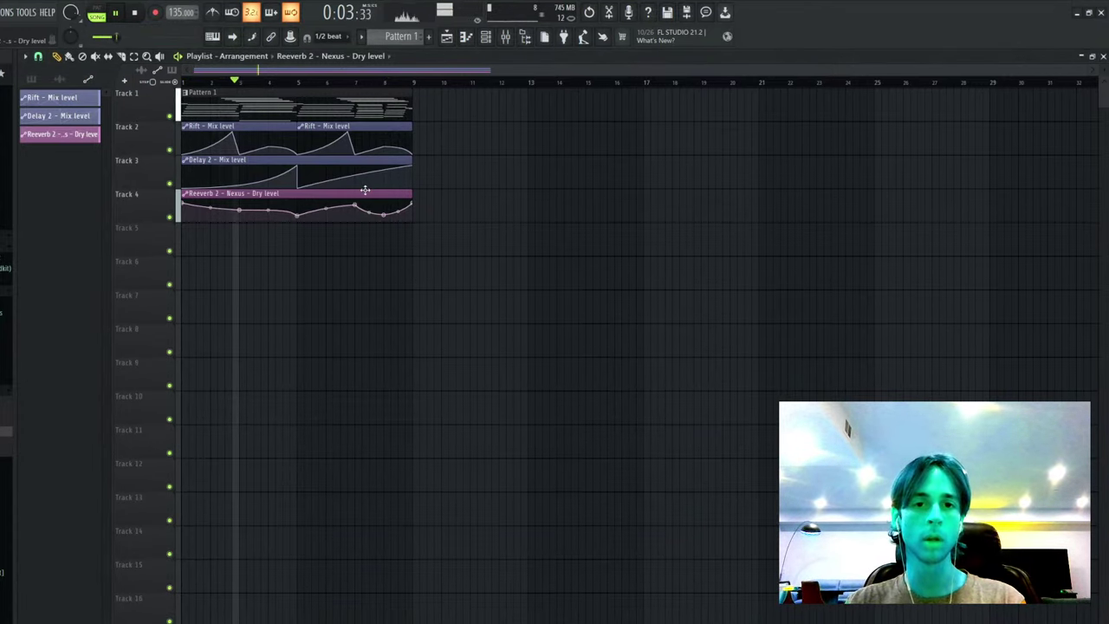
{"action": "key", "text": "F6"}
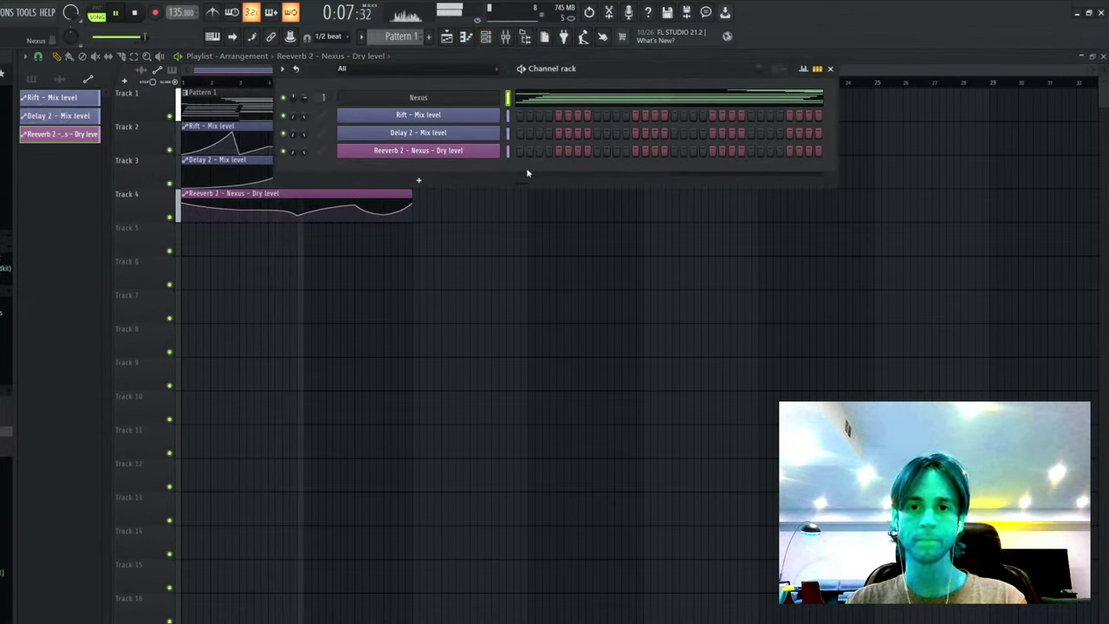
{"action": "left_click", "coordinate": [646, 118]}
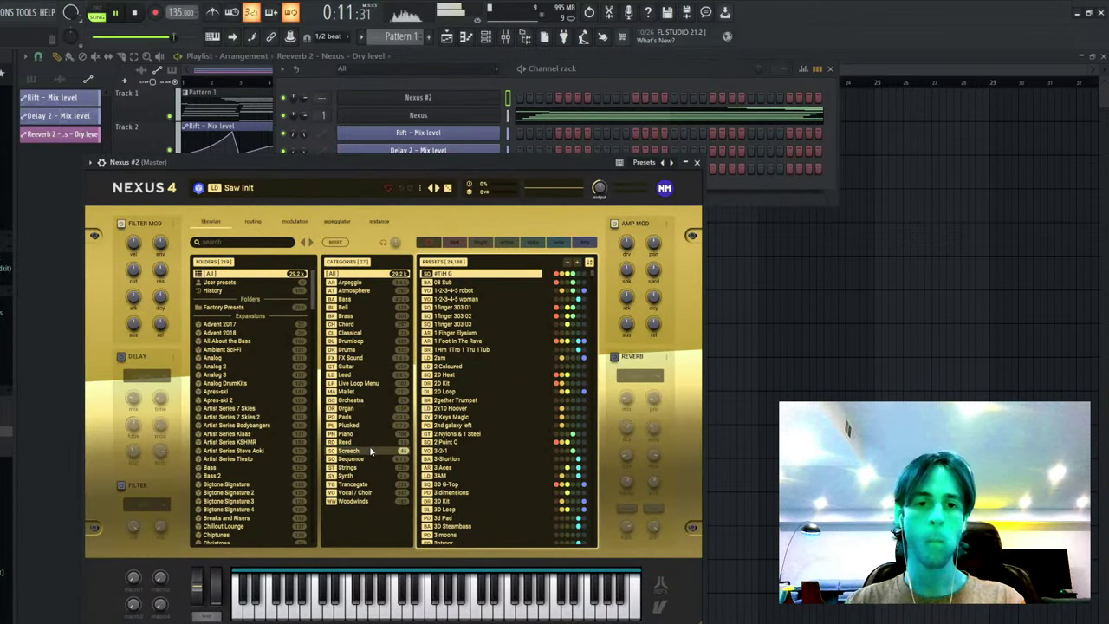
{"action": "left_click", "coordinate": [360, 476]}
{"action": "scroll", "coordinate": [476, 372], "scroll_direction": "down", "scroll_amount": 2}
{"action": "scroll", "coordinate": [476, 373], "scroll_direction": "down", "scroll_amount": 6}
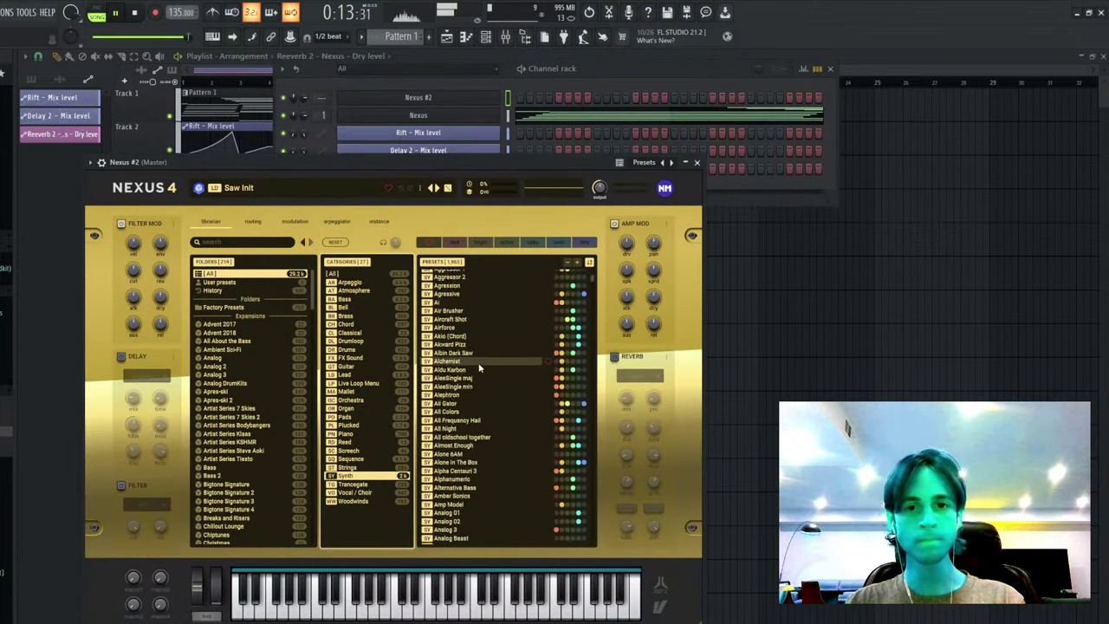
{"action": "left_click", "coordinate": [480, 367]}
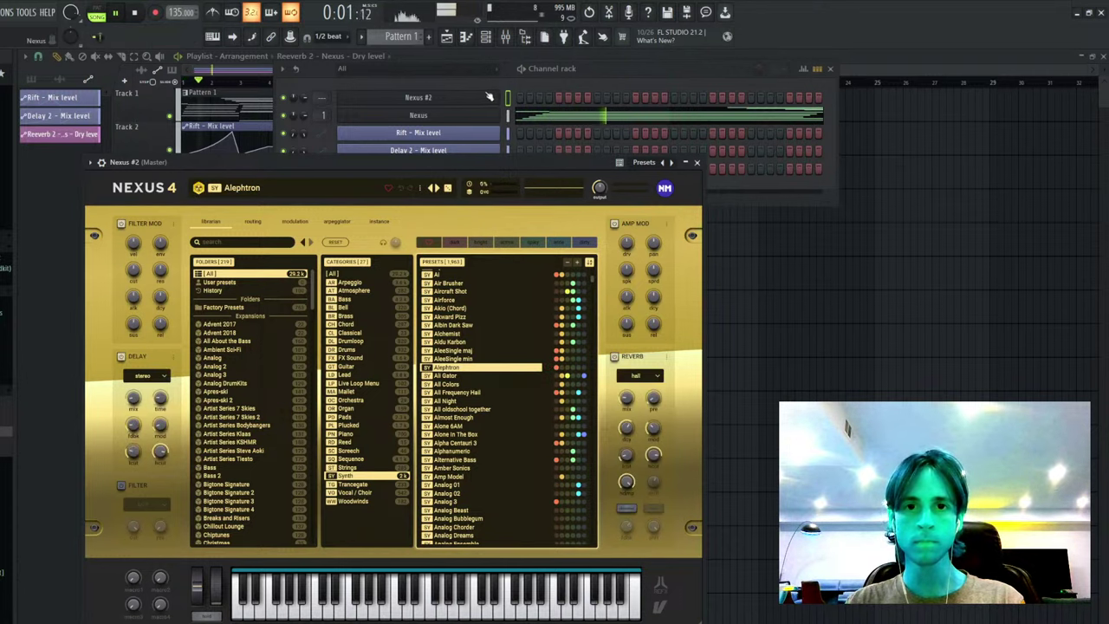
- Start the Nexus #2 melody with overlapping A5, G5 and F5 notes in bar 1 and play it back
{"action": "left_click", "coordinate": [508, 97]}
{"action": "key", "text": "F7"}
{"action": "key", "text": "space"}
{"action": "left_click", "coordinate": [99, 251]}
{"action": "left_click_drag", "start_coordinate": [98, 252], "coordinate": [41, 302]}
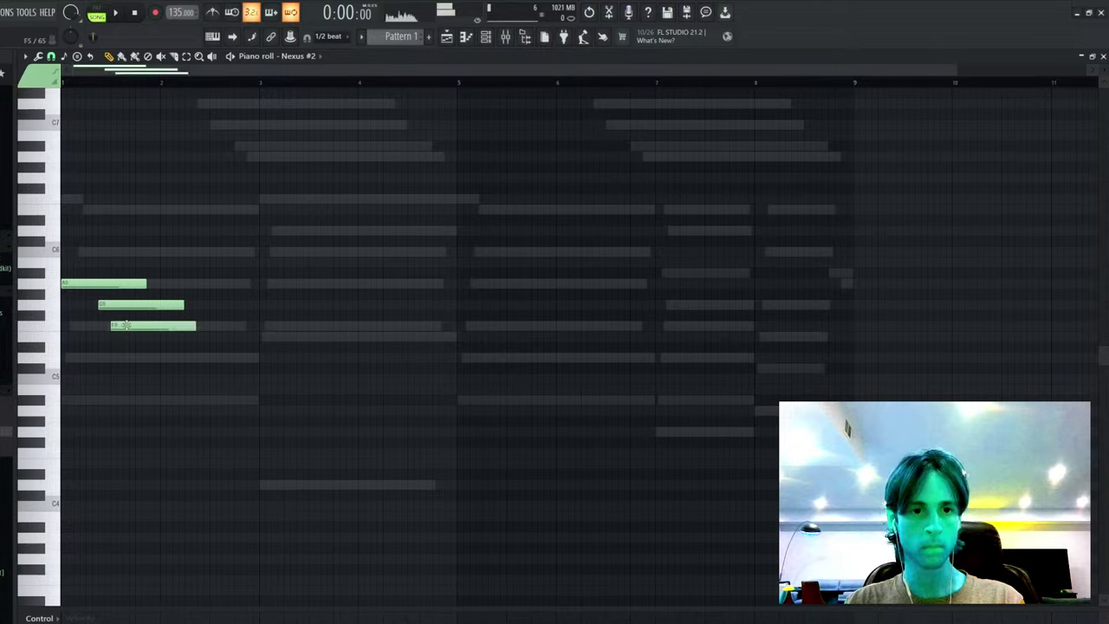
{"action": "key", "text": "space"}
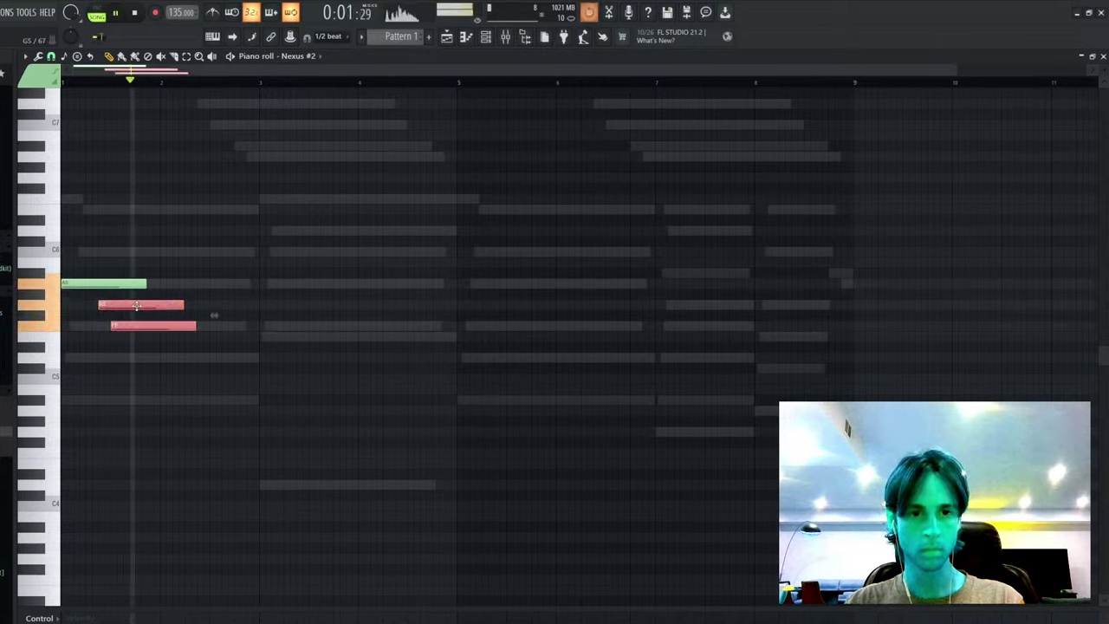
- Move the G5 and F5 notes to just before bar 3, add G5, A5 and G5 after them, and make all notes legato
{"action": "left_click_drag", "start_coordinate": [136, 305], "coordinate": [263, 305]}
{"action": "key", "text": "space"}
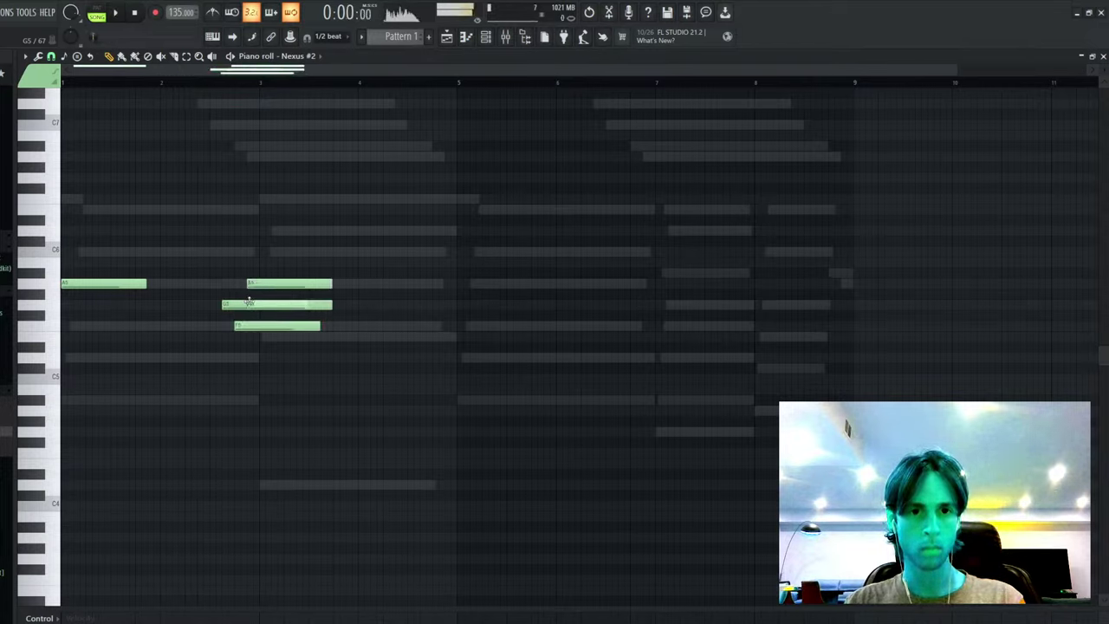
{"action": "key", "text": "space"}
{"action": "left_click_drag", "start_coordinate": [254, 284], "coordinate": [258, 284]}
{"action": "left_click_drag", "start_coordinate": [371, 305], "coordinate": [262, 306]}
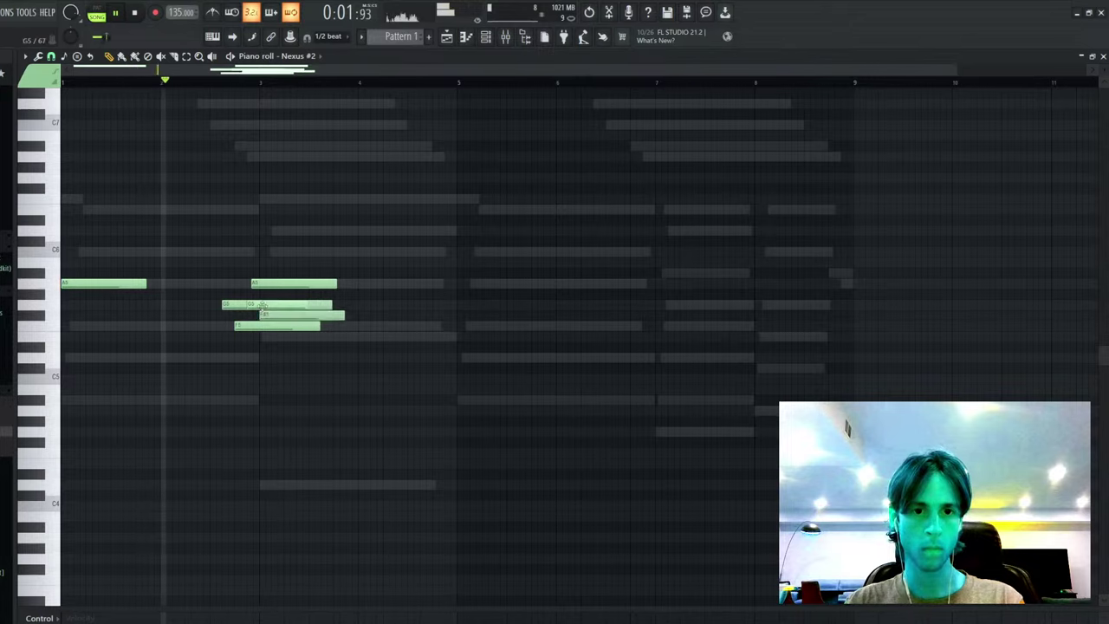
{"action": "key", "text": "ctrl+l"}
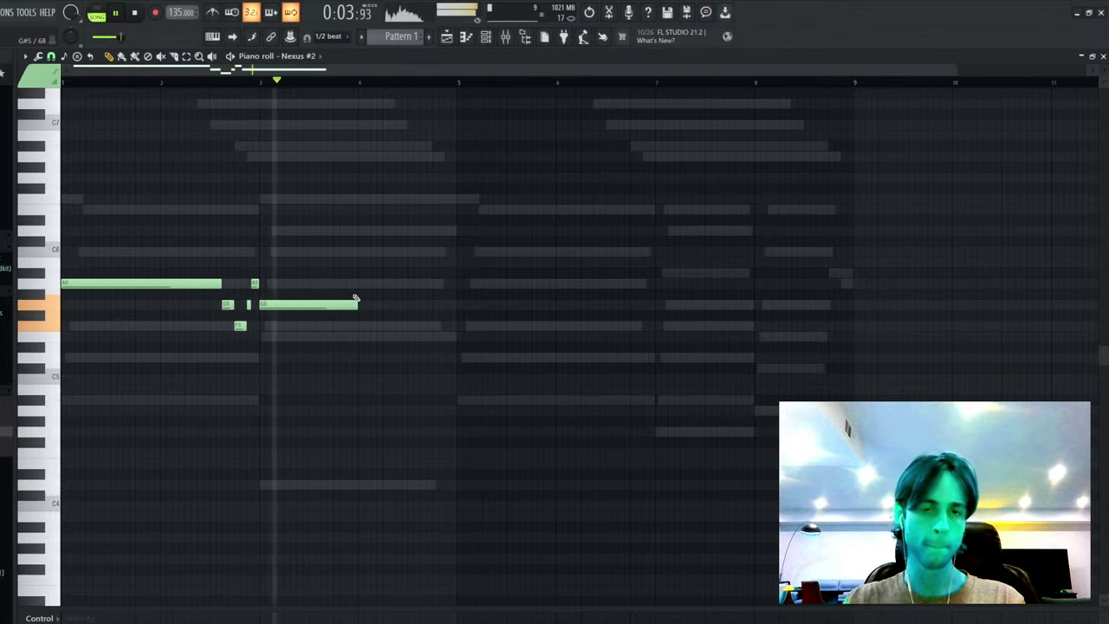
- Shift every note after the opening A5 slightly later, delay the final G5 further, and reapply legato
{"action": "key", "text": "space"}
{"action": "key", "text": "space"}
{"action": "left_click_drag", "start_coordinate": [326, 246], "coordinate": [229, 350]}
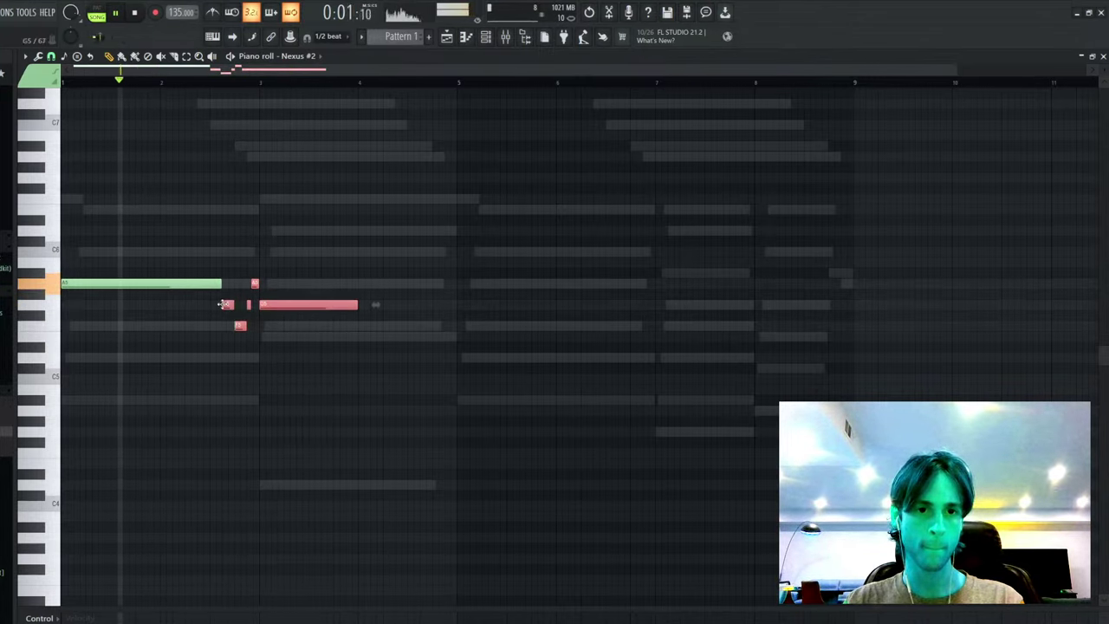
{"action": "left_click_drag", "start_coordinate": [222, 305], "coordinate": [233, 304]}
{"action": "key", "text": "ctrl+d"}
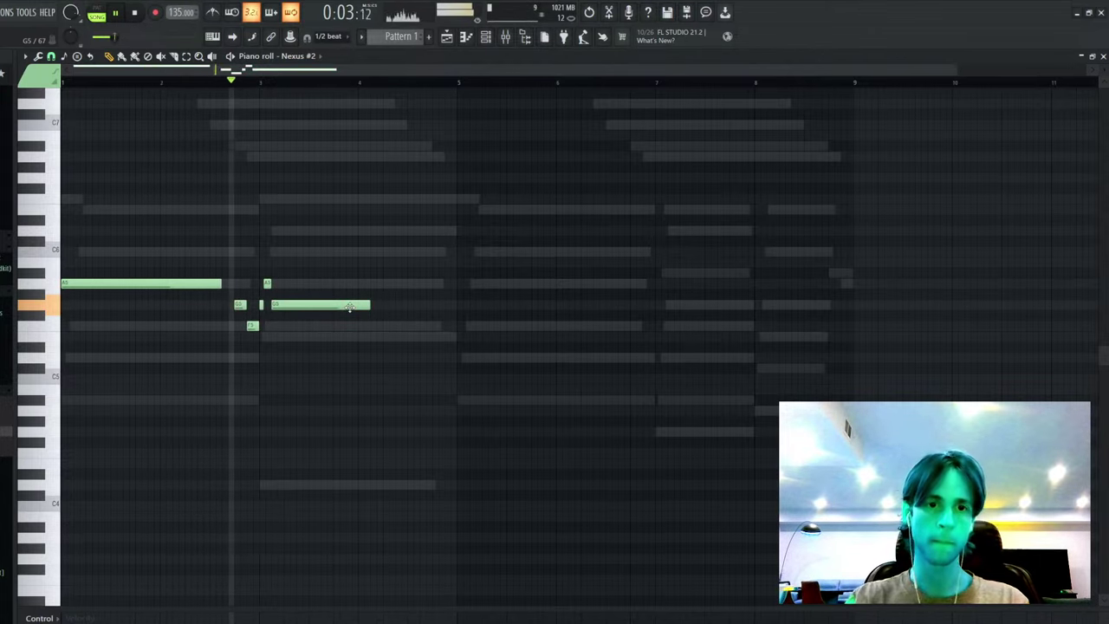
{"action": "left_click_drag", "start_coordinate": [275, 304], "coordinate": [287, 303]}
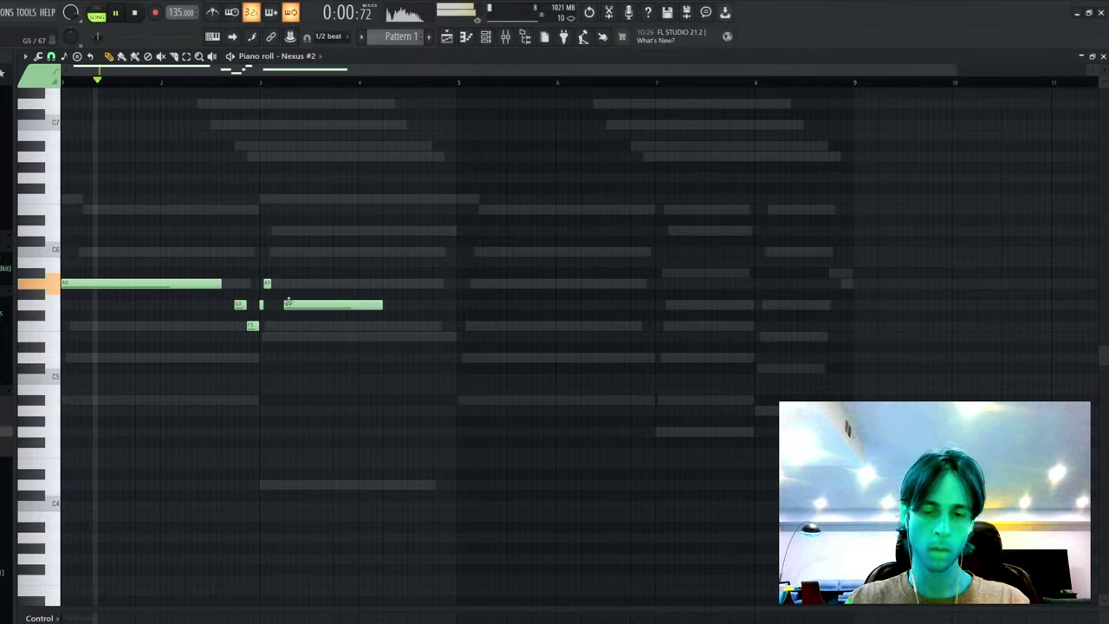
{"action": "key", "text": "ctrl+l"}
- Try the Ali Gator preset and a random Synth preset on Nexus #2
{"action": "key", "text": "F7"}
{"action": "left_click", "coordinate": [466, 382]}
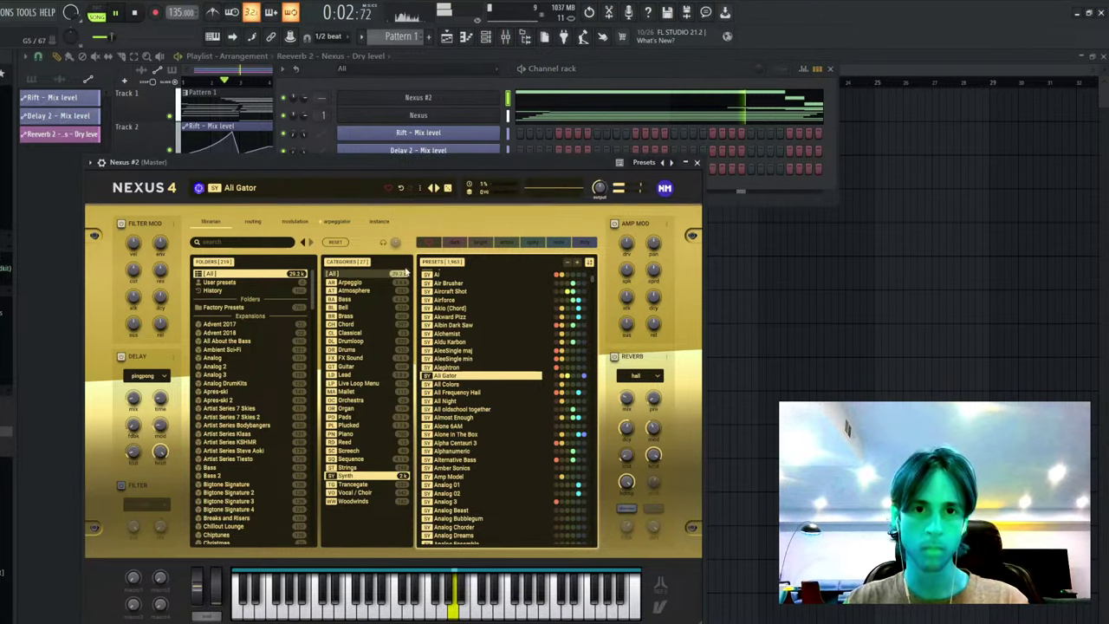
{"action": "left_click", "coordinate": [446, 189]}
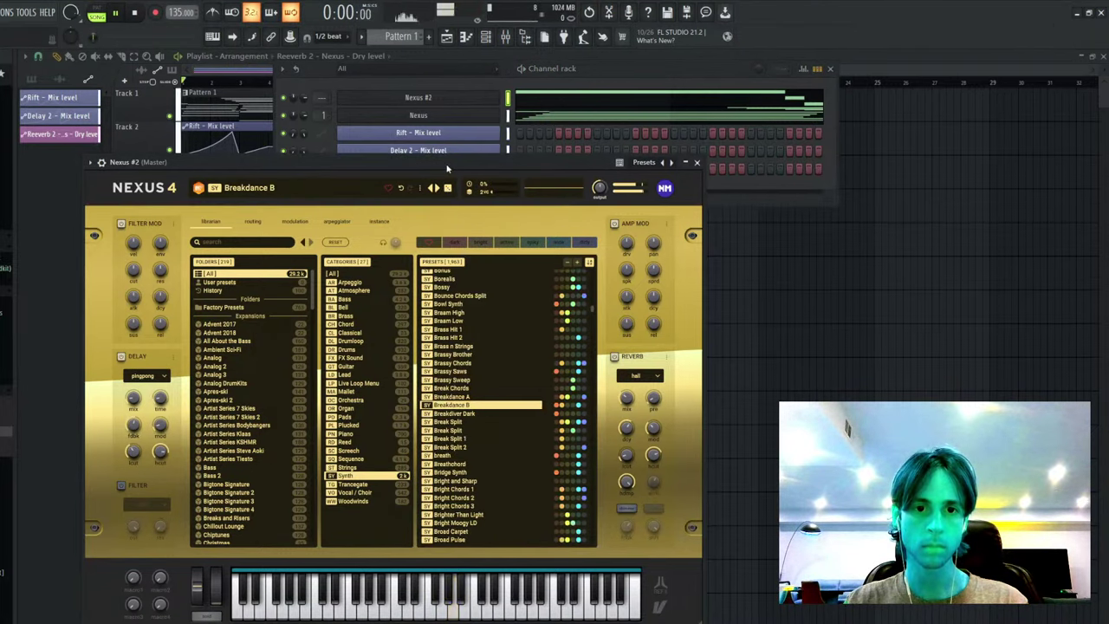
- Audition random presets from the Strings category on Nexus #2 and settle on Fog Strings
{"action": "left_click", "coordinate": [377, 468]}
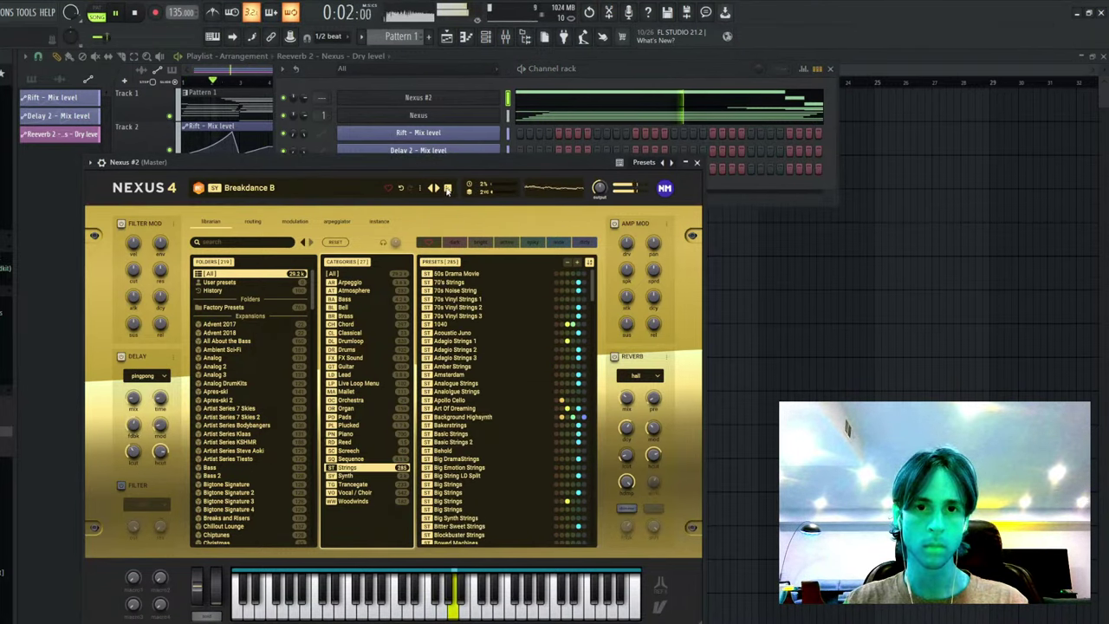
{"action": "left_click", "coordinate": [447, 189]}
{"action": "left_click", "coordinate": [334, 124]}
{"action": "key", "text": "space"}
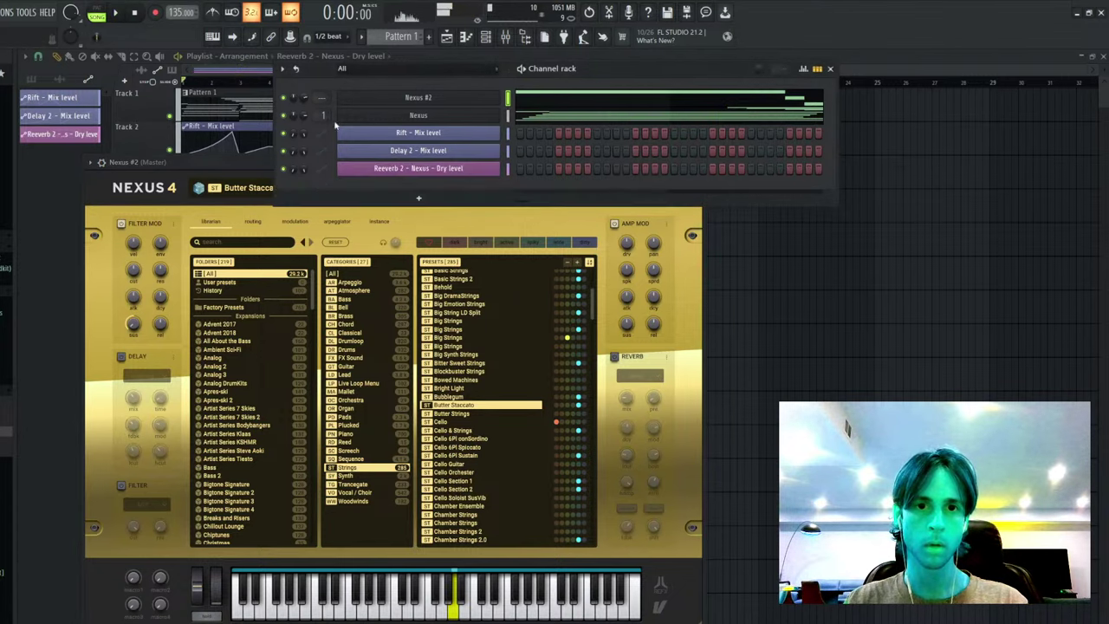
{"action": "left_click", "coordinate": [420, 240]}
{"action": "left_click_drag", "start_coordinate": [440, 175], "coordinate": [447, 222]}
{"action": "left_click", "coordinate": [452, 234]}
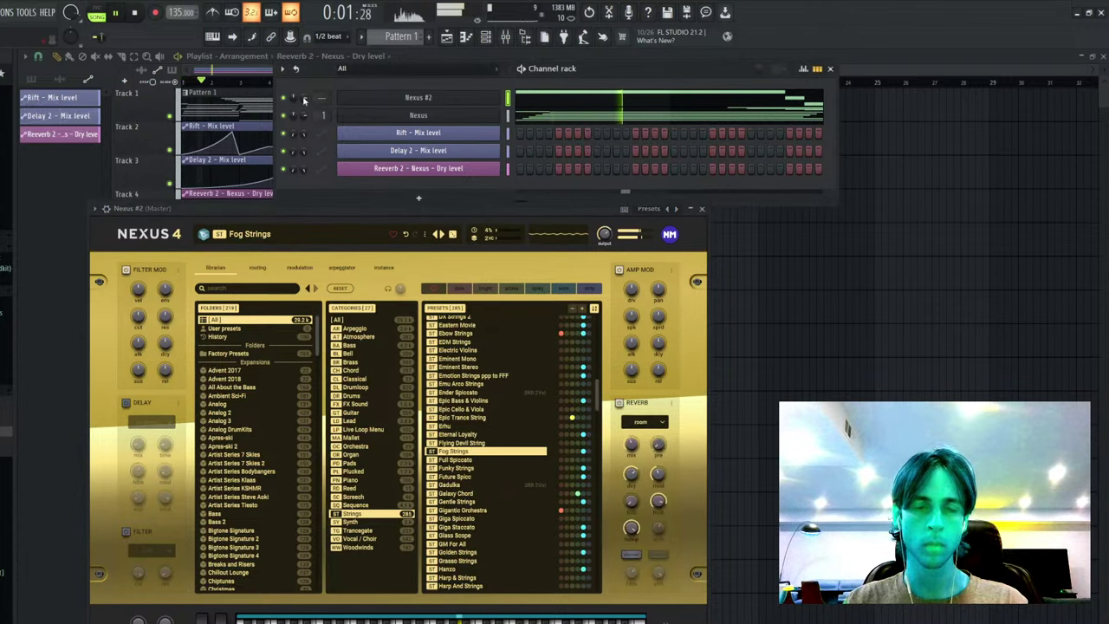
- Extend the Nexus #2 melody with one-bar F5, C6, A#5 and C#5 notes at bars 5 to 8, raising the last an octave
{"action": "left_click", "coordinate": [539, 104]}
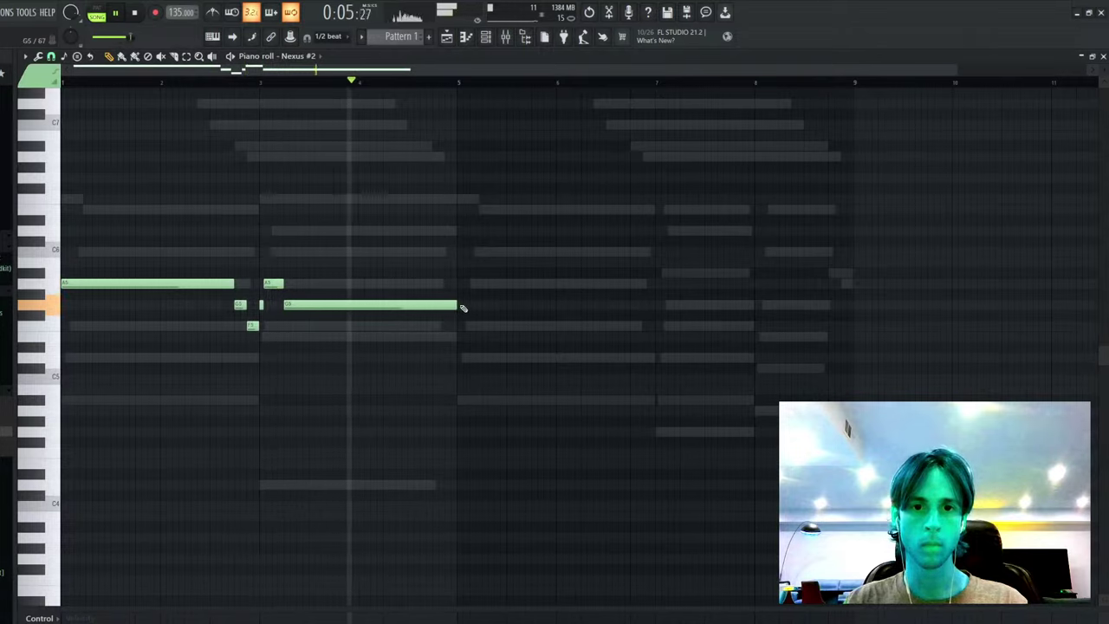
{"action": "left_click_drag", "start_coordinate": [461, 326], "coordinate": [557, 327]}
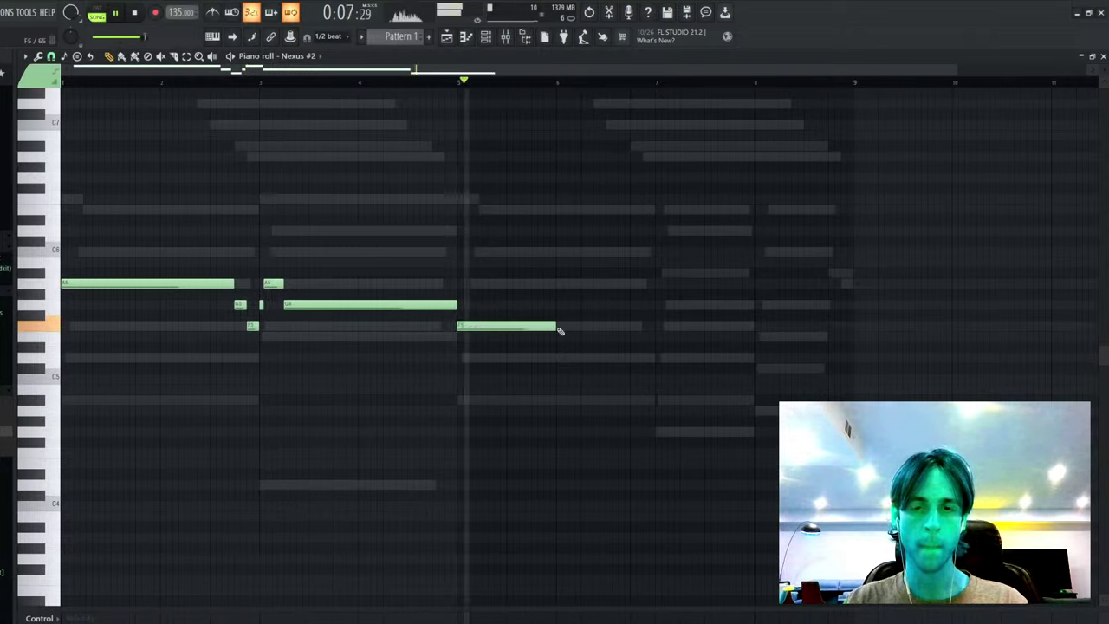
{"action": "left_click", "coordinate": [564, 252]}
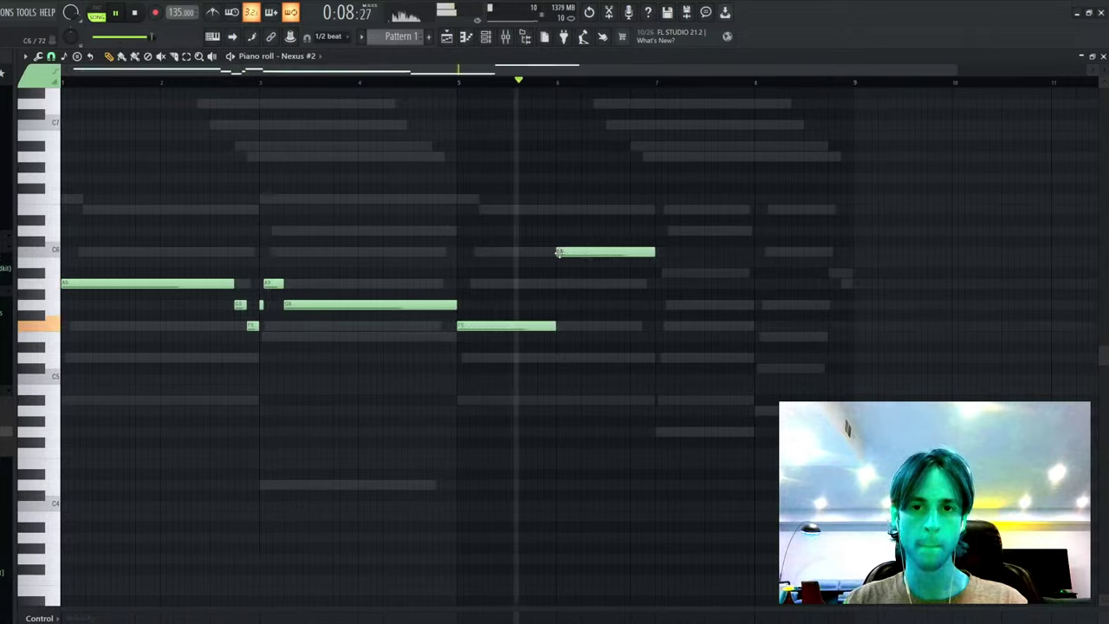
{"action": "left_click", "coordinate": [666, 273]}
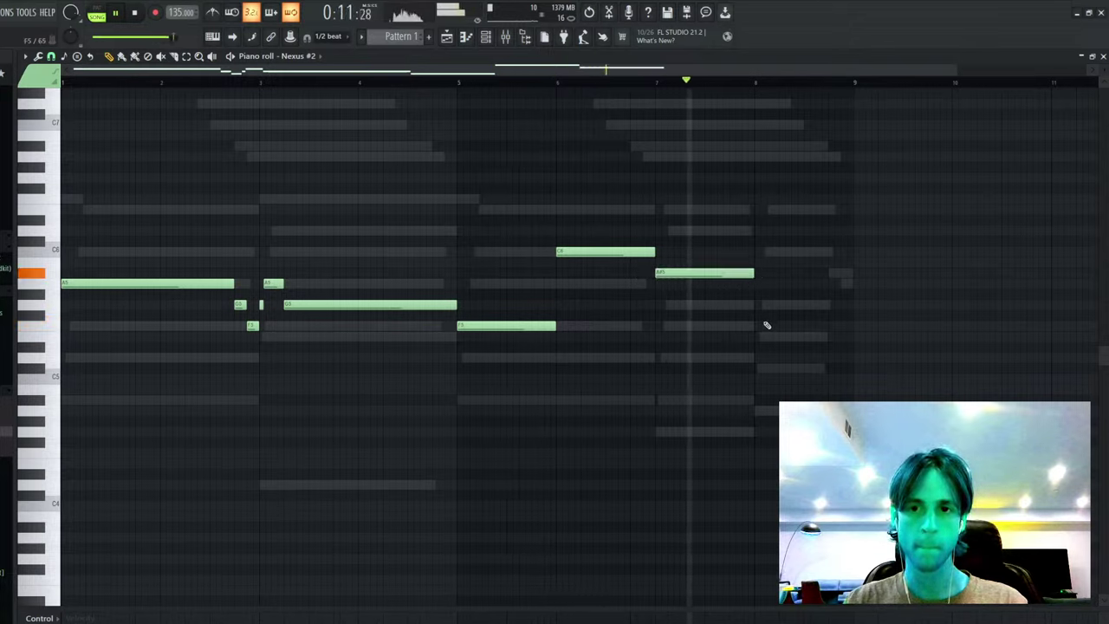
{"action": "left_click", "coordinate": [762, 368]}
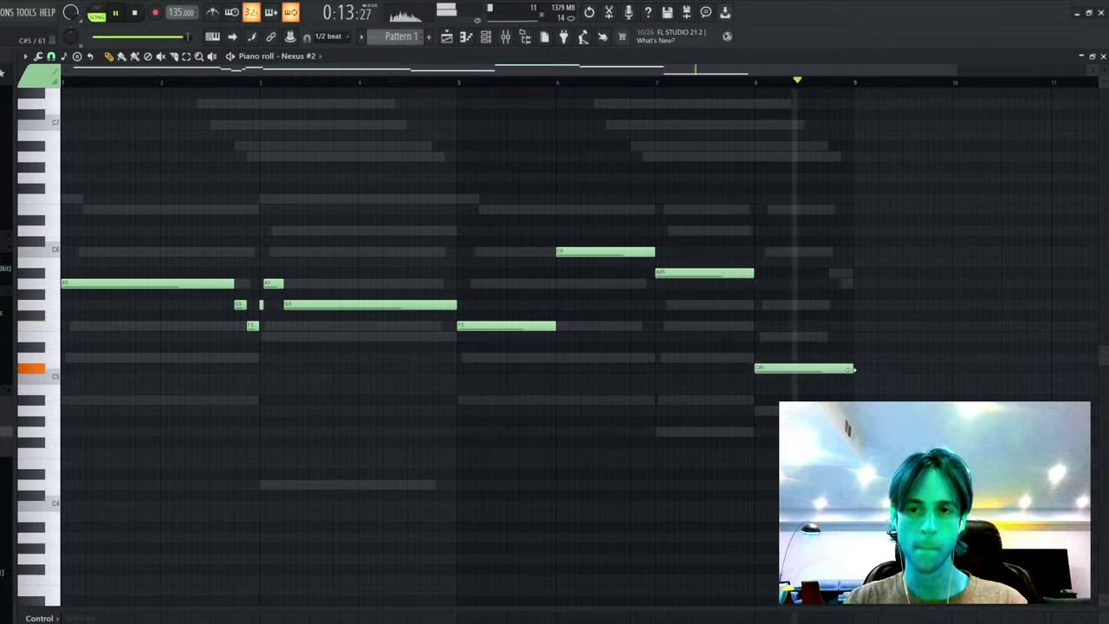
{"action": "left_click_drag", "start_coordinate": [853, 356], "coordinate": [806, 429]}
{"action": "key", "text": "ctrl+Up"}
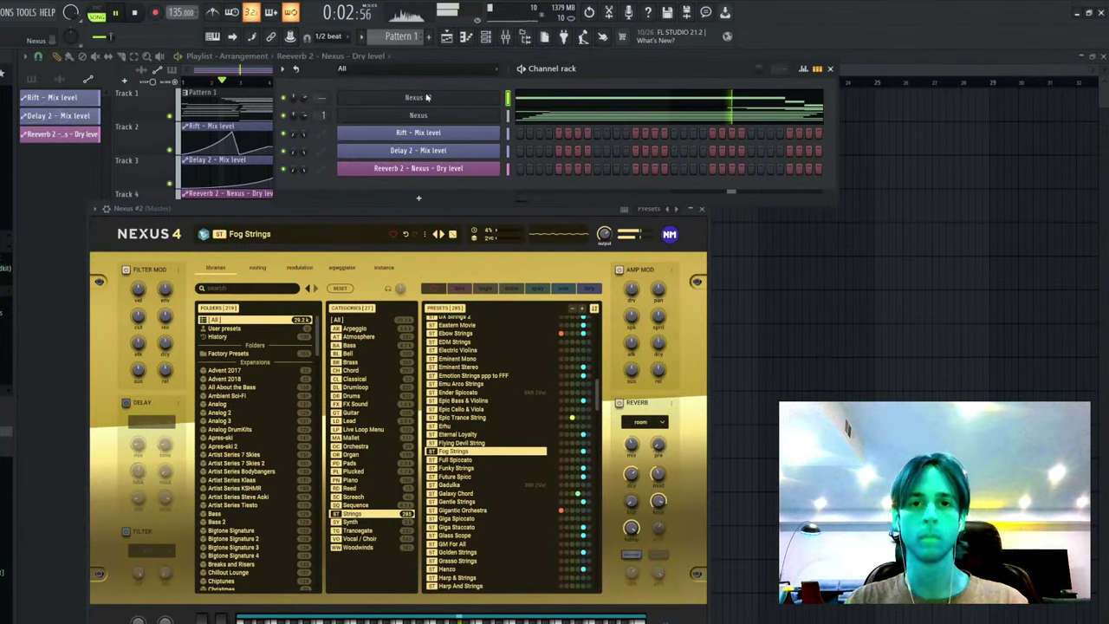
- Clone the Nexus #2 channel and browse the clone's Strings presets for another sound
{"action": "left_click", "coordinate": [425, 97]}
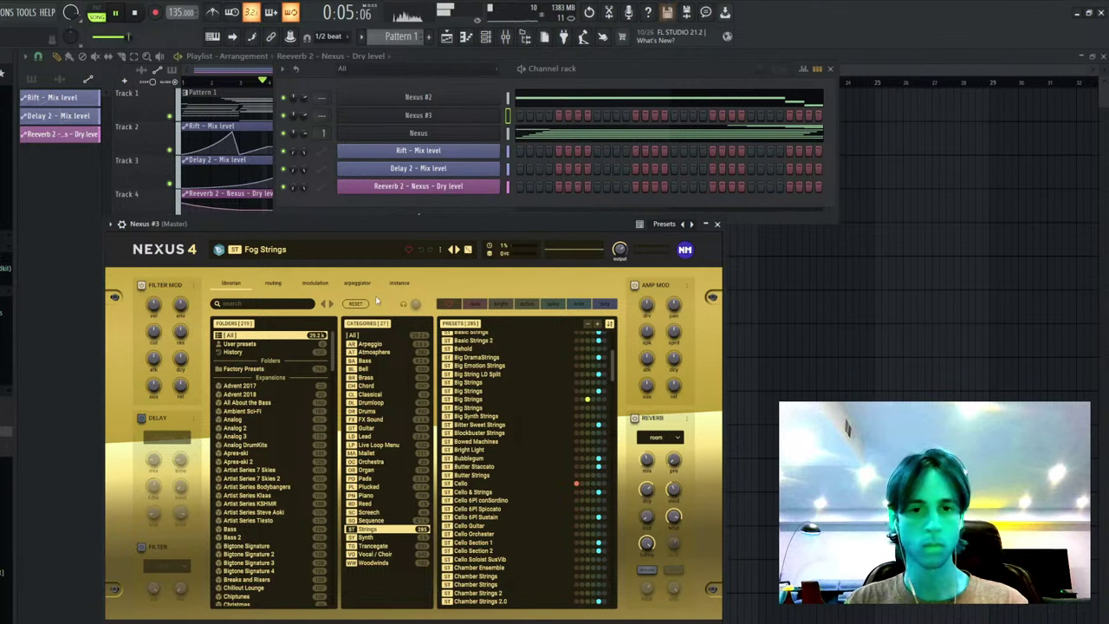
{"action": "scroll", "coordinate": [534, 451], "scroll_direction": "down", "scroll_amount": 20}
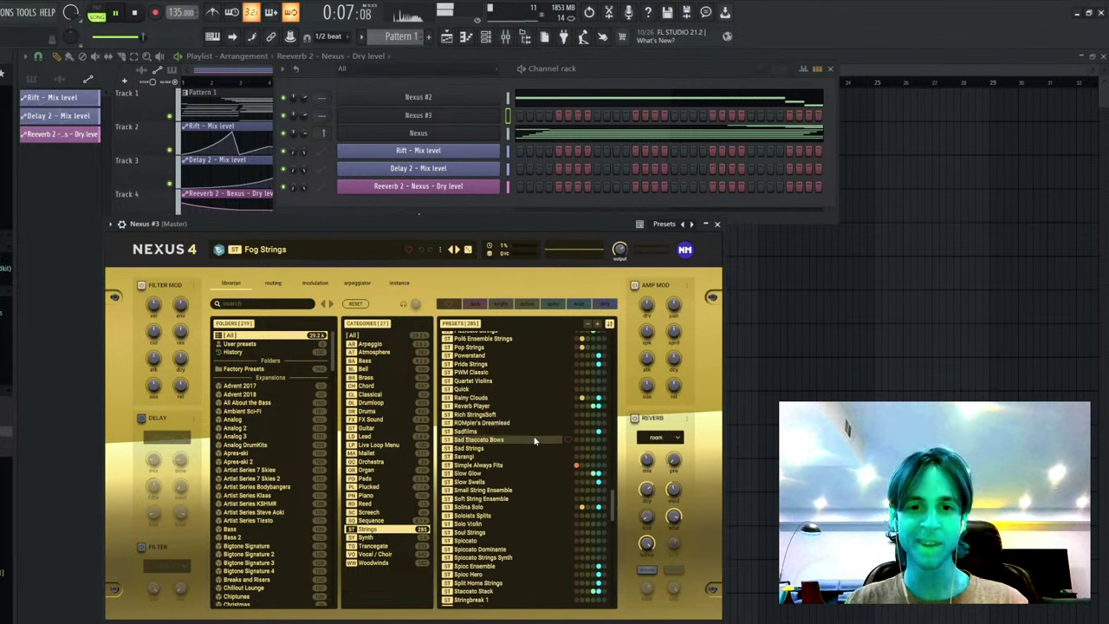
{"action": "left_click", "coordinate": [460, 118]}
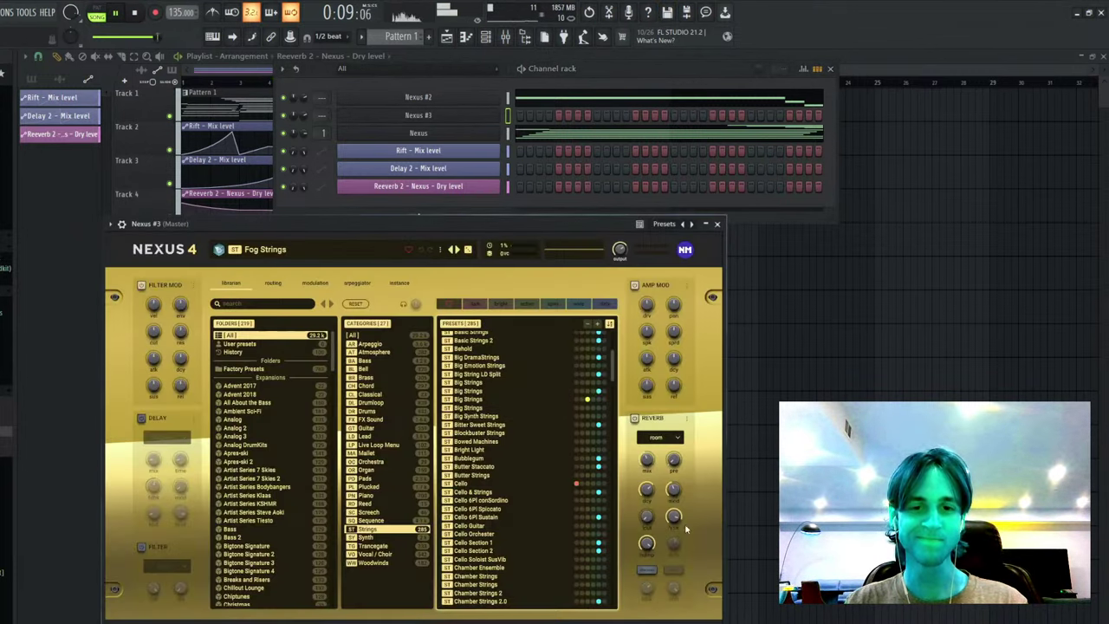
{"action": "scroll", "coordinate": [524, 502], "scroll_direction": "down", "scroll_amount": 12}
{"action": "scroll", "coordinate": [516, 502], "scroll_direction": "down", "scroll_amount": 10}
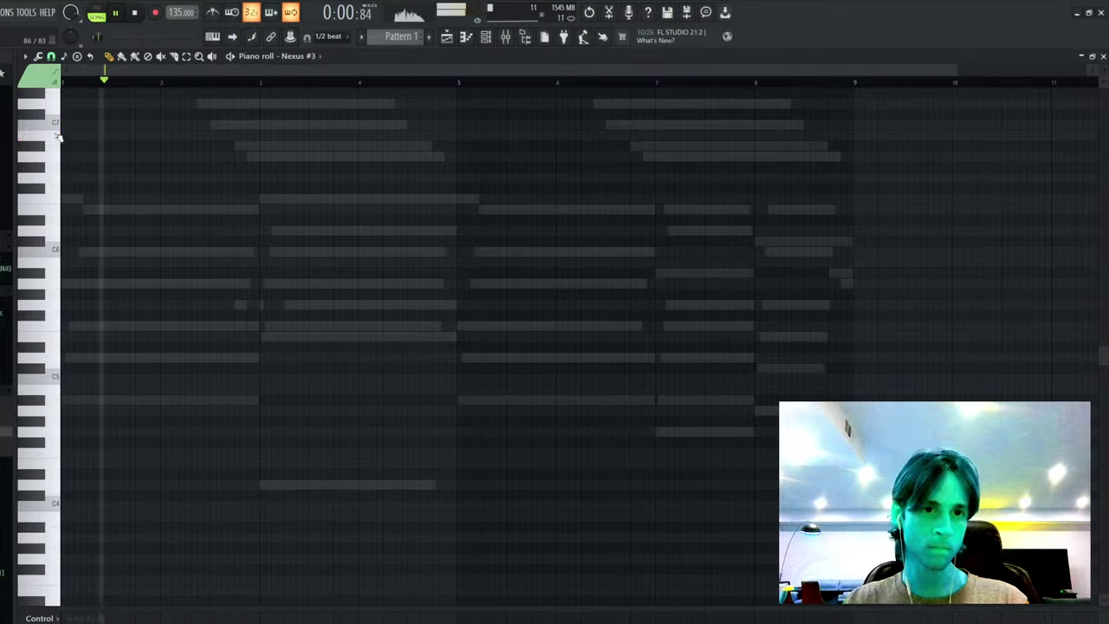
- Draw the opening Nexus #3 melody: a long A6 from bar 1, short G6 and F6 notes before bar 3, and an A6 at bar 3
{"action": "left_click_drag", "start_coordinate": [67, 158], "coordinate": [40, 158]}
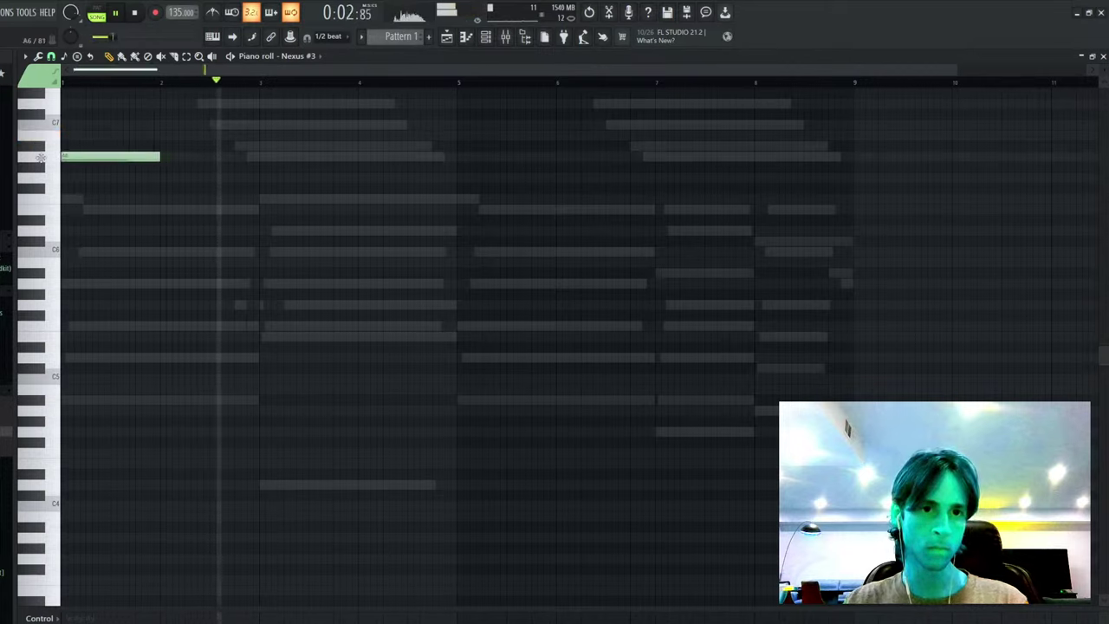
{"action": "left_click_drag", "start_coordinate": [160, 158], "coordinate": [232, 163]}
{"action": "key", "text": "space"}
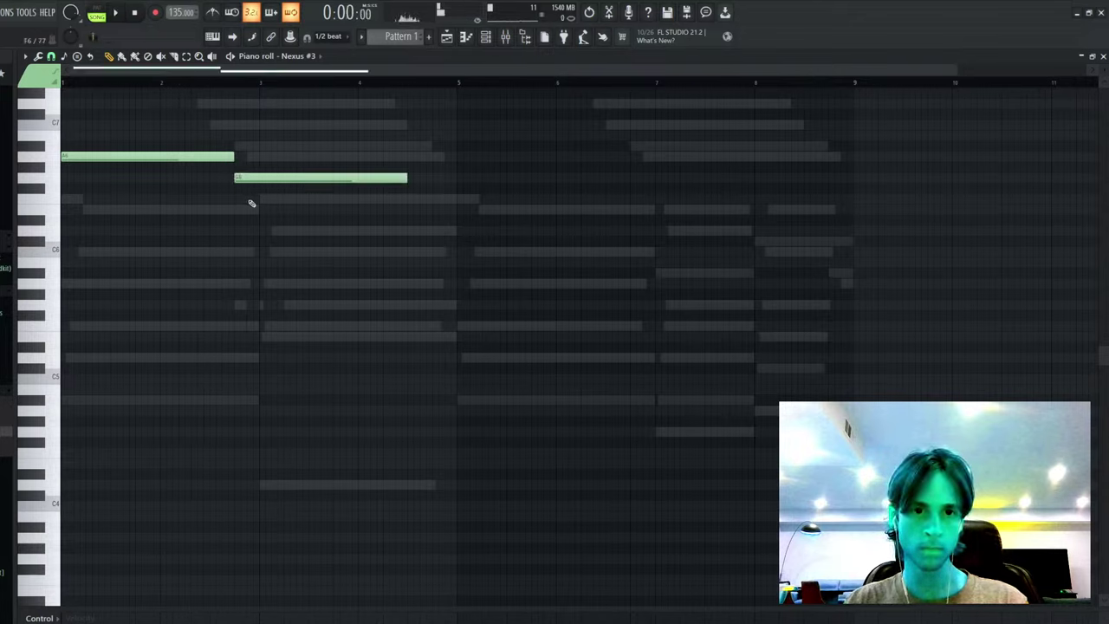
{"action": "key", "text": "space"}
{"action": "left_click", "coordinate": [262, 159]}
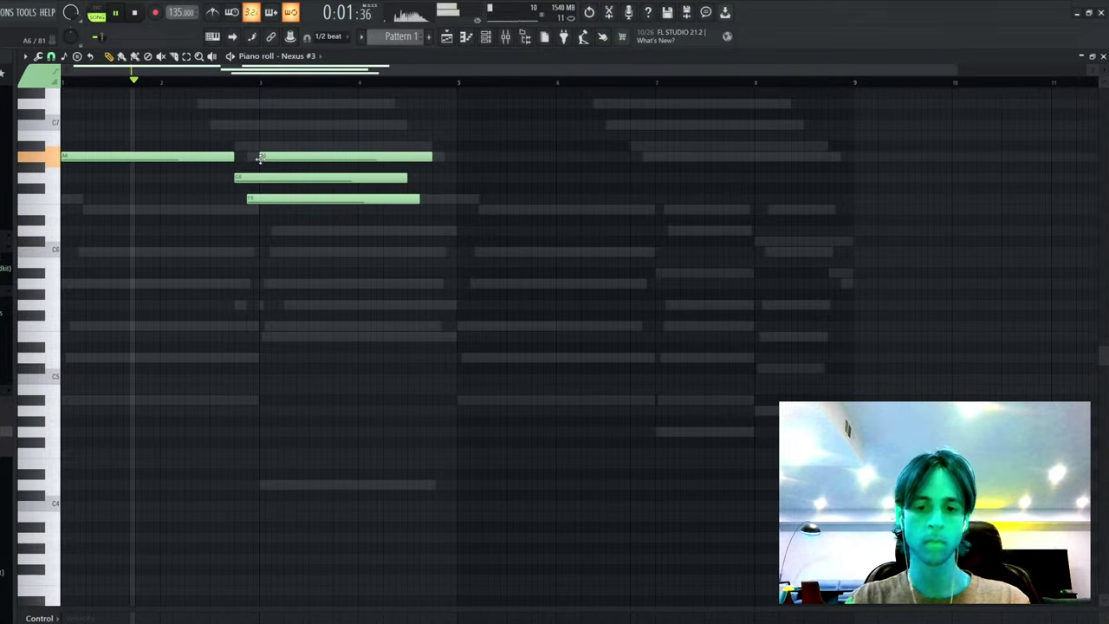
{"action": "key", "text": "ctrl+l"}
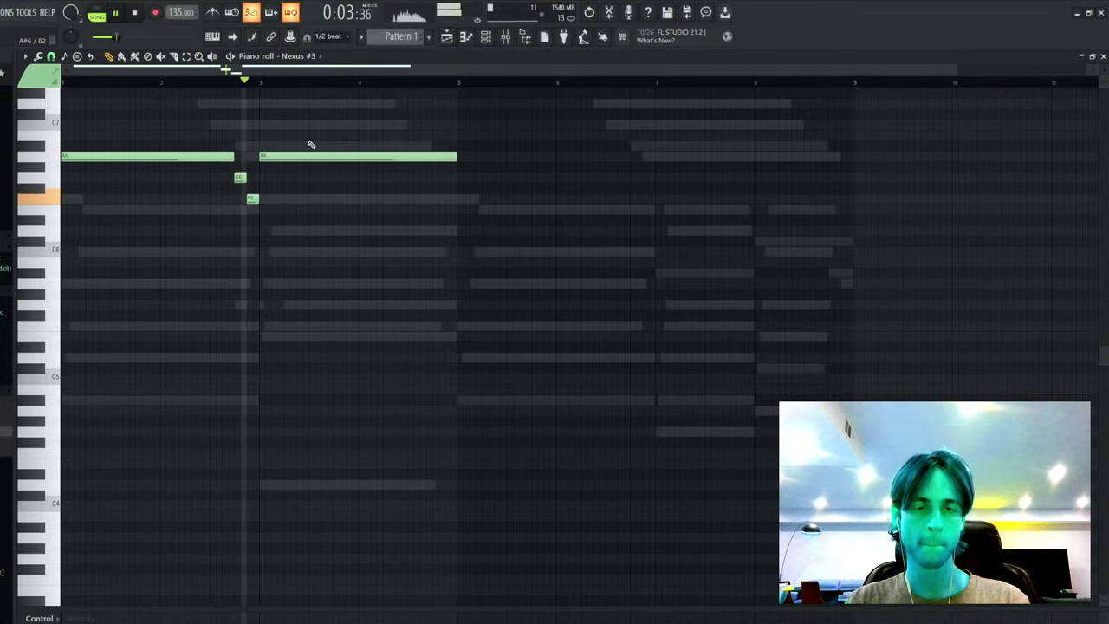
- Continue the Nexus #3 melody with a one-bar G6 at bar 4 and a one-bar F6 at bar 5
{"action": "left_click", "coordinate": [359, 178]}
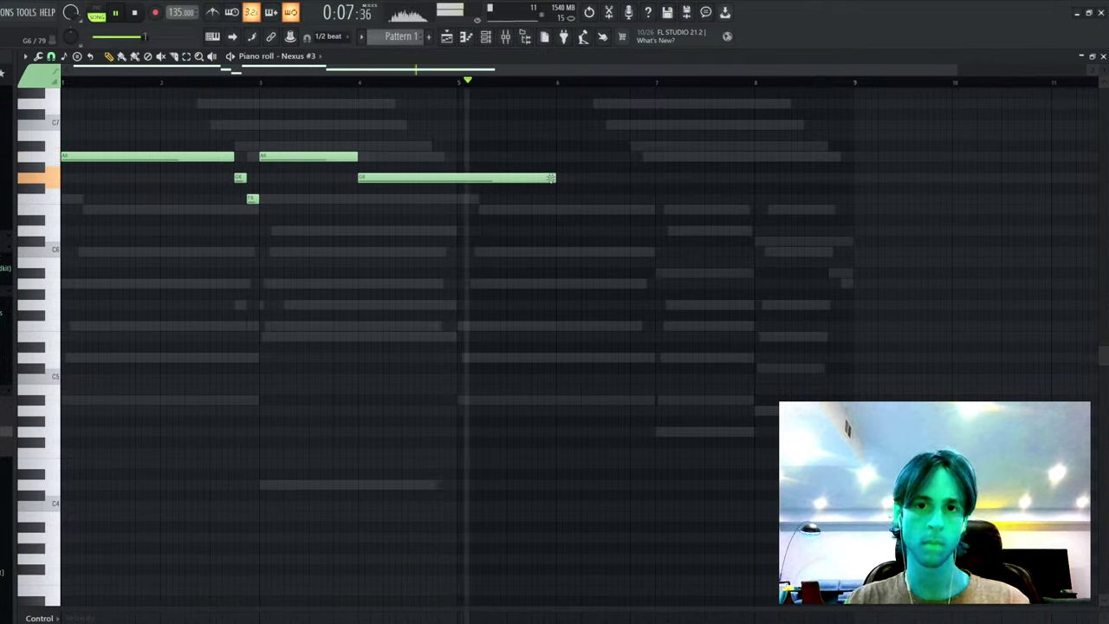
{"action": "left_click_drag", "start_coordinate": [555, 178], "coordinate": [458, 177]}
{"action": "left_click", "coordinate": [459, 199]}
{"action": "key", "text": "space"}
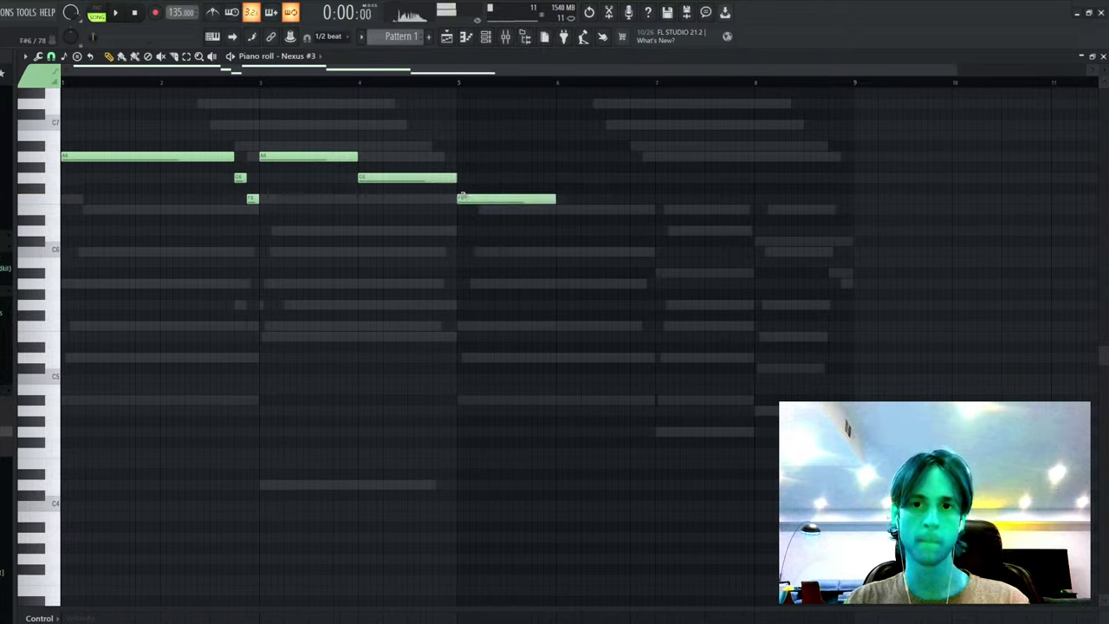
- Complete the Nexus #3 melody with one-bar C7, A6 and G6 notes at bars 6, 7 and 8, removing surplus notes beyond bar 8
{"action": "left_click_drag", "start_coordinate": [656, 113], "coordinate": [262, 279]}
{"action": "key", "text": "ctrl+b"}
{"action": "key", "text": "ctrl+d"}
{"action": "right_click", "coordinate": [1002, 125]}
{"action": "right_click", "coordinate": [940, 199]}
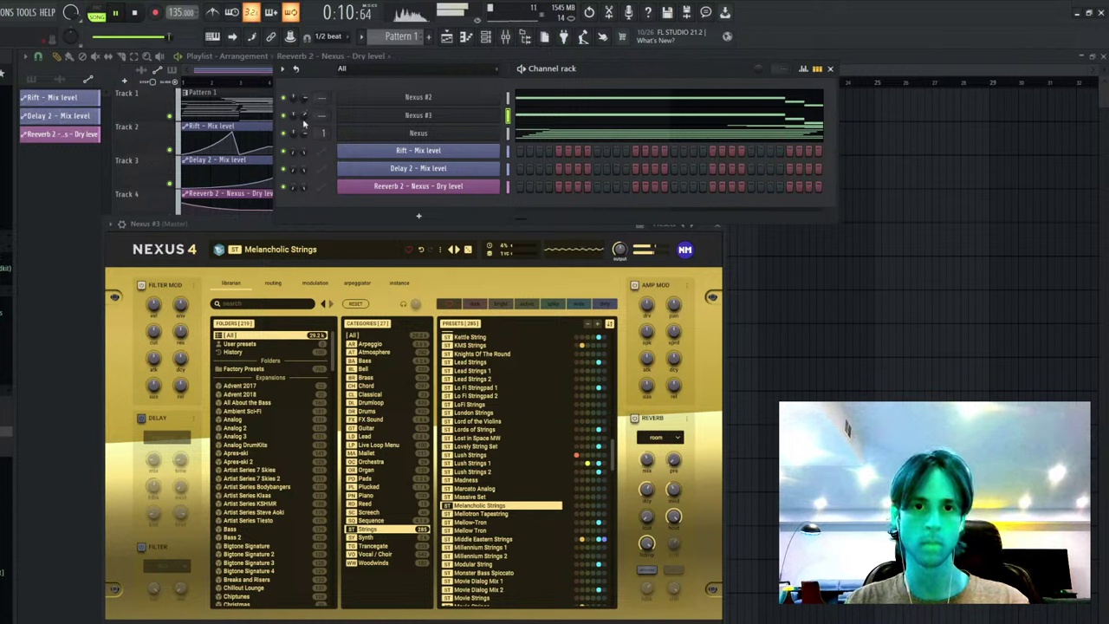
{"action": "left_click", "coordinate": [567, 121]}
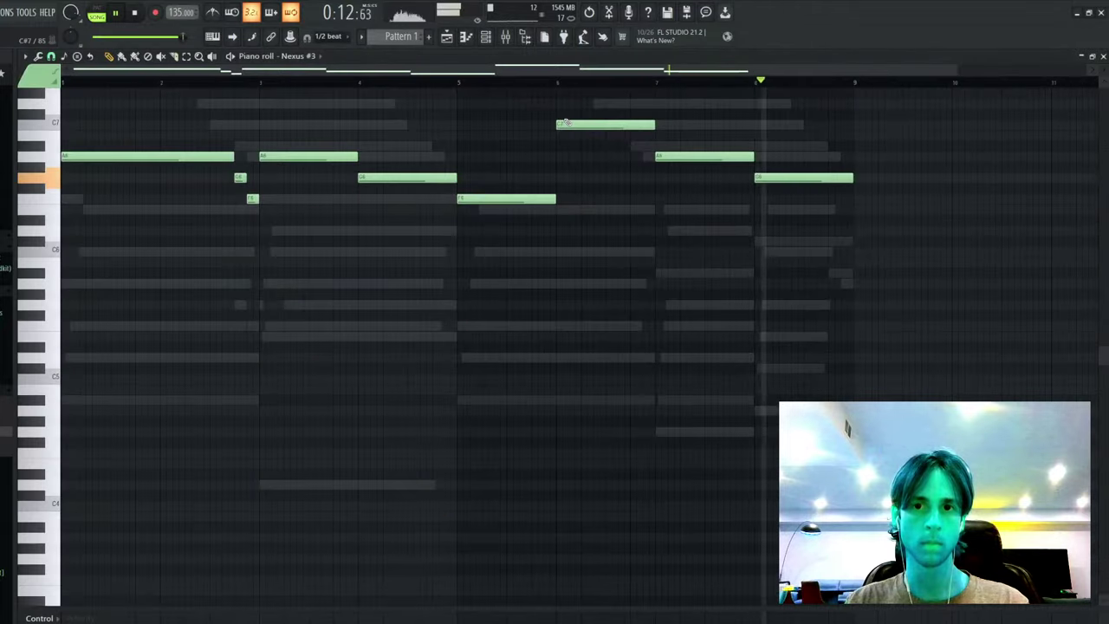
{"action": "scroll", "coordinate": [803, 264], "scroll_direction": "up", "scroll_amount": 1}
{"action": "key", "text": "Escape"}
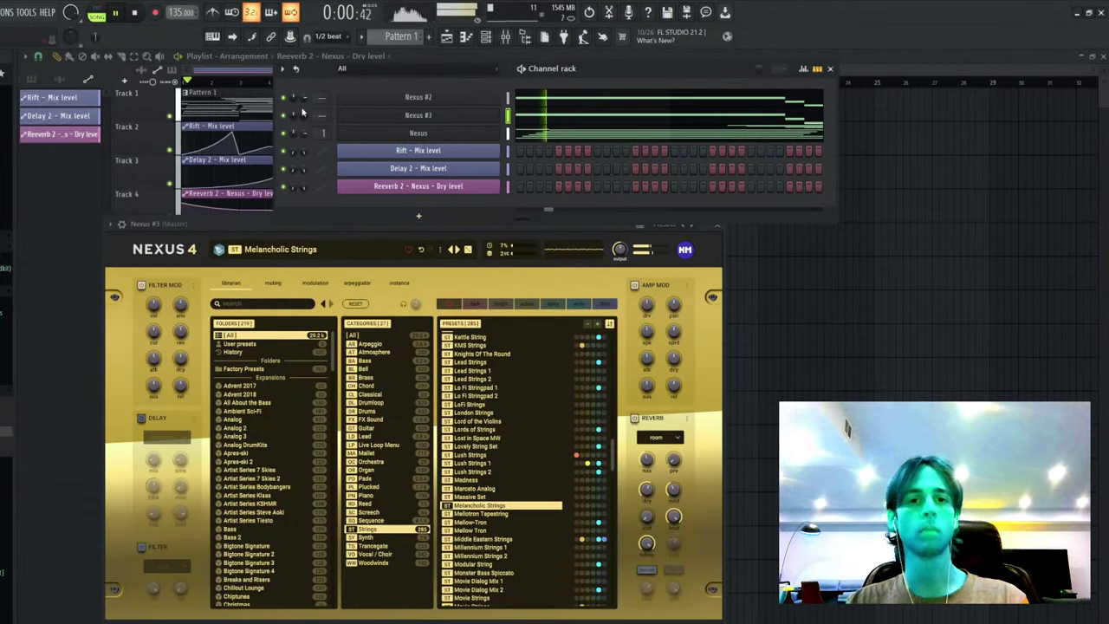
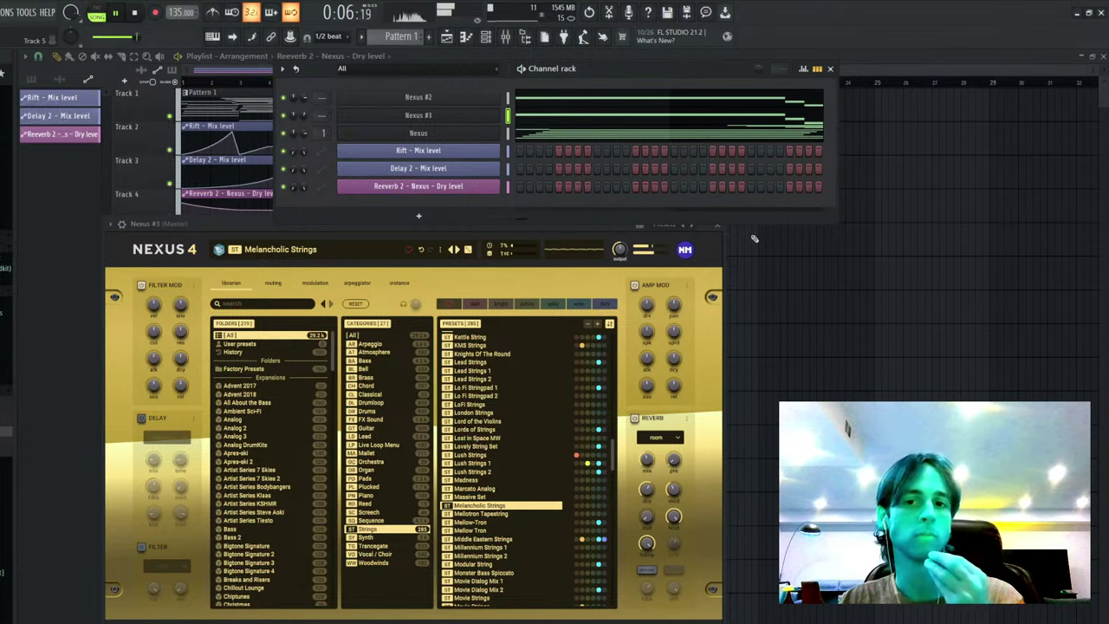
- Render the Master output to an audio clip on Track 5, solo that track and play it
{"action": "left_click", "coordinate": [718, 223]}
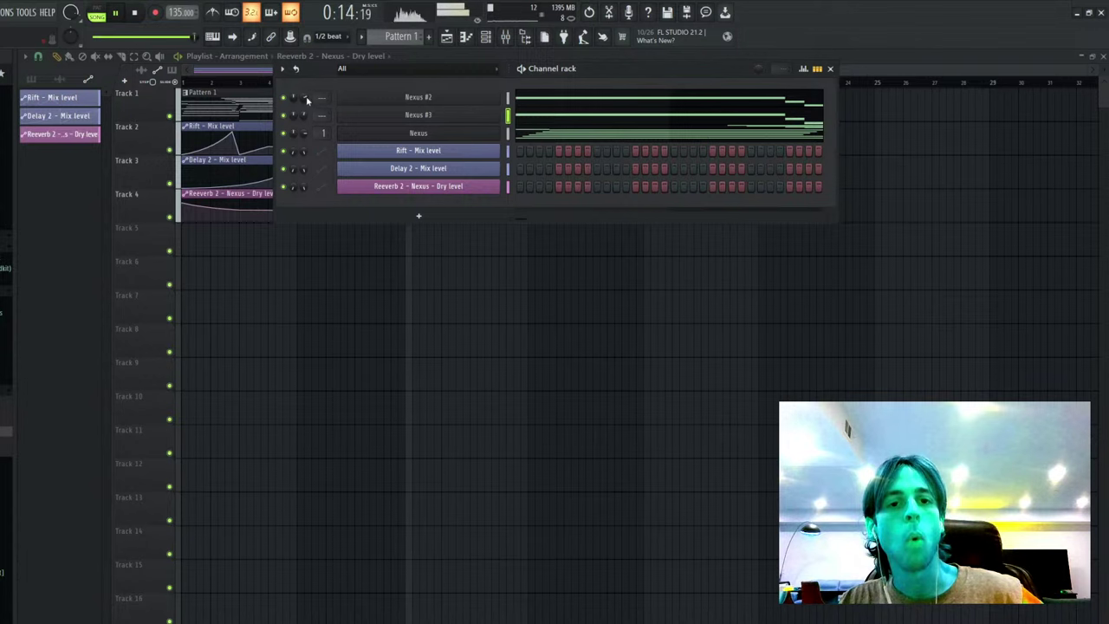
{"action": "left_click", "coordinate": [505, 36]}
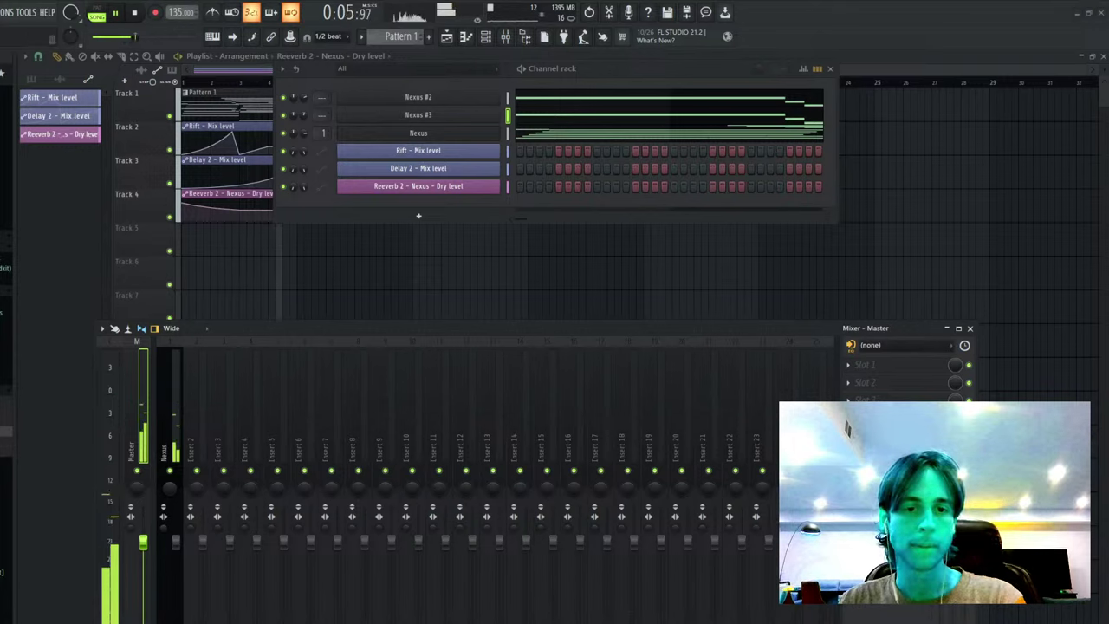
{"action": "key", "text": "space"}
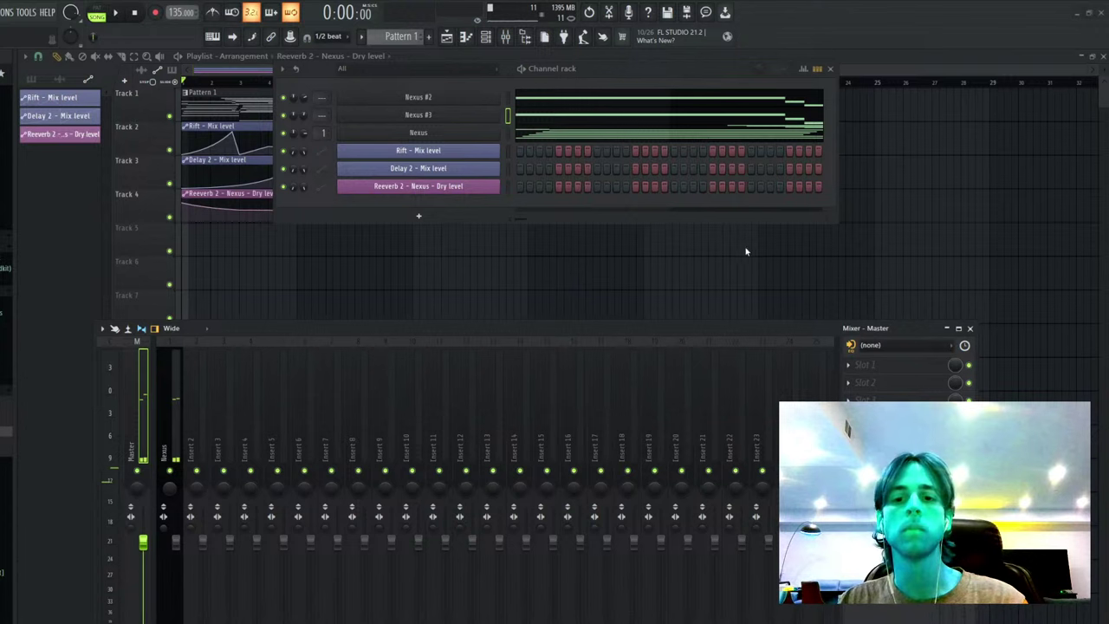
{"action": "right_click", "coordinate": [893, 253]}
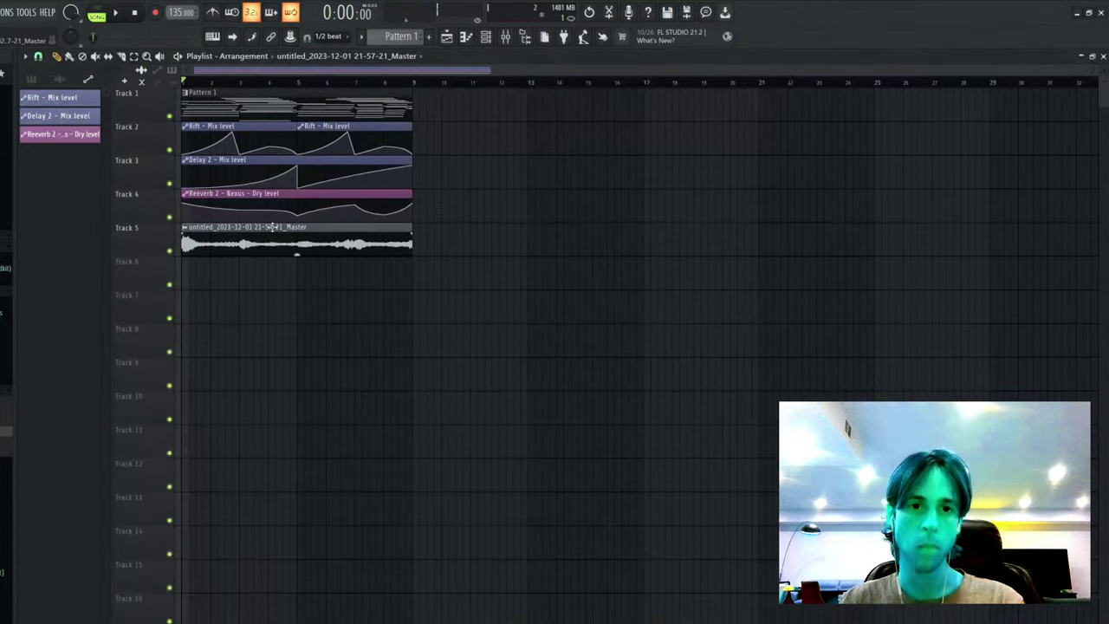
{"action": "right_click", "coordinate": [171, 251]}
{"action": "key", "text": "space"}
- Reverse the rendered Master audio clip on Track 5 and play it back
{"action": "double_click", "coordinate": [245, 250]}
{"action": "key", "text": "Escape"}
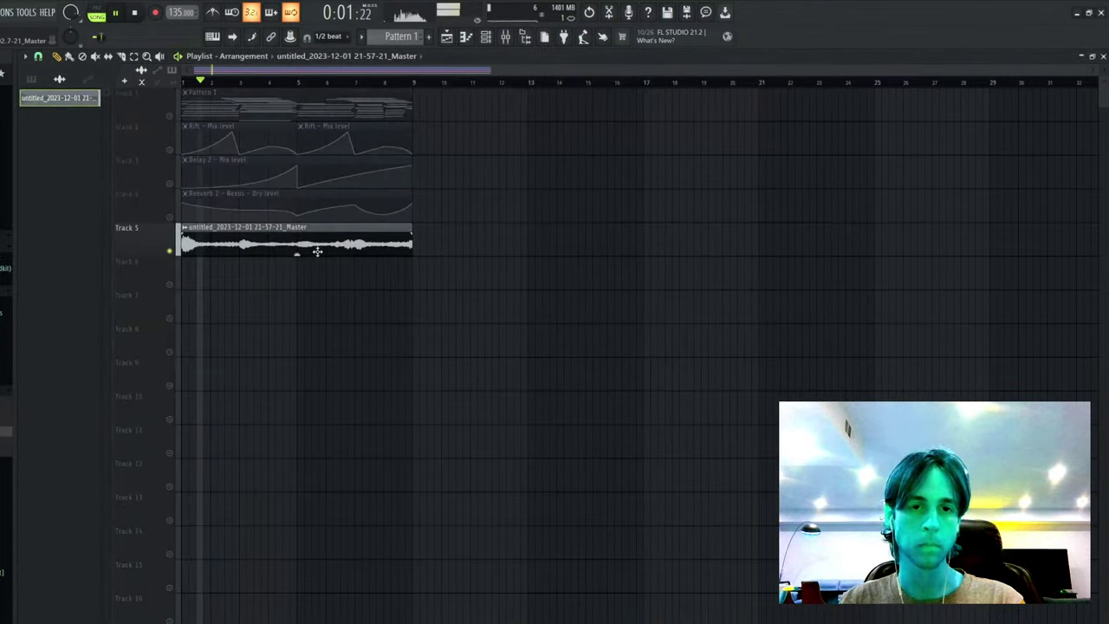
{"action": "double_click", "coordinate": [317, 251]}
{"action": "key", "text": "space"}
{"action": "right_click", "coordinate": [639, 275]}
- Slip the reversed clip's audio about 1.5 bars earlier without moving the clip
{"action": "key", "text": "s"}
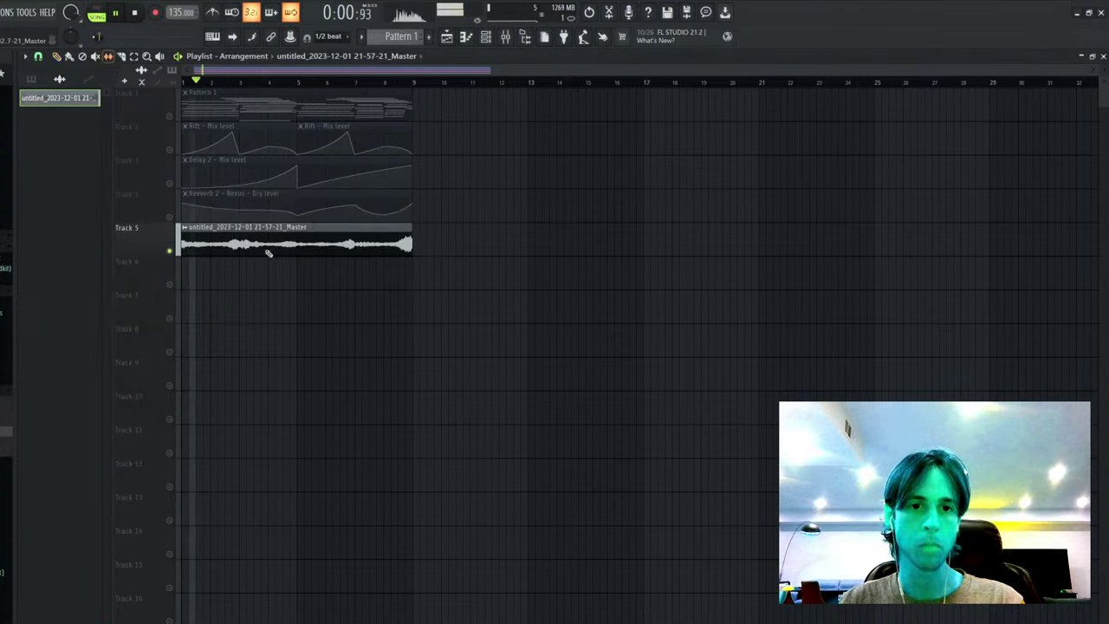
{"action": "key", "text": "space"}
{"action": "left_click_drag", "start_coordinate": [279, 248], "coordinate": [239, 246]}
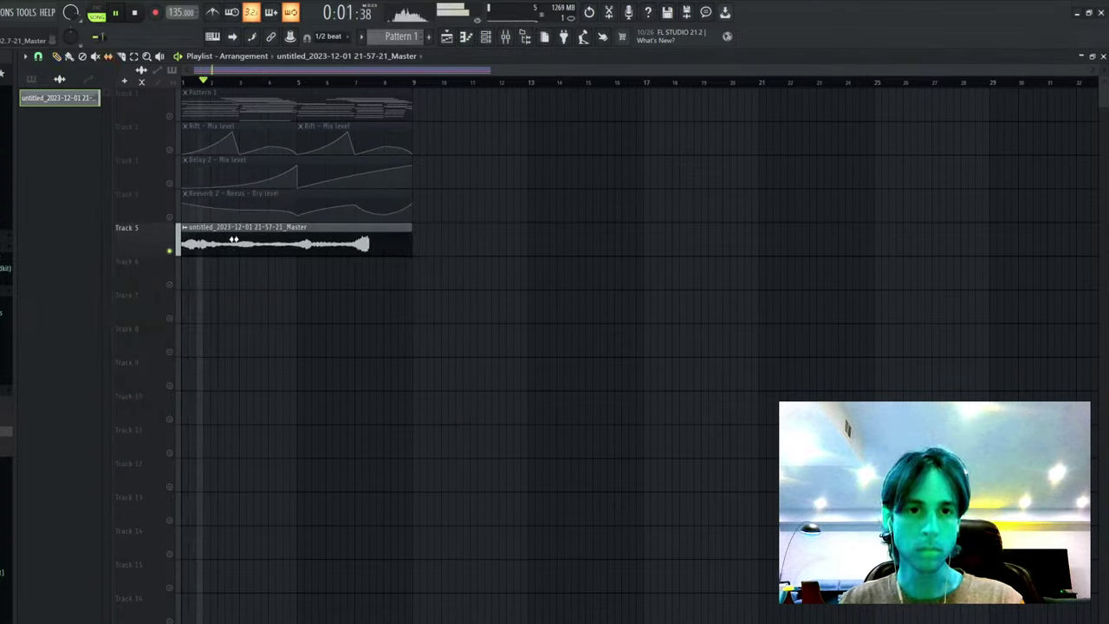
- Slice the reversed clip at bar 2 and slip the second slice's audio about 1.5 bars earlier
{"action": "left_click", "coordinate": [216, 236]}
{"action": "key", "text": "space"}
{"action": "key", "text": "space"}
{"action": "key", "text": "s"}
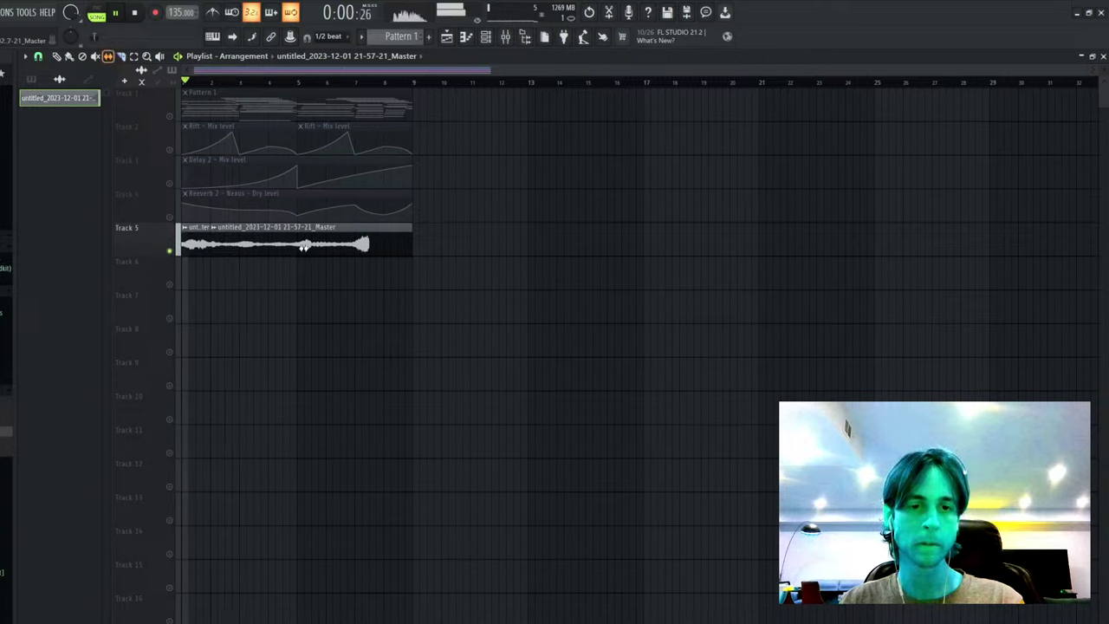
{"action": "left_click_drag", "start_coordinate": [307, 245], "coordinate": [264, 246]}
- Raise the reversed clip's pitch and set the project tempo to 157 BPM
{"action": "double_click", "coordinate": [263, 245]}
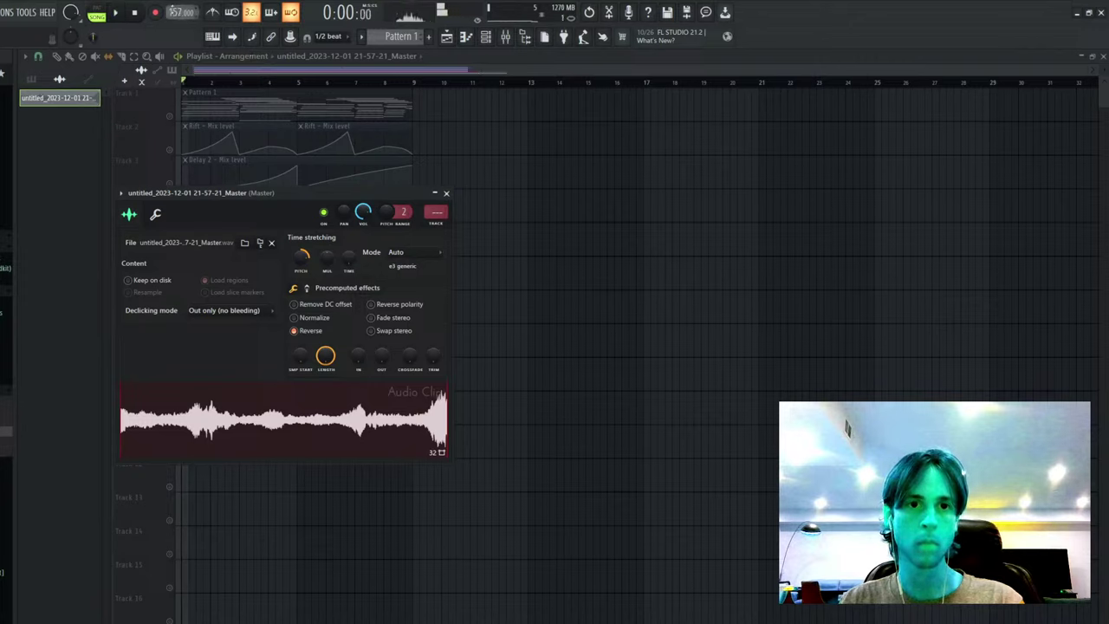
{"action": "key", "text": "Escape"}
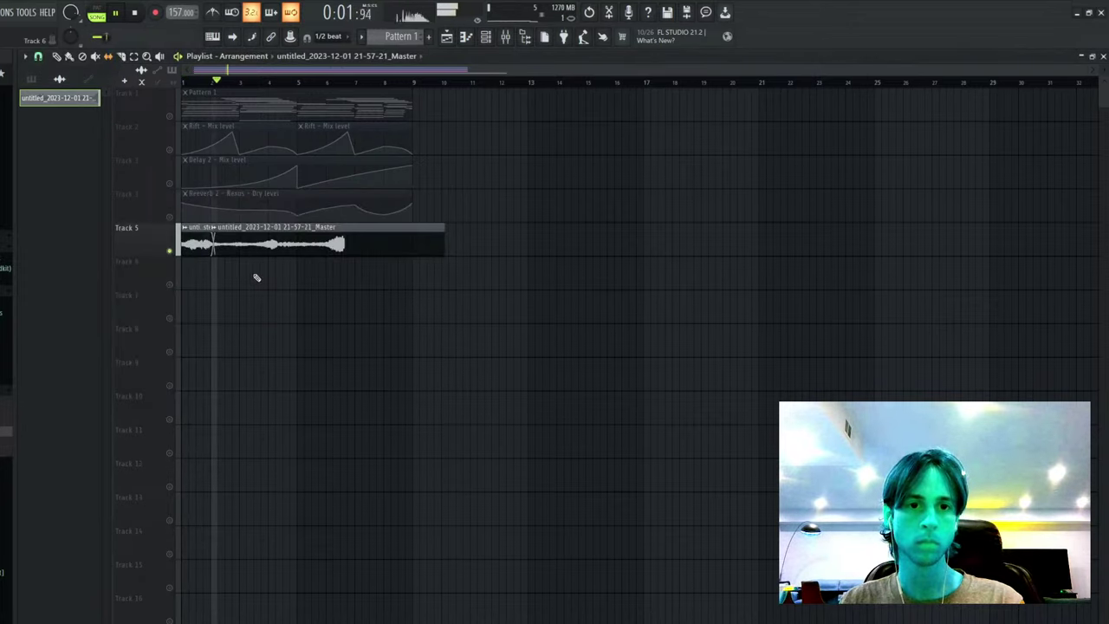
- Slice the reversed clip at bars 3 and 4, slipping the audio earlier in each new end slice
{"action": "left_click", "coordinate": [241, 242]}
{"action": "key", "text": "s"}
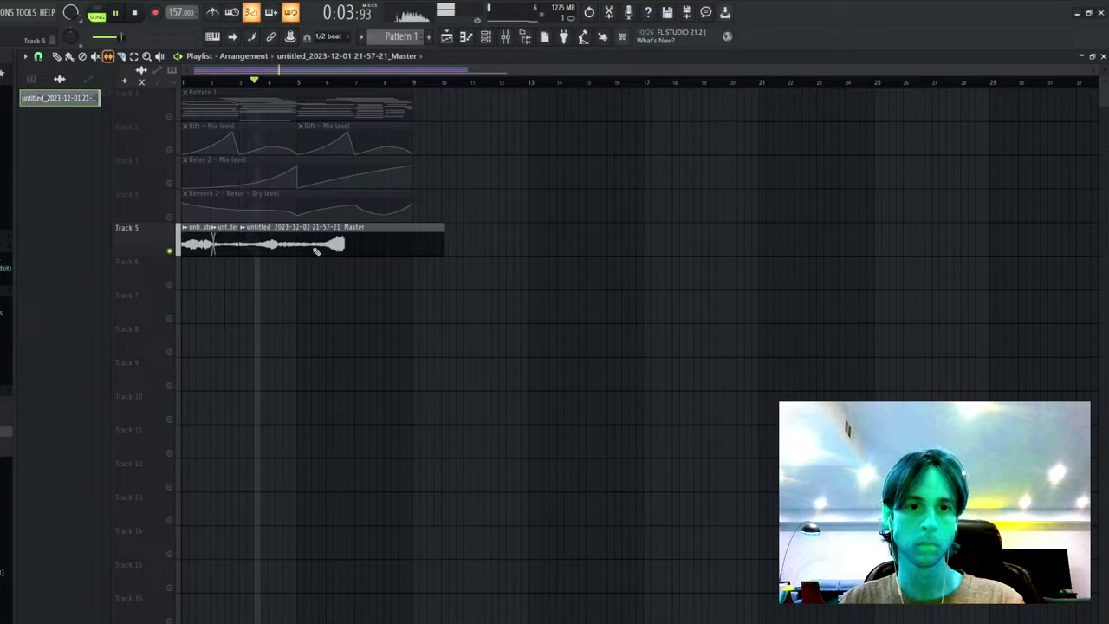
{"action": "left_click_drag", "start_coordinate": [313, 251], "coordinate": [286, 247]}
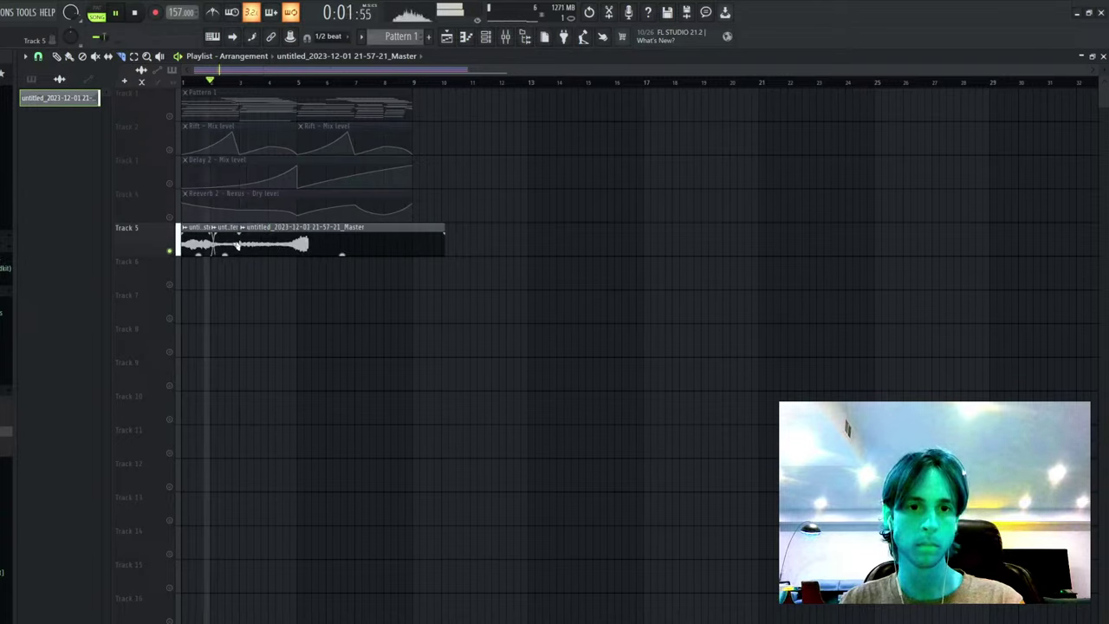
{"action": "left_click", "coordinate": [270, 243]}
{"action": "key", "text": "s"}
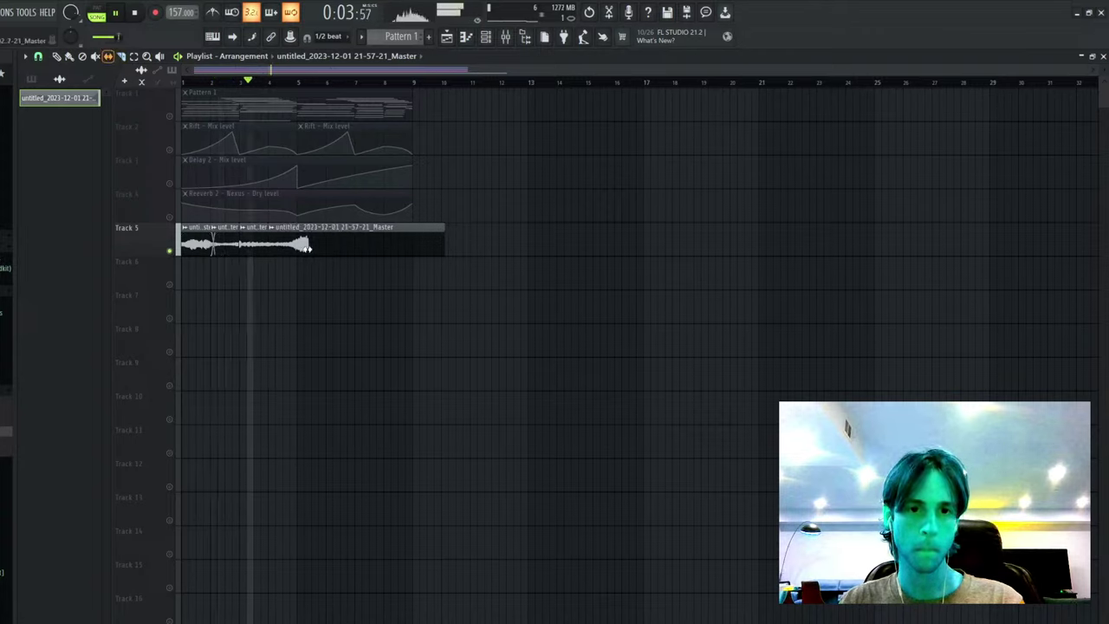
{"action": "left_click_drag", "start_coordinate": [309, 247], "coordinate": [299, 247]}
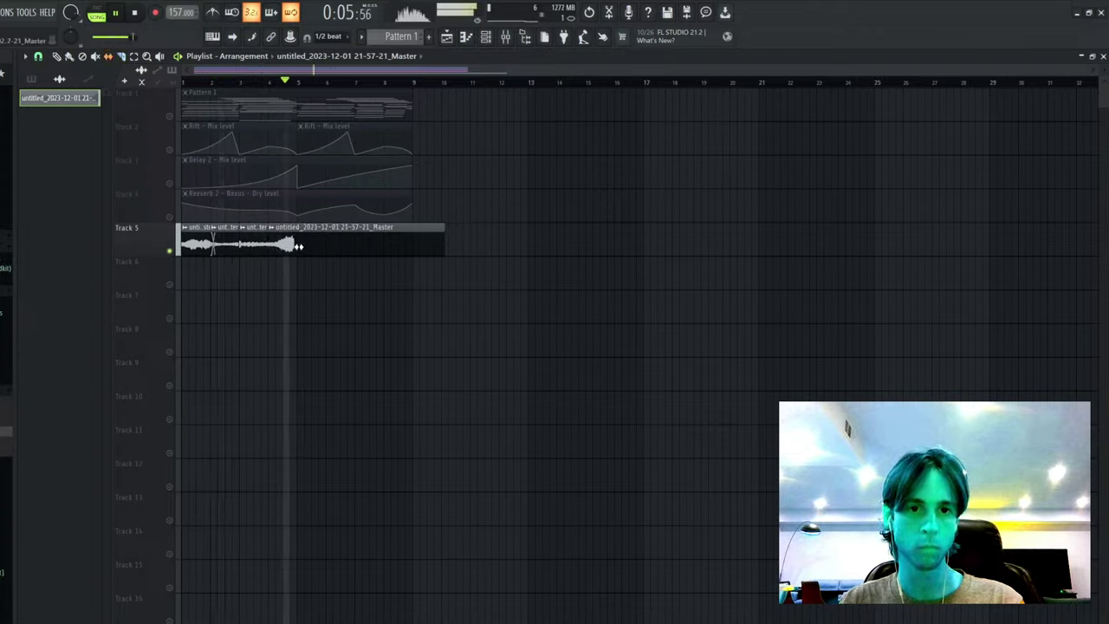
- Delete the second slice on Track 5 and adjust the first slice's end to bar 2
{"action": "right_click", "coordinate": [233, 235]}
{"action": "key", "text": "space"}
{"action": "scroll", "coordinate": [229, 77], "scroll_direction": "up", "scroll_amount": 5}
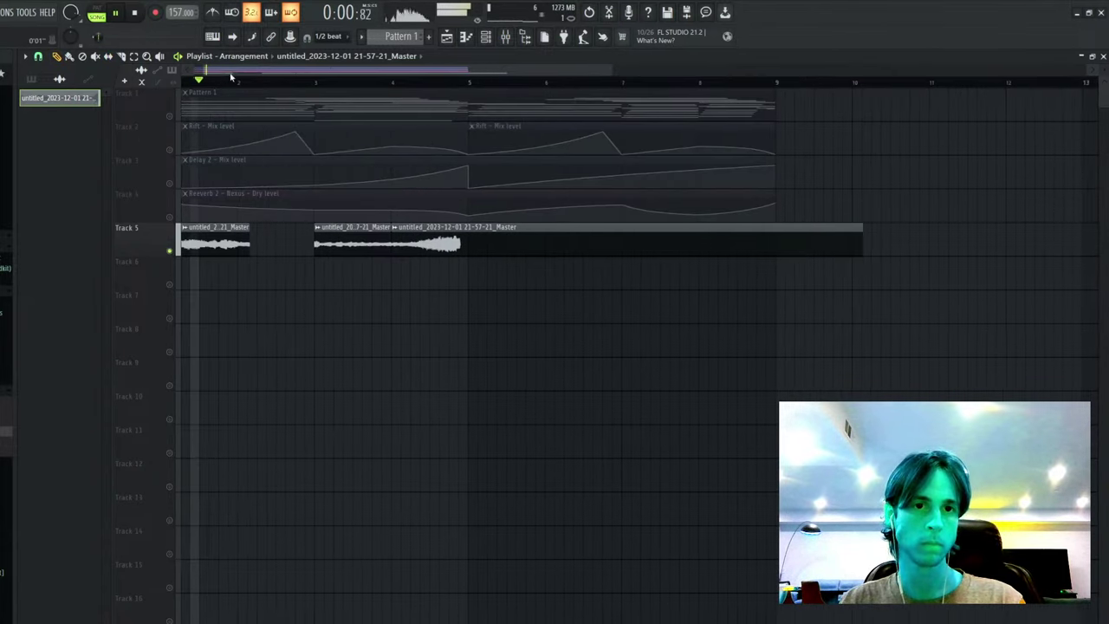
{"action": "key", "text": "space"}
{"action": "mouse_move", "coordinate": [270, 232]}
{"action": "left_mouse_down"}
{"action": "mouse_move", "coordinate": [342, 239]}
{"action": "mouse_move", "coordinate": [258, 237]}
{"action": "left_mouse_up"}
{"action": "key", "text": "space"}
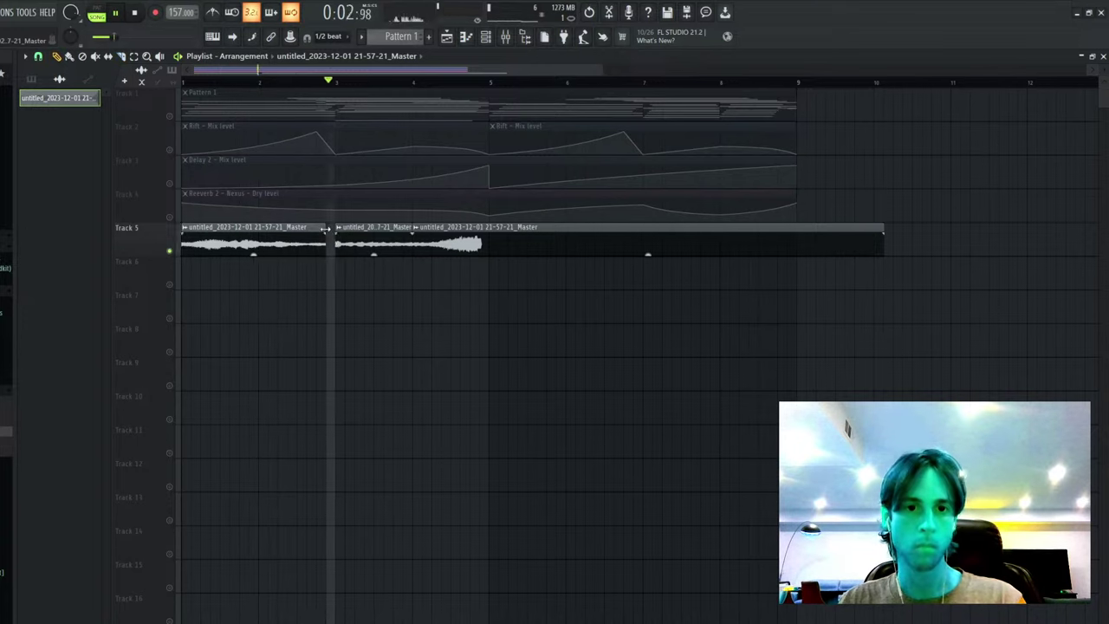
- Close the gap on Track 5 by moving the two remaining slices one bar earlier to bars 2 and 3
{"action": "key", "text": "space"}
{"action": "key", "text": "space"}
{"action": "left_click_drag", "start_coordinate": [381, 243], "coordinate": [304, 244]}
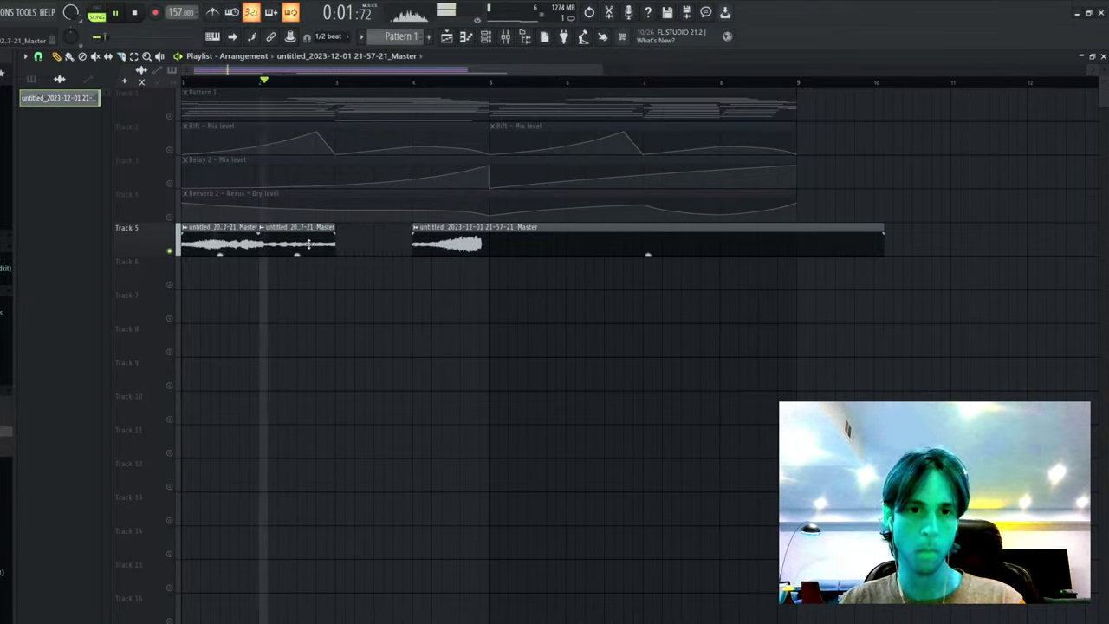
{"action": "left_click_drag", "start_coordinate": [478, 247], "coordinate": [401, 249]}
- Swap the first two slices on Track 5, placing the bar 2 slice at bar 1 and the opening slice at bar 2
{"action": "key", "text": "space"}
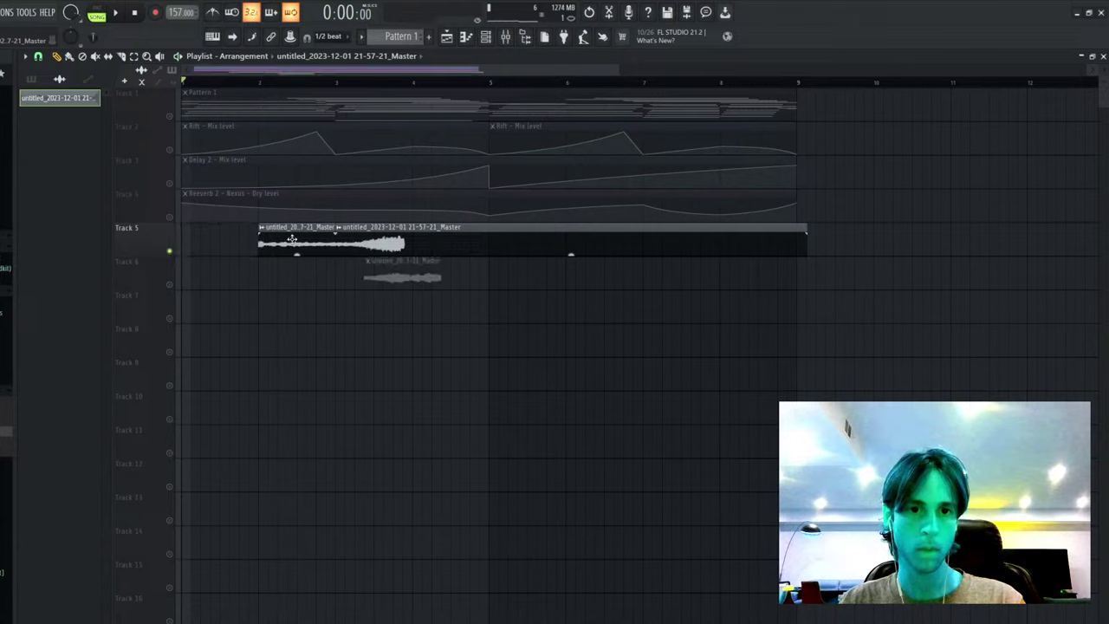
{"action": "left_click_drag", "start_coordinate": [292, 239], "coordinate": [217, 240]}
{"action": "key", "text": "space"}
{"action": "left_click_drag", "start_coordinate": [418, 275], "coordinate": [318, 231]}
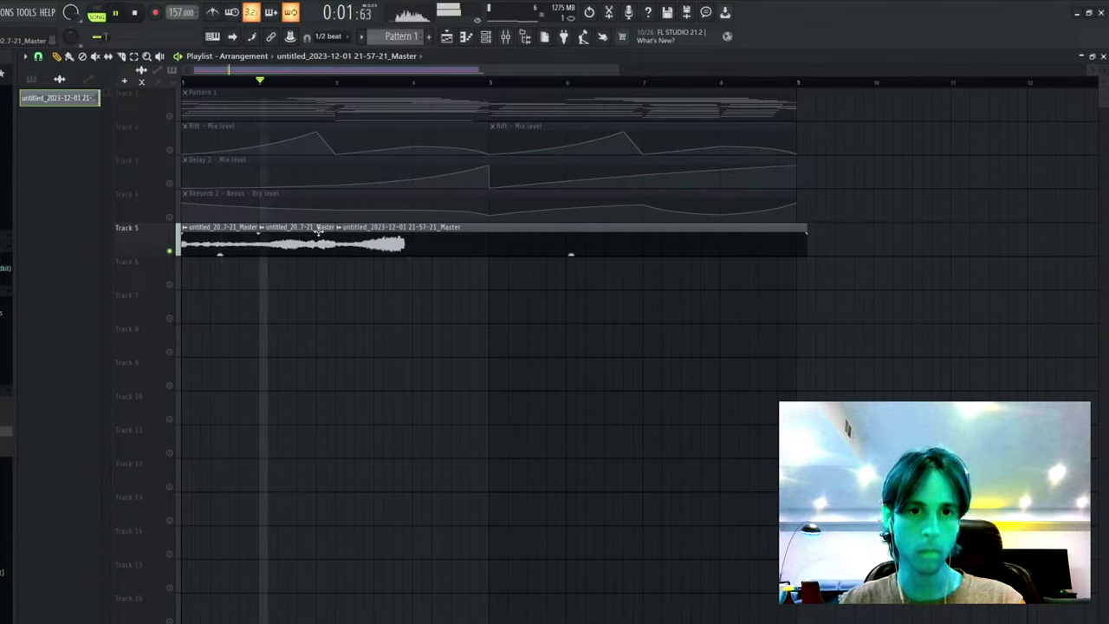
- Turn on the metronome and play back the rearranged slices
{"action": "key", "text": "space"}
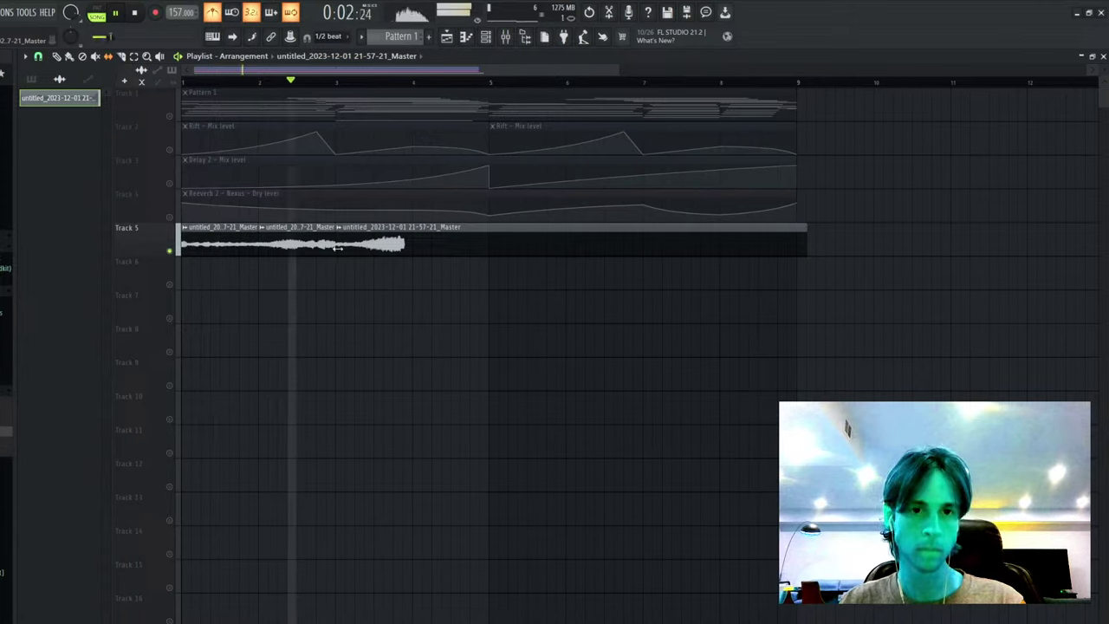
{"action": "key", "text": "space"}
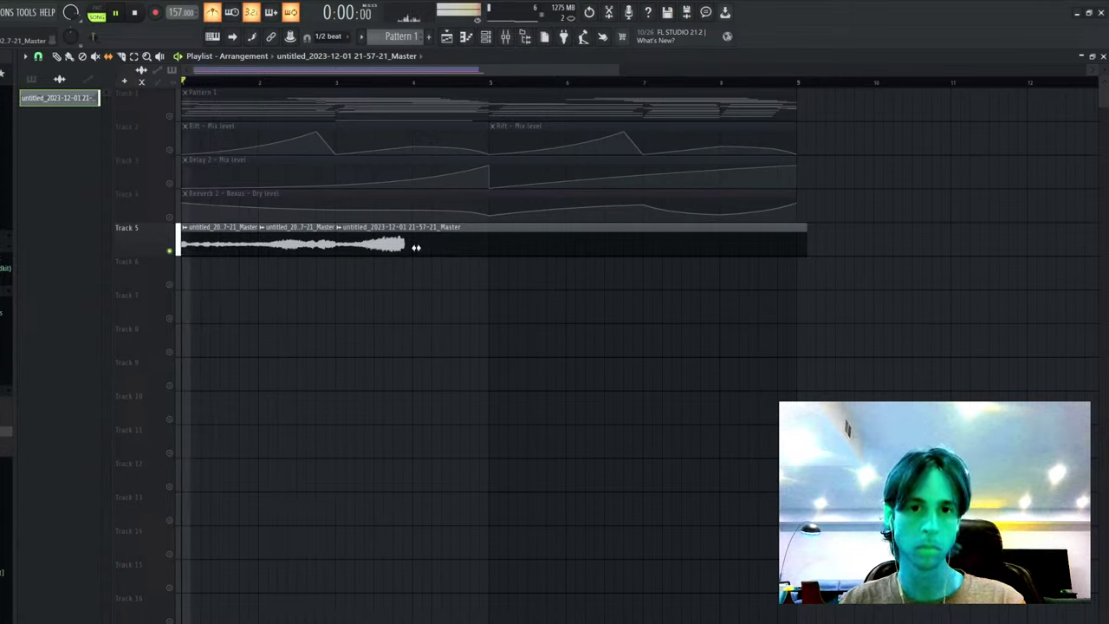
{"action": "key", "text": "space"}
- Trim the last slice on Track 5 to one bar ending at bar 4 and duplicate it at bar 4
{"action": "left_click_drag", "start_coordinate": [806, 250], "coordinate": [419, 243]}
{"action": "left_click", "coordinate": [389, 253], "text": "ctrl"}
{"action": "key", "text": "ctrl+b"}
{"action": "key", "text": "ctrl+d"}
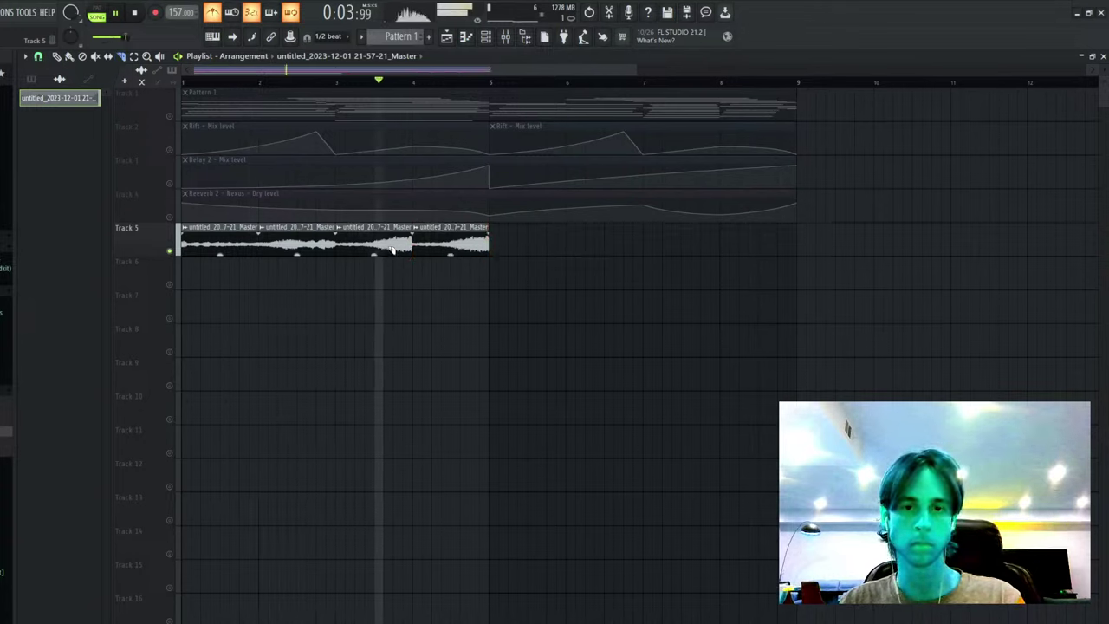
- Duplicate the four one-bar slices on Track 5 to fill bars 5 to 8
{"action": "key", "text": "p"}
{"action": "left_click_drag", "start_coordinate": [537, 245], "coordinate": [218, 245]}
{"action": "key", "text": "ctrl+b"}
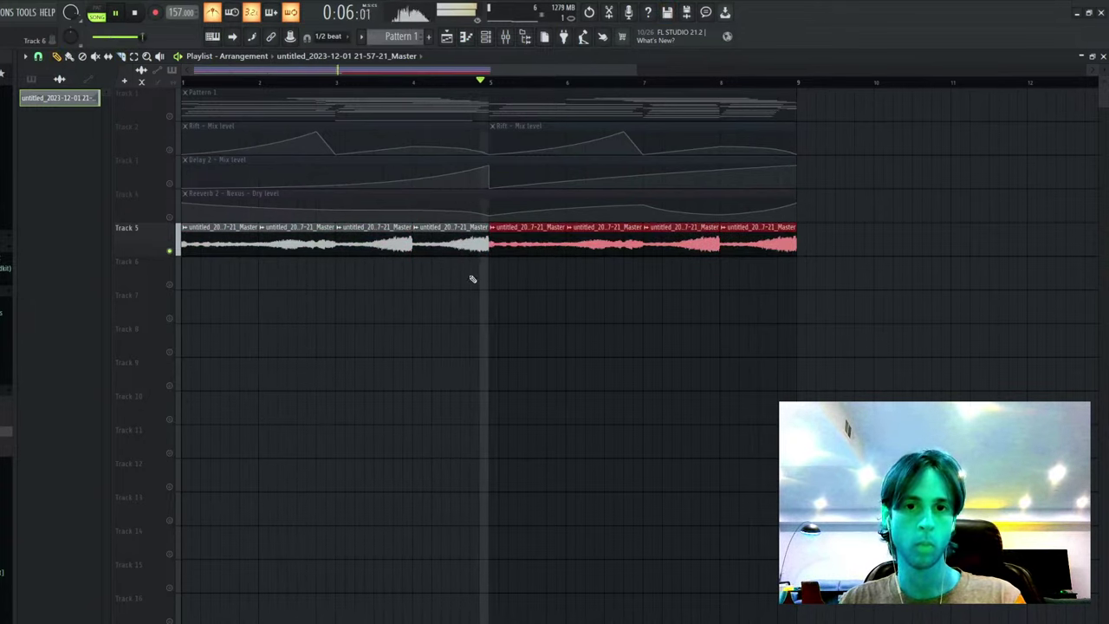
{"action": "left_click", "coordinate": [472, 279]}
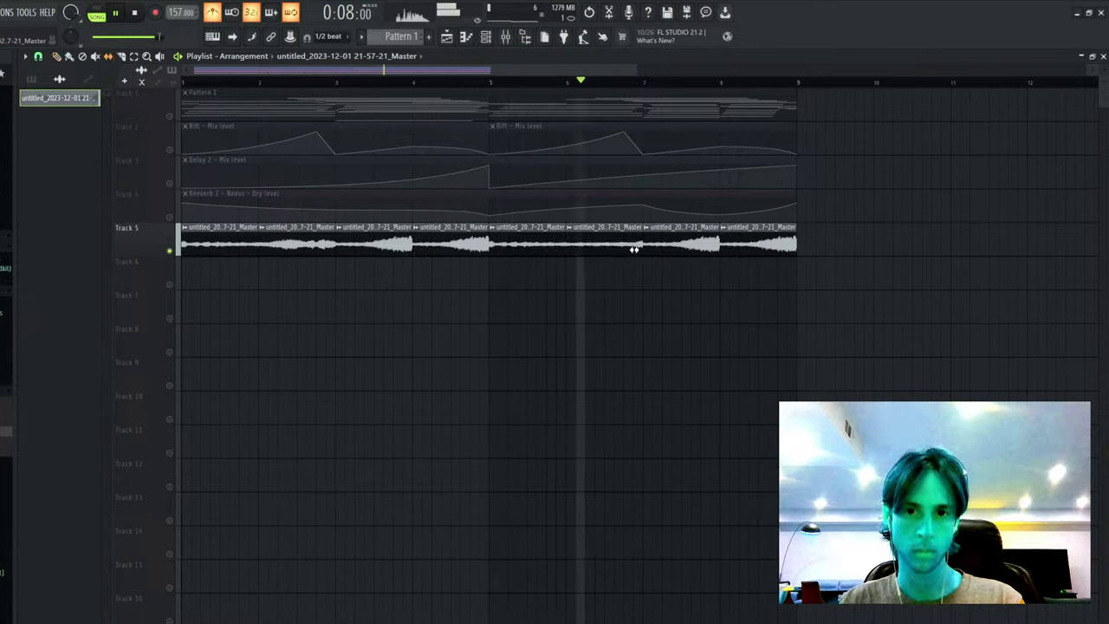
- Slip the audio earlier within the bar 6 slice and play the arrangement from the start
{"action": "left_click_drag", "start_coordinate": [634, 249], "coordinate": [604, 243]}
{"action": "key", "text": "space"}
{"action": "key", "text": "space"}
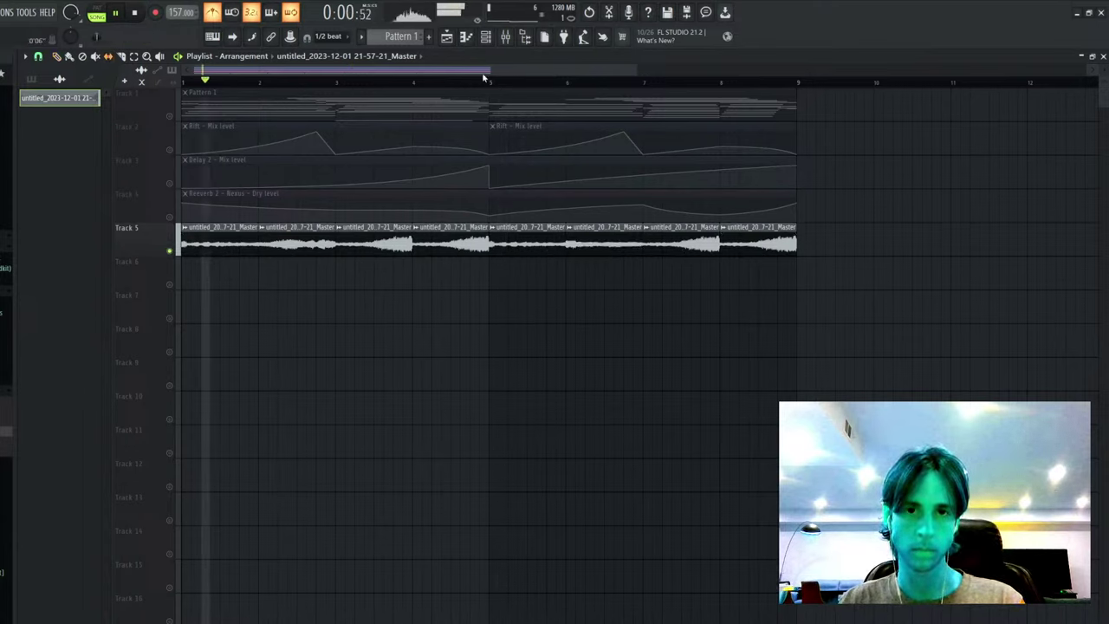
- Add a short fade-in at the start of the first slice on Track 5 and play the arrangement
{"action": "key", "text": "space"}
{"action": "key", "text": "space"}
{"action": "key", "text": "p"}
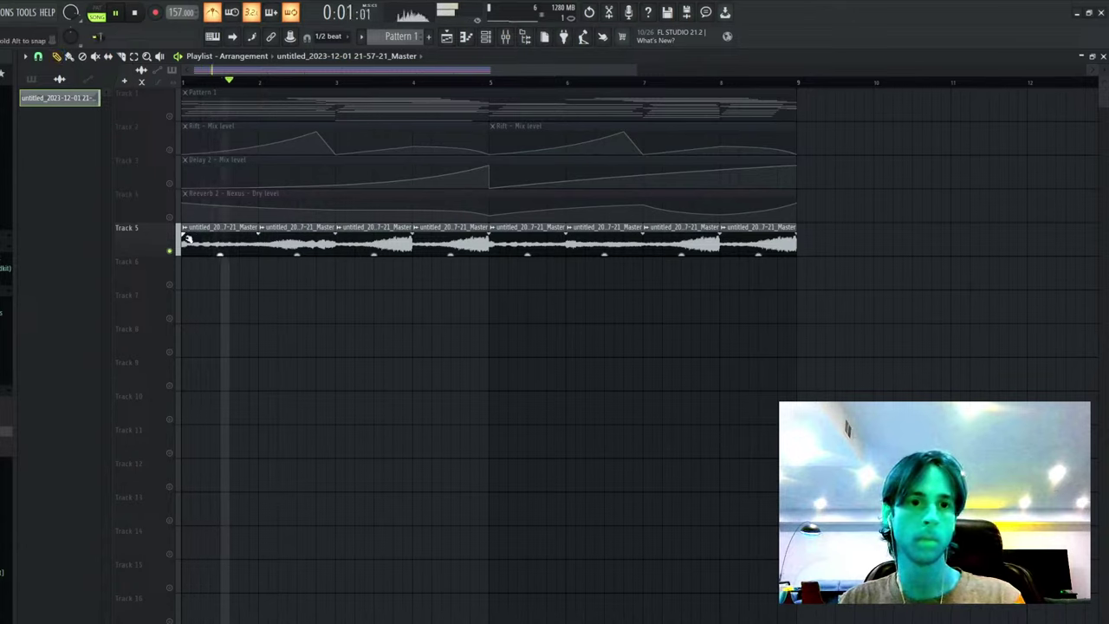
{"action": "key", "text": "space"}
{"action": "key", "text": "space"}
{"action": "left_click_drag", "start_coordinate": [186, 237], "coordinate": [196, 234]}
{"action": "key", "text": "space"}
{"action": "key", "text": "space"}
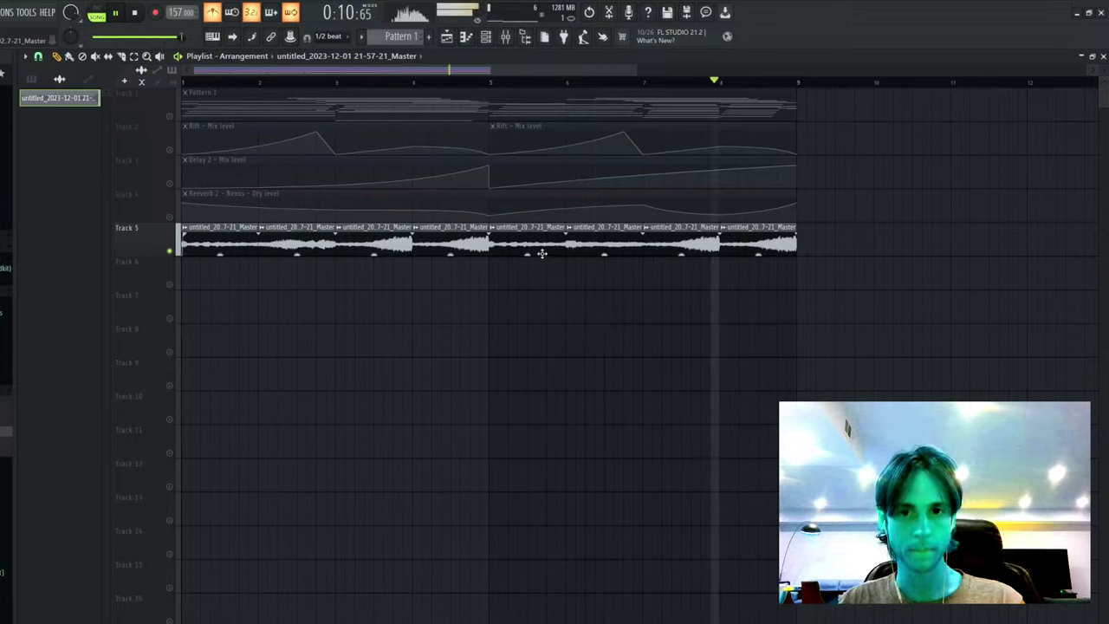
- Slip the audio in the bar 5 slice on Track 5 and move the first four slices to bars 9 to 12
{"action": "left_click", "coordinate": [496, 84]}
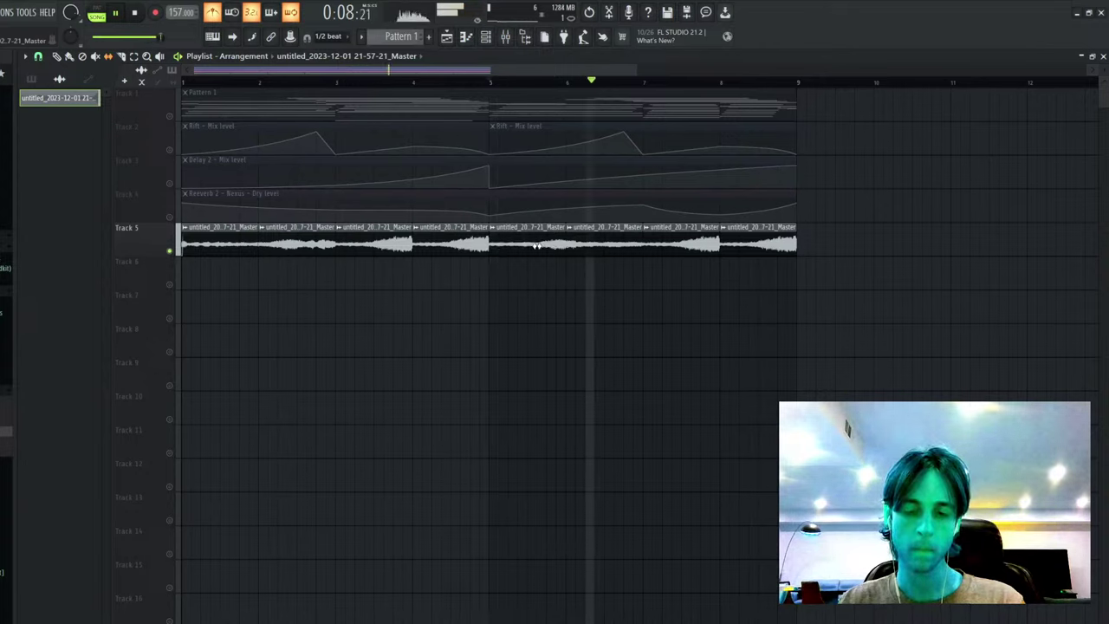
{"action": "left_click_drag", "start_coordinate": [460, 287], "coordinate": [837, 250]}
{"action": "scroll", "coordinate": [705, 92], "scroll_direction": "down", "scroll_amount": 4}
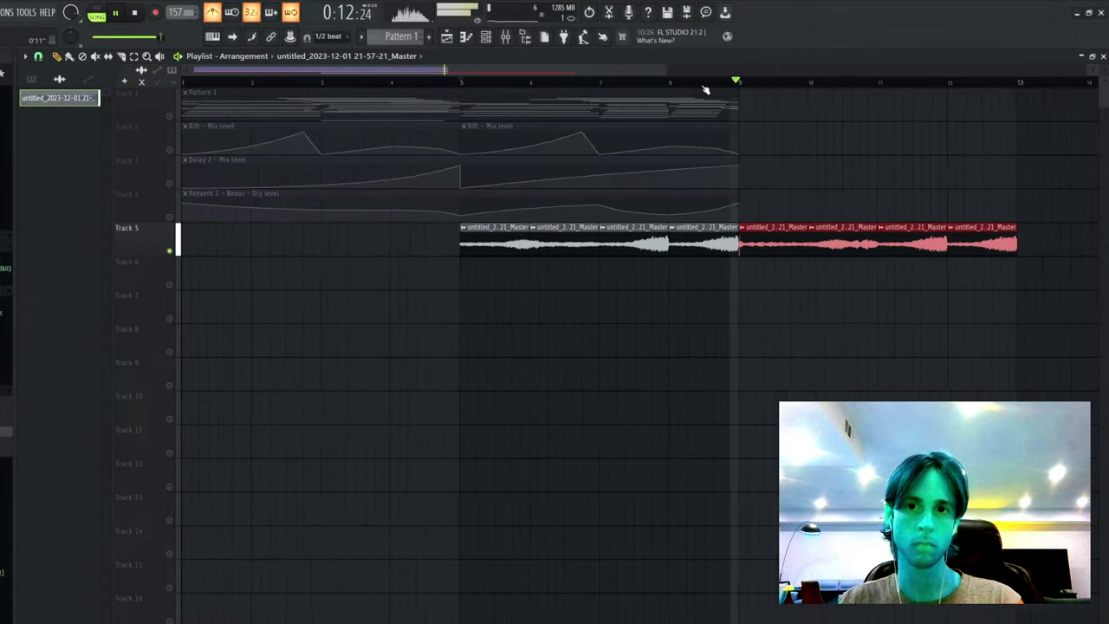
{"action": "left_click_drag", "start_coordinate": [753, 242], "coordinate": [379, 272]}
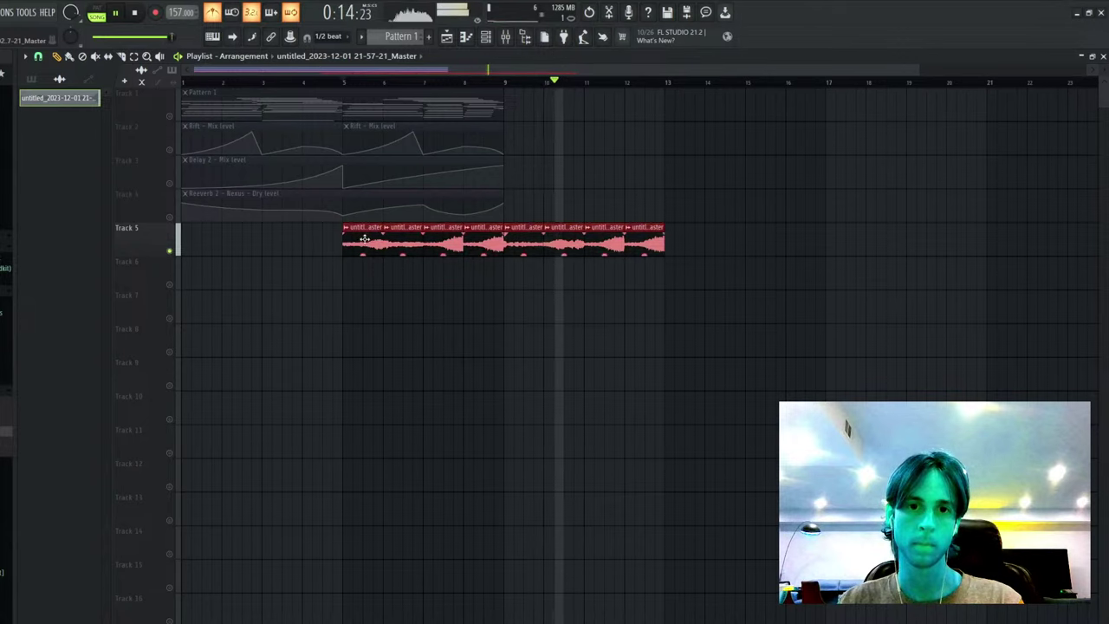
{"action": "key", "text": "ctrl+d"}
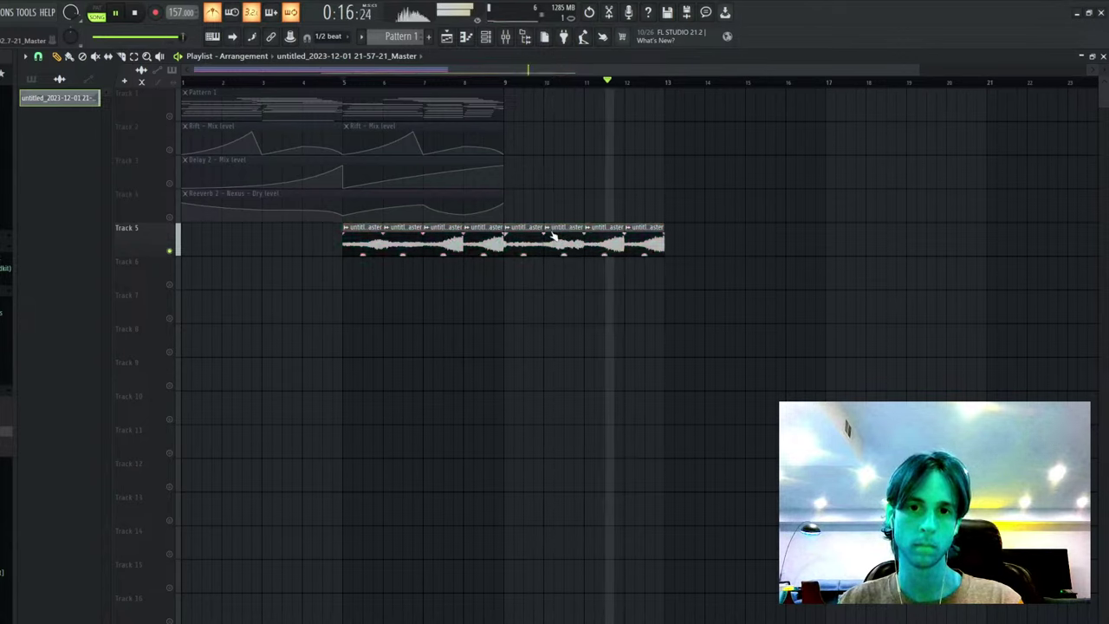
- Replace the bar 10 slice on Track 5 with a copy of the bar 6 slice and slip its audio
{"action": "right_click", "coordinate": [556, 237]}
{"action": "mouse_move", "coordinate": [544, 227]}
{"action": "left_mouse_down"}
{"action": "mouse_move", "coordinate": [576, 224]}
{"action": "mouse_move", "coordinate": [548, 228]}
{"action": "left_mouse_up"}
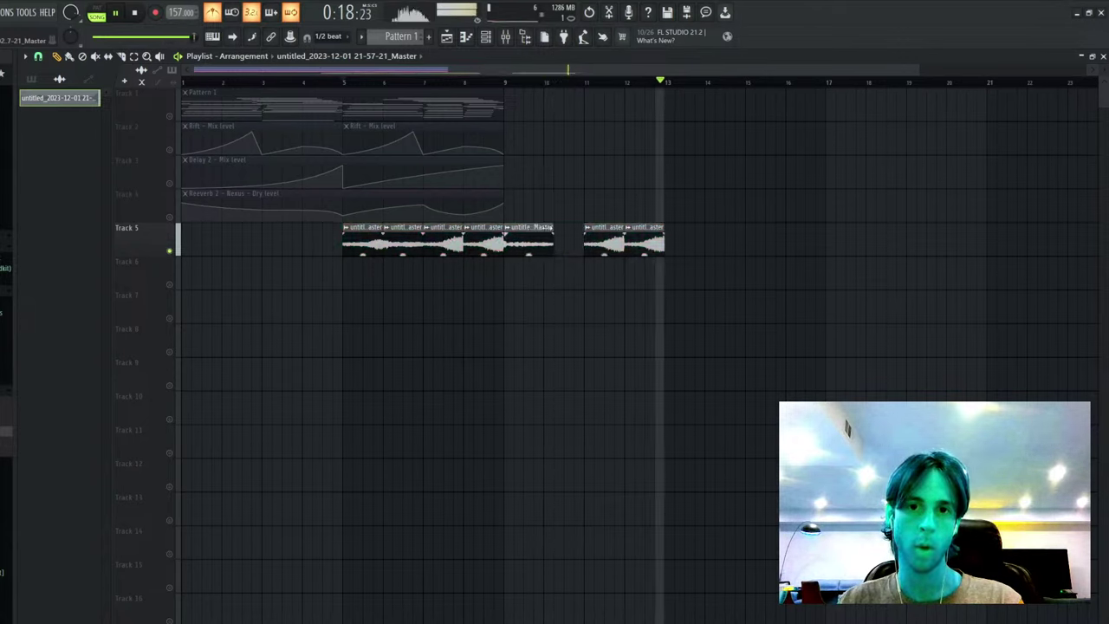
{"action": "left_click", "coordinate": [507, 82]}
{"action": "left_click", "coordinate": [404, 250]}
{"action": "left_click", "coordinate": [566, 247]}
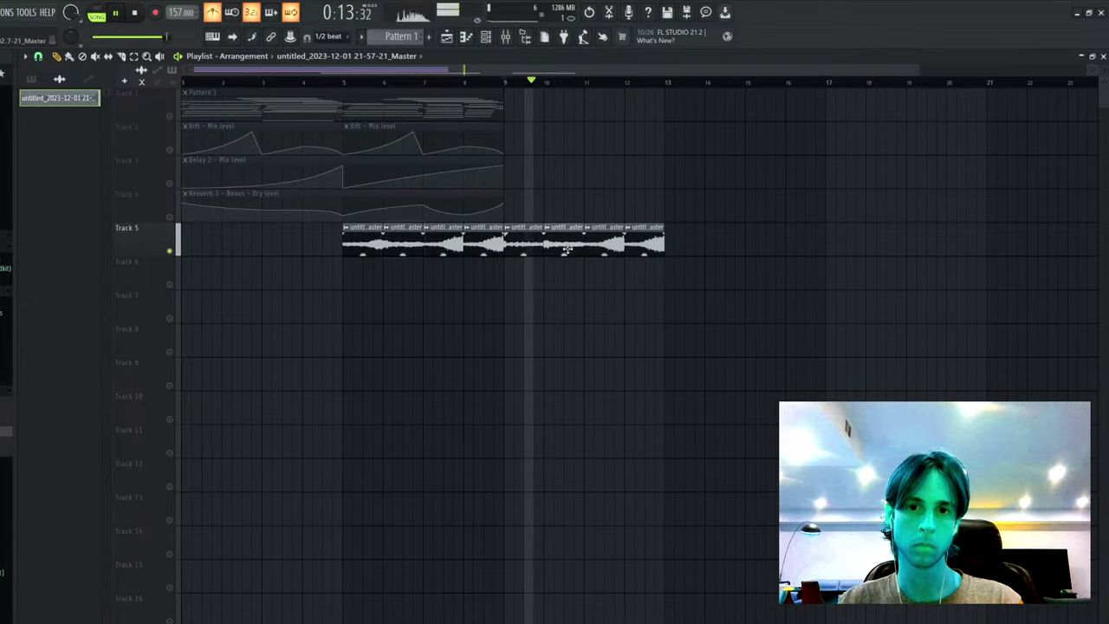
{"action": "key", "text": "s"}
{"action": "key", "text": "space"}
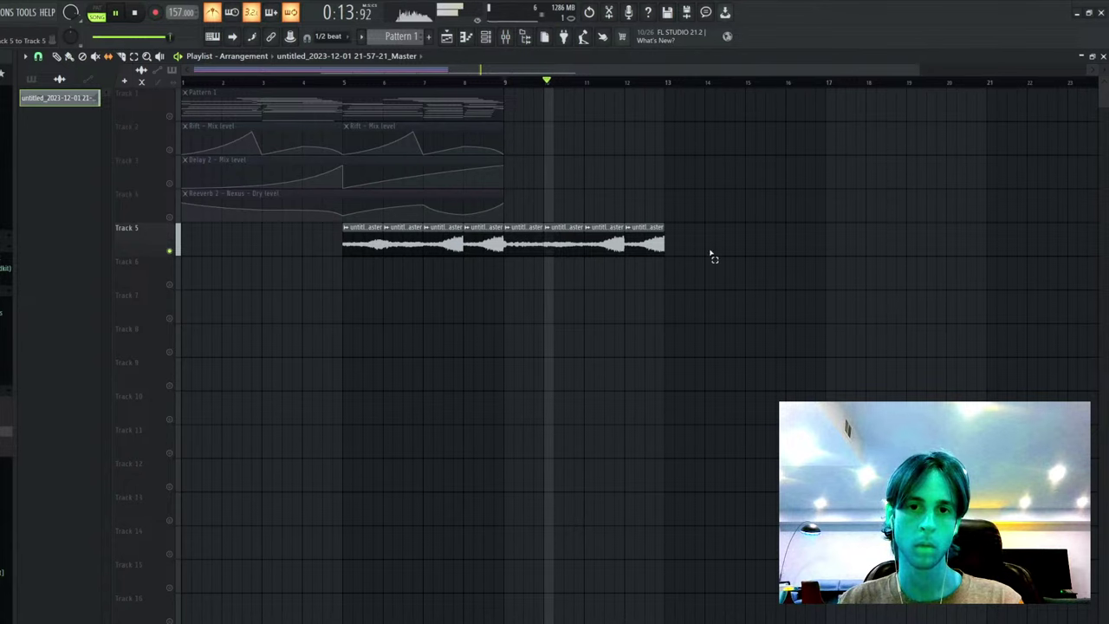
- Adjust the short fades on all eight Track 5 slices and move the slices to start at bar 1
{"action": "left_click_drag", "start_coordinate": [713, 257], "coordinate": [357, 236]}
{"action": "scroll", "coordinate": [396, 87], "scroll_direction": "up", "scroll_amount": 3}
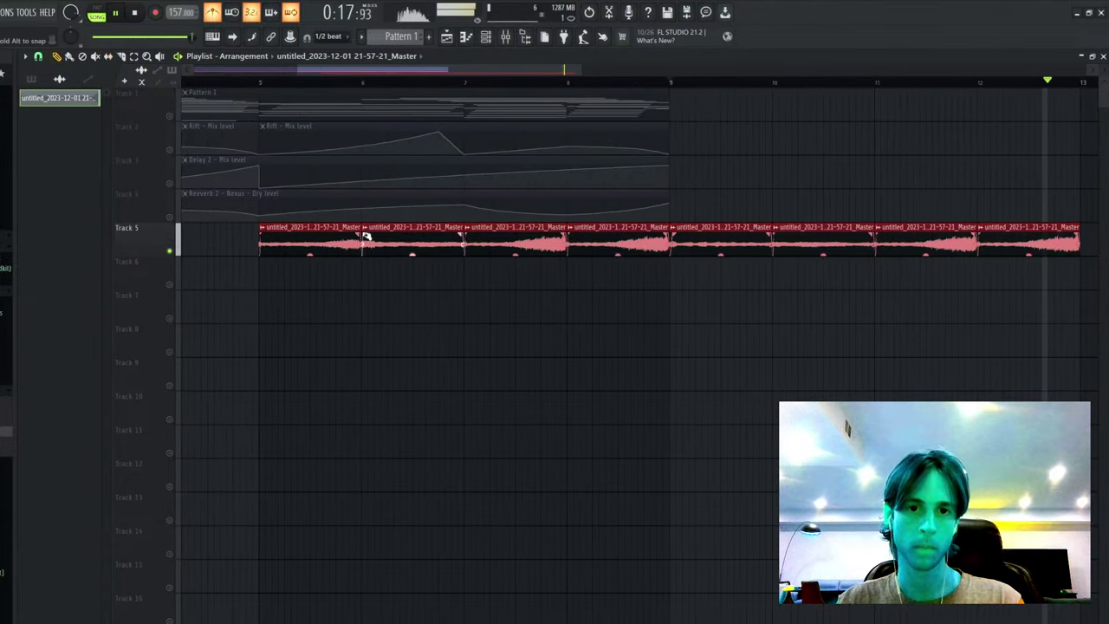
{"action": "scroll", "coordinate": [413, 90], "scroll_direction": "down", "scroll_amount": 3}
{"action": "key", "text": "space"}
{"action": "left_click_drag", "start_coordinate": [339, 240], "coordinate": [114, 231]}
{"action": "key", "text": "space"}
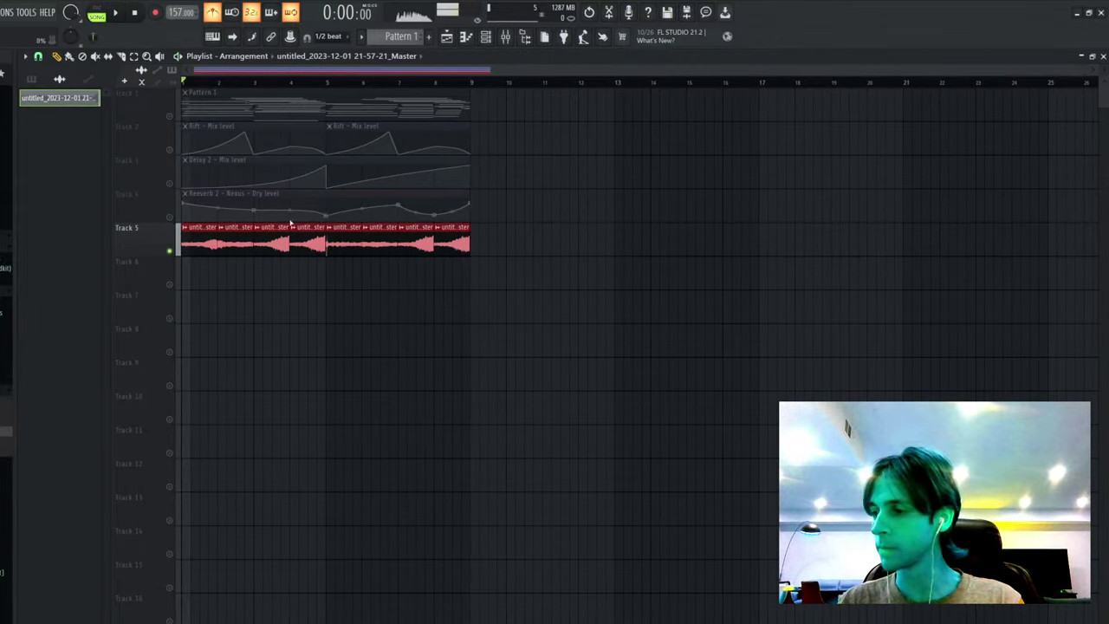
{"action": "key", "text": "space"}
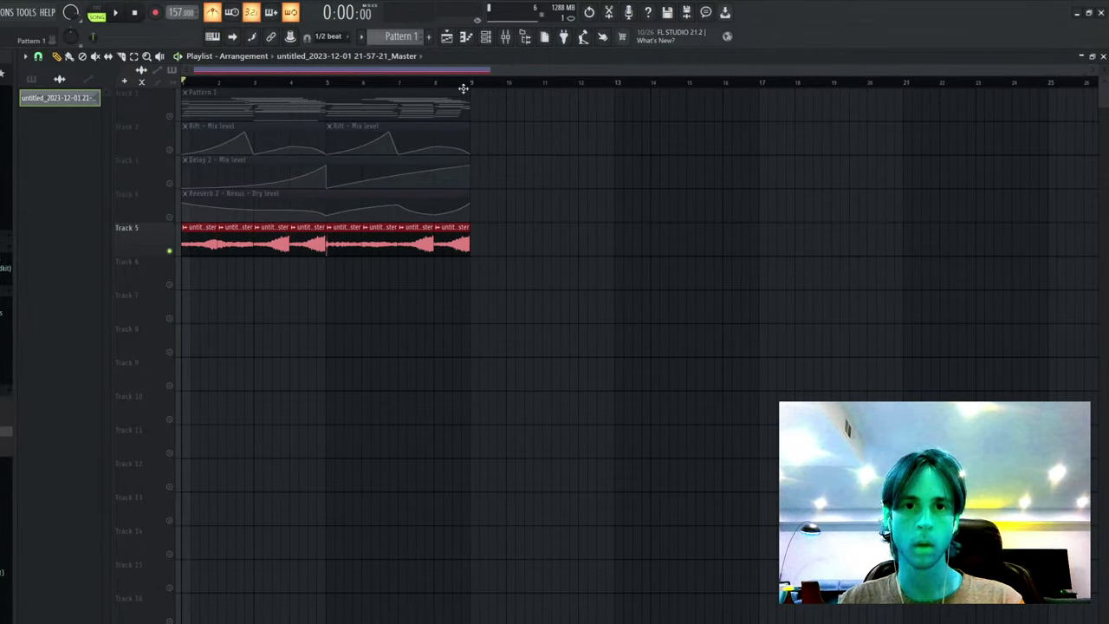
- Render the eight-bar arrangement to a new audio clip on Track 6 and delete the source clips on Tracks 1 to 5
{"action": "key", "text": "ctrl+a"}
{"action": "left_click", "coordinate": [506, 38]}
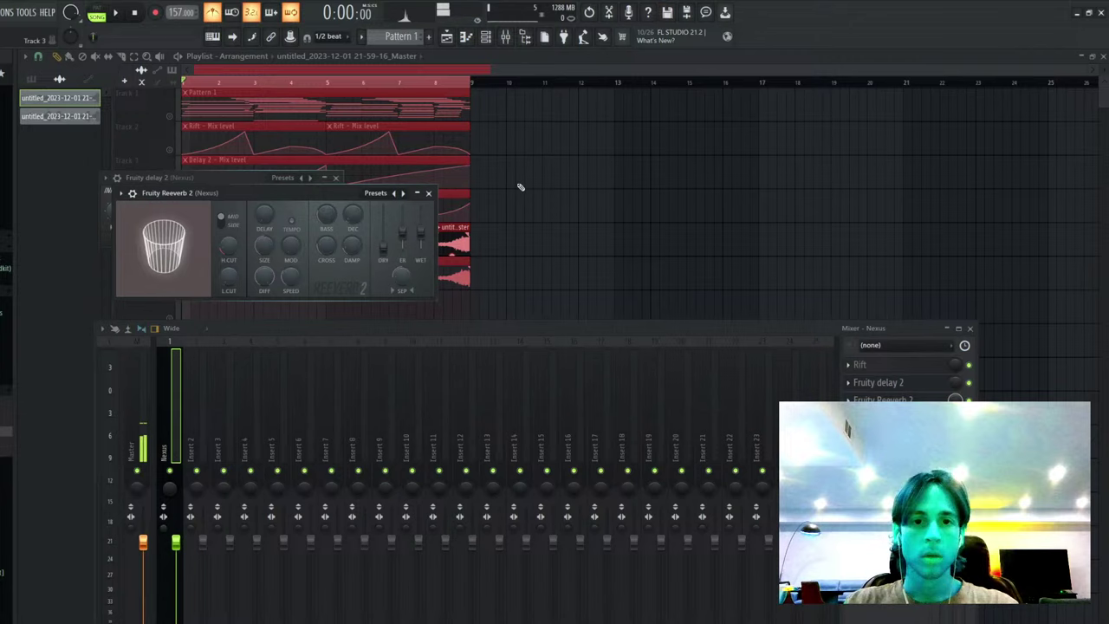
{"action": "right_click", "coordinate": [468, 240]}
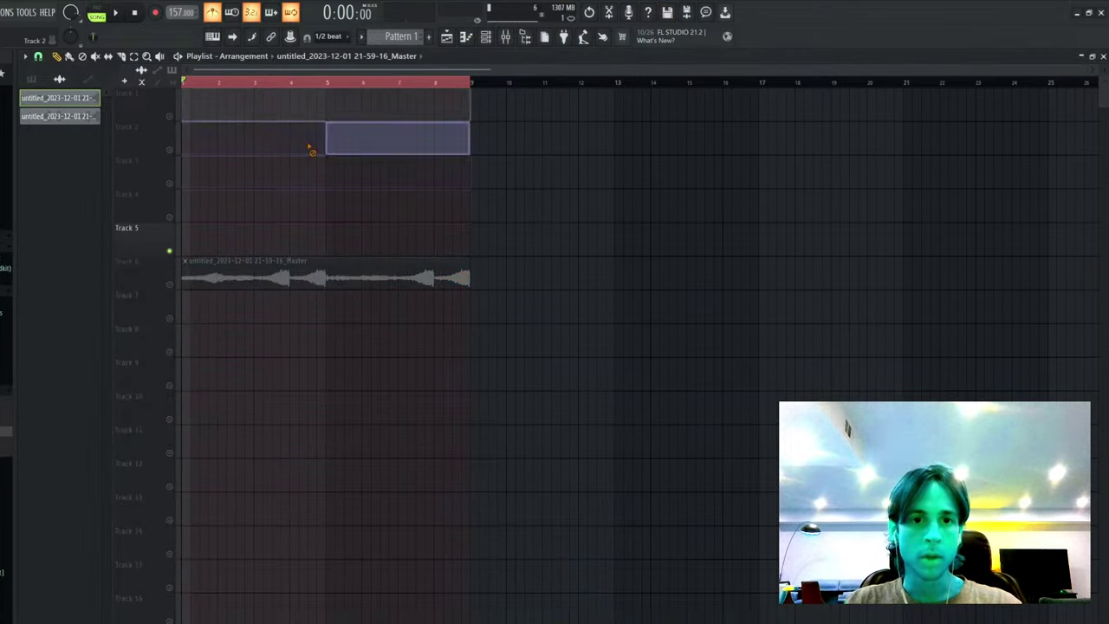
{"action": "right_click", "coordinate": [171, 287]}
{"action": "key", "text": "space"}
{"action": "key", "text": "ctrl+d"}
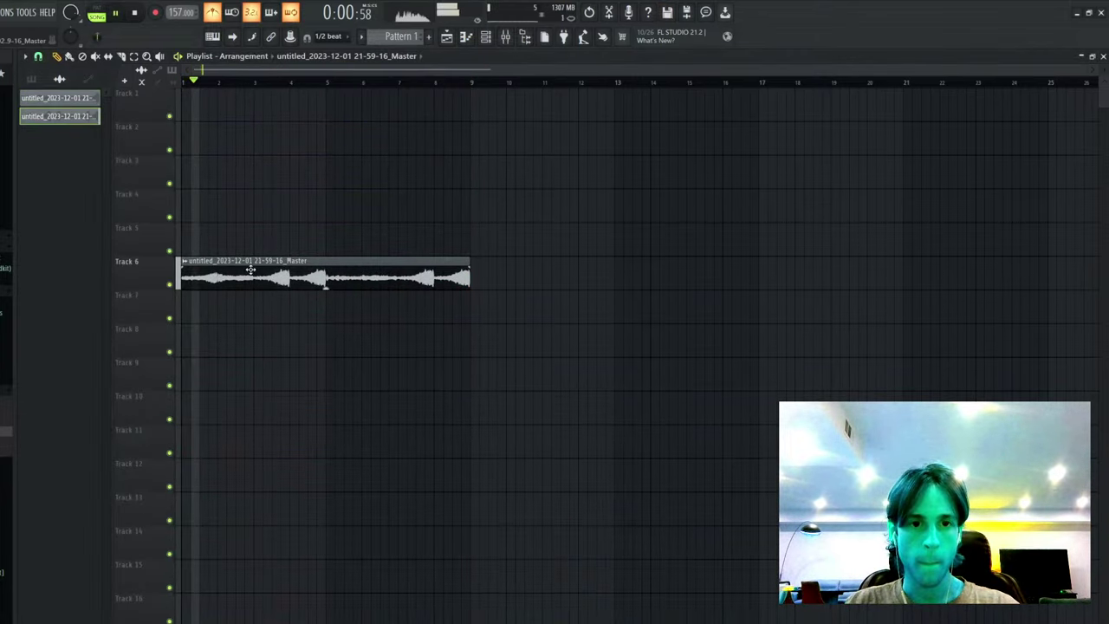
- Route the rendered Track 6 clip to mixer track 2 and insert Fruity delay 2 and RC-20 Retro Color
{"action": "double_click", "coordinate": [251, 265]}
{"action": "left_click", "coordinate": [431, 303]}
{"action": "left_click", "coordinate": [451, 238]}
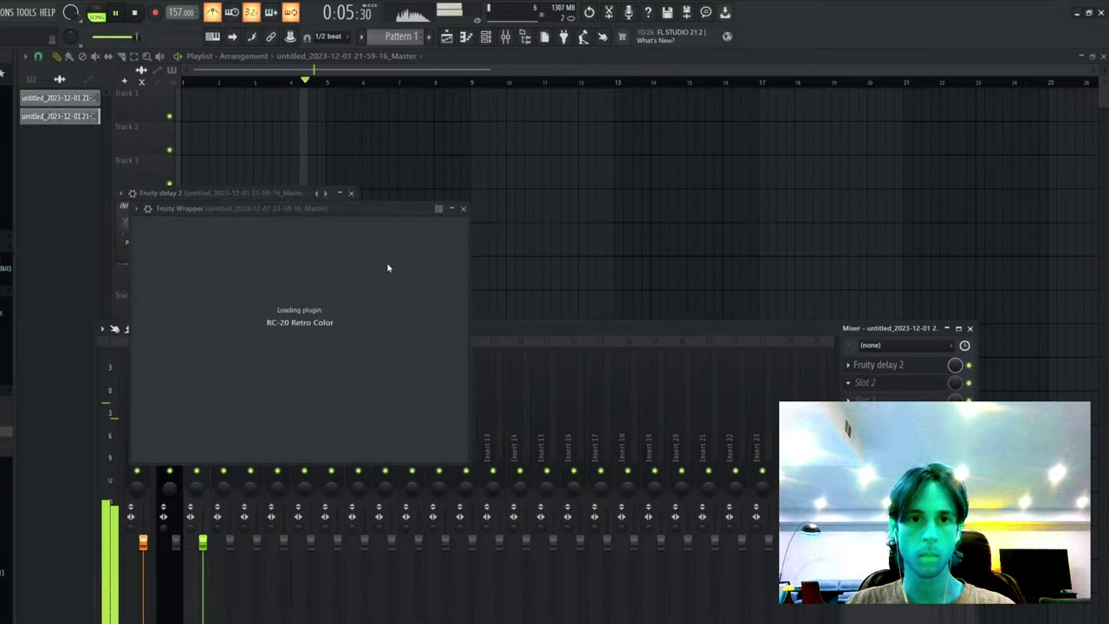
- Load the Vinyl 3 preset in RC-20 Retro Color and set the Distort amount to about 36%
{"action": "left_click", "coordinate": [421, 247]}
{"action": "left_click", "coordinate": [421, 247]}
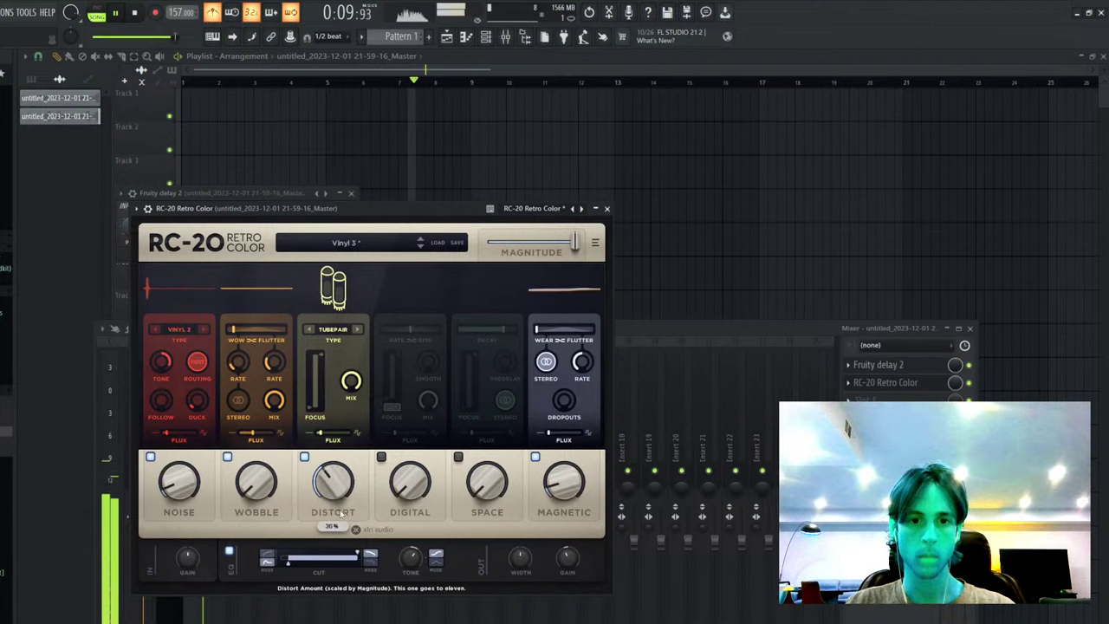
{"action": "key", "text": "Escape"}
{"action": "key", "text": "Escape"}
{"action": "key", "text": "Escape"}
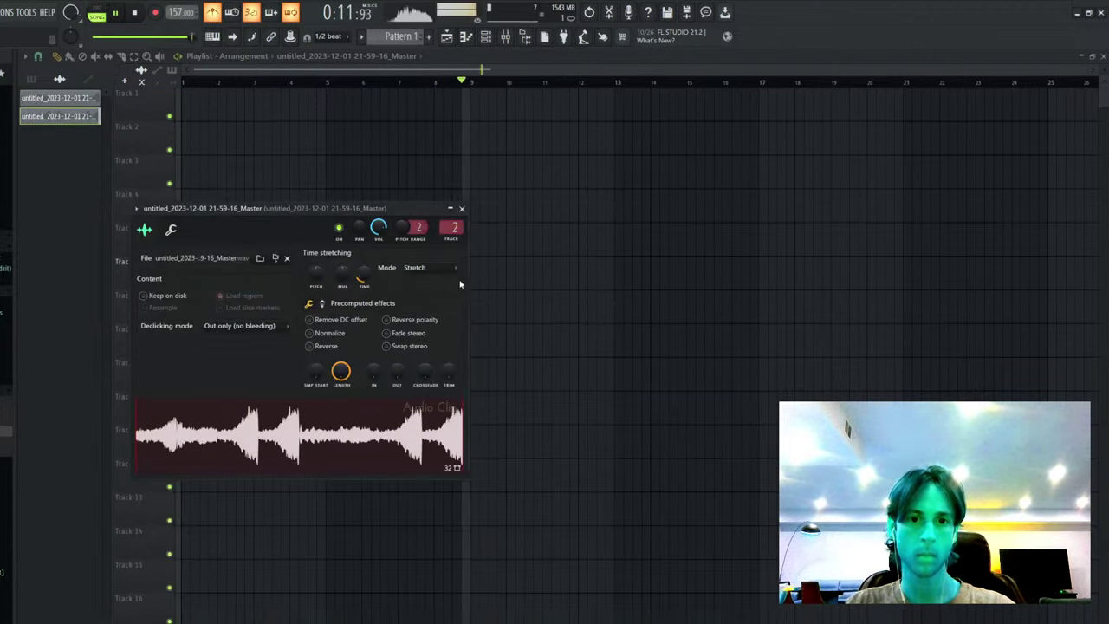
- Duplicate the Track 6 clip to bars 9 to 16 as a unique copy and lower the copy's pitch
{"action": "key", "text": "Escape"}
{"action": "key", "text": "ctrl+b"}
{"action": "key", "text": "ctrl+d"}
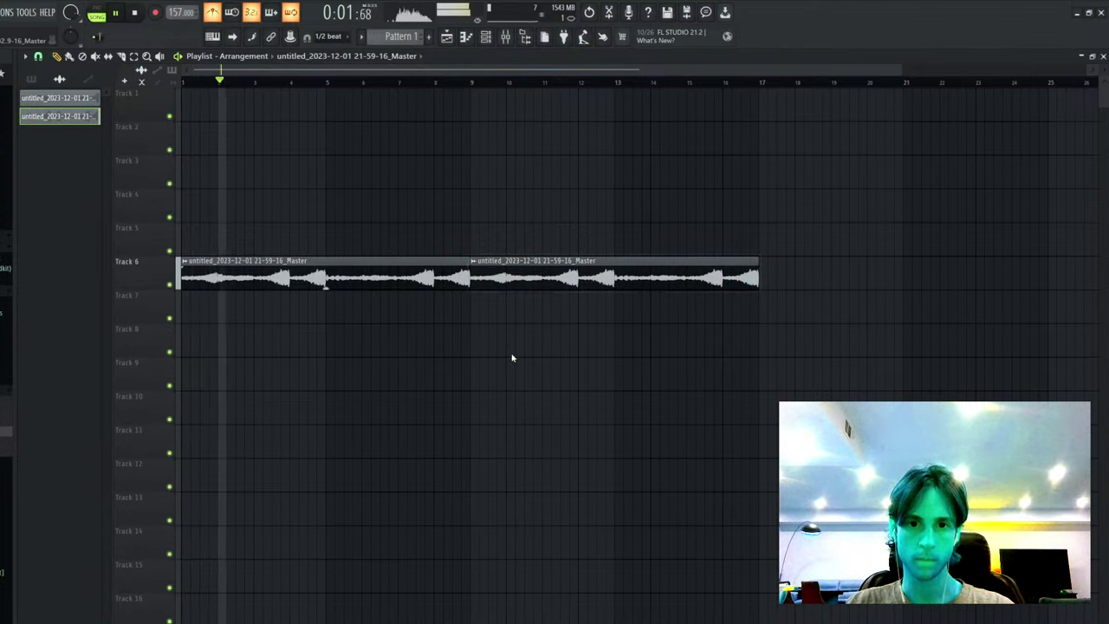
{"action": "double_click", "coordinate": [509, 279]}
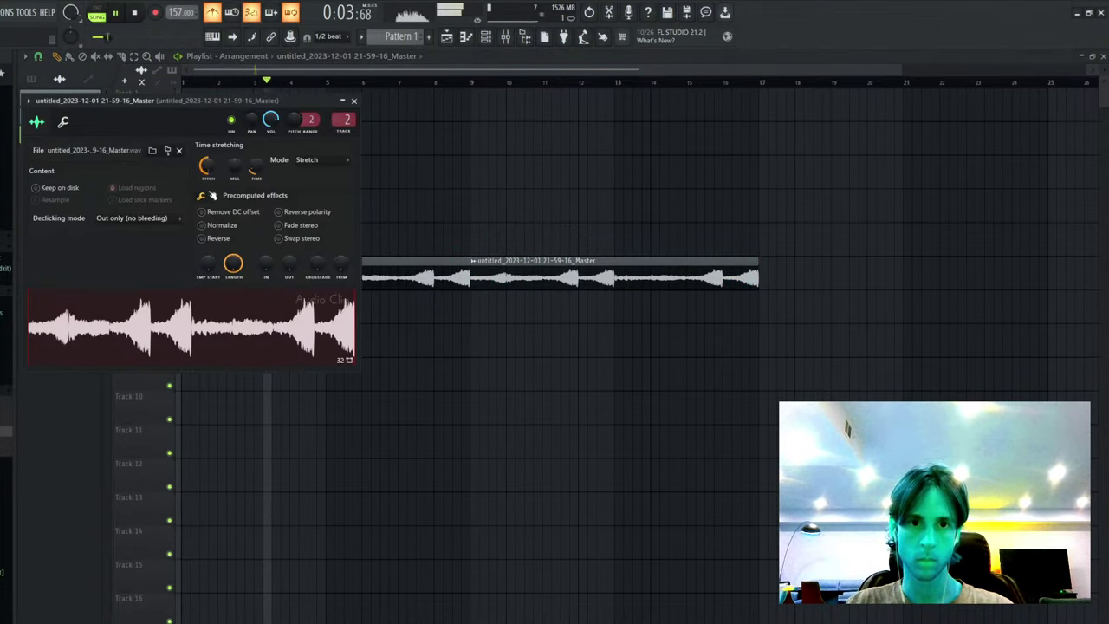
{"action": "key", "text": "Escape"}
- Create Pattern 2 and place it on Track 2, extended across bars 1 to 8
{"action": "left_click", "coordinate": [429, 37]}
{"action": "left_click", "coordinate": [255, 140]}
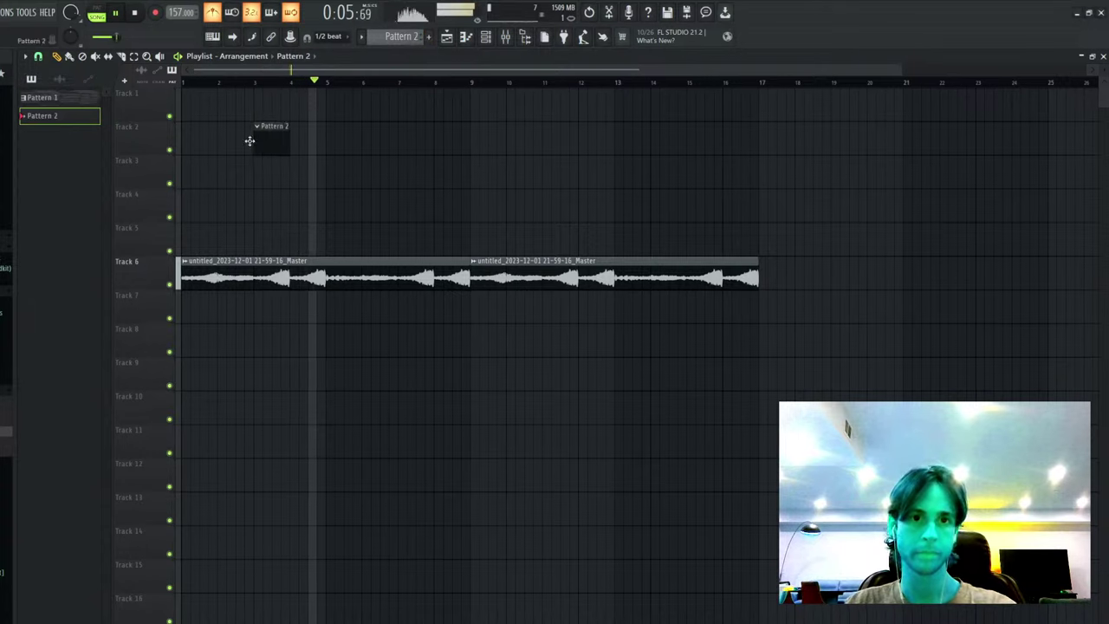
{"action": "left_click_drag", "start_coordinate": [250, 140], "coordinate": [472, 143]}
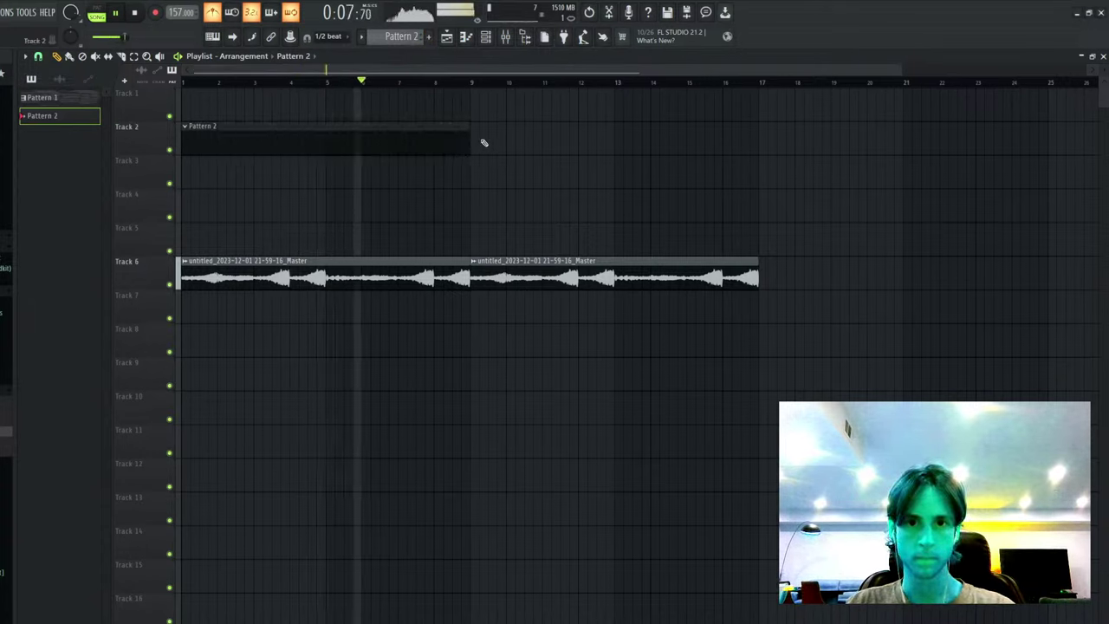
{"action": "left_click", "coordinate": [501, 143]}
- Add the 808_curry_[nm]_3 sample as a channel in the channel rack and open Fruity soft clipper on the Master track
{"action": "key", "text": "F6"}
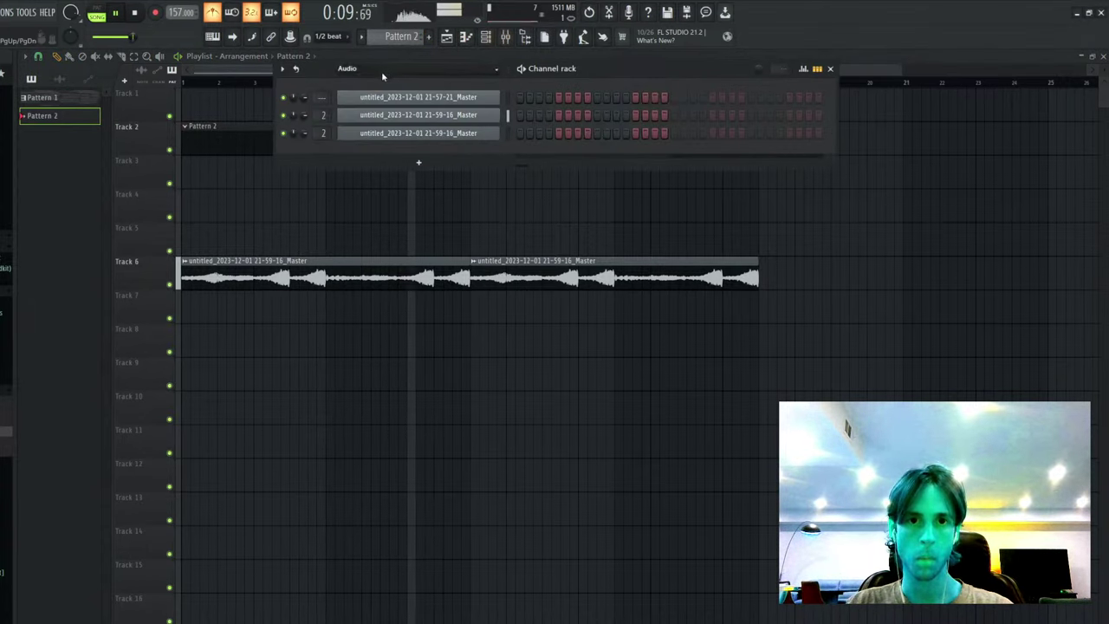
{"action": "scroll", "coordinate": [383, 72], "scroll_direction": "up", "scroll_amount": 1}
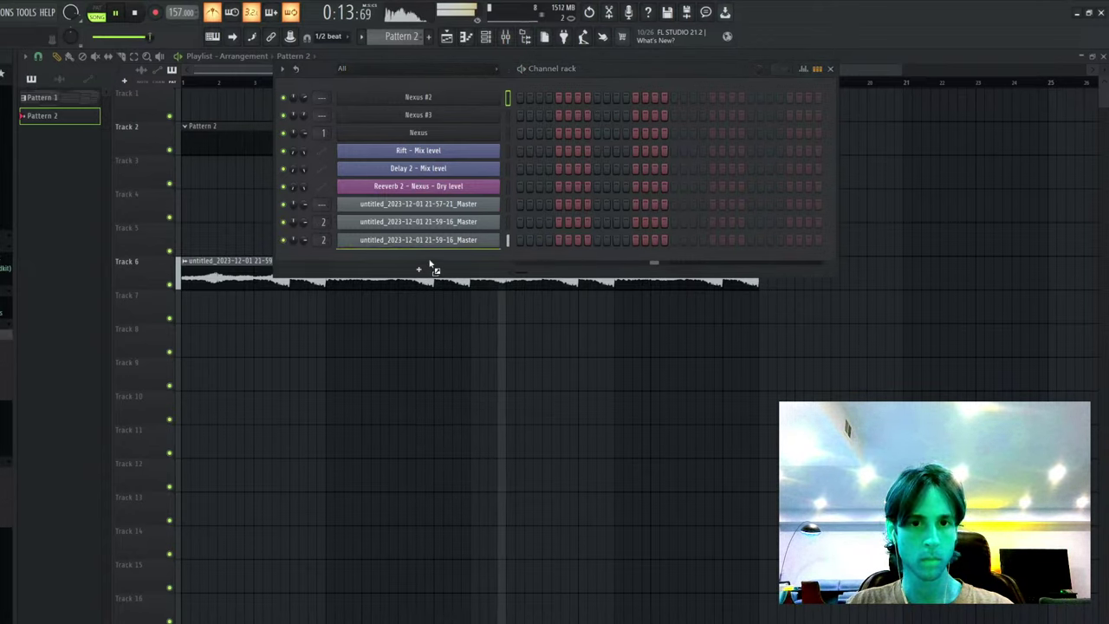
{"action": "left_click_drag", "start_coordinate": [431, 264], "coordinate": [425, 259]}
{"action": "key", "text": "F9"}
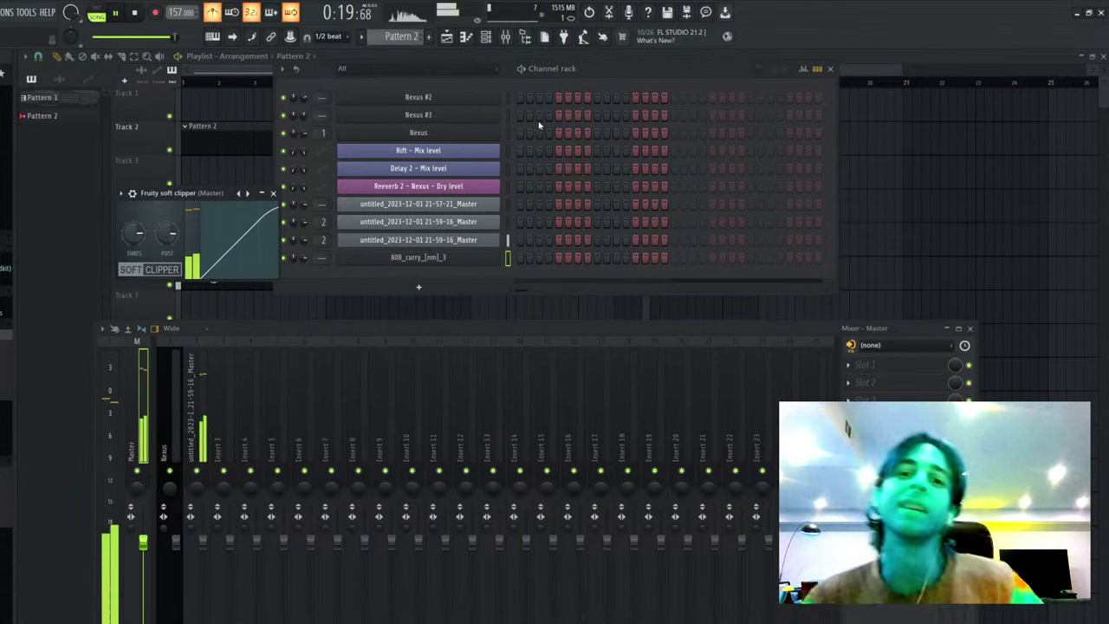
- Draw a one-bar C#6 note at bar 1 in the 808 sample's piano roll
{"action": "key", "text": "F7"}
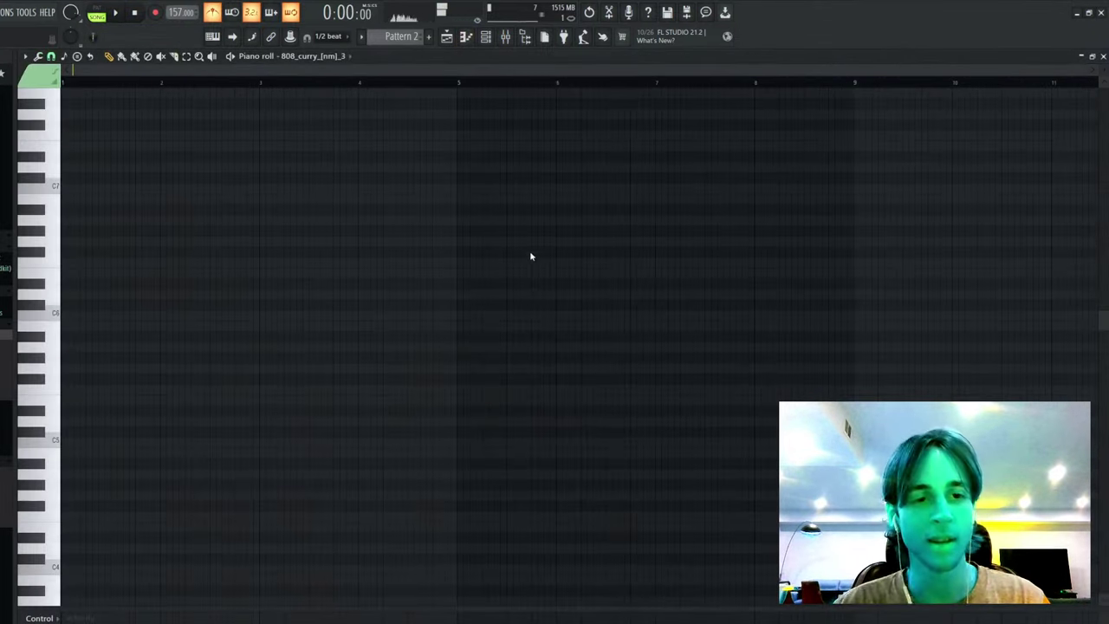
{"action": "scroll", "coordinate": [184, 88], "scroll_direction": "up", "scroll_amount": 3}
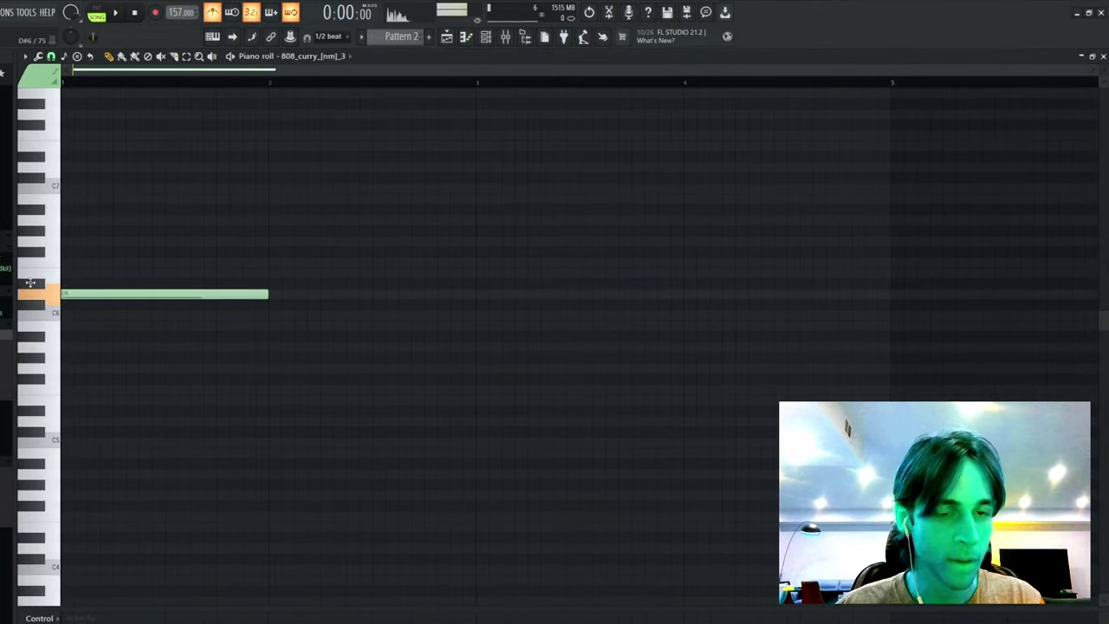
{"action": "key", "text": "ctrl+a"}
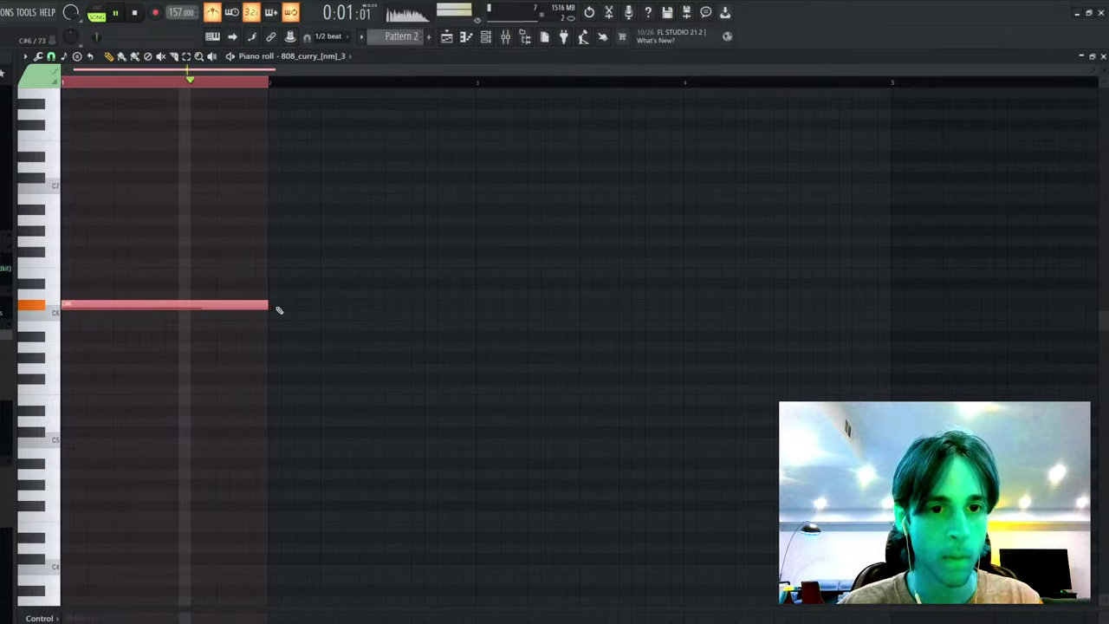
{"action": "key", "text": "ctrl+Up"}
{"action": "key", "text": "space"}
{"action": "key", "text": "space"}
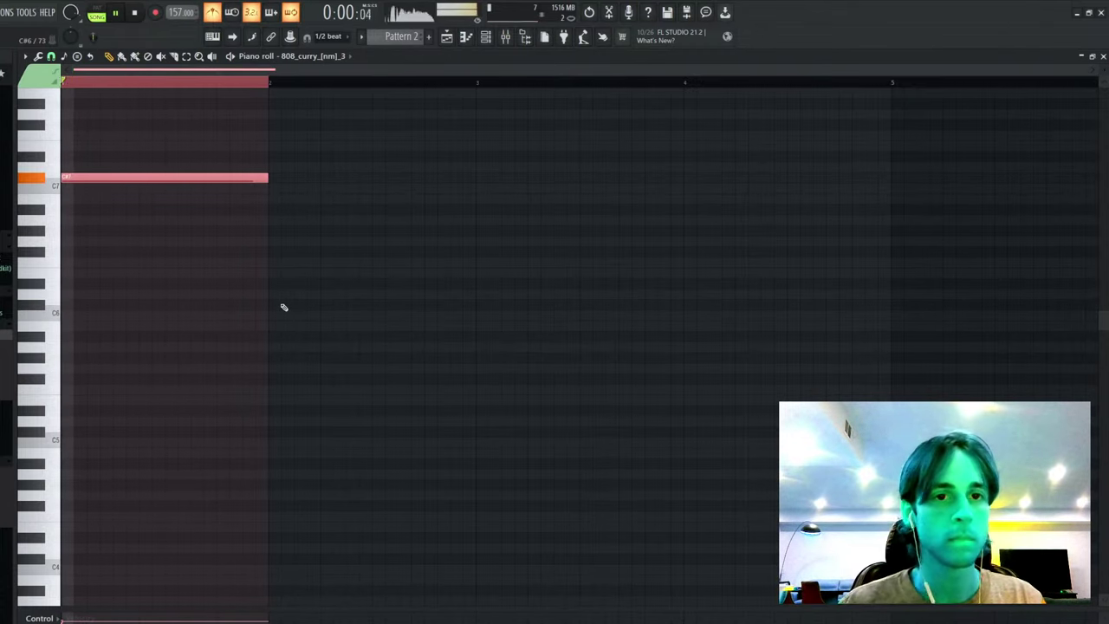
{"action": "key", "text": "ctrl+Down"}
- Shorten the 808 note to about 1.5 beats and place a second C#6 note of that length ending at bar 2
{"action": "left_click_drag", "start_coordinate": [264, 305], "coordinate": [217, 304]}
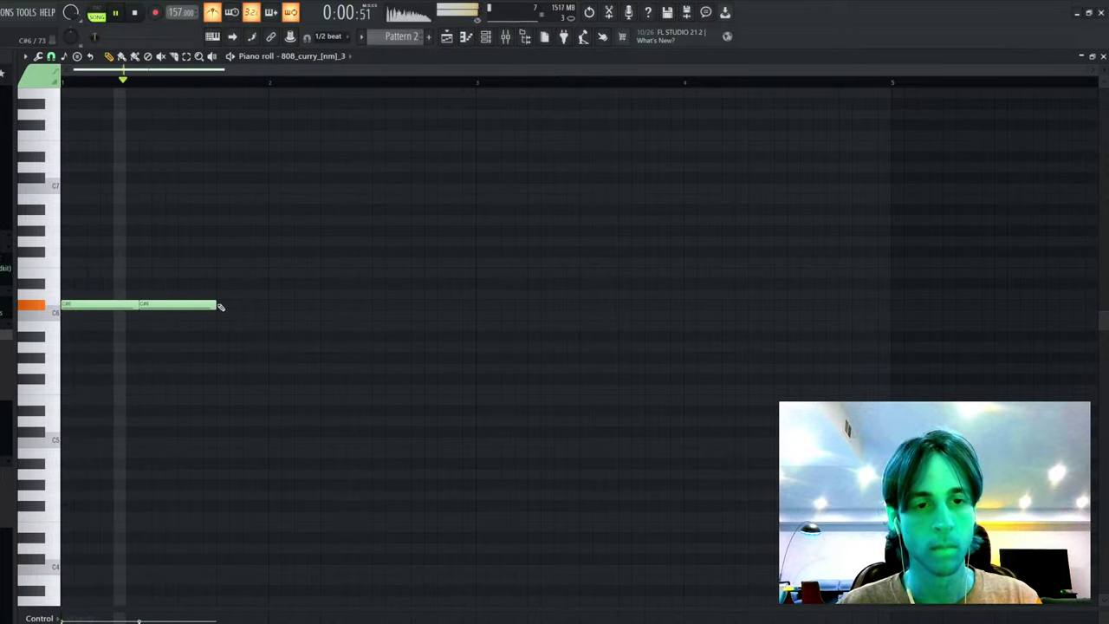
{"action": "key", "text": "space"}
{"action": "key", "text": "space"}
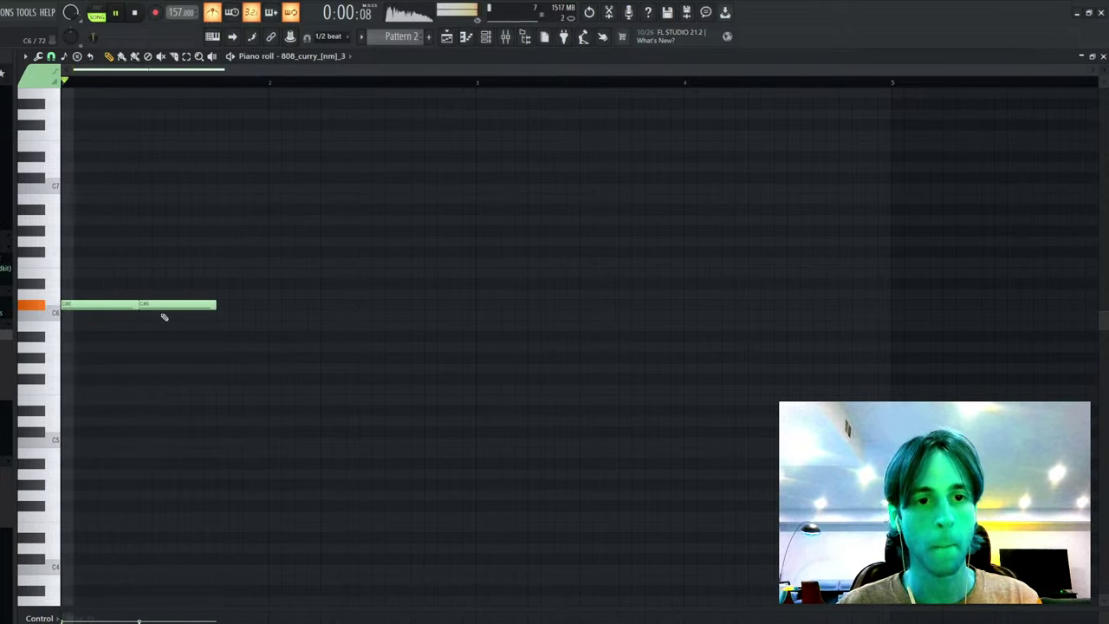
{"action": "left_click_drag", "start_coordinate": [165, 307], "coordinate": [217, 306]}
{"action": "key", "text": "space"}
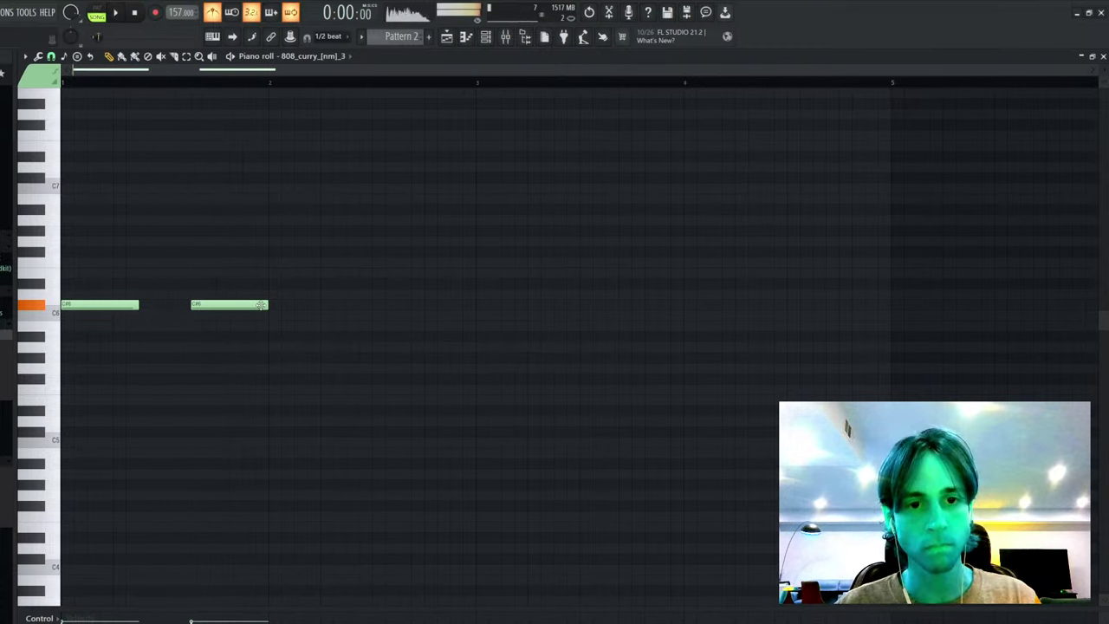
{"action": "key", "text": "space"}
- Add two consecutive D#6 notes ending at bar 3 and a C#6 note at the start of bar 2
{"action": "left_click", "coordinate": [332, 285]}
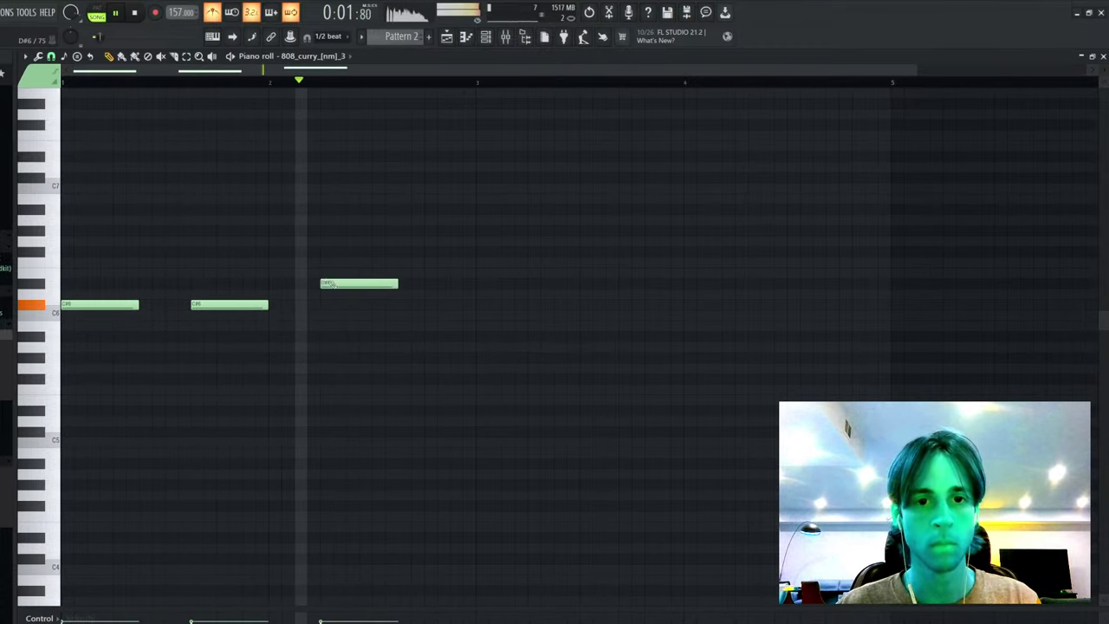
{"action": "left_click", "coordinate": [414, 285]}
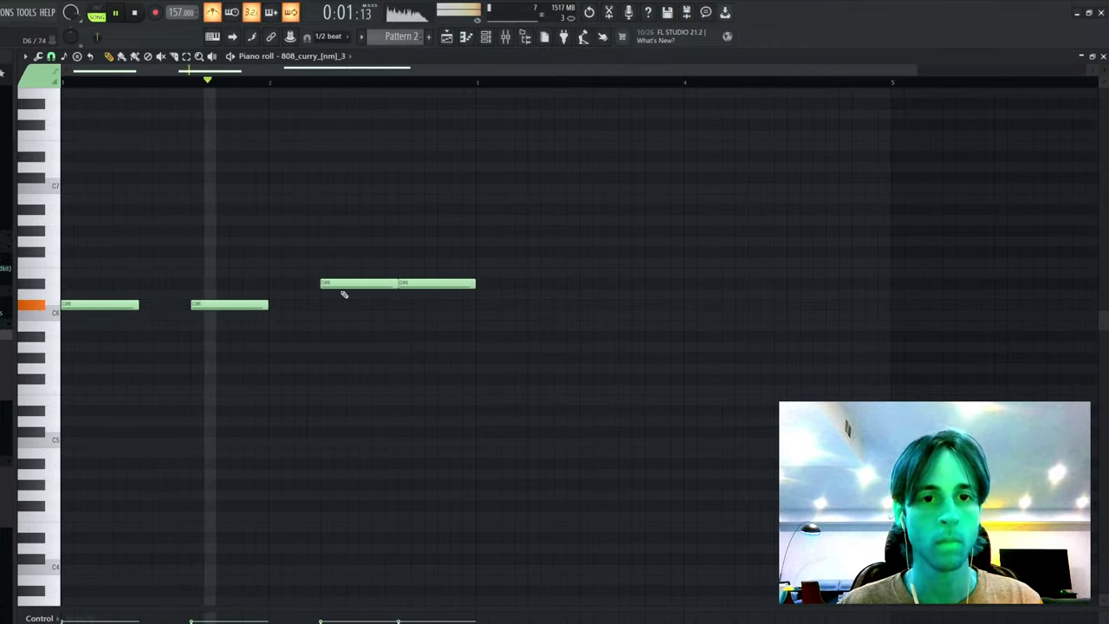
{"action": "left_click", "coordinate": [286, 304]}
{"action": "key", "text": "space"}
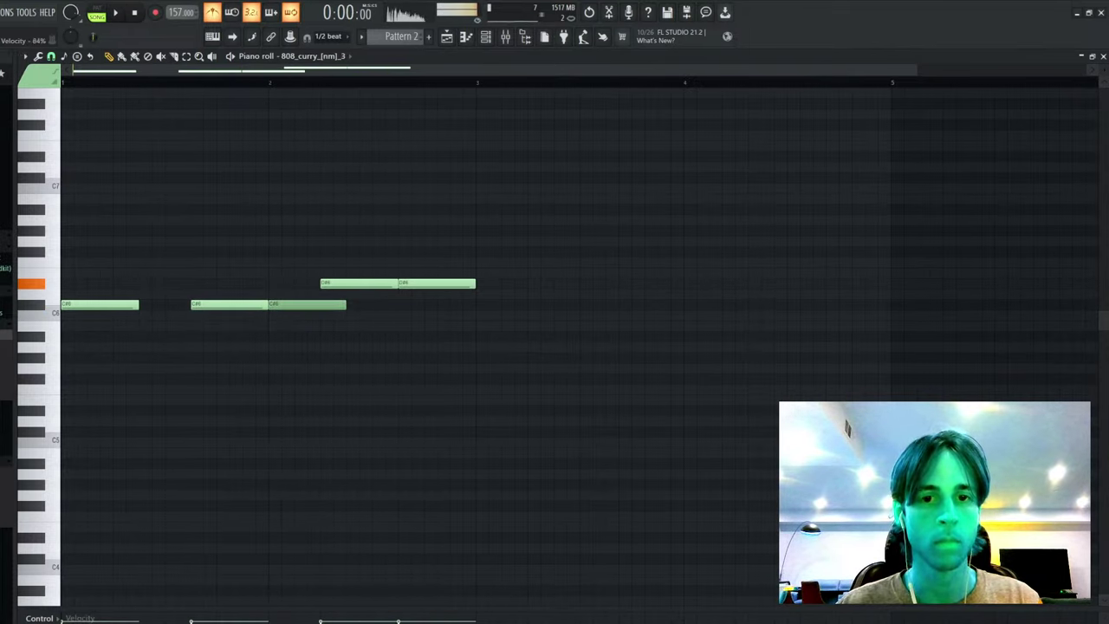
- Add an E6 note to the 808 pattern at the start of bar 3 and another near the end of bar 3
{"action": "key", "text": "space"}
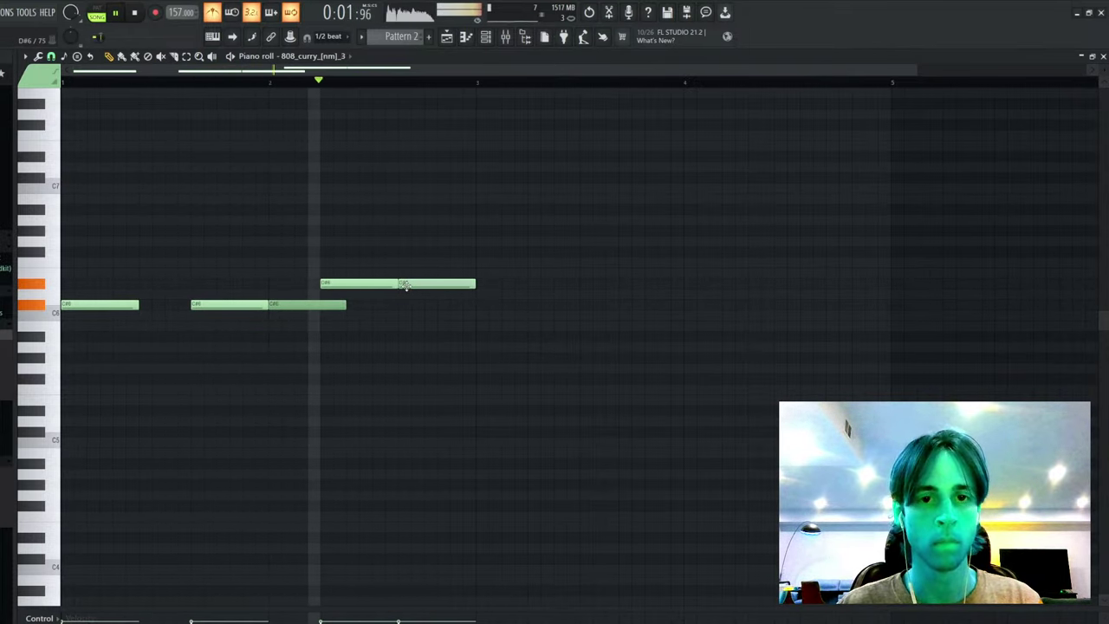
{"action": "key", "text": "F7"}
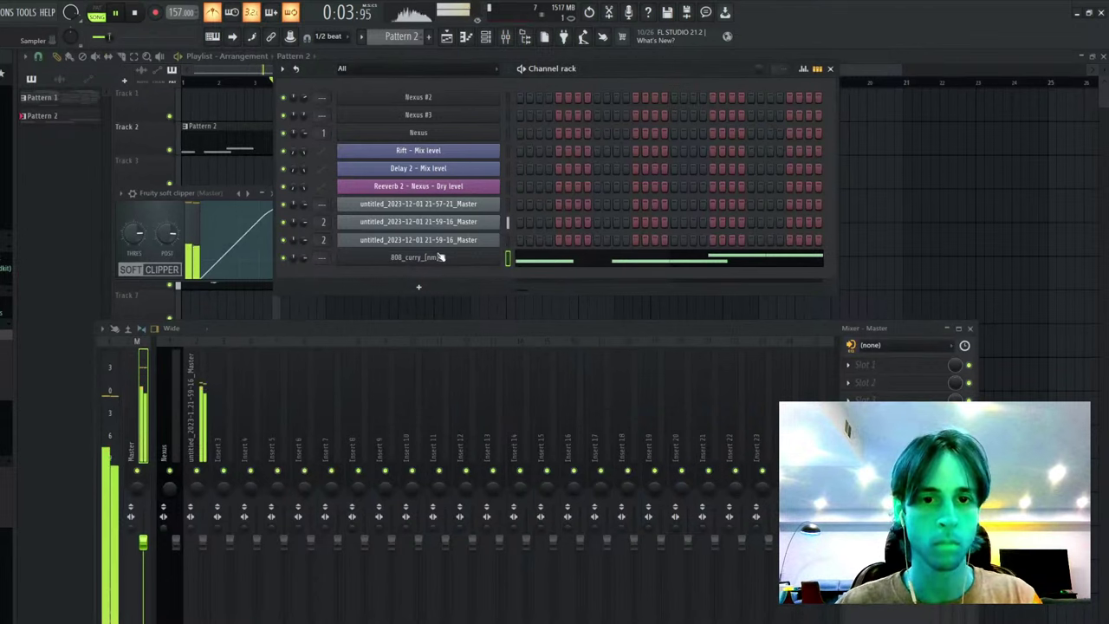
{"action": "left_click", "coordinate": [533, 264]}
{"action": "key", "text": "space"}
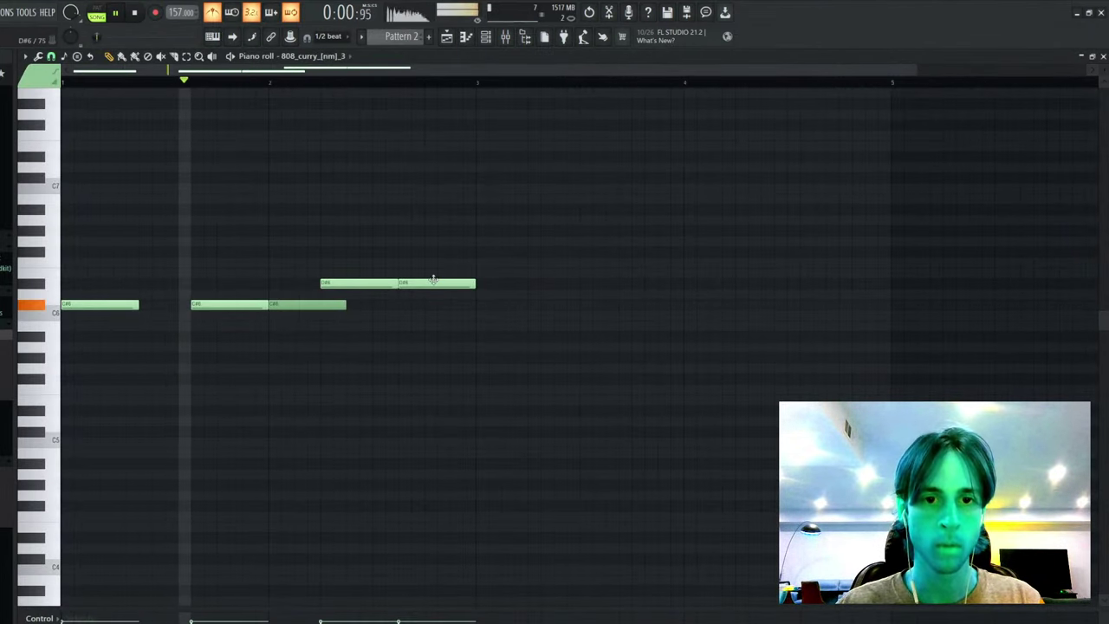
{"action": "left_click", "coordinate": [483, 274]}
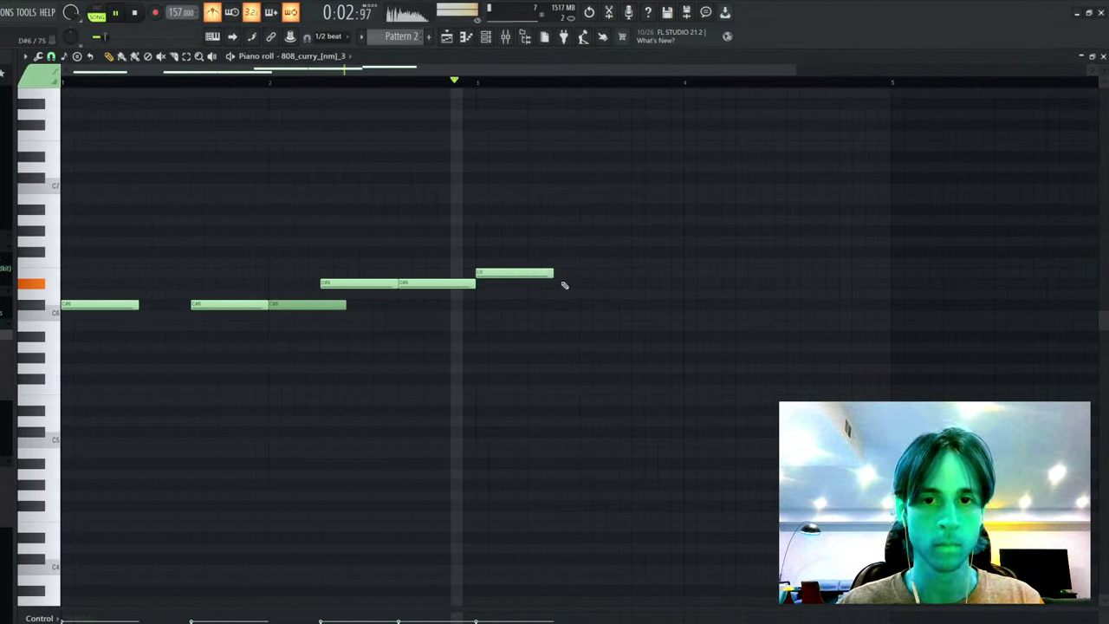
{"action": "left_click", "coordinate": [638, 274]}
- Add two consecutive G#6 notes in bar 4, ending at the start of bar 5
{"action": "left_click", "coordinate": [741, 240]}
{"action": "key", "text": "space"}
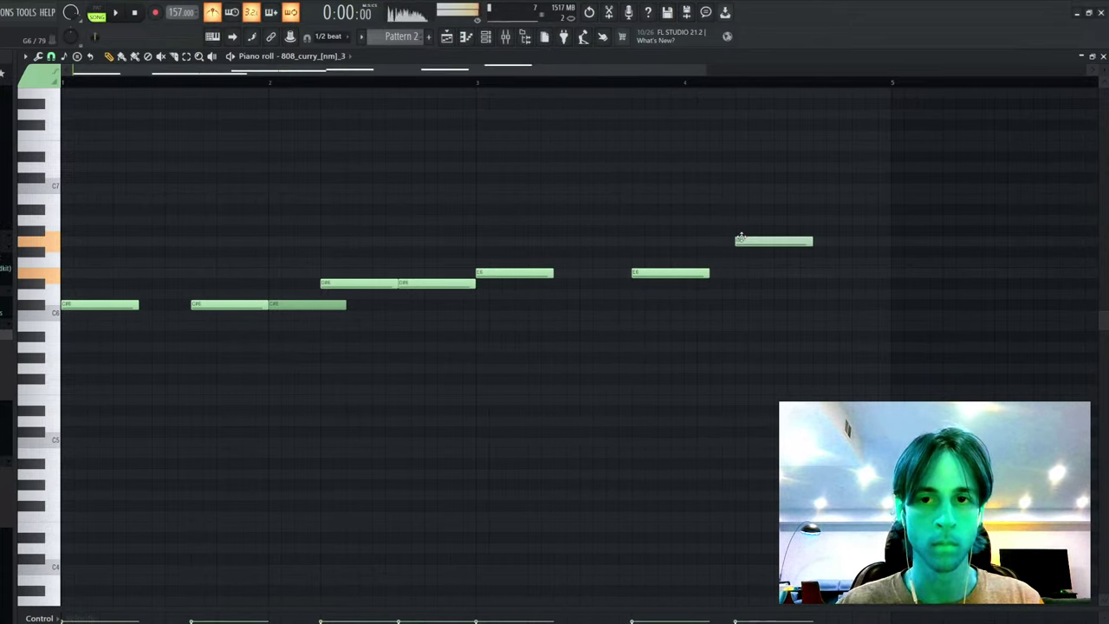
{"action": "left_click_drag", "start_coordinate": [741, 237], "coordinate": [742, 230]}
{"action": "key", "text": "space"}
{"action": "left_click", "coordinate": [818, 231]}
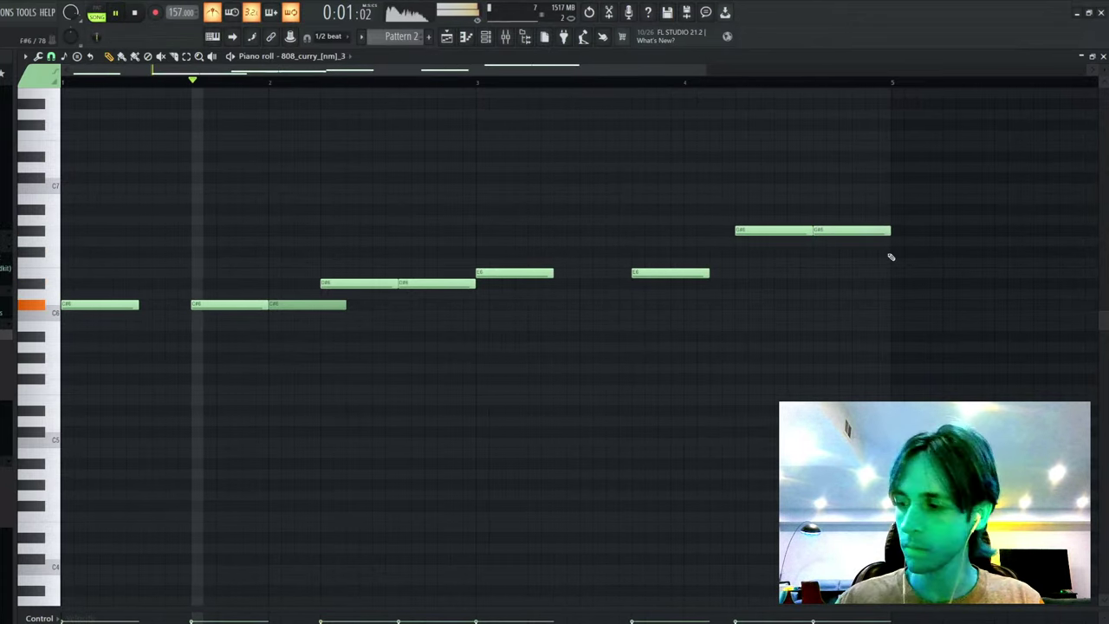
- Transpose the whole 808 pattern down one octave and duplicate its four bars into bars 5 to 8
{"action": "key", "text": "space"}
{"action": "key", "text": "ctrl+Down"}
{"action": "key", "text": "space"}
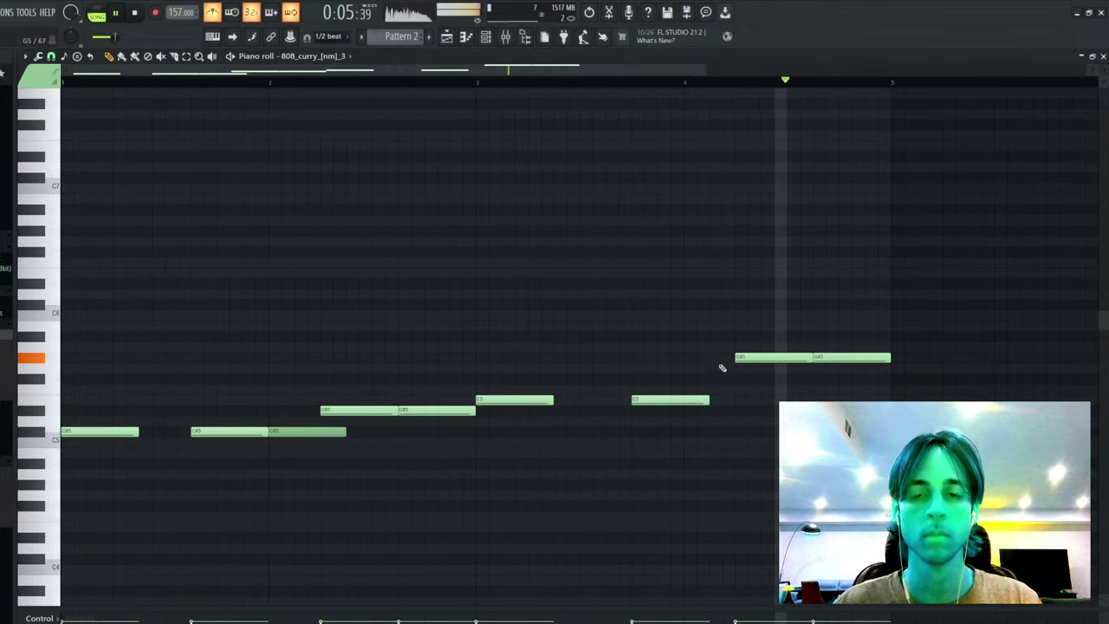
{"action": "left_click", "coordinate": [407, 393], "text": "ctrl"}
{"action": "scroll", "coordinate": [469, 85], "scroll_direction": "down", "scroll_amount": 3}
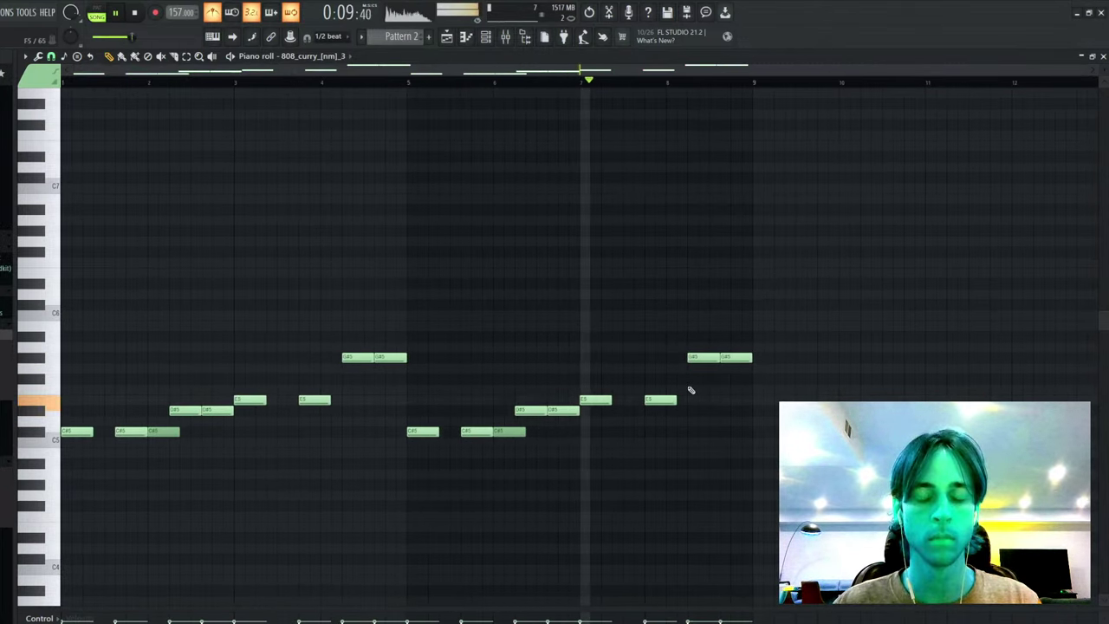
- Keep a single note from each G#5 pair in bars 4 and 8, lower it to E5, and apply legato to the whole 808 pattern
{"action": "left_click_drag", "start_coordinate": [708, 356], "coordinate": [707, 400]}
{"action": "right_click", "coordinate": [737, 400]}
{"action": "right_click", "coordinate": [398, 358]}
{"action": "left_click_drag", "start_coordinate": [389, 345], "coordinate": [362, 396]}
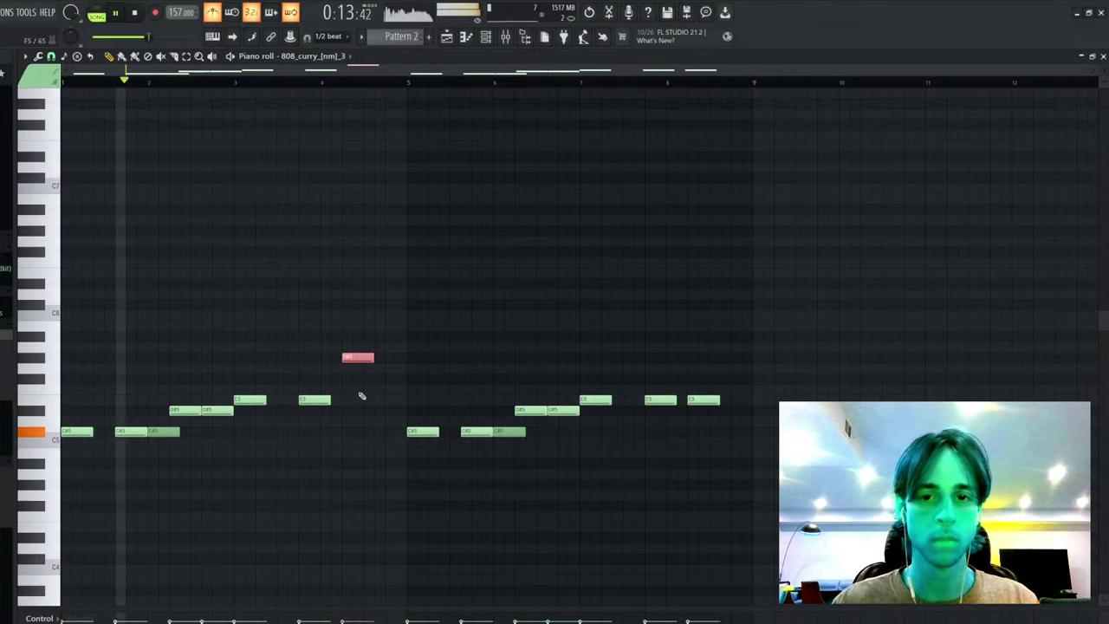
{"action": "key", "text": "shift+Left"}
{"action": "left_click_drag", "start_coordinate": [351, 355], "coordinate": [362, 396]}
{"action": "key", "text": "ctrl+l"}
- Swap the 808 channel's sample for the ideo 808 and lengthen its fade-out
{"action": "key", "text": "F7"}
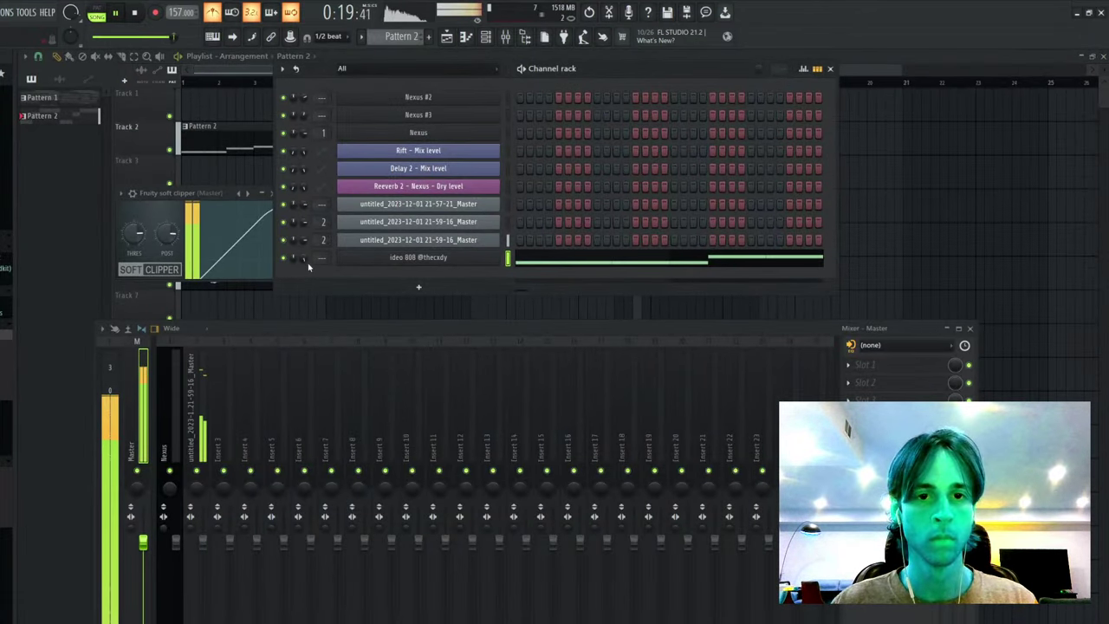
{"action": "left_click", "coordinate": [443, 260]}
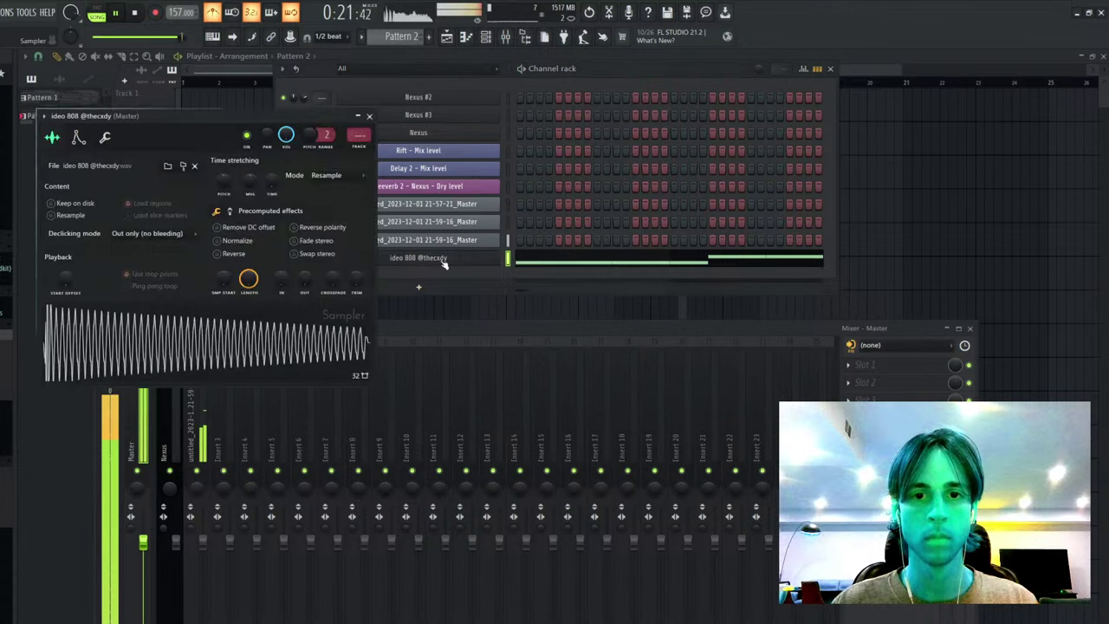
{"action": "left_click_drag", "start_coordinate": [310, 280], "coordinate": [313, 279]}
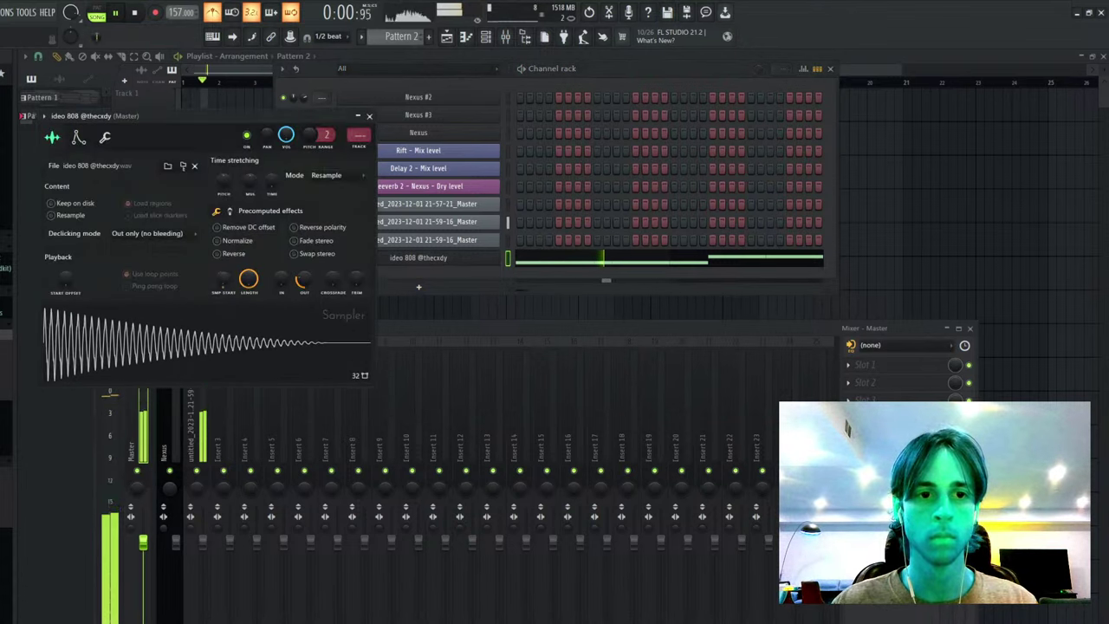
- Enable the ideo 808's volume envelope and add a small amount of boost in its precomputed effects
{"action": "left_click", "coordinate": [79, 137]}
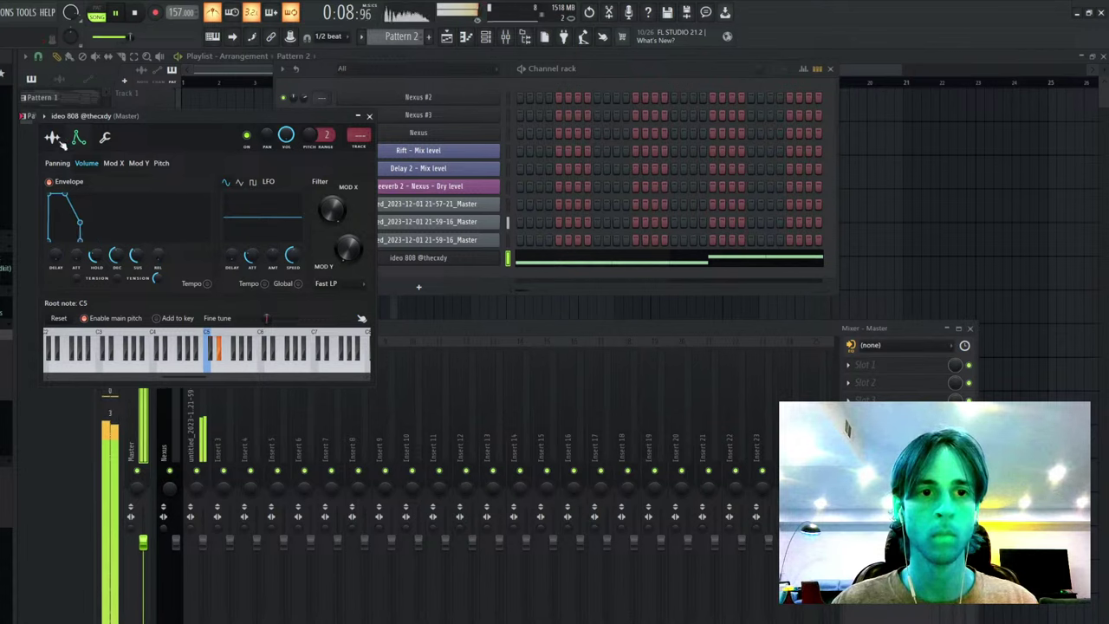
{"action": "left_click", "coordinate": [57, 140]}
{"action": "scroll", "coordinate": [230, 238], "scroll_direction": "up", "scroll_amount": 3}
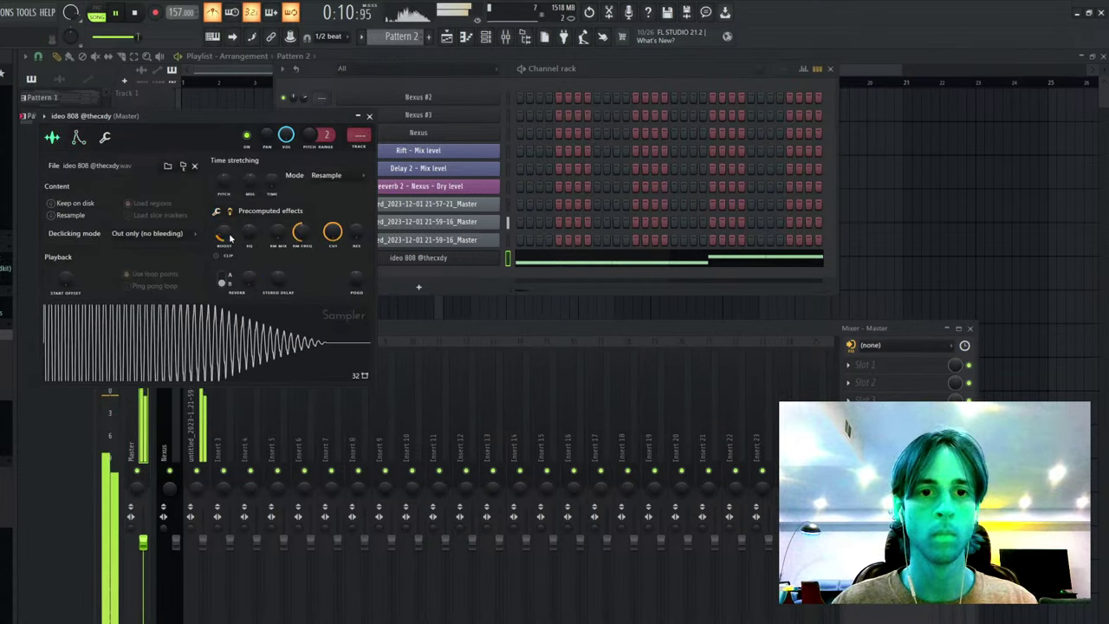
{"action": "scroll", "coordinate": [230, 238], "scroll_direction": "down", "scroll_amount": 3}
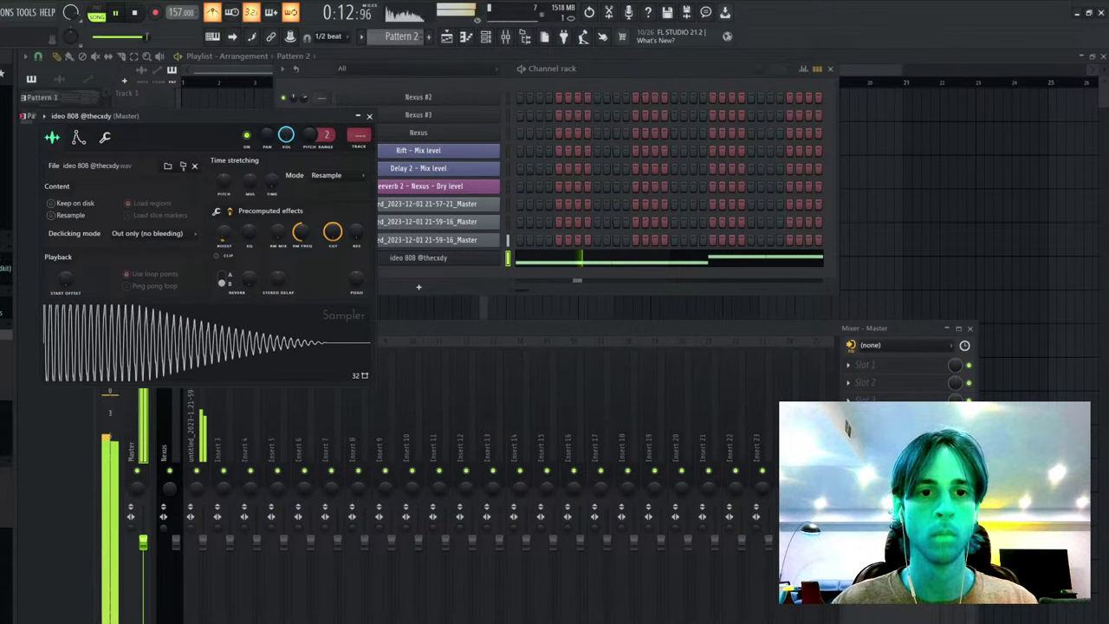
{"action": "left_click", "coordinate": [369, 115]}
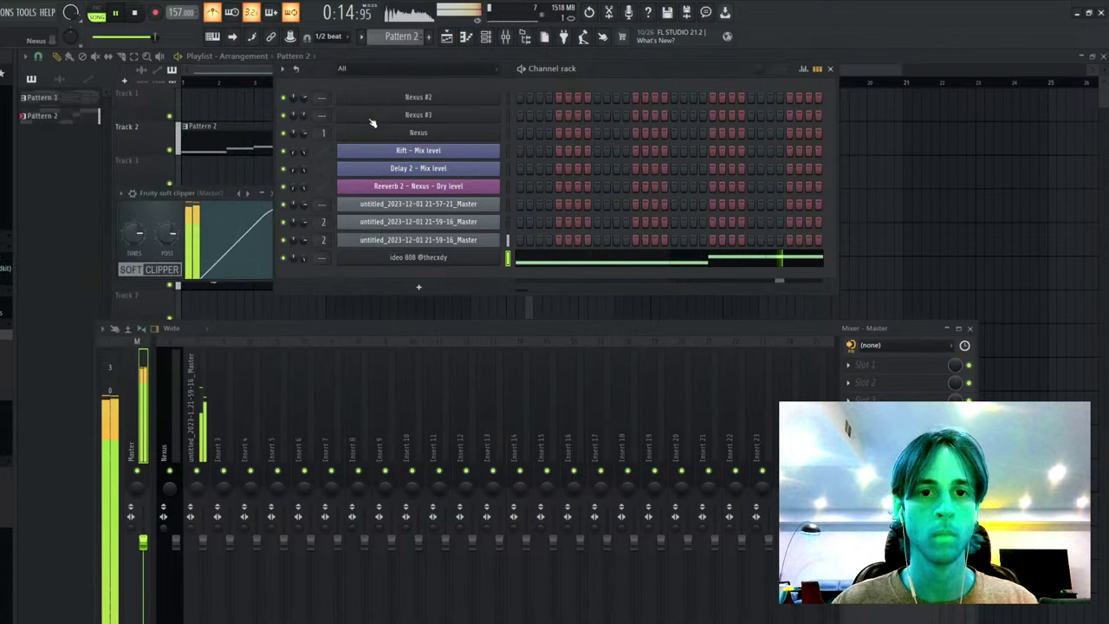
- Cut the lows and mids of the rendered sample with Fruity parametric EQ 2 on its mixer track
{"action": "left_click", "coordinate": [556, 263]}
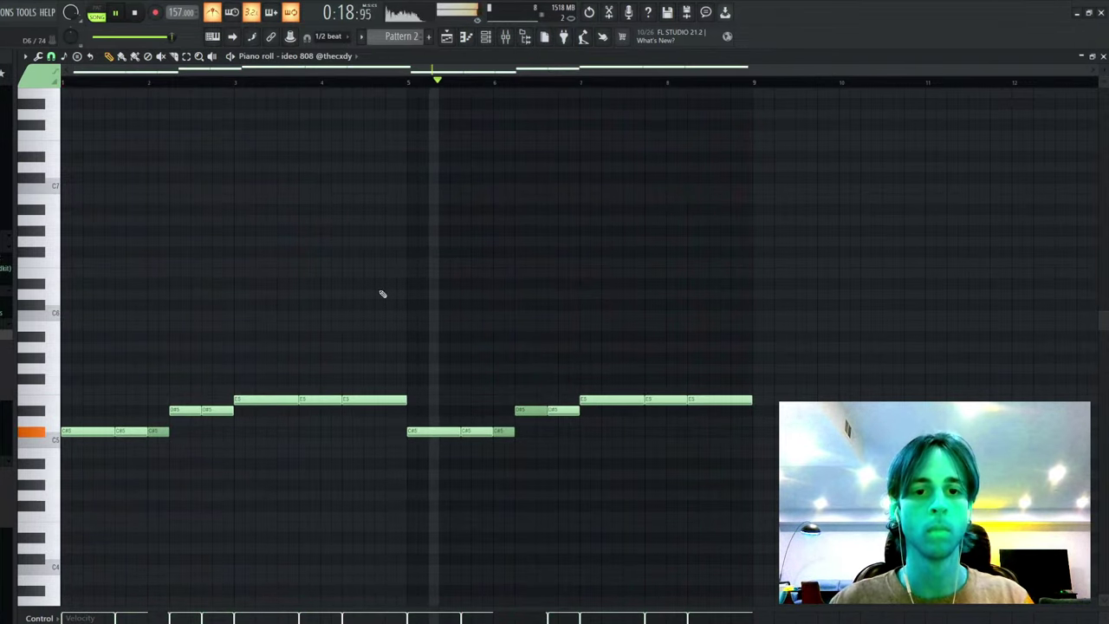
{"action": "key", "text": "Escape"}
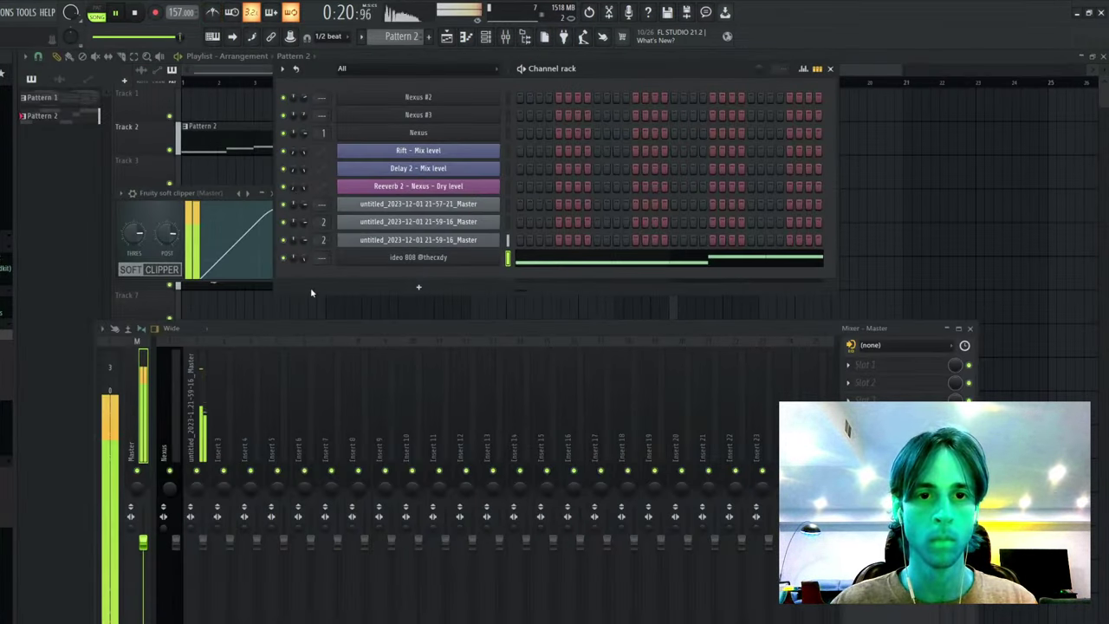
{"action": "key", "text": "F5"}
{"action": "double_click", "coordinate": [326, 264]}
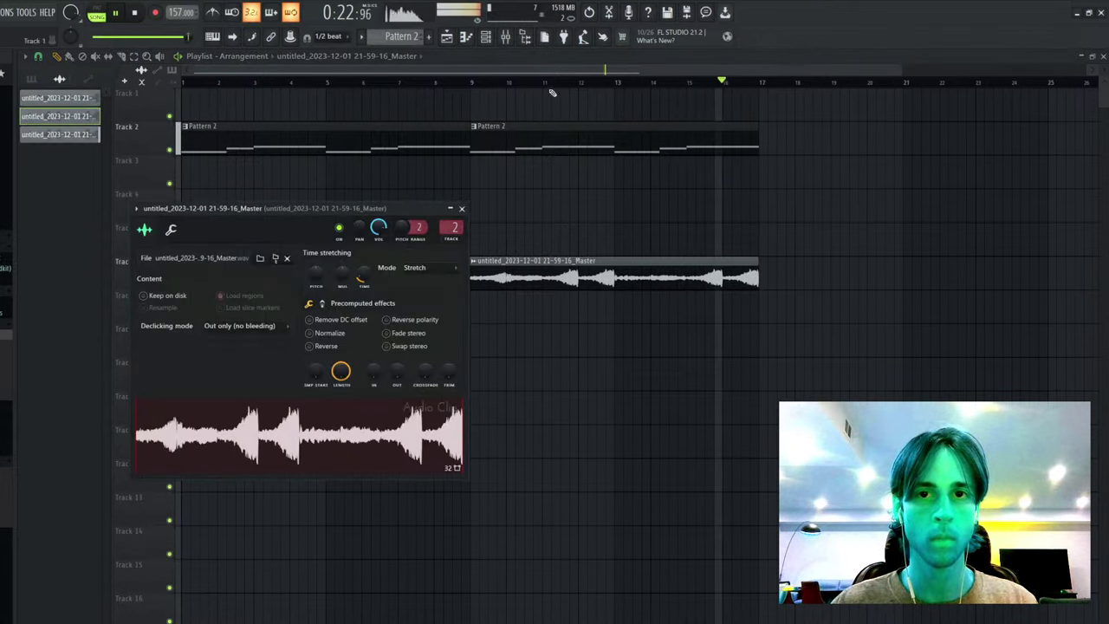
{"action": "key", "text": "F9"}
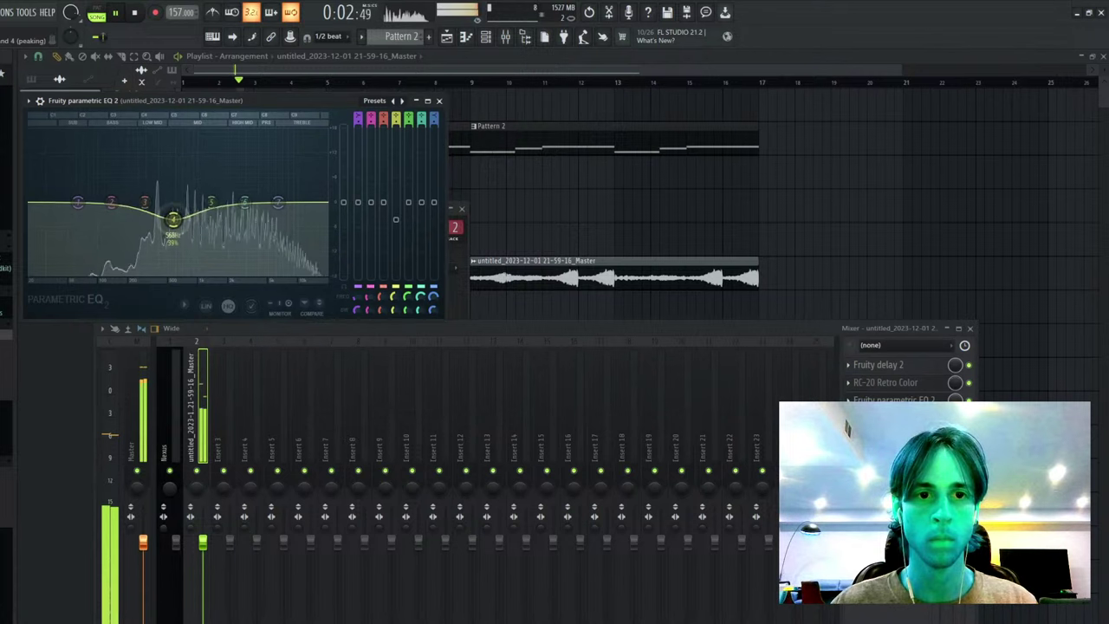
{"action": "left_click_drag", "start_coordinate": [93, 220], "coordinate": [110, 270]}
{"action": "left_click_drag", "start_coordinate": [220, 218], "coordinate": [220, 225]}
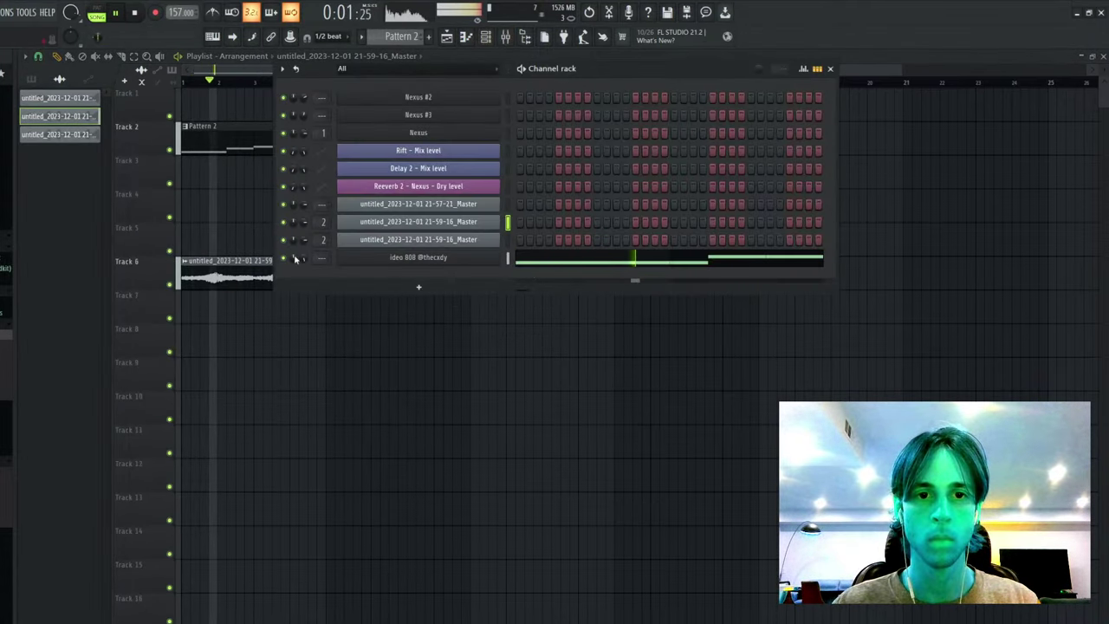
- Add the DT _ Germ Clap_2 sample as a channel with a hit on beat 4 of bar 2 and open its piano roll
{"action": "key", "text": "space"}
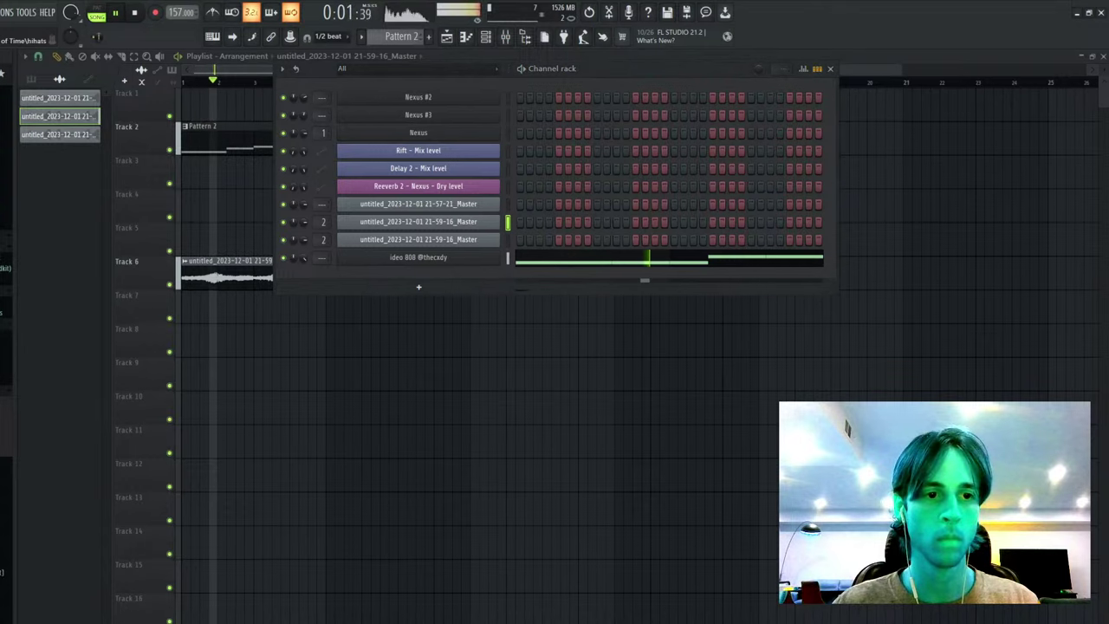
{"action": "left_click_drag", "start_coordinate": [4, 356], "coordinate": [478, 292]}
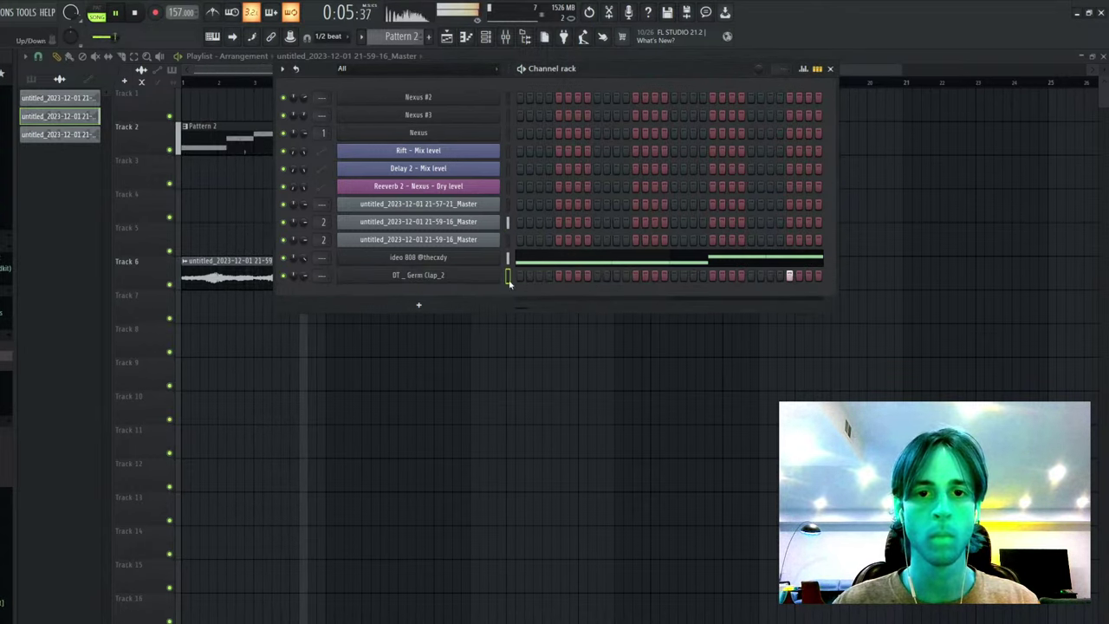
{"action": "key", "text": "F7"}
{"action": "key", "text": "ctrl+q"}
- Move the bar 2 clap to beat 3 and add C5 claps on beat 3 and near the end of bar 6
{"action": "mouse_move", "coordinate": [217, 445]}
{"action": "left_mouse_down"}
{"action": "mouse_move", "coordinate": [758, 442]}
{"action": "mouse_move", "coordinate": [195, 443]}
{"action": "left_mouse_up"}
{"action": "left_click", "coordinate": [540, 442]}
{"action": "left_click", "coordinate": [572, 442]}
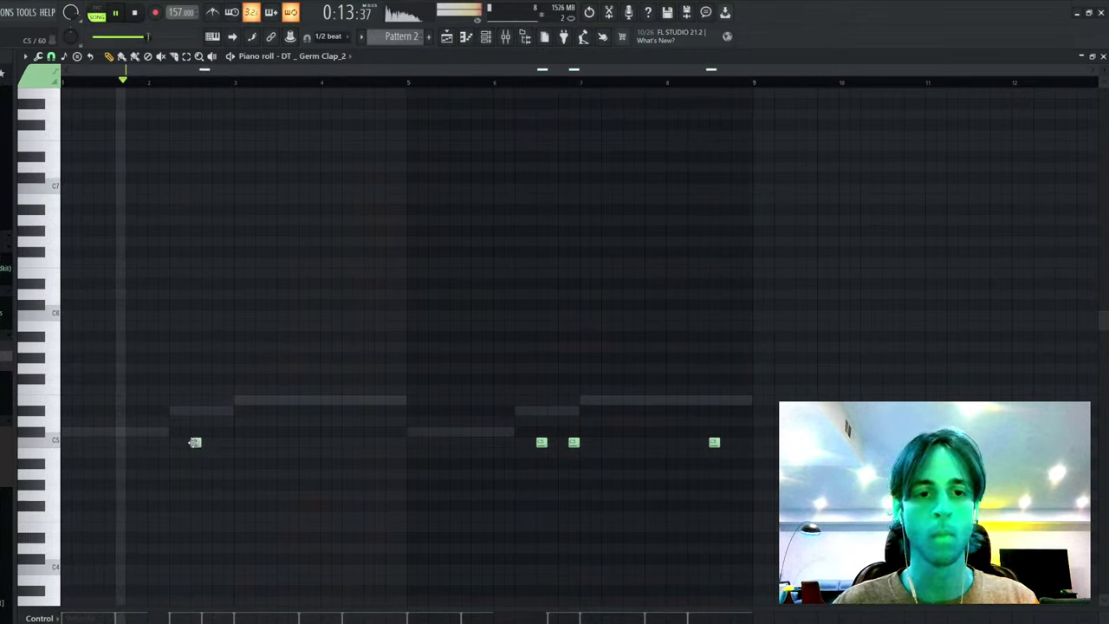
- Add C5 claps on beat 3 of bars 3 and 4, plus one near the end of bar 4
{"action": "key", "text": "ctrl+a"}
{"action": "left_click", "coordinate": [196, 450]}
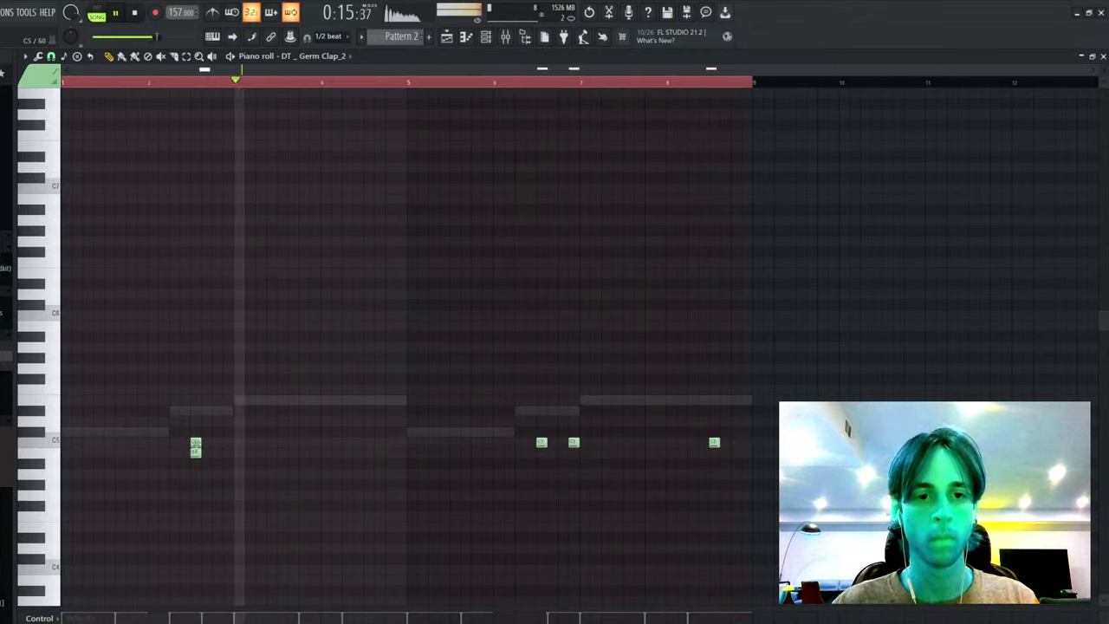
{"action": "left_click", "coordinate": [282, 443]}
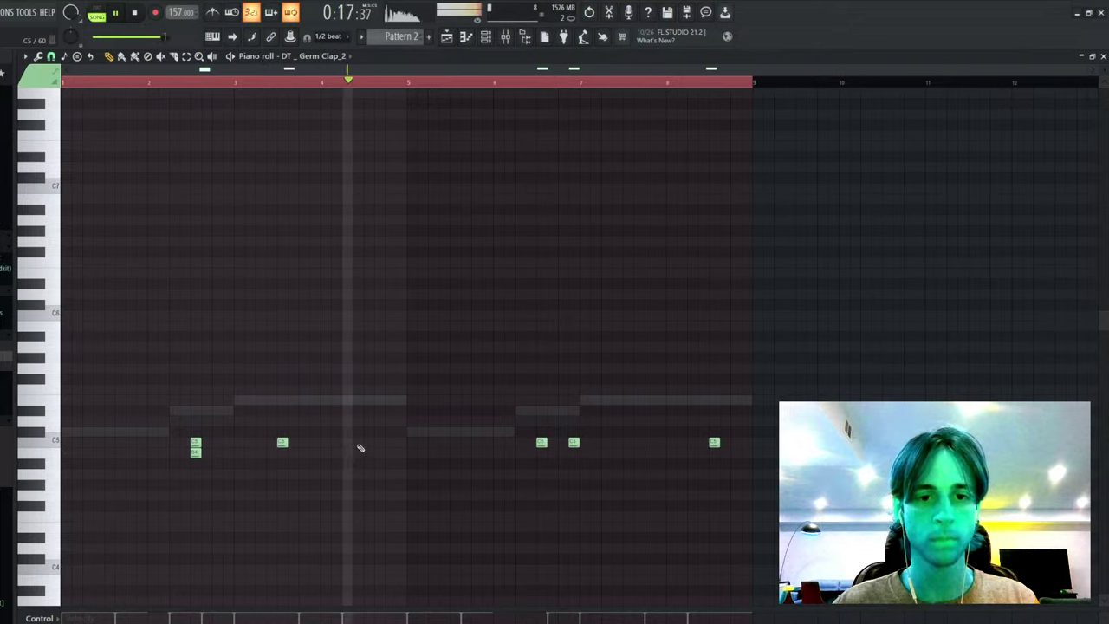
{"action": "left_click", "coordinate": [368, 443]}
{"action": "left_click", "coordinate": [400, 443]}
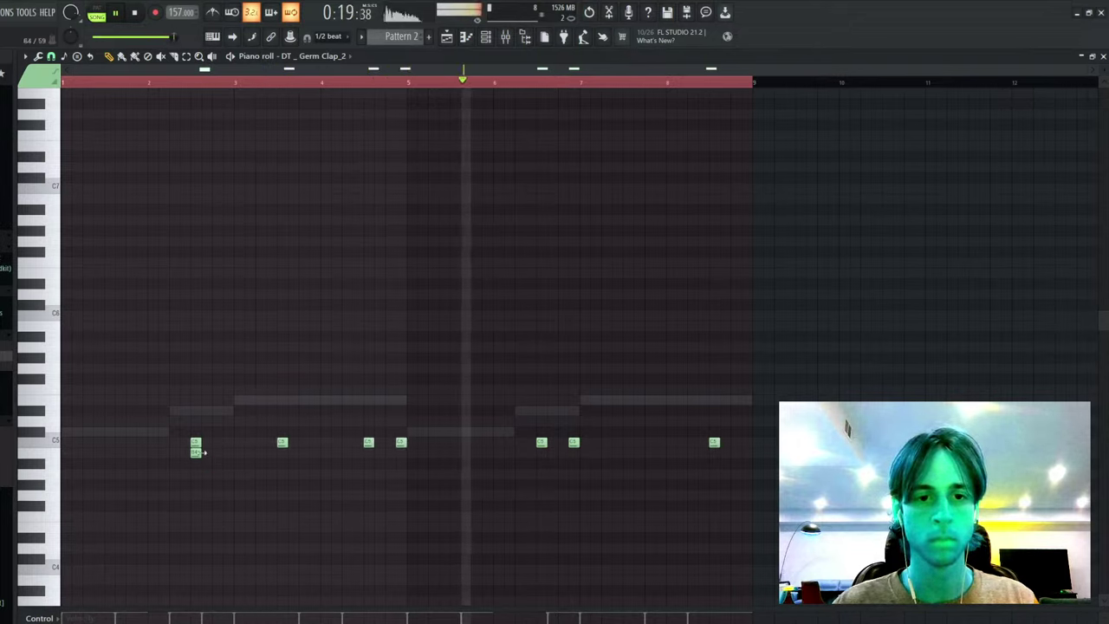
- Transpose all the clap notes up four semitones and close the piano roll
{"action": "key", "text": "ctrl+a"}
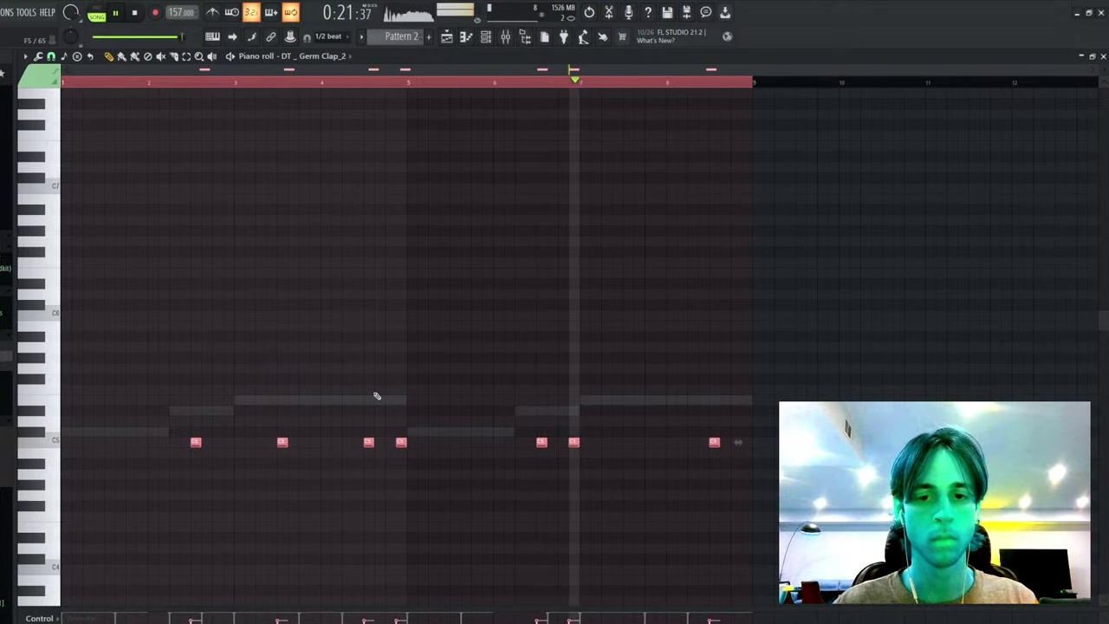
{"action": "key", "text": "shift+Up"}
{"action": "key", "text": "shift+Up"}
{"action": "key", "text": "shift+Up"}
{"action": "key", "text": "shift+Up"}
{"action": "key", "text": "ctrl+d"}
{"action": "key", "text": "Escape"}
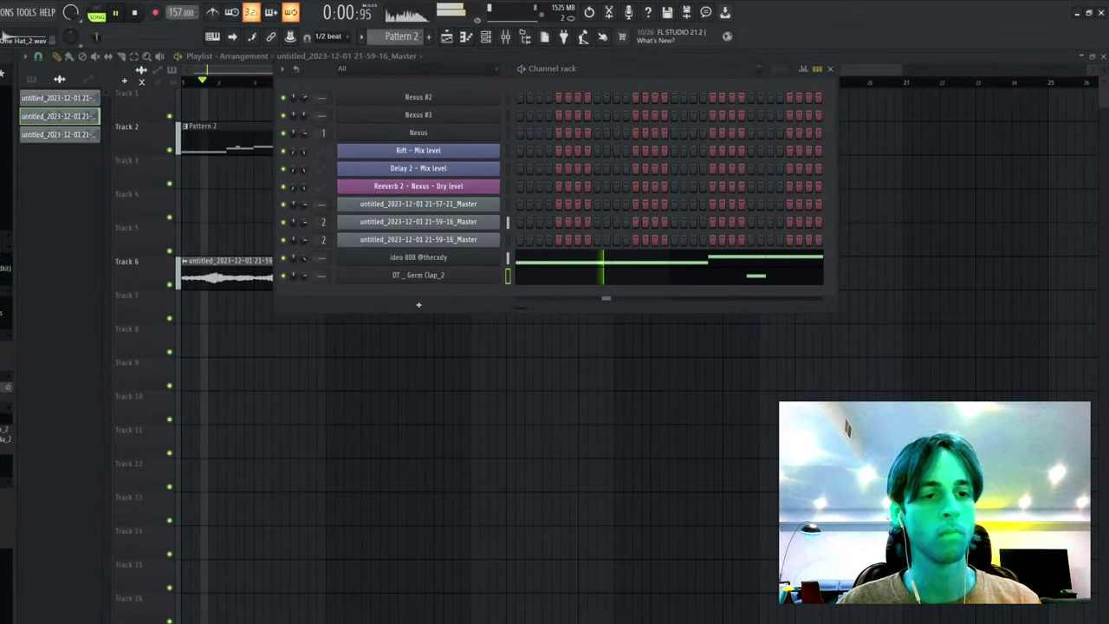
- Add the [CC] That One Hat_2 sample as a channel and fill its row every two steps
{"action": "left_click_drag", "start_coordinate": [2, 387], "coordinate": [434, 299]}
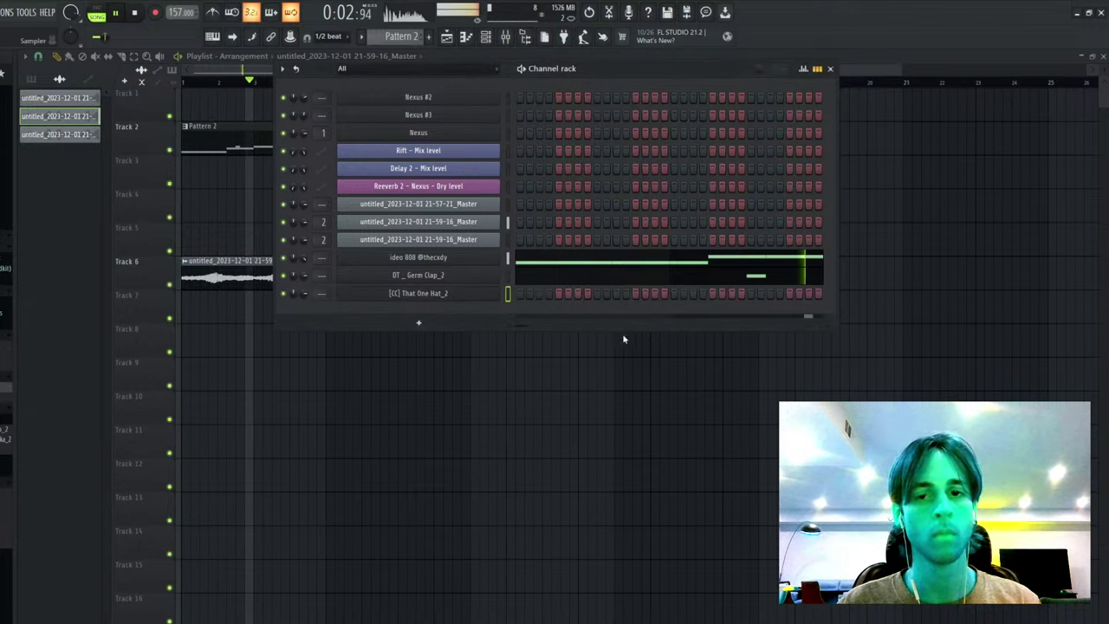
{"action": "right_click", "coordinate": [352, 301]}
{"action": "key", "text": "2"}
- Set up an echo delay on the hi-hat channel with one echo and raised feedback
{"action": "left_click", "coordinate": [395, 295]}
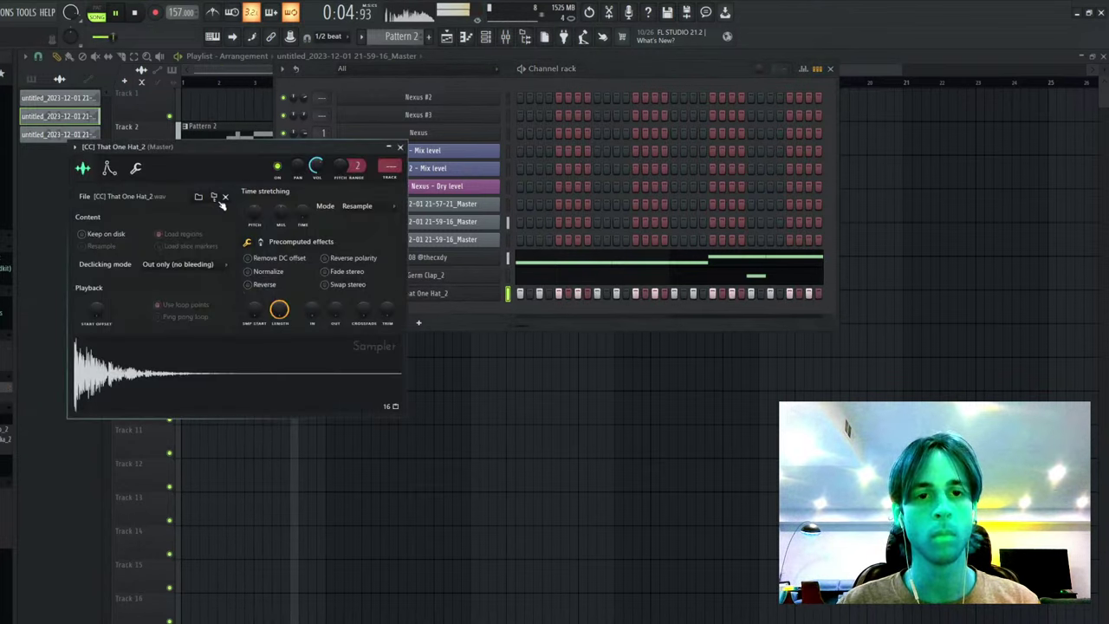
{"action": "left_click", "coordinate": [137, 169]}
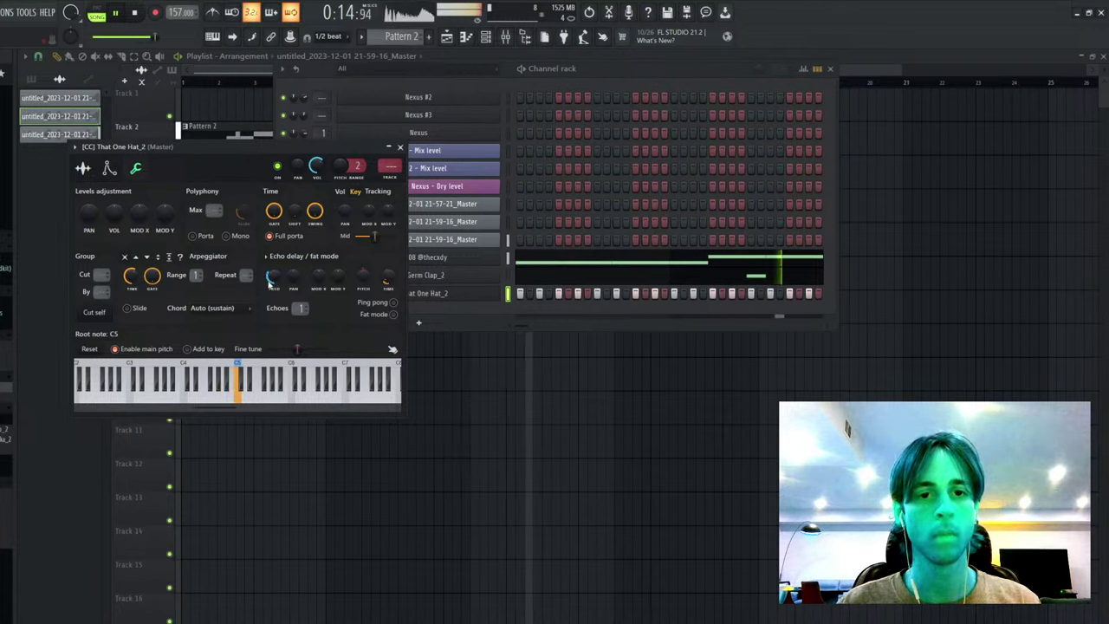
{"action": "left_click", "coordinate": [489, 294]}
{"action": "left_click", "coordinate": [489, 294]}
- Set the hi-hat's pitch range to 8, adjust its pitch, and lengthen the sample's fade-out
{"action": "left_click_drag", "start_coordinate": [357, 166], "coordinate": [357, 149]}
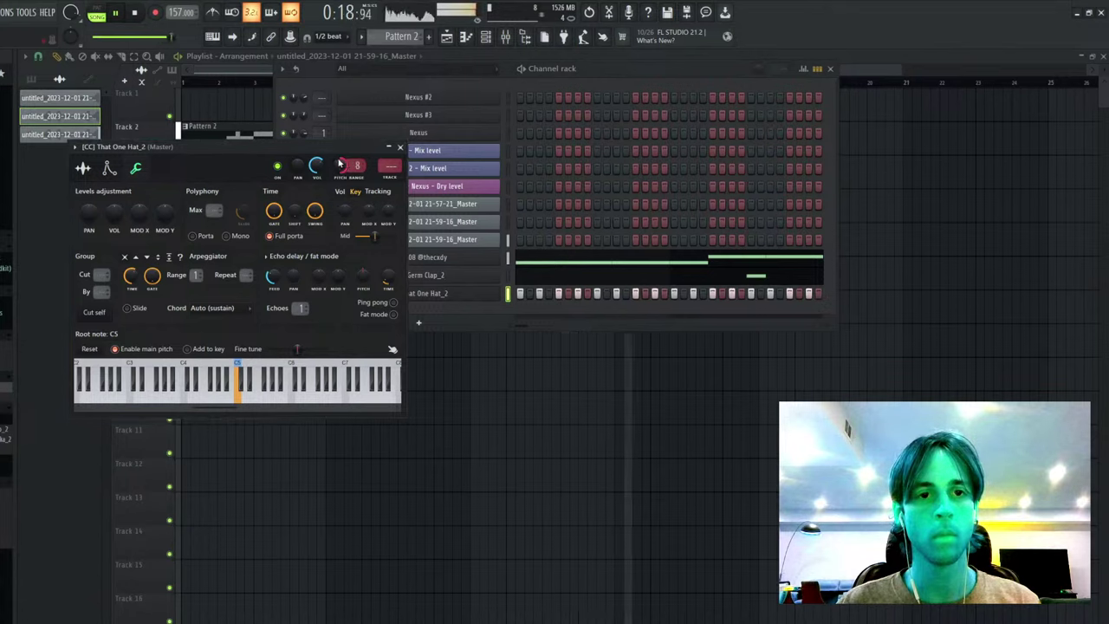
{"action": "left_click", "coordinate": [83, 169]}
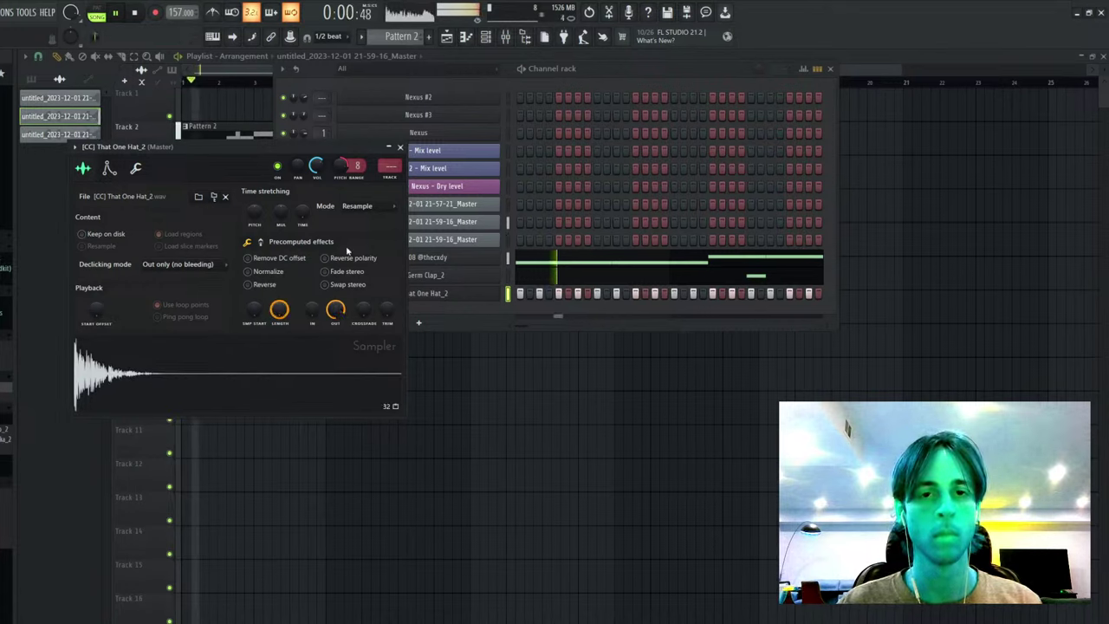
{"action": "left_click", "coordinate": [400, 147]}
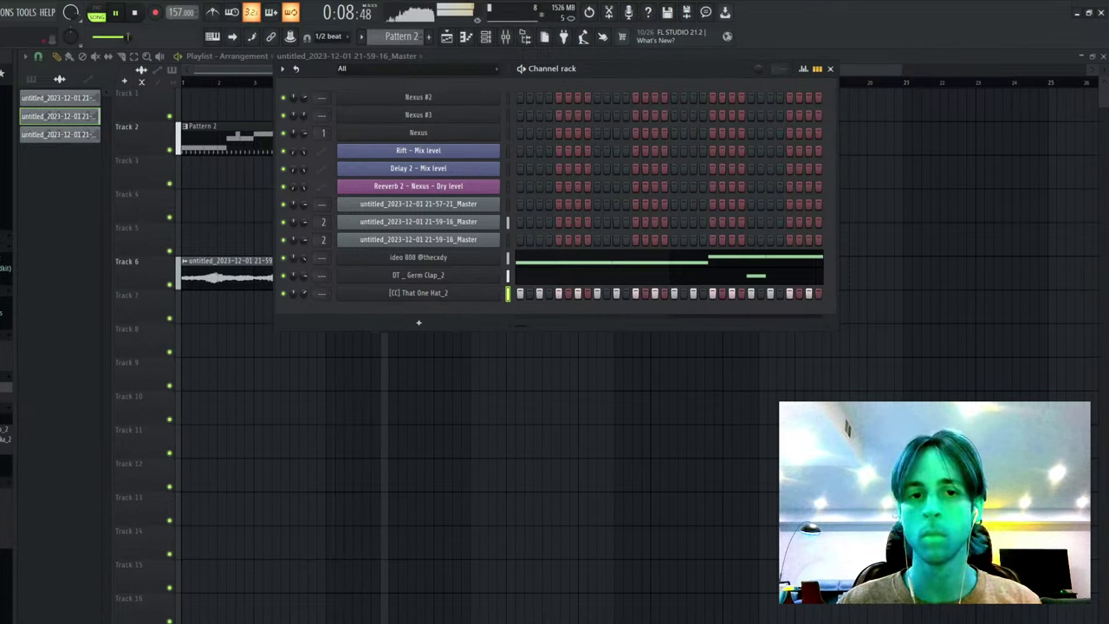
- Play the arrangement from the start to audition the new hi-hats with the rest of the beat
{"action": "key", "text": "space"}
{"action": "key", "text": "space"}
{"action": "key", "text": "space"}
{"action": "key", "text": "space"}
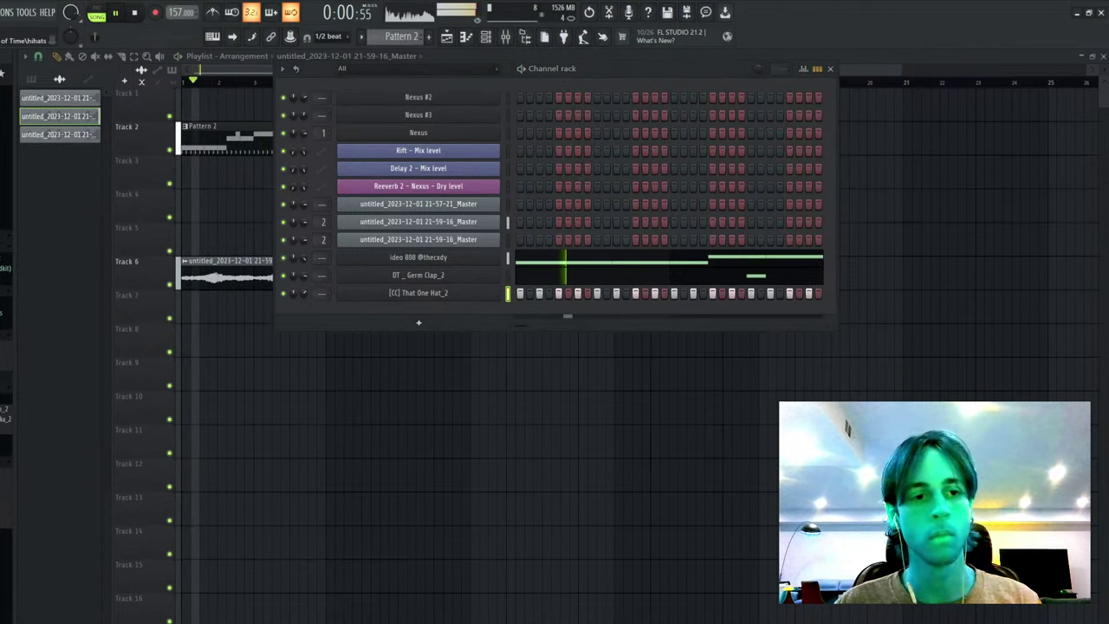
{"action": "key", "text": "space"}
{"action": "key", "text": "space"}
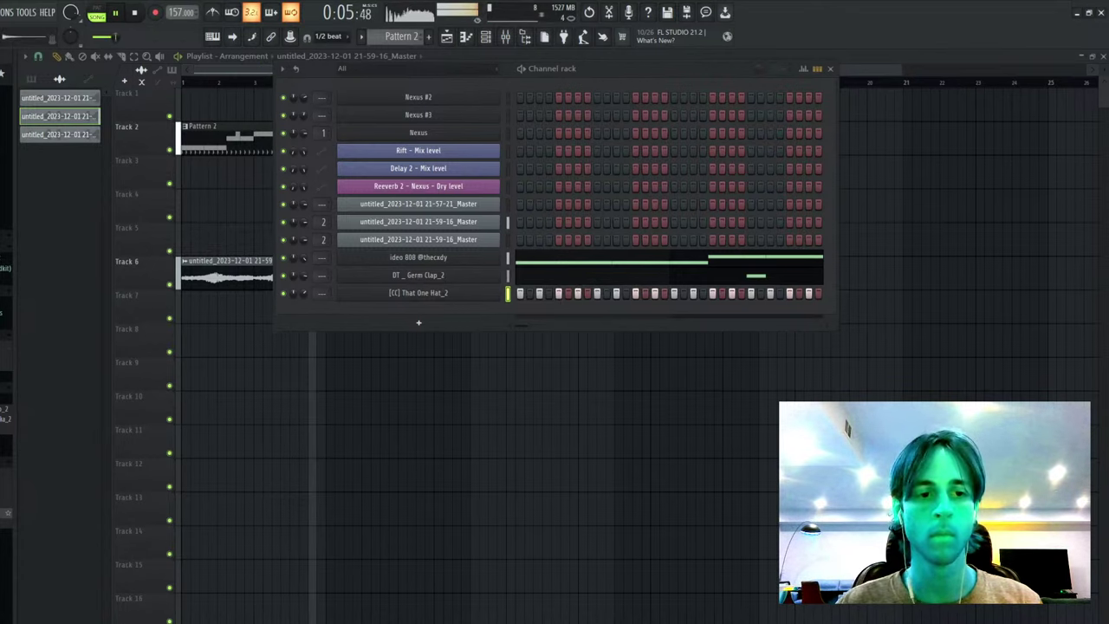
- Add the DT _ StoleThisCrash FX sample as a channel and place C5 crash notes at the start of bars 1 and 5
{"action": "left_click_drag", "start_coordinate": [417, 328], "coordinate": [418, 329]}
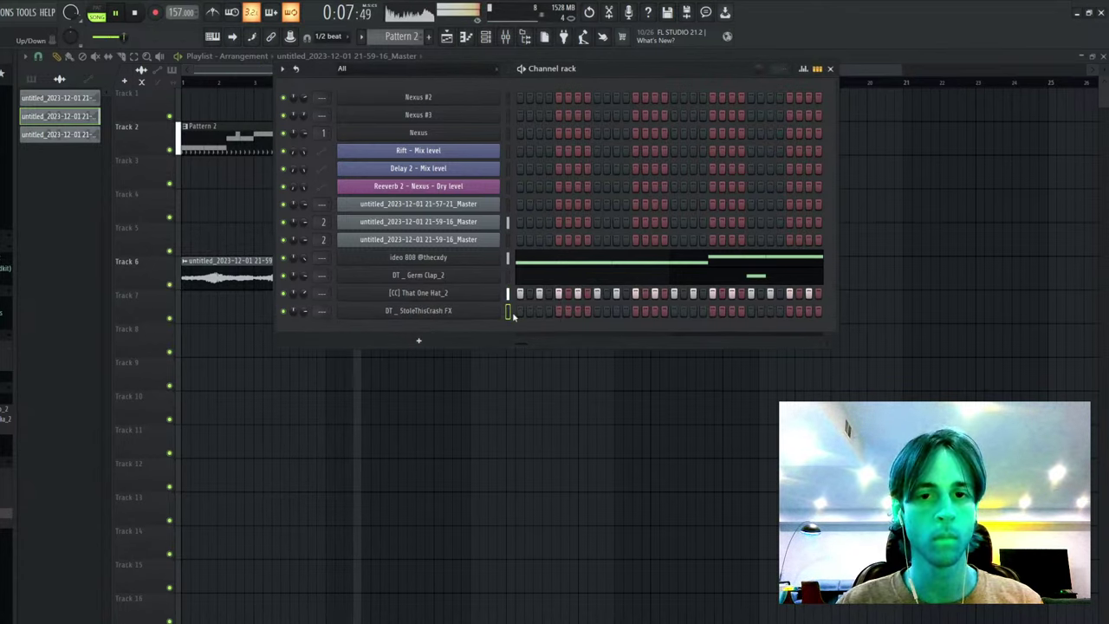
{"action": "key", "text": "F7"}
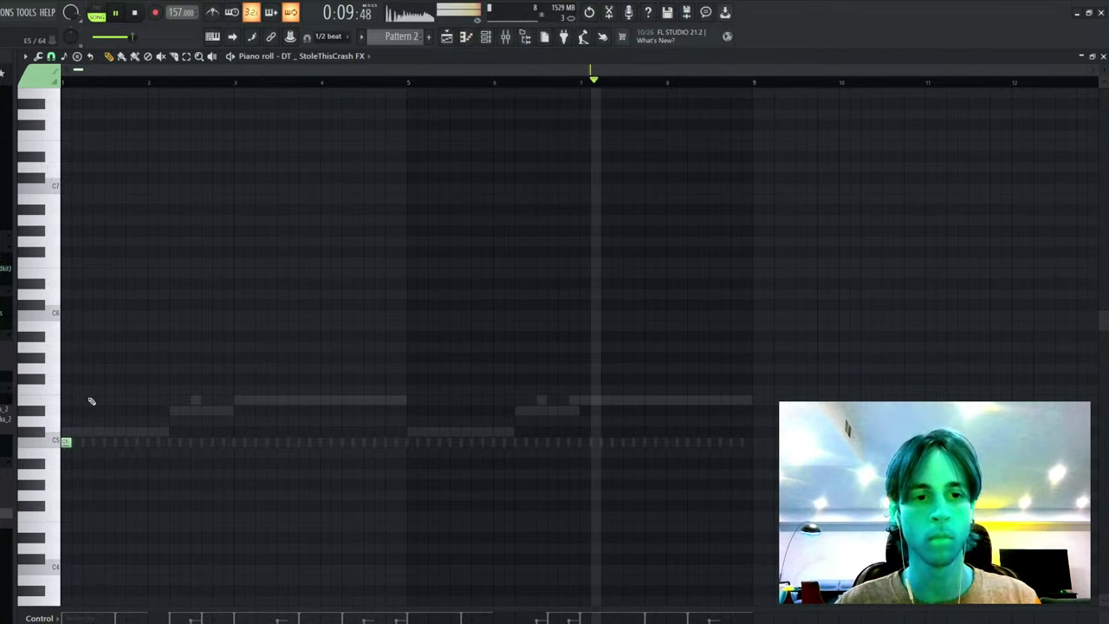
{"action": "key", "text": "ctrl+a"}
{"action": "left_click_drag", "start_coordinate": [66, 443], "coordinate": [585, 444]}
{"action": "key", "text": "ctrl+a"}
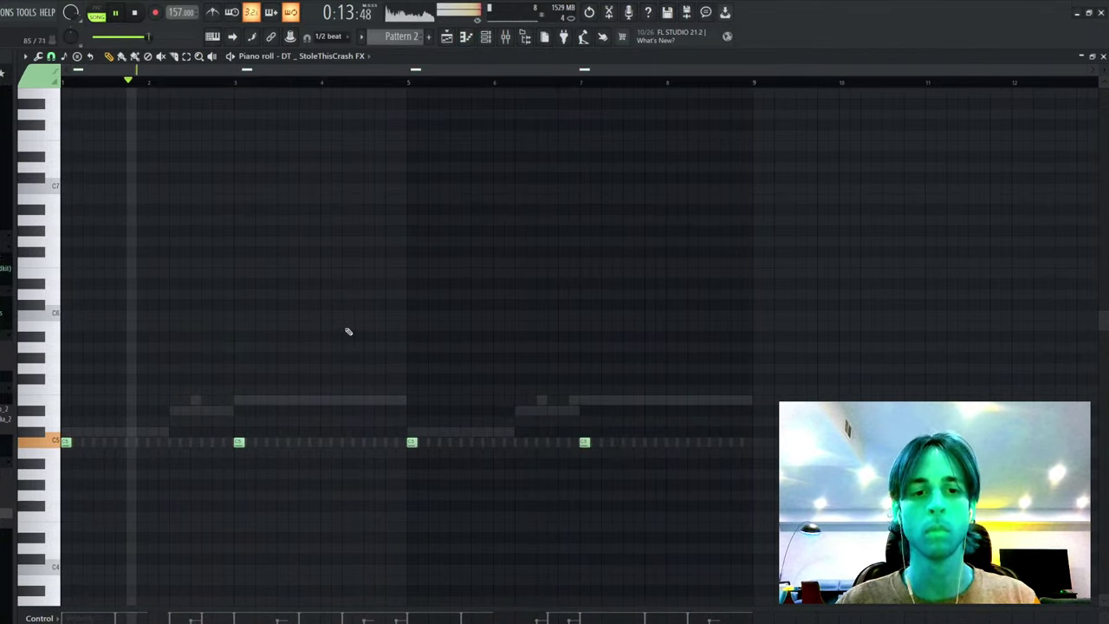
{"action": "key", "text": "F7"}
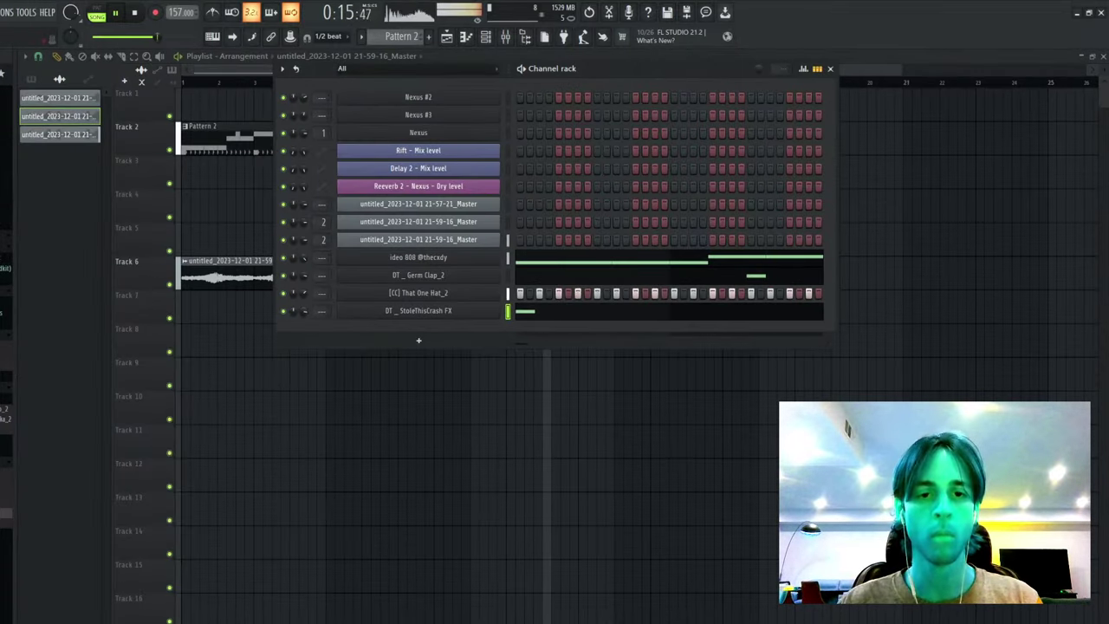
{"action": "key", "text": "F7"}
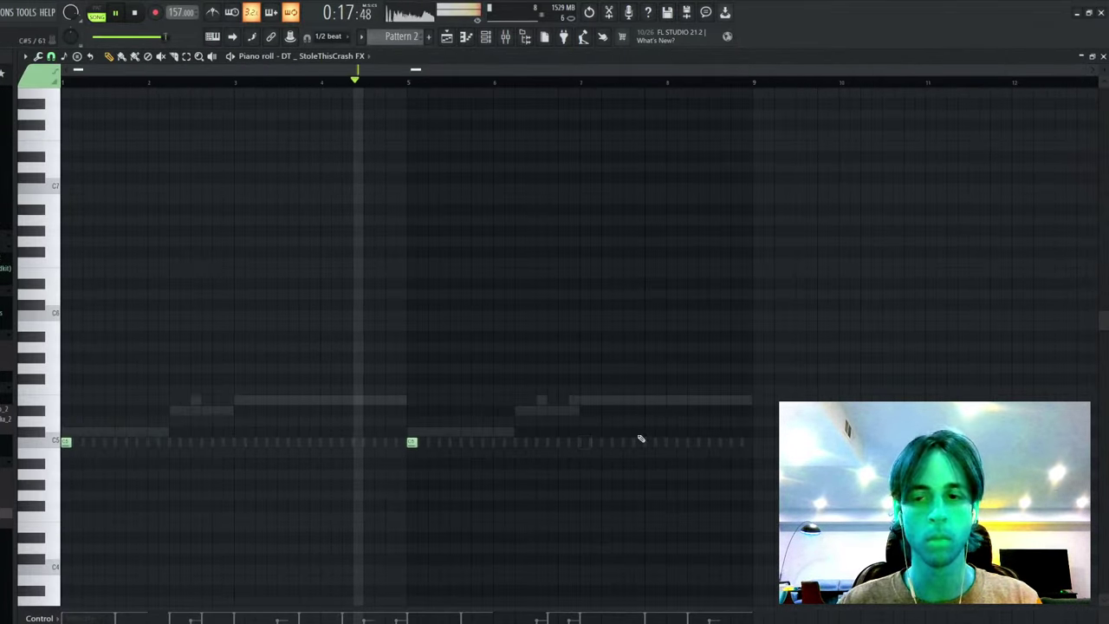
{"action": "key", "text": "F7"}
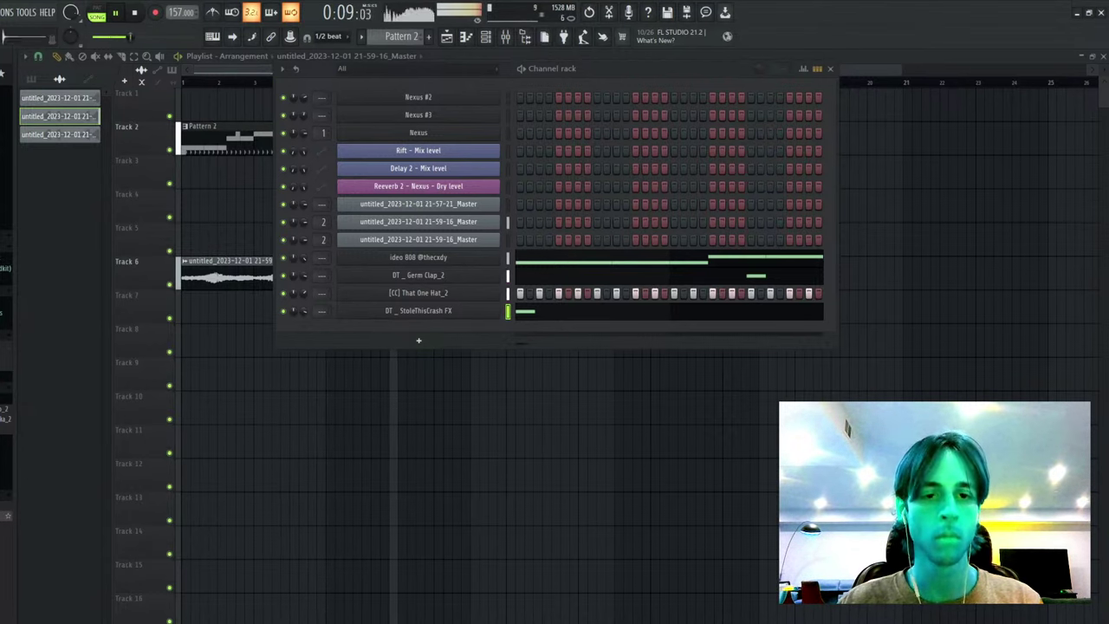
- Add the BWB WAV R US SNARE (2)_2 sample as a channel and place a hit on step 13
{"action": "left_click_drag", "start_coordinate": [3, 515], "coordinate": [429, 341]}
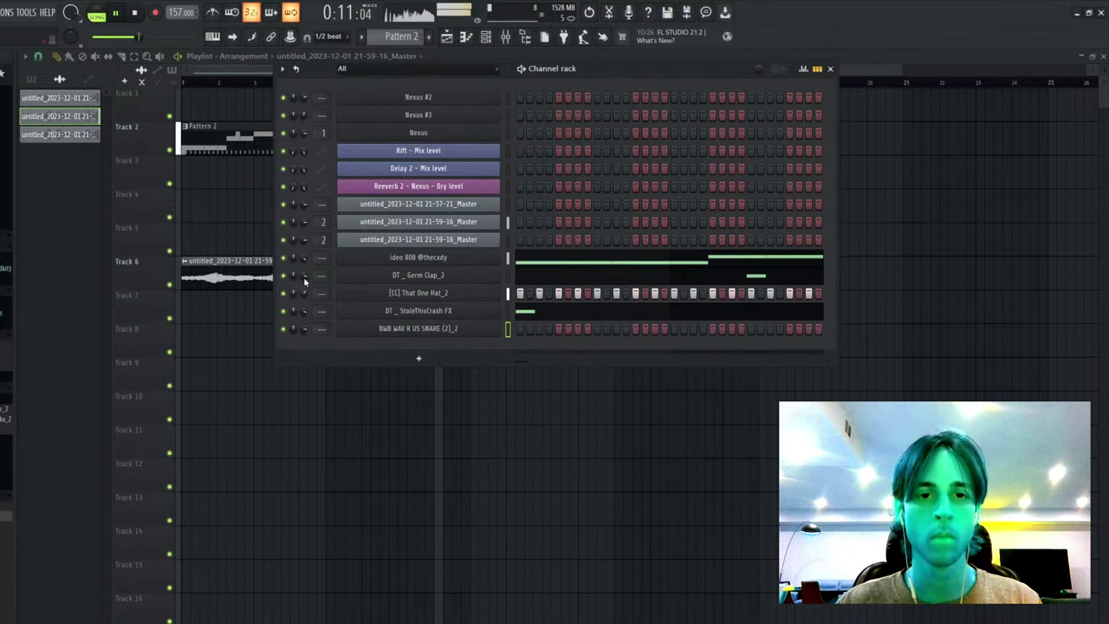
{"action": "left_click", "coordinate": [637, 329]}
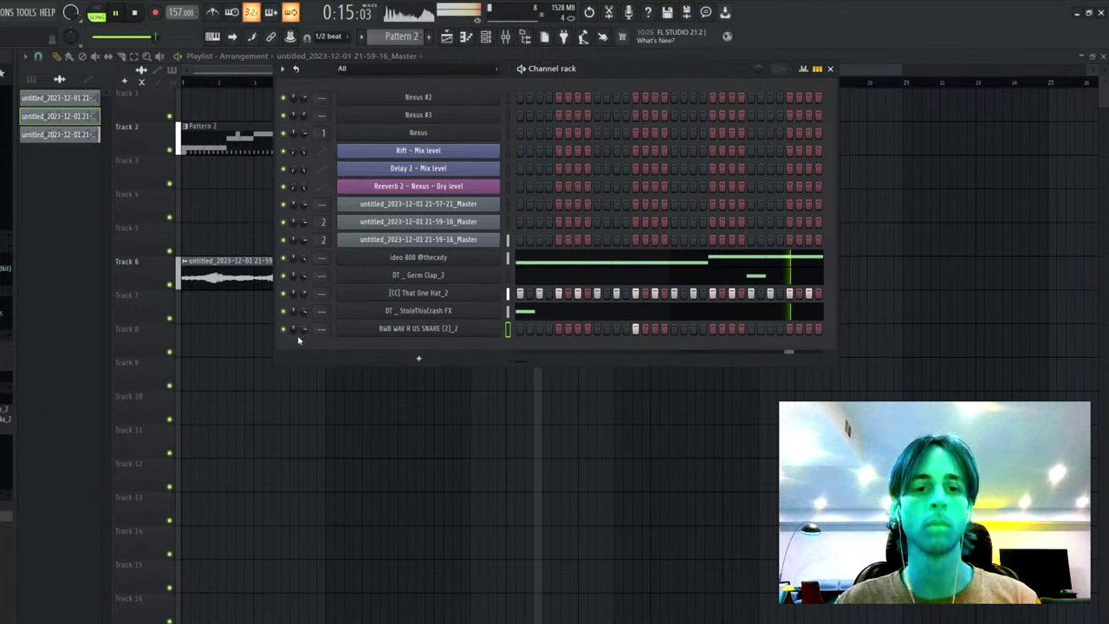
- Raise the snare sample's fade-out to maximum and shorten its length
{"action": "left_click", "coordinate": [451, 327]}
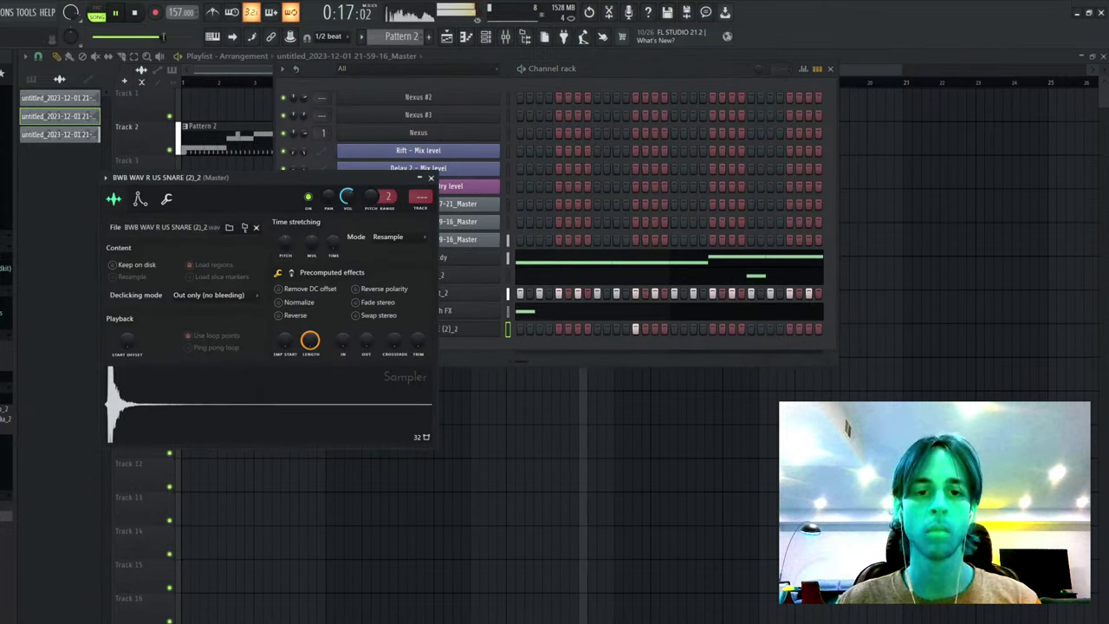
{"action": "left_click_drag", "start_coordinate": [367, 342], "coordinate": [368, 305]}
{"action": "left_click_drag", "start_coordinate": [310, 341], "coordinate": [282, 392]}
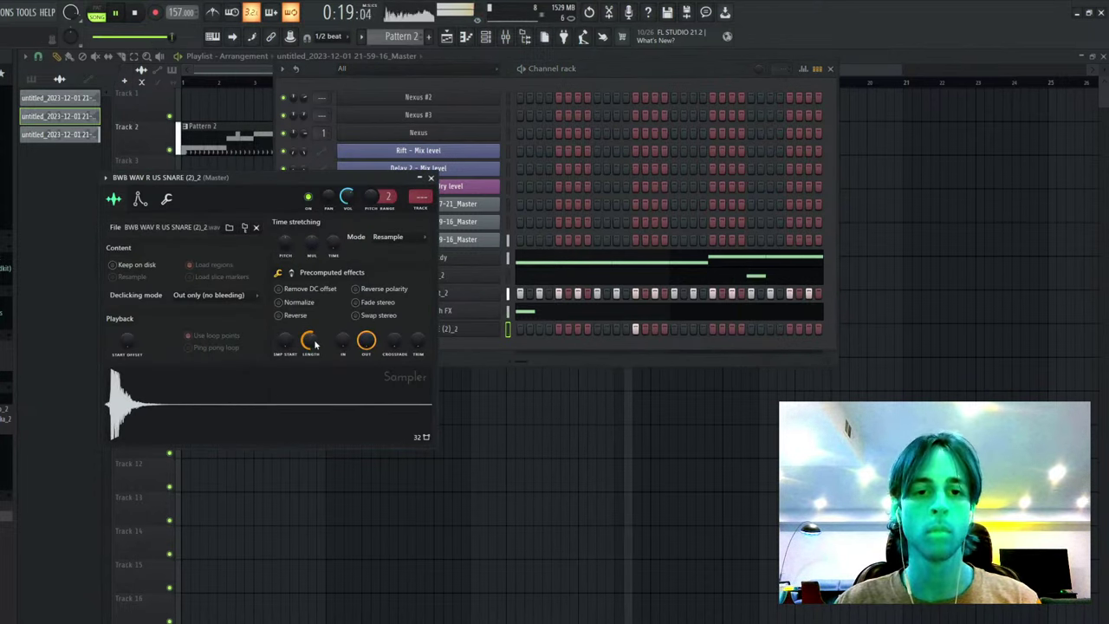
- Program the BWB WAV R US SNARE hits on steps 3, 9 and 31, clearing the hit on step 13
{"action": "left_click", "coordinate": [541, 330]}
{"action": "key", "text": "space"}
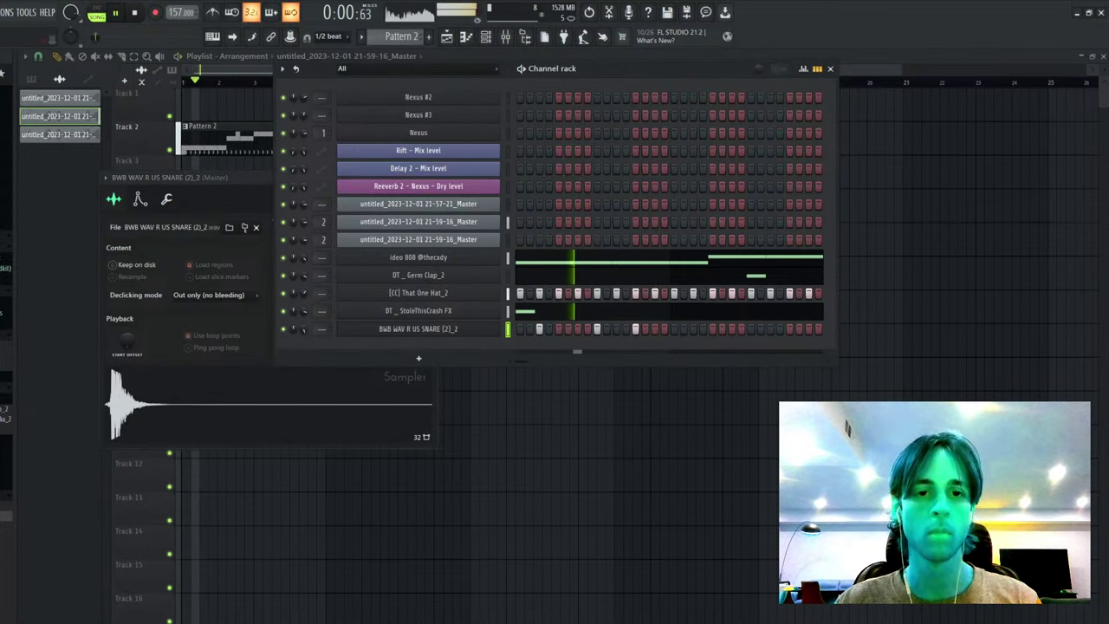
{"action": "right_click", "coordinate": [636, 329]}
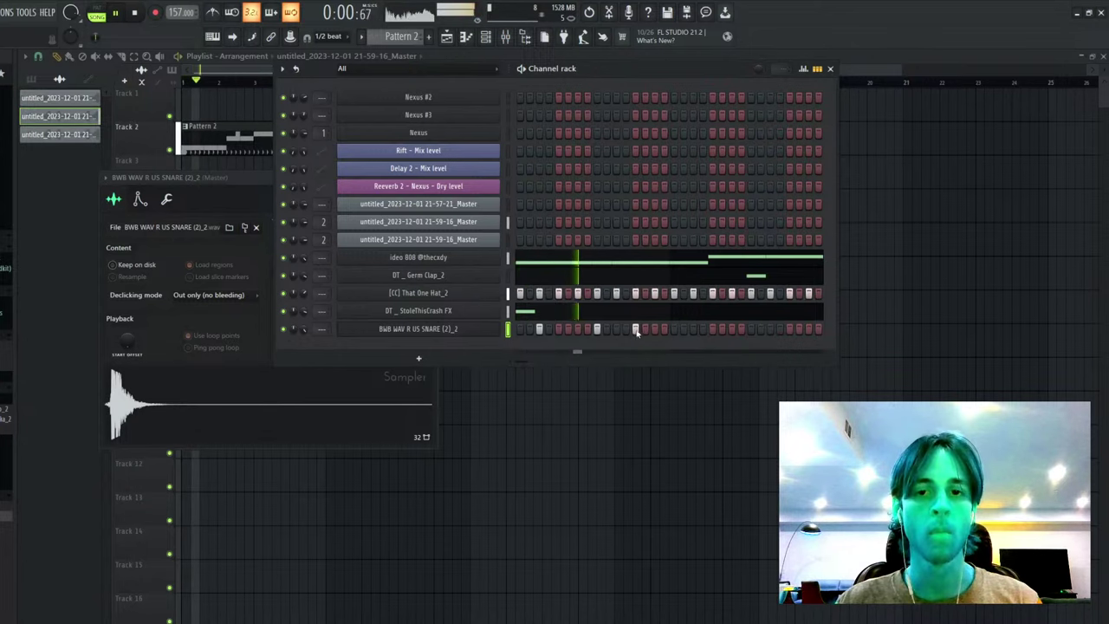
{"action": "left_click", "coordinate": [808, 329]}
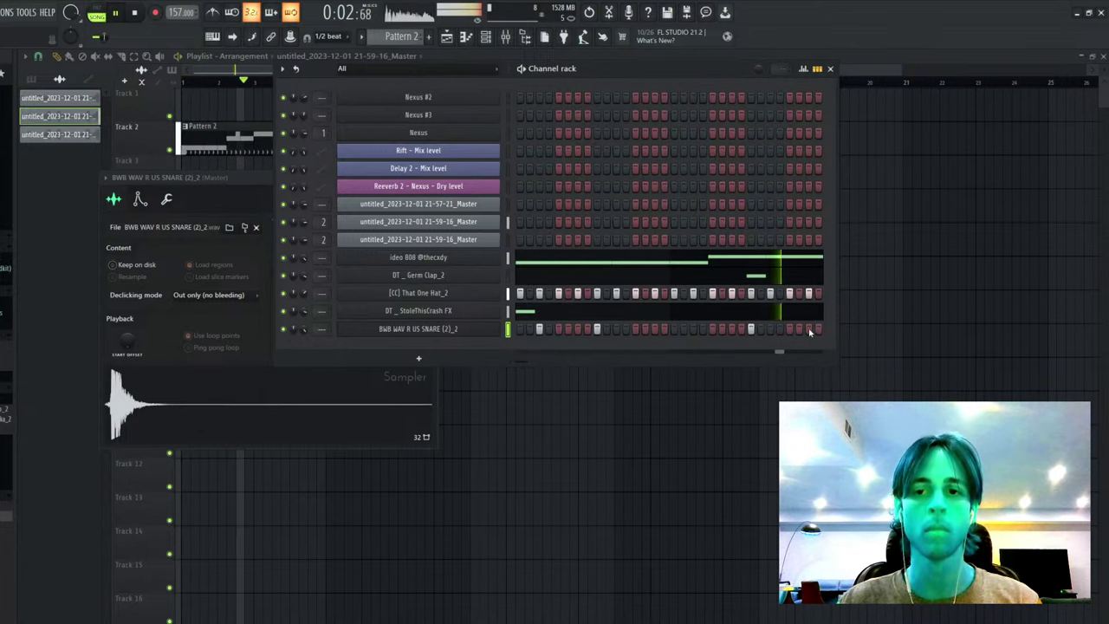
- Duplicate the snare notes from the first four bars into bars 5 to 8 in the piano roll
{"action": "right_click", "coordinate": [465, 333]}
{"action": "left_click", "coordinate": [501, 338]}
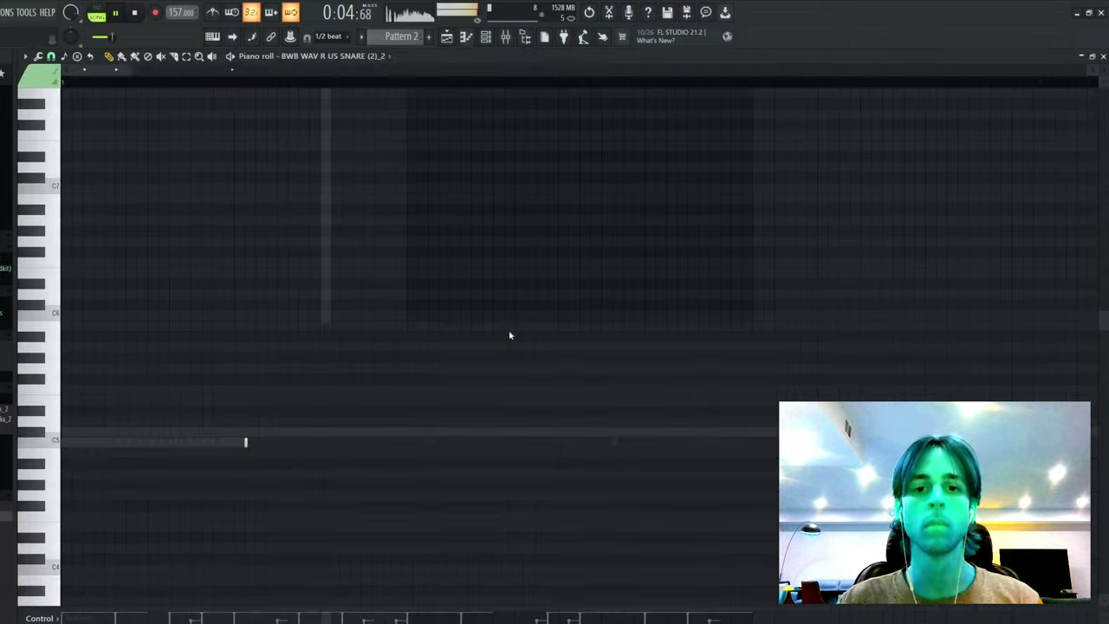
{"action": "key", "text": "ctrl+b"}
{"action": "key", "text": "ctrl+d"}
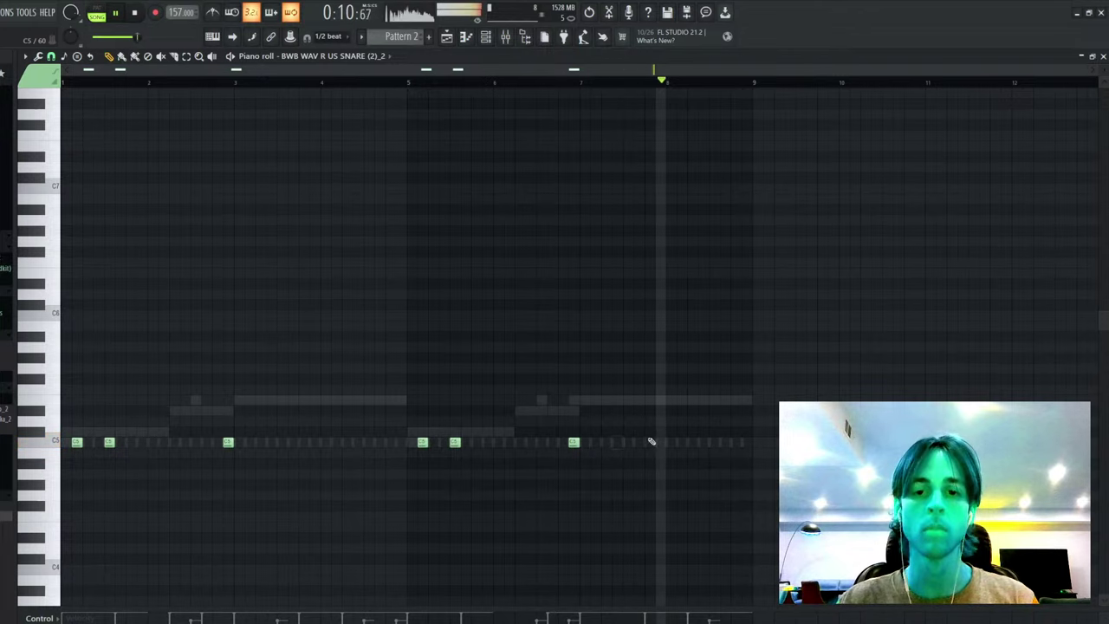
{"action": "key", "text": "Escape"}
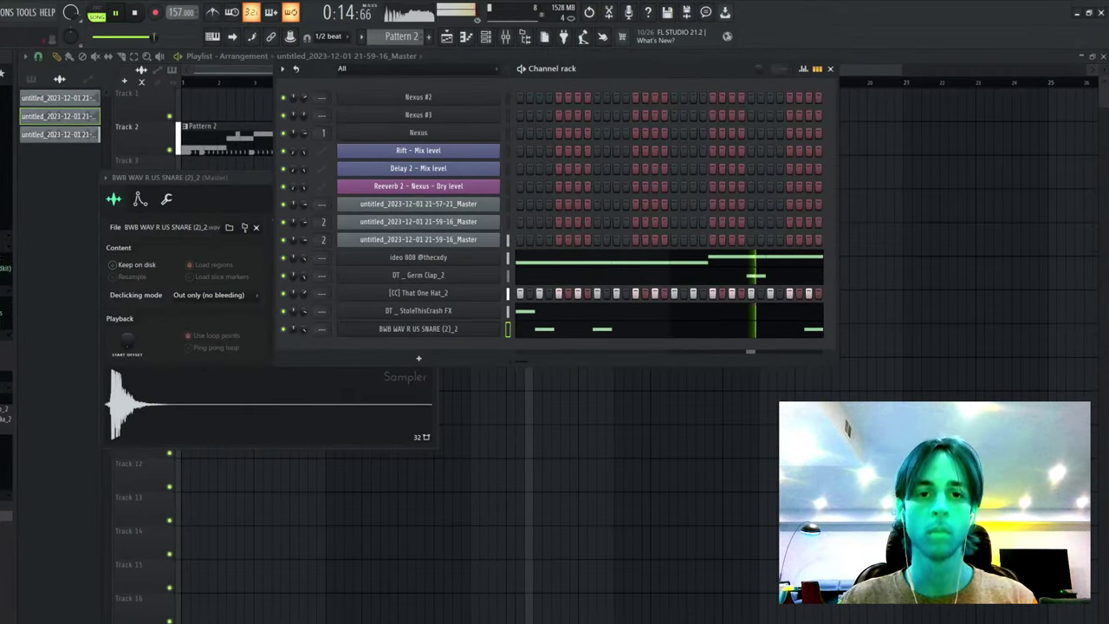
- Compare the snare with the Germ Clap notes and transpose all the snare notes up to D#5
{"action": "left_click", "coordinate": [545, 275]}
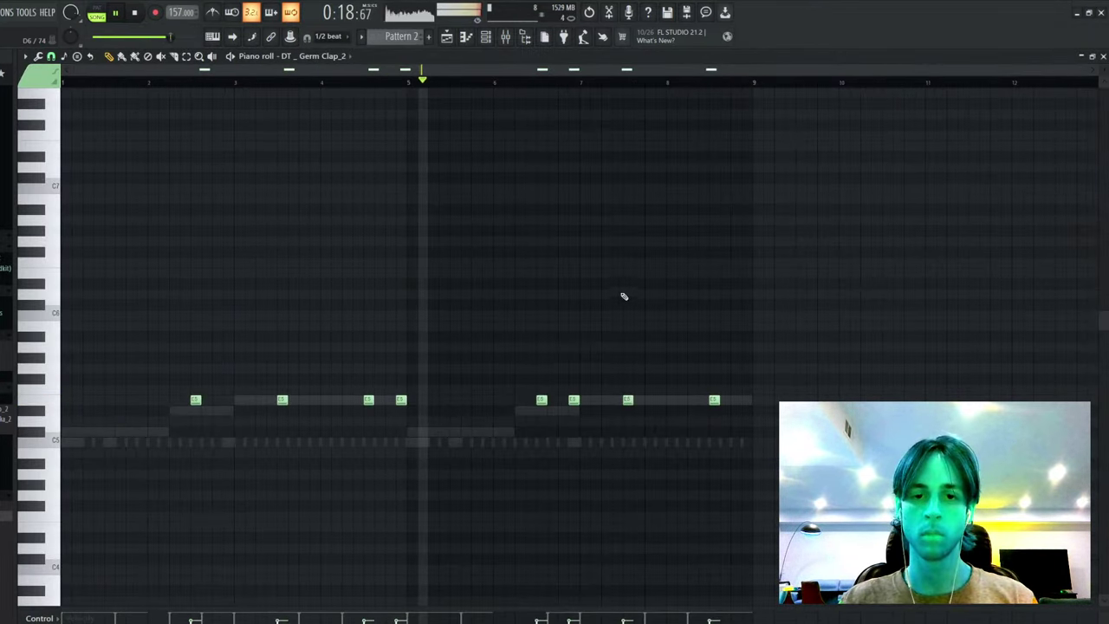
{"action": "key", "text": "F7"}
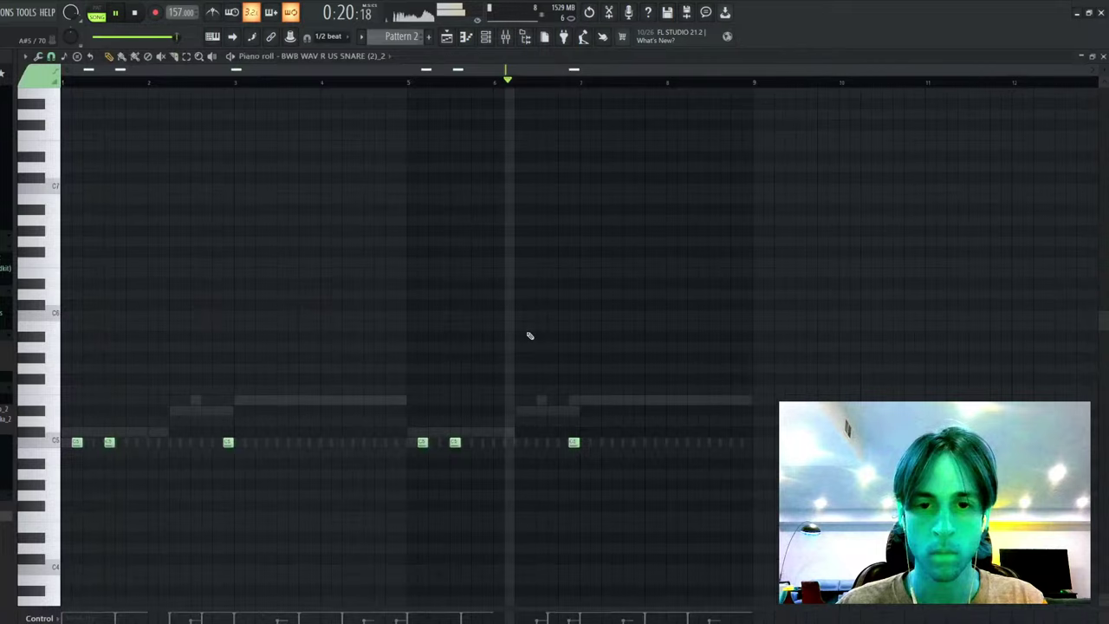
{"action": "left_click", "coordinate": [527, 330]}
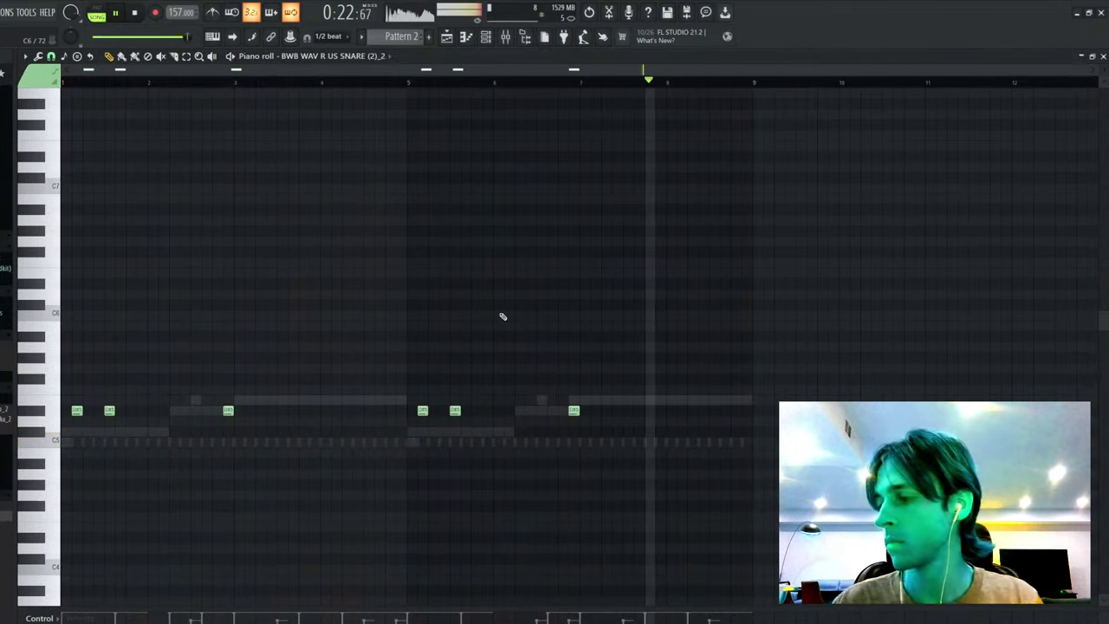
{"action": "key", "text": "F7"}
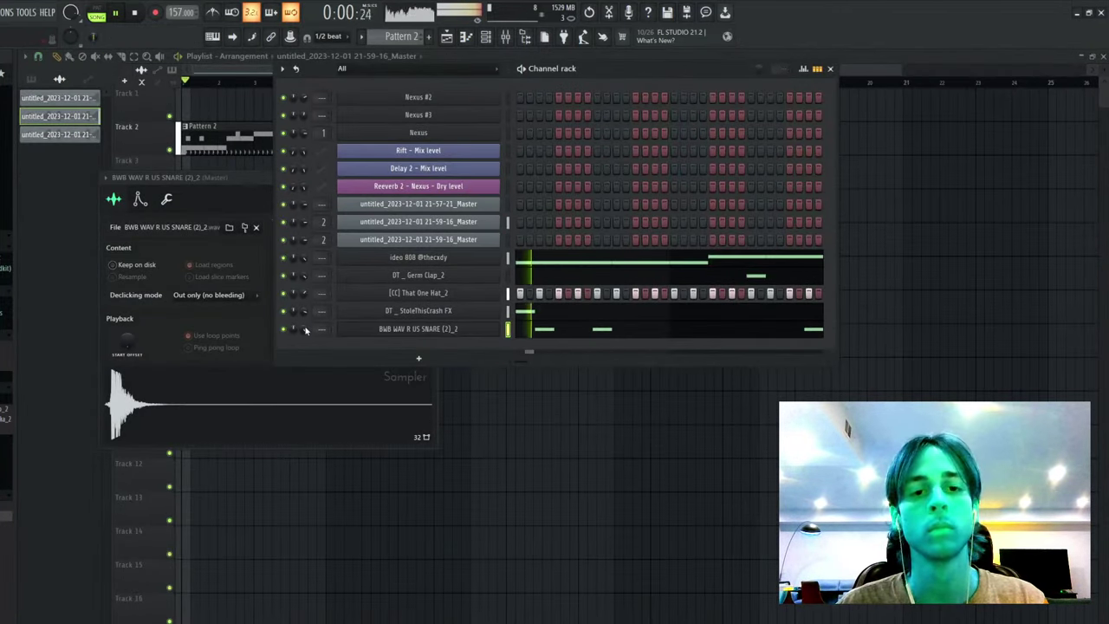
{"action": "key", "text": "F7"}
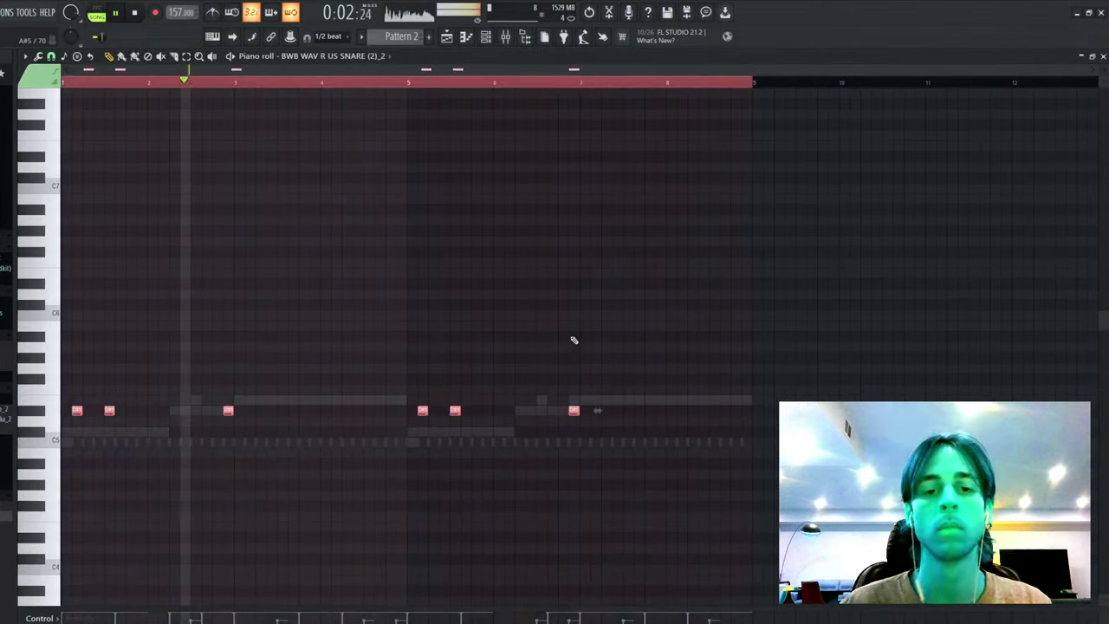
{"action": "key", "text": "space"}
{"action": "key", "text": "F7"}
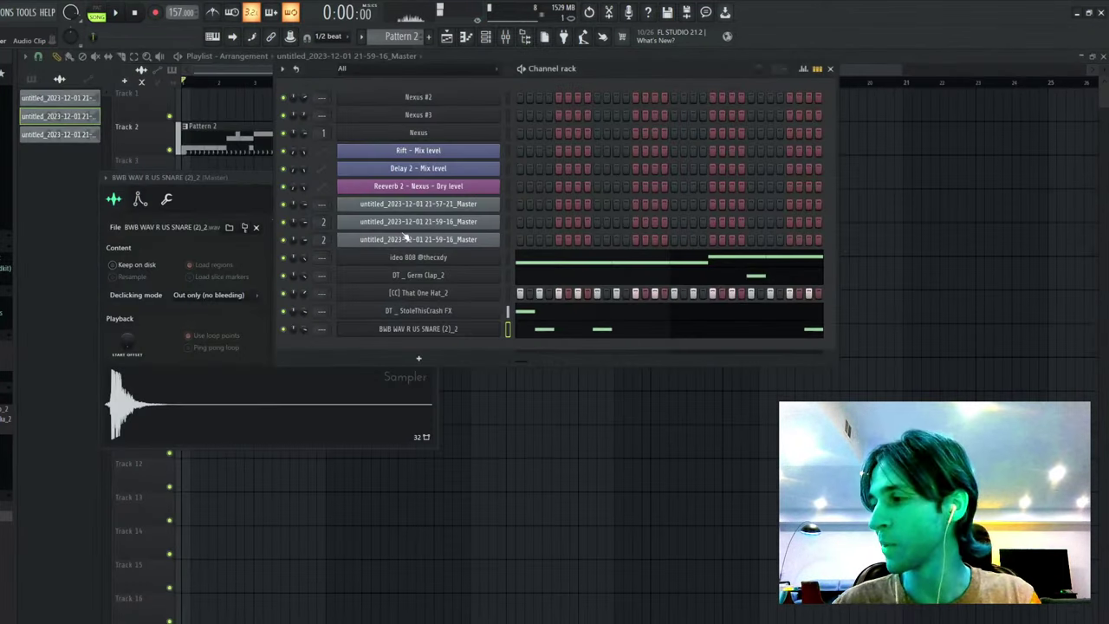
{"action": "key", "text": "space"}
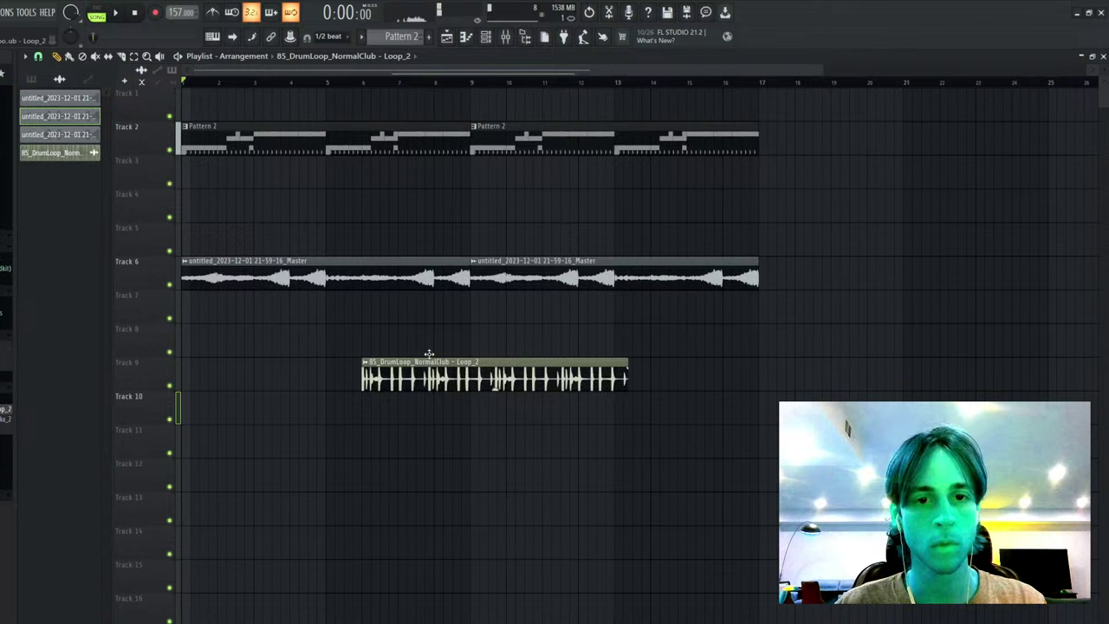
- Move the 85_DrumLoop_NormalClub clip to bar 1 of Track 8 and delete the first Pattern 2 clip
{"action": "left_click_drag", "start_coordinate": [368, 373], "coordinate": [186, 340]}
{"action": "right_click", "coordinate": [304, 156]}
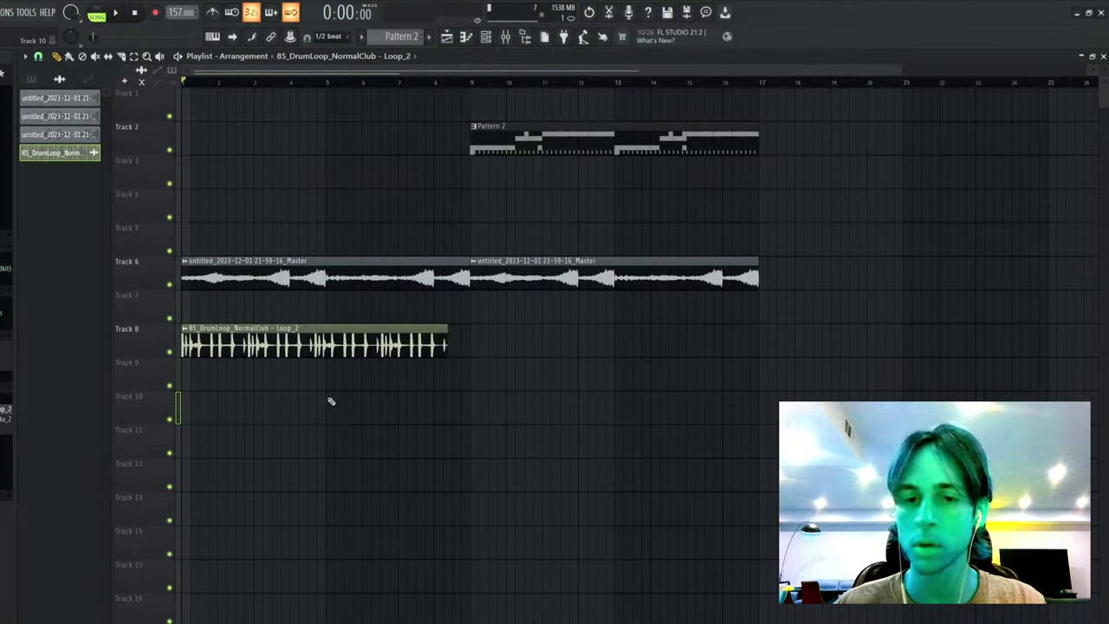
- Adjust the drum loop's time stretching so that the clip ends exactly at bar 9
{"action": "double_click", "coordinate": [332, 354]}
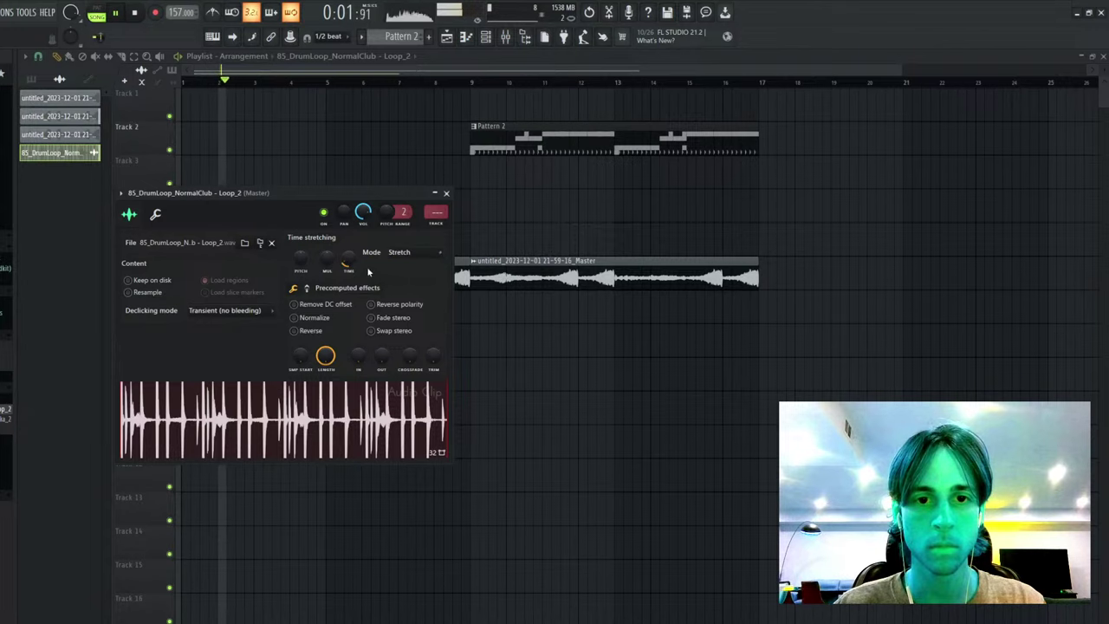
{"action": "left_click_drag", "start_coordinate": [347, 258], "coordinate": [352, 246]}
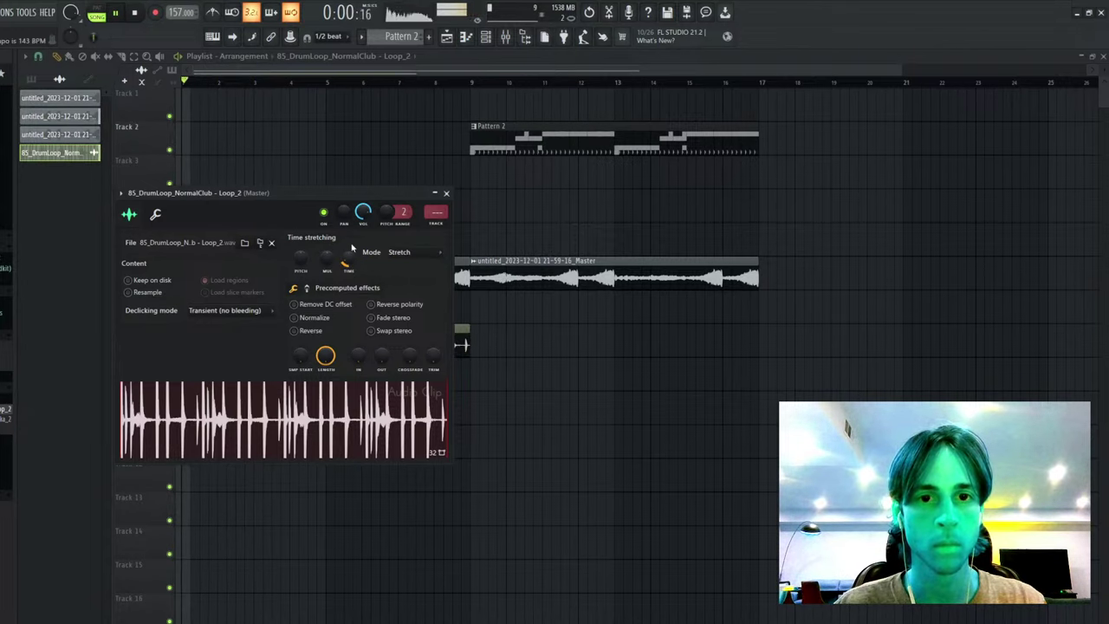
- Route the drum loop to mixer track 3 and load RC-20 Retro Color in its first effect slot
{"action": "key", "text": "ctrl+l"}
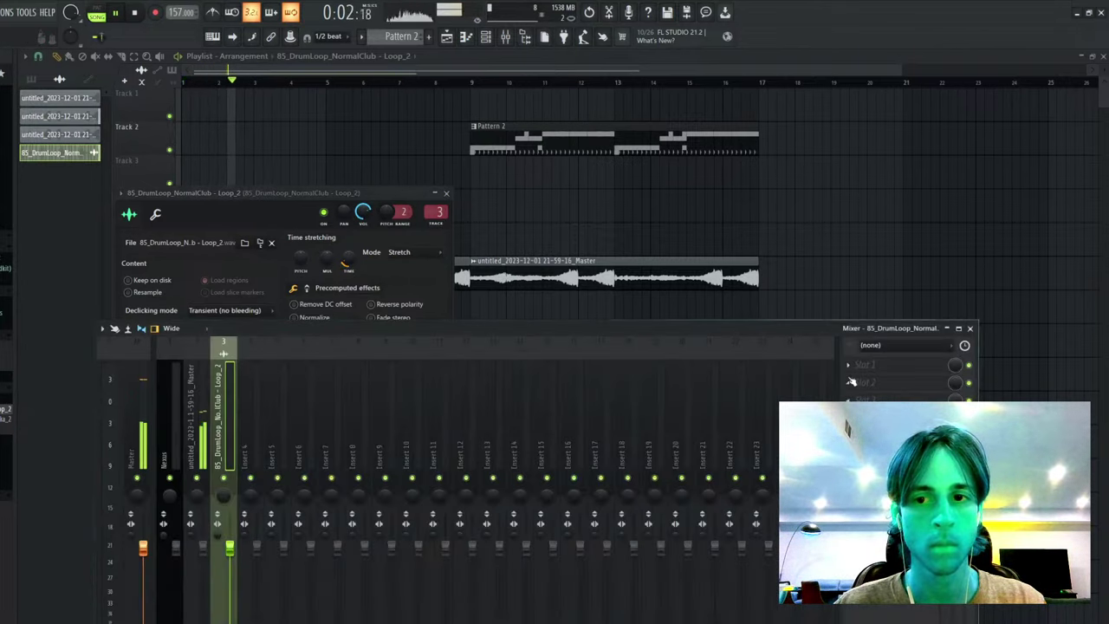
{"action": "left_click", "coordinate": [848, 366]}
{"action": "left_click", "coordinate": [734, 131]}
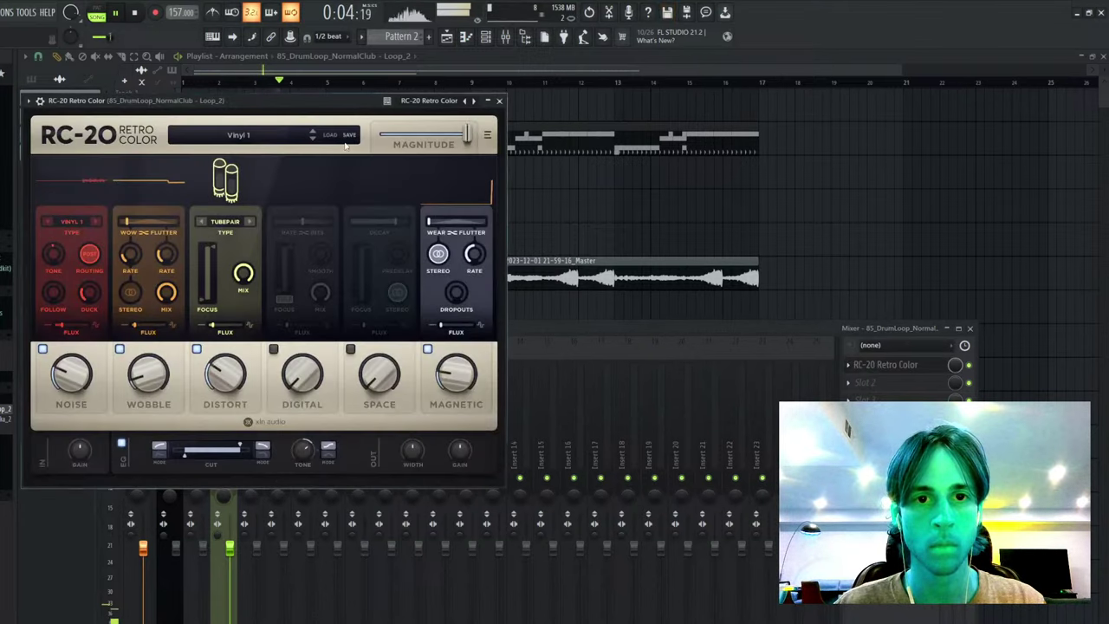
- Choose the Vinyl 3 preset in the drum loop's RC-20 Retro Color and narrow its EQ cut range from both ends
{"action": "left_click", "coordinate": [313, 139]}
{"action": "left_click", "coordinate": [312, 140]}
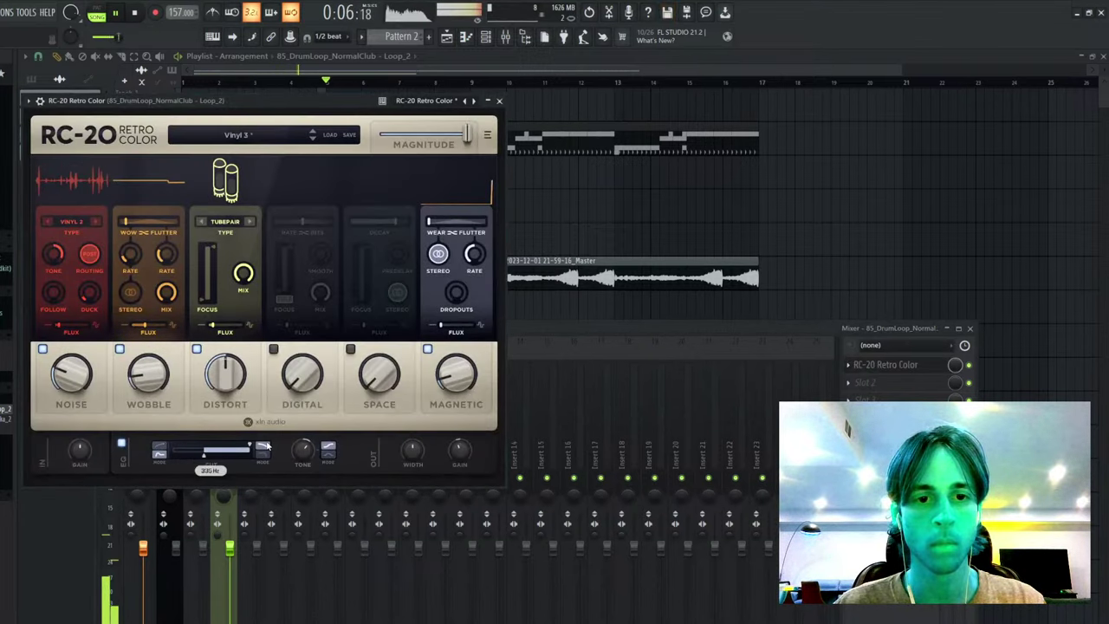
{"action": "left_click_drag", "start_coordinate": [182, 460], "coordinate": [167, 447]}
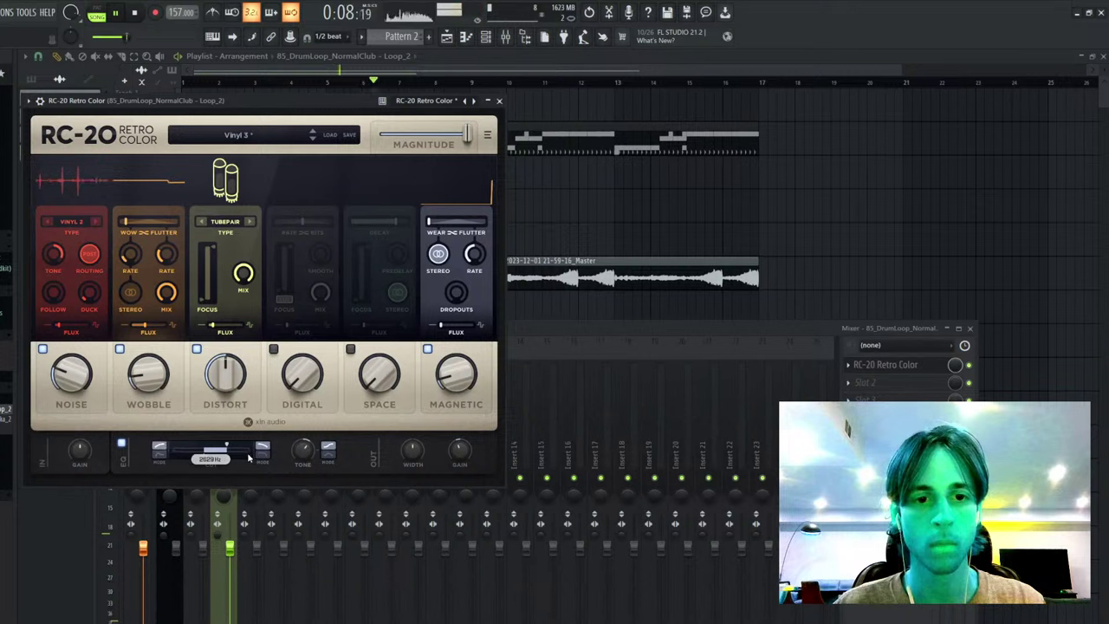
{"action": "key", "text": "space"}
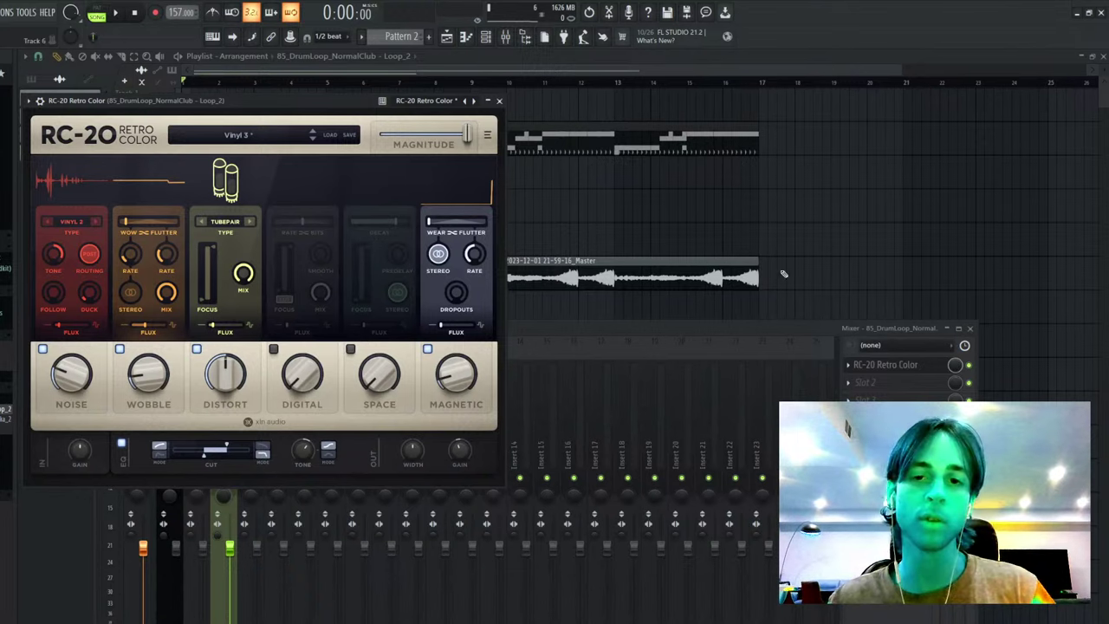
- Duplicate the Pattern 2 and Master audio clips of bars 9 to 17 twice, extending the arrangement to bar 33
{"action": "key", "text": "F12"}
{"action": "key", "text": "space"}
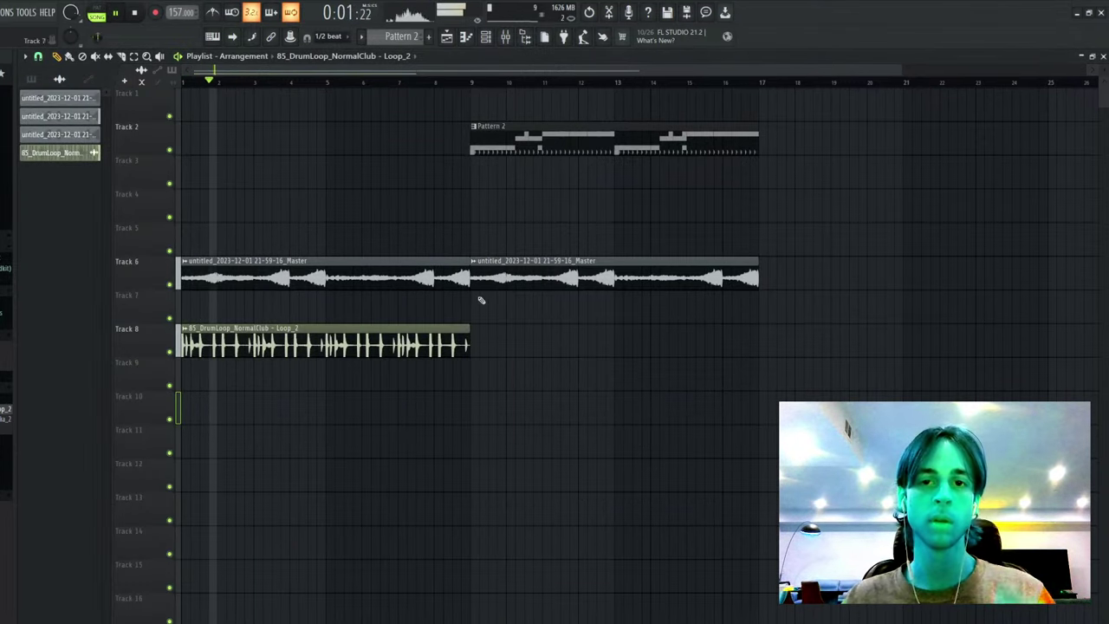
{"action": "left_click_drag", "start_coordinate": [475, 128], "coordinate": [775, 386]}
{"action": "key", "text": "ctrl+b"}
{"action": "key", "text": "ctrl+b"}
{"action": "key", "text": "ctrl+d"}
{"action": "scroll", "coordinate": [547, 85], "scroll_direction": "down", "scroll_amount": 3}
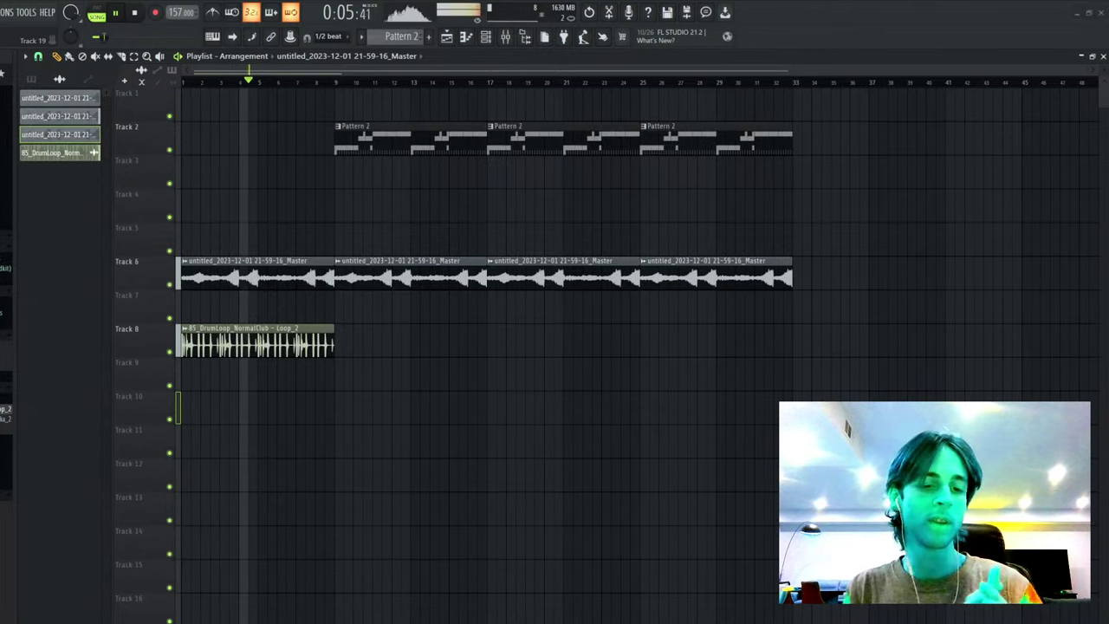
- Play the arrangement from bar 9 and set the project tempo to 159 BPM
{"action": "key", "text": "space"}
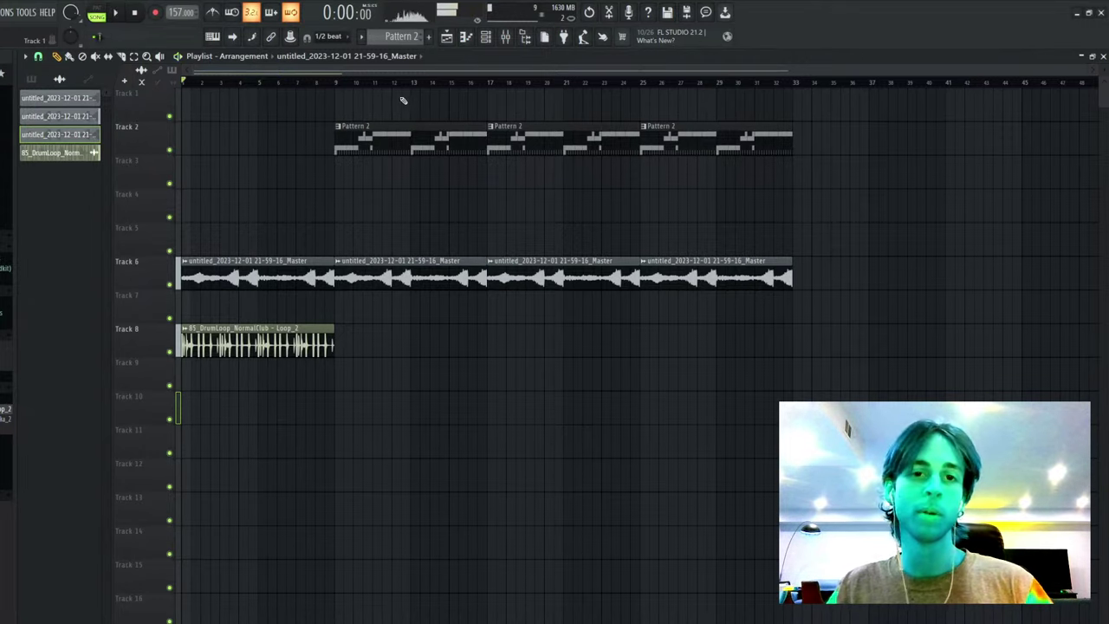
{"action": "left_click", "coordinate": [340, 82]}
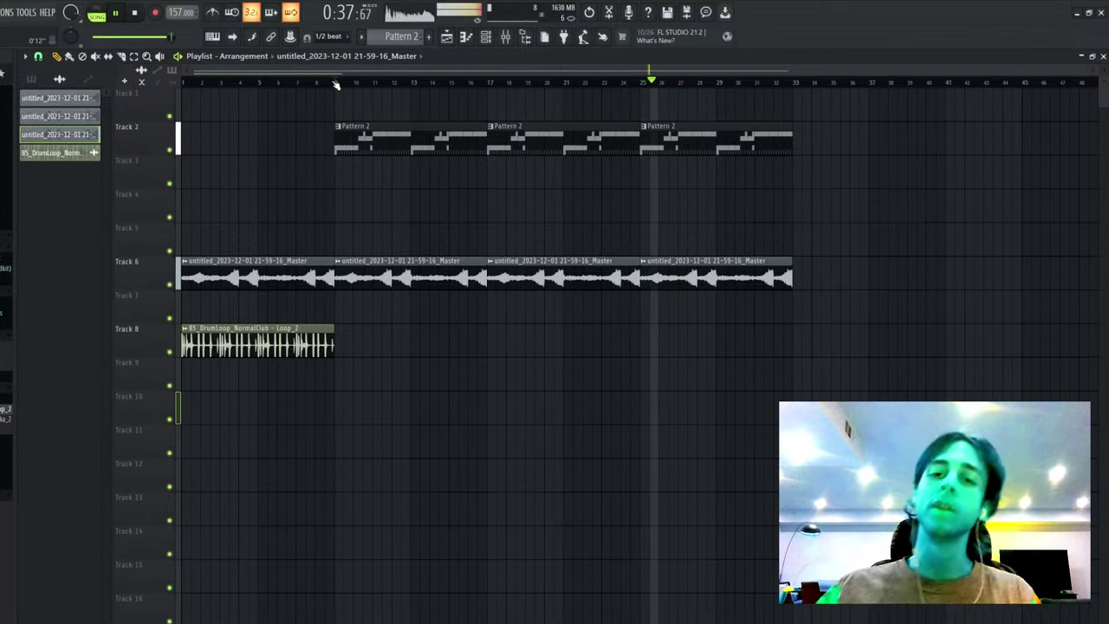
{"action": "key", "text": "space"}
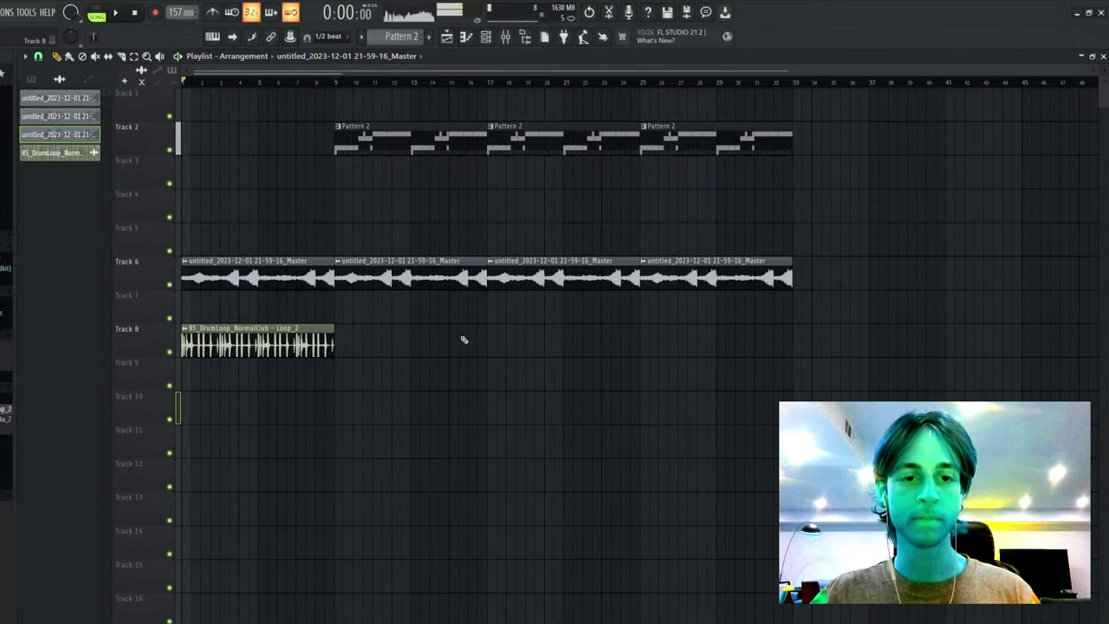
{"action": "double_click", "coordinate": [297, 331]}
{"action": "key", "text": "Escape"}
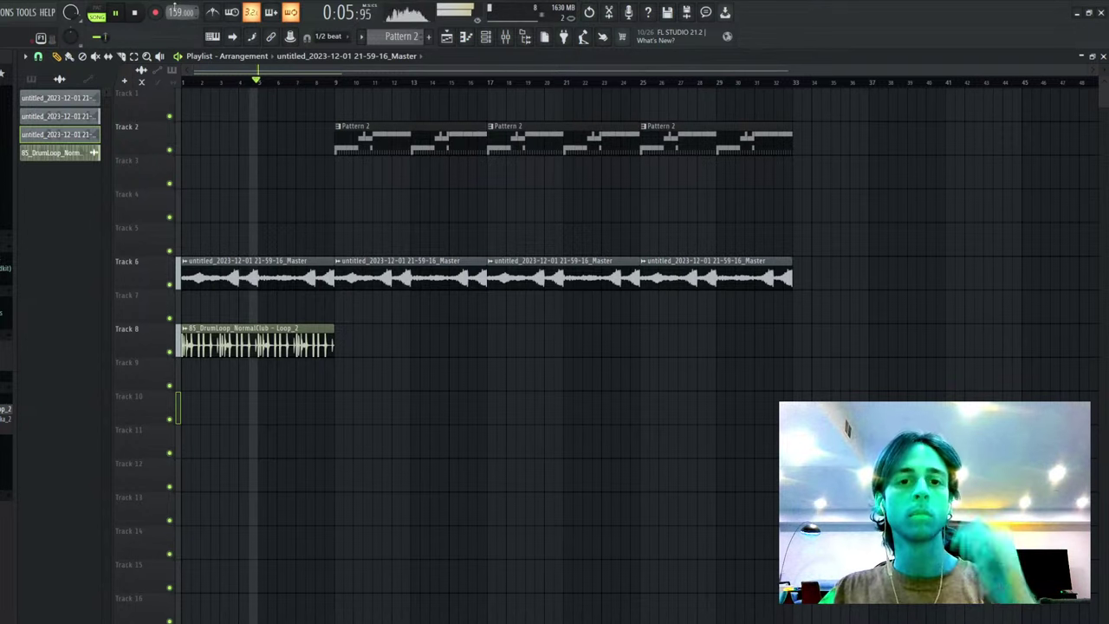
- Turn the Noise amount down to zero and disable the Noise module in RC-20 Retro Color on the Master audio's mixer track
{"action": "double_click", "coordinate": [387, 276]}
{"action": "right_click", "coordinate": [517, 552]}
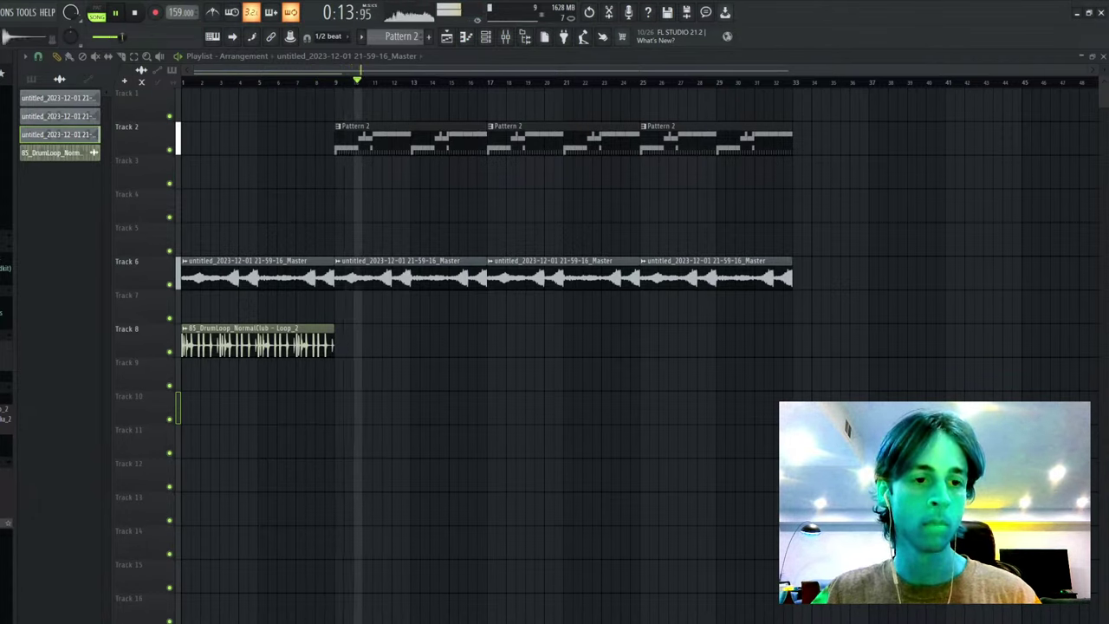
{"action": "double_click", "coordinate": [436, 270]}
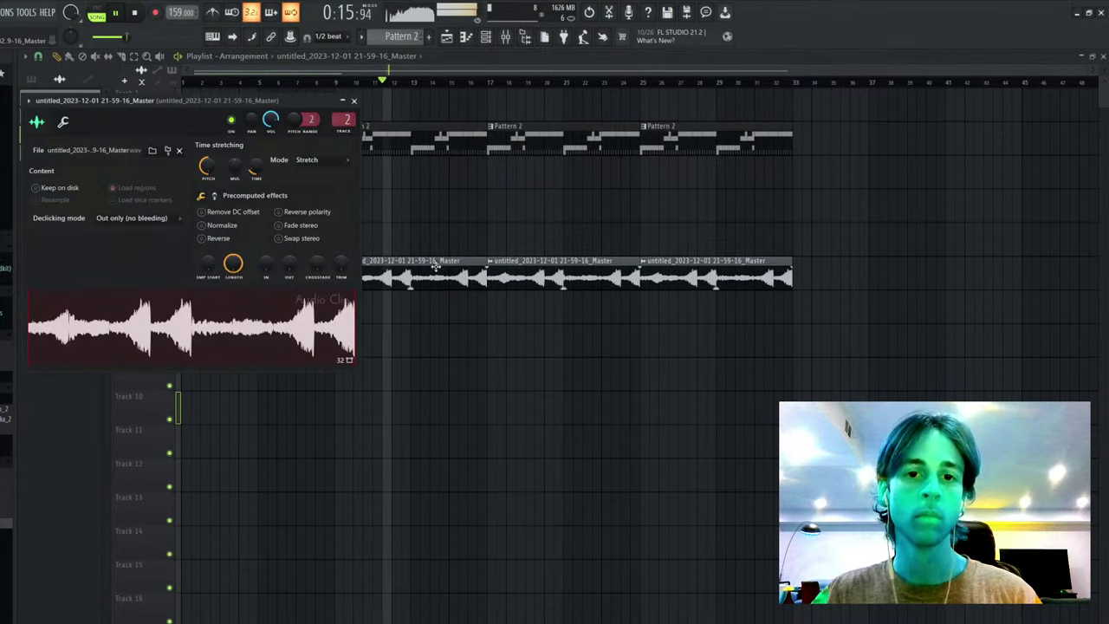
{"action": "left_click", "coordinate": [505, 36]}
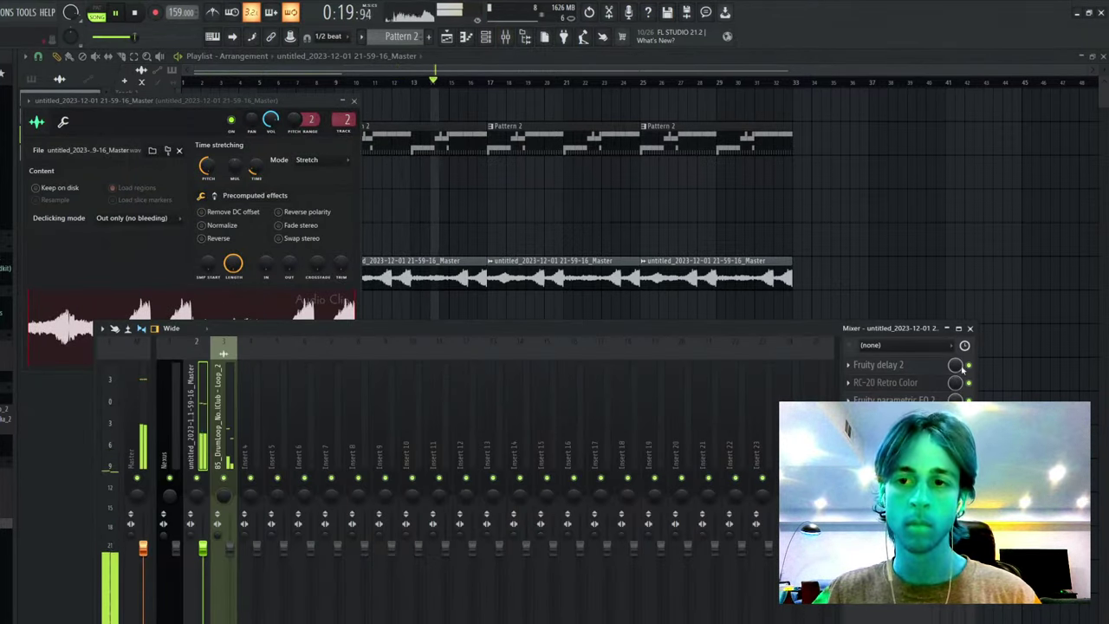
{"action": "left_click", "coordinate": [927, 367]}
{"action": "left_click", "coordinate": [917, 383]}
{"action": "left_click_drag", "start_coordinate": [179, 482], "coordinate": [173, 622]}
{"action": "left_click", "coordinate": [151, 457]}
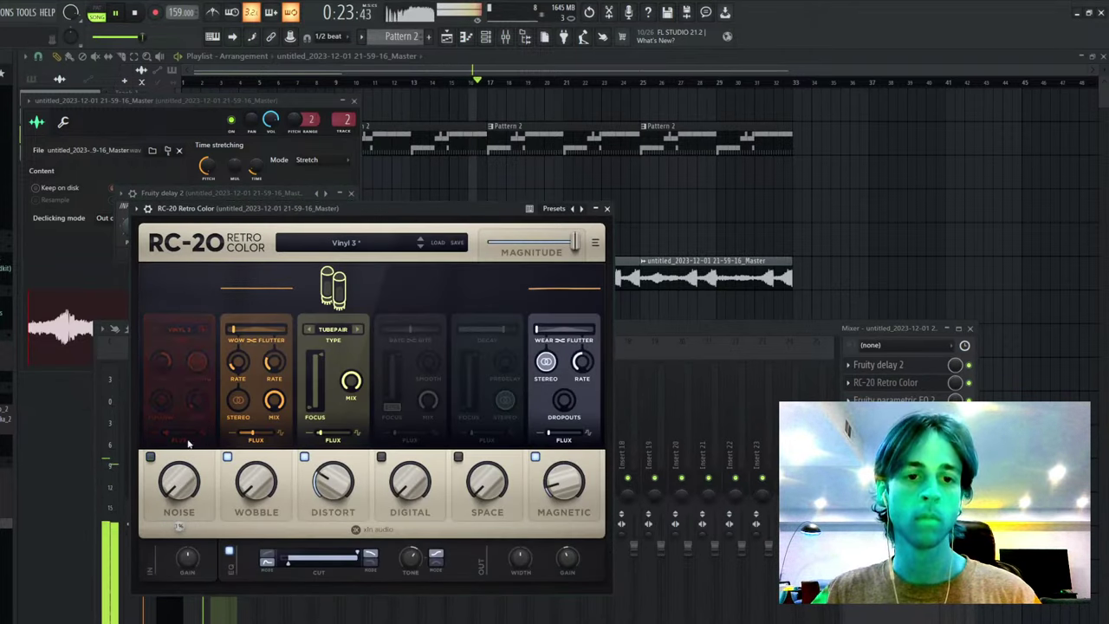
- Place the Master audio clips of bars 1 to 9 and 25 to 33 on Track 7 instead of Track 6
{"action": "left_click", "coordinate": [777, 284]}
{"action": "double_click", "coordinate": [525, 279]}
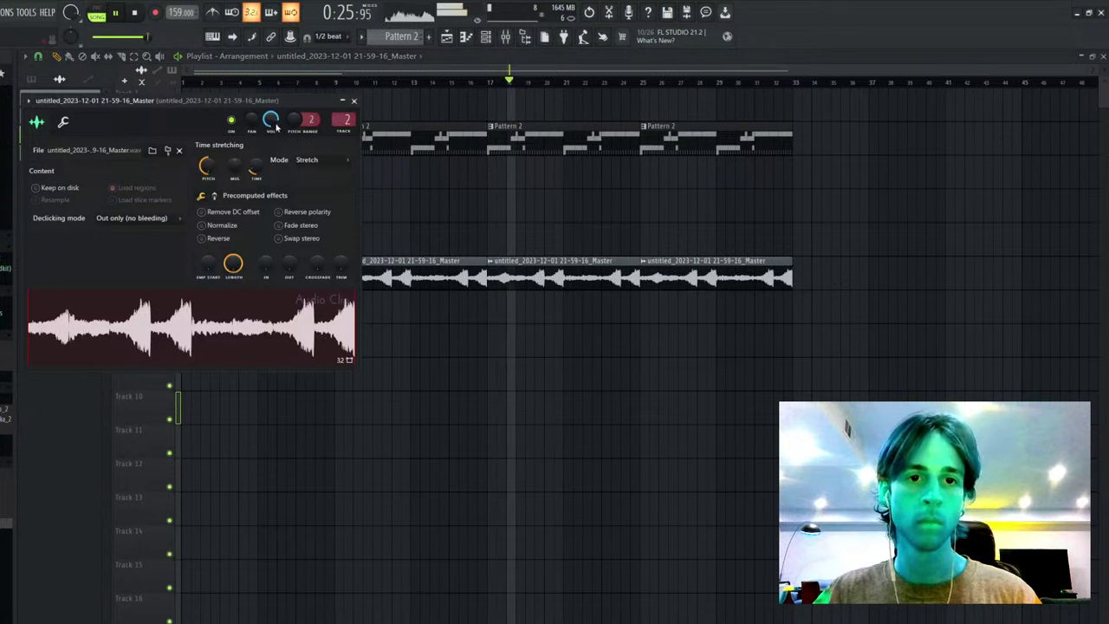
{"action": "right_click", "coordinate": [500, 360]}
{"action": "left_click_drag", "start_coordinate": [276, 273], "coordinate": [565, 317]}
{"action": "left_click_drag", "start_coordinate": [634, 301], "coordinate": [786, 301]}
{"action": "right_click", "coordinate": [689, 270]}
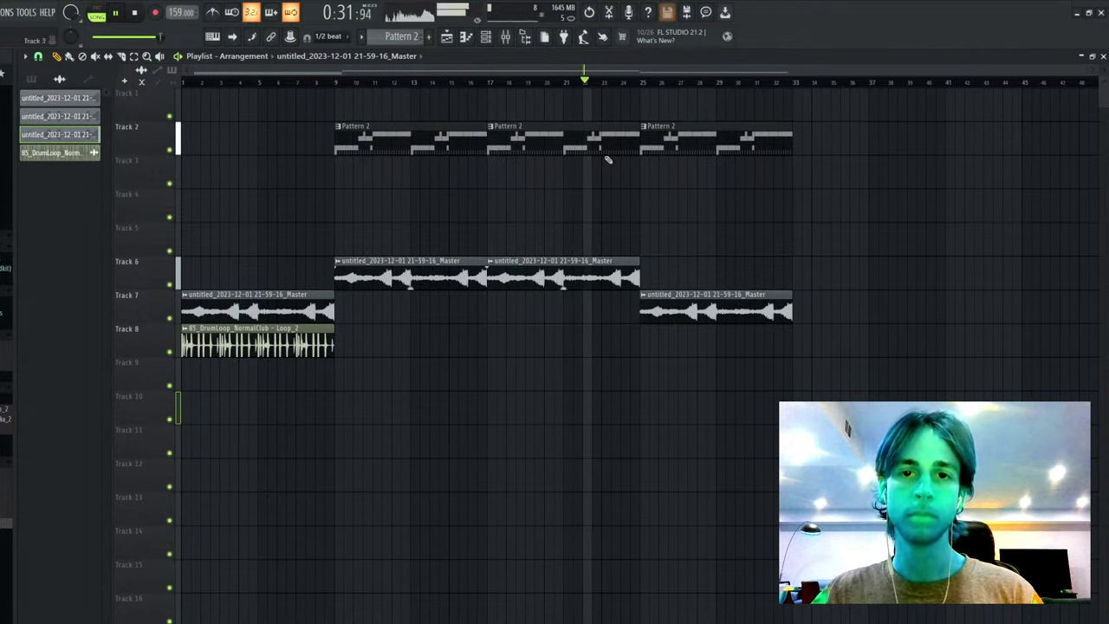
- Delete all notes of the BWB WAV R US SNARE (2)_2 channel in Pattern 2
{"action": "left_click", "coordinate": [490, 42]}
{"action": "scroll", "coordinate": [382, 72], "scroll_direction": "up", "scroll_amount": 1}
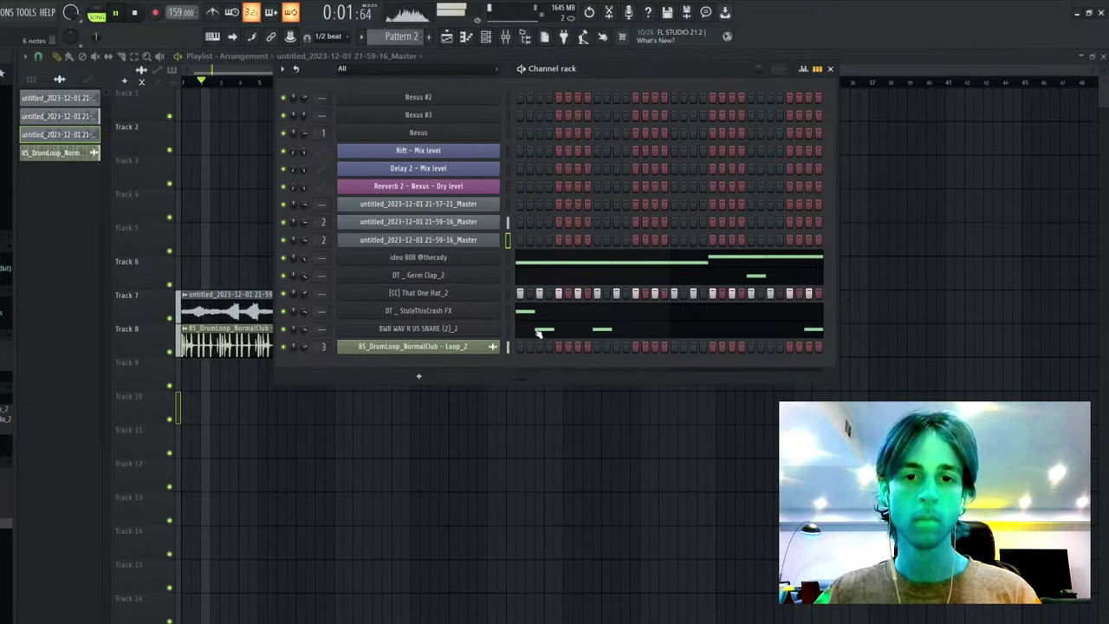
{"action": "left_click", "coordinate": [520, 335]}
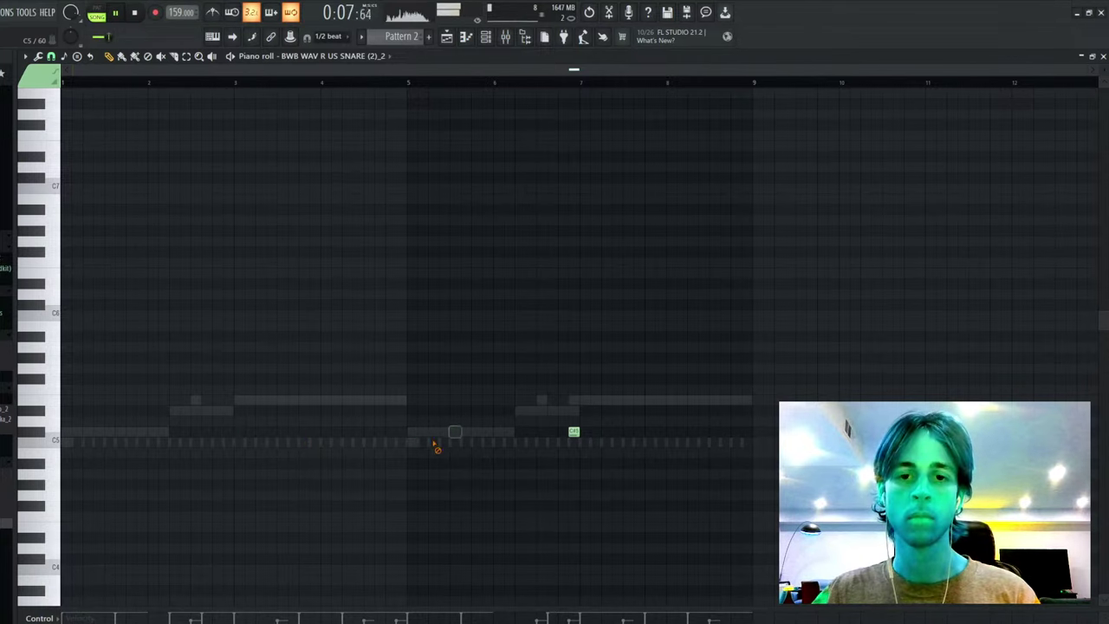
{"action": "key", "text": "Escape"}
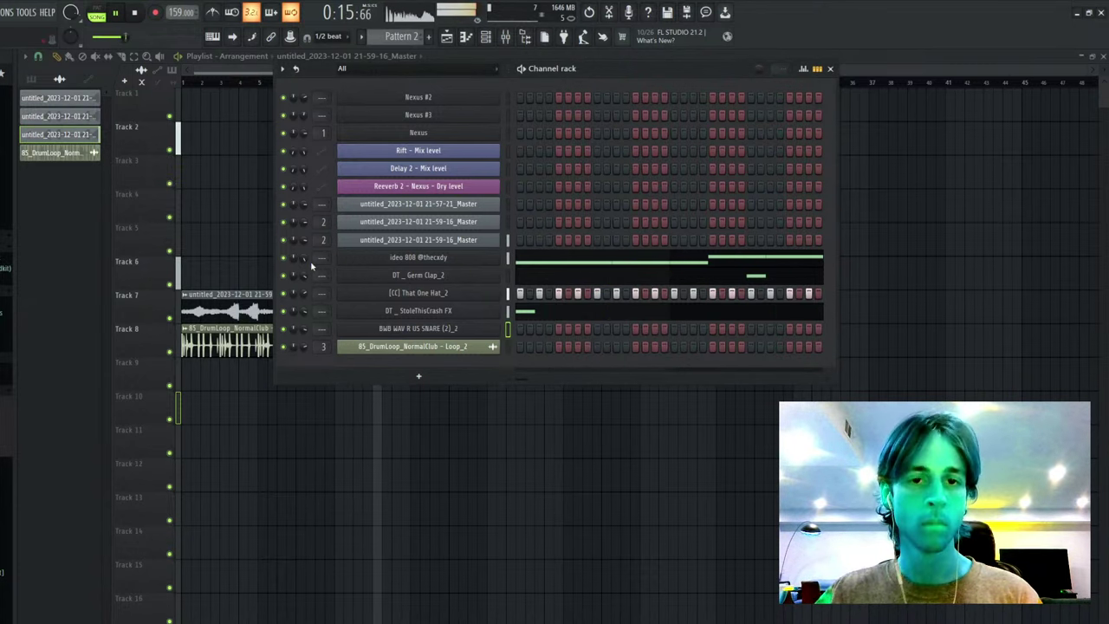
- Add an E5 note in bar 5 of the DT _ Germ Clap_2 channel, and look over the ideo 808 notes
{"action": "left_click", "coordinate": [550, 274]}
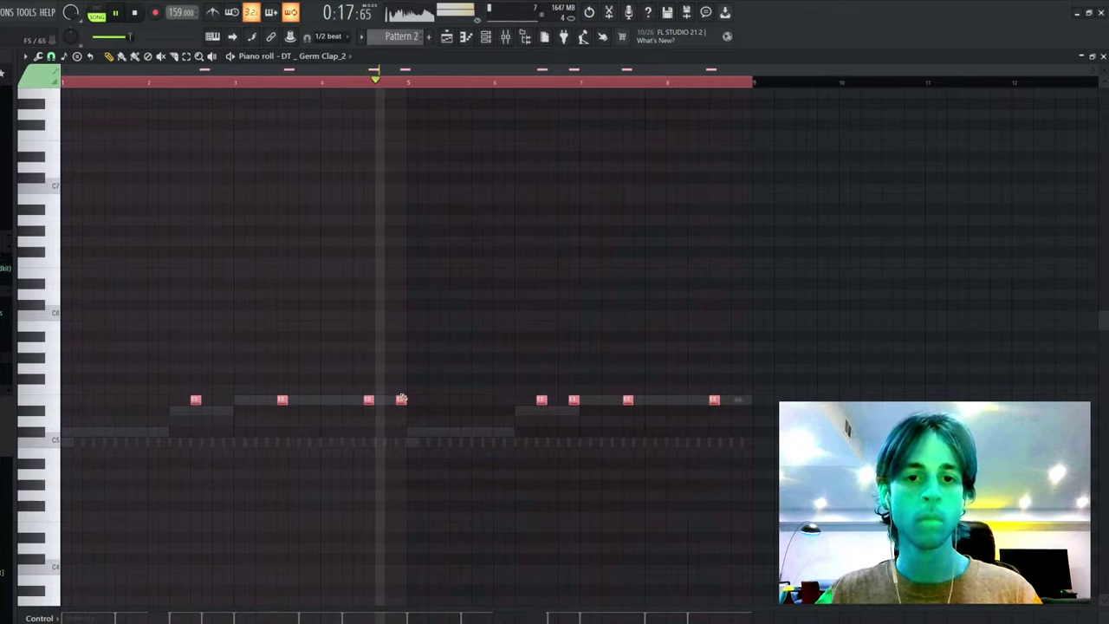
{"action": "left_click", "coordinate": [455, 400]}
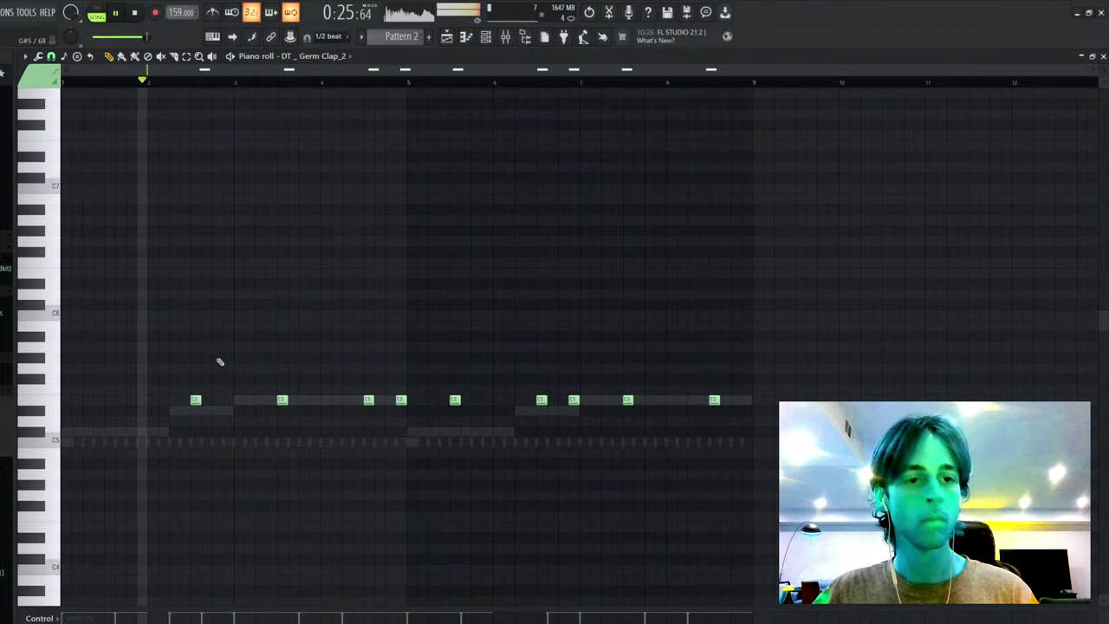
{"action": "key", "text": "Escape"}
{"action": "left_click", "coordinate": [551, 260]}
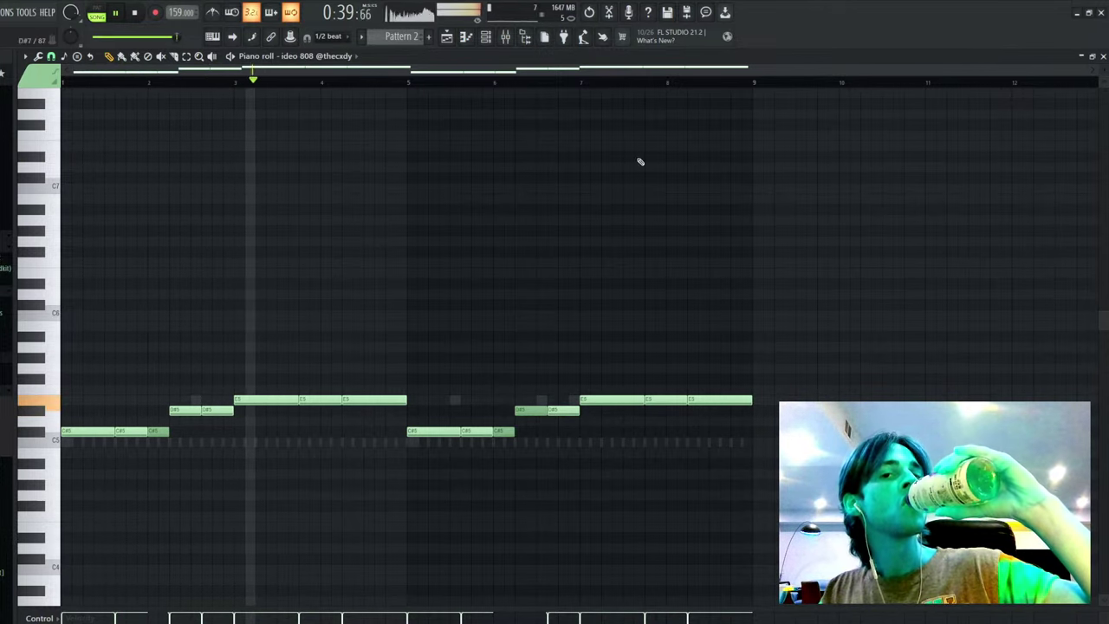
{"action": "key", "text": "Escape"}
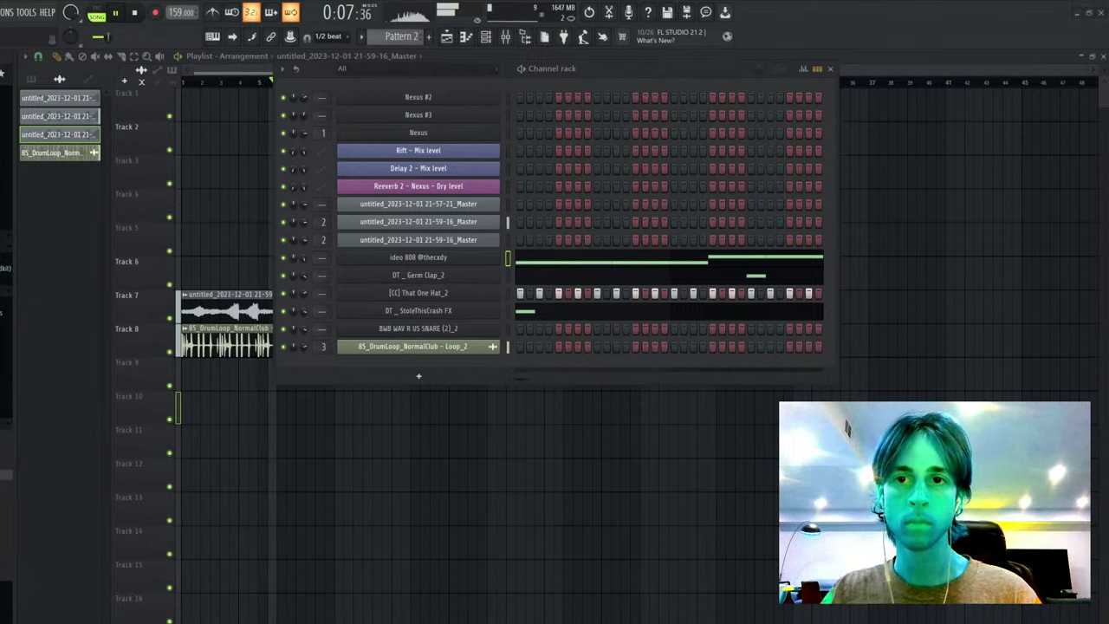
- Move the Master audio and drum loop clips of bars 1 to 9 up to Tracks 3 and 4
{"action": "key", "text": "F6"}
{"action": "key", "text": "F6"}
{"action": "left_click_drag", "start_coordinate": [910, 130], "coordinate": [384, 426]}
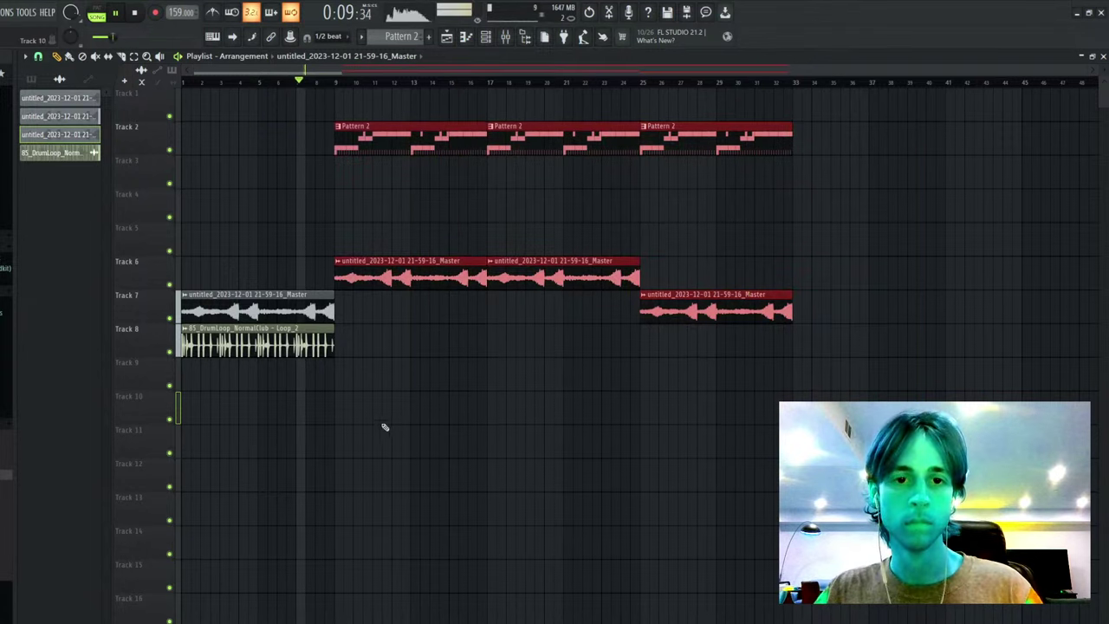
{"action": "left_click_drag", "start_coordinate": [319, 320], "coordinate": [181, 420]}
{"action": "key", "text": "shift+Up"}
{"action": "key", "text": "shift+Up"}
{"action": "key", "text": "shift+Up"}
{"action": "key", "text": "shift+Up"}
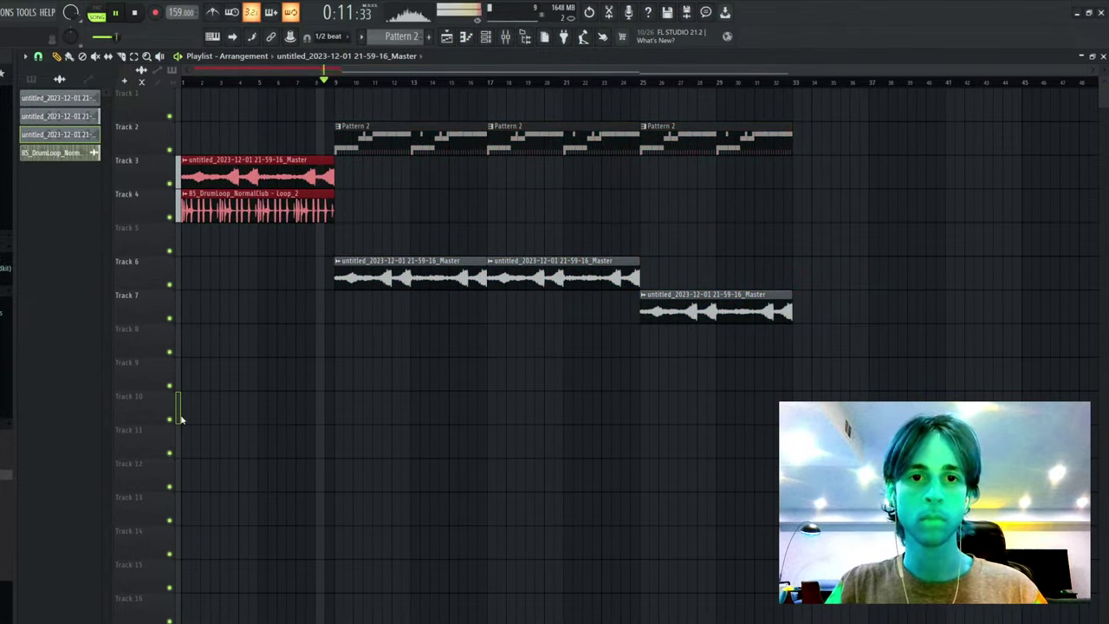
- Move the Master audio clips of bars 9 to 33 up one track, to Tracks 5 and 6
{"action": "left_click_drag", "start_coordinate": [371, 281], "coordinate": [815, 412]}
{"action": "key", "text": "shift+Up"}
{"action": "key", "text": "ctrl+d"}
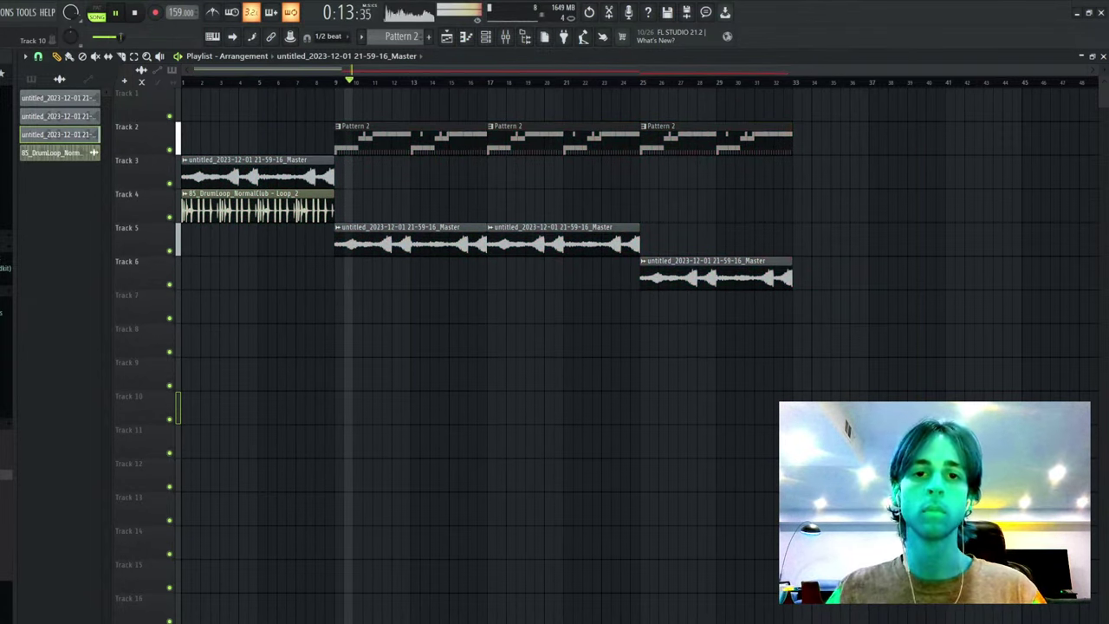
- Try extra E5 notes in bar 1 of the DT _ Germ Clap_2 channel and remove them again
{"action": "left_click", "coordinate": [491, 42]}
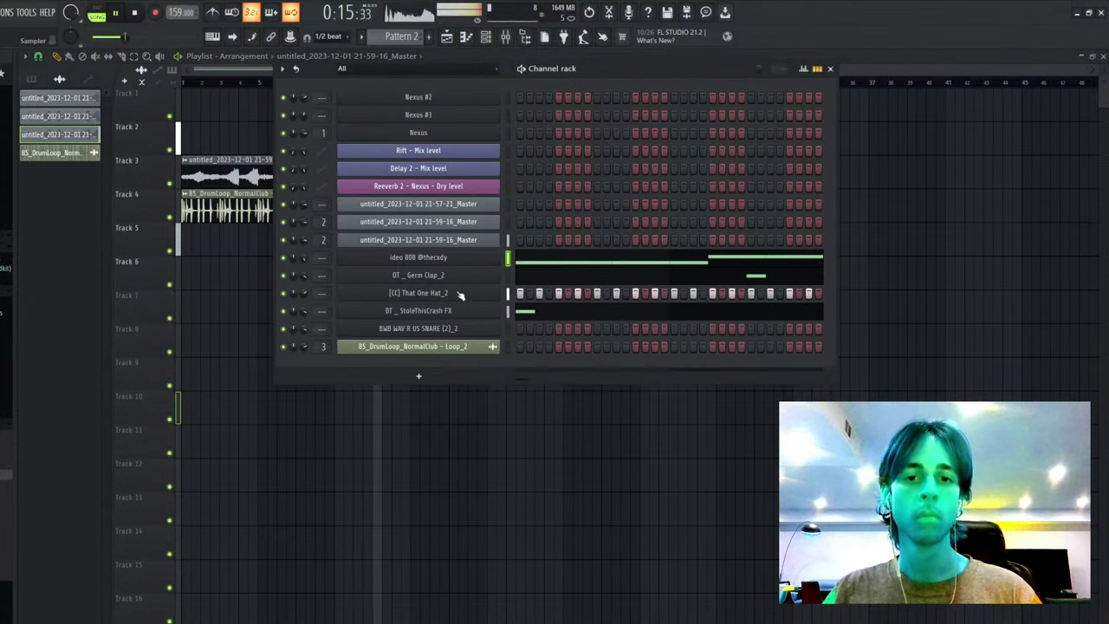
{"action": "left_click", "coordinate": [526, 277]}
{"action": "key", "text": "ctrl+a"}
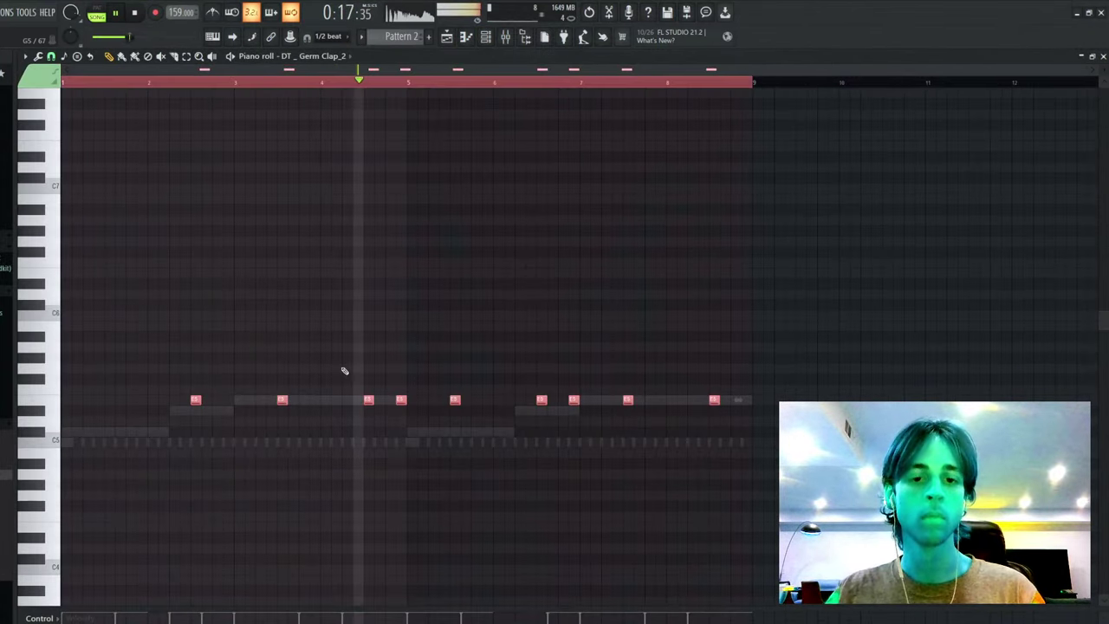
{"action": "key", "text": "ctrl+d"}
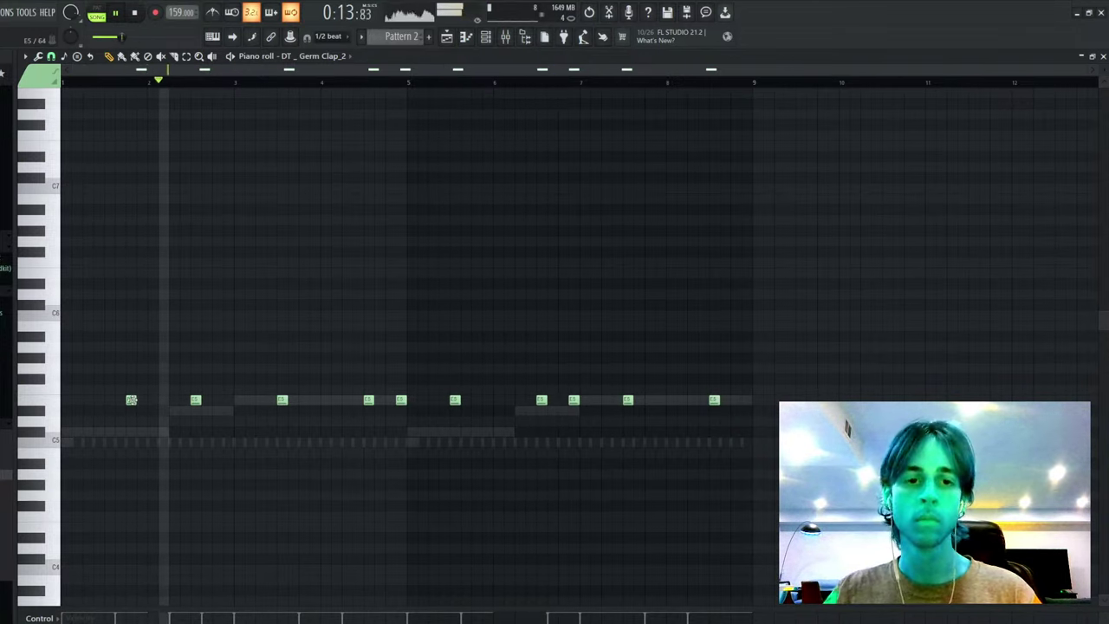
{"action": "left_click", "coordinate": [132, 399]}
{"action": "right_click", "coordinate": [132, 400]}
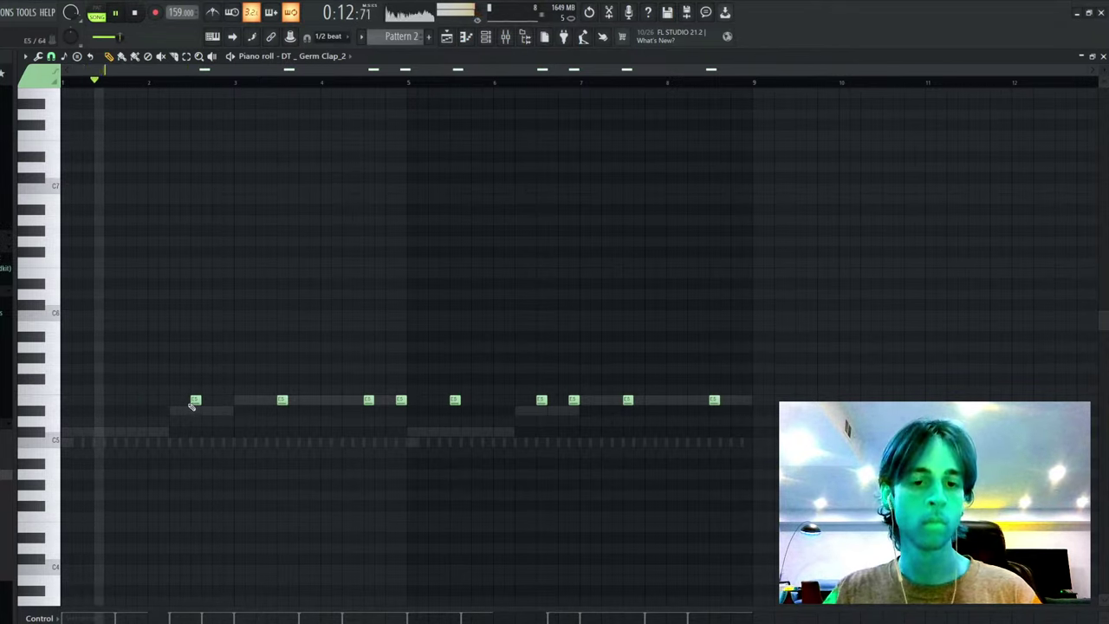
{"action": "left_click", "coordinate": [109, 400]}
{"action": "left_click", "coordinate": [141, 399]}
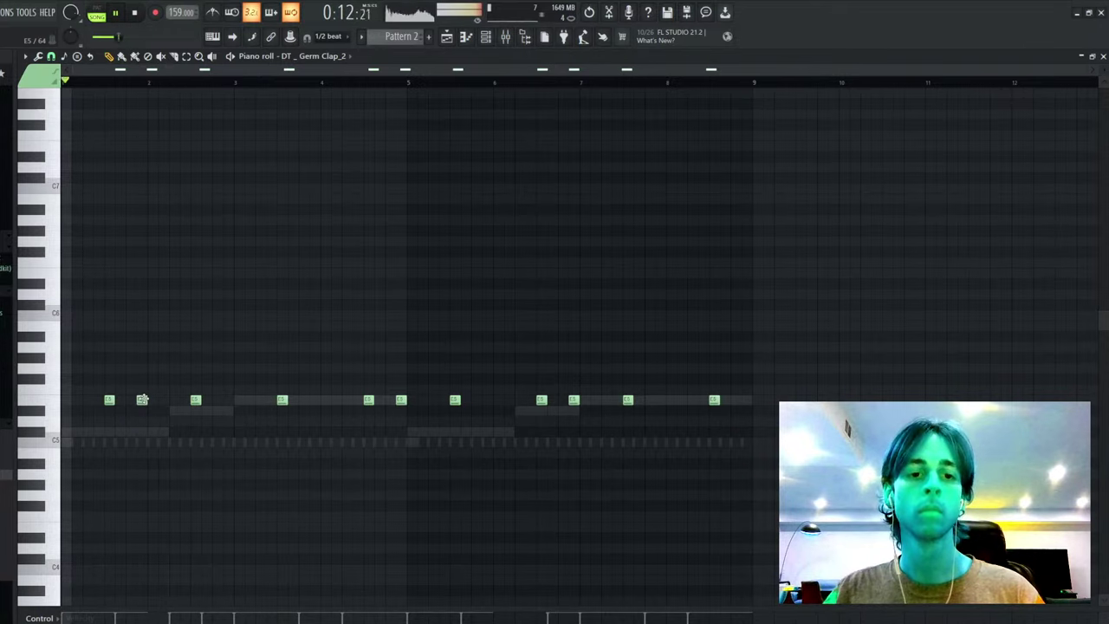
{"action": "right_click", "coordinate": [142, 400]}
{"action": "right_click", "coordinate": [110, 400]}
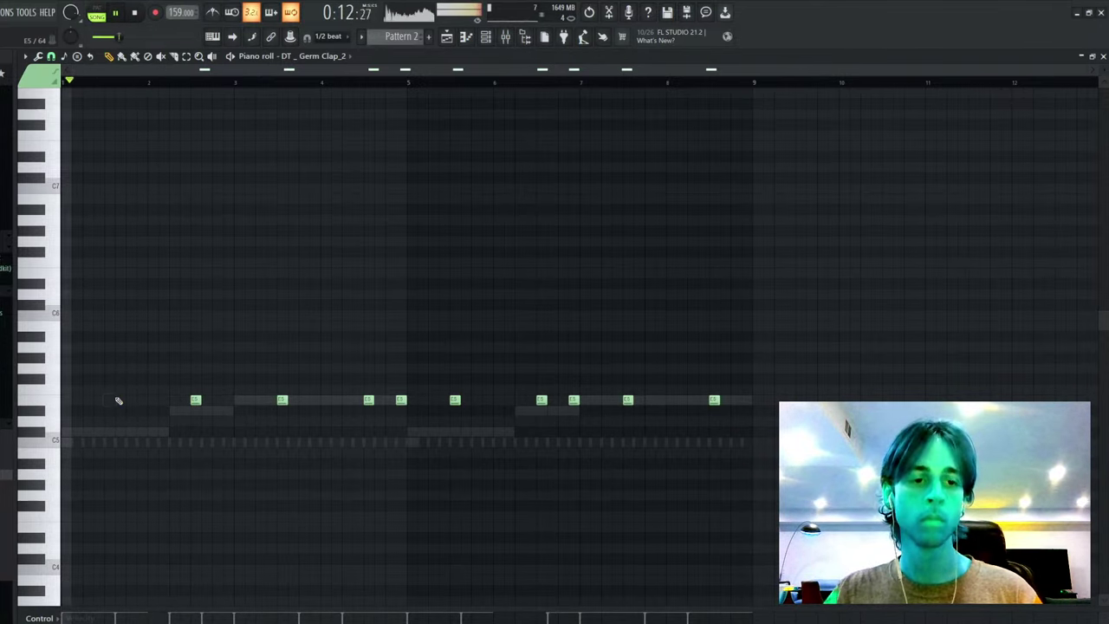
- Close the clap's piano roll and replay the arrangement from bar 9
{"action": "key", "text": "F7"}
{"action": "key", "text": "space"}
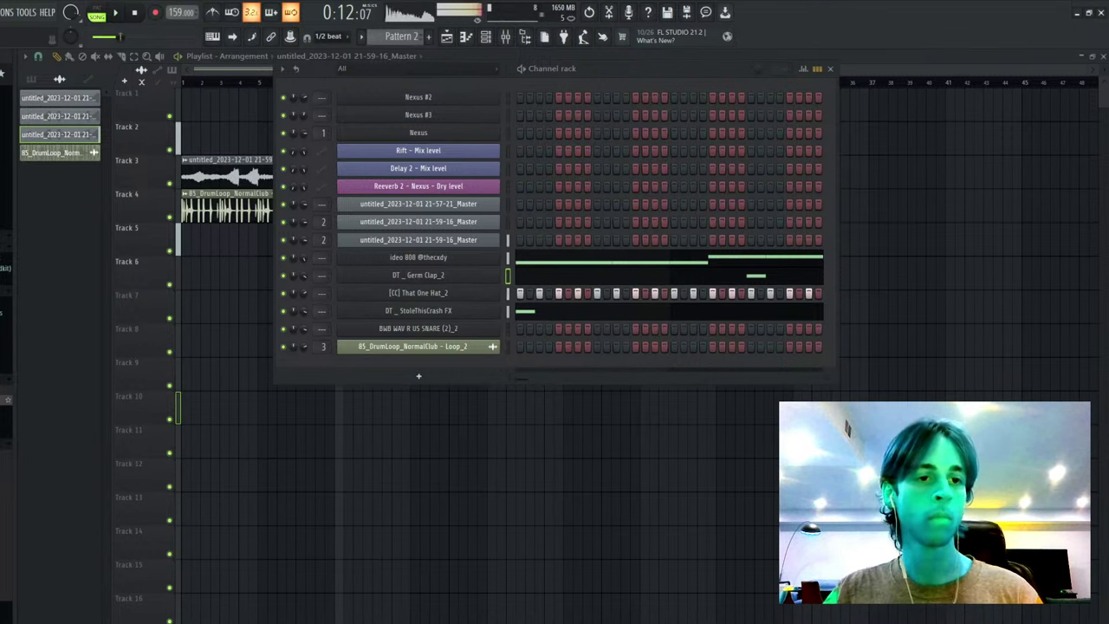
{"action": "key", "text": "space"}
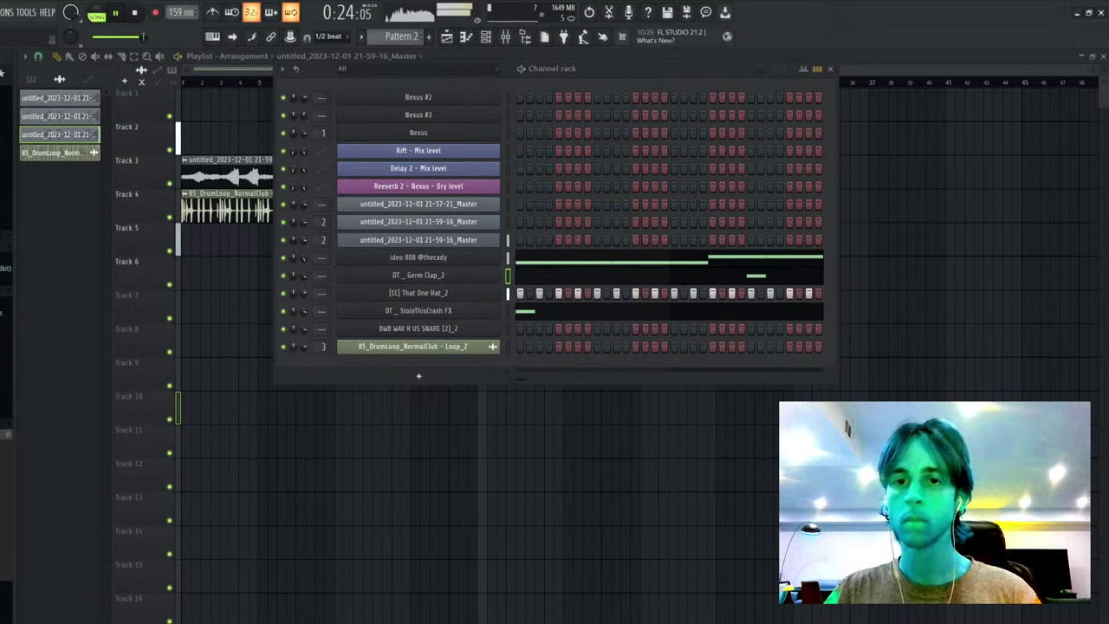
- Duplicate all clips of bars 1 to 33 so the copy fills bars 33 to 65
{"action": "key", "text": "F6"}
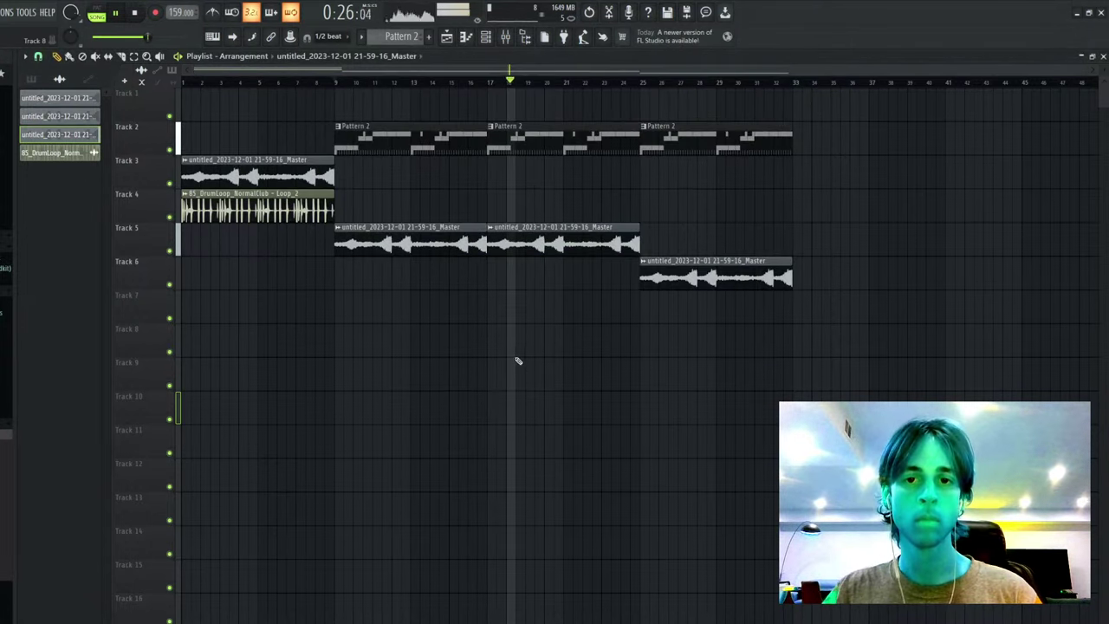
{"action": "left_click_drag", "start_coordinate": [184, 102], "coordinate": [877, 383], "text": "ctrl"}
{"action": "key", "text": "ctrl+b"}
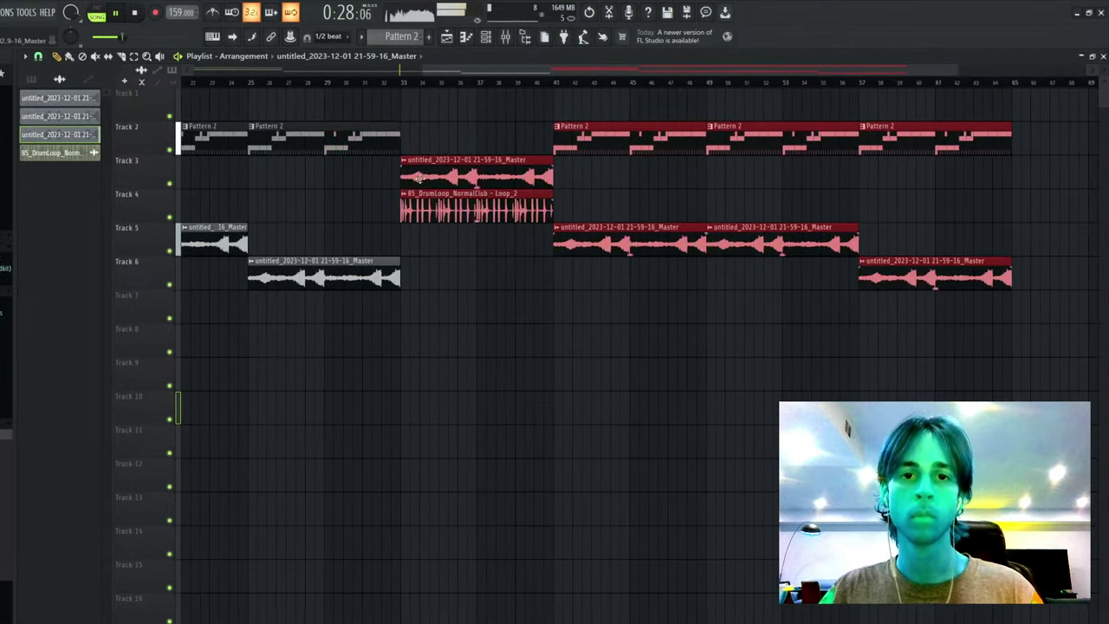
{"action": "key", "text": "ctrl+d"}
{"action": "scroll", "coordinate": [867, 364], "scroll_direction": "down", "scroll_amount": 2, "text": "ctrl"}
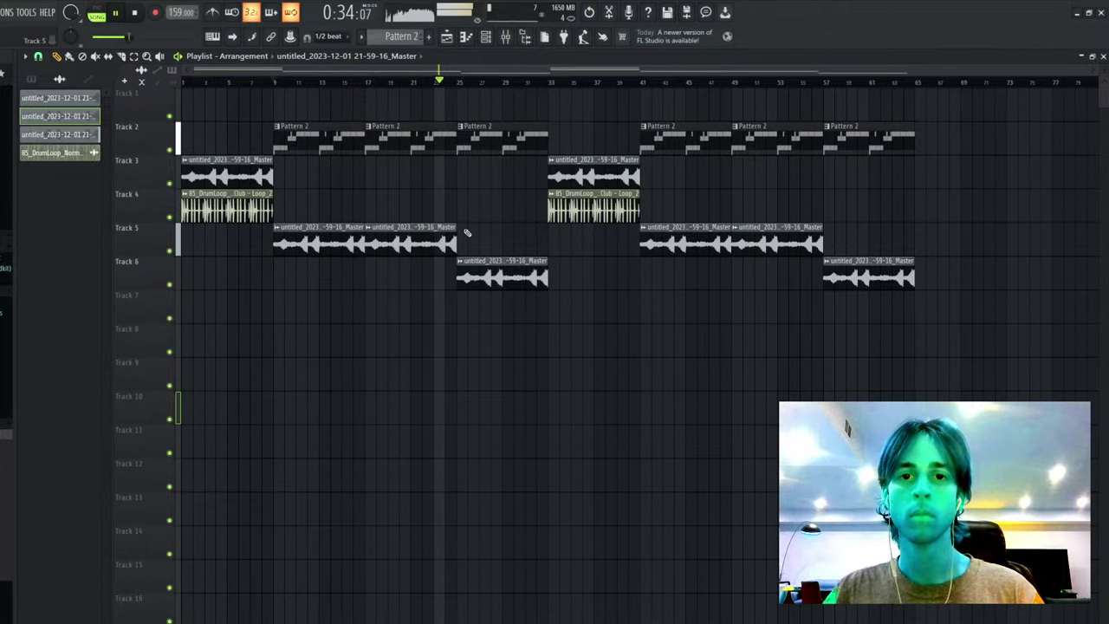
- Try replacing the Pattern 2 clip of bars 25 to 33 with a full drum loop clip on Track 4, and undo it
{"action": "left_click_drag", "start_coordinate": [364, 205], "coordinate": [415, 203]}
{"action": "right_click", "coordinate": [507, 145]}
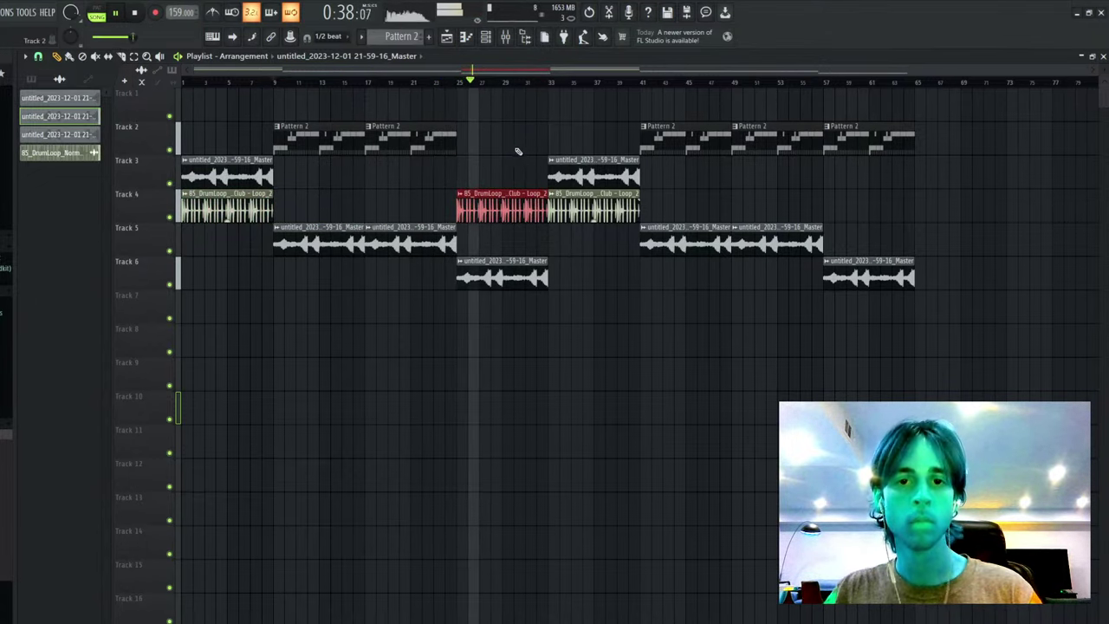
{"action": "key", "text": "ctrl+z"}
{"action": "key", "text": "ctrl+z"}
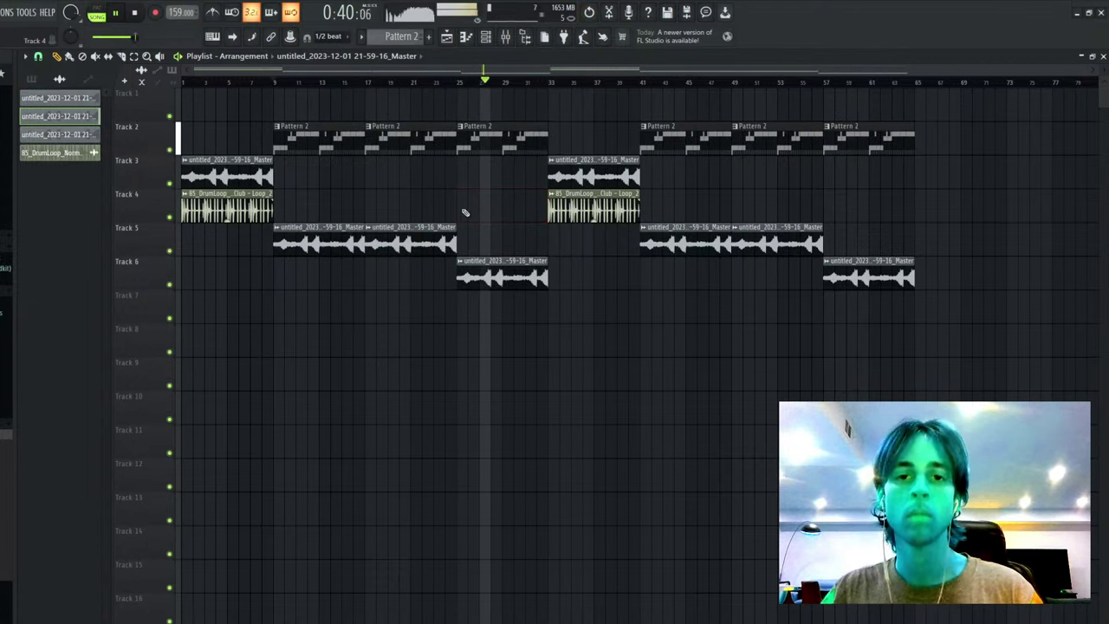
- Place a drum loop clip cut to bars 25 to 27 on Track 4 and remove the Pattern 2 section above it
{"action": "left_click_drag", "start_coordinate": [225, 201], "coordinate": [497, 192]}
{"action": "key", "text": "c"}
{"action": "right_click", "coordinate": [510, 208]}
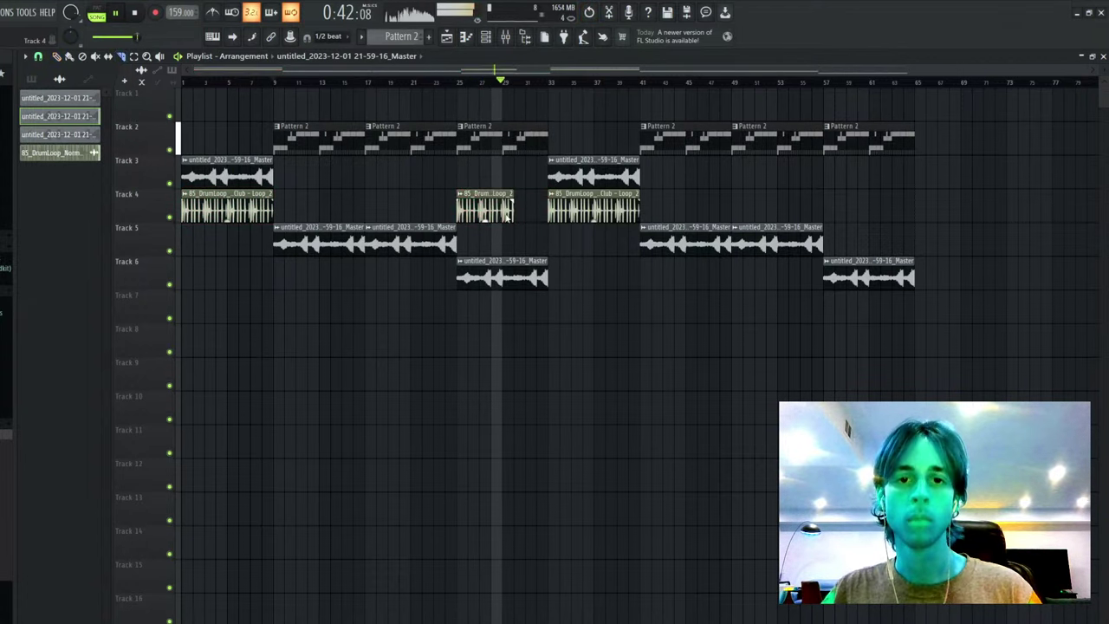
{"action": "right_click", "coordinate": [485, 208]}
{"action": "right_click", "coordinate": [487, 151]}
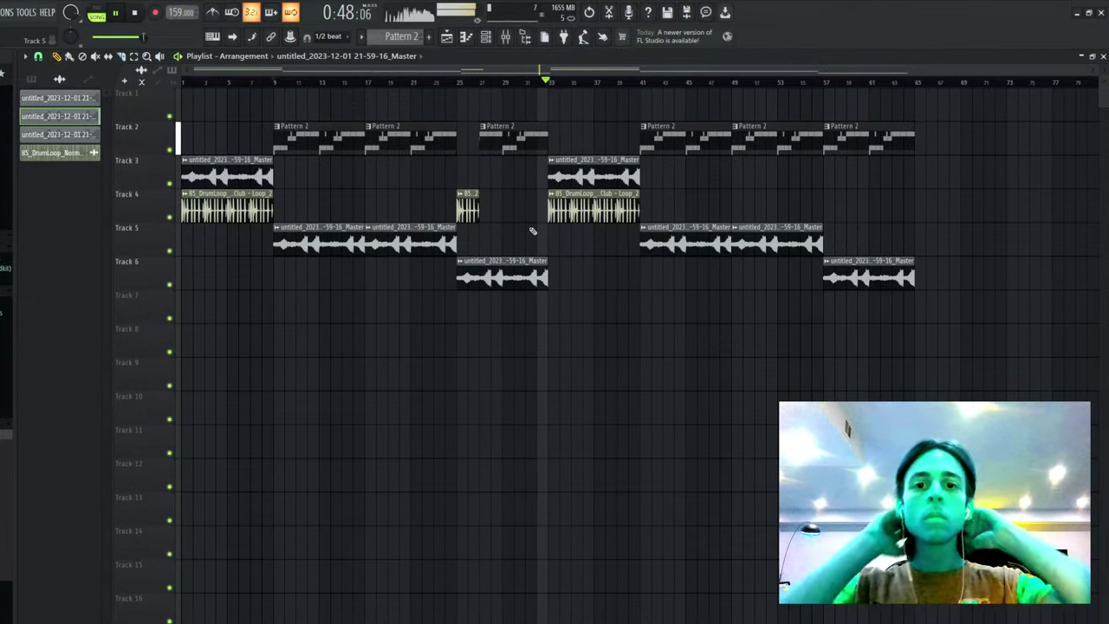
- Duplicate all clips of bars 33 to 65 so the copy fills bars 65 to 97
{"action": "left_click", "coordinate": [680, 144]}
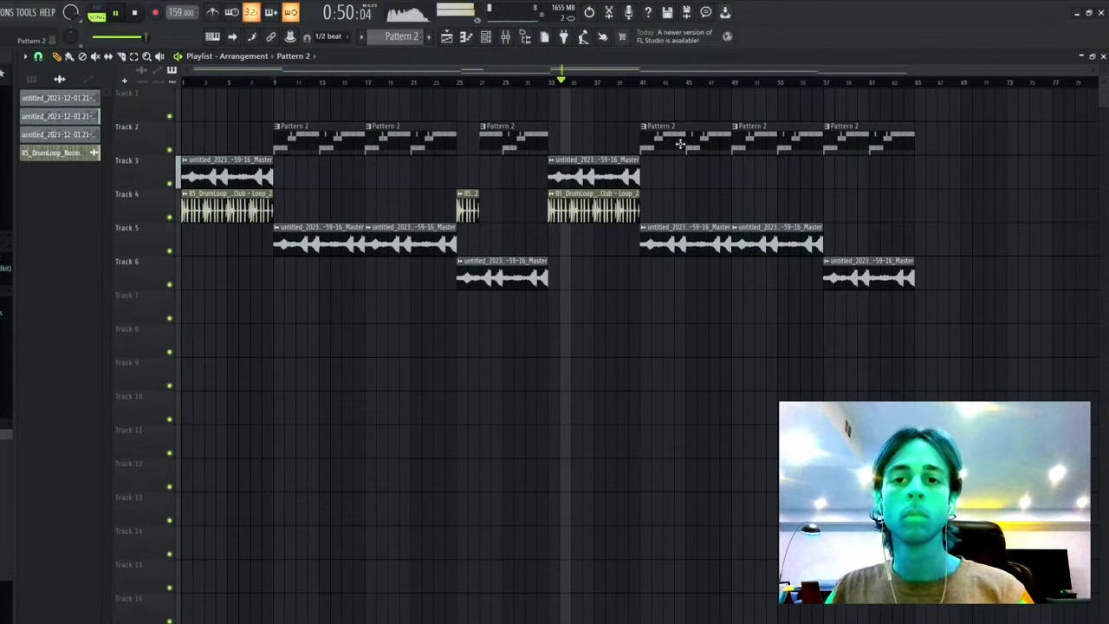
{"action": "left_click_drag", "start_coordinate": [567, 124], "coordinate": [1024, 459]}
{"action": "key", "text": "ctrl+b"}
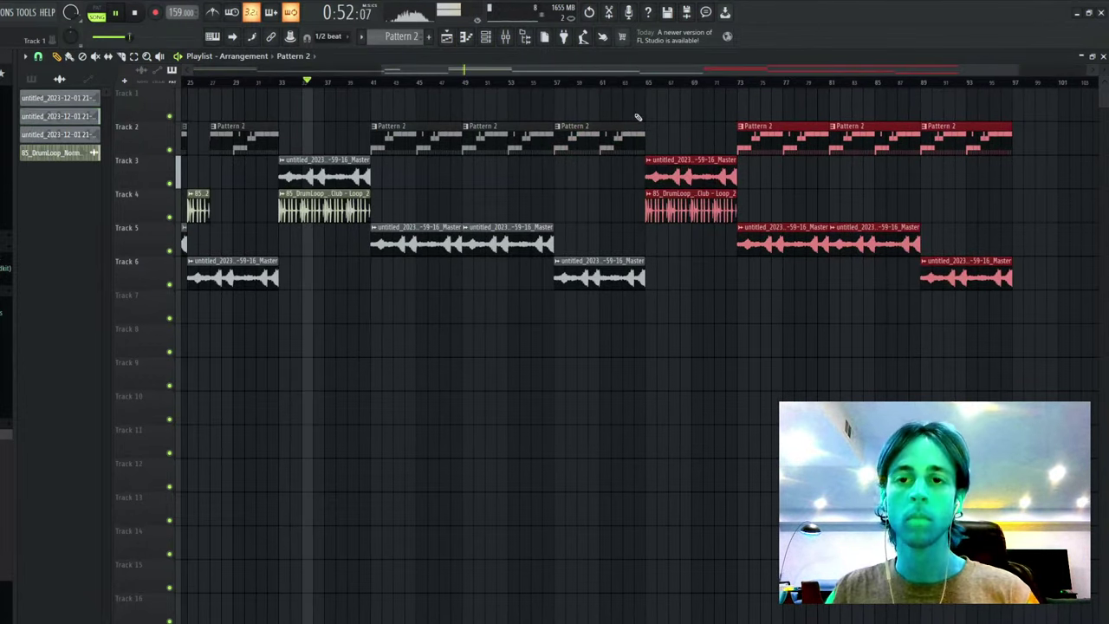
{"action": "left_click", "coordinate": [638, 116], "text": "ctrl"}
{"action": "scroll", "coordinate": [624, 87], "scroll_direction": "down", "scroll_amount": 1}
{"action": "scroll", "coordinate": [622, 86], "scroll_direction": "down", "scroll_amount": 1}
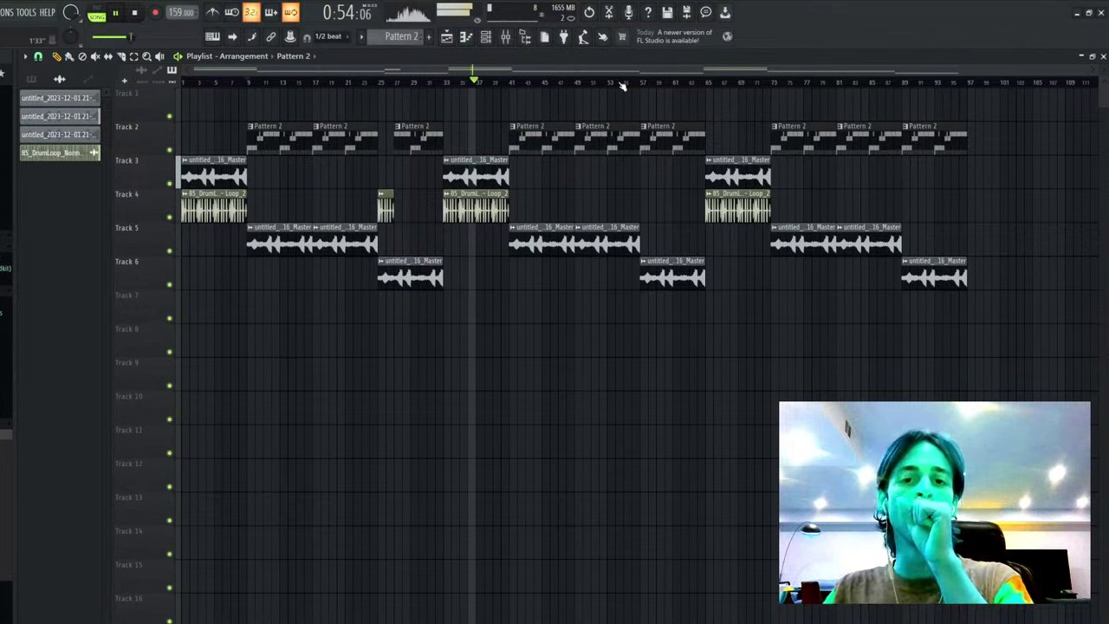
- Audition the arrangement, stopping and restarting playback from bar 9
{"action": "left_click", "coordinate": [552, 237]}
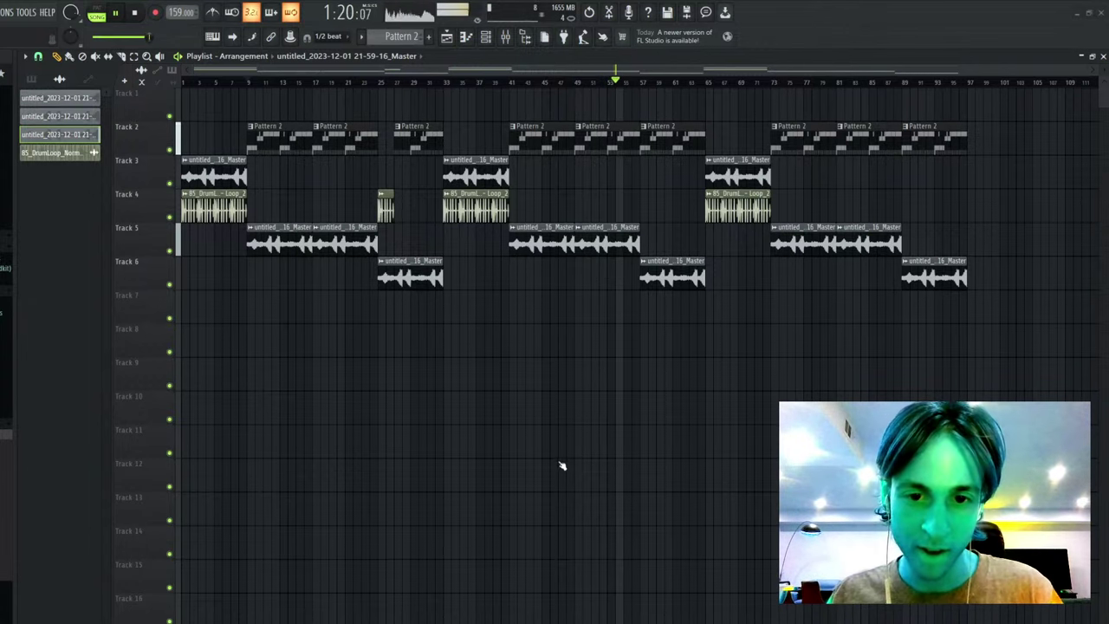
{"action": "key", "text": "space"}
{"action": "key", "text": "space"}
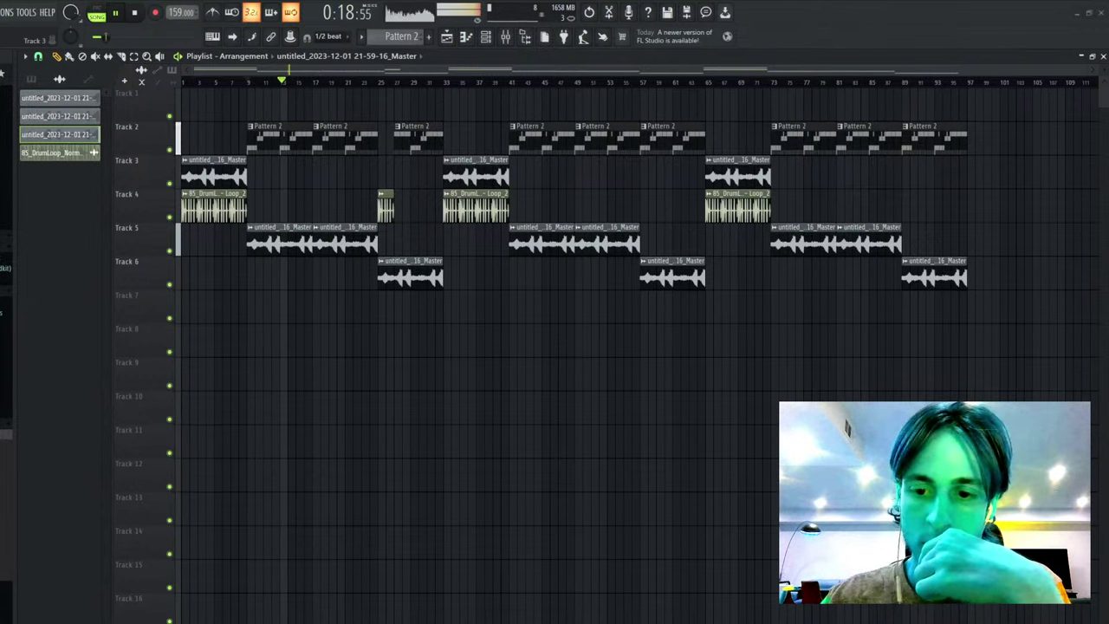
{"action": "key", "text": "space"}
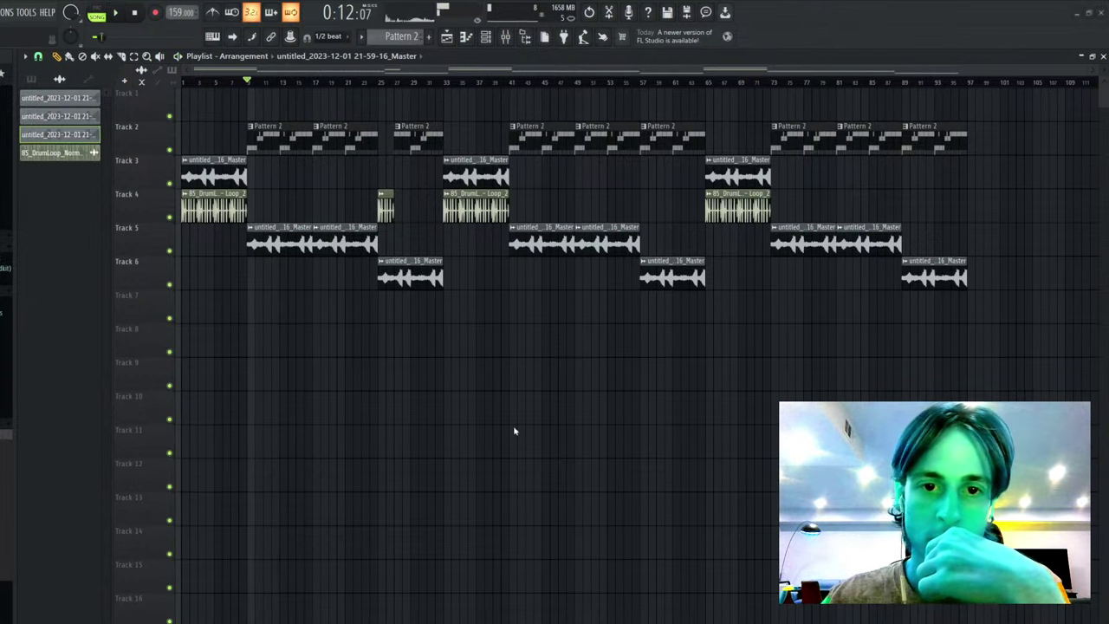
{"action": "key", "text": "space"}
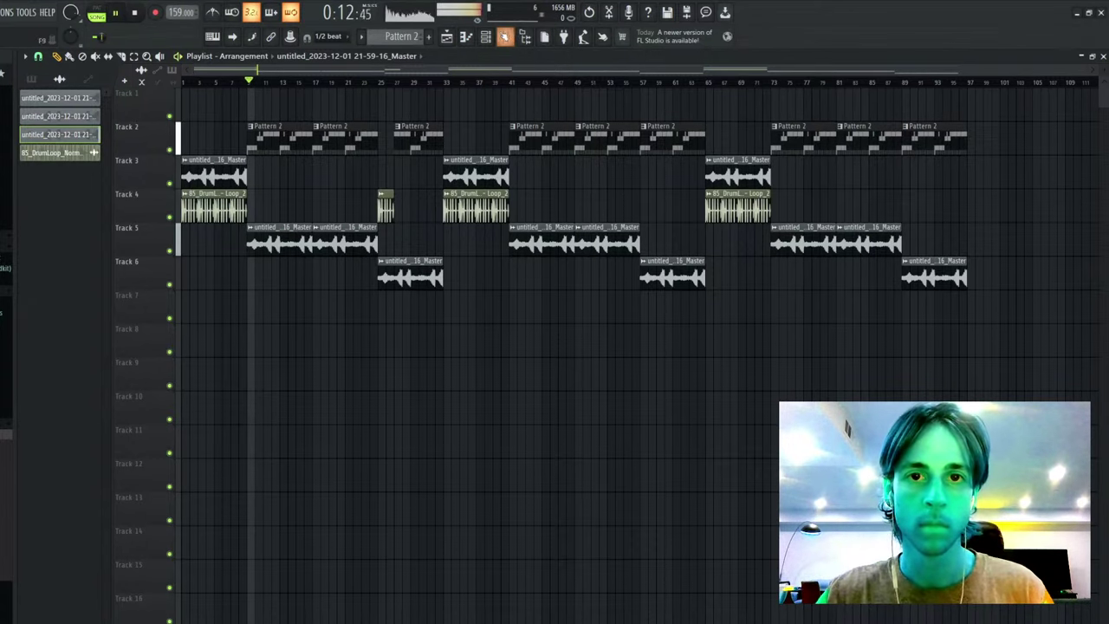
- Look over the DT _ StoleThisCrash FX notes of Pattern 2 in the piano roll
{"action": "key", "text": "F6"}
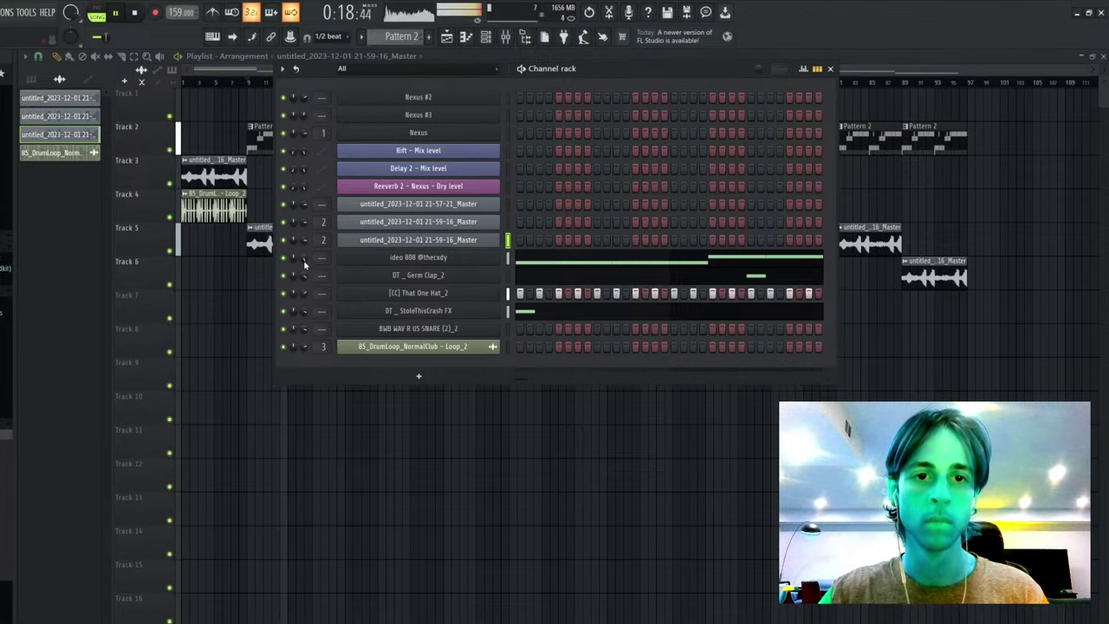
{"action": "left_click", "coordinate": [583, 319]}
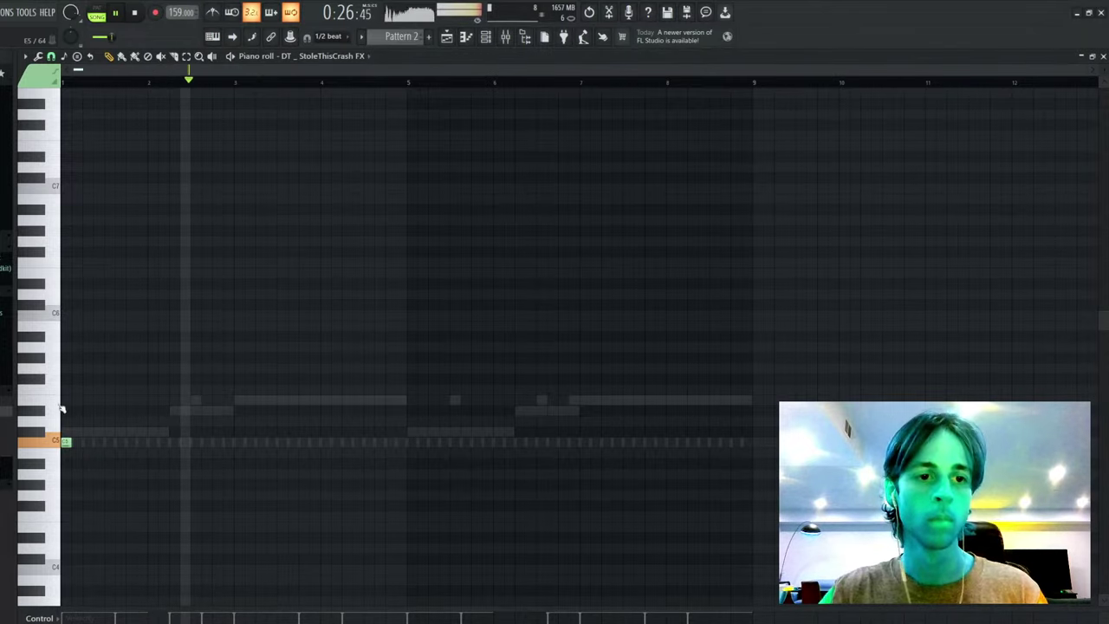
{"action": "key", "text": "F7"}
- Add the Chains_2 sample as a new channel below DT _ StoleThisCrash FX and restart playback from bar 9
{"action": "left_click_drag", "start_coordinate": [7, 411], "coordinate": [464, 329]}
{"action": "key", "text": "space"}
{"action": "key", "text": "space"}
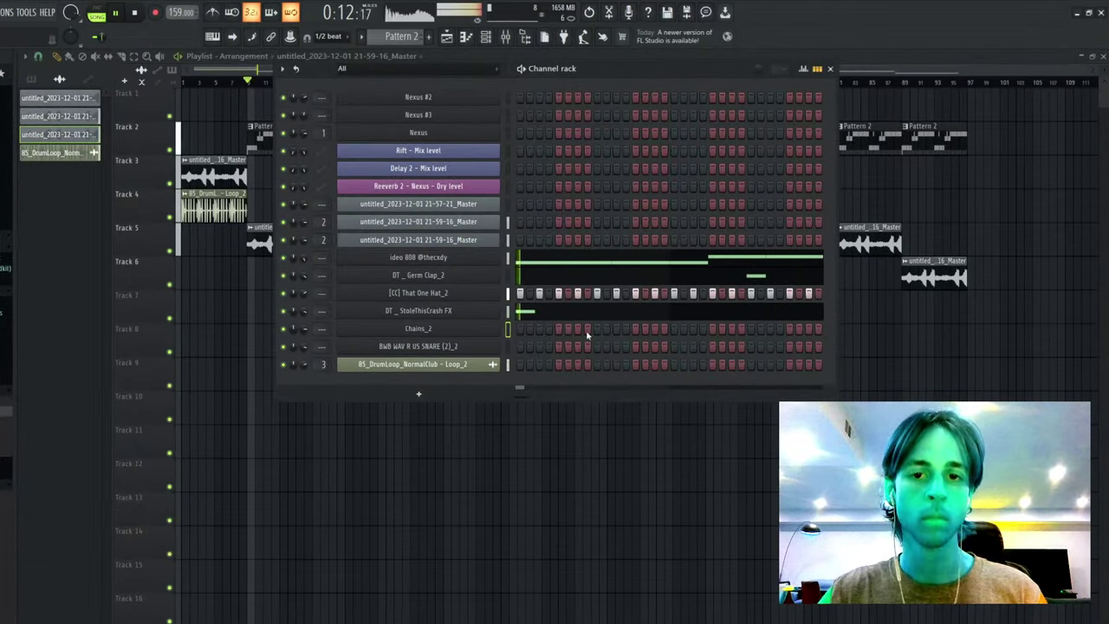
- Place a single Chains_2 hit on step 13 of Pattern 2 and check the sample's channel settings
{"action": "left_click", "coordinate": [657, 329]}
{"action": "left_click", "coordinate": [635, 328]}
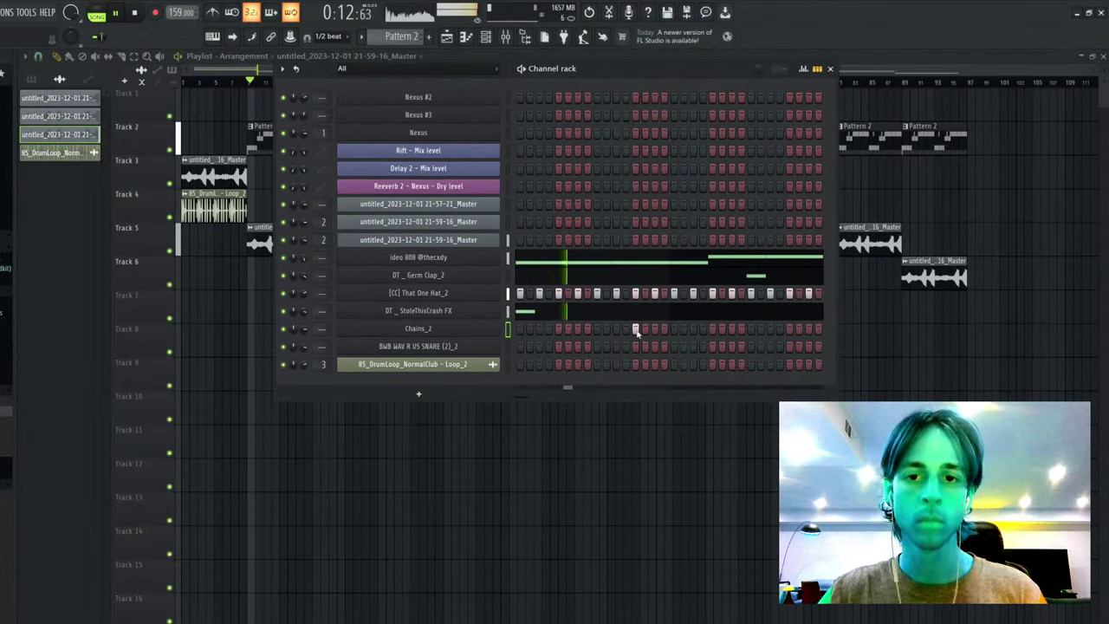
{"action": "left_click", "coordinate": [419, 329]}
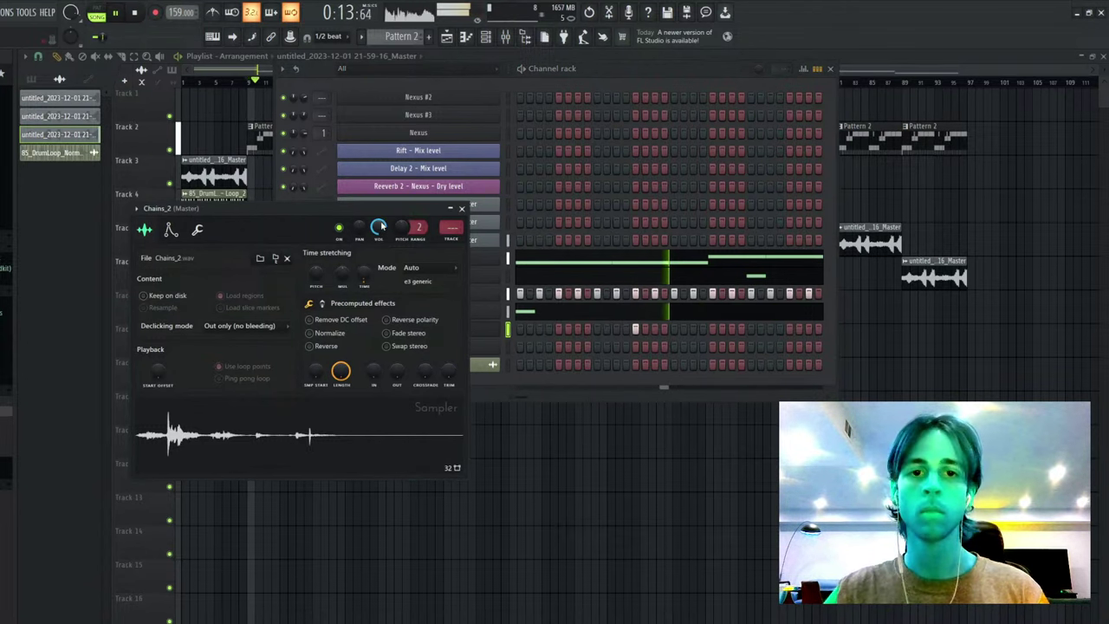
{"action": "left_click", "coordinate": [481, 328]}
{"action": "key", "text": "F6"}
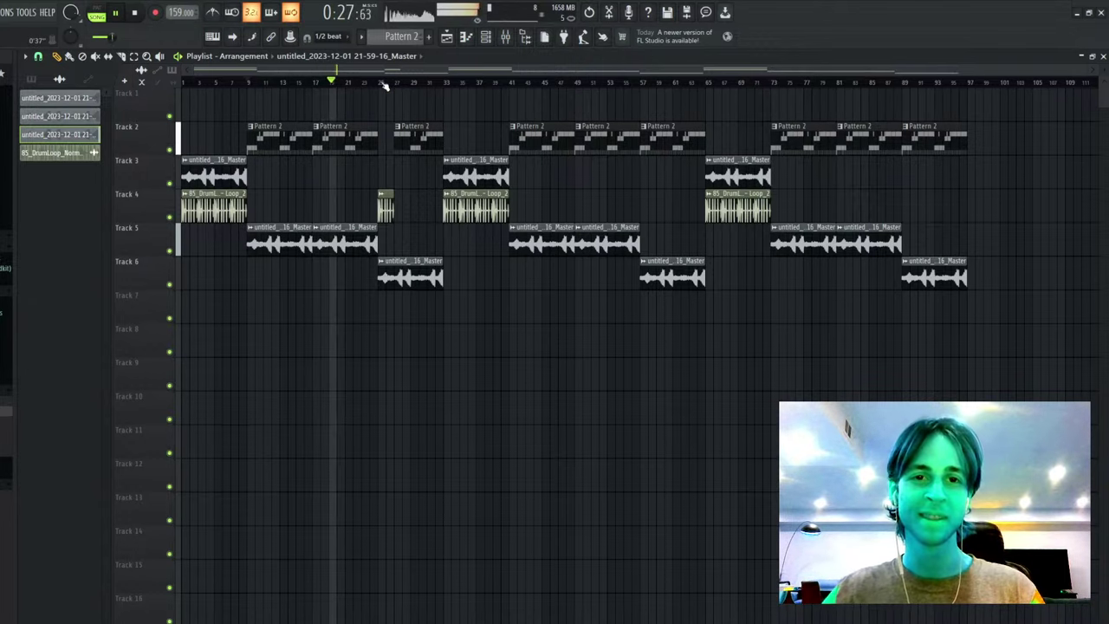
- Audition the arrangement from bars 25, 27 and 41, and stop playback
{"action": "left_click", "coordinate": [381, 82]}
{"action": "left_click", "coordinate": [398, 81]}
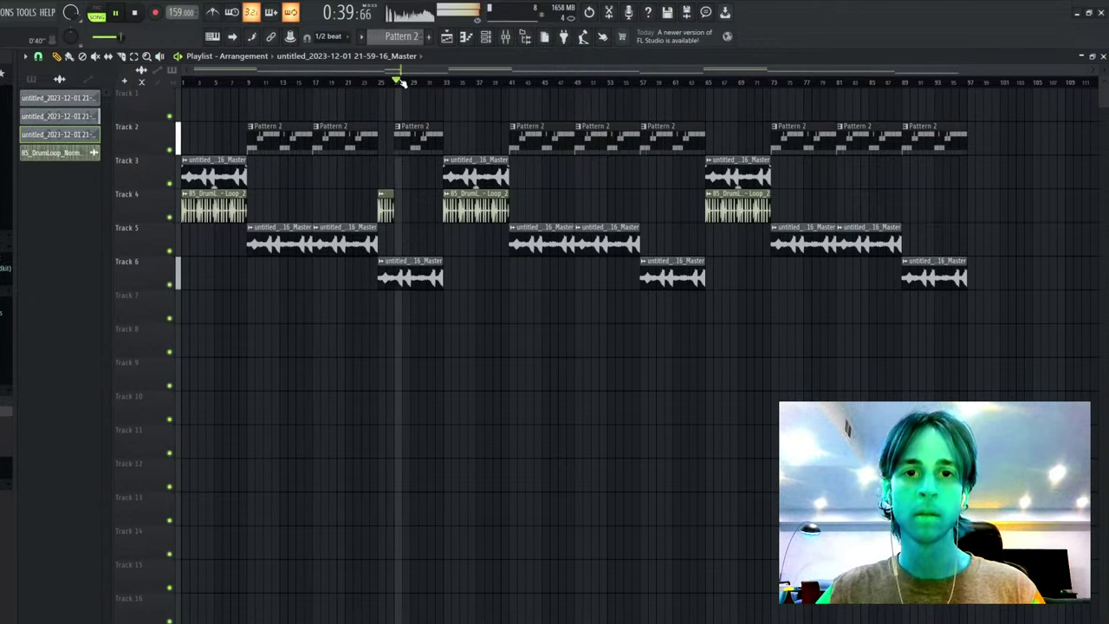
{"action": "left_click", "coordinate": [513, 81]}
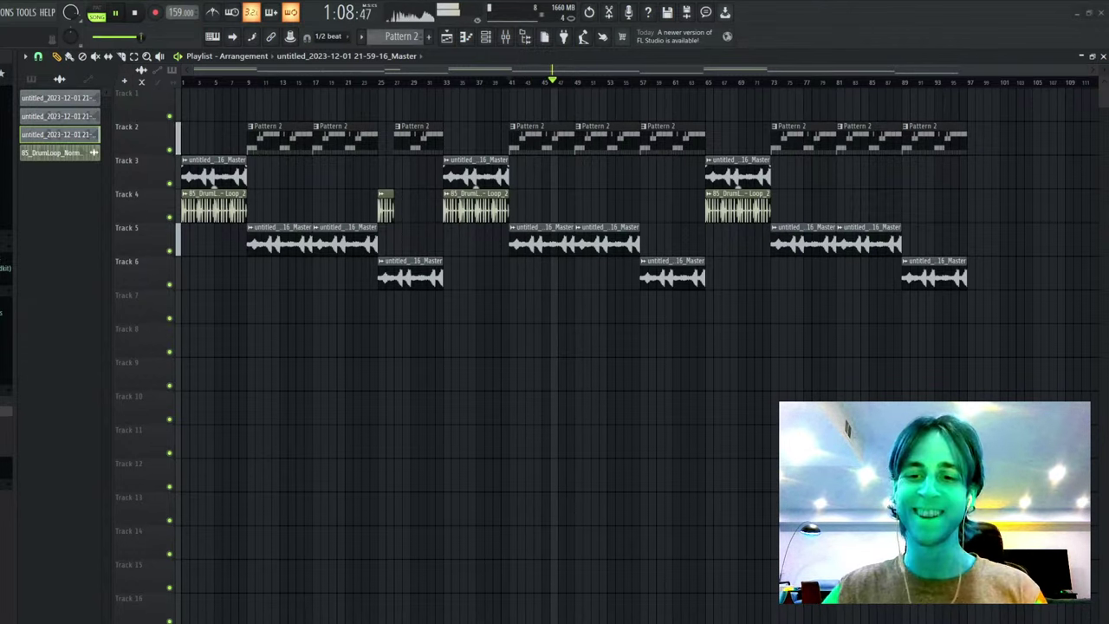
{"action": "key", "text": "space"}
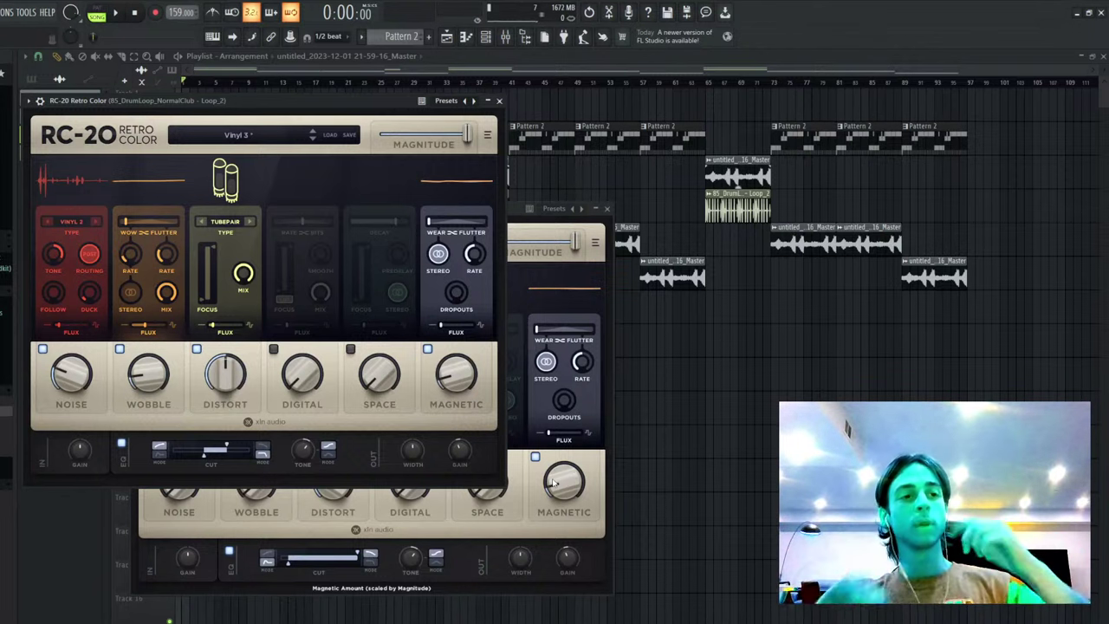
- Leave the RC-20 Retro Color effects and open the mixer and channel rack of a new 140 BPM project
{"action": "right_click", "coordinate": [751, 439]}
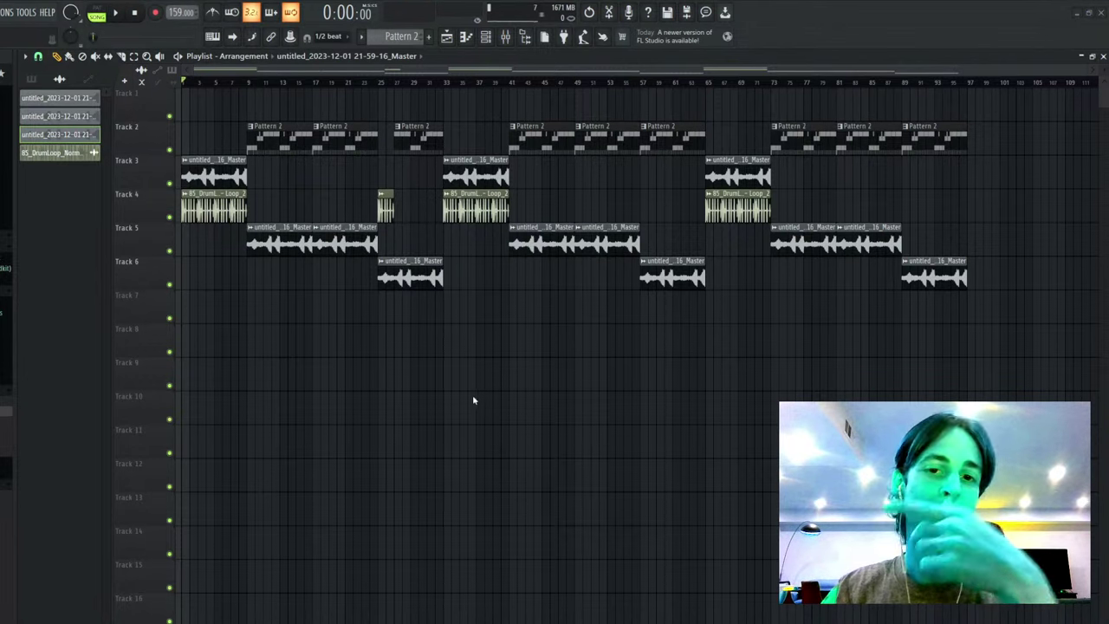
{"action": "left_click", "coordinate": [506, 37]}
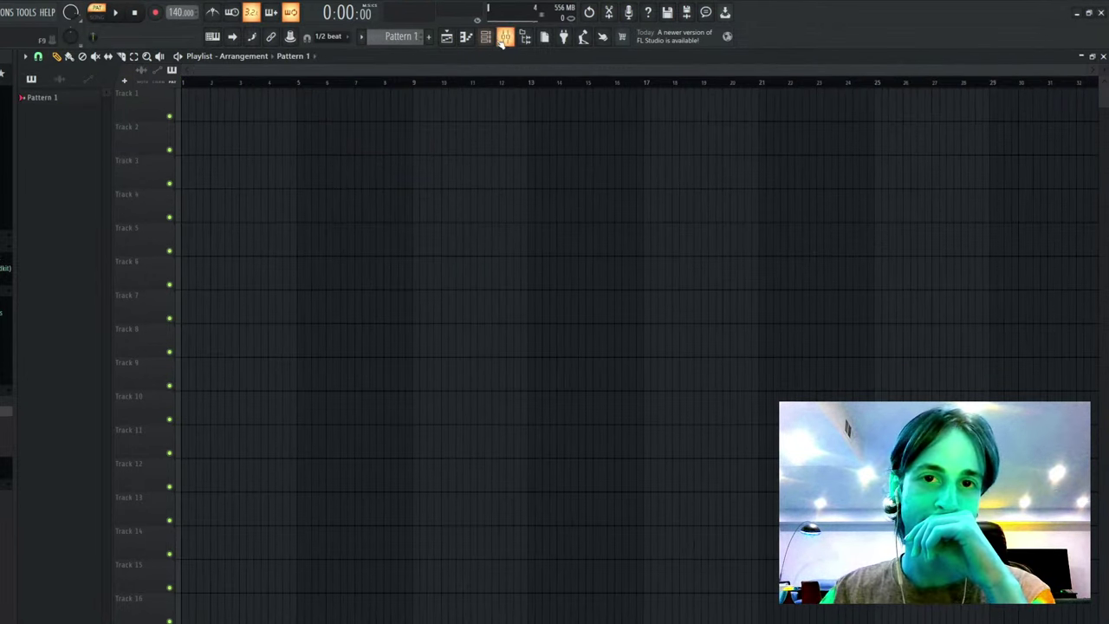
{"action": "left_click", "coordinate": [485, 39]}
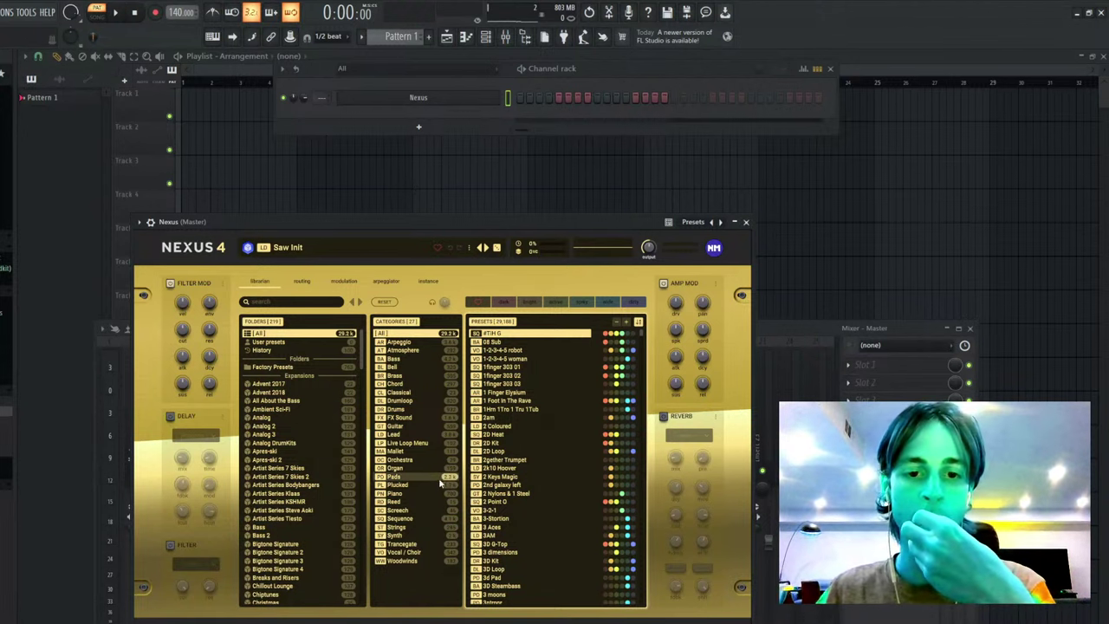
- Browse the Nexus library to the Happy Hardcore folder, try Gabba Fill and load the Galvanic preset
{"action": "left_click", "coordinate": [421, 553]}
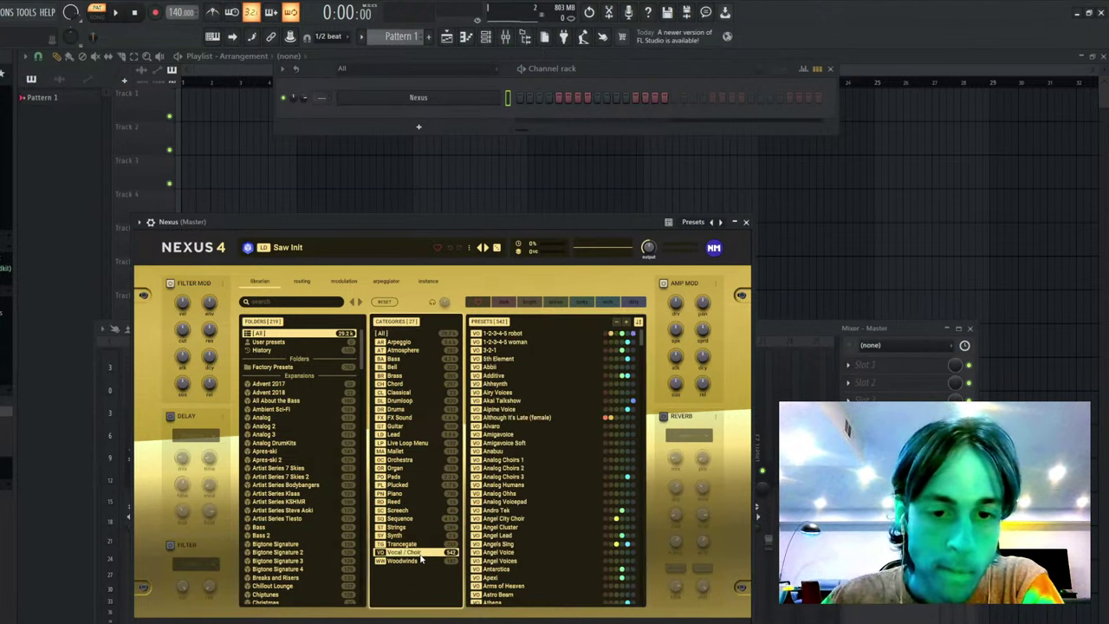
{"action": "left_click", "coordinate": [406, 544]}
{"action": "scroll", "coordinate": [316, 517], "scroll_direction": "down", "scroll_amount": 10}
{"action": "scroll", "coordinate": [317, 517], "scroll_direction": "down", "scroll_amount": 6}
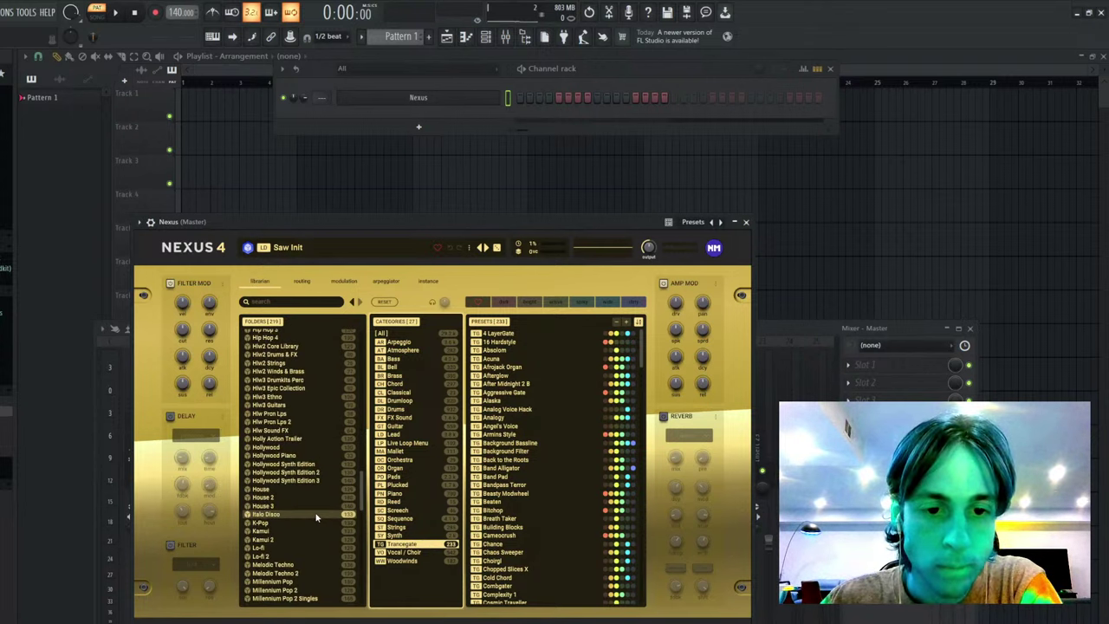
{"action": "left_click", "coordinate": [312, 437]}
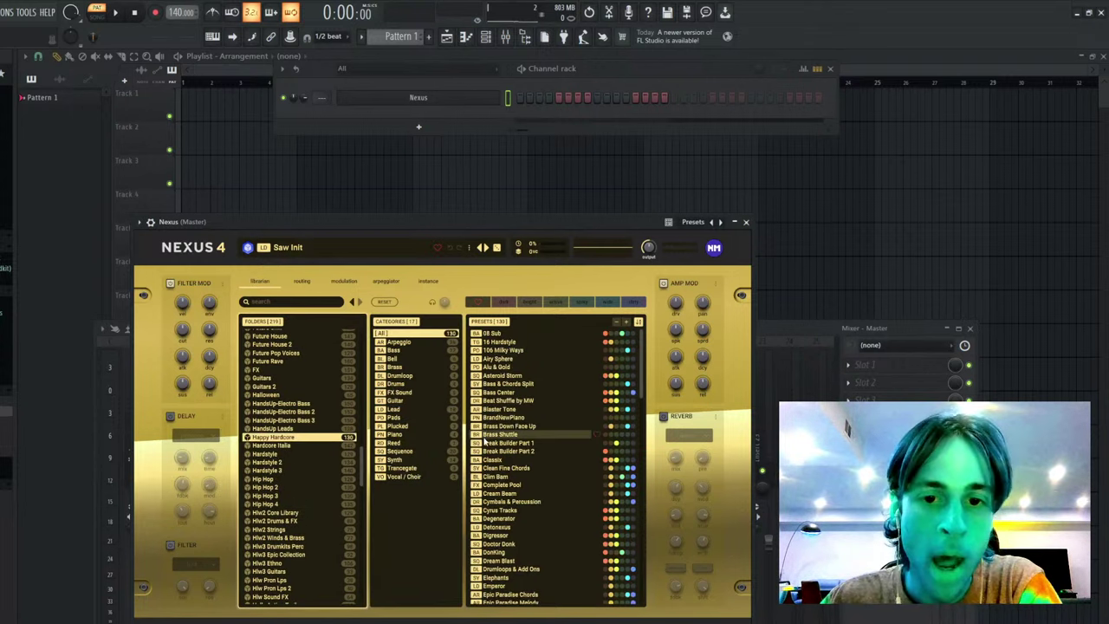
{"action": "scroll", "coordinate": [506, 436], "scroll_direction": "down", "scroll_amount": 8}
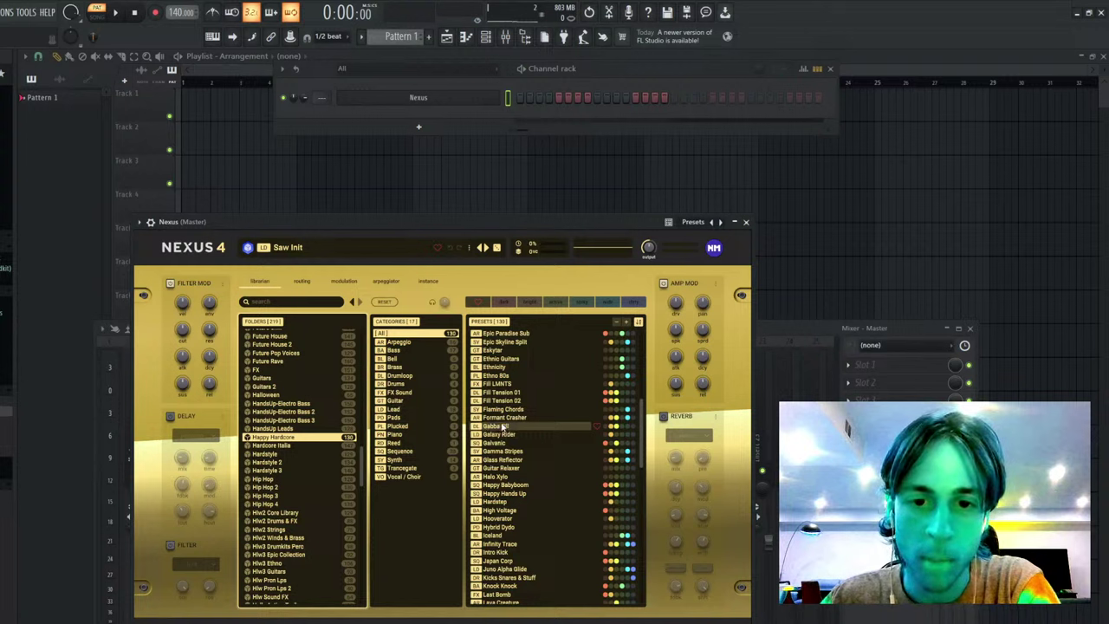
{"action": "left_click", "coordinate": [502, 427]}
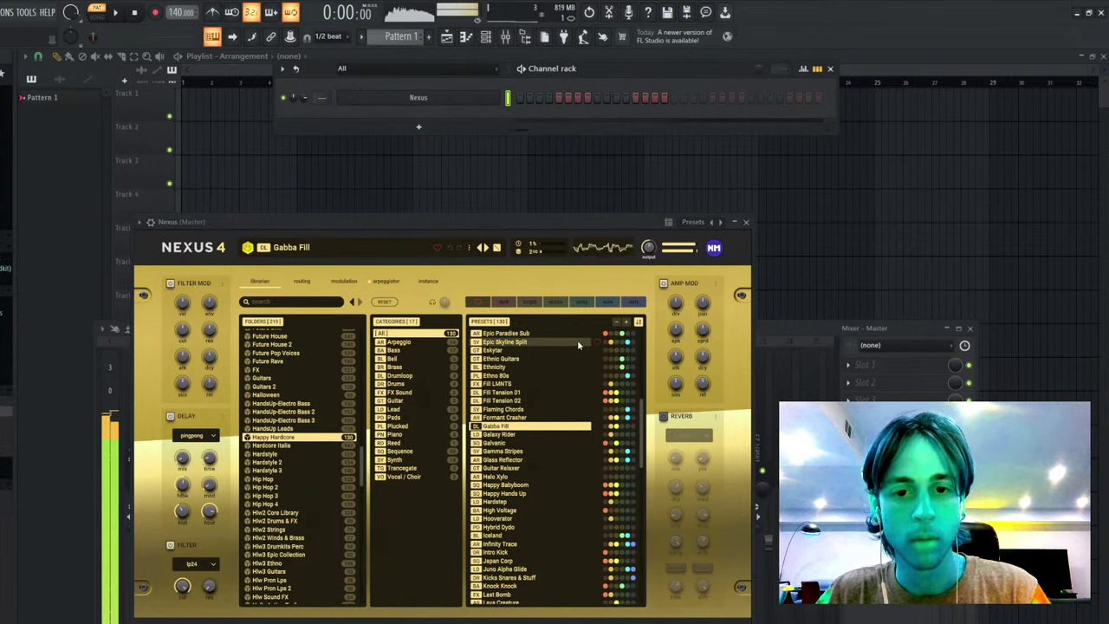
{"action": "left_click", "coordinate": [555, 444]}
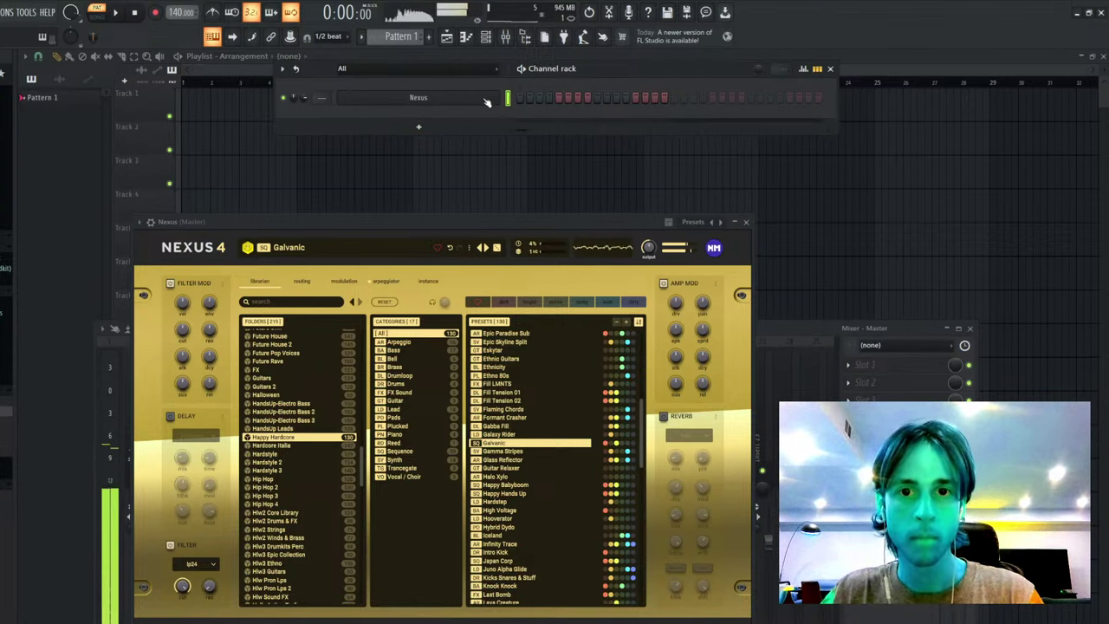
- Bring the played melody's notes into the Nexus piano roll and delete the first two A#5 notes
{"action": "left_click", "coordinate": [466, 37]}
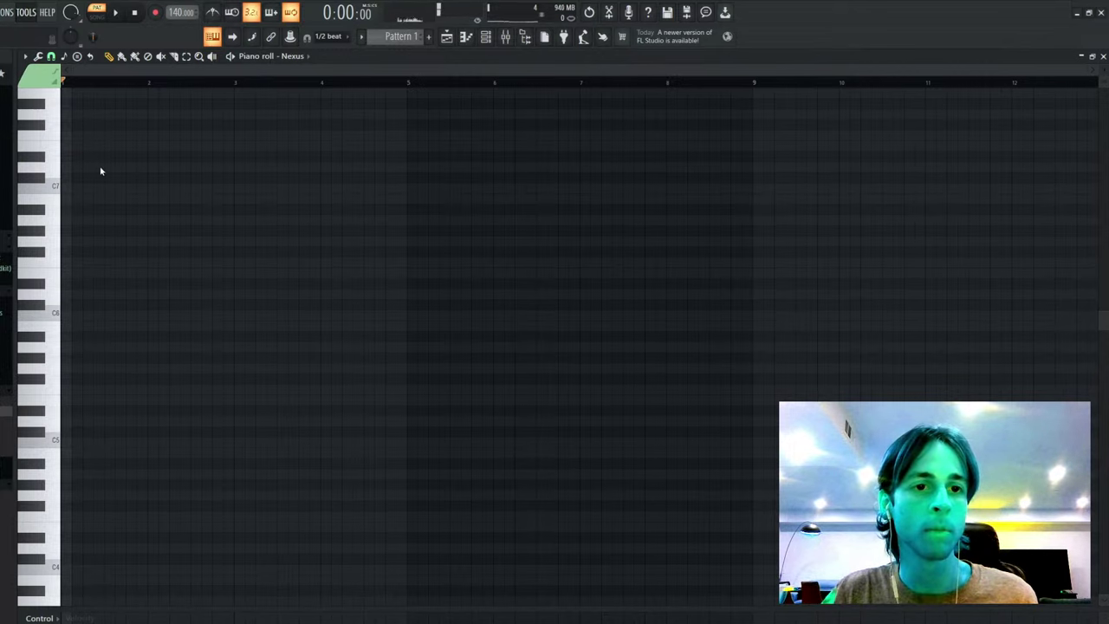
{"action": "key", "text": "ctrl+v"}
{"action": "scroll", "coordinate": [182, 88], "scroll_direction": "up", "scroll_amount": 1}
{"action": "left_click_drag", "start_coordinate": [200, 217], "coordinate": [60, 458]}
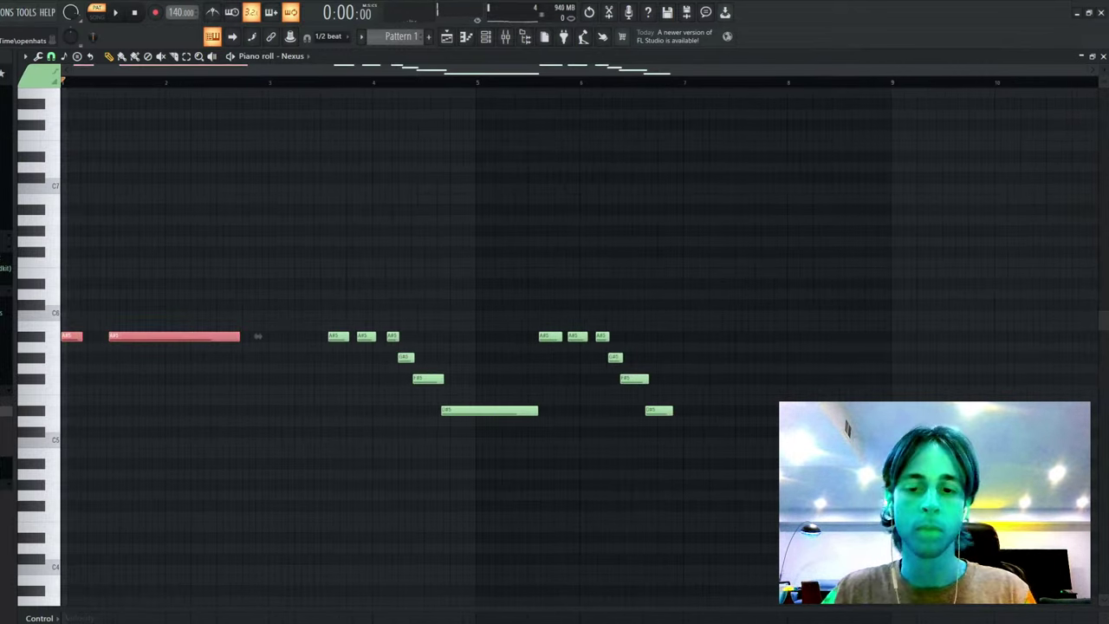
{"action": "key", "text": "Delete"}
- Move the remaining melody notes to the start of bar 1 and compress their timing so the phrase ends around bar 4
{"action": "key", "text": "ctrl+a"}
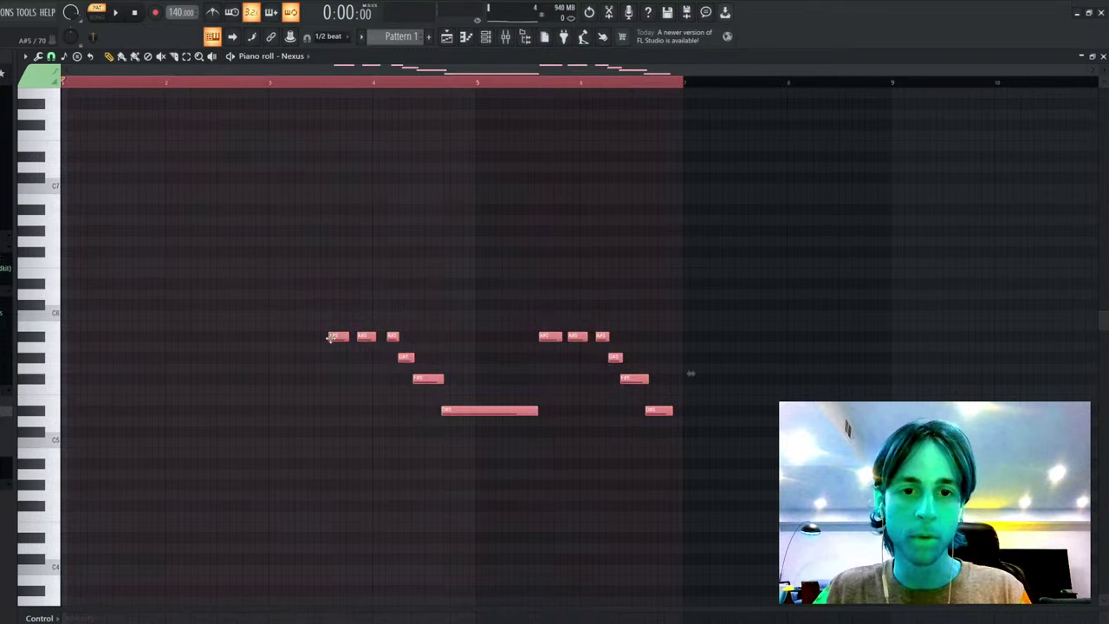
{"action": "left_click_drag", "start_coordinate": [331, 338], "coordinate": [64, 338]}
{"action": "key", "text": "space"}
{"action": "key", "text": "ctrl+d"}
{"action": "key", "text": "ctrl+a"}
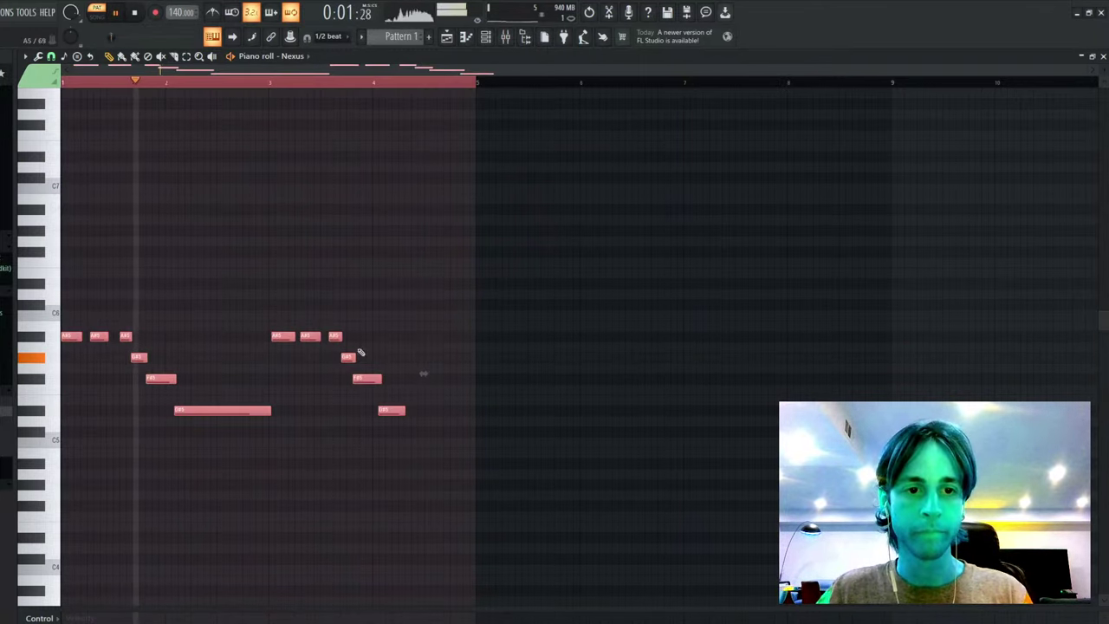
{"action": "left_click_drag", "start_coordinate": [423, 373], "coordinate": [395, 373]}
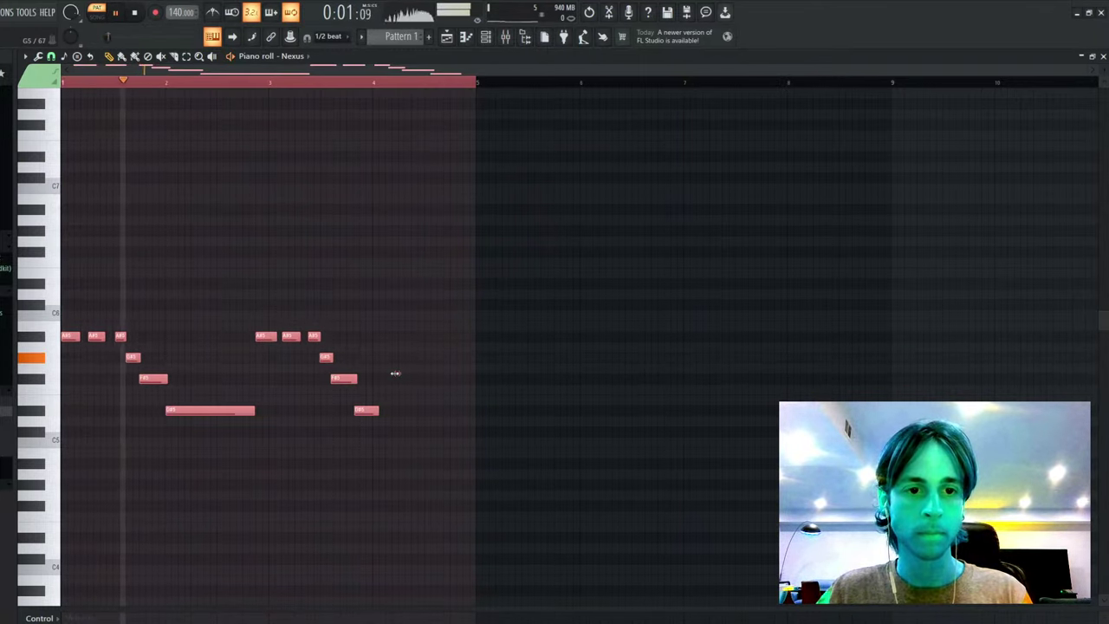
{"action": "key", "text": "ctrl+d"}
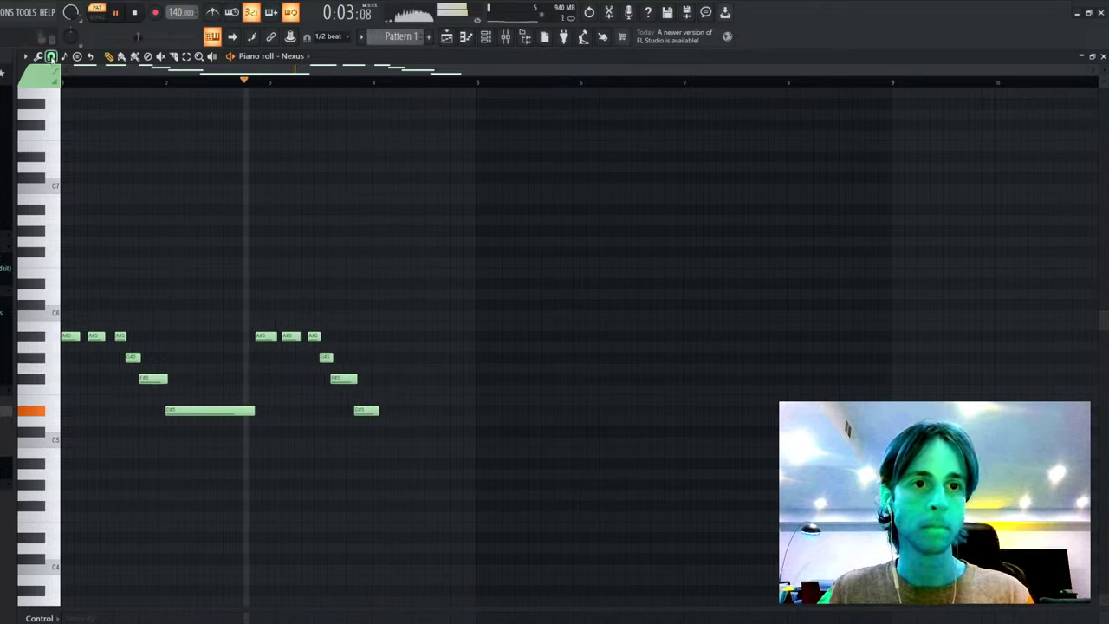
- Quantize the melody and apply legato so each note extends to the next one
{"action": "key", "text": "ctrl+q"}
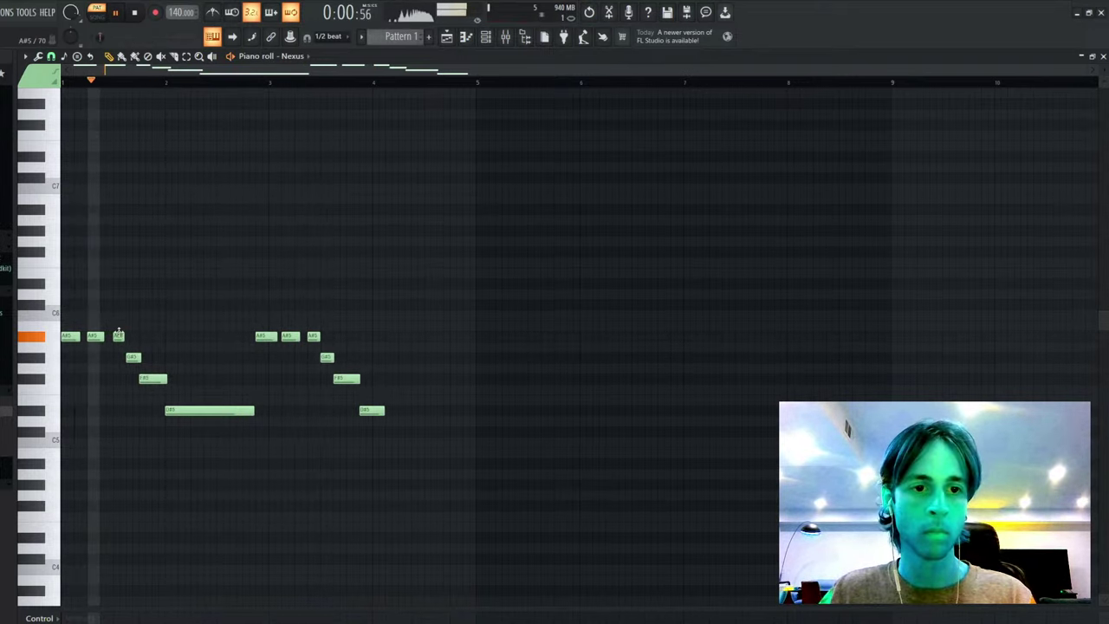
{"action": "key", "text": "ctrl+l"}
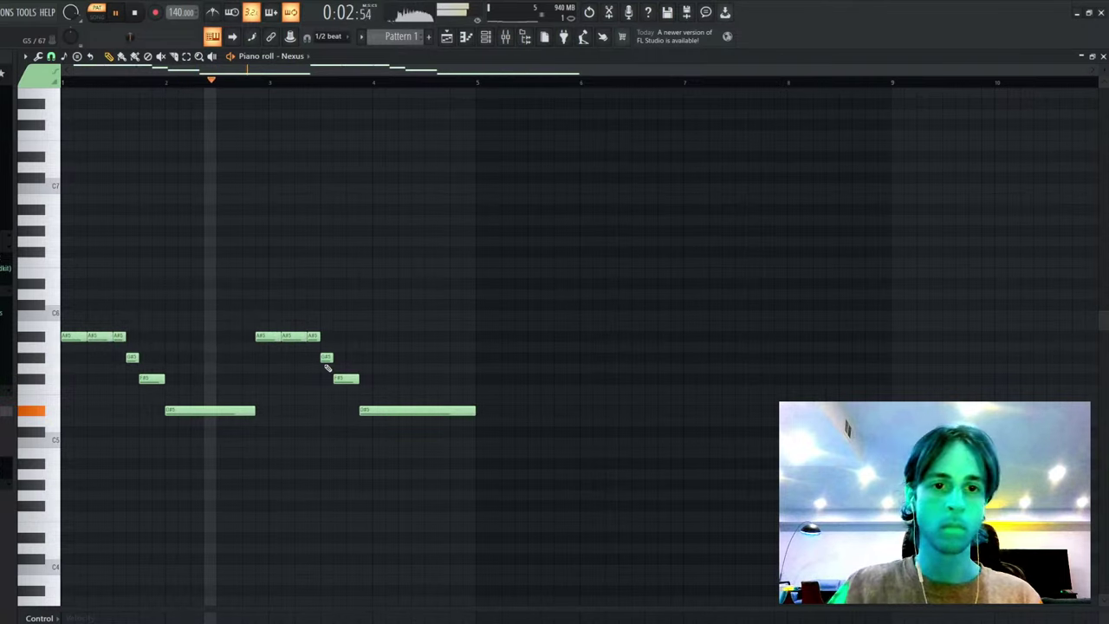
{"action": "key", "text": "space"}
{"action": "key", "text": "space"}
- Shift the second melody phrase to start at bar 3 and make its final D#5 note end at bar 5
{"action": "left_click_drag", "start_coordinate": [257, 321], "coordinate": [625, 500]}
{"action": "key", "text": "shift+Right"}
{"action": "key", "text": "ctrl+d"}
{"action": "key", "text": "ctrl+l"}
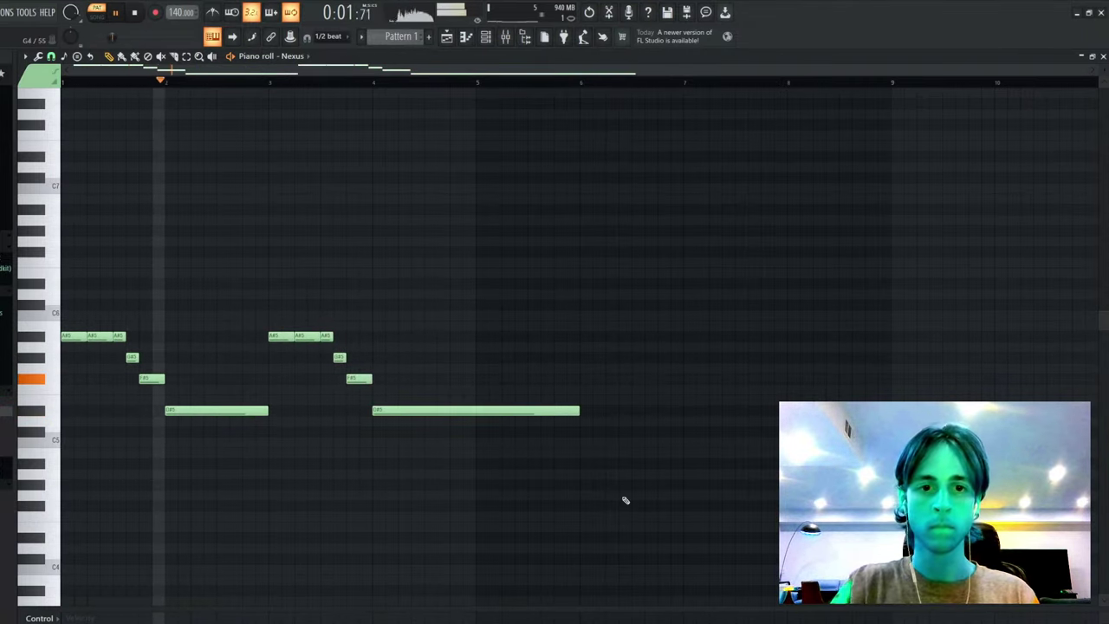
{"action": "left_click_drag", "start_coordinate": [272, 310], "coordinate": [793, 560]}
{"action": "key", "text": "Delete"}
{"action": "key", "text": "ctrl+z"}
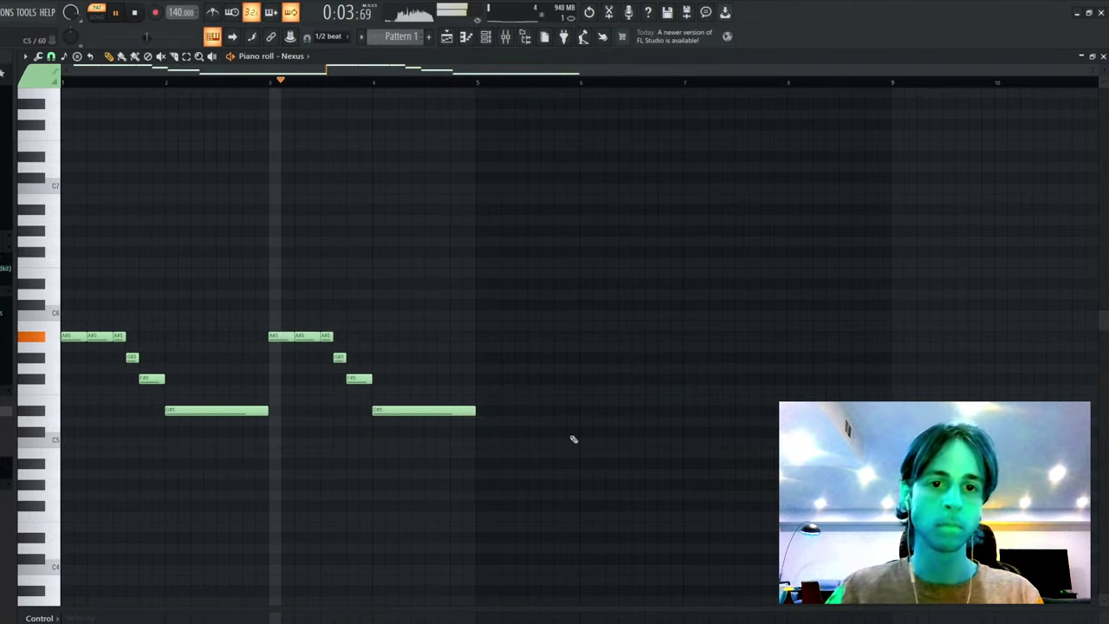
- Place a one-bar B4 note at bar 1 below the melody, replacing a trial A#4 note, and play the pattern
{"action": "scroll", "coordinate": [265, 359], "scroll_direction": "down", "scroll_amount": 5}
{"action": "key", "text": "space"}
{"action": "left_click", "coordinate": [100, 306]}
{"action": "left_click_drag", "start_coordinate": [100, 309], "coordinate": [66, 308]}
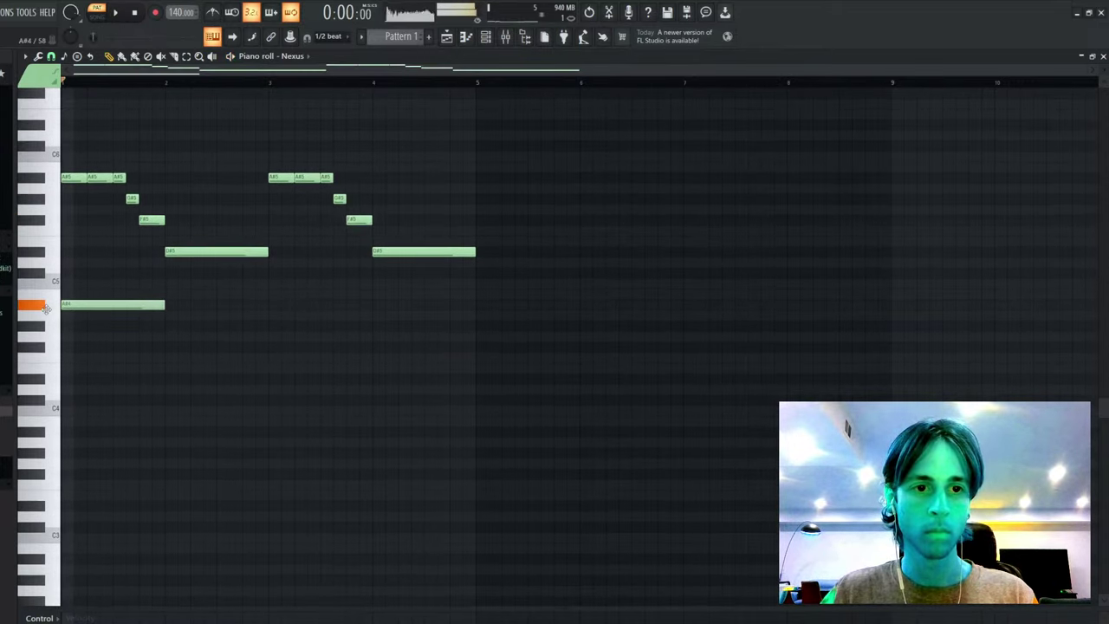
{"action": "right_click", "coordinate": [101, 309]}
{"action": "left_click", "coordinate": [66, 293]}
{"action": "key", "text": "space"}
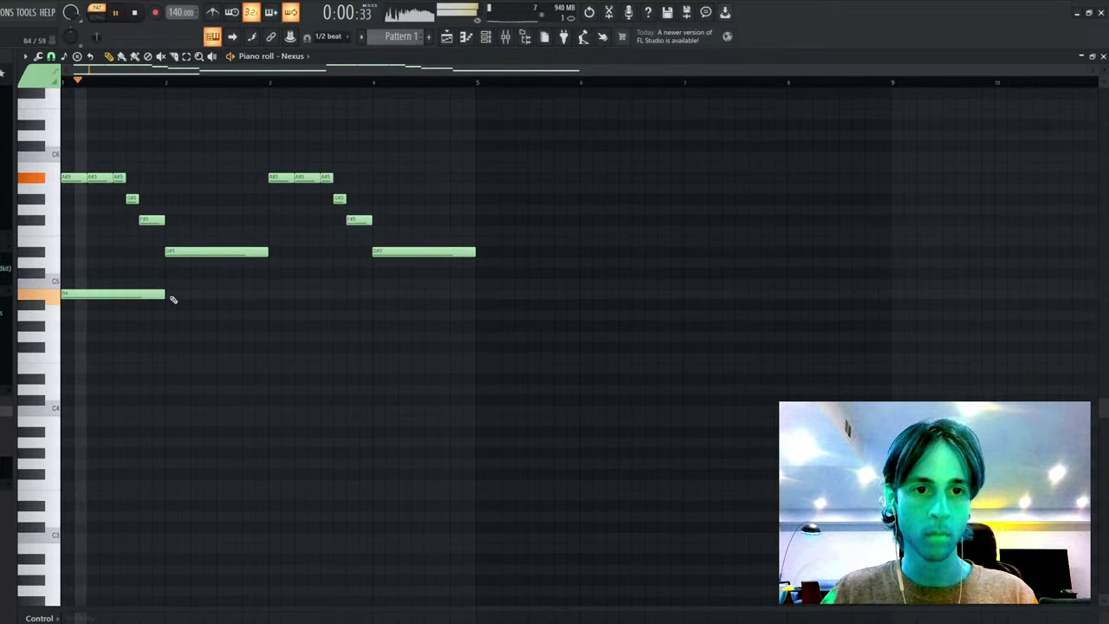
- Extend the B4 note to two bars and add a two-bar D#4 note starting at bar 3
{"action": "left_click_drag", "start_coordinate": [166, 294], "coordinate": [275, 300]}
{"action": "left_click", "coordinate": [276, 296]}
{"action": "key", "text": "shift+Up"}
{"action": "key", "text": "shift+Up"}
{"action": "key", "text": "shift+Up"}
{"action": "key", "text": "shift+Up"}
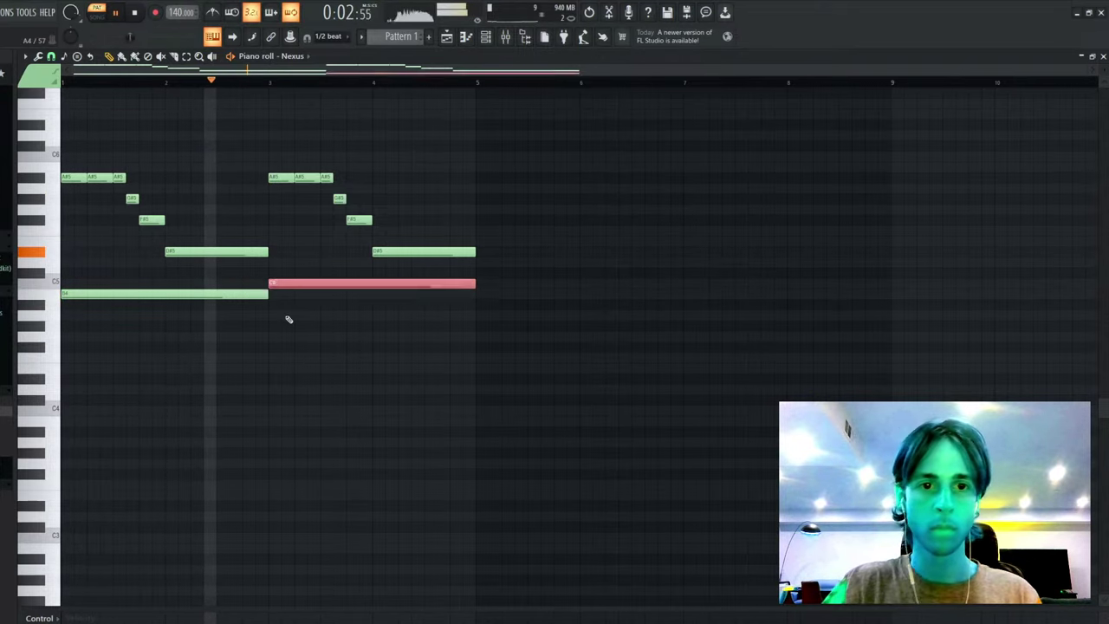
{"action": "key", "text": "ctrl+Down"}
{"action": "key", "text": "ctrl+d"}
- Split the long B4 into two one-bar notes across bars 1 and 2
{"action": "left_click_drag", "start_coordinate": [266, 295], "coordinate": [167, 293]}
{"action": "left_click", "coordinate": [126, 295], "text": "ctrl"}
{"action": "key", "text": "ctrl+b"}
{"action": "key", "text": "ctrl+d"}
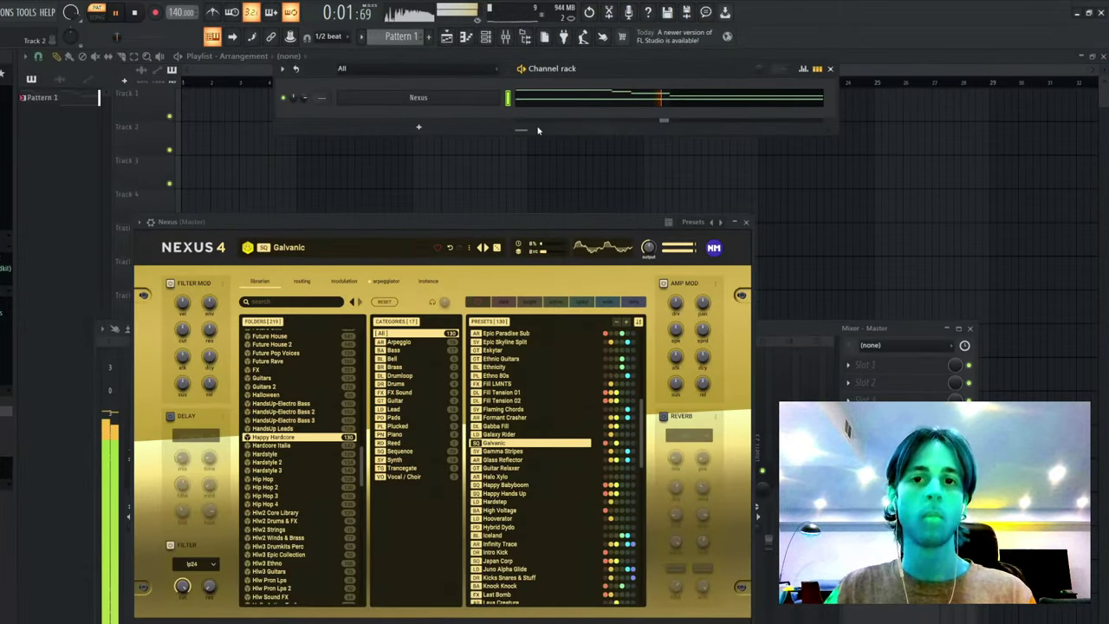
- Duplicate the four-bar phrase into bars 5 to 8, and shorten bar 3's D#4 to one bar with a C#4 following in bar 4
{"action": "left_click", "coordinate": [557, 101]}
{"action": "key", "text": "ctrl+b"}
{"action": "key", "text": "ctrl+d"}
{"action": "left_click_drag", "start_coordinate": [471, 382], "coordinate": [373, 379]}
{"action": "left_click", "coordinate": [384, 398]}
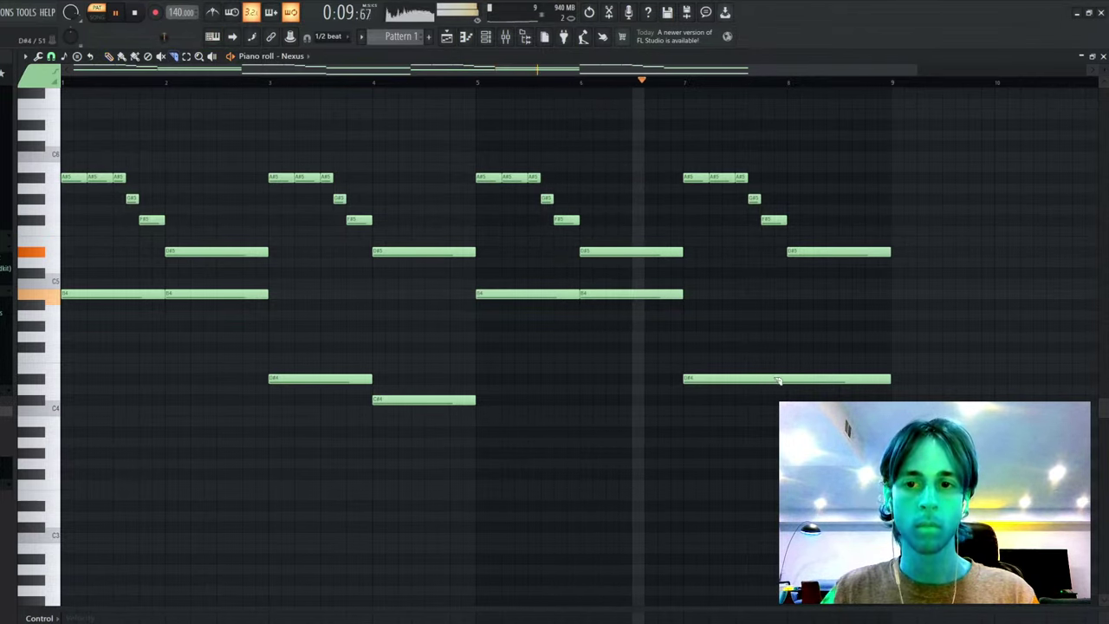
- Split the two-bar D#4 note at bar 8 and lower its second half to C#4
{"action": "left_click", "coordinate": [792, 381]}
{"action": "key", "text": "p"}
{"action": "key", "text": "shift+Down"}
{"action": "key", "text": "shift+Down"}
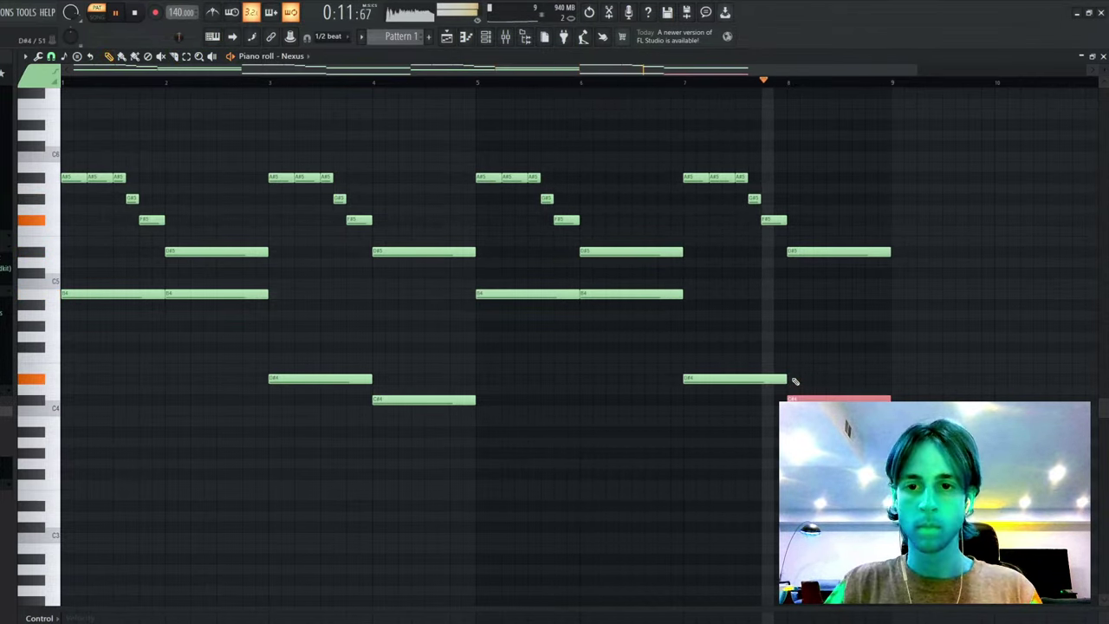
{"action": "key", "text": "ctrl+d"}
{"action": "key", "text": "Escape"}
- Lower the B4 notes in bars 1, 2, 5 and 6 by one octave to B3
{"action": "left_click", "coordinate": [532, 101]}
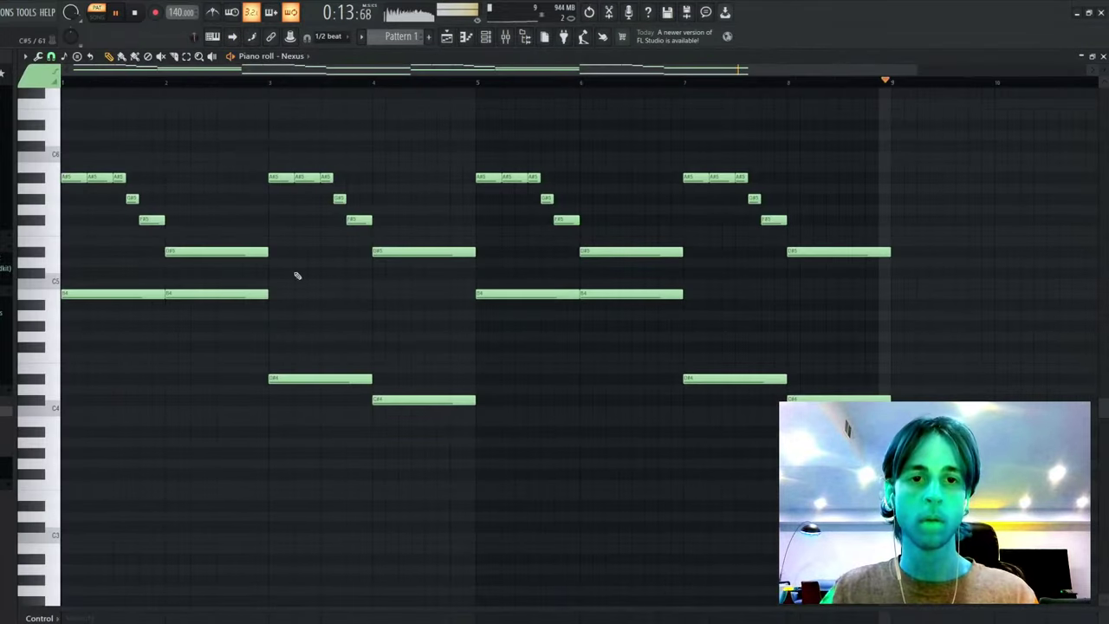
{"action": "left_click_drag", "start_coordinate": [240, 278], "coordinate": [220, 325]}
{"action": "key", "text": "ctrl+Down"}
{"action": "key", "text": "ctrl+d"}
{"action": "left_click_drag", "start_coordinate": [130, 278], "coordinate": [82, 329], "text": "ctrl"}
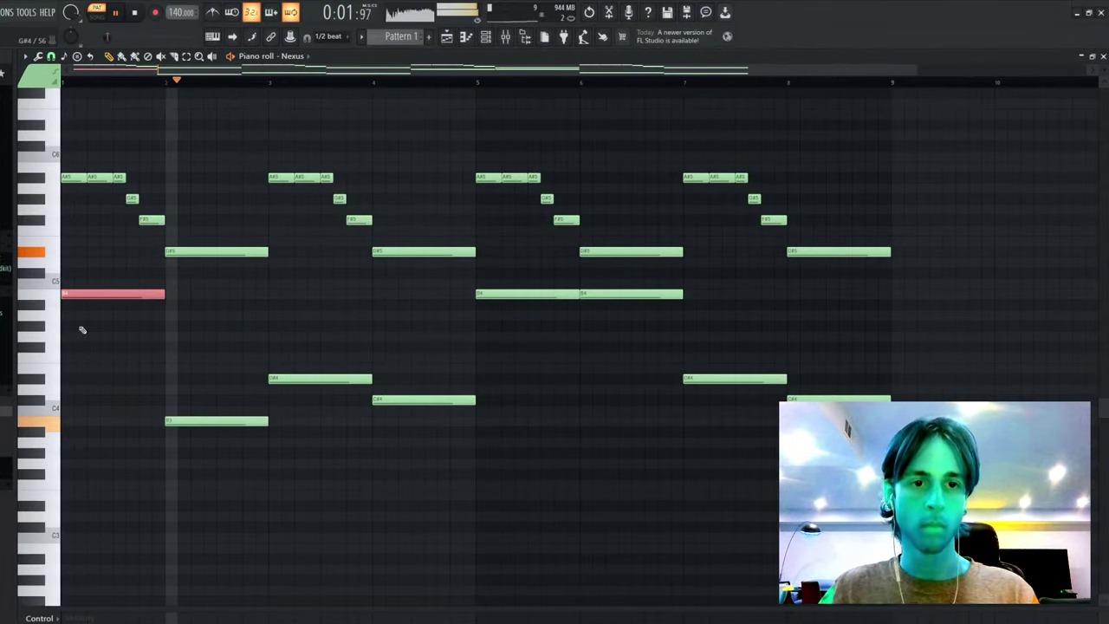
{"action": "key", "text": "ctrl+Down"}
{"action": "key", "text": "ctrl+d"}
{"action": "left_click_drag", "start_coordinate": [538, 275], "coordinate": [638, 344], "text": "ctrl"}
{"action": "key", "text": "ctrl+Down"}
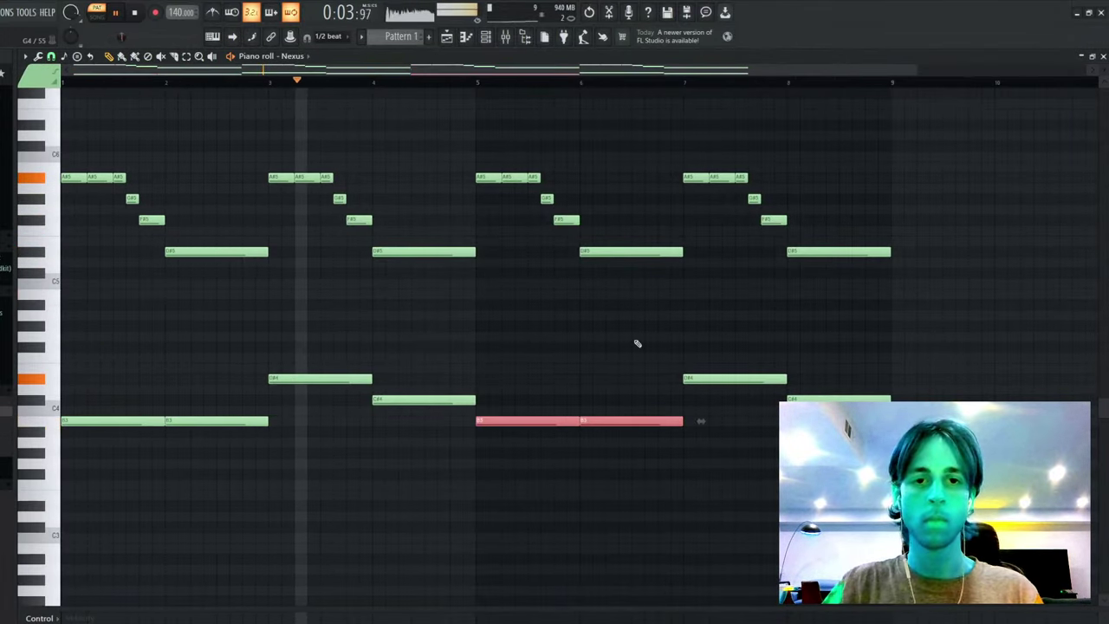
{"action": "key", "text": "ctrl+d"}
{"action": "scroll", "coordinate": [74, 223], "scroll_direction": "up", "scroll_amount": 3}
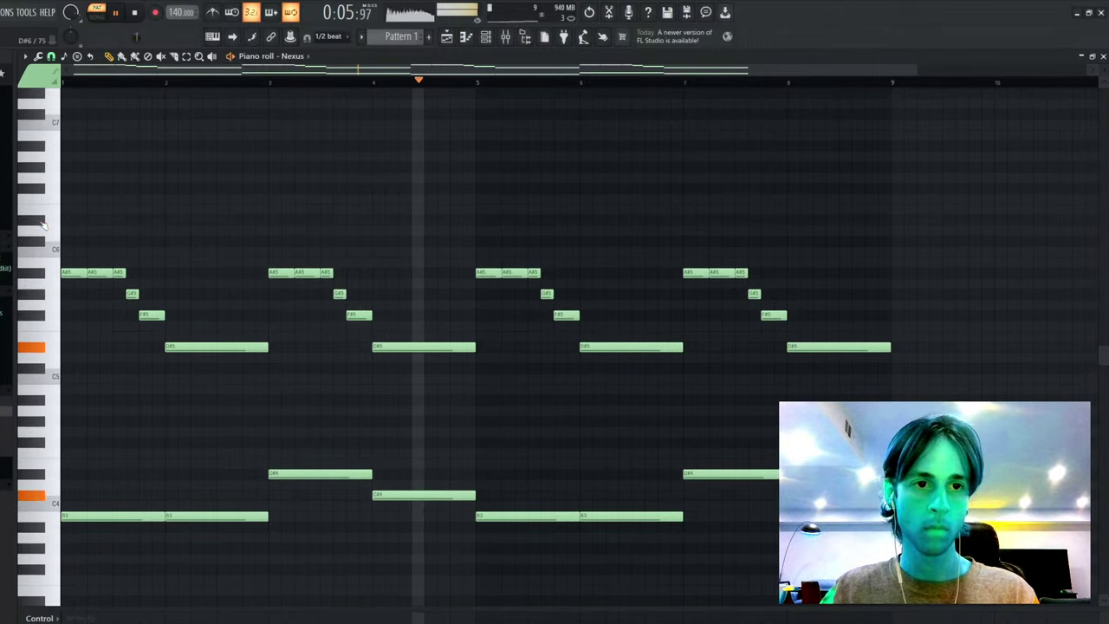
- Add a one-bar-note upper melody over bars 1 to 4: D#6, F6, F#6 and F6
{"action": "left_click", "coordinate": [78, 220]}
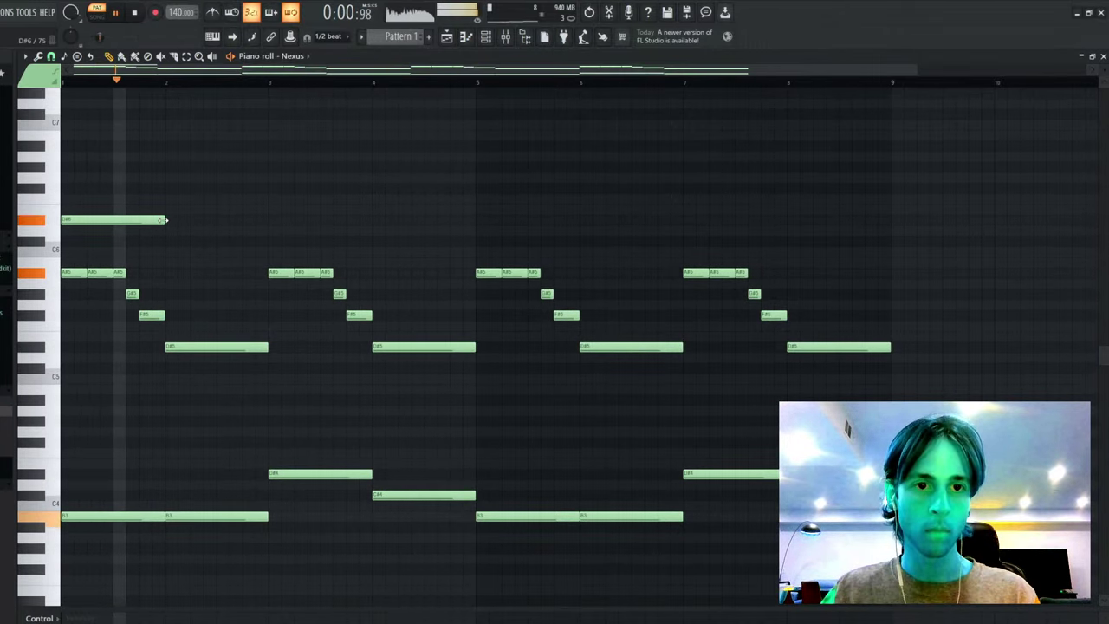
{"action": "left_click", "coordinate": [171, 199]}
{"action": "left_click", "coordinate": [272, 190]}
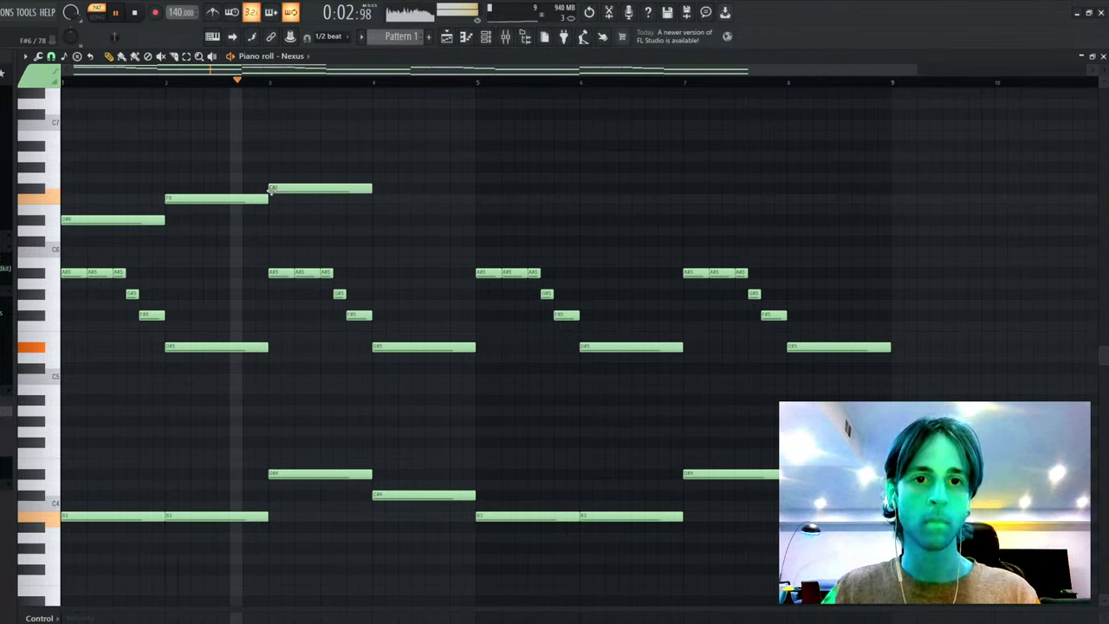
{"action": "left_click", "coordinate": [378, 198]}
- Continue the upper melody with one-bar notes A#6, G#6 and A#6 in bars 5, 6 and 7
{"action": "left_click", "coordinate": [484, 155]}
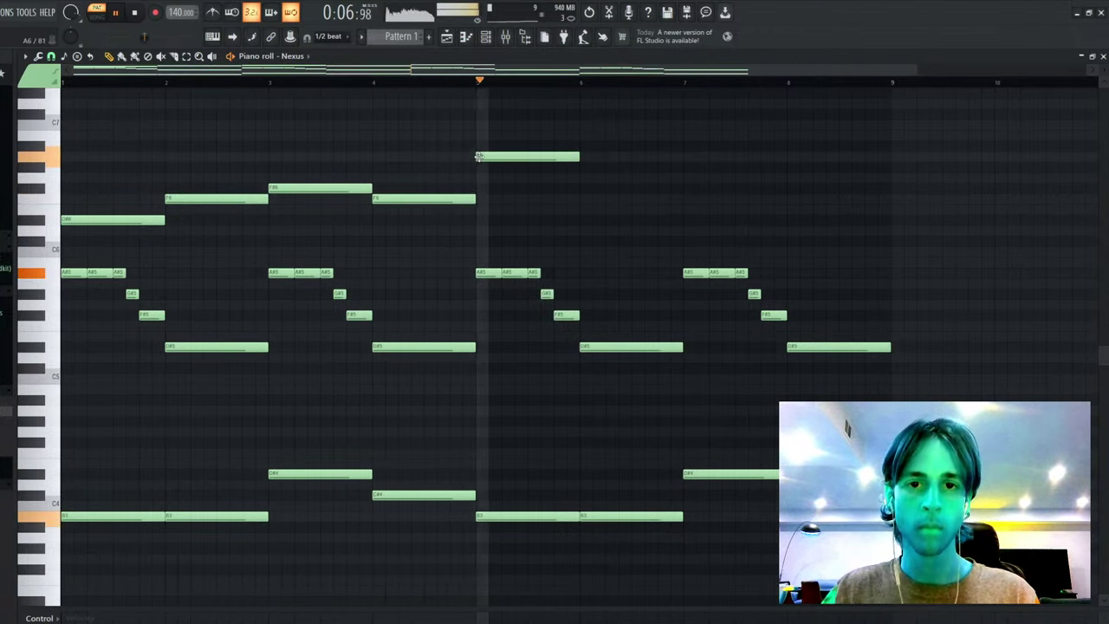
{"action": "left_click_drag", "start_coordinate": [488, 155], "coordinate": [491, 142]}
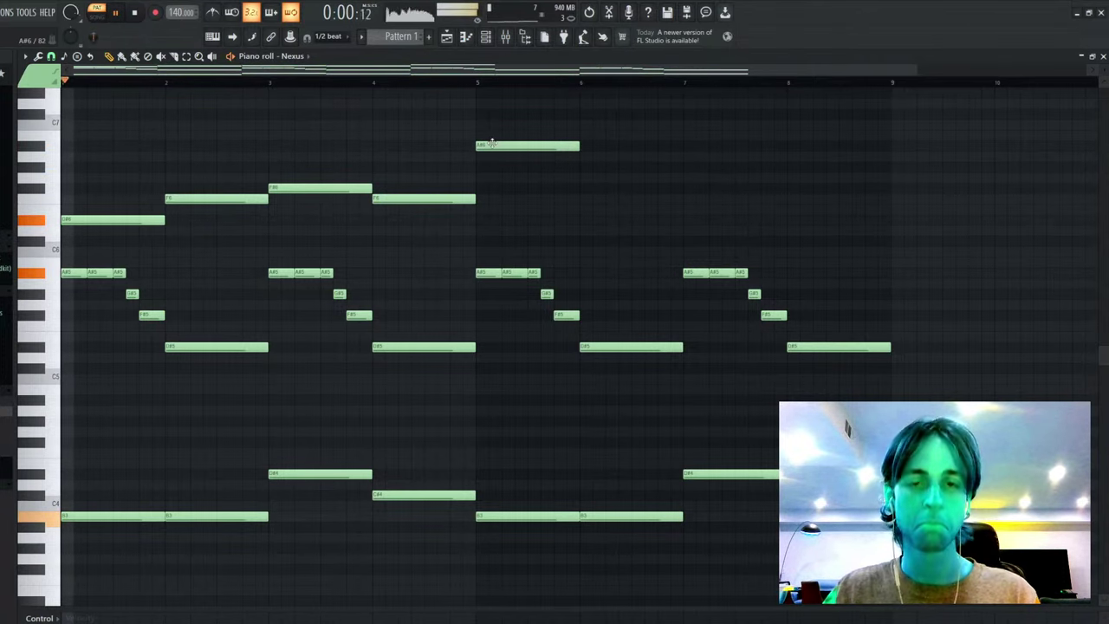
{"action": "left_click", "coordinate": [584, 166]}
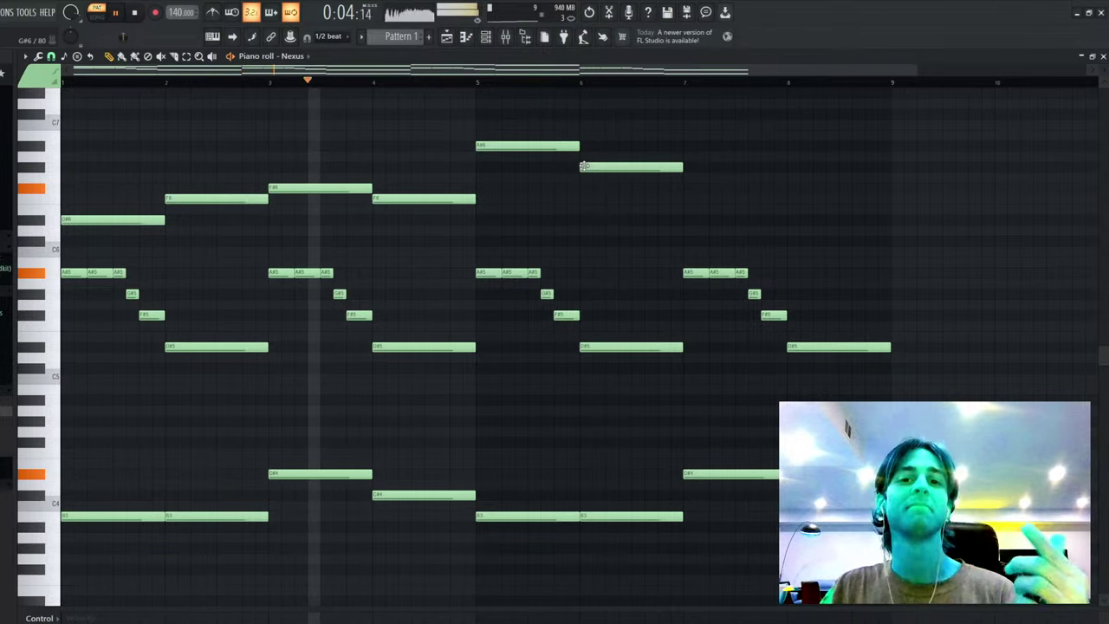
{"action": "left_click", "coordinate": [690, 145]}
{"action": "scroll", "coordinate": [794, 289], "scroll_direction": "up", "scroll_amount": 3}
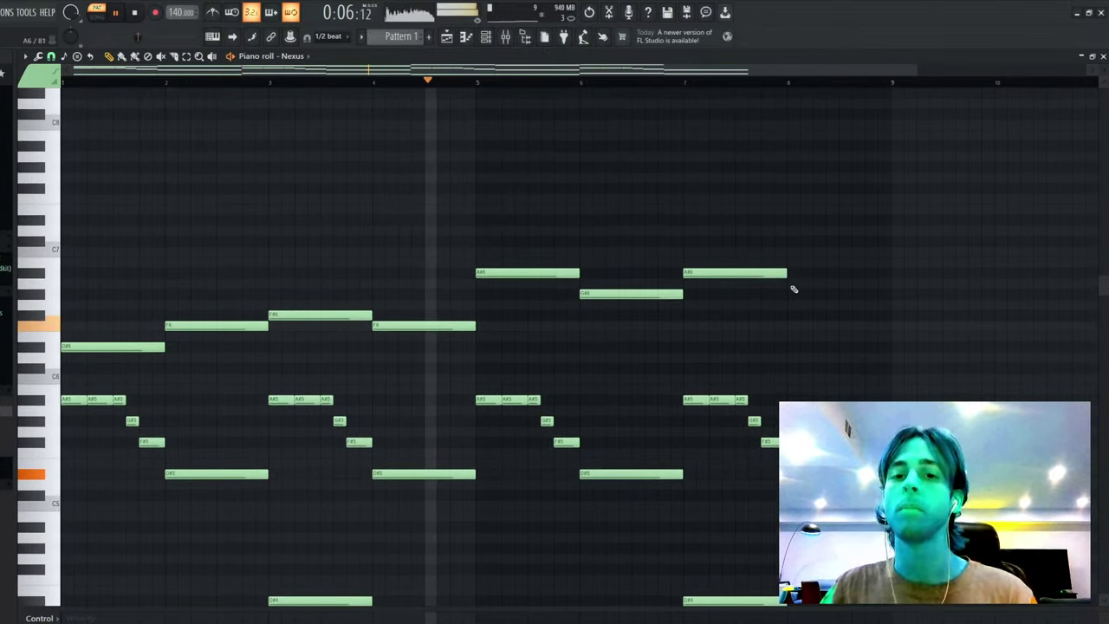
{"action": "left_click_drag", "start_coordinate": [749, 397], "coordinate": [860, 380]}
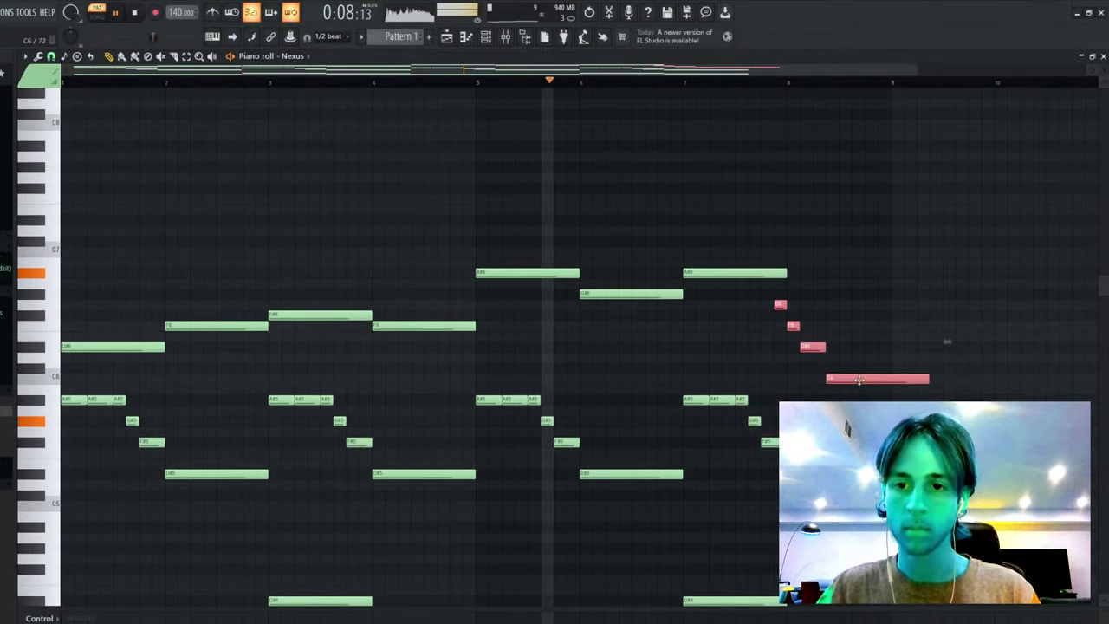
{"action": "key", "text": "ctrl+z"}
{"action": "key", "text": "ctrl+Up"}
{"action": "key", "text": "ctrl+Down"}
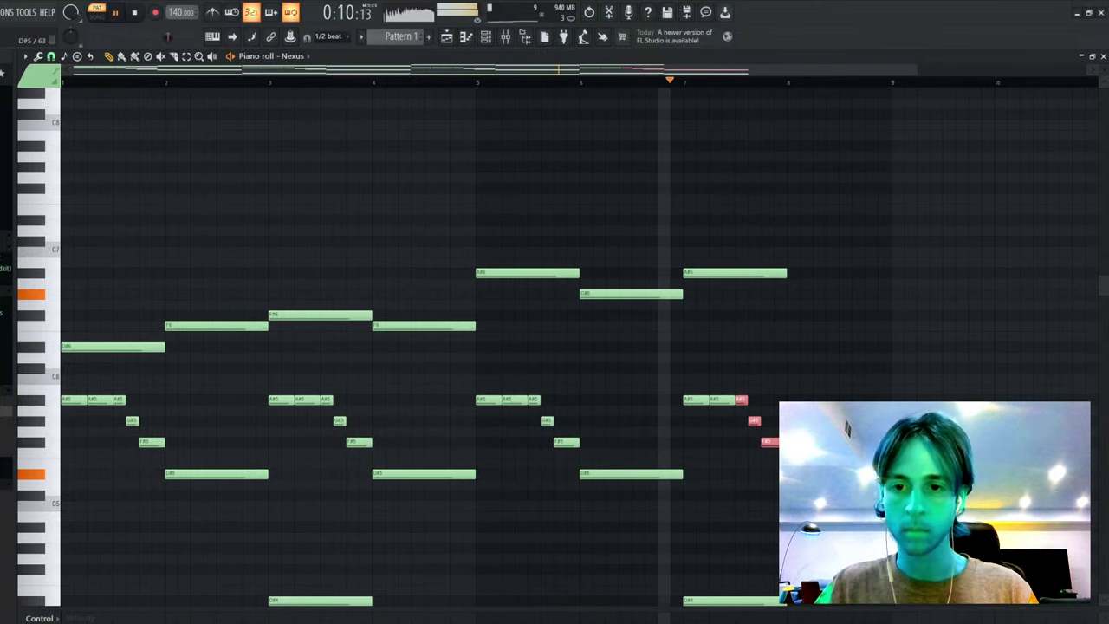
- Copy the descending run ending the lower melody one octave up to start at bar 8, and shorten its last D#6 to end at bar 9
{"action": "left_click_drag", "start_coordinate": [908, 437], "coordinate": [960, 309]}
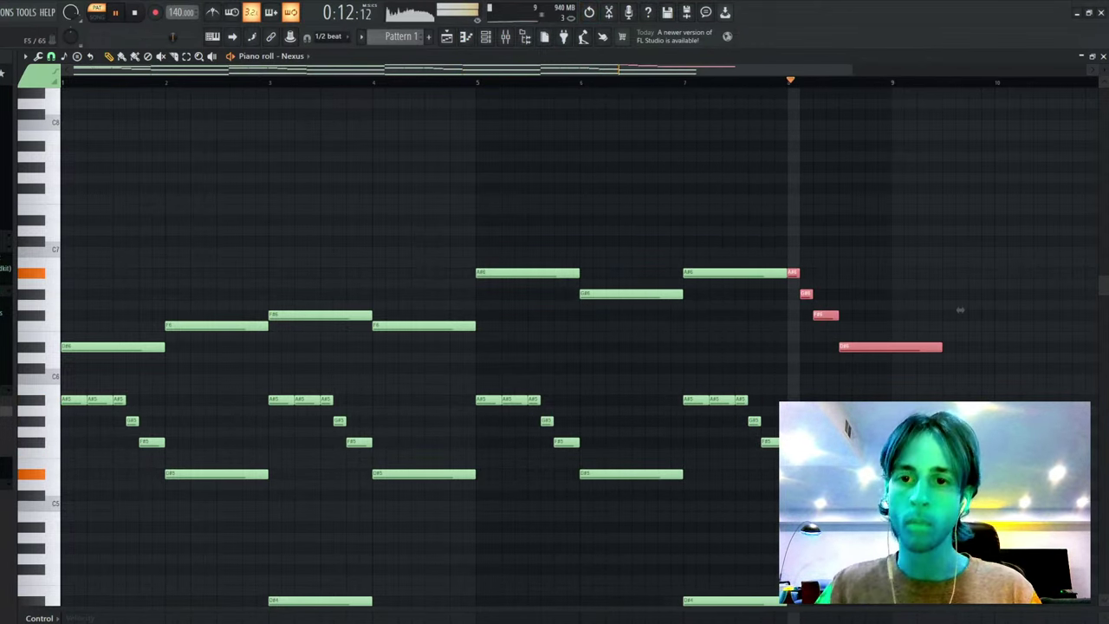
{"action": "left_click", "coordinate": [894, 361], "text": "ctrl"}
{"action": "mouse_move", "coordinate": [894, 362]}
{"action": "left_mouse_down"}
{"action": "mouse_move", "coordinate": [792, 259]}
{"action": "mouse_move", "coordinate": [537, 195]}
{"action": "left_mouse_up"}
{"action": "left_click", "coordinate": [948, 355]}
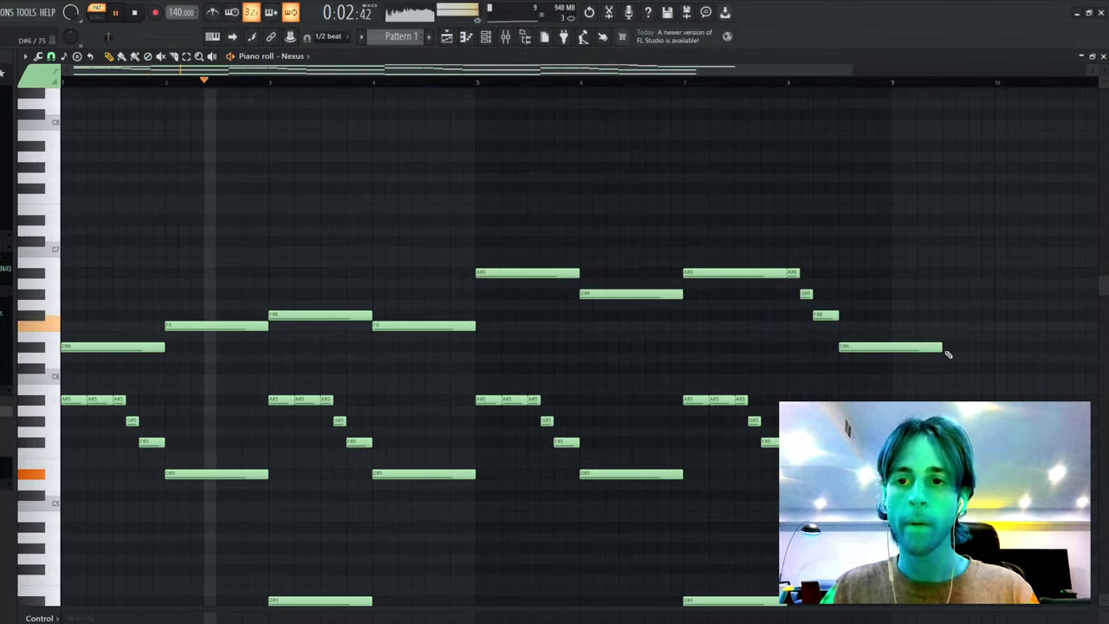
{"action": "left_click_drag", "start_coordinate": [942, 348], "coordinate": [892, 347]}
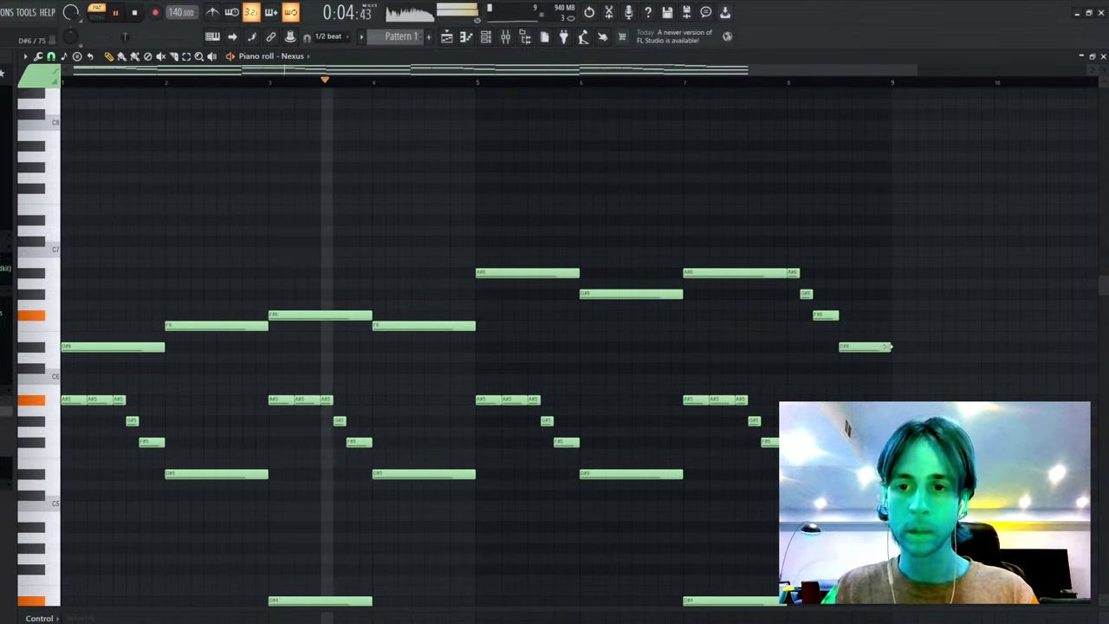
- Compress the upper melody of bars 5 to 8 to half its length and duplicate it into bars 7 and 8
{"action": "left_click_drag", "start_coordinate": [927, 384], "coordinate": [521, 203]}
{"action": "left_click_drag", "start_coordinate": [912, 310], "coordinate": [704, 297]}
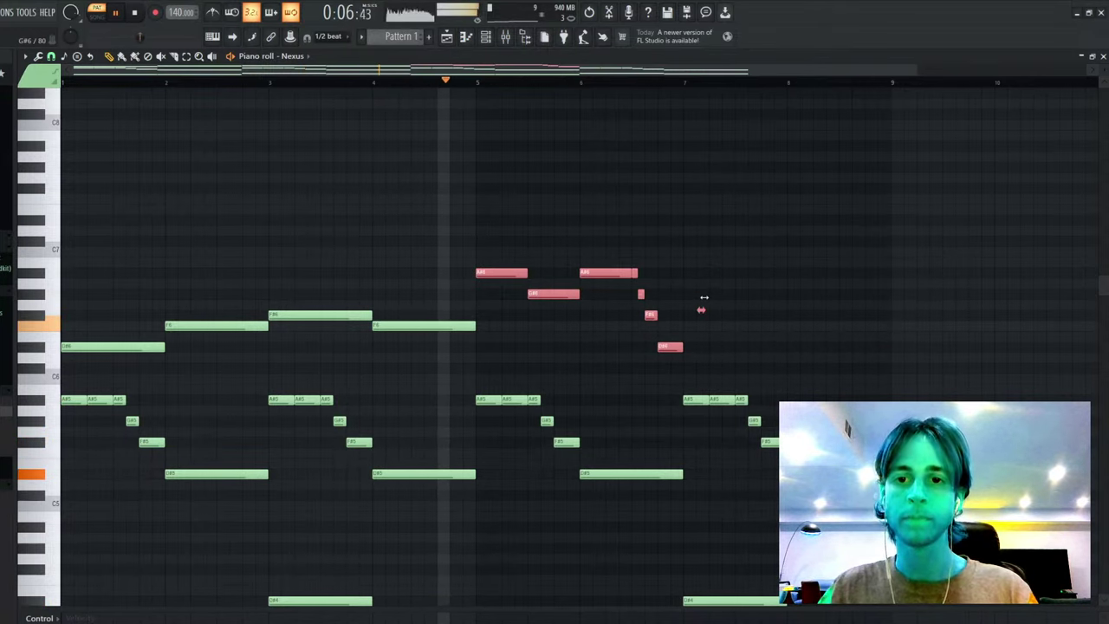
{"action": "key", "text": "ctrl+b"}
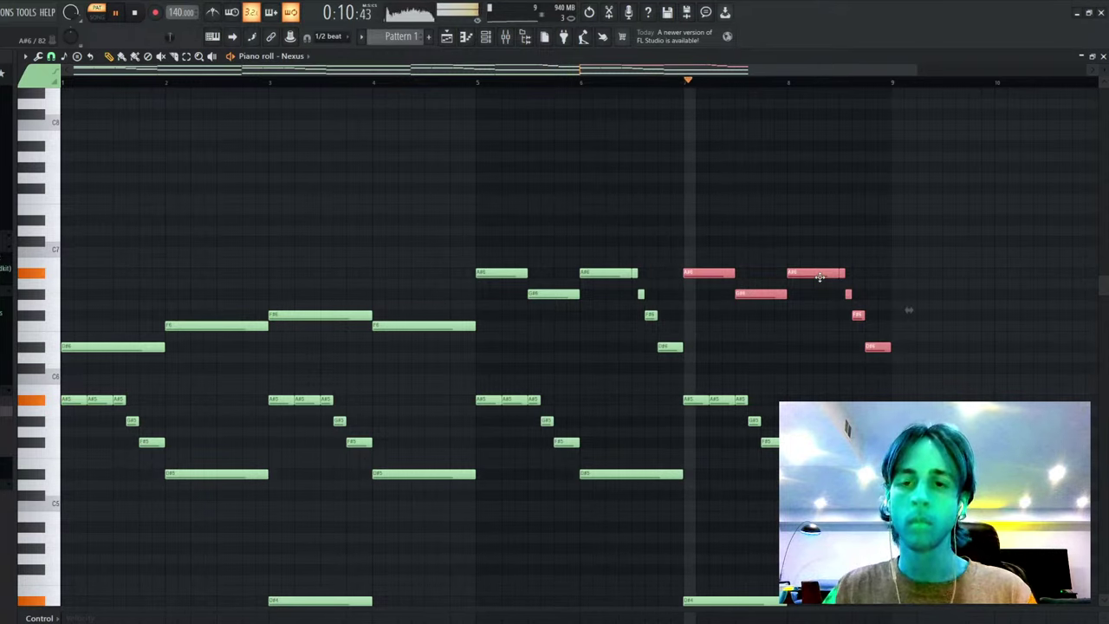
{"action": "left_click", "coordinate": [861, 306], "text": "ctrl"}
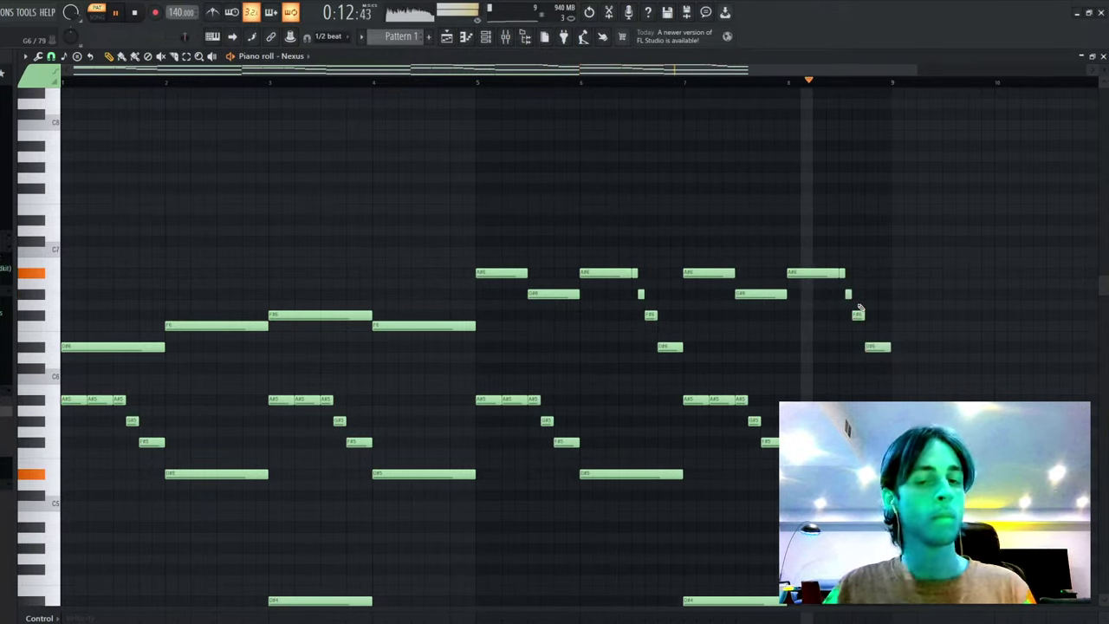
- Add top harmony notes C#7 in bar 1 and A#6 in bars 2 and 4, deleting the trial B6 in bar 3
{"action": "key", "text": "space"}
{"action": "left_click_drag", "start_coordinate": [74, 243], "coordinate": [35, 243]}
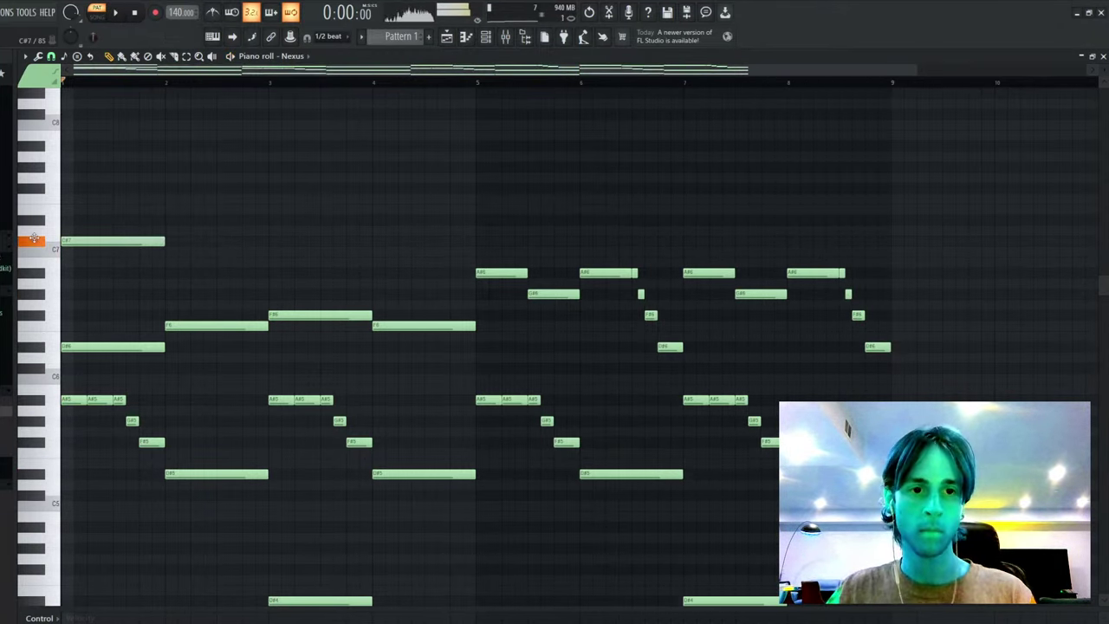
{"action": "key", "text": "space"}
{"action": "left_click", "coordinate": [169, 273]}
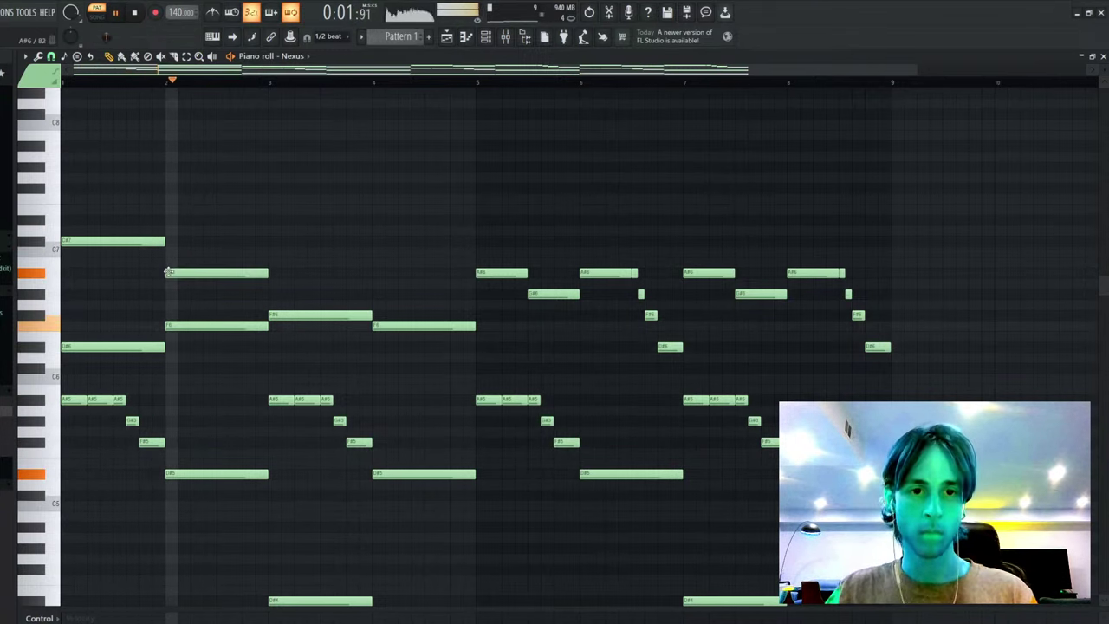
{"action": "left_click", "coordinate": [270, 263]}
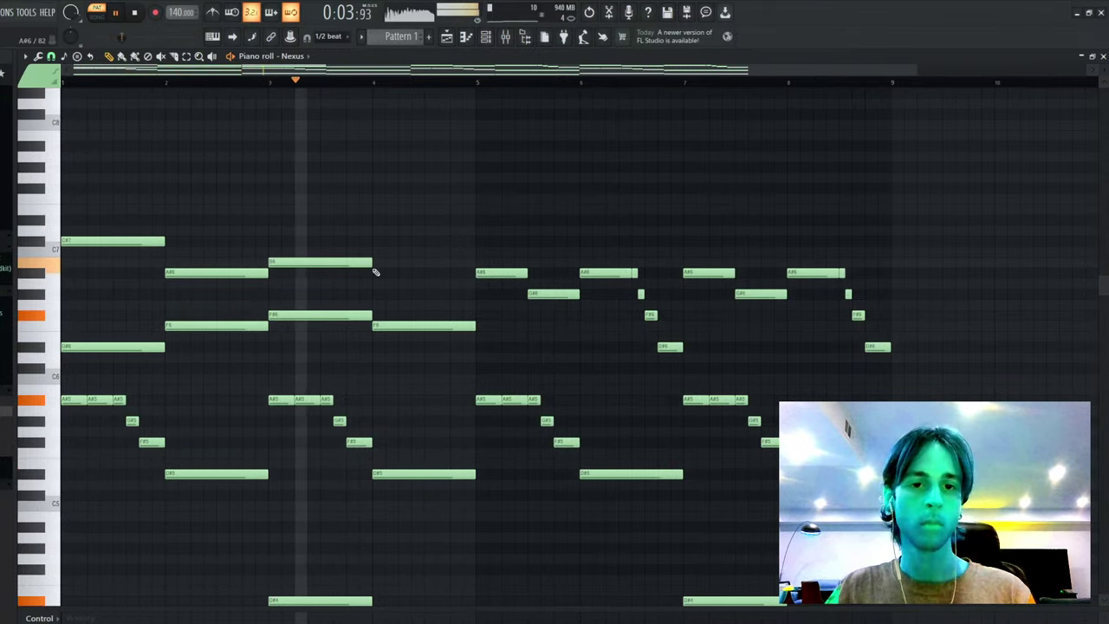
{"action": "left_click", "coordinate": [375, 273]}
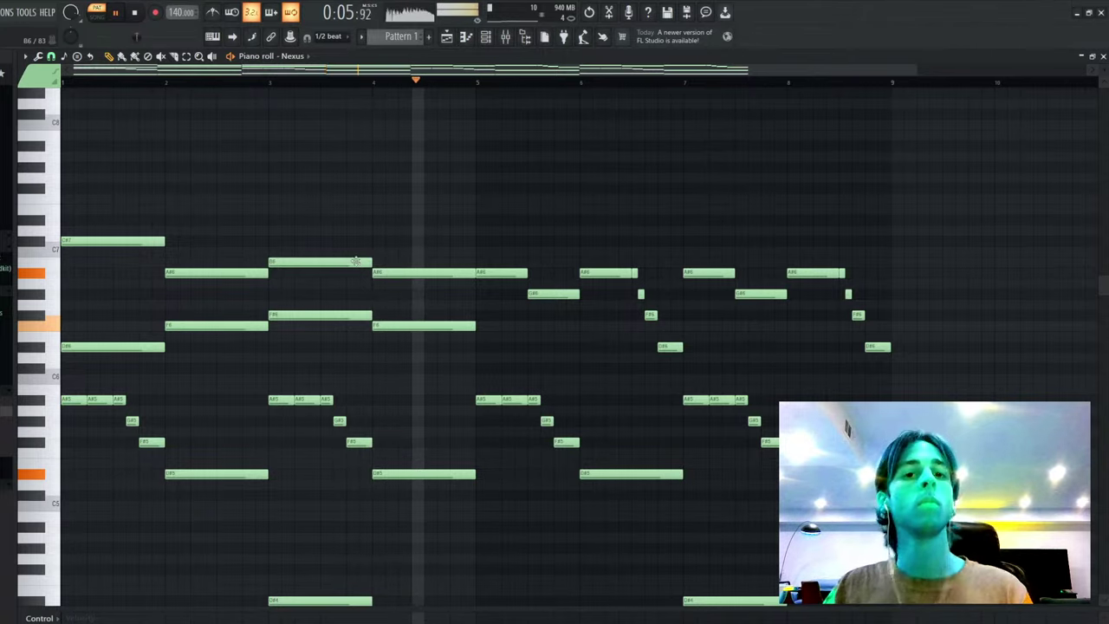
{"action": "right_click", "coordinate": [355, 261]}
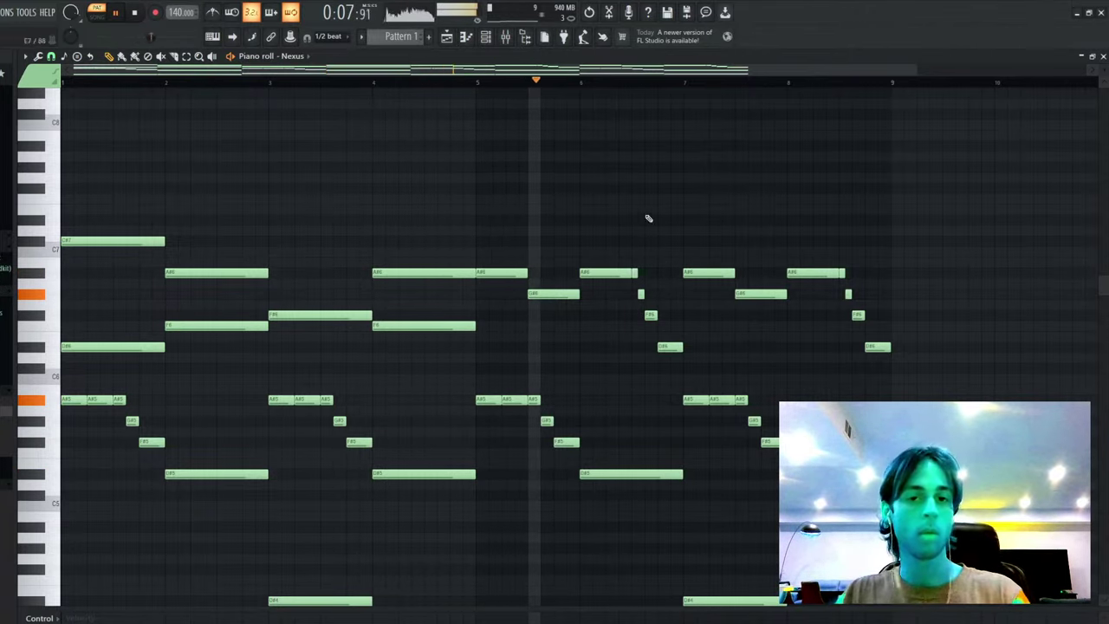
- Render Pattern 1 to an audio clip and place it at bar 1 of playlist Track 1
{"action": "key", "text": "F7"}
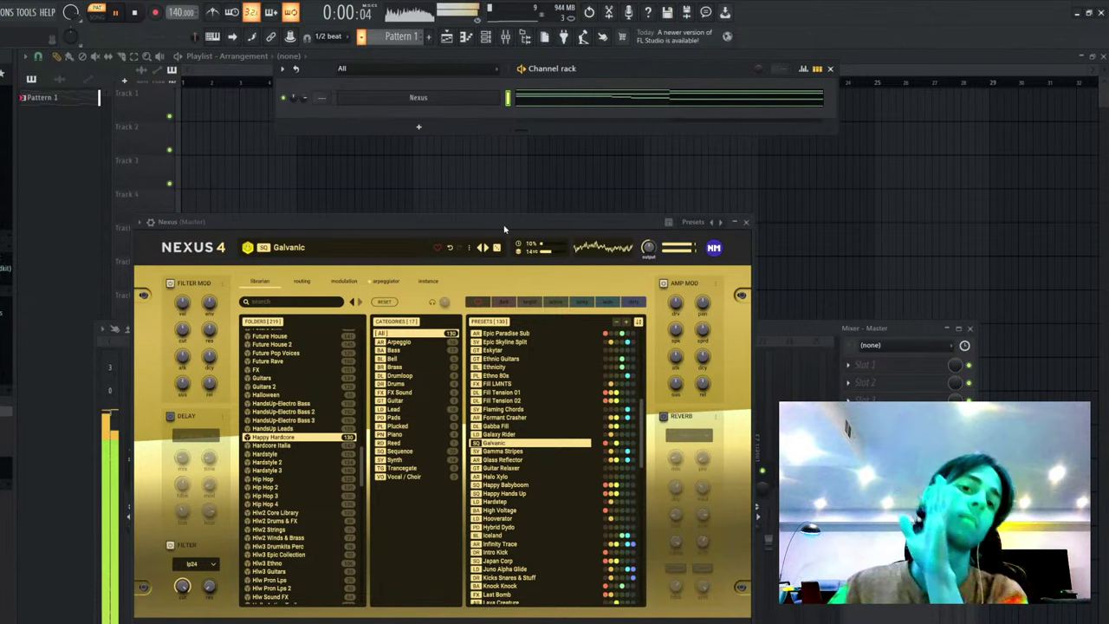
{"action": "key", "text": "Escape"}
{"action": "key", "text": "space"}
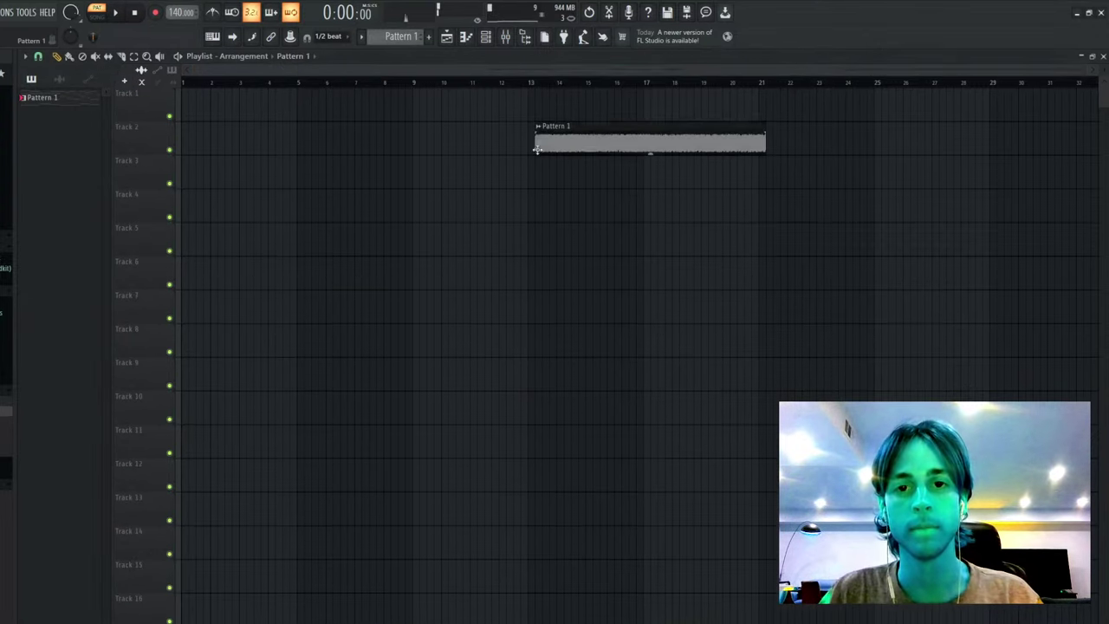
{"action": "left_click_drag", "start_coordinate": [623, 130], "coordinate": [268, 85]}
- Set the Pattern 1 clip to Stretch mode with a pitch range of 6, and set the project tempo to 121 BPM
{"action": "double_click", "coordinate": [274, 97]}
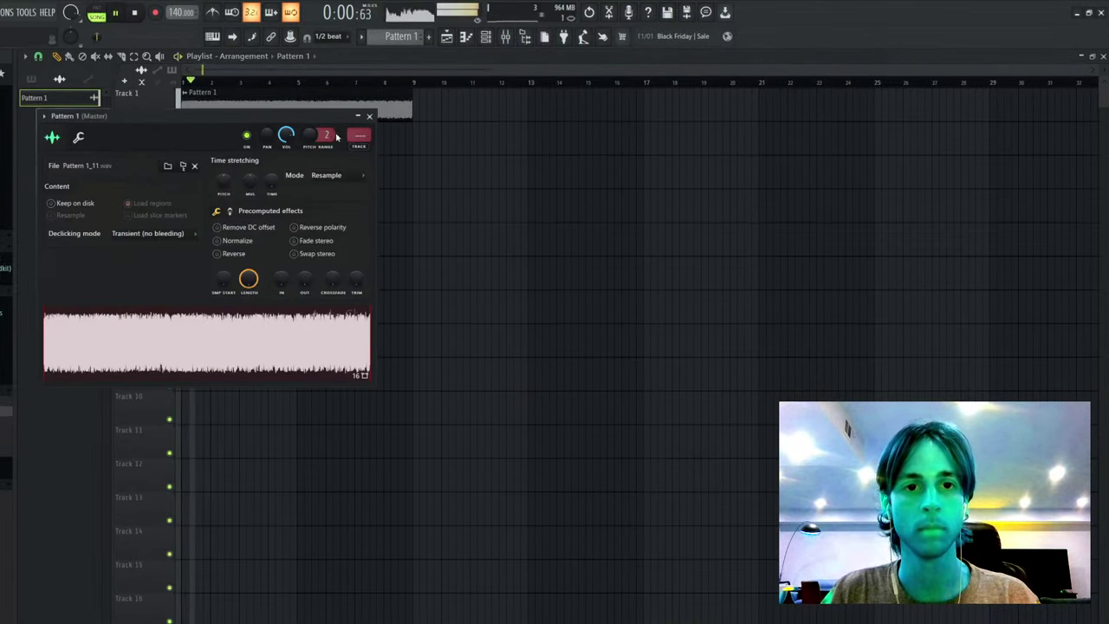
{"action": "key", "text": "space"}
{"action": "key", "text": "Escape"}
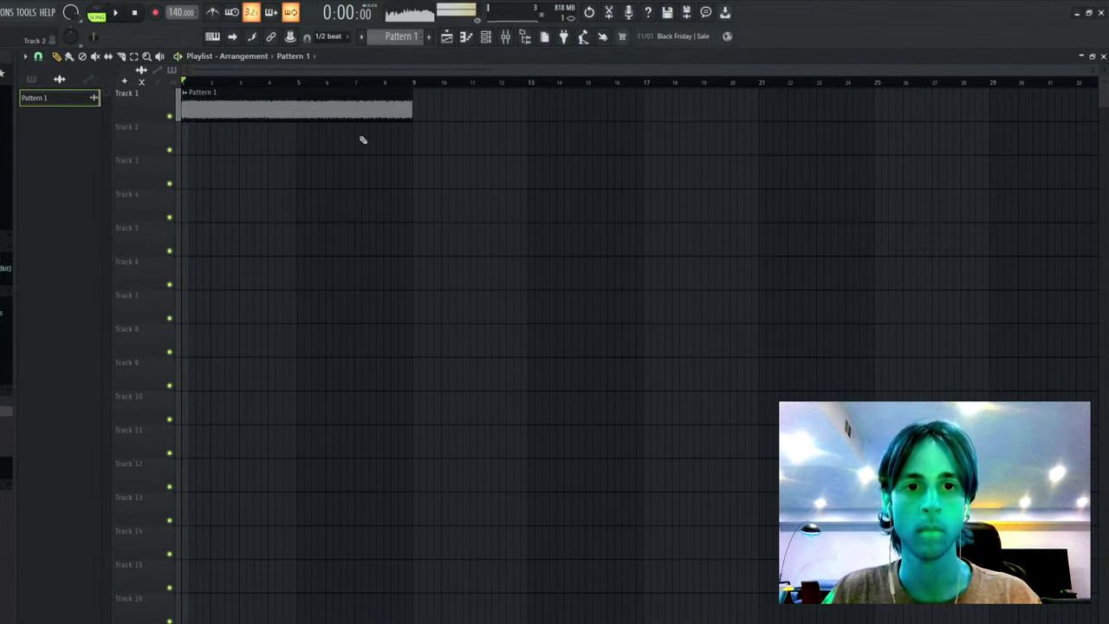
{"action": "double_click", "coordinate": [342, 109]}
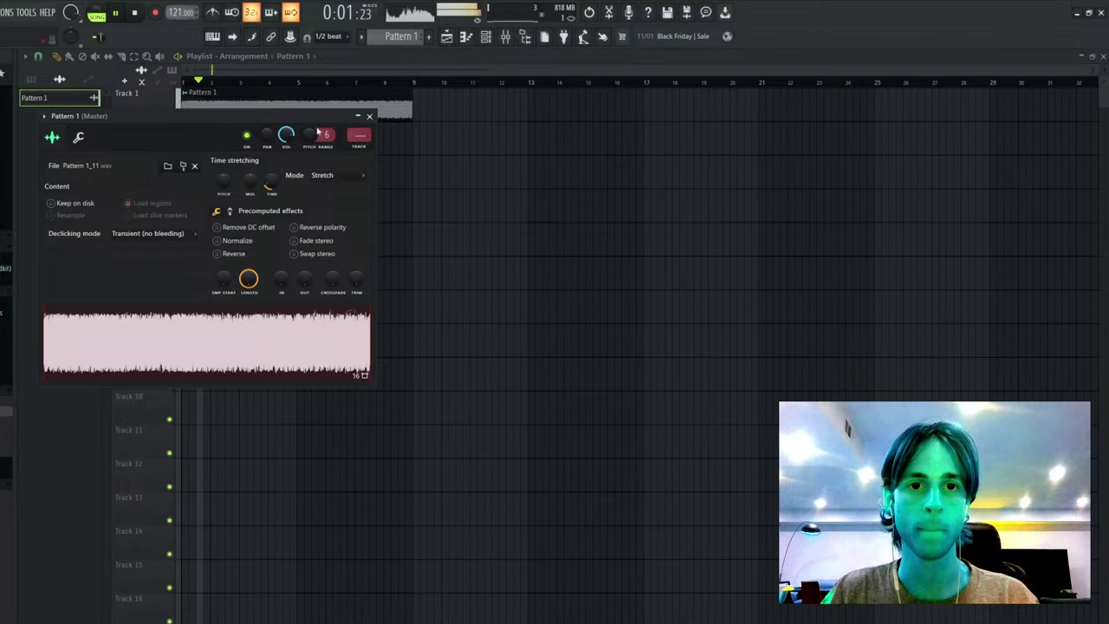
- Route the clip to mixer track 1 and add Fruity parametric EQ 2 with the 40Hz + 18kHz cut preset, narrowing both cuts inward
{"action": "double_click", "coordinate": [360, 147]}
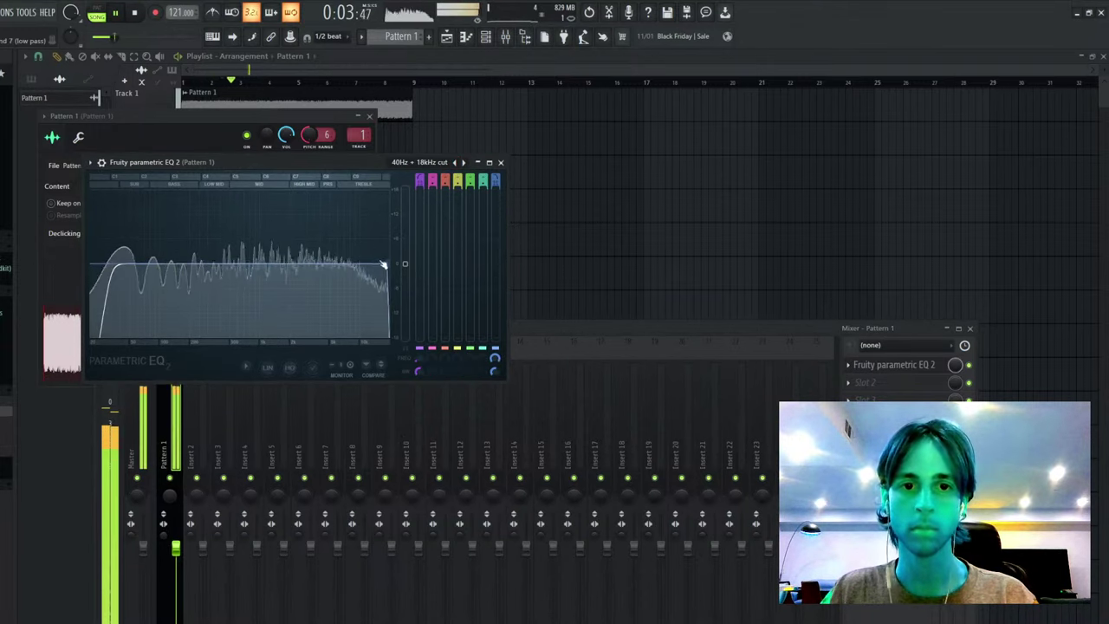
{"action": "left_click_drag", "start_coordinate": [384, 264], "coordinate": [260, 265]}
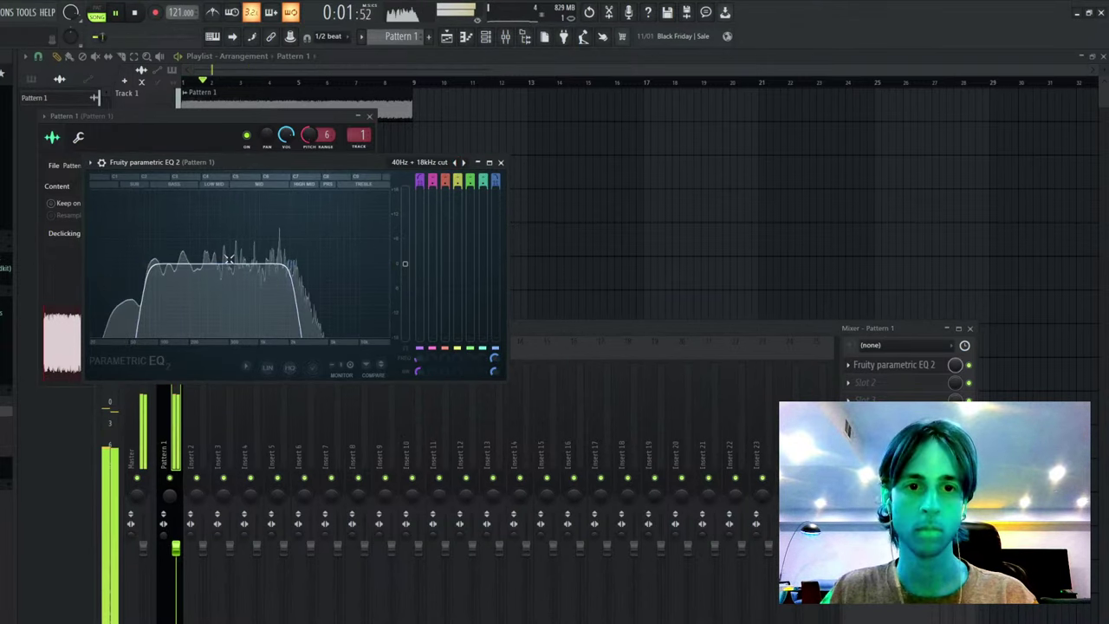
{"action": "key", "text": "F12"}
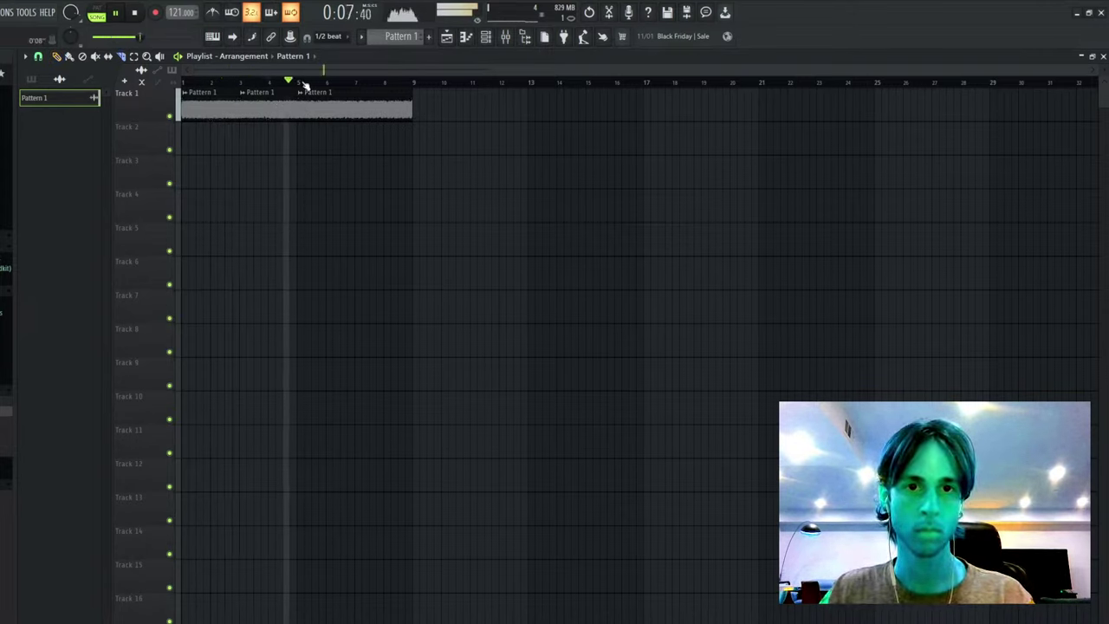
- Slice the clip into two-bar pieces, keep two across bars 1 to 4, and duplicate them into bars 5 to 8
{"action": "left_click", "coordinate": [361, 103]}
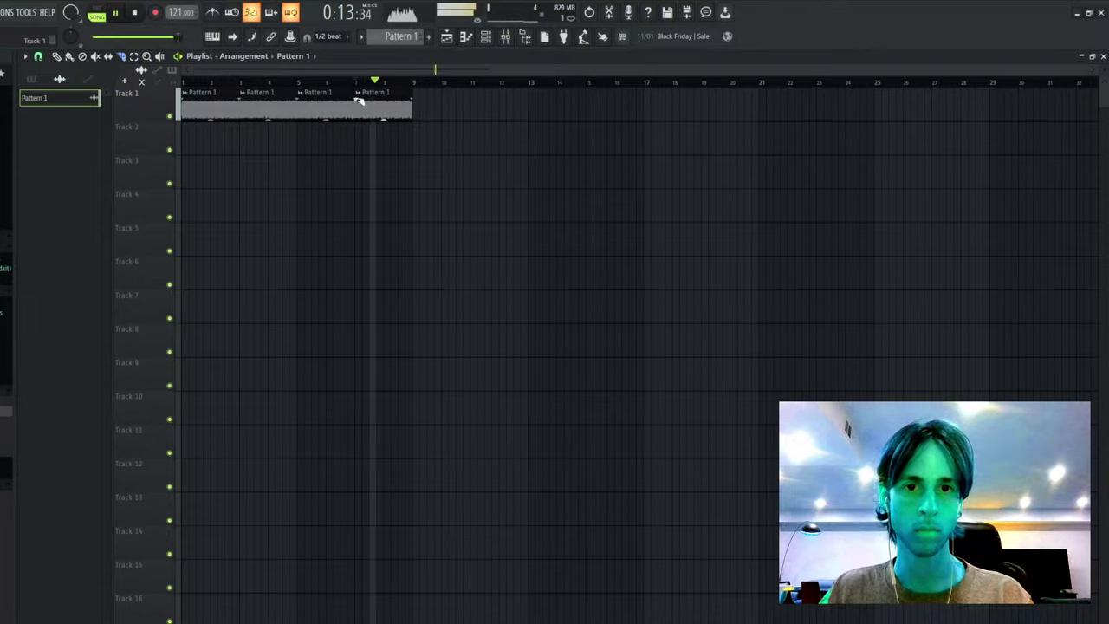
{"action": "right_click", "coordinate": [267, 102]}
{"action": "right_click", "coordinate": [310, 109]}
{"action": "right_click", "coordinate": [364, 109]}
{"action": "left_click_drag", "start_coordinate": [298, 106], "coordinate": [256, 104]}
{"action": "key", "text": "space"}
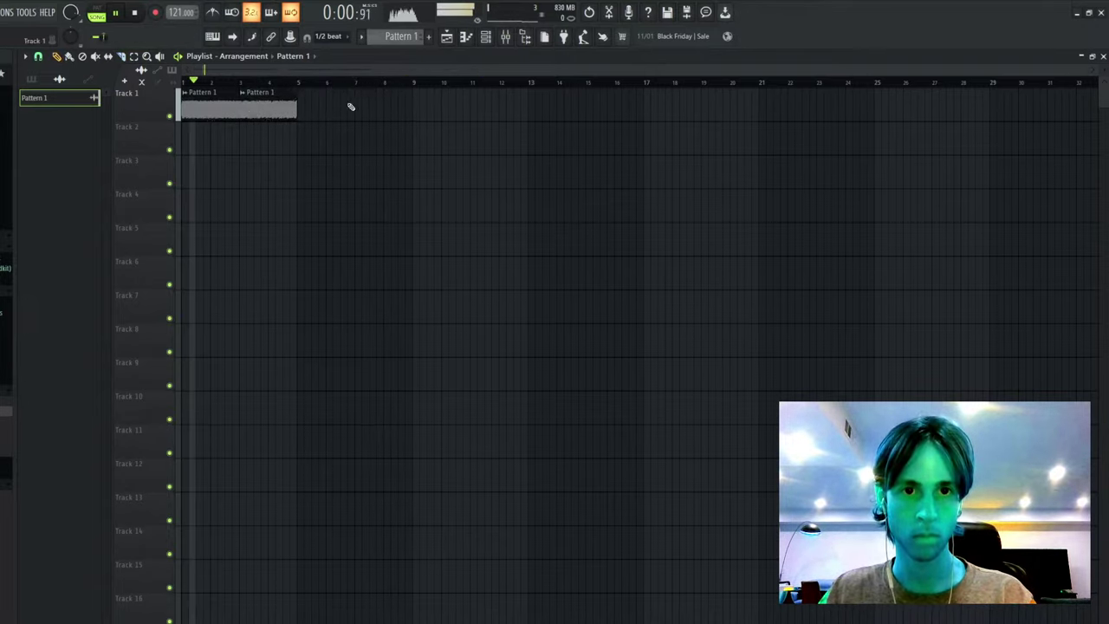
{"action": "key", "text": "ctrl+b"}
- Reshape the Pattern 1 EQ with a gentler, higher low cut, and render its mixer track to a new audio clip on Track 2
{"action": "left_click", "coordinate": [505, 36]}
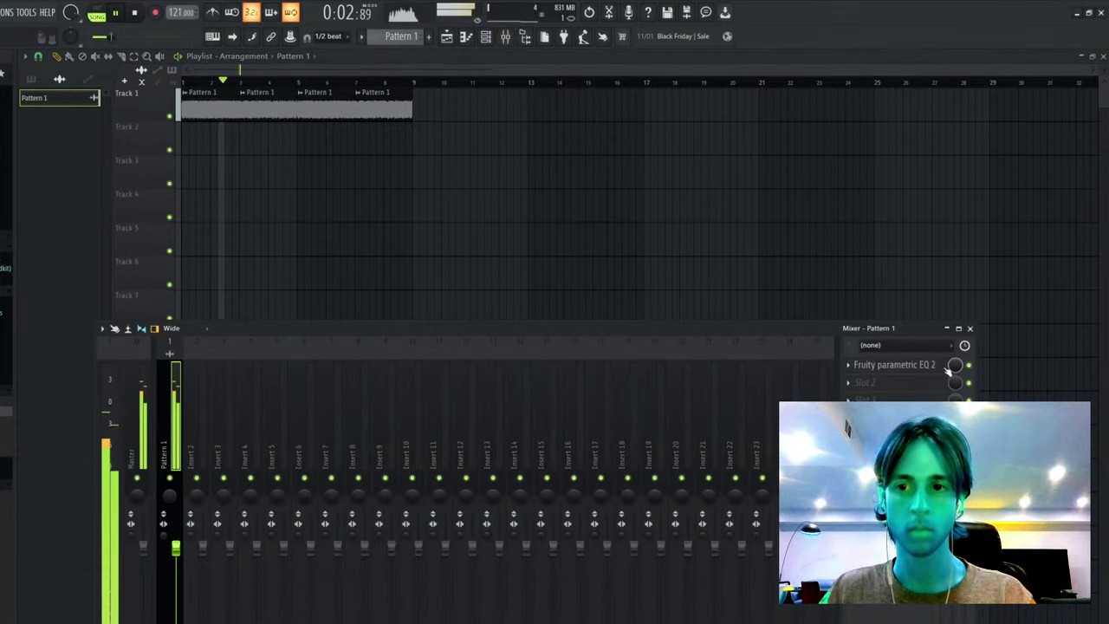
{"action": "left_click", "coordinate": [945, 365]}
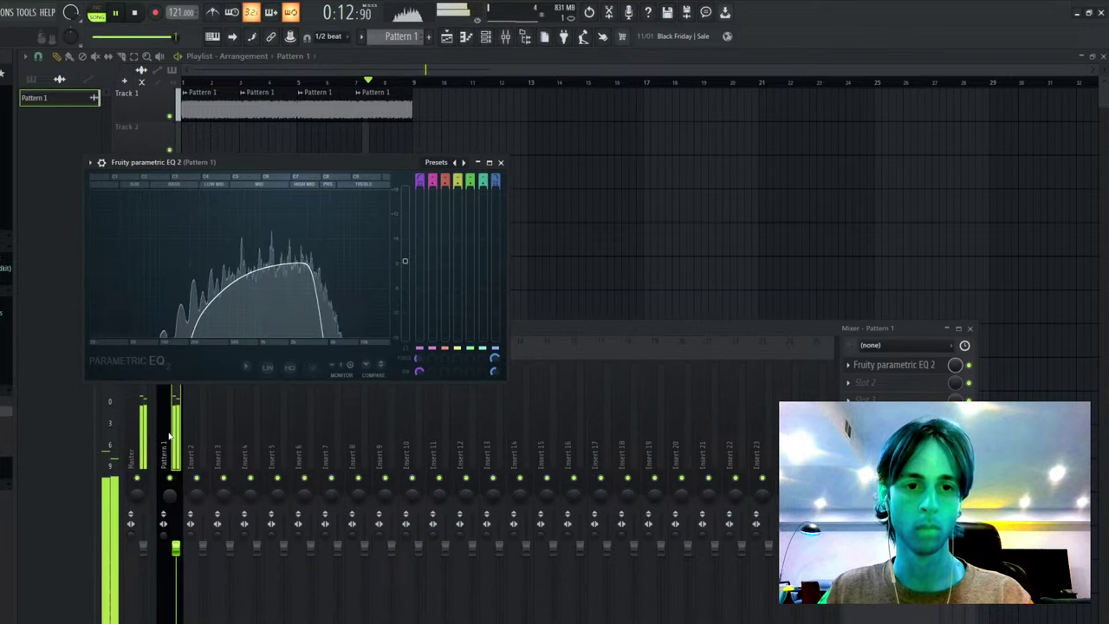
{"action": "left_click", "coordinate": [171, 435]}
{"action": "key", "text": "space"}
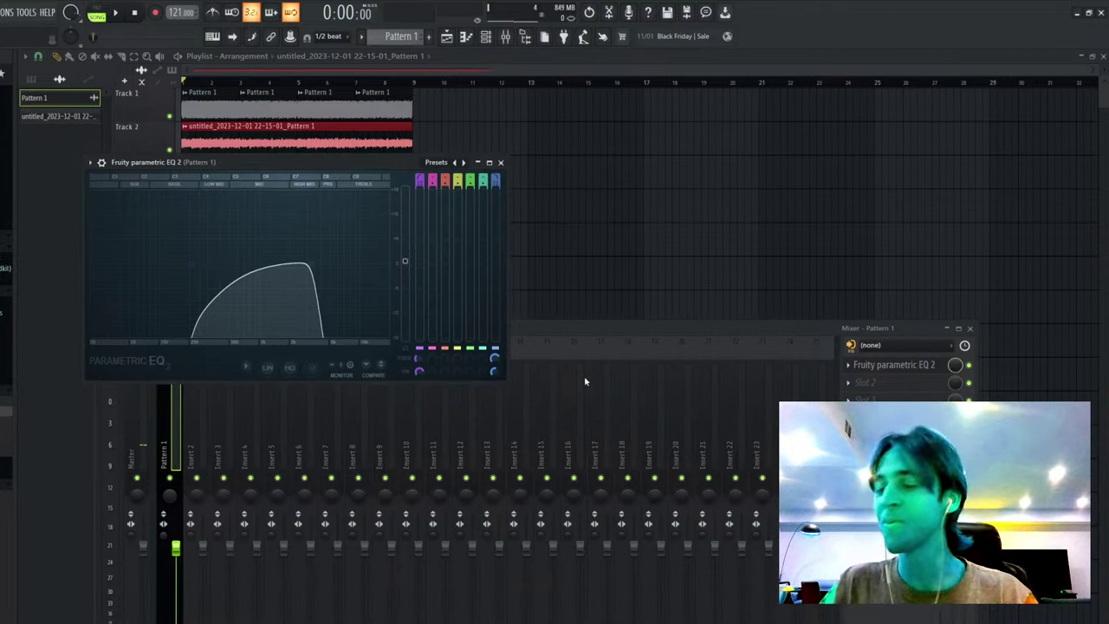
- Remove the original clips from Track 1, set the rendered Track 2 clip to Stretch mode and adjust its time-stretching pitch
{"action": "left_click", "coordinate": [500, 162]}
{"action": "double_click", "coordinate": [286, 137]}
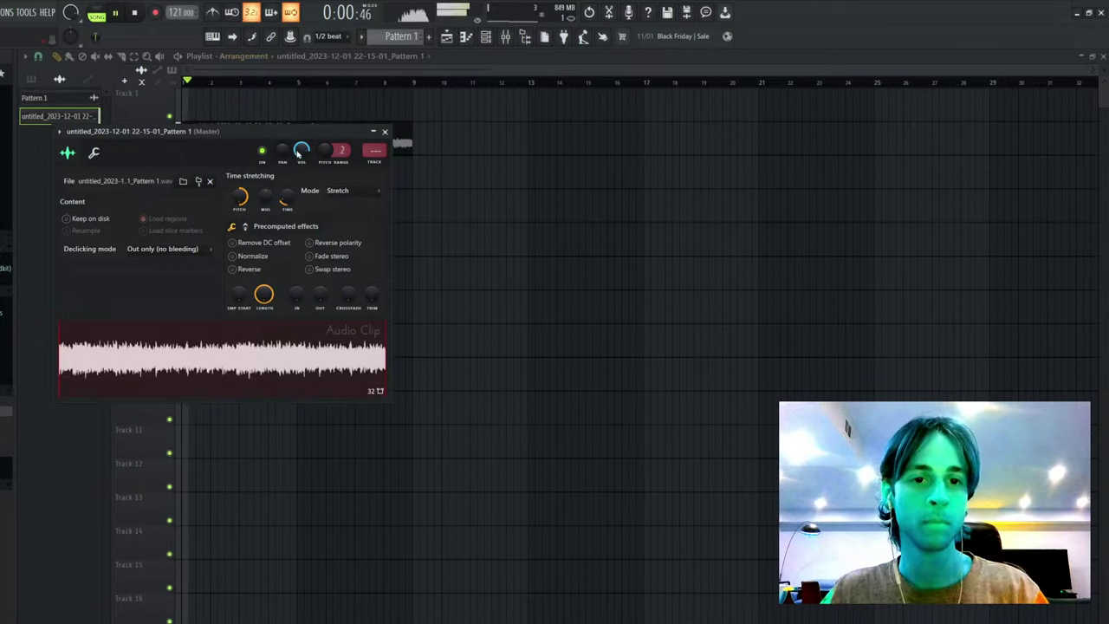
{"action": "left_click", "coordinate": [385, 131]}
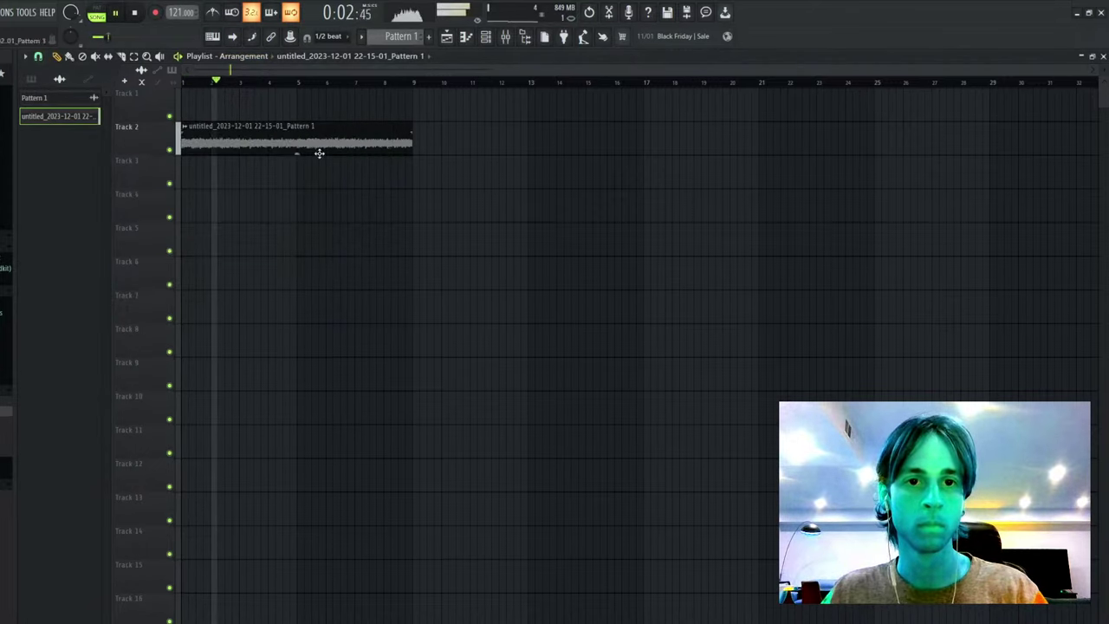
- Set the project tempo to 130 BPM
{"action": "left_click_drag", "start_coordinate": [419, 124], "coordinate": [219, 193]}
{"action": "left_click", "coordinate": [217, 186], "text": "ctrl"}
{"action": "left_click_drag", "start_coordinate": [183, 14], "coordinate": [183, 8]}
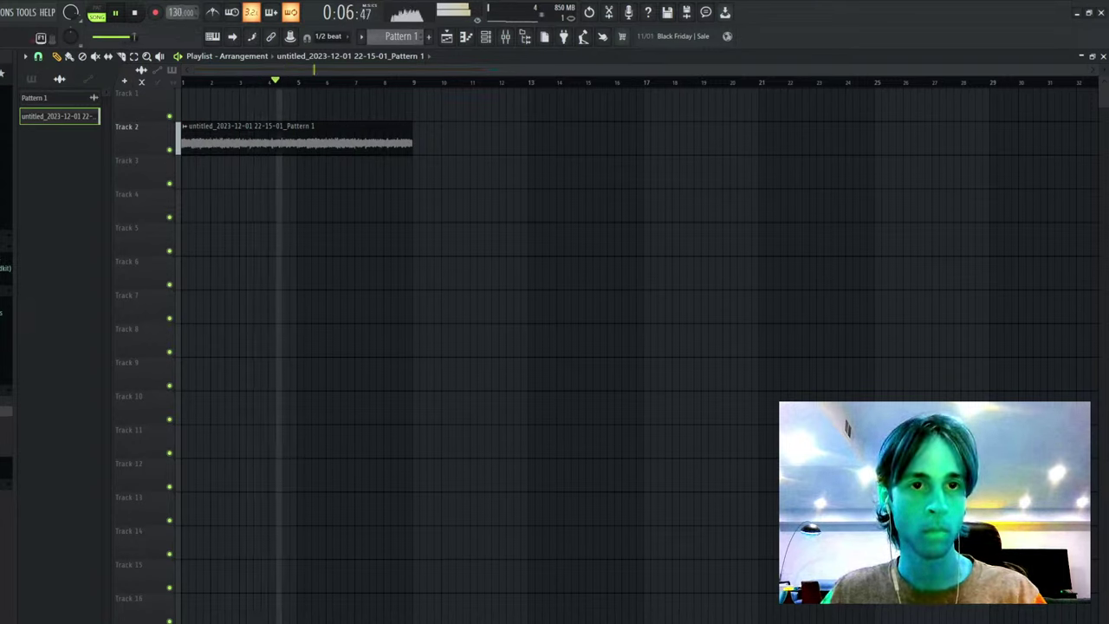
- Duplicate the Track 2 audio clip through bar 24, and lay Pattern 2 on Track 4 from bar 9 through bar 24
{"action": "left_click_drag", "start_coordinate": [347, 89], "coordinate": [250, 156]}
{"action": "key", "text": "ctrl+b"}
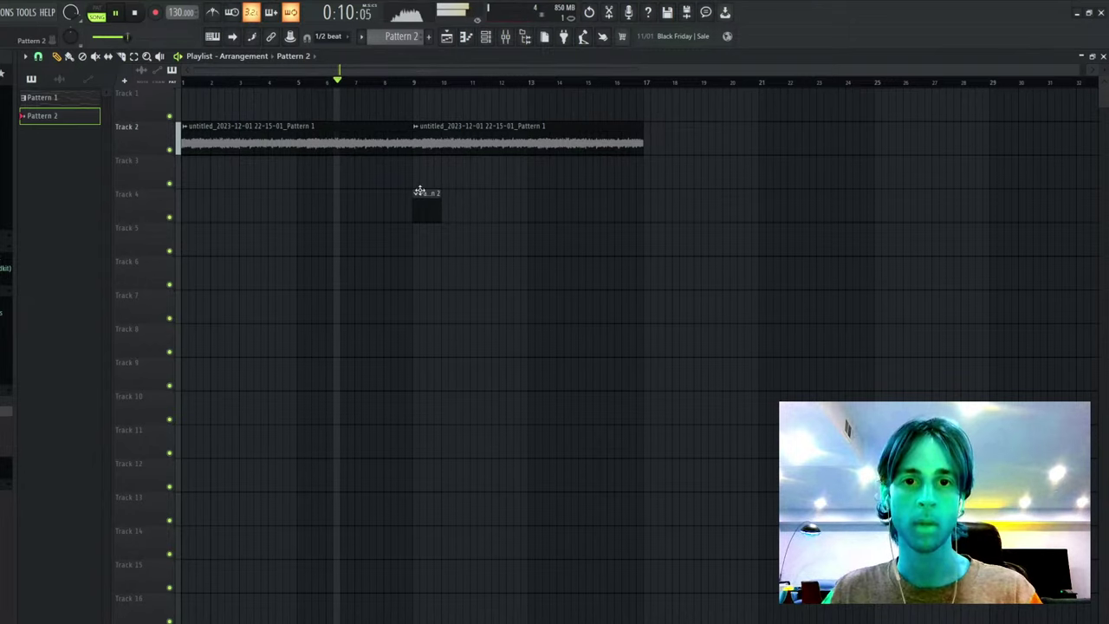
{"action": "left_click_drag", "start_coordinate": [441, 193], "coordinate": [646, 195]}
{"action": "key", "text": "ctrl+b"}
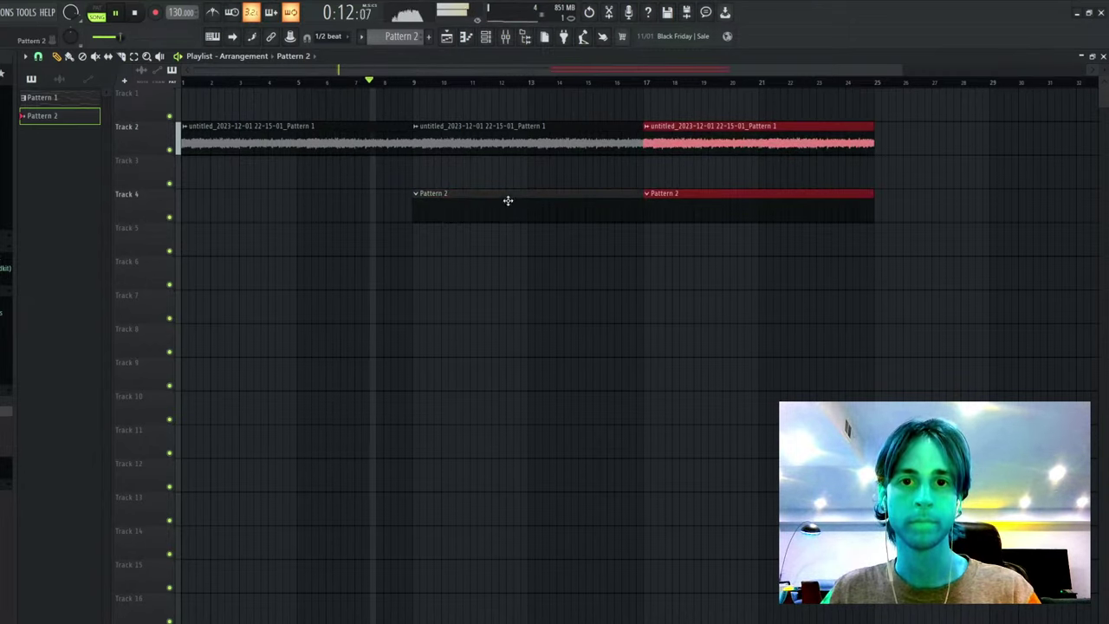
{"action": "left_click", "coordinate": [439, 124]}
- Add the dior lazy hat_3 sample to the channel rack and fill bars 1 and 2 with eight evenly spaced C5 hits each
{"action": "left_click", "coordinate": [486, 37]}
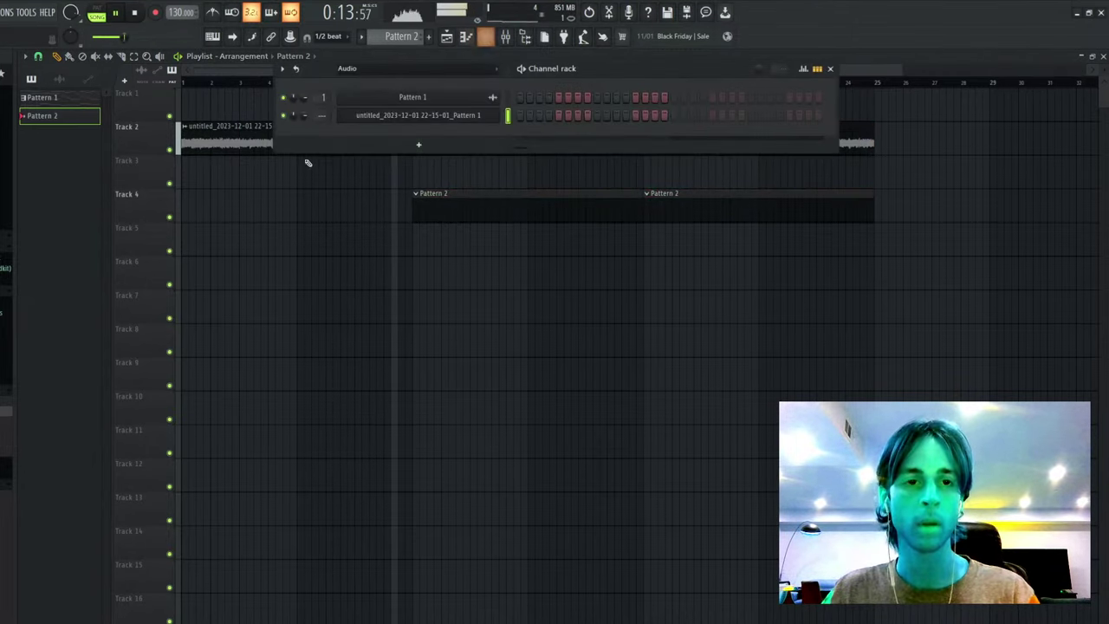
{"action": "left_click", "coordinate": [356, 83]}
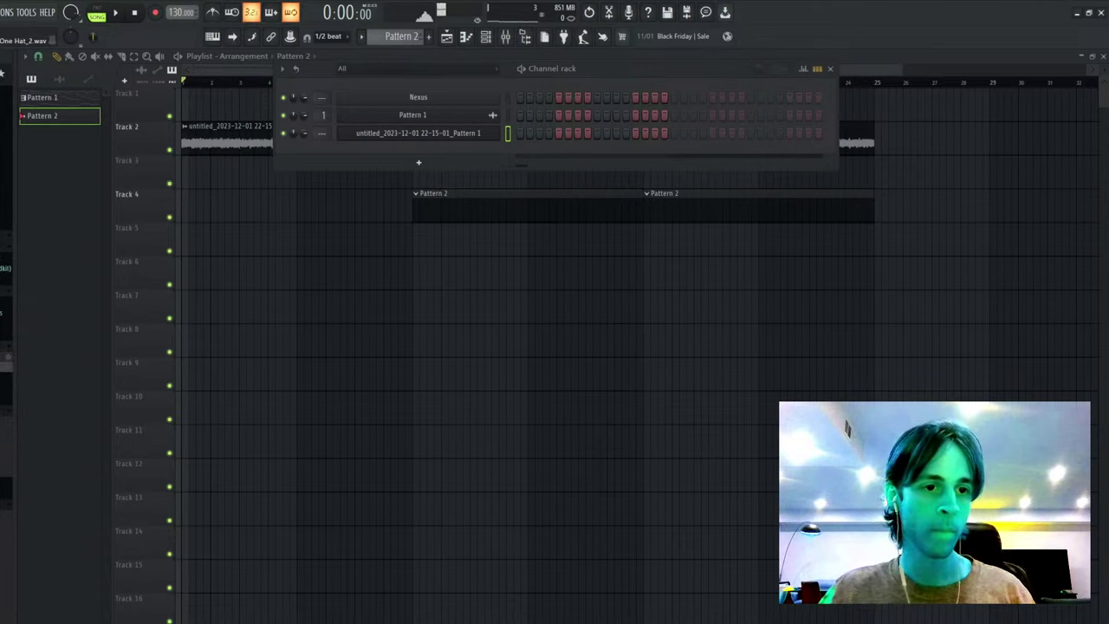
{"action": "left_click_drag", "start_coordinate": [485, 162], "coordinate": [442, 153]}
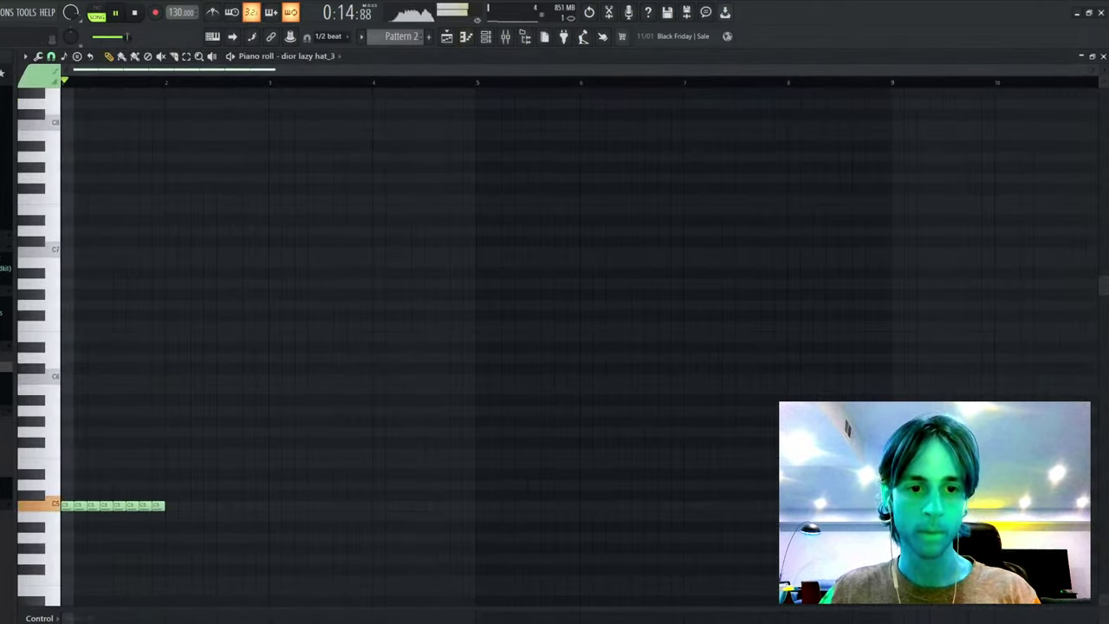
{"action": "key", "text": "ctrl+b"}
{"action": "key", "text": "ctrl+d"}
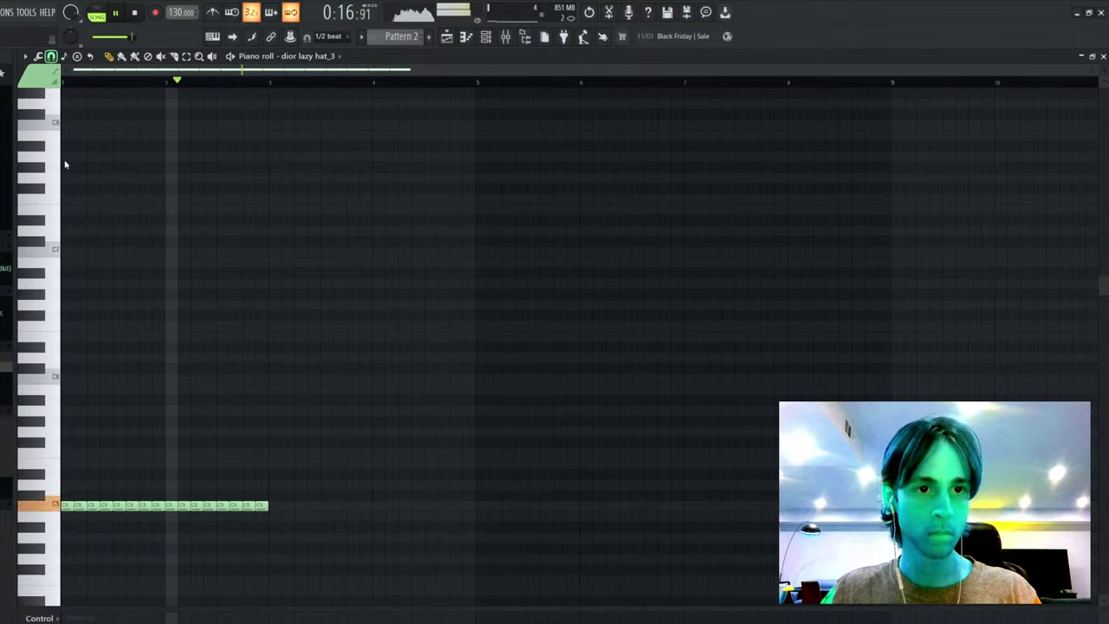
- Add quick triplet hi-hat notes at the end of bar 1 and over the last hits of bar 2
{"action": "scroll", "coordinate": [118, 74], "scroll_direction": "up", "scroll_amount": 3}
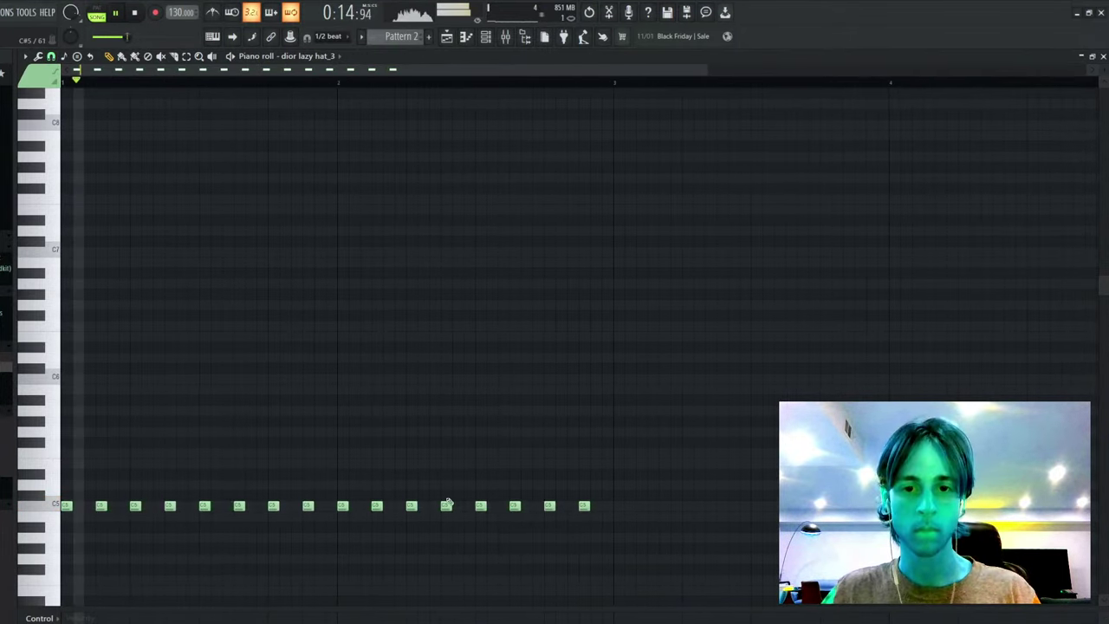
{"action": "left_click", "coordinate": [318, 505]}
{"action": "left_click", "coordinate": [331, 505]}
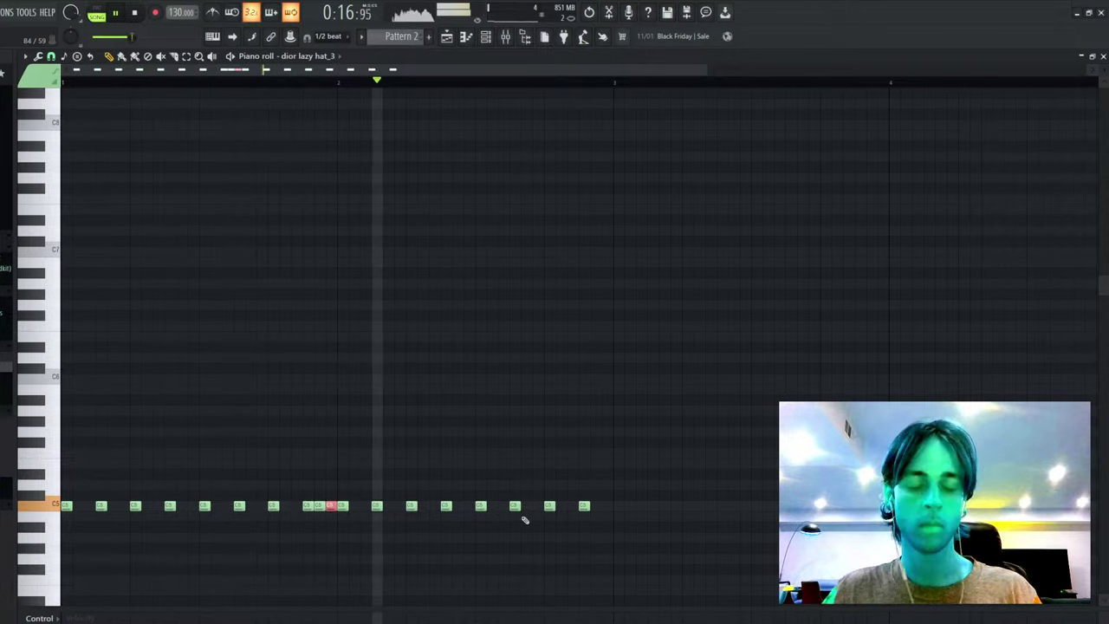
{"action": "left_click", "coordinate": [562, 507]}
{"action": "left_click", "coordinate": [596, 506]}
- Extend the hi-hat notes end to end, delete the long note after bar 2, and duplicate the two-bar pattern into bars 3 and 4
{"action": "key", "text": "ctrl+b"}
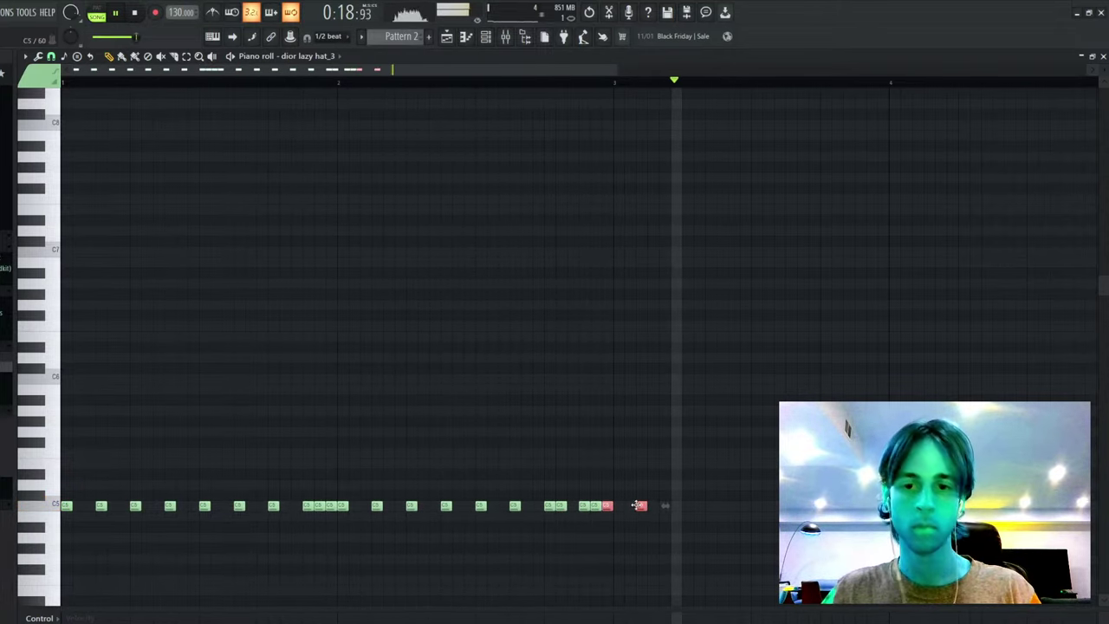
{"action": "key", "text": "ctrl+d"}
{"action": "left_click_drag", "start_coordinate": [640, 505], "coordinate": [612, 506]}
{"action": "key", "text": "ctrl+l"}
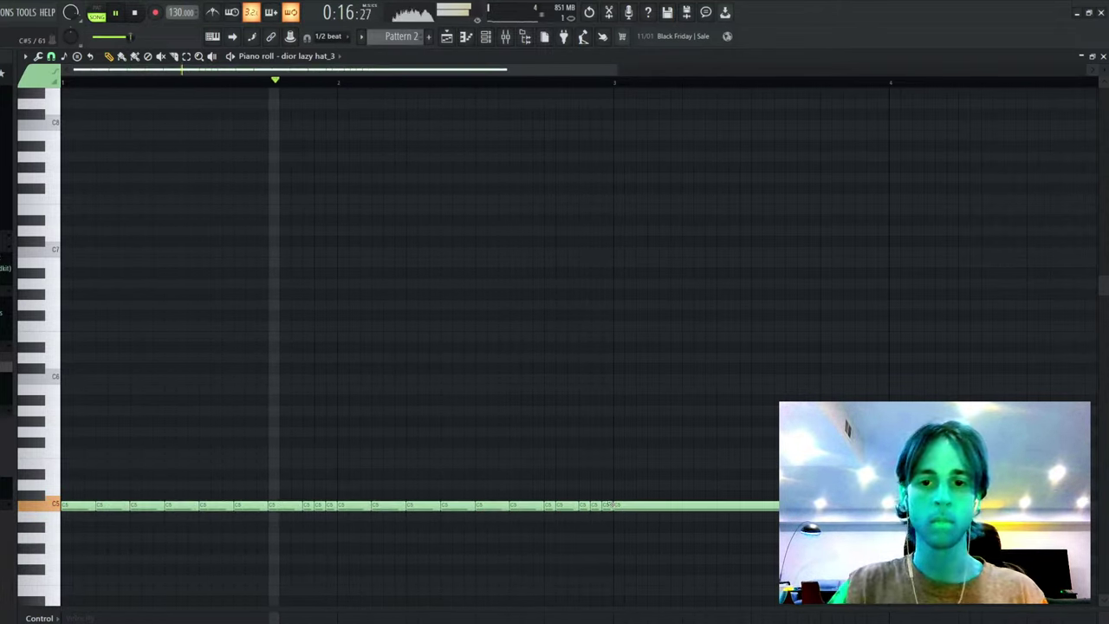
{"action": "right_click", "coordinate": [644, 505]}
{"action": "key", "text": "ctrl+b"}
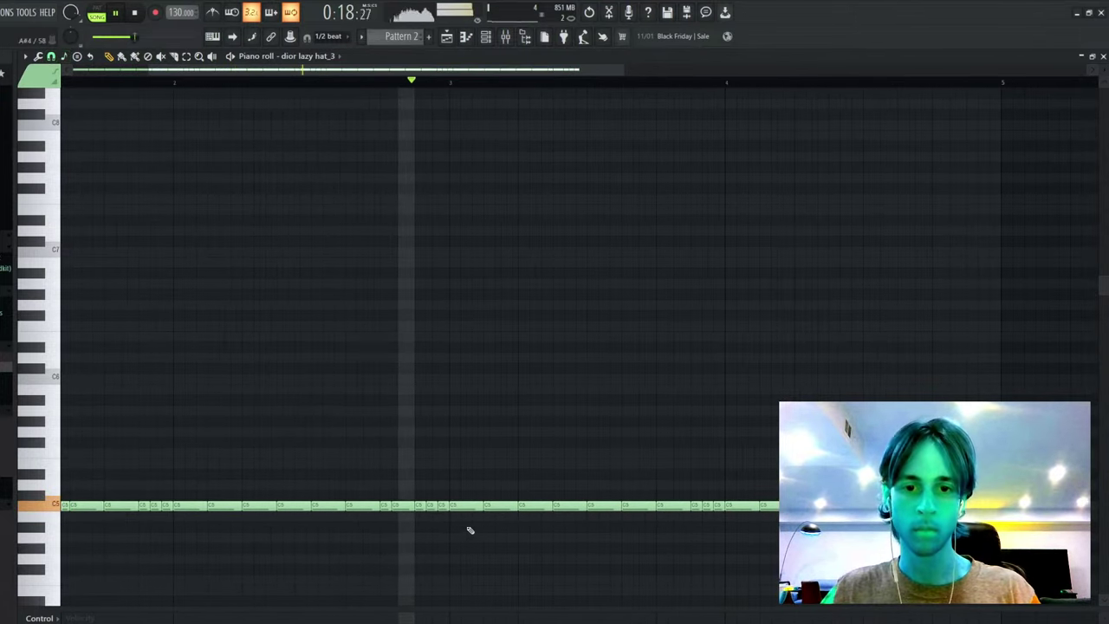
- Split the first hi-hat note of bar 4 into two shorter hits and duplicate the four-bar pattern through bar 8
{"action": "left_click_drag", "start_coordinate": [736, 507], "coordinate": [754, 513]}
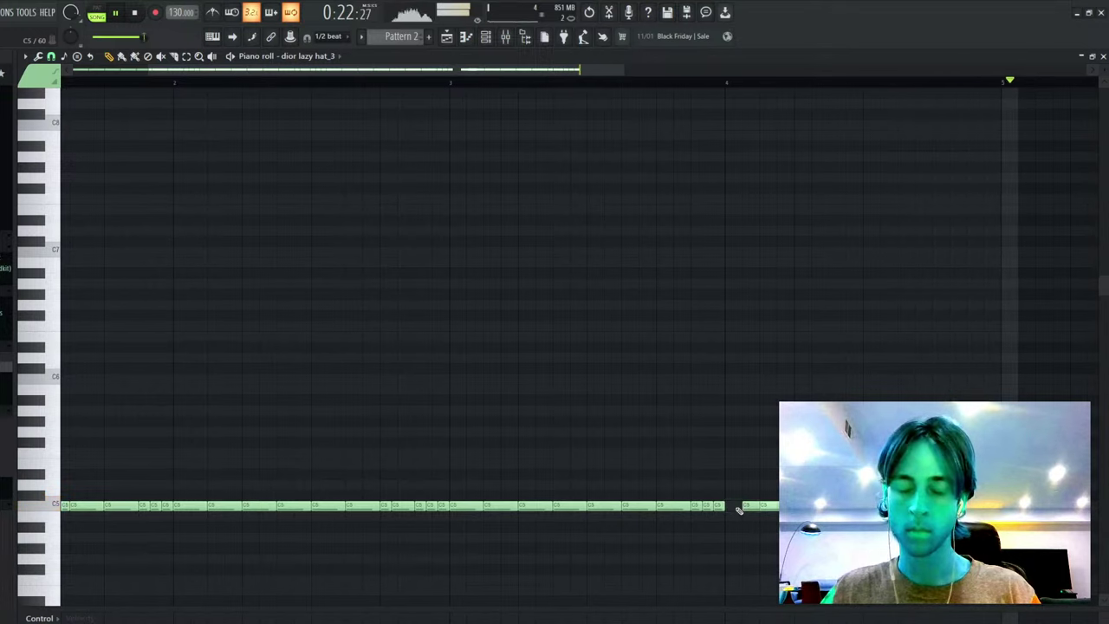
{"action": "key", "text": "space"}
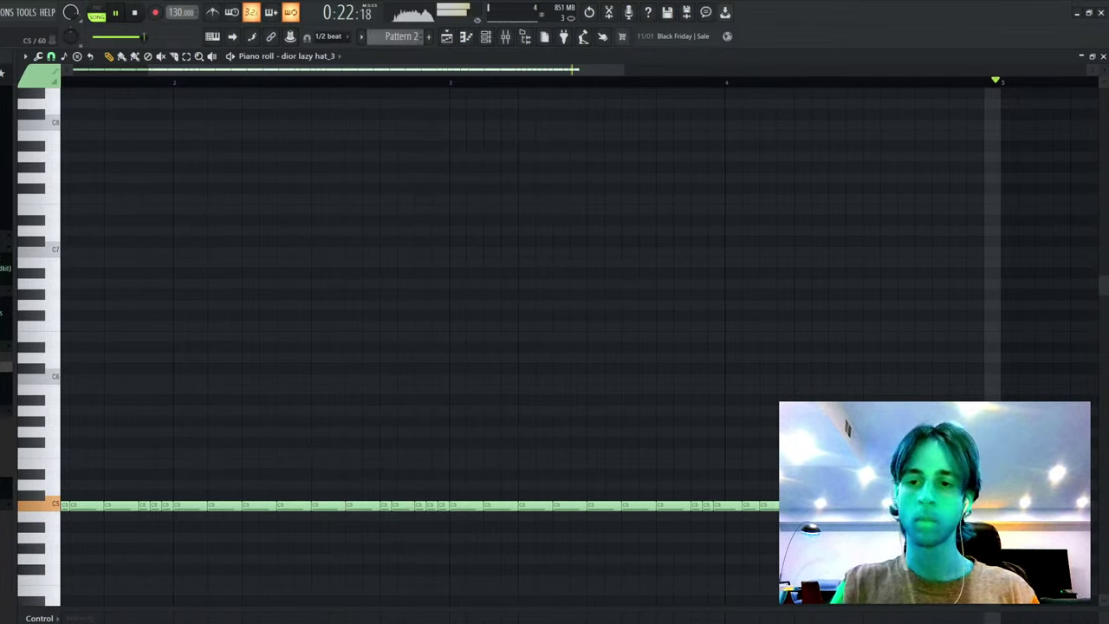
{"action": "key", "text": "ctrl+b"}
{"action": "key", "text": "ctrl+d"}
{"action": "scroll", "coordinate": [659, 91], "scroll_direction": "down", "scroll_amount": 3}
- Transpose all the hi-hat notes up six semitones to F#5
{"action": "key", "text": "ctrl+a"}
{"action": "key", "text": "Up"}
{"action": "key", "text": "Up"}
{"action": "key", "text": "Up"}
{"action": "key", "text": "Up"}
{"action": "key", "text": "Up"}
{"action": "key", "text": "Up"}
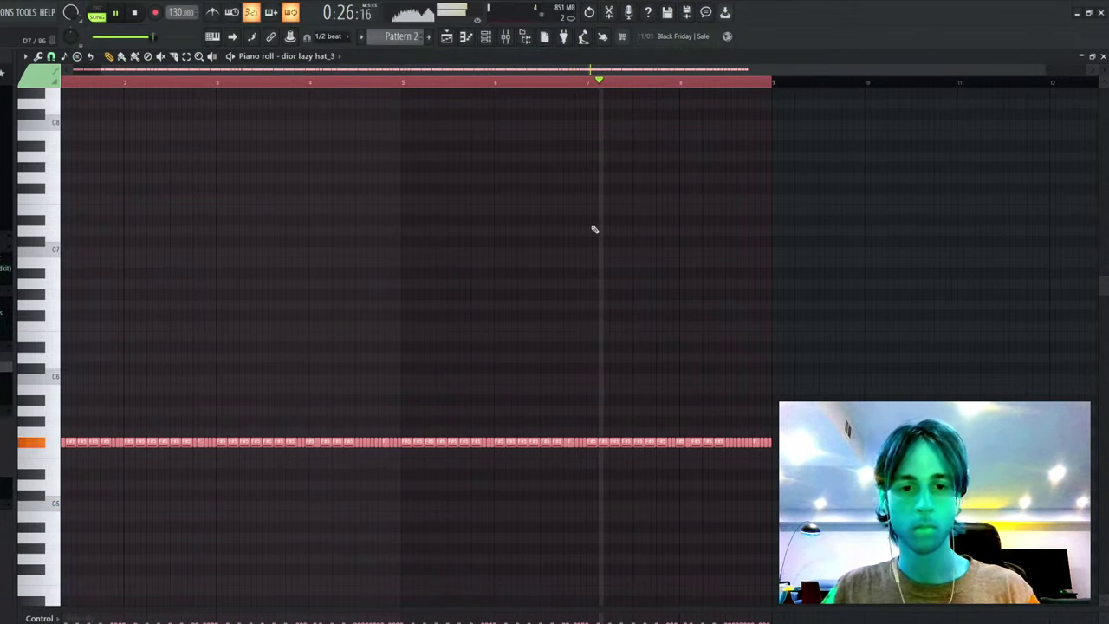
{"action": "key", "text": "F5"}
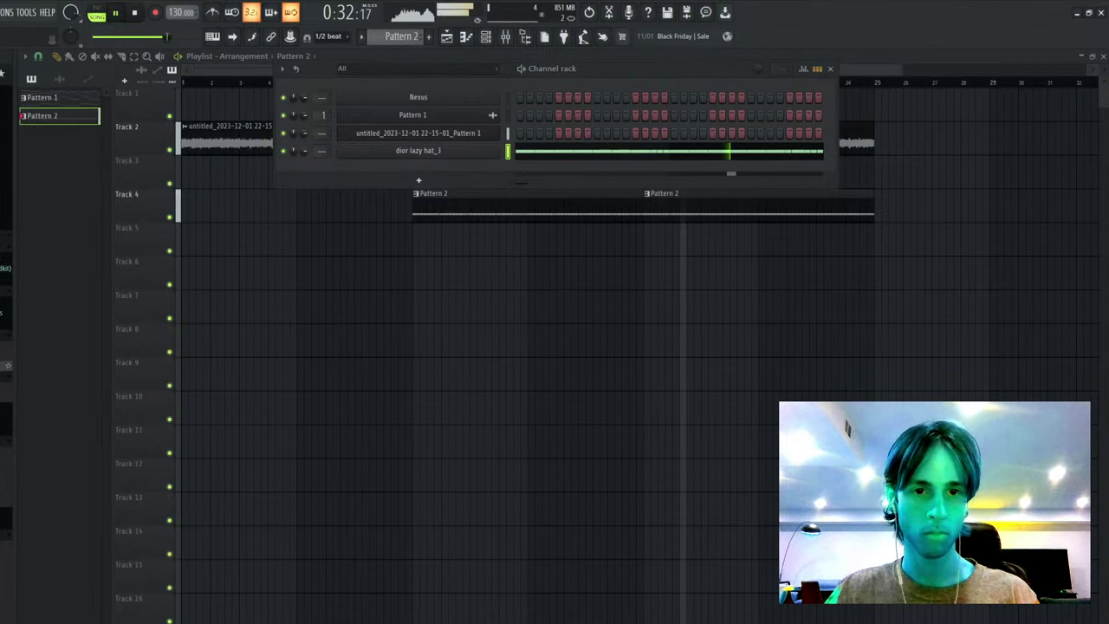
- Add the DT _ Hoax Clap_2 sample to the channel rack, place a hit on step 13, and open its notes in the piano roll
{"action": "left_click_drag", "start_coordinate": [531, 199], "coordinate": [548, 169]}
{"action": "left_click", "coordinate": [637, 171]}
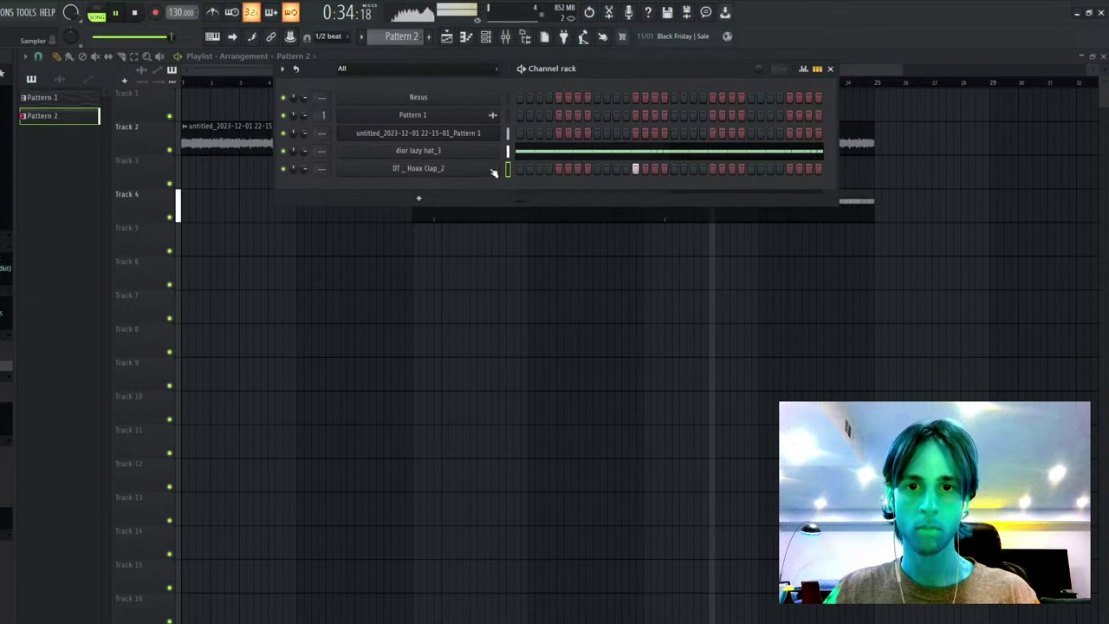
{"action": "right_click", "coordinate": [431, 162]}
{"action": "left_click", "coordinate": [430, 164]}
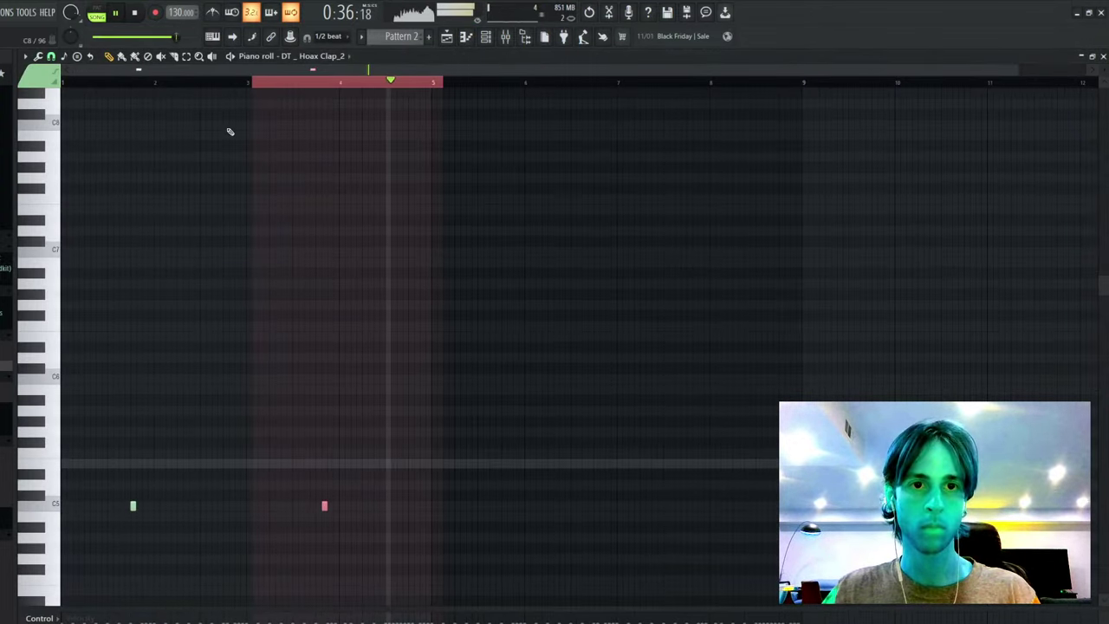
- Repeat the clap hit on beat 4 of every bar through bar 8
{"action": "key", "text": "ctrl+a"}
{"action": "key", "text": "ctrl+b"}
{"action": "key", "text": "ctrl+b"}
{"action": "key", "text": "ctrl+b"}
{"action": "key", "text": "ctrl+b"}
{"action": "key", "text": "ctrl+b"}
{"action": "key", "text": "ctrl+b"}
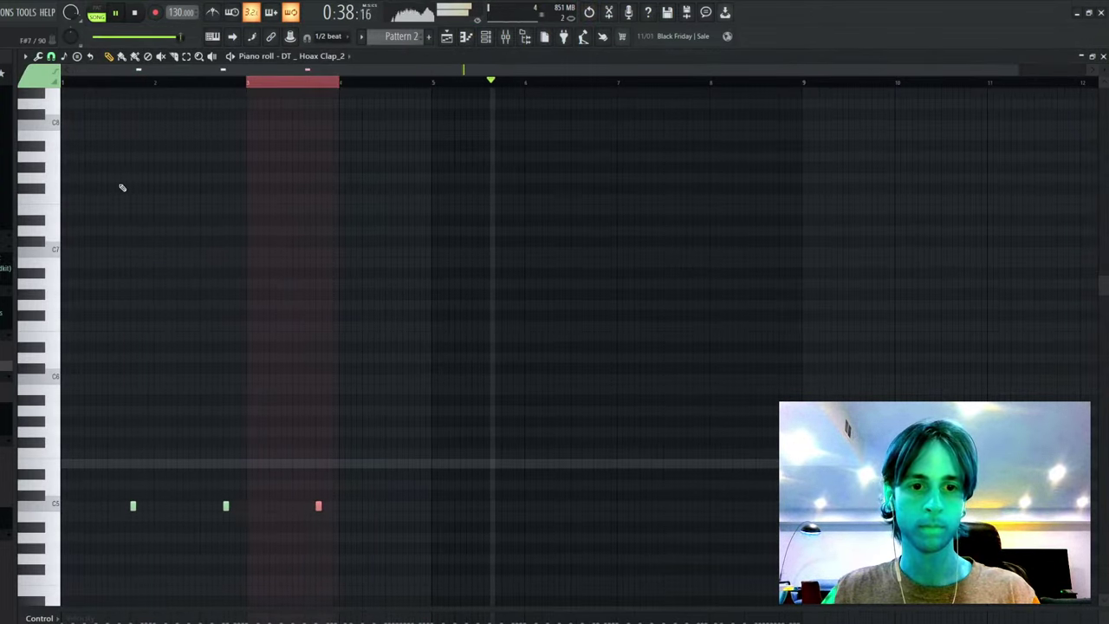
{"action": "key", "text": "ctrl+d"}
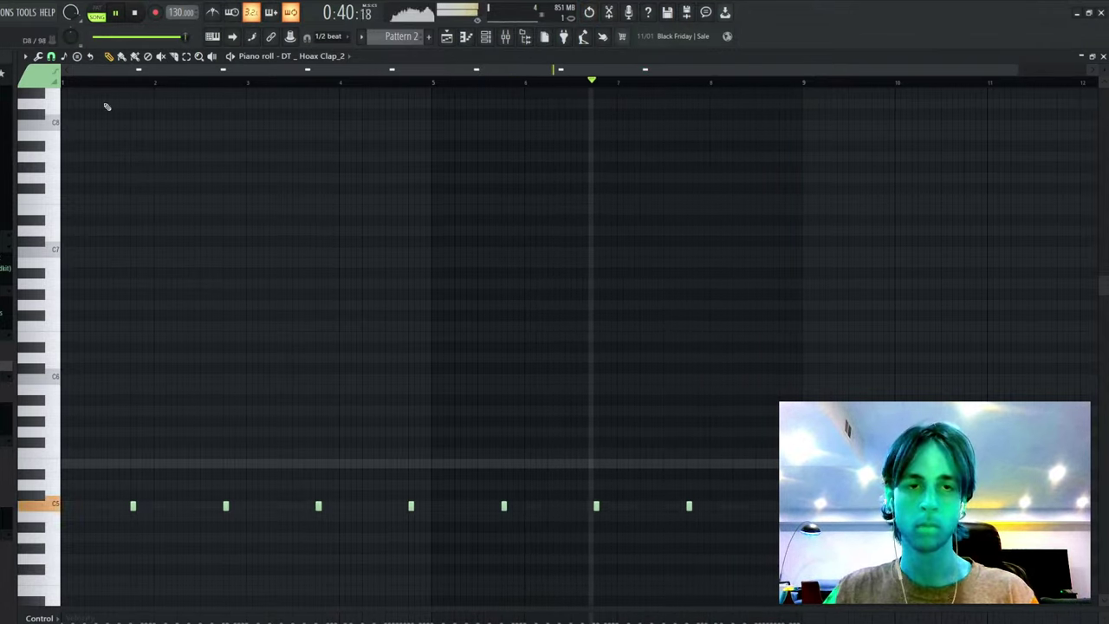
- Move the bar 2 clap to beat 3, add beat 3 claps in bars 3 and 4, and delete the claps in bars 5 and 6
{"action": "key", "text": "ctrl+a"}
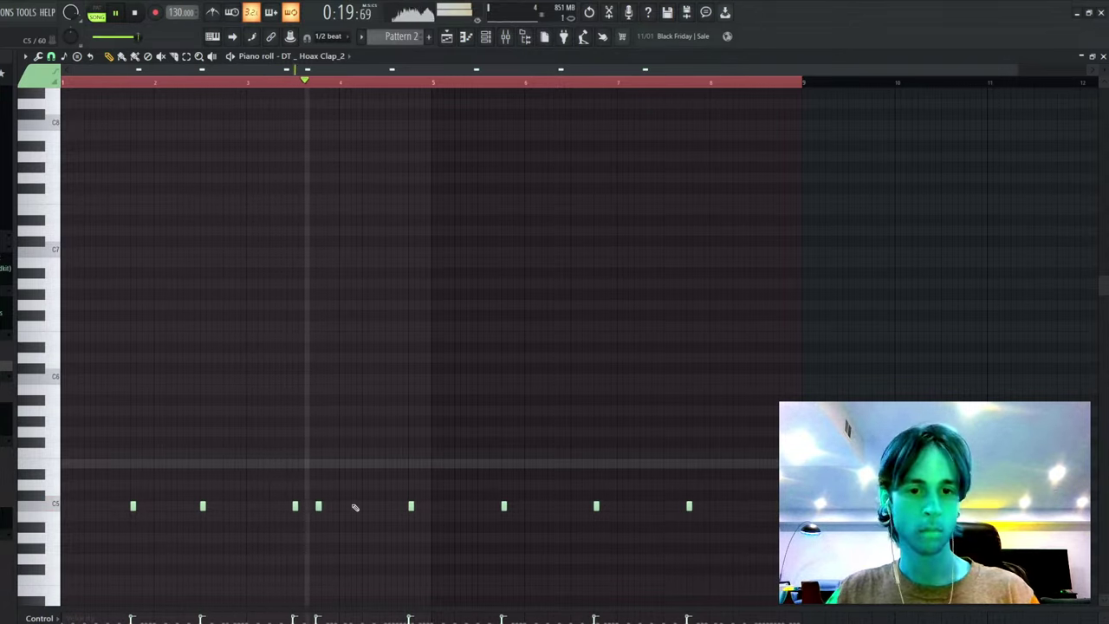
{"action": "left_click", "coordinate": [388, 506]}
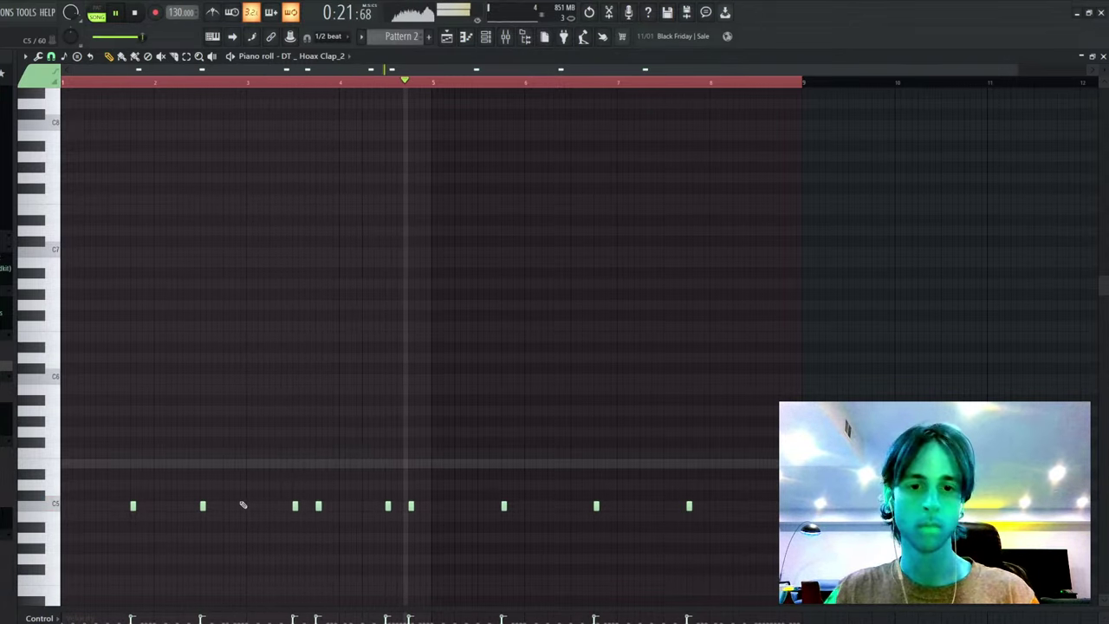
{"action": "right_click", "coordinate": [504, 506]}
{"action": "right_click", "coordinate": [597, 506]}
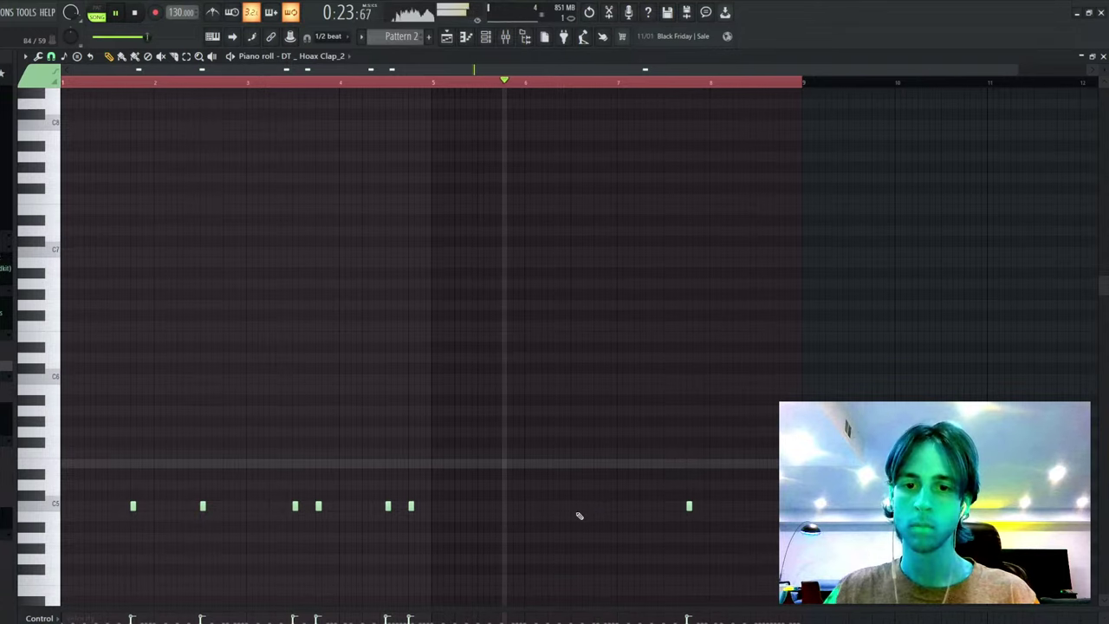
- Add beat 3 claps in bars 6, 7 and 8, and shift the last clap of bar 7 half a beat later
{"action": "key", "text": "ctrl+d"}
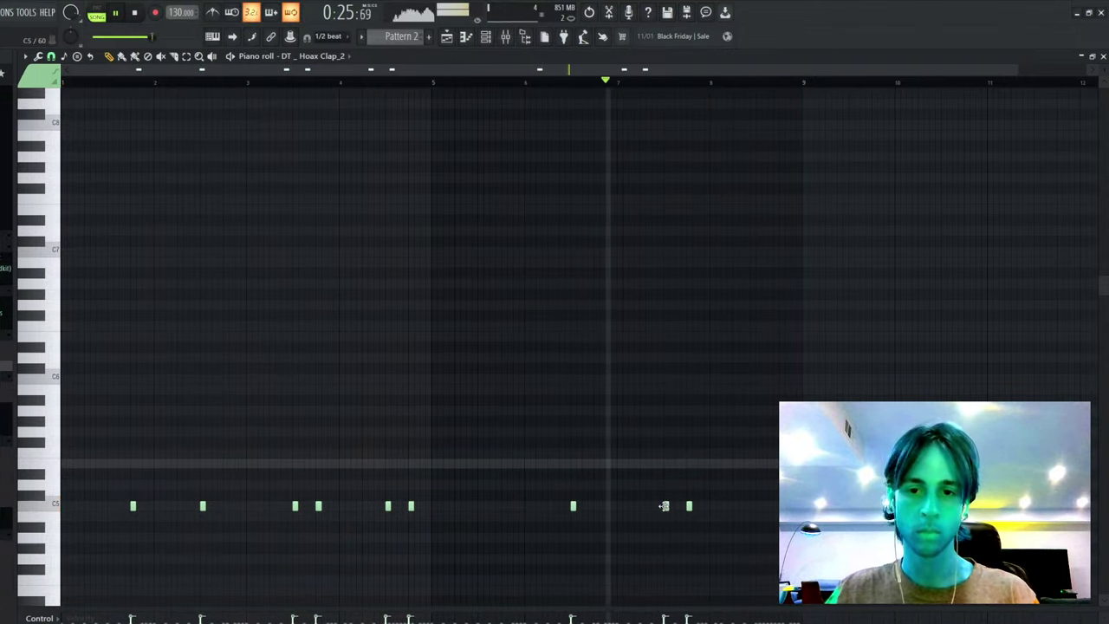
{"action": "right_click", "coordinate": [690, 507]}
{"action": "left_click", "coordinate": [701, 508]}
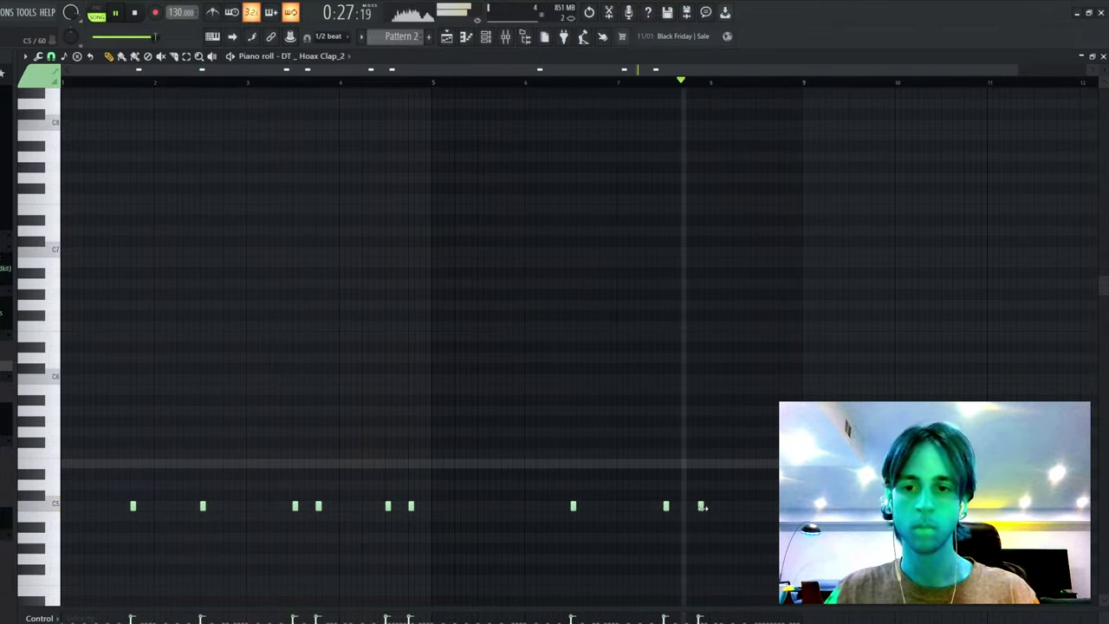
{"action": "left_click", "coordinate": [759, 506]}
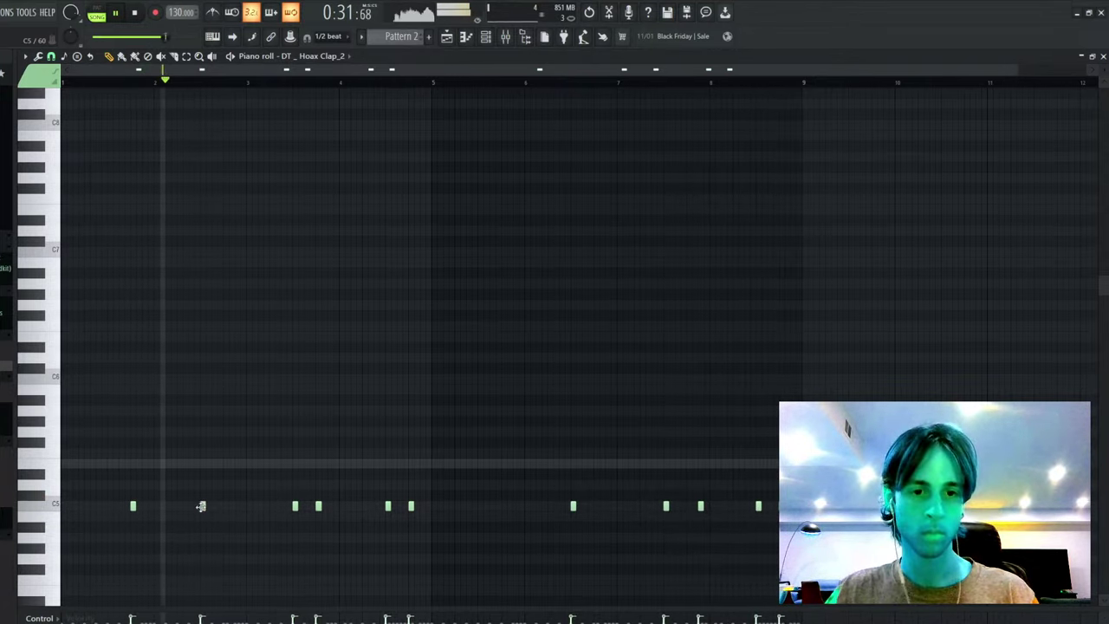
- Add off-beat claps early in bars 2 and 6, a beat 4 clap in bar 5, and move bar 7's last clap back to beat 4
{"action": "left_click", "coordinate": [169, 507]}
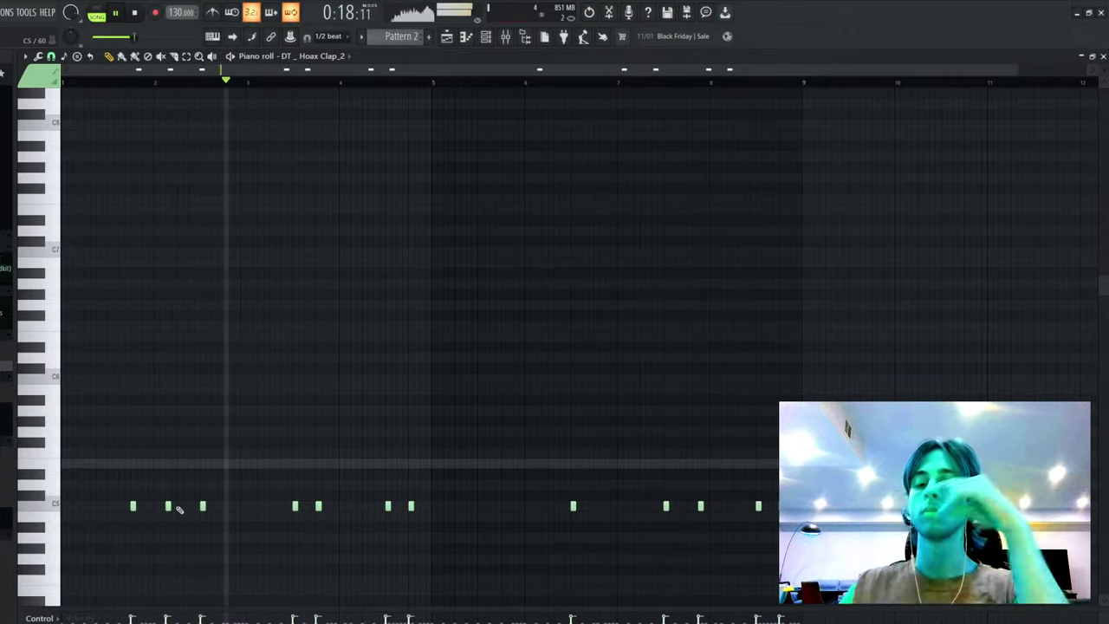
{"action": "left_click", "coordinate": [505, 507]}
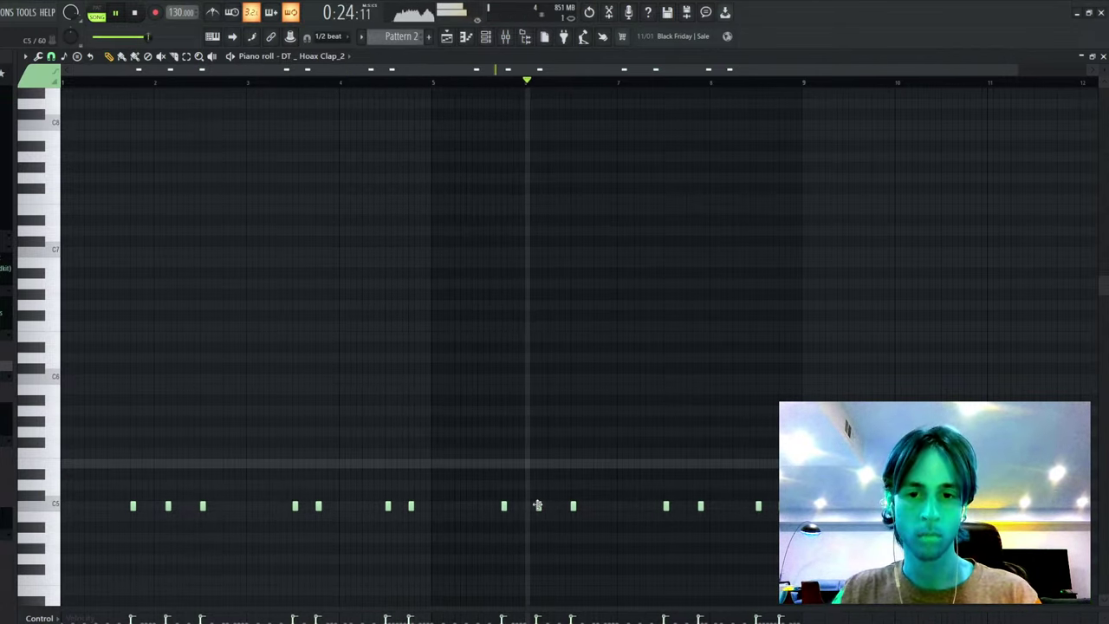
{"action": "right_click", "coordinate": [702, 508]}
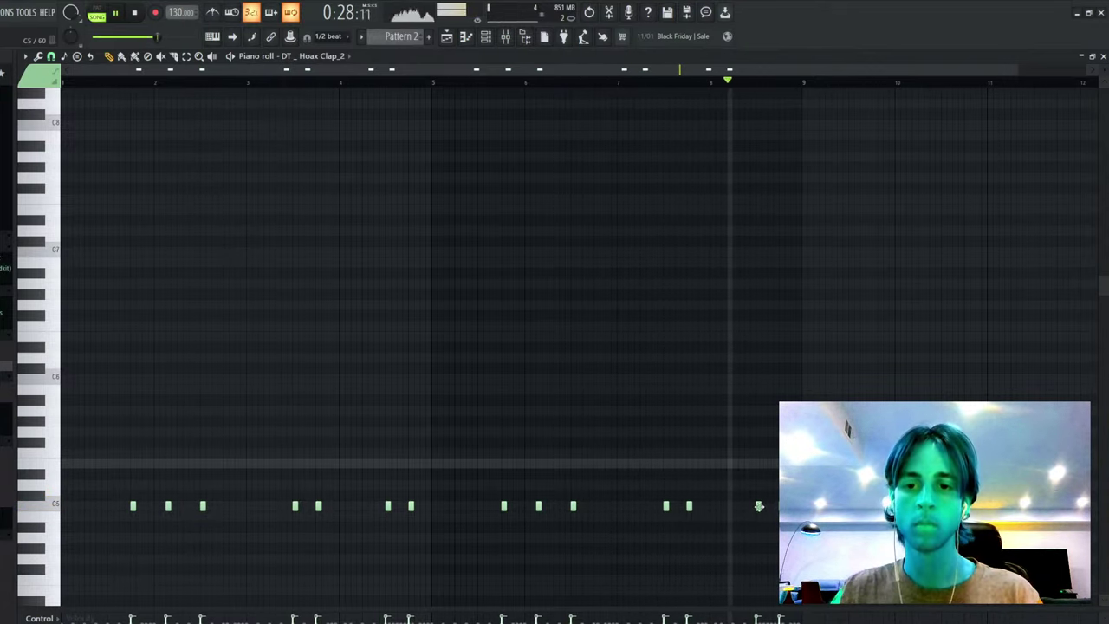
{"action": "key", "text": "Escape"}
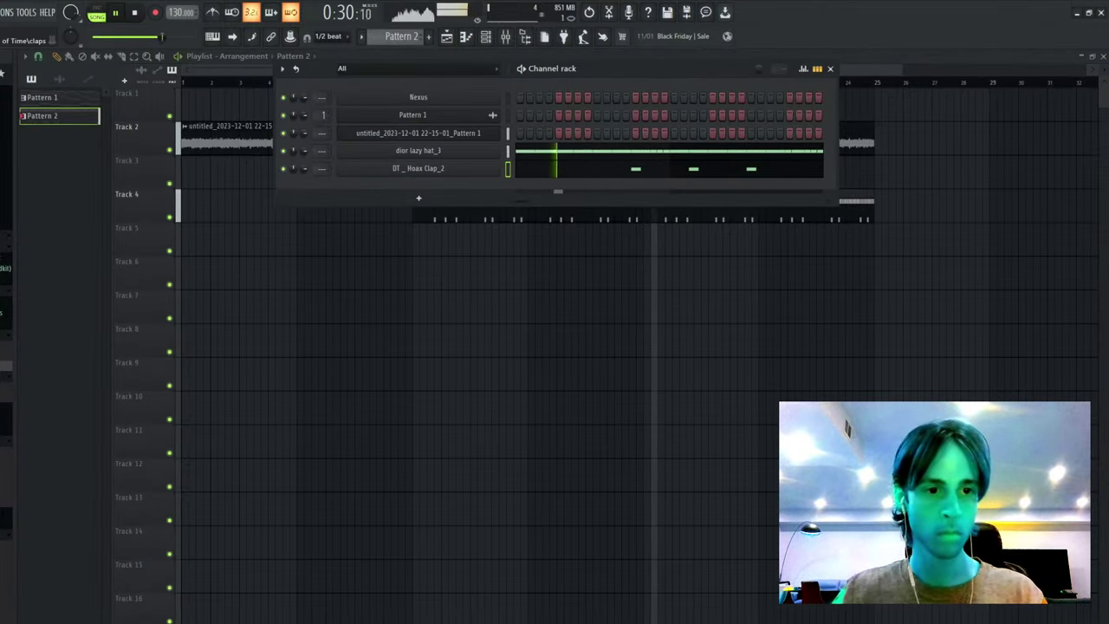
- Add the ideo 808 sample to the channel rack and draw a two-bar F note from bar 1, transposed down two octaves to F5
{"action": "left_click_drag", "start_coordinate": [5, 345], "coordinate": [482, 188]}
{"action": "key", "text": "F7"}
{"action": "key", "text": "space"}
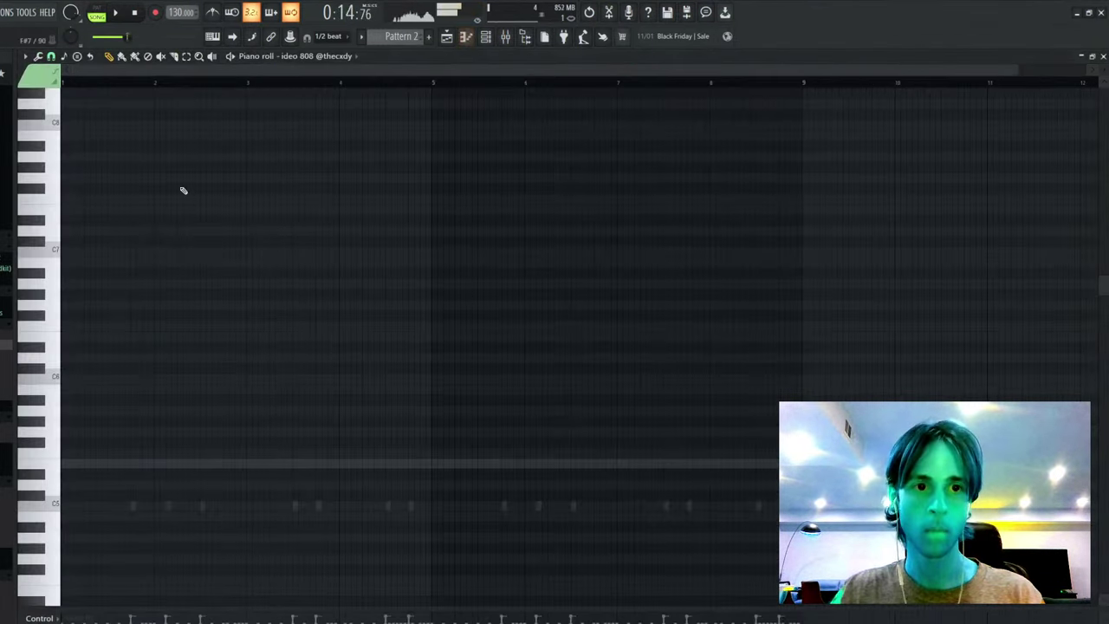
{"action": "left_click", "coordinate": [25, 189]}
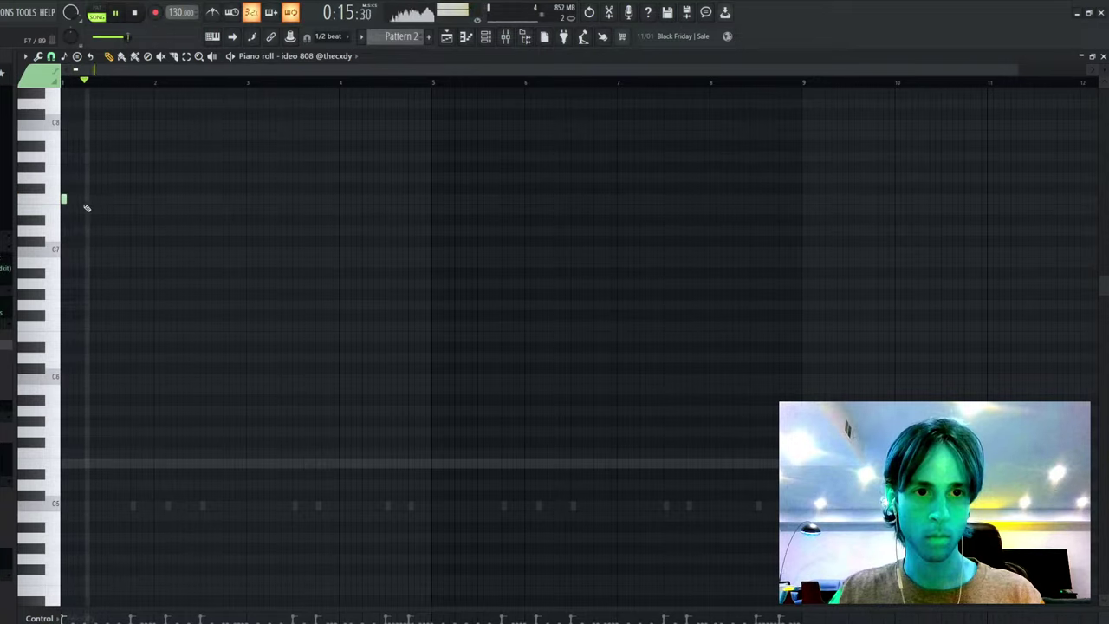
{"action": "left_click_drag", "start_coordinate": [66, 199], "coordinate": [248, 200]}
{"action": "key", "text": "ctrl+a"}
{"action": "key", "text": "ctrl+Down"}
{"action": "key", "text": "ctrl+Down"}
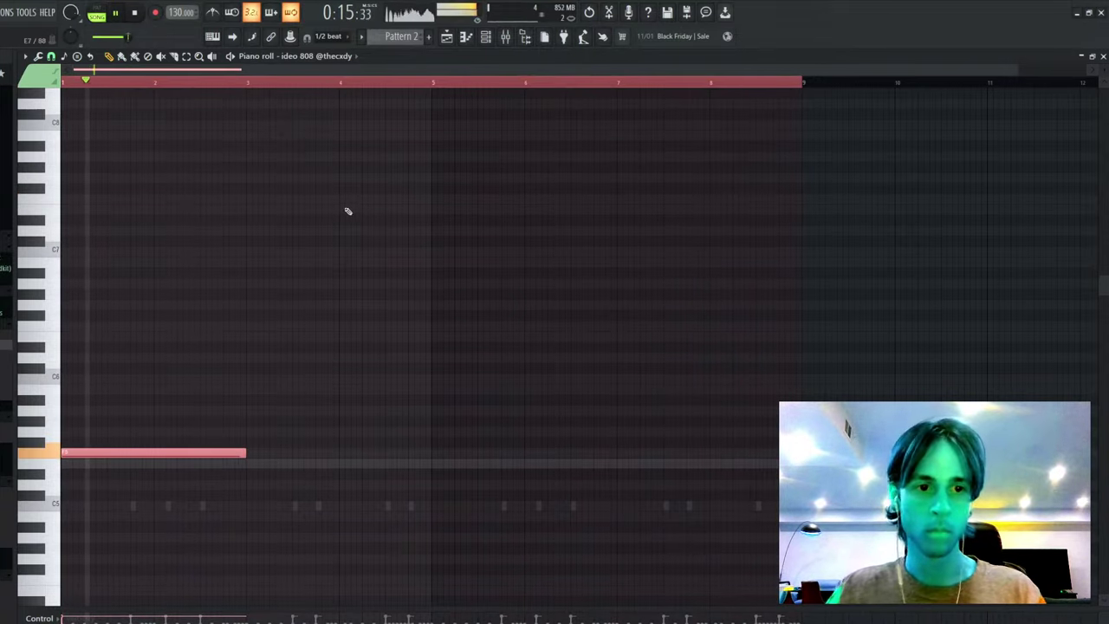
- Open the mixer and bring up Fruity soft clipper on the Master track
{"action": "key", "text": "F7"}
{"action": "left_click", "coordinate": [505, 36]}
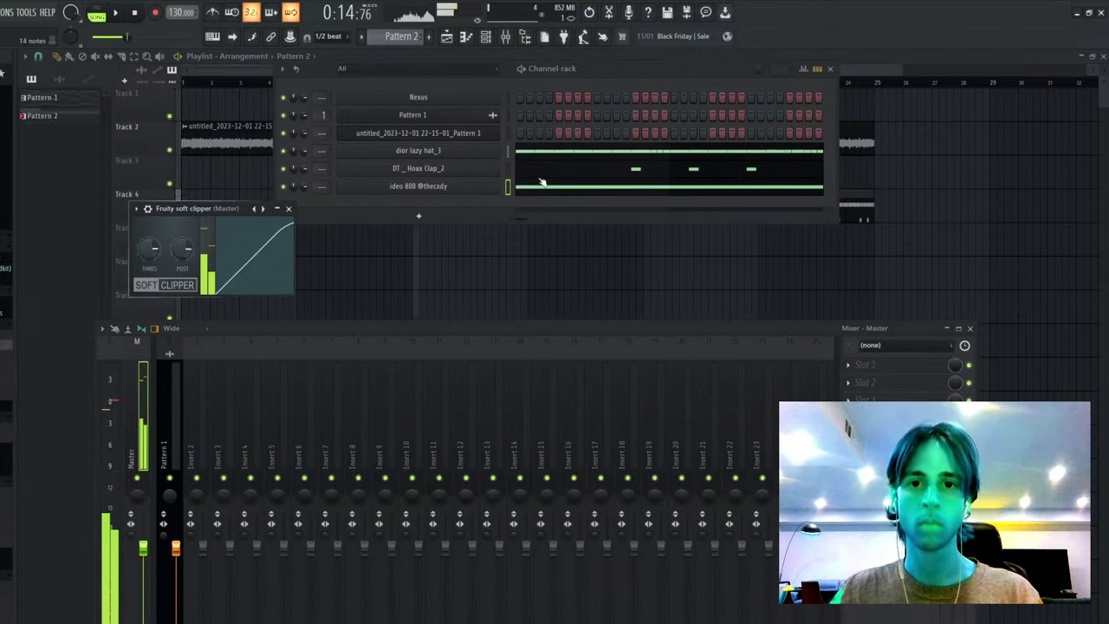
- Replace the 808 line with three short F5 hits in bar 1 and extend the notes end to end
{"action": "key", "text": "F7"}
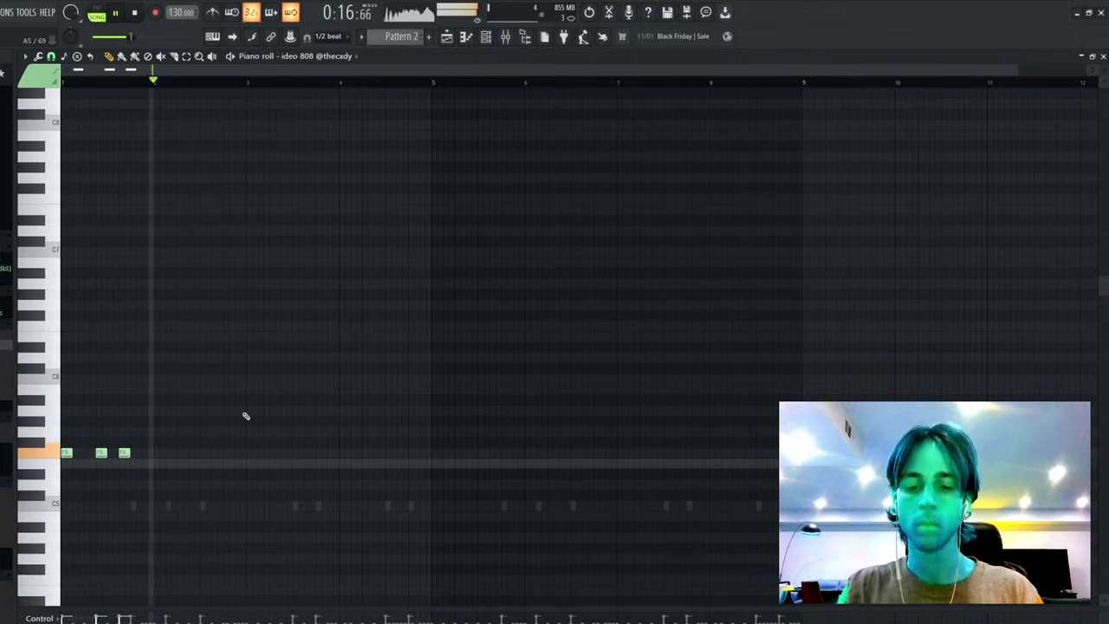
{"action": "key", "text": "ctrl+a"}
{"action": "key", "text": "ctrl+l"}
{"action": "key", "text": "ctrl+d"}
{"action": "key", "text": "F7"}
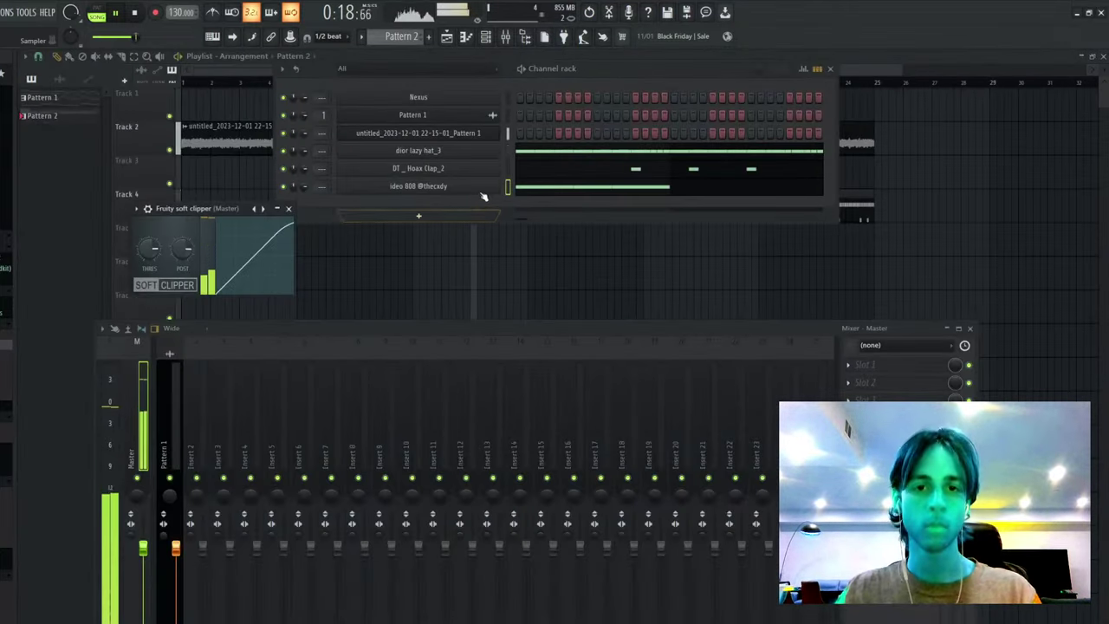
- Delete the last F5 note of the 808 line in bar 1 and extend the remaining notes end to end
{"action": "key", "text": "F5"}
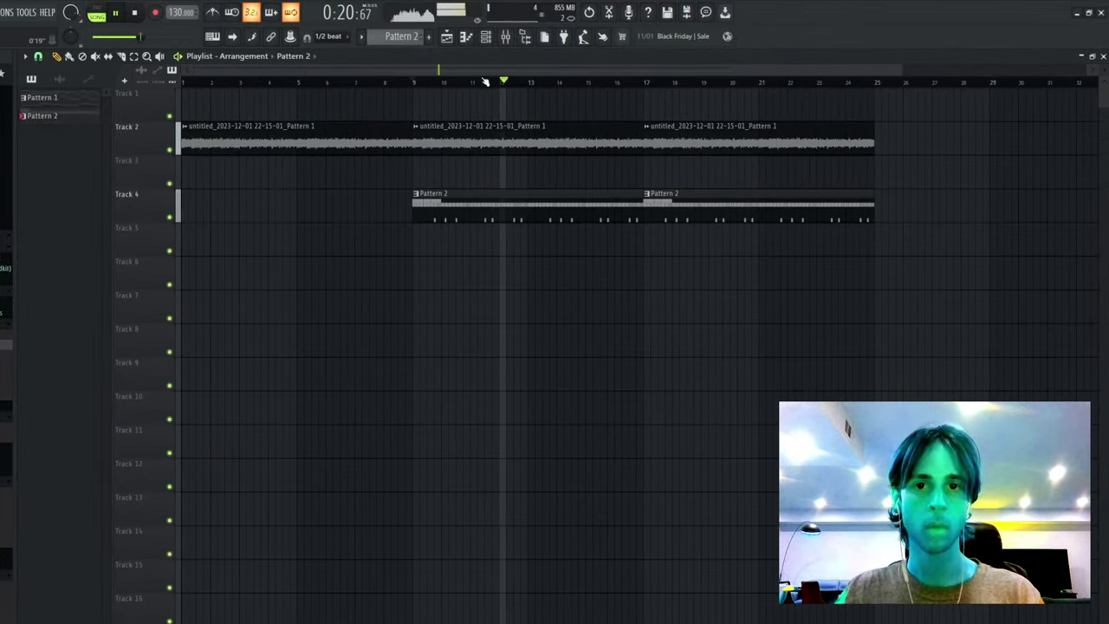
{"action": "left_click", "coordinate": [485, 39]}
{"action": "left_click", "coordinate": [530, 189]}
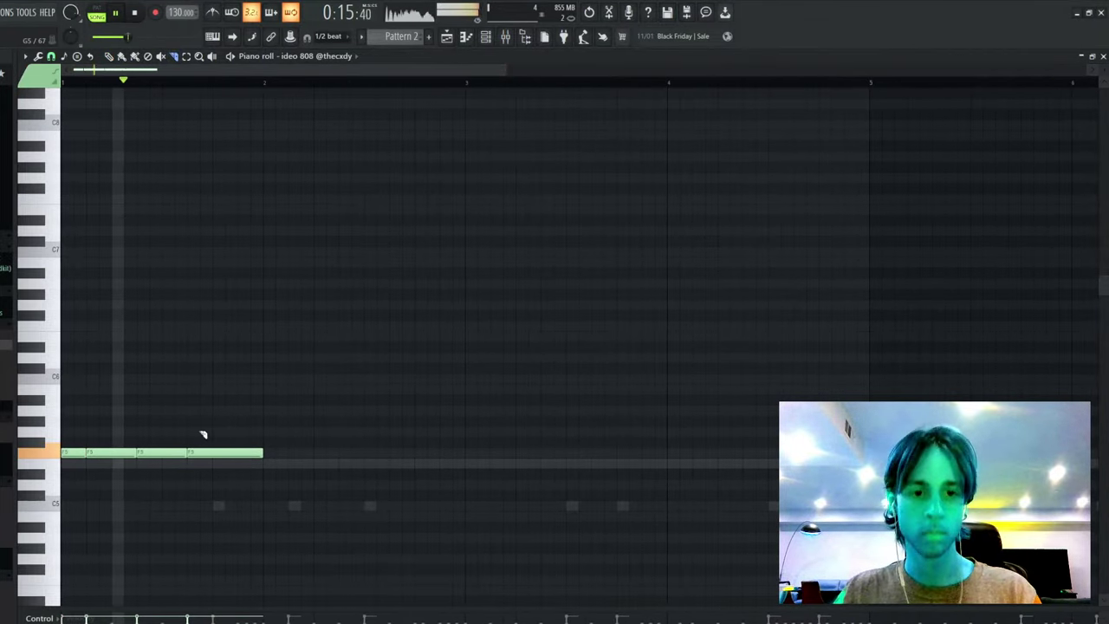
{"action": "left_click_drag", "start_coordinate": [217, 426], "coordinate": [209, 500]}
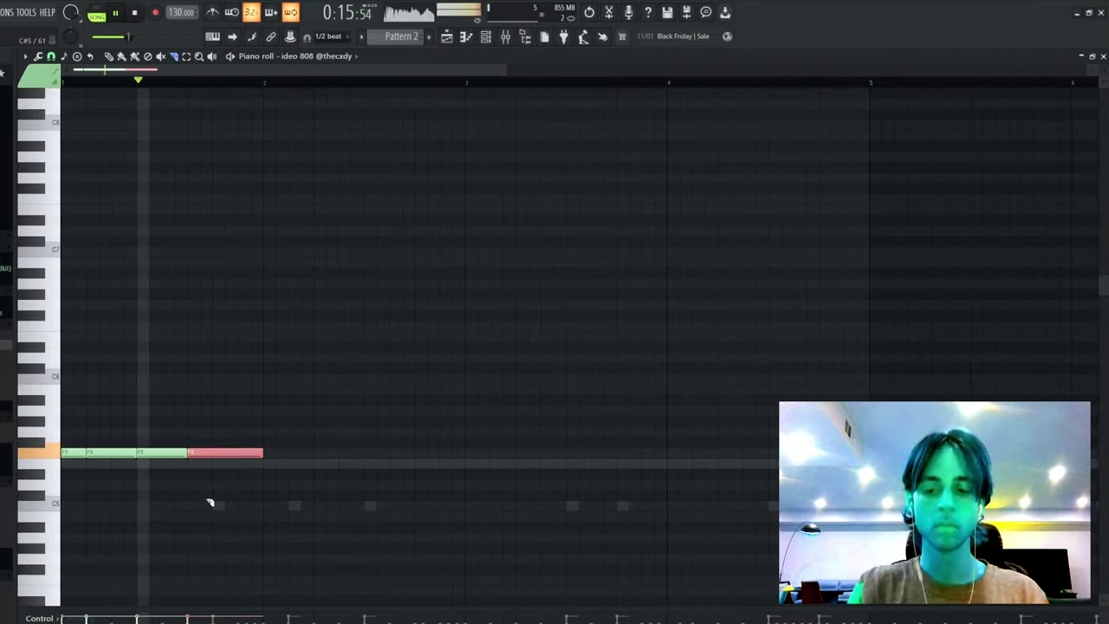
{"action": "key", "text": "Delete"}
{"action": "key", "text": "ctrl+l"}
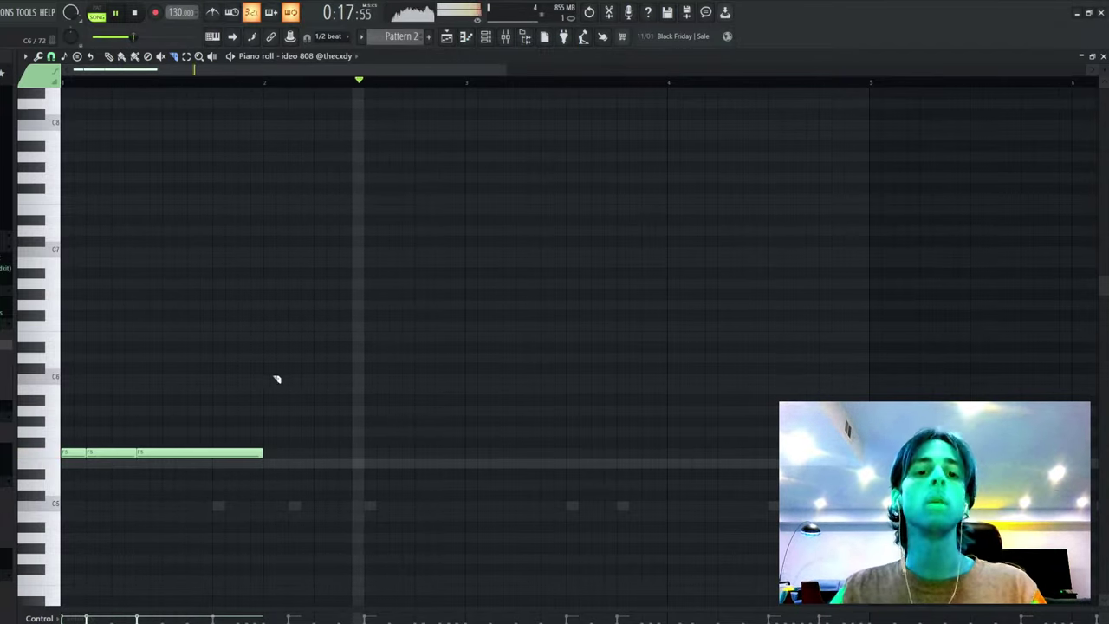
- Add F5 808 notes on bar 1 beat 4 and bar 2 beats 2 and 3.5, and duplicate the two-bar phrase into bars 3–4
{"action": "key", "text": "p"}
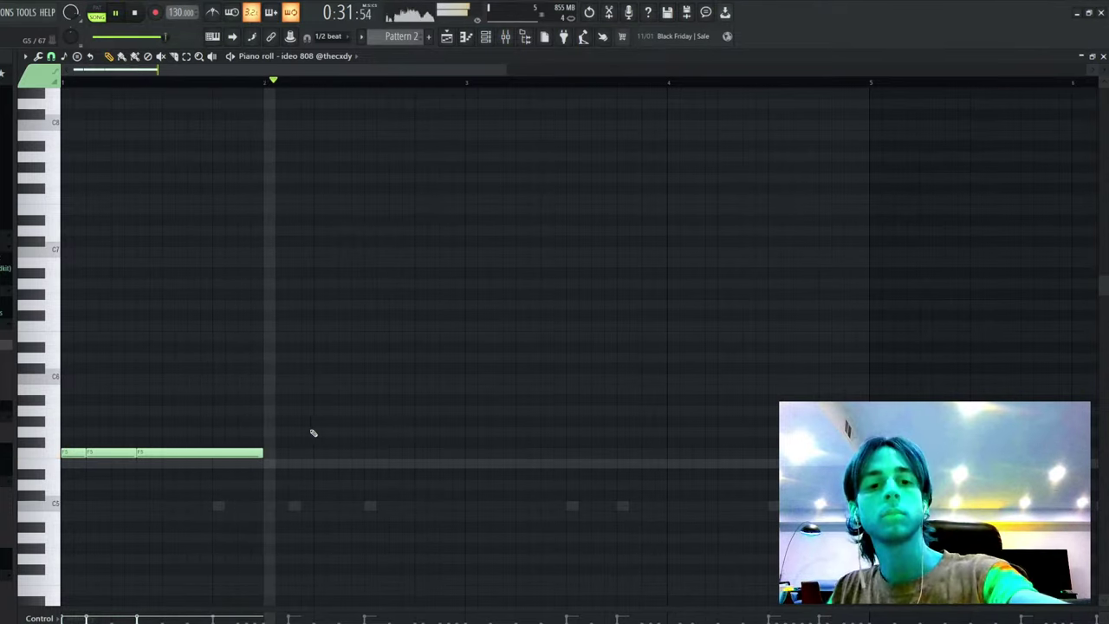
{"action": "mouse_move", "coordinate": [262, 452]}
{"action": "left_mouse_down"}
{"action": "mouse_move", "coordinate": [194, 465]}
{"action": "mouse_move", "coordinate": [225, 453]}
{"action": "mouse_move", "coordinate": [295, 466]}
{"action": "mouse_move", "coordinate": [468, 454]}
{"action": "left_mouse_up"}
{"action": "key", "text": "ctrl+b"}
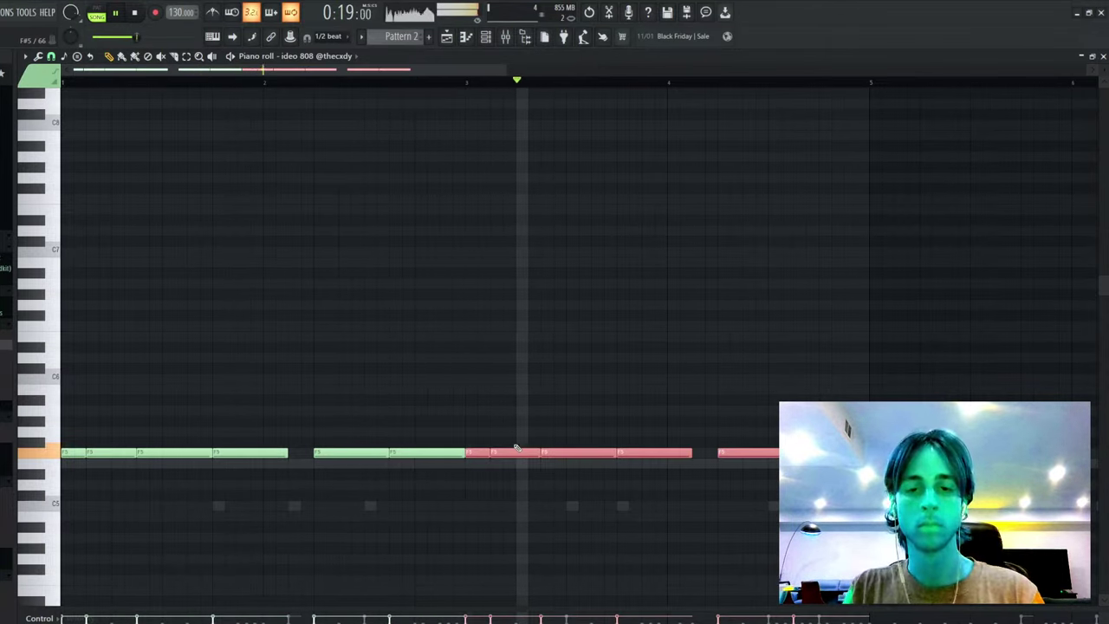
- Transpose the duplicated 808 phrase in bars 3–4 up four semitones and down an octave to A4
{"action": "key", "text": "Up"}
{"action": "key", "text": "Up"}
{"action": "key", "text": "Up"}
{"action": "key", "text": "Up"}
{"action": "key", "text": "ctrl+Down"}
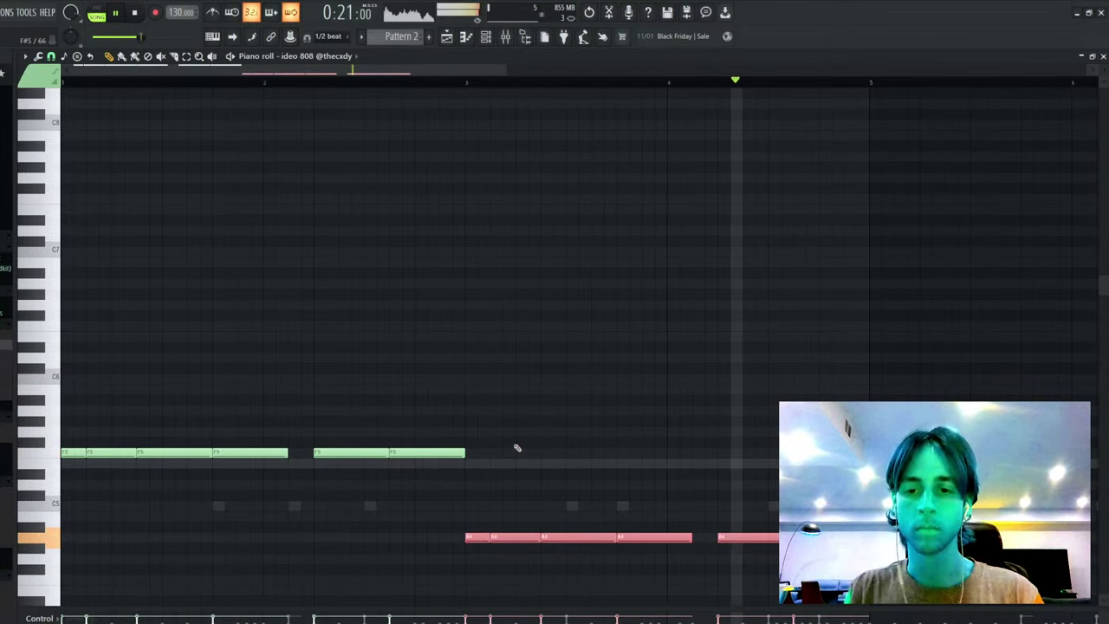
{"action": "key", "text": "ctrl+d"}
{"action": "key", "text": "space"}
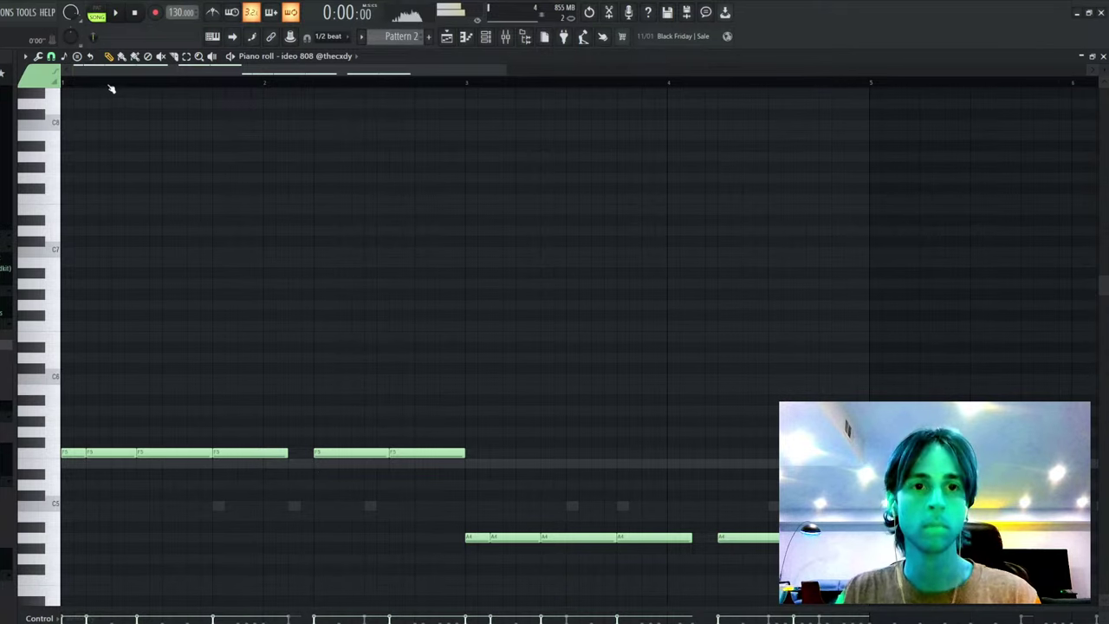
- Try slicing the third F5 note of bar 1 into short hits, and undo the cuts
{"action": "left_click_drag", "start_coordinate": [109, 84], "coordinate": [64, 84]}
{"action": "key", "text": "space"}
{"action": "key", "text": "c"}
{"action": "left_click_drag", "start_coordinate": [75, 447], "coordinate": [75, 459]}
{"action": "key", "text": "space"}
{"action": "key", "text": "space"}
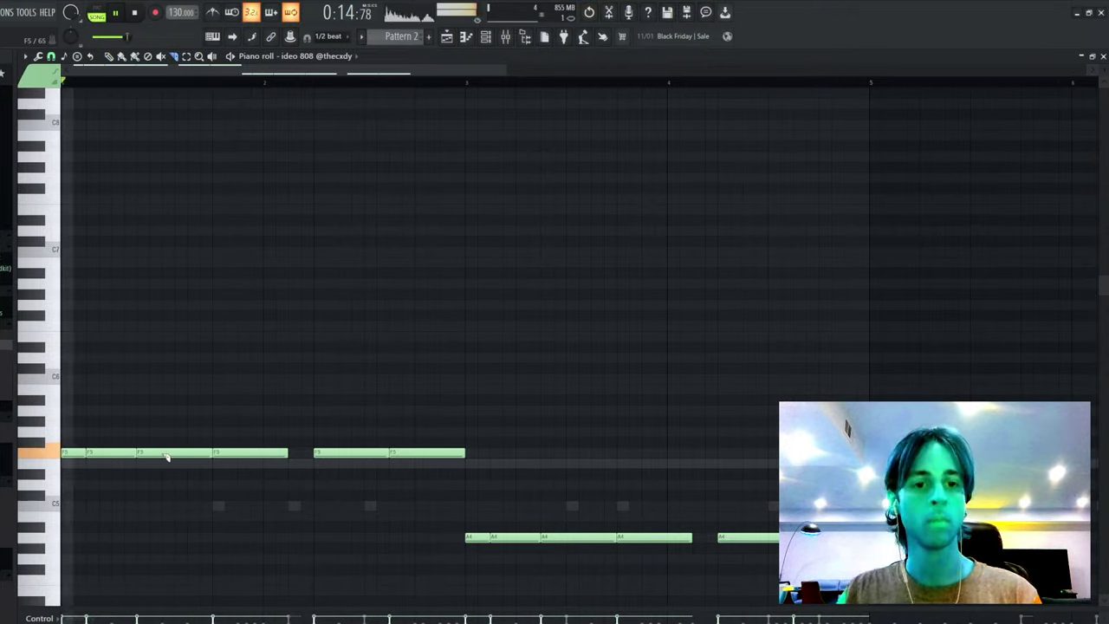
{"action": "left_click_drag", "start_coordinate": [165, 448], "coordinate": [177, 459]}
{"action": "left_click_drag", "start_coordinate": [189, 447], "coordinate": [189, 459]}
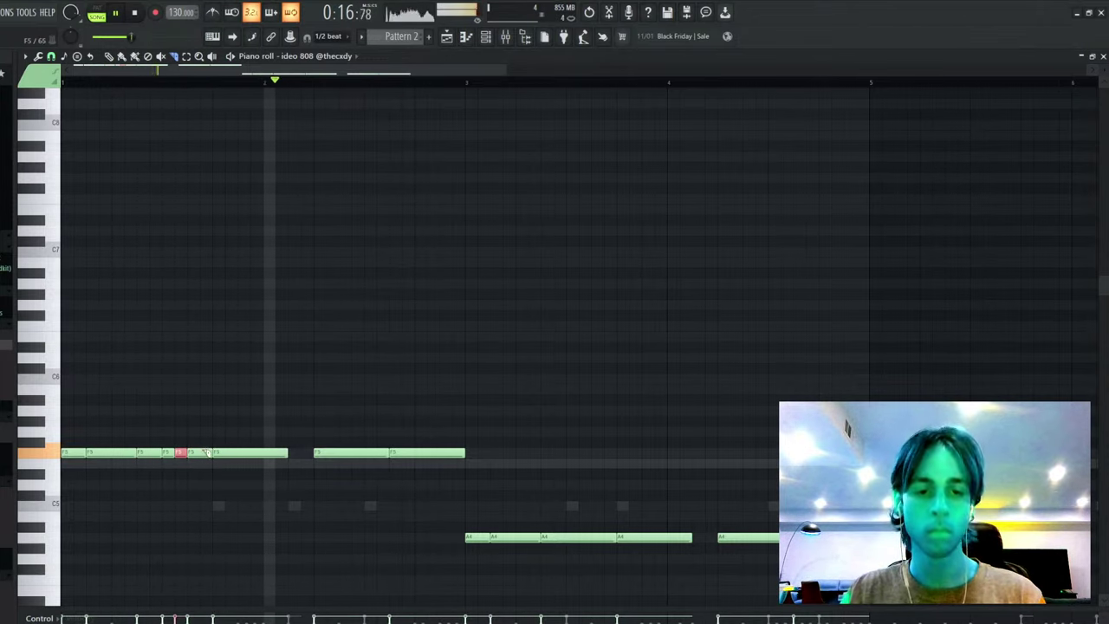
{"action": "key", "text": "ctrl+z"}
{"action": "key", "text": "ctrl+z"}
{"action": "key", "text": "ctrl+z"}
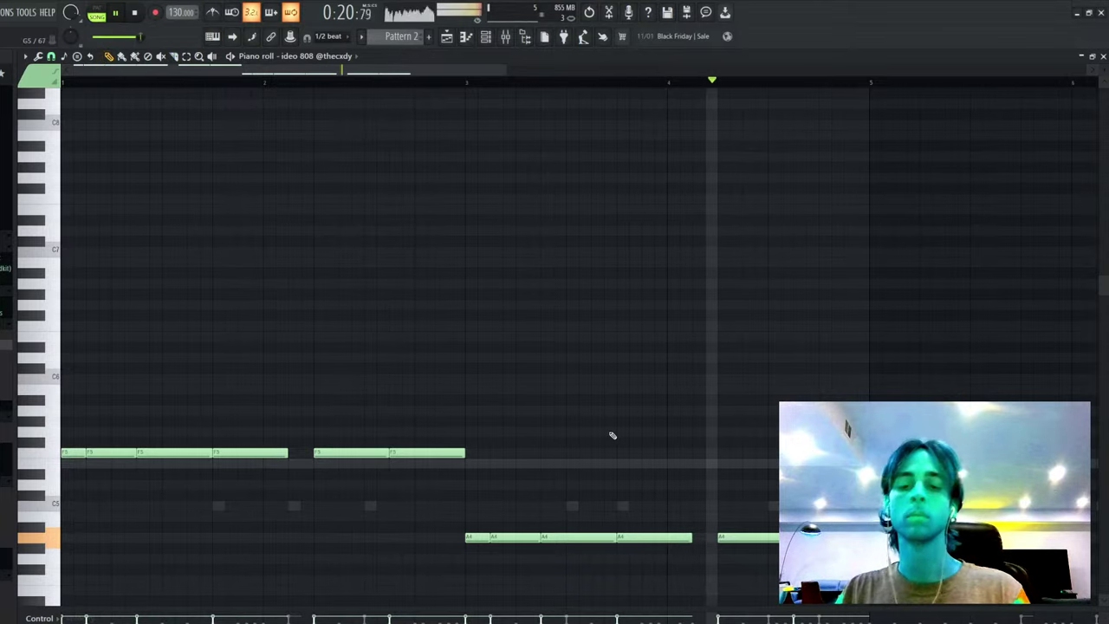
- Move the last two 808 notes of bar 4 to G5 and duplicate the four-bar line into bars 5–8
{"action": "left_click_drag", "start_coordinate": [736, 480], "coordinate": [972, 602]}
{"action": "key", "text": "shift+Down"}
{"action": "key", "text": "shift+Down"}
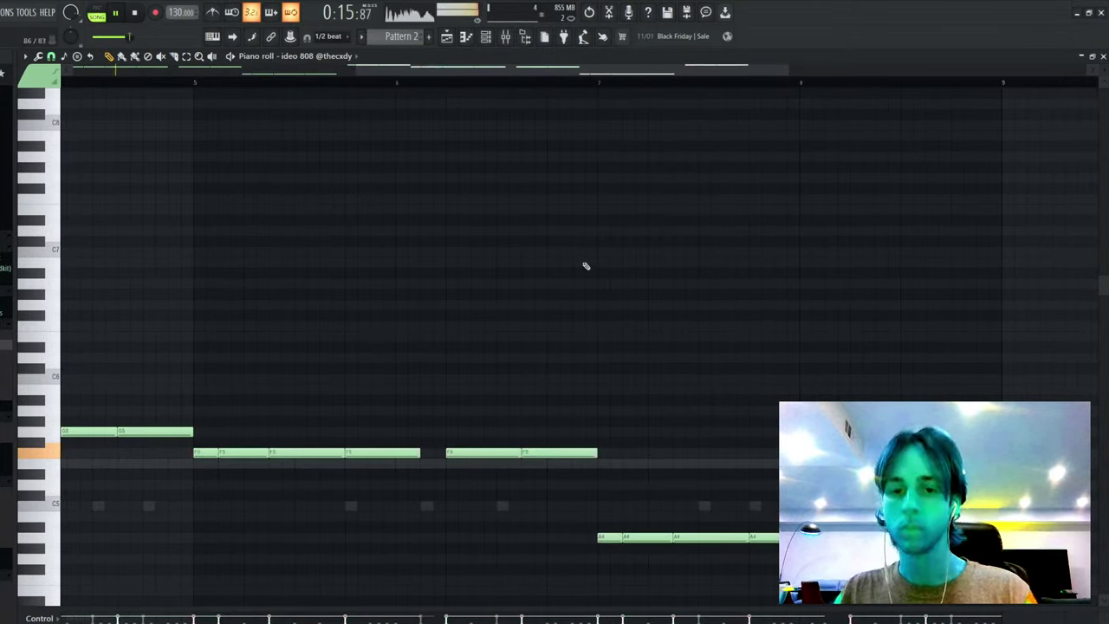
- Route the resampled melody clip to mixer track 2 and add Fruity Chorus and Fruity Flangus to it
{"action": "key", "text": "F5"}
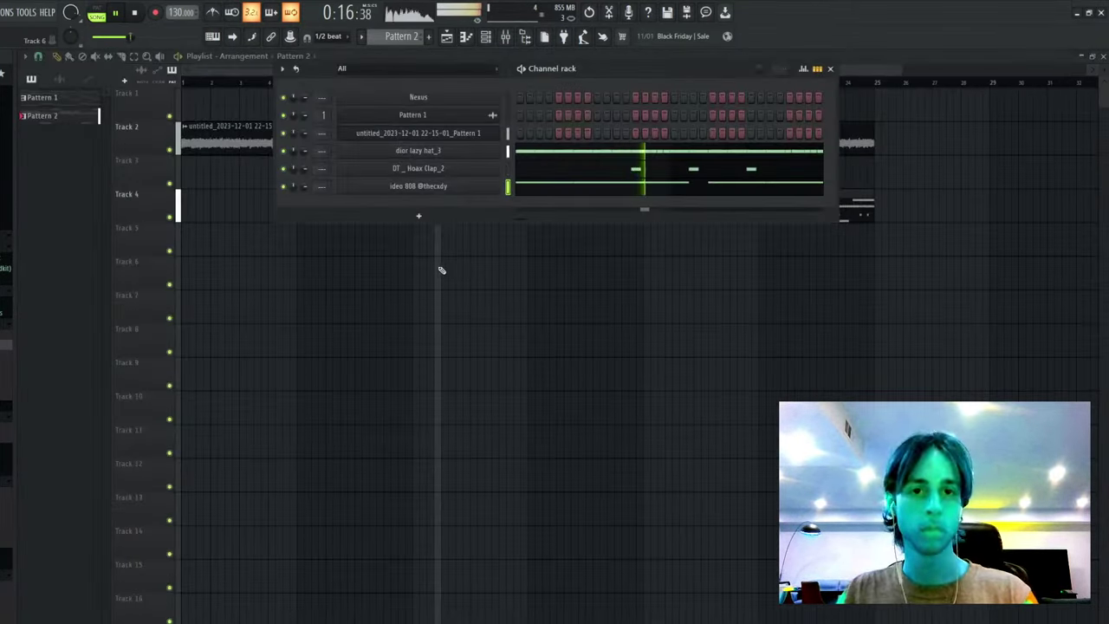
{"action": "key", "text": "F6"}
{"action": "double_click", "coordinate": [545, 126]}
{"action": "key", "text": "space"}
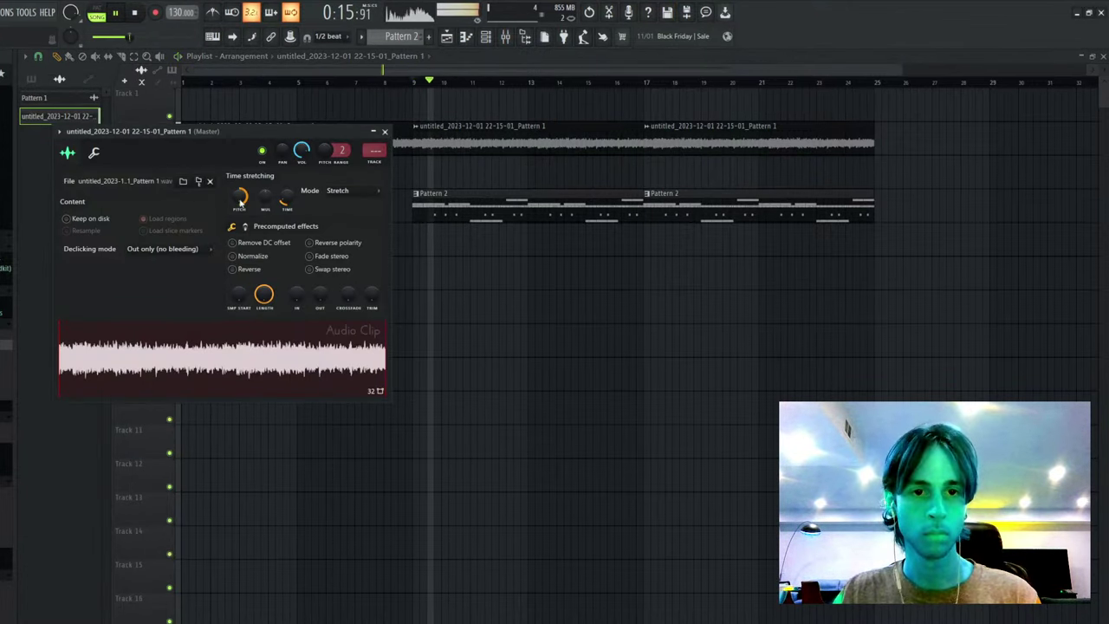
{"action": "key", "text": "ctrl+l"}
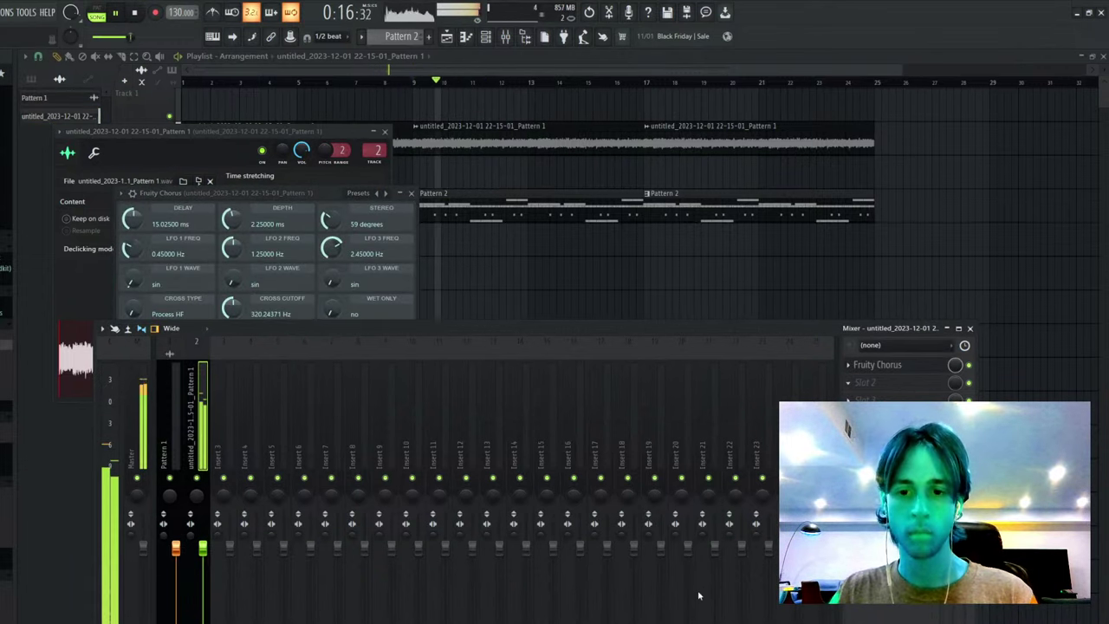
{"action": "left_click", "coordinate": [699, 597]}
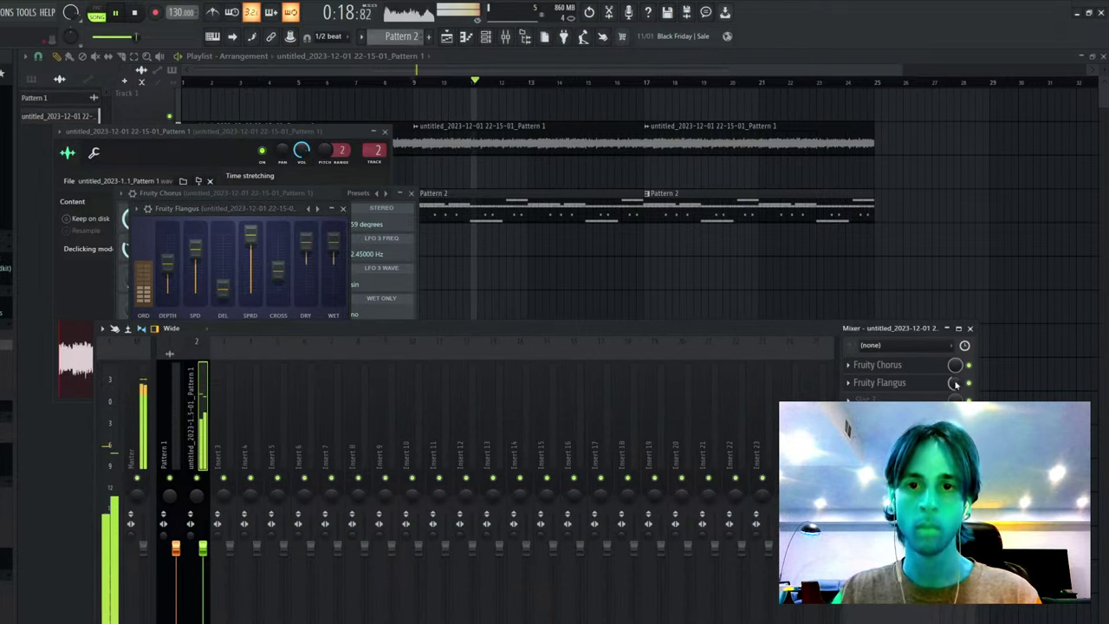
- Try the telephone 808 sample in place of ideo 808, and replace it with xcite bike 808
{"action": "key", "text": "F5"}
{"action": "left_click", "coordinate": [486, 36]}
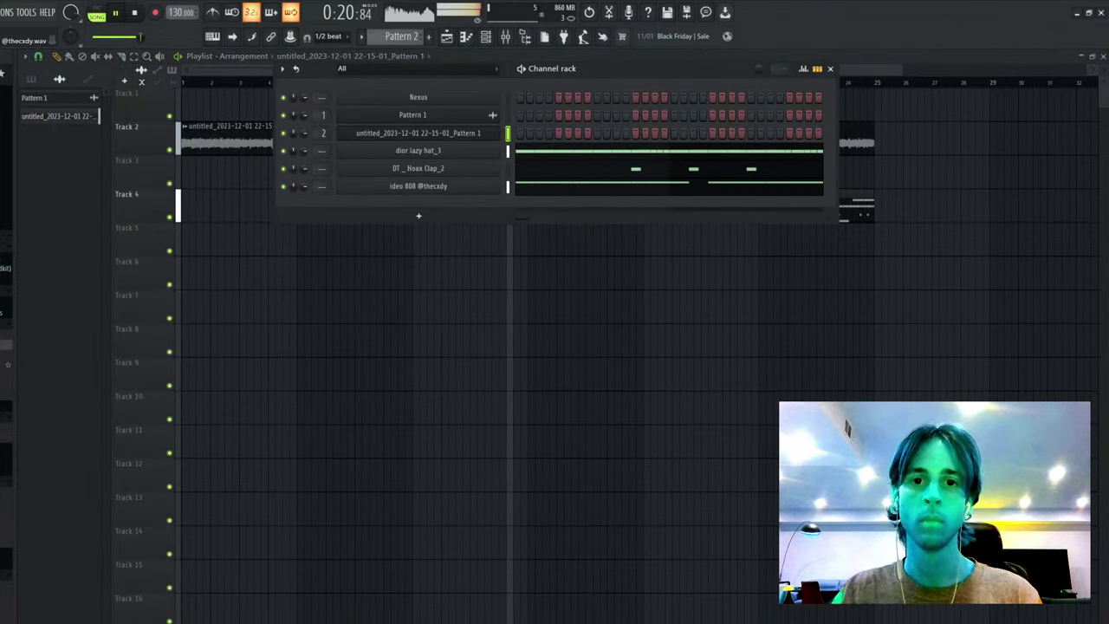
{"action": "left_click", "coordinate": [508, 187]}
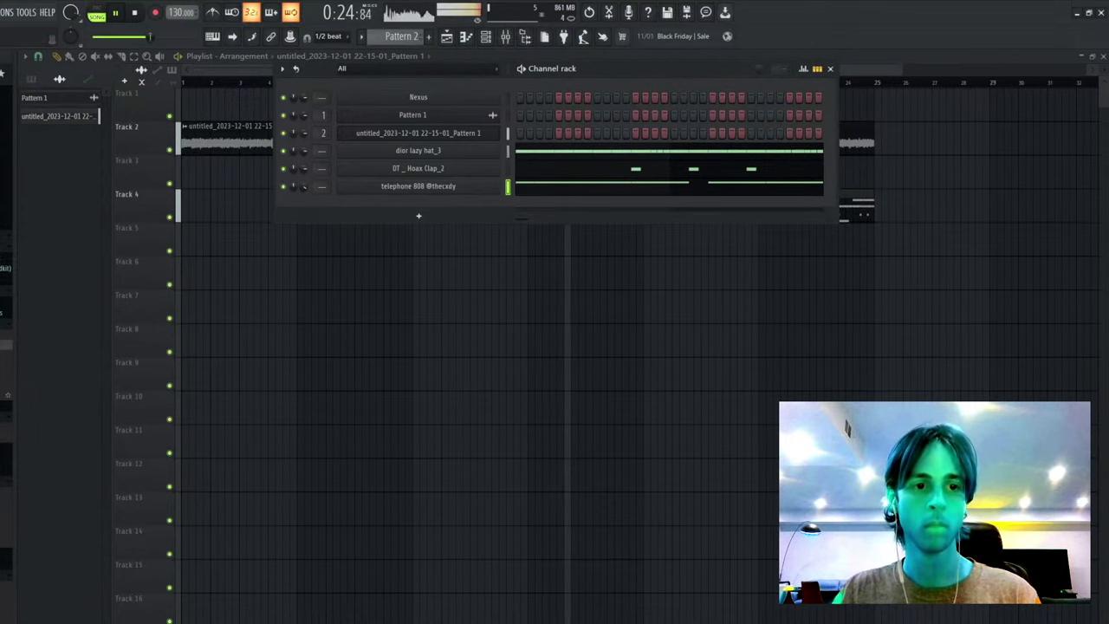
{"action": "left_click_drag", "start_coordinate": [5, 395], "coordinate": [373, 187]}
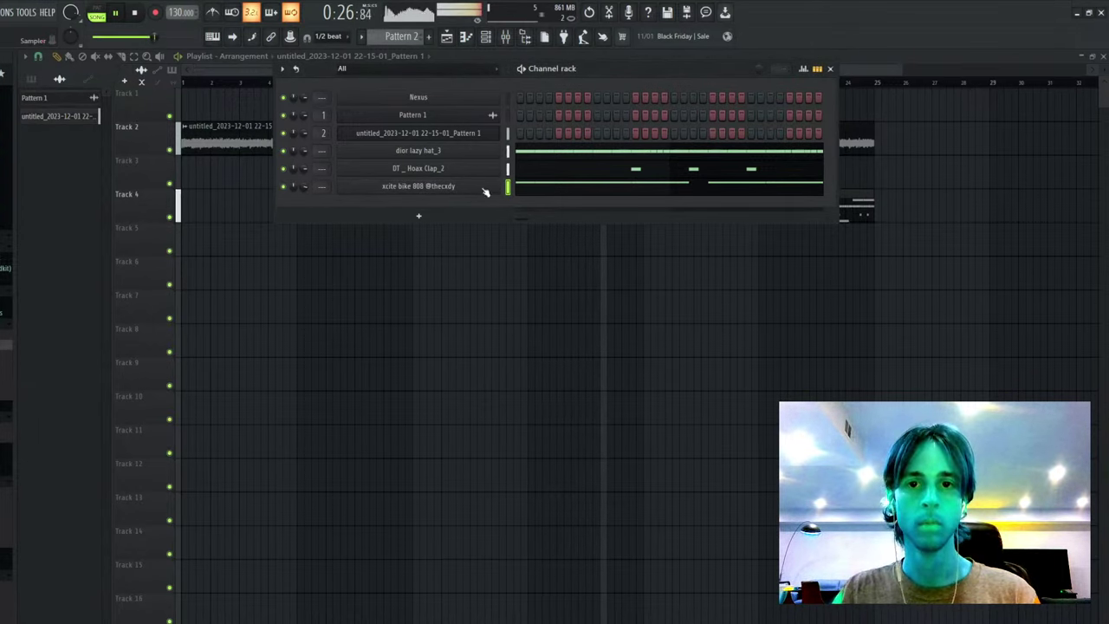
- Raise the A4 notes of the 808 line in bars 3–4 and 7–8 an octave to A5
{"action": "left_click", "coordinate": [563, 184]}
{"action": "scroll", "coordinate": [455, 82], "scroll_direction": "down", "scroll_amount": 5}
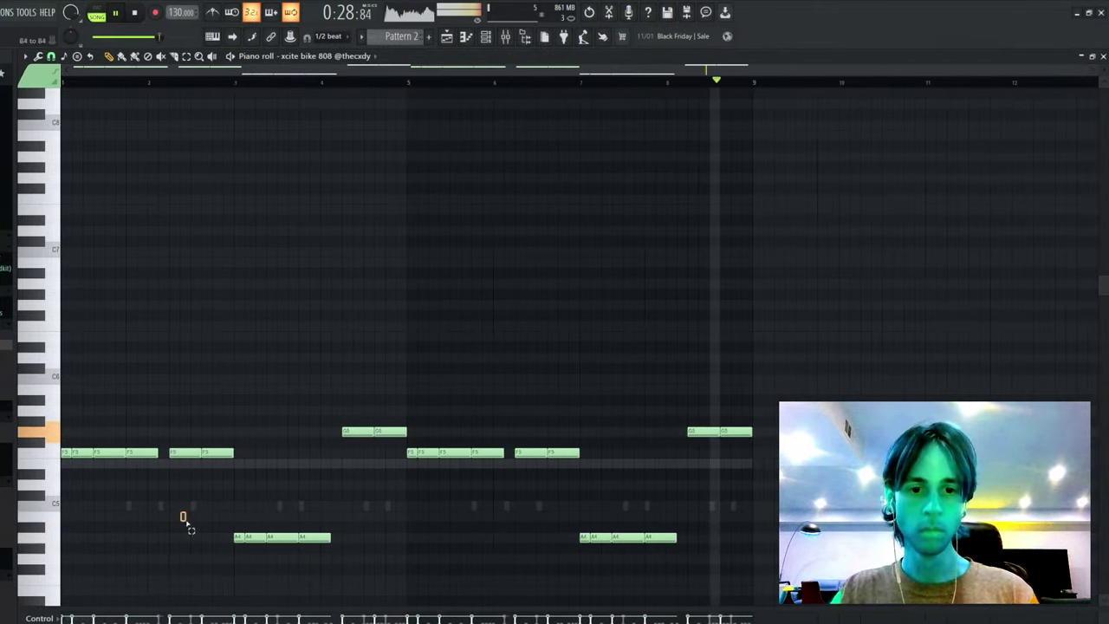
{"action": "left_click_drag", "start_coordinate": [183, 522], "coordinate": [696, 527]}
{"action": "key", "text": "ctrl+Up"}
{"action": "key", "text": "ctrl+d"}
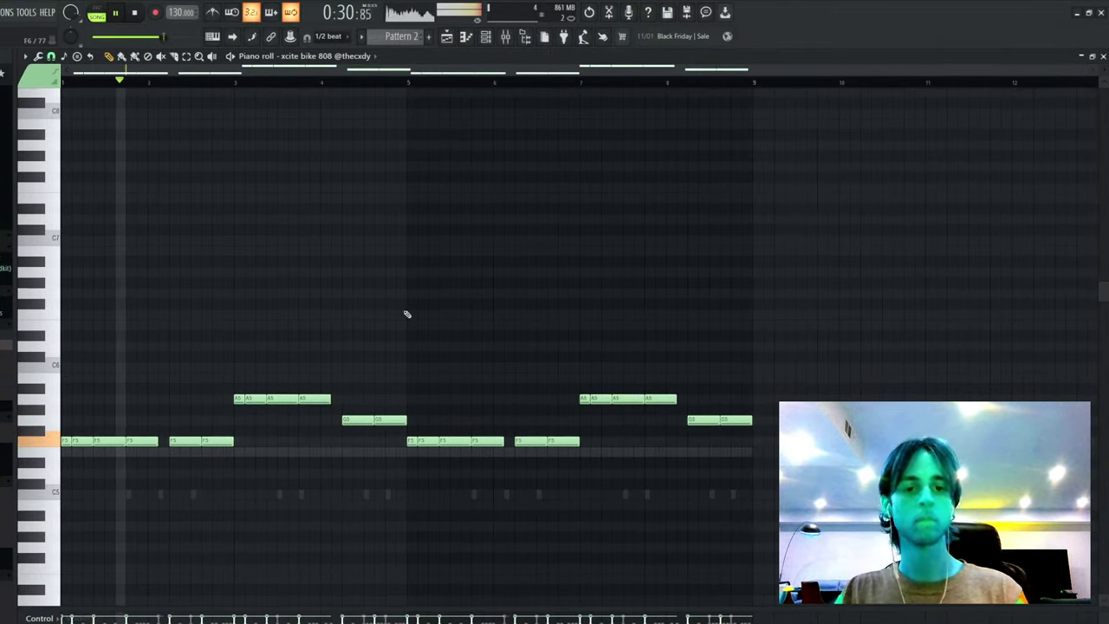
{"action": "key", "text": "Escape"}
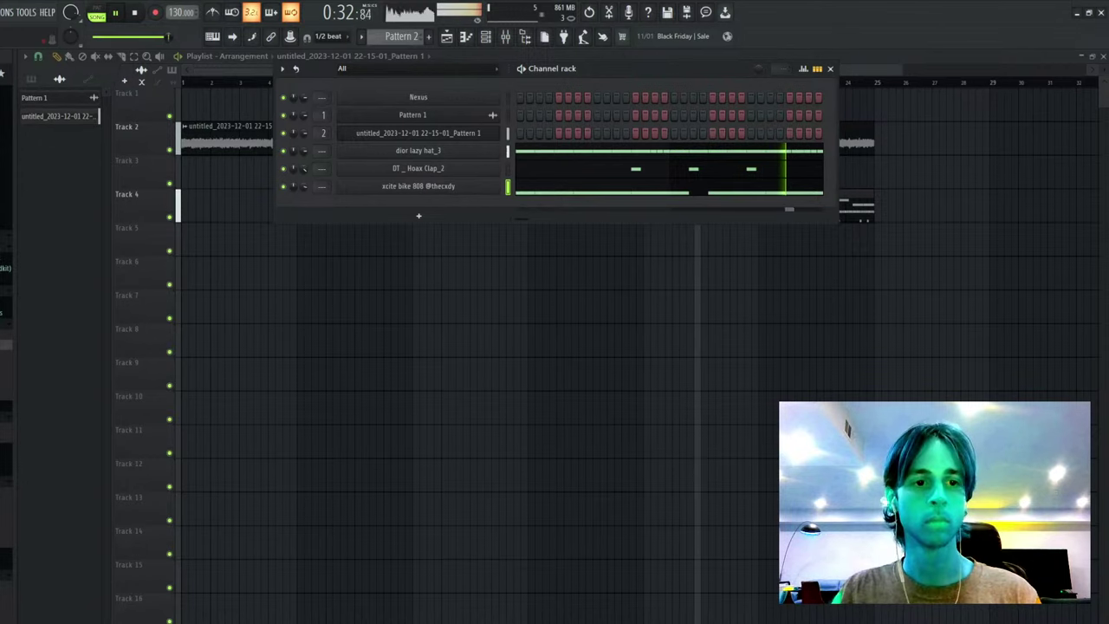
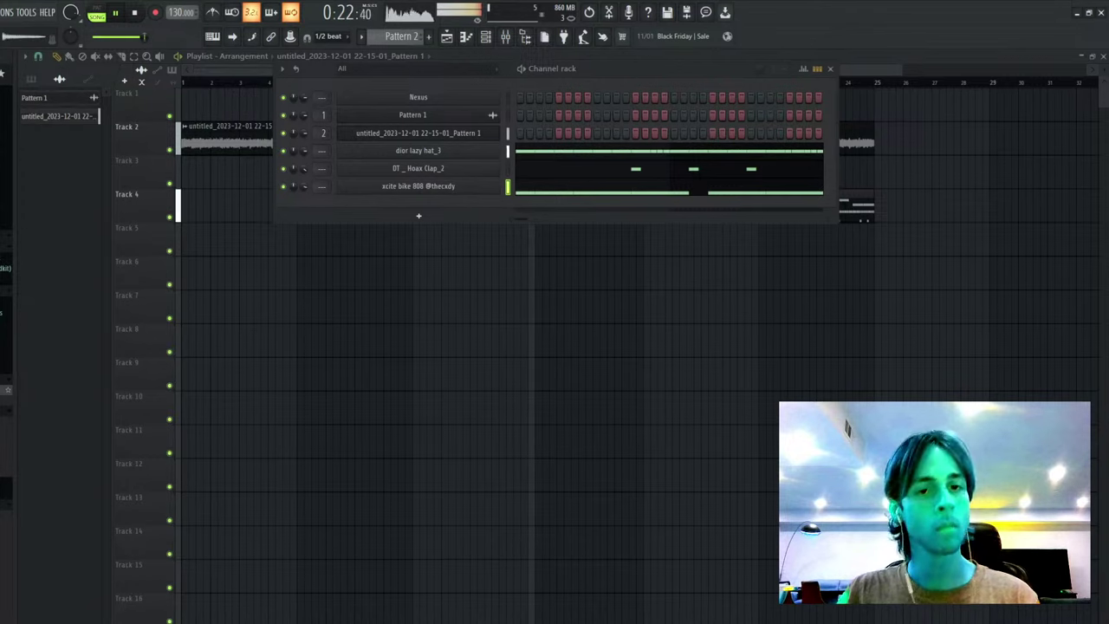
- Add the DT _ Mixxin OH_2 open hat with hits on beats 1 and 2.5 of bars 1, 3, 5 and 7
{"action": "left_click_drag", "start_coordinate": [499, 209], "coordinate": [524, 204]}
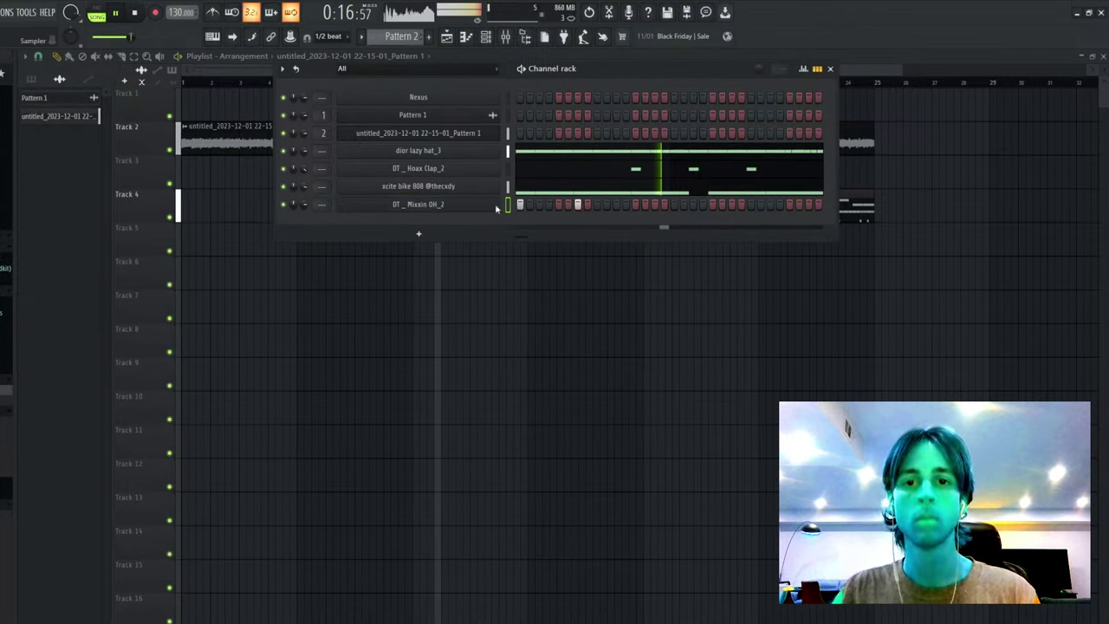
{"action": "key", "text": "F7"}
{"action": "key", "text": "ctrl+a"}
{"action": "mouse_move", "coordinate": [99, 493]}
{"action": "left_mouse_down"}
{"action": "mouse_move", "coordinate": [282, 496]}
{"action": "mouse_move", "coordinate": [272, 497]}
{"action": "left_mouse_up"}
{"action": "key", "text": "ctrl+a"}
{"action": "key", "text": "ctrl+b"}
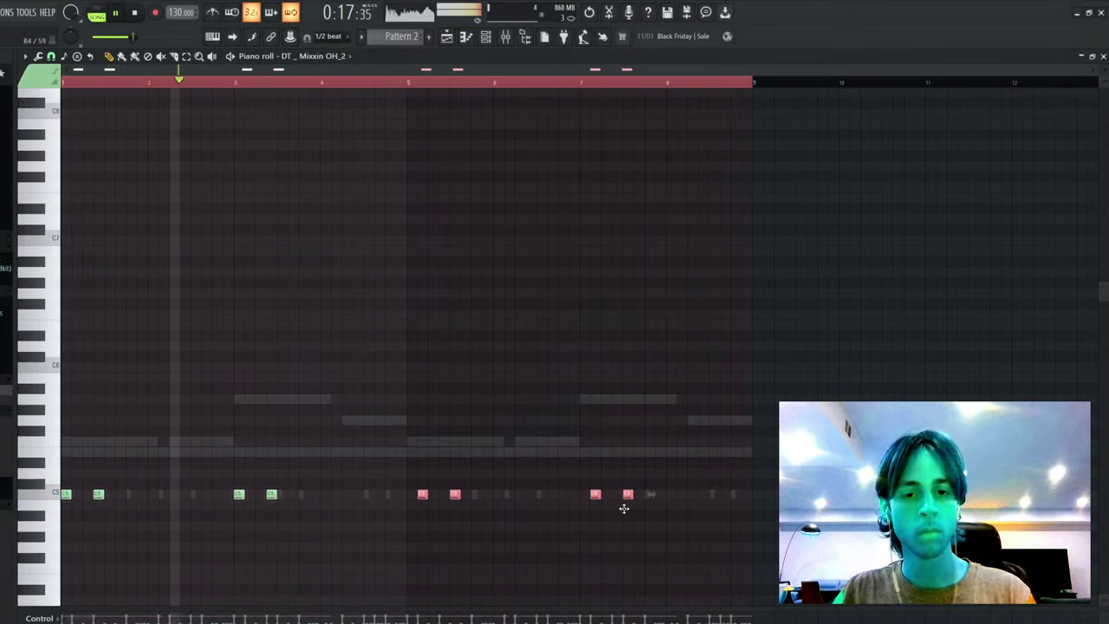
{"action": "key", "text": "ctrl+d"}
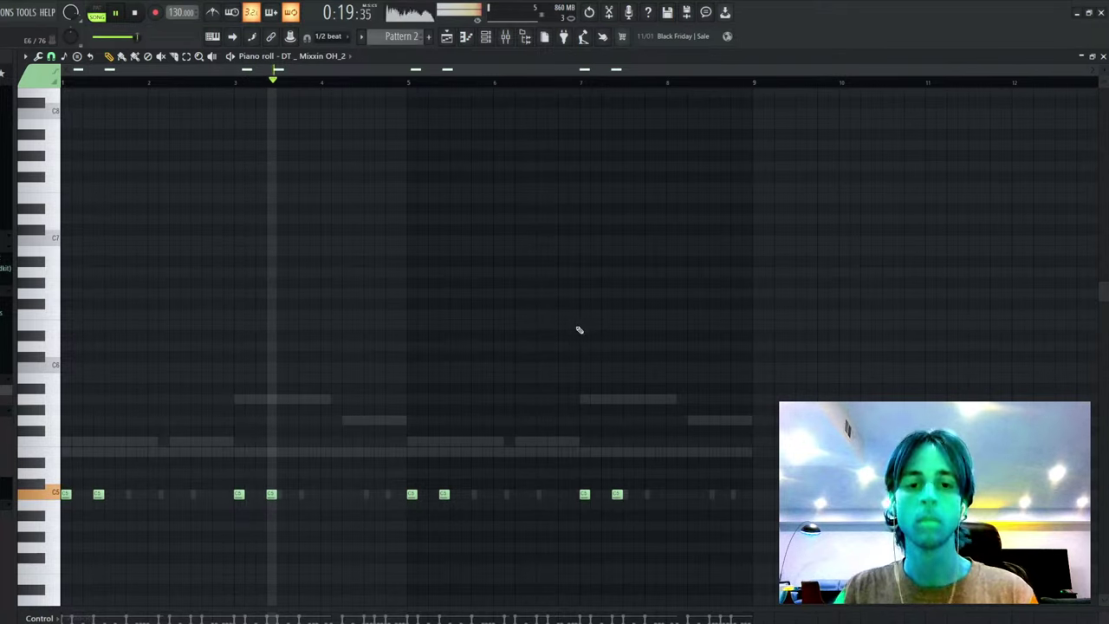
- Add open-hat hits on bar 3 beat 4 and bar 4 beats 2 and 3.5, and remove the beat 2.5 hits in bars 3 and 5
{"action": "key", "text": "space"}
{"action": "key", "text": "space"}
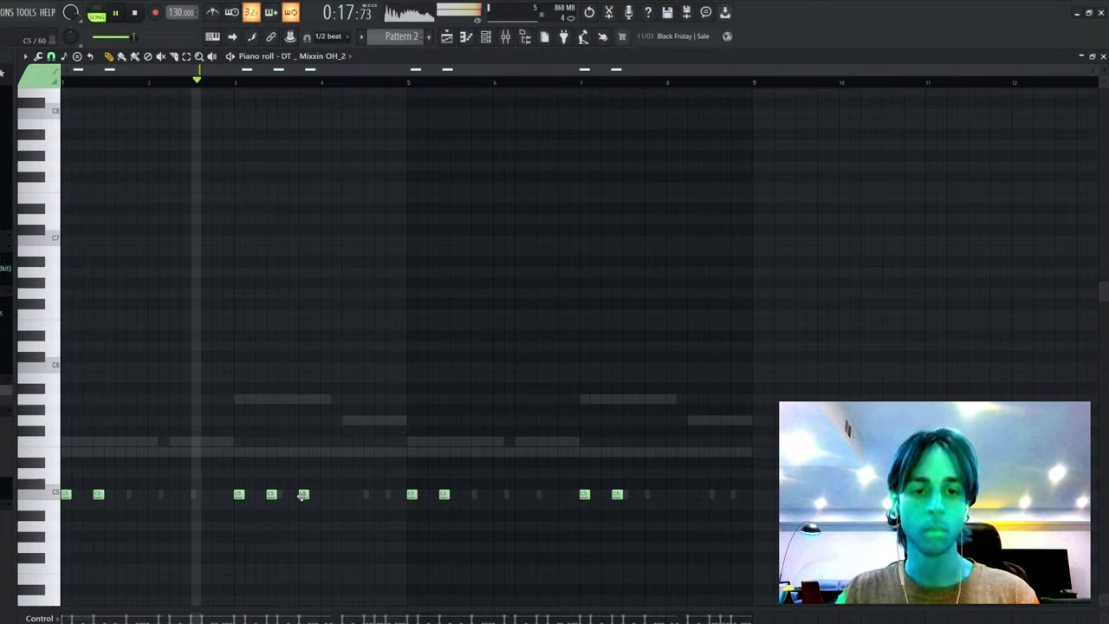
{"action": "left_click", "coordinate": [346, 498]}
{"action": "left_click", "coordinate": [379, 496]}
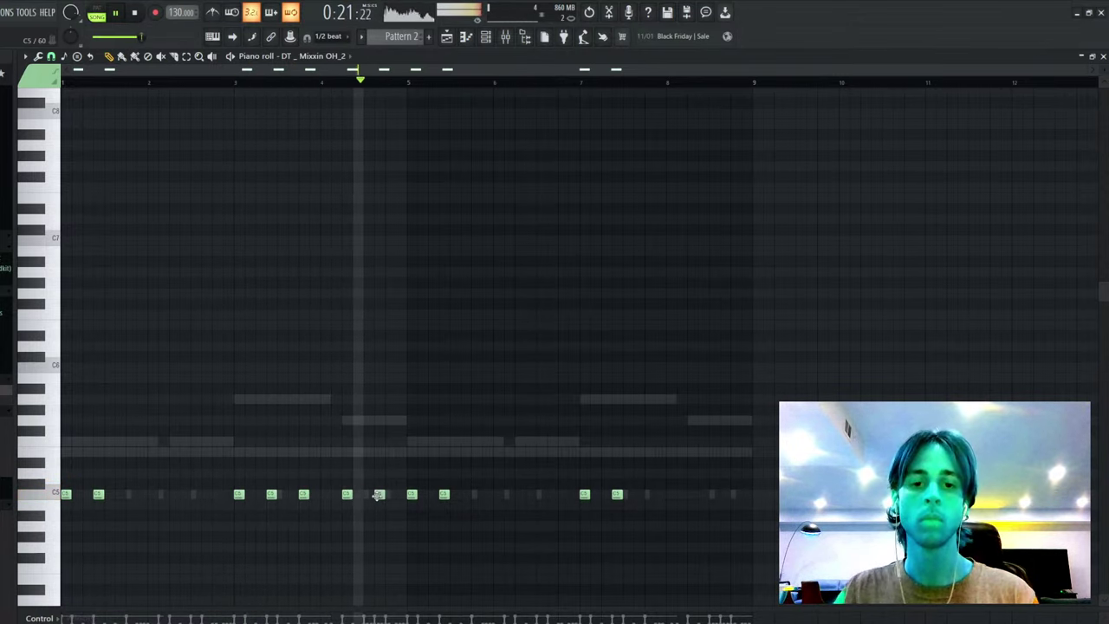
{"action": "right_click", "coordinate": [273, 495]}
{"action": "right_click", "coordinate": [448, 496]}
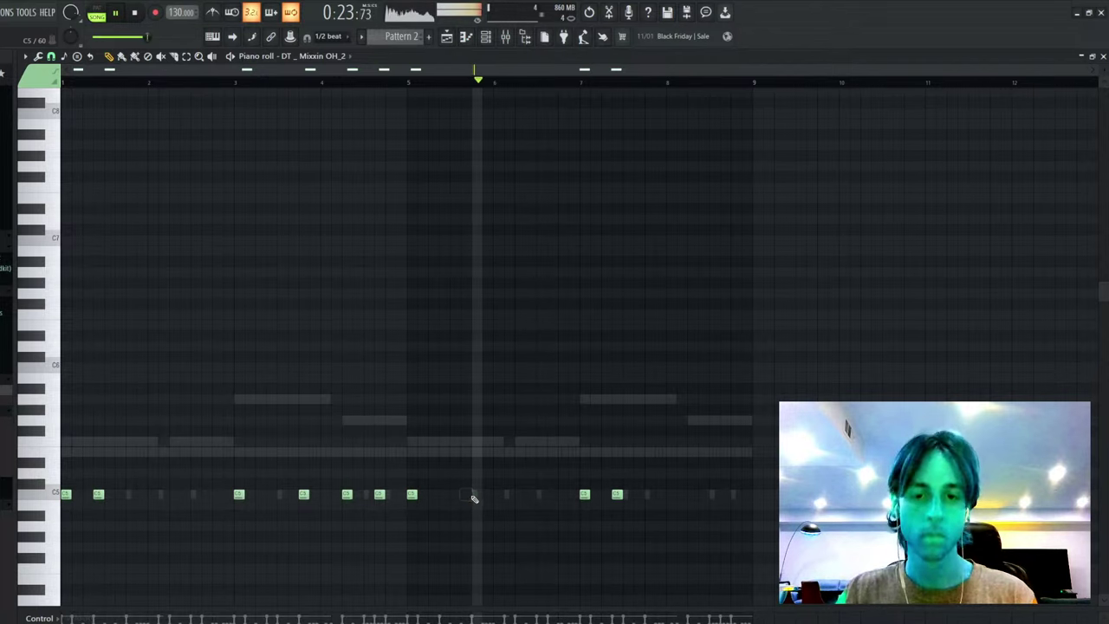
- Add open-hat hits on beat 4 of bars 1 and 5
{"action": "key", "text": "space"}
{"action": "left_click", "coordinate": [132, 496]}
{"action": "key", "text": "space"}
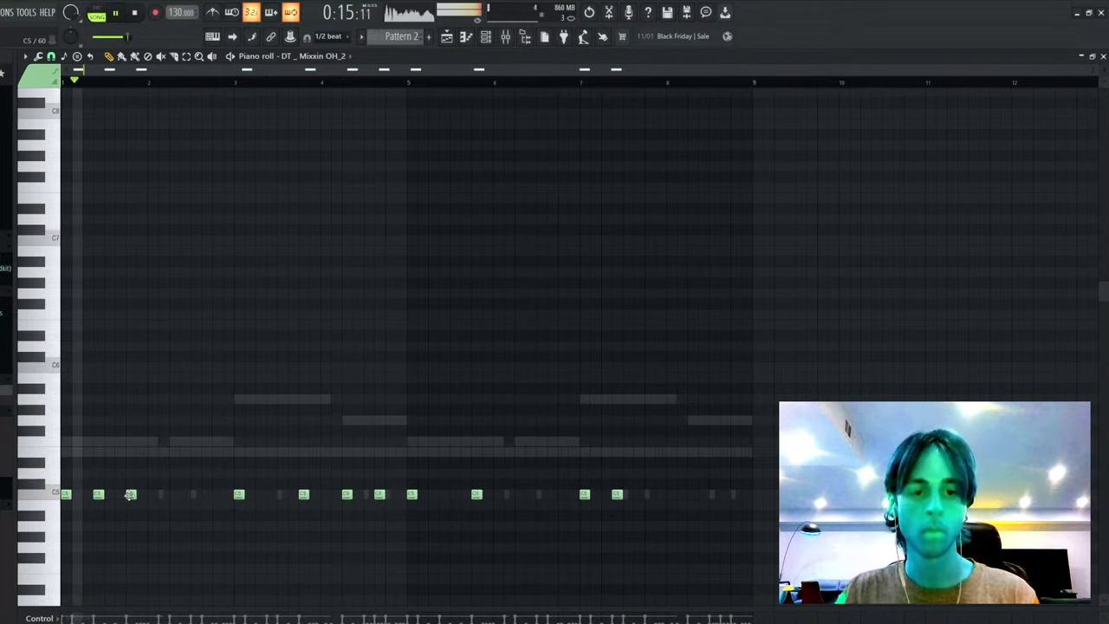
- Try bar 1 without its beat 2.5 open hat and then without its beat 4 hit, restoring each one
{"action": "right_click", "coordinate": [102, 495]}
{"action": "key", "text": "space"}
{"action": "key", "text": "space"}
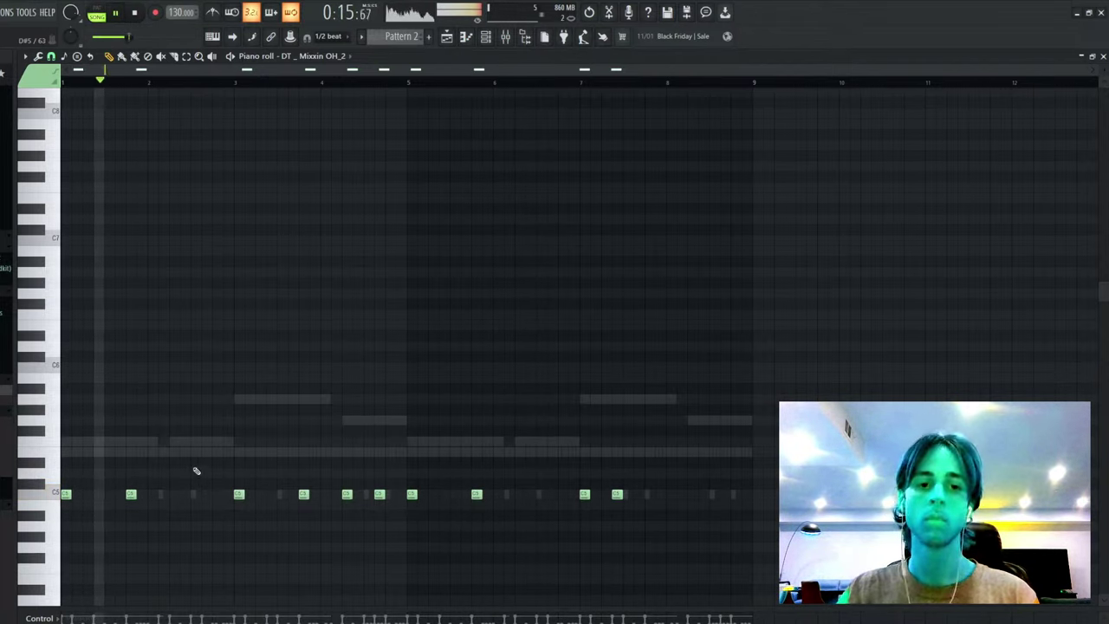
{"action": "key", "text": "space"}
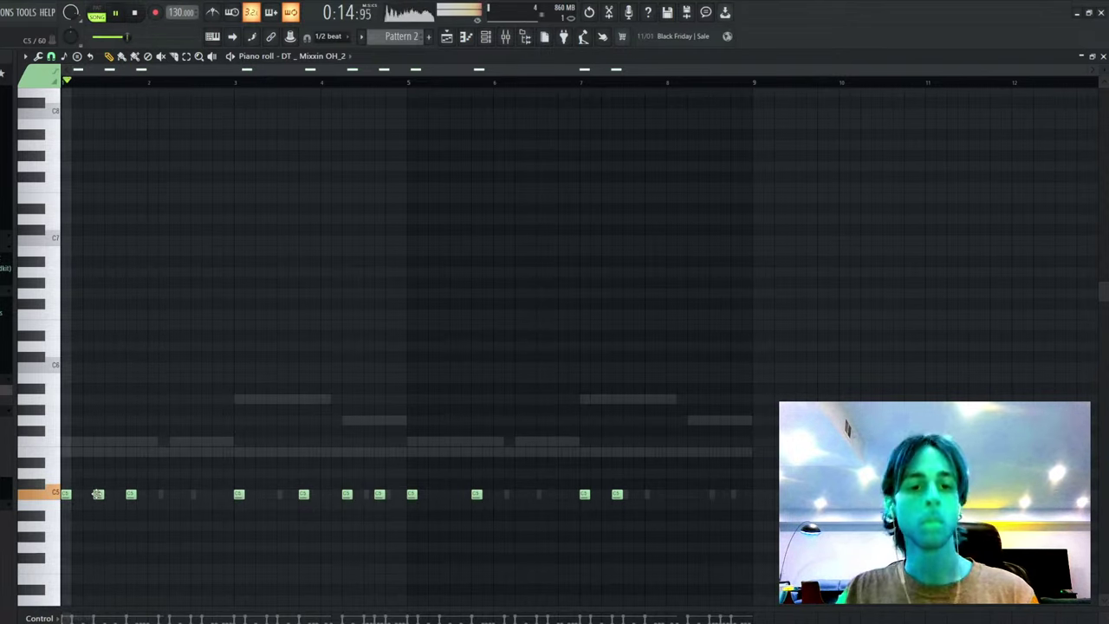
{"action": "right_click", "coordinate": [131, 495]}
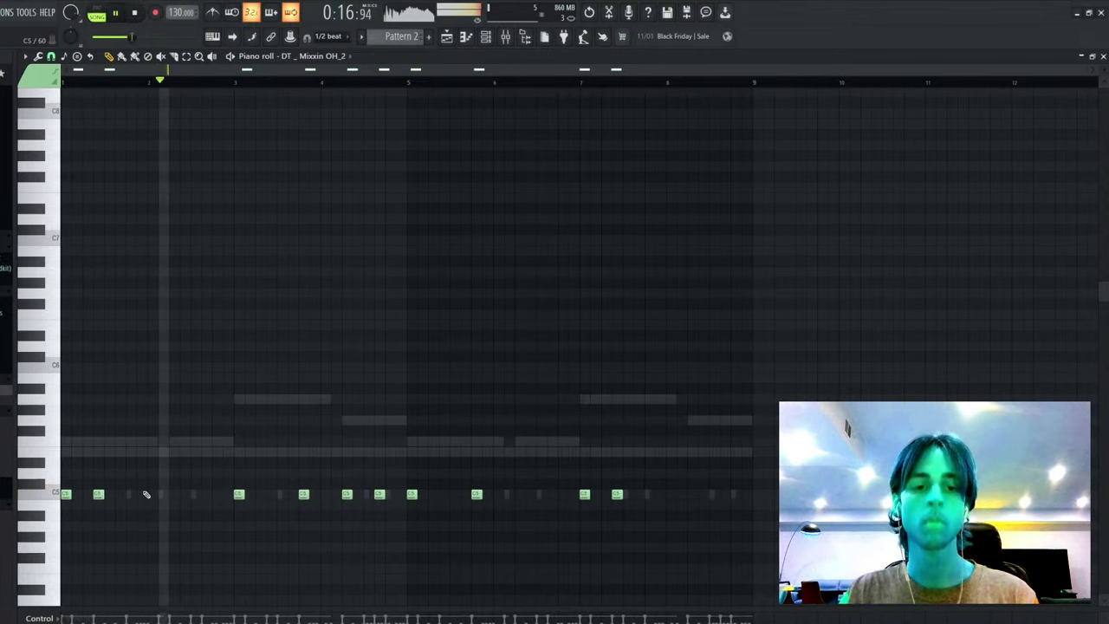
{"action": "key", "text": "space"}
{"action": "left_click", "coordinate": [131, 494]}
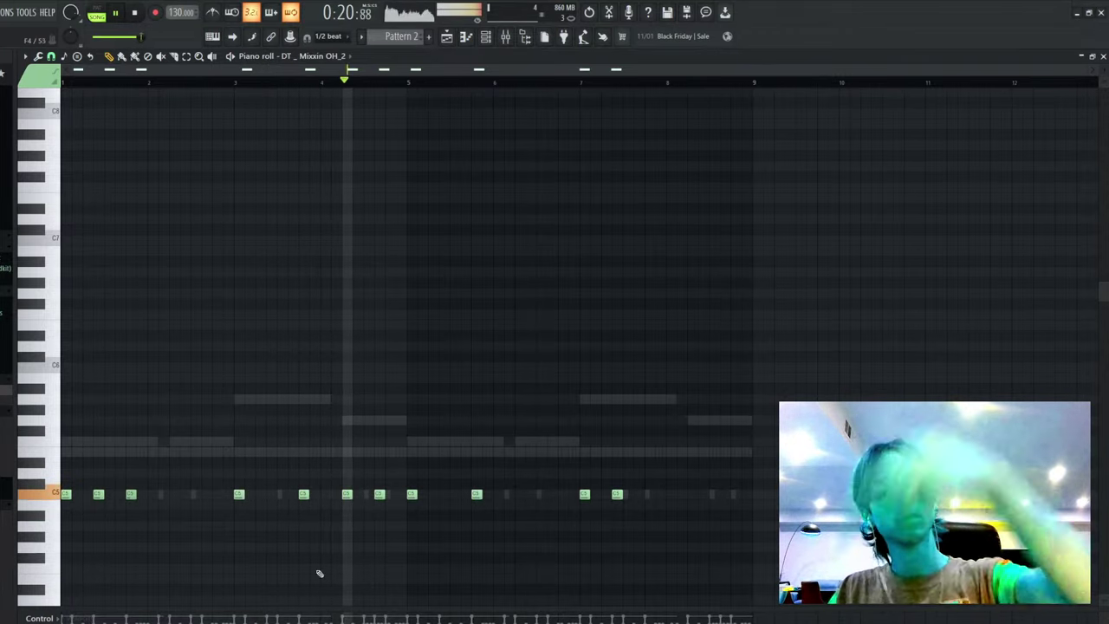
- Remove the open-hat hit on beat 4 of bar 3 and put one back on beat 2.5 of bar 5
{"action": "right_click", "coordinate": [304, 495]}
{"action": "left_click", "coordinate": [444, 494]}
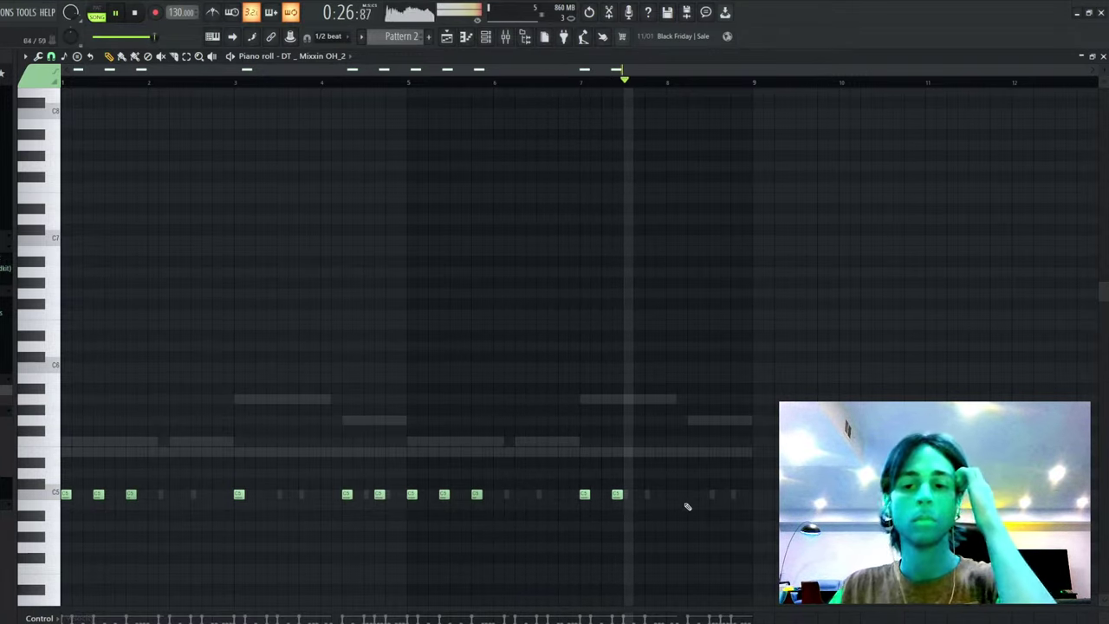
- Add open-hat hits on beats 2 and 3.5 of bar 8 and close the piano roll
{"action": "left_click", "coordinate": [695, 496]}
{"action": "left_click", "coordinate": [728, 496]}
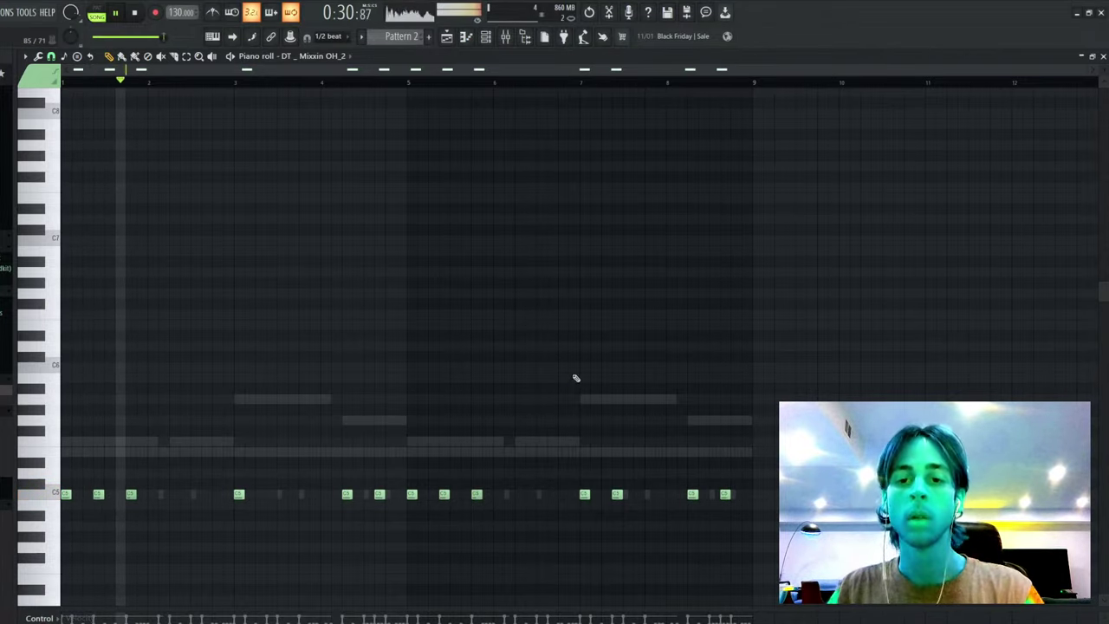
{"action": "key", "text": "Escape"}
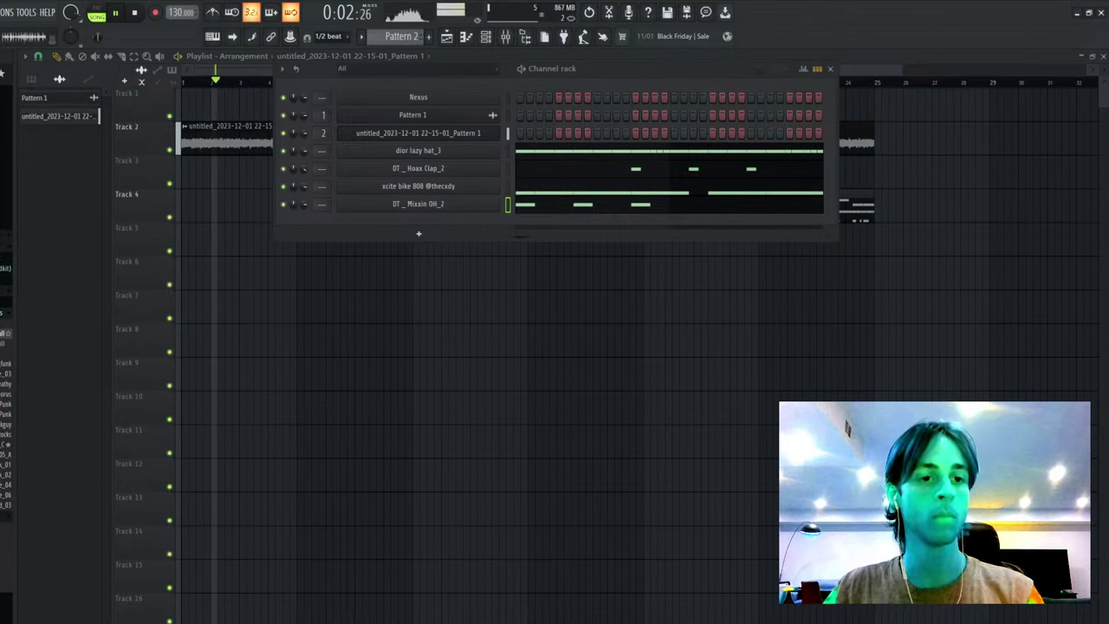
- Place the TRKTRN_PPSPBDR_96_Drum_Loop_Full_Post_Punk sample at bar 1 of Track 7 and time-stretch it to 16 bars
{"action": "key", "text": "space"}
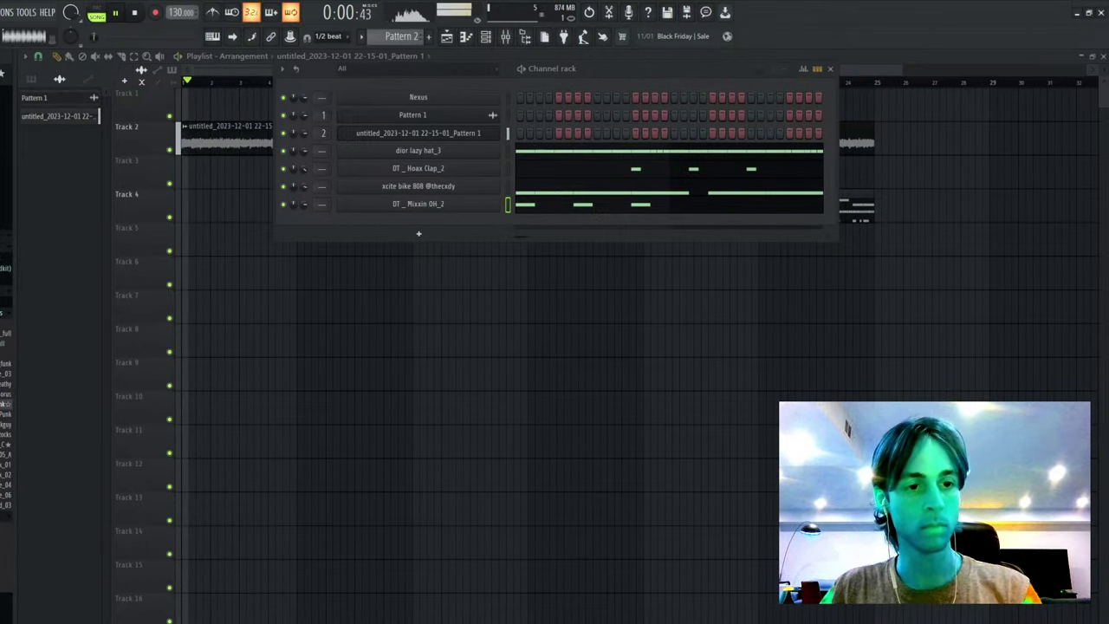
{"action": "key", "text": "space"}
{"action": "left_click_drag", "start_coordinate": [5, 404], "coordinate": [187, 308]}
{"action": "double_click", "coordinate": [271, 309]}
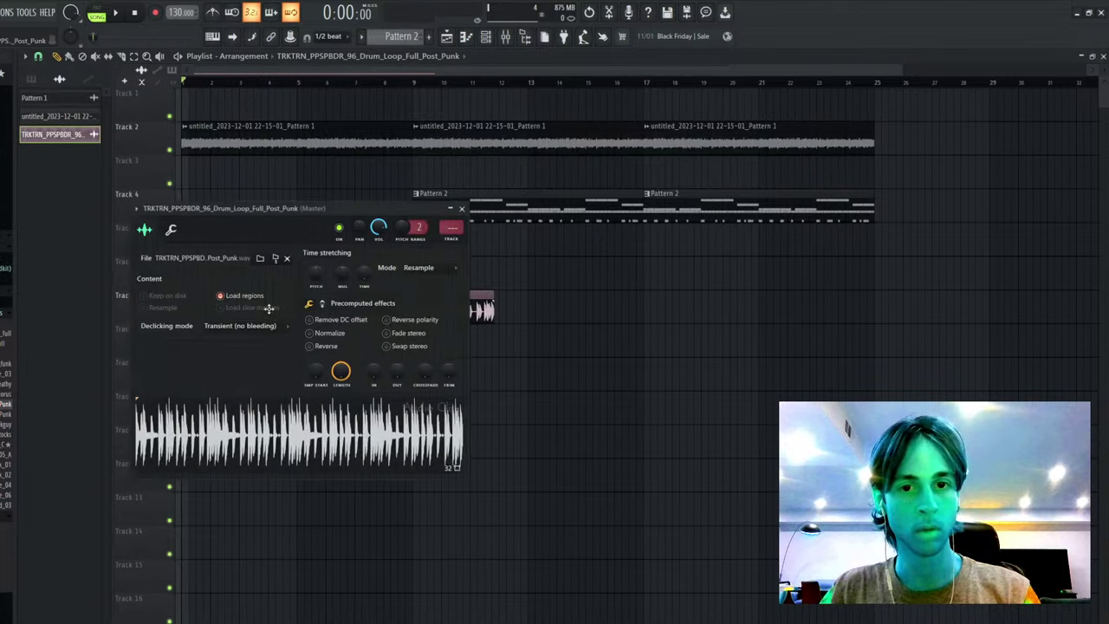
{"action": "left_click_drag", "start_coordinate": [364, 274], "coordinate": [364, 255]}
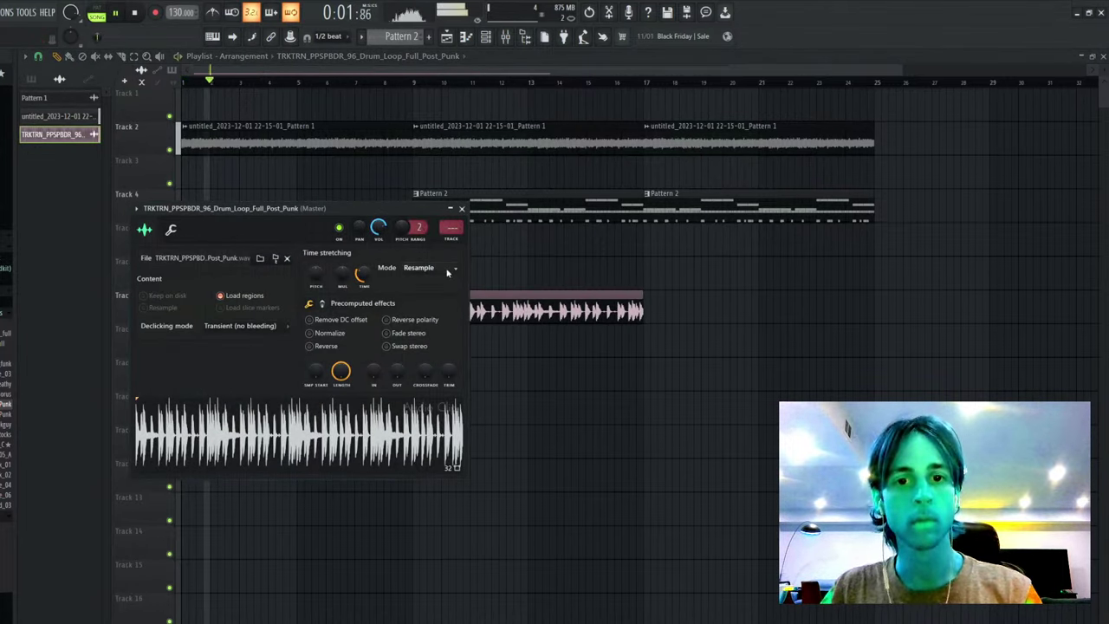
- Route the drum loop to mixer insert 3 and cut its lows and highs with Fruity parametric EQ 2, leaving mainly the mids
{"action": "key", "text": "ctrl+l"}
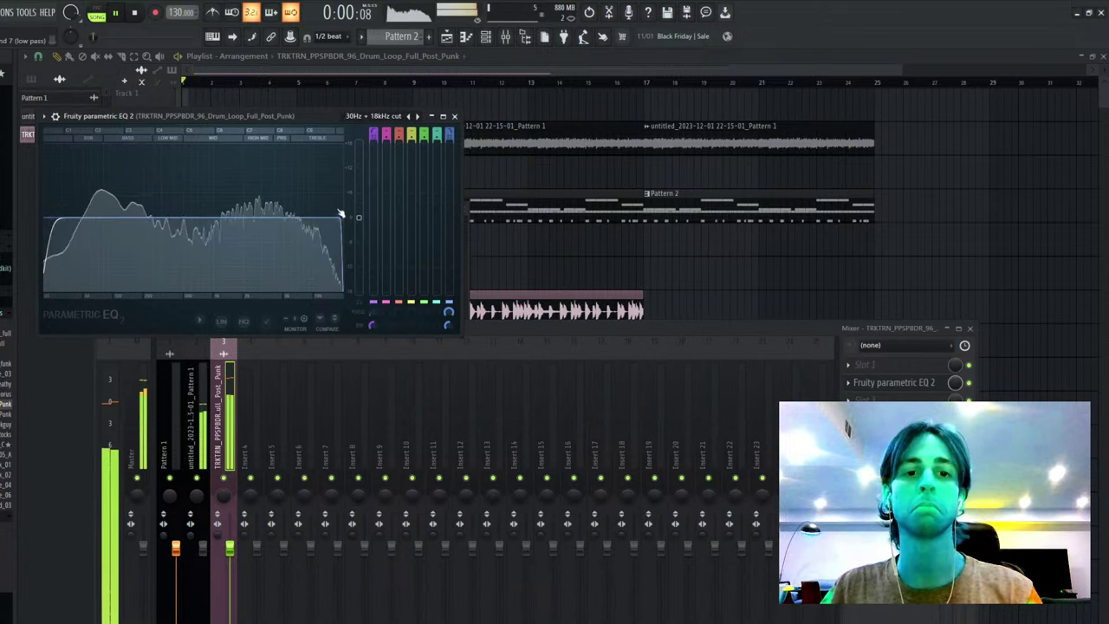
{"action": "left_click_drag", "start_coordinate": [342, 215], "coordinate": [235, 219]}
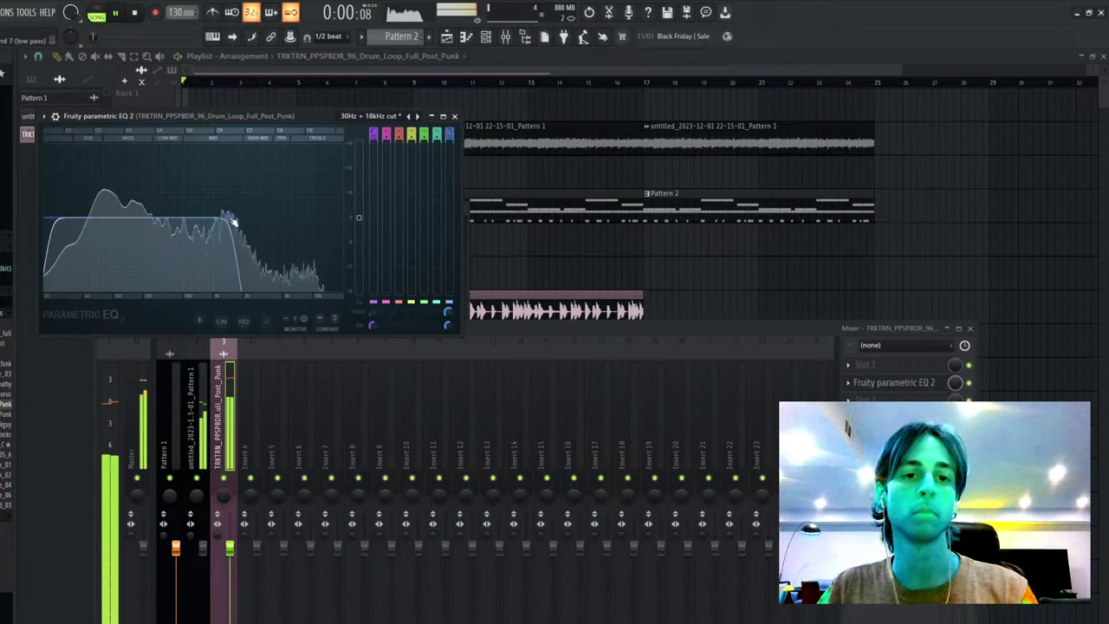
{"action": "left_click_drag", "start_coordinate": [62, 217], "coordinate": [151, 217]}
{"action": "mouse_move", "coordinate": [358, 216]}
{"action": "left_mouse_down"}
{"action": "mouse_move", "coordinate": [359, 177]}
{"action": "mouse_move", "coordinate": [359, 215]}
{"action": "left_mouse_up"}
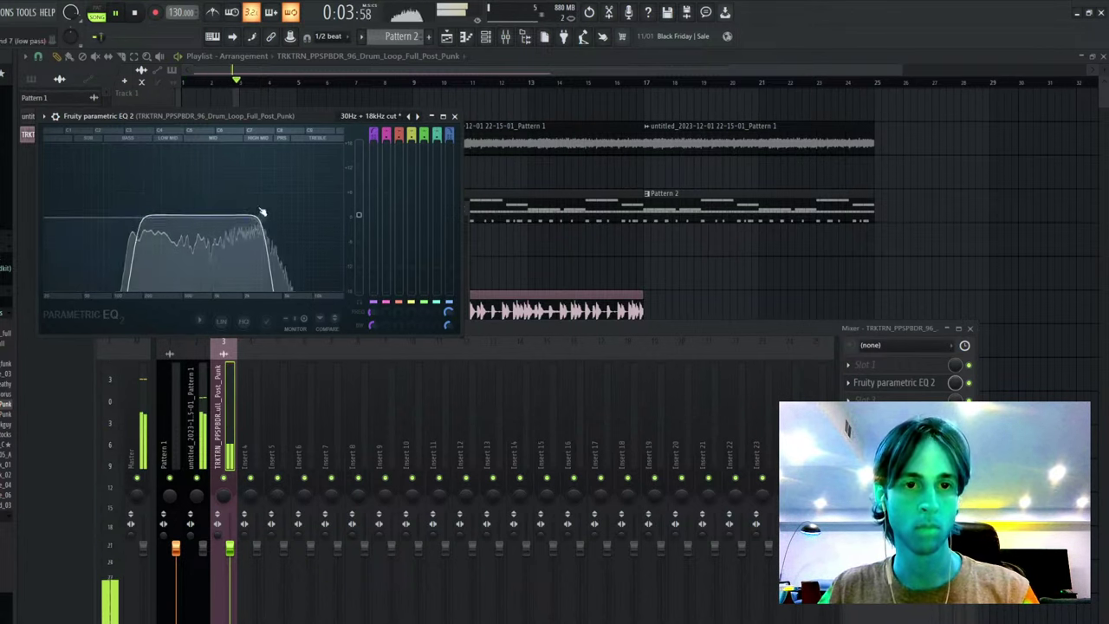
{"action": "left_click_drag", "start_coordinate": [262, 217], "coordinate": [249, 218]}
{"action": "left_click_drag", "start_coordinate": [141, 219], "coordinate": [151, 219]}
{"action": "key", "text": "F12"}
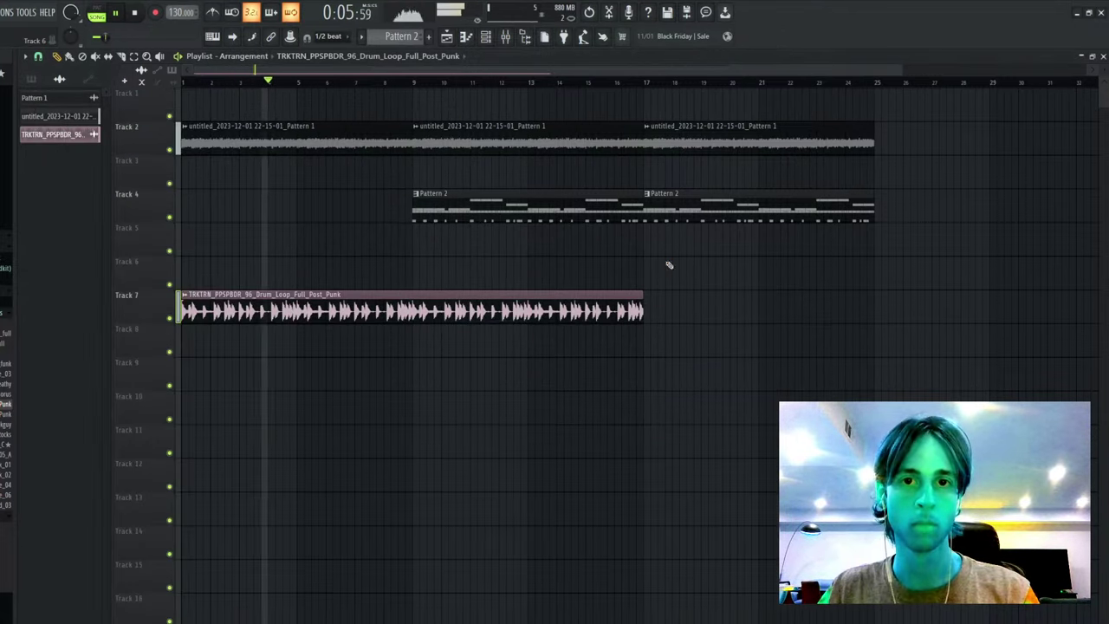
- Set up HalfTime on the melody's mixer track with a 1 Bar loop, 2x mode, 100% mix and a 1.99 kHz band limit
{"action": "double_click", "coordinate": [488, 126]}
{"action": "left_click", "coordinate": [505, 37]}
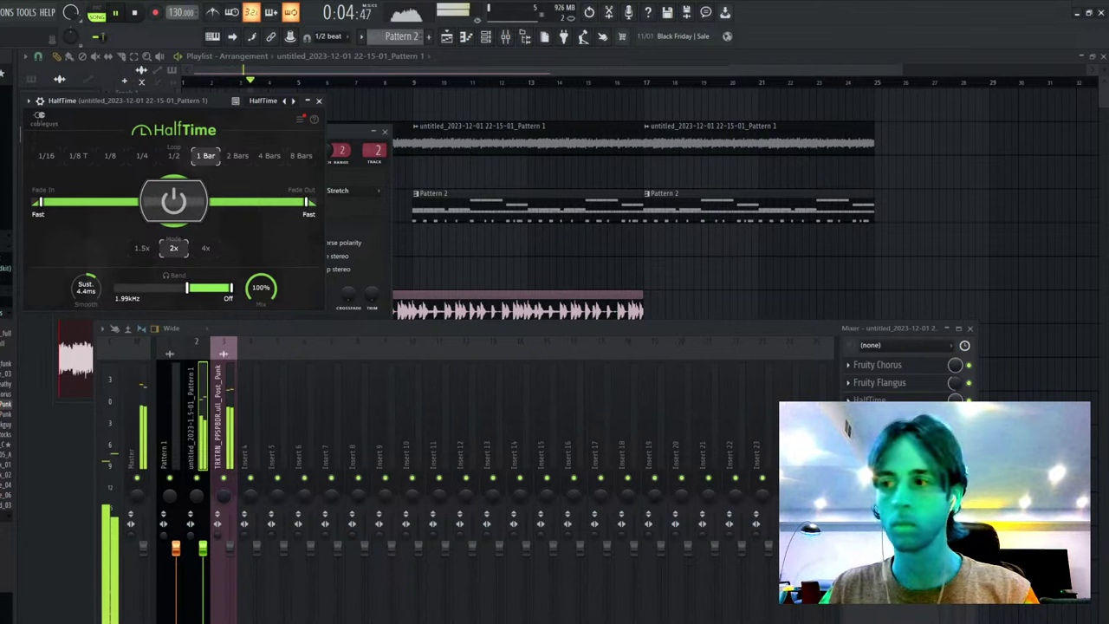
{"action": "key", "text": "F12"}
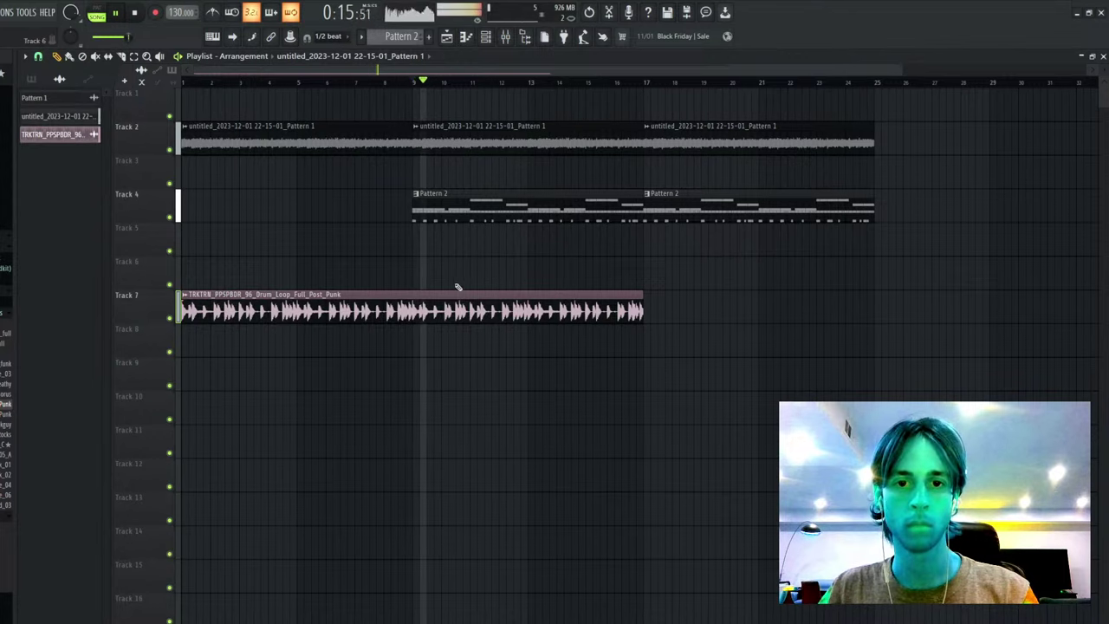
- Shorten the Track 7 drum loop clip to 8 bars so it ends where Pattern 2 starts
{"action": "left_click_drag", "start_coordinate": [643, 308], "coordinate": [421, 304]}
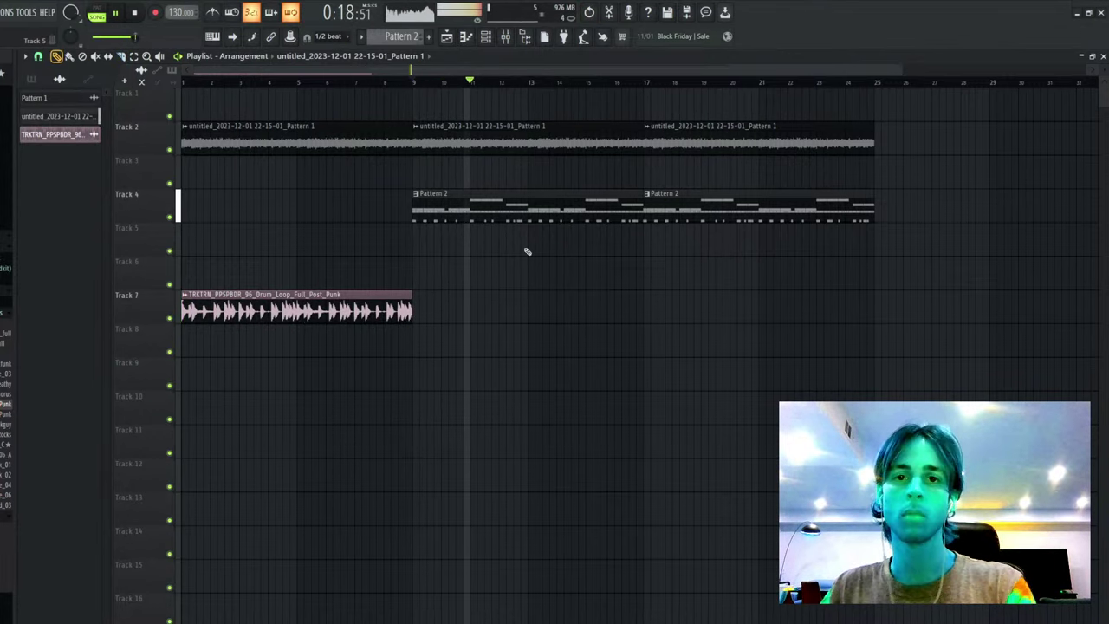
- Show all channels in the channel rack and add an ElectraX64 instrument with an arp preset from the Anthrax bank
{"action": "key", "text": "F7"}
{"action": "left_click", "coordinate": [486, 35]}
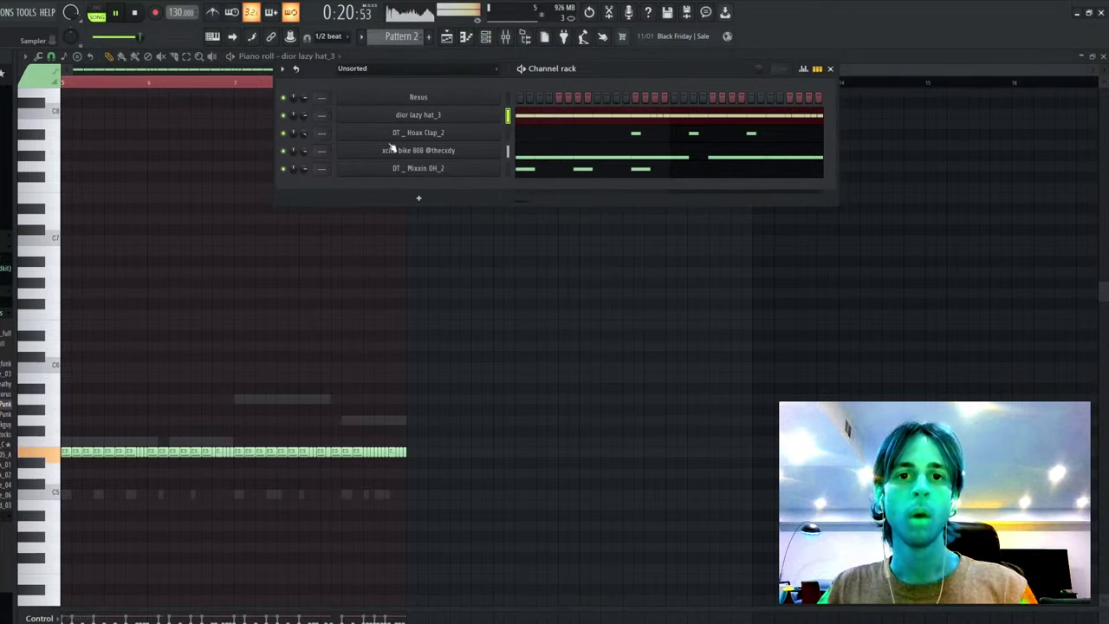
{"action": "left_click", "coordinate": [412, 69]}
{"action": "left_click", "coordinate": [386, 82]}
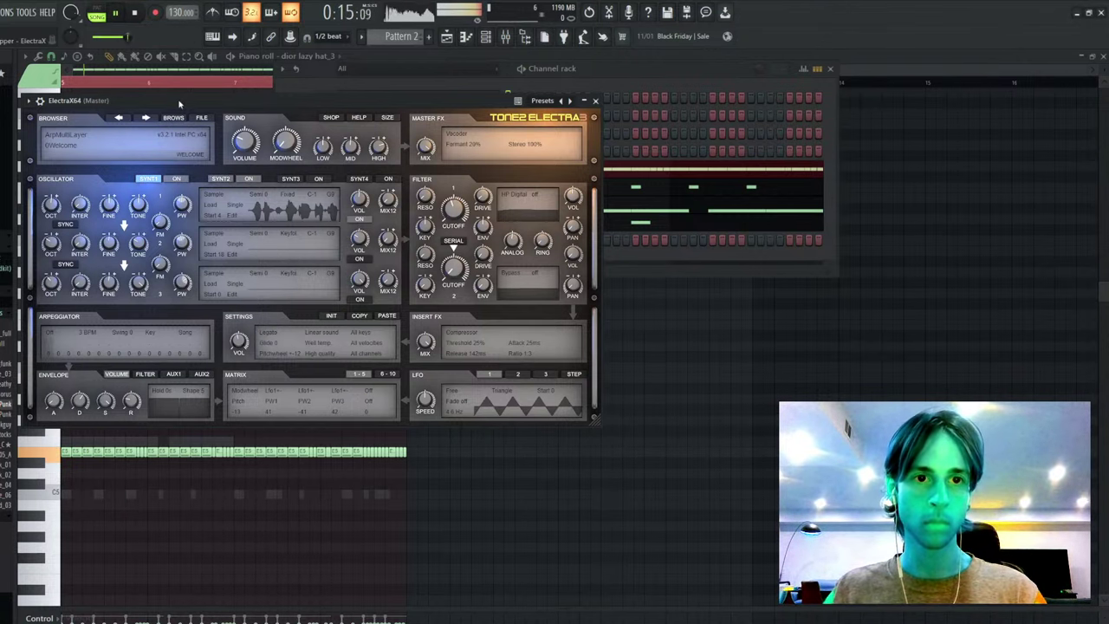
{"action": "left_click_drag", "start_coordinate": [179, 104], "coordinate": [414, 277]}
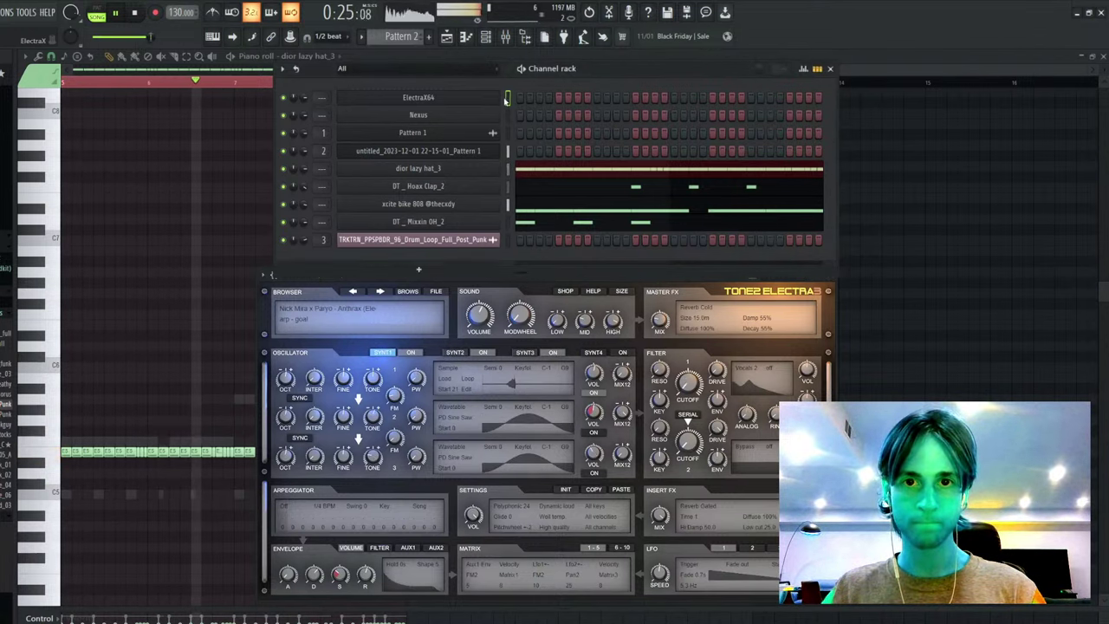
- Place a short test note at the start of bar 1 in ElectraX64's piano roll
{"action": "left_click", "coordinate": [467, 36]}
{"action": "key", "text": "space"}
{"action": "left_click_drag", "start_coordinate": [2, 294], "coordinate": [62, 315]}
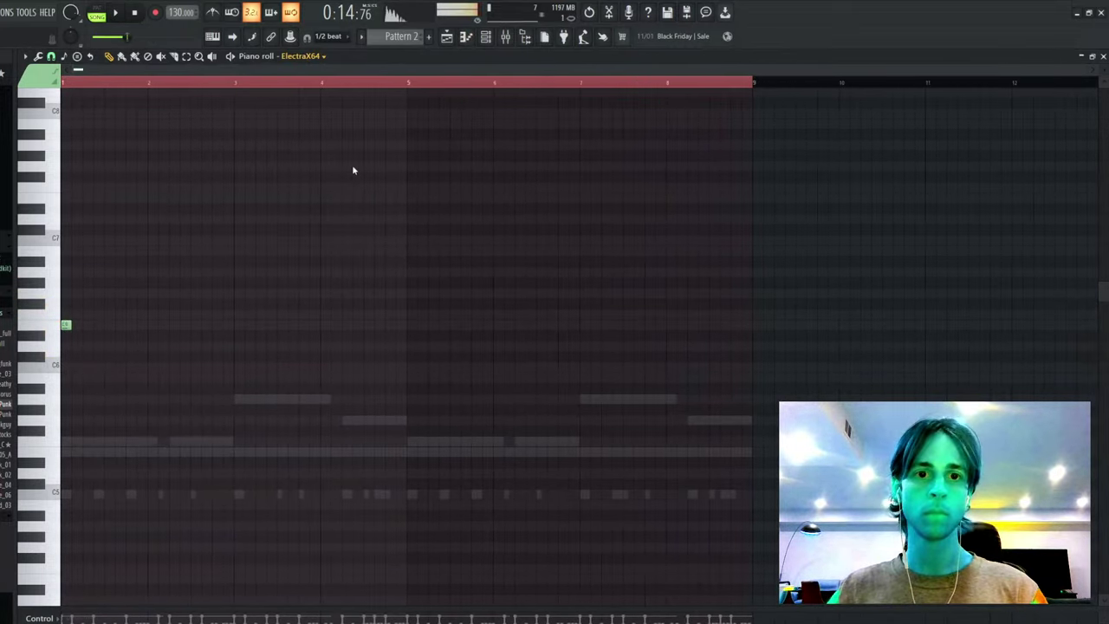
- Copy all of the Nexus melody notes from Pattern 1
{"action": "scroll", "coordinate": [408, 38], "scroll_direction": "up", "scroll_amount": 1}
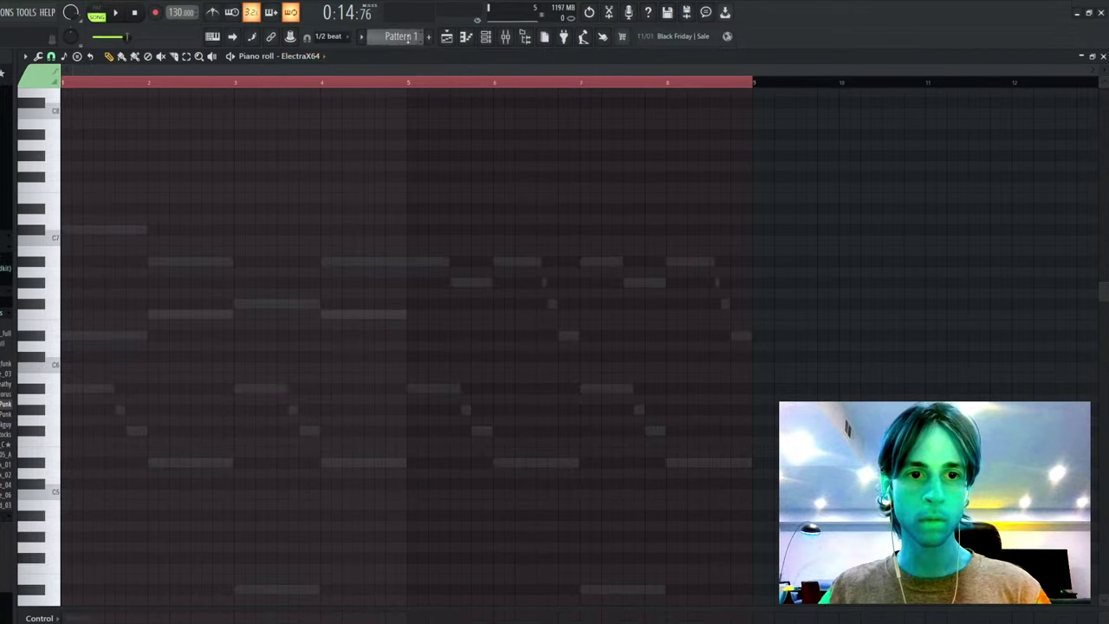
{"action": "right_click", "coordinate": [214, 265]}
{"action": "right_click", "coordinate": [213, 265]}
{"action": "key", "text": "ctrl+a"}
{"action": "key", "text": "ctrl+c"}
- Paste the copied melody into Pattern 2 and move it from the Nexus channel to ElectraX64
{"action": "scroll", "coordinate": [412, 36], "scroll_direction": "down", "scroll_amount": 1}
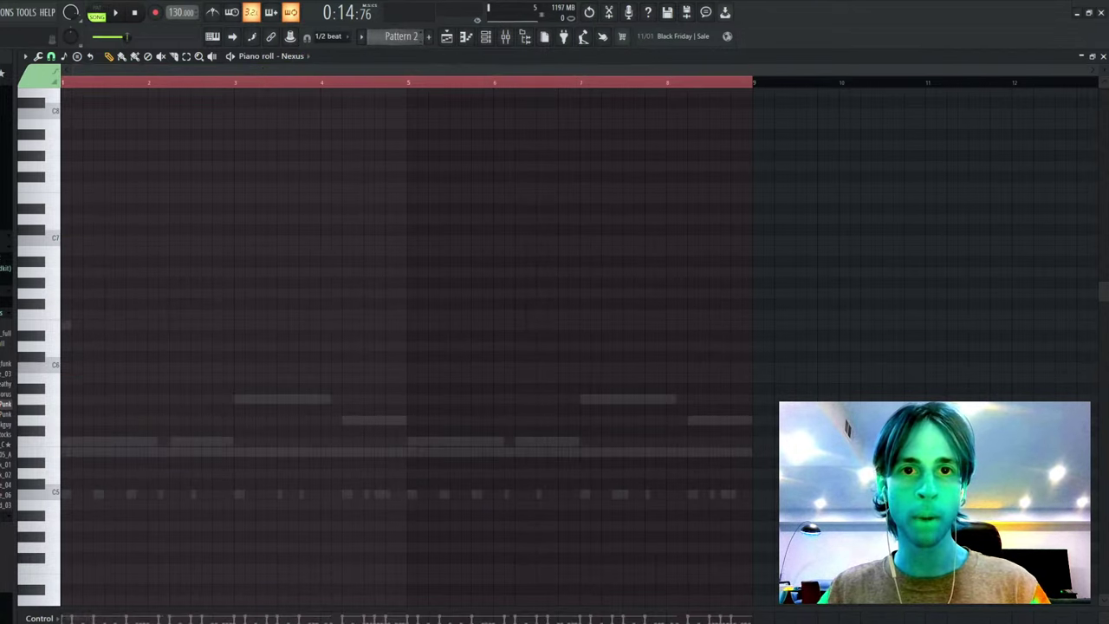
{"action": "key", "text": "ctrl+v"}
{"action": "key", "text": "space"}
{"action": "key", "text": "F6"}
{"action": "key", "text": "F7"}
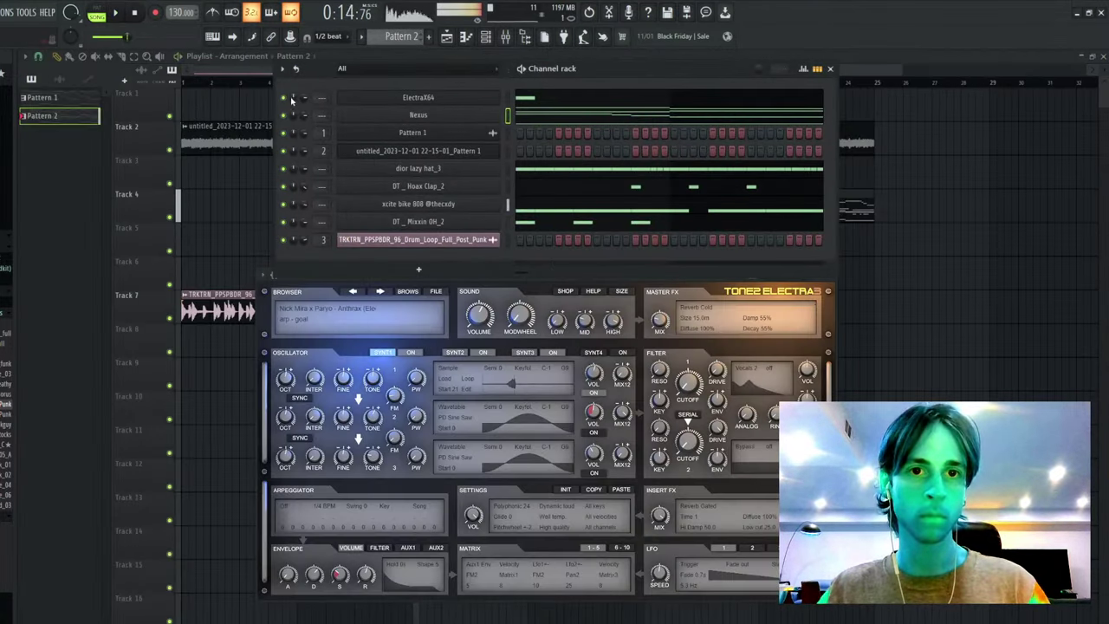
{"action": "key", "text": "ctrl+x"}
{"action": "key", "text": "Up"}
{"action": "key", "text": "ctrl+v"}
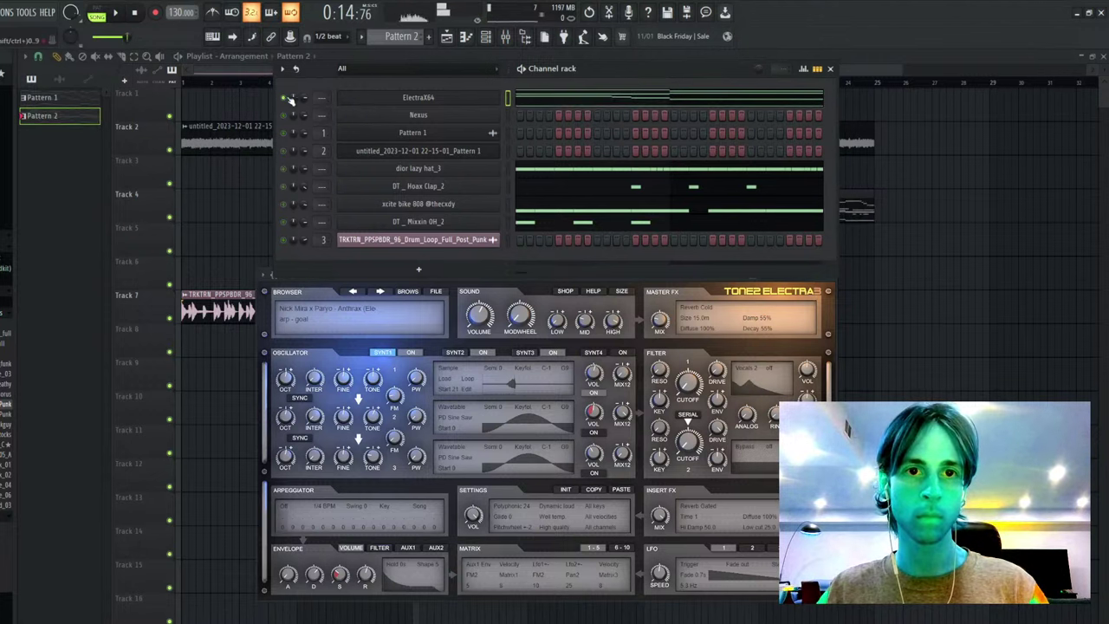
- Transpose the whole ElectraX64 melody up six semitones in the piano roll and play it back
{"action": "key", "text": "space"}
{"action": "left_click", "coordinate": [563, 98]}
{"action": "scroll", "coordinate": [571, 93], "scroll_direction": "down", "scroll_amount": 3}
{"action": "key", "text": "space"}
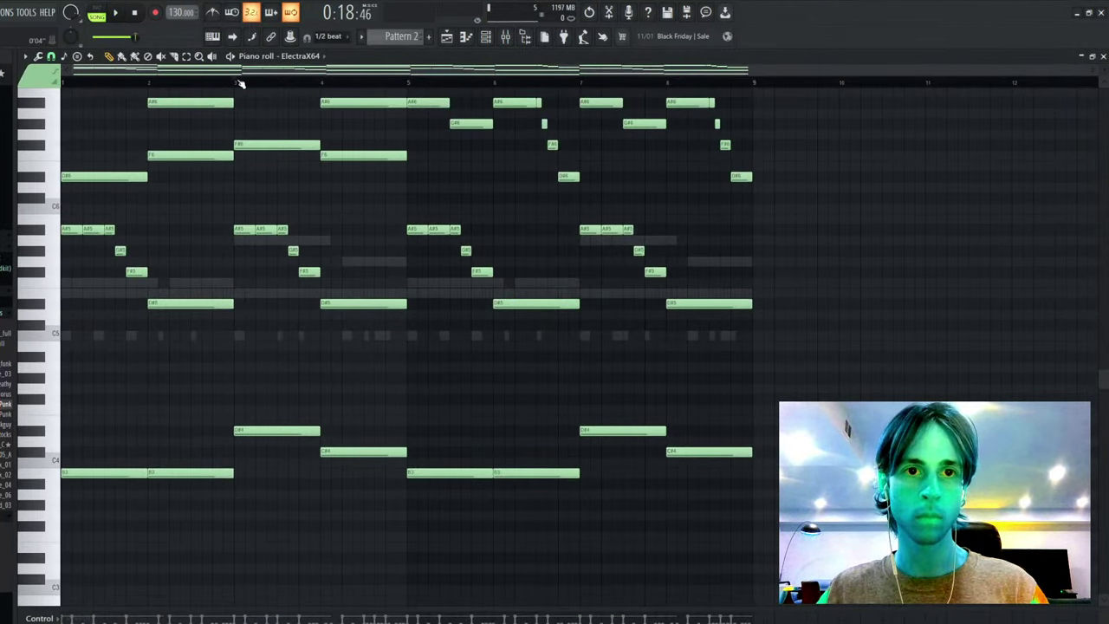
{"action": "key", "text": "space"}
{"action": "key", "text": "space"}
{"action": "scroll", "coordinate": [221, 206], "scroll_direction": "up", "scroll_amount": 2}
{"action": "key", "text": "shift+Up"}
{"action": "key", "text": "shift+Up"}
{"action": "key", "text": "shift+Up"}
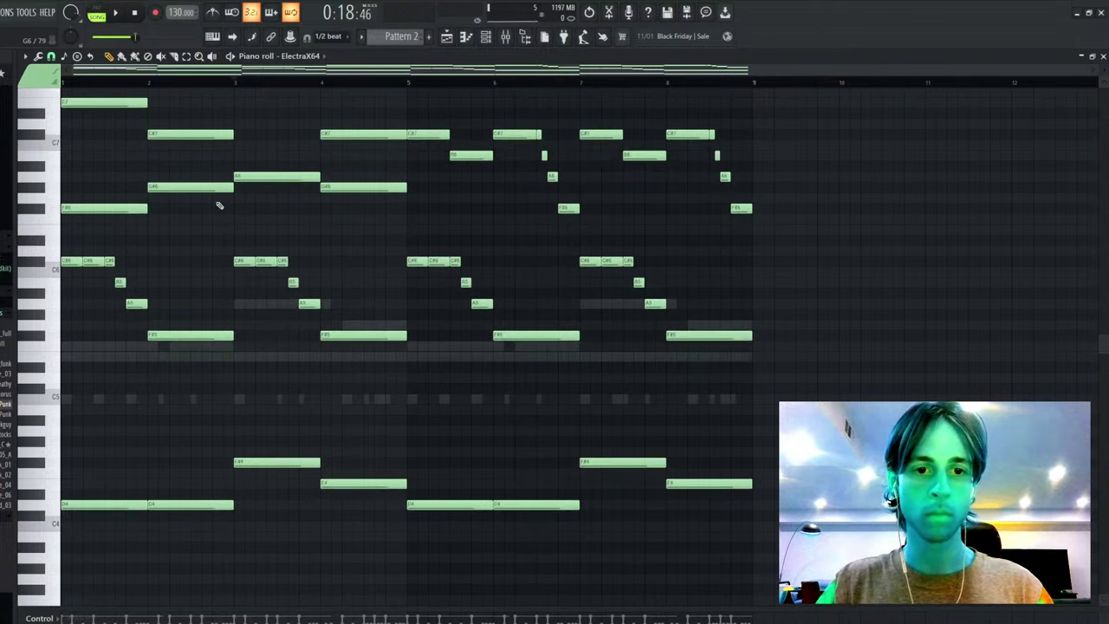
{"action": "key", "text": "shift+Up"}
{"action": "key", "text": "shift+Up"}
{"action": "key", "text": "shift+Up"}
{"action": "key", "text": "space"}
{"action": "scroll", "coordinate": [211, 114], "scroll_direction": "up", "scroll_amount": 1}
{"action": "left_click_drag", "start_coordinate": [224, 107], "coordinate": [71, 594]}
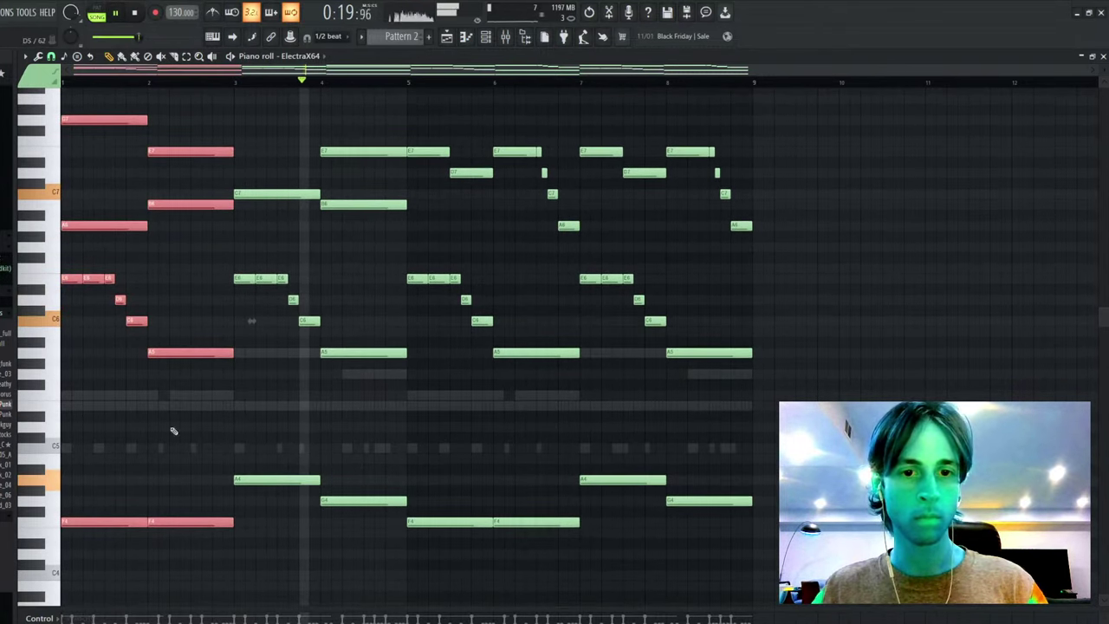
{"action": "left_click_drag", "start_coordinate": [354, 141], "coordinate": [372, 502]}
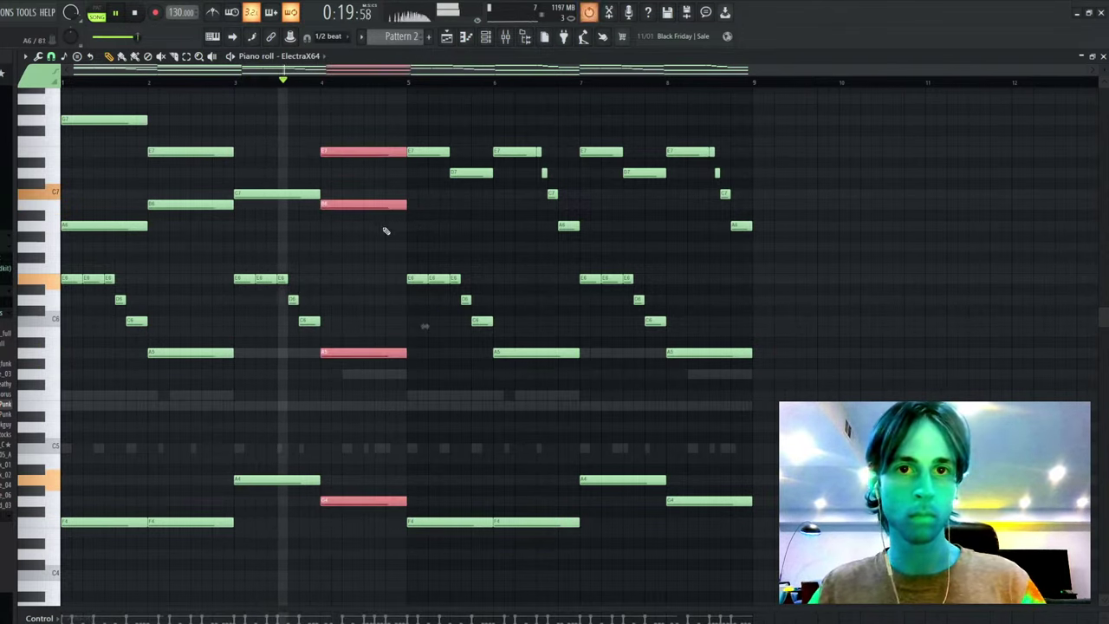
{"action": "key", "text": "Escape"}
{"action": "key", "text": "Escape"}
- Solo the melody audio on Track 2 of the playlist and audition it from the start and from bar 9
{"action": "key", "text": "space"}
{"action": "key", "text": "Escape"}
{"action": "right_click", "coordinate": [171, 151]}
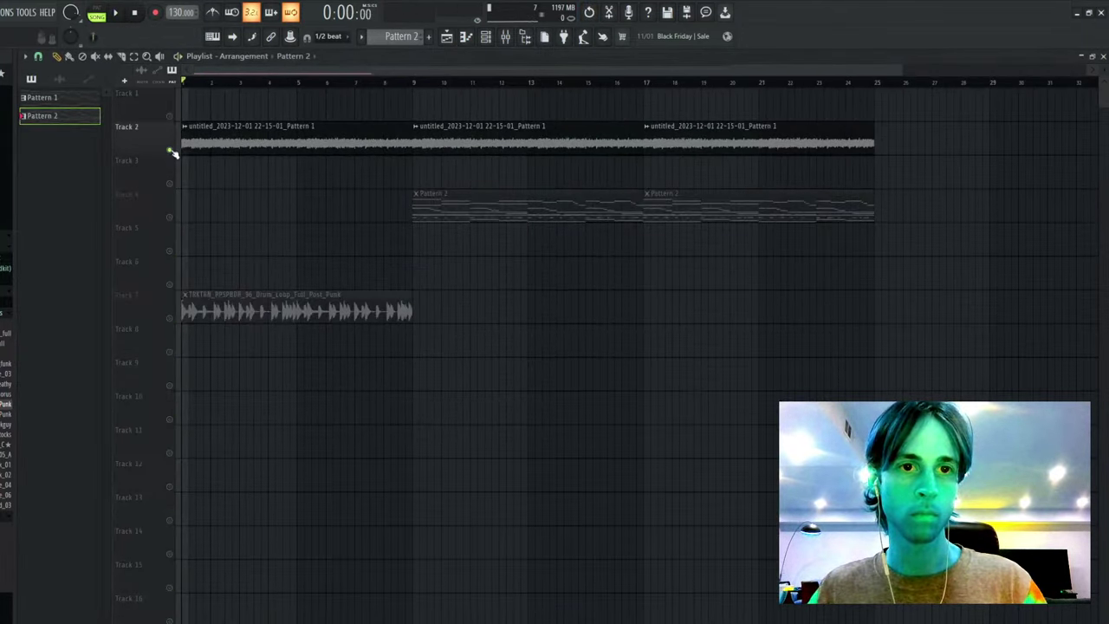
{"action": "double_click", "coordinate": [213, 134]}
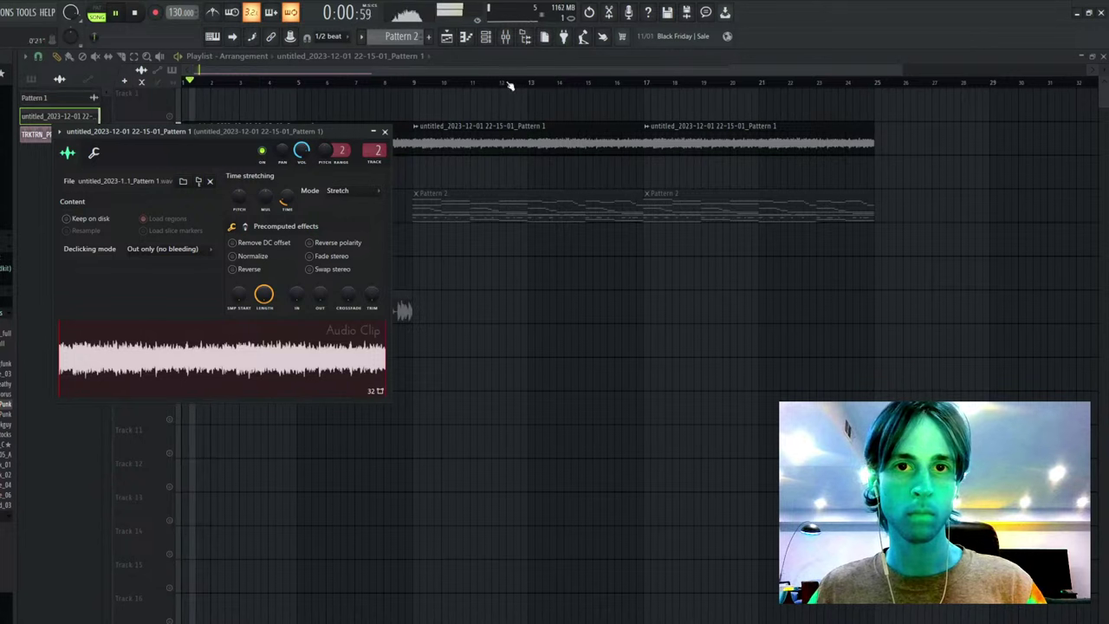
{"action": "left_click", "coordinate": [485, 35]}
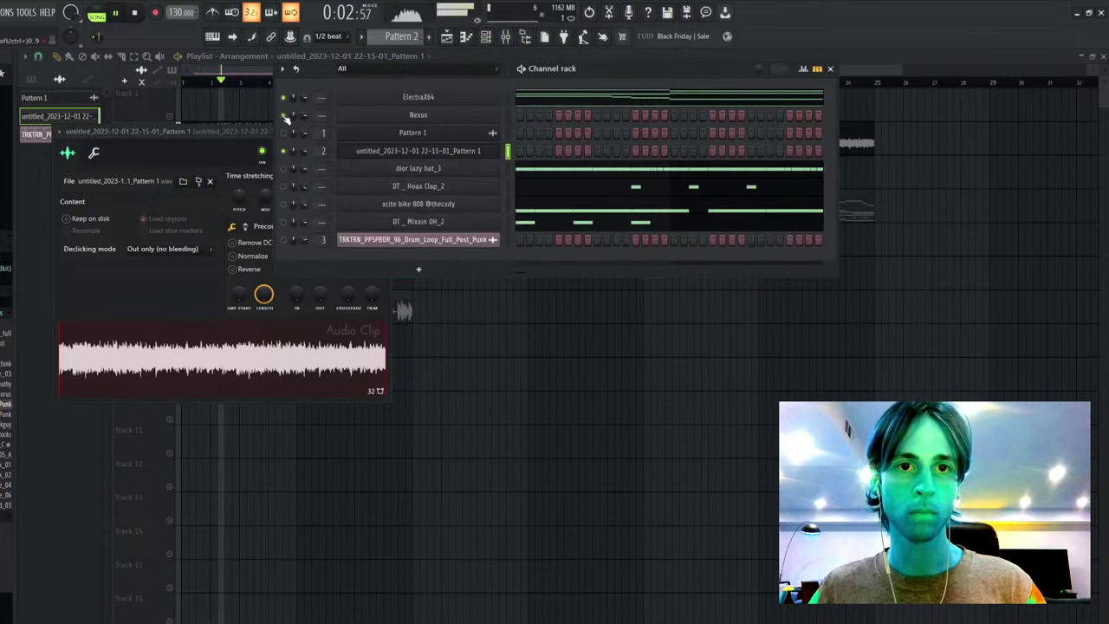
{"action": "right_click", "coordinate": [570, 416]}
{"action": "left_click", "coordinate": [420, 82]}
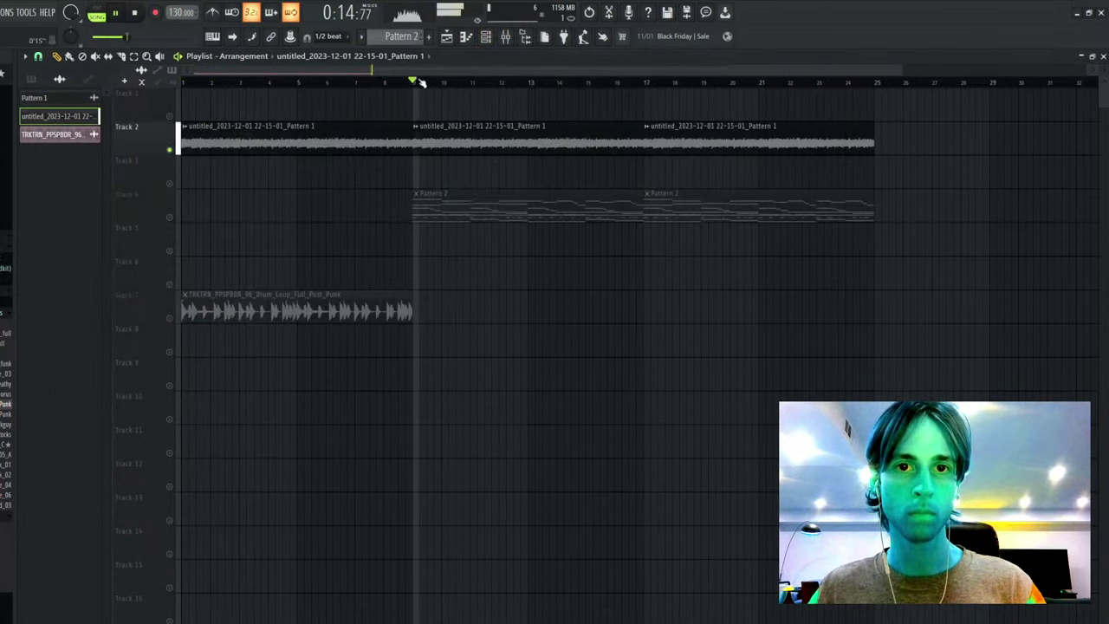
{"action": "key", "text": "space"}
- Unmute Track 4 and check the ElectraX64 notes in bars 5 to 8 against the melody audio
{"action": "left_click", "coordinate": [170, 217]}
{"action": "left_click", "coordinate": [485, 36]}
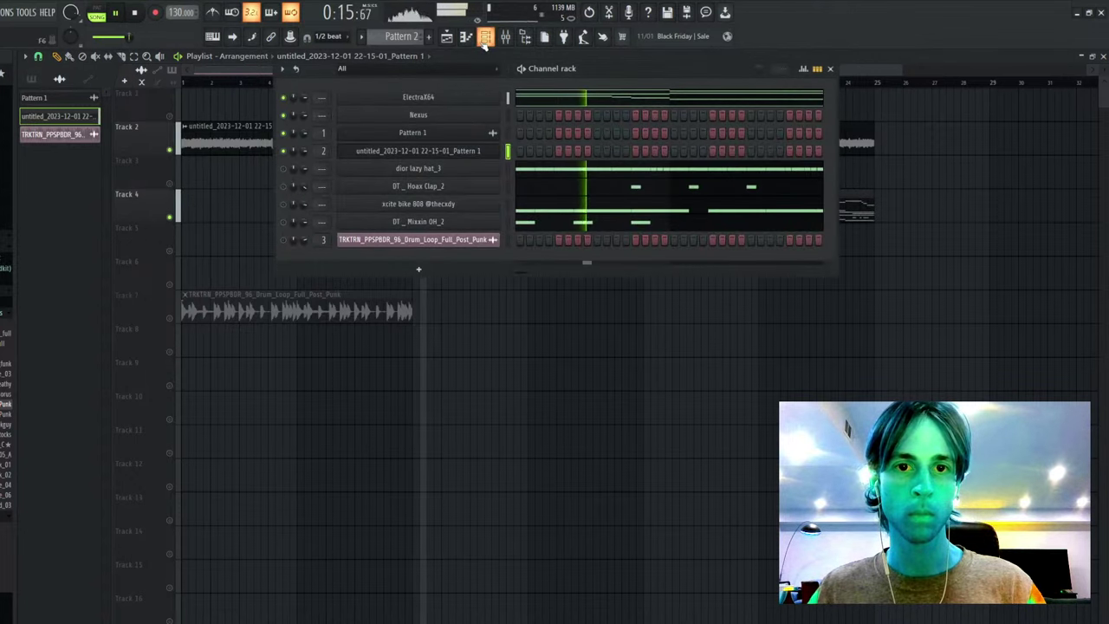
{"action": "left_click", "coordinate": [562, 95]}
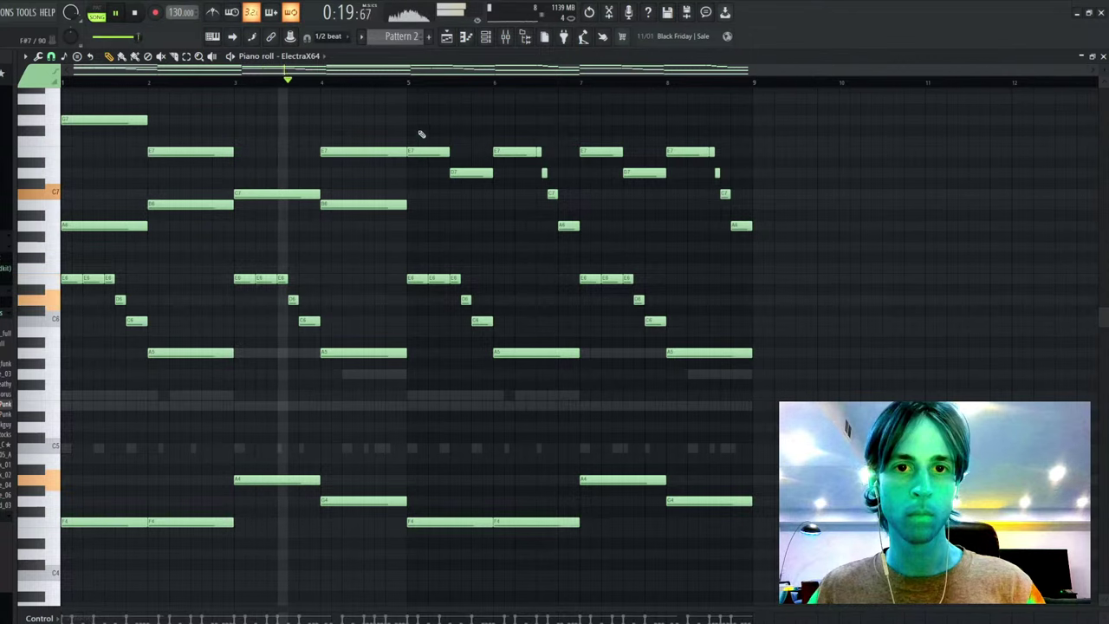
{"action": "left_click_drag", "start_coordinate": [416, 123], "coordinate": [768, 607]}
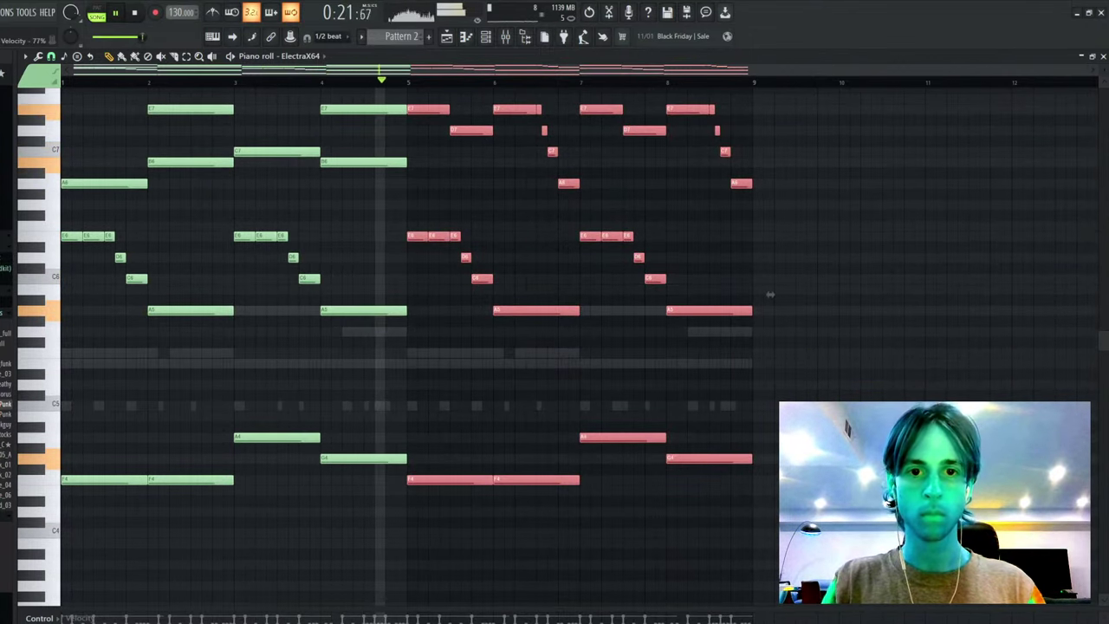
{"action": "left_click", "coordinate": [771, 294], "text": "ctrl"}
{"action": "key", "text": "Escape"}
- Toggle ElectraX64's solo state to bring all channels back into playback
{"action": "right_click", "coordinate": [284, 99]}
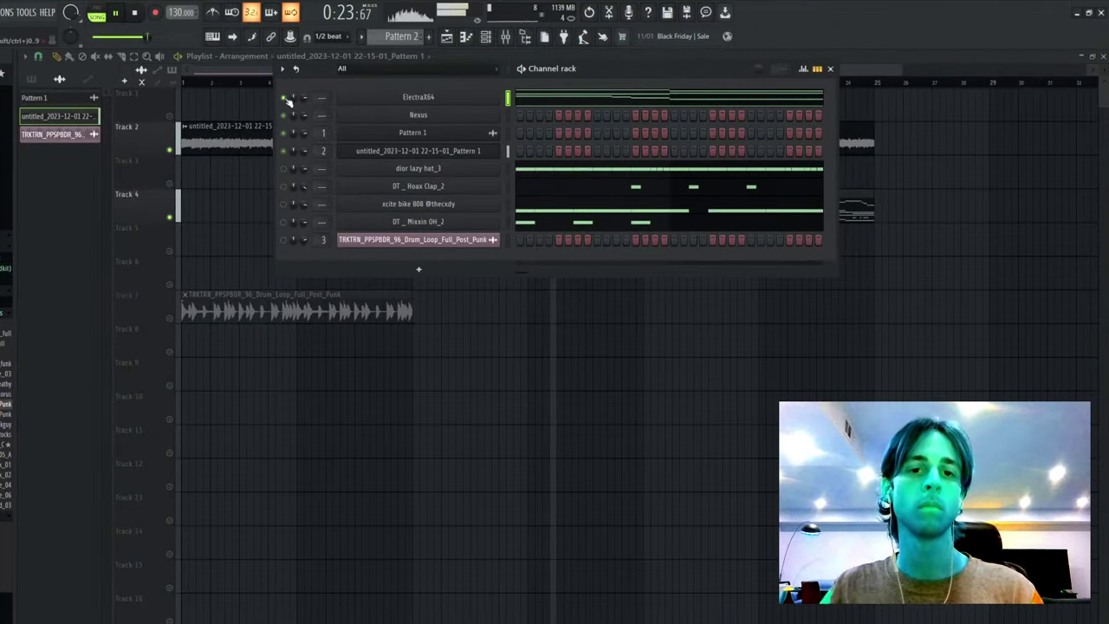
{"action": "right_click", "coordinate": [284, 99]}
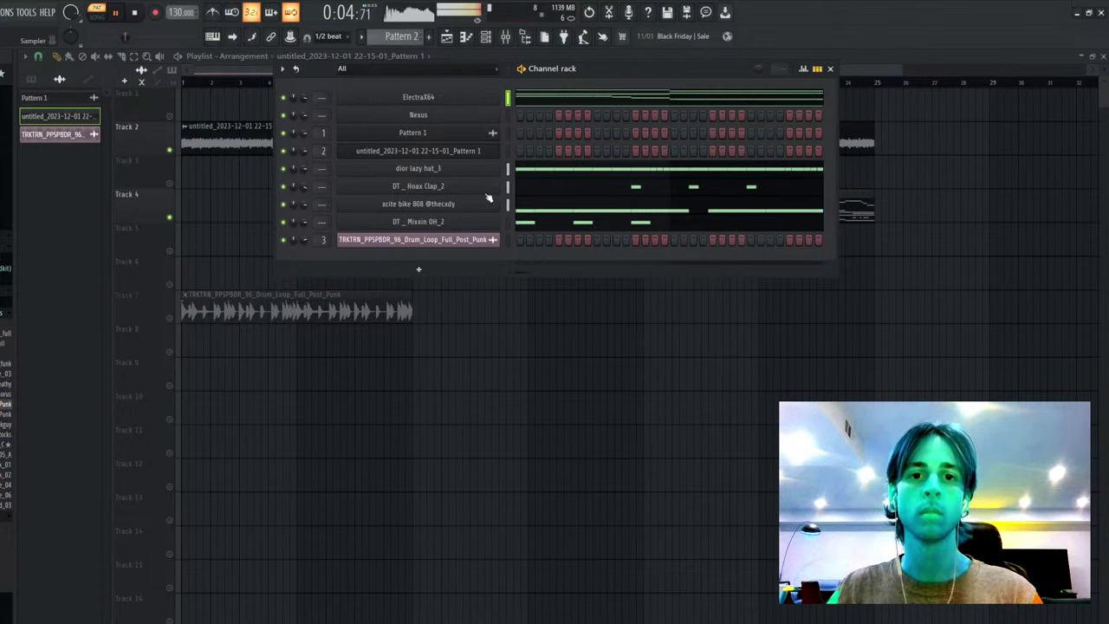
- Move the last Hoax Clap notes of bars 4 and 8 half a beat later in Pattern 2's piano roll
{"action": "left_click", "coordinate": [521, 190]}
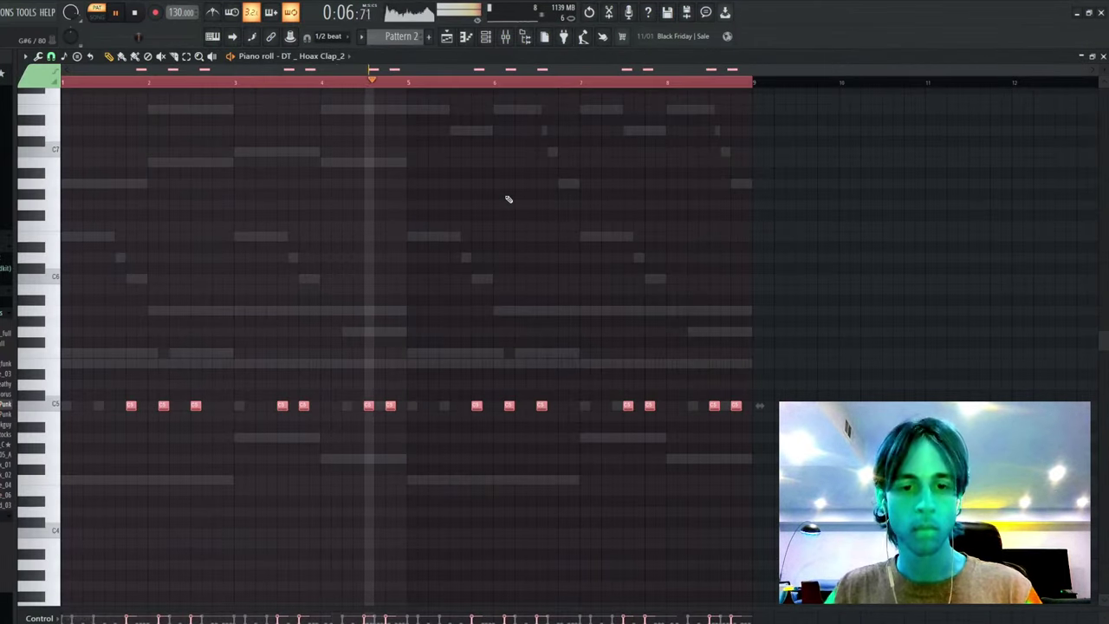
{"action": "left_click_drag", "start_coordinate": [384, 399], "coordinate": [415, 423]}
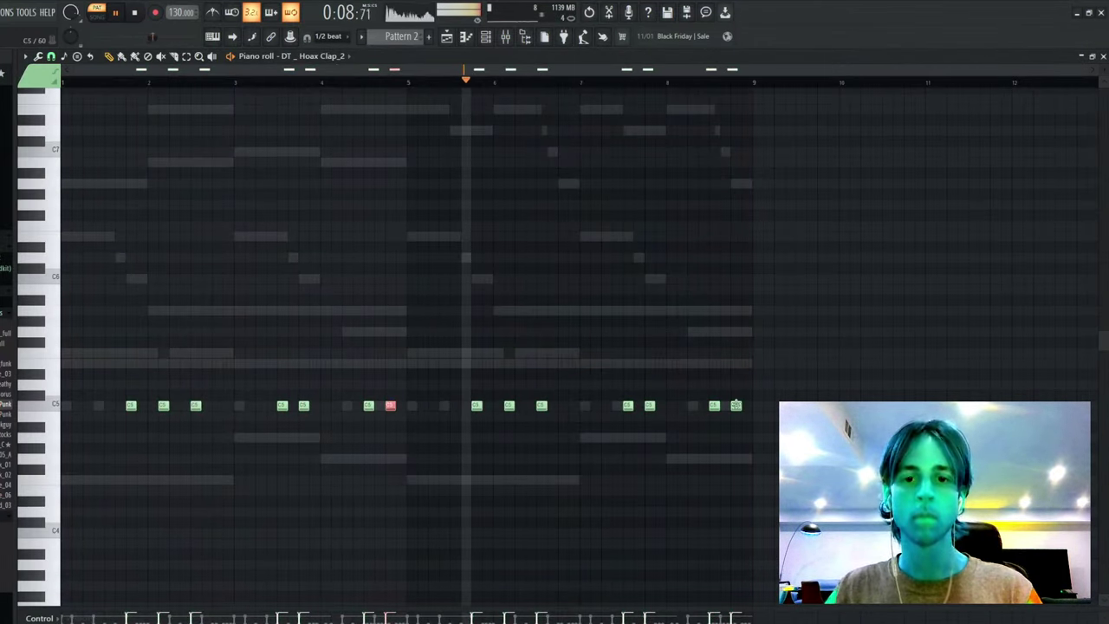
{"action": "left_click", "coordinate": [737, 404], "text": "ctrl+shift"}
{"action": "left_click_drag", "start_coordinate": [737, 405], "coordinate": [748, 405]}
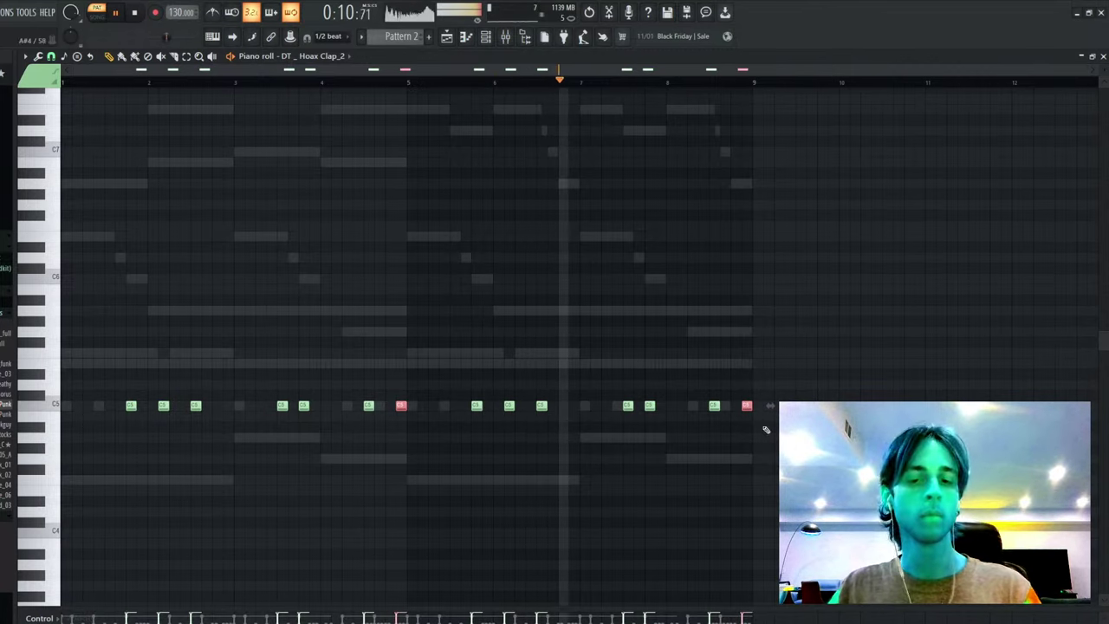
{"action": "key", "text": "ctrl+a"}
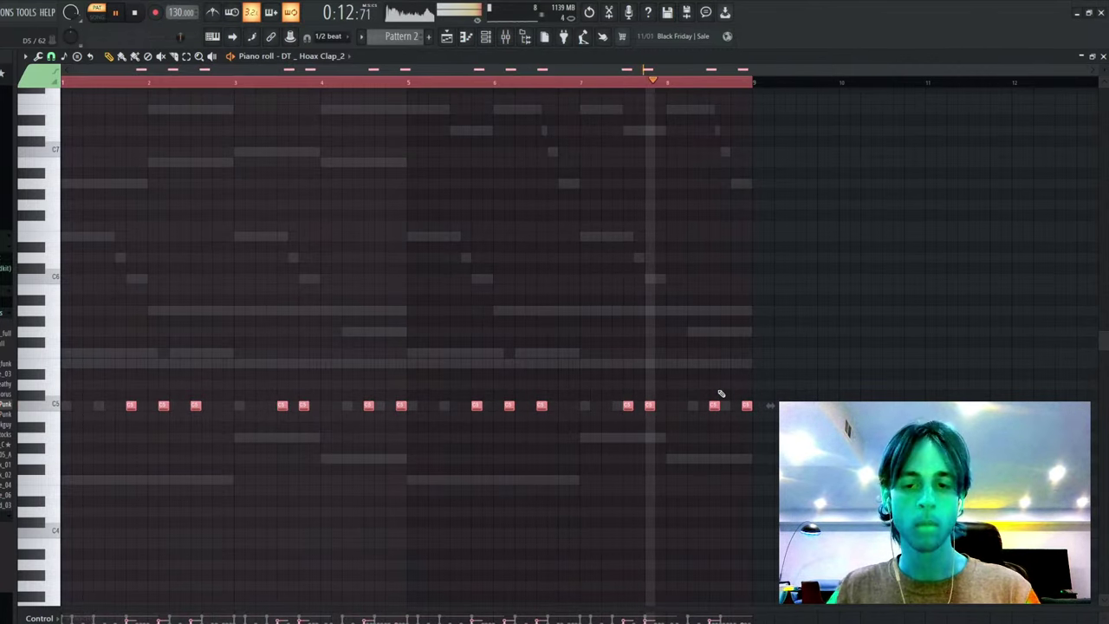
{"action": "key", "text": "ctrl+d"}
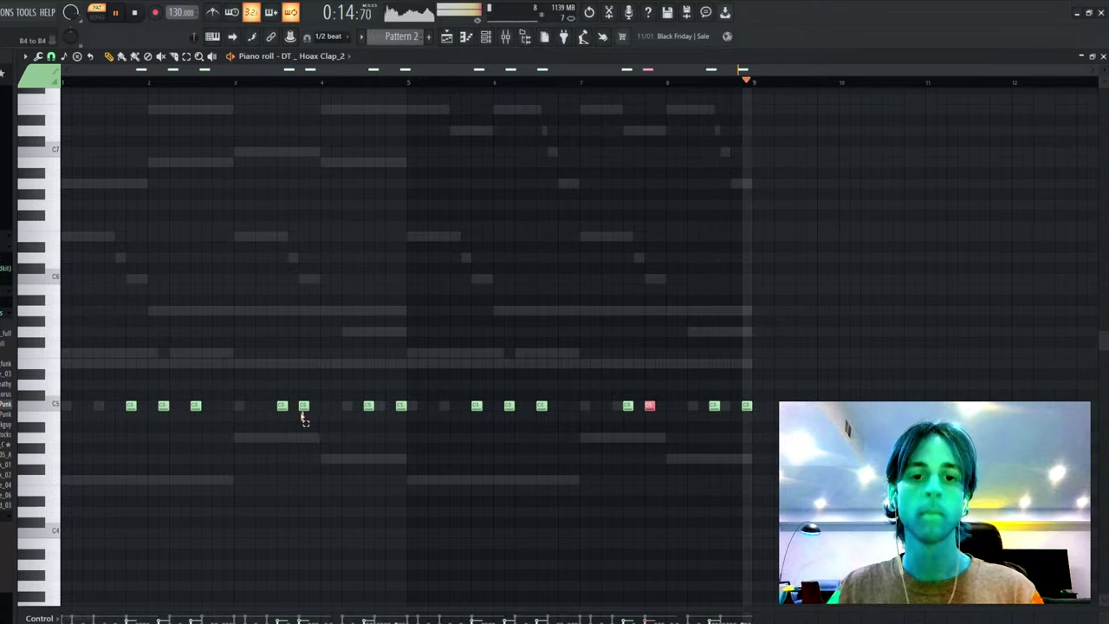
- Try to shift the last clap notes of bars 3 and 7 half a beat later
{"action": "left_click", "coordinate": [304, 406], "text": "ctrl+shift"}
{"action": "key", "text": "shift+Right"}
{"action": "key", "text": "ctrl+d"}
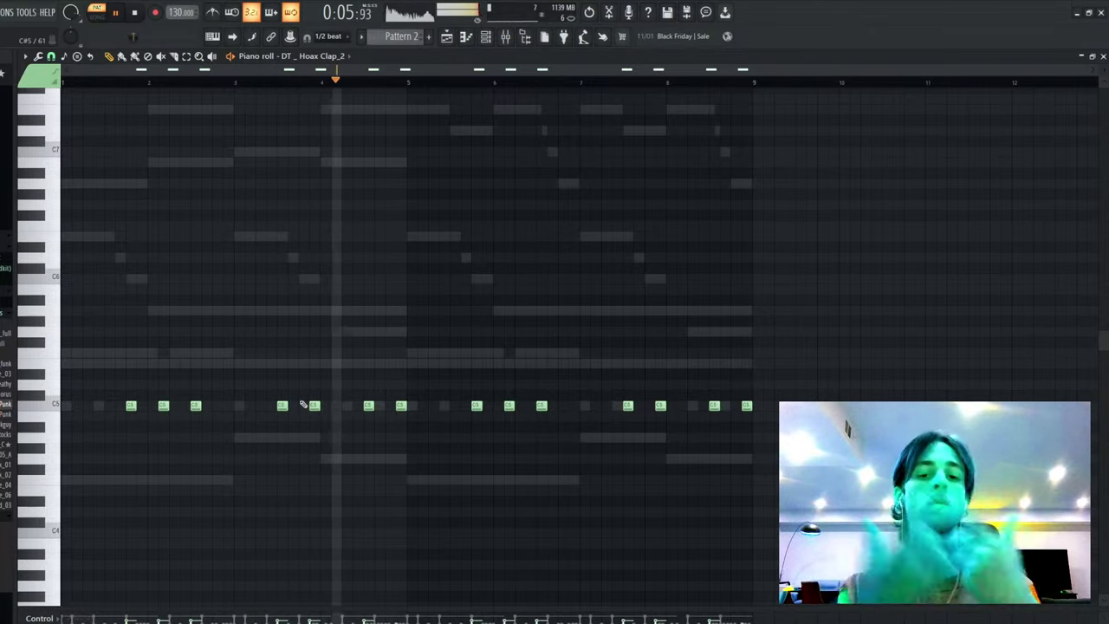
- Delete the last clap notes of bars 3 and 7 while listening, and return to the playlist
{"action": "right_click", "coordinate": [314, 406]}
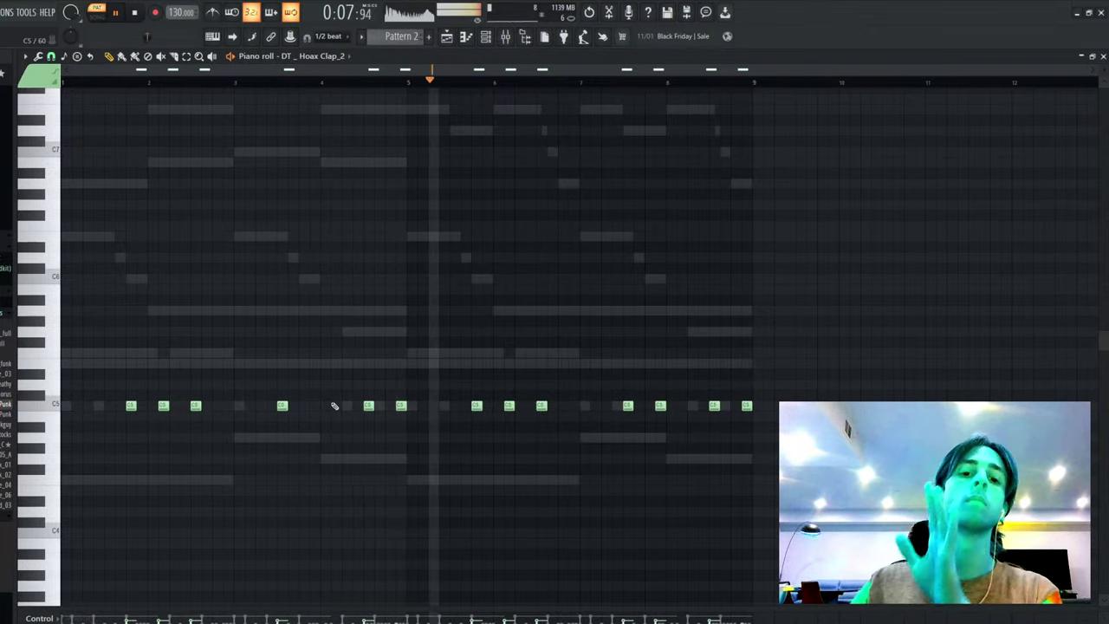
{"action": "right_click", "coordinate": [661, 406]}
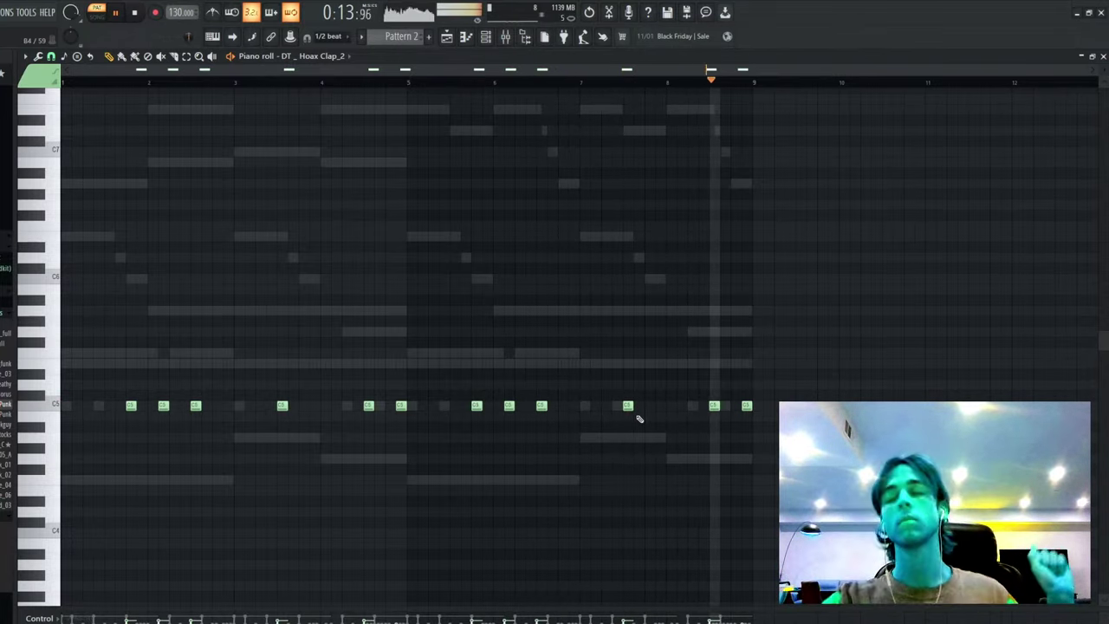
{"action": "key", "text": "F7"}
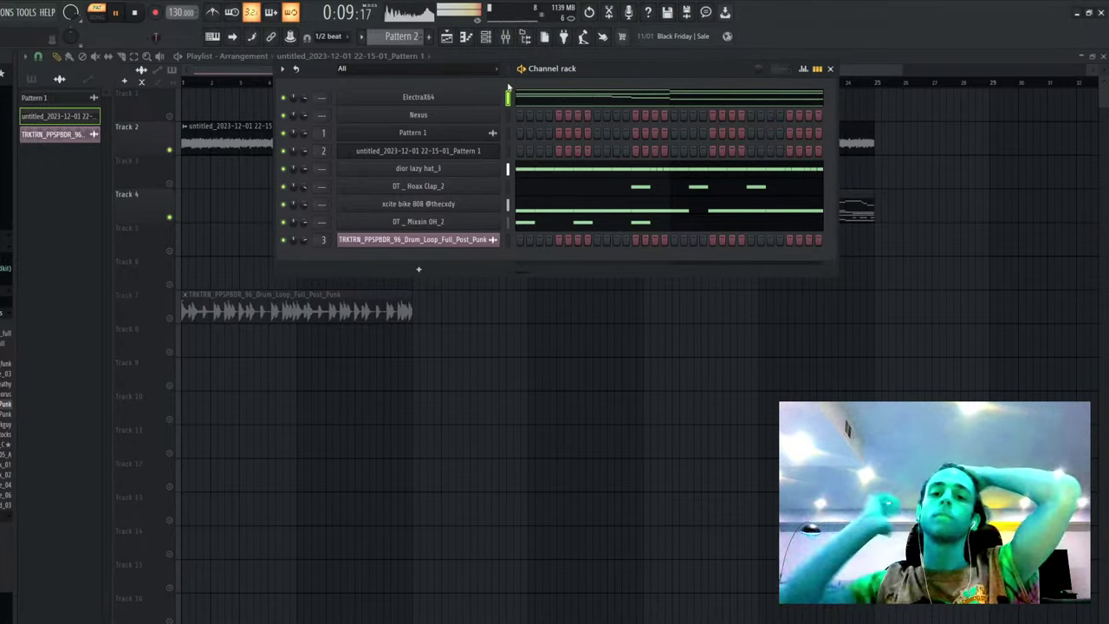
{"action": "right_click", "coordinate": [610, 403]}
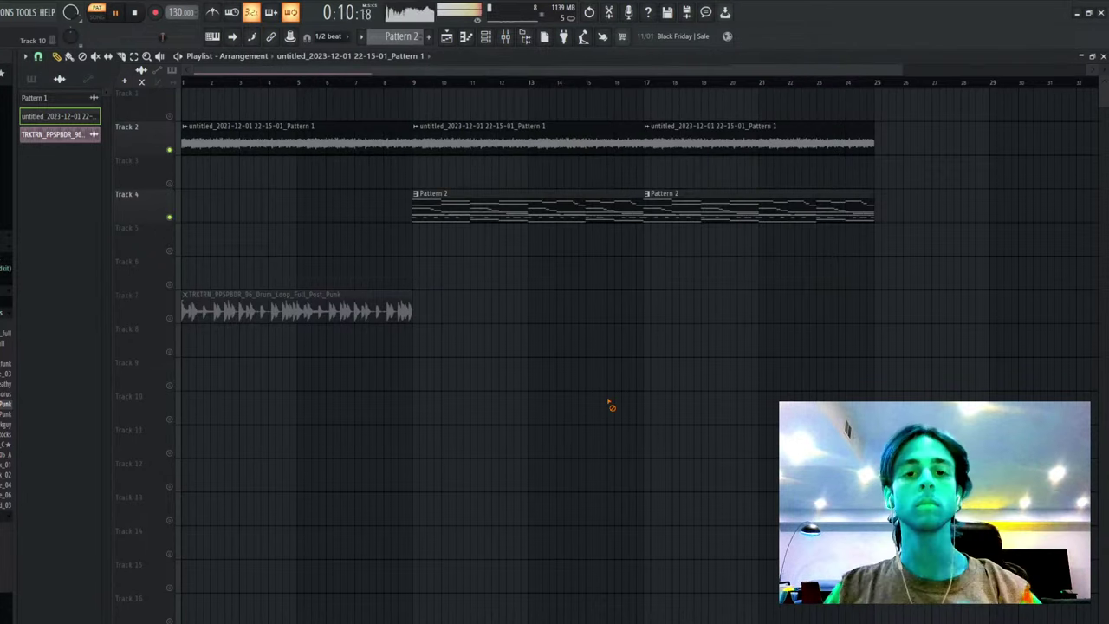
- Switch to song playback, unmute all playlist tracks and delete the Post Punk drum loop clip from Track 7
{"action": "left_click", "coordinate": [411, 36]}
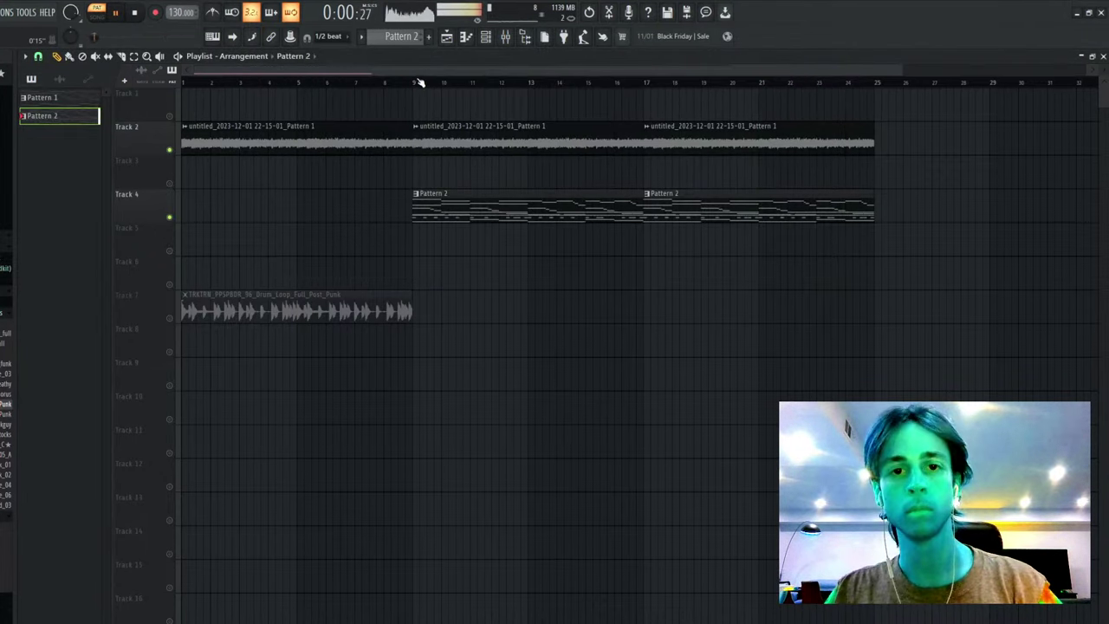
{"action": "key", "text": "l"}
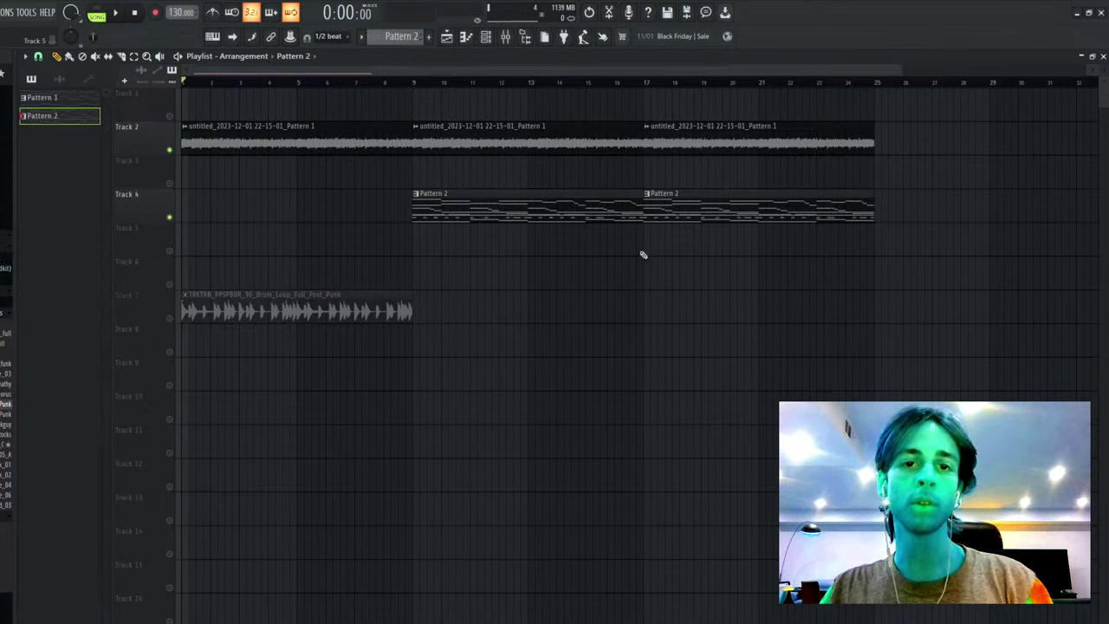
{"action": "right_click", "coordinate": [169, 217]}
{"action": "right_click", "coordinate": [169, 217]}
{"action": "right_click", "coordinate": [400, 308]}
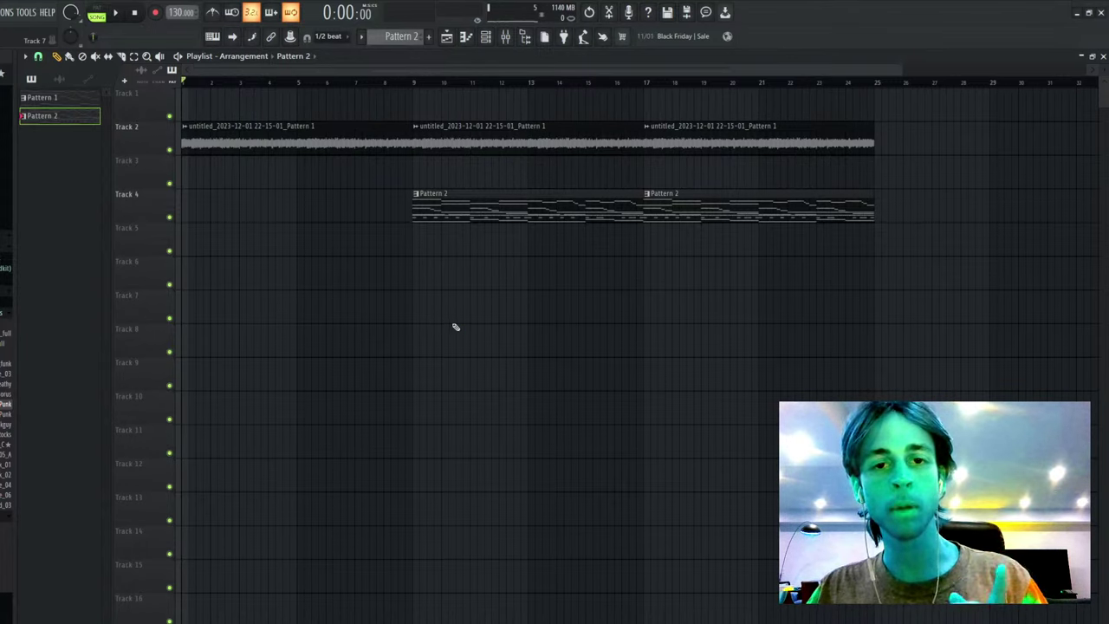
- Play the song from bar 9 and route the ElectraX64 channel to mixer track 4
{"action": "left_click", "coordinate": [417, 83]}
{"action": "key", "text": "space"}
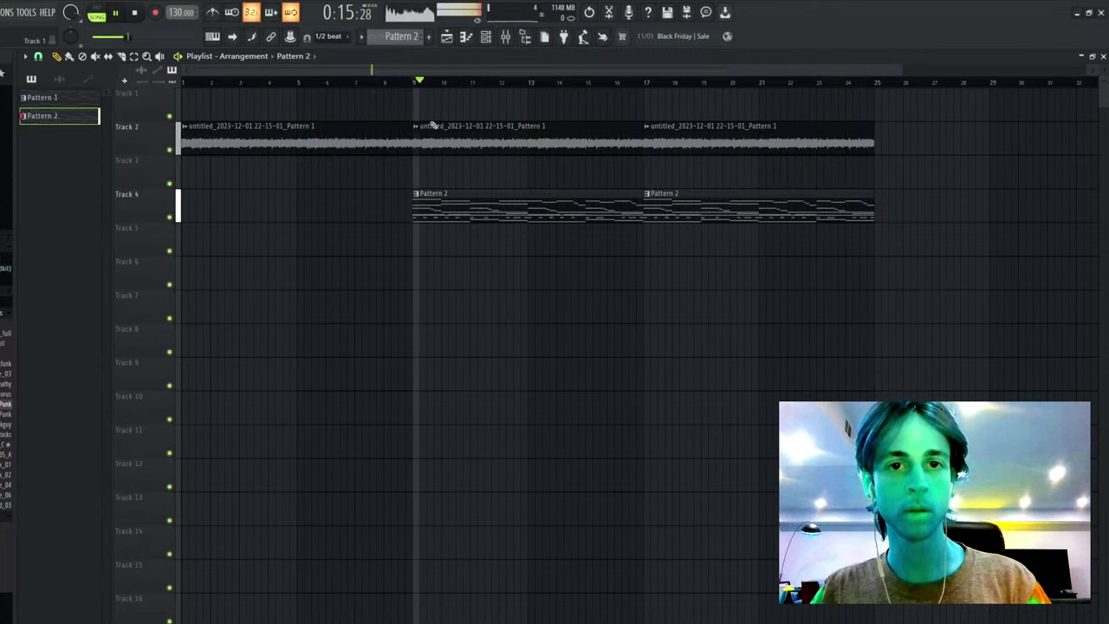
{"action": "key", "text": "F6"}
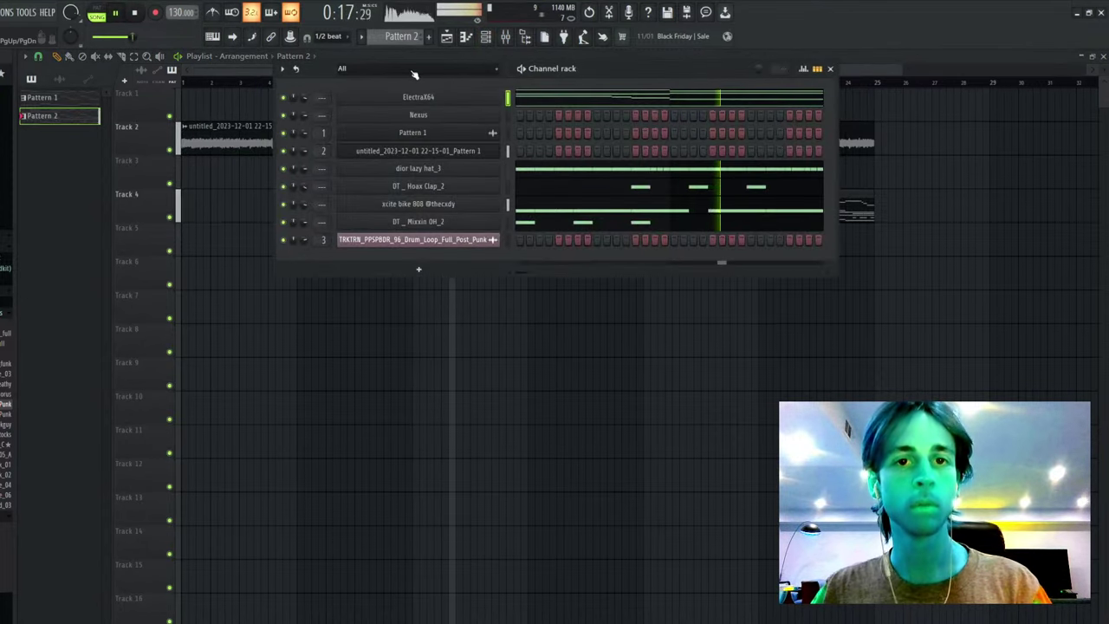
{"action": "key", "text": "F9"}
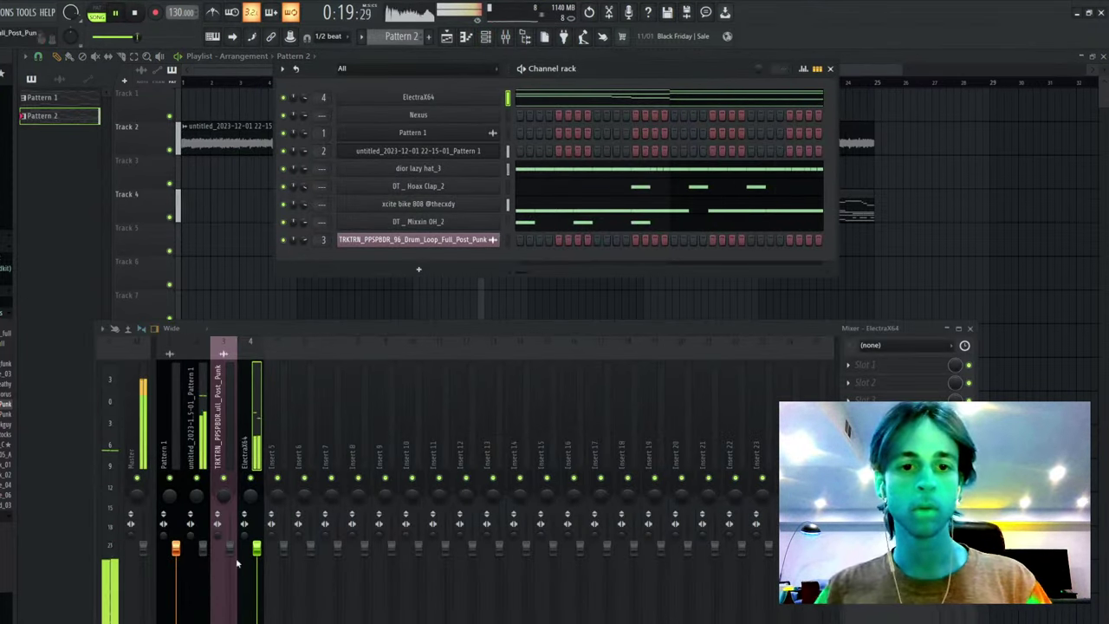
- Solo ElectraX64, play Pattern 2 on its own and check the synth's plugin window
{"action": "right_click", "coordinate": [283, 97]}
{"action": "left_click", "coordinate": [97, 13]}
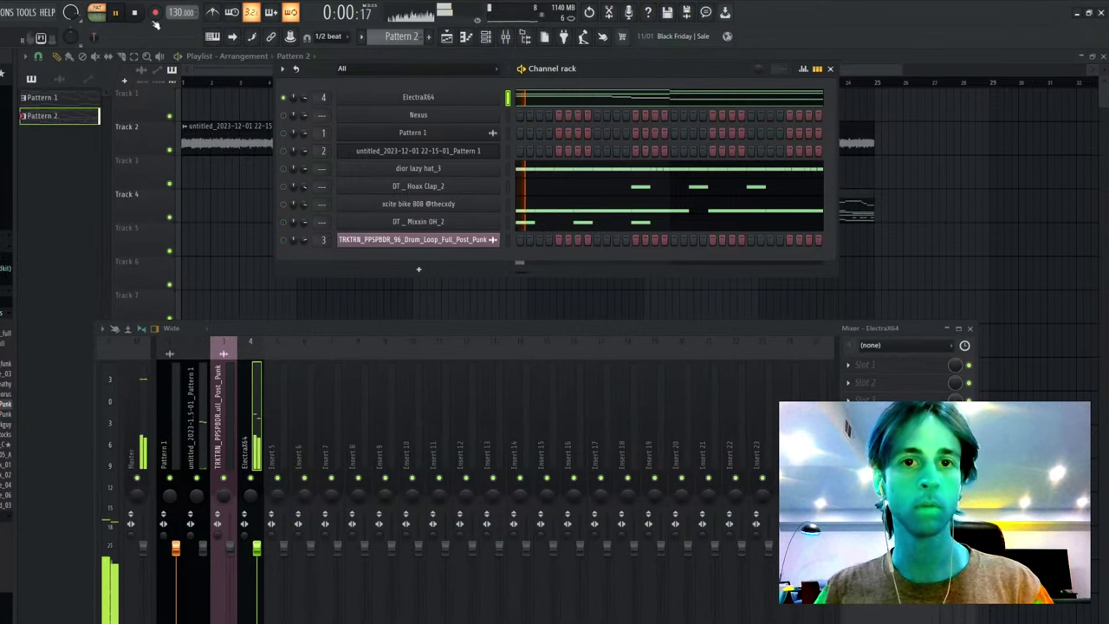
{"action": "left_click", "coordinate": [419, 98]}
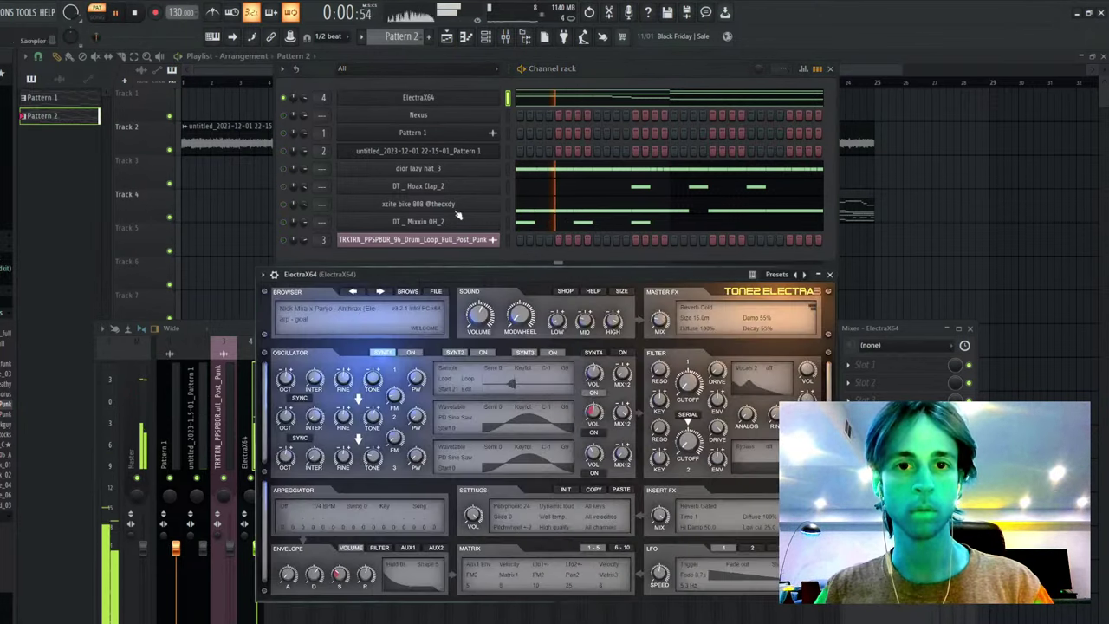
{"action": "left_click", "coordinate": [830, 275]}
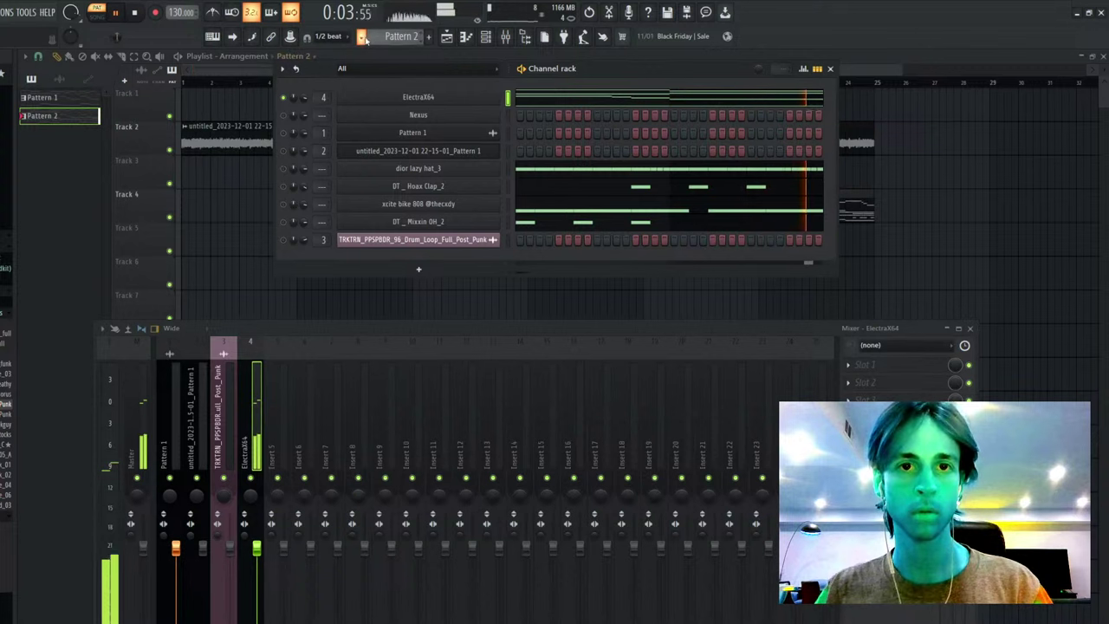
{"action": "key", "text": "space"}
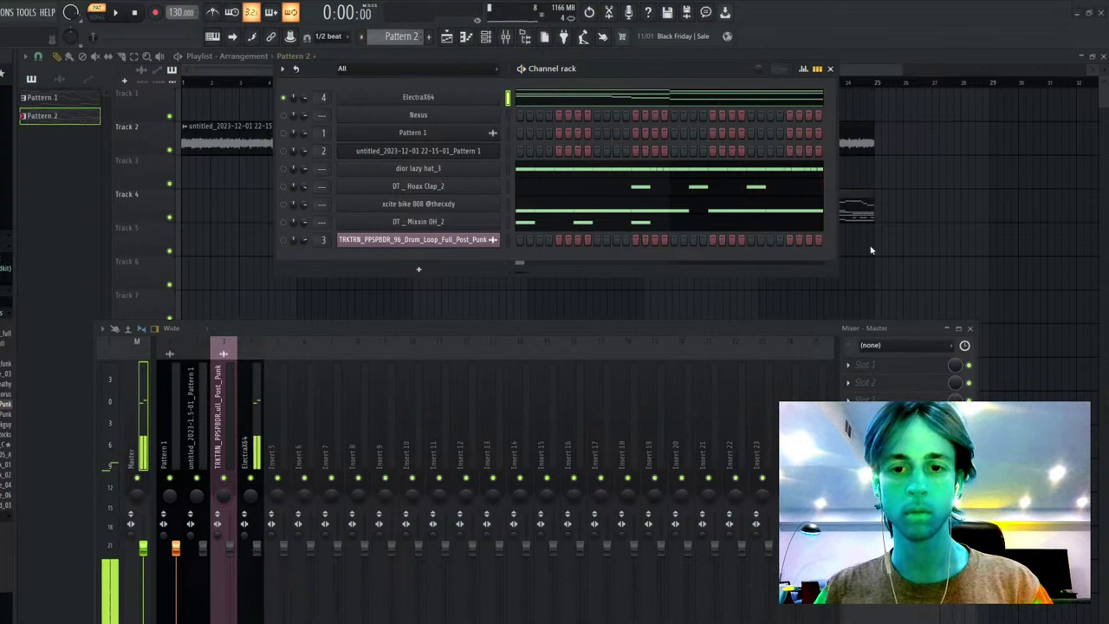
- Place the rendered Pattern 2 audio clip at bar 1 of Track 5 and duplicate it to bar 9
{"action": "left_click", "coordinate": [916, 208]}
{"action": "left_click_drag", "start_coordinate": [916, 208], "coordinate": [186, 242]}
{"action": "key", "text": "space"}
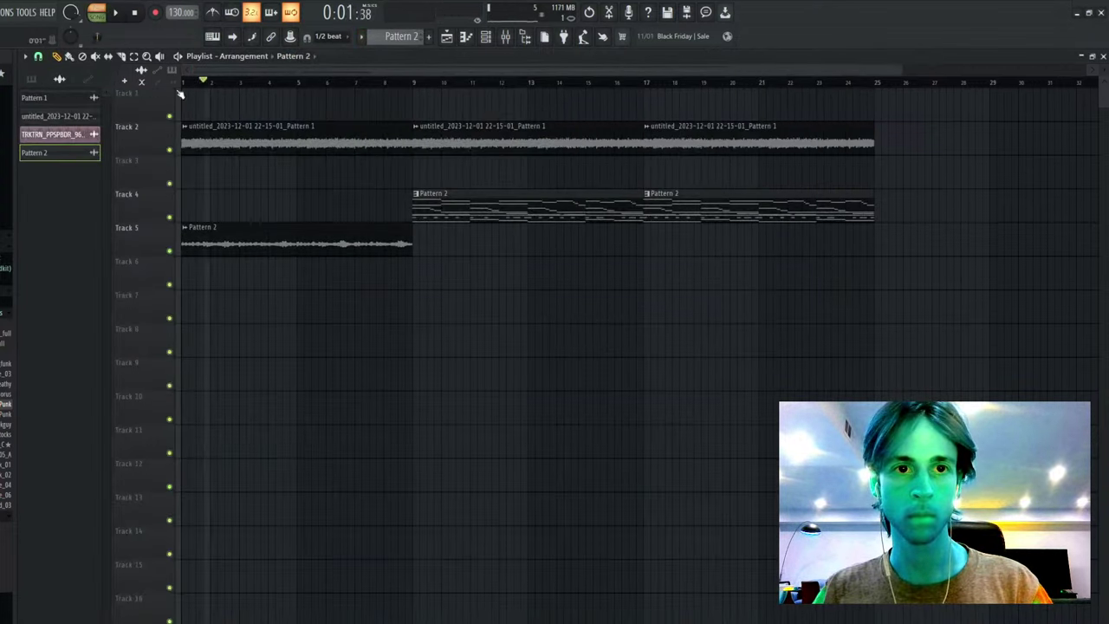
{"action": "left_click_drag", "start_coordinate": [256, 245], "coordinate": [483, 248]}
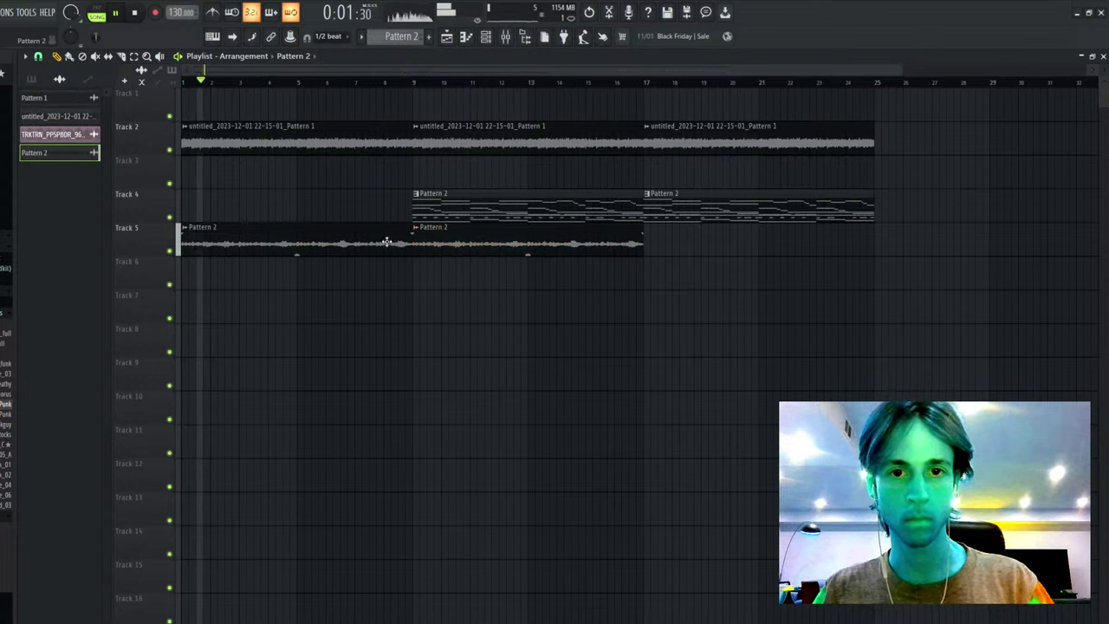
- Check the Track 2 melody clip's settings while replaying the arrangement from the start
{"action": "double_click", "coordinate": [386, 130]}
{"action": "key", "text": "space"}
{"action": "key", "text": "space"}
{"action": "right_click", "coordinate": [597, 339]}
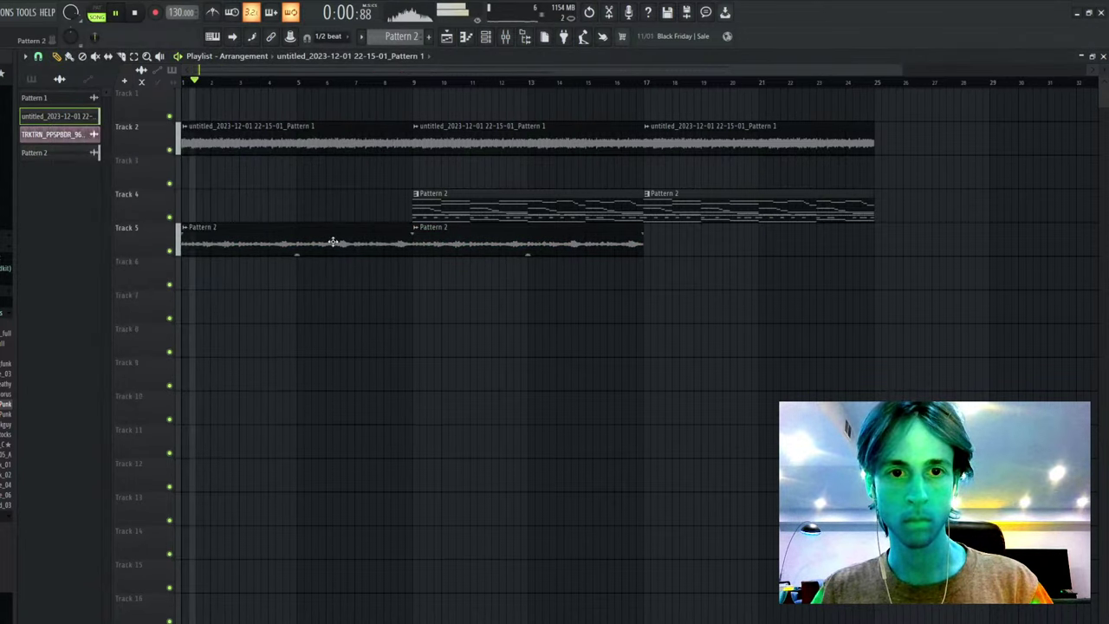
- Set the clip volume of both Pattern 2 audio clips on Track 5 to 1.5 dB
{"action": "left_click_drag", "start_coordinate": [335, 243], "coordinate": [491, 267]}
{"action": "mouse_move", "coordinate": [528, 253]}
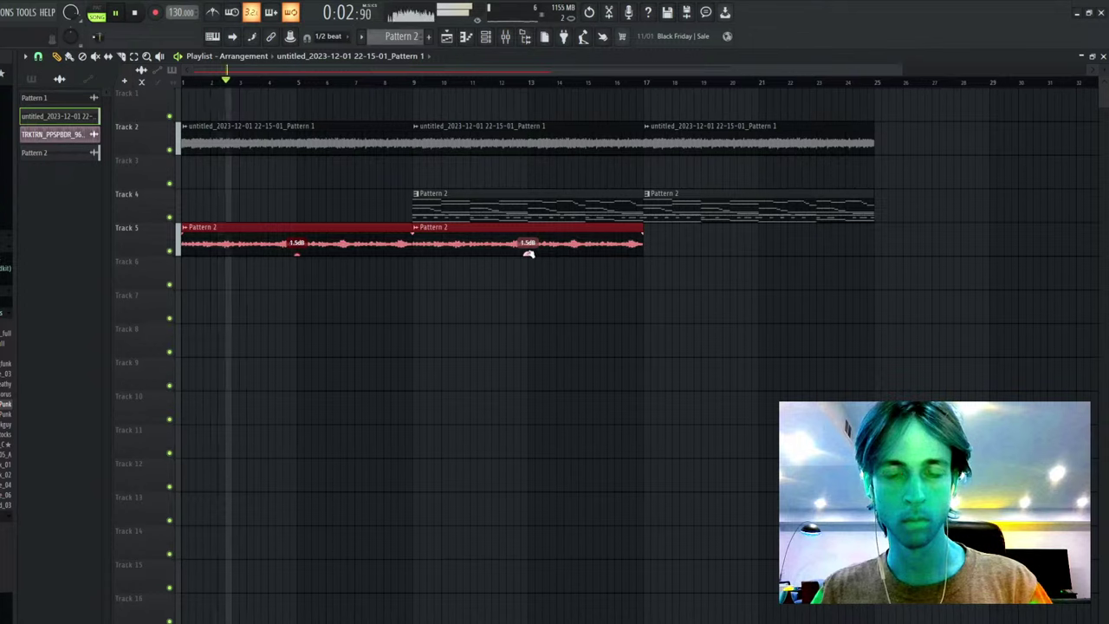
{"action": "key", "text": "ctrl+d"}
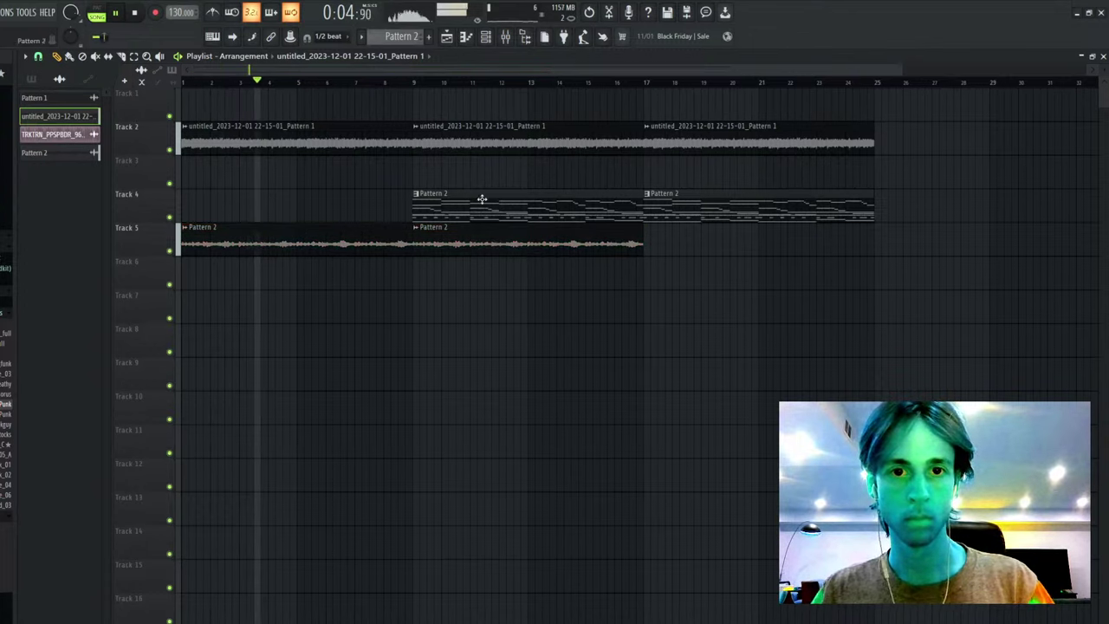
- Duplicate the Pattern 2 audio clip from bar 9 to bar 17 on Track 5
{"action": "left_click", "coordinate": [510, 242], "text": "ctrl"}
{"action": "key", "text": "ctrl+b"}
{"action": "key", "text": "ctrl+d"}
{"action": "right_click", "coordinate": [621, 375]}
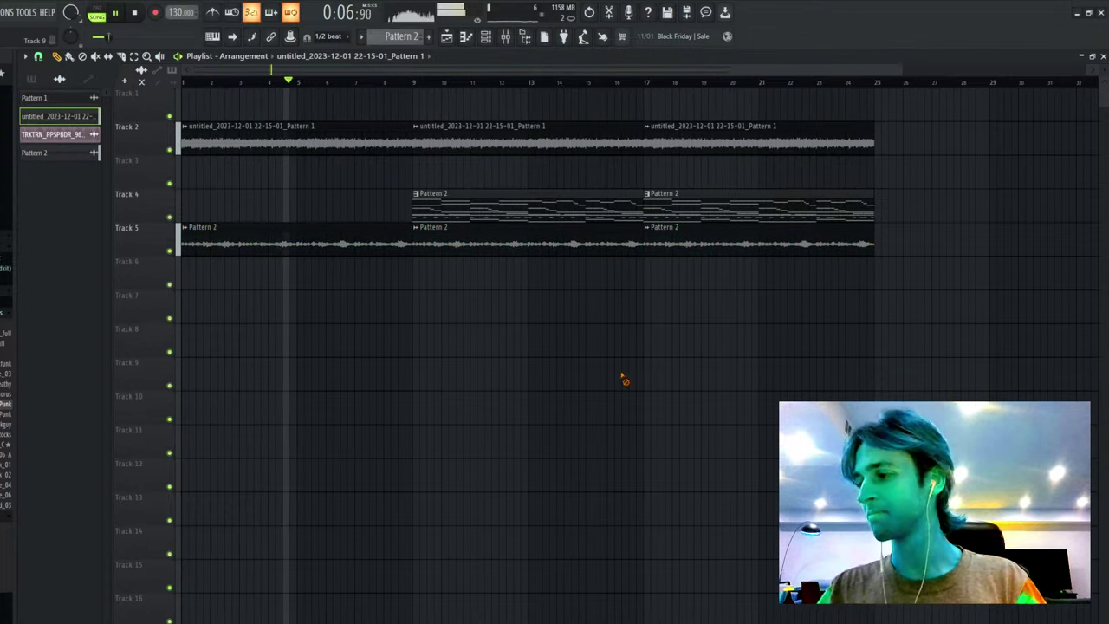
- Play the song from bar 9 and unsolo ElectraX64 to re-enable every channel
{"action": "key", "text": "space"}
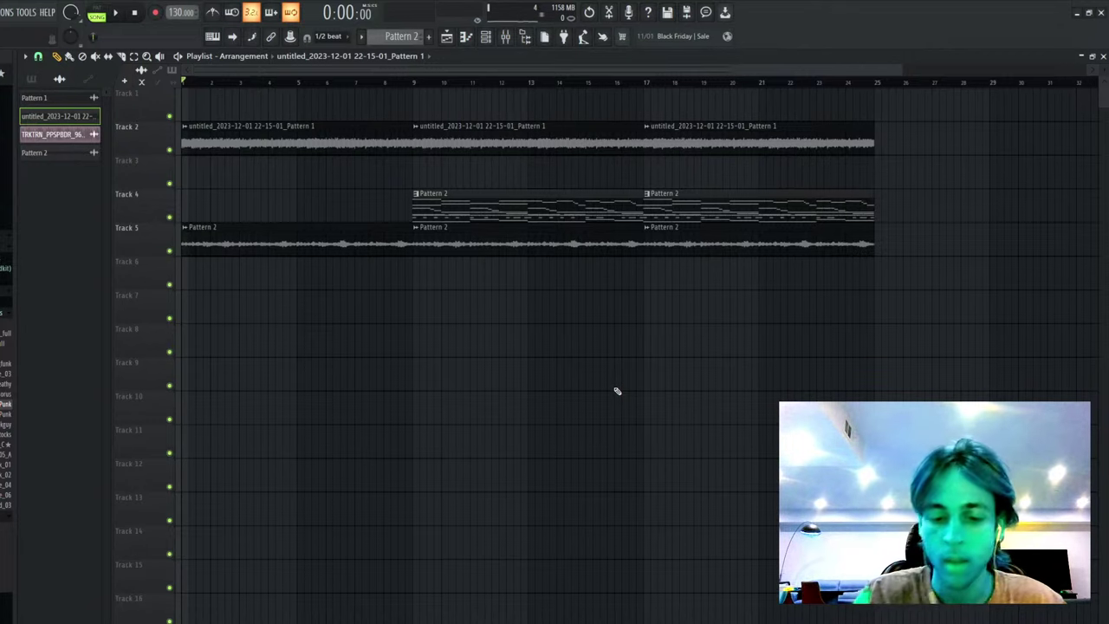
{"action": "key", "text": "space"}
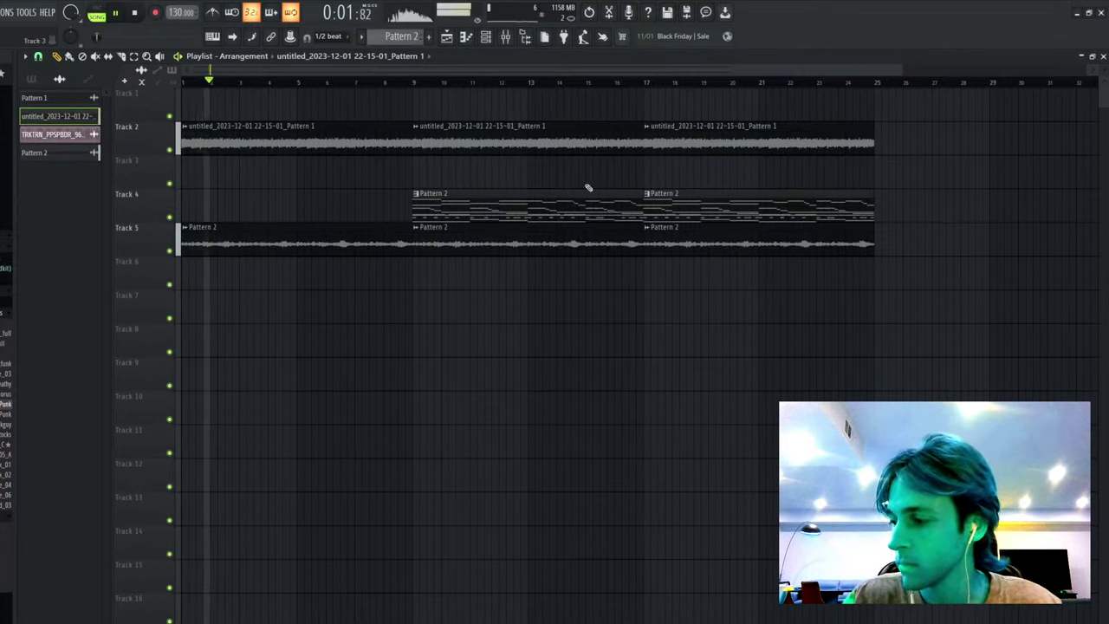
{"action": "left_click", "coordinate": [416, 82]}
{"action": "scroll", "coordinate": [417, 82], "scroll_direction": "down", "scroll_amount": 2}
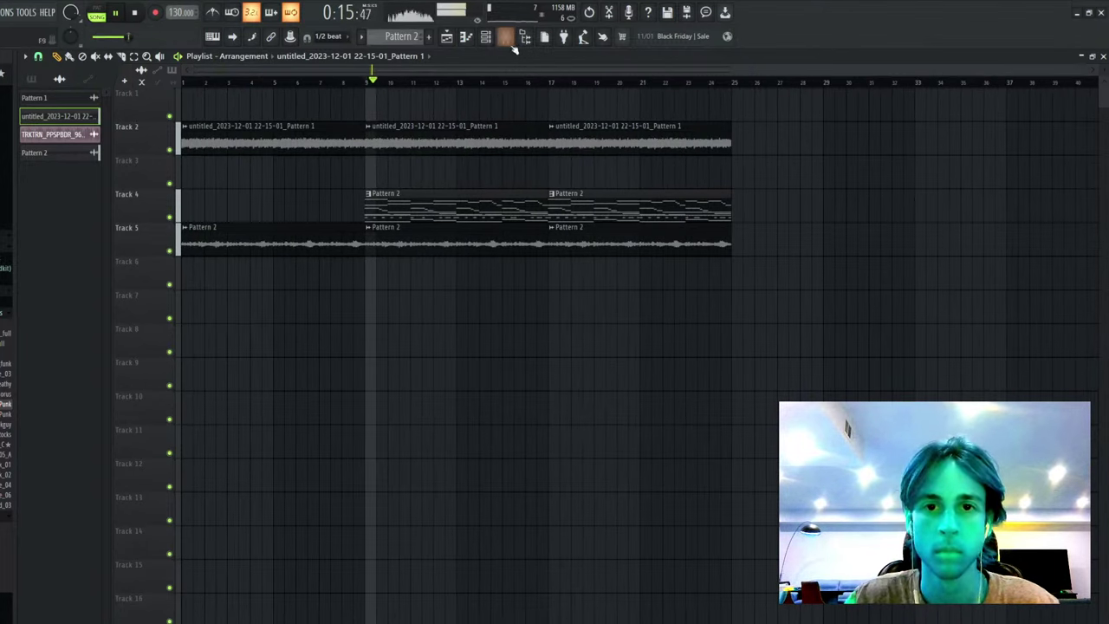
{"action": "left_click", "coordinate": [511, 41]}
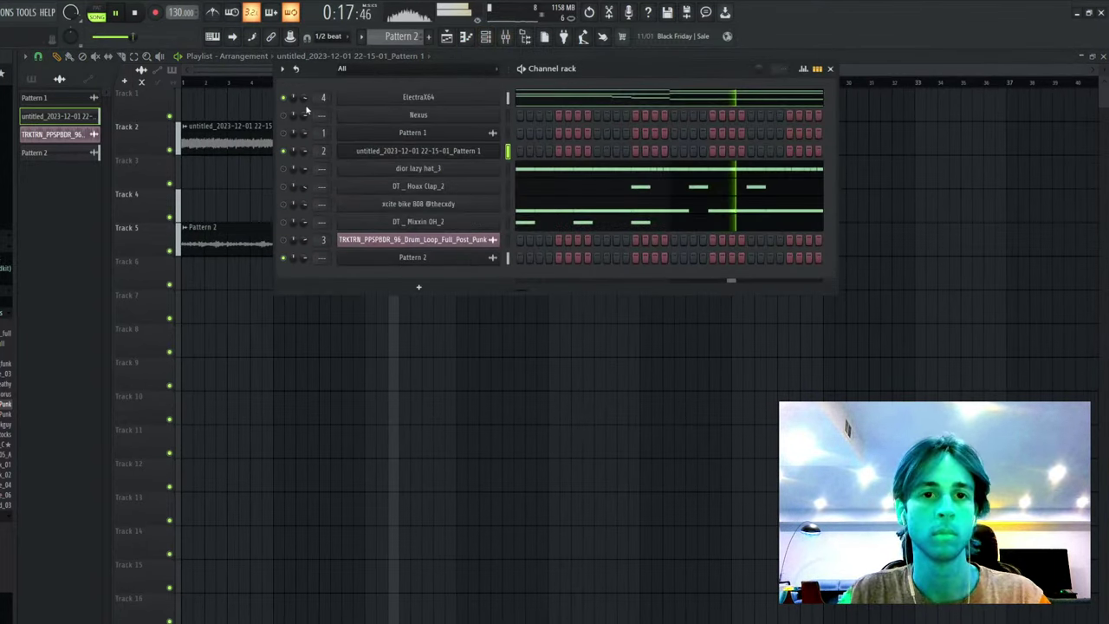
{"action": "right_click", "coordinate": [284, 98]}
{"action": "right_click", "coordinate": [522, 359]}
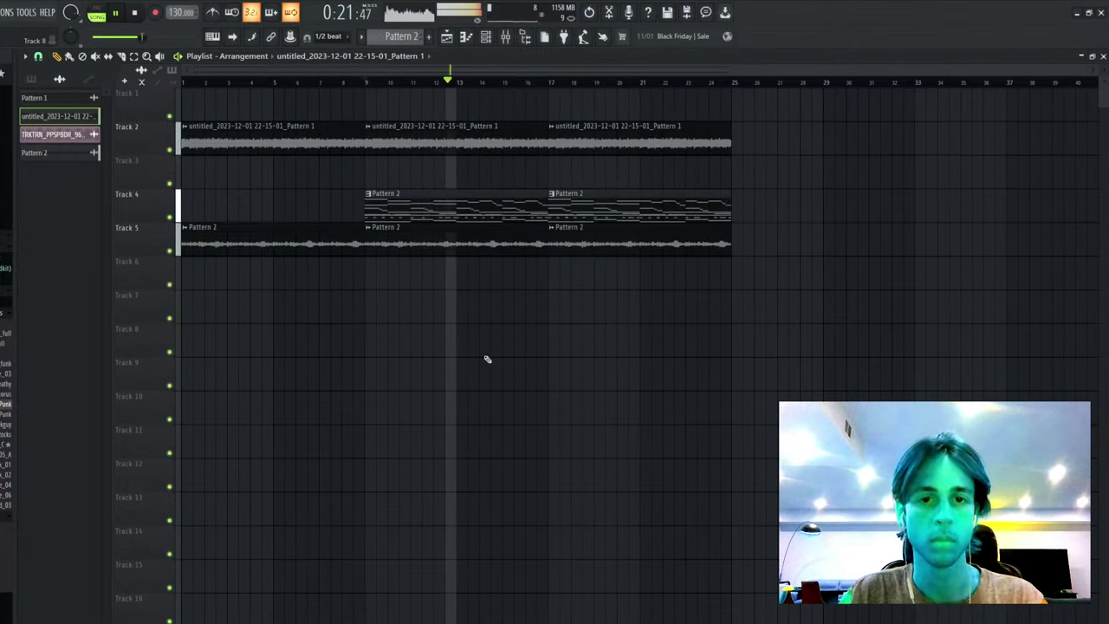
- Add a copy of the Pattern 2 clip at bar 1 of Track 4
{"action": "key", "text": "space"}
{"action": "key", "text": "space"}
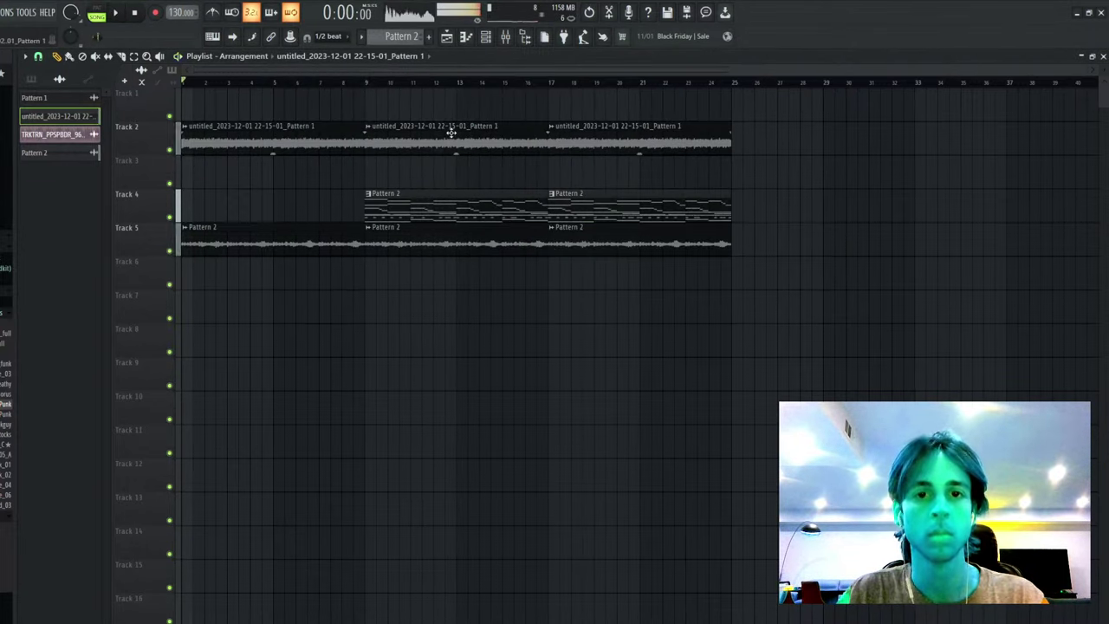
{"action": "left_click", "coordinate": [426, 208]}
{"action": "left_click", "coordinate": [189, 208]}
- Try the opening without the Track 2 melody clip, then without the Track 4 pattern clip, restoring each after replaying
{"action": "right_click", "coordinate": [269, 144]}
{"action": "key", "text": "space"}
{"action": "key", "text": "space"}
{"action": "key", "text": "ctrl+z"}
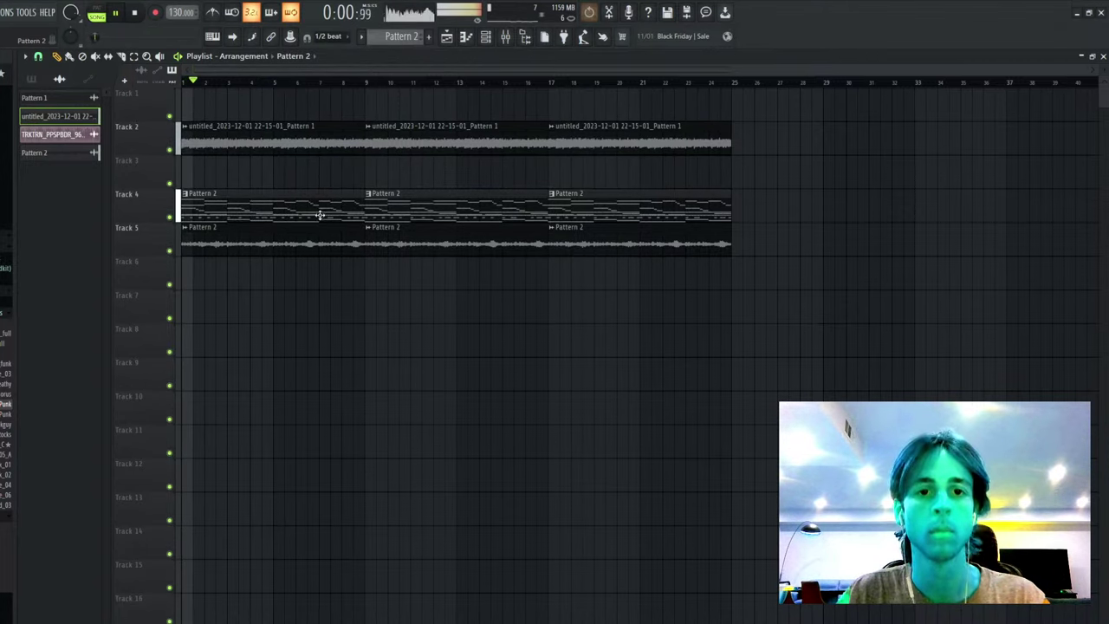
{"action": "right_click", "coordinate": [322, 215]}
{"action": "key", "text": "space"}
{"action": "key", "text": "space"}
{"action": "key", "text": "ctrl+z"}
- Delete the Pattern 2 audio clip at bar 1 of Track 5 and replay the song from the start
{"action": "right_click", "coordinate": [249, 237]}
{"action": "key", "text": "space"}
{"action": "key", "text": "space"}
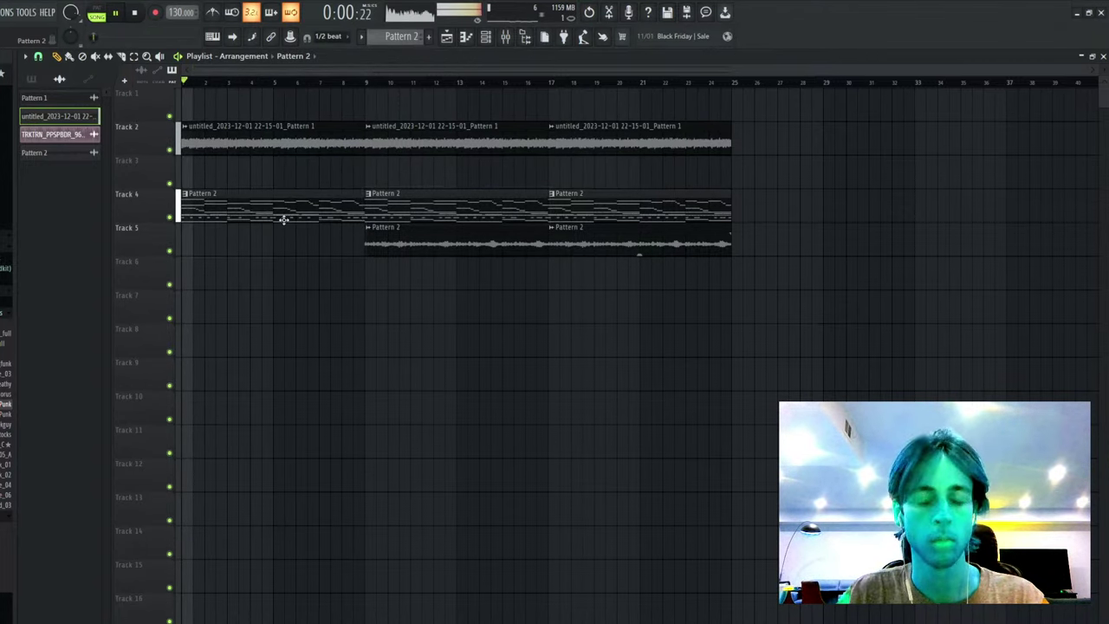
- Examine the time-stretching settings of the Track 2 melody audio clip
{"action": "double_click", "coordinate": [274, 149]}
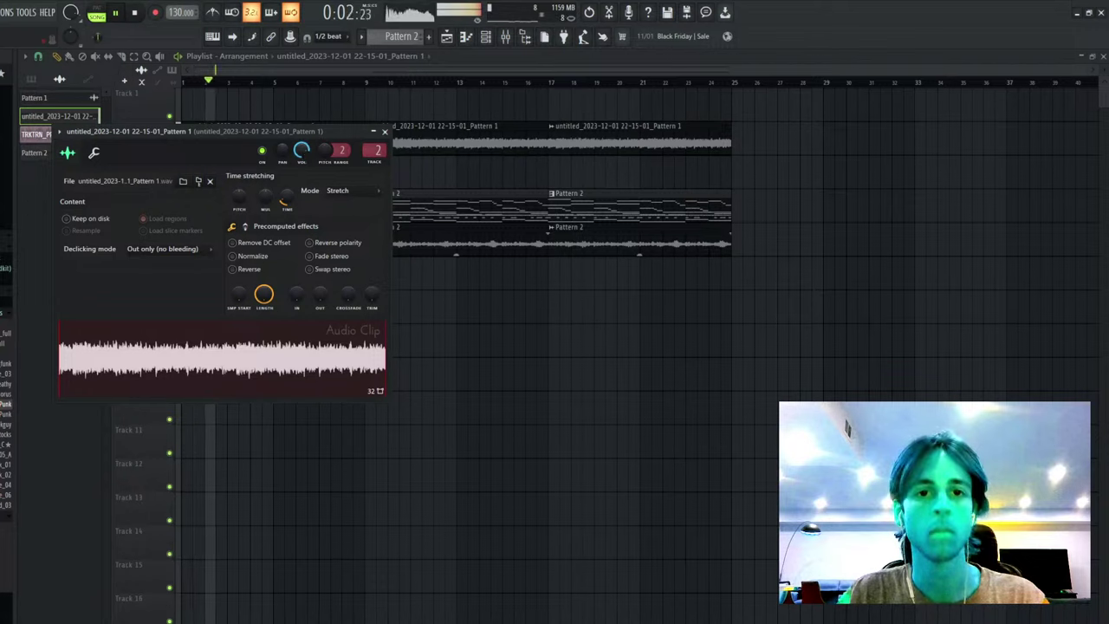
{"action": "key", "text": "Escape"}
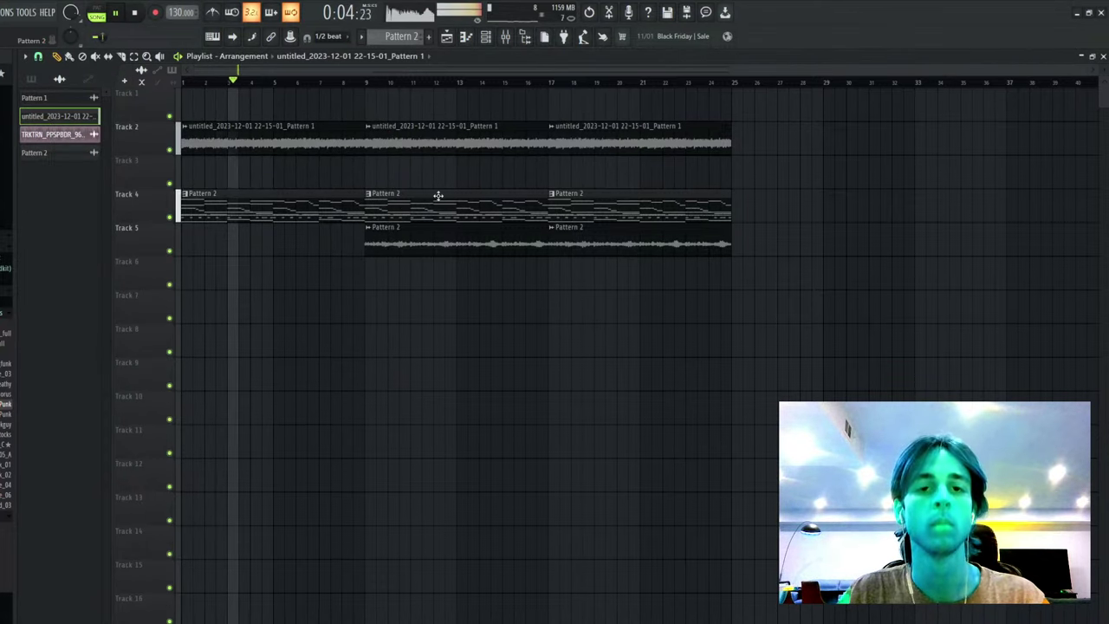
{"action": "right_click", "coordinate": [440, 198]}
{"action": "key", "text": "ctrl+z"}
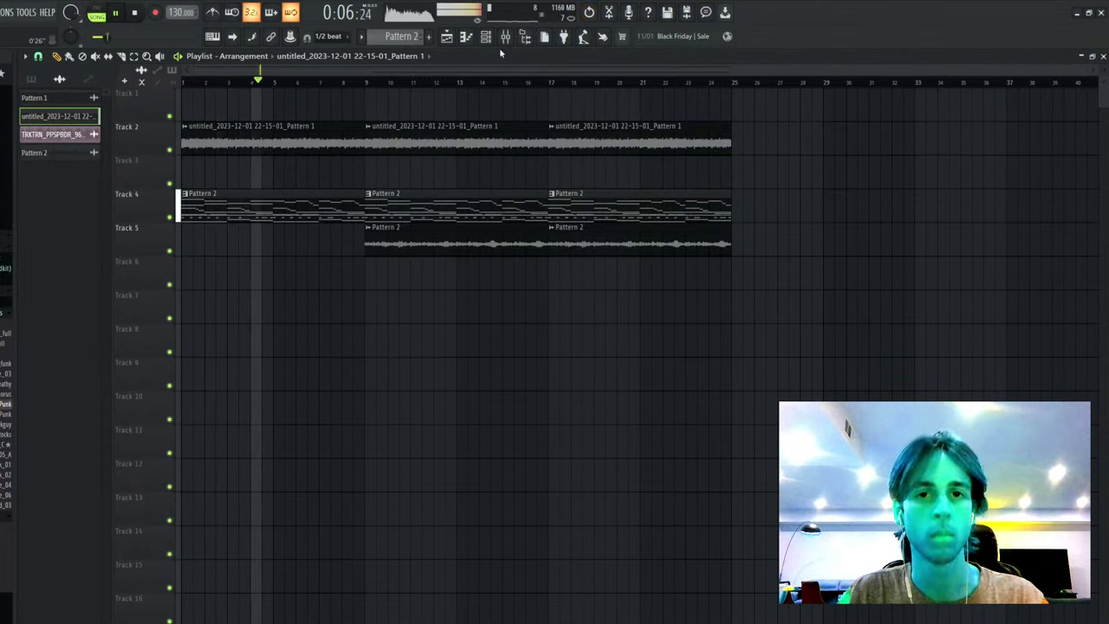
- Try the mix with ElectraX64 muted and place the Pattern 2 audio clip at bar 1 of Track 5
{"action": "left_click", "coordinate": [486, 36]}
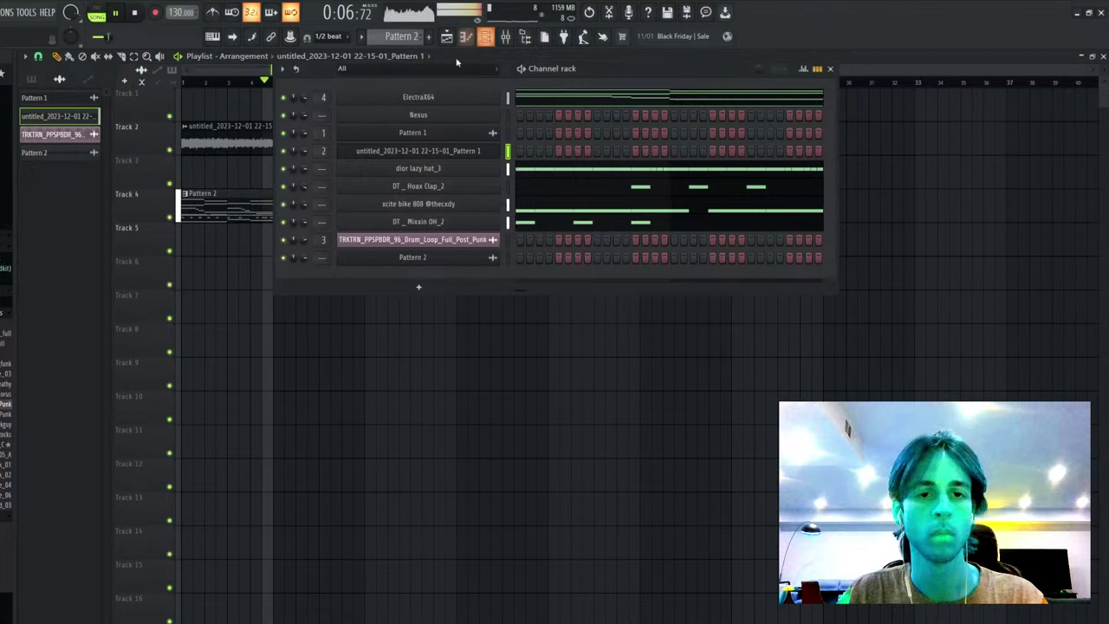
{"action": "left_click", "coordinate": [284, 97]}
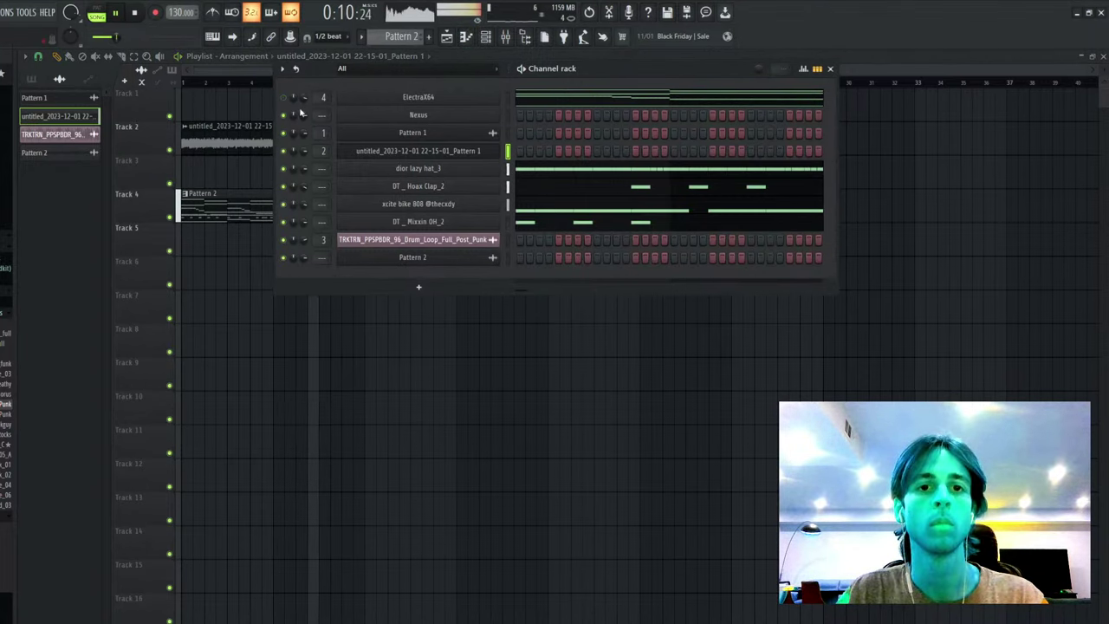
{"action": "left_click", "coordinate": [284, 98]}
{"action": "left_click", "coordinate": [485, 36]}
{"action": "left_click", "coordinate": [471, 251]}
{"action": "left_click", "coordinate": [292, 248]}
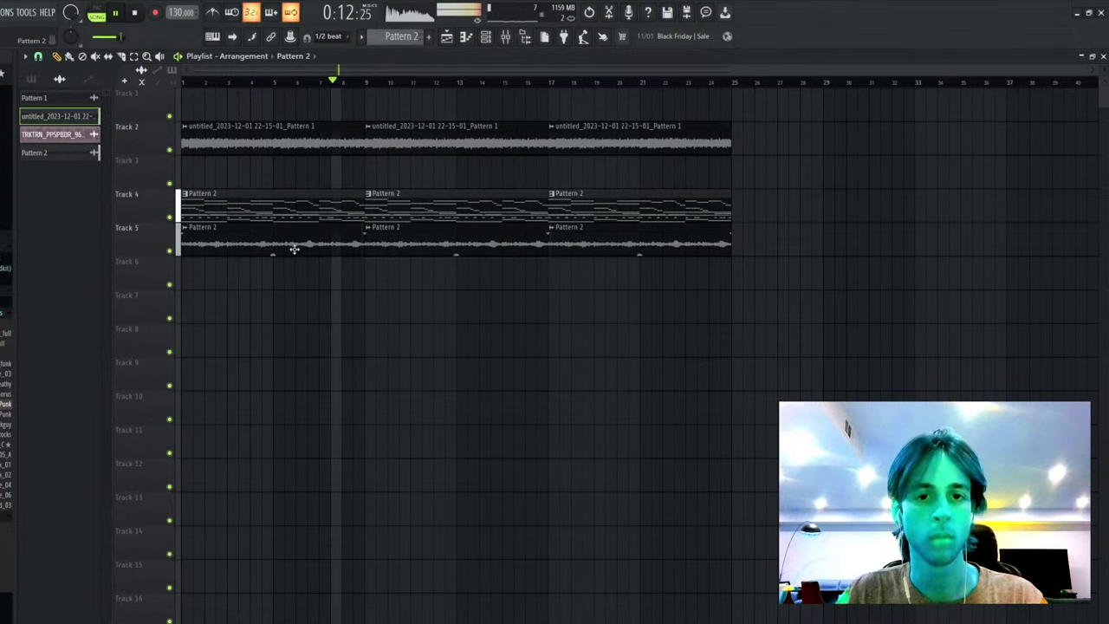
- Solo Track 5 and make the Pattern 2 audio clip at bar 1 unique
{"action": "key", "text": "space"}
{"action": "key", "text": "space"}
{"action": "right_click", "coordinate": [169, 251]}
{"action": "key", "text": "space"}
{"action": "key", "text": "space"}
{"action": "left_click", "coordinate": [186, 228]}
{"action": "left_click", "coordinate": [232, 325]}
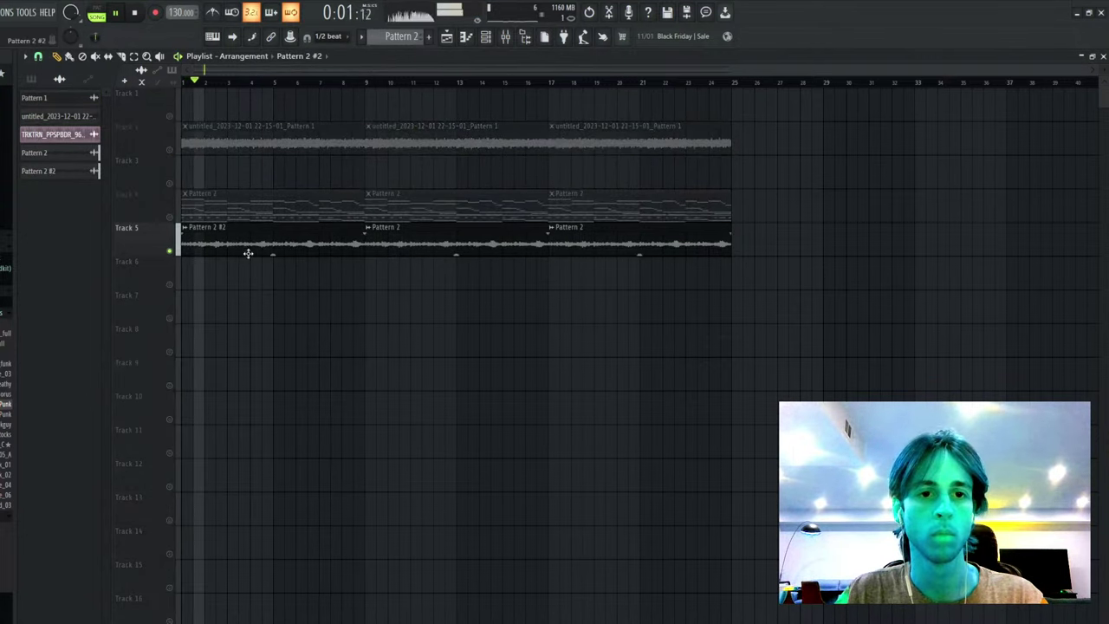
- Lower the pitch of the Pattern 2 #2 clip, then unsolo Track 5 and replay the song from the start
{"action": "double_click", "coordinate": [249, 252]}
{"action": "left_click_drag", "start_coordinate": [238, 197], "coordinate": [238, 269]}
{"action": "key", "text": "space"}
{"action": "key", "text": "space"}
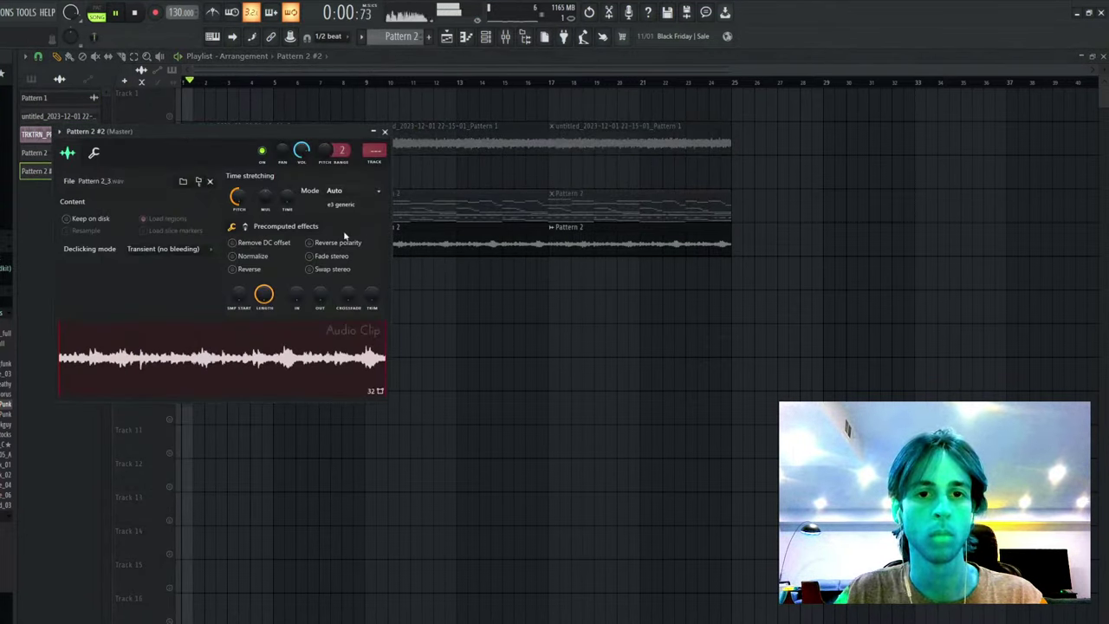
{"action": "left_click", "coordinate": [384, 132]}
{"action": "right_click", "coordinate": [170, 250]}
{"action": "key", "text": "space"}
{"action": "key", "text": "space"}
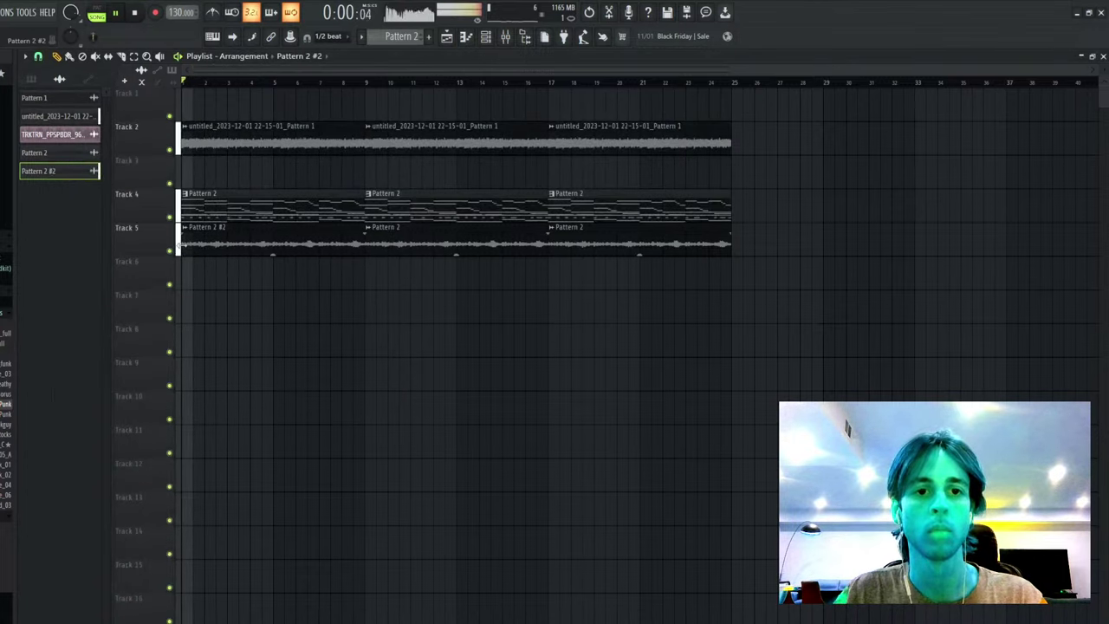
- Move the Pattern 2 #2 clip to bar 9 of Track 6 and the Track 5 Pattern 2 clip from bar 9 to bar 1
{"action": "left_click_drag", "start_coordinate": [340, 245], "coordinate": [522, 312]}
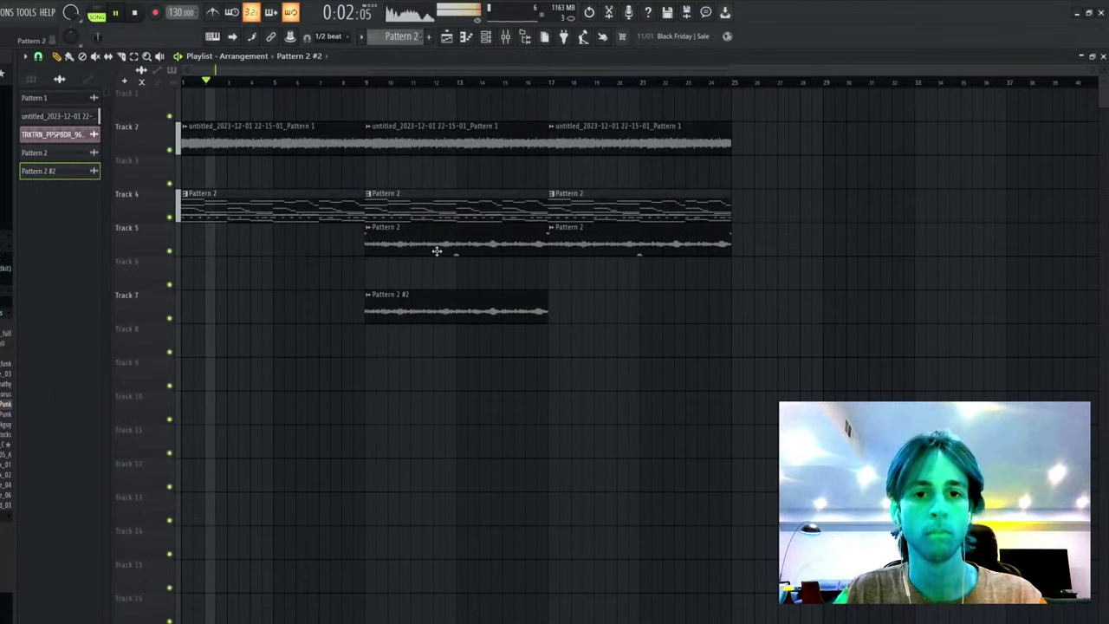
{"action": "left_click_drag", "start_coordinate": [436, 250], "coordinate": [253, 251]}
{"action": "key", "text": "space"}
{"action": "key", "text": "space"}
{"action": "left_click_drag", "start_coordinate": [413, 307], "coordinate": [410, 274]}
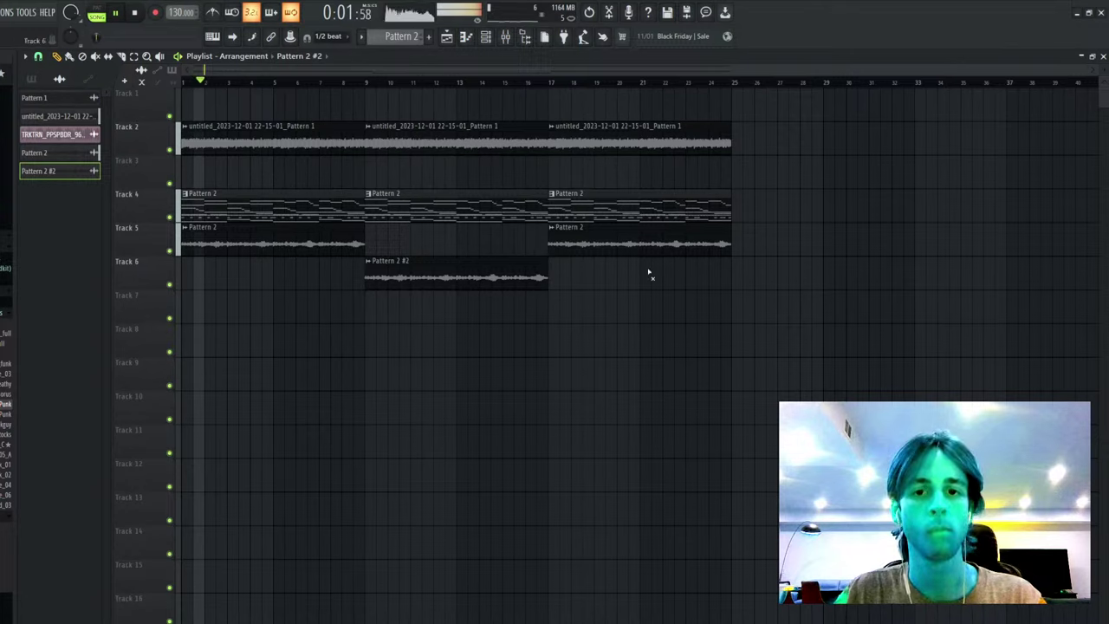
- Delete the Pattern 2 #2 clip on Track 6 and the bar 17 clips on Tracks 5, 4 and 2
{"action": "right_click", "coordinate": [498, 277]}
{"action": "right_click", "coordinate": [657, 245]}
{"action": "right_click", "coordinate": [652, 208]}
{"action": "right_click", "coordinate": [647, 141]}
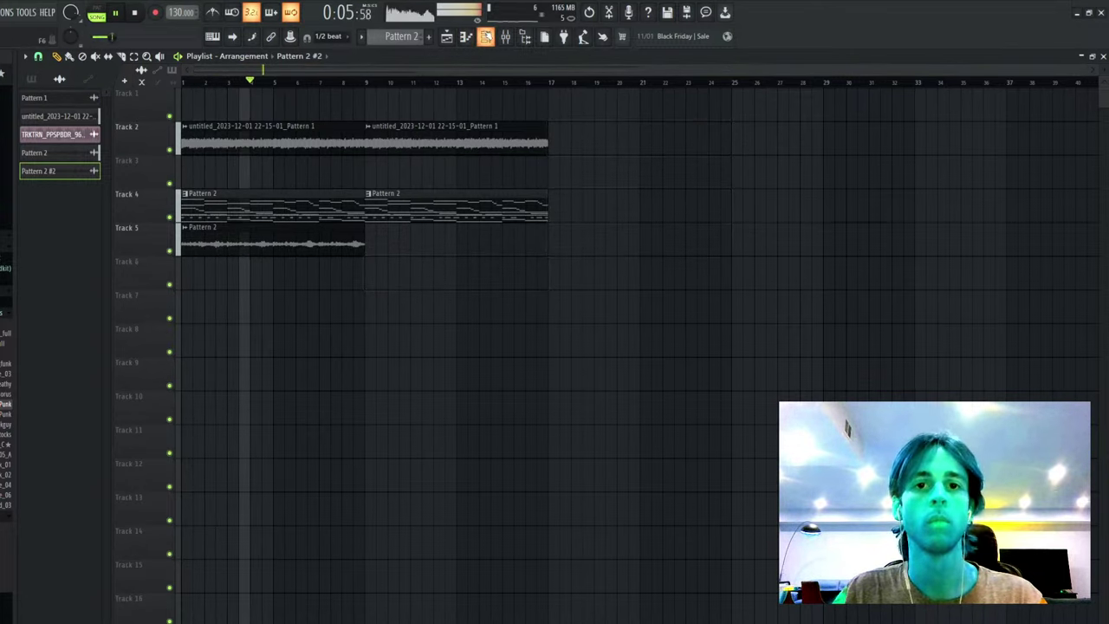
{"action": "key", "text": "F6"}
{"action": "left_click", "coordinate": [377, 71]}
{"action": "left_click", "coordinate": [372, 81]}
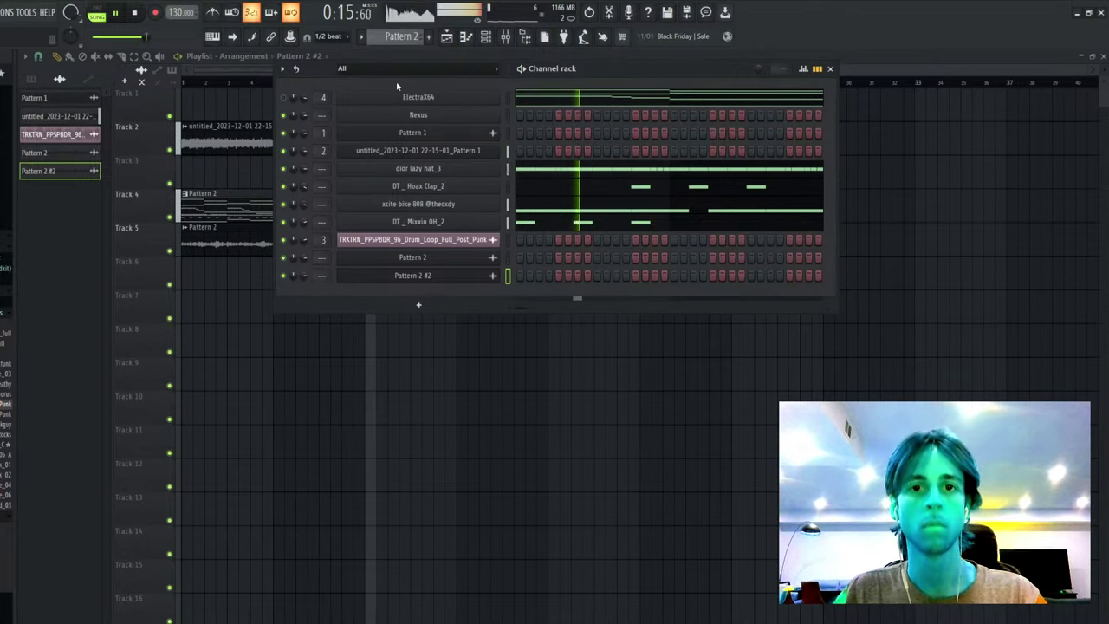
{"action": "key", "text": "F6"}
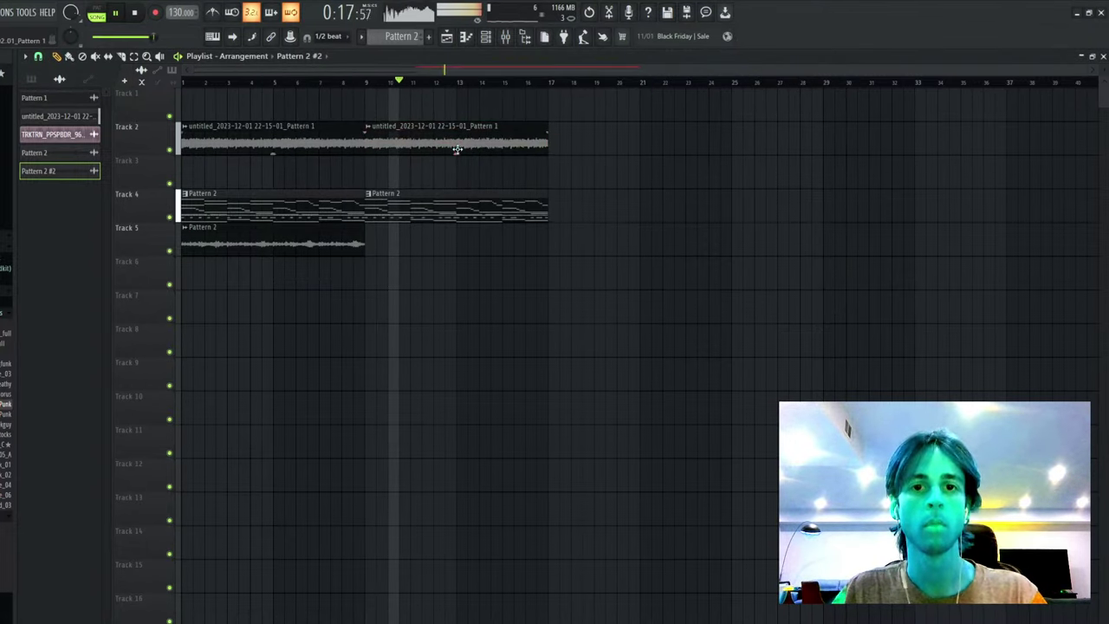
- Move the Track 4 and Track 5 clips up one track each and stop playback
{"action": "key", "text": "ctrl+a"}
{"action": "key", "text": "ctrl+d"}
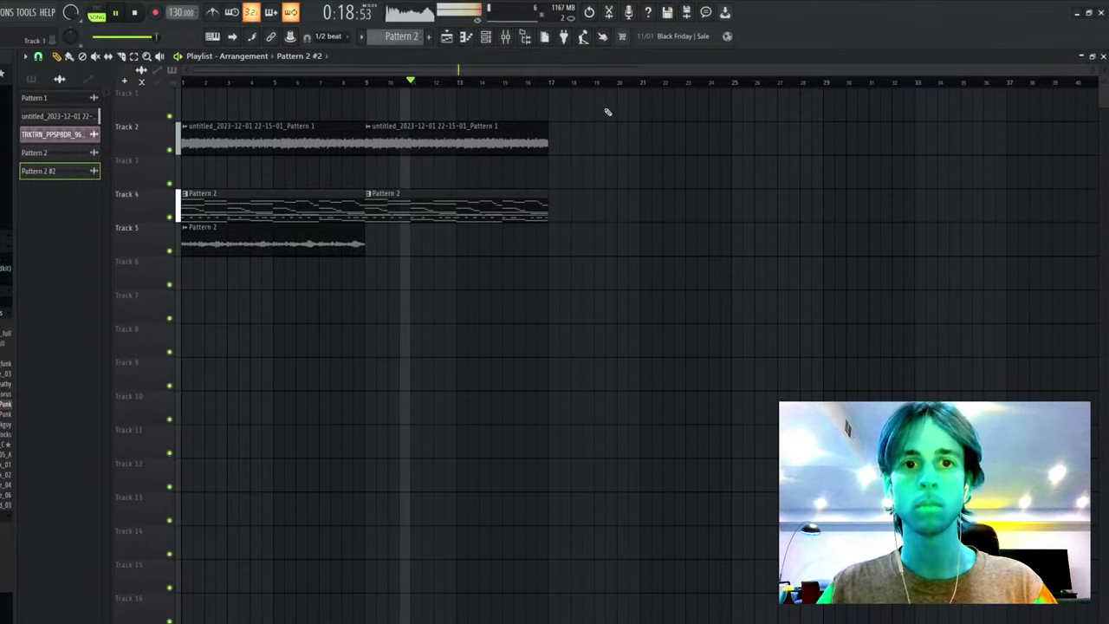
{"action": "left_click_drag", "start_coordinate": [609, 112], "coordinate": [291, 232], "text": "ctrl"}
{"action": "left_click_drag", "start_coordinate": [598, 178], "coordinate": [263, 312], "text": "ctrl"}
{"action": "key", "text": "shift+Up"}
{"action": "left_click", "coordinate": [604, 150], "text": "ctrl"}
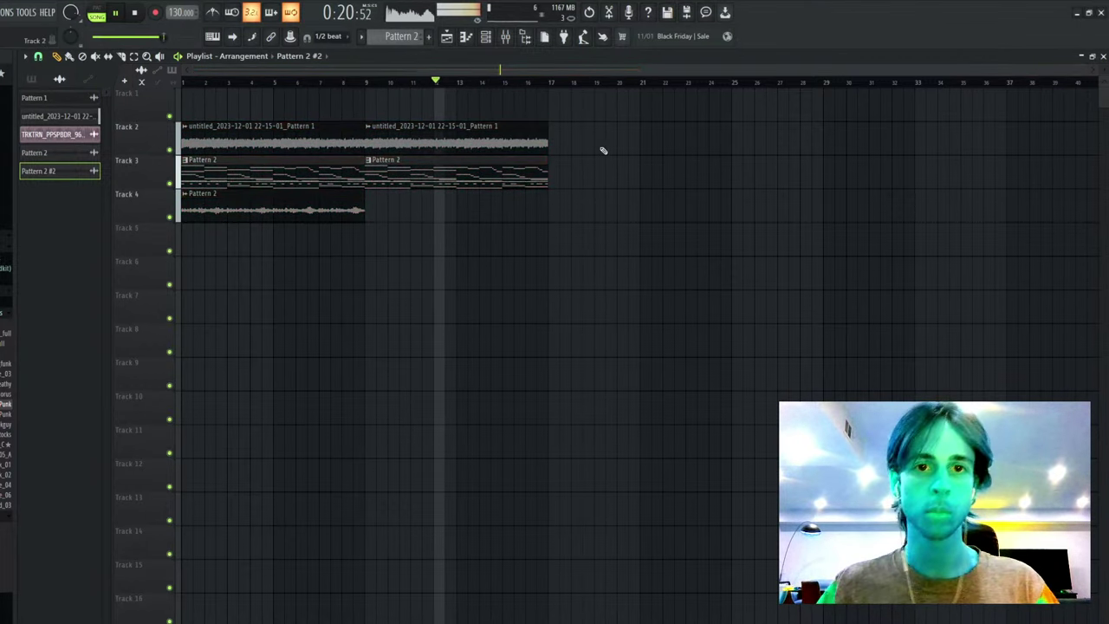
{"action": "left_click_drag", "start_coordinate": [604, 151], "coordinate": [211, 278], "text": "ctrl"}
{"action": "left_click", "coordinate": [227, 234], "text": "ctrl"}
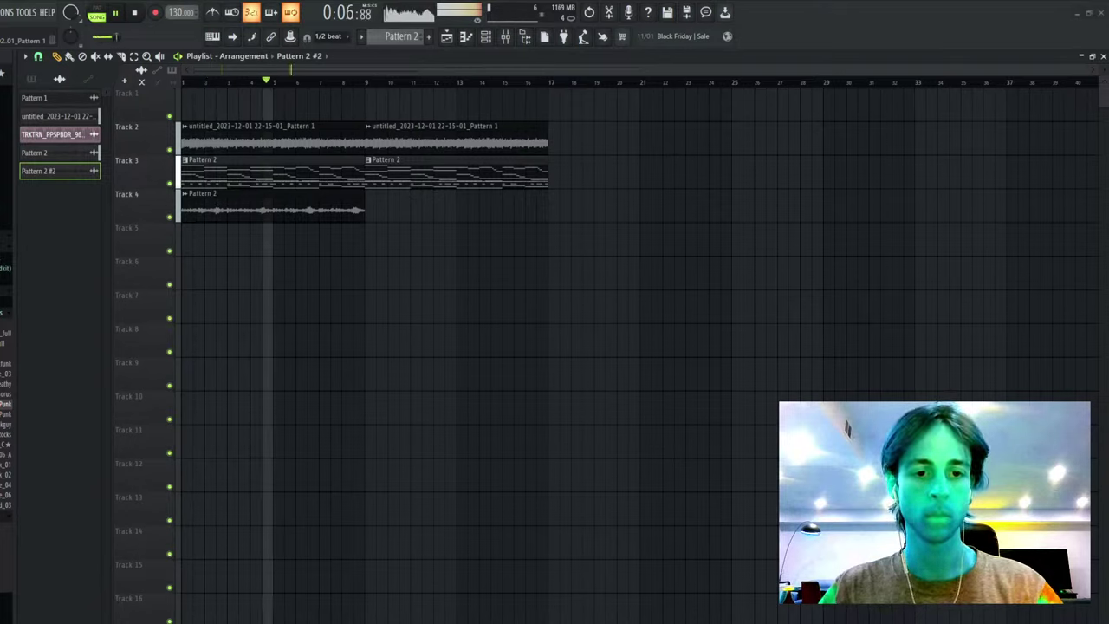
{"action": "key", "text": "space"}
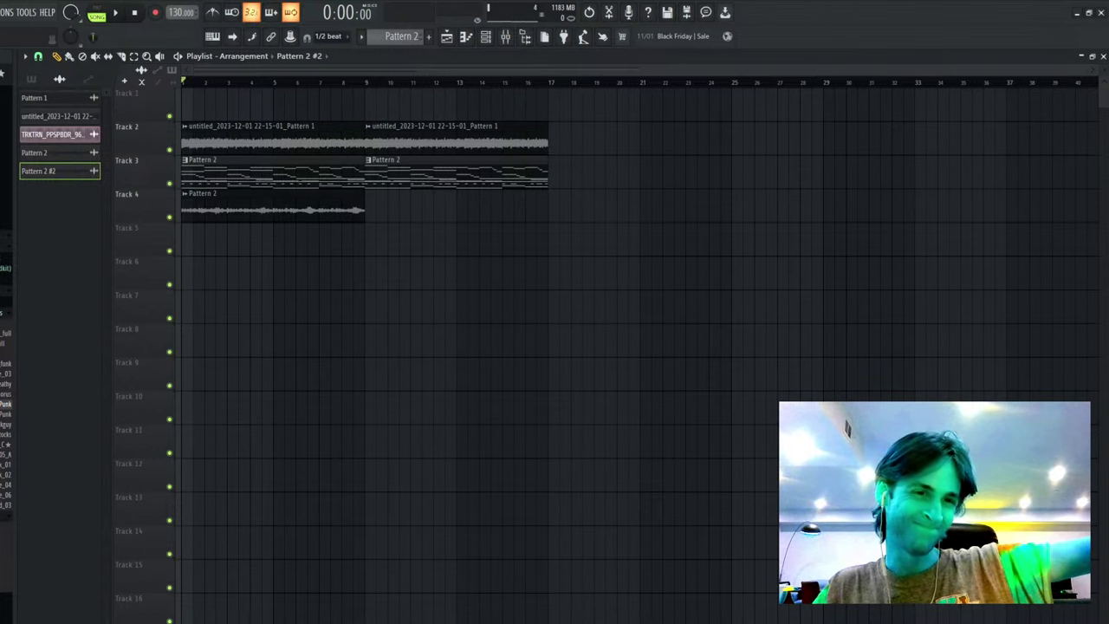
- Start a new project with a Nexus channel and choose the Strings & Horns 1 preset from the Orchestra category
{"action": "key", "text": "ctrl+n"}
{"action": "left_click", "coordinate": [495, 40]}
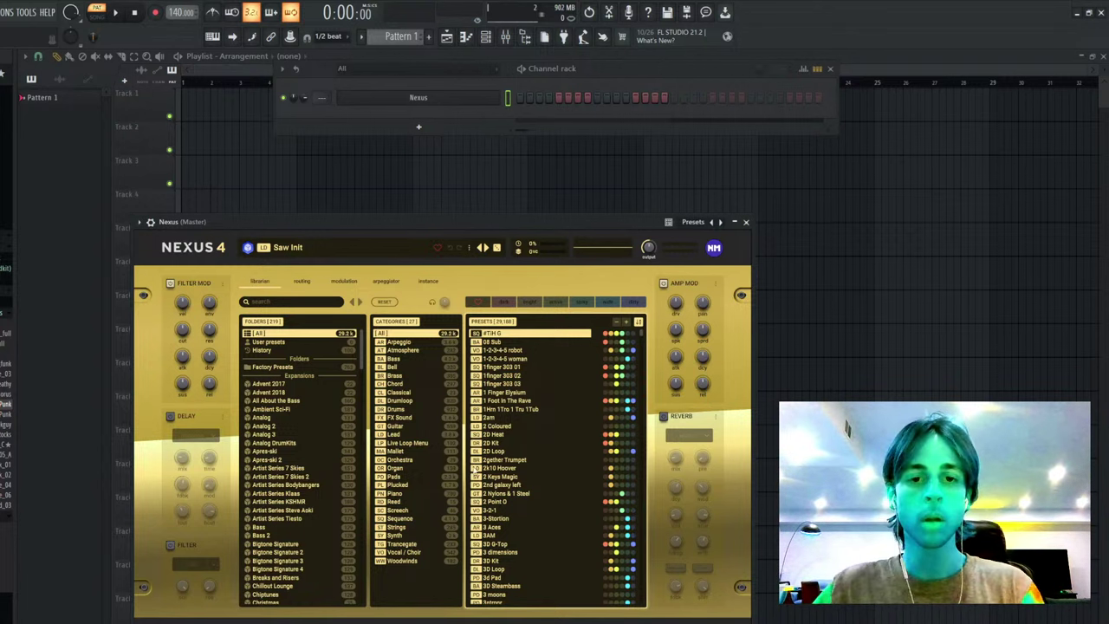
{"action": "left_click", "coordinate": [411, 494]}
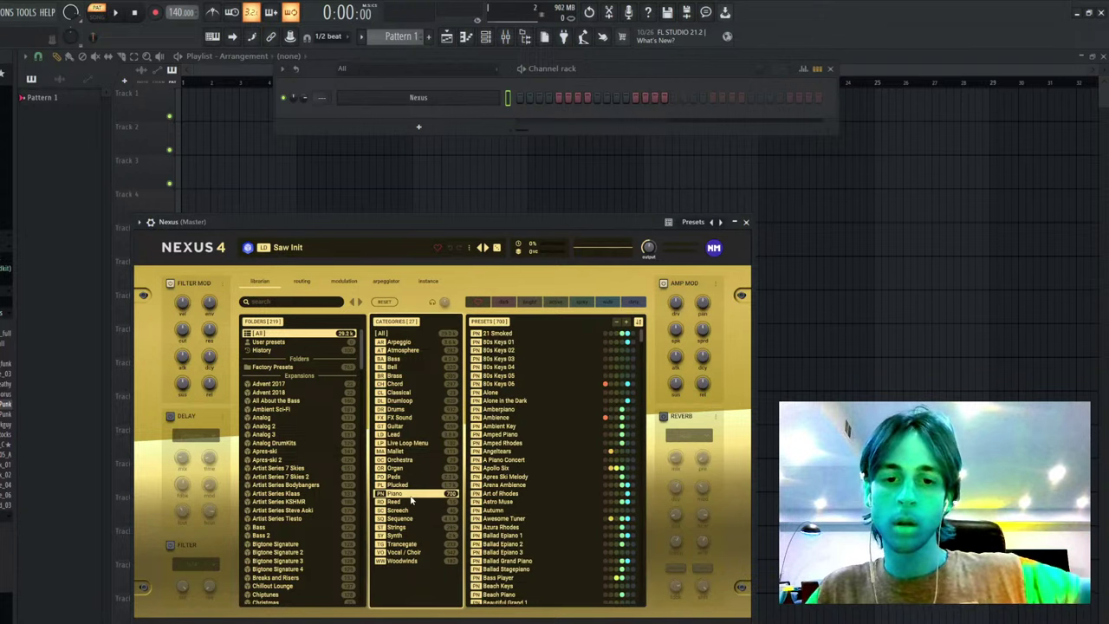
{"action": "left_click", "coordinate": [514, 478]}
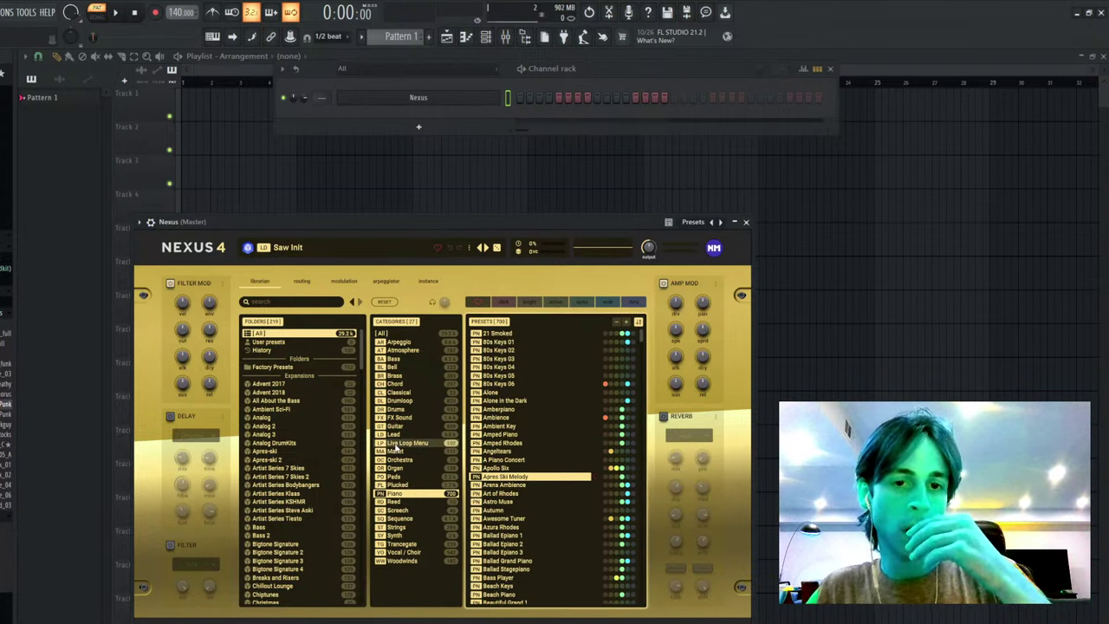
{"action": "left_click", "coordinate": [430, 537]}
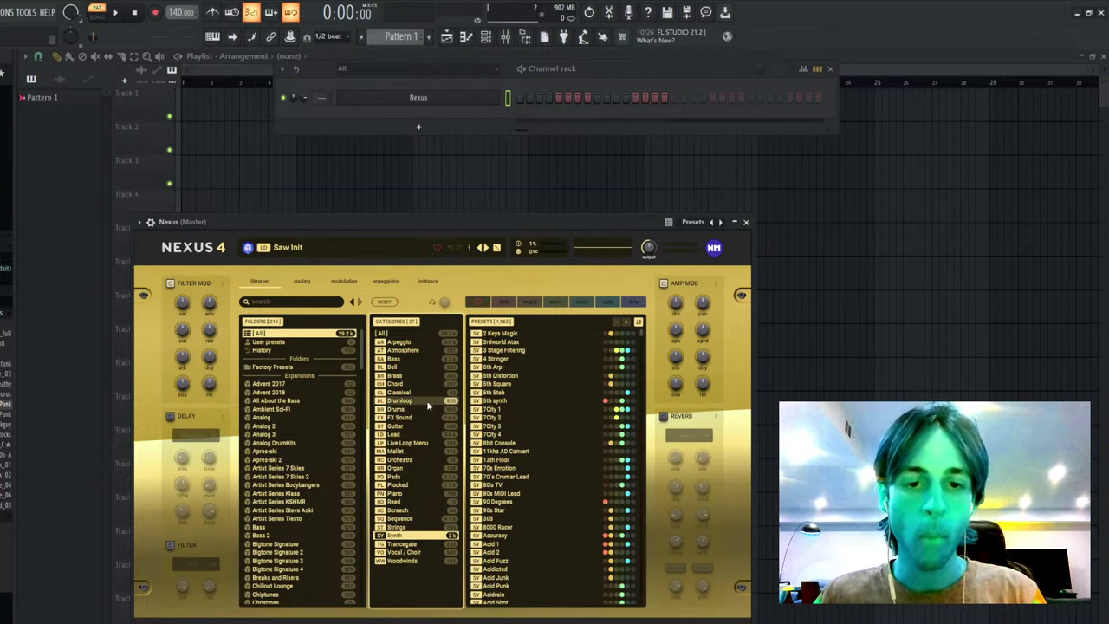
{"action": "left_click", "coordinate": [423, 460]}
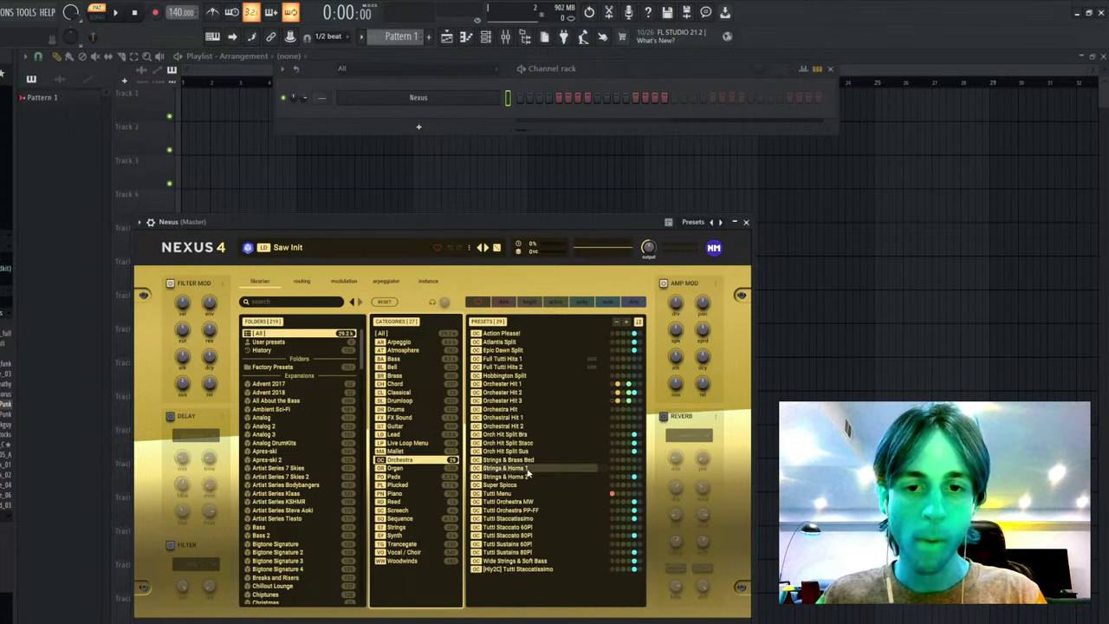
{"action": "left_click", "coordinate": [528, 469]}
- Draw half-bar Nexus notes in bar 1: F#5 on beats 1 and 3 and C#6 on beat 4
{"action": "key", "text": "F7"}
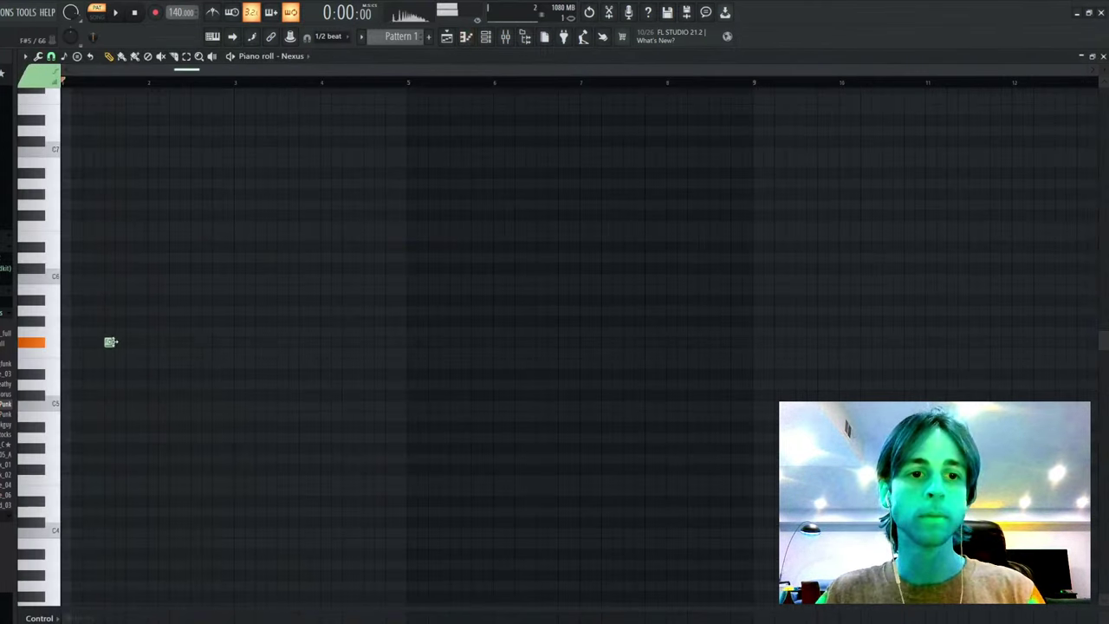
{"action": "left_click", "coordinate": [69, 341]}
{"action": "left_click_drag", "start_coordinate": [78, 342], "coordinate": [510, 330]}
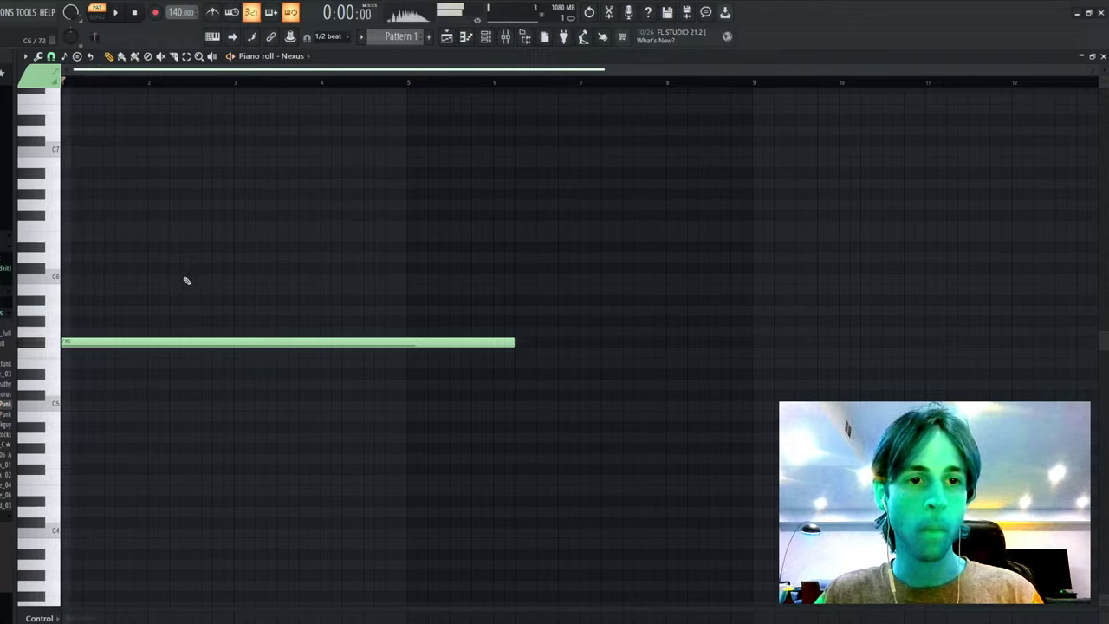
{"action": "left_click_drag", "start_coordinate": [509, 341], "coordinate": [103, 343]}
{"action": "key", "text": "space"}
{"action": "key", "text": "space"}
{"action": "left_click", "coordinate": [107, 344]}
{"action": "left_click_drag", "start_coordinate": [139, 278], "coordinate": [137, 264]}
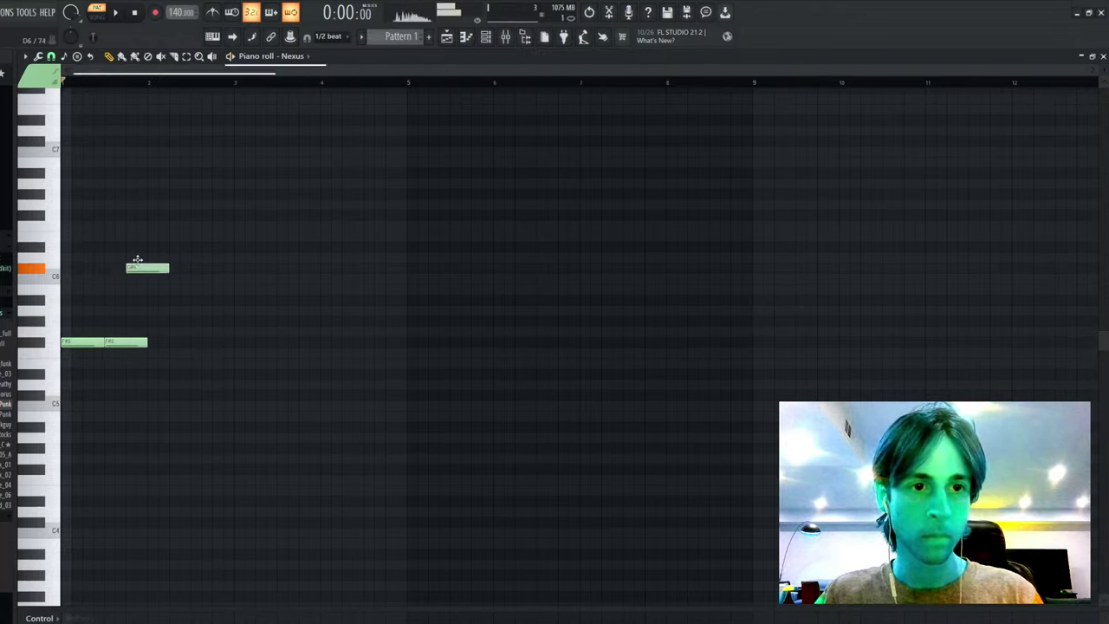
- Shorten the three notes to half a beat each and add a matching C#6 at the start of bar 2
{"action": "key", "text": "space"}
{"action": "right_click", "coordinate": [136, 271]}
{"action": "left_click", "coordinate": [135, 269]}
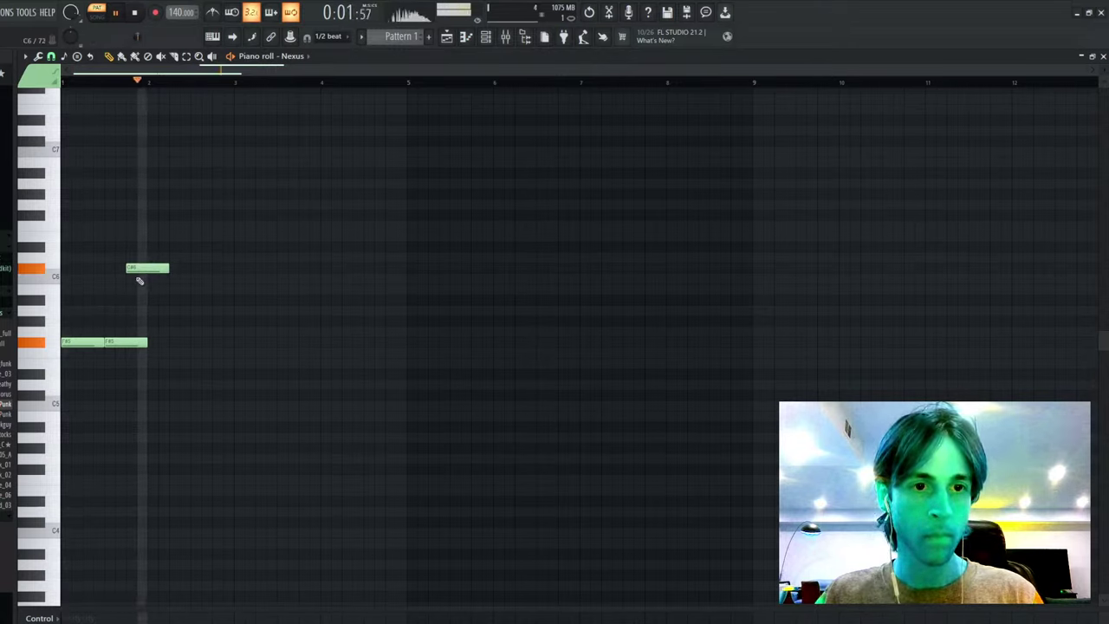
{"action": "key", "text": "space"}
{"action": "key", "text": "space"}
{"action": "key", "text": "space"}
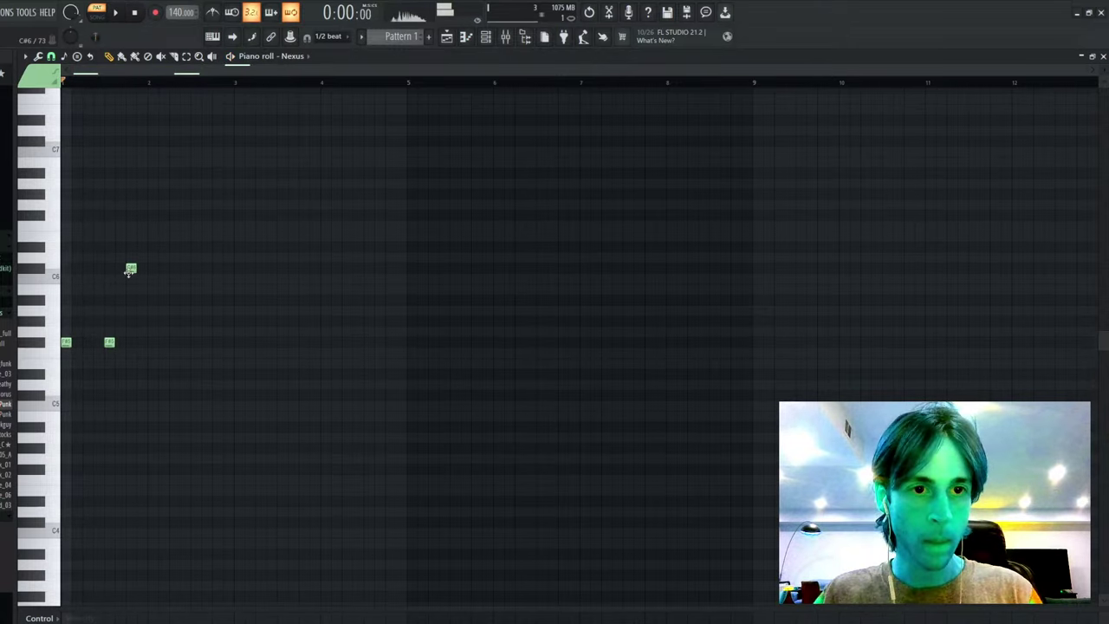
{"action": "key", "text": "space"}
{"action": "key", "text": "space"}
{"action": "left_click", "coordinate": [152, 267]}
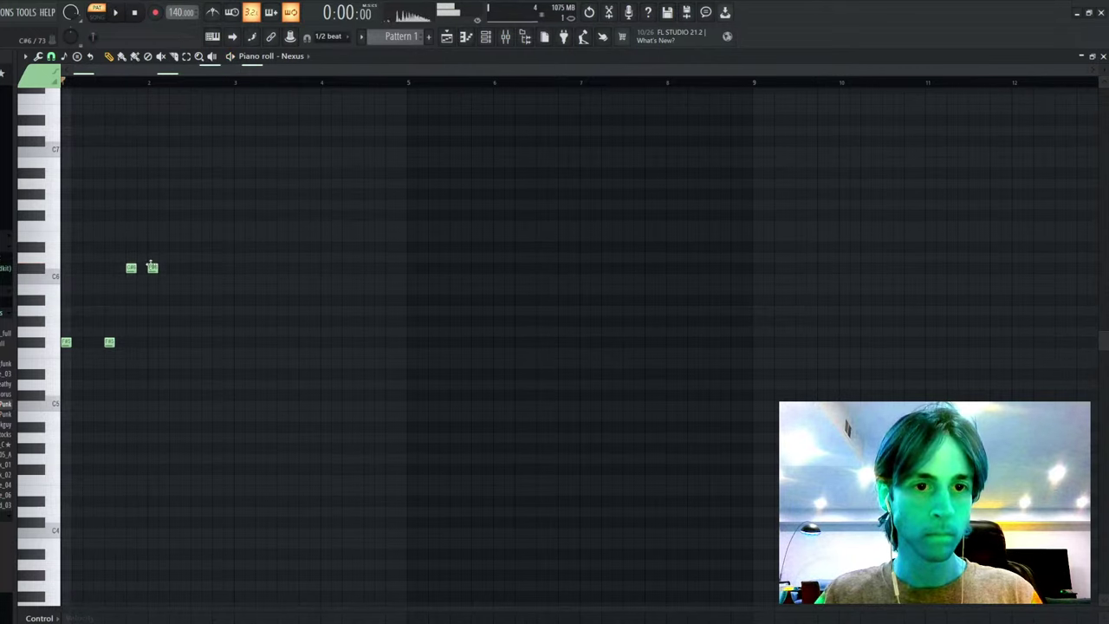
- Set the tempo to 126 BPM, turn on the metronome and play the pattern
{"action": "scroll", "coordinate": [165, 71], "scroll_direction": "up", "scroll_amount": 4}
{"action": "left_click_drag", "start_coordinate": [168, 69], "coordinate": [117, 69]}
{"action": "left_click_drag", "start_coordinate": [183, 13], "coordinate": [183, 26]}
{"action": "left_click", "coordinate": [213, 12]}
{"action": "key", "text": "space"}
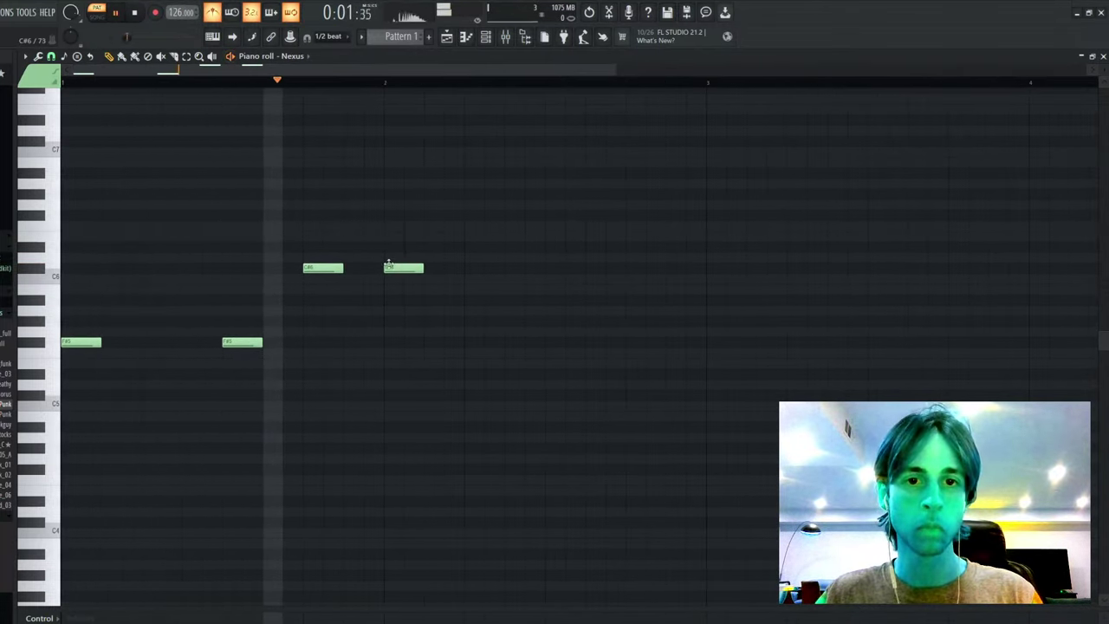
- Try the bar 2 C#6 note one beat later, then put it back at the start of bar 2
{"action": "left_click_drag", "start_coordinate": [390, 264], "coordinate": [471, 263]}
{"action": "key", "text": "space"}
{"action": "right_click", "coordinate": [486, 265]}
{"action": "key", "text": "space"}
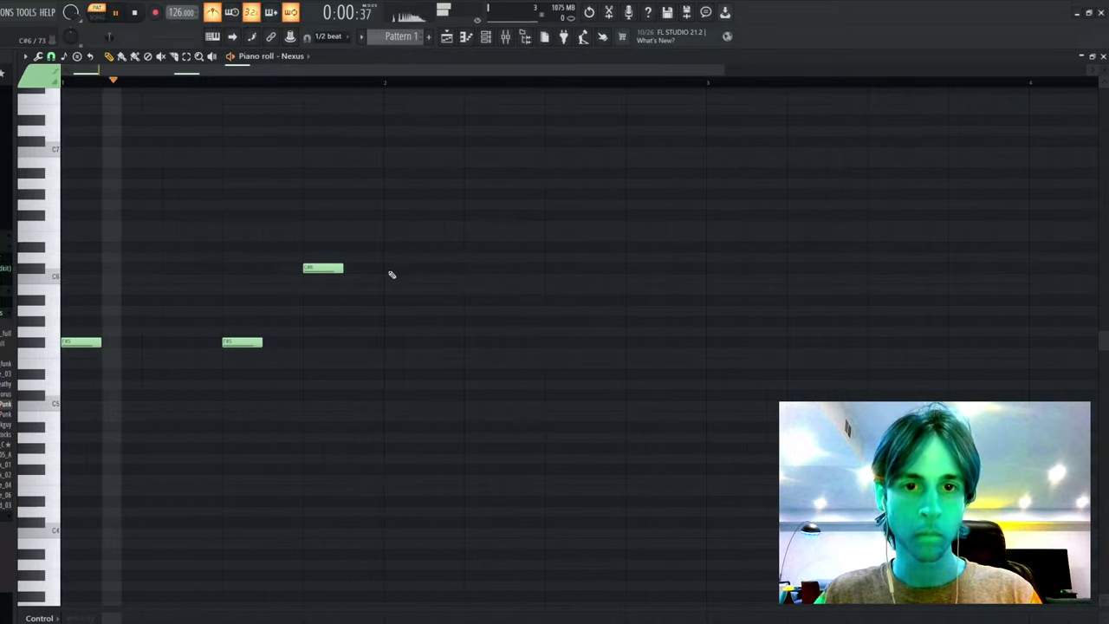
{"action": "left_click", "coordinate": [390, 269]}
- Try G5 and then G#5 as the note on beat 2 of bar 2, replaying the pattern
{"action": "left_click", "coordinate": [466, 332]}
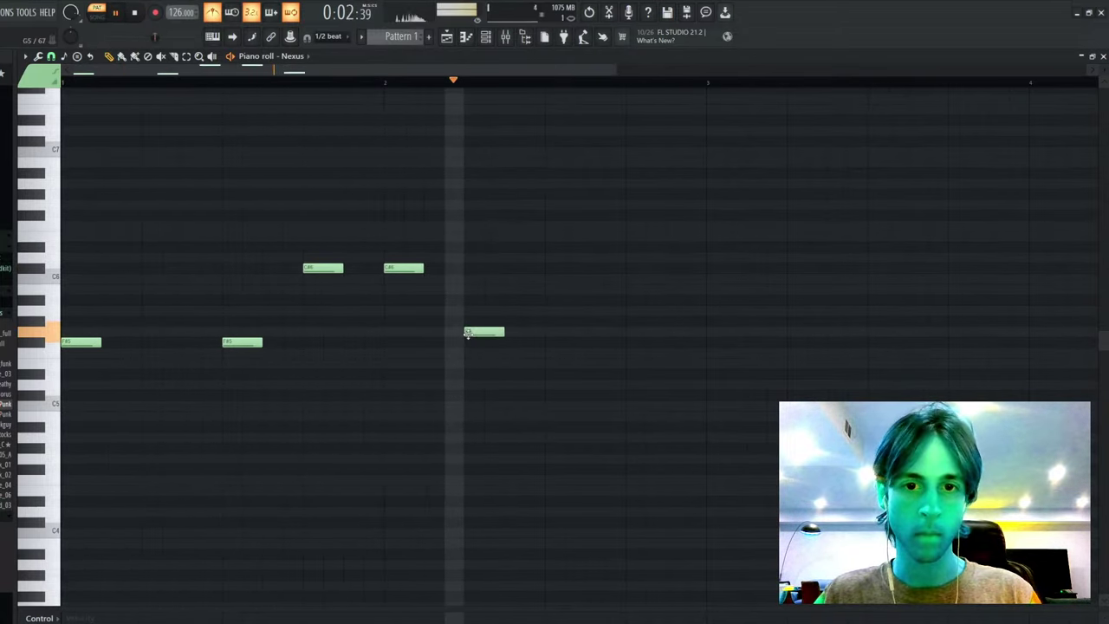
{"action": "key", "text": "space"}
{"action": "right_click", "coordinate": [483, 332]}
{"action": "key", "text": "space"}
{"action": "left_click", "coordinate": [476, 322]}
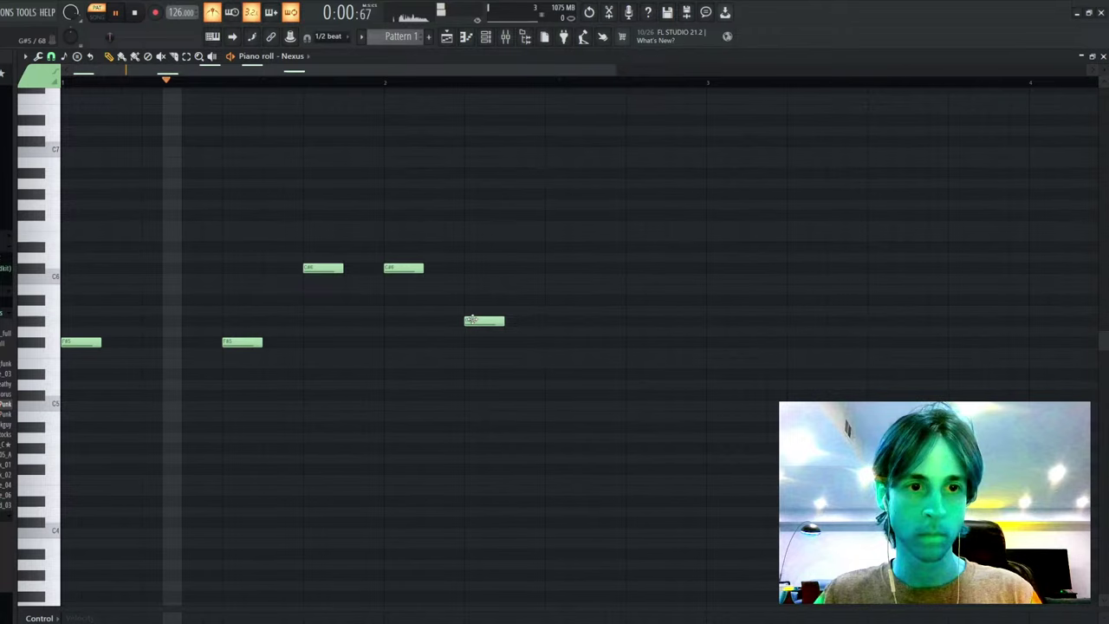
{"action": "key", "text": "space"}
- Add a D6 note on beat 3 of bar 2 and replace the beat 2 note with A5
{"action": "left_click", "coordinate": [551, 261]}
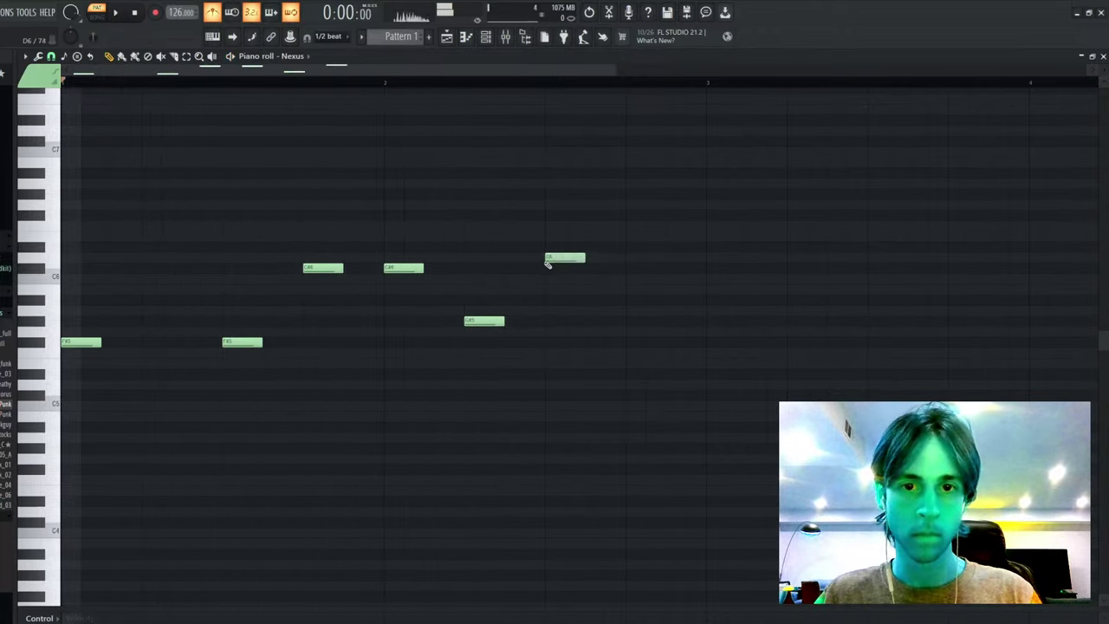
{"action": "key", "text": "space"}
{"action": "right_click", "coordinate": [476, 318]}
{"action": "left_click", "coordinate": [475, 311]}
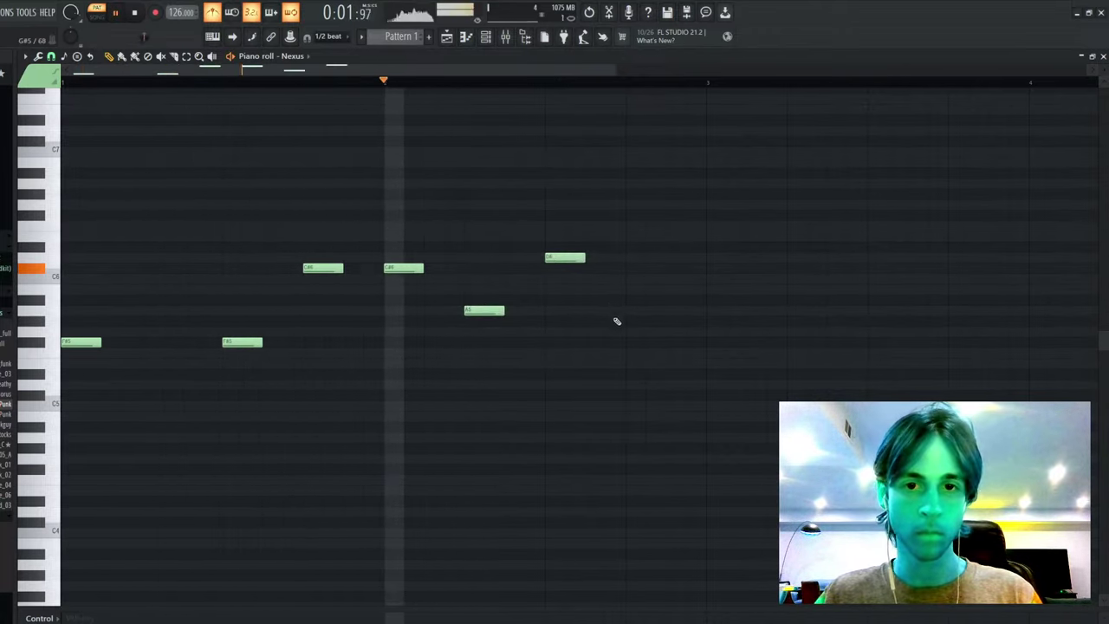
- Add an F5 note on beat 4 of bar 2 in the Nexus melody and replay the pattern
{"action": "key", "text": "space"}
{"action": "left_click_drag", "start_coordinate": [619, 355], "coordinate": [644, 352]}
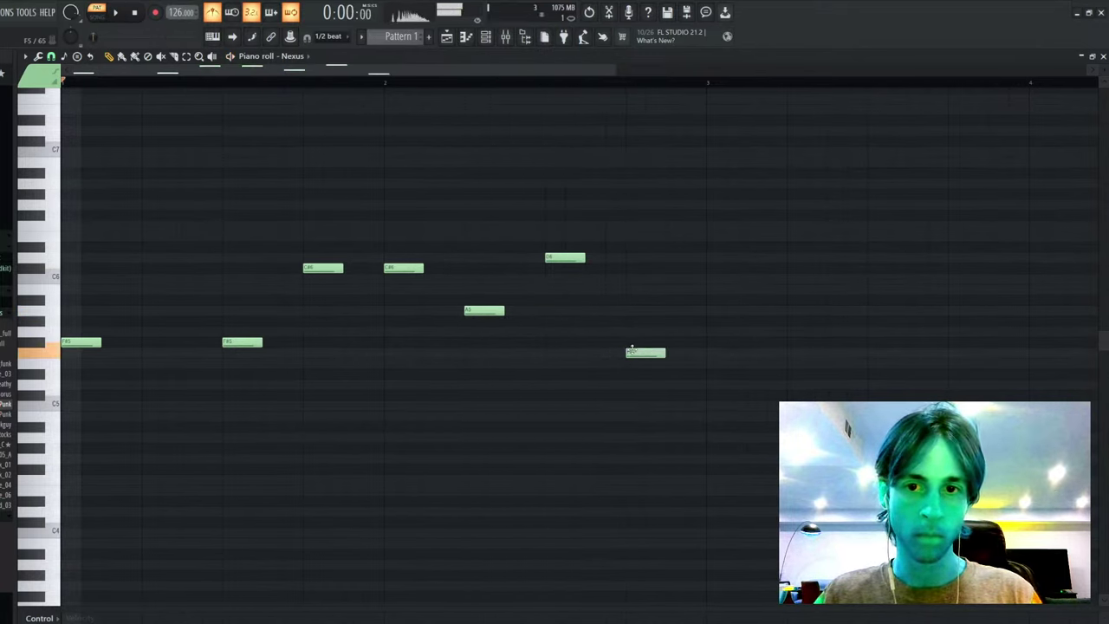
{"action": "key", "text": "space"}
- Try a harmony by duplicating the whole melody, transposing the copy up seven semitones and playing both layers
{"action": "key", "text": "ctrl+a"}
{"action": "key", "text": "space"}
{"action": "key", "text": "ctrl+c"}
{"action": "key", "text": "ctrl+v"}
{"action": "key", "text": "shift+Down"}
{"action": "key", "text": "shift+Down"}
{"action": "key", "text": "shift+Down"}
{"action": "key", "text": "shift+Down"}
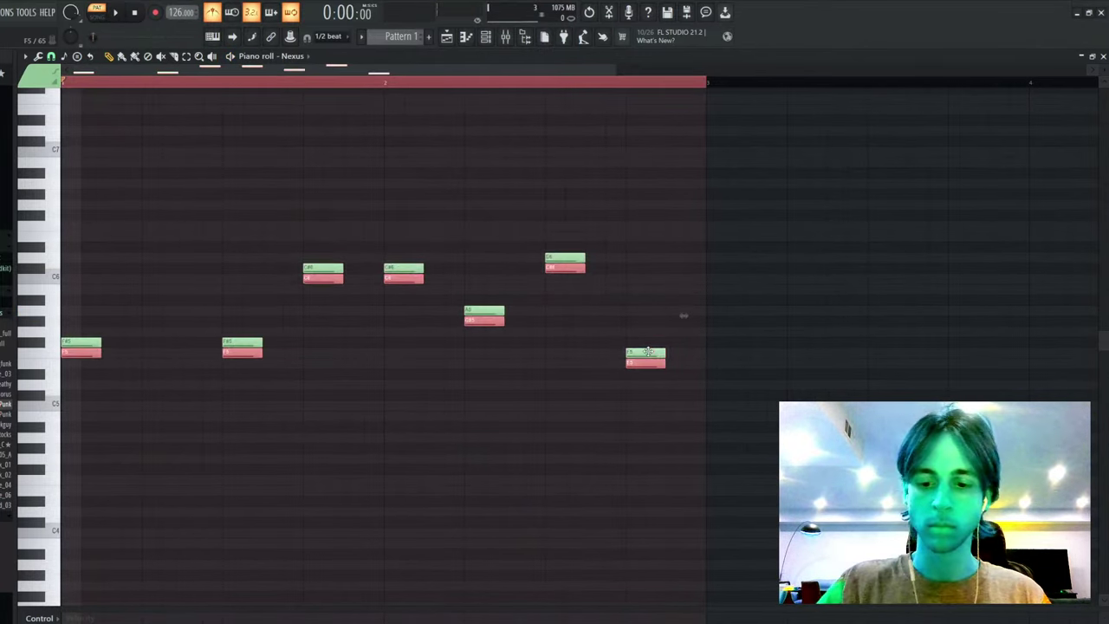
{"action": "key", "text": "Up"}
{"action": "key", "text": "Up"}
{"action": "key", "text": "Up"}
{"action": "key", "text": "Up"}
{"action": "key", "text": "Up"}
{"action": "key", "text": "Up"}
{"action": "key", "text": "Up"}
{"action": "key", "text": "Up"}
{"action": "key", "text": "Up"}
{"action": "key", "text": "Up"}
{"action": "key", "text": "Up"}
{"action": "key", "text": "space"}
{"action": "key", "text": "ctrl+d"}
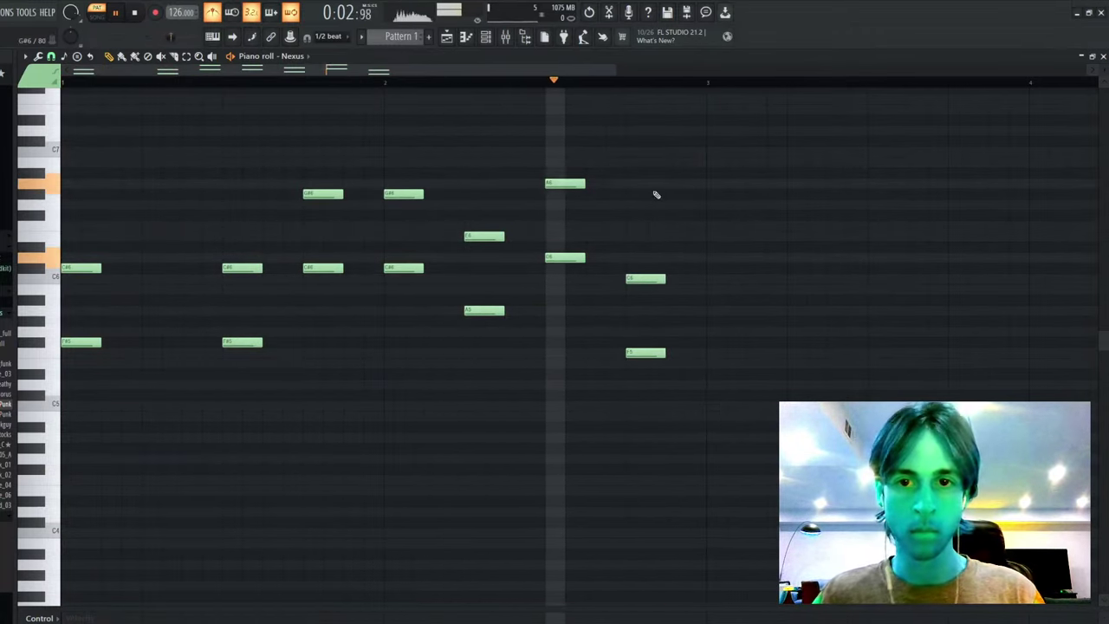
- Try the harmony copy five semitones below the melody, then remove the copied notes
{"action": "key", "text": "ctrl+z"}
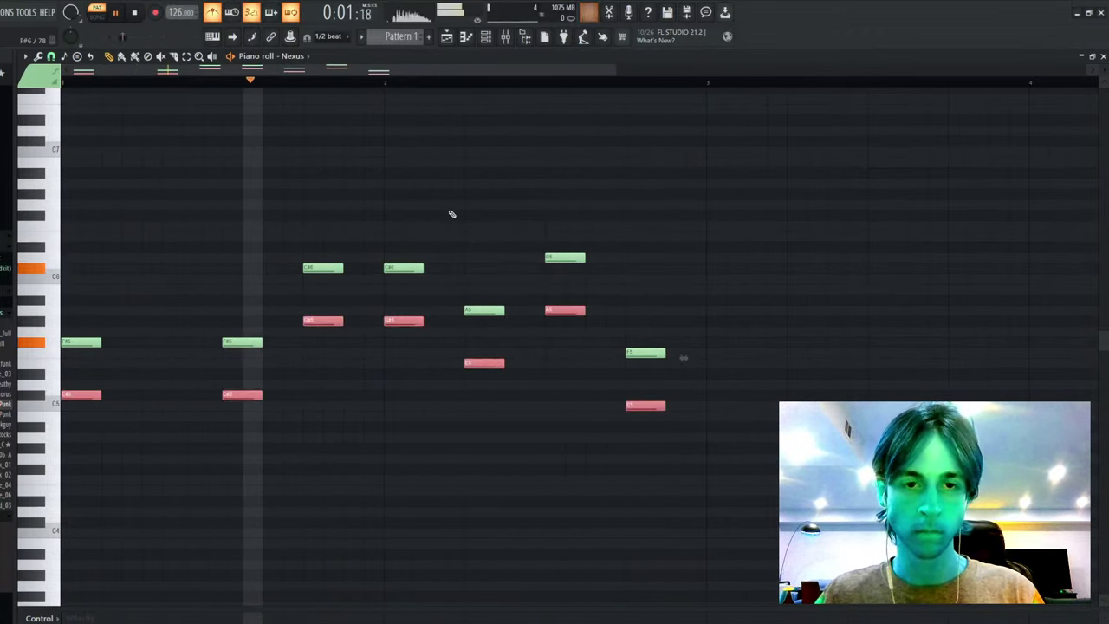
{"action": "key", "text": "shift+Up"}
{"action": "key", "text": "shift+Up"}
{"action": "key", "text": "shift+Up"}
{"action": "key", "text": "shift+Up"}
{"action": "key", "text": "shift+Up"}
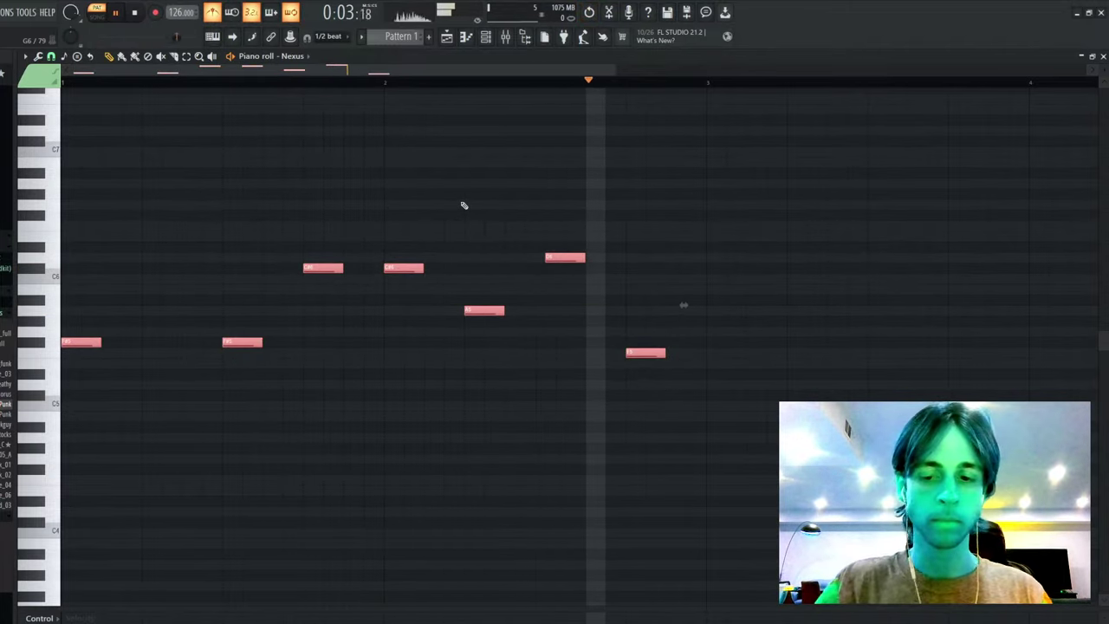
{"action": "key", "text": "Delete"}
- Show all Nexus preset categories and search the library for "hands up bell"
{"action": "key", "text": "F7"}
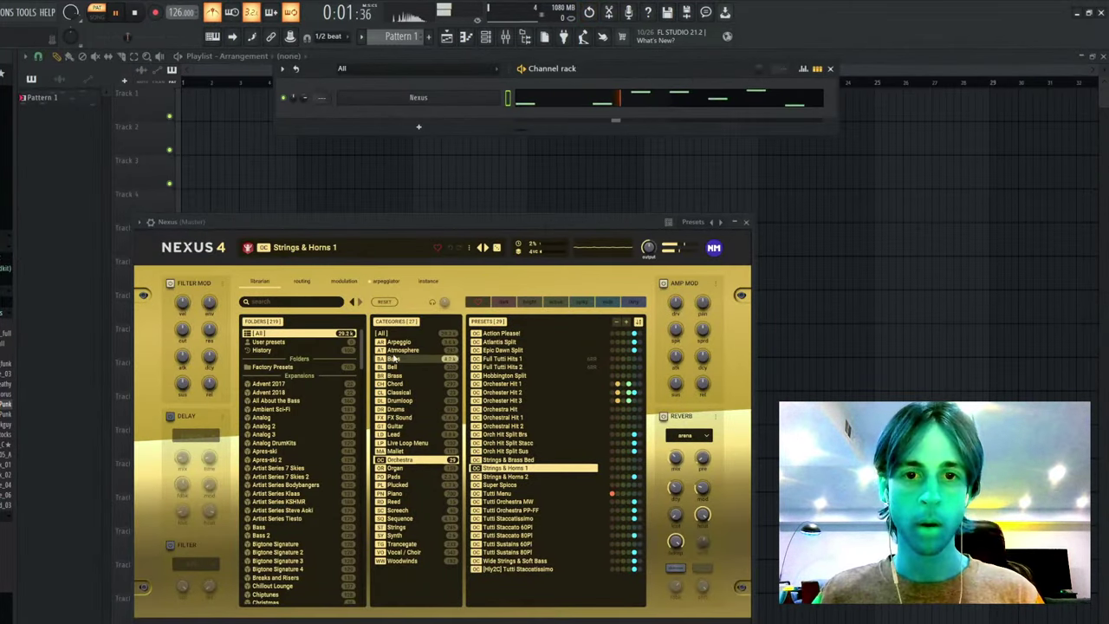
{"action": "left_click", "coordinate": [388, 335]}
{"action": "left_click", "coordinate": [291, 301]}
{"action": "type", "text": "hands up"}
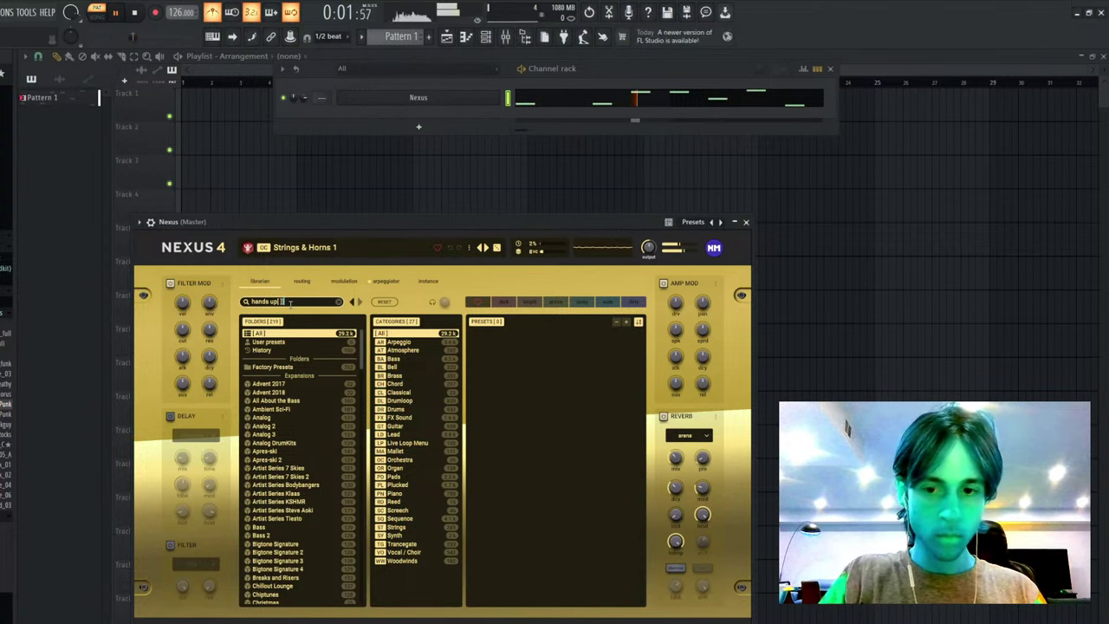
{"action": "key", "text": "Return"}
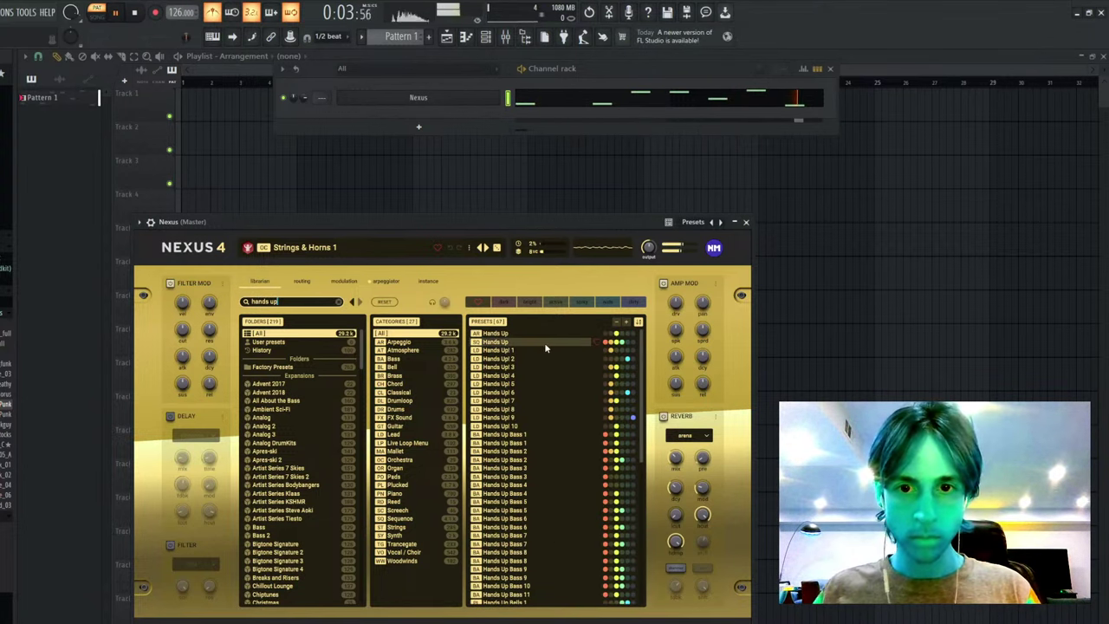
{"action": "type", "text": "bell"}
{"action": "key", "text": "Return"}
- Audition the Hands Up Bells presets, settle on Hands Up Bells 1, and turn off the metronome
{"action": "left_click", "coordinate": [544, 342]}
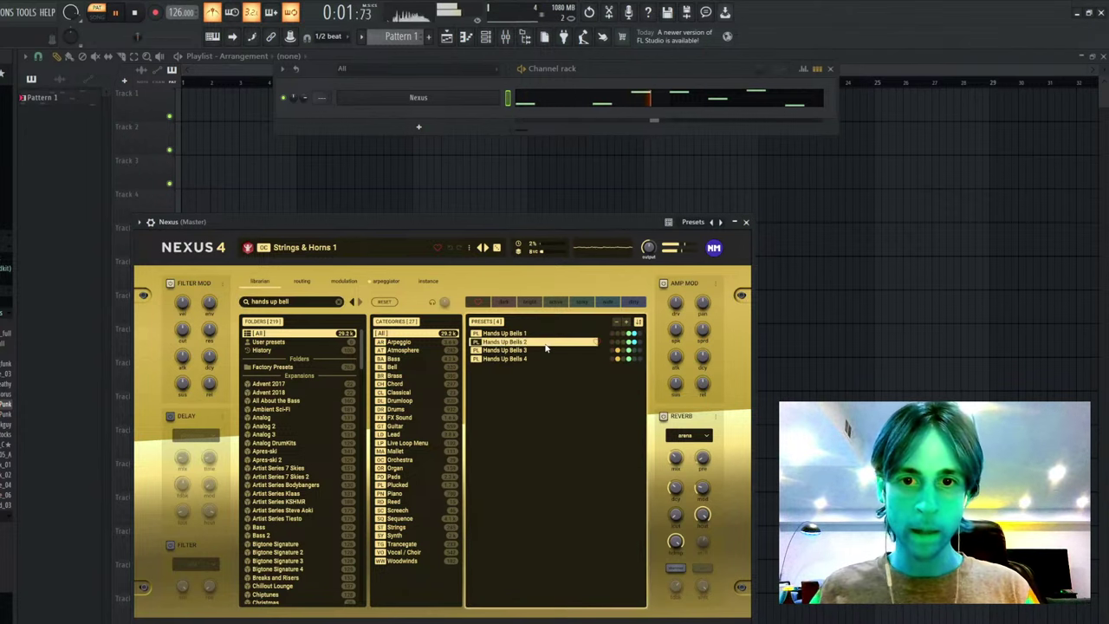
{"action": "left_click", "coordinate": [546, 349]}
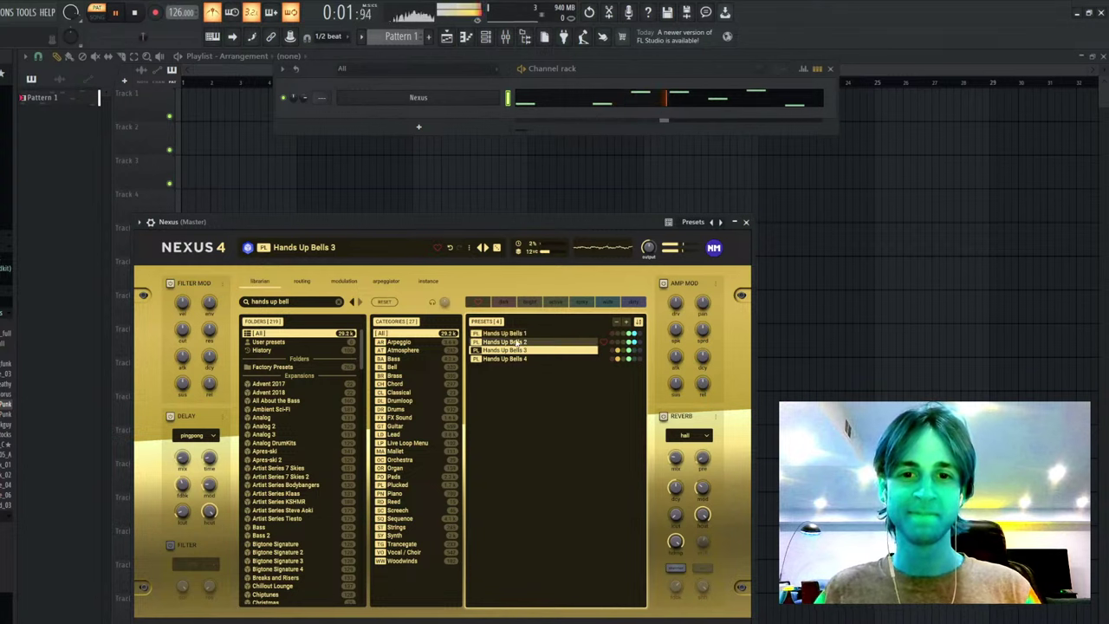
{"action": "left_click", "coordinate": [524, 334]}
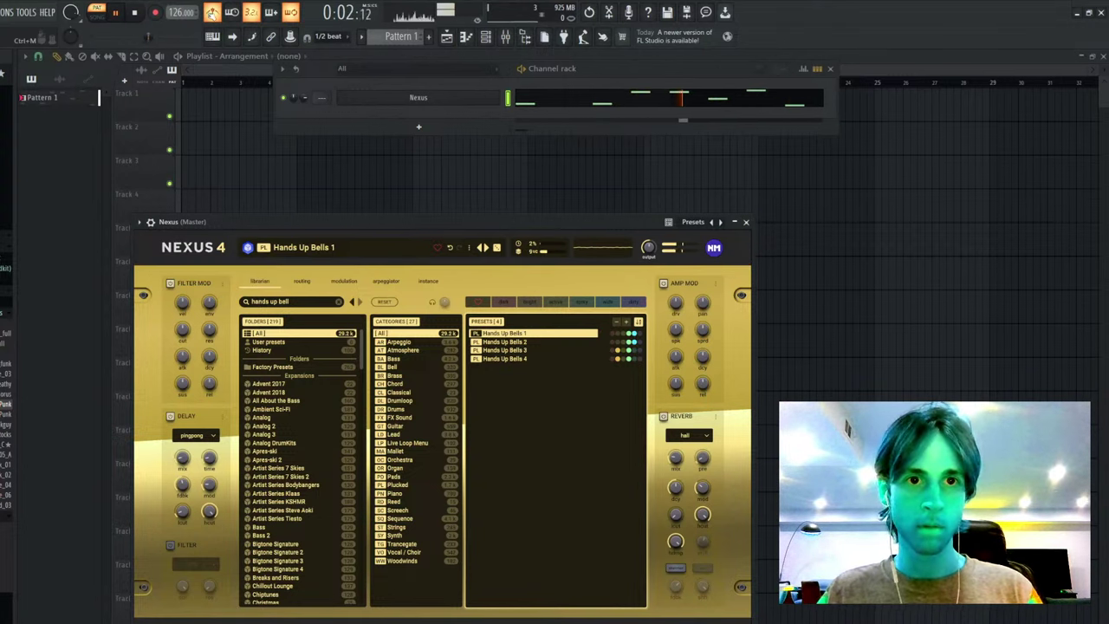
{"action": "left_click", "coordinate": [311, 109]}
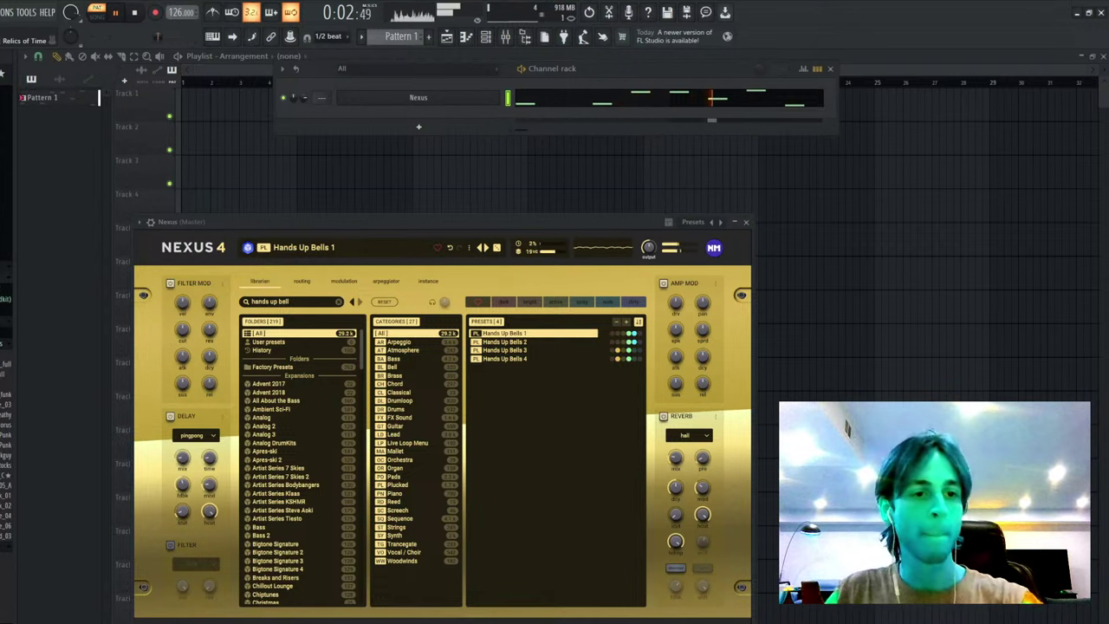
- Add the 808_curry_[nm]_3 sample as a new channel and place an F#5 note at the start of bar 1
{"action": "left_click_drag", "start_coordinate": [4, 365], "coordinate": [431, 118]}
{"action": "left_click", "coordinate": [512, 117]}
{"action": "left_click", "coordinate": [80, 342]}
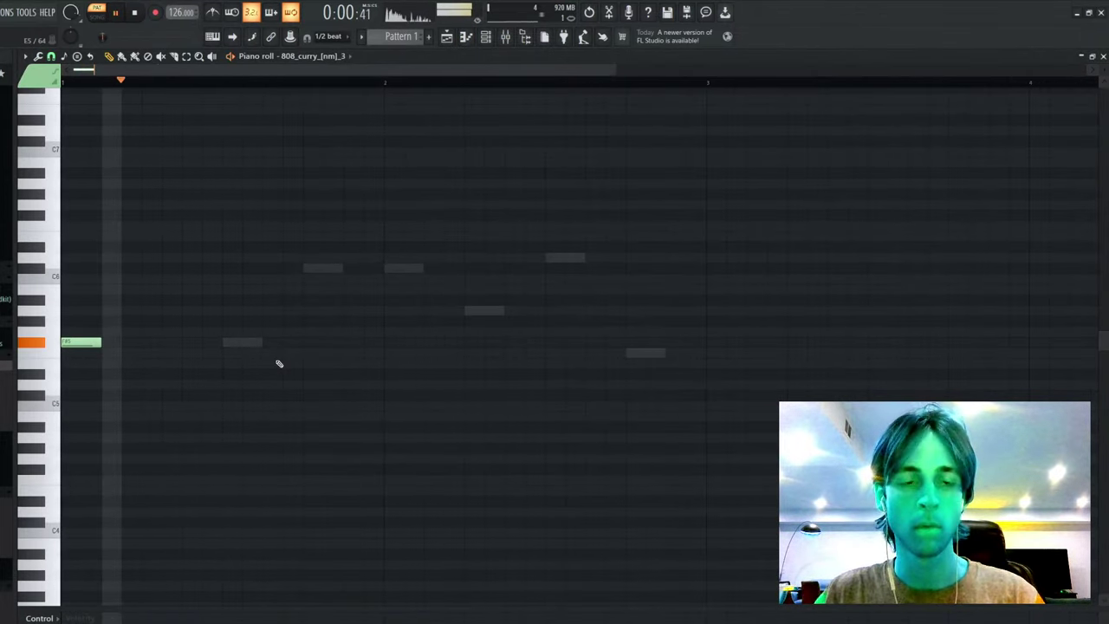
{"action": "key", "text": "F7"}
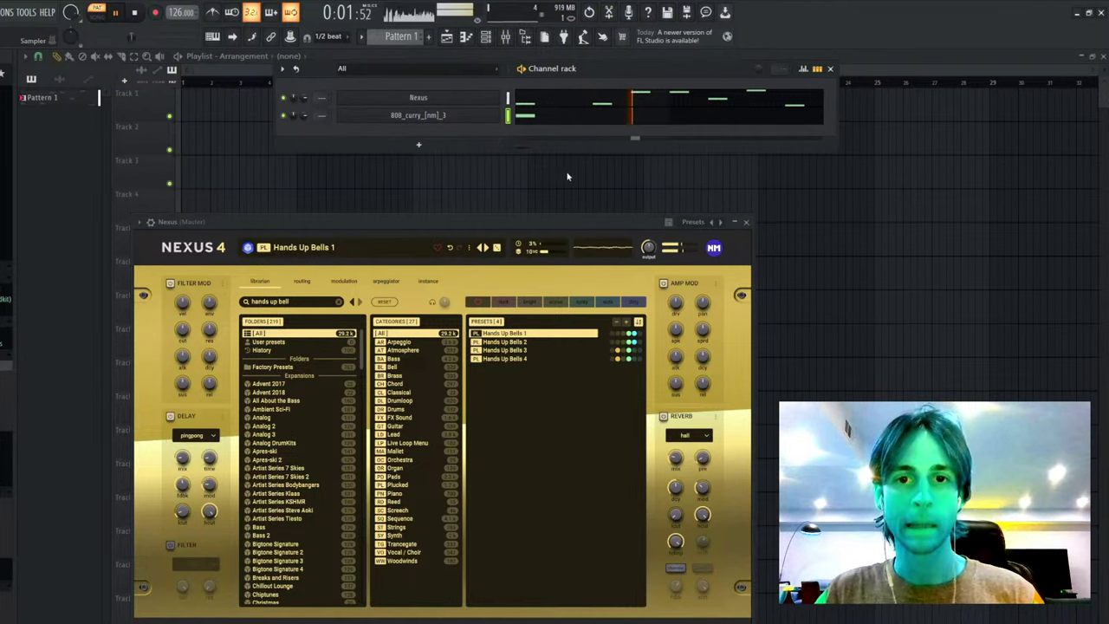
- Lengthen the 808's F#5 note to about 1.75 beats and add an equally long D#5 note on beat 4 of bar 1
{"action": "left_click", "coordinate": [525, 116]}
{"action": "left_click_drag", "start_coordinate": [99, 344], "coordinate": [202, 344]}
{"action": "left_click_drag", "start_coordinate": [309, 350], "coordinate": [335, 408]}
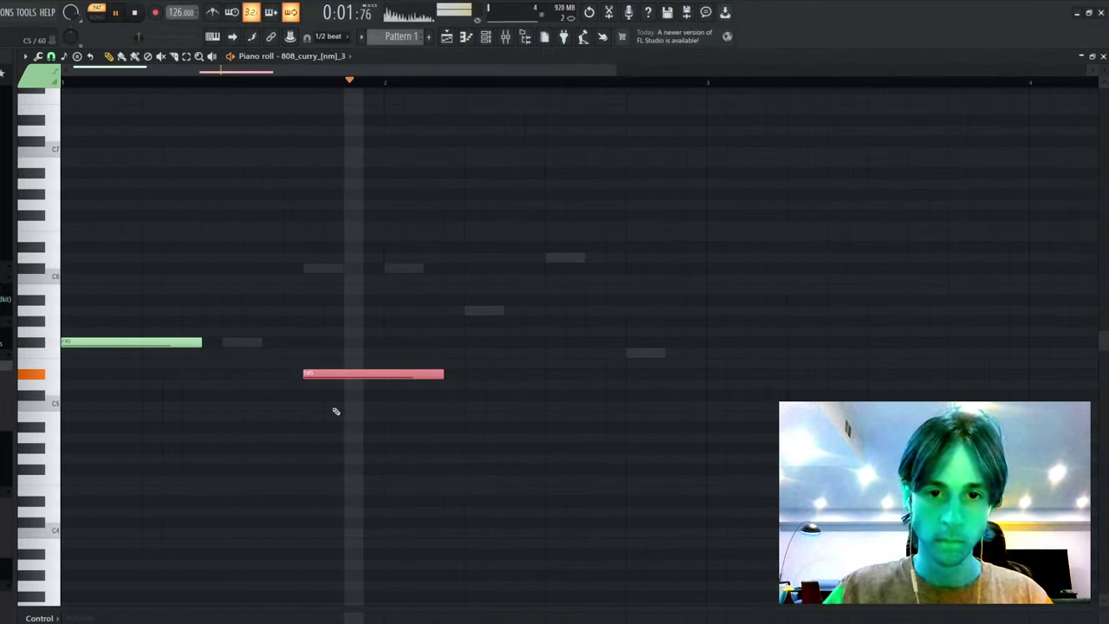
- Transpose all the 808 notes up one octave and lower the second note to D6
{"action": "key", "text": "space"}
{"action": "key", "text": "ctrl+a"}
{"action": "key", "text": "ctrl+Up"}
{"action": "key", "text": "space"}
{"action": "left_click", "coordinate": [383, 226], "text": "ctrl"}
{"action": "left_click_drag", "start_coordinate": [364, 248], "coordinate": [355, 259]}
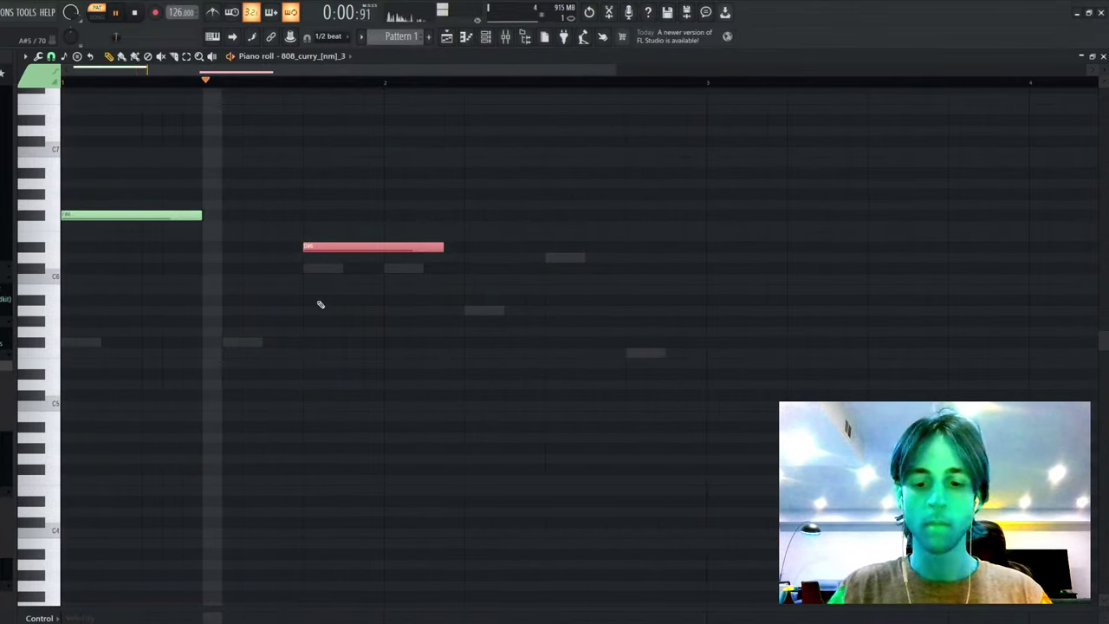
- Add a one-beat F5 note at the end of bar 2, and shorten the opening F#6 note and repeat it right after
{"action": "left_click", "coordinate": [633, 354]}
{"action": "left_click_drag", "start_coordinate": [761, 353], "coordinate": [706, 353]}
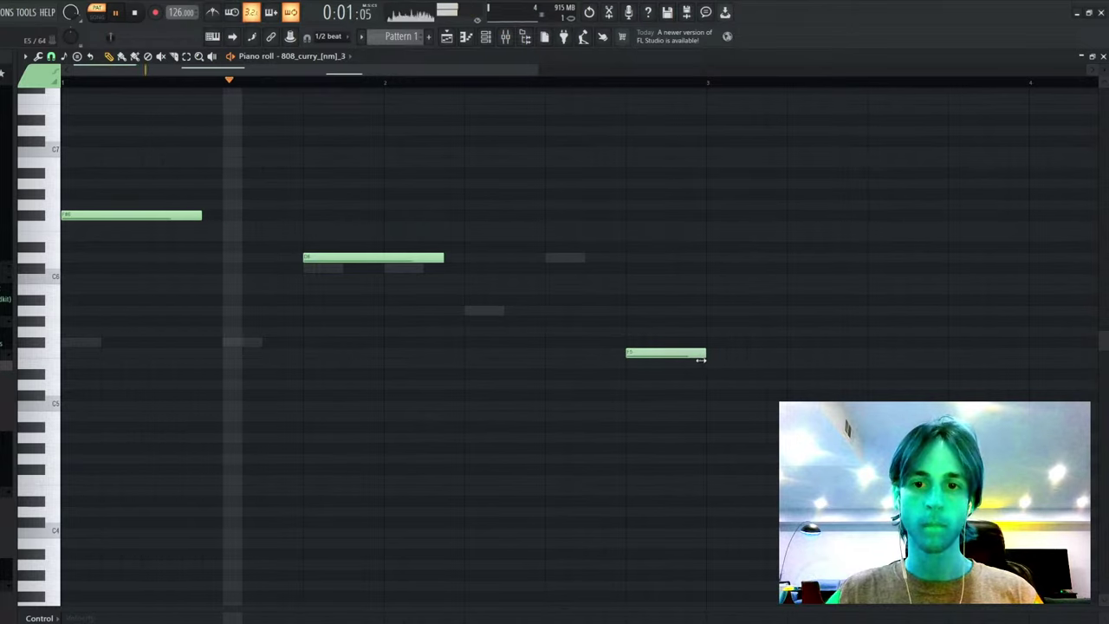
{"action": "left_click_drag", "start_coordinate": [208, 215], "coordinate": [187, 216]}
{"action": "key", "text": "space"}
{"action": "key", "text": "space"}
- Apply quick legato to the 808 notes to close the gaps and transpose them all down one octave
{"action": "key", "text": "ctrl+l"}
{"action": "key", "text": "ctrl+a"}
{"action": "key", "text": "ctrl+Down"}
{"action": "key", "text": "space"}
{"action": "key", "text": "space"}
{"action": "key", "text": "ctrl+d"}
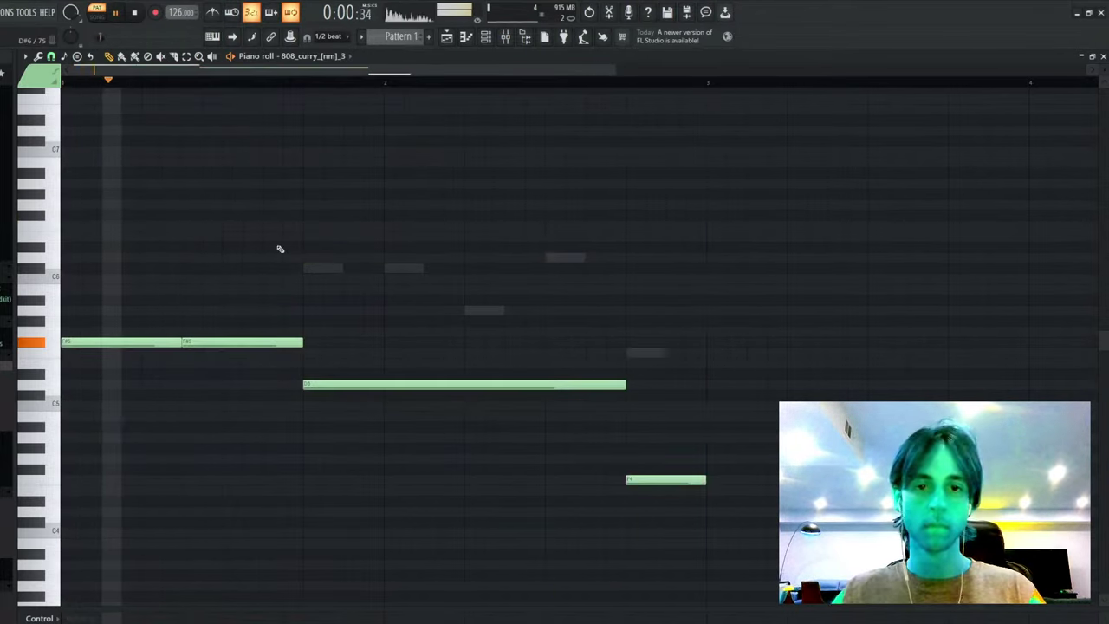
- Slice the long D5 808 note in two at the second beat of bar 2
{"action": "left_click_drag", "start_coordinate": [379, 262], "coordinate": [876, 570], "text": "ctrl"}
{"action": "key", "text": "ctrl+d"}
{"action": "key", "text": "c"}
{"action": "left_click", "coordinate": [477, 385]}
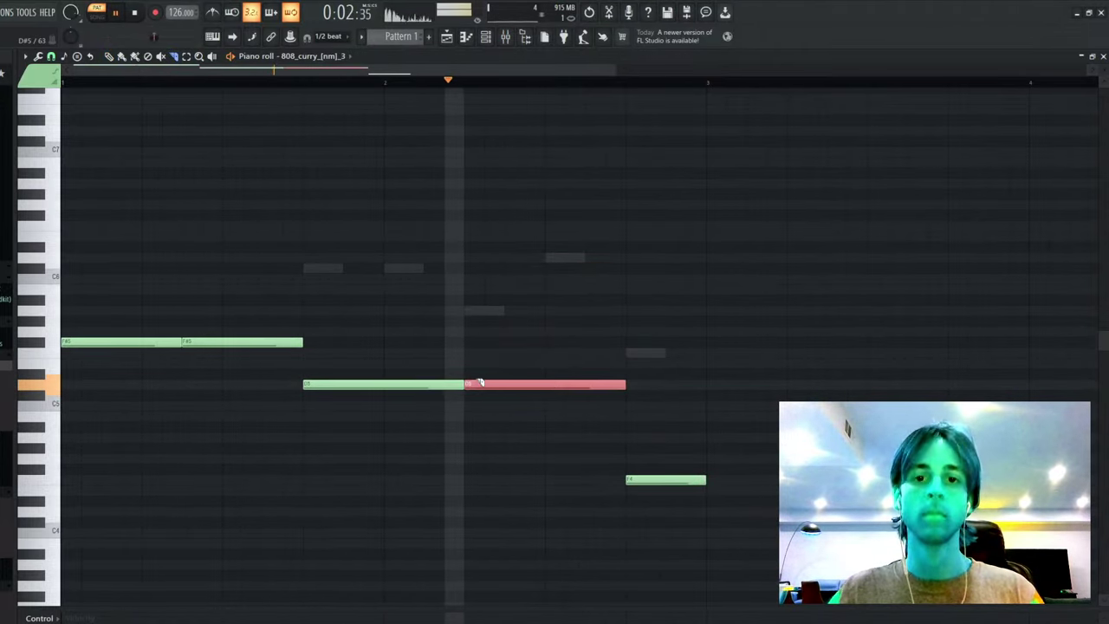
{"action": "key", "text": "p"}
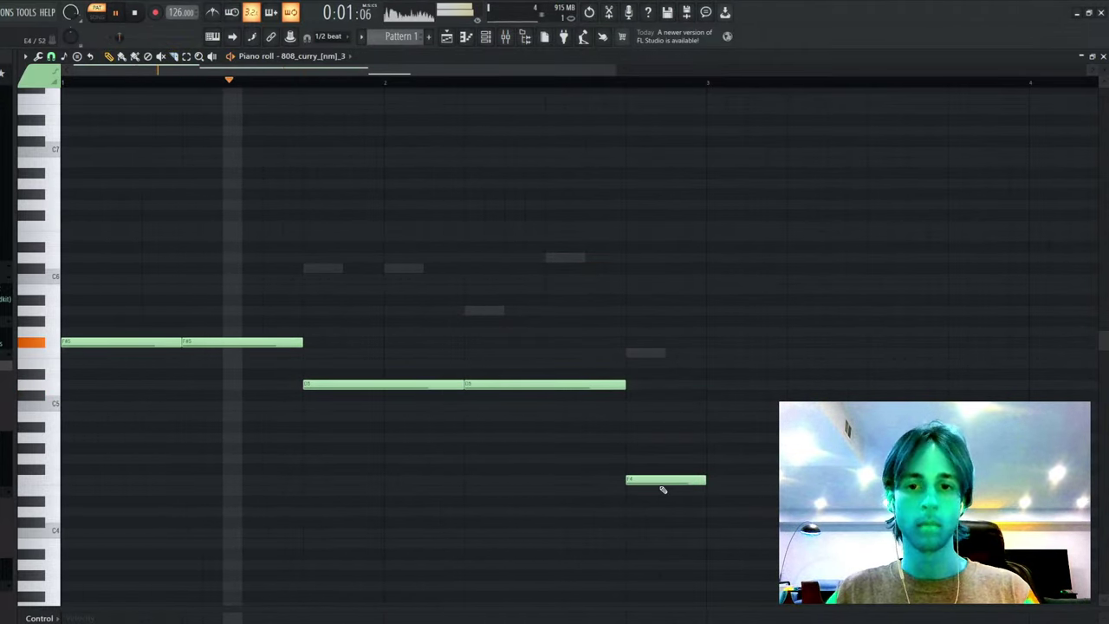
- Raise the last F4 note to D5 and duplicate the two-bar 808 line into bars 3 and 4
{"action": "left_click_drag", "start_coordinate": [661, 481], "coordinate": [663, 384]}
{"action": "key", "text": "ctrl+b"}
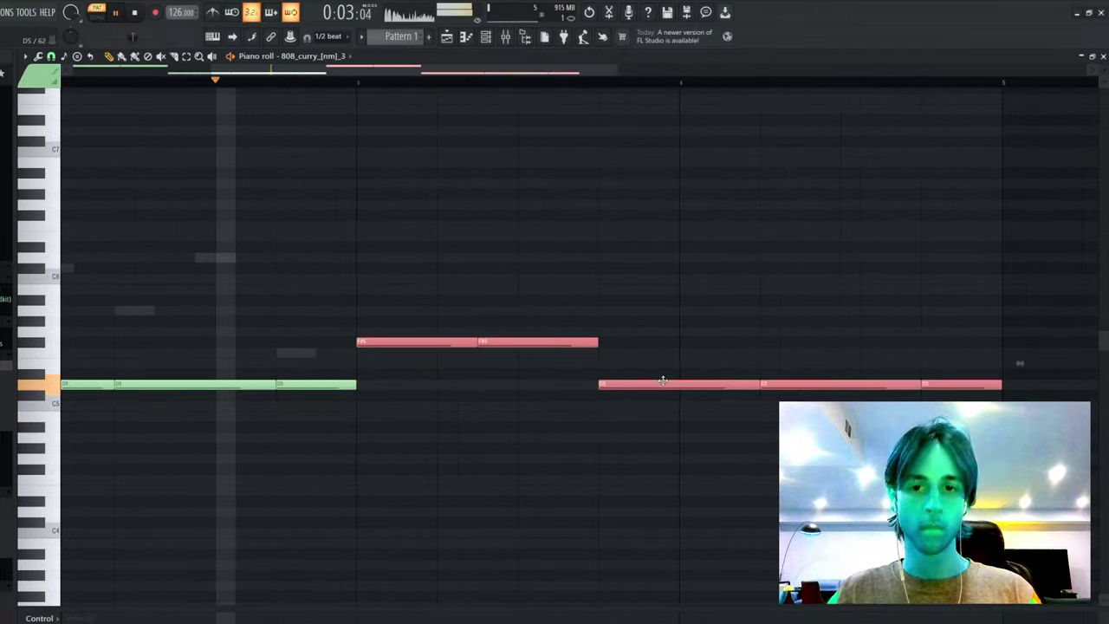
{"action": "key", "text": "ctrl+d"}
- Lower the two F#5 notes at the start of bar 3 to E5
{"action": "left_click_drag", "start_coordinate": [389, 304], "coordinate": [629, 370], "text": "ctrl"}
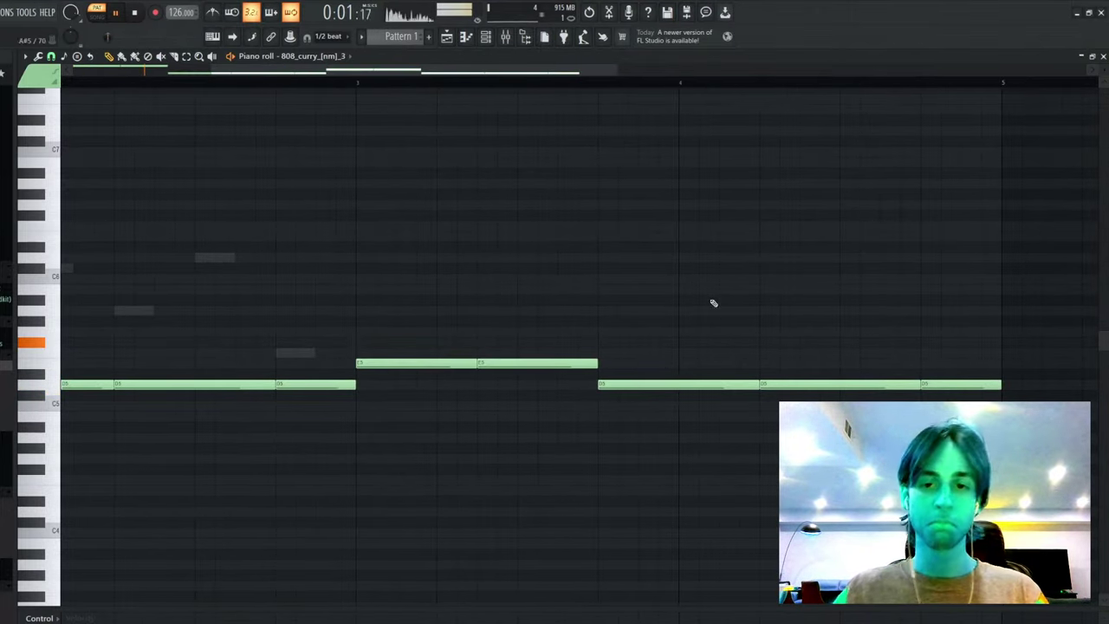
{"action": "left_click_drag", "start_coordinate": [643, 285], "coordinate": [1020, 384], "text": "ctrl"}
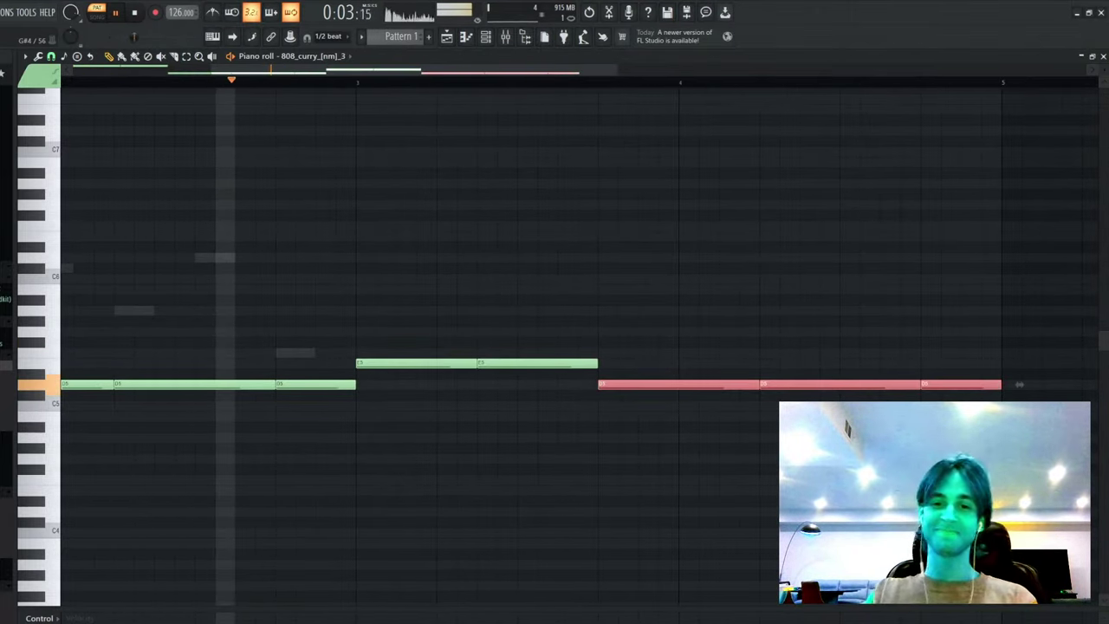
{"action": "key", "text": "ctrl+d"}
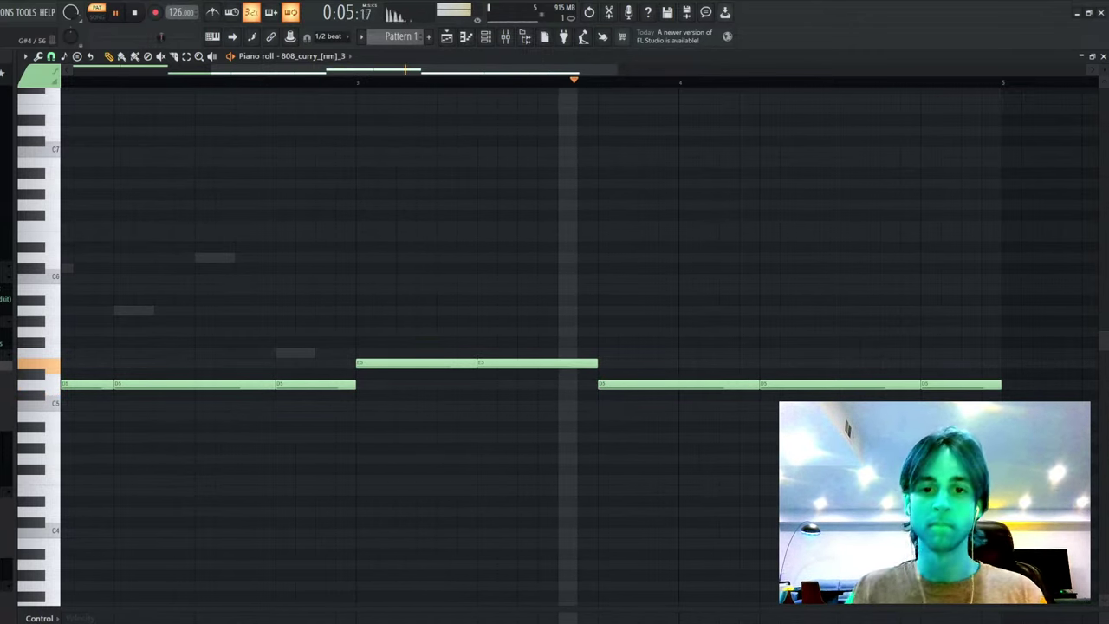
- Lower the last three D5 808 notes, from beat four of bar 3 through bar 4, to B4
{"action": "key", "text": "space"}
{"action": "left_click_drag", "start_coordinate": [712, 326], "coordinate": [935, 520], "text": "ctrl"}
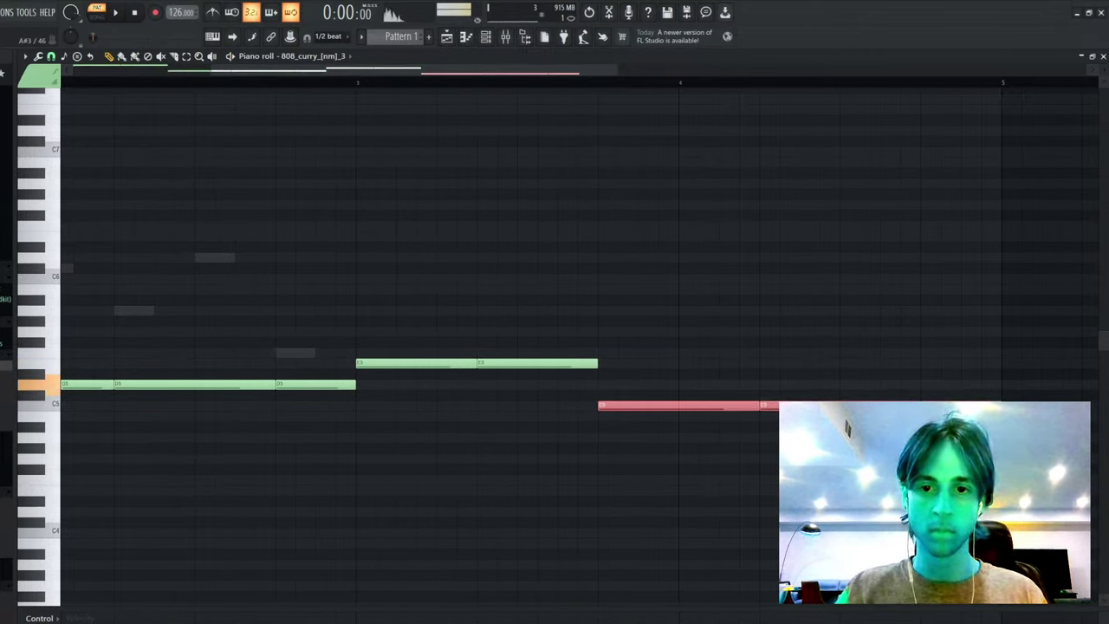
{"action": "left_click", "coordinate": [606, 82]}
{"action": "key", "text": "space"}
{"action": "key", "text": "ctrl+Up"}
{"action": "left_click", "coordinate": [606, 83]}
{"action": "key", "text": "ctrl+Down"}
{"action": "left_click", "coordinate": [606, 84]}
{"action": "key", "text": "space"}
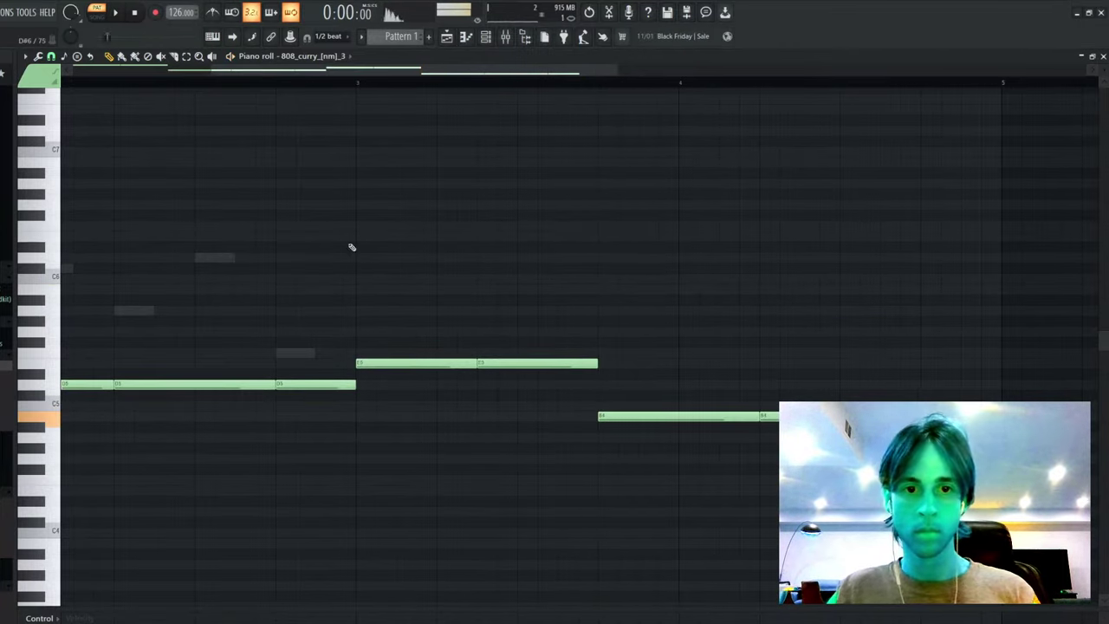
- In the Nexus piano roll, lower the D6 note in bar 2 to C#6 and delete the C#6 note opening bar 2
{"action": "right_click", "coordinate": [216, 260]}
{"action": "scroll", "coordinate": [347, 92], "scroll_direction": "down", "scroll_amount": 7}
{"action": "scroll", "coordinate": [357, 89], "scroll_direction": "down", "scroll_amount": 4}
{"action": "scroll", "coordinate": [396, 188], "scroll_direction": "up", "scroll_amount": 8}
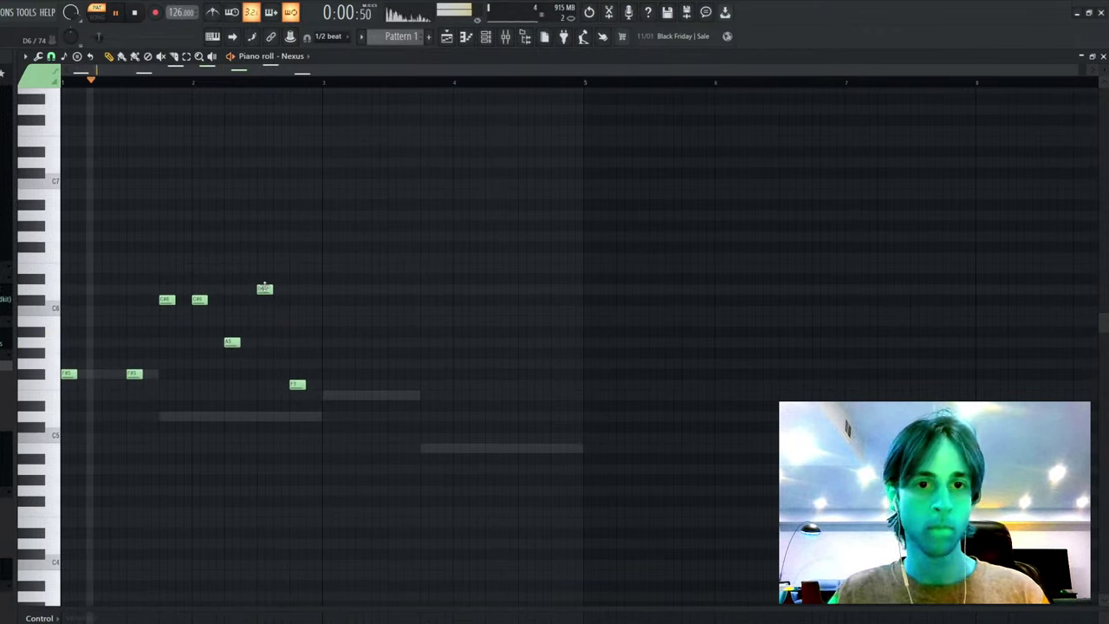
{"action": "left_click_drag", "start_coordinate": [264, 288], "coordinate": [264, 299]}
{"action": "right_click", "coordinate": [204, 302]}
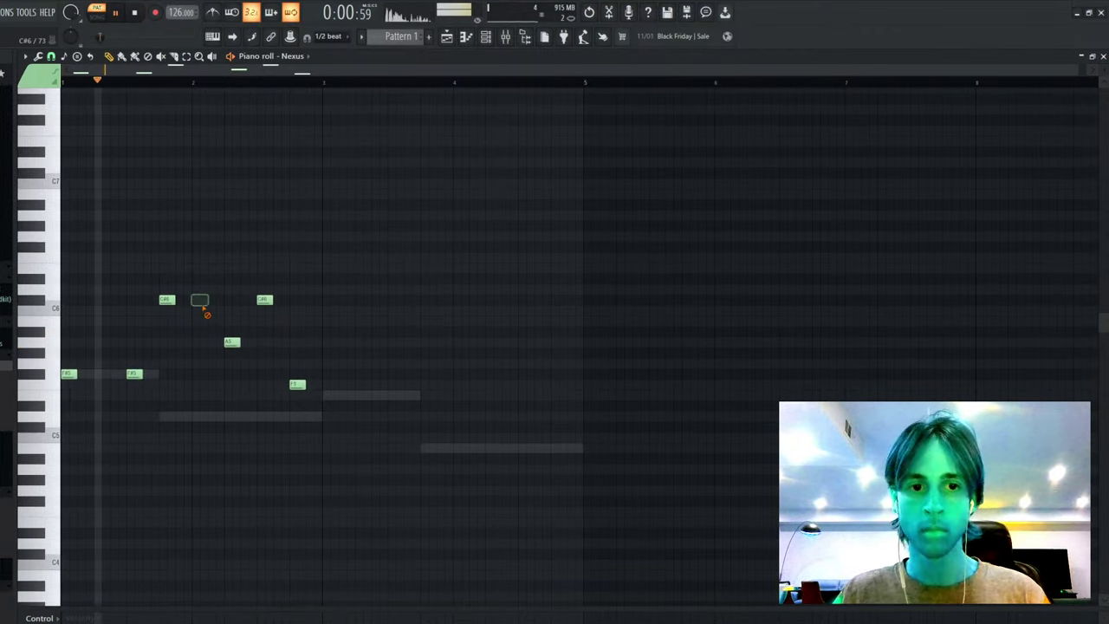
- Move the A5 note in bar 2 half a beat earlier and end the bar with G#5 followed by E5
{"action": "left_click_drag", "start_coordinate": [206, 263], "coordinate": [316, 400]}
{"action": "key", "text": "space"}
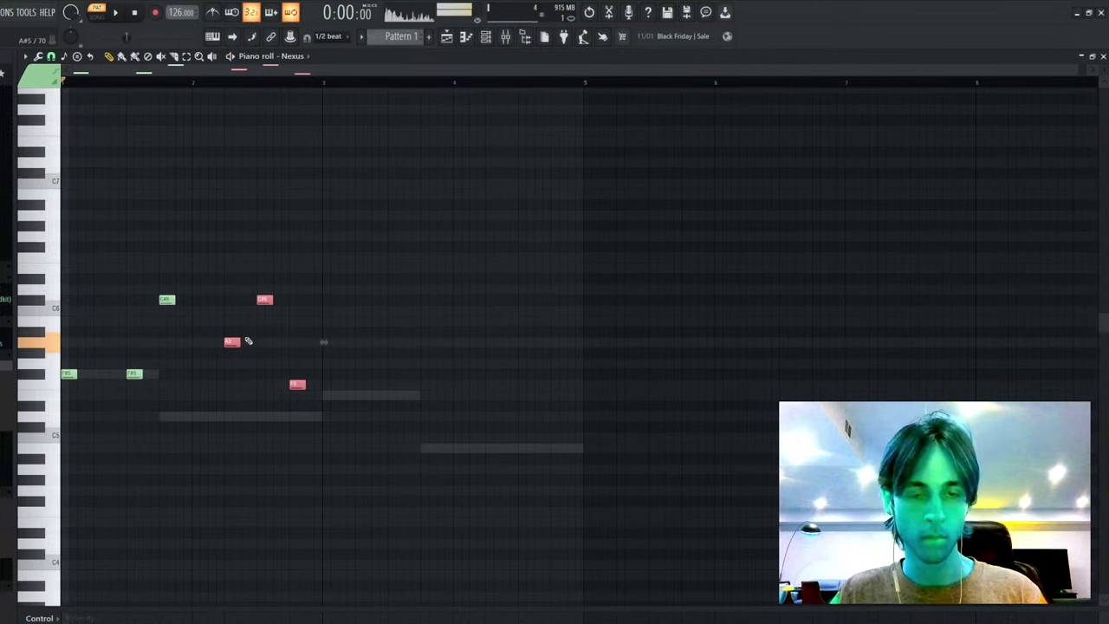
{"action": "key", "text": "space"}
{"action": "left_click", "coordinate": [263, 337], "text": "ctrl"}
{"action": "left_click_drag", "start_coordinate": [233, 342], "coordinate": [215, 343]}
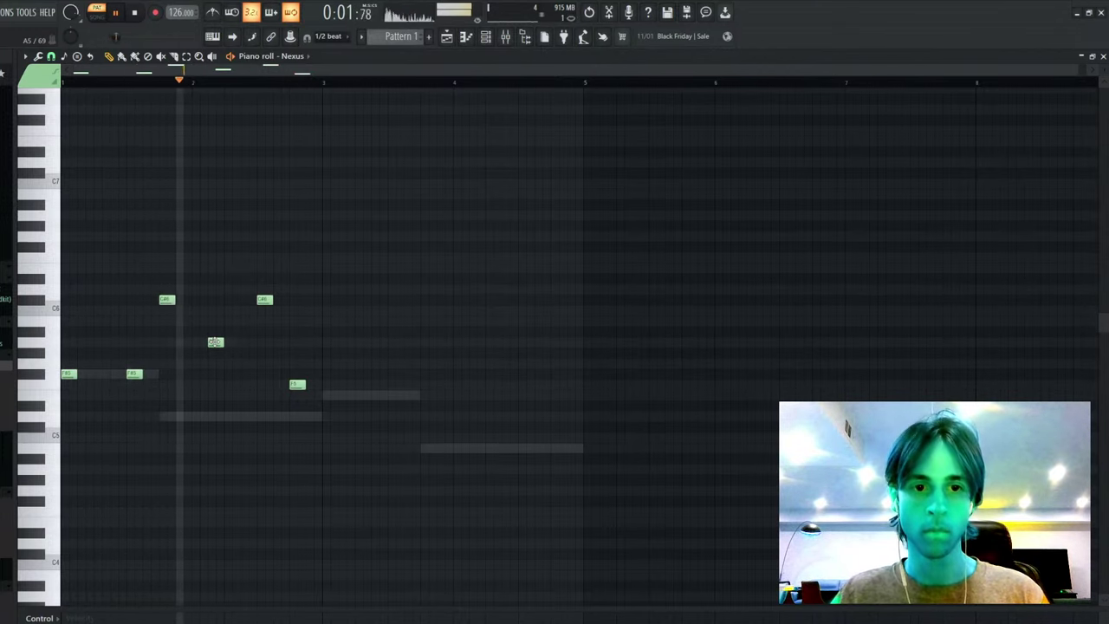
{"action": "key", "text": "space"}
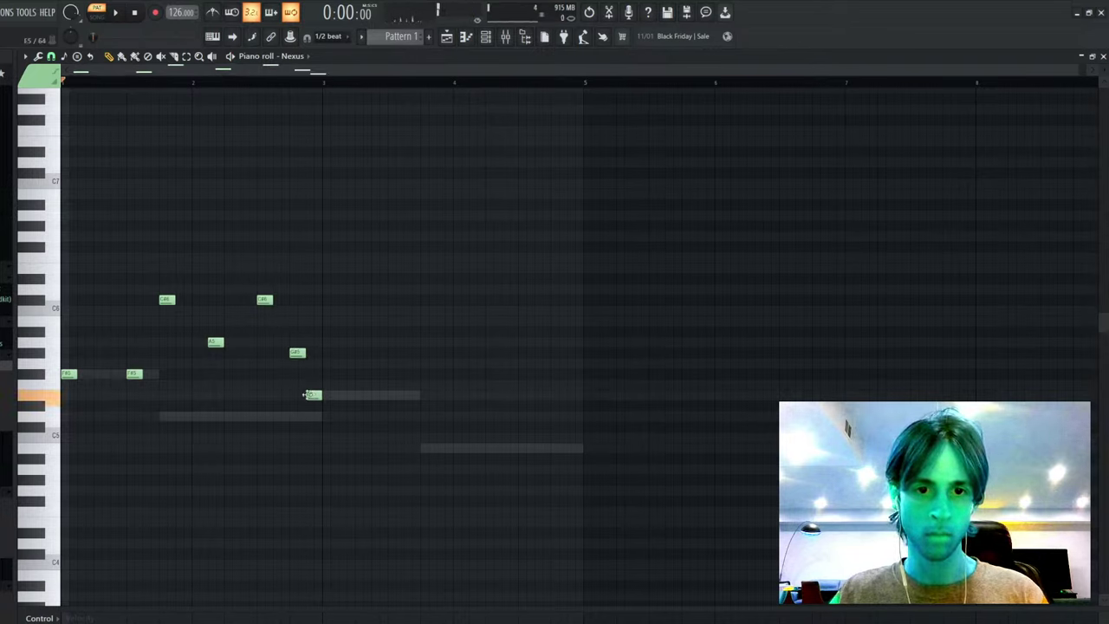
{"action": "key", "text": "space"}
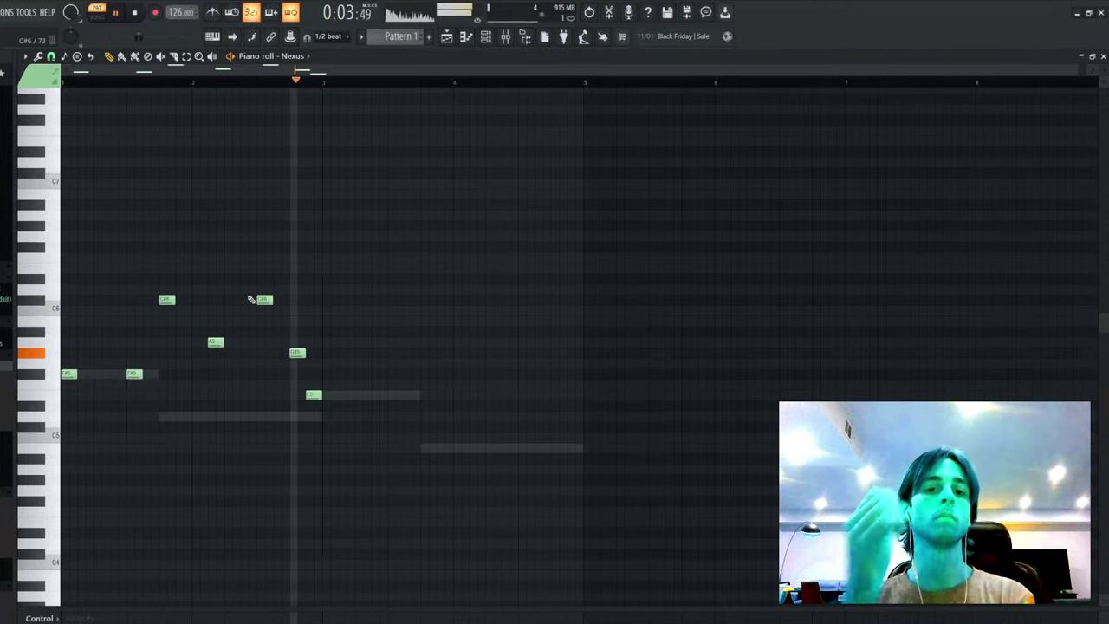
- Duplicate the two-bar Nexus melody into bars 3 and 4
{"action": "key", "text": "ctrl+b"}
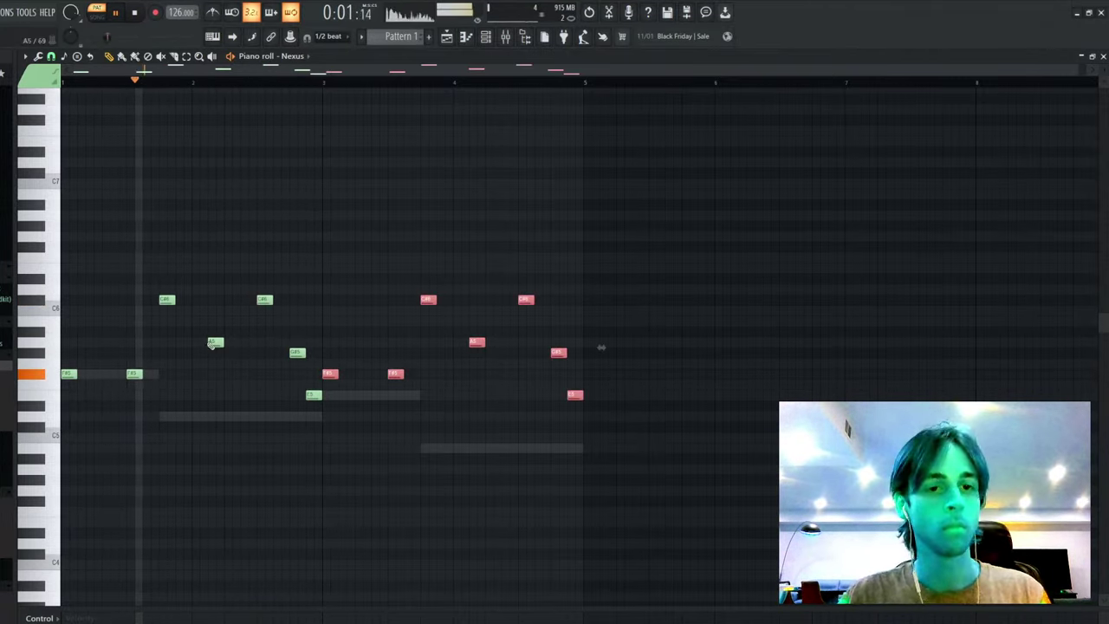
{"action": "key", "text": "ctrl+d"}
{"action": "key", "text": "space"}
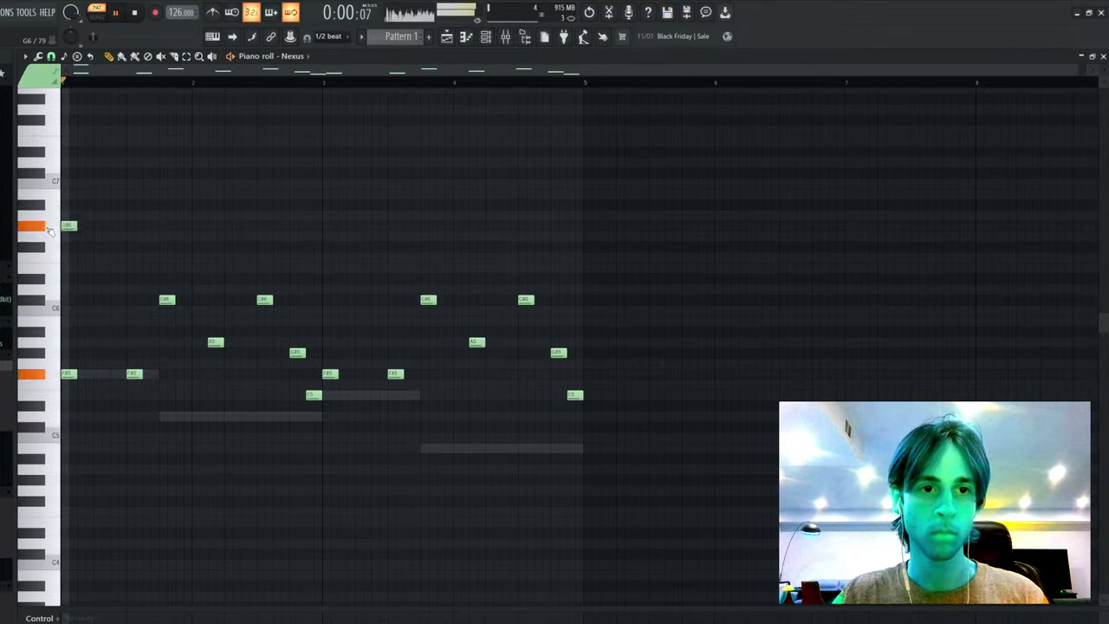
- Repeat the G#6 note to make four at the start of bar 1, and duplicate the group raised to A6
{"action": "key", "text": "ctrl+b"}
{"action": "key", "text": "ctrl+b"}
{"action": "key", "text": "ctrl+b"}
{"action": "key", "text": "space"}
{"action": "key", "text": "space"}
{"action": "left_click_drag", "start_coordinate": [136, 208], "coordinate": [57, 234]}
{"action": "key", "text": "ctrl+b"}
{"action": "key", "text": "shift+Up"}
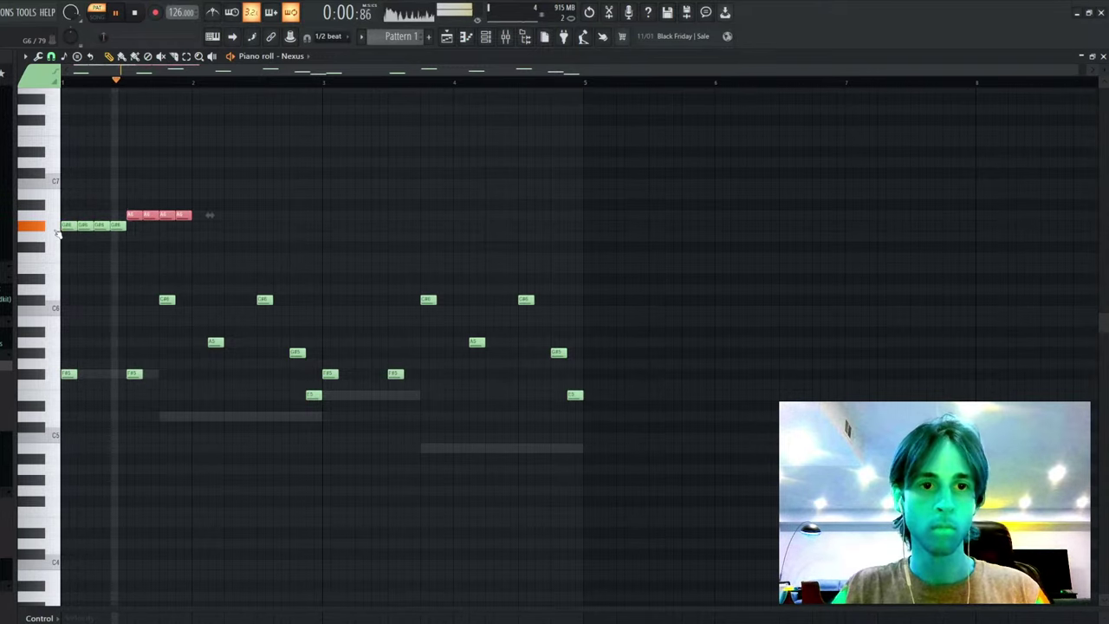
{"action": "key", "text": "ctrl+d"}
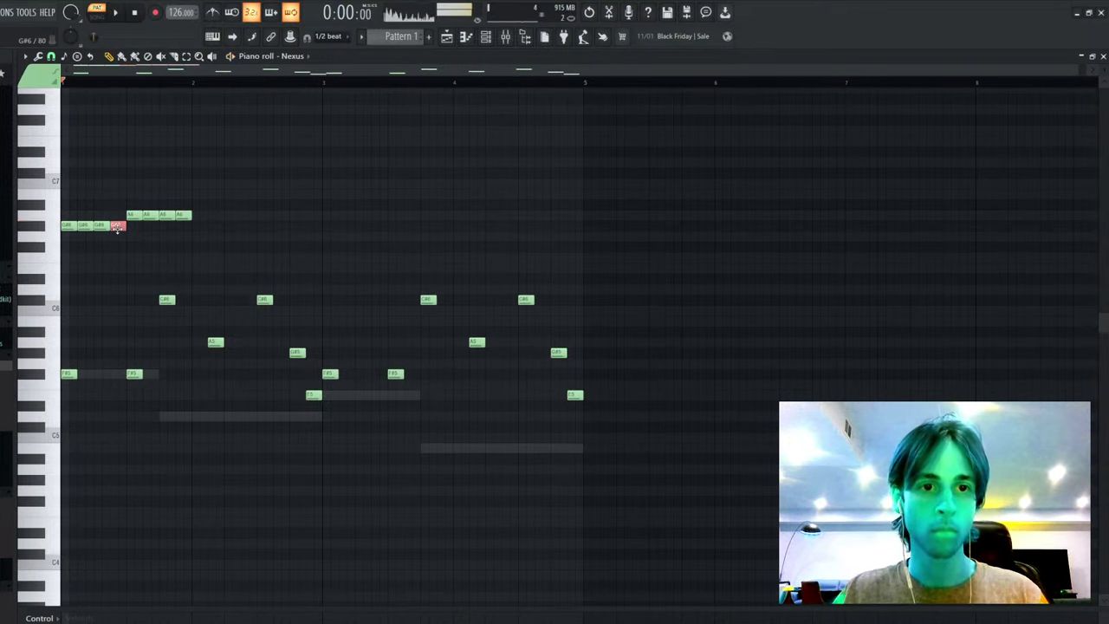
- Raise the fourth G#6 note to A6 and duplicate the one-bar upper line into bar 2
{"action": "key", "text": "space"}
{"action": "key", "text": "shift+Up"}
{"action": "key", "text": "ctrl+d"}
{"action": "left_click_drag", "start_coordinate": [200, 201], "coordinate": [5, 231]}
{"action": "key", "text": "ctrl+b"}
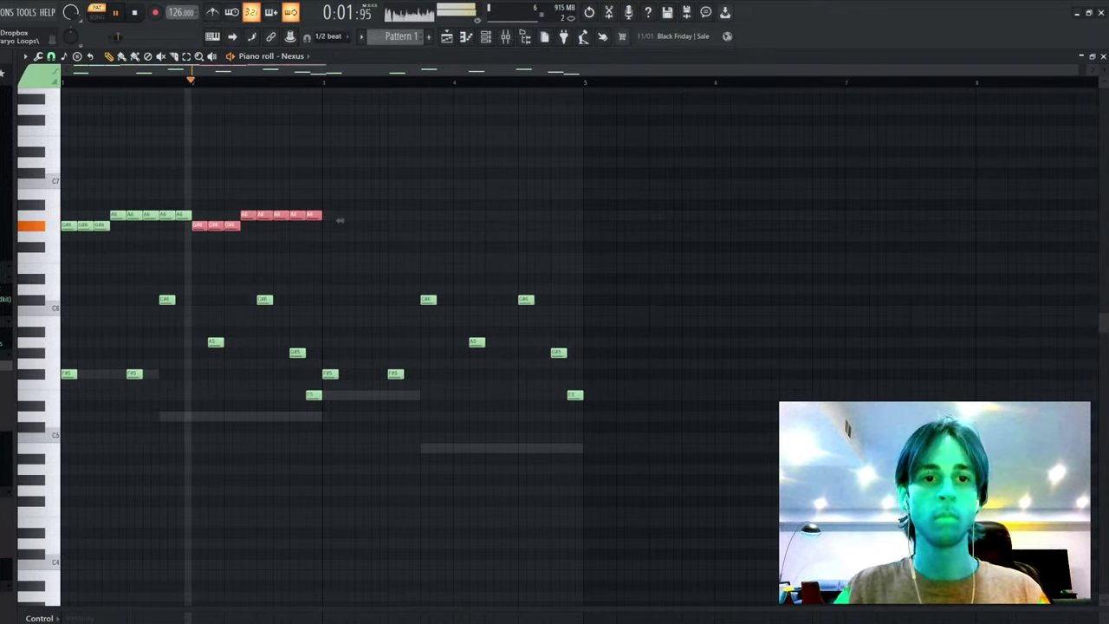
{"action": "key", "text": "ctrl+d"}
- Raise the three G#6 notes at the start of bar 2 to C#7
{"action": "left_click_drag", "start_coordinate": [197, 223], "coordinate": [322, 250]}
{"action": "key", "text": "shift+Up"}
{"action": "key", "text": "shift+Up"}
{"action": "key", "text": "shift+Up"}
{"action": "key", "text": "shift+Up"}
{"action": "key", "text": "shift+Up"}
{"action": "key", "text": "shift+Up"}
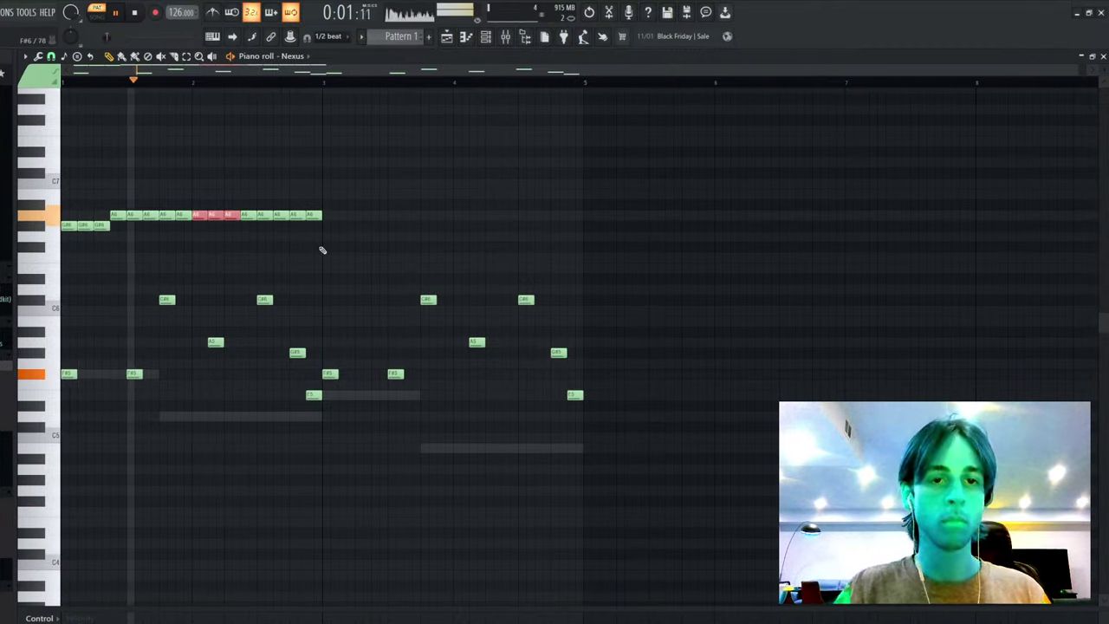
{"action": "key", "text": "shift+Down"}
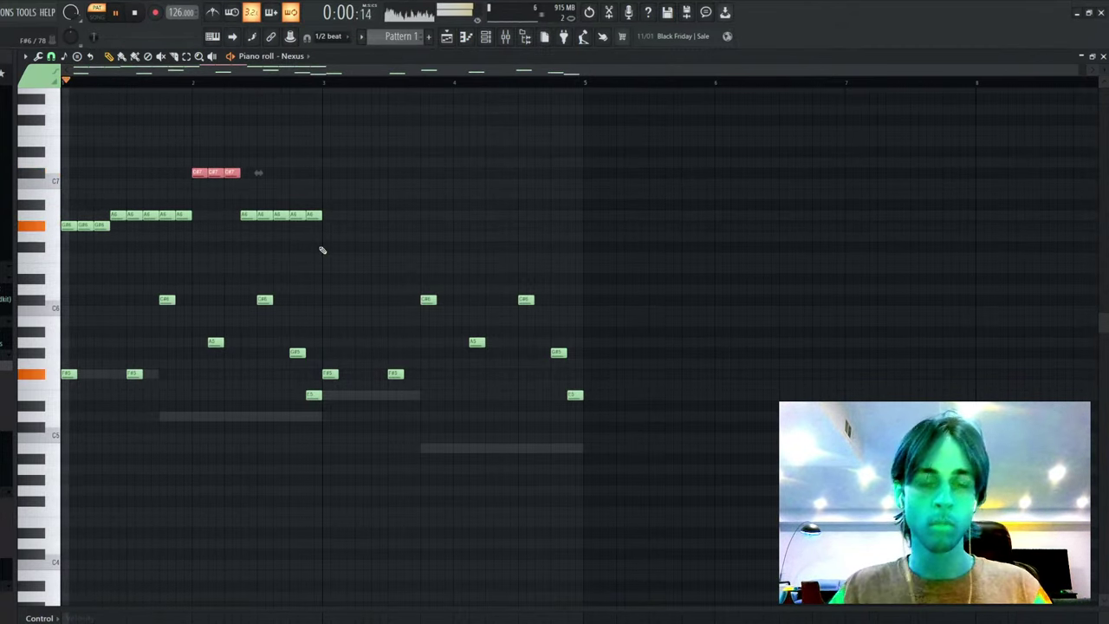
- Raise the five remaining A6 notes in bar 2 to C#7
{"action": "left_click_drag", "start_coordinate": [223, 198], "coordinate": [344, 240]}
{"action": "key", "text": "shift+Up"}
{"action": "key", "text": "shift+Up"}
{"action": "key", "text": "shift+Up"}
{"action": "key", "text": "shift+Up"}
{"action": "left_click", "coordinate": [375, 246]}
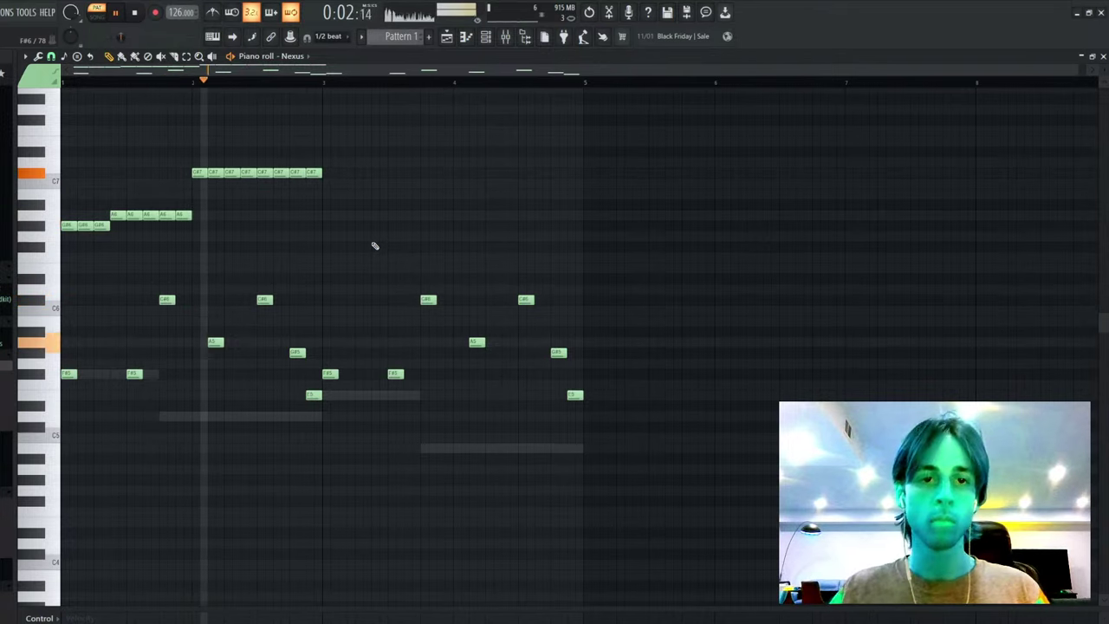
{"action": "left_click_drag", "start_coordinate": [329, 157], "coordinate": [279, 198]}
{"action": "left_click", "coordinate": [277, 191]}
- Duplicate the two-bar upper line into bars 3 and 4 and lower its bar 4 notes to F#6
{"action": "left_click_drag", "start_coordinate": [385, 137], "coordinate": [70, 234]}
{"action": "key", "text": "ctrl+b"}
{"action": "left_click", "coordinate": [416, 195], "text": "ctrl"}
{"action": "left_click_drag", "start_coordinate": [439, 159], "coordinate": [657, 196]}
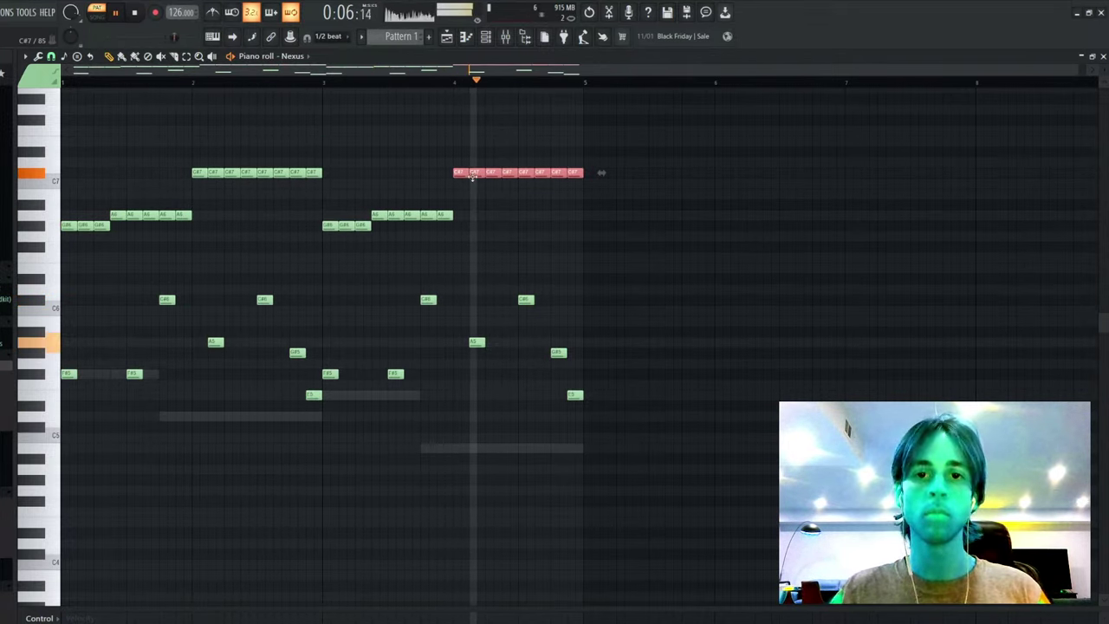
{"action": "left_click_drag", "start_coordinate": [472, 176], "coordinate": [472, 250]}
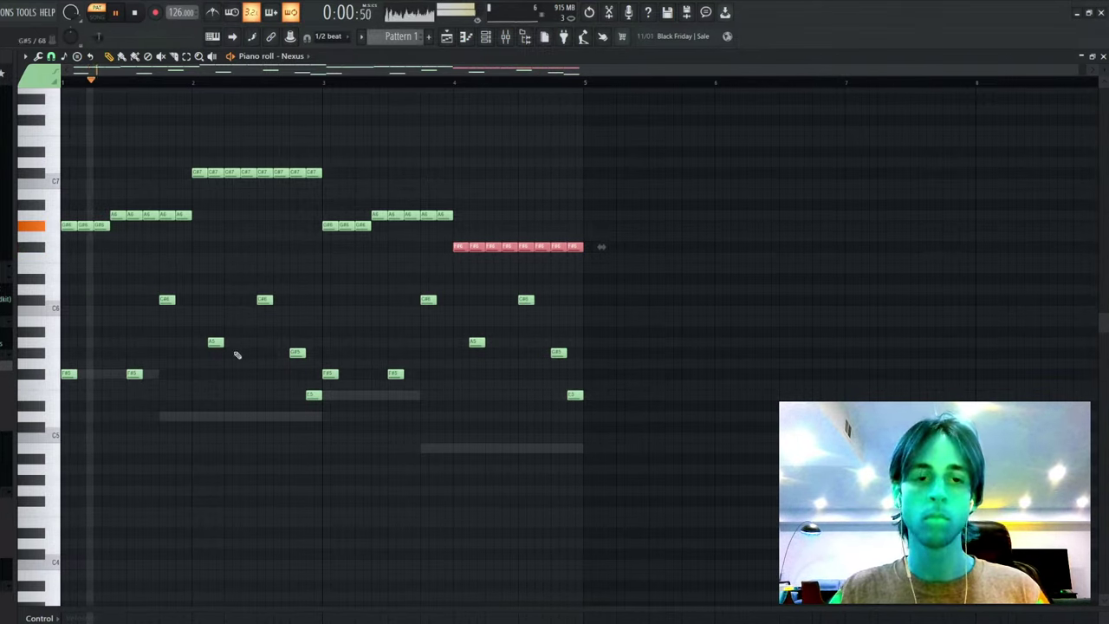
- Repeat the opening F#5 note across the first three beats of bar 1, and duplicate the run lowered to D5
{"action": "left_click", "coordinate": [80, 375]}
{"action": "mouse_move", "coordinate": [83, 383]}
{"action": "left_mouse_down"}
{"action": "mouse_move", "coordinate": [148, 374]}
{"action": "mouse_move", "coordinate": [147, 384]}
{"action": "mouse_move", "coordinate": [25, 399]}
{"action": "left_mouse_up"}
{"action": "key", "text": "space"}
{"action": "key", "text": "space"}
{"action": "key", "text": "ctrl+b"}
{"action": "key", "text": "shift+Down"}
{"action": "key", "text": "shift+Down"}
{"action": "key", "text": "shift+Down"}
{"action": "key", "text": "shift+Down"}
{"action": "key", "text": "ctrl+d"}
- Extend the D5 run to the end of bar 2 and delete the extra copies in bar 3
{"action": "left_click_drag", "start_coordinate": [297, 389], "coordinate": [174, 463]}
{"action": "key", "text": "ctrl+b"}
{"action": "key", "text": "ctrl+d"}
{"action": "right_click", "coordinate": [347, 417]}
{"action": "right_click", "coordinate": [331, 418]}
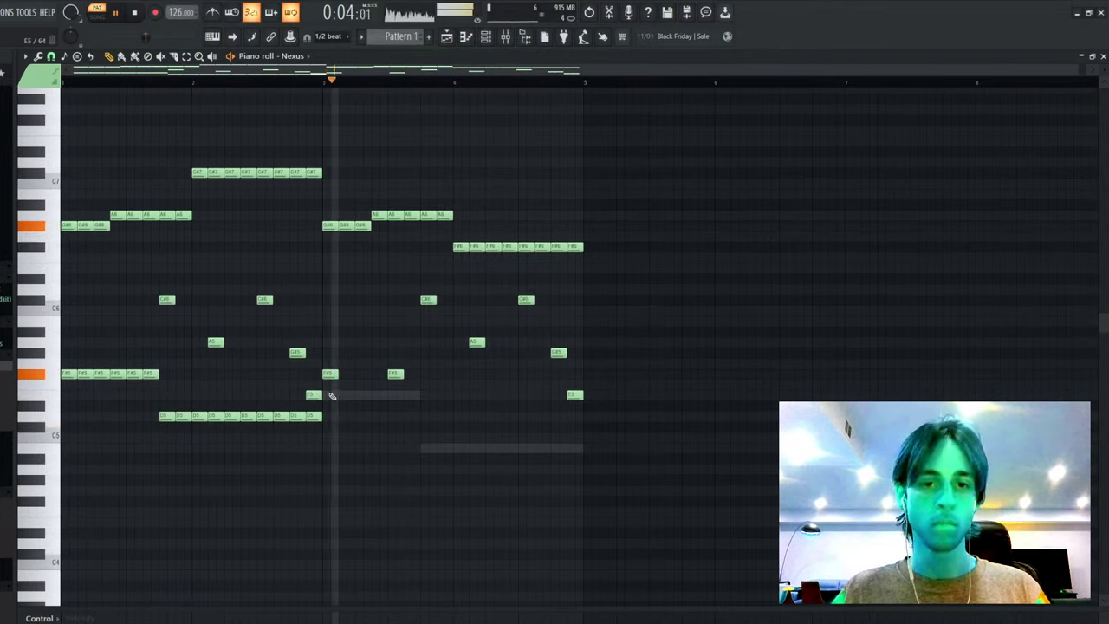
- Repeat the E5 note from the end of bar 2 up to beat four of bar 3
{"action": "left_click_drag", "start_coordinate": [344, 387], "coordinate": [333, 417]}
{"action": "key", "text": "ctrl+b"}
{"action": "key", "text": "ctrl+b"}
{"action": "key", "text": "ctrl+b"}
{"action": "key", "text": "ctrl+b"}
{"action": "key", "text": "ctrl+b"}
- Duplicate the E5 run from beat four of bar 3, lower the copy to B4, and repeat it through bar 4
{"action": "left_click_drag", "start_coordinate": [427, 388], "coordinate": [332, 421]}
{"action": "key", "text": "ctrl+b"}
{"action": "key", "text": "Down"}
{"action": "key", "text": "Down"}
{"action": "key", "text": "Down"}
{"action": "key", "text": "Down"}
{"action": "key", "text": "Down"}
{"action": "key", "text": "ctrl+b"}
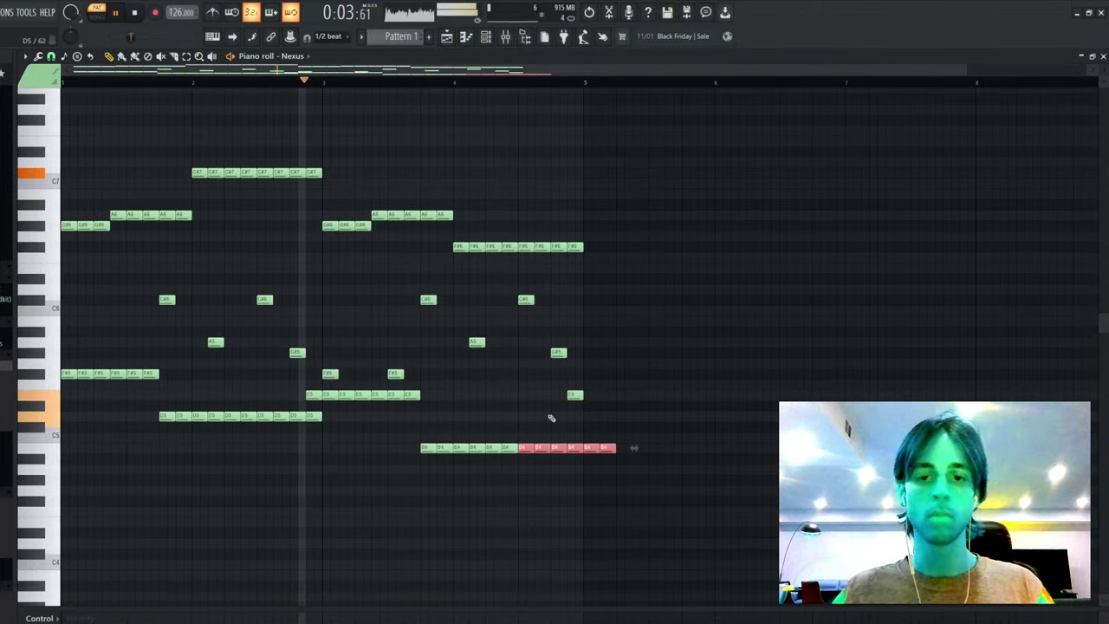
- Delete the two B4 notes that run past the end of bar 4
{"action": "key", "text": "ctrl+d"}
{"action": "right_click", "coordinate": [608, 448]}
{"action": "right_click", "coordinate": [592, 448]}
{"action": "left_click_drag", "start_coordinate": [431, 391], "coordinate": [330, 410]}
{"action": "key", "text": "ctrl+d"}
{"action": "key", "text": "space"}
- Add a run of repeated C#6 notes from the start of bar 1 into bar 2, and extend the A5 note to three repeats
{"action": "left_click", "coordinate": [66, 280]}
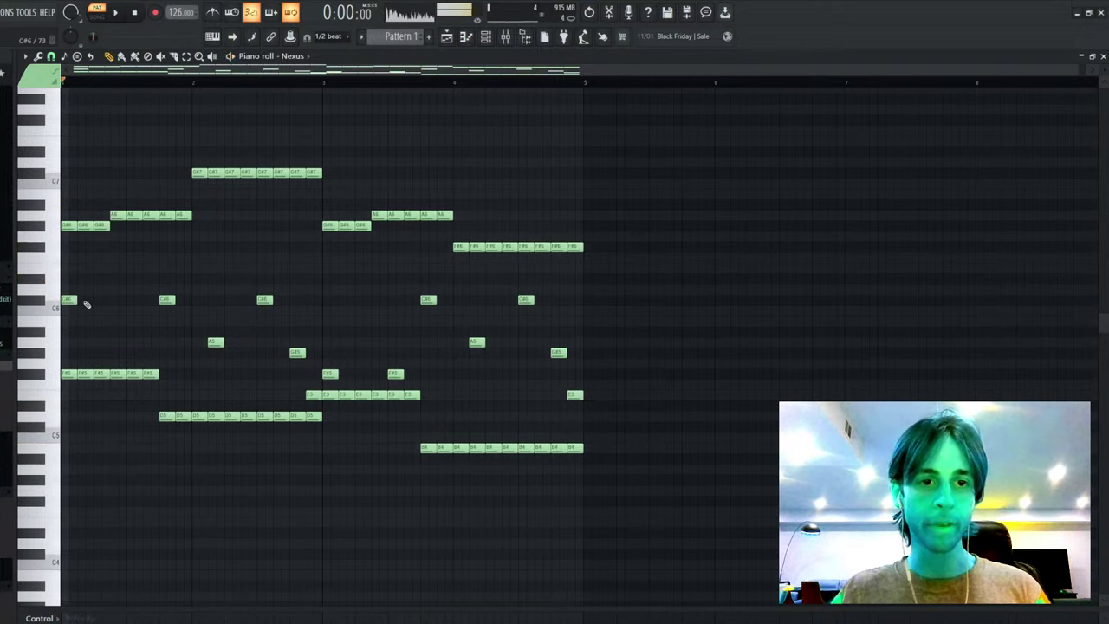
{"action": "key", "text": "space"}
{"action": "mouse_move", "coordinate": [86, 304]}
{"action": "left_mouse_down"}
{"action": "mouse_move", "coordinate": [216, 303]}
{"action": "mouse_move", "coordinate": [201, 305]}
{"action": "left_mouse_up"}
{"action": "left_click_drag", "start_coordinate": [231, 342], "coordinate": [251, 341]}
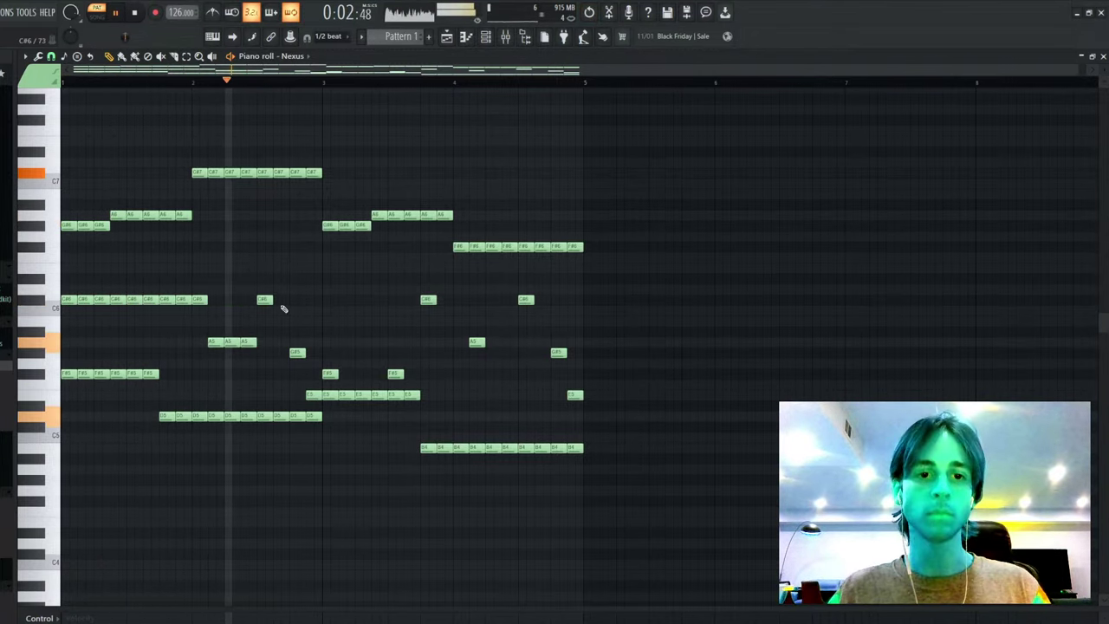
- Repeat the C#6 note in the middle of bar 2 to make a pair, deleting the surplus copy
{"action": "left_click_drag", "start_coordinate": [284, 308], "coordinate": [260, 296]}
{"action": "key", "text": "ctrl+b"}
{"action": "key", "text": "ctrl+b"}
{"action": "right_click", "coordinate": [298, 300]}
- Repeat the F#5 note at the start of bar 3 to form a run of five consecutive notes
{"action": "left_click_drag", "start_coordinate": [308, 335], "coordinate": [314, 384]}
{"action": "key", "text": "ctrl+b"}
{"action": "key", "text": "ctrl+b"}
{"action": "key", "text": "ctrl+b"}
{"action": "left_click_drag", "start_coordinate": [439, 288], "coordinate": [429, 294]}
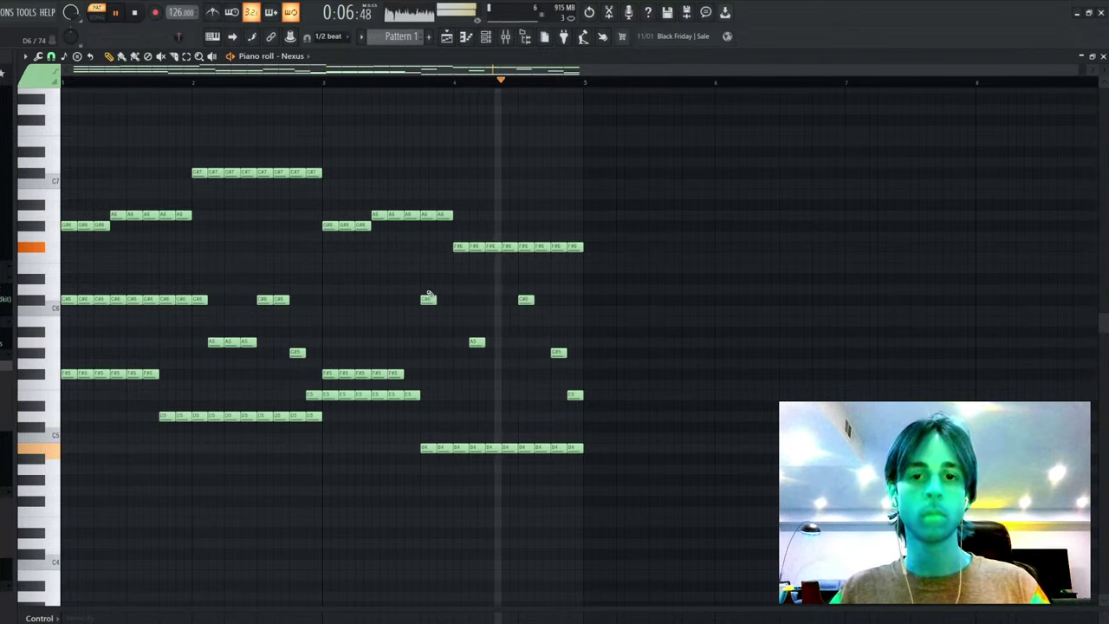
- Raise the F#5 run in bar 3 one octave to F#6 and extend it to beat four
{"action": "left_click_drag", "start_coordinate": [407, 364], "coordinate": [328, 379]}
{"action": "key", "text": "ctrl+Up"}
{"action": "left_click", "coordinate": [379, 335], "text": "ctrl"}
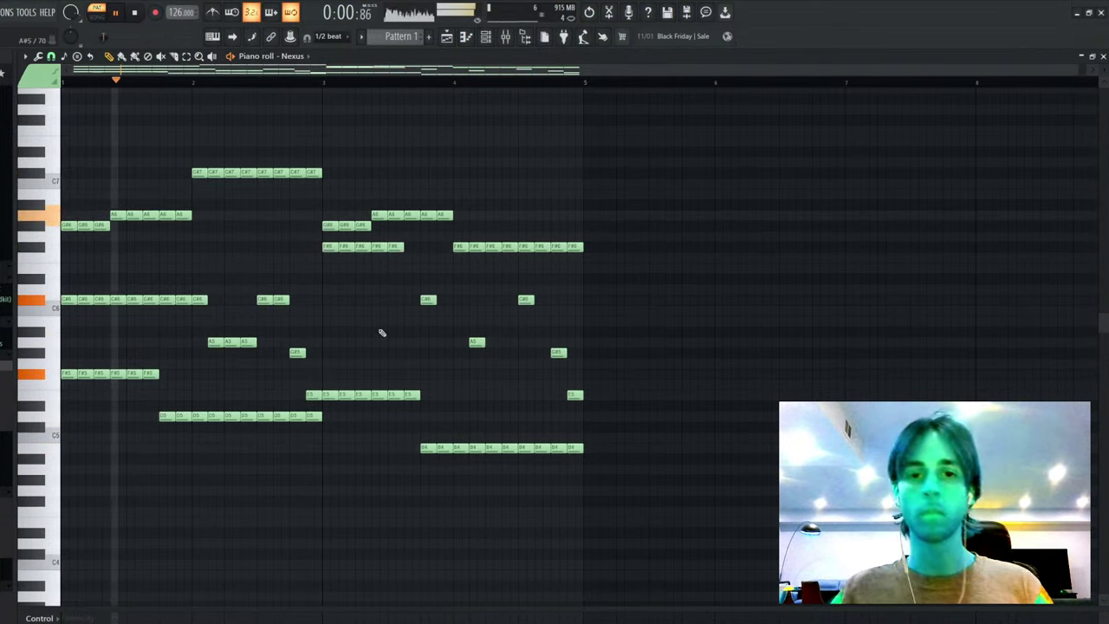
{"action": "left_click_drag", "start_coordinate": [410, 237], "coordinate": [391, 262]}
{"action": "key", "text": "ctrl+b"}
- Repeat the C#6 note at beat four of bar 3 and the A5 note in bar 4 to make three of each
{"action": "left_click_drag", "start_coordinate": [443, 290], "coordinate": [416, 317]}
{"action": "key", "text": "ctrl+b"}
{"action": "key", "text": "ctrl+b"}
{"action": "left_click", "coordinate": [491, 329], "text": "ctrl"}
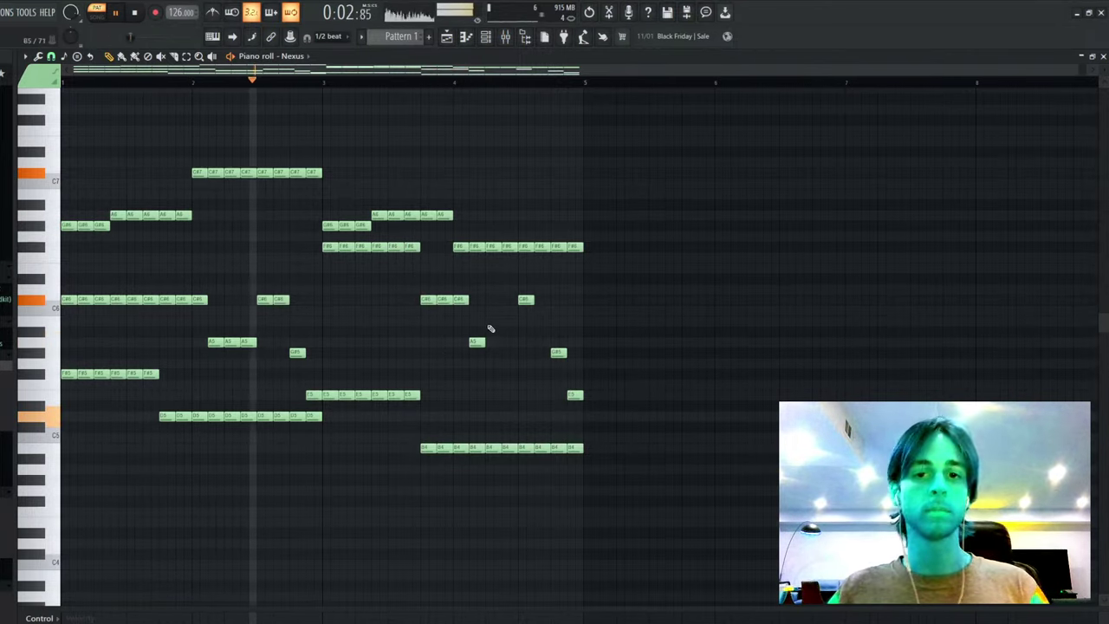
{"action": "left_click_drag", "start_coordinate": [490, 328], "coordinate": [456, 343]}
{"action": "key", "text": "ctrl+b"}
{"action": "key", "text": "ctrl+b"}
- Repeat the C#6 note in the middle of bar 4 to make a pair
{"action": "left_click_drag", "start_coordinate": [547, 294], "coordinate": [501, 306]}
{"action": "key", "text": "ctrl+b"}
{"action": "left_click_drag", "start_coordinate": [553, 356], "coordinate": [577, 363]}
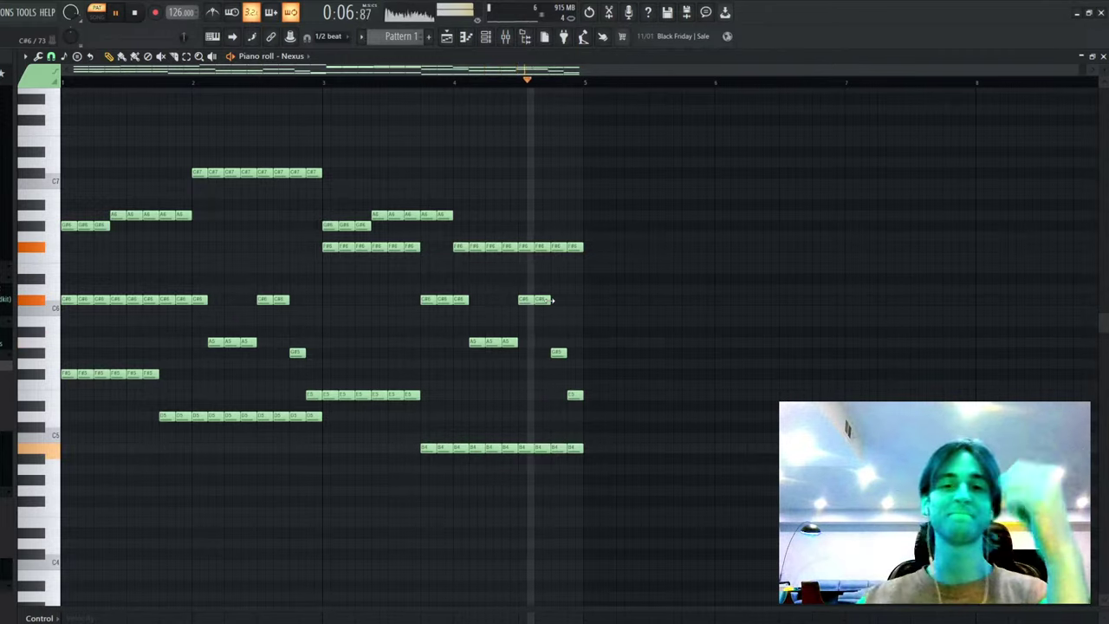
- Add high accent notes above the bar 4 melody: two separate E7 notes, followed by D7 and C#7 at the end
{"action": "scroll", "coordinate": [294, 347], "scroll_direction": "up", "scroll_amount": 1}
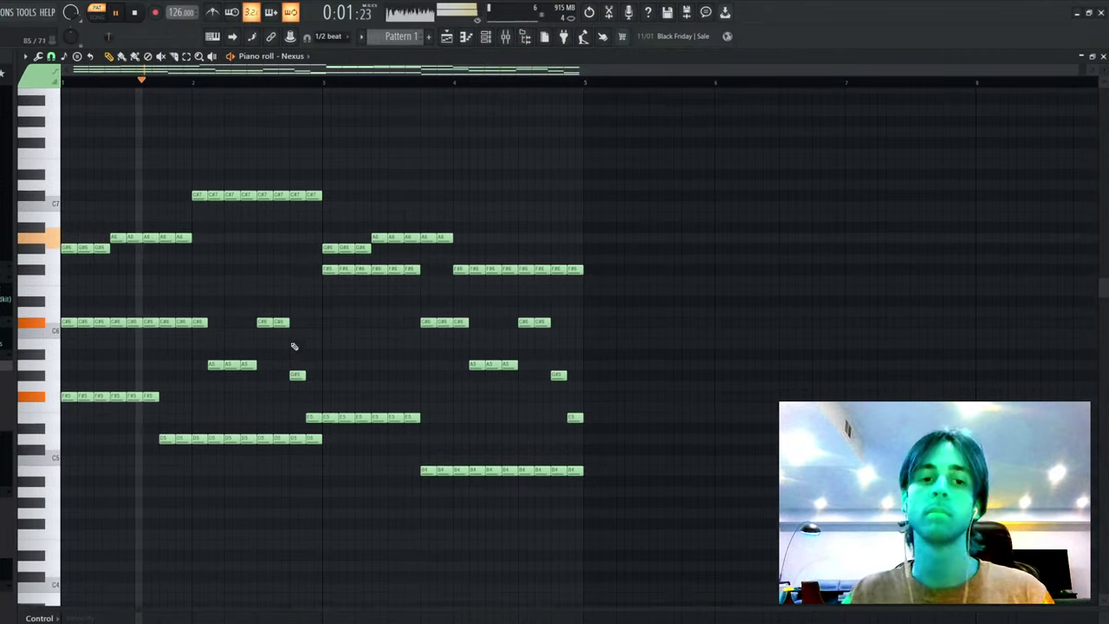
{"action": "scroll", "coordinate": [131, 252], "scroll_direction": "up", "scroll_amount": 2}
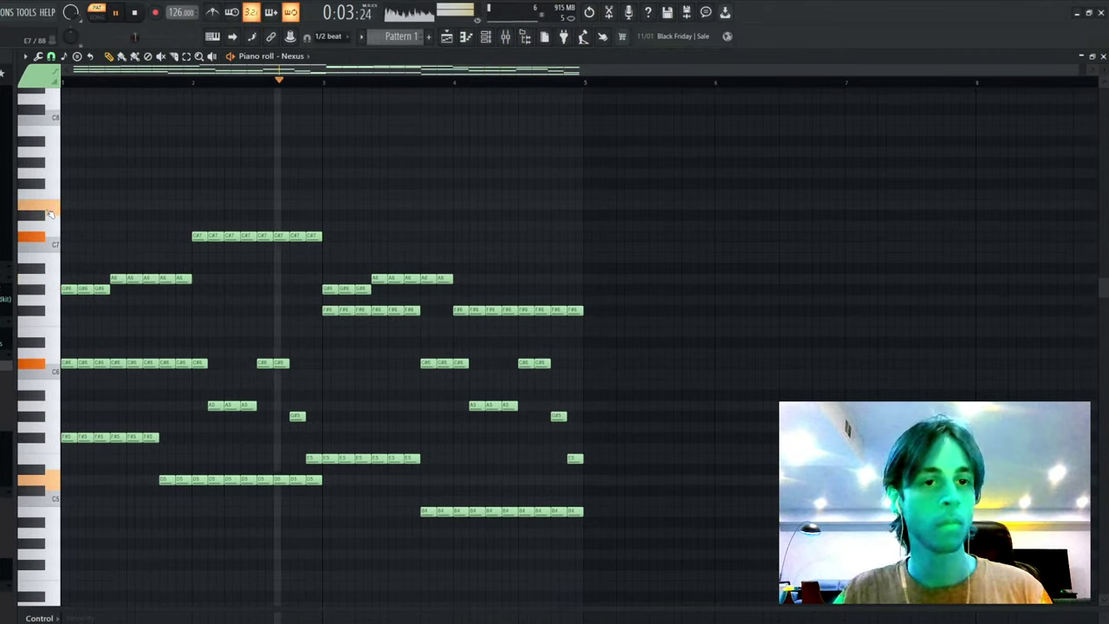
{"action": "left_click_drag", "start_coordinate": [412, 223], "coordinate": [497, 223]}
{"action": "left_click", "coordinate": [541, 204]}
{"action": "left_click", "coordinate": [548, 227]}
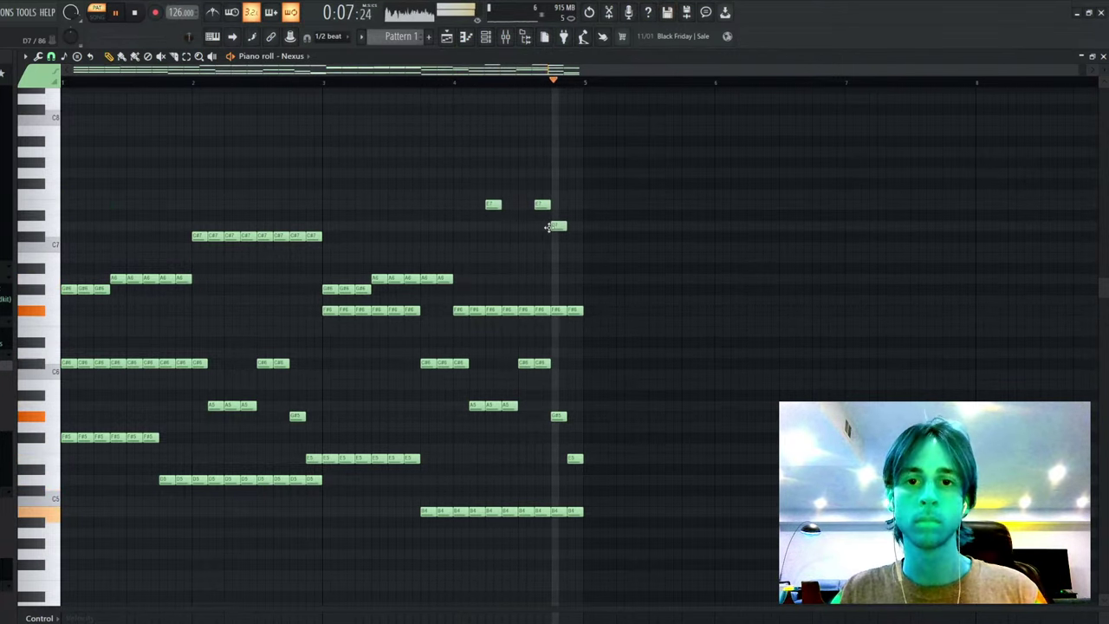
{"action": "left_click", "coordinate": [574, 236]}
{"action": "key", "text": "F7"}
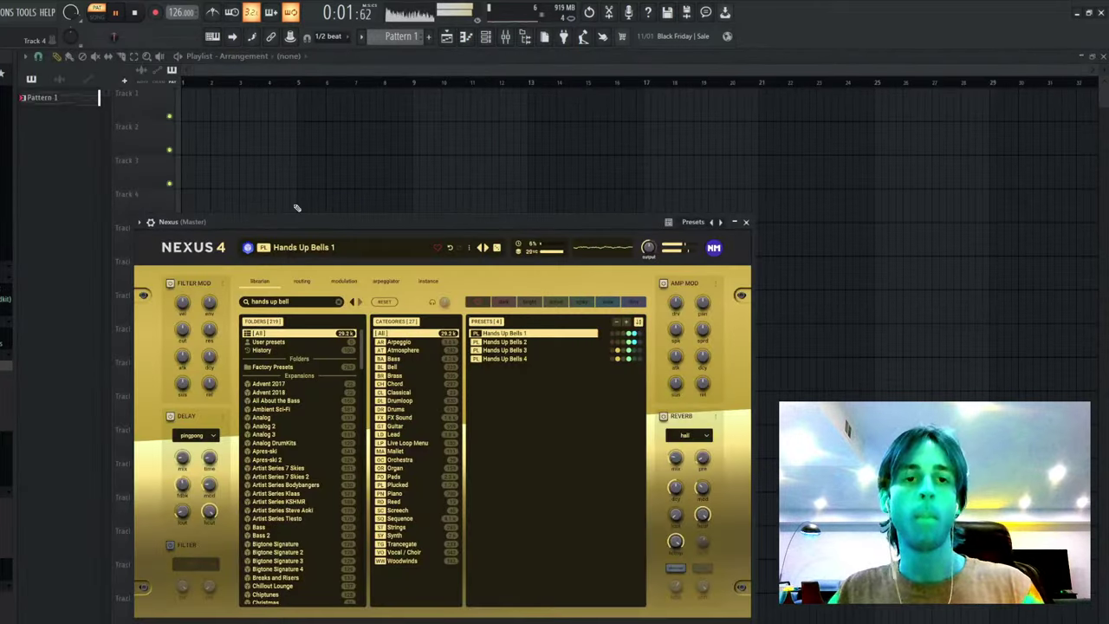
- Clone the Nexus channel and load the 70s Vinyl Strings 3 preset from the Strings category, with the preset search cleared
{"action": "left_click", "coordinate": [486, 39]}
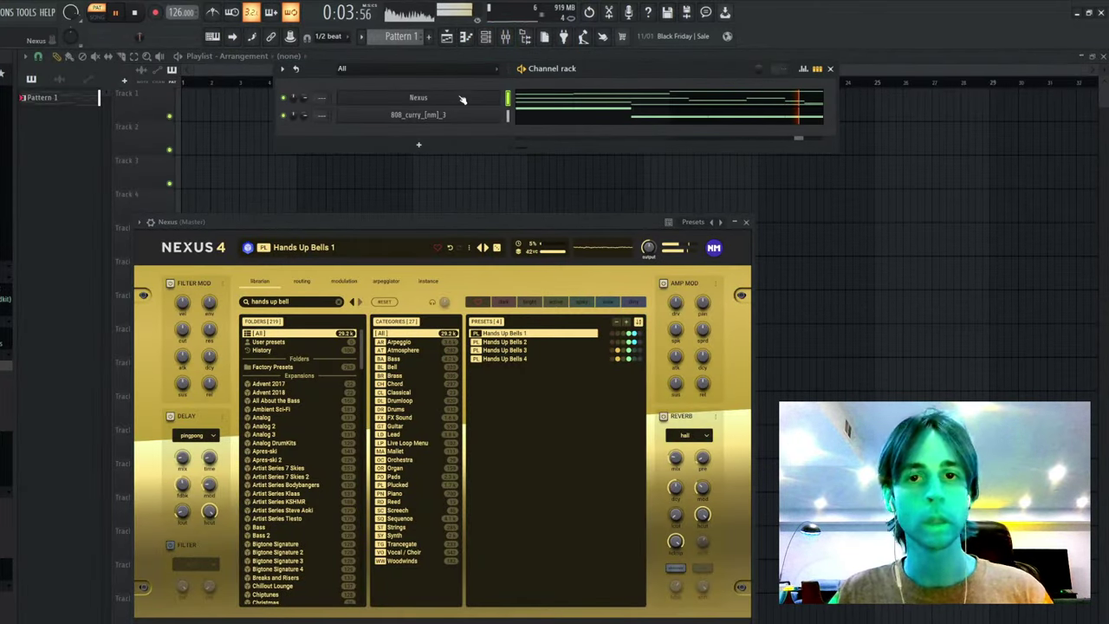
{"action": "key", "text": "alt+c"}
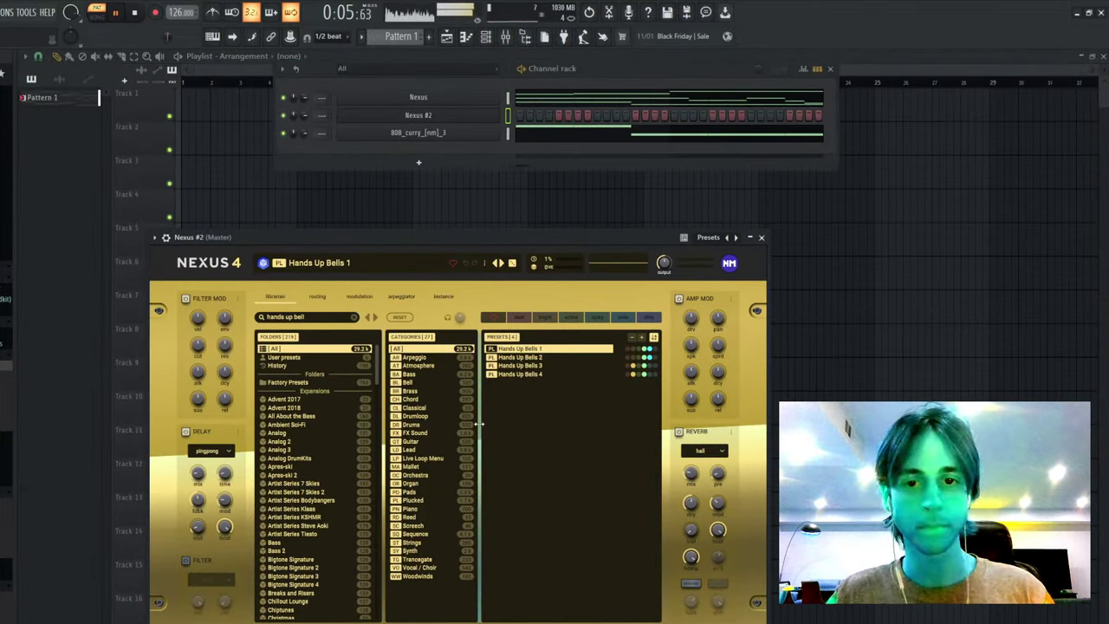
{"action": "left_click", "coordinate": [433, 542]}
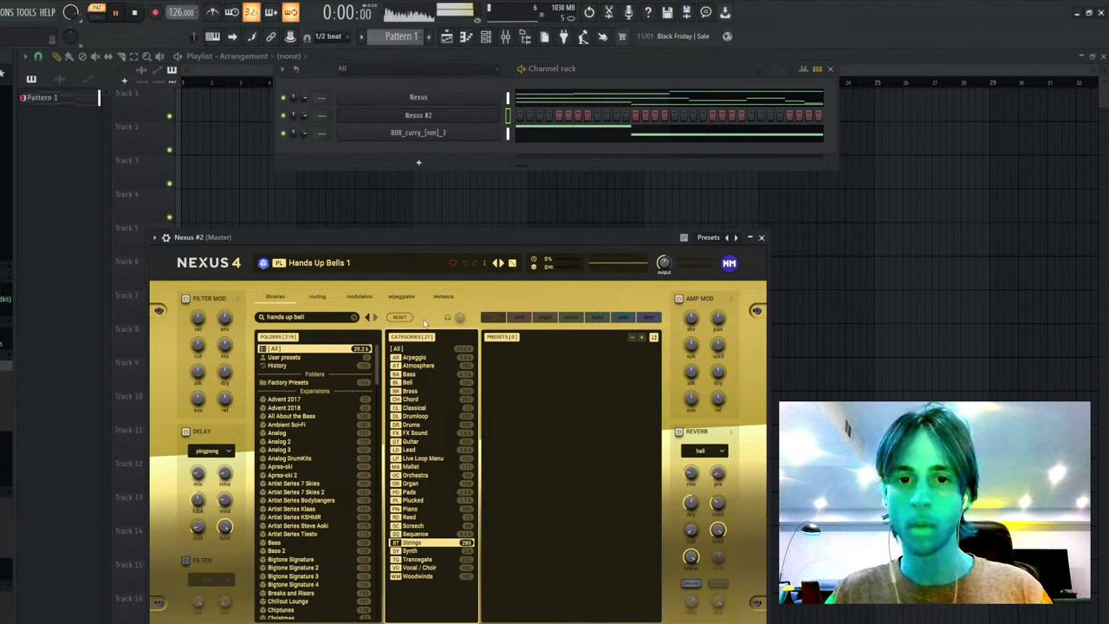
{"action": "left_click", "coordinate": [353, 319]}
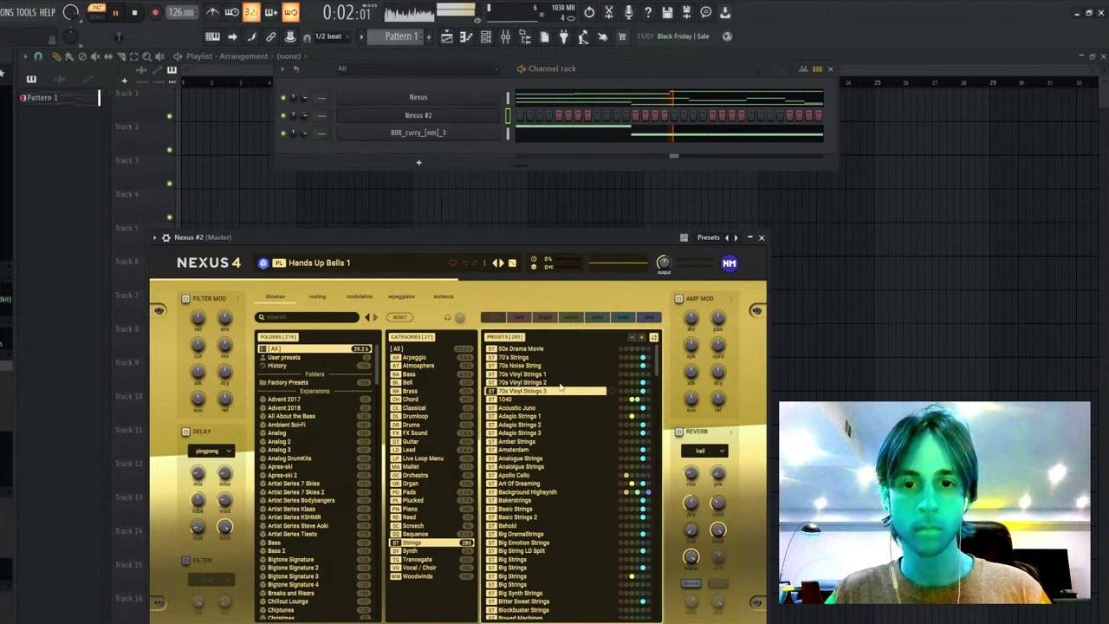
- Draw a descending strings line in Nexus #2: C#6, B5, A5 in bars 1–2 and B5, A5, G#5, E5 in bars 3–4
{"action": "key", "text": "F7"}
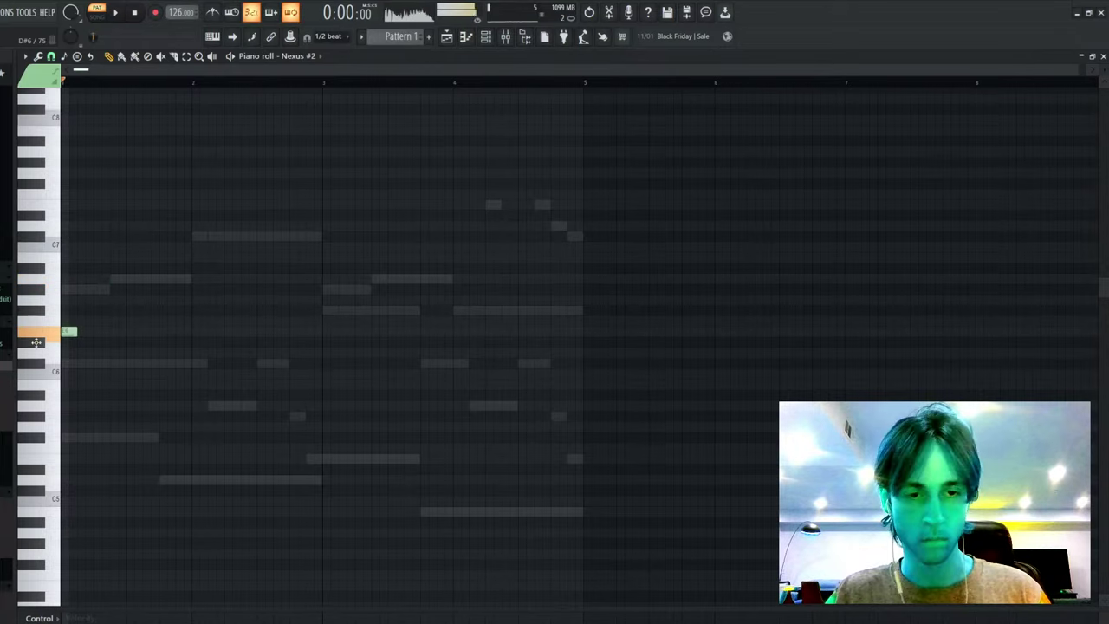
{"action": "key", "text": "space"}
{"action": "key", "text": "space"}
{"action": "left_click_drag", "start_coordinate": [74, 366], "coordinate": [79, 367]}
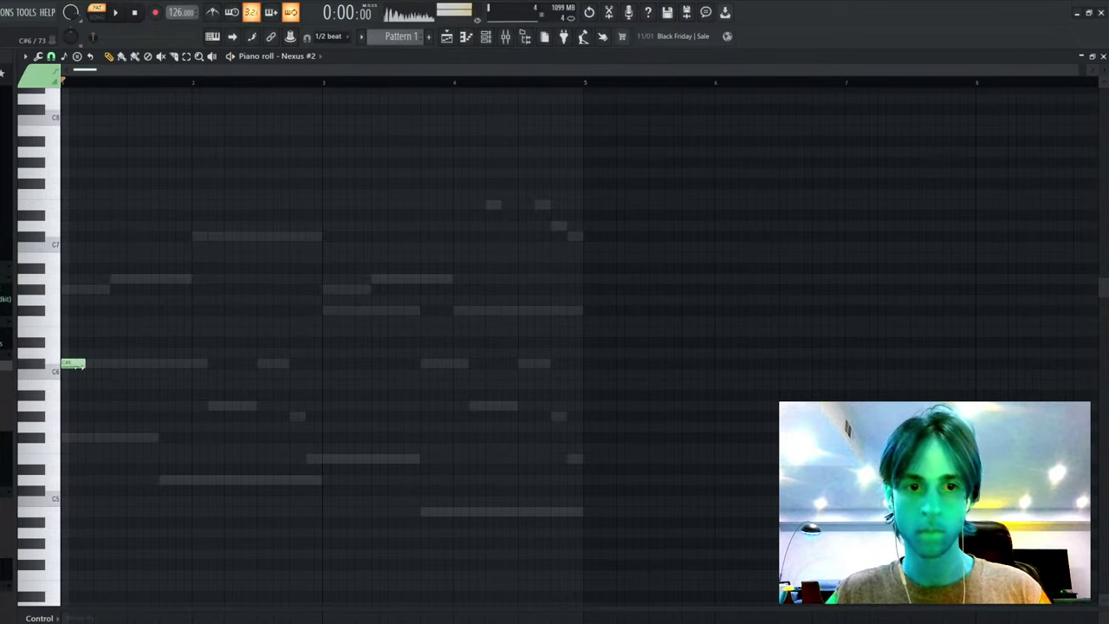
{"action": "left_click_drag", "start_coordinate": [160, 368], "coordinate": [154, 387]}
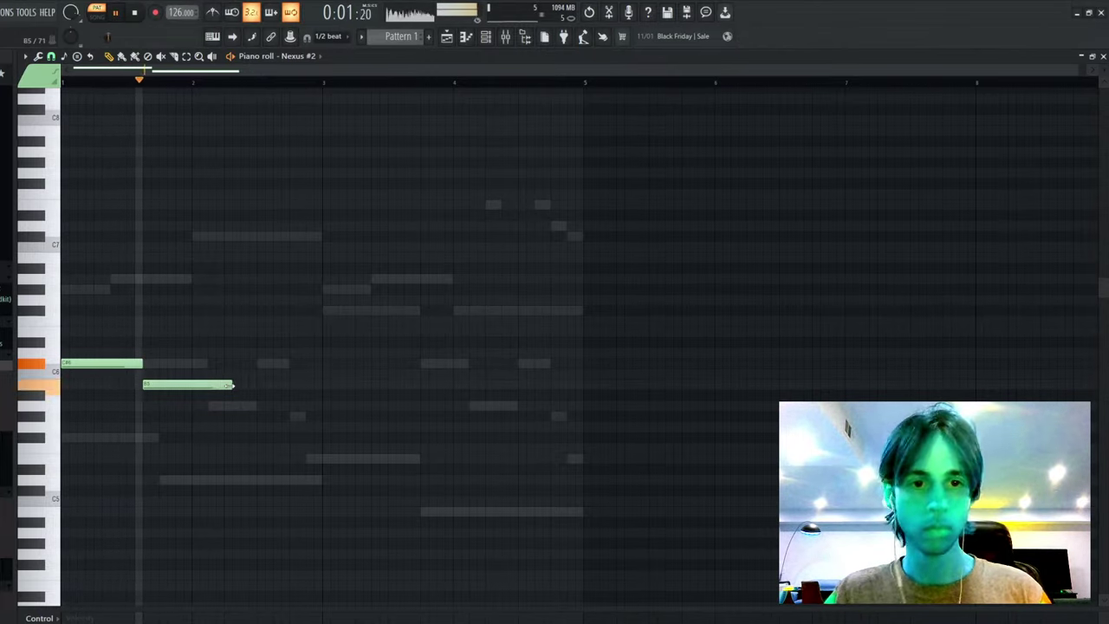
{"action": "left_click_drag", "start_coordinate": [240, 386], "coordinate": [257, 409]}
{"action": "left_click", "coordinate": [165, 405]}
{"action": "key", "text": "space"}
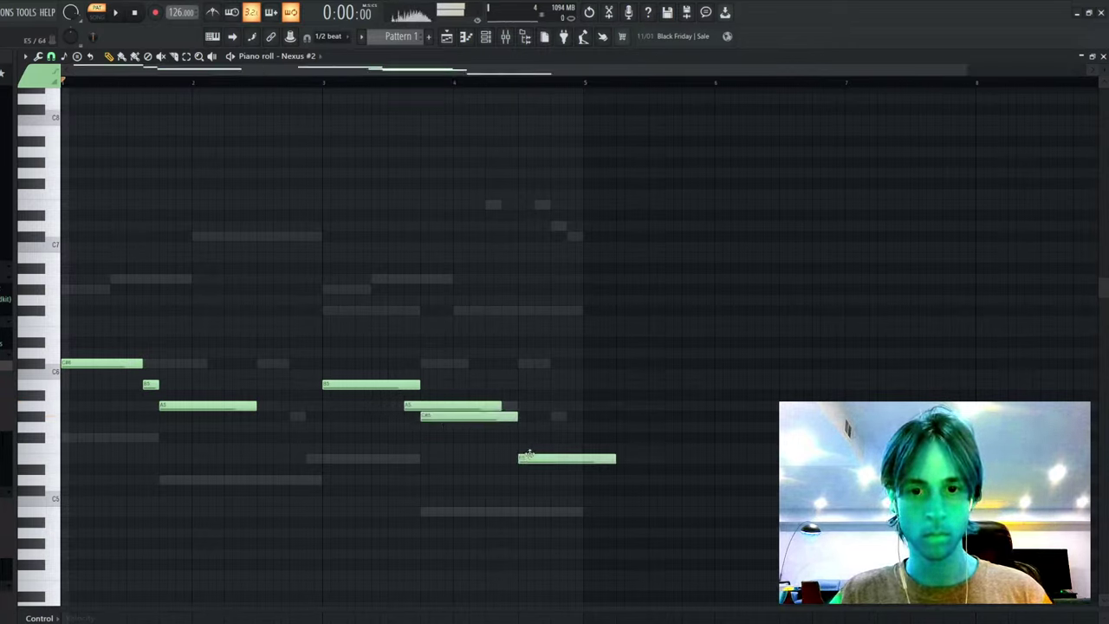
- Make the strings notes legato up to bar 5 using a temporary G#5 note there, and delete that extra note
{"action": "key", "text": "space"}
{"action": "left_click", "coordinate": [586, 416]}
{"action": "key", "text": "ctrl+l"}
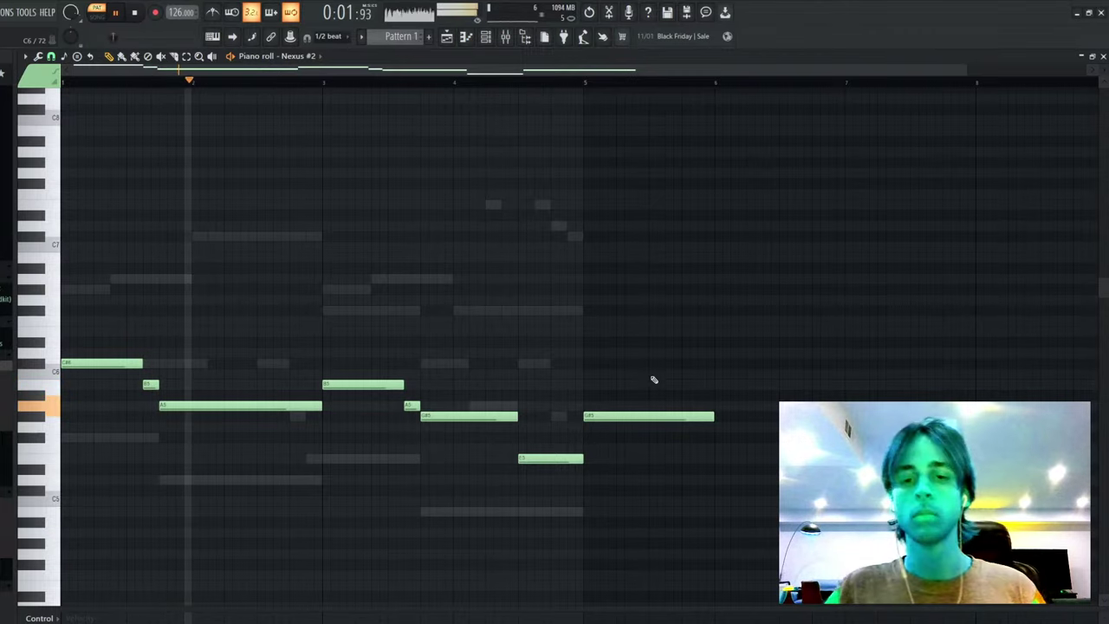
{"action": "right_click", "coordinate": [644, 417]}
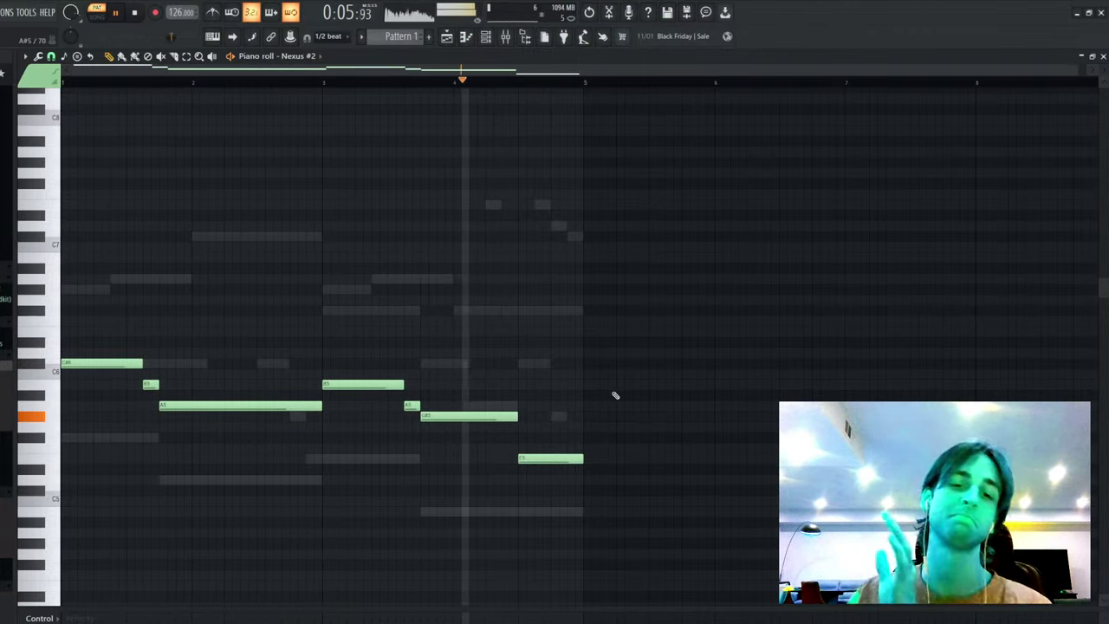
{"action": "key", "text": "Escape"}
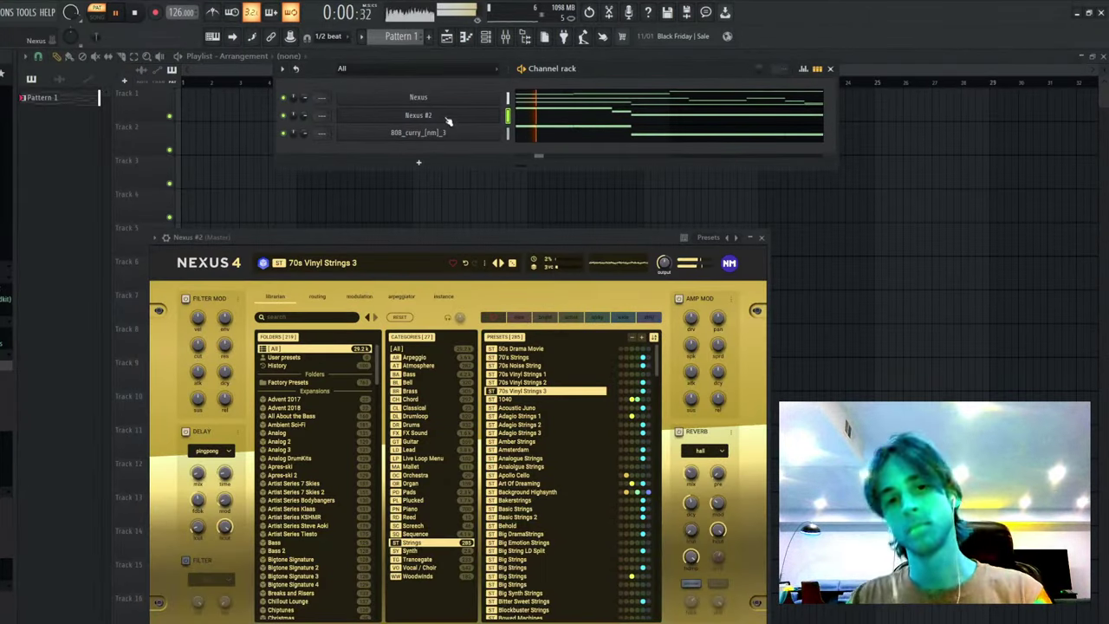
- Clone the original Nexus channel again and load the 175 Drive Fifiths preset from the Guitar category, with the preset search cleared
{"action": "left_click", "coordinate": [448, 102]}
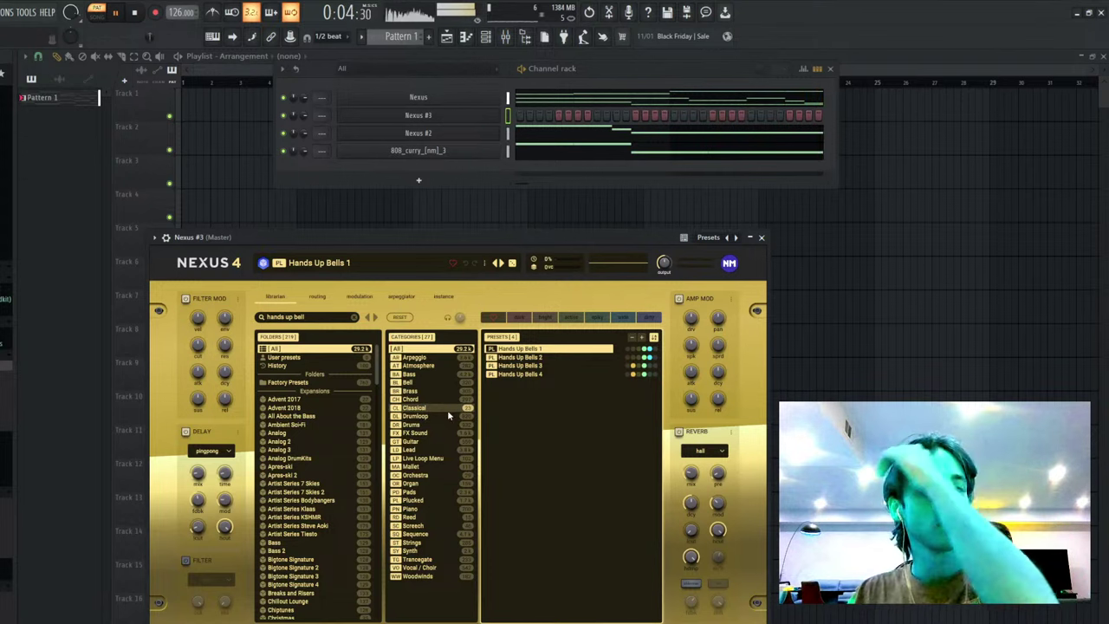
{"action": "left_click", "coordinate": [438, 442]}
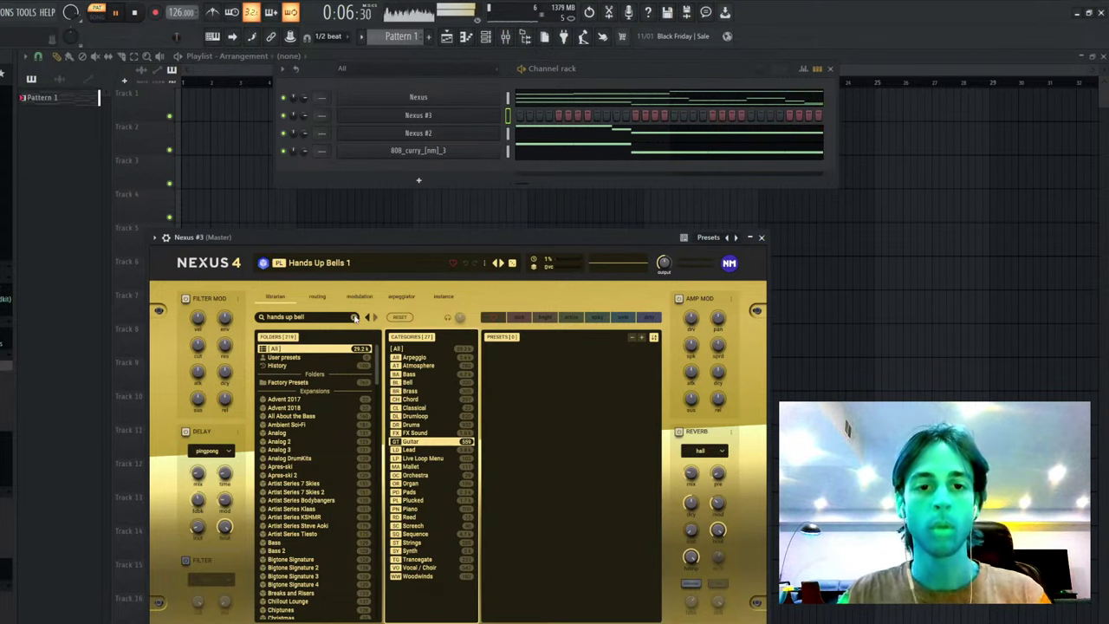
{"action": "left_click", "coordinate": [355, 318]}
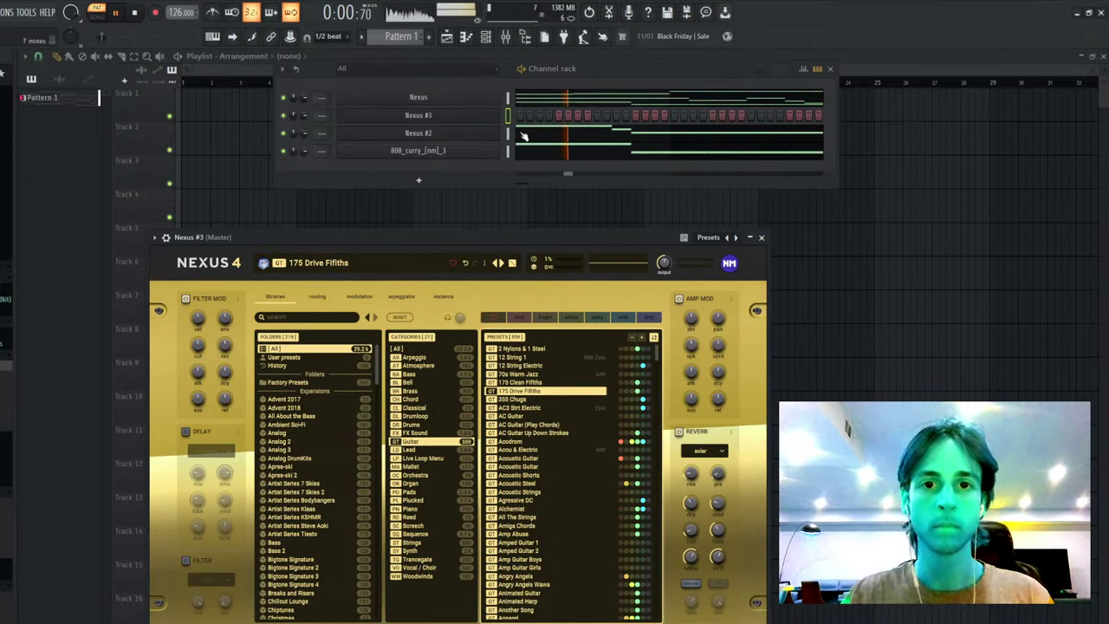
- Draw the guitar root notes F#5, D5, E5 and B4 end to end across the four bars, removing the helper note in bar 5
{"action": "key", "text": "F7"}
{"action": "key", "text": "space"}
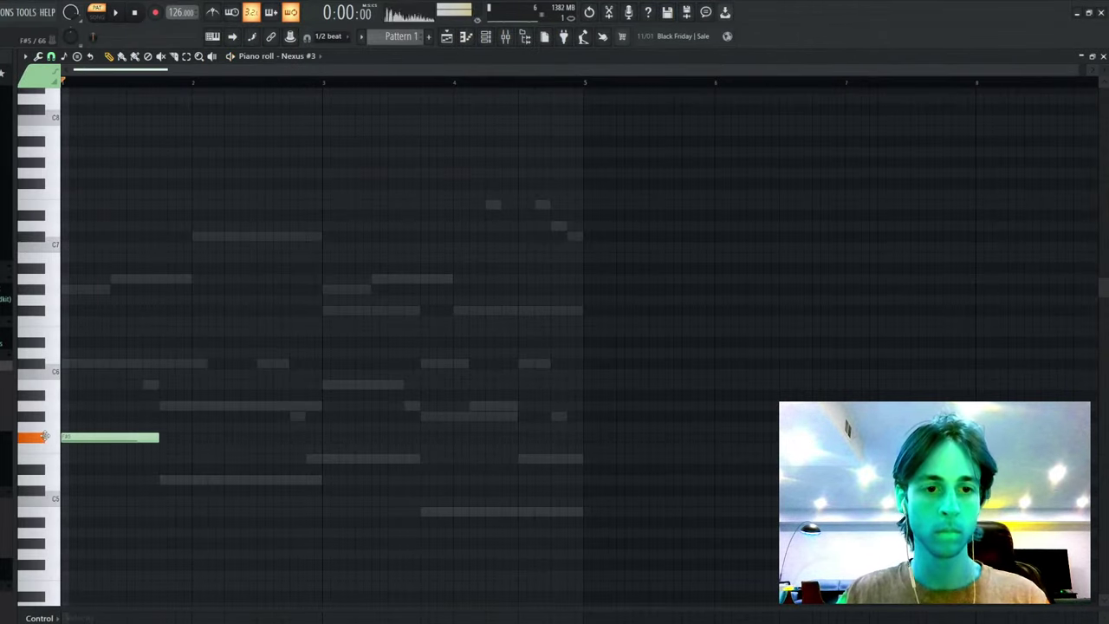
{"action": "key", "text": "space"}
{"action": "left_click", "coordinate": [169, 479]}
{"action": "left_click", "coordinate": [327, 458]}
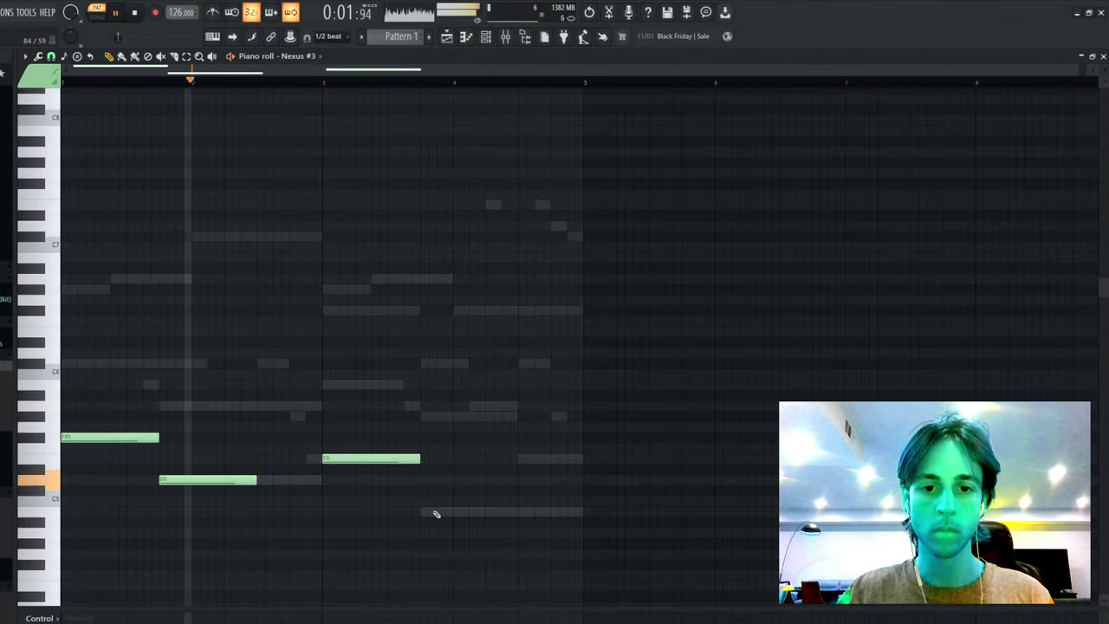
{"action": "left_click", "coordinate": [436, 513]}
{"action": "left_click", "coordinate": [593, 459]}
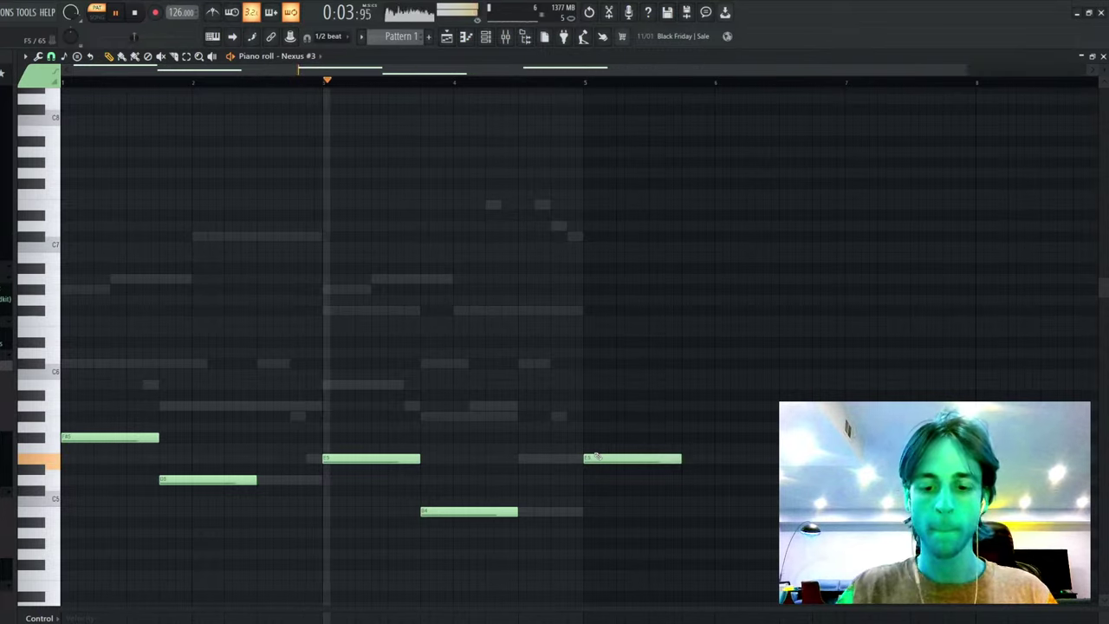
{"action": "right_click", "coordinate": [598, 458]}
- Lower all the guitar root notes by two octaves so that the line starts on F#3
{"action": "key", "text": "ctrl+a"}
{"action": "key", "text": "ctrl+Down"}
{"action": "scroll", "coordinate": [717, 494], "scroll_direction": "down", "scroll_amount": 1}
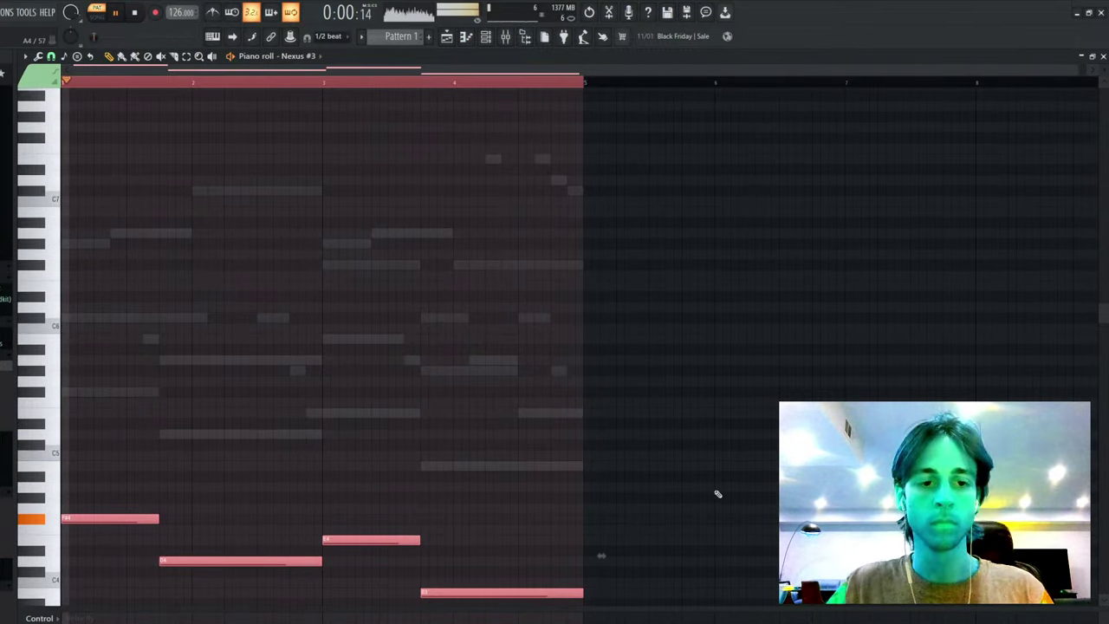
{"action": "key", "text": "ctrl+Down"}
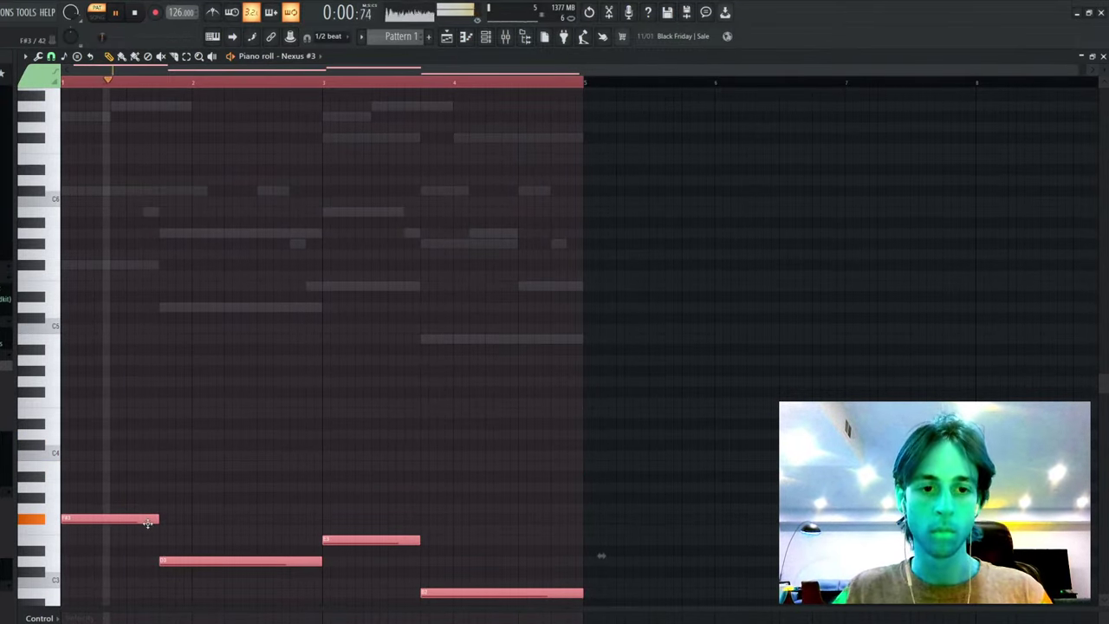
- Stack copies of the guitar line in octaves starting on F#4, F#5 and F#6, and quick-chop the notes
{"action": "key", "text": "ctrl+v"}
{"action": "key", "text": "ctrl+a"}
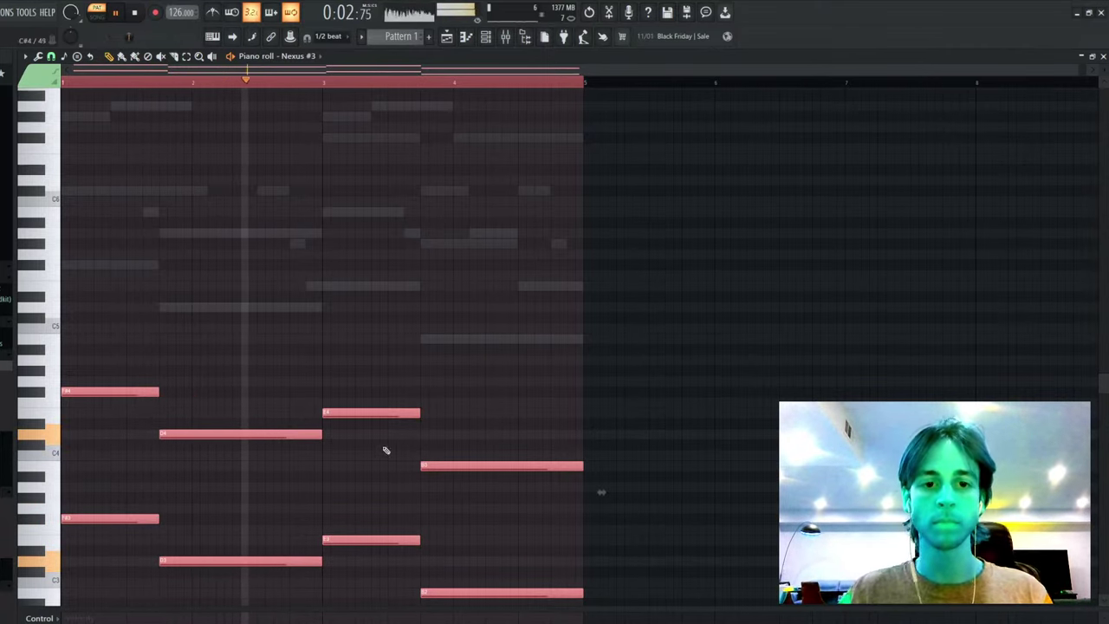
{"action": "key", "text": "ctrl+c"}
{"action": "key", "text": "ctrl+v"}
{"action": "key", "text": "ctrl+Up"}
{"action": "key", "text": "ctrl+Up"}
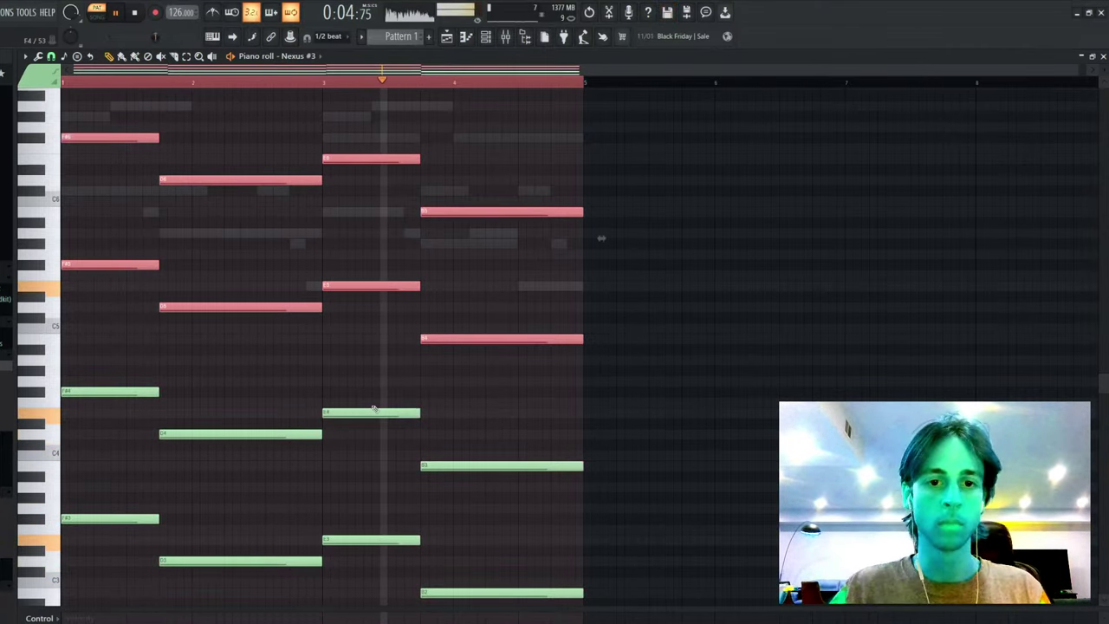
{"action": "key", "text": "ctrl+d"}
{"action": "key", "text": "ctrl+u"}
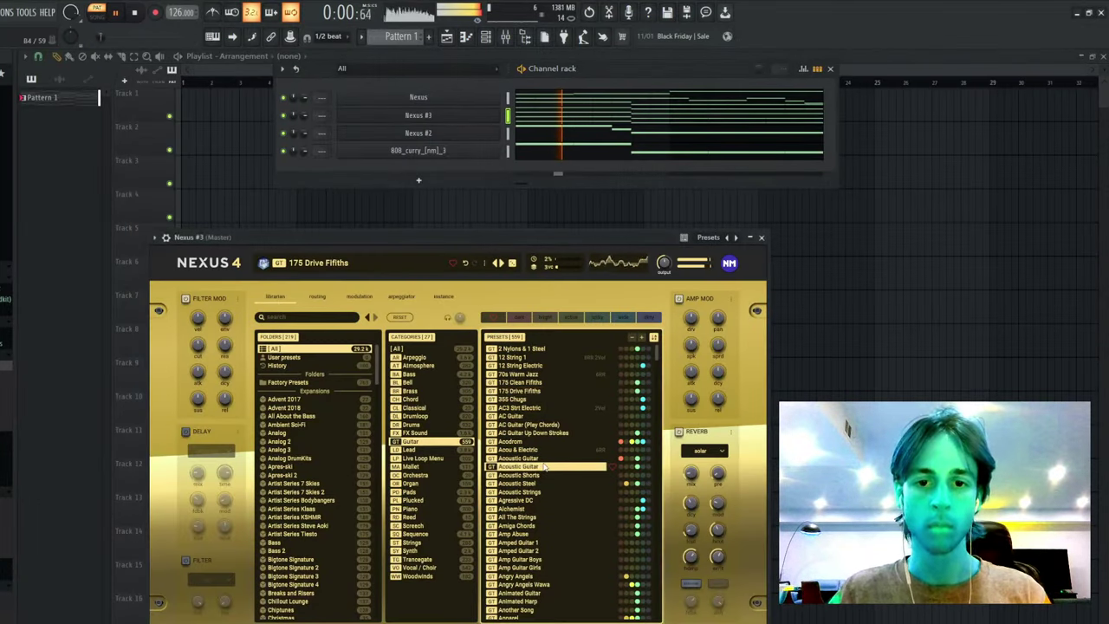
- Audition guitar presets such as Acoustic Guitar, Ballad E-Bass and Chorus Tremolo for Nexus #3, and settle on Cool Electric
{"action": "left_click", "coordinate": [544, 468]}
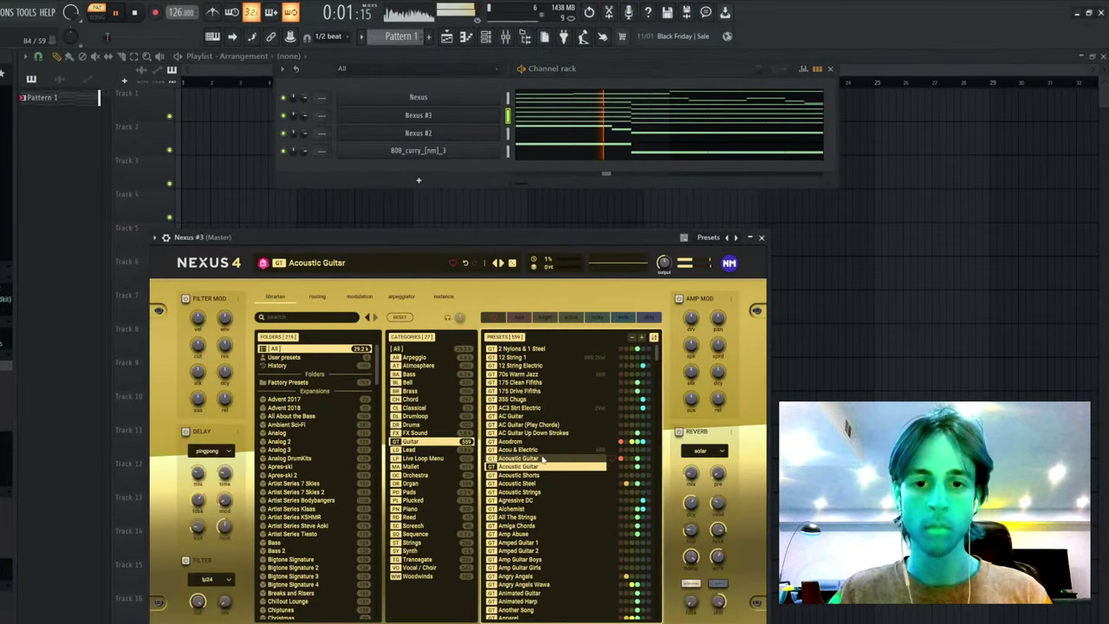
{"action": "scroll", "coordinate": [540, 400], "scroll_direction": "down", "scroll_amount": 4}
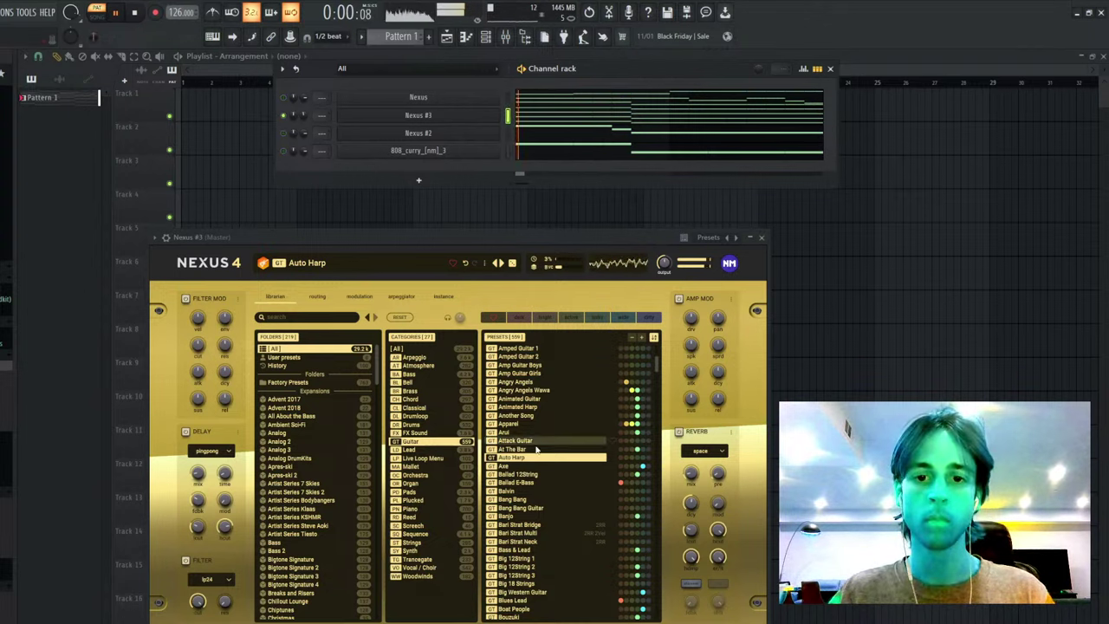
{"action": "double_click", "coordinate": [539, 483]}
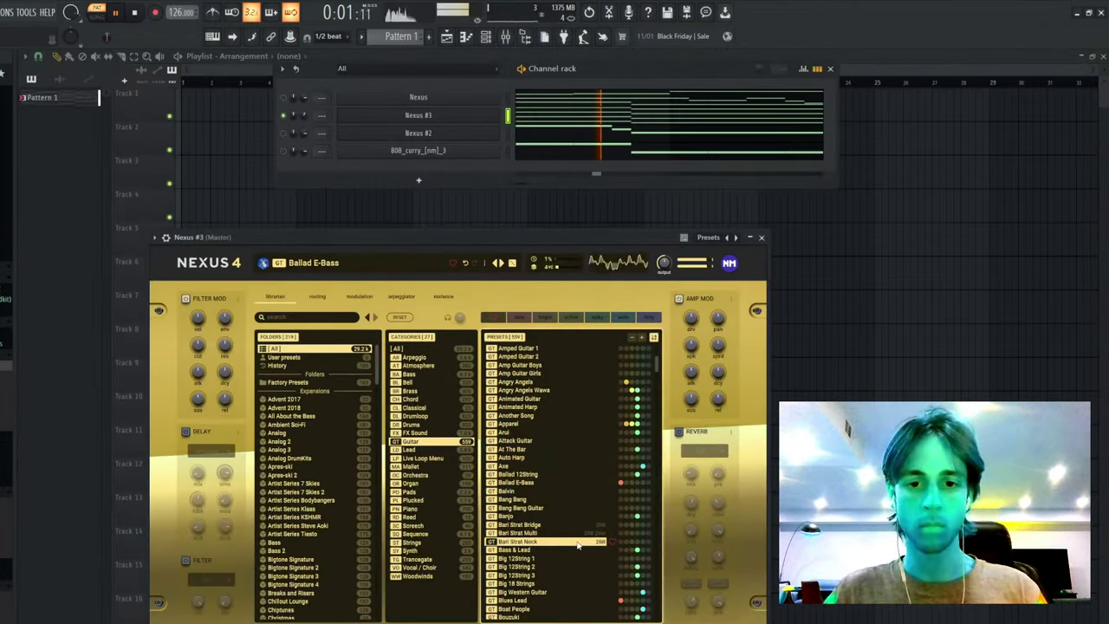
{"action": "scroll", "coordinate": [570, 523], "scroll_direction": "down", "scroll_amount": 5}
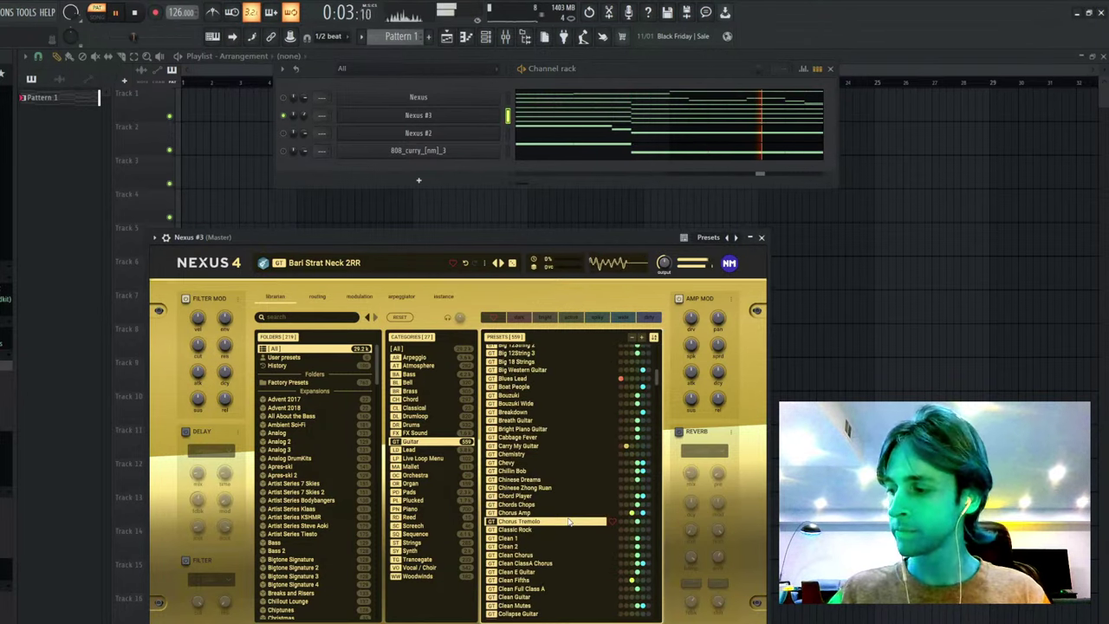
{"action": "double_click", "coordinate": [569, 523]}
{"action": "scroll", "coordinate": [550, 531], "scroll_direction": "down", "scroll_amount": 4}
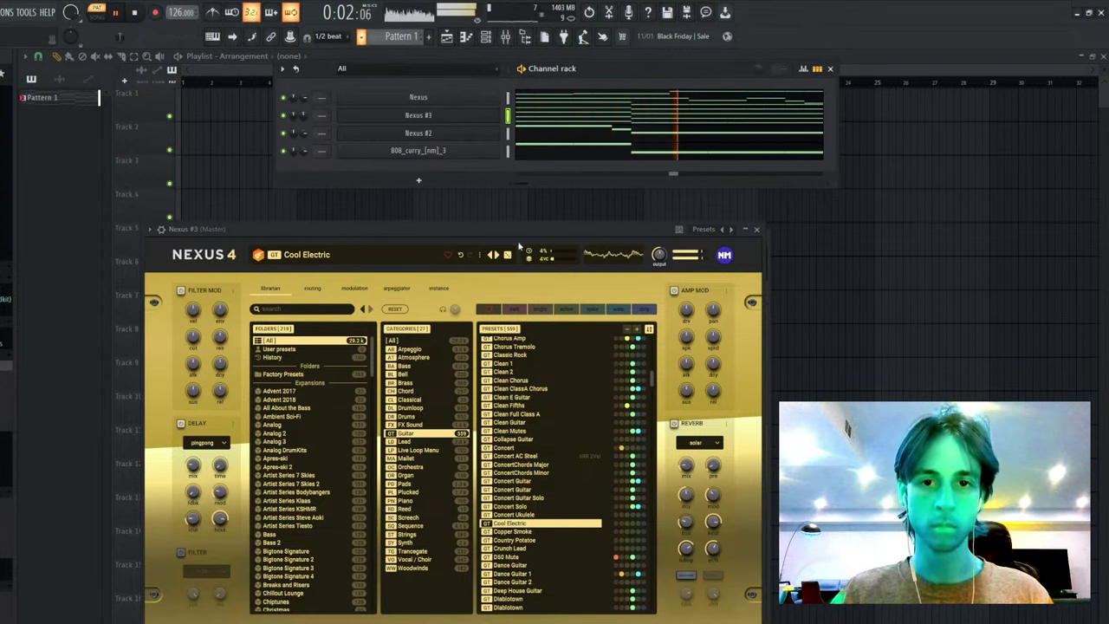
{"action": "key", "text": "Escape"}
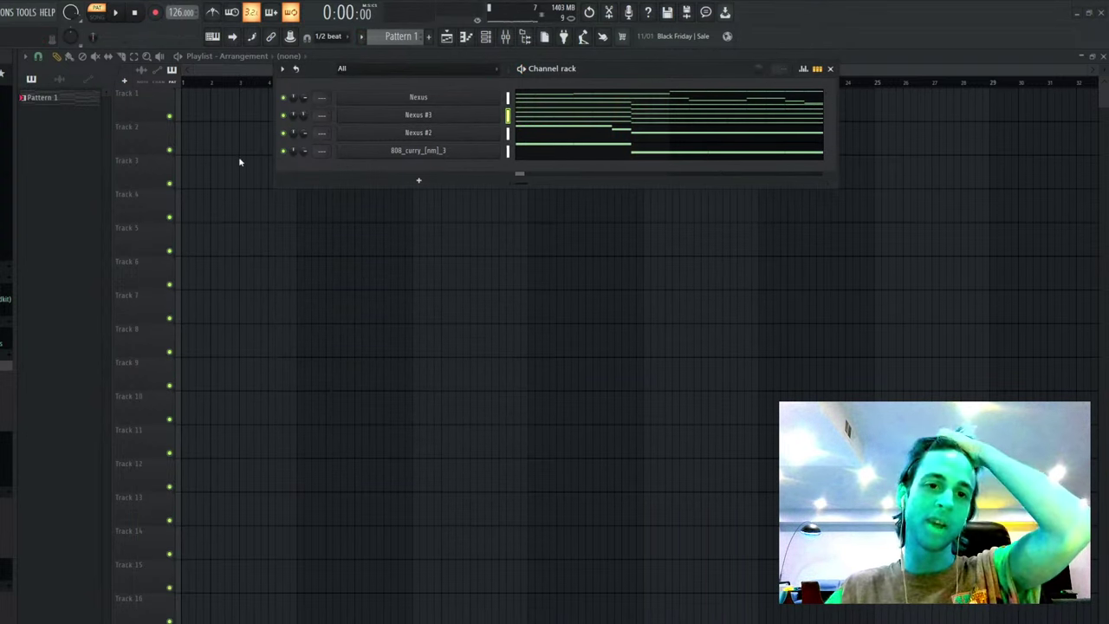
- Place the rendered Pattern 1 audio clip at the start of Track 1, shorten it to about 3¼ bars in Resample mode, and play it
{"action": "left_click", "coordinate": [260, 113]}
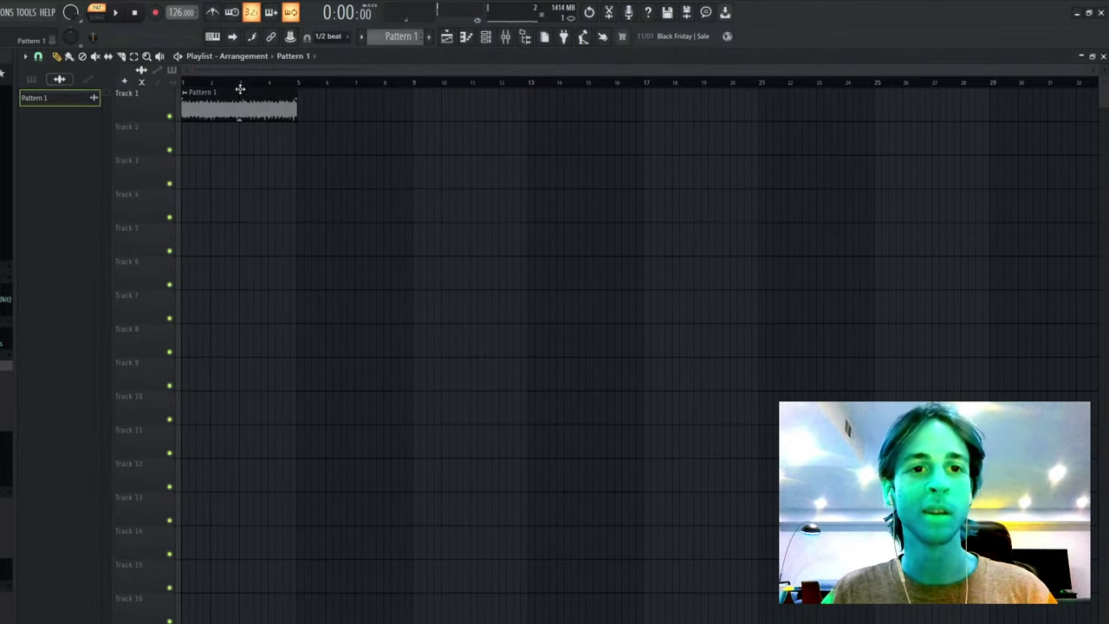
{"action": "double_click", "coordinate": [227, 99]}
{"action": "key", "text": "space"}
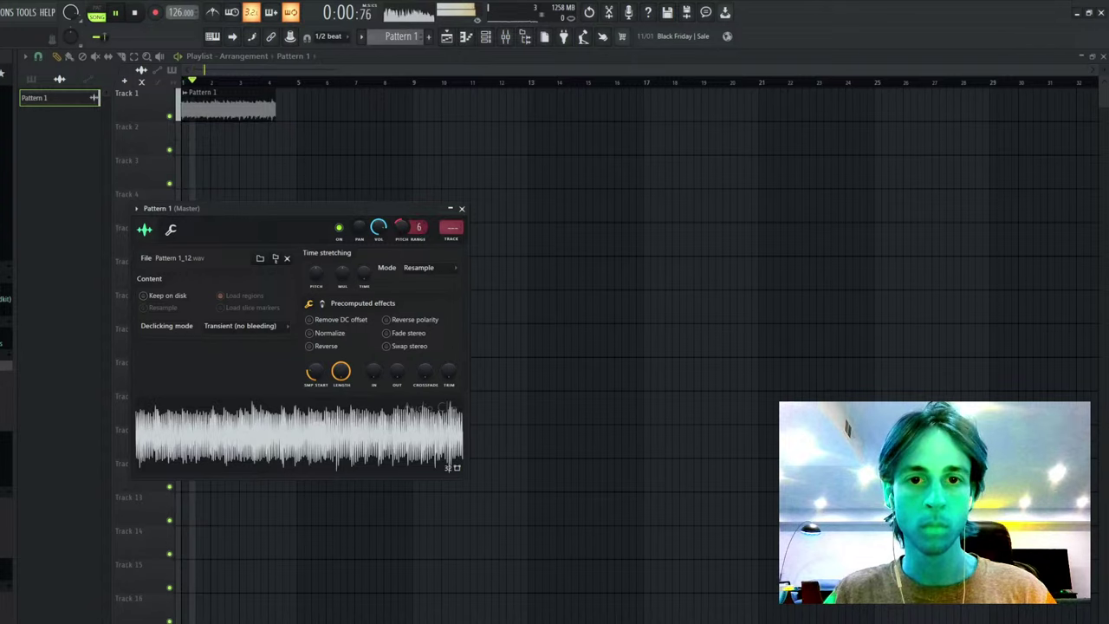
{"action": "left_click", "coordinate": [461, 209]}
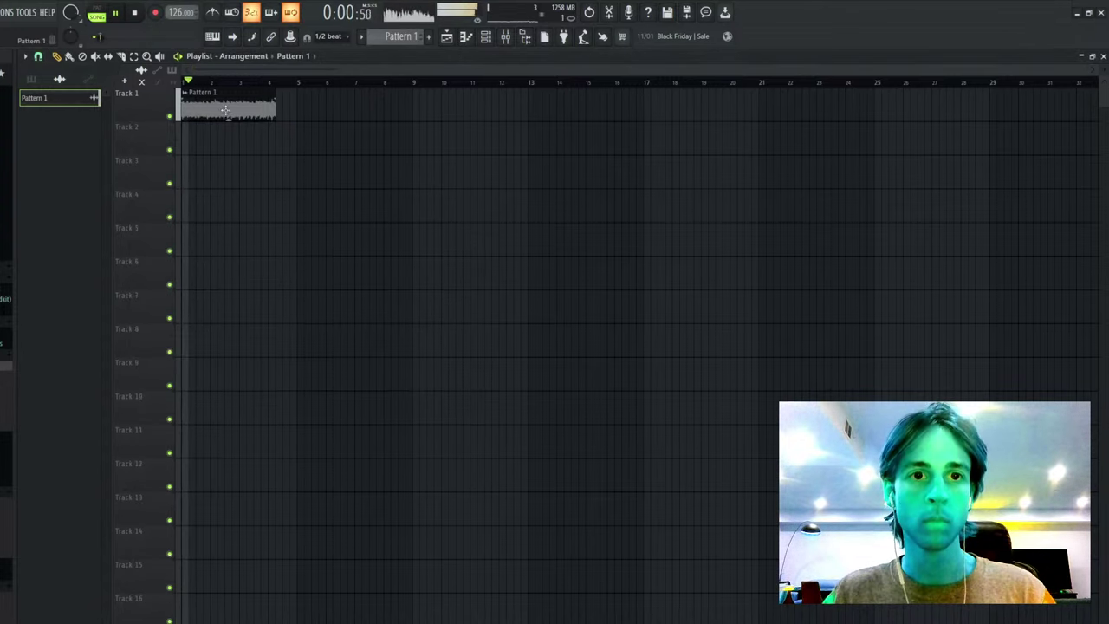
- Slice the Pattern 1 clip on Track 1 shortly after bar 3 and turn on the metronome
{"action": "scroll", "coordinate": [229, 71], "scroll_direction": "up", "scroll_amount": 4}
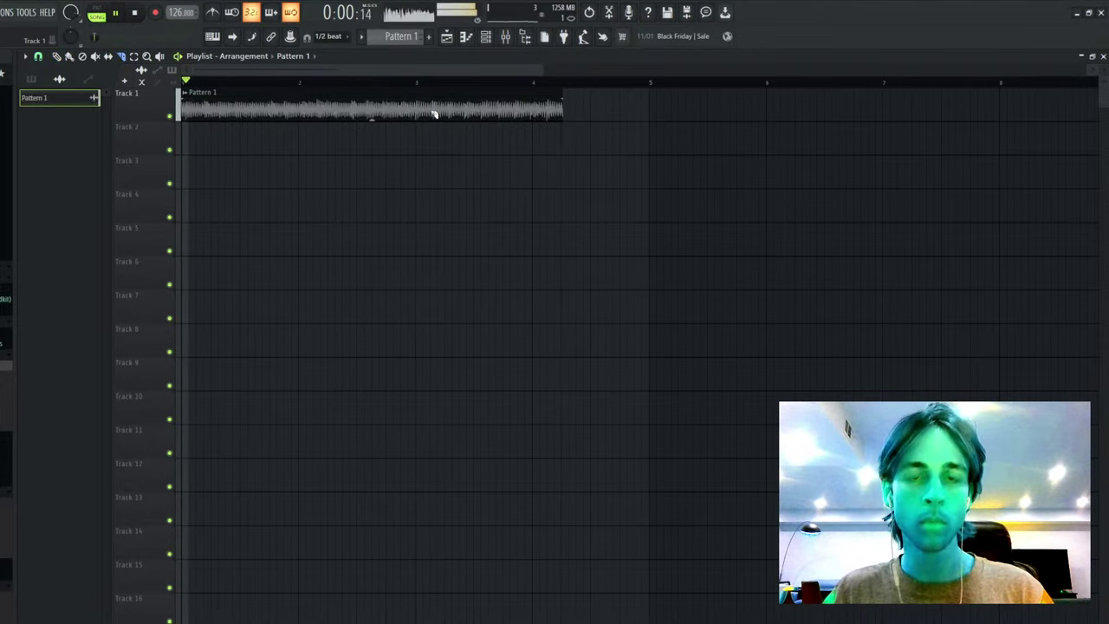
{"action": "left_click", "coordinate": [433, 116]}
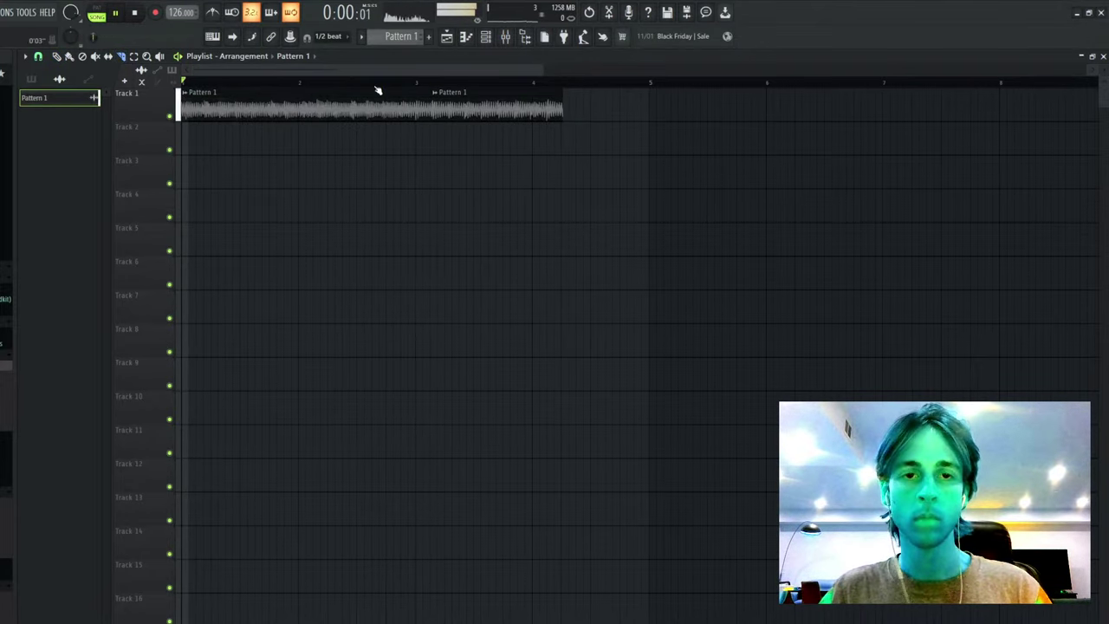
{"action": "double_click", "coordinate": [339, 111]}
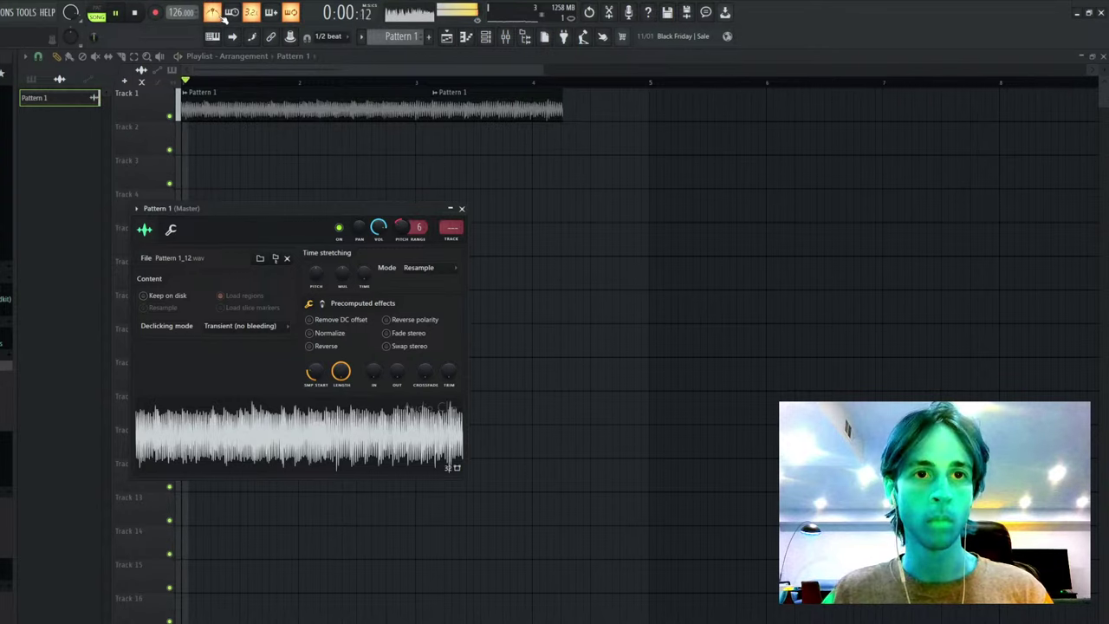
{"action": "key", "text": "Escape"}
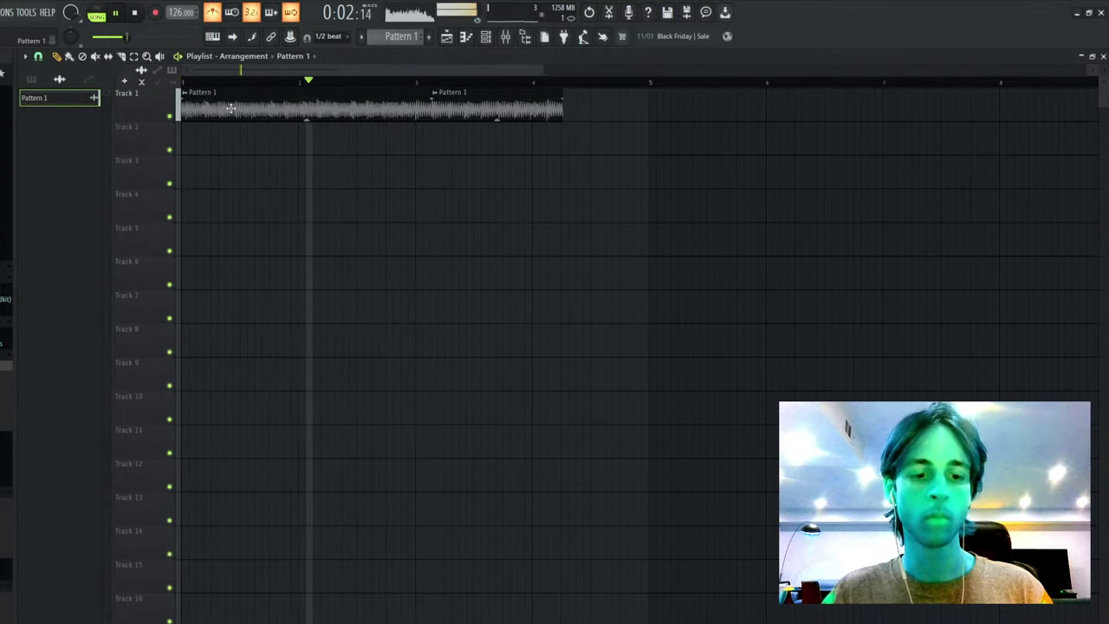
- Reverse the Pattern 1 sample and raise its pitch with the pitch range set to 3
{"action": "key", "text": "s"}
{"action": "double_click", "coordinate": [239, 105]}
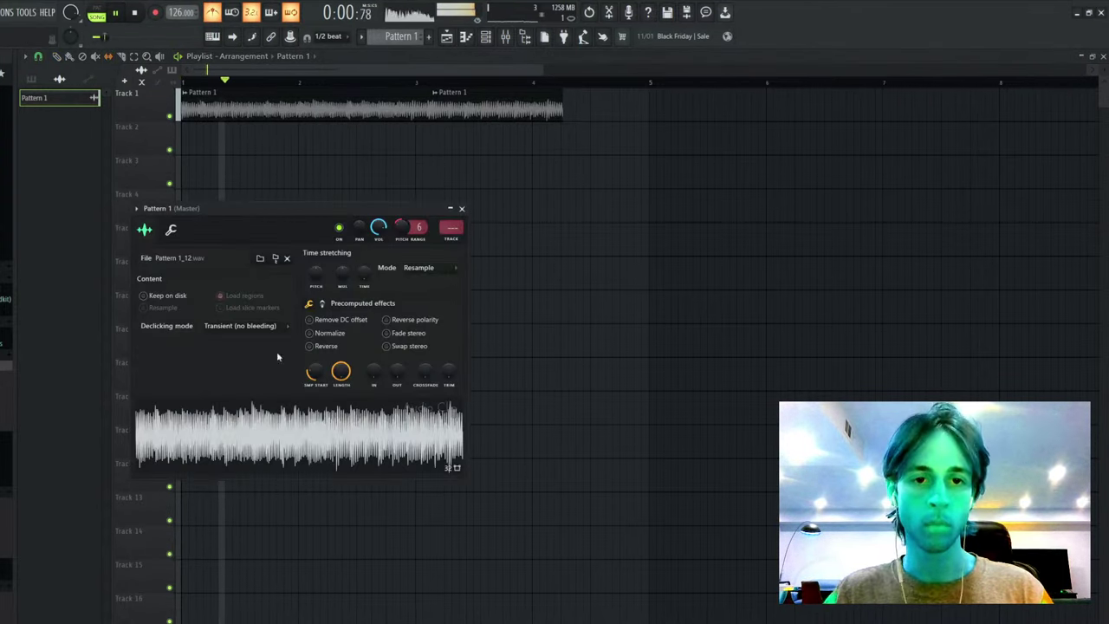
{"action": "key", "text": "Escape"}
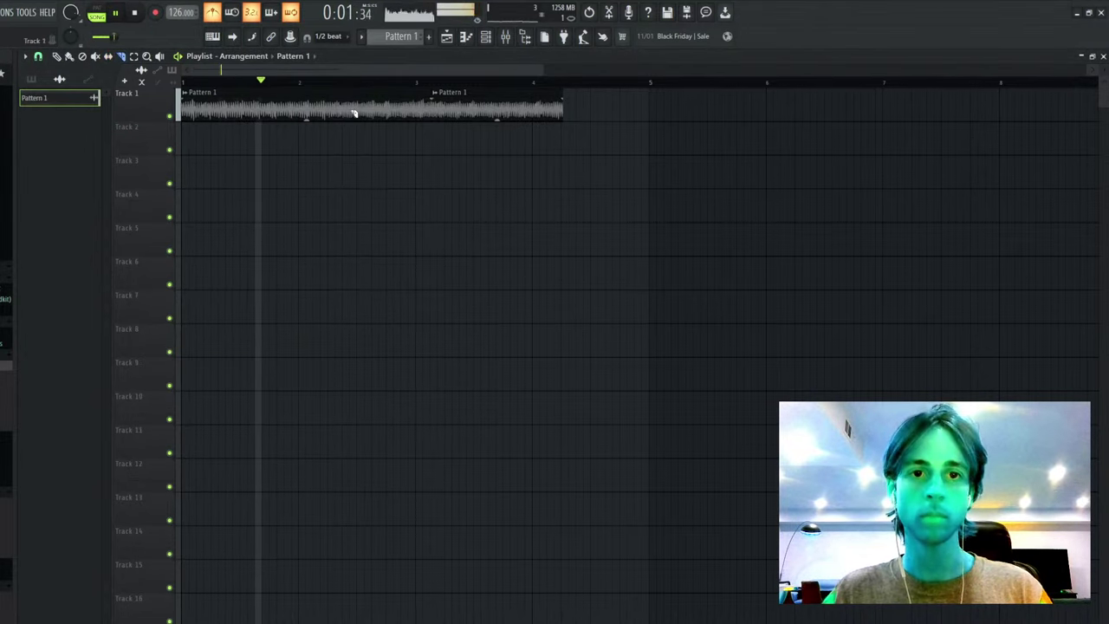
{"action": "key", "text": "space"}
{"action": "key", "text": "space"}
{"action": "double_click", "coordinate": [346, 113]}
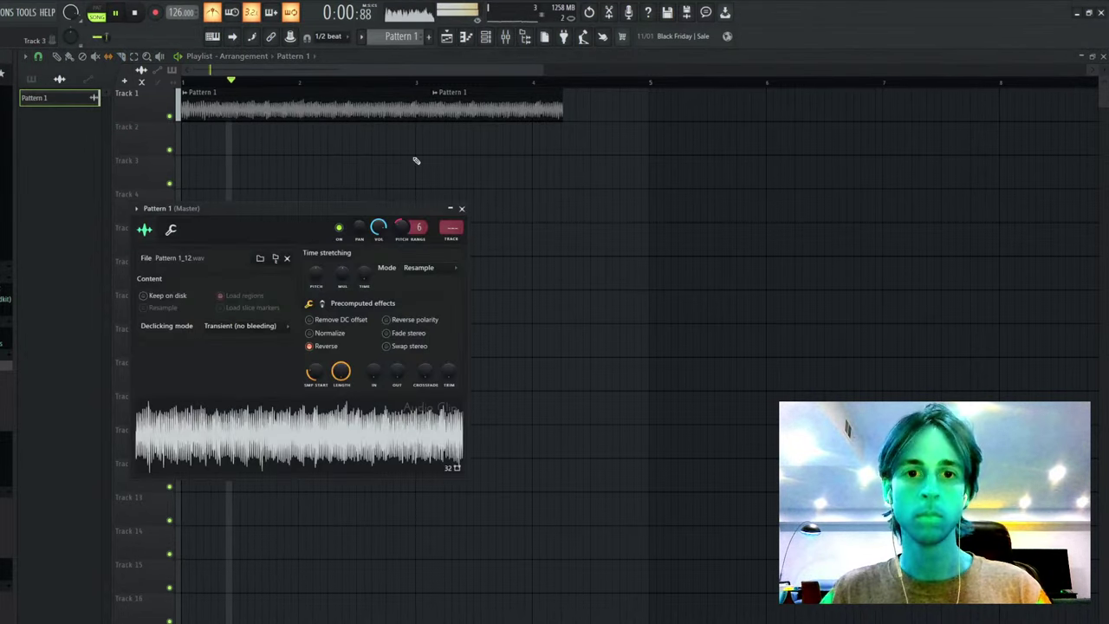
{"action": "key", "text": "space"}
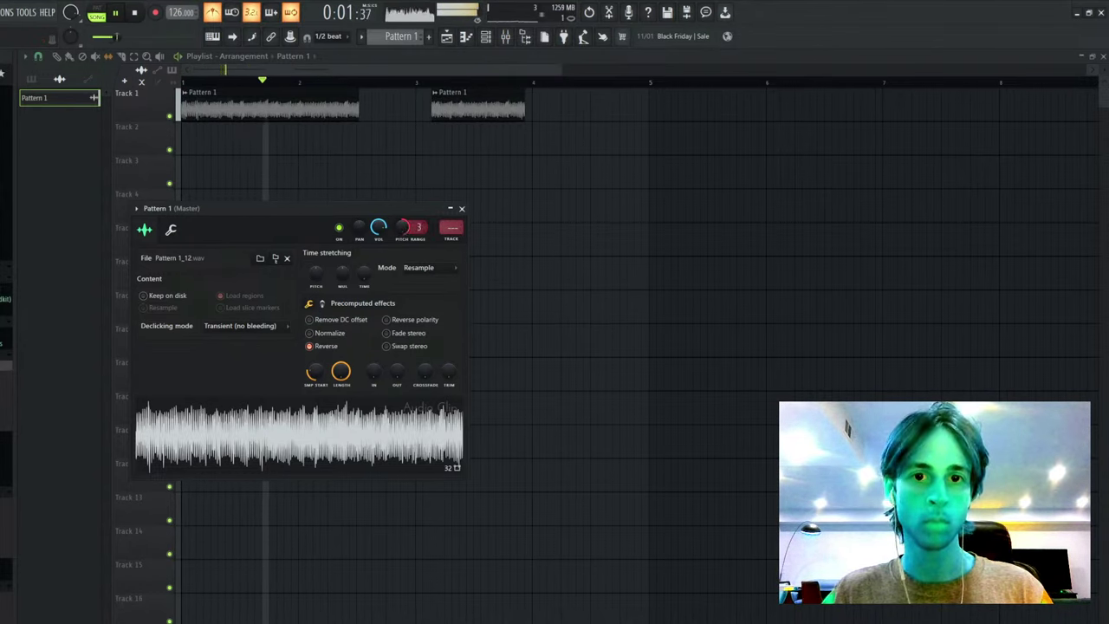
{"action": "key", "text": "space"}
{"action": "left_click", "coordinate": [461, 208]}
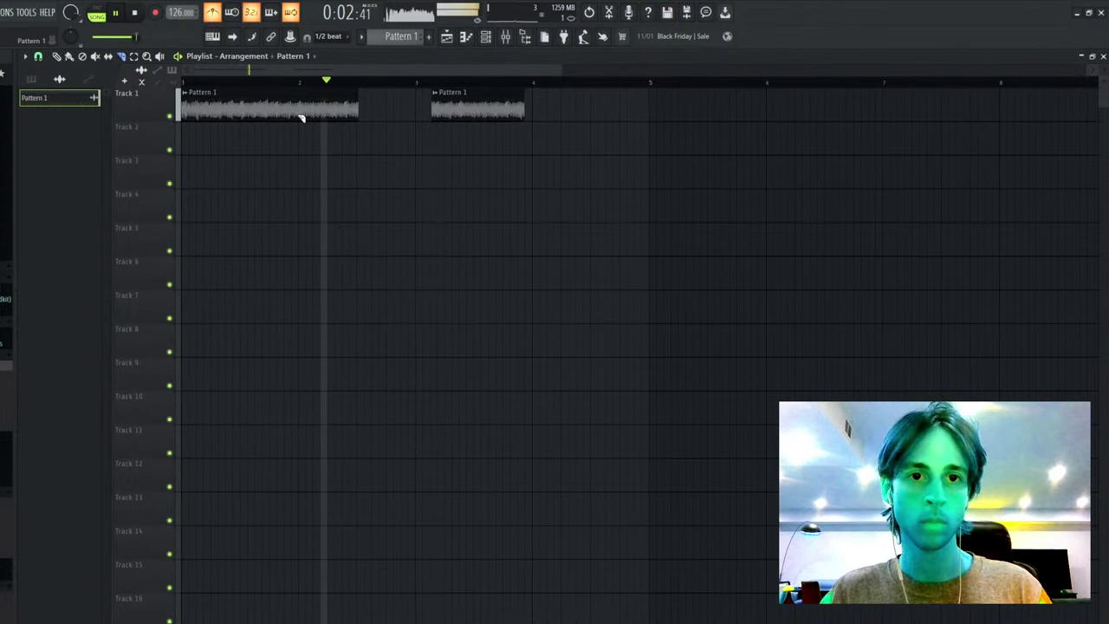
- Audition the opening of the reversed Pattern 1 clips by restarting playback several times
{"action": "key", "text": "space"}
{"action": "key", "text": "space"}
{"action": "key", "text": "space"}
{"action": "key", "text": "space"}
{"action": "key", "text": "space"}
{"action": "key", "text": "space"}
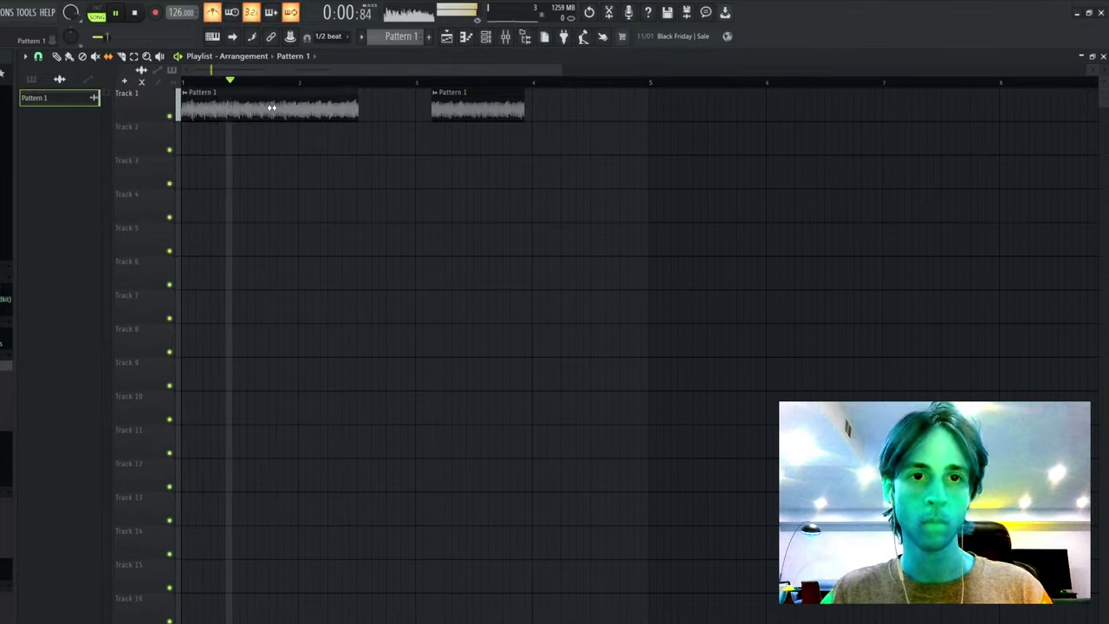
{"action": "key", "text": "space"}
{"action": "key", "text": "space"}
- Delete the second slice on Track 1 and lengthen the remaining clip's time stretching to about 5¼ bars
{"action": "key", "text": "p"}
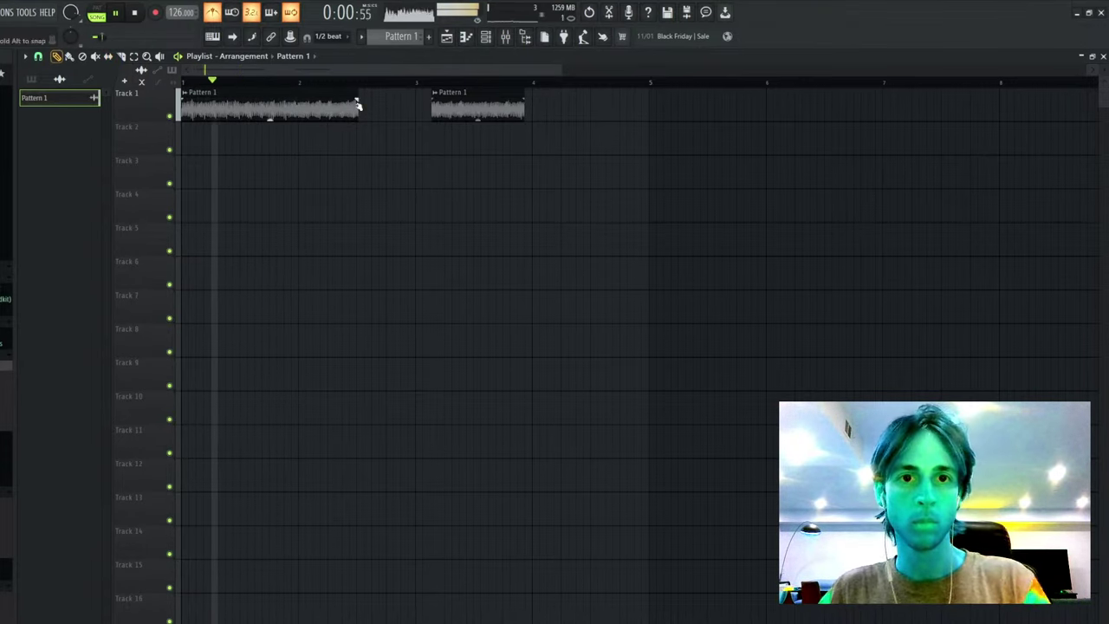
{"action": "right_click", "coordinate": [451, 105]}
{"action": "double_click", "coordinate": [324, 95]}
{"action": "key", "text": "space"}
{"action": "key", "text": "space"}
{"action": "left_click_drag", "start_coordinate": [365, 274], "coordinate": [363, 262]}
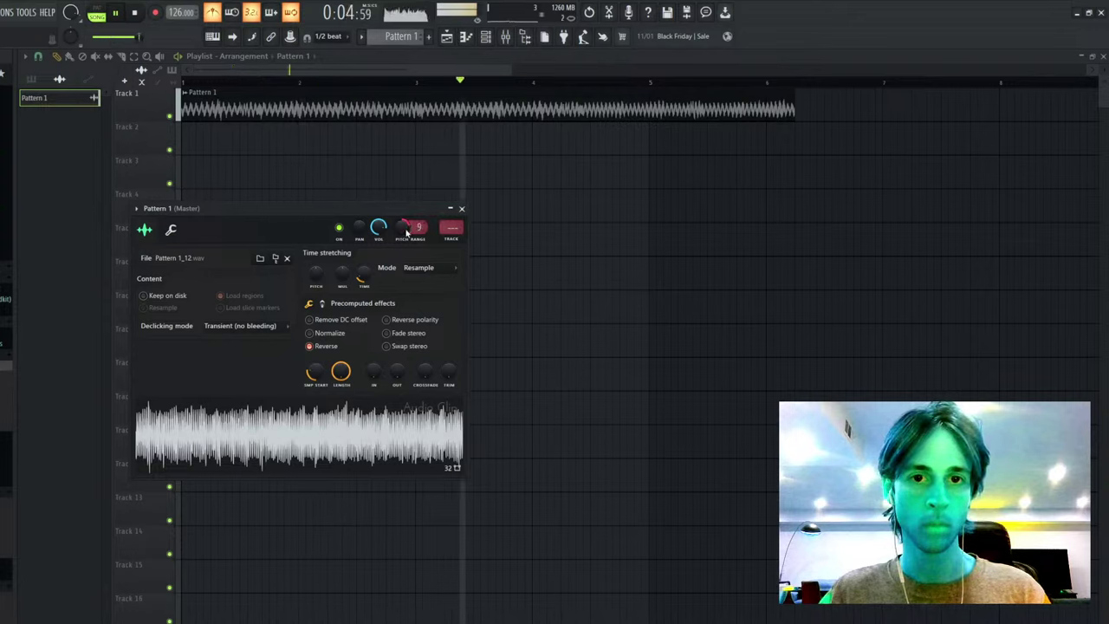
- Set the sample's pitch range to 5 and shorten its time stretching so the clip spans about 2⅝ bars
{"action": "left_click_drag", "start_coordinate": [407, 232], "coordinate": [406, 257]}
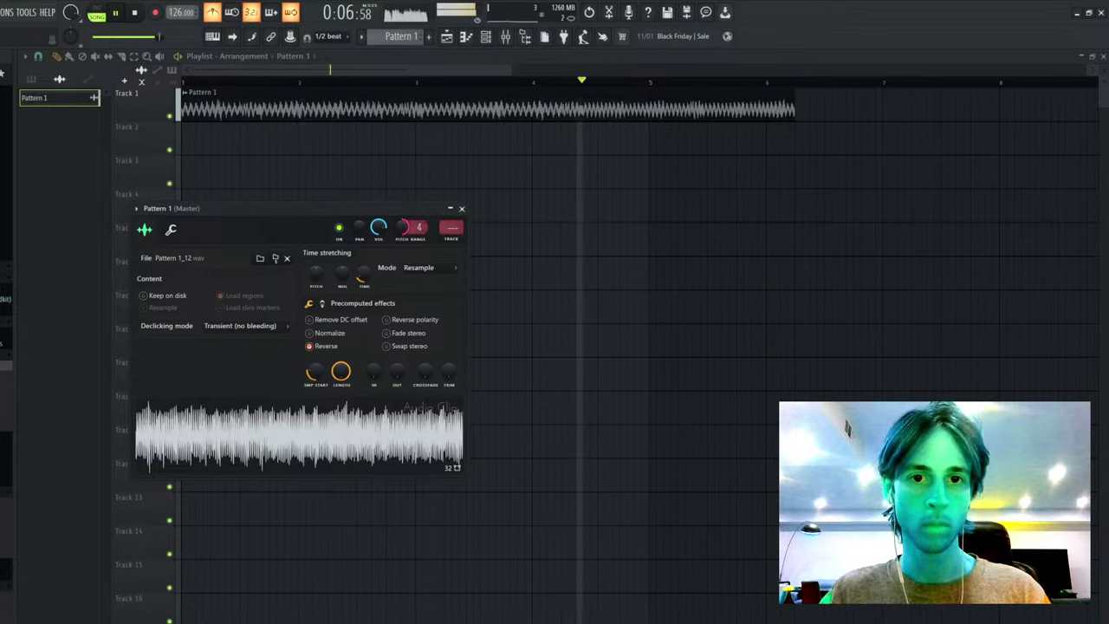
{"action": "key", "text": "space"}
{"action": "key", "text": "space"}
{"action": "left_click", "coordinate": [488, 116]}
{"action": "double_click", "coordinate": [488, 116]}
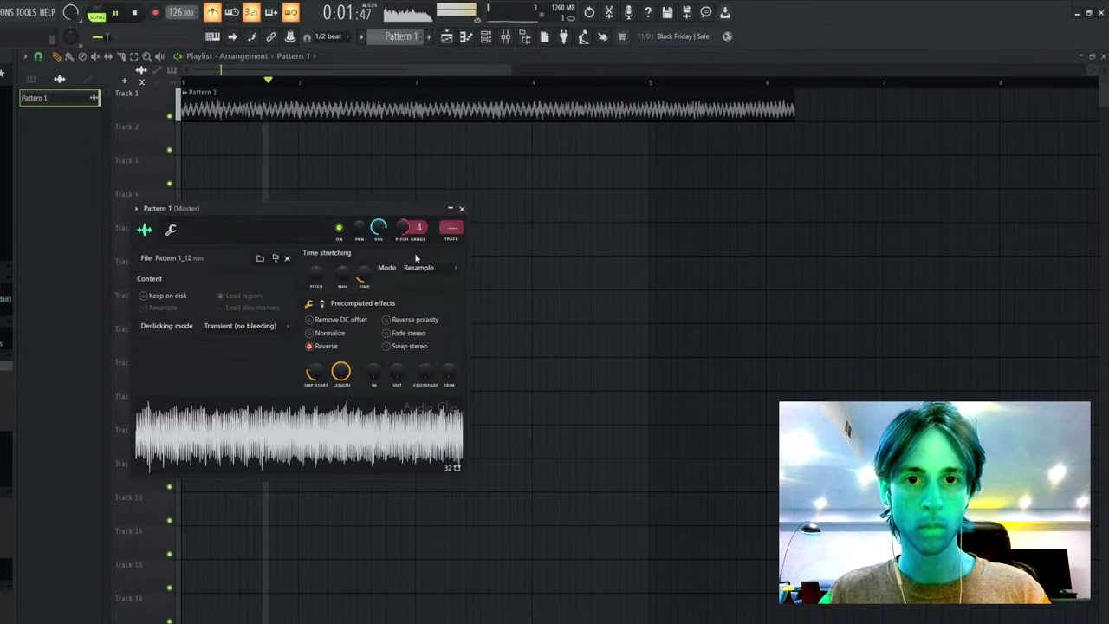
{"action": "left_click", "coordinate": [485, 35]}
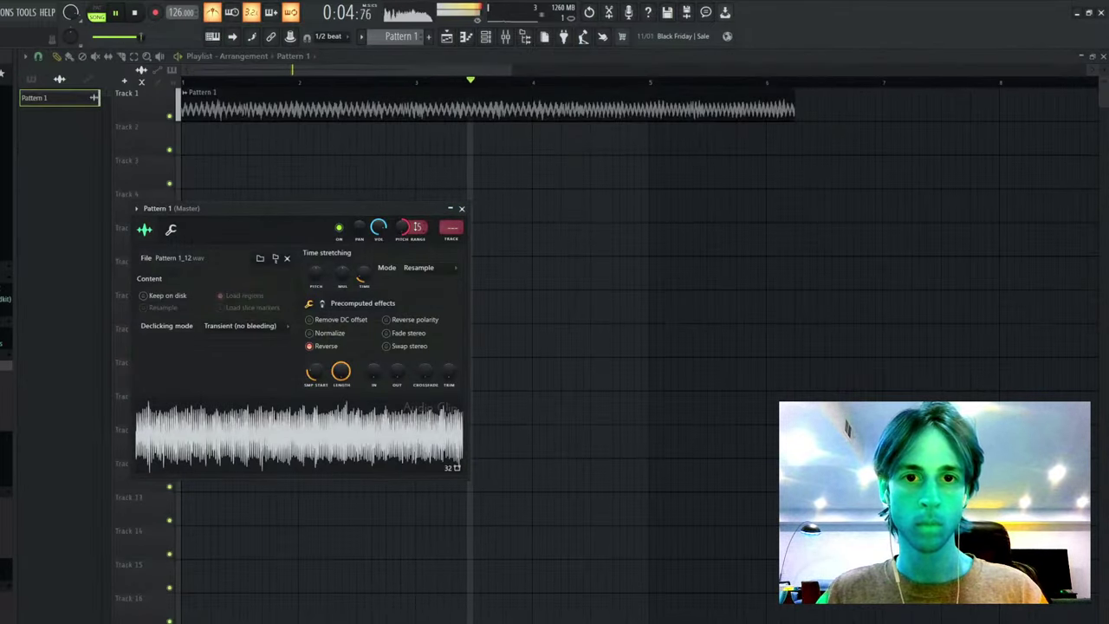
{"action": "left_click_drag", "start_coordinate": [363, 280], "coordinate": [366, 276]}
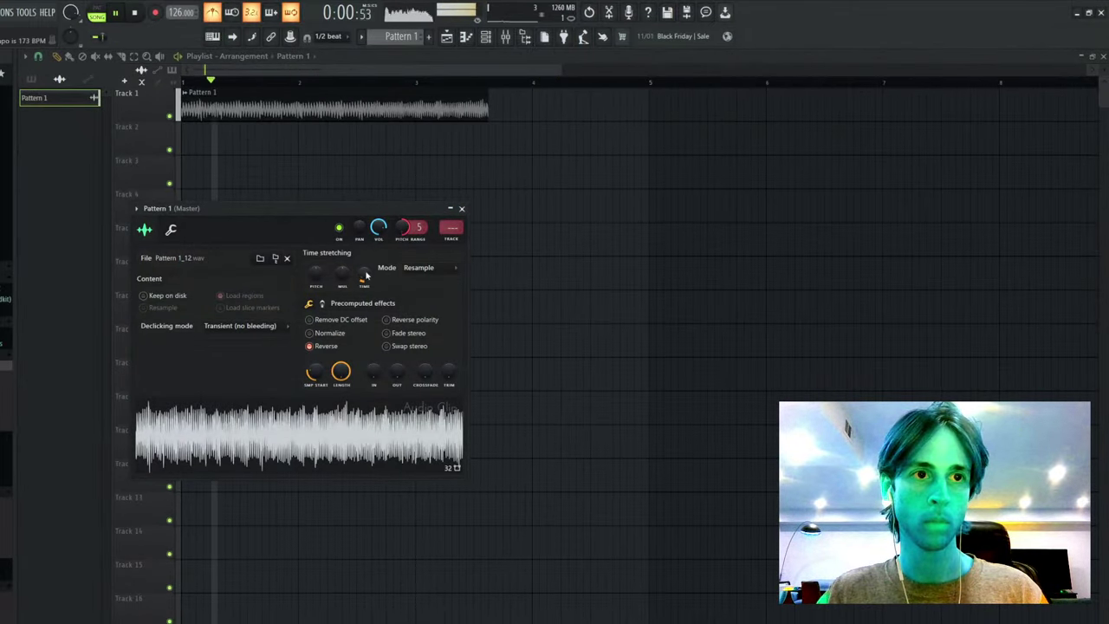
{"action": "left_click", "coordinate": [487, 174]}
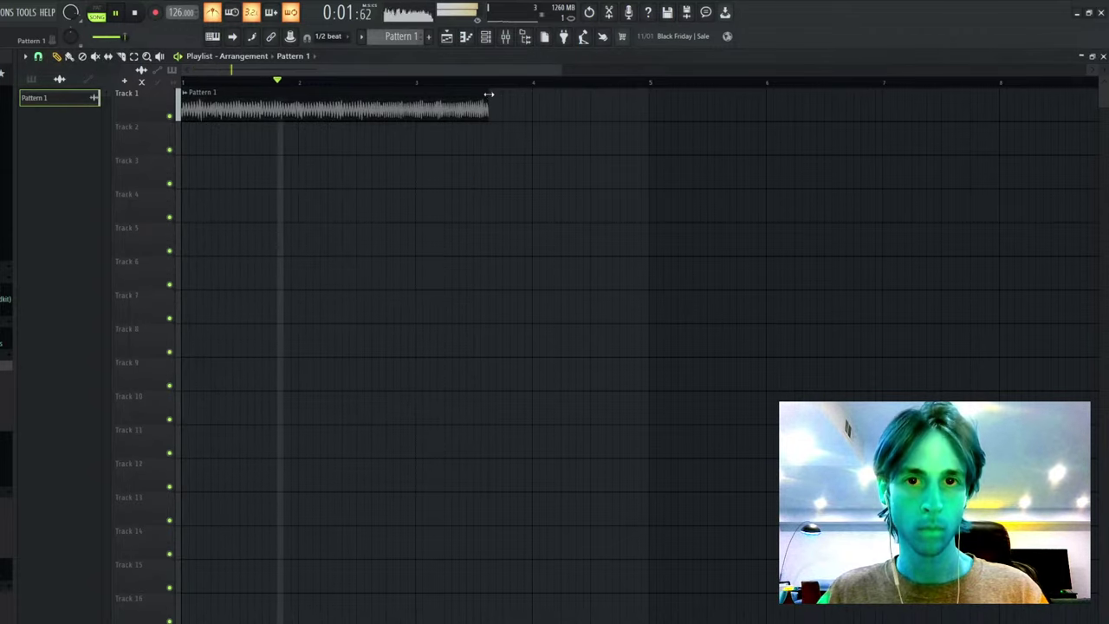
- Extend the clip to bar 5 and time-compress it to two bars in Stretch mode with pitch range 6
{"action": "left_click_drag", "start_coordinate": [488, 95], "coordinate": [647, 90]}
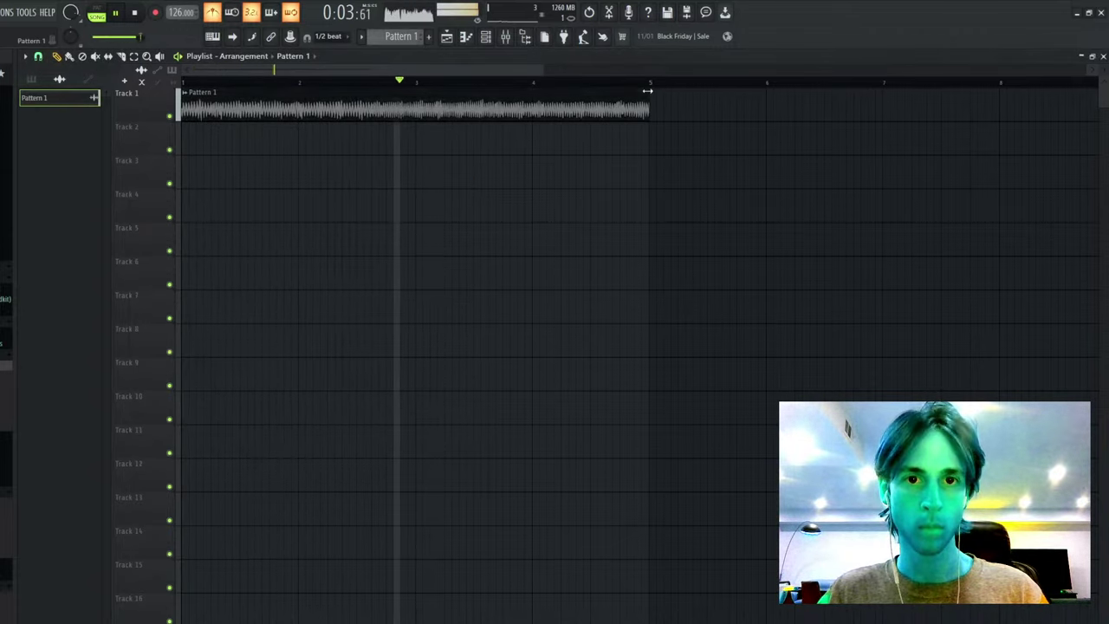
{"action": "double_click", "coordinate": [457, 101]}
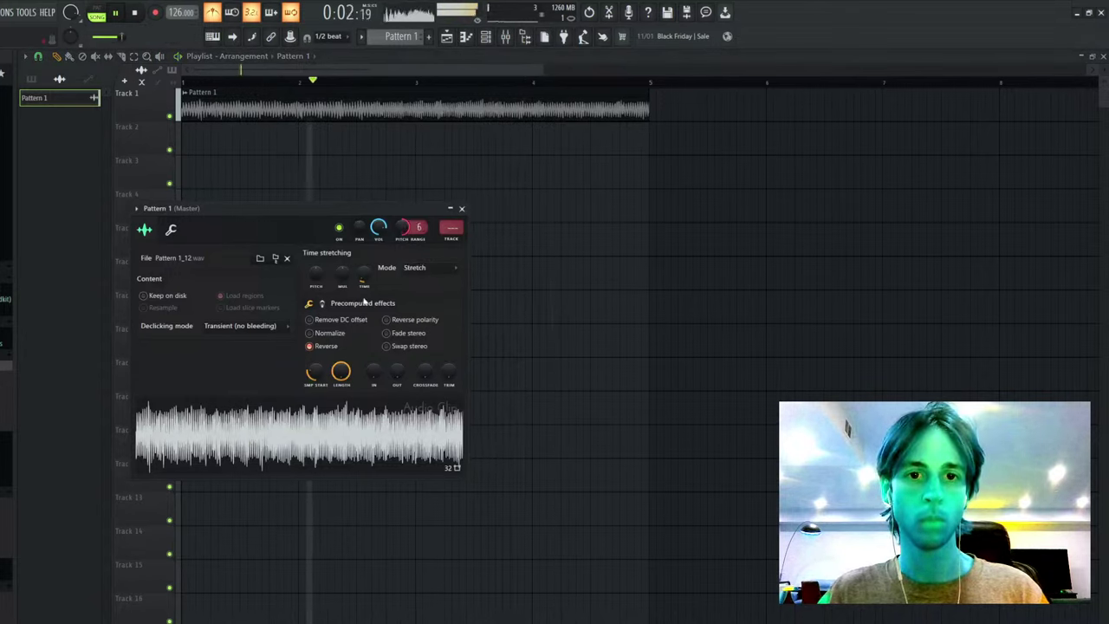
{"action": "mouse_move", "coordinate": [364, 275]}
{"action": "left_mouse_down"}
{"action": "mouse_move", "coordinate": [364, 303]}
{"action": "mouse_move", "coordinate": [364, 293]}
{"action": "left_mouse_up"}
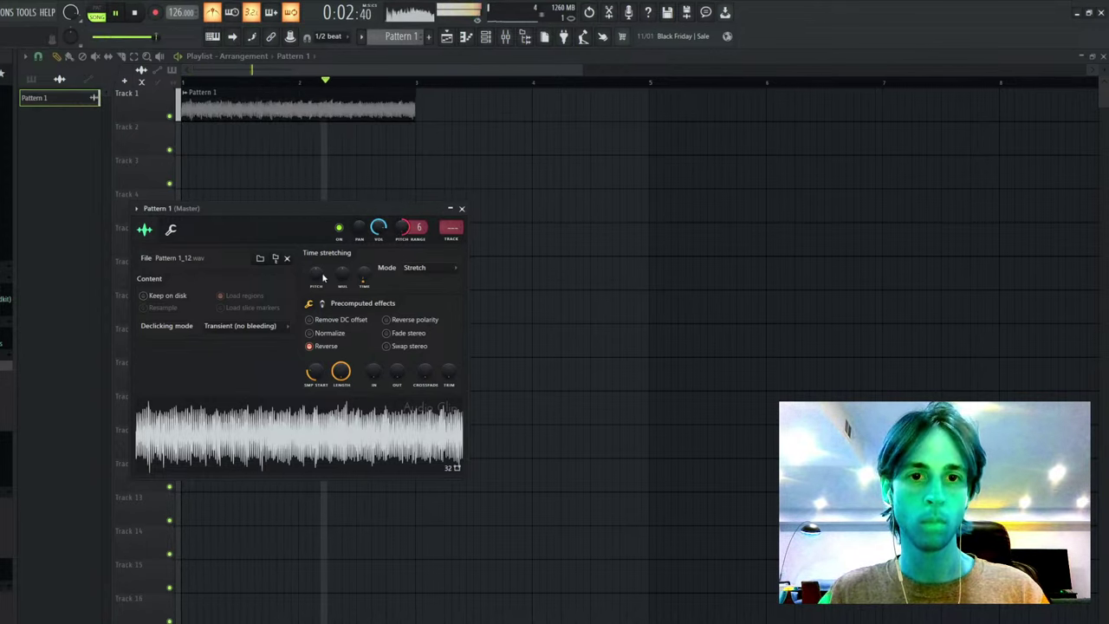
{"action": "key", "text": "Escape"}
{"action": "left_click", "coordinate": [306, 84]}
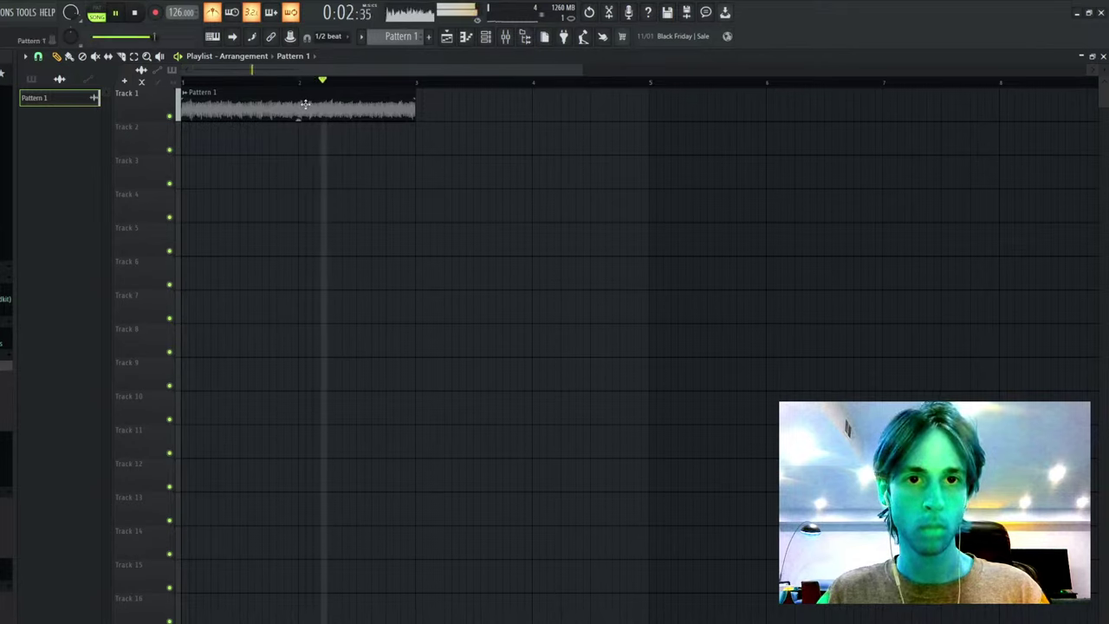
{"action": "left_click", "coordinate": [307, 84]}
- Slice the two-bar clip twice shortly after bar 2 to isolate a quarter-bar chop
{"action": "key", "text": "space"}
{"action": "key", "text": "space"}
{"action": "key", "text": "c"}
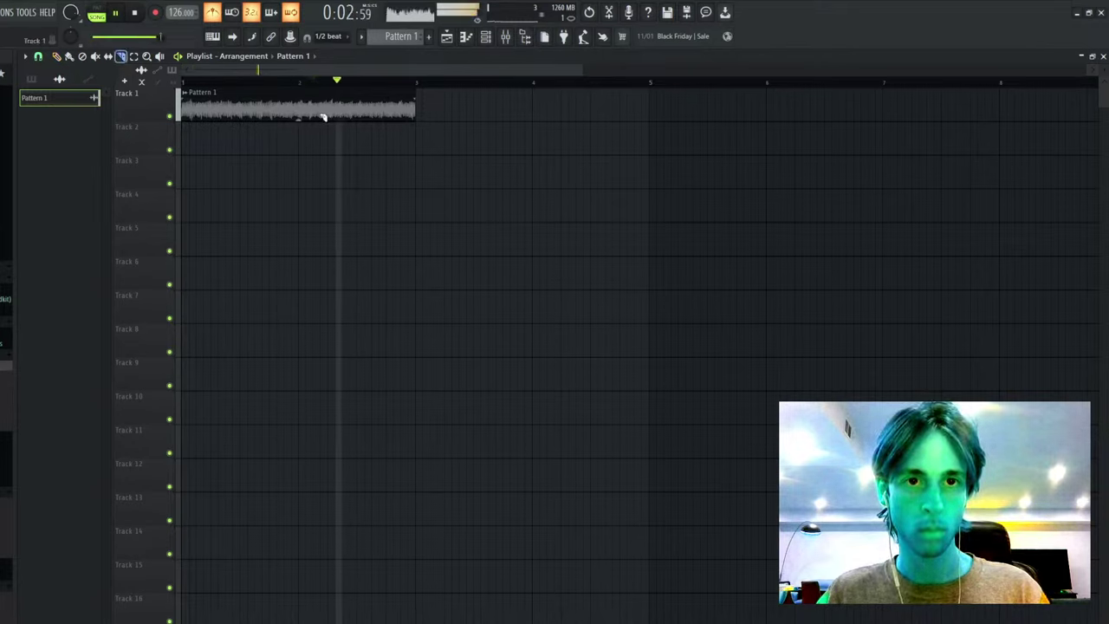
{"action": "left_click", "coordinate": [322, 104]}
{"action": "key", "text": "space"}
{"action": "key", "text": "ctrl+z"}
{"action": "key", "text": "space"}
{"action": "left_click", "coordinate": [320, 106]}
{"action": "key", "text": "space"}
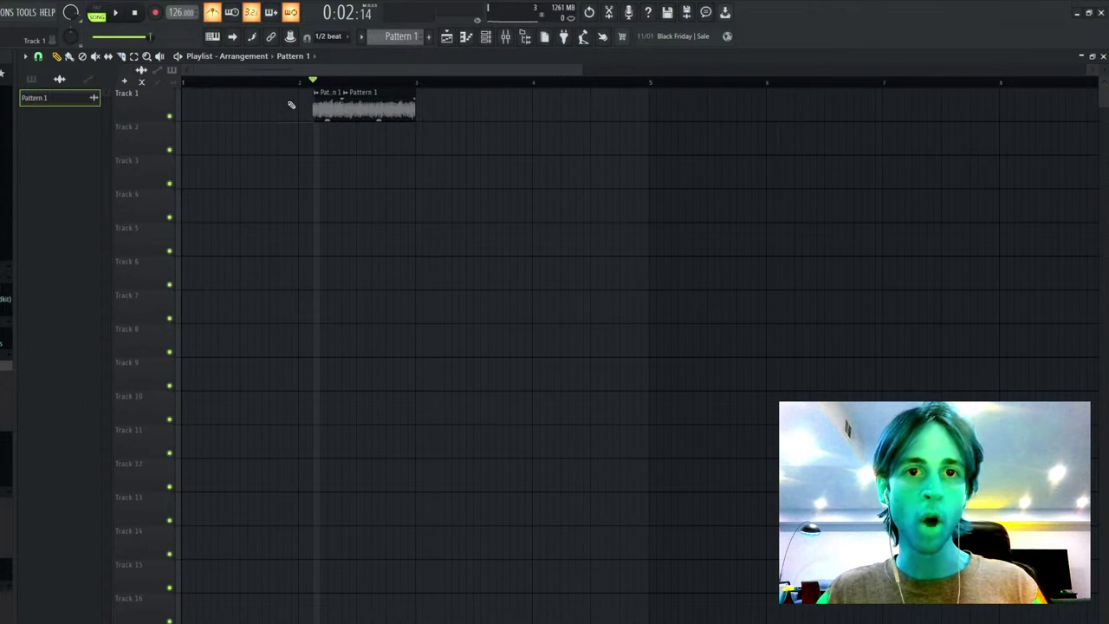
- Park the long slice just after bar 4, move the quarter-bar chop to the start, and repeat it to fill bar 1
{"action": "left_click", "coordinate": [551, 107]}
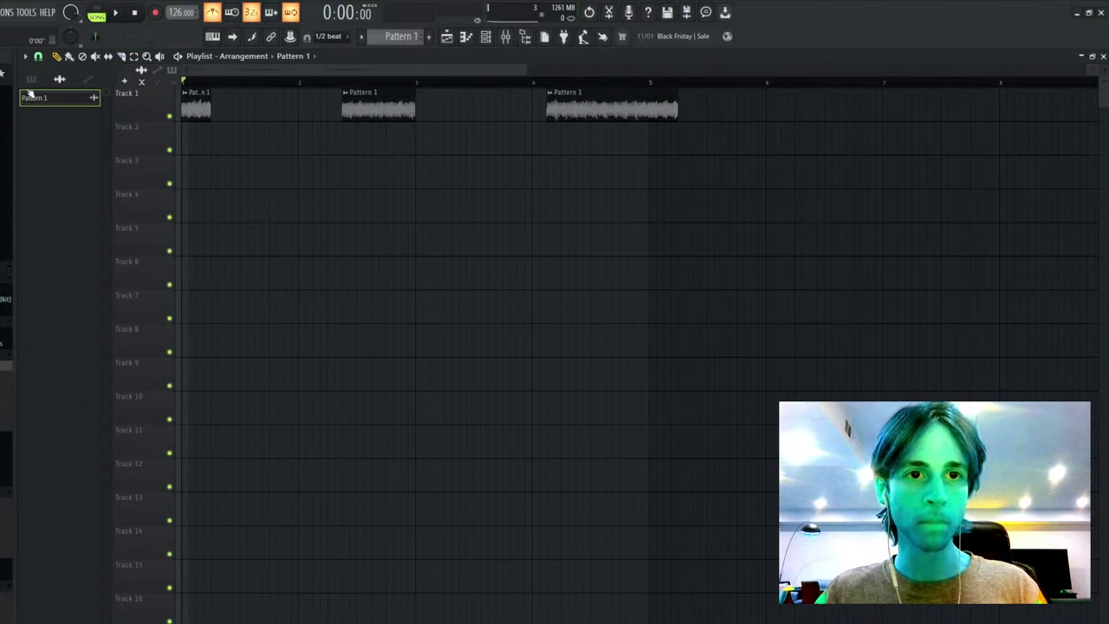
{"action": "left_click_drag", "start_coordinate": [269, 105], "coordinate": [11, 134]}
{"action": "key", "text": "ctrl+b"}
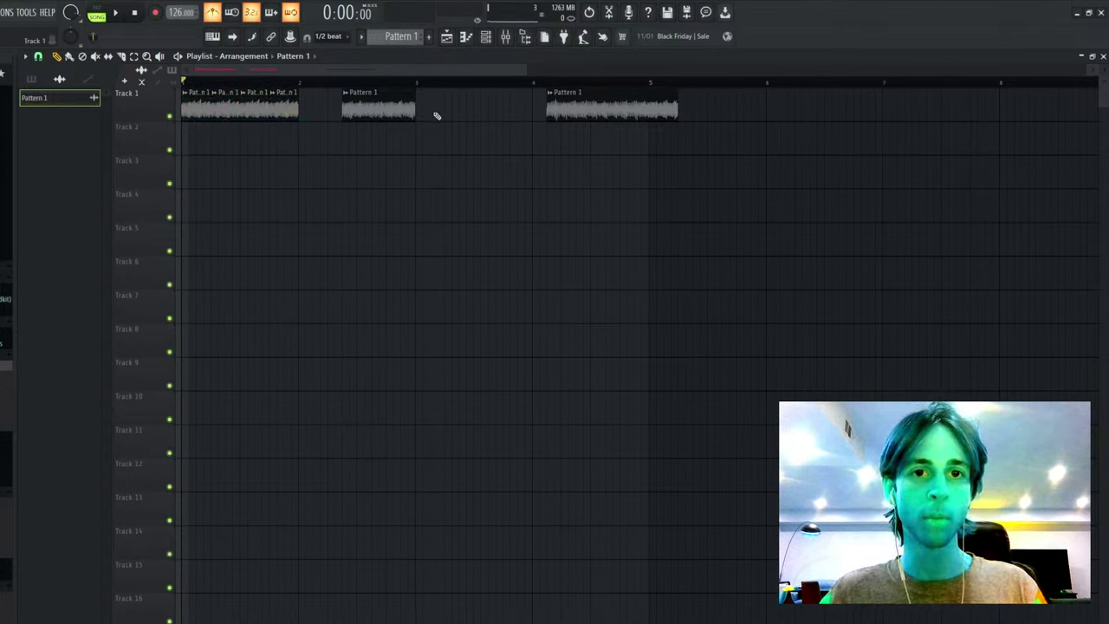
- Move the remaining slice to Track 6 near bar 4 and duplicate the four chops into bar 2
{"action": "left_click_drag", "start_coordinate": [348, 110], "coordinate": [545, 277]}
{"action": "key", "text": "space"}
{"action": "left_click_drag", "start_coordinate": [413, 144], "coordinate": [52, 113]}
{"action": "key", "text": "ctrl+b"}
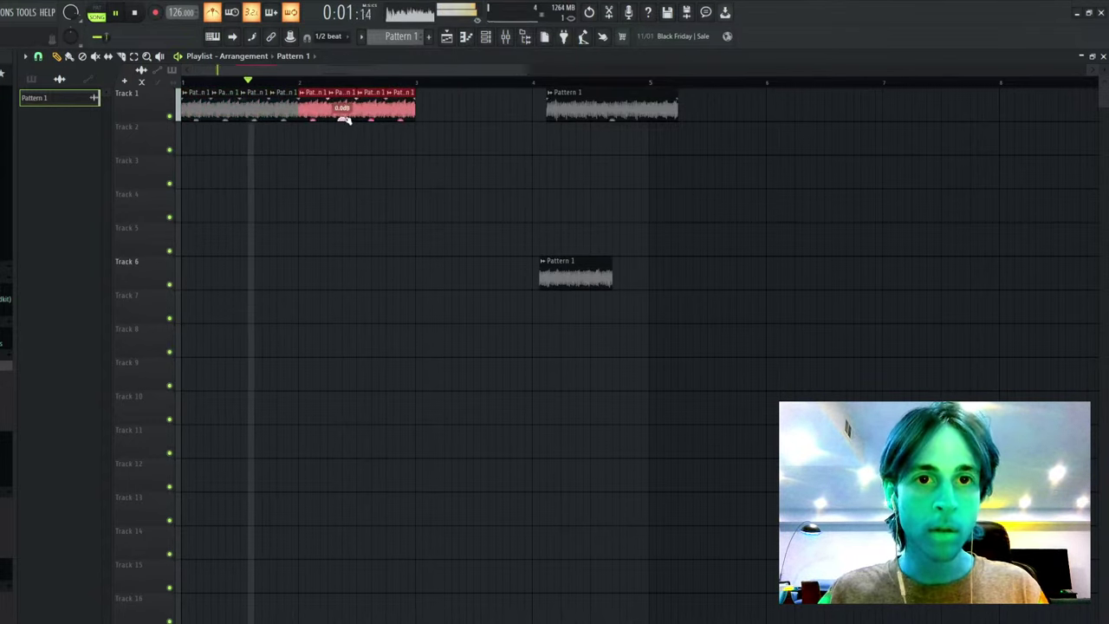
- Play the eight repeated quarter-bar chops on Track 1 from the start
{"action": "key", "text": "space"}
{"action": "scroll", "coordinate": [218, 78], "scroll_direction": "up", "scroll_amount": 4}
{"action": "key", "text": "space"}
{"action": "key", "text": "space"}
{"action": "key", "text": "ctrl+d"}
{"action": "key", "text": "space"}
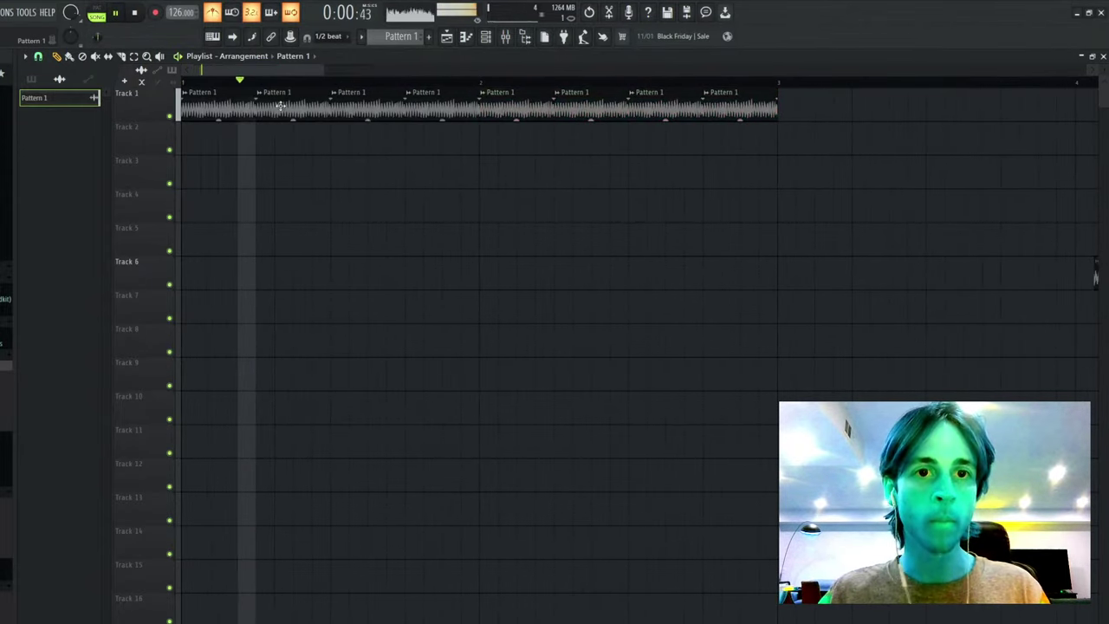
{"action": "key", "text": "space"}
{"action": "key", "text": "space"}
{"action": "mouse_move", "coordinate": [282, 104]}
{"action": "left_mouse_down"}
{"action": "mouse_move", "coordinate": [321, 105]}
{"action": "mouse_move", "coordinate": [296, 104]}
{"action": "left_mouse_up"}
{"action": "key", "text": "space"}
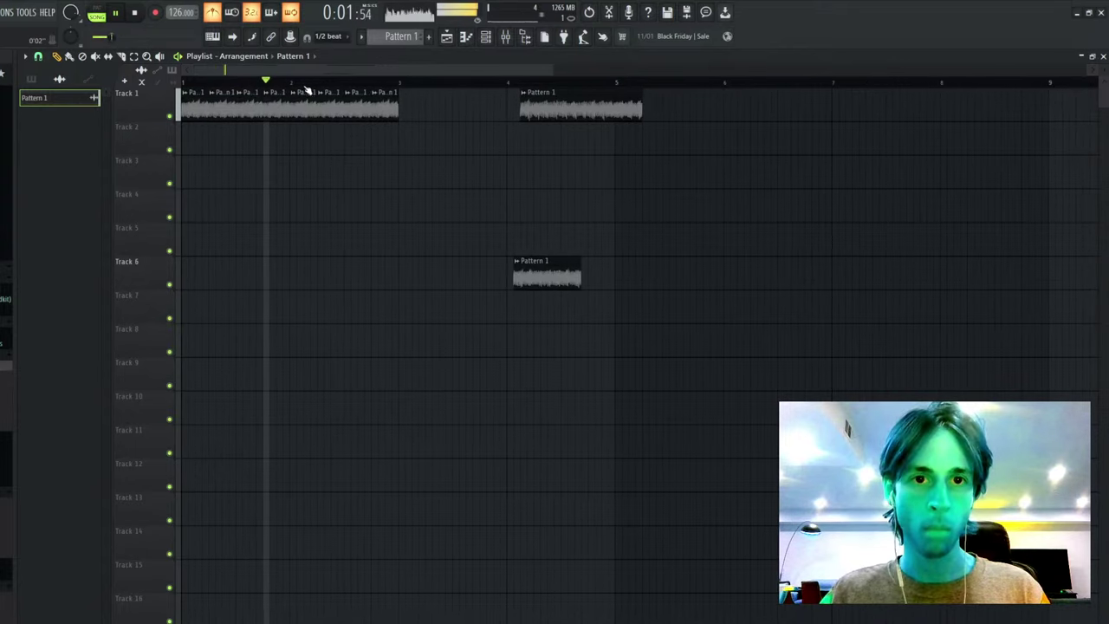
- Move the long slice to bar 3 and chop it to end at bar 4, with two quarter-bar pieces in its second half
{"action": "left_click_drag", "start_coordinate": [636, 92], "coordinate": [514, 89]}
{"action": "scroll", "coordinate": [511, 90], "scroll_direction": "up", "scroll_amount": 4}
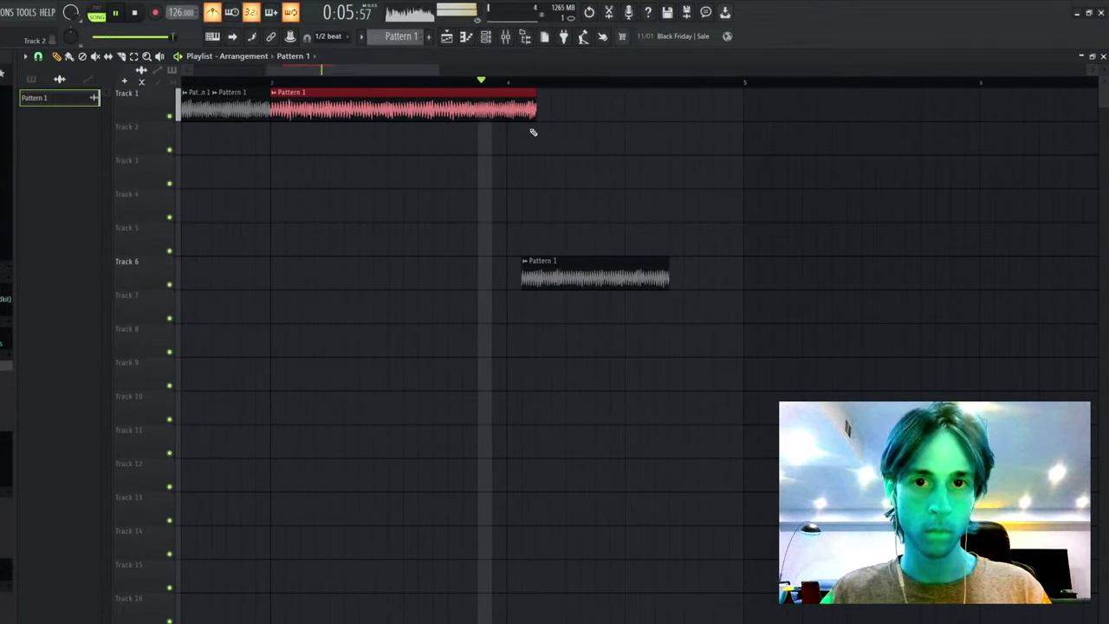
{"action": "key", "text": "c"}
{"action": "right_click", "coordinate": [507, 111]}
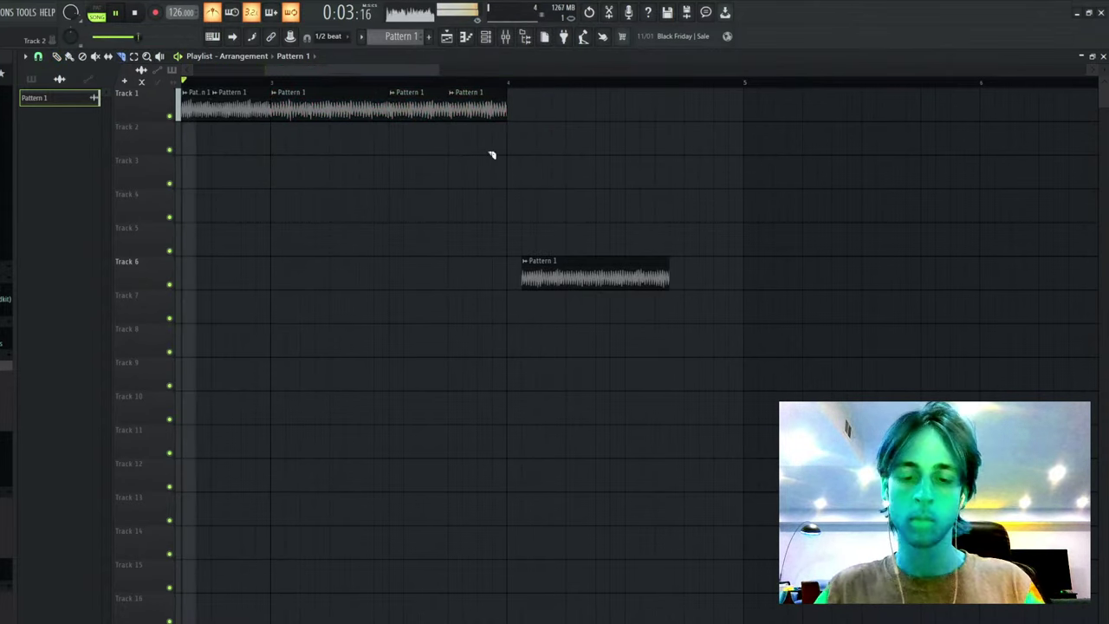
- Move the Track 6 slice to bar 4 on Track 2, trim it to half a bar and repeat it up to bar 5
{"action": "left_click_drag", "start_coordinate": [584, 263], "coordinate": [559, 127]}
{"action": "left_click", "coordinate": [565, 137], "text": "ctrl"}
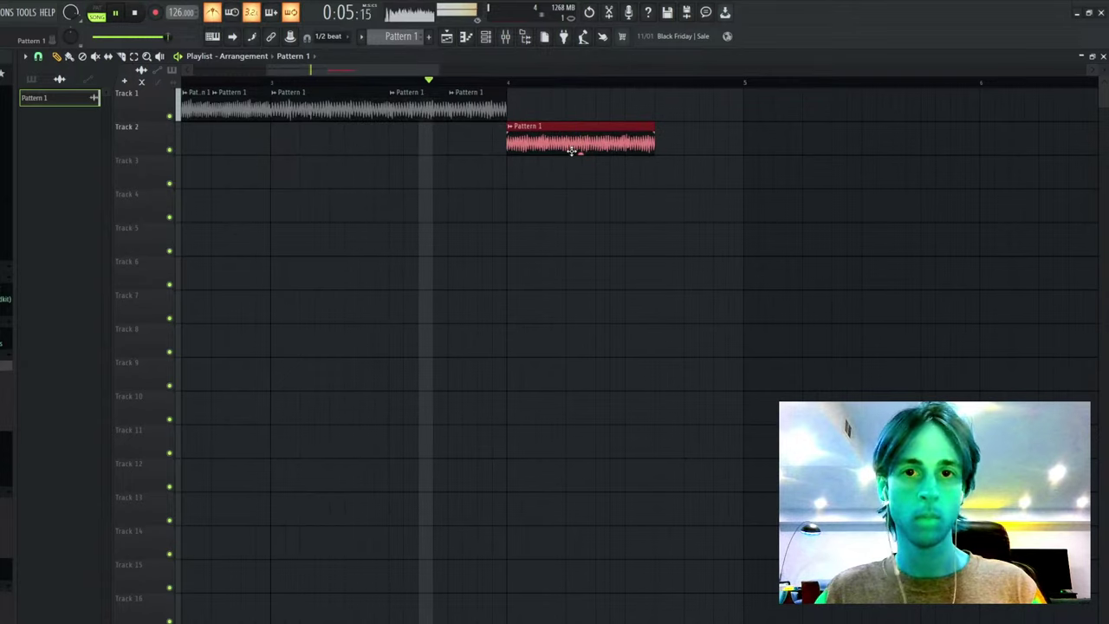
{"action": "key", "text": "c"}
{"action": "left_click", "coordinate": [638, 132]}
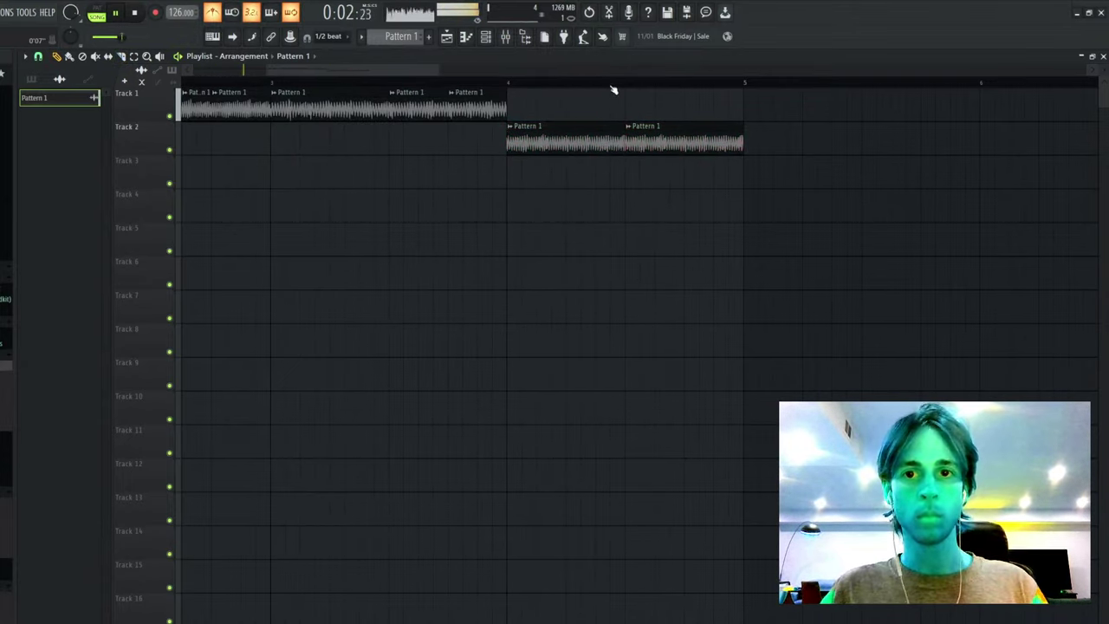
- Move both half-bar slices from Track 2 up to bar 4 on Track 1 and deselect them
{"action": "scroll", "coordinate": [614, 86], "scroll_direction": "down", "scroll_amount": 3}
{"action": "left_click_drag", "start_coordinate": [555, 182], "coordinate": [468, 150]}
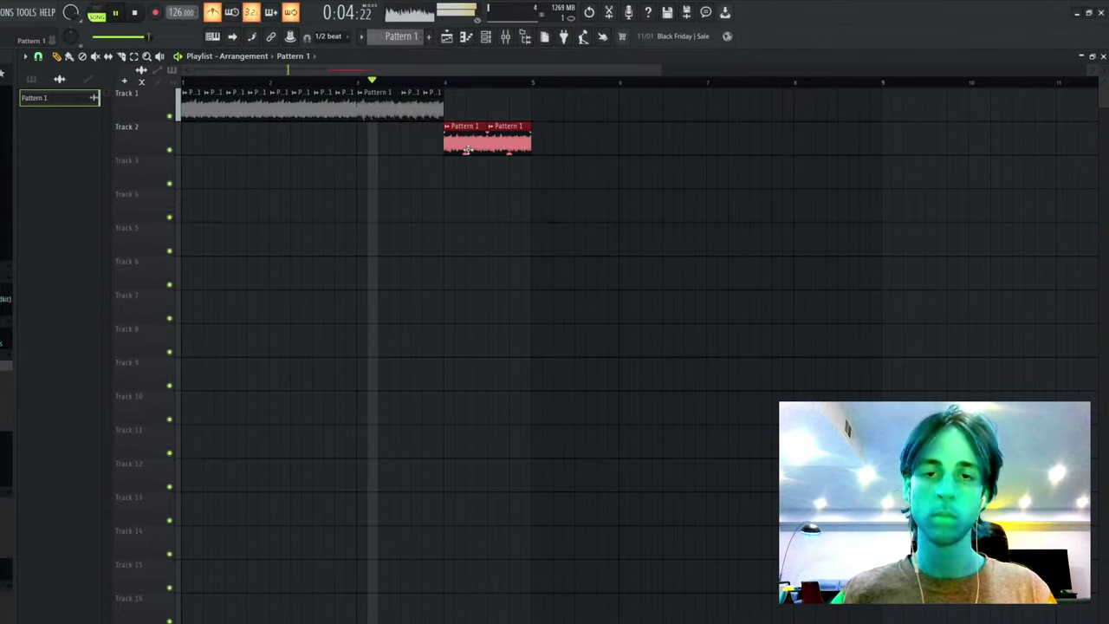
{"action": "key", "text": "shift+Up"}
{"action": "key", "text": "ctrl+d"}
- Route the Pattern 1 sample to its own mixer track and load Fruity Parametric EQ 2 on it
{"action": "double_click", "coordinate": [474, 103]}
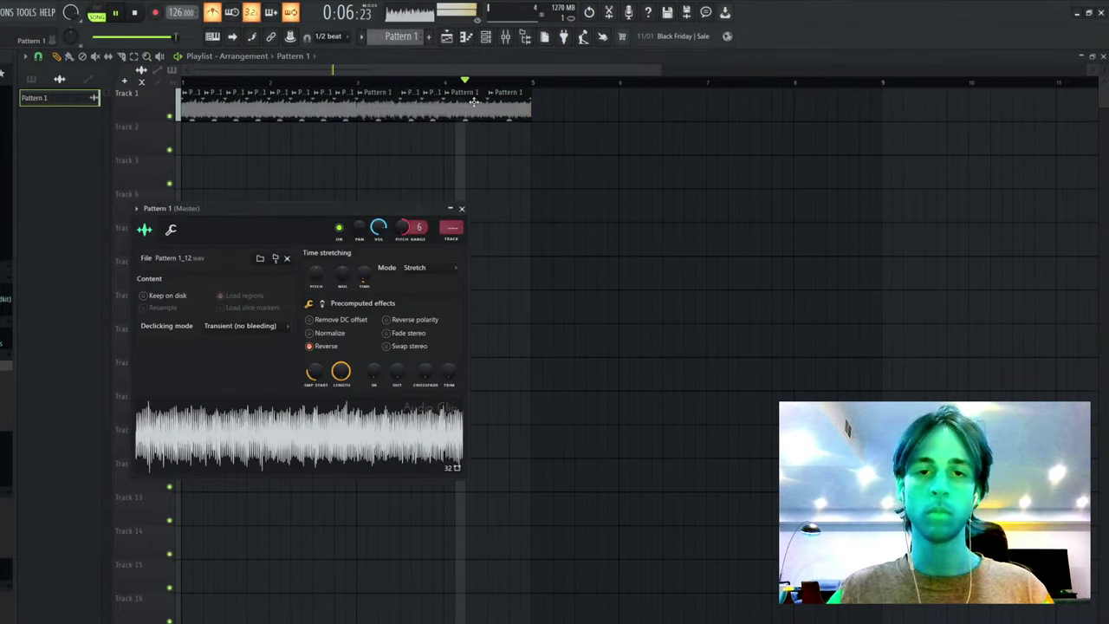
{"action": "left_click", "coordinate": [452, 230]}
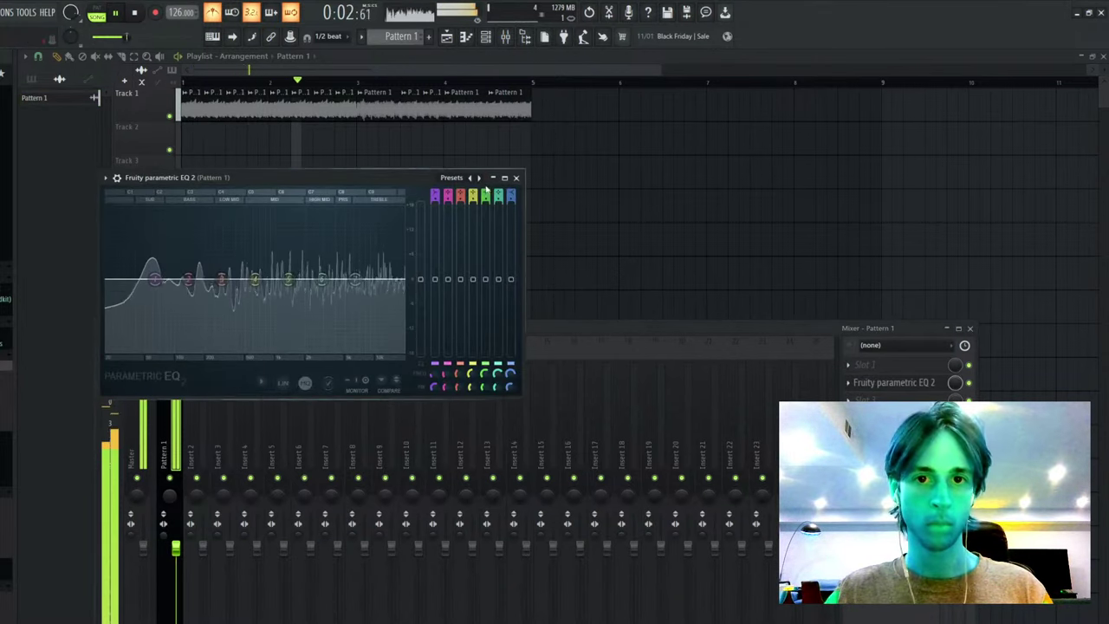
- Apply the 40Hz + 18kHz cut preset to the Pattern 1 EQ, then raise the low cut and lower the high cut
{"action": "left_click", "coordinate": [479, 178]}
{"action": "left_click_drag", "start_coordinate": [126, 279], "coordinate": [234, 279]}
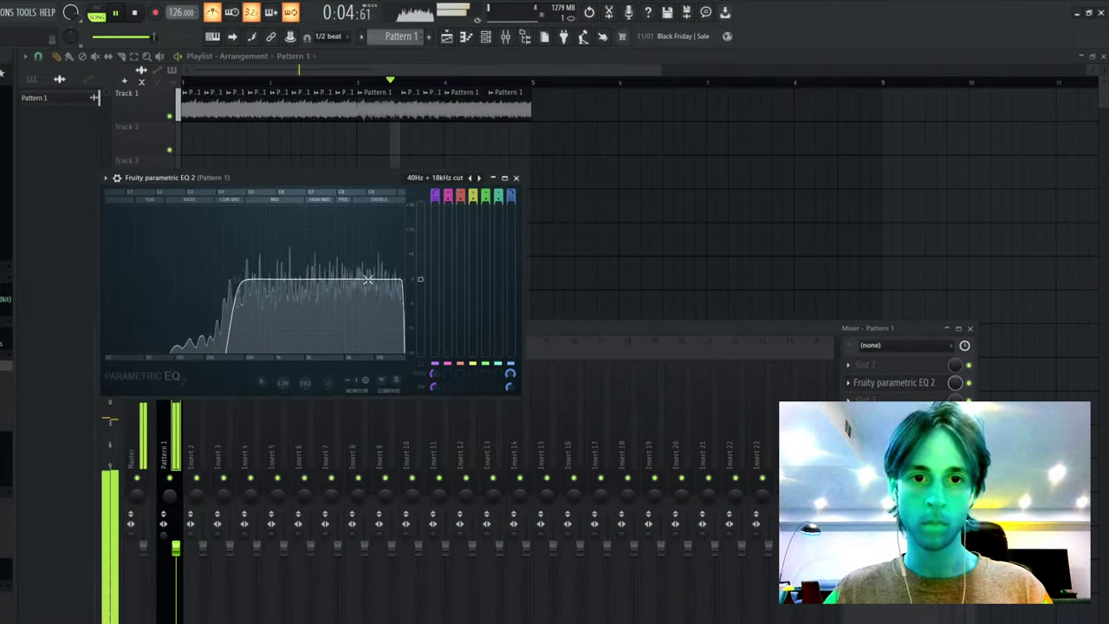
{"action": "left_click_drag", "start_coordinate": [403, 279], "coordinate": [337, 279]}
{"action": "left_click_drag", "start_coordinate": [234, 279], "coordinate": [216, 279]}
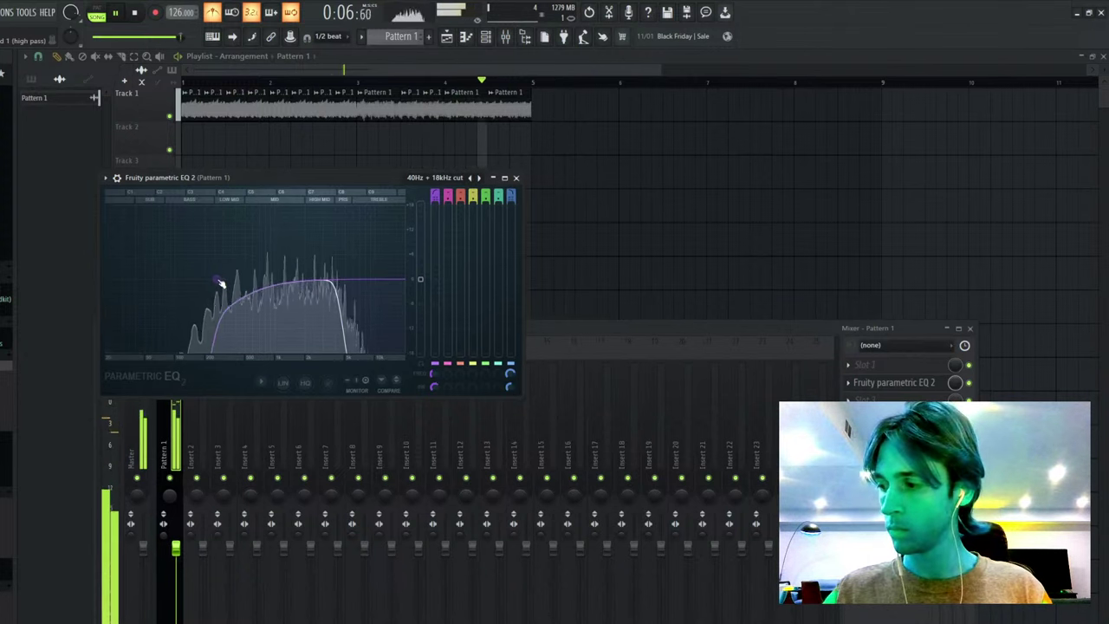
{"action": "left_click_drag", "start_coordinate": [337, 279], "coordinate": [335, 279]}
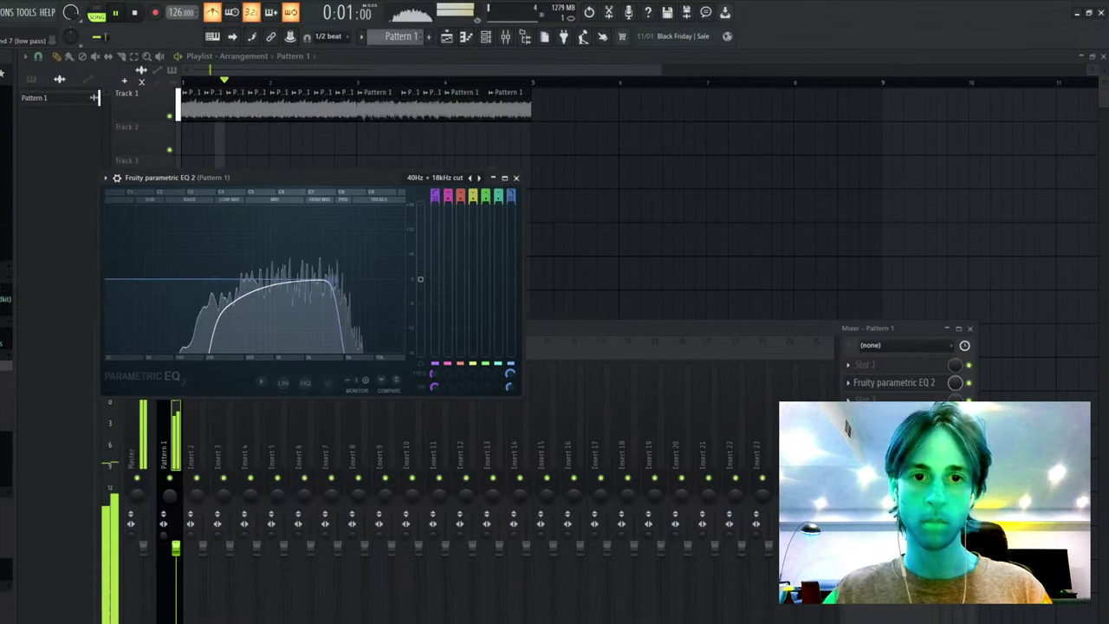
{"action": "left_click_drag", "start_coordinate": [217, 280], "coordinate": [214, 279]}
{"action": "left_click", "coordinate": [725, 329]}
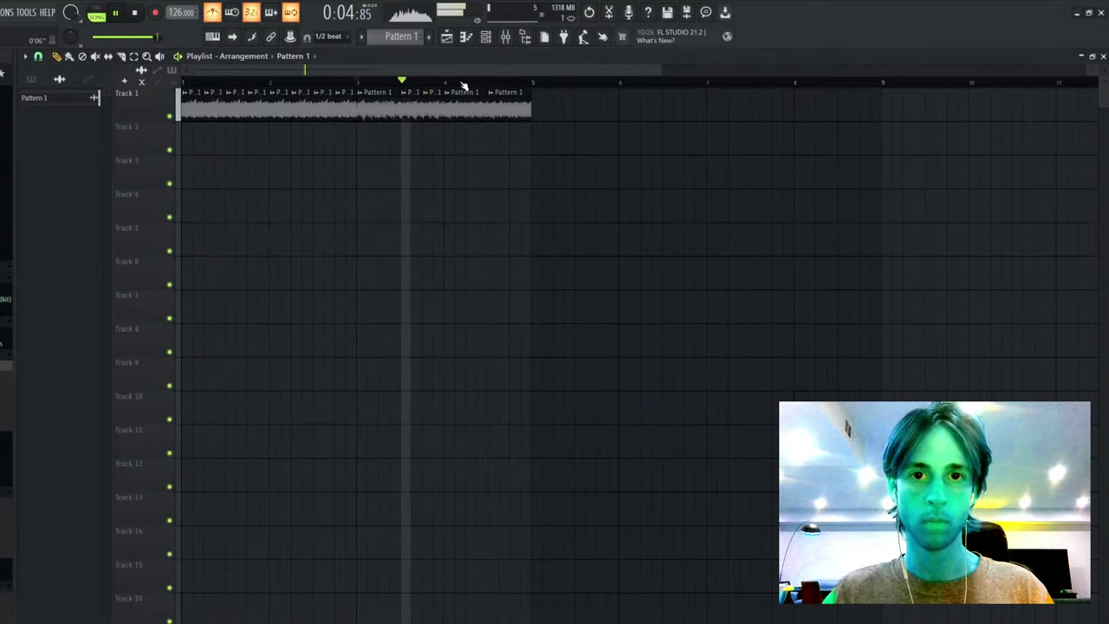
- Repeat the two half-bar slices from bar 4 once so they fill bar 5 on Track 1
{"action": "left_click", "coordinate": [454, 84]}
{"action": "left_click", "coordinate": [446, 84]}
{"action": "left_click_drag", "start_coordinate": [448, 93], "coordinate": [629, 153]}
{"action": "key", "text": "ctrl+b"}
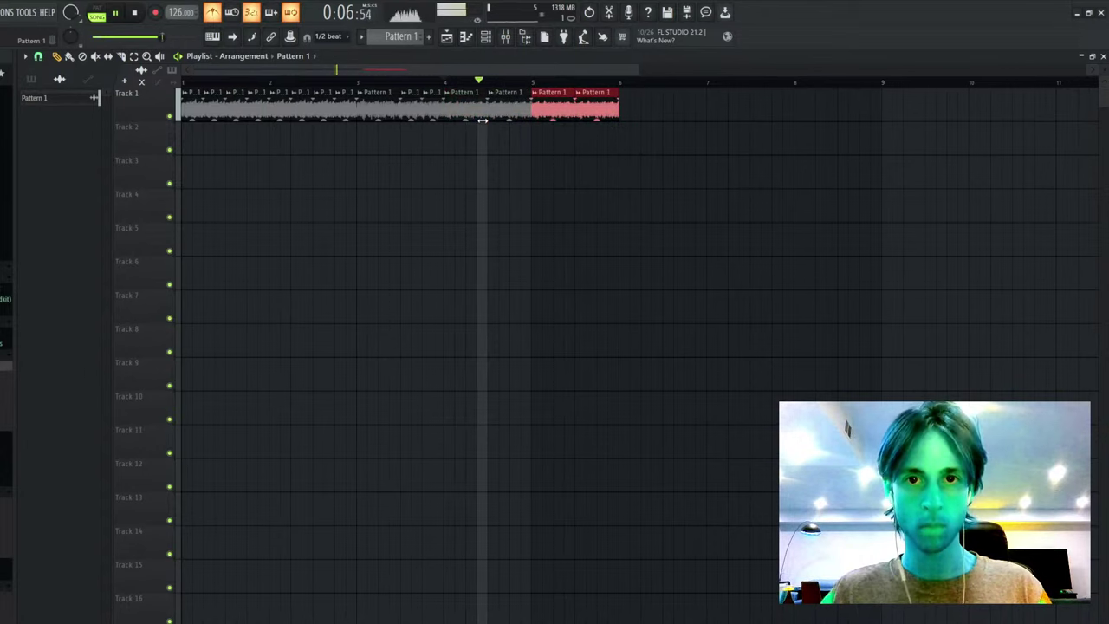
{"action": "key", "text": "ctrl+d"}
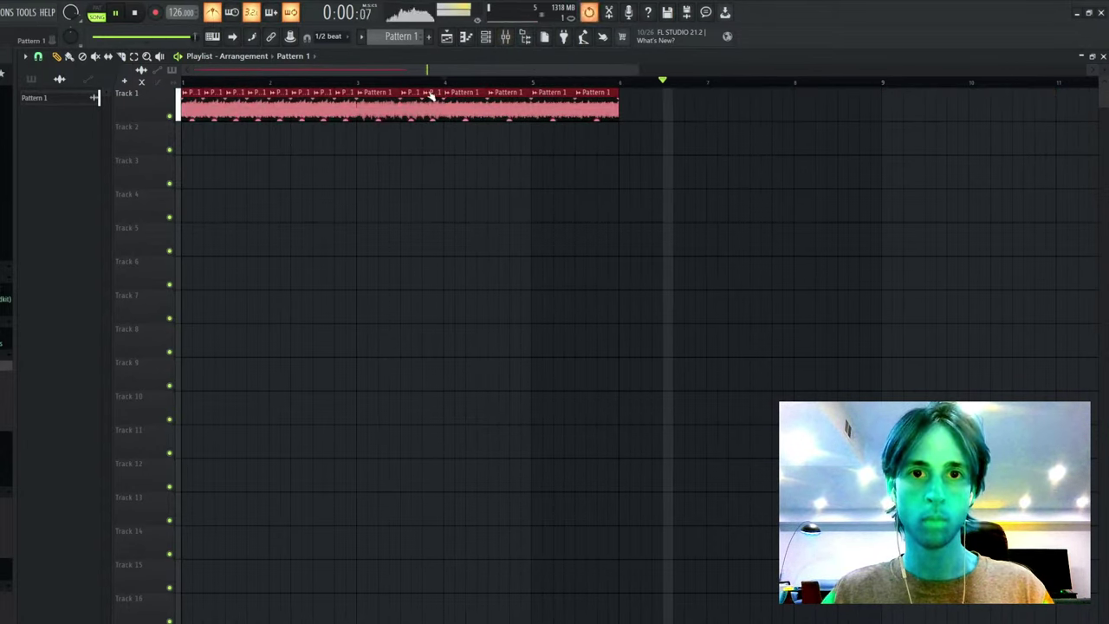
{"action": "left_click", "coordinate": [364, 84]}
{"action": "key", "text": "ctrl+d"}
{"action": "left_click_drag", "start_coordinate": [368, 92], "coordinate": [430, 114]}
{"action": "key", "text": "ctrl+d"}
{"action": "right_click", "coordinate": [430, 114]}
{"action": "right_click", "coordinate": [409, 116]}
{"action": "right_click", "coordinate": [387, 110]}
{"action": "key", "text": "ctrl+z"}
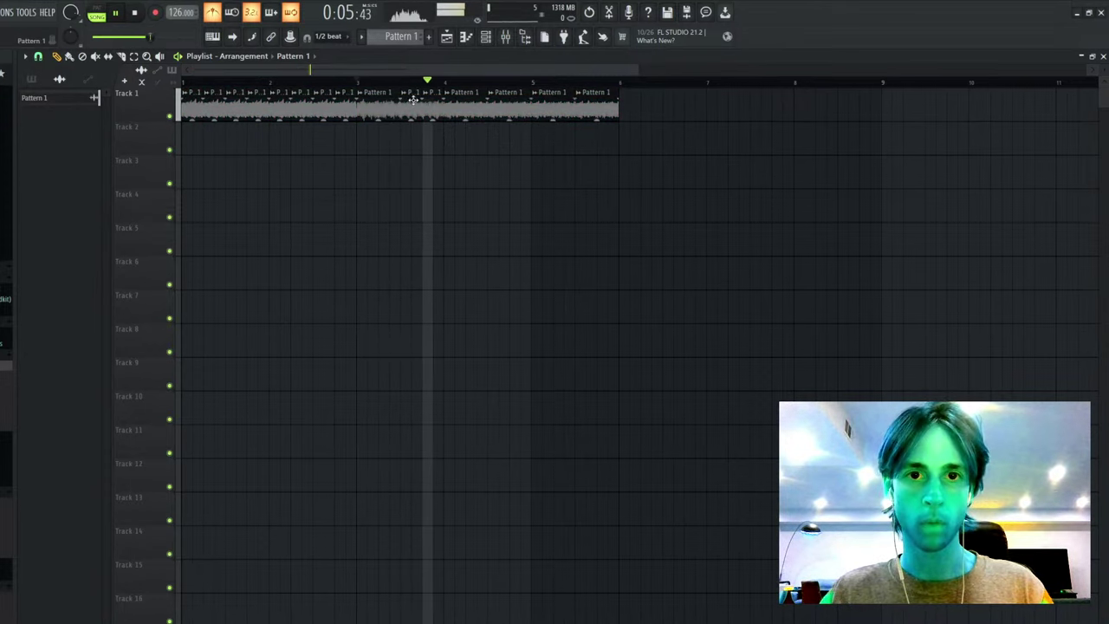
- Delete the two quarter-bar slices in bar 3 and move the remaining half-bar slice past bar 6 as a repeated pair
{"action": "right_click", "coordinate": [431, 102]}
{"action": "right_click", "coordinate": [416, 104]}
{"action": "left_click", "coordinate": [419, 105]}
{"action": "key", "text": "space"}
{"action": "left_click_drag", "start_coordinate": [374, 104], "coordinate": [575, 92]}
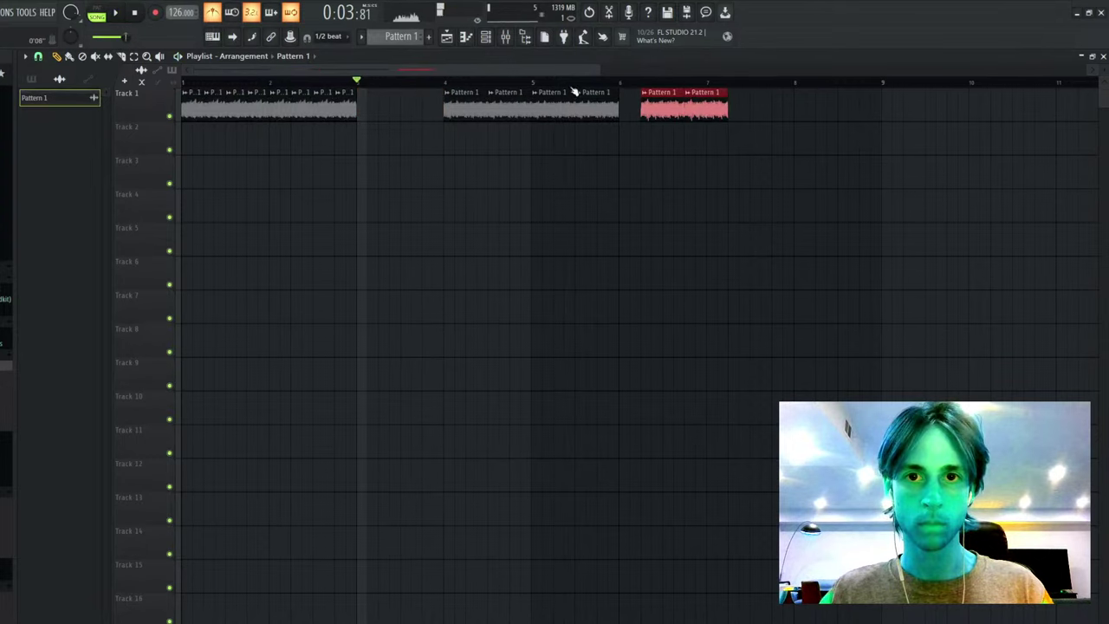
- Delete the slices in bars 1 and 2, the pair past bar 6 and the last half-bar slice of bar 5
{"action": "key", "text": "space"}
{"action": "right_click", "coordinate": [350, 109]}
{"action": "key", "text": "ctrl+d"}
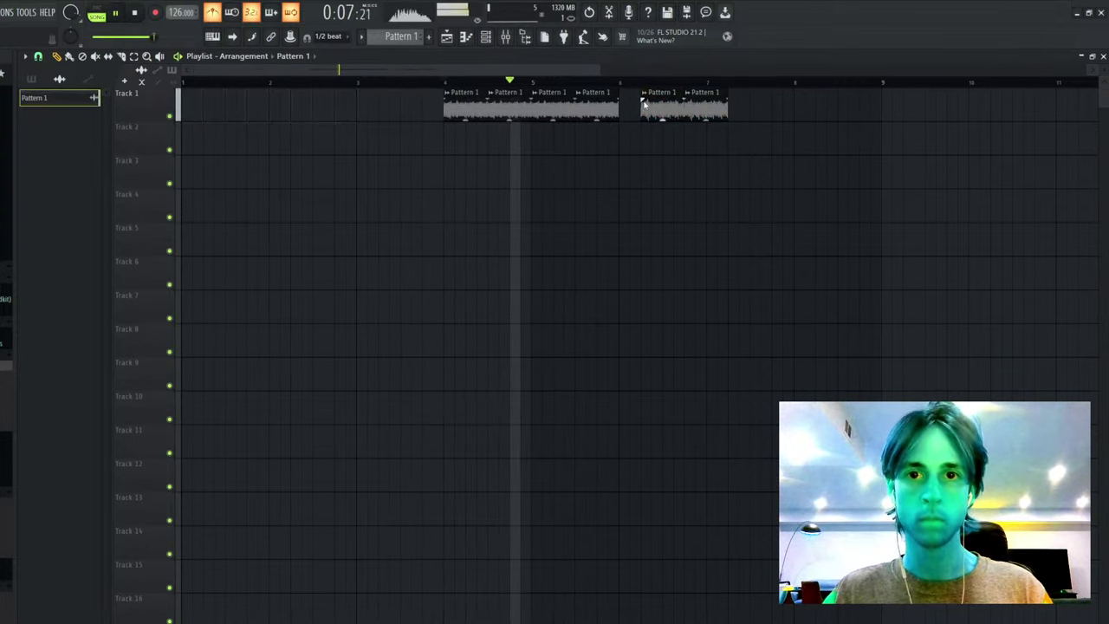
{"action": "mouse_move", "coordinate": [643, 96]}
{"action": "left_mouse_down"}
{"action": "mouse_move", "coordinate": [654, 123]}
{"action": "mouse_move", "coordinate": [705, 112]}
{"action": "mouse_move", "coordinate": [657, 110]}
{"action": "left_mouse_up"}
{"action": "key", "text": "ctrl+b"}
{"action": "key", "text": "ctrl+z"}
{"action": "right_click", "coordinate": [657, 110]}
{"action": "right_click", "coordinate": [598, 110]}
{"action": "key", "text": "space"}
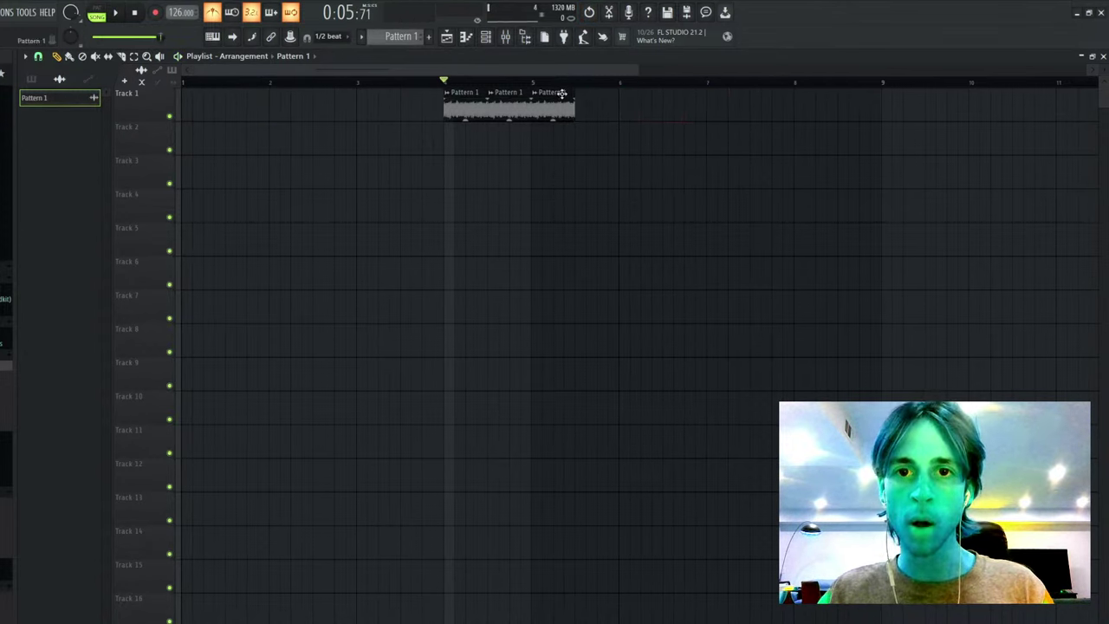
- Add a half-bar slice ending at bar 6 and a unique Pattern 1 #2 slice starting there, slipping the latter's audio inside the clip
{"action": "left_click", "coordinate": [580, 97]}
{"action": "left_click", "coordinate": [624, 104]}
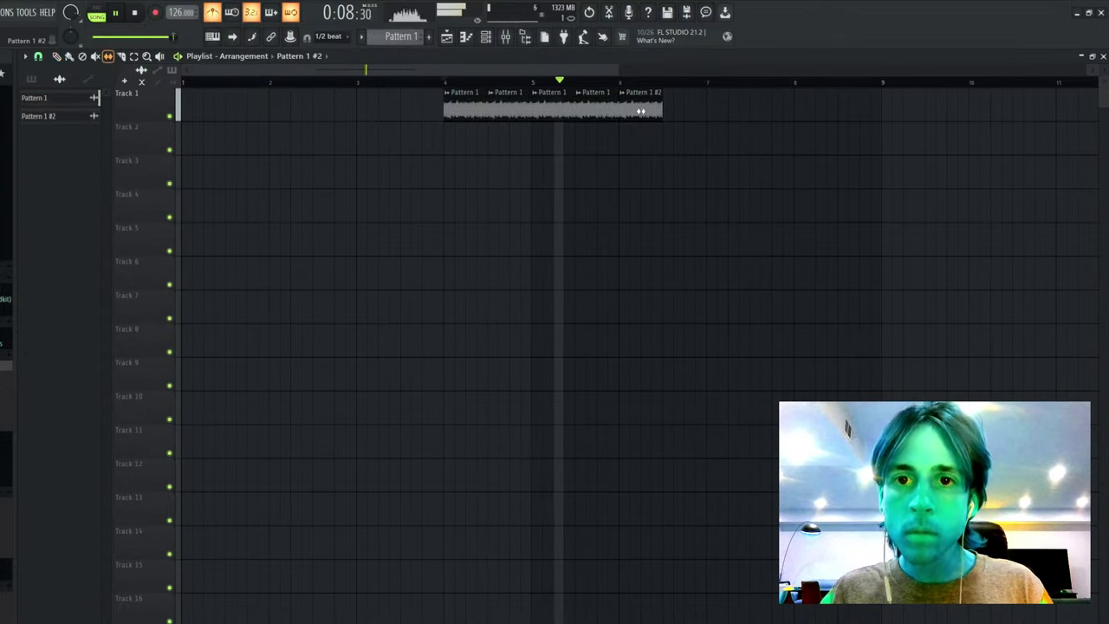
{"action": "left_click_drag", "start_coordinate": [639, 110], "coordinate": [800, 121]}
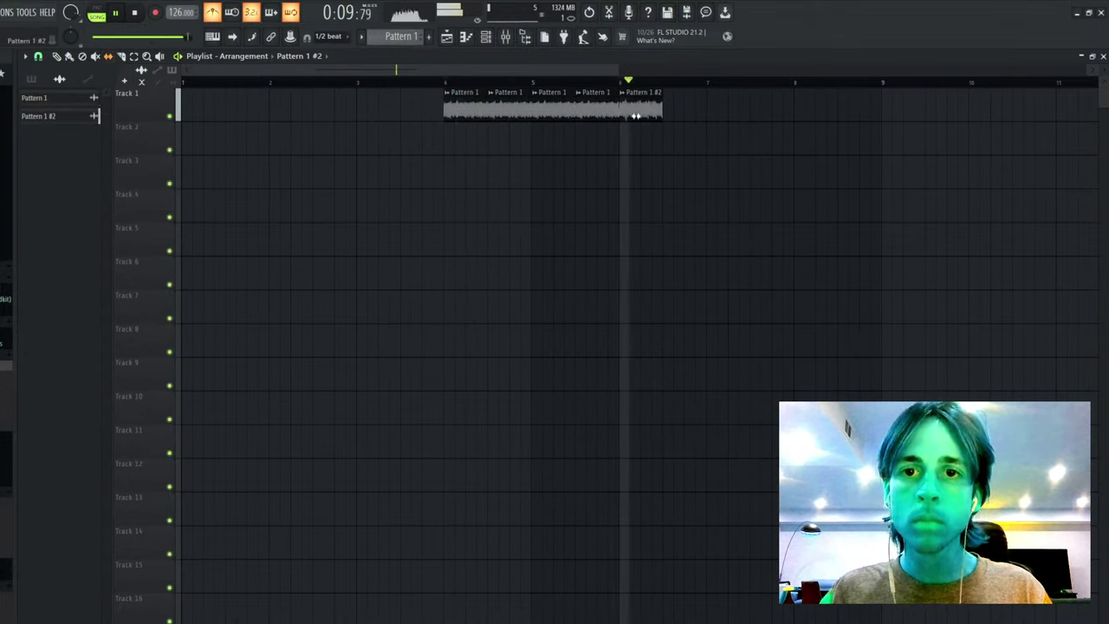
{"action": "left_click_drag", "start_coordinate": [631, 111], "coordinate": [641, 114]}
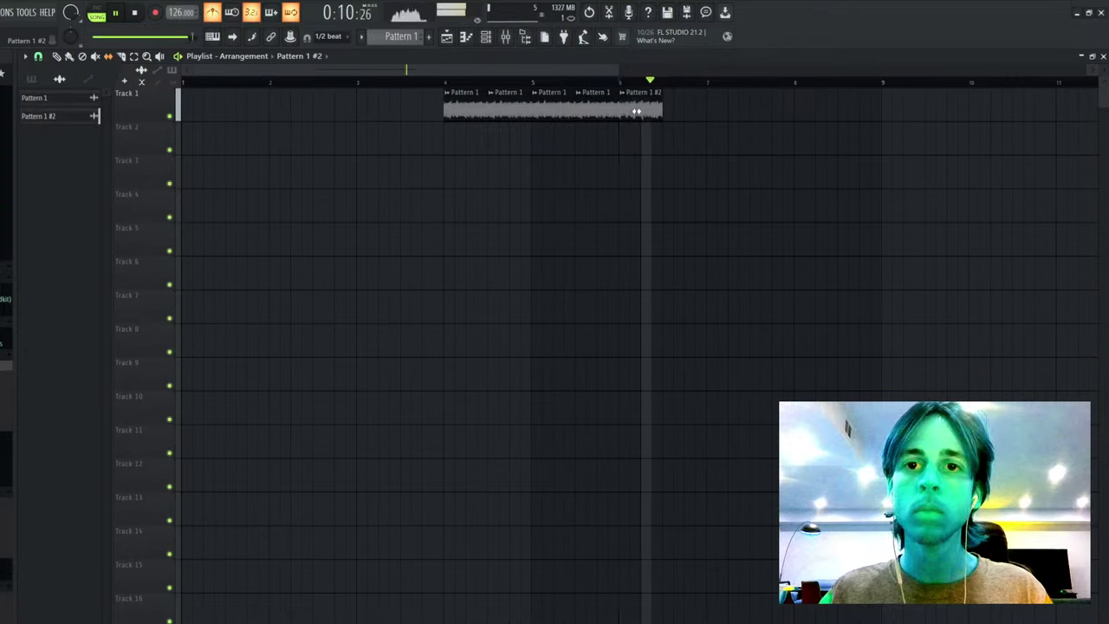
- Try repeating the Pattern 1 #2 slice up to bar 8 and remove the copies
{"action": "left_click_drag", "start_coordinate": [679, 107], "coordinate": [635, 97]}
{"action": "key", "text": "ctrl+b"}
{"action": "key", "text": "ctrl+b"}
{"action": "key", "text": "ctrl+b"}
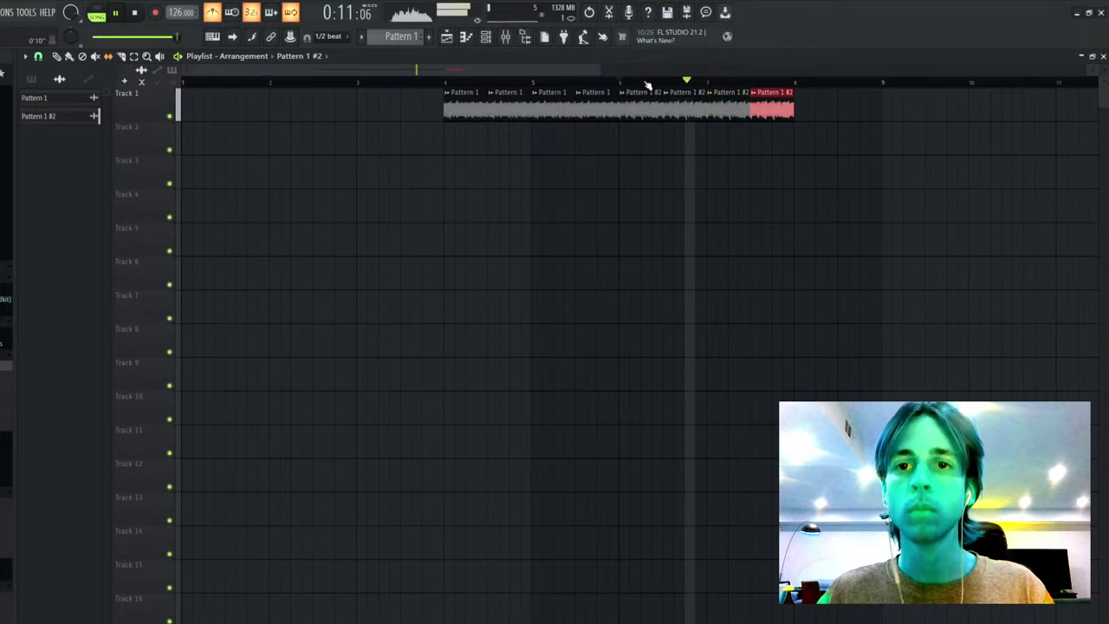
{"action": "key", "text": "ctrl+z"}
{"action": "key", "text": "ctrl+d"}
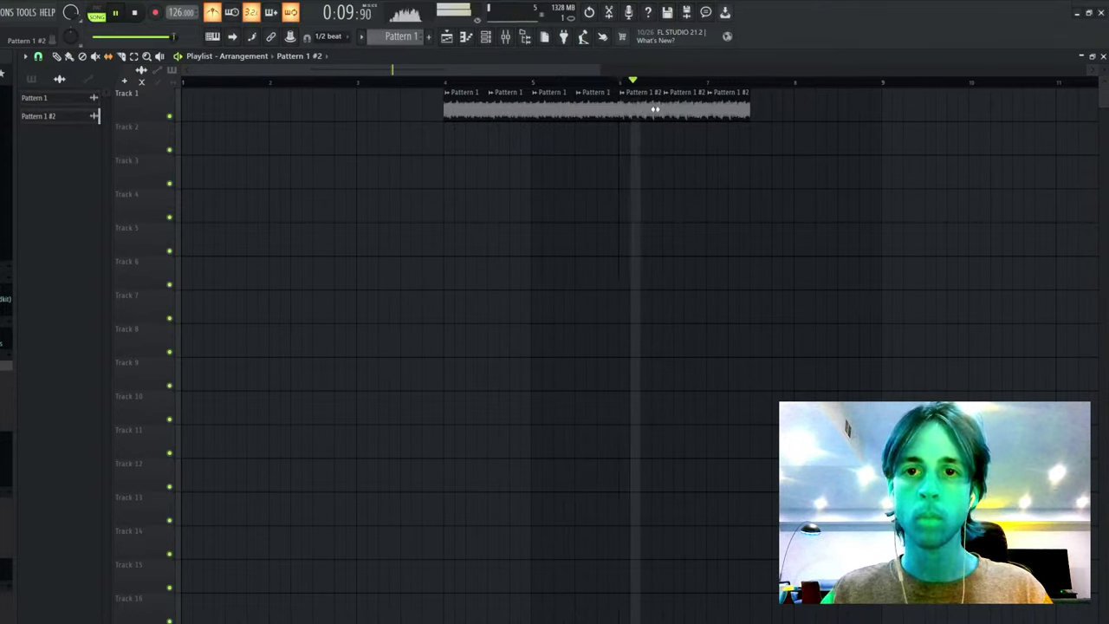
{"action": "right_click", "coordinate": [685, 107]}
- Repeat the half-bar Pattern 1 #2 slice three times up to bar 8
{"action": "left_click_drag", "start_coordinate": [700, 109], "coordinate": [639, 142]}
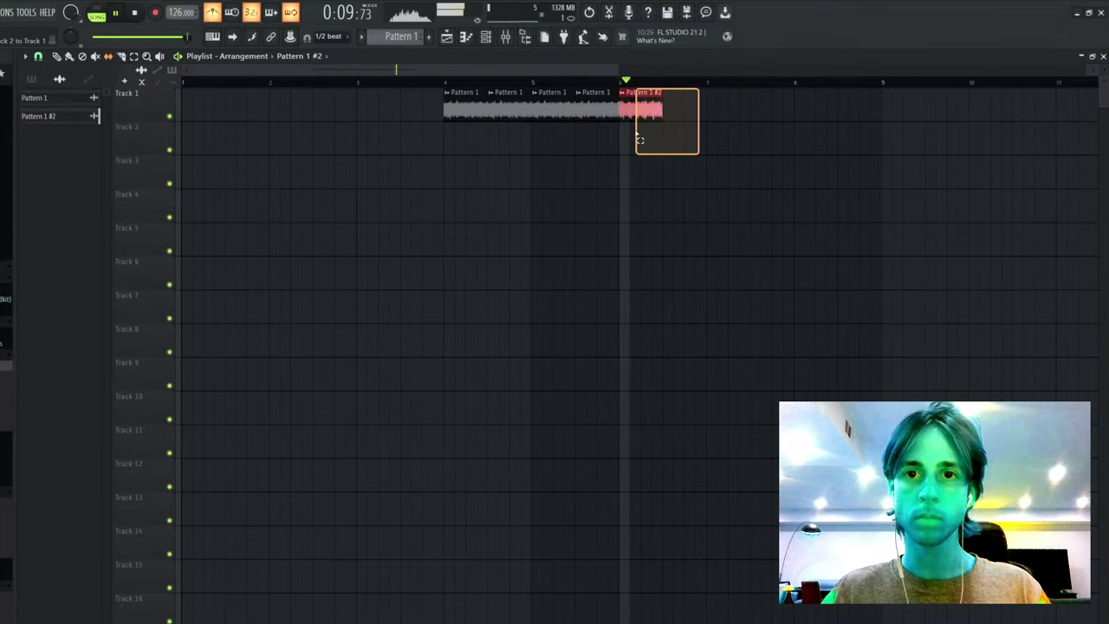
{"action": "key", "text": "ctrl+b"}
{"action": "key", "text": "ctrl+b"}
{"action": "key", "text": "ctrl+b"}
{"action": "key", "text": "ctrl+d"}
{"action": "key", "text": "space"}
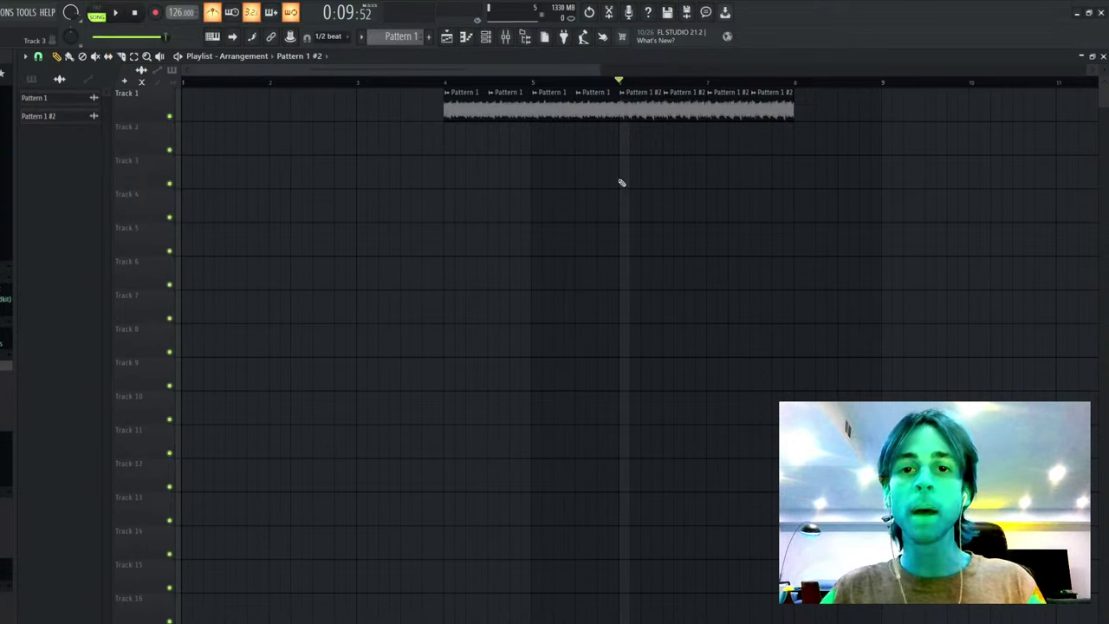
- Move the whole four-bar arrangement to the start of bar 1 and repeat it up to bar 9
{"action": "key", "text": "ctrl+a"}
{"action": "left_click_drag", "start_coordinate": [423, 95], "coordinate": [203, 96]}
{"action": "key", "text": "space"}
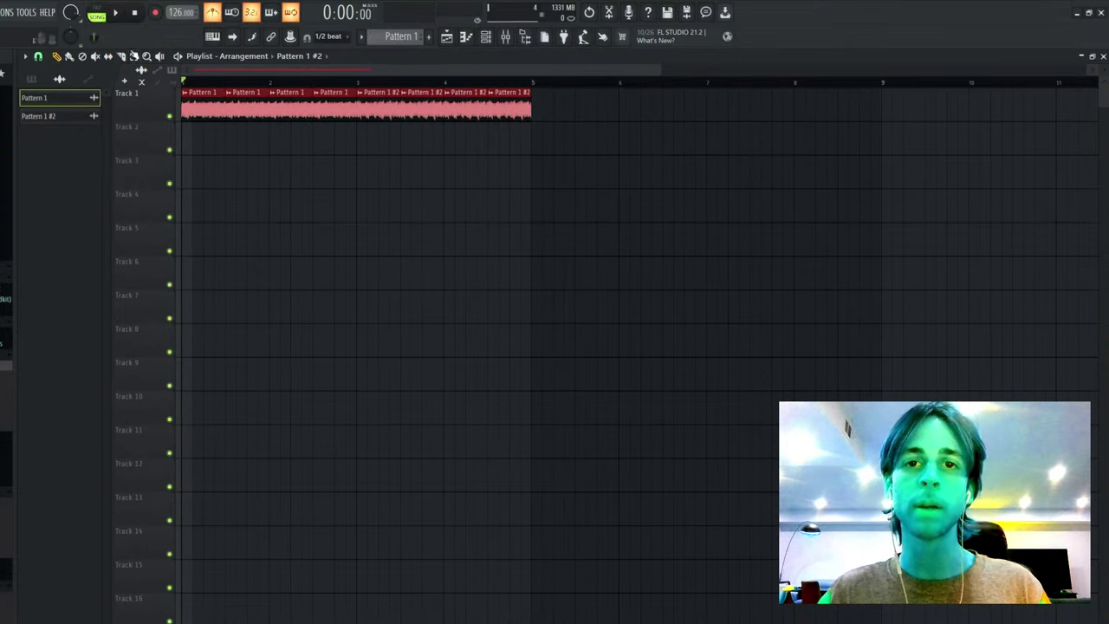
{"action": "left_click", "coordinate": [508, 161]}
{"action": "key", "text": "ctrl+a"}
{"action": "key", "text": "ctrl+b"}
{"action": "left_click", "coordinate": [518, 163]}
{"action": "key", "text": "space"}
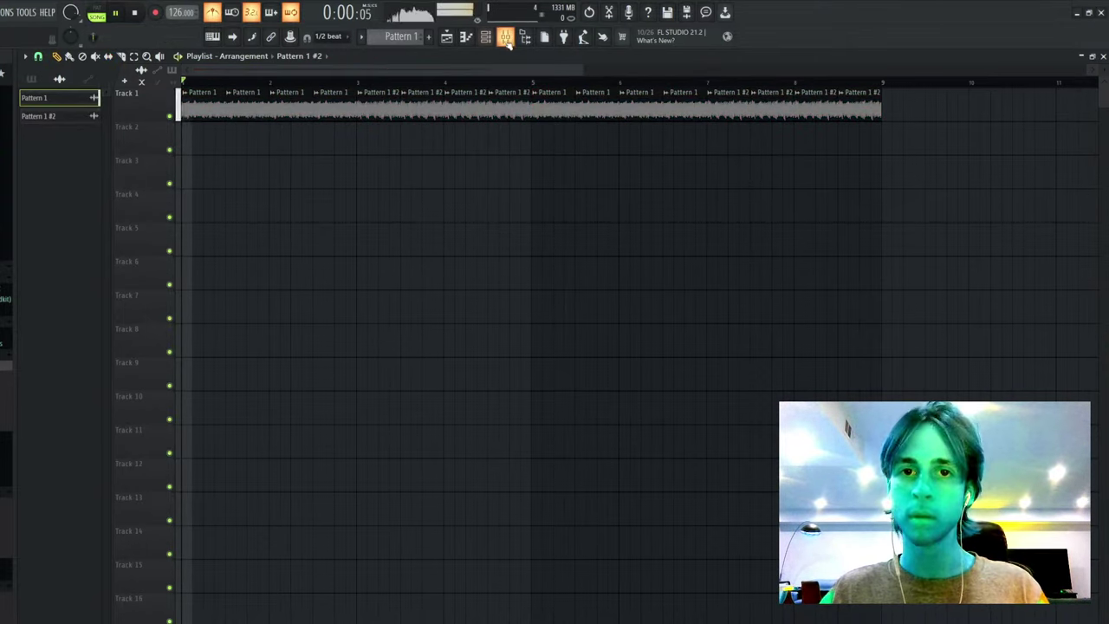
- Render the Pattern 1 mixer track to a new audio clip on Track 2 and delete the chopped slices from Track 1
{"action": "key", "text": "F9"}
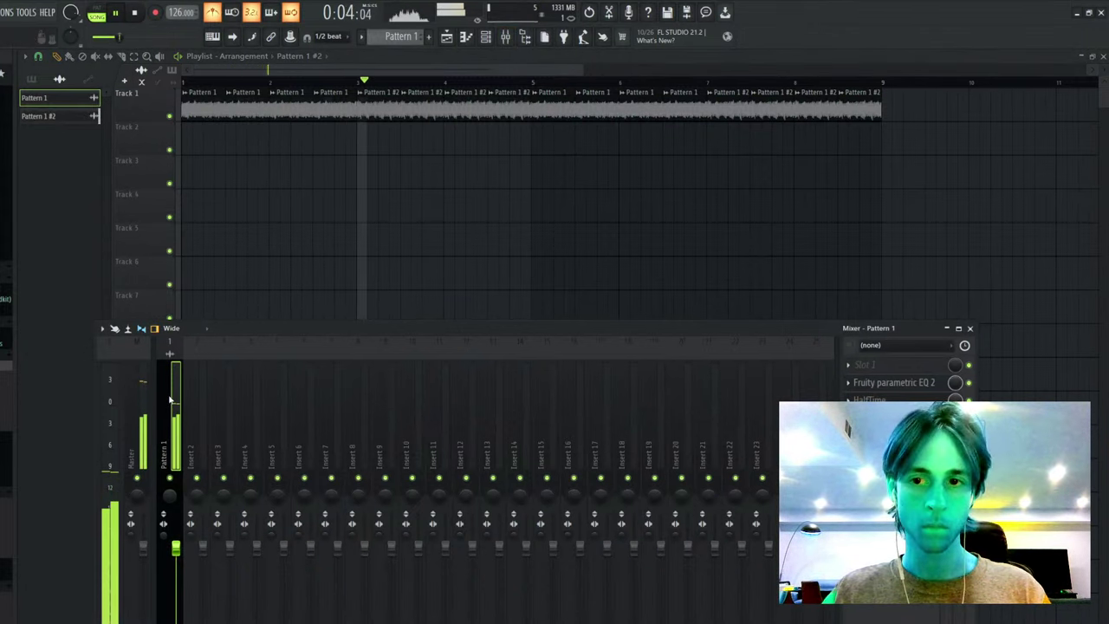
{"action": "key", "text": "space"}
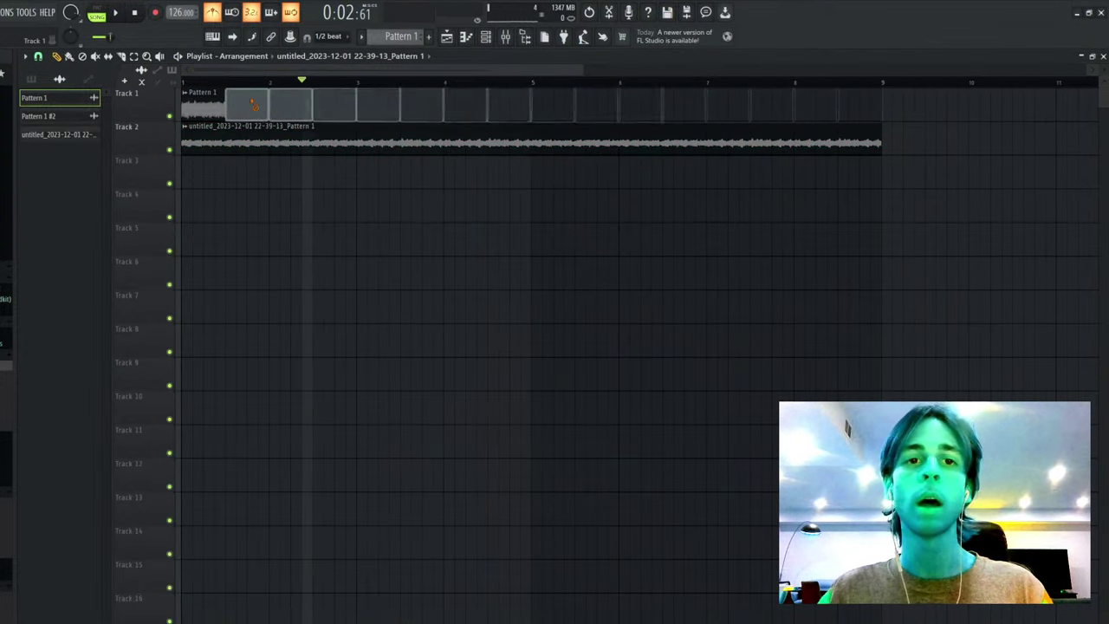
{"action": "right_click", "coordinate": [252, 104]}
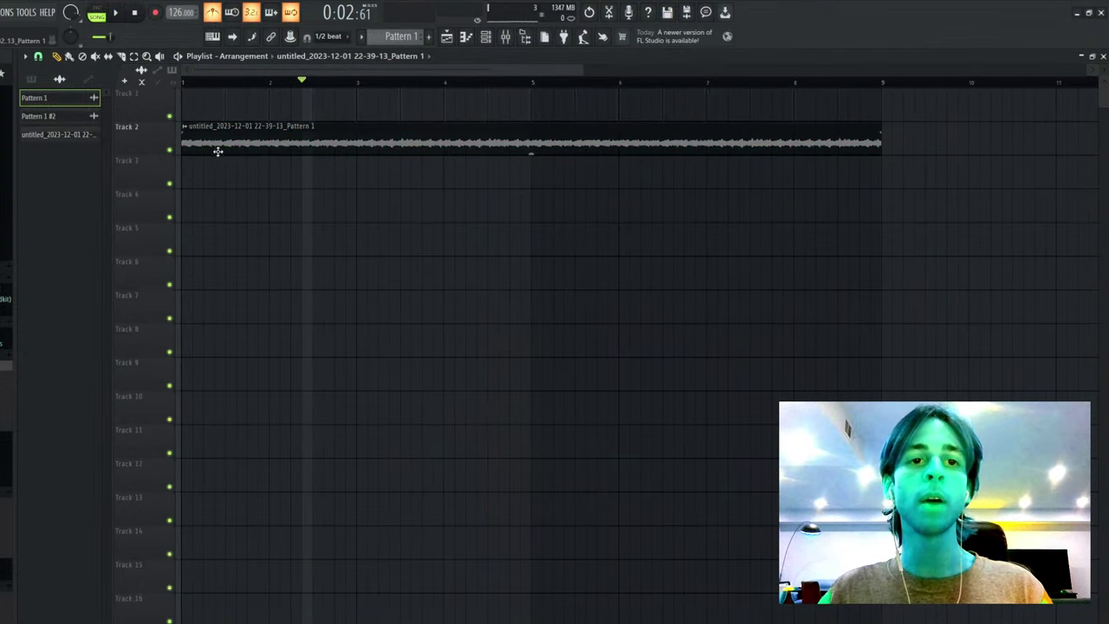
- Route the rendered Pattern 1 clip on Track 2 to mixer Insert 4
{"action": "double_click", "coordinate": [218, 145]}
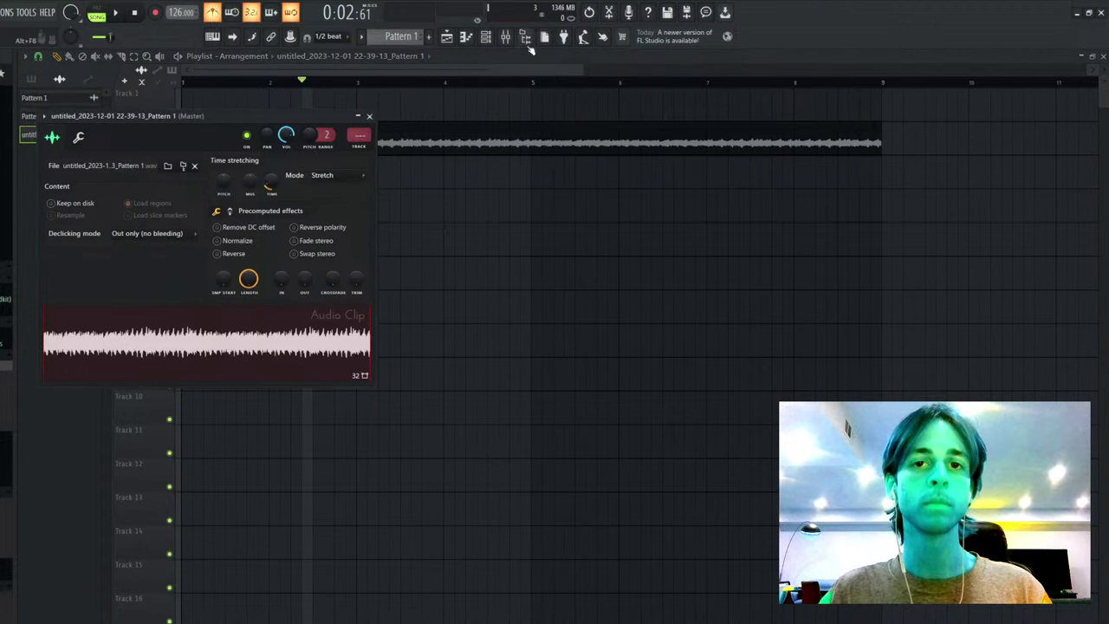
{"action": "left_click", "coordinate": [505, 36]}
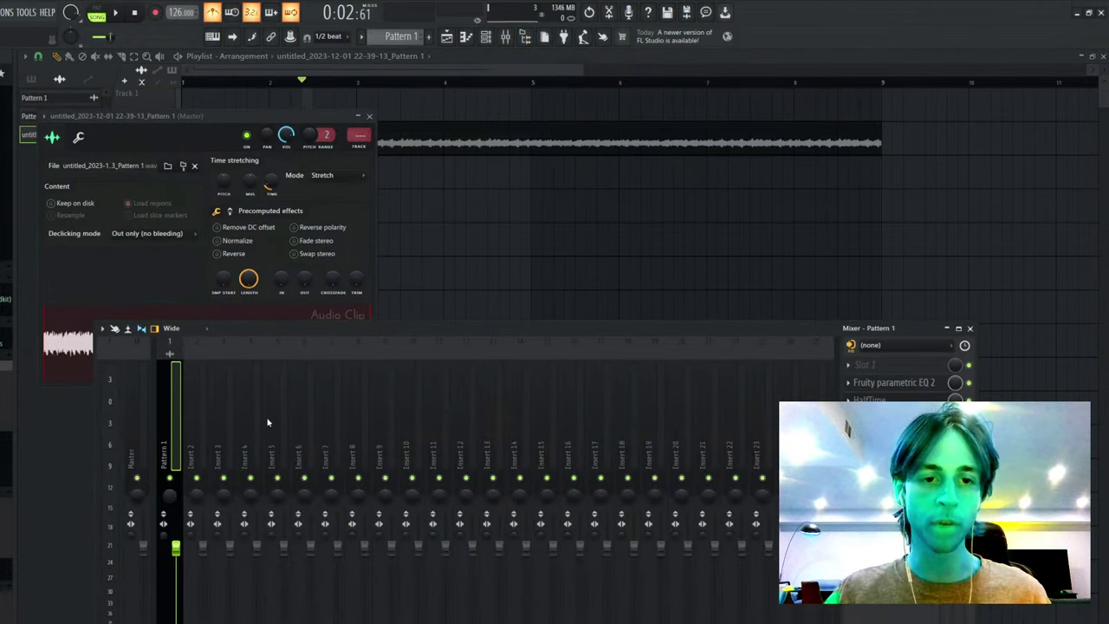
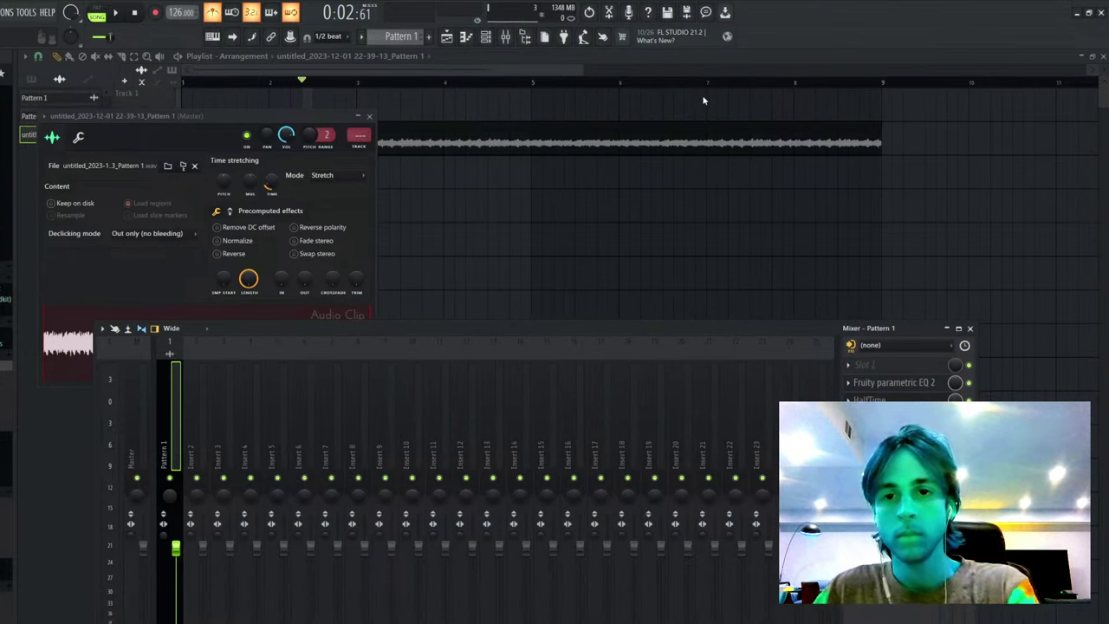
{"action": "left_click", "coordinate": [219, 139]}
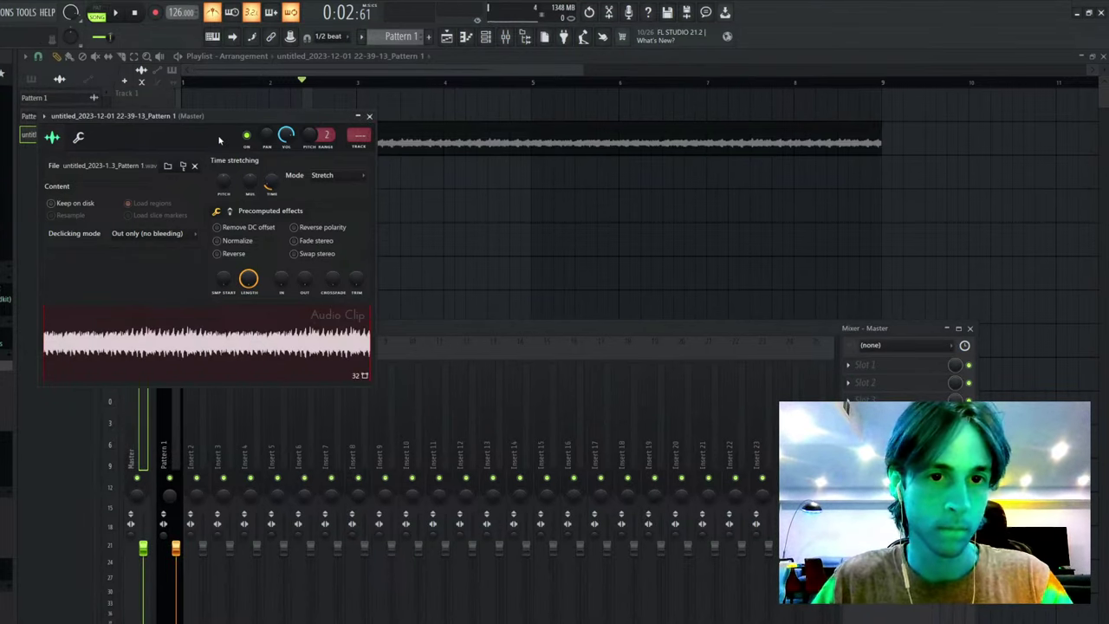
{"action": "key", "text": "Escape"}
{"action": "key", "text": "space"}
{"action": "key", "text": "space"}
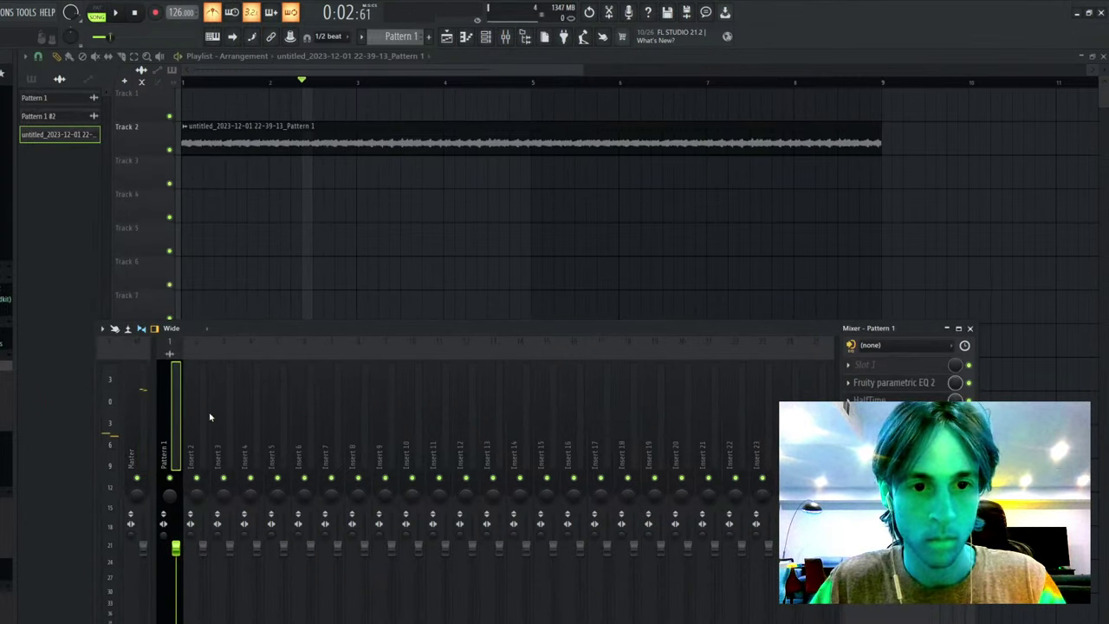
{"action": "double_click", "coordinate": [335, 143]}
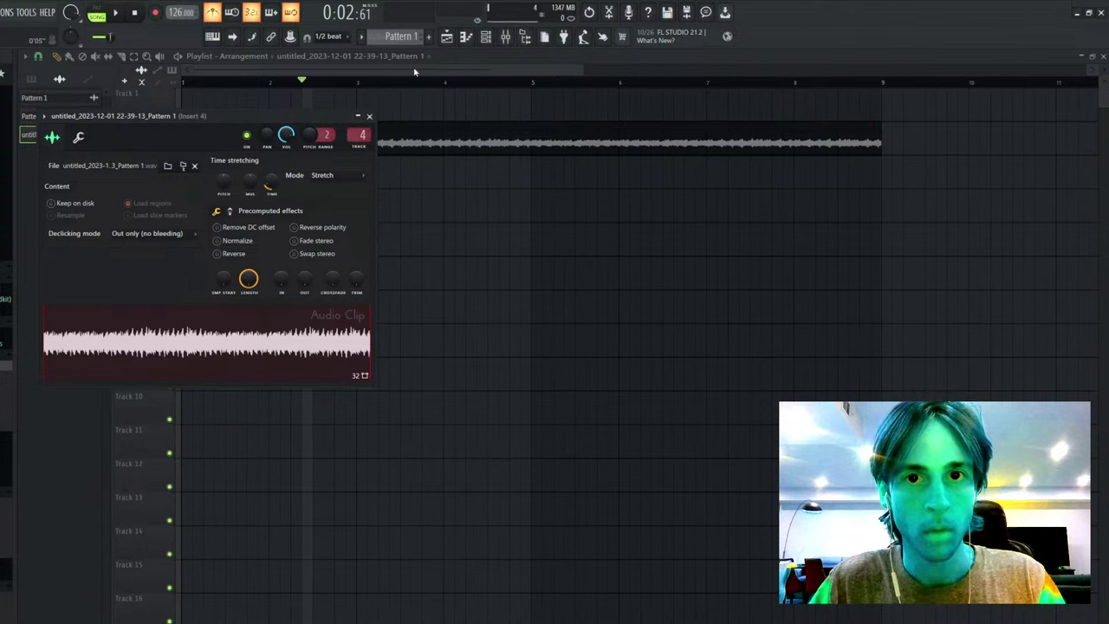
{"action": "left_click", "coordinate": [505, 37]}
{"action": "key", "text": "space"}
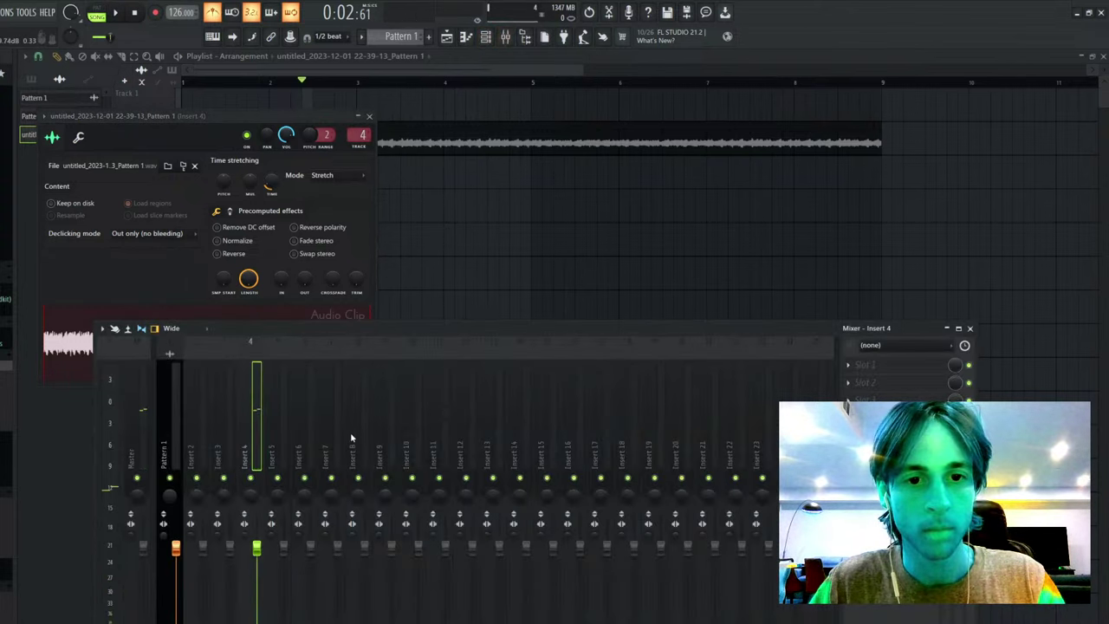
- Load Gross Beat, Fruity Phaser and Fruity Parametric EQ 2 on Insert 4 and audition the clip through them
{"action": "left_click", "coordinate": [251, 406]}
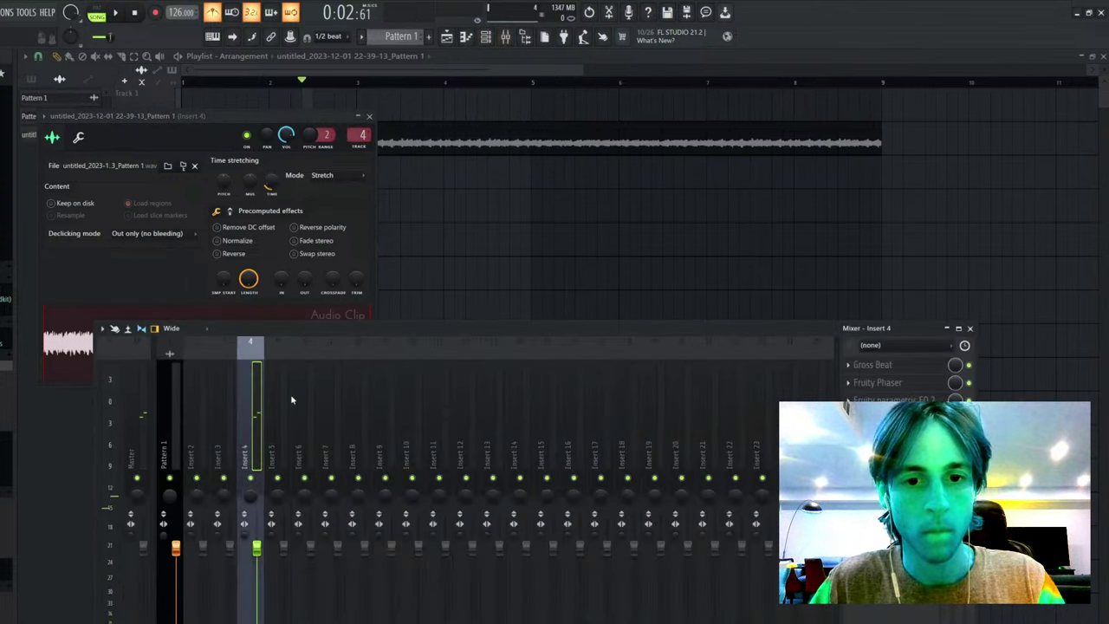
{"action": "key", "text": "space"}
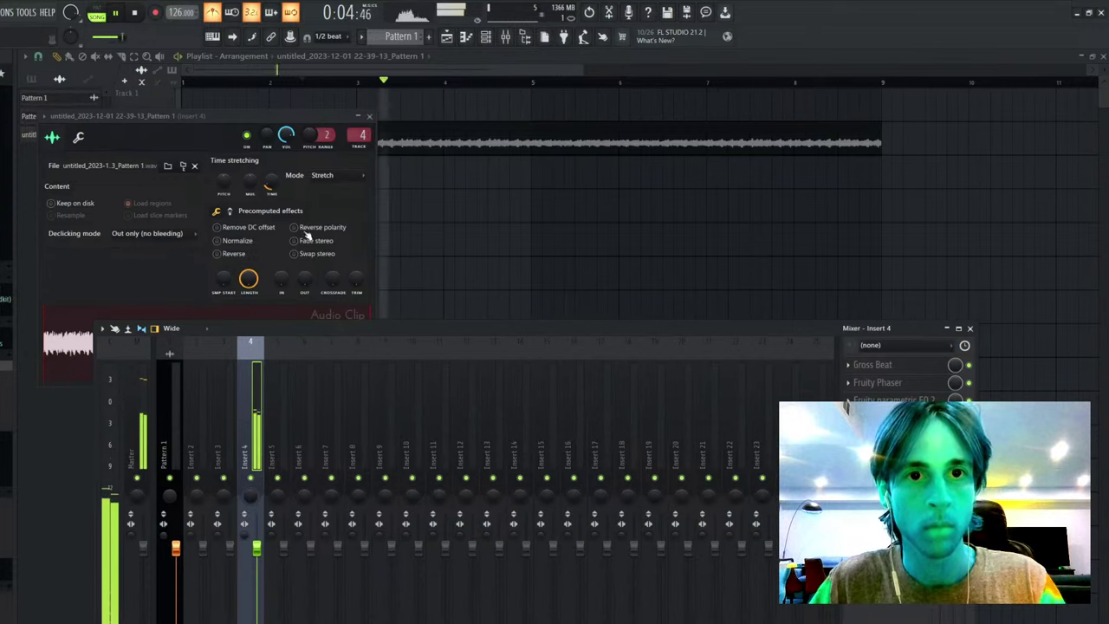
{"action": "key", "text": "space"}
- Turn the metronome off, arm Insert 4 and render it to a new audio clip on Track 1
{"action": "key", "text": "space"}
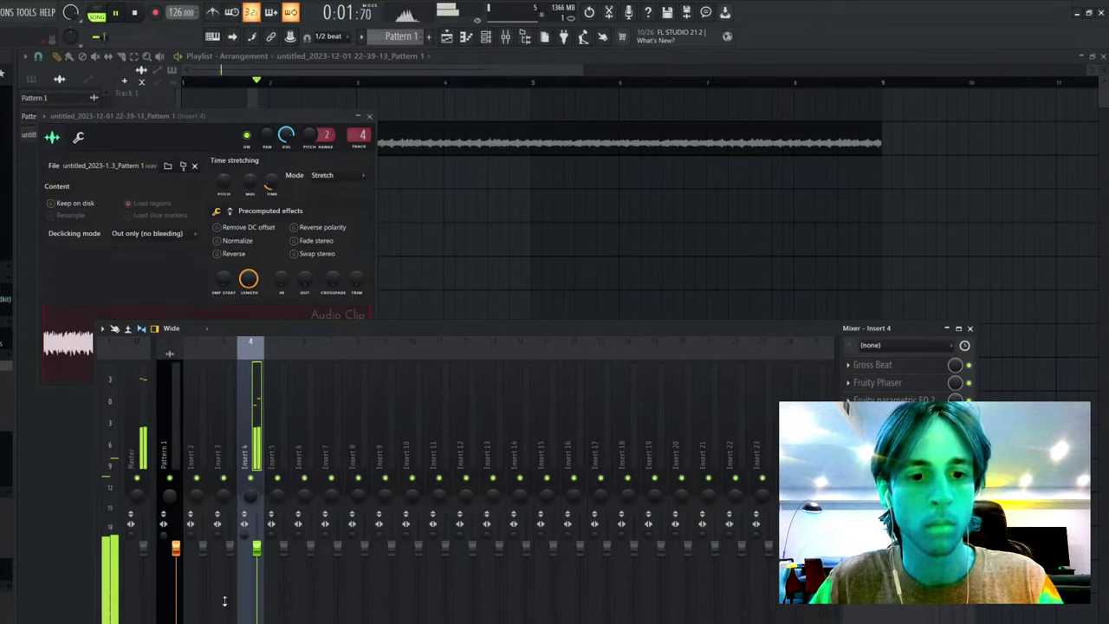
{"action": "left_click", "coordinate": [258, 442]}
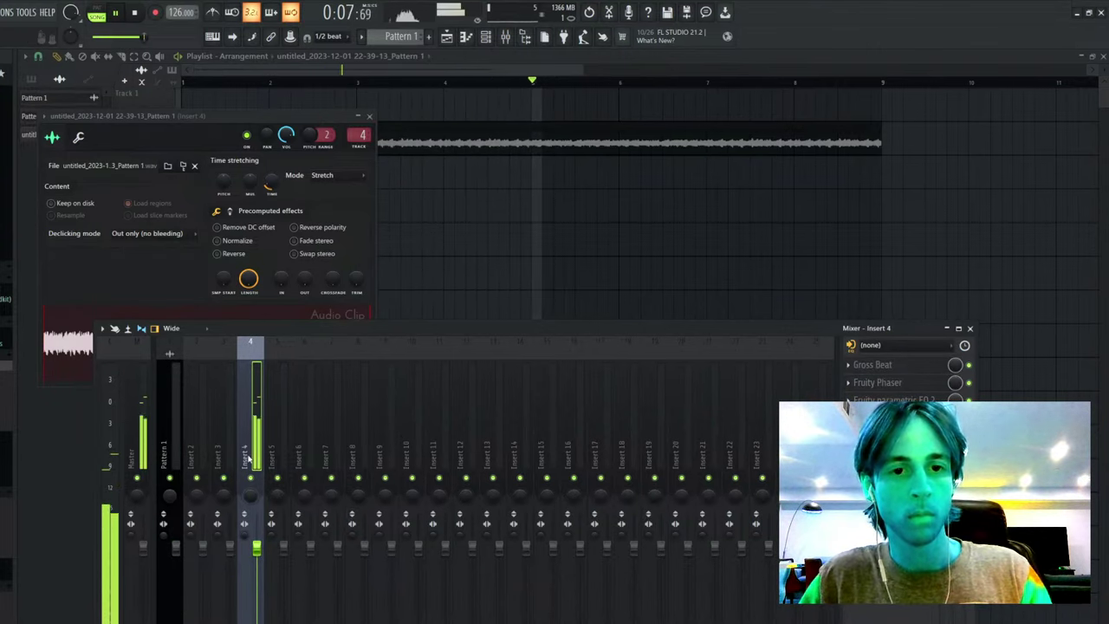
{"action": "key", "text": "space"}
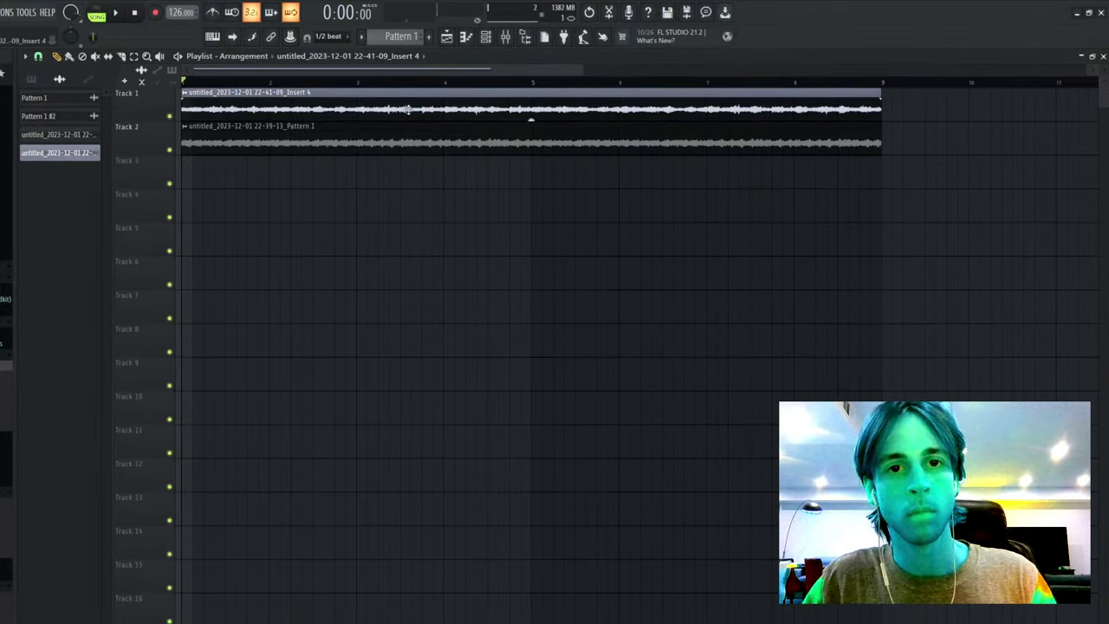
- Replace the Pattern 1 render on Track 2 with a second copy of the Insert 4 render starting at bar 1
{"action": "double_click", "coordinate": [529, 116]}
{"action": "left_click", "coordinate": [385, 131]}
{"action": "key", "text": "space"}
{"action": "left_click", "coordinate": [449, 134]}
{"action": "right_click", "coordinate": [442, 134]}
{"action": "left_click", "coordinate": [408, 113]}
{"action": "left_click", "coordinate": [188, 139]}
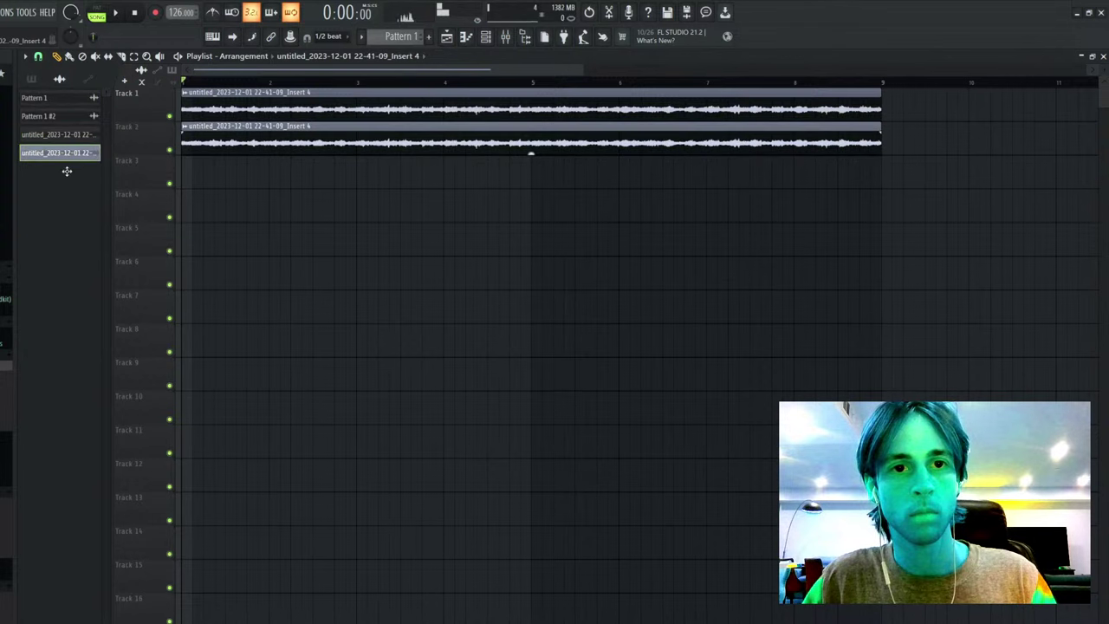
- Raise the time-stretching pitch of Track 2's Insert 4 clip and set Track 1's Insert 4 clip to Stretch mode
{"action": "double_click", "coordinate": [283, 139]}
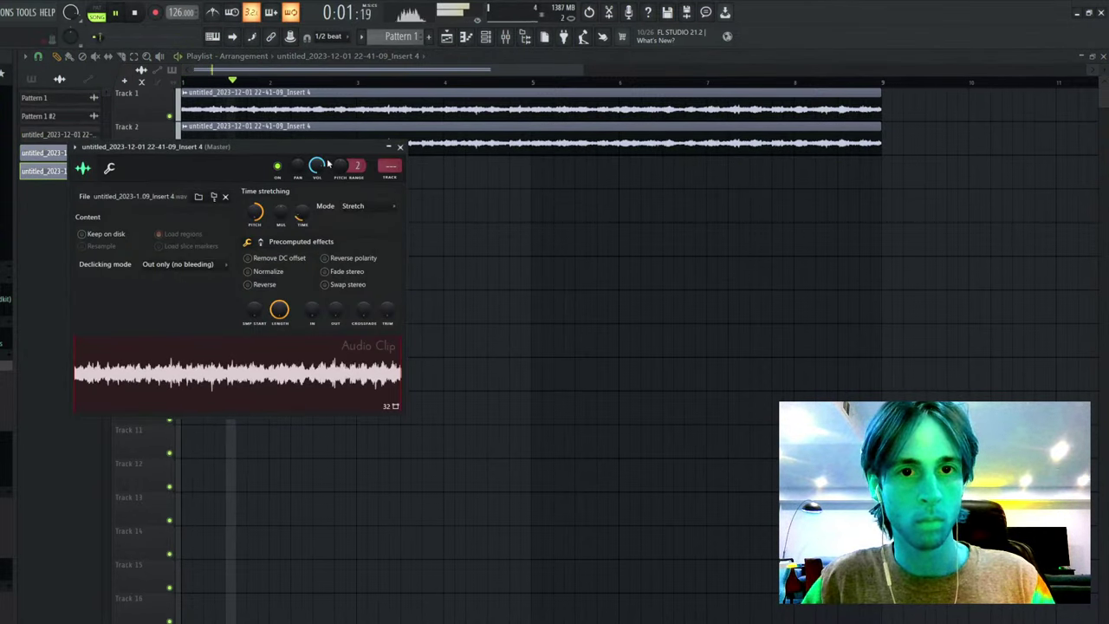
{"action": "double_click", "coordinate": [336, 112]}
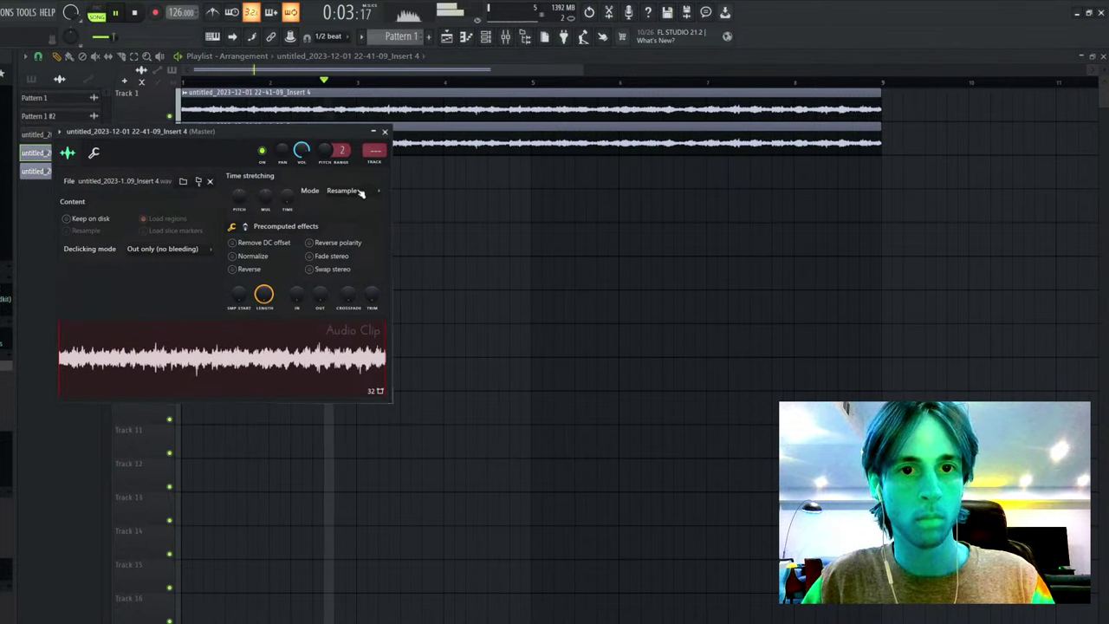
{"action": "left_click", "coordinate": [361, 193]}
{"action": "left_click", "coordinate": [348, 220]}
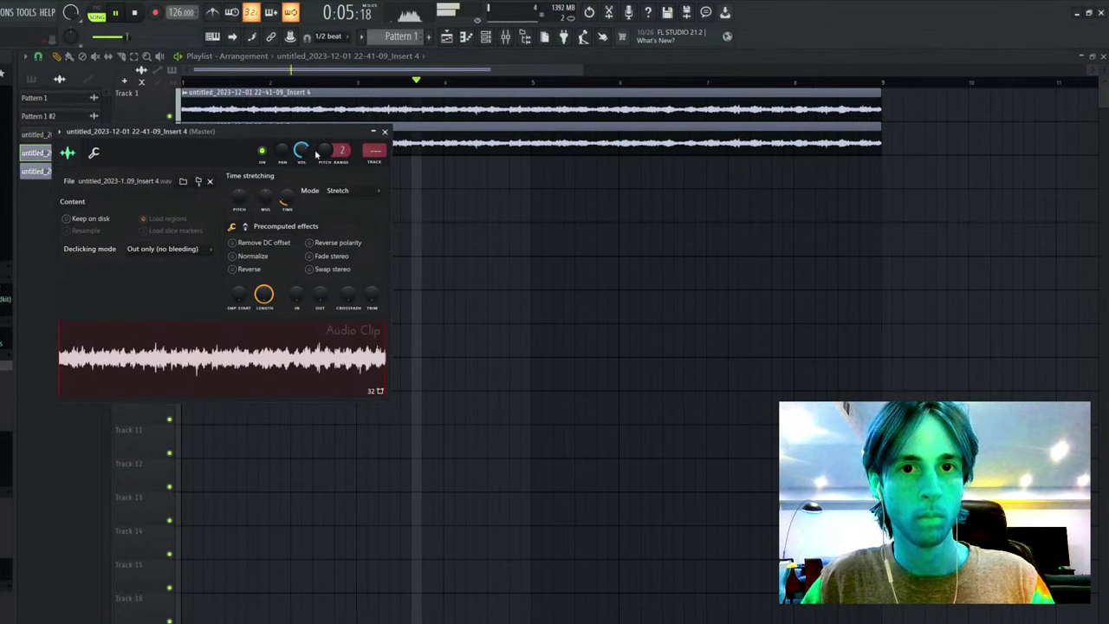
{"action": "left_click", "coordinate": [385, 132]}
- Create a new empty pattern, Pattern 2, and raise the project tempo to 166 BPM
{"action": "left_click", "coordinate": [486, 38]}
{"action": "left_click", "coordinate": [486, 38]}
{"action": "left_click", "coordinate": [428, 36]}
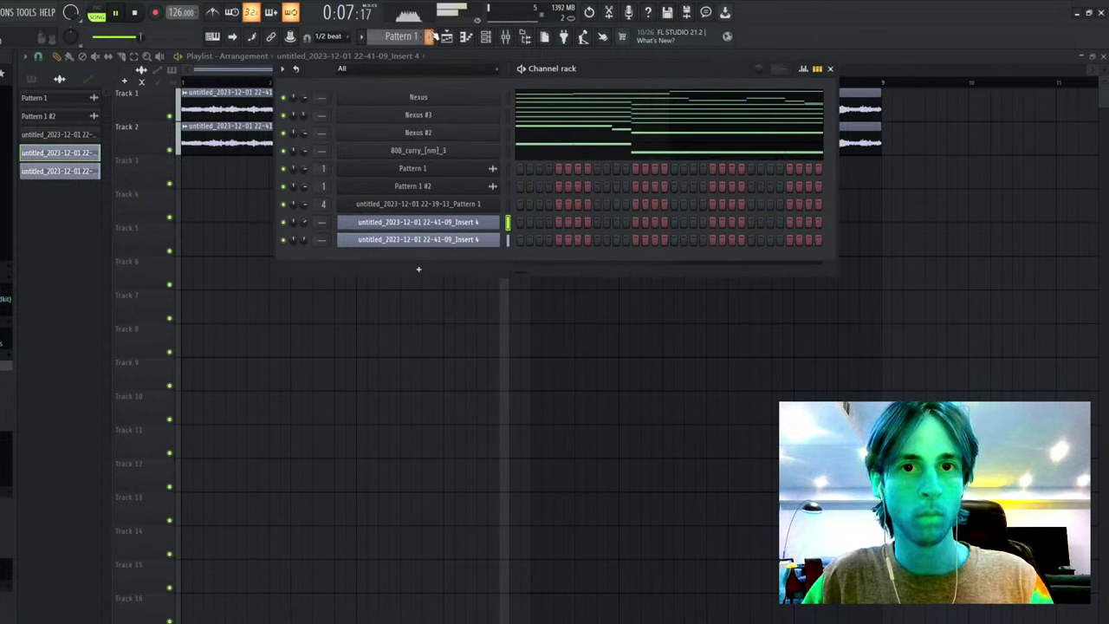
{"action": "key", "text": "F6"}
{"action": "left_click_drag", "start_coordinate": [176, 13], "coordinate": [176, 0]}
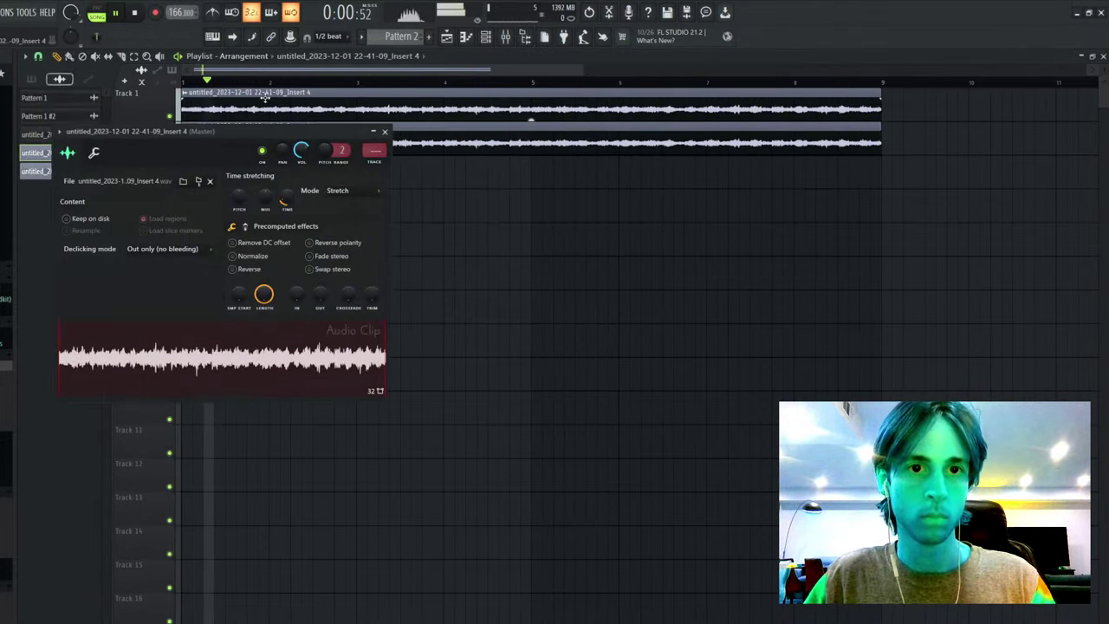
{"action": "double_click", "coordinate": [458, 136]}
{"action": "right_click", "coordinate": [451, 228]}
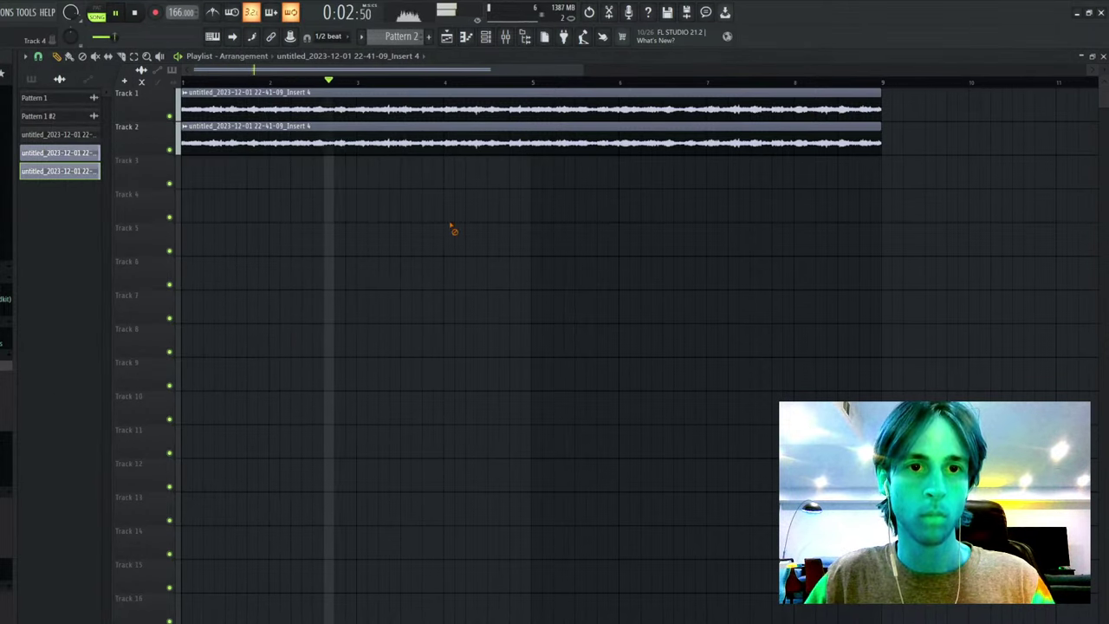
- Add the HH_Softer hi-hat sample as a new channel and fill every second step of Pattern 2 with it
{"action": "key", "text": "F6"}
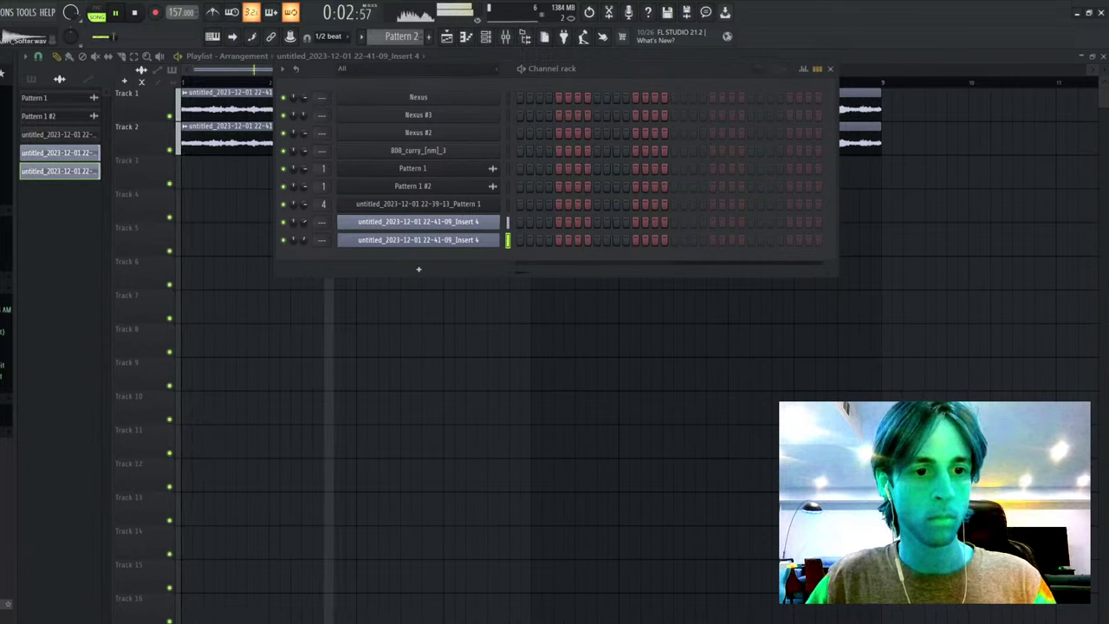
{"action": "left_click_drag", "start_coordinate": [7, 603], "coordinate": [453, 246]}
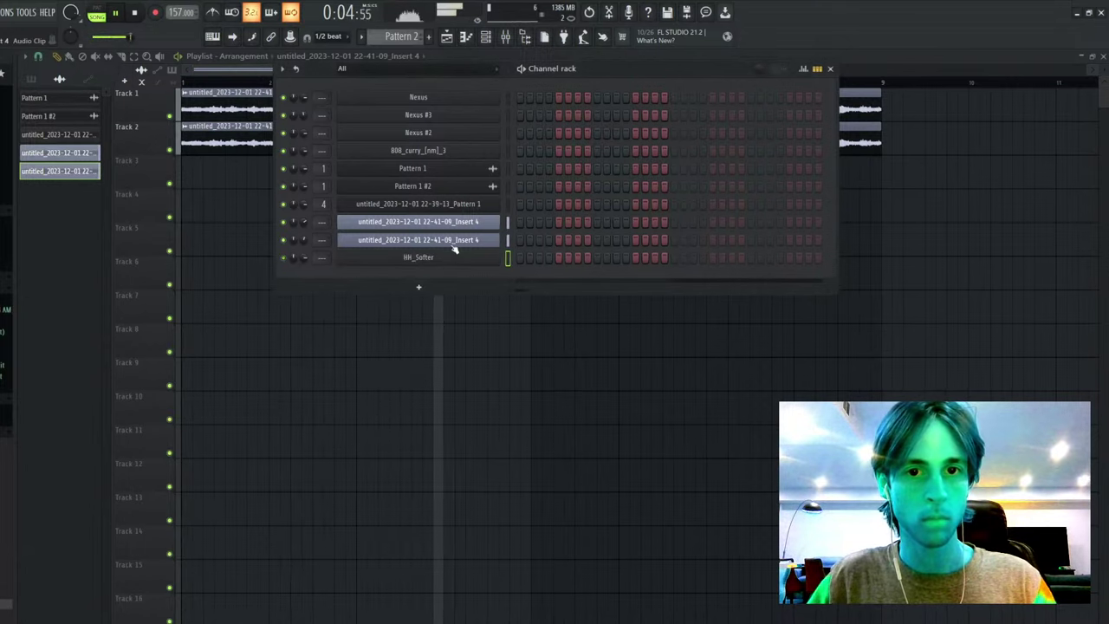
{"action": "right_click", "coordinate": [462, 262]}
{"action": "left_click", "coordinate": [656, 292]}
- Place Pattern 2 on Track 3 at bar 1 and extend the clip to the start of bar 9
{"action": "left_click", "coordinate": [409, 44]}
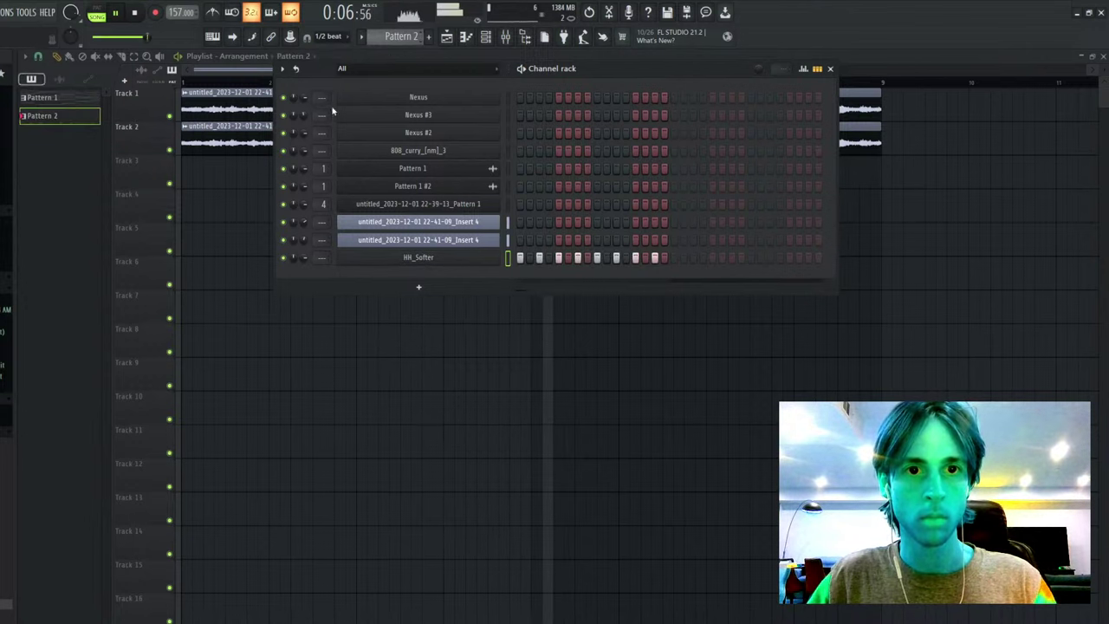
{"action": "left_click", "coordinate": [185, 174]}
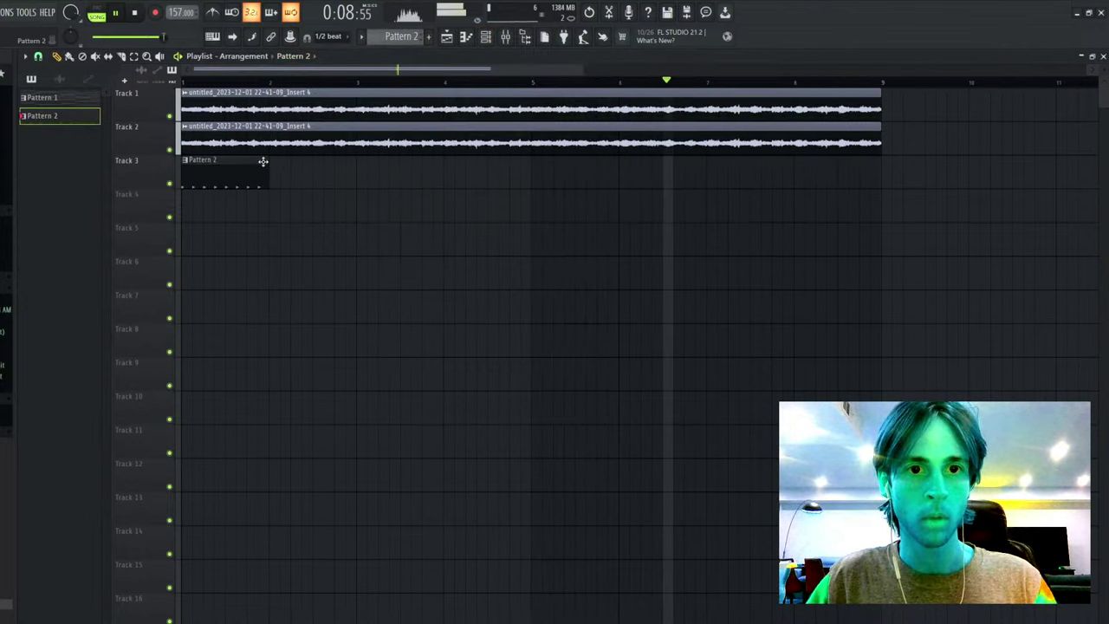
{"action": "left_click_drag", "start_coordinate": [271, 164], "coordinate": [877, 166]}
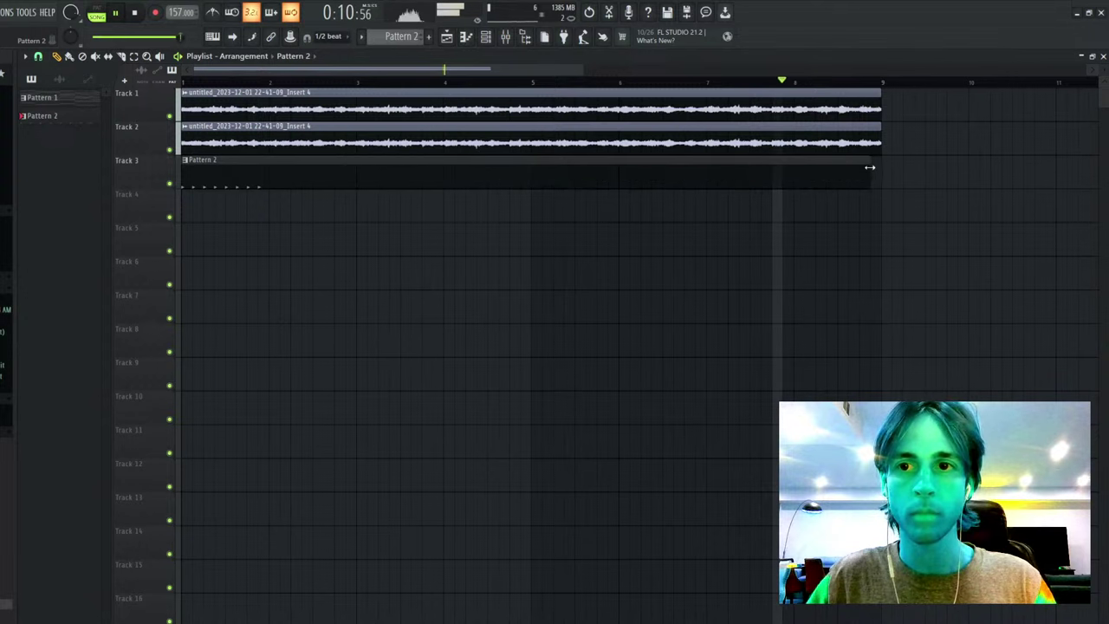
- Add a fade-out to the HH_Softer sample to shorten its tail
{"action": "left_click", "coordinate": [486, 36]}
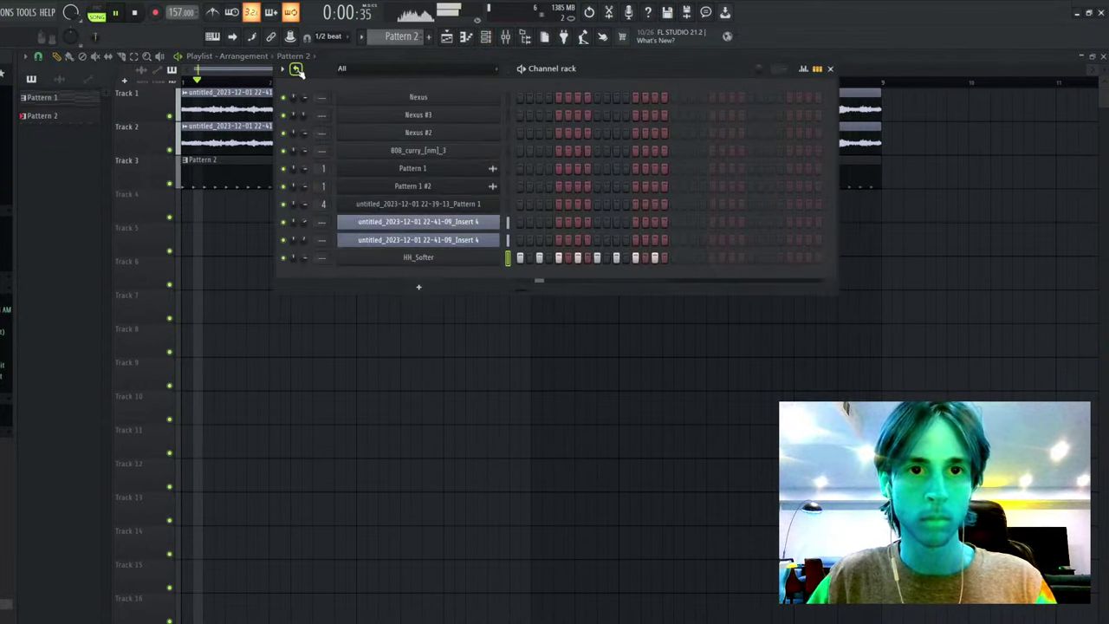
{"action": "left_click", "coordinate": [418, 258]}
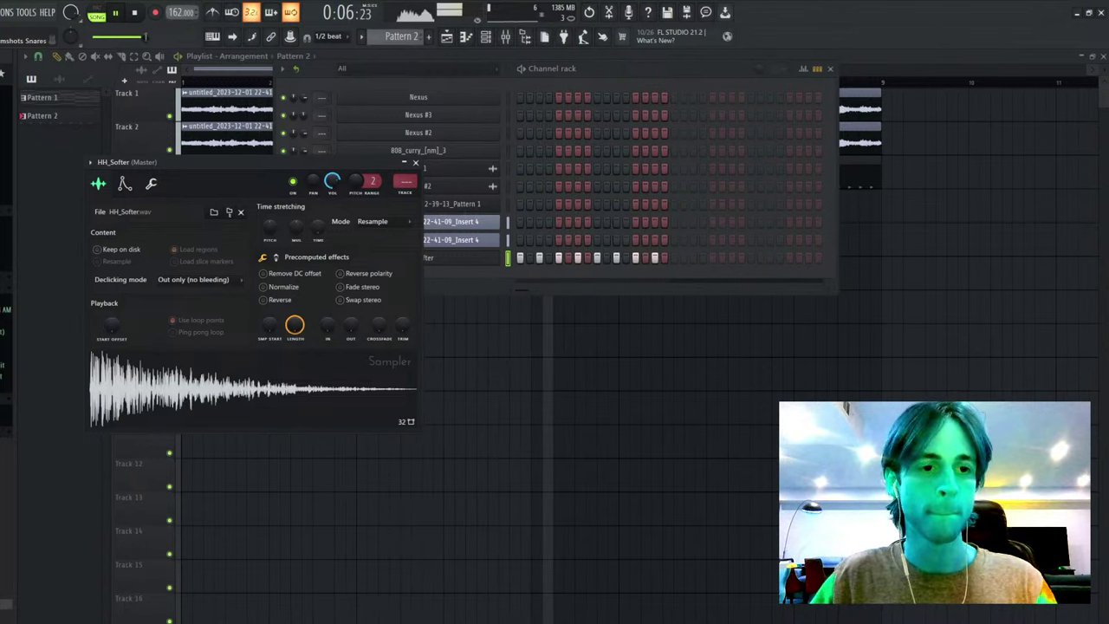
{"action": "left_click_drag", "start_coordinate": [350, 326], "coordinate": [350, 300]}
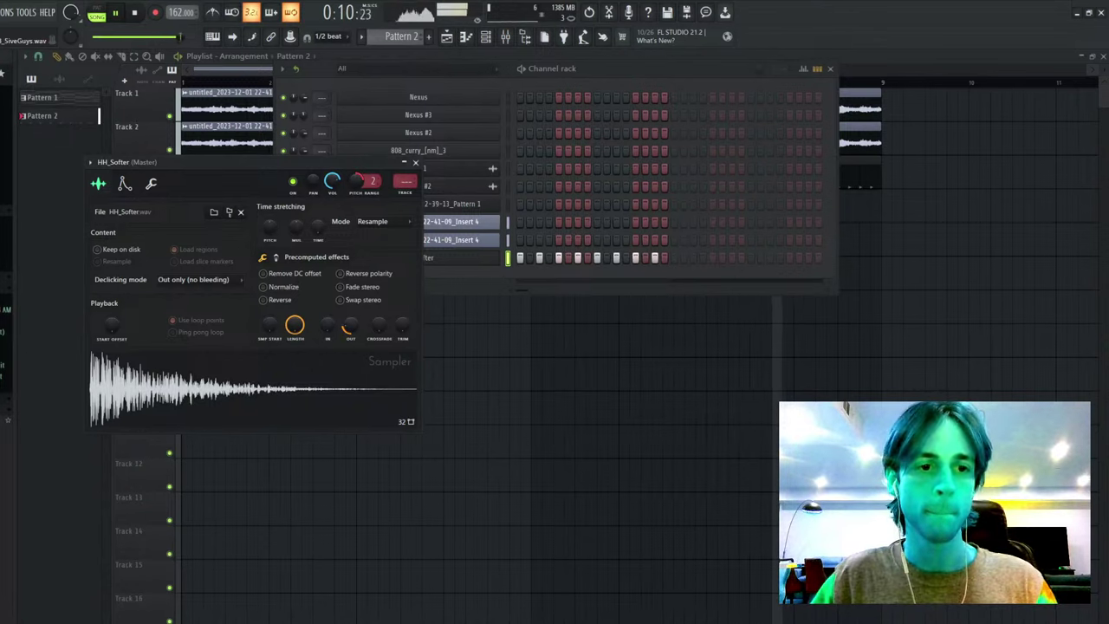
- Add the 808_5iveGuys sample as a new channel and look over the mixer tracks
{"action": "left_click", "coordinate": [486, 287]}
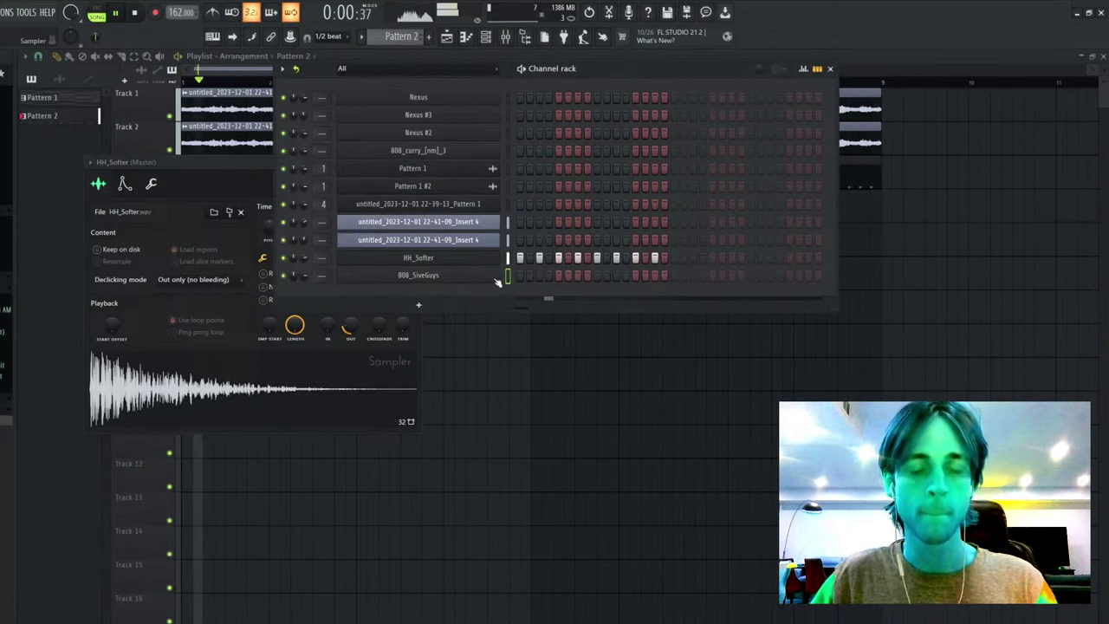
{"action": "left_click", "coordinate": [505, 36]}
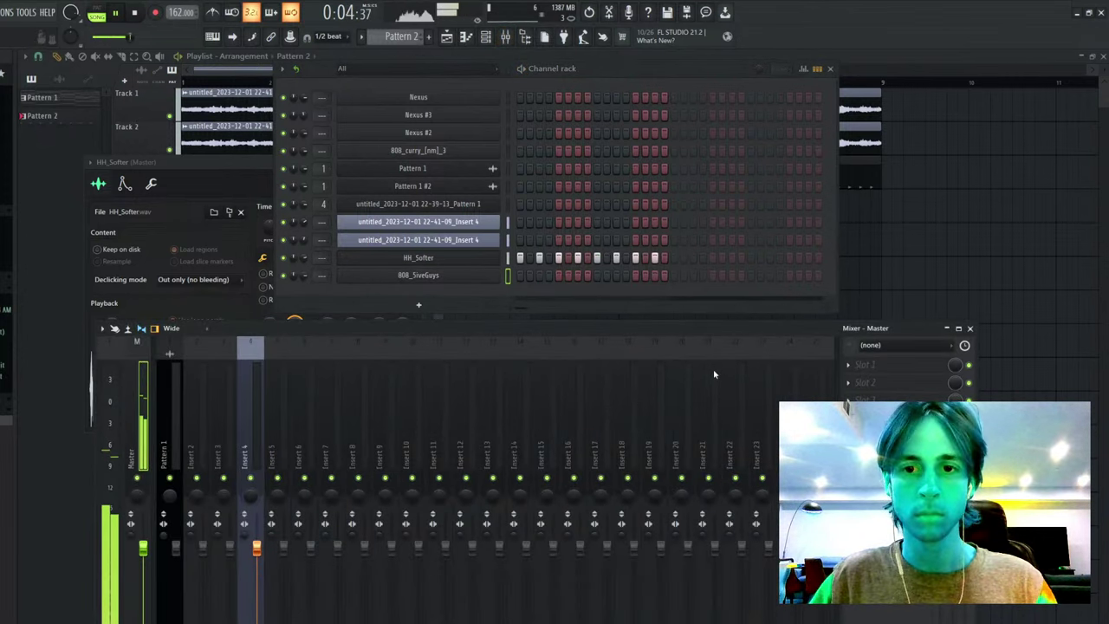
{"action": "left_click", "coordinate": [917, 295]}
- Duplicate the eight-bar clips on Tracks 1 to 3 into bars 9 to 16 and delete the first Insert 4 clip on Track 2
{"action": "left_click_drag", "start_coordinate": [575, 94], "coordinate": [478, 192]}
{"action": "key", "text": "ctrl+b"}
{"action": "key", "text": "ctrl+d"}
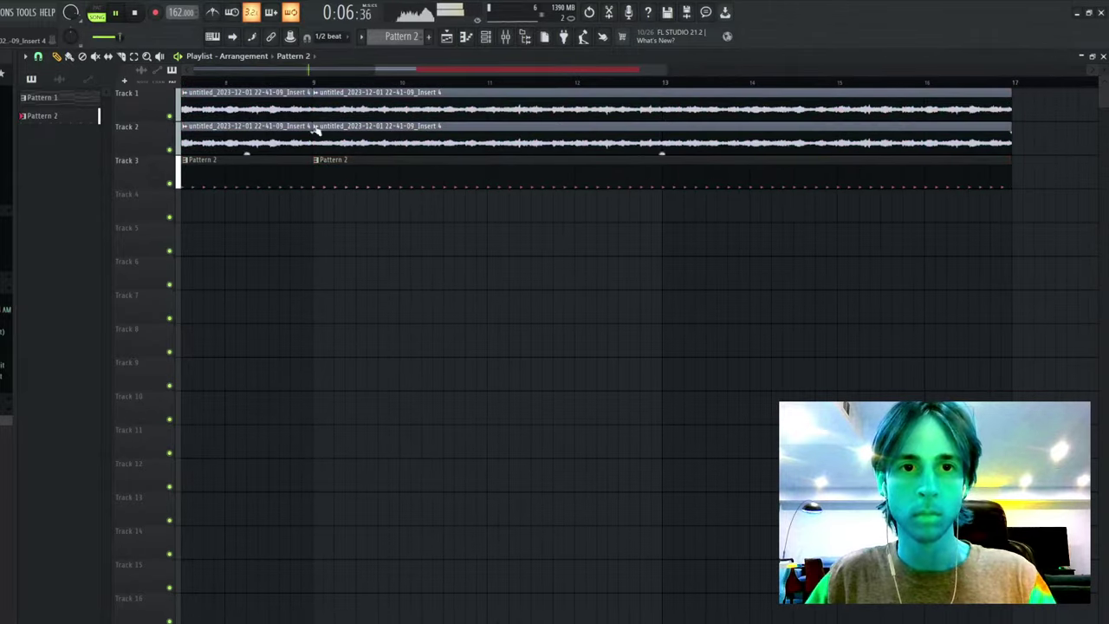
{"action": "right_click", "coordinate": [305, 130]}
{"action": "scroll", "coordinate": [319, 86], "scroll_direction": "down", "scroll_amount": 5}
- Try a lower time-stretching pitch on Track 1's Insert 4 audio clip
{"action": "double_click", "coordinate": [288, 95]}
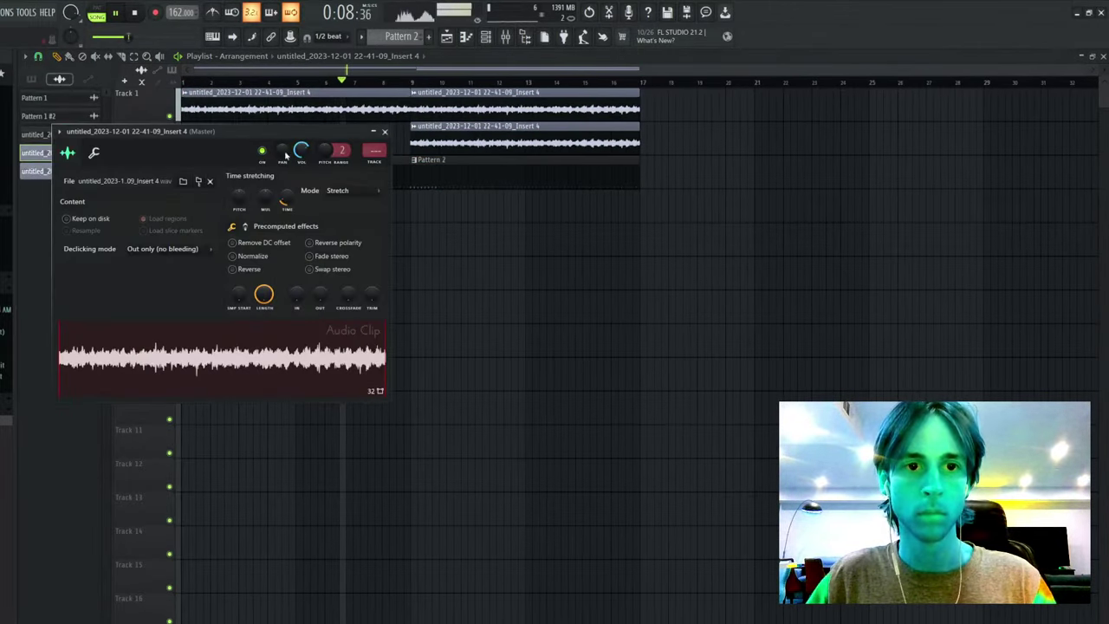
{"action": "left_click_drag", "start_coordinate": [241, 195], "coordinate": [241, 247]}
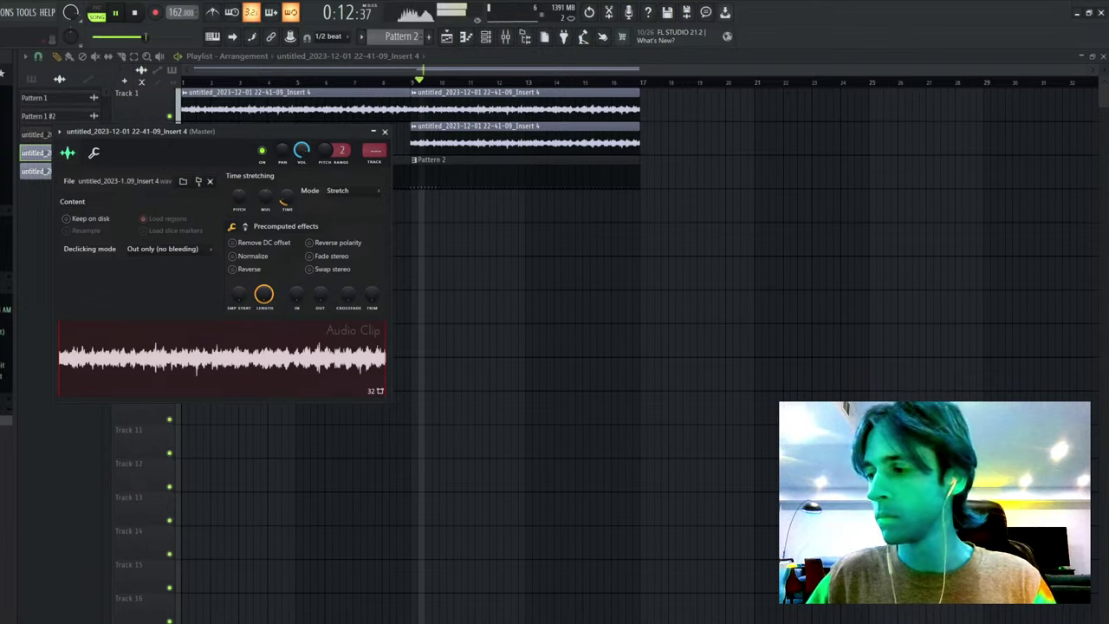
{"action": "key", "text": "Escape"}
- Draw a D#6 note about one and a half beats long at bar 1 in the piano roll of the 808_5iveGuys channel
{"action": "left_click", "coordinate": [486, 38]}
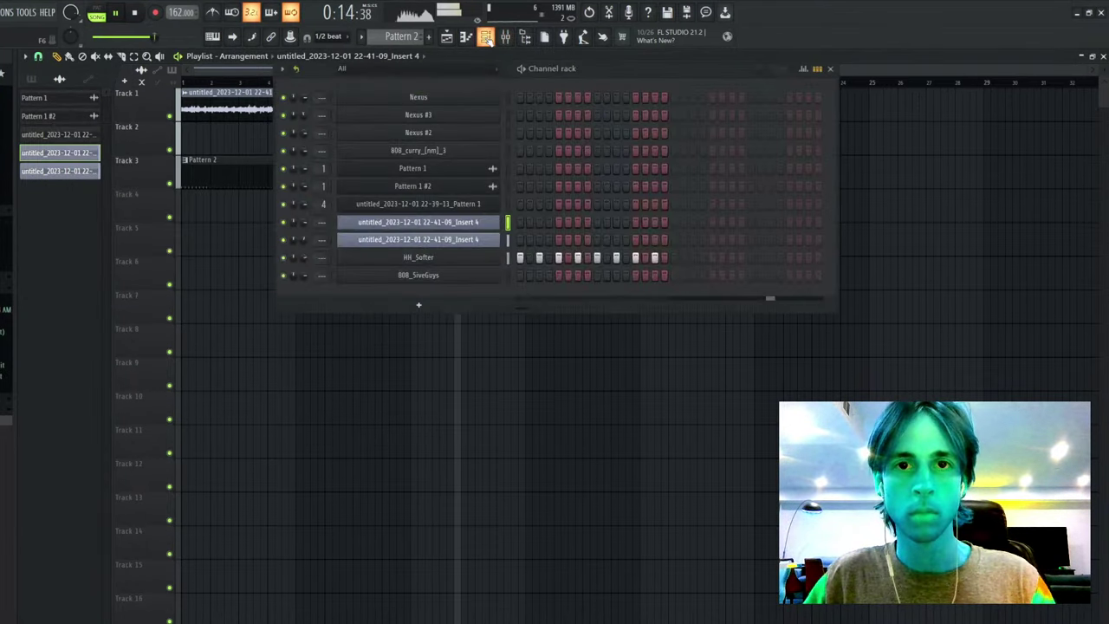
{"action": "left_click", "coordinate": [508, 275]}
{"action": "key", "text": "F7"}
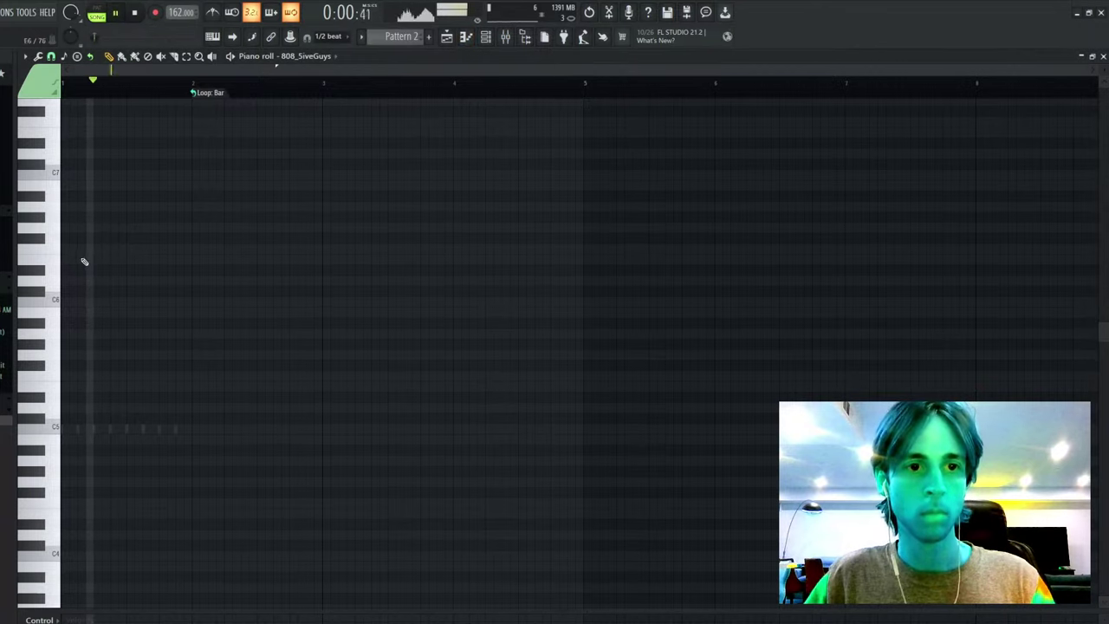
{"action": "key", "text": "space"}
{"action": "left_click_drag", "start_coordinate": [66, 329], "coordinate": [11, 276]}
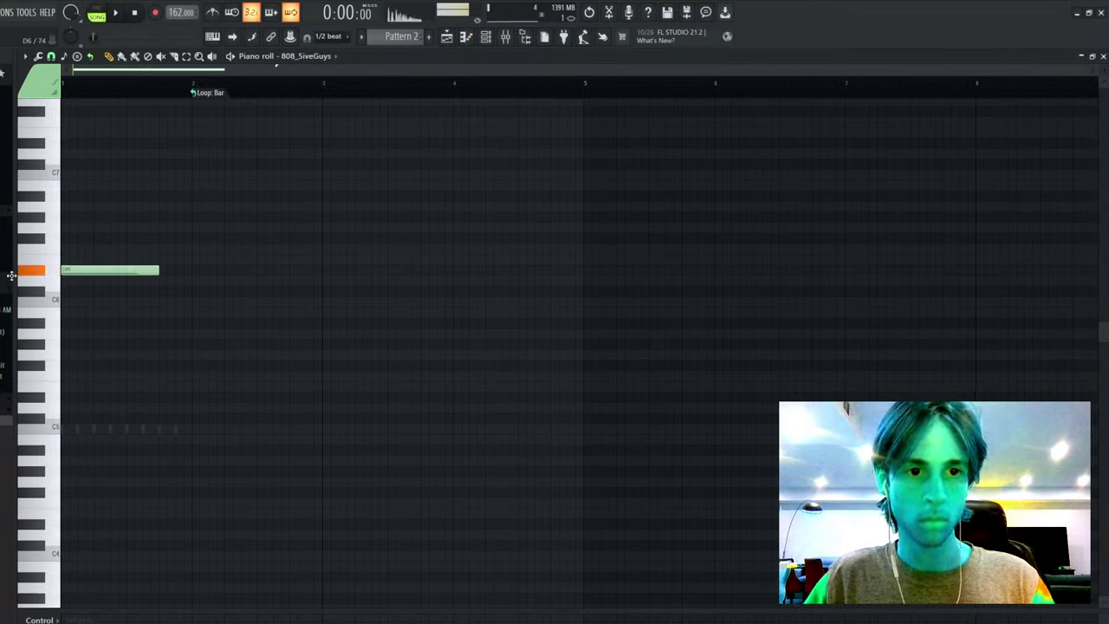
{"action": "key", "text": "space"}
{"action": "left_click_drag", "start_coordinate": [158, 271], "coordinate": [112, 277]}
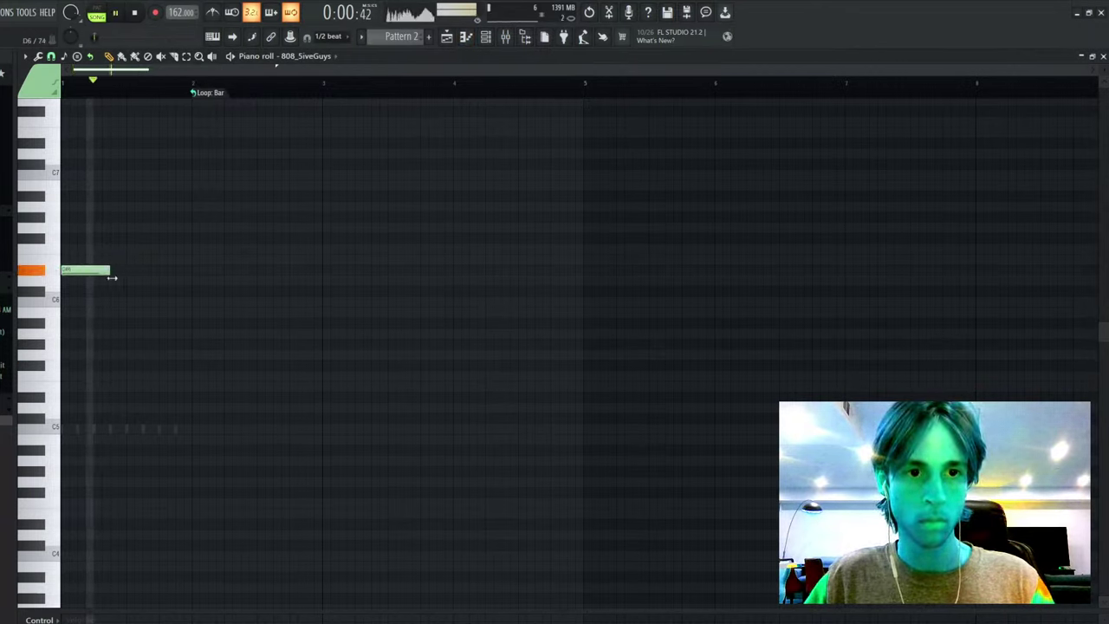
- Add four more D#6 notes of the same length across bars 1 and 2, leaving a short gap after the third note
{"action": "left_click", "coordinate": [114, 275]}
{"action": "left_click", "coordinate": [166, 275]}
{"action": "left_click", "coordinate": [228, 271]}
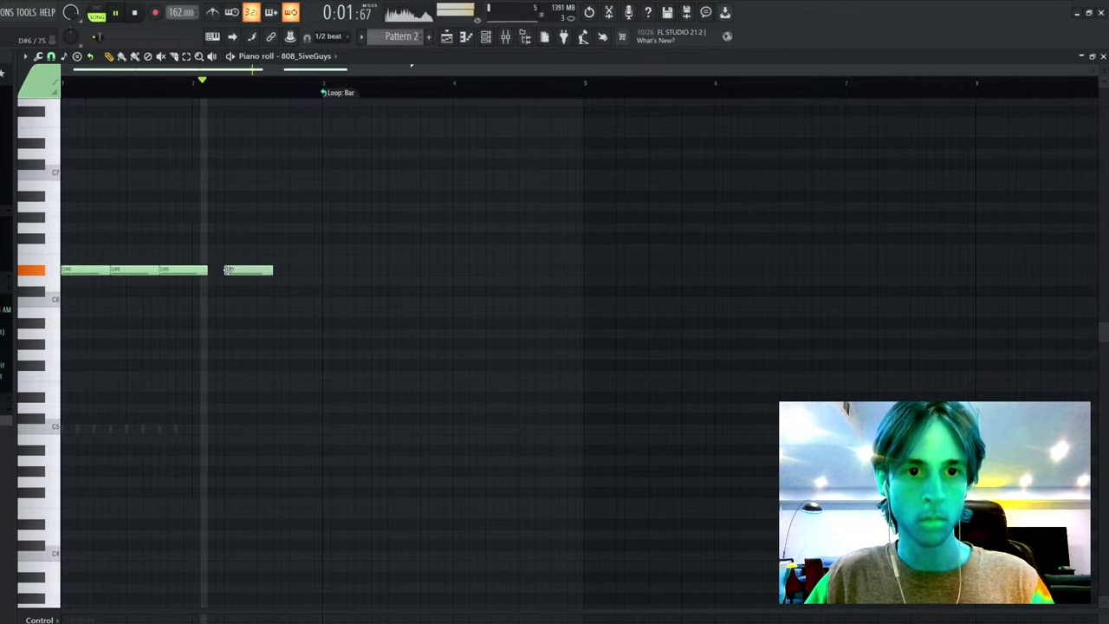
{"action": "left_click", "coordinate": [280, 271]}
- Duplicate the two-bar 808 phrase into bars 3 and 4 and transpose the copy down to C6
{"action": "key", "text": "ctrl+b"}
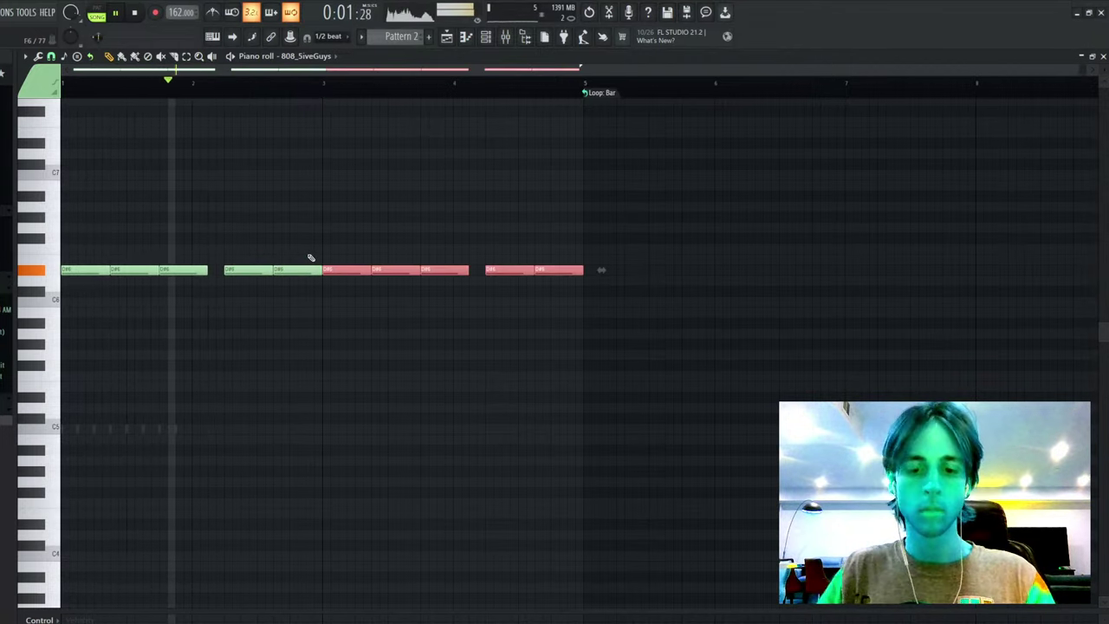
{"action": "key", "text": "Down"}
{"action": "key", "text": "Down"}
{"action": "key", "text": "Down"}
{"action": "key", "text": "Down"}
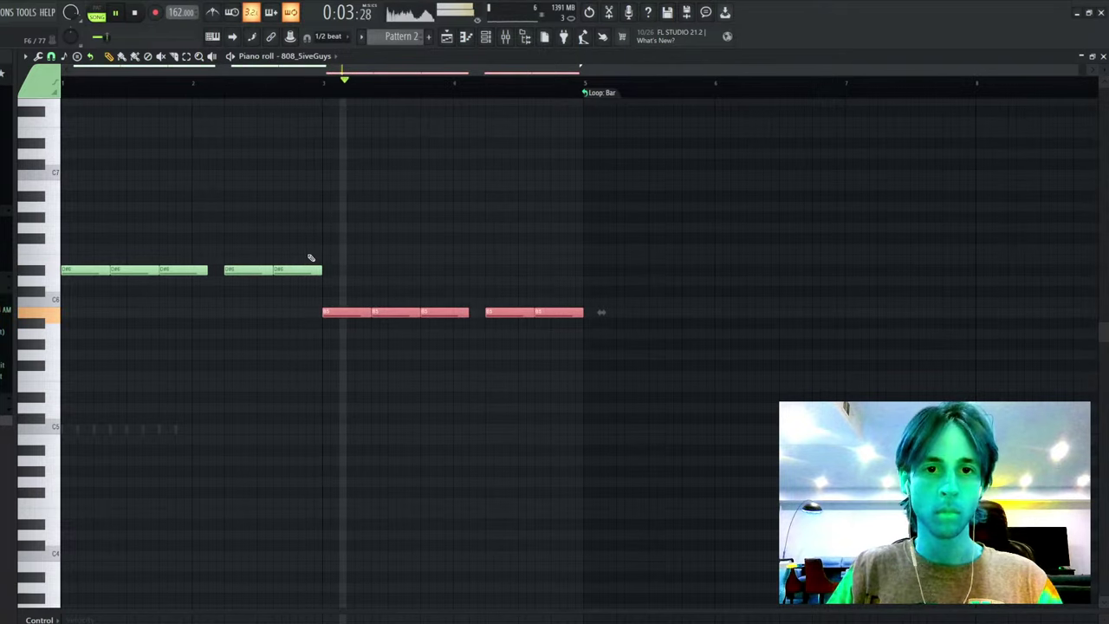
{"action": "key", "text": "Up"}
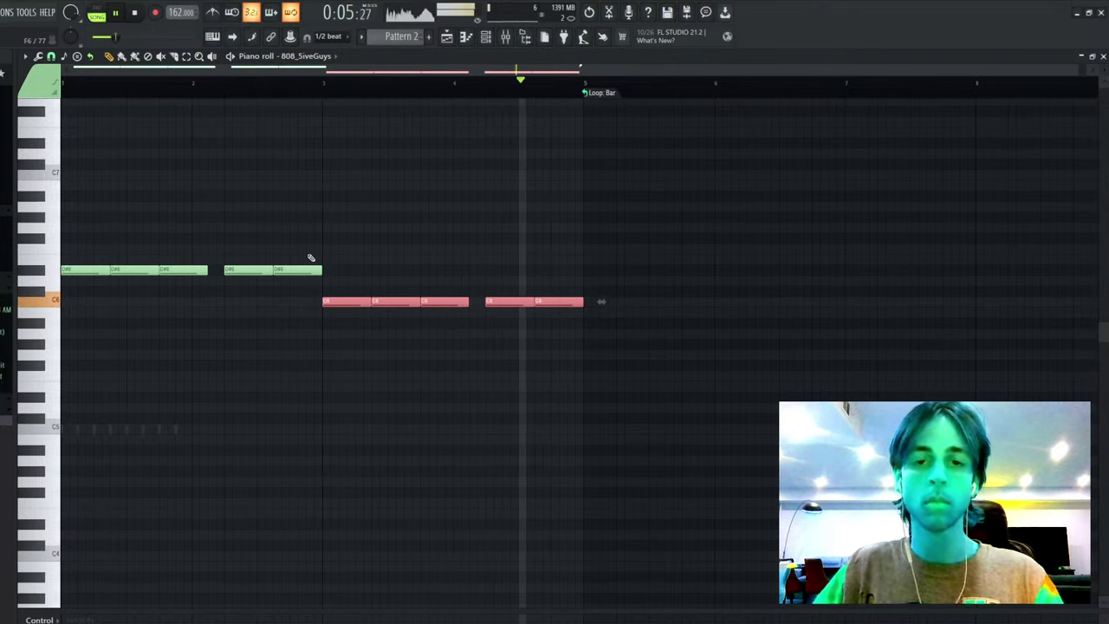
- Transpose all the 808 notes down one octave and clear the selection
{"action": "key", "text": "ctrl+a"}
{"action": "key", "text": "ctrl+Down"}
{"action": "key", "text": "ctrl+d"}
{"action": "key", "text": "ctrl+a"}
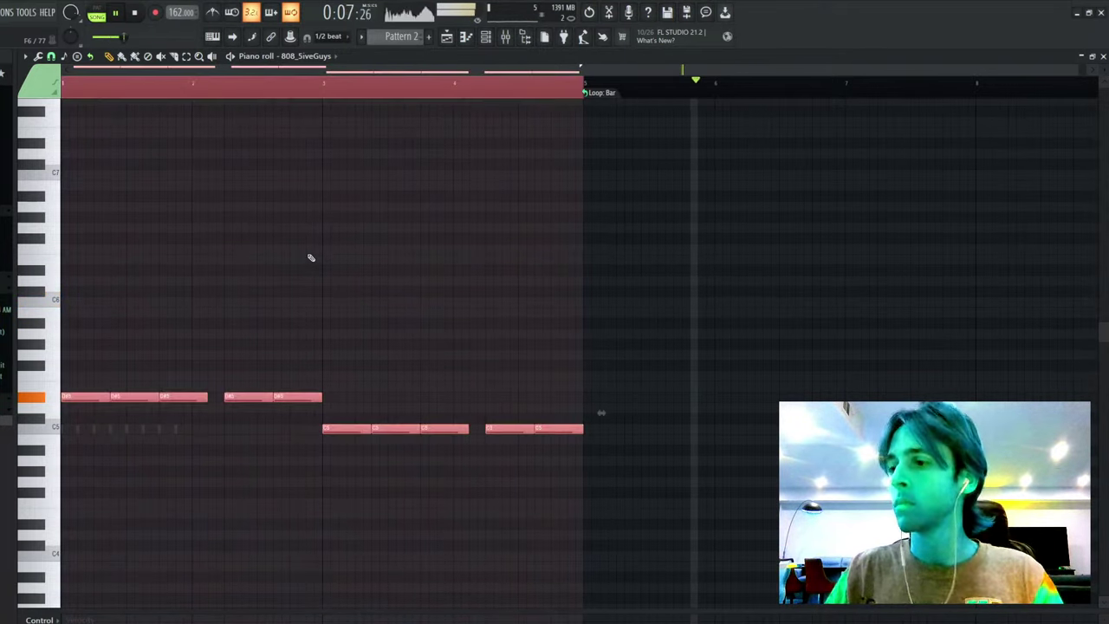
{"action": "key", "text": "ctrl+d"}
{"action": "left_click_drag", "start_coordinate": [359, 372], "coordinate": [656, 508]}
{"action": "key", "text": "ctrl+d"}
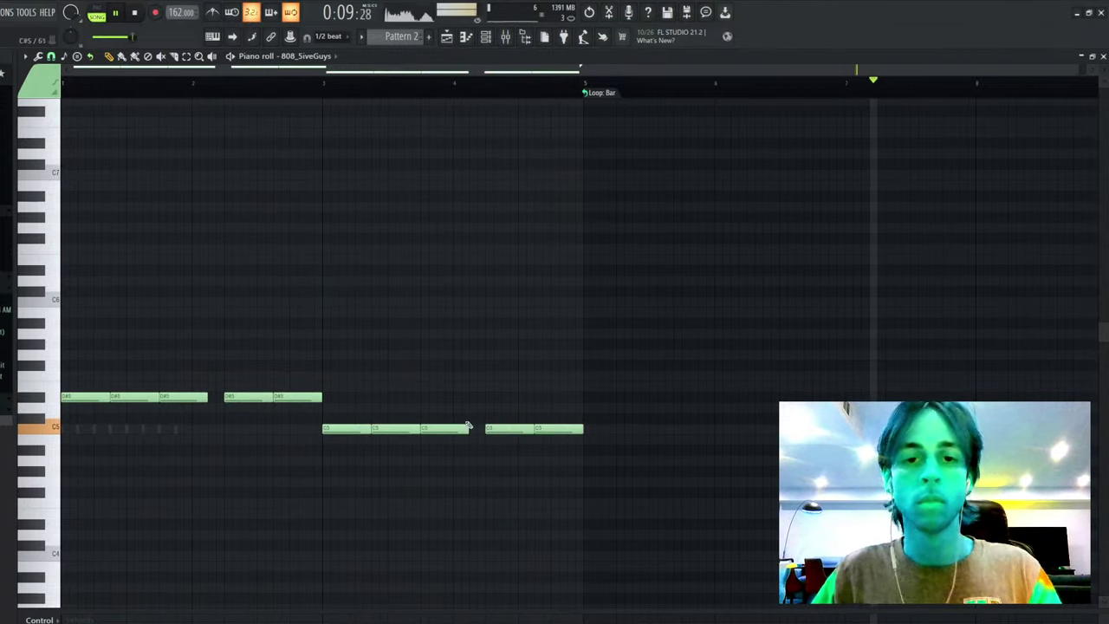
- Raise the last three 808 notes in bars 3 and 4 by two semitones to D5
{"action": "left_click_drag", "start_coordinate": [468, 426], "coordinate": [743, 503]}
{"action": "key", "text": "Up"}
{"action": "key", "text": "Up"}
{"action": "key", "text": "ctrl+d"}
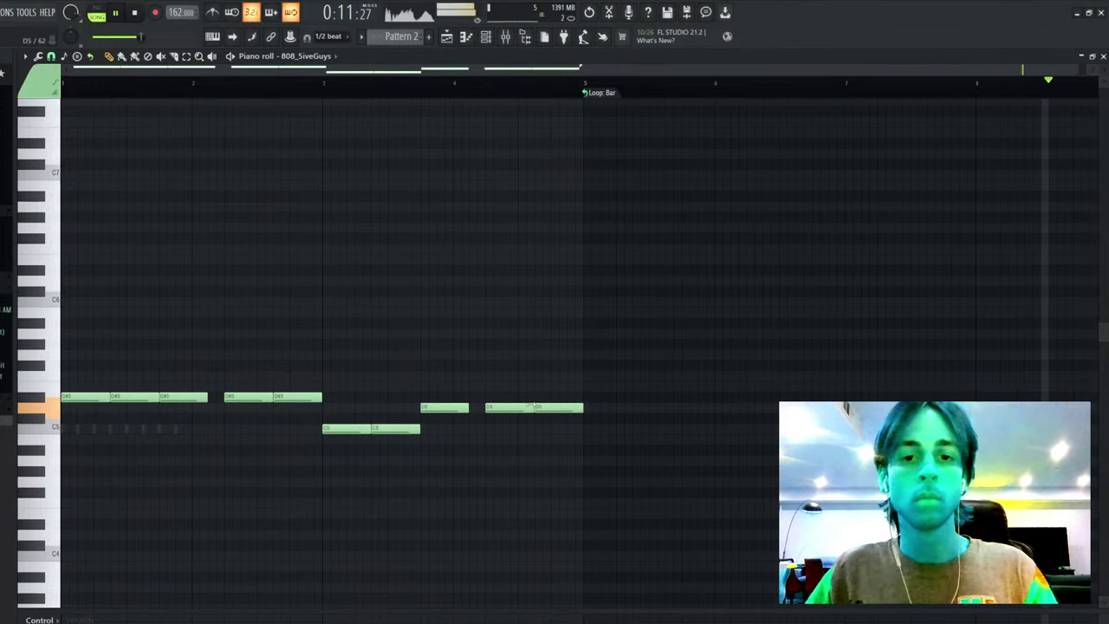
- Raise the two 808 notes at the start of bar 3 by seven semitones to G5
{"action": "left_click_drag", "start_coordinate": [417, 422], "coordinate": [306, 496]}
{"action": "key", "text": "shift+Up"}
{"action": "key", "text": "shift+Up"}
{"action": "key", "text": "shift+Up"}
{"action": "key", "text": "shift+Up"}
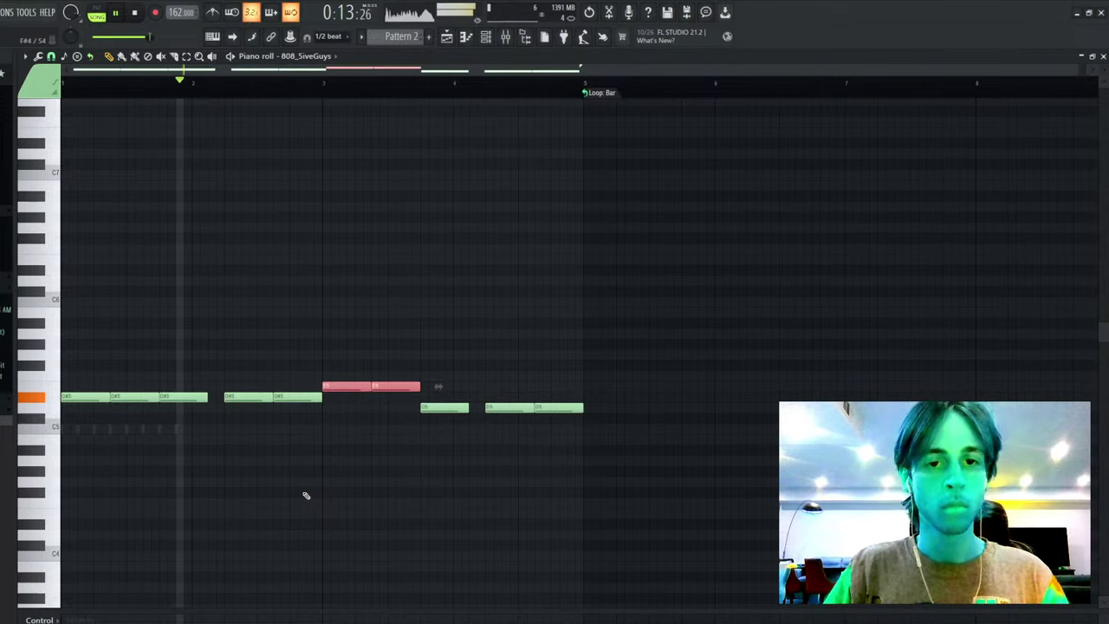
{"action": "key", "text": "shift+Up"}
{"action": "key", "text": "shift+Up"}
{"action": "key", "text": "shift+Up"}
{"action": "left_click_drag", "start_coordinate": [411, 379], "coordinate": [703, 471]}
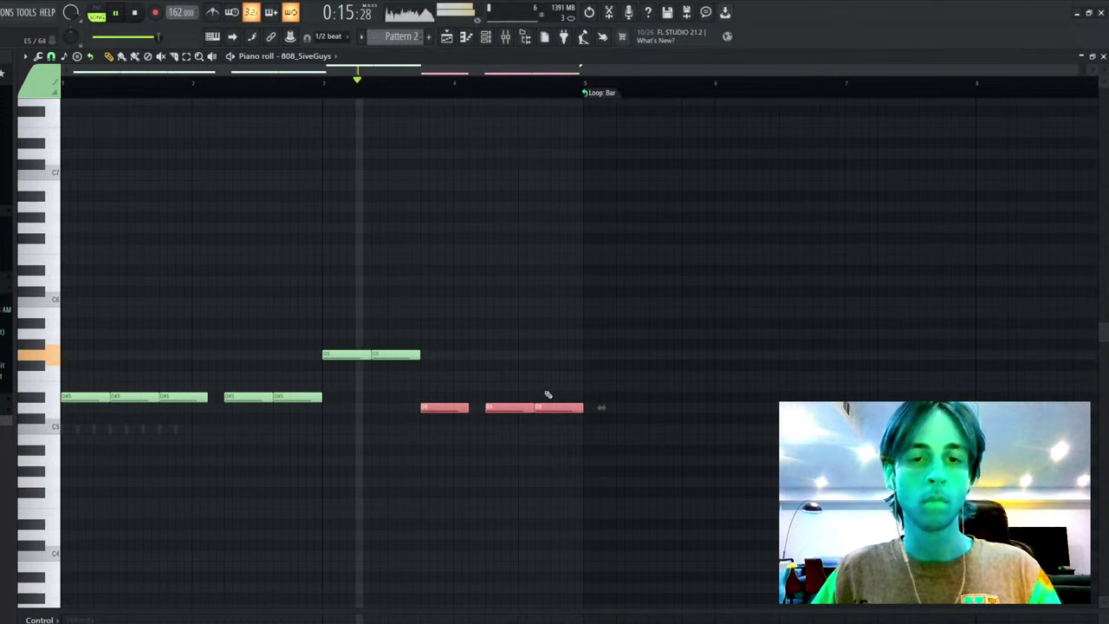
{"action": "key", "text": "ctrl+d"}
{"action": "key", "text": "ctrl+a"}
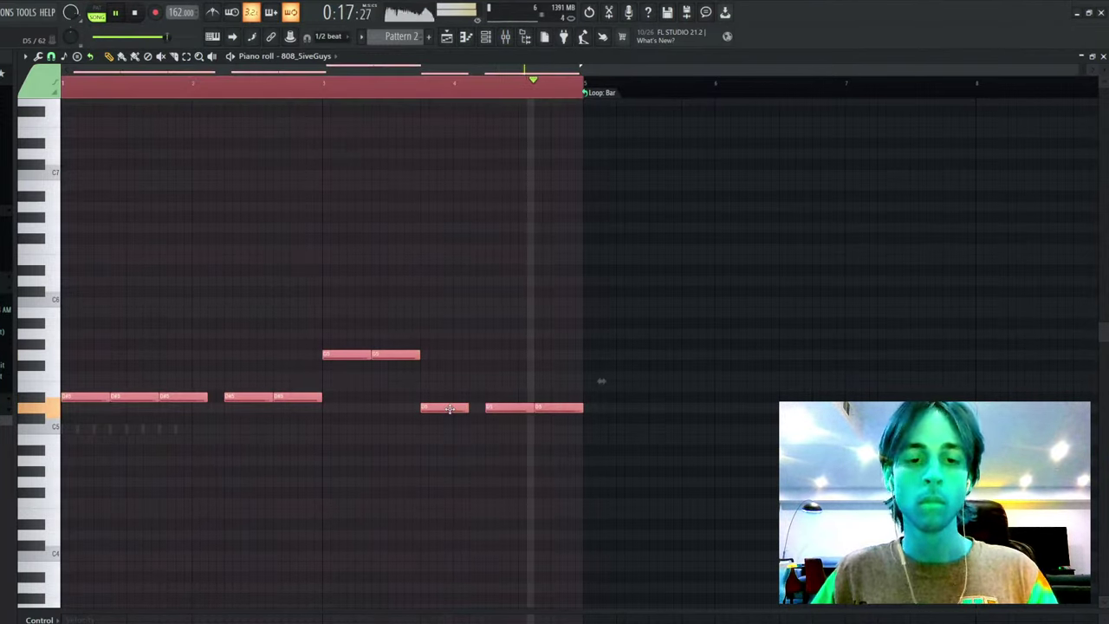
{"action": "key", "text": "ctrl+d"}
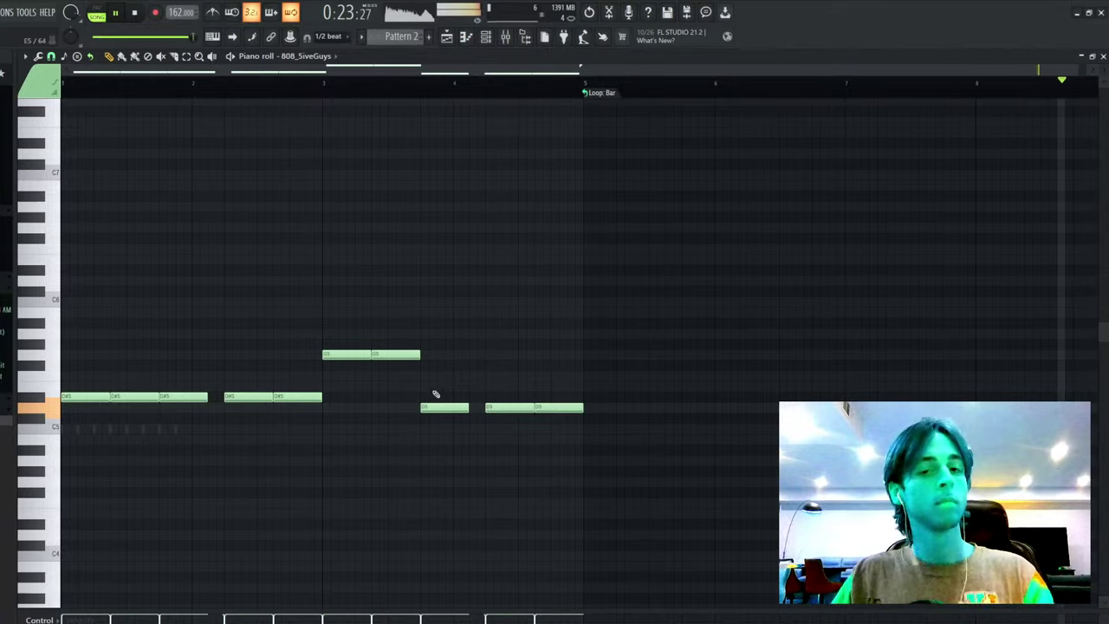
- Leave the piano roll and replace the 808 channel's sample with 808_Eta
{"action": "key", "text": "F7"}
{"action": "middle_click", "coordinate": [4, 521]}
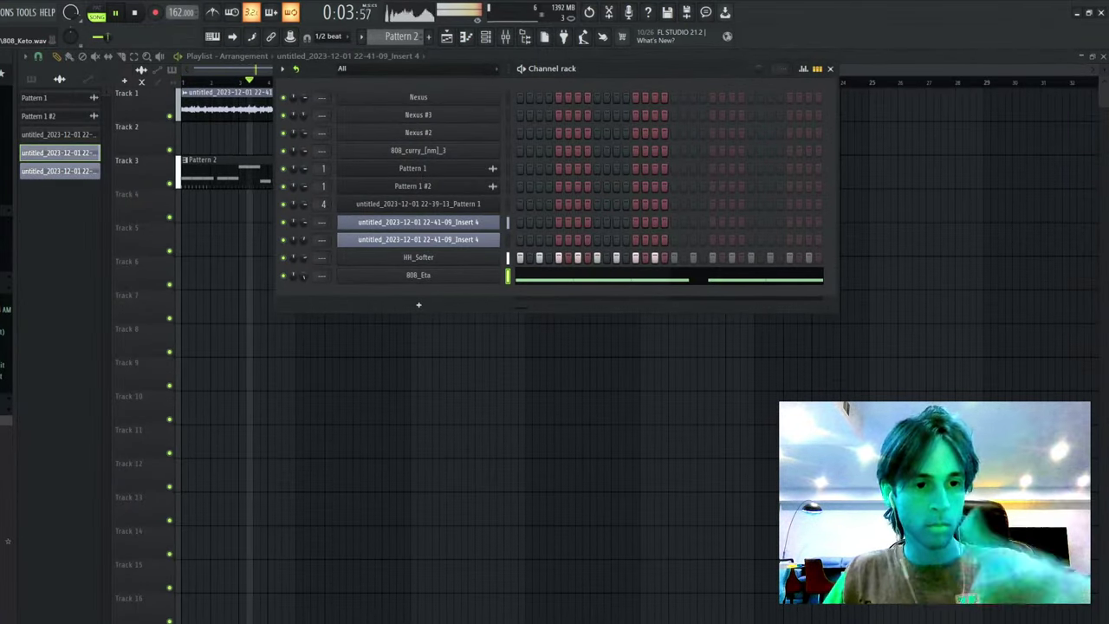
- Audition other samples on the 808 channel and replace its sample with 808_Bart
{"action": "key", "text": "Right"}
{"action": "key", "text": "Right"}
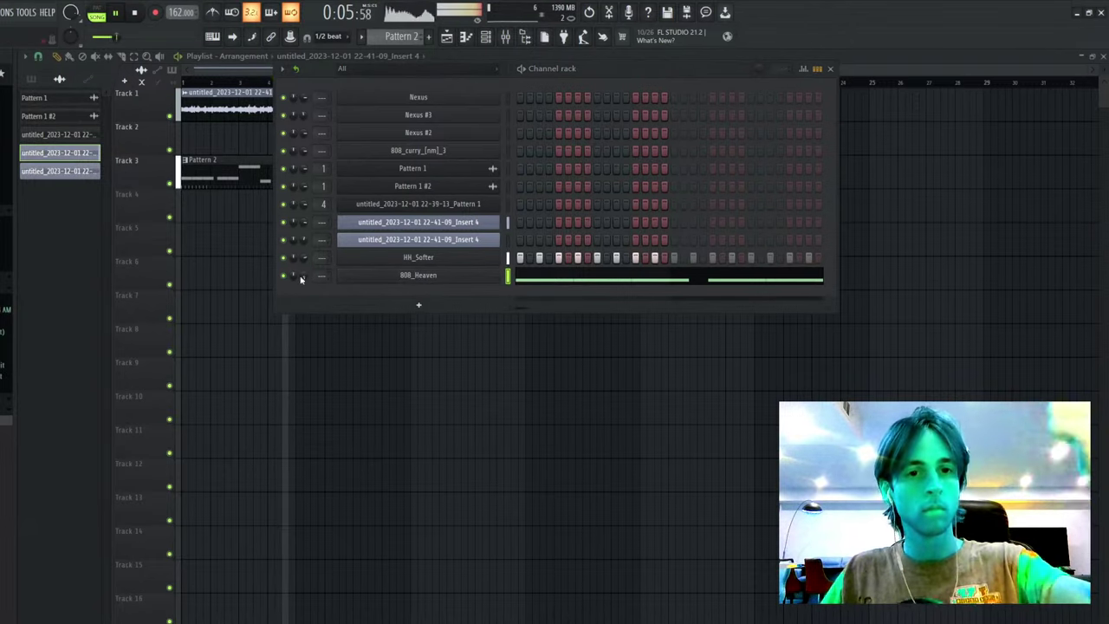
{"action": "middle_click", "coordinate": [4, 471]}
{"action": "scroll", "coordinate": [303, 276], "scroll_direction": "up", "scroll_amount": 2}
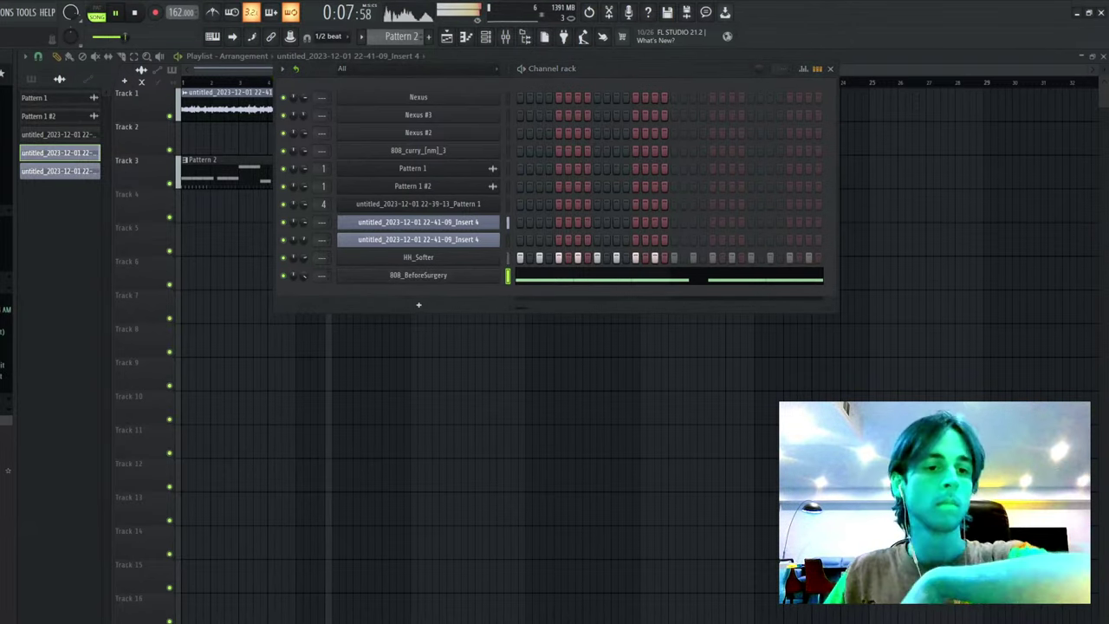
{"action": "scroll", "coordinate": [303, 276], "scroll_direction": "up", "scroll_amount": 2}
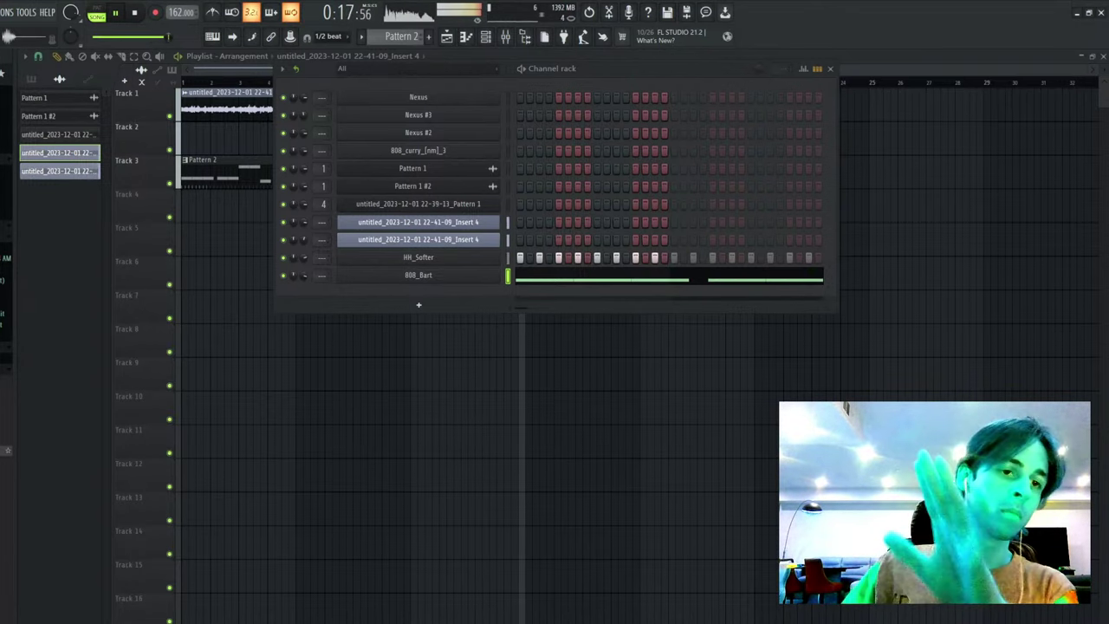
- Add a Clap_Lux channel and place C5 claps at the middle of bars 2, 3 and 4, leaving bar 1 empty
{"action": "left_click_drag", "start_coordinate": [465, 359], "coordinate": [473, 309]}
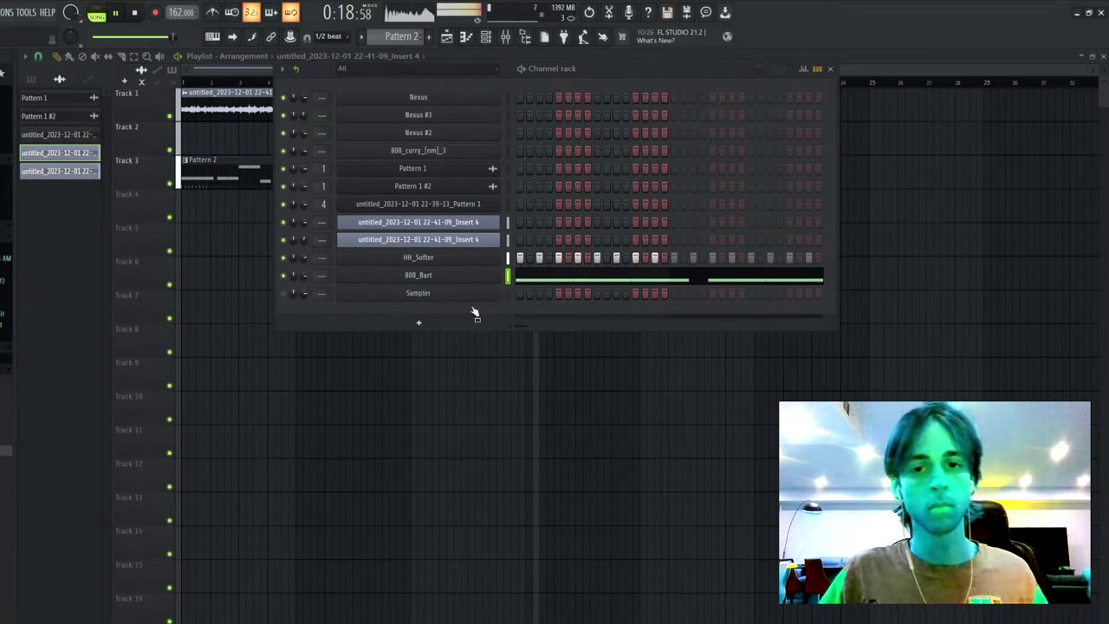
{"action": "left_click", "coordinate": [597, 293]}
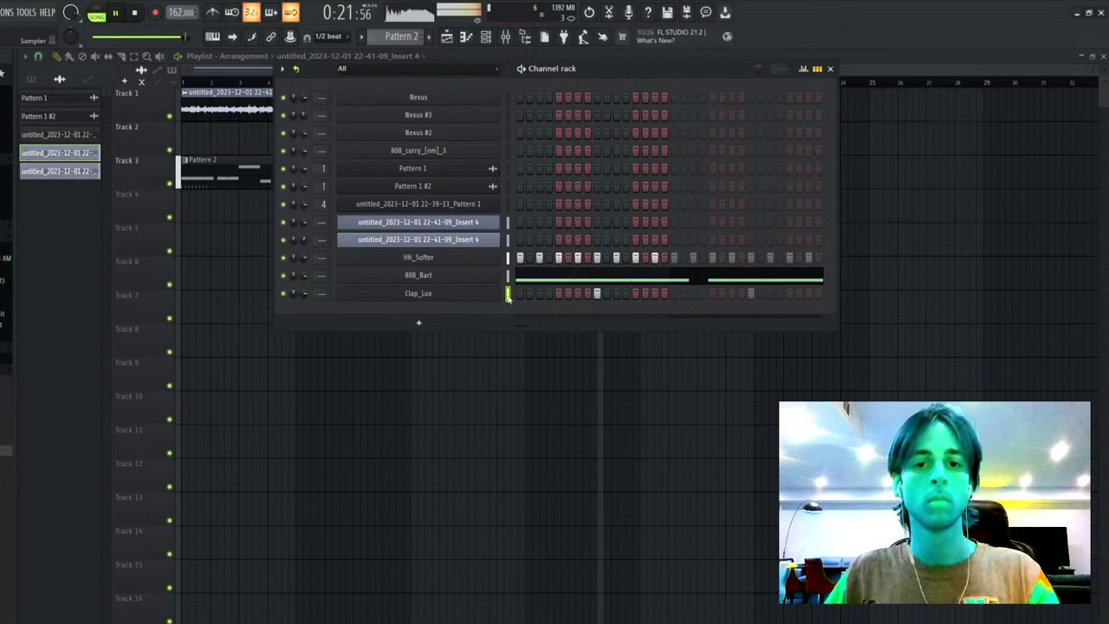
{"action": "key", "text": "F7"}
{"action": "key", "text": "ctrl+a"}
{"action": "key", "text": "ctrl+d"}
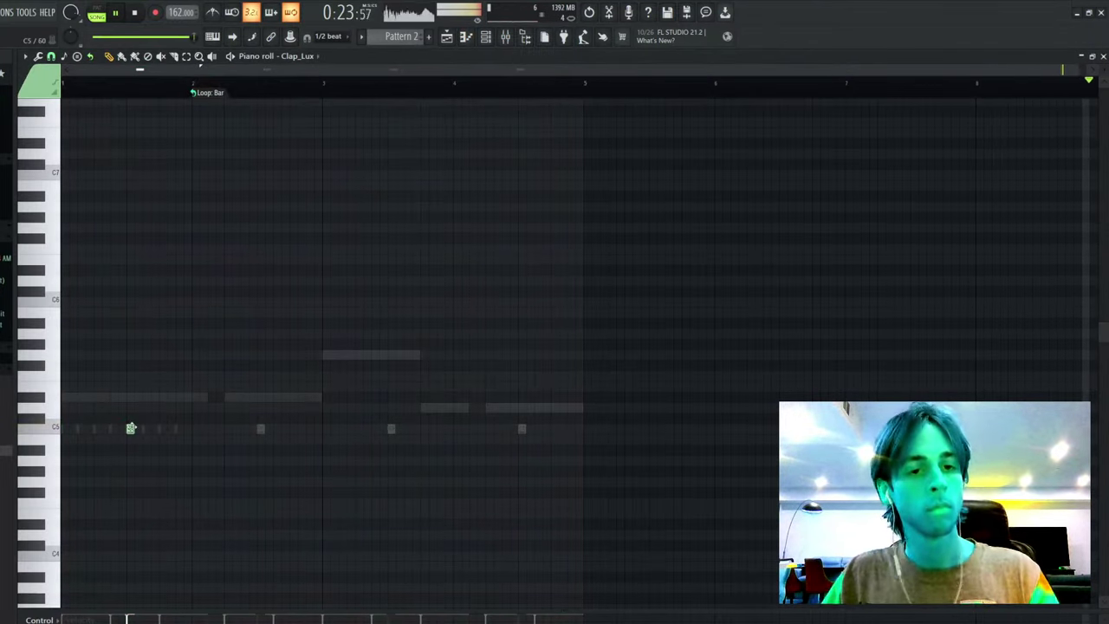
{"action": "left_click", "coordinate": [123, 439]}
{"action": "right_click", "coordinate": [126, 439]}
{"action": "left_click_drag", "start_coordinate": [129, 431], "coordinate": [259, 438]}
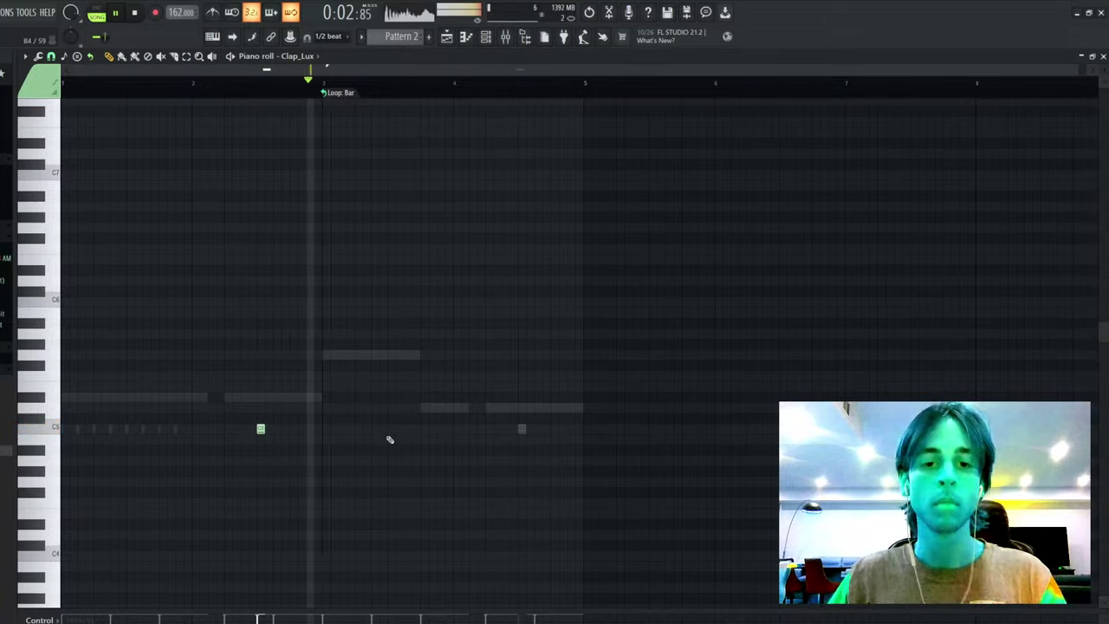
{"action": "left_click", "coordinate": [392, 429]}
{"action": "left_click", "coordinate": [520, 429]}
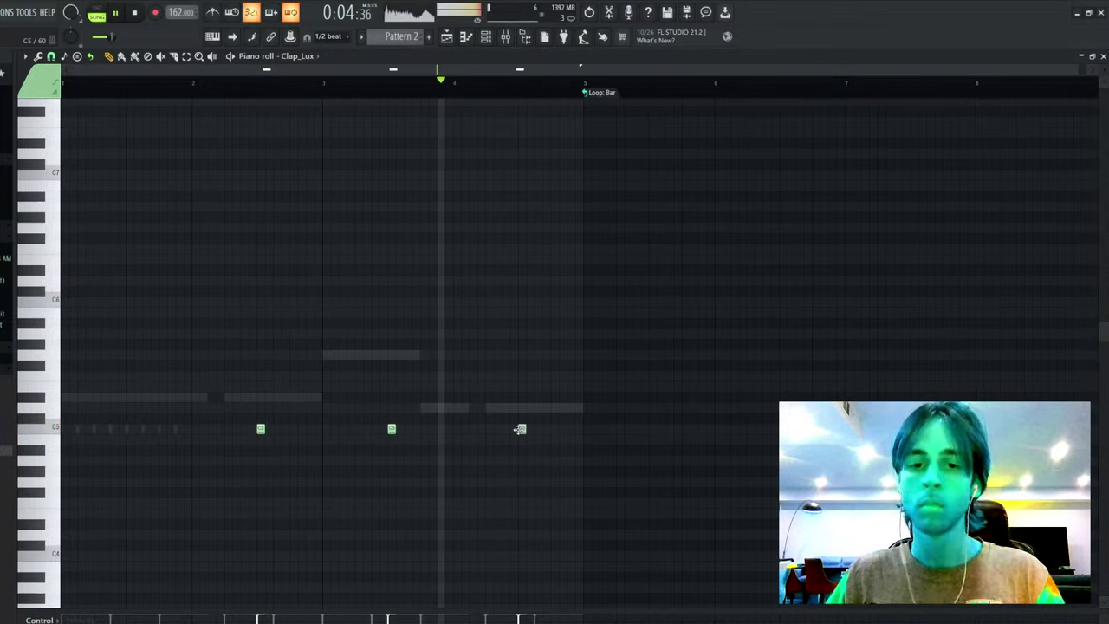
- Add an extra C5 clap near the end of bar 2 and return to the channel rack
{"action": "left_click", "coordinate": [310, 428]}
{"action": "key", "text": "ctrl+a"}
{"action": "key", "text": "Up"}
{"action": "key", "text": "Up"}
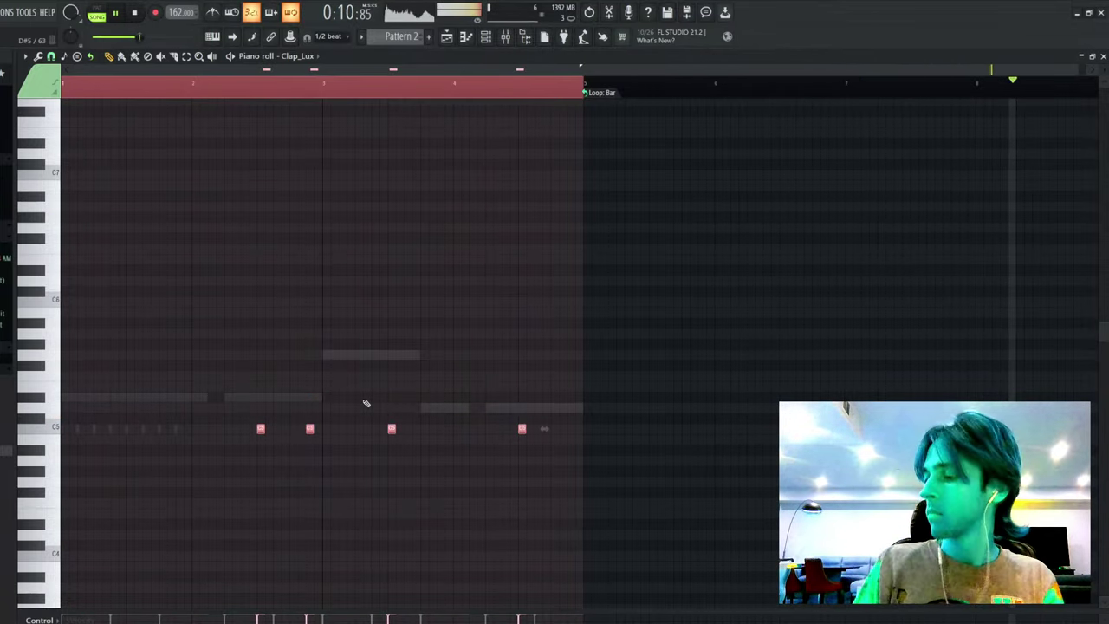
{"action": "key", "text": "Down"}
{"action": "key", "text": "Down"}
{"action": "key", "text": "F7"}
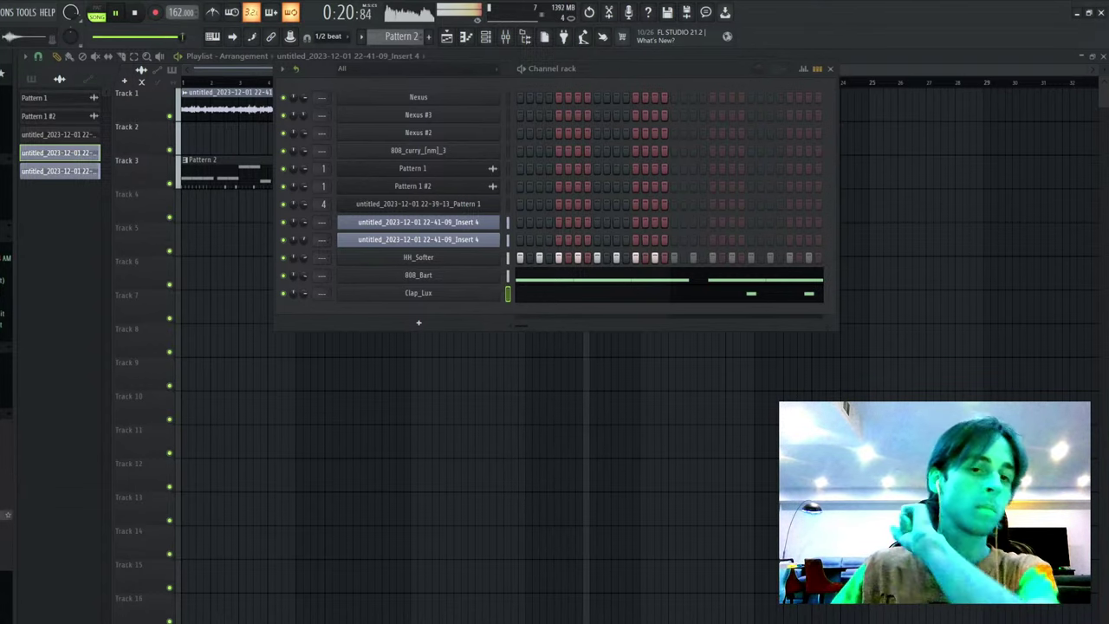
- Add an OH_Stubby open hat channel with a hit on step 1 and a lower-velocity hit on step 17
{"action": "left_click_drag", "start_coordinate": [4, 515], "coordinate": [487, 321]}
{"action": "left_click", "coordinate": [521, 313]}
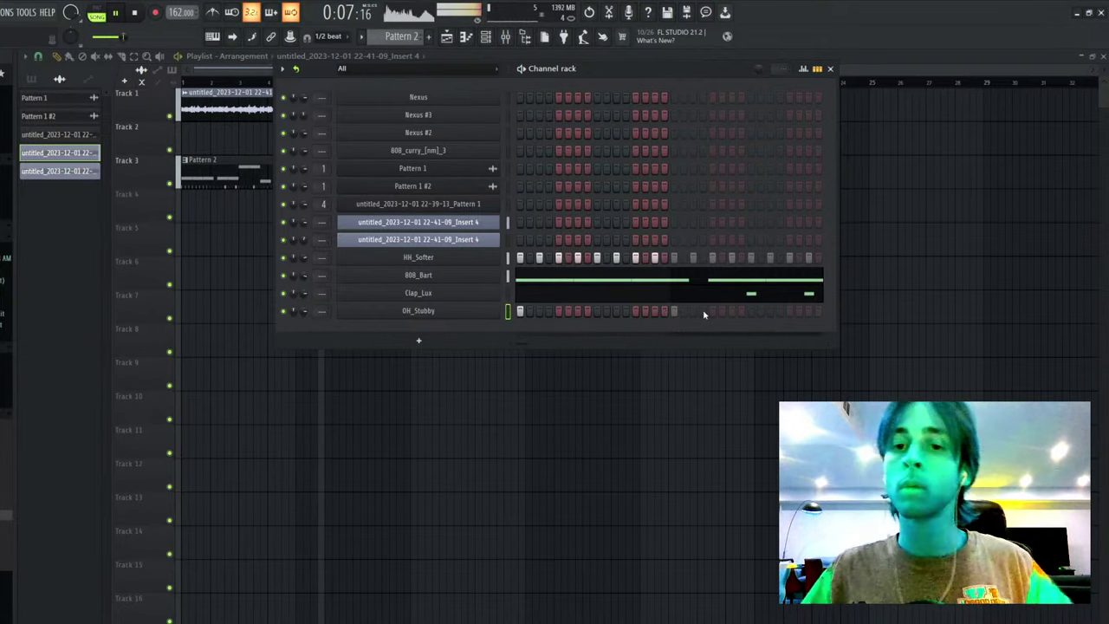
{"action": "left_click", "coordinate": [429, 310]}
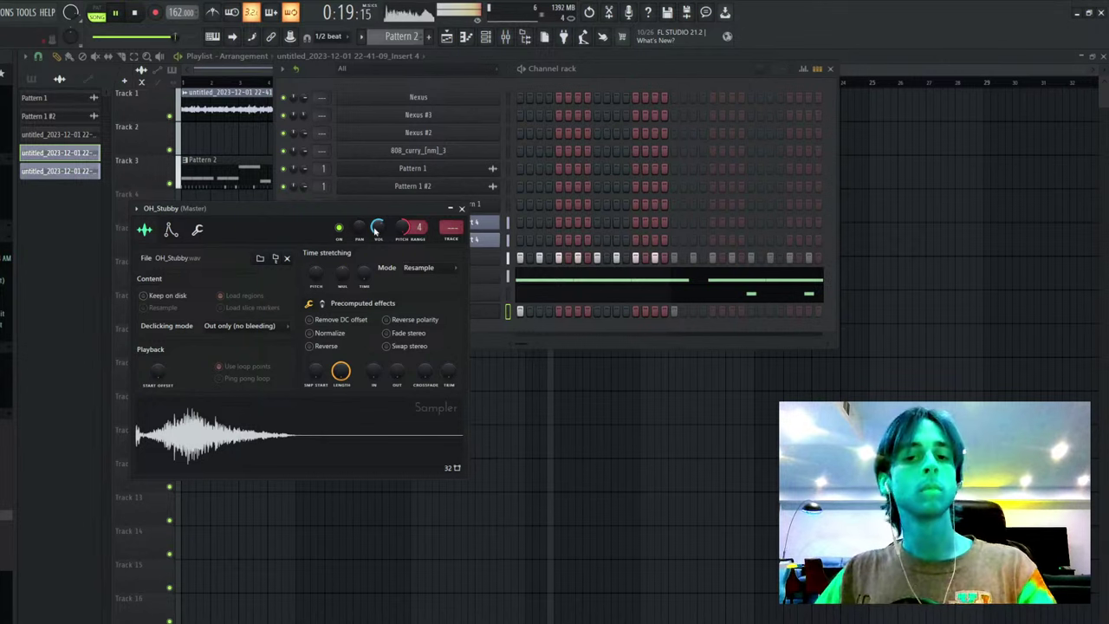
{"action": "left_click", "coordinate": [462, 209]}
{"action": "left_click", "coordinate": [803, 70]}
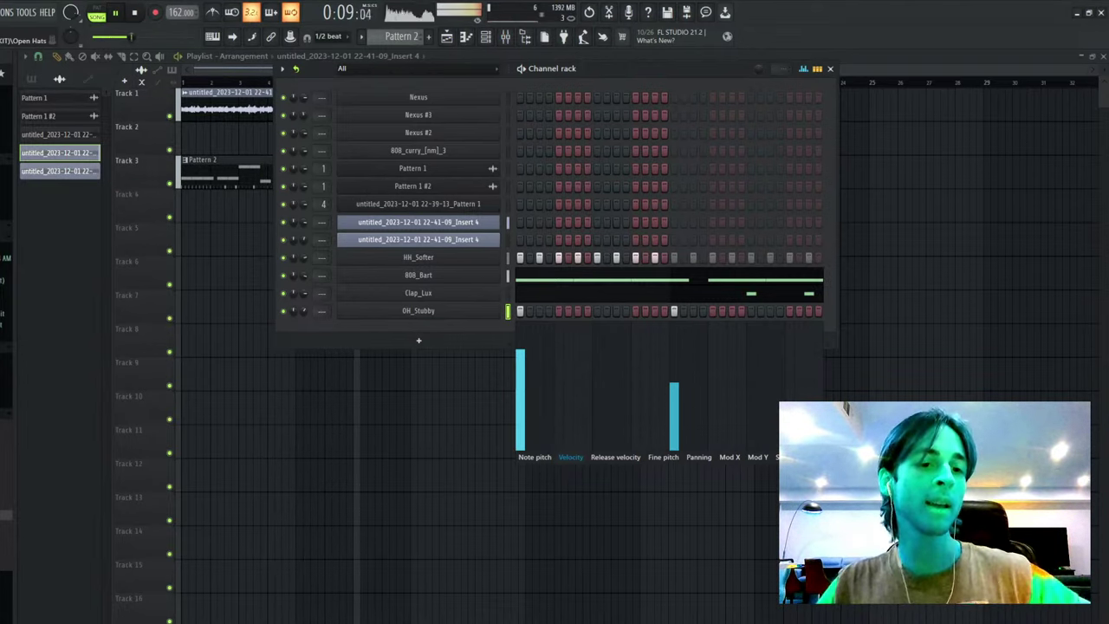
{"action": "left_click", "coordinate": [5, 429]}
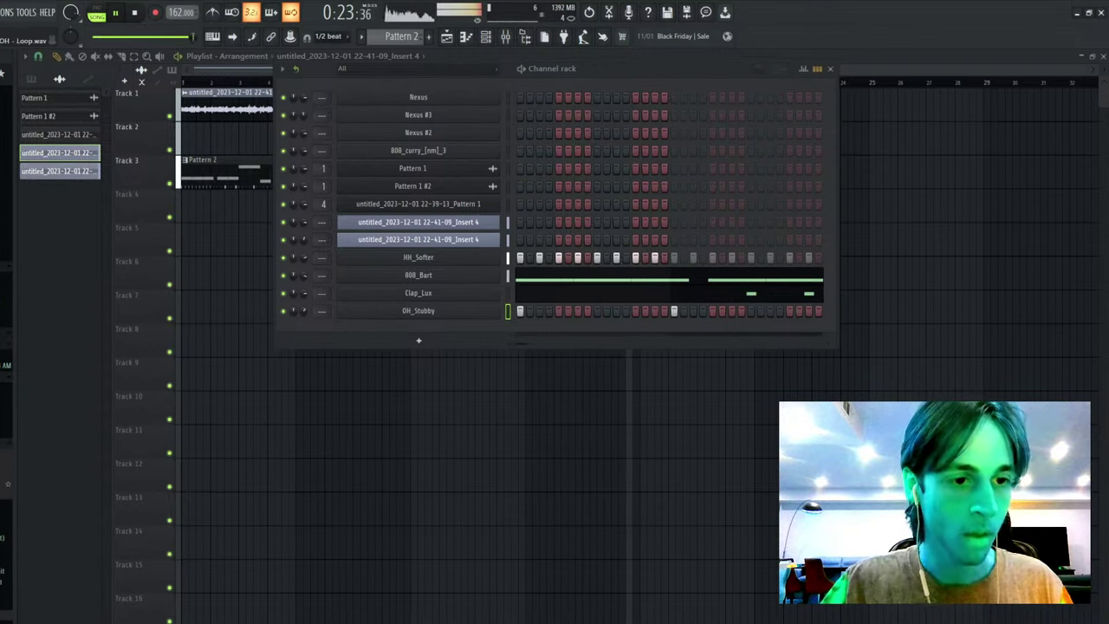
{"action": "key", "text": "F6"}
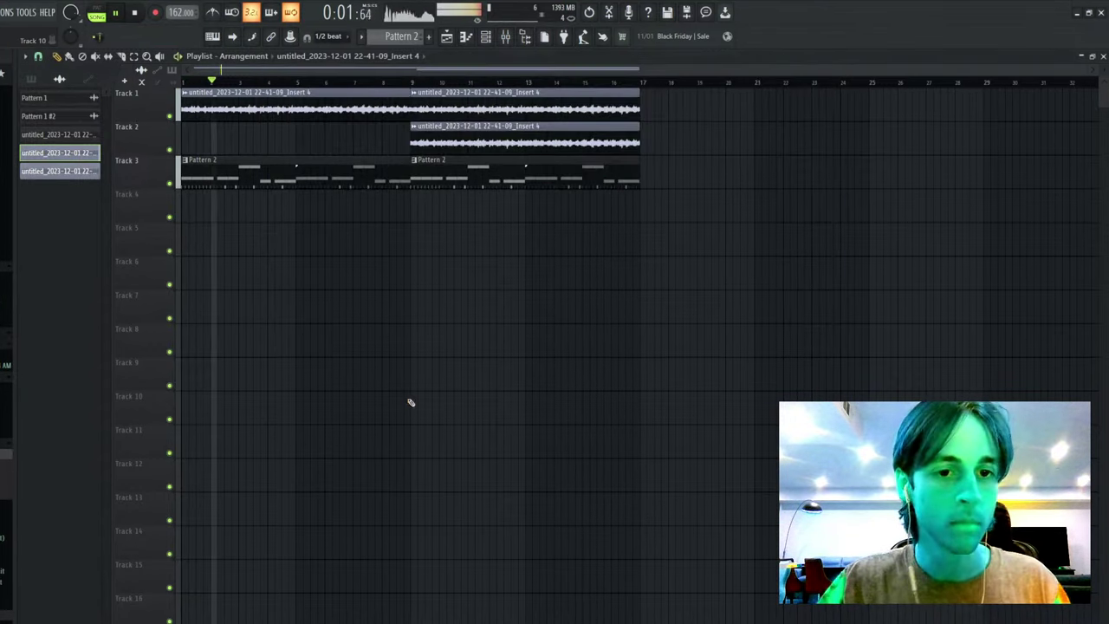
{"action": "left_click", "coordinate": [486, 35]}
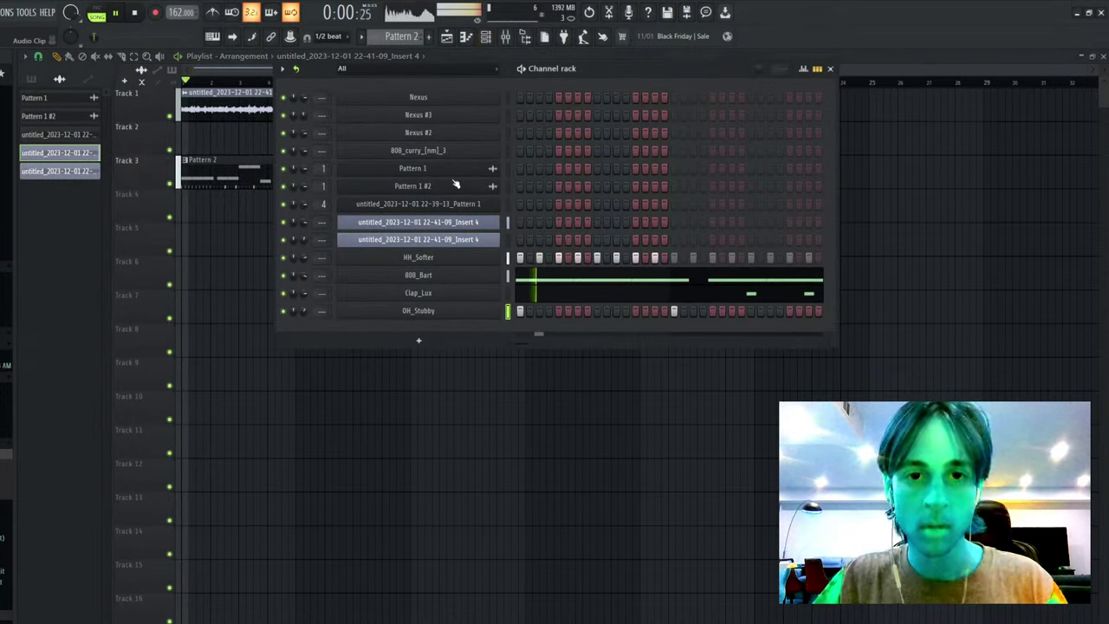
- Stop playback, add a new Nexus channel and browse its Piano category presets
{"action": "left_click", "coordinate": [455, 100]}
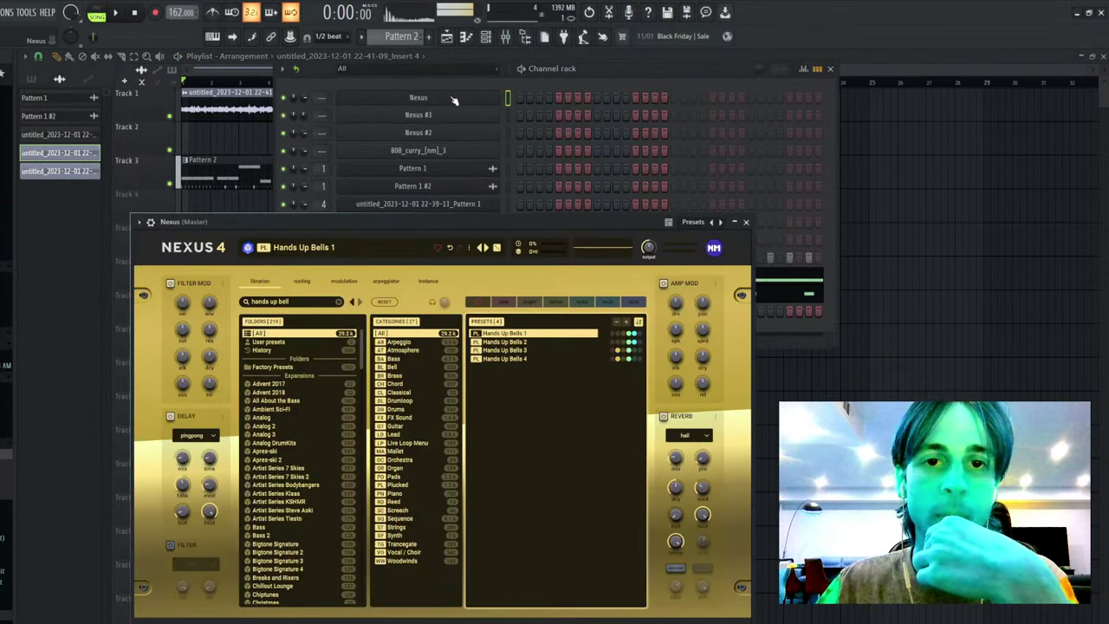
{"action": "left_click", "coordinate": [444, 89]}
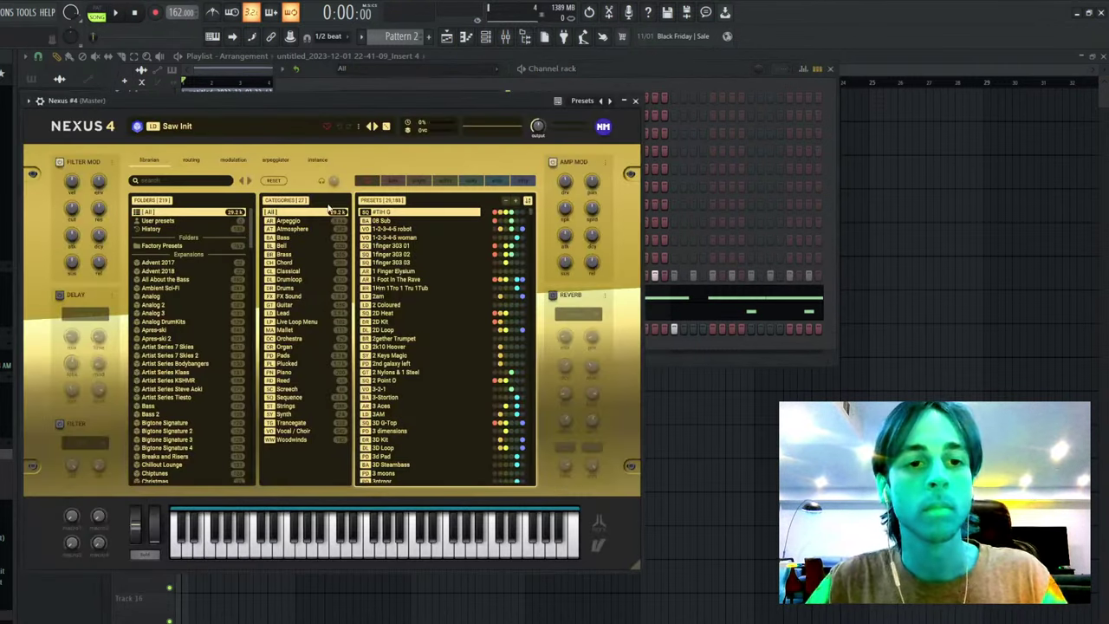
{"action": "left_click_drag", "start_coordinate": [316, 109], "coordinate": [468, 336]}
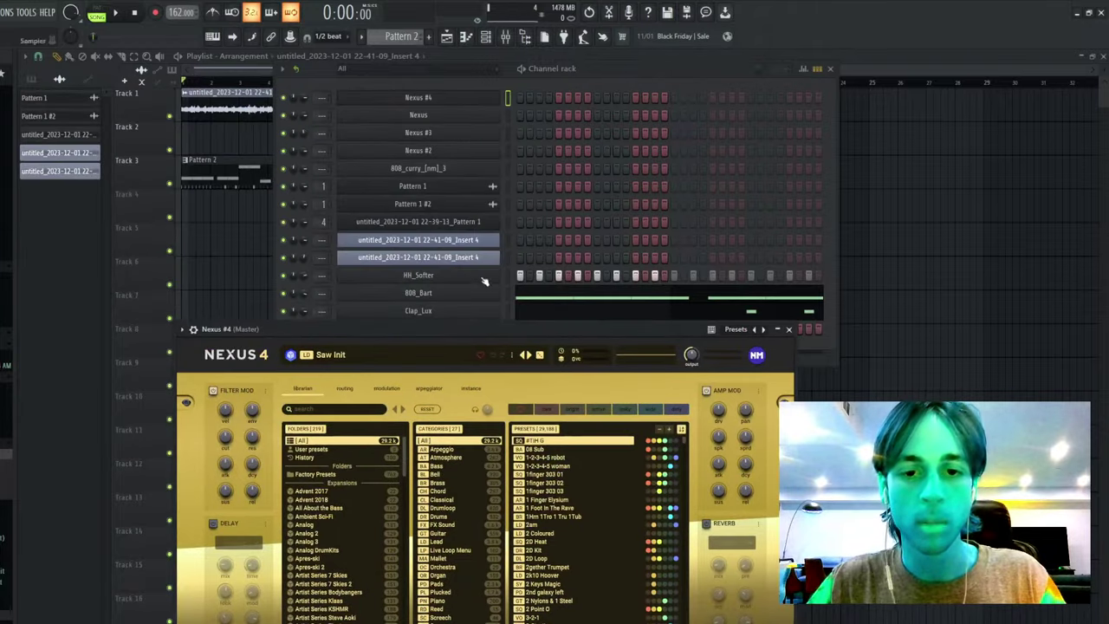
{"action": "left_click", "coordinate": [459, 609]}
{"action": "left_click", "coordinate": [459, 600]}
{"action": "scroll", "coordinate": [592, 554], "scroll_direction": "down", "scroll_amount": 8}
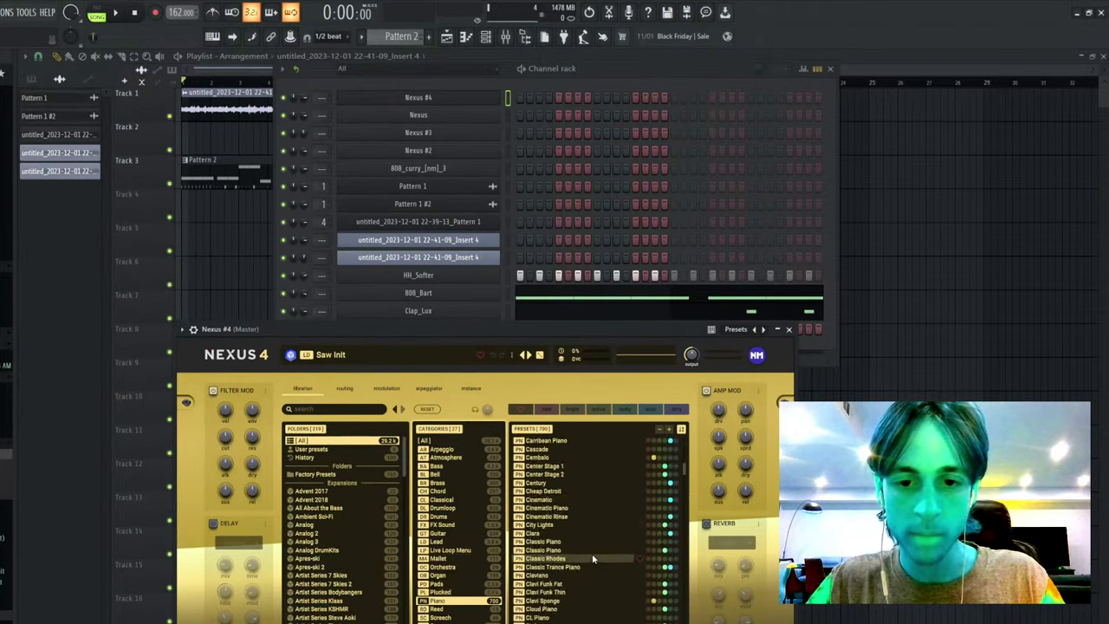
- Add an Xpand!2 instrument channel to the rack and play the arrangement
{"action": "left_click", "coordinate": [442, 108]}
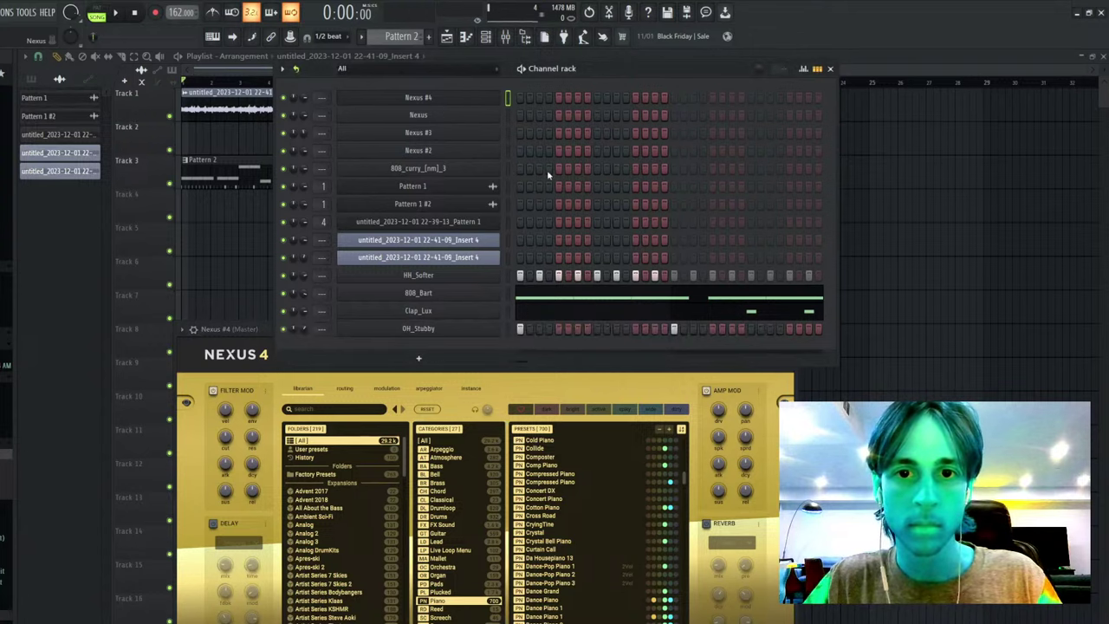
{"action": "left_click", "coordinate": [321, 209]}
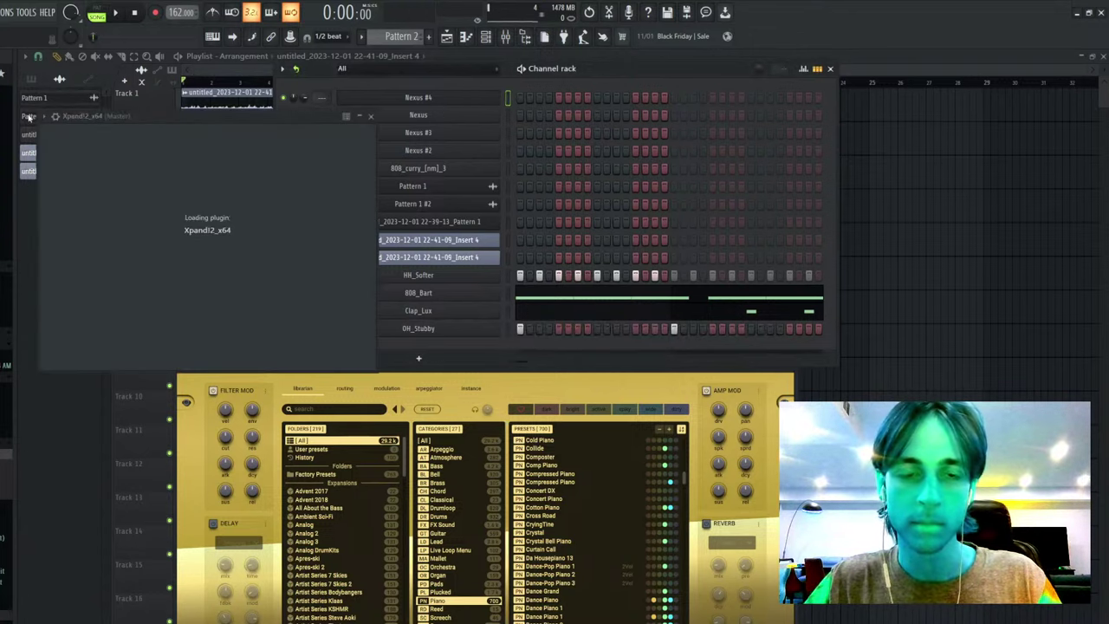
{"action": "key", "text": "space"}
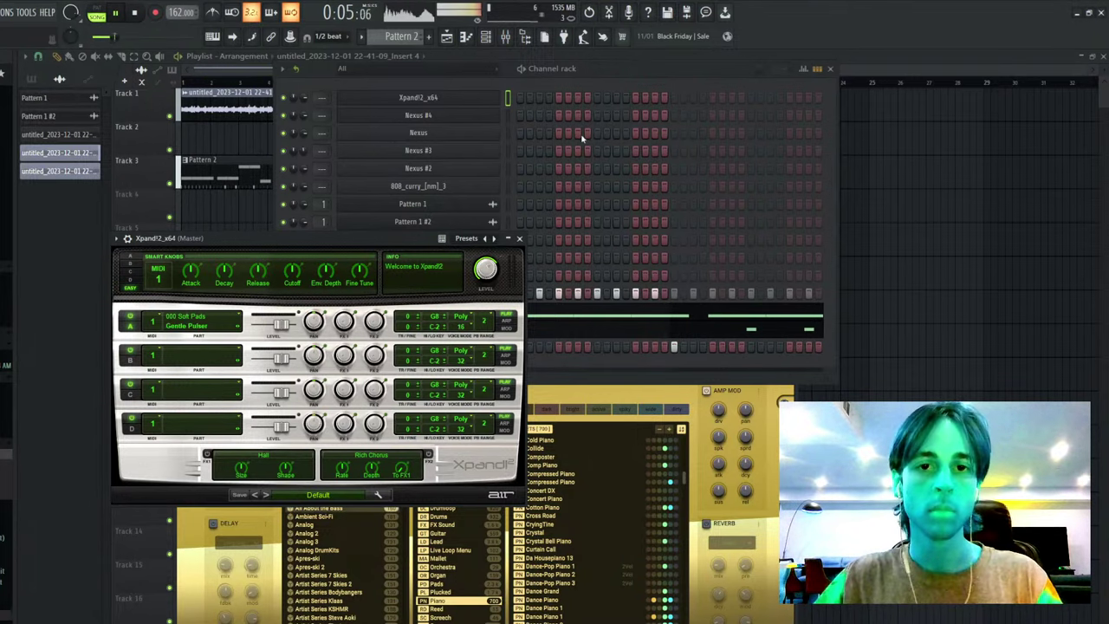
- Draw one-bar notes in the Xpand!2 piano roll: D6 in bar 1, C6 in bar 2, and G5 in bars 3 and 4
{"action": "right_click", "coordinate": [491, 98]}
{"action": "left_click", "coordinate": [509, 105]}
{"action": "key", "text": "space"}
{"action": "left_click", "coordinate": [39, 280]}
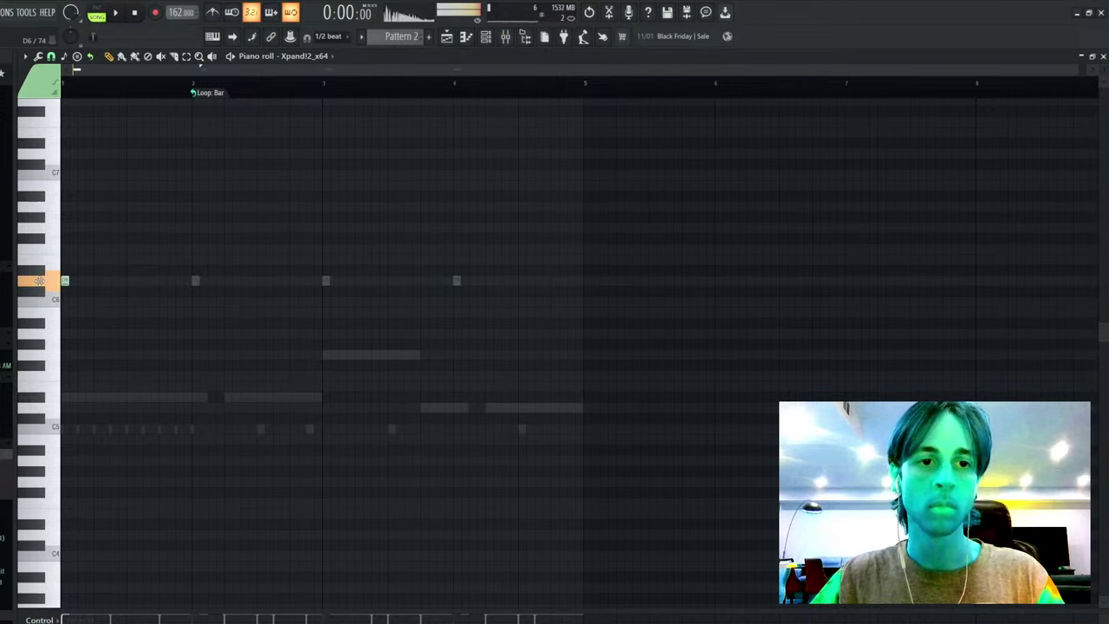
{"action": "left_click_drag", "start_coordinate": [76, 286], "coordinate": [192, 281]}
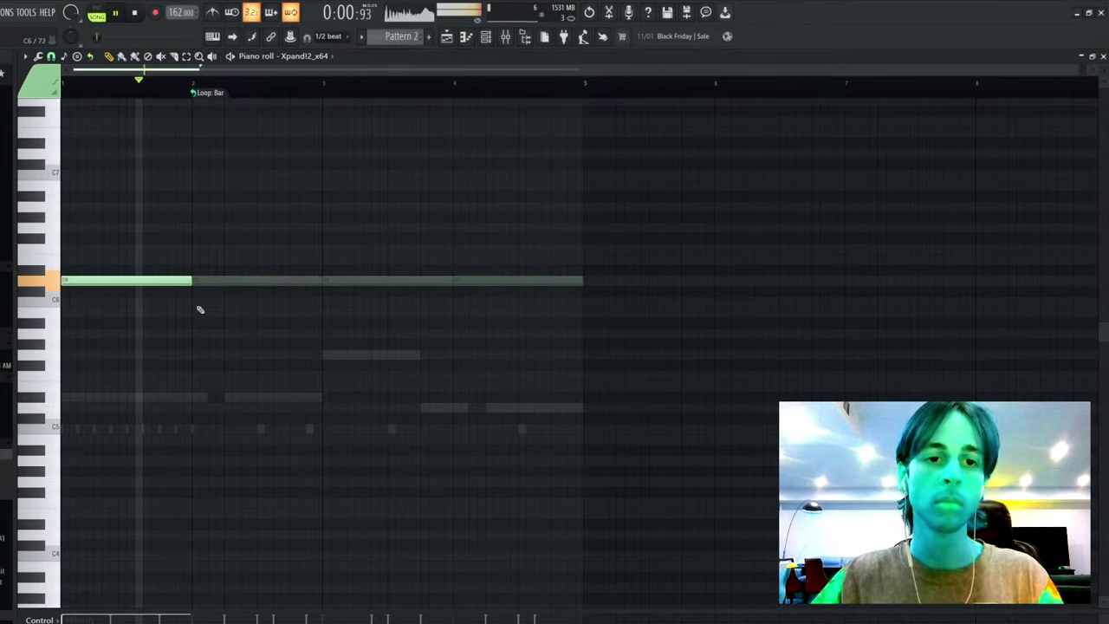
{"action": "left_click", "coordinate": [193, 301]}
{"action": "left_click", "coordinate": [327, 355]}
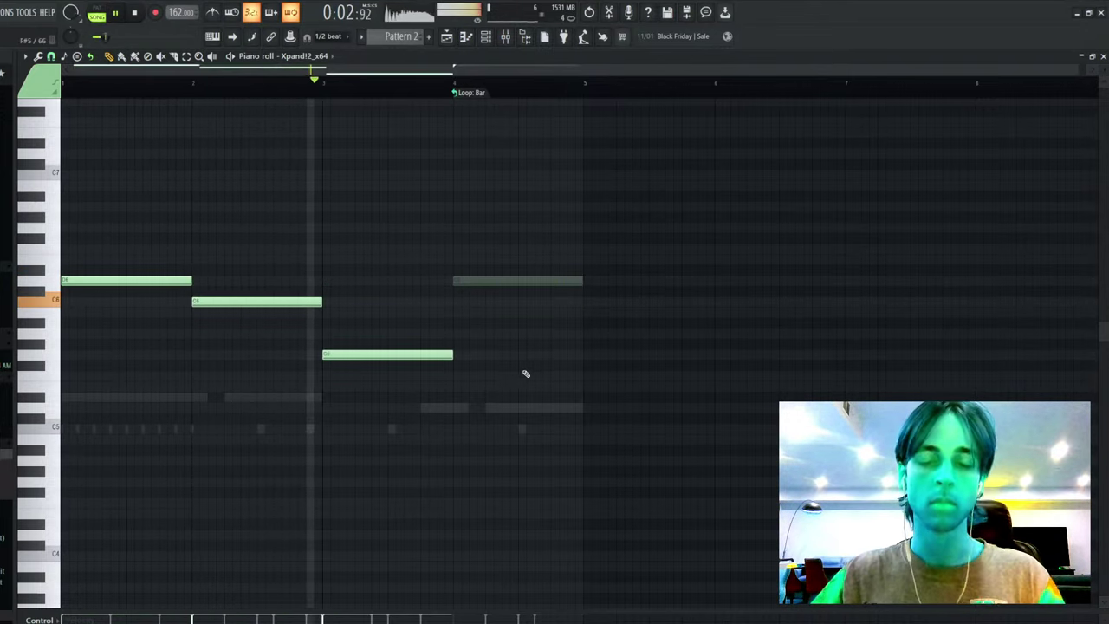
{"action": "left_click", "coordinate": [468, 354]}
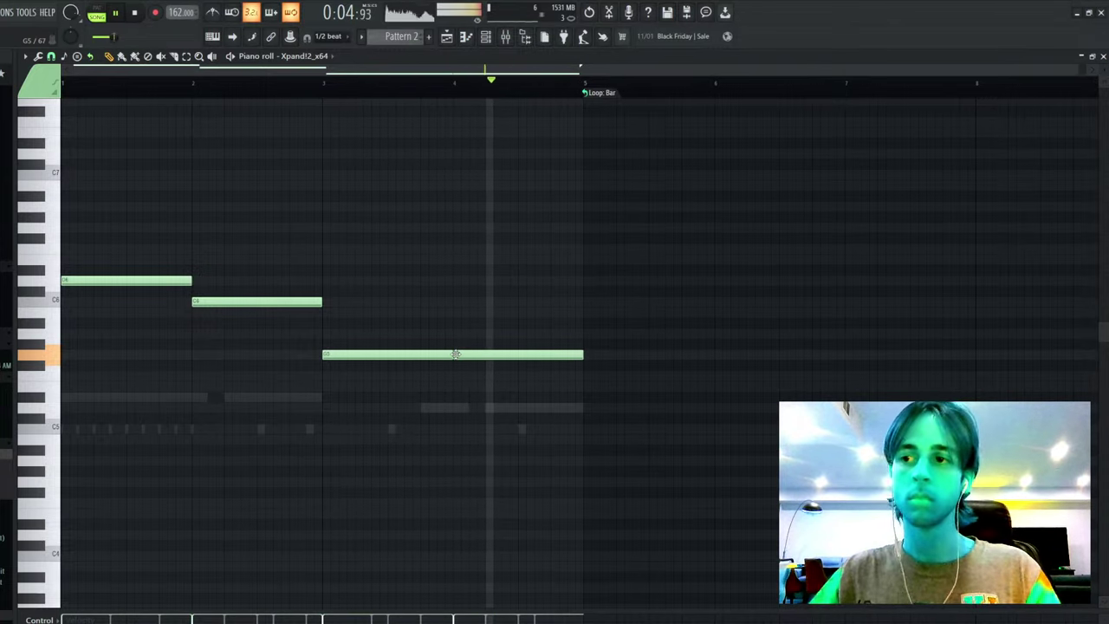
- Duplicate all four Xpand!2 notes in place and transpose the copies to seven semitones above the originals
{"action": "key", "text": "ctrl+a"}
{"action": "key", "text": "ctrl+c"}
{"action": "key", "text": "ctrl+v"}
{"action": "key", "text": "shift+Down"}
{"action": "key", "text": "shift+Down"}
{"action": "key", "text": "shift+Down"}
{"action": "key", "text": "shift+Down"}
{"action": "key", "text": "shift+Down"}
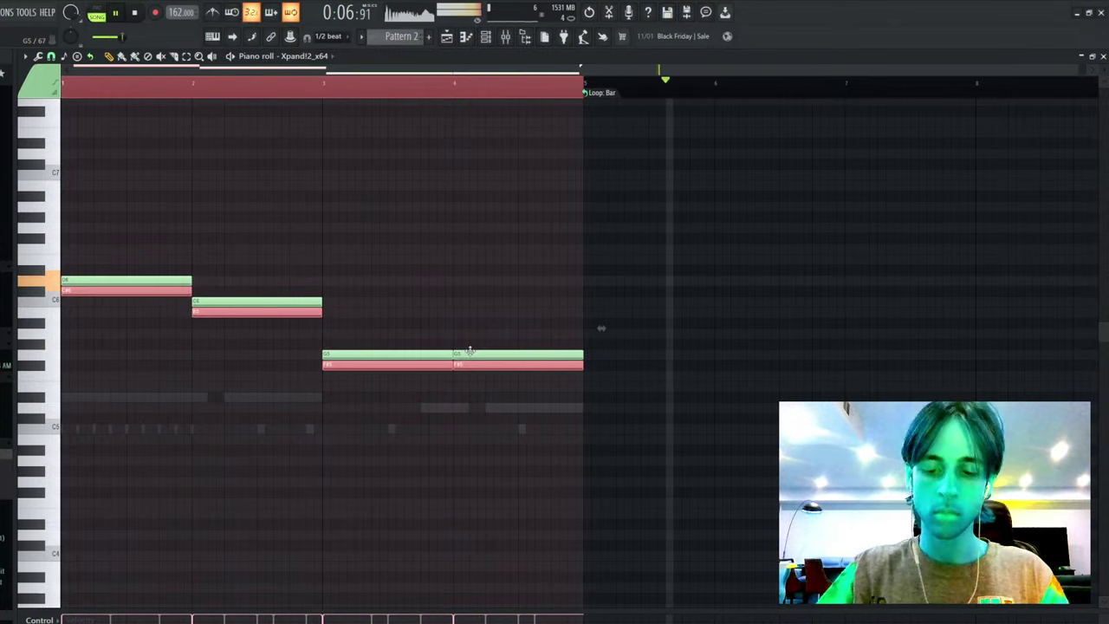
{"action": "key", "text": "ctrl+Up"}
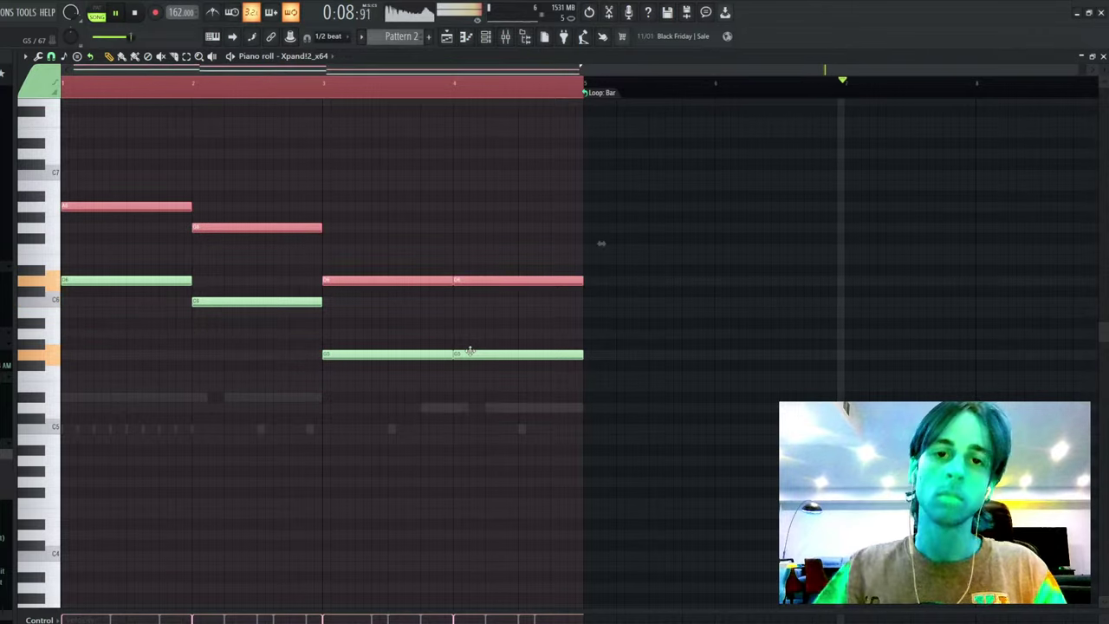
- Try the upper Xpand!2 note in bar 1 one octave lower
{"action": "key", "text": "ctrl+d"}
{"action": "left_click_drag", "start_coordinate": [307, 266], "coordinate": [240, 243]}
{"action": "key", "text": "ctrl+Down"}
{"action": "key", "text": "ctrl+d"}
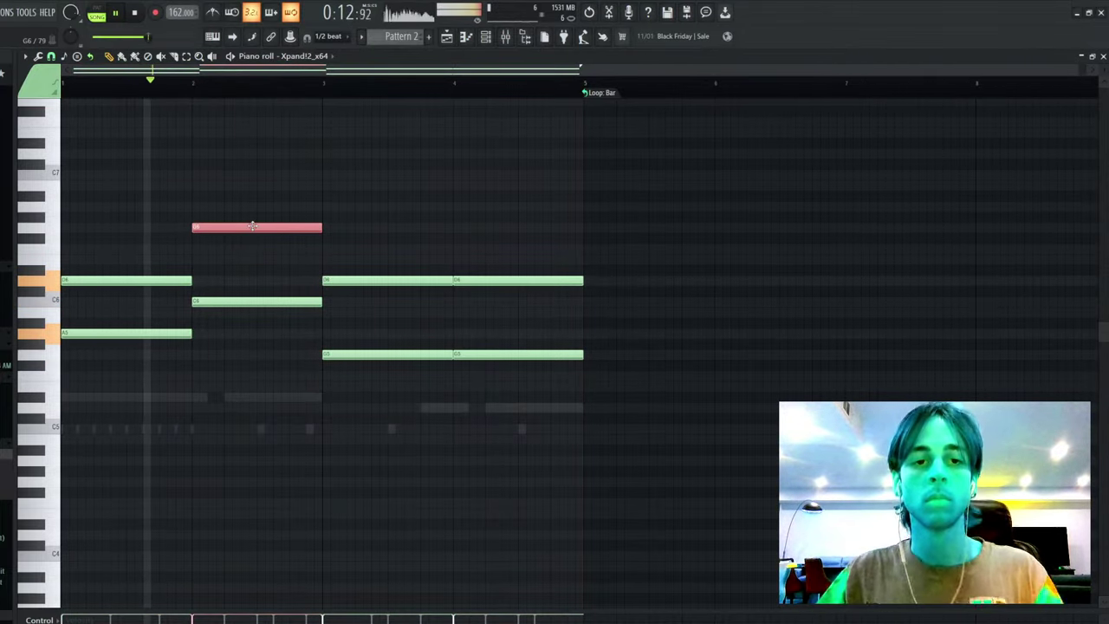
{"action": "left_click_drag", "start_coordinate": [174, 324], "coordinate": [131, 359]}
{"action": "key", "text": "ctrl+Up"}
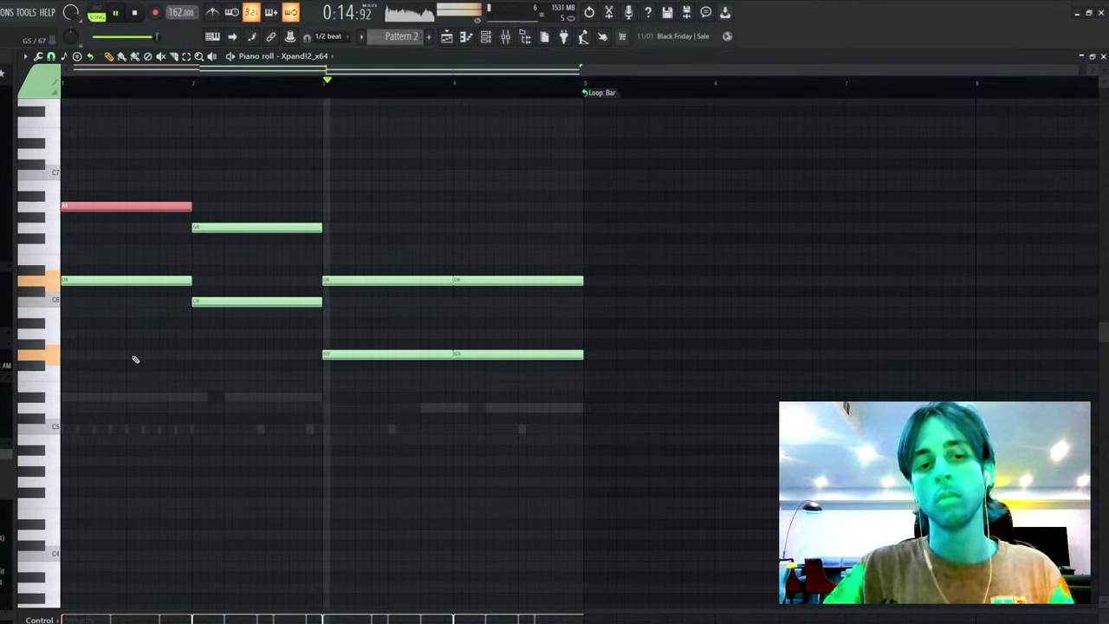
- Copy all the Xpand!2 chord notes into the Nexus #4 channel
{"action": "key", "text": "ctrl+a"}
{"action": "key", "text": "ctrl+d"}
{"action": "key", "text": "Escape"}
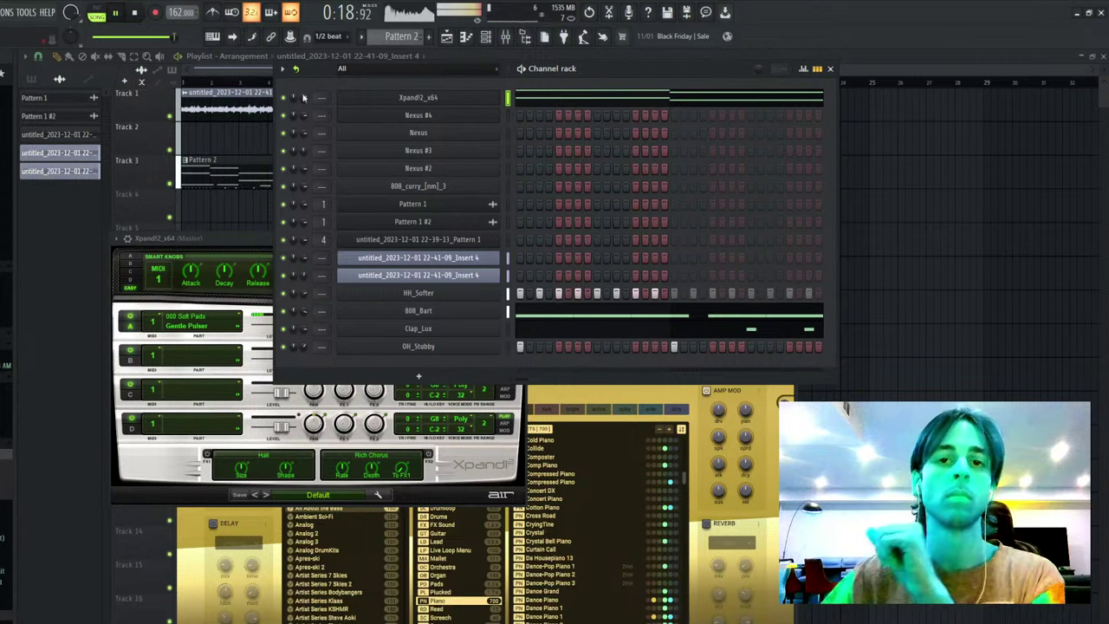
{"action": "left_click", "coordinate": [492, 116]}
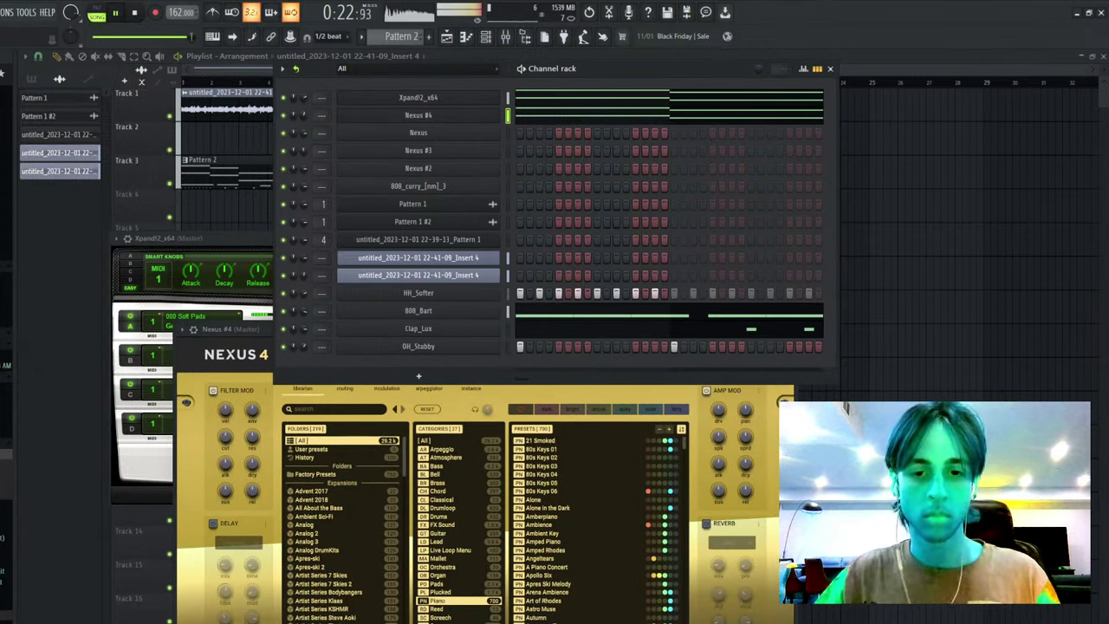
- Load the Andro Strings preset from the Pads category in Nexus #4
{"action": "left_click", "coordinate": [450, 585]}
{"action": "scroll", "coordinate": [602, 551], "scroll_direction": "down", "scroll_amount": 10}
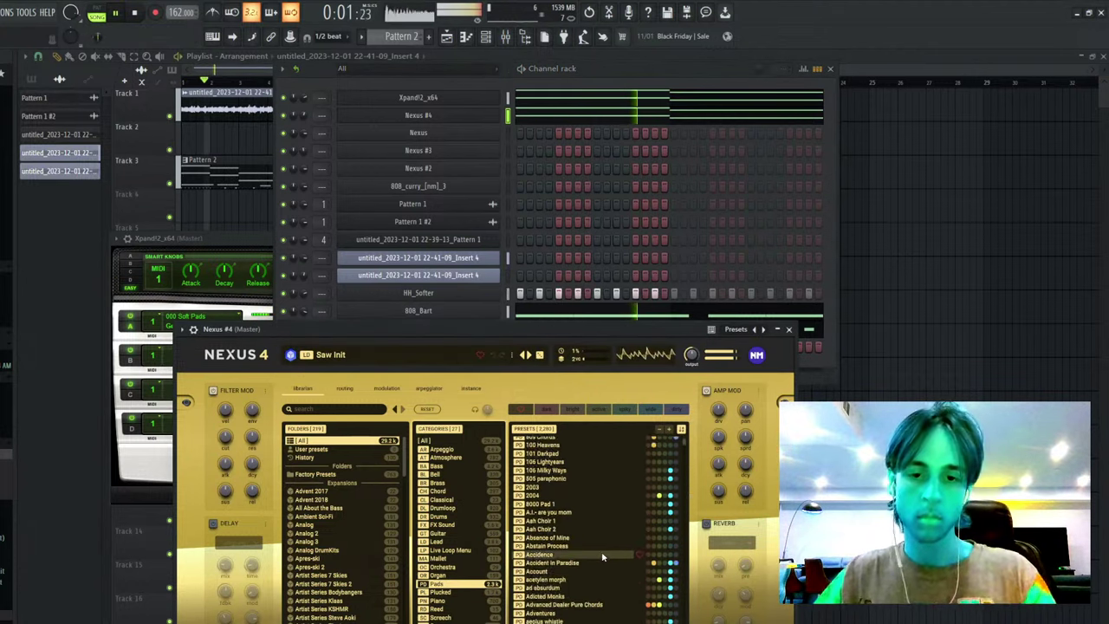
{"action": "scroll", "coordinate": [602, 551], "scroll_direction": "down", "scroll_amount": 8}
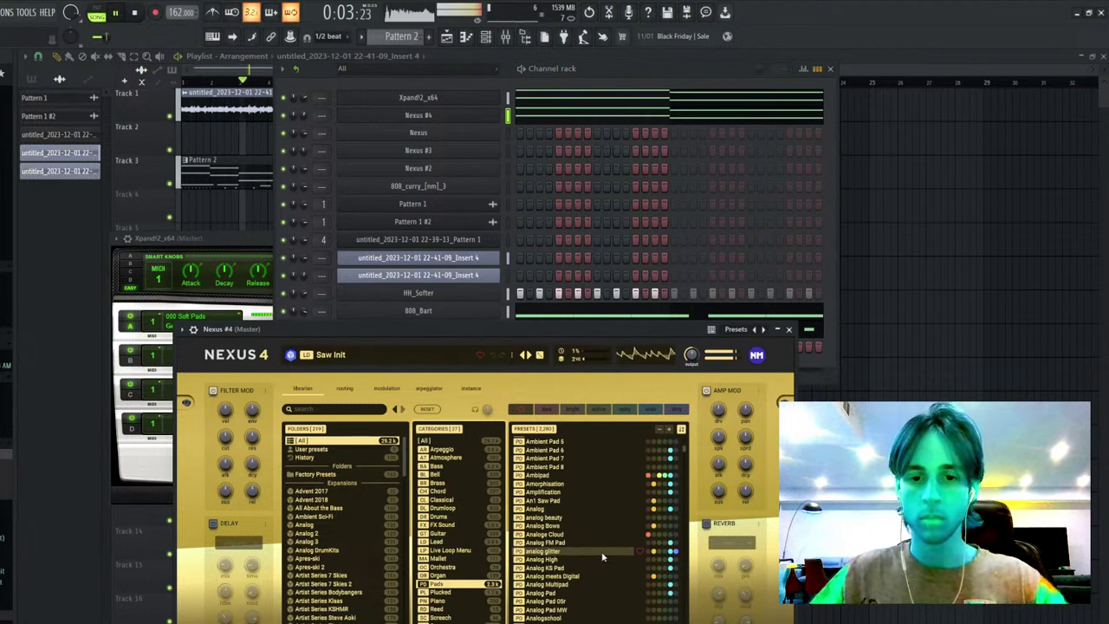
{"action": "left_click", "coordinate": [555, 508]}
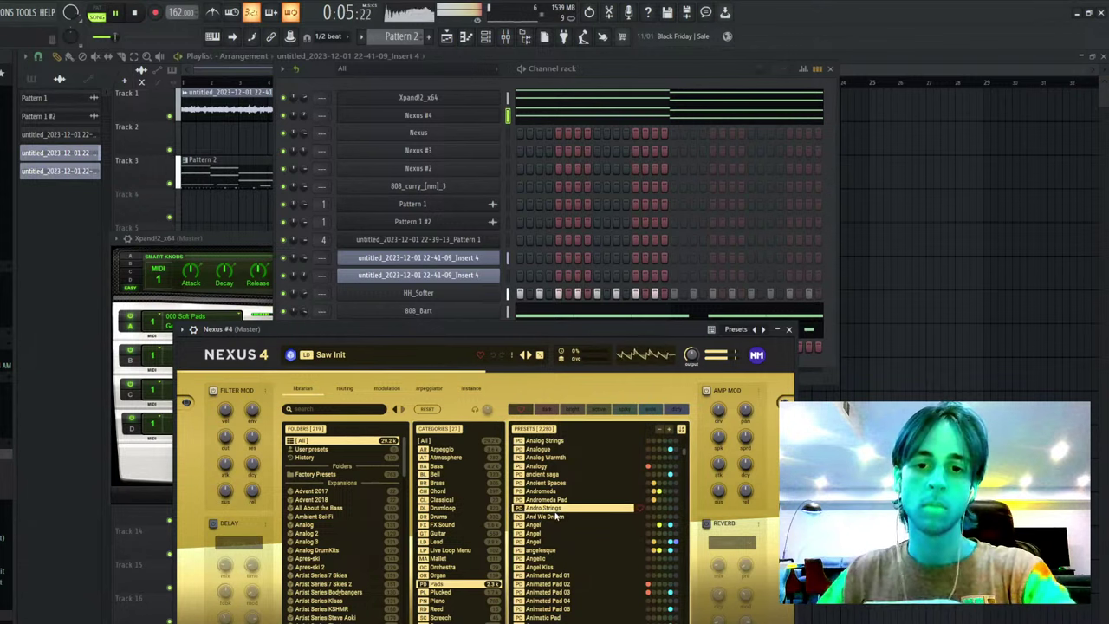
- Try the two Nexus #4 chord notes in bar 4 two semitones lower
{"action": "left_click", "coordinate": [554, 122]}
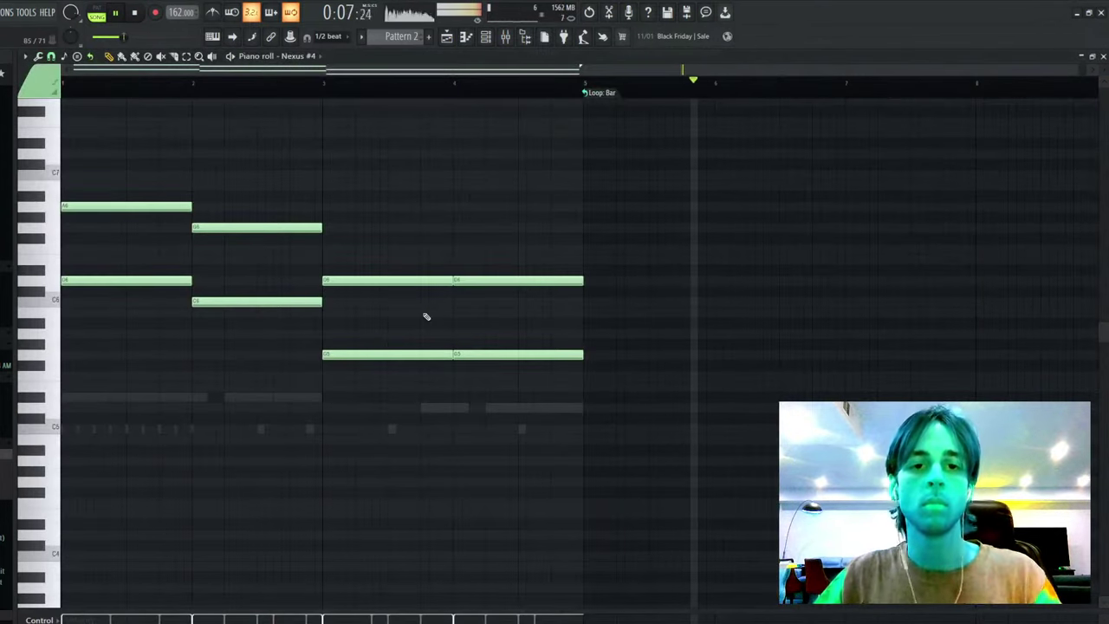
{"action": "left_click_drag", "start_coordinate": [542, 222], "coordinate": [496, 397]}
{"action": "key", "text": "shift+Down"}
{"action": "key", "text": "shift+Down"}
{"action": "key", "text": "ctrl+d"}
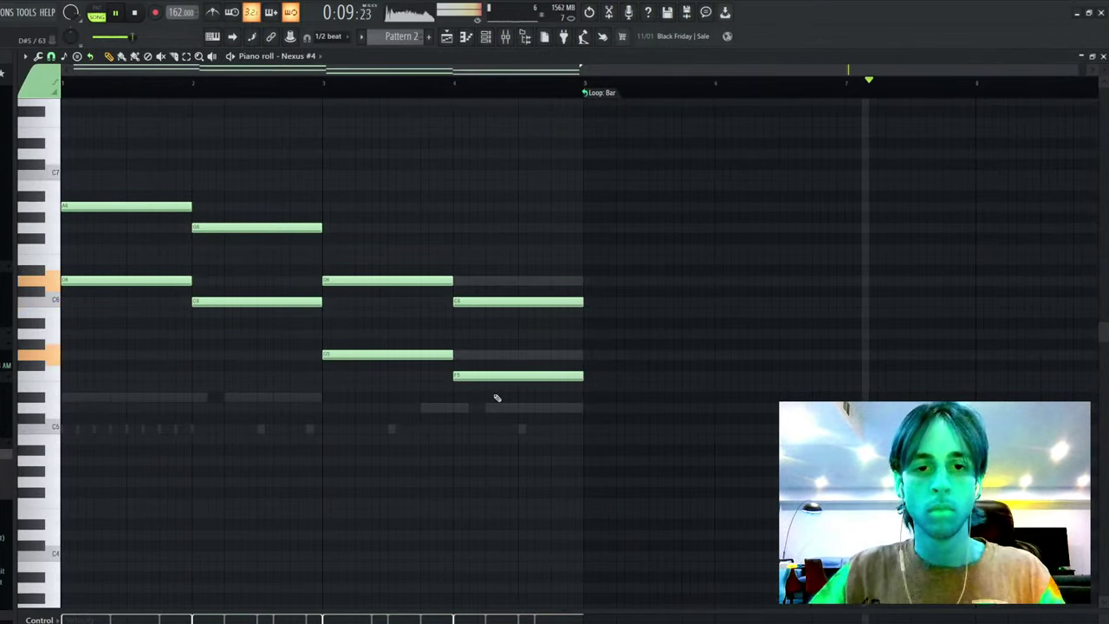
{"action": "left_click_drag", "start_coordinate": [520, 255], "coordinate": [498, 498]}
{"action": "key", "text": "ctrl+d"}
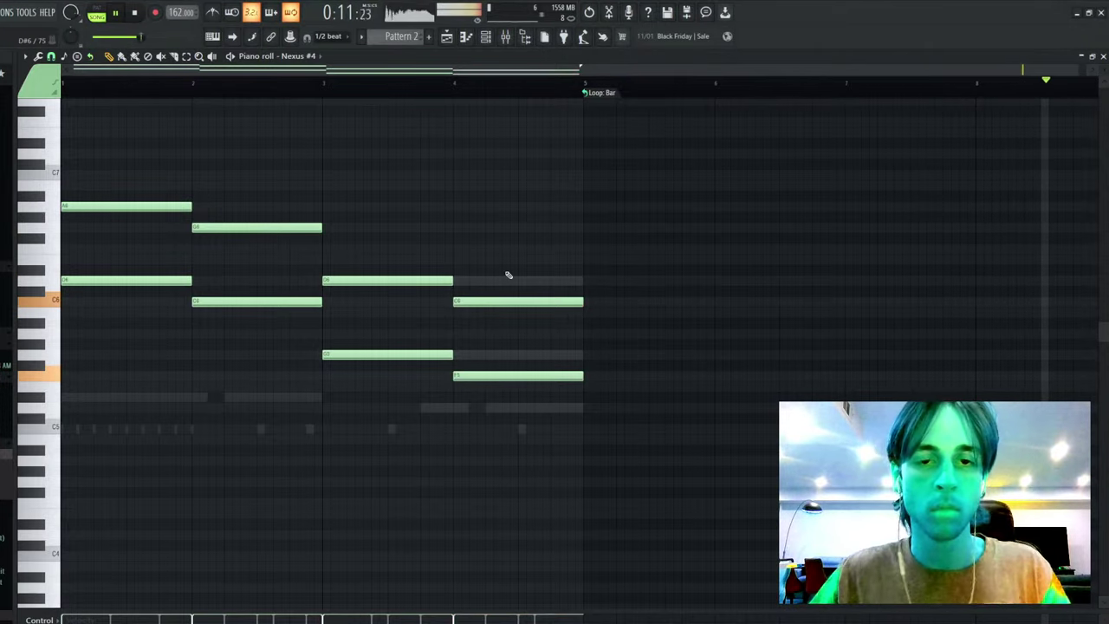
{"action": "key", "text": "Escape"}
{"action": "left_click", "coordinate": [304, 116]}
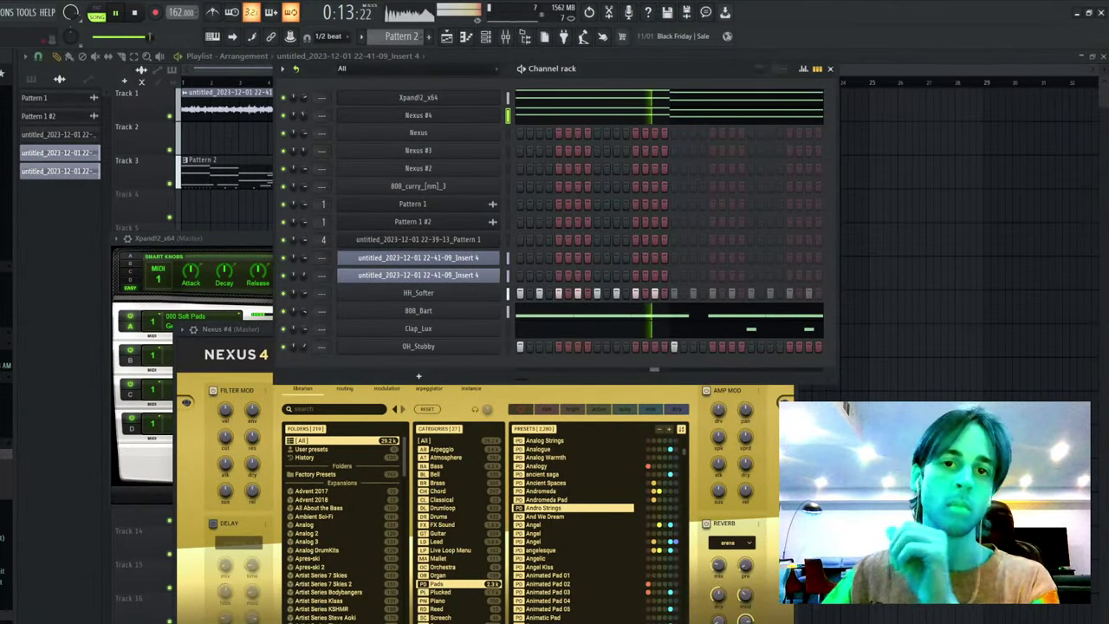
- Transpose the two bar 4 notes of Nexus #4 back up by two semitones
{"action": "left_click", "coordinate": [617, 118]}
{"action": "left_click_drag", "start_coordinate": [514, 234], "coordinate": [482, 401]}
{"action": "key", "text": "shift+Up"}
{"action": "key", "text": "shift+Up"}
{"action": "key", "text": "ctrl+d"}
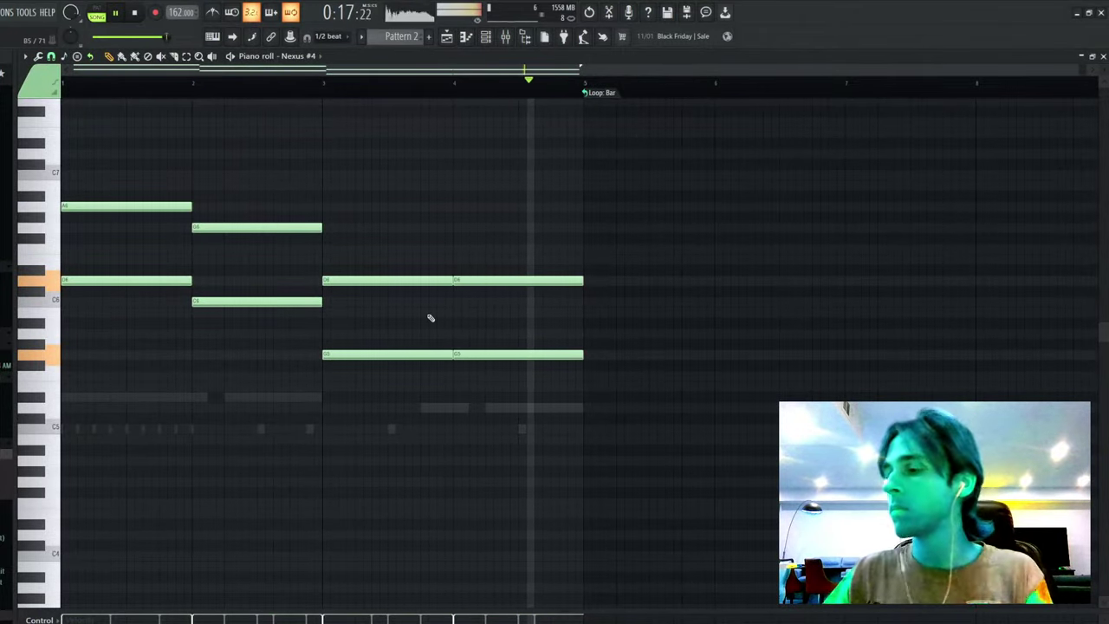
{"action": "key", "text": "F7"}
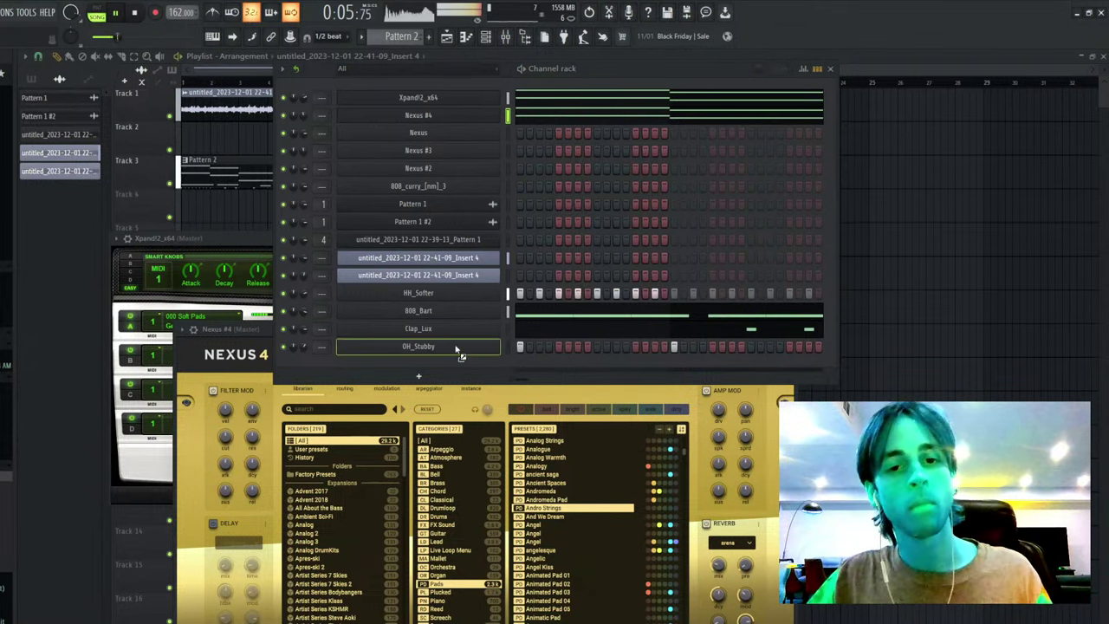
- Add the NM - Band Snare sample as a channel after OH_Stubby and draw two short C5 hits in the second half of bar 4
{"action": "left_click_drag", "start_coordinate": [457, 350], "coordinate": [457, 365]}
{"action": "key", "text": "F7"}
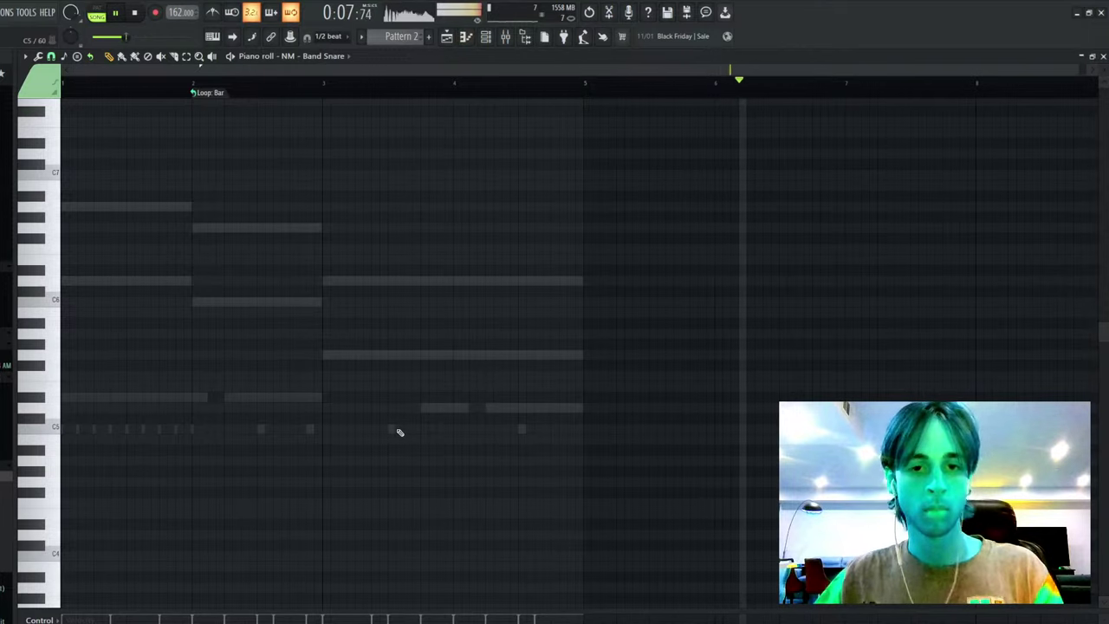
{"action": "left_click", "coordinate": [394, 429]}
{"action": "mouse_move", "coordinate": [518, 435]}
{"action": "left_mouse_down"}
{"action": "mouse_move", "coordinate": [415, 430]}
{"action": "mouse_move", "coordinate": [522, 429]}
{"action": "left_mouse_up"}
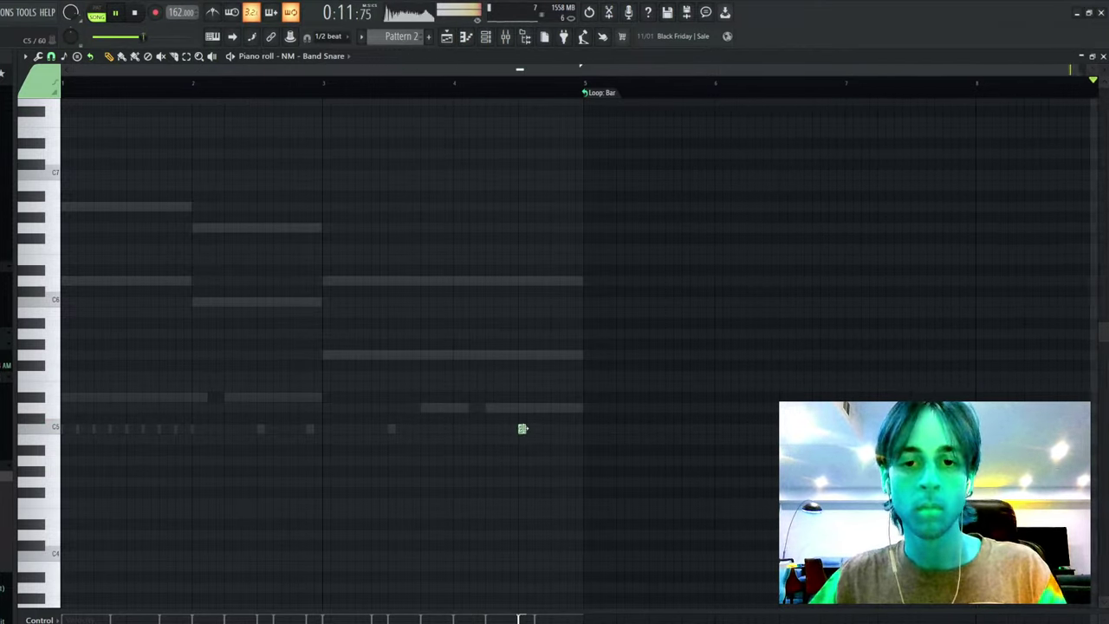
{"action": "left_click", "coordinate": [571, 428]}
{"action": "key", "text": "ctrl+a"}
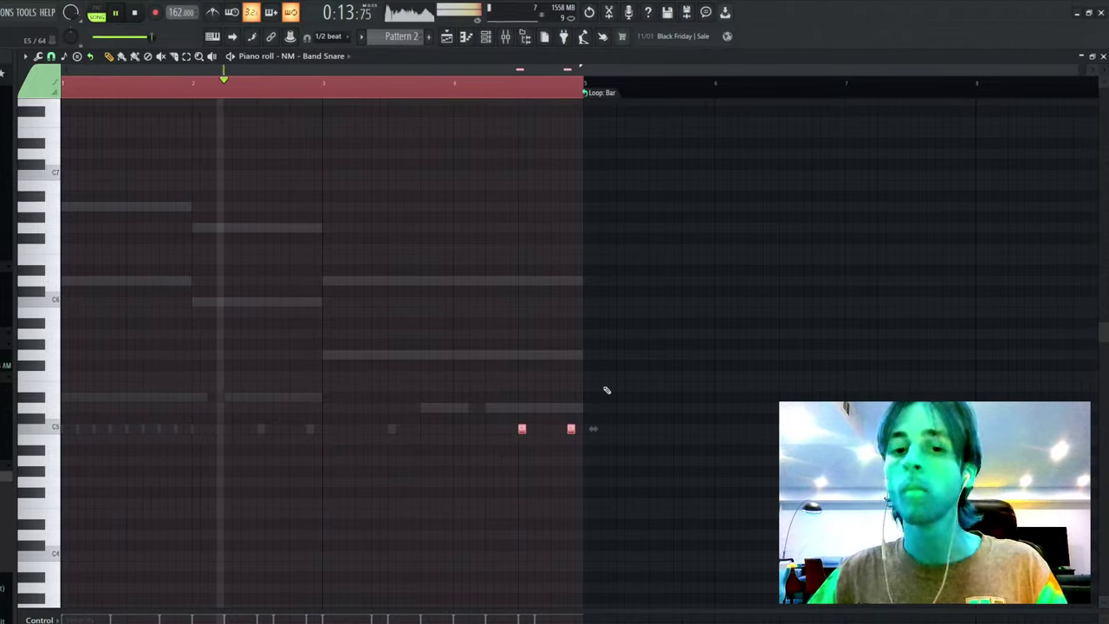
{"action": "key", "text": "ctrl+d"}
{"action": "key", "text": "Escape"}
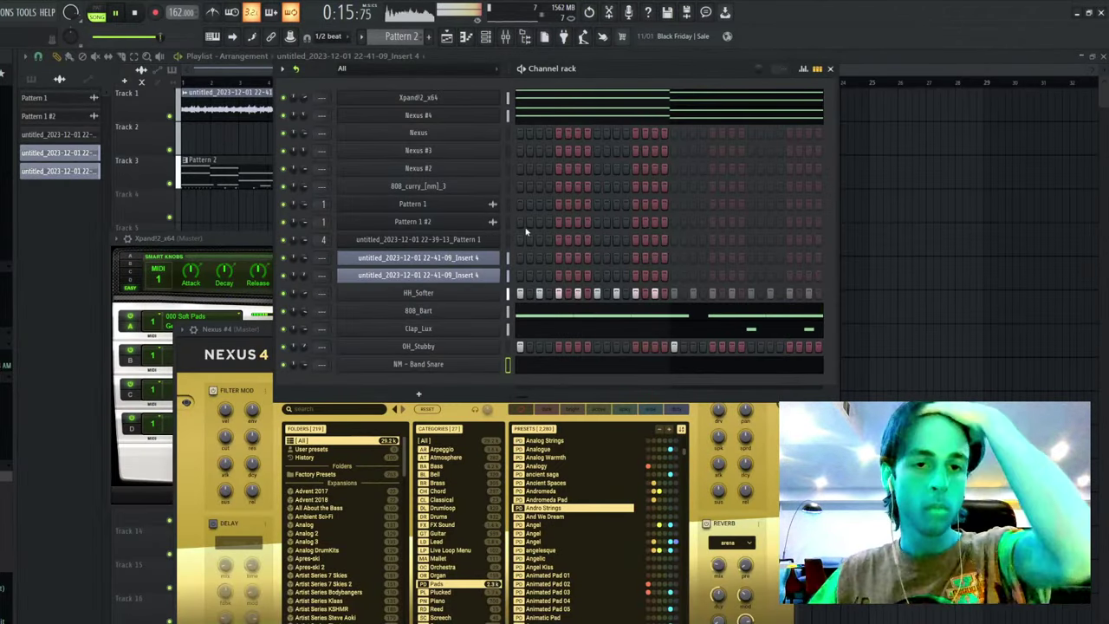
- Open the first Track 1 audio clip in Edison and send it to the playlist as a new audio clip on Track 5
{"action": "key", "text": "F12"}
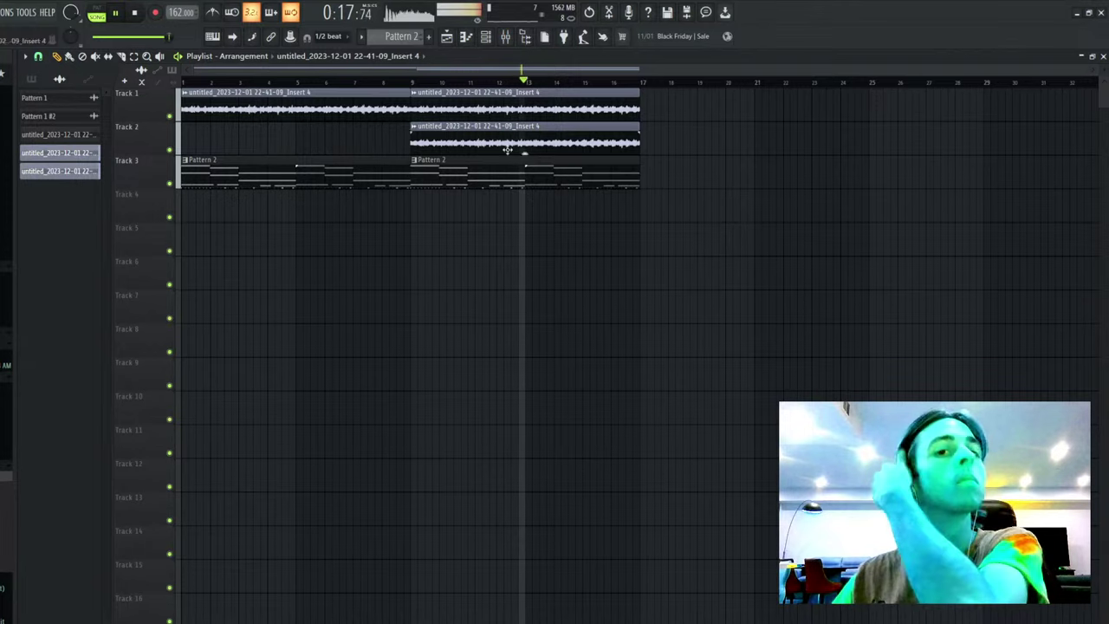
{"action": "double_click", "coordinate": [321, 104]}
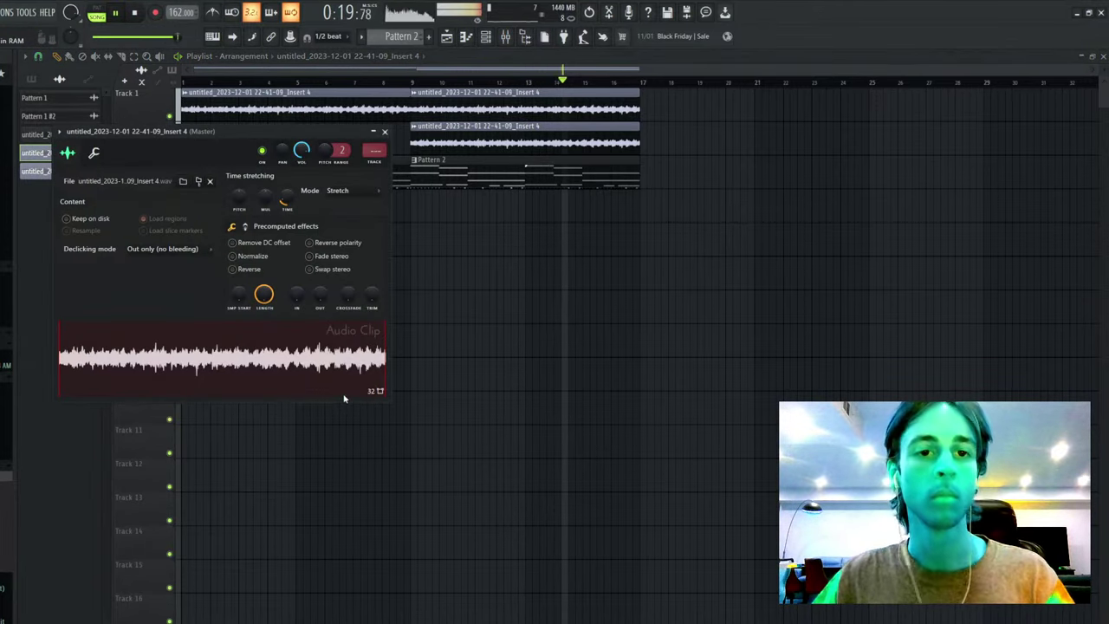
{"action": "double_click", "coordinate": [384, 338]}
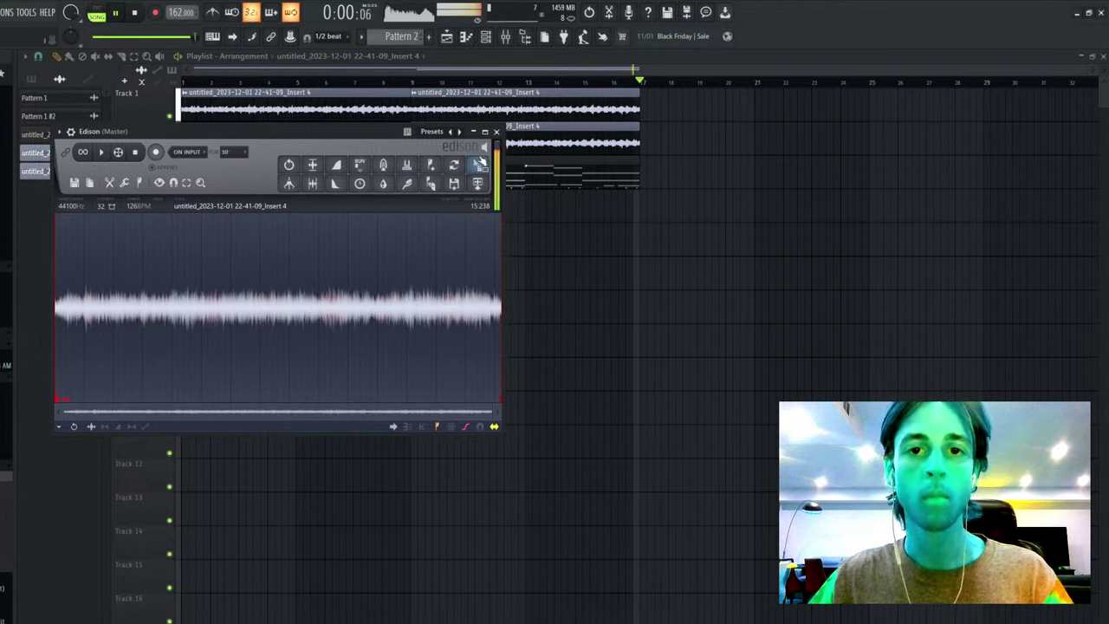
{"action": "left_click", "coordinate": [482, 164]}
- Normalize the new Track 5 audio clip and route it to mixer track 2
{"action": "double_click", "coordinate": [332, 247]}
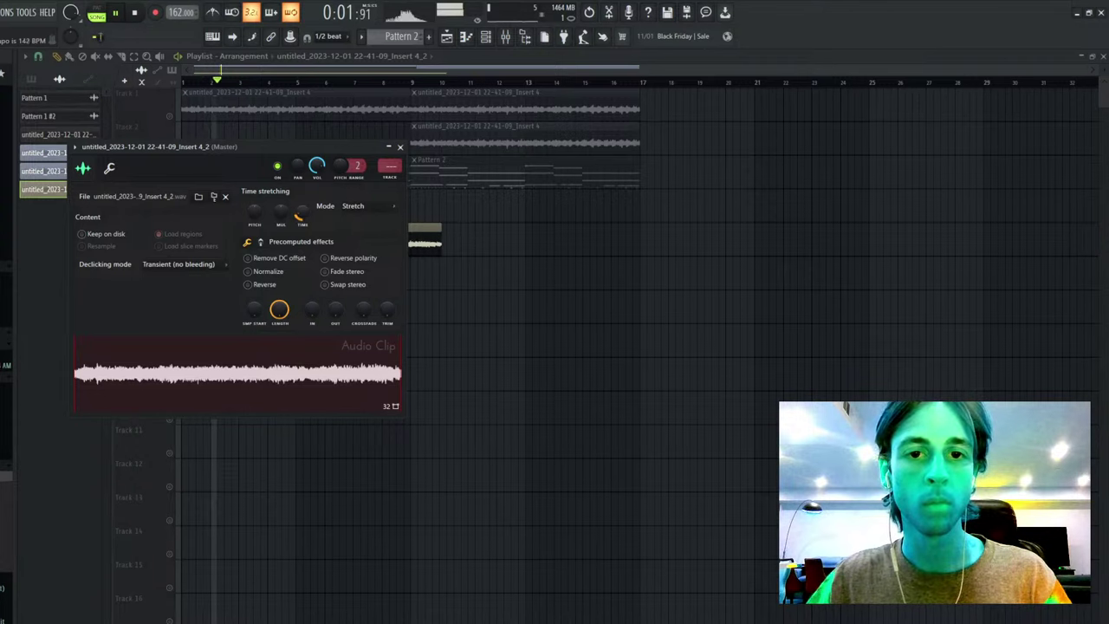
{"action": "left_click", "coordinate": [250, 271]}
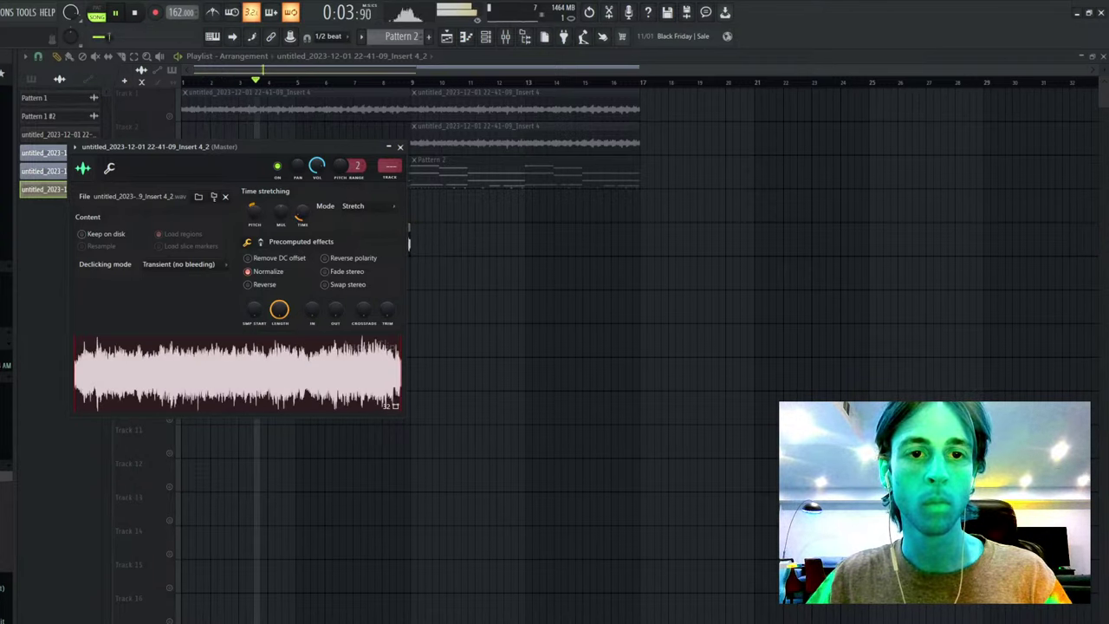
{"action": "double_click", "coordinate": [396, 179]}
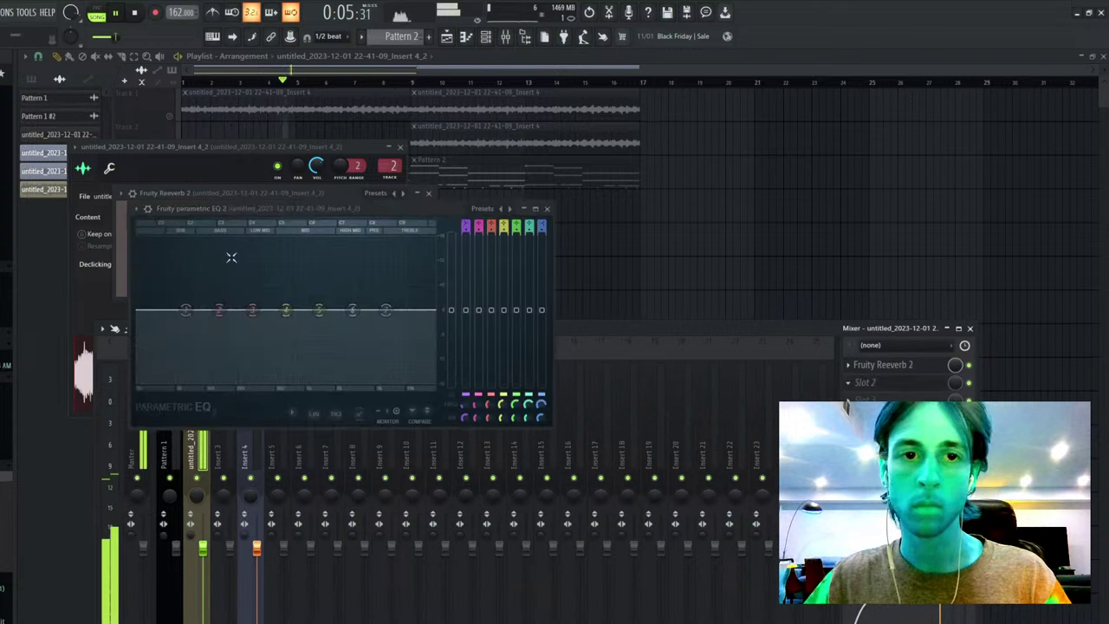
- Cut the lows and low mids and boost the upper mids in the clip's first Fruity parametric EQ 2
{"action": "left_click_drag", "start_coordinate": [286, 309], "coordinate": [279, 327]}
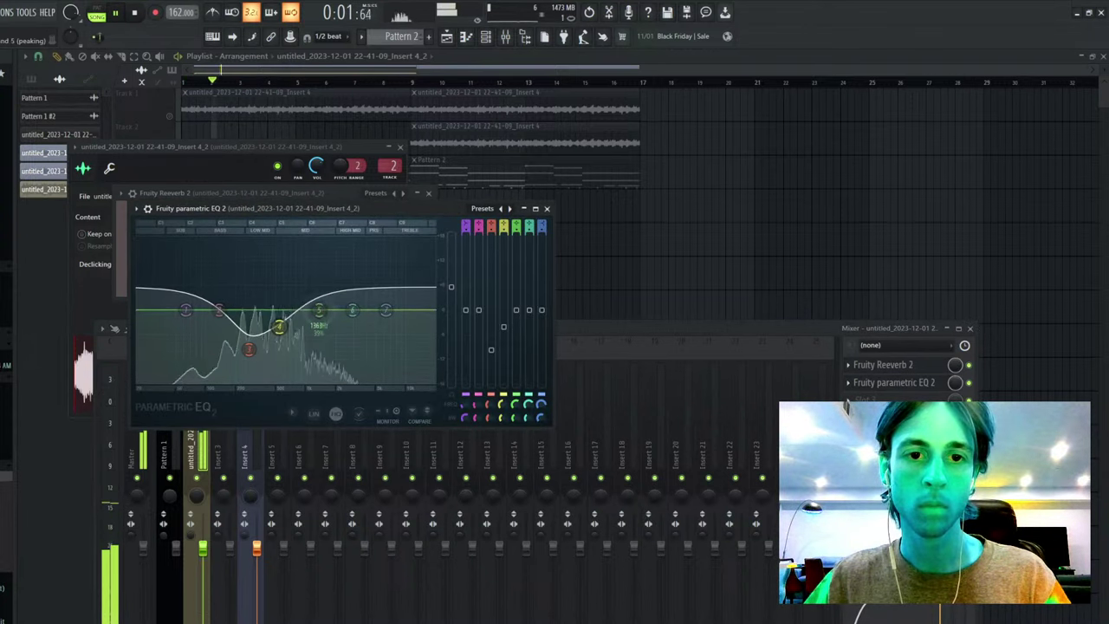
{"action": "left_click_drag", "start_coordinate": [353, 292], "coordinate": [358, 277]}
{"action": "left_click_drag", "start_coordinate": [188, 308], "coordinate": [191, 372]}
{"action": "key", "text": "Escape"}
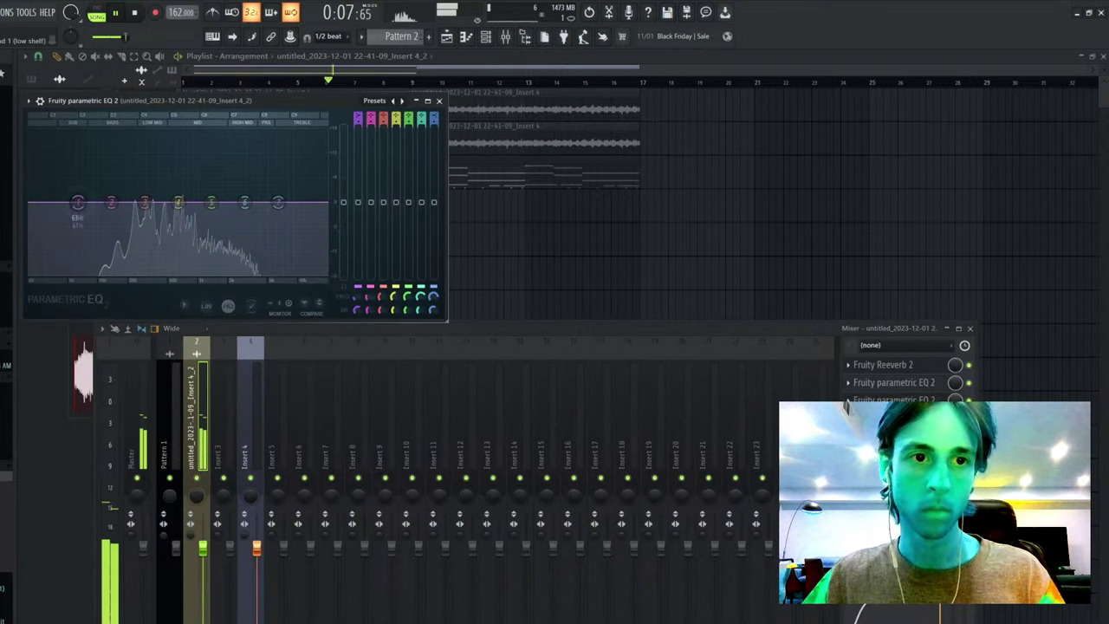
- In the second Fruity parametric EQ 2, cut band 1, boost band 7 and slightly lower band 4, then return to the playlist
{"action": "left_click_drag", "start_coordinate": [78, 201], "coordinate": [168, 273]}
{"action": "left_click_drag", "start_coordinate": [278, 201], "coordinate": [223, 168]}
{"action": "left_click_drag", "start_coordinate": [168, 273], "coordinate": [123, 273]}
{"action": "left_click_drag", "start_coordinate": [223, 168], "coordinate": [230, 182]}
{"action": "left_click_drag", "start_coordinate": [178, 202], "coordinate": [179, 214]}
{"action": "key", "text": "Escape"}
{"action": "key", "text": "space"}
{"action": "key", "text": "space"}
{"action": "key", "text": "Escape"}
{"action": "key", "text": "Escape"}
{"action": "key", "text": "Escape"}
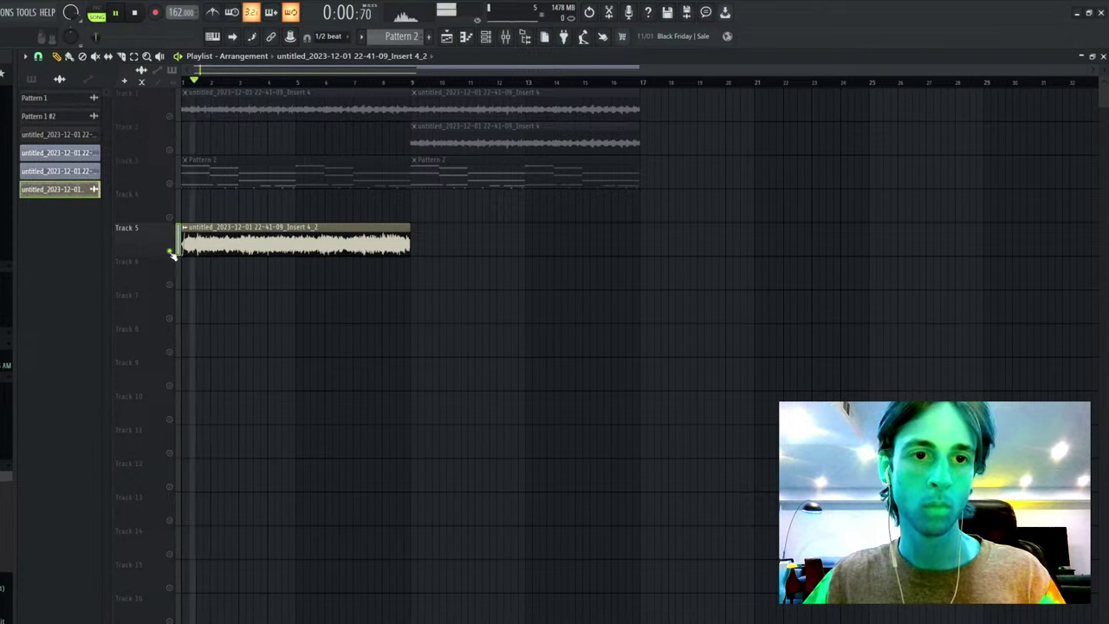
- Unsolo Track 5 and play the full arrangement from the start
{"action": "left_click", "coordinate": [170, 251], "text": "ctrl"}
{"action": "left_click", "coordinate": [301, 233]}
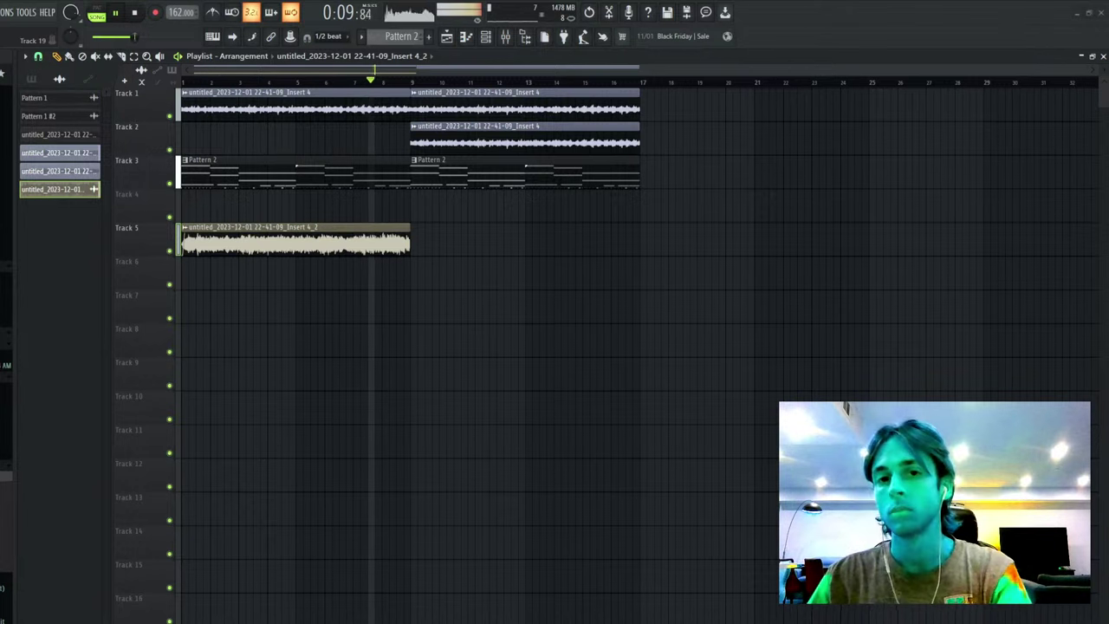
{"action": "key", "text": "space"}
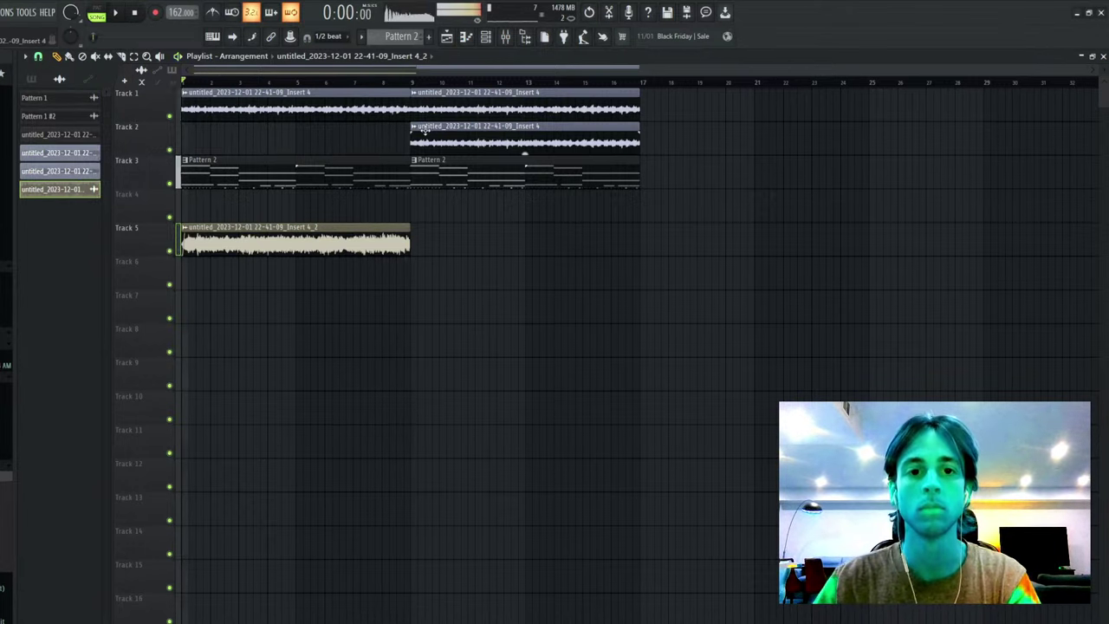
{"action": "key", "text": "space"}
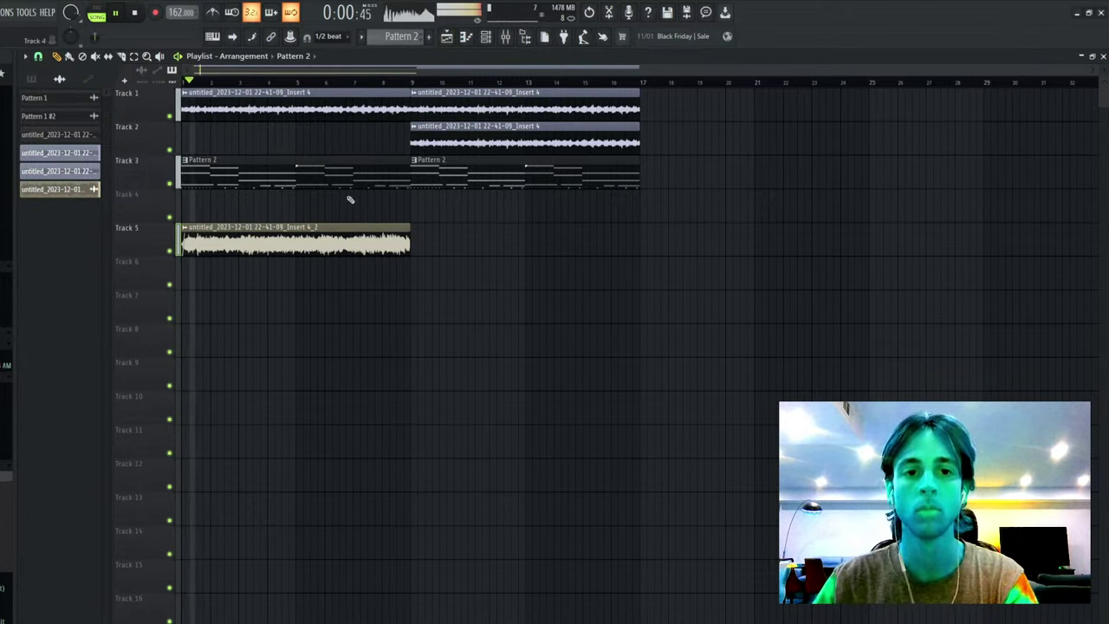
{"action": "key", "text": "space"}
{"action": "key", "text": "space"}
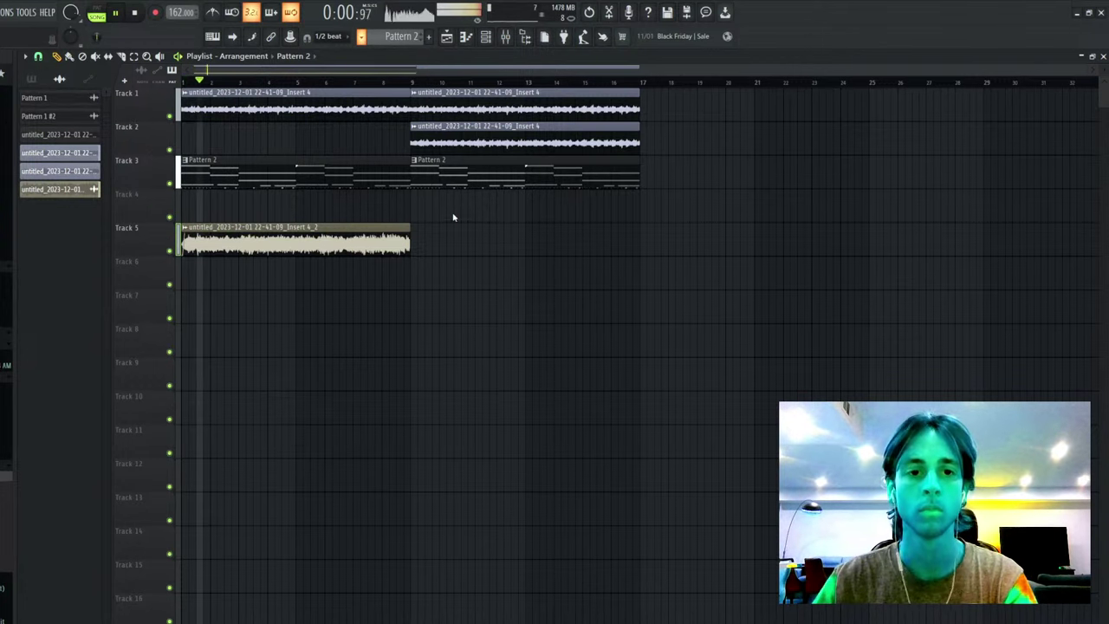
- Split Pattern 2 by channel and replace its first Track 3 clip with the Xpand!2_x64 through OH_Stubby patterns on tracks 6 to 11
{"action": "left_click", "coordinate": [206, 188]}
{"action": "left_click", "coordinate": [90, 116]}
{"action": "left_click", "coordinate": [71, 207], "text": "shift"}
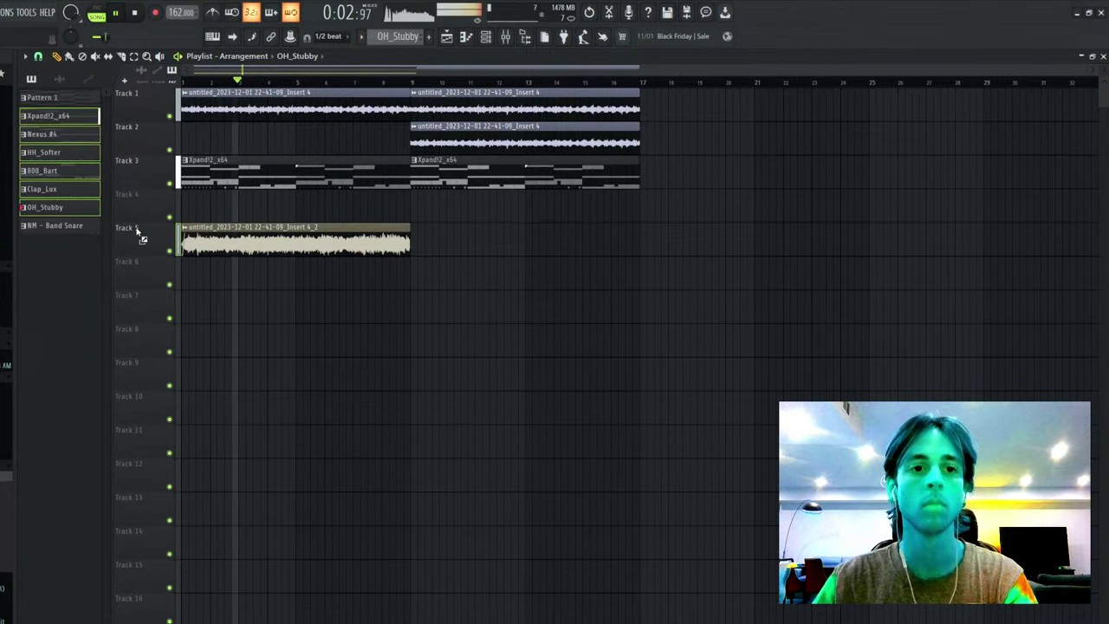
{"action": "left_click_drag", "start_coordinate": [268, 274], "coordinate": [199, 276]}
{"action": "right_click", "coordinate": [299, 170]}
{"action": "key", "text": "space"}
- Duplicate the six split pattern clips to bar 5 and delete the Xpand!2 and Nexus #4 clips at bar 1
{"action": "left_click_drag", "start_coordinate": [322, 260], "coordinate": [165, 449]}
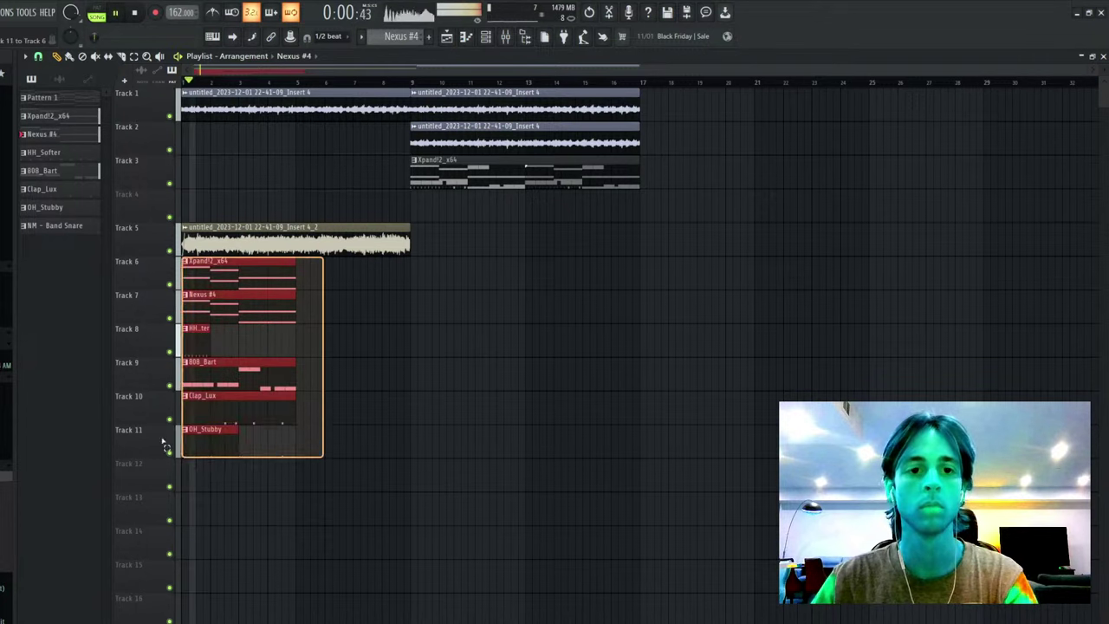
{"action": "key", "text": "ctrl+b"}
{"action": "key", "text": "space"}
{"action": "right_click", "coordinate": [222, 306]}
{"action": "right_click", "coordinate": [227, 280]}
{"action": "key", "text": "space"}
- Extend the HH_Softer and OH_Stubby clips to four bars and replace their short bar 5 clips with copies
{"action": "left_click_drag", "start_coordinate": [204, 330], "coordinate": [288, 334]}
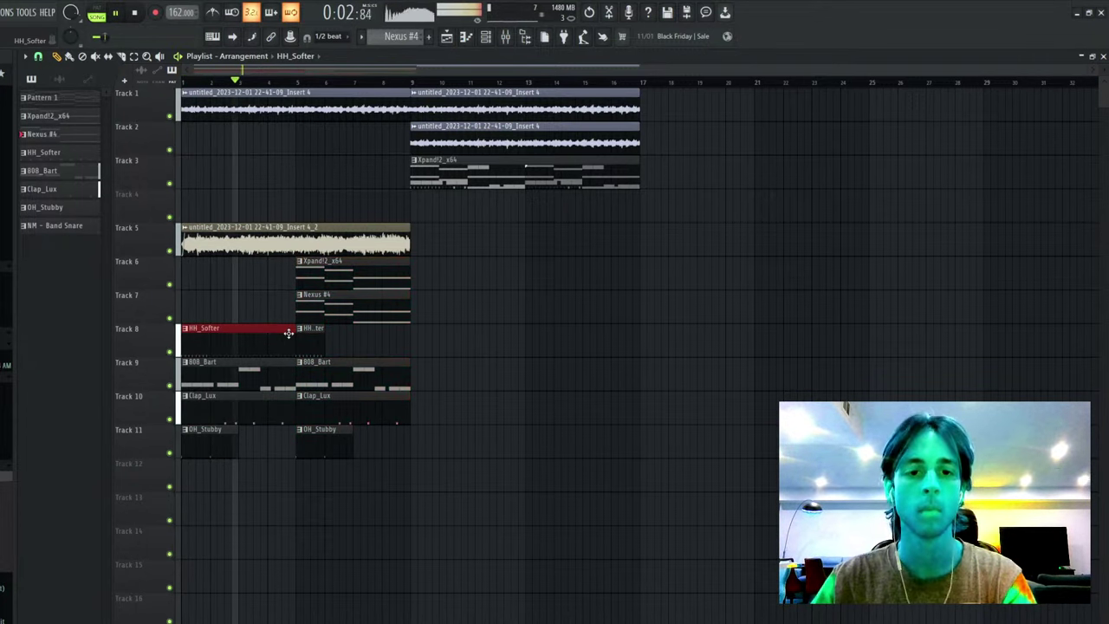
{"action": "left_click", "coordinate": [236, 431]}
{"action": "left_click_drag", "start_coordinate": [237, 431], "coordinate": [294, 431]}
{"action": "right_click", "coordinate": [312, 342]}
{"action": "left_click_drag", "start_coordinate": [217, 339], "coordinate": [332, 339]}
{"action": "right_click", "coordinate": [333, 435]}
{"action": "left_click_drag", "start_coordinate": [228, 451], "coordinate": [343, 449]}
- Fill bars 9 to 16 with copies of the drum and 808 clips, and delete the Xpand!2 and Nexus #4 clips at bar 5
{"action": "key", "text": "ctrl+b"}
{"action": "mouse_move", "coordinate": [377, 281]}
{"action": "left_mouse_down"}
{"action": "mouse_move", "coordinate": [341, 297]}
{"action": "mouse_move", "coordinate": [266, 482]}
{"action": "left_mouse_up"}
{"action": "right_click", "coordinate": [351, 282]}
{"action": "right_click", "coordinate": [368, 297]}
{"action": "mouse_move", "coordinate": [424, 342]}
{"action": "left_mouse_down"}
{"action": "mouse_move", "coordinate": [341, 378]}
{"action": "mouse_move", "coordinate": [265, 444]}
{"action": "left_mouse_up"}
{"action": "key", "text": "ctrl+b"}
- Try duplicating the Xpand!2 and Nexus #4 clips to bar 13 and deleting their bar 9 clips
{"action": "left_click_drag", "start_coordinate": [476, 308], "coordinate": [469, 284]}
{"action": "key", "text": "ctrl+b"}
{"action": "right_click", "coordinate": [466, 281]}
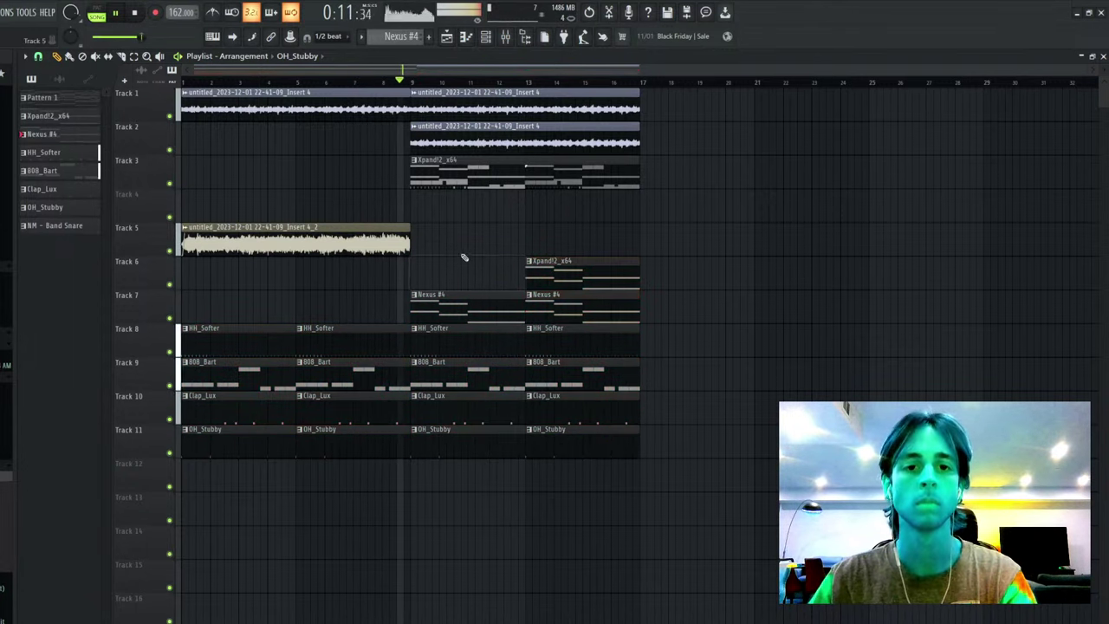
{"action": "right_click", "coordinate": [493, 308]}
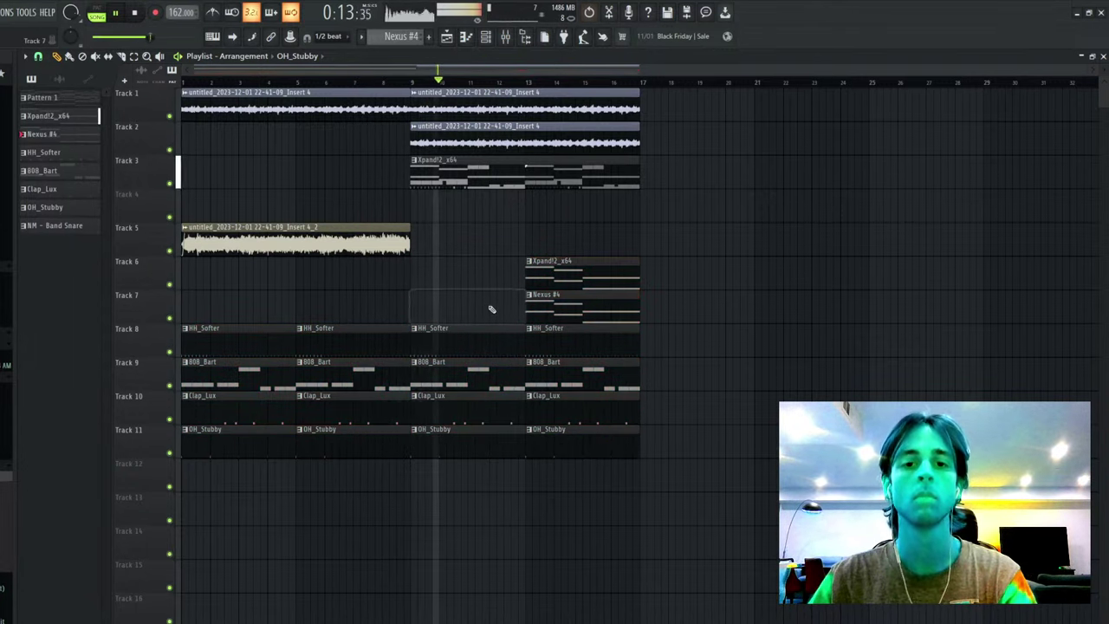
{"action": "key", "text": "ctrl+z"}
{"action": "key", "text": "ctrl+z"}
{"action": "key", "text": "ctrl+z"}
- Delete the Nexus #4 clip at bar 9 and the remaining Track 3 clip, keeping the Xpand!2 clip and duplicating it to bar 13
{"action": "right_click", "coordinate": [522, 300]}
{"action": "left_click_drag", "start_coordinate": [546, 279], "coordinate": [477, 283]}
{"action": "key", "text": "ctrl+b"}
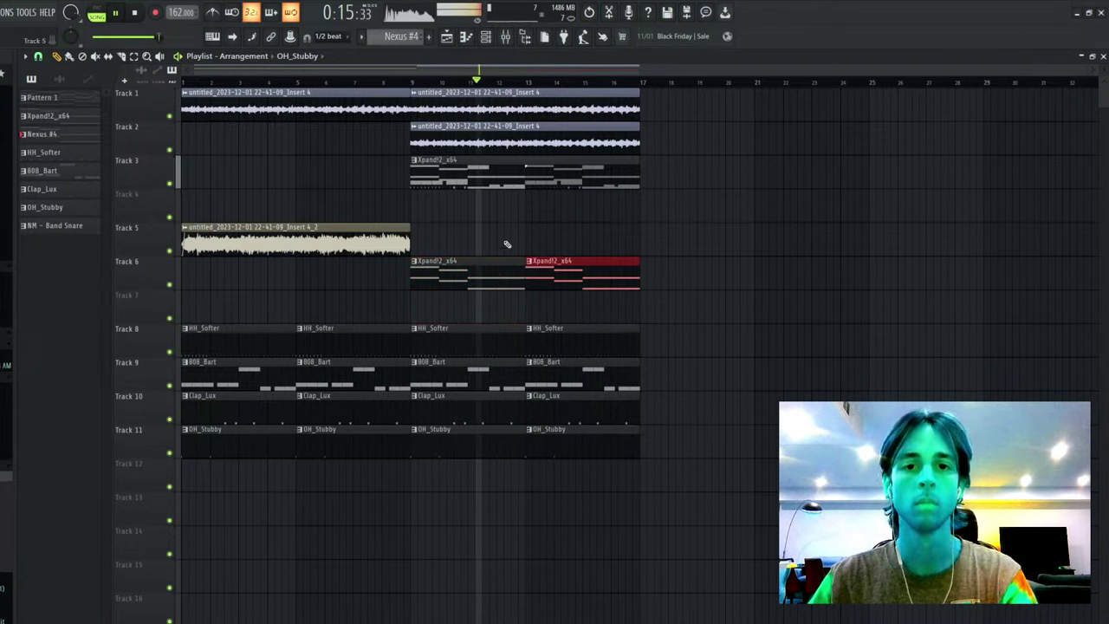
{"action": "right_click", "coordinate": [560, 184]}
- Duplicate the whole 16-bar arrangement so the copy starts at bar 17
{"action": "left_click", "coordinate": [522, 138]}
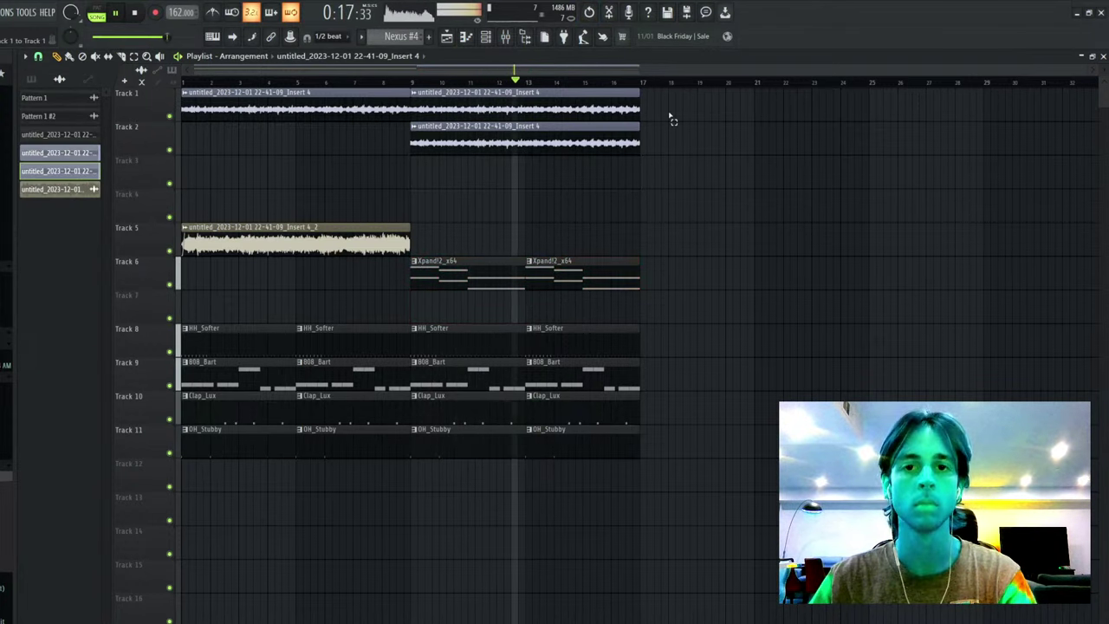
{"action": "key", "text": "ctrl+a"}
{"action": "key", "text": "ctrl+b"}
{"action": "left_click", "coordinate": [497, 215]}
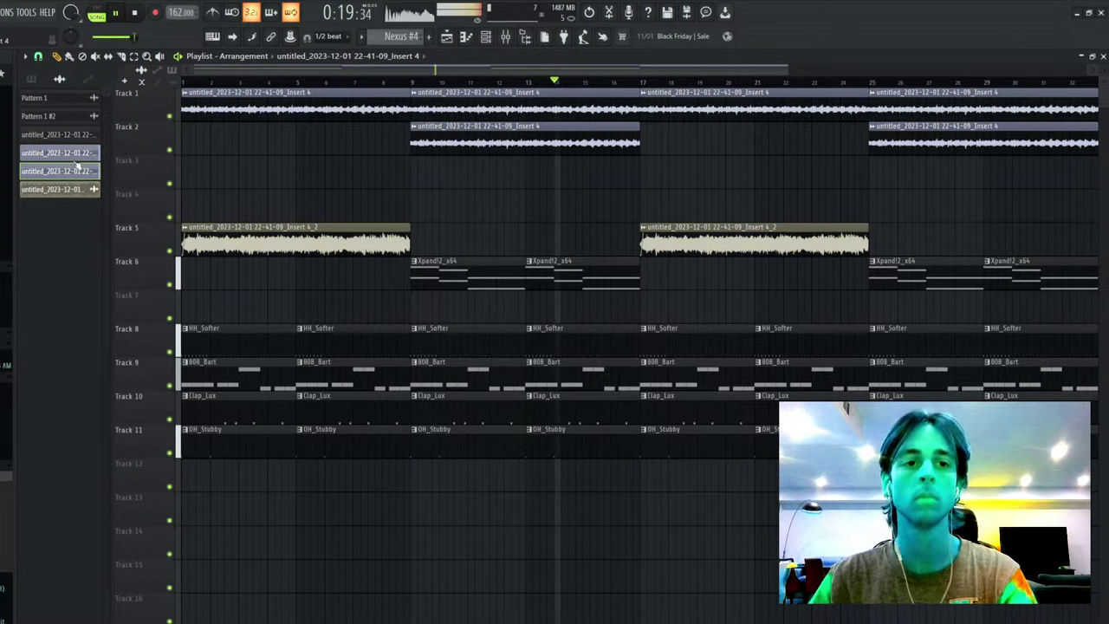
- Delete the Clap_Lux clips in bars 17 to 24 and replace the OH_Stubby clips there with short ones at bars 17 and 21
{"action": "left_click", "coordinate": [32, 81]}
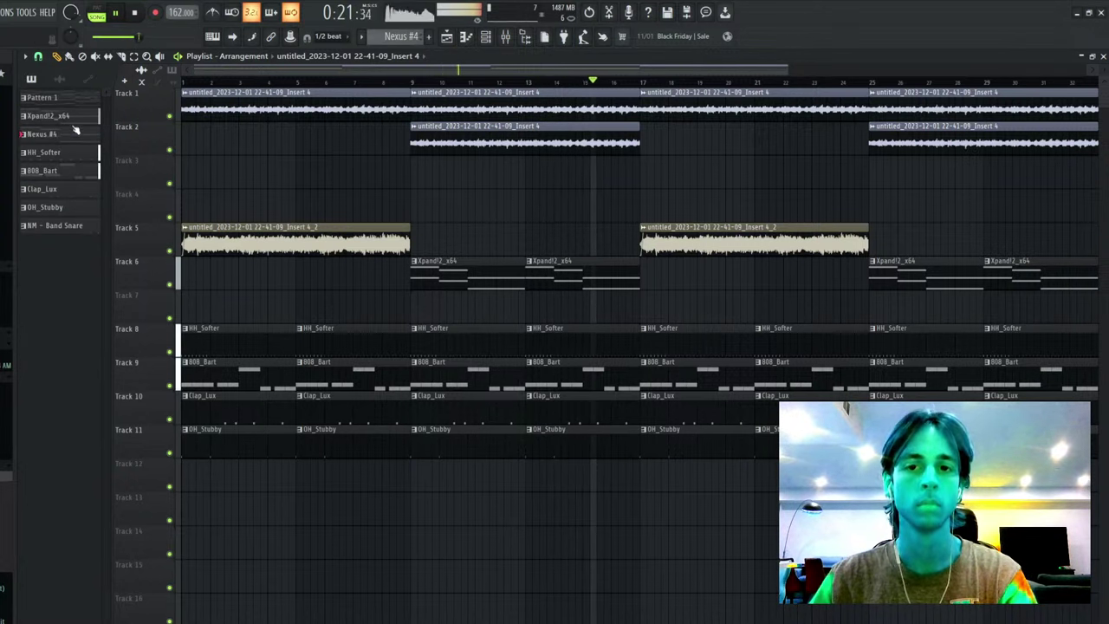
{"action": "right_click", "coordinate": [696, 417]}
{"action": "right_click", "coordinate": [698, 434]}
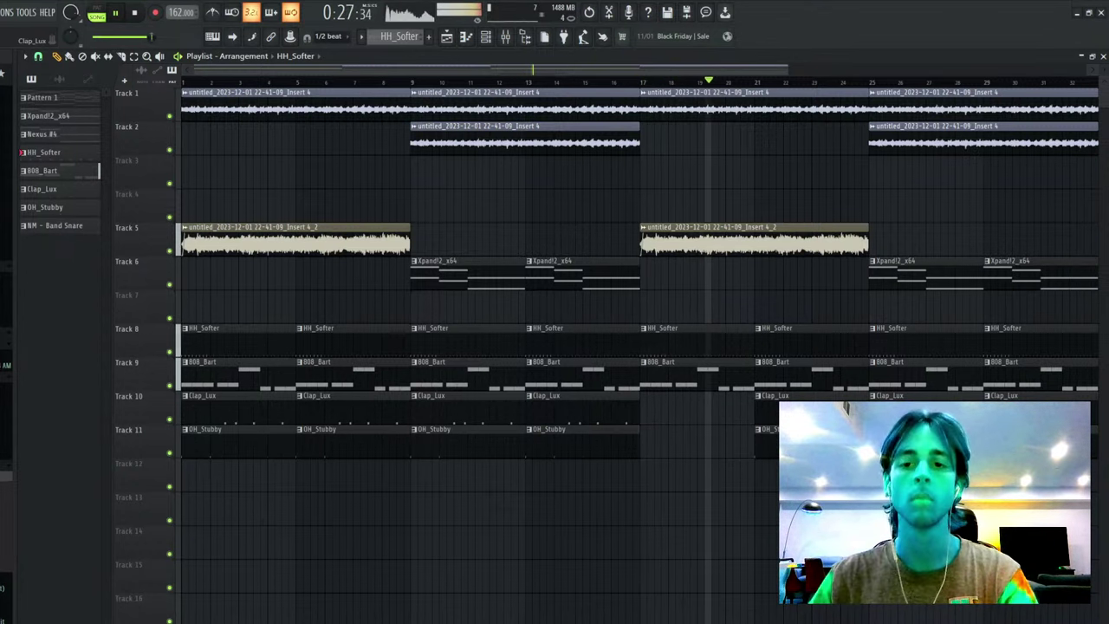
{"action": "left_click", "coordinate": [644, 433]}
{"action": "left_click_drag", "start_coordinate": [661, 465], "coordinate": [797, 424]}
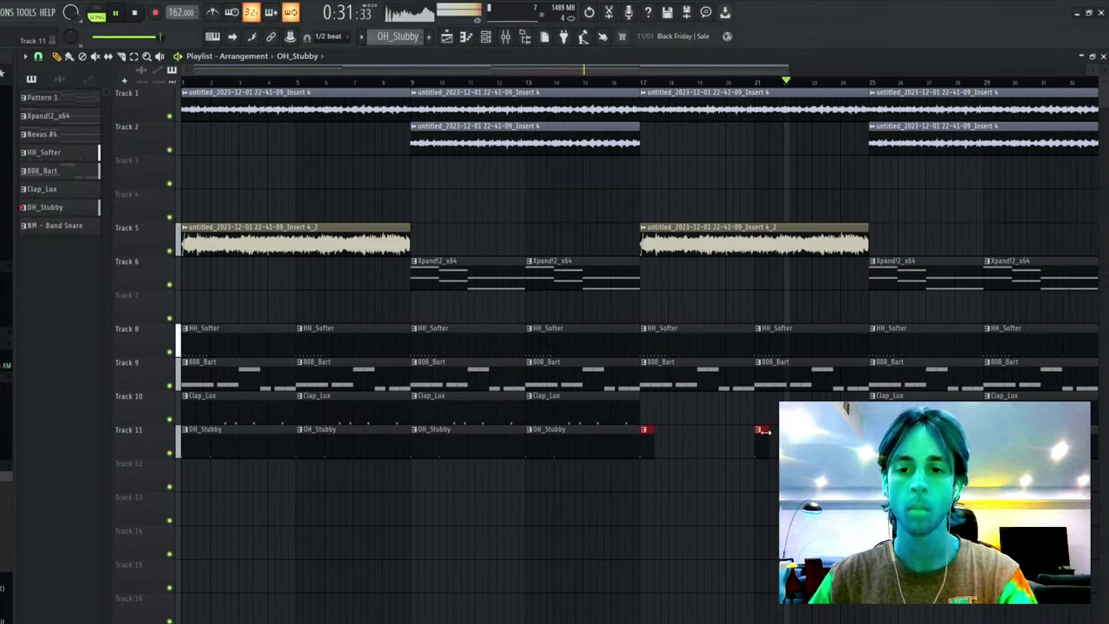
- Place a unique copy of the Track 5 loop at bar 25, reverse it and lower its pitch
{"action": "left_click", "coordinate": [875, 238]}
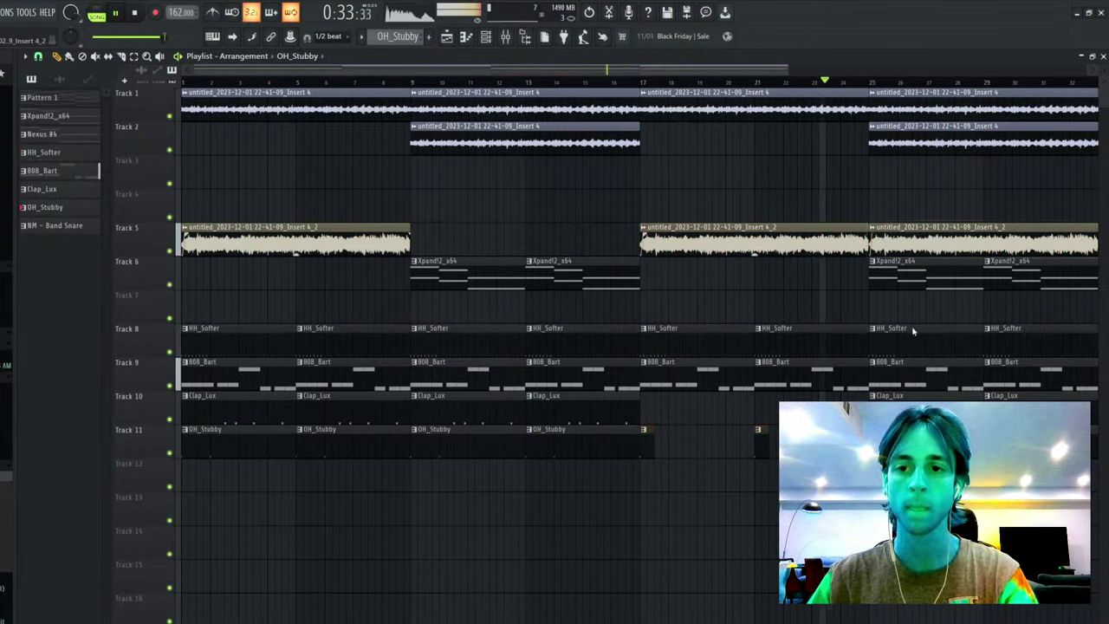
{"action": "double_click", "coordinate": [916, 237]}
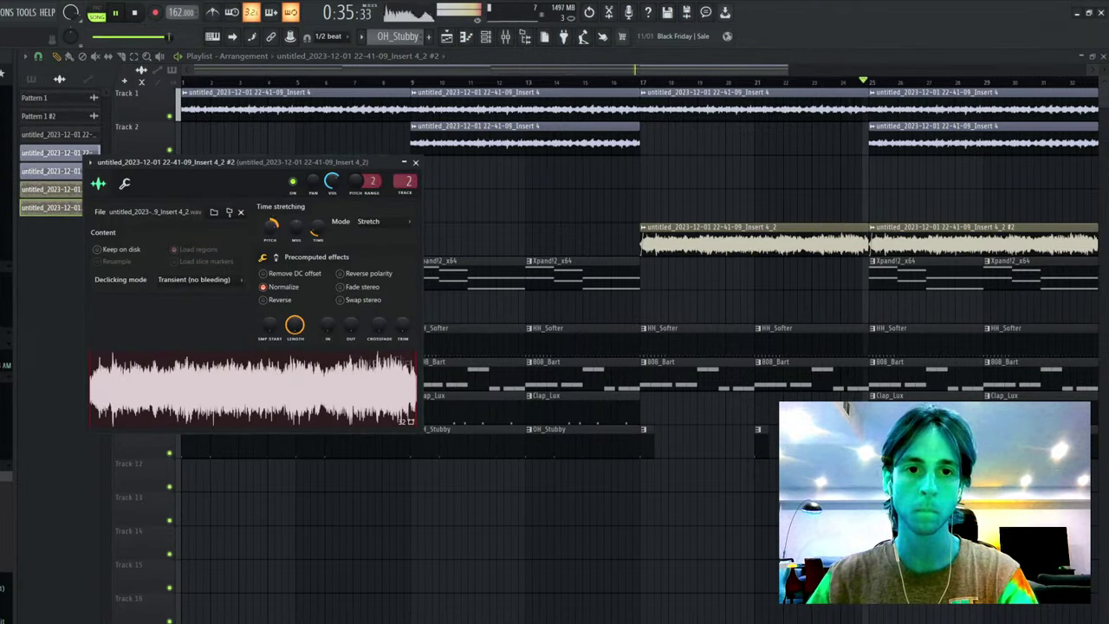
{"action": "left_click", "coordinate": [281, 300]}
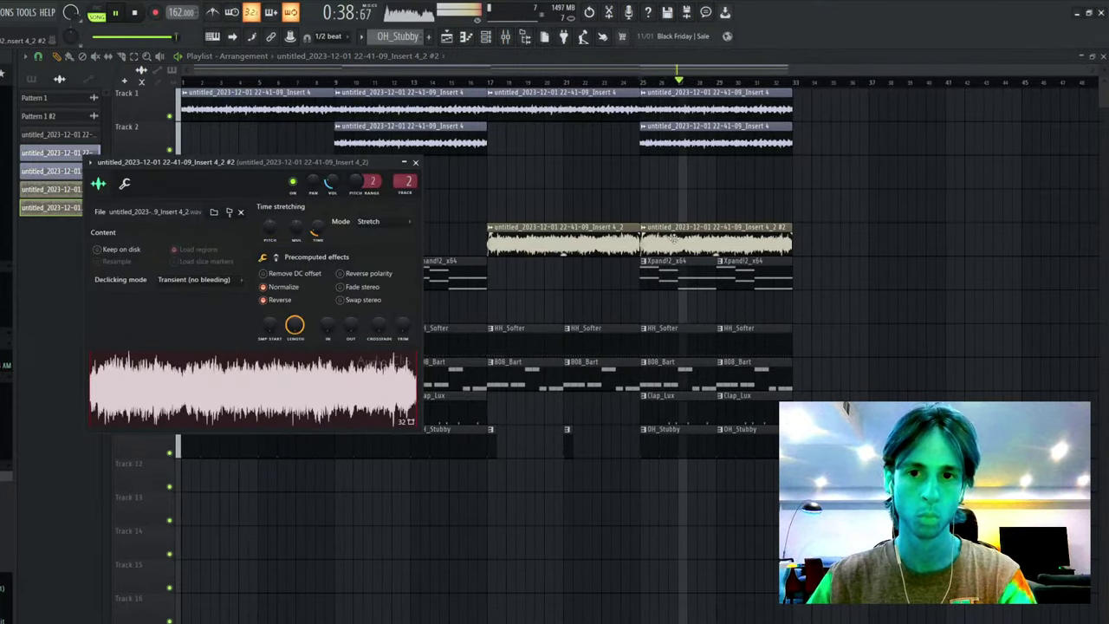
- Try removing the Track 1 and Track 2 loop clips at bar 25 in turn, and delete only the Track 2 clip
{"action": "right_click", "coordinate": [692, 136]}
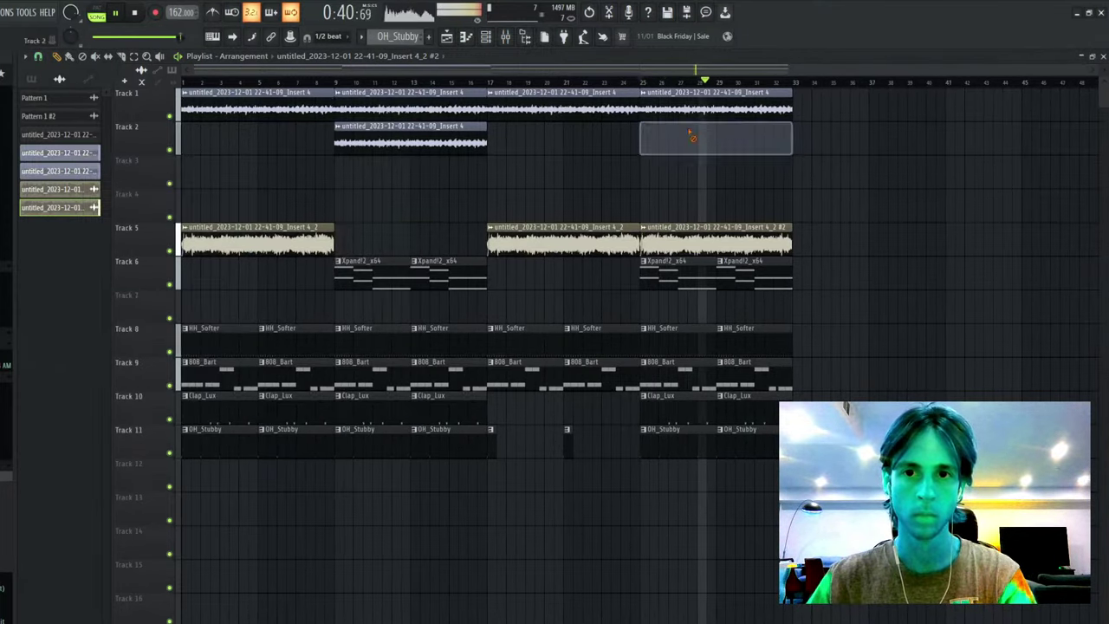
{"action": "key", "text": "ctrl+z"}
{"action": "right_click", "coordinate": [650, 92]}
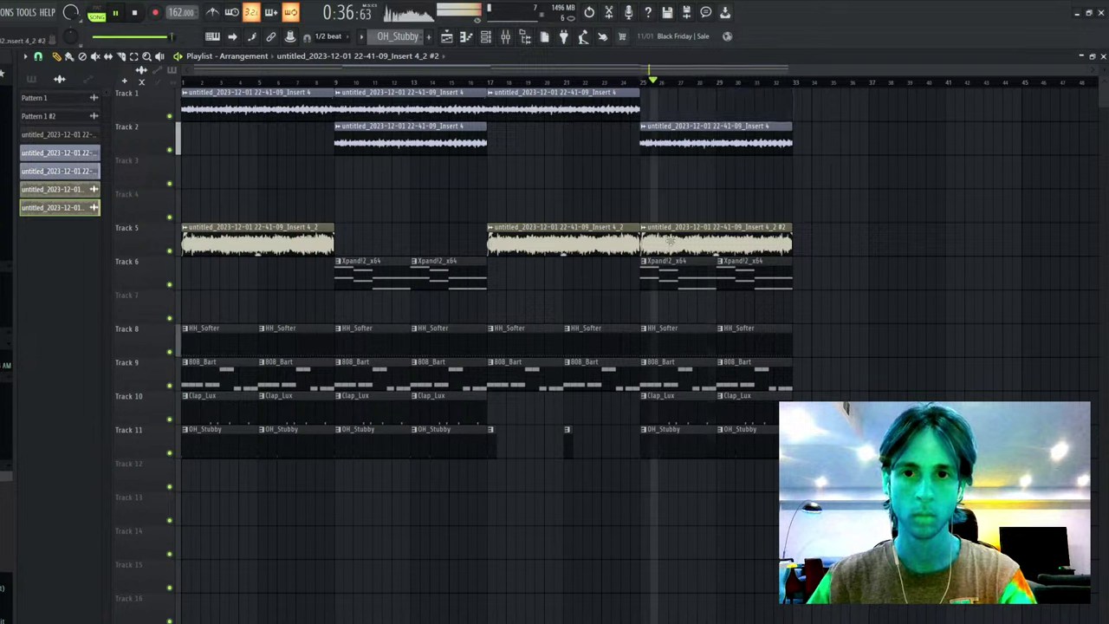
{"action": "key", "text": "ctrl+z"}
{"action": "right_click", "coordinate": [685, 118]}
{"action": "key", "text": "space"}
{"action": "key", "text": "ctrl+z"}
{"action": "right_click", "coordinate": [684, 132]}
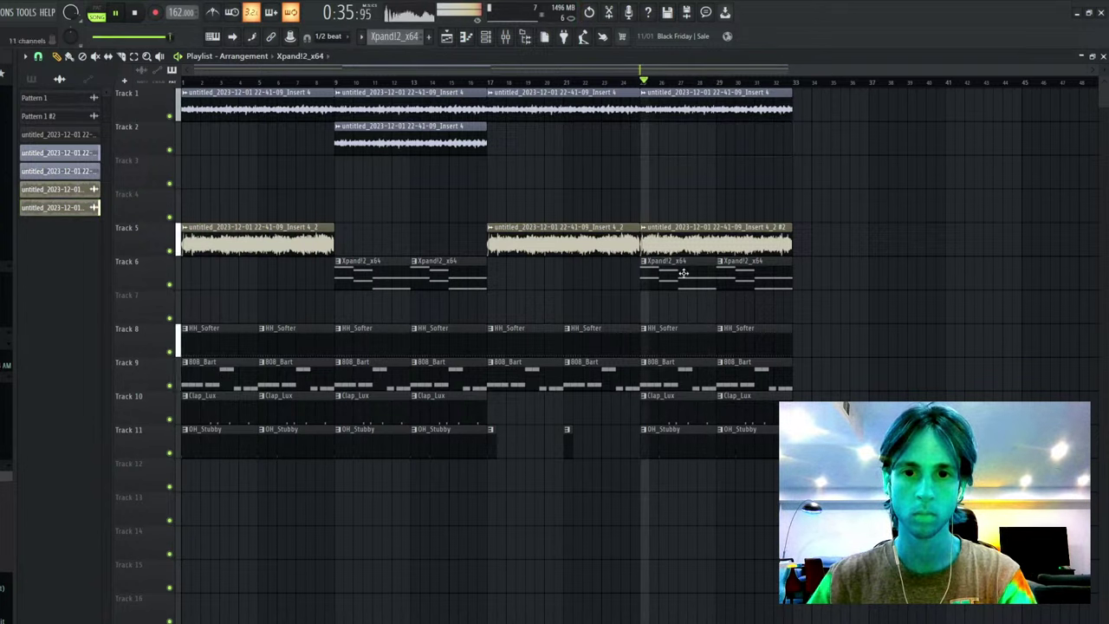
- Place Nexus #4 clips on Track 7 at bars 25 and 29 and delete the Xpand!2 clips above them
{"action": "left_click", "coordinate": [32, 80]}
{"action": "left_click_drag", "start_coordinate": [54, 134], "coordinate": [646, 299]}
{"action": "left_click", "coordinate": [725, 300]}
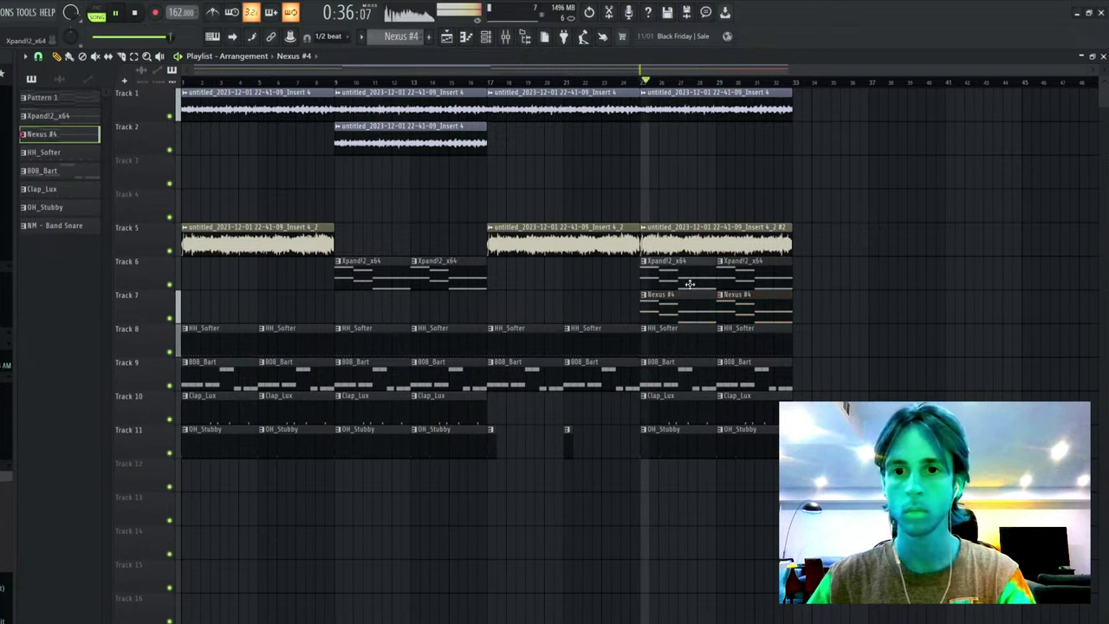
{"action": "right_click", "coordinate": [692, 279]}
{"action": "right_click", "coordinate": [730, 276]}
- Raise the pitch of the reversed loop copy at bar 25 and lower its clip volume to -11.2 dB
{"action": "double_click", "coordinate": [692, 238]}
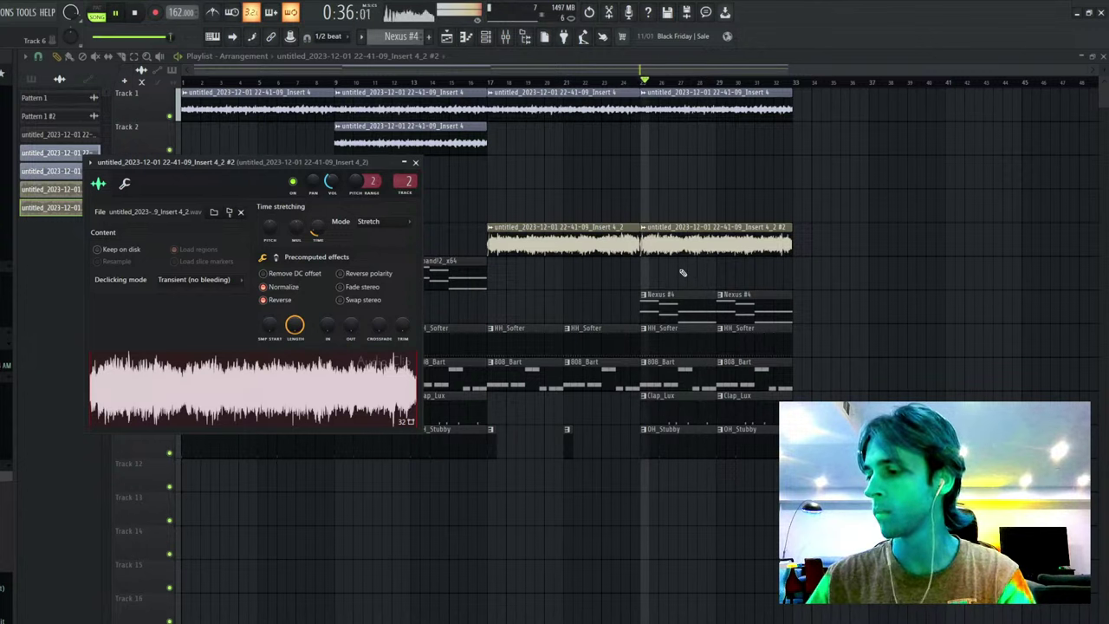
{"action": "key", "text": "space"}
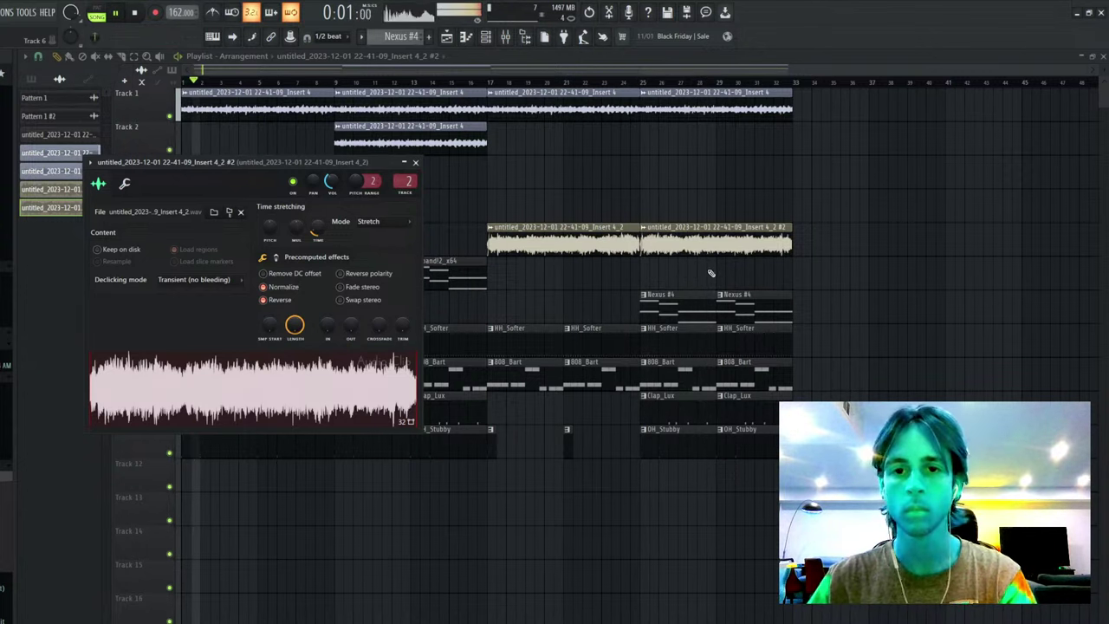
{"action": "double_click", "coordinate": [598, 239]}
{"action": "double_click", "coordinate": [689, 239]}
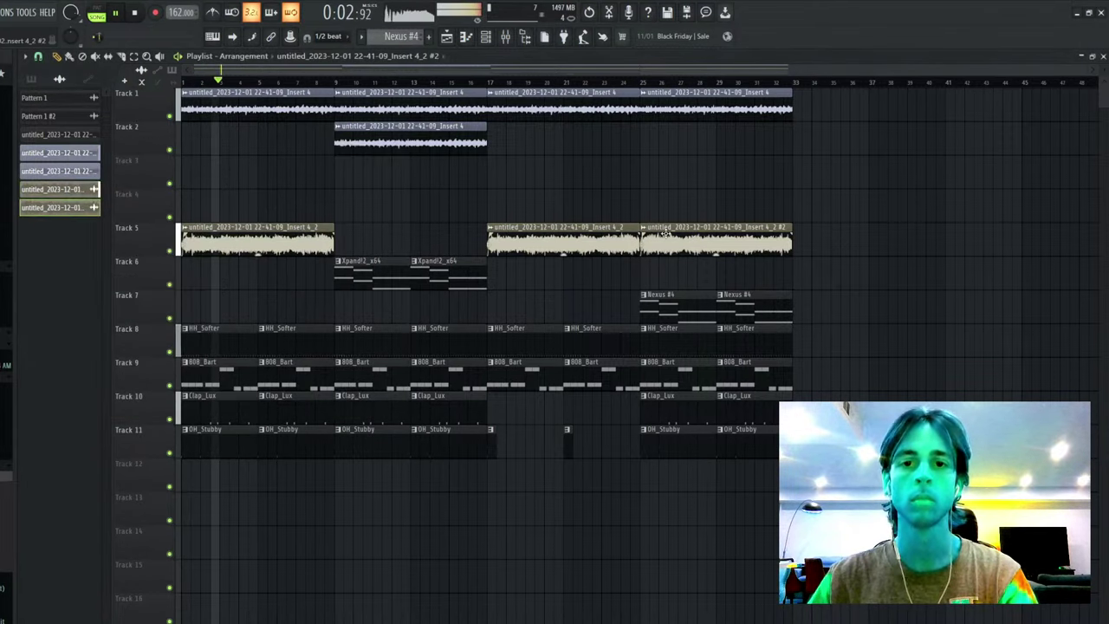
{"action": "left_click_drag", "start_coordinate": [274, 236], "coordinate": [277, 234]}
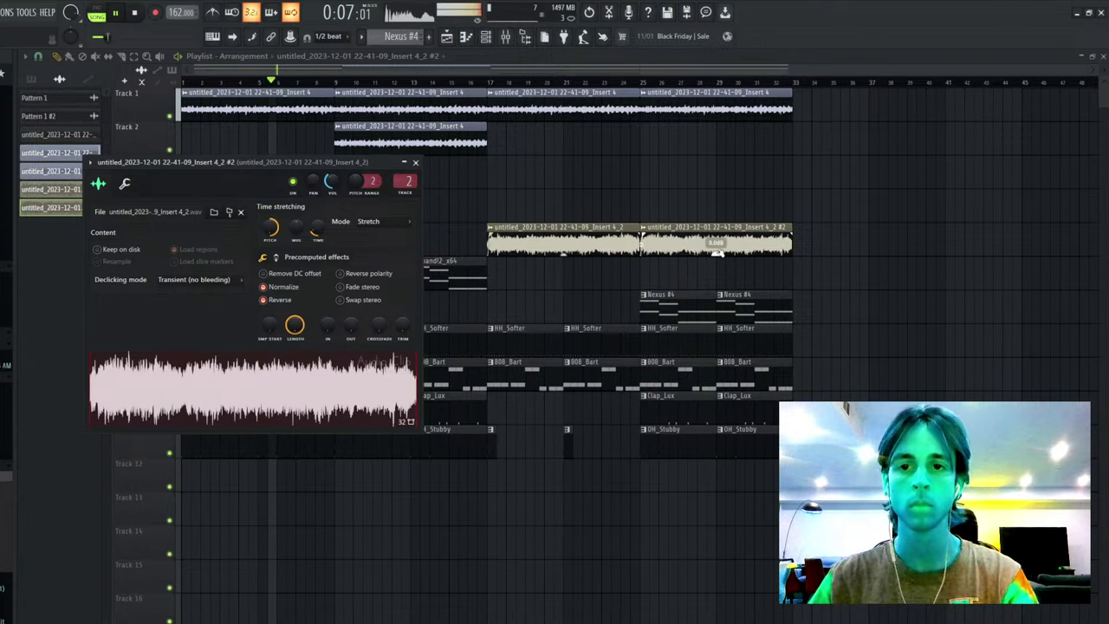
{"action": "mouse_move", "coordinate": [716, 253]}
{"action": "left_mouse_down"}
{"action": "mouse_move", "coordinate": [717, 263]}
{"action": "mouse_move", "coordinate": [716, 248]}
{"action": "left_mouse_up"}
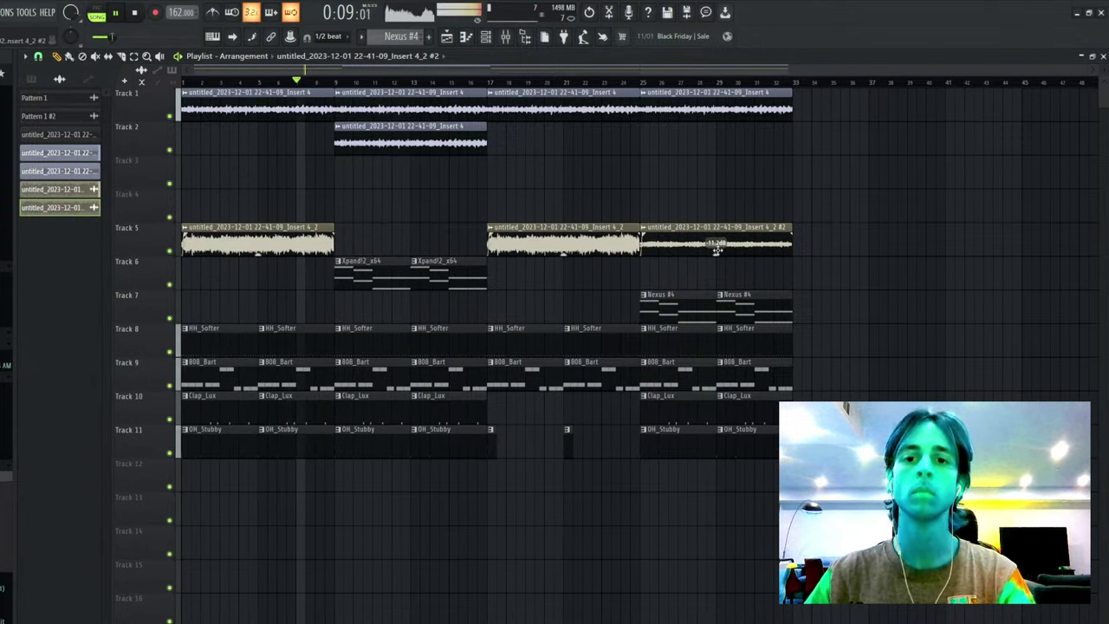
- Open the OH_Stubby notes, adjust their velocity to 52% and return to the playlist
{"action": "double_click", "coordinate": [312, 448]}
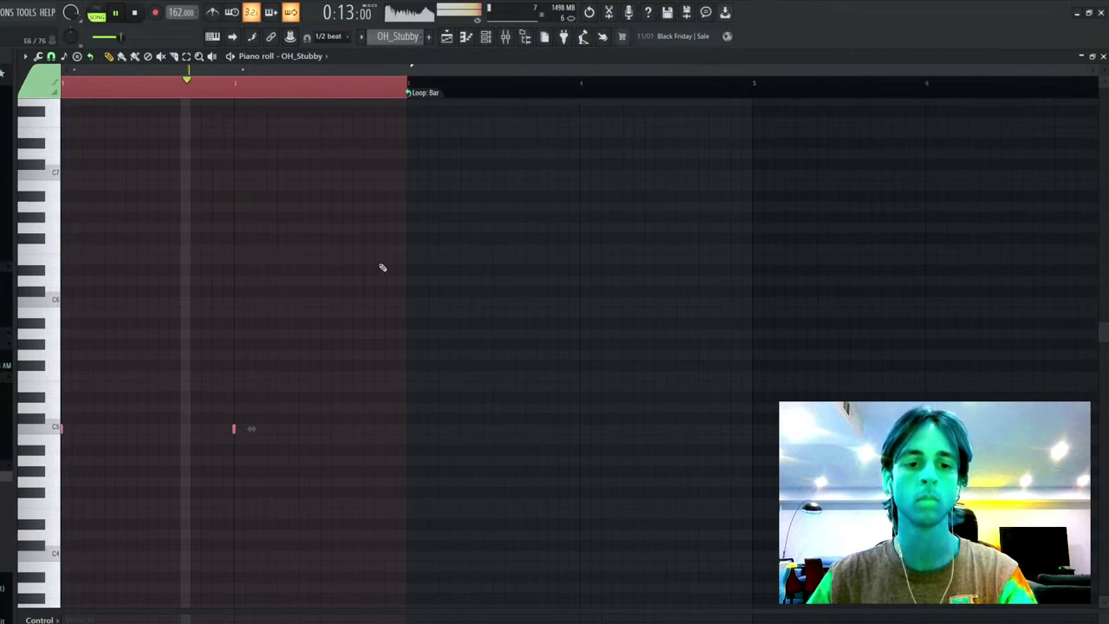
{"action": "key", "text": "ctrl+d"}
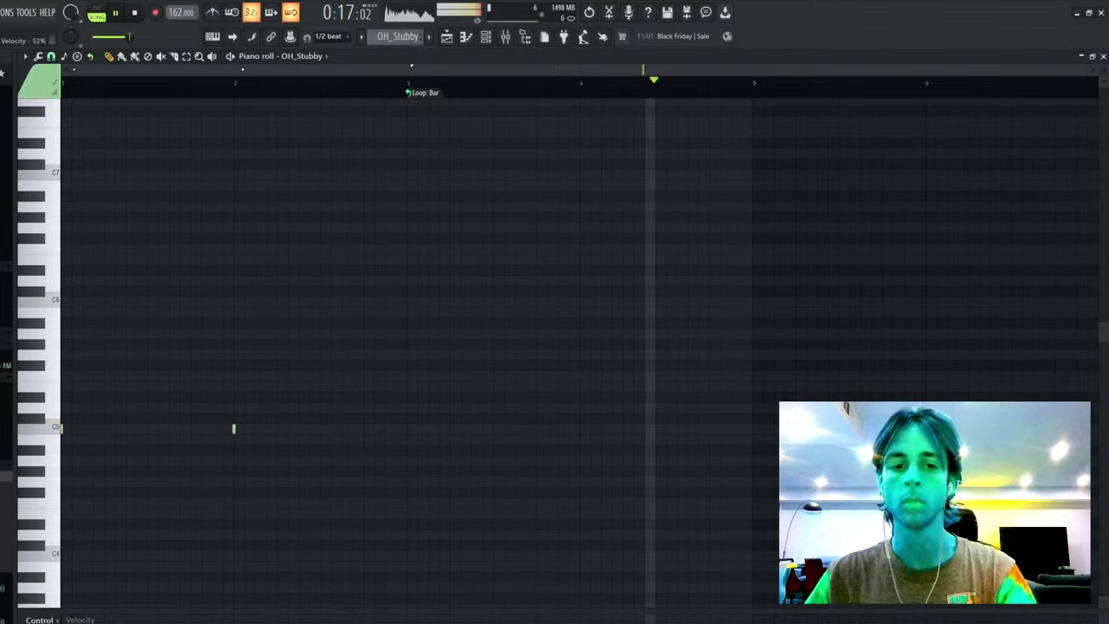
{"action": "key", "text": "F5"}
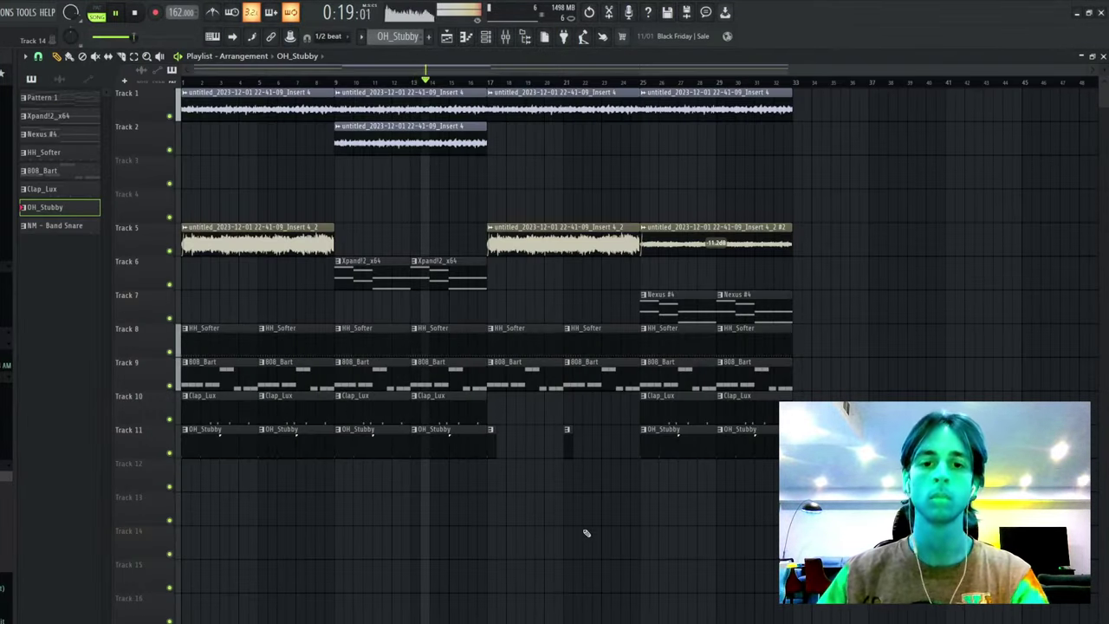
- Open the 808_Bart pattern at bar 17 and adjust the HH_Softer channel's volume in the channel rack
{"action": "double_click", "coordinate": [515, 374]}
{"action": "key", "text": "F6"}
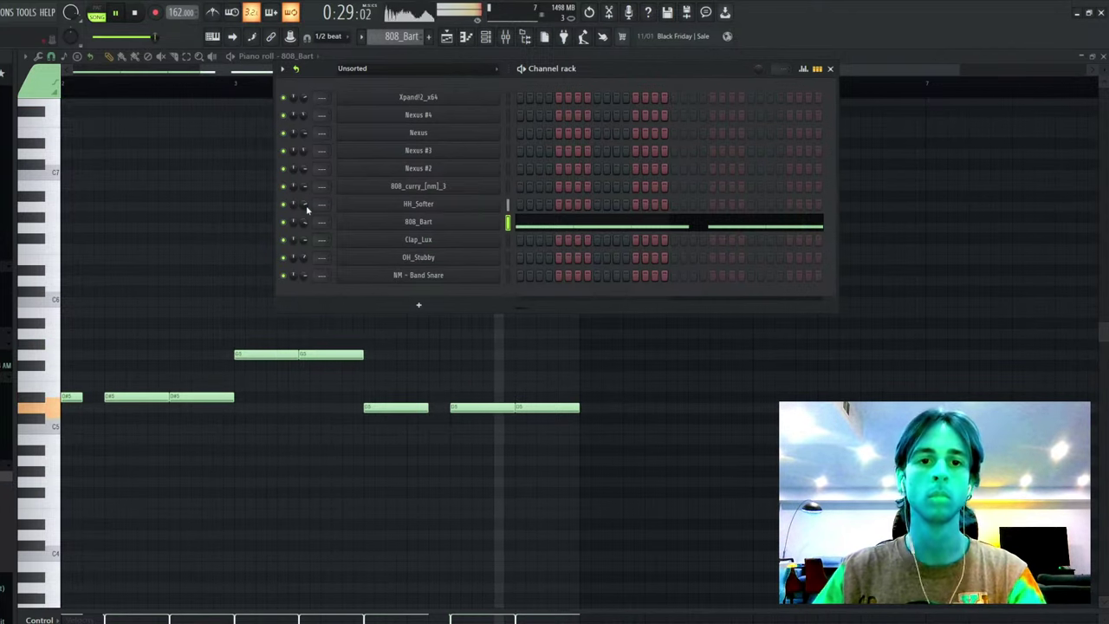
{"action": "key", "text": "F5"}
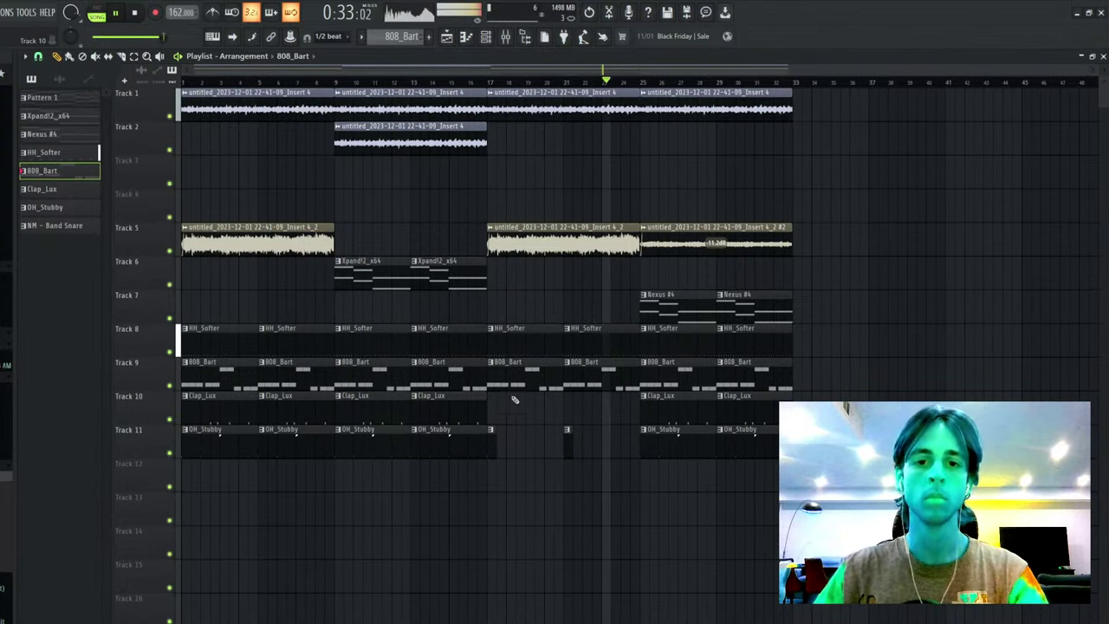
- Slice off the HH_Softer and 808_Bart clips from bar 24 to bar 25, and fill bars 25 to 32 with two-bar Clap_Lux clips
{"action": "right_click", "coordinate": [622, 375]}
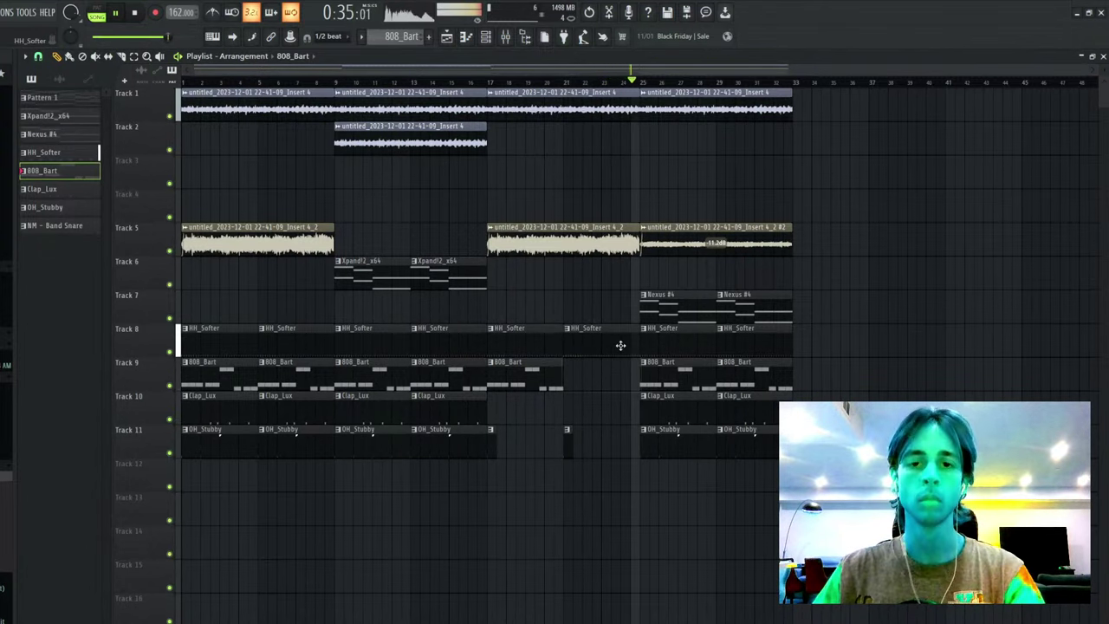
{"action": "key", "text": "ctrl+z"}
{"action": "key", "text": "c"}
{"action": "left_click_drag", "start_coordinate": [627, 339], "coordinate": [633, 377]}
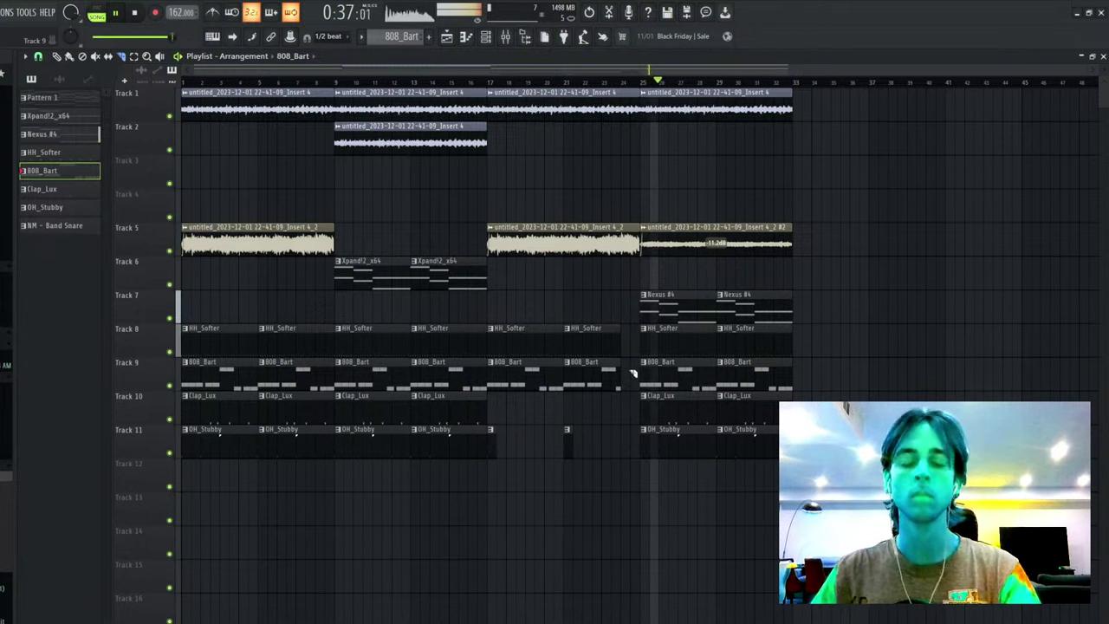
{"action": "key", "text": "p"}
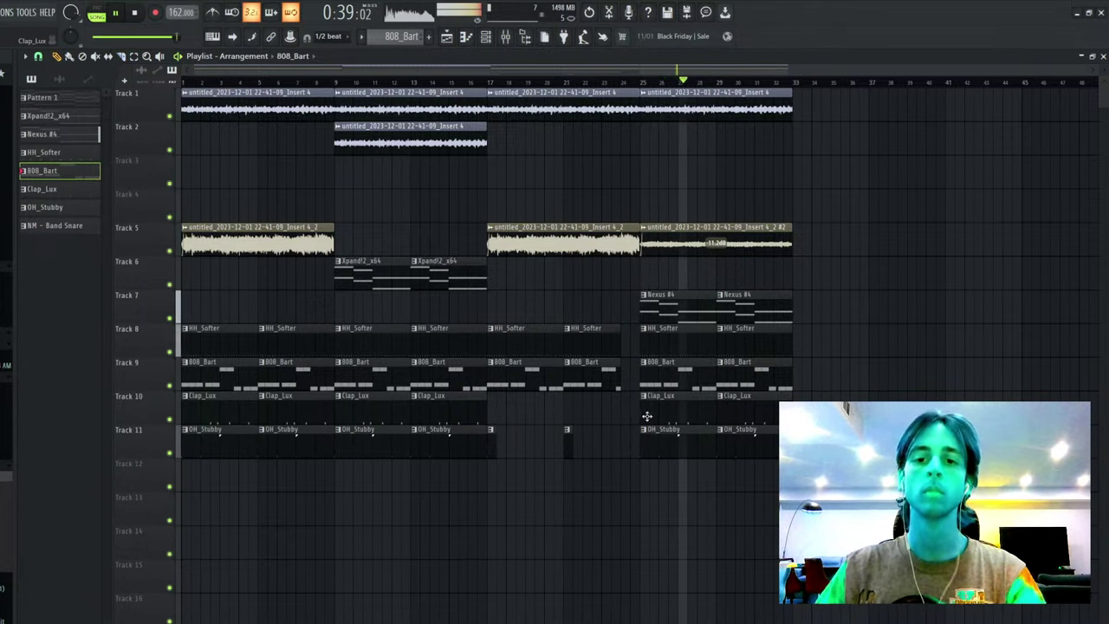
{"action": "left_click_drag", "start_coordinate": [644, 412], "coordinate": [668, 418]}
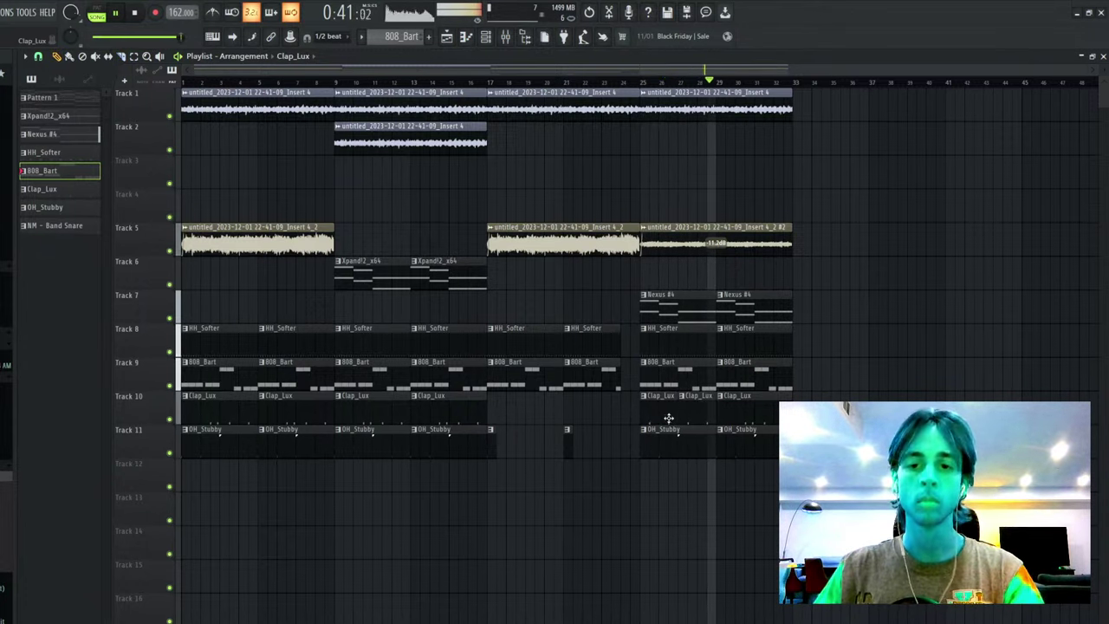
{"action": "left_click", "coordinate": [763, 408]}
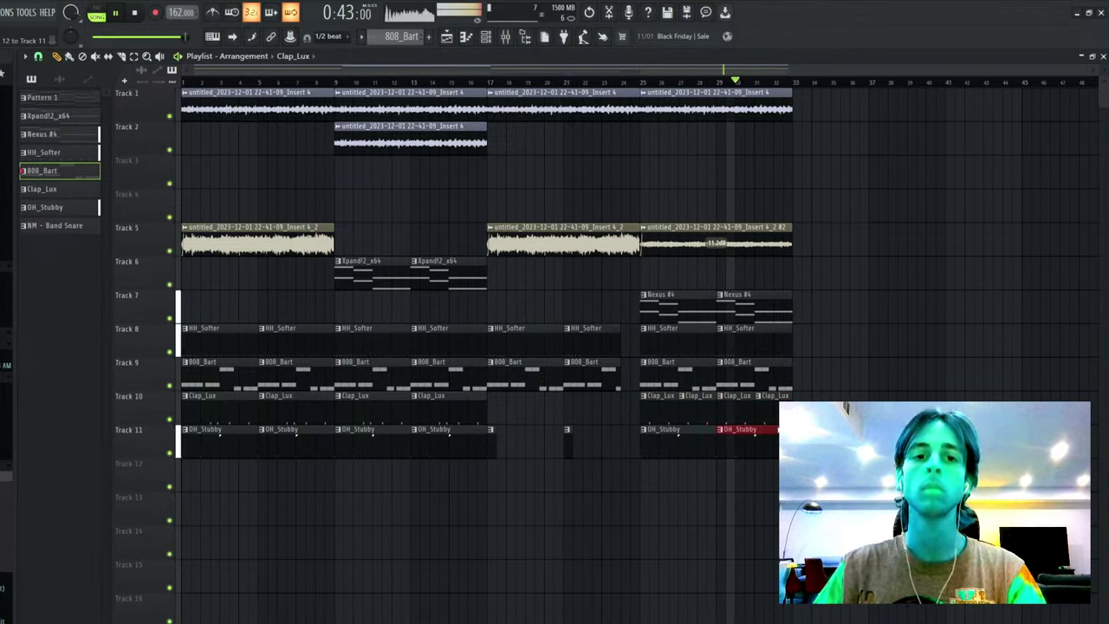
- Duplicate the whole 32-bar arrangement to bar 33 and delete the drum and 808 clips from bars 33 to 40
{"action": "key", "text": "ctrl+a"}
{"action": "key", "text": "ctrl+b"}
{"action": "key", "text": "ctrl+d"}
{"action": "right_click", "coordinate": [410, 333]}
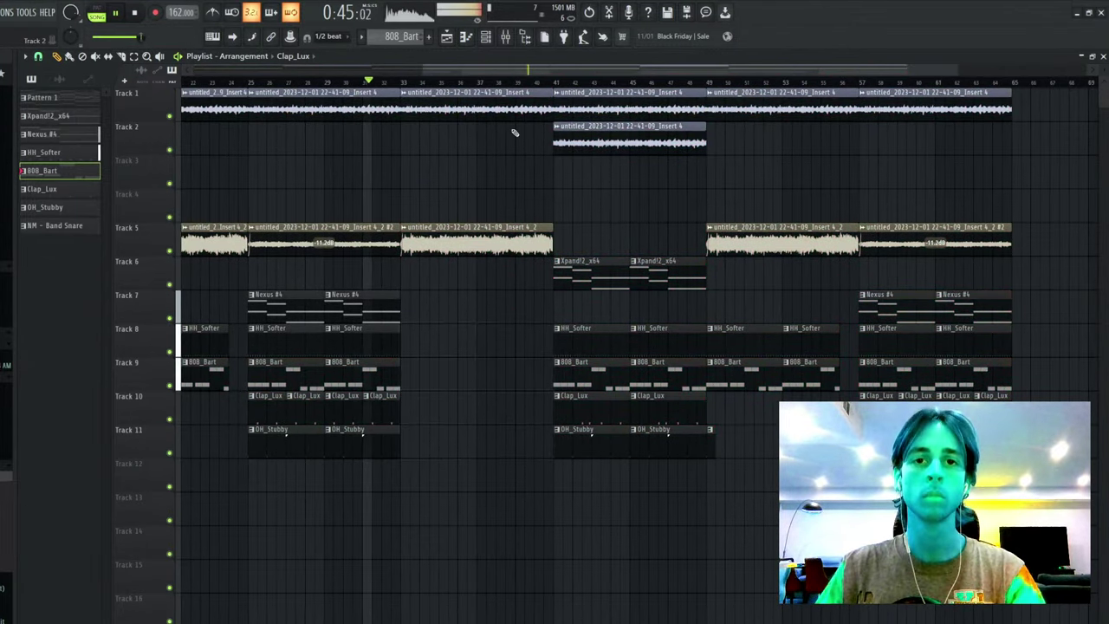
{"action": "scroll", "coordinate": [535, 85], "scroll_direction": "down", "scroll_amount": 3}
- Replace the Track 5 loop at bar 33 with a Track 2 loop copy, and lower the bar 25 reversed clip to -15.8 dB
{"action": "left_click_drag", "start_coordinate": [669, 141], "coordinate": [578, 140]}
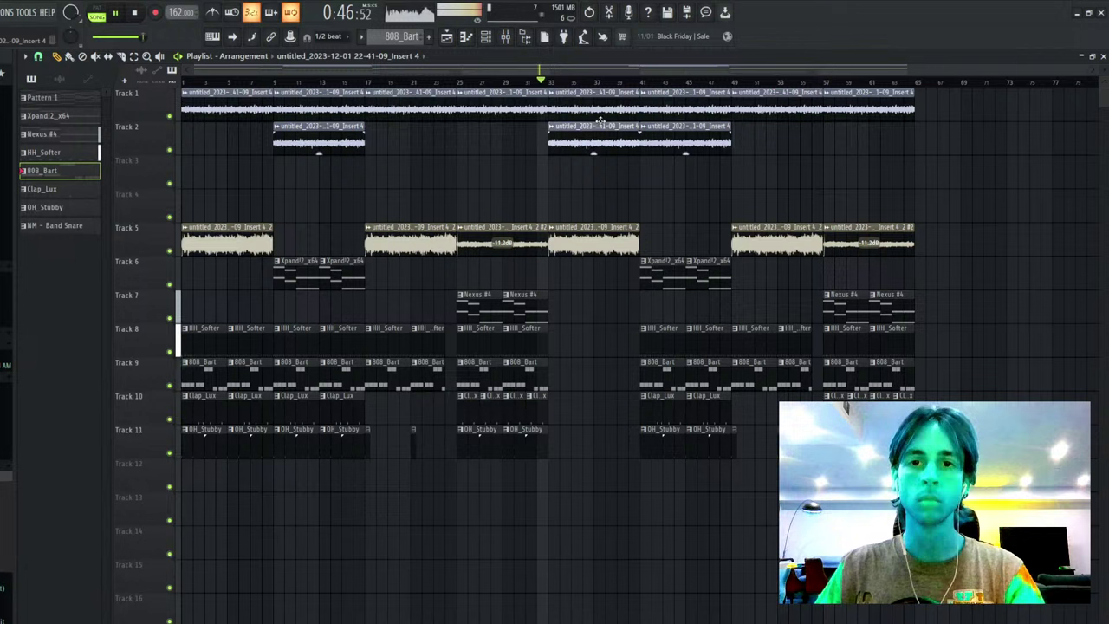
{"action": "right_click", "coordinate": [577, 243]}
{"action": "left_click_drag", "start_coordinate": [511, 245], "coordinate": [502, 256]}
- Try adding copies of the HH_Softer, Clap_Lux and OH_Stubby clips to bars 33 to 40, and delete them
{"action": "left_click_drag", "start_coordinate": [560, 312], "coordinate": [495, 314]}
{"action": "left_click_drag", "start_coordinate": [573, 346], "coordinate": [532, 347]}
{"action": "left_click_drag", "start_coordinate": [568, 414], "coordinate": [494, 434]}
{"action": "key", "text": "ctrl+b"}
{"action": "right_click", "coordinate": [585, 406]}
{"action": "right_click", "coordinate": [565, 447]}
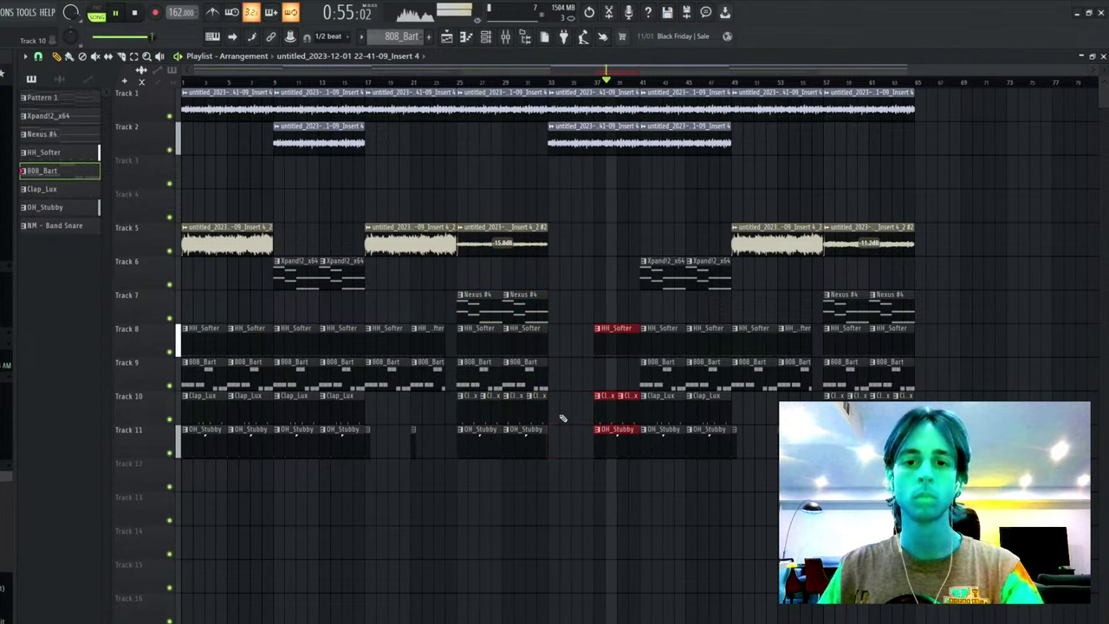
{"action": "right_click", "coordinate": [623, 333]}
{"action": "right_click", "coordinate": [607, 409]}
{"action": "right_click", "coordinate": [616, 443]}
{"action": "right_click", "coordinate": [629, 411]}
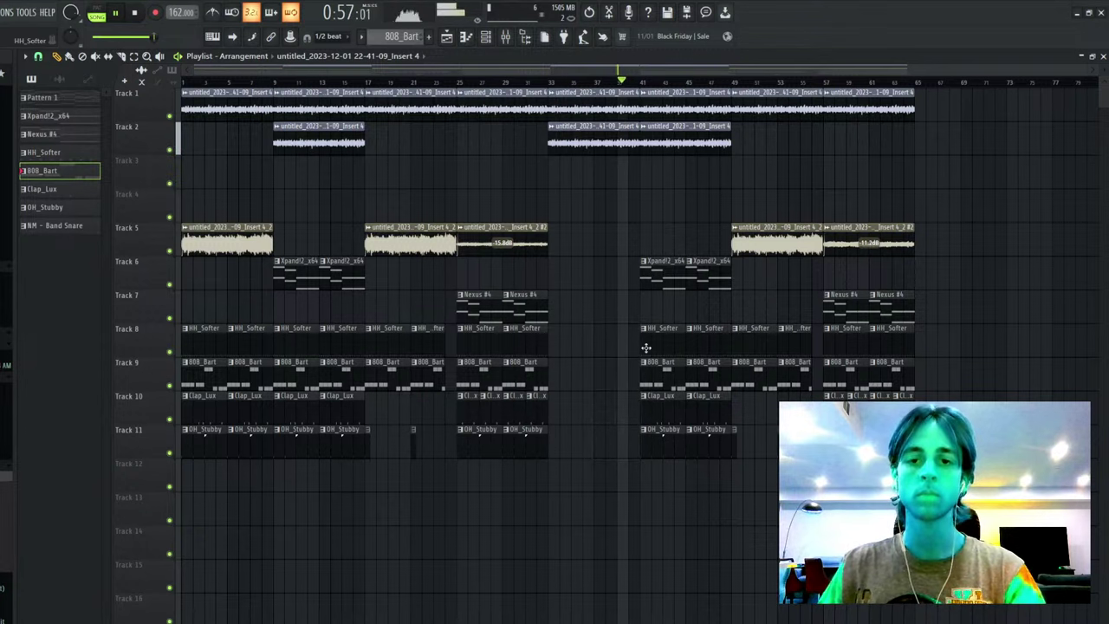
- Delete the Track 2 loop clip at bar 41 and clear the selection of the clips from bar 41 onward
{"action": "right_click", "coordinate": [686, 137]}
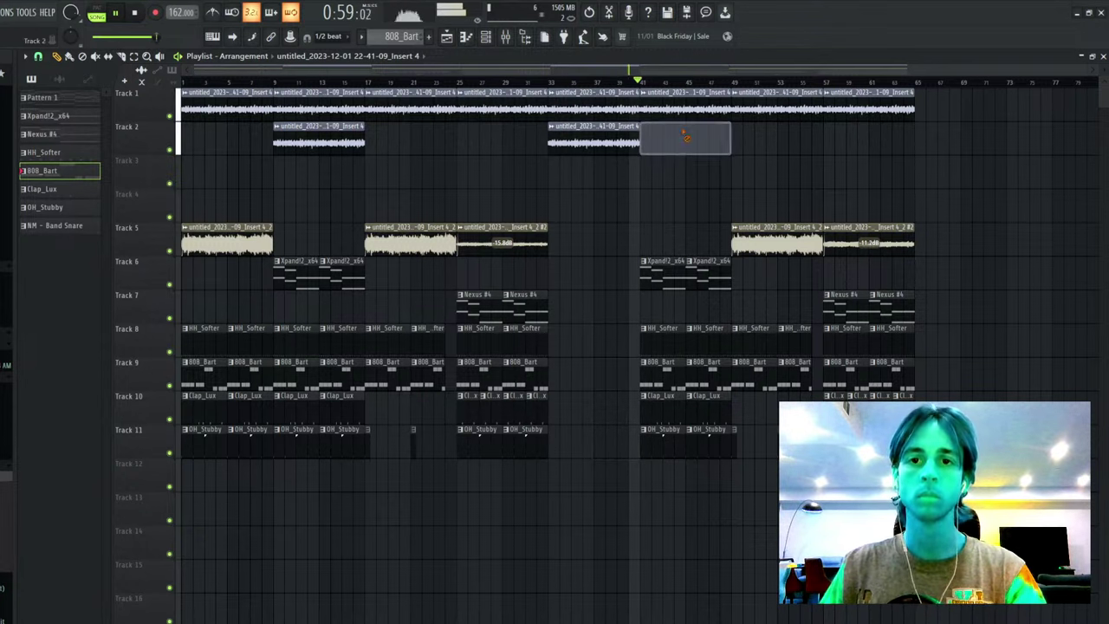
{"action": "left_click_drag", "start_coordinate": [667, 97], "coordinate": [902, 446]}
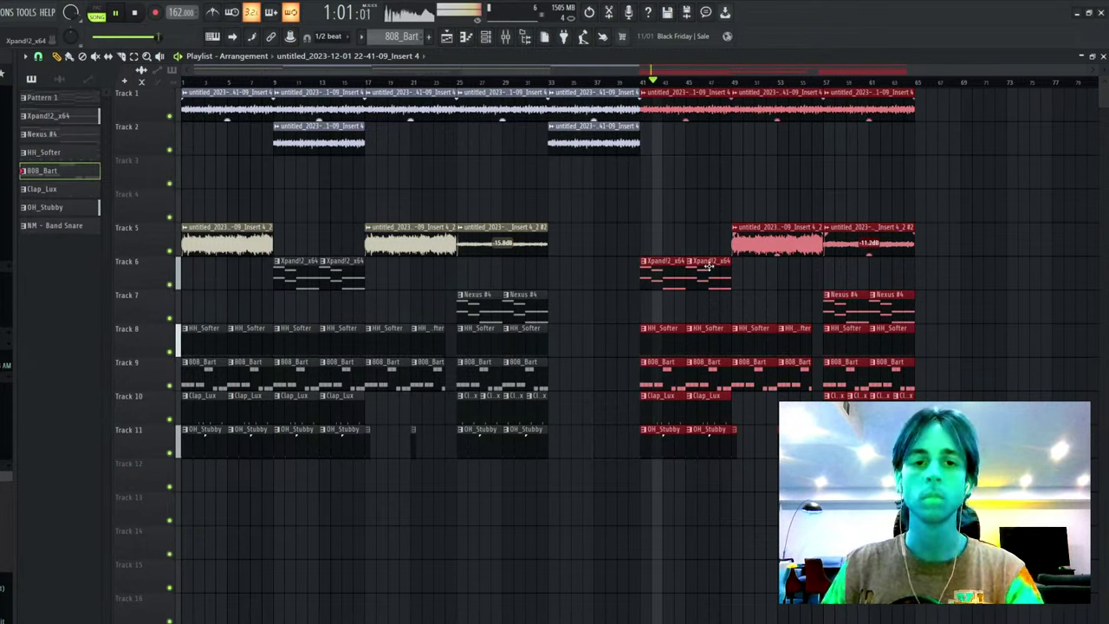
{"action": "left_click", "coordinate": [768, 298], "text": "ctrl"}
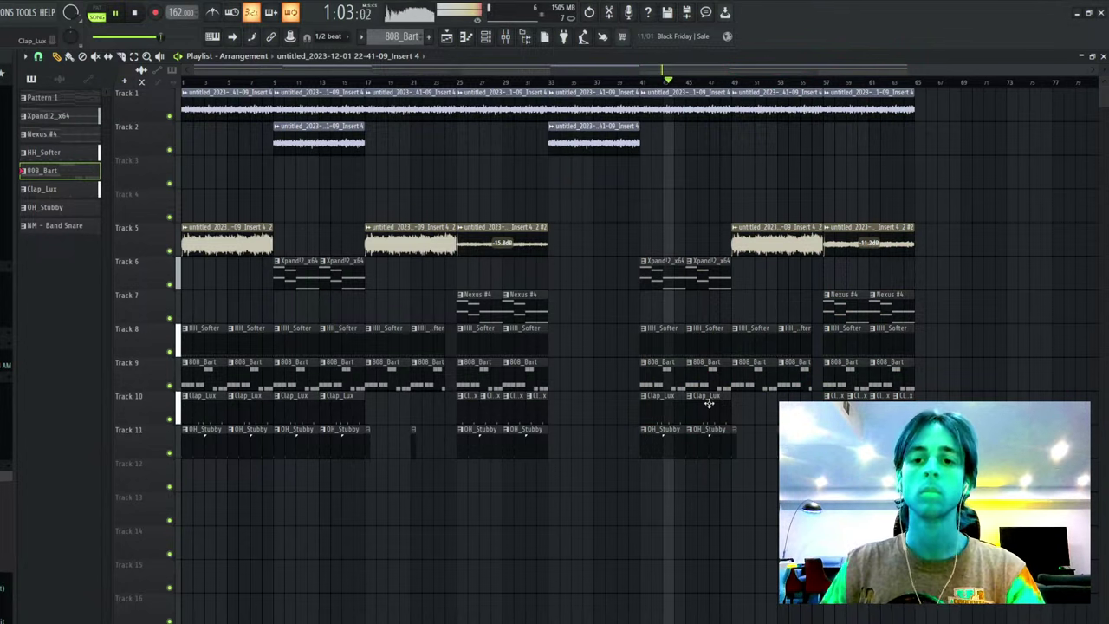
- Open the Clap_Lux pattern, adjust the Clap_Lux channel's volume in the channel rack and return to the playlist
{"action": "double_click", "coordinate": [667, 397]}
{"action": "left_click", "coordinate": [485, 34]}
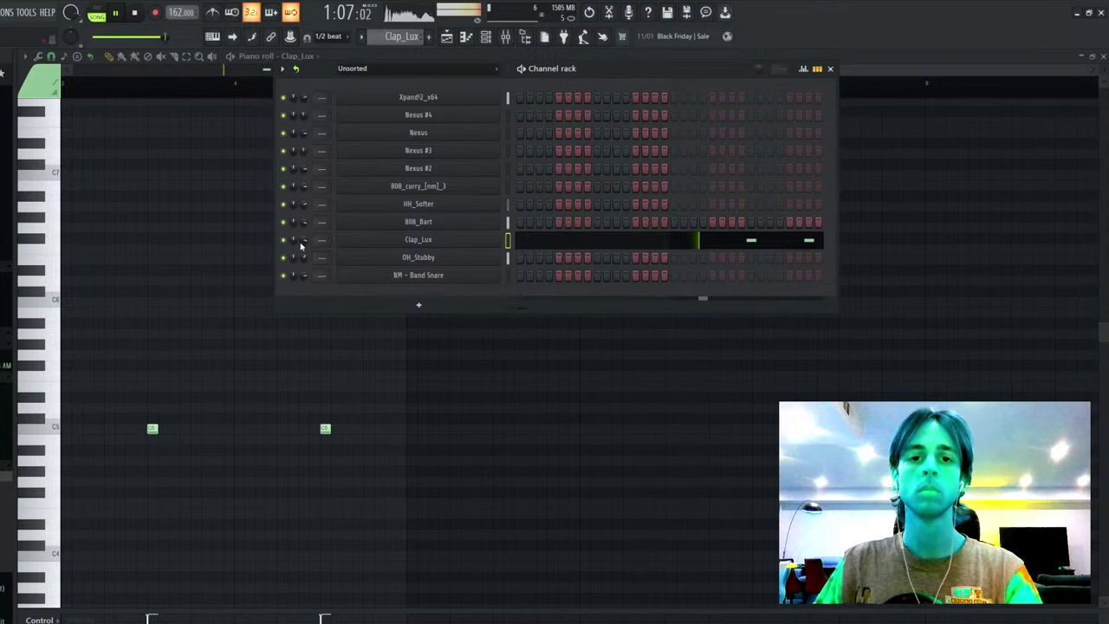
{"action": "key", "text": "Escape"}
{"action": "key", "text": "Escape"}
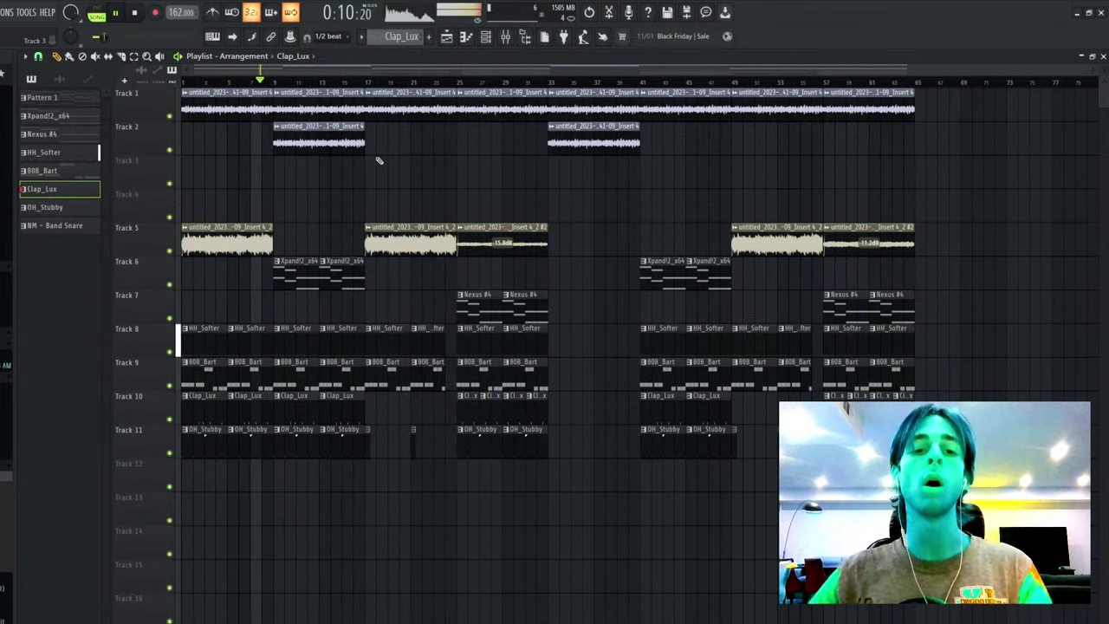
- Examine the 808_Bart pattern's notes in the piano roll, return to the playlist and stop playback
{"action": "double_click", "coordinate": [297, 381]}
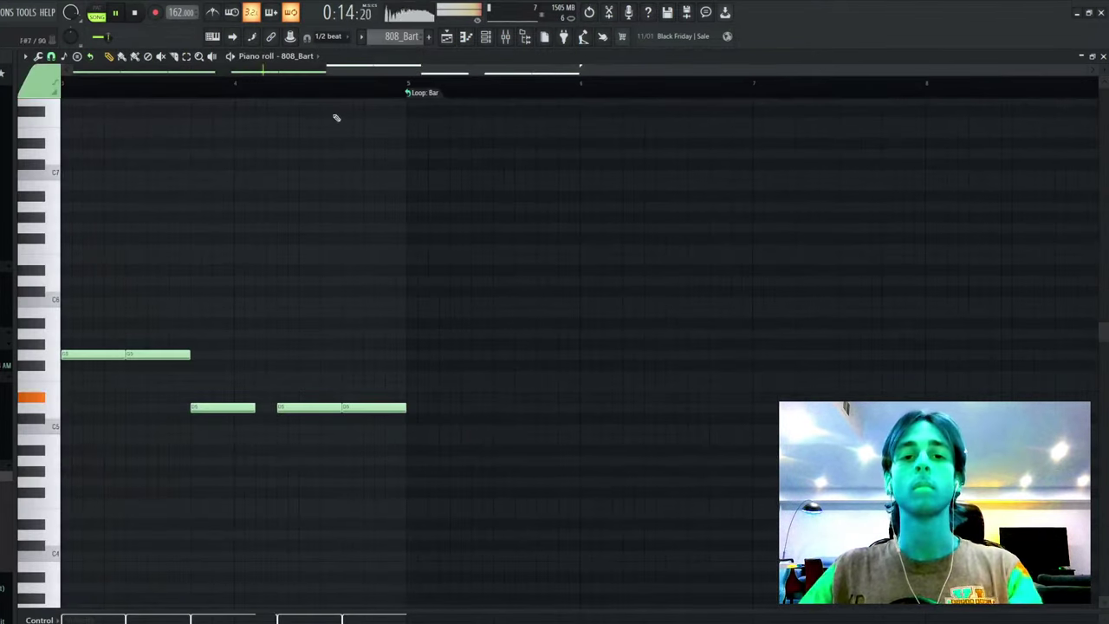
{"action": "scroll", "coordinate": [344, 91], "scroll_direction": "down", "scroll_amount": 2}
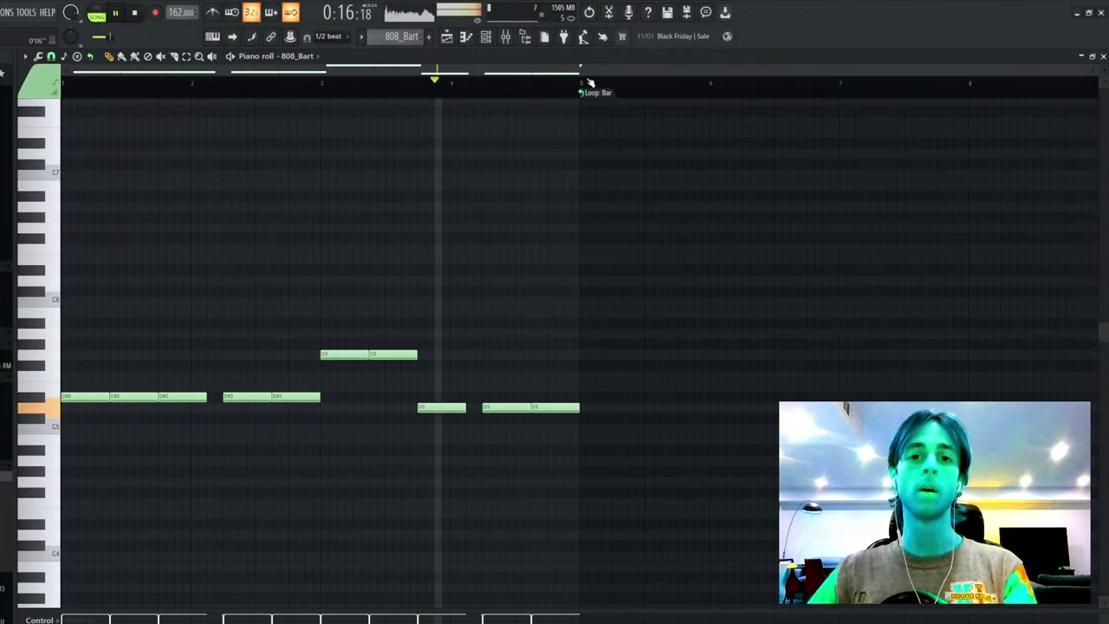
{"action": "left_click", "coordinate": [448, 37]}
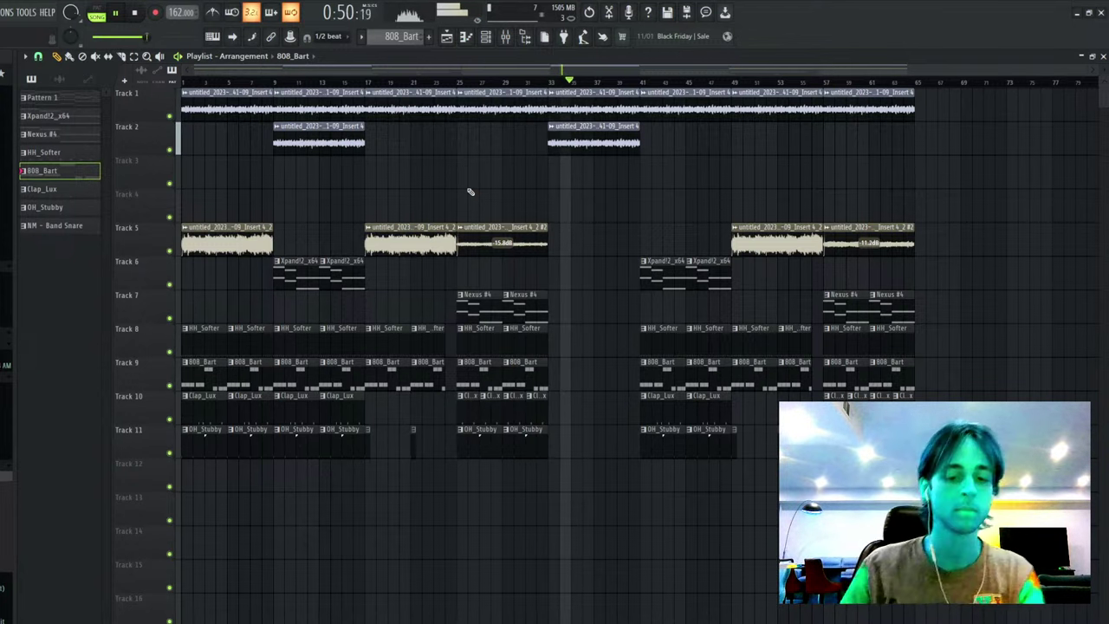
{"action": "key", "text": "space"}
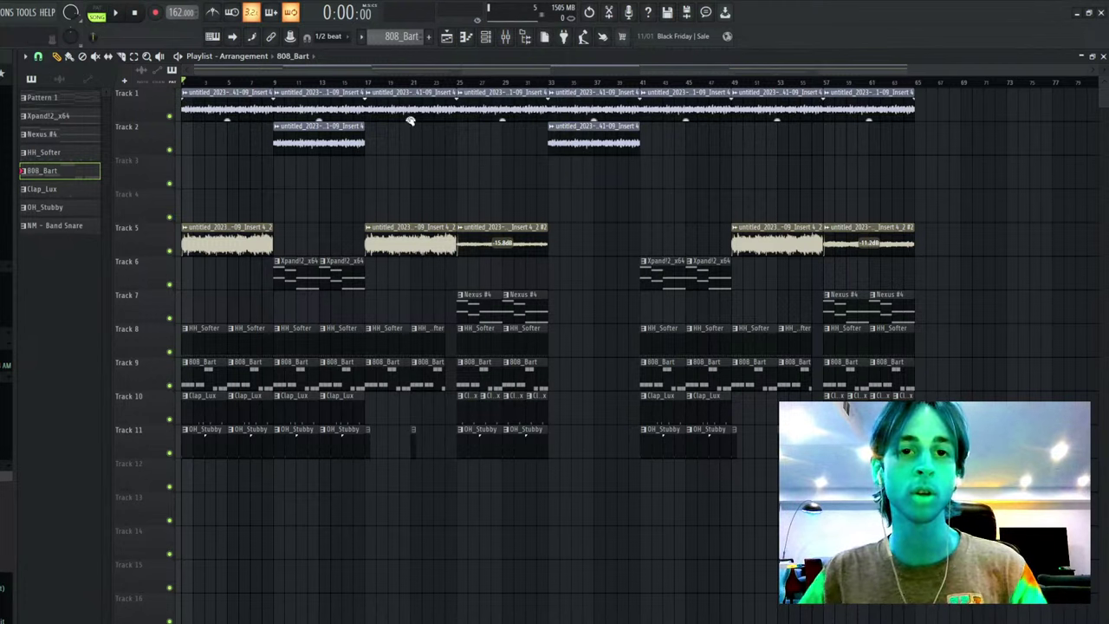
- Move all clips on Tracks 5 to 11 up two tracks, clear the selection and play the arrangement from the start
{"action": "scroll", "coordinate": [459, 184], "scroll_direction": "down", "scroll_amount": 5}
{"action": "scroll", "coordinate": [461, 188], "scroll_direction": "up", "scroll_amount": 5}
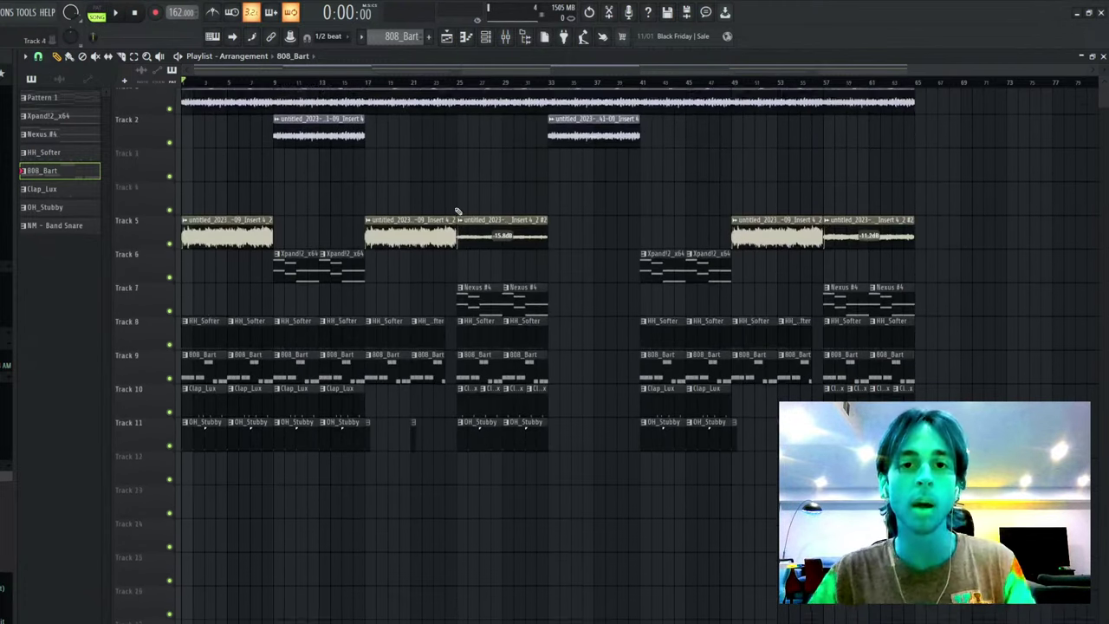
{"action": "left_click_drag", "start_coordinate": [952, 236], "coordinate": [195, 440]}
{"action": "key", "text": "space"}
{"action": "key", "text": "shift+Up"}
{"action": "key", "text": "shift+Up"}
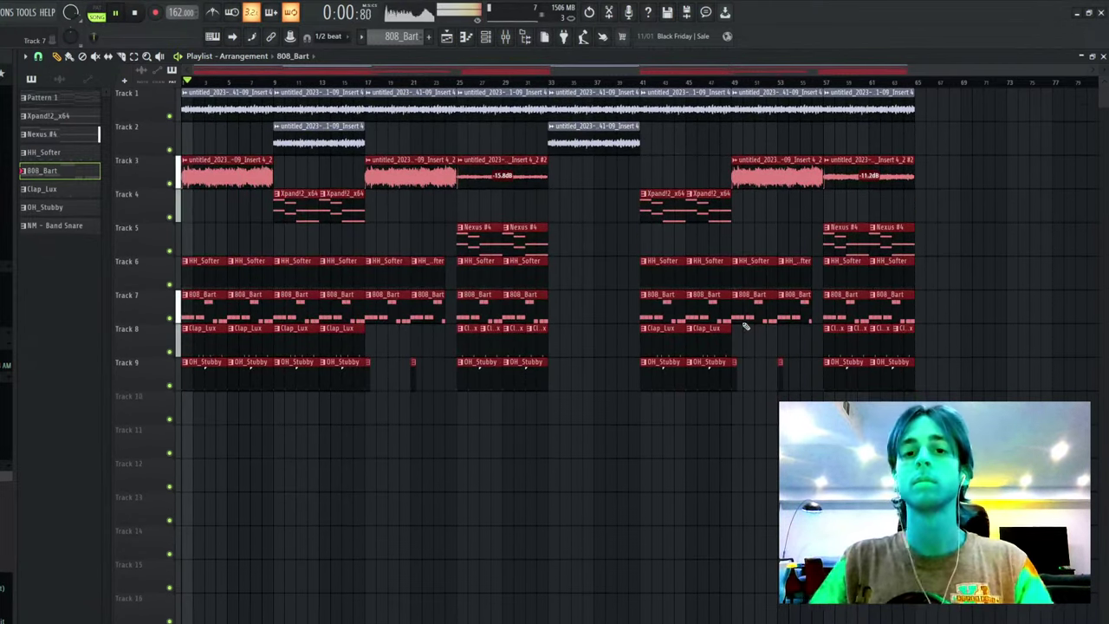
{"action": "key", "text": "ctrl+d"}
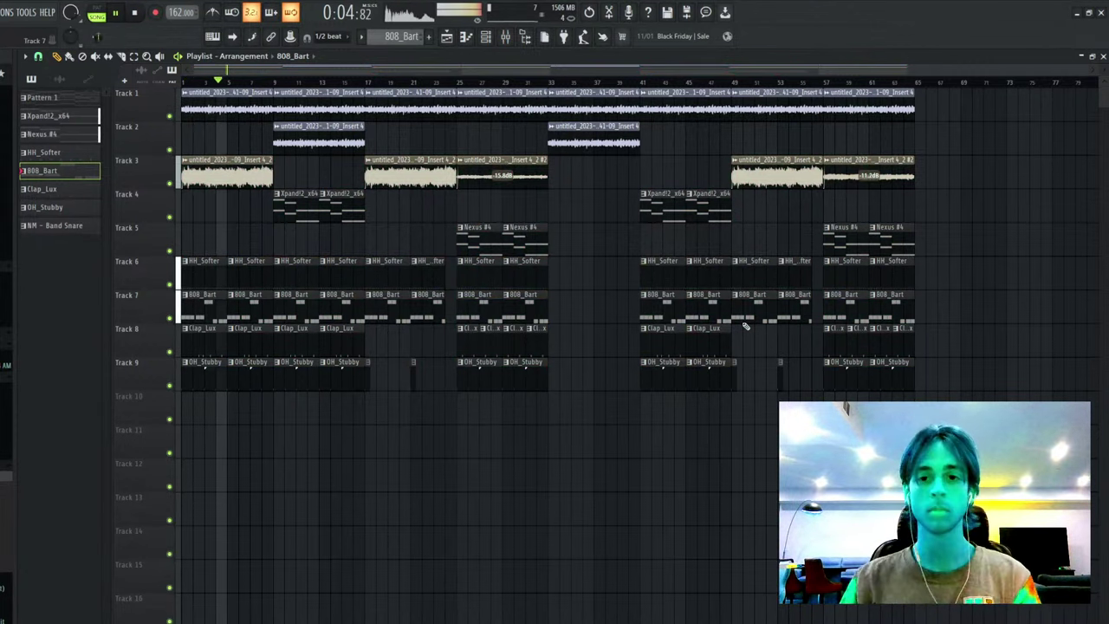
- Duplicate the clips of bars 33 to 64 on all tracks to bars 65 to 96 and clear the selection
{"action": "left_click_drag", "start_coordinate": [1019, 440], "coordinate": [638, 57]}
{"action": "key", "text": "ctrl+b"}
{"action": "key", "text": "ctrl+d"}
{"action": "scroll", "coordinate": [589, 81], "scroll_direction": "down", "scroll_amount": 2}
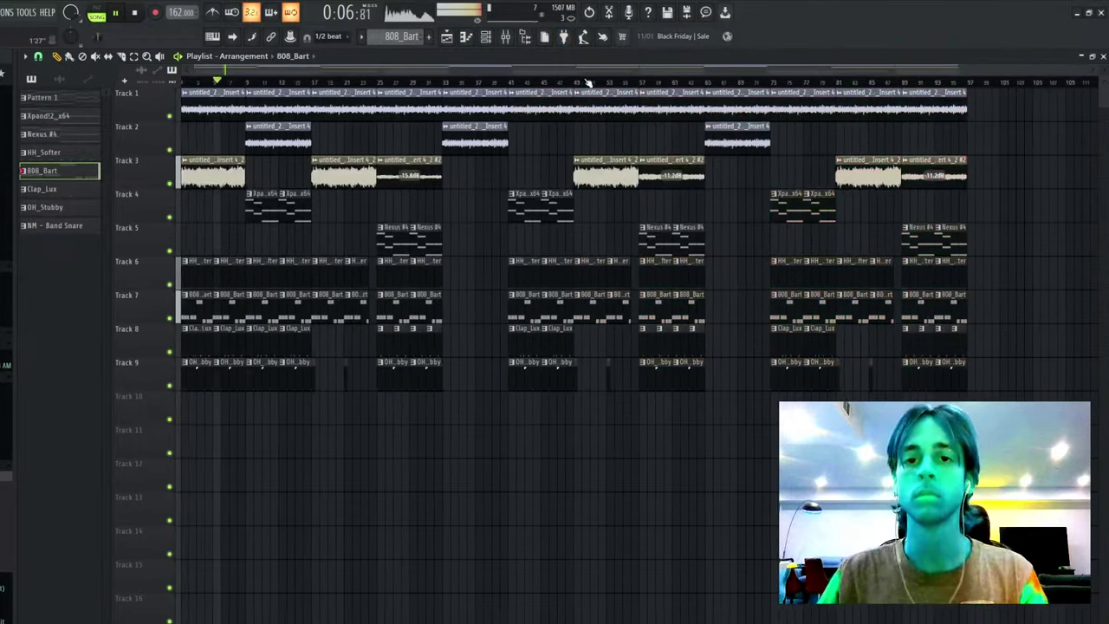
- Delete the two OH_Stubby clips in bars 1 to 8 on Track 9
{"action": "right_click", "coordinate": [202, 376]}
{"action": "right_click", "coordinate": [216, 376]}
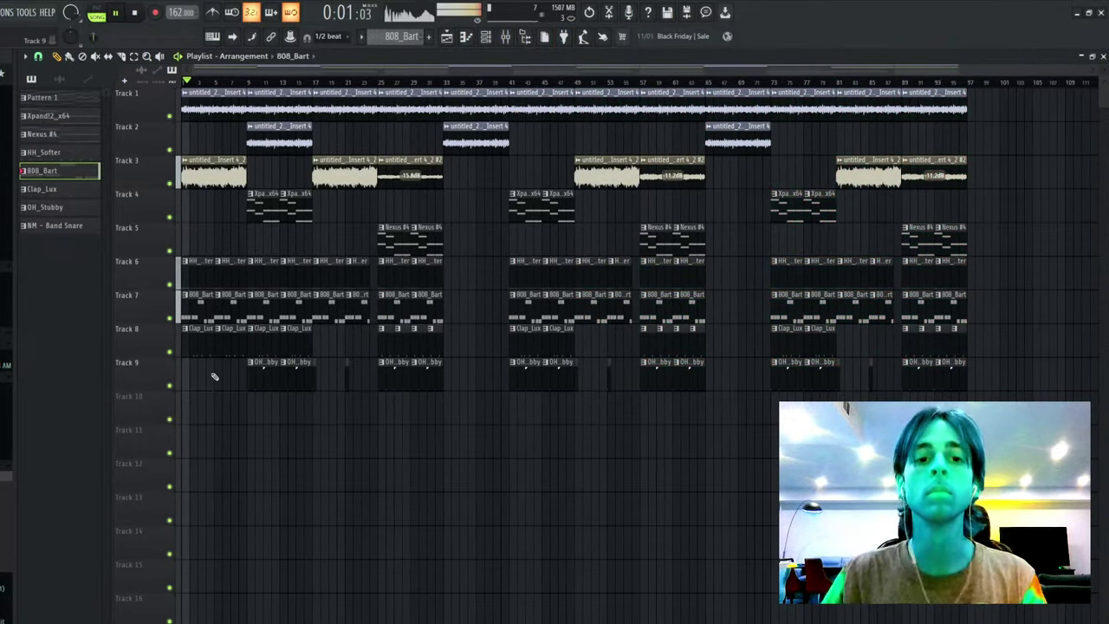
- Check the HH_Softer pattern in the piano roll and its channel in the channel rack
{"action": "double_click", "coordinate": [215, 276]}
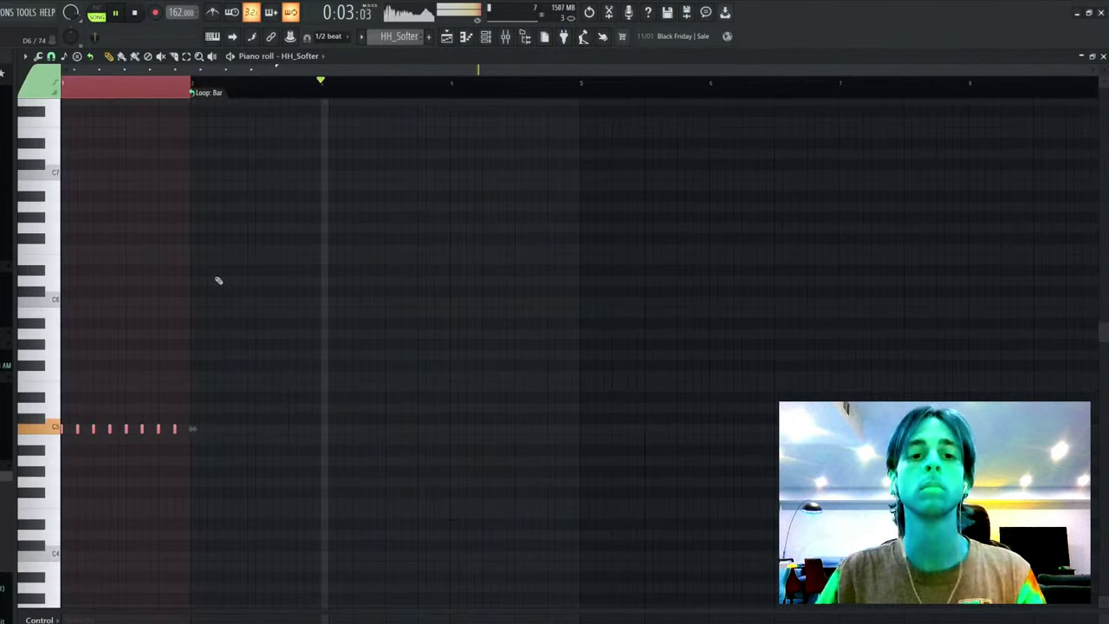
{"action": "key", "text": "Escape"}
{"action": "key", "text": "Escape"}
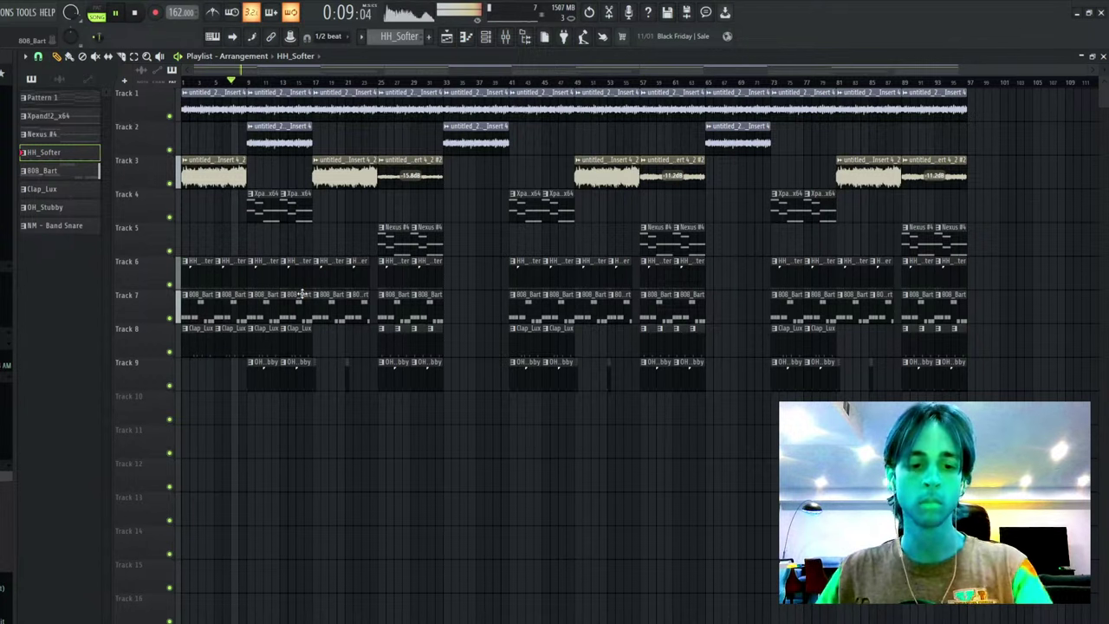
{"action": "left_click", "coordinate": [487, 36]}
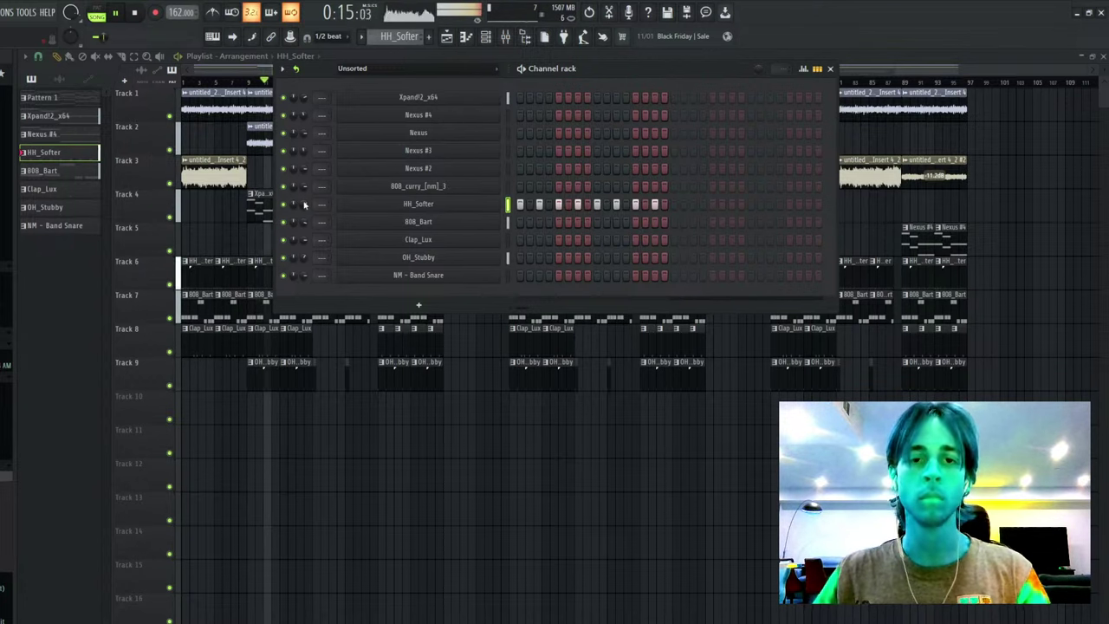
- Try copying the OH_Stubby clips from bars 9 to 16 into bars 1 to 8, replay the intro and delete the copies
{"action": "right_click", "coordinate": [310, 449]}
{"action": "mouse_move", "coordinate": [309, 398]}
{"action": "left_mouse_down"}
{"action": "mouse_move", "coordinate": [299, 378]}
{"action": "mouse_move", "coordinate": [232, 381]}
{"action": "mouse_move", "coordinate": [294, 394]}
{"action": "mouse_move", "coordinate": [182, 393]}
{"action": "left_mouse_up"}
{"action": "key", "text": "space"}
{"action": "key", "text": "space"}
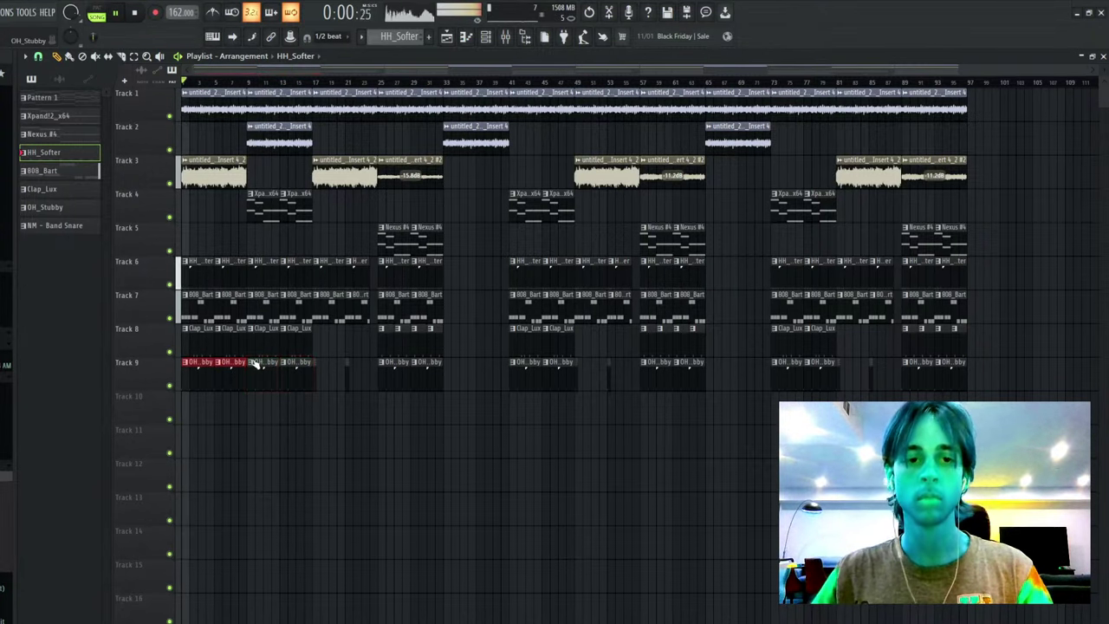
{"action": "right_click", "coordinate": [216, 375]}
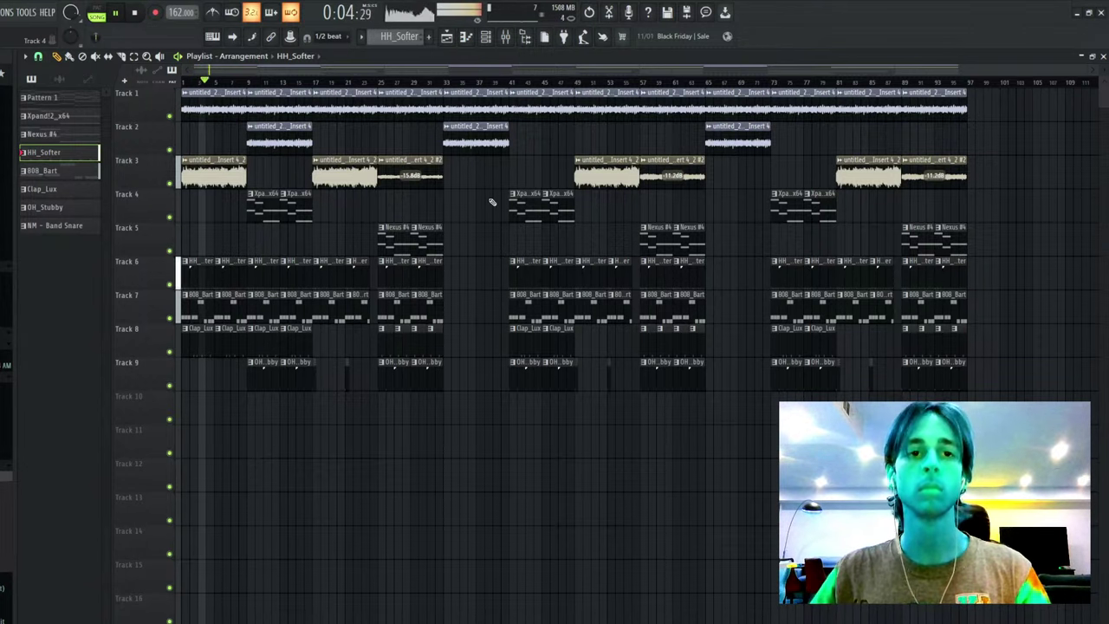
- Audition FX samples from the drum kit in the browser against the start of the arrangement
{"action": "key", "text": "space"}
{"action": "key", "text": "space"}
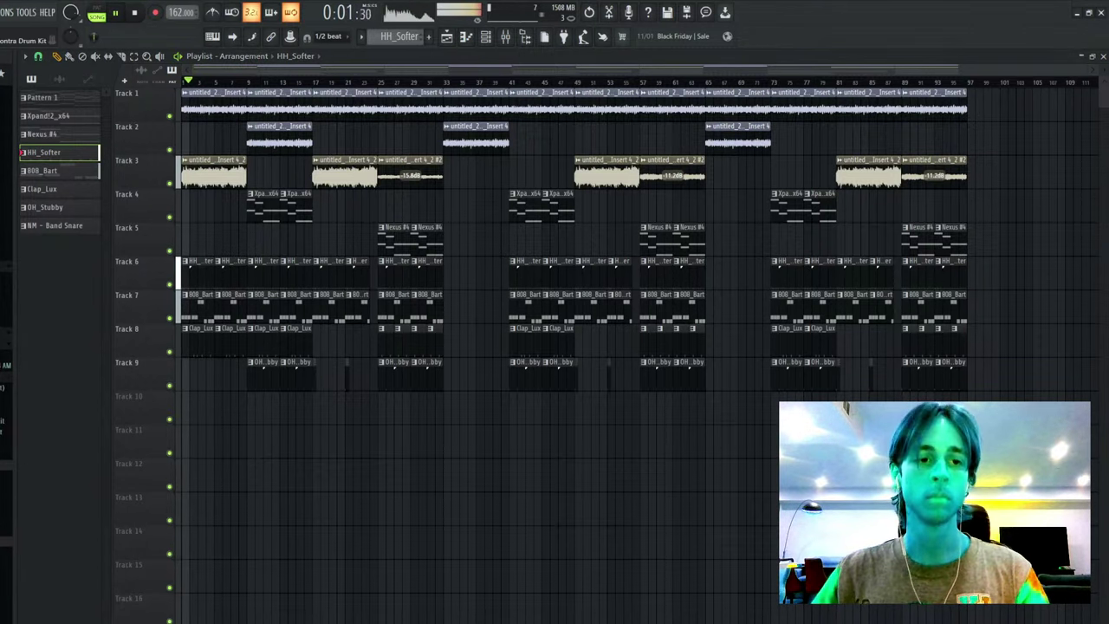
{"action": "key", "text": "space"}
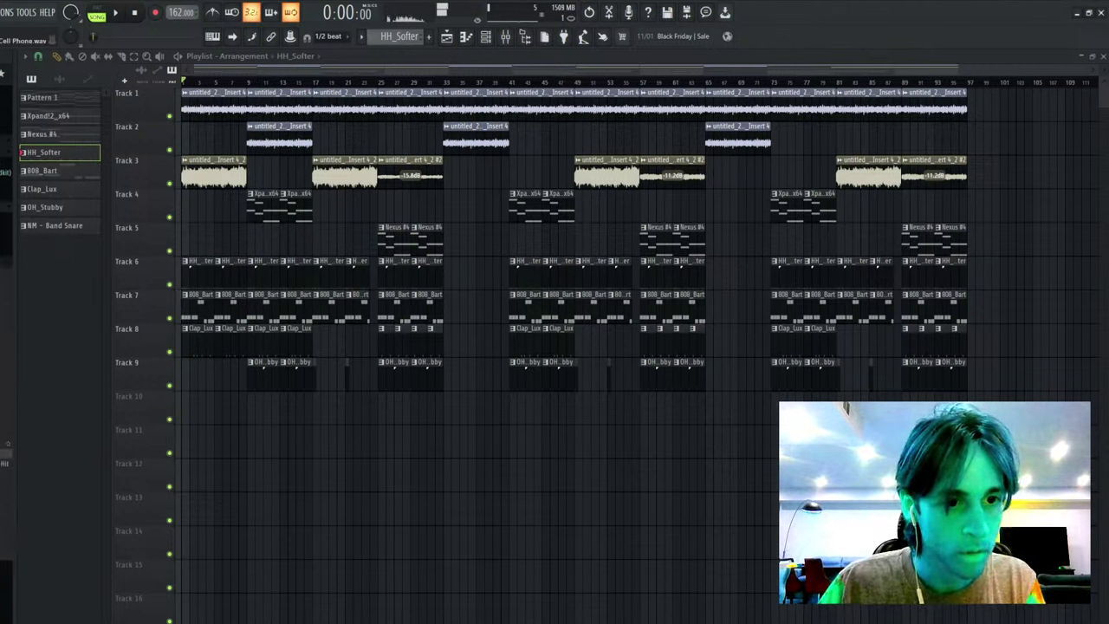
{"action": "key", "text": "space"}
{"action": "key", "text": "space"}
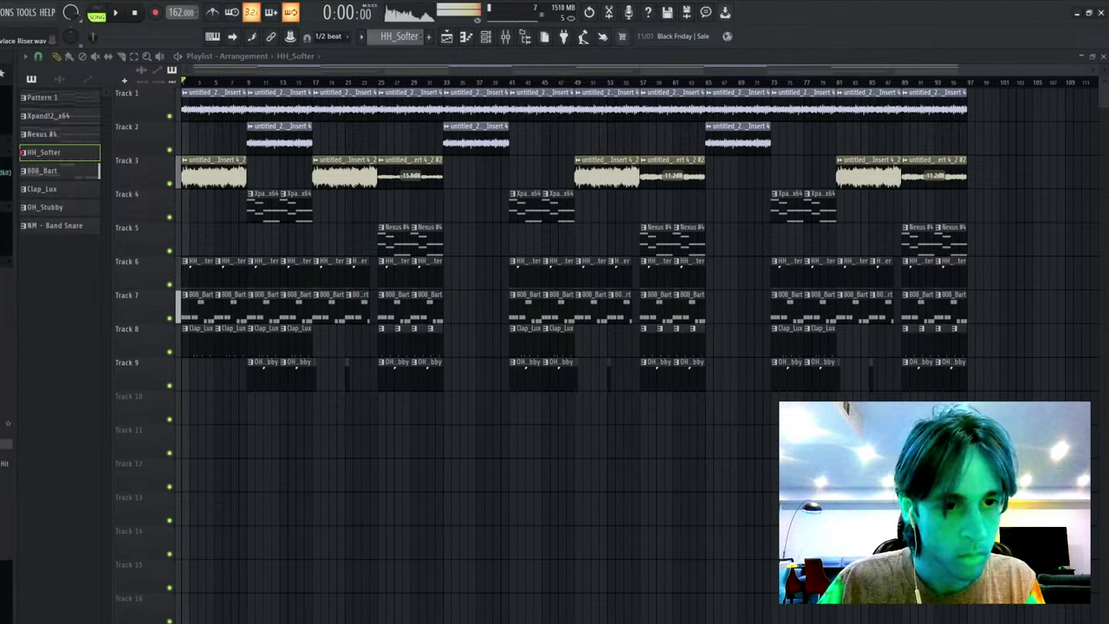
{"action": "key", "text": "space"}
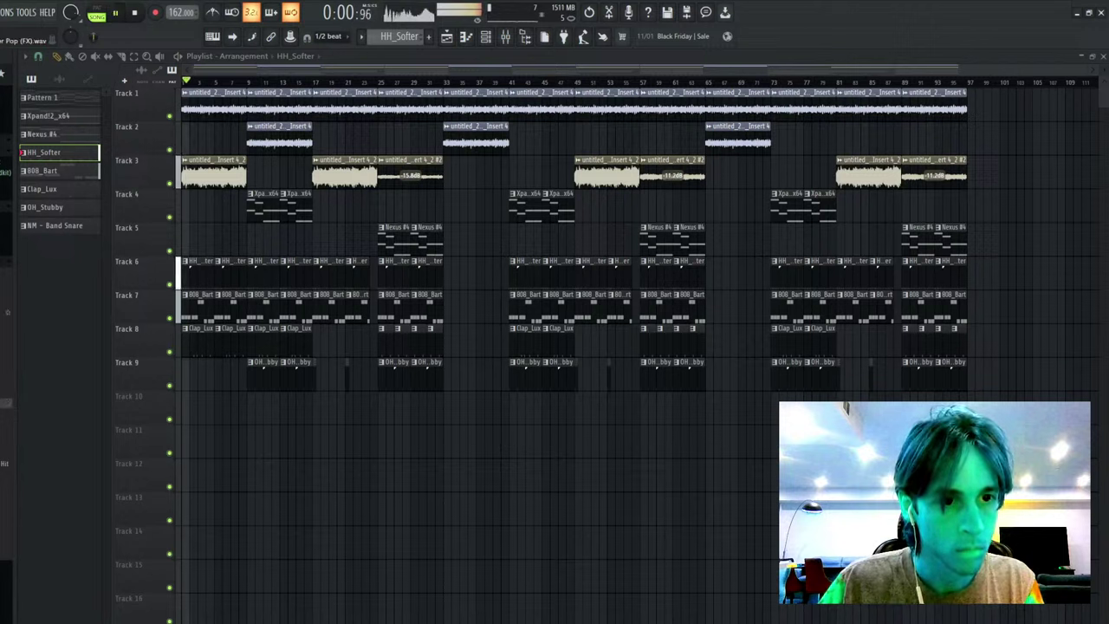
{"action": "key", "text": "space"}
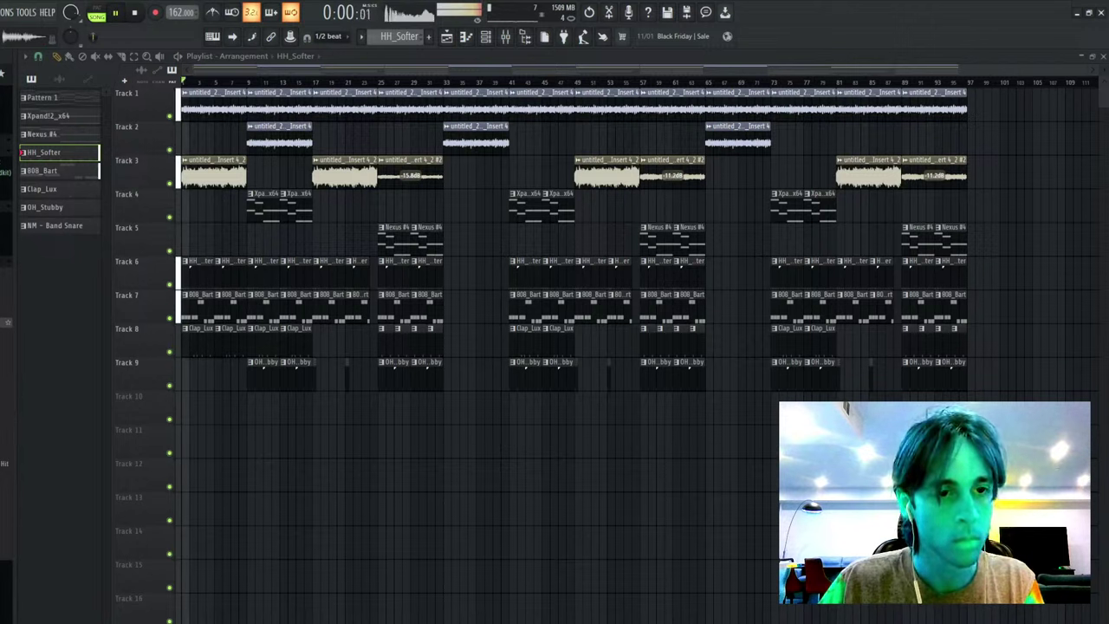
{"action": "key", "text": "space"}
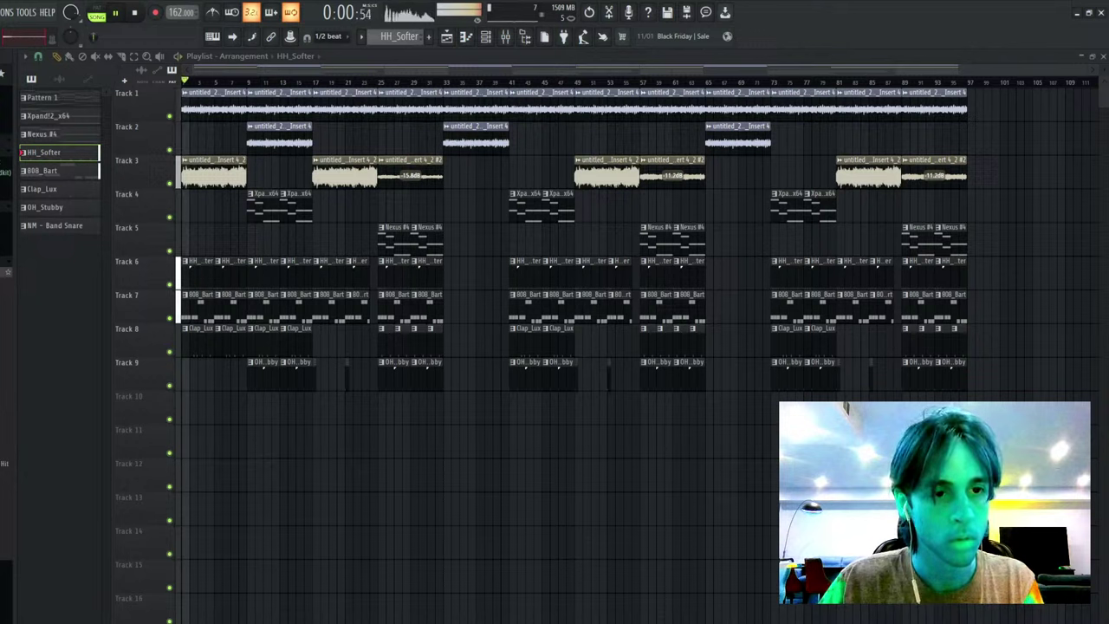
- Add the 6 Kiss FX sample from the drum kit to Track 10 and position it just before bar 9
{"action": "left_click_drag", "start_coordinate": [5, 273], "coordinate": [194, 406]}
{"action": "double_click", "coordinate": [198, 405]}
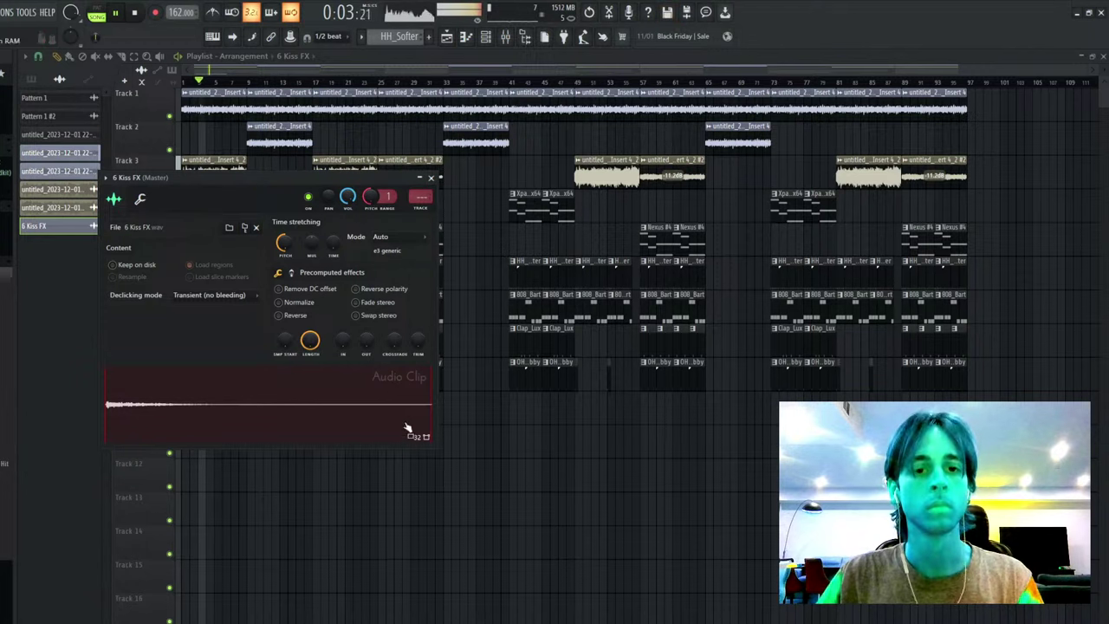
{"action": "key", "text": "Escape"}
{"action": "left_click_drag", "start_coordinate": [188, 413], "coordinate": [221, 413]}
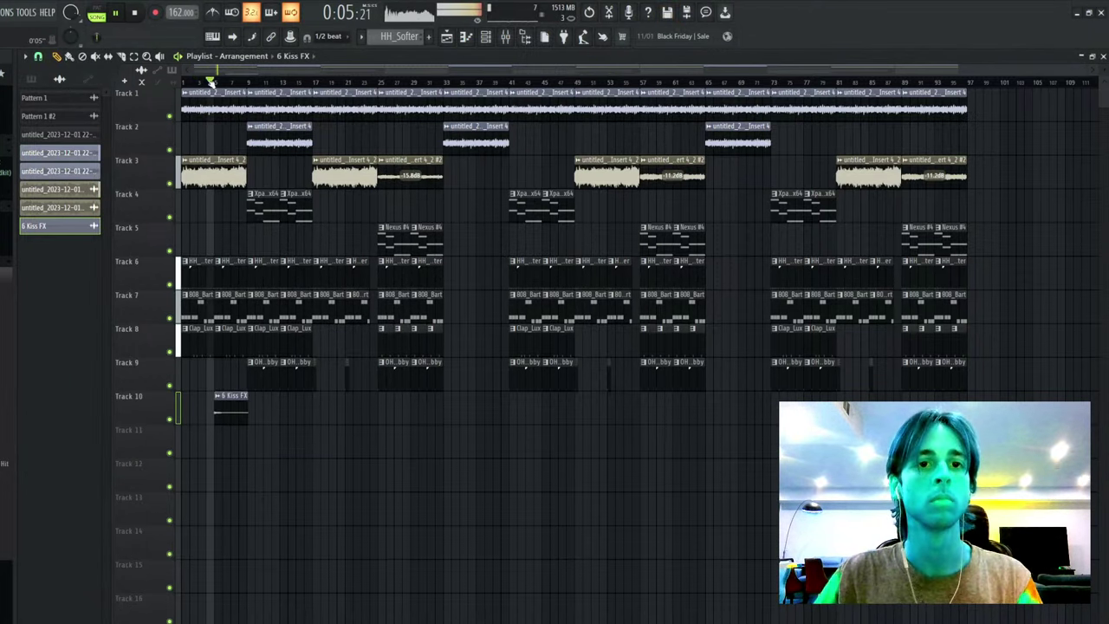
{"action": "scroll", "coordinate": [206, 85], "scroll_direction": "up", "scroll_amount": 5}
{"action": "scroll", "coordinate": [514, 373], "scroll_direction": "left", "scroll_amount": 3}
{"action": "left_click_drag", "start_coordinate": [468, 404], "coordinate": [658, 406]}
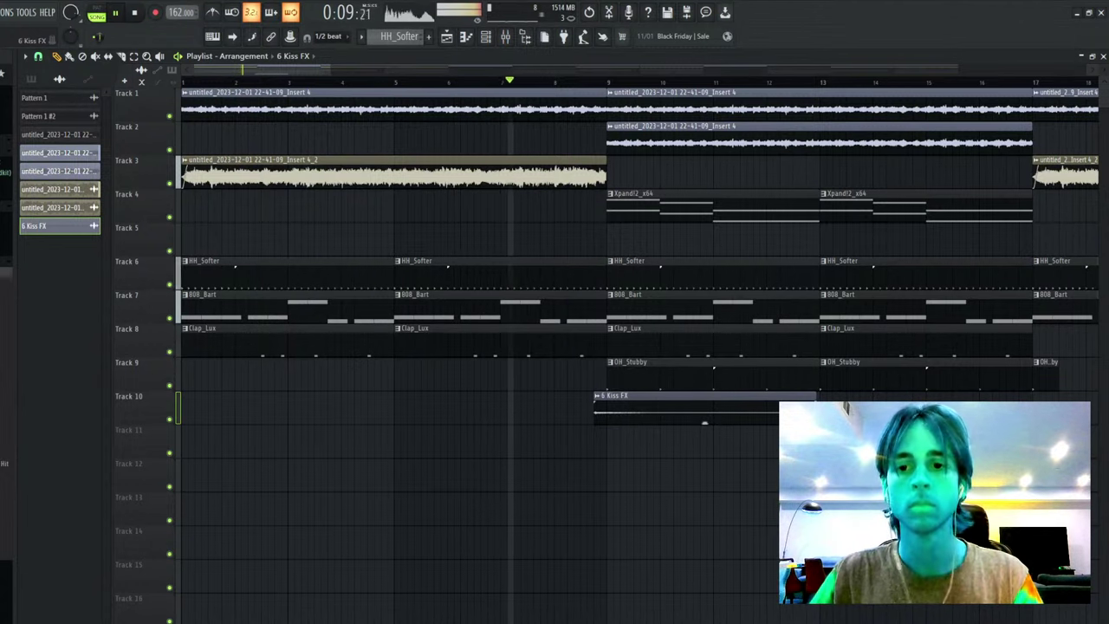
- Slice the 6 Kiss FX clip shortly after bar 10 and delete its tail
{"action": "key", "text": "c"}
{"action": "left_click", "coordinate": [671, 410]}
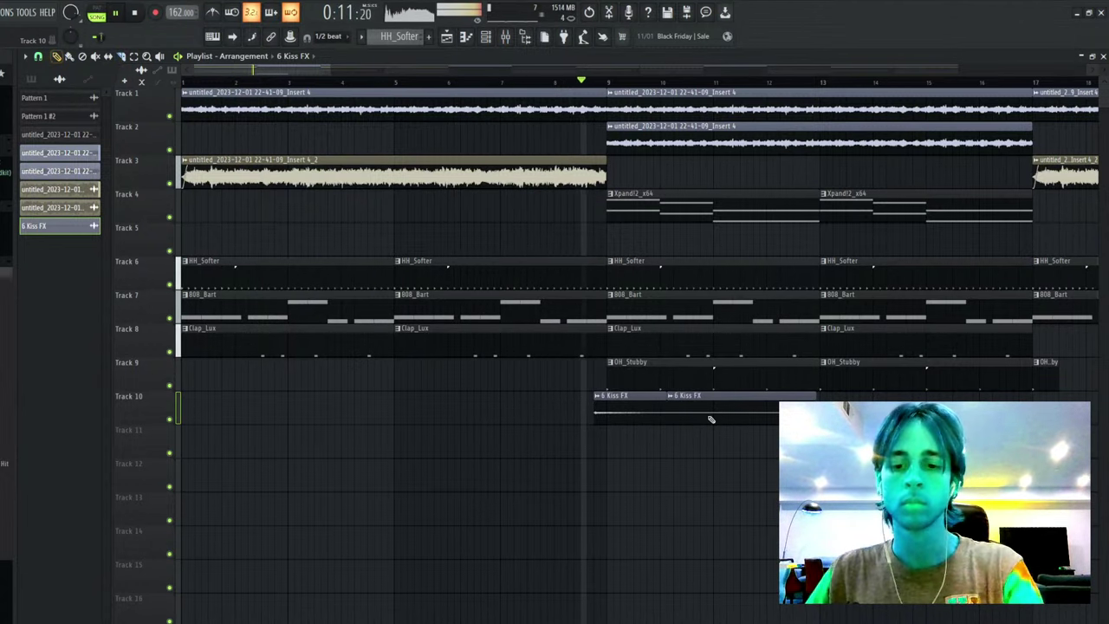
{"action": "key", "text": "p"}
{"action": "right_click", "coordinate": [716, 415]}
- Place the trimmed 6 Kiss FX clip just before bars 4 and 12, and copy the pair to just before bars 20 and 28
{"action": "left_click", "coordinate": [628, 415]}
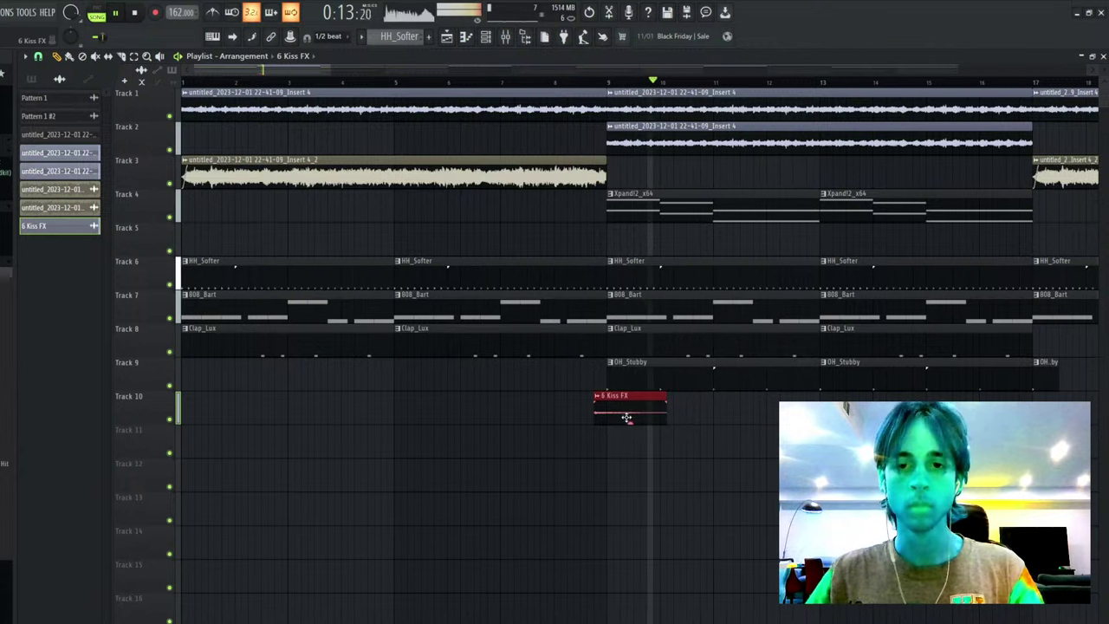
{"action": "left_click_drag", "start_coordinate": [625, 414], "coordinate": [348, 414]}
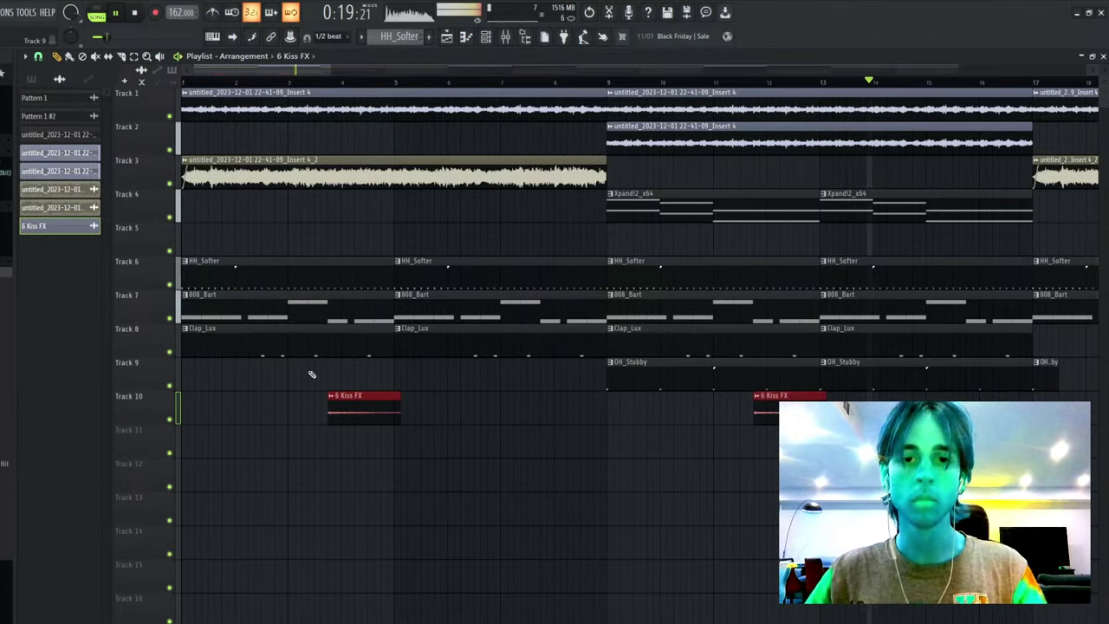
{"action": "scroll", "coordinate": [351, 90], "scroll_direction": "down", "scroll_amount": 4}
{"action": "scroll", "coordinate": [349, 91], "scroll_direction": "down", "scroll_amount": 3}
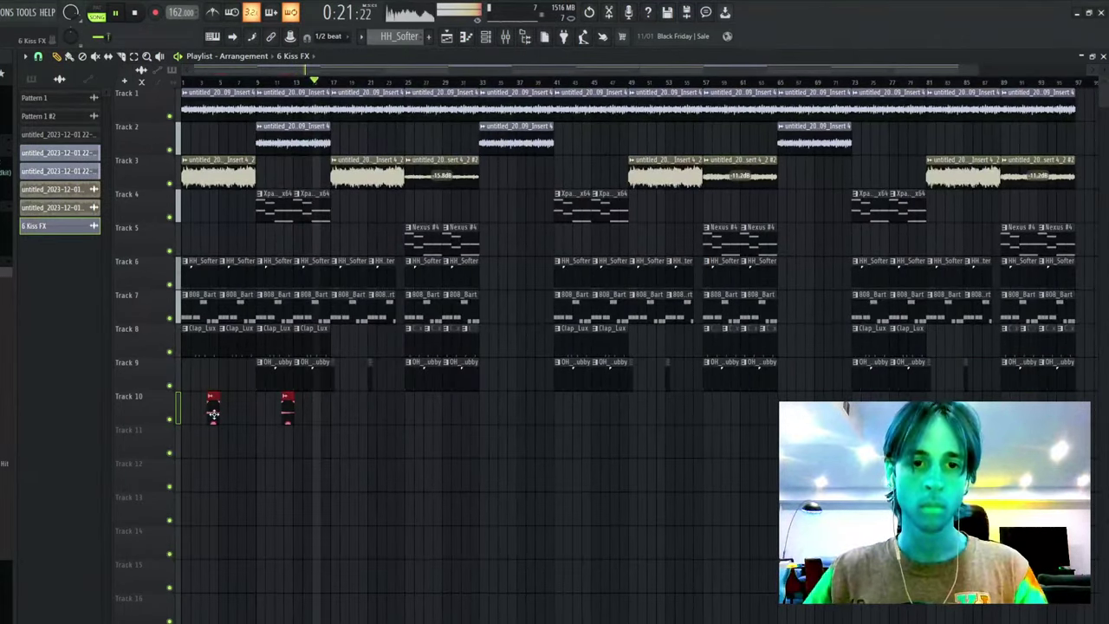
{"action": "left_click_drag", "start_coordinate": [214, 413], "coordinate": [367, 425]}
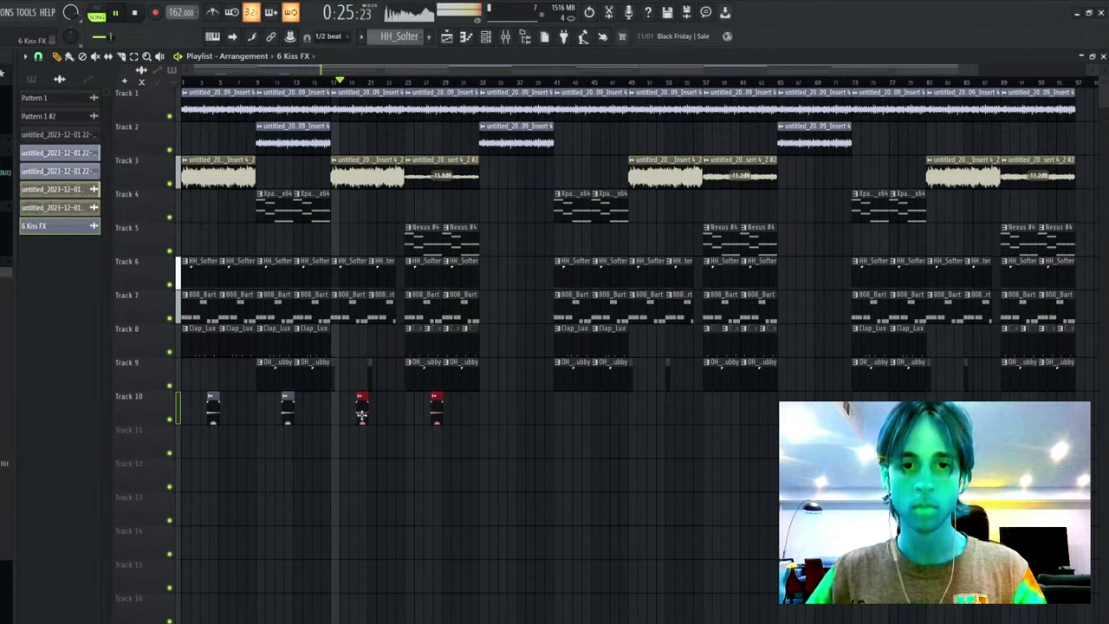
- Remove the 6 Kiss FX clip before bar 20 and copy the remaining three to just before bars 44, 52 and 68
{"action": "left_click_drag", "start_coordinate": [366, 419], "coordinate": [588, 422]}
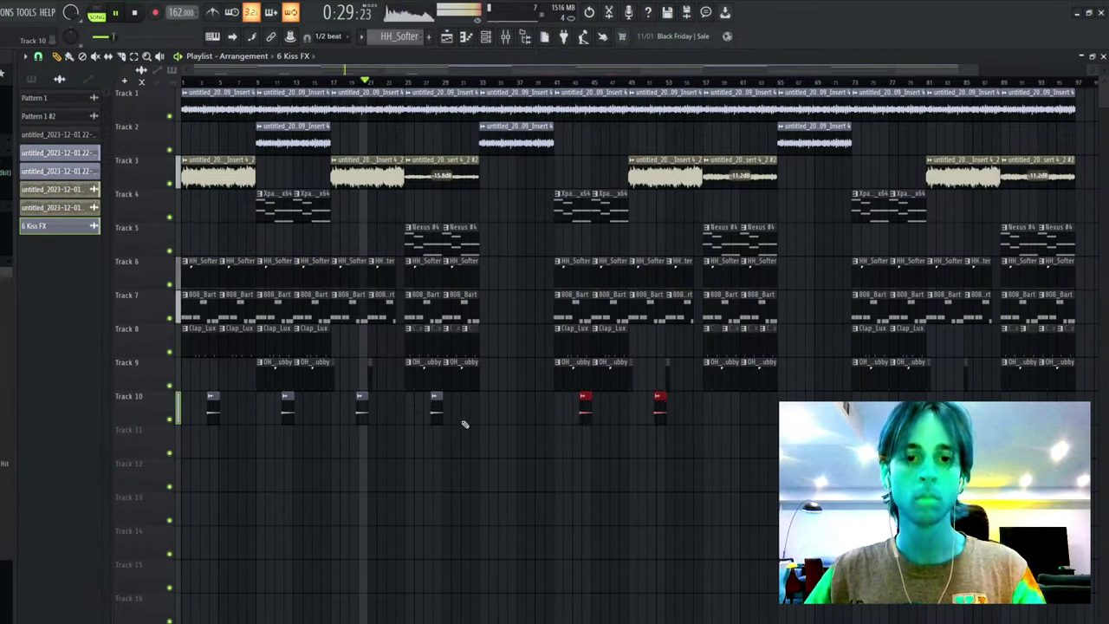
{"action": "key", "text": "ctrl+z"}
{"action": "left_click_drag", "start_coordinate": [505, 420], "coordinate": [589, 438]}
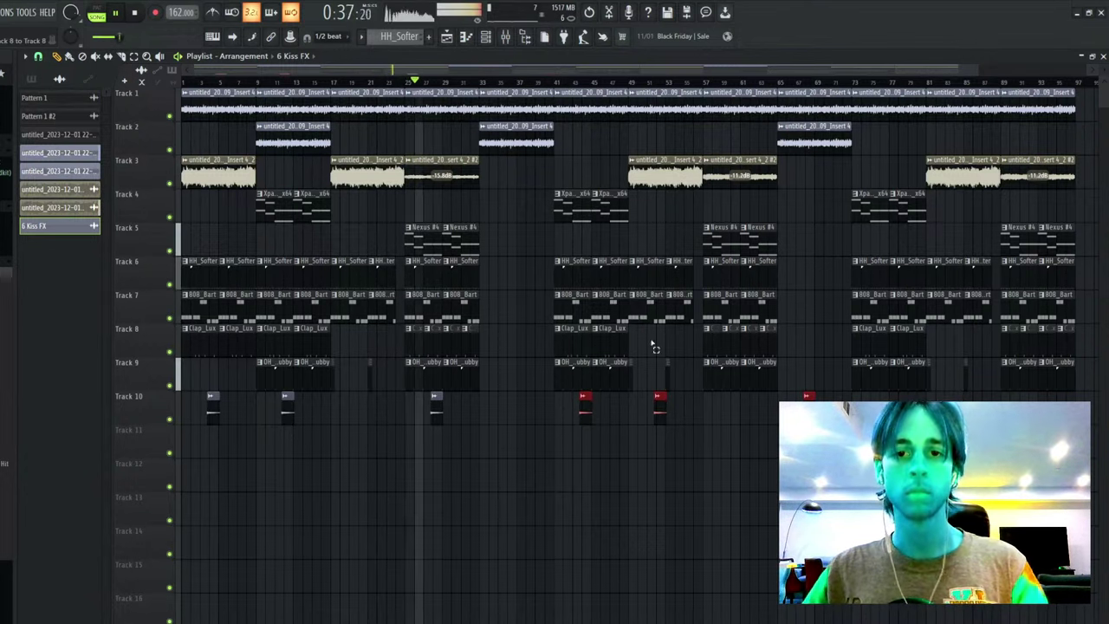
- Try duplicating the Clap_Lux clips of bars 41 to 48 to bars 49 to 56, and undo the duplication
{"action": "left_click_drag", "start_coordinate": [653, 345], "coordinate": [571, 334]}
{"action": "key", "text": "ctrl+b"}
{"action": "left_click", "coordinate": [629, 253], "text": "ctrl"}
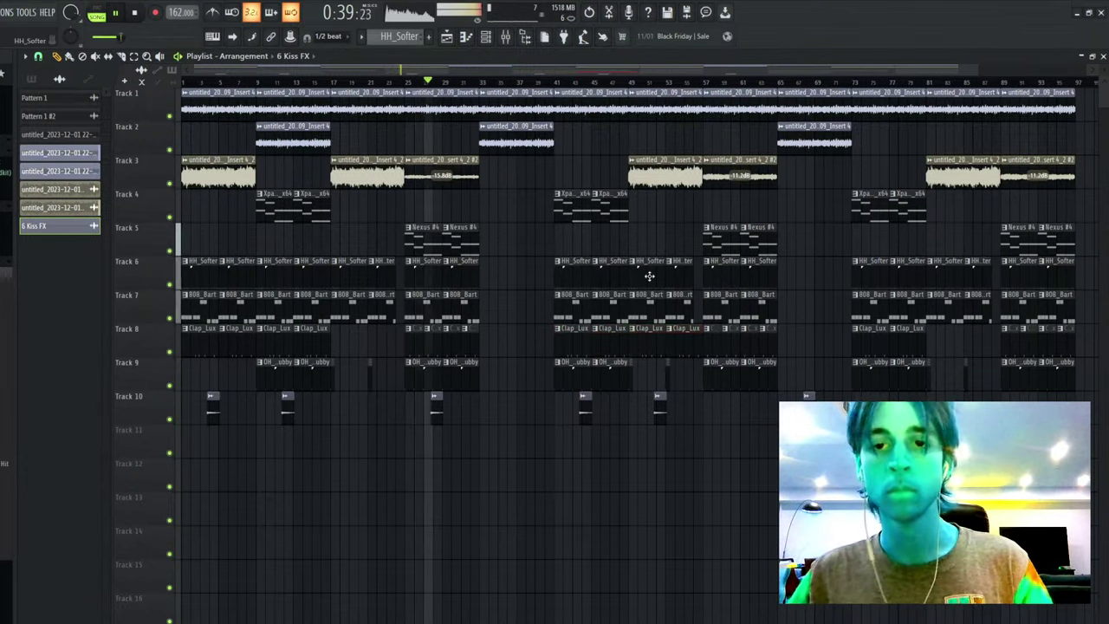
{"action": "key", "text": "ctrl+z"}
{"action": "left_click", "coordinate": [649, 355], "text": "ctrl"}
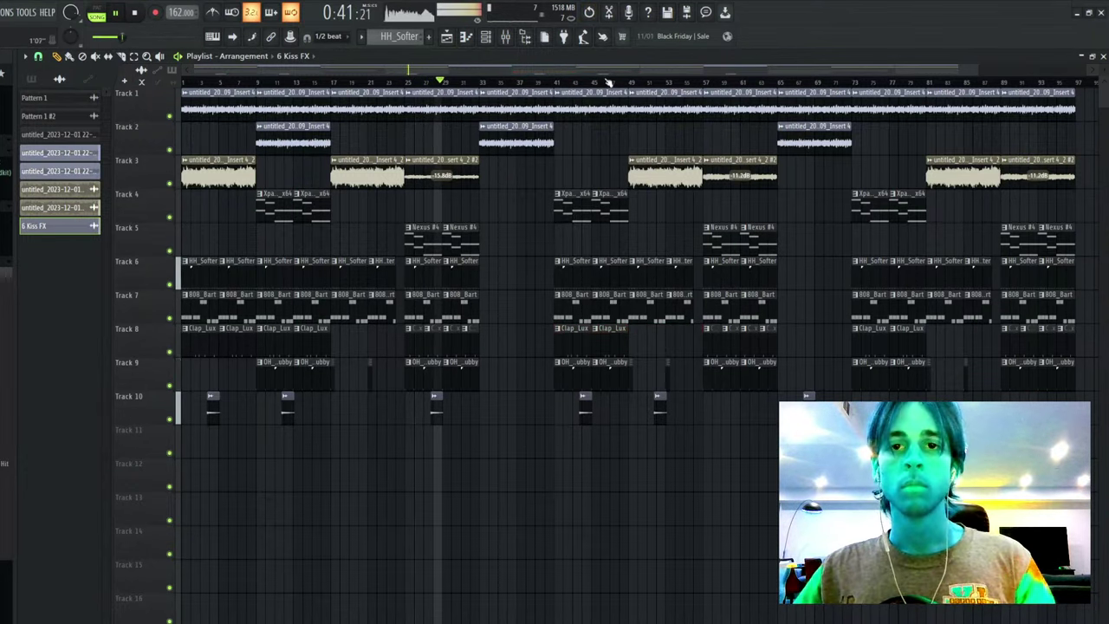
- Duplicate the Track 1 to 3 loops of bars 65 to 96 after bar 96, and delete the copies from bar 105 onward
{"action": "scroll", "coordinate": [608, 82], "scroll_direction": "down", "scroll_amount": 1}
{"action": "left_click_drag", "start_coordinate": [1001, 414], "coordinate": [967, 188]}
{"action": "key", "text": "ctrl+b"}
{"action": "left_click", "coordinate": [783, 119], "text": "ctrl"}
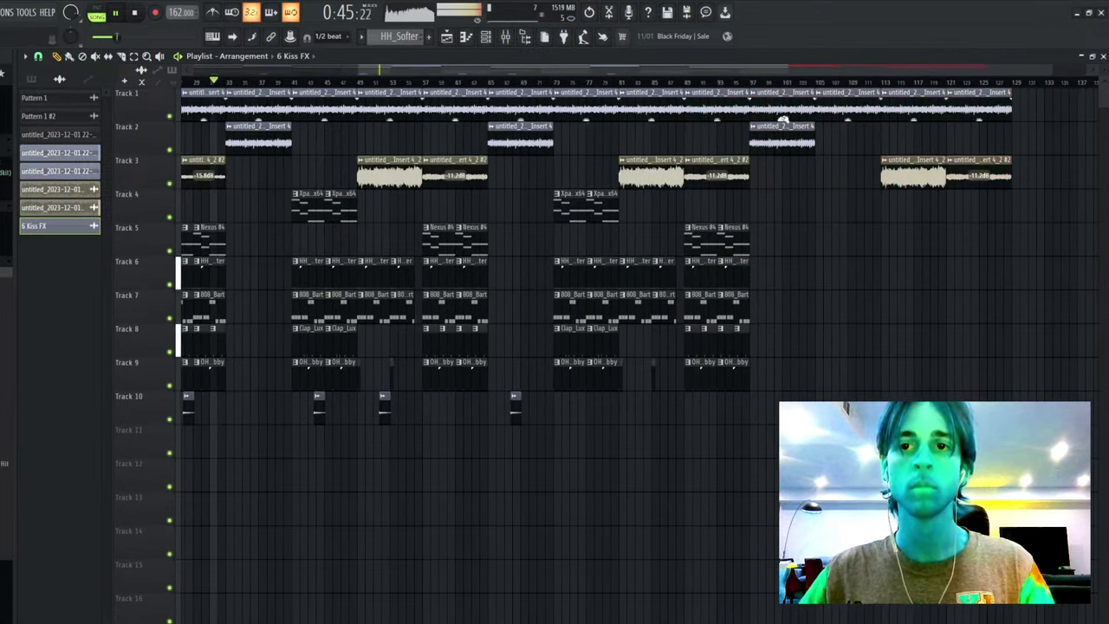
{"action": "scroll", "coordinate": [813, 91], "scroll_direction": "down", "scroll_amount": 1}
{"action": "left_click_drag", "start_coordinate": [884, 91], "coordinate": [989, 203]}
{"action": "key", "text": "Delete"}
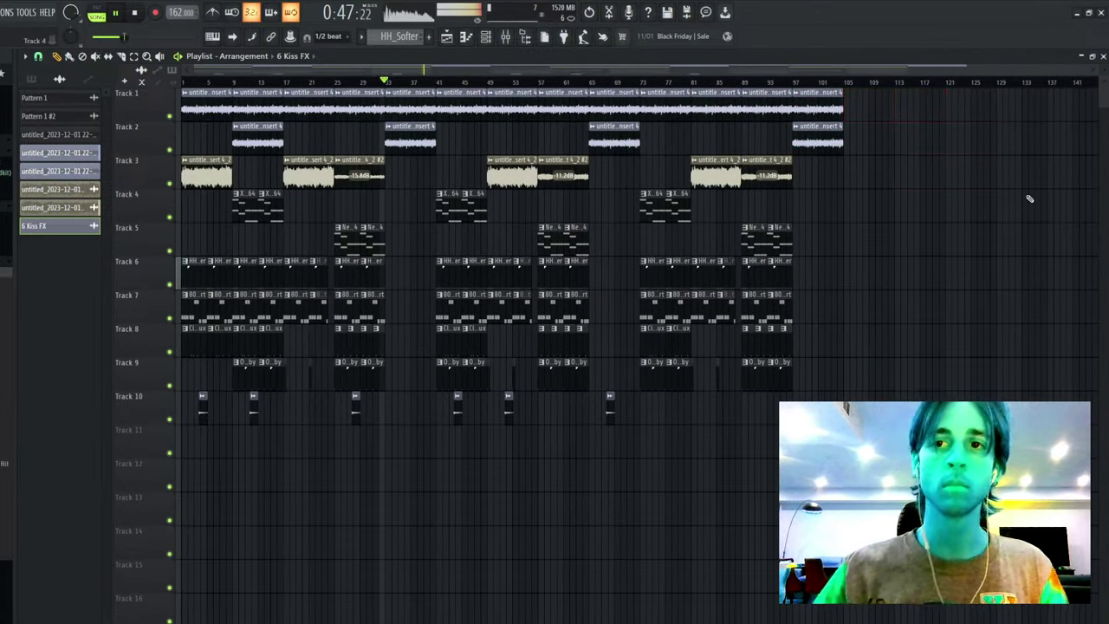
- Duplicate the clips of bars 73 to 104 on all tracks to bars 105 to 136 and clear the selection
{"action": "left_click", "coordinate": [810, 83]}
{"action": "scroll", "coordinate": [813, 85], "scroll_direction": "up", "scroll_amount": 1}
{"action": "key", "text": "space"}
{"action": "key", "text": "space"}
{"action": "left_click_drag", "start_coordinate": [1018, 94], "coordinate": [743, 428]}
{"action": "key", "text": "ctrl+b"}
{"action": "left_click", "coordinate": [745, 395], "text": "ctrl"}
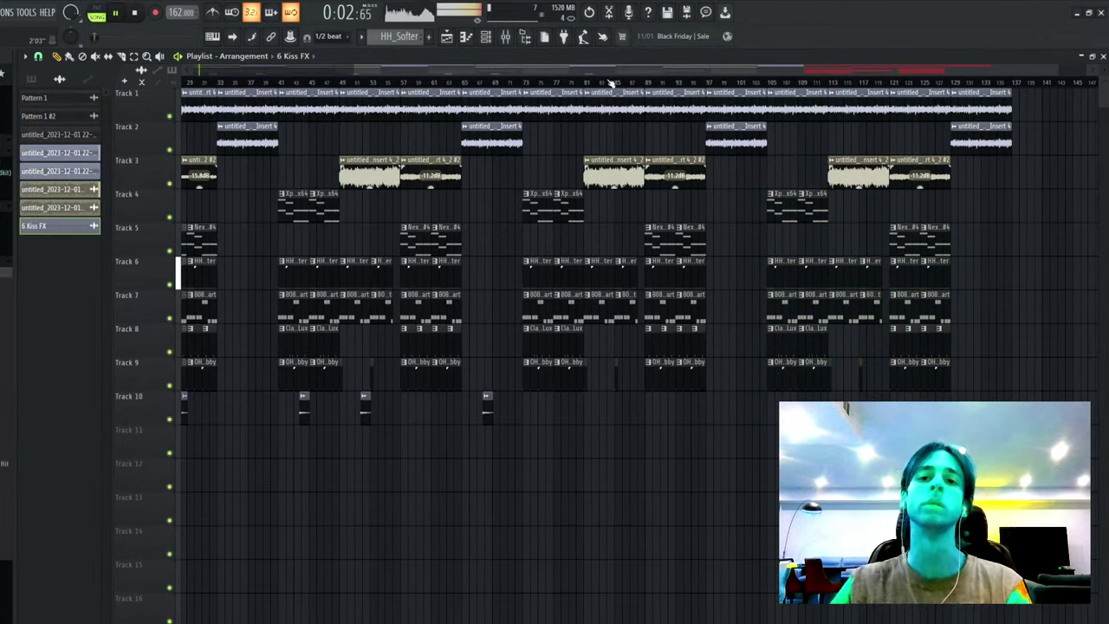
- Delete the 6 Kiss FX clips just before bars 4, 52 and 68 on Track 10
{"action": "scroll", "coordinate": [607, 85], "scroll_direction": "down", "scroll_amount": 2}
{"action": "left_click_drag", "start_coordinate": [650, 414], "coordinate": [171, 444]}
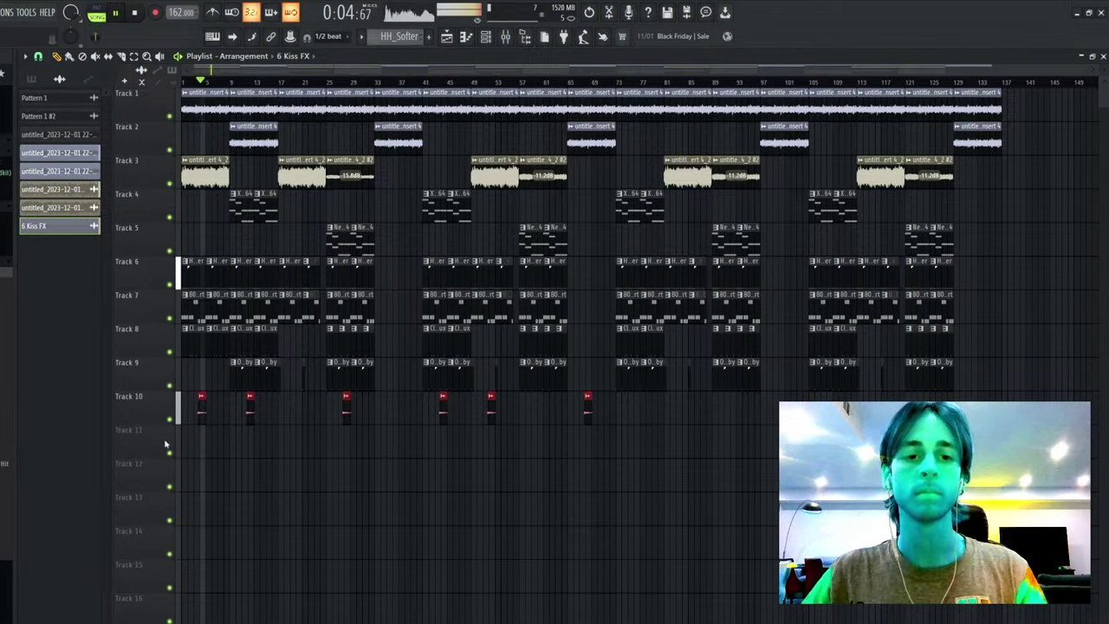
{"action": "right_click", "coordinate": [202, 409]}
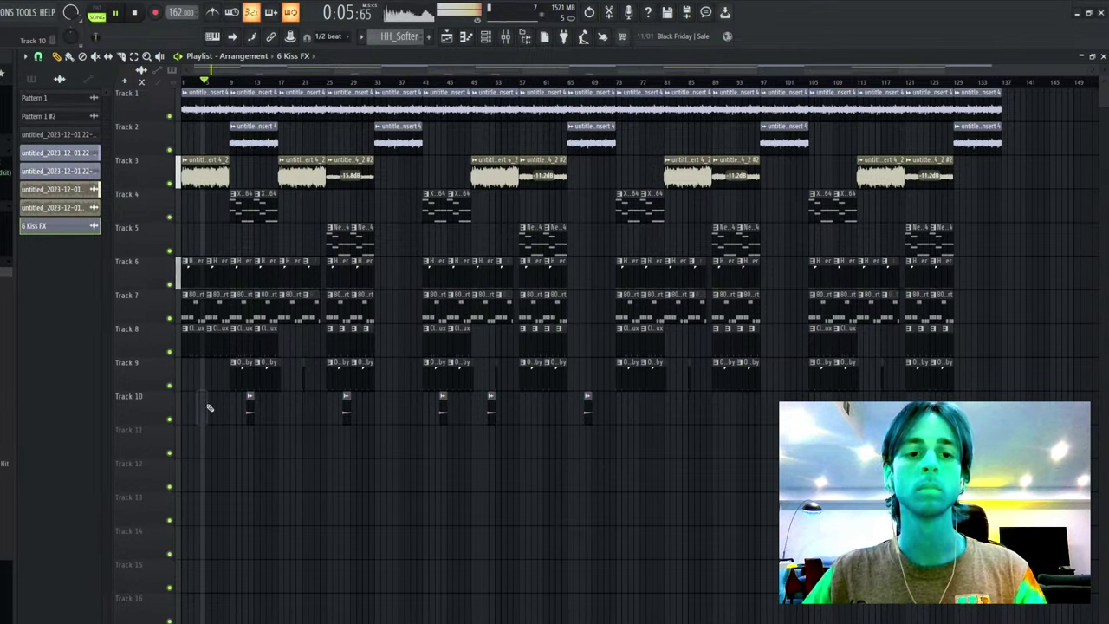
{"action": "double_click", "coordinate": [251, 416]}
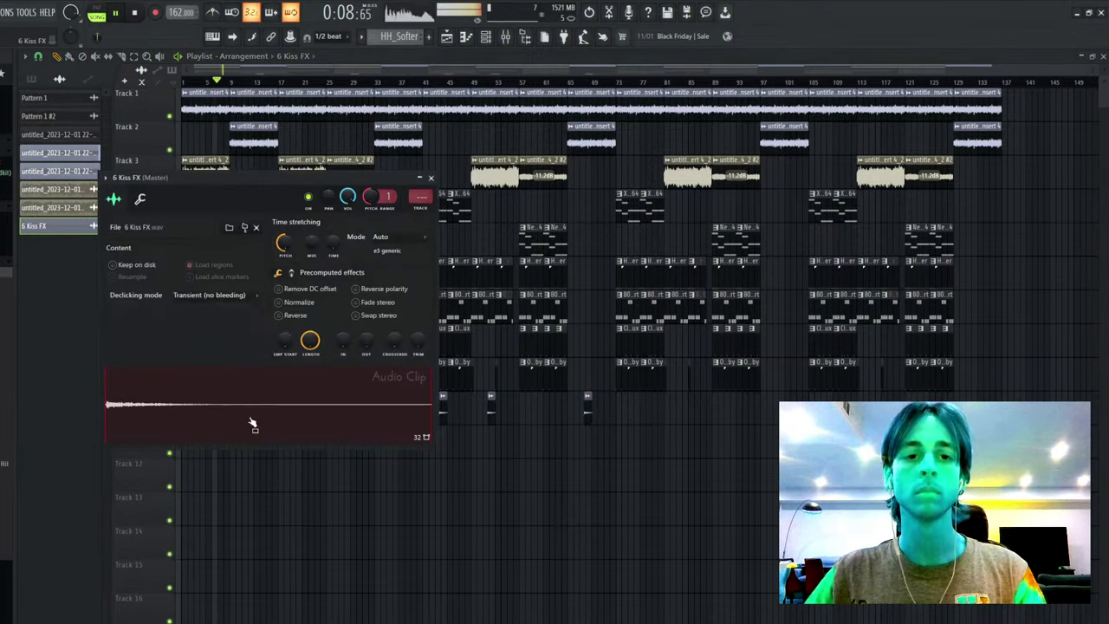
{"action": "key", "text": "Escape"}
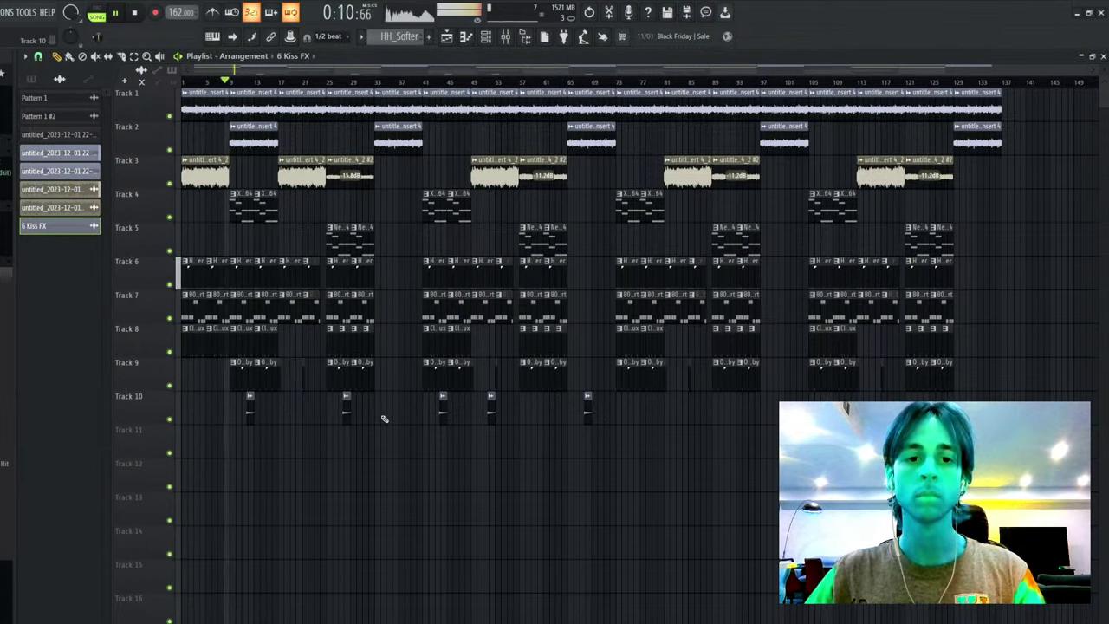
{"action": "right_click", "coordinate": [491, 407]}
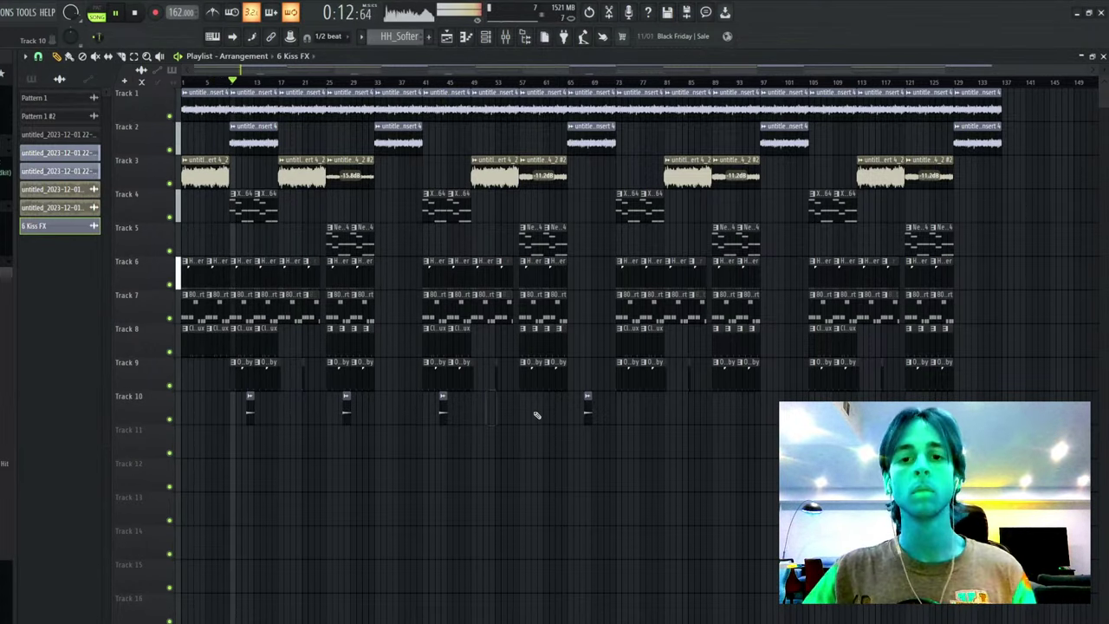
{"action": "right_click", "coordinate": [587, 407]}
- Duplicate the 6 Kiss FX clips on Track 10 at 16-bar spacing up to just before bar 124, removing the surplus copy beyond
{"action": "left_click_drag", "start_coordinate": [523, 423], "coordinate": [828, 426]}
{"action": "key", "text": "ctrl+d"}
{"action": "right_click", "coordinate": [1023, 410]}
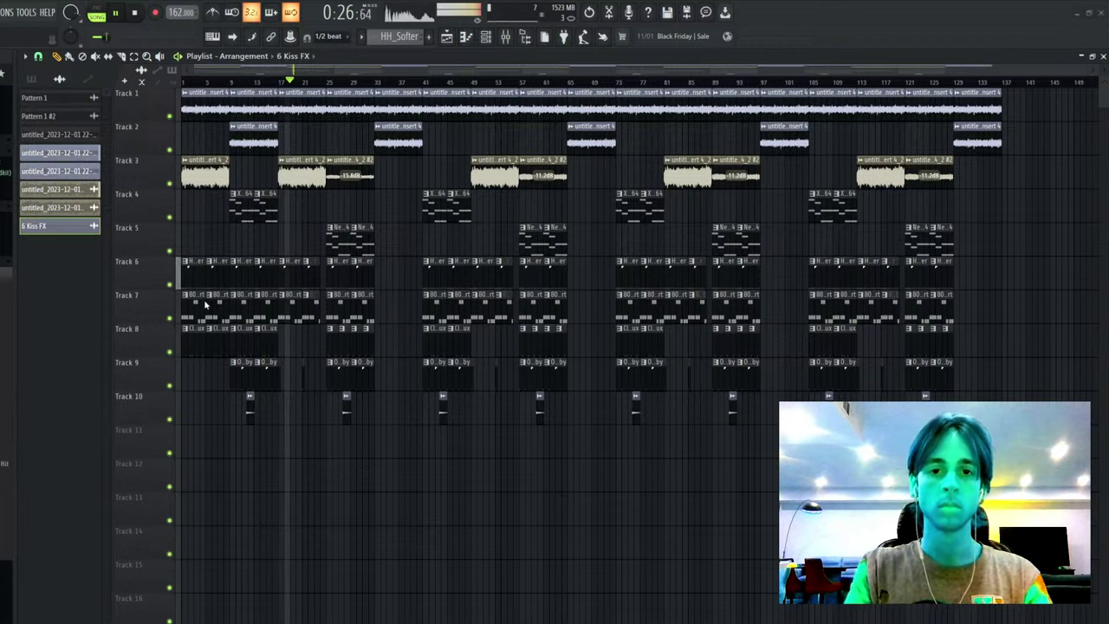
- Play the arrangement from the beginning to check it, and stop playback
{"action": "key", "text": "space"}
{"action": "key", "text": "space"}
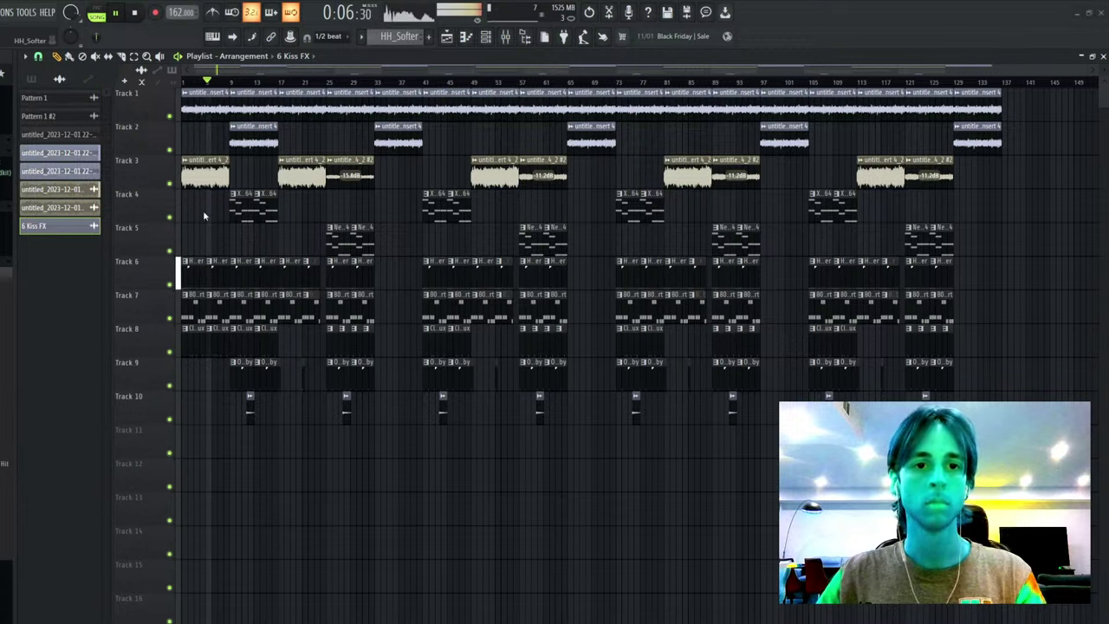
{"action": "key", "text": "space"}
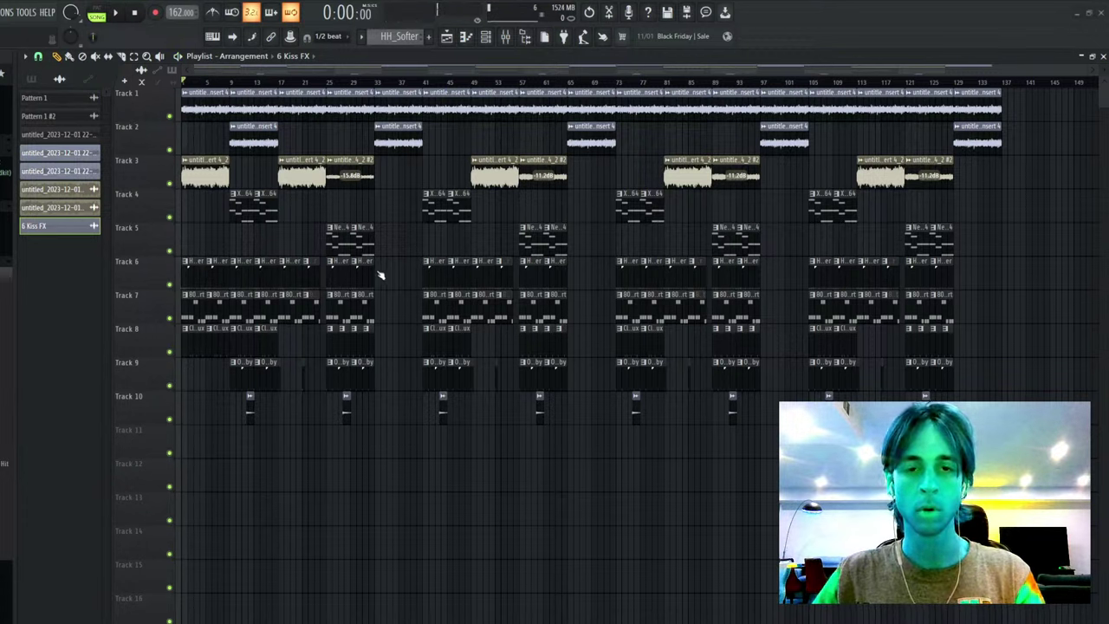
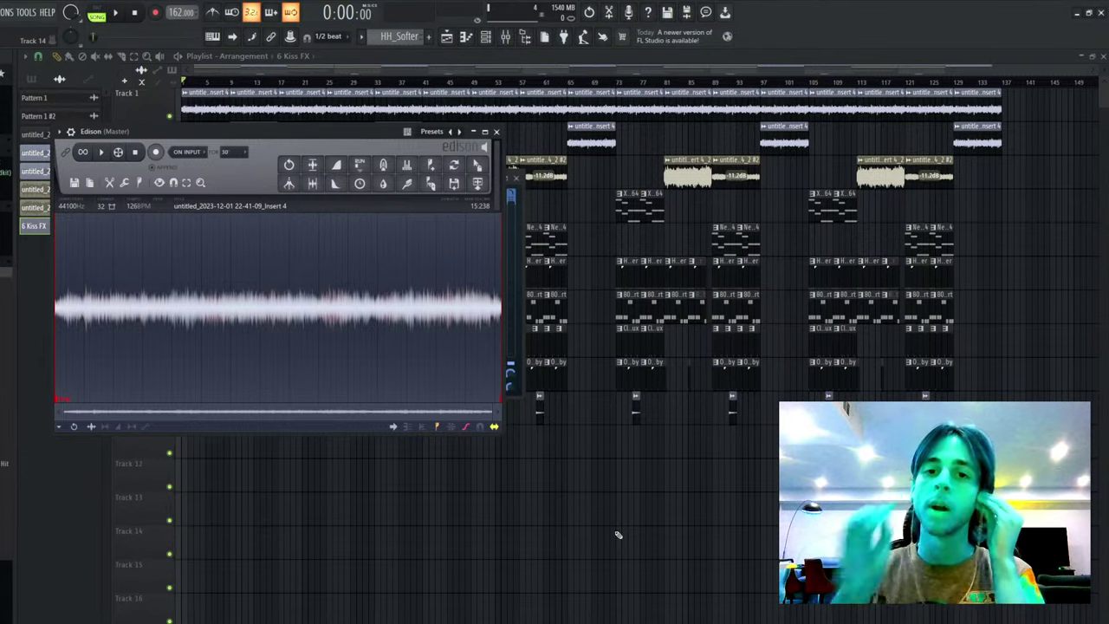
{"action": "right_click", "coordinate": [622, 526]}
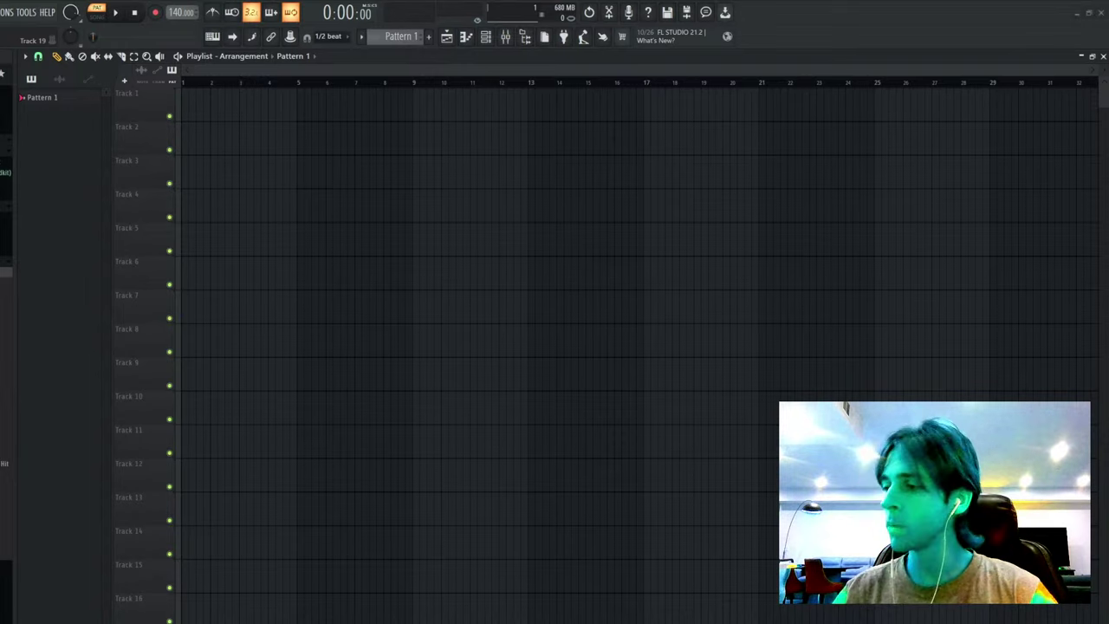
- Replace the empty project's Sampler channel with Nexus and move its window to just beneath the channel rack
{"action": "key", "text": "F5"}
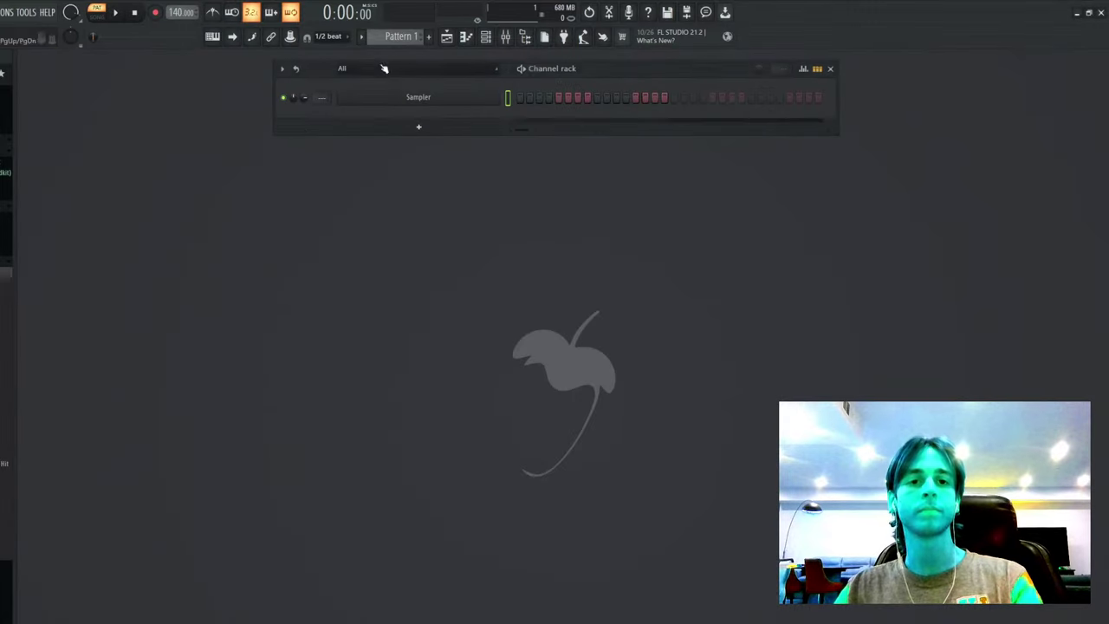
{"action": "left_click", "coordinate": [653, 124]}
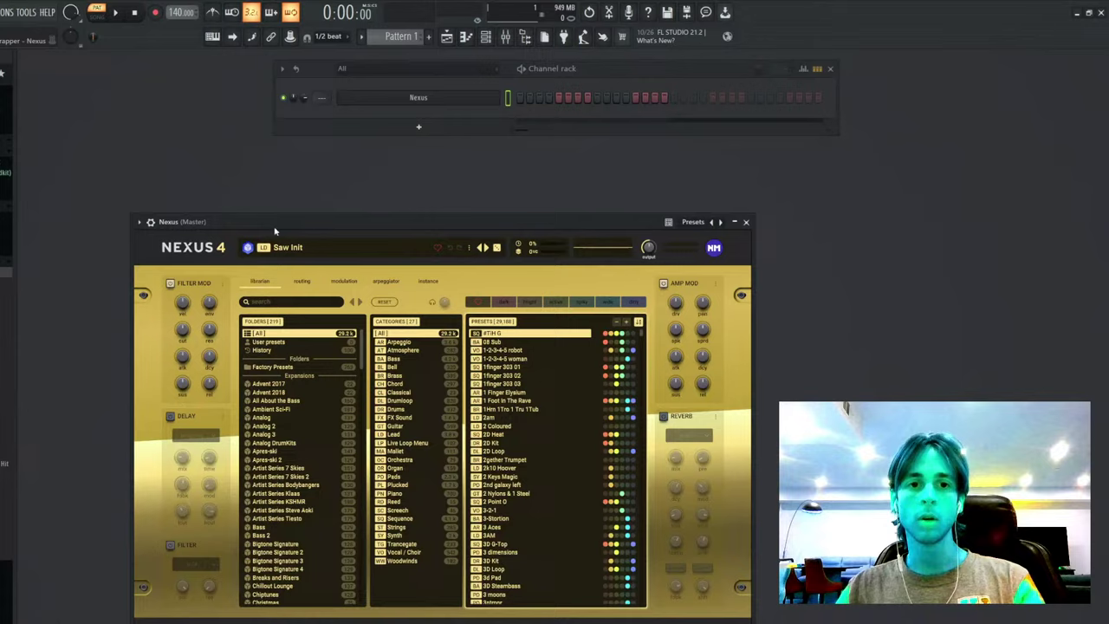
{"action": "left_click_drag", "start_coordinate": [274, 223], "coordinate": [221, 174]}
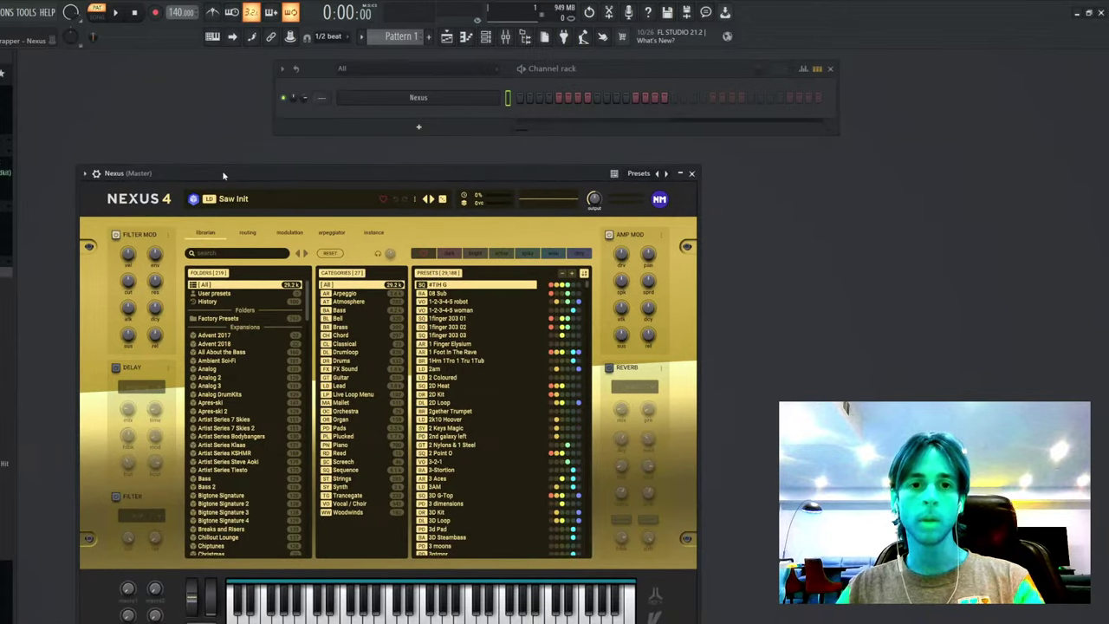
- Load the Dance Grand preset from Nexus's Piano category
{"action": "left_click", "coordinate": [346, 428]}
{"action": "left_click", "coordinate": [363, 445]}
{"action": "scroll", "coordinate": [498, 416], "scroll_direction": "down", "scroll_amount": 10}
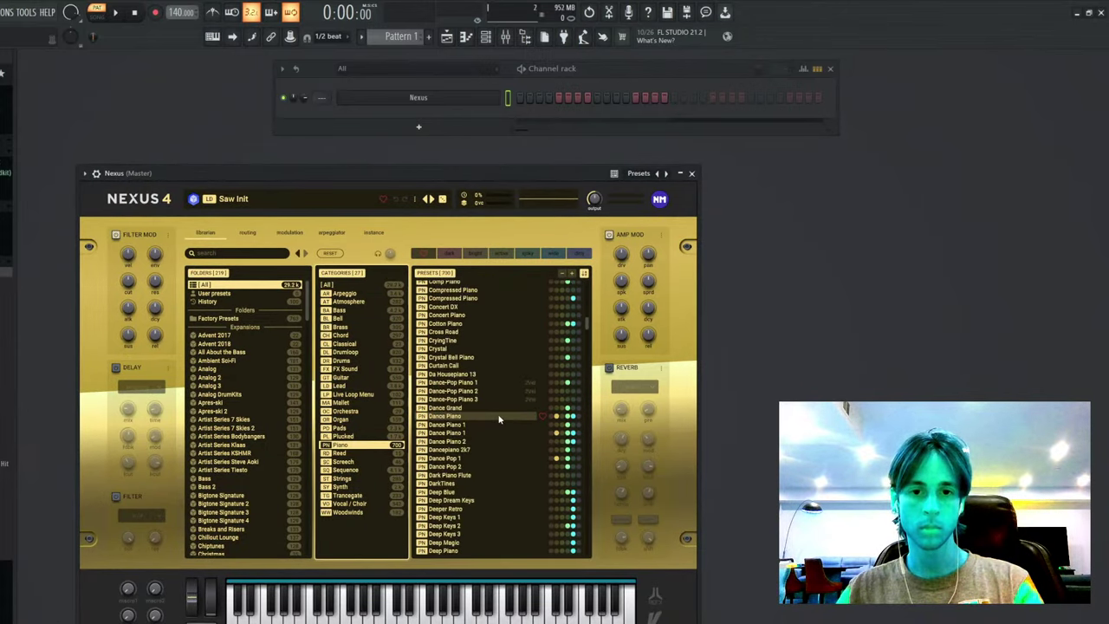
{"action": "left_click", "coordinate": [493, 409]}
- Open the piano roll for the Nexus channel and draw a long C6 note at the start of bar 1
{"action": "right_click", "coordinate": [469, 97]}
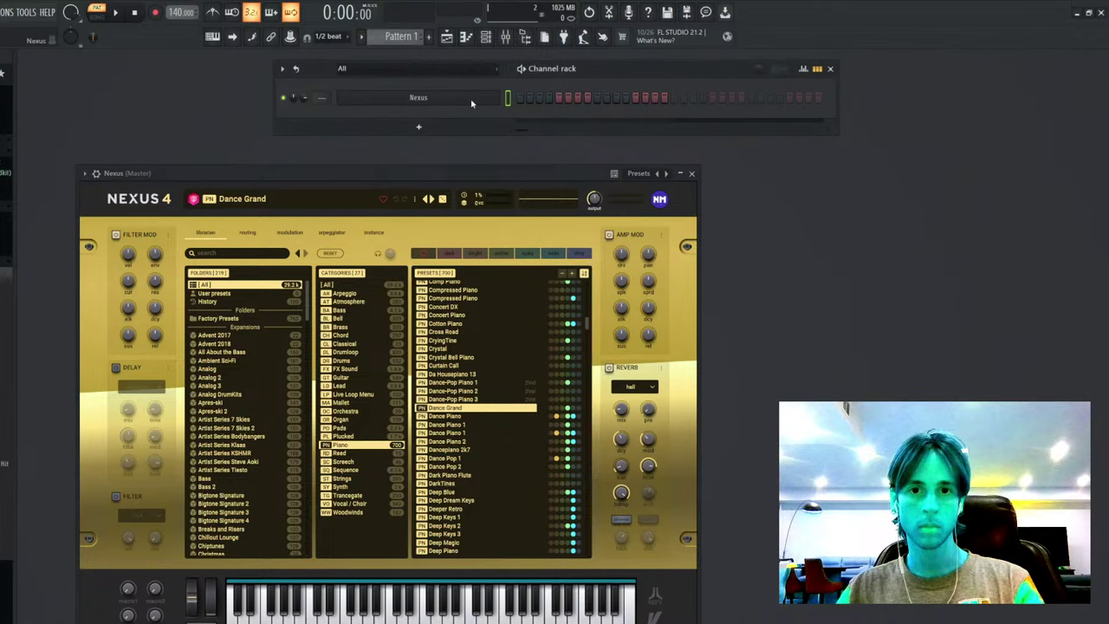
{"action": "left_click", "coordinate": [476, 105]}
{"action": "left_click", "coordinate": [66, 290]}
{"action": "left_click_drag", "start_coordinate": [77, 291], "coordinate": [418, 294]}
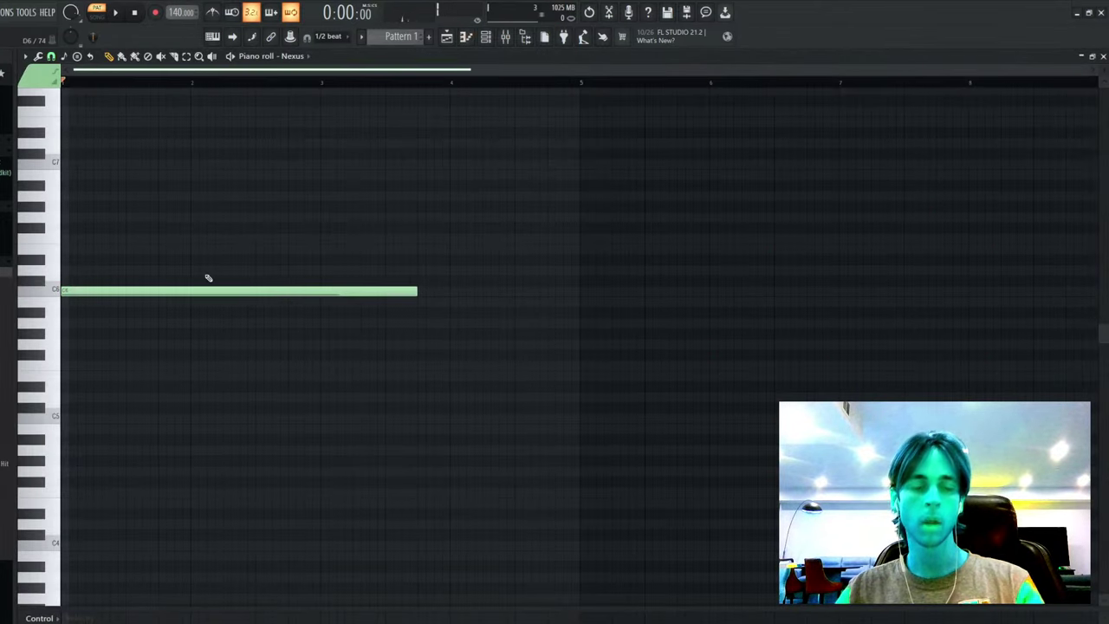
{"action": "key", "text": "space"}
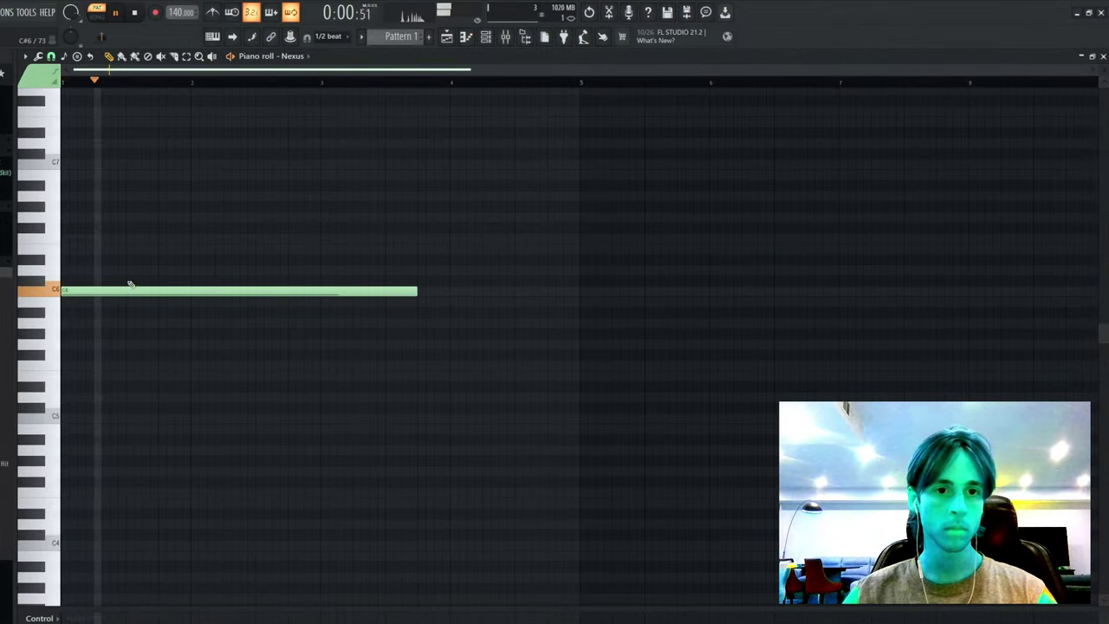
- Add long C#6, A#6, D#7 and A#6 notes starting two beats apart, rising from the third beat of bar 1 to bar 3
{"action": "left_click", "coordinate": [129, 281]}
{"action": "scroll", "coordinate": [216, 274], "scroll_direction": "up", "scroll_amount": 2}
{"action": "key", "text": "space"}
{"action": "left_click_drag", "start_coordinate": [198, 248], "coordinate": [192, 249]}
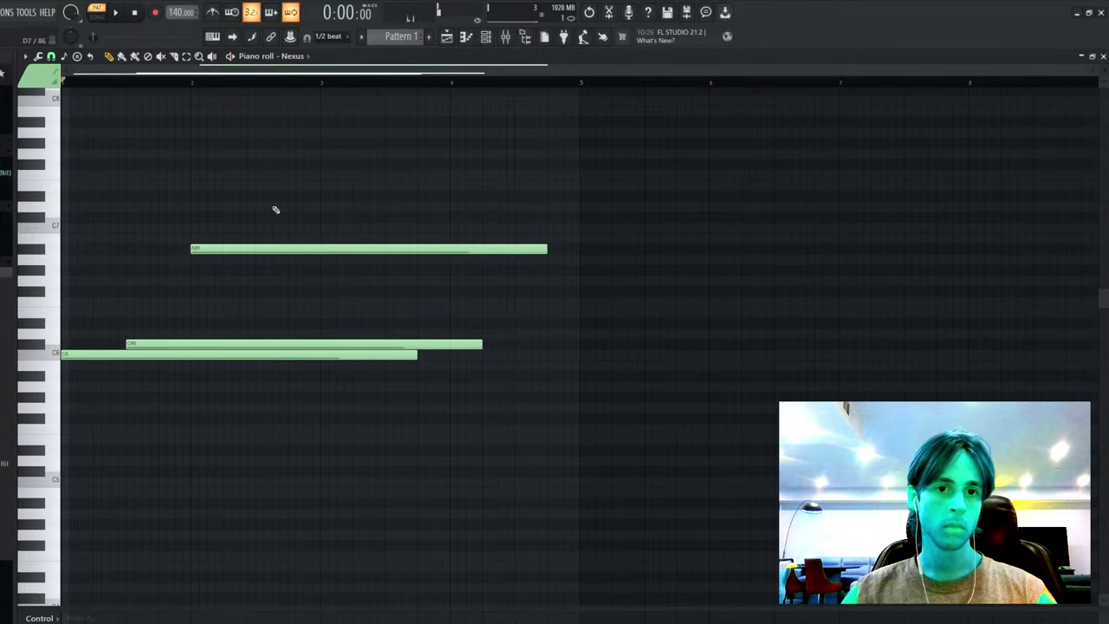
{"action": "left_click_drag", "start_coordinate": [279, 197], "coordinate": [262, 200]}
{"action": "key", "text": "space"}
{"action": "left_click_drag", "start_coordinate": [323, 243], "coordinate": [325, 253]}
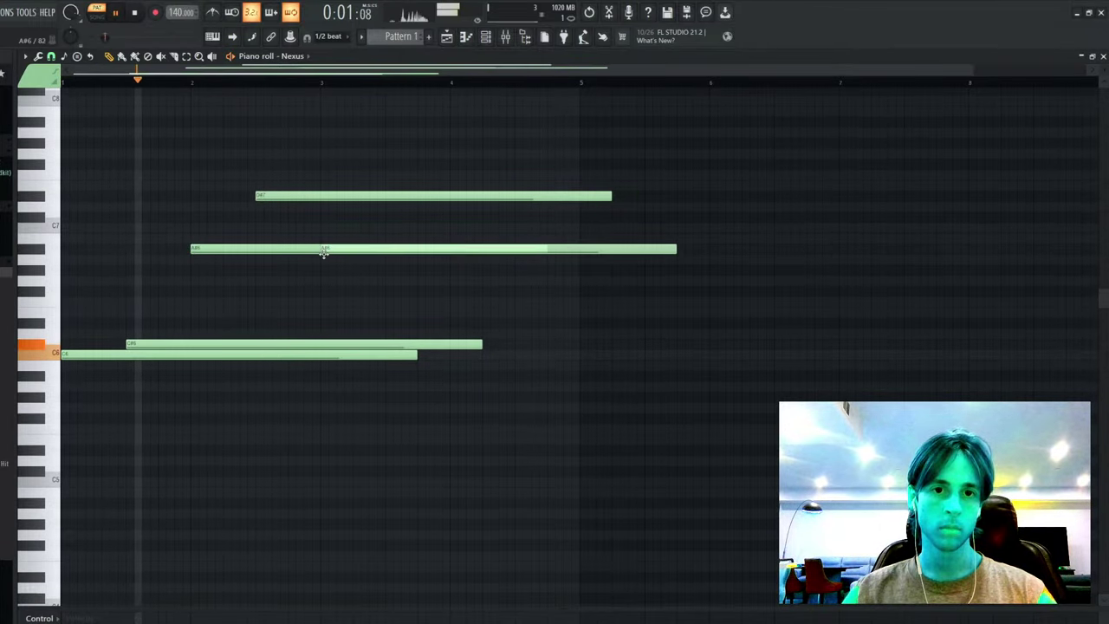
- Make the notes legato so each ends where the following one starts, and delete the A#6 at bar 3
{"action": "key", "text": "ctrl+l"}
{"action": "right_click", "coordinate": [324, 253]}
{"action": "key", "text": "space"}
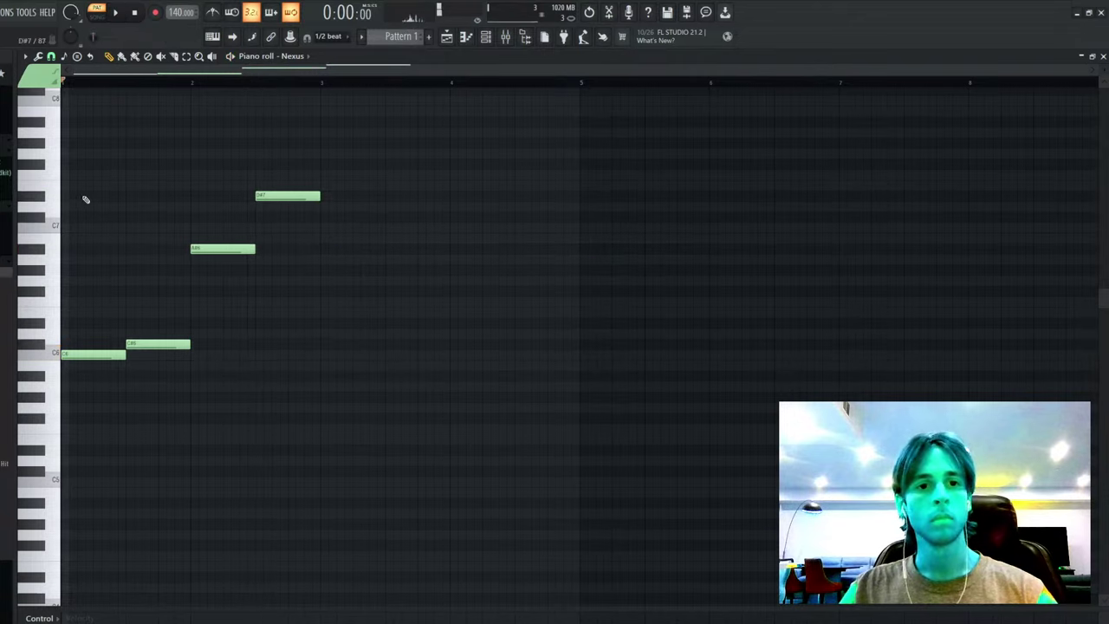
- Place a one-beat G#6 melody note at the start of bar 1, auditioning it against the lower notes
{"action": "left_click_drag", "start_coordinate": [70, 188], "coordinate": [73, 272]}
{"action": "key", "text": "space"}
{"action": "right_click", "coordinate": [73, 229]}
{"action": "key", "text": "space"}
{"action": "left_click", "coordinate": [72, 228]}
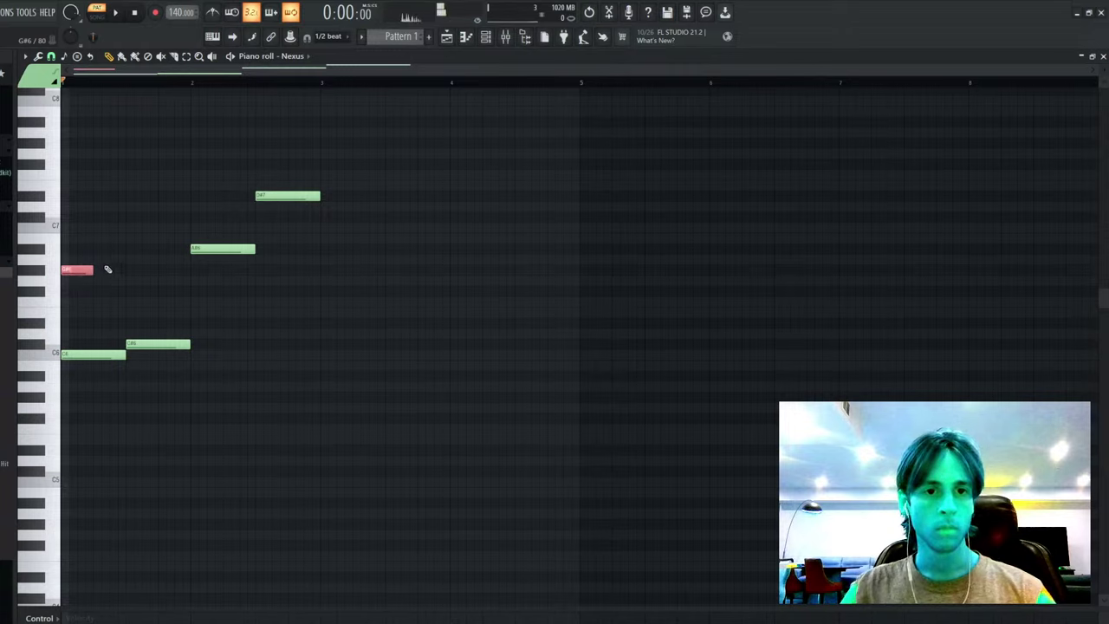
- Add a half-beat G6 and an F6 lasting to the end of bar 1 to continue the melody
{"action": "left_click", "coordinate": [113, 280]}
{"action": "key", "text": "space"}
{"action": "key", "text": "space"}
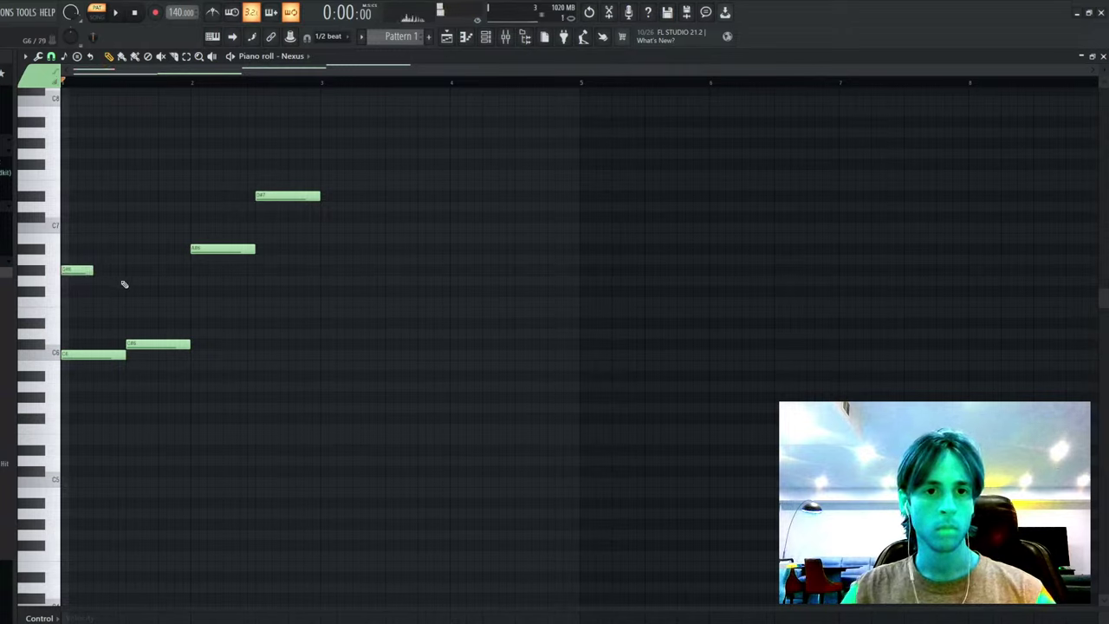
{"action": "left_click_drag", "start_coordinate": [138, 312], "coordinate": [138, 302]}
{"action": "key", "text": "space"}
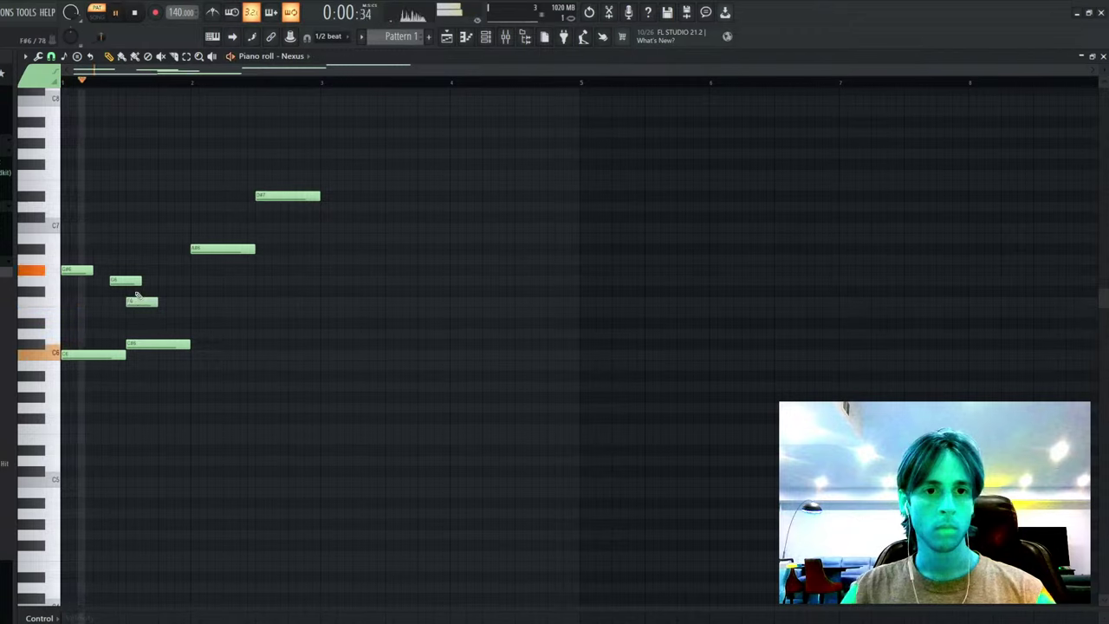
{"action": "key", "text": "space"}
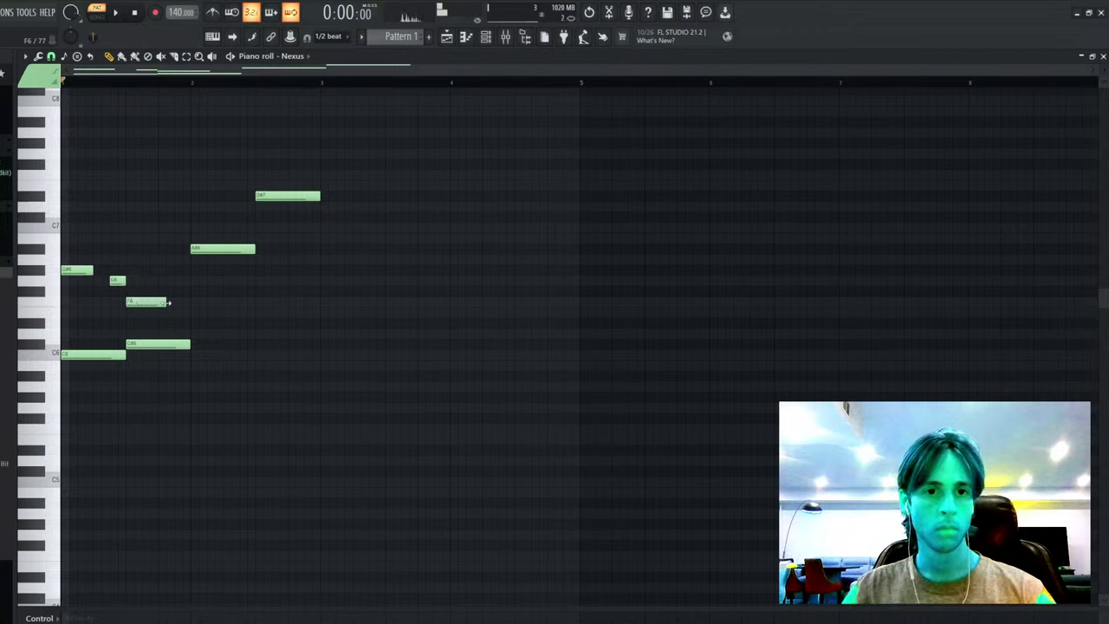
{"action": "left_click_drag", "start_coordinate": [158, 301], "coordinate": [64, 268]}
- Transpose the three-note melody up one octave and duplicate it into bar 2
{"action": "key", "text": "ctrl+Up"}
{"action": "key", "text": "space"}
{"action": "key", "text": "ctrl+b"}
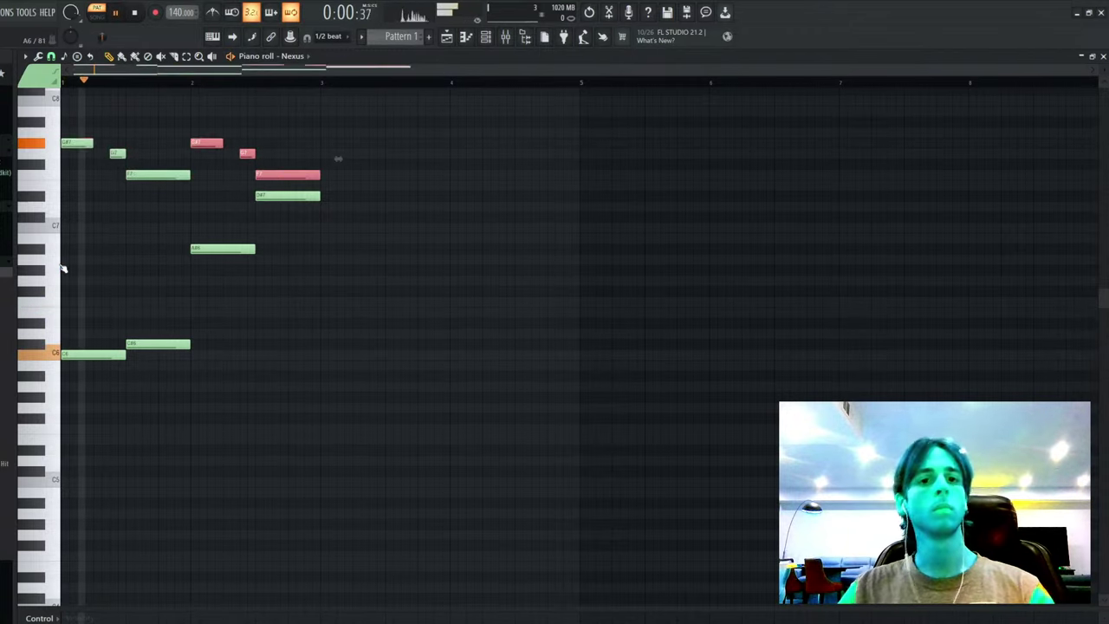
- Transpose all notes in the pattern down one octave
{"action": "left_click", "coordinate": [82, 260], "text": "ctrl"}
{"action": "key", "text": "ctrl+a"}
{"action": "key", "text": "ctrl+Down"}
{"action": "left_click", "coordinate": [77, 259], "text": "ctrl"}
{"action": "scroll", "coordinate": [174, 294], "scroll_direction": "down", "scroll_amount": 3}
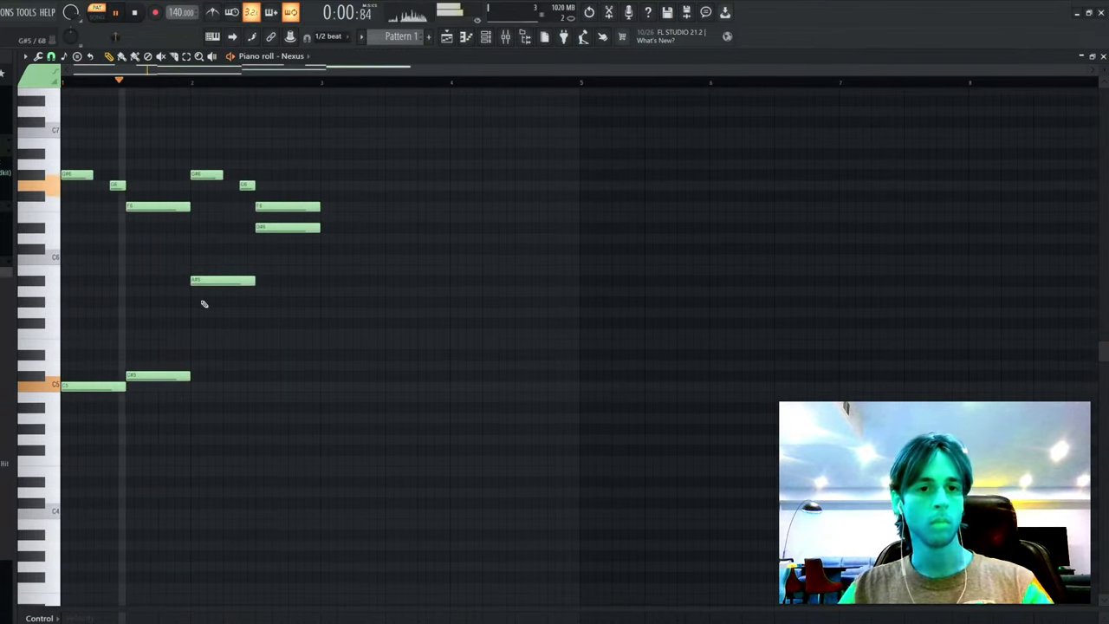
- Stack copied notes in bar 1 into two chords: C5, D#5, G5, A#5 and C#5, F5, G#5, C6
{"action": "left_click_drag", "start_coordinate": [258, 269], "coordinate": [17, 400]}
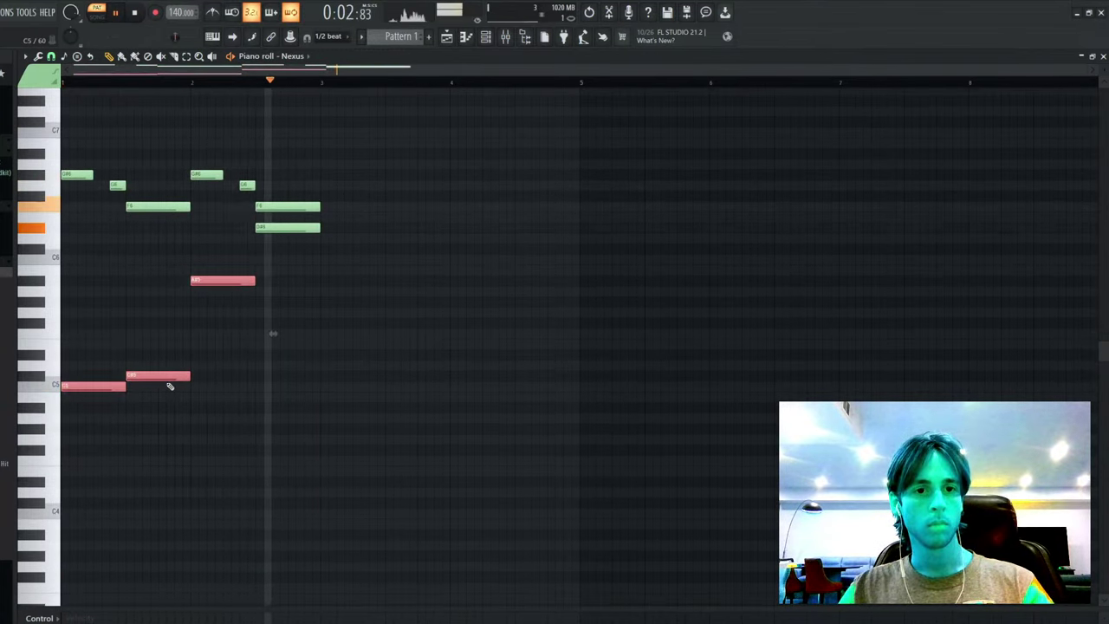
{"action": "key", "text": "space"}
{"action": "left_click_drag", "start_coordinate": [163, 374], "coordinate": [163, 385], "text": "shift"}
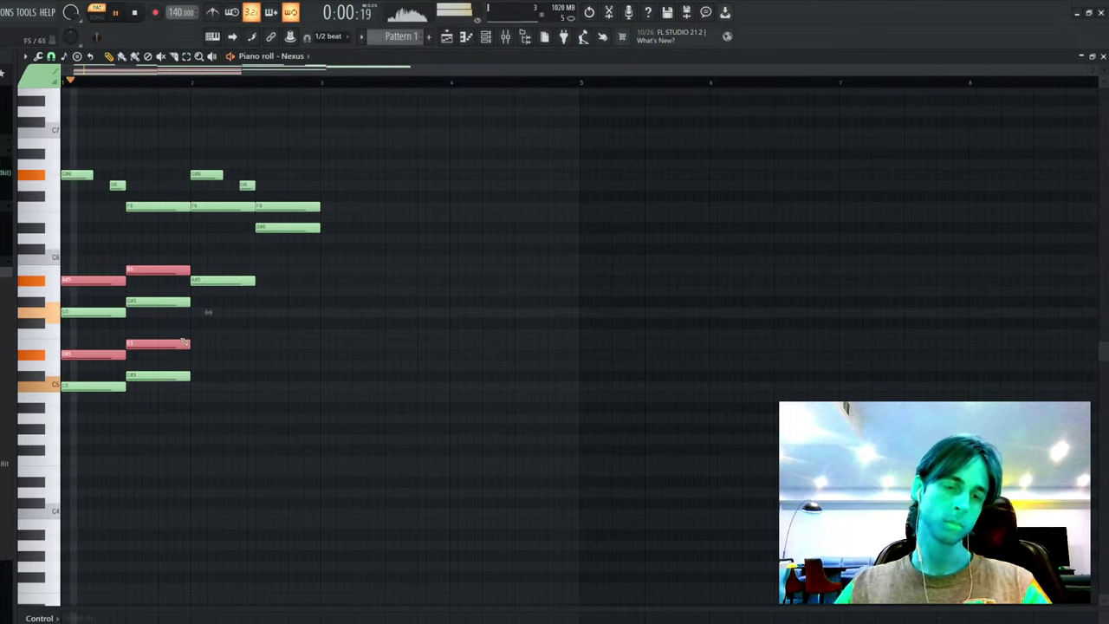
{"action": "key", "text": "shift+Up"}
{"action": "key", "text": "ctrl+d"}
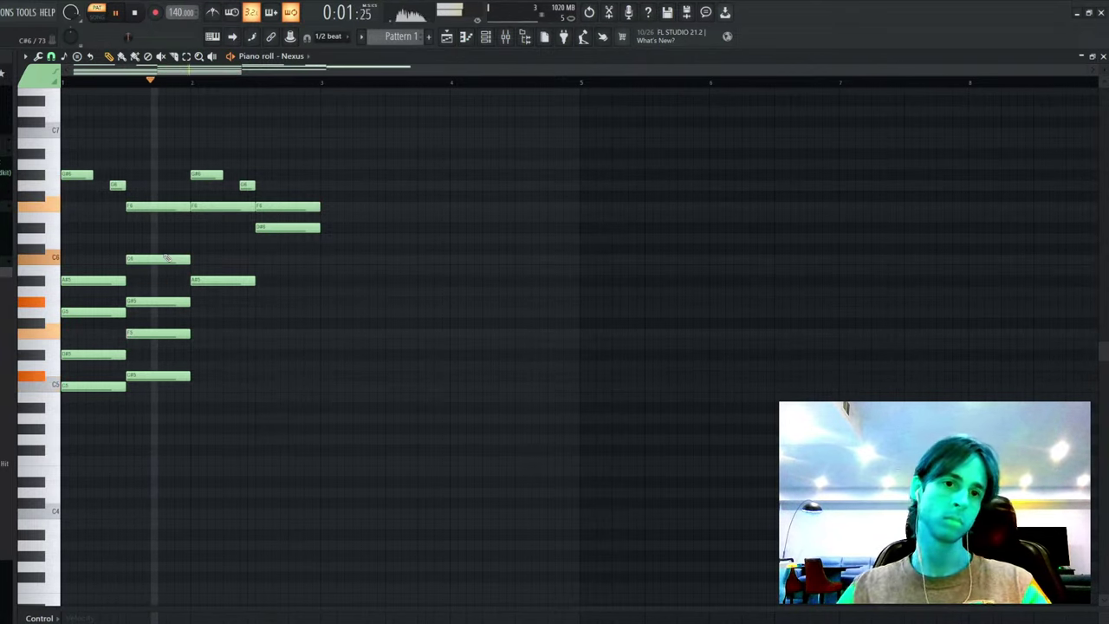
- Play back the chord and melody pattern from the start
{"action": "left_click_drag", "start_coordinate": [193, 129], "coordinate": [389, 326]}
{"action": "key", "text": "ctrl+a"}
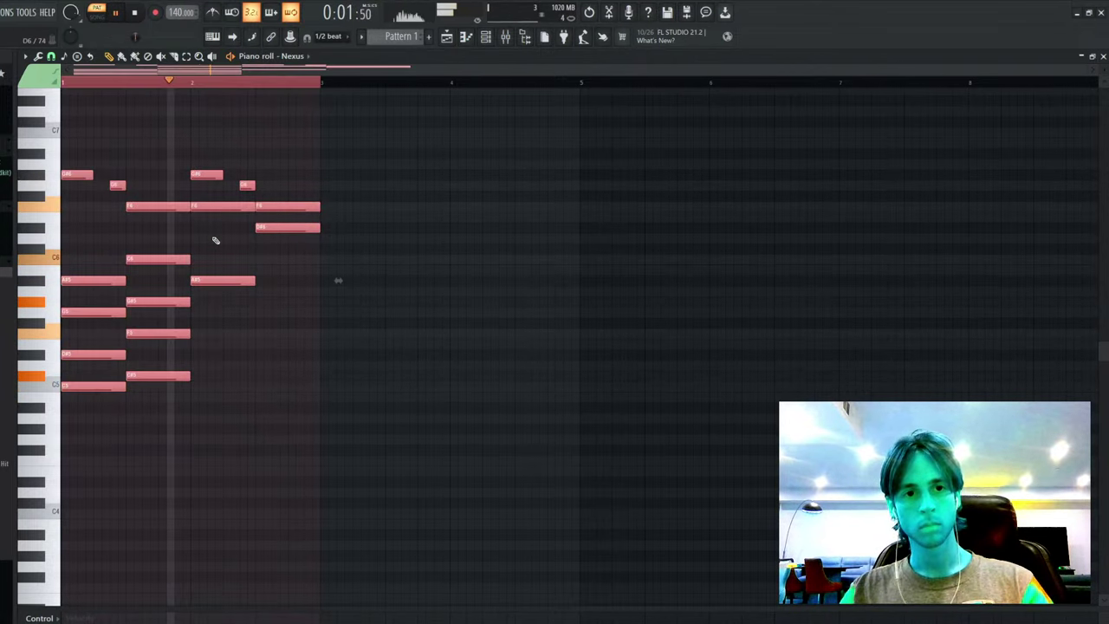
{"action": "key", "text": "ctrl+d"}
{"action": "key", "text": "space"}
{"action": "key", "text": "space"}
{"action": "key", "text": "ctrl+a"}
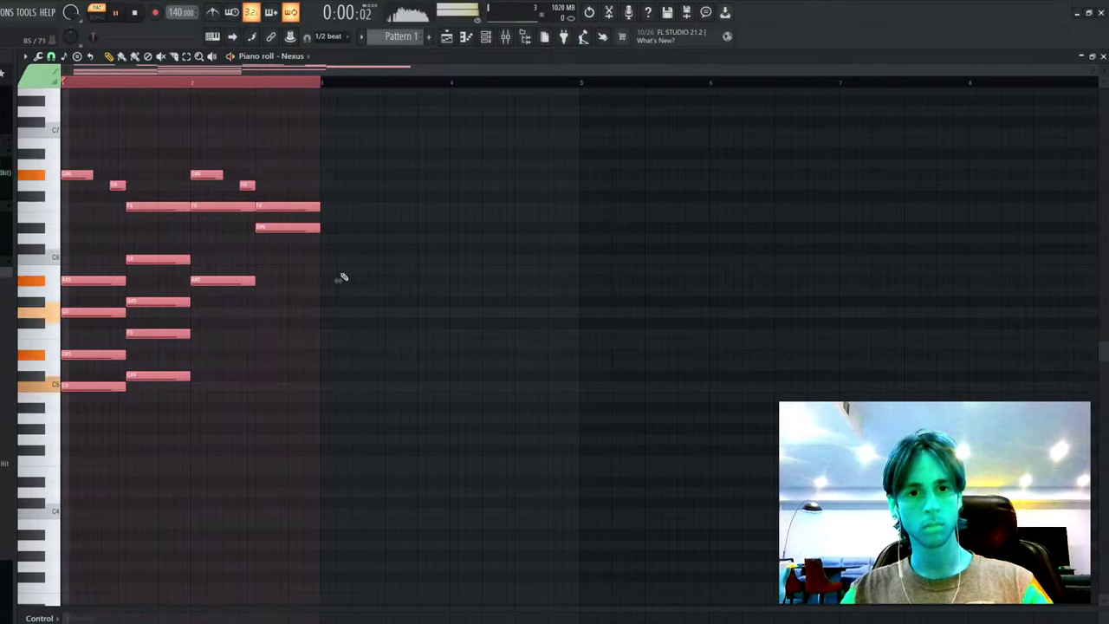
{"action": "key", "text": "space"}
- Compress all notes in time to about three quarters of their length and quantize their start times
{"action": "left_click_drag", "start_coordinate": [339, 280], "coordinate": [295, 281]}
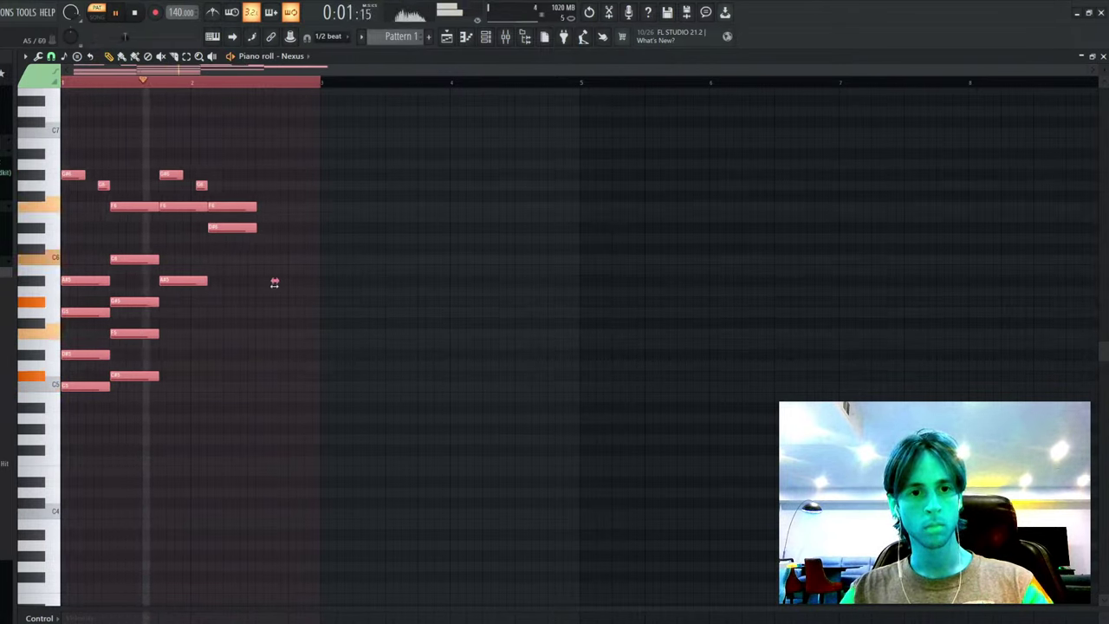
{"action": "left_click", "coordinate": [274, 290]}
{"action": "key", "text": "ctrl+z"}
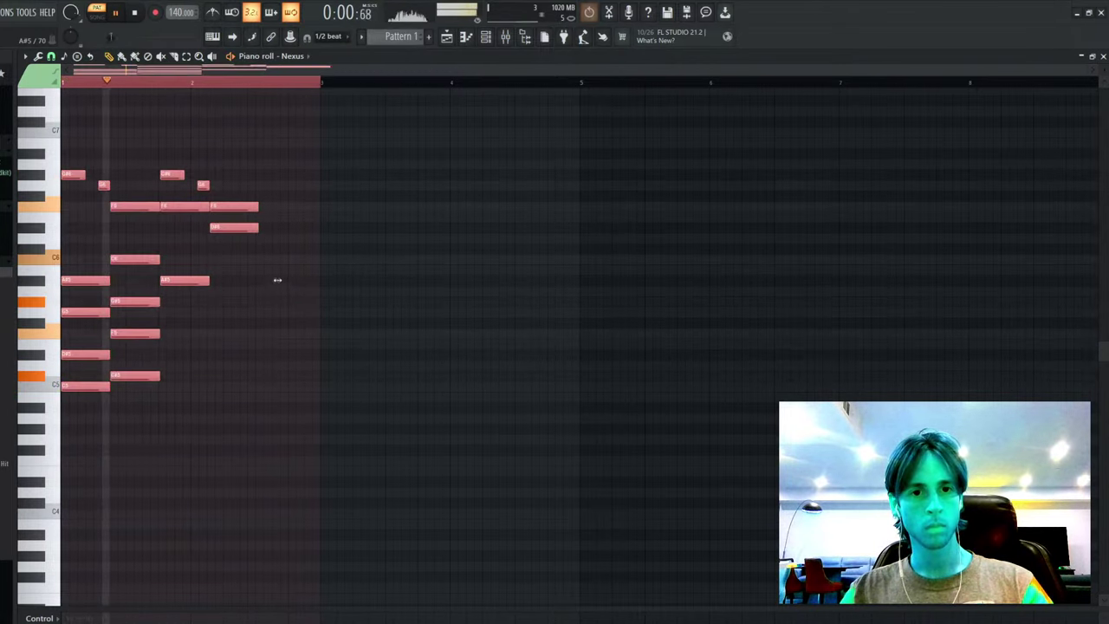
{"action": "left_click_drag", "start_coordinate": [276, 281], "coordinate": [272, 280]}
{"action": "key", "text": "ctrl+d"}
{"action": "key", "text": "shift+q"}
{"action": "key", "text": "space"}
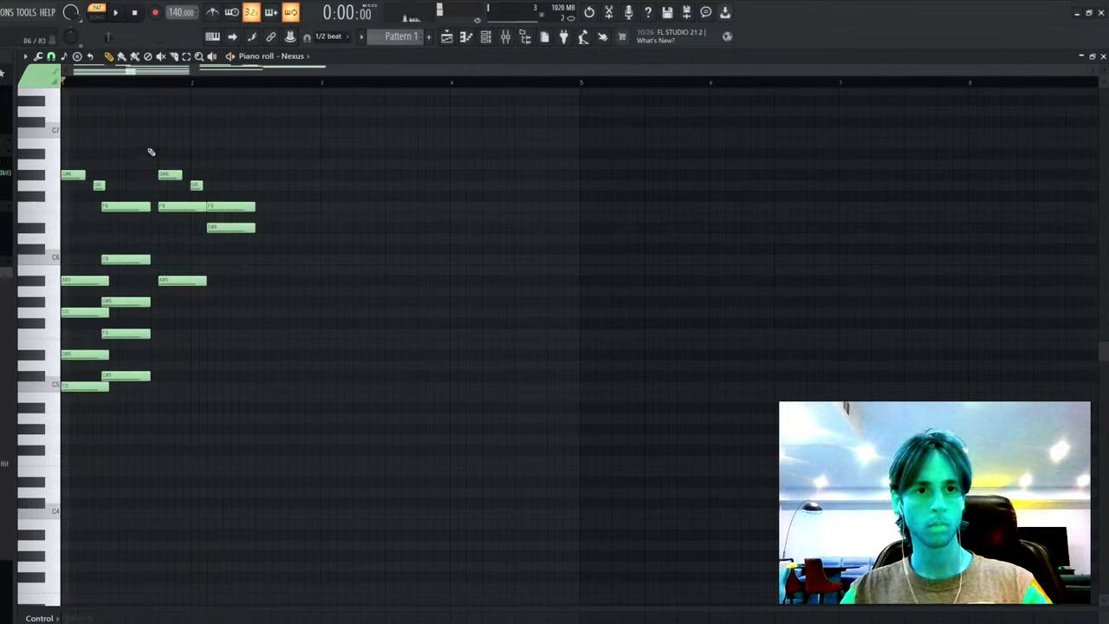
- Shift the second chord with its F6 later to start on the beat grid, and make all notes legato
{"action": "left_click_drag", "start_coordinate": [136, 191], "coordinate": [141, 377]}
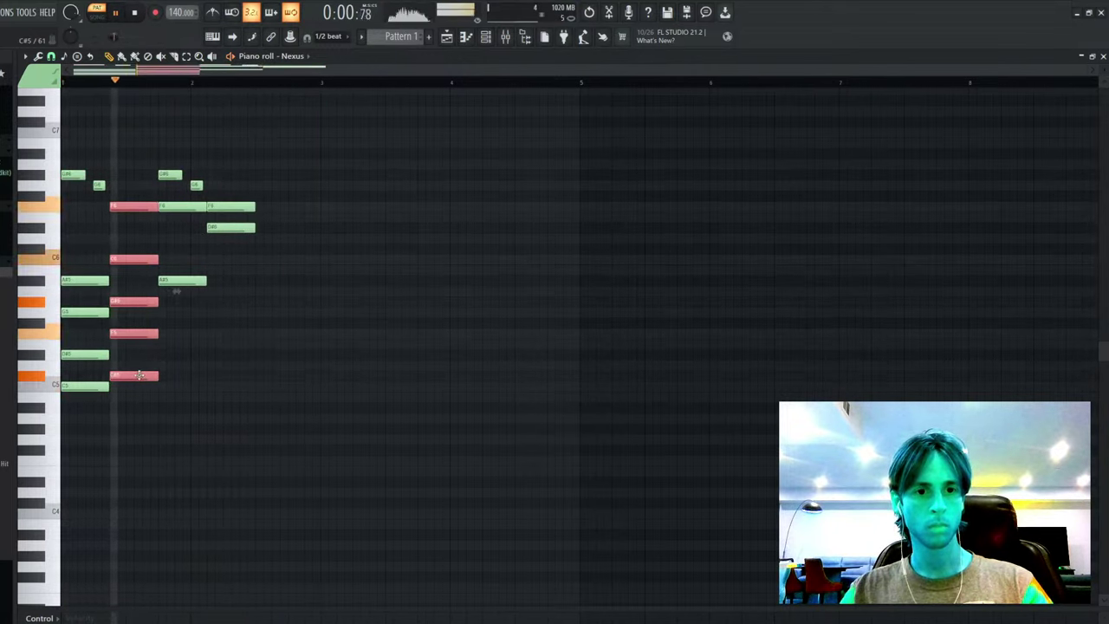
{"action": "left_click", "coordinate": [148, 366], "text": "ctrl"}
{"action": "key", "text": "ctrl+l"}
- Transpose the notes following the second chord down one octave and add a C#5 to the chord above A#4
{"action": "left_click_drag", "start_coordinate": [161, 149], "coordinate": [271, 306]}
{"action": "key", "text": "space"}
{"action": "key", "text": "ctrl+Down"}
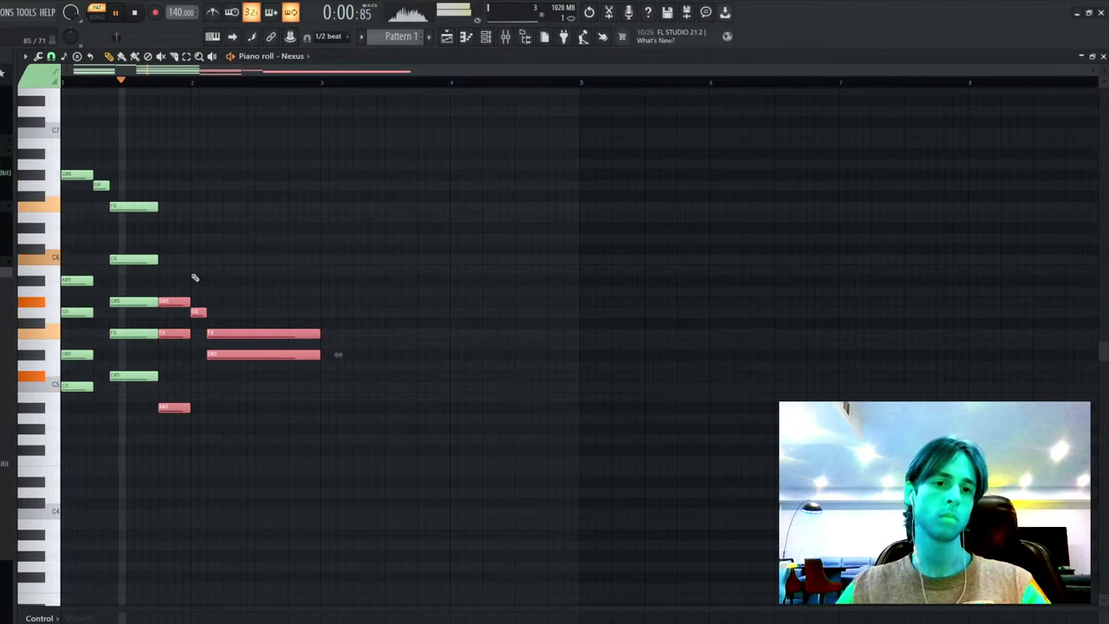
{"action": "left_click", "coordinate": [195, 277], "text": "ctrl"}
{"action": "key", "text": "space"}
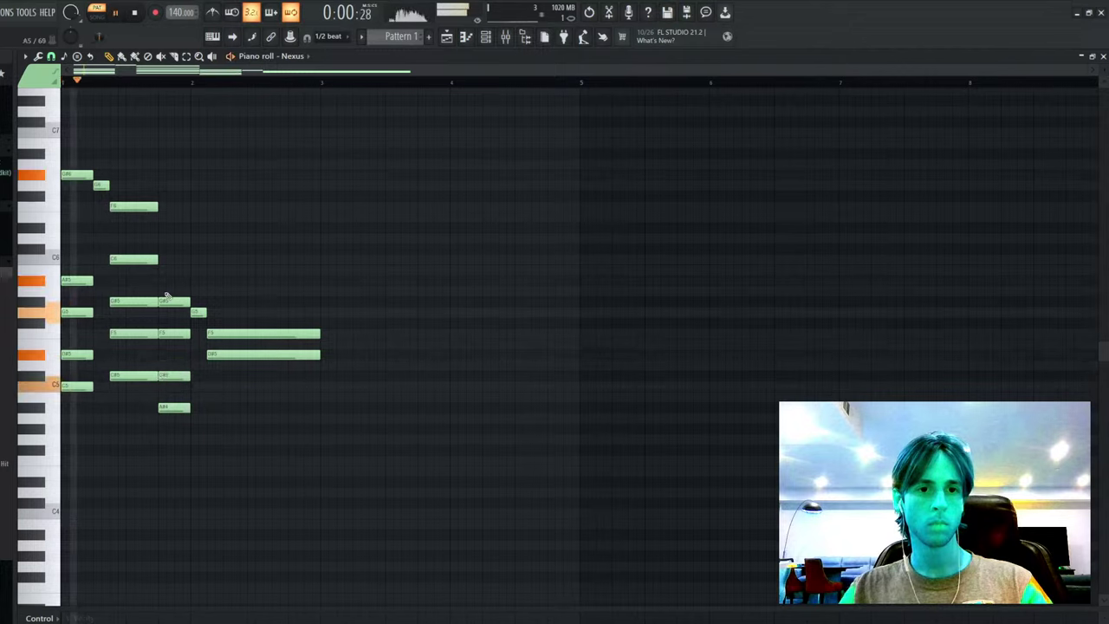
- Delete the long F5 and D#5 notes in bar 2 and move the short G5 half a beat later
{"action": "key", "text": "space"}
{"action": "key", "text": "space"}
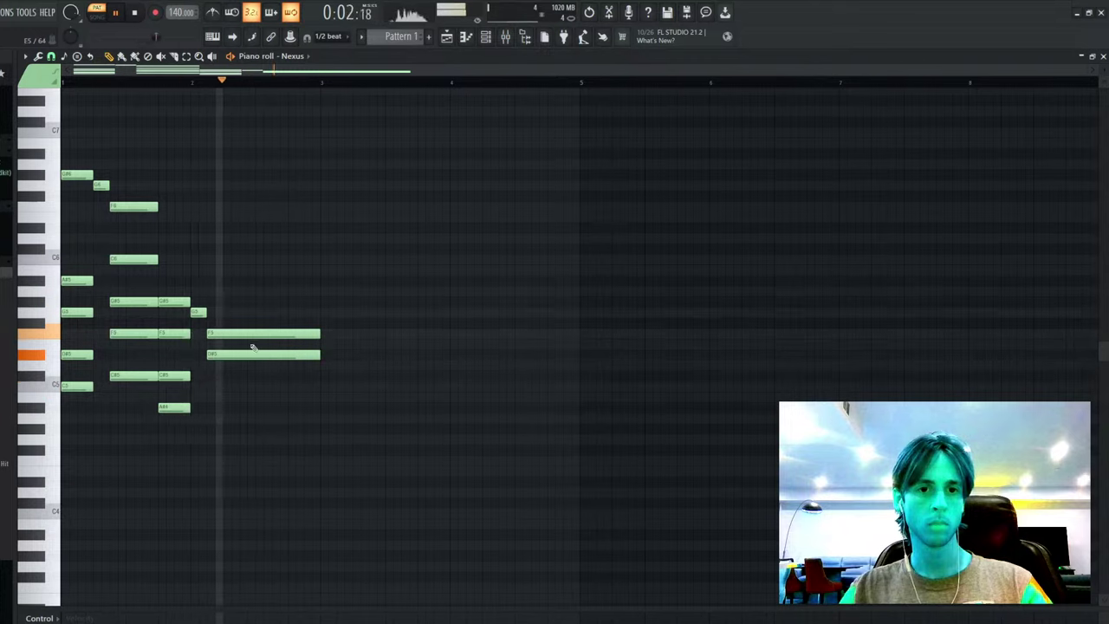
{"action": "right_click", "coordinate": [217, 333]}
{"action": "right_click", "coordinate": [217, 355]}
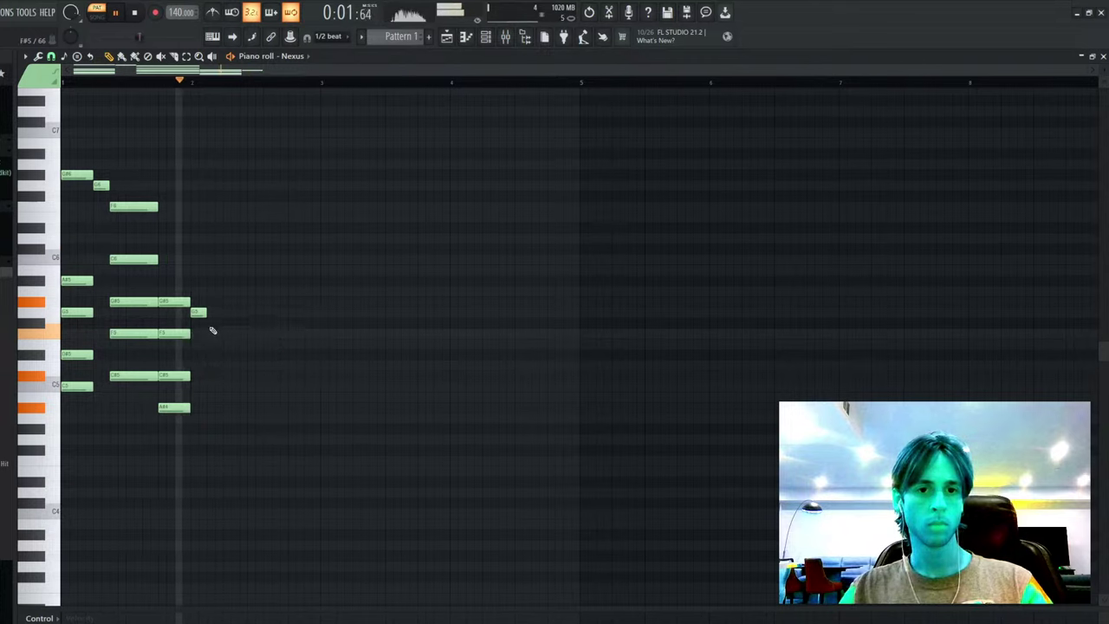
{"action": "left_click_drag", "start_coordinate": [197, 314], "coordinate": [214, 314]}
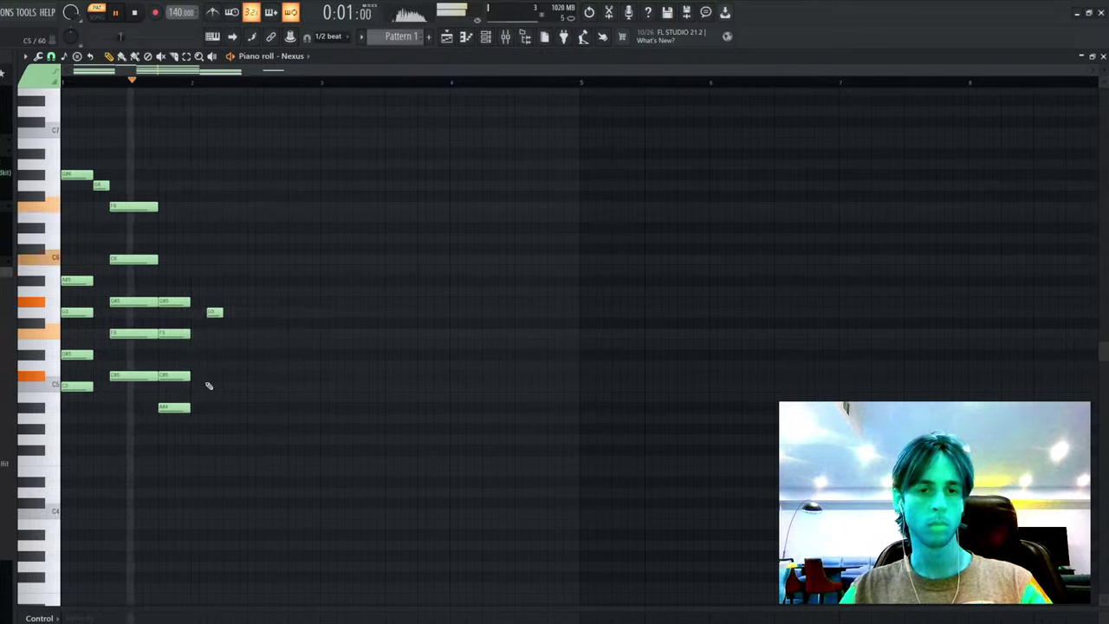
- Copy the A#4, C#5, F5, G#5 chord twice into bar 2 after the short G5
{"action": "key", "text": "space"}
{"action": "mouse_move", "coordinate": [180, 422]}
{"action": "left_mouse_down"}
{"action": "mouse_move", "coordinate": [163, 291]}
{"action": "mouse_move", "coordinate": [286, 304]}
{"action": "left_mouse_up"}
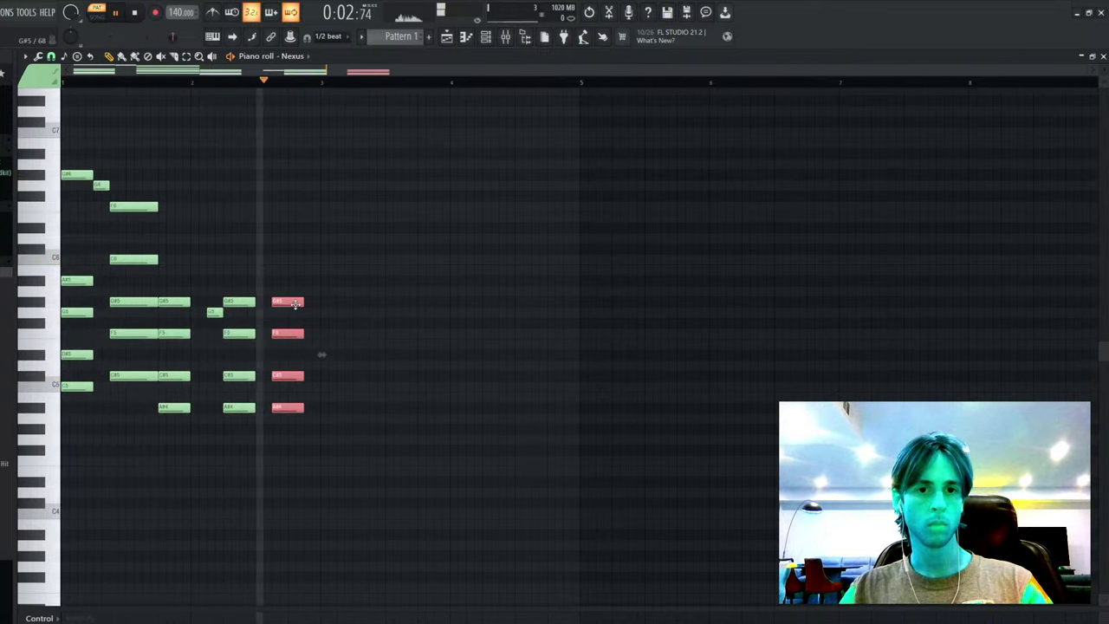
{"action": "key", "text": "ctrl+a"}
{"action": "key", "text": "ctrl+d"}
- Try transposing all notes down one octave, and bring them back up one octave
{"action": "left_click_drag", "start_coordinate": [169, 232], "coordinate": [33, 142]}
{"action": "left_click_drag", "start_coordinate": [226, 197], "coordinate": [226, 188]}
{"action": "key", "text": "ctrl+z"}
{"action": "key", "text": "ctrl+a"}
{"action": "key", "text": "ctrl+Down"}
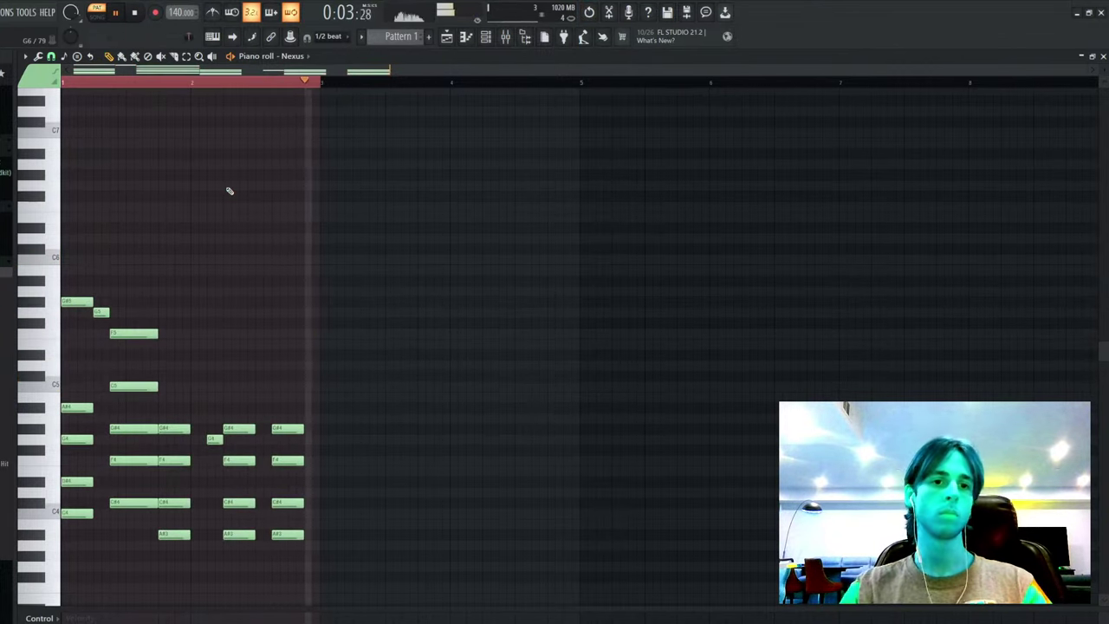
{"action": "key", "text": "ctrl+d"}
{"action": "key", "text": "ctrl+Up"}
- Transpose the whole pattern down seven semitones, playing it back to judge the pitch
{"action": "key", "text": "space"}
{"action": "key", "text": "space"}
{"action": "key", "text": "space"}
{"action": "key", "text": "shift+Down"}
{"action": "key", "text": "shift+Down"}
{"action": "key", "text": "shift+Down"}
{"action": "key", "text": "shift+Down"}
{"action": "key", "text": "shift+Down"}
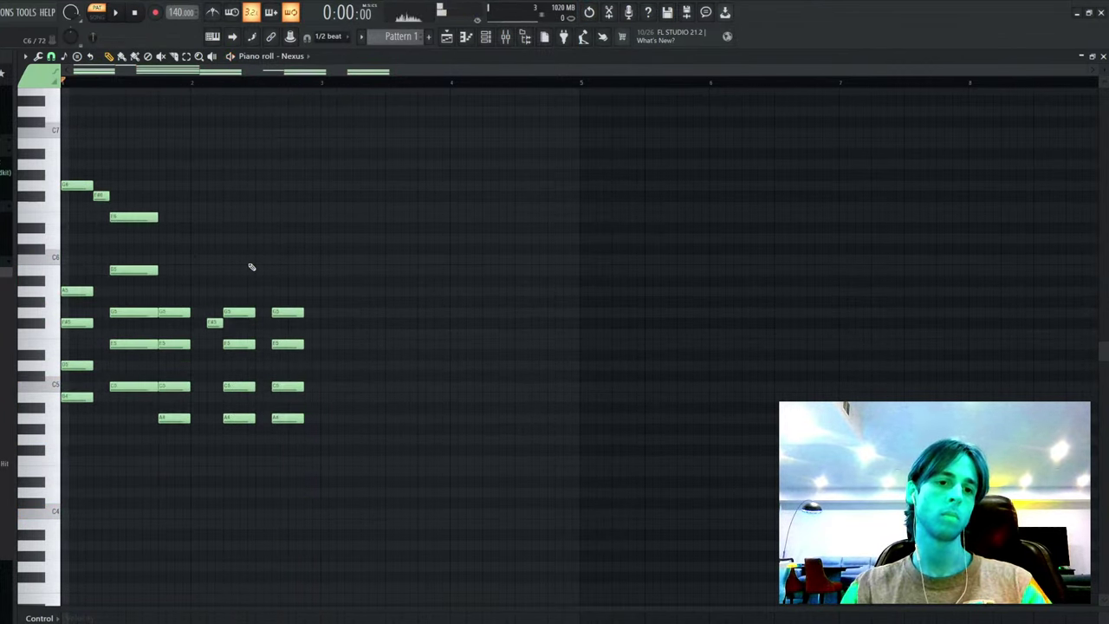
{"action": "key", "text": "Down"}
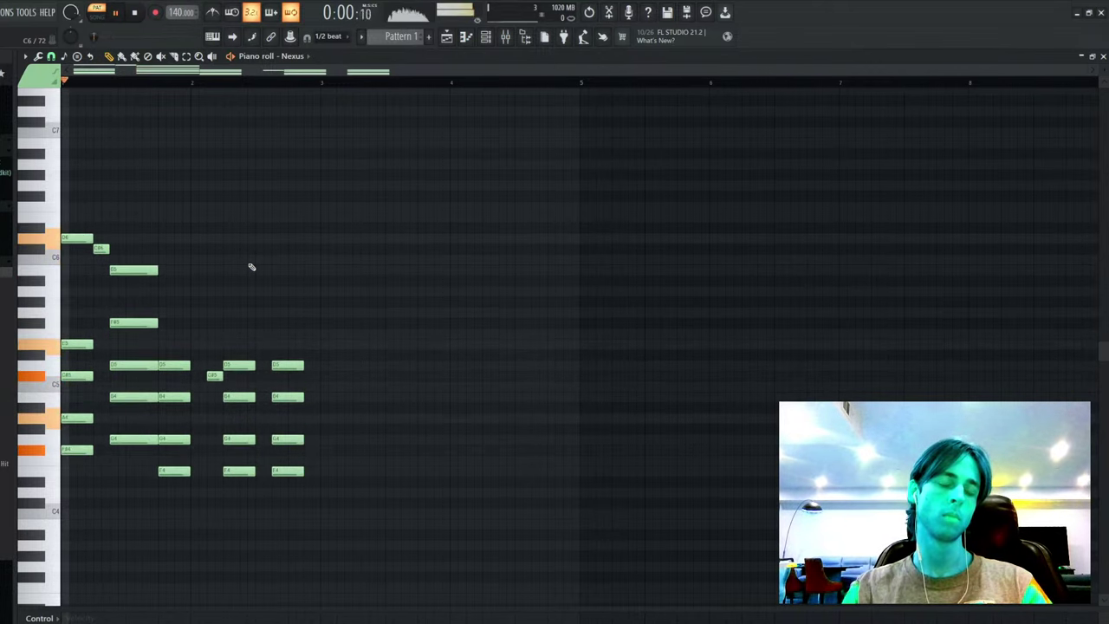
{"action": "key", "text": "Down"}
{"action": "key", "text": "space"}
{"action": "key", "text": "space"}
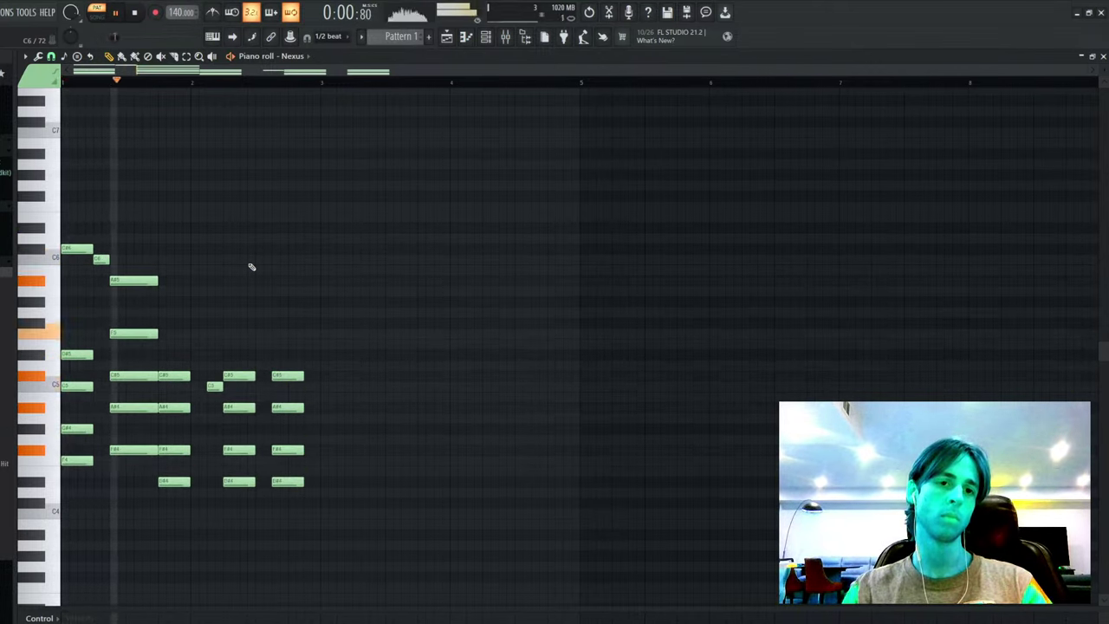
- Try transposing all notes down one more semitone and play the pattern
{"action": "left_click", "coordinate": [177, 450]}
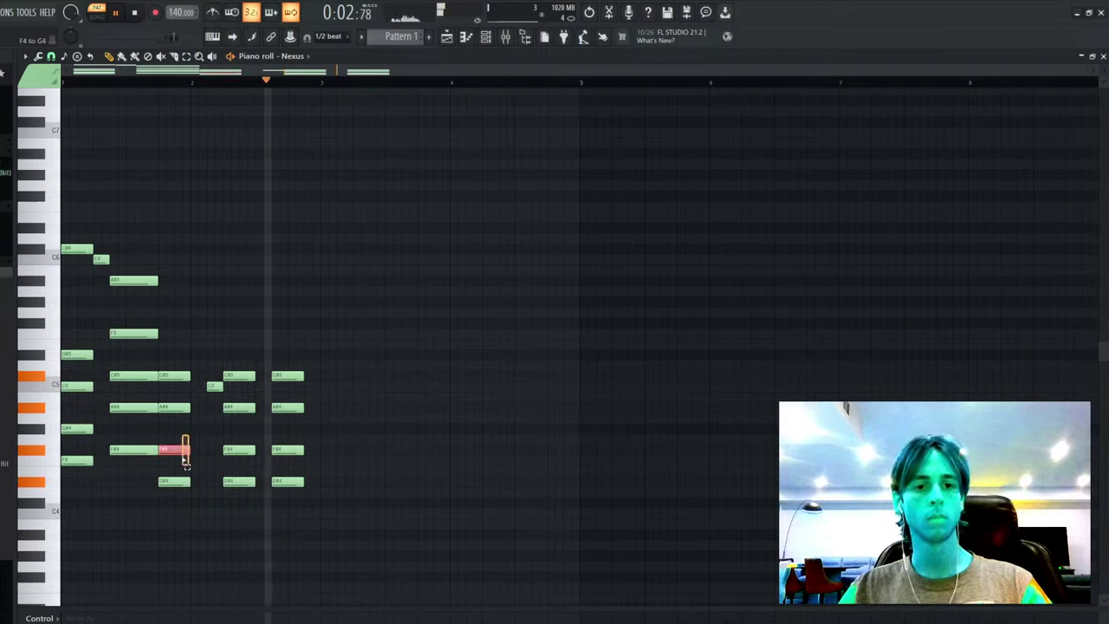
{"action": "key", "text": "space"}
{"action": "key", "text": "ctrl+a"}
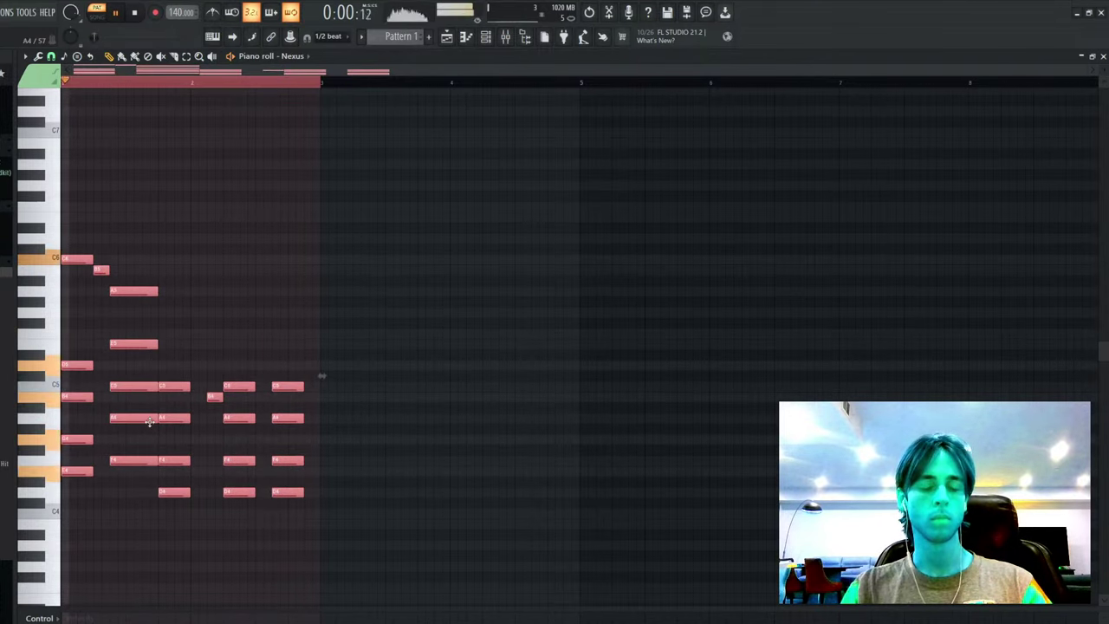
{"action": "key", "text": "ctrl+d"}
{"action": "key", "text": "space"}
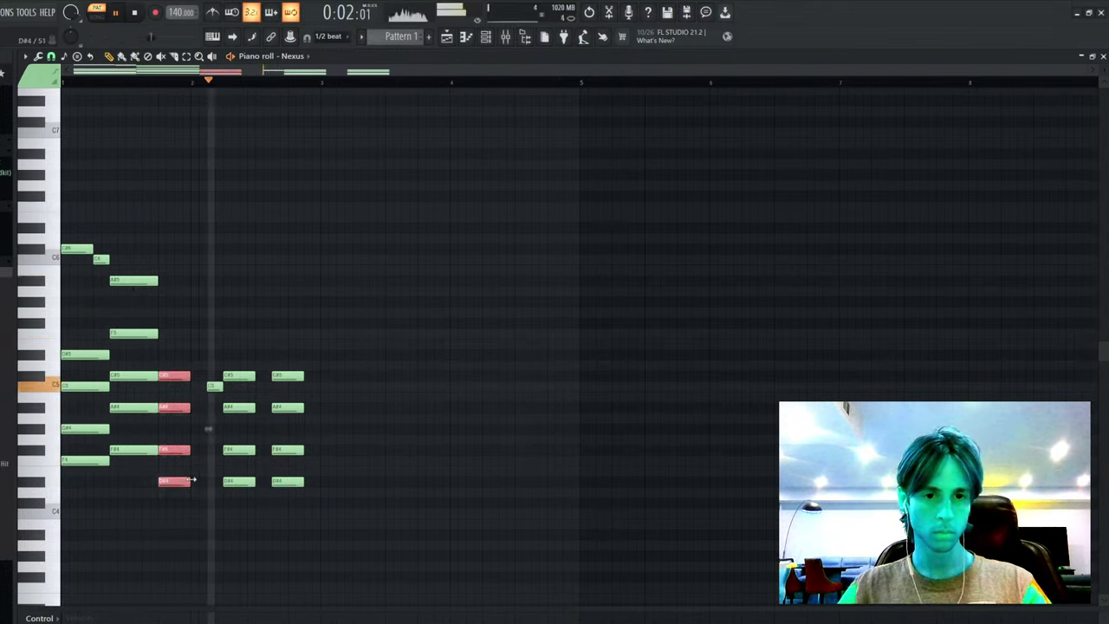
- Lengthen the D#4, F#4, A#4, C#5 chords ending bar 1 and in bar 2 to close the gaps, and delete the last repetition
{"action": "left_click_drag", "start_coordinate": [192, 479], "coordinate": [206, 477]}
{"action": "left_click", "coordinate": [214, 432], "text": "ctrl"}
{"action": "left_click_drag", "start_coordinate": [235, 361], "coordinate": [300, 373]}
{"action": "left_click", "coordinate": [306, 376]}
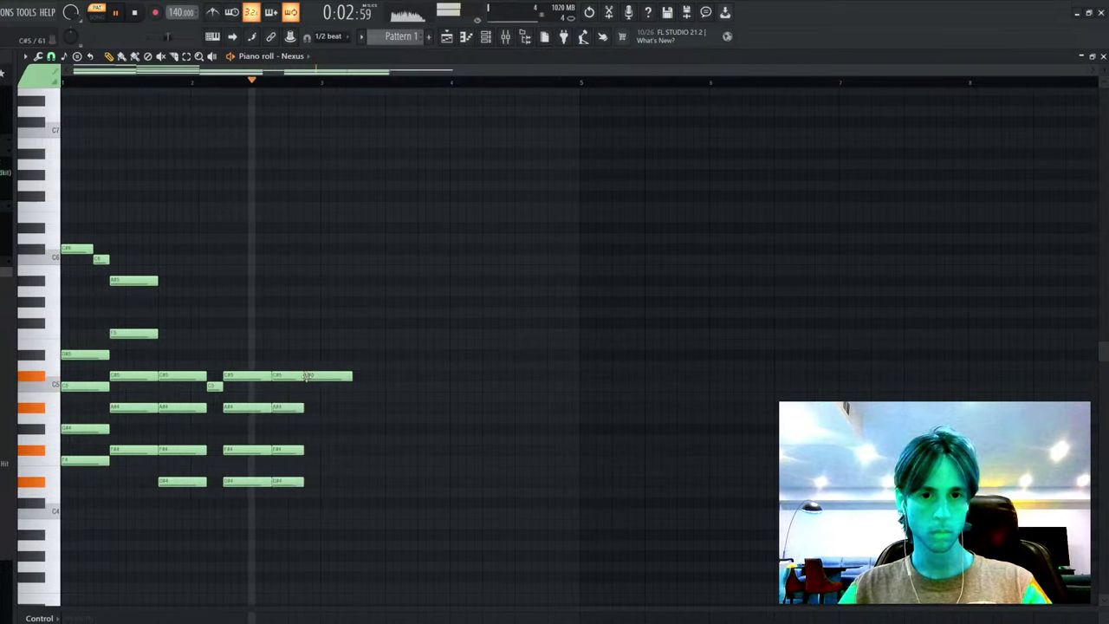
{"action": "key", "text": "space"}
{"action": "key", "text": "space"}
{"action": "right_click", "coordinate": [290, 377]}
{"action": "right_click", "coordinate": [310, 377]}
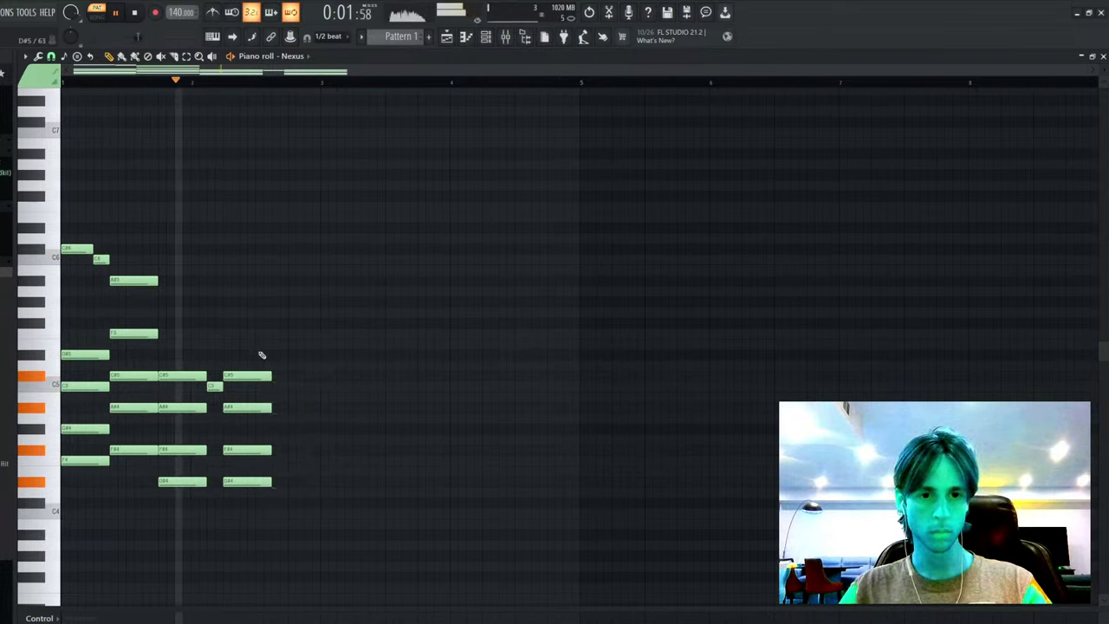
- Copy the opening F4, G#4, C5, D#5 chord to the end of bar 2 and repeat the two-bar pattern through bar 8
{"action": "left_click_drag", "start_coordinate": [67, 317], "coordinate": [106, 520]}
{"action": "left_click_drag", "start_coordinate": [109, 458], "coordinate": [320, 458]}
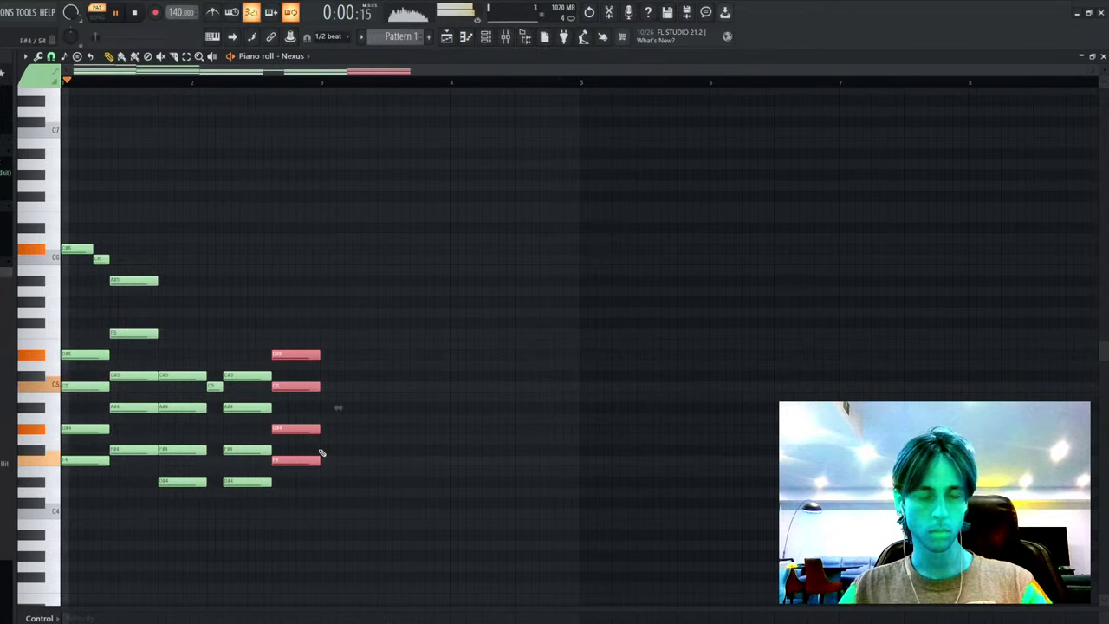
{"action": "key", "text": "ctrl+b"}
{"action": "key", "text": "ctrl+b"}
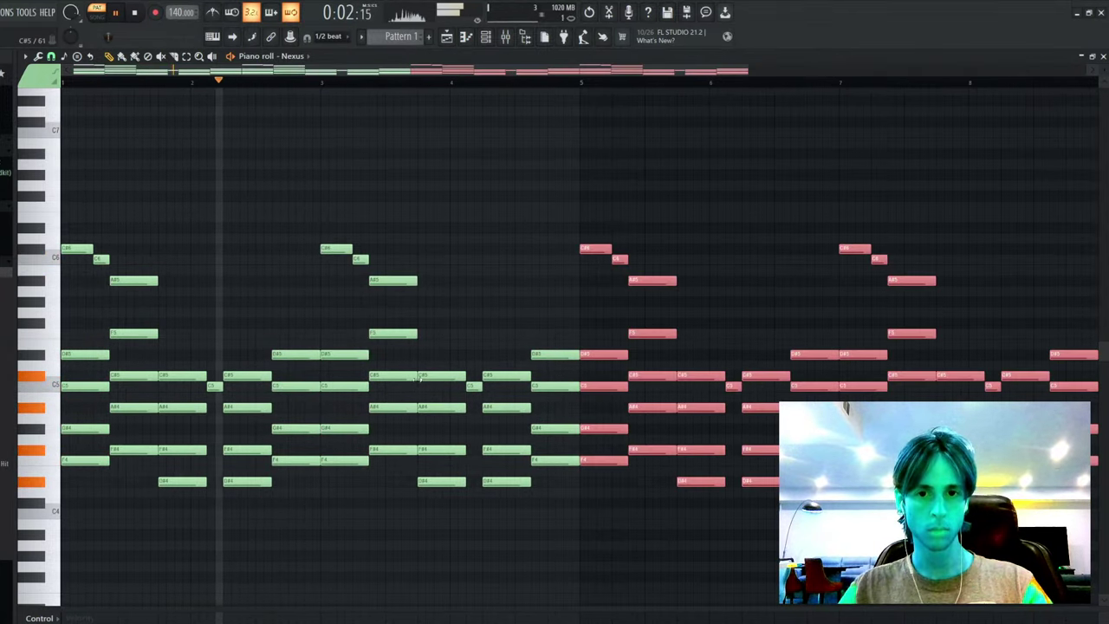
{"action": "key", "text": "ctrl+d"}
- Try replacing bar 7's second chord with its first chord raised five semitones, and raise the A#5 above it to C#6
{"action": "scroll", "coordinate": [896, 92], "scroll_direction": "down", "scroll_amount": 1}
{"action": "left_click_drag", "start_coordinate": [735, 318], "coordinate": [709, 342]}
{"action": "key", "text": "Delete"}
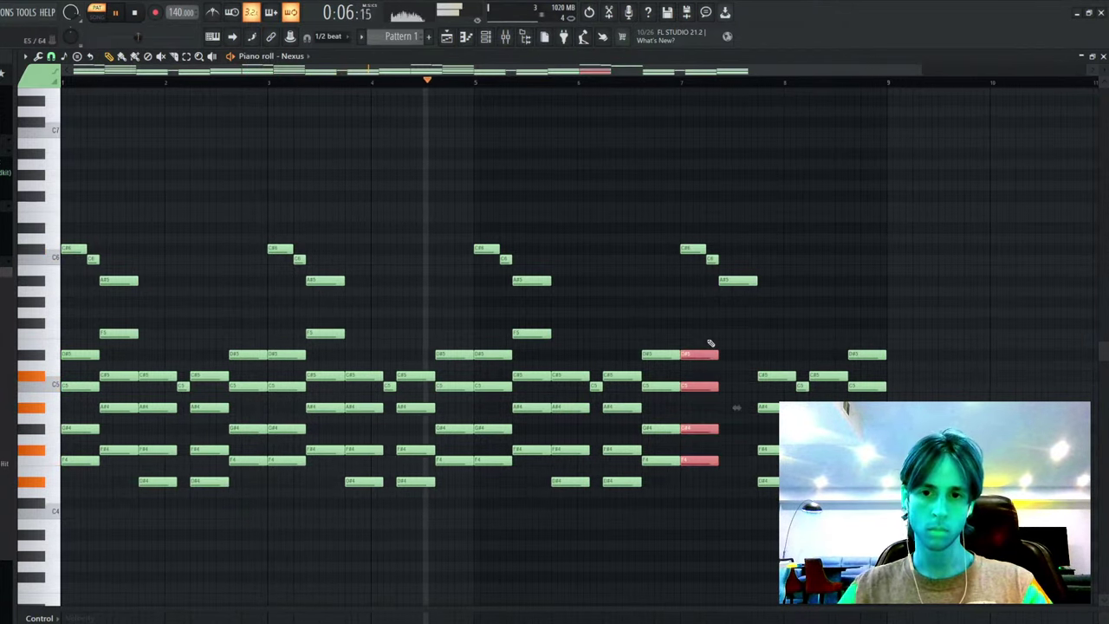
{"action": "key", "text": "ctrl+b"}
{"action": "key", "text": "Up"}
{"action": "key", "text": "Up"}
{"action": "key", "text": "Up"}
{"action": "key", "text": "Up"}
{"action": "key", "text": "Up"}
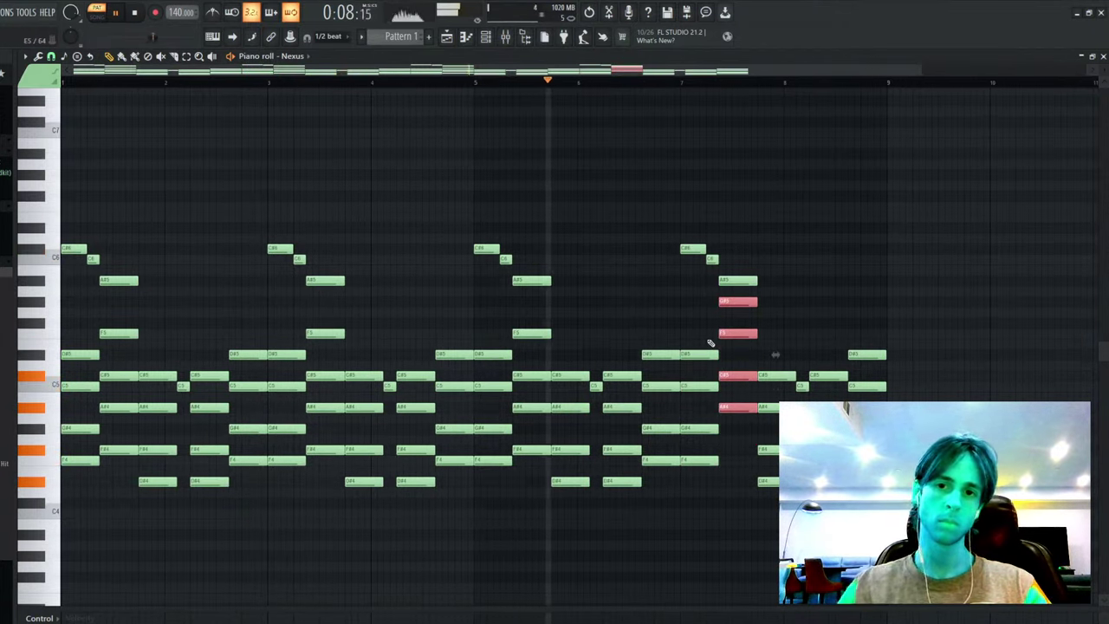
{"action": "left_click", "coordinate": [735, 281]}
{"action": "key", "text": "Up"}
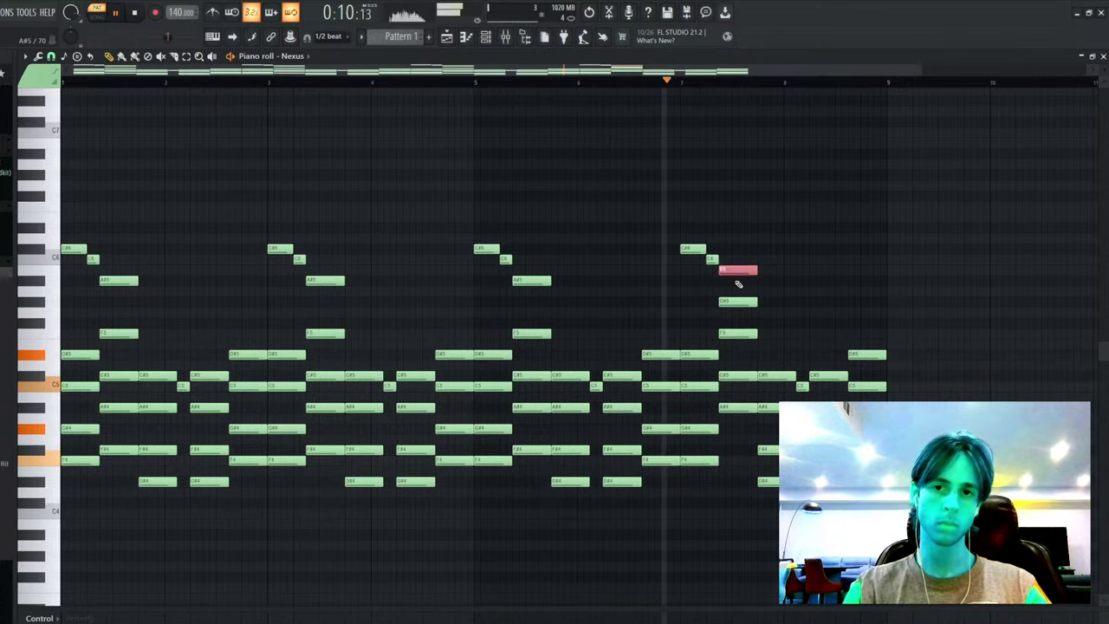
{"action": "key", "text": "ctrl+d"}
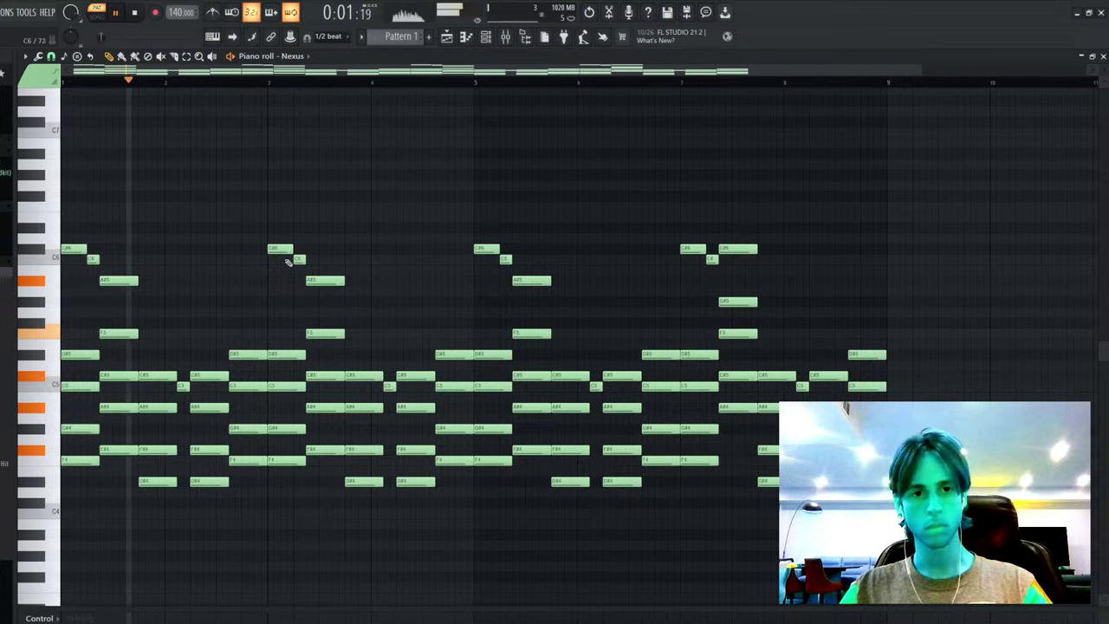
- Draw a top melody over bars 1–2 with a short F6, a long F6, another F6, a D#6 and a short A#5
{"action": "key", "text": "F7"}
{"action": "left_click", "coordinate": [536, 94]}
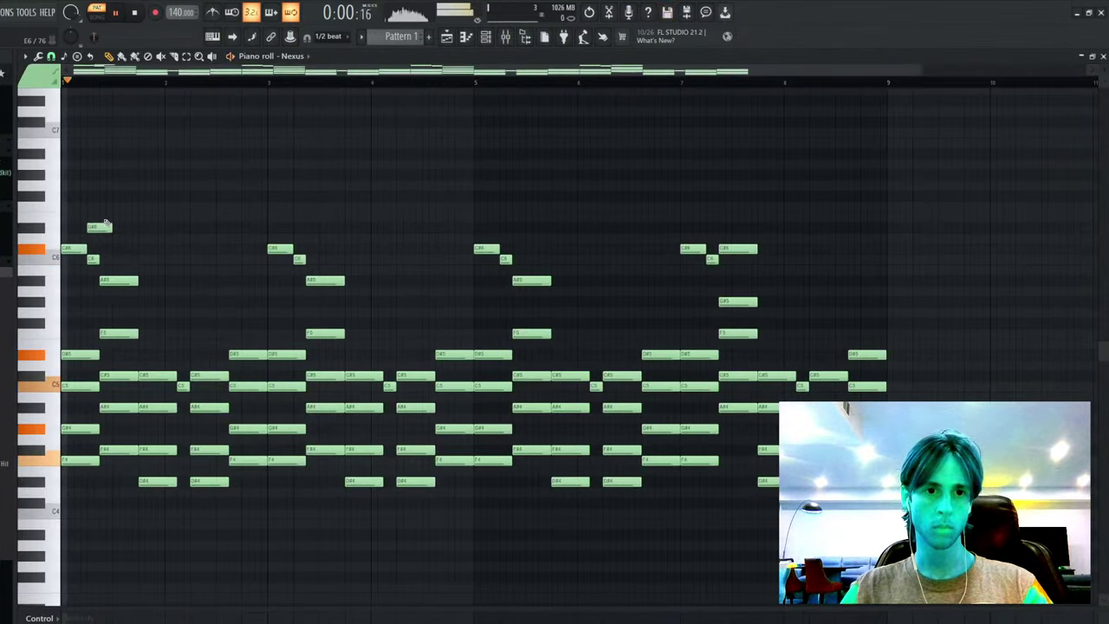
{"action": "left_click", "coordinate": [103, 207]}
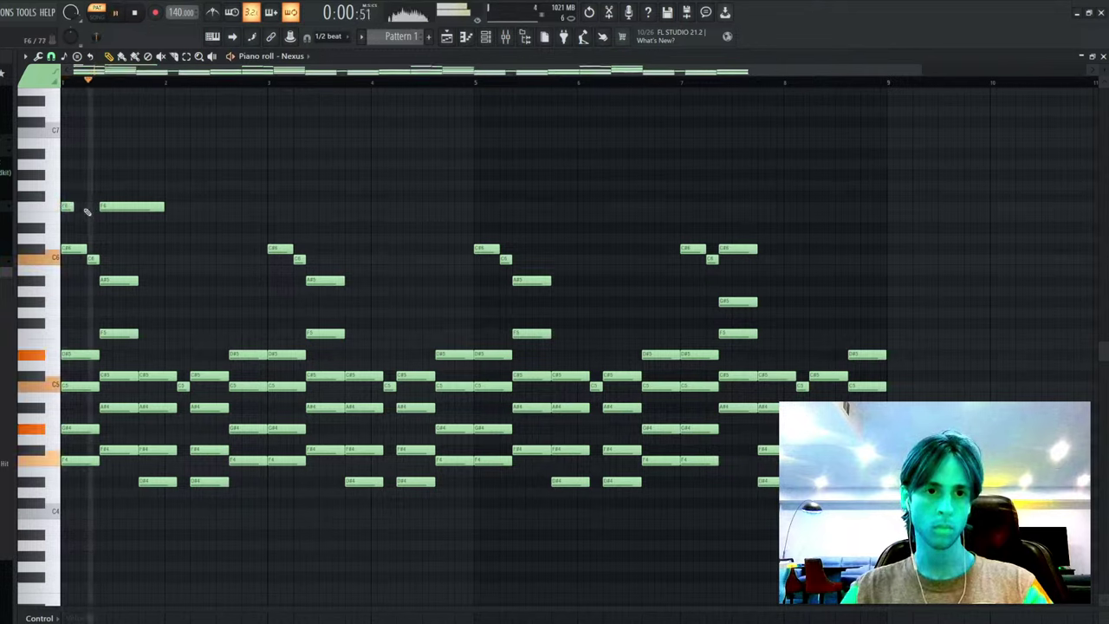
{"action": "key", "text": "space"}
{"action": "left_click", "coordinate": [196, 206]}
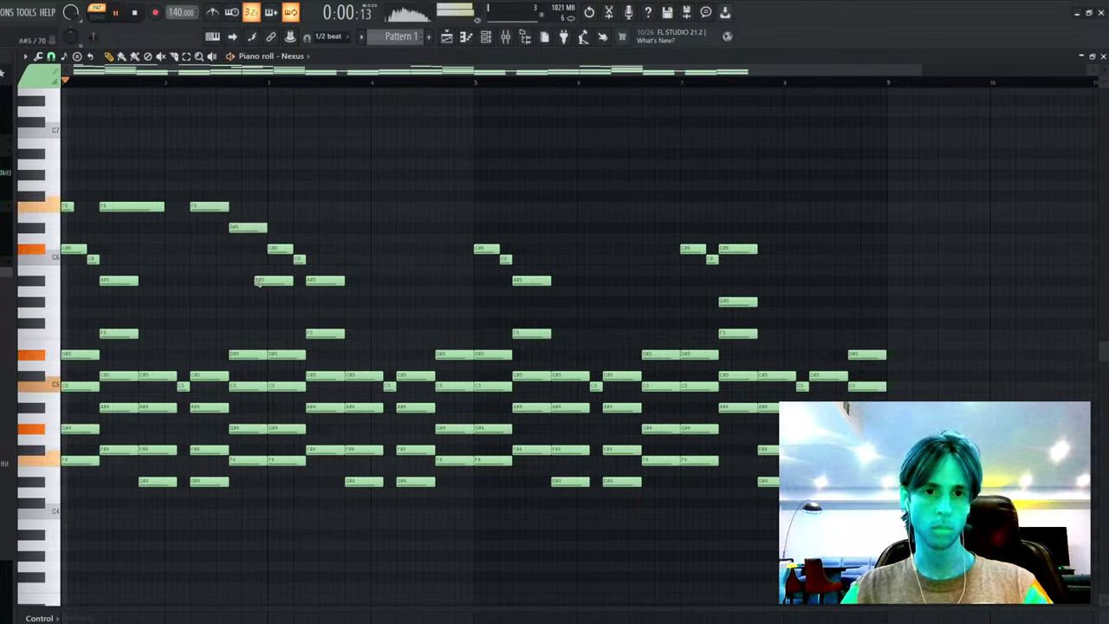
{"action": "right_click", "coordinate": [260, 280]}
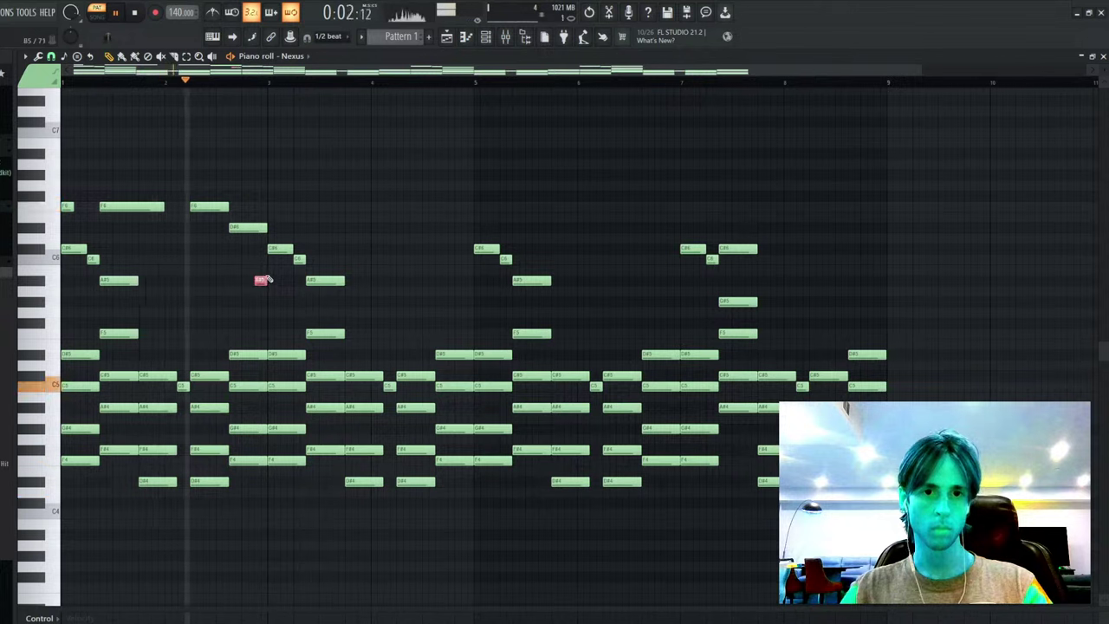
{"action": "left_click", "coordinate": [259, 280]}
- Repeat the new top melody through bar 8 and replace bars 5–8 with a copy of bars 1–4
{"action": "left_click_drag", "start_coordinate": [266, 181], "coordinate": [145, 294]}
{"action": "key", "text": "ctrl+b"}
{"action": "key", "text": "ctrl+b"}
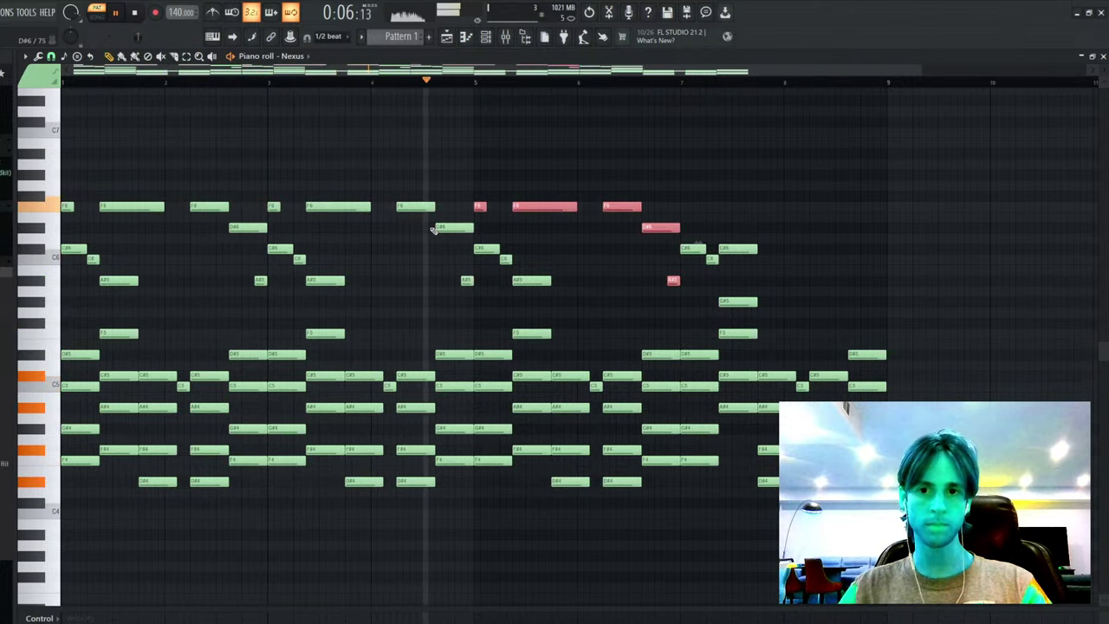
{"action": "key", "text": "ctrl+b"}
{"action": "key", "text": "ctrl+d"}
{"action": "left_click_drag", "start_coordinate": [486, 172], "coordinate": [1098, 607]}
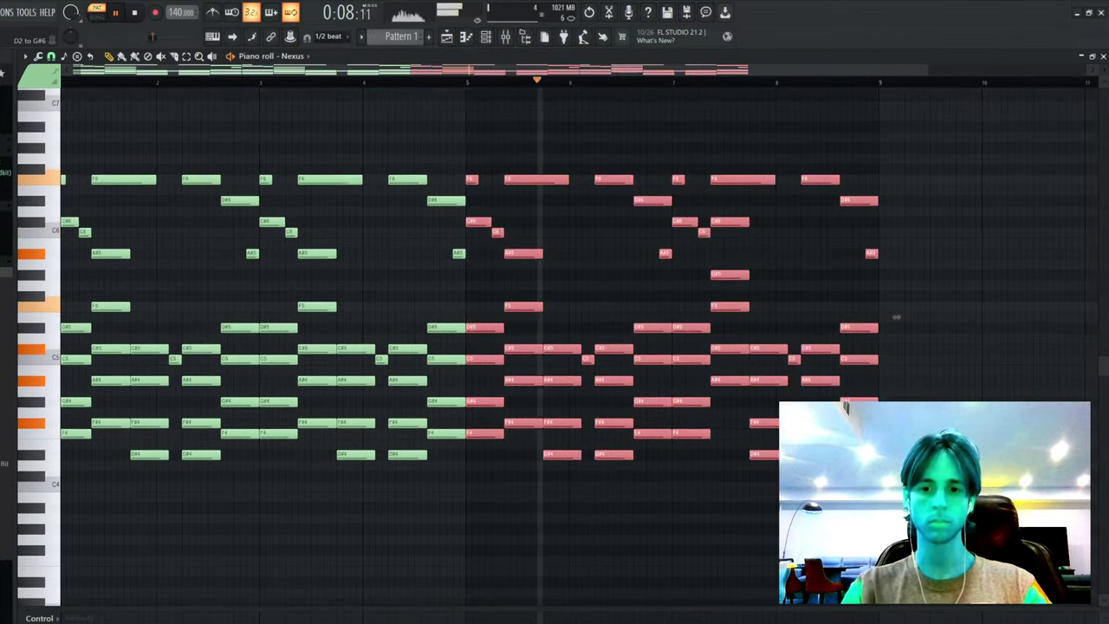
{"action": "key", "text": "Delete"}
{"action": "key", "text": "ctrl+b"}
- Try raising notes of the D#4-based chords in bars 1–2 and 3–4 one octave, and bring them back down
{"action": "left_click_drag", "start_coordinate": [166, 339], "coordinate": [137, 491]}
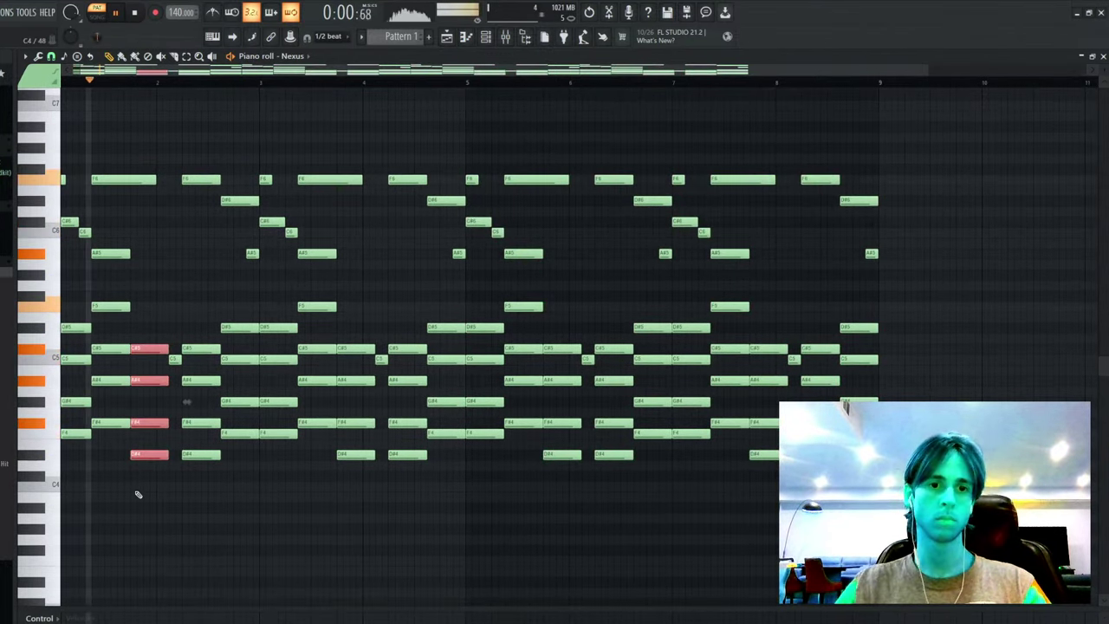
{"action": "key", "text": "ctrl+Up"}
{"action": "key", "text": "ctrl+Down"}
{"action": "left_click_drag", "start_coordinate": [142, 440], "coordinate": [197, 434]}
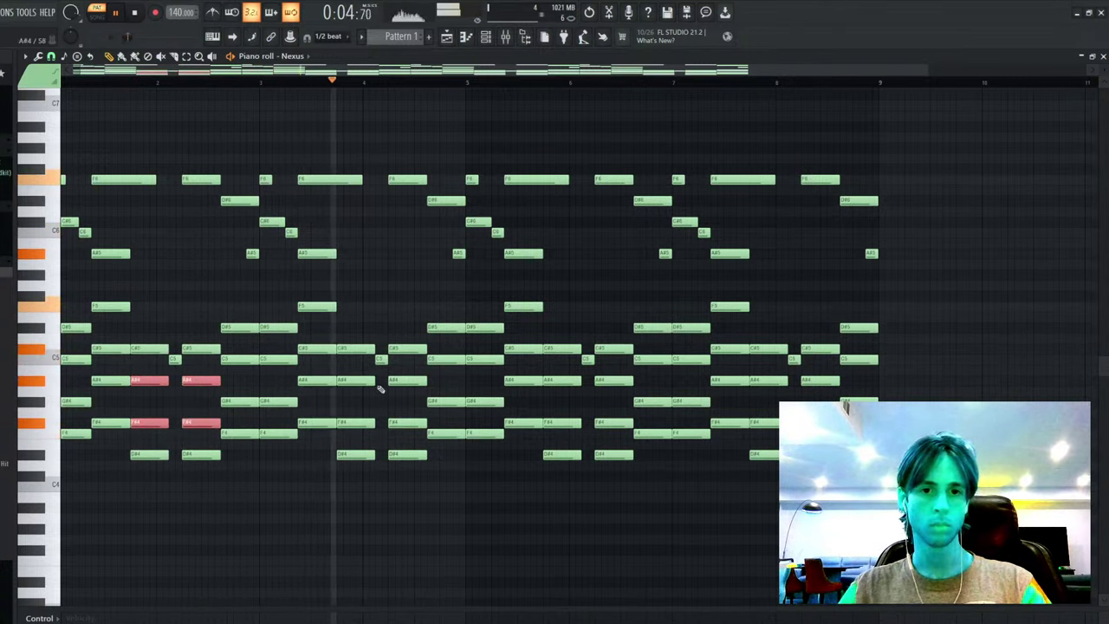
{"action": "left_click_drag", "start_coordinate": [366, 374], "coordinate": [454, 456]}
{"action": "key", "text": "ctrl+Up"}
{"action": "key", "text": "ctrl+Down"}
{"action": "left_click", "coordinate": [420, 398], "text": "ctrl"}
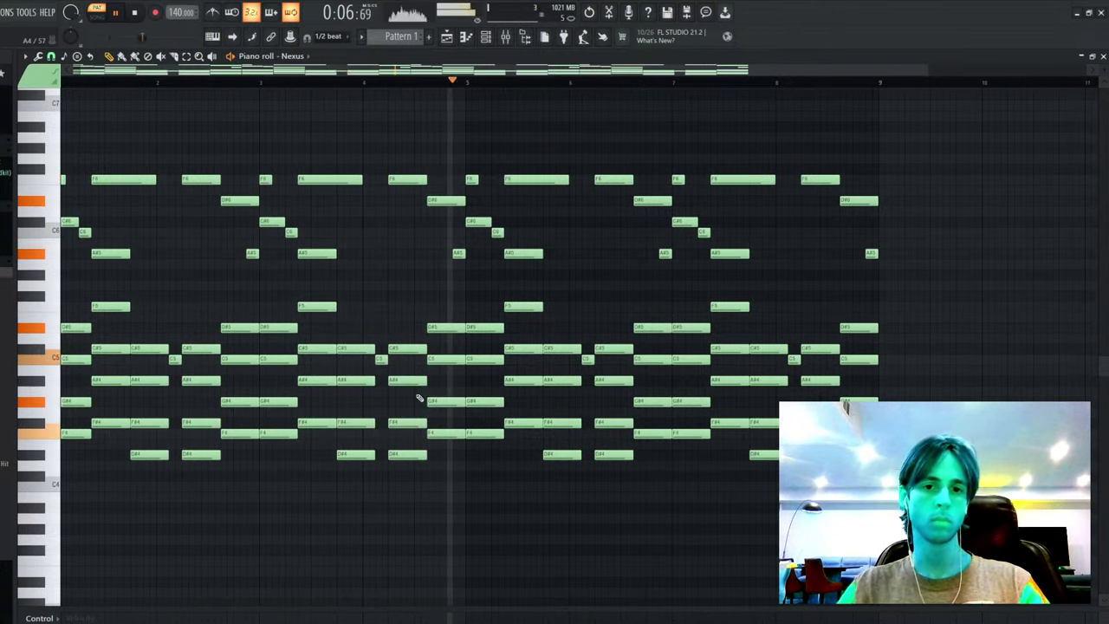
- Try raising only F#4 and A#4 of the chord ending bar 1 by one octave, and lower them again
{"action": "left_click_drag", "start_coordinate": [424, 376], "coordinate": [347, 436]}
{"action": "left_click_drag", "start_coordinate": [144, 365], "coordinate": [163, 435]}
{"action": "key", "text": "ctrl+Up"}
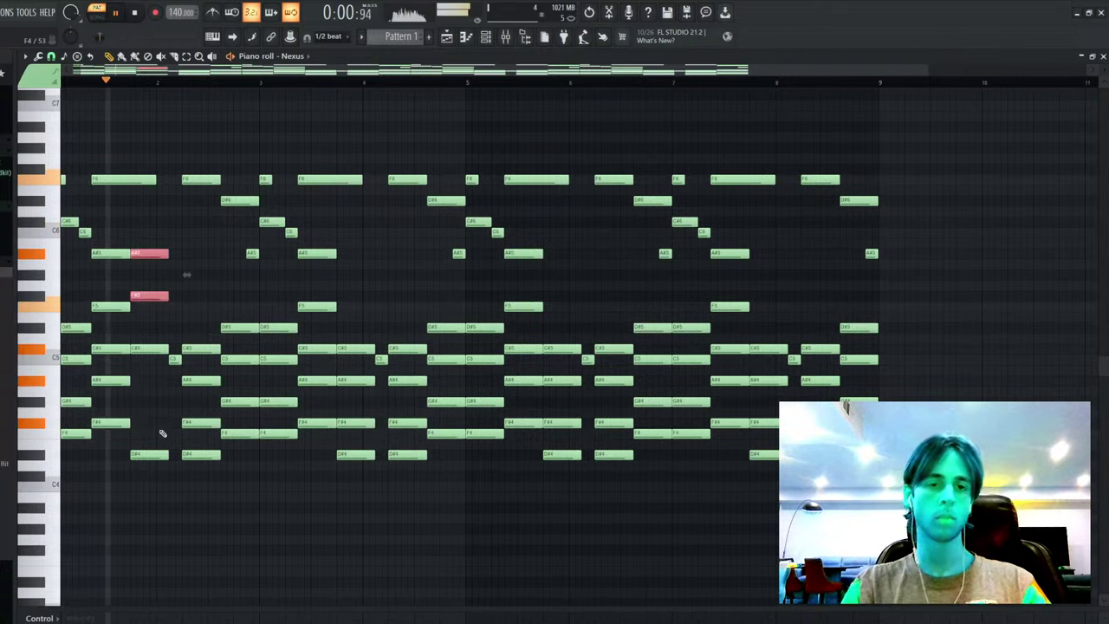
{"action": "key", "text": "ctrl+Down"}
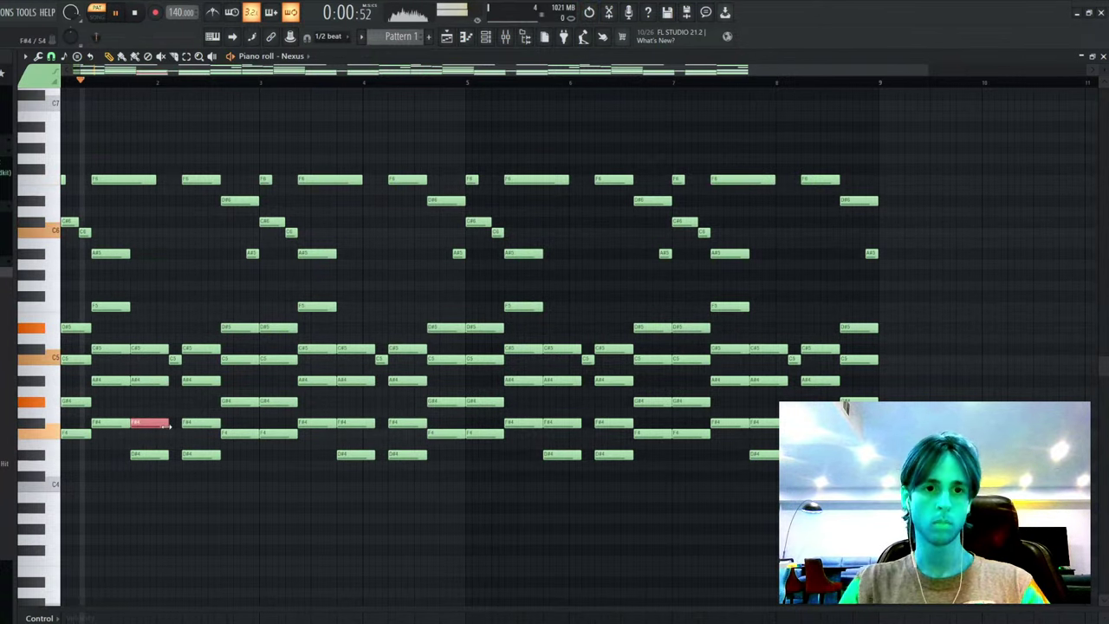
- Raise F#4 in the chord ending bar 1, and D#4 and F#4 in the following bar 2 chord, by one octave
{"action": "key", "text": "ctrl+Up"}
{"action": "left_click", "coordinate": [168, 329]}
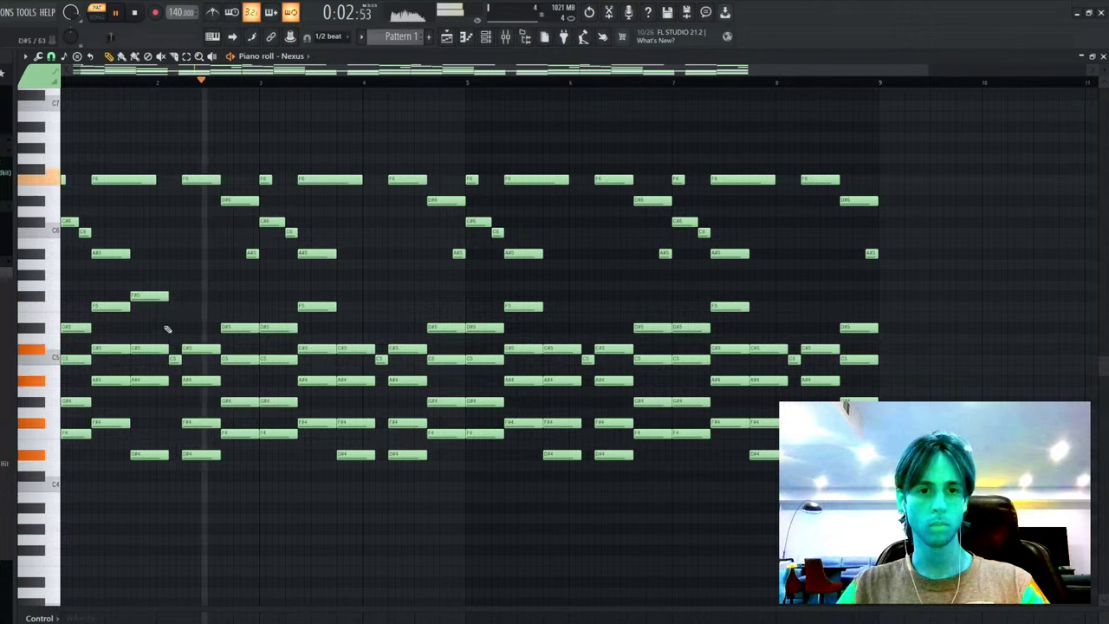
{"action": "left_click_drag", "start_coordinate": [174, 368], "coordinate": [205, 486]}
{"action": "key", "text": "ctrl+Up"}
{"action": "key", "text": "ctrl+Down"}
{"action": "key", "text": "ctrl+Up"}
- Replace bars 5–8 with a copy of the revised bars 1–4, leaving out the short A#5 at the end of bar 4
{"action": "left_click_drag", "start_coordinate": [265, 142], "coordinate": [893, 511]}
{"action": "left_click", "coordinate": [896, 317], "text": "ctrl"}
{"action": "scroll", "coordinate": [286, 96], "scroll_direction": "down", "scroll_amount": 1}
{"action": "scroll", "coordinate": [295, 86], "scroll_direction": "down", "scroll_amount": 1}
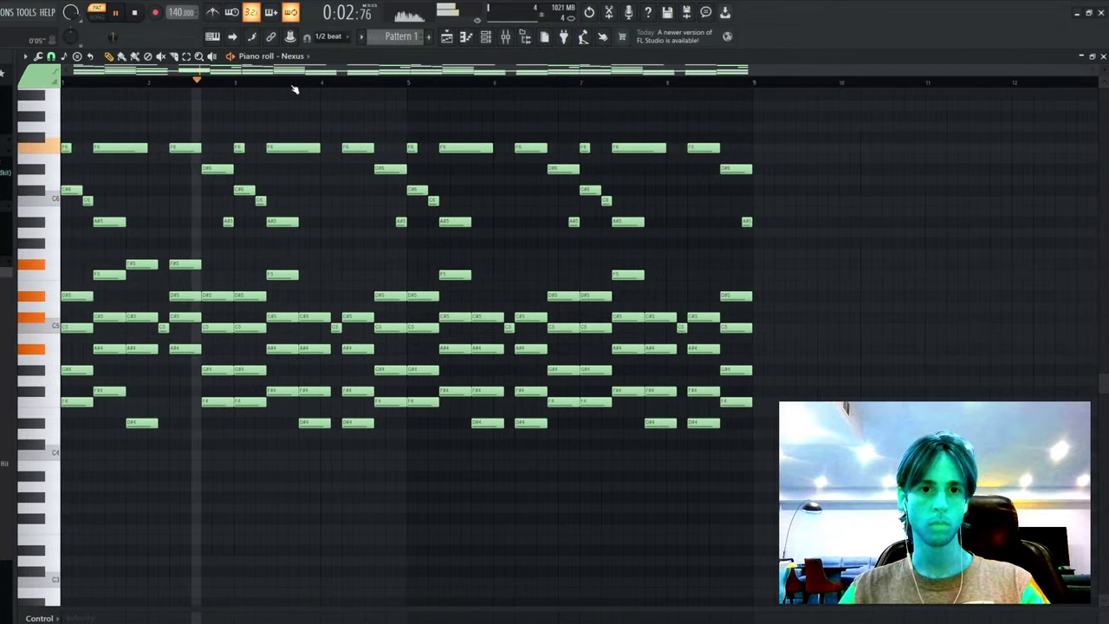
{"action": "scroll", "coordinate": [265, 199], "scroll_direction": "up", "scroll_amount": 2}
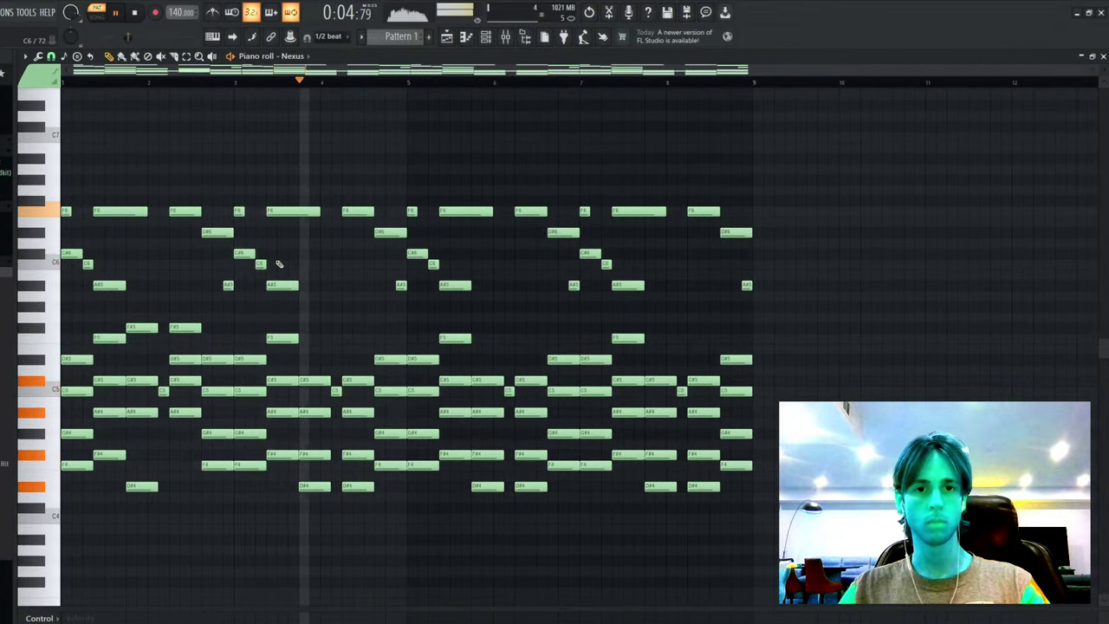
{"action": "left_click_drag", "start_coordinate": [410, 192], "coordinate": [832, 607]}
{"action": "key", "text": "Delete"}
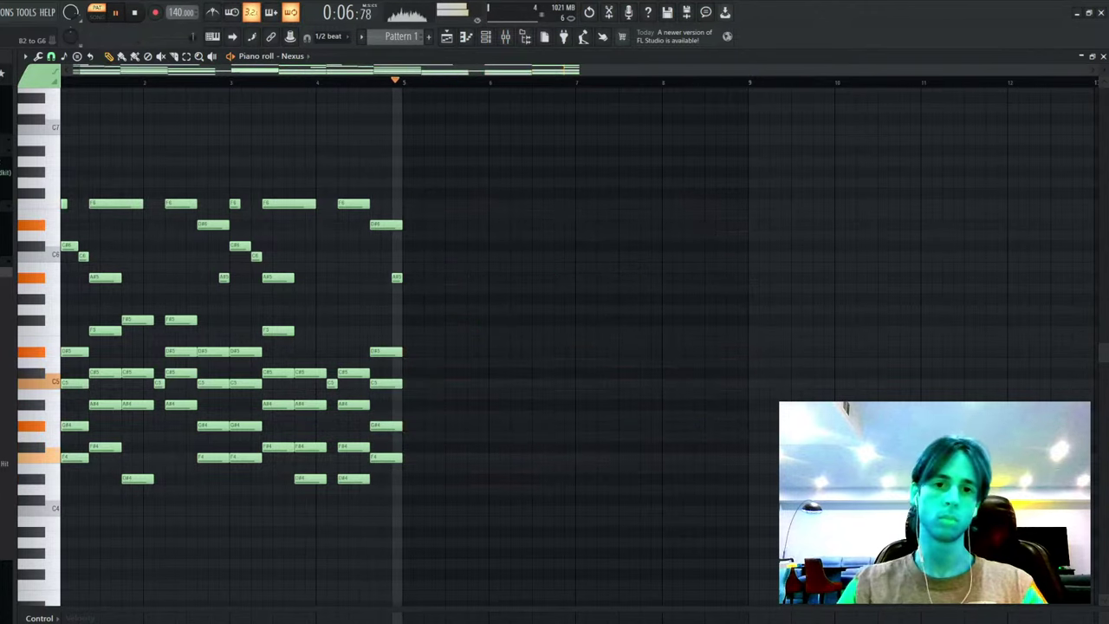
{"action": "key", "text": "ctrl+b"}
{"action": "right_click", "coordinate": [396, 278]}
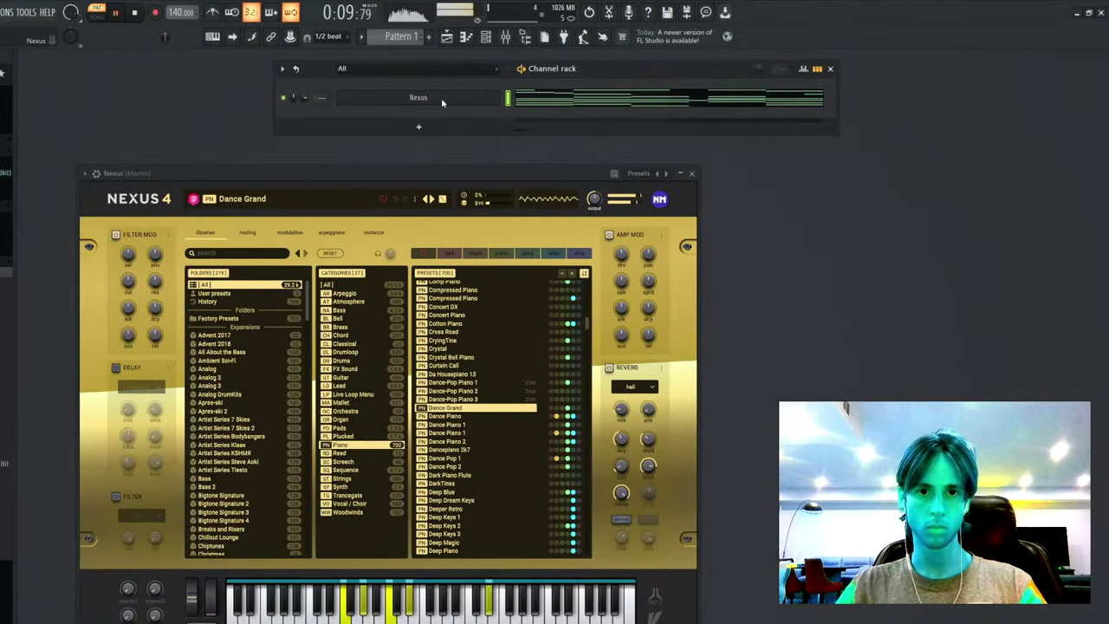
- Clone the Nexus channel and load the Digitalism piano preset in the copy
{"action": "left_click", "coordinate": [442, 102]}
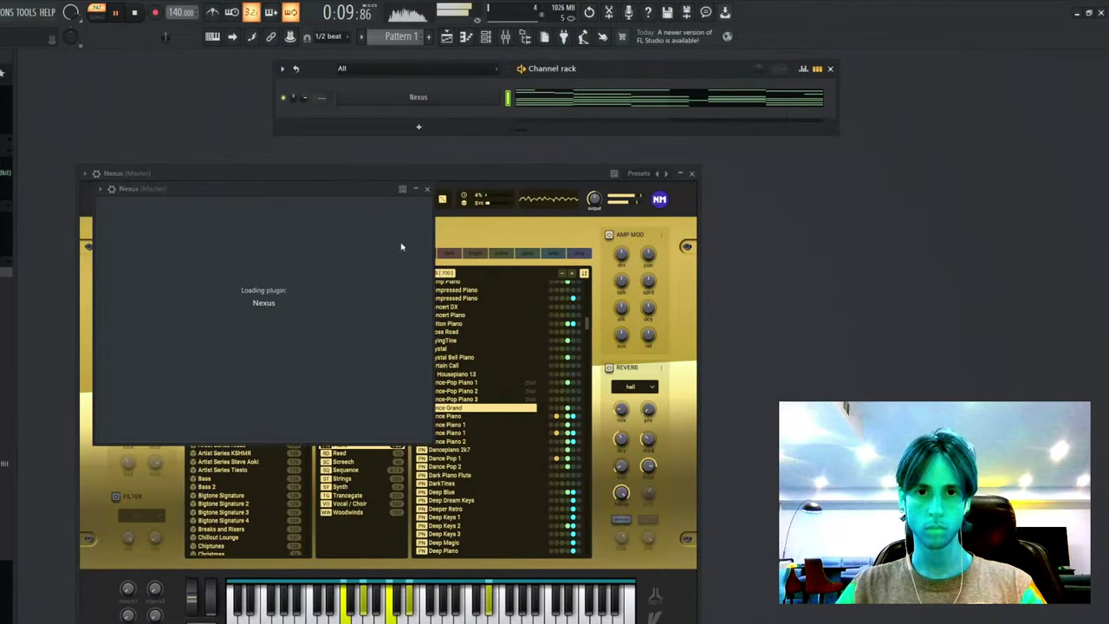
{"action": "scroll", "coordinate": [489, 449], "scroll_direction": "down", "scroll_amount": 5}
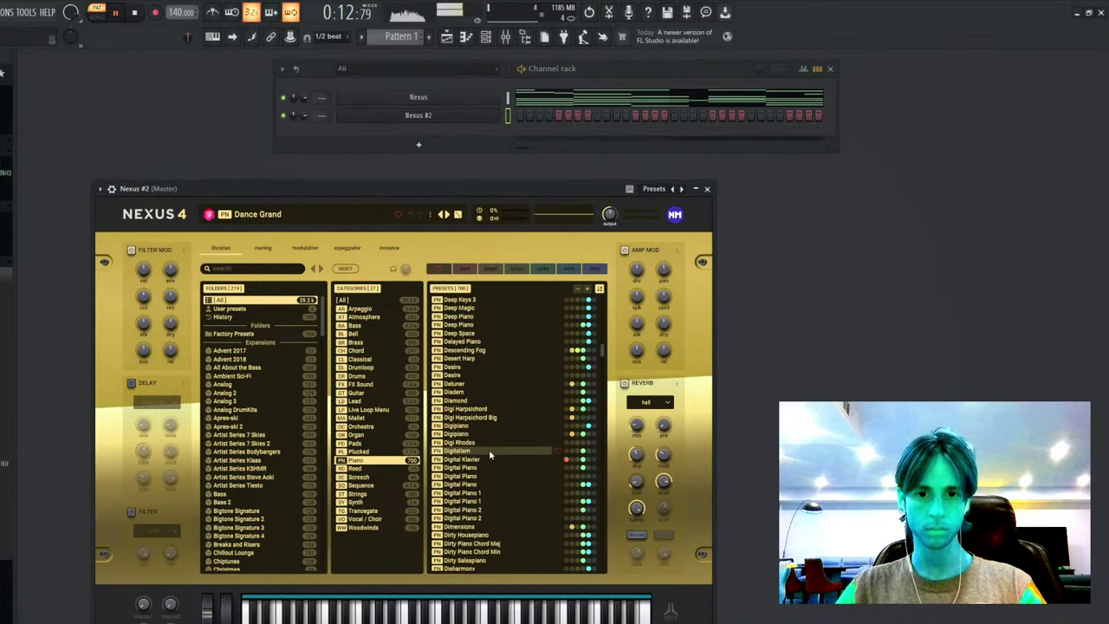
{"action": "left_click", "coordinate": [489, 451]}
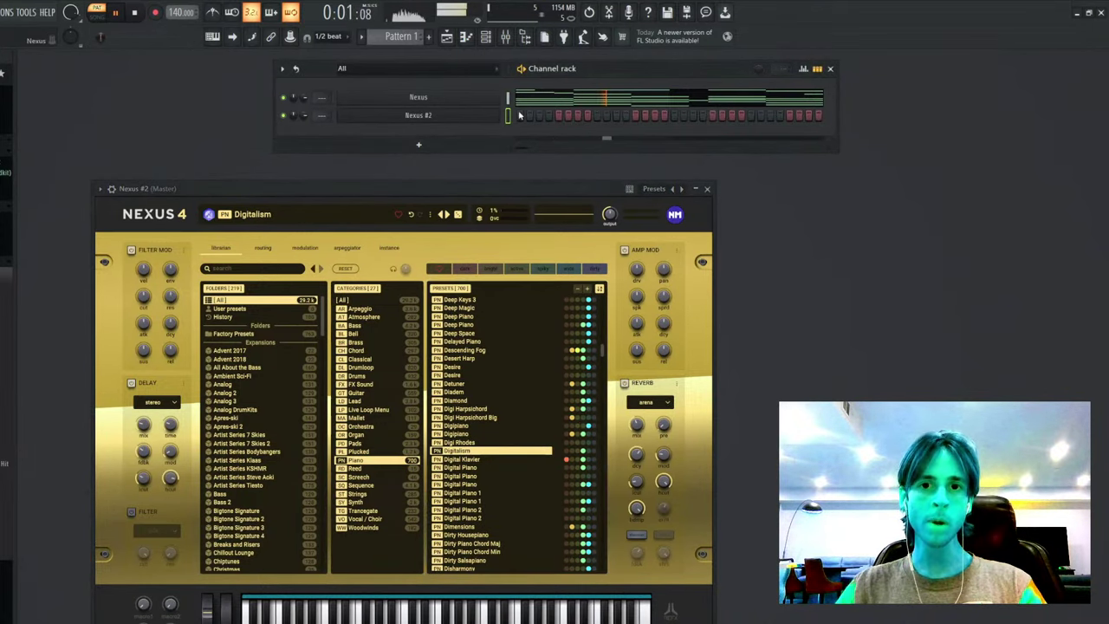
- Enter a short C#6 at the start of bar 1 in the cloned channel's piano roll and duplicate it three times
{"action": "key", "text": "F7"}
{"action": "key", "text": "space"}
{"action": "left_click", "coordinate": [64, 248]}
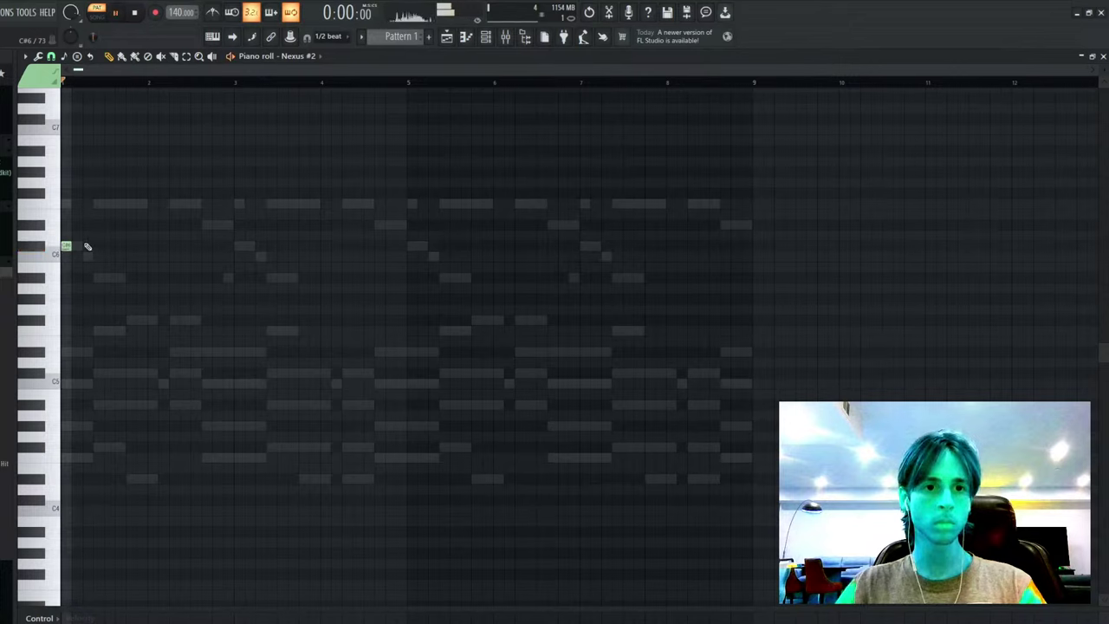
{"action": "key", "text": "ctrl+b"}
{"action": "key", "text": "ctrl+b"}
{"action": "key", "text": "ctrl+b"}
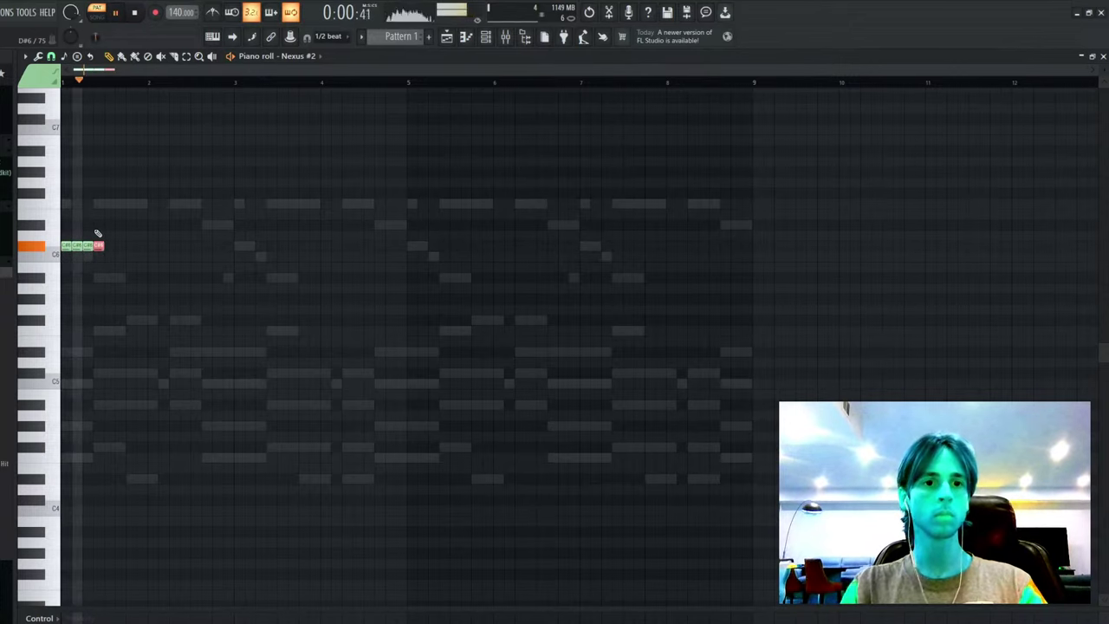
- Raise the fourth short note to D#6, duplicate it and lower the duplicate to A#5
{"action": "key", "text": "shift+Up"}
{"action": "key", "text": "shift+Up"}
{"action": "key", "text": "ctrl+b"}
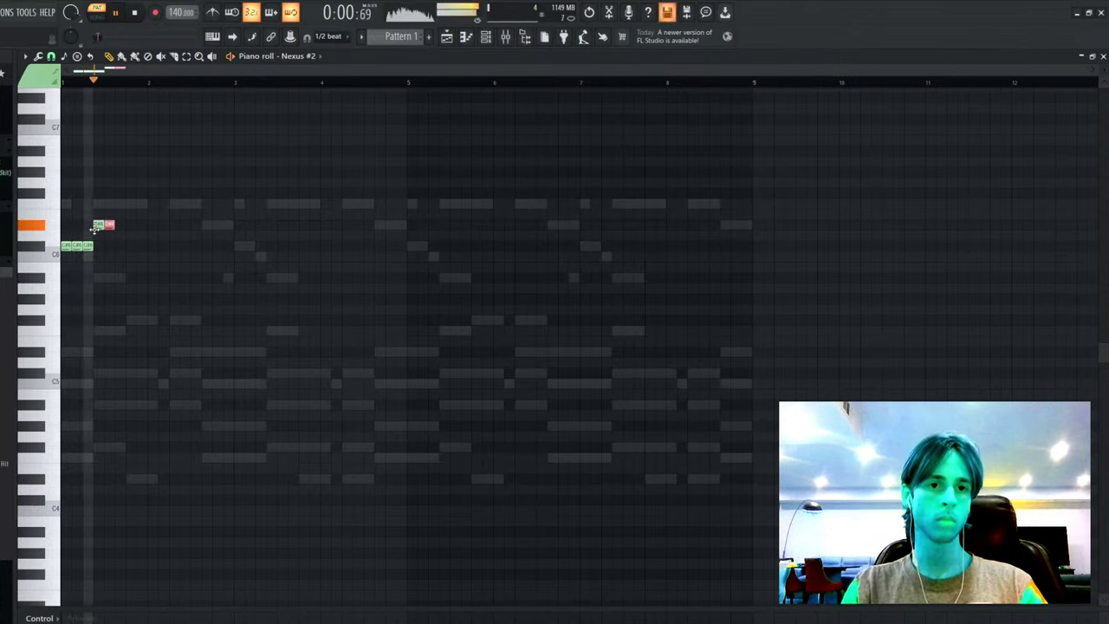
{"action": "key", "text": "space"}
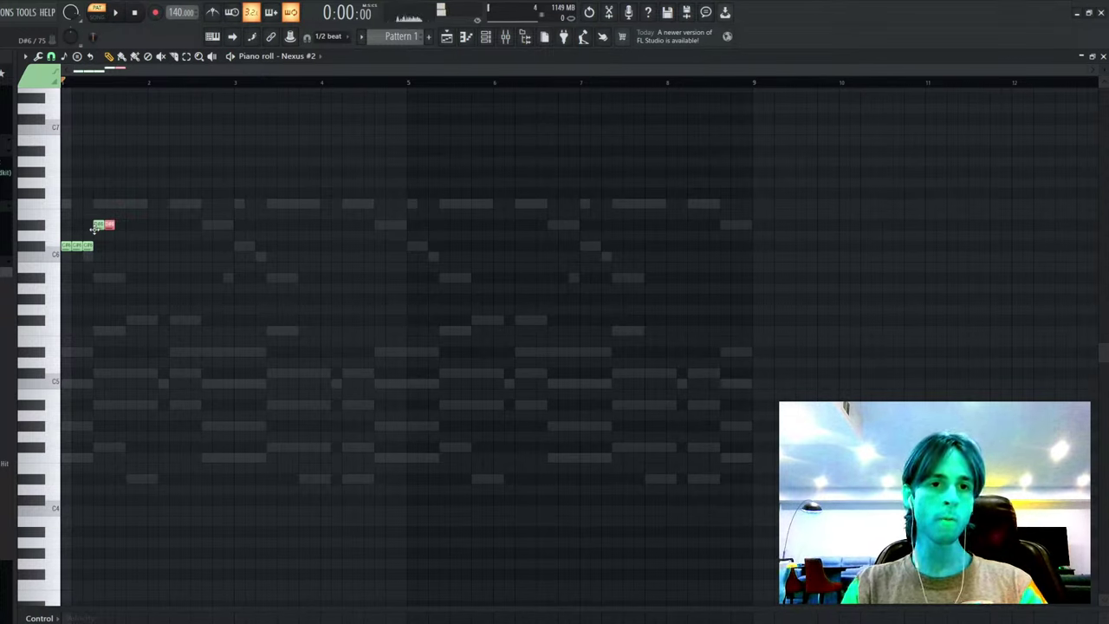
{"action": "key", "text": "shift+Down"}
{"action": "key", "text": "shift+Down"}
{"action": "key", "text": "shift+Down"}
{"action": "key", "text": "shift+Down"}
{"action": "key", "text": "shift+Down"}
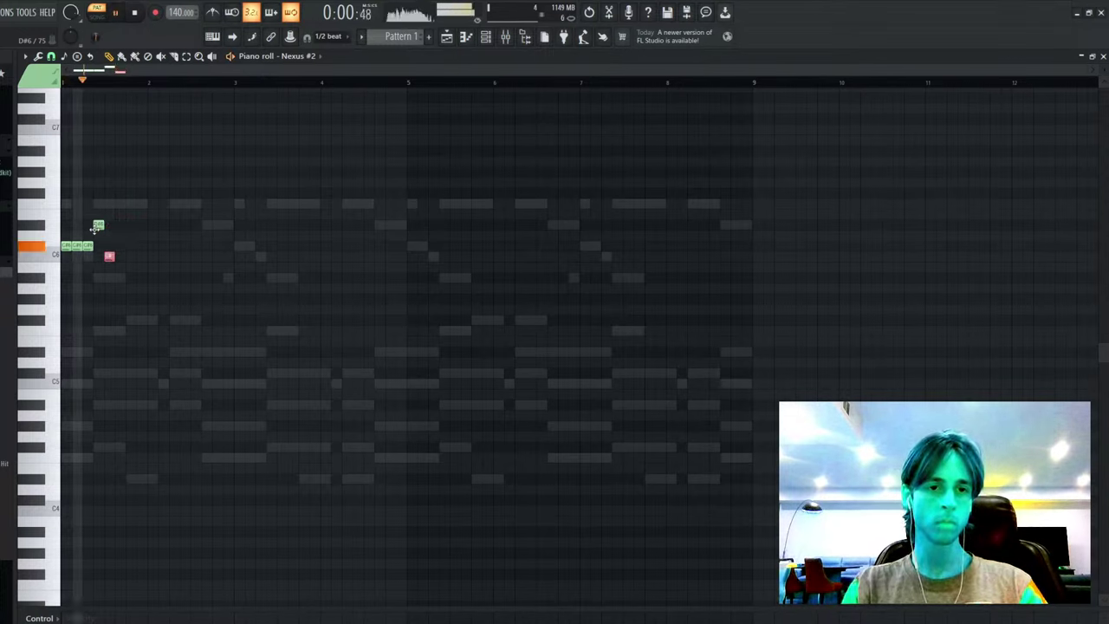
- Repeat the short A#5 to make three hits and follow it with a long G#5 held to the end of bar 2
{"action": "key", "text": "ctrl+b"}
{"action": "key", "text": "ctrl+b"}
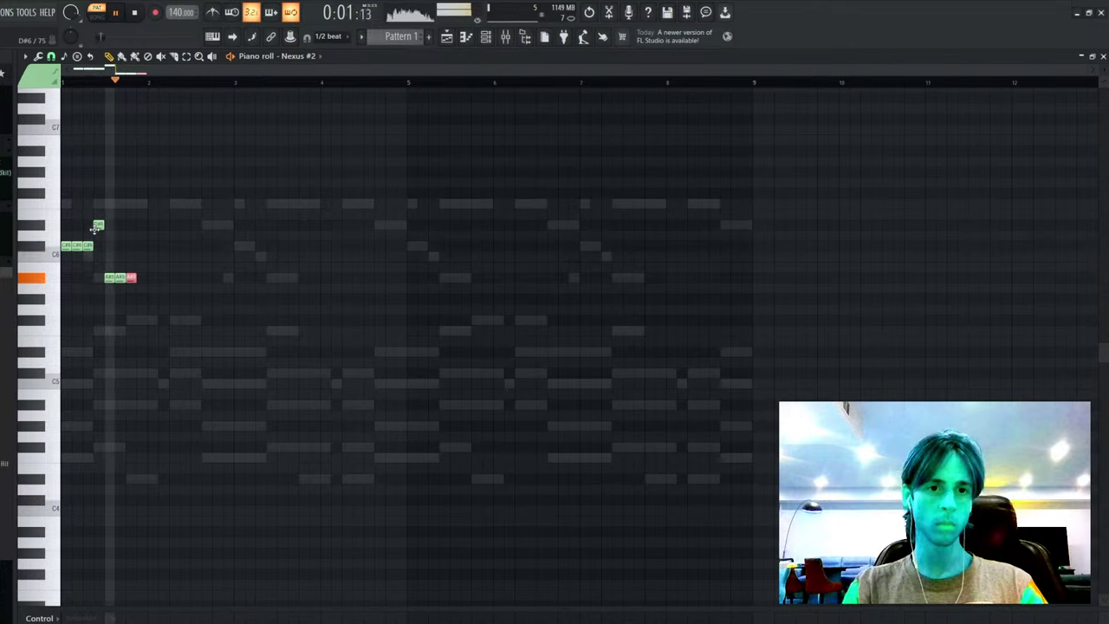
{"action": "key", "text": "ctrl+b"}
{"action": "key", "text": "shift+Down"}
{"action": "key", "text": "shift+Down"}
{"action": "key", "text": "ctrl+d"}
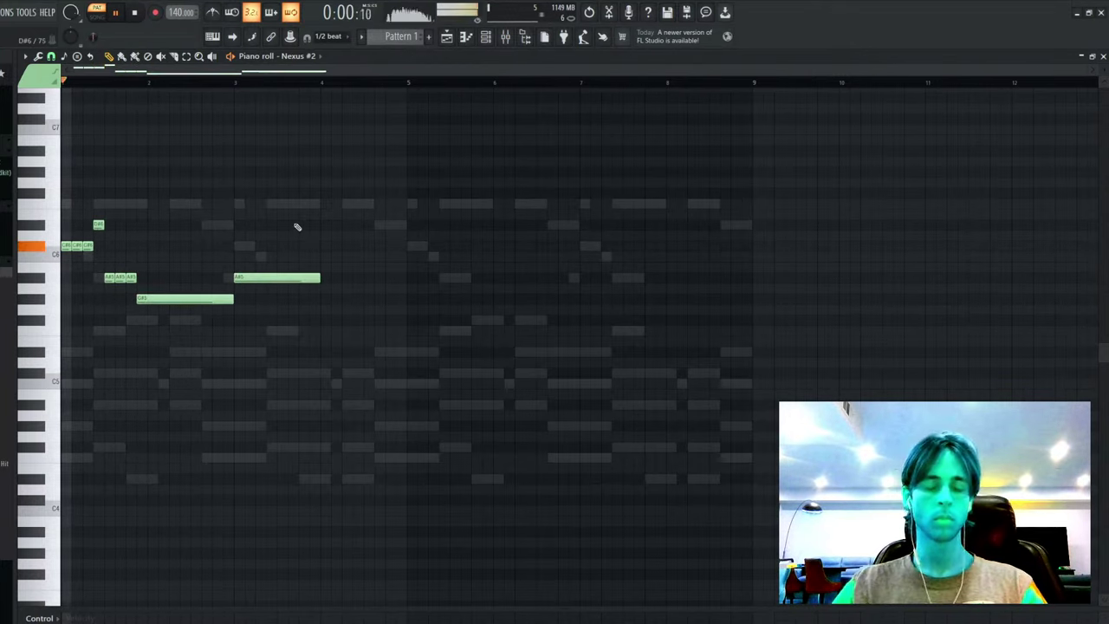
- Copy the two-bar countermelody into bars 3–4 and raise all its notes one octave
{"action": "key", "text": "ctrl+b"}
{"action": "key", "text": "ctrl+a"}
{"action": "key", "text": "ctrl+Up"}
{"action": "key", "text": "ctrl+d"}
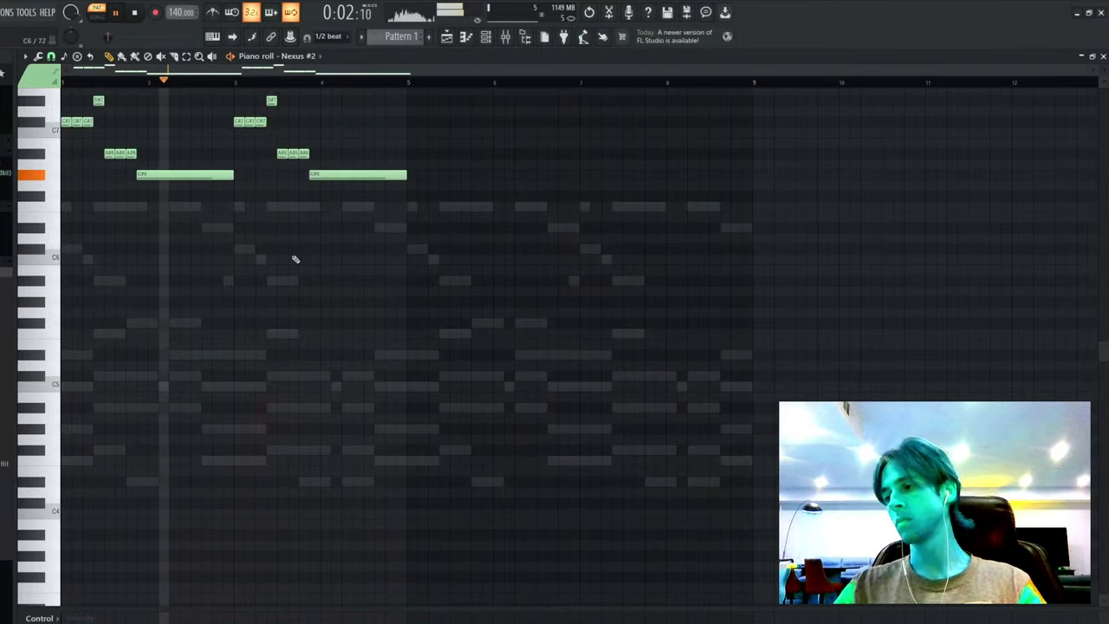
- Route the Nexus #2 channel to mixer insert 1 and load Looperator in its first effect slot
{"action": "key", "text": "F7"}
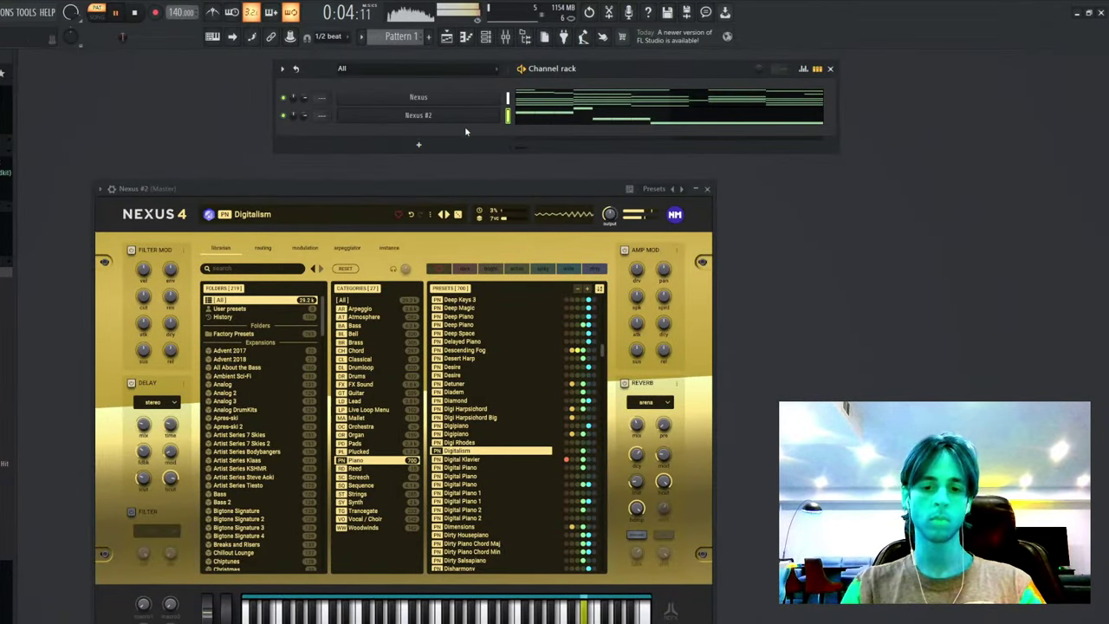
{"action": "key", "text": "ctrl+l"}
{"action": "left_click", "coordinate": [864, 367]}
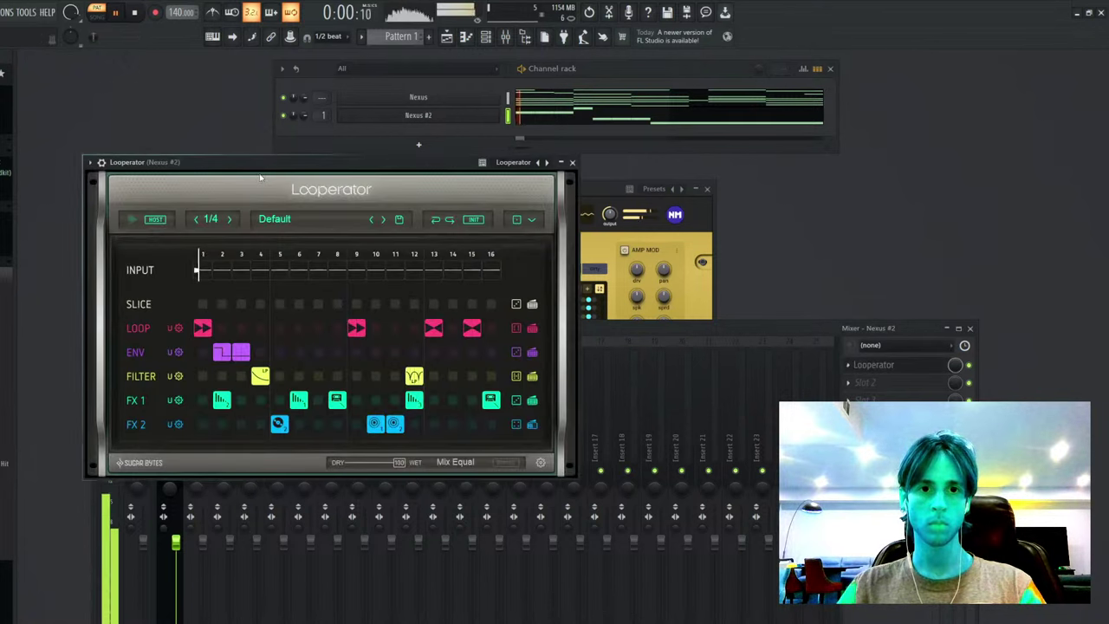
{"action": "left_click", "coordinate": [572, 163]}
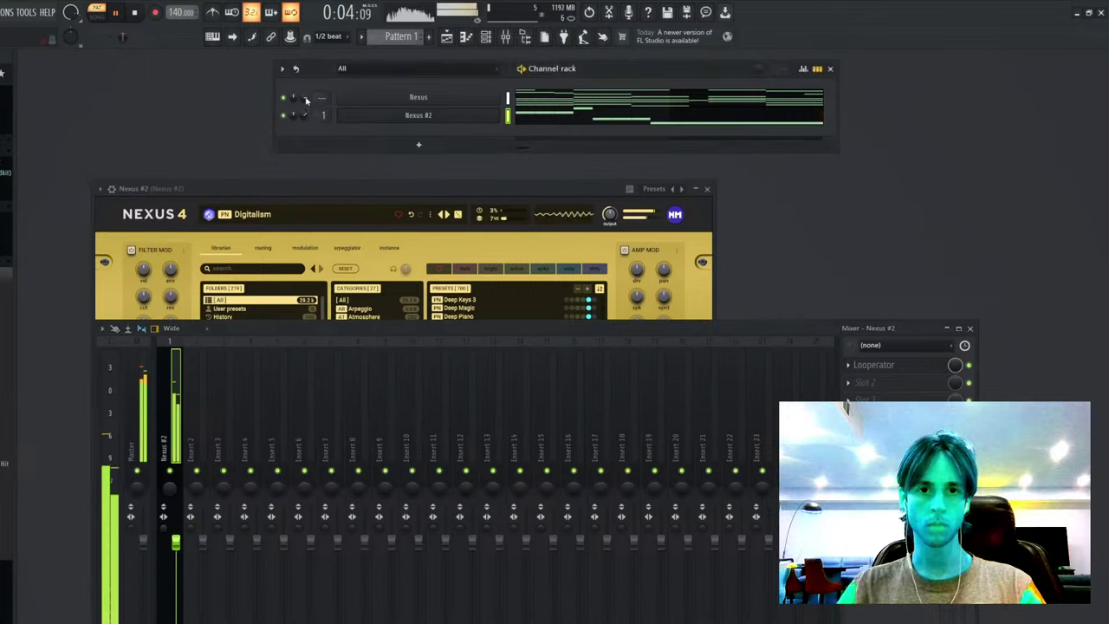
- Clone the Nexus channel, pick the 8000 Racer preset from the Synth category and open the clone's piano roll
{"action": "left_click", "coordinate": [428, 100]}
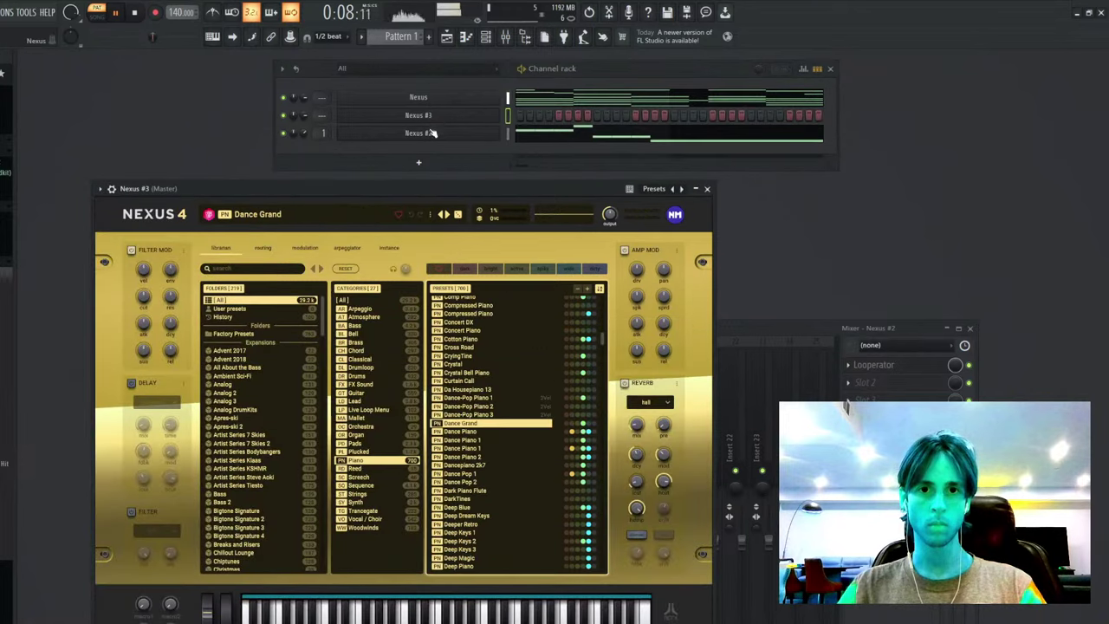
{"action": "left_click", "coordinate": [391, 503]}
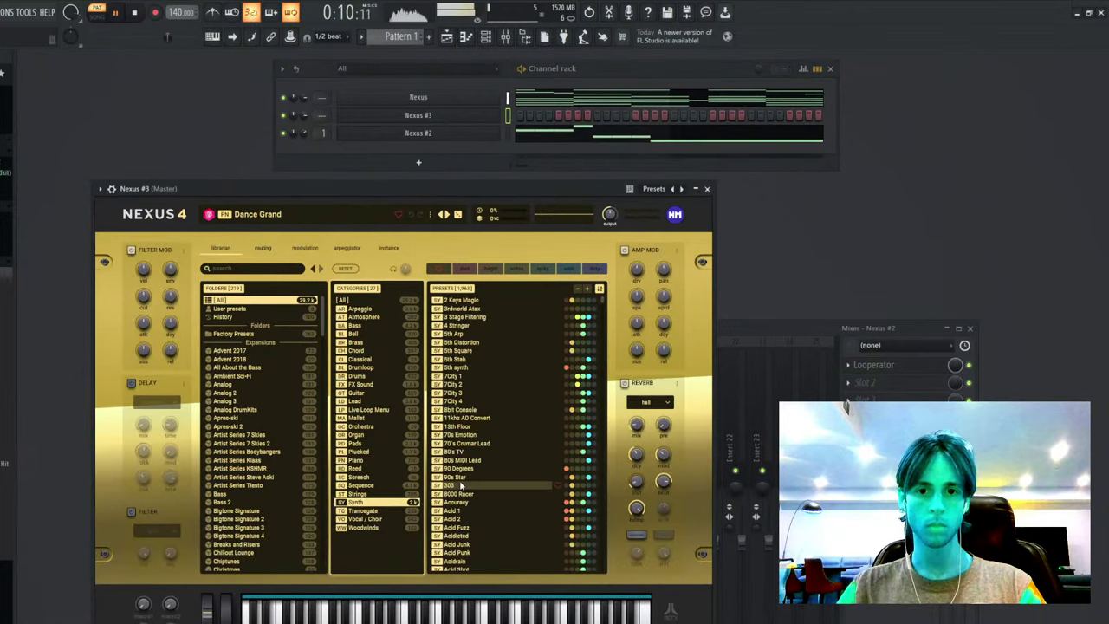
{"action": "right_click", "coordinate": [490, 112]}
{"action": "left_click", "coordinate": [500, 123]}
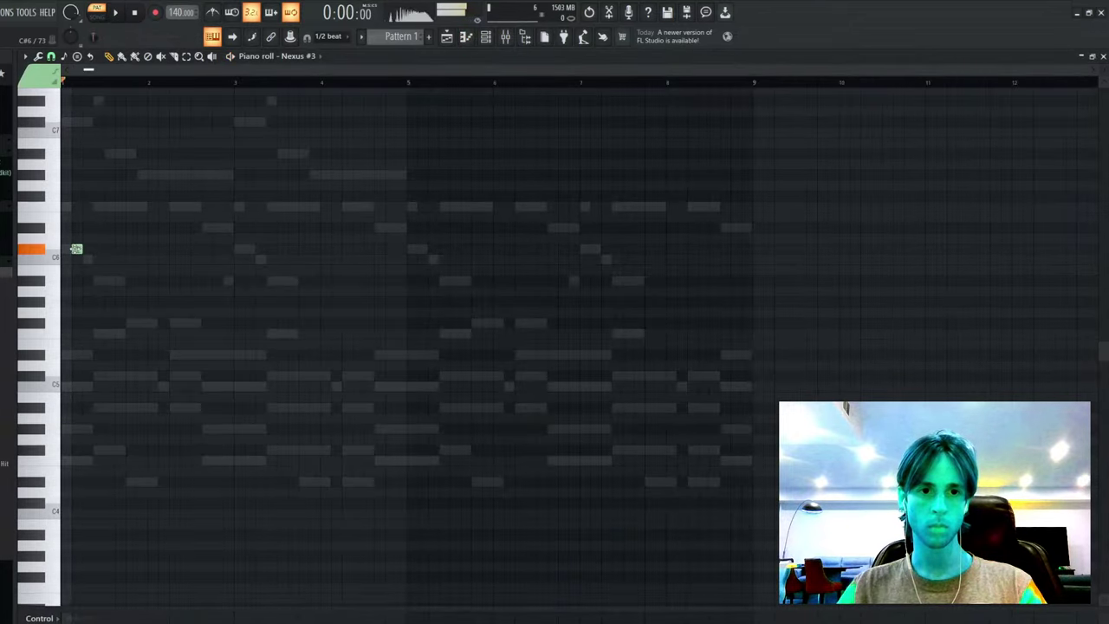
- Enter a C#6 lasting three beats at bar 1, followed by a long F6 held to the end of bar 2
{"action": "key", "text": "space"}
{"action": "left_click_drag", "start_coordinate": [76, 249], "coordinate": [146, 248]}
{"action": "key", "text": "space"}
{"action": "key", "text": "space"}
{"action": "key", "text": "space"}
{"action": "key", "text": "space"}
{"action": "left_click", "coordinate": [128, 207]}
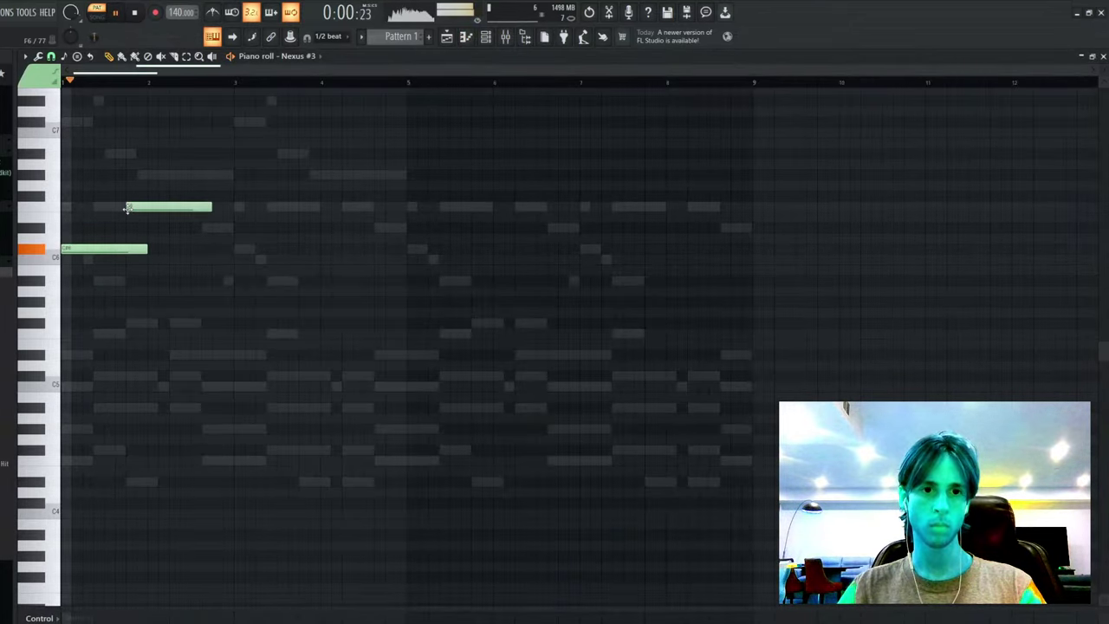
{"action": "key", "text": "ctrl+l"}
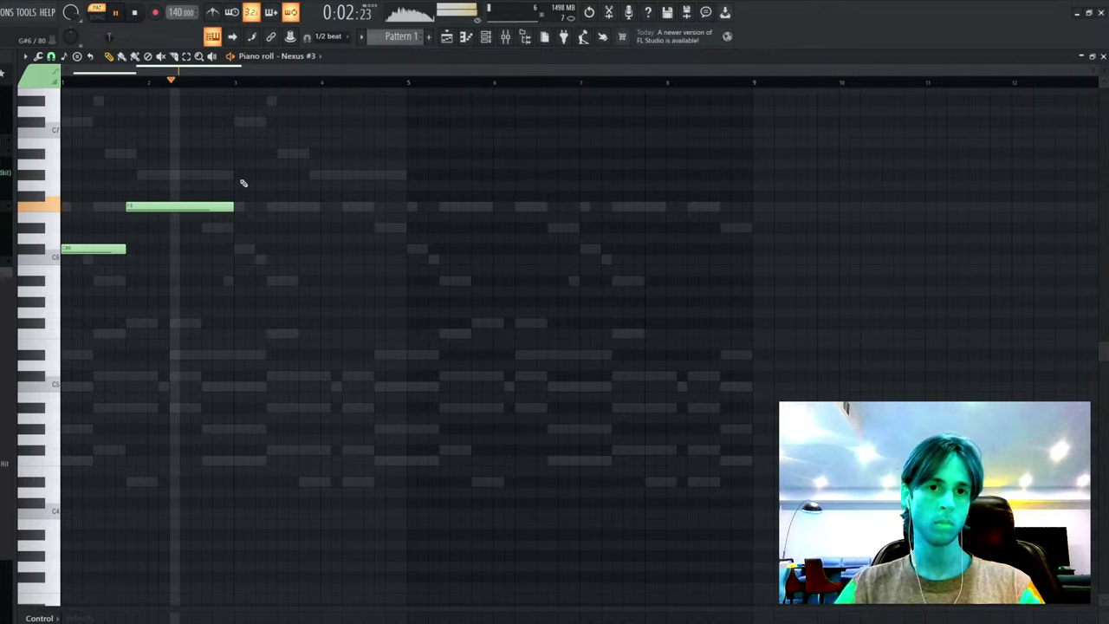
- Replace the long F6 with a G#6 held to the end of bar 2 and duplicate the phrase into bars 3–4
{"action": "left_click", "coordinate": [239, 176]}
{"action": "key", "text": "space"}
{"action": "key", "text": "space"}
{"action": "left_click", "coordinate": [163, 196]}
{"action": "left_click_drag", "start_coordinate": [148, 206], "coordinate": [144, 196]}
{"action": "left_click", "coordinate": [136, 173]}
{"action": "key", "text": "space"}
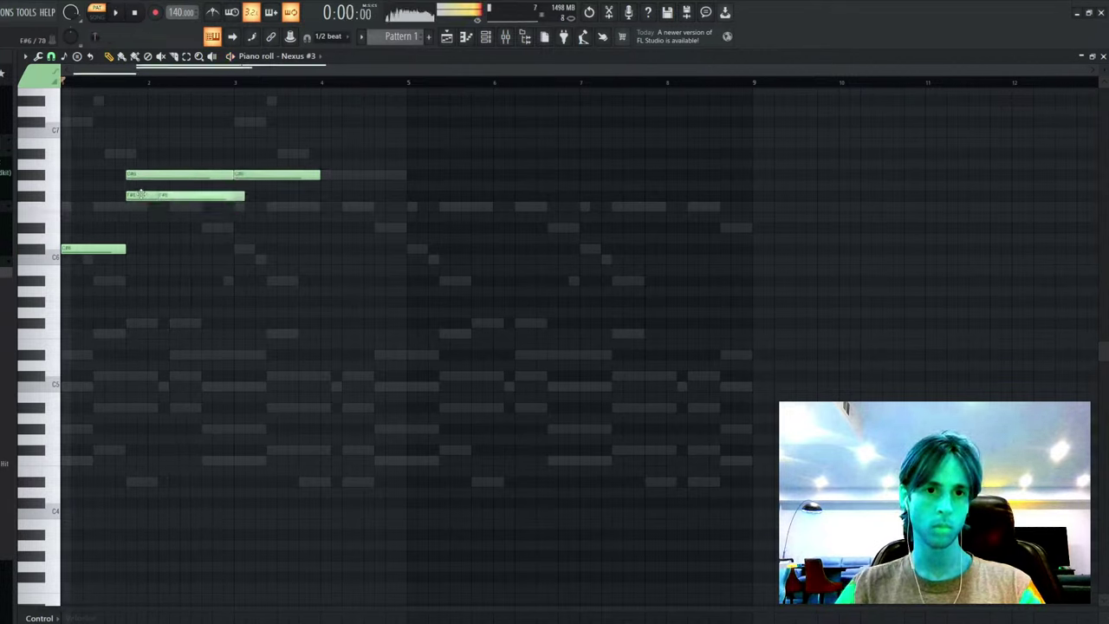
{"action": "right_click", "coordinate": [263, 177]}
{"action": "key", "text": "ctrl+b"}
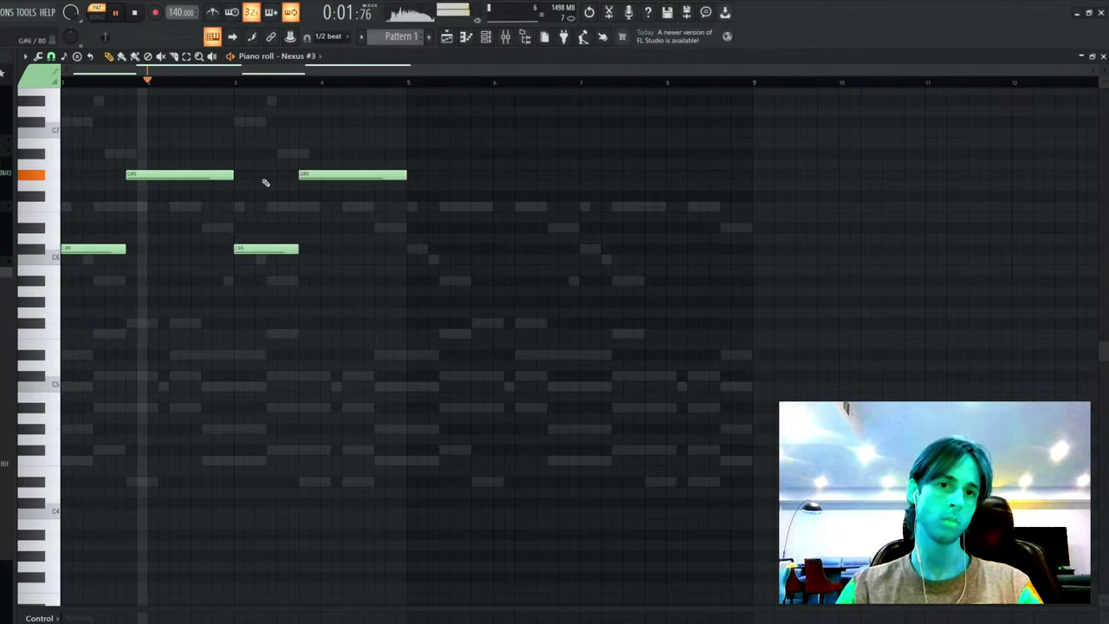
- Raise all four notes one octave, and lower both long G#7 notes by an octave to G#6
{"action": "key", "text": "ctrl+Up"}
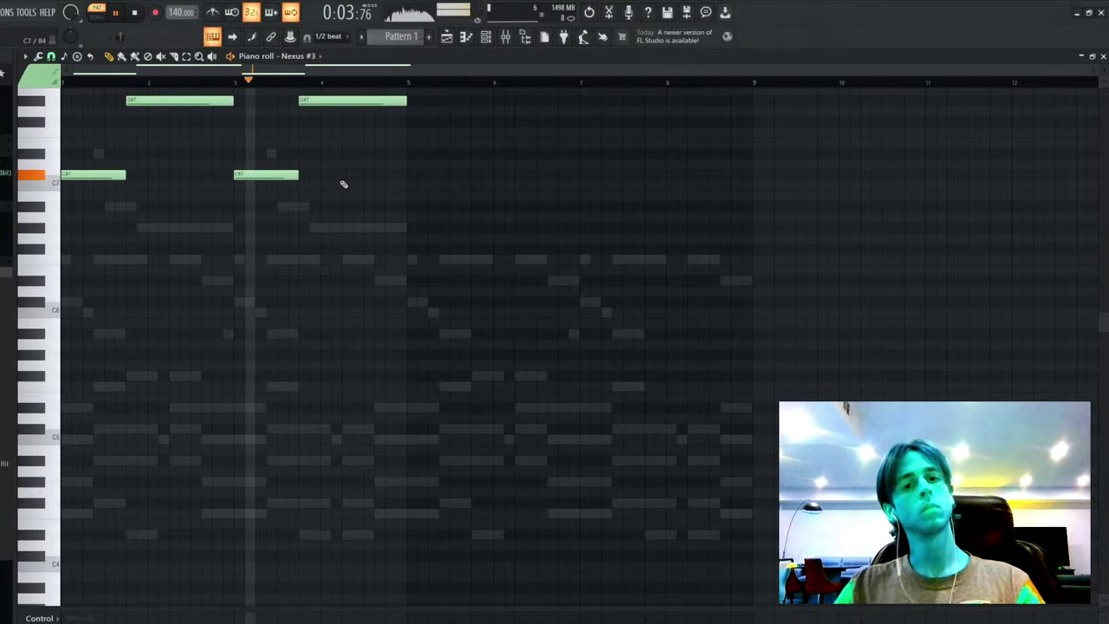
{"action": "left_click_drag", "start_coordinate": [409, 148], "coordinate": [111, 28]}
{"action": "key", "text": "ctrl+Down"}
{"action": "key", "text": "ctrl+d"}
- Lower the first C#7 one octave to C#6 and duplicate the four-bar phrase into bars 5–8
{"action": "left_click_drag", "start_coordinate": [186, 168], "coordinate": [60, 216]}
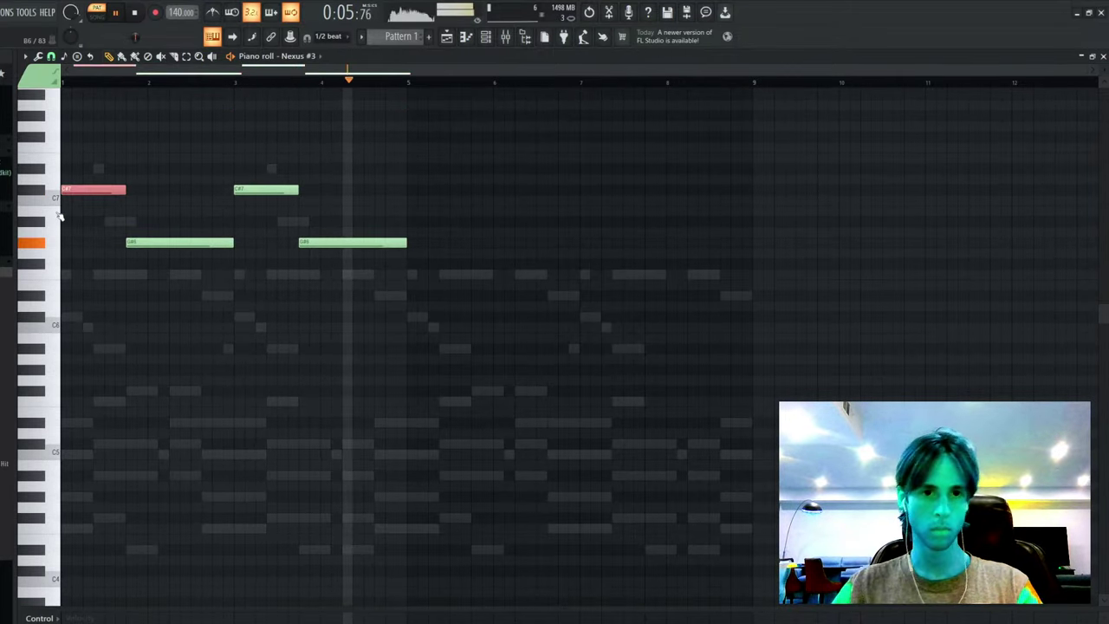
{"action": "key", "text": "ctrl+Down"}
{"action": "key", "text": "ctrl+d"}
{"action": "key", "text": "ctrl+b"}
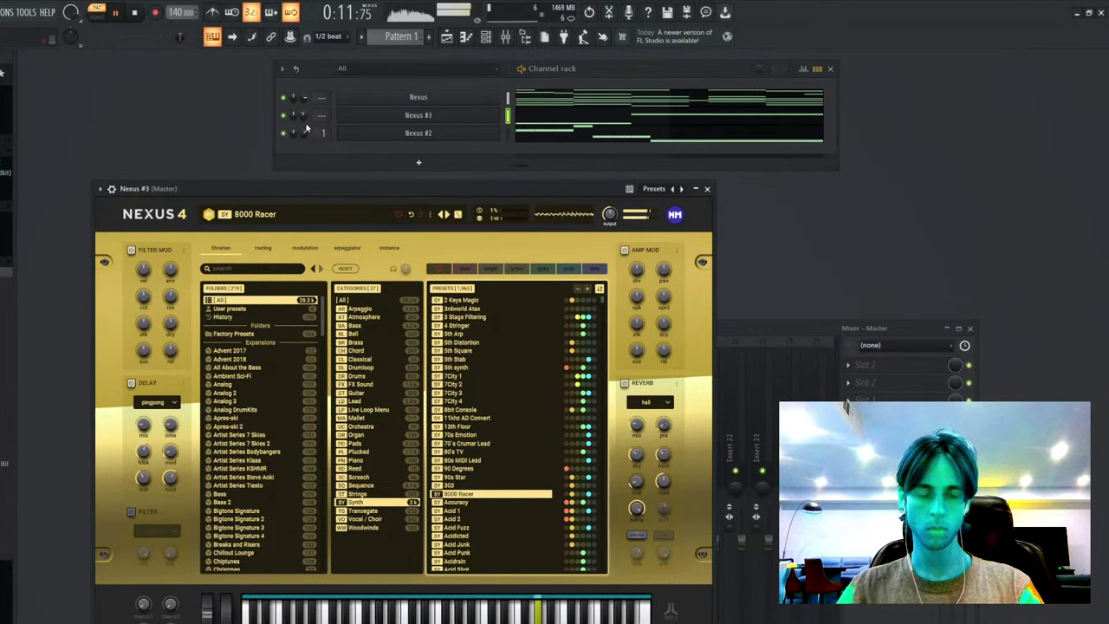
- Switch the Nexus #3 channel to the Arizona Skies preset and reopen its piano roll
{"action": "scroll", "coordinate": [479, 430], "scroll_direction": "down", "scroll_amount": 5}
{"action": "scroll", "coordinate": [478, 431], "scroll_direction": "down", "scroll_amount": 10}
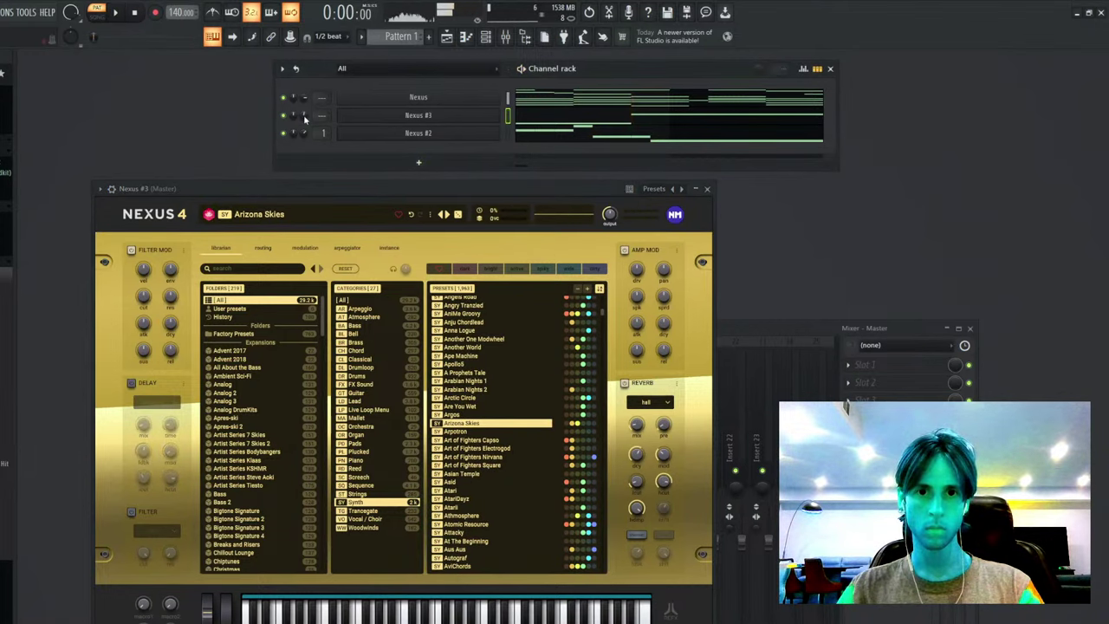
{"action": "left_click", "coordinate": [548, 119]}
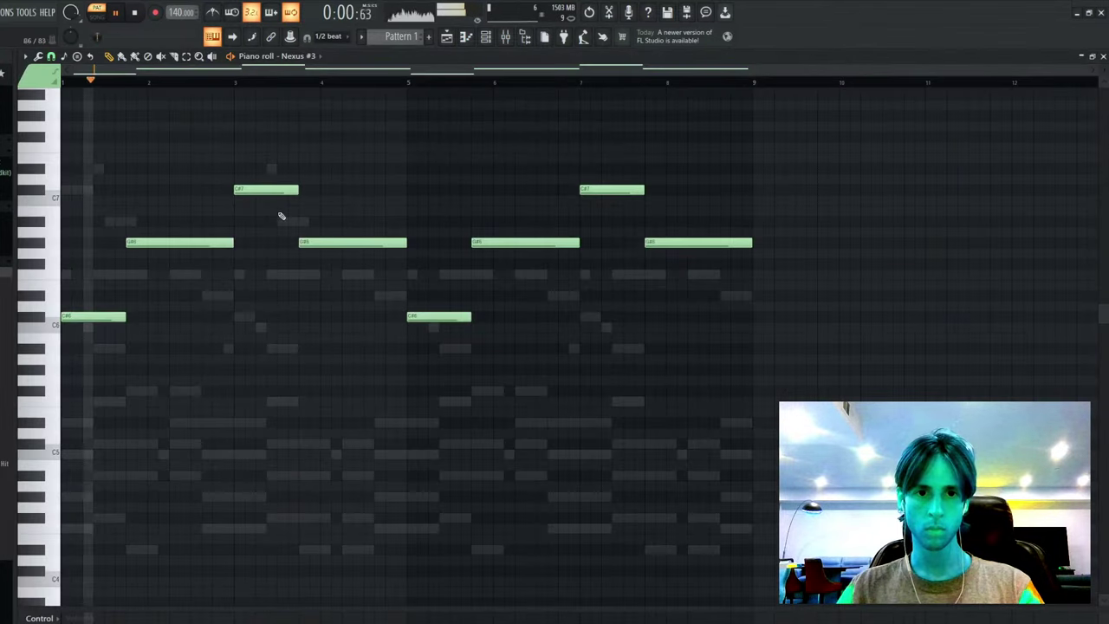
- Replace the long G#6 in bars 1–2 with a short D#6 and an overlapping short F6 late in bar 1
{"action": "right_click", "coordinate": [158, 227]}
{"action": "left_click", "coordinate": [129, 274]}
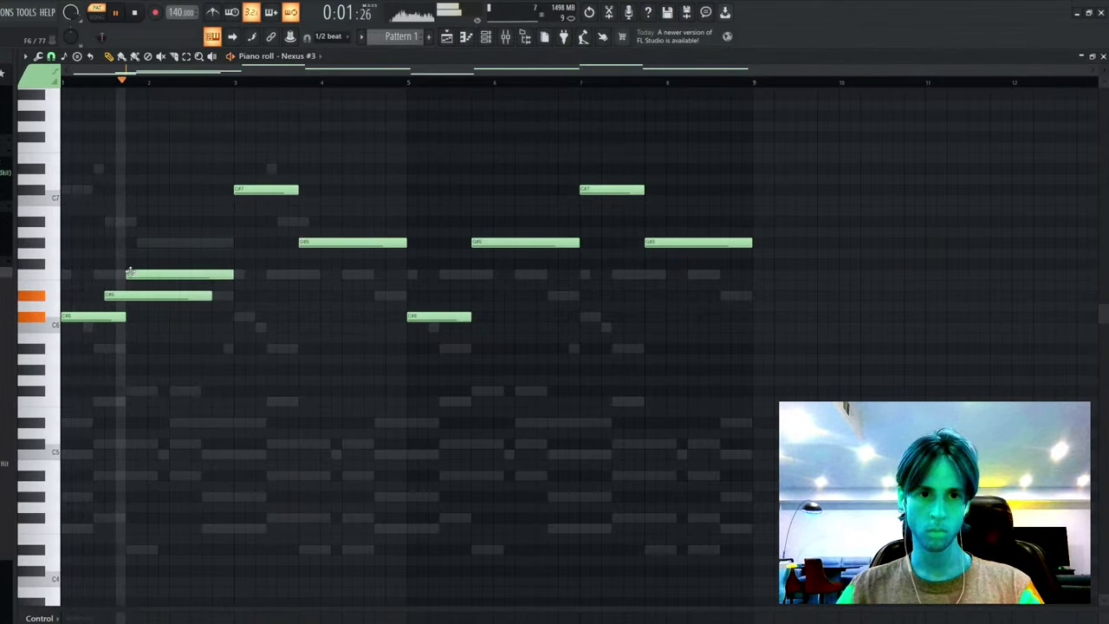
{"action": "key", "text": "space"}
{"action": "key", "text": "space"}
{"action": "mouse_move", "coordinate": [130, 273]}
{"action": "left_mouse_down"}
{"action": "mouse_move", "coordinate": [120, 274]}
{"action": "mouse_move", "coordinate": [139, 275]}
{"action": "mouse_move", "coordinate": [125, 295]}
{"action": "mouse_move", "coordinate": [141, 276]}
{"action": "left_mouse_up"}
{"action": "right_click", "coordinate": [130, 276]}
{"action": "key", "text": "space"}
{"action": "key", "text": "space"}
{"action": "right_click", "coordinate": [135, 297]}
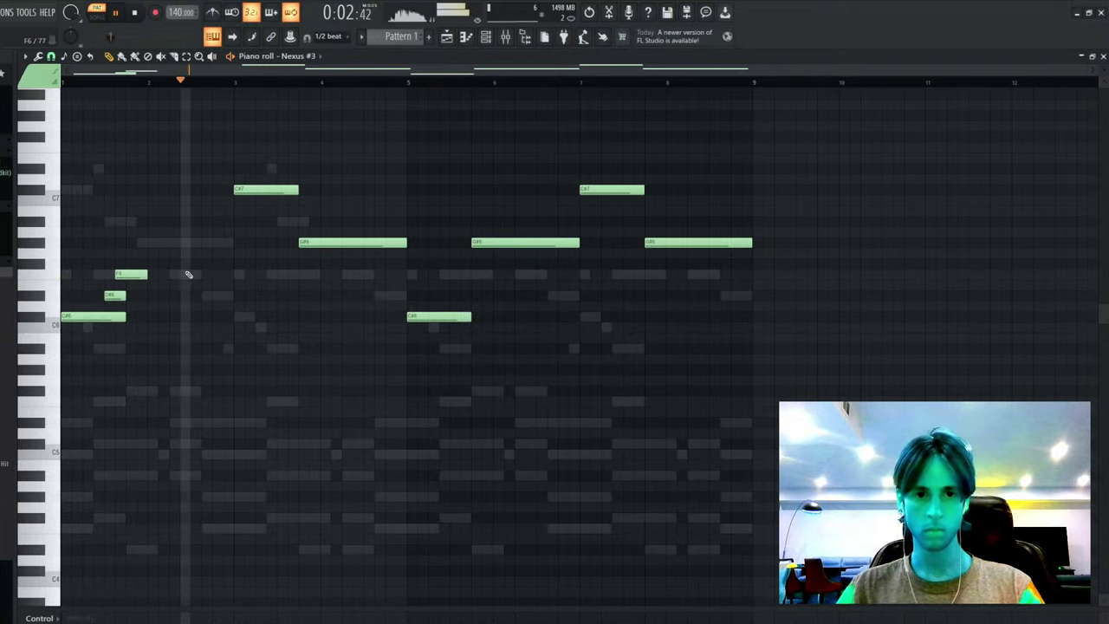
- Delete all notes from bar 3 onward and duplicate the remaining three-note phrase
{"action": "left_click_drag", "start_coordinate": [246, 154], "coordinate": [1030, 482]}
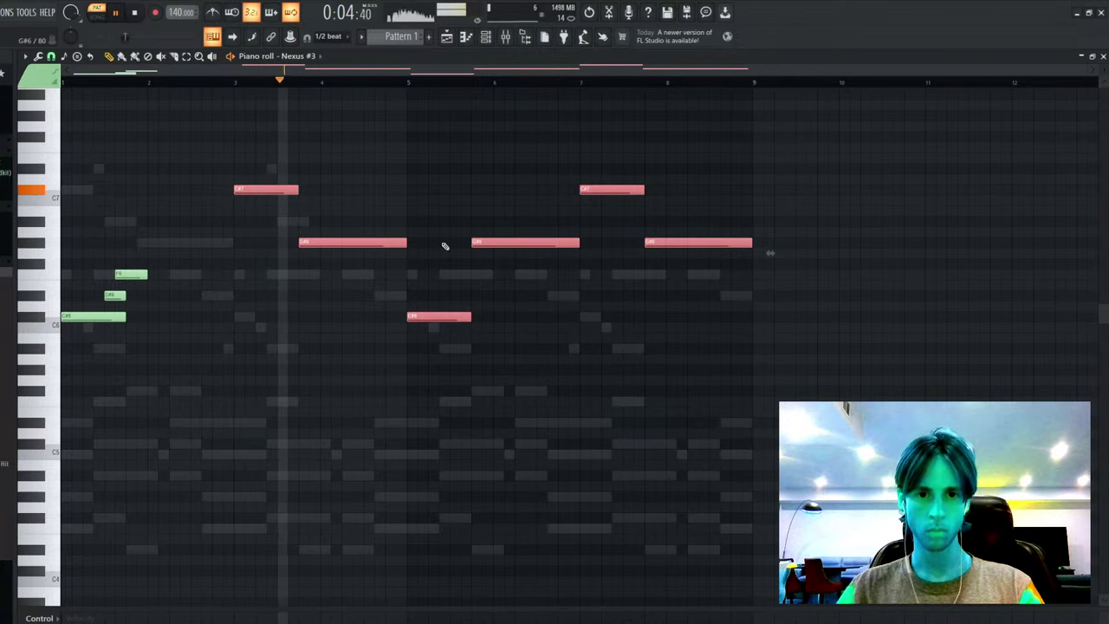
{"action": "key", "text": "Delete"}
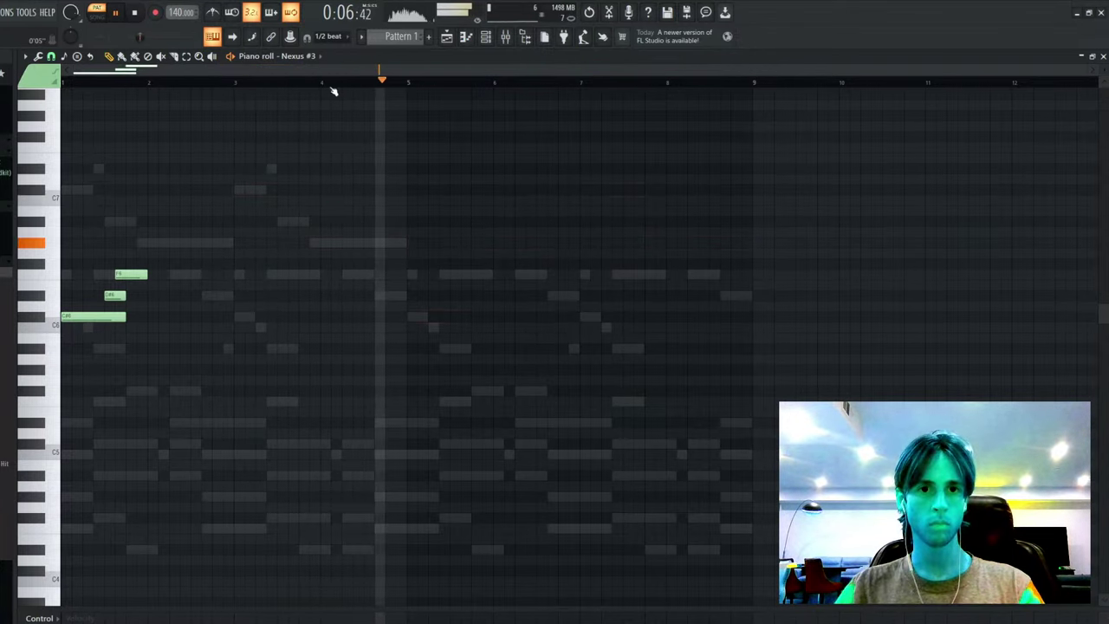
{"action": "key", "text": "ctrl+b"}
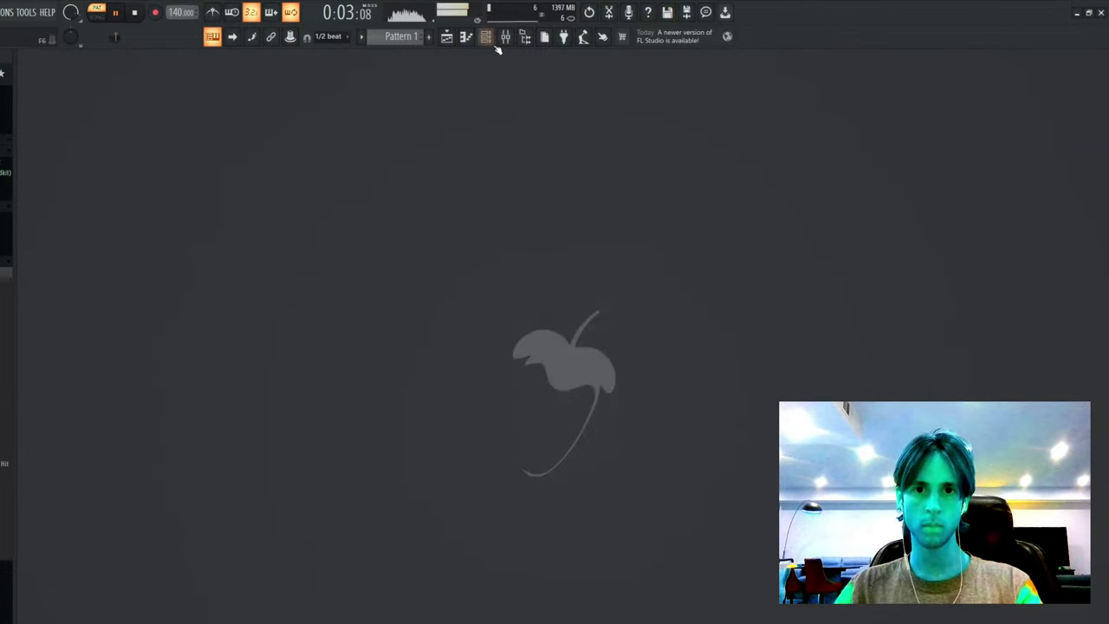
- Show the channel rack, add an ElectraX64 instrument channel and move its window below the rack
{"action": "left_click", "coordinate": [489, 39]}
{"action": "left_click", "coordinate": [509, 98]}
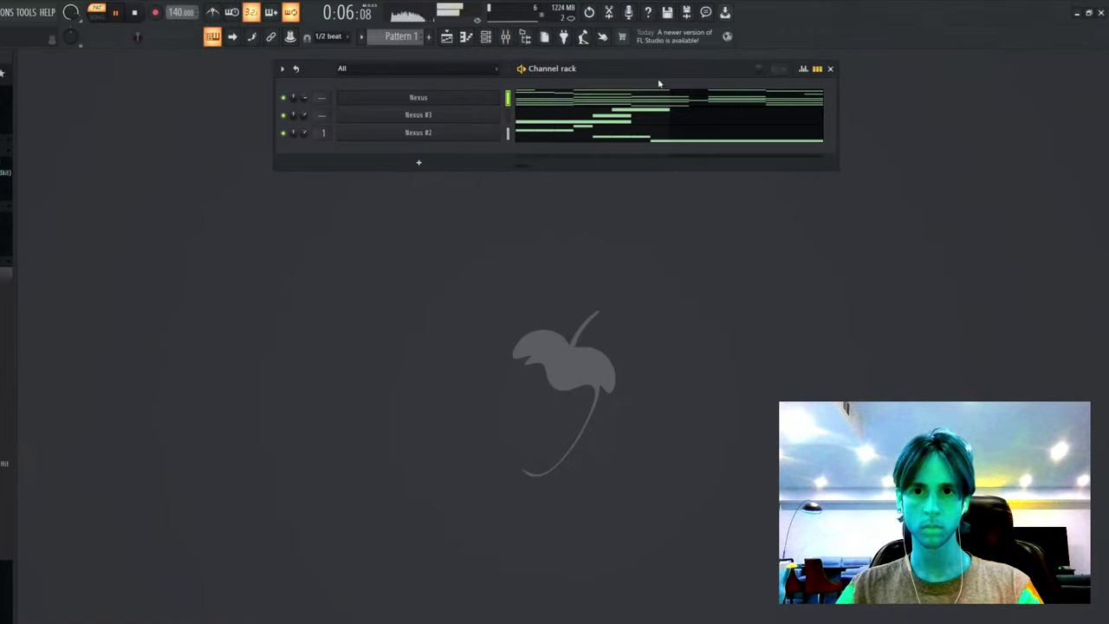
{"action": "left_click", "coordinate": [458, 158]}
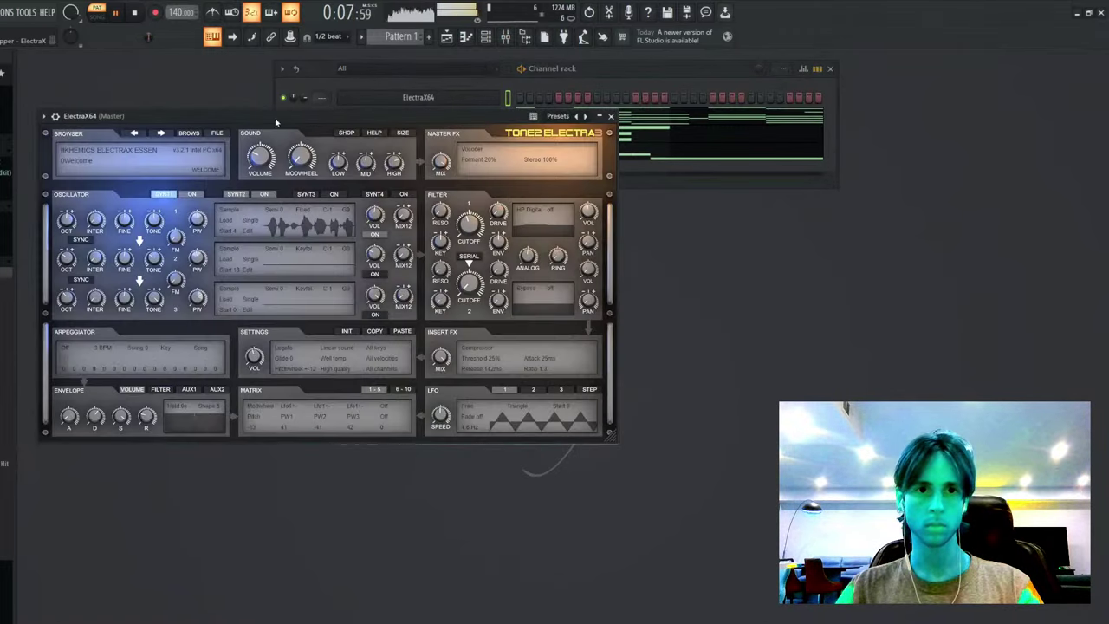
{"action": "left_click_drag", "start_coordinate": [313, 114], "coordinate": [408, 267]}
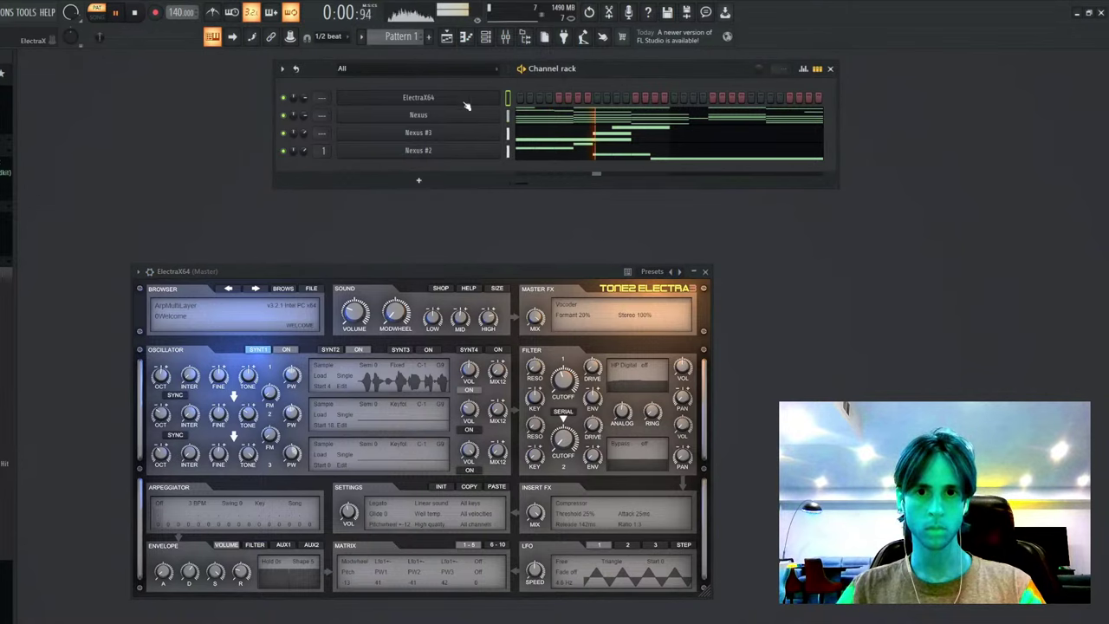
- Copy the Nexus chord and melody notes into the ElectraX64 channel and mute the original Nexus channel
{"action": "key", "text": "space"}
{"action": "left_click", "coordinate": [379, 102]}
{"action": "left_click", "coordinate": [388, 100]}
{"action": "key", "text": "space"}
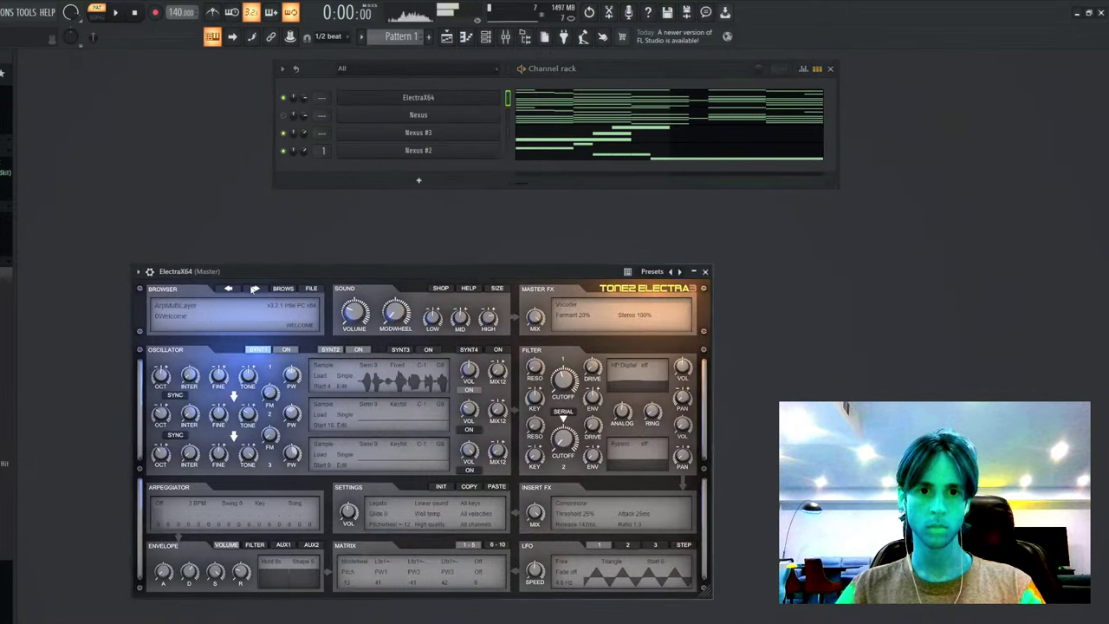
{"action": "key", "text": "space"}
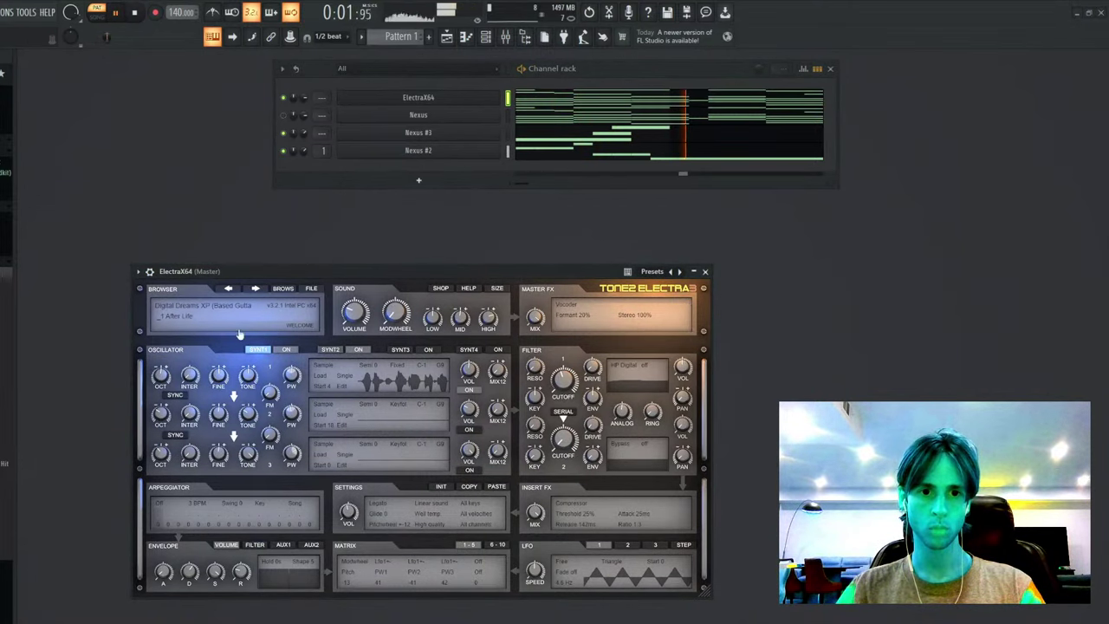
- Audition patches in ElectraX64's Digital Dreams XP bank and settle on BL - Fuzzydice
{"action": "left_click", "coordinate": [174, 320]}
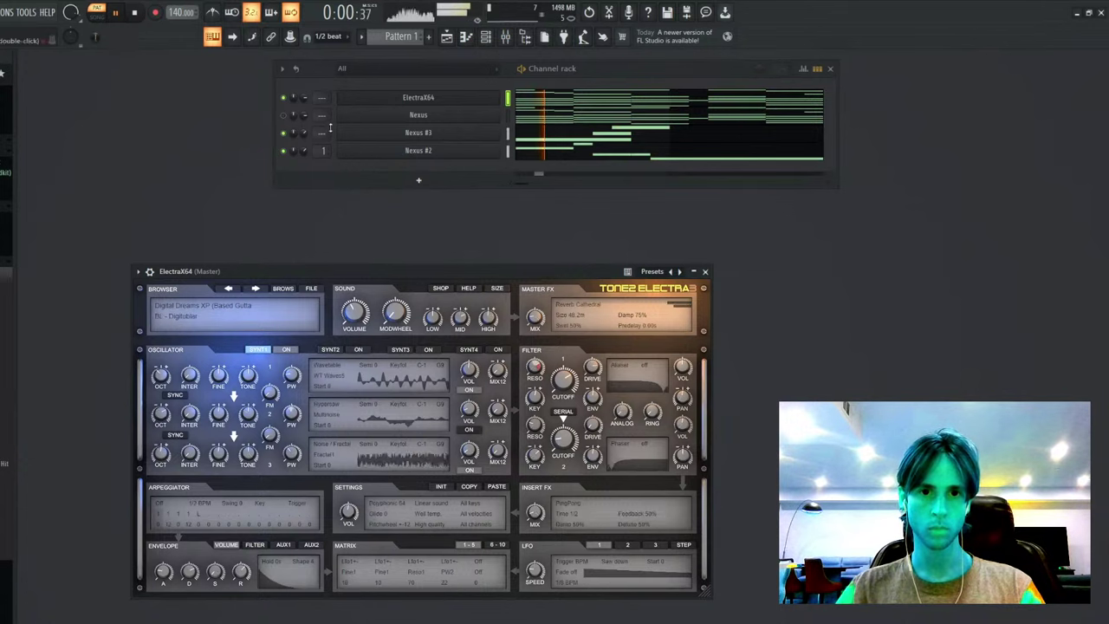
{"action": "left_click", "coordinate": [255, 288]}
{"action": "key", "text": "space"}
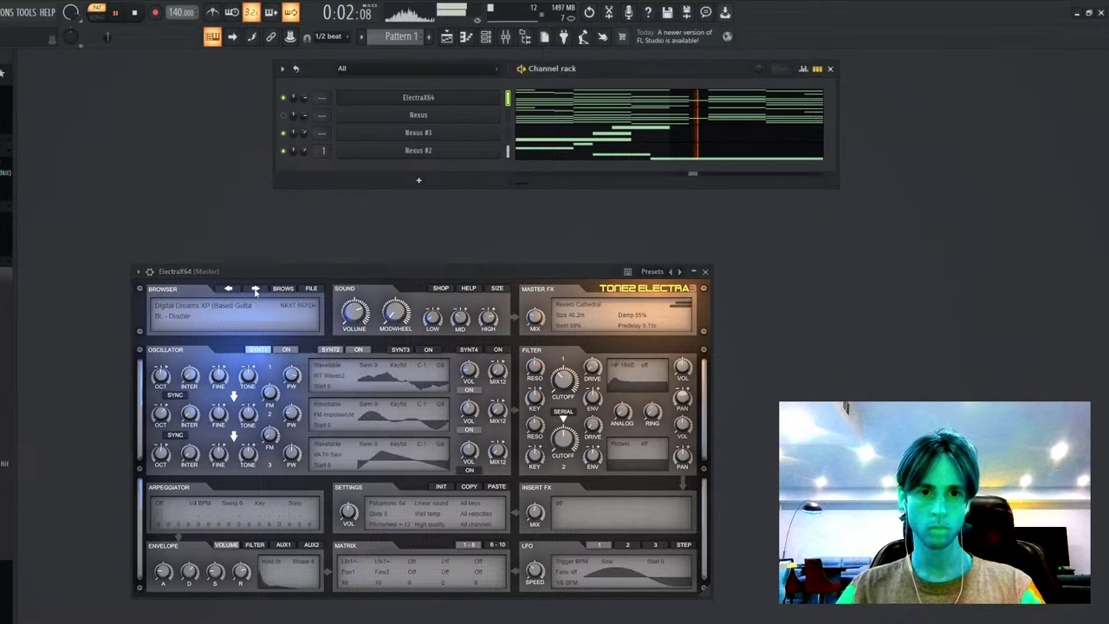
{"action": "left_click", "coordinate": [255, 289]}
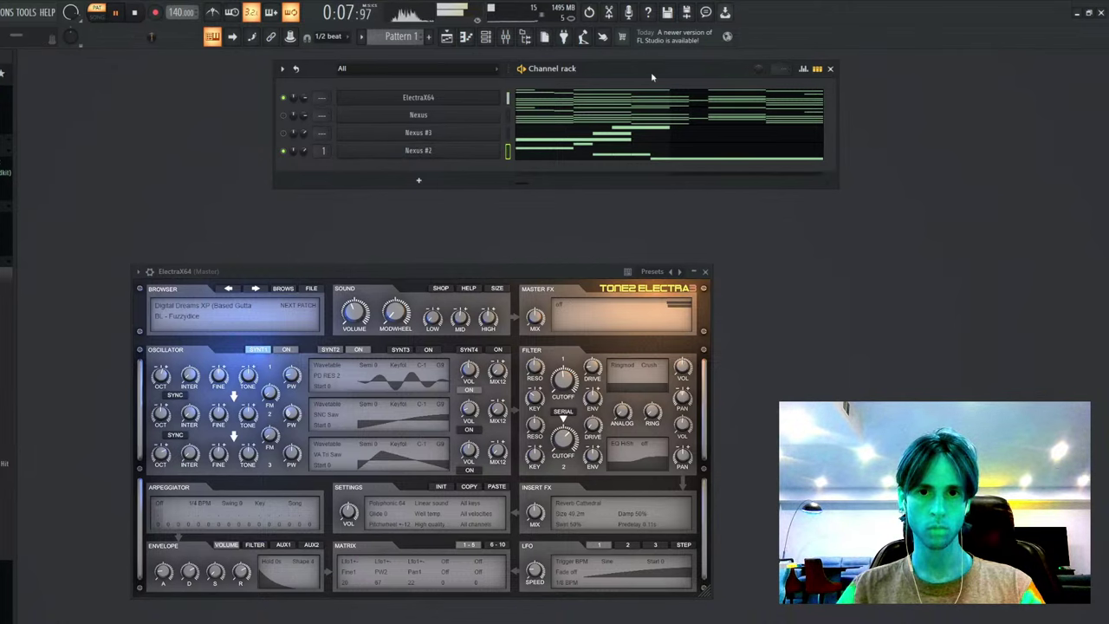
- Replace the Nexus #2 instrument with a second ElectraX64 using the Anthrax bank and move its window below the rack
{"action": "left_click", "coordinate": [229, 246]}
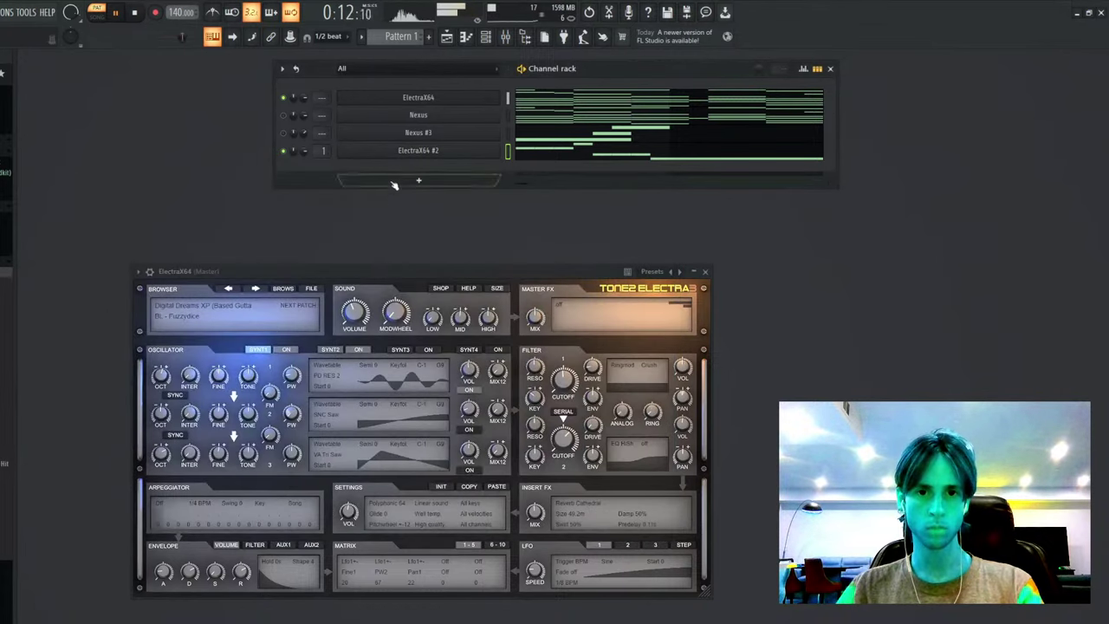
{"action": "left_click", "coordinate": [158, 262]}
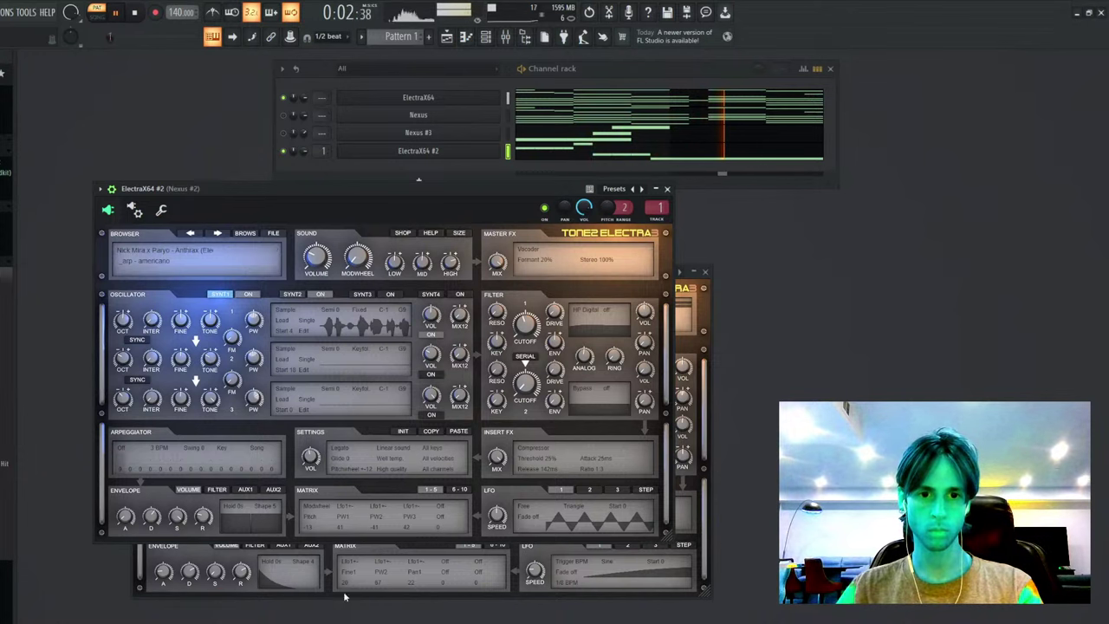
{"action": "left_click_drag", "start_coordinate": [230, 189], "coordinate": [234, 230]}
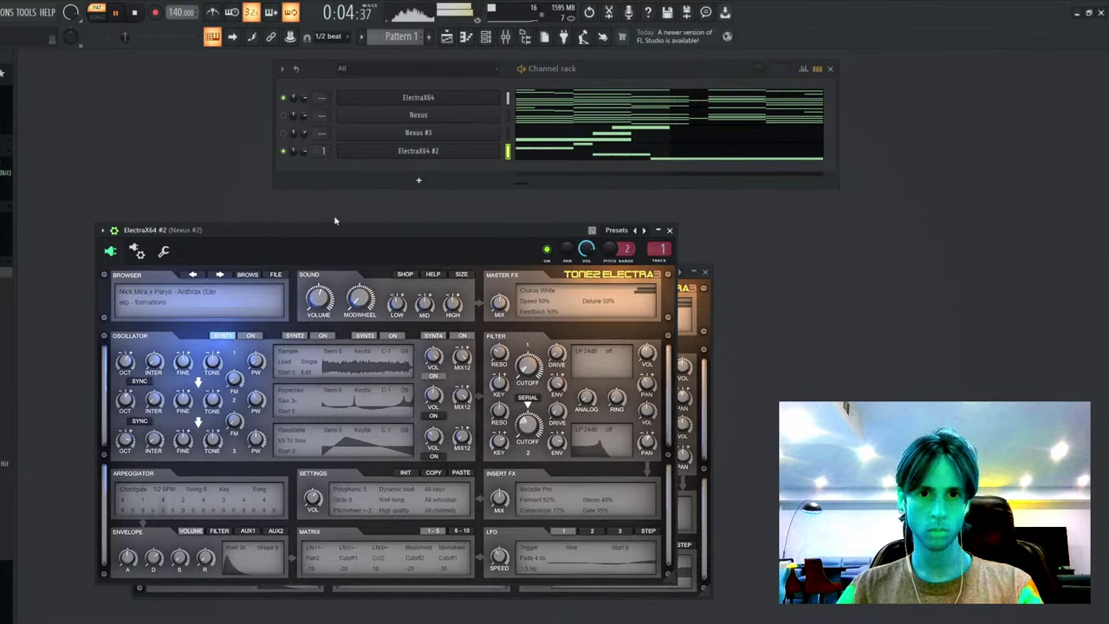
- Lower the ElectraX64 #2 countermelody one octave and duplicate its four bars into bars 5–8
{"action": "left_click", "coordinate": [569, 154]}
{"action": "key", "text": "ctrl+Down"}
{"action": "key", "text": "ctrl+b"}
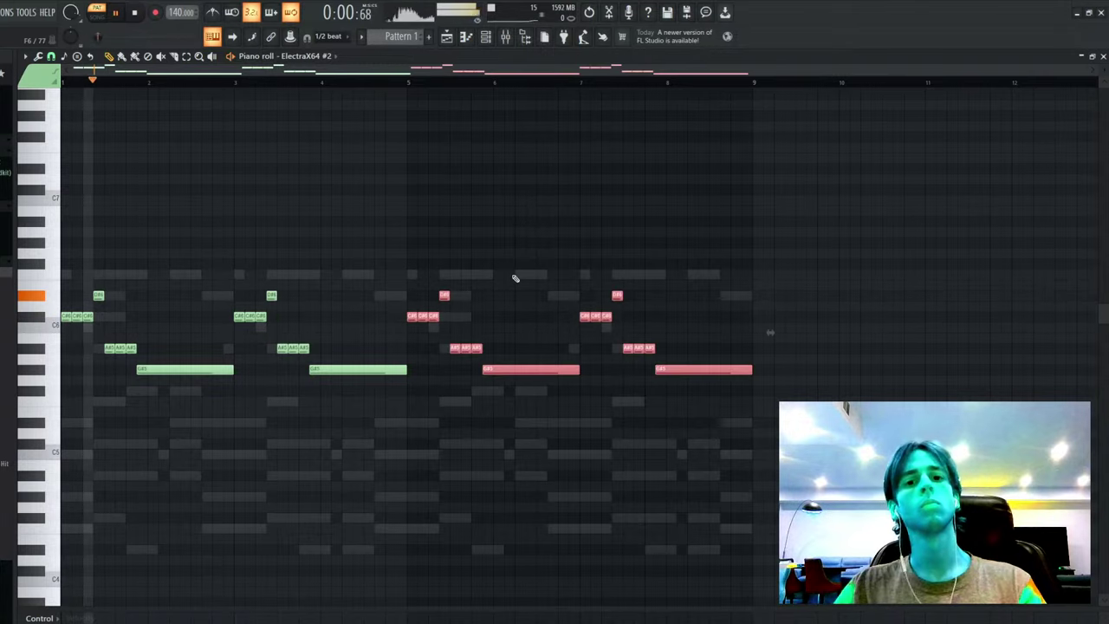
{"action": "key", "text": "ctrl+d"}
{"action": "key", "text": "Escape"}
- Change the ElectraX64 #2 patch to arp - goal and restart playback
{"action": "left_click", "coordinate": [220, 275]}
{"action": "key", "text": "space"}
{"action": "key", "text": "space"}
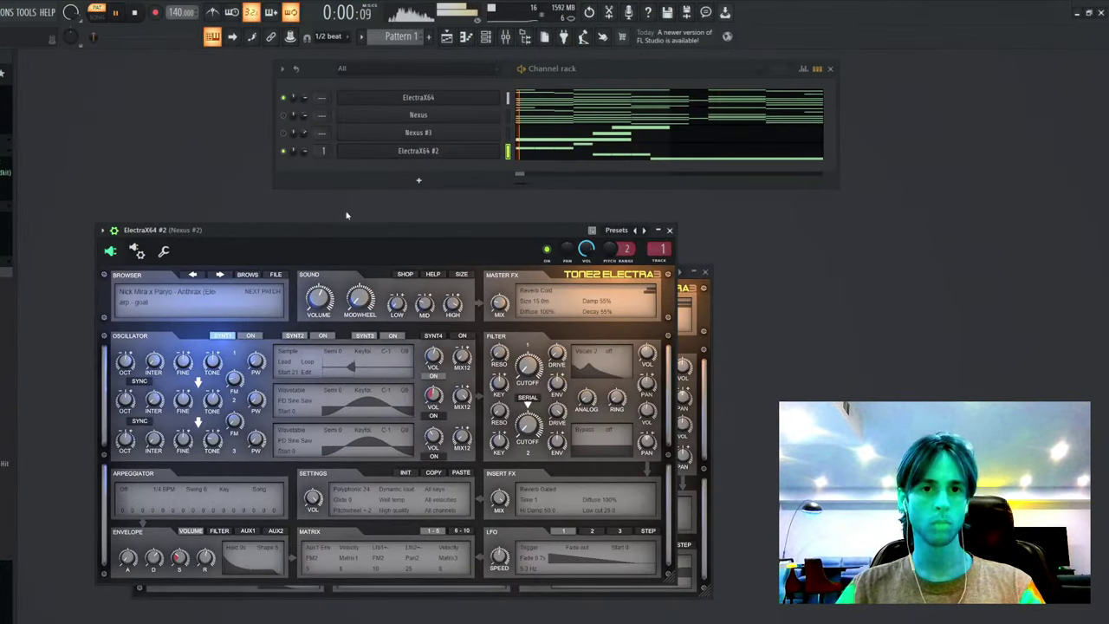
- Open Looperator on the Nexus #2 mixer track during playback, and close the mixer and all plugin windows
{"action": "left_click", "coordinate": [483, 40]}
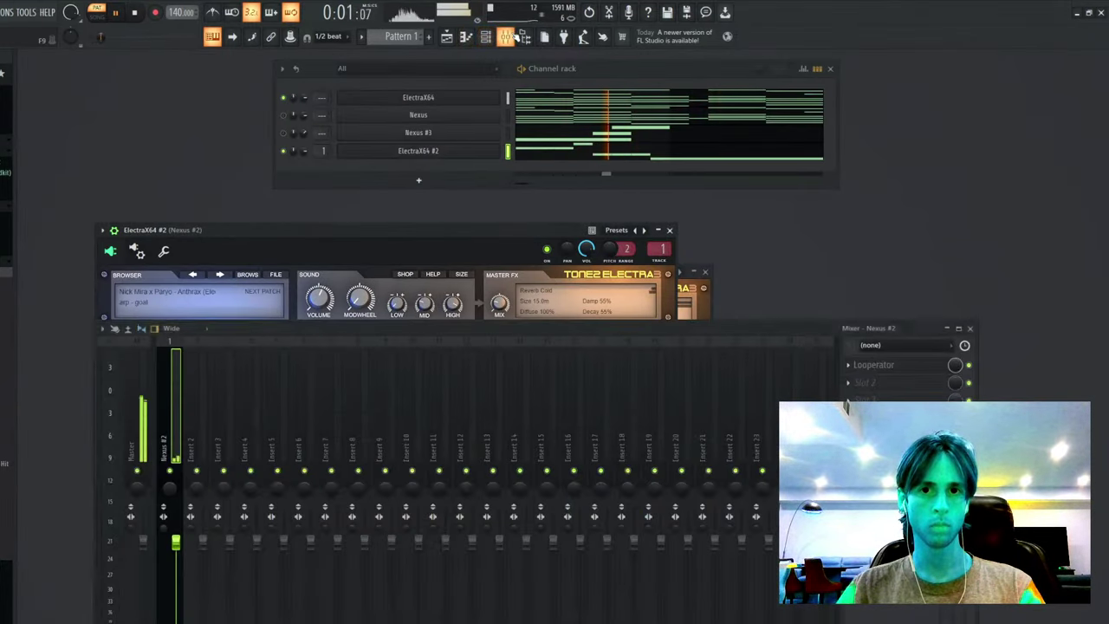
{"action": "left_click", "coordinate": [956, 367]}
{"action": "key", "text": "space"}
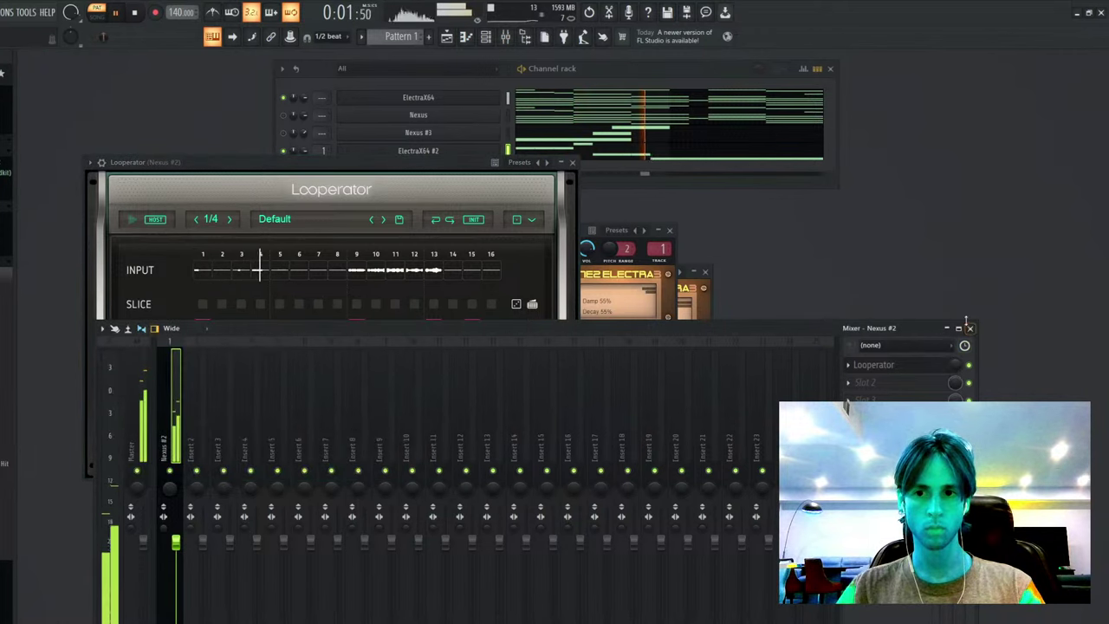
{"action": "key", "text": "F9"}
{"action": "left_click", "coordinate": [573, 162]}
{"action": "left_click", "coordinate": [670, 230]}
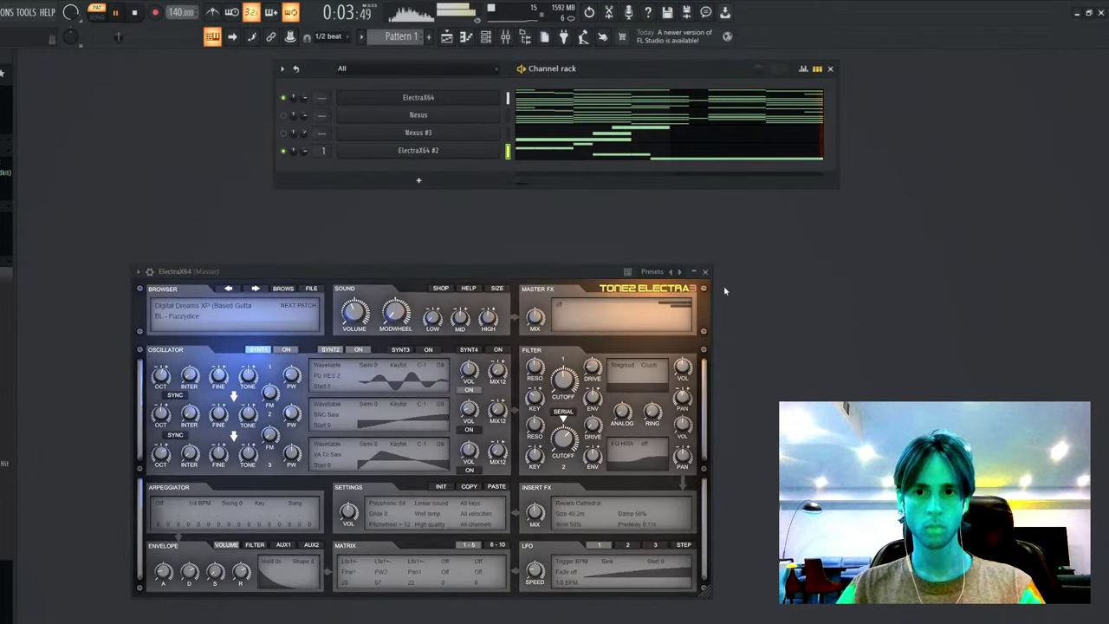
{"action": "left_click", "coordinate": [705, 272]}
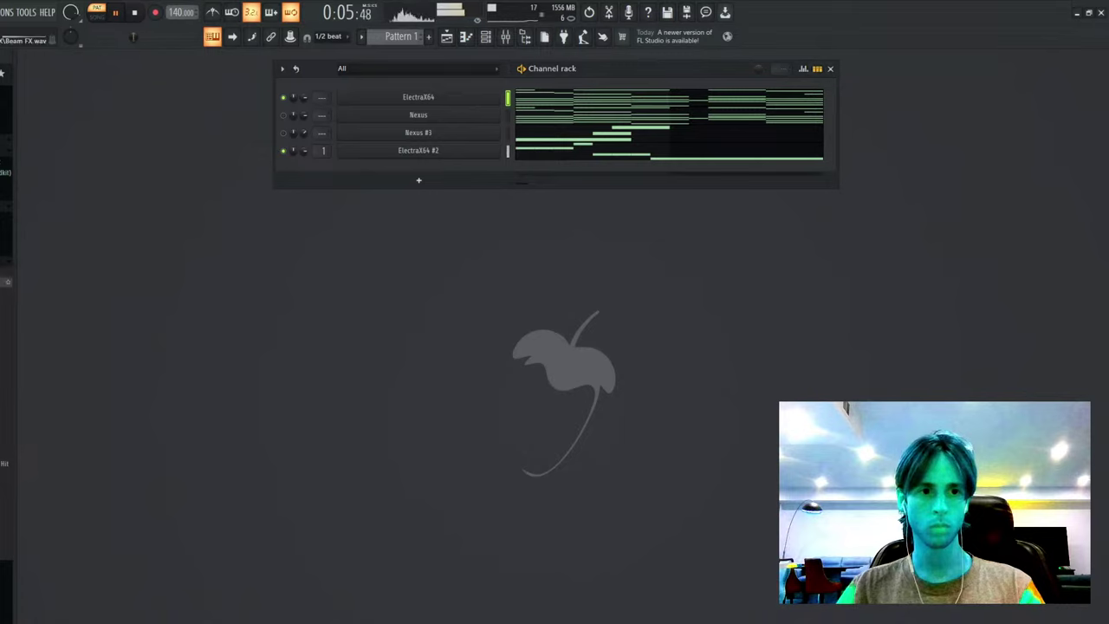
- Add the Beam FX sample as a new channel and trigger it on the pattern's first step
{"action": "left_click_drag", "start_coordinate": [480, 173], "coordinate": [508, 176]}
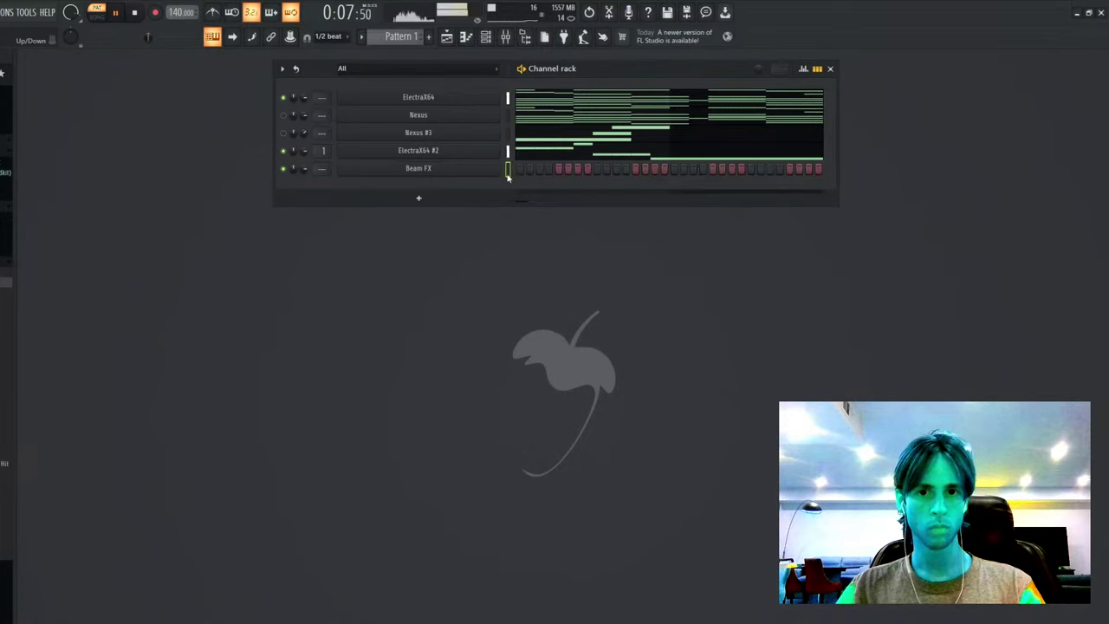
{"action": "left_click", "coordinate": [487, 171]}
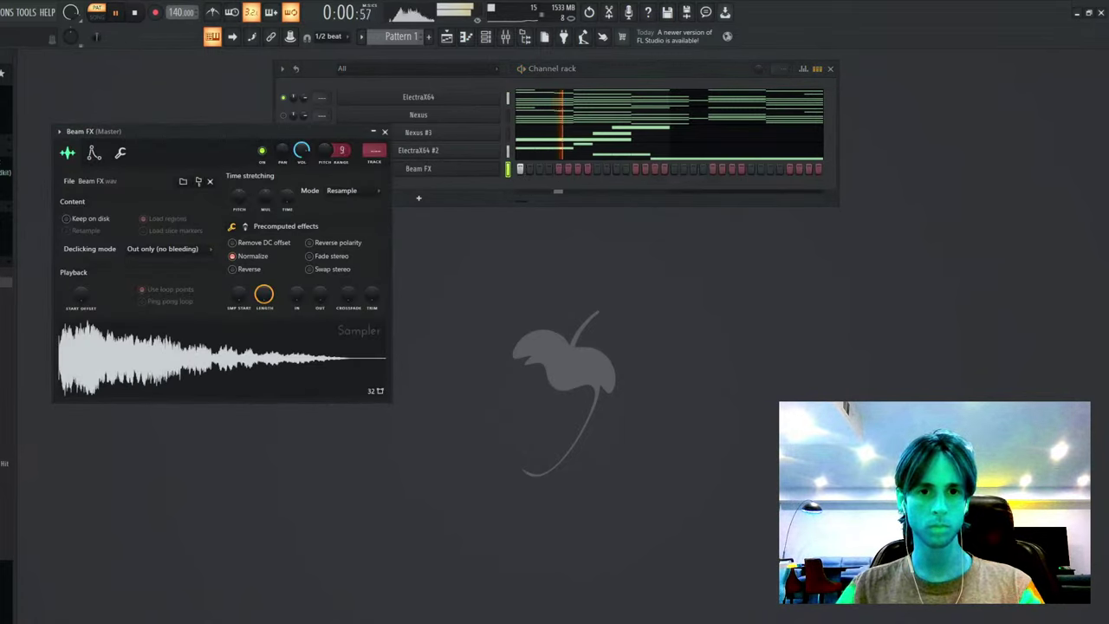
- Set the Beam FX pitch range to 12, route it to mixer track 2 and adjust its time-stretching pitch
{"action": "left_click_drag", "start_coordinate": [346, 150], "coordinate": [323, 143]}
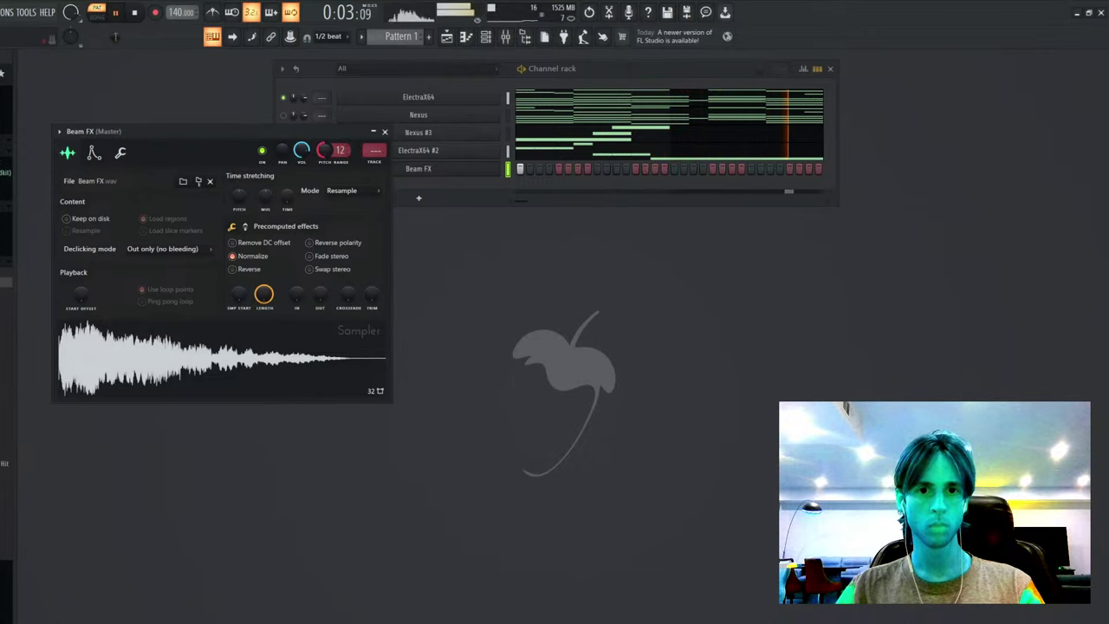
{"action": "left_click", "coordinate": [374, 163]}
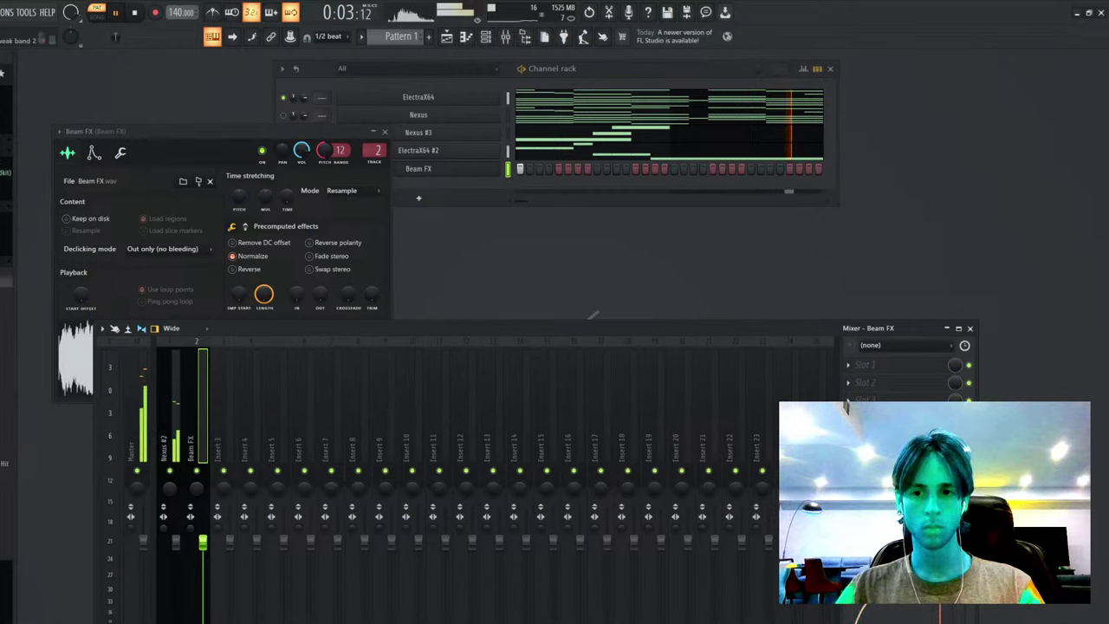
{"action": "left_click_drag", "start_coordinate": [240, 198], "coordinate": [249, 200]}
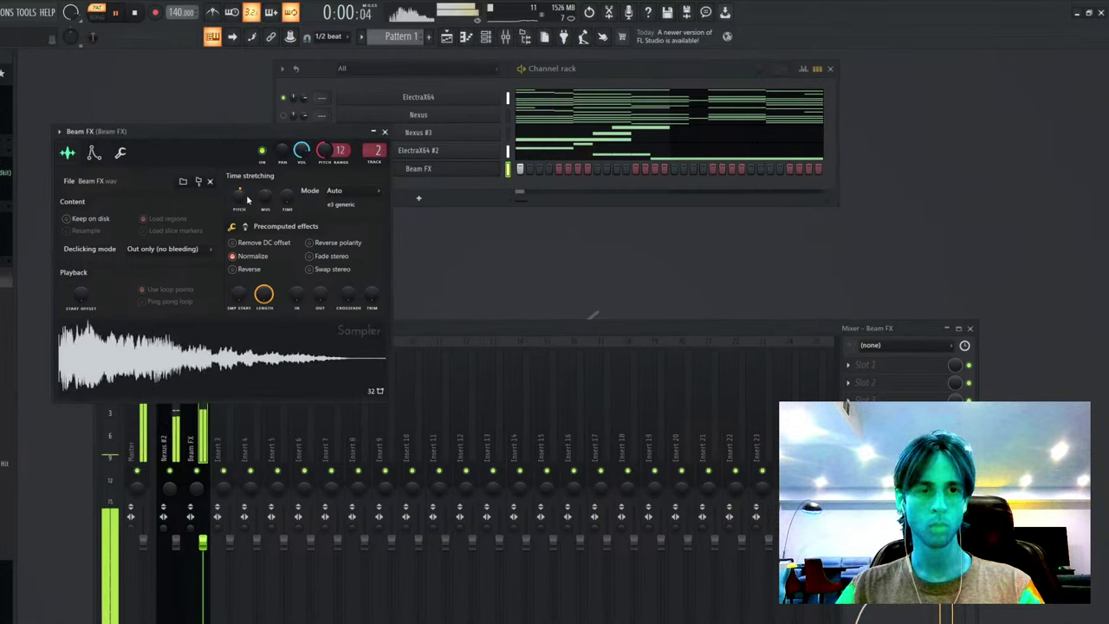
- Add Fruity parametric EQ 2 with the 40Hz + 18kHz cut preset to the Beam FX track and raise its low cut into the low mids
{"action": "left_click", "coordinate": [908, 372]}
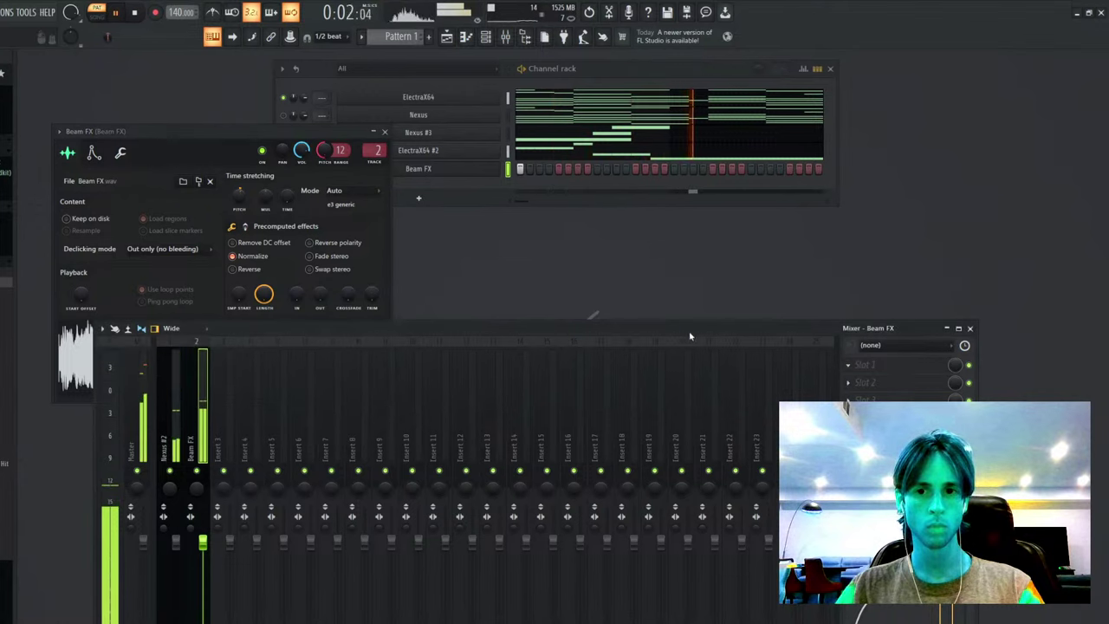
{"action": "left_click", "coordinate": [549, 374]}
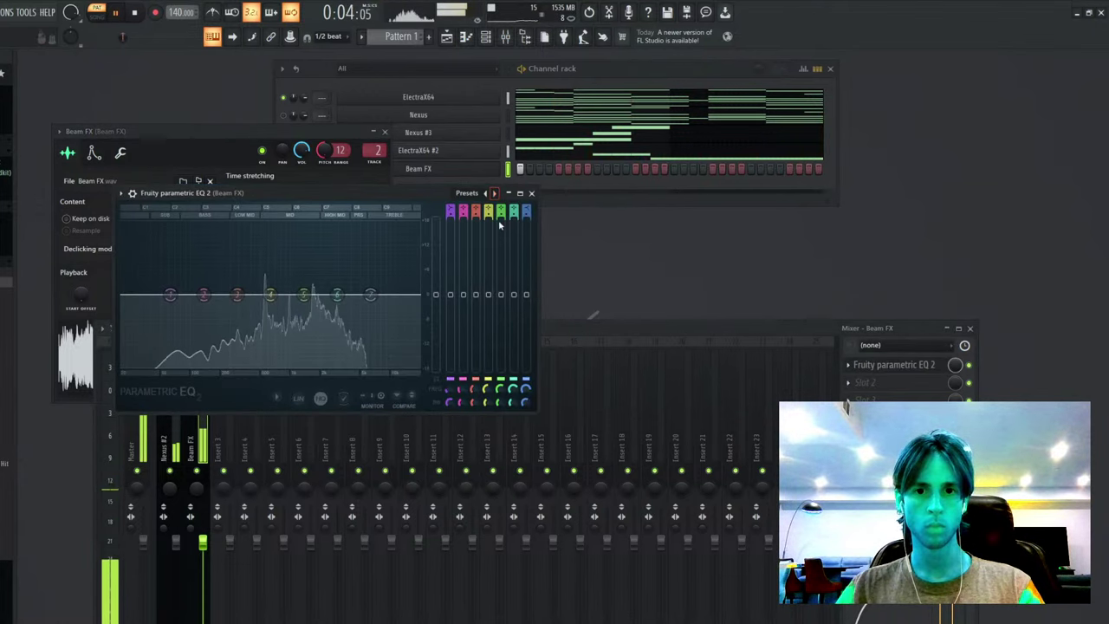
{"action": "left_click", "coordinate": [495, 193]}
{"action": "left_click_drag", "start_coordinate": [146, 295], "coordinate": [247, 294]}
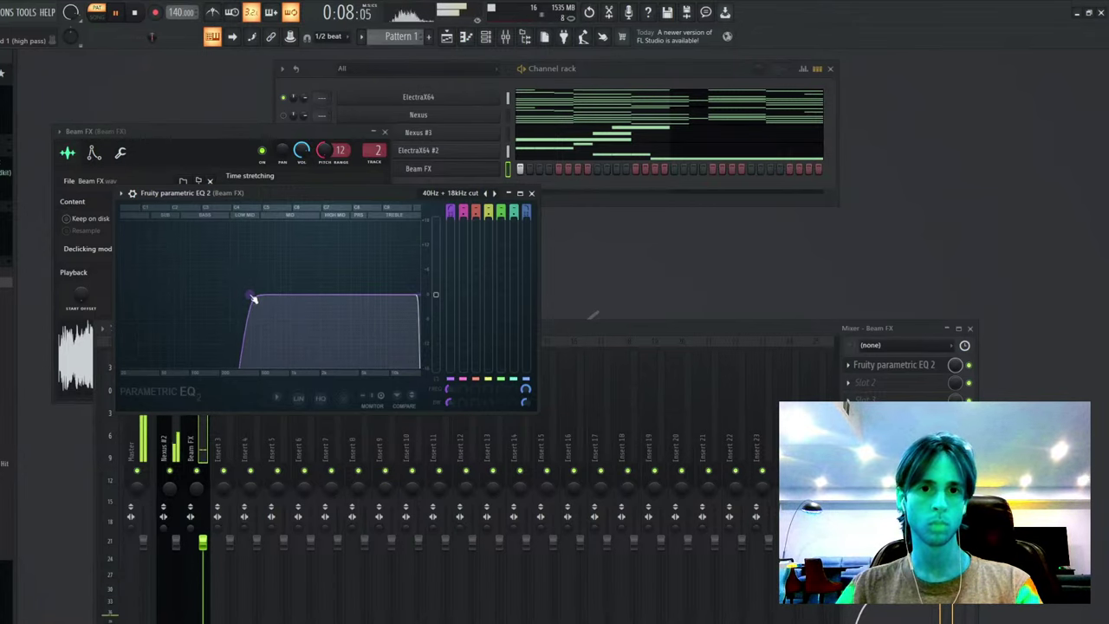
{"action": "key", "text": "Escape"}
{"action": "key", "text": "Escape"}
{"action": "key", "text": "Escape"}
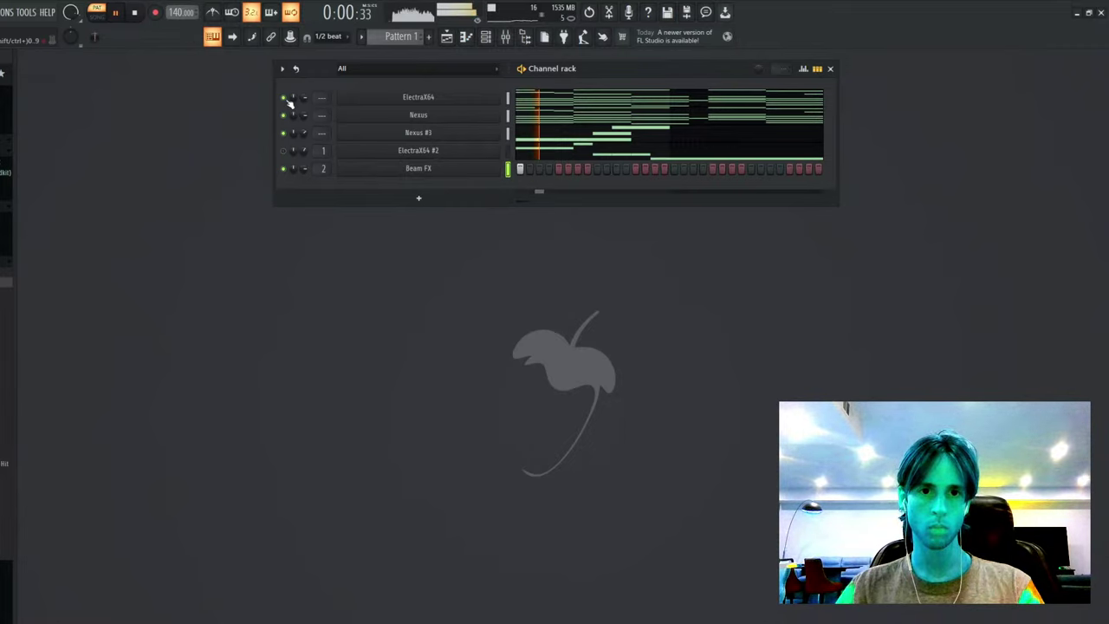
- Change the ElectraX64 patch to arp - boredom, check it against its notes, and route the channel to mixer track 3
{"action": "left_click", "coordinate": [418, 98]}
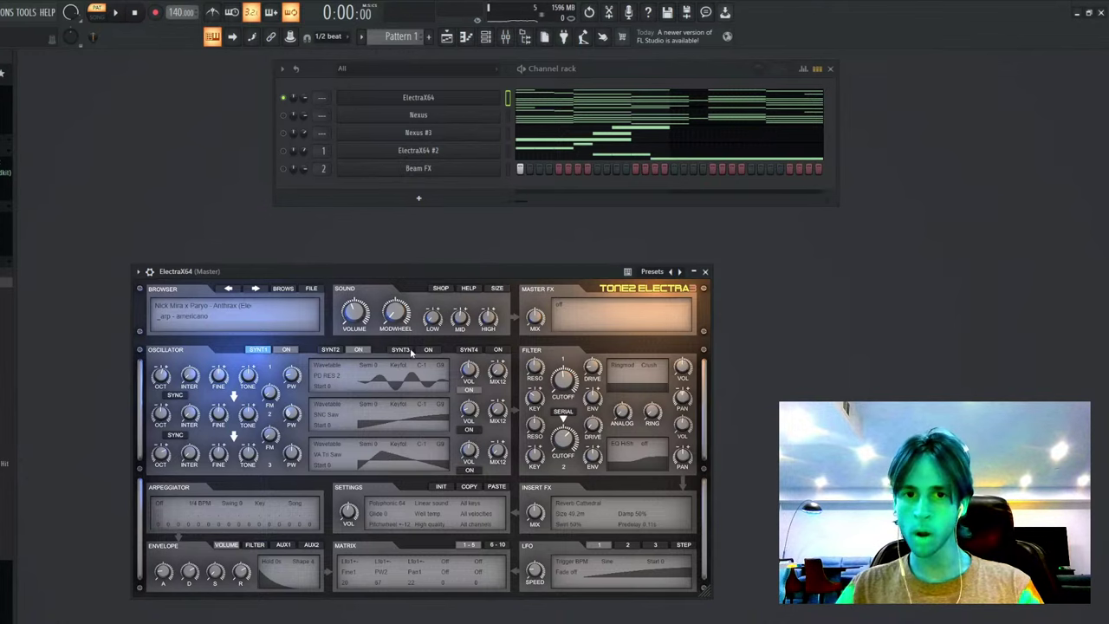
{"action": "left_click", "coordinate": [256, 288]}
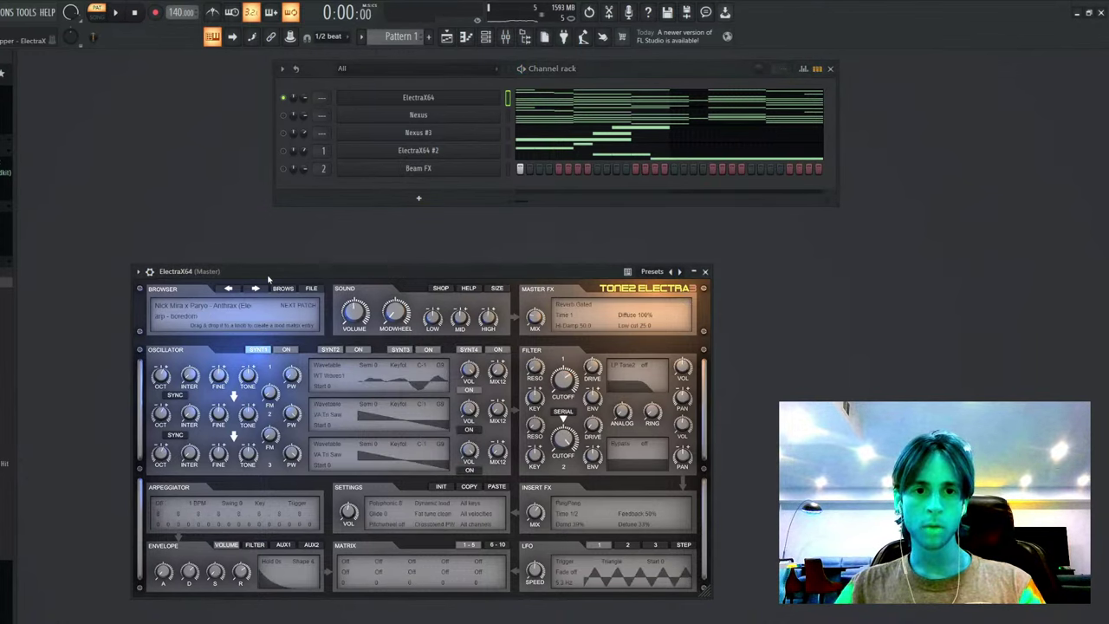
{"action": "left_click_drag", "start_coordinate": [268, 273], "coordinate": [210, 266]}
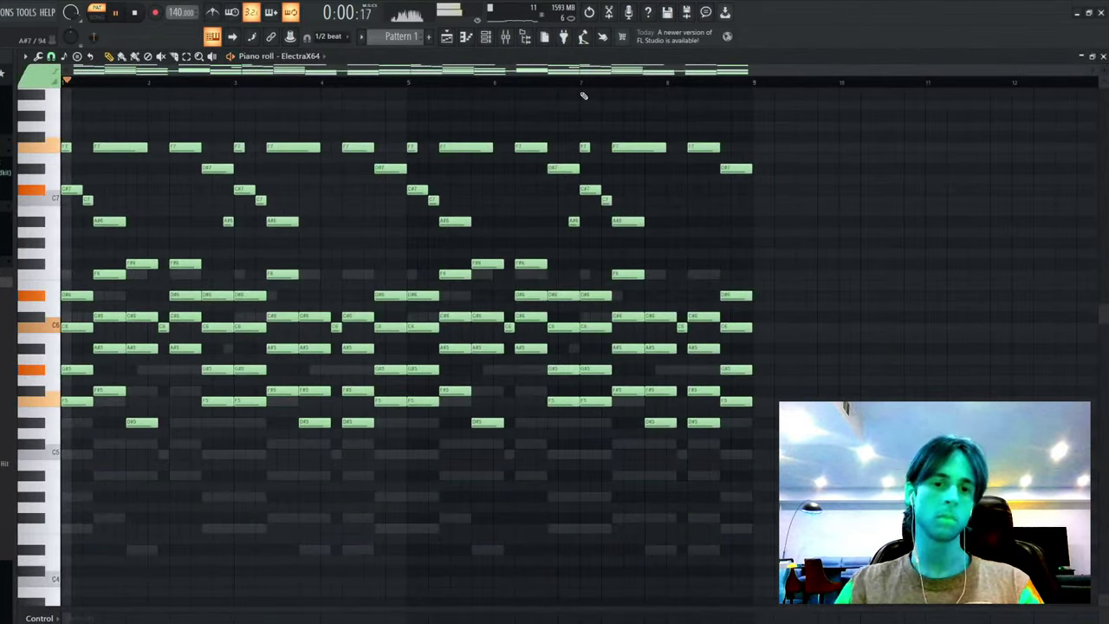
{"action": "key", "text": "Escape"}
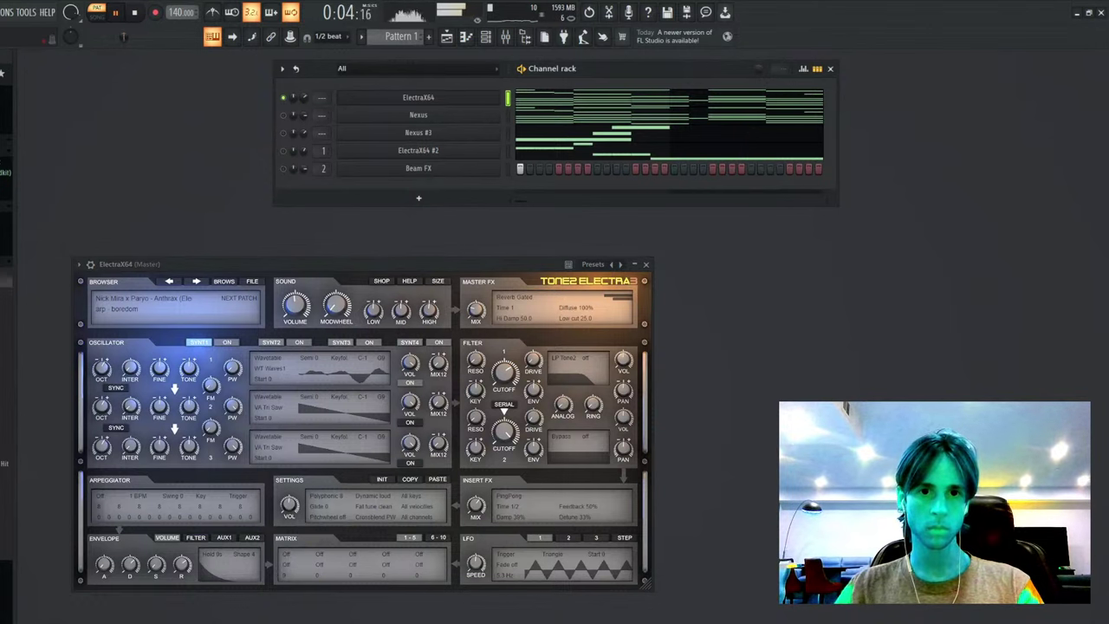
{"action": "key", "text": "ctrl+l"}
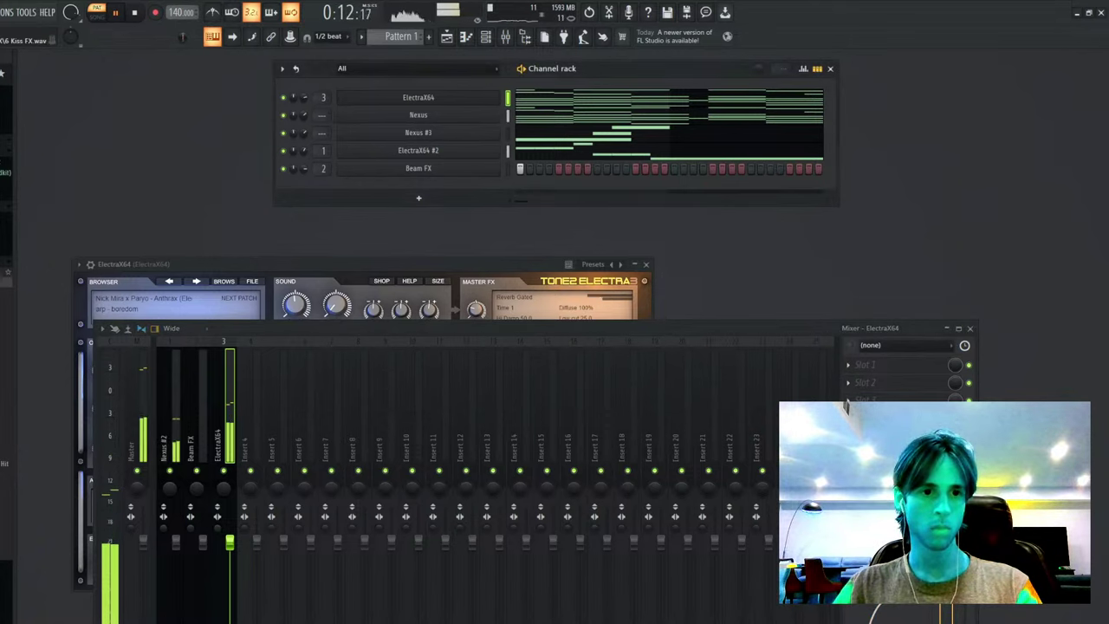
- Add the Dj Scratch sample as a new channel and route Nexus #3 to mixer track 4
{"action": "left_click_drag", "start_coordinate": [4, 332], "coordinate": [451, 193]}
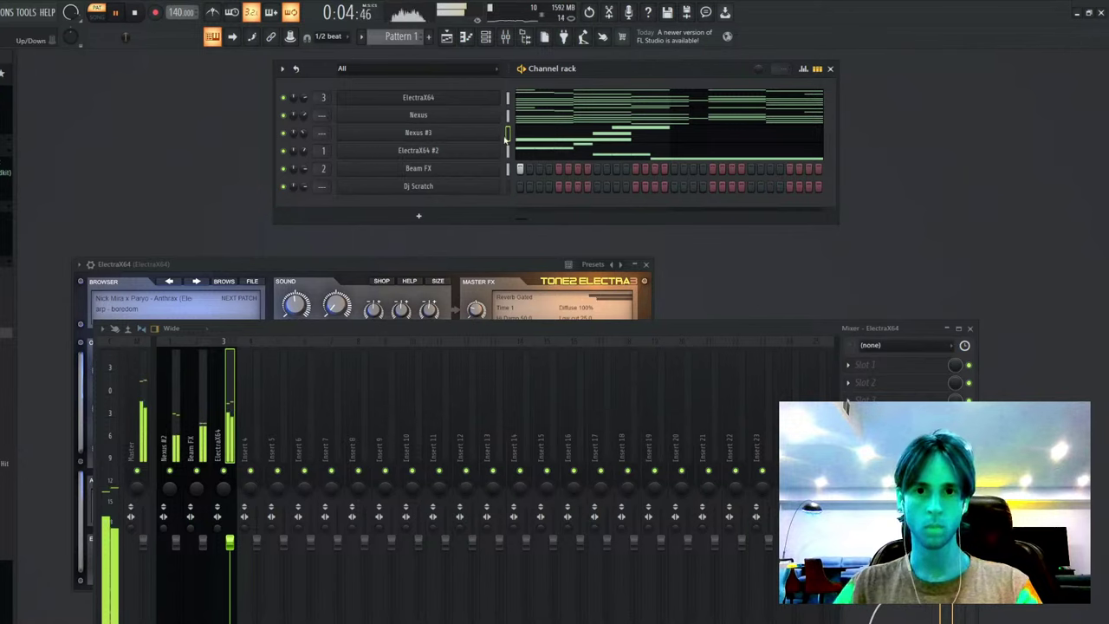
{"action": "key", "text": "ctrl+shift+l"}
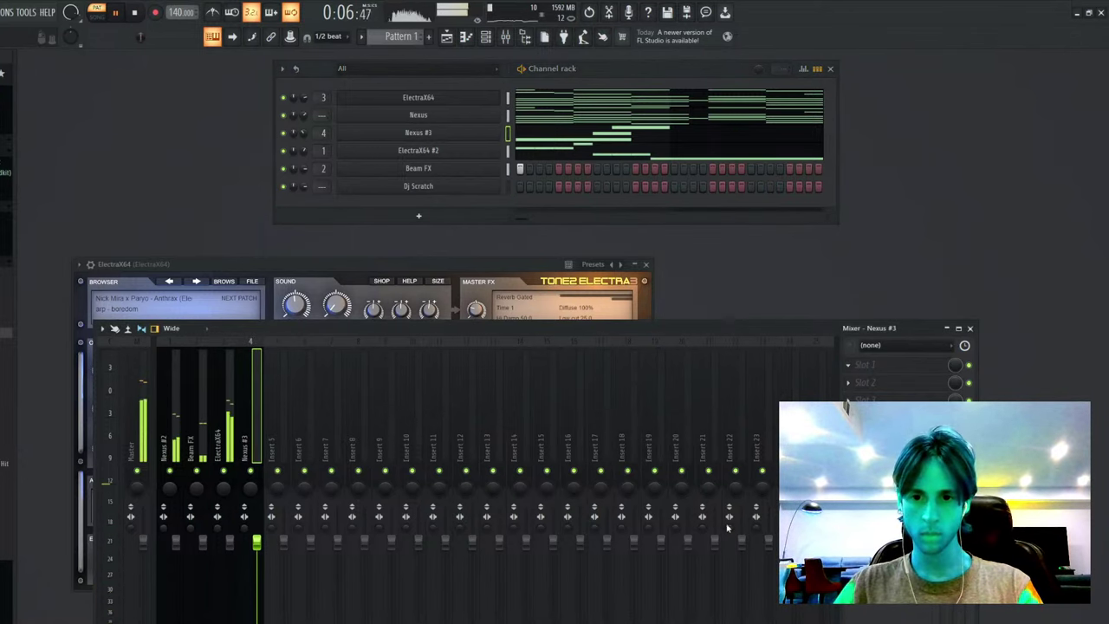
- Add Fruity parametric EQ 2 to the Nexus #3 track with the 40Hz + 18kHz cut preset, narrowing both cuts and slightly raising the EQ level
{"action": "left_click", "coordinate": [520, 247]}
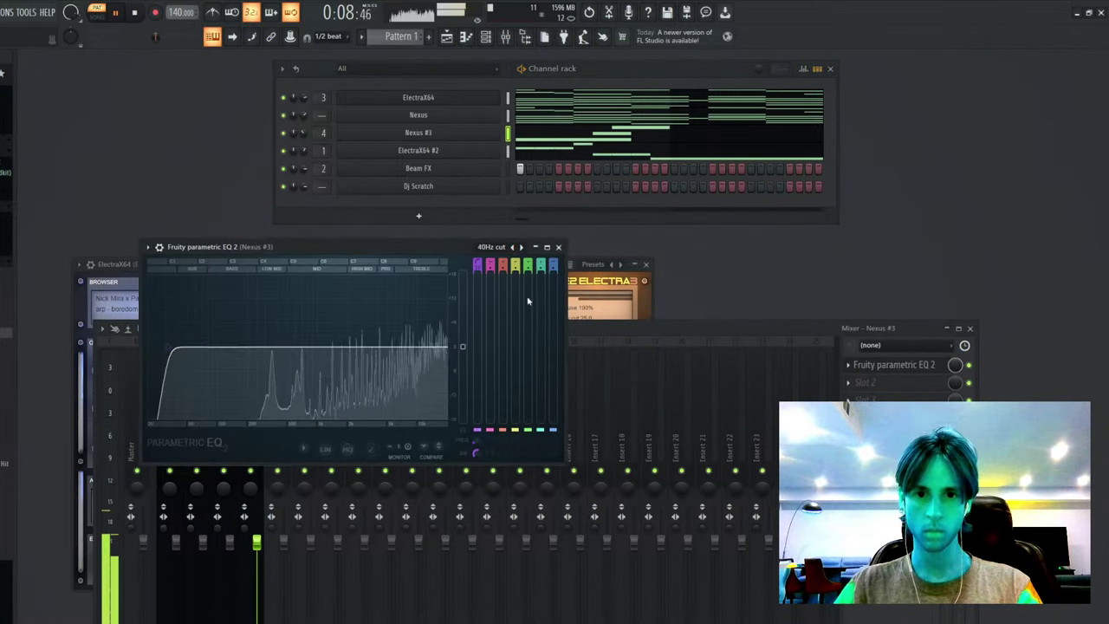
{"action": "left_click", "coordinate": [521, 247]}
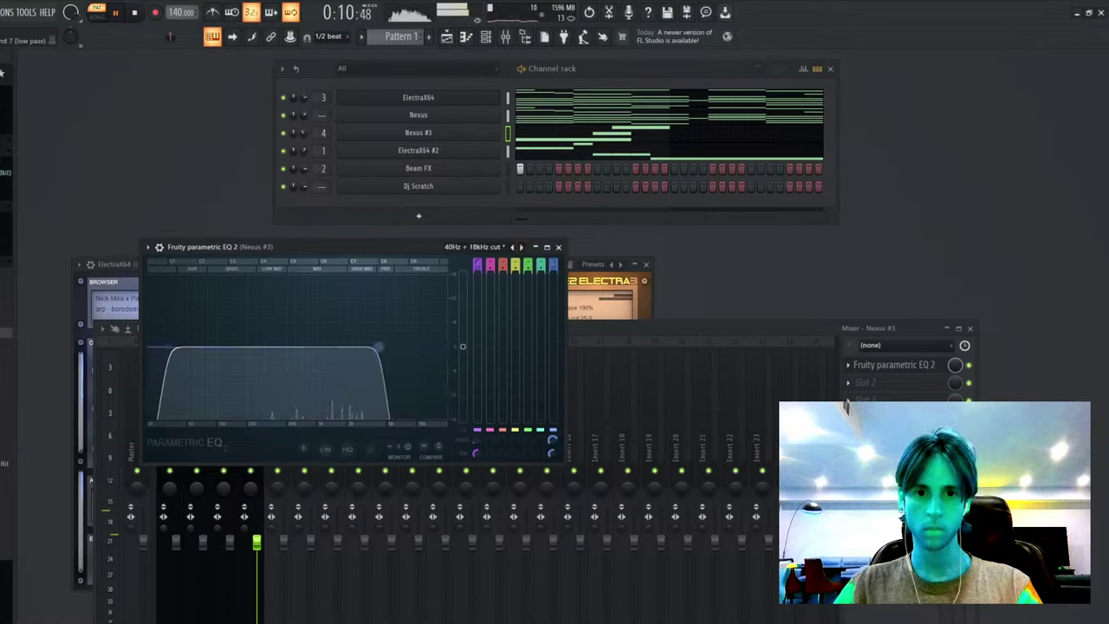
{"action": "left_click_drag", "start_coordinate": [379, 347], "coordinate": [381, 327]}
{"action": "left_click_drag", "start_coordinate": [168, 347], "coordinate": [226, 355]}
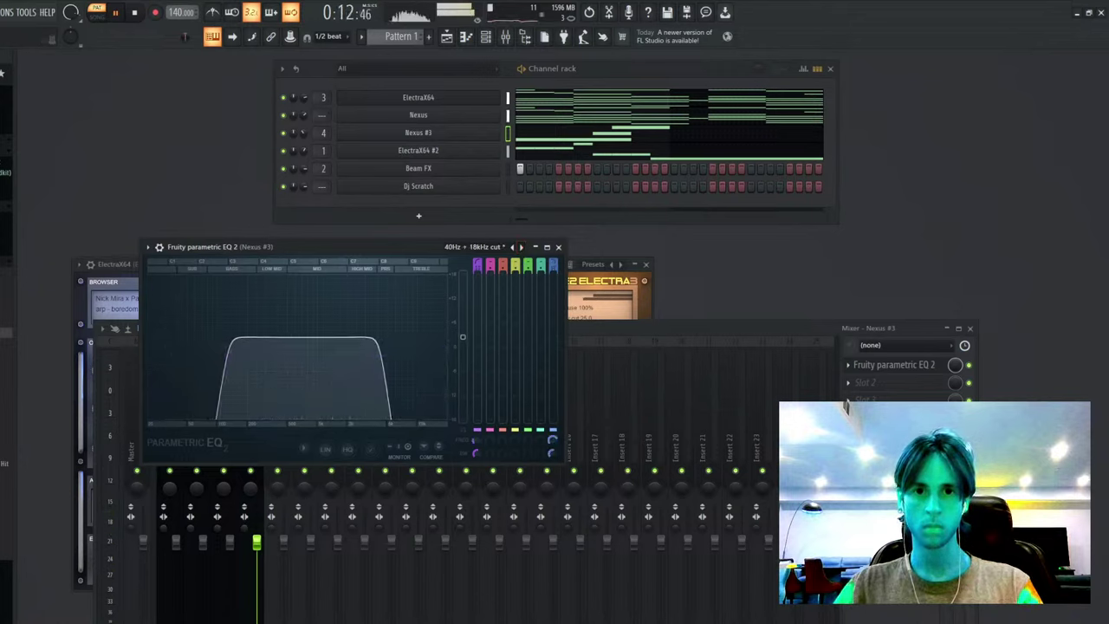
{"action": "key", "text": "Escape"}
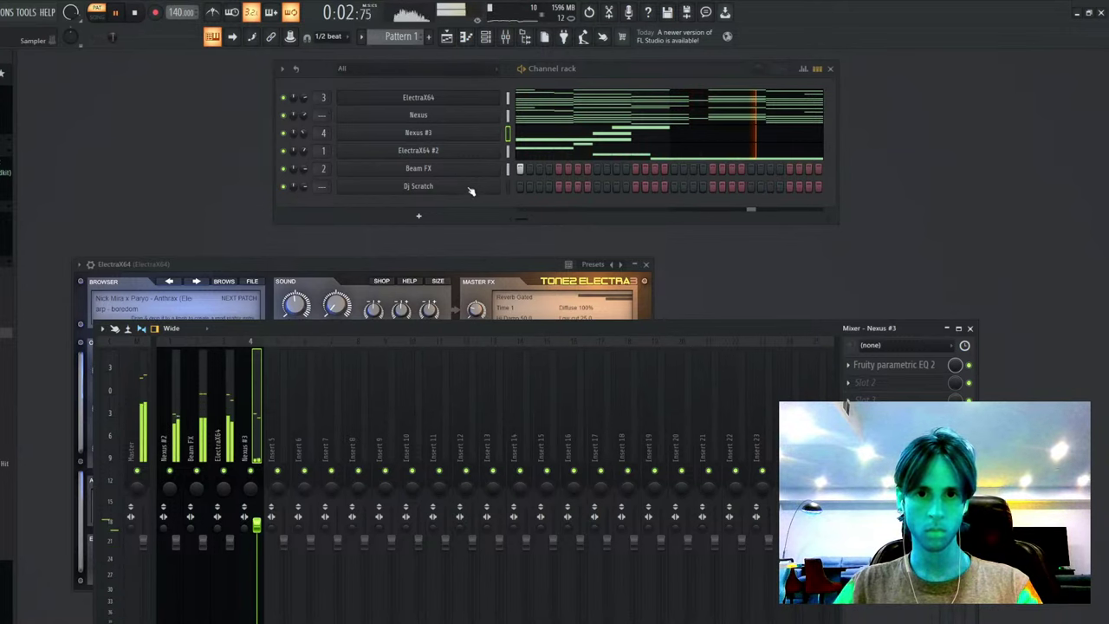
- Place a C5 Dj Scratch note near the end of bar 4, repeat it near the end of bar 8, and open its sampler settings
{"action": "left_click", "coordinate": [508, 187]}
{"action": "key", "text": "F7"}
{"action": "left_click", "coordinate": [49, 422]}
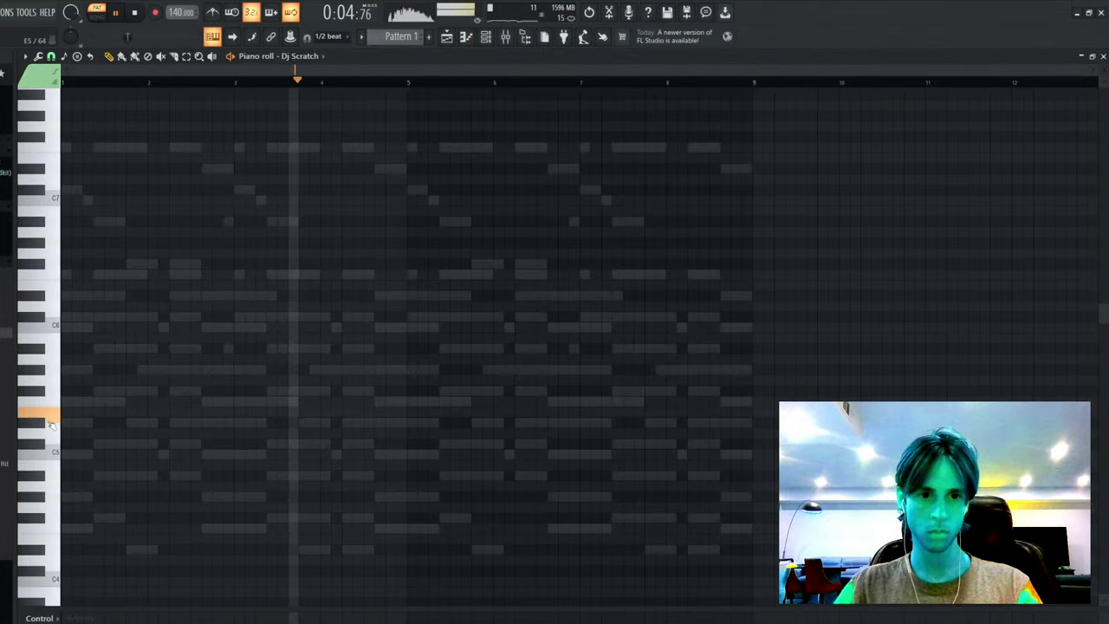
{"action": "left_click", "coordinate": [54, 452]}
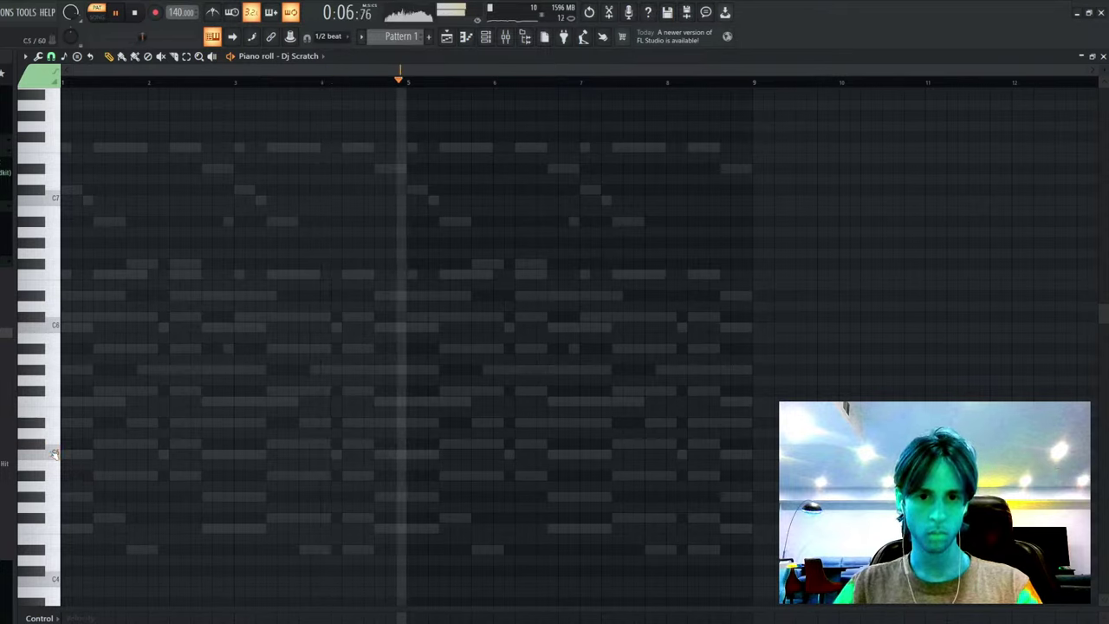
{"action": "left_click", "coordinate": [370, 455]}
{"action": "key", "text": "ctrl+a"}
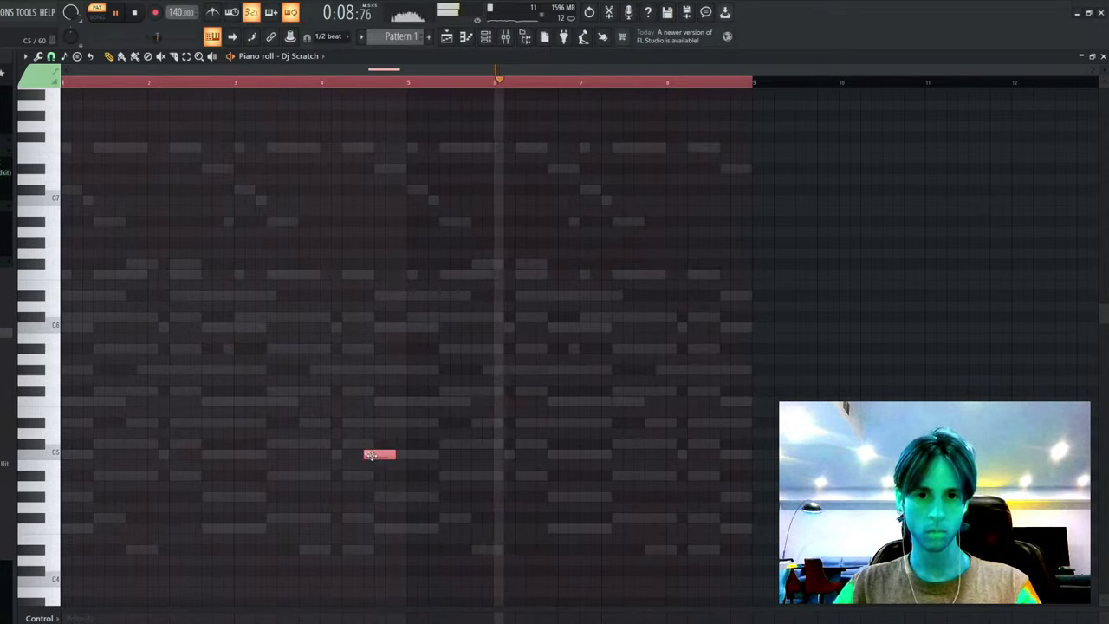
{"action": "mouse_move", "coordinate": [394, 455]}
{"action": "left_mouse_down"}
{"action": "mouse_move", "coordinate": [372, 455]}
{"action": "mouse_move", "coordinate": [723, 468]}
{"action": "left_mouse_up"}
{"action": "key", "text": "ctrl+d"}
{"action": "key", "text": "F7"}
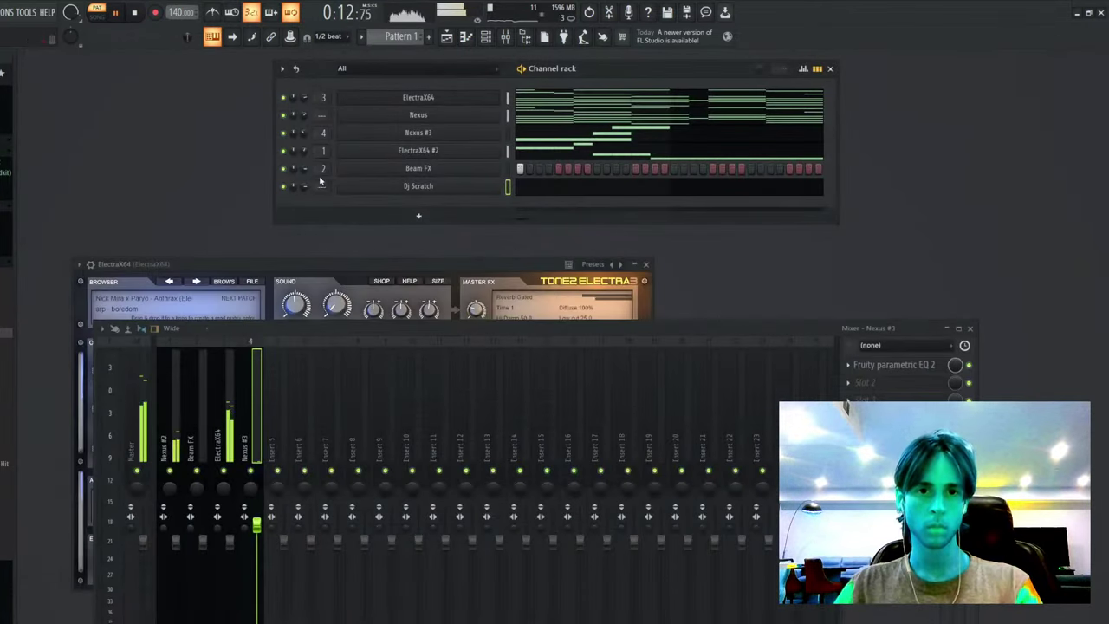
{"action": "left_click", "coordinate": [387, 191]}
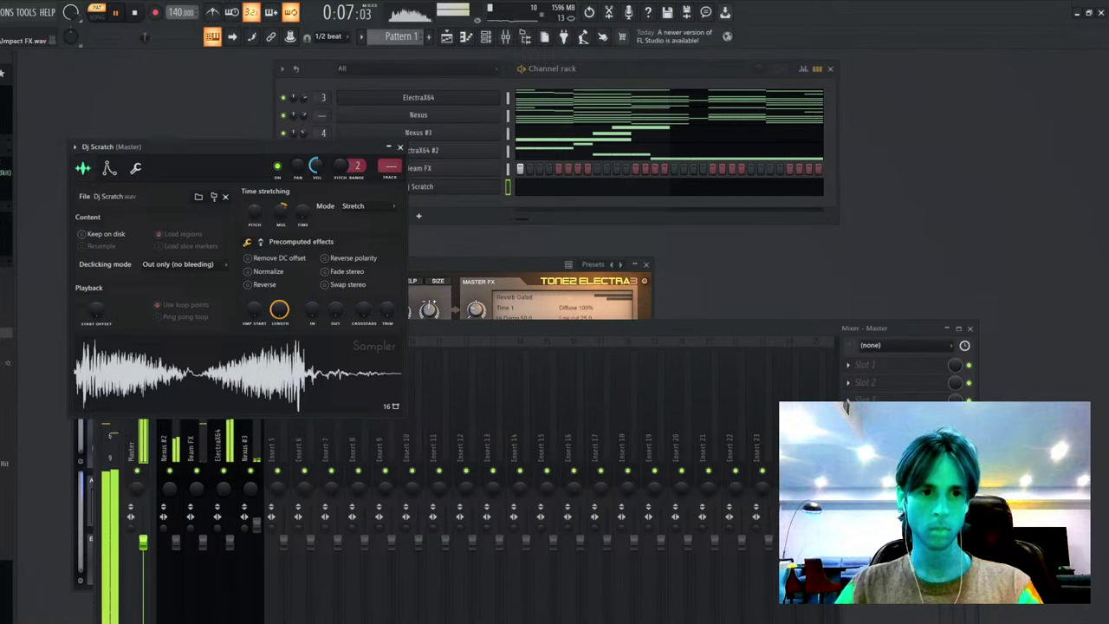
- Add the Gun Cockback sample as a new channel and shorten its sample length
{"action": "left_click_drag", "start_coordinate": [572, 240], "coordinate": [478, 205]}
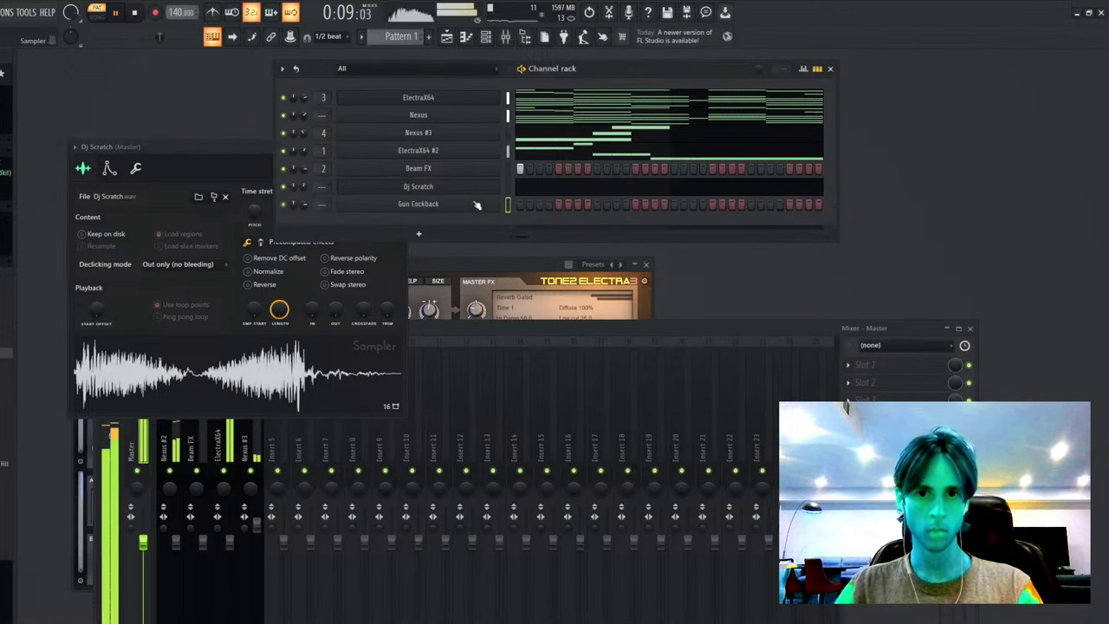
{"action": "left_click", "coordinate": [422, 205]}
{"action": "left_click_drag", "start_coordinate": [302, 326], "coordinate": [288, 400]}
{"action": "left_click", "coordinate": [475, 208]}
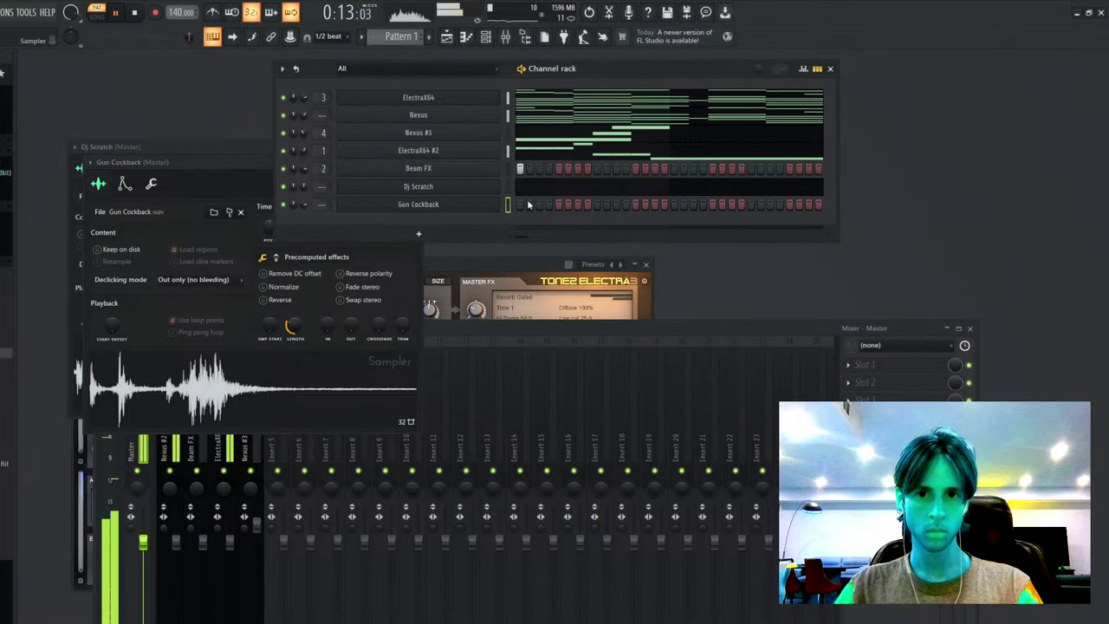
- Place a short C5 Gun Cockback note at the end of bar 4 and audition its timing from just before it
{"action": "left_click", "coordinate": [466, 36]}
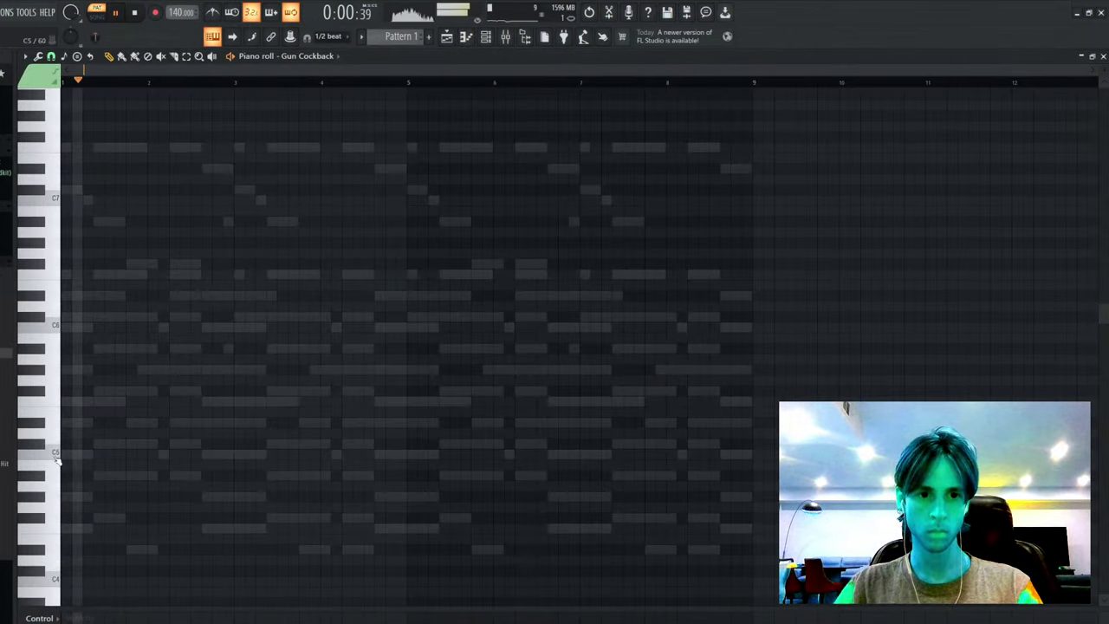
{"action": "left_click", "coordinate": [391, 454]}
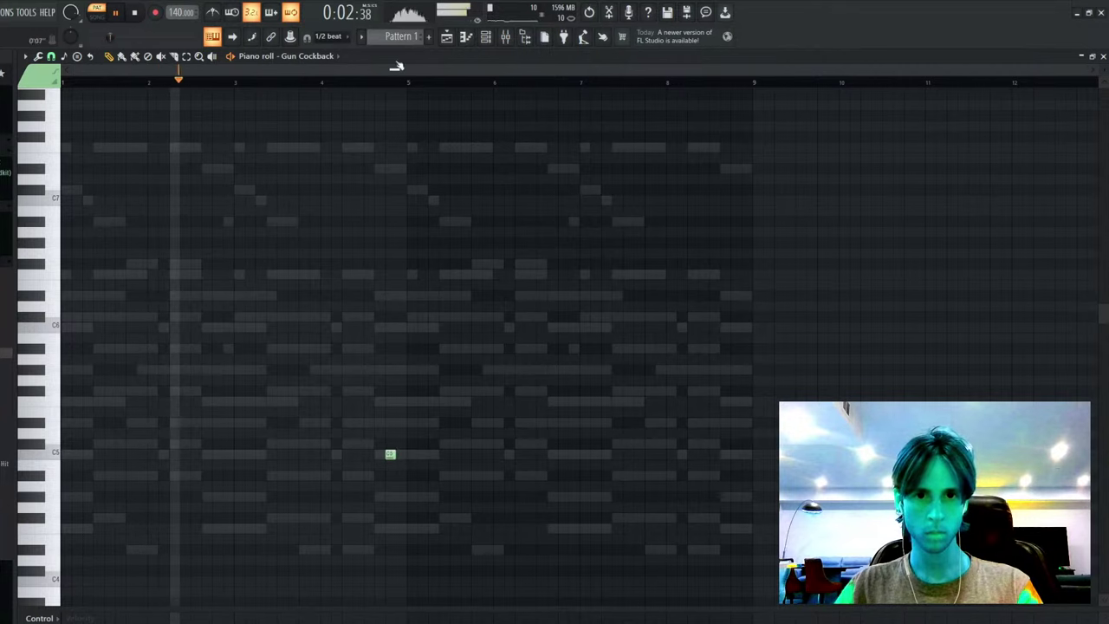
{"action": "left_click", "coordinate": [324, 77]}
{"action": "scroll", "coordinate": [401, 436], "scroll_direction": "up", "scroll_amount": 5}
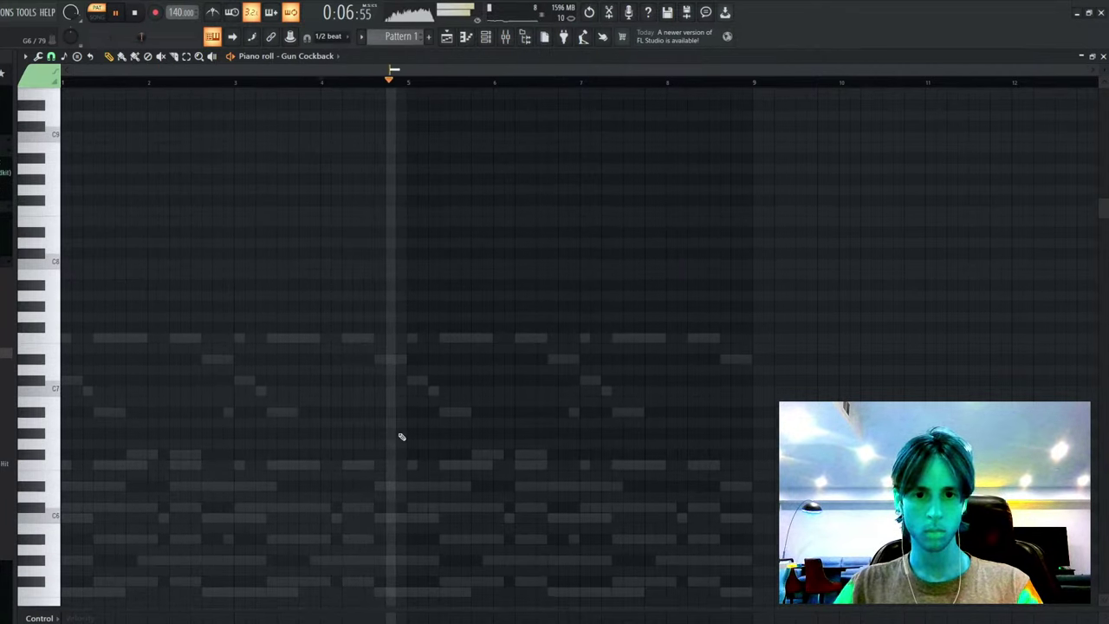
{"action": "scroll", "coordinate": [401, 436], "scroll_direction": "down", "scroll_amount": 5}
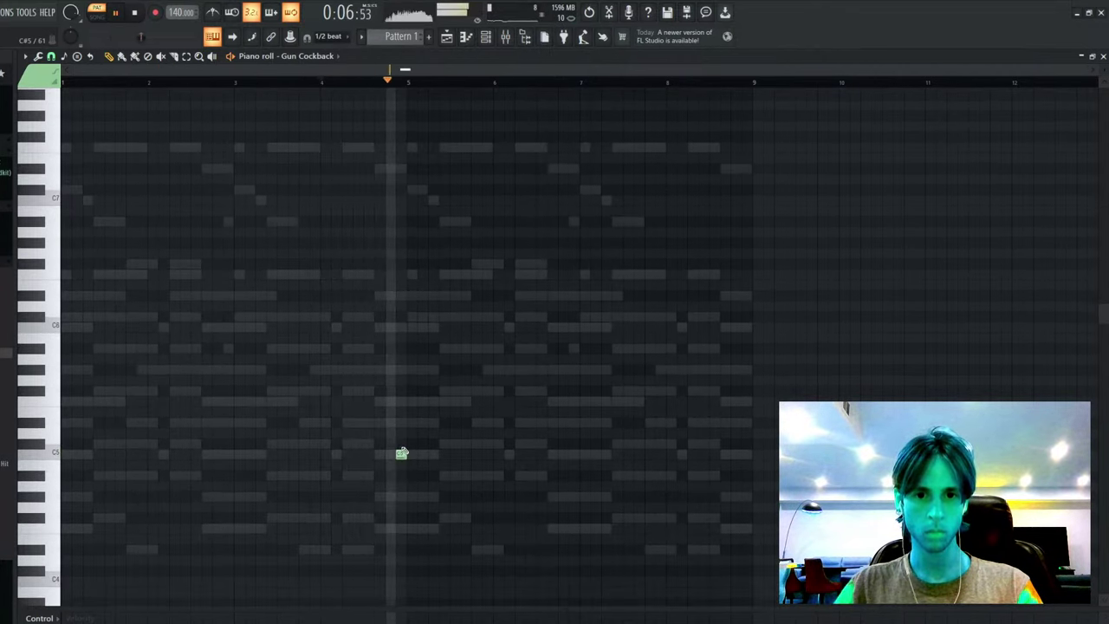
- Move the Gun Cockback channel's sample start later and play the loop to hear the trimmed sound
{"action": "key", "text": "F7"}
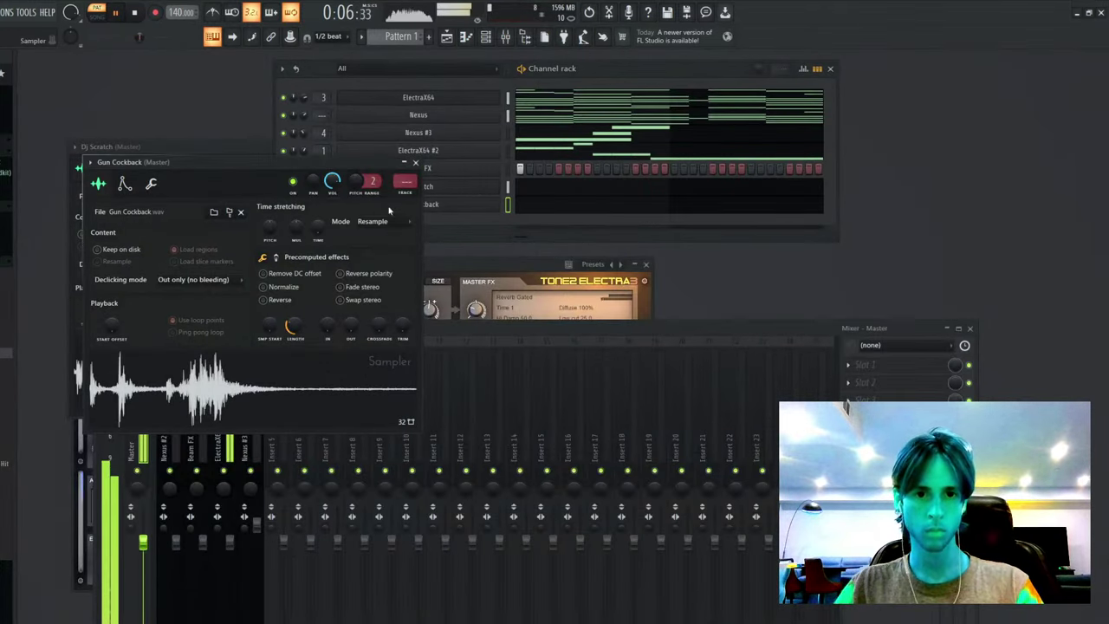
{"action": "left_click_drag", "start_coordinate": [269, 328], "coordinate": [297, 335]}
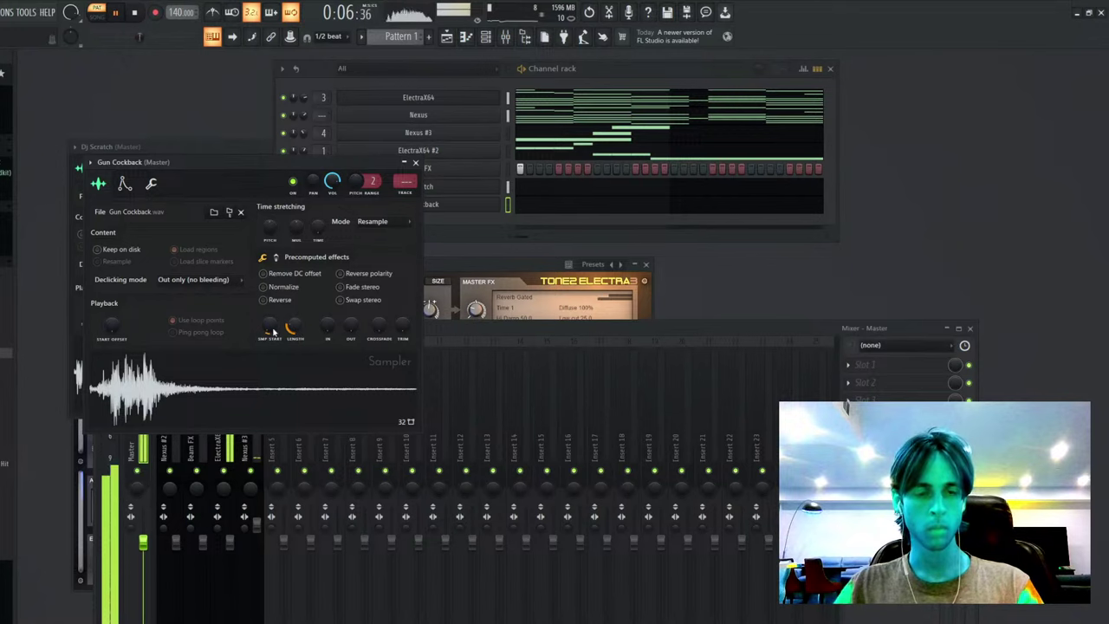
{"action": "key", "text": "space"}
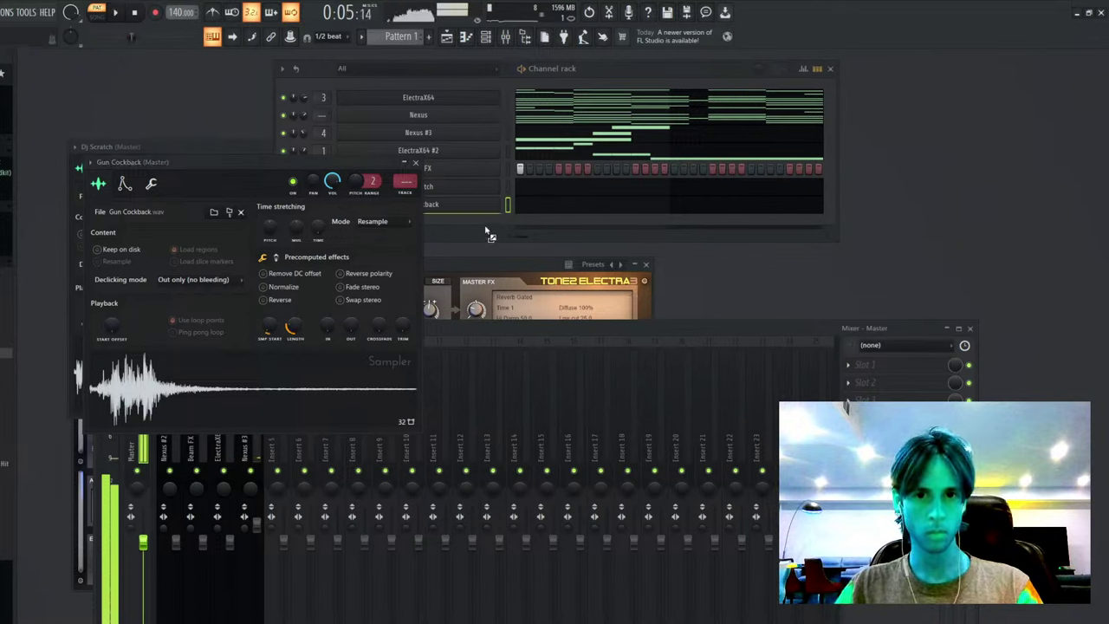
- Add a second Gun Cockback sample channel, move its sample start later and audition it in the loop
{"action": "left_click_drag", "start_coordinate": [488, 234], "coordinate": [482, 228]}
{"action": "key", "text": "space"}
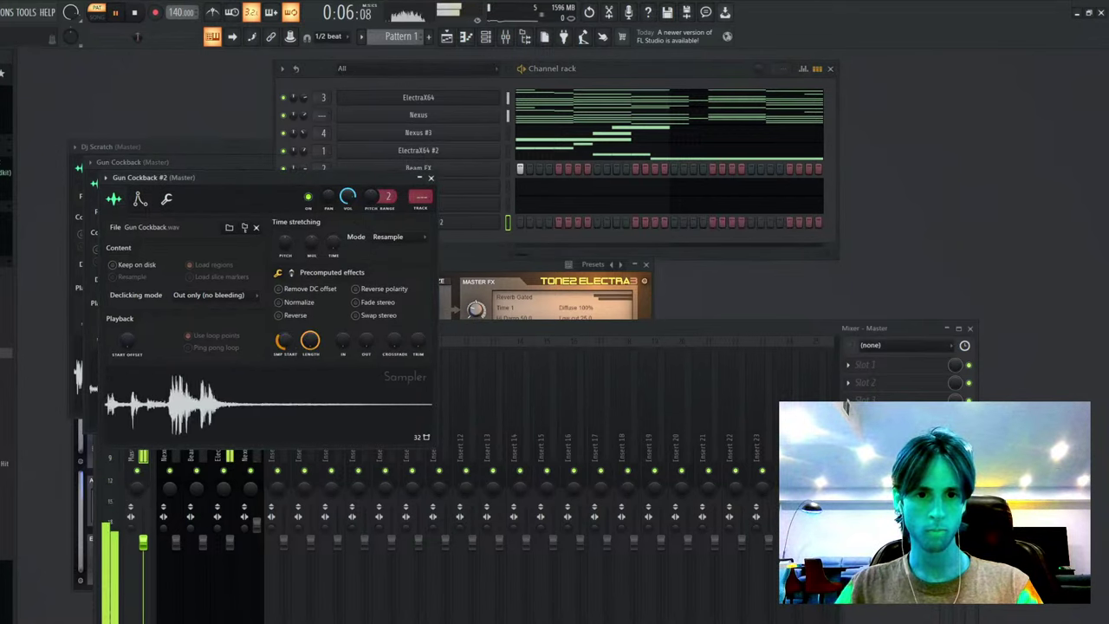
{"action": "left_click_drag", "start_coordinate": [285, 340], "coordinate": [293, 338]}
{"action": "key", "text": "space"}
{"action": "key", "text": "space"}
{"action": "key", "text": "space"}
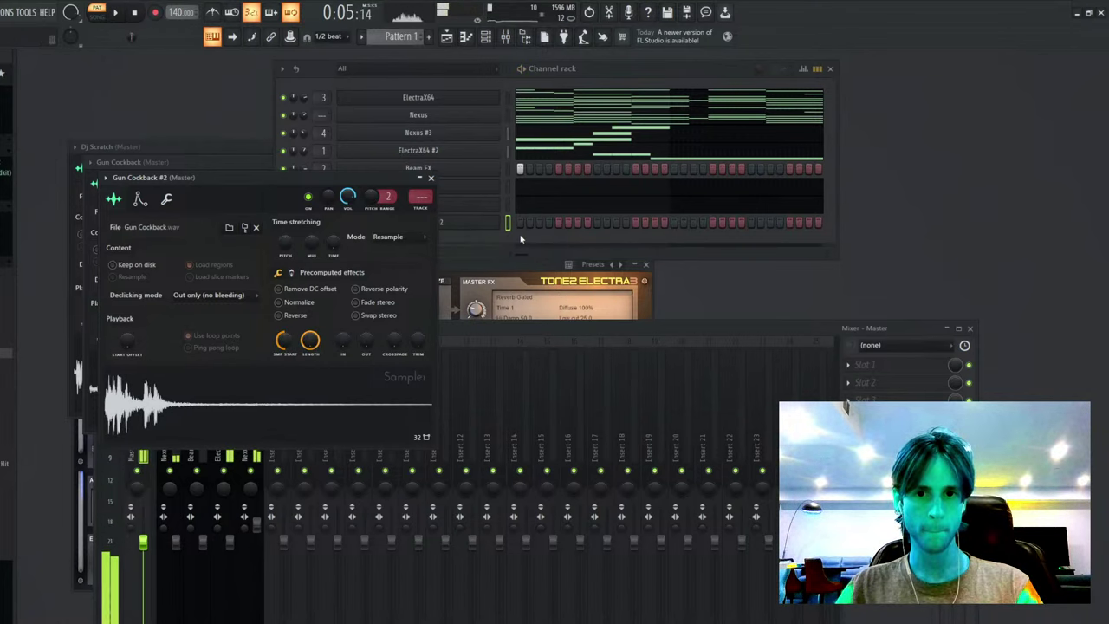
{"action": "key", "text": "space"}
- Place a short C5 Gun Cockback #2 note at the start of bar 5 and copy it to the start of bar 1
{"action": "left_click", "coordinate": [507, 224]}
{"action": "key", "text": "F7"}
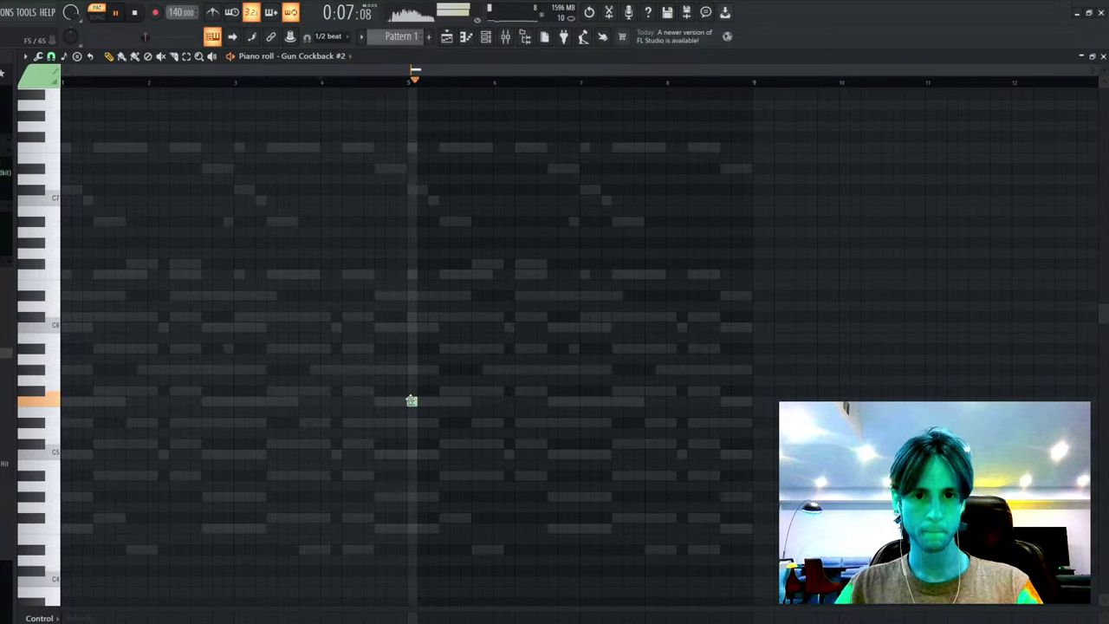
{"action": "key", "text": "space"}
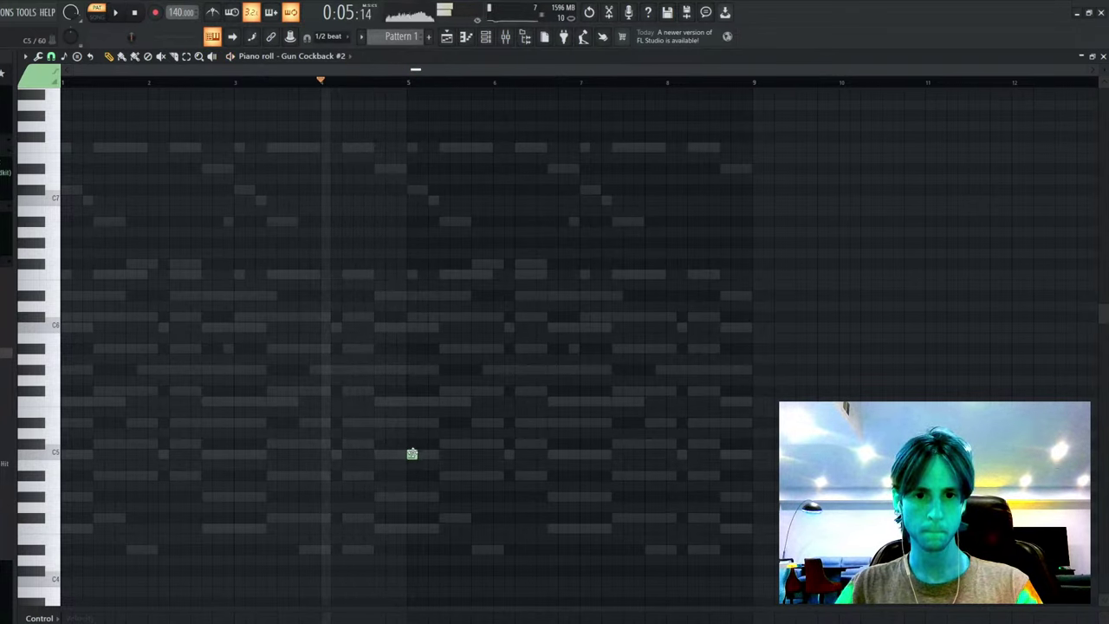
{"action": "key", "text": "ctrl+a"}
{"action": "key", "text": "ctrl+c"}
{"action": "key", "text": "ctrl+v"}
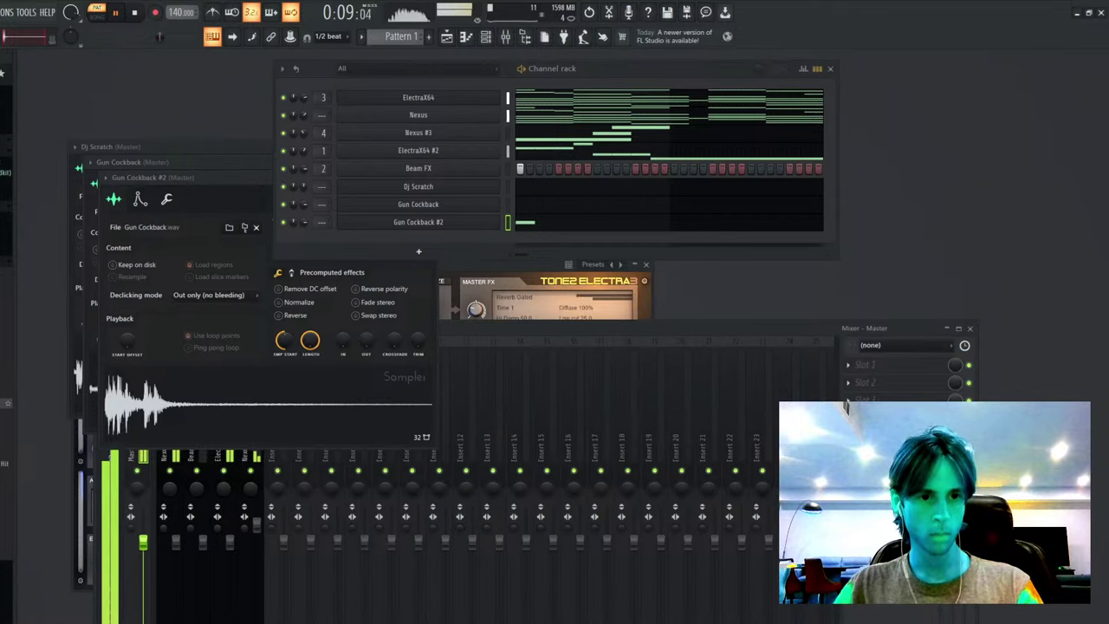
- Add the PBS (NUDY) sample as a channel and place short C5 notes late in bars 2 and 6
{"action": "left_click_drag", "start_coordinate": [511, 230], "coordinate": [485, 236]}
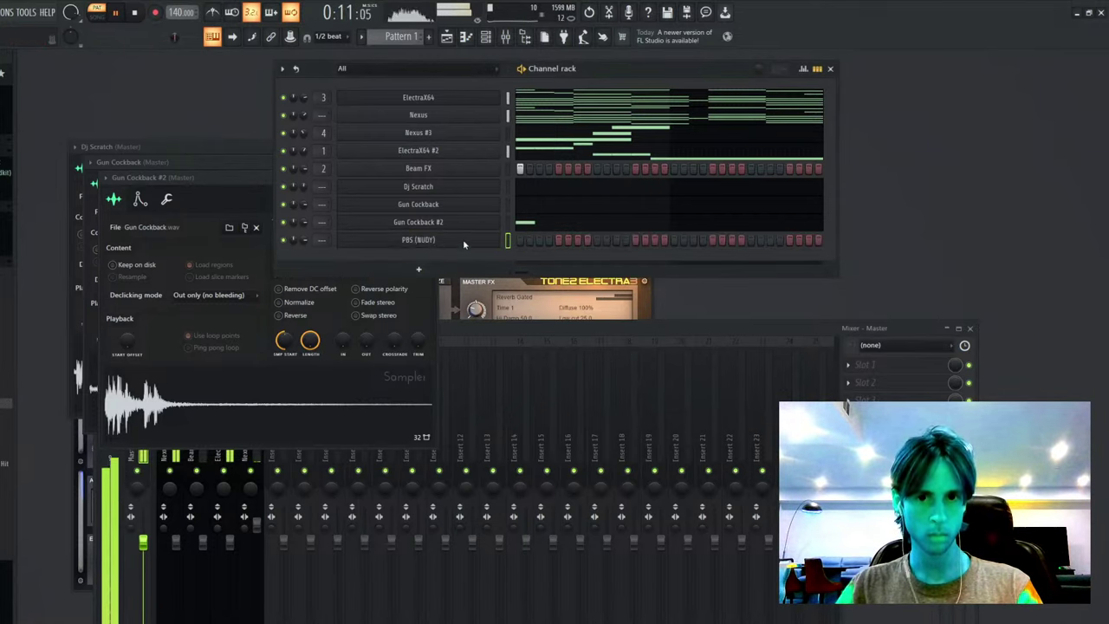
{"action": "key", "text": "g"}
{"action": "key", "text": "F7"}
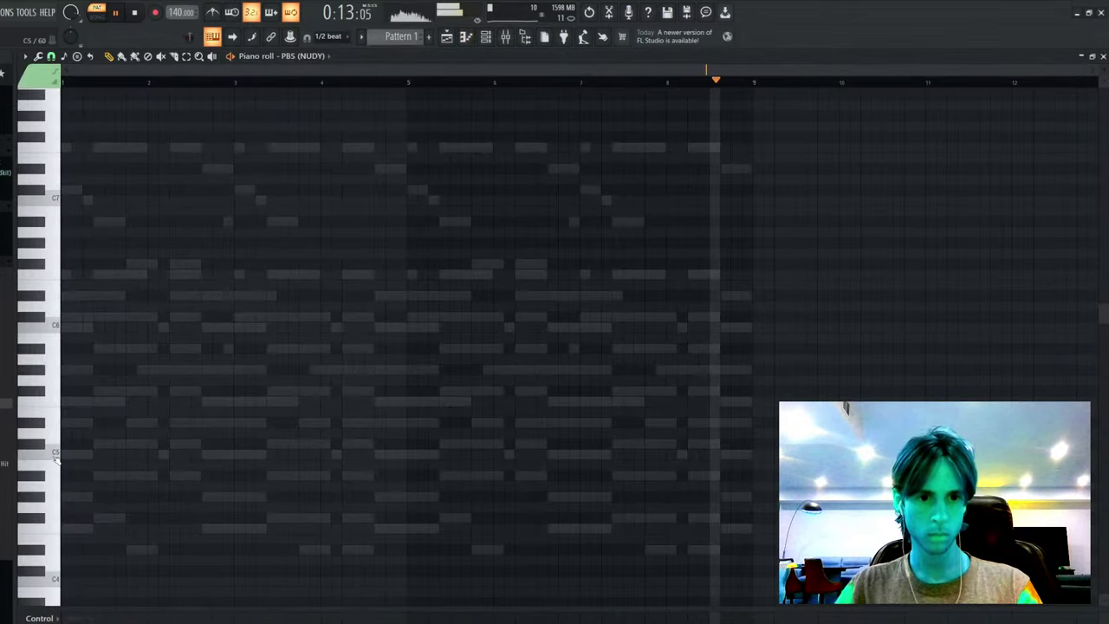
{"action": "mouse_move", "coordinate": [227, 455]}
{"action": "left_mouse_down"}
{"action": "mouse_move", "coordinate": [206, 456]}
{"action": "mouse_move", "coordinate": [577, 478]}
{"action": "mouse_move", "coordinate": [565, 473]}
{"action": "left_mouse_up"}
{"action": "key", "text": "ctrl+a"}
{"action": "key", "text": "F7"}
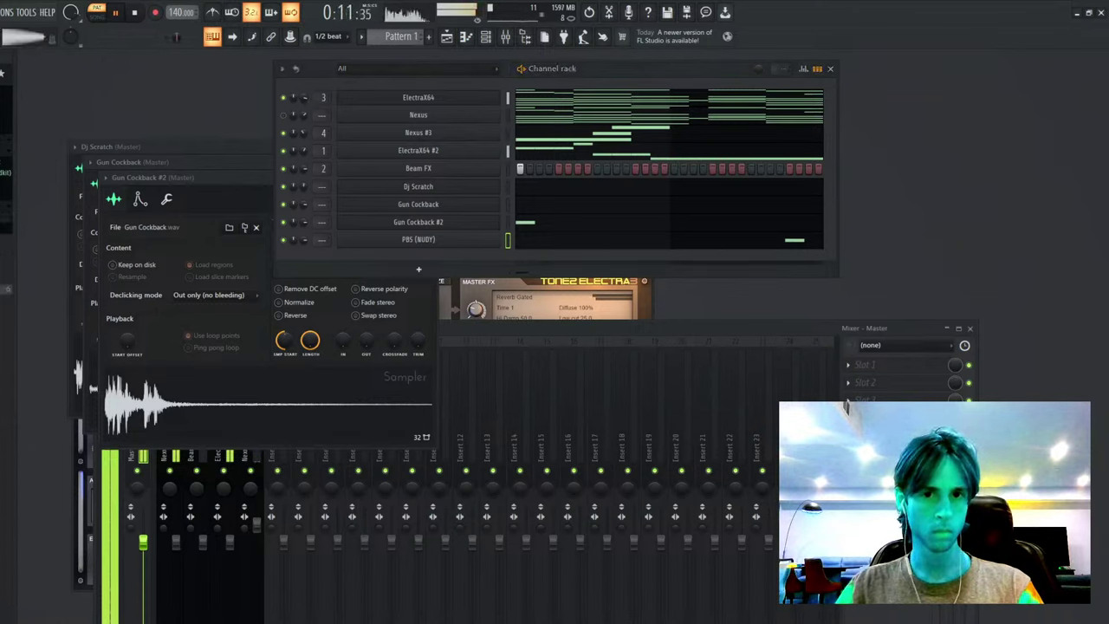
- Add the 808 [ fort knox ] sample channel and copy the first four low ElectraX64 notes into its piano roll, one octave higher
{"action": "left_click_drag", "start_coordinate": [447, 184], "coordinate": [449, 183]}
{"action": "left_click", "coordinate": [552, 99]}
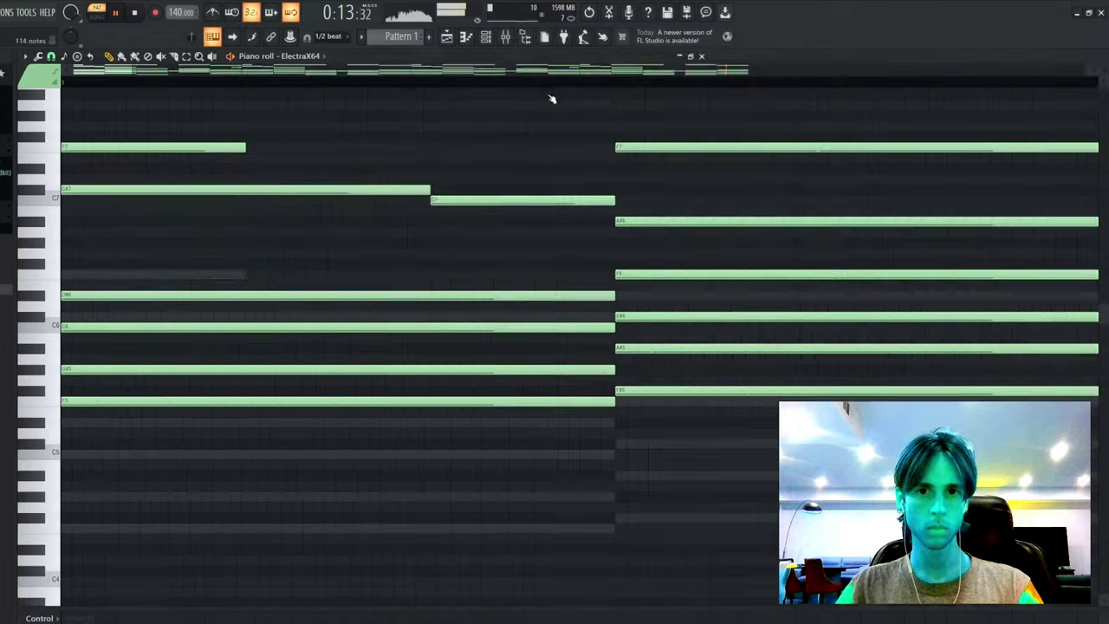
{"action": "scroll", "coordinate": [181, 335], "scroll_direction": "down", "scroll_amount": 8}
{"action": "left_click_drag", "start_coordinate": [82, 304], "coordinate": [103, 331]}
{"action": "left_click_drag", "start_coordinate": [113, 296], "coordinate": [153, 339]}
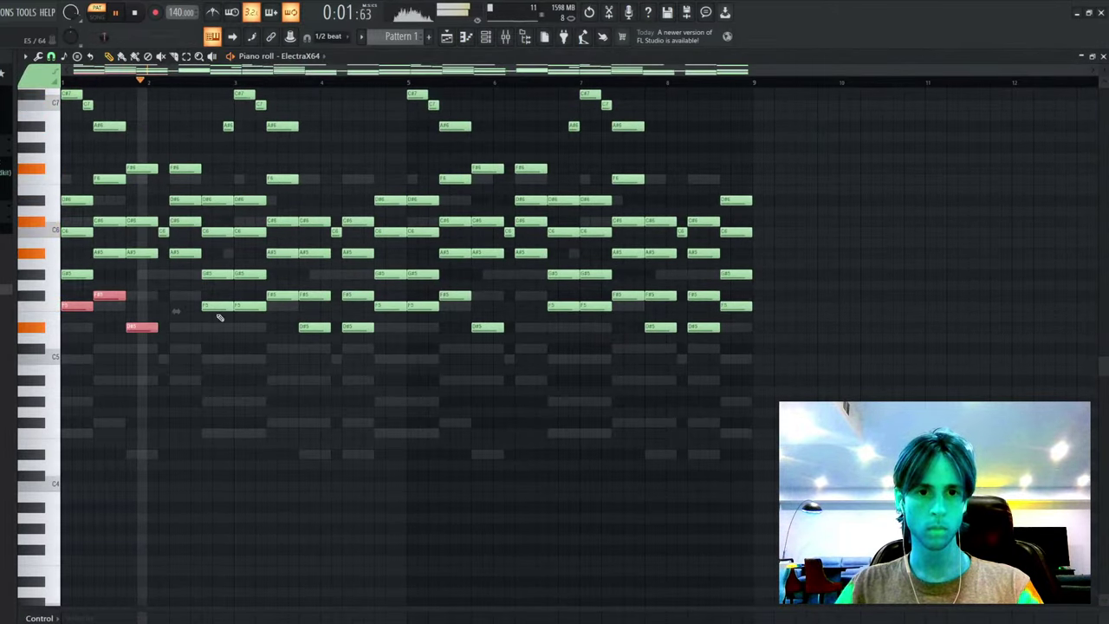
{"action": "left_click_drag", "start_coordinate": [217, 308], "coordinate": [218, 330]}
{"action": "key", "text": "Escape"}
{"action": "left_click", "coordinate": [538, 186]}
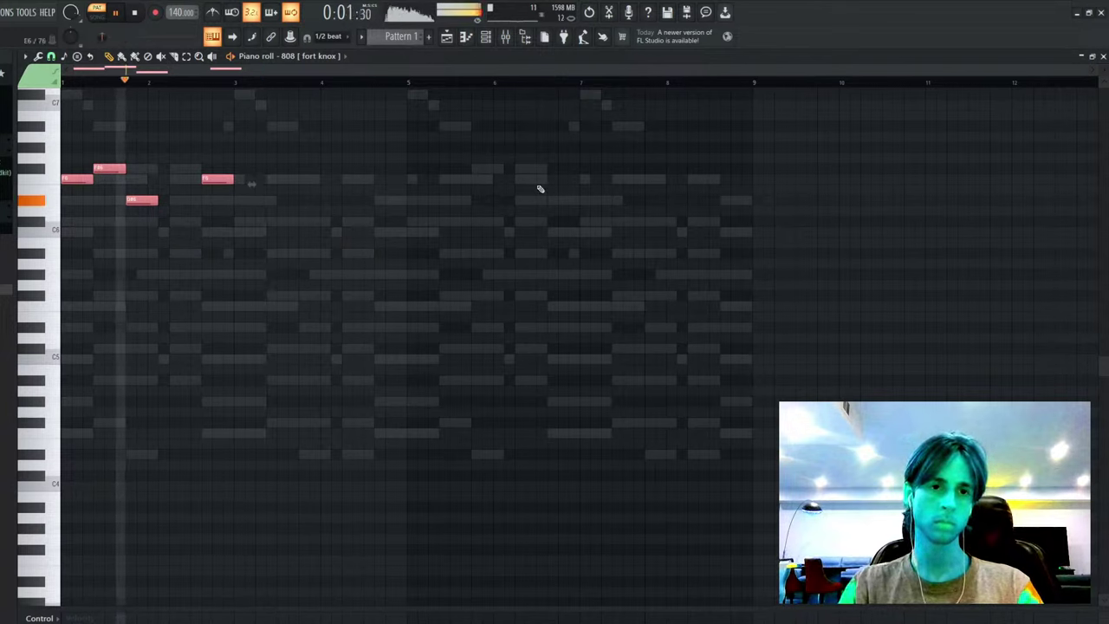
- Audition the copied 808 notes and transpose them up five semitones so the line starts on A#6
{"action": "key", "text": "space"}
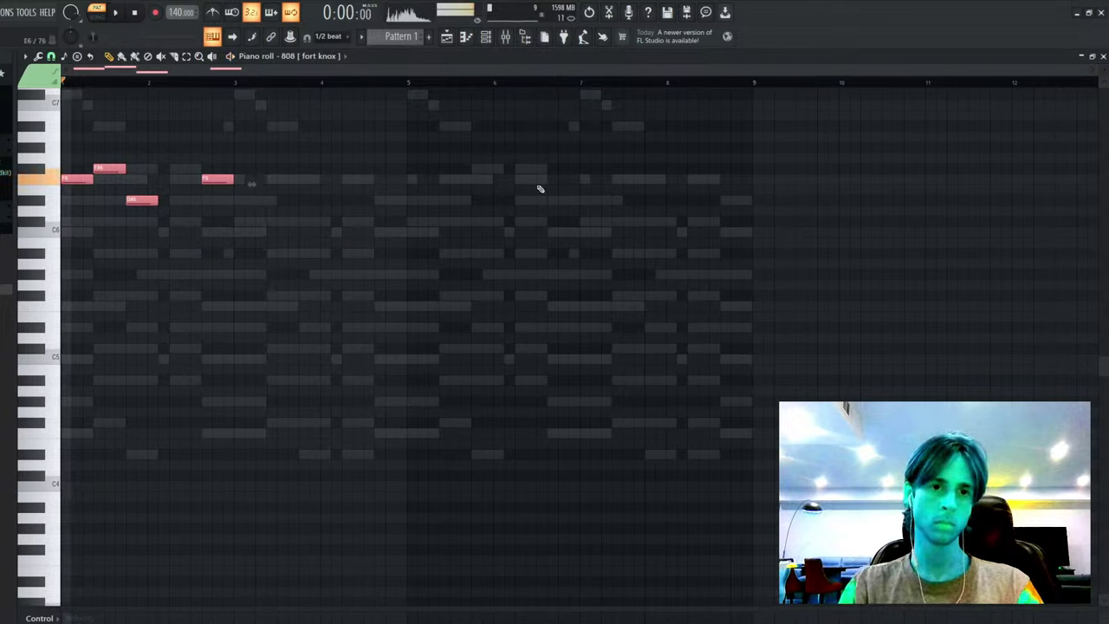
{"action": "key", "text": "space"}
{"action": "key", "text": "space"}
{"action": "key", "text": "ctrl+d"}
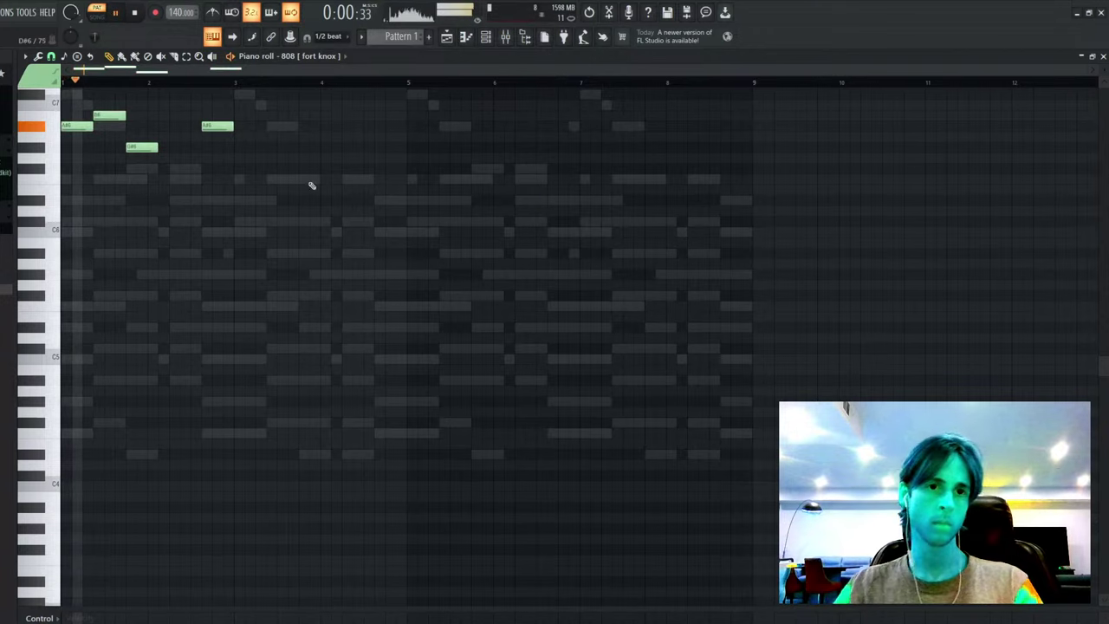
- Rework the 808 line to two A#6 notes followed by F#6 notes, duplicating the third note and lowering the last to F#6
{"action": "left_click_drag", "start_coordinate": [114, 114], "coordinate": [148, 171]}
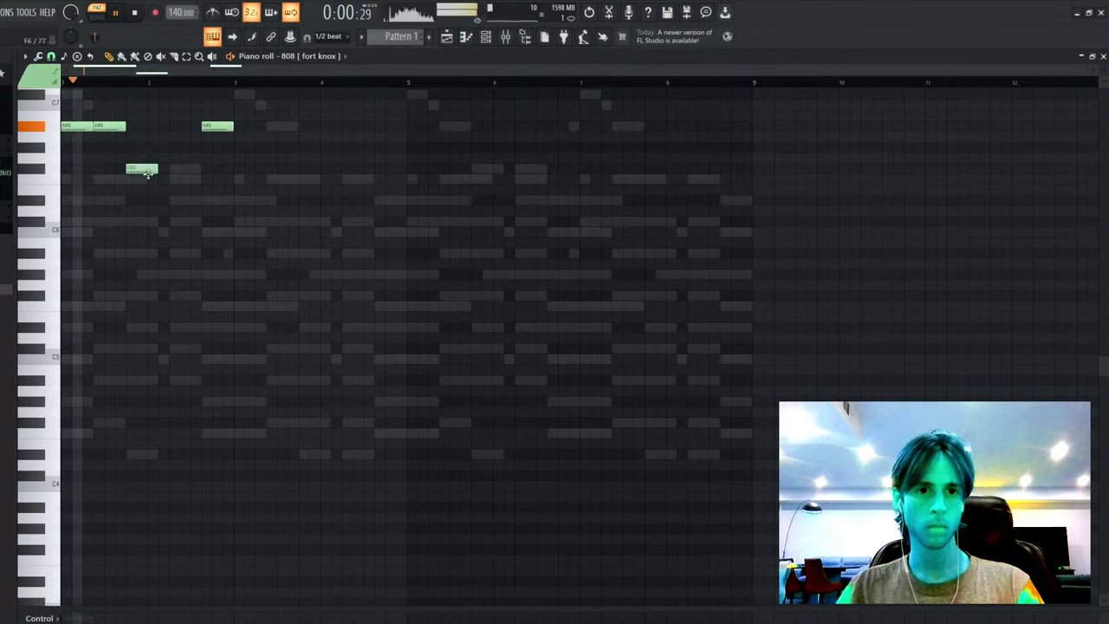
{"action": "left_click", "coordinate": [146, 170], "text": "ctrl"}
{"action": "key", "text": "ctrl+b"}
{"action": "left_click_drag", "start_coordinate": [218, 127], "coordinate": [223, 179]}
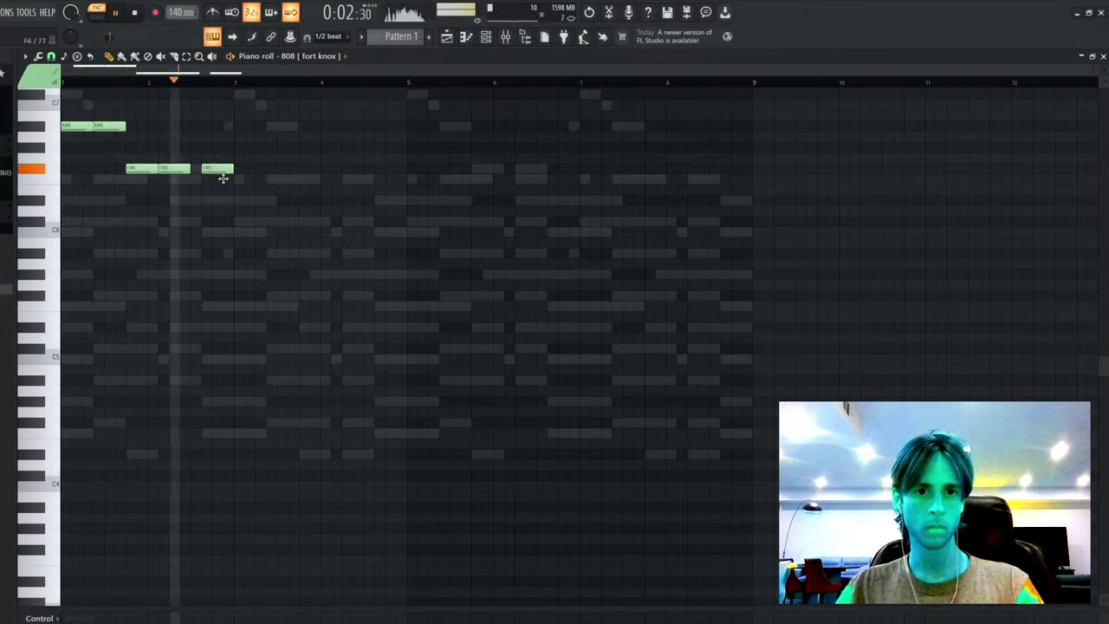
- Open the Beam FX sampler settings and play the loop with the ElectraX64 and Nexus #3 channels muted
{"action": "key", "text": "F7"}
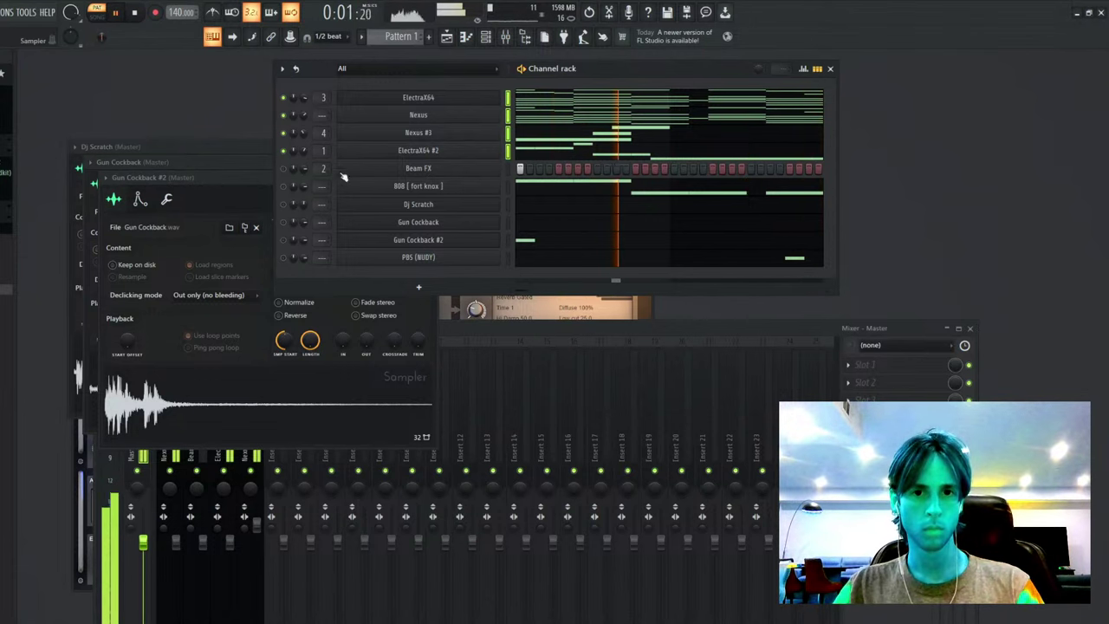
{"action": "left_click", "coordinate": [407, 170]}
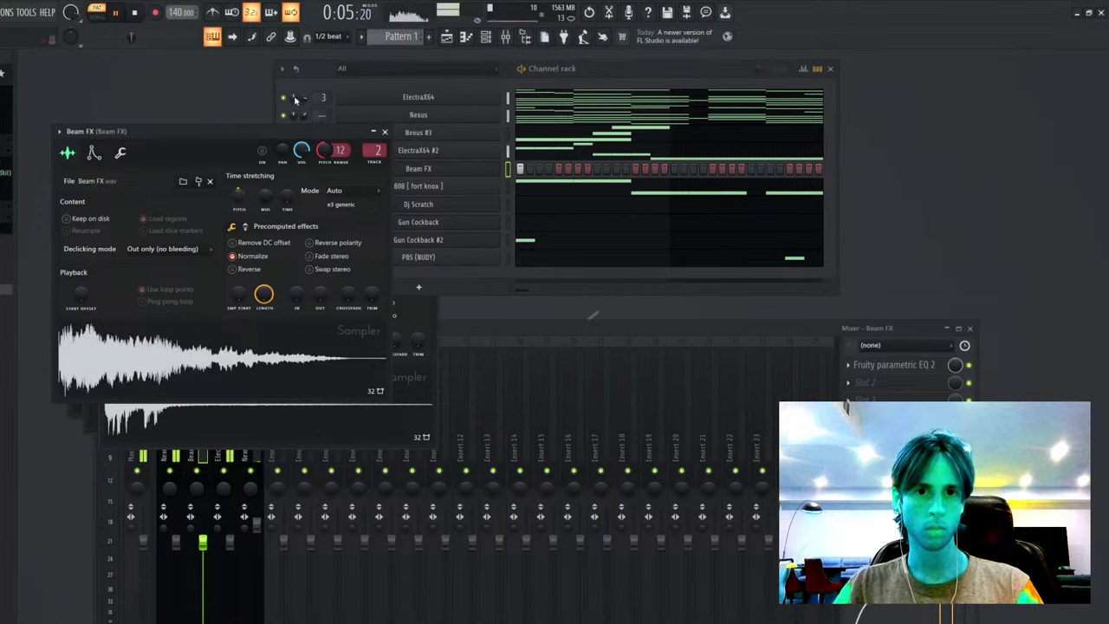
{"action": "left_click", "coordinate": [289, 120]}
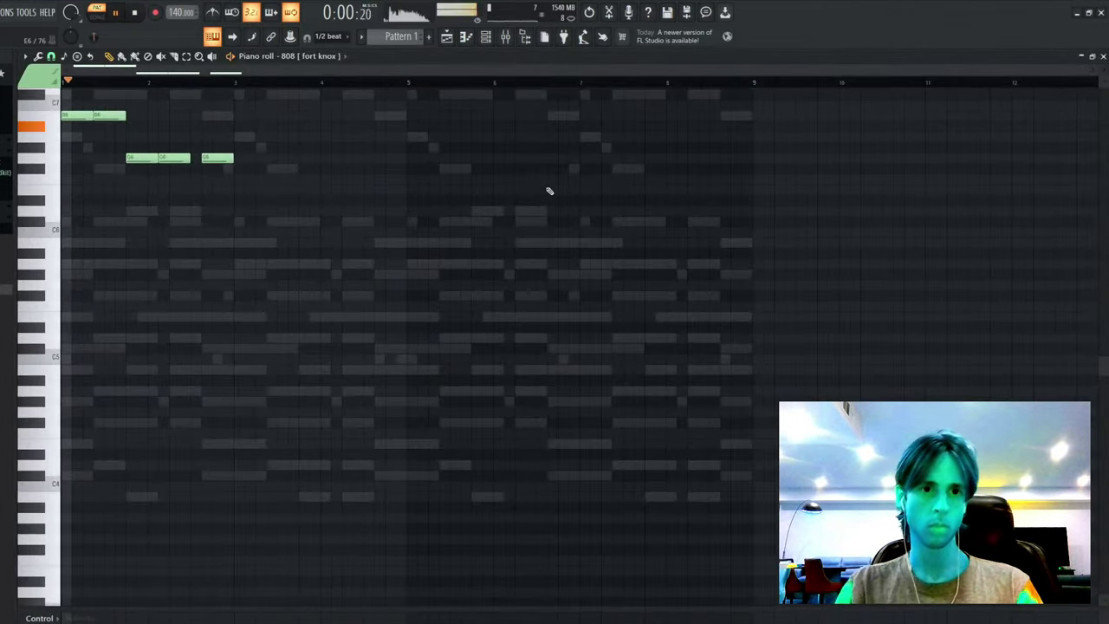
{"action": "key", "text": "space"}
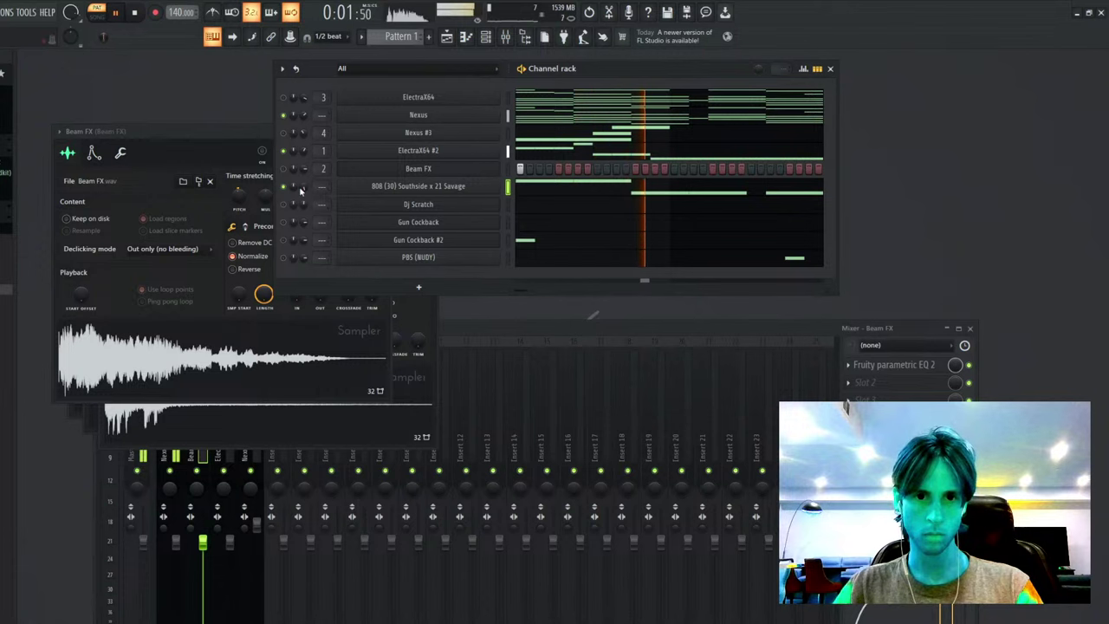
- Start the 808 (30) Southside x 21 Savage line in bar 1 with a B6 note followed by a C#7 note
{"action": "left_click", "coordinate": [533, 193]}
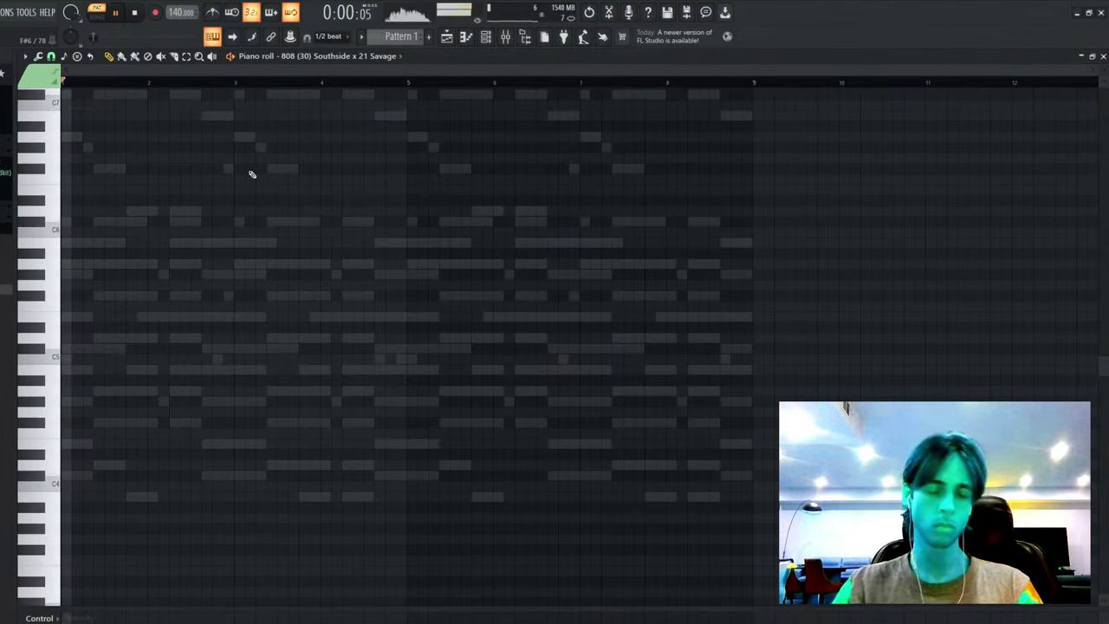
{"action": "scroll", "coordinate": [90, 266], "scroll_direction": "up", "scroll_amount": 2}
{"action": "key", "text": "space"}
{"action": "left_click_drag", "start_coordinate": [74, 201], "coordinate": [53, 202]}
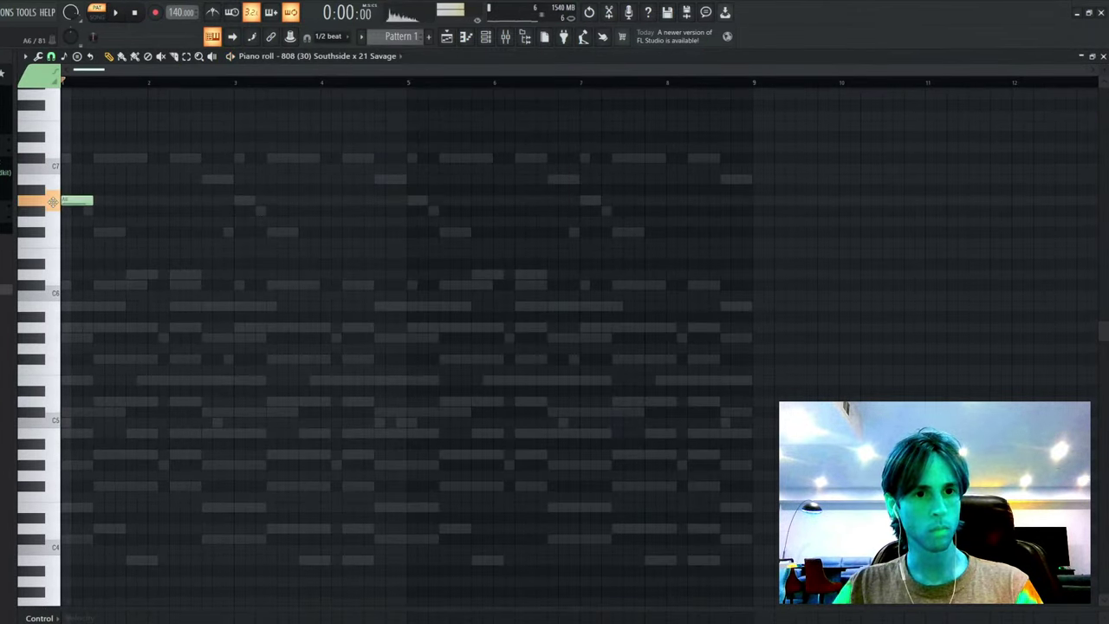
{"action": "key", "text": "space"}
{"action": "left_click", "coordinate": [97, 159]}
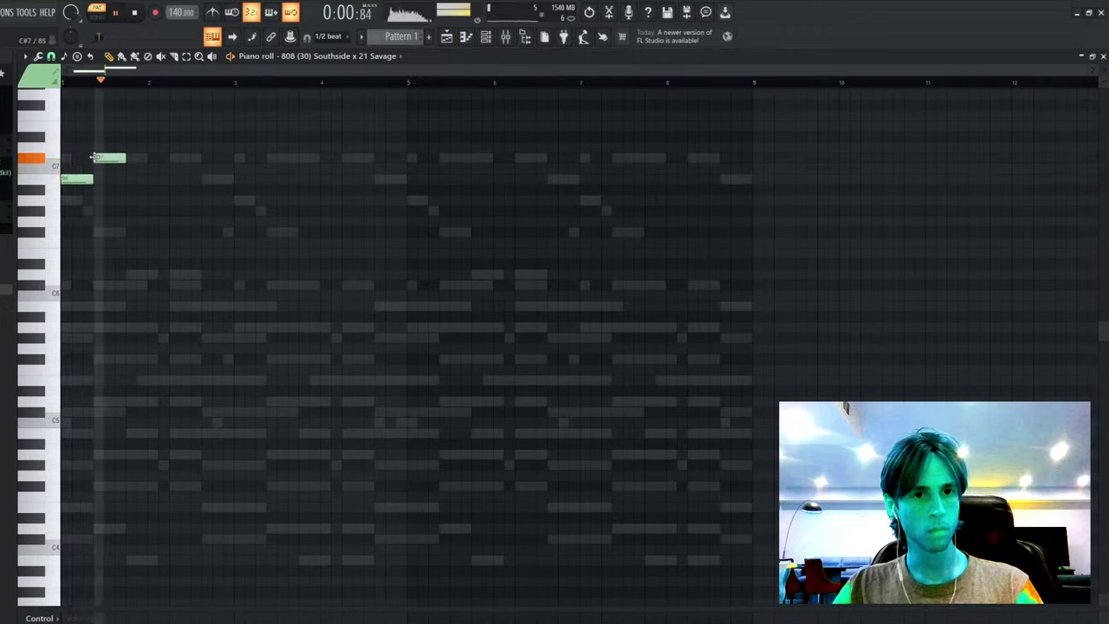
- Transpose the two 808 notes down three octaves and up two semitones, to C#4 and D#4
{"action": "key", "text": "ctrl+Down"}
{"action": "key", "text": "ctrl+Down"}
{"action": "key", "text": "ctrl+Down"}
{"action": "key", "text": "shift+Up"}
{"action": "key", "text": "shift+Up"}
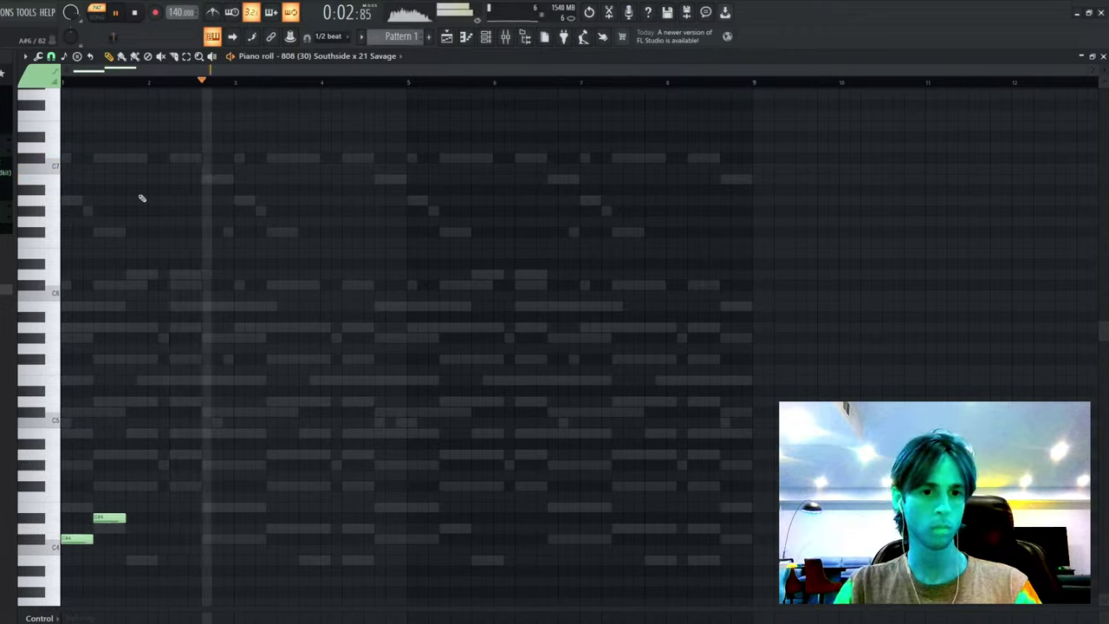
- Add a B3 808 note at the end of bar 1 and transpose the whole line up three octaves
{"action": "key", "text": "space"}
{"action": "key", "text": "space"}
{"action": "left_click", "coordinate": [141, 559]}
{"action": "key", "text": "ctrl+a"}
{"action": "key", "text": "ctrl+Up"}
{"action": "key", "text": "ctrl+Up"}
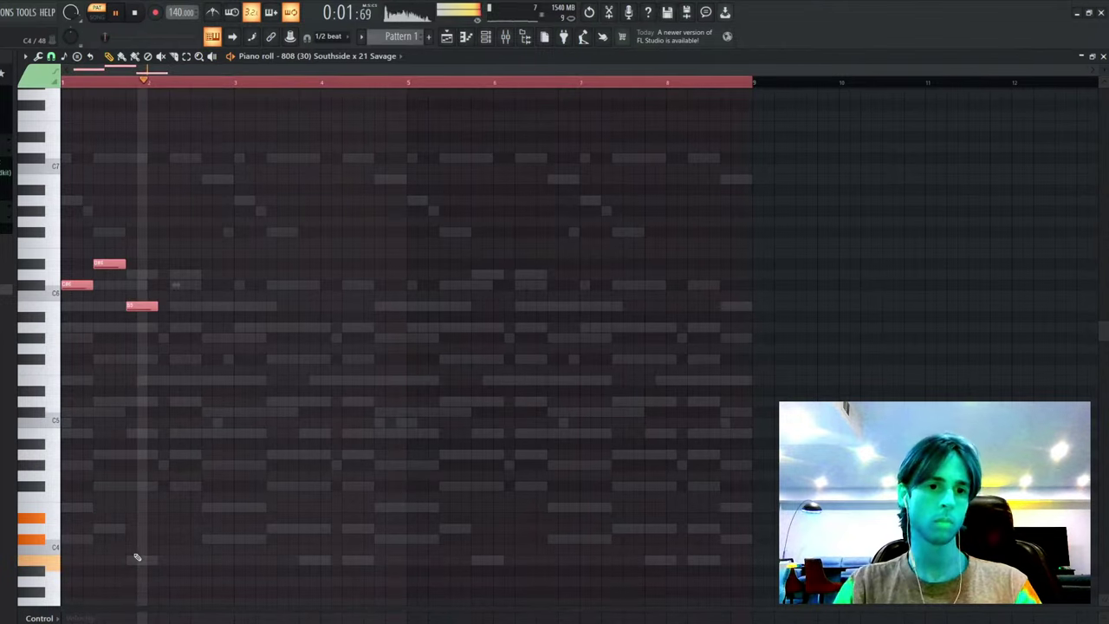
{"action": "key", "text": "ctrl+Up"}
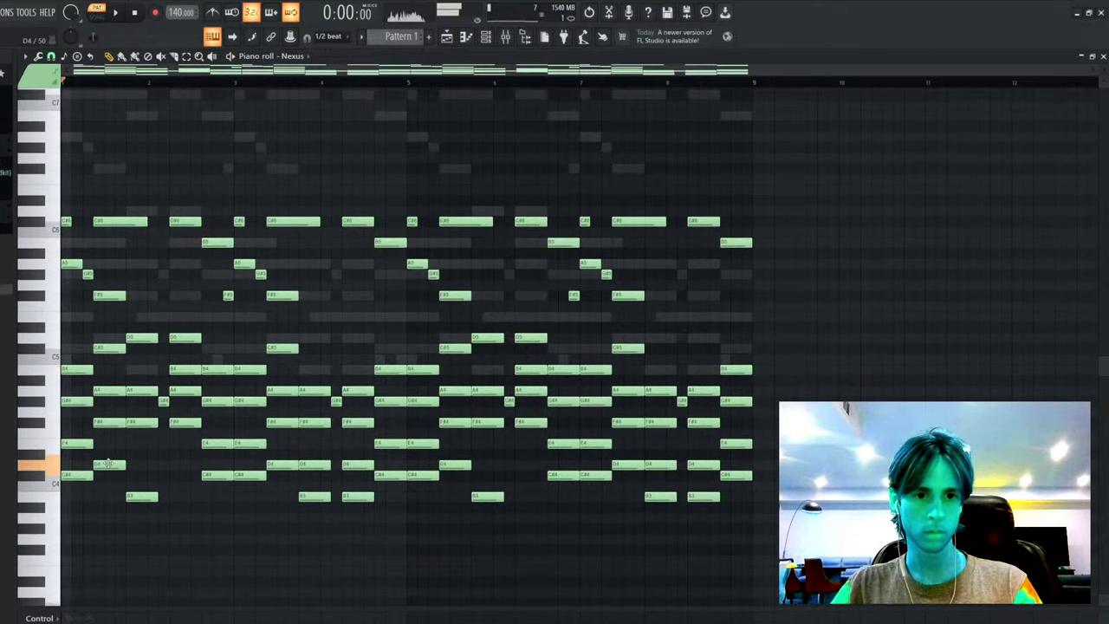
- Add two B6 notes to the Southside 808 line in bar 2 and extend the preceding B6 note to meet them
{"action": "key", "text": "F7"}
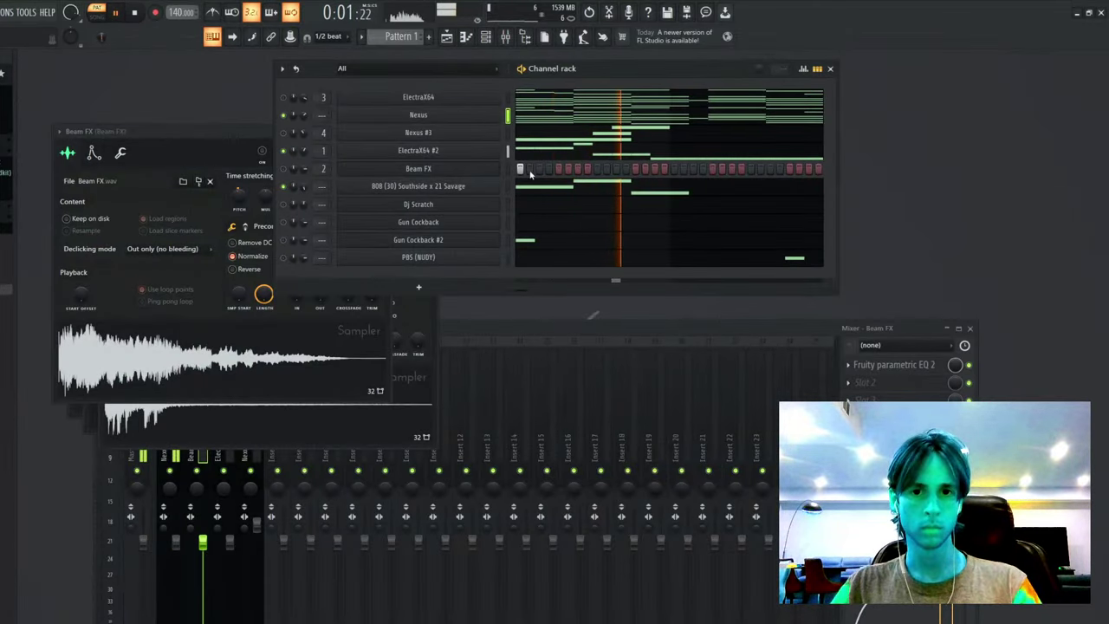
{"action": "left_click", "coordinate": [553, 191]}
{"action": "scroll", "coordinate": [231, 317], "scroll_direction": "up", "scroll_amount": 3}
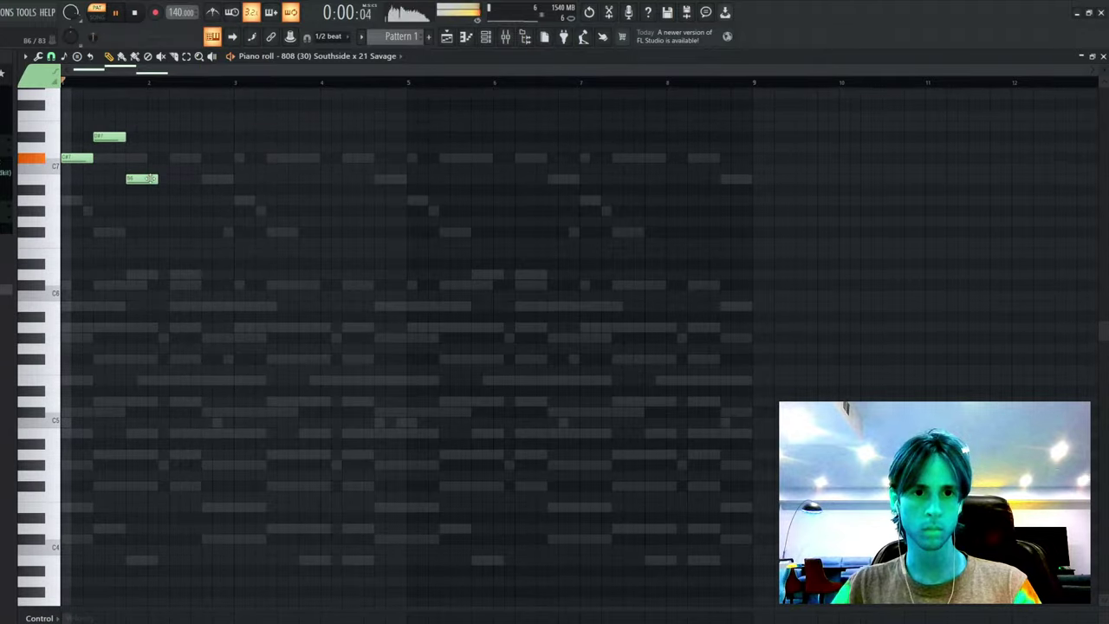
{"action": "left_click", "coordinate": [173, 180]}
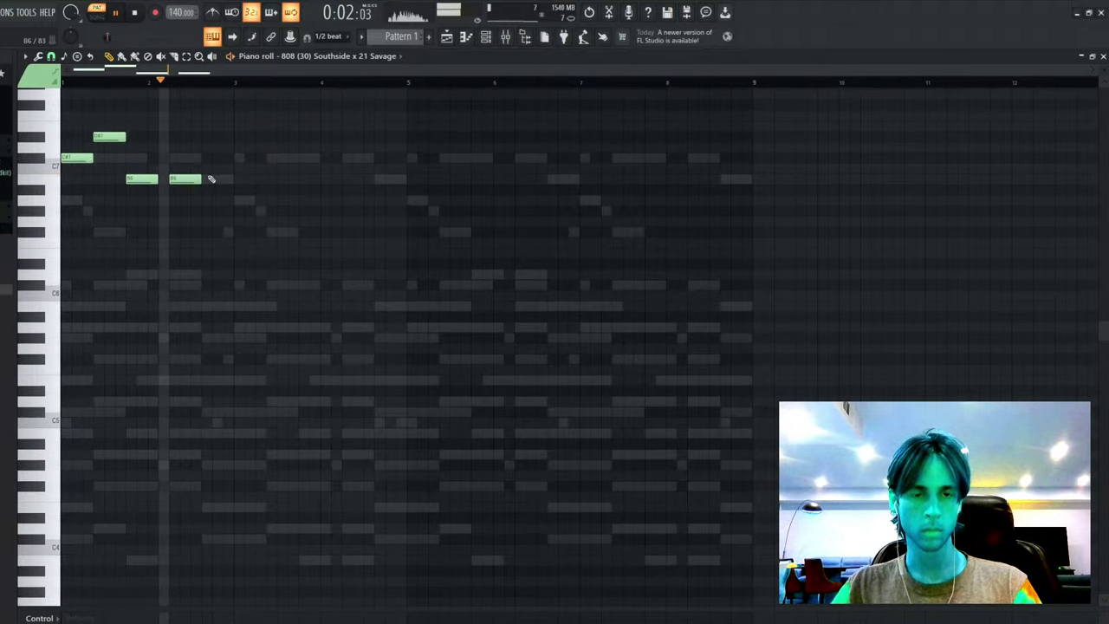
{"action": "left_click", "coordinate": [203, 179]}
- Select the whole 808 line and transpose it down one octave so it starts on C#6
{"action": "key", "text": "ctrl+a"}
{"action": "scroll", "coordinate": [305, 152], "scroll_direction": "up", "scroll_amount": 3}
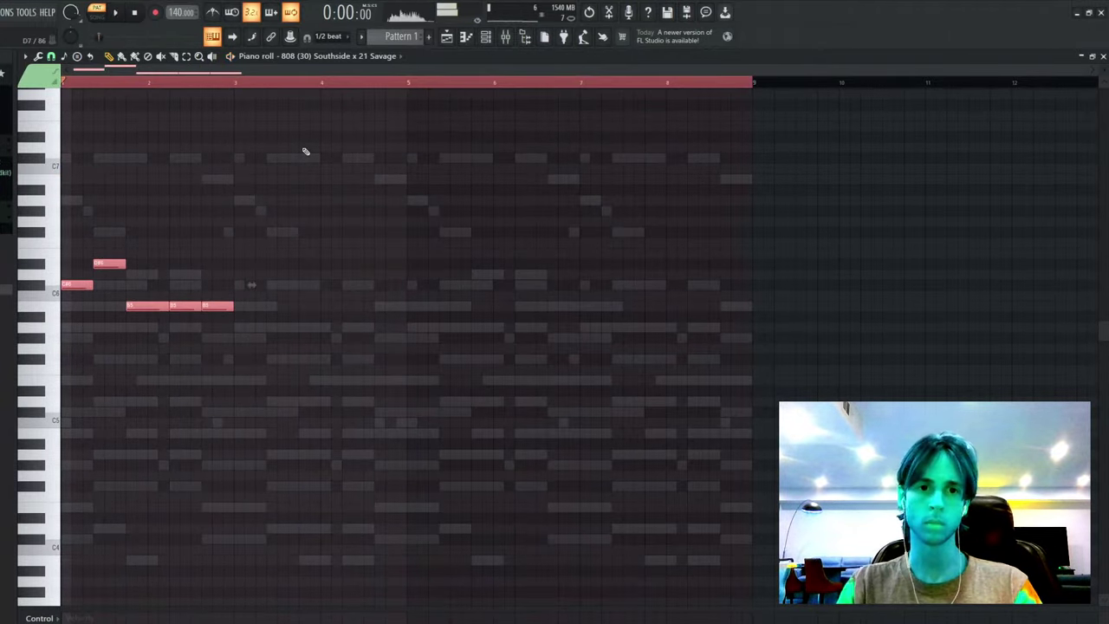
{"action": "scroll", "coordinate": [306, 152], "scroll_direction": "up", "scroll_amount": 3}
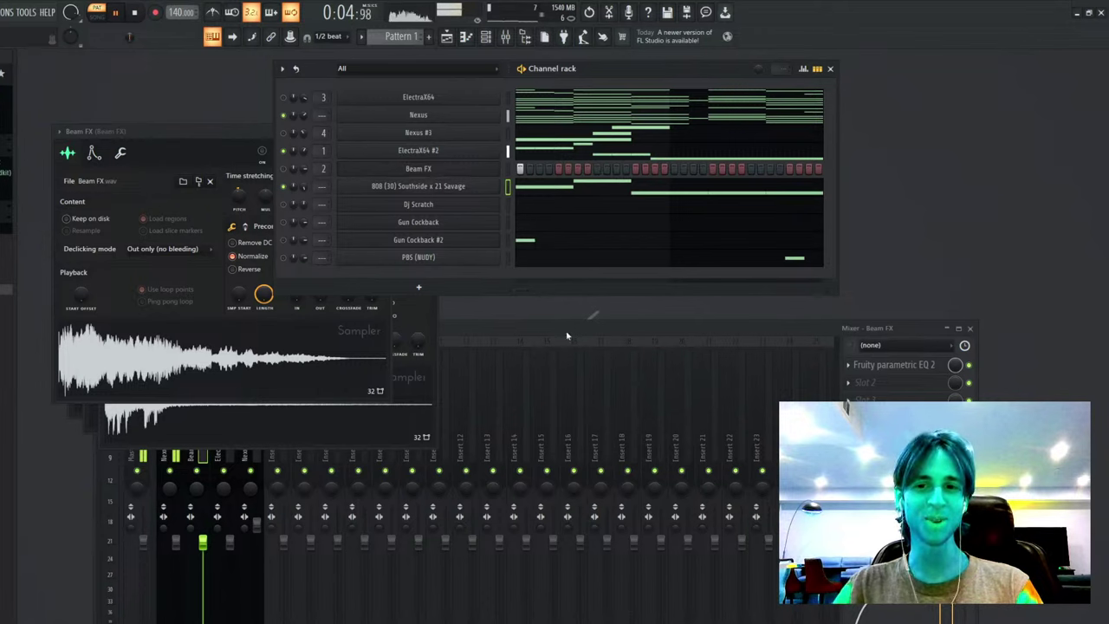
- Put Fruity soft clipper on the Master track and add the FLS_Gun 001_2 sample as a new channel
{"action": "left_click", "coordinate": [130, 456]}
{"action": "key", "text": "space"}
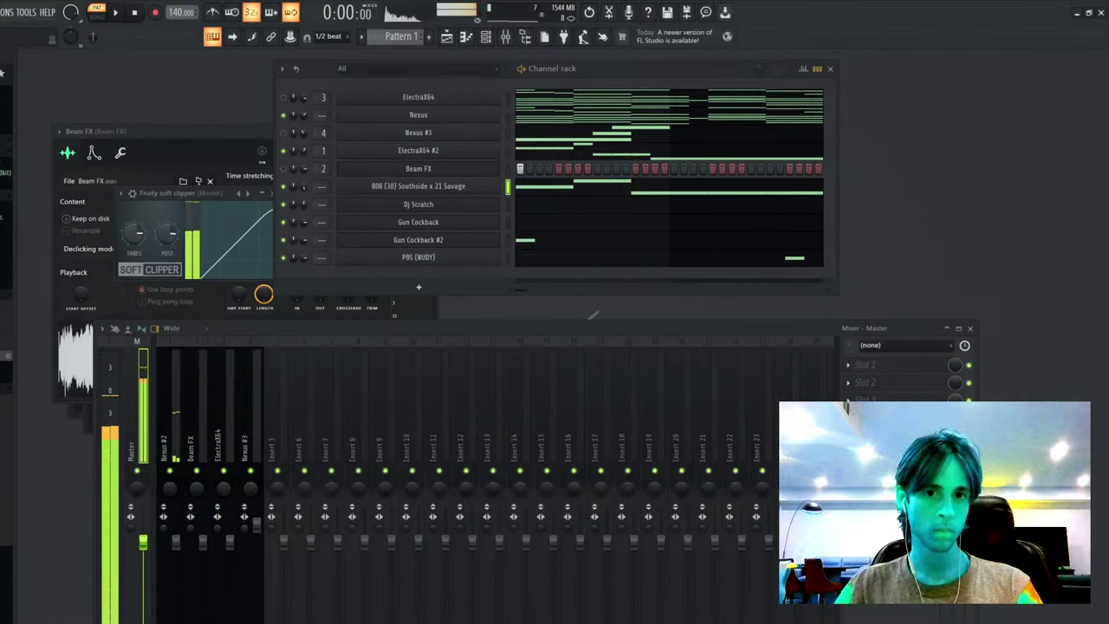
{"action": "left_click_drag", "start_coordinate": [490, 282], "coordinate": [520, 277]}
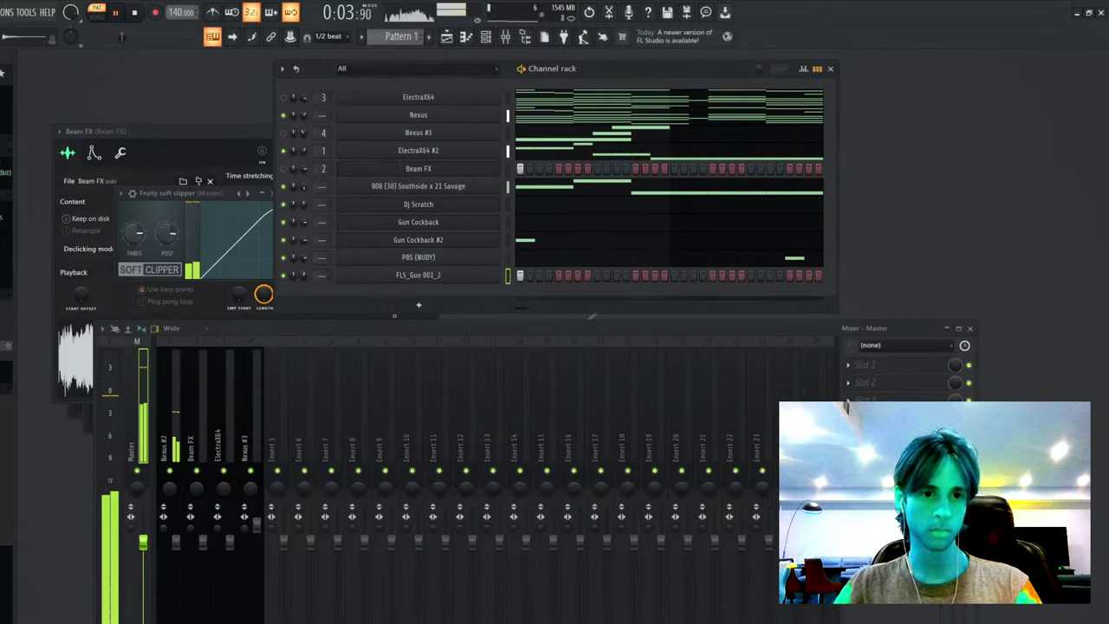
- Add the DT _ StoleThisCrash FX sample as a new channel and place two adjoining C5 notes ending bar 8
{"action": "left_click_drag", "start_coordinate": [451, 292], "coordinate": [452, 294]}
{"action": "key", "text": "F7"}
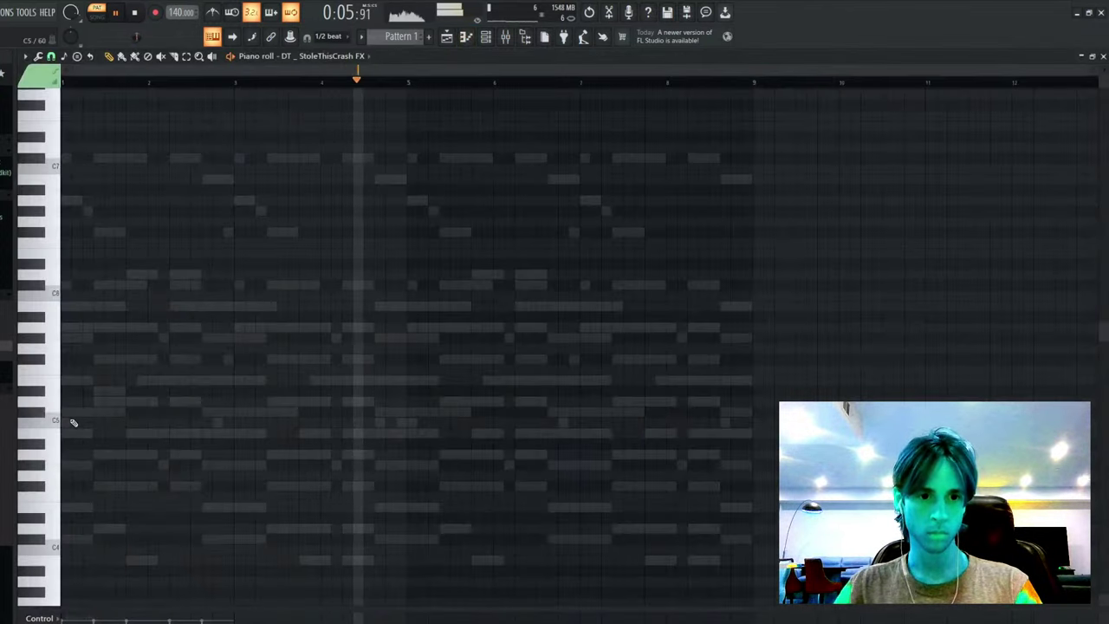
{"action": "left_click", "coordinate": [59, 426]}
{"action": "left_click_drag", "start_coordinate": [99, 422], "coordinate": [563, 419]}
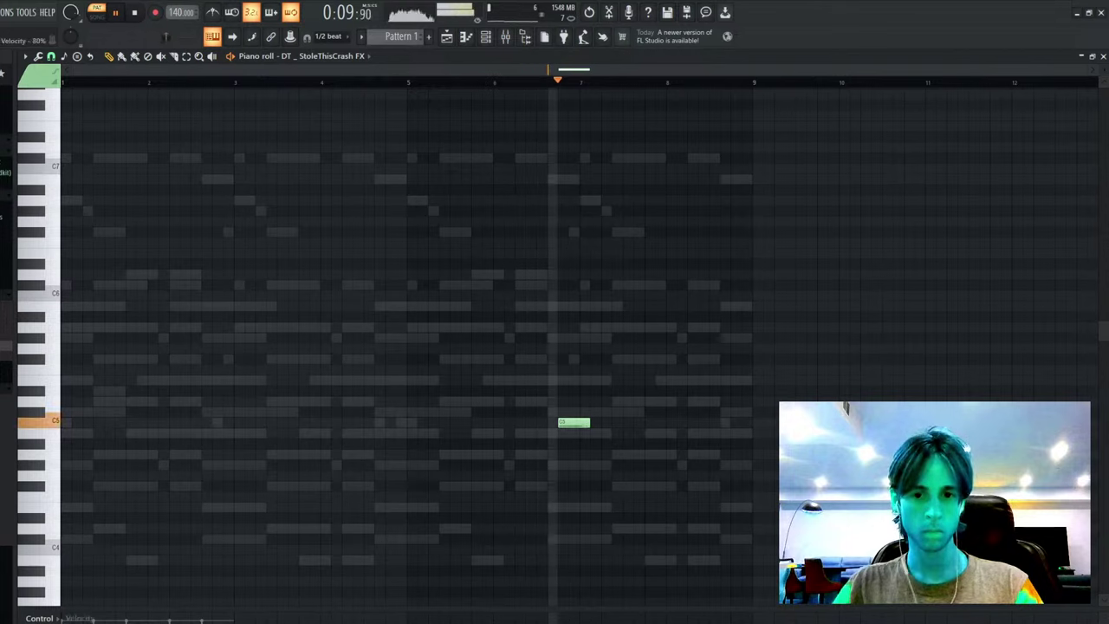
{"action": "left_click_drag", "start_coordinate": [568, 424], "coordinate": [698, 425]}
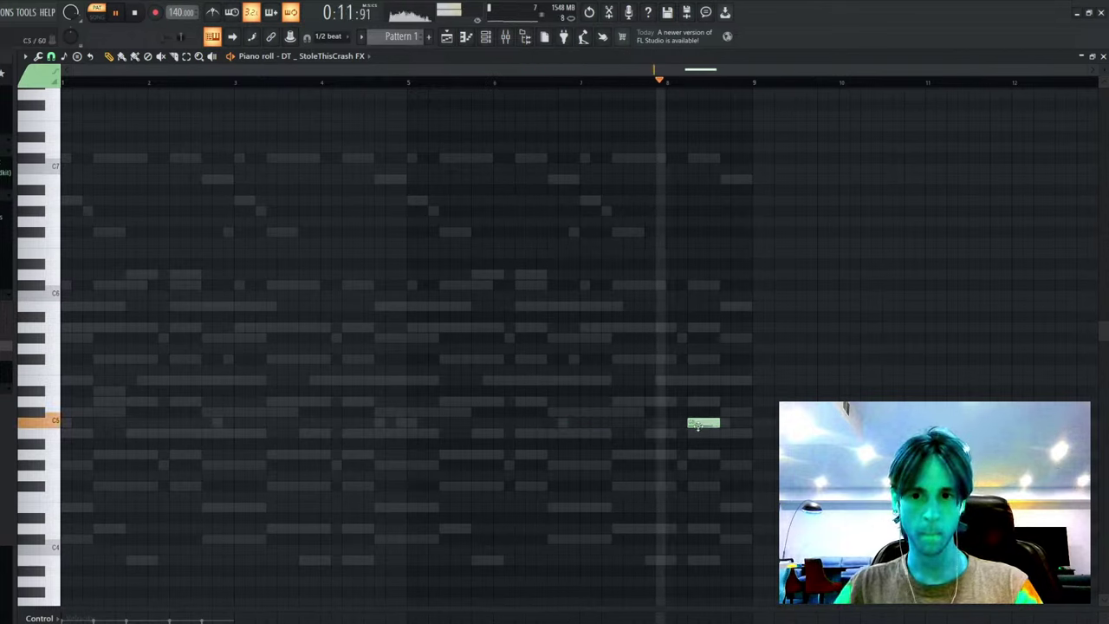
{"action": "left_click", "coordinate": [732, 422]}
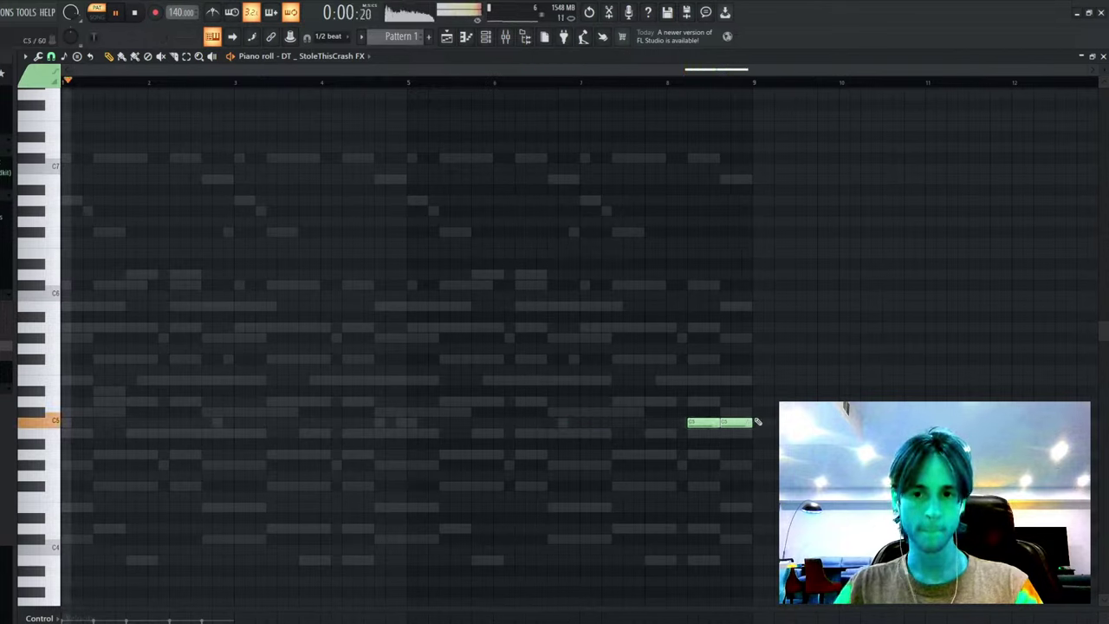
- Move the crash notes to bar 4, keeping only the first one, and duplicate bars 1–4 into bars 5–8
{"action": "left_click_drag", "start_coordinate": [771, 423], "coordinate": [362, 458]}
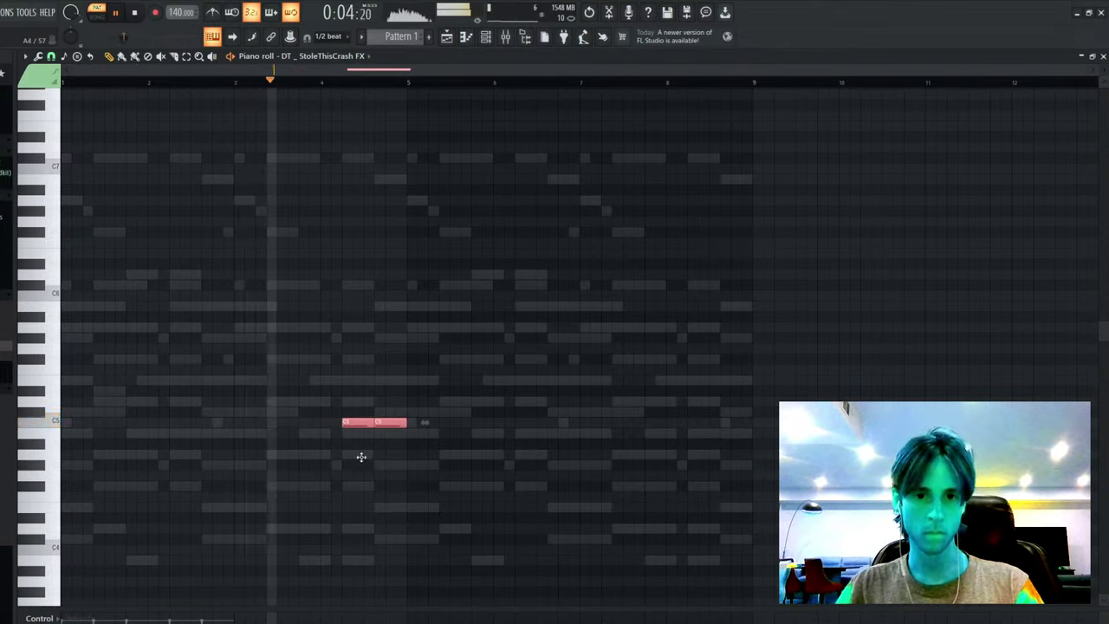
{"action": "right_click", "coordinate": [394, 425]}
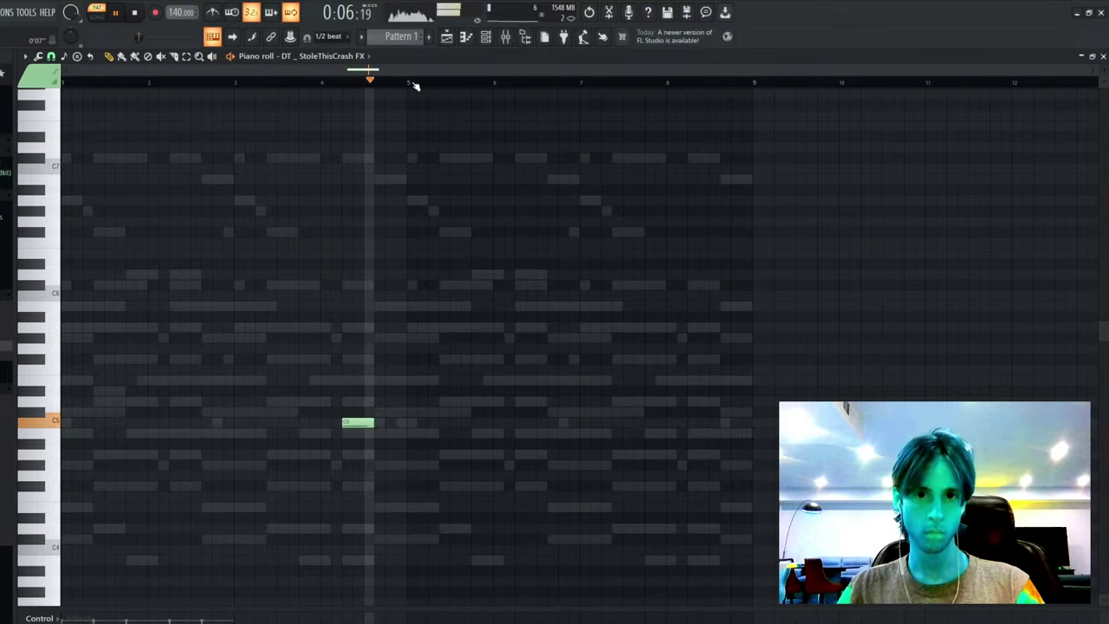
{"action": "left_click_drag", "start_coordinate": [416, 82], "coordinate": [128, 469]}
{"action": "key", "text": "ctrl+b"}
{"action": "key", "text": "ctrl+d"}
{"action": "key", "text": "ctrl+a"}
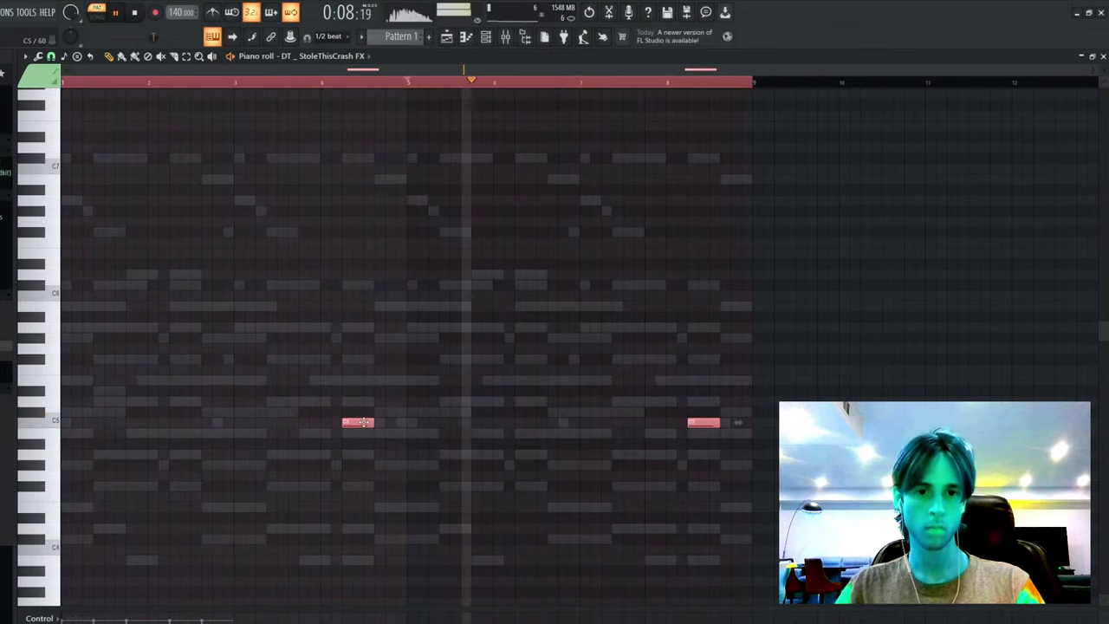
- Move both crash notes to the starts of bars 3 and 7 and delete the one in bar 7
{"action": "left_click_drag", "start_coordinate": [366, 423], "coordinate": [257, 421]}
{"action": "key", "text": "ctrl+d"}
{"action": "key", "text": "Escape"}
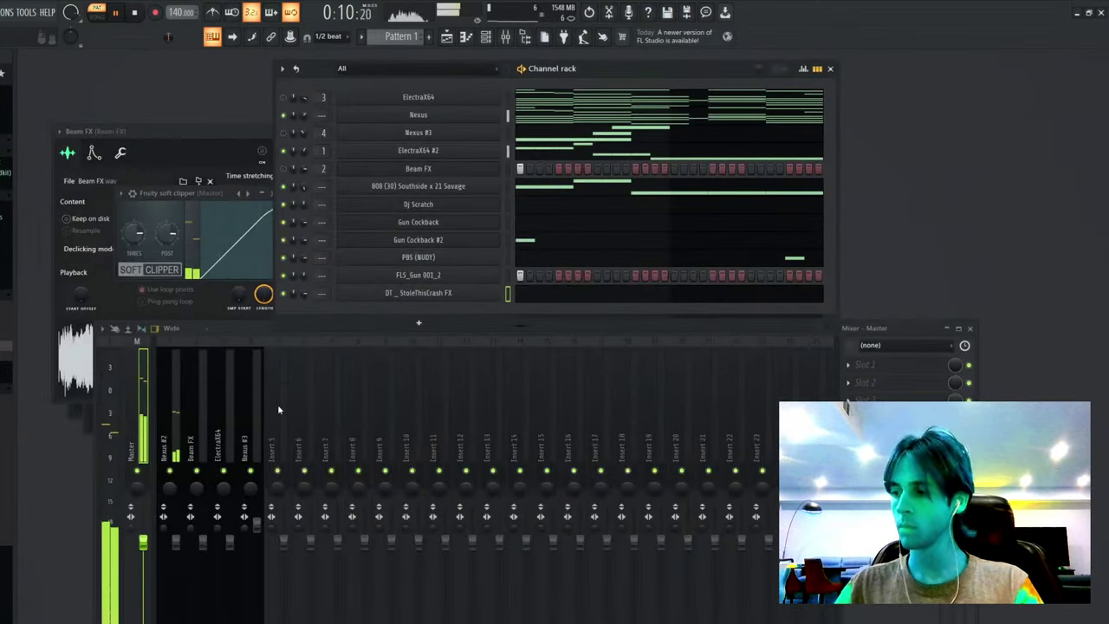
{"action": "left_click", "coordinate": [538, 293]}
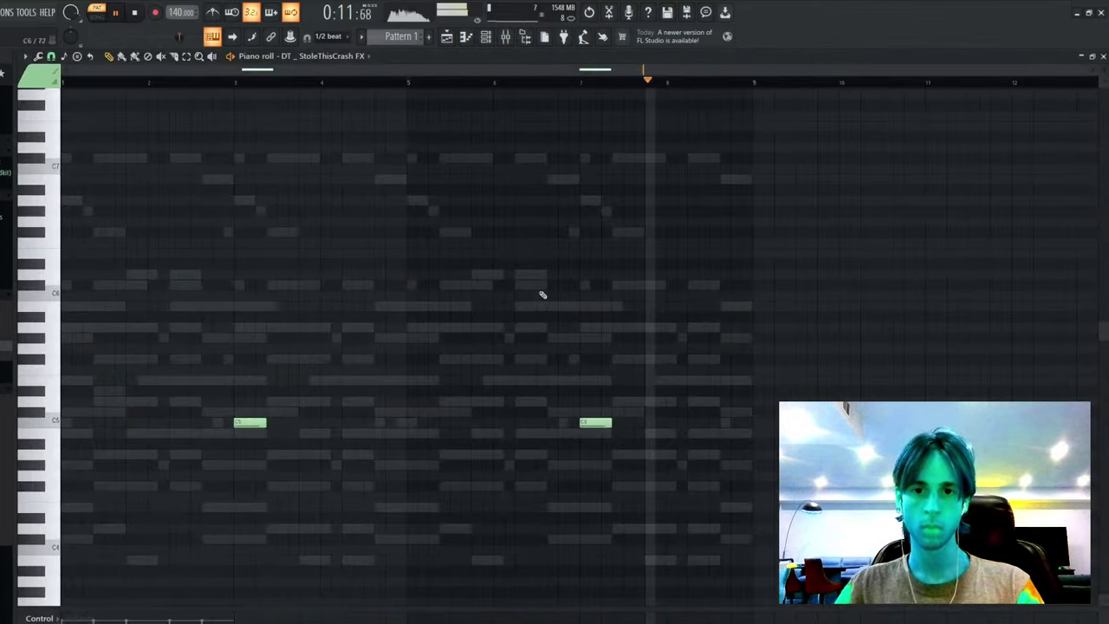
{"action": "right_click", "coordinate": [607, 425]}
{"action": "key", "text": "F7"}
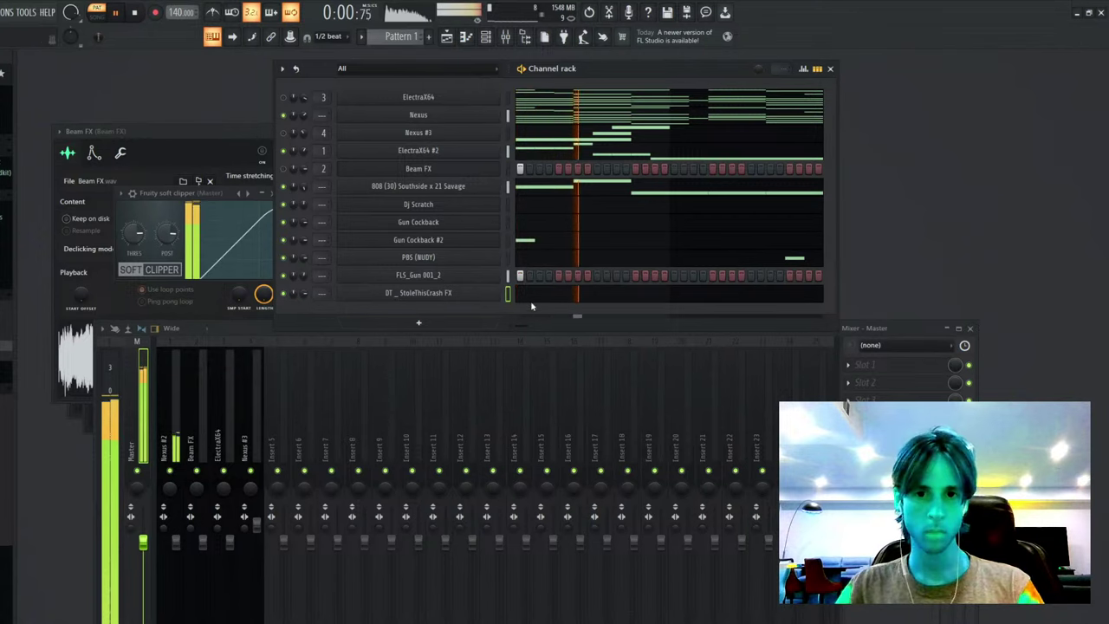
- Transpose the whole Southside 808 line down two octaves and lower its second note to D4
{"action": "left_click", "coordinate": [540, 181]}
{"action": "key", "text": "ctrl+a"}
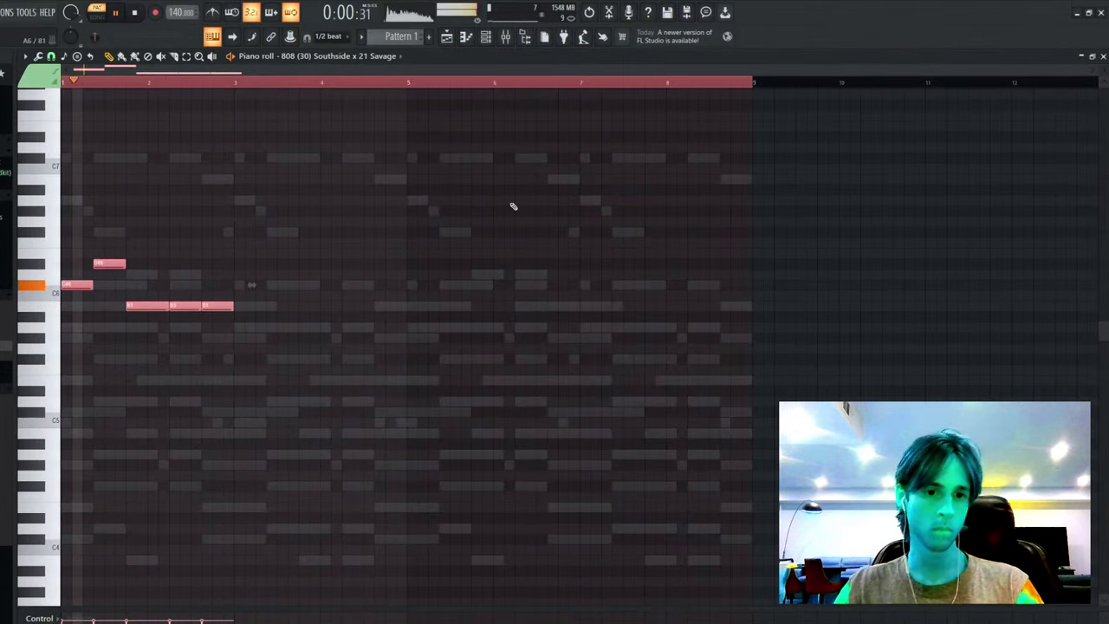
{"action": "key", "text": "ctrl+Down"}
{"action": "key", "text": "space"}
{"action": "left_click_drag", "start_coordinate": [110, 505], "coordinate": [109, 526]}
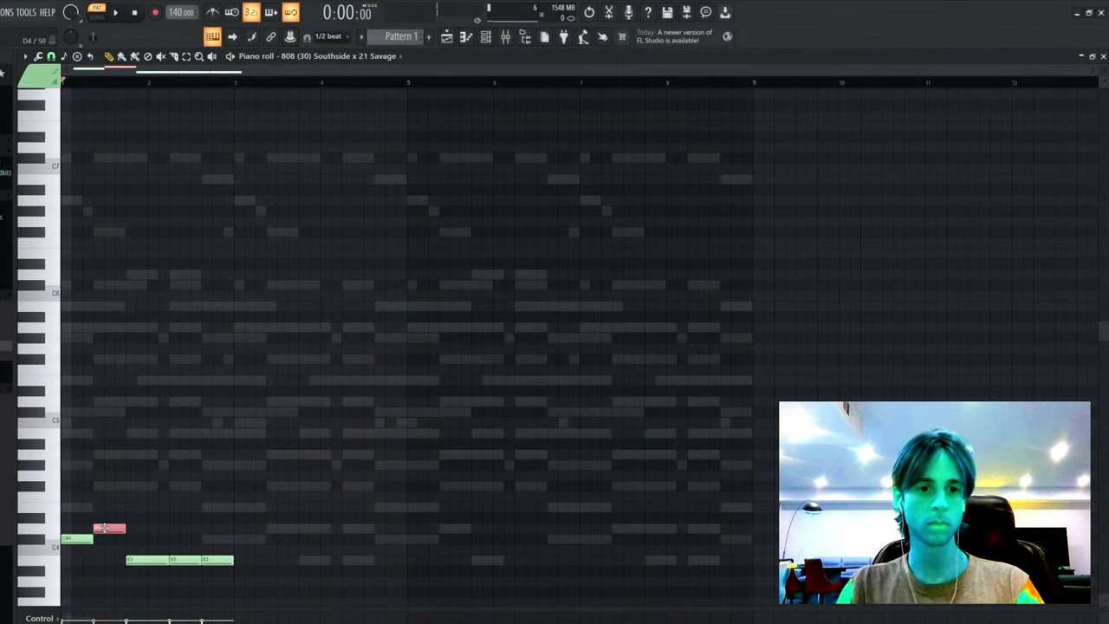
- Transpose the whole 808 line up one octave so it starts on C#5
{"action": "key", "text": "ctrl+a"}
{"action": "key", "text": "ctrl+Up"}
{"action": "key", "text": "space"}
{"action": "key", "text": "ctrl+d"}
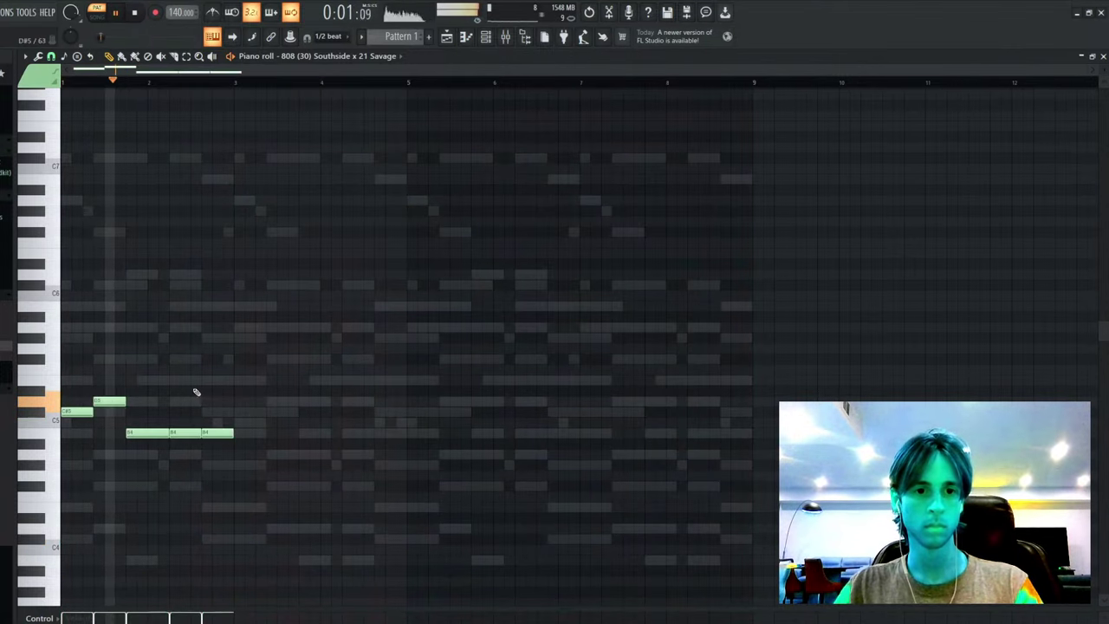
- Repeat the 808 phrase through bar 8, replacing the last two B4 notes of every fourth bar with one long note
{"action": "key", "text": "ctrl+b"}
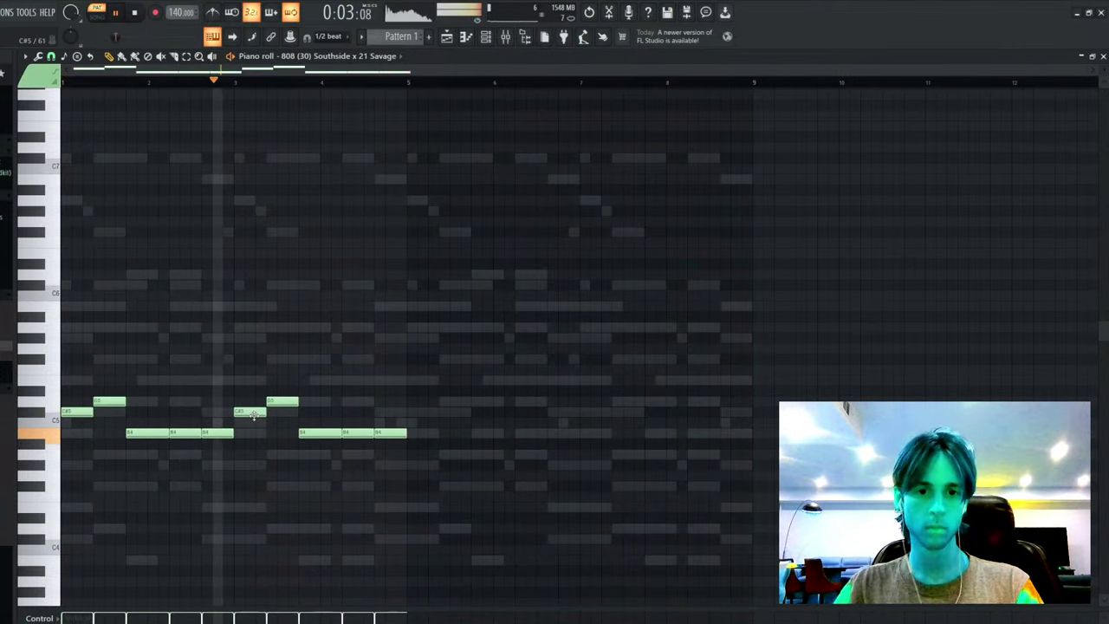
{"action": "right_click", "coordinate": [379, 430]}
{"action": "left_click", "coordinate": [413, 401]}
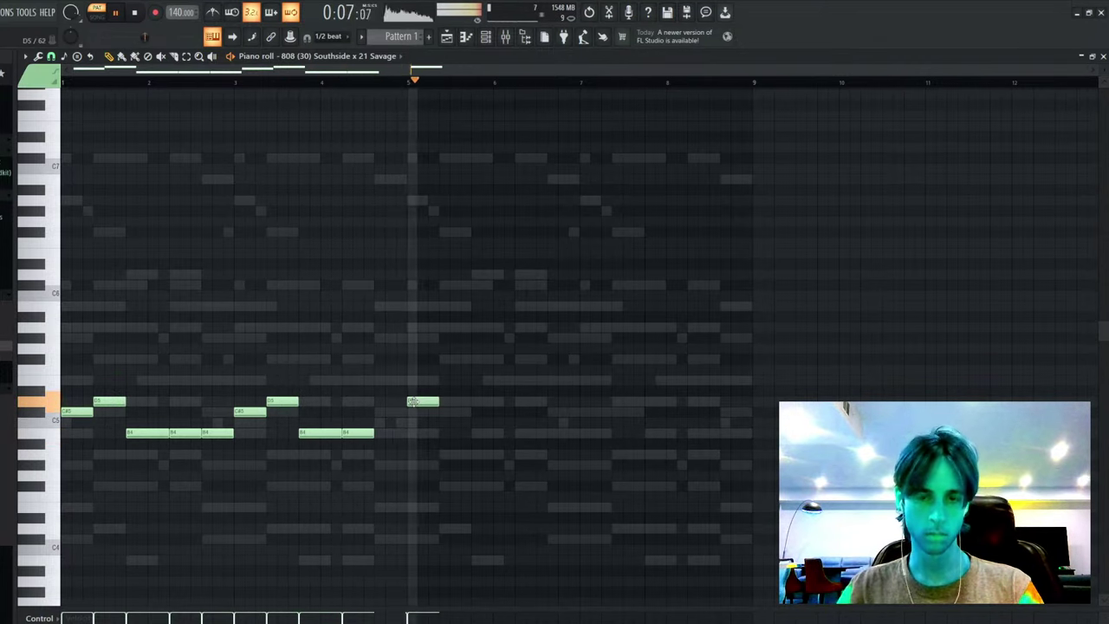
{"action": "key", "text": "ctrl+l"}
{"action": "right_click", "coordinate": [417, 401]}
{"action": "key", "text": "ctrl+b"}
{"action": "left_click_drag", "start_coordinate": [128, 433], "coordinate": [250, 457]}
{"action": "left_click_drag", "start_coordinate": [159, 433], "coordinate": [186, 444]}
{"action": "key", "text": "ctrl+a"}
{"action": "key", "text": "ctrl+Up"}
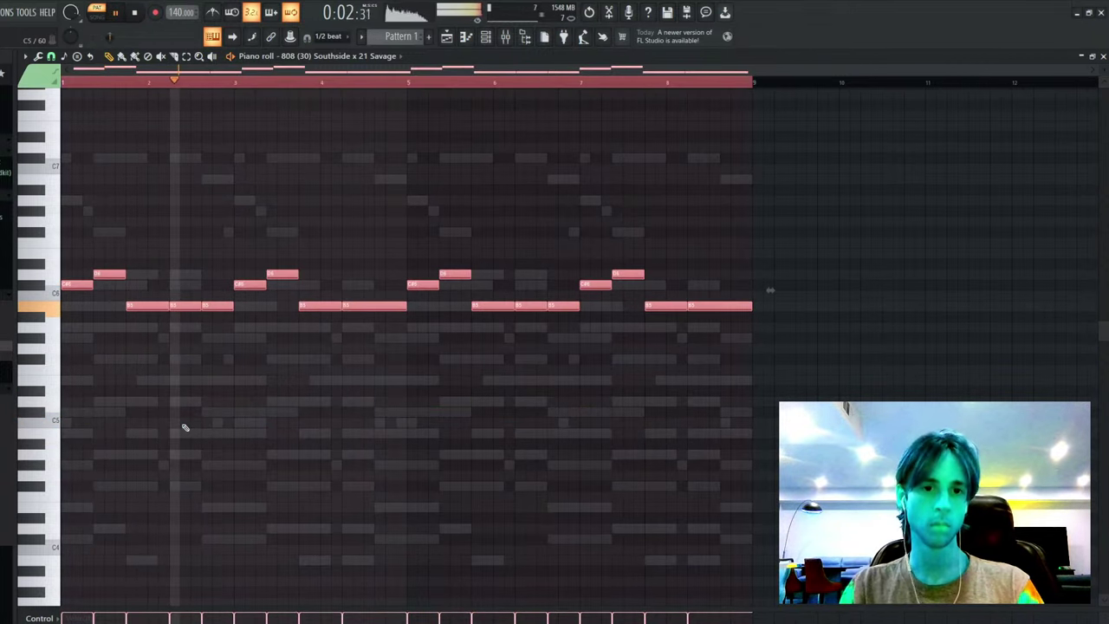
{"action": "key", "text": "ctrl+Down"}
- Transpose the last two 808 notes of bar 2 and the long note of bar 4 up one octave to B5
{"action": "left_click_drag", "start_coordinate": [204, 407], "coordinate": [230, 435]}
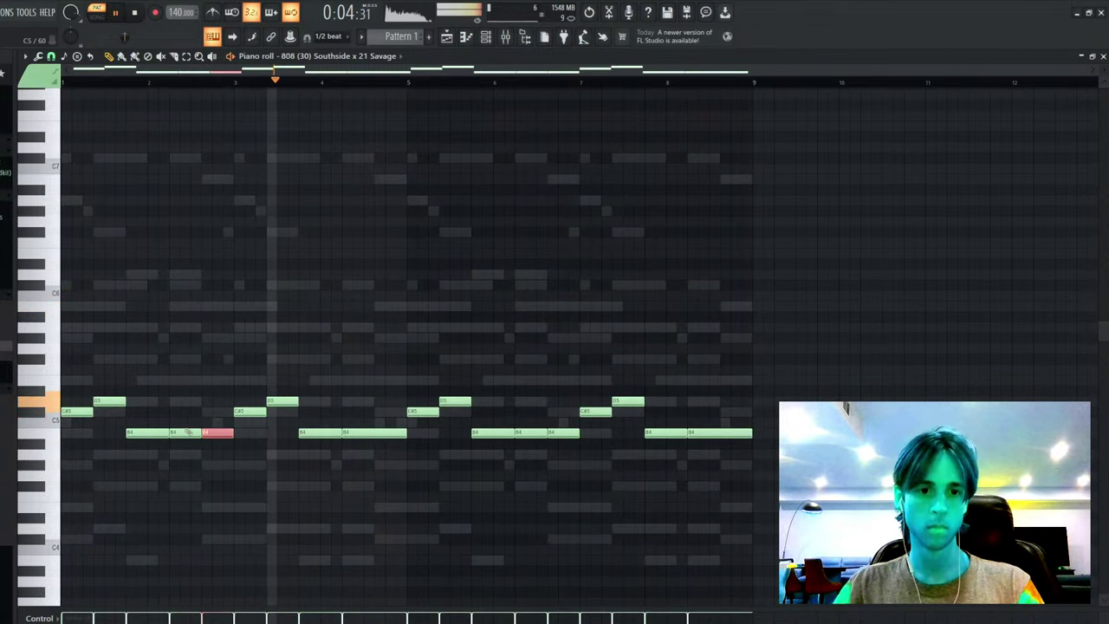
{"action": "left_click", "coordinate": [188, 432], "text": "ctrl+shift"}
{"action": "left_click", "coordinate": [353, 433], "text": "ctrl+shift"}
{"action": "key", "text": "ctrl+Up"}
{"action": "left_click", "coordinate": [411, 325], "text": "ctrl"}
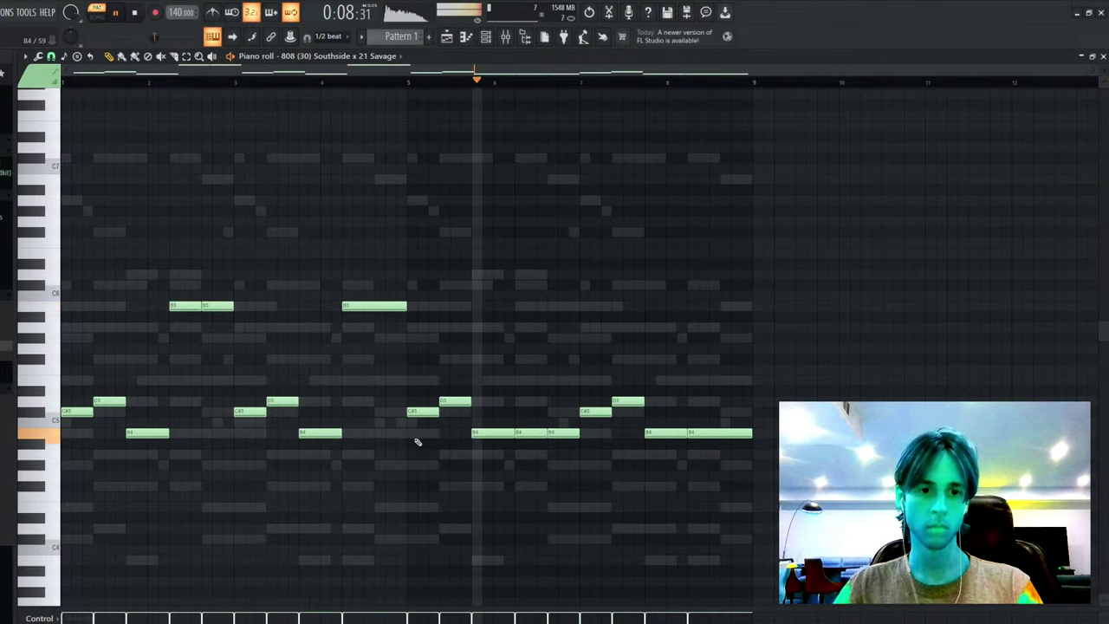
- Add short F#4 808 notes at the ends of bars 4 and 8 and shorten the last B4 note of bar 8
{"action": "left_click", "coordinate": [402, 485]}
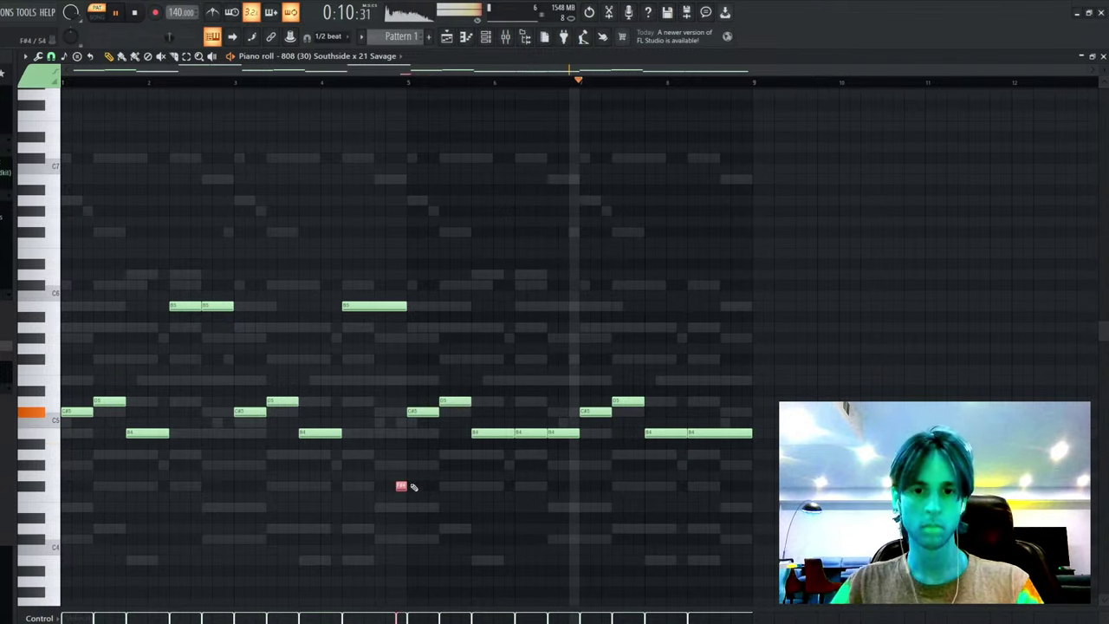
{"action": "left_click", "coordinate": [747, 487]}
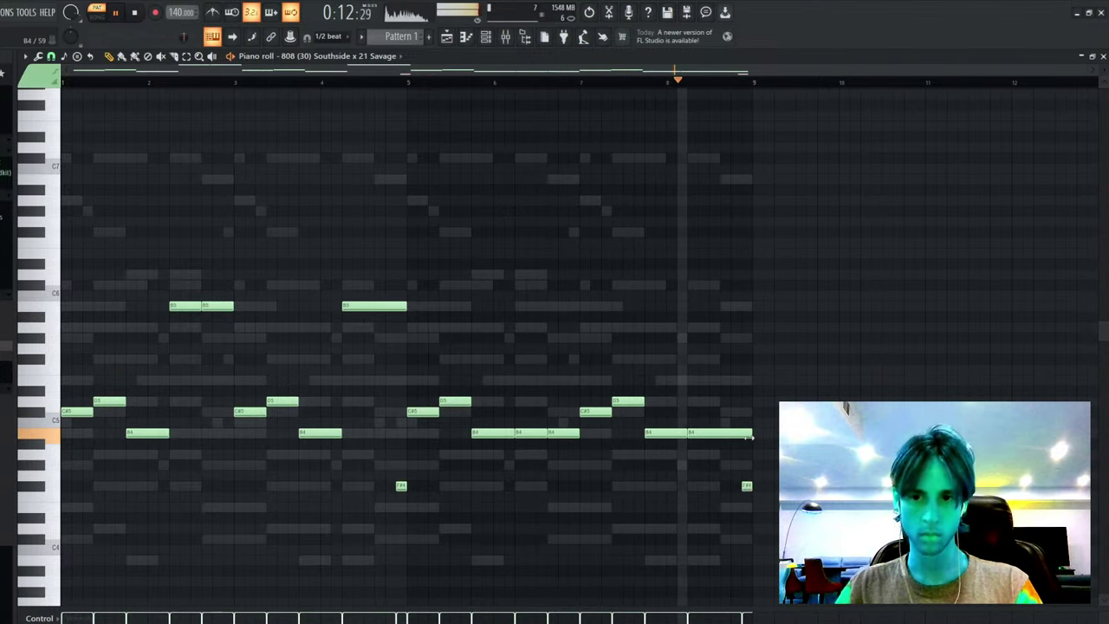
{"action": "left_click_drag", "start_coordinate": [751, 437], "coordinate": [730, 437]}
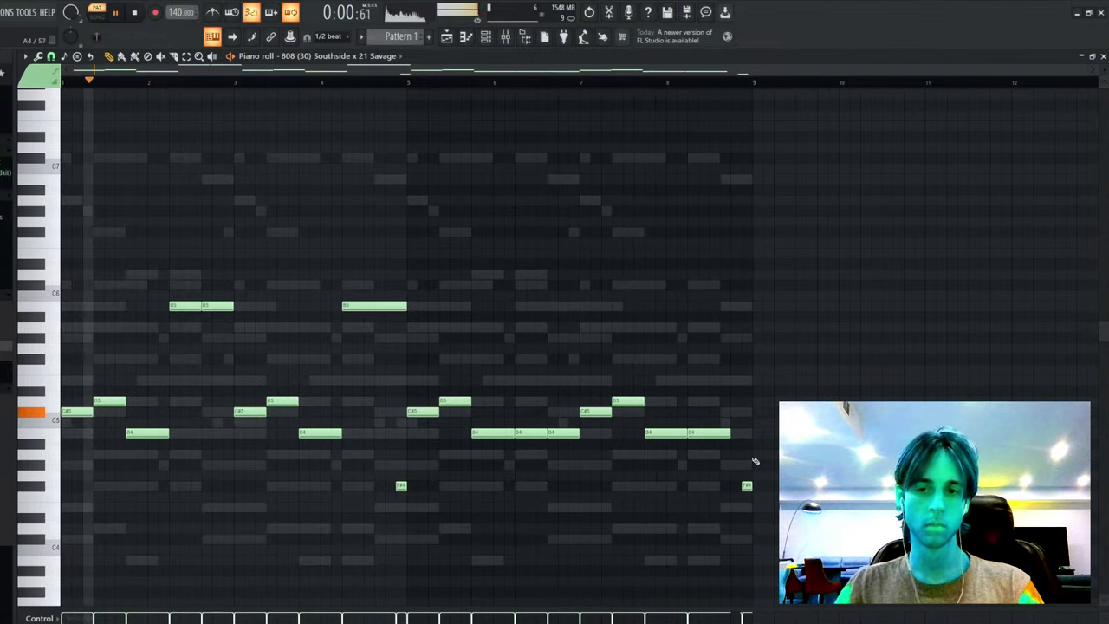
- Select the two short F#4 notes in the 808 line and lower their velocity
{"action": "left_click_drag", "start_coordinate": [785, 459], "coordinate": [380, 534]}
{"action": "scroll", "coordinate": [401, 486], "scroll_direction": "down", "scroll_amount": 3}
{"action": "left_click", "coordinate": [428, 489], "text": "ctrl"}
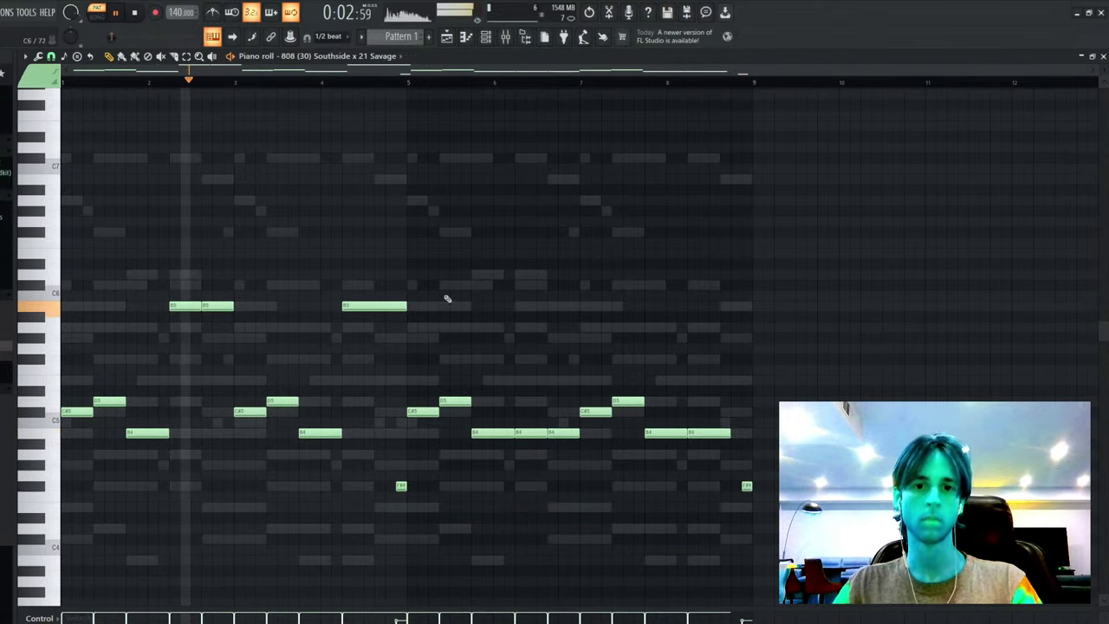
- Select the three B5 notes in the 808 line and transpose them down one octave
{"action": "left_click_drag", "start_coordinate": [437, 293], "coordinate": [72, 318], "text": "ctrl"}
{"action": "key", "text": "ctrl+Down"}
{"action": "left_click", "coordinate": [72, 317], "text": "ctrl"}
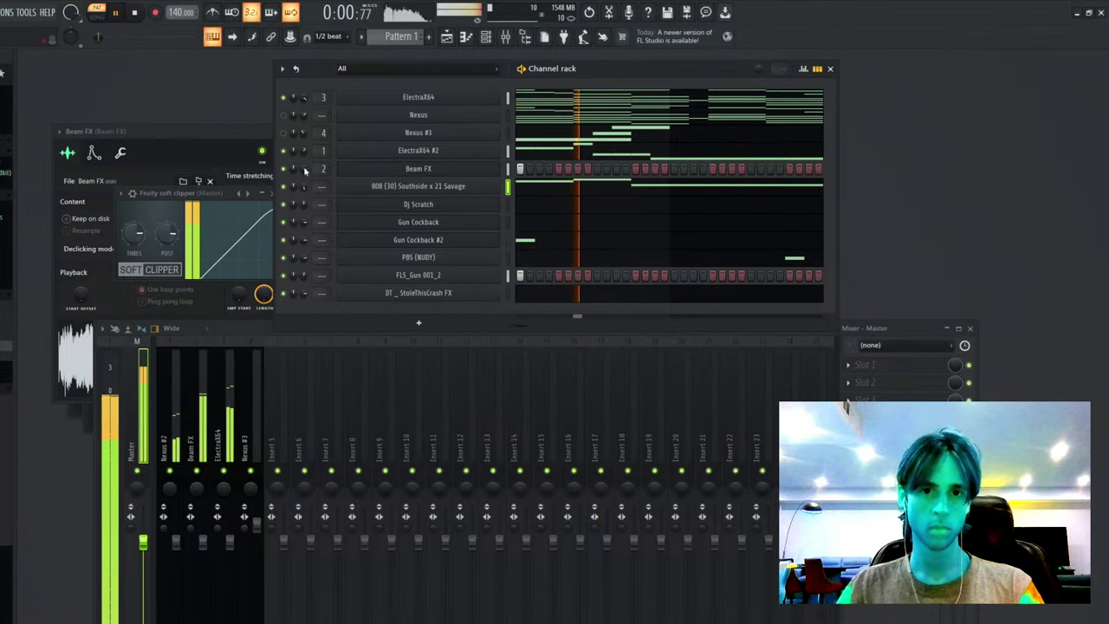
- Inspect the sampler settings of the Beam FX channel
{"action": "double_click", "coordinate": [387, 172]}
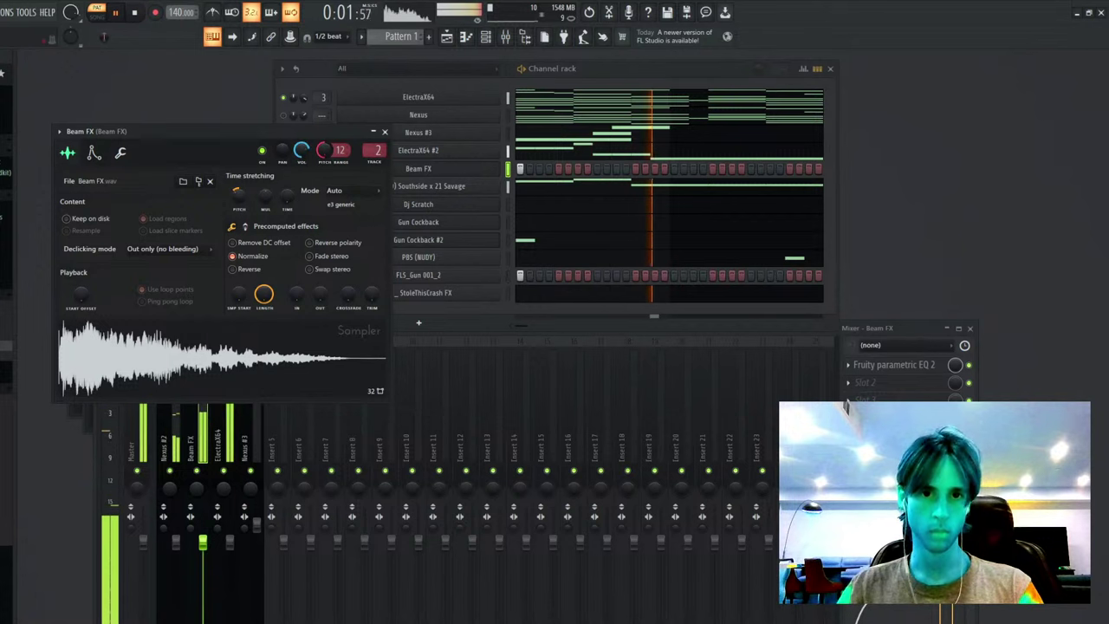
{"action": "key", "text": "Escape"}
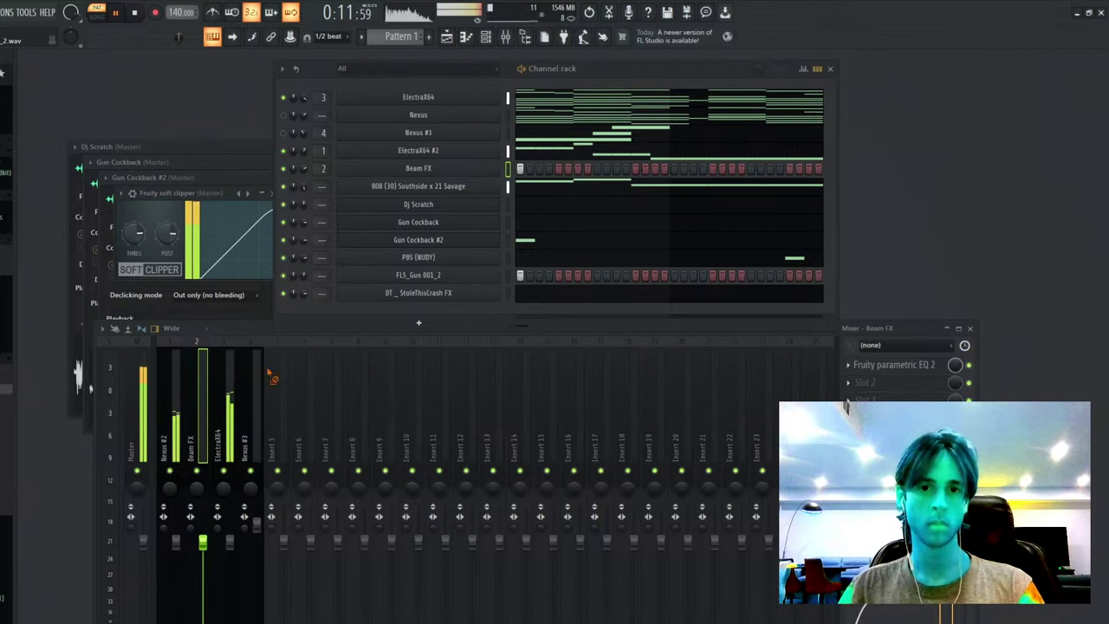
- Add the BWB WAV R US SNARE (7)_2 sample as a channel with C5 notes on beat 3 of bars 1, 3 and 4
{"action": "left_click_drag", "start_coordinate": [440, 319], "coordinate": [451, 317]}
{"action": "key", "text": "F7"}
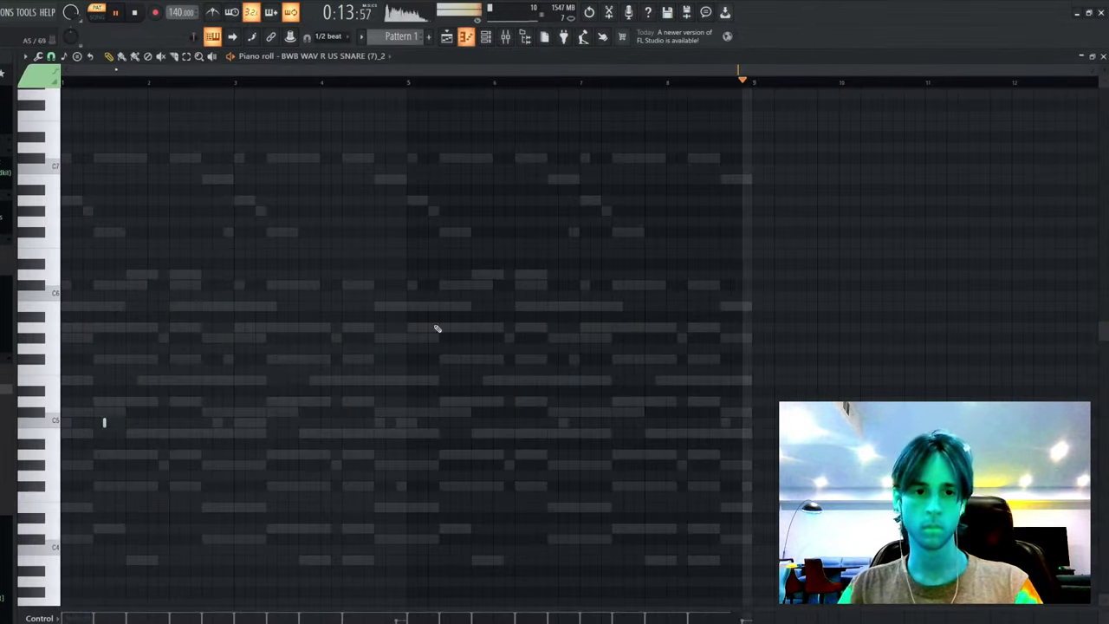
{"action": "key", "text": "ctrl+a"}
{"action": "mouse_move", "coordinate": [109, 423]}
{"action": "left_mouse_down"}
{"action": "mouse_move", "coordinate": [236, 425]}
{"action": "mouse_move", "coordinate": [186, 436]}
{"action": "left_mouse_up"}
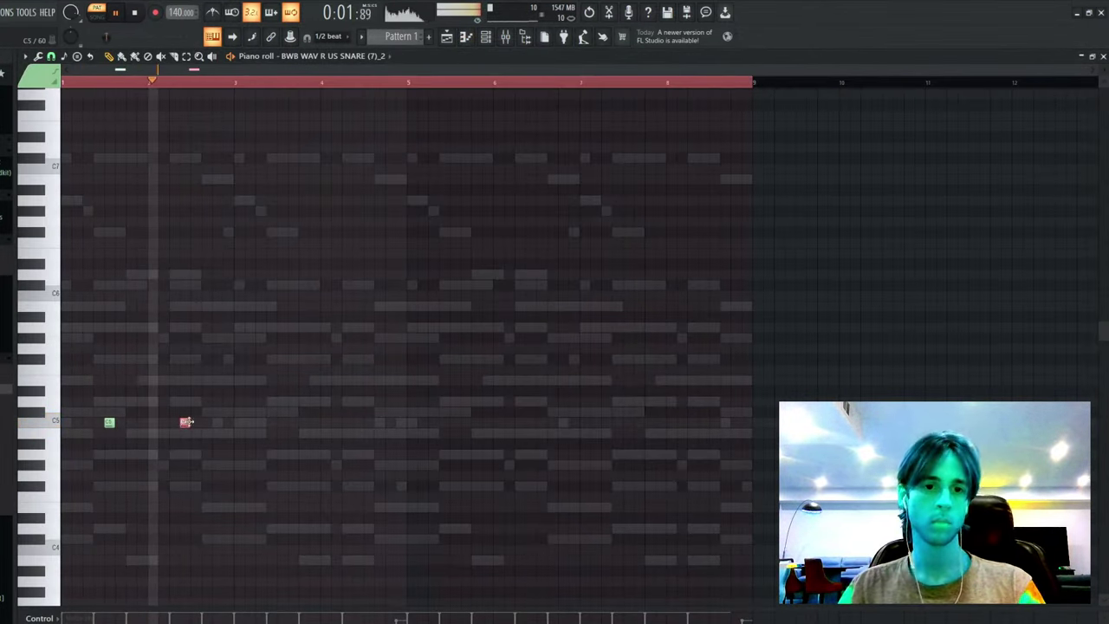
{"action": "right_click", "coordinate": [186, 423]}
{"action": "mouse_move", "coordinate": [108, 424]}
{"action": "left_mouse_down"}
{"action": "mouse_move", "coordinate": [309, 442]}
{"action": "mouse_move", "coordinate": [280, 436]}
{"action": "mouse_move", "coordinate": [367, 435]}
{"action": "left_mouse_up"}
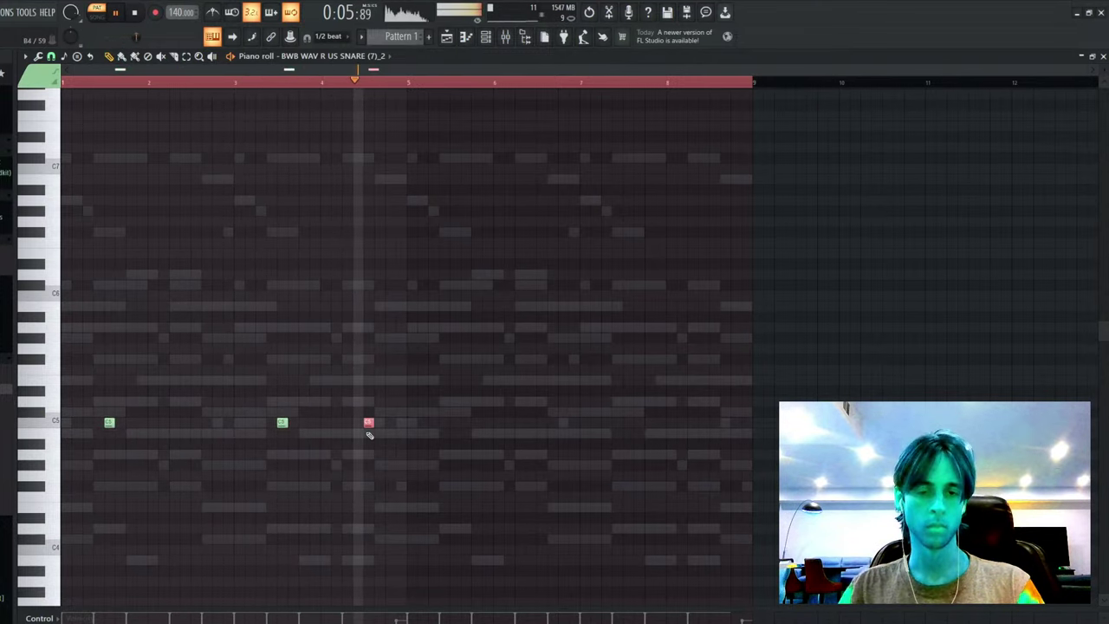
{"action": "key", "text": "ctrl+d"}
- Duplicate the four-bar snare pattern into bars 5–8
{"action": "left_click_drag", "start_coordinate": [411, 84], "coordinate": [62, 84]}
{"action": "key", "text": "ctrl+b"}
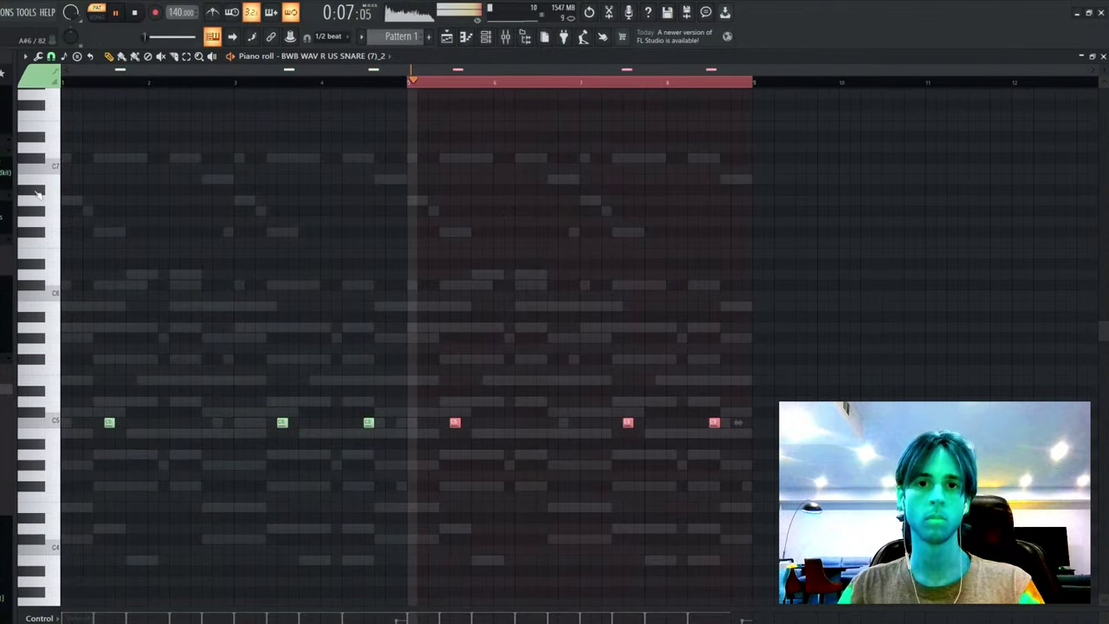
{"action": "left_click", "coordinate": [582, 384]}
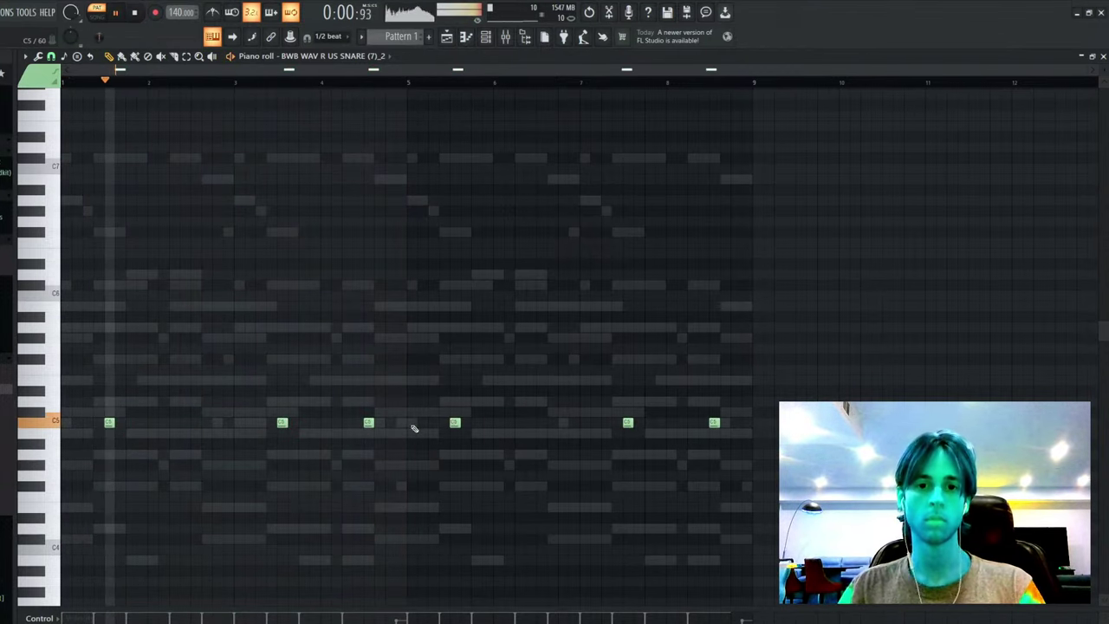
- Select all the snare notes and transpose them up to D#5
{"action": "left_click_drag", "start_coordinate": [354, 411], "coordinate": [404, 440]}
{"action": "left_click_drag", "start_coordinate": [691, 401], "coordinate": [738, 431]}
{"action": "key", "text": "ctrl+a"}
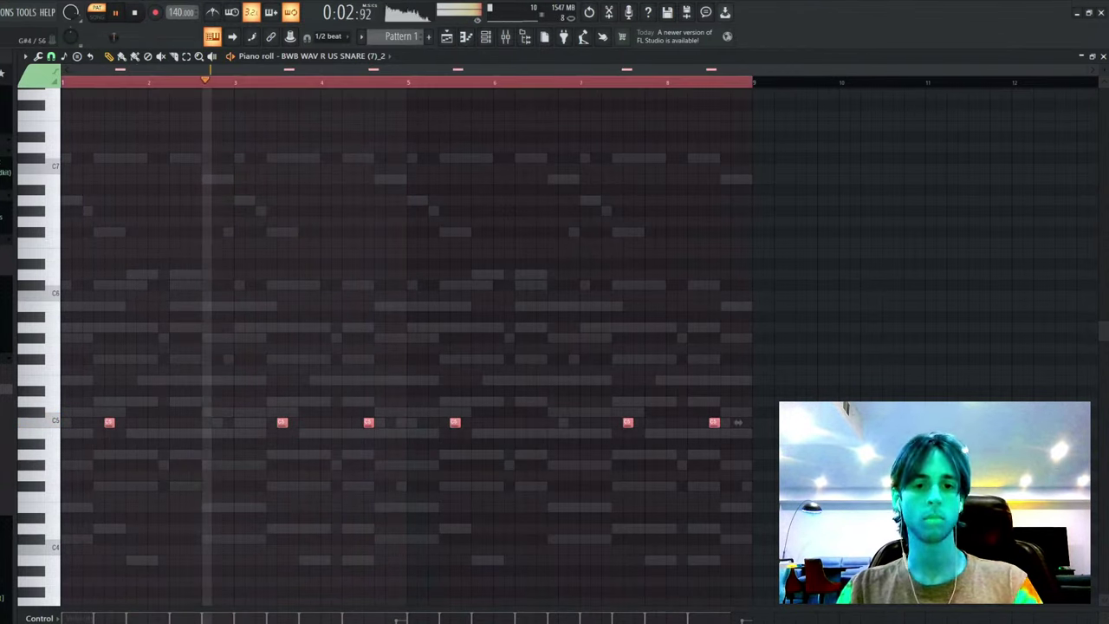
{"action": "key", "text": "Up"}
{"action": "key", "text": "Up"}
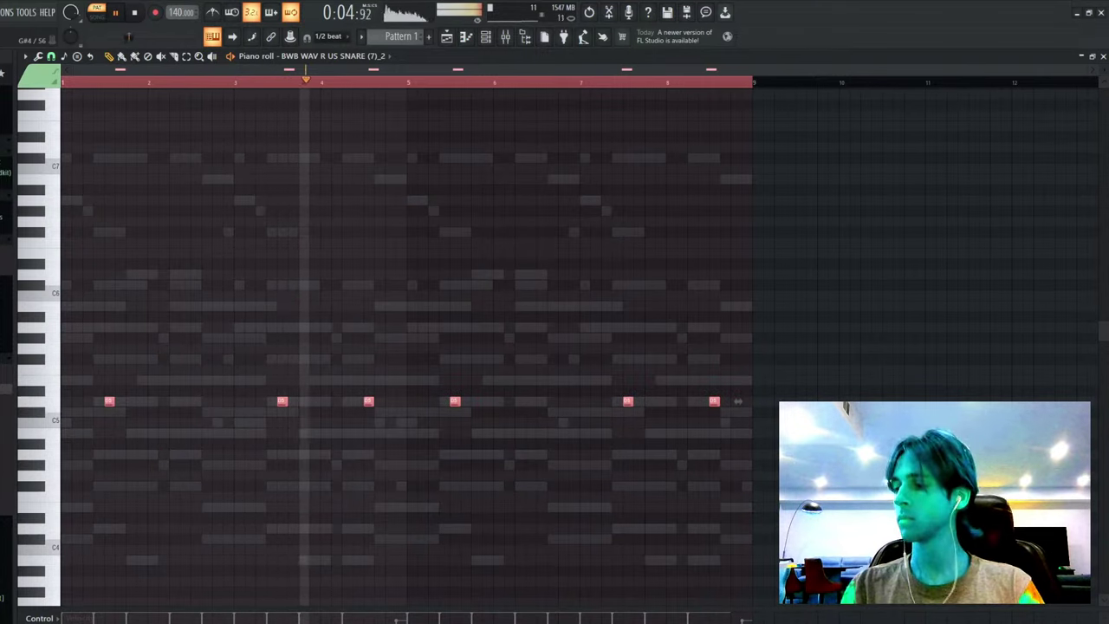
{"action": "key", "text": "Up"}
{"action": "key", "text": "Up"}
{"action": "key", "text": "shift+Down"}
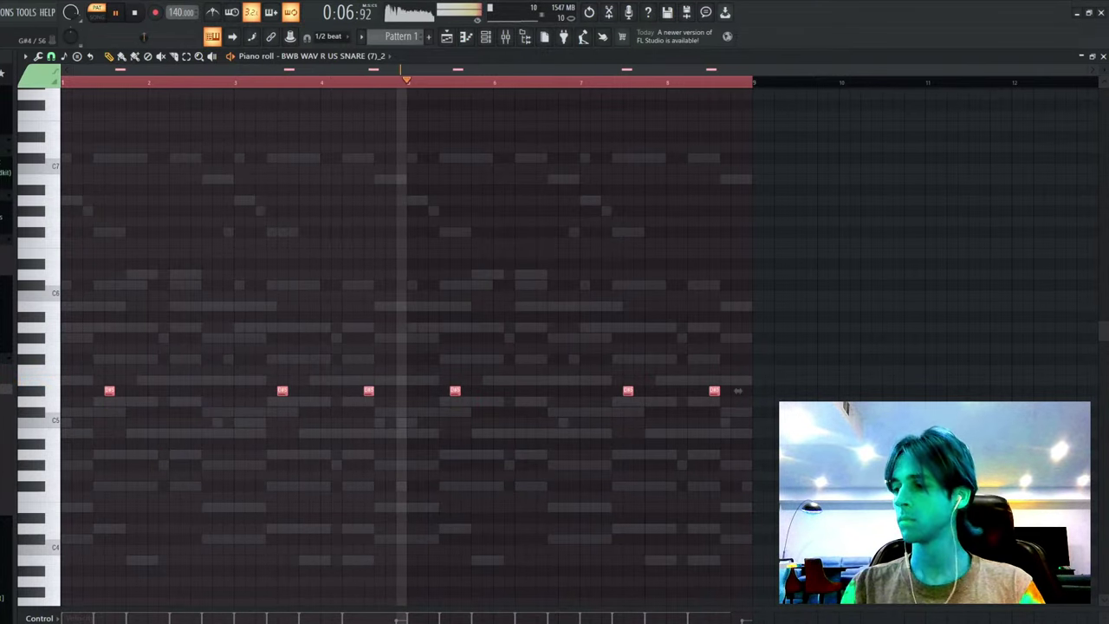
{"action": "key", "text": "ctrl+d"}
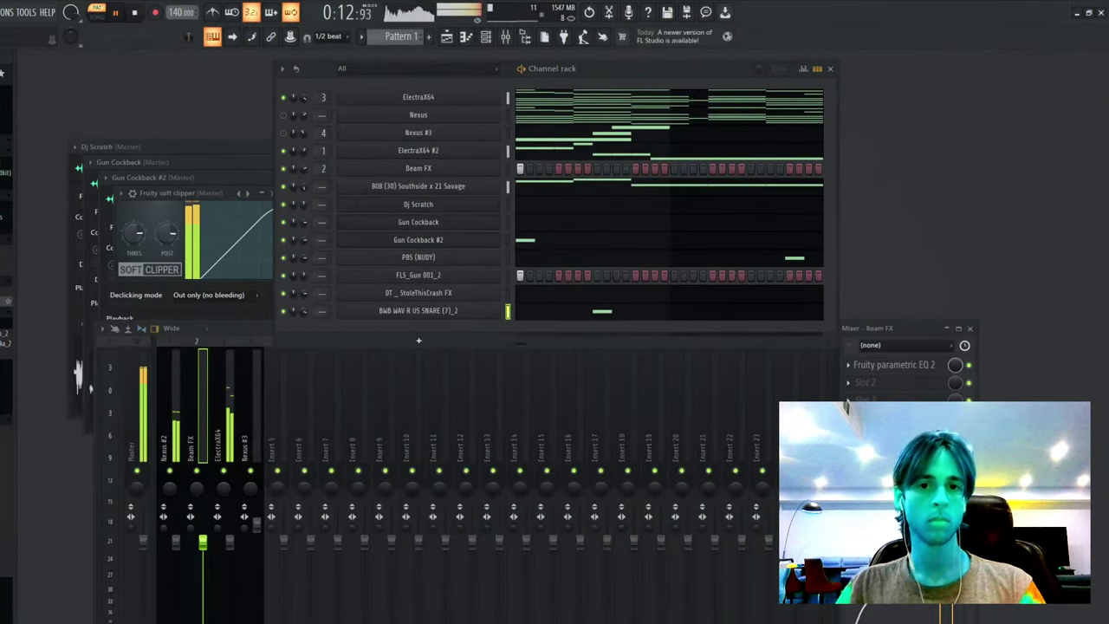
- Add the dior lazy hat_3 sample as a new channel and fill every second step with a hit
{"action": "left_click_drag", "start_coordinate": [471, 342], "coordinate": [465, 337]}
{"action": "key", "text": "ctrl+v"}
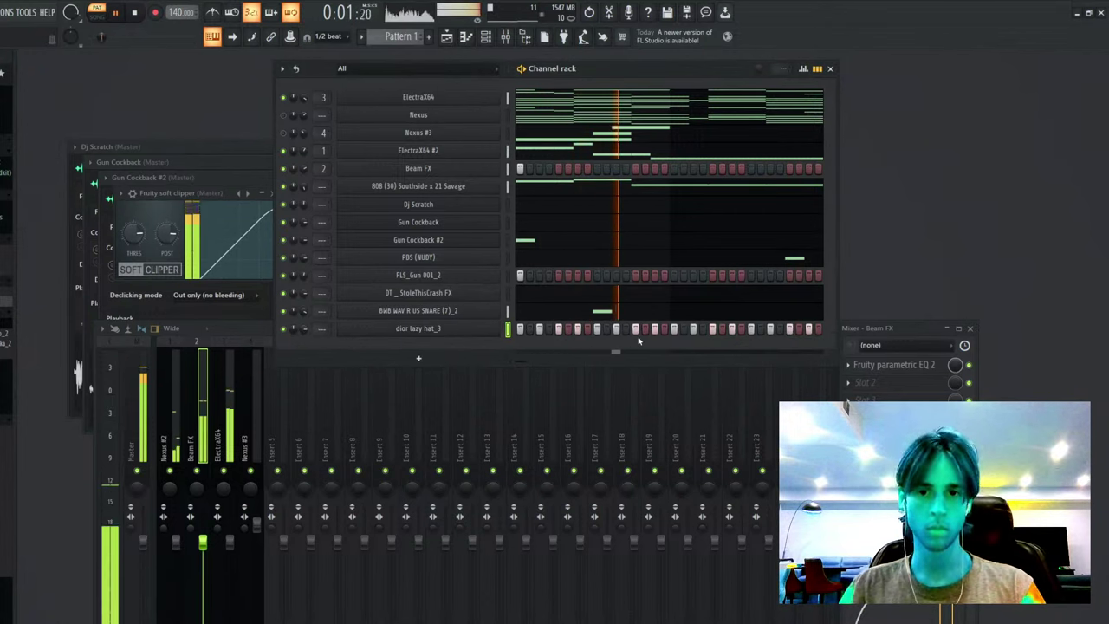
- Add an extra C5 hit around beat 3 of bar 2 in dior lazy hat_3 and stretch all its notes end to end
{"action": "key", "text": "space"}
{"action": "key", "text": "space"}
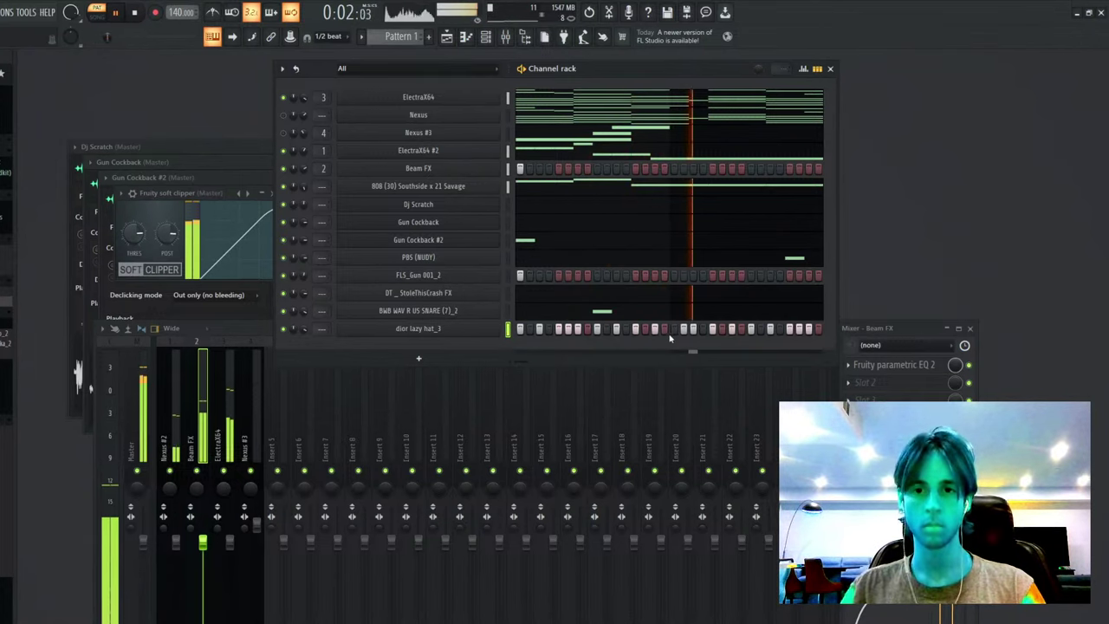
{"action": "key", "text": "F7"}
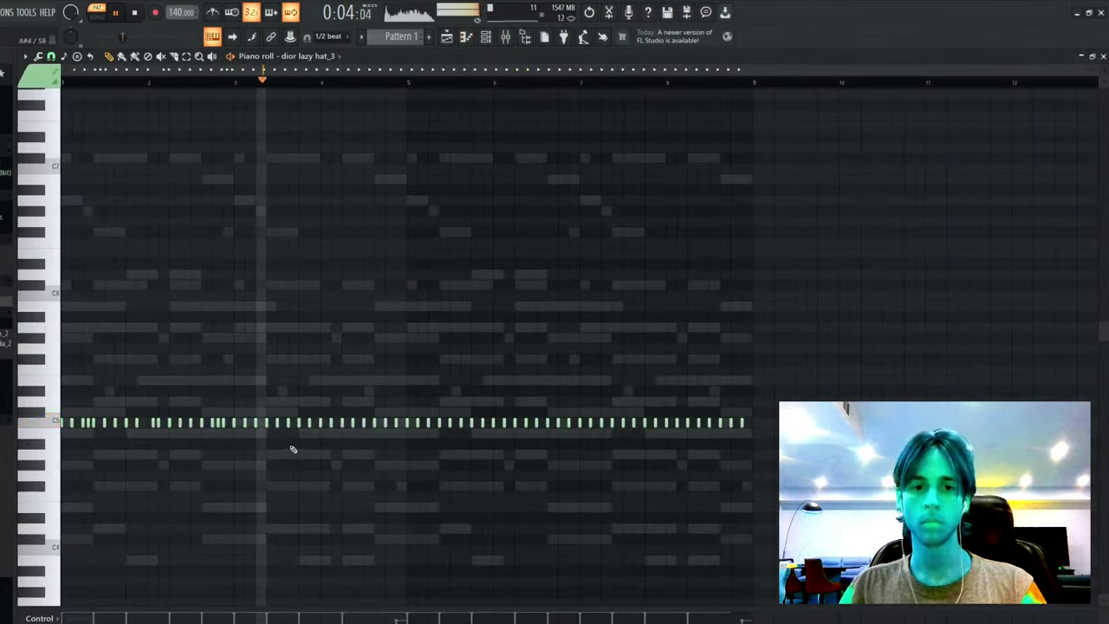
{"action": "key", "text": "ctrl+l"}
{"action": "scroll", "coordinate": [171, 85], "scroll_direction": "up", "scroll_amount": 4}
{"action": "key", "text": "ctrl+z"}
{"action": "left_click_drag", "start_coordinate": [230, 407], "coordinate": [220, 447]}
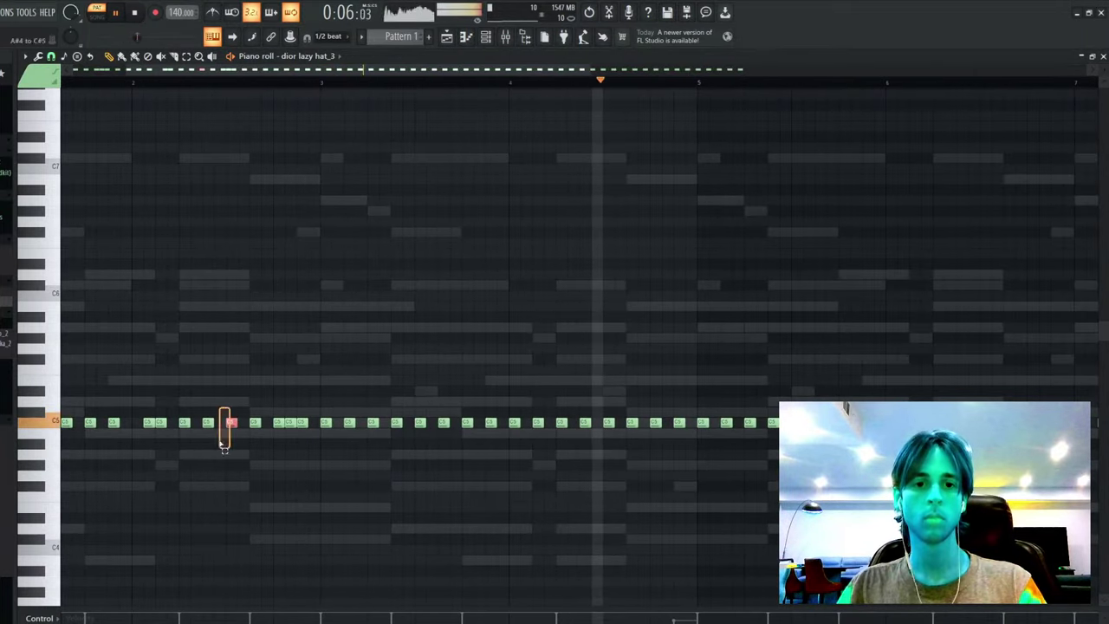
{"action": "key", "text": "ctrl+b"}
{"action": "key", "text": "ctrl+d"}
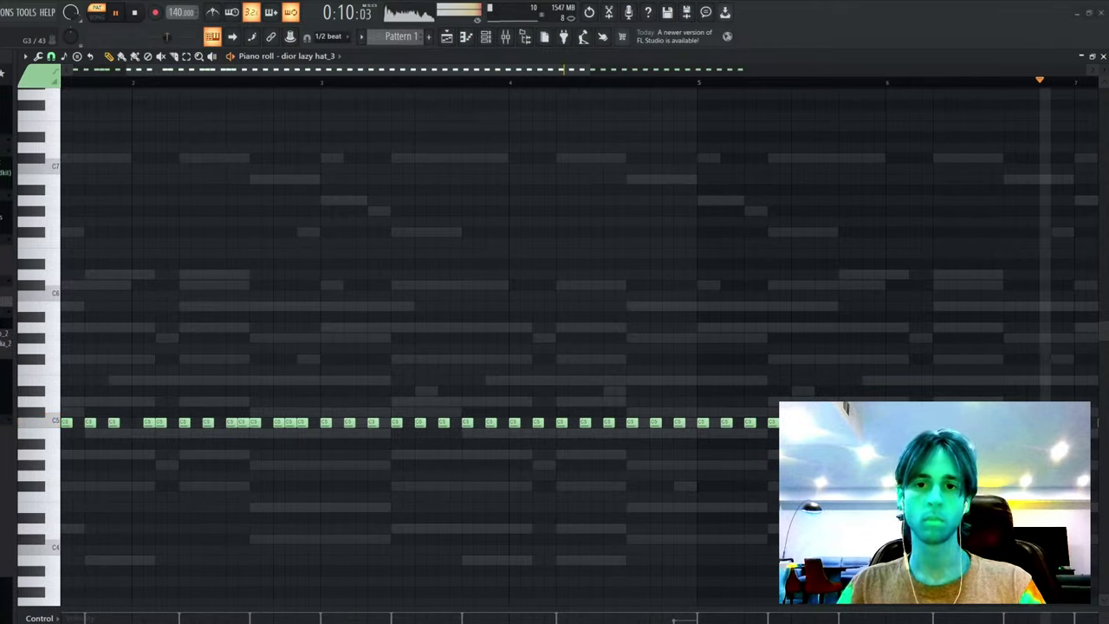
{"action": "double_click", "coordinate": [410, 59]}
{"action": "double_click", "coordinate": [778, 128]}
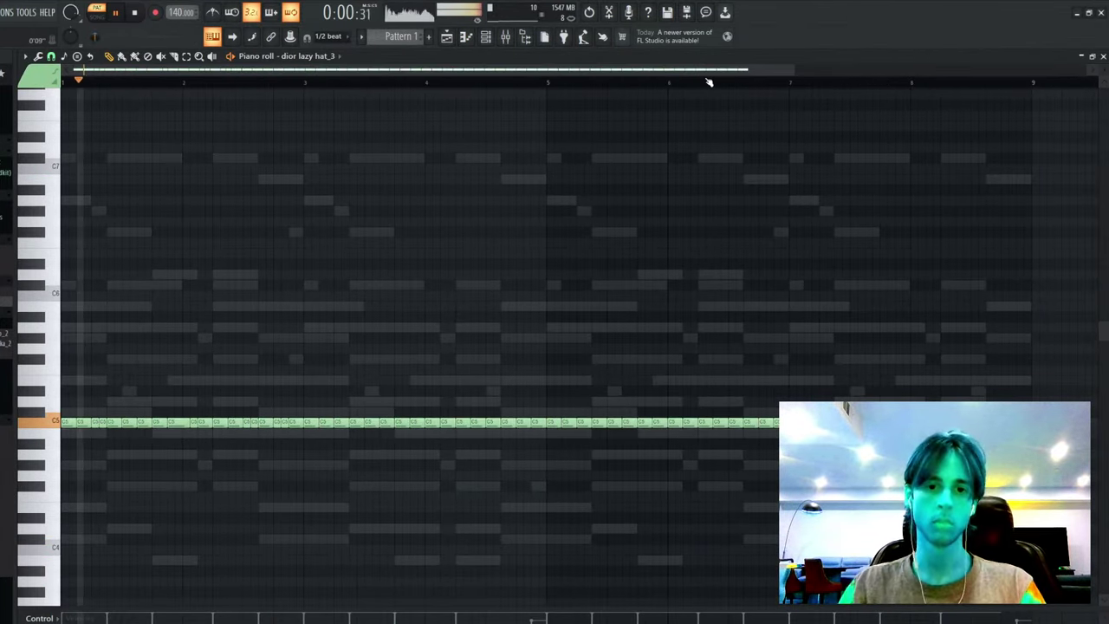
- Delete the hi-hat notes from bar 3 onward and duplicate bars 1–2 into bars 3–4
{"action": "left_click_drag", "start_coordinate": [305, 422], "coordinate": [798, 510]}
{"action": "key", "text": "Delete"}
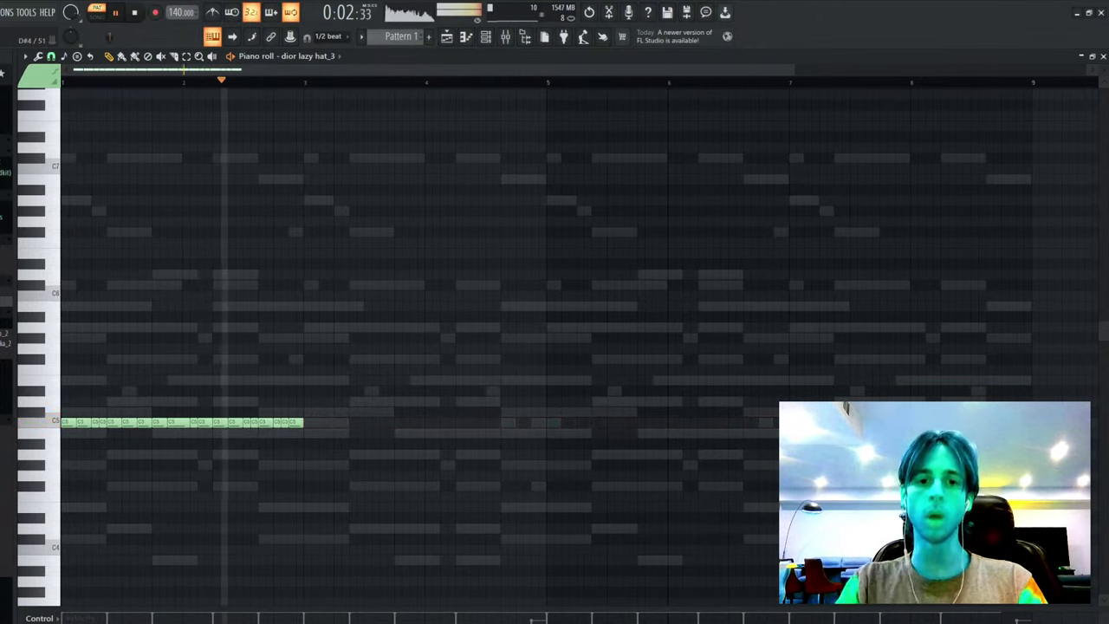
{"action": "key", "text": "ctrl+b"}
{"action": "key", "text": "ctrl+d"}
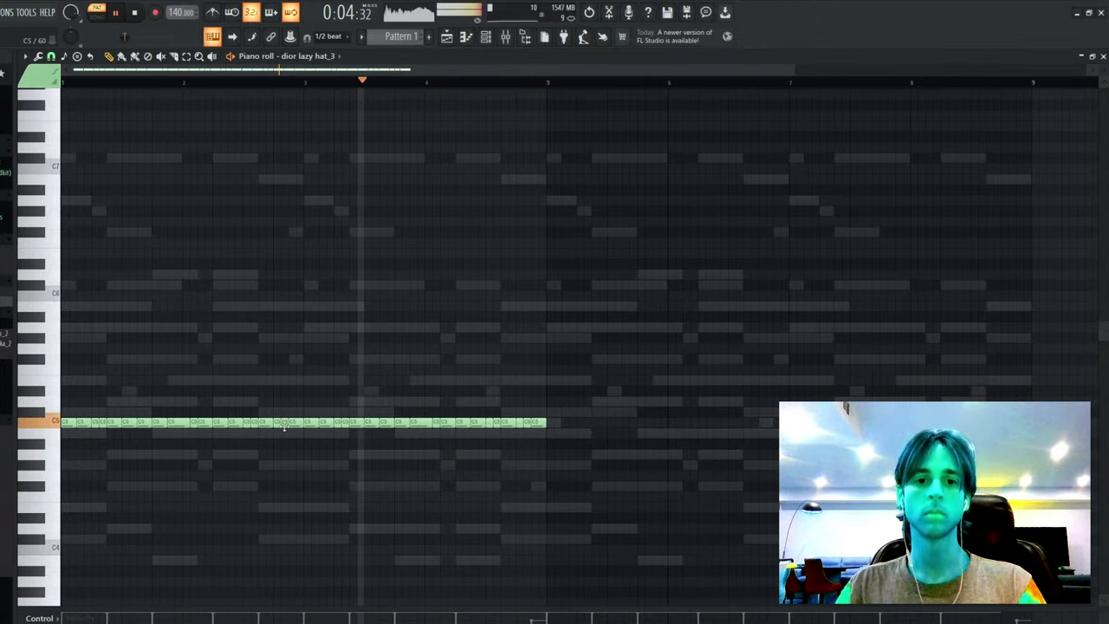
- Remove one hi-hat hit near the end of bars 2 and 4, and duplicate the four-bar pattern into bars 5–8
{"action": "right_click", "coordinate": [284, 423]}
{"action": "right_click", "coordinate": [527, 423]}
{"action": "key", "text": "ctrl+b"}
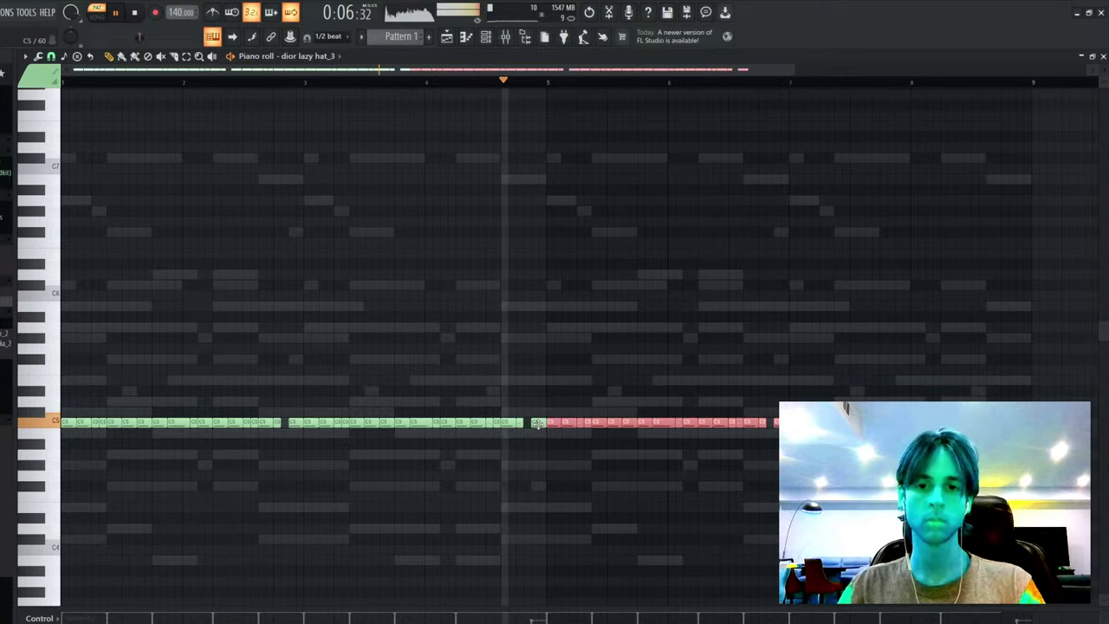
{"action": "key", "text": "ctrl+d"}
{"action": "key", "text": "Escape"}
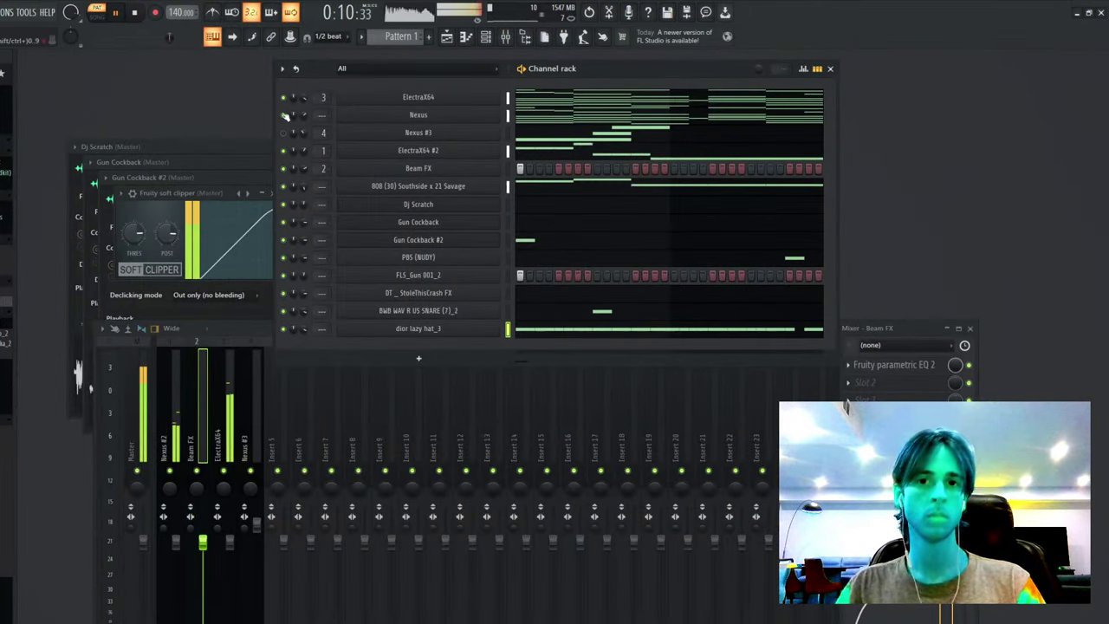
- Mute ElectraX64 and, in bar 1 of the Nexus melody, replace the long C#6 with short D6 and E6 notes leading into a C#6 on beat 4
{"action": "key", "text": "space"}
{"action": "key", "text": "space"}
{"action": "left_click", "coordinate": [559, 117]}
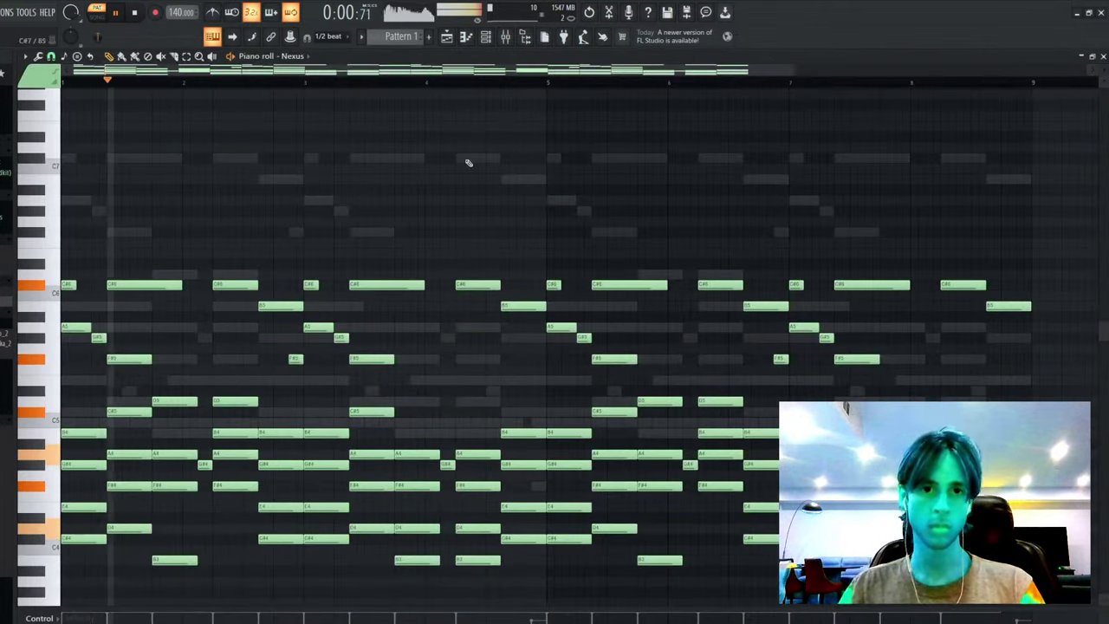
{"action": "scroll", "coordinate": [398, 234], "scroll_direction": "up", "scroll_amount": 1}
{"action": "key", "text": "space"}
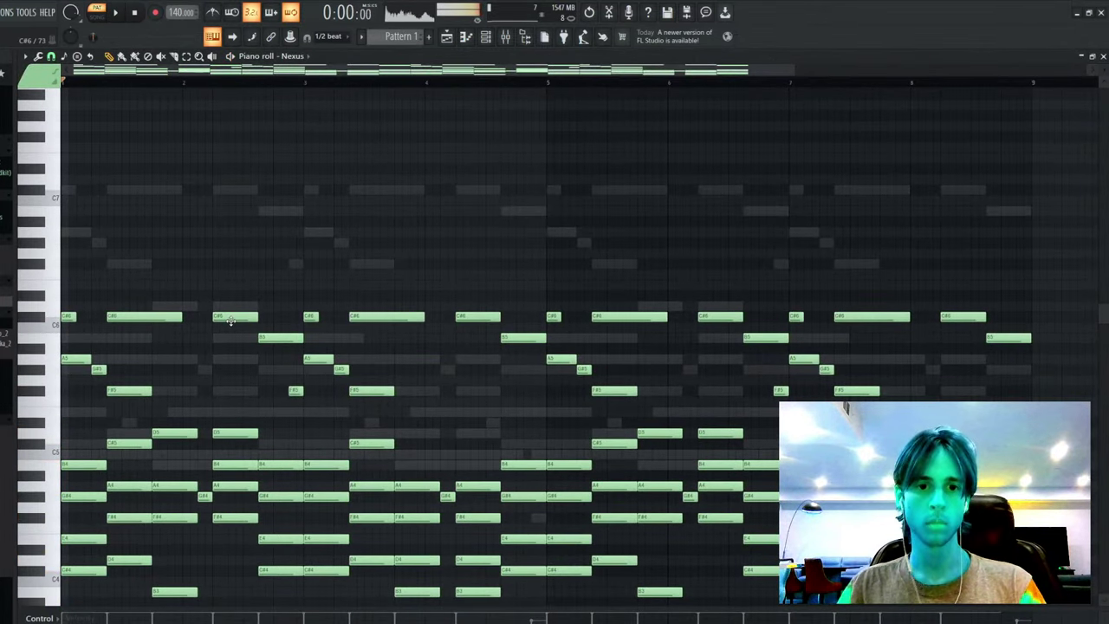
{"action": "key", "text": "space"}
{"action": "left_click_drag", "start_coordinate": [155, 320], "coordinate": [154, 307]}
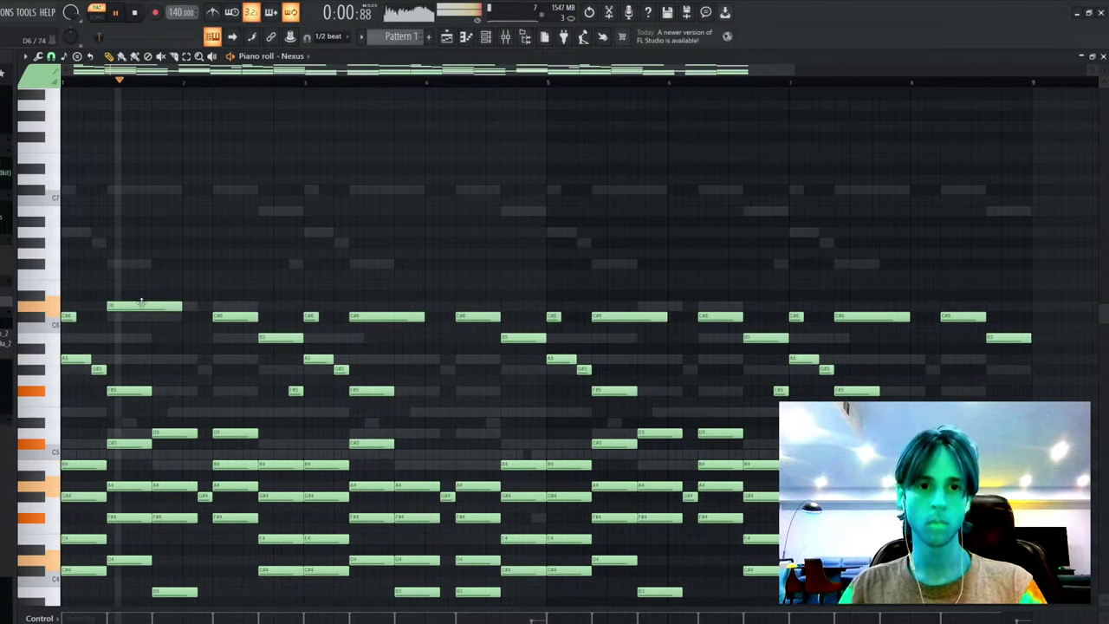
{"action": "key", "text": "space"}
{"action": "left_click", "coordinate": [139, 281]}
{"action": "key", "text": "space"}
{"action": "left_click", "coordinate": [155, 319]}
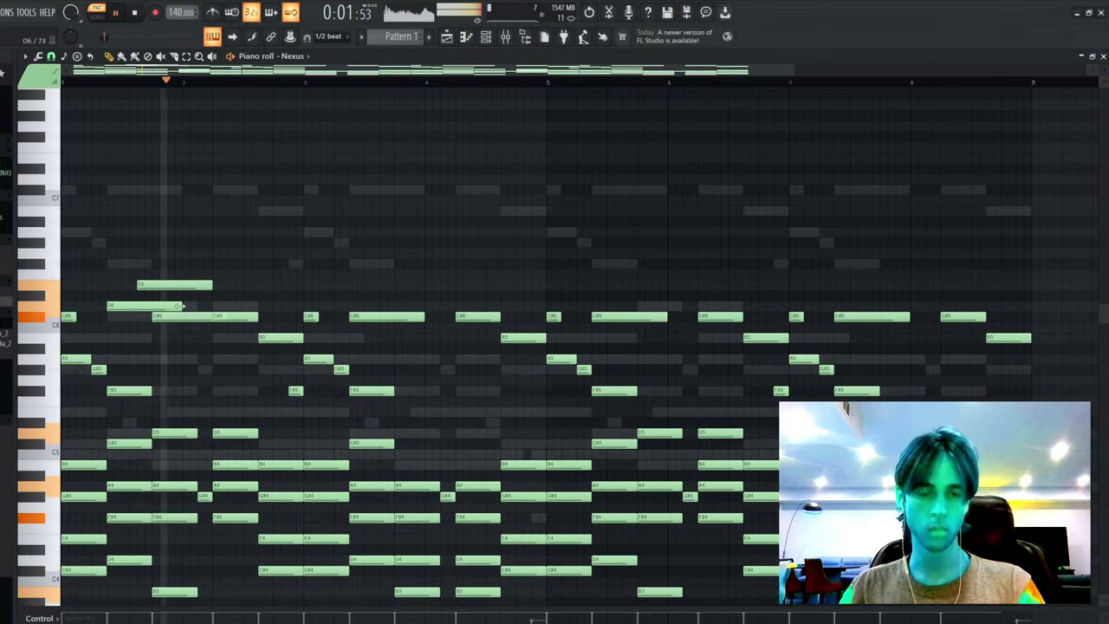
{"action": "left_click_drag", "start_coordinate": [141, 258], "coordinate": [143, 285]}
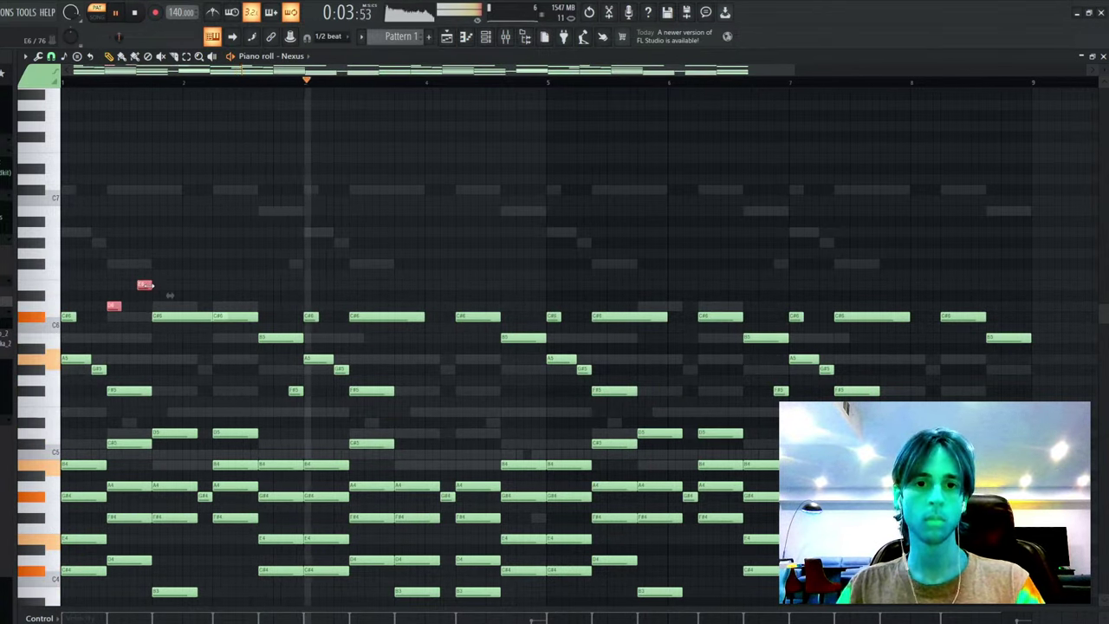
- Try the long C#6 note in bar 3 of the Nexus melody at A5, and delete that note
{"action": "key", "text": "space"}
{"action": "left_click_drag", "start_coordinate": [363, 315], "coordinate": [372, 351]}
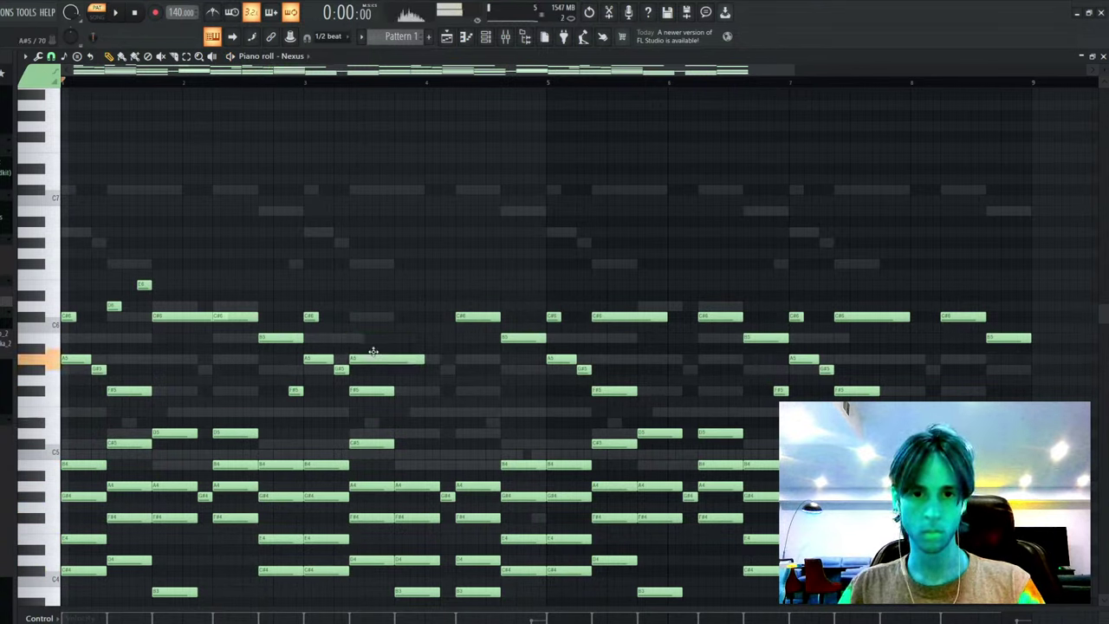
{"action": "key", "text": "space"}
{"action": "left_click", "coordinate": [310, 82]}
{"action": "key", "text": "space"}
{"action": "right_click", "coordinate": [375, 360]}
{"action": "key", "text": "space"}
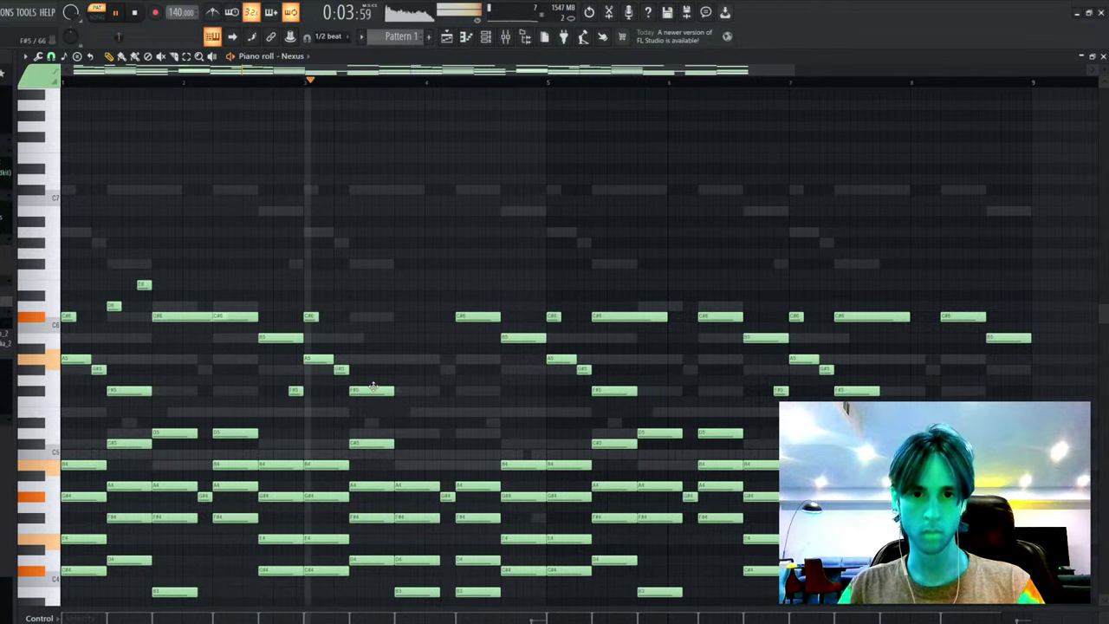
- Try an added E5 note before bar 4 in the Nexus melody and delete it again
{"action": "key", "text": "space"}
{"action": "key", "text": "space"}
{"action": "left_click", "coordinate": [400, 411]}
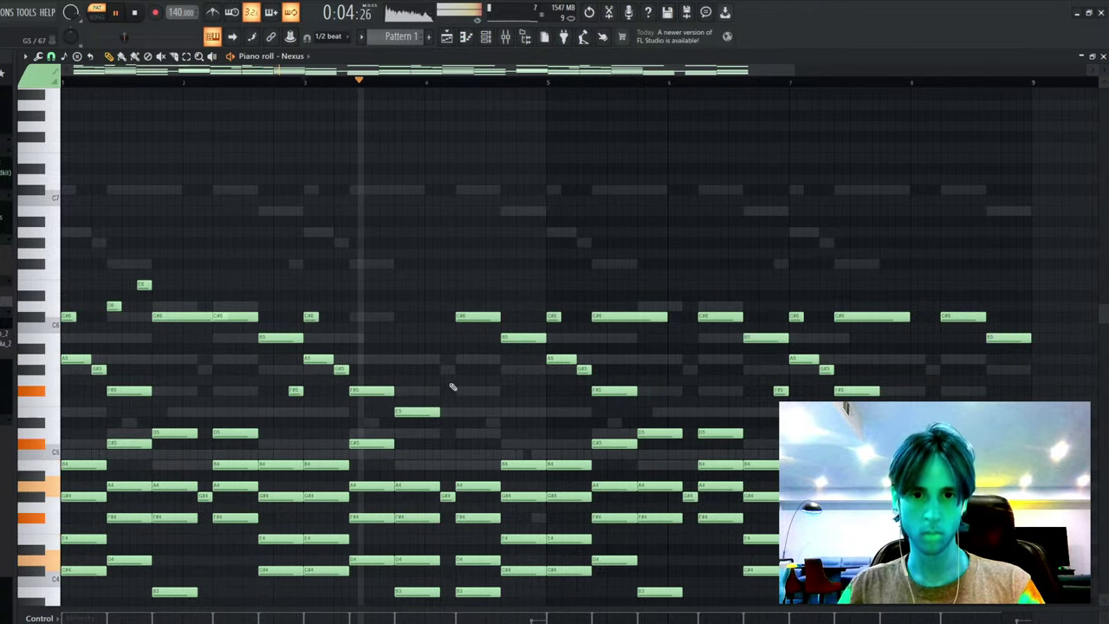
{"action": "scroll", "coordinate": [452, 386], "scroll_direction": "down", "scroll_amount": 2}
{"action": "right_click", "coordinate": [424, 381]}
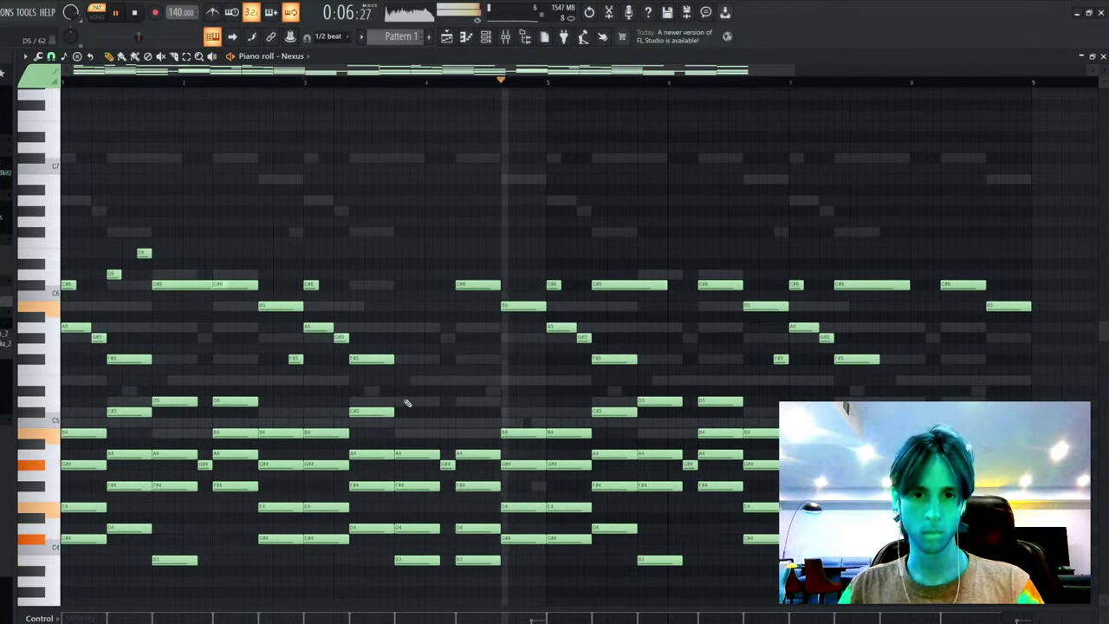
- Place Pattern 1 at bar 1 of Track 1 in the playlist and switch playback to song mode
{"action": "key", "text": "Escape"}
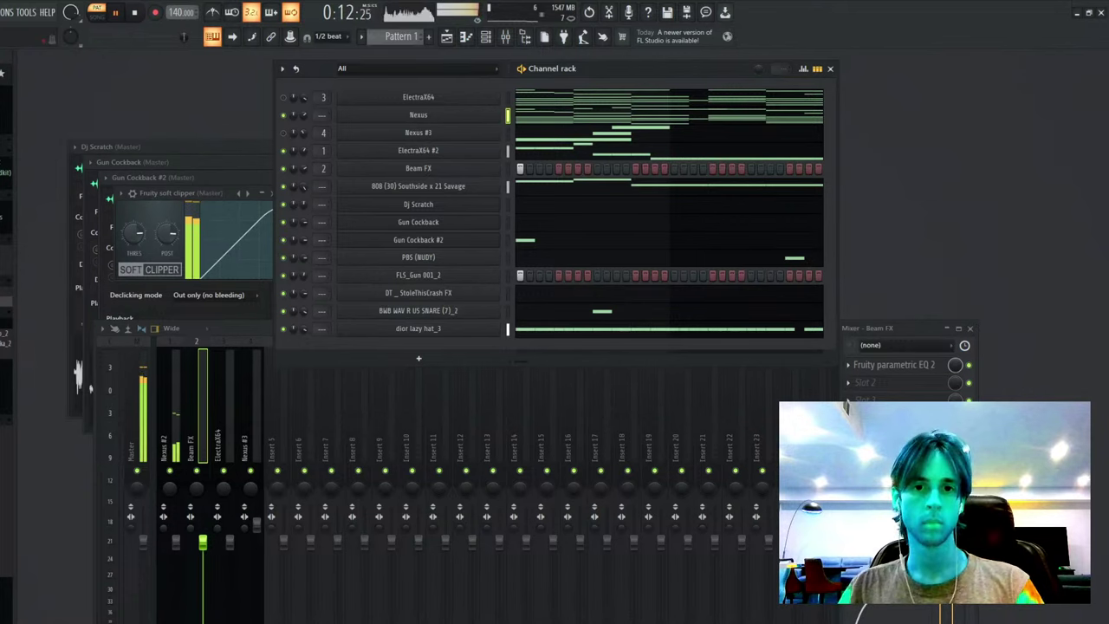
{"action": "key", "text": "space"}
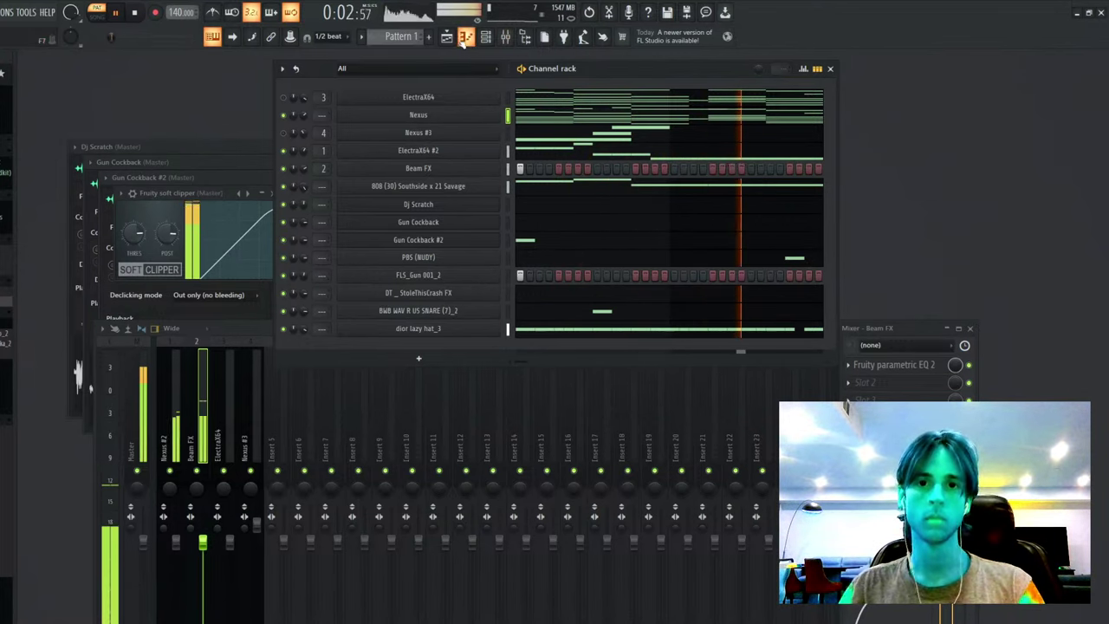
{"action": "key", "text": "F5"}
{"action": "key", "text": "space"}
{"action": "left_click_drag", "start_coordinate": [333, 111], "coordinate": [143, 74]}
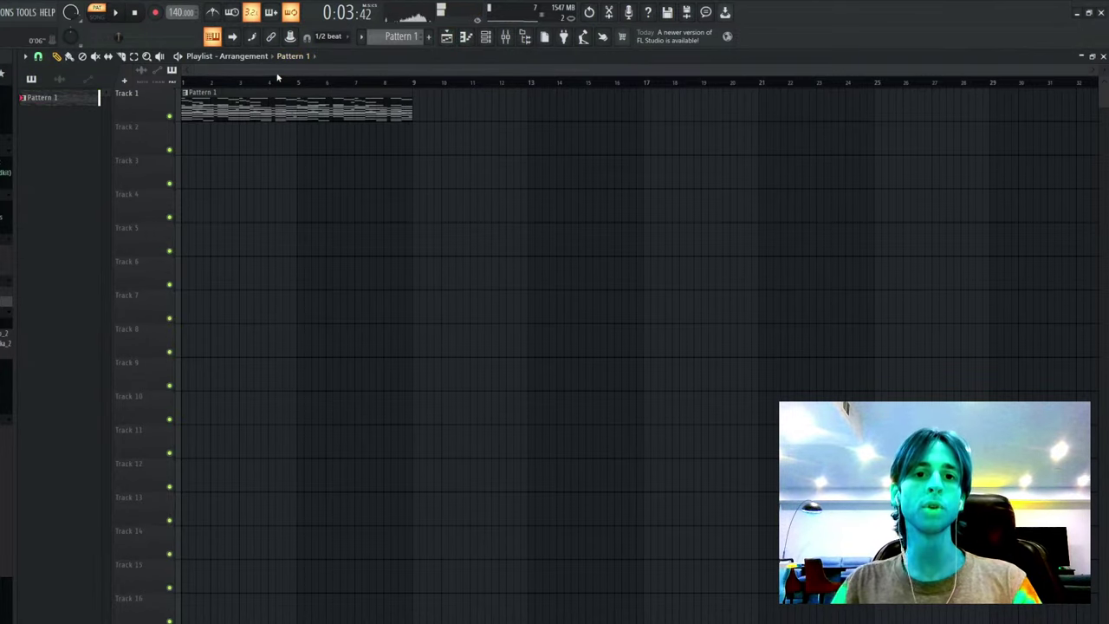
{"action": "key", "text": "l"}
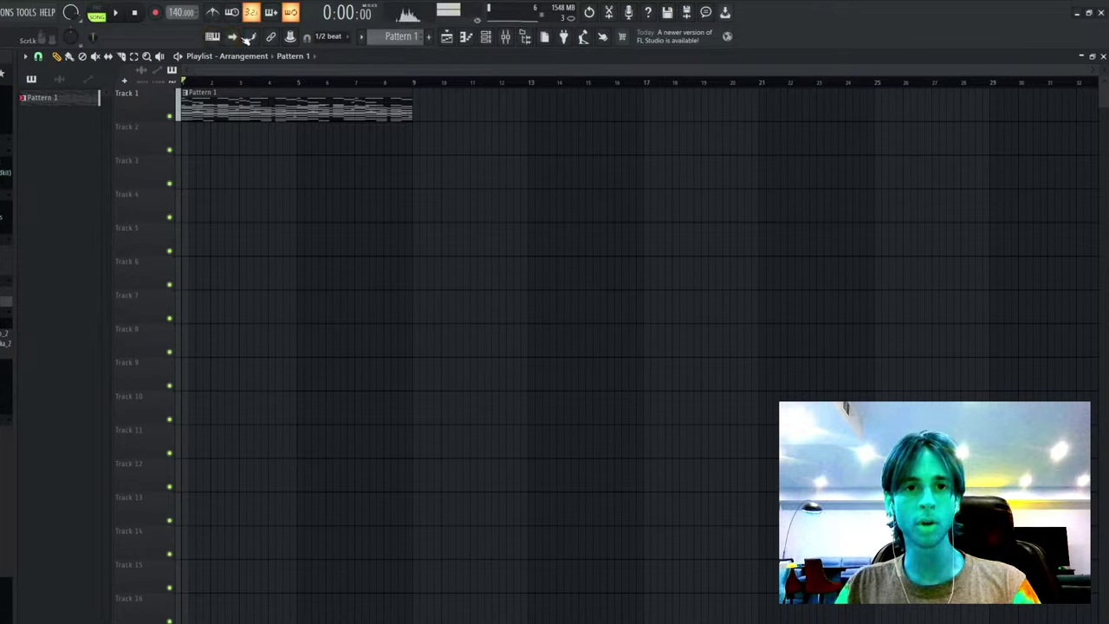
- Slice the Pattern 1 clip at bar 3 and move its first two bars to bar 9
{"action": "left_click", "coordinate": [246, 83]}
{"action": "key", "text": "c"}
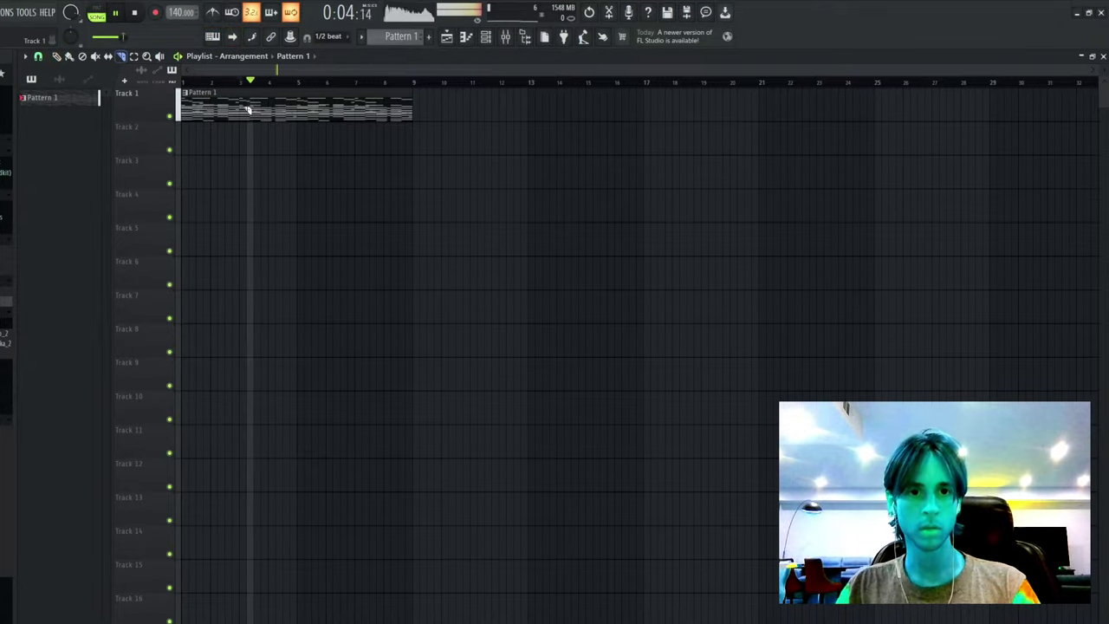
{"action": "left_click", "coordinate": [246, 107]}
{"action": "key", "text": "p"}
{"action": "left_click_drag", "start_coordinate": [209, 99], "coordinate": [441, 97]}
{"action": "key", "text": "ctrl+a"}
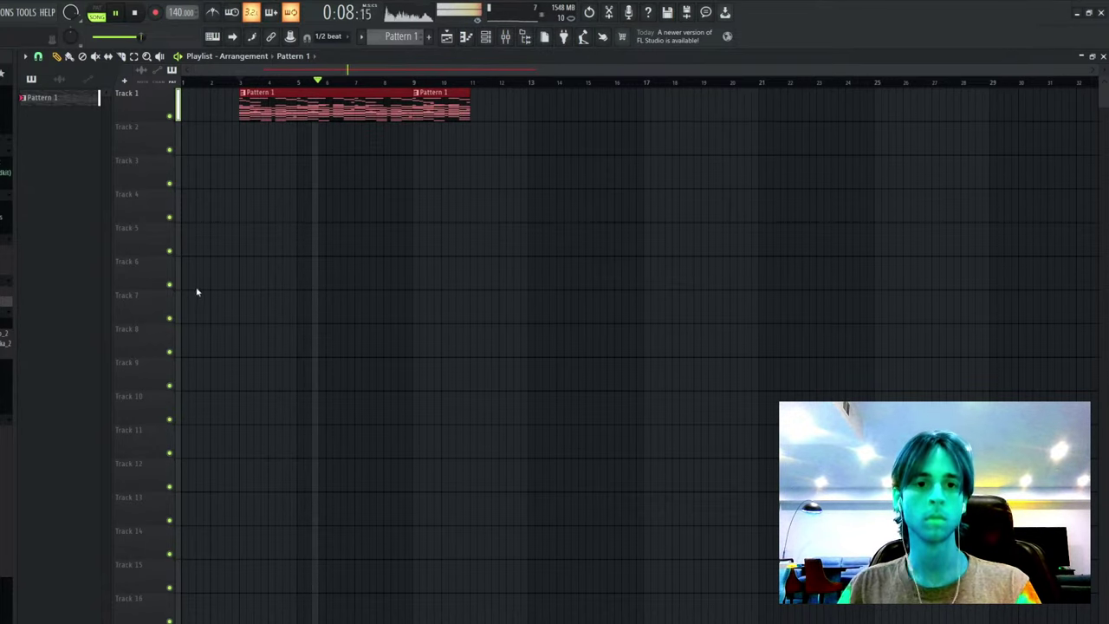
- Merge the two playlist clips into a single new pattern and place a copy of it at bar 11
{"action": "key", "text": "ctrl+g"}
{"action": "left_click", "coordinate": [208, 273], "text": "ctrl"}
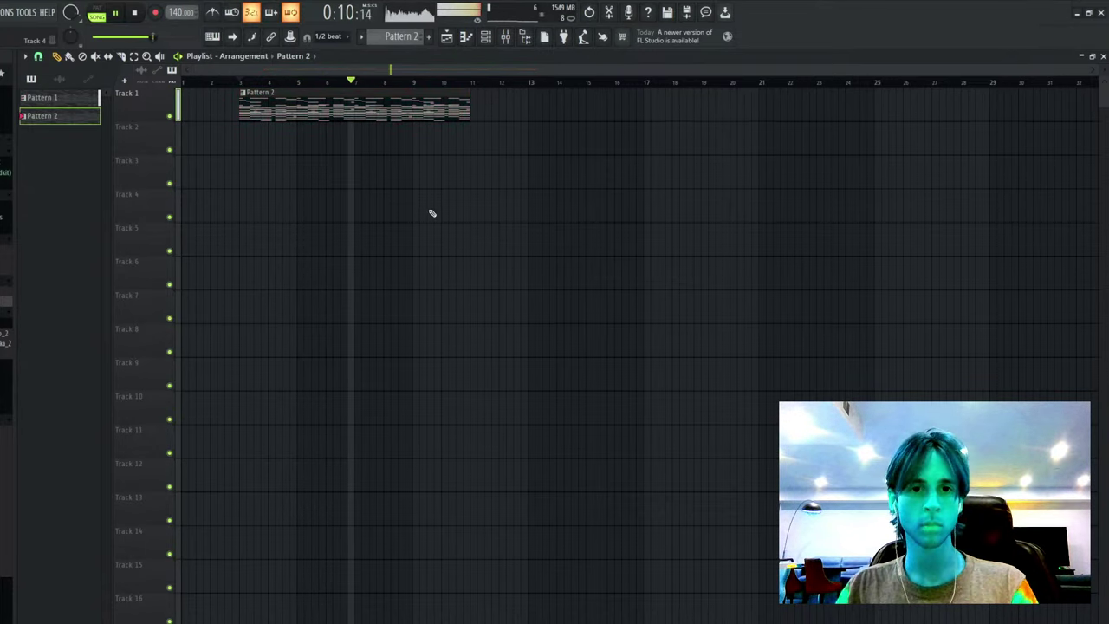
{"action": "left_click_drag", "start_coordinate": [550, 143], "coordinate": [420, 108], "text": "ctrl"}
{"action": "left_click_drag", "start_coordinate": [552, 113], "coordinate": [501, 113], "text": "ctrl"}
{"action": "left_click", "coordinate": [502, 106]}
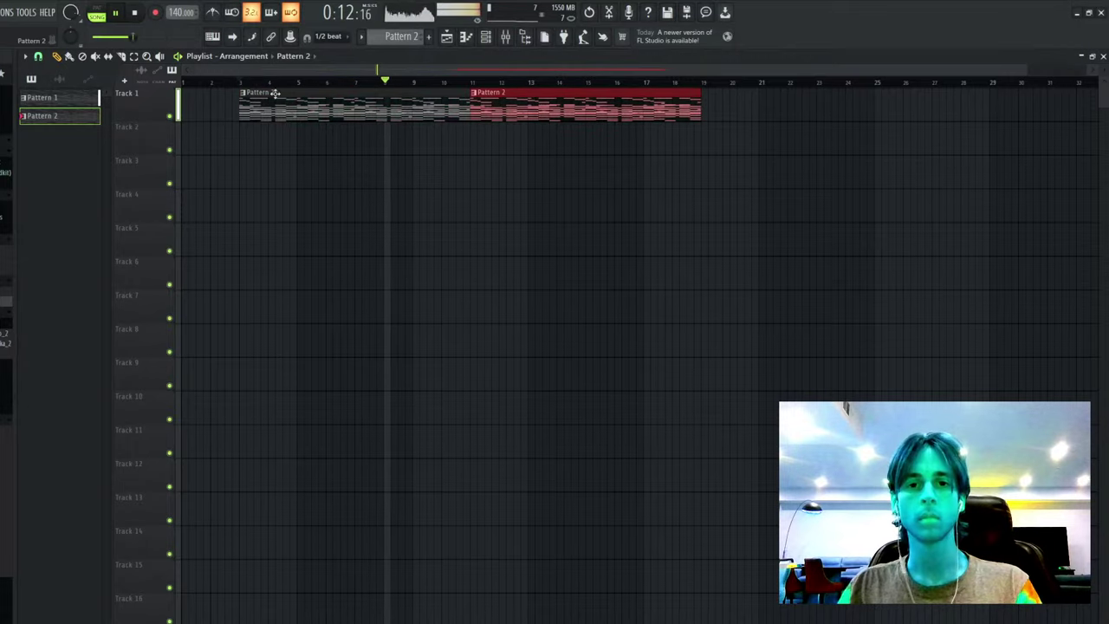
{"action": "scroll", "coordinate": [513, 87], "scroll_direction": "down", "scroll_amount": 1}
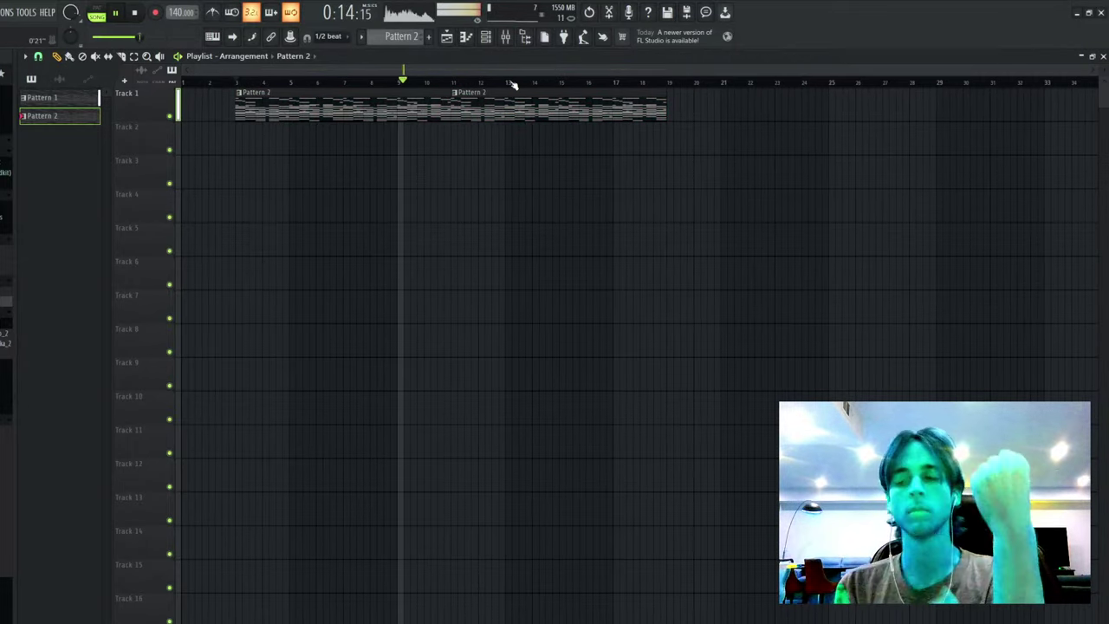
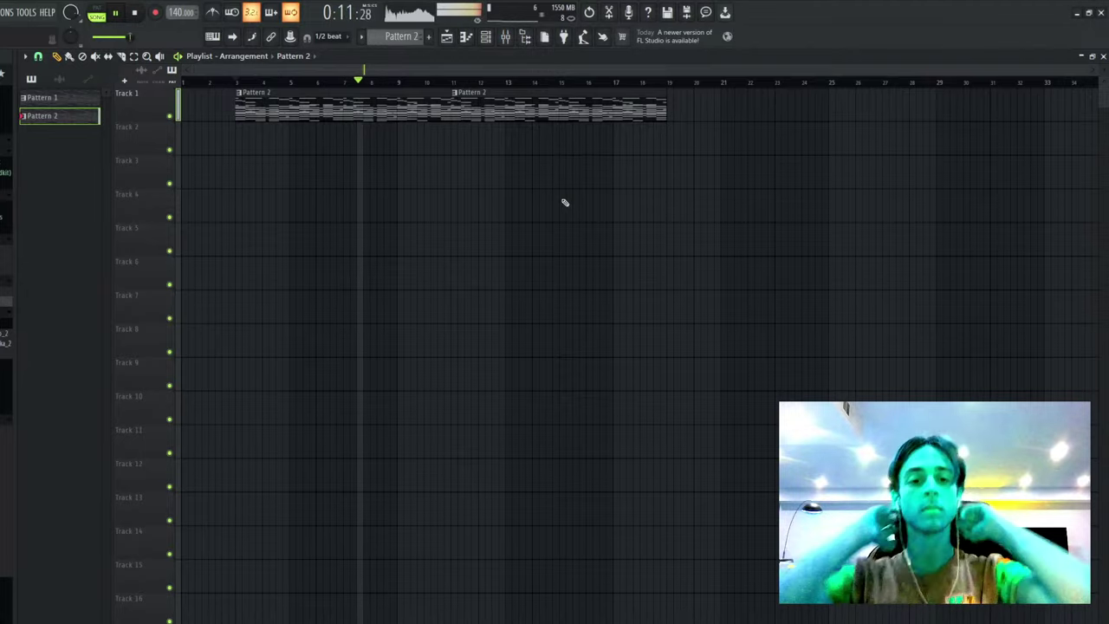
- Select both Pattern 2 clips and move them together so that they start at bar 1
{"action": "key", "text": "ctrl+a"}
{"action": "key", "text": "ctrl+d"}
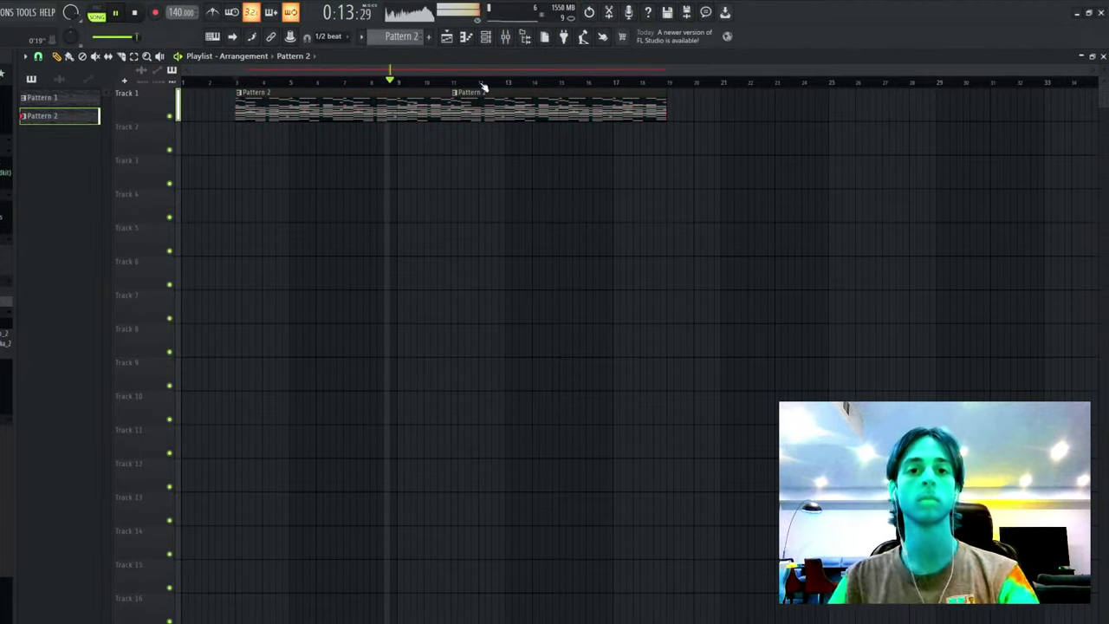
{"action": "left_click_drag", "start_coordinate": [739, 182], "coordinate": [335, 27]}
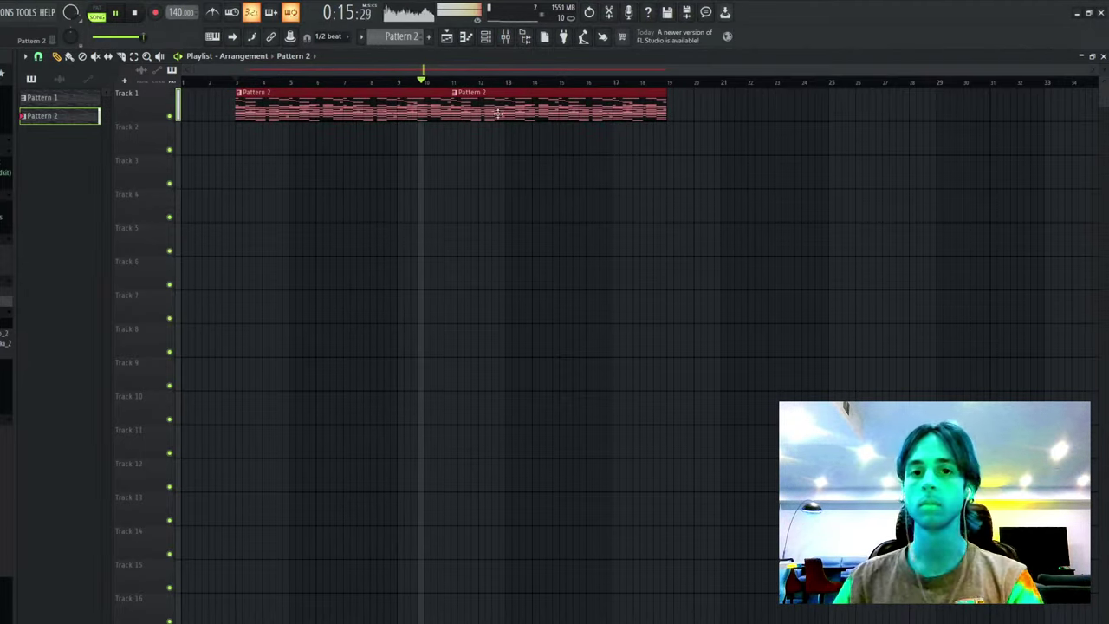
{"action": "key", "text": "ctrl+d"}
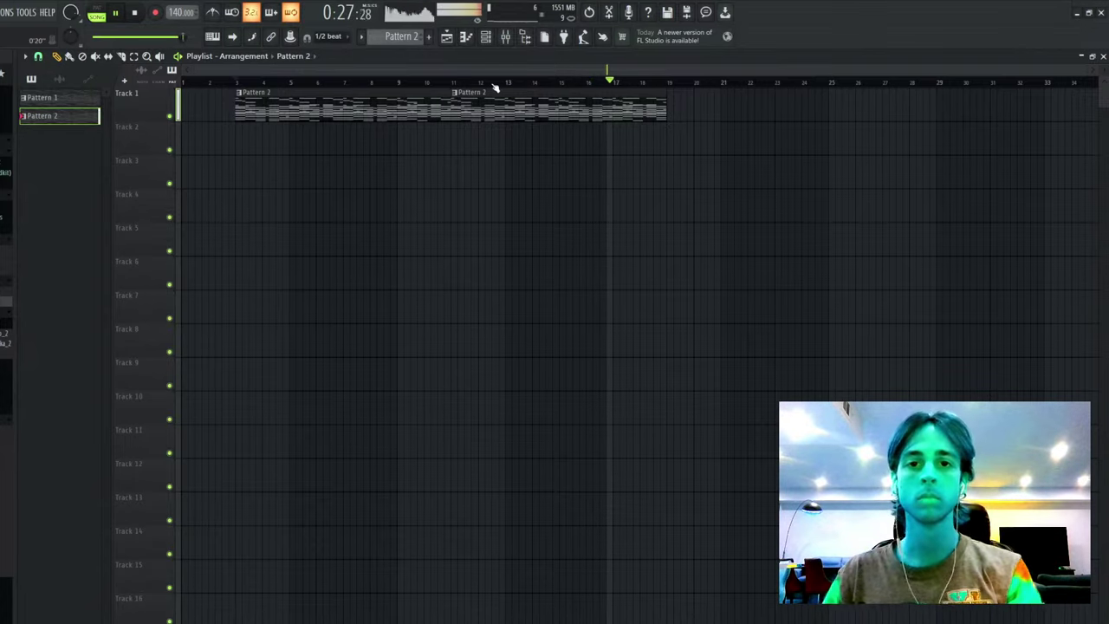
{"action": "key", "text": "ctrl+a"}
{"action": "key", "text": "ctrl+d"}
{"action": "key", "text": "ctrl+a"}
{"action": "left_click_drag", "start_coordinate": [532, 109], "coordinate": [413, 102]}
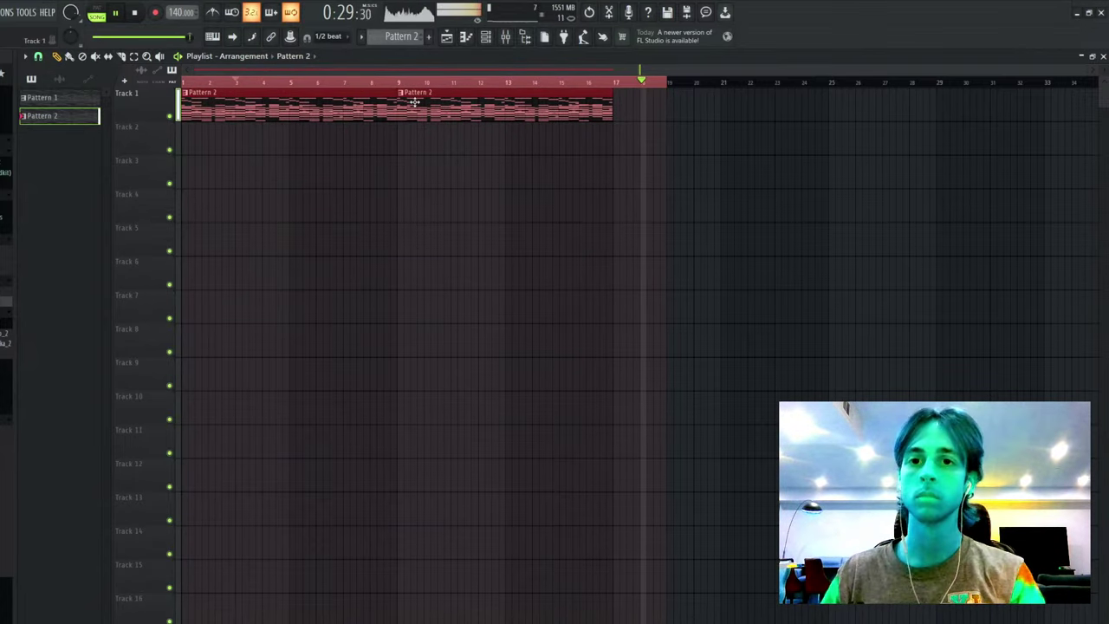
- Set the playlist time selection to bars 1–16, clear it again and play the arrangement from the start
{"action": "double_click", "coordinate": [618, 84]}
{"action": "key", "text": "ctrl+a"}
{"action": "key", "text": "space"}
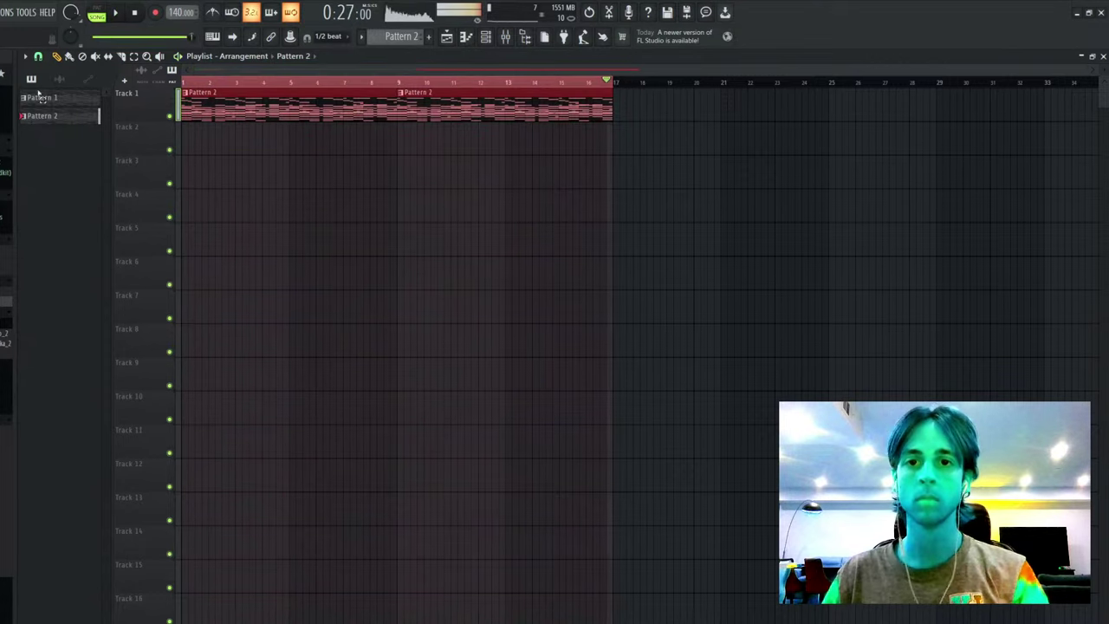
{"action": "key", "text": "space"}
{"action": "key", "text": "space"}
{"action": "key", "text": "space"}
{"action": "key", "text": "space"}
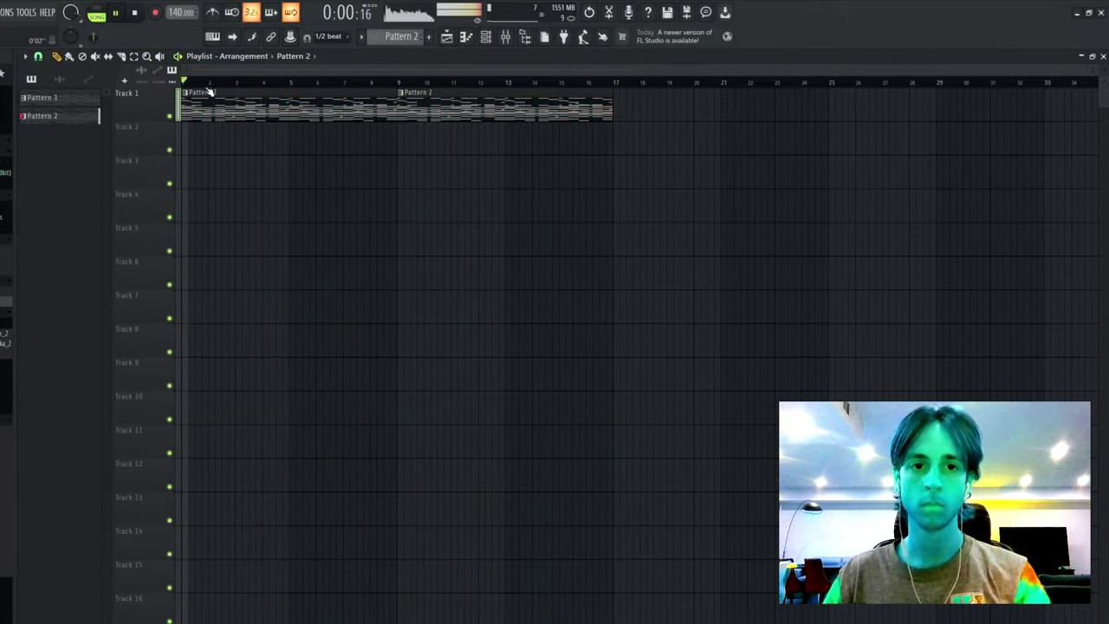
{"action": "right_click", "coordinate": [218, 85]}
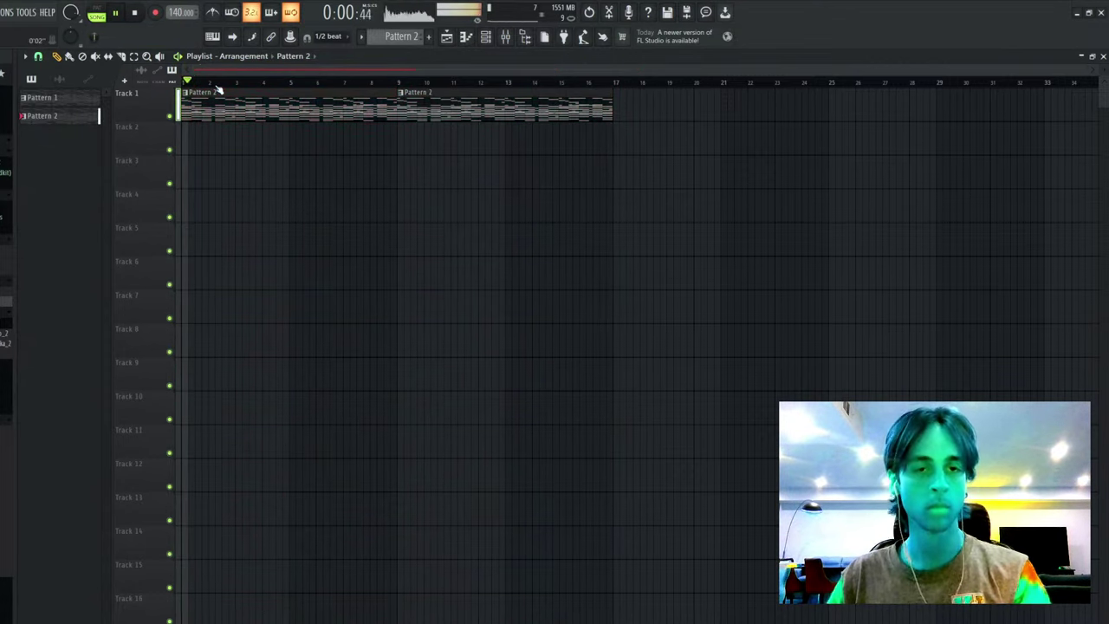
- Listen to the opening bars of the first Pattern 2 clip, restarting playback from bar 1
{"action": "key", "text": "space"}
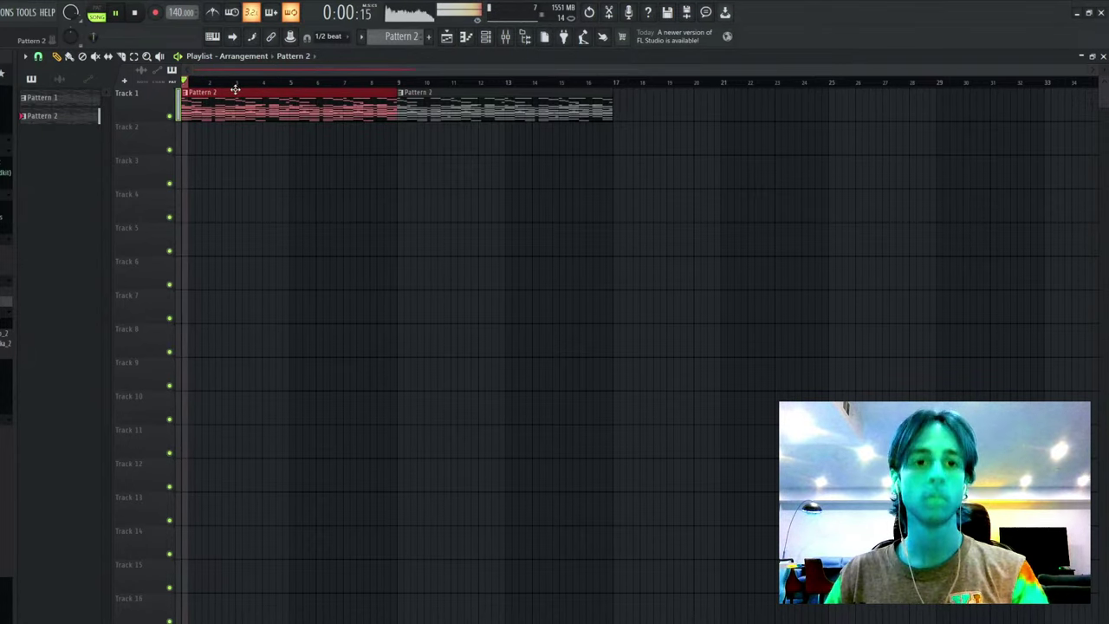
{"action": "left_click", "coordinate": [232, 91]}
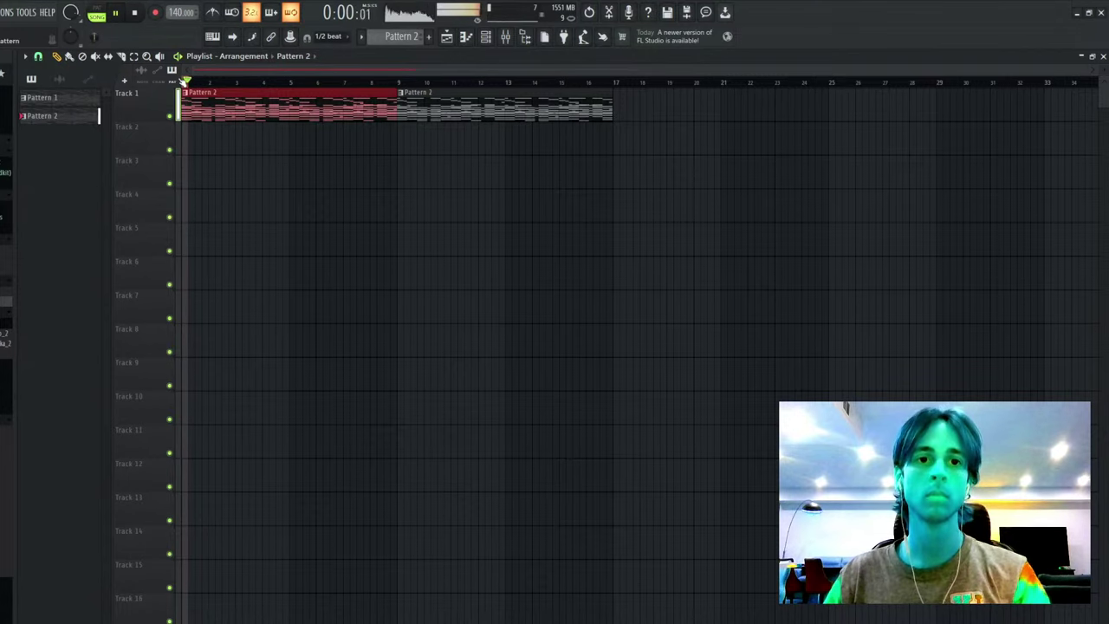
{"action": "scroll", "coordinate": [212, 82], "scroll_direction": "up", "scroll_amount": 3}
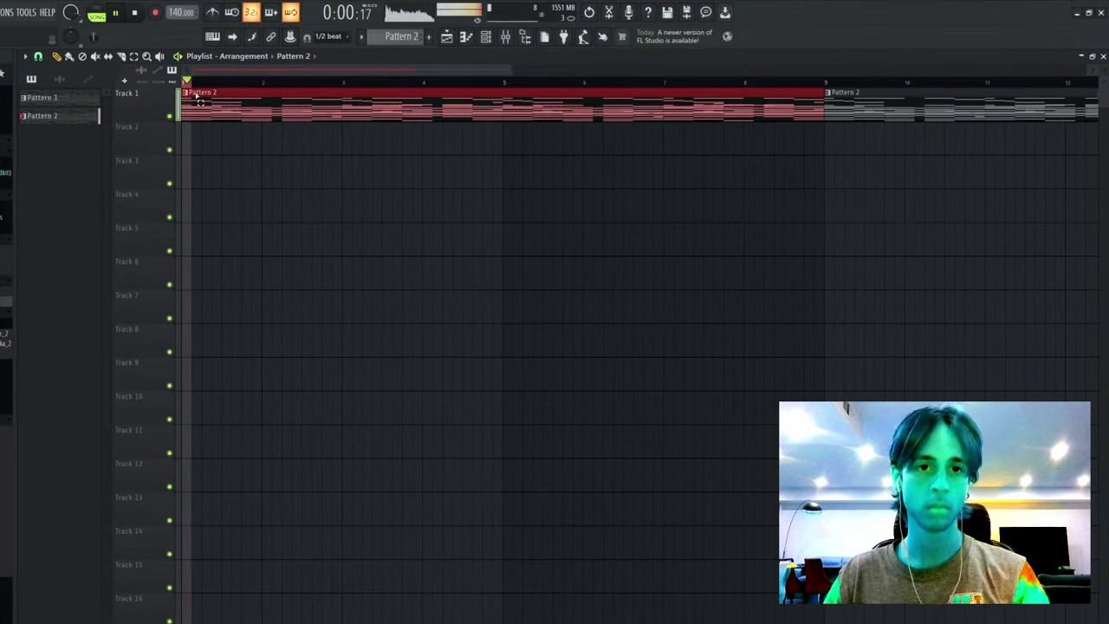
{"action": "left_click", "coordinate": [193, 80]}
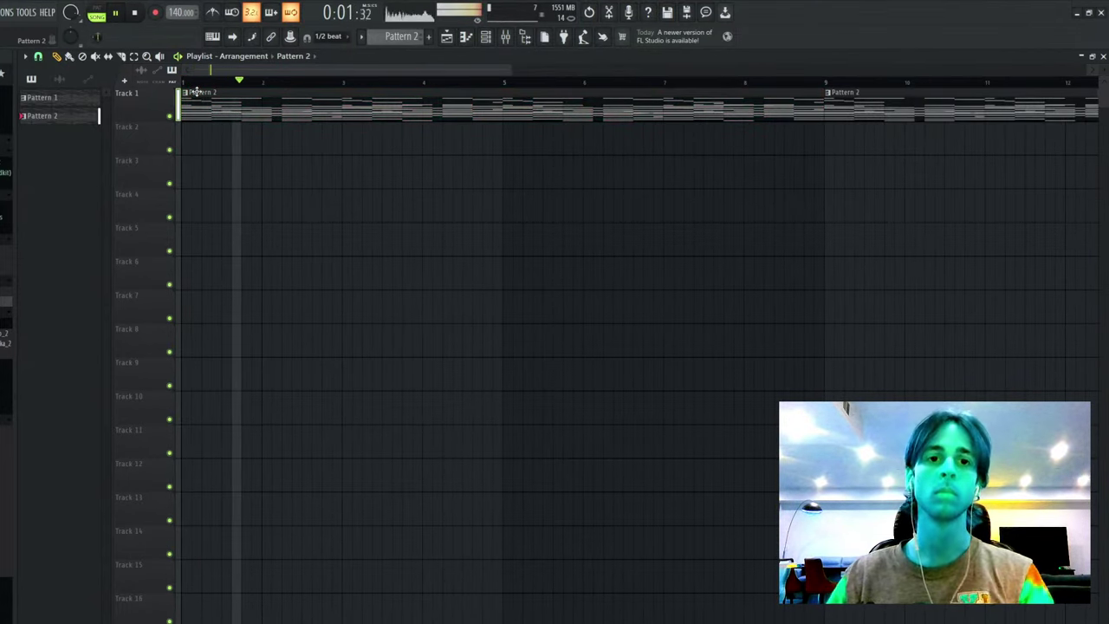
{"action": "scroll", "coordinate": [205, 84], "scroll_direction": "down", "scroll_amount": 2}
{"action": "scroll", "coordinate": [208, 83], "scroll_direction": "down", "scroll_amount": 2}
{"action": "key", "text": "ctrl+a"}
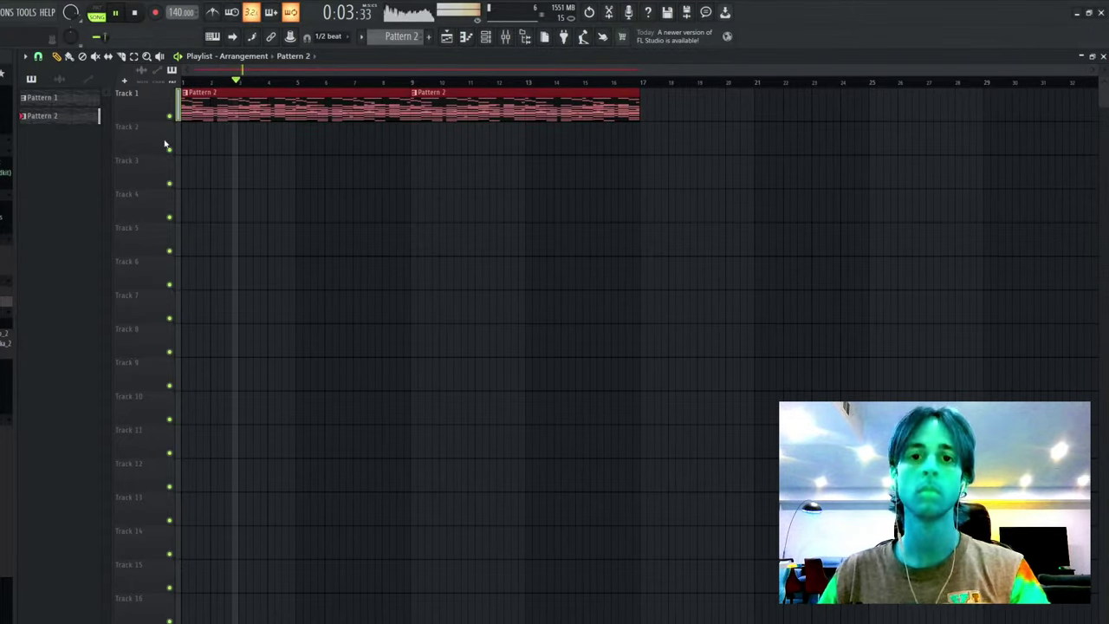
{"action": "key", "text": "ctrl+d"}
- Slice the end of the first Pattern 2 clip into four short pieces and align the second clip to bar 9
{"action": "scroll", "coordinate": [414, 86], "scroll_direction": "up", "scroll_amount": 5}
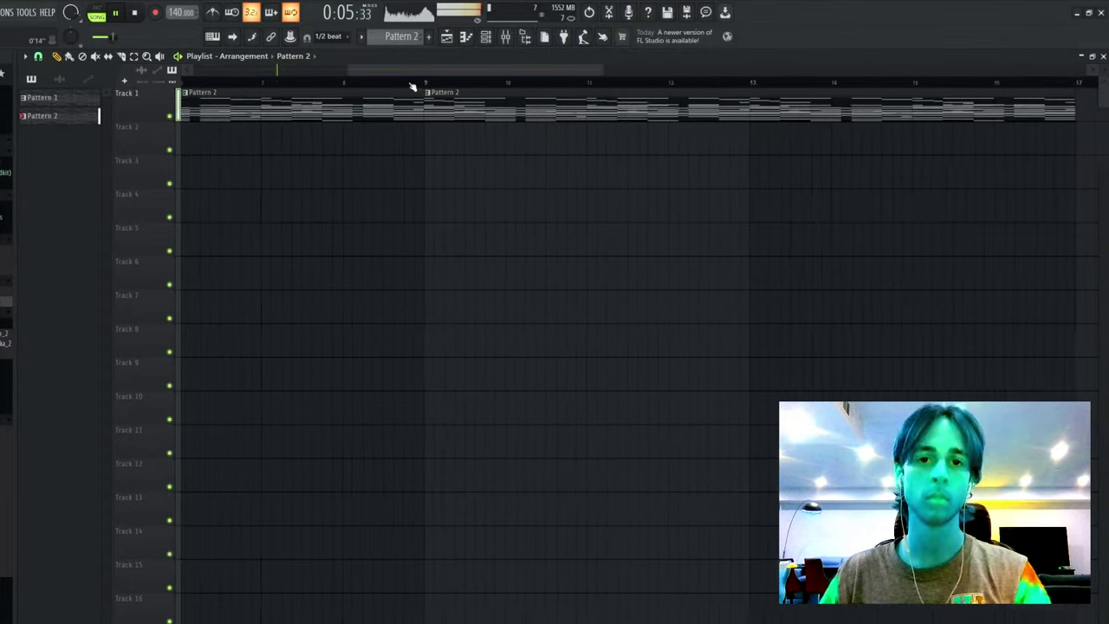
{"action": "key", "text": "c"}
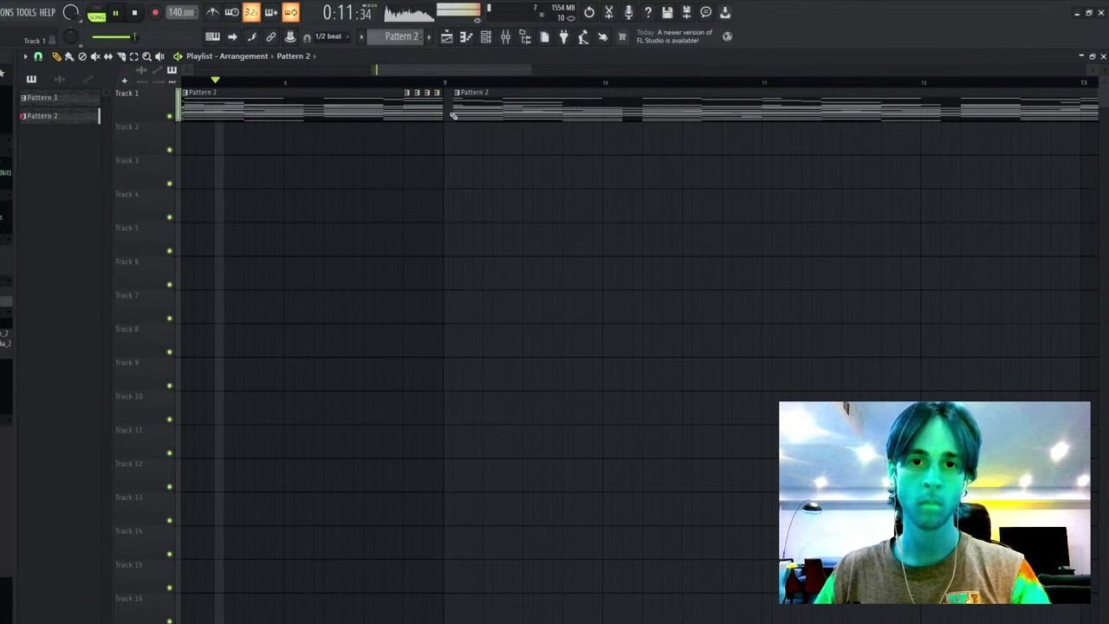
{"action": "left_click_drag", "start_coordinate": [454, 112], "coordinate": [445, 111]}
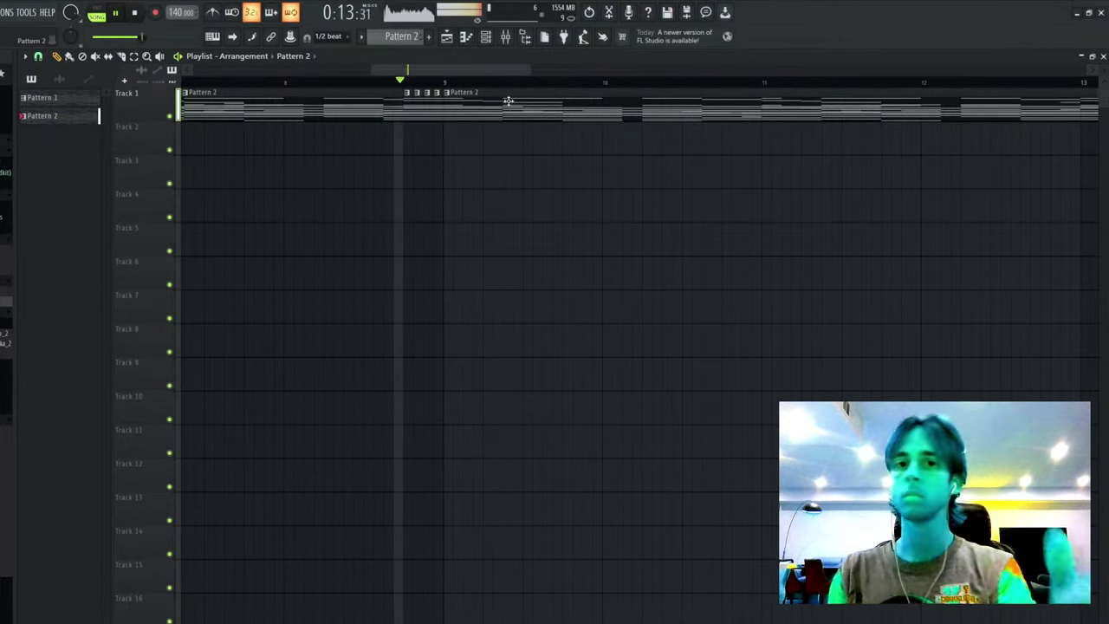
- Delete the second and fourth short slices before bar 9 and play the transition from bar 8
{"action": "right_click", "coordinate": [418, 107]}
{"action": "right_click", "coordinate": [438, 107]}
{"action": "left_click", "coordinate": [291, 84]}
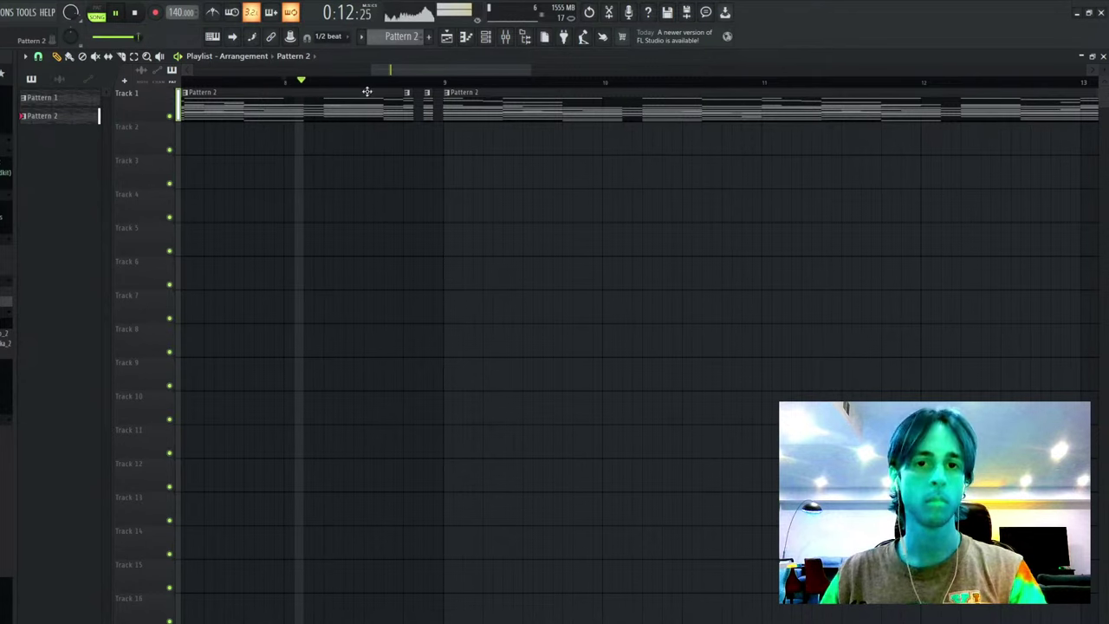
- Rework the short slices at the end of the first Pattern 2 clip into a repeating stutter leading into bar 9
{"action": "left_click_drag", "start_coordinate": [445, 94], "coordinate": [386, 101]}
{"action": "key", "text": "KP_Divide"}
{"action": "key", "text": "KP_Divide"}
{"action": "key", "text": "KP_Divide"}
{"action": "key", "text": "KP_Divide"}
{"action": "key", "text": "ctrl+b"}
{"action": "key", "text": "ctrl+d"}
{"action": "key", "text": "KP_Divide"}
- Save the project and play the arrangement from bar 1
{"action": "scroll", "coordinate": [402, 84], "scroll_direction": "down", "scroll_amount": 4}
{"action": "key", "text": "ctrl+s"}
{"action": "scroll", "coordinate": [400, 83], "scroll_direction": "down", "scroll_amount": 2}
{"action": "key", "text": "space"}
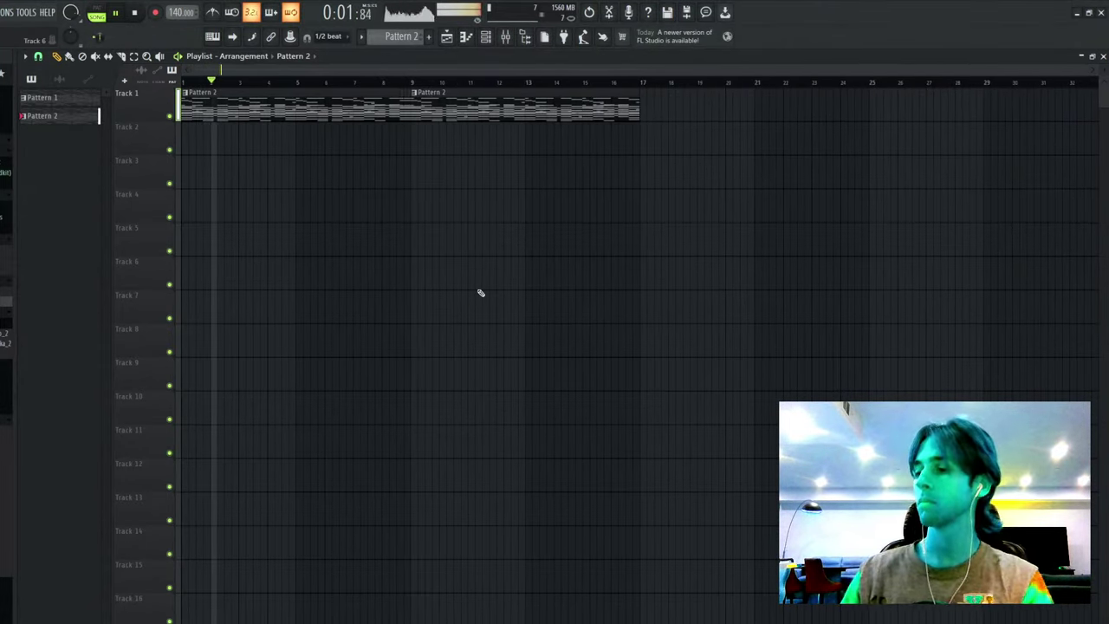
{"action": "key", "text": "space"}
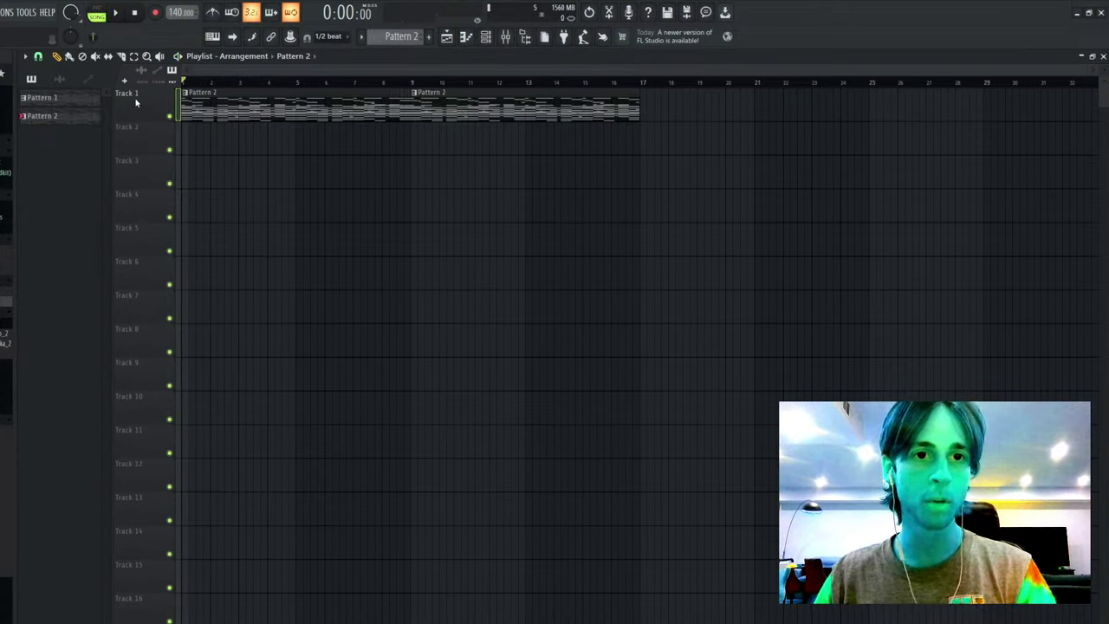
- Stop playback and move the second Pattern 2 clip down to Track 2, keeping its start at bar 9
{"action": "key", "text": "ctrl+a"}
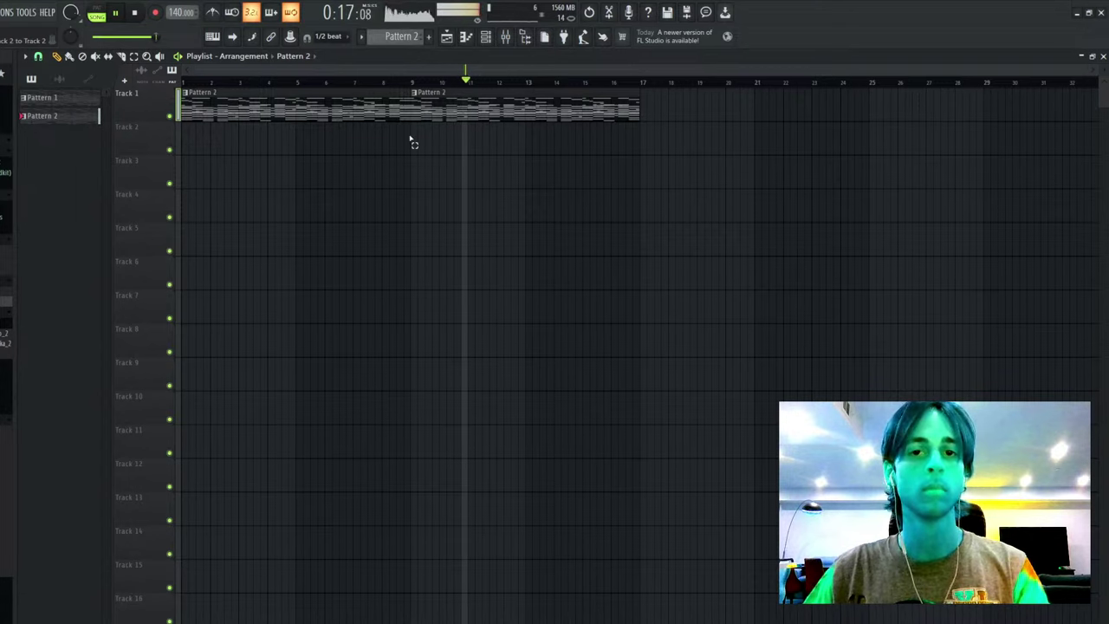
{"action": "left_click_drag", "start_coordinate": [410, 140], "coordinate": [180, 87]}
{"action": "key", "text": "space"}
{"action": "left_click_drag", "start_coordinate": [483, 108], "coordinate": [481, 139]}
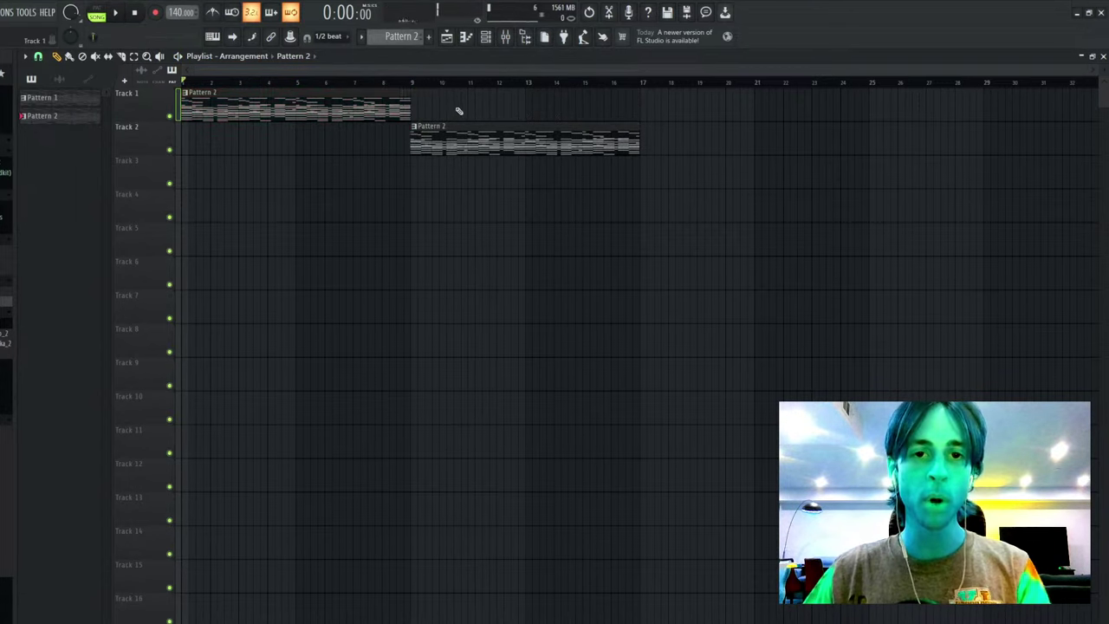
- Merge the sliced clips in bars 1–8 on Track 1 into a new separate pattern
{"action": "left_click", "coordinate": [403, 82]}
{"action": "key", "text": "space"}
{"action": "left_click", "coordinate": [401, 83]}
{"action": "left_click", "coordinate": [184, 82]}
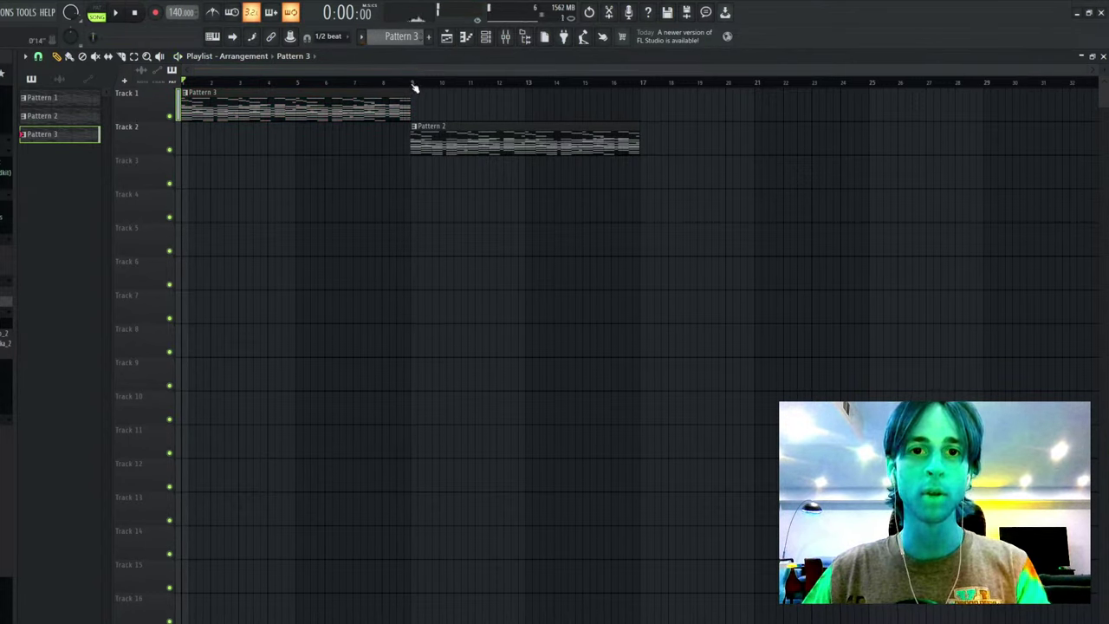
- Try to split the merged pattern on Track 1 by channel while playing from bar 9
{"action": "left_click", "coordinate": [414, 83]}
{"action": "key", "text": "space"}
{"action": "left_click", "coordinate": [363, 38]}
{"action": "left_click", "coordinate": [454, 215]}
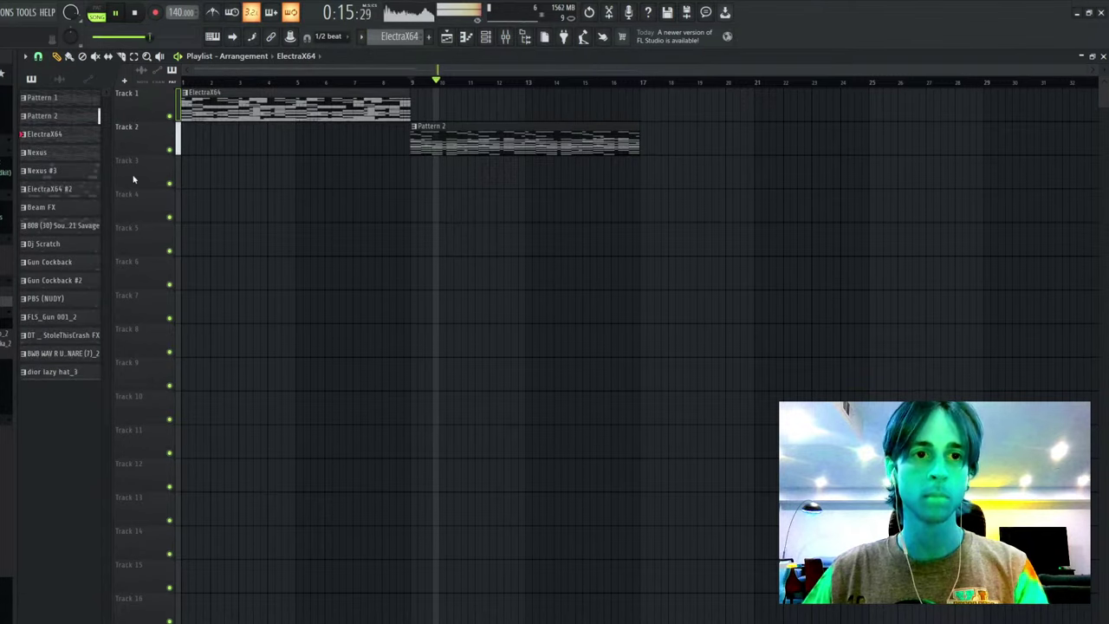
{"action": "key", "text": "ctrl+z"}
- Split the Pattern 2 clip on Track 2 into separate patterns by channel
{"action": "left_click", "coordinate": [456, 133]}
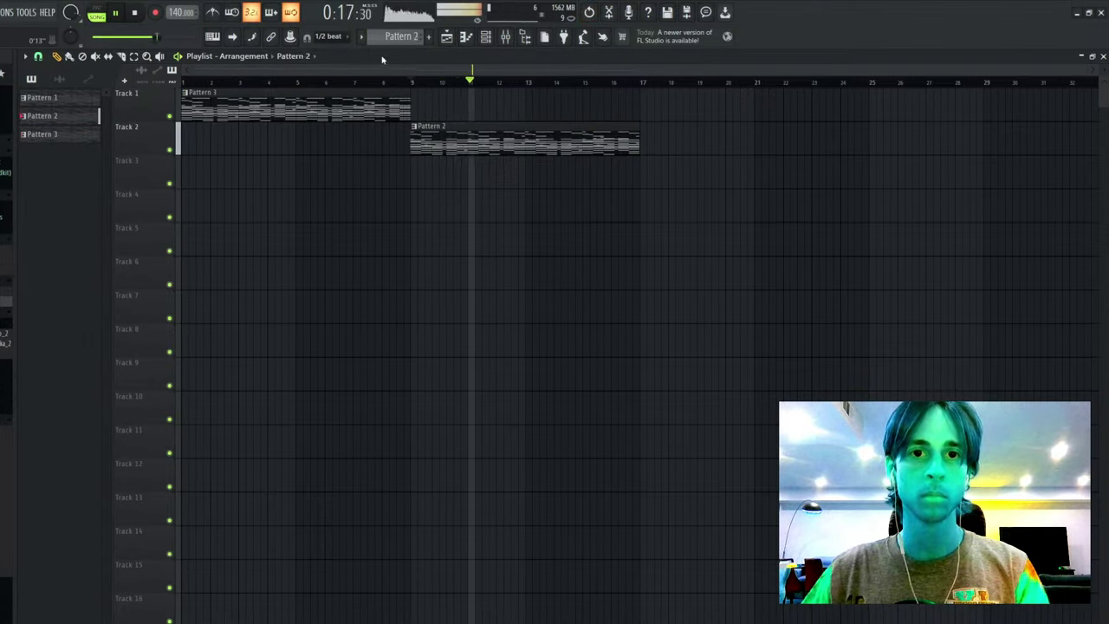
{"action": "left_click", "coordinate": [363, 38]}
{"action": "left_click", "coordinate": [450, 216]}
- Place the split patterns from ElectraX64 to dior lazy hat_3 at bar 9 on Tracks 3–16 and delete the original Track 2 clip
{"action": "left_click", "coordinate": [58, 121]}
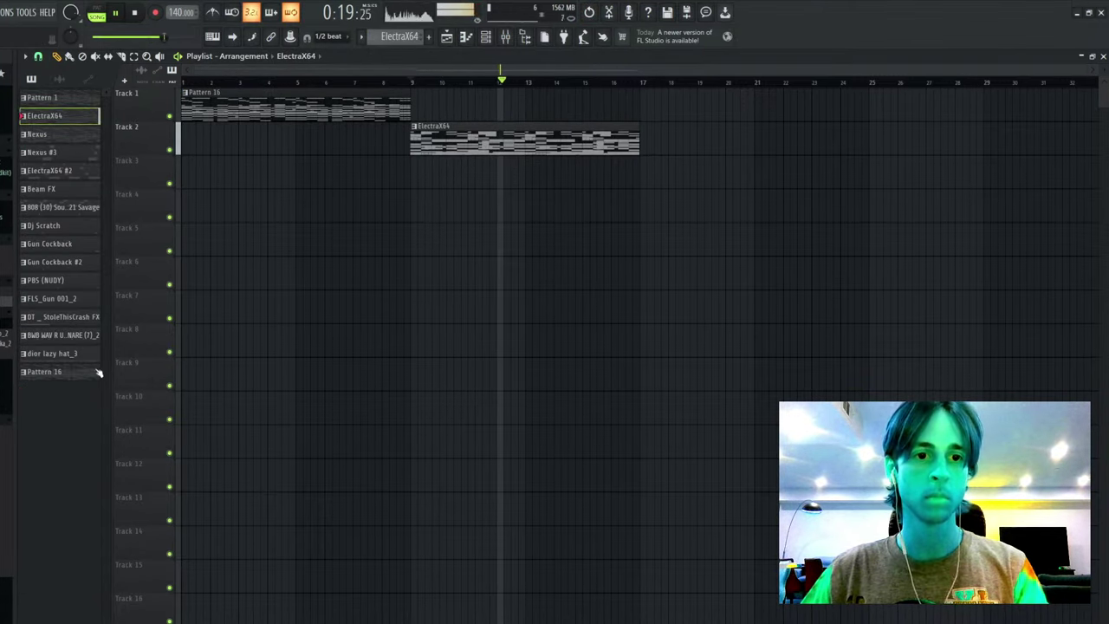
{"action": "left_click", "coordinate": [83, 354], "text": "shift"}
{"action": "left_click_drag", "start_coordinate": [72, 324], "coordinate": [416, 181]}
{"action": "right_click", "coordinate": [519, 138]}
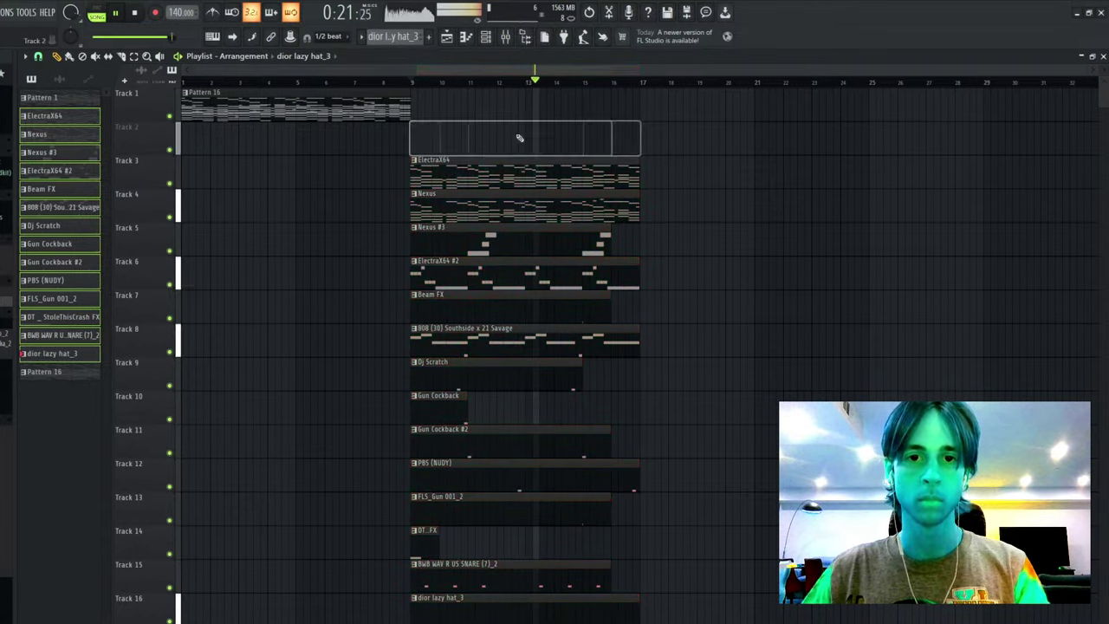
- Duplicate the whole block of channel clips so that the copy starts at bar 17
{"action": "left_click_drag", "start_coordinate": [787, 124], "coordinate": [452, 607]}
{"action": "key", "text": "ctrl+b"}
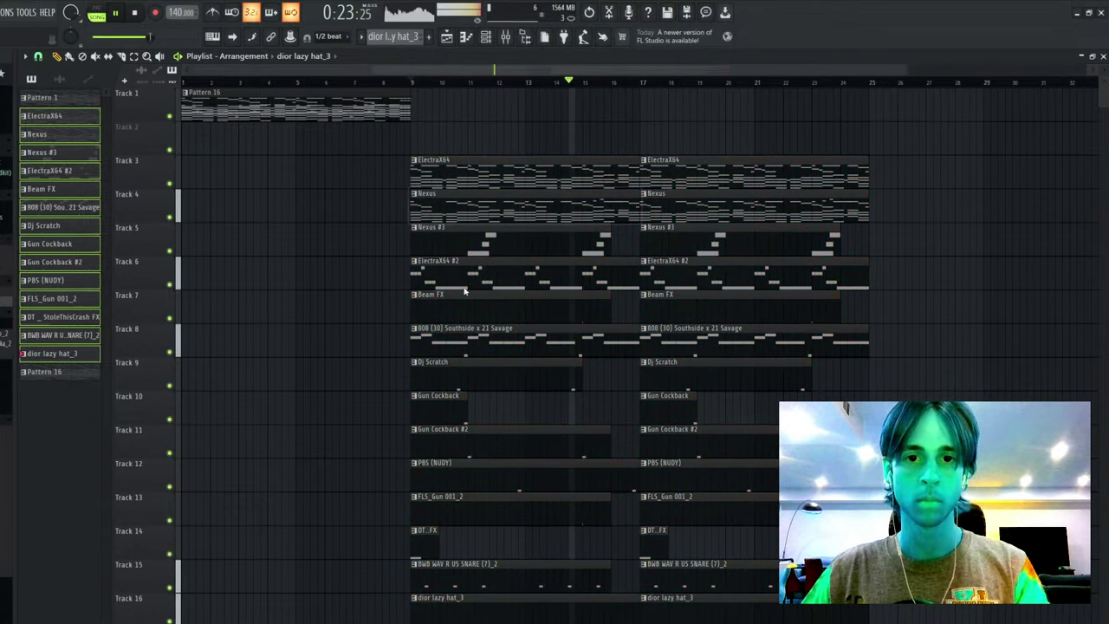
- Turn the Track 4 Nexus clips into a separate Nexus #2 pattern with all its notes transposed up one octave
{"action": "double_click", "coordinate": [568, 199]}
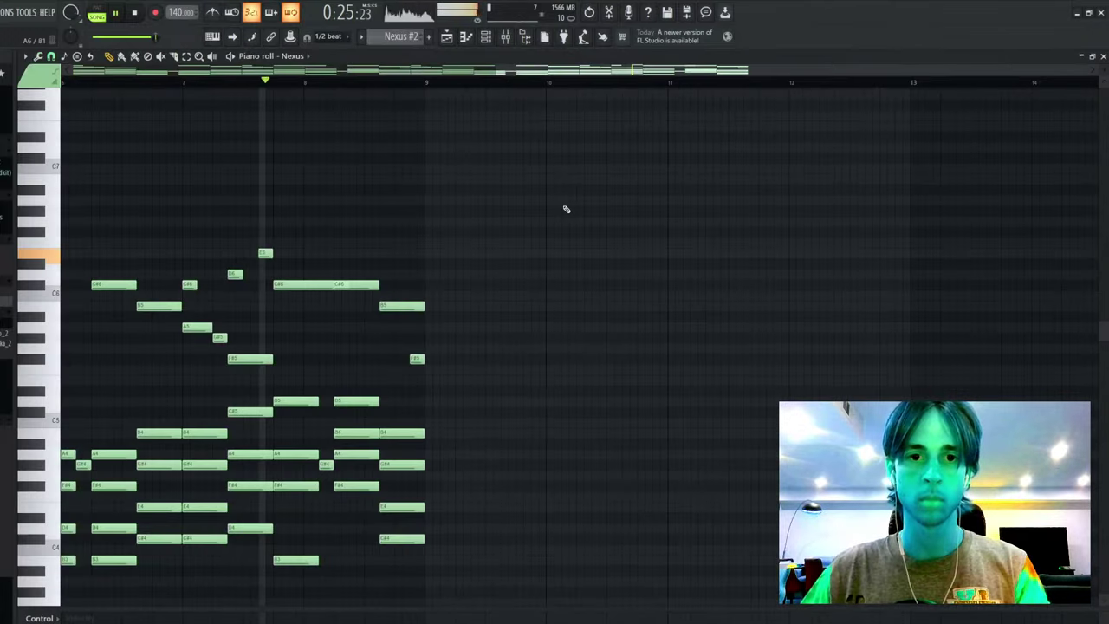
{"action": "key", "text": "Escape"}
{"action": "double_click", "coordinate": [668, 201]}
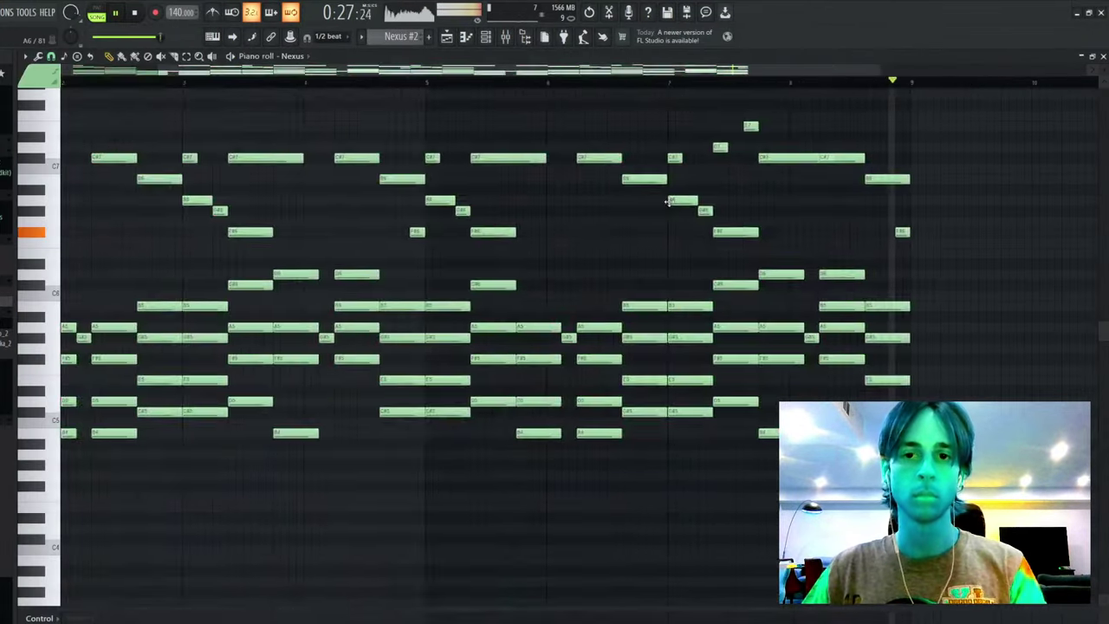
{"action": "key", "text": "ctrl+a"}
{"action": "key", "text": "F5"}
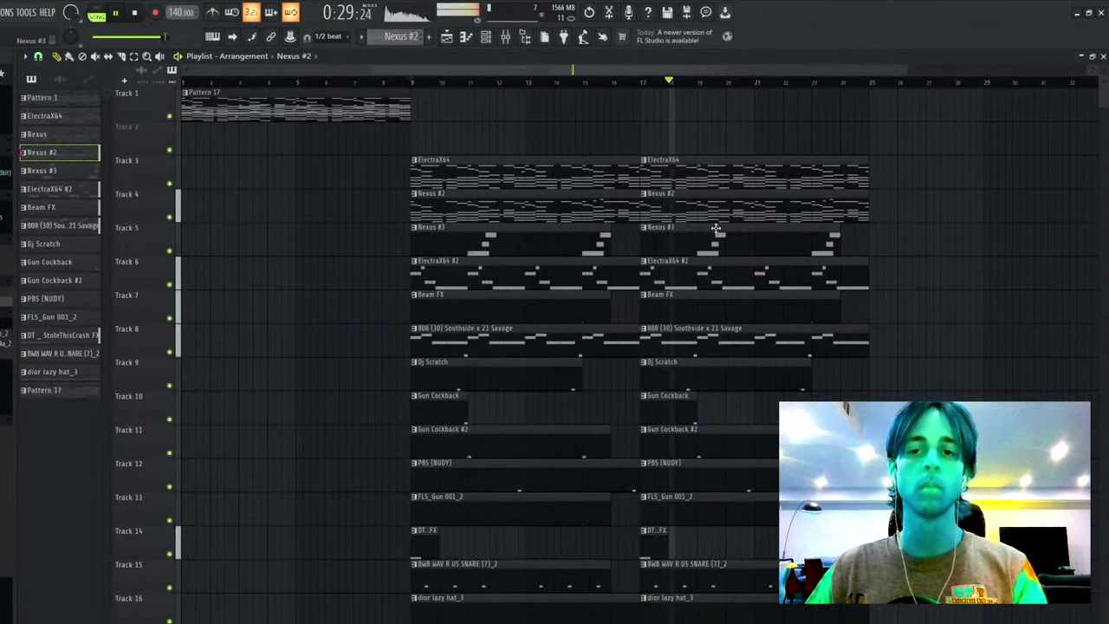
- Check the ElectraX64 pattern's notes in the piano roll and its channels in the channel rack
{"action": "left_click", "coordinate": [604, 163]}
{"action": "left_click", "coordinate": [468, 40]}
{"action": "left_click", "coordinate": [487, 39]}
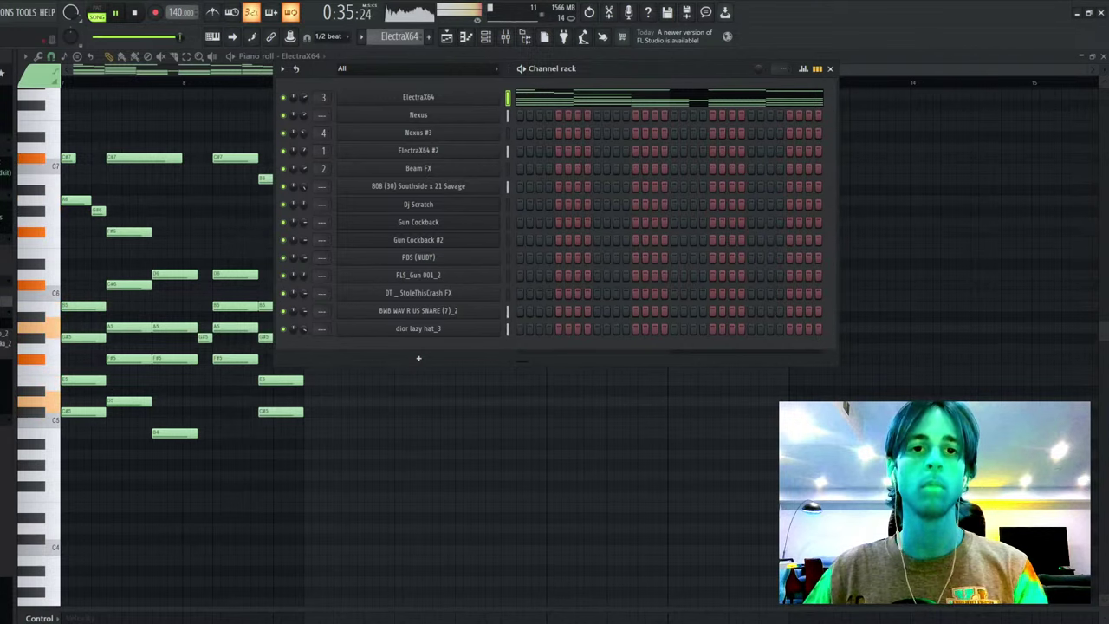
{"action": "key", "text": "Escape"}
{"action": "key", "text": "Escape"}
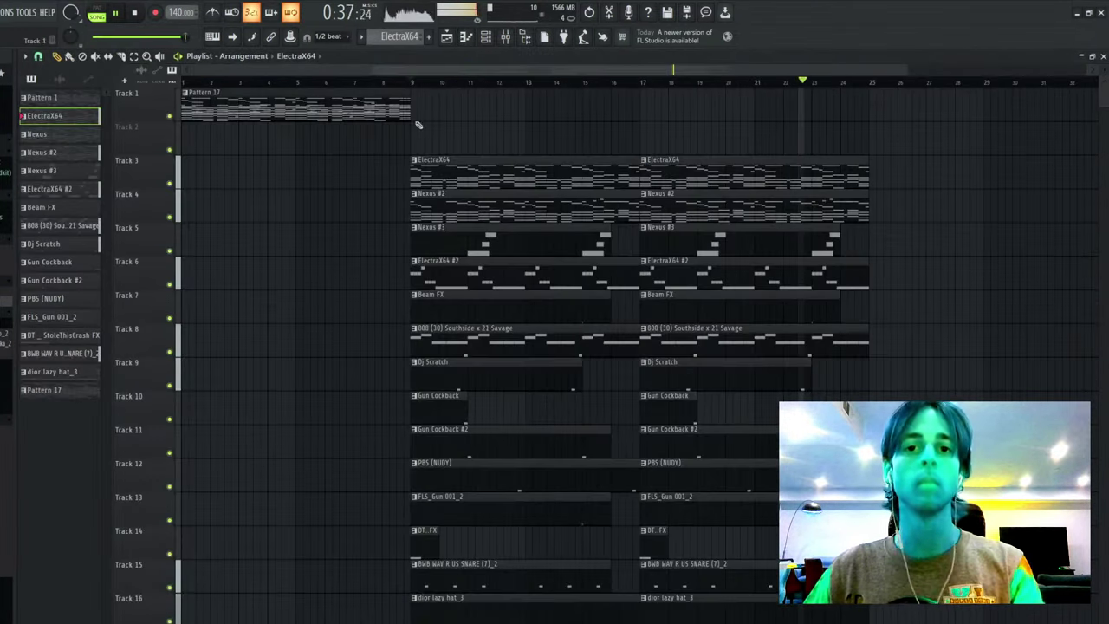
- Duplicate the entire 24-bar arrangement so that the copy starts at bar 25
{"action": "left_click_drag", "start_coordinate": [417, 161], "coordinate": [445, 236]}
{"action": "key", "text": "ctrl+d"}
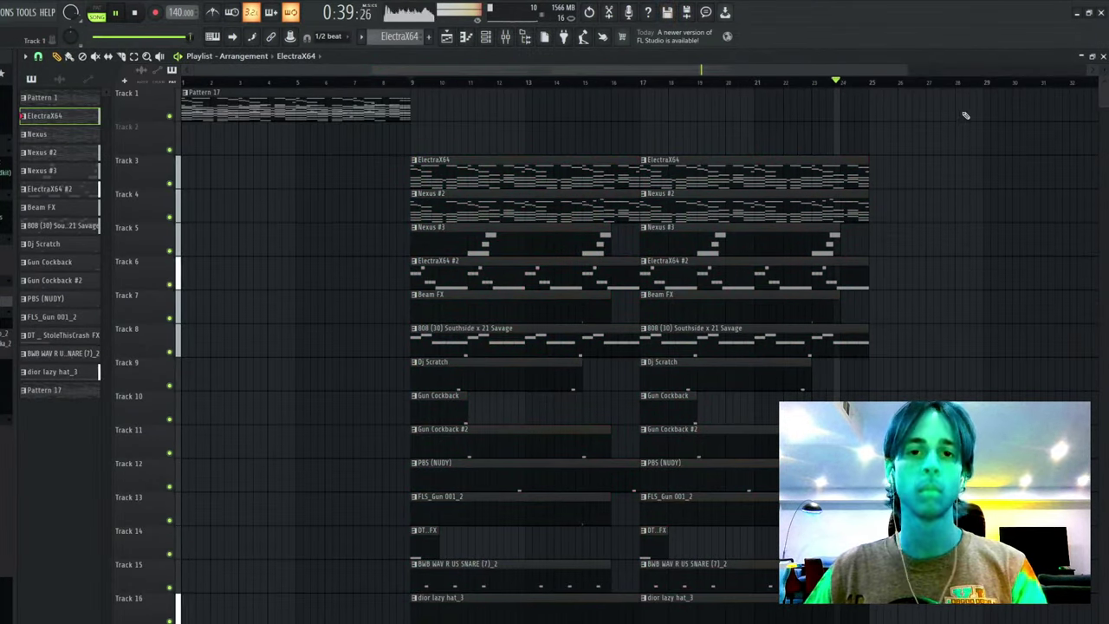
{"action": "key", "text": "ctrl+a"}
{"action": "key", "text": "ctrl+b"}
{"action": "left_click", "coordinate": [450, 333]}
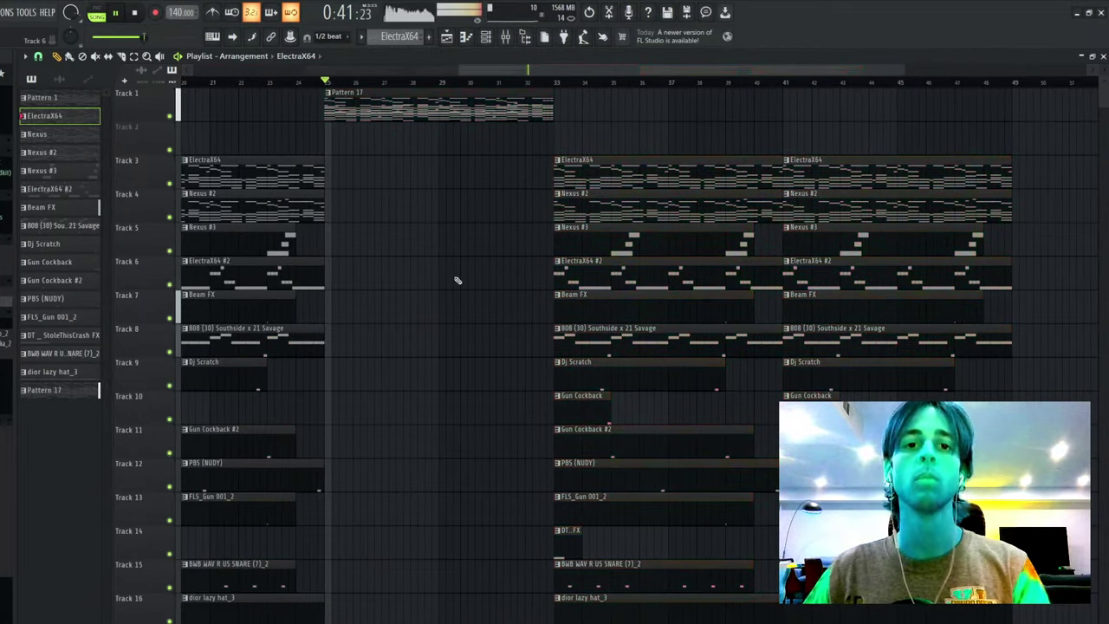
- Open the Track 1 pattern, select its Nexus channel in the channel rack and route it to a mixer track
{"action": "double_click", "coordinate": [438, 113]}
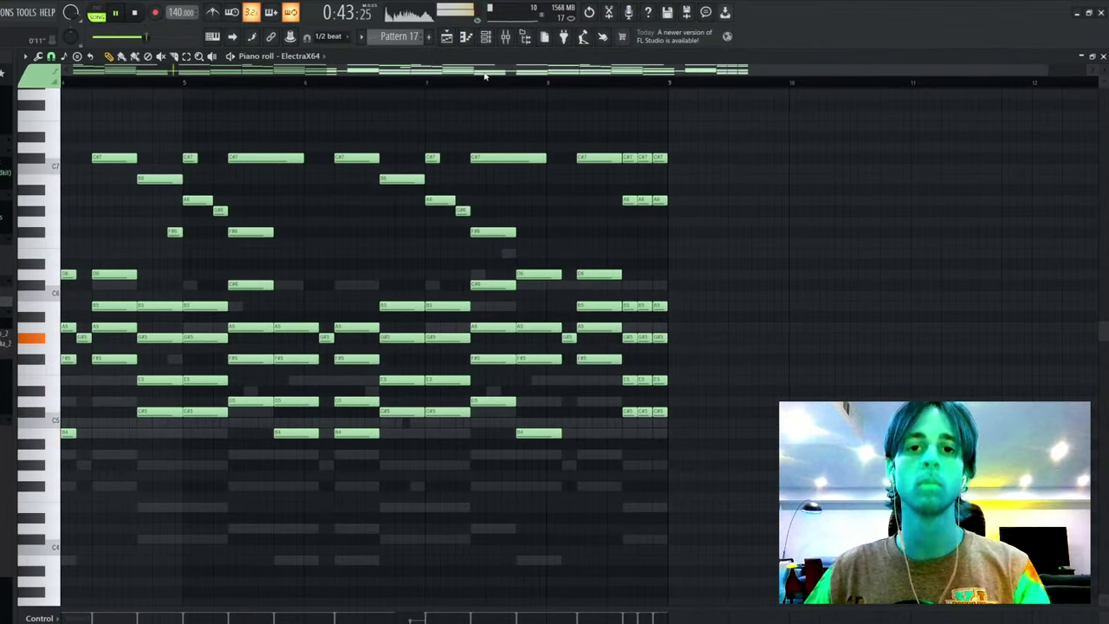
{"action": "left_click", "coordinate": [485, 36]}
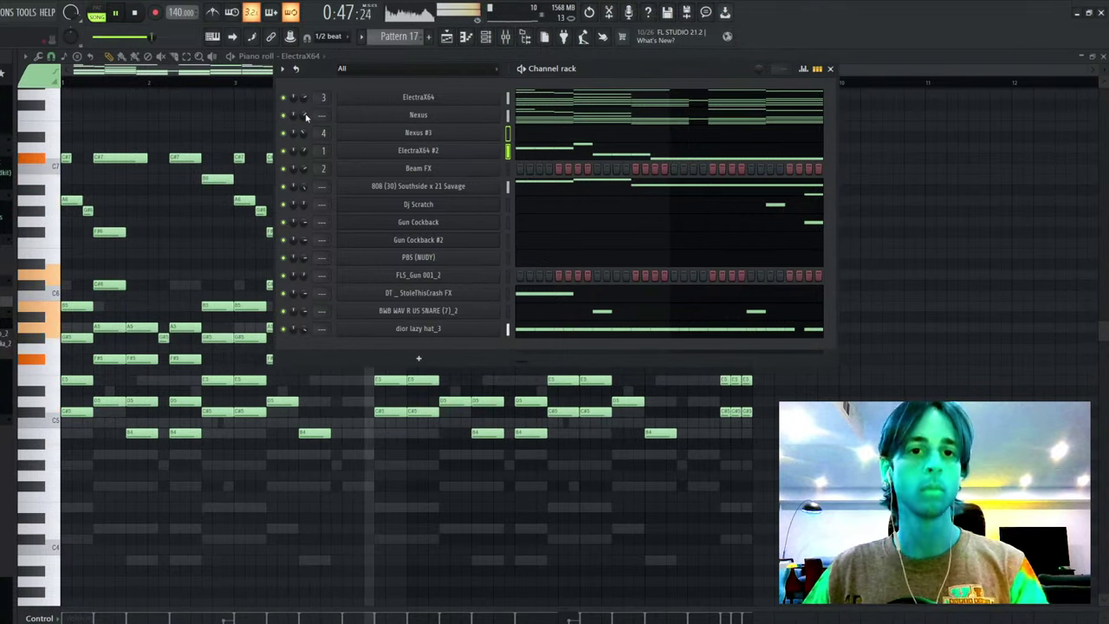
{"action": "left_click", "coordinate": [510, 118]}
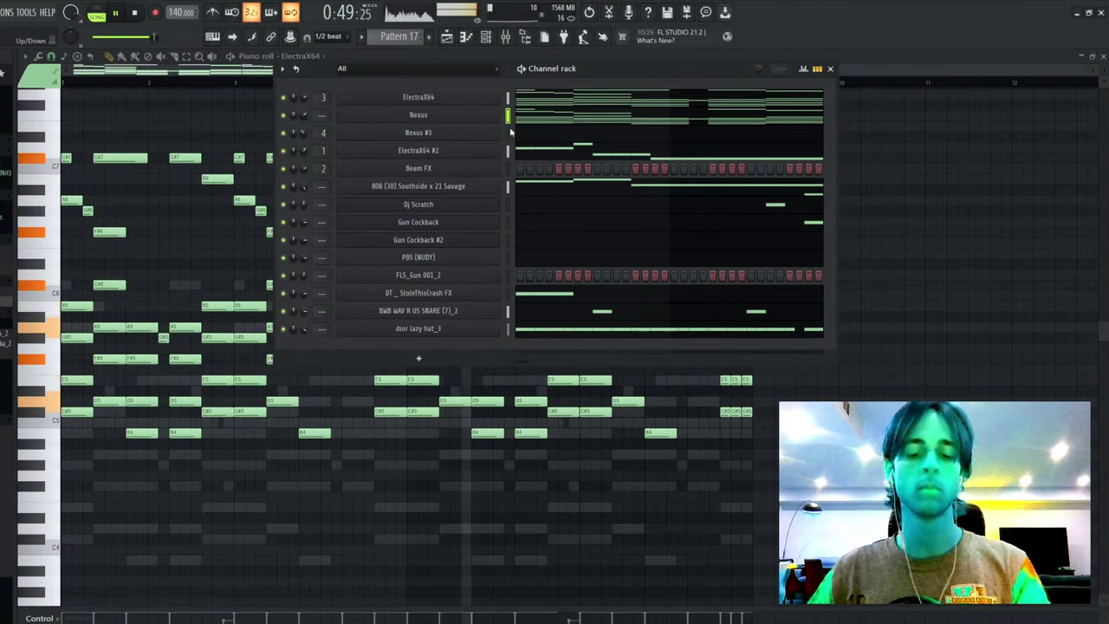
{"action": "key", "text": "ctrl+l"}
{"action": "key", "text": "F6"}
{"action": "key", "text": "F5"}
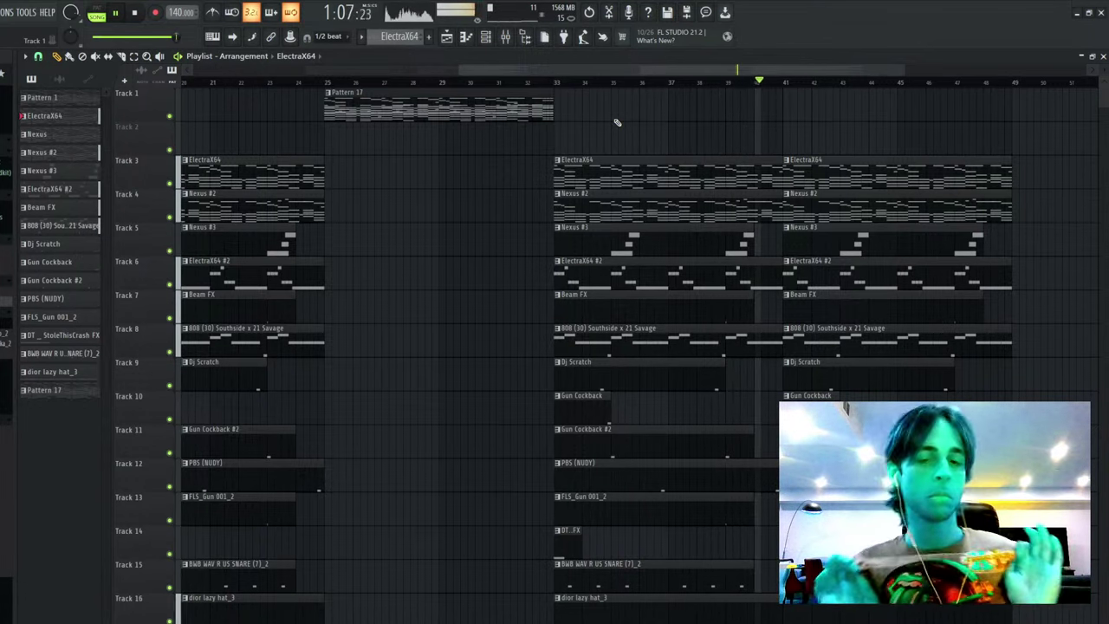
- Delete the Nexus #2 clip at bar 41 on Track 4
{"action": "right_click", "coordinate": [810, 199]}
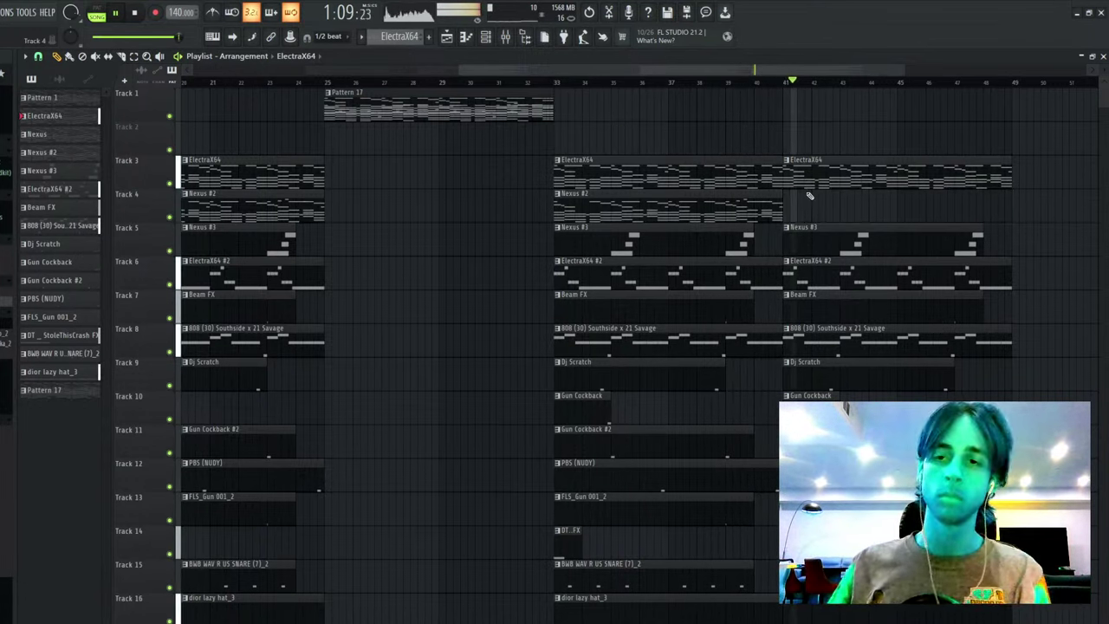
{"action": "scroll", "coordinate": [822, 82], "scroll_direction": "right", "scroll_amount": 8}
{"action": "scroll", "coordinate": [821, 84], "scroll_direction": "left", "scroll_amount": 11}
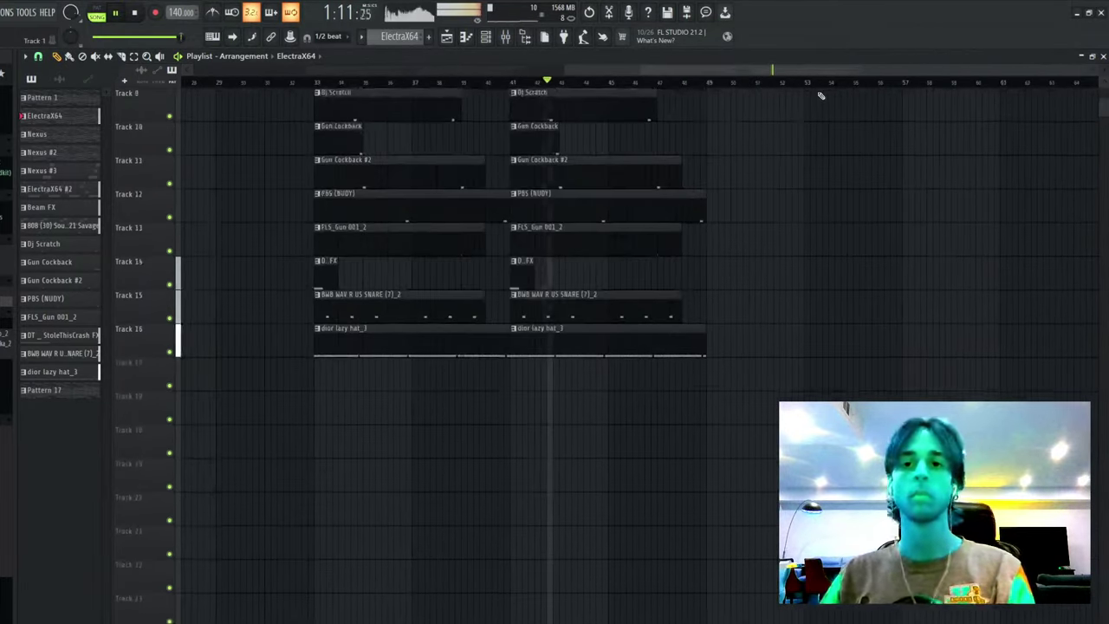
- Duplicate the last ElectraX64 clip on Track 3 to bar 49 and place the Nexus pattern under it on Track 4
{"action": "left_click_drag", "start_coordinate": [823, 171], "coordinate": [845, 175], "text": "ctrl"}
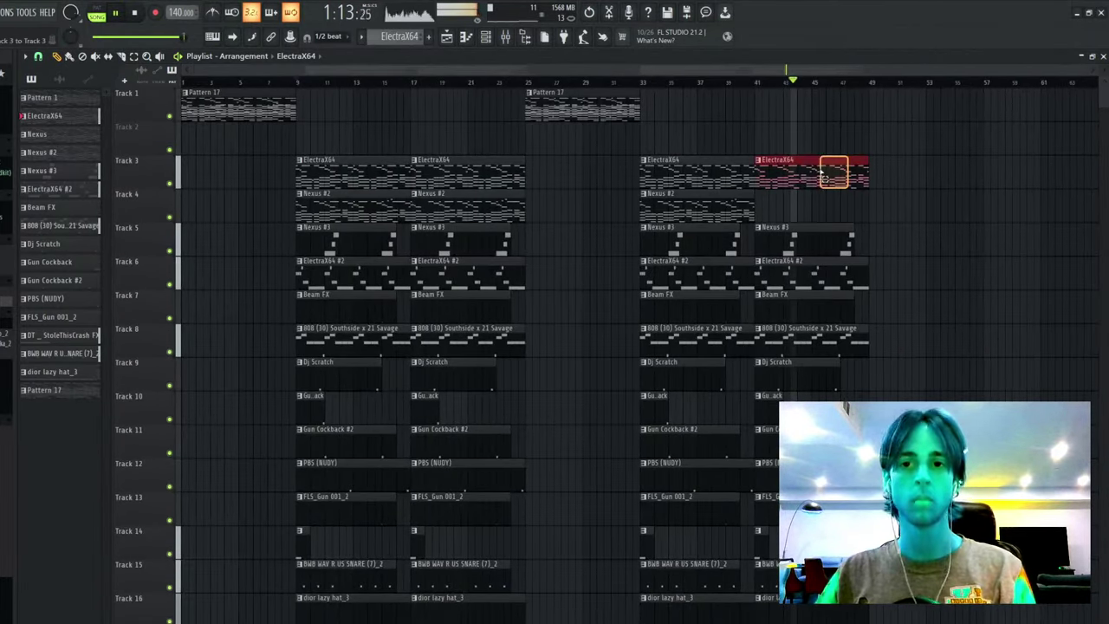
{"action": "key", "text": "ctrl+b"}
{"action": "key", "text": "ctrl+d"}
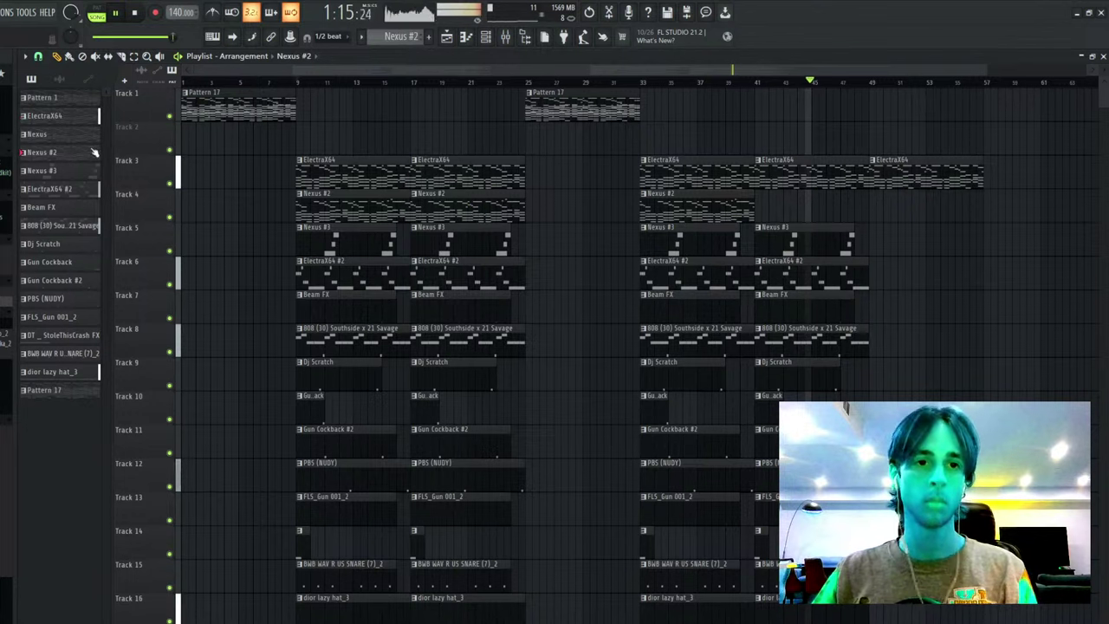
{"action": "left_click", "coordinate": [40, 135]}
{"action": "left_click", "coordinate": [876, 206]}
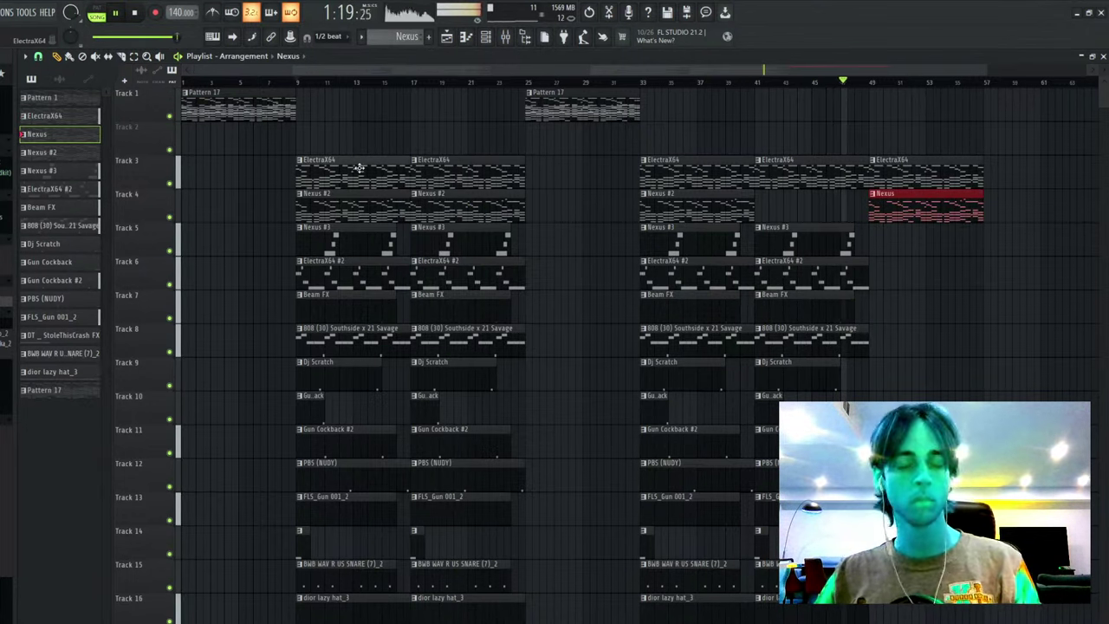
- Delete the ElectraX64 clip at bar 49 on Track 3
{"action": "right_click", "coordinate": [950, 176]}
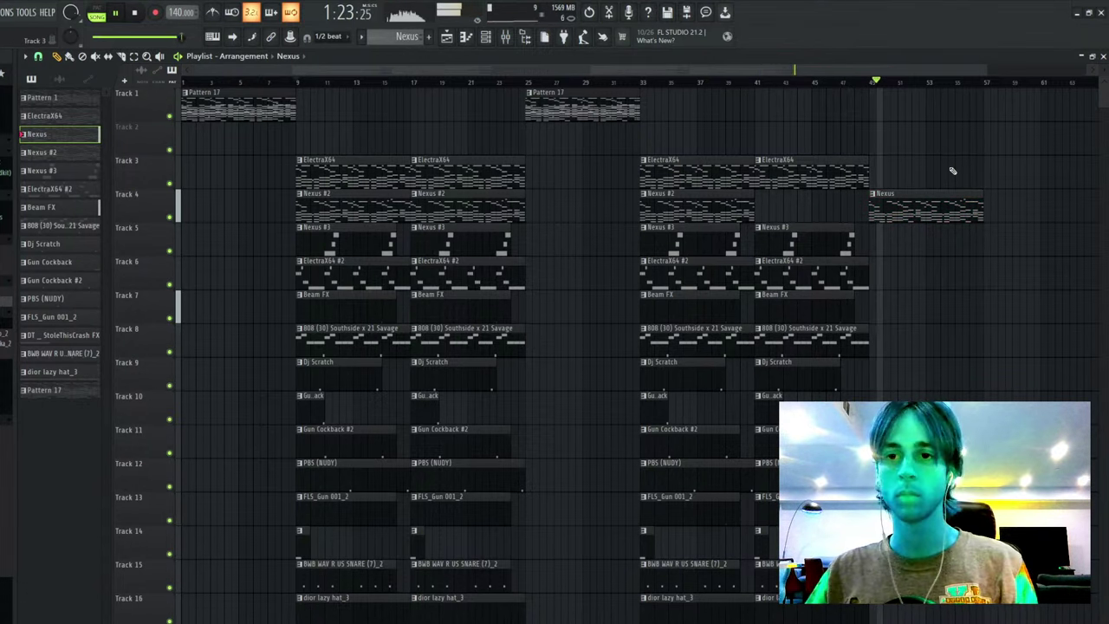
{"action": "left_click_drag", "start_coordinate": [941, 287], "coordinate": [658, 598]}
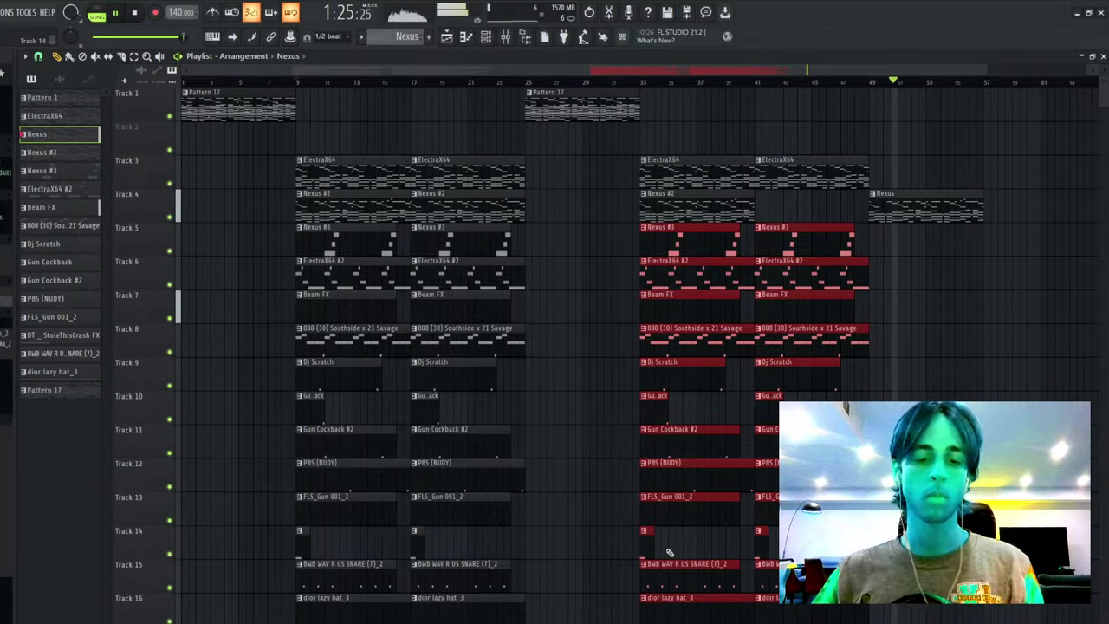
{"action": "key", "text": "ctrl+b"}
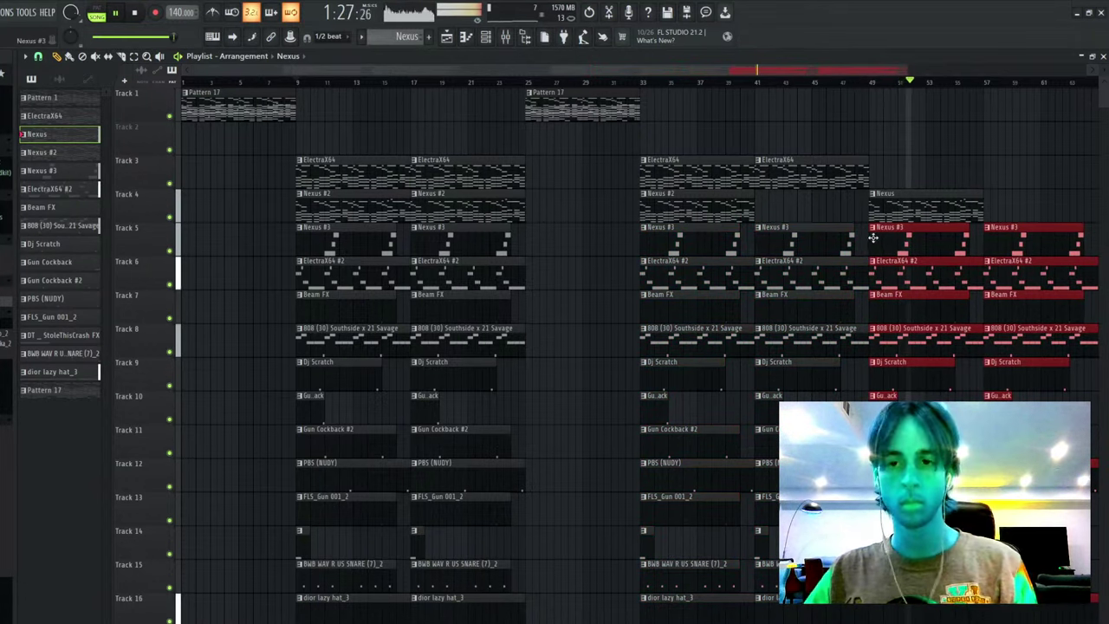
{"action": "key", "text": "ctrl+z"}
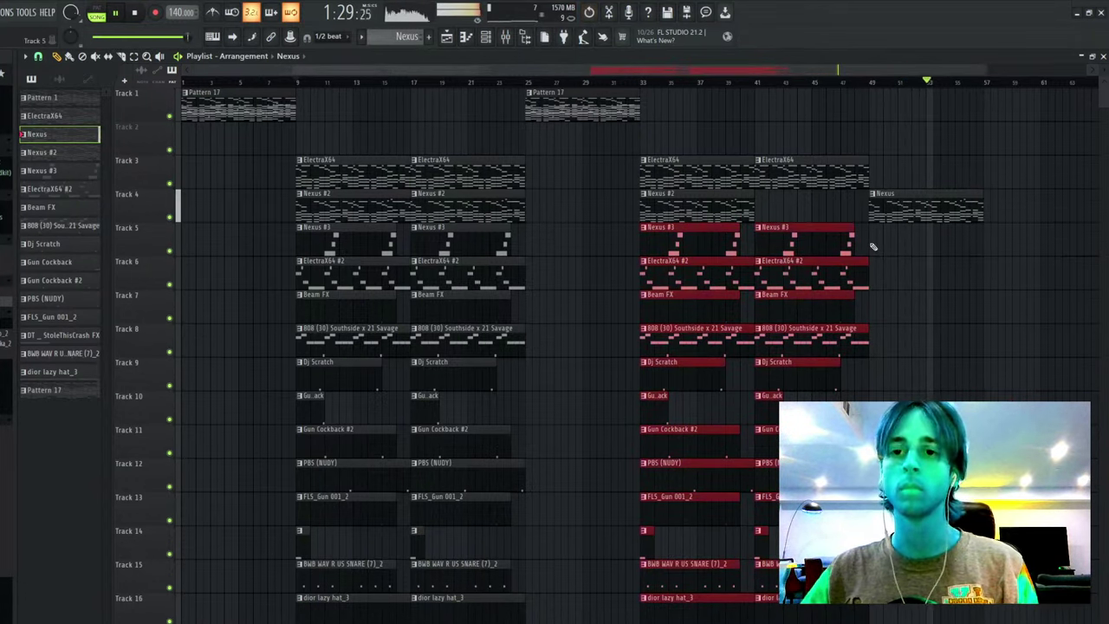
{"action": "left_click_drag", "start_coordinate": [1016, 91], "coordinate": [66, 600]}
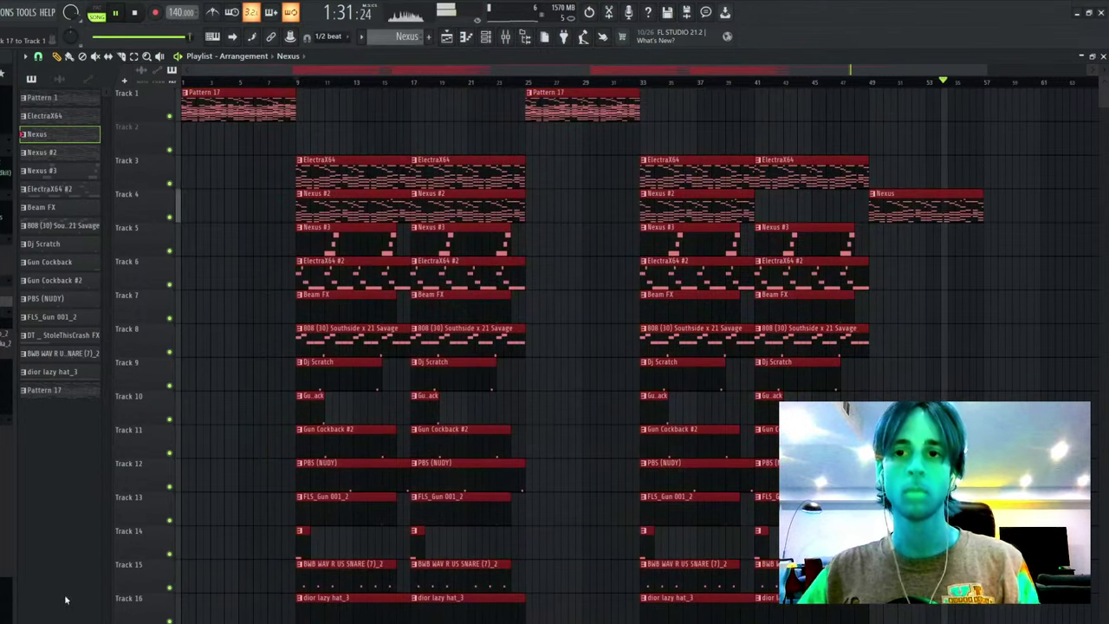
{"action": "left_click", "coordinate": [858, 100]}
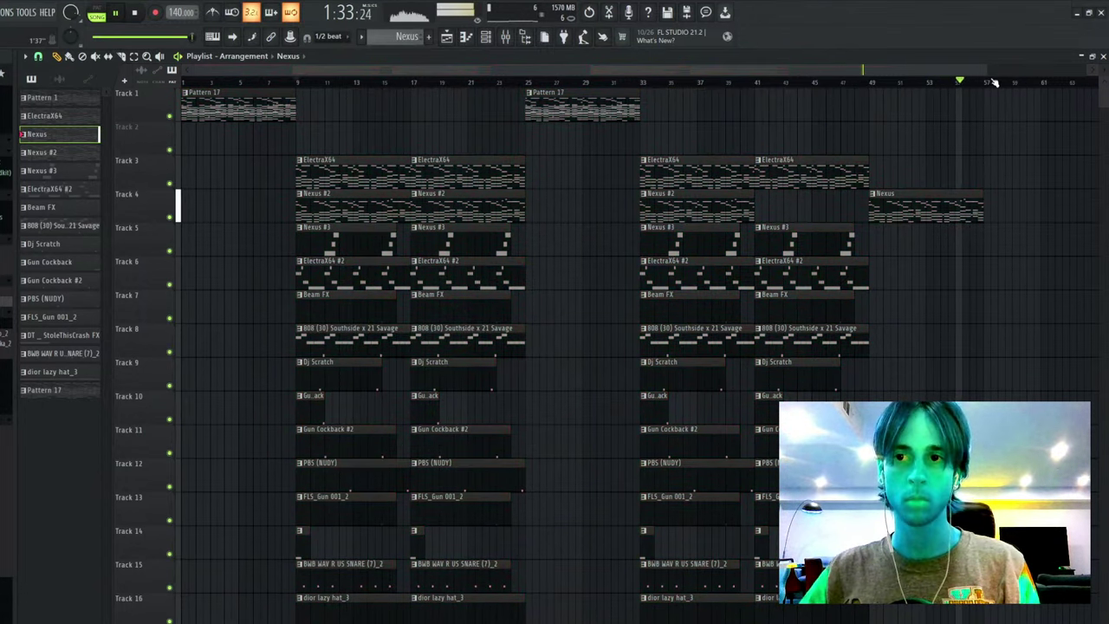
- Play back the transition into bar 9 and replay the arrangement from the beginning
{"action": "scroll", "coordinate": [295, 87], "scroll_direction": "up", "scroll_amount": 2}
{"action": "left_click", "coordinate": [308, 83]}
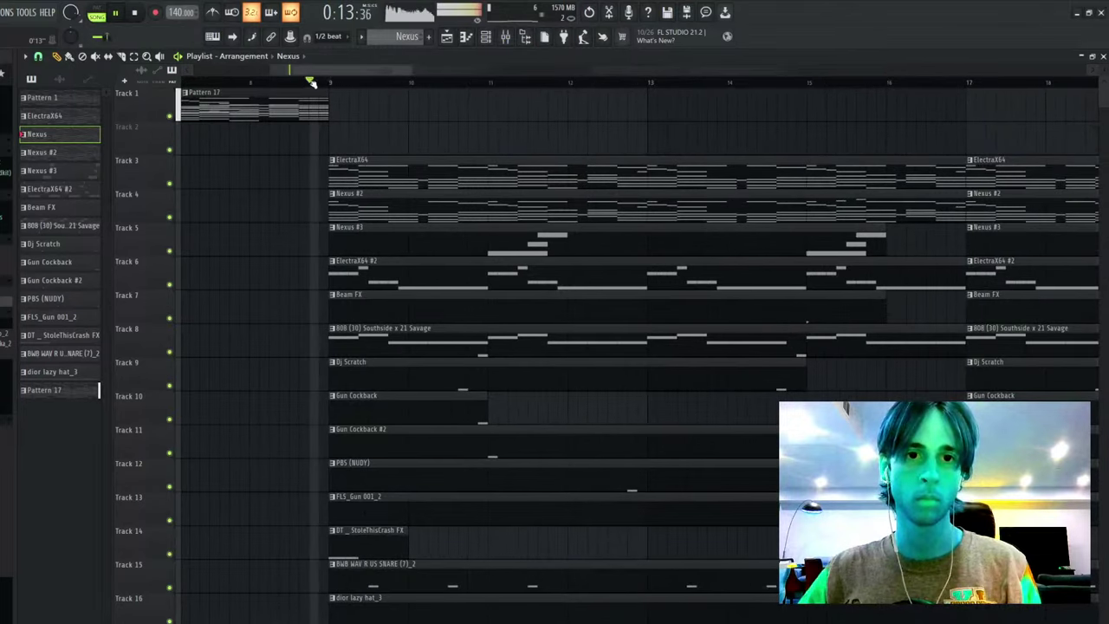
{"action": "scroll", "coordinate": [308, 82], "scroll_direction": "down", "scroll_amount": 2}
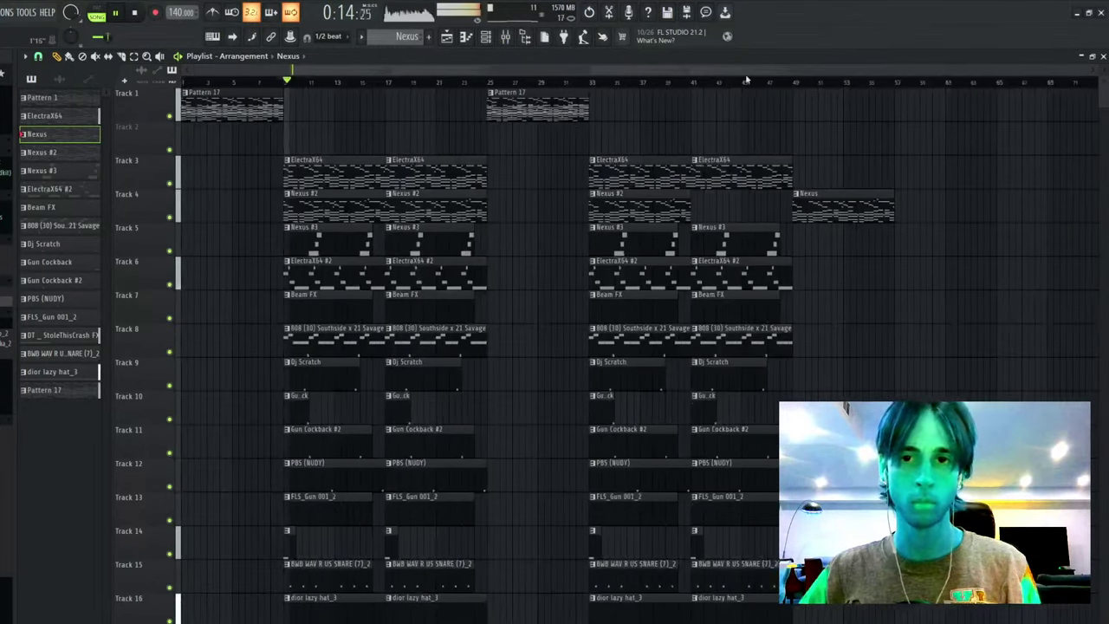
{"action": "left_click", "coordinate": [795, 80]}
{"action": "left_click", "coordinate": [903, 86]}
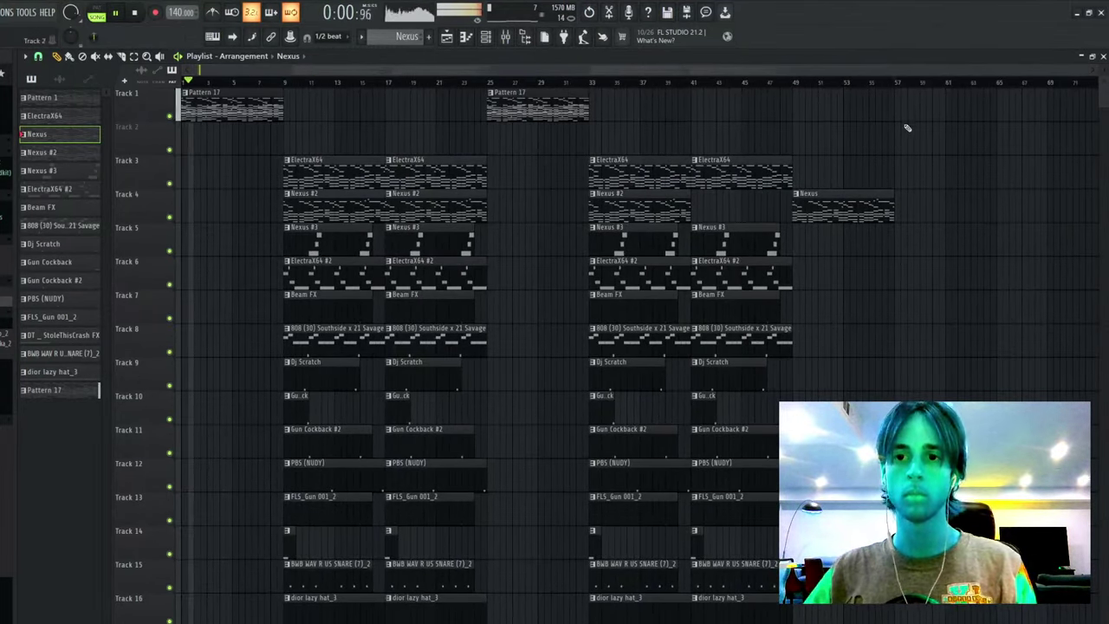
{"action": "key", "text": "space"}
{"action": "key", "text": "space"}
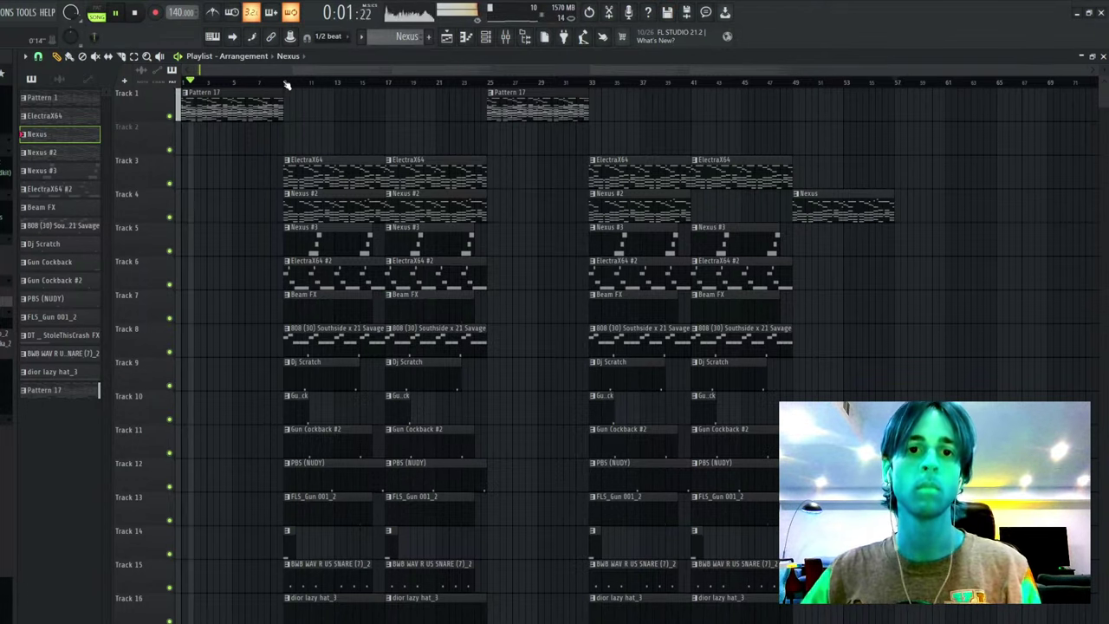
- Copy the Nexus clip from bar 49 to bar 1 on Track 4 and restart playback
{"action": "left_click_drag", "start_coordinate": [854, 205], "coordinate": [185, 173]}
{"action": "key", "text": "space"}
{"action": "key", "text": "space"}
- Try replacing the end of the Nexus clip before bar 9 with the last slice of the Pattern 17 clip
{"action": "scroll", "coordinate": [216, 89], "scroll_direction": "up", "scroll_amount": 5}
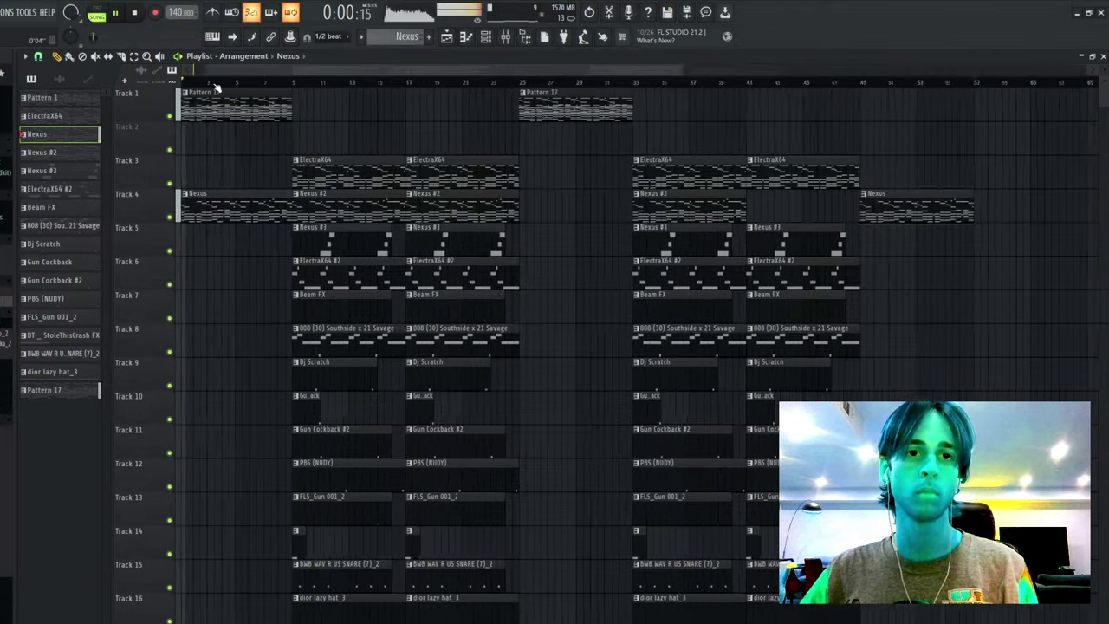
{"action": "scroll", "coordinate": [435, 107], "scroll_direction": "up", "scroll_amount": 3}
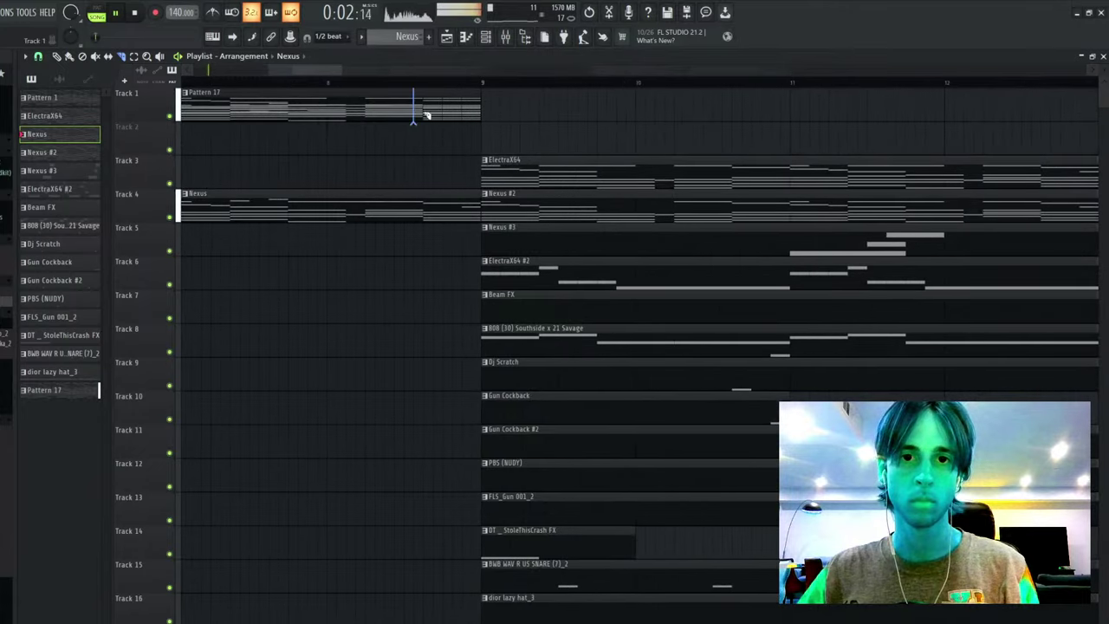
{"action": "right_click", "coordinate": [368, 102]}
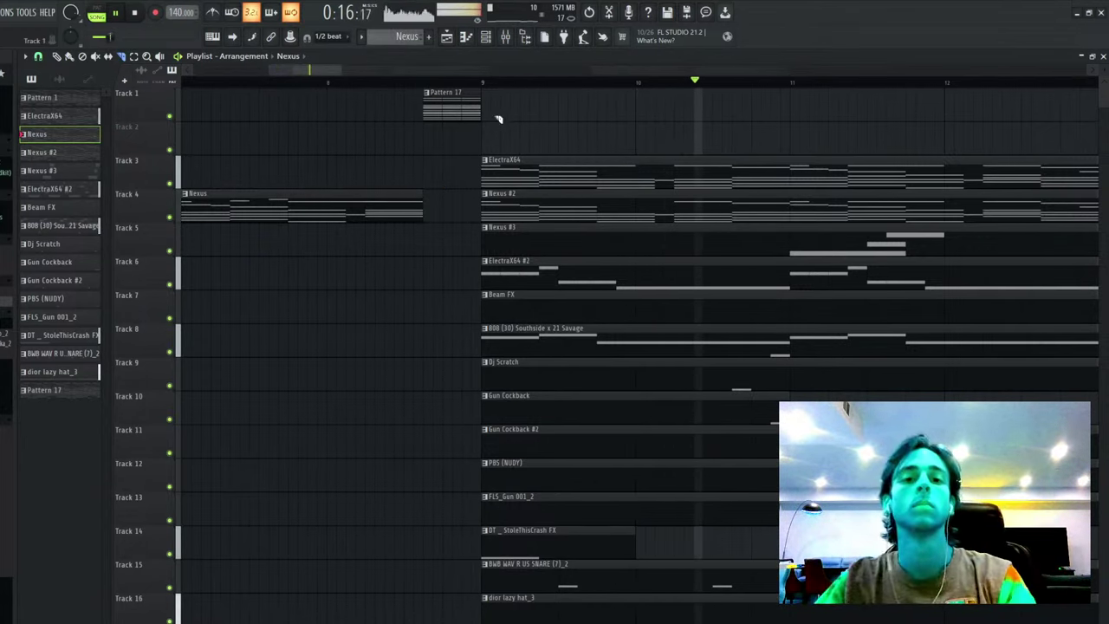
{"action": "scroll", "coordinate": [507, 83], "scroll_direction": "down", "scroll_amount": 8}
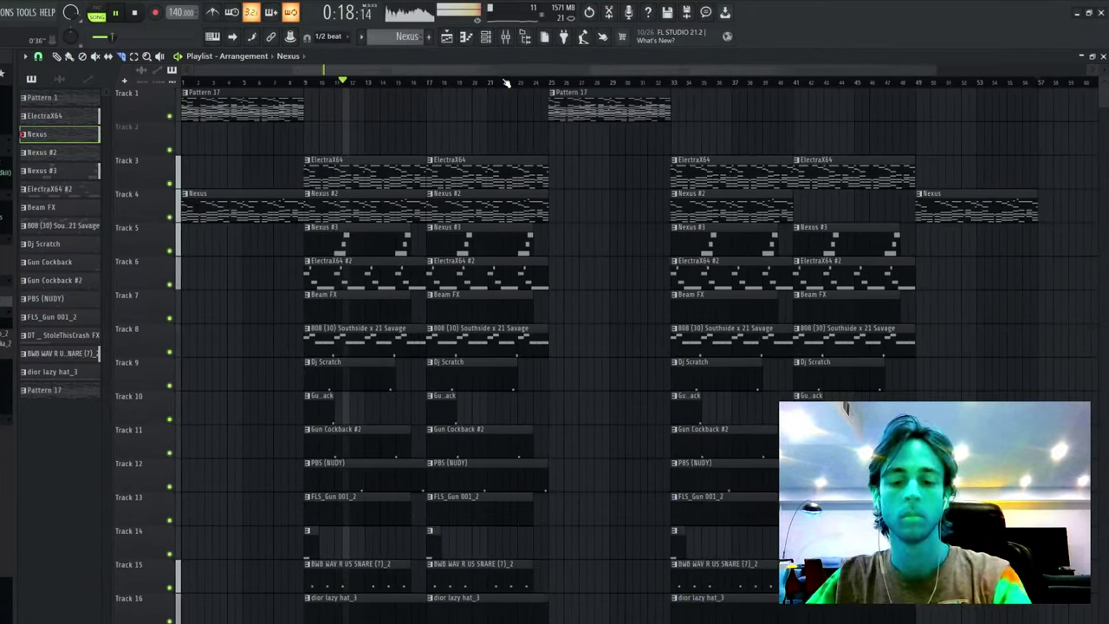
- Delete the Pattern 17 clip at bar 1 on Track 1 and restart playback
{"action": "right_click", "coordinate": [254, 112]}
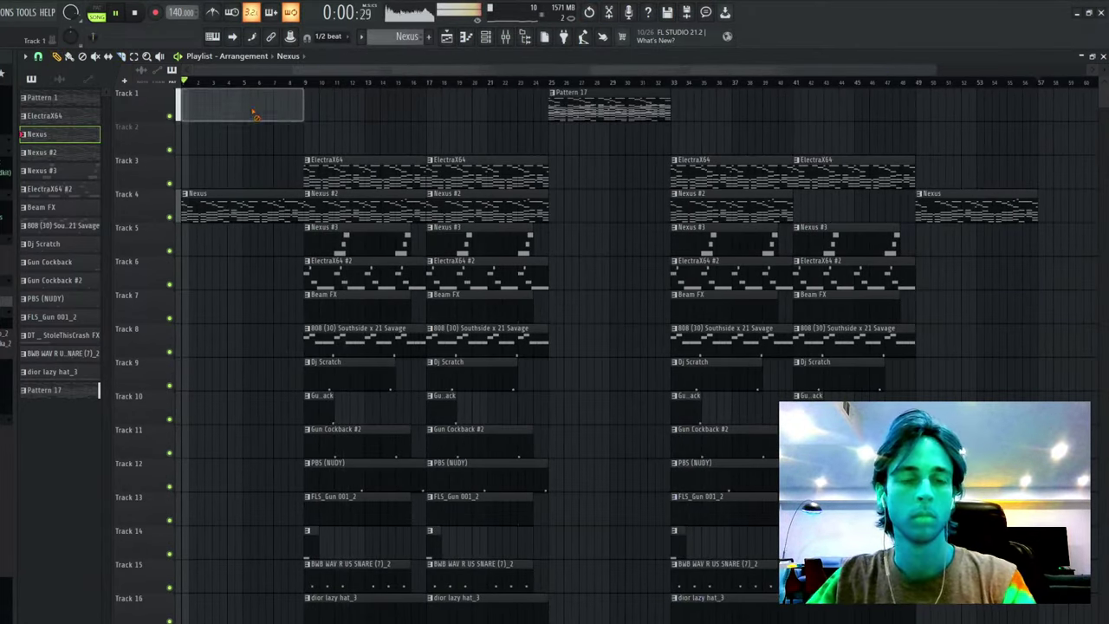
{"action": "key", "text": "space"}
{"action": "key", "text": "space"}
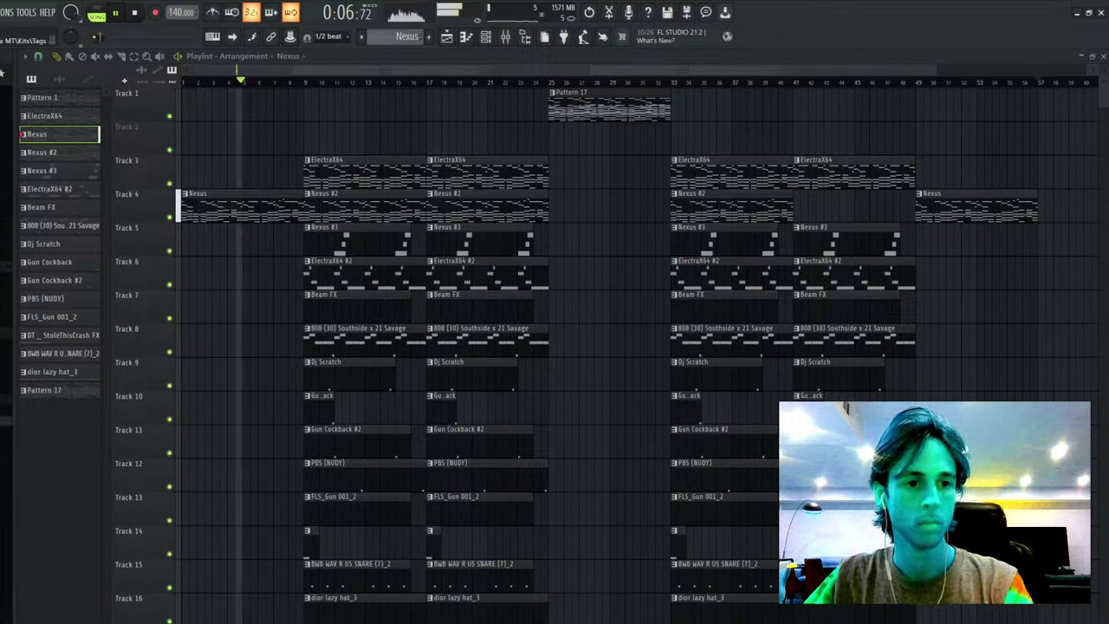
- Route the producer tag audio sample to mixer track 6 and lower its mixer volume
{"action": "left_click", "coordinate": [59, 79]}
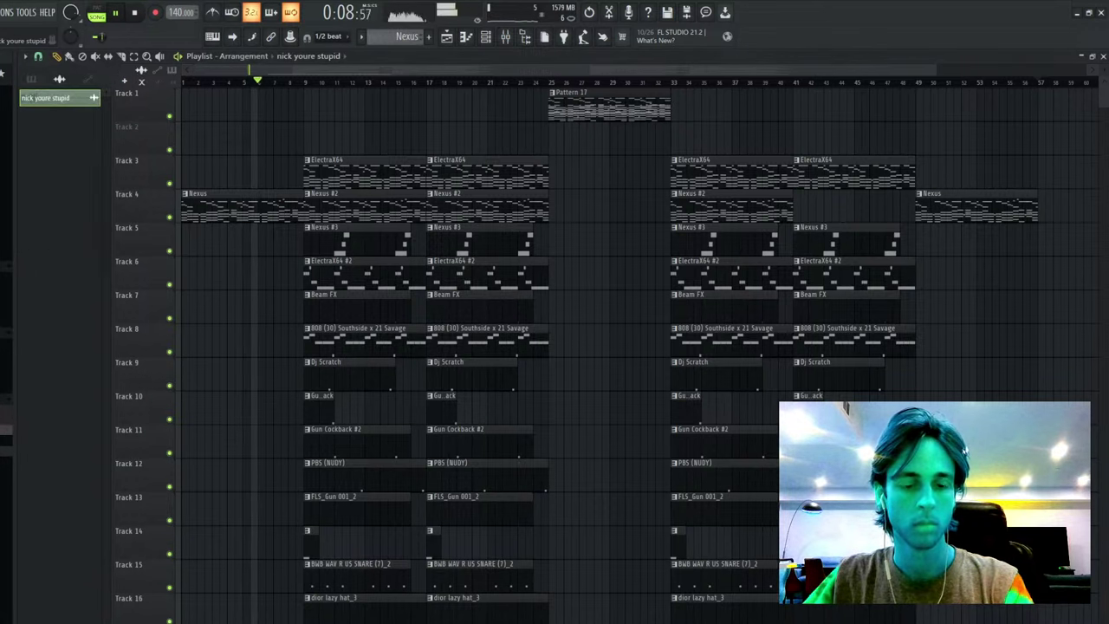
{"action": "double_click", "coordinate": [57, 98]}
{"action": "left_click", "coordinate": [408, 184]}
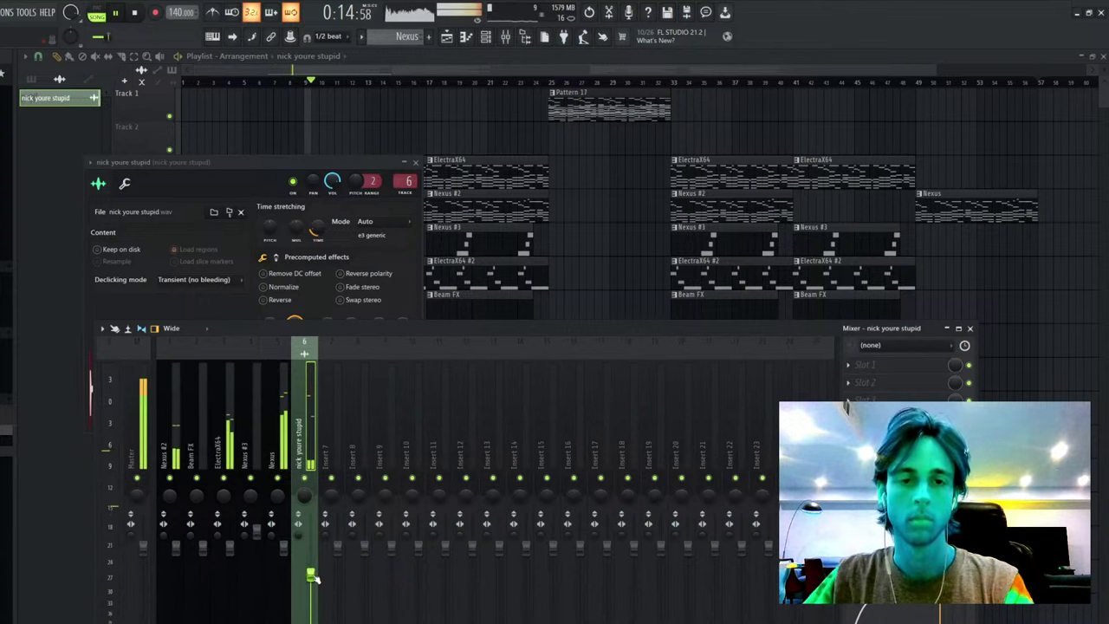
{"action": "left_click", "coordinate": [378, 144]}
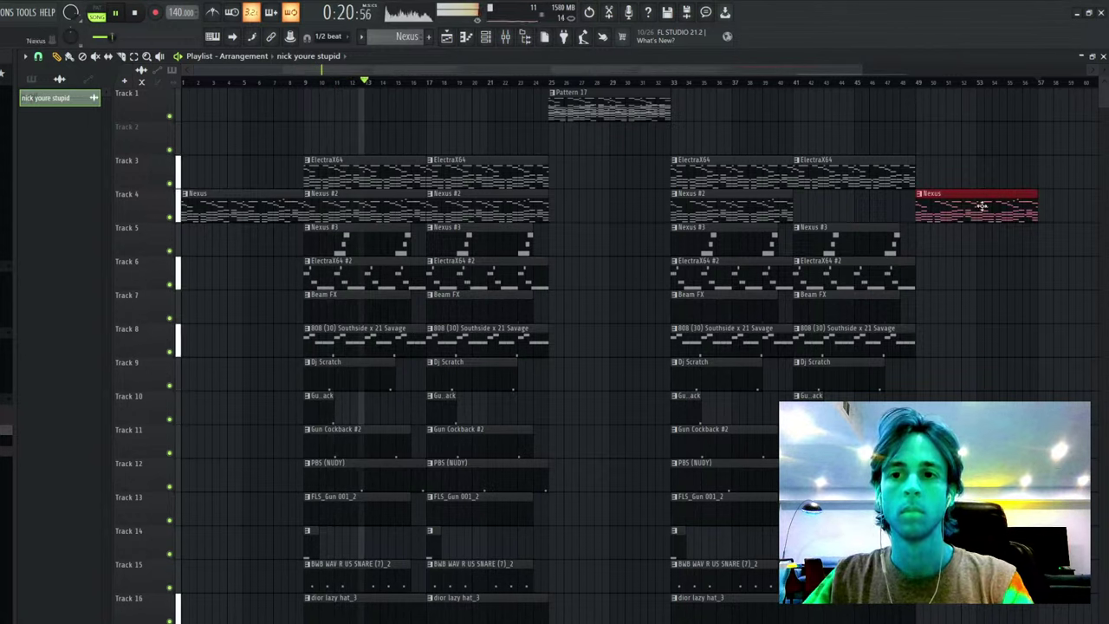
- Replay the arrangement from the beginning to check the intro
{"action": "scroll", "coordinate": [909, 80], "scroll_direction": "down", "scroll_amount": 3}
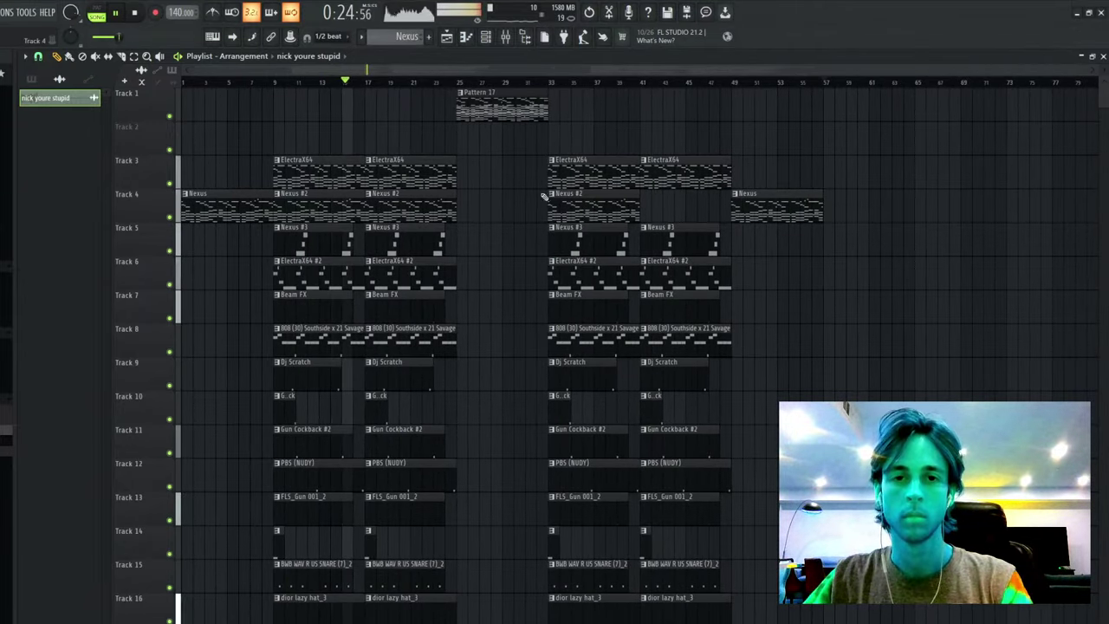
{"action": "left_click", "coordinate": [416, 175]}
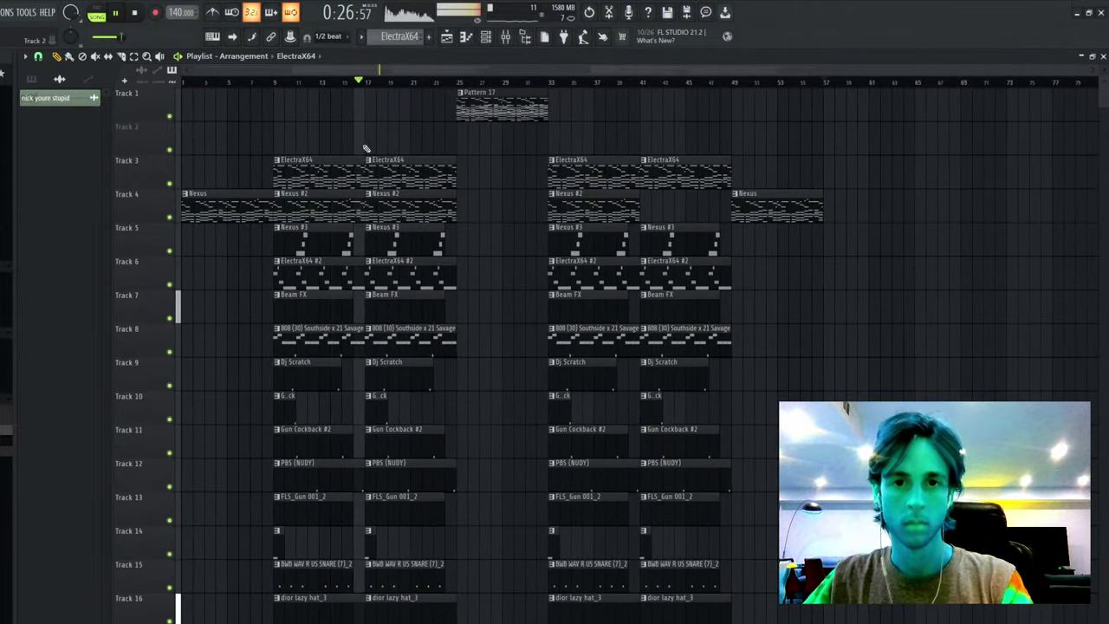
{"action": "left_click", "coordinate": [464, 83]}
{"action": "key", "text": "space"}
{"action": "scroll", "coordinate": [464, 83], "scroll_direction": "up", "scroll_amount": 2}
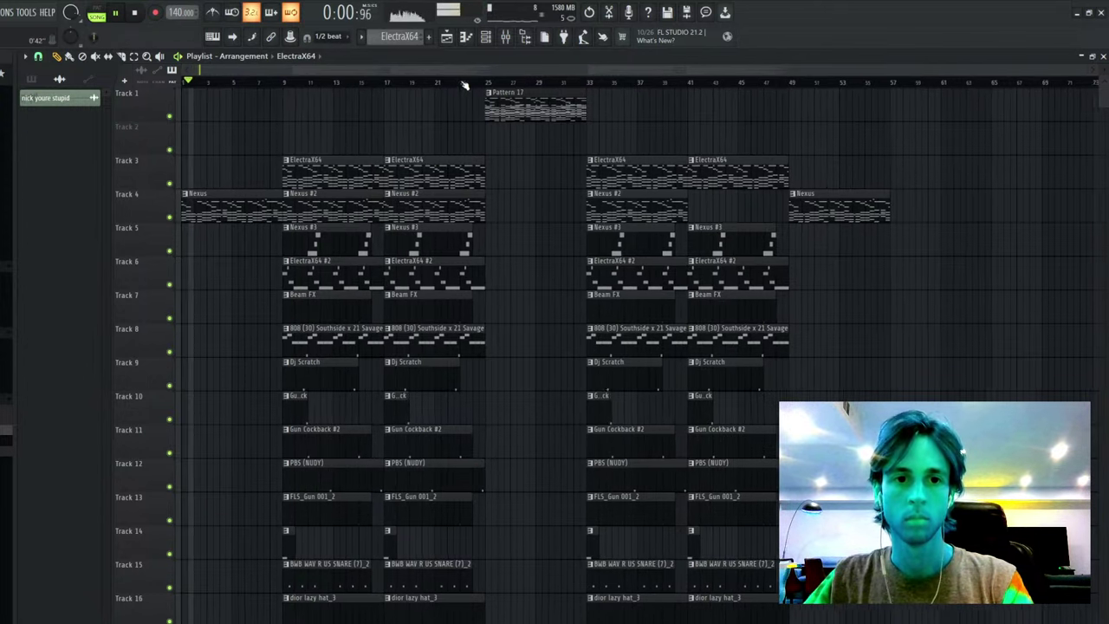
- Copy the bar 9 clips on Track 5 and the tracks below it to bar 1
{"action": "left_click_drag", "start_coordinate": [276, 224], "coordinate": [366, 559]}
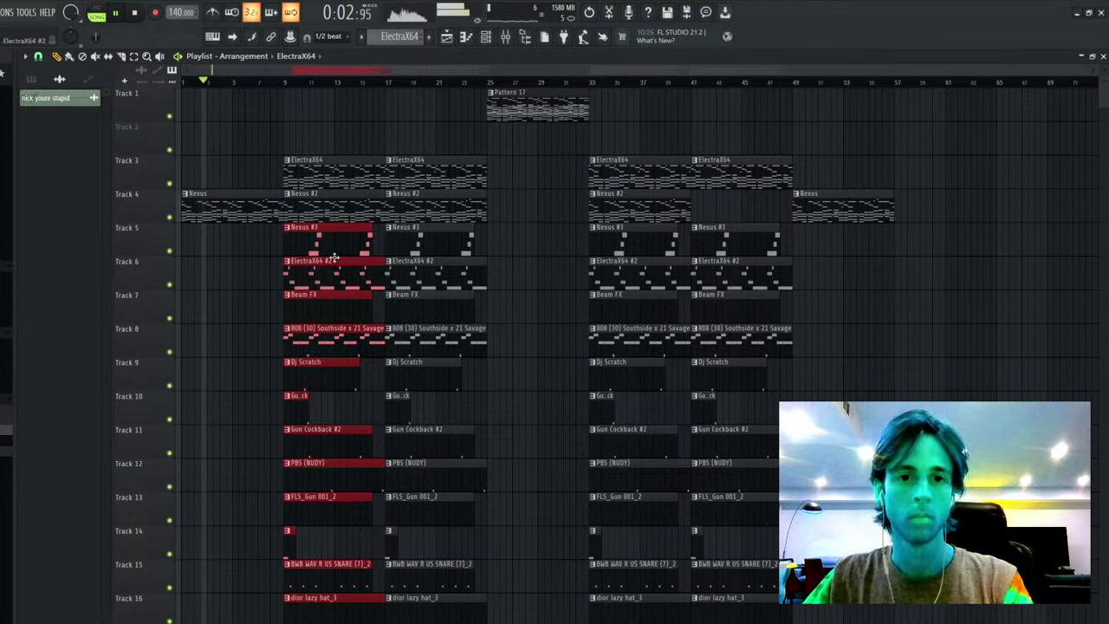
{"action": "left_click_drag", "start_coordinate": [329, 269], "coordinate": [99, 258]}
{"action": "left_click_drag", "start_coordinate": [185, 241], "coordinate": [205, 238]}
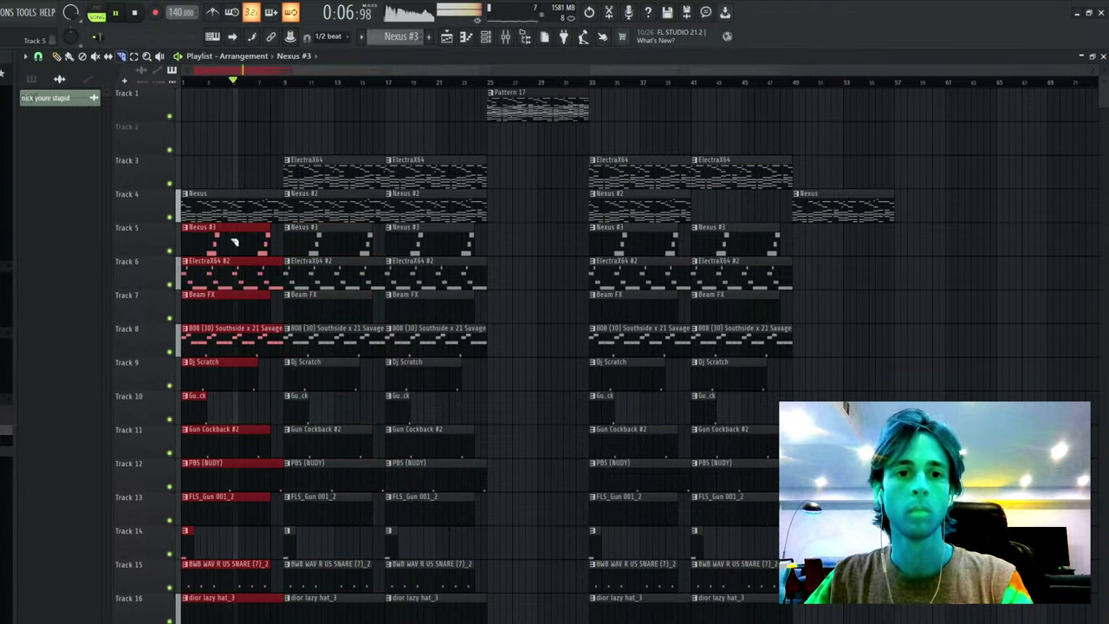
- Slice the copied clips below the Nexus track at bar 3 and delete their first two bars
{"action": "left_click_drag", "start_coordinate": [223, 575], "coordinate": [208, 611]}
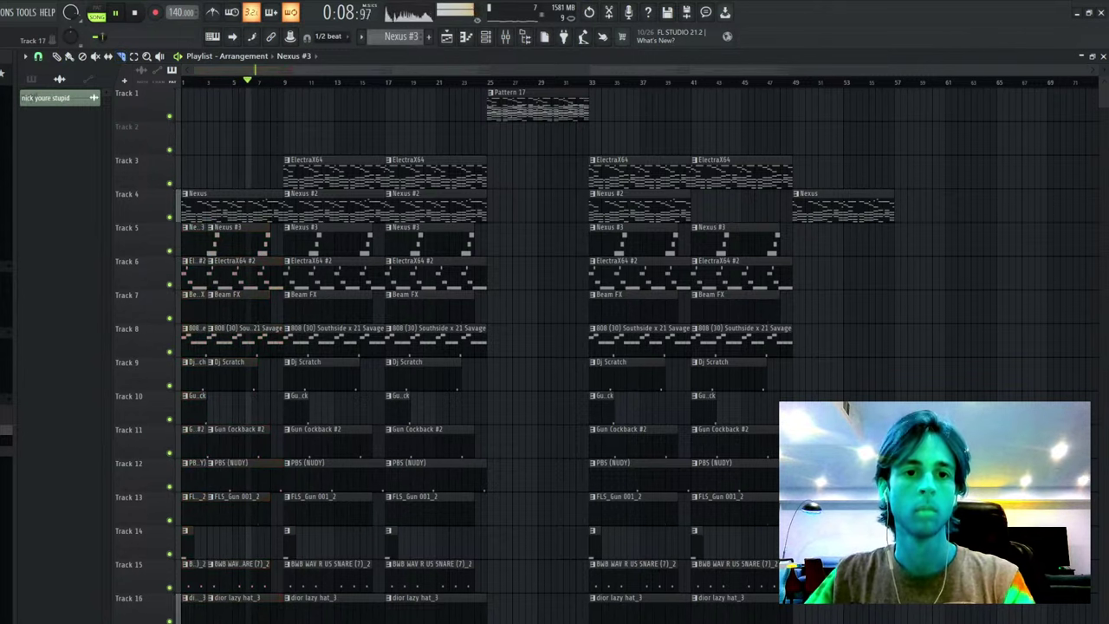
{"action": "key", "text": "p"}
{"action": "left_click_drag", "start_coordinate": [193, 247], "coordinate": [194, 610]}
{"action": "key", "text": "c"}
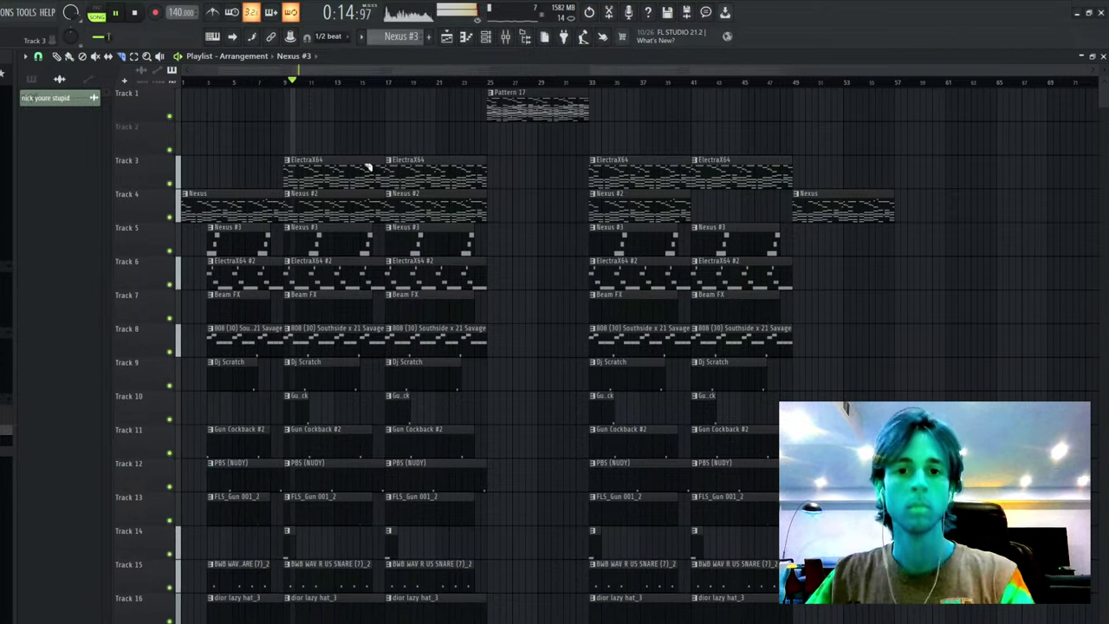
- Clear the clips from bars 9 to 16 and place a Pattern 17 clip at bar 9 on Track 1
{"action": "mouse_move", "coordinate": [635, 91]}
{"action": "left_mouse_down"}
{"action": "mouse_move", "coordinate": [514, 122]}
{"action": "mouse_move", "coordinate": [322, 131]}
{"action": "mouse_move", "coordinate": [337, 259]}
{"action": "mouse_move", "coordinate": [300, 611]}
{"action": "left_mouse_up"}
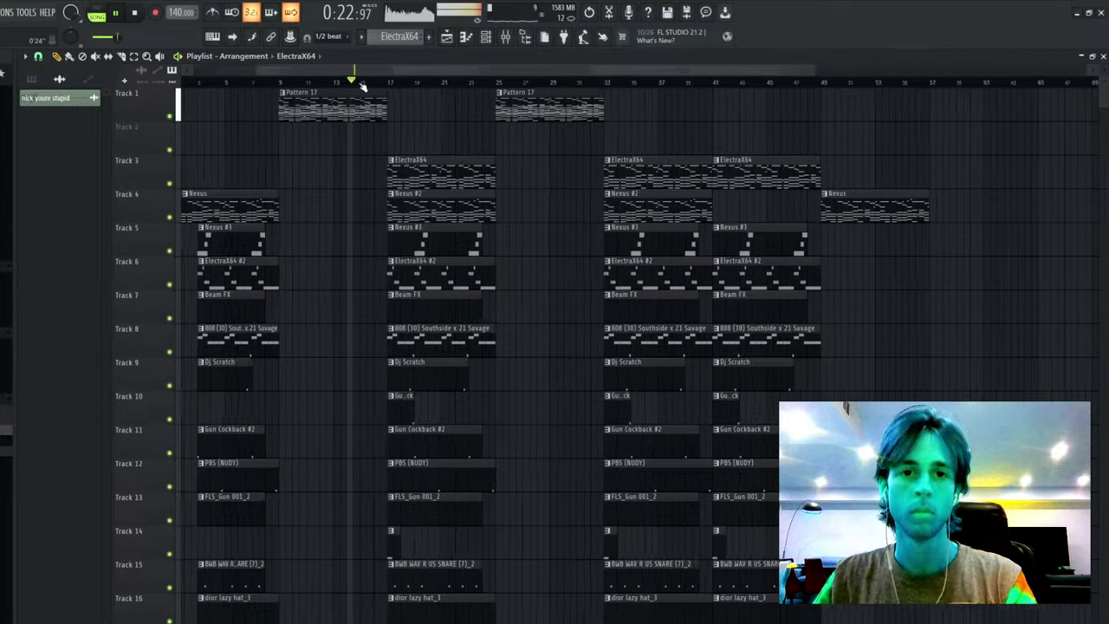
{"action": "left_click_drag", "start_coordinate": [306, 156], "coordinate": [268, 607]}
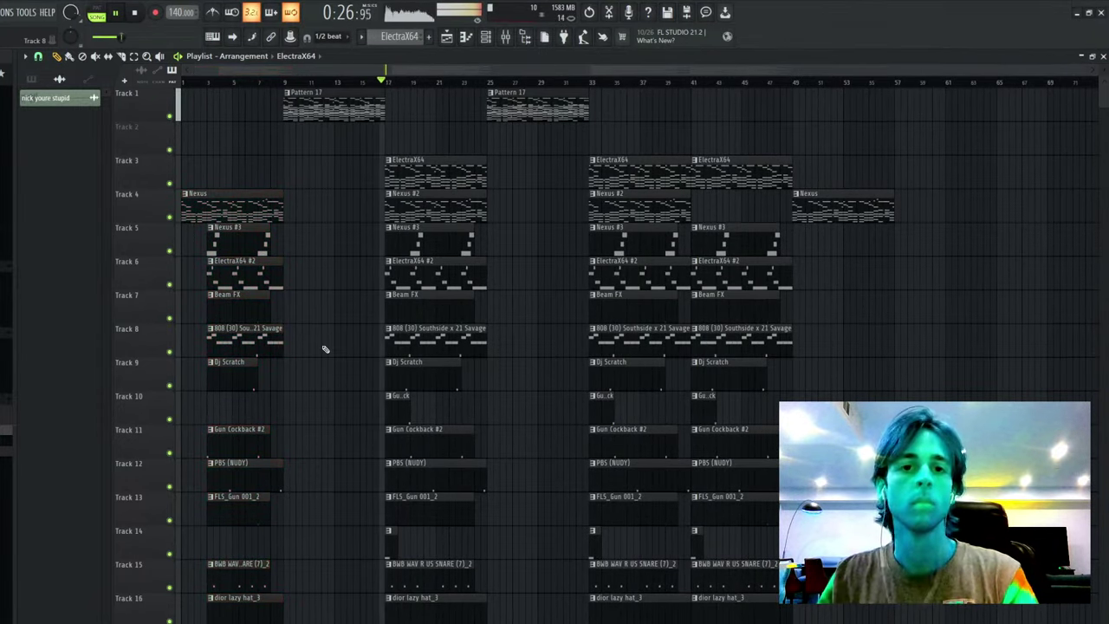
{"action": "left_click", "coordinate": [419, 208]}
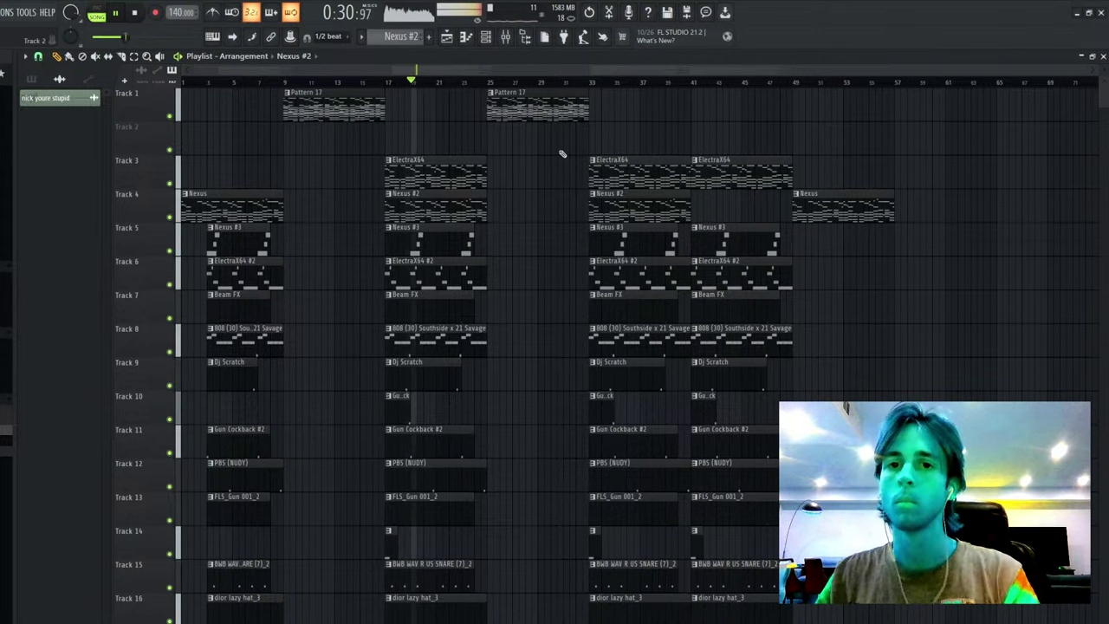
- Delete the Pattern 17 clip at bar 25 and move the whole bar 33 section to bar 57
{"action": "right_click", "coordinate": [545, 96]}
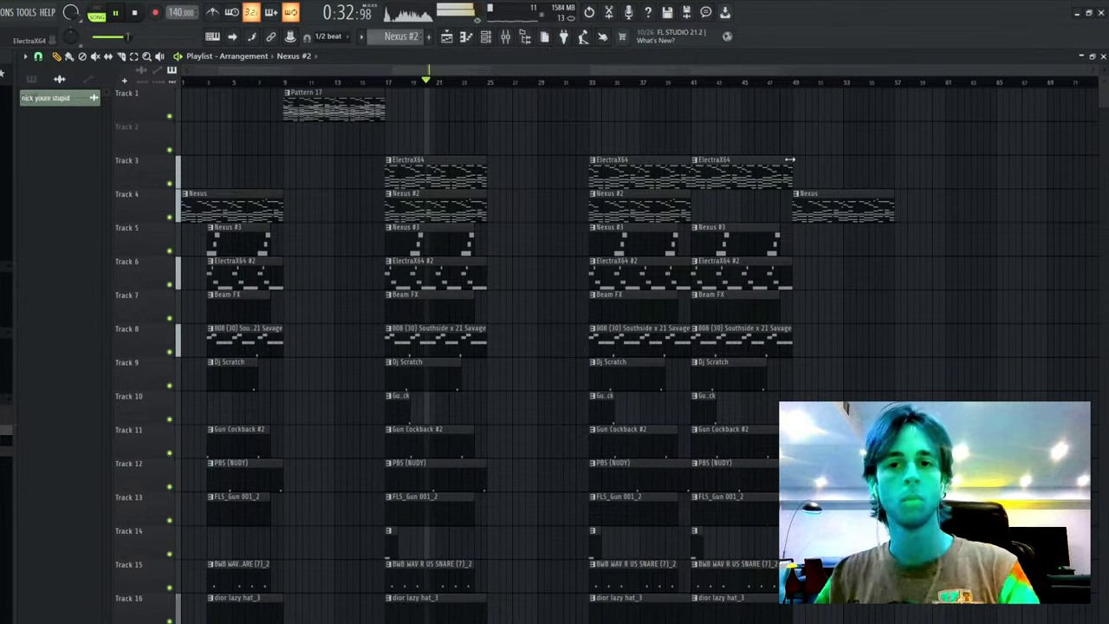
{"action": "left_click_drag", "start_coordinate": [912, 166], "coordinate": [709, 617]}
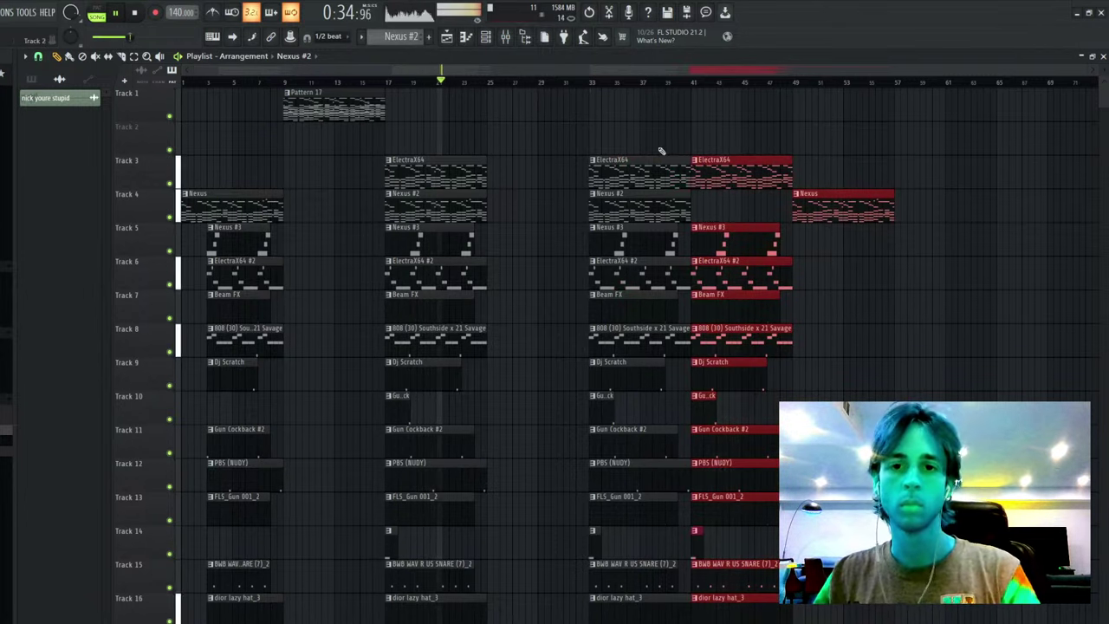
{"action": "left_click_drag", "start_coordinate": [664, 150], "coordinate": [530, 617]}
{"action": "left_click_drag", "start_coordinate": [632, 221], "coordinate": [939, 225]}
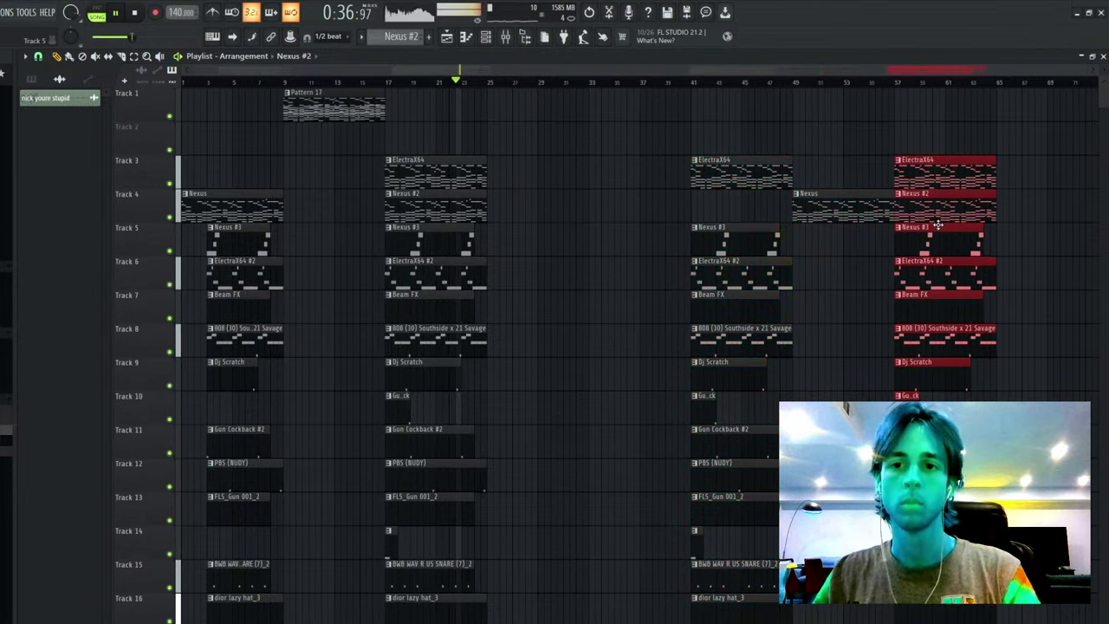
- Move the Nexus clip from bar 49 to bar 25 on Track 4 and duplicate the bar 17 clips from the tracks below under it
{"action": "left_click_drag", "start_coordinate": [854, 211], "coordinate": [390, 619]}
{"action": "key", "text": "ctrl+b"}
{"action": "key", "text": "ctrl+d"}
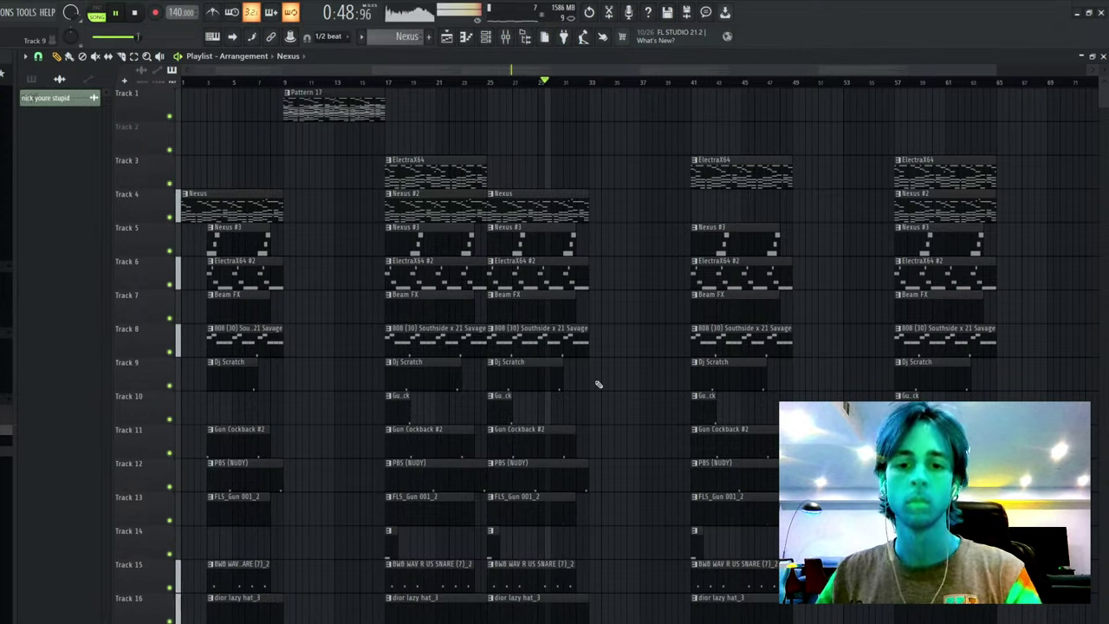
- Move the whole bar 41 section, including its ElectraX64 clip, to bar 33
{"action": "left_click_drag", "start_coordinate": [960, 143], "coordinate": [932, 190]}
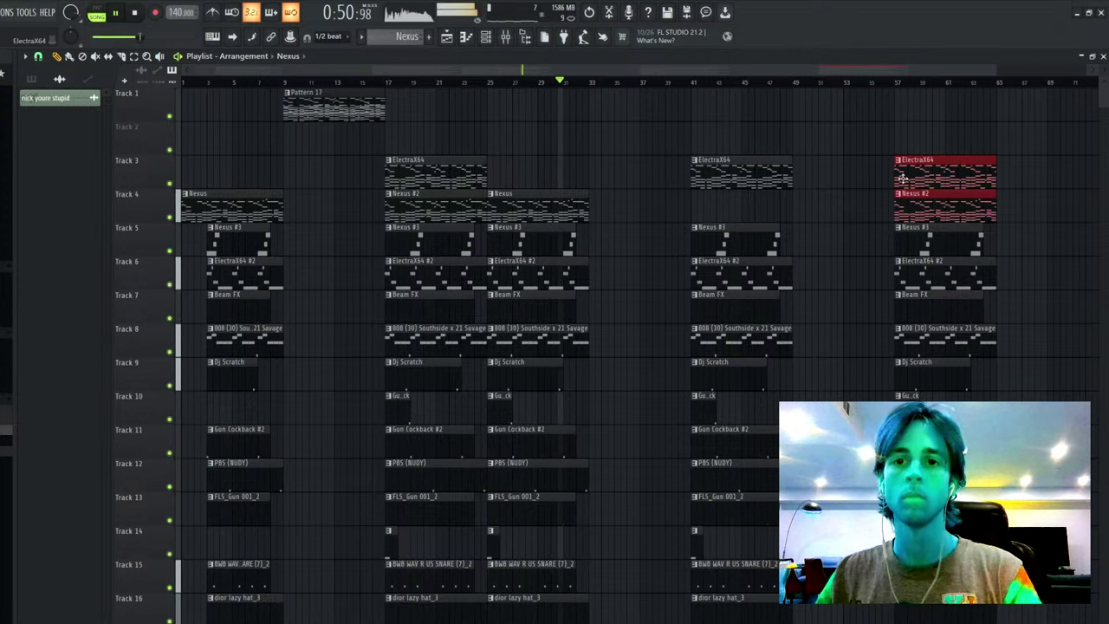
{"action": "left_click_drag", "start_coordinate": [828, 138], "coordinate": [688, 622]}
{"action": "left_click_drag", "start_coordinate": [741, 287], "coordinate": [638, 288]}
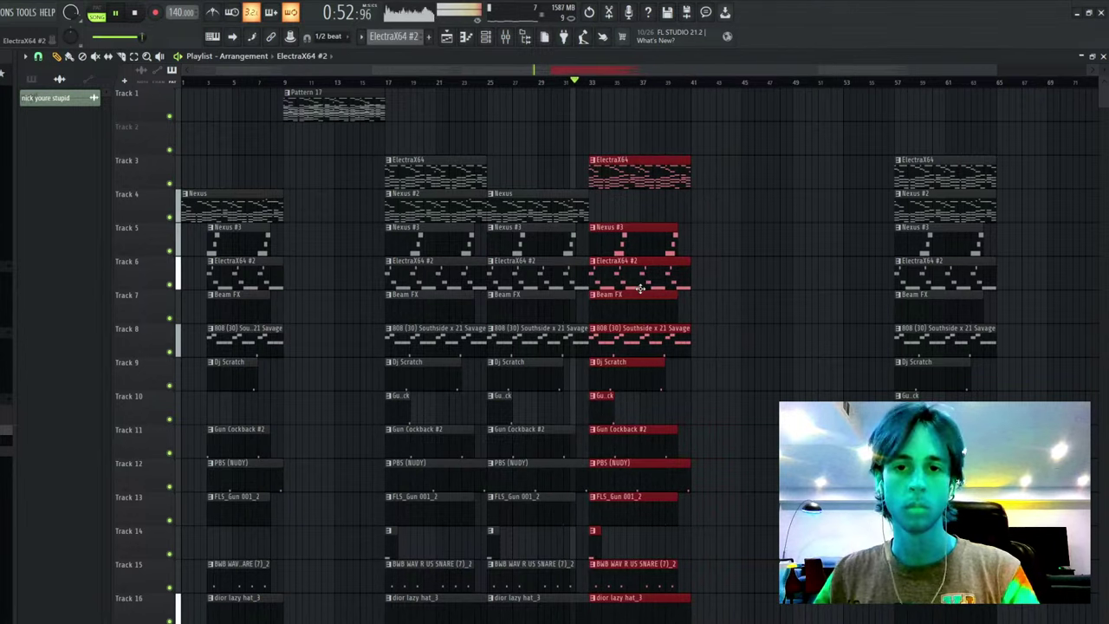
- Clear the whole bar 57 section from the playlist, from the ElectraX64 clip on Track 3 down through the drum tracks
{"action": "left_click", "coordinate": [763, 268], "text": "ctrl"}
{"action": "left_click_drag", "start_coordinate": [970, 122], "coordinate": [786, 589]}
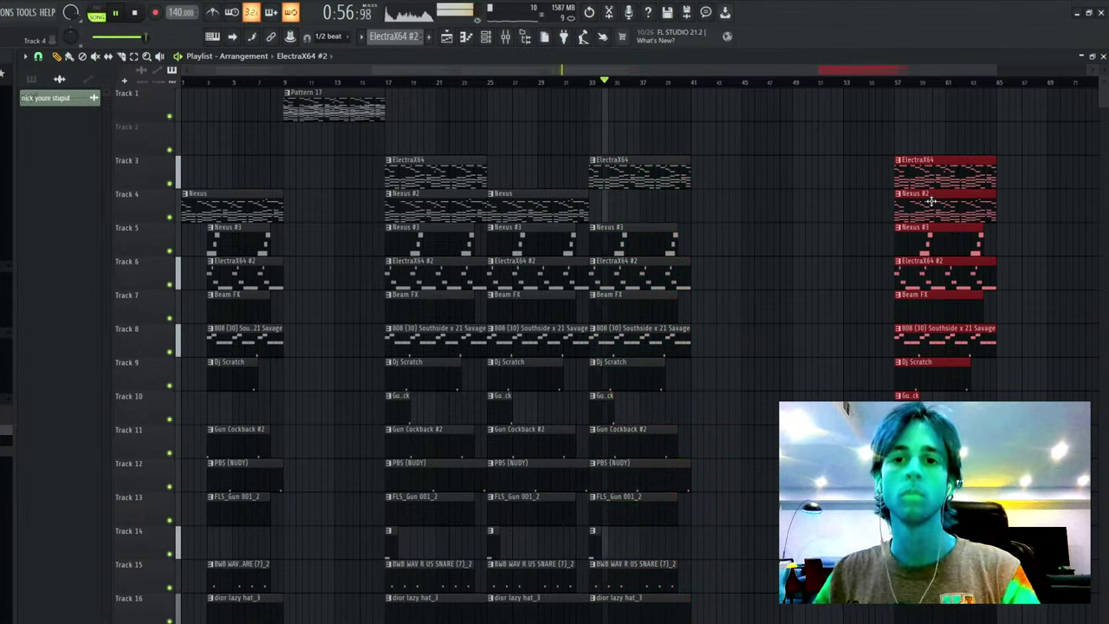
{"action": "left_click_drag", "start_coordinate": [929, 221], "coordinate": [723, 209]}
{"action": "key", "text": "Delete"}
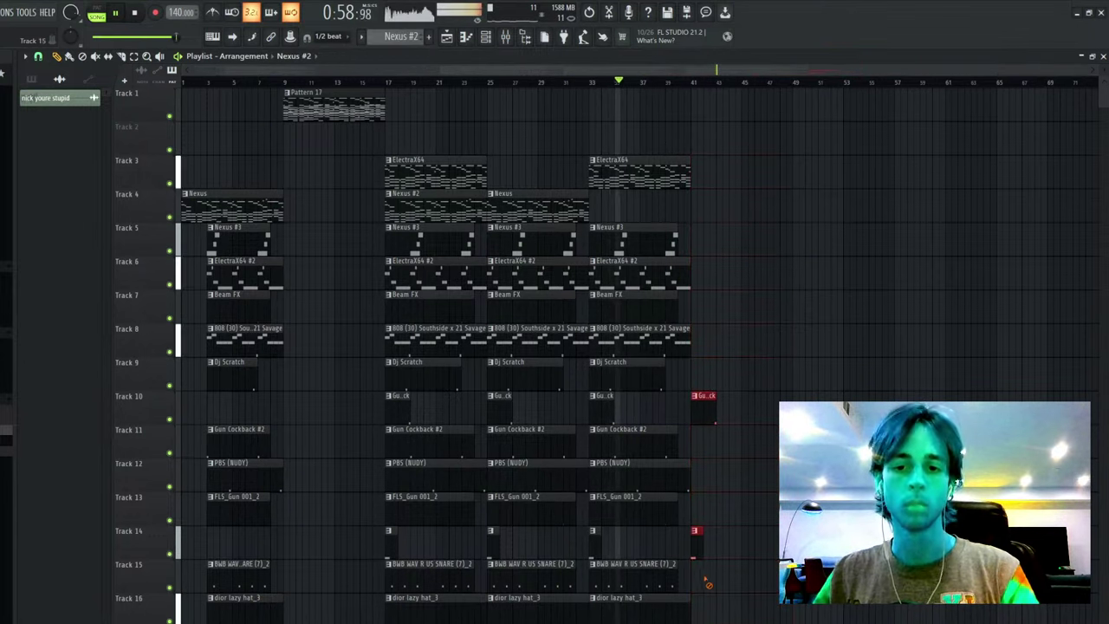
- Duplicate the entire 40-bar arrangement to bar 41 and delete the copied clips under the Nexus clip at bar 41
{"action": "key", "text": "ctrl+a"}
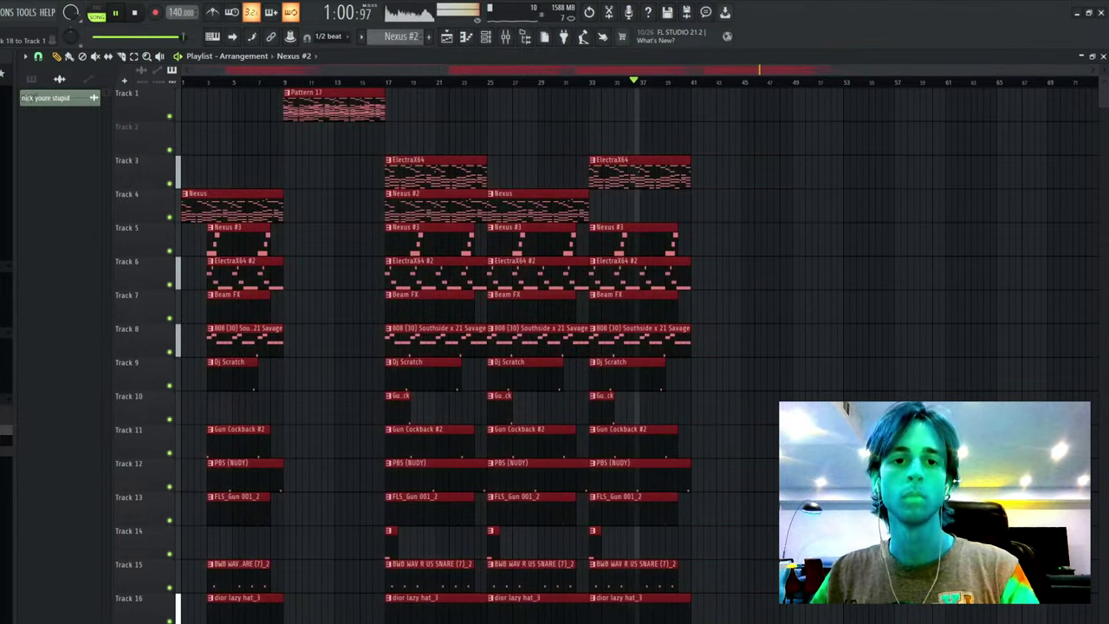
{"action": "key", "text": "ctrl+b"}
{"action": "left_click_drag", "start_coordinate": [555, 234], "coordinate": [563, 611]}
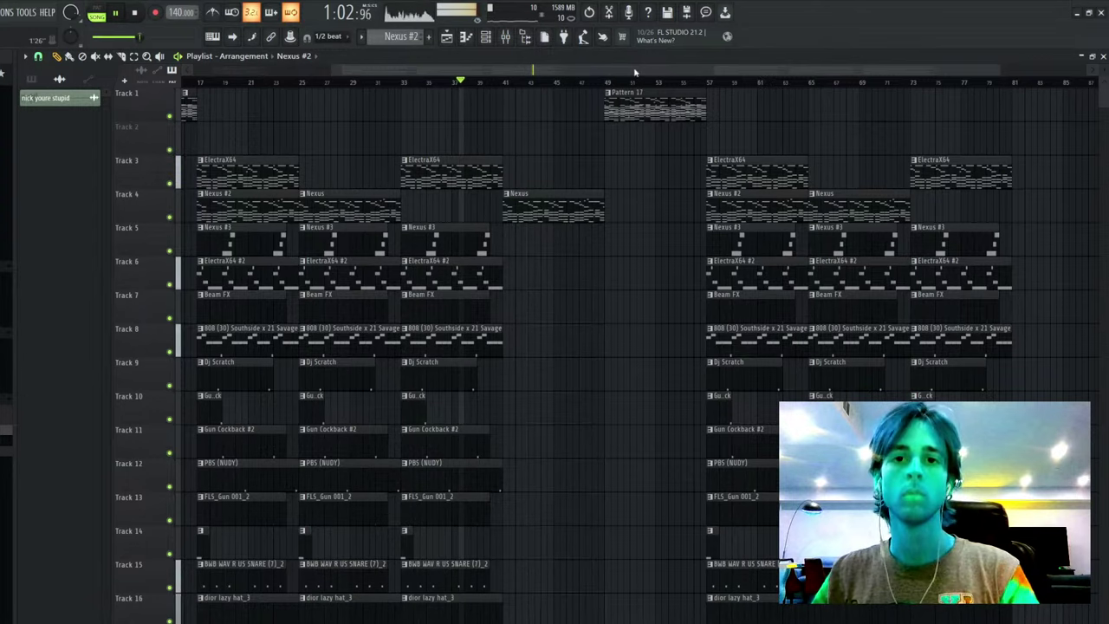
- Duplicate the whole section spanning bars 41 to 80, including its Nexus and Pattern 17 clips, to bar 81
{"action": "scroll", "coordinate": [633, 74], "scroll_direction": "down", "scroll_amount": 2}
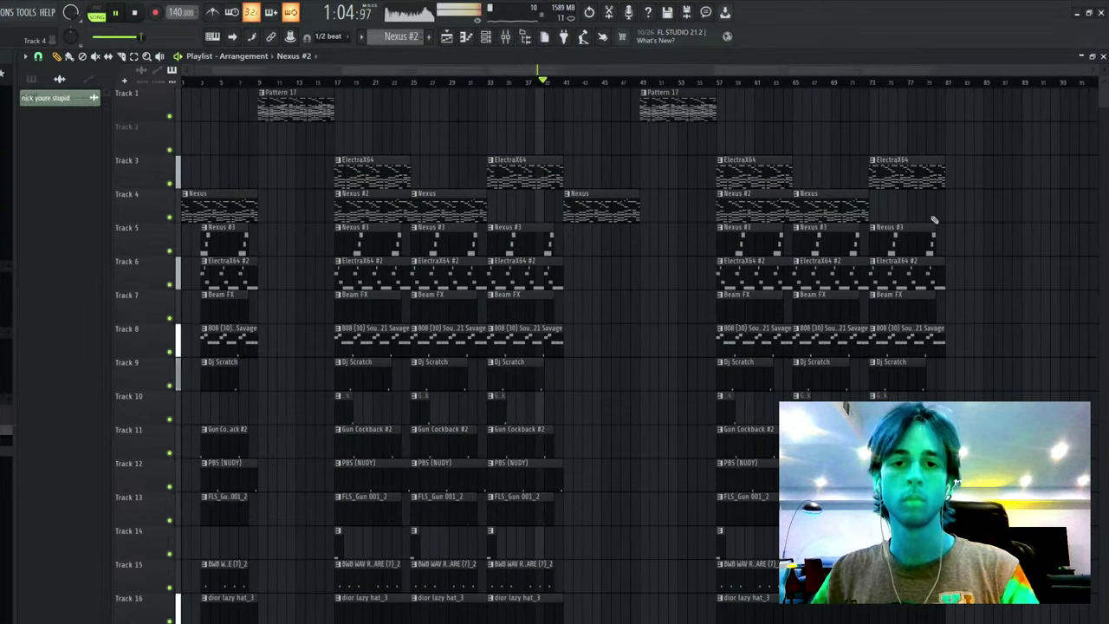
{"action": "left_click_drag", "start_coordinate": [1027, 90], "coordinate": [601, 619]}
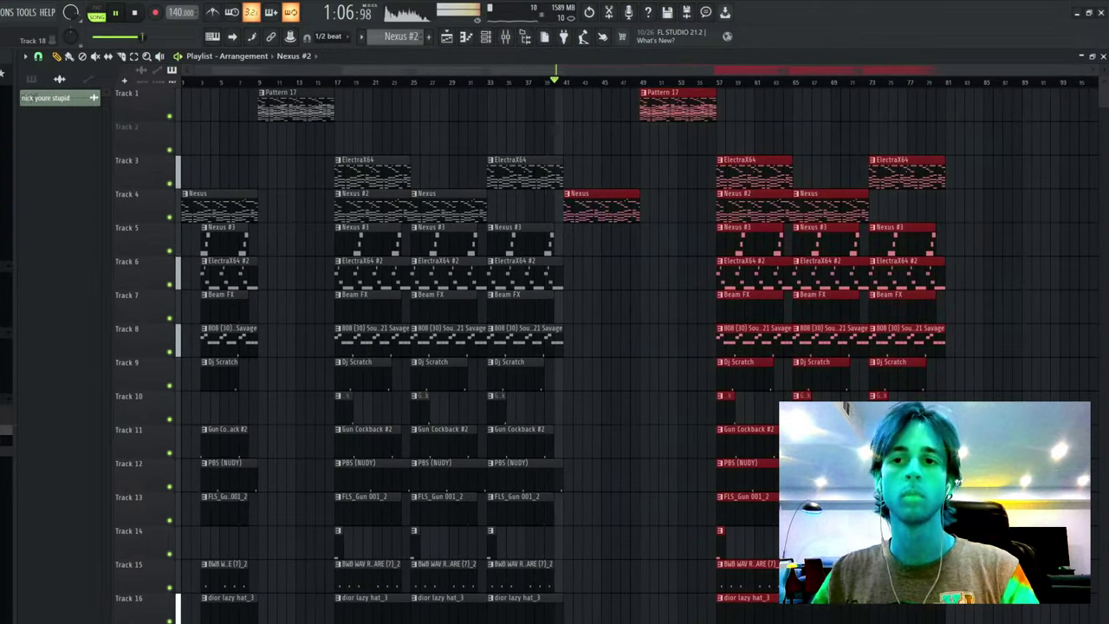
{"action": "key", "text": "ctrl+b"}
- Duplicate the bar 81 section once more and delete everything in the copy except the Nexus clip at bar 121
{"action": "left_click_drag", "start_coordinate": [661, 189], "coordinate": [1015, 607]}
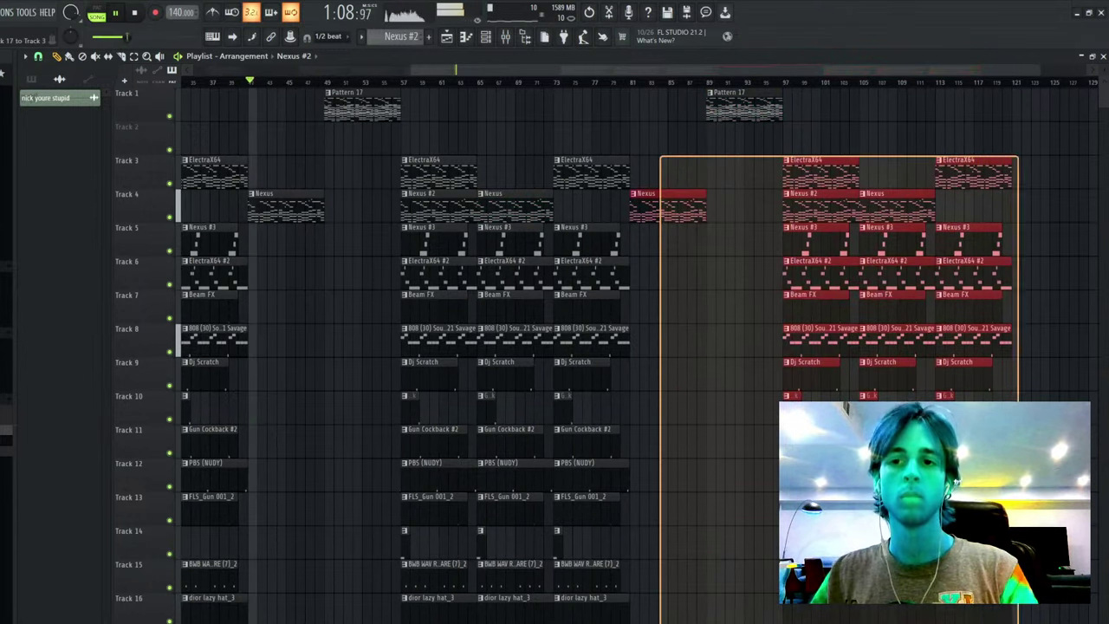
{"action": "key", "text": "ctrl+b"}
{"action": "scroll", "coordinate": [710, 243], "scroll_direction": "right", "scroll_amount": 4}
{"action": "key", "text": "Delete"}
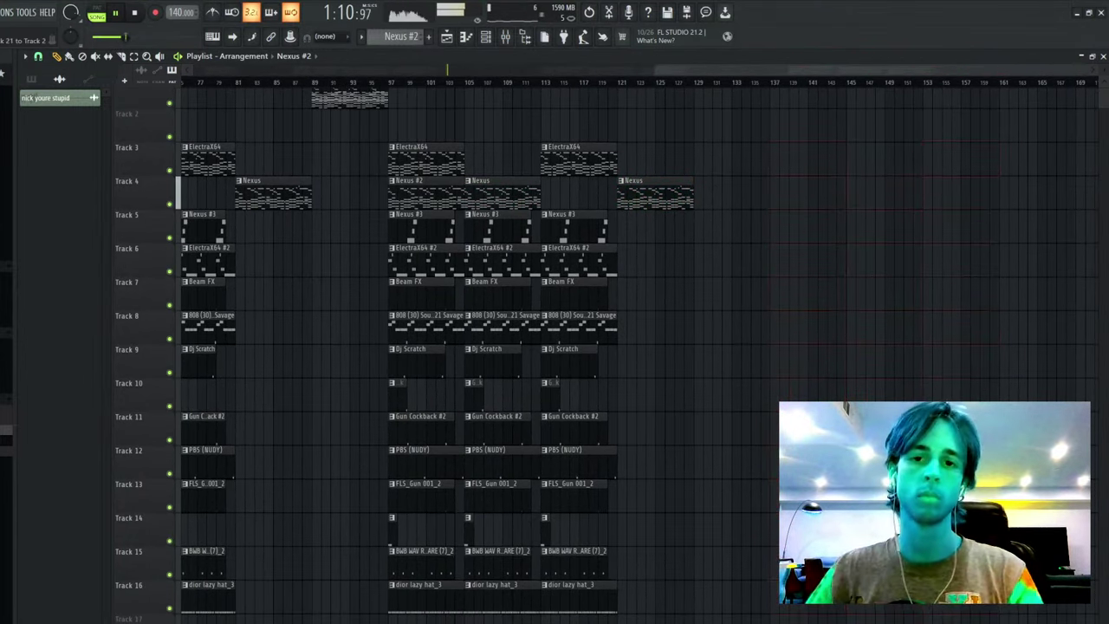
{"action": "scroll", "coordinate": [815, 97], "scroll_direction": "down", "scroll_amount": 4}
{"action": "scroll", "coordinate": [807, 109], "scroll_direction": "left", "scroll_amount": 5}
{"action": "scroll", "coordinate": [776, 136], "scroll_direction": "down", "scroll_amount": 2}
{"action": "scroll", "coordinate": [694, 186], "scroll_direction": "up", "scroll_amount": 4}
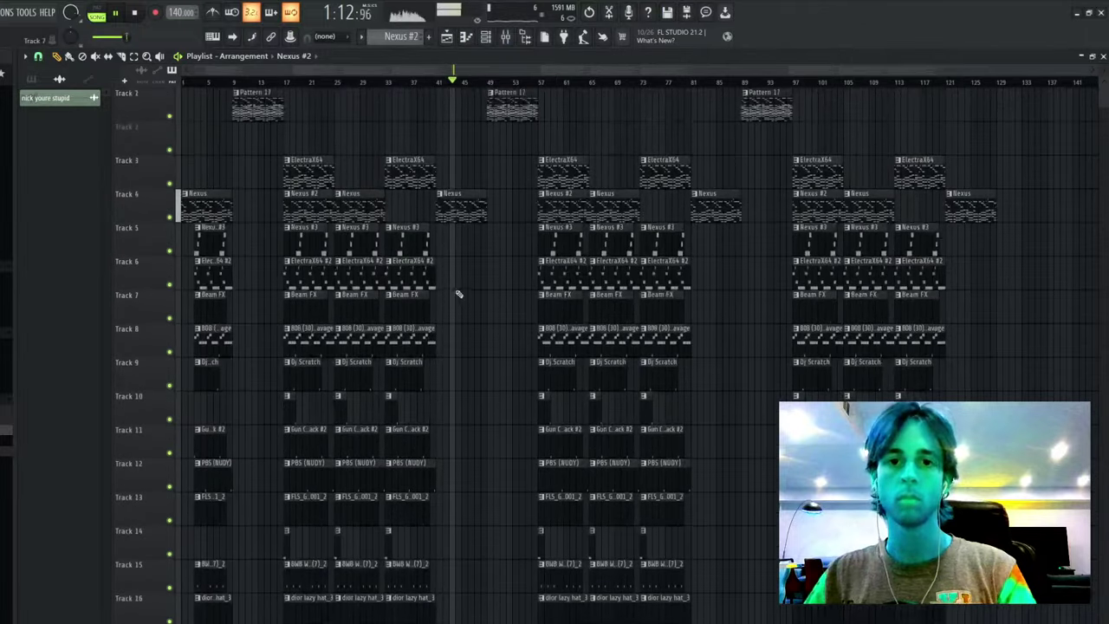
- Open the Channel rack on the Nexus pattern and stop the song playback
{"action": "left_click", "coordinate": [465, 210]}
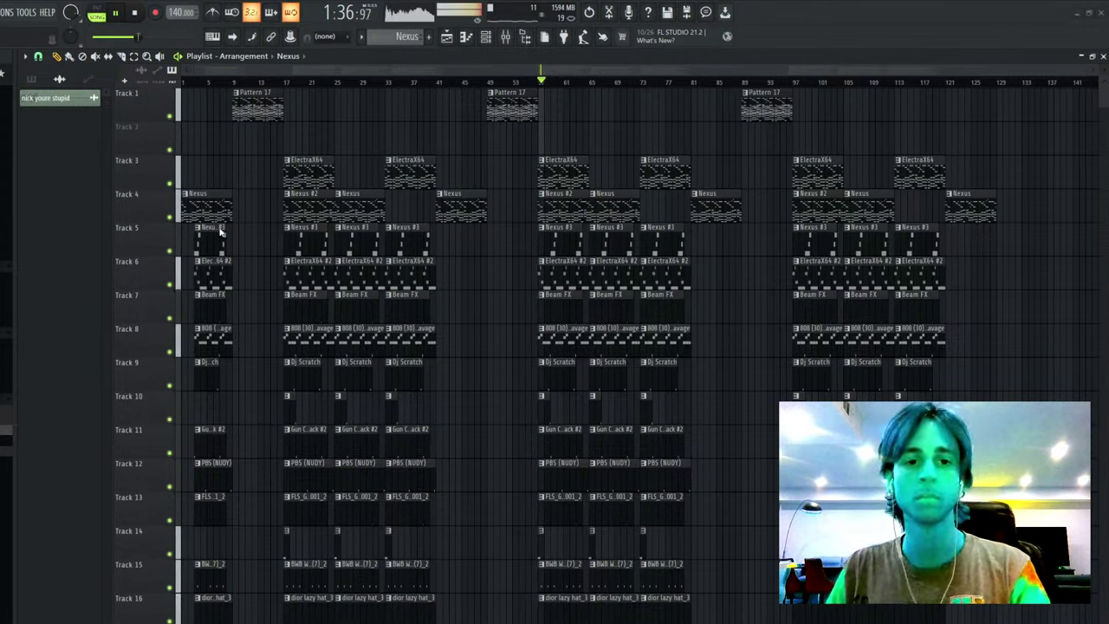
{"action": "left_click", "coordinate": [486, 36]}
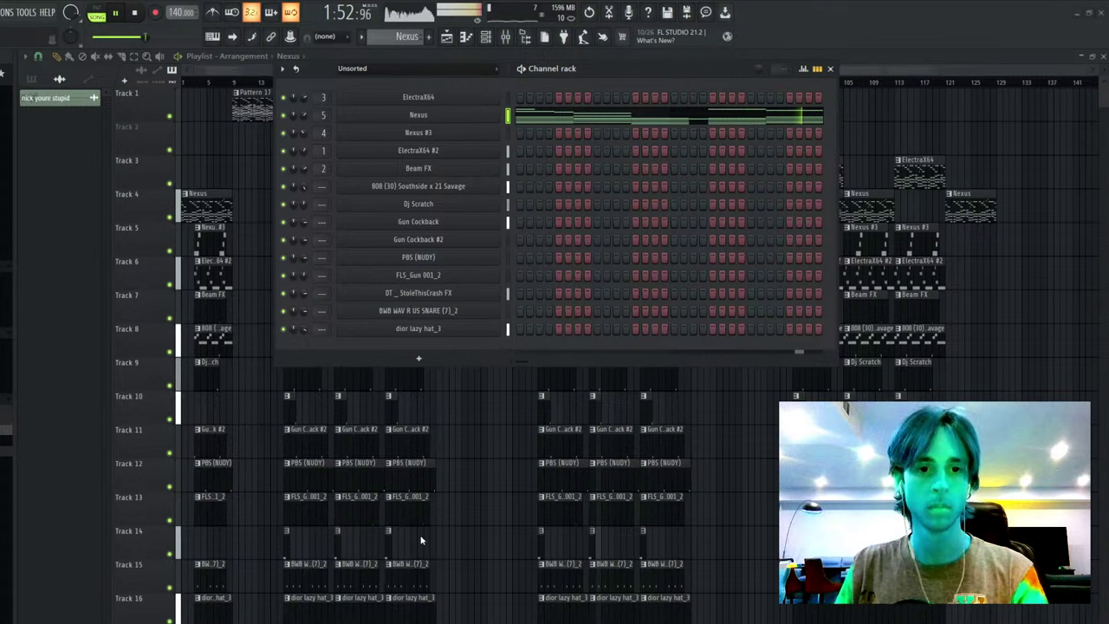
{"action": "key", "text": "space"}
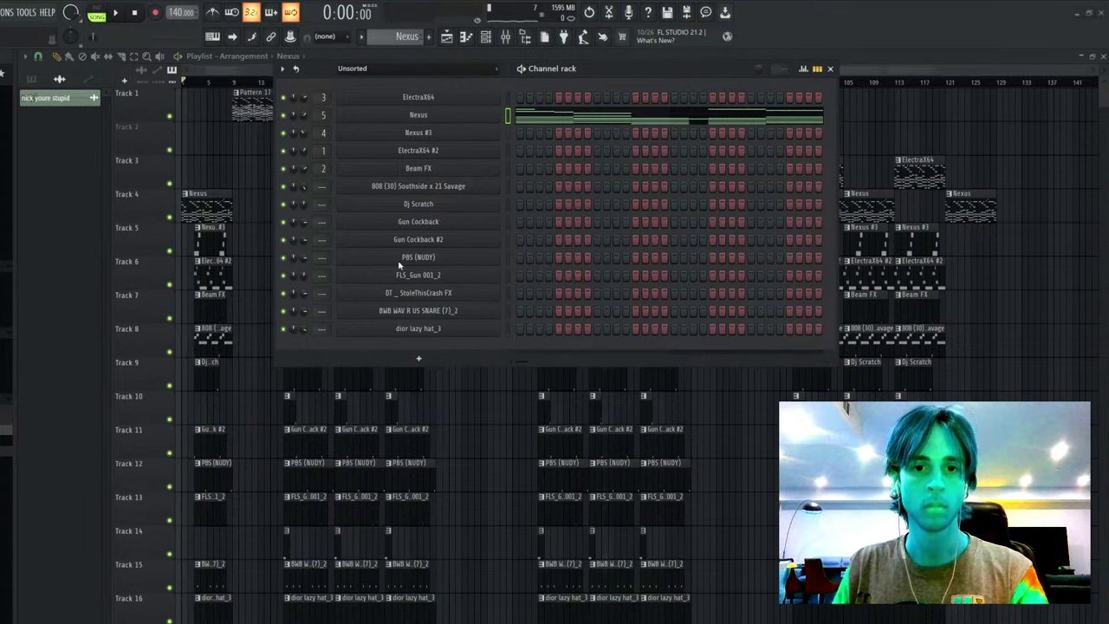